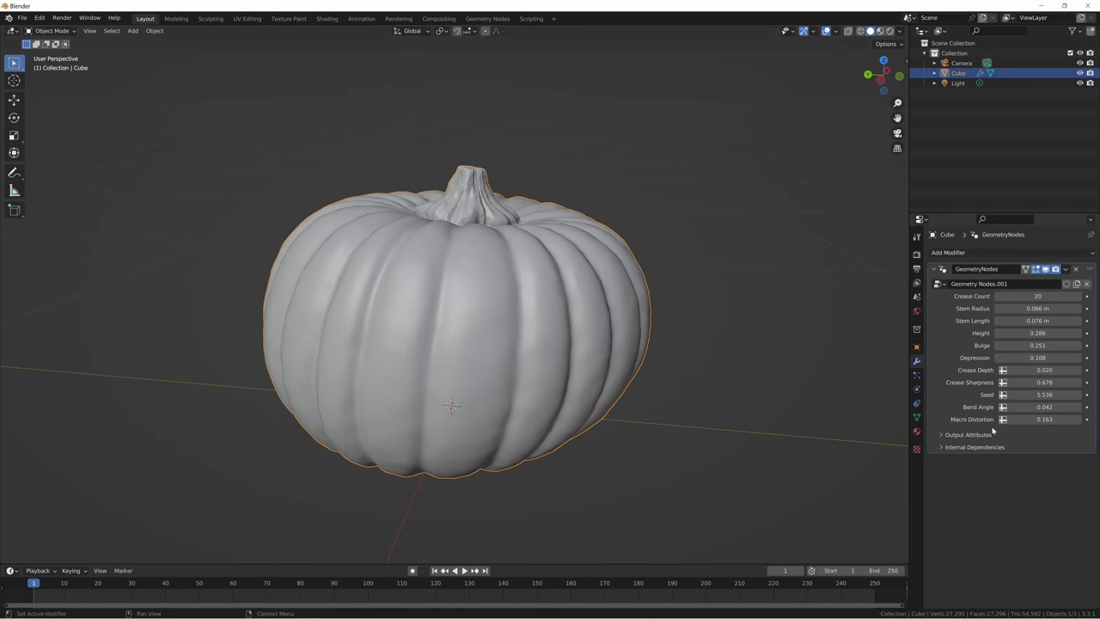
Step: Open the Geometry Nodes workspace and bring the Distortion frame and the end of the pumpkin's node tree into view
{"action": "left_click", "coordinate": [487, 19]}
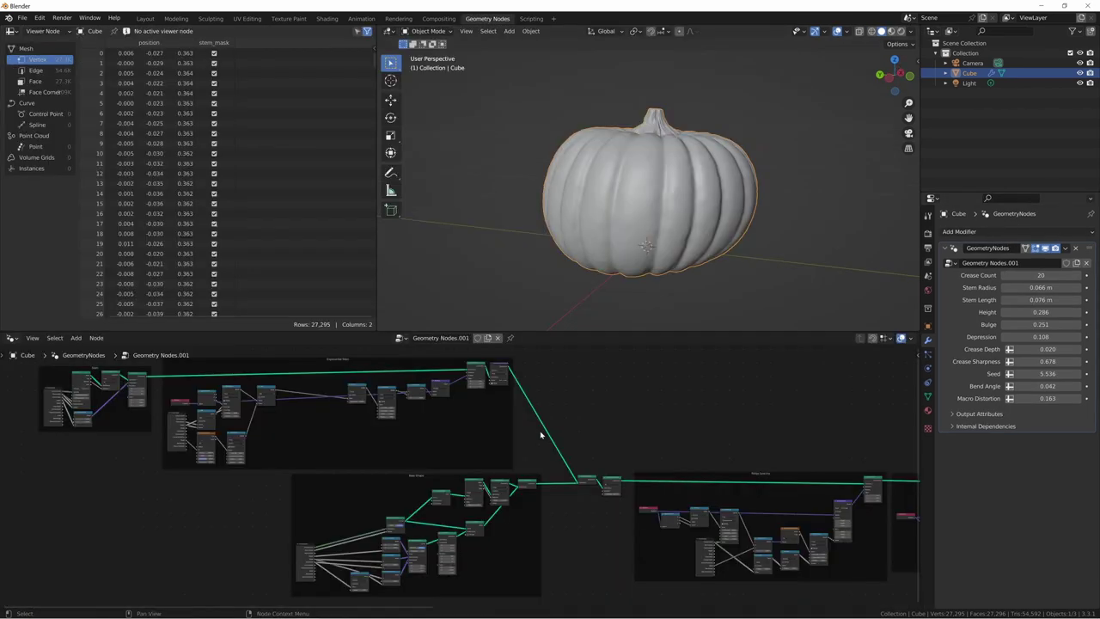
{"action": "middle_click_drag", "start_coordinate": [646, 419], "coordinate": [480, 437]}
{"action": "scroll", "coordinate": [480, 437], "scroll_direction": "down", "scroll_amount": 2}
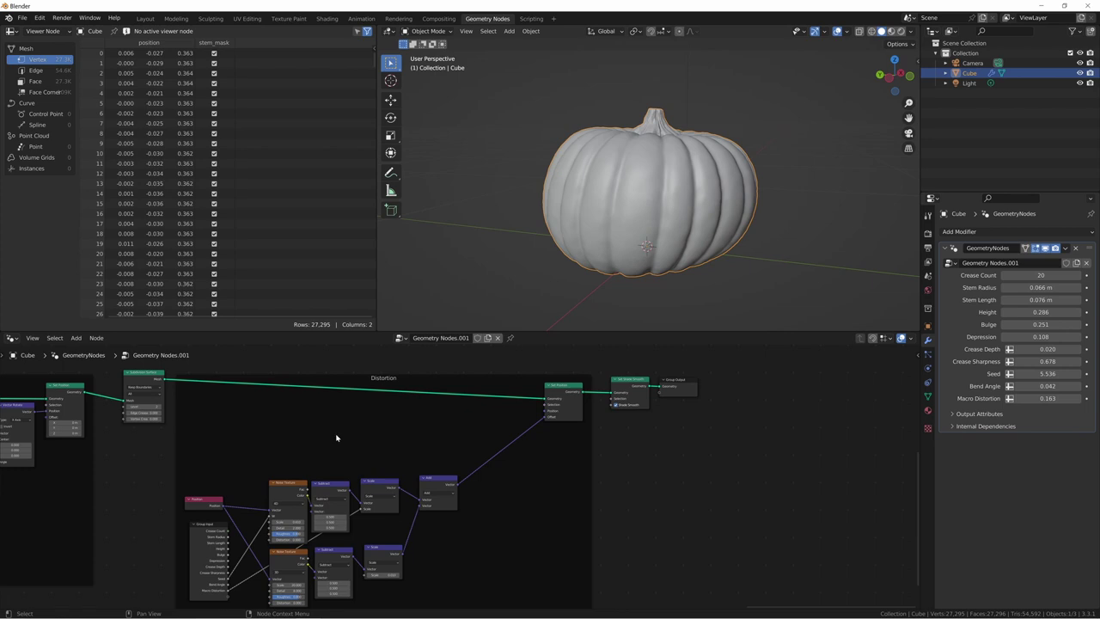
{"action": "middle_click_drag", "start_coordinate": [337, 437], "coordinate": [417, 453]}
{"action": "scroll", "coordinate": [305, 437], "scroll_direction": "up", "scroll_amount": 4}
{"action": "middle_click_drag", "start_coordinate": [502, 438], "coordinate": [483, 429]}
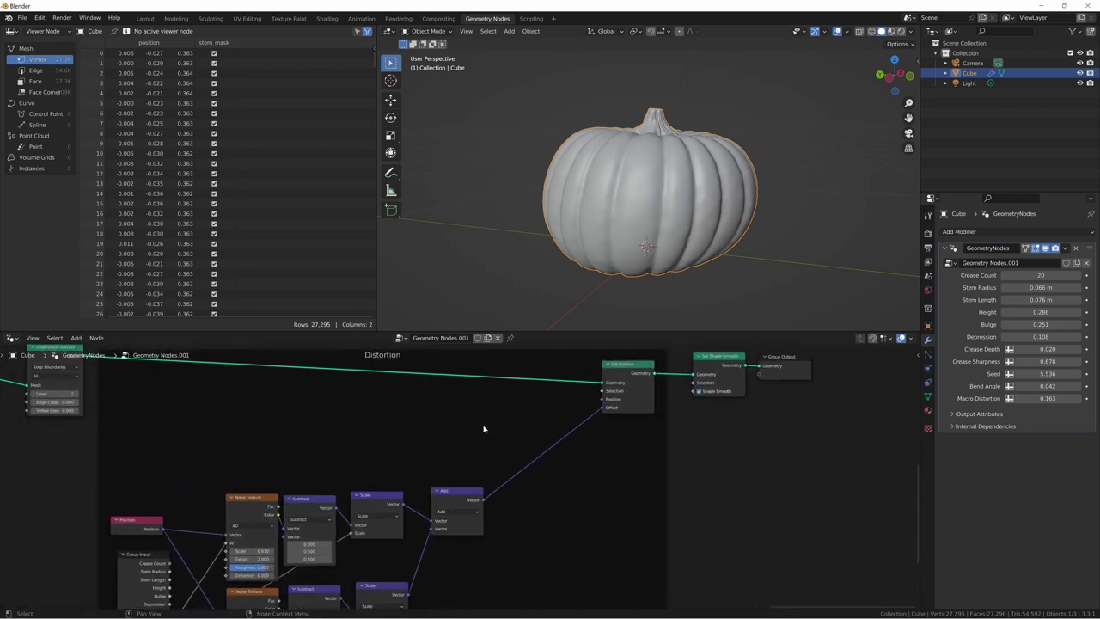
Step: Move Set Shade Smooth aside and route the Distortion frame's Set Position geometry directly to the Group Output
{"action": "left_click_drag", "start_coordinate": [725, 362], "coordinate": [733, 412]}
{"action": "middle_click_drag", "start_coordinate": [678, 186], "coordinate": [660, 172]}
{"action": "scroll", "coordinate": [663, 168], "scroll_direction": "up", "scroll_amount": 5}
{"action": "left_click_drag", "start_coordinate": [754, 416], "coordinate": [758, 366]}
{"action": "left_click", "coordinate": [630, 386], "text": "ctrl+shift"}
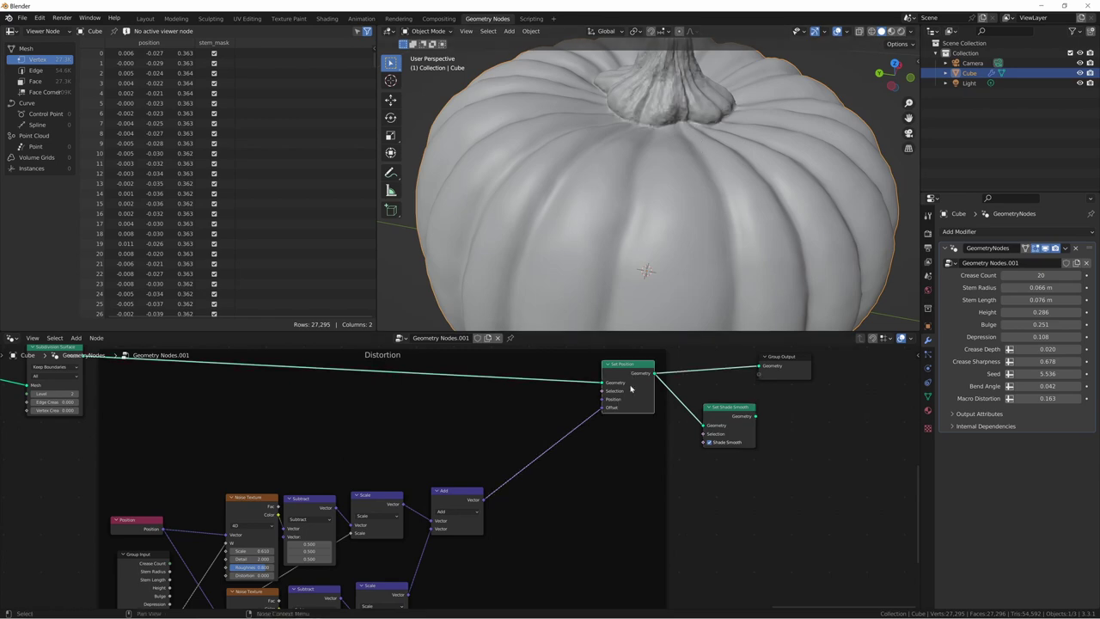
Step: Switch the viewport to wireframe shading and examine the pumpkin's mesh from below
{"action": "middle_click_drag", "start_coordinate": [664, 197], "coordinate": [678, 172]}
{"action": "left_click", "coordinate": [871, 31]}
{"action": "scroll", "coordinate": [633, 229], "scroll_direction": "down", "scroll_amount": 5}
{"action": "mouse_move", "coordinate": [633, 229]}
{"action": "middle_mouse_down"}
{"action": "mouse_move", "coordinate": [667, 201]}
{"action": "mouse_move", "coordinate": [629, 181]}
{"action": "middle_mouse_up"}
{"action": "middle_click_drag", "start_coordinate": [650, 241], "coordinate": [634, 176]}
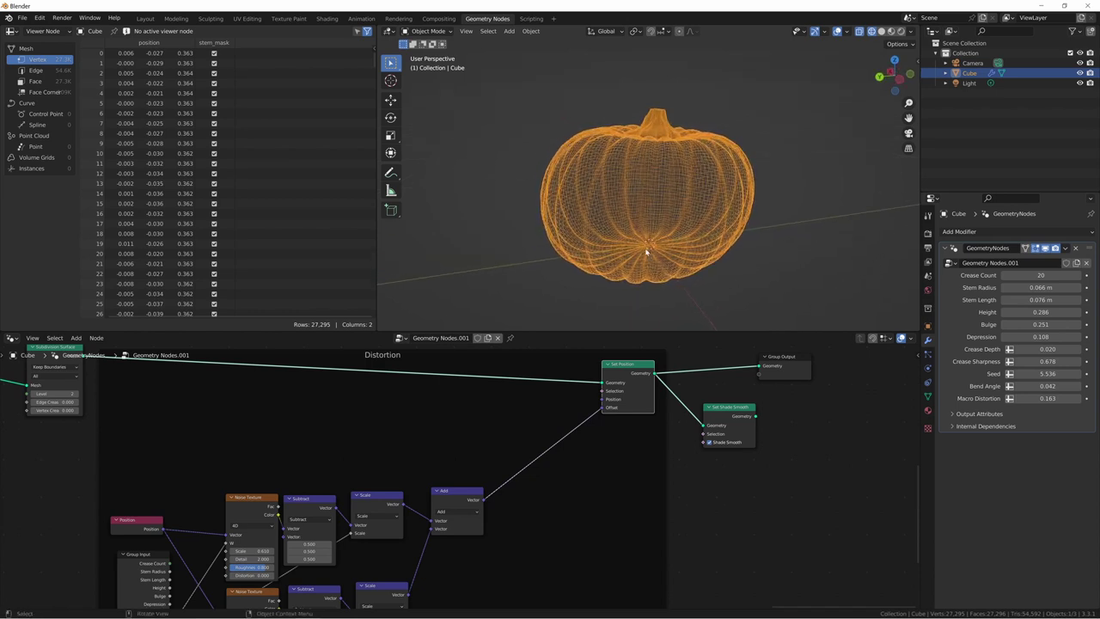
{"action": "left_click", "coordinate": [697, 486]}
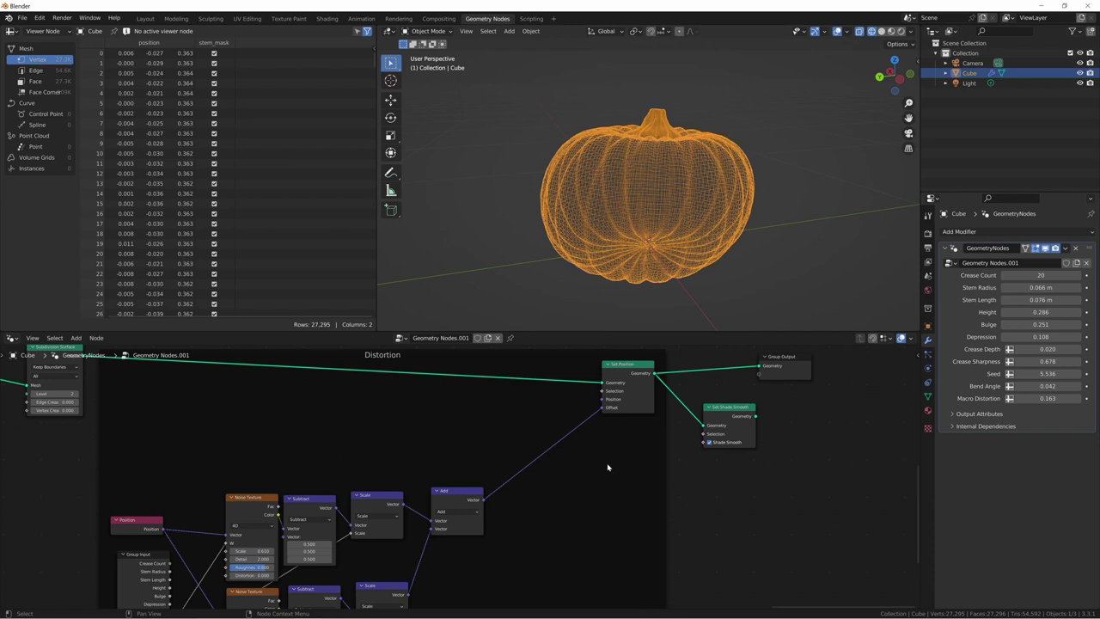
Step: Add a Join Geometry node and insert it between the Distortion Set Position and Set Shade Smooth
{"action": "key", "text": "shift+a"}
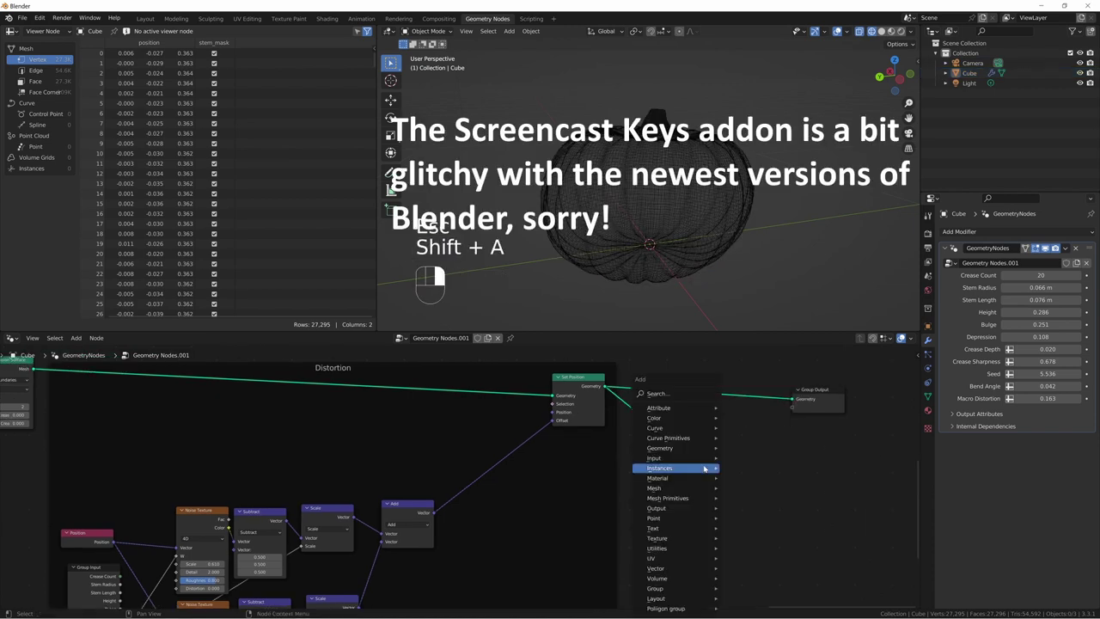
{"action": "left_click", "coordinate": [653, 383]}
{"action": "type", "text": "join ge"}
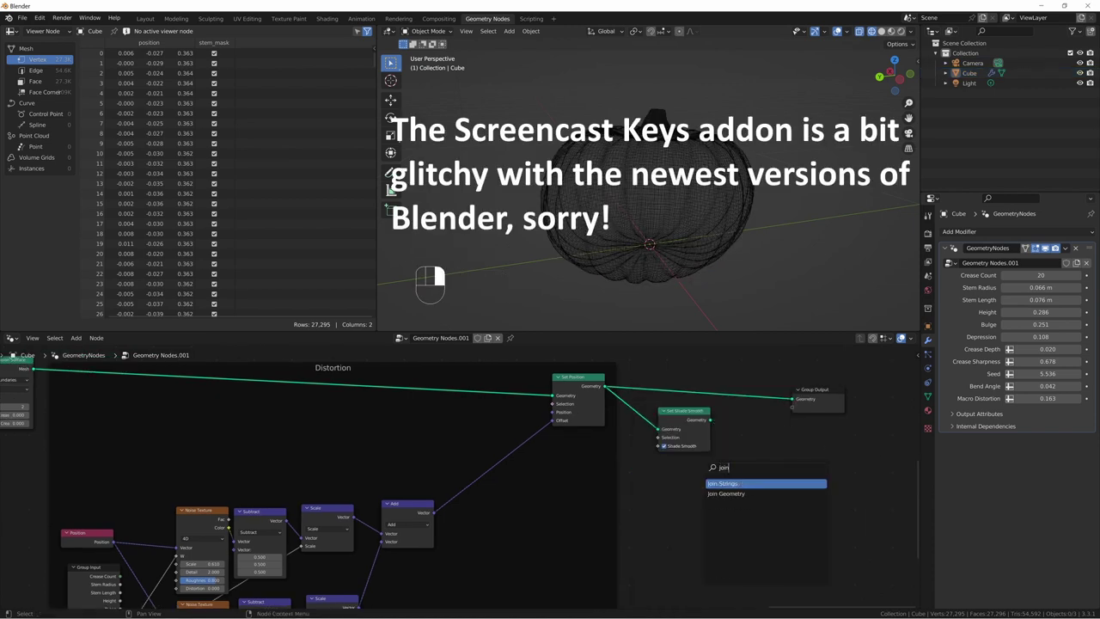
{"action": "key", "text": "Return"}
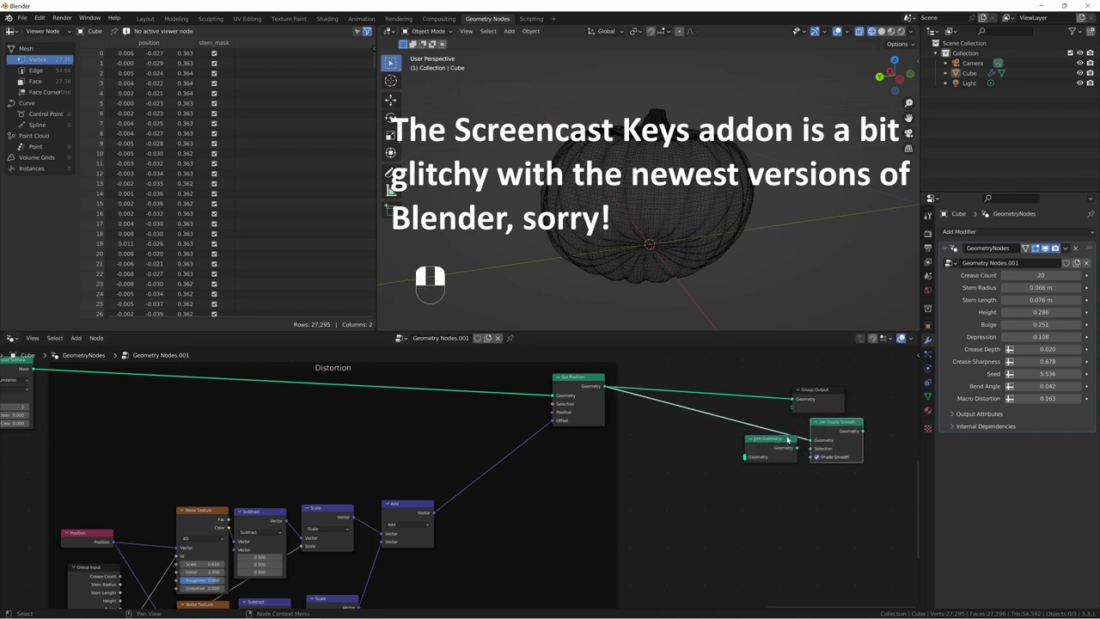
{"action": "left_click", "coordinate": [726, 438]}
{"action": "left_click_drag", "start_coordinate": [726, 438], "coordinate": [718, 436]}
Step: Add a Scale Elements node fed by the Distortion Set Position geometry and link its output into Join Geometry
{"action": "key", "text": "shift+a"}
{"action": "type", "text": "sca"}
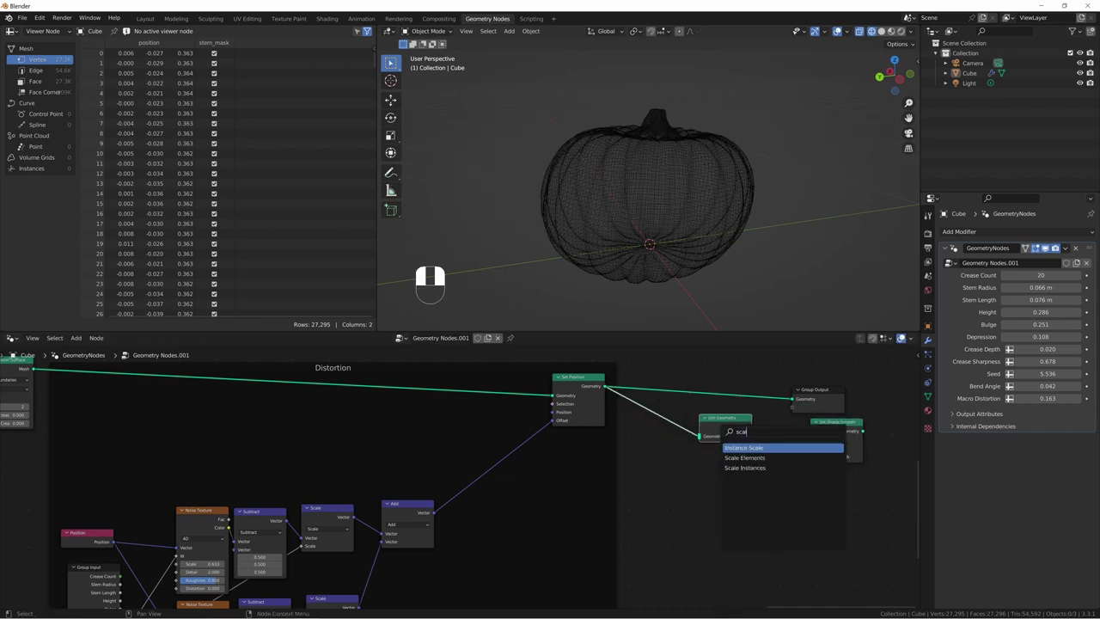
{"action": "type", "text": "le i"}
{"action": "key", "text": "BackSpace"}
{"action": "type", "text": "el"}
{"action": "key", "text": "Return"}
{"action": "left_click", "coordinate": [660, 470]}
{"action": "right_click_drag", "start_coordinate": [591, 400], "coordinate": [681, 526], "text": "alt"}
{"action": "left_click_drag", "start_coordinate": [723, 417], "coordinate": [746, 424]}
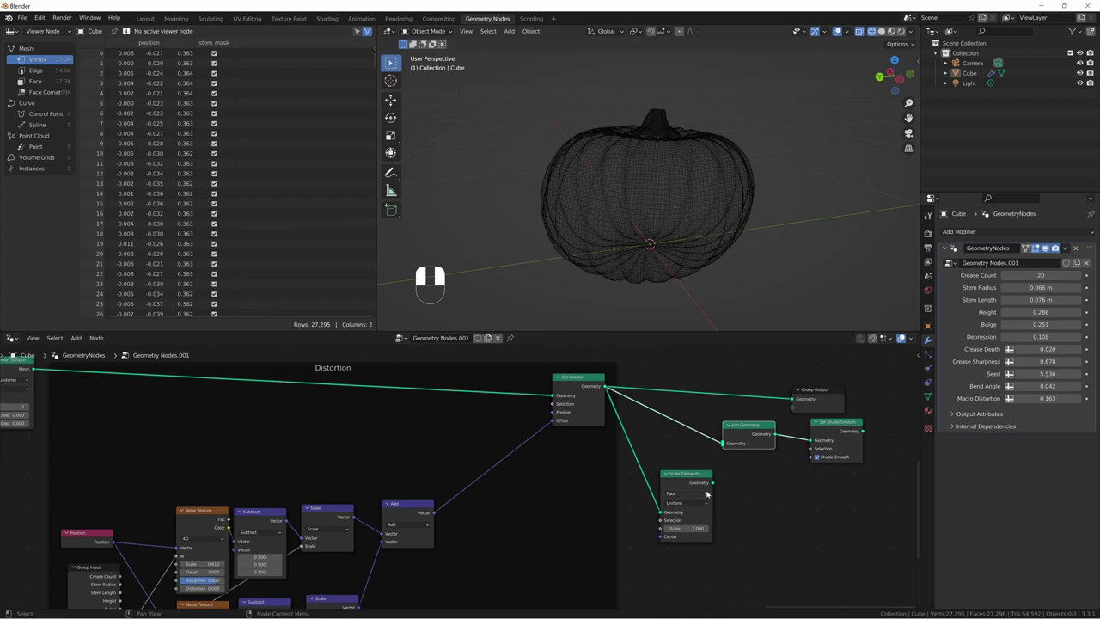
{"action": "left_click_drag", "start_coordinate": [710, 482], "coordinate": [727, 448]}
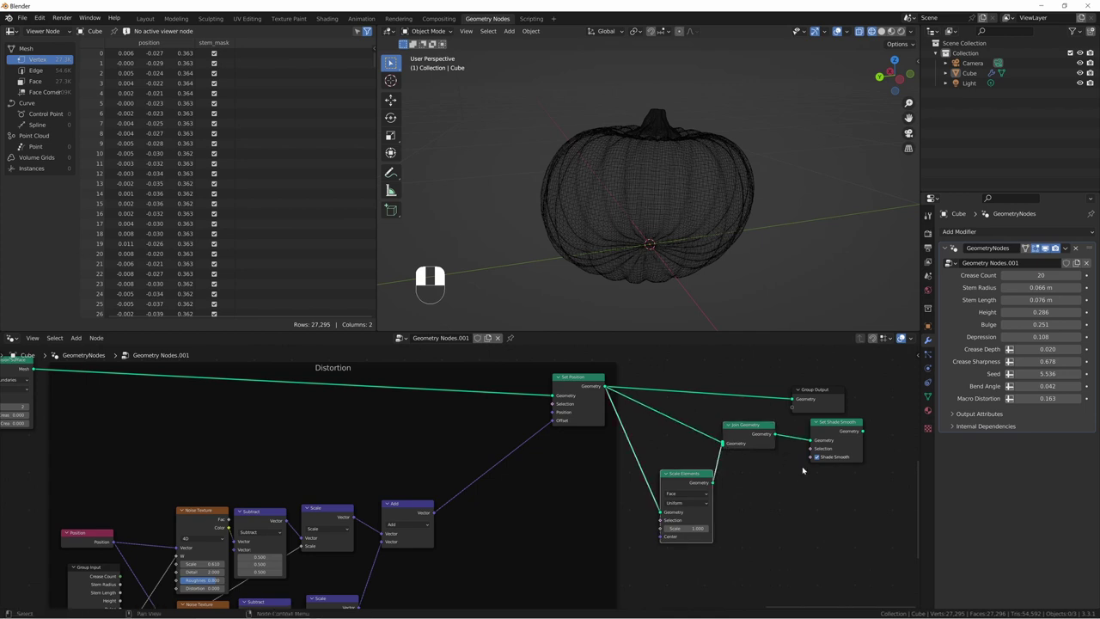
Step: Connect Set Shade Smooth to the Group Output and move the output node further along the tree
{"action": "scroll", "coordinate": [674, 482], "scroll_direction": "up", "scroll_amount": 4}
{"action": "middle_click_drag", "start_coordinate": [674, 481], "coordinate": [571, 451]}
{"action": "middle_click_drag", "start_coordinate": [653, 462], "coordinate": [641, 508]}
{"action": "left_click", "coordinate": [782, 428], "text": "alt+shift"}
{"action": "left_click_drag", "start_coordinate": [771, 386], "coordinate": [877, 390]}
Step: Try Scale values of 0.960 and 0.64 on the Scale Elements node and compare the inner shell in wireframe
{"action": "left_click_drag", "start_coordinate": [592, 560], "coordinate": [559, 560], "text": "shift"}
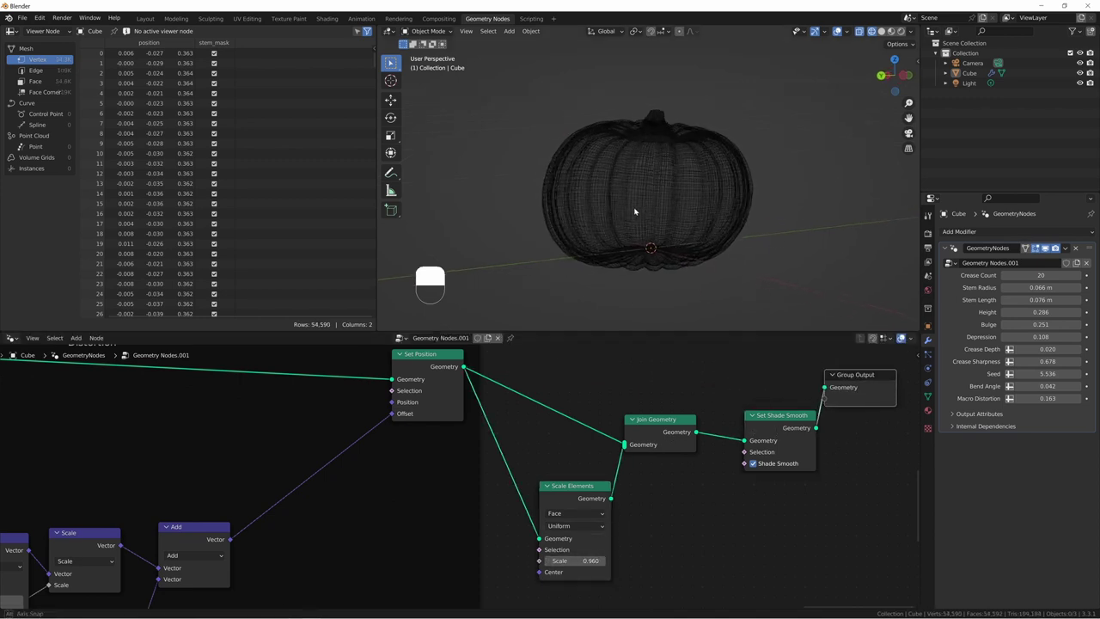
{"action": "scroll", "coordinate": [574, 229], "scroll_direction": "up", "scroll_amount": 5}
{"action": "middle_click_drag", "start_coordinate": [503, 237], "coordinate": [903, 98]}
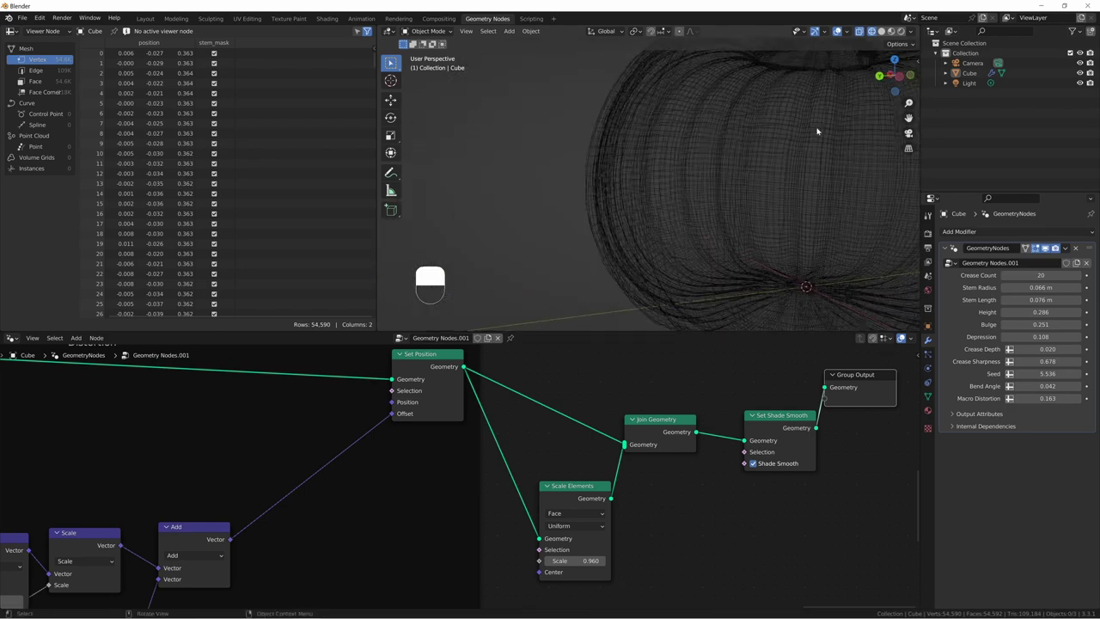
{"action": "middle_click_drag", "start_coordinate": [785, 113], "coordinate": [715, 117]}
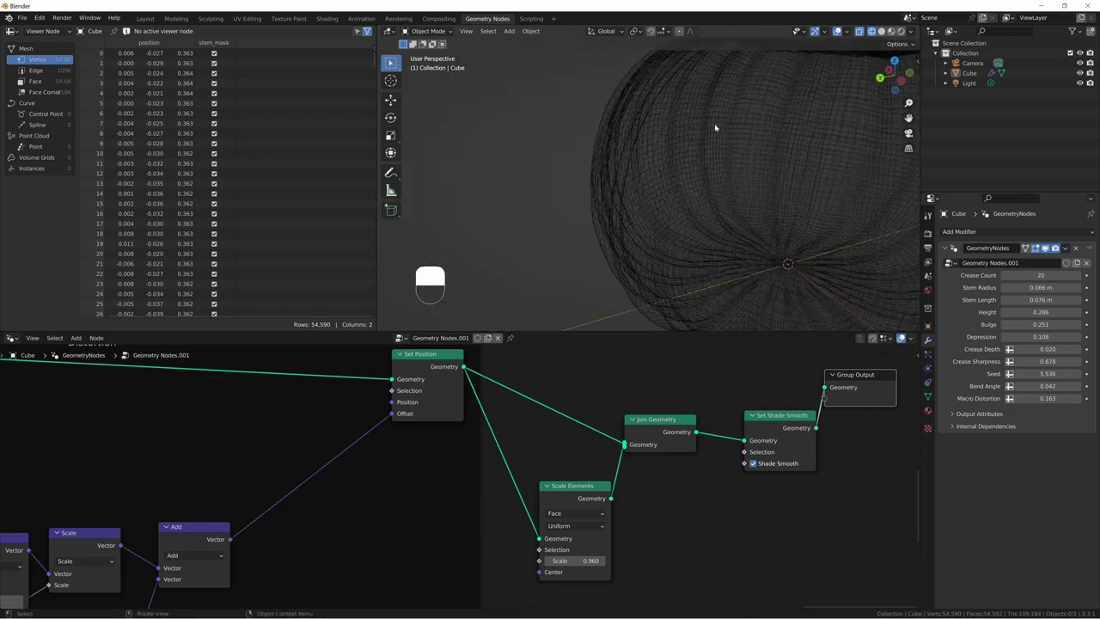
{"action": "scroll", "coordinate": [715, 118], "scroll_direction": "down", "scroll_amount": 4}
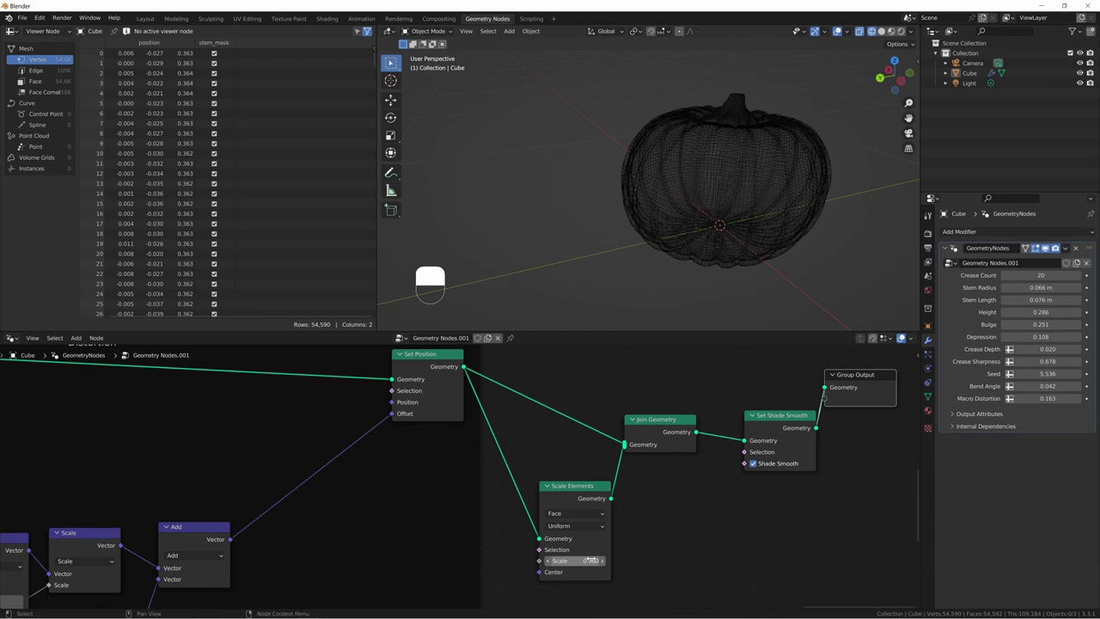
{"action": "left_click_drag", "start_coordinate": [587, 559], "coordinate": [514, 559], "text": "shift"}
{"action": "middle_click_drag", "start_coordinate": [734, 201], "coordinate": [753, 184]}
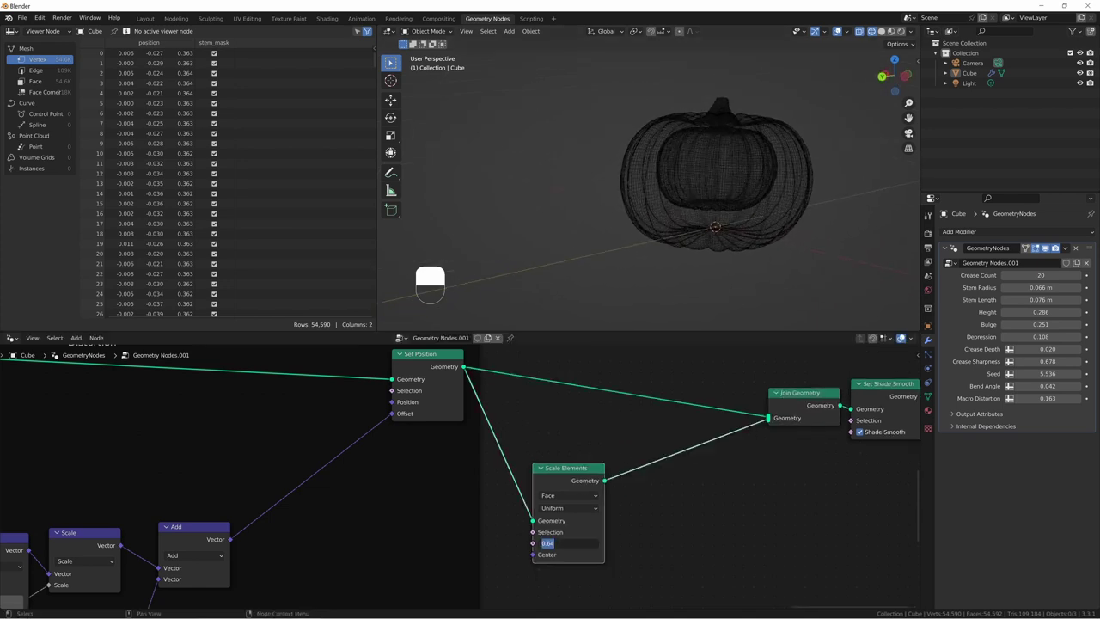
Step: Set the Scale Elements scale to 0.94, inspect the nested shells and return the viewport to solid shading
{"action": "double_click", "coordinate": [565, 543]}
{"action": "type", "text": "0.94"}
{"action": "key", "text": "Return"}
{"action": "scroll", "coordinate": [617, 223], "scroll_direction": "up", "scroll_amount": 5}
{"action": "middle_click_drag", "start_coordinate": [615, 213], "coordinate": [649, 180]}
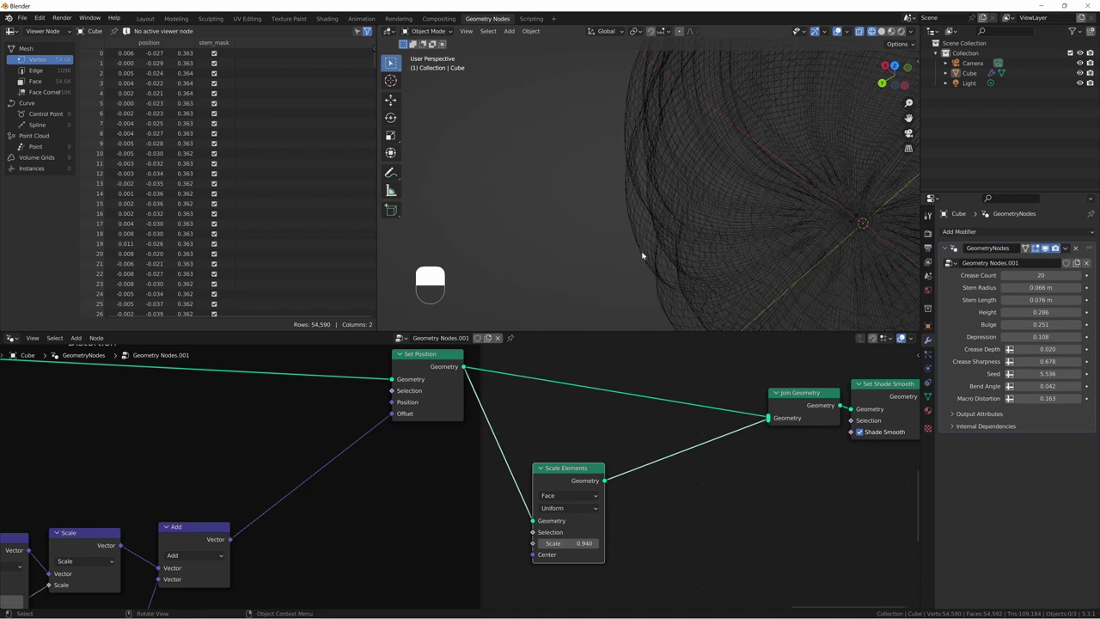
{"action": "middle_click_drag", "start_coordinate": [733, 475], "coordinate": [680, 467]}
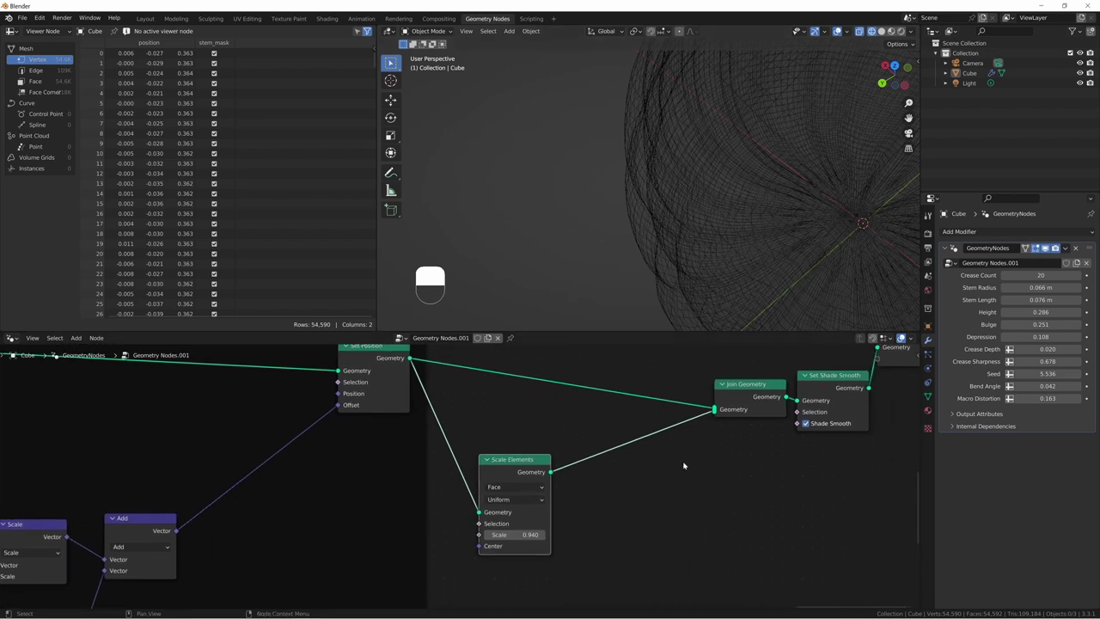
{"action": "middle_click_drag", "start_coordinate": [518, 278], "coordinate": [551, 244]}
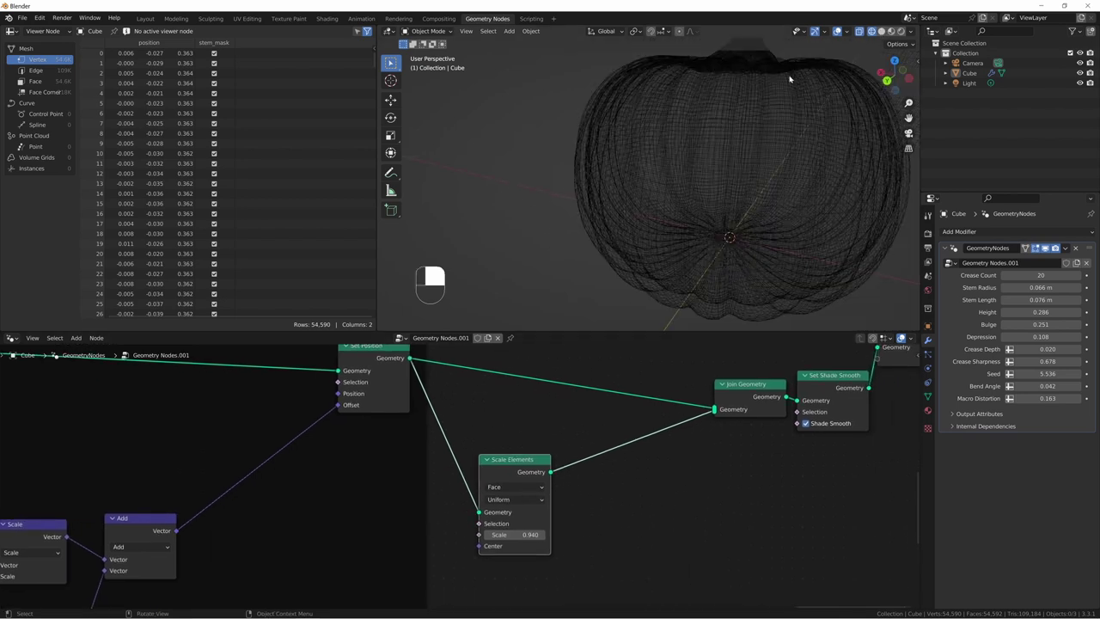
{"action": "left_click", "coordinate": [881, 31]}
Step: Sketch freehand strokes around the pumpkin's outer surface with the Annotate tool
{"action": "key", "text": "shift+space"}
{"action": "left_click", "coordinate": [604, 203]}
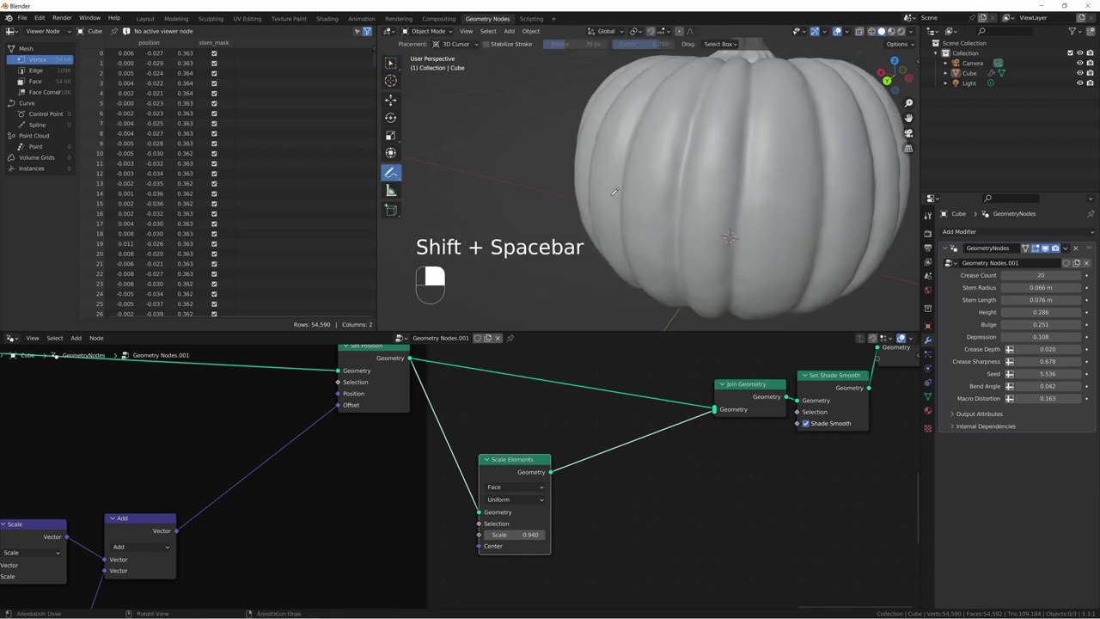
{"action": "left_click_drag", "start_coordinate": [603, 208], "coordinate": [558, 226]}
{"action": "mouse_move", "coordinate": [612, 156]}
{"action": "left_mouse_down"}
{"action": "mouse_move", "coordinate": [582, 105]}
{"action": "mouse_move", "coordinate": [624, 48]}
{"action": "left_mouse_up"}
{"action": "left_click_drag", "start_coordinate": [810, 91], "coordinate": [841, 73]}
Step: Look closely at the pumpkin's shells and annotate a stroke along the wall
{"action": "mouse_move", "coordinate": [711, 174]}
{"action": "middle_mouse_down"}
{"action": "mouse_move", "coordinate": [713, 146]}
{"action": "mouse_move", "coordinate": [670, 155]}
{"action": "mouse_move", "coordinate": [712, 177]}
{"action": "mouse_move", "coordinate": [697, 179]}
{"action": "middle_mouse_up"}
{"action": "scroll", "coordinate": [663, 180], "scroll_direction": "up", "scroll_amount": 7}
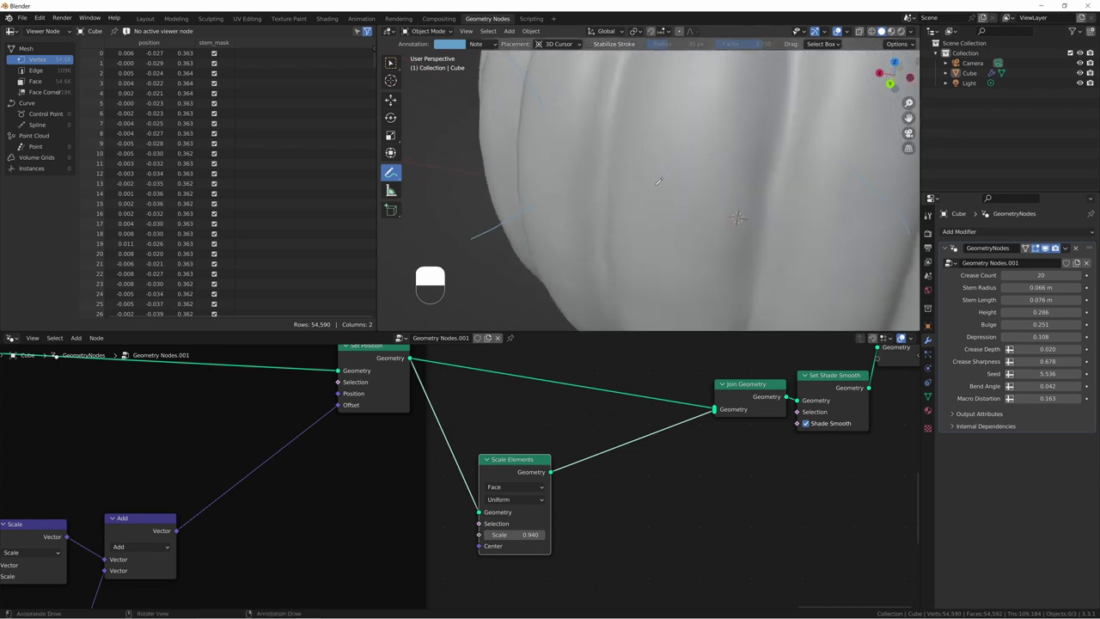
{"action": "scroll", "coordinate": [573, 189], "scroll_direction": "down", "scroll_amount": 3}
{"action": "scroll", "coordinate": [573, 189], "scroll_direction": "up", "scroll_amount": 4}
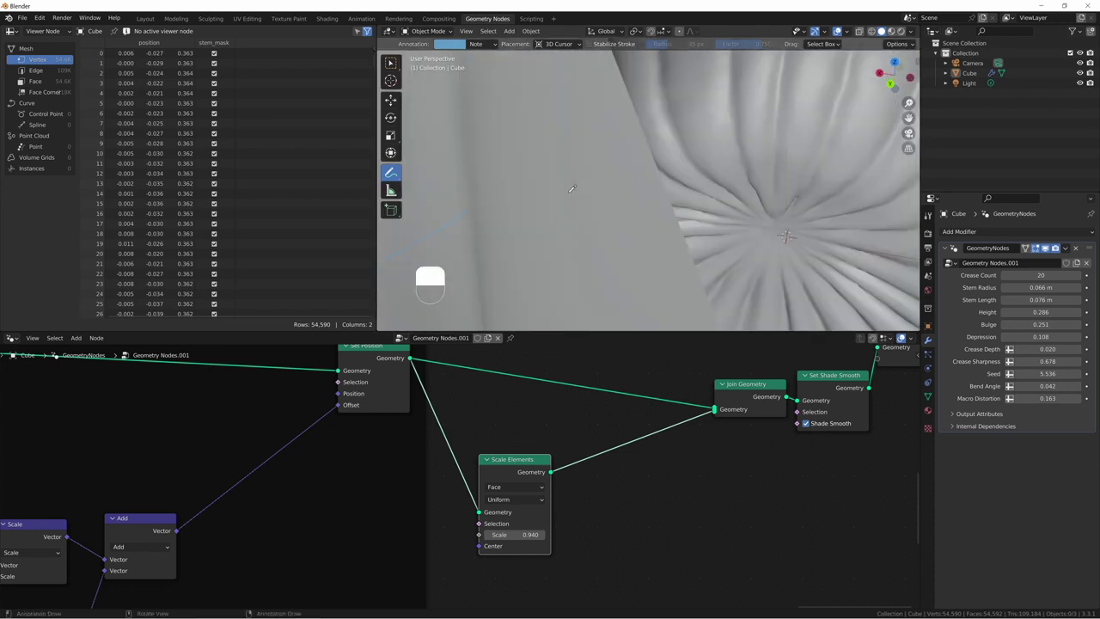
{"action": "middle_click_drag", "start_coordinate": [532, 186], "coordinate": [586, 163], "text": "shift"}
{"action": "scroll", "coordinate": [620, 168], "scroll_direction": "down", "scroll_amount": 1}
{"action": "scroll", "coordinate": [620, 168], "scroll_direction": "up", "scroll_amount": 2}
{"action": "scroll", "coordinate": [620, 167], "scroll_direction": "down", "scroll_amount": 2}
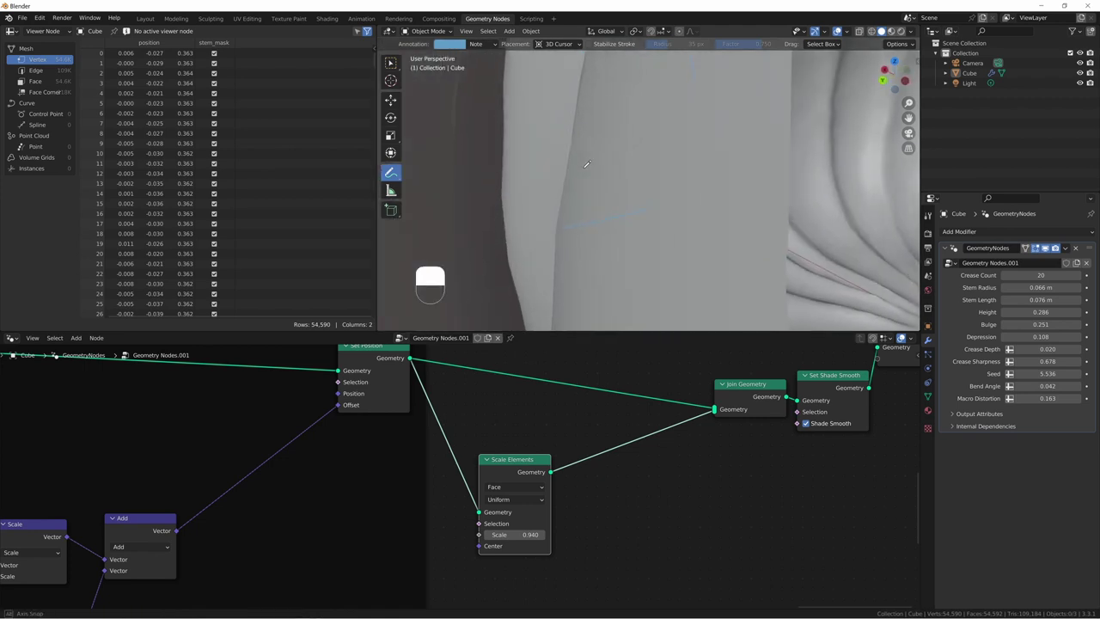
{"action": "scroll", "coordinate": [586, 163], "scroll_direction": "down", "scroll_amount": 1}
{"action": "left_click_drag", "start_coordinate": [483, 91], "coordinate": [471, 215]}
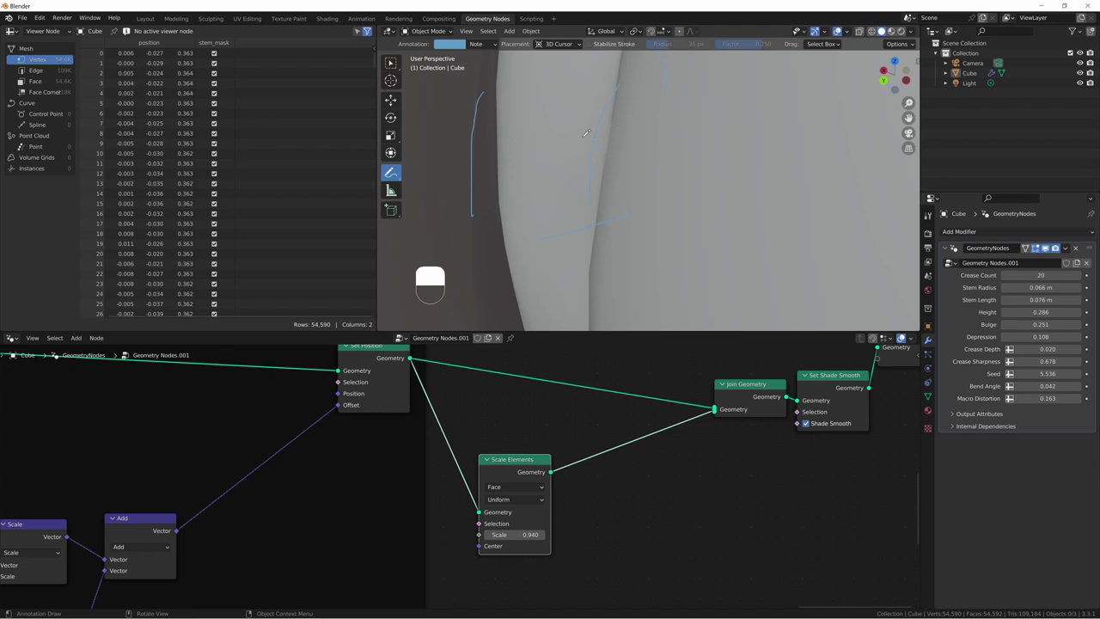
Step: Annotate further strokes across the inside of the pumpkin's shell to illustrate the face directions
{"action": "mouse_move", "coordinate": [627, 237]}
{"action": "middle_mouse_down"}
{"action": "mouse_move", "coordinate": [616, 234]}
{"action": "mouse_move", "coordinate": [656, 226]}
{"action": "middle_mouse_up"}
{"action": "scroll", "coordinate": [614, 235], "scroll_direction": "down", "scroll_amount": 4}
{"action": "scroll", "coordinate": [680, 202], "scroll_direction": "up", "scroll_amount": 4}
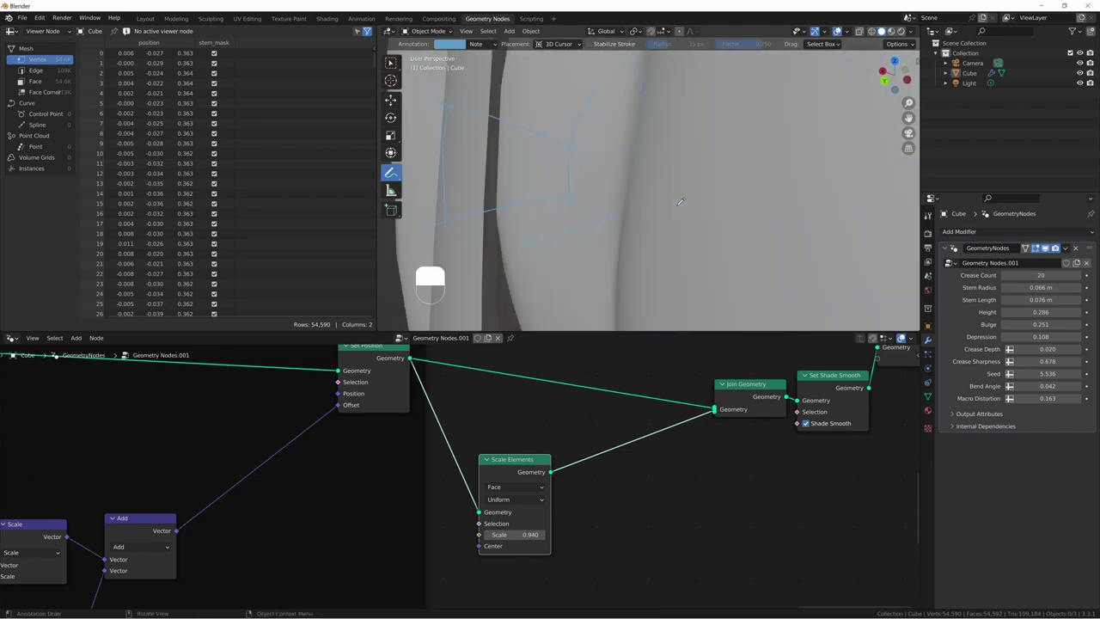
{"action": "scroll", "coordinate": [679, 201], "scroll_direction": "up", "scroll_amount": 3}
{"action": "middle_click_drag", "start_coordinate": [562, 151], "coordinate": [653, 164]}
{"action": "left_click_drag", "start_coordinate": [634, 266], "coordinate": [763, 190]}
{"action": "left_click_drag", "start_coordinate": [657, 82], "coordinate": [809, 131]}
{"action": "left_click_drag", "start_coordinate": [812, 68], "coordinate": [867, 122]}
{"action": "left_click_drag", "start_coordinate": [797, 233], "coordinate": [815, 180]}
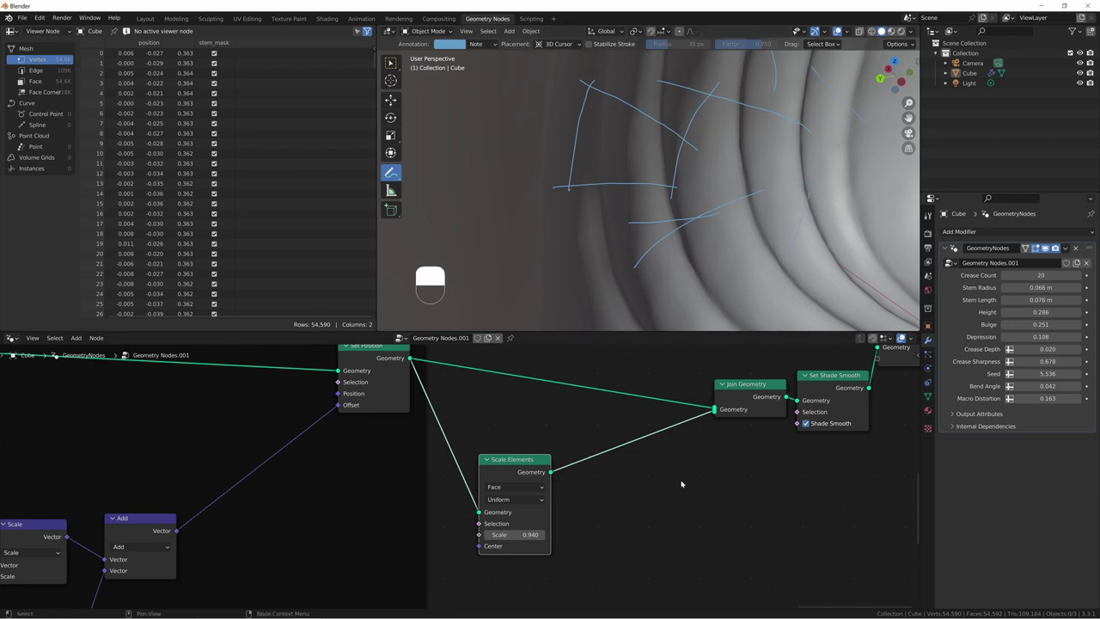
Step: Add a Flip Faces node and insert it between Scale Elements and Join Geometry
{"action": "key", "text": "shift+a"}
{"action": "type", "text": "flip"}
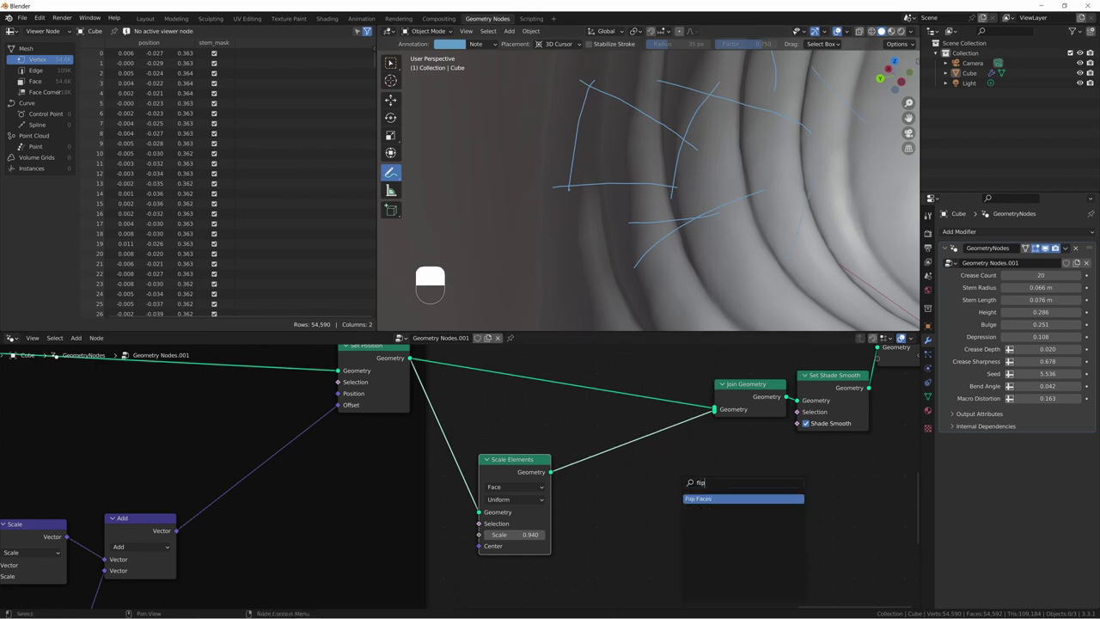
{"action": "key", "text": "Return"}
{"action": "left_click", "coordinate": [684, 484]}
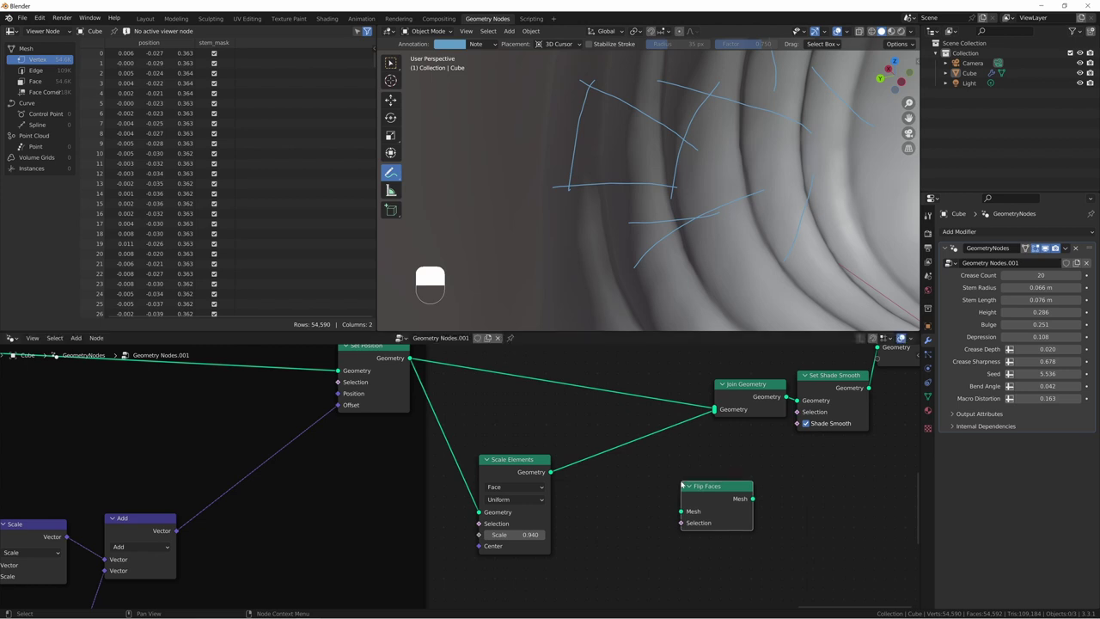
{"action": "left_click_drag", "start_coordinate": [513, 467], "coordinate": [526, 474]}
{"action": "left_click", "coordinate": [525, 475]}
{"action": "middle_click_drag", "start_coordinate": [592, 241], "coordinate": [645, 192]}
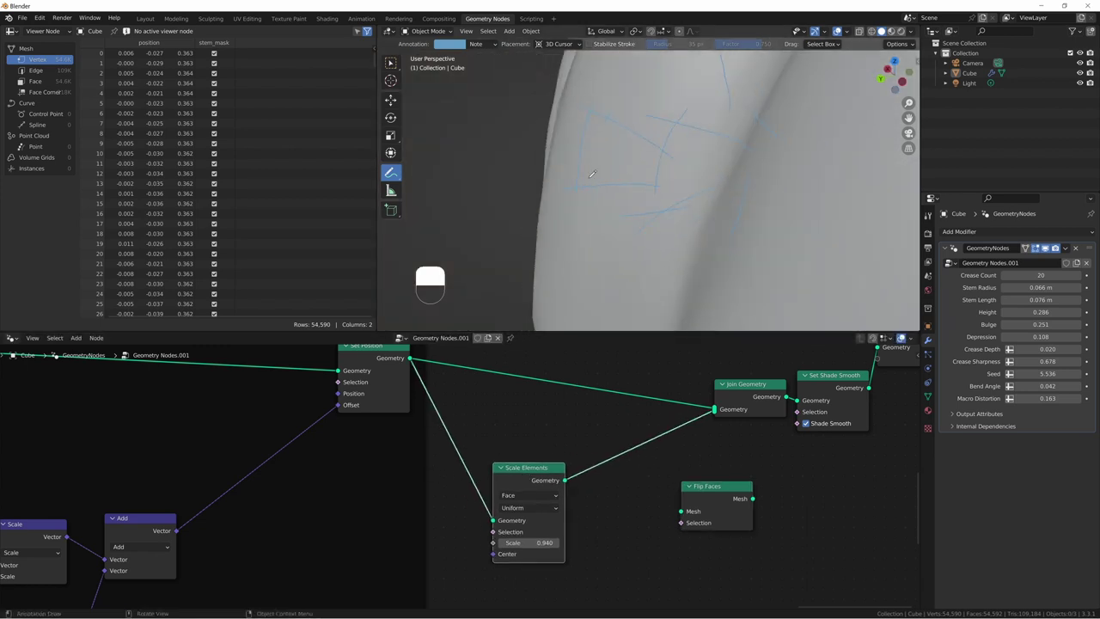
{"action": "left_click_drag", "start_coordinate": [704, 498], "coordinate": [626, 447]}
Step: Toggle muting of the Flip Faces node to compare the inner shell's shading, leaving the node enabled
{"action": "middle_click_drag", "start_coordinate": [618, 176], "coordinate": [629, 155]}
{"action": "left_click", "coordinate": [650, 451]}
{"action": "key", "text": "m"}
{"action": "key", "text": "m"}
{"action": "key", "text": "m"}
{"action": "key", "text": "m"}
{"action": "key", "text": "m"}
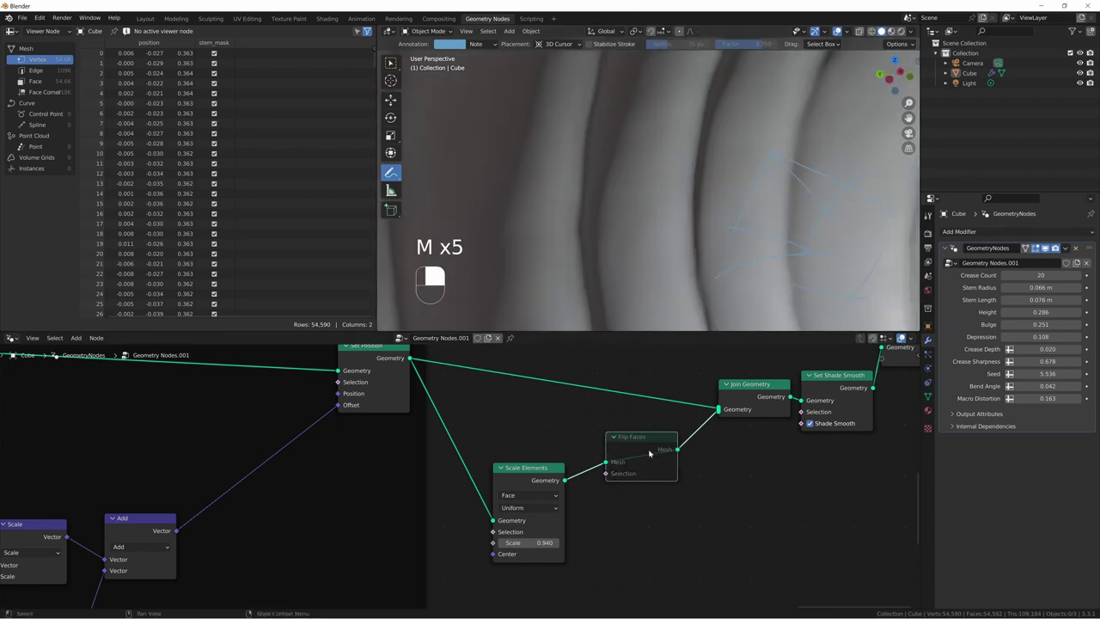
{"action": "key", "text": "m"}
{"action": "mouse_move", "coordinate": [569, 206]}
{"action": "middle_mouse_down"}
{"action": "mouse_move", "coordinate": [671, 172]}
{"action": "mouse_move", "coordinate": [706, 142]}
{"action": "middle_mouse_up"}
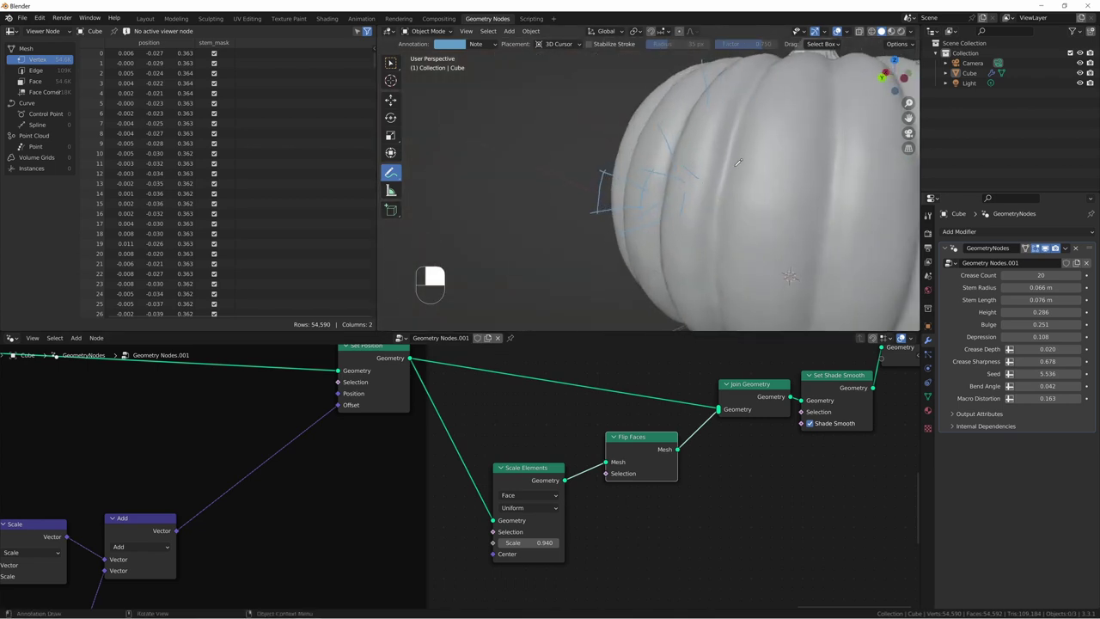
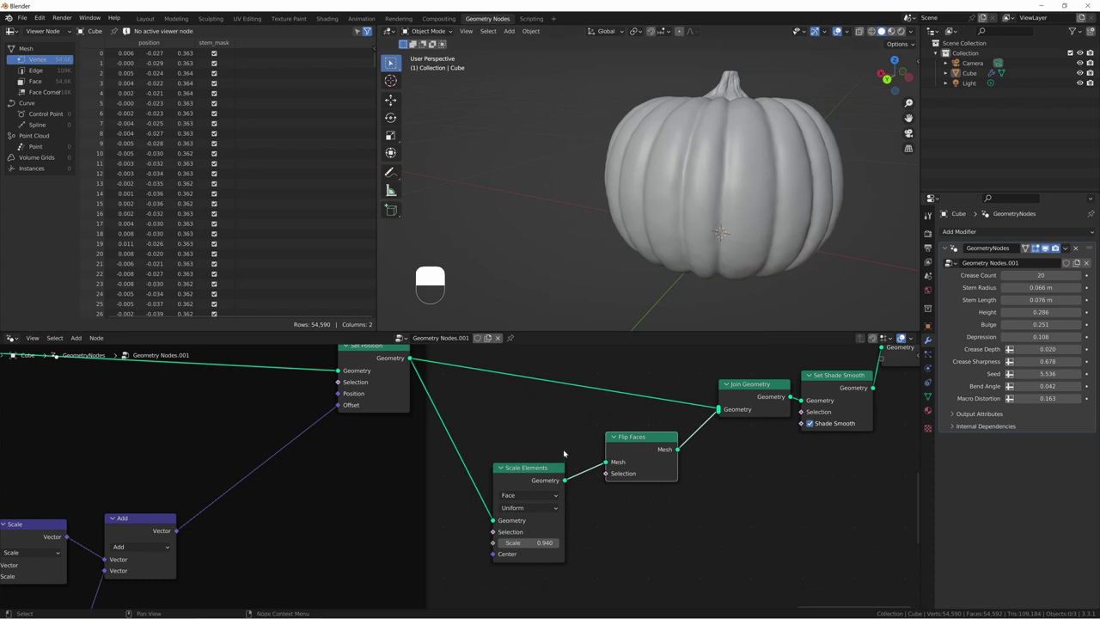
{"action": "scroll", "coordinate": [564, 453], "scroll_direction": "down", "scroll_amount": 5}
{"action": "middle_click_drag", "start_coordinate": [513, 447], "coordinate": [824, 425]}
{"action": "middle_click_drag", "start_coordinate": [447, 435], "coordinate": [196, 421]}
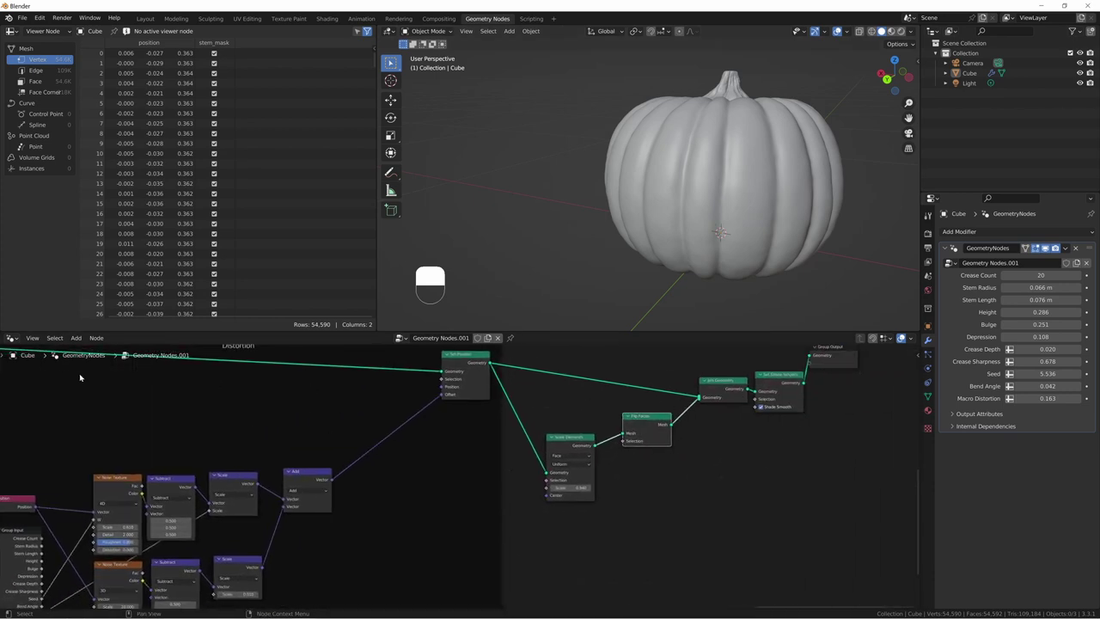
{"action": "middle_click_drag", "start_coordinate": [79, 377], "coordinate": [566, 426]}
{"action": "middle_click_drag", "start_coordinate": [621, 394], "coordinate": [227, 397]}
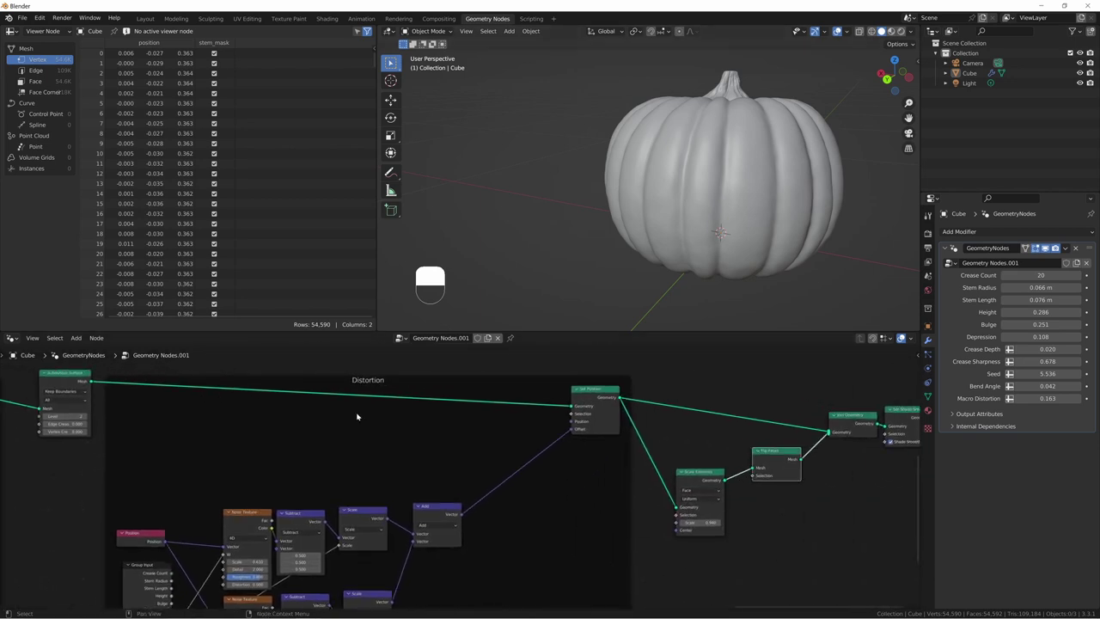
{"action": "middle_click_drag", "start_coordinate": [484, 432], "coordinate": [456, 430]}
{"action": "middle_click_drag", "start_coordinate": [665, 455], "coordinate": [578, 448]}
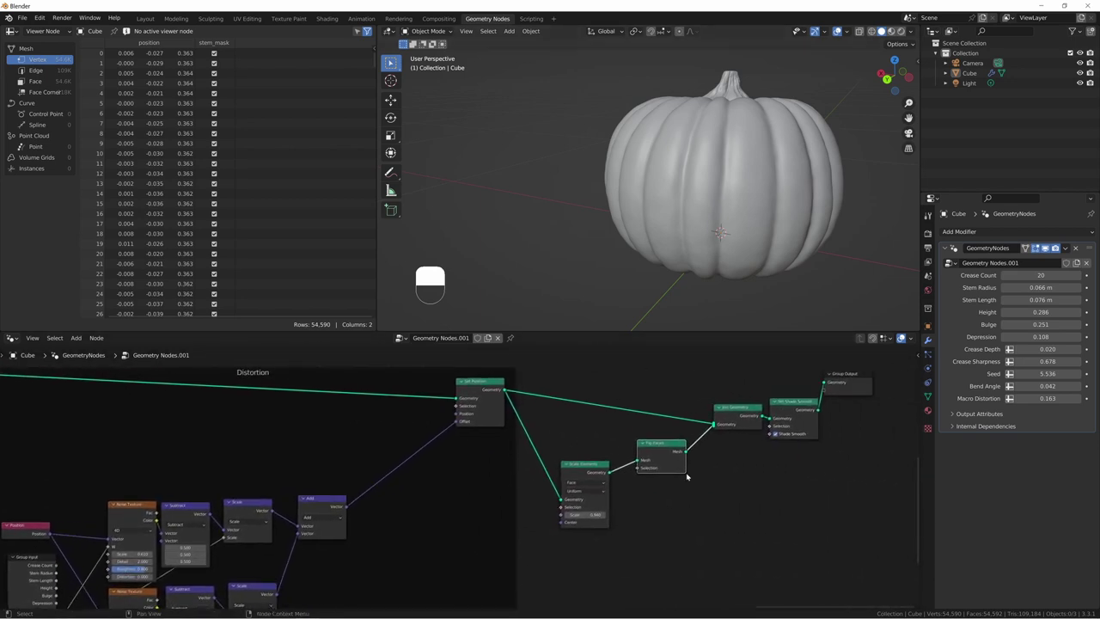
{"action": "key", "text": "shift+a"}
{"action": "mouse_move", "coordinate": [754, 508]}
{"action": "key", "text": "s"}
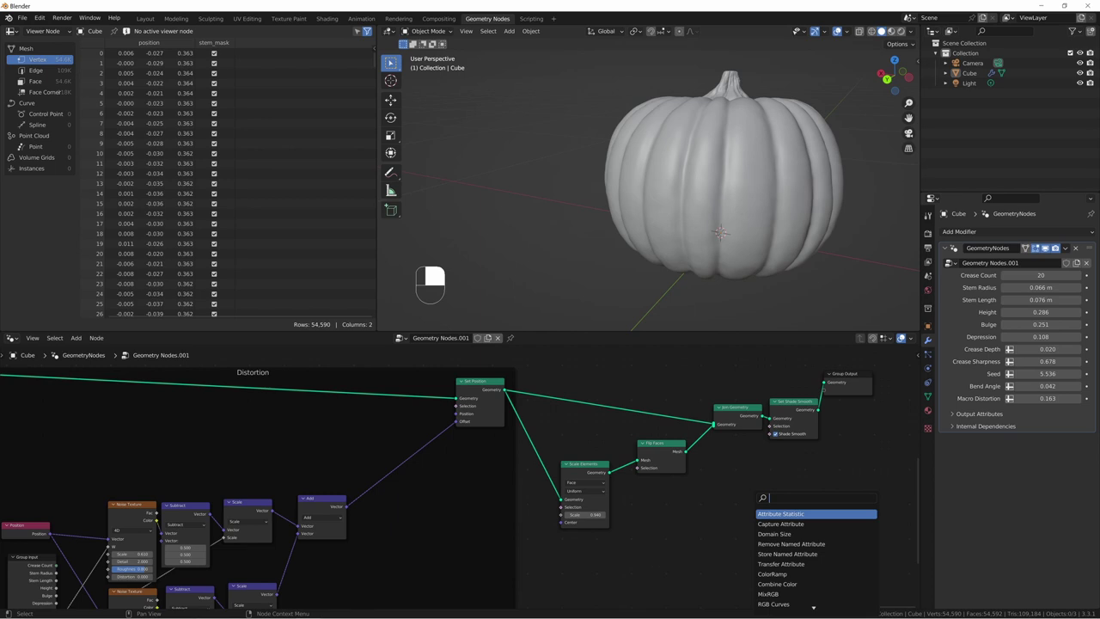
Step: Annotate freehand strokes along the pumpkin's side wall and around its stem to point out the separate parts
{"action": "key", "text": "shift+space"}
{"action": "key", "text": "d"}
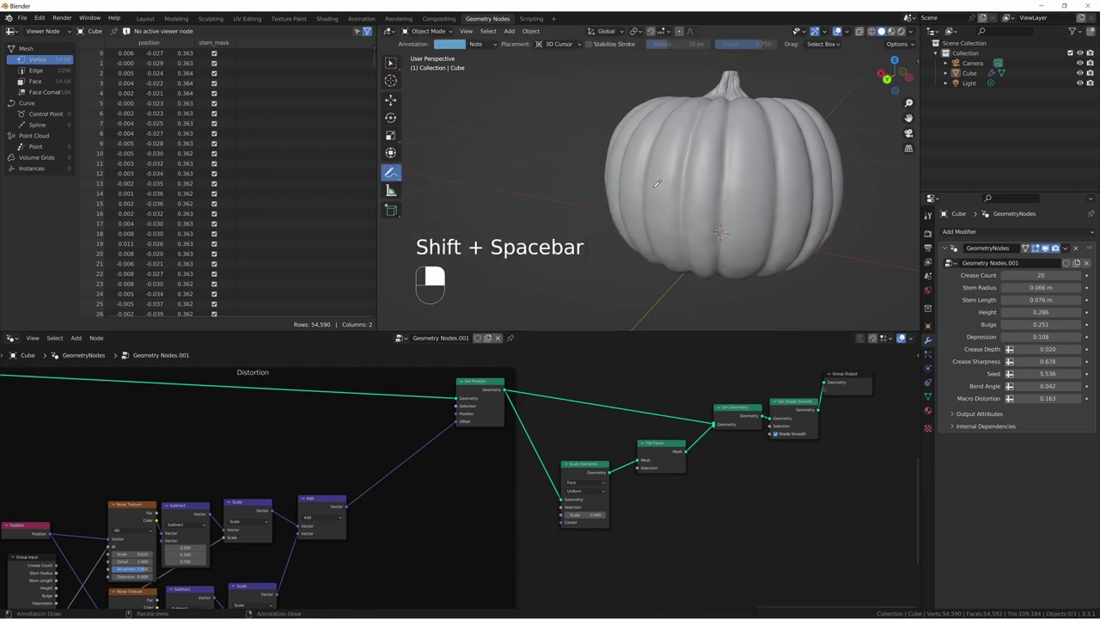
{"action": "mouse_move", "coordinate": [635, 154]}
{"action": "left_mouse_down"}
{"action": "mouse_move", "coordinate": [631, 225]}
{"action": "mouse_move", "coordinate": [624, 103]}
{"action": "left_mouse_up"}
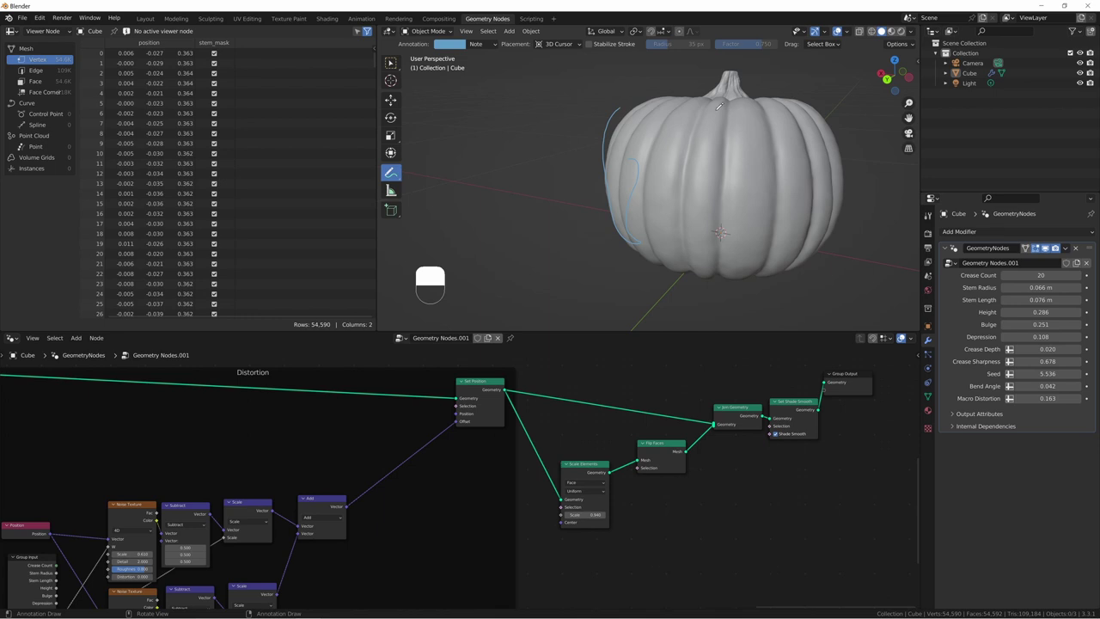
{"action": "mouse_move", "coordinate": [755, 103]}
{"action": "left_mouse_down"}
{"action": "mouse_move", "coordinate": [705, 70]}
{"action": "mouse_move", "coordinate": [685, 97]}
{"action": "left_mouse_up"}
{"action": "middle_click_drag", "start_coordinate": [689, 207], "coordinate": [634, 203]}
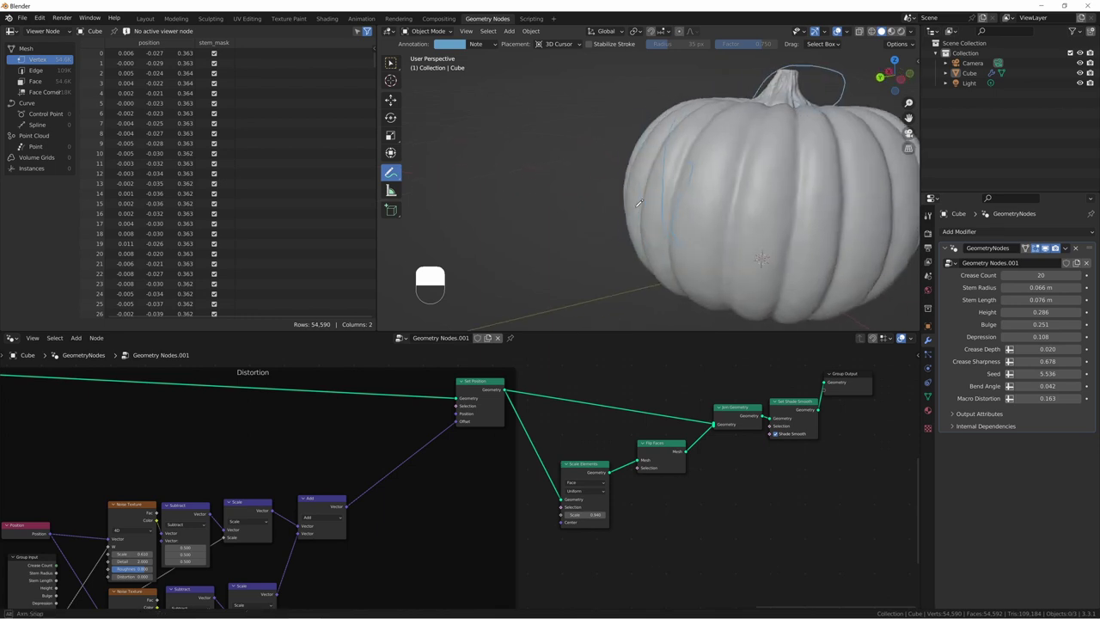
{"action": "scroll", "coordinate": [803, 221], "scroll_direction": "up", "scroll_amount": 4}
{"action": "scroll", "coordinate": [803, 221], "scroll_direction": "up", "scroll_amount": 3}
{"action": "mouse_move", "coordinate": [645, 164]}
{"action": "left_mouse_down"}
{"action": "mouse_move", "coordinate": [682, 266]}
{"action": "mouse_move", "coordinate": [664, 193]}
{"action": "mouse_move", "coordinate": [695, 242]}
{"action": "left_mouse_up"}
{"action": "scroll", "coordinate": [702, 203], "scroll_direction": "down", "scroll_amount": 3}
{"action": "scroll", "coordinate": [705, 200], "scroll_direction": "down", "scroll_amount": 6}
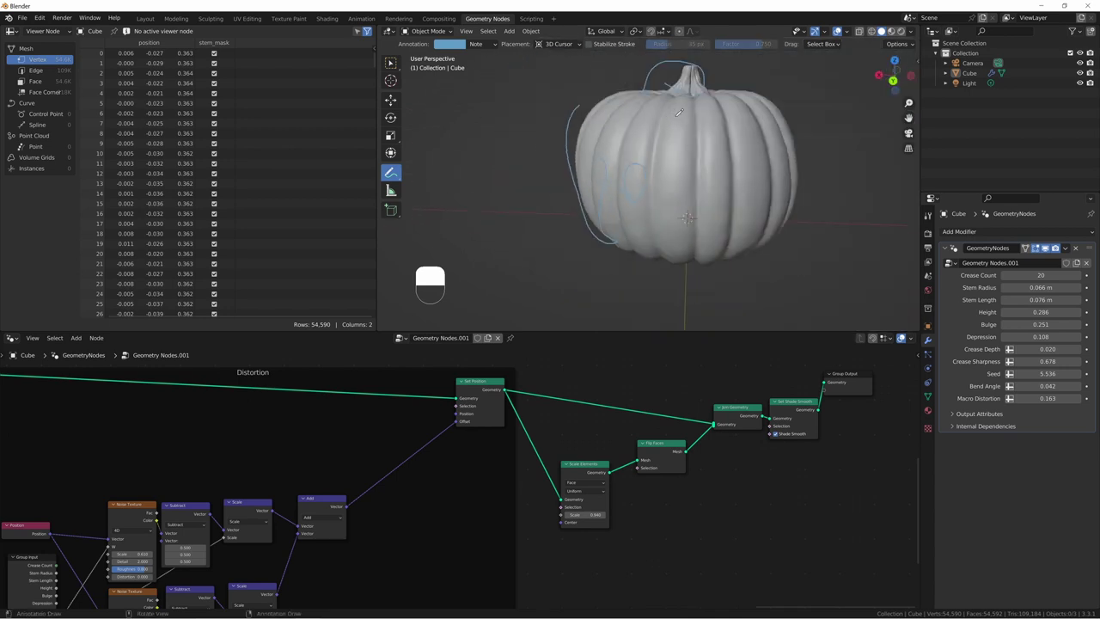
Step: Erase all annotation strokes around the pumpkin and return to the selection tool
{"action": "key", "text": "shift+space"}
{"action": "left_click", "coordinate": [643, 165]}
{"action": "mouse_move", "coordinate": [643, 167]}
{"action": "left_mouse_down"}
{"action": "mouse_move", "coordinate": [596, 235]}
{"action": "mouse_move", "coordinate": [726, 58]}
{"action": "left_mouse_up"}
{"action": "key", "text": "shift+space"}
{"action": "left_click", "coordinate": [618, 59]}
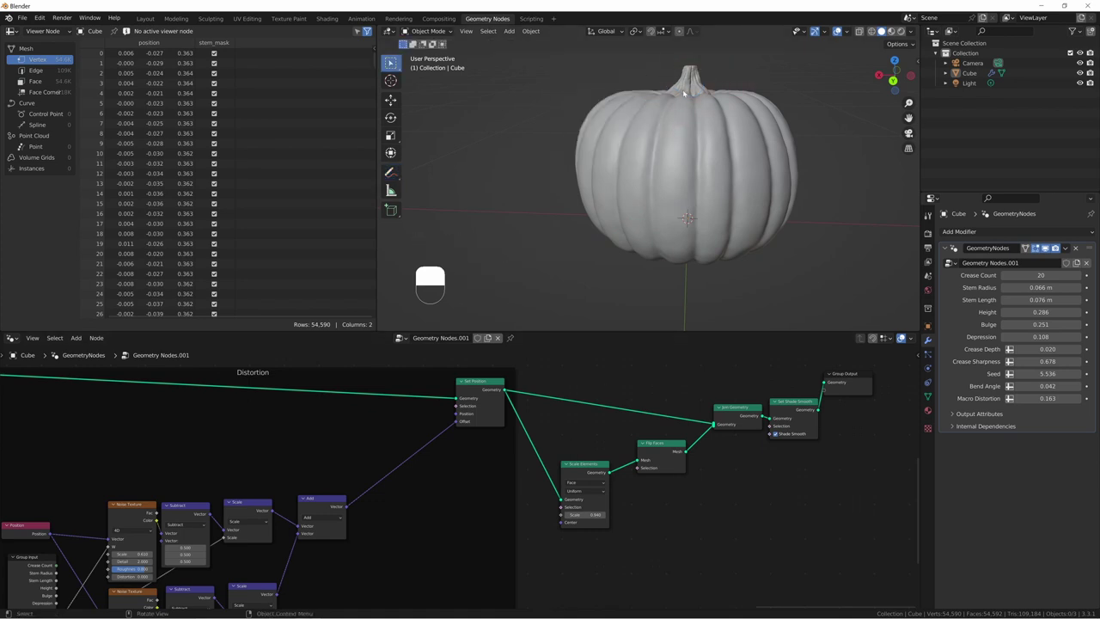
Step: Add a Set Material node between Flip Faces and Join Geometry and assign it the Inside material
{"action": "key", "text": "shift+a"}
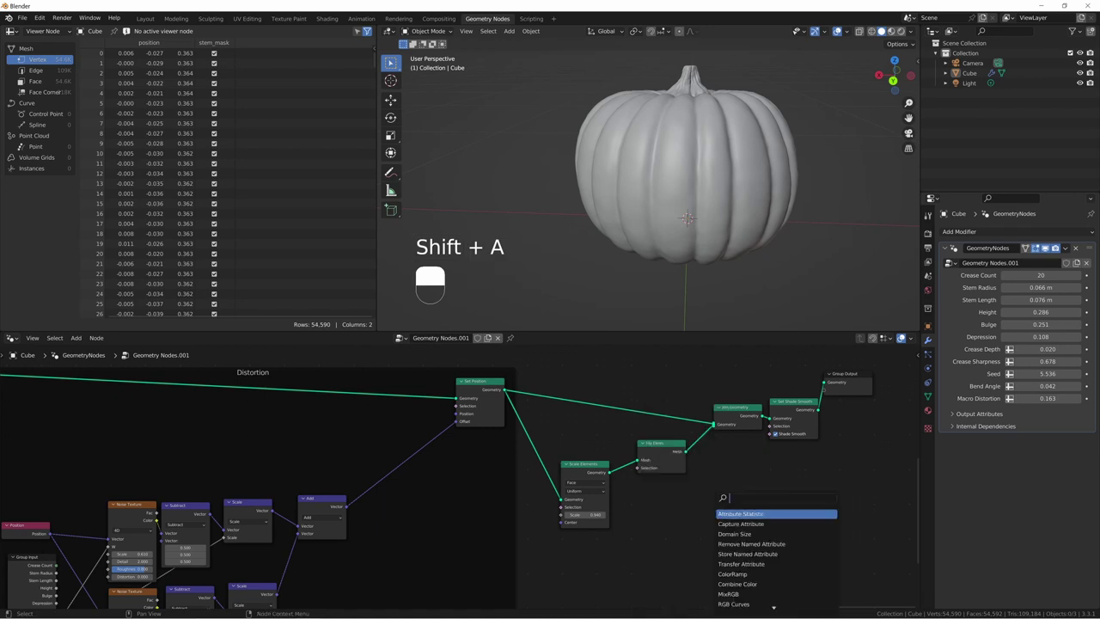
{"action": "type", "text": "a"}
{"action": "key", "text": "BackSpace"}
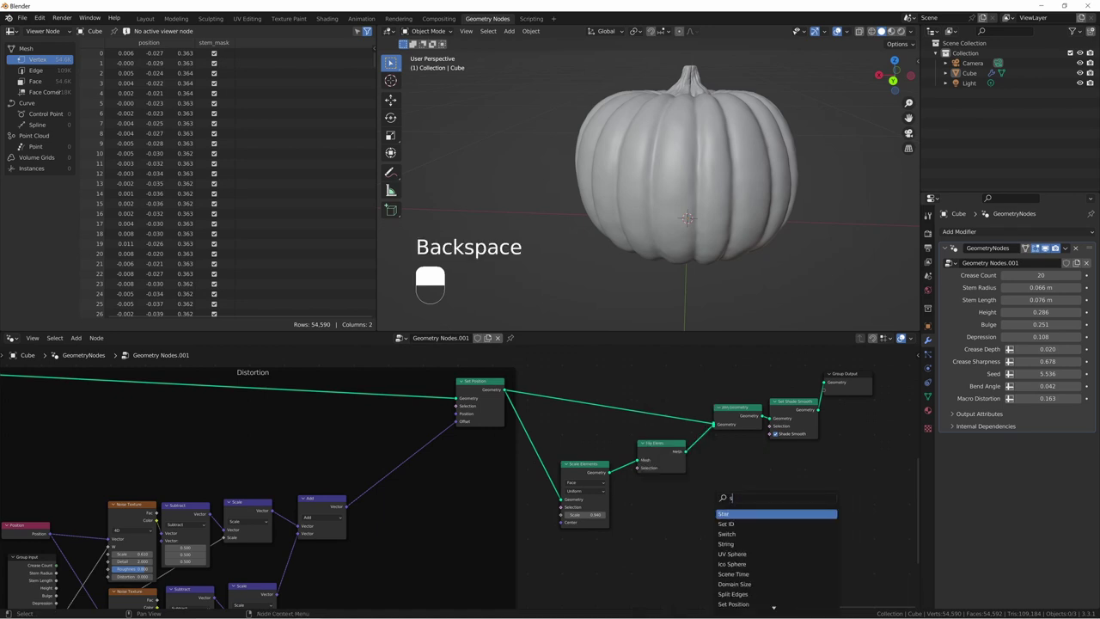
{"action": "type", "text": "set mater"}
{"action": "key", "text": "Return"}
{"action": "left_click", "coordinate": [713, 499]}
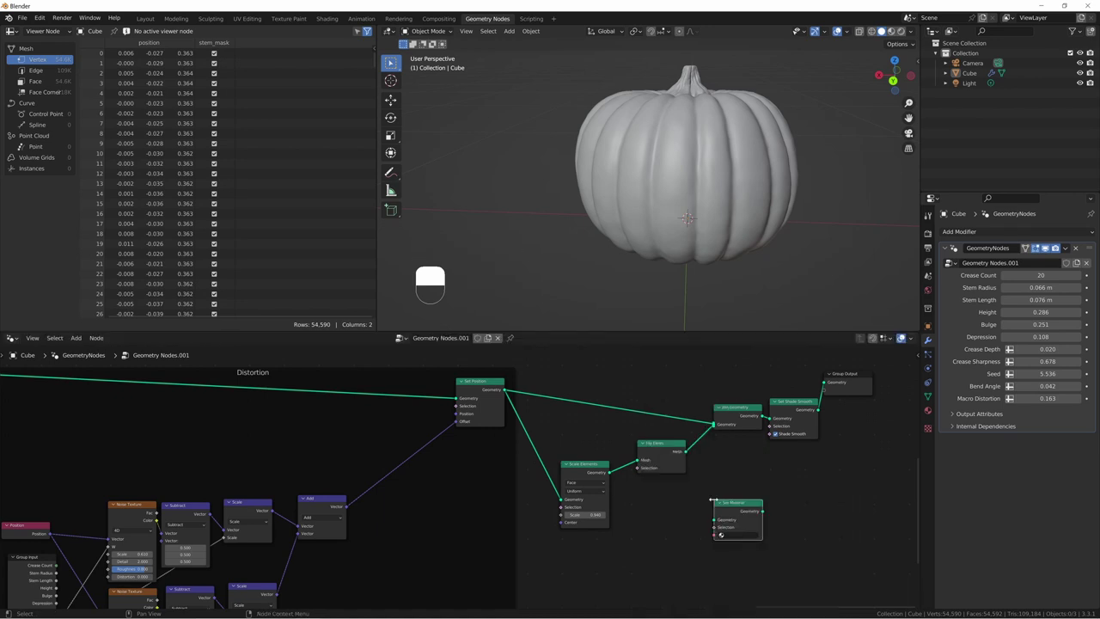
{"action": "left_click_drag", "start_coordinate": [731, 514], "coordinate": [732, 444]}
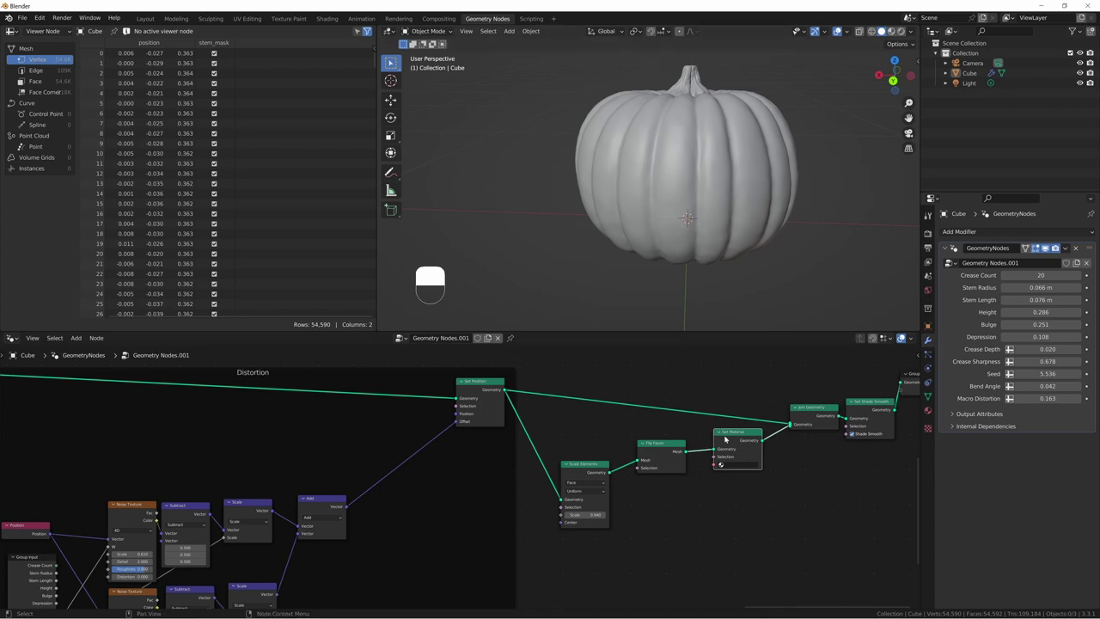
{"action": "left_click", "coordinate": [721, 465]}
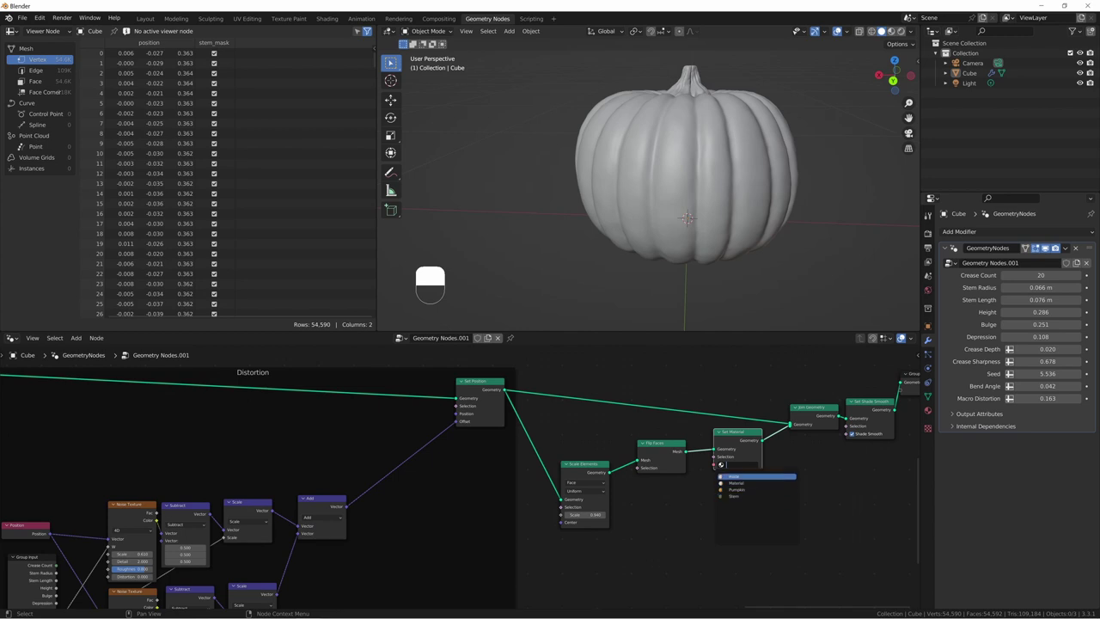
{"action": "left_click", "coordinate": [733, 476]}
Step: Add another Set Material node below the last nodes of the Exponential Stem frame
{"action": "scroll", "coordinate": [577, 464], "scroll_direction": "down", "scroll_amount": 3}
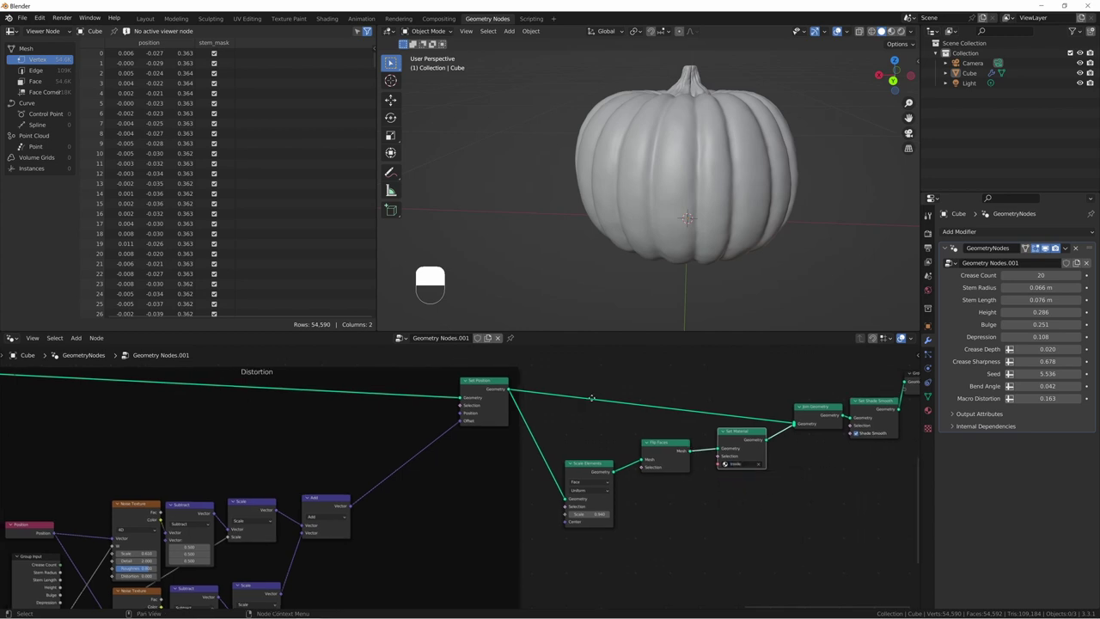
{"action": "scroll", "coordinate": [628, 447], "scroll_direction": "down", "scroll_amount": 2}
{"action": "middle_click_drag", "start_coordinate": [306, 483], "coordinate": [679, 479]}
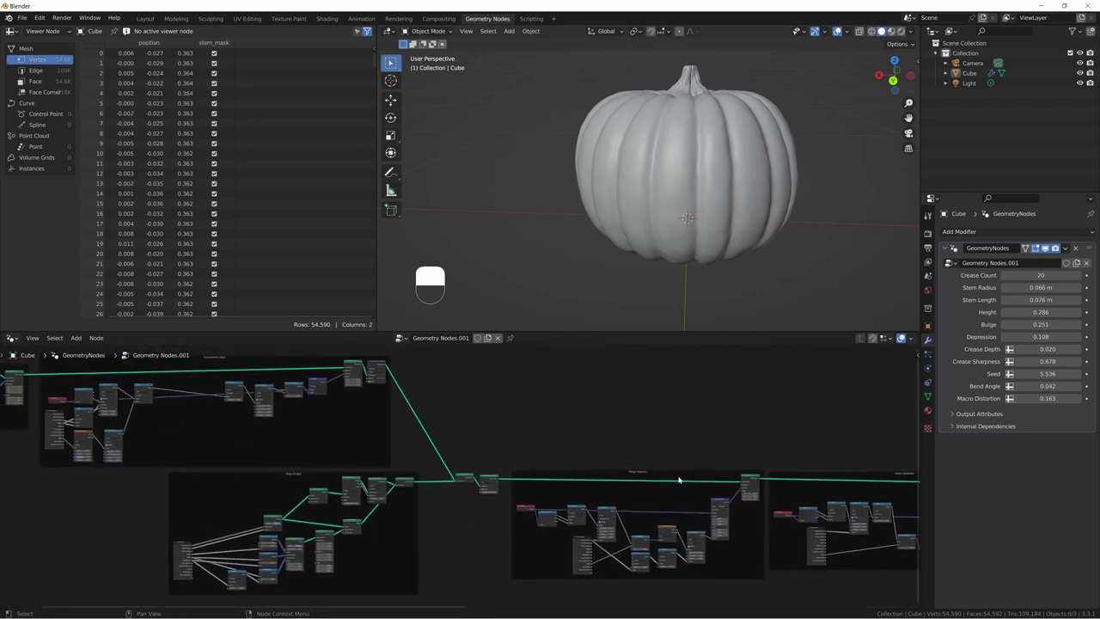
{"action": "scroll", "coordinate": [456, 453], "scroll_direction": "up", "scroll_amount": 2}
{"action": "middle_click_drag", "start_coordinate": [456, 454], "coordinate": [676, 510]}
{"action": "key", "text": "shift+a"}
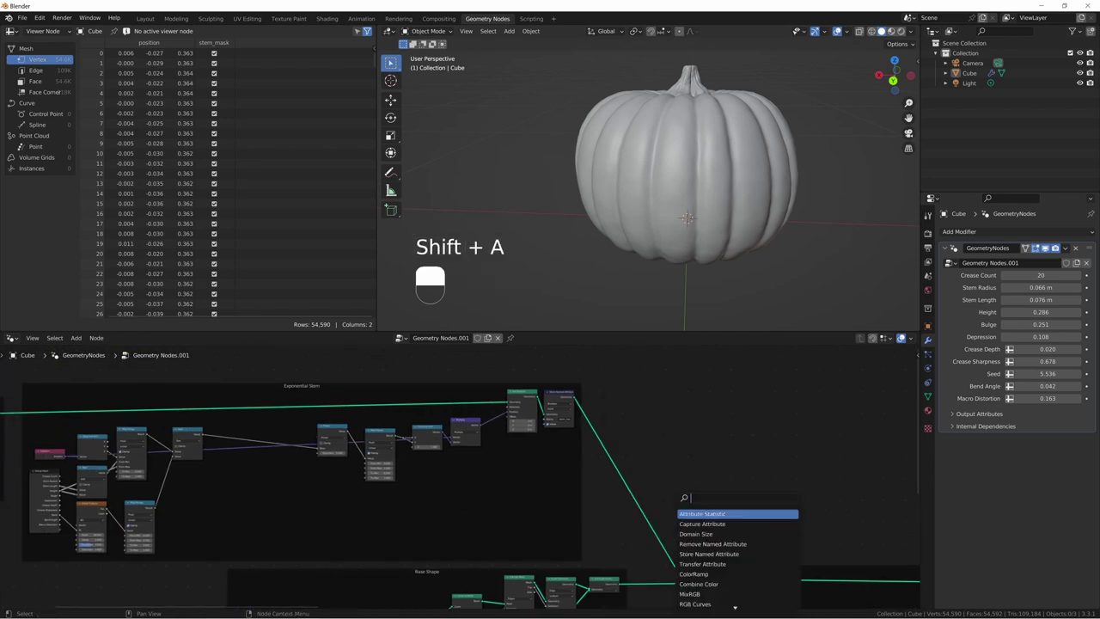
{"action": "type", "text": "set mat"}
{"action": "key", "text": "Return"}
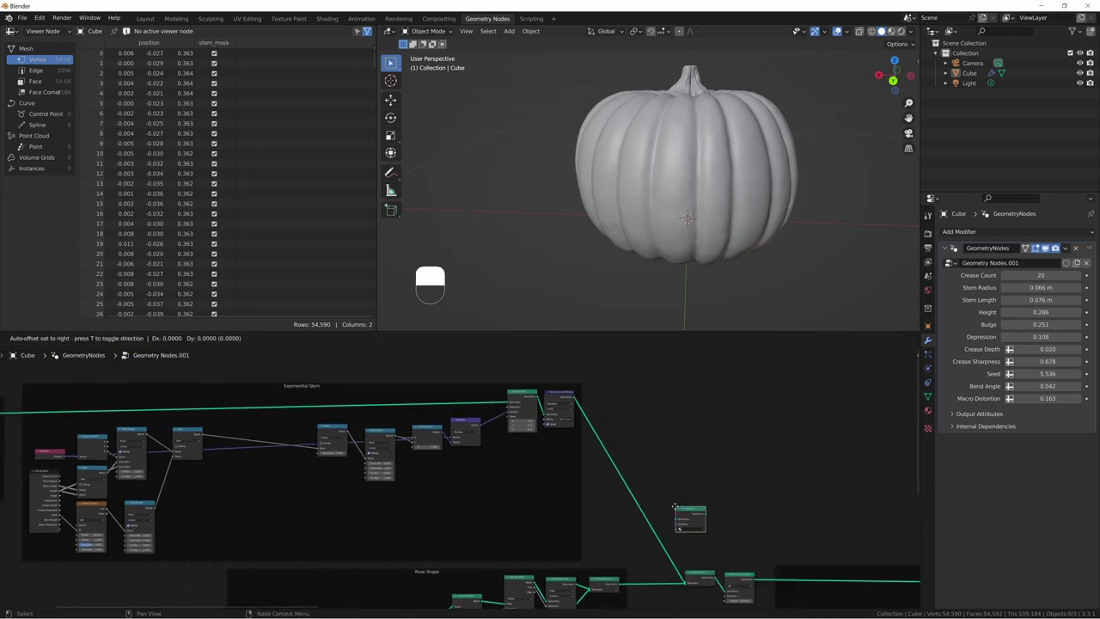
{"action": "left_click", "coordinate": [541, 486]}
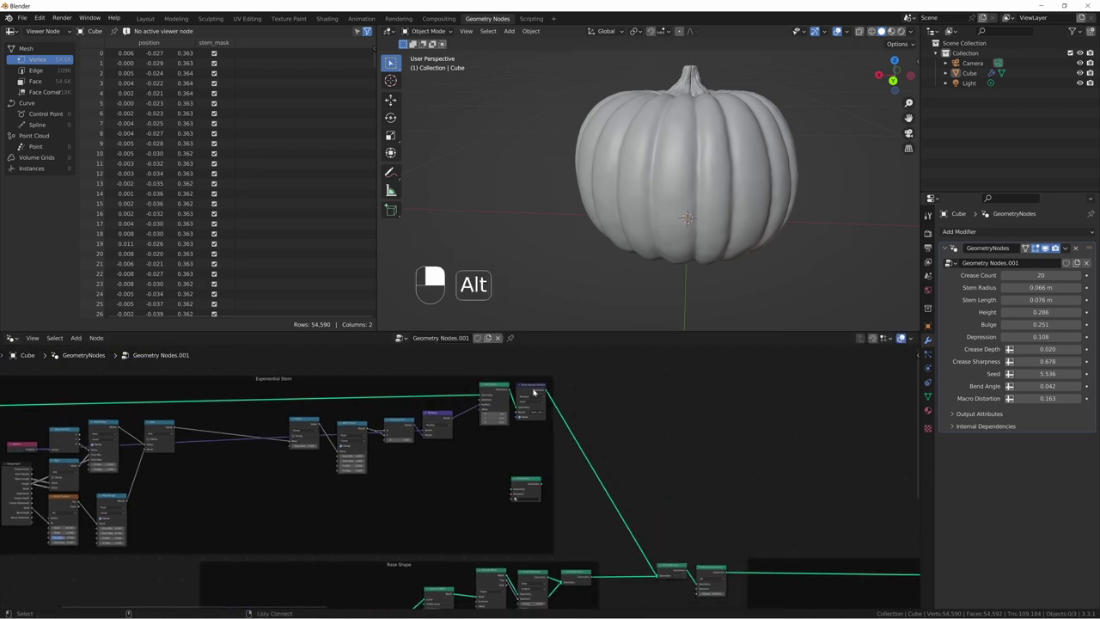
Step: Preview the stem and joined outputs, and insert the Set Material node between the Exponential Stem output and Join Geometry with the Stem material
{"action": "left_click", "coordinate": [533, 391], "text": "alt"}
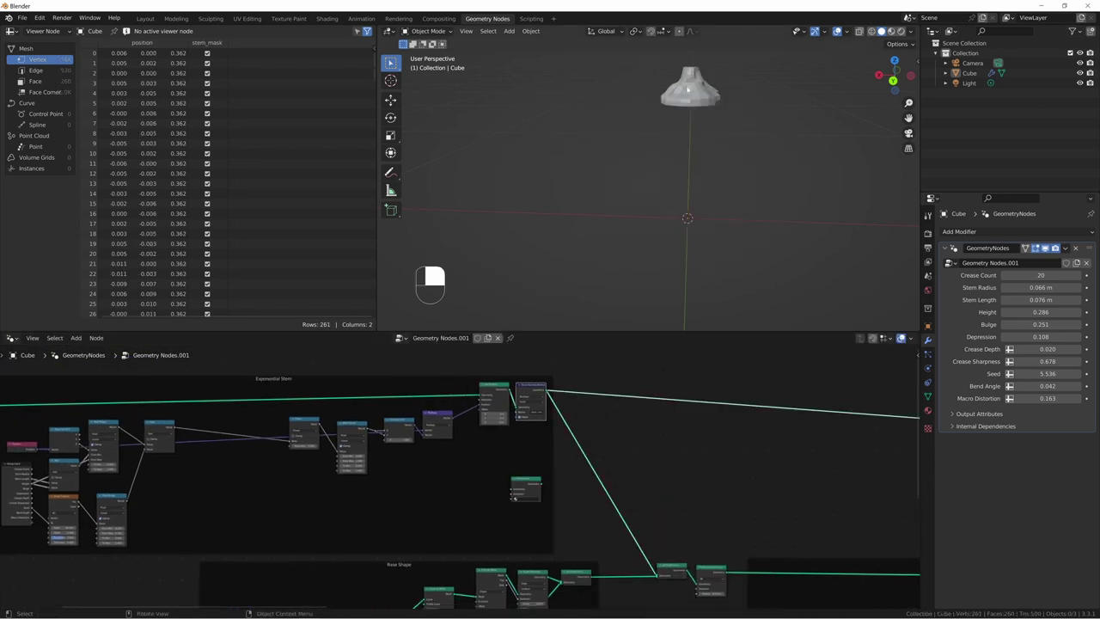
{"action": "left_click", "coordinate": [679, 569], "text": "alt"}
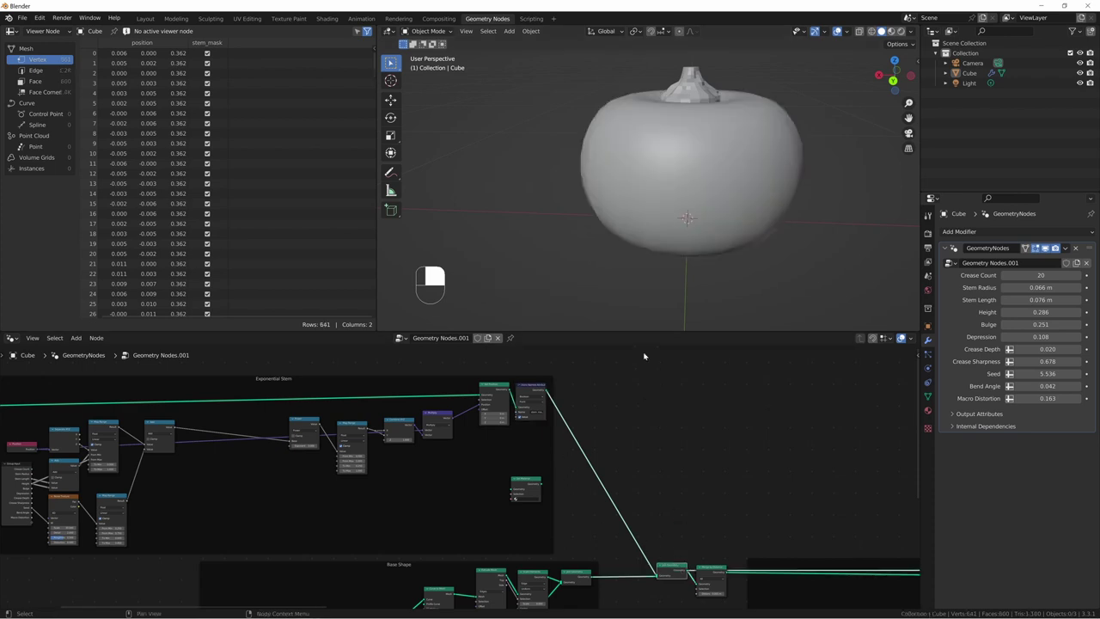
{"action": "left_click_drag", "start_coordinate": [526, 486], "coordinate": [578, 419]}
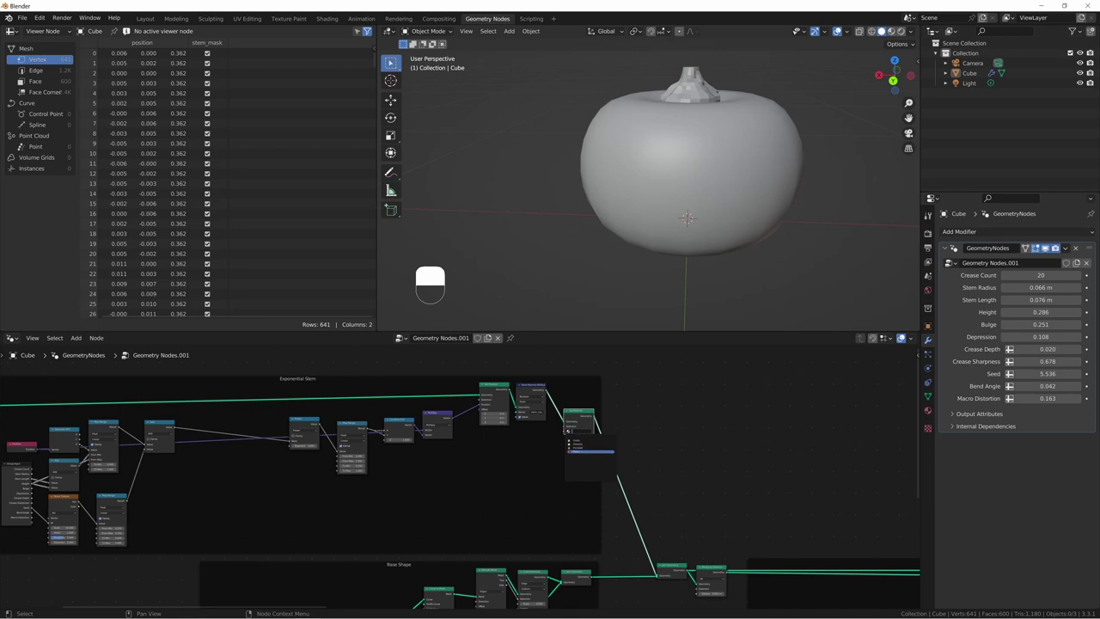
Step: Add a Set Material node between the Base Shape frame's output and Join Geometry and assign it the Pumpkin material
{"action": "middle_click_drag", "start_coordinate": [643, 482], "coordinate": [556, 386]}
{"action": "key", "text": "shift+a"}
{"action": "left_click", "coordinate": [525, 539]}
{"action": "type", "text": "set mater"}
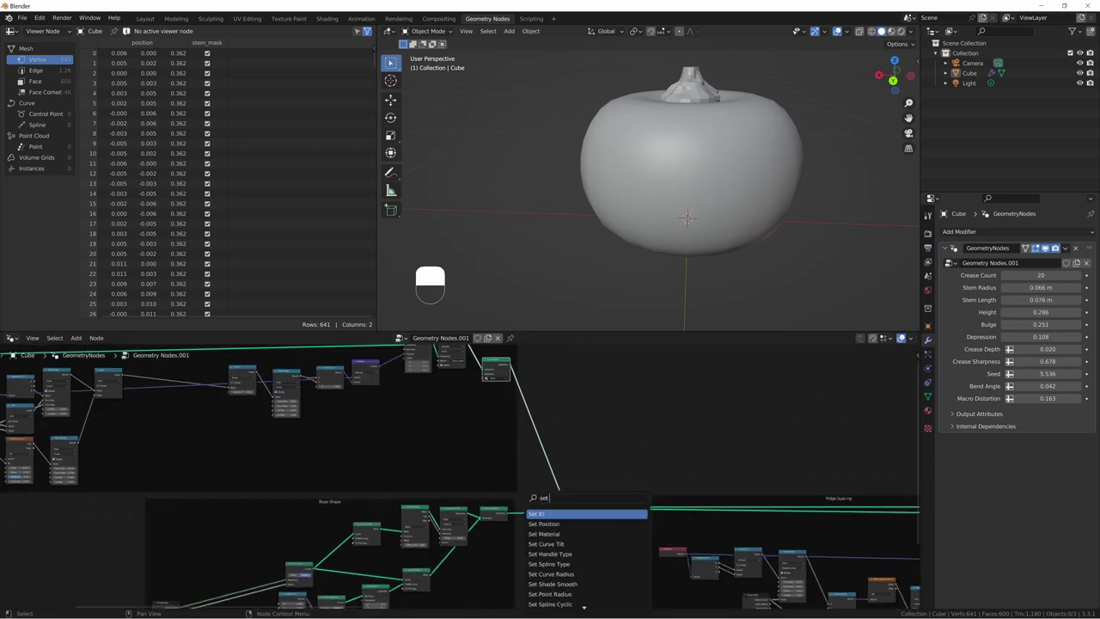
{"action": "key", "text": "Return"}
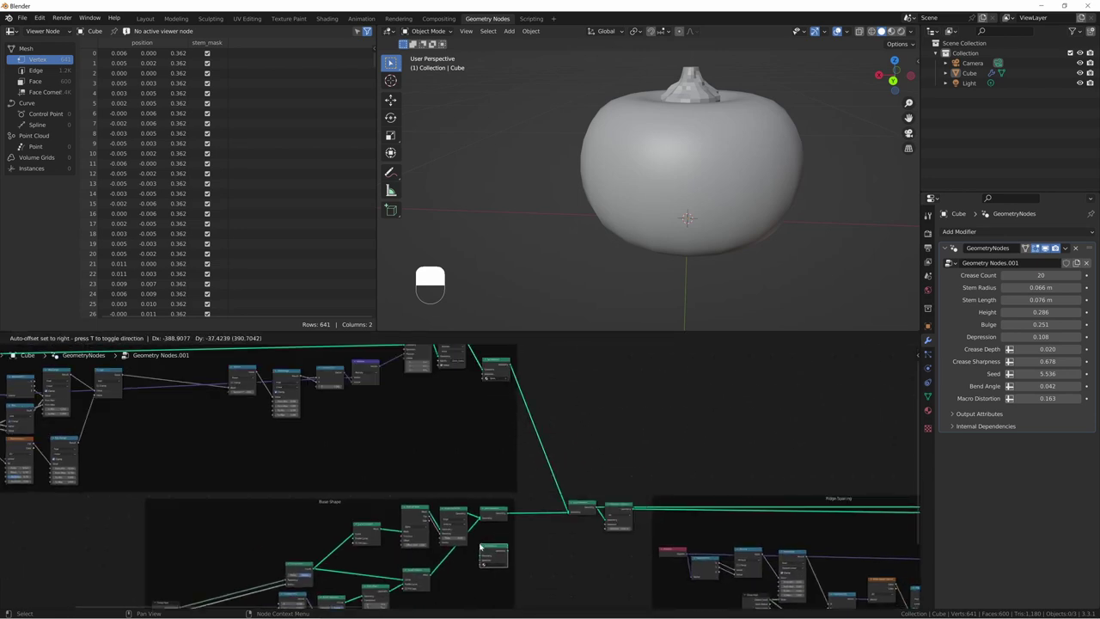
{"action": "left_click", "coordinate": [489, 558]}
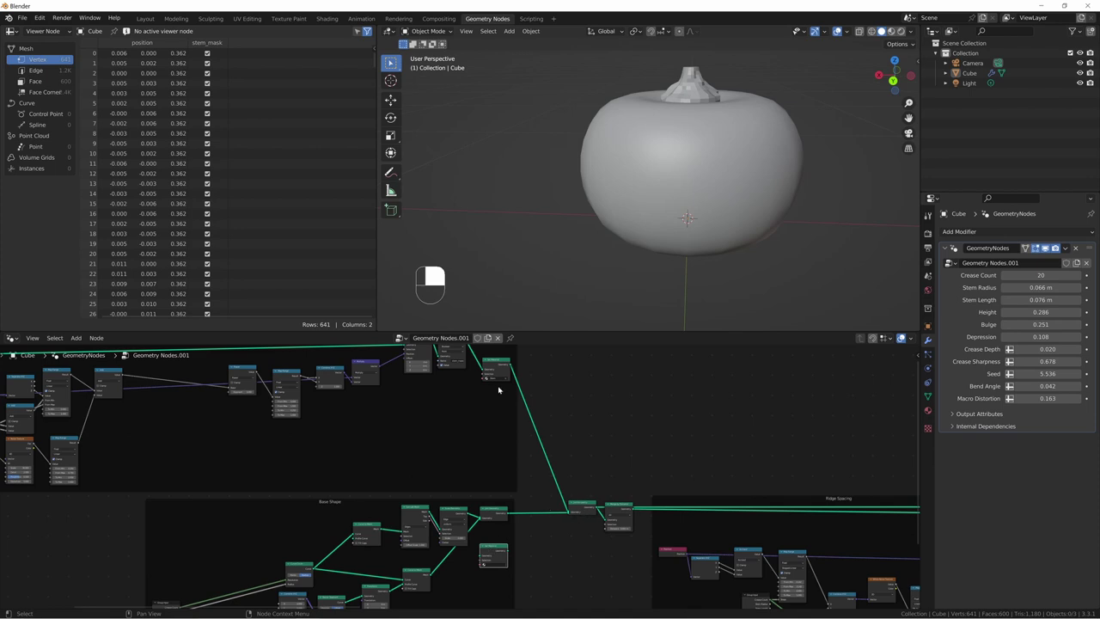
{"action": "left_click_drag", "start_coordinate": [486, 563], "coordinate": [530, 527]}
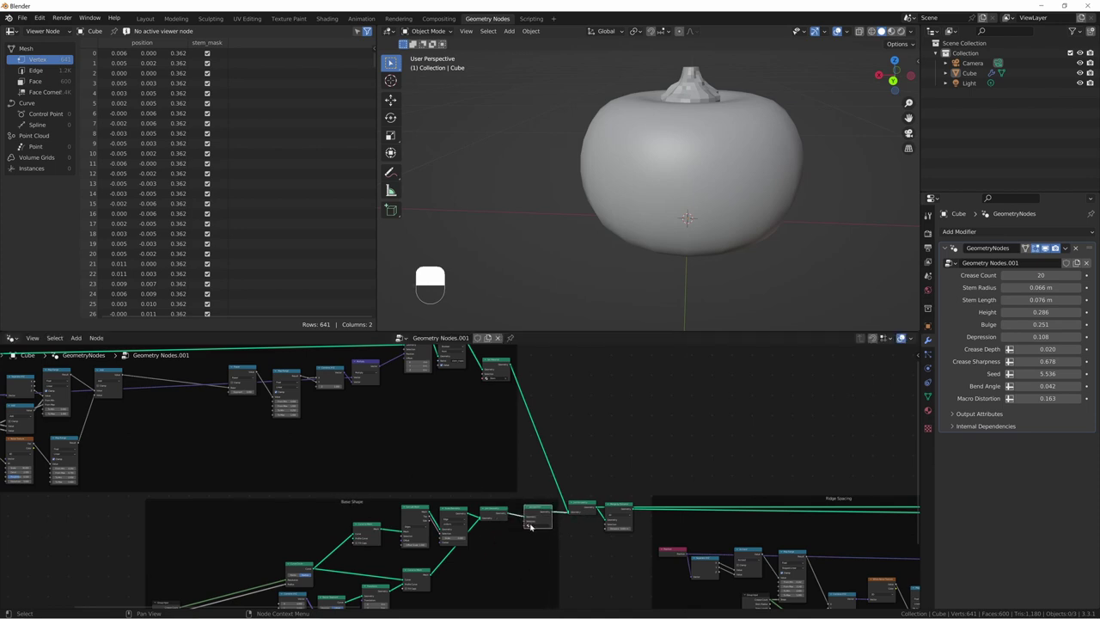
{"action": "left_click", "coordinate": [530, 526]}
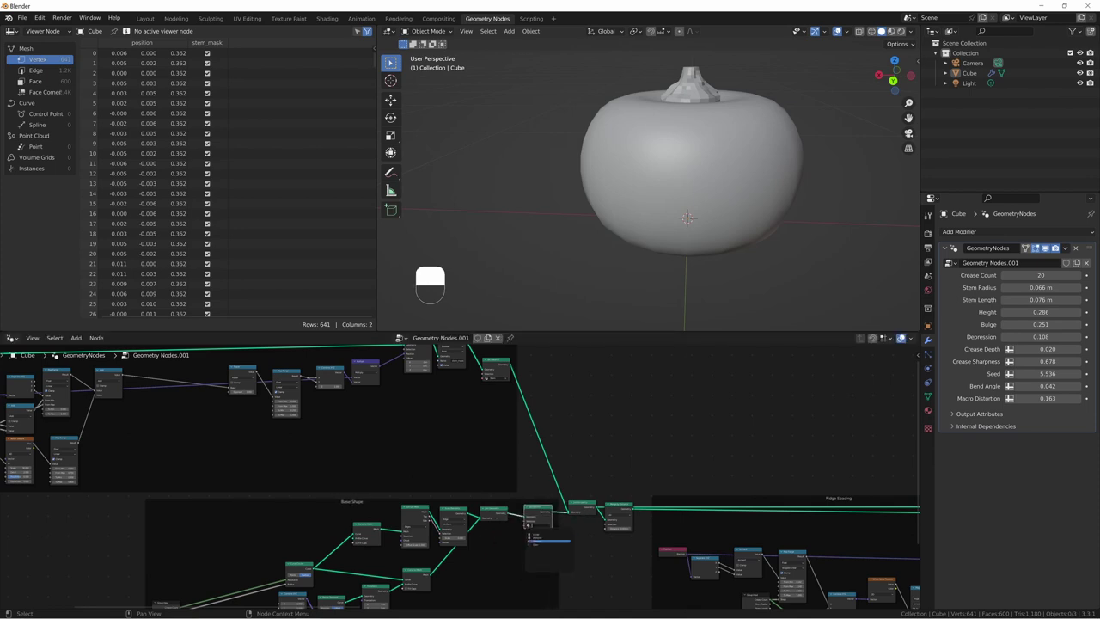
{"action": "left_click", "coordinate": [541, 544]}
Step: Reconnect the Set Shade Smooth node at the end of the tree to the Group Output
{"action": "middle_click_drag", "start_coordinate": [539, 485], "coordinate": [667, 368]}
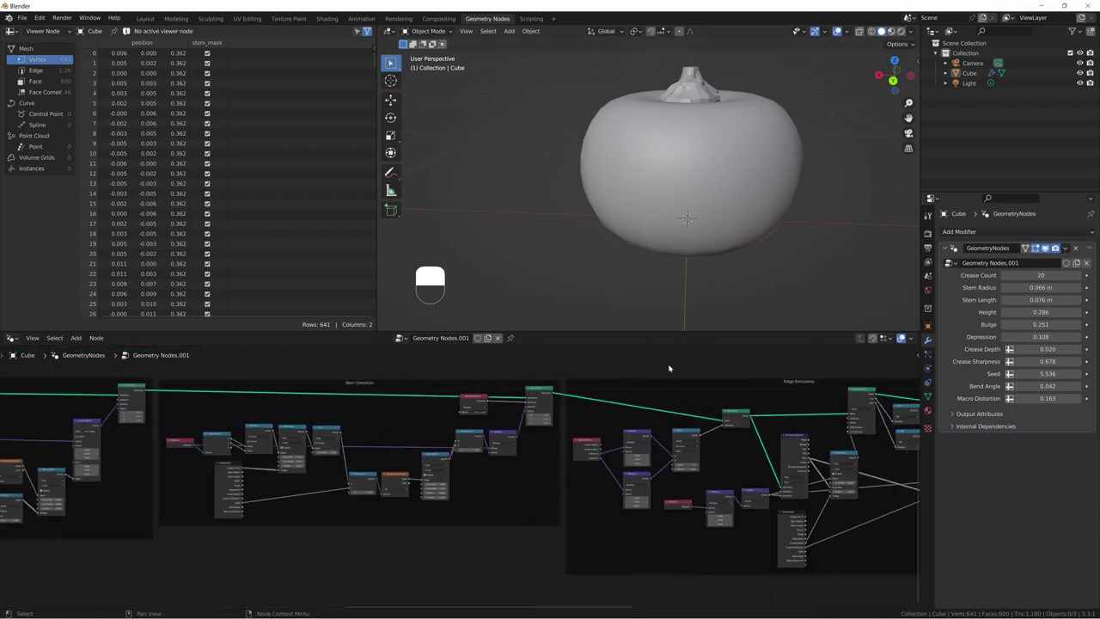
{"action": "middle_click_drag", "start_coordinate": [871, 421], "coordinate": [246, 435]}
{"action": "middle_click_drag", "start_coordinate": [592, 432], "coordinate": [150, 469]}
{"action": "scroll", "coordinate": [515, 496], "scroll_direction": "up", "scroll_amount": 4}
{"action": "middle_click_drag", "start_coordinate": [683, 441], "coordinate": [613, 454]}
{"action": "left_click", "coordinate": [615, 453], "text": "alt+shift"}
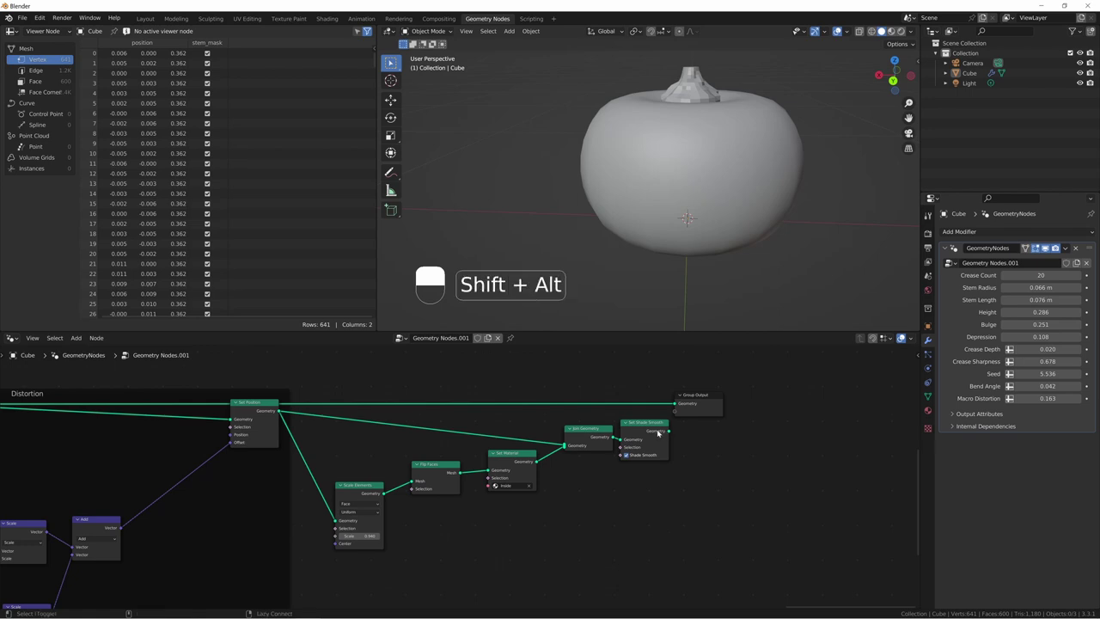
Step: Switch the viewport to rendered shading and open the pumpkin's material properties
{"action": "left_click", "coordinate": [901, 30]}
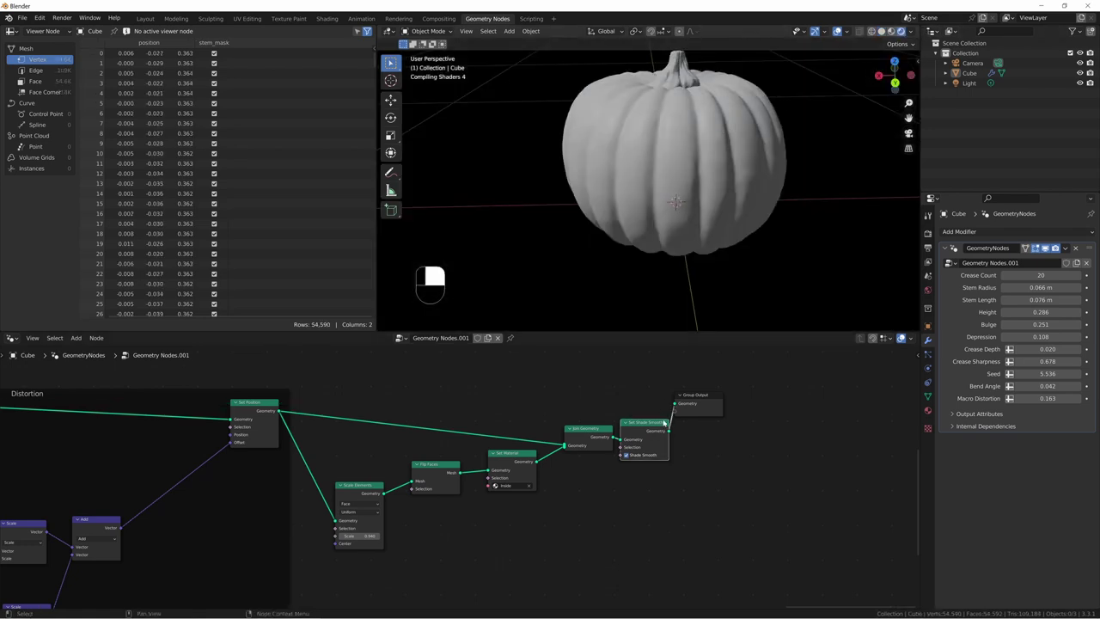
{"action": "left_click", "coordinate": [927, 412]}
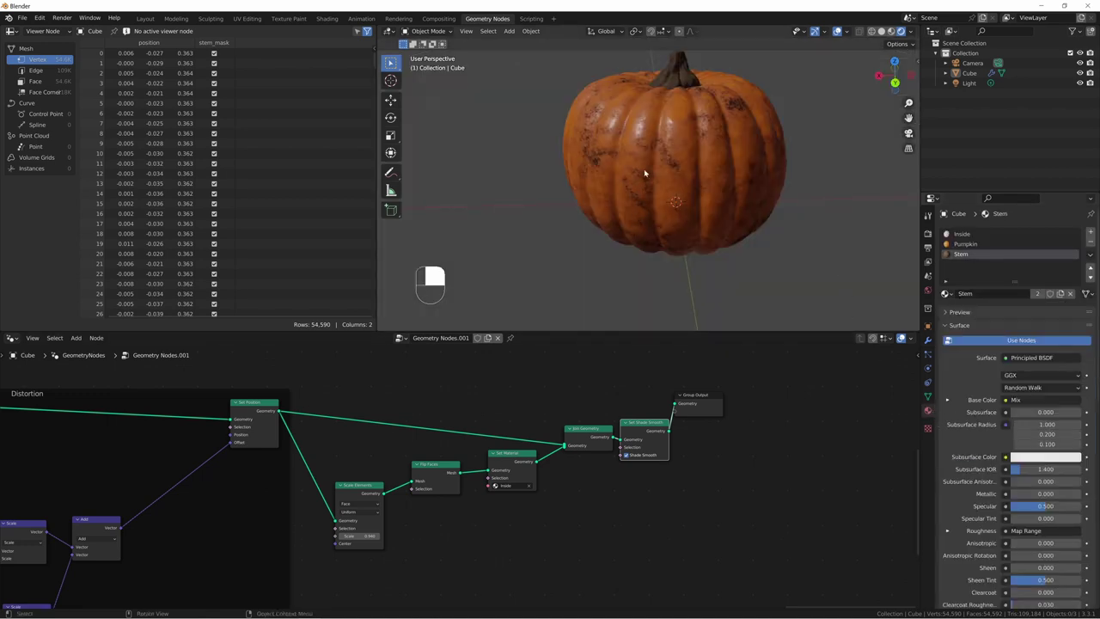
{"action": "middle_click_drag", "start_coordinate": [690, 162], "coordinate": [661, 88]}
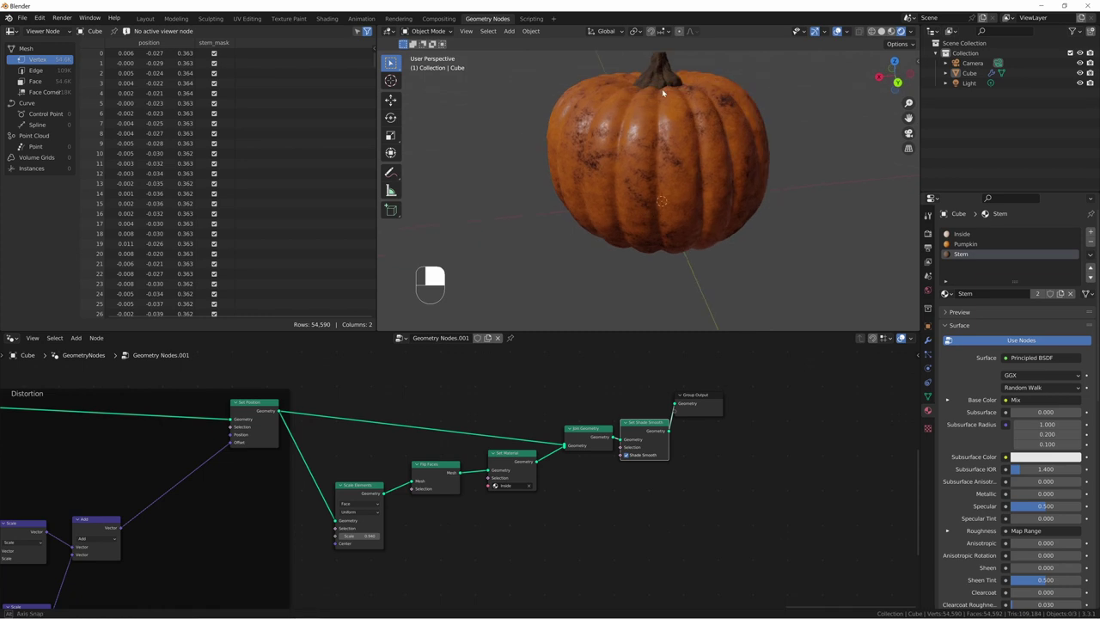
Step: Set the render engine to Cycles and the render device to GPU Compute
{"action": "left_click", "coordinate": [927, 234]}
{"action": "left_click", "coordinate": [1031, 231]}
{"action": "left_click", "coordinate": [1027, 261]}
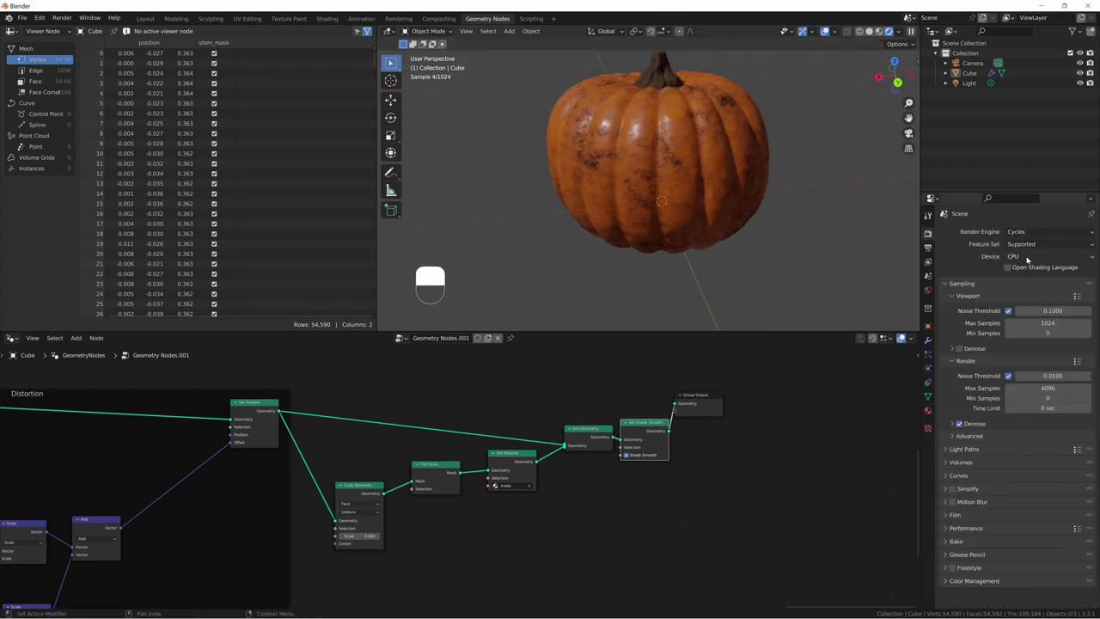
{"action": "left_click", "coordinate": [1025, 257]}
{"action": "left_click", "coordinate": [1024, 285]}
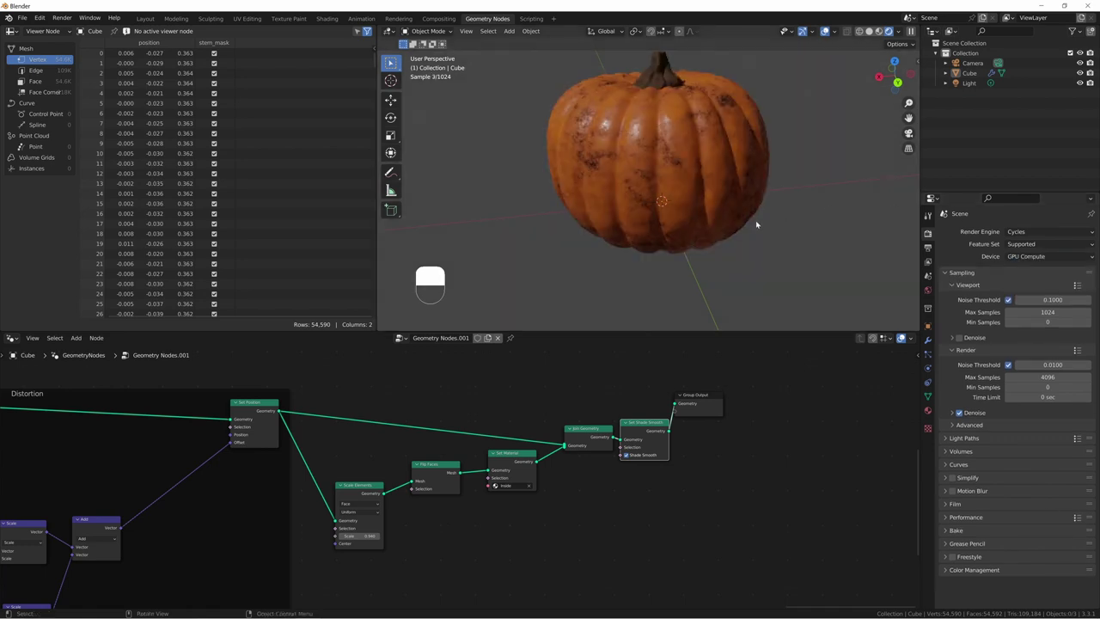
Step: Inspect the rendered pumpkin's skin and stem from outside and look into its hollow interior
{"action": "middle_click_drag", "start_coordinate": [754, 220], "coordinate": [710, 184]}
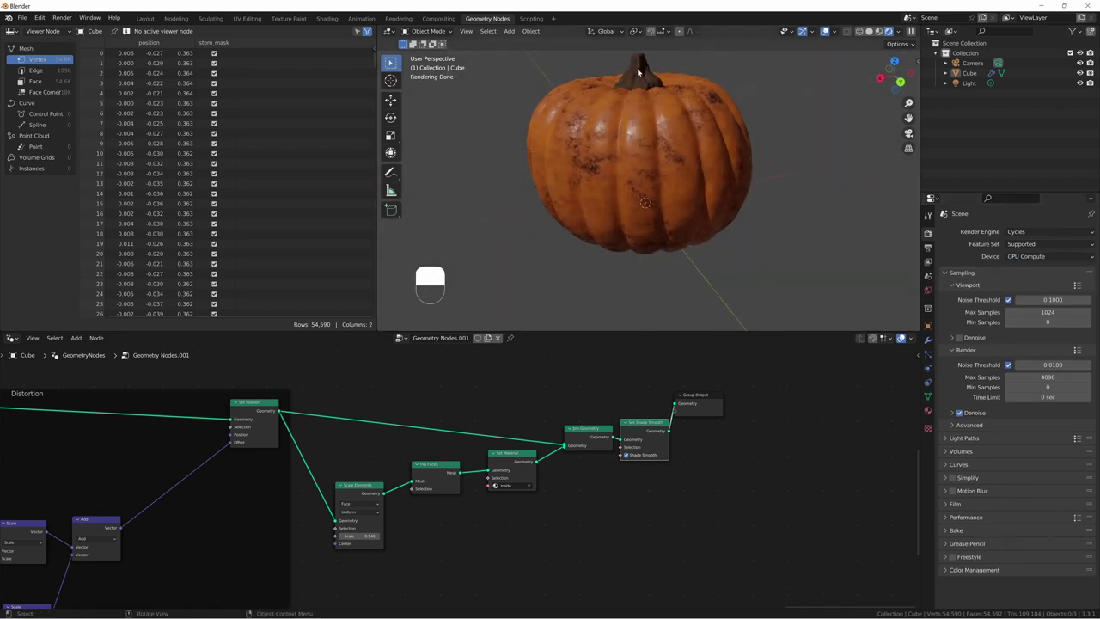
{"action": "scroll", "coordinate": [674, 189], "scroll_direction": "up", "scroll_amount": 10}
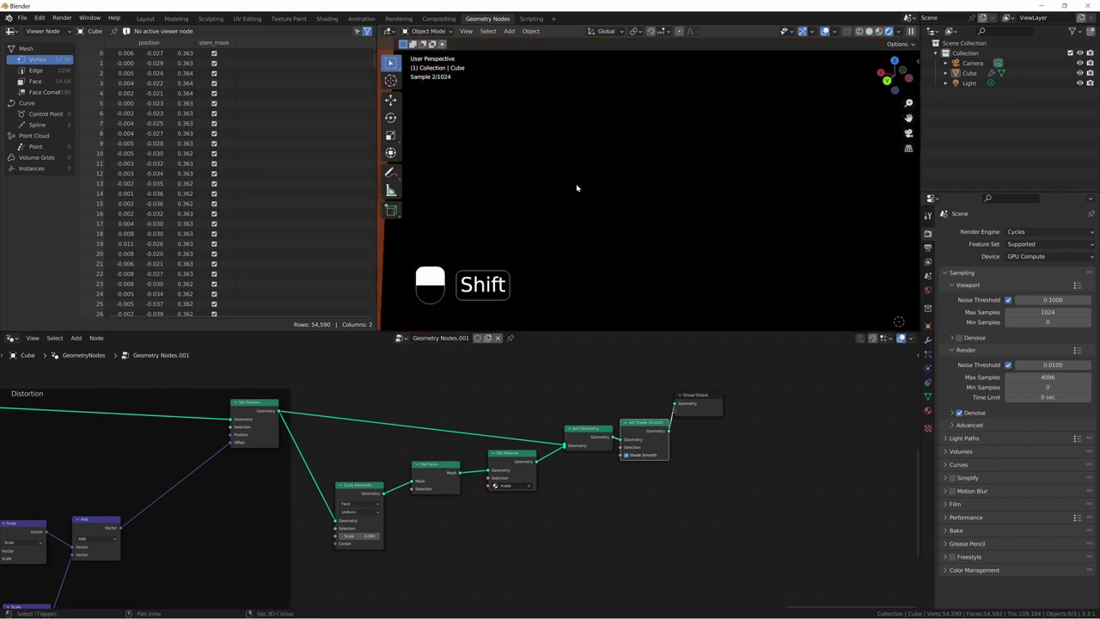
{"action": "middle_click_drag", "start_coordinate": [576, 188], "coordinate": [611, 194], "text": "shift"}
{"action": "scroll", "coordinate": [629, 131], "scroll_direction": "down", "scroll_amount": 4}
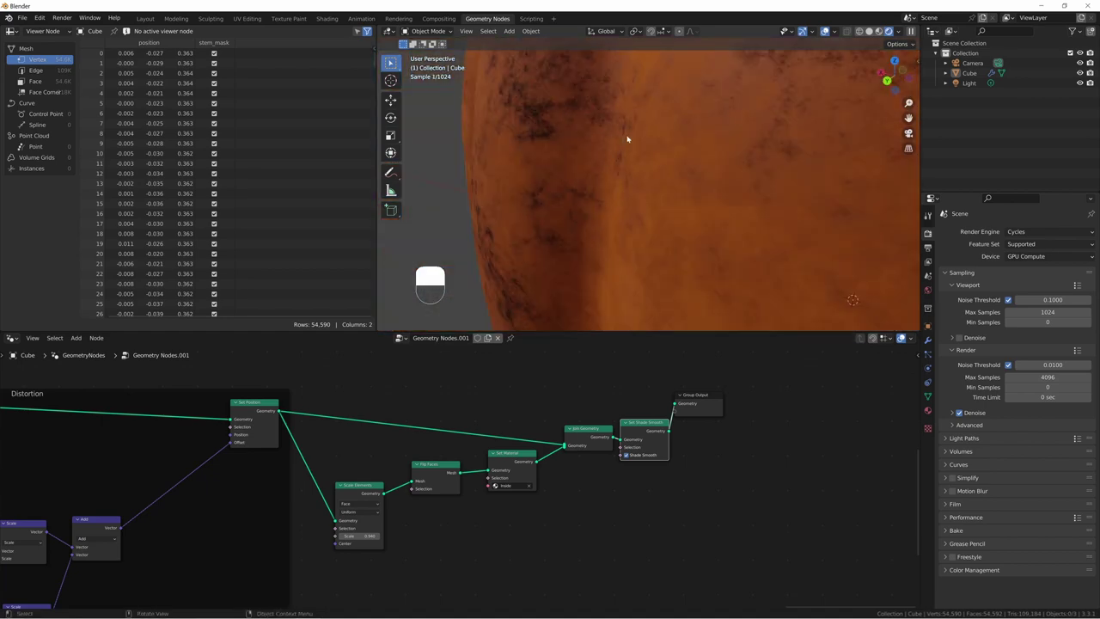
{"action": "scroll", "coordinate": [625, 182], "scroll_direction": "down", "scroll_amount": 2}
{"action": "scroll", "coordinate": [625, 182], "scroll_direction": "down", "scroll_amount": 8}
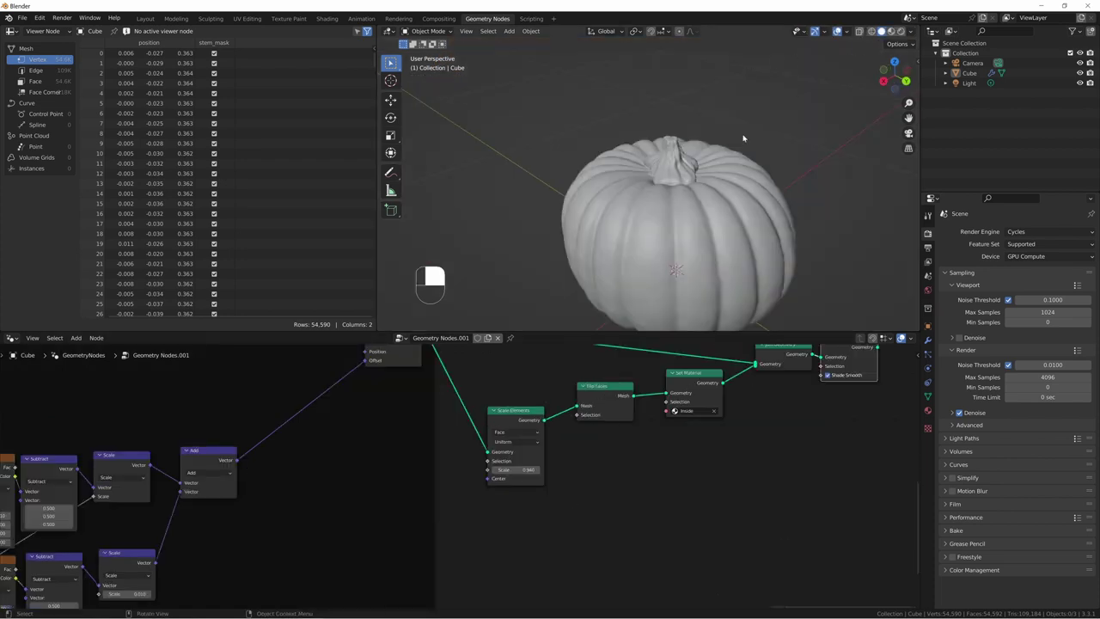
Step: Examine the Distortion frame's noise nodes and the fine surface distortion on the top of the pumpkin's stem
{"action": "middle_click_drag", "start_coordinate": [368, 448], "coordinate": [548, 468]}
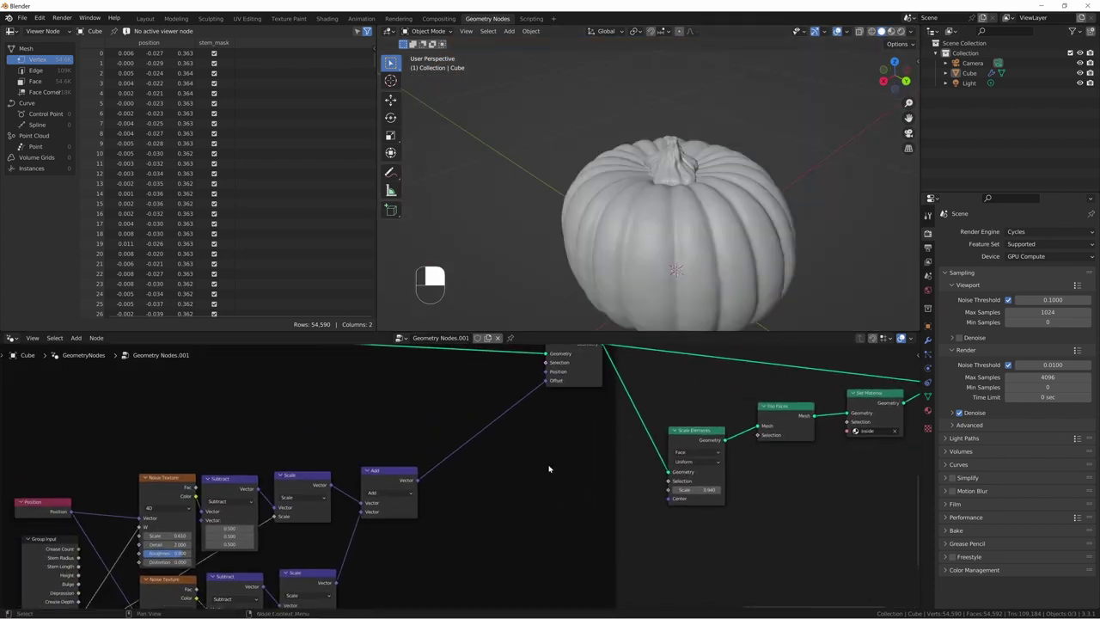
{"action": "middle_click_drag", "start_coordinate": [457, 482], "coordinate": [551, 425]}
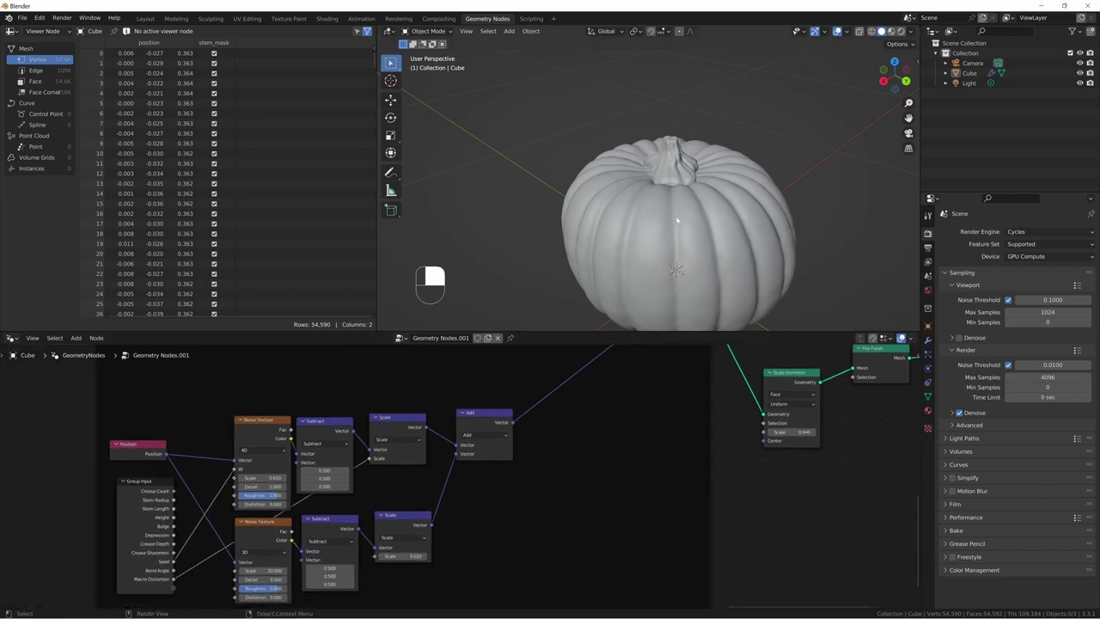
{"action": "scroll", "coordinate": [661, 186], "scroll_direction": "up", "scroll_amount": 5}
{"action": "middle_click_drag", "start_coordinate": [748, 98], "coordinate": [736, 161], "text": "shift"}
{"action": "scroll", "coordinate": [737, 161], "scroll_direction": "up", "scroll_amount": 3}
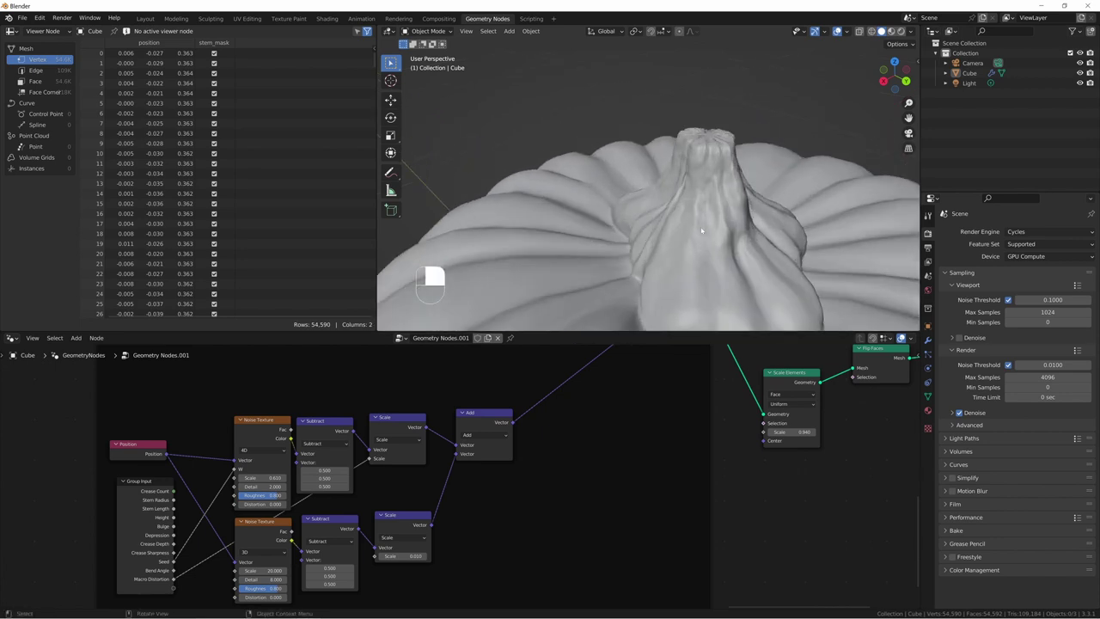
{"action": "left_click", "coordinate": [736, 161]}
{"action": "key", "text": "KP_Decimal"}
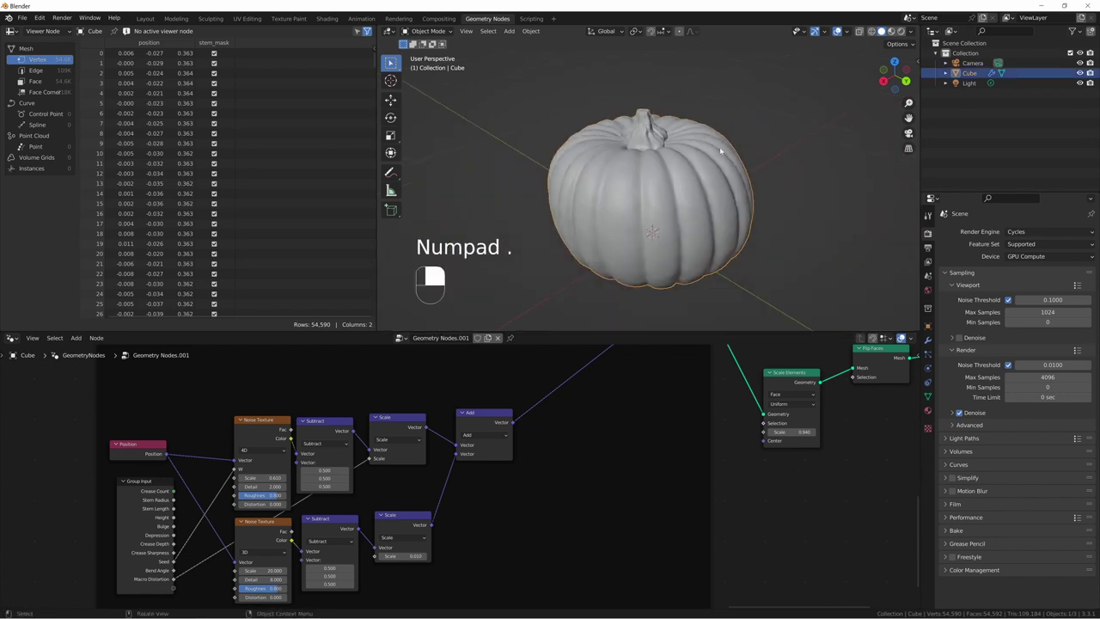
{"action": "middle_click_drag", "start_coordinate": [683, 141], "coordinate": [675, 258], "text": "shift"}
{"action": "scroll", "coordinate": [679, 249], "scroll_direction": "down", "scroll_amount": 4}
{"action": "middle_click_drag", "start_coordinate": [697, 194], "coordinate": [616, 133]}
{"action": "scroll", "coordinate": [594, 177], "scroll_direction": "up", "scroll_amount": 3}
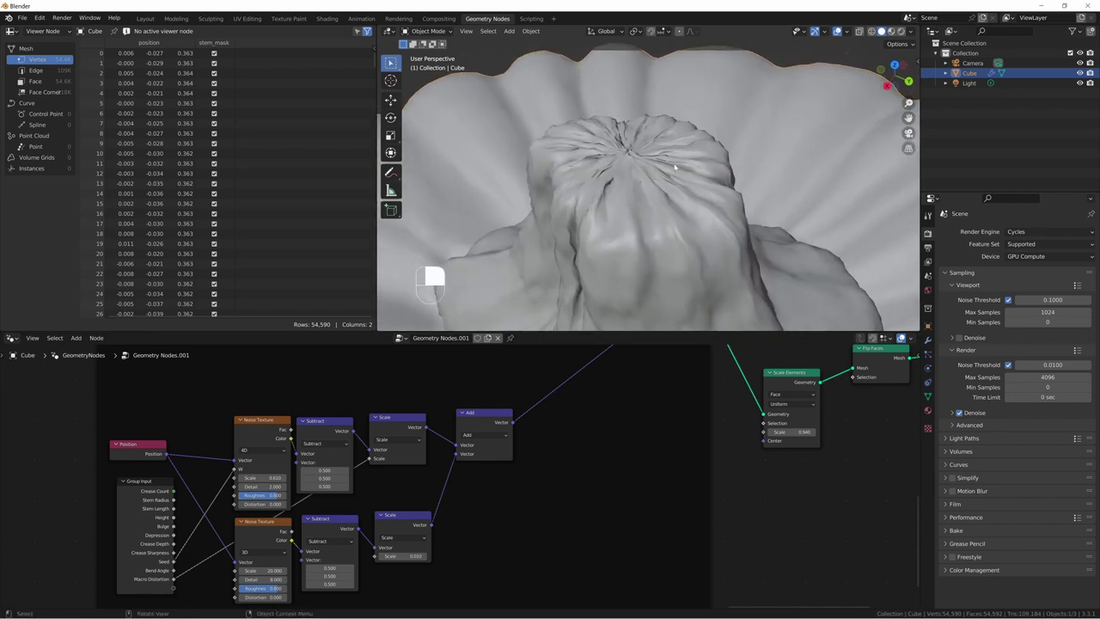
{"action": "middle_click_drag", "start_coordinate": [615, 171], "coordinate": [669, 141]}
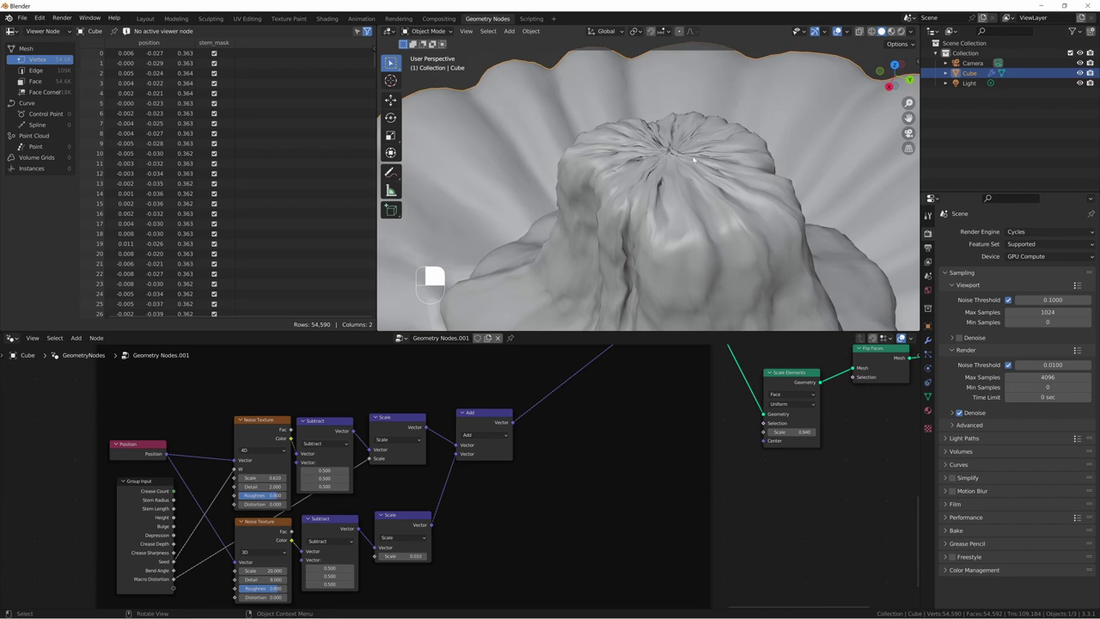
{"action": "middle_click_drag", "start_coordinate": [693, 159], "coordinate": [708, 158]}
{"action": "middle_click_drag", "start_coordinate": [593, 494], "coordinate": [603, 525]}
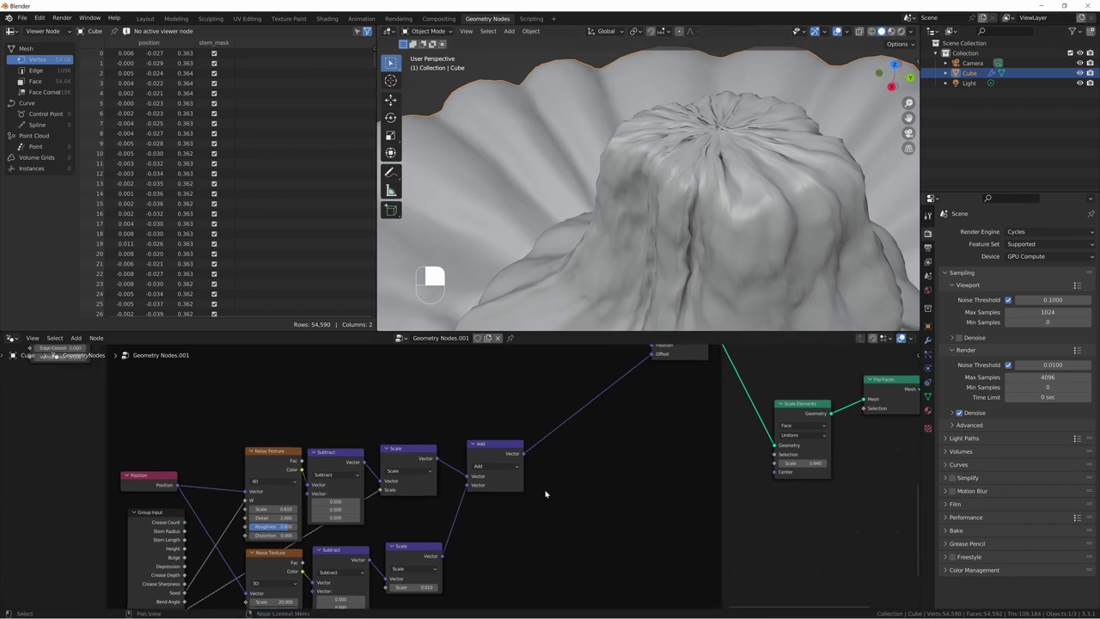
Step: Delete the Add node combining the two distortions and link the 4D noise's Scale node directly to Set Position
{"action": "scroll", "coordinate": [550, 486], "scroll_direction": "down", "scroll_amount": 3}
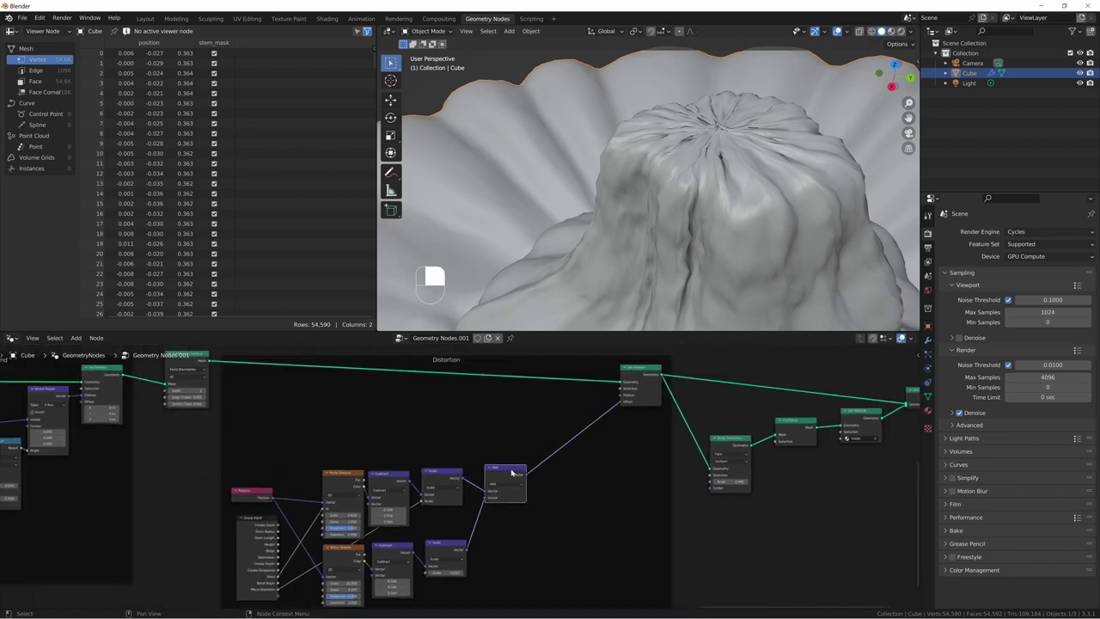
{"action": "key", "text": "x"}
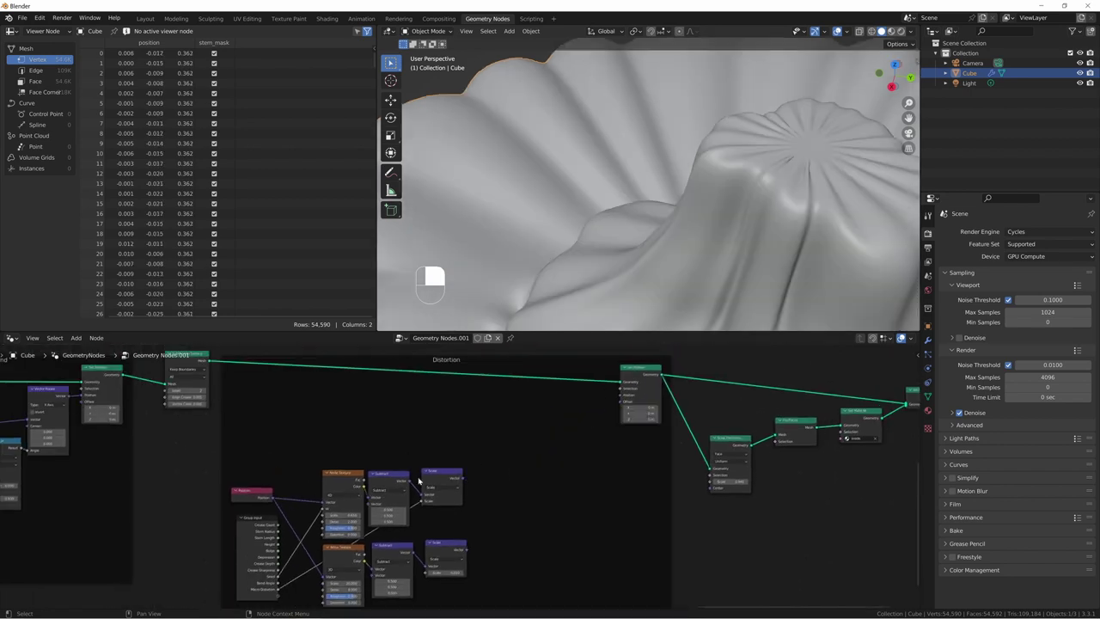
{"action": "mouse_move", "coordinate": [448, 480]}
{"action": "right_mouse_down", "text": "alt"}
{"action": "mouse_move", "coordinate": [626, 390]}
{"action": "mouse_move", "coordinate": [636, 395]}
{"action": "right_mouse_up", "text": "alt"}
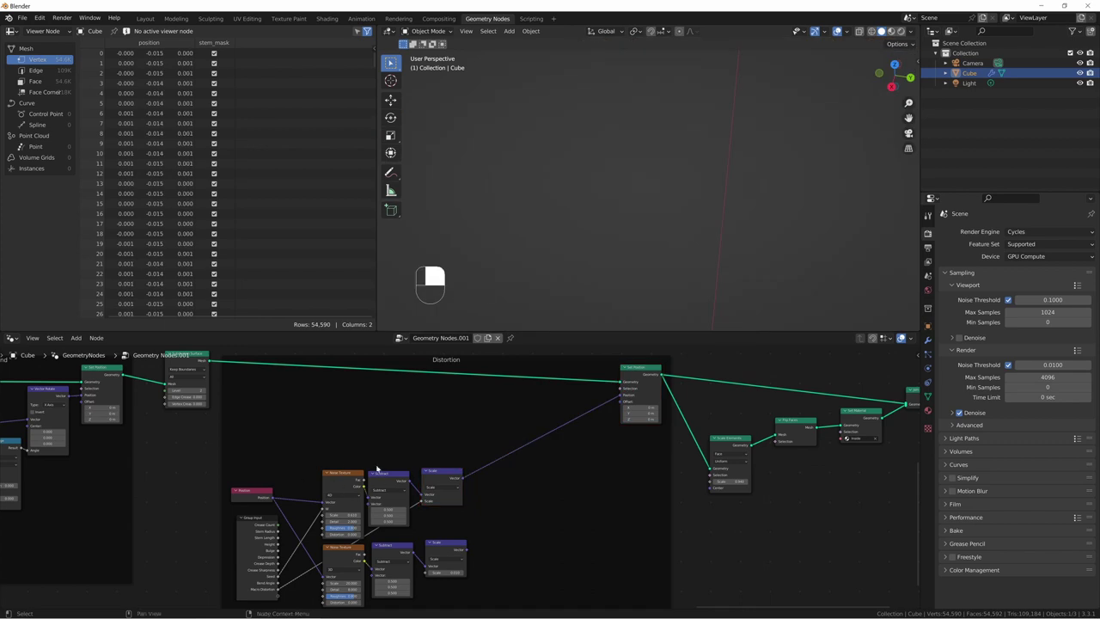
Step: Duplicate the Distortion frame's Set Position node, chain the copy after the original, and feed its geometry to Join Geometry and Scale Elements
{"action": "left_click_drag", "start_coordinate": [648, 386], "coordinate": [518, 375]}
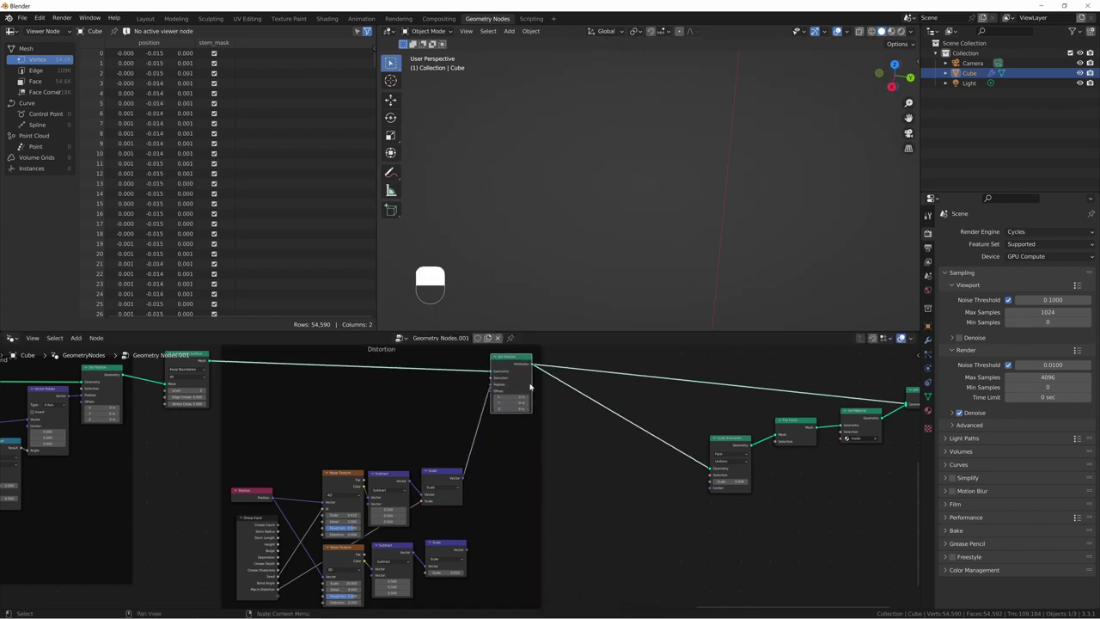
{"action": "key", "text": "shift+d"}
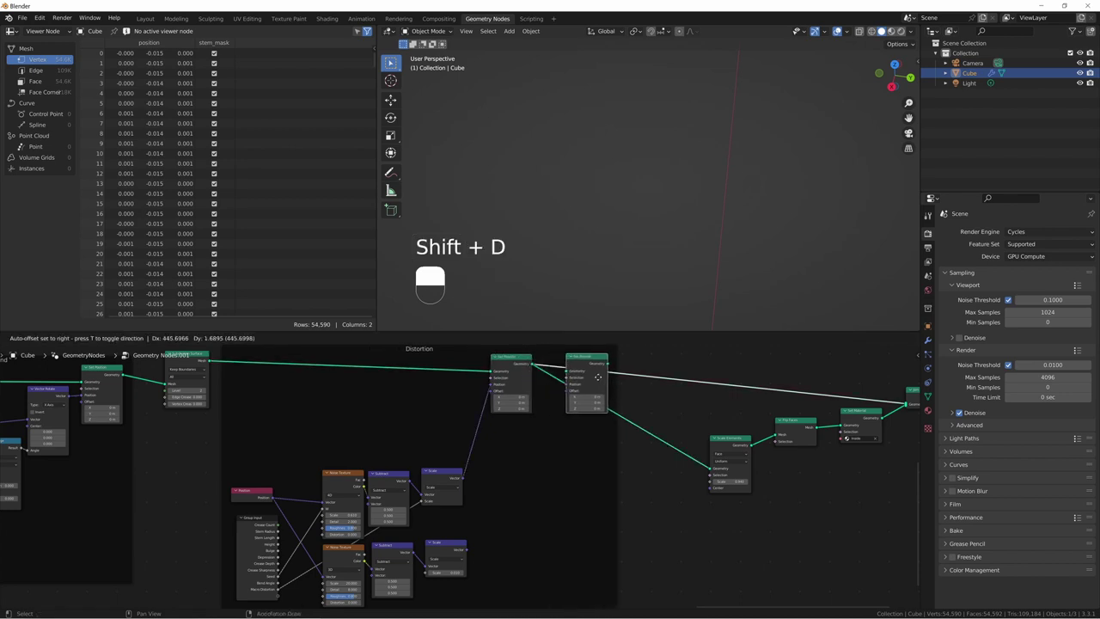
{"action": "left_click", "coordinate": [584, 375]}
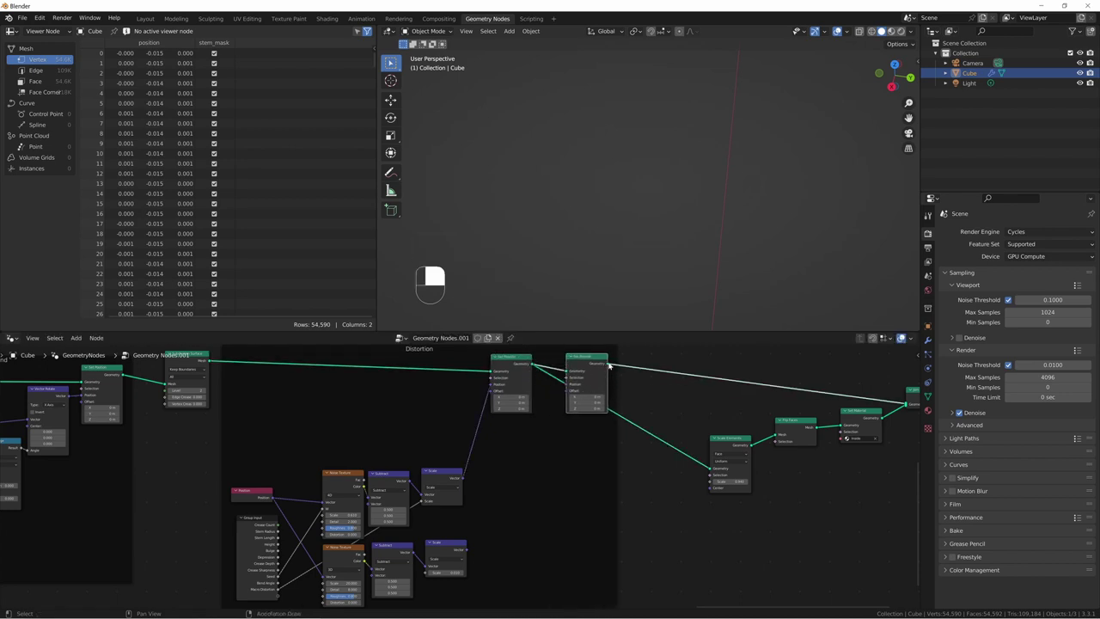
{"action": "left_click_drag", "start_coordinate": [607, 364], "coordinate": [711, 469]}
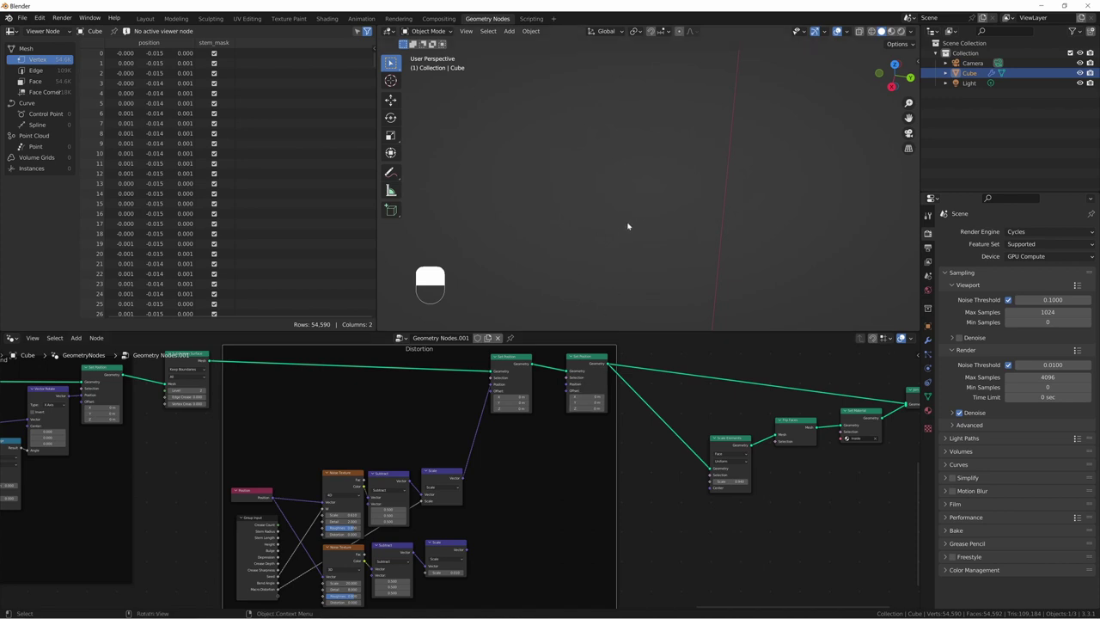
Step: Connect the 4D noise's Scale output to the first Set Position's Offset and the 3D noise's Scale output to the second's Offset
{"action": "middle_click_drag", "start_coordinate": [648, 211], "coordinate": [675, 275]}
{"action": "left_click_drag", "start_coordinate": [493, 387], "coordinate": [492, 391]}
{"action": "scroll", "coordinate": [542, 420], "scroll_direction": "up", "scroll_amount": 3}
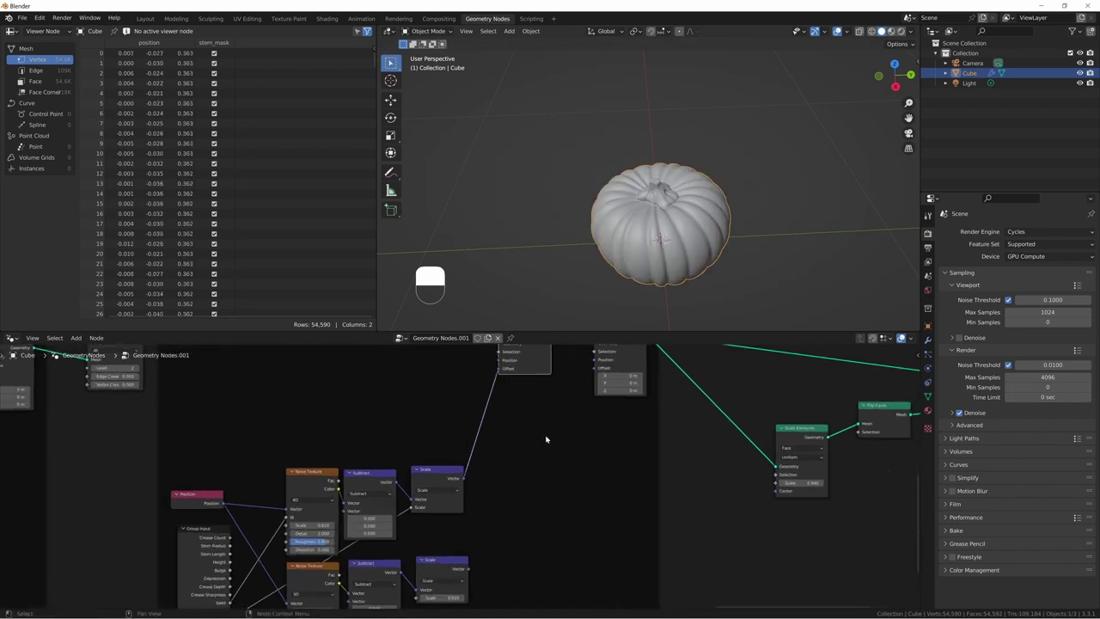
{"action": "scroll", "coordinate": [554, 445], "scroll_direction": "down", "scroll_amount": 1}
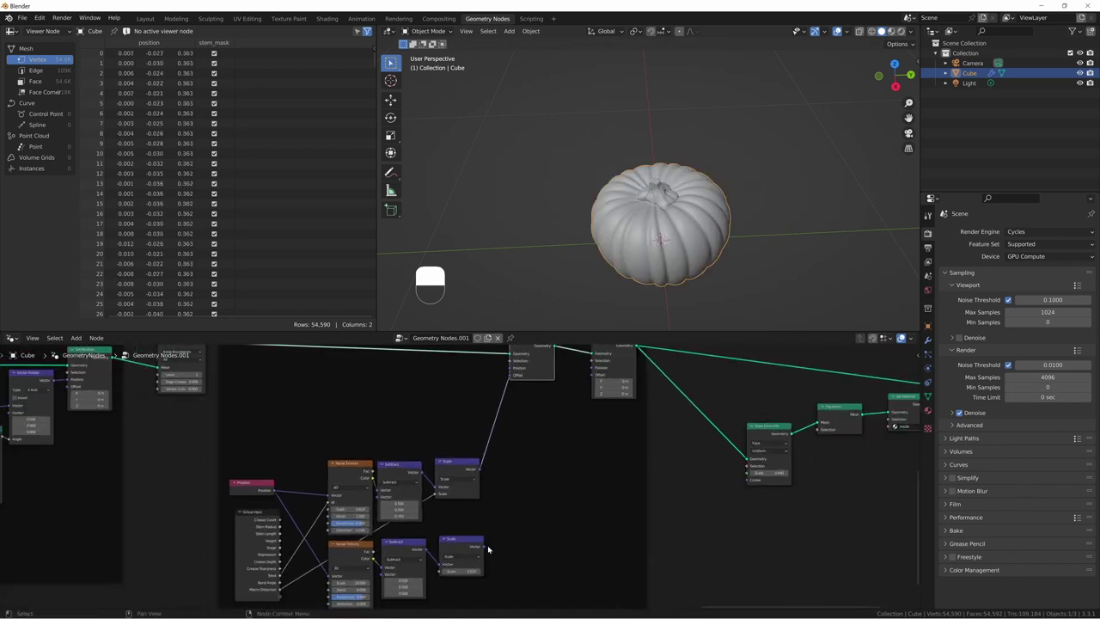
{"action": "left_click_drag", "start_coordinate": [487, 548], "coordinate": [591, 375]}
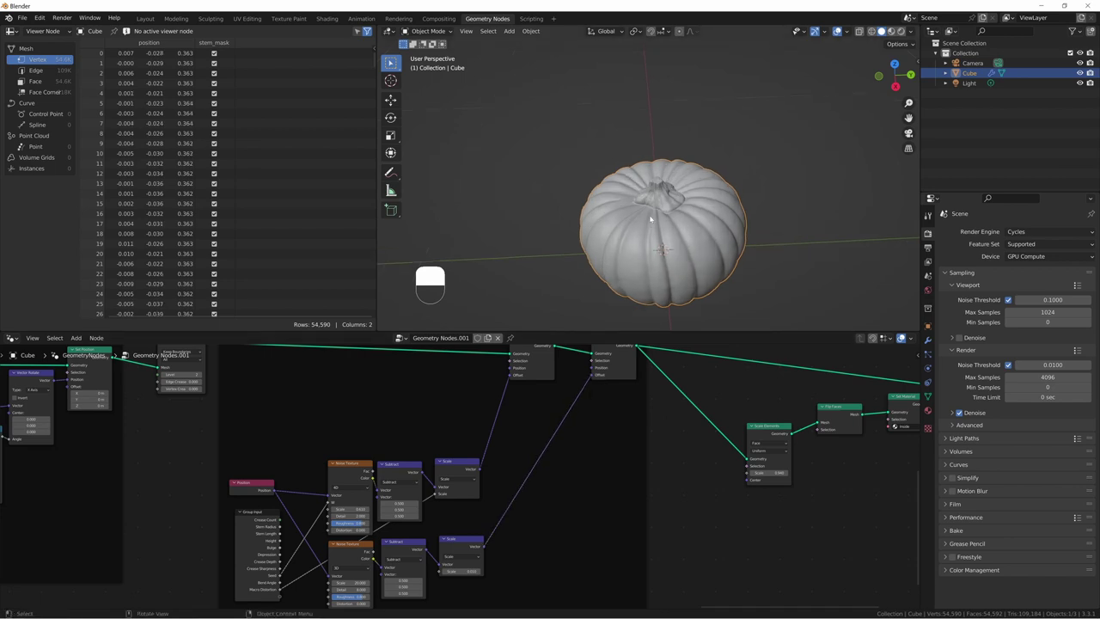
{"action": "scroll", "coordinate": [651, 219], "scroll_direction": "up", "scroll_amount": 5}
{"action": "middle_click_drag", "start_coordinate": [650, 220], "coordinate": [660, 198]}
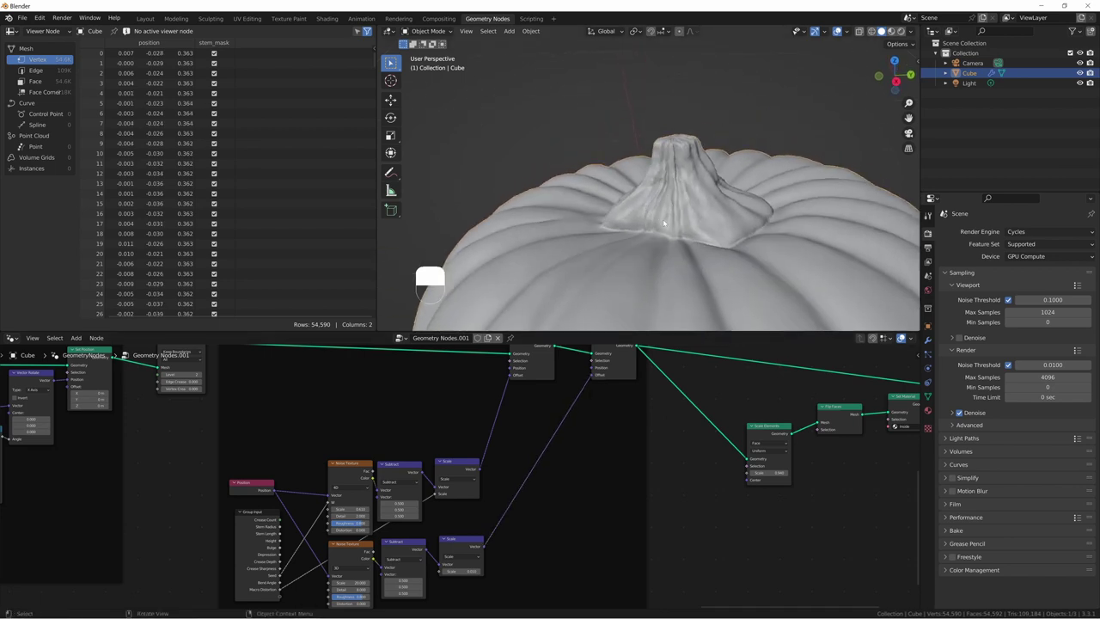
Step: Add a Separate XYZ node above the noise textures and link the Position node into its Vector input
{"action": "middle_click_drag", "start_coordinate": [427, 410], "coordinate": [494, 409]}
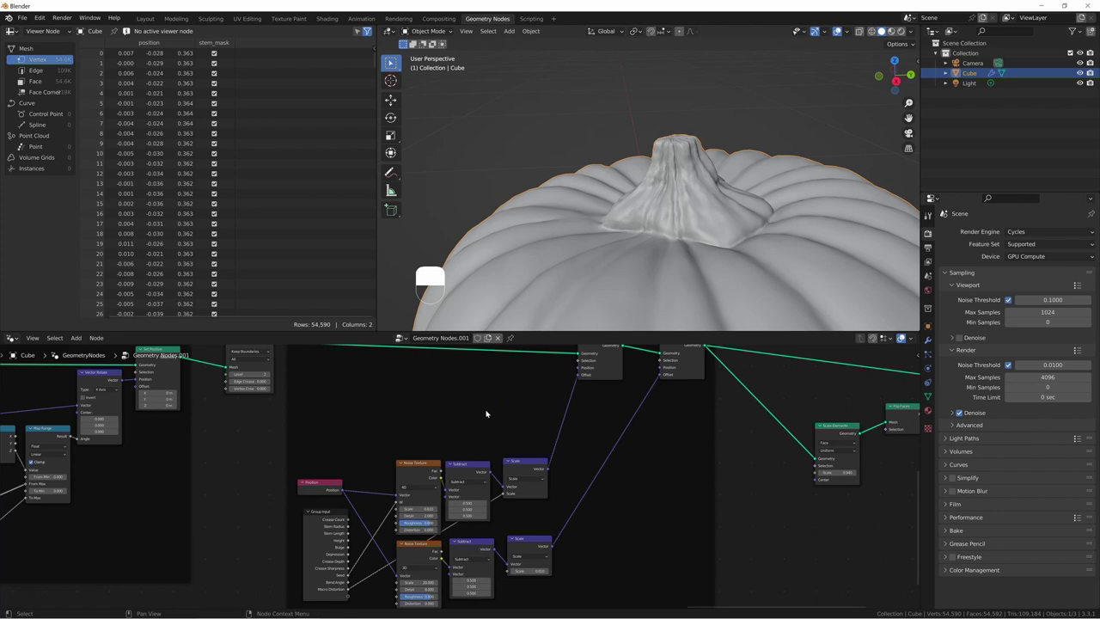
{"action": "key", "text": "shift+a"}
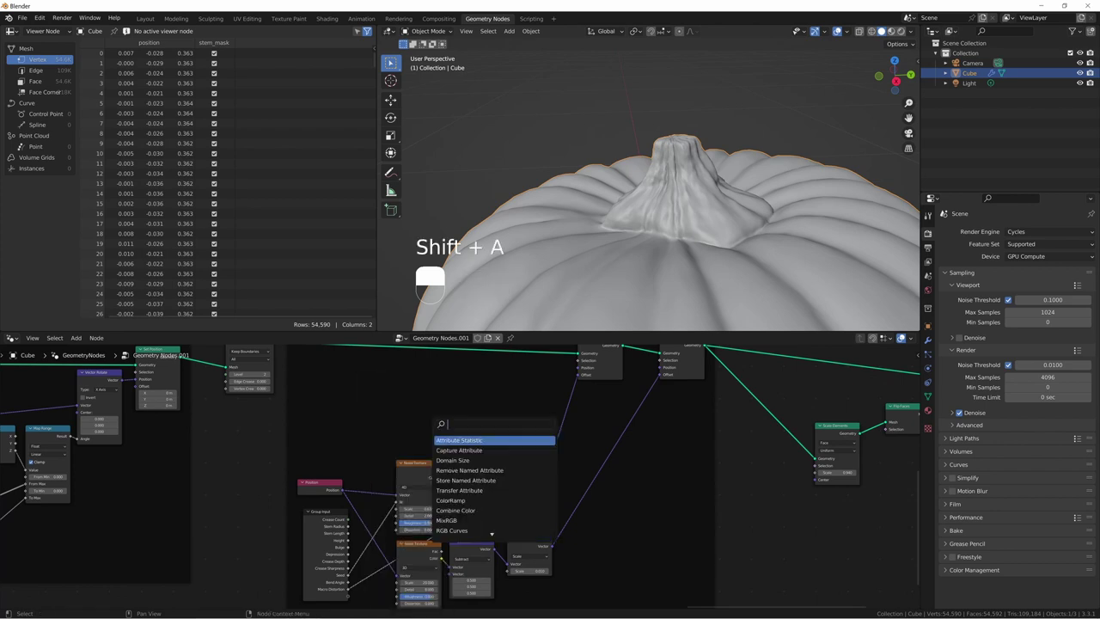
{"action": "mouse_move", "coordinate": [432, 425]}
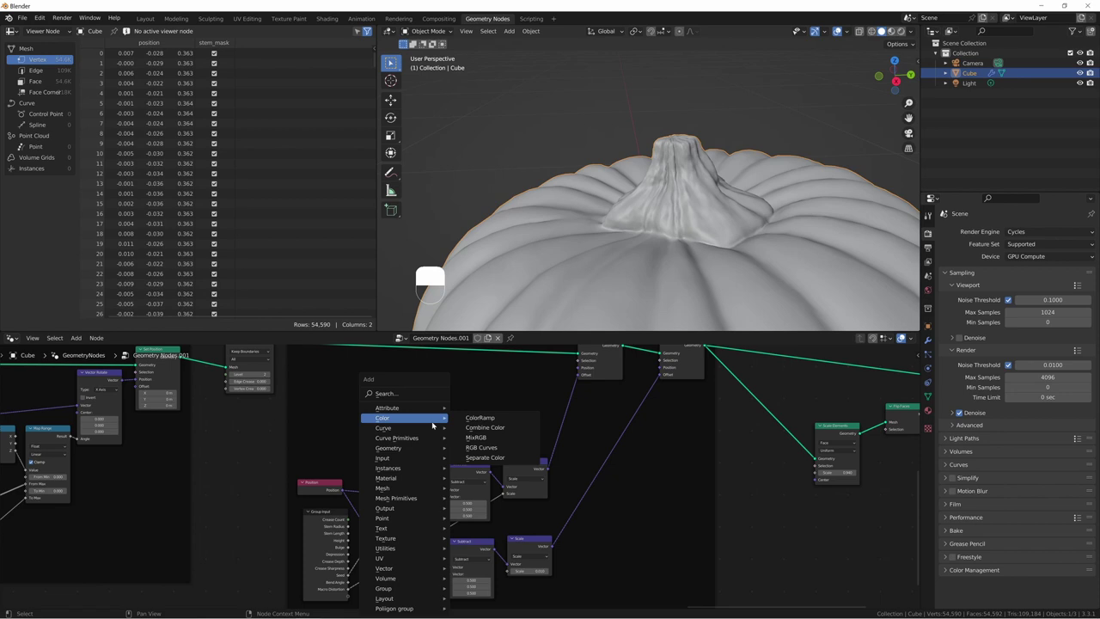
{"action": "type", "text": "ep"}
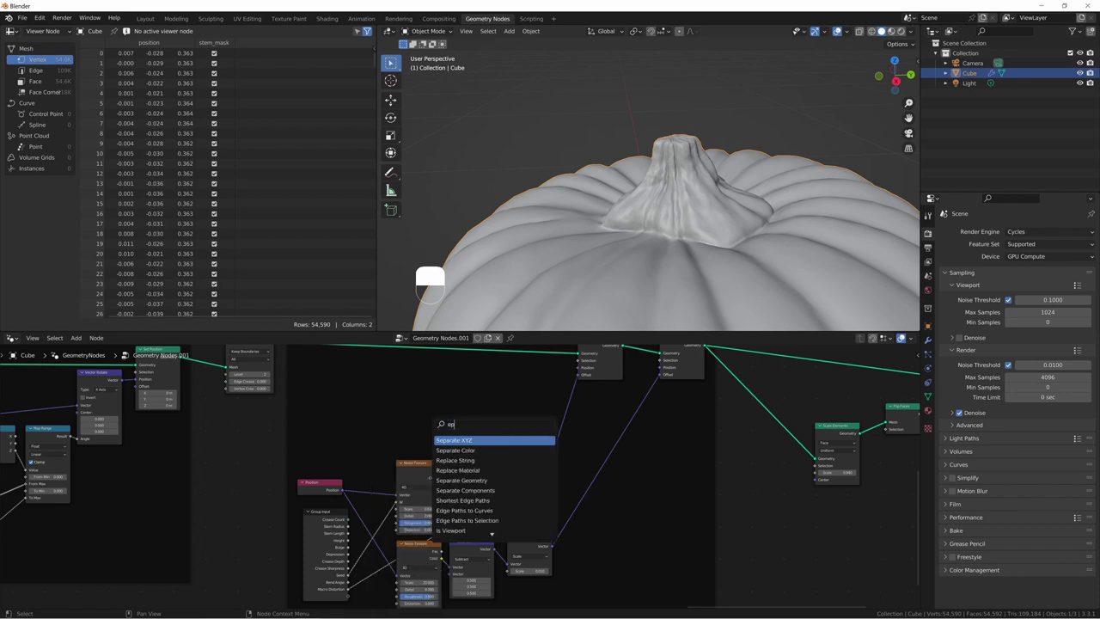
{"action": "key", "text": "Return"}
{"action": "left_click", "coordinate": [341, 487]}
{"action": "right_click_drag", "start_coordinate": [341, 487], "coordinate": [404, 410], "text": "alt"}
Step: Add a Compare node beside Separate XYZ and link the Z output to its A input
{"action": "key", "text": "shift+a"}
{"action": "type", "text": "le"}
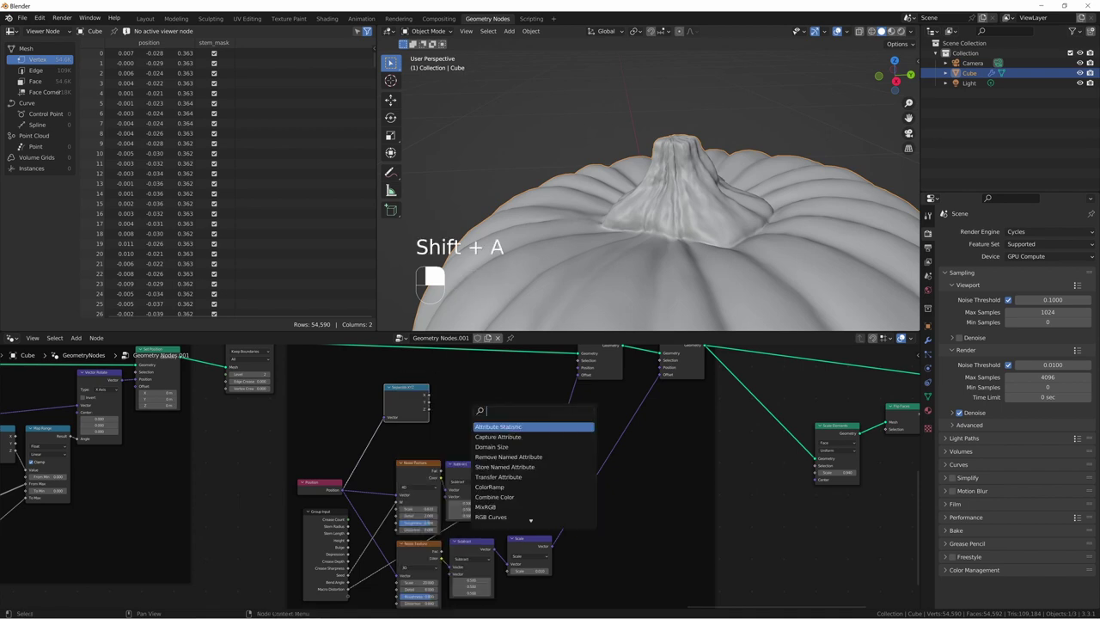
{"action": "key", "text": "BackSpace"}
{"action": "key", "text": "BackSpace"}
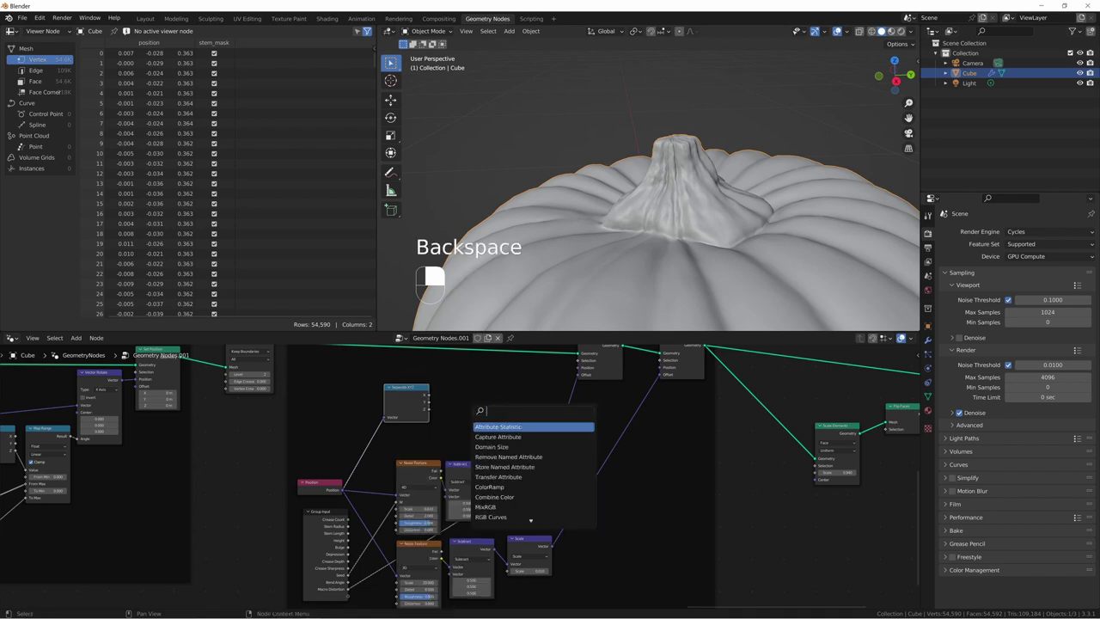
{"action": "type", "text": "compa"}
{"action": "key", "text": "Return"}
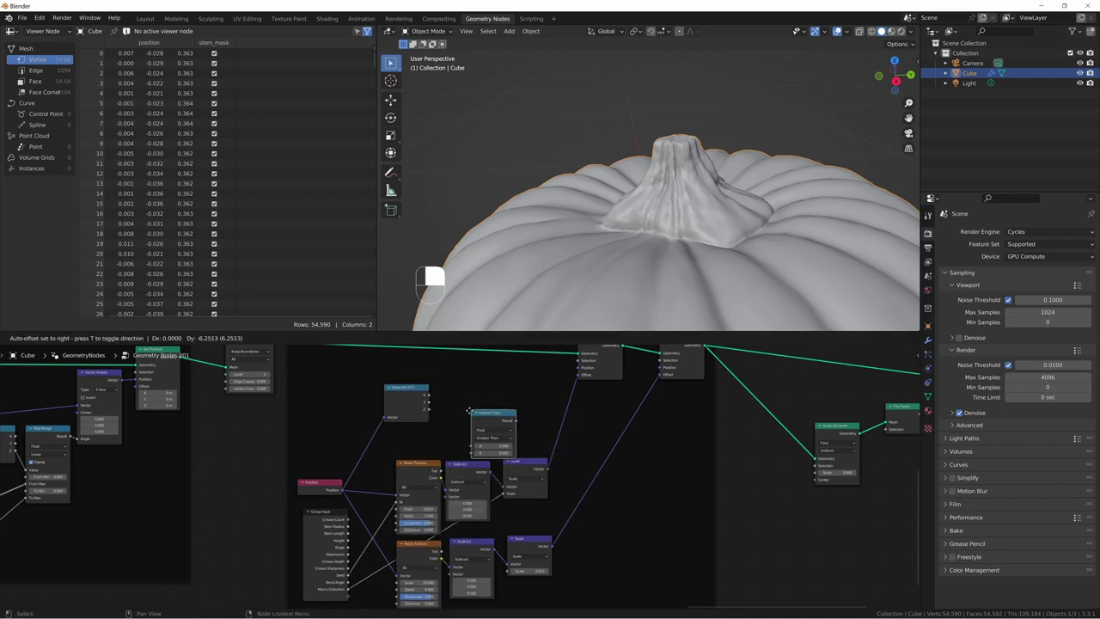
{"action": "left_click", "coordinate": [434, 409]}
{"action": "left_click_drag", "start_coordinate": [426, 412], "coordinate": [463, 418]}
Step: Set the Compare node to Less Than and link its result to the second Set Position node's Selection
{"action": "scroll", "coordinate": [462, 418], "scroll_direction": "up", "scroll_amount": 3}
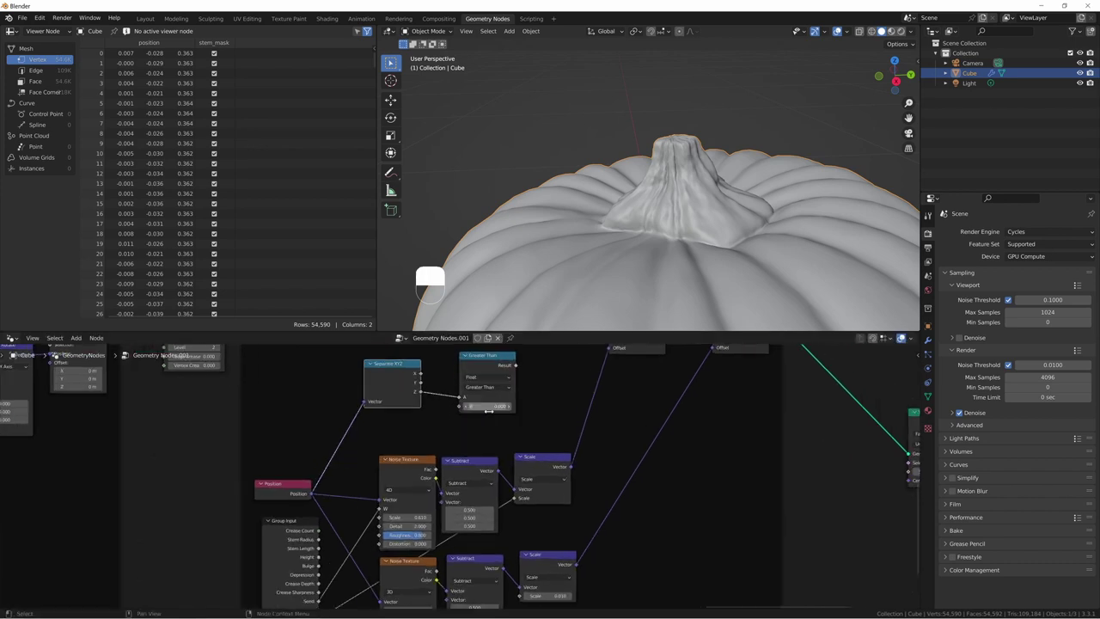
{"action": "left_click", "coordinate": [495, 378]}
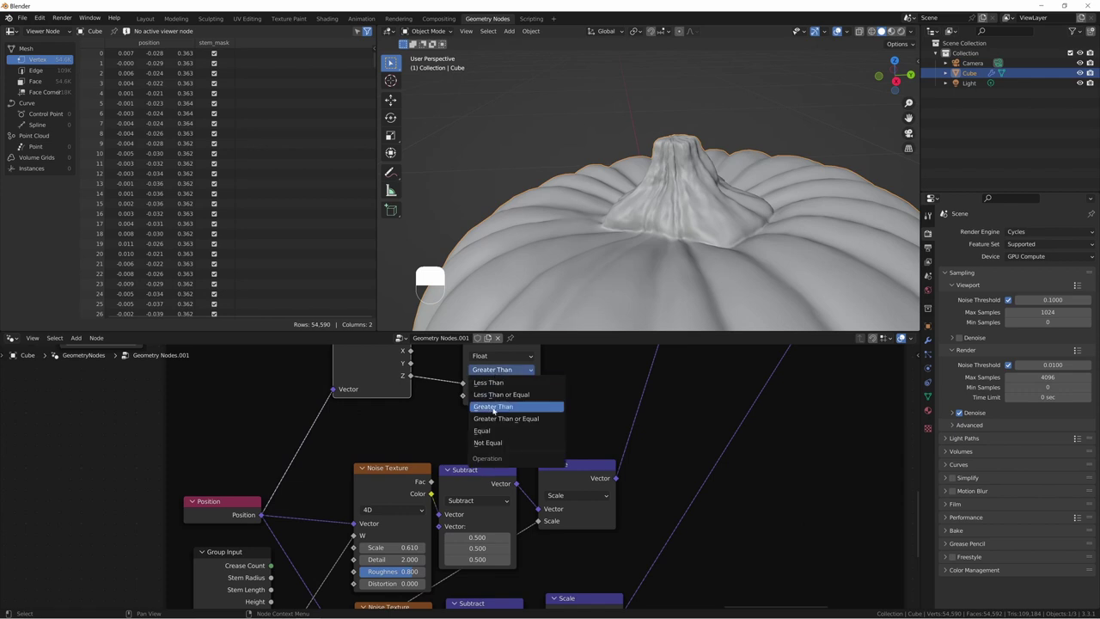
{"action": "left_click", "coordinate": [515, 381]}
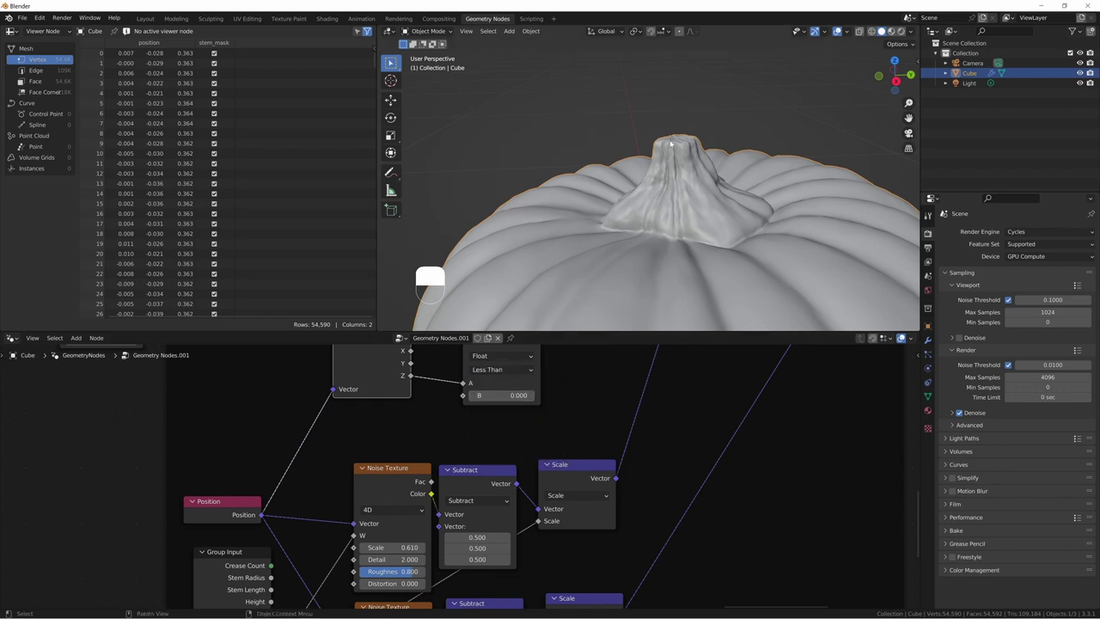
{"action": "middle_click_drag", "start_coordinate": [568, 422], "coordinate": [524, 511]}
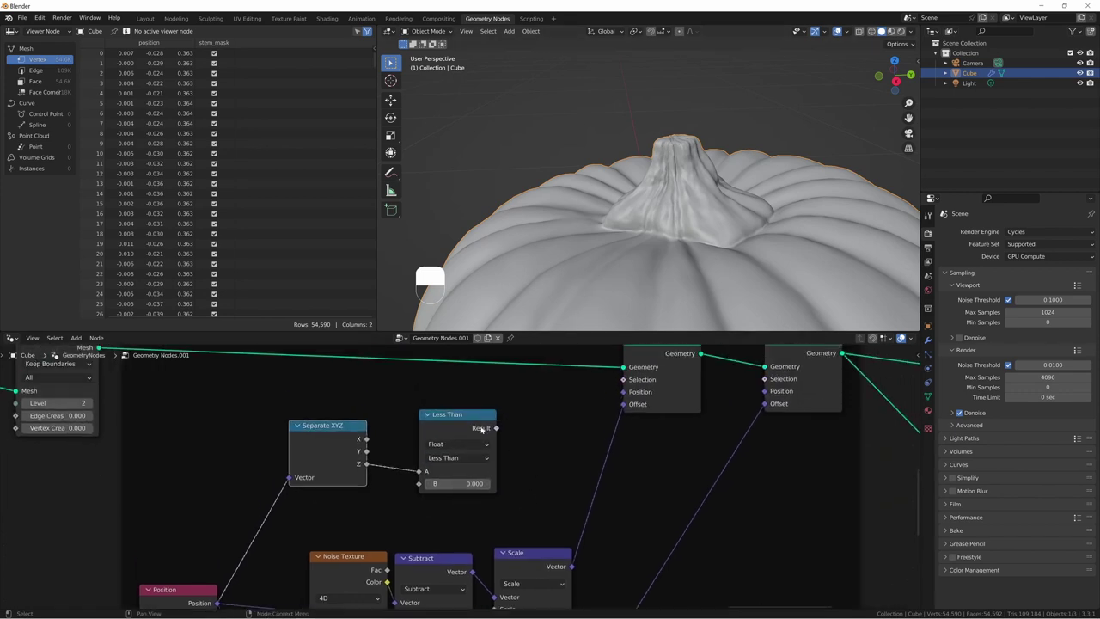
{"action": "left_click_drag", "start_coordinate": [496, 428], "coordinate": [763, 382]}
{"action": "scroll", "coordinate": [730, 270], "scroll_direction": "down", "scroll_amount": 6}
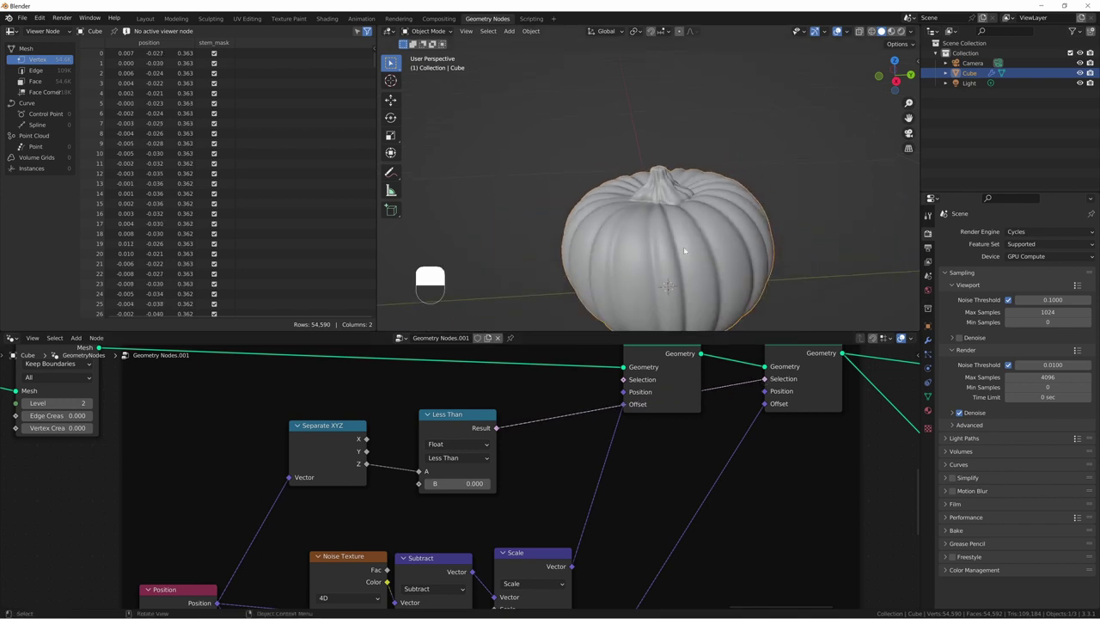
{"action": "middle_click_drag", "start_coordinate": [687, 270], "coordinate": [712, 234]}
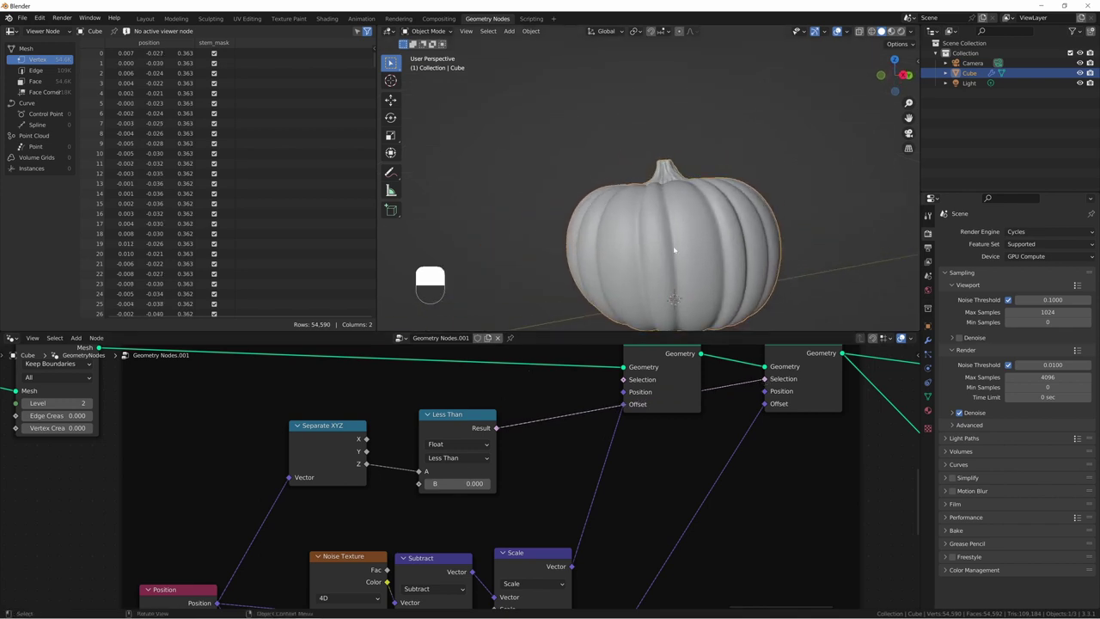
Step: Raise the Less Than node's B threshold to 0.360, checking the pumpkin from below and from the front
{"action": "middle_click_drag", "start_coordinate": [650, 297], "coordinate": [656, 152], "text": "shift"}
{"action": "middle_click_drag", "start_coordinate": [665, 203], "coordinate": [667, 176]}
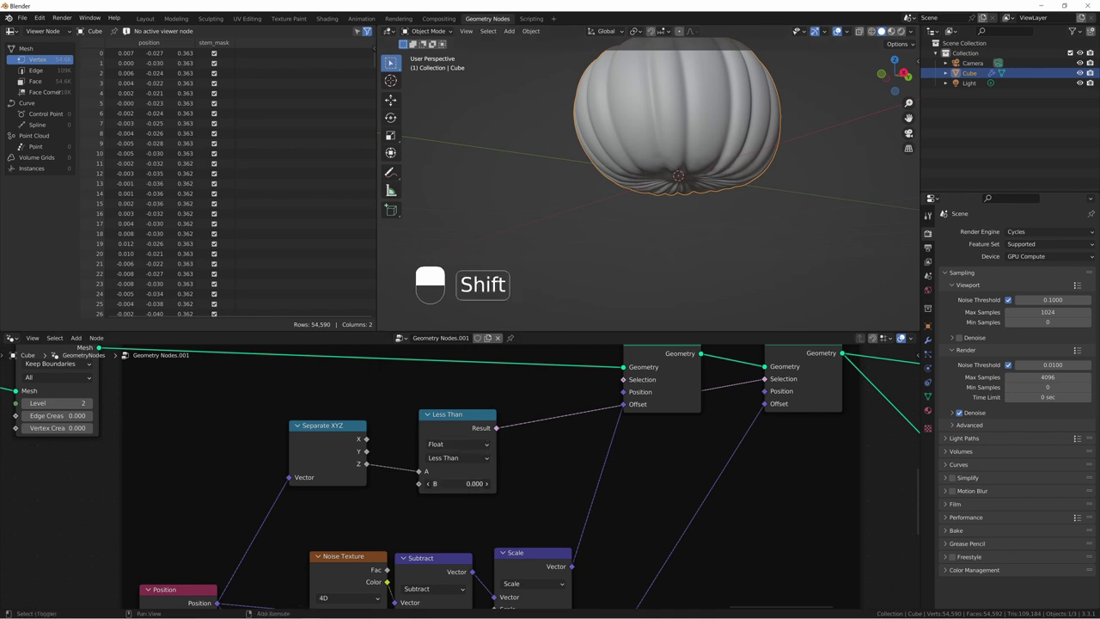
{"action": "left_click_drag", "start_coordinate": [457, 484], "coordinate": [442, 483], "text": "shift"}
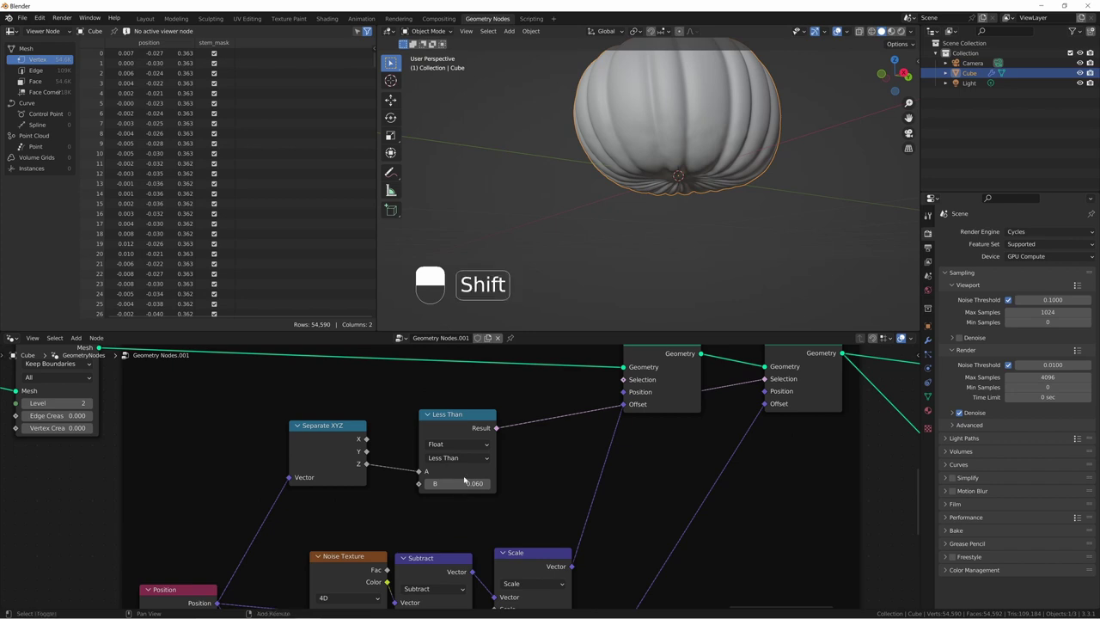
{"action": "left_click_drag", "start_coordinate": [465, 483], "coordinate": [486, 483], "text": "shift"}
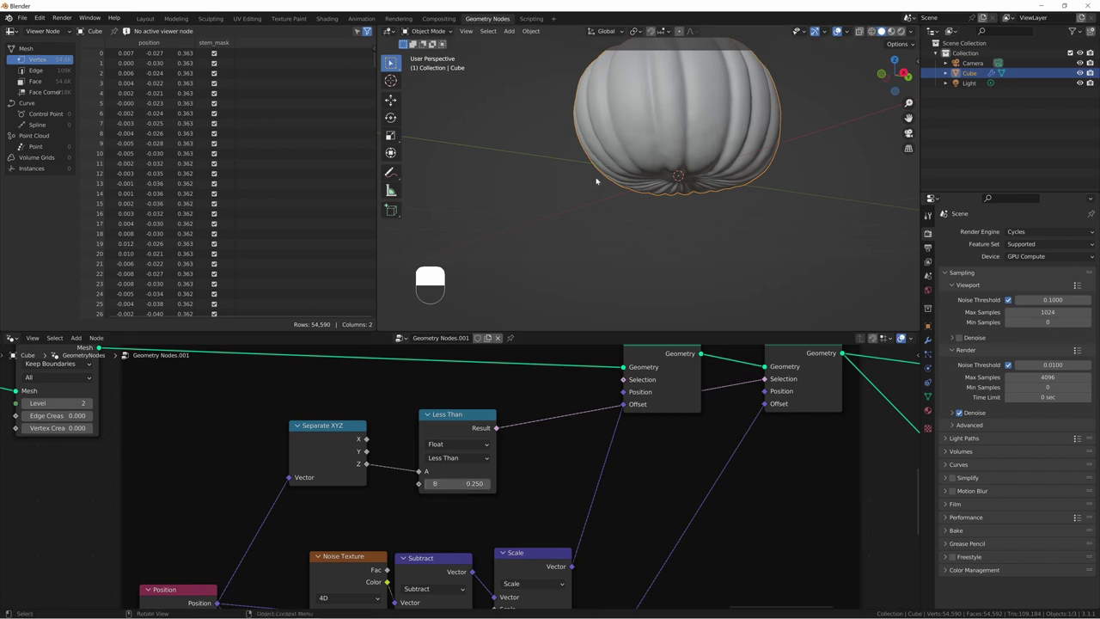
{"action": "key", "text": "KP_1"}
{"action": "middle_click_drag", "start_coordinate": [786, 112], "coordinate": [728, 193], "text": "shift"}
{"action": "scroll", "coordinate": [705, 198], "scroll_direction": "up", "scroll_amount": 3}
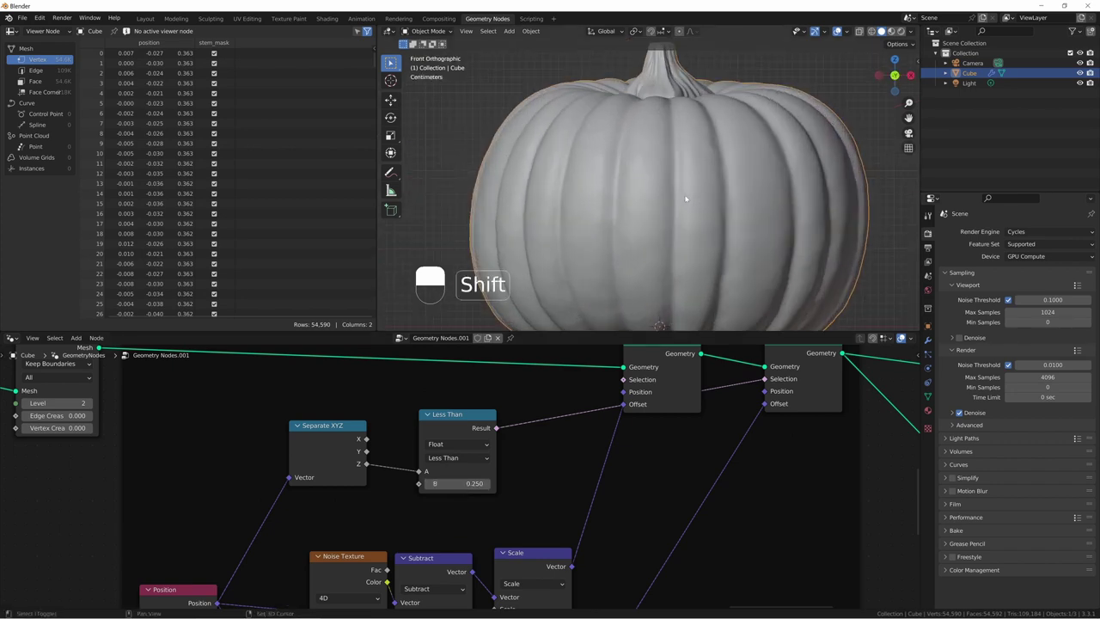
{"action": "scroll", "coordinate": [687, 209], "scroll_direction": "down", "scroll_amount": 3}
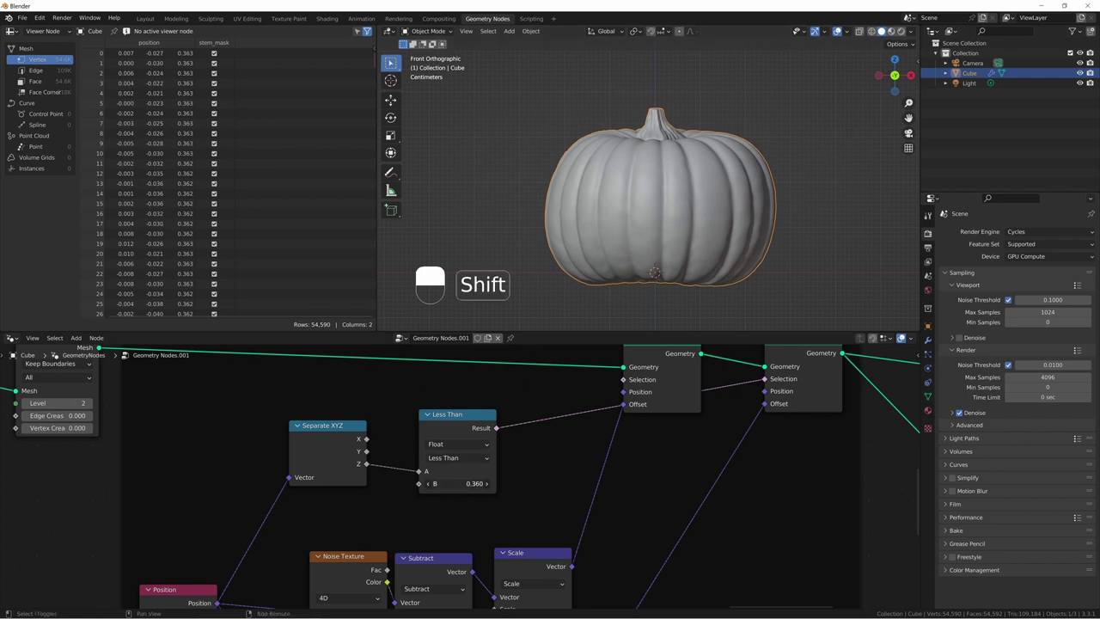
Step: Inspect the stem up close from the front and set the Less Than node's B threshold to 0.365
{"action": "scroll", "coordinate": [715, 150], "scroll_direction": "up", "scroll_amount": 6}
{"action": "middle_click_drag", "start_coordinate": [721, 118], "coordinate": [695, 214], "text": "shift"}
{"action": "scroll", "coordinate": [706, 196], "scroll_direction": "up", "scroll_amount": 6}
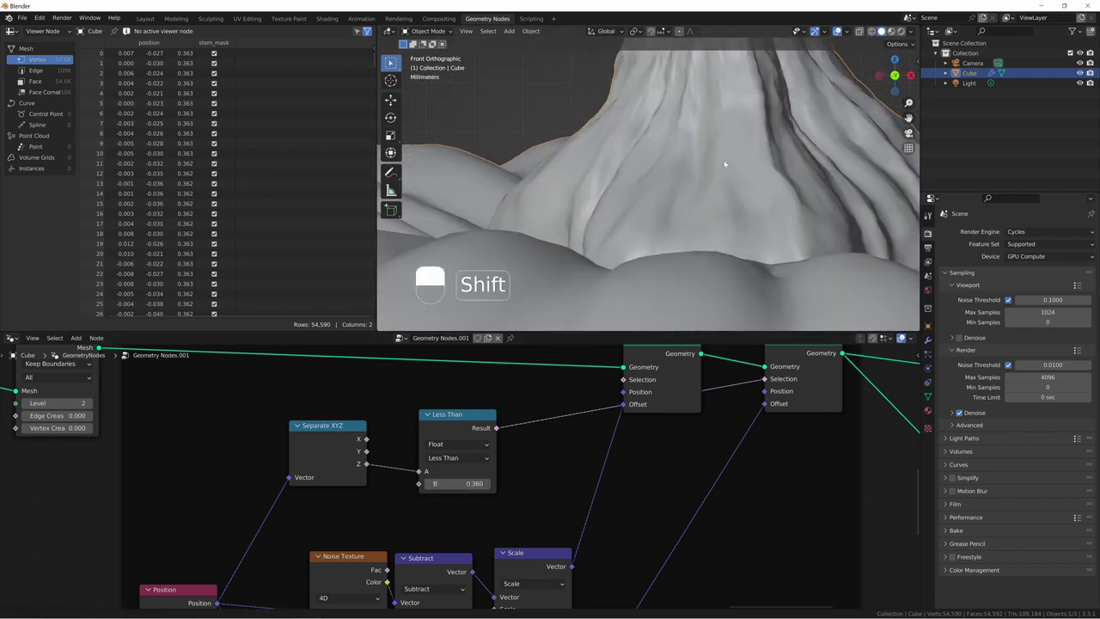
{"action": "scroll", "coordinate": [685, 255], "scroll_direction": "down", "scroll_amount": 3}
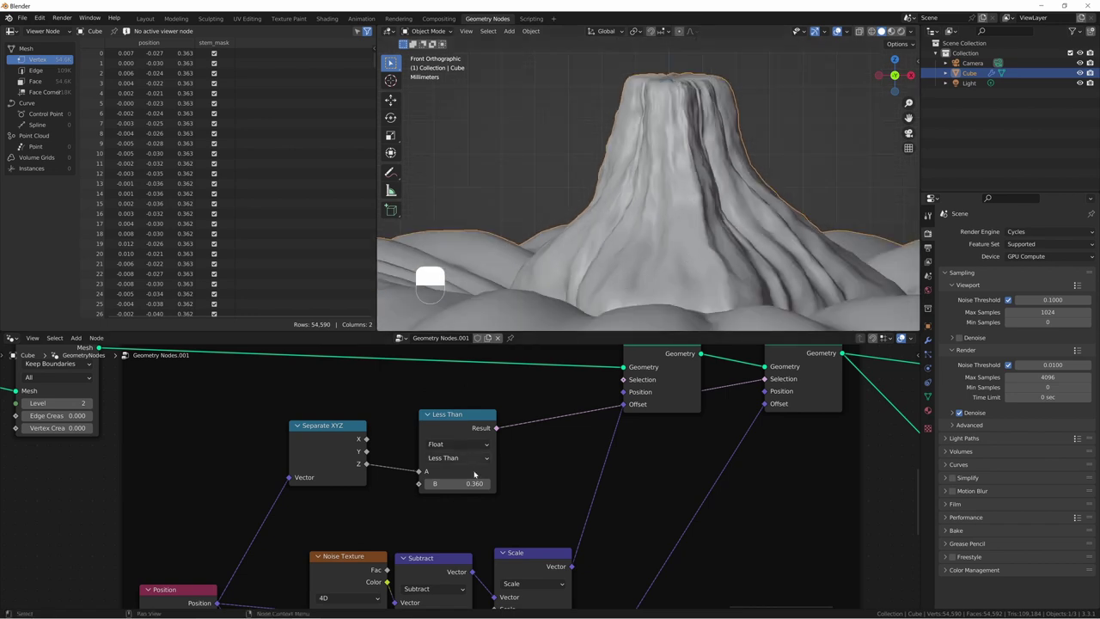
{"action": "mouse_move", "coordinate": [472, 483]}
{"action": "left_mouse_down", "text": "shift"}
{"action": "mouse_move", "coordinate": [438, 483]}
{"action": "mouse_move", "coordinate": [470, 483]}
{"action": "left_mouse_up", "text": "shift"}
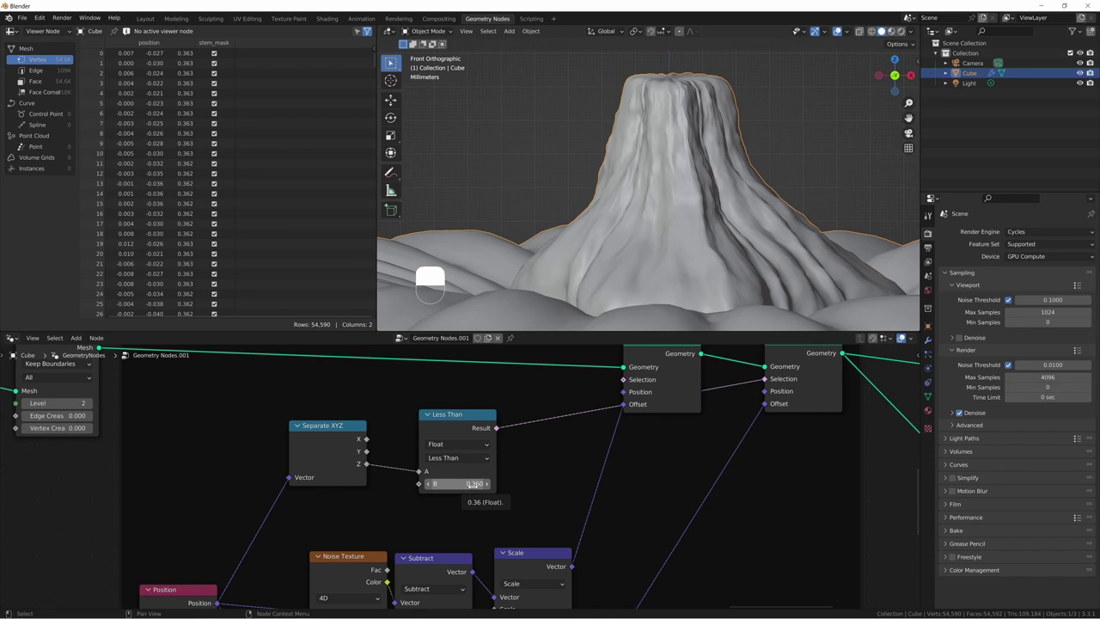
{"action": "left_click", "coordinate": [473, 484]}
{"action": "type", "text": "0.396"}
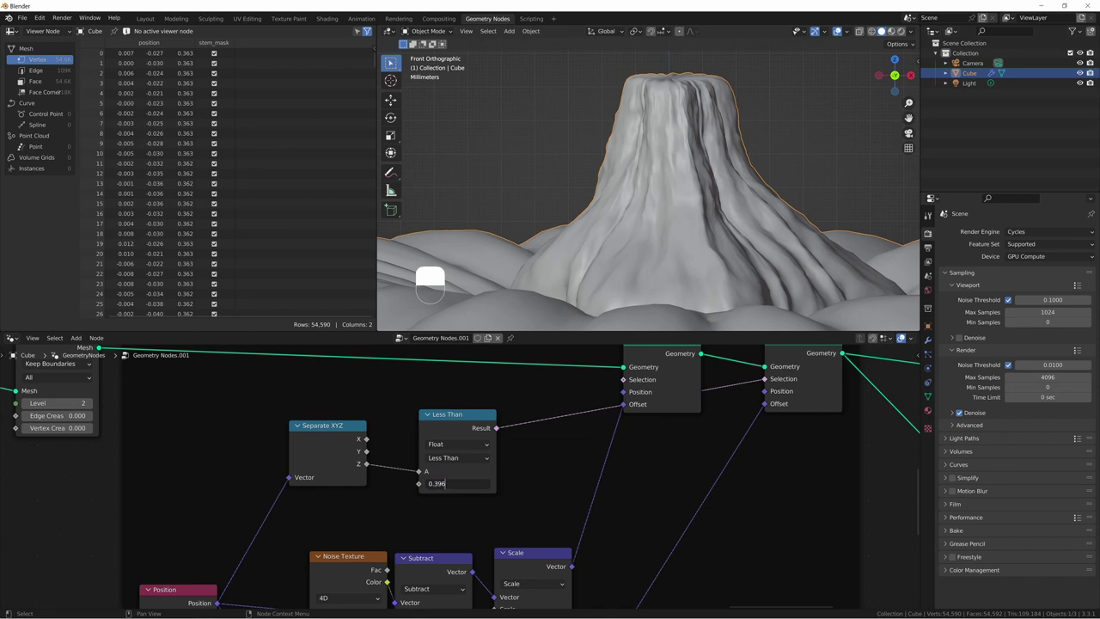
{"action": "key", "text": "BackSpace"}
{"action": "key", "text": "BackSpace"}
{"action": "type", "text": "65"}
{"action": "key", "text": "Return"}
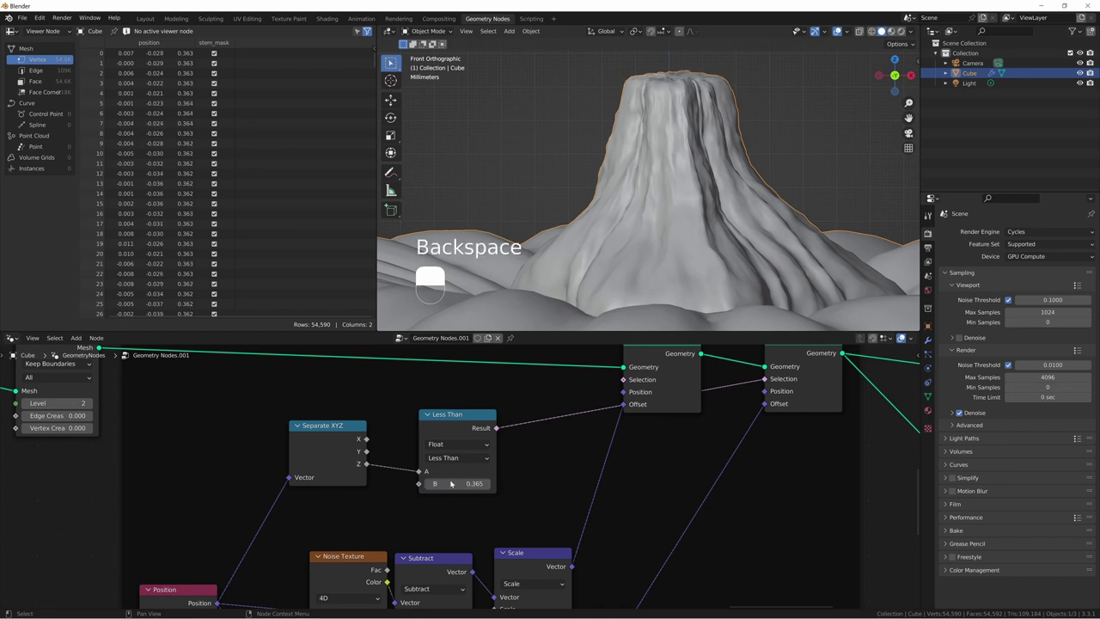
Step: Set the Less Than node's B threshold to 0.36
{"action": "left_click", "coordinate": [448, 482]}
{"action": "type", "text": "0.36"}
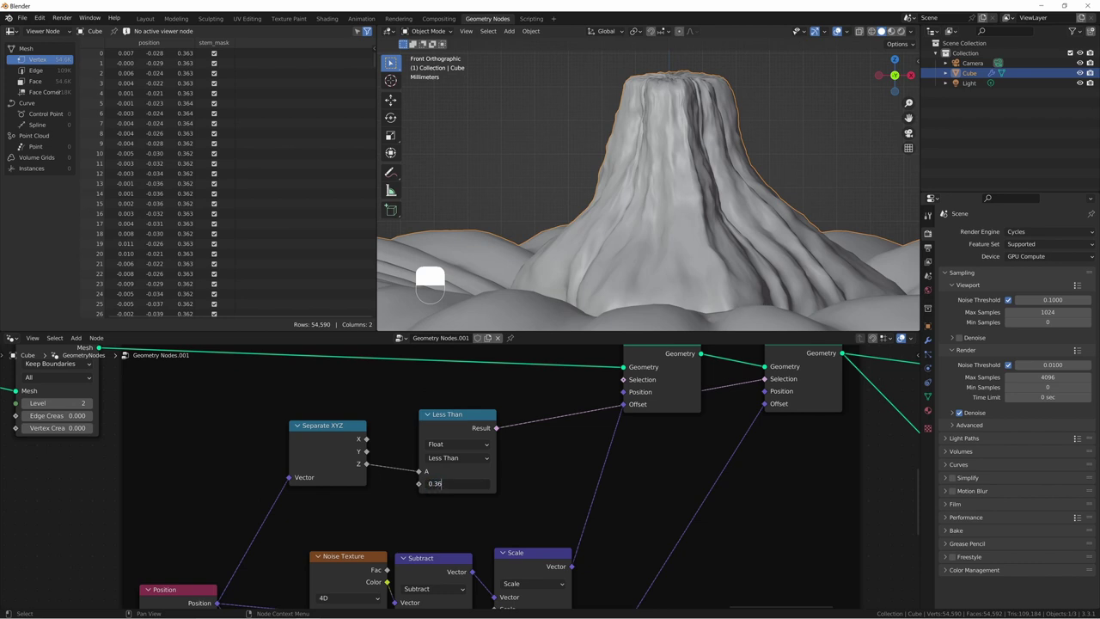
{"action": "key", "text": "Return"}
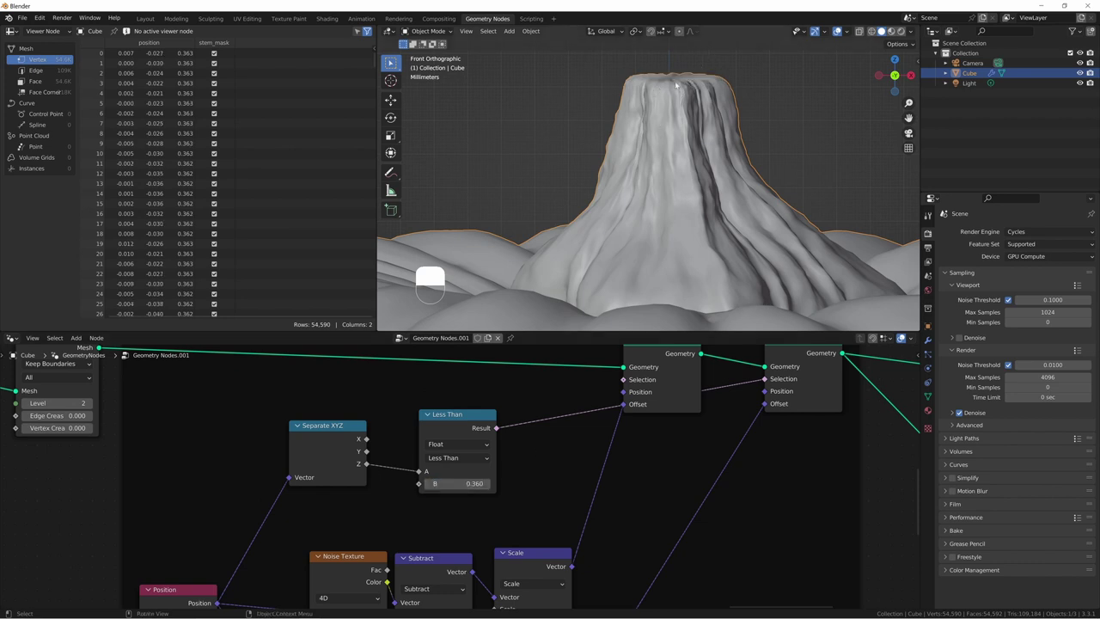
Step: Cut the Less Than node's result link to compare the top of the stem without the height limit, and undo the cut
{"action": "middle_click_drag", "start_coordinate": [676, 85], "coordinate": [622, 151]}
{"action": "scroll", "coordinate": [676, 85], "scroll_direction": "up", "scroll_amount": 2}
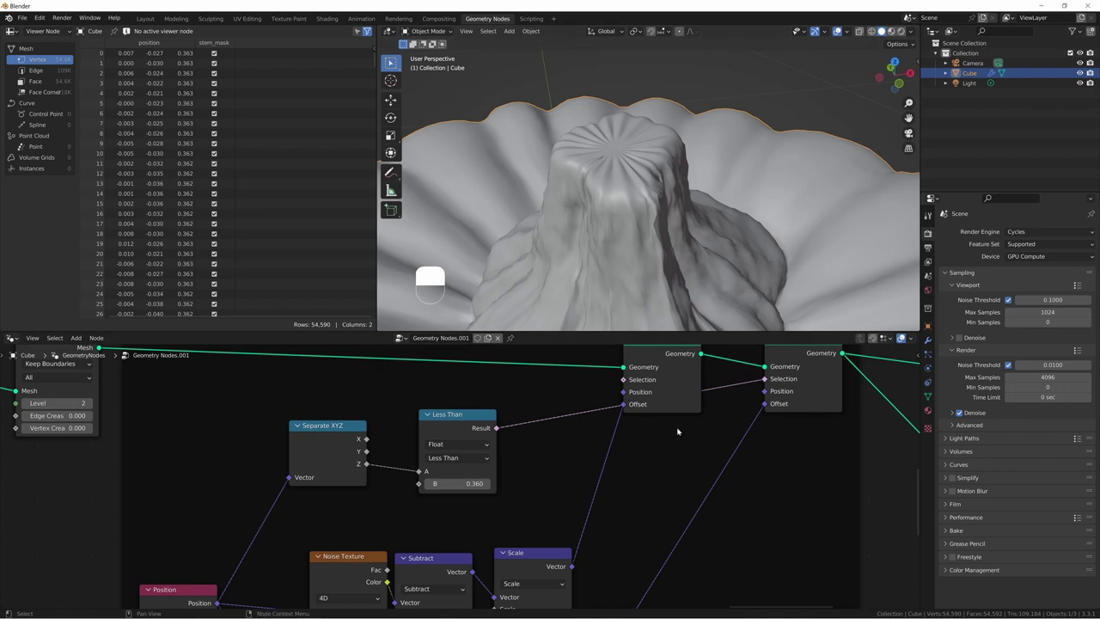
{"action": "right_click_drag", "start_coordinate": [543, 405], "coordinate": [543, 468], "text": "ctrl"}
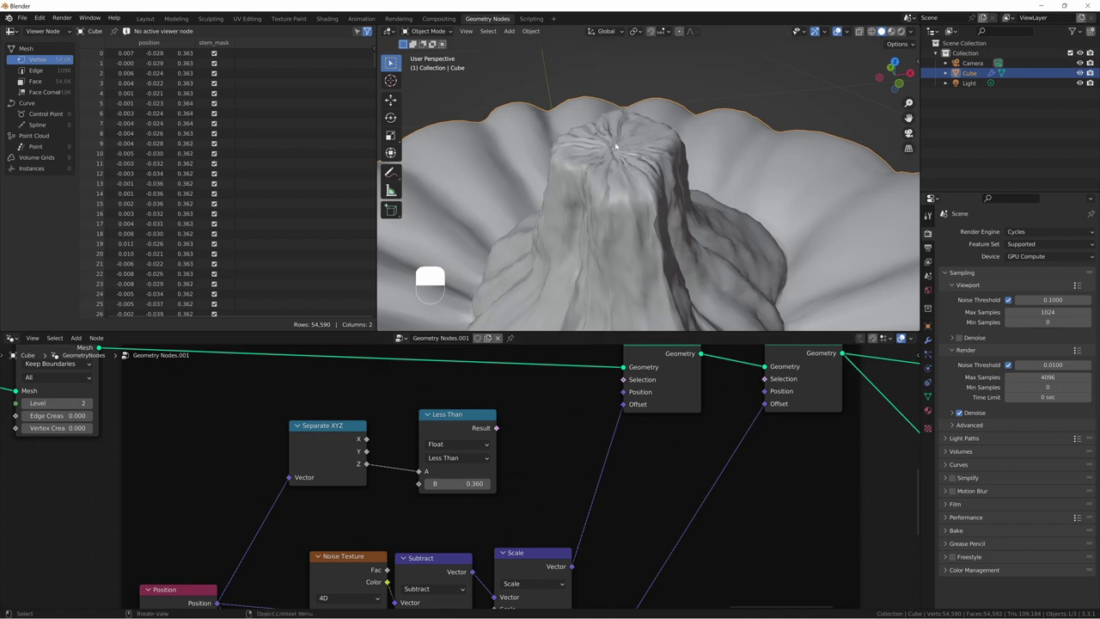
{"action": "key", "text": "ctrl+z"}
{"action": "scroll", "coordinate": [635, 249], "scroll_direction": "down", "scroll_amount": 4}
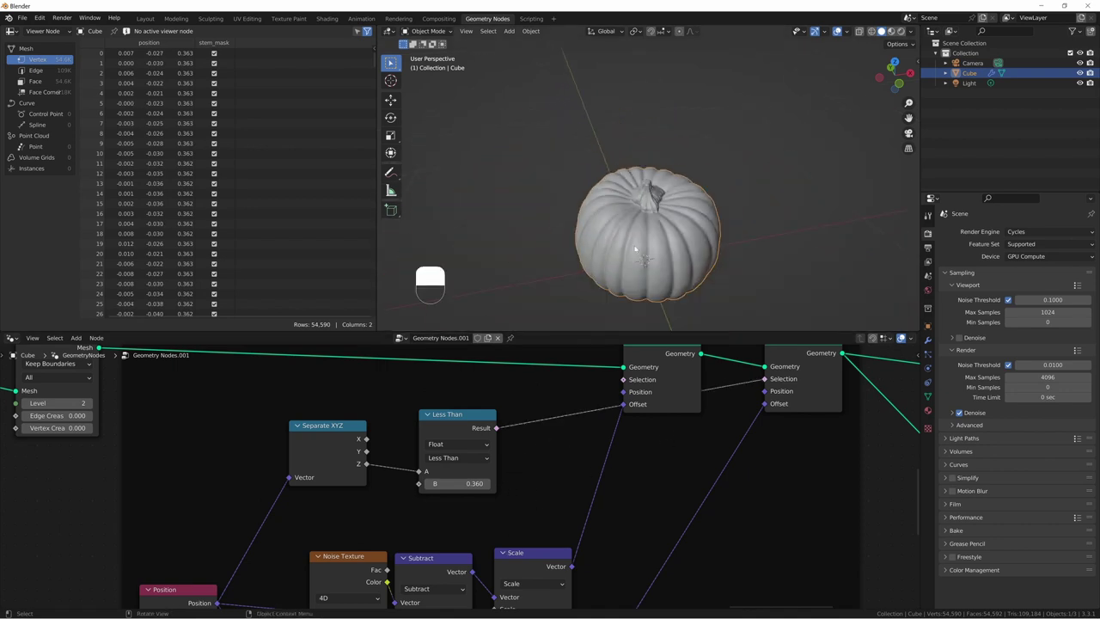
Step: Show the pumpkin's geometry nodes modifier settings and examine the whole pumpkin and its full node tree
{"action": "middle_click_drag", "start_coordinate": [635, 249], "coordinate": [653, 222]}
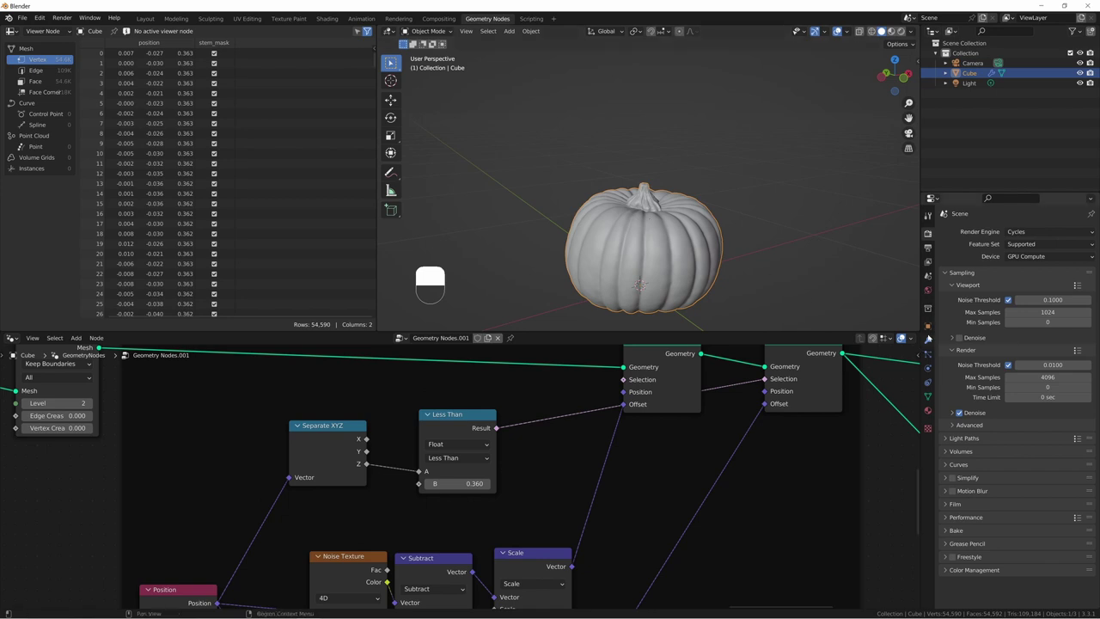
{"action": "left_click", "coordinate": [927, 339]}
{"action": "key", "text": "Home"}
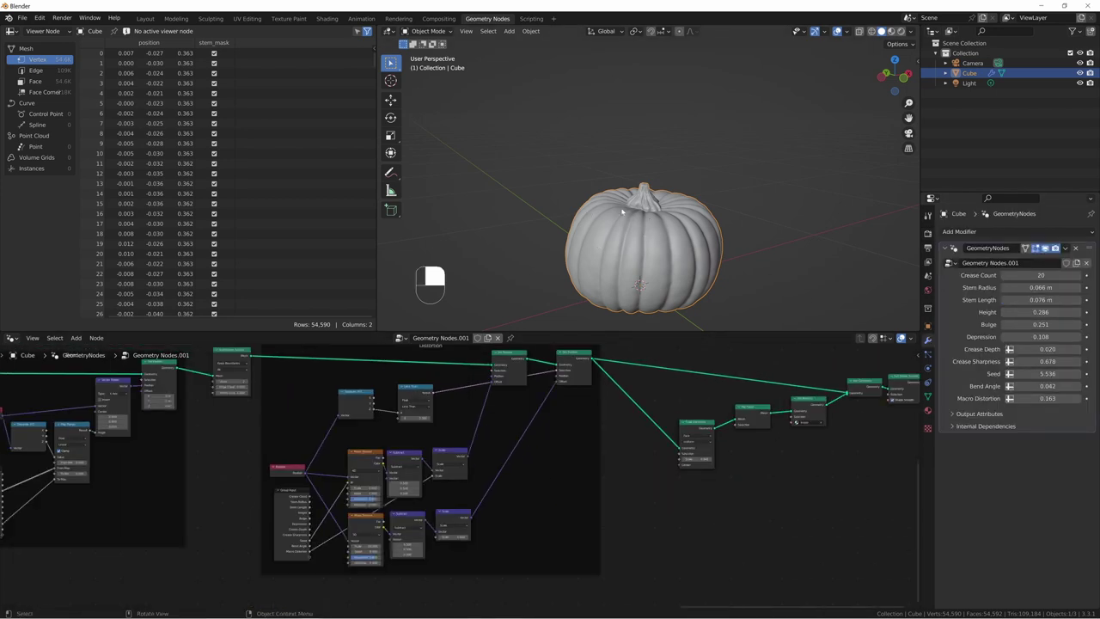
{"action": "middle_click_drag", "start_coordinate": [638, 251], "coordinate": [530, 261]}
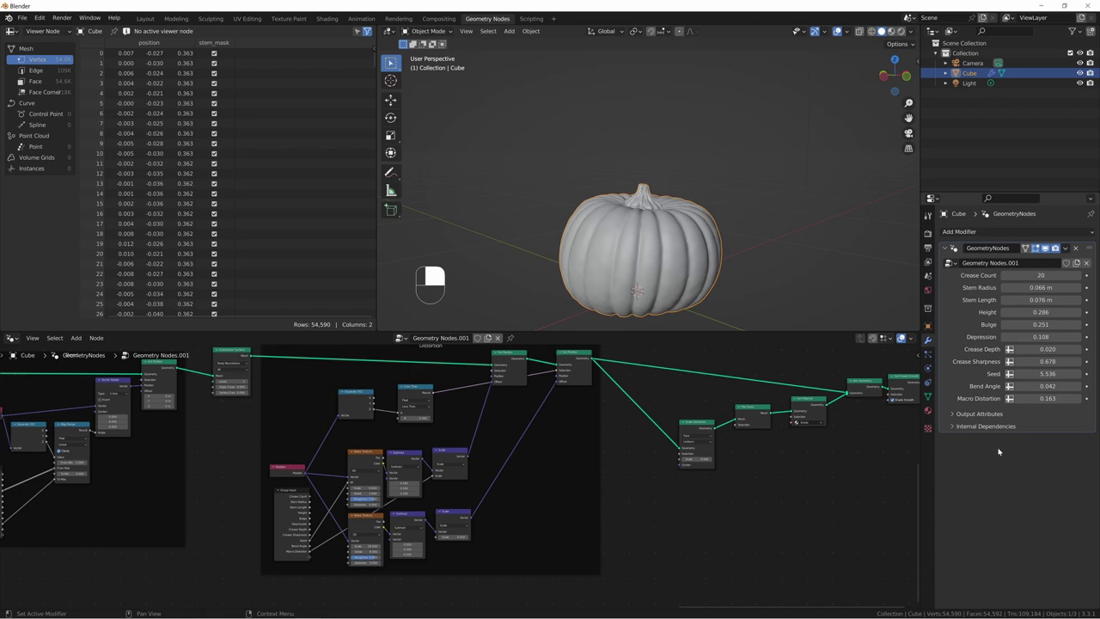
{"action": "scroll", "coordinate": [857, 206], "scroll_direction": "up", "scroll_amount": 2}
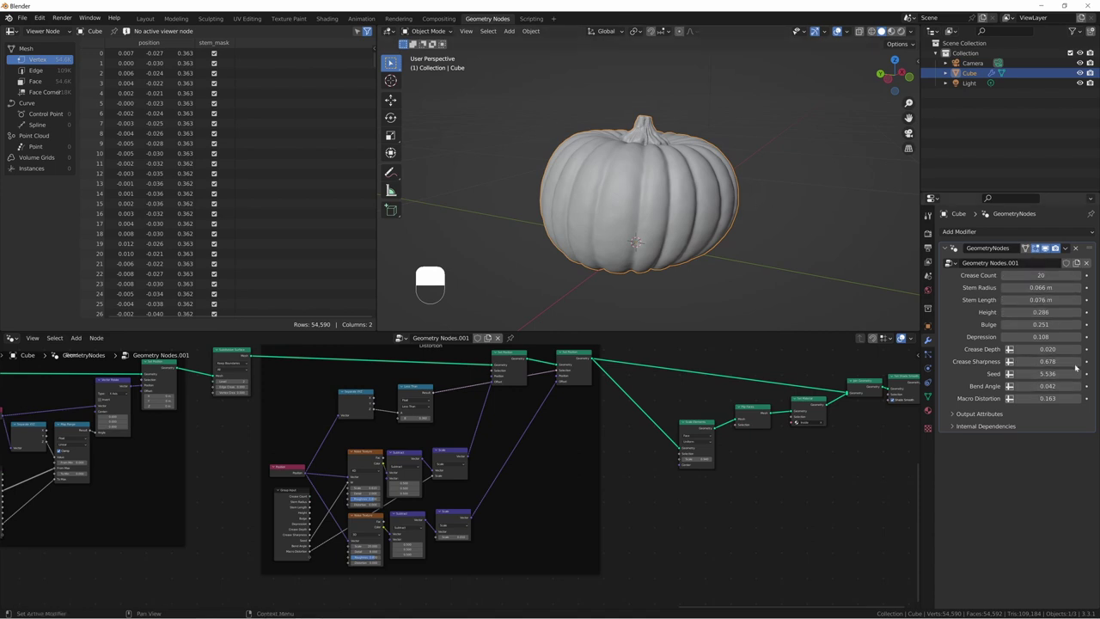
{"action": "middle_click_drag", "start_coordinate": [648, 429], "coordinate": [659, 445]}
{"action": "scroll", "coordinate": [659, 446], "scroll_direction": "down", "scroll_amount": 10}
{"action": "middle_click_drag", "start_coordinate": [330, 447], "coordinate": [622, 405]}
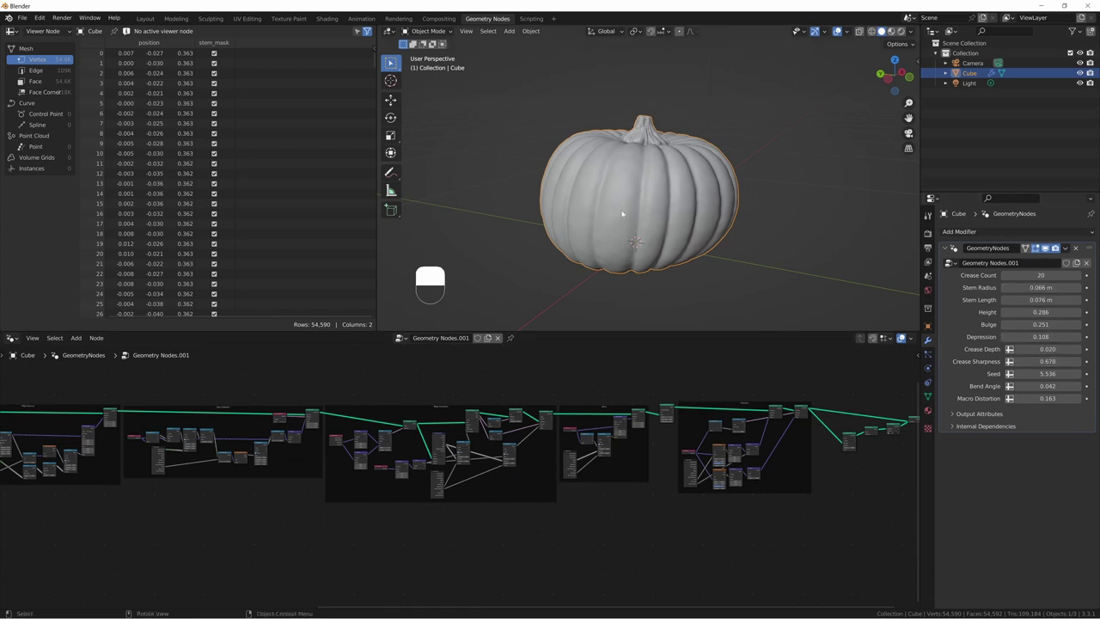
Step: Deselect the pumpkin and, in the Layout workspace, look through the scene camera and select it
{"action": "left_click", "coordinate": [751, 195]}
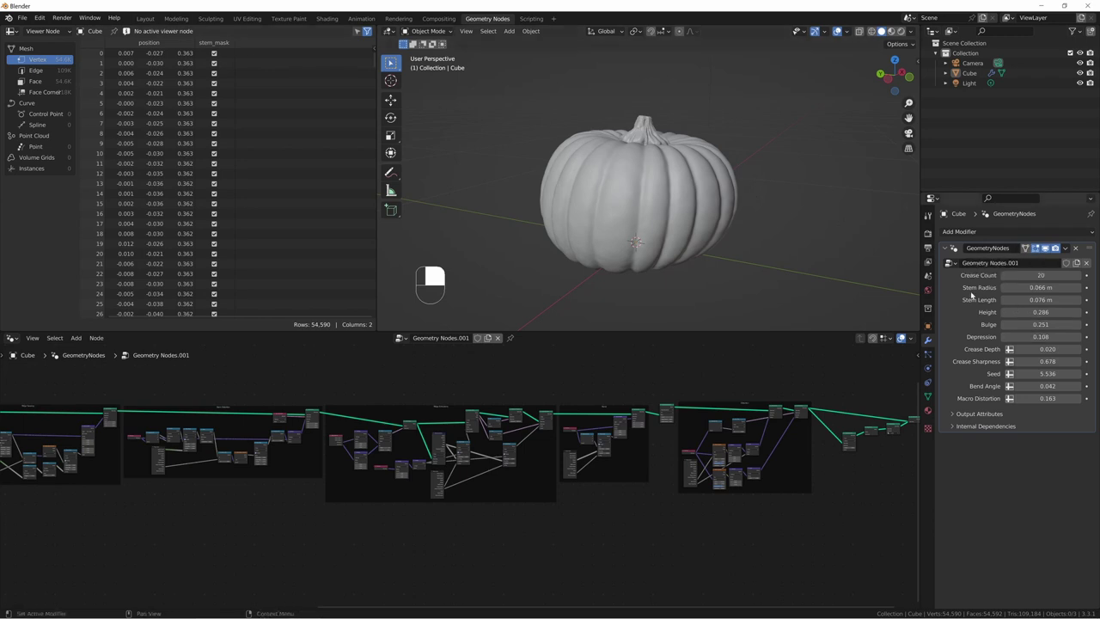
{"action": "left_click", "coordinate": [145, 18]}
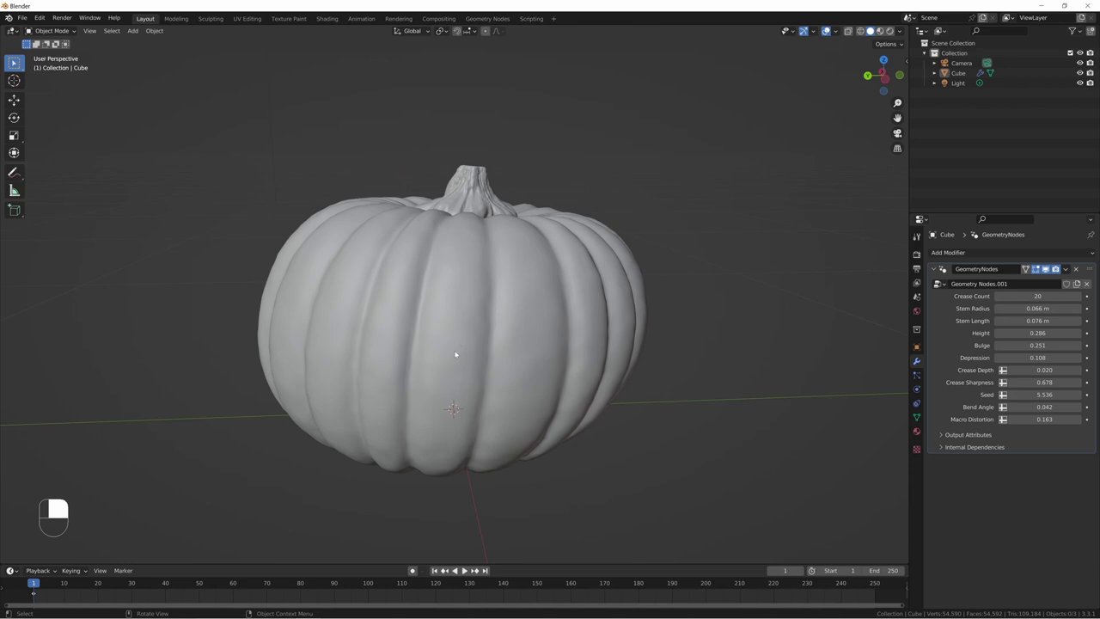
{"action": "mouse_move", "coordinate": [454, 327]}
{"action": "middle_mouse_down"}
{"action": "mouse_move", "coordinate": [447, 304]}
{"action": "mouse_move", "coordinate": [458, 305]}
{"action": "middle_mouse_up"}
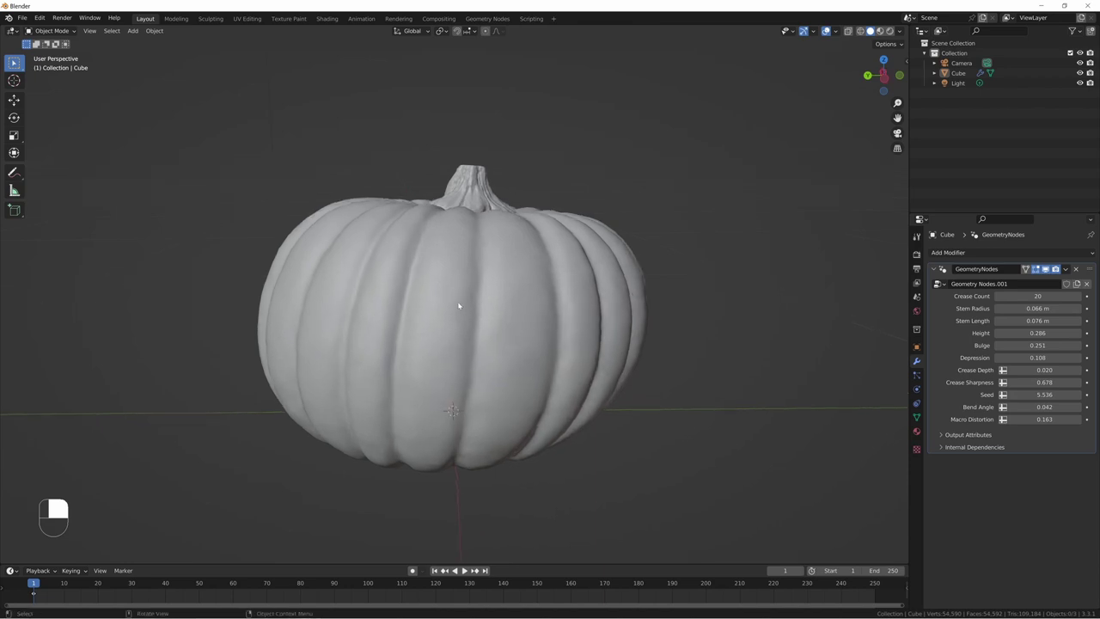
{"action": "scroll", "coordinate": [447, 304], "scroll_direction": "down", "scroll_amount": 5}
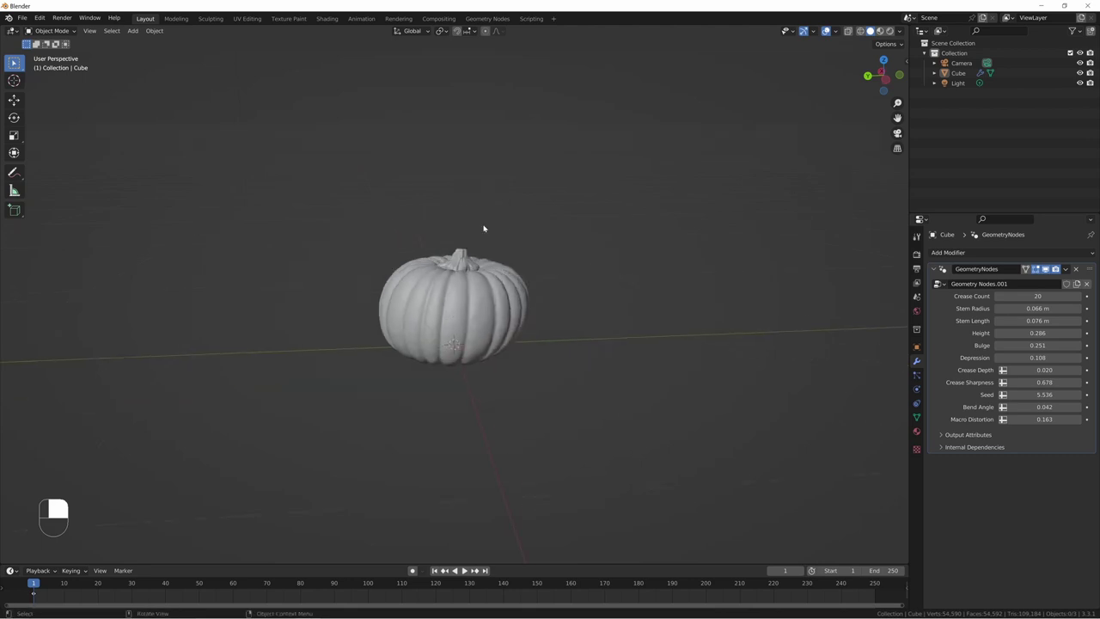
{"action": "key", "text": "KP_0"}
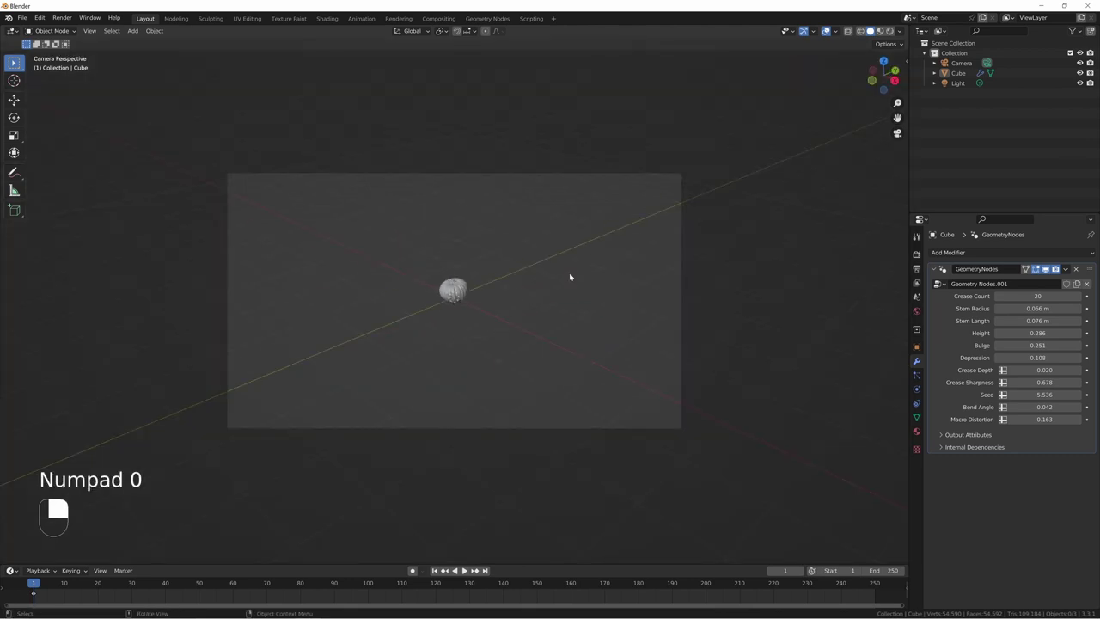
{"action": "left_click", "coordinate": [617, 177]}
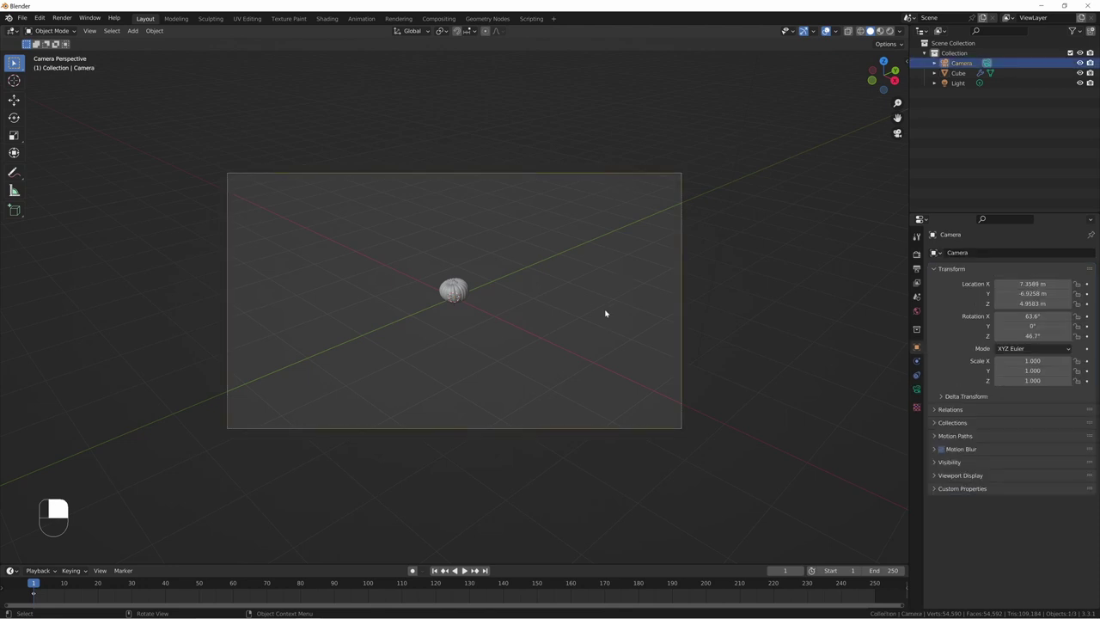
Step: Move the camera toward the pumpkin along its local Z axis and lower it to a height of about 0.55 m
{"action": "key", "text": "g"}
{"action": "key", "text": "z"}
{"action": "key", "text": "z"}
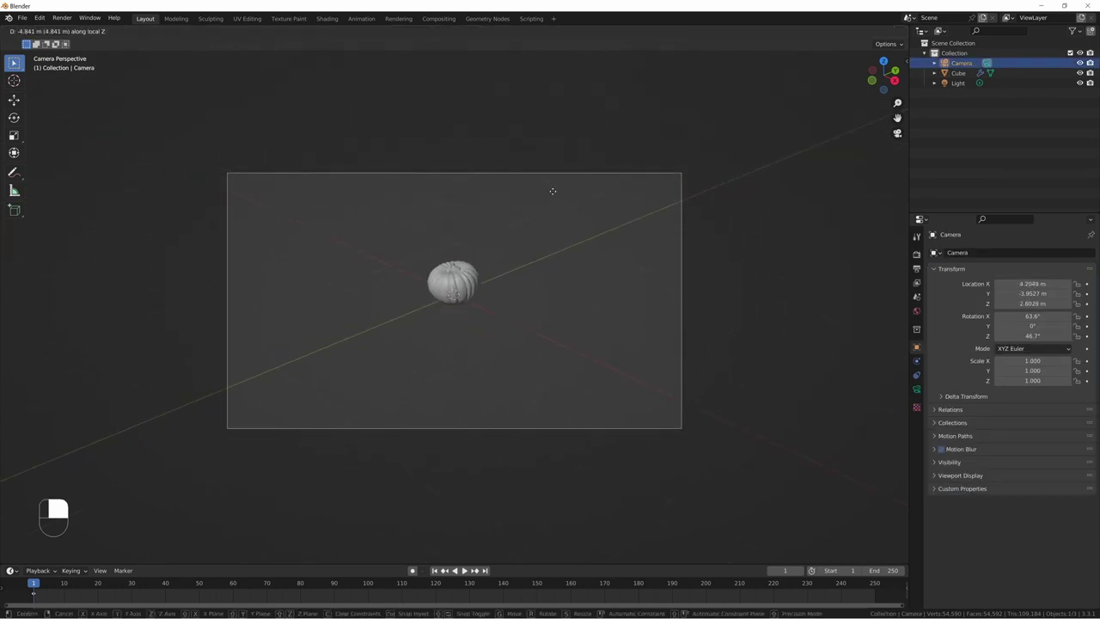
{"action": "left_click", "coordinate": [553, 152]}
{"action": "key", "text": "g"}
{"action": "key", "text": "z"}
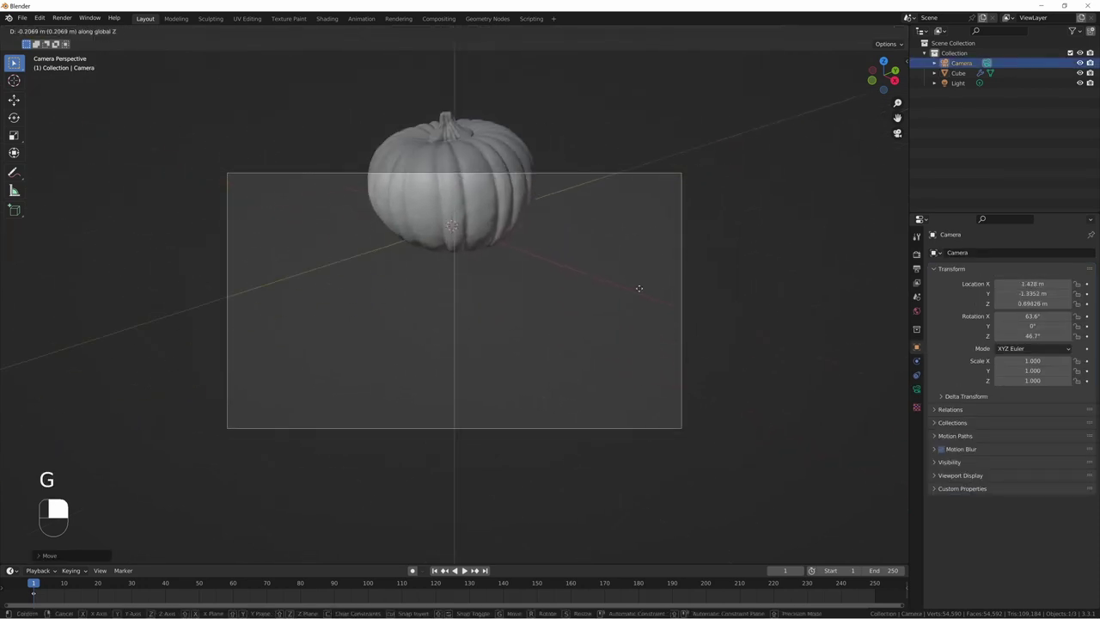
{"action": "left_click", "coordinate": [638, 298]}
Step: Tilt the camera to a 90° X rotation around its local X axis and lower it to about 0.13 m
{"action": "key", "text": "r"}
{"action": "key", "text": "x"}
{"action": "key", "text": "x"}
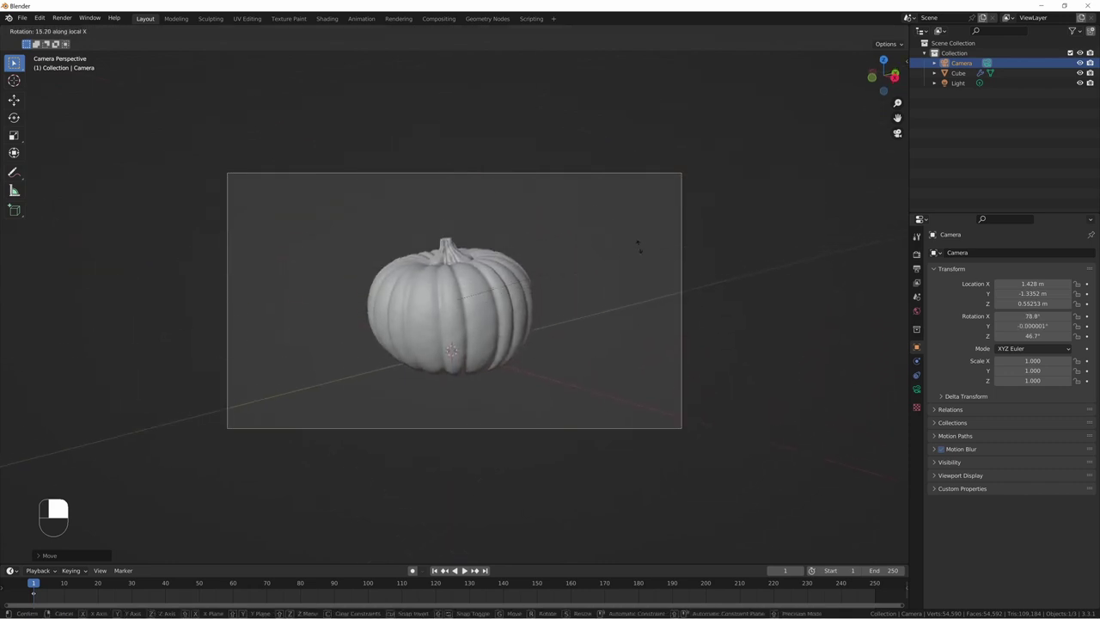
{"action": "left_click", "coordinate": [641, 206]}
{"action": "key", "text": "g"}
{"action": "key", "text": "z"}
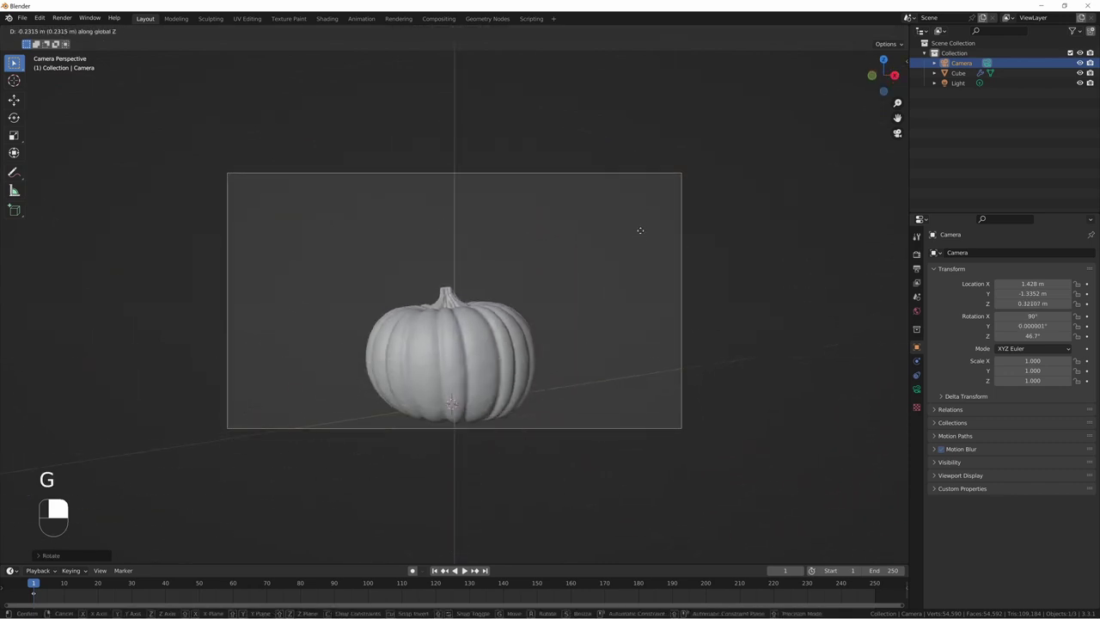
{"action": "left_click", "coordinate": [644, 245]}
Step: Move the camera along global X to about 0.93 m and rotate it around global Z to about 41.3°
{"action": "key", "text": "g"}
{"action": "key", "text": "x"}
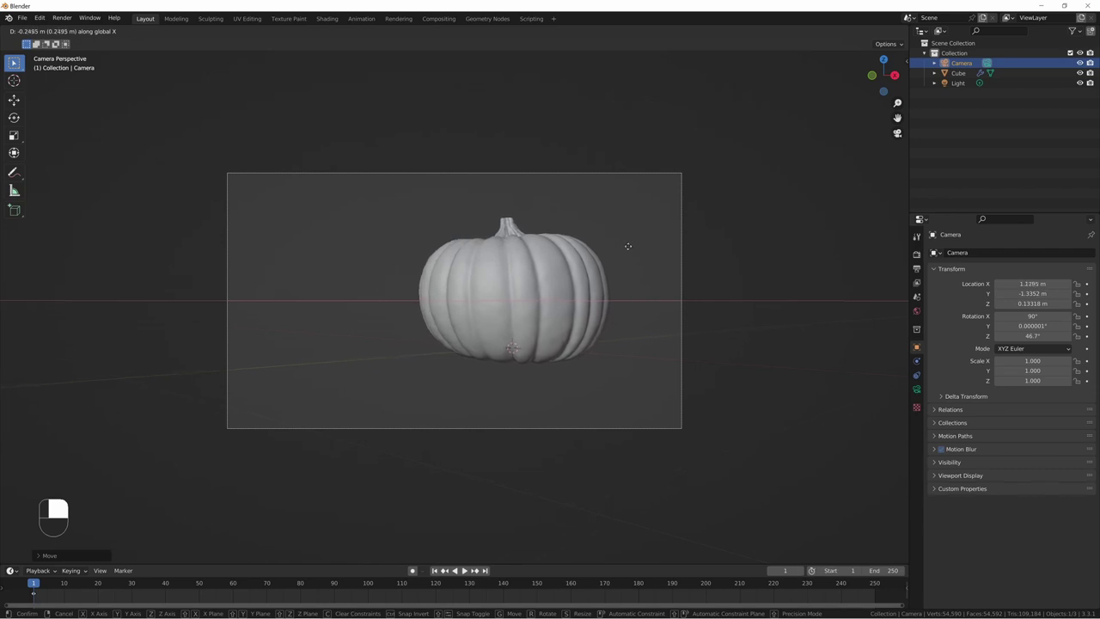
{"action": "left_click", "coordinate": [634, 246]}
{"action": "key", "text": "r"}
{"action": "key", "text": "z"}
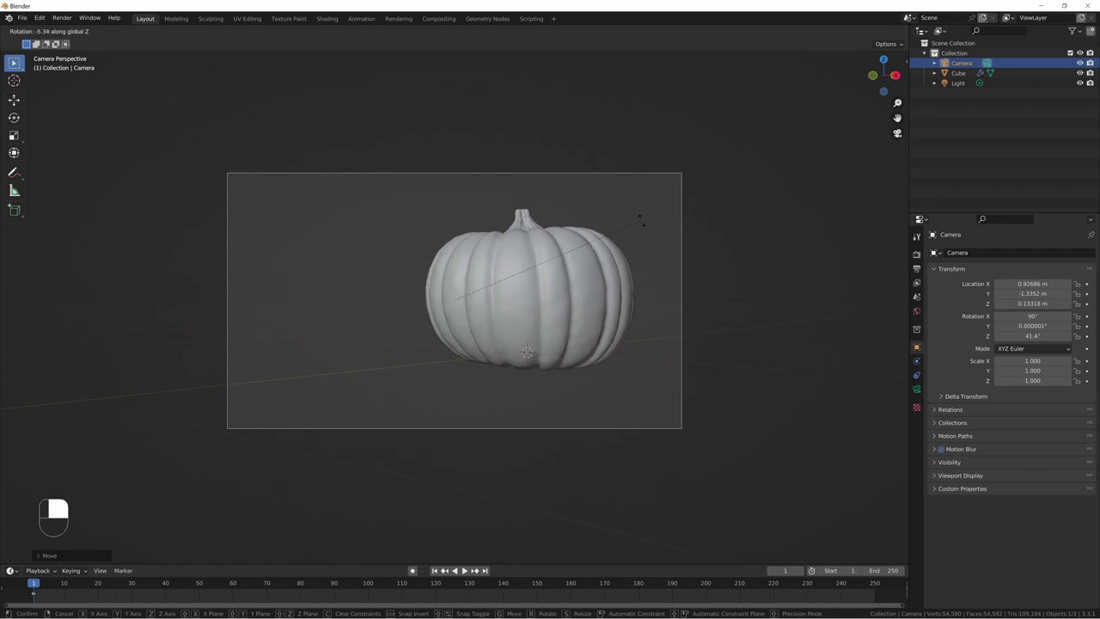
{"action": "left_click", "coordinate": [642, 221]}
Step: Move the camera closer to the pumpkin at about 0.17 m height and rotate it to about 89.3° X and 41.7° Z, filling the view
{"action": "key", "text": "g"}
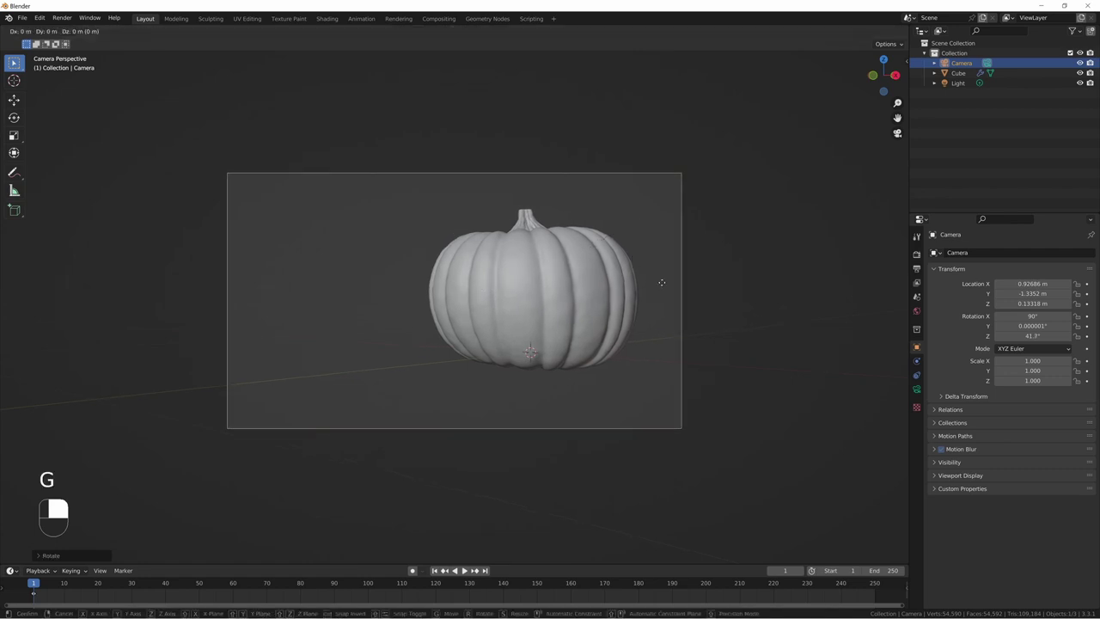
{"action": "left_click", "coordinate": [658, 259]}
{"action": "key", "text": "g"}
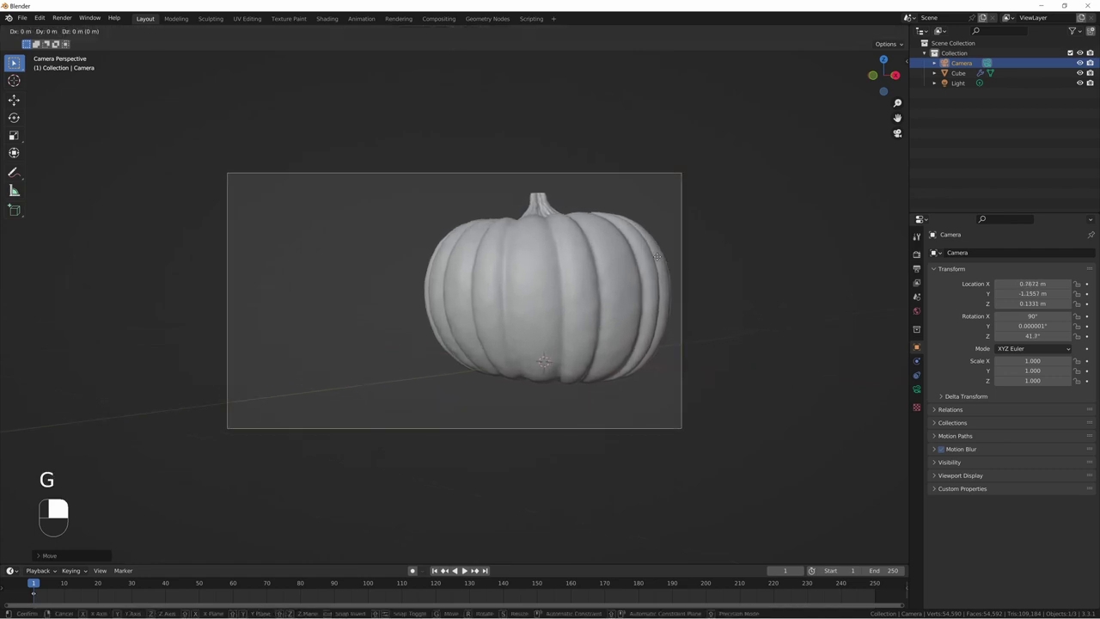
{"action": "key", "text": "z"}
{"action": "key", "text": "r"}
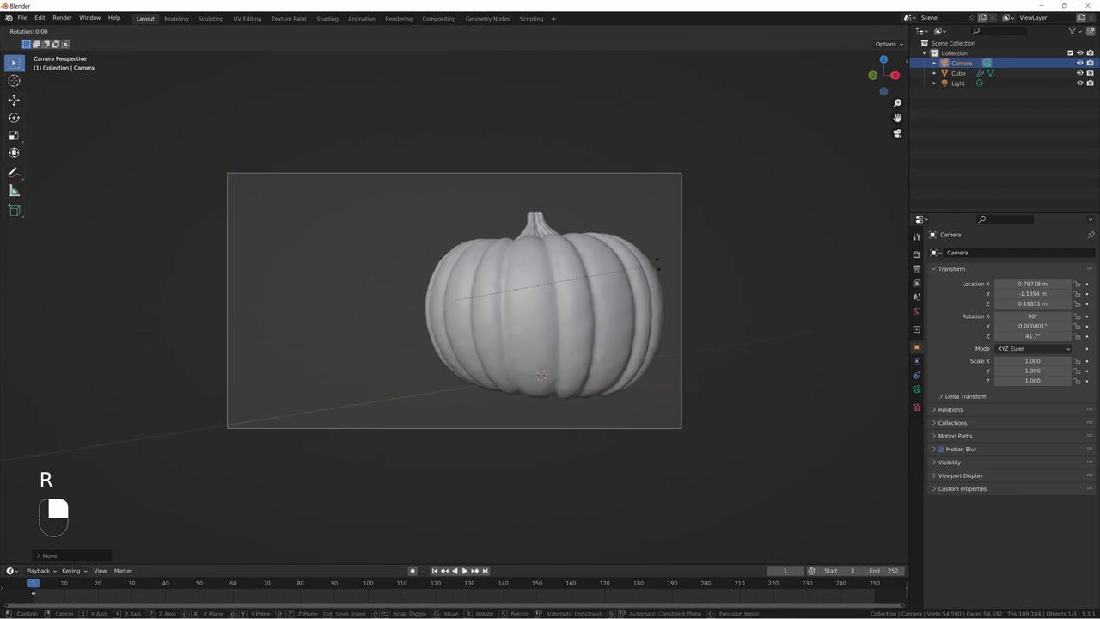
{"action": "left_click", "coordinate": [614, 274]}
{"action": "key", "text": "Home"}
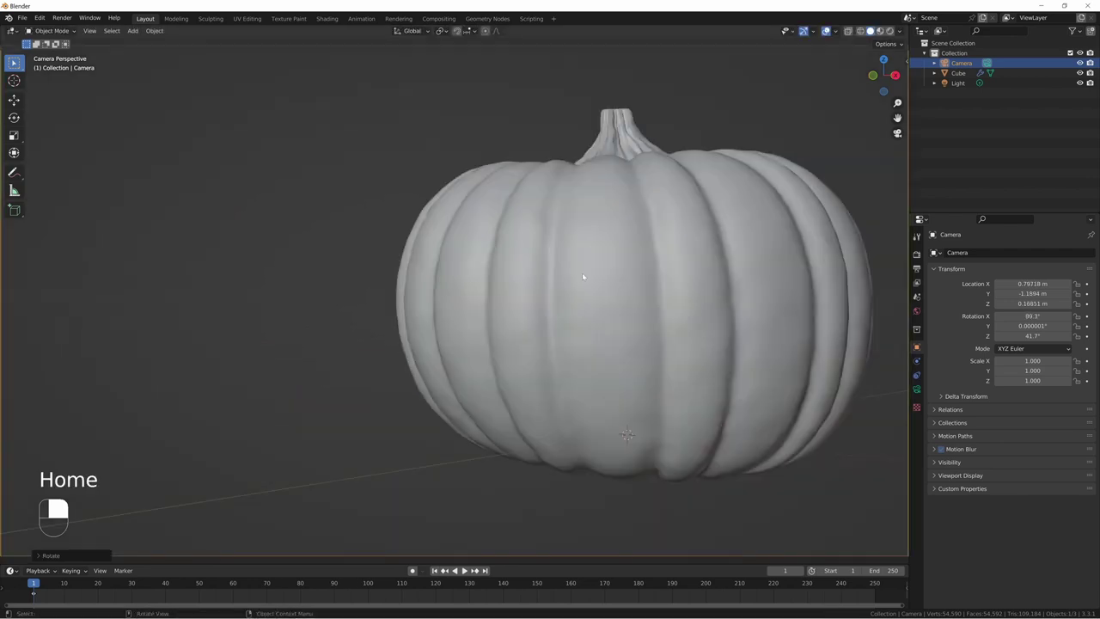
Step: Raise the pumpkin along global Z to about 0.019 m in the front view and return to the camera view
{"action": "left_click", "coordinate": [731, 265]}
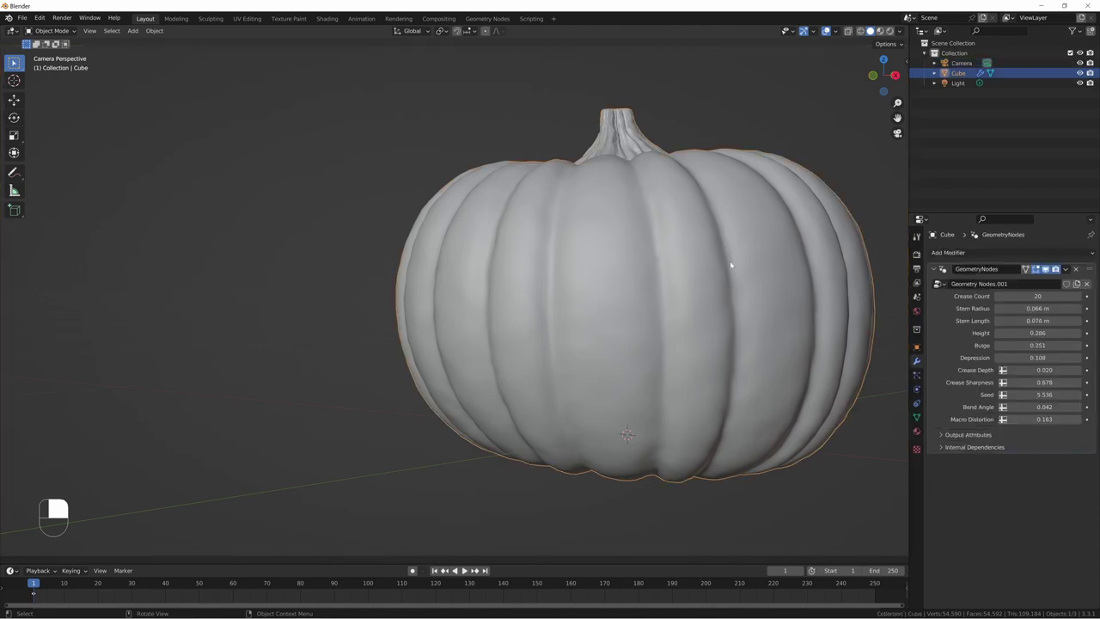
{"action": "left_click", "coordinate": [916, 346]}
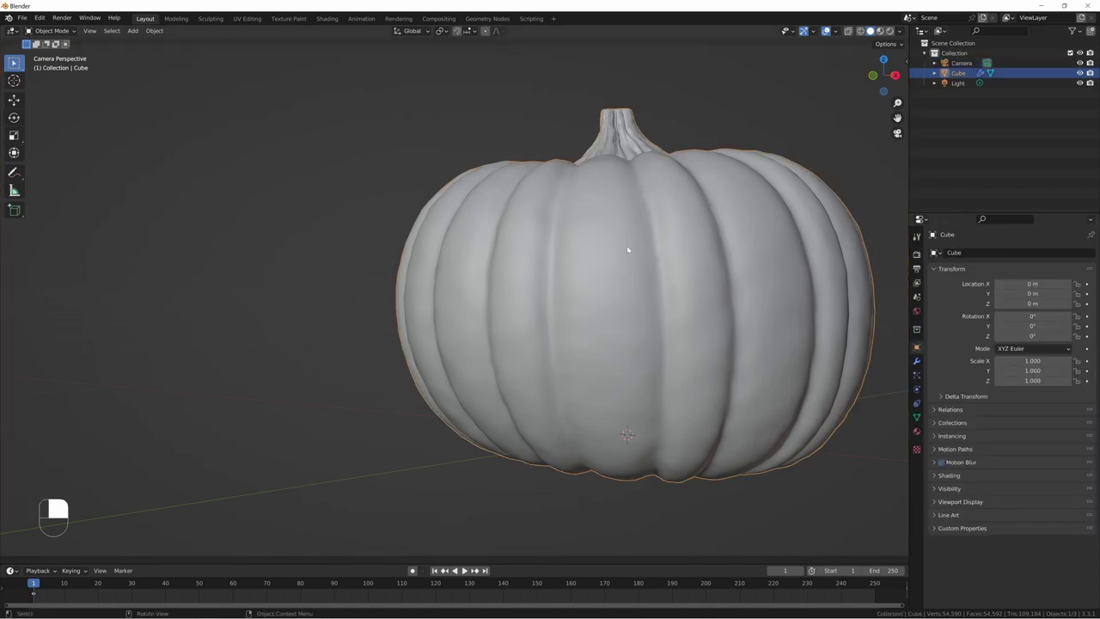
{"action": "key", "text": "KP_1"}
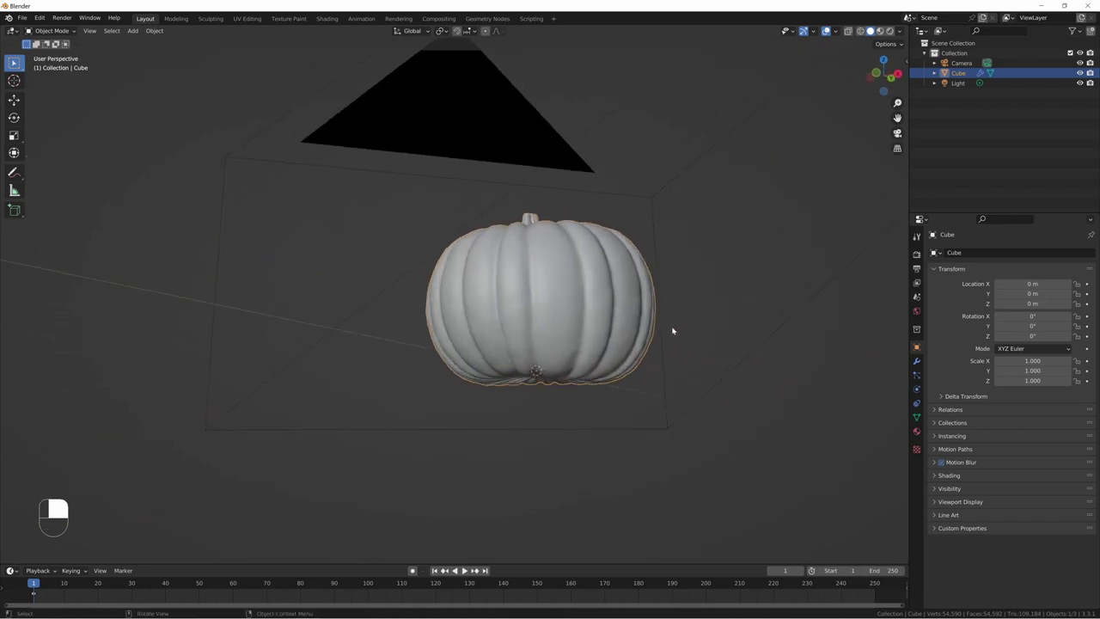
{"action": "key", "text": "g"}
{"action": "key", "text": "z"}
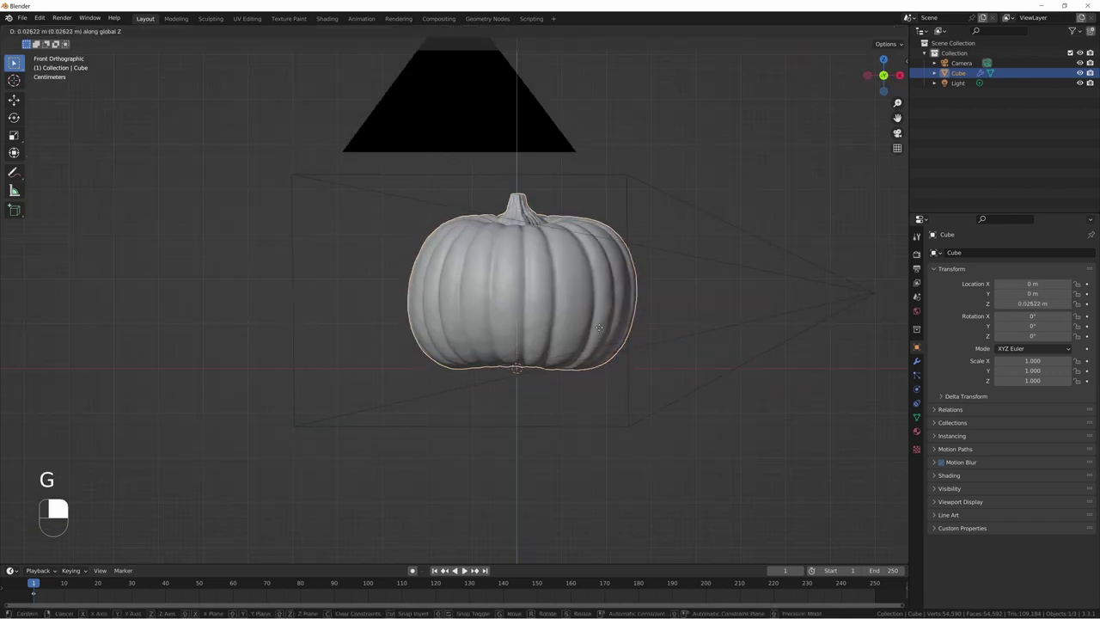
{"action": "left_click", "coordinate": [601, 331]}
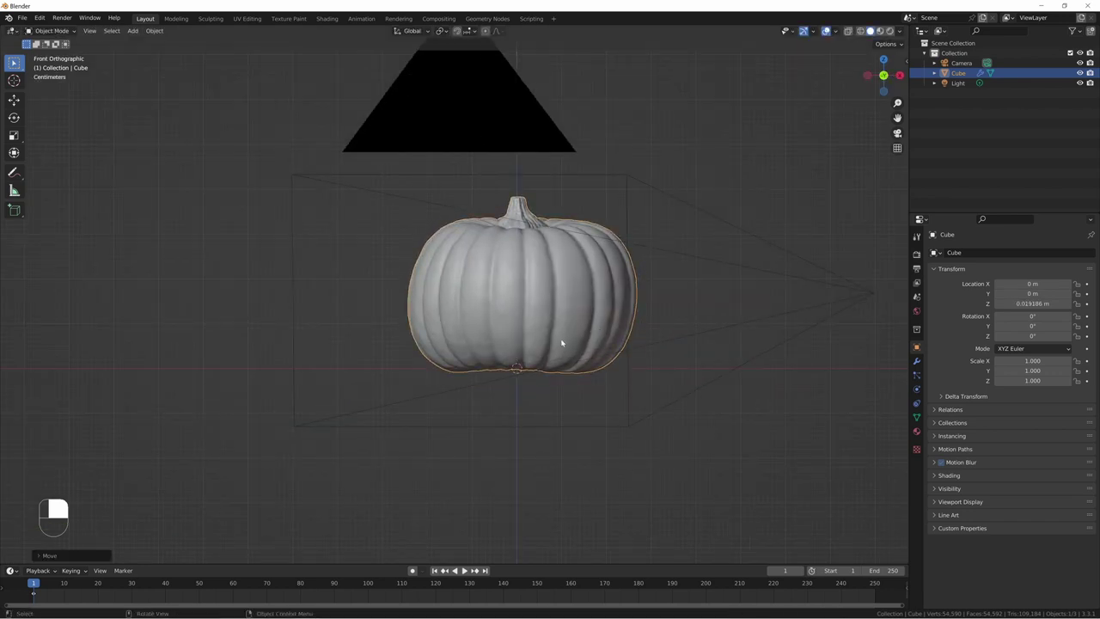
{"action": "key", "text": "KP_0"}
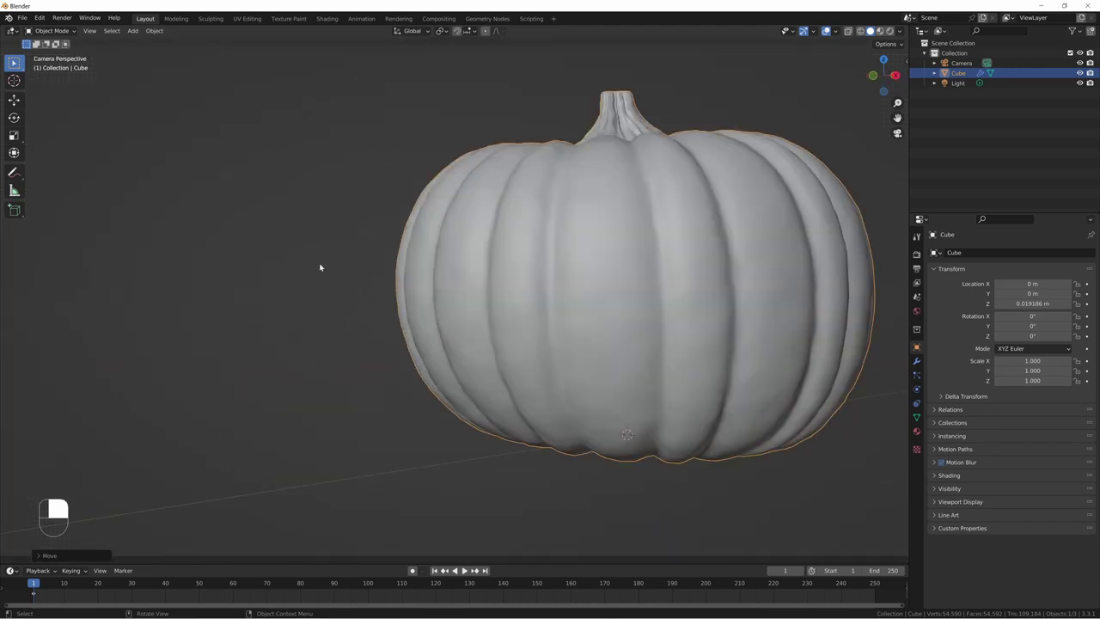
Step: Deselect the pumpkin and add a mesh plane as the ground beneath it
{"action": "left_click", "coordinate": [321, 268]}
{"action": "key", "text": "shift+a"}
{"action": "mouse_move", "coordinate": [292, 180]}
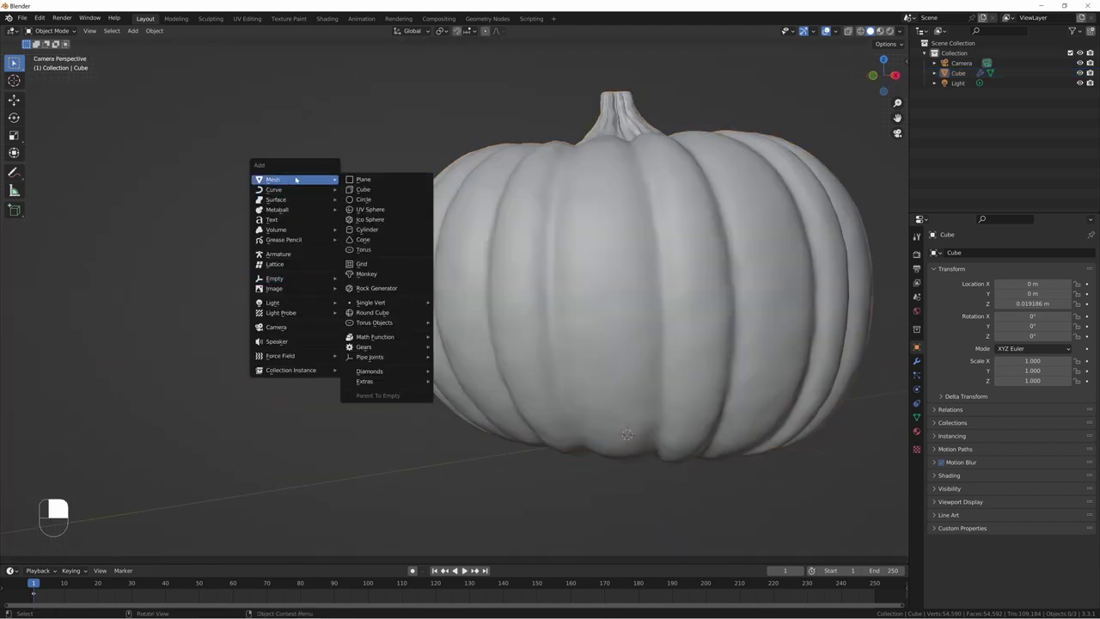
{"action": "left_click", "coordinate": [370, 180]}
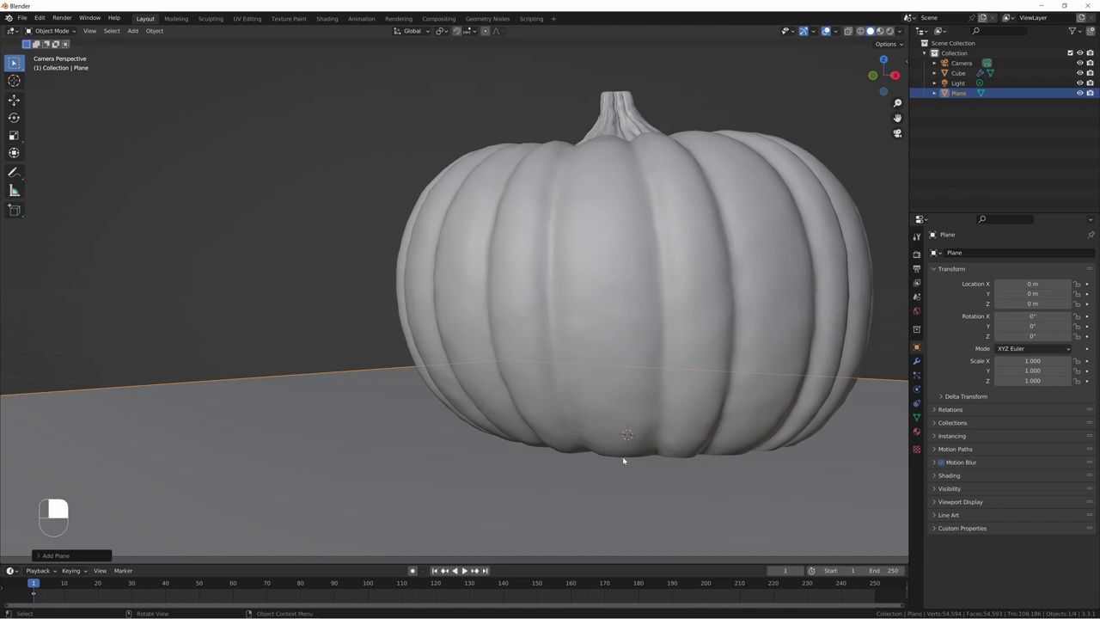
Step: Move the ground plane to about -0.5 m in X and 0.29 m in Y, scale it to about 1.19, and deselect it
{"action": "key", "text": "g"}
{"action": "key", "text": "x"}
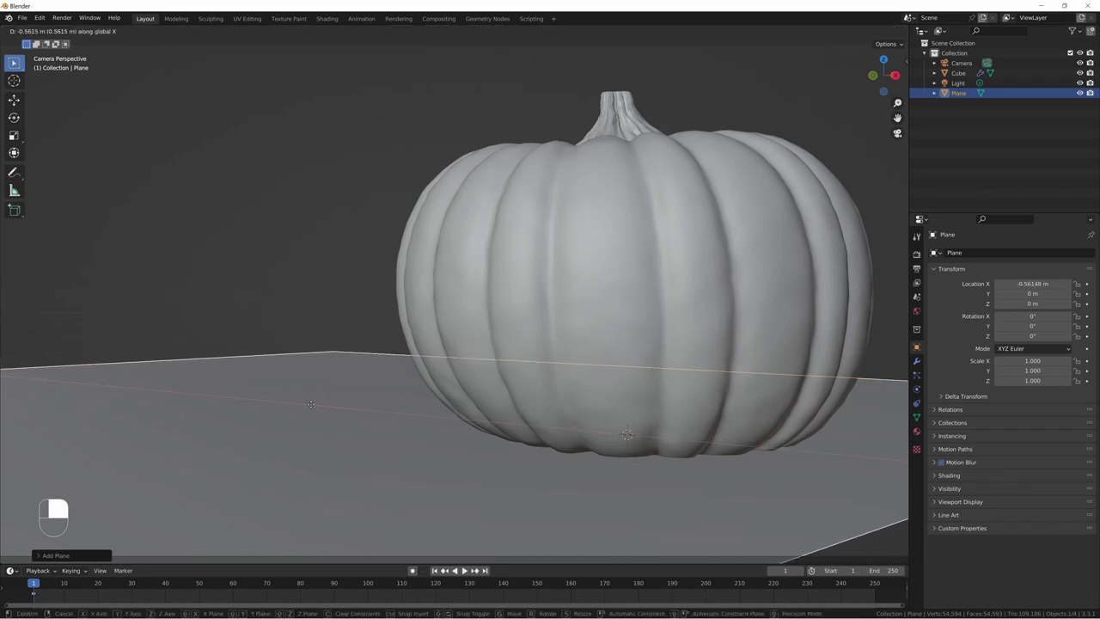
{"action": "left_click", "coordinate": [339, 413]}
{"action": "key", "text": "g"}
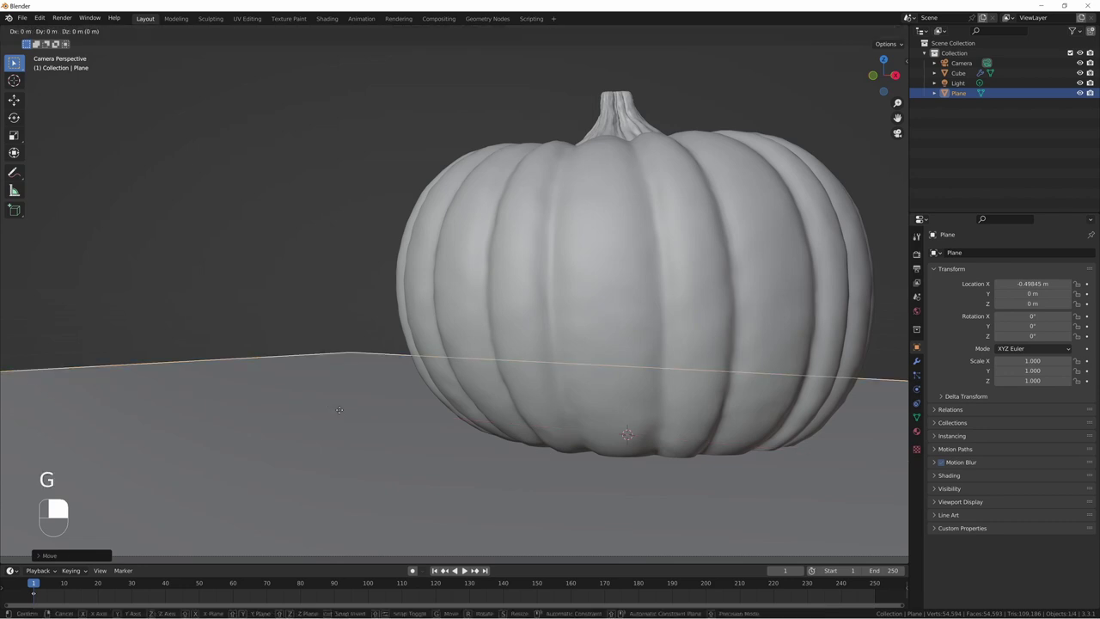
{"action": "key", "text": "y"}
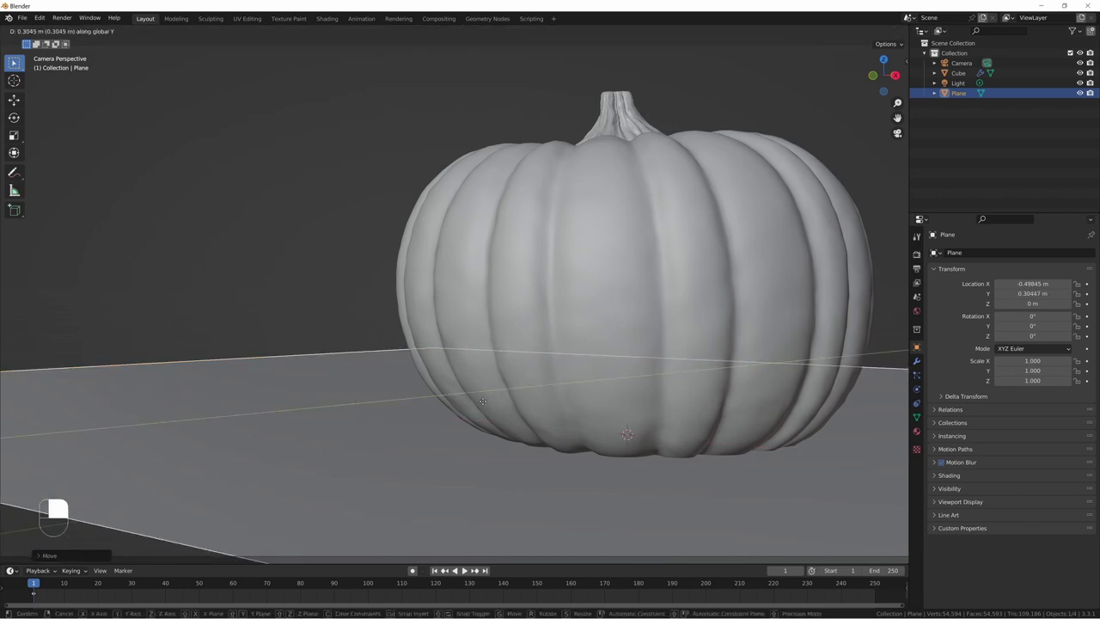
{"action": "left_click", "coordinate": [478, 406]}
{"action": "key", "text": "s"}
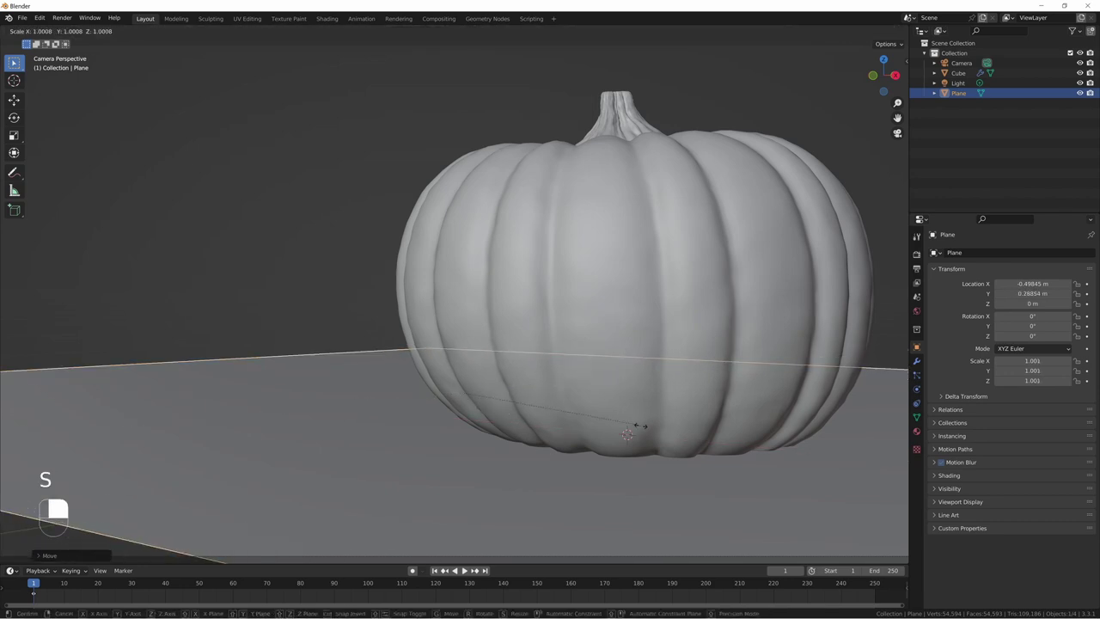
{"action": "left_click", "coordinate": [550, 398]}
{"action": "left_click", "coordinate": [236, 256]}
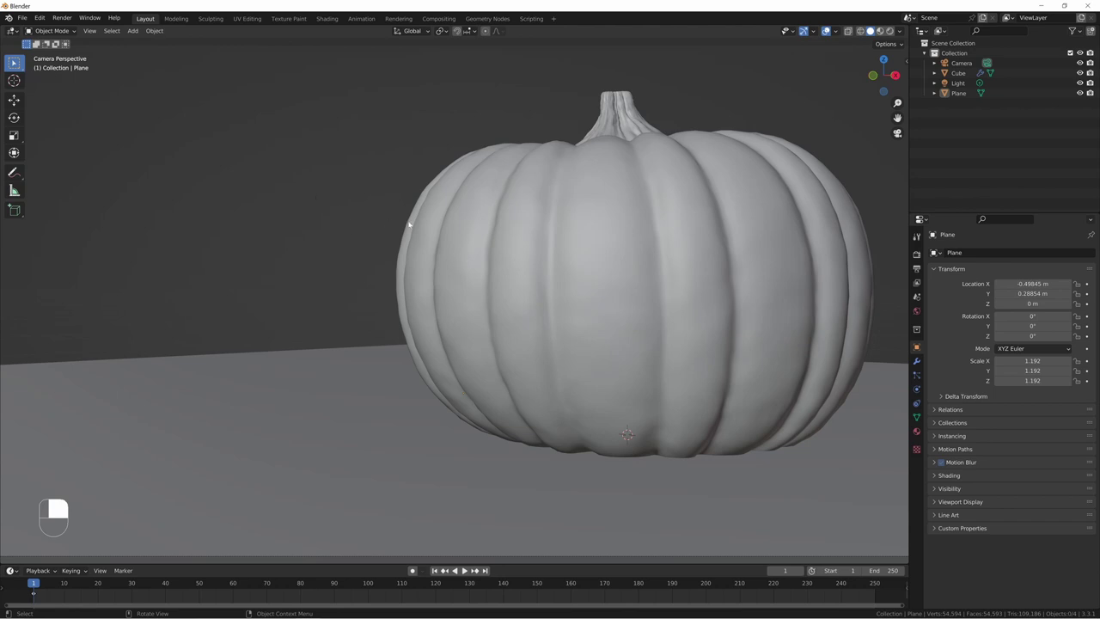
Step: Rename the pumpkin object from Cube to Pumpkin and raise it to a Z location of about 0.022 m
{"action": "left_click", "coordinate": [627, 255]}
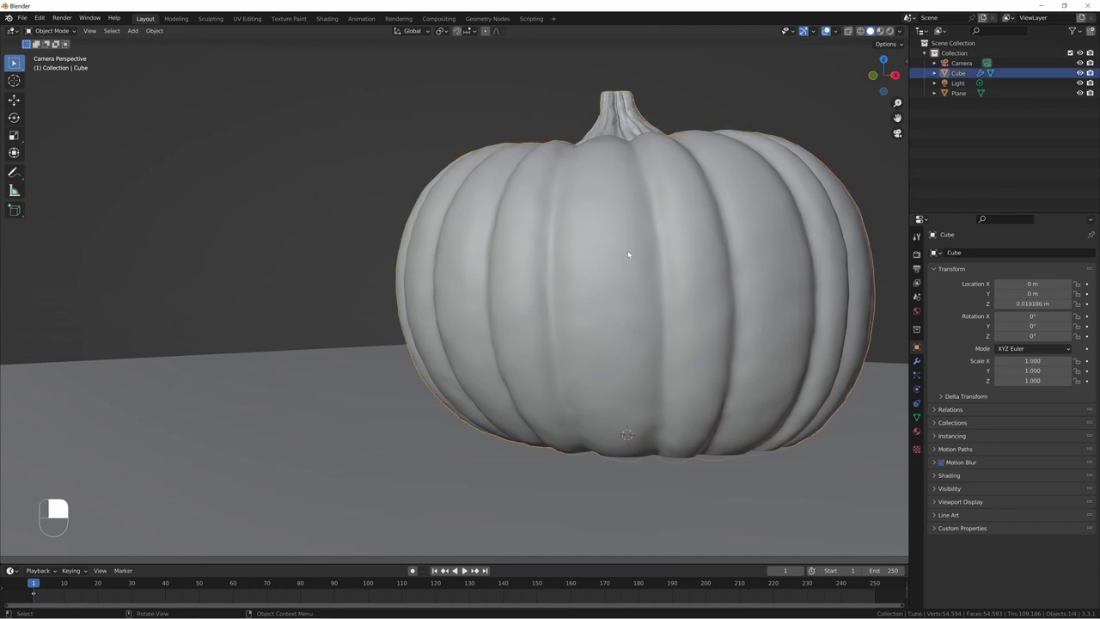
{"action": "double_click", "coordinate": [958, 73]}
{"action": "type", "text": "Pumpkin"}
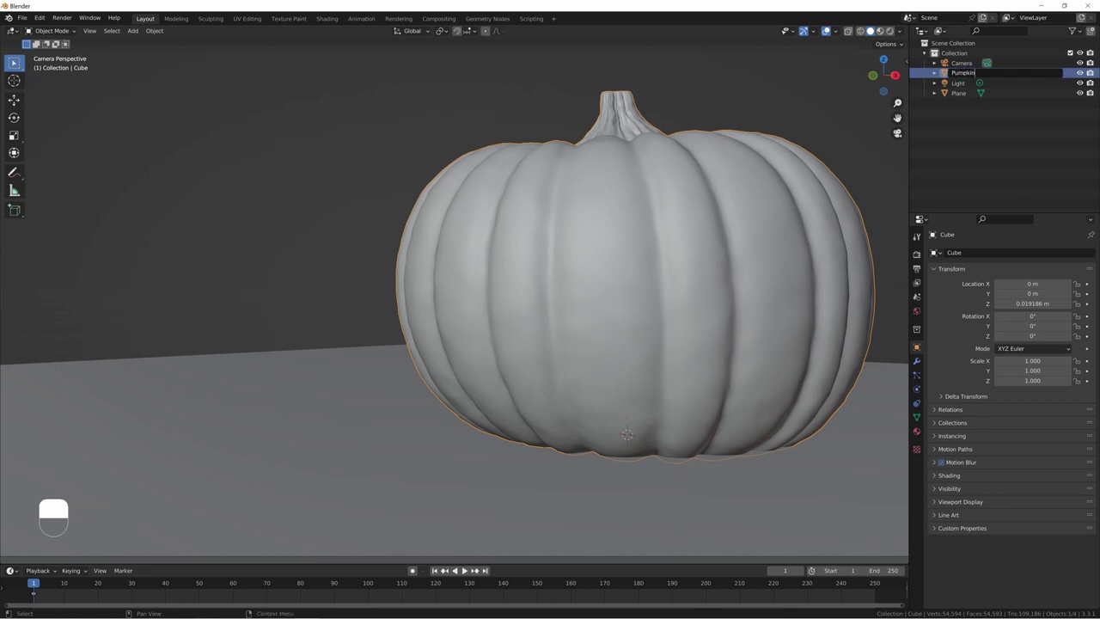
{"action": "key", "text": "Return"}
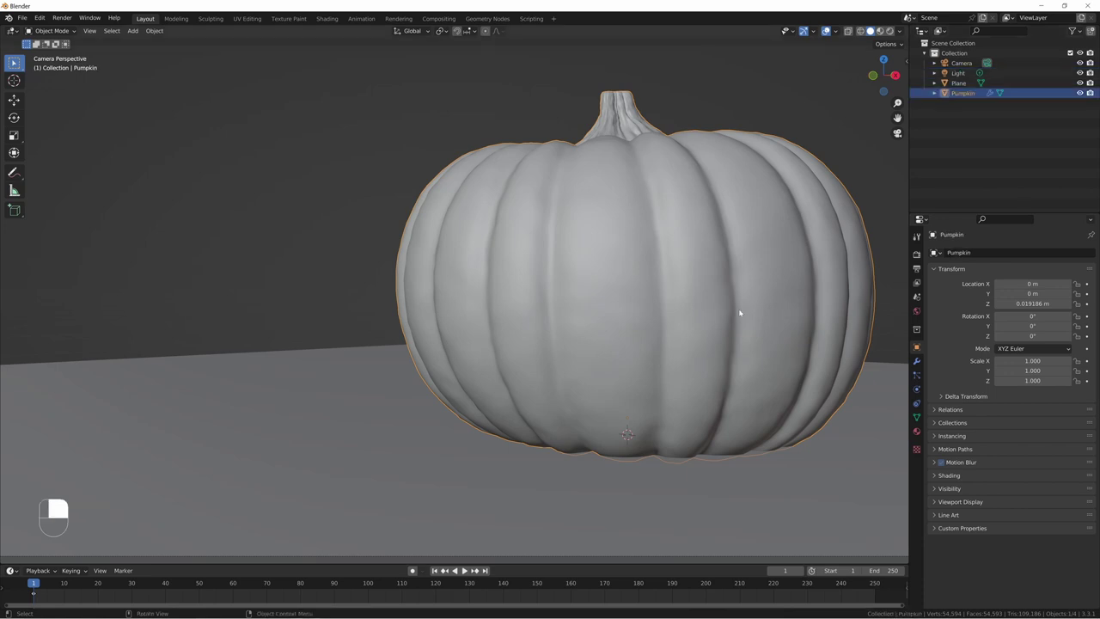
{"action": "key", "text": "g"}
{"action": "left_click", "coordinate": [739, 306]}
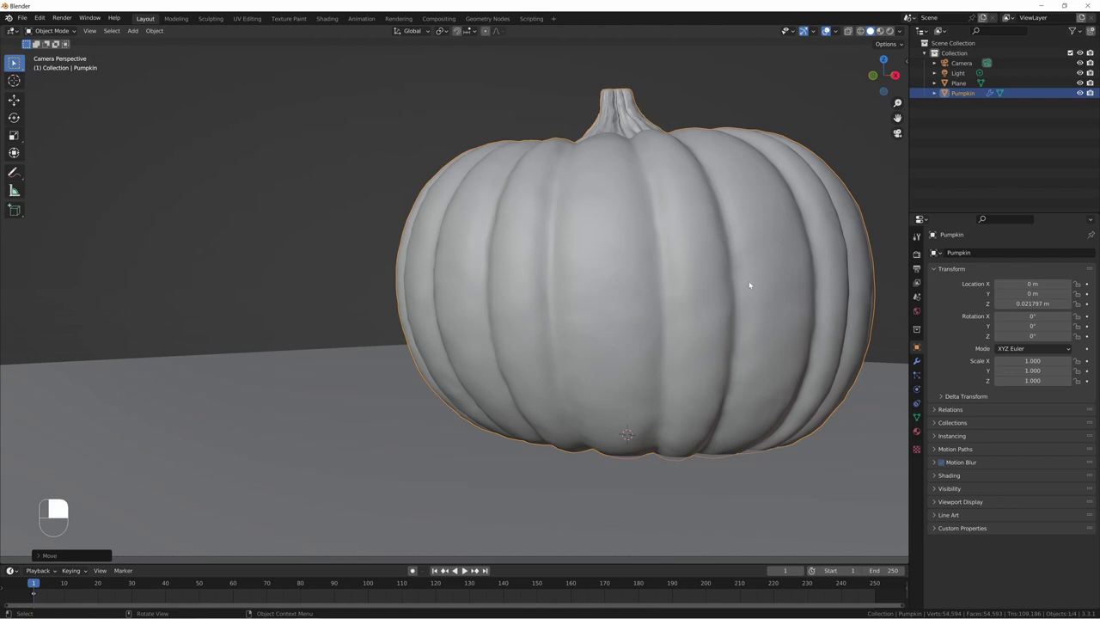
Step: Duplicate the pumpkin in place and rename the copy Pumpkin Backup
{"action": "key", "text": "shift+d"}
{"action": "right_click", "coordinate": [749, 283]}
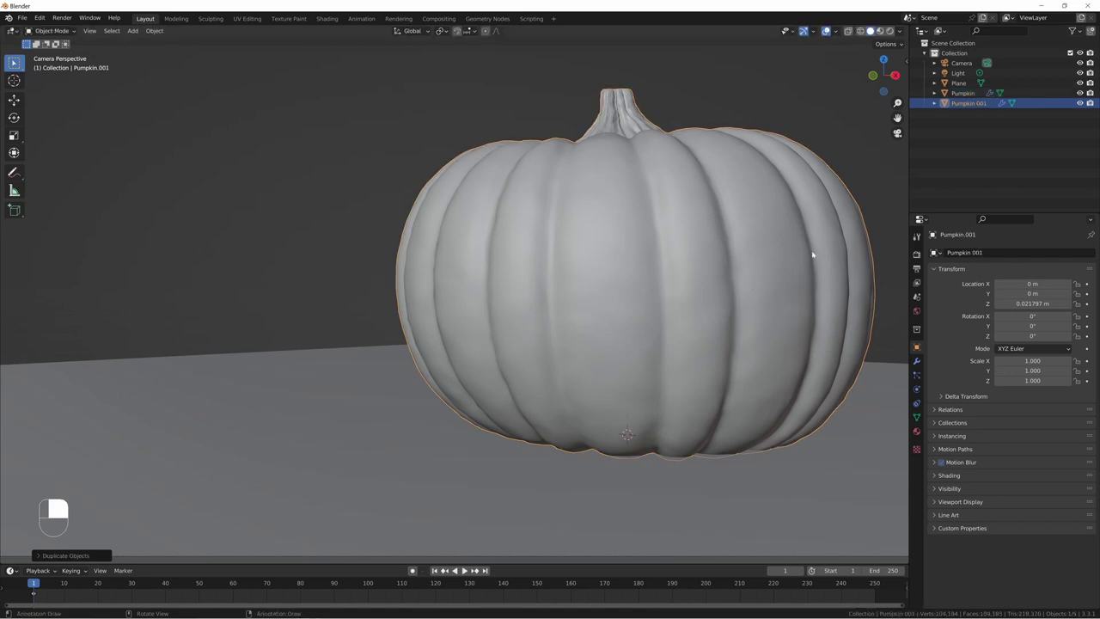
{"action": "left_click", "coordinate": [916, 360]}
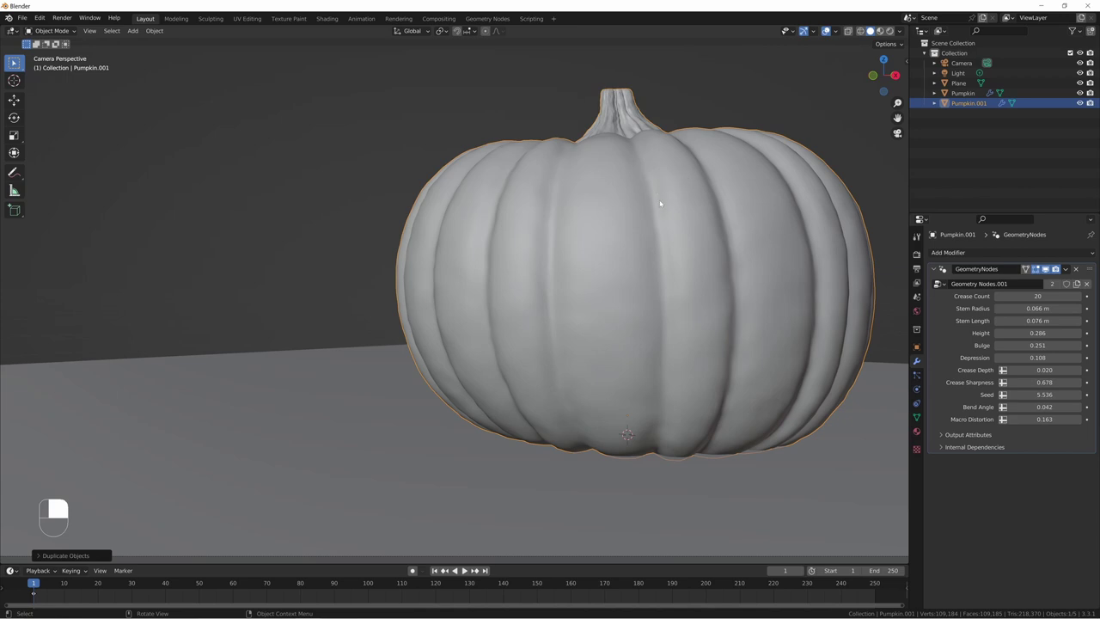
{"action": "double_click", "coordinate": [968, 103]}
{"action": "key", "text": "Right"}
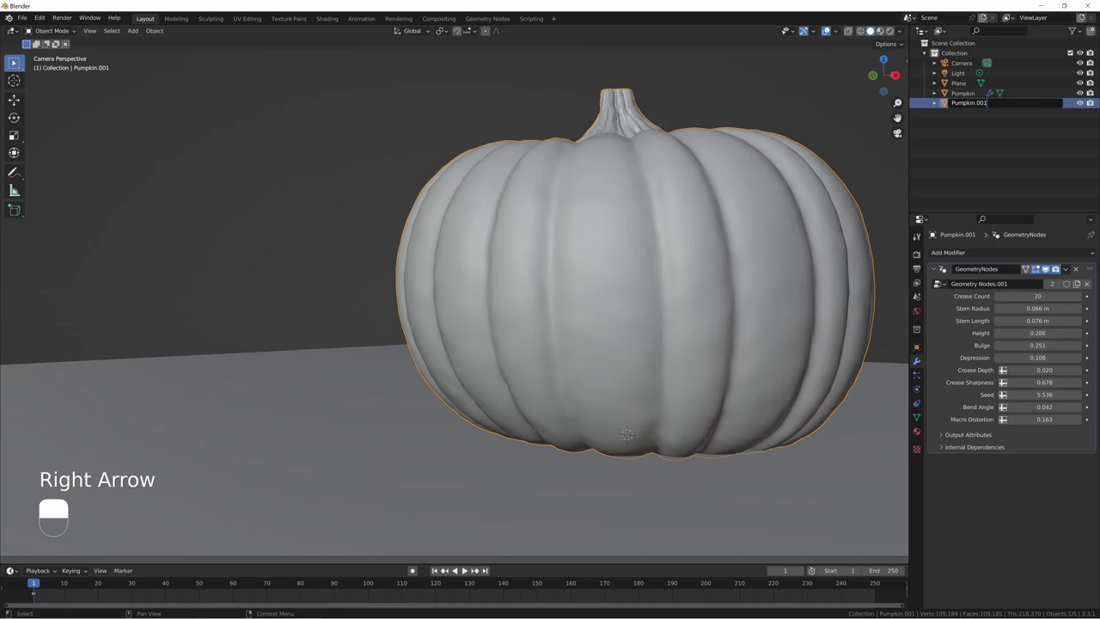
{"action": "key", "text": "BackSpace"}
{"action": "key", "text": "BackSpace"}
{"action": "type", "text": "Backup"}
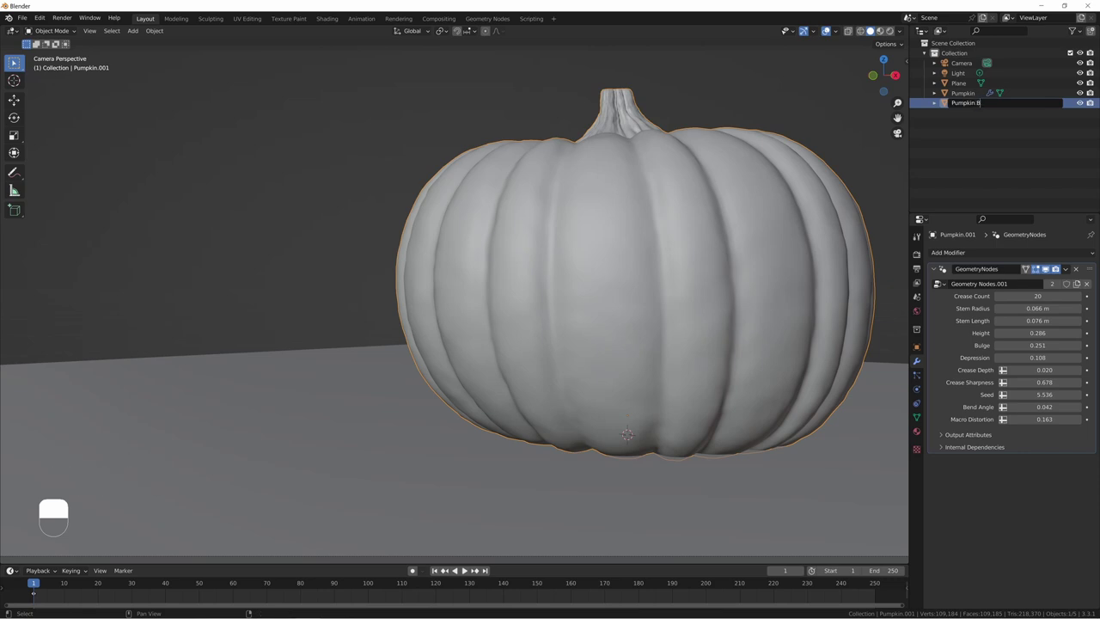
{"action": "key", "text": "Return"}
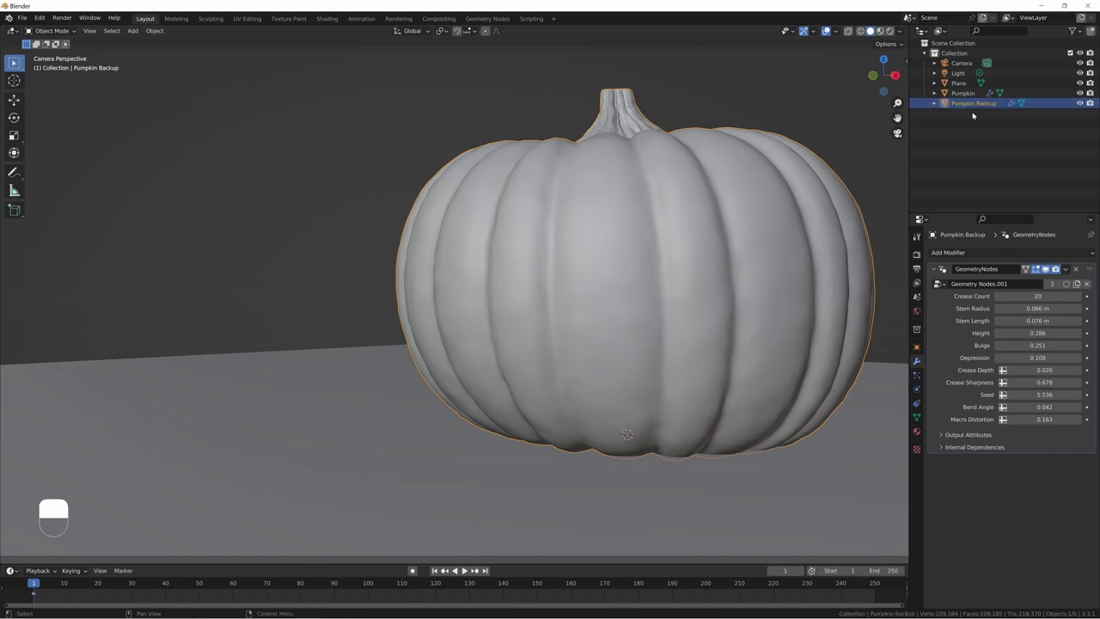
Step: Move Pumpkin Backup into a new collection named "Things I don't need" and exclude that collection from the view layer
{"action": "right_click", "coordinate": [973, 116]}
{"action": "key", "text": "Escape"}
{"action": "key", "text": "m"}
{"action": "left_click", "coordinate": [966, 129]}
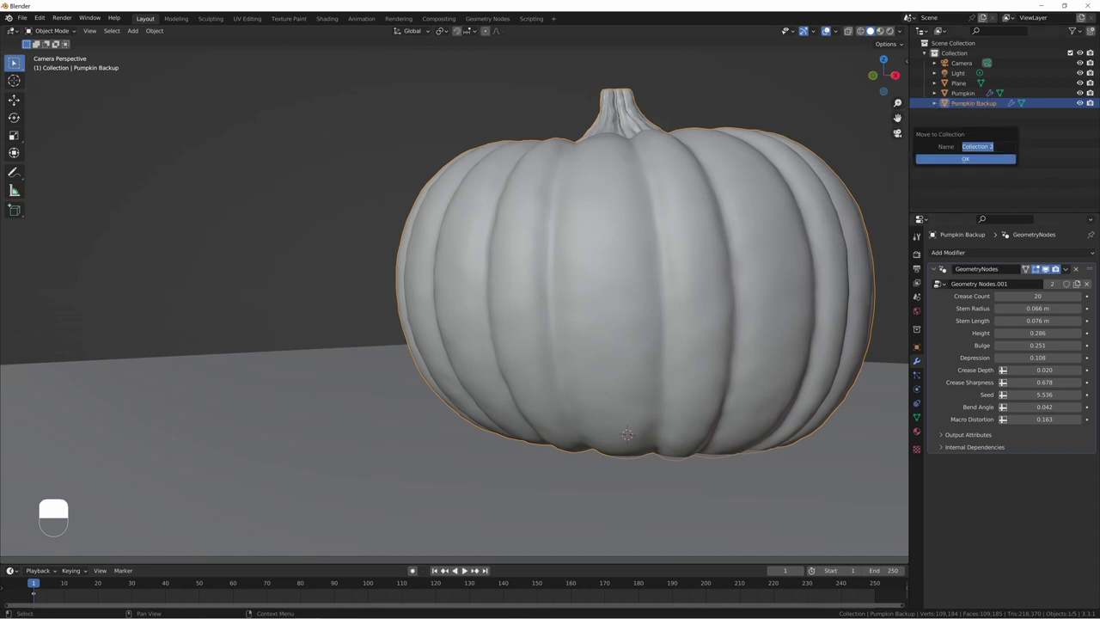
{"action": "type", "text": "Things "}
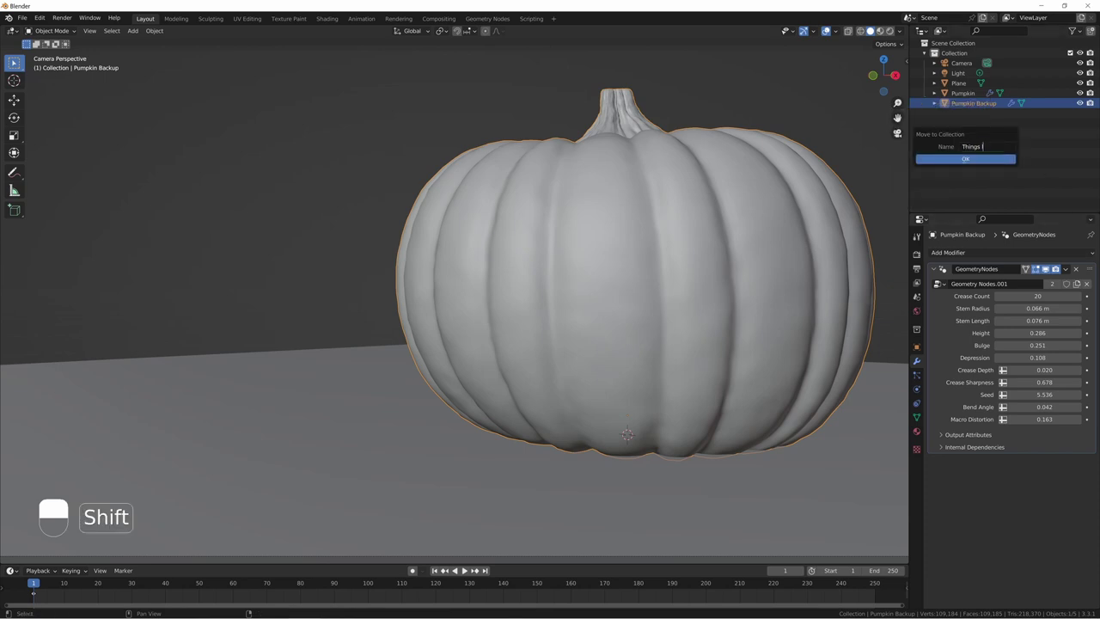
{"action": "type", "text": "I don't need"}
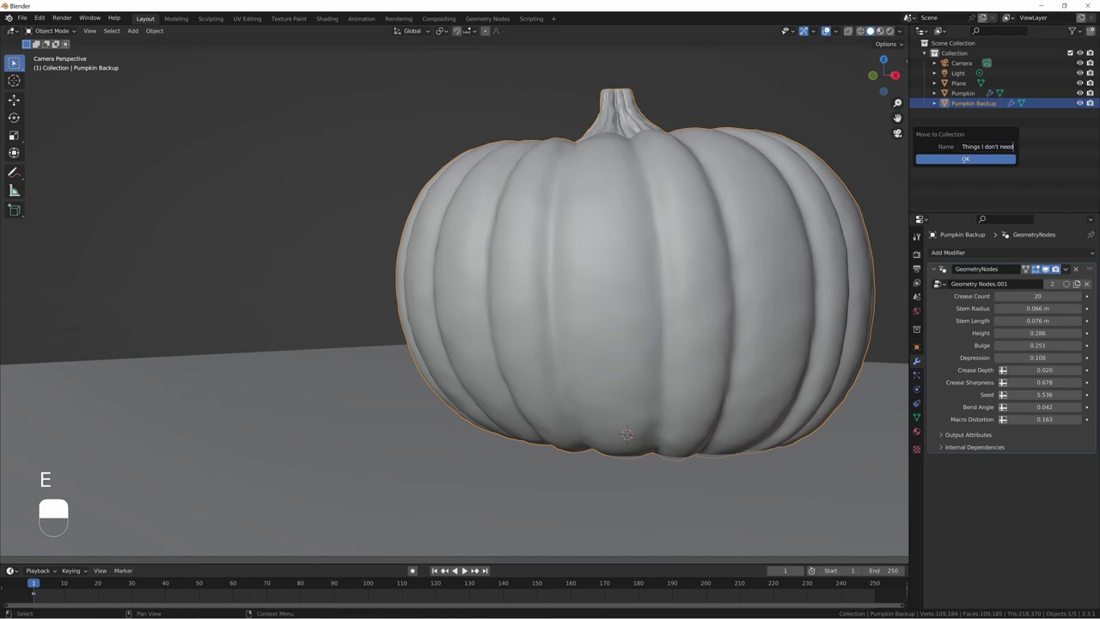
{"action": "key", "text": "Return"}
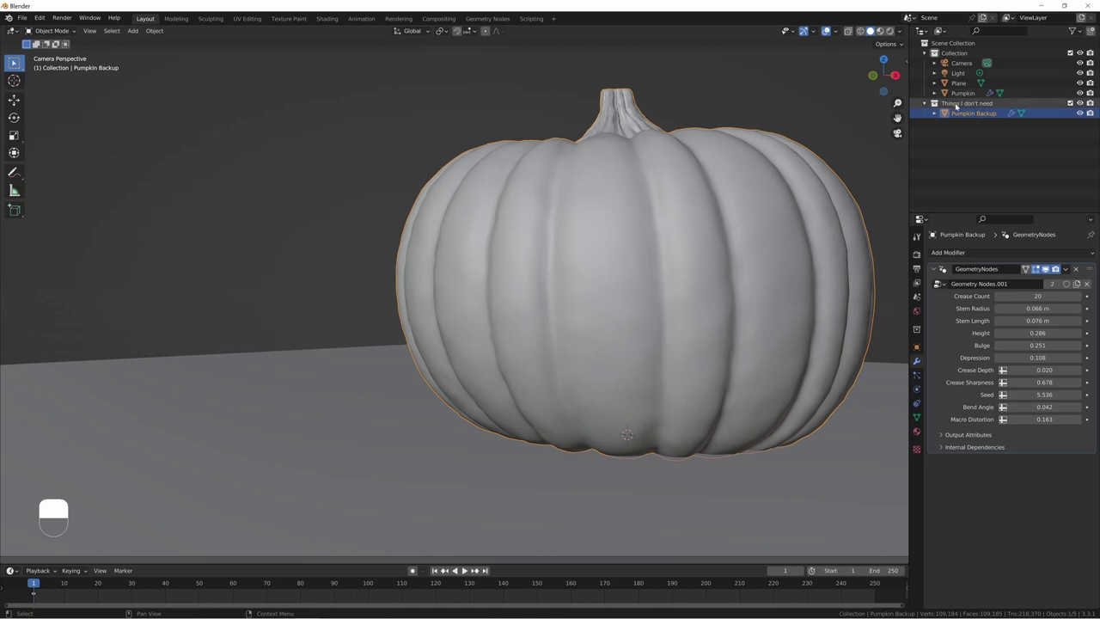
{"action": "left_click", "coordinate": [1070, 103]}
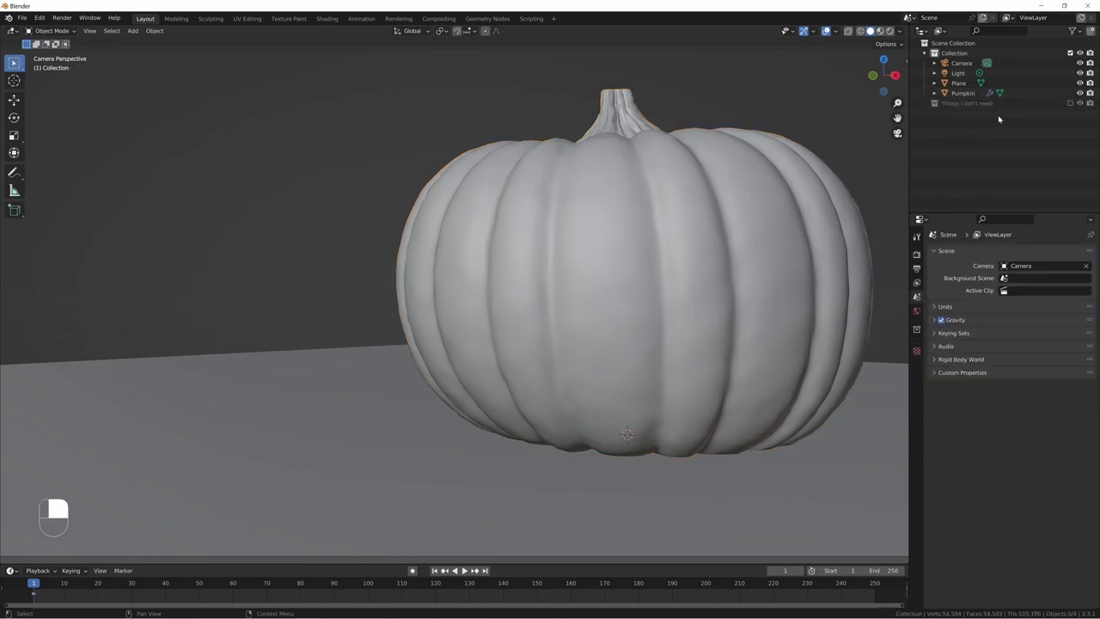
Step: Apply the GeometryNodes modifier on the original Pumpkin object
{"action": "left_click", "coordinate": [696, 213]}
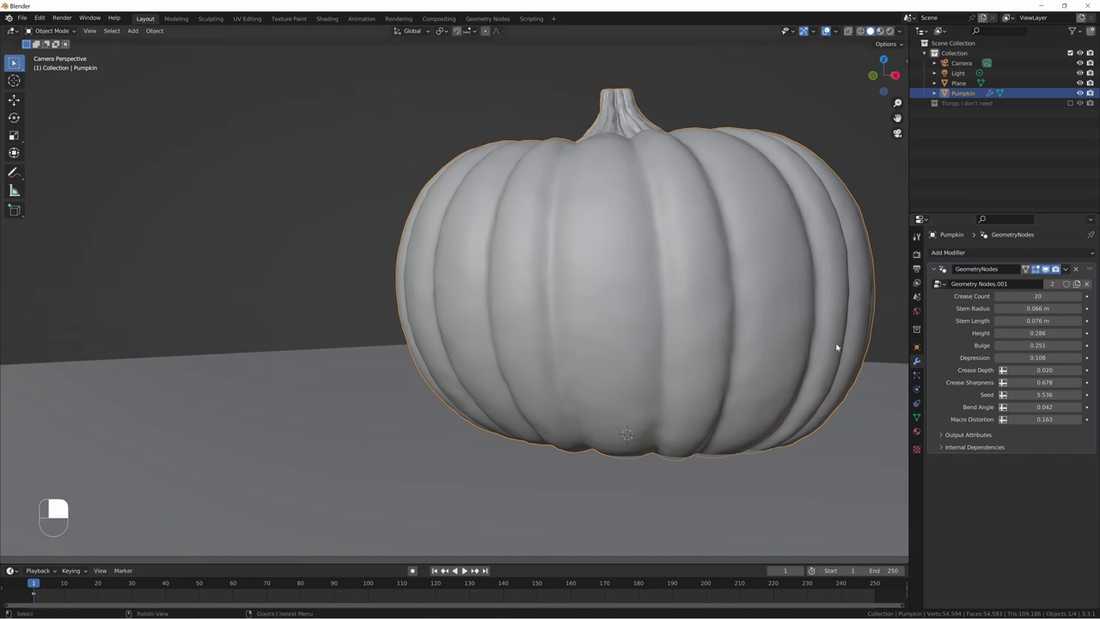
{"action": "key", "text": "ctrl+a"}
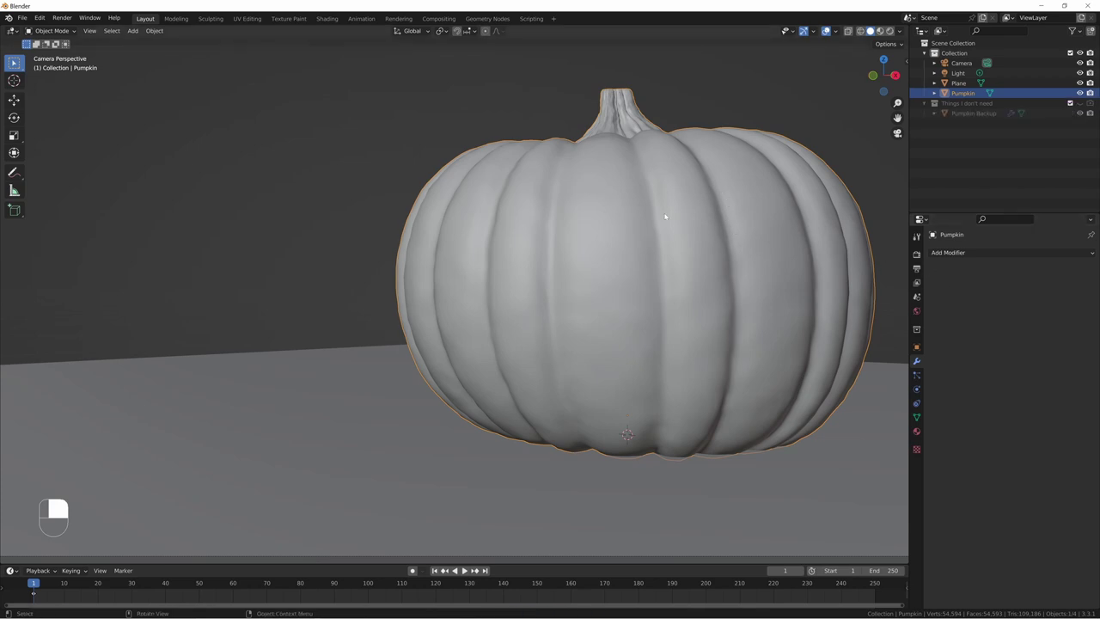
Step: Enter Edit Mode on the pumpkin mesh and turn on the face normals display
{"action": "key", "text": "Tab"}
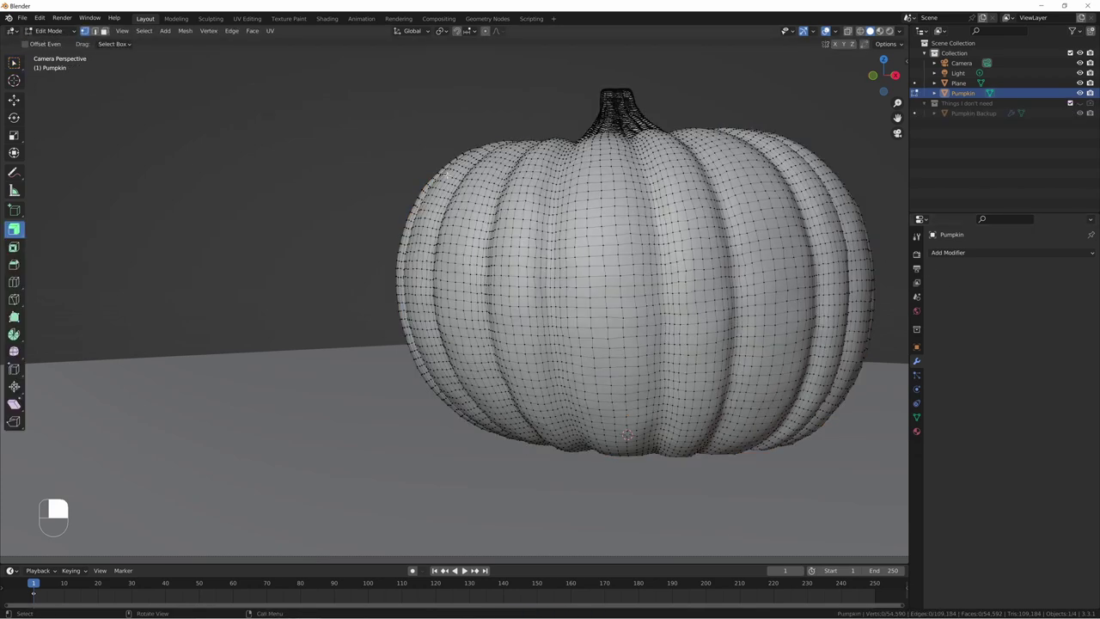
{"action": "left_click", "coordinate": [838, 32]}
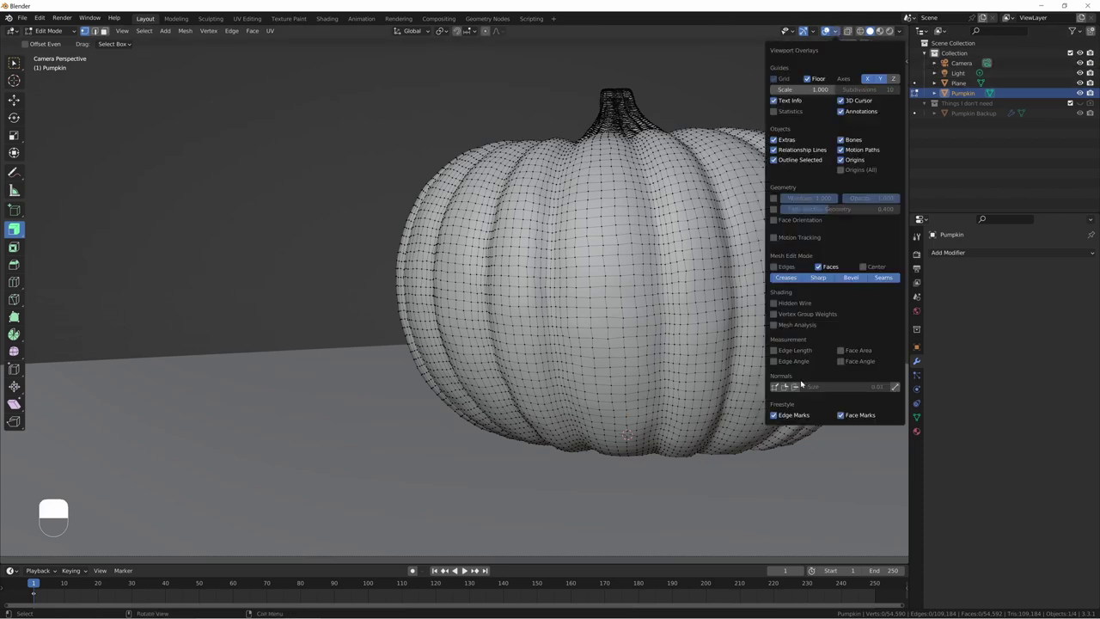
{"action": "left_click", "coordinate": [795, 386]}
Step: Examine the direction of the face normals on the outside and inside of the pumpkin's shell
{"action": "mouse_move", "coordinate": [613, 279]}
{"action": "middle_mouse_down"}
{"action": "mouse_move", "coordinate": [599, 299]}
{"action": "mouse_move", "coordinate": [618, 300]}
{"action": "middle_mouse_up"}
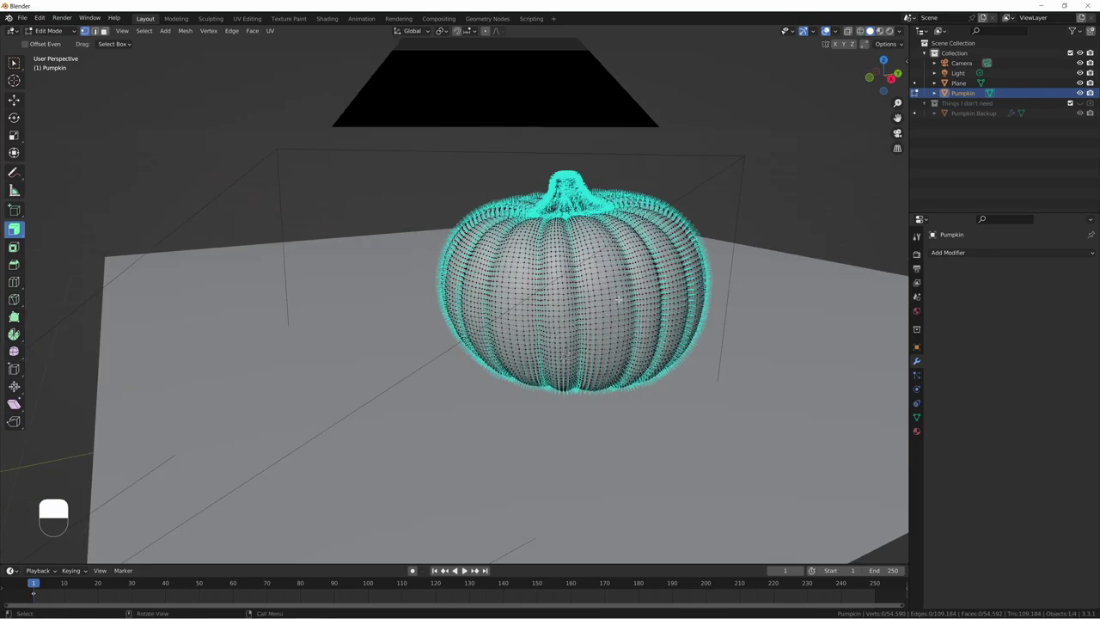
{"action": "scroll", "coordinate": [619, 299], "scroll_direction": "up", "scroll_amount": 5}
{"action": "scroll", "coordinate": [572, 178], "scroll_direction": "up", "scroll_amount": 8}
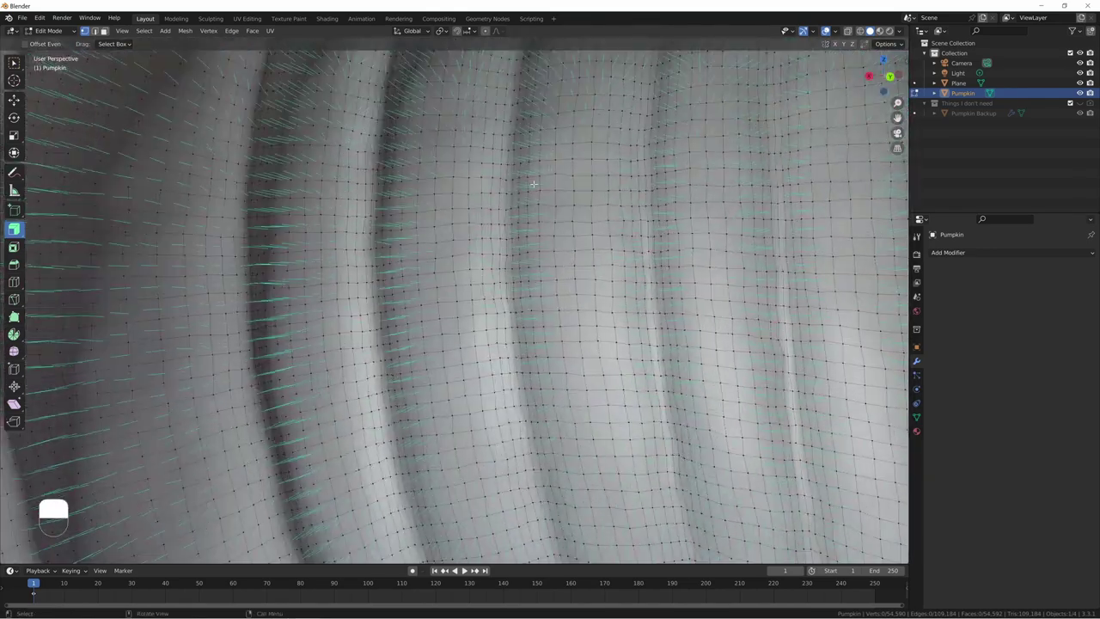
{"action": "middle_click_drag", "start_coordinate": [532, 183], "coordinate": [158, 382]}
{"action": "middle_click_drag", "start_coordinate": [182, 343], "coordinate": [190, 350]}
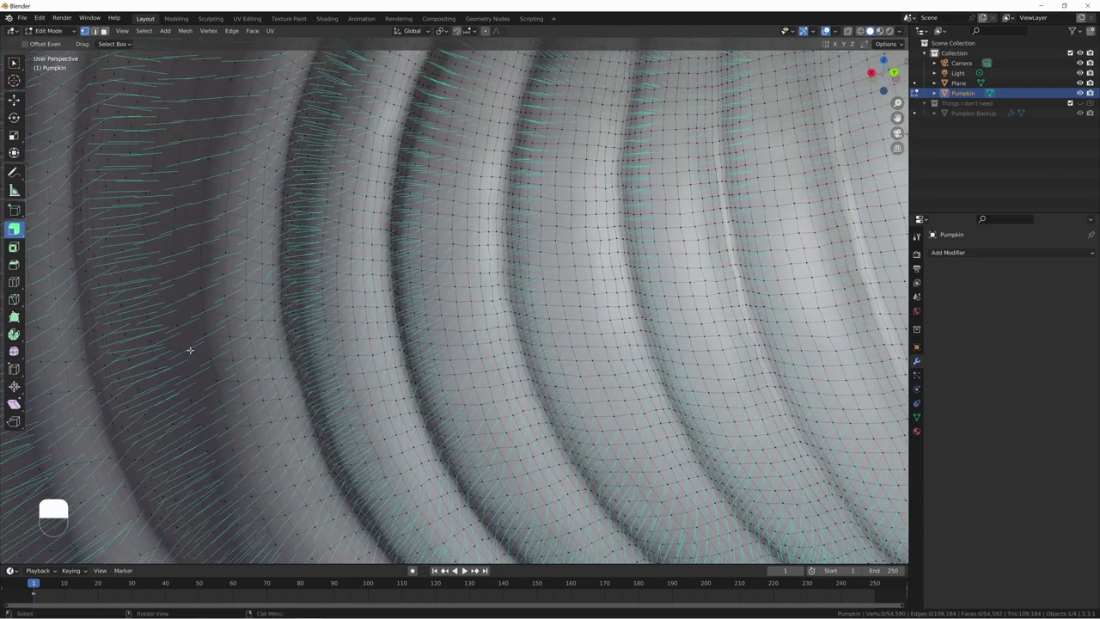
{"action": "middle_click_drag", "start_coordinate": [312, 275], "coordinate": [318, 280]}
{"action": "middle_click_drag", "start_coordinate": [470, 235], "coordinate": [403, 264]}
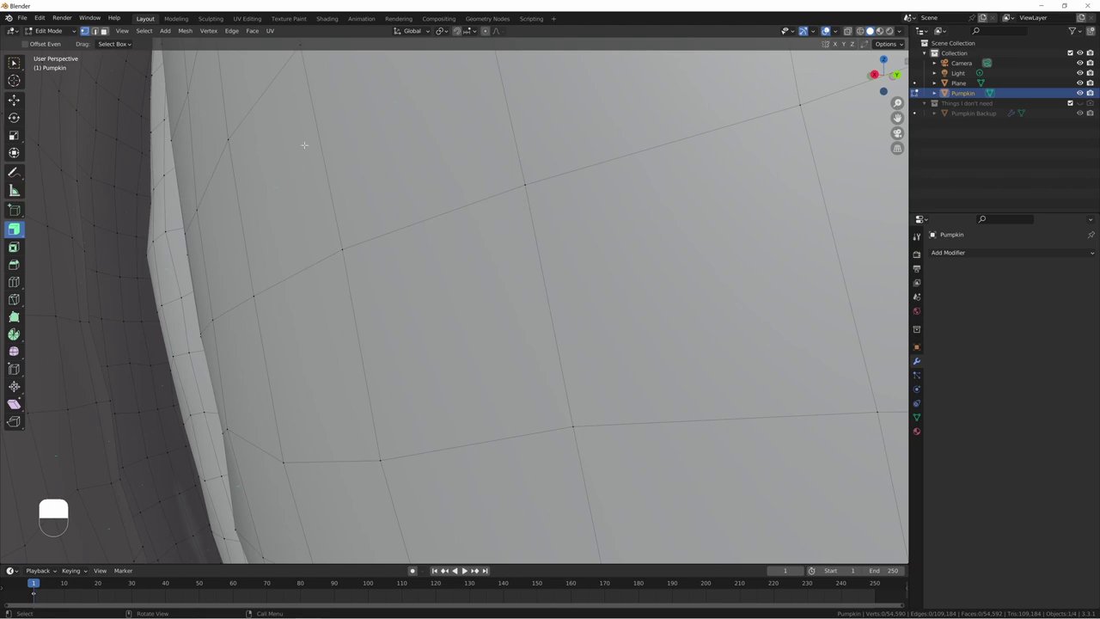
Step: Turn off the face normals display and return to the camera view
{"action": "scroll", "coordinate": [142, 312], "scroll_direction": "down", "scroll_amount": 8}
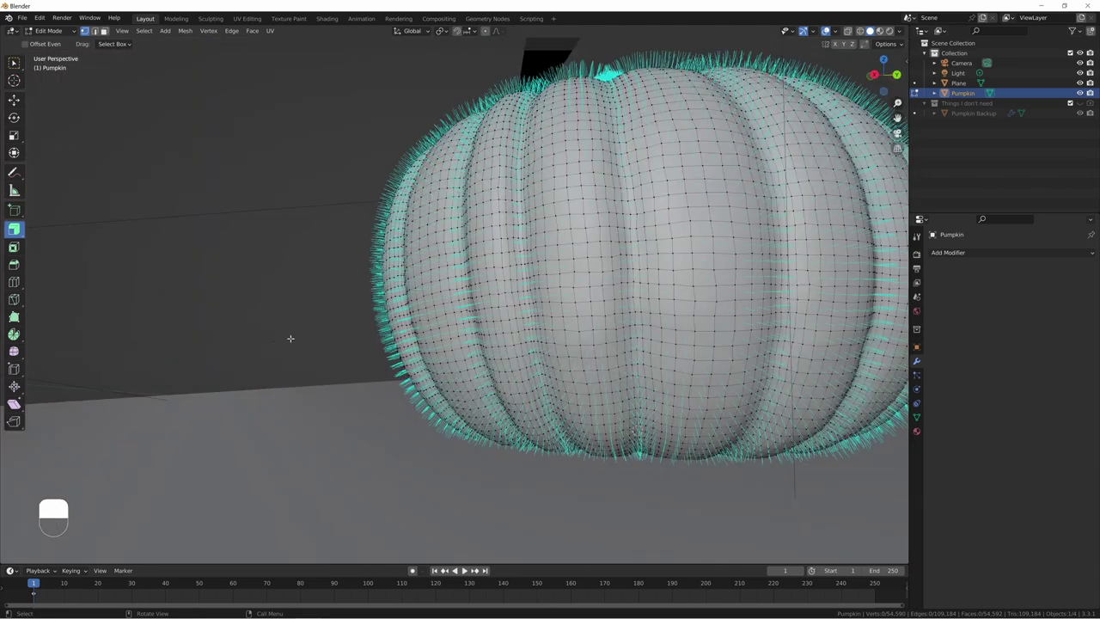
{"action": "middle_click_drag", "start_coordinate": [290, 338], "coordinate": [398, 331]}
{"action": "left_click", "coordinate": [835, 32]}
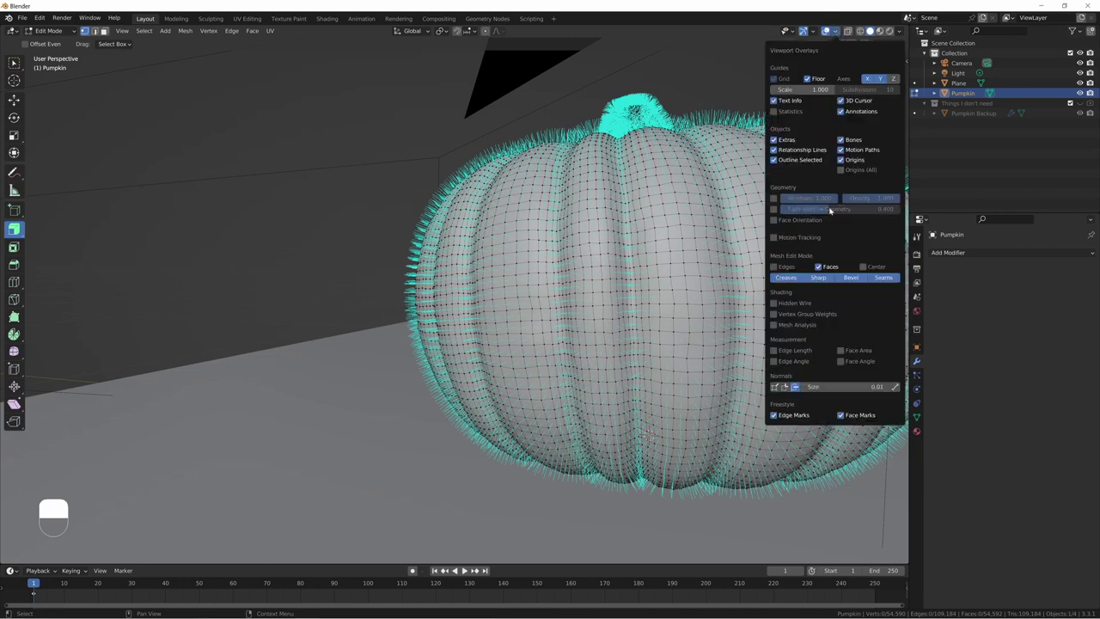
{"action": "left_click", "coordinate": [793, 387]}
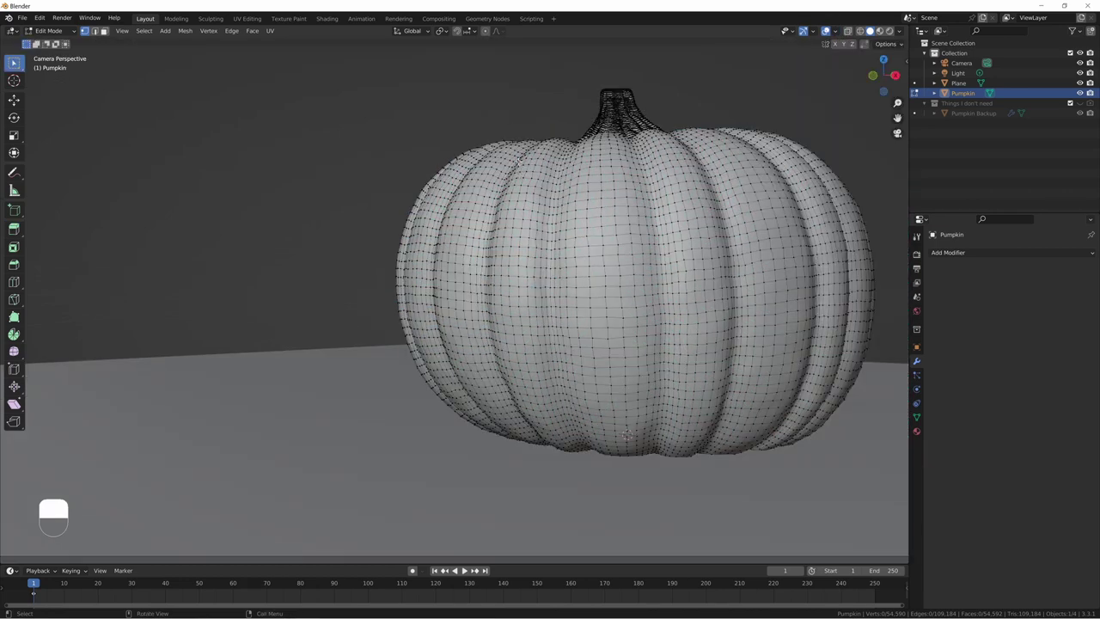
Step: Cut a closed, roughly triangular left eye outline into the upper front of the pumpkin with the Knife tool
{"action": "key", "text": "k"}
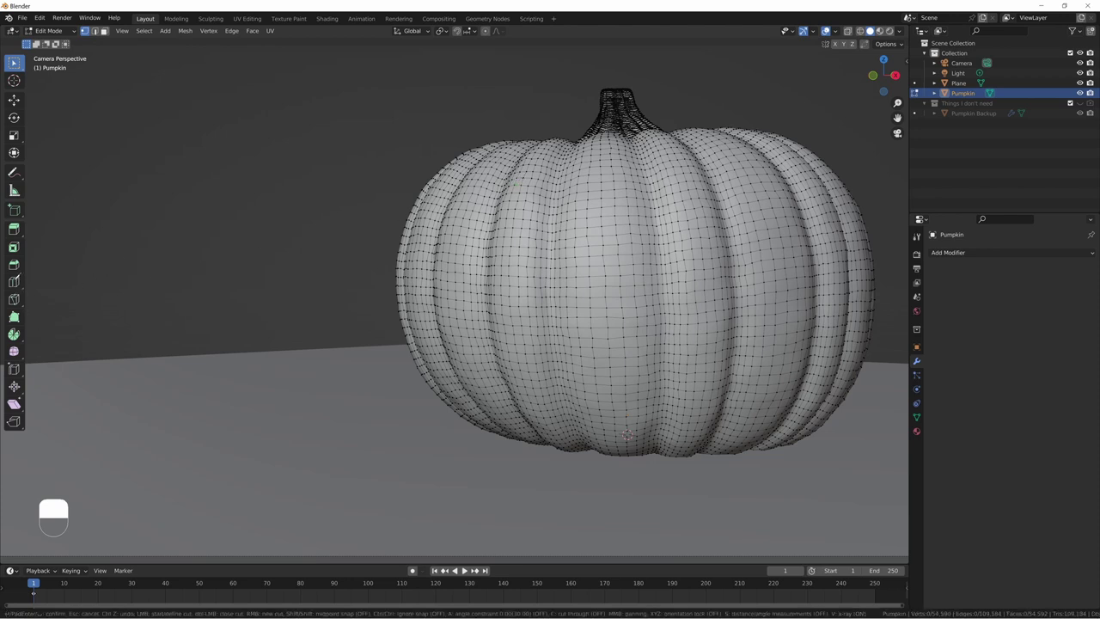
{"action": "key", "text": "Escape"}
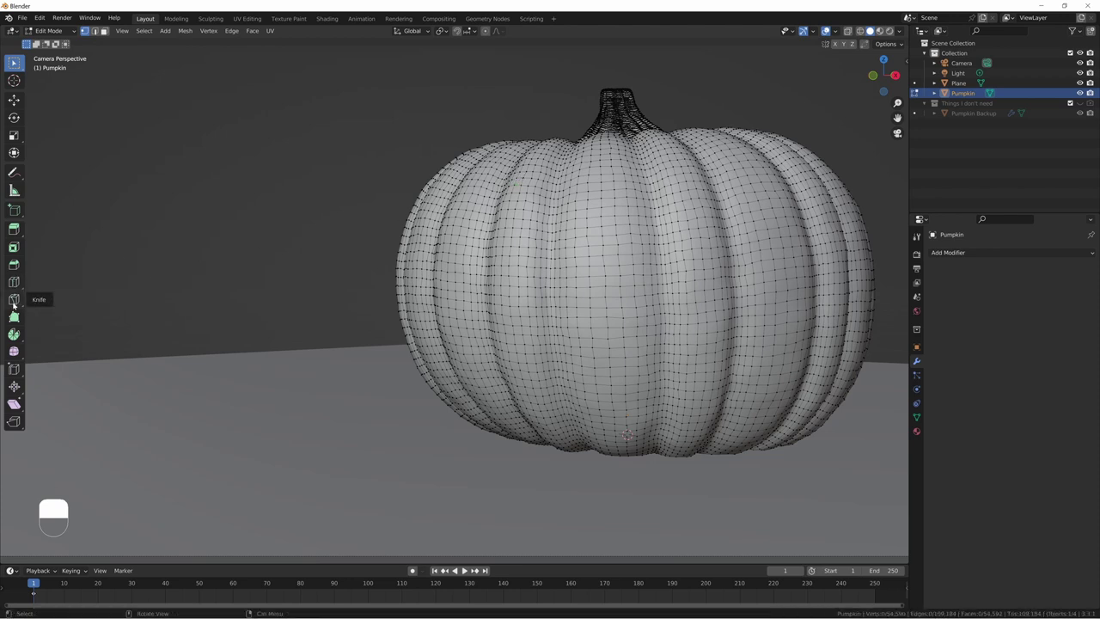
{"action": "key", "text": "k"}
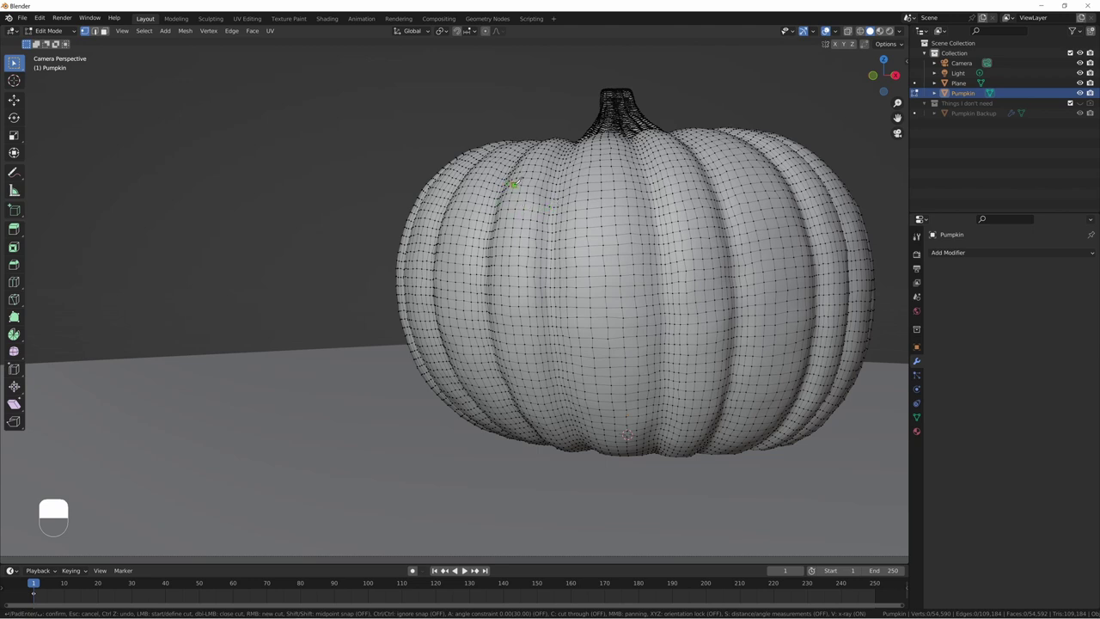
{"action": "left_click_drag", "start_coordinate": [514, 184], "coordinate": [530, 219], "text": "ctrl"}
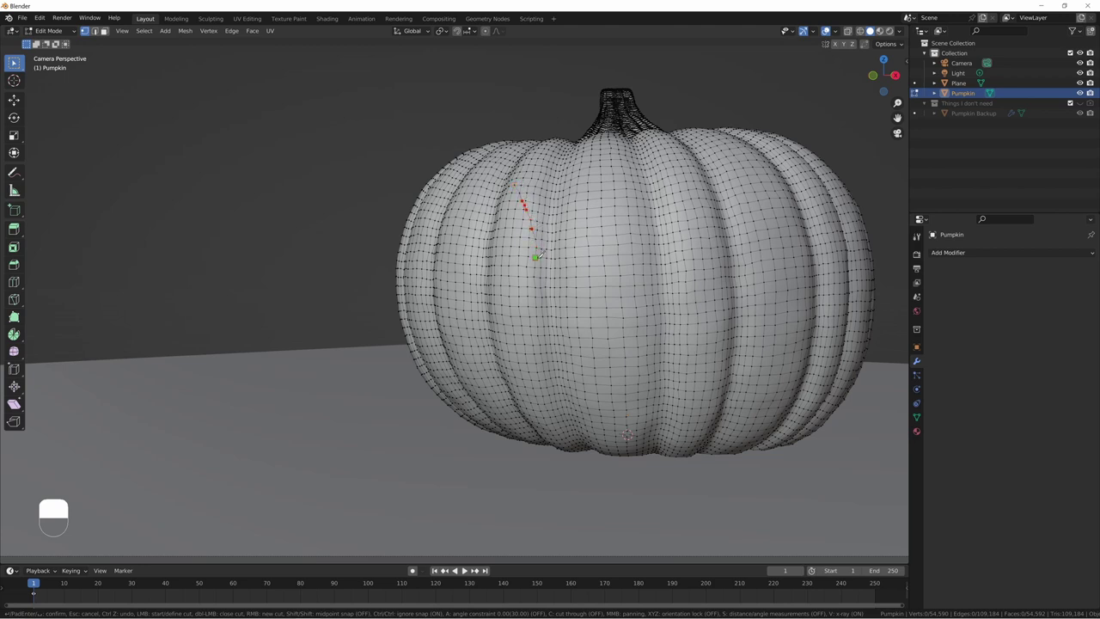
{"action": "left_click", "coordinate": [536, 257]}
{"action": "left_click", "coordinate": [485, 269]}
{"action": "left_click_drag", "start_coordinate": [493, 219], "coordinate": [516, 184]}
{"action": "left_click", "coordinate": [513, 185]}
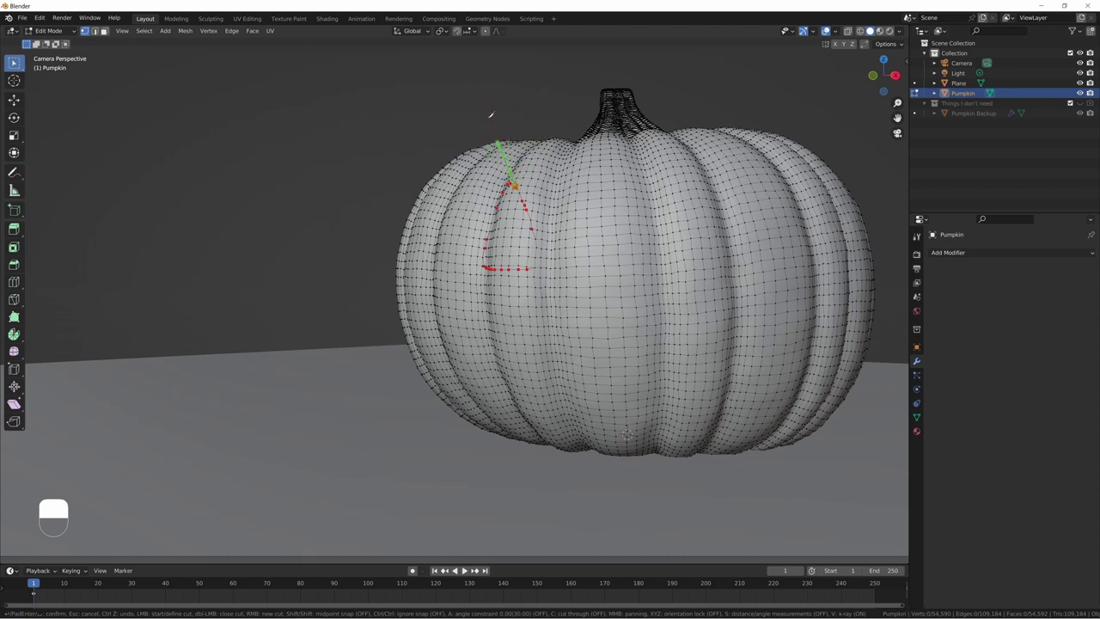
{"action": "key", "text": "Return"}
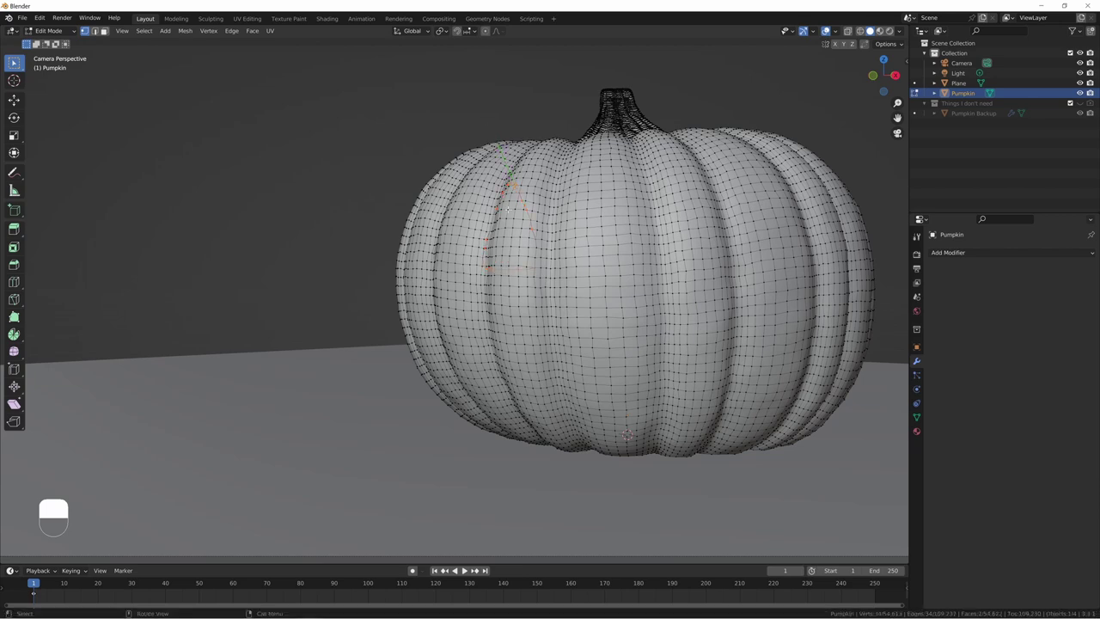
Step: Knife-cut a matching triangular right eye outline on the other side of the pumpkin's central rib
{"action": "scroll", "coordinate": [541, 258], "scroll_direction": "up", "scroll_amount": 7}
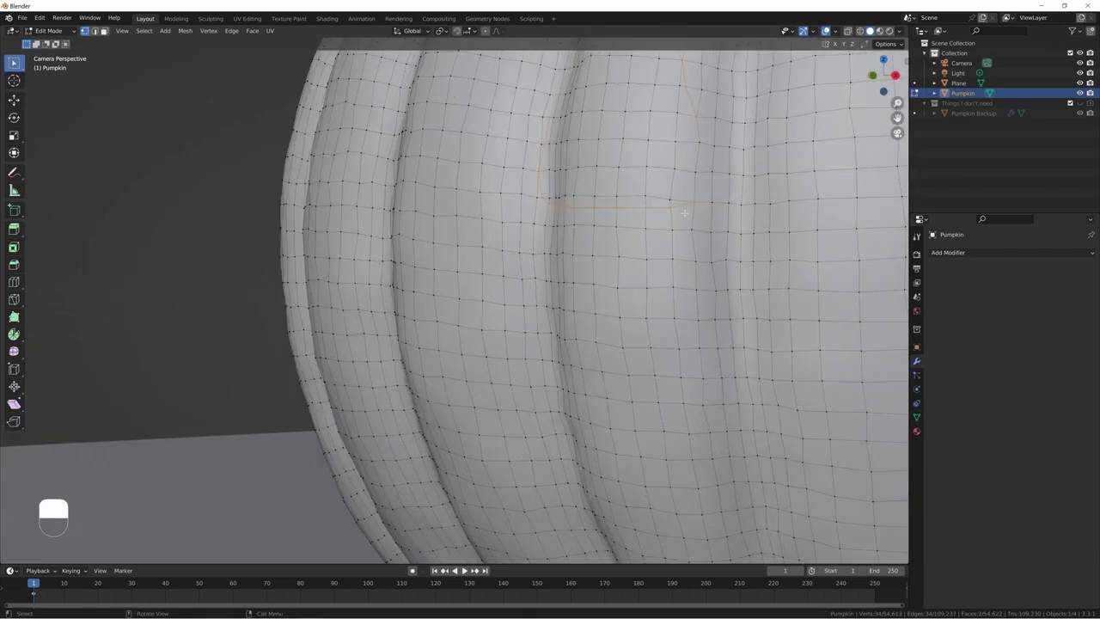
{"action": "middle_click_drag", "start_coordinate": [682, 213], "coordinate": [615, 260], "text": "shift"}
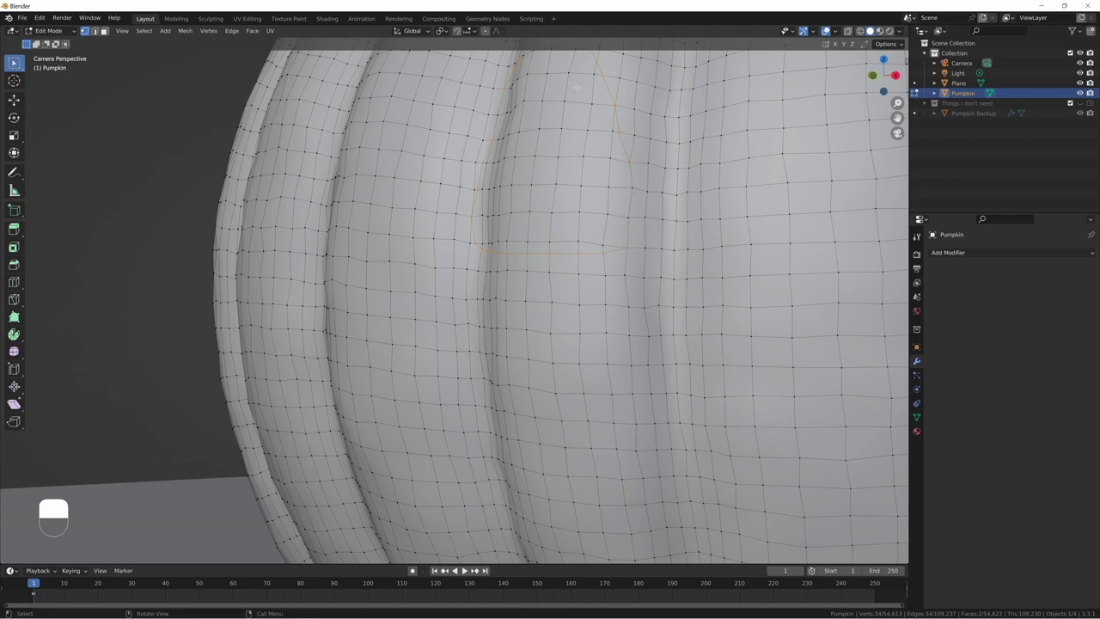
{"action": "scroll", "coordinate": [575, 87], "scroll_direction": "down", "scroll_amount": 5}
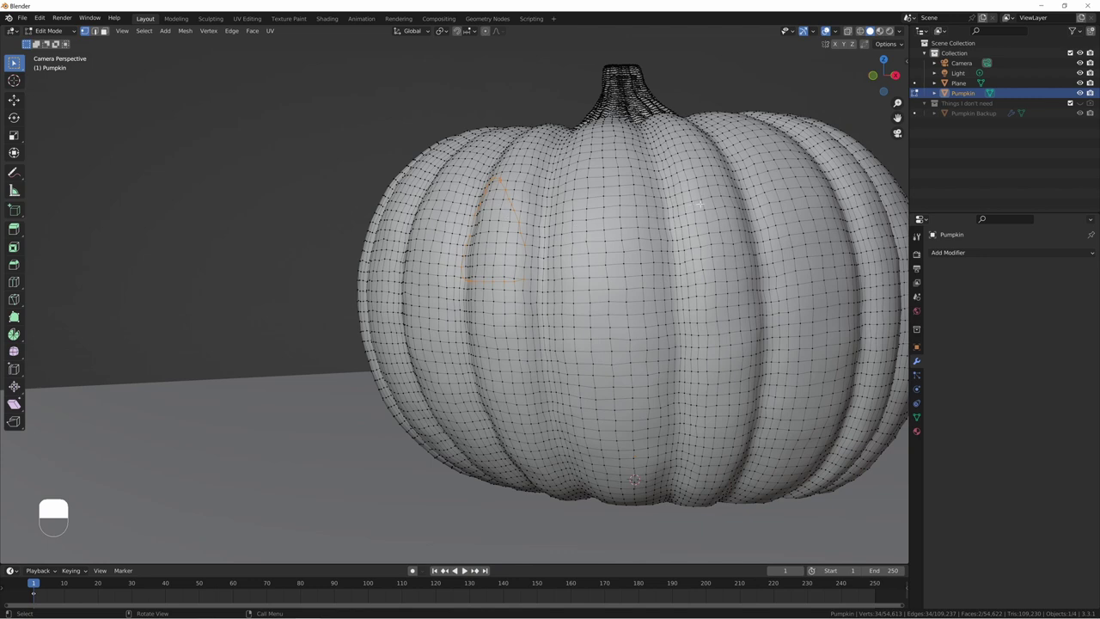
{"action": "key", "text": "Home"}
{"action": "key", "text": "k"}
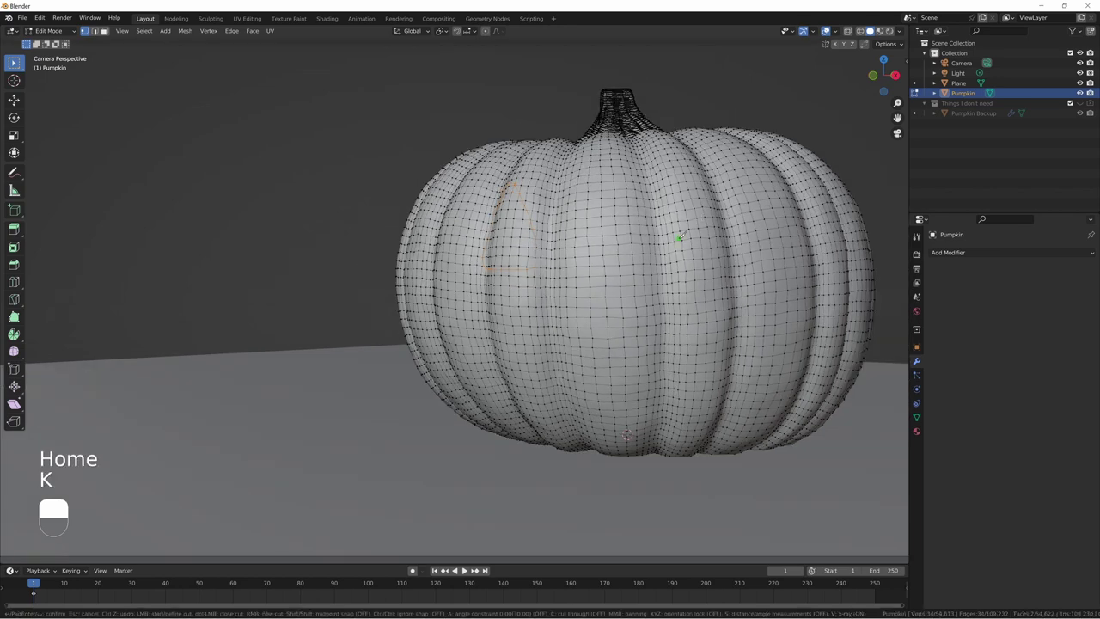
{"action": "left_click", "coordinate": [689, 183]}
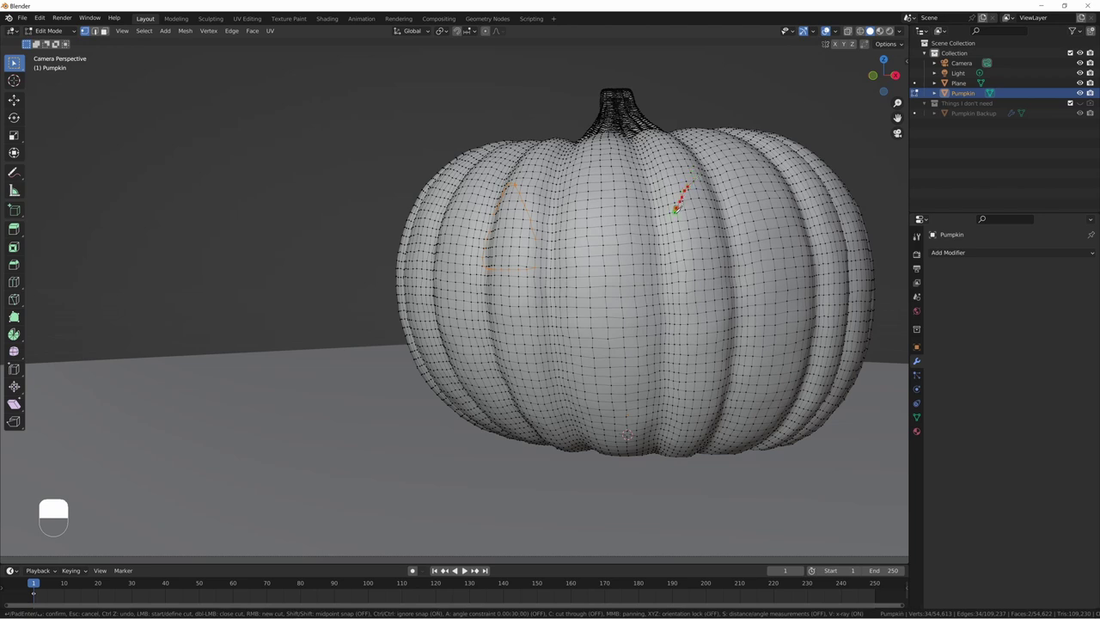
{"action": "left_click", "coordinate": [670, 266]}
{"action": "left_click", "coordinate": [720, 262]}
{"action": "key", "text": "Return"}
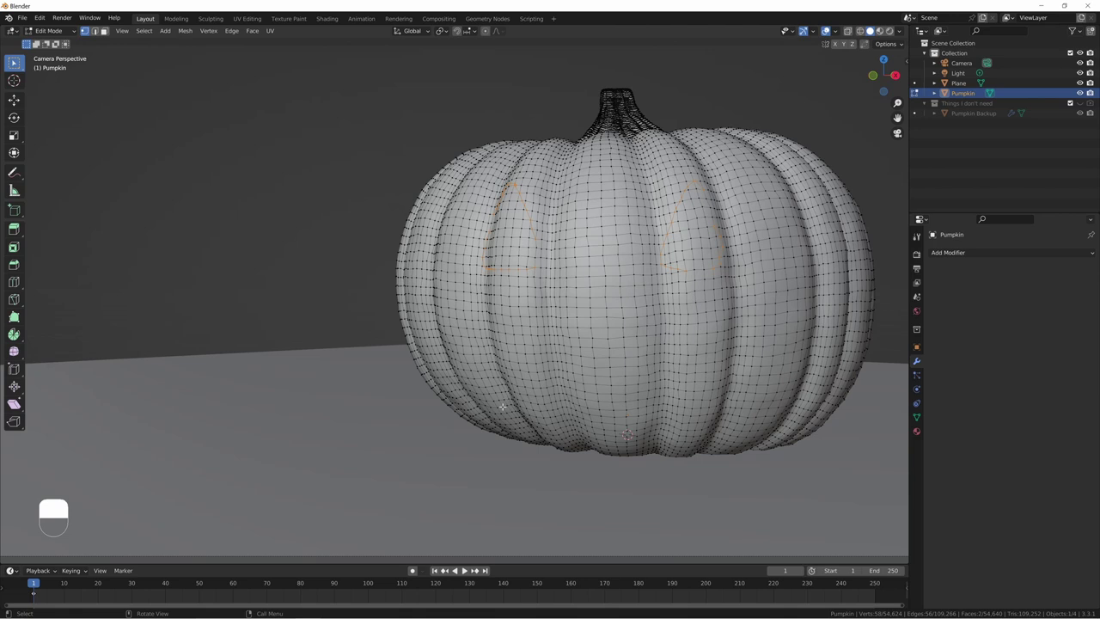
Step: Knife-cut a wide grinning mouth outline with jagged teeth along its lower edge, below the two eyes
{"action": "key", "text": "k"}
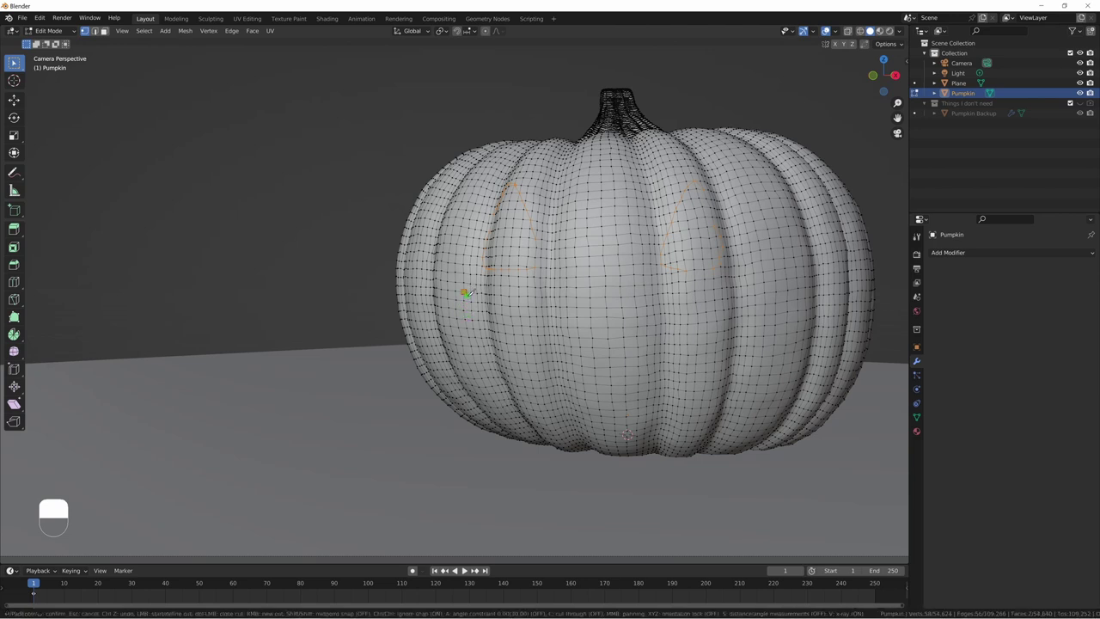
{"action": "left_click", "coordinate": [486, 323]}
{"action": "left_click", "coordinate": [525, 338]}
{"action": "left_click", "coordinate": [546, 343]}
{"action": "left_click", "coordinate": [580, 344]}
{"action": "left_click", "coordinate": [609, 346]}
{"action": "mouse_move", "coordinate": [668, 341]}
{"action": "left_mouse_down"}
{"action": "mouse_move", "coordinate": [730, 297]}
{"action": "mouse_move", "coordinate": [727, 337]}
{"action": "mouse_move", "coordinate": [700, 375]}
{"action": "mouse_move", "coordinate": [662, 357]}
{"action": "mouse_move", "coordinate": [648, 382]}
{"action": "mouse_move", "coordinate": [624, 362]}
{"action": "mouse_move", "coordinate": [615, 383]}
{"action": "mouse_move", "coordinate": [585, 357]}
{"action": "mouse_move", "coordinate": [568, 380]}
{"action": "mouse_move", "coordinate": [543, 384]}
{"action": "mouse_move", "coordinate": [481, 351]}
{"action": "mouse_move", "coordinate": [463, 291]}
{"action": "left_mouse_up"}
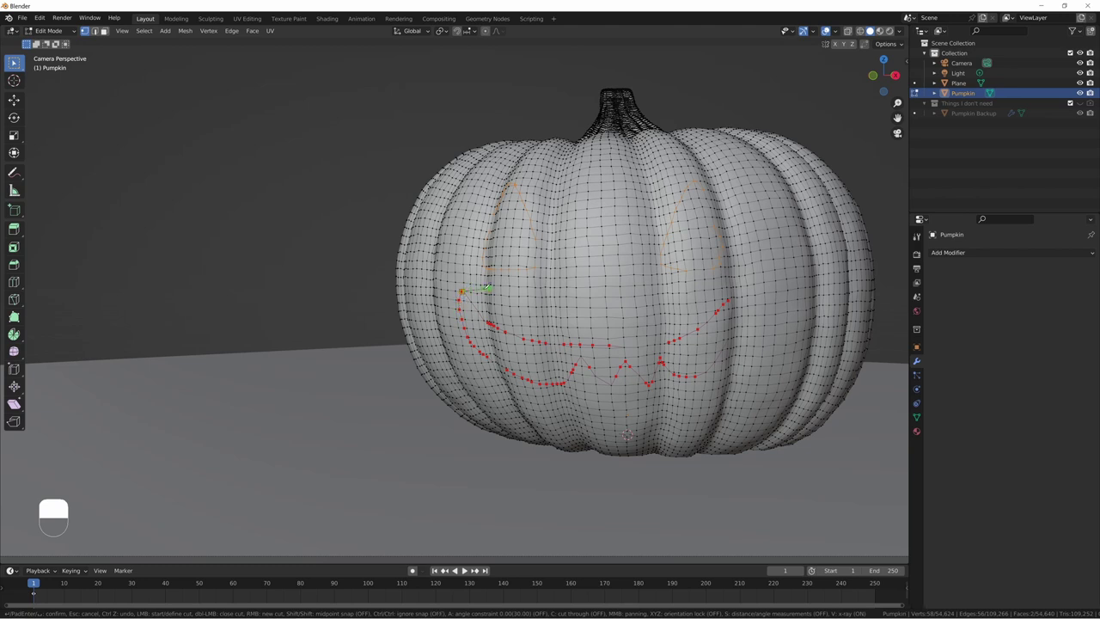
{"action": "key", "text": "Return"}
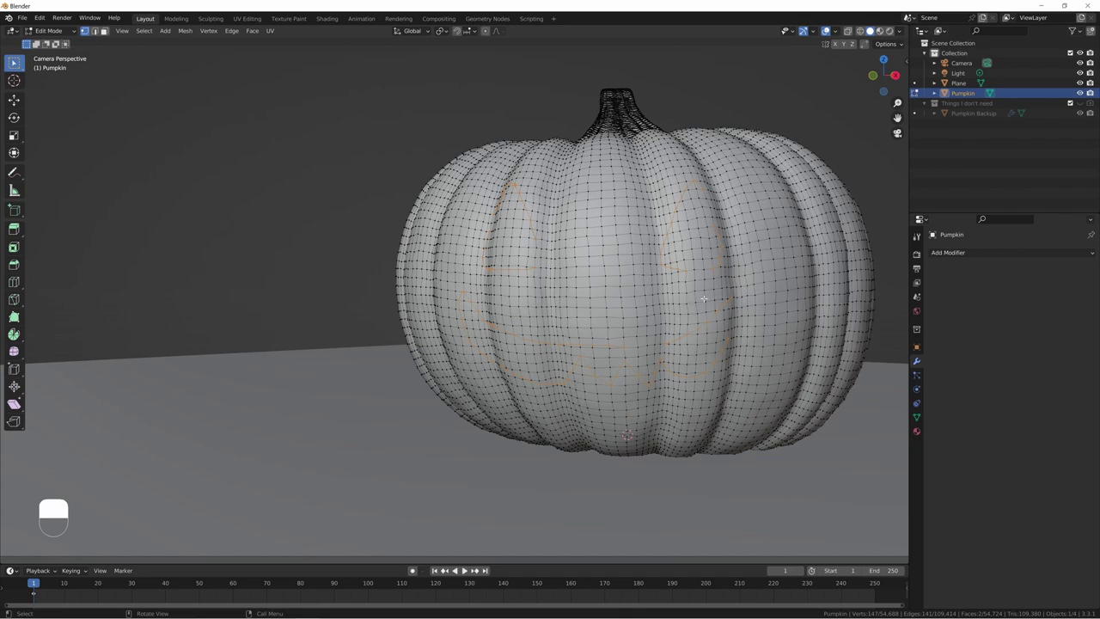
Step: Switch to face selection and select the small face at the tip of the left eye outline
{"action": "key", "text": "KP_0"}
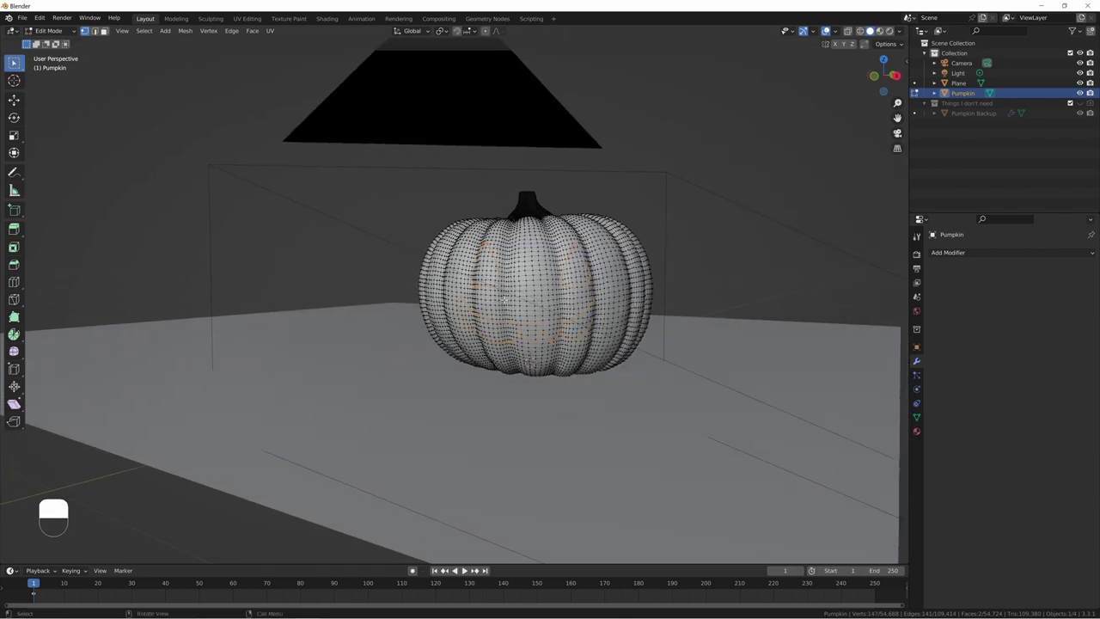
{"action": "key", "text": "3"}
{"action": "scroll", "coordinate": [504, 299], "scroll_direction": "up", "scroll_amount": 5}
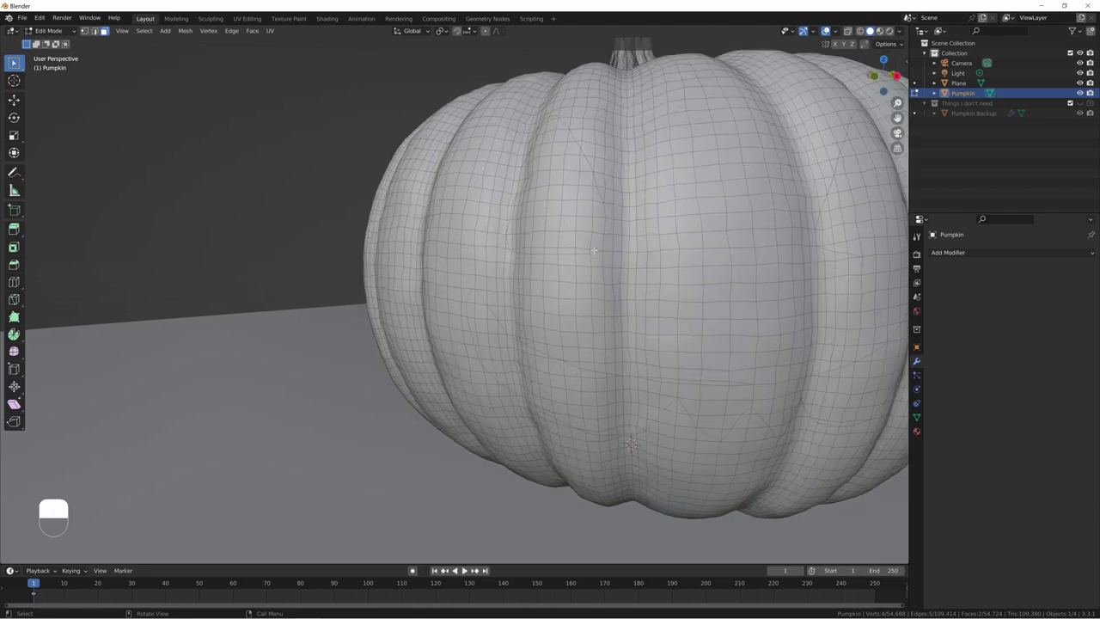
{"action": "middle_click_drag", "start_coordinate": [599, 177], "coordinate": [614, 216]}
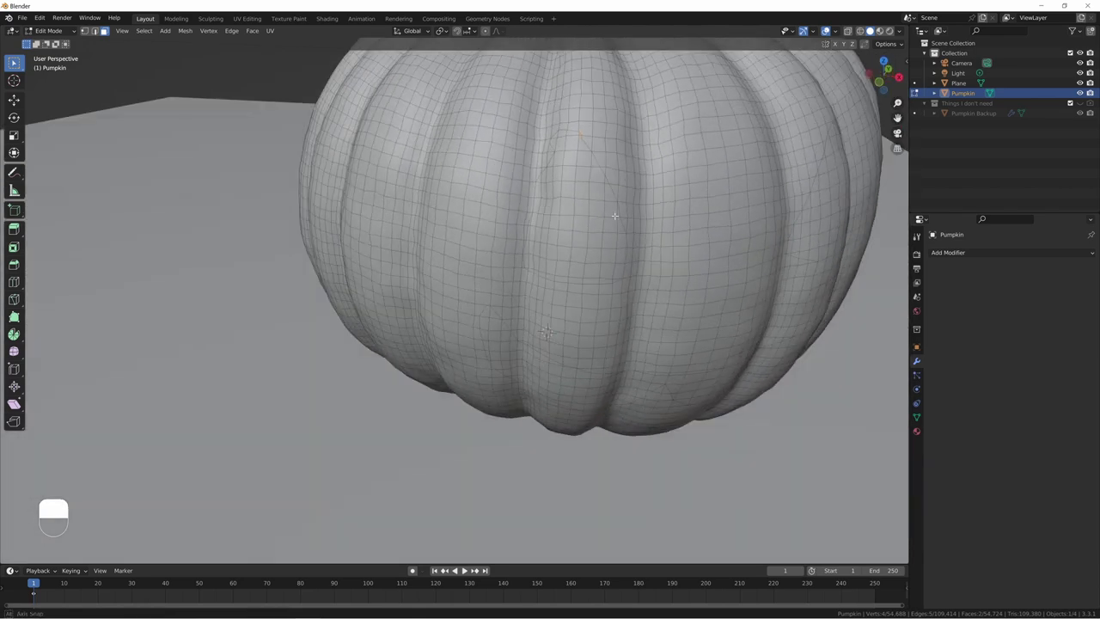
{"action": "scroll", "coordinate": [568, 188], "scroll_direction": "up", "scroll_amount": 1}
{"action": "middle_click_drag", "start_coordinate": [568, 187], "coordinate": [555, 269], "text": "shift"}
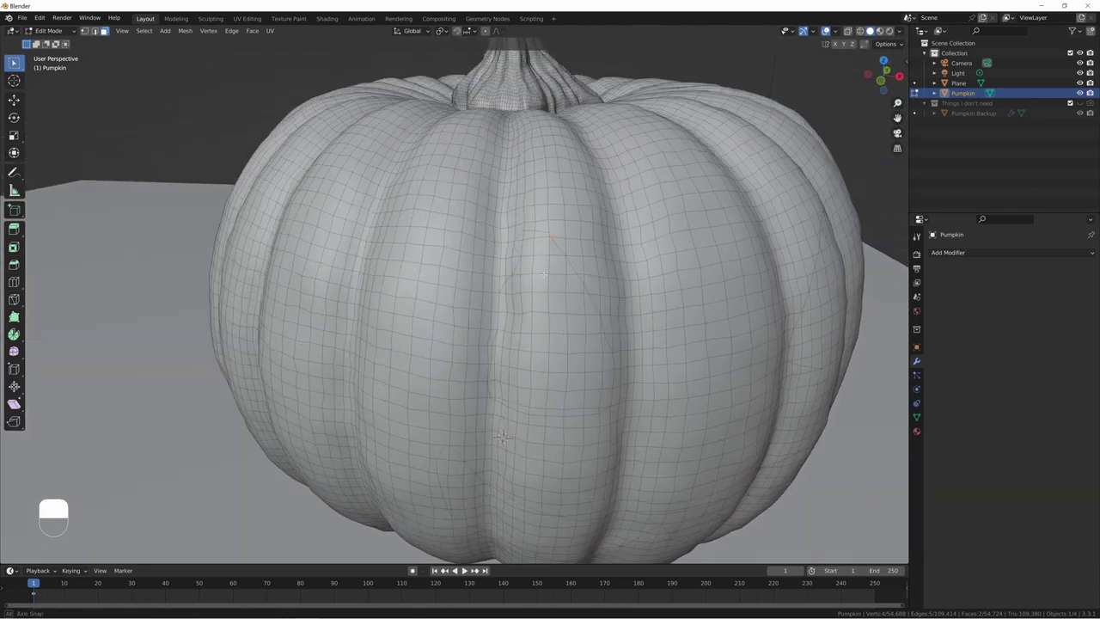
{"action": "scroll", "coordinate": [554, 269], "scroll_direction": "up", "scroll_amount": 3}
{"action": "left_click", "coordinate": [607, 194]}
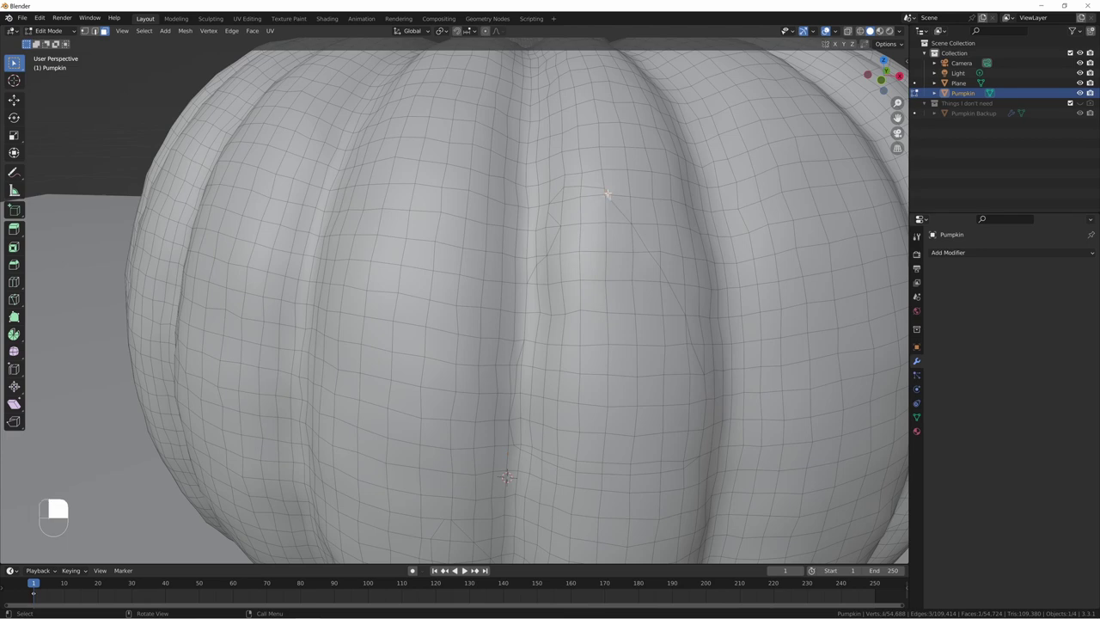
{"action": "middle_click_drag", "start_coordinate": [607, 196], "coordinate": [618, 198]}
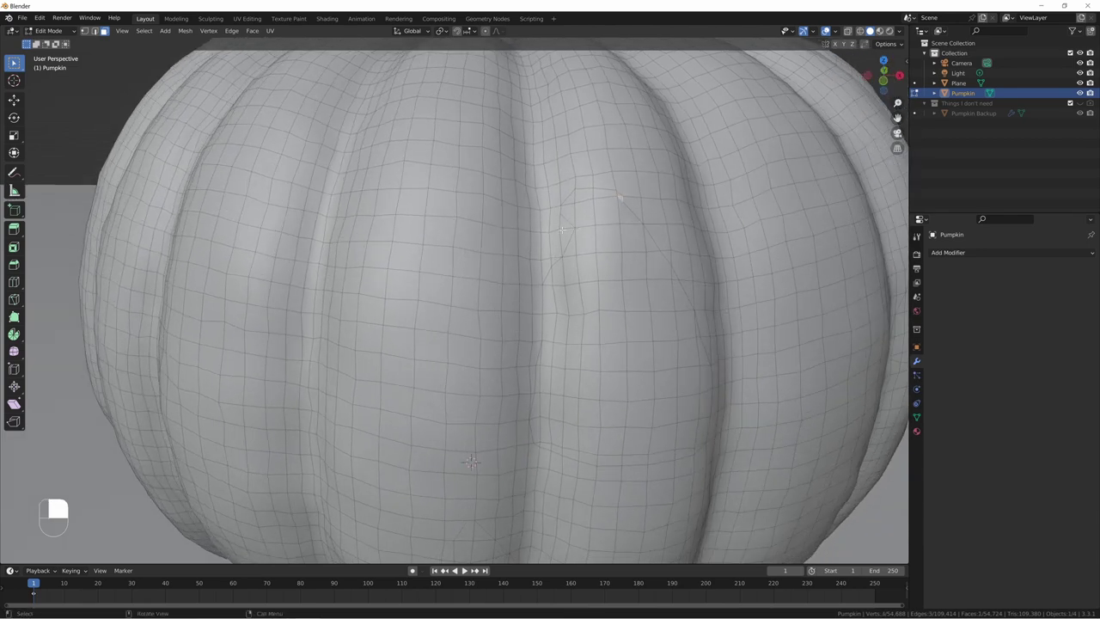
Step: Add the faces inside the left eye outline to the selection with Circle Select
{"action": "key", "text": "c"}
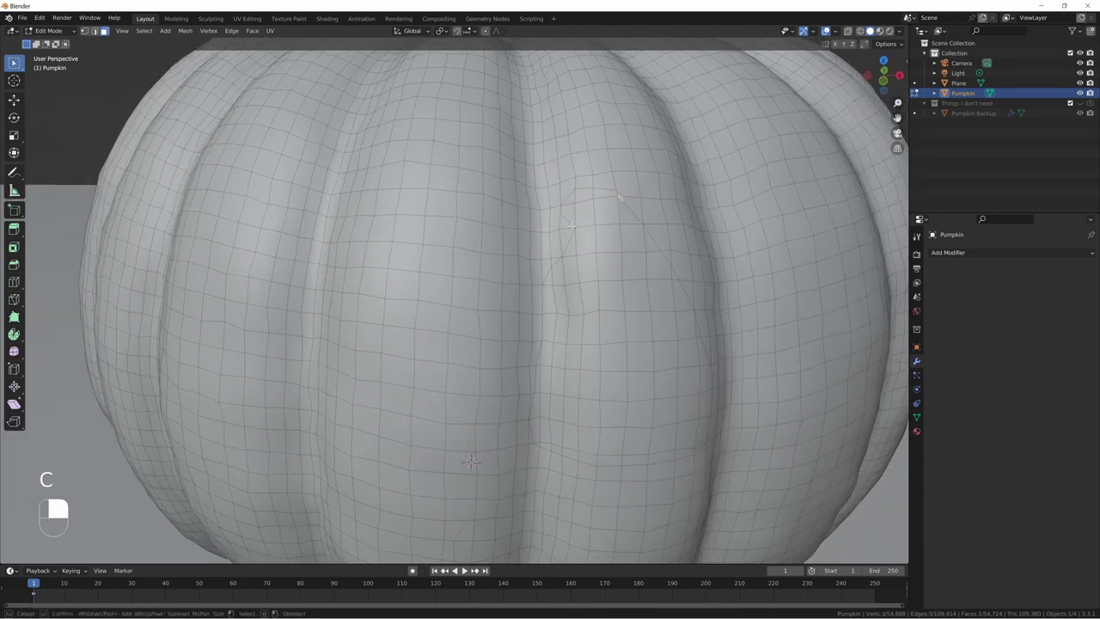
{"action": "left_click", "coordinate": [571, 229]}
{"action": "left_click_drag", "start_coordinate": [572, 243], "coordinate": [564, 272]}
{"action": "mouse_move", "coordinate": [645, 248]}
{"action": "left_mouse_down"}
{"action": "mouse_move", "coordinate": [667, 278]}
{"action": "mouse_move", "coordinate": [689, 357]}
{"action": "mouse_move", "coordinate": [694, 333]}
{"action": "mouse_move", "coordinate": [698, 436]}
{"action": "mouse_move", "coordinate": [679, 451]}
{"action": "mouse_move", "coordinate": [637, 452]}
{"action": "mouse_move", "coordinate": [535, 432]}
{"action": "left_mouse_up"}
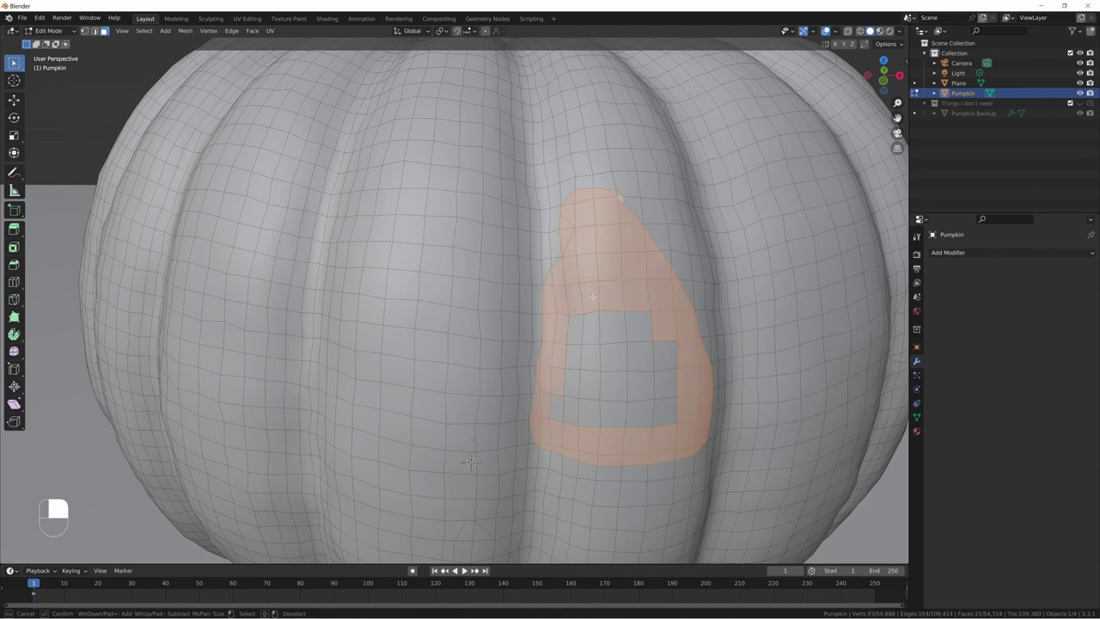
{"action": "mouse_move", "coordinate": [676, 319]}
{"action": "left_mouse_down"}
{"action": "mouse_move", "coordinate": [644, 372]}
{"action": "mouse_move", "coordinate": [664, 409]}
{"action": "left_mouse_up"}
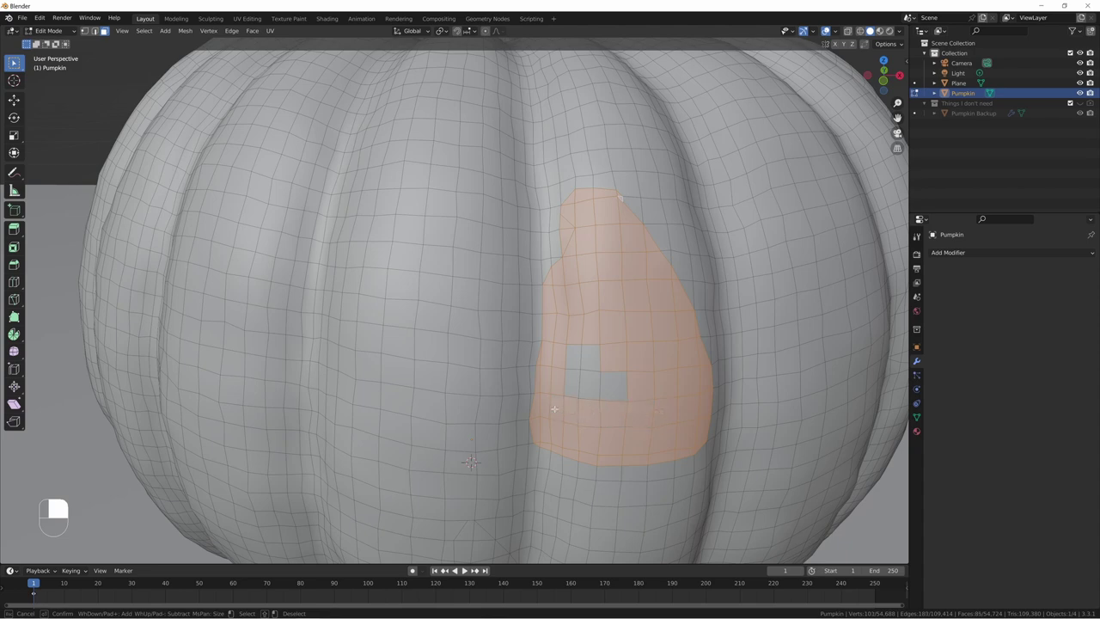
Step: Extend the circle selection to all faces inside the right eye and the jagged mouth
{"action": "middle_click_drag", "start_coordinate": [683, 336], "coordinate": [683, 266]}
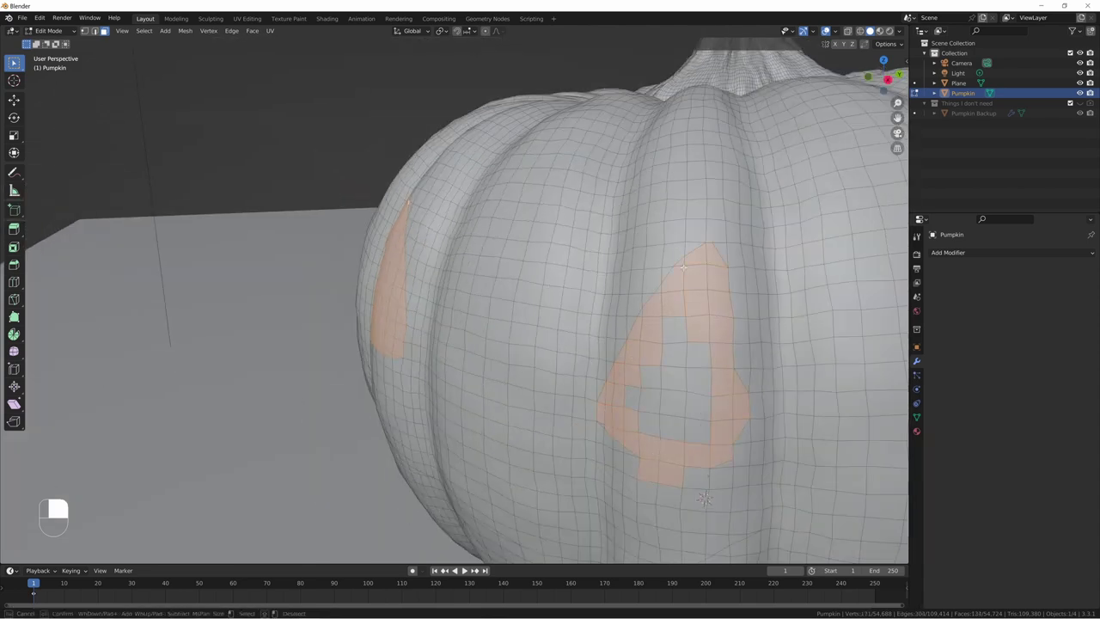
{"action": "left_click_drag", "start_coordinate": [700, 383], "coordinate": [657, 391]}
{"action": "middle_click_drag", "start_coordinate": [657, 391], "coordinate": [594, 356]}
{"action": "mouse_move", "coordinate": [369, 288]}
{"action": "left_mouse_down"}
{"action": "mouse_move", "coordinate": [430, 344]}
{"action": "mouse_move", "coordinate": [507, 360]}
{"action": "mouse_move", "coordinate": [412, 360]}
{"action": "left_mouse_up"}
{"action": "mouse_move", "coordinate": [503, 338]}
{"action": "left_mouse_down"}
{"action": "mouse_move", "coordinate": [631, 353]}
{"action": "mouse_move", "coordinate": [705, 297]}
{"action": "mouse_move", "coordinate": [545, 320]}
{"action": "left_mouse_up"}
{"action": "middle_click_drag", "start_coordinate": [639, 347], "coordinate": [533, 340]}
{"action": "key", "text": "c"}
{"action": "right_click", "coordinate": [533, 340]}
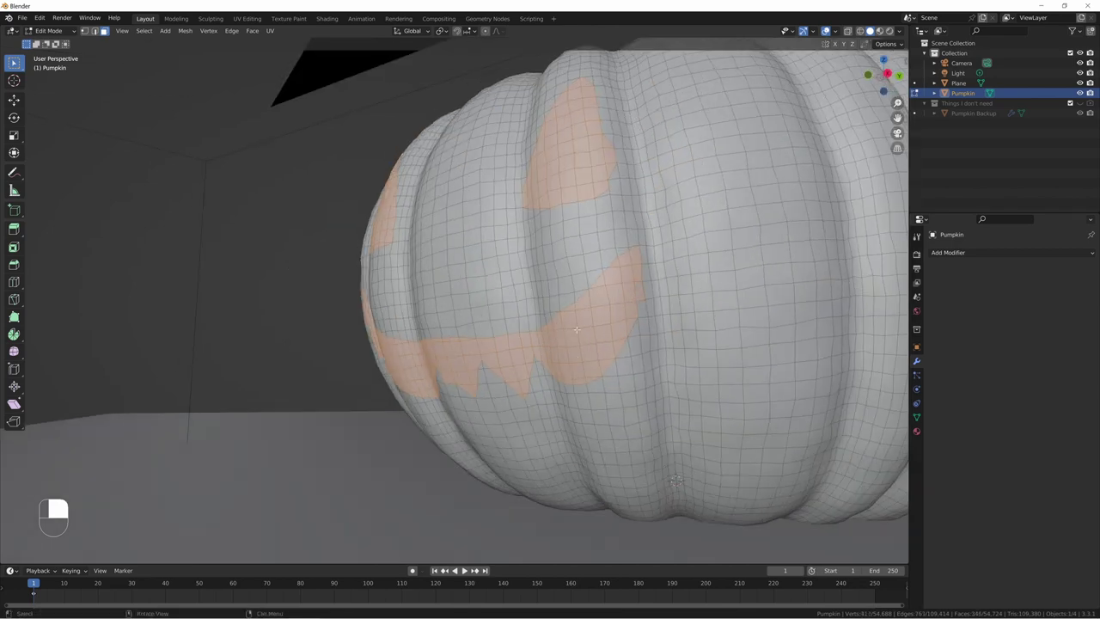
Step: Duplicate the selected eye and mouth faces and leave the copy exactly in its original place
{"action": "key", "text": "KP_0"}
{"action": "key", "text": "c"}
{"action": "right_click", "coordinate": [581, 251]}
{"action": "key", "text": "shift"}
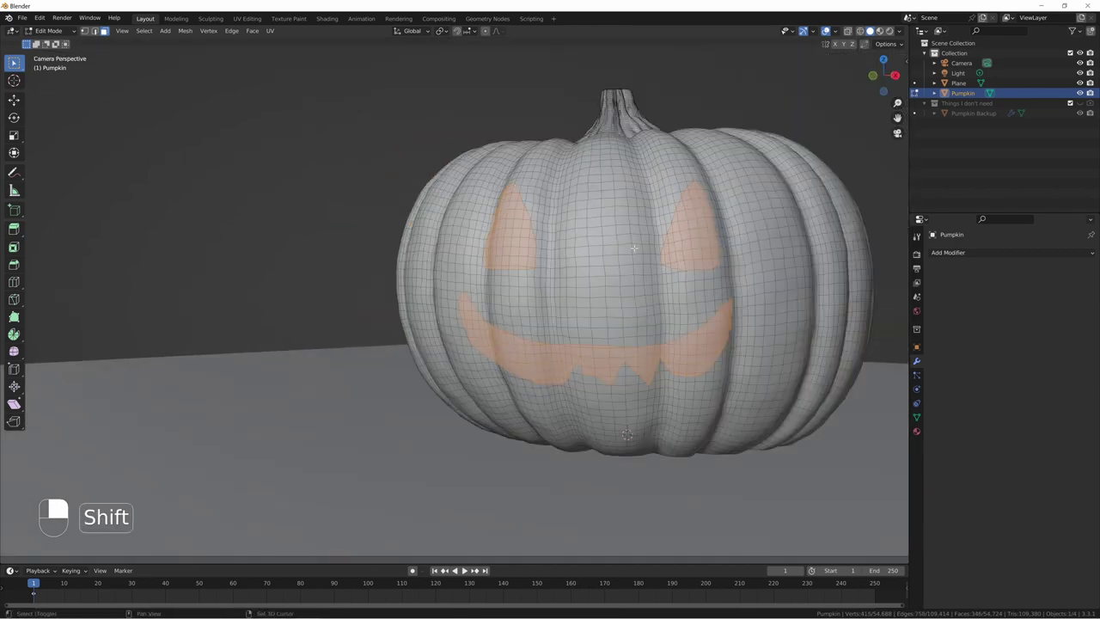
{"action": "key", "text": "shift+d"}
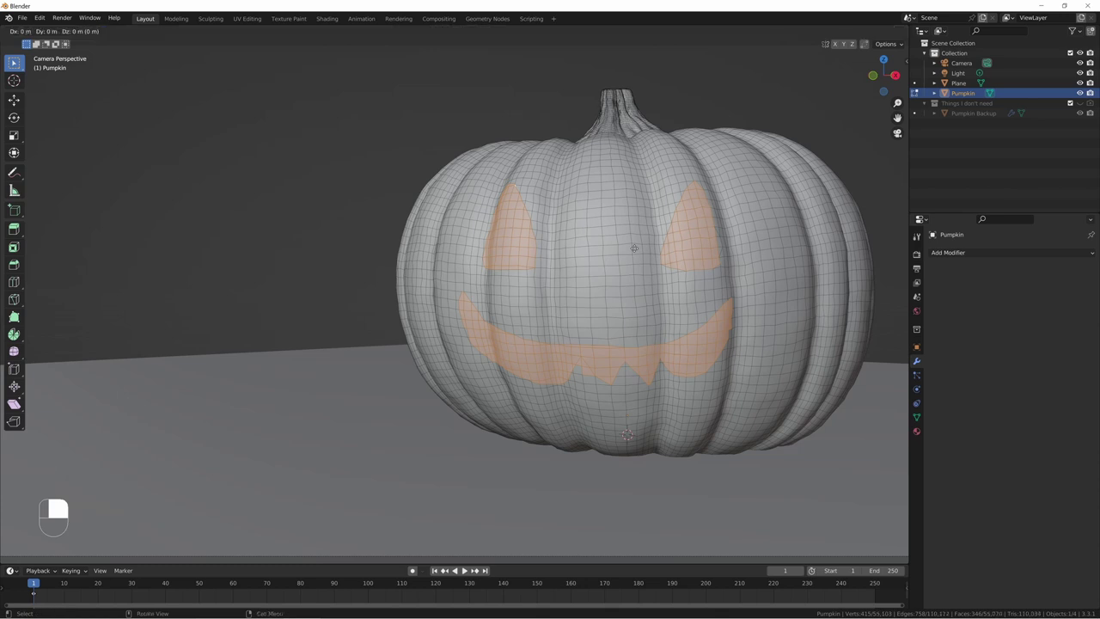
{"action": "right_click", "coordinate": [633, 248]}
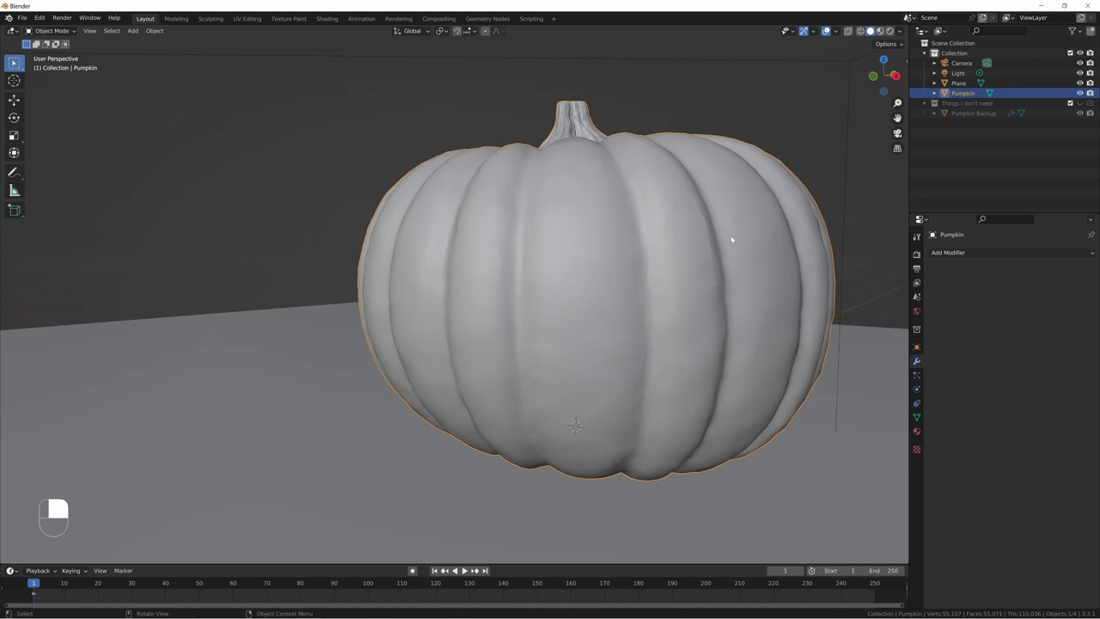
Step: Separate the duplicated eye and mouth faces into a new object by selection and return to Object Mode
{"action": "middle_click_drag", "start_coordinate": [658, 233], "coordinate": [656, 256]}
{"action": "key", "text": "Tab"}
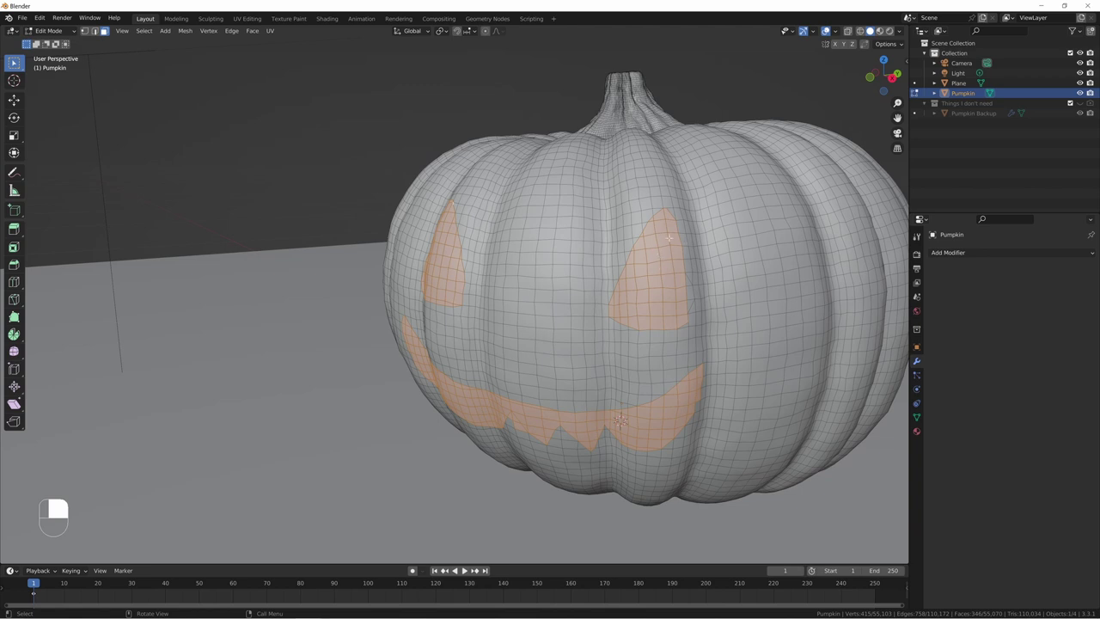
{"action": "middle_click_drag", "start_coordinate": [620, 336], "coordinate": [576, 302]}
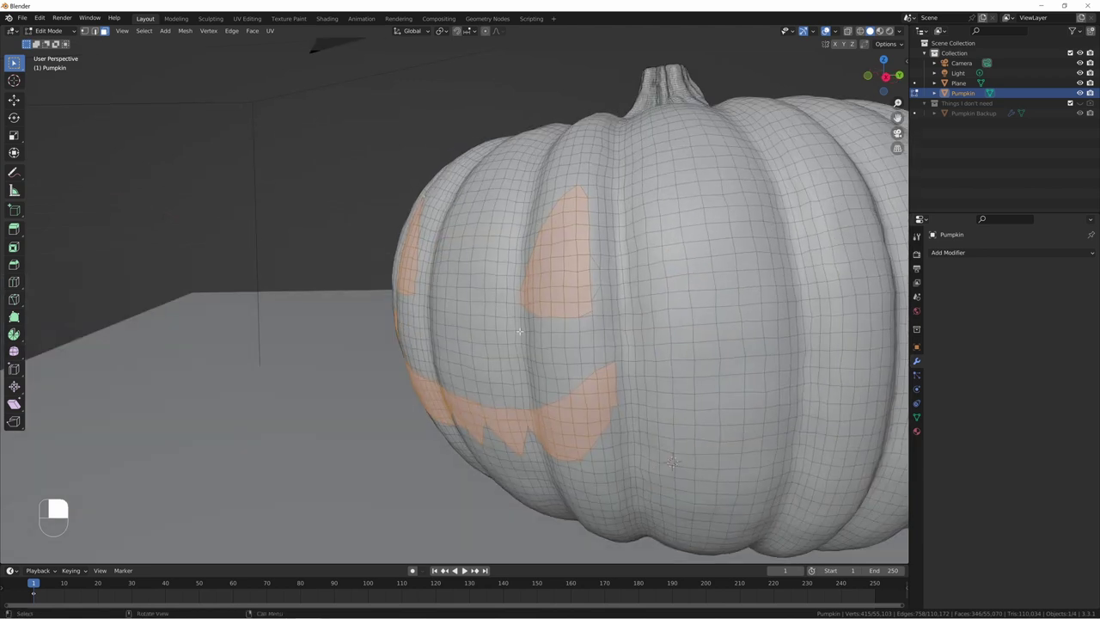
{"action": "key", "text": "p"}
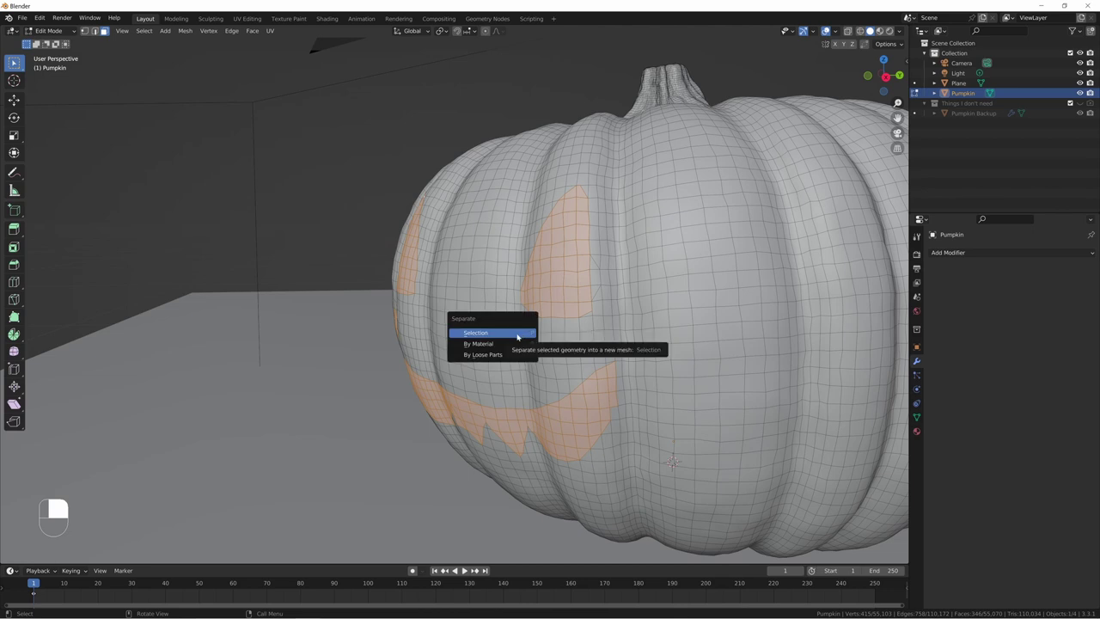
{"action": "left_click", "coordinate": [518, 333]}
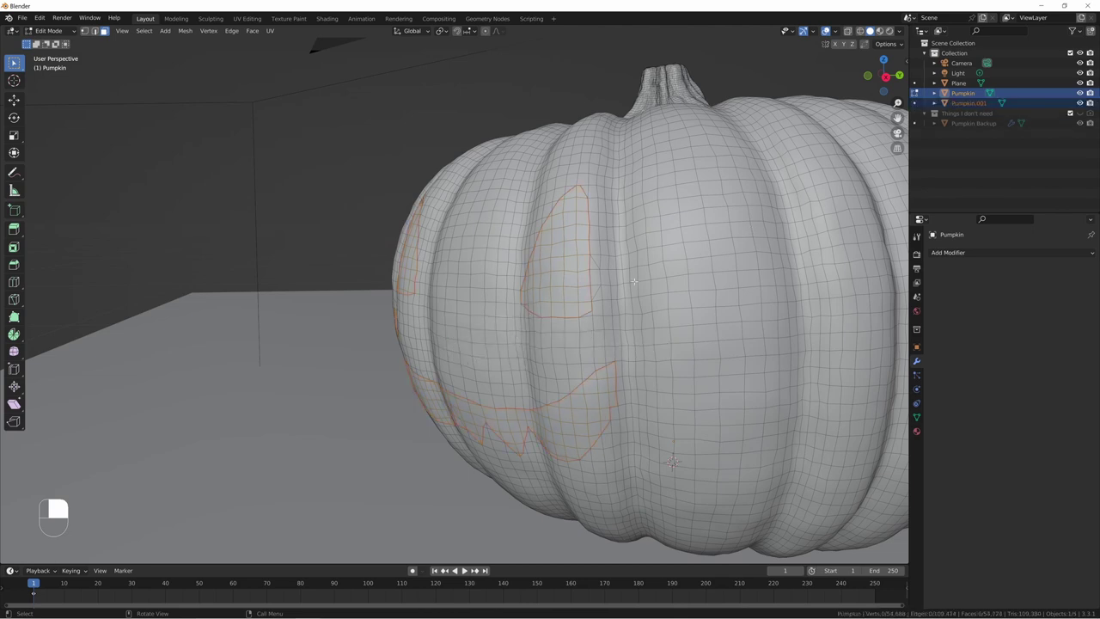
{"action": "key", "text": "Tab"}
{"action": "left_click", "coordinate": [732, 215]}
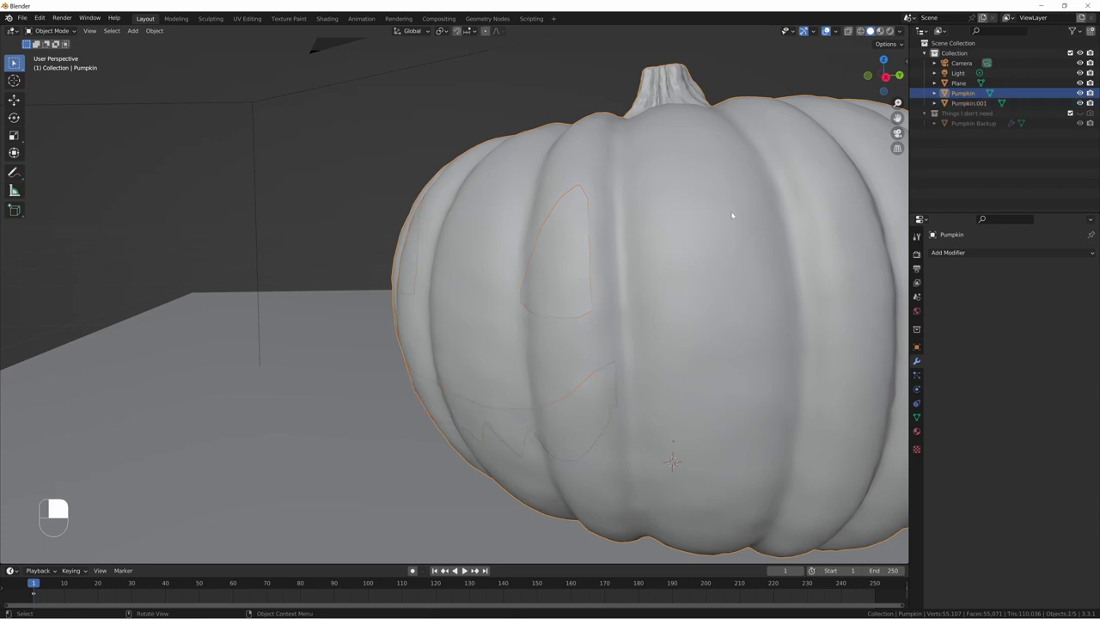
Step: Select only the separated eye and mouth object and rename it Cutouts
{"action": "middle_click_drag", "start_coordinate": [740, 183], "coordinate": [737, 189]}
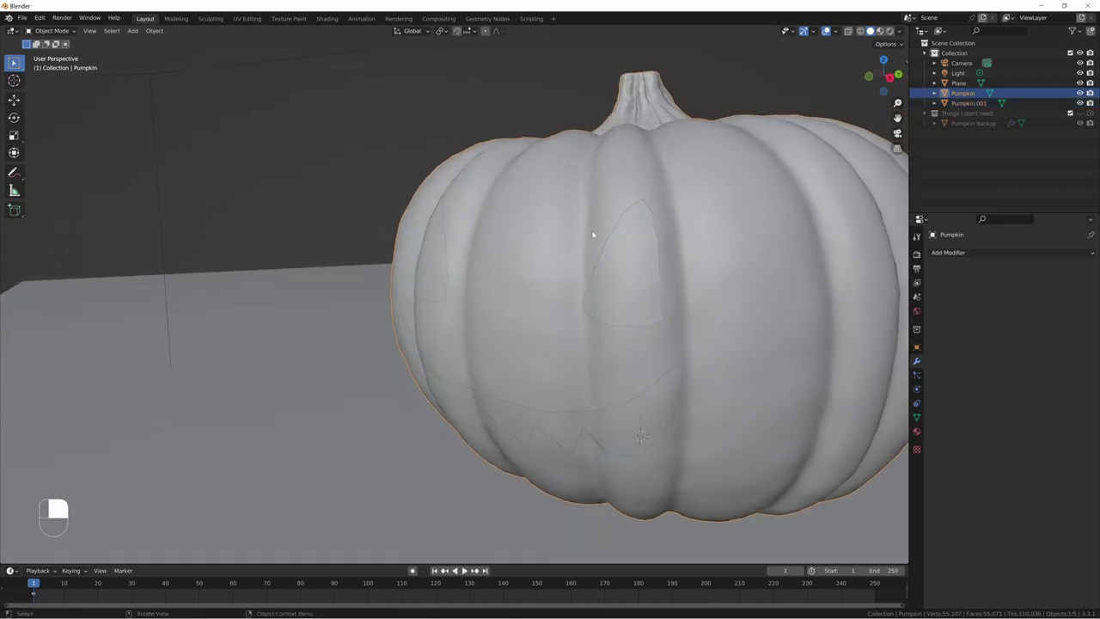
{"action": "middle_click_drag", "start_coordinate": [648, 209], "coordinate": [671, 202]}
{"action": "left_click", "coordinate": [646, 257]}
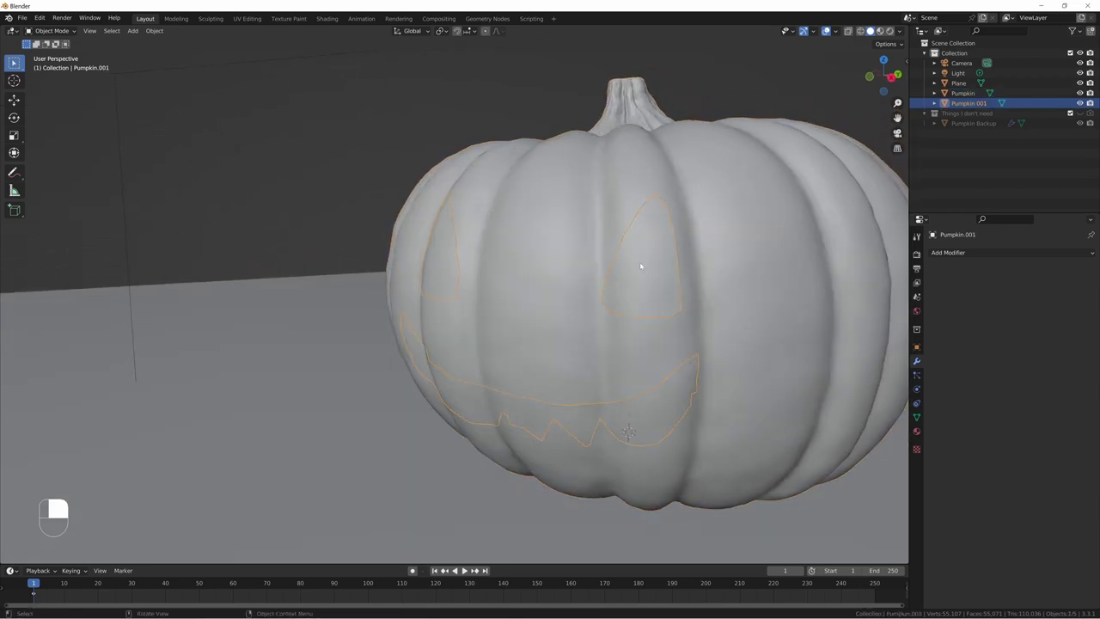
{"action": "middle_click_drag", "start_coordinate": [638, 259], "coordinate": [562, 239]}
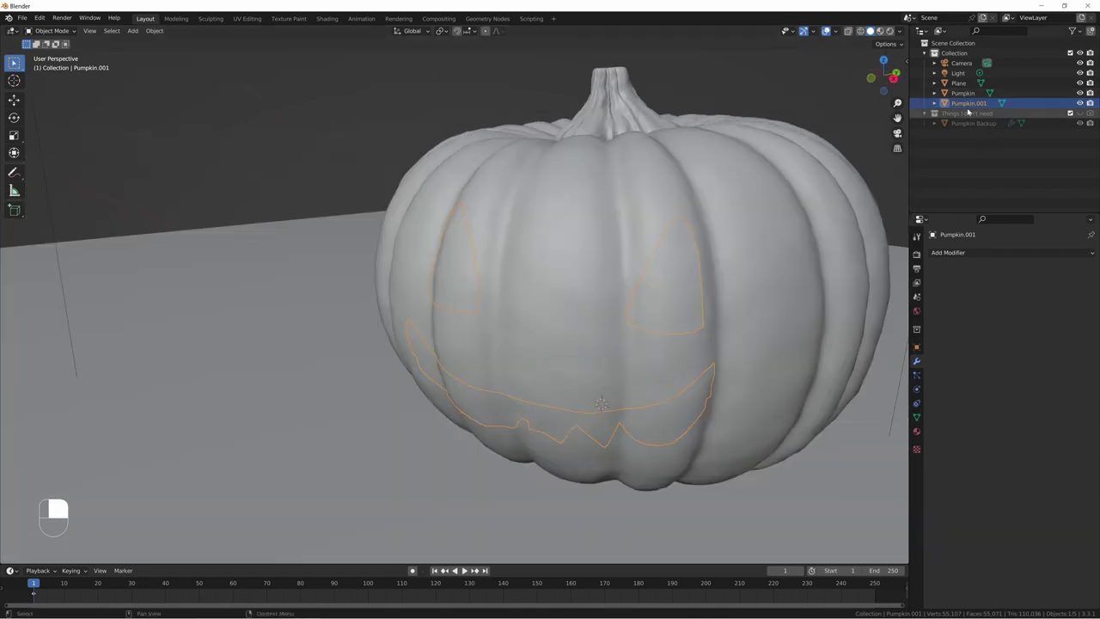
{"action": "double_click", "coordinate": [968, 103]}
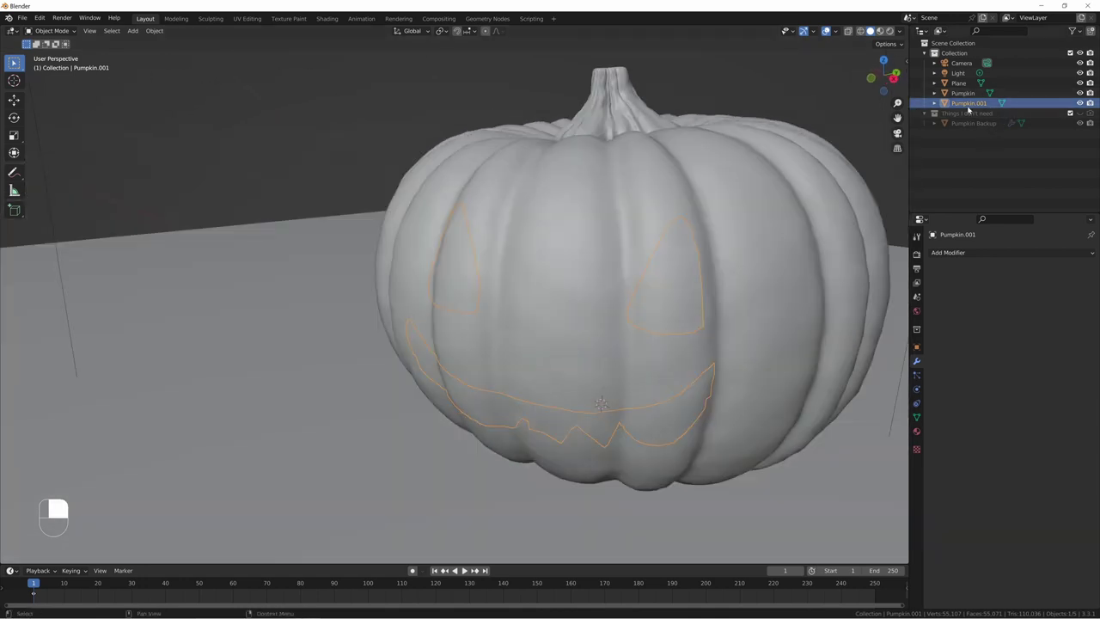
{"action": "type", "text": "Cutouts"}
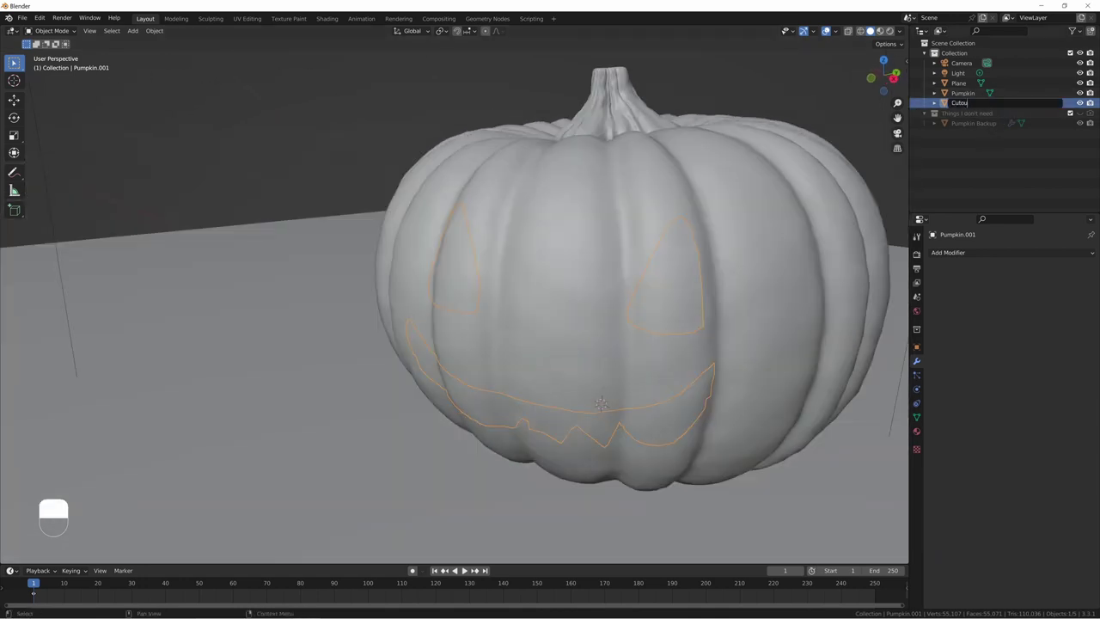
{"action": "key", "text": "Return"}
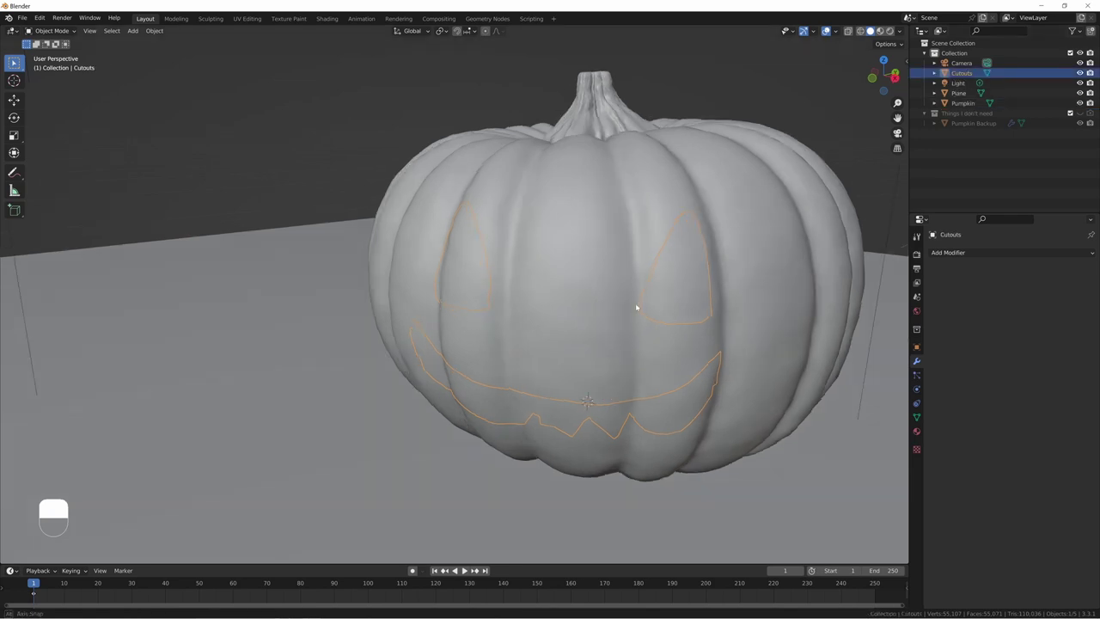
{"action": "middle_click_drag", "start_coordinate": [636, 305], "coordinate": [616, 310]}
{"action": "key", "text": "s"}
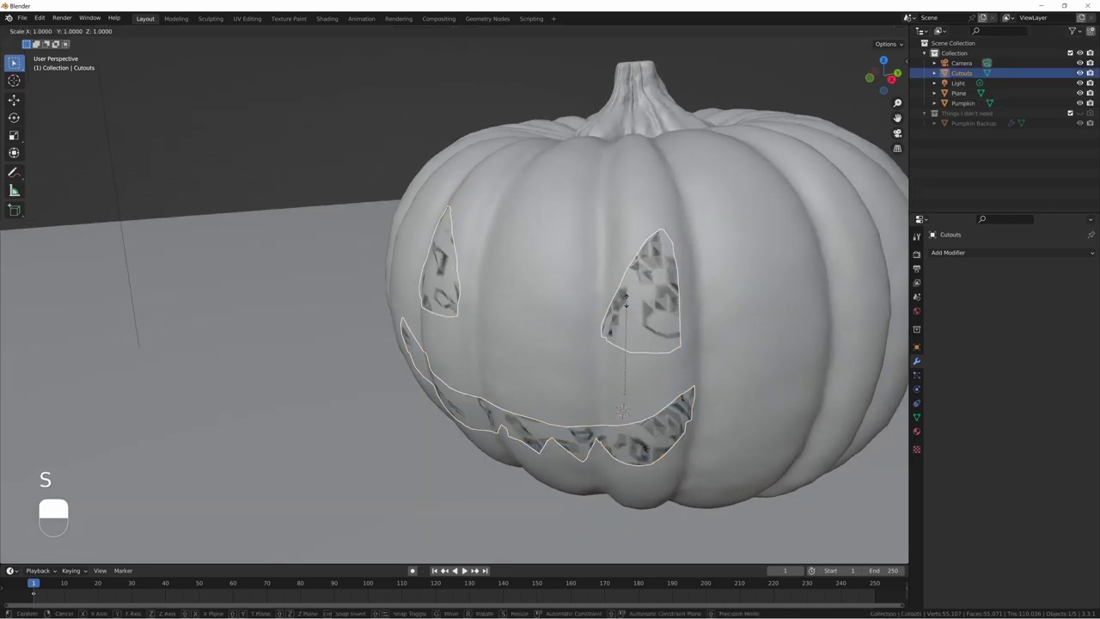
{"action": "key", "text": "shift+z"}
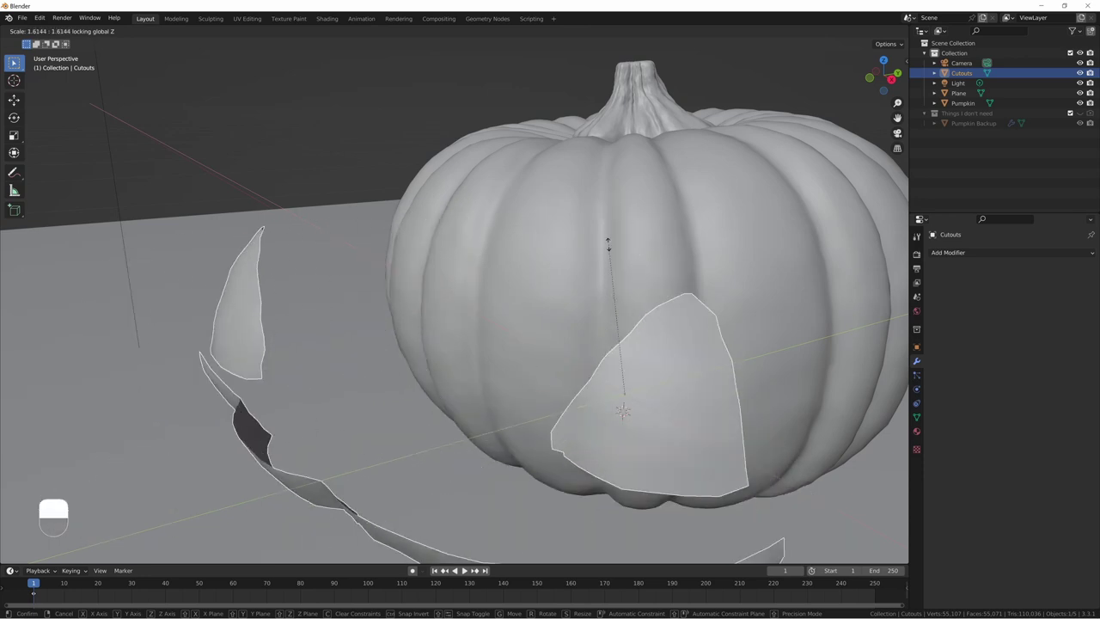
{"action": "right_click", "coordinate": [611, 252]}
Step: Scale the Cutouts object up horizontally, excluding the Z axis, so its faces sit in front of the pumpkin surface
{"action": "key", "text": "s"}
{"action": "key", "text": "shift+z"}
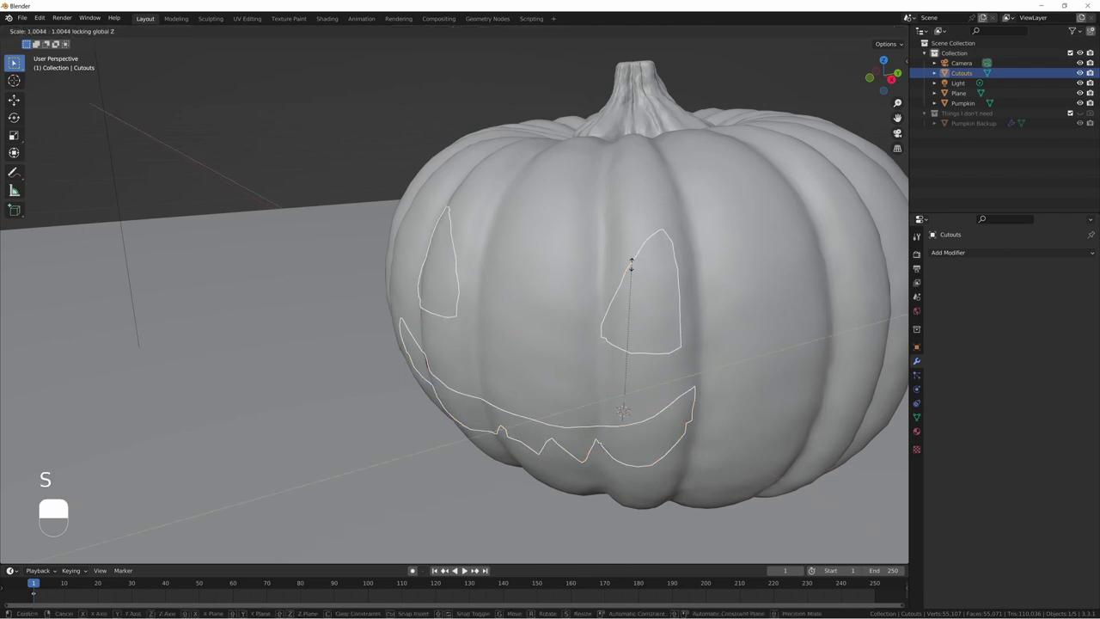
{"action": "left_click", "coordinate": [631, 249]}
{"action": "middle_click_drag", "start_coordinate": [605, 262], "coordinate": [499, 195]}
{"action": "middle_click_drag", "start_coordinate": [557, 257], "coordinate": [539, 230]}
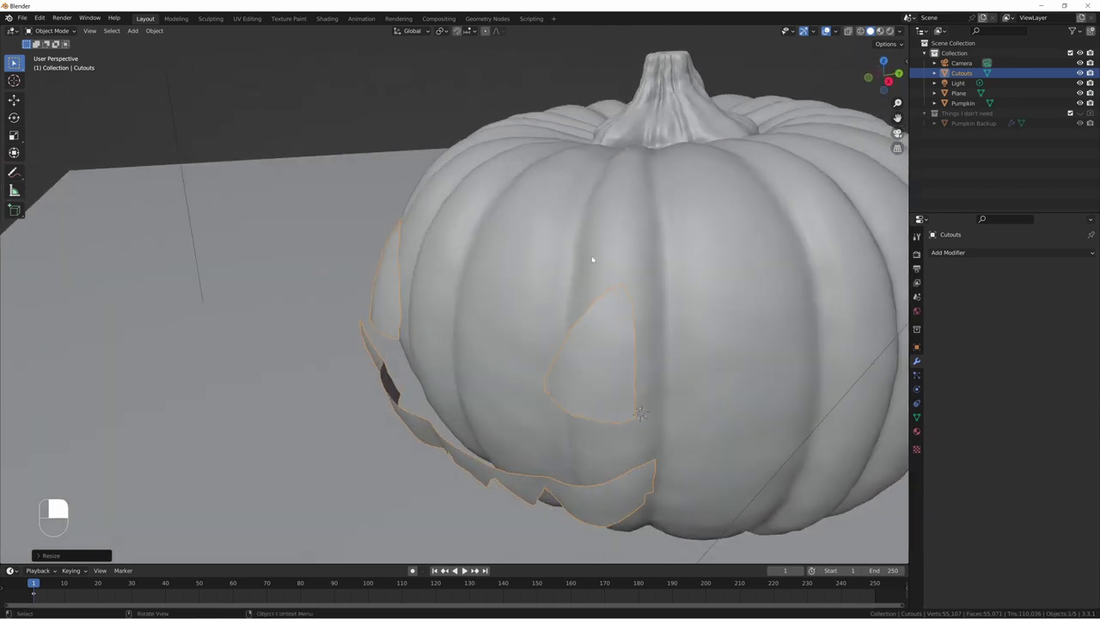
Step: Enter Edit Mode on the Cutouts object and select all of its faces
{"action": "middle_click_drag", "start_coordinate": [592, 259], "coordinate": [419, 304]}
{"action": "key", "text": "Tab"}
{"action": "key", "text": "e"}
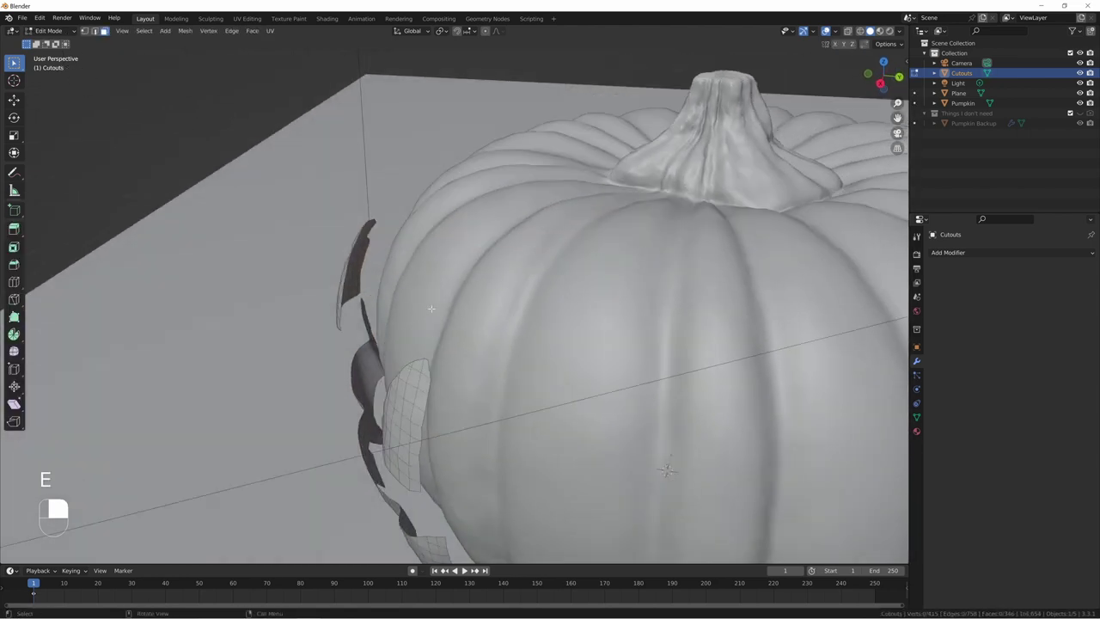
{"action": "key", "text": "a"}
{"action": "mouse_move", "coordinate": [391, 398]}
{"action": "middle_mouse_down"}
{"action": "mouse_move", "coordinate": [378, 399]}
{"action": "mouse_move", "coordinate": [394, 395]}
{"action": "middle_mouse_up"}
{"action": "key", "text": "KP_7"}
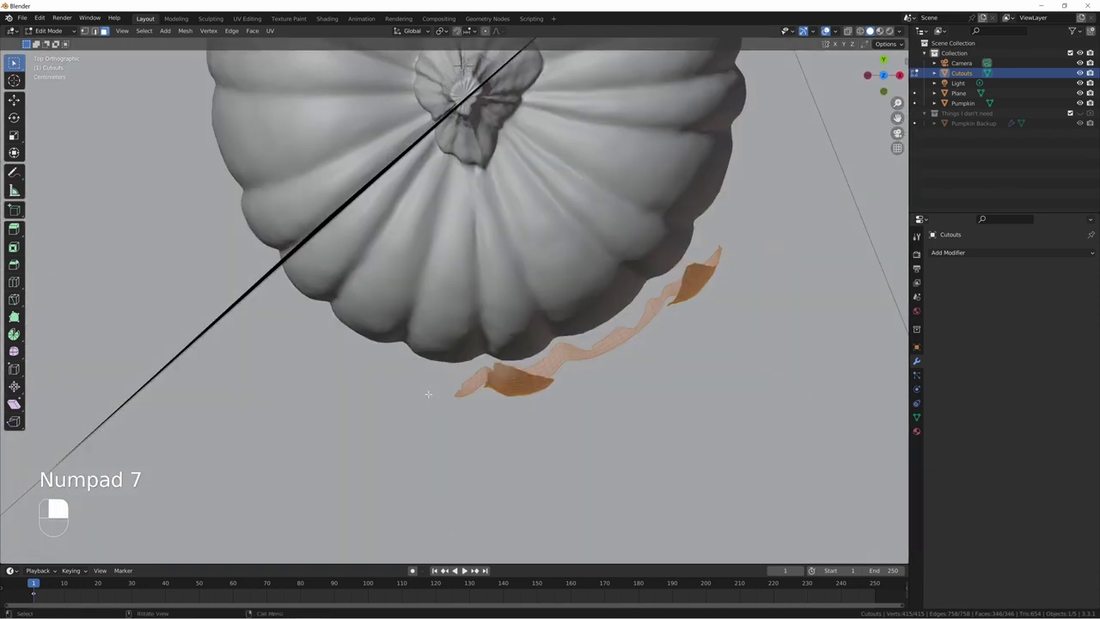
{"action": "key", "text": "e"}
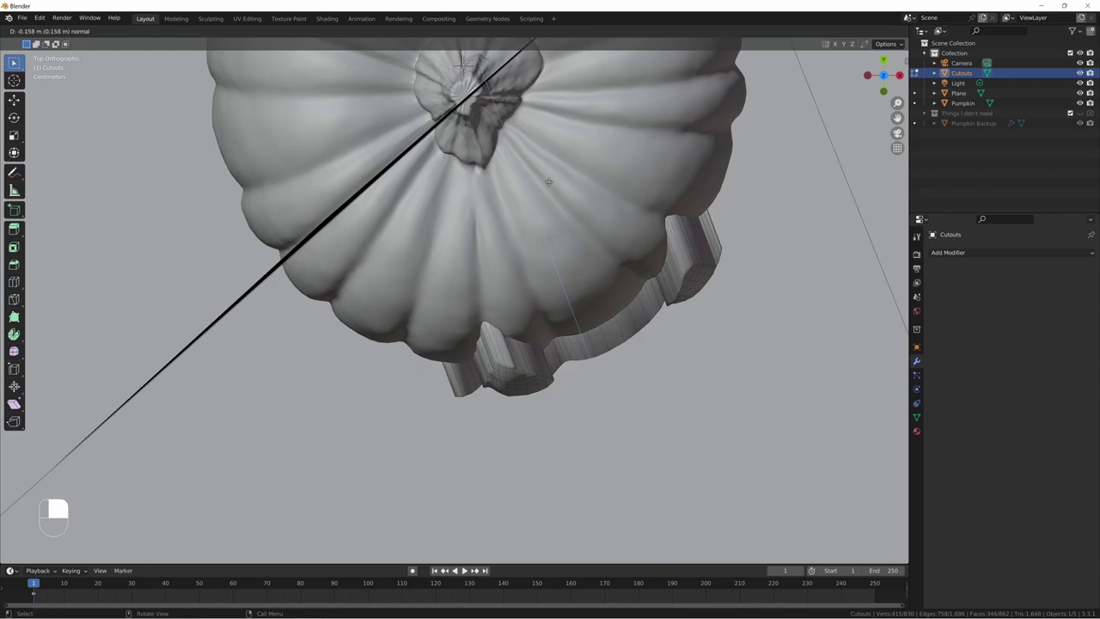
{"action": "right_click", "coordinate": [540, 219]}
{"action": "middle_click_drag", "start_coordinate": [539, 219], "coordinate": [425, 203]}
{"action": "key", "text": "ctrl+z"}
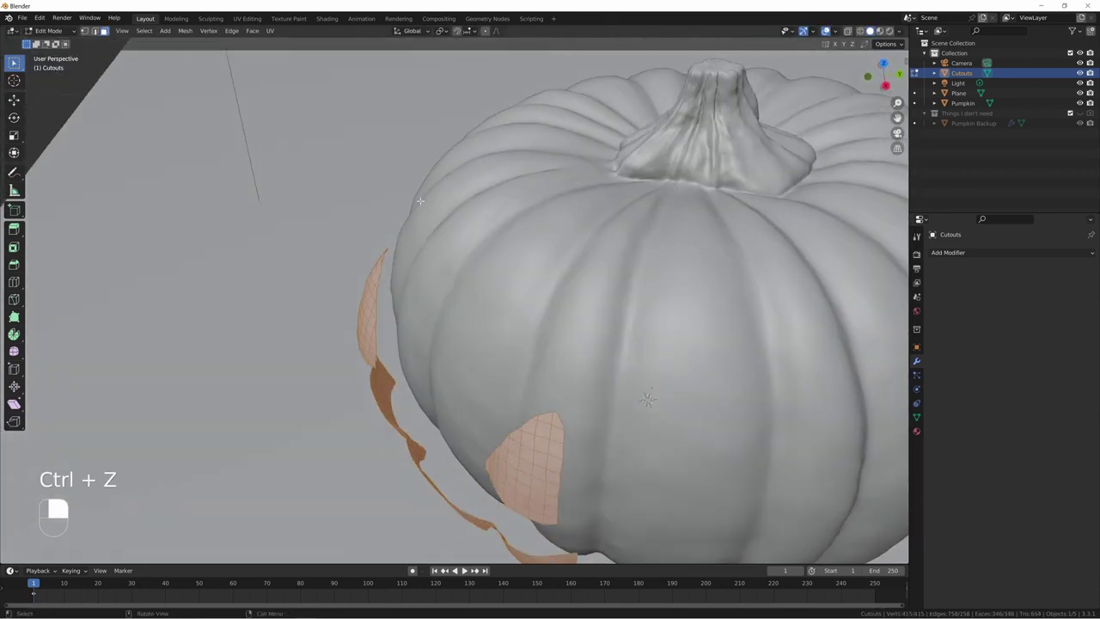
{"action": "key", "text": "KP_0"}
{"action": "middle_click_drag", "start_coordinate": [520, 252], "coordinate": [468, 303]}
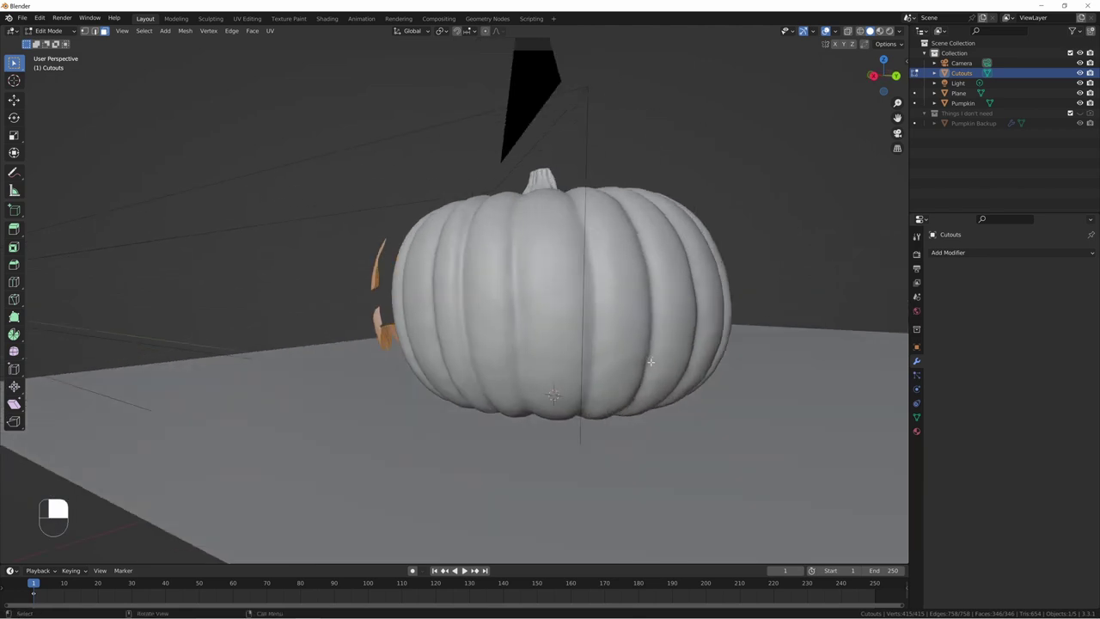
{"action": "scroll", "coordinate": [649, 360], "scroll_direction": "up", "scroll_amount": 8}
{"action": "middle_click_drag", "start_coordinate": [626, 334], "coordinate": [455, 276], "text": "shift"}
{"action": "scroll", "coordinate": [403, 295], "scroll_direction": "up", "scroll_amount": 5}
{"action": "scroll", "coordinate": [378, 284], "scroll_direction": "down", "scroll_amount": 4}
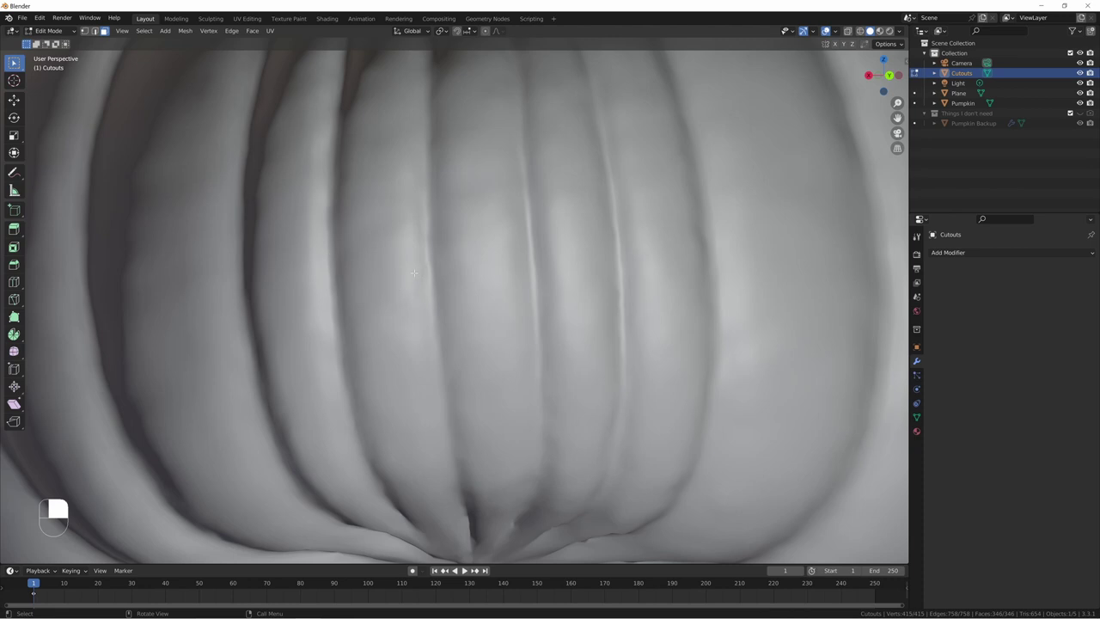
{"action": "key", "text": "e"}
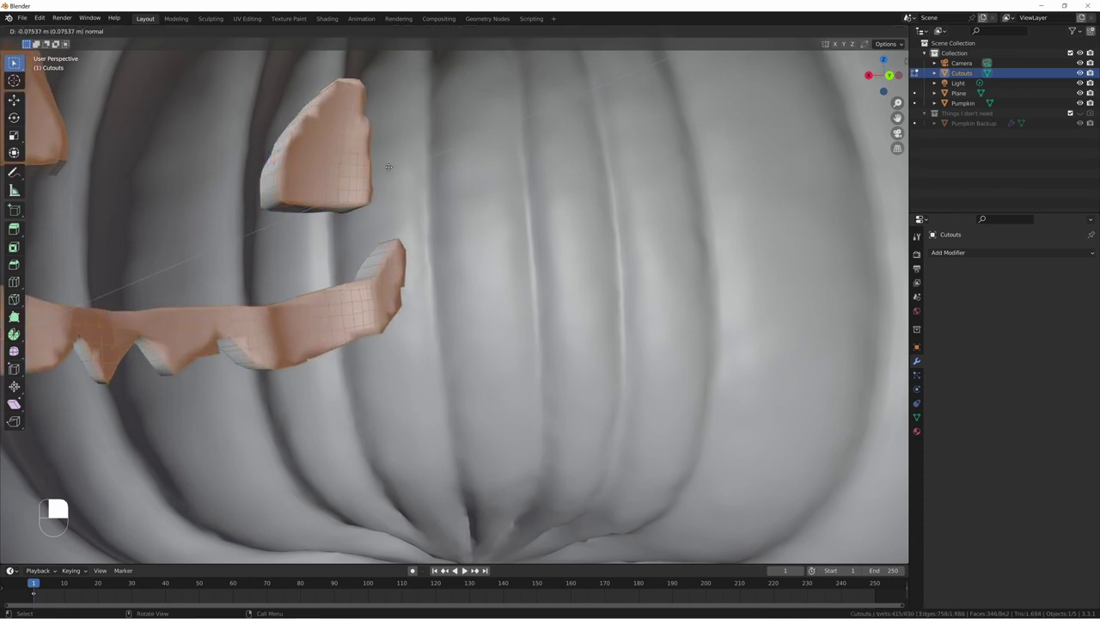
{"action": "right_click", "coordinate": [367, 227]}
{"action": "middle_click_drag", "start_coordinate": [364, 235], "coordinate": [449, 274]}
{"action": "key", "text": "ctrl+z"}
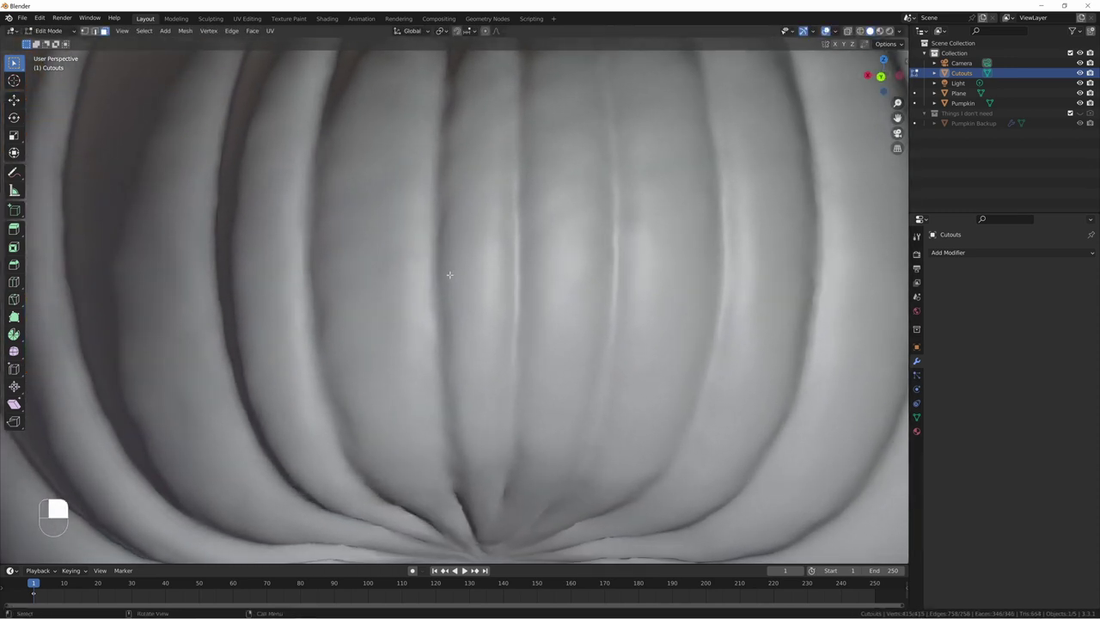
Step: Extrude all cutout faces inward along their normals through the pumpkin wall and return to Object Mode with Cutouts selected
{"action": "key", "text": "e"}
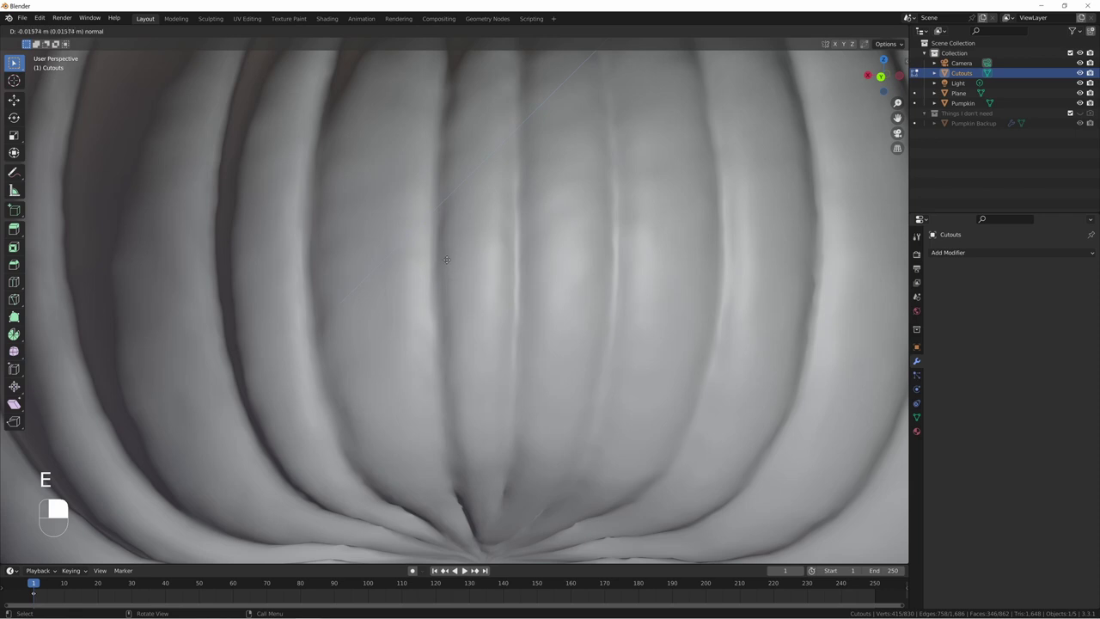
{"action": "left_click", "coordinate": [441, 208]}
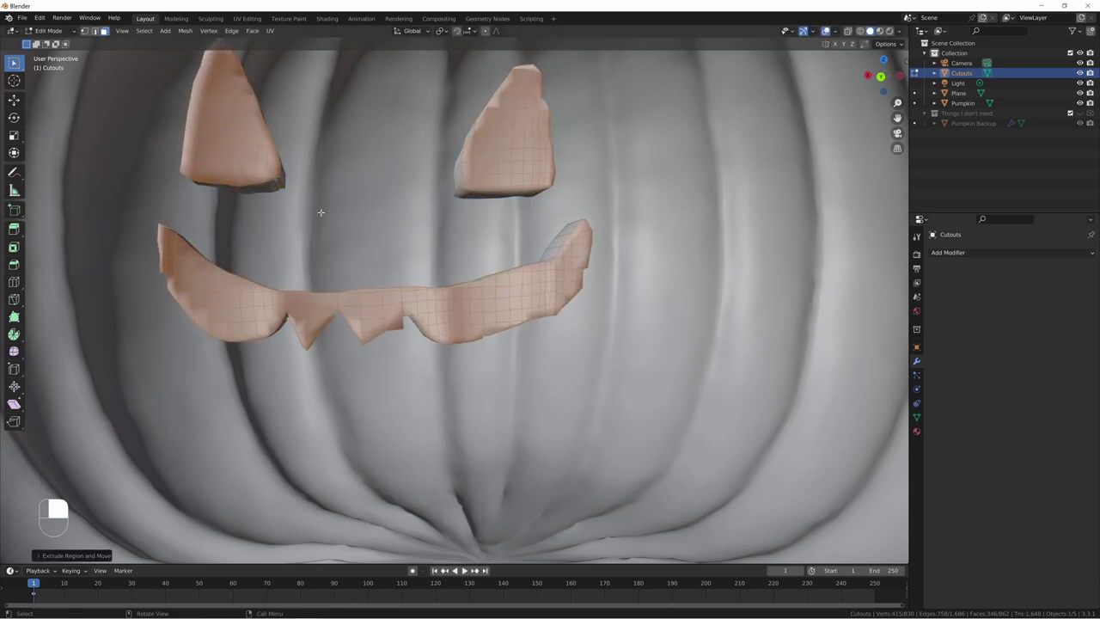
{"action": "middle_click_drag", "start_coordinate": [320, 212], "coordinate": [340, 227]}
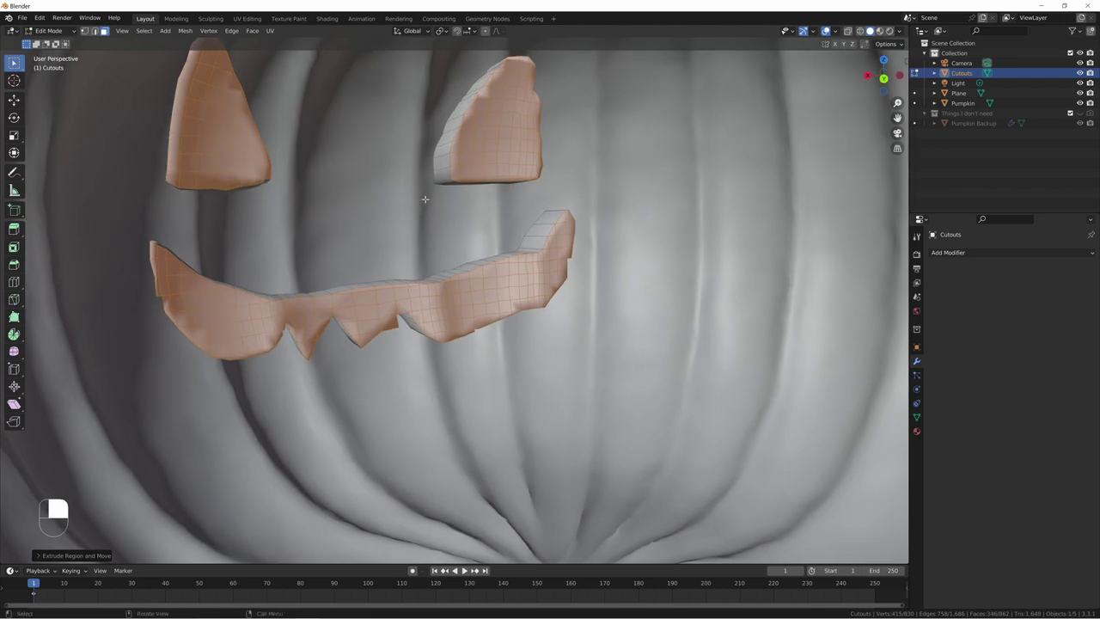
{"action": "key", "text": "Tab"}
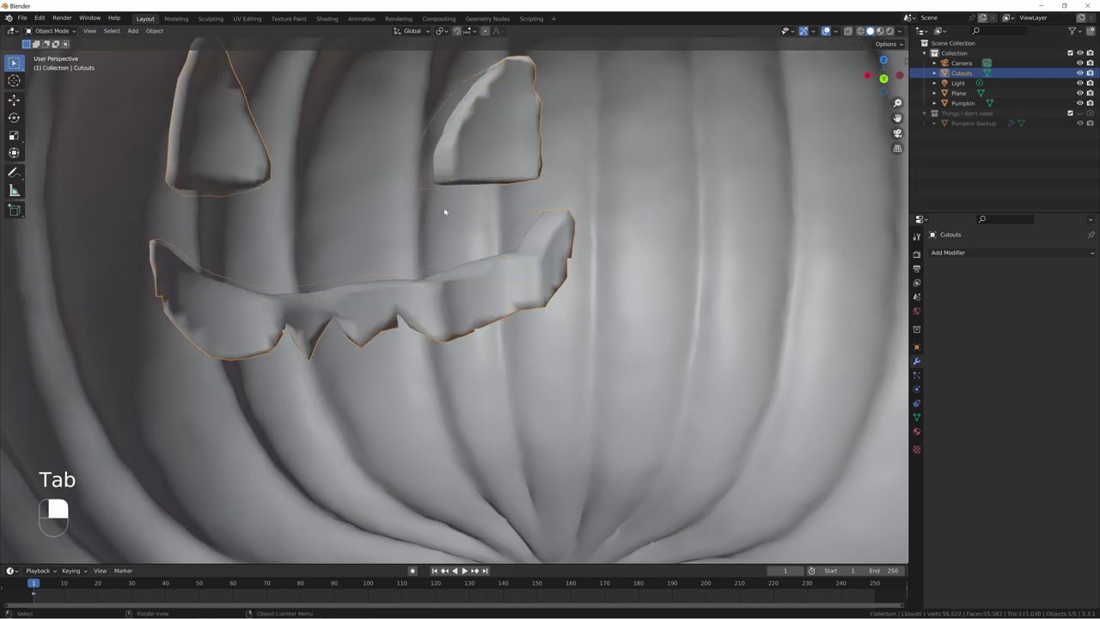
{"action": "scroll", "coordinate": [398, 174], "scroll_direction": "down", "scroll_amount": 8}
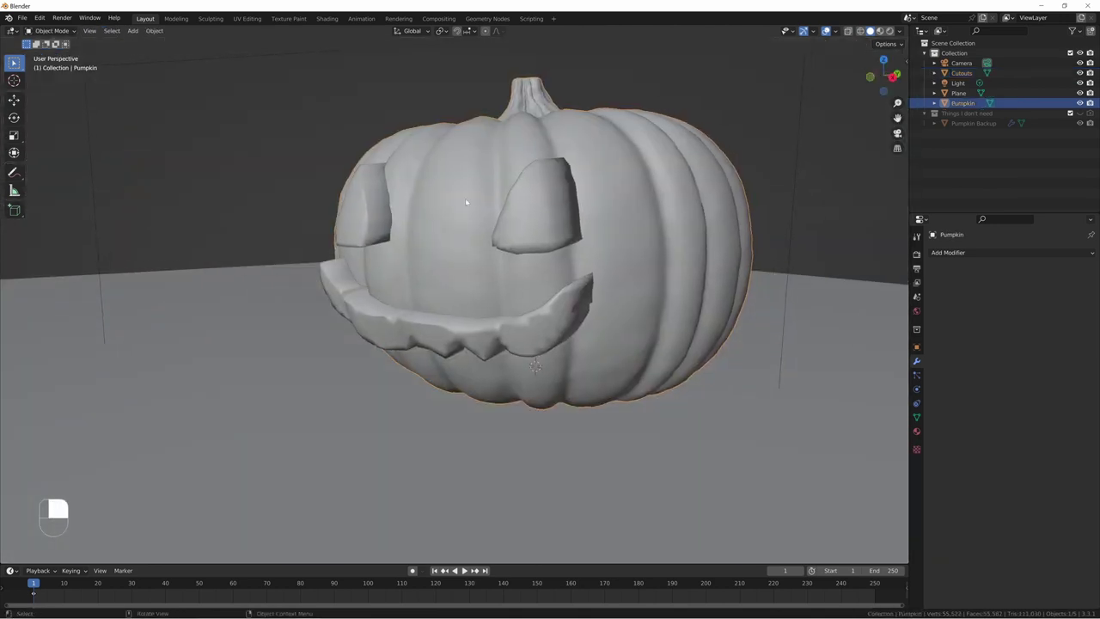
{"action": "left_click", "coordinate": [502, 211]}
{"action": "middle_click_drag", "start_coordinate": [504, 212], "coordinate": [474, 210]}
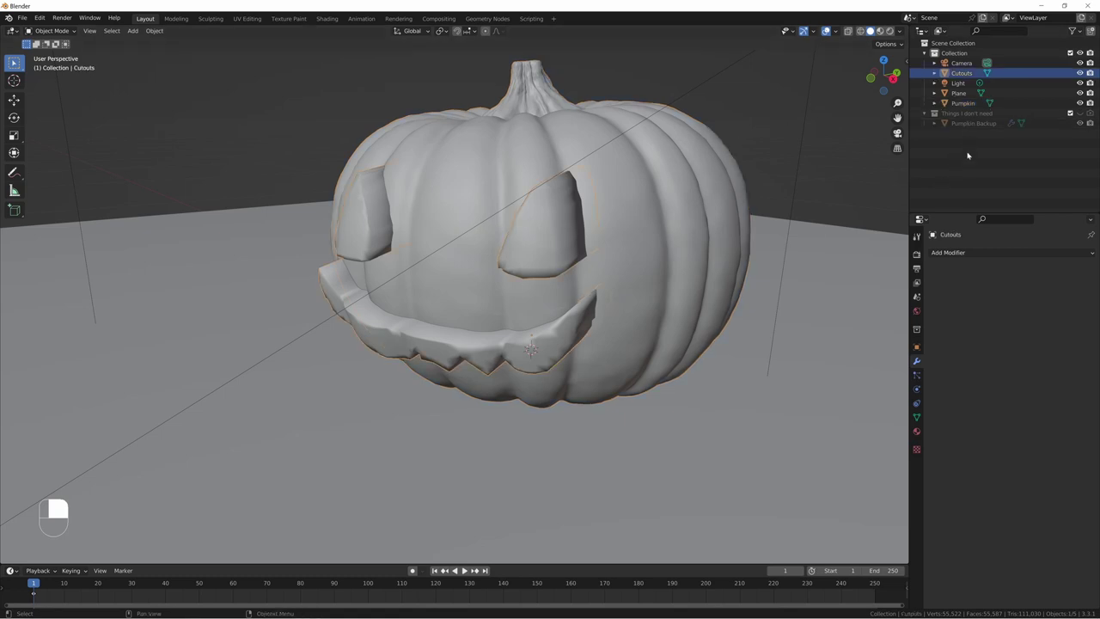
Step: Select Pumpkin Backup and make the "Things I don't need" collection visible in the viewport
{"action": "left_click", "coordinate": [969, 123]}
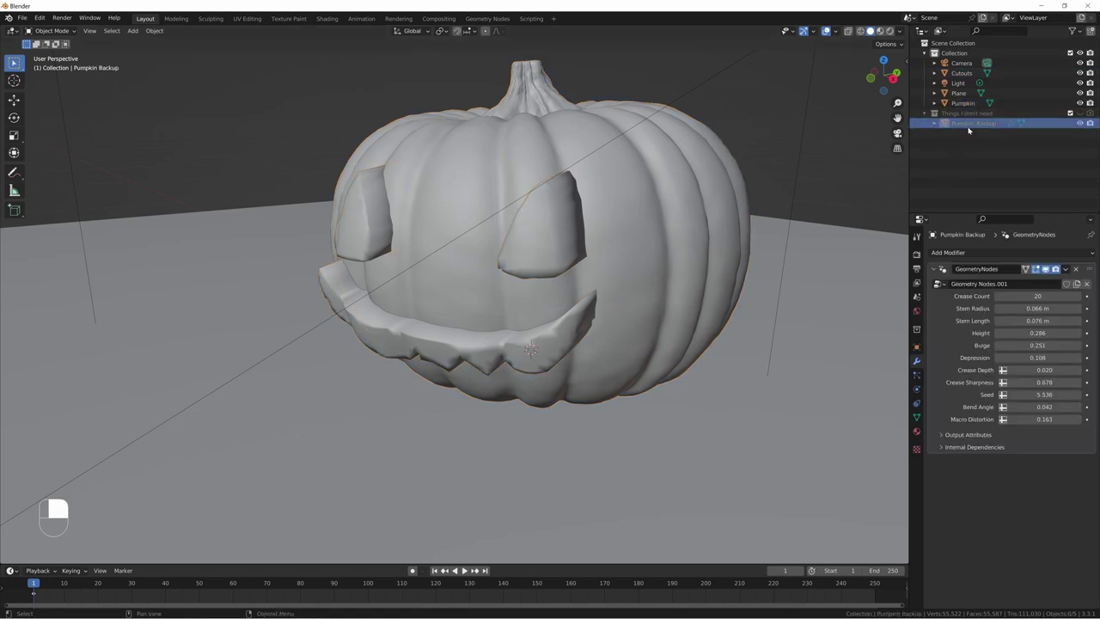
{"action": "left_click", "coordinate": [1080, 113]}
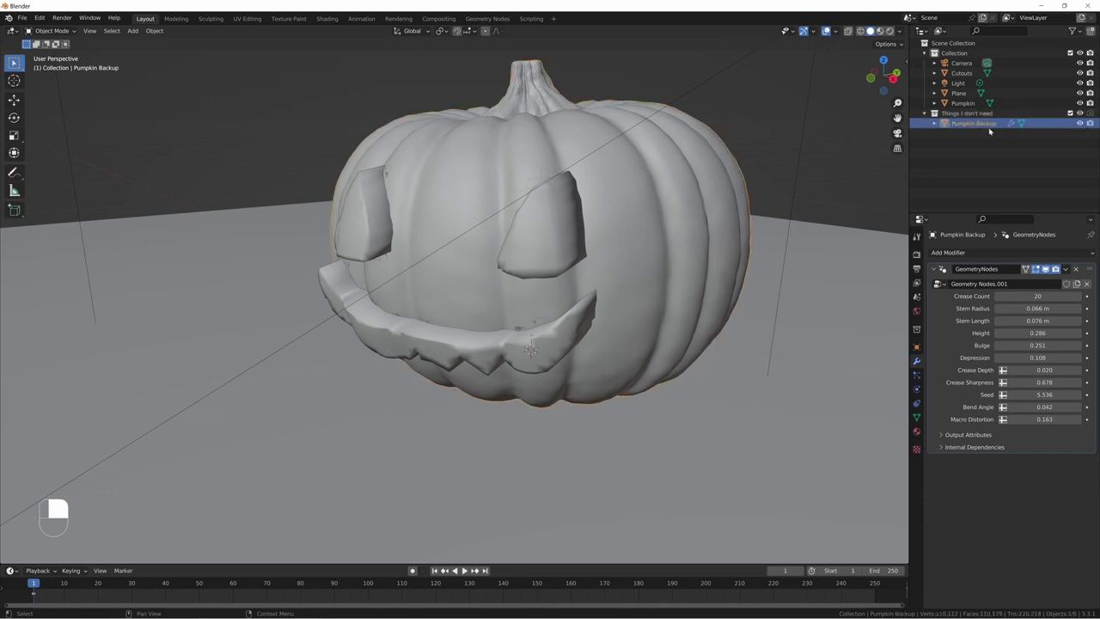
{"action": "key", "text": "shift"}
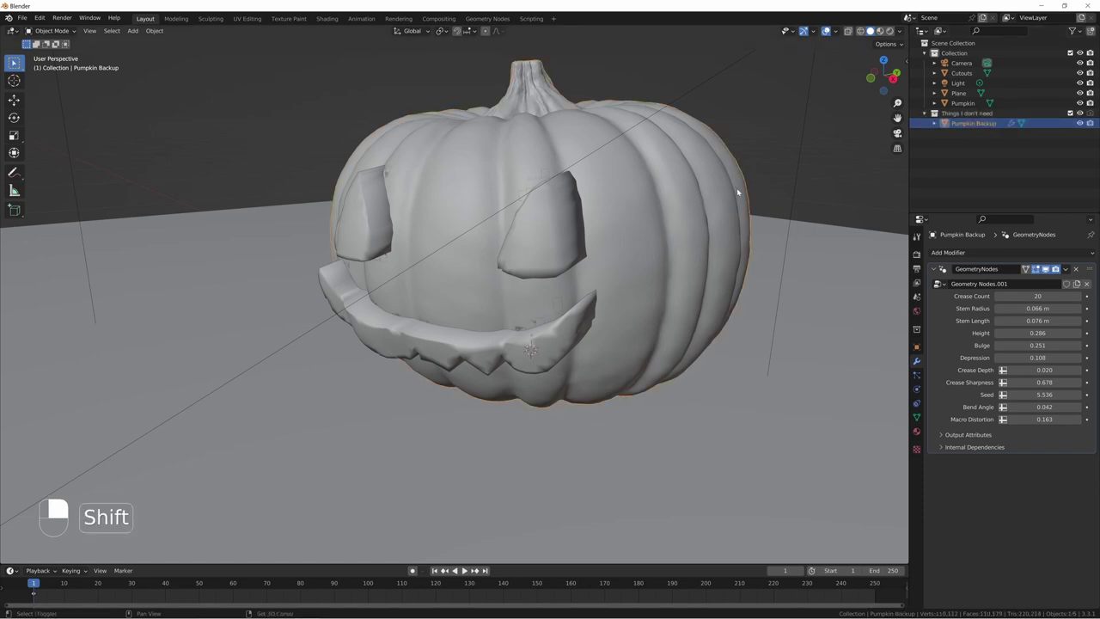
Step: Duplicate Pumpkin Backup in place and move the copy from "Things I don't need" into the main Collection
{"action": "key", "text": "shift+d"}
{"action": "right_click", "coordinate": [736, 190]}
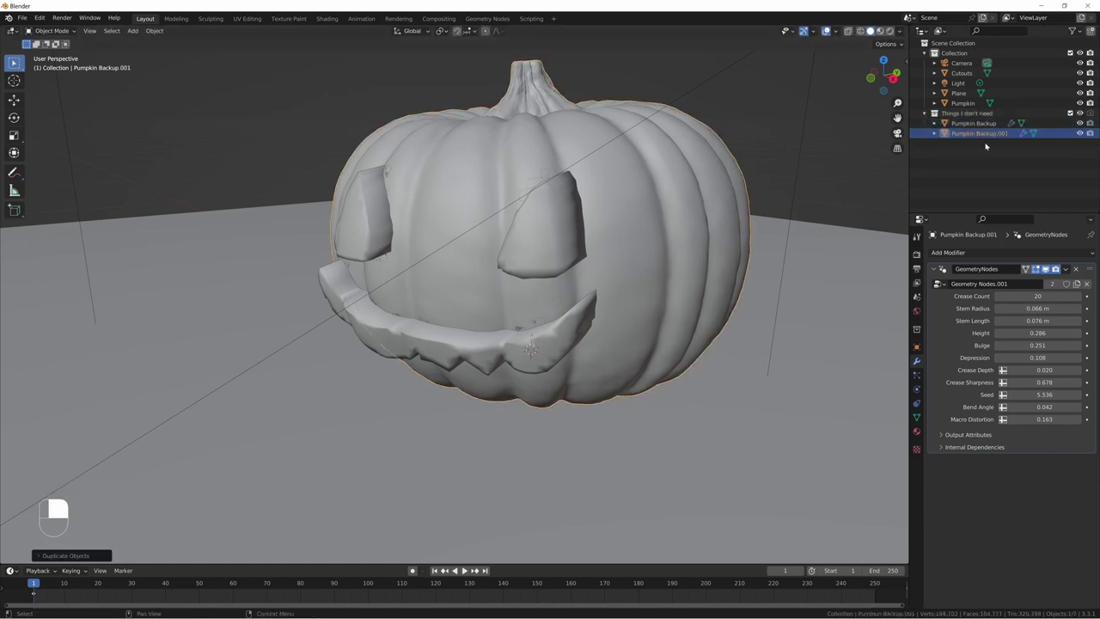
{"action": "left_click_drag", "start_coordinate": [980, 133], "coordinate": [968, 86]}
Step: Rename the duplicated pumpkin in the main Collection to "Scene Pumpkin"
{"action": "double_click", "coordinate": [980, 113]}
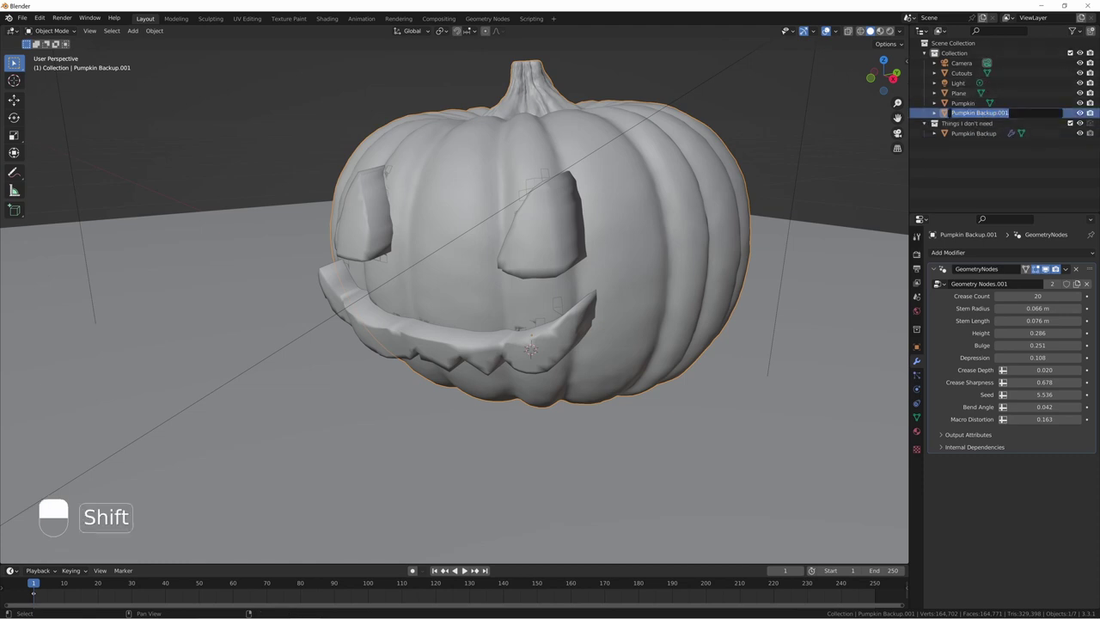
{"action": "type", "text": "Scene PUm"}
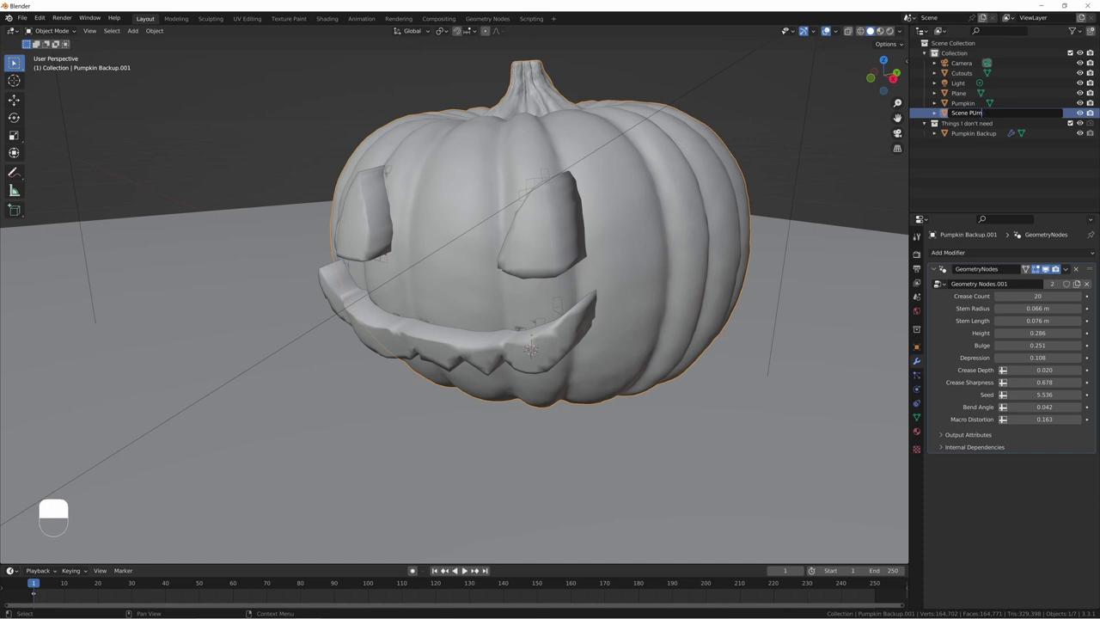
{"action": "key", "text": "BackSpace"}
{"action": "key", "text": "BackSpace"}
{"action": "type", "text": "umpkin"}
{"action": "key", "text": "Return"}
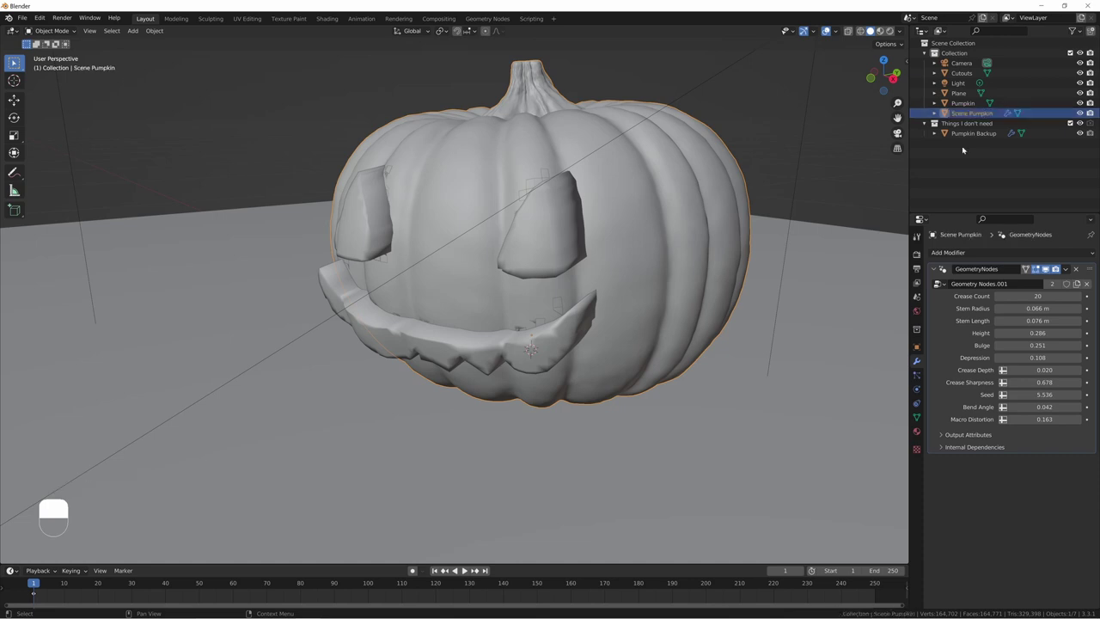
Step: Delete the original Pumpkin object that sits in the same place as Scene Pumpkin
{"action": "left_click", "coordinate": [943, 103]}
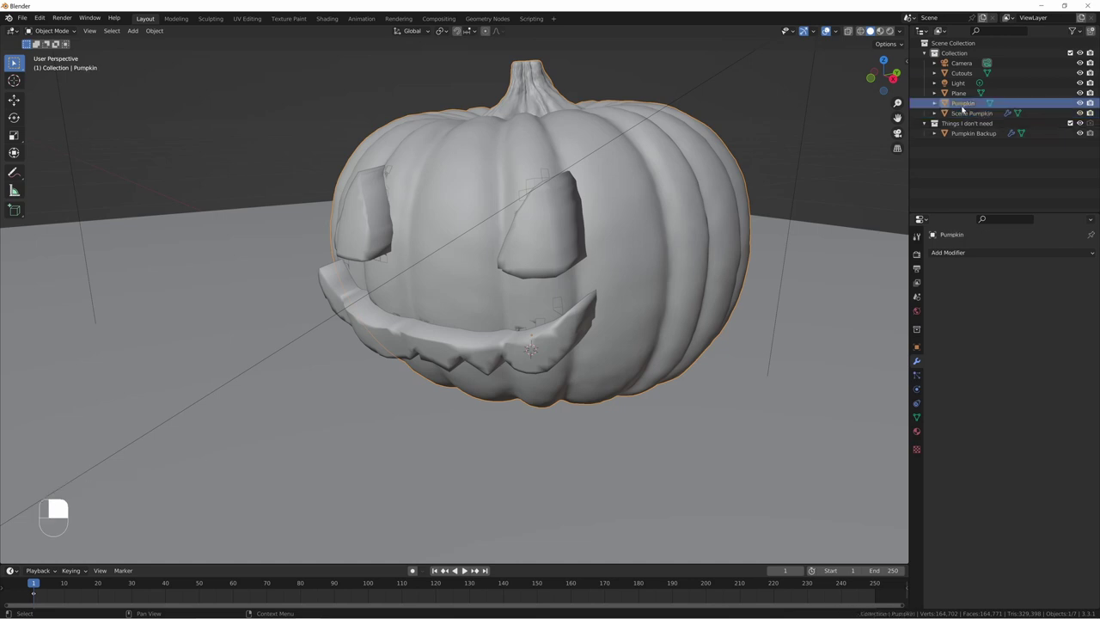
{"action": "middle_click_drag", "start_coordinate": [646, 189], "coordinate": [590, 192]}
{"action": "right_click", "coordinate": [548, 201]}
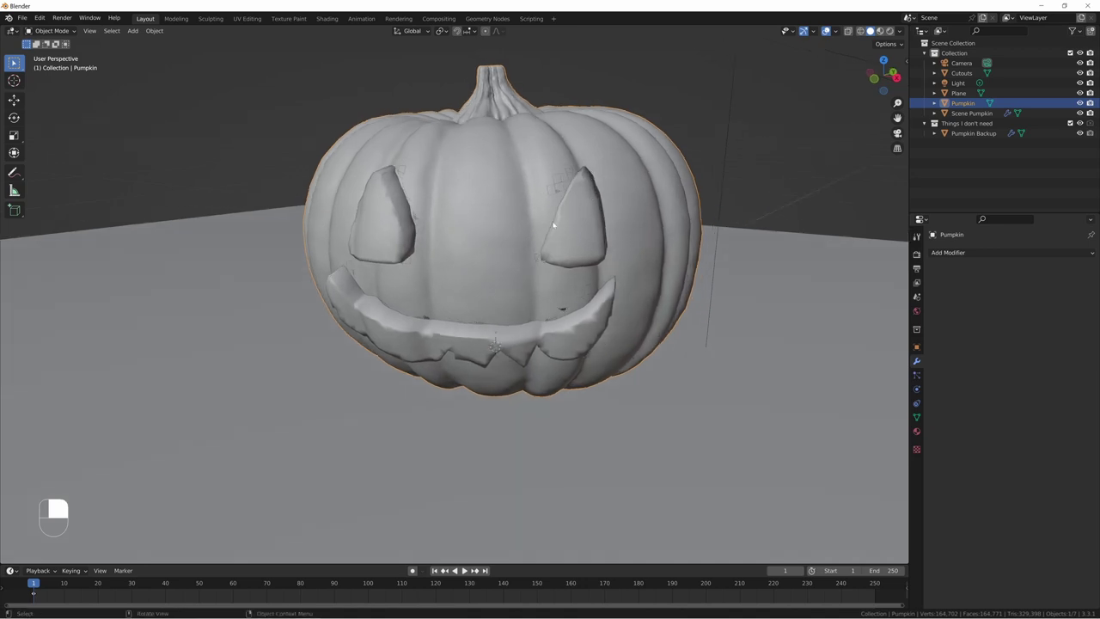
{"action": "left_click", "coordinate": [576, 332]}
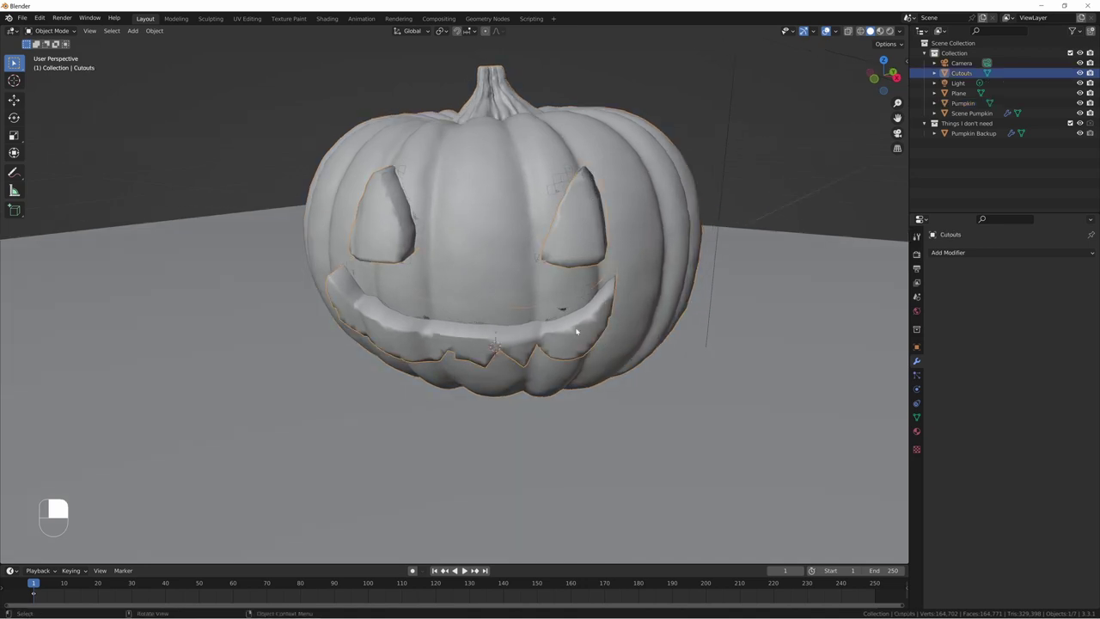
{"action": "left_click", "coordinate": [966, 113]}
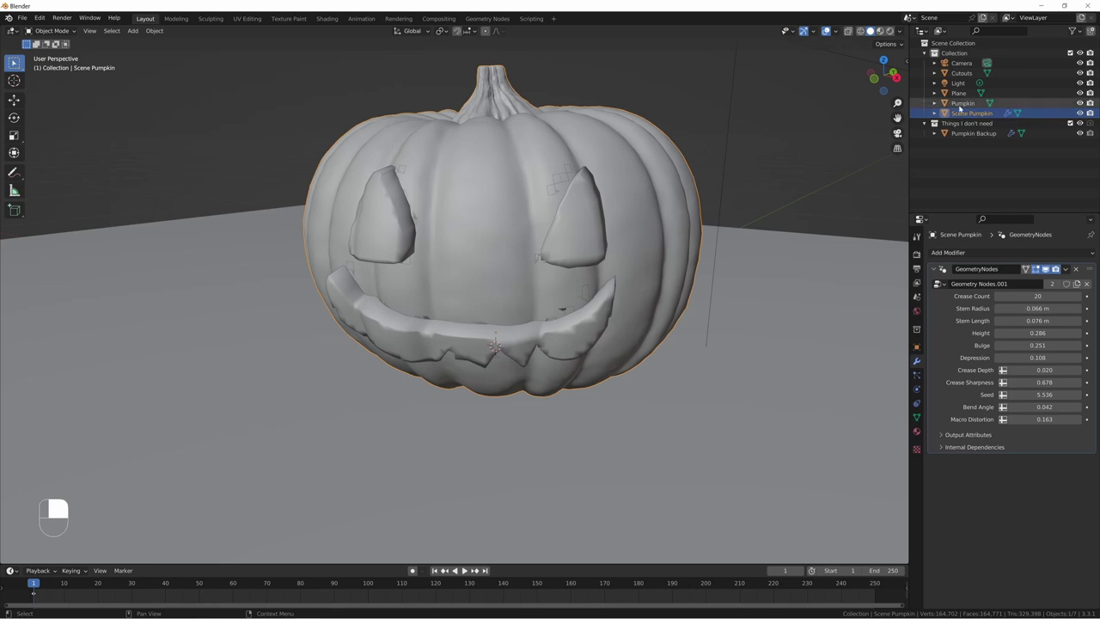
{"action": "left_click", "coordinate": [962, 103]}
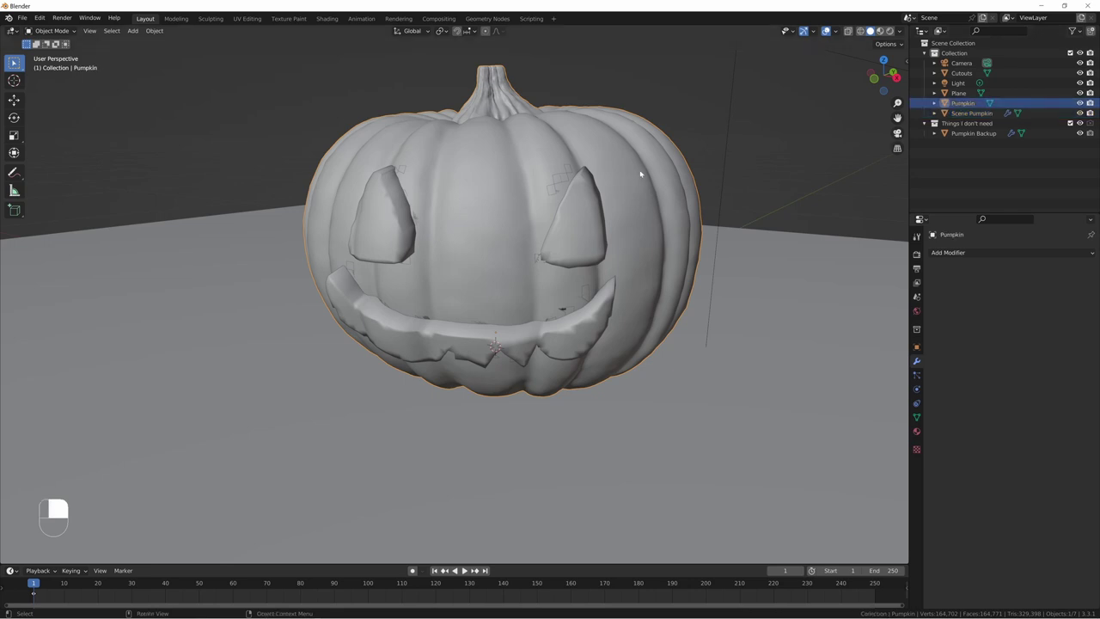
{"action": "key", "text": "x"}
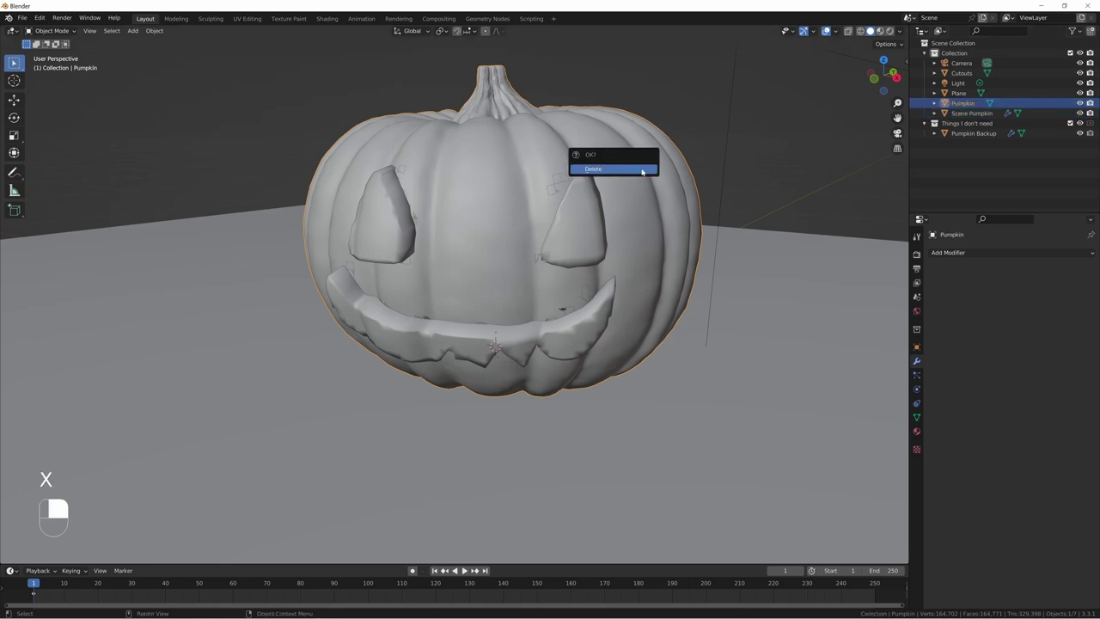
{"action": "left_click", "coordinate": [642, 170]}
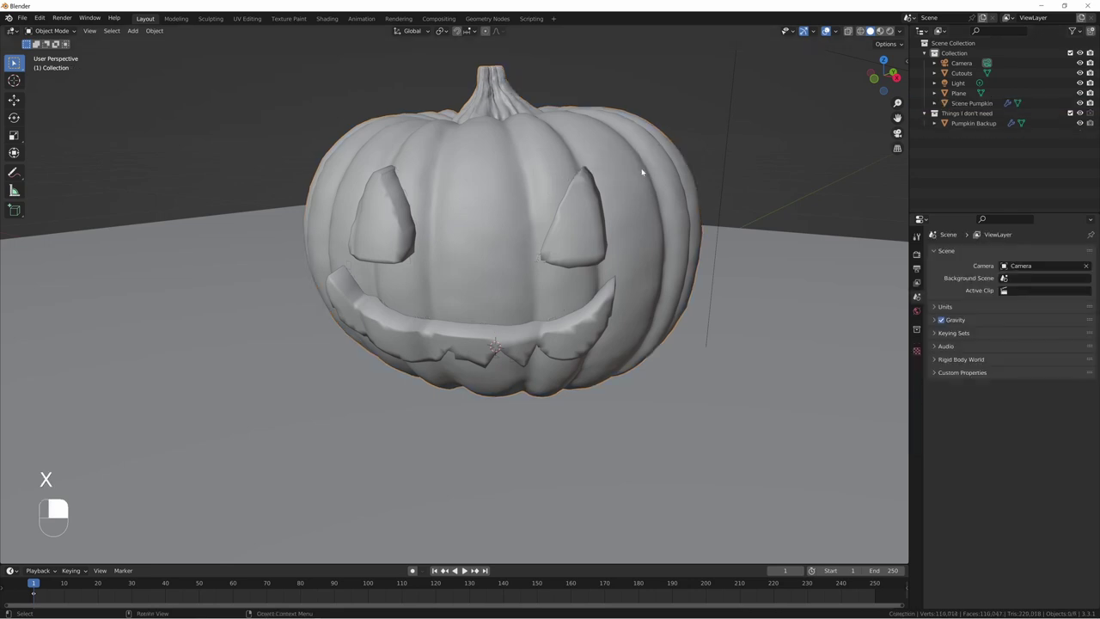
Step: Apply Scene Pumpkin's GeometryNodes modifier and leave it selected with the "Things I don't need" collection hidden in the viewport
{"action": "left_click", "coordinate": [973, 103]}
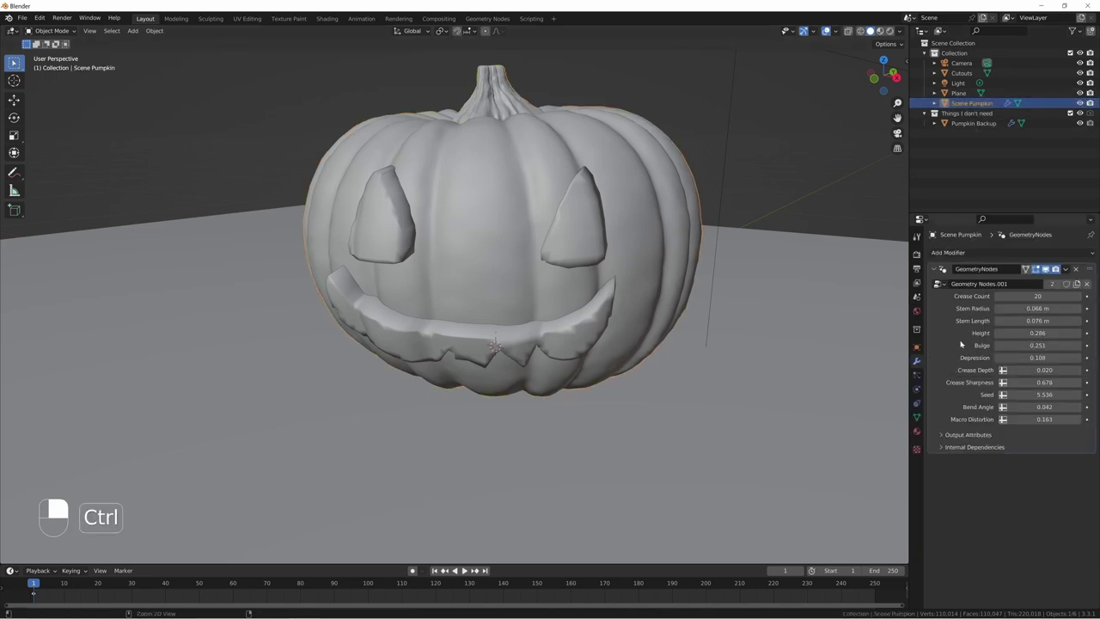
{"action": "key", "text": "ctrl+a"}
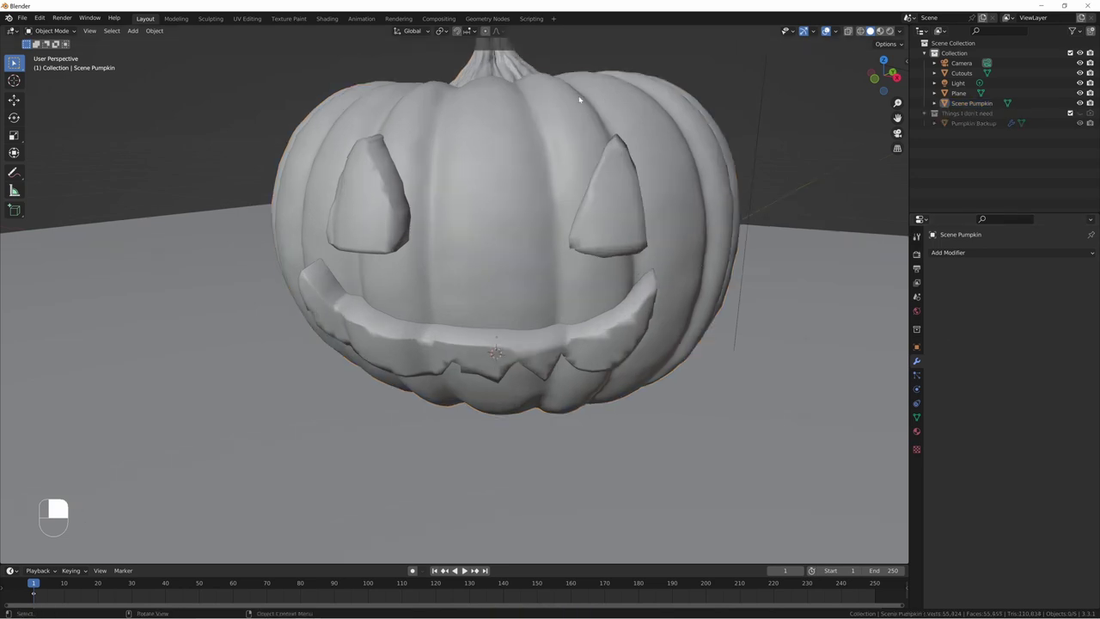
{"action": "left_click", "coordinate": [579, 100]}
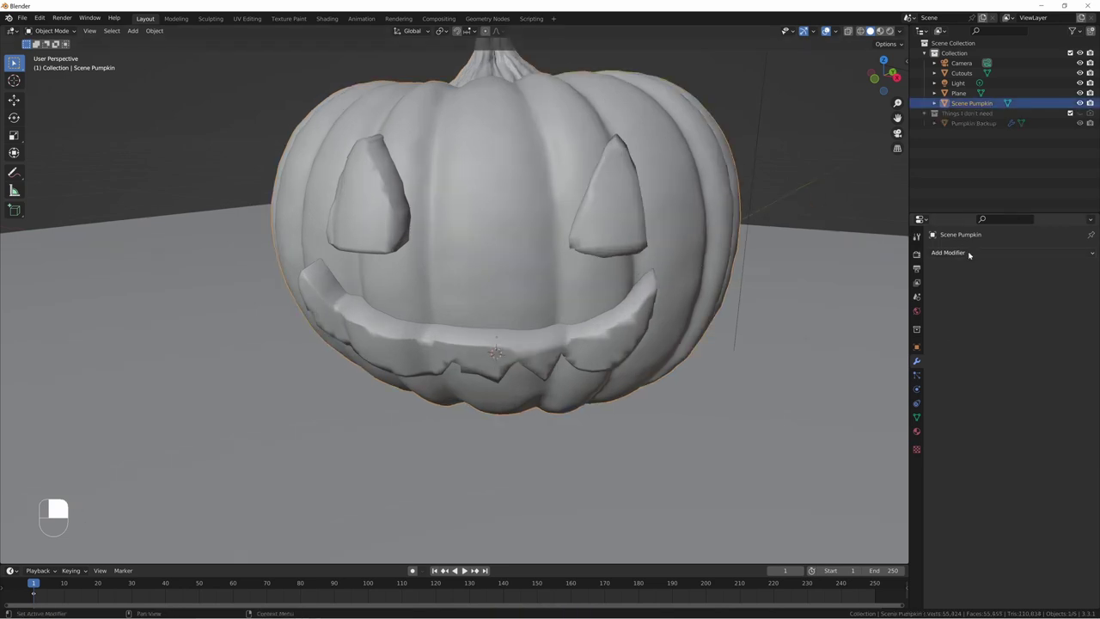
Step: Add a Boolean Difference modifier to Scene Pumpkin with Cutouts as its object, and hide Cutouts in the viewport
{"action": "left_click", "coordinate": [948, 252]}
{"action": "left_click", "coordinate": [895, 298]}
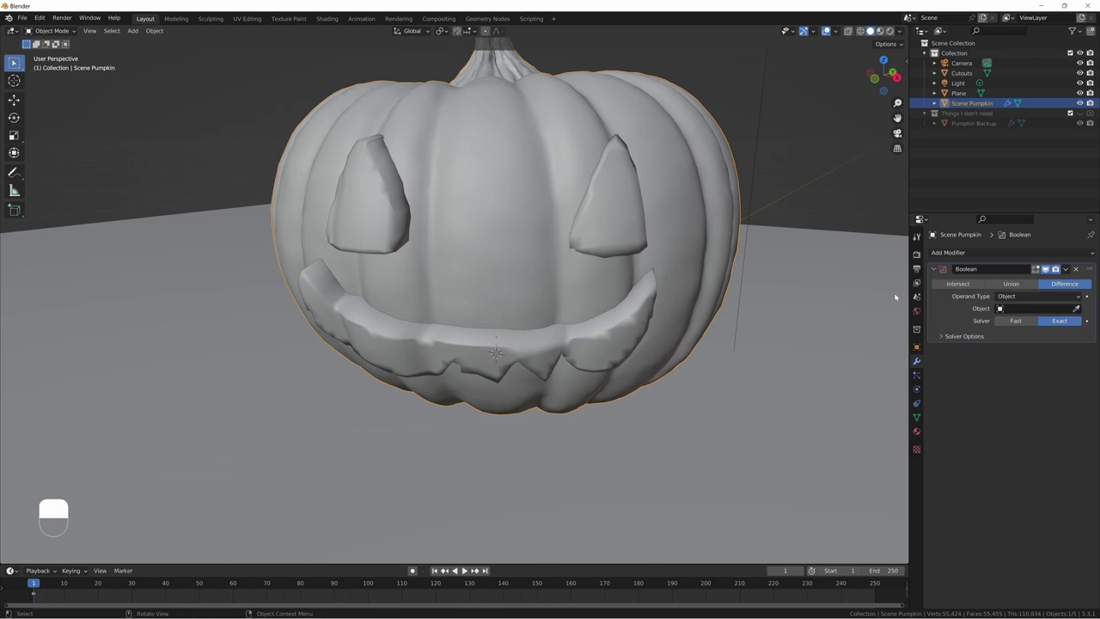
{"action": "left_click", "coordinate": [1076, 308]}
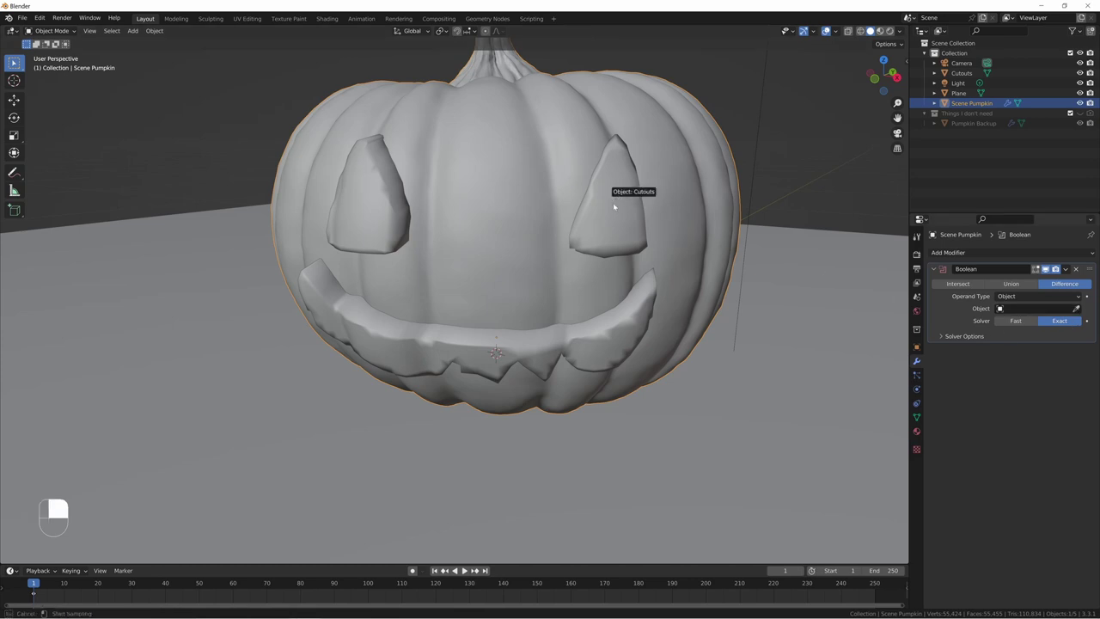
{"action": "left_click", "coordinate": [615, 198]}
{"action": "left_click", "coordinate": [1080, 74]}
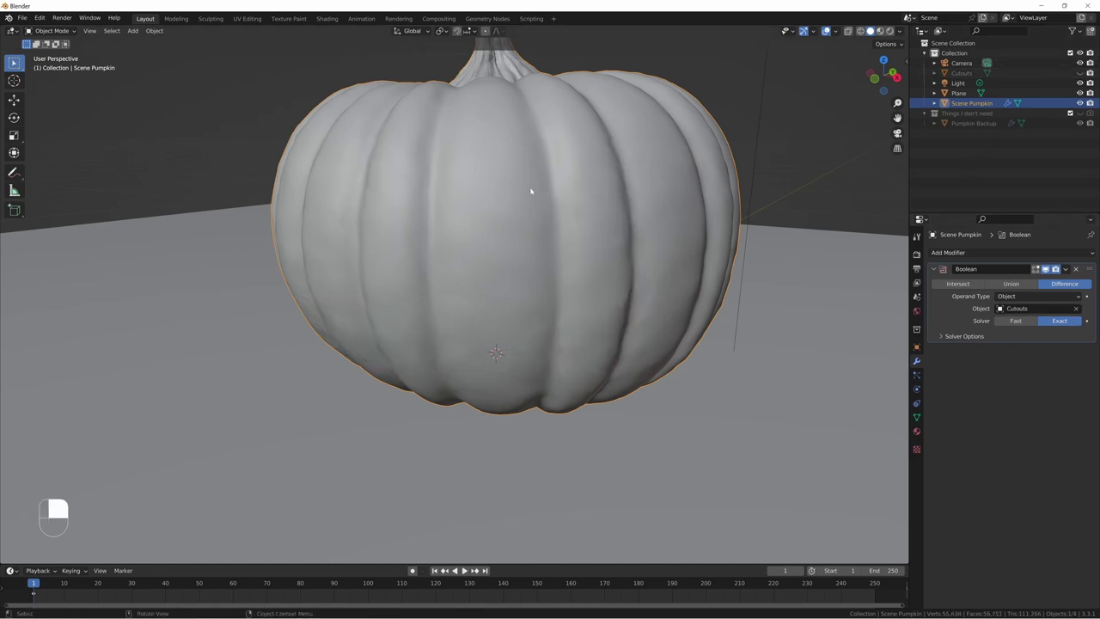
Step: Inspect the Boolean result on Scene Pumpkin's front in Edit Mode and return to Object Mode
{"action": "middle_click_drag", "start_coordinate": [531, 189], "coordinate": [435, 89]}
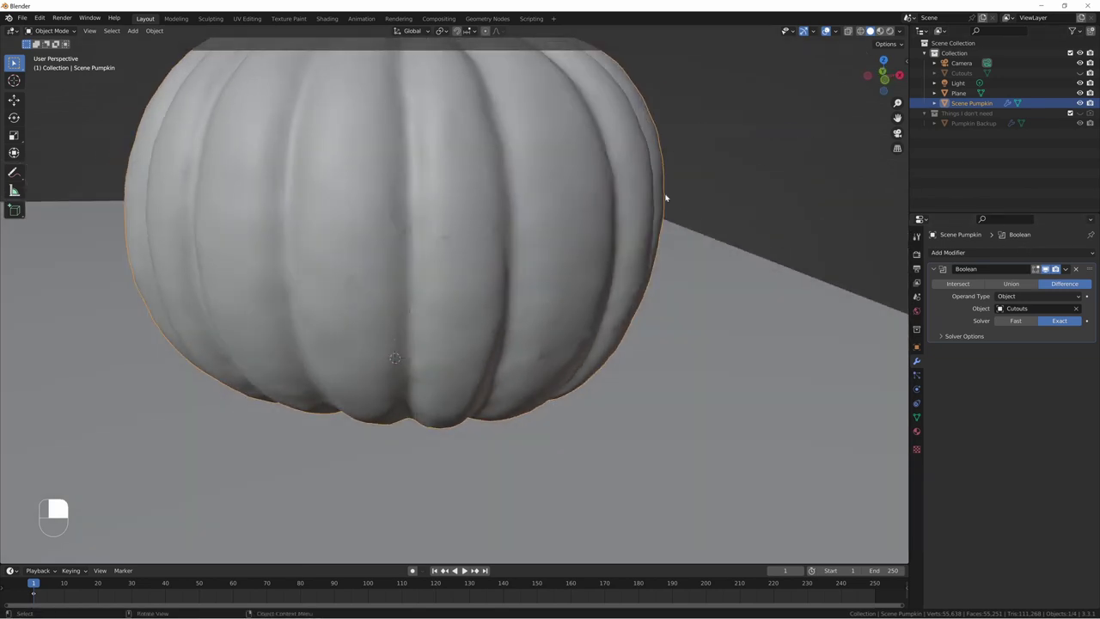
{"action": "key", "text": "Tab"}
{"action": "middle_click_drag", "start_coordinate": [644, 181], "coordinate": [650, 181]}
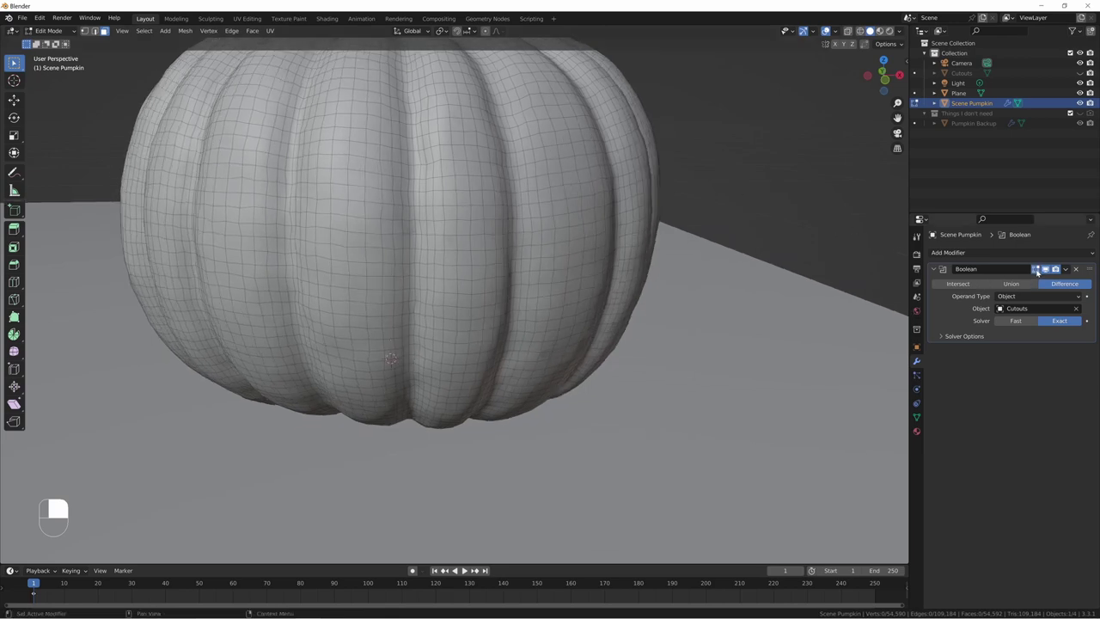
{"action": "middle_click_drag", "start_coordinate": [404, 184], "coordinate": [491, 147]}
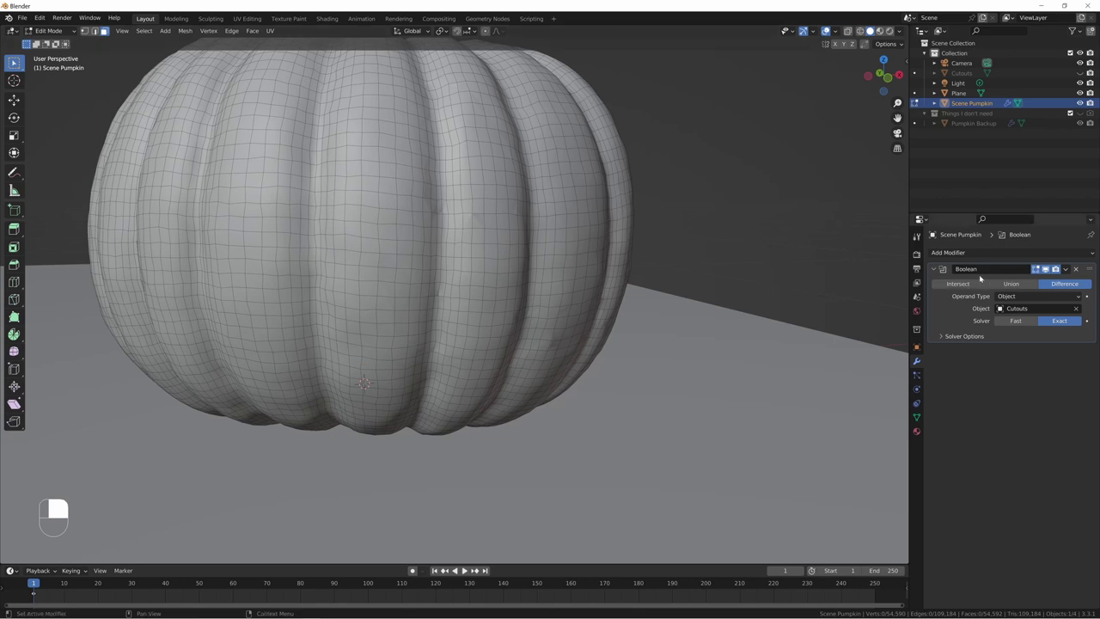
{"action": "key", "text": "Tab"}
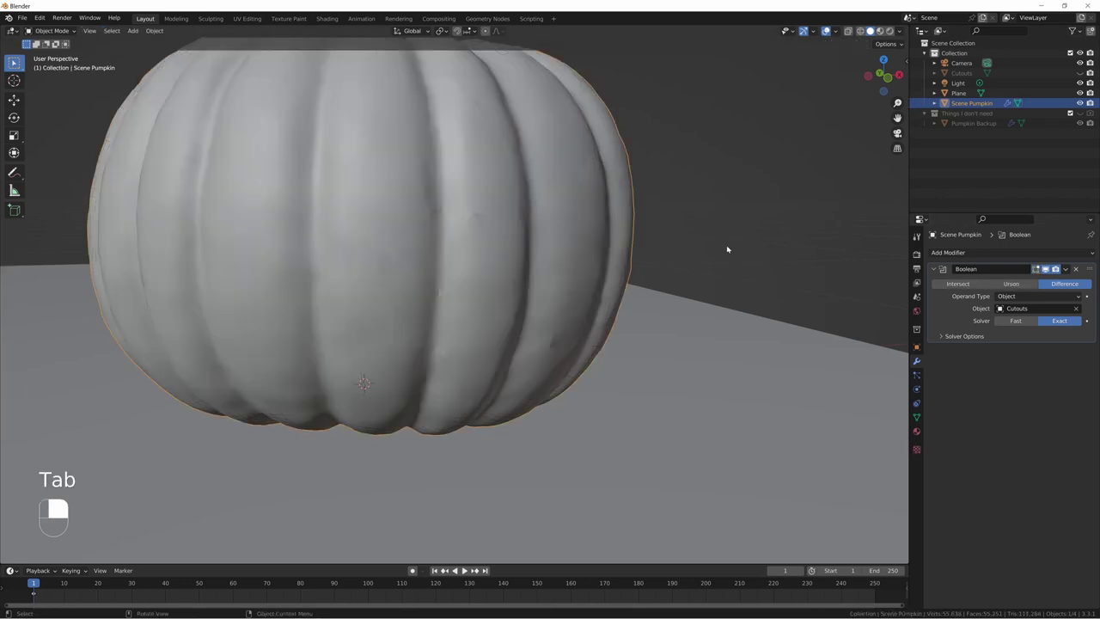
{"action": "middle_click_drag", "start_coordinate": [729, 253], "coordinate": [709, 260]}
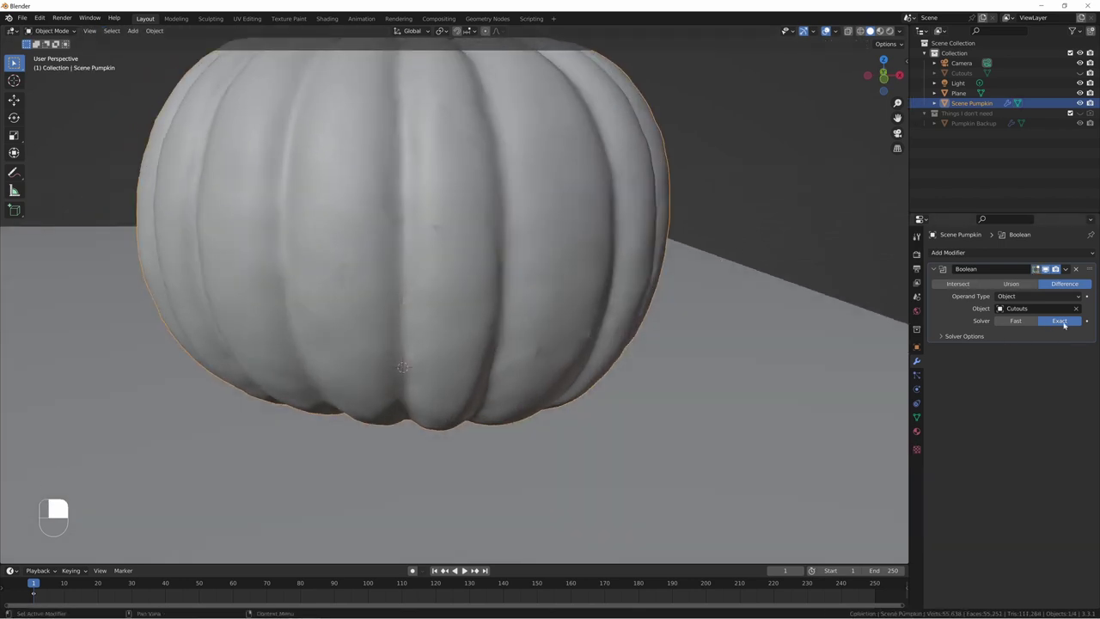
Step: Switch the Boolean modifier's solver to Fast and check the carved eyes and mouth
{"action": "left_click", "coordinate": [1016, 322]}
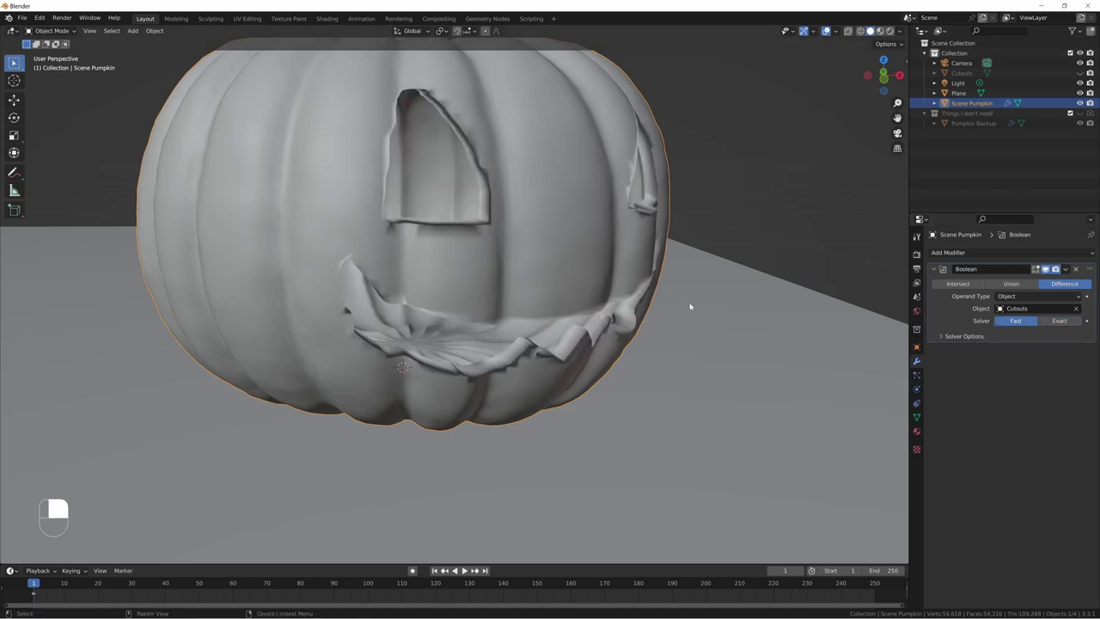
{"action": "middle_click_drag", "start_coordinate": [690, 305], "coordinate": [605, 277]}
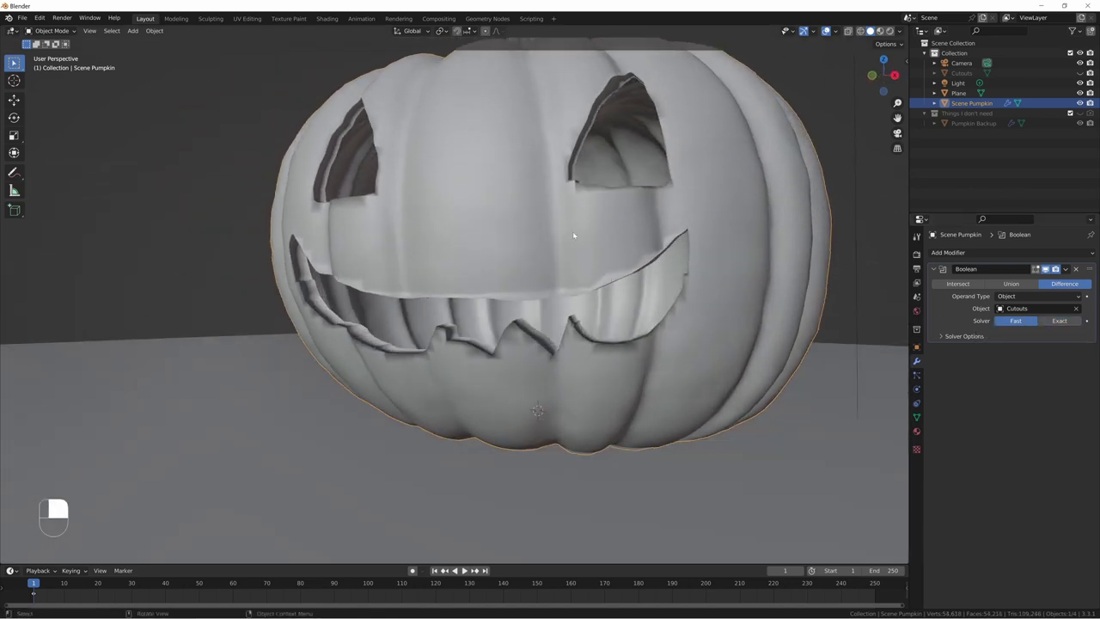
{"action": "mouse_move", "coordinate": [573, 235]}
{"action": "middle_mouse_down"}
{"action": "mouse_move", "coordinate": [614, 255]}
{"action": "mouse_move", "coordinate": [585, 233]}
{"action": "middle_mouse_up"}
Step: Look through the camera, deselect the pumpkin and apply its Boolean modifier
{"action": "key", "text": "KP_0"}
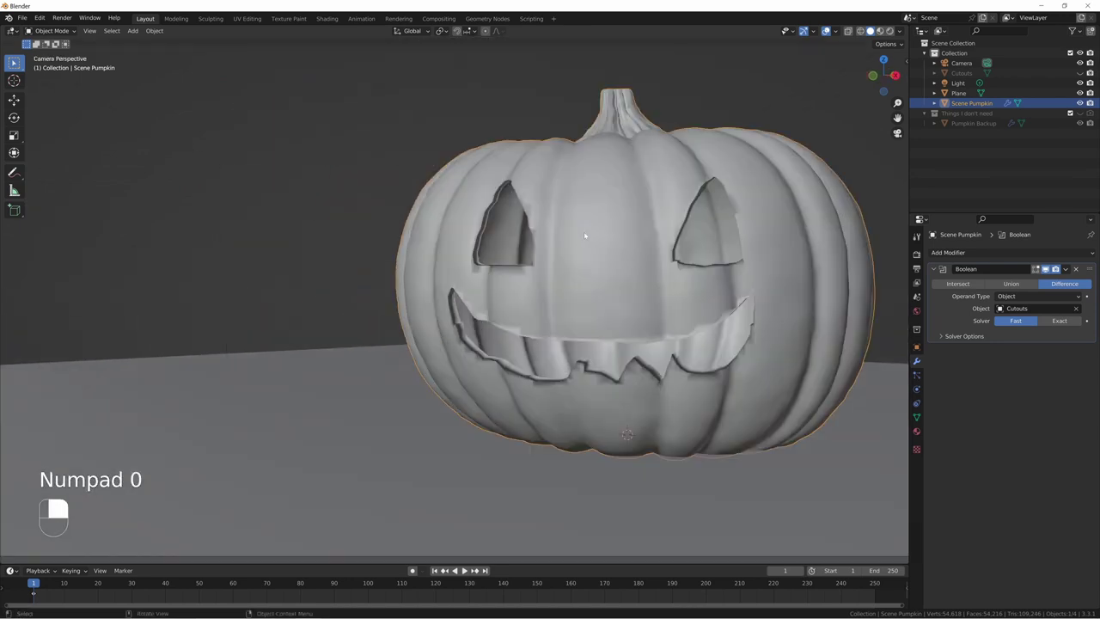
{"action": "left_click", "coordinate": [301, 215]}
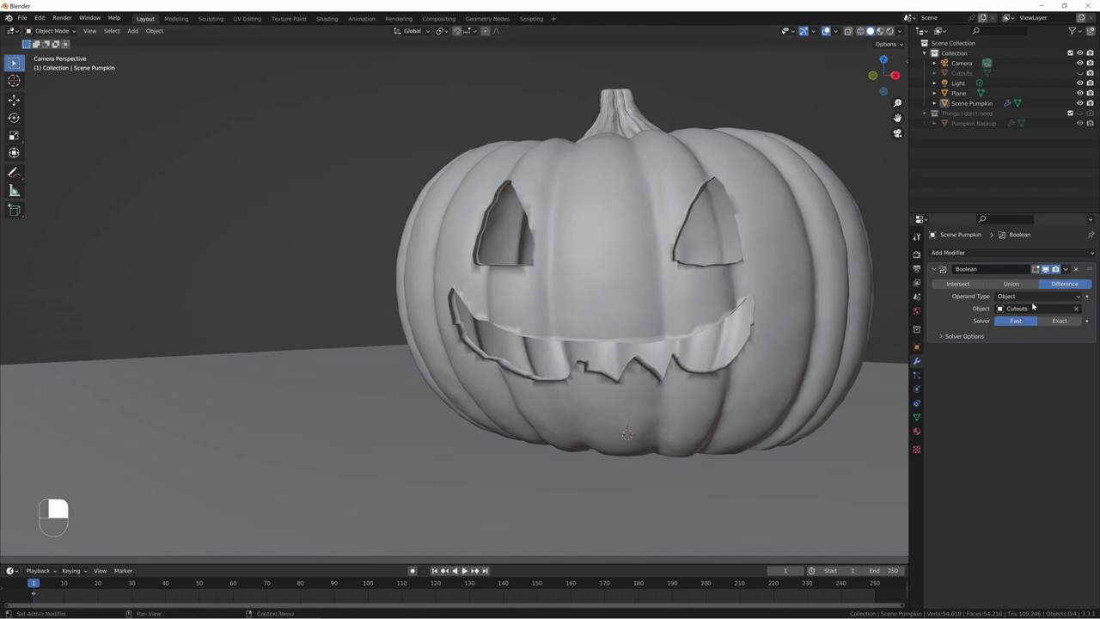
{"action": "key", "text": "ctrl+a"}
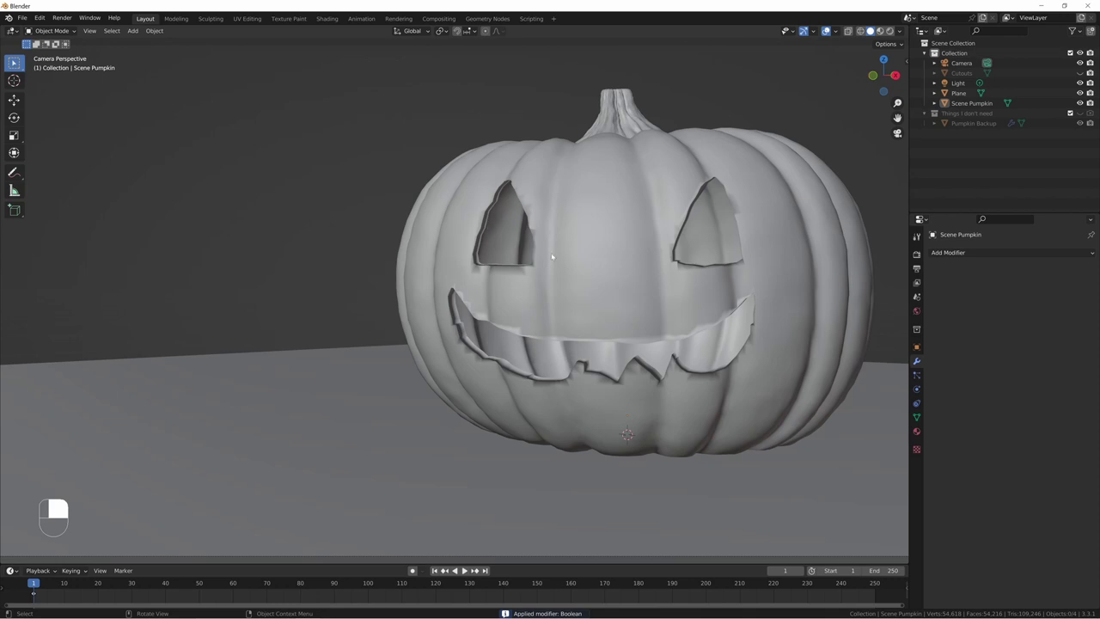
Step: Enable Auto Smooth in Scene Pumpkin's mesh normals settings and set its angle to 30.6°
{"action": "left_click", "coordinate": [916, 417]}
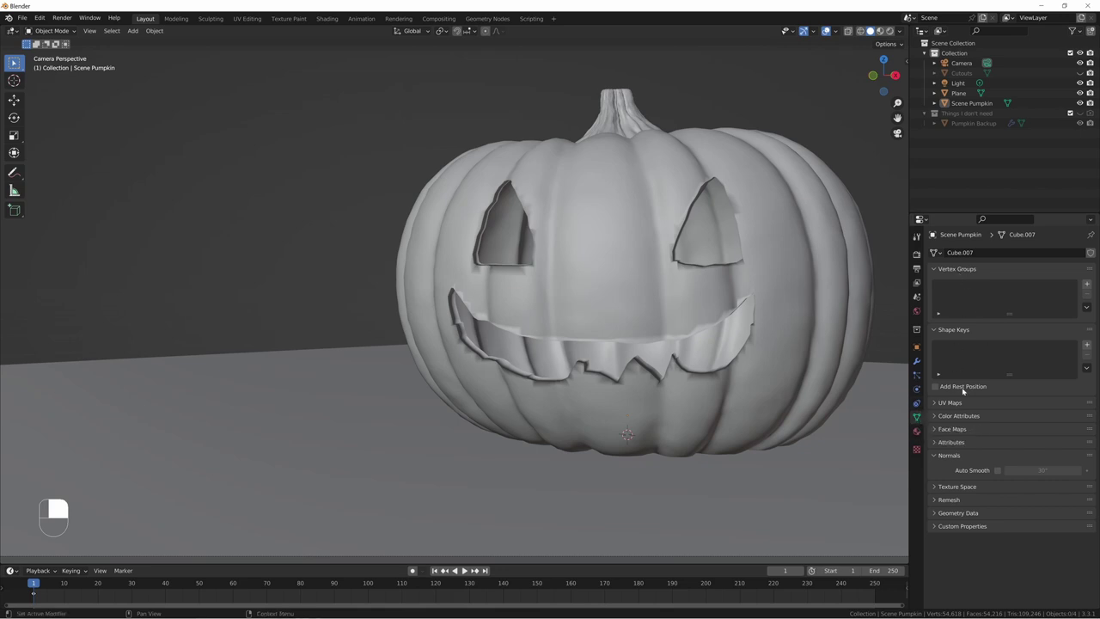
{"action": "left_click", "coordinate": [998, 471]}
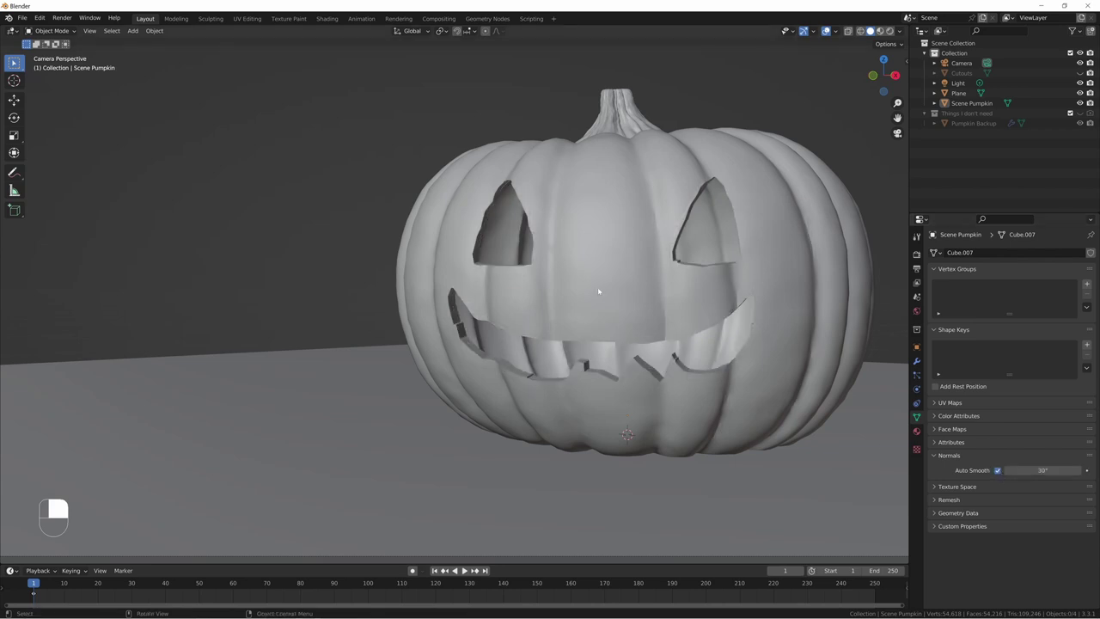
{"action": "key", "text": "shift"}
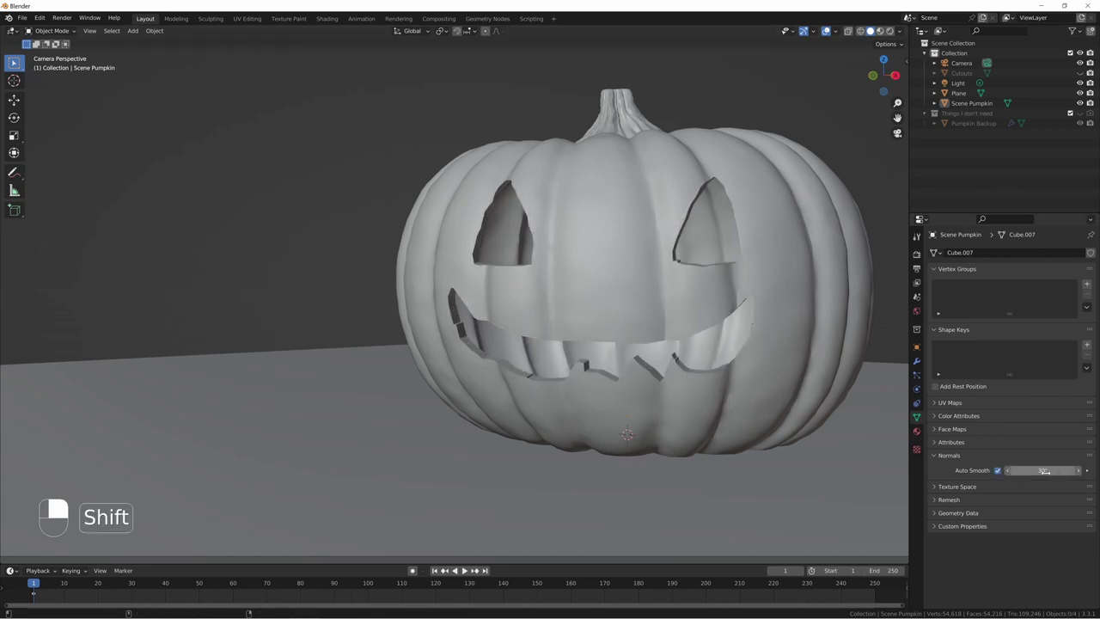
Step: Toggle Auto Smooth to compare the shading, marking a side crease of the pumpkin with a temporary annotation that is undone
{"action": "left_click", "coordinate": [997, 471]}
{"action": "left_click", "coordinate": [997, 470]}
{"action": "left_click", "coordinate": [997, 470]}
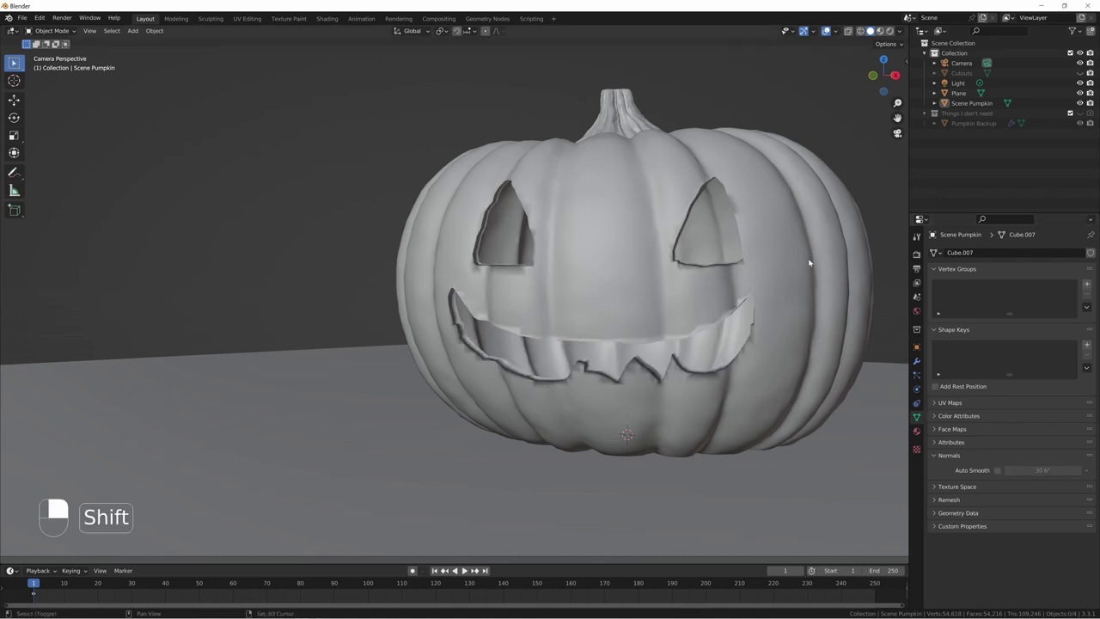
{"action": "key", "text": "shift+space"}
{"action": "key", "text": "d"}
{"action": "left_click_drag", "start_coordinate": [811, 232], "coordinate": [817, 305]}
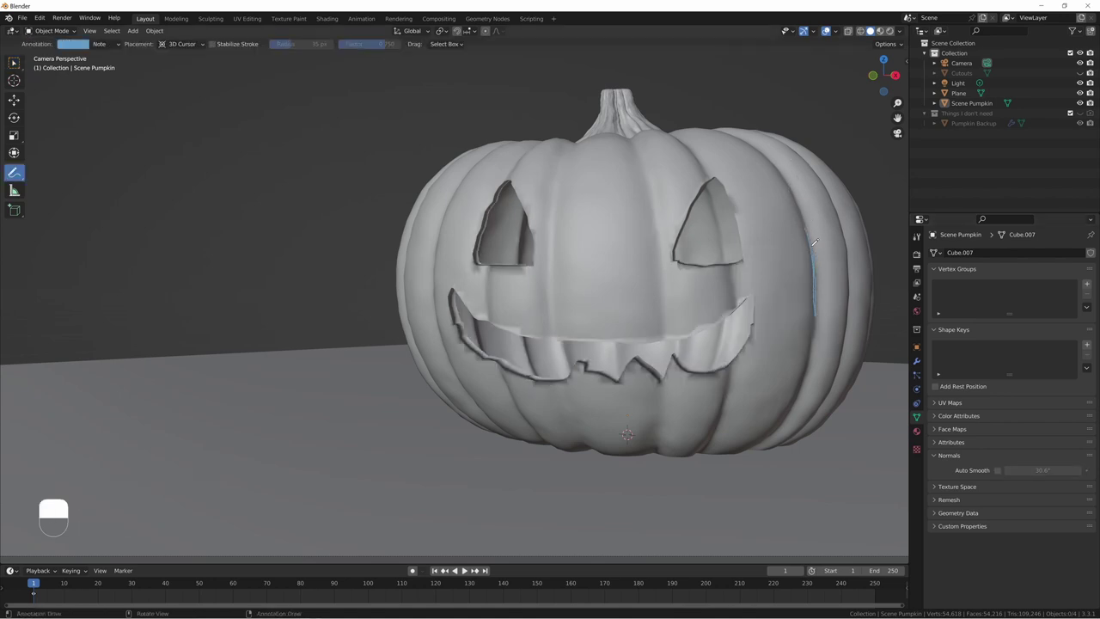
{"action": "key", "text": "ctrl+z"}
Step: Turn Auto Smooth back on for Scene Pumpkin, recheck the side crease, and raise the angle to 72.2°
{"action": "left_click", "coordinate": [998, 470]}
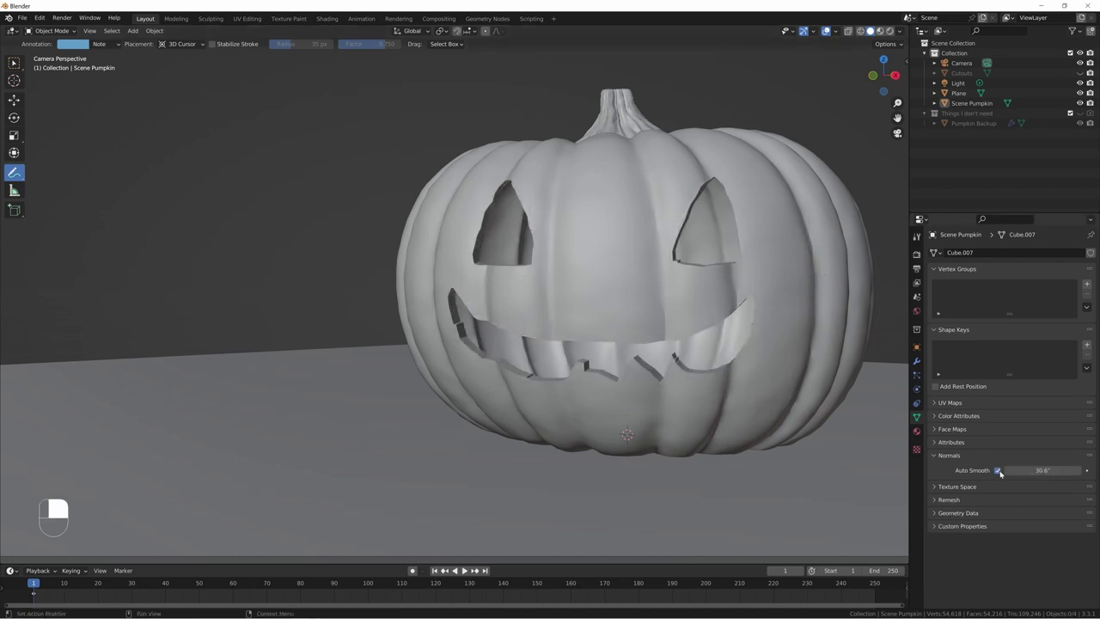
{"action": "left_click", "coordinate": [997, 470]}
{"action": "left_click", "coordinate": [998, 470]}
{"action": "left_click_drag", "start_coordinate": [812, 216], "coordinate": [814, 252]}
{"action": "key", "text": "ctrl+z"}
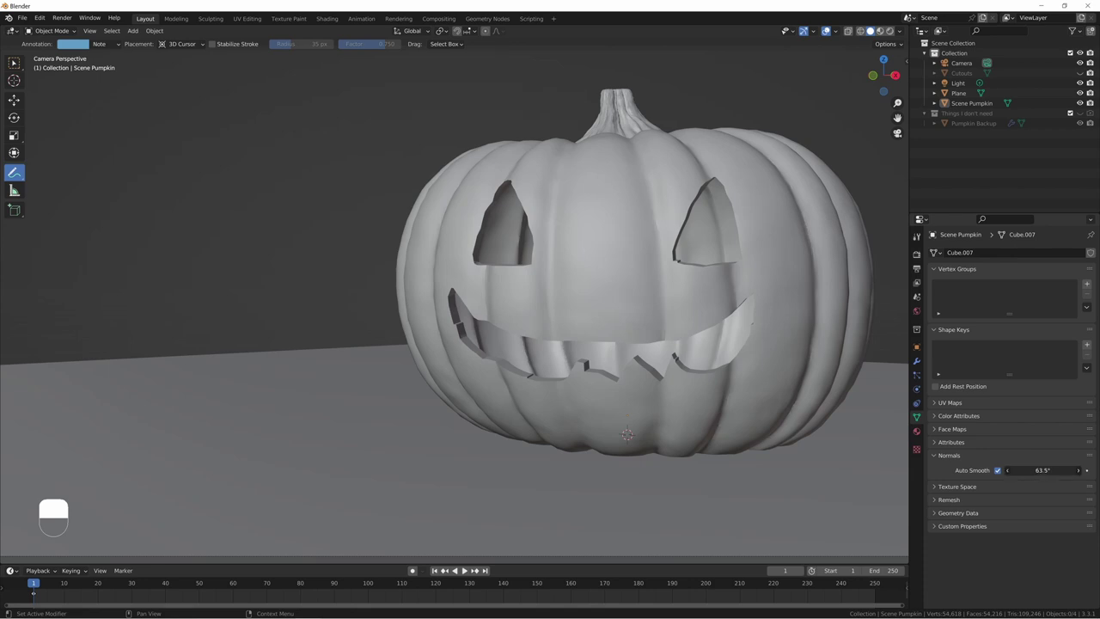
{"action": "left_click_drag", "start_coordinate": [1043, 470], "coordinate": [1065, 470]}
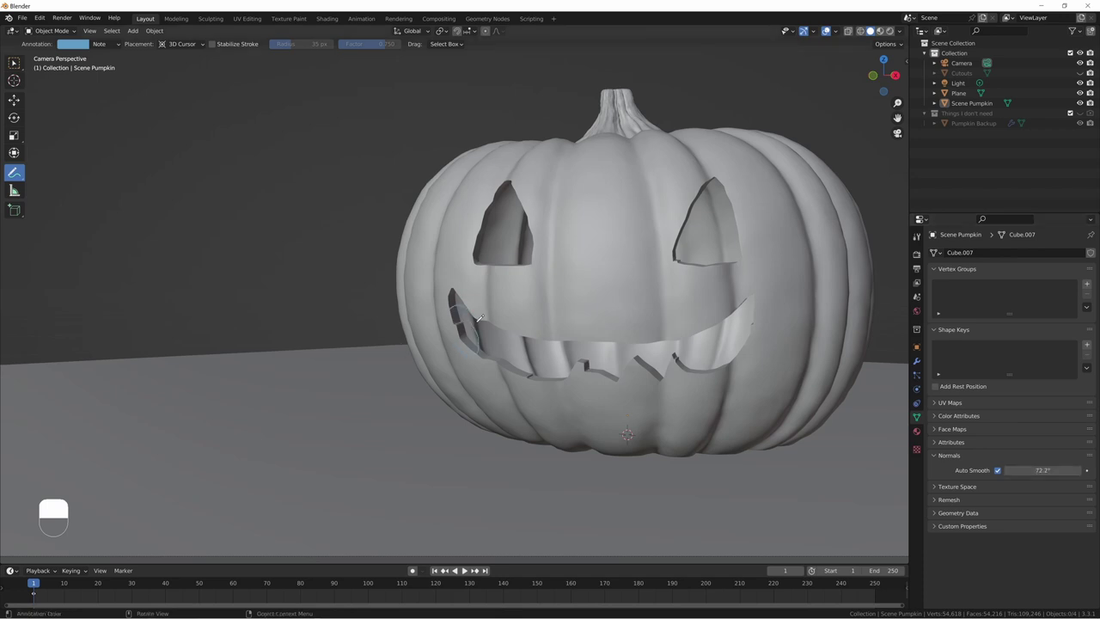
Step: Undo the annotation stroke at the corner of the mouth and set the pumpkin's Auto Smooth angle to 74.2°
{"action": "key", "text": "ctrl+z"}
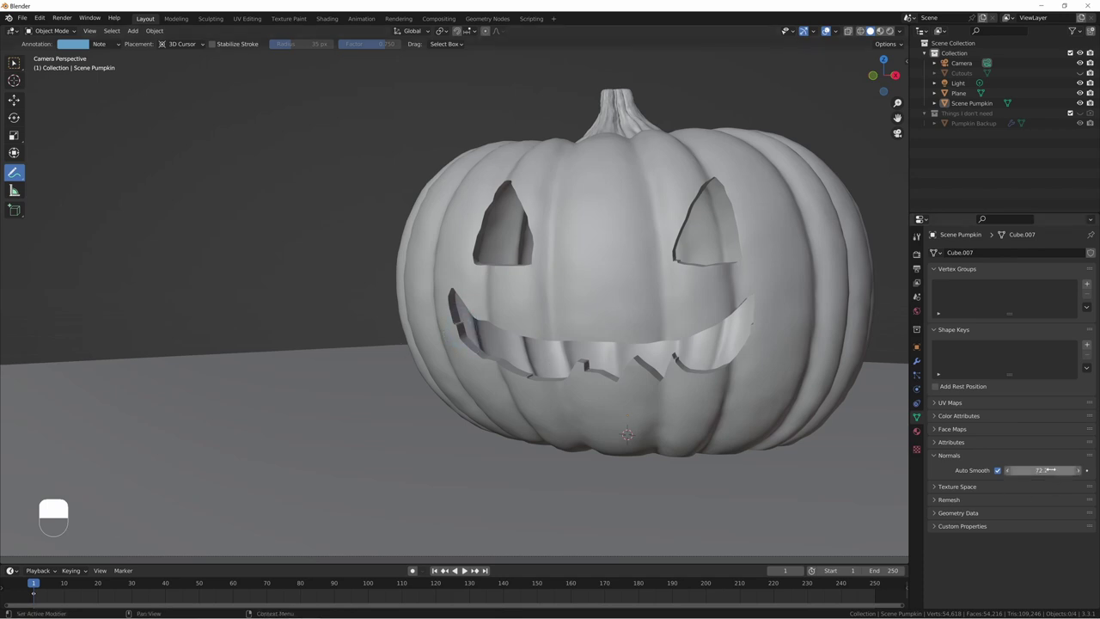
{"action": "mouse_move", "coordinate": [1043, 470]}
{"action": "left_mouse_down"}
{"action": "mouse_move", "coordinate": [1028, 470]}
{"action": "mouse_move", "coordinate": [1056, 470]}
{"action": "mouse_move", "coordinate": [1040, 470]}
{"action": "left_mouse_up"}
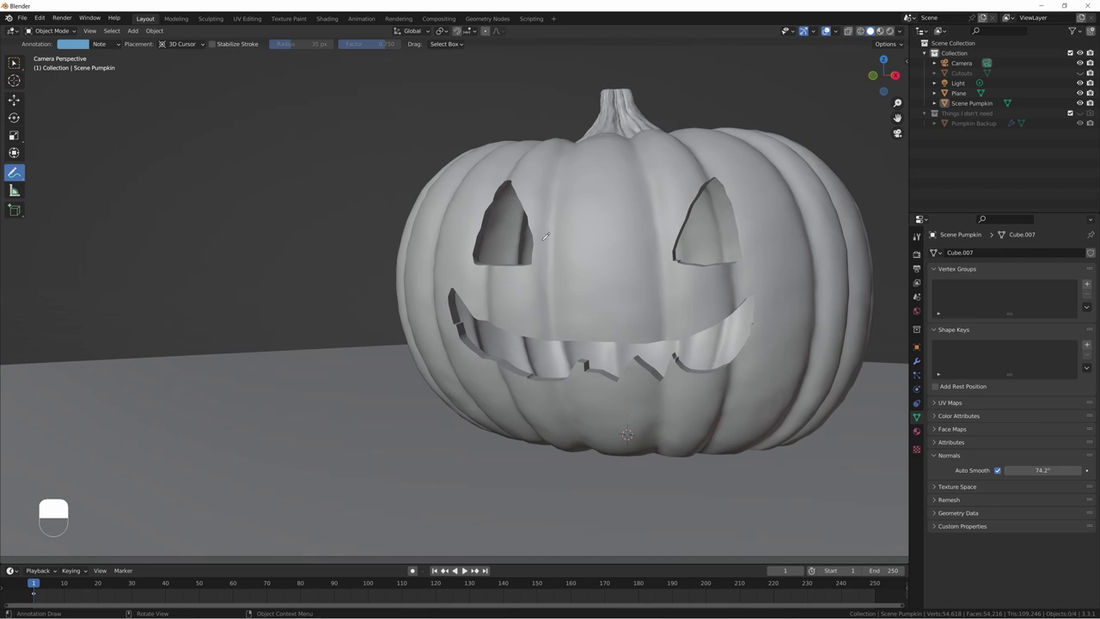
Step: Select Scene Pumpkin and rotate it slightly about the global Z axis so the face turns further sideways to the camera
{"action": "key", "text": "w"}
{"action": "left_click", "coordinate": [811, 238]}
{"action": "key", "text": "r"}
{"action": "key", "text": "z"}
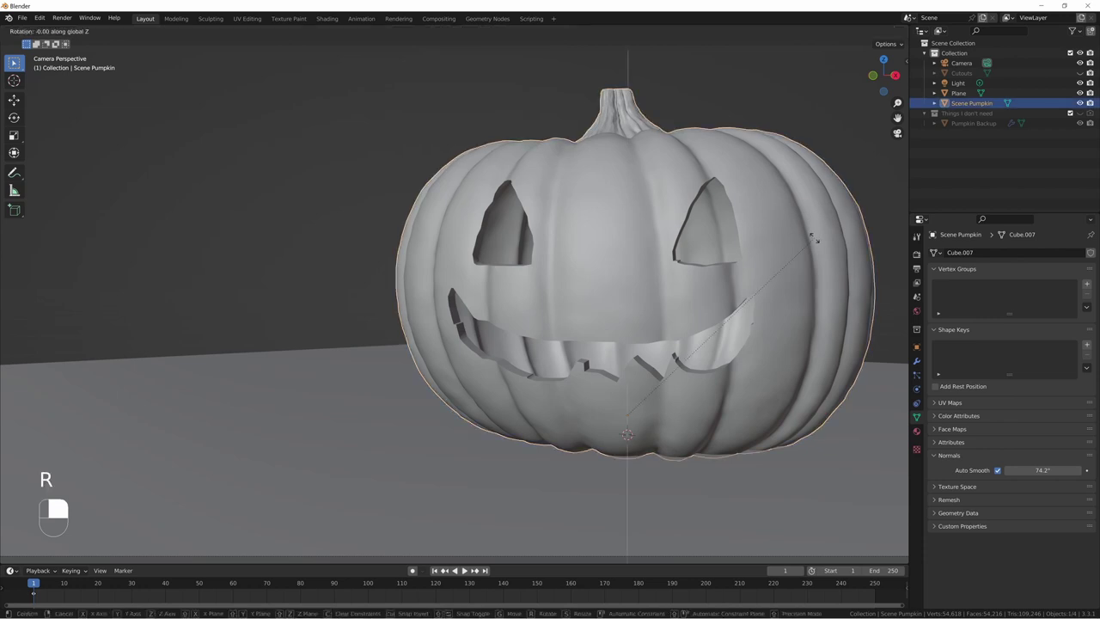
{"action": "left_click", "coordinate": [810, 283]}
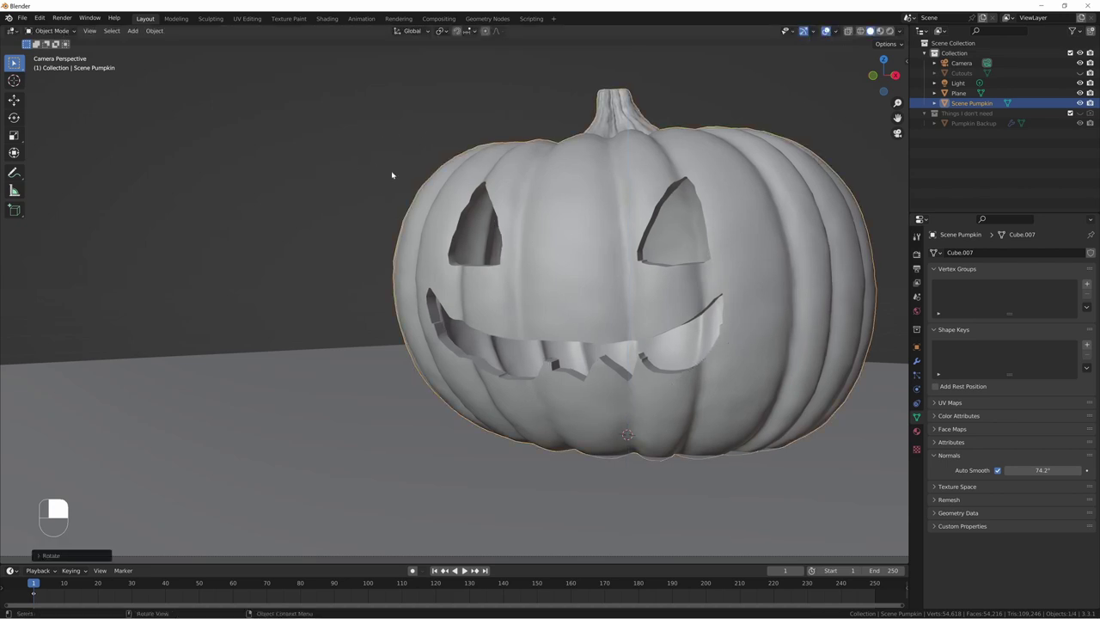
Step: In top view, add a cube and narrow it along X to about one tenth of its width
{"action": "key", "text": "KP_7"}
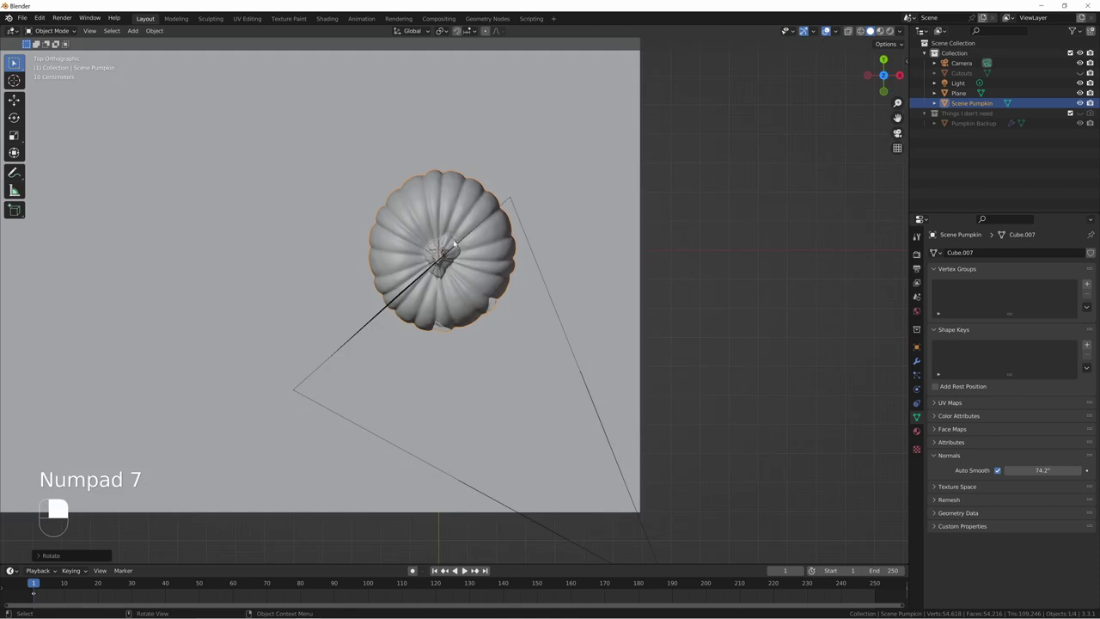
{"action": "middle_click_drag", "start_coordinate": [402, 243], "coordinate": [491, 249], "text": "shift"}
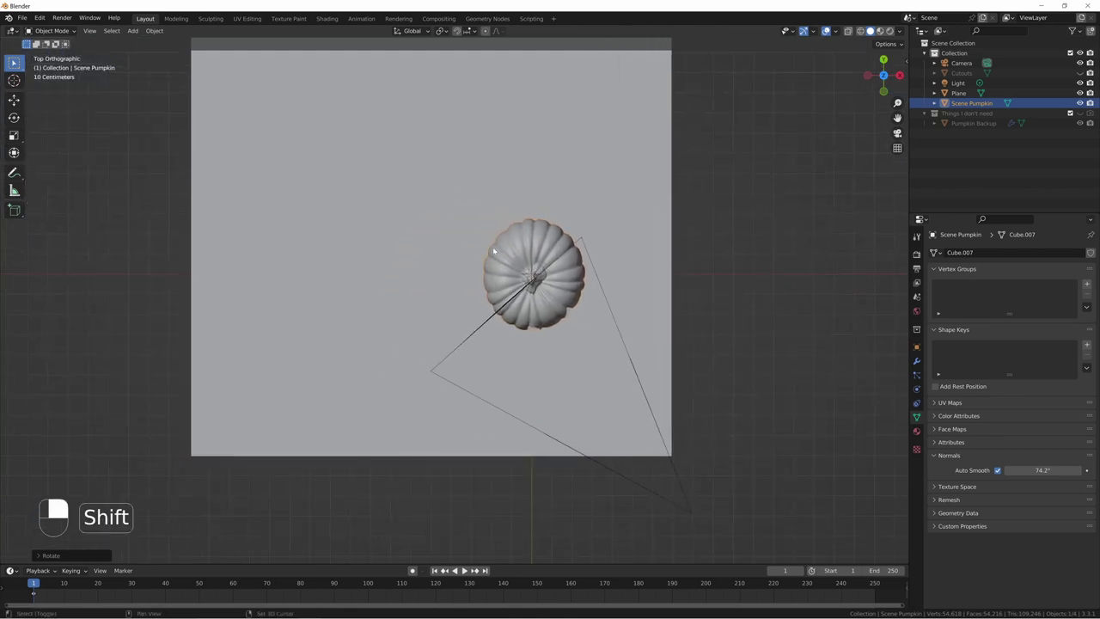
{"action": "key", "text": "shift+a"}
{"action": "left_click", "coordinate": [540, 257]}
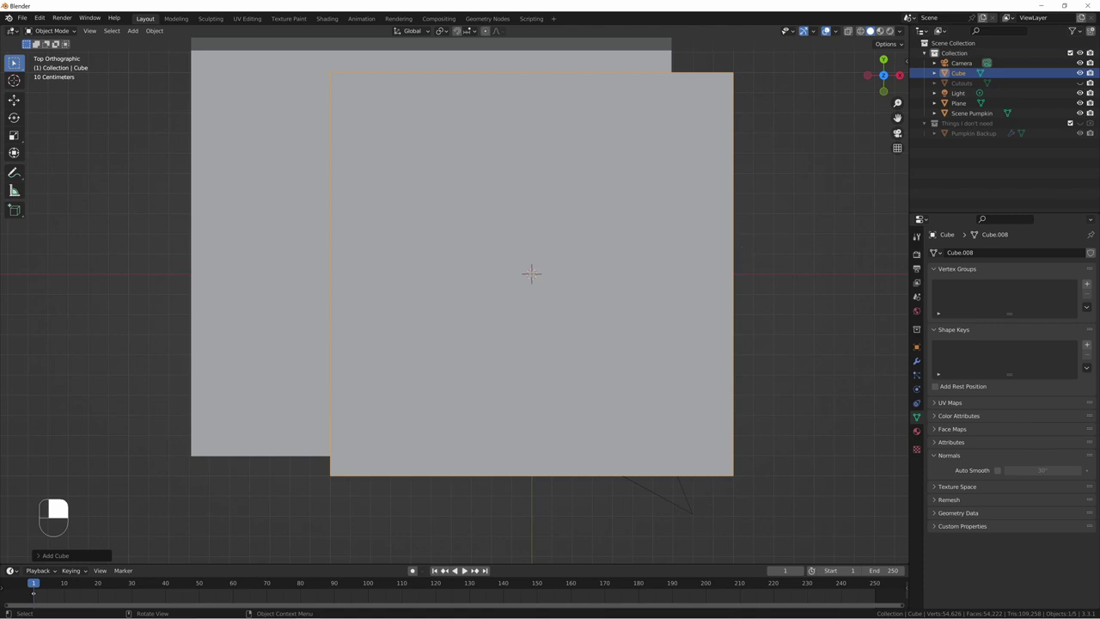
{"action": "key", "text": "s"}
{"action": "key", "text": "x"}
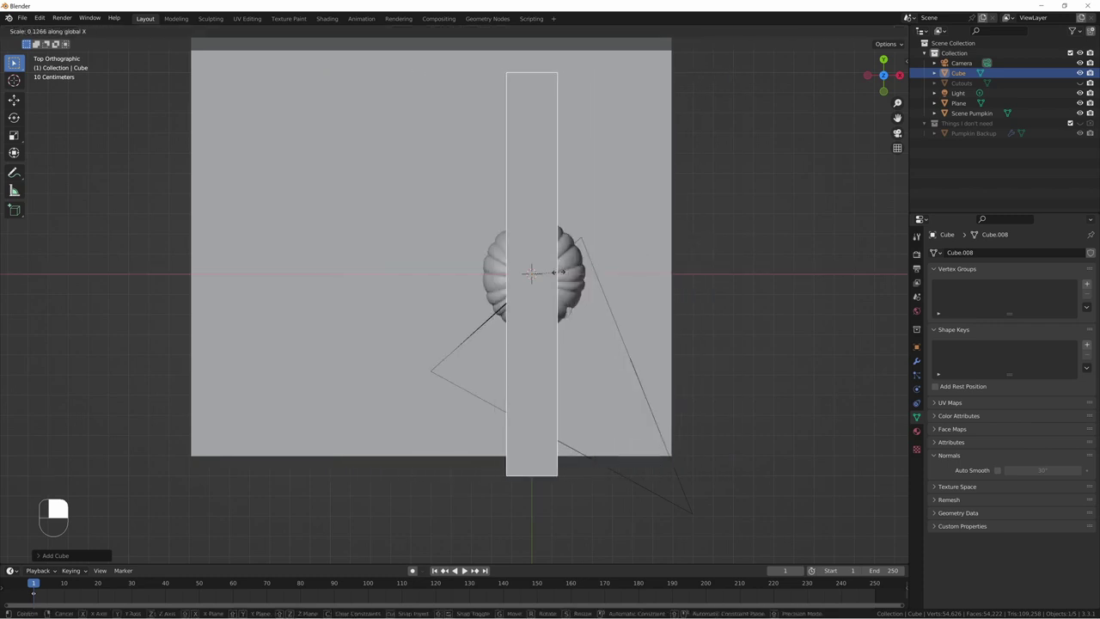
{"action": "left_click", "coordinate": [553, 272]}
Step: Shape the cube into a long flat bar by scaling it down along Y and Z, and raise it above the floor
{"action": "key", "text": "s"}
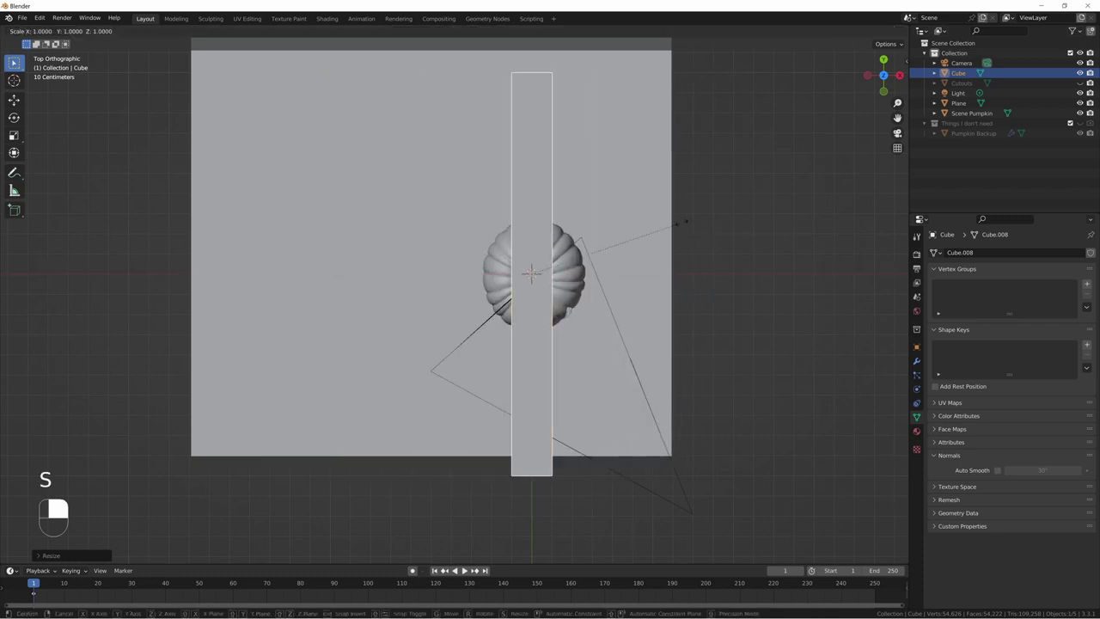
{"action": "key", "text": "y"}
{"action": "left_click", "coordinate": [515, 230]}
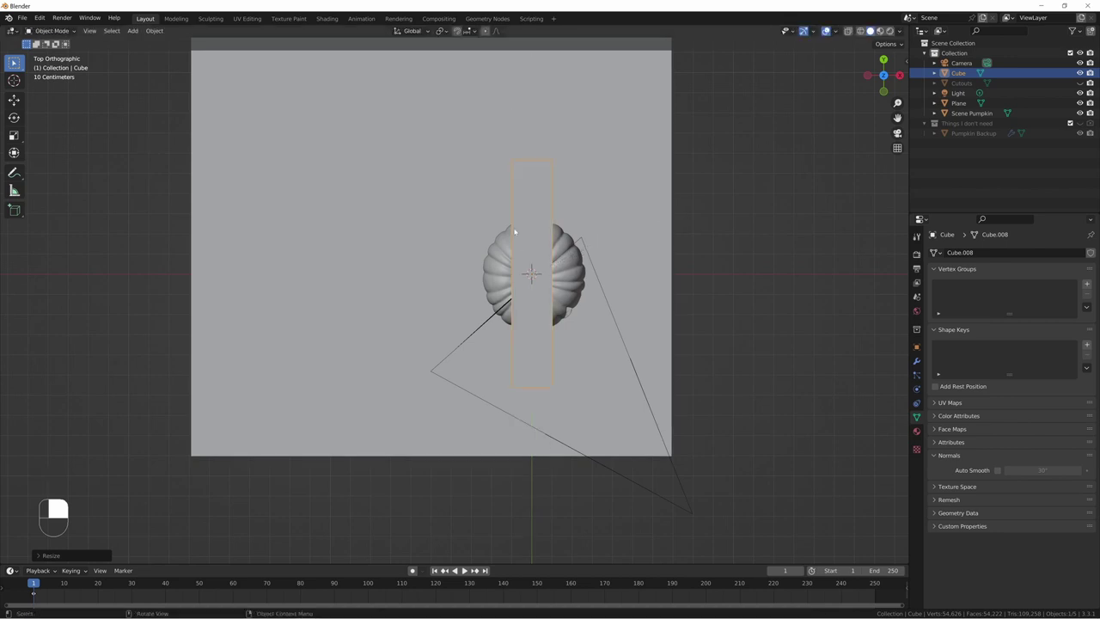
{"action": "middle_click_drag", "start_coordinate": [514, 231], "coordinate": [472, 228]}
{"action": "key", "text": "KP_7"}
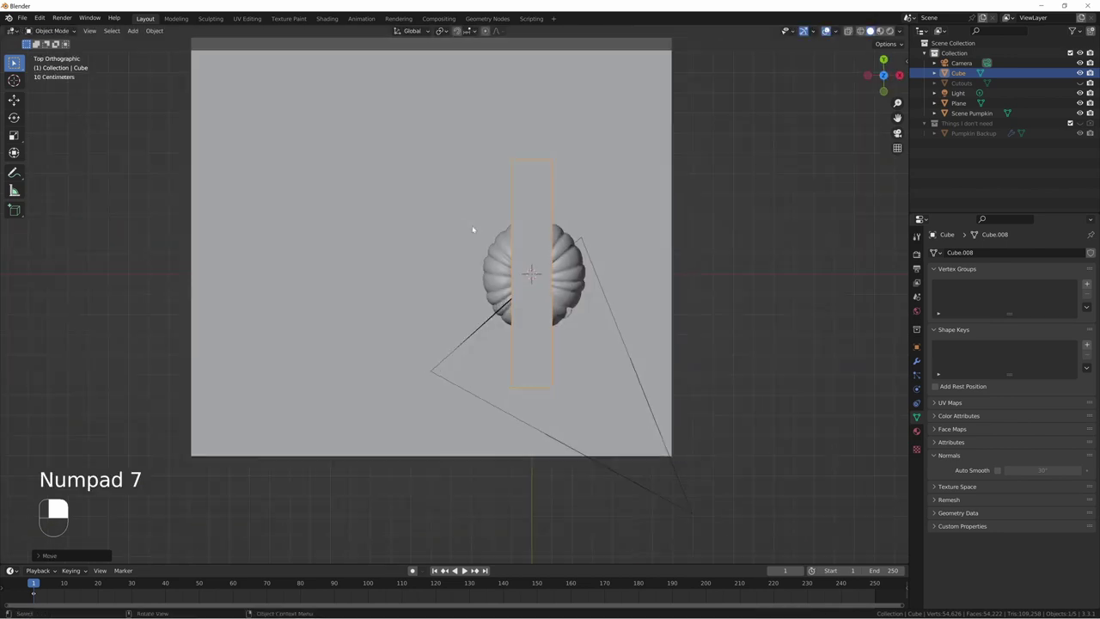
{"action": "scroll", "coordinate": [668, 296], "scroll_direction": "up", "scroll_amount": 3}
{"action": "middle_click_drag", "start_coordinate": [679, 293], "coordinate": [618, 319], "text": "shift"}
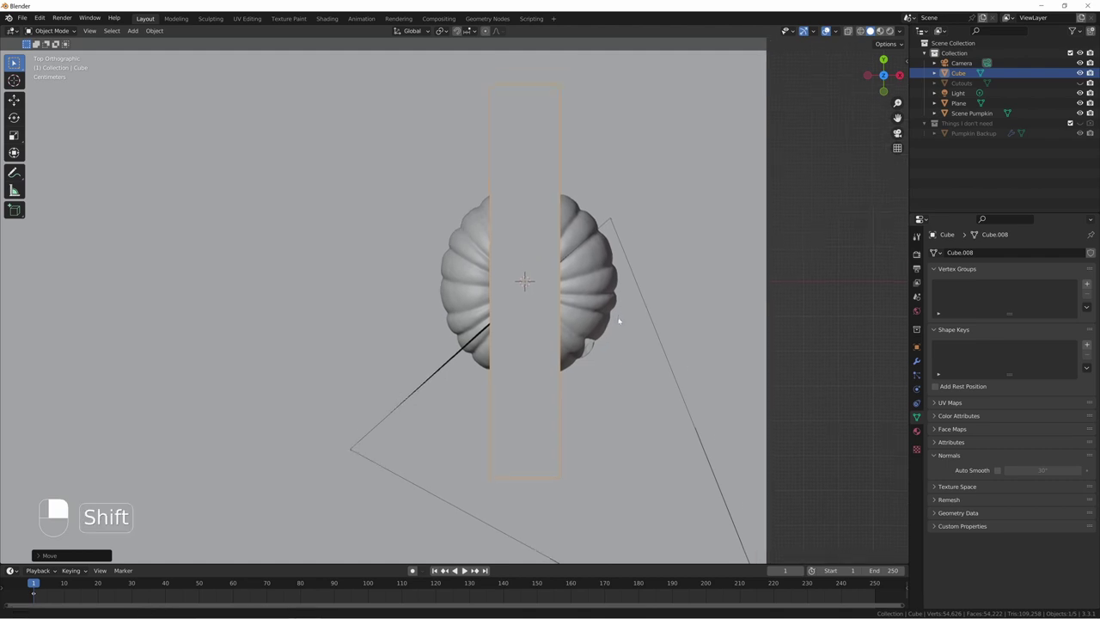
{"action": "scroll", "coordinate": [619, 320], "scroll_direction": "down", "scroll_amount": 4}
Step: Rename the new cube to Knife Handle
{"action": "double_click", "coordinate": [958, 73]}
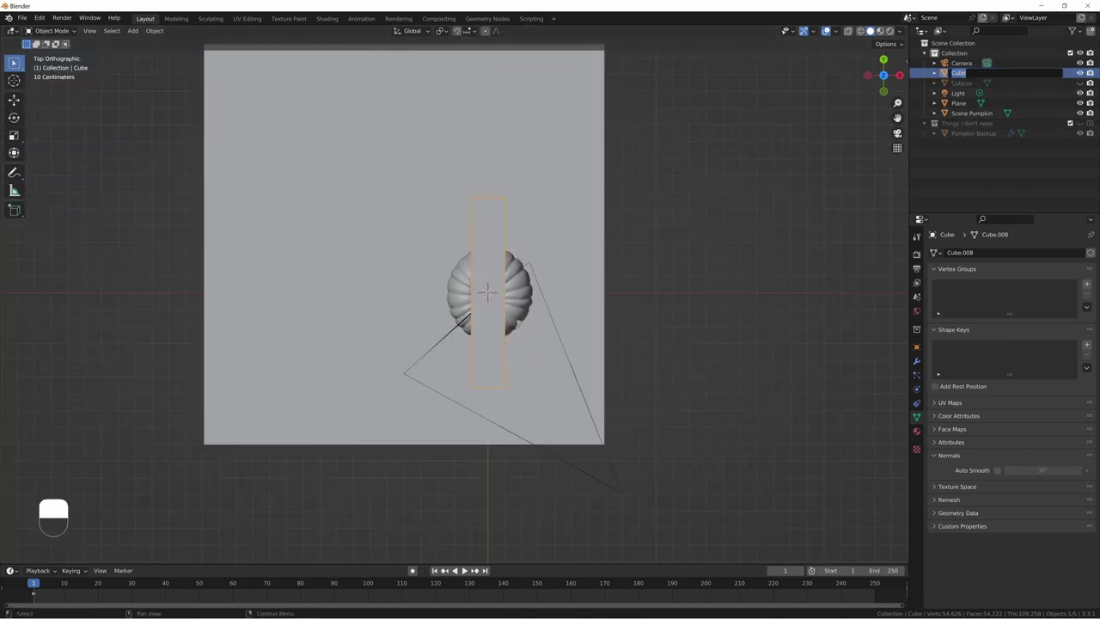
{"action": "type", "text": "Knife Handle"}
{"action": "key", "text": "Return"}
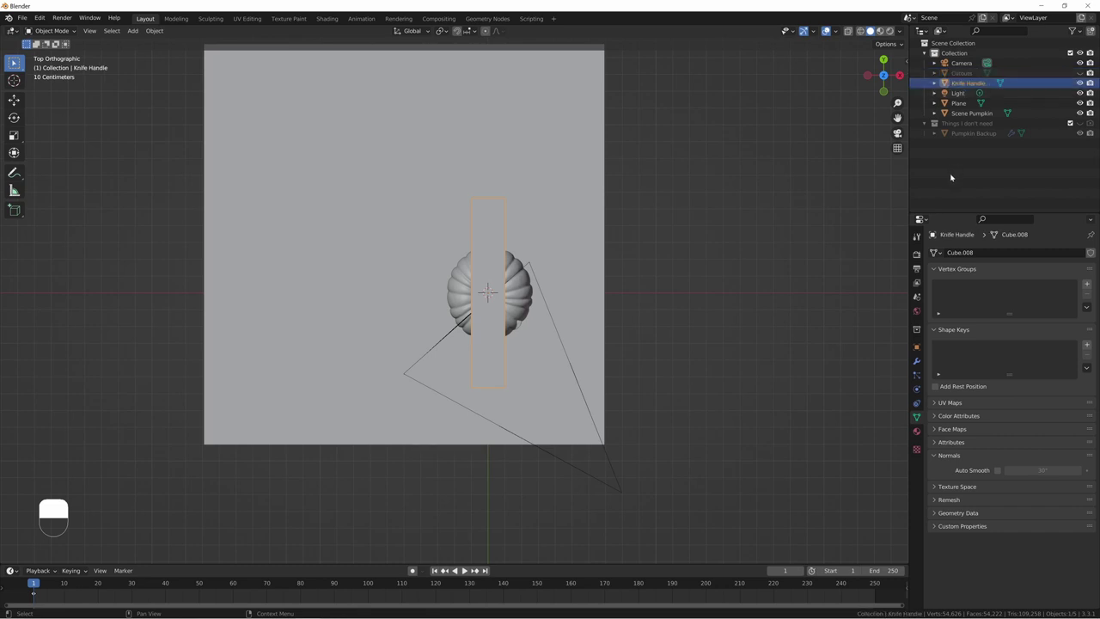
Step: Move Knife Handle into a new collection named Knife and exclude the main Collection from the view layer
{"action": "key", "text": "m"}
{"action": "left_click", "coordinate": [933, 172]}
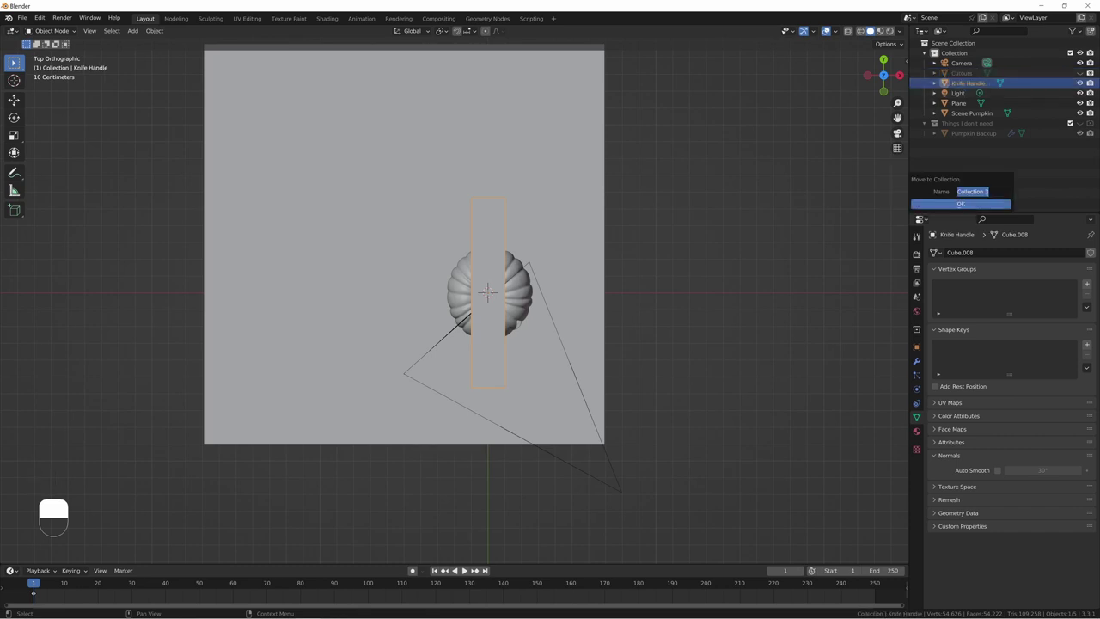
{"action": "type", "text": "Knife"}
{"action": "key", "text": "Return"}
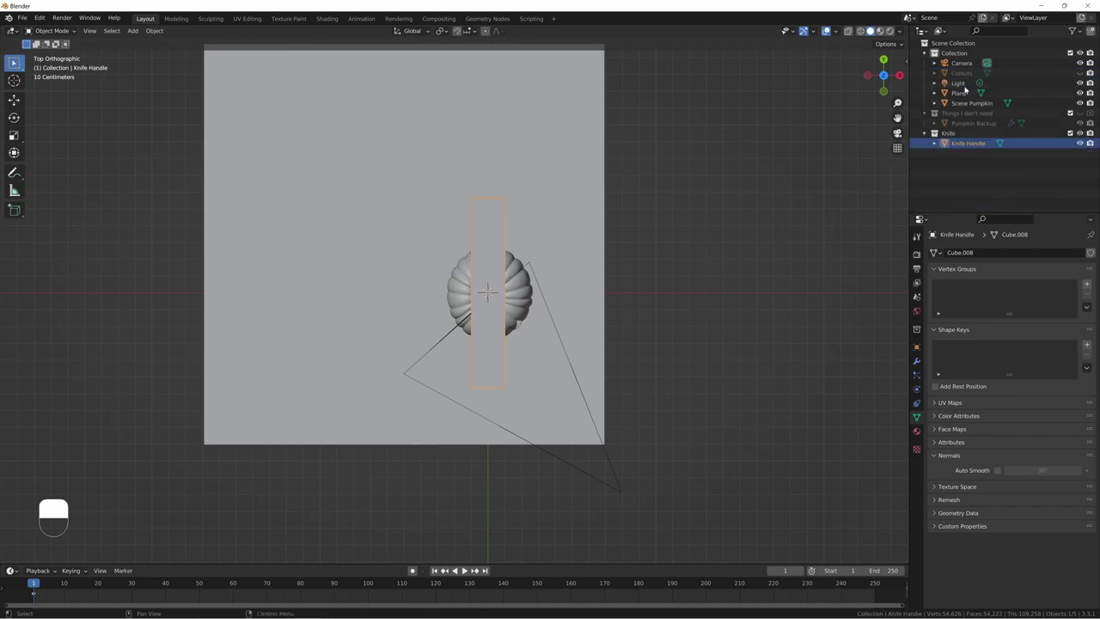
{"action": "left_click", "coordinate": [1070, 53]}
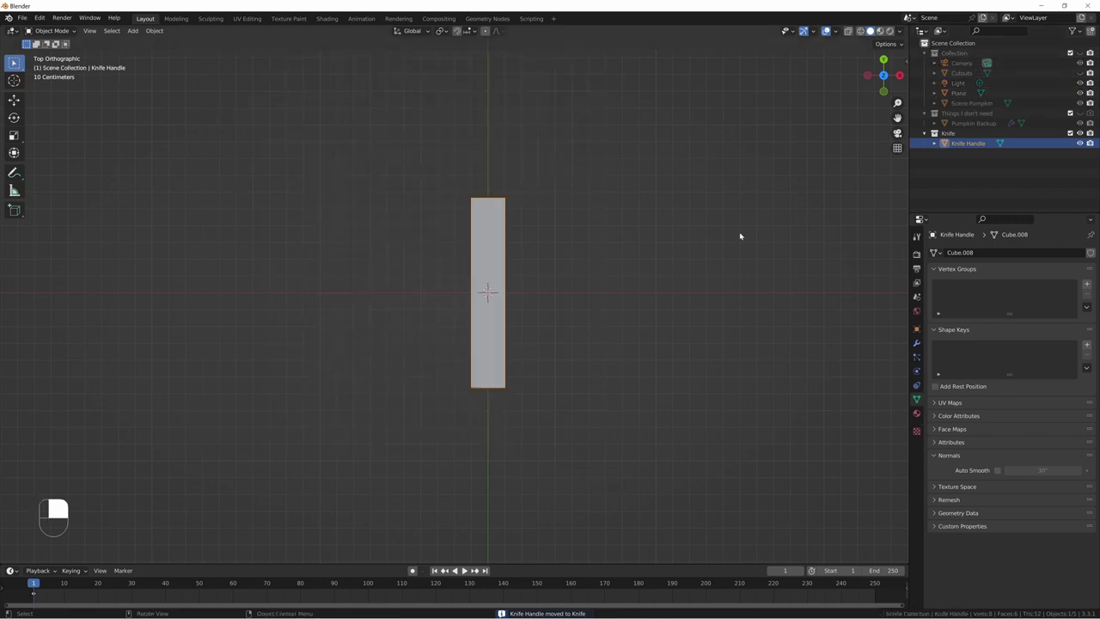
Step: In Edit Mode, add two evenly spaced loop cuts across the length of Knife Handle without sliding them
{"action": "scroll", "coordinate": [550, 319], "scroll_direction": "up", "scroll_amount": 3}
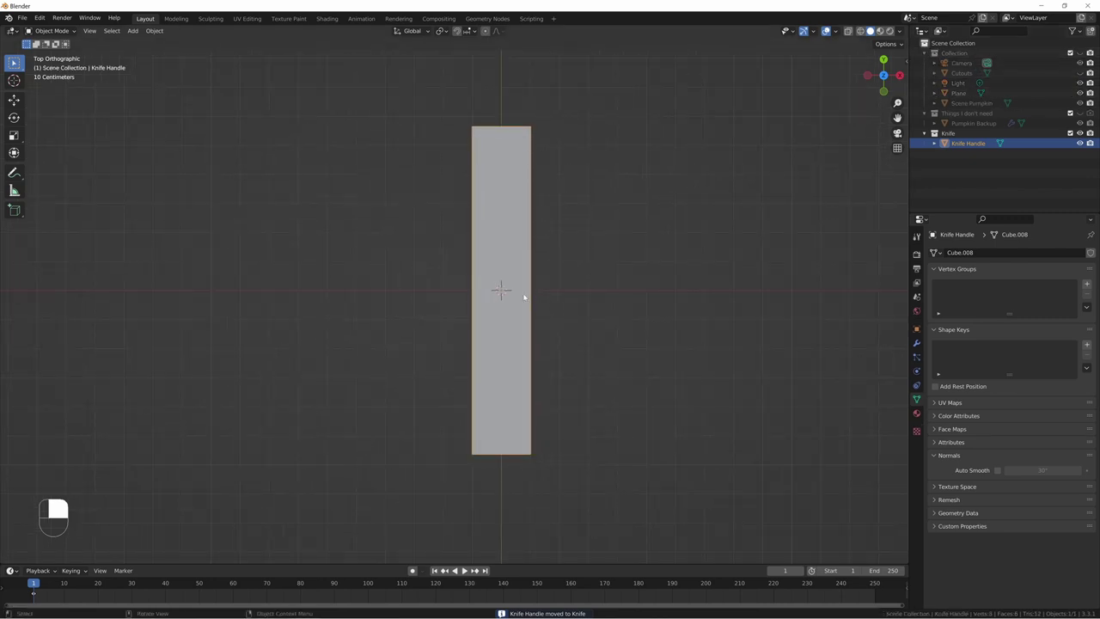
{"action": "middle_click_drag", "start_coordinate": [542, 318], "coordinate": [422, 290]}
{"action": "key", "text": "KP_7"}
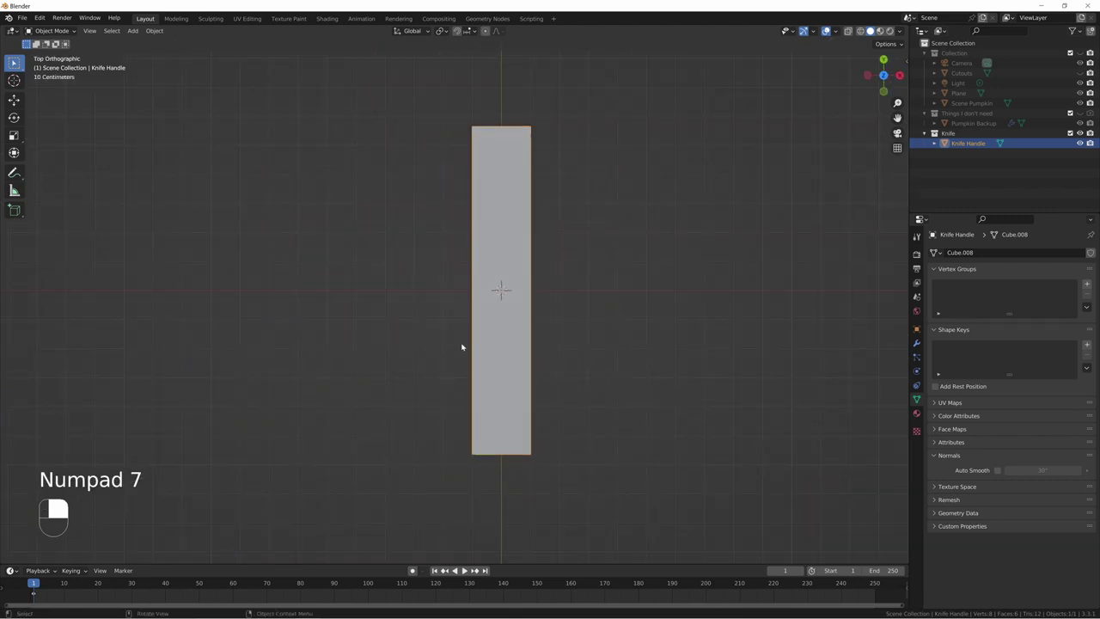
{"action": "middle_click_drag", "start_coordinate": [462, 347], "coordinate": [381, 308]}
{"action": "key", "text": "Tab"}
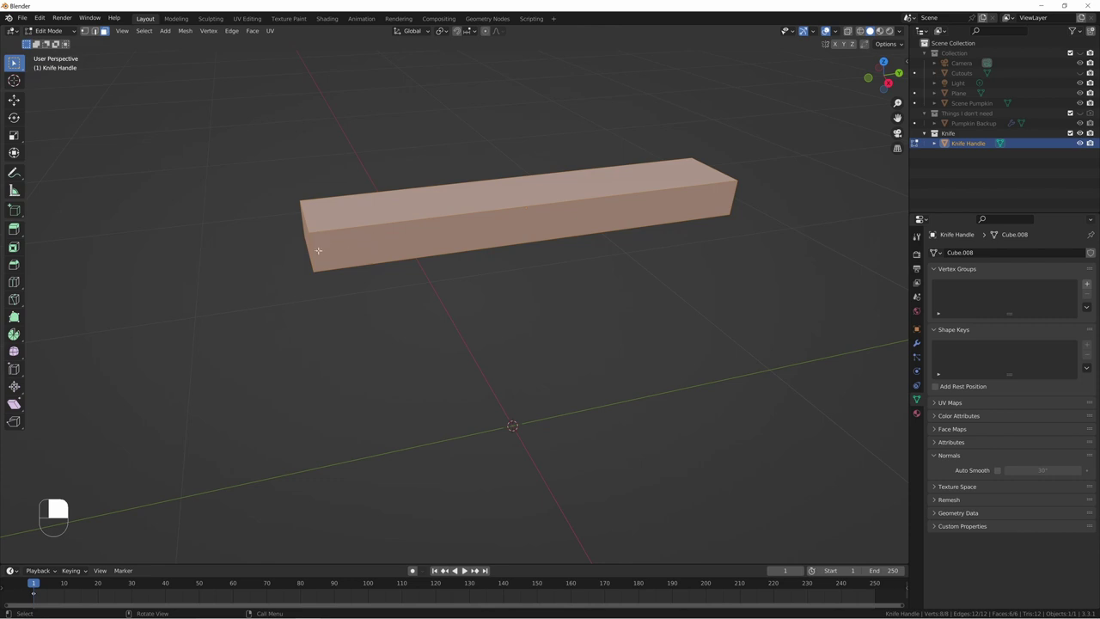
{"action": "middle_click_drag", "start_coordinate": [314, 250], "coordinate": [306, 375]}
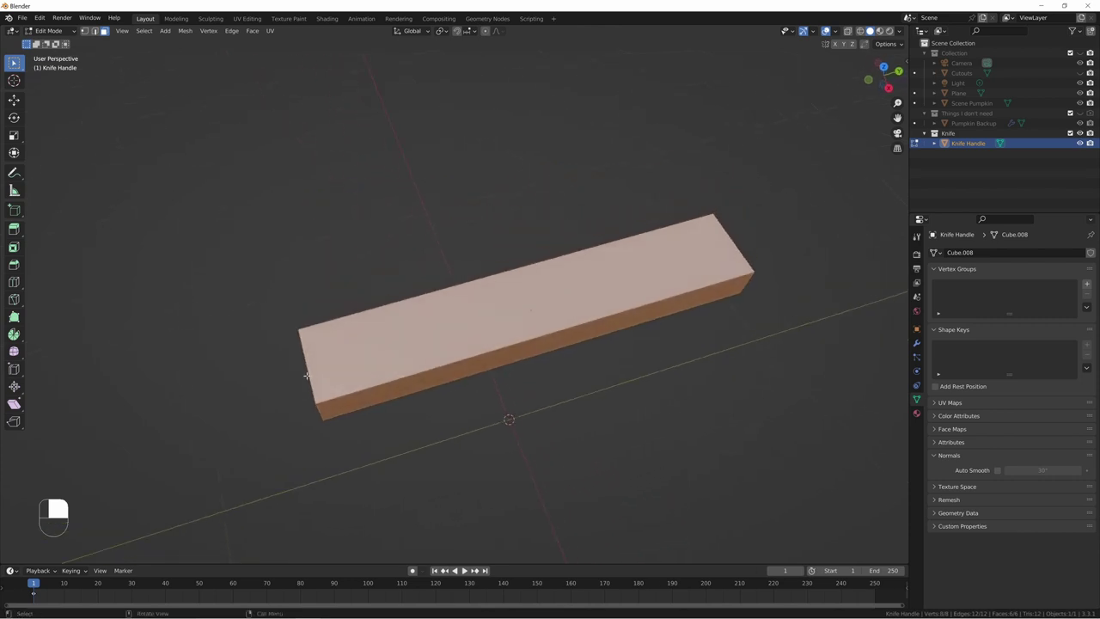
{"action": "key", "text": "ctrl+r"}
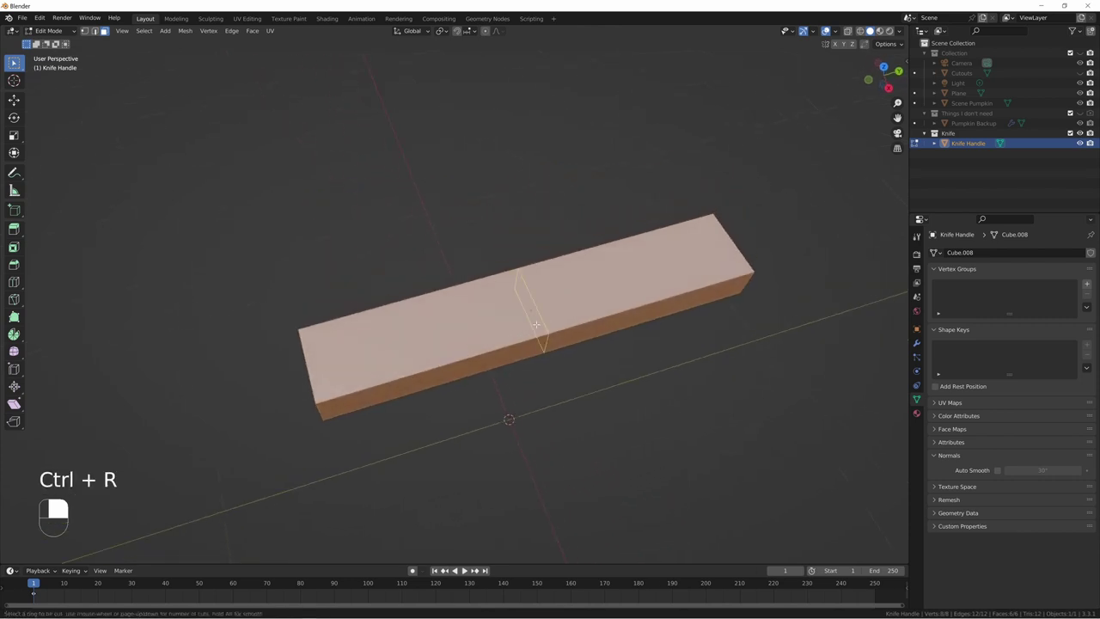
{"action": "scroll", "coordinate": [534, 322], "scroll_direction": "up", "scroll_amount": 2}
{"action": "scroll", "coordinate": [536, 325], "scroll_direction": "down", "scroll_amount": 1}
{"action": "left_click", "coordinate": [536, 325]}
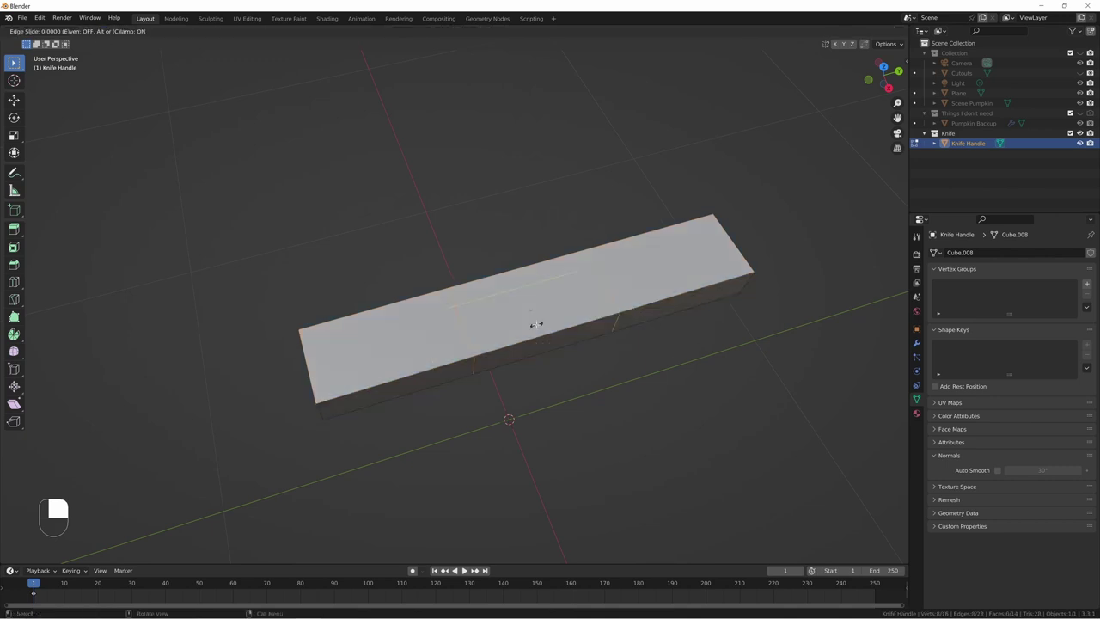
{"action": "right_click", "coordinate": [535, 324]}
Step: Slide the loop cut on the positive Y side slightly toward its nearer end of the handle
{"action": "left_click", "coordinate": [614, 302], "text": "alt"}
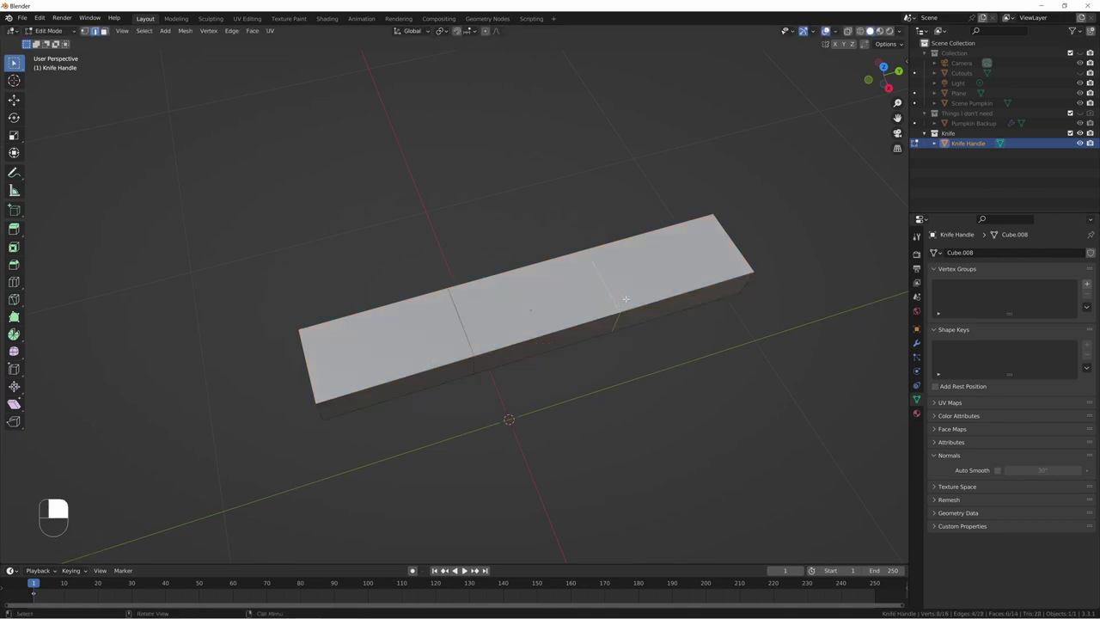
{"action": "key", "text": "g"}
{"action": "key", "text": "g"}
{"action": "left_click", "coordinate": [653, 303]}
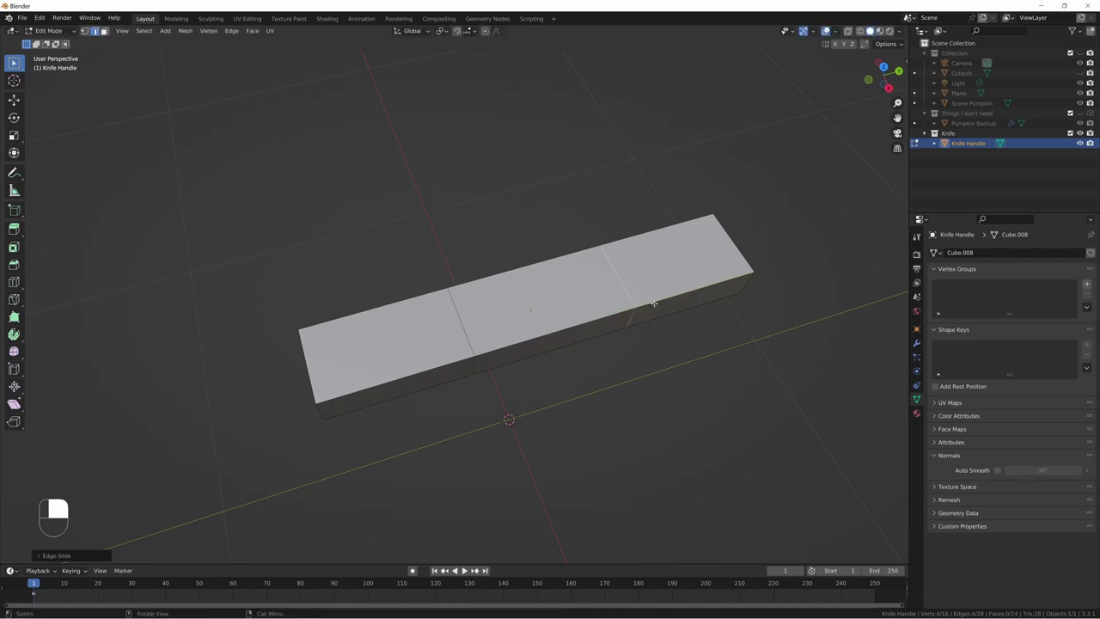
Step: Pull the short vertical side edge of the shifted loop outward along X to form a bulge in the handle
{"action": "key", "text": "2"}
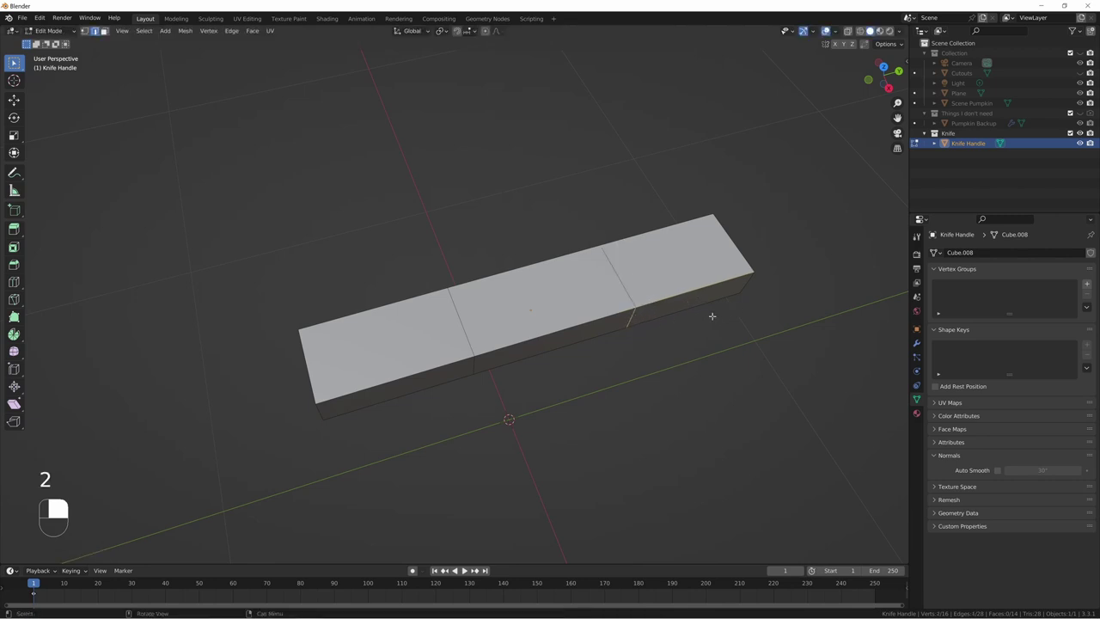
{"action": "middle_click_drag", "start_coordinate": [638, 314], "coordinate": [628, 315]}
{"action": "key", "text": "g"}
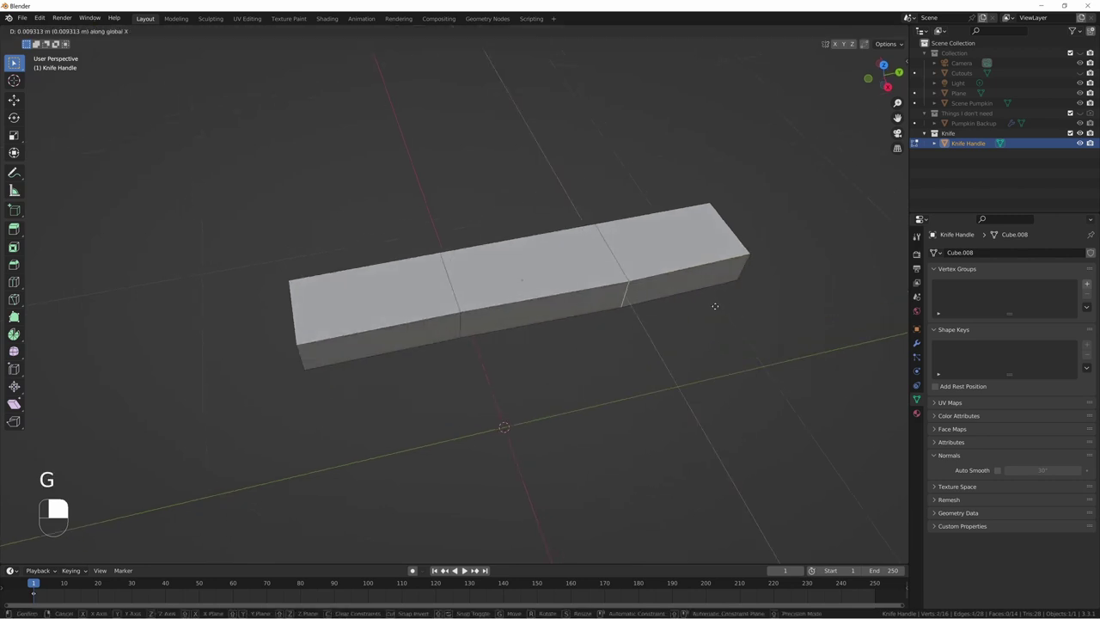
{"action": "key", "text": "x"}
{"action": "left_click", "coordinate": [720, 313]}
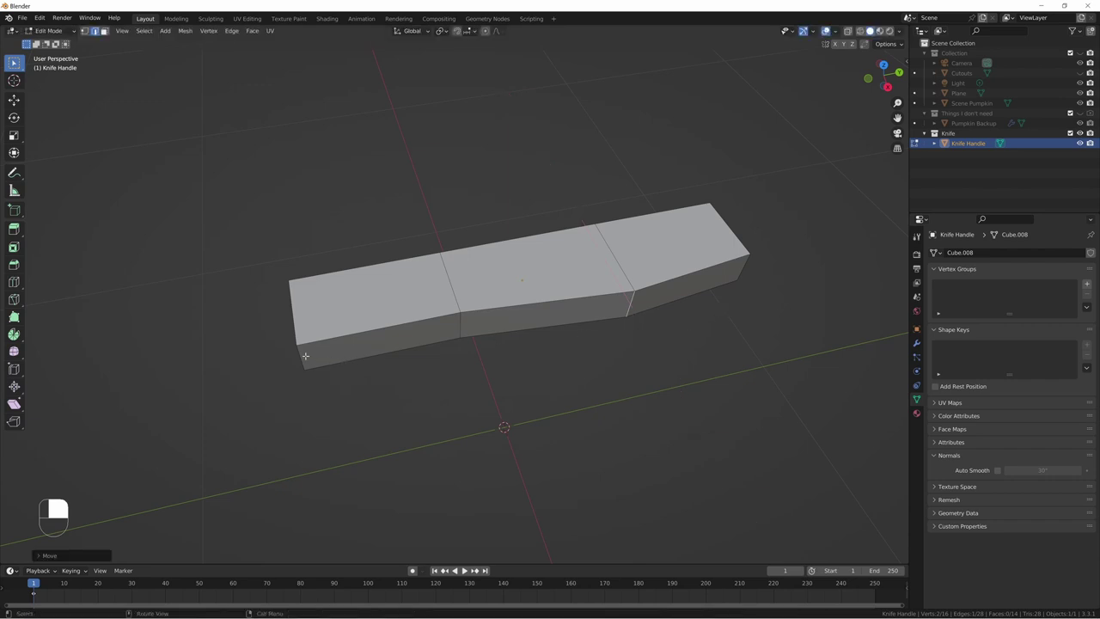
Step: Pull the vertical corner edge at the handle's opposite end outward along X on the same side, and return to Object Mode
{"action": "middle_click_drag", "start_coordinate": [349, 363], "coordinate": [350, 341]}
{"action": "key", "text": "g"}
{"action": "key", "text": "x"}
{"action": "left_click", "coordinate": [395, 363]}
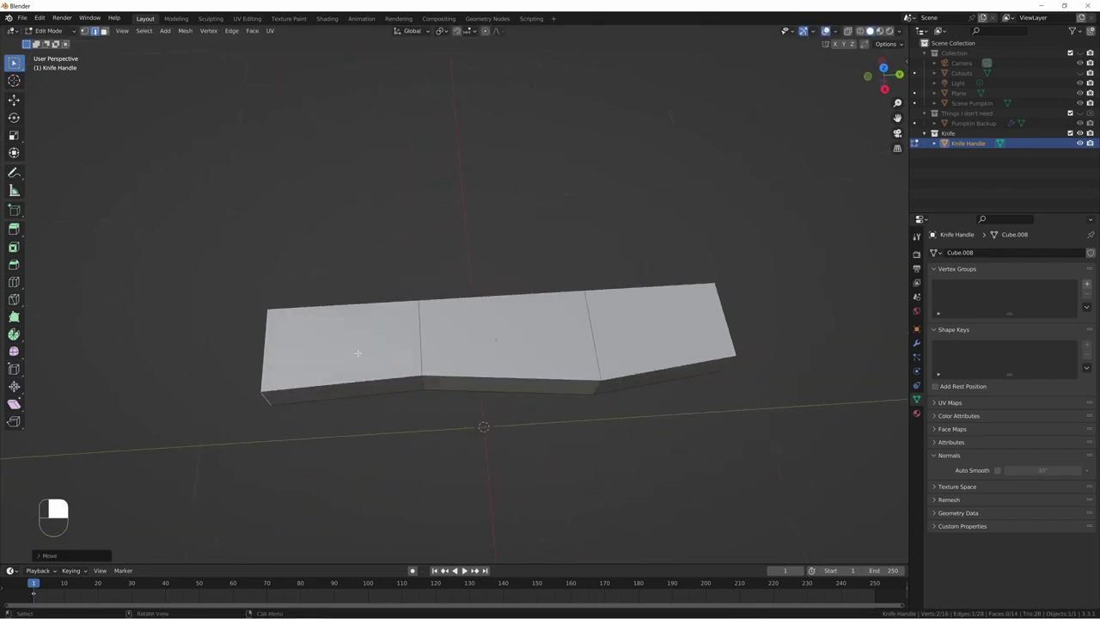
{"action": "middle_click_drag", "start_coordinate": [705, 283], "coordinate": [383, 276]}
{"action": "key", "text": "Tab"}
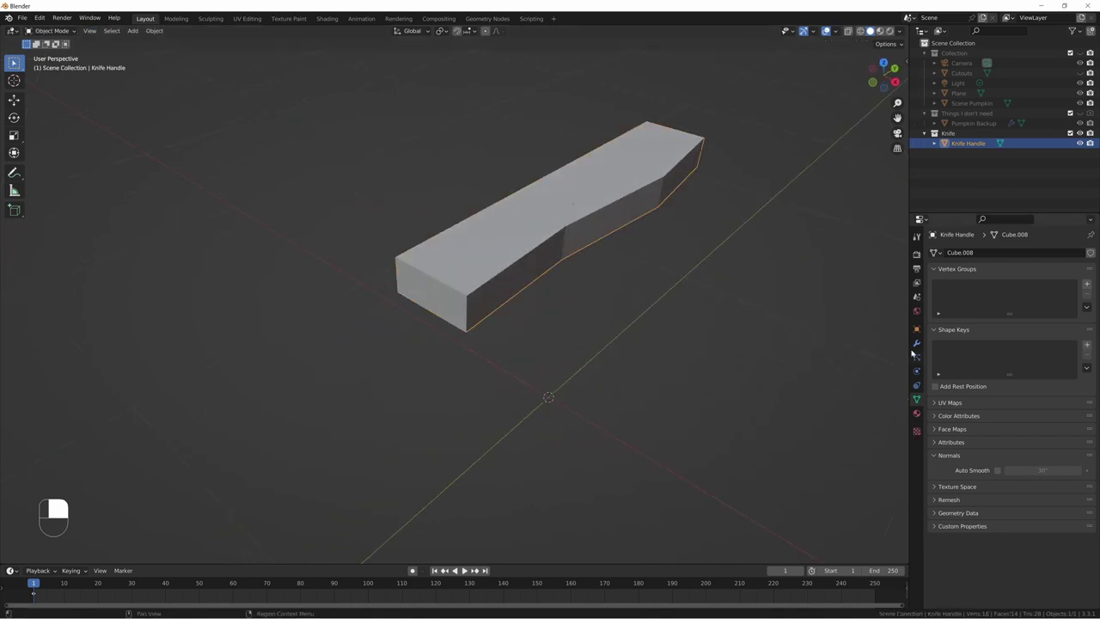
Step: Try a Bevel modifier with 3 segments on Knife Handle, and remove it
{"action": "left_click", "coordinate": [916, 343]}
{"action": "left_click", "coordinate": [948, 252]}
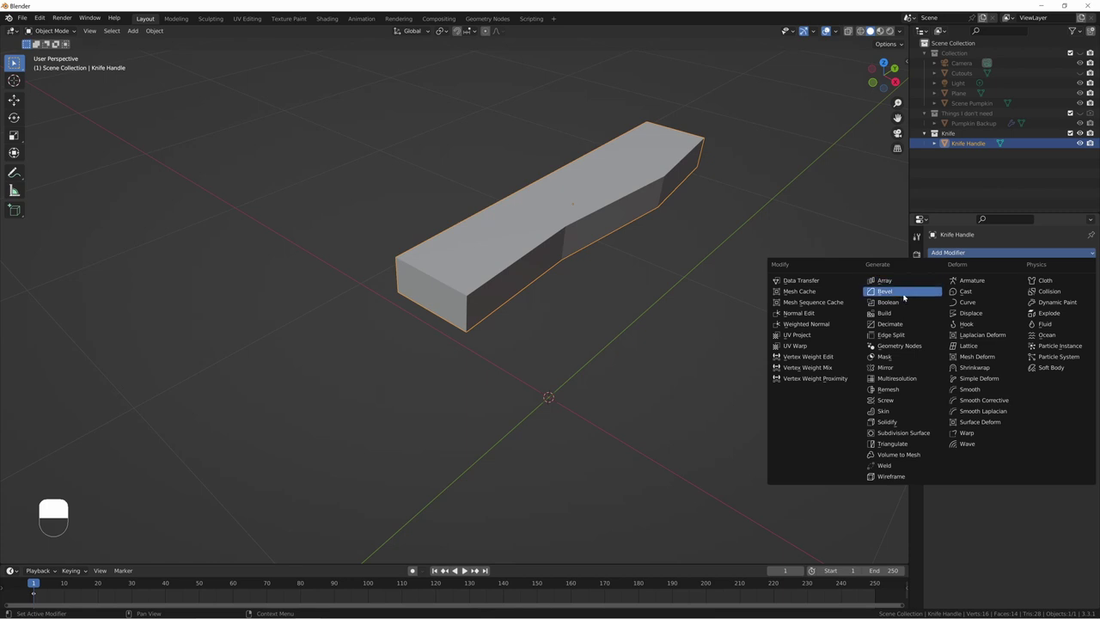
{"action": "left_click", "coordinate": [902, 296]}
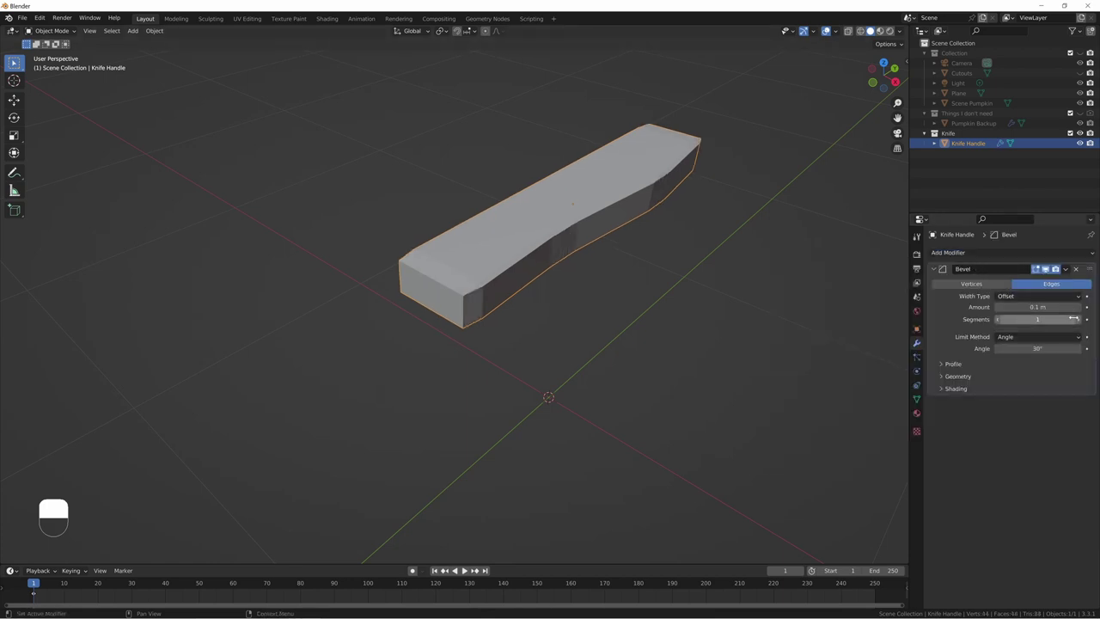
{"action": "left_click_drag", "start_coordinate": [1051, 317], "coordinate": [1065, 317]}
{"action": "middle_click_drag", "start_coordinate": [555, 263], "coordinate": [602, 253]}
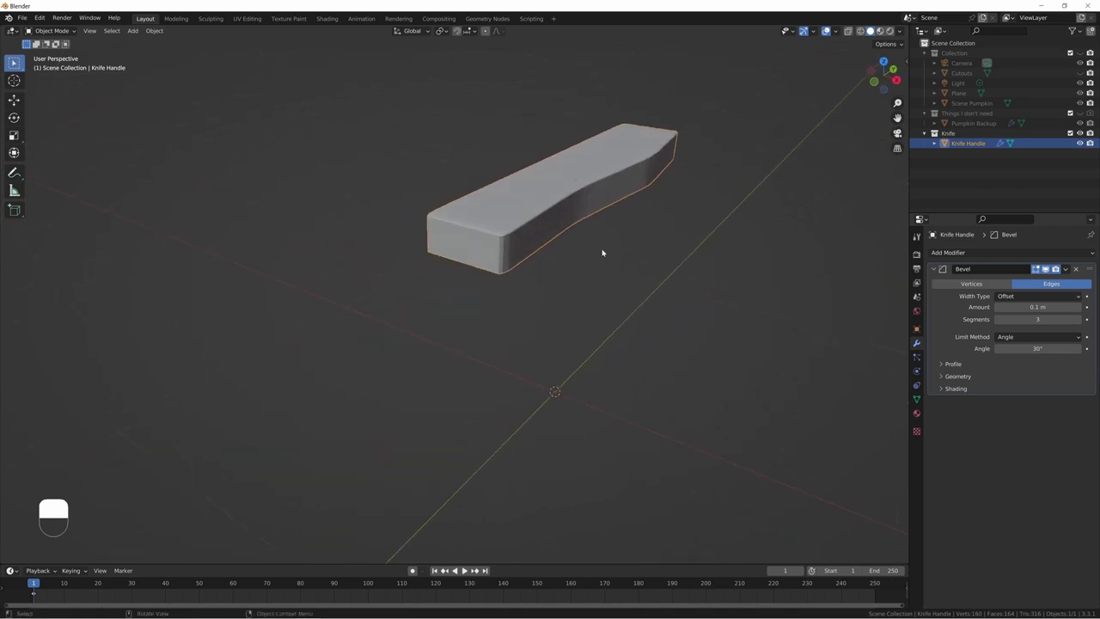
{"action": "left_click", "coordinate": [1075, 269]}
Step: Add a Subdivision Surface modifier to Knife Handle and set its viewport level to 2
{"action": "left_click", "coordinate": [1009, 253]}
{"action": "left_click", "coordinate": [885, 441]}
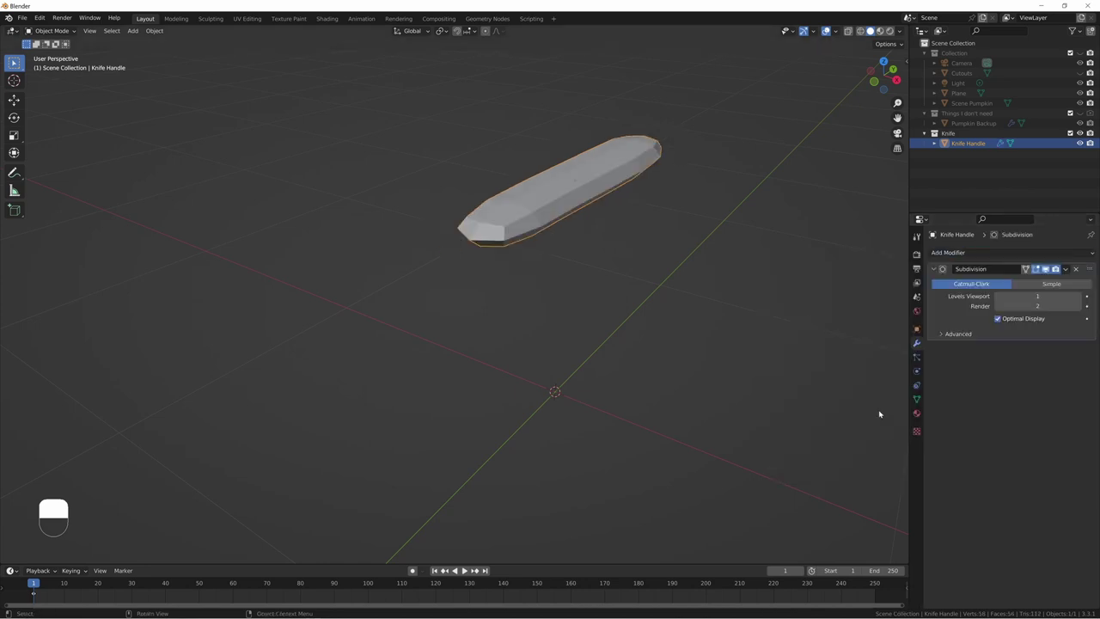
{"action": "middle_click_drag", "start_coordinate": [704, 346], "coordinate": [678, 354]}
{"action": "left_click", "coordinate": [1080, 297]}
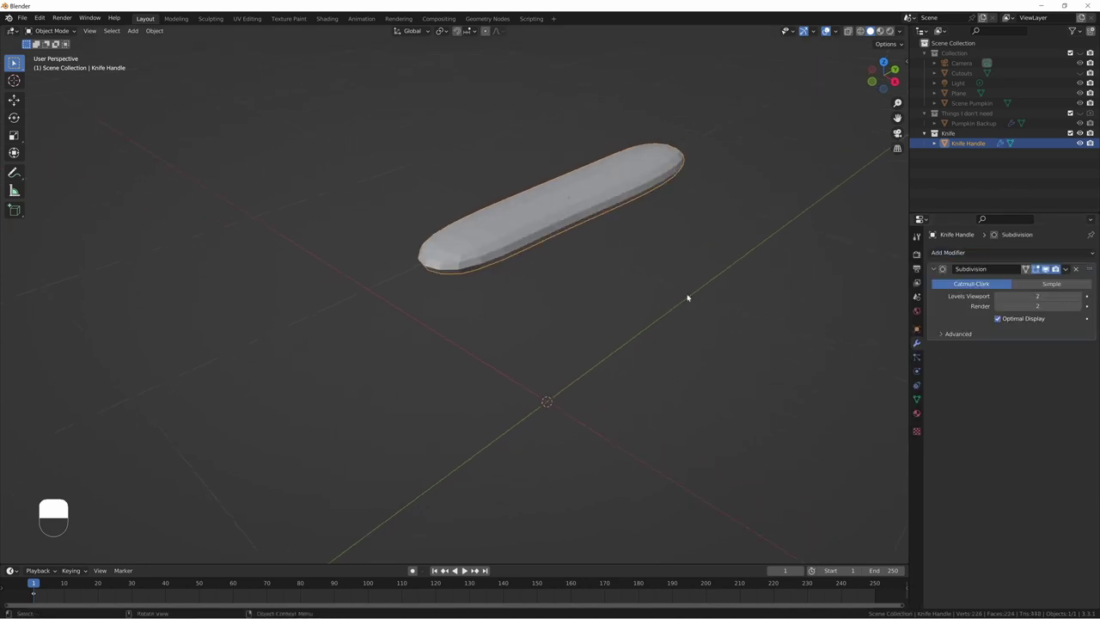
Step: Add a loop cut across Knife Handle and slide it close to the straight end to sharpen that end
{"action": "key", "text": "Tab"}
{"action": "middle_click_drag", "start_coordinate": [521, 244], "coordinate": [421, 297]}
{"action": "key", "text": "ctrl+r"}
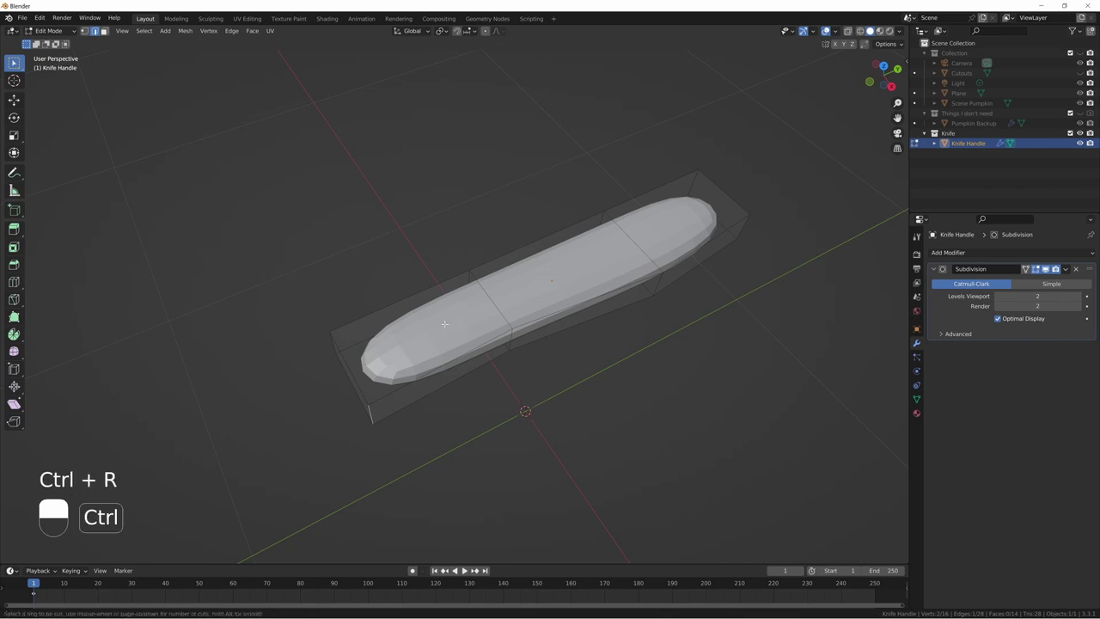
{"action": "left_click", "coordinate": [411, 302]}
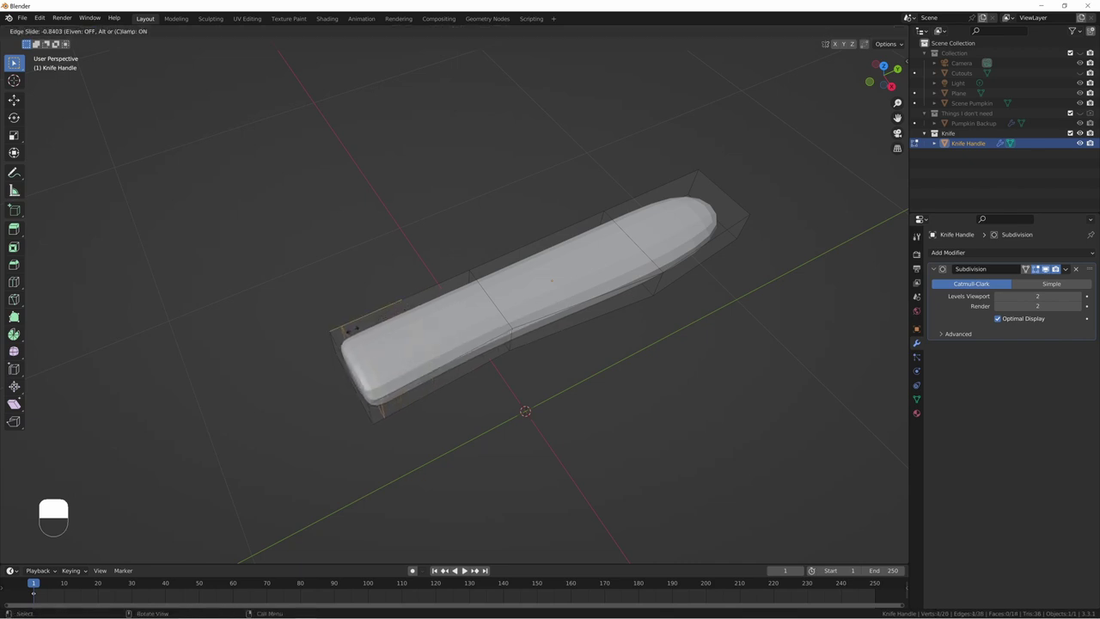
{"action": "left_click", "coordinate": [348, 328]}
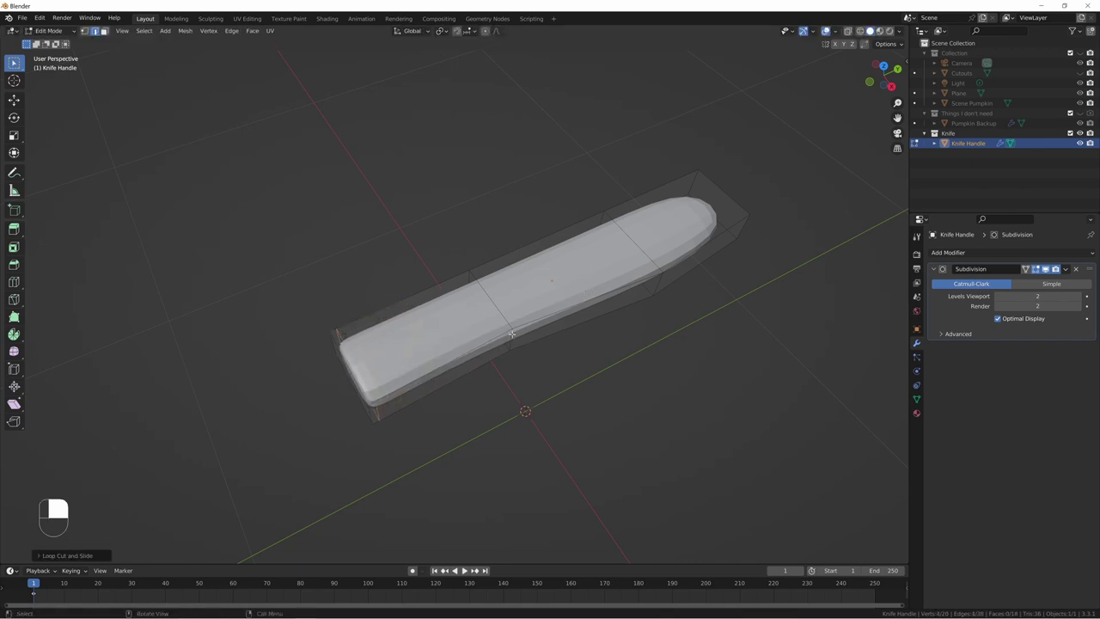
Step: Add two horizontal loop cuts around the handle, one near its upper and one near its lower edge, and return to Object Mode
{"action": "middle_click_drag", "start_coordinate": [511, 333], "coordinate": [573, 284]}
{"action": "scroll", "coordinate": [573, 285], "scroll_direction": "down", "scroll_amount": 3}
{"action": "key", "text": "ctrl+r"}
{"action": "left_click", "coordinate": [560, 226]}
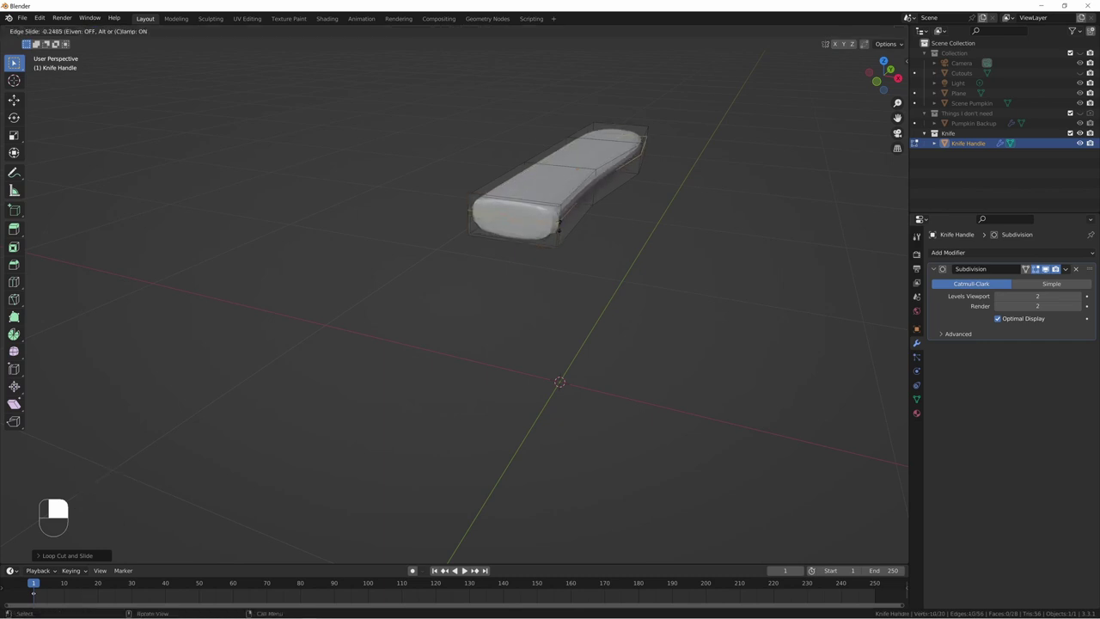
{"action": "left_click", "coordinate": [561, 220]}
{"action": "key", "text": "ctrl+r"}
{"action": "left_click", "coordinate": [559, 235]}
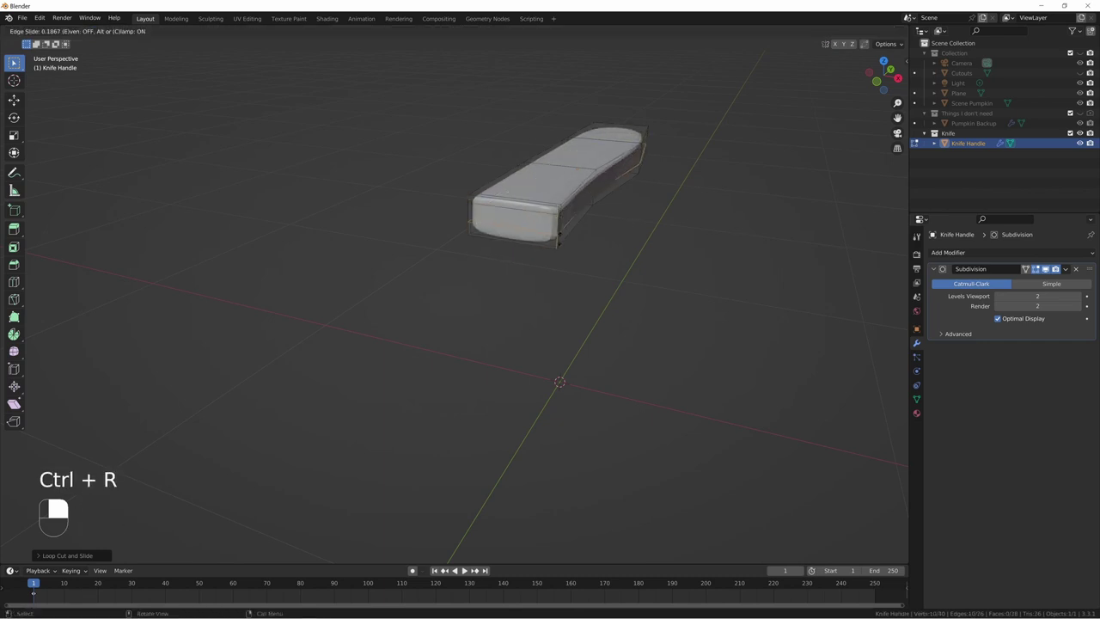
{"action": "left_click", "coordinate": [585, 290]}
{"action": "middle_click_drag", "start_coordinate": [584, 290], "coordinate": [558, 327]}
{"action": "key", "text": "Tab"}
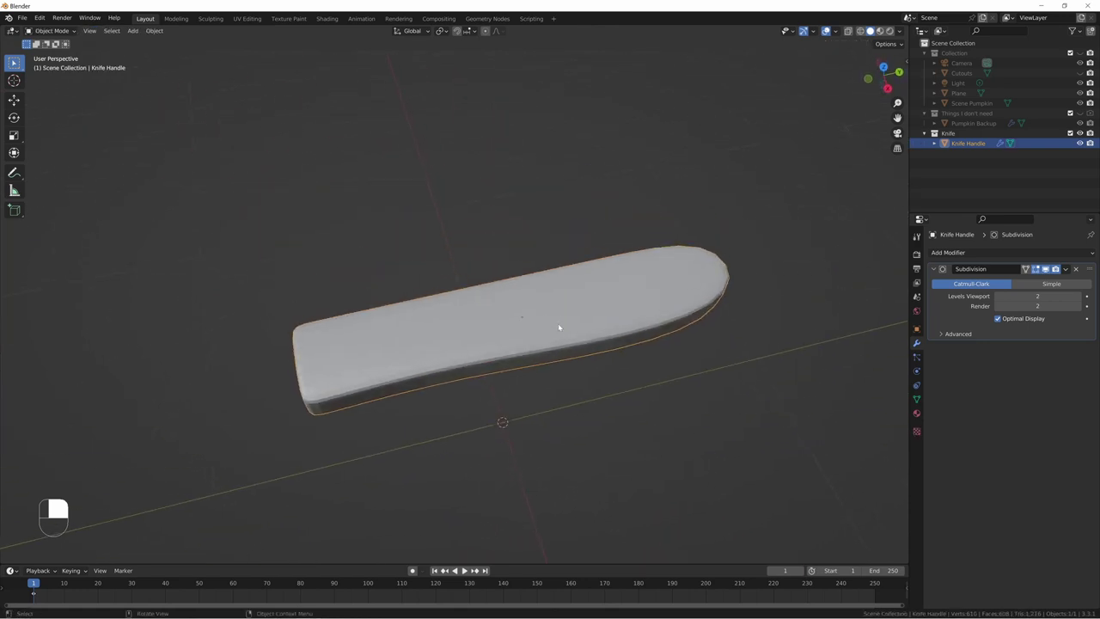
Step: Move the vertical side edge at the handle's bulge outward along X by about 0.035 m
{"action": "key", "text": "Tab"}
{"action": "left_click", "coordinate": [632, 343]}
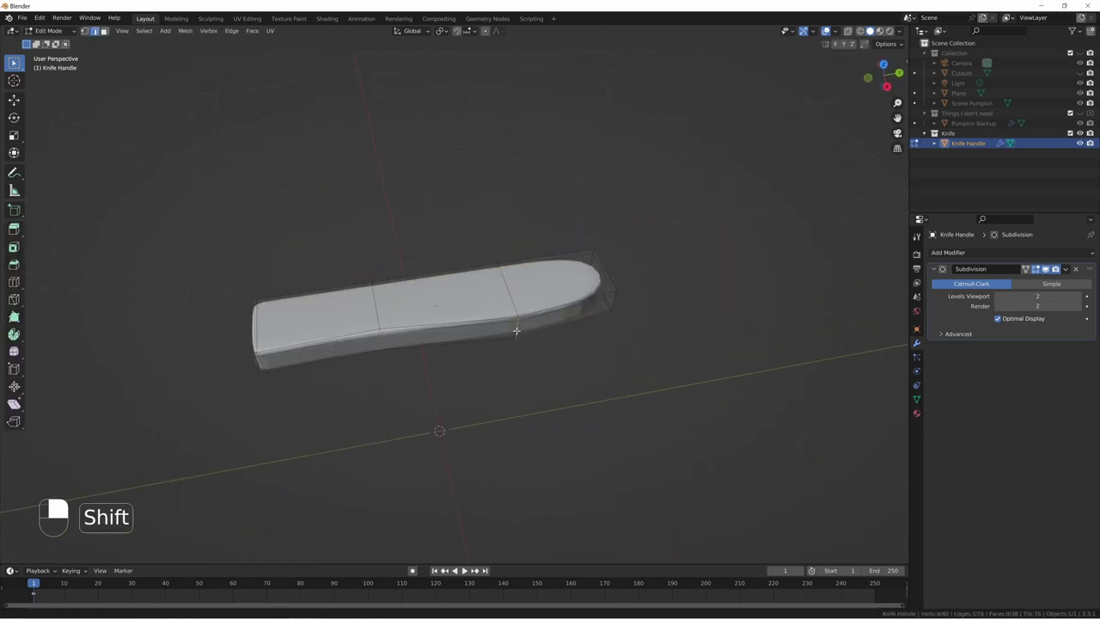
{"action": "middle_click_drag", "start_coordinate": [515, 331], "coordinate": [612, 340], "text": "shift"}
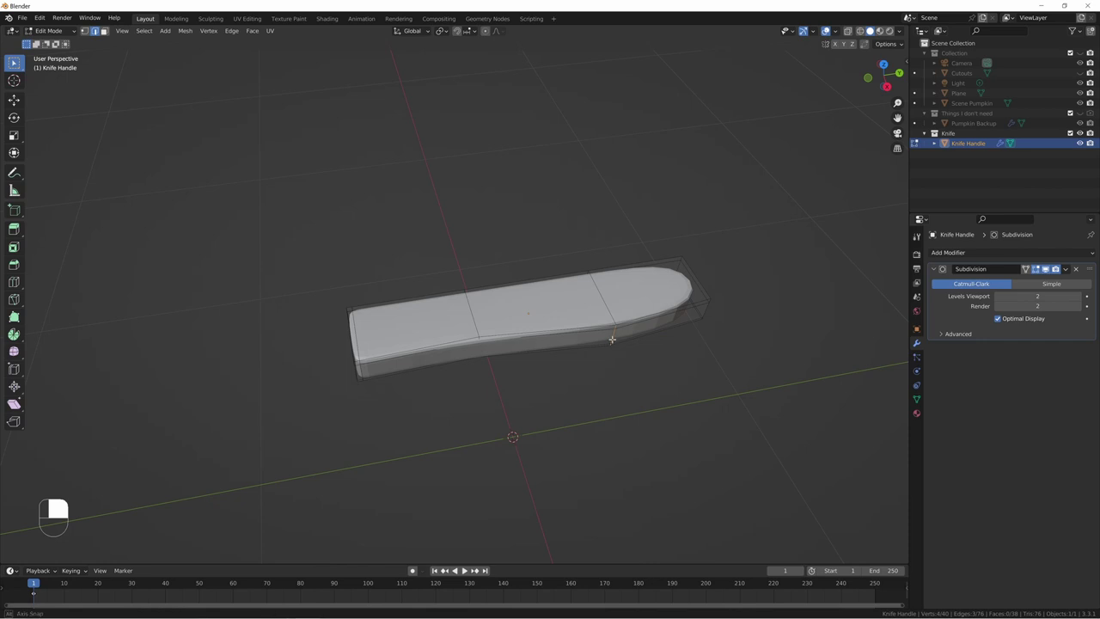
{"action": "key", "text": "g"}
{"action": "key", "text": "x"}
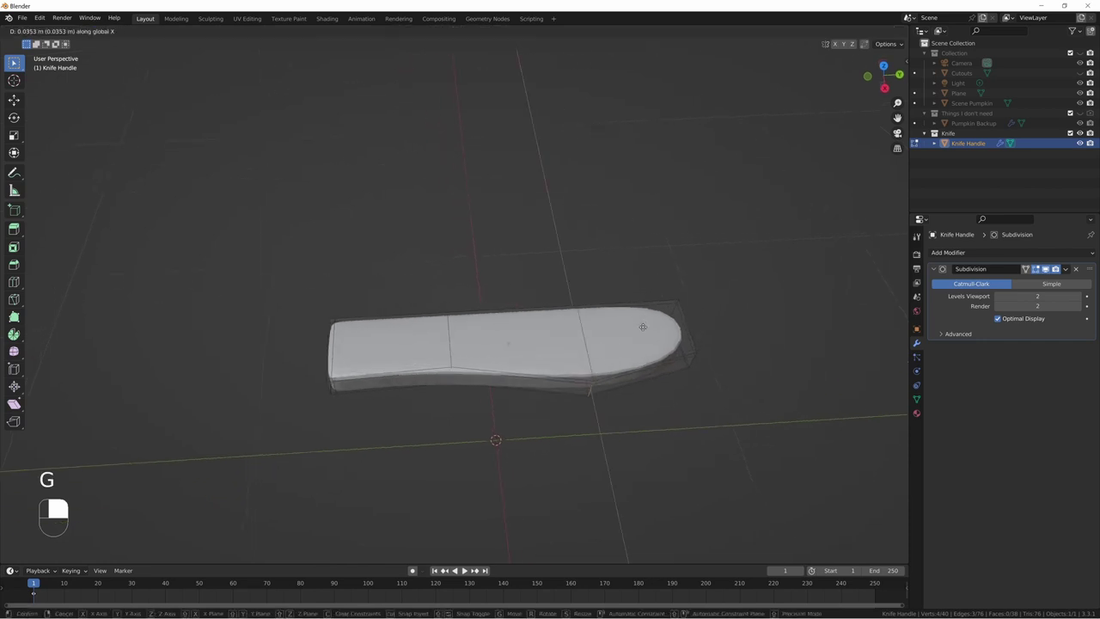
{"action": "left_click", "coordinate": [643, 329]}
Step: Add a loop cut between the handle's middle loop and the bulge loop, and slide it to just before the bulge
{"action": "key", "text": "ctrl+r"}
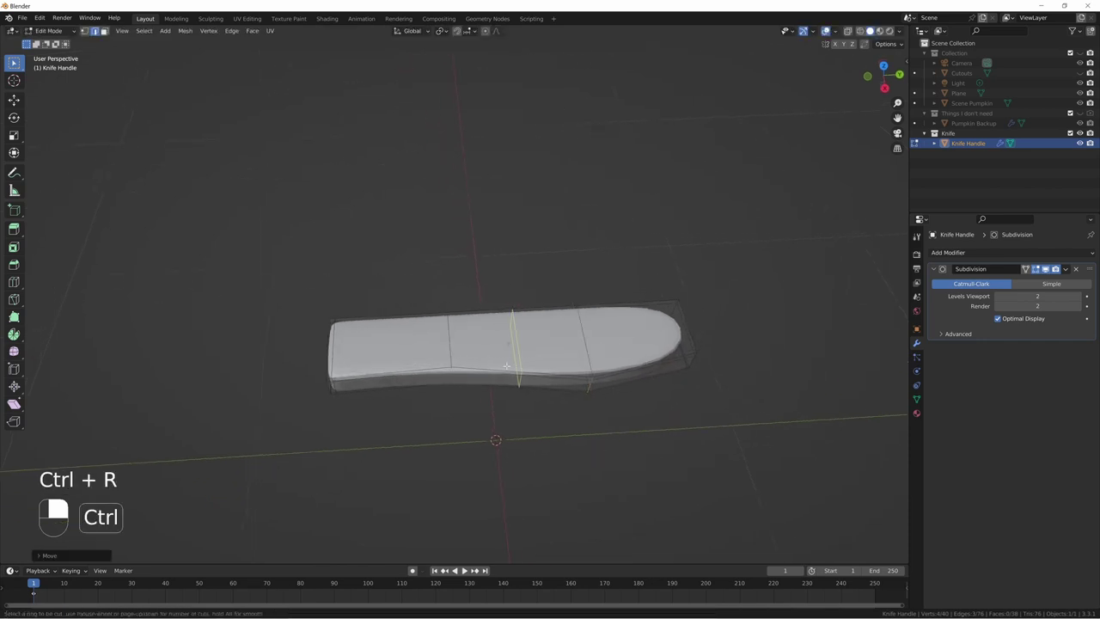
{"action": "left_click", "coordinate": [483, 363]}
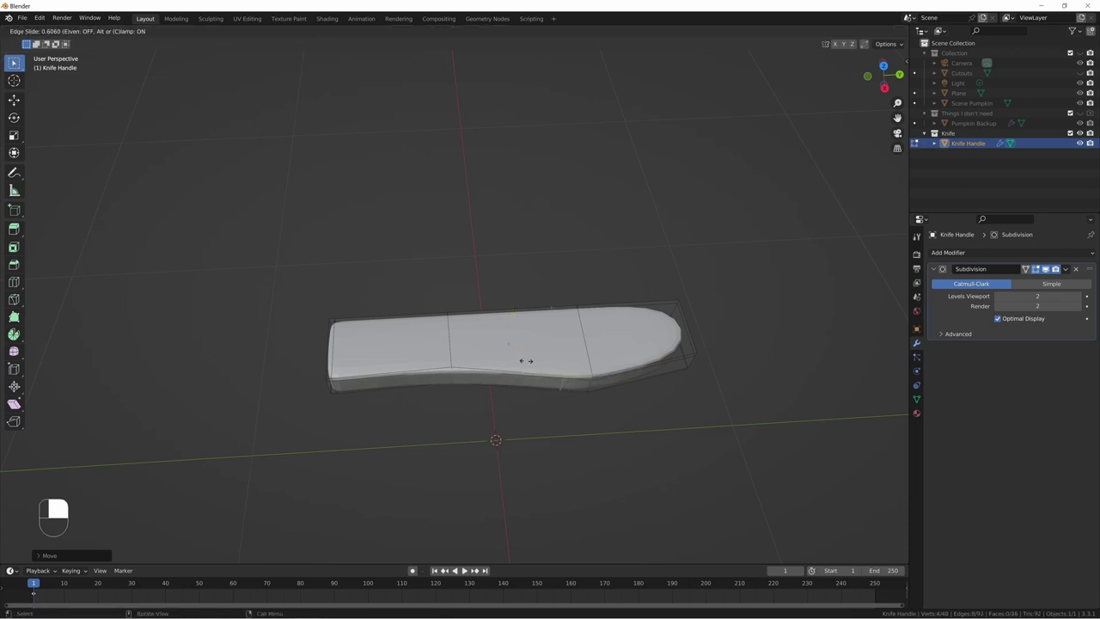
{"action": "left_click", "coordinate": [542, 358]}
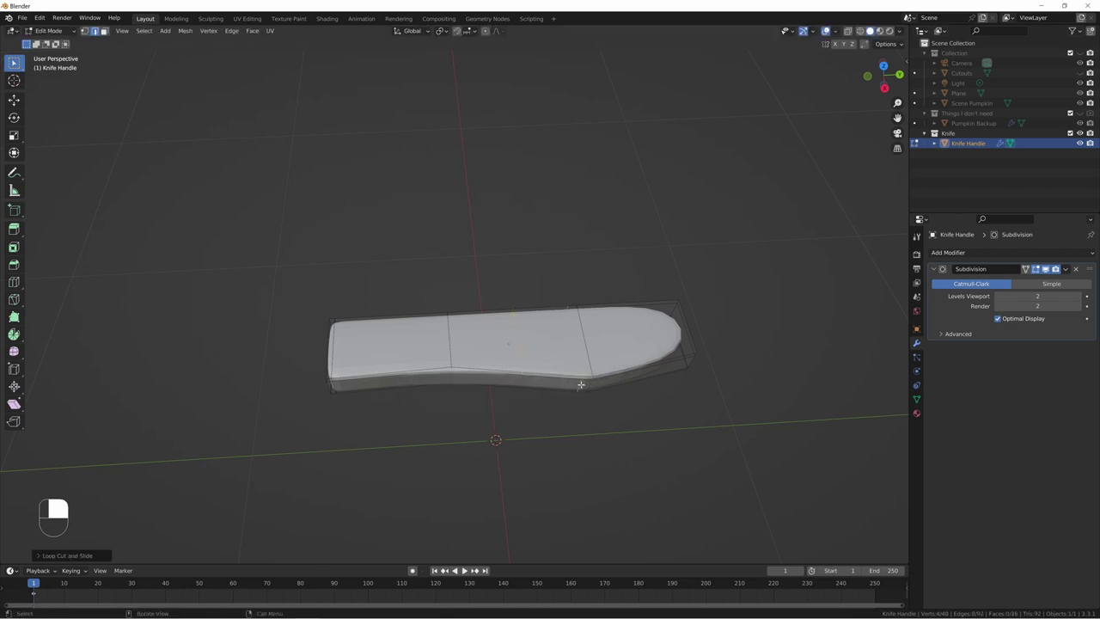
{"action": "key", "text": "g"}
{"action": "key", "text": "g"}
{"action": "left_click", "coordinate": [566, 378]}
Step: Select the new loop's vertical side edge and move it slightly inward along X to deepen the grip's curve
{"action": "left_click", "coordinate": [559, 379]}
{"action": "left_click", "coordinate": [555, 386], "text": "shift"}
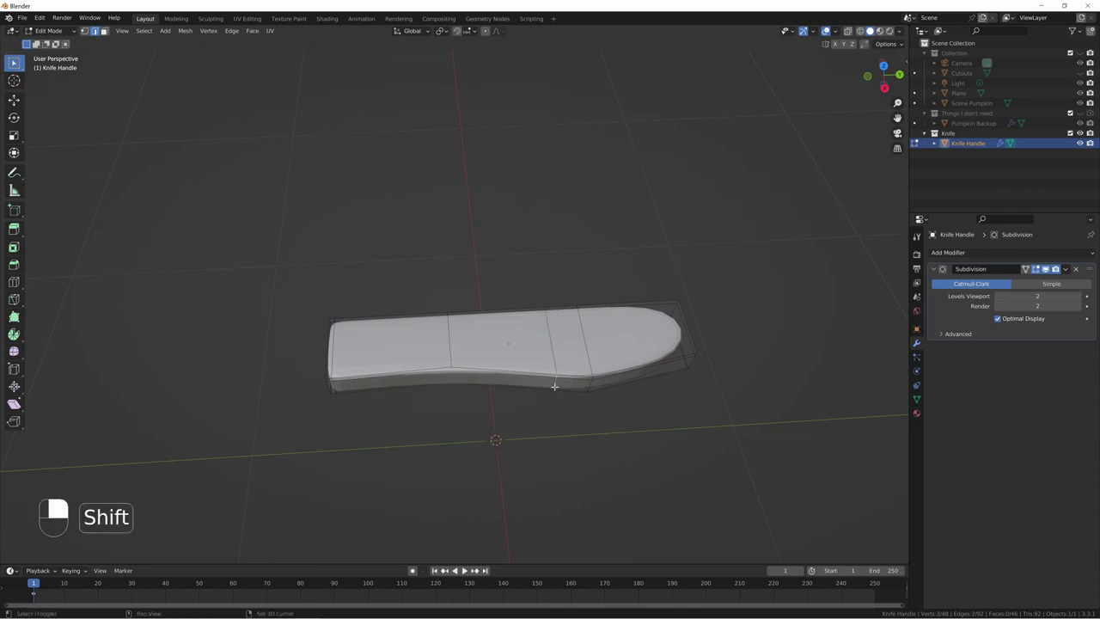
{"action": "scroll", "coordinate": [618, 408], "scroll_direction": "up", "scroll_amount": 7}
{"action": "middle_click_drag", "start_coordinate": [618, 408], "coordinate": [472, 238], "text": "shift"}
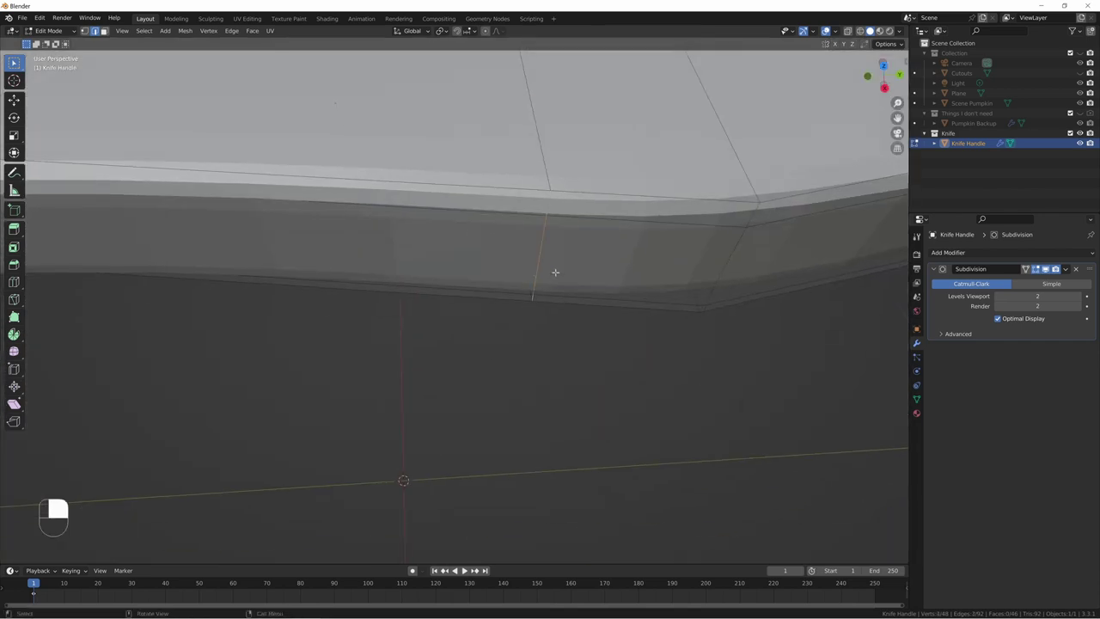
{"action": "scroll", "coordinate": [555, 270], "scroll_direction": "down", "scroll_amount": 5}
{"action": "middle_click_drag", "start_coordinate": [558, 279], "coordinate": [558, 292]}
{"action": "key", "text": "g"}
{"action": "key", "text": "x"}
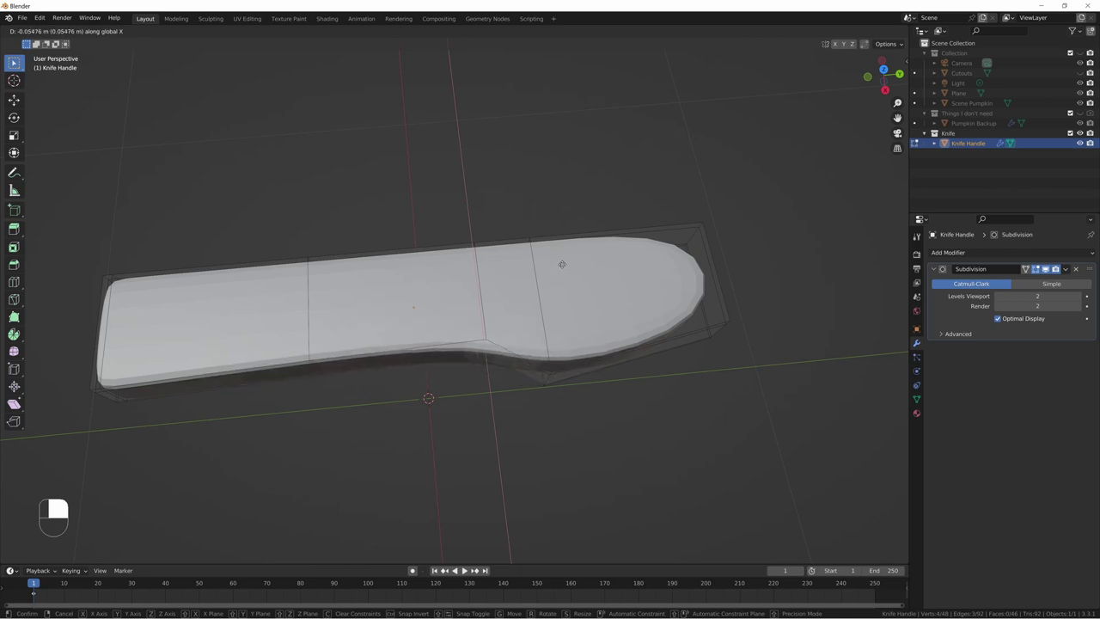
{"action": "left_click", "coordinate": [560, 284]}
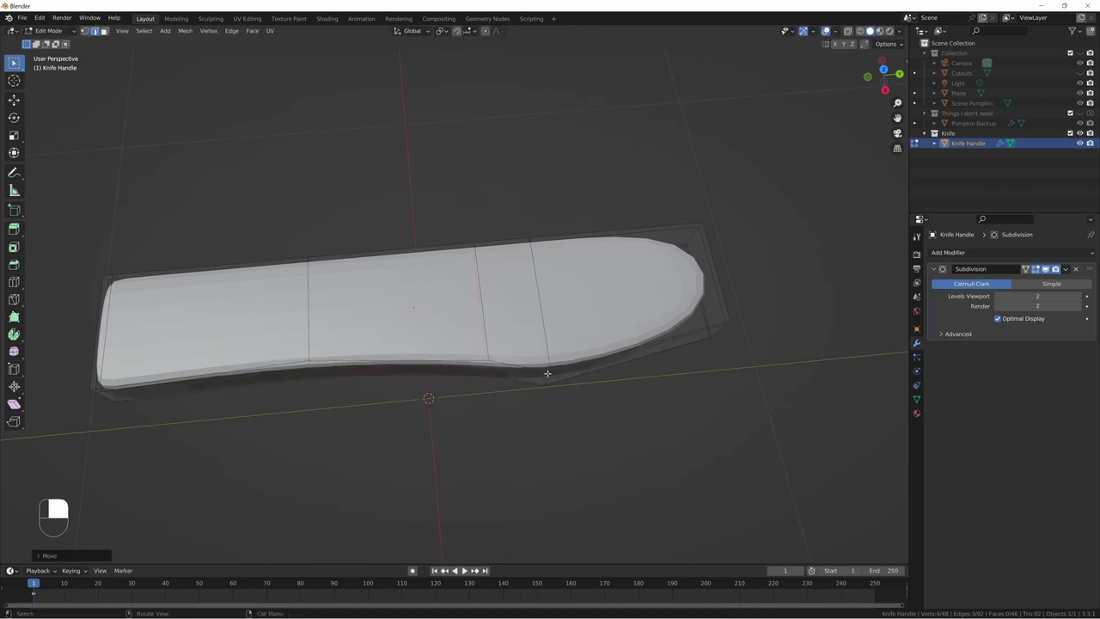
Step: Move the edge loop beside the bulge along Y by about 0.05 m, closer to the bulge
{"action": "left_click", "coordinate": [485, 343], "text": "alt"}
{"action": "key", "text": "g"}
{"action": "middle_click_drag", "start_coordinate": [572, 370], "coordinate": [576, 371]}
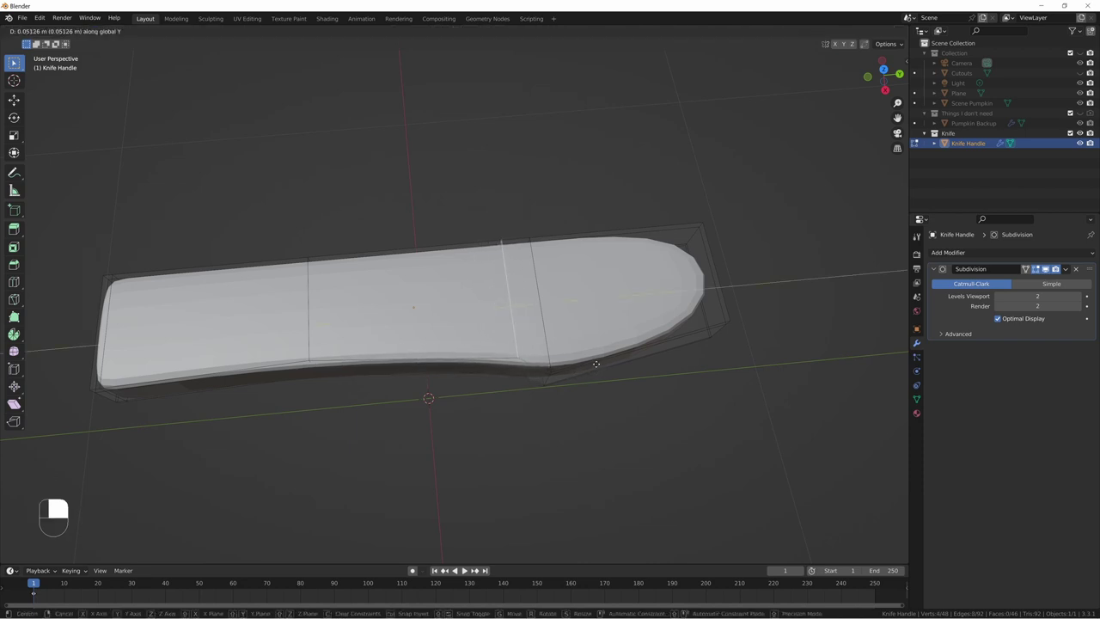
{"action": "left_click", "coordinate": [595, 363]}
Step: Shift the handle's middle edge loop slightly along Y toward the bulge
{"action": "left_click", "coordinate": [309, 337], "text": "alt"}
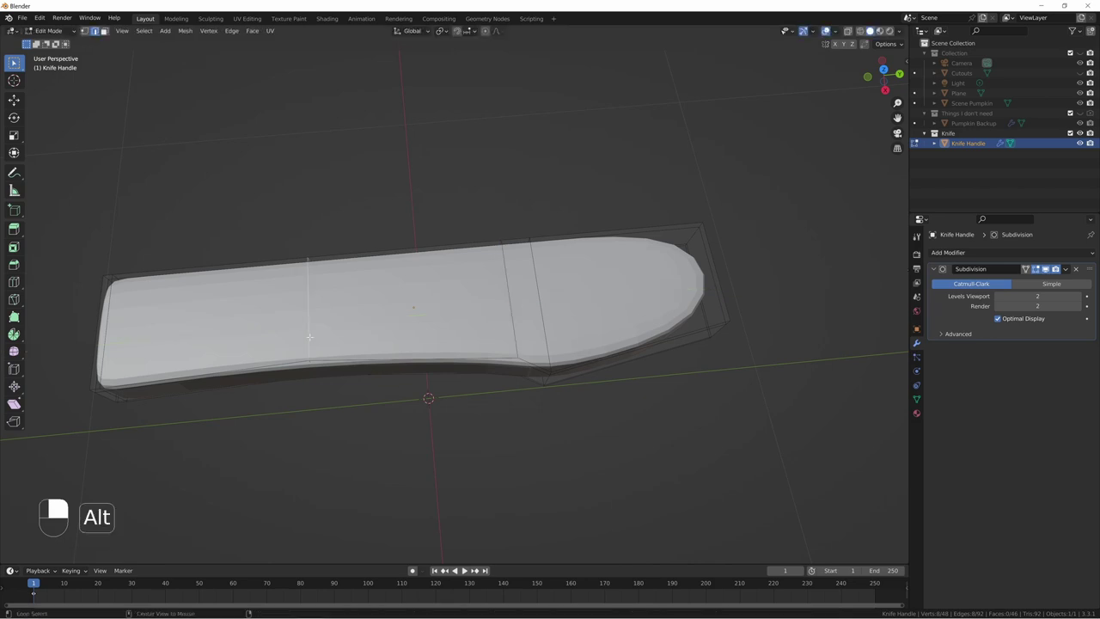
{"action": "key", "text": "g"}
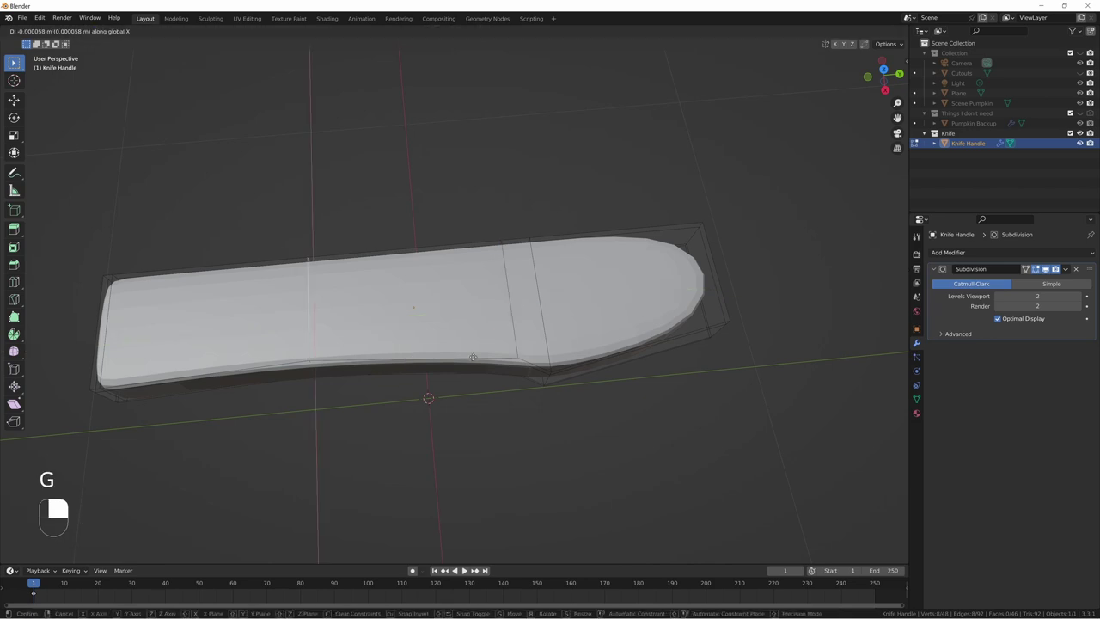
{"action": "middle_click_drag", "start_coordinate": [309, 337], "coordinate": [543, 349]}
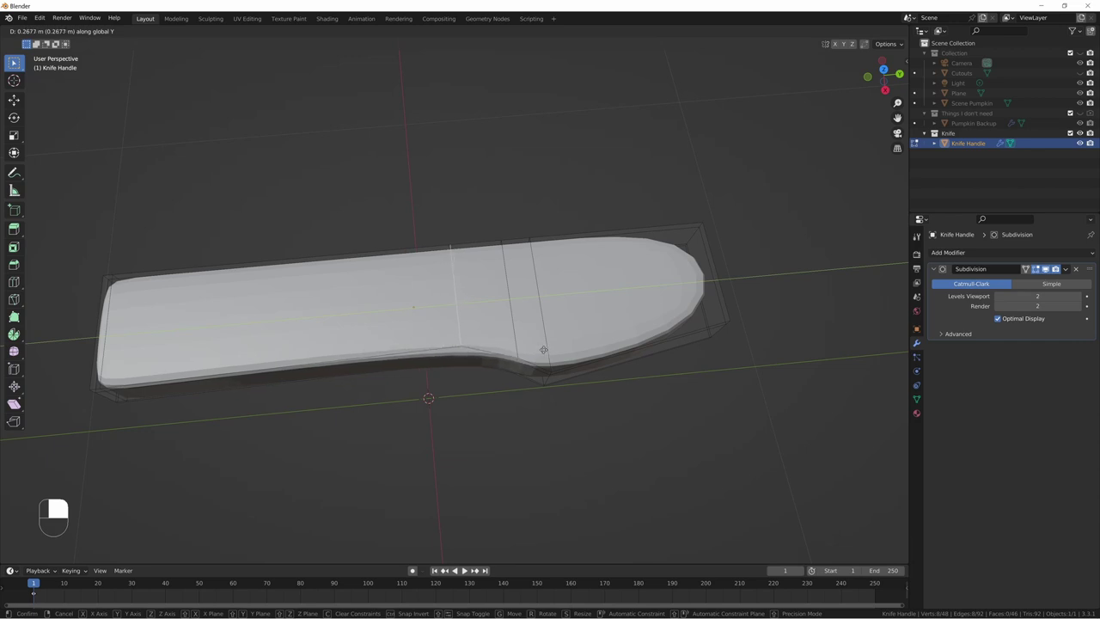
{"action": "left_click", "coordinate": [422, 357]}
Step: Add a loop cut close to the handle's rounded end to square it off, and return to Object Mode
{"action": "key", "text": "ctrl+r"}
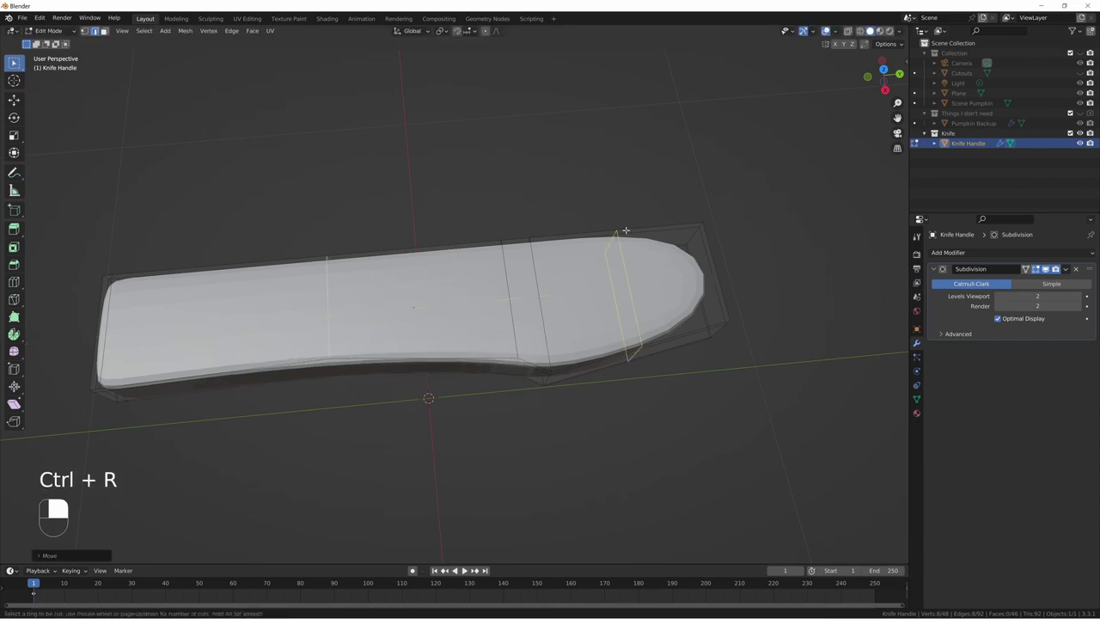
{"action": "left_click", "coordinate": [626, 230]}
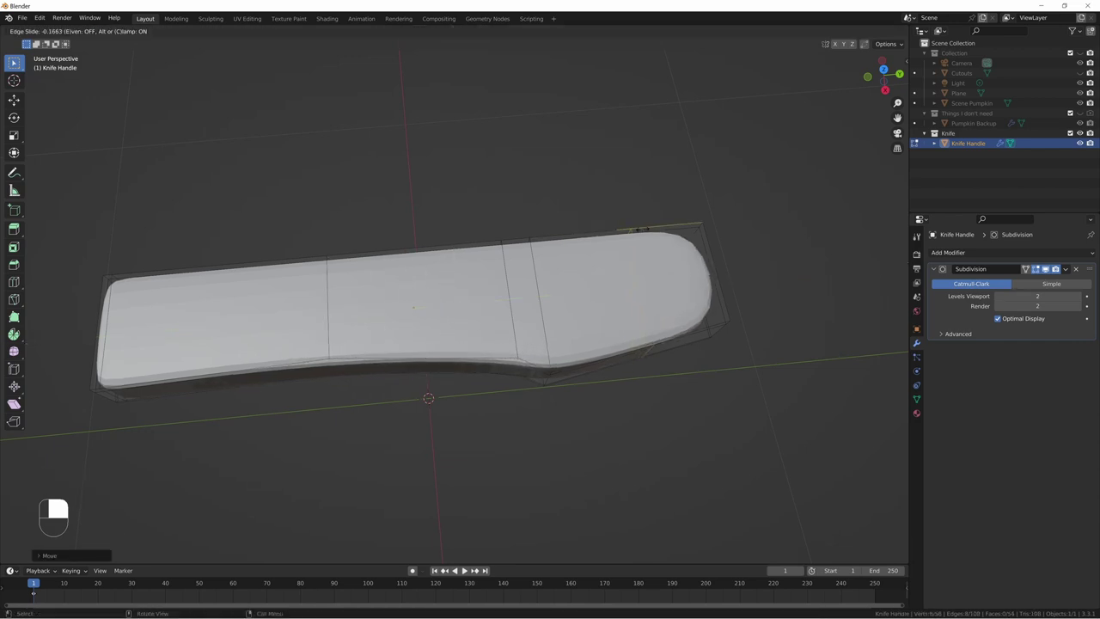
{"action": "left_click", "coordinate": [703, 233]}
{"action": "key", "text": "Tab"}
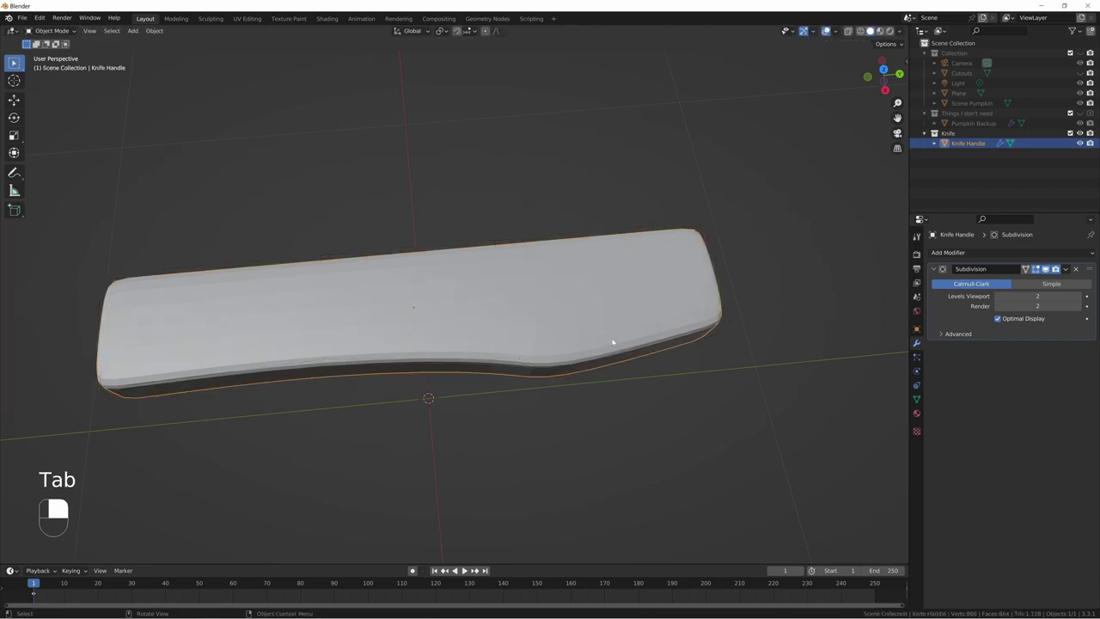
Step: Scale down the vertical corner edge at the handle's straight end with proportional editing at a size of about 0.11
{"action": "middle_click_drag", "start_coordinate": [612, 342], "coordinate": [521, 287]}
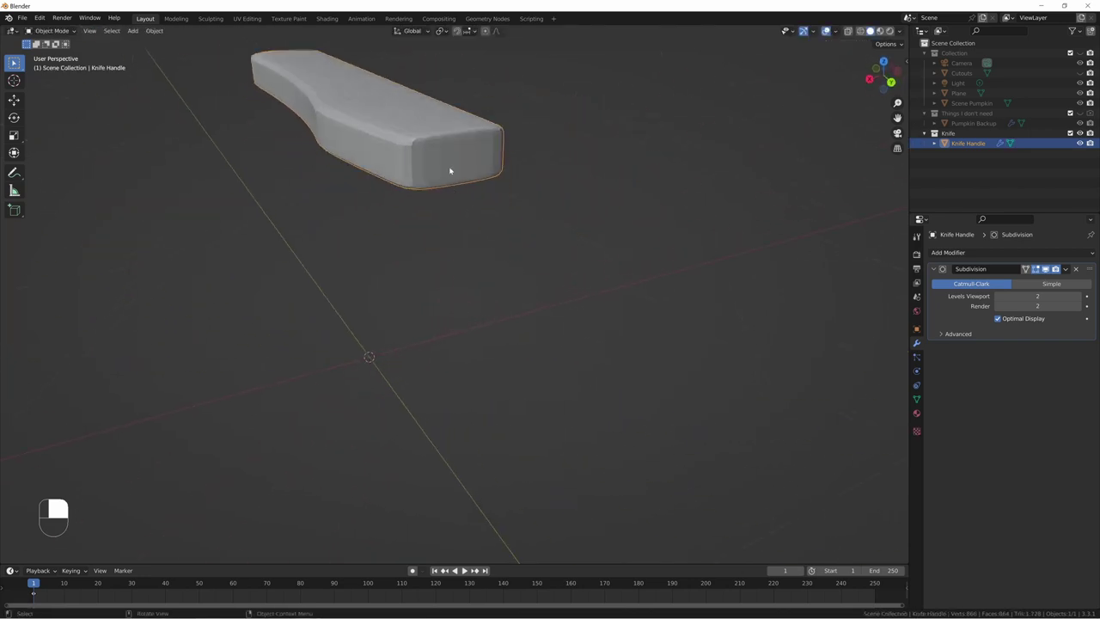
{"action": "mouse_move", "coordinate": [450, 171]}
{"action": "middle_mouse_down"}
{"action": "mouse_move", "coordinate": [437, 182]}
{"action": "mouse_move", "coordinate": [466, 196]}
{"action": "mouse_move", "coordinate": [435, 197]}
{"action": "mouse_move", "coordinate": [458, 179]}
{"action": "middle_mouse_up"}
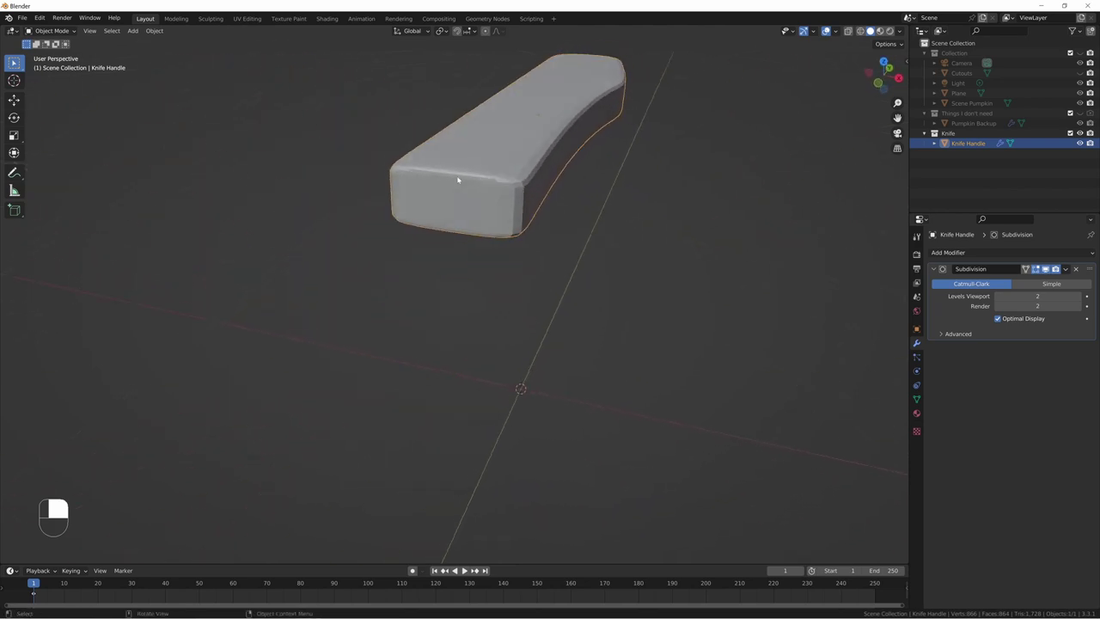
{"action": "key", "text": "Tab"}
{"action": "middle_click_drag", "start_coordinate": [524, 182], "coordinate": [458, 190]}
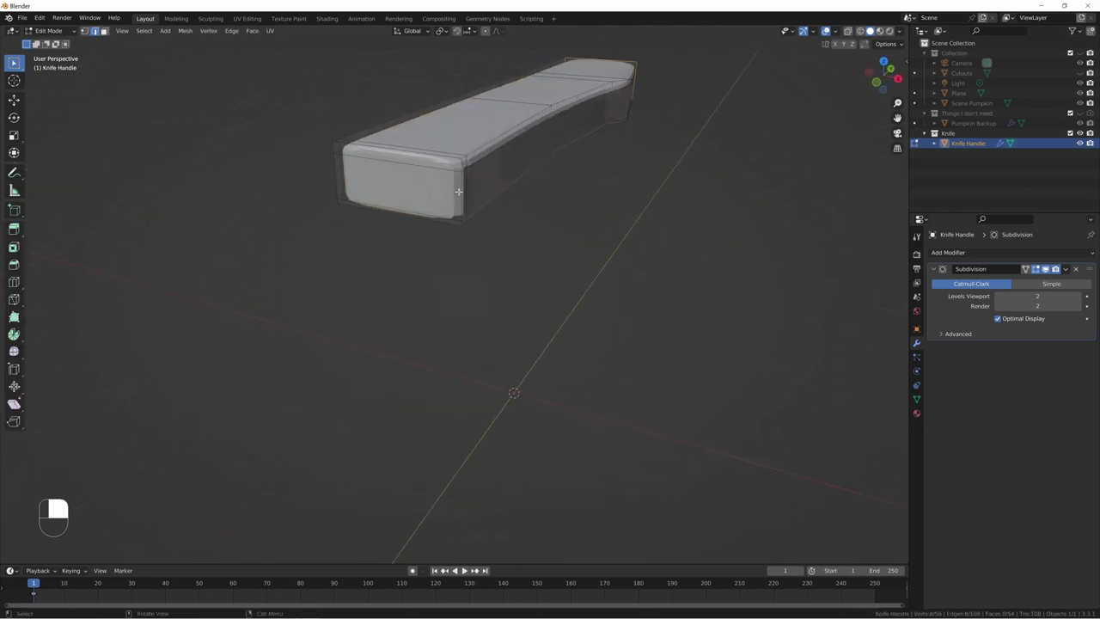
{"action": "key", "text": "2"}
{"action": "left_click", "coordinate": [462, 191]}
{"action": "key", "text": "o"}
{"action": "key", "text": "s"}
{"action": "scroll", "coordinate": [649, 189], "scroll_direction": "up", "scroll_amount": 10}
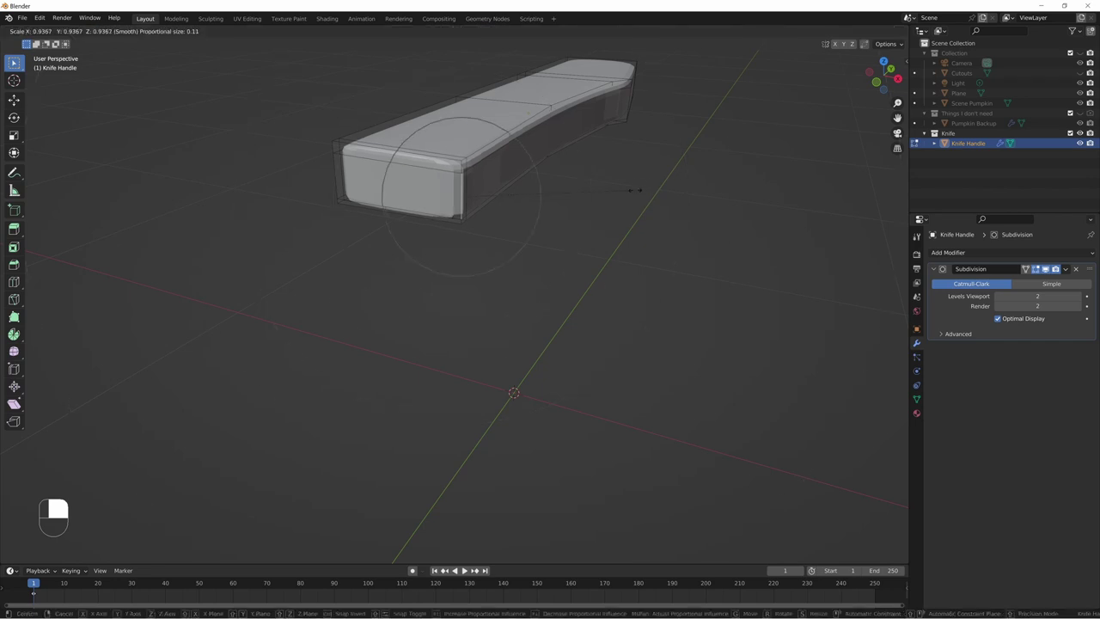
{"action": "left_click", "coordinate": [584, 190]}
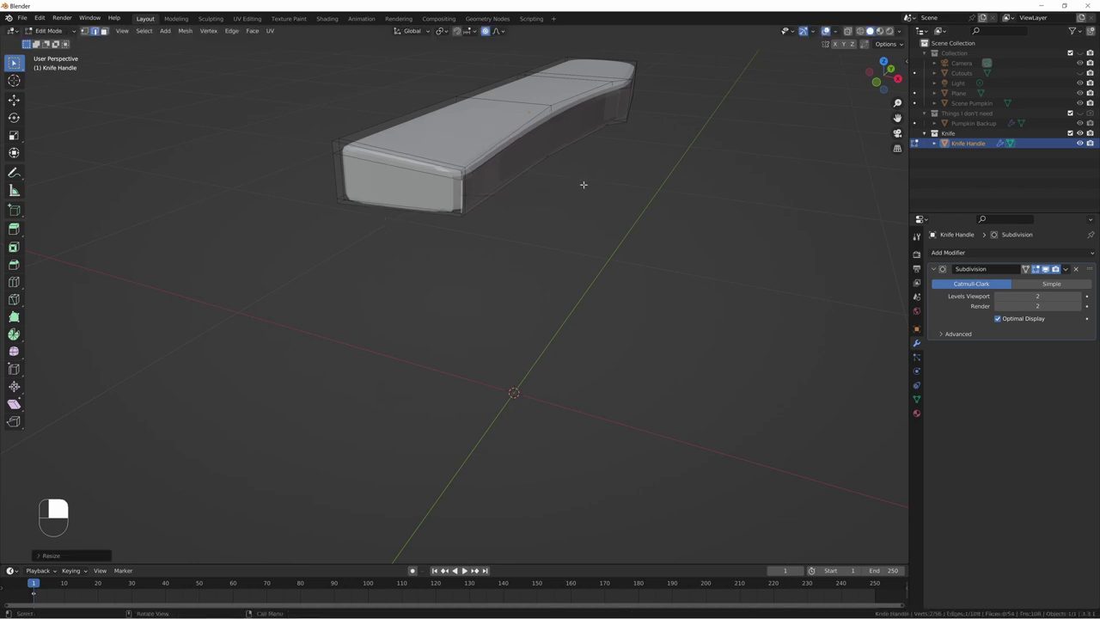
Step: Scale the vertical side edge at the bulge along Z to about 0.8 with proportional editing, and return to Object Mode
{"action": "middle_click_drag", "start_coordinate": [582, 184], "coordinate": [530, 185]}
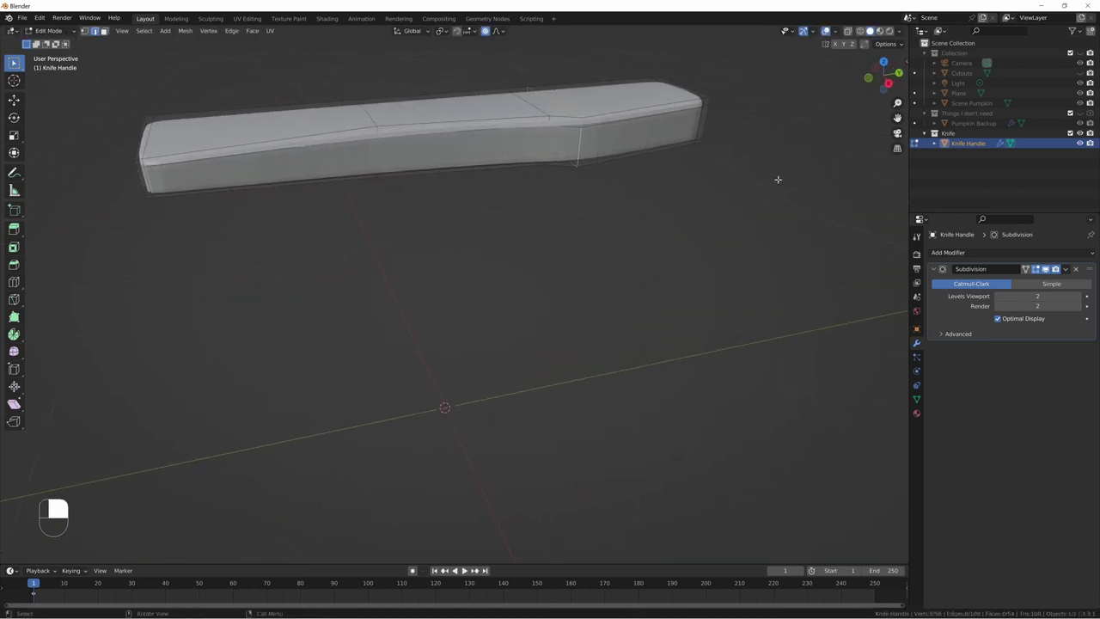
{"action": "key", "text": "s"}
{"action": "key", "text": "z"}
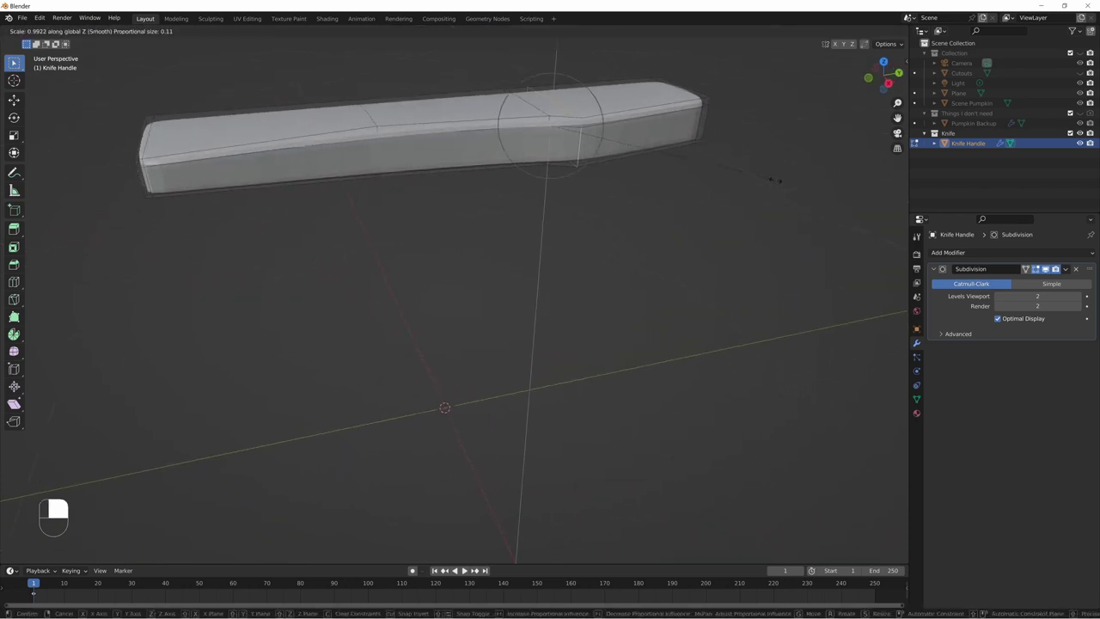
{"action": "left_click", "coordinate": [732, 179]}
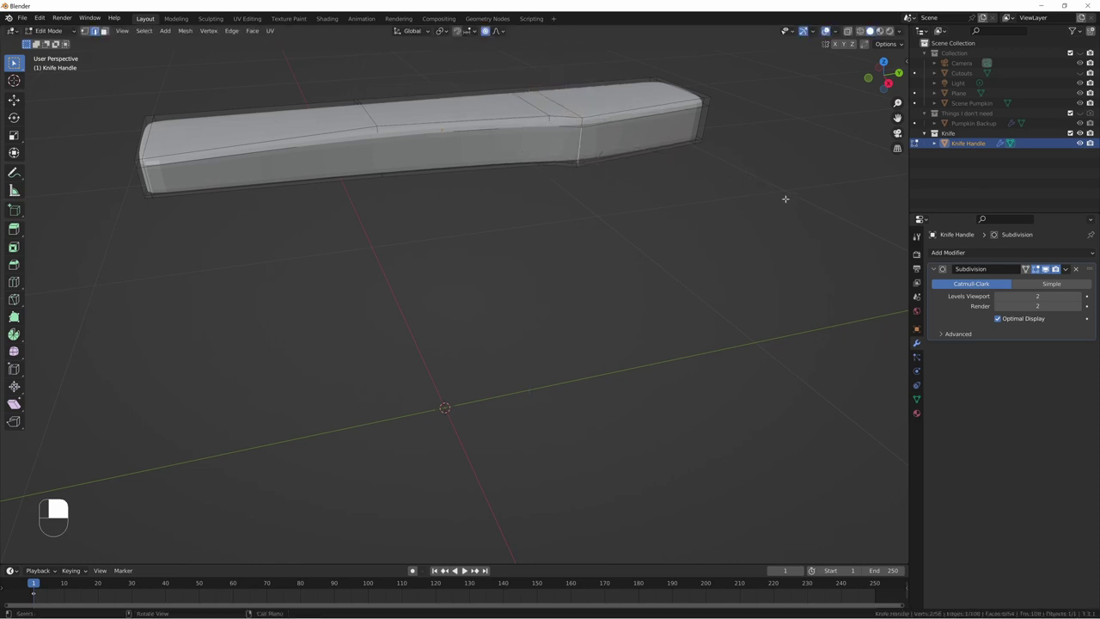
{"action": "key", "text": "s"}
{"action": "key", "text": "z"}
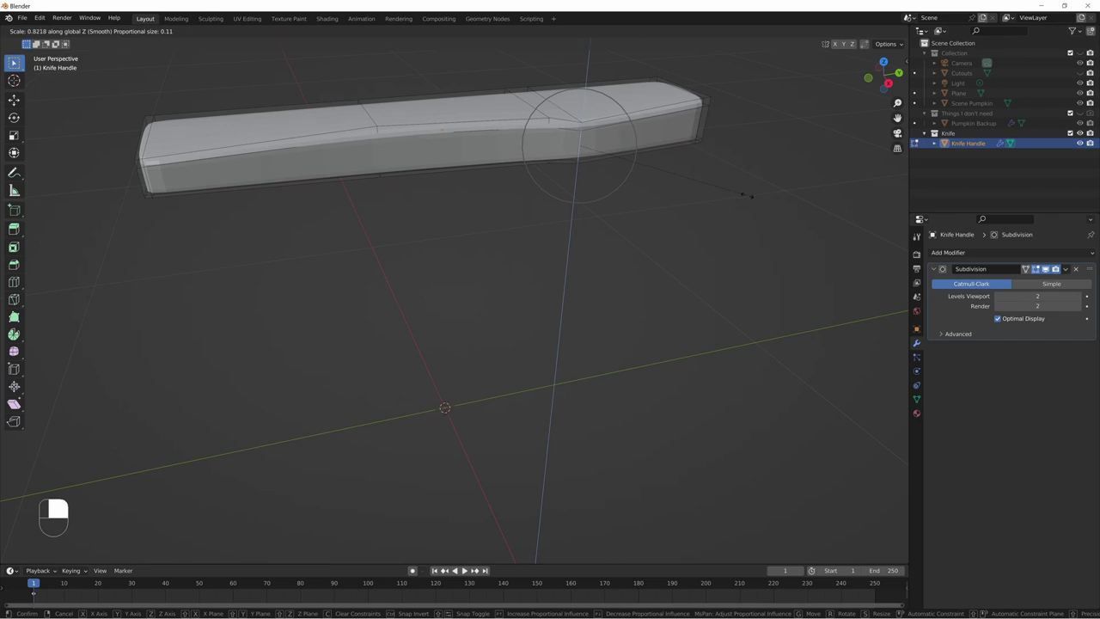
{"action": "left_click", "coordinate": [740, 196]}
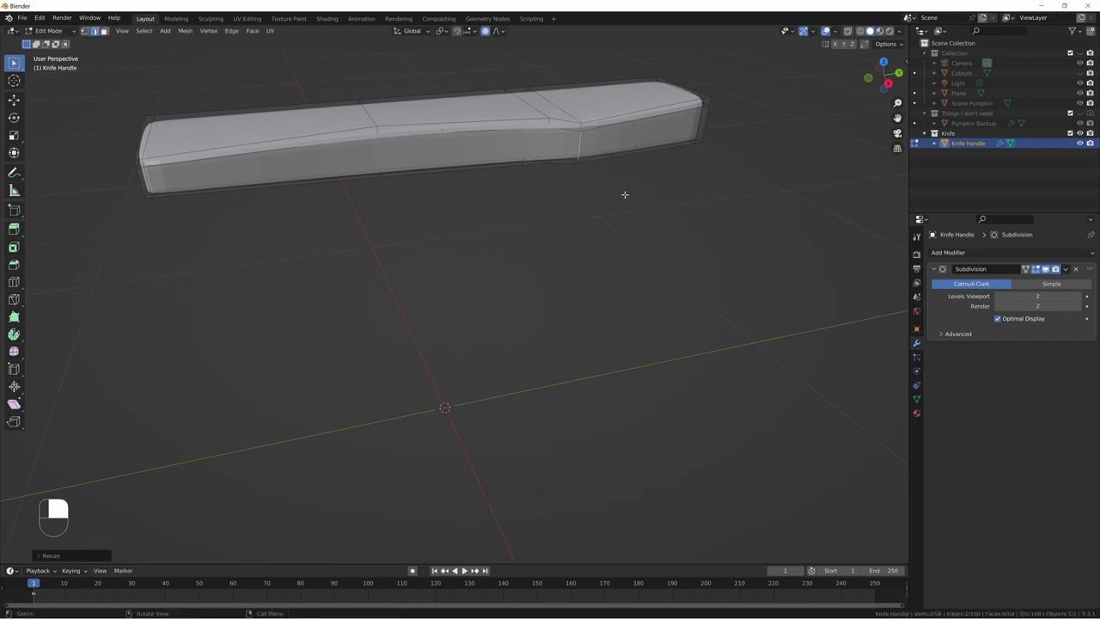
{"action": "middle_click_drag", "start_coordinate": [624, 194], "coordinate": [490, 207]}
{"action": "key", "text": "Tab"}
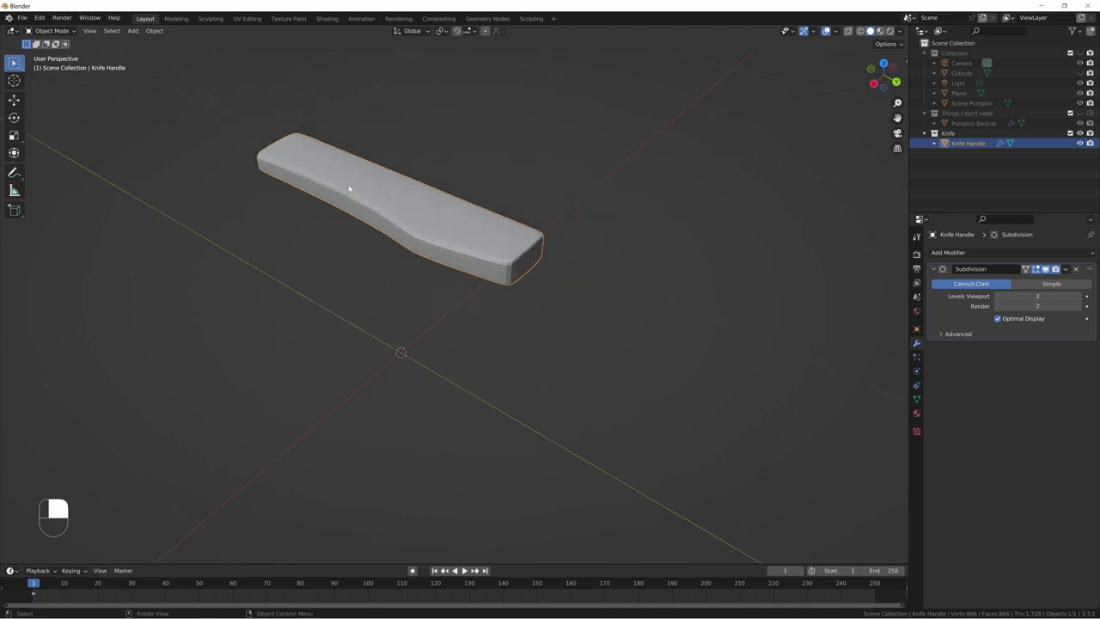
Step: Raise the knife handle's subdivision viewport level to 3 and add a cube mesh to the scene
{"action": "middle_click_drag", "start_coordinate": [525, 277], "coordinate": [559, 311]}
{"action": "scroll", "coordinate": [518, 250], "scroll_direction": "up", "scroll_amount": 3}
{"action": "middle_click_drag", "start_coordinate": [501, 239], "coordinate": [615, 222]}
{"action": "key", "text": "shift+a"}
{"action": "mouse_move", "coordinate": [615, 222]}
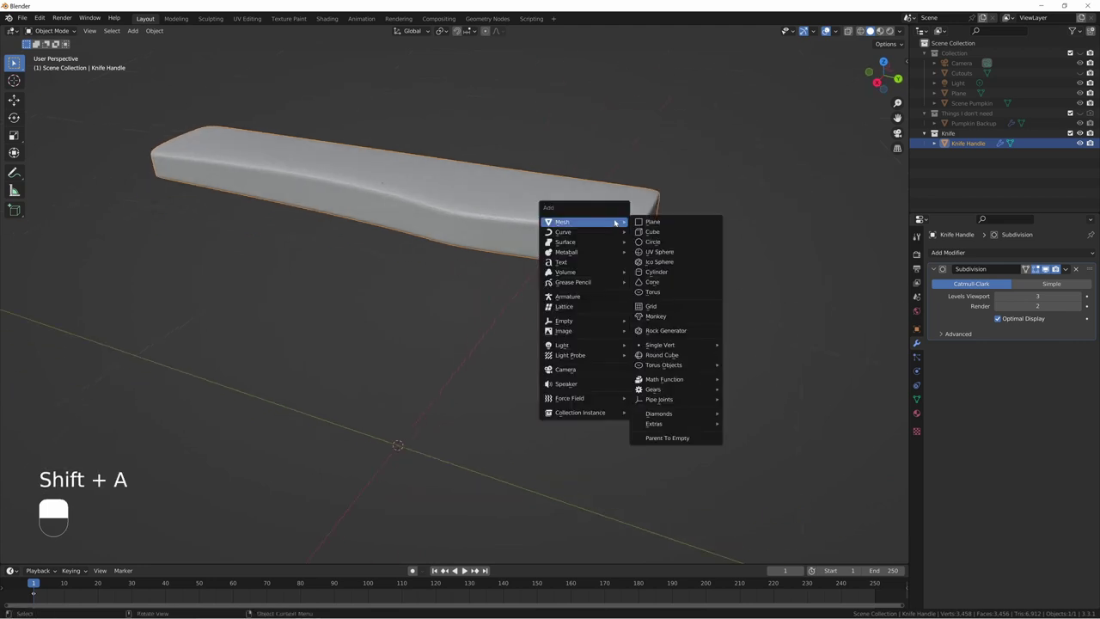
{"action": "left_click", "coordinate": [662, 233]}
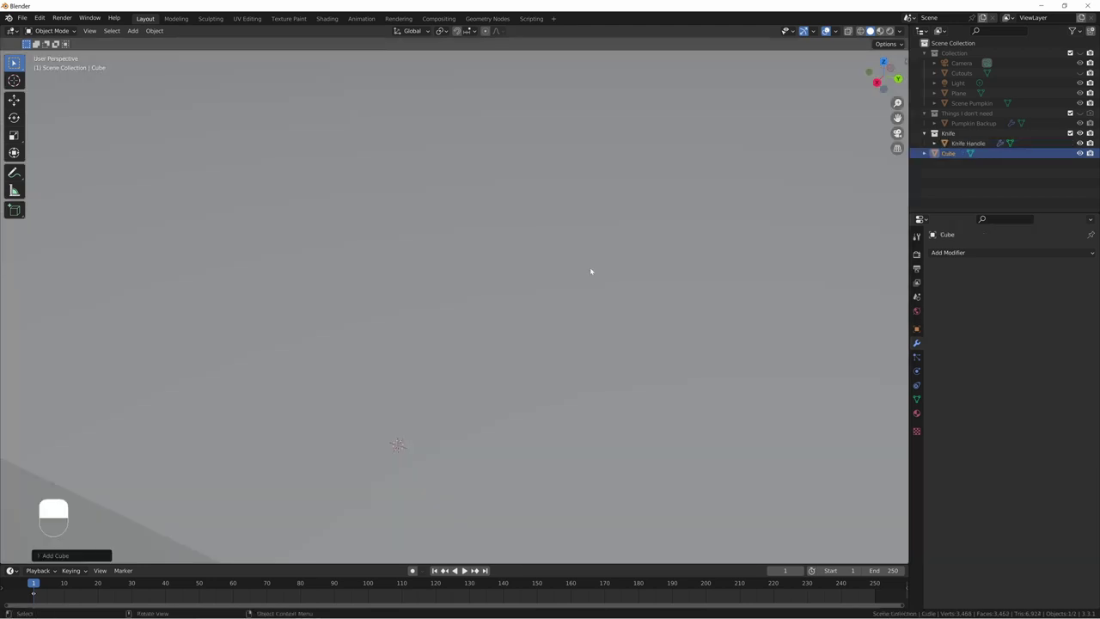
Step: Scale the new cube down along Z in two passes until it is a very thin flat sheet
{"action": "scroll", "coordinate": [589, 270], "scroll_direction": "down", "scroll_amount": 5}
{"action": "key", "text": "s"}
{"action": "key", "text": "z"}
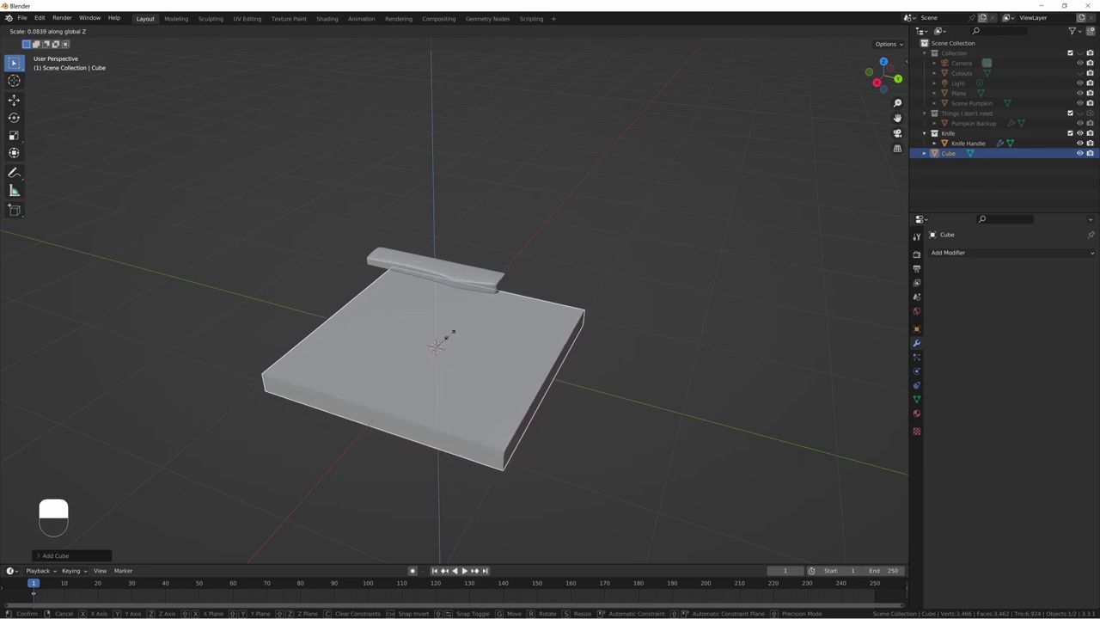
{"action": "left_click", "coordinate": [444, 339]}
{"action": "key", "text": "s"}
{"action": "key", "text": "z"}
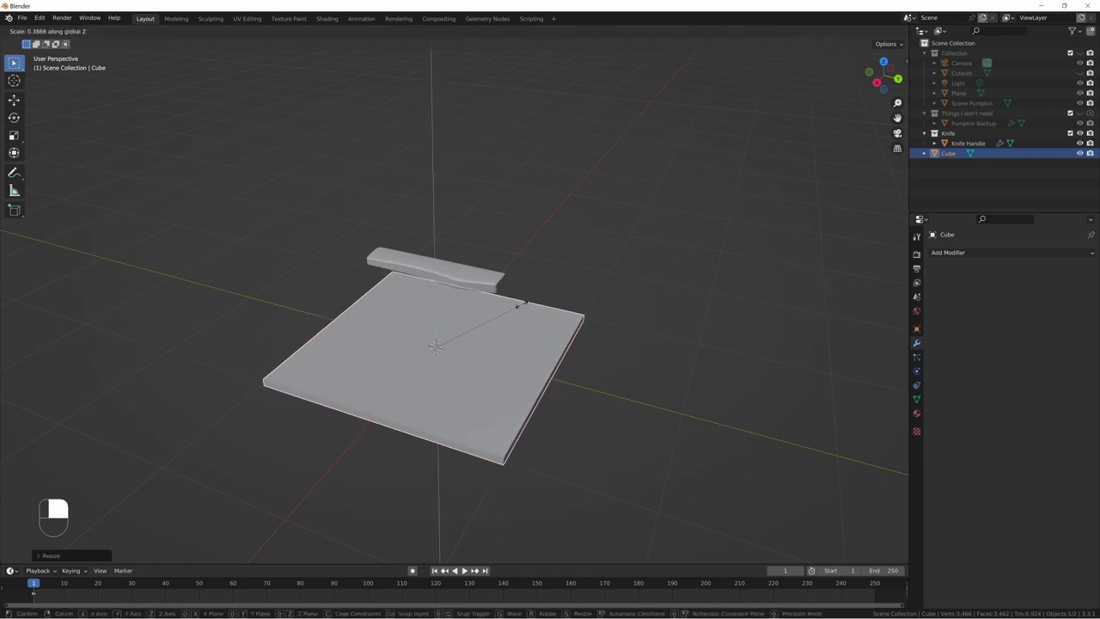
{"action": "left_click", "coordinate": [440, 342]}
Step: In the front view, move the flattened cube up along Z by about 0.74 m to the middle of the handle's thickness
{"action": "key", "text": "g"}
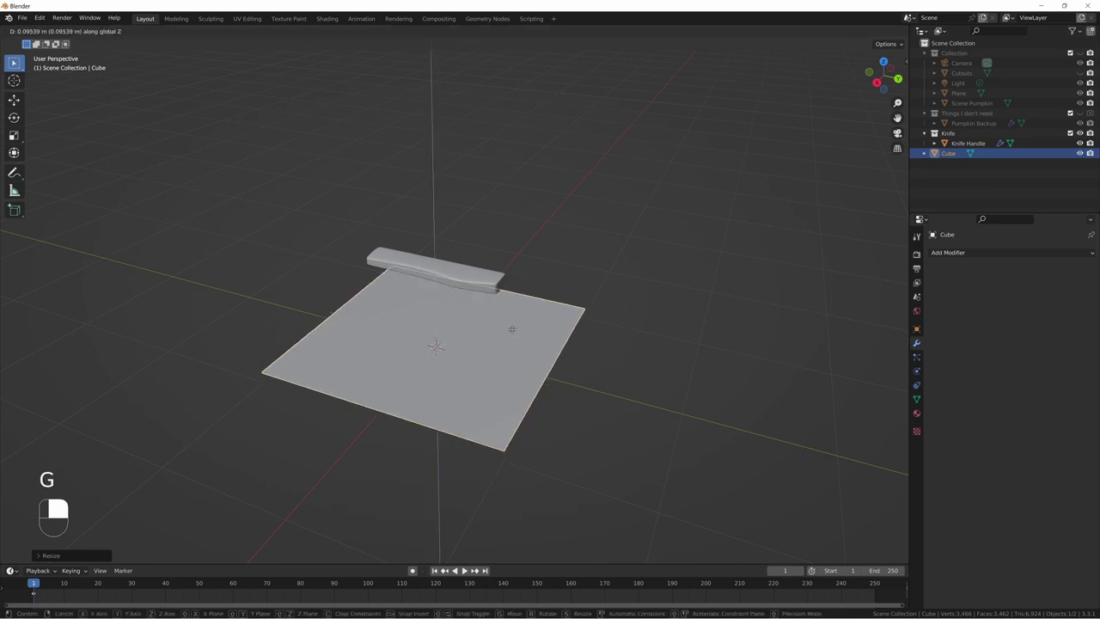
{"action": "right_click", "coordinate": [512, 309]}
{"action": "key", "text": "KP_1"}
{"action": "key", "text": "g"}
{"action": "key", "text": "z"}
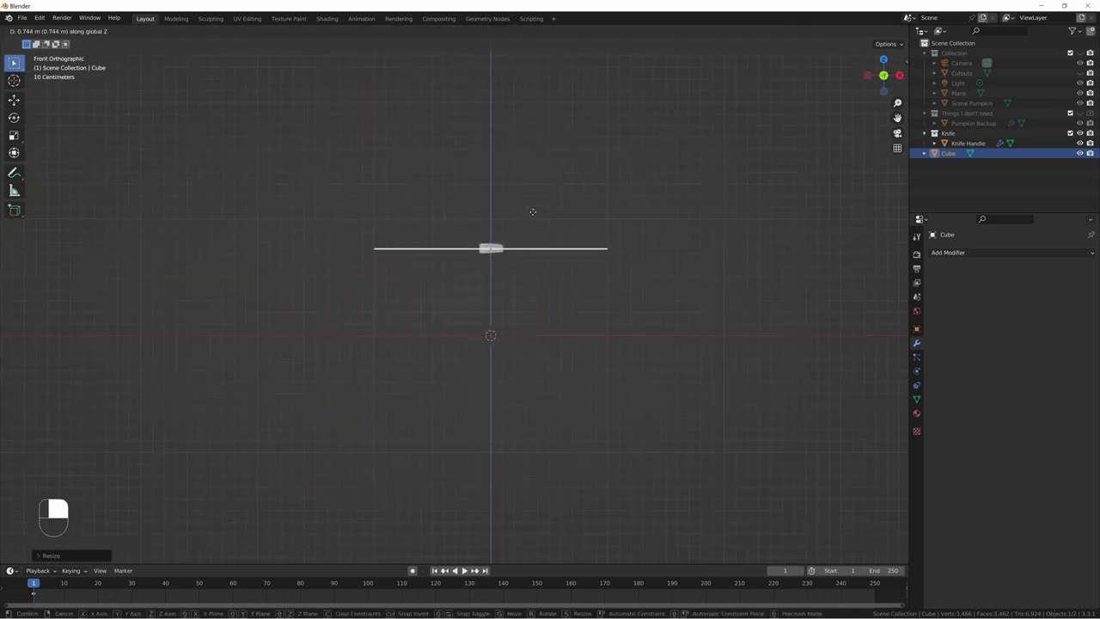
{"action": "left_click", "coordinate": [533, 214]}
{"action": "scroll", "coordinate": [533, 249], "scroll_direction": "up", "scroll_amount": 3}
{"action": "middle_click_drag", "start_coordinate": [572, 240], "coordinate": [517, 297]}
{"action": "scroll", "coordinate": [517, 296], "scroll_direction": "down", "scroll_amount": 3}
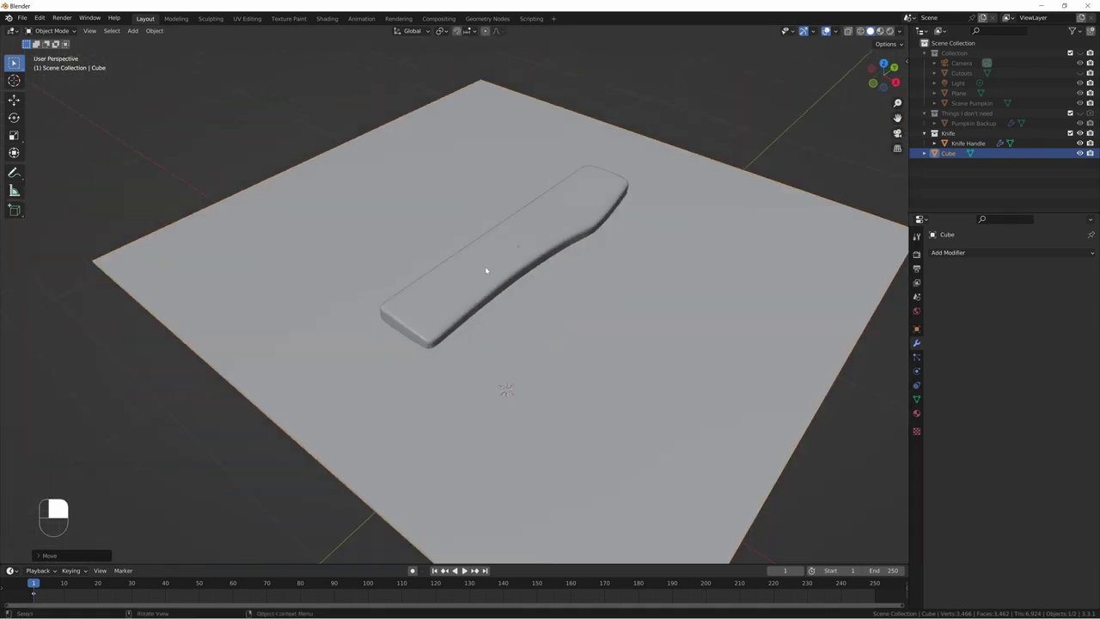
Step: Copy the knife handle's Z location to the flattened cube
{"action": "left_click", "coordinate": [487, 262], "text": "shift"}
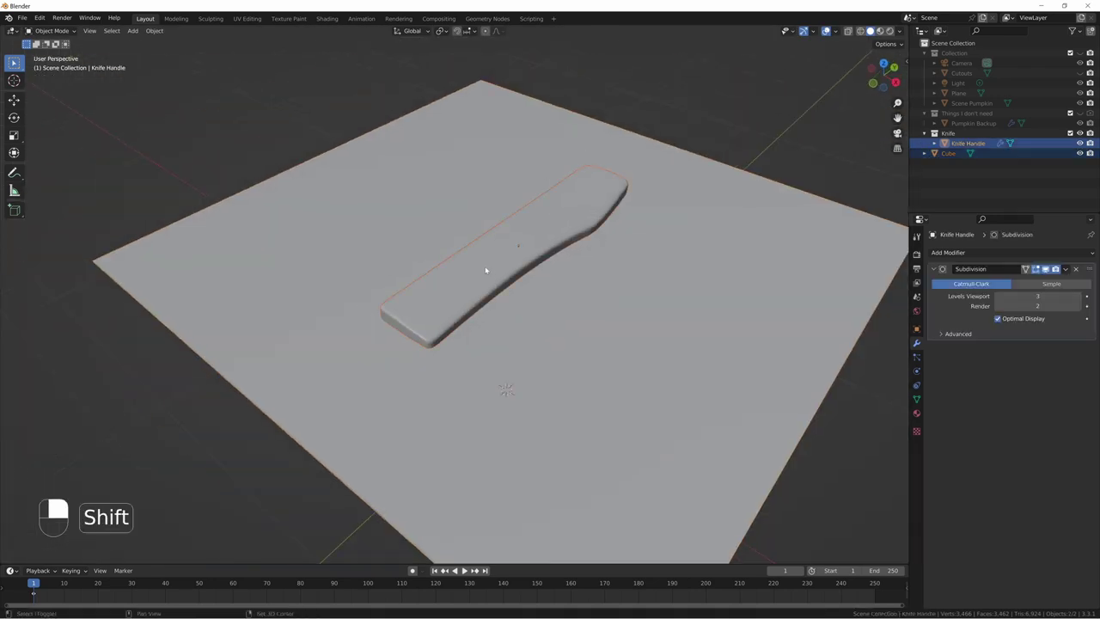
{"action": "left_click", "coordinate": [917, 329]}
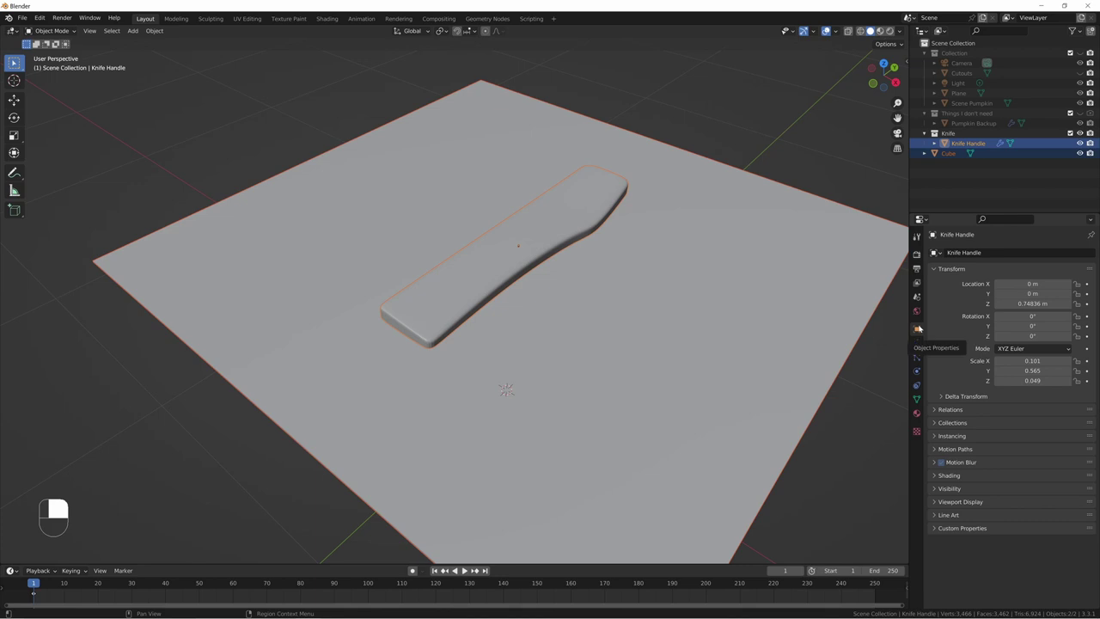
{"action": "right_click", "coordinate": [1028, 304]}
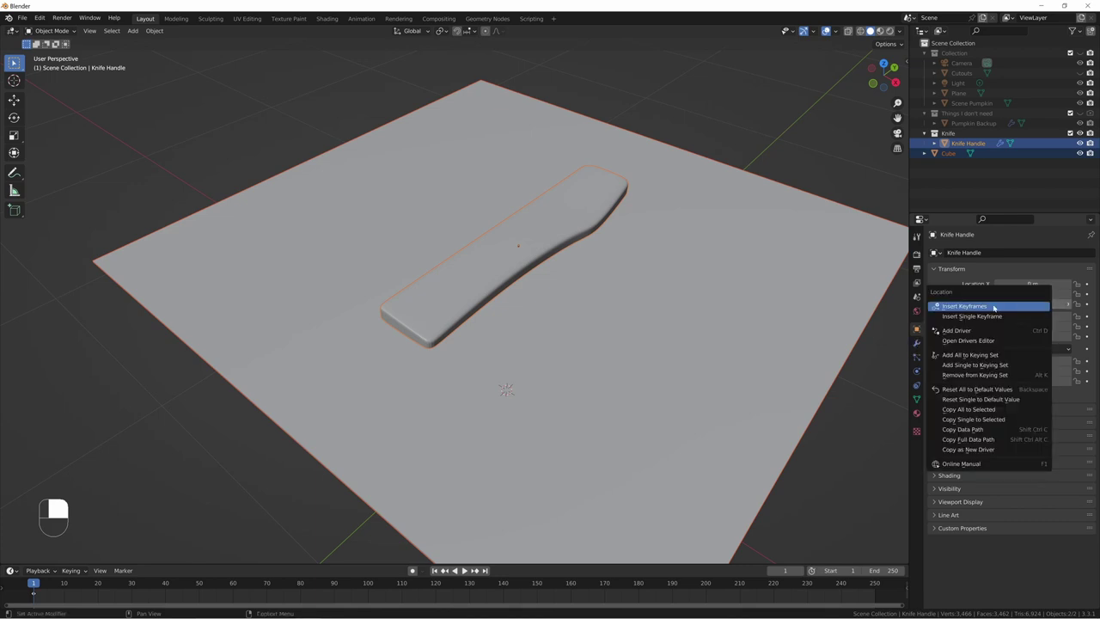
{"action": "left_click", "coordinate": [974, 430]}
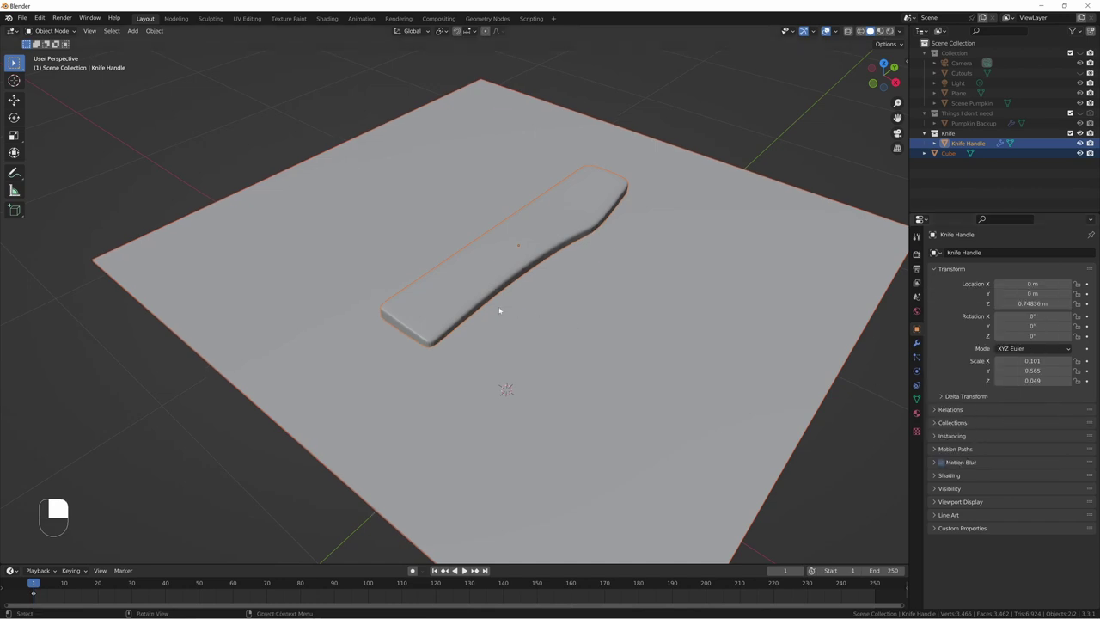
Step: Rename the flattened Cube object as Knife Handle
{"action": "middle_click_drag", "start_coordinate": [498, 310], "coordinate": [648, 246]}
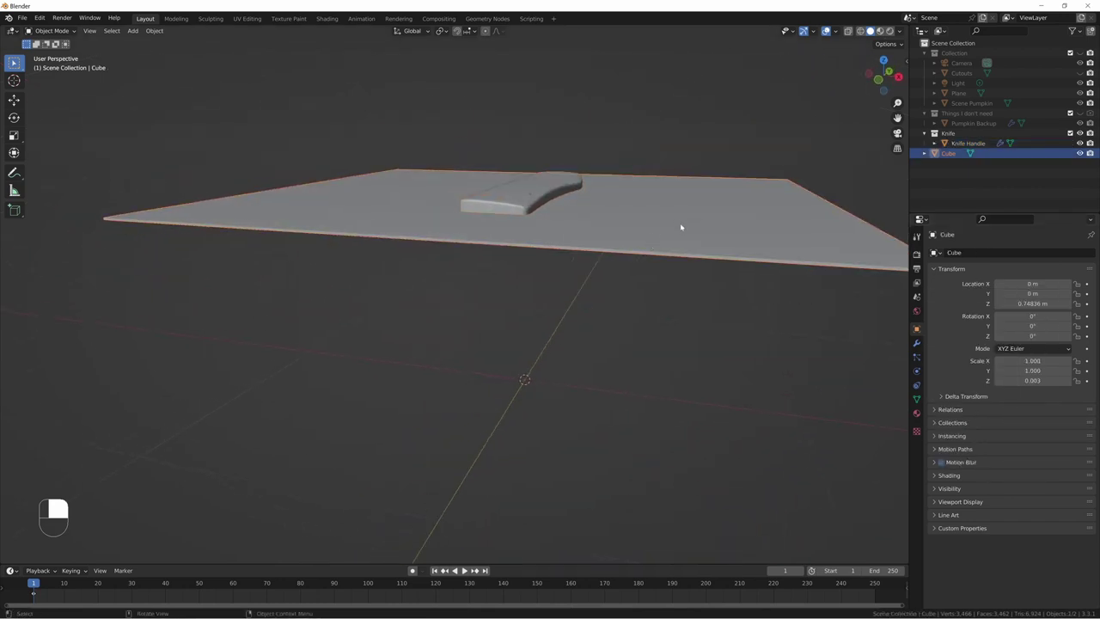
{"action": "left_click", "coordinate": [954, 154]}
{"action": "double_click", "coordinate": [946, 155]}
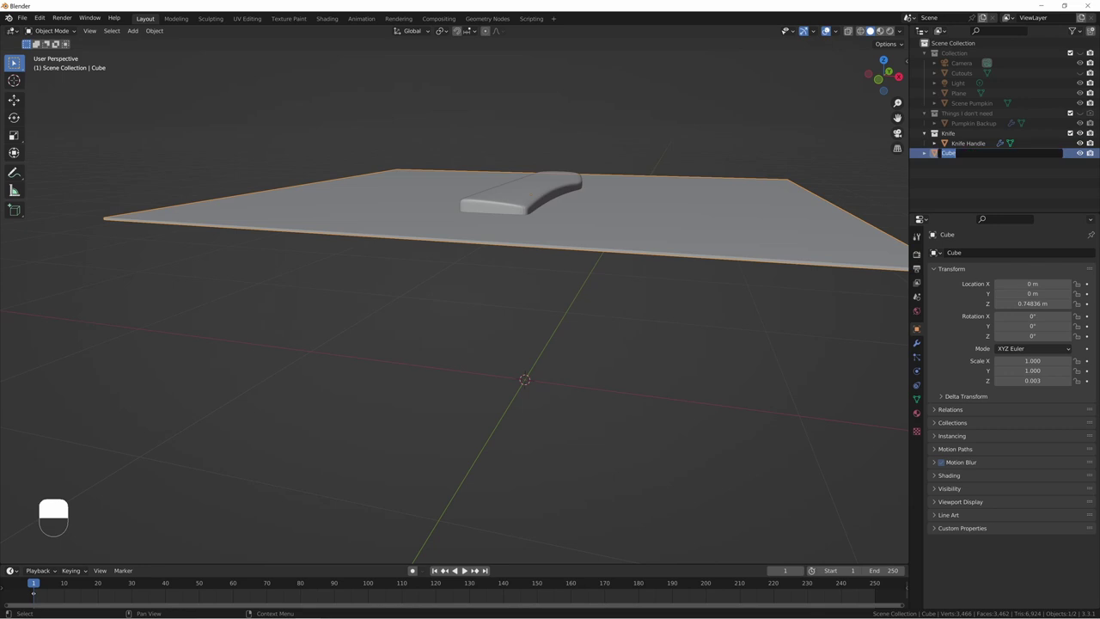
{"action": "type", "text": "Knife Handle"}
{"action": "key", "text": "Return"}
Step: From the top view, scale the flat slab to about 0.104 along X and about 0.46 along Y
{"action": "key", "text": "KP_7"}
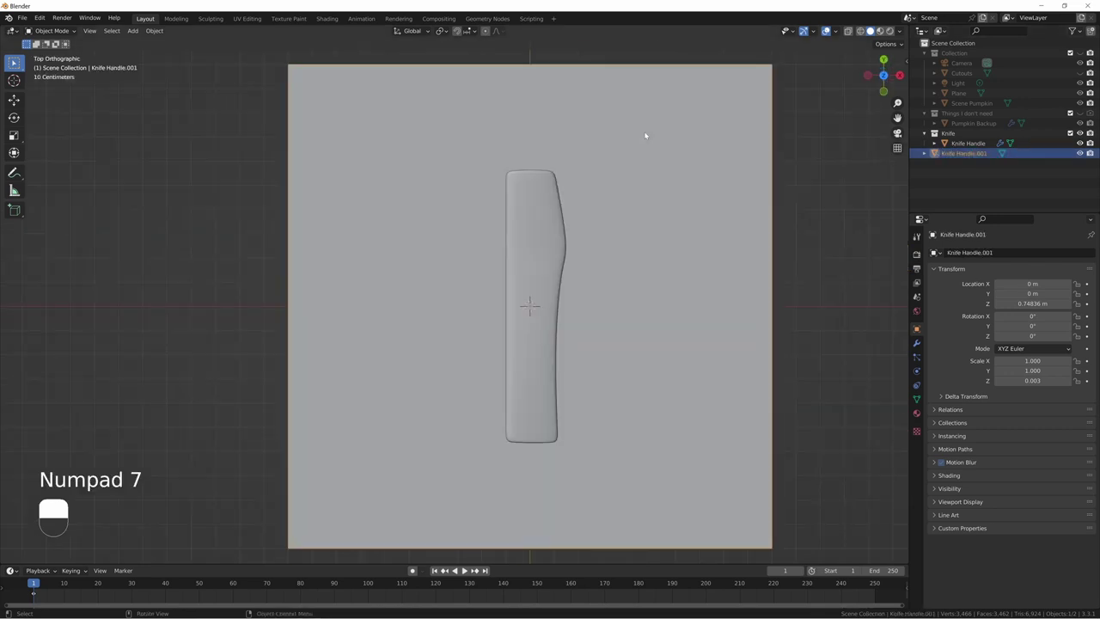
{"action": "scroll", "coordinate": [646, 135], "scroll_direction": "down", "scroll_amount": 3}
{"action": "middle_click_drag", "start_coordinate": [647, 235], "coordinate": [621, 262], "text": "shift"}
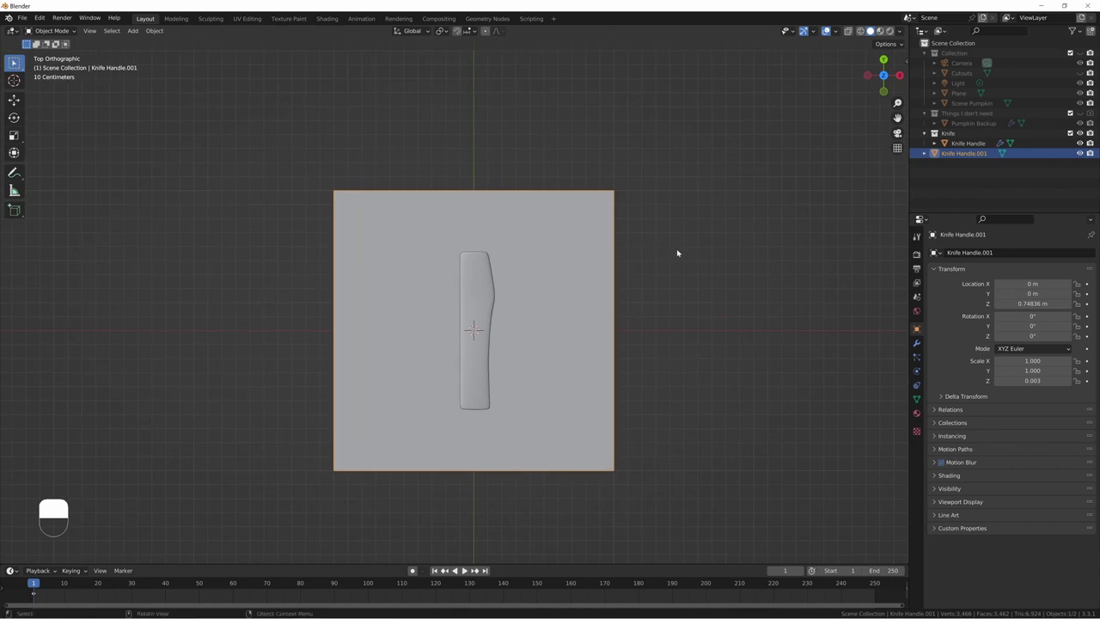
{"action": "key", "text": "s"}
{"action": "key", "text": "x"}
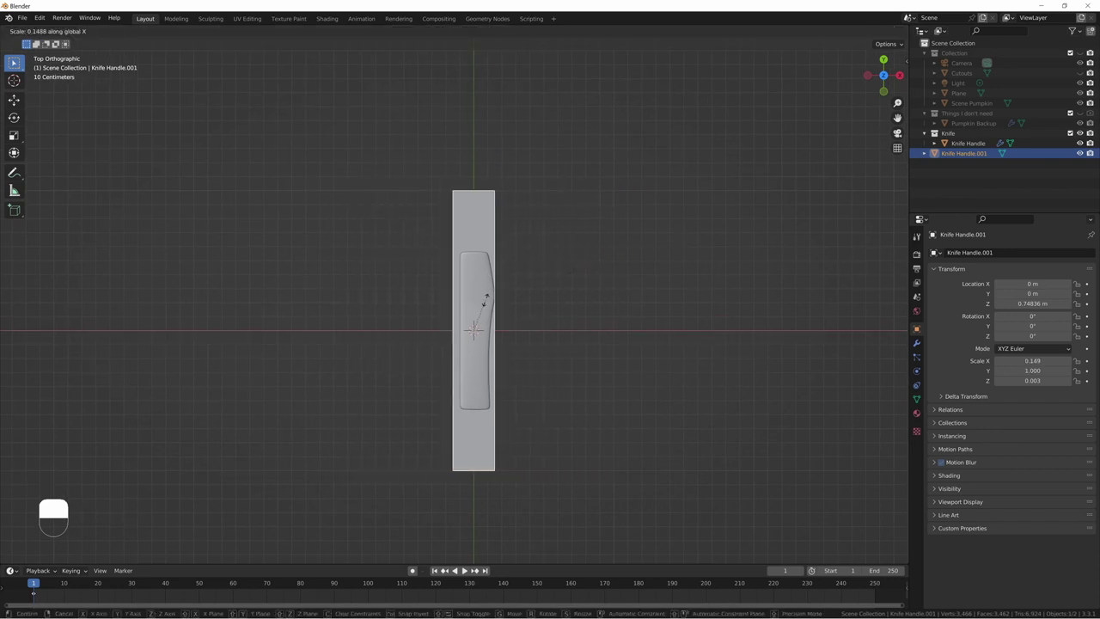
{"action": "left_click", "coordinate": [487, 317]}
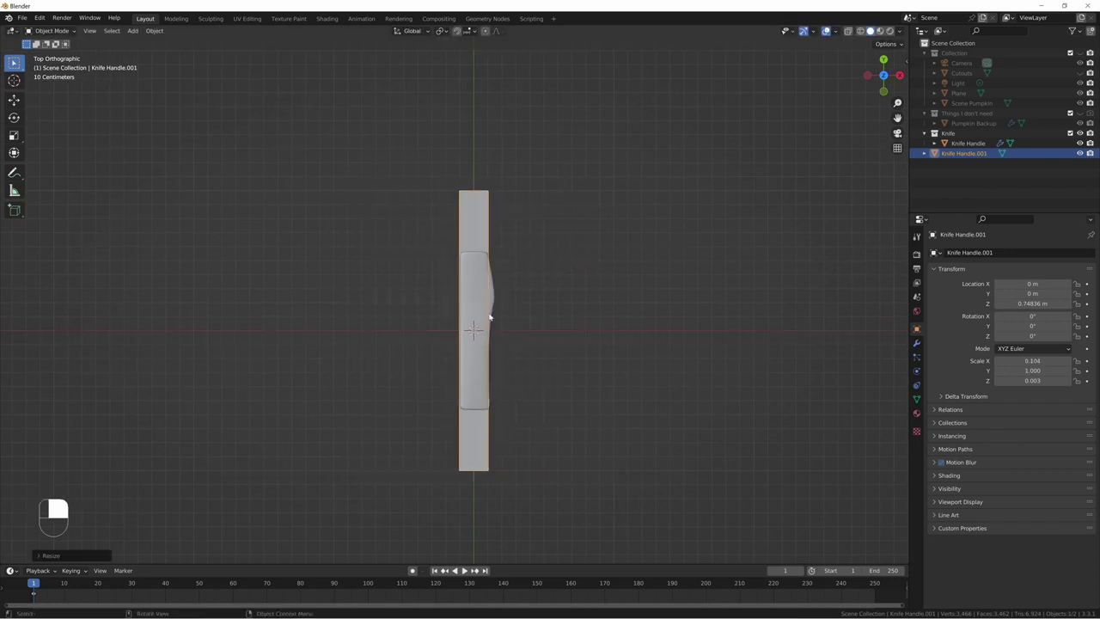
{"action": "key", "text": "s"}
{"action": "key", "text": "y"}
{"action": "left_click", "coordinate": [539, 315]}
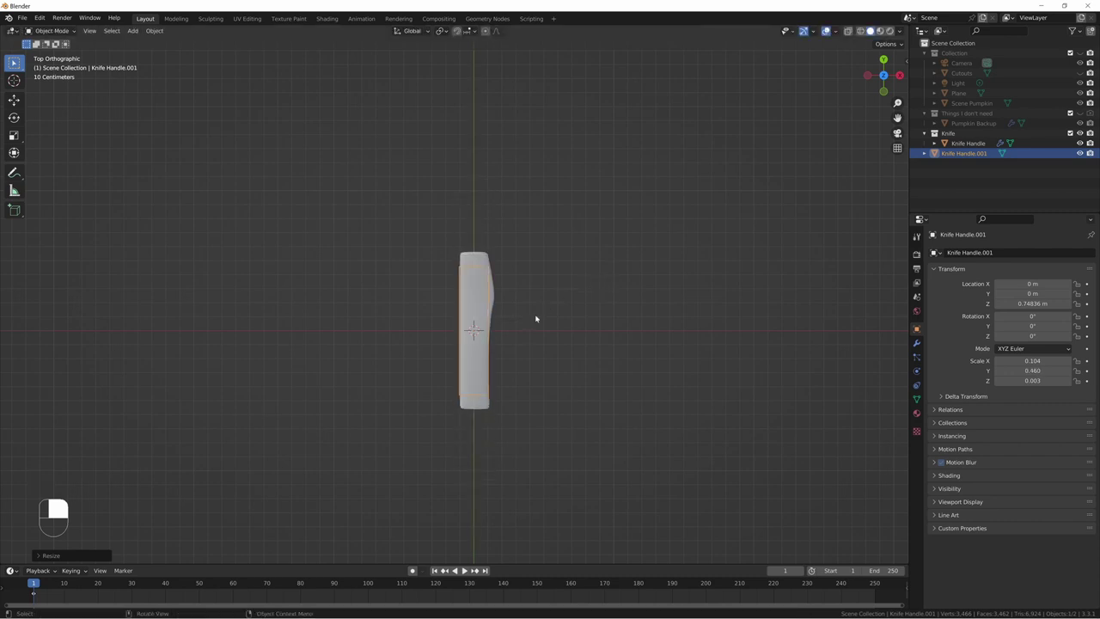
Step: Move the slab to the handle's upper end, at about 0.984 m along Y and about 0.002 m along X
{"action": "key", "text": "g"}
{"action": "key", "text": "z"}
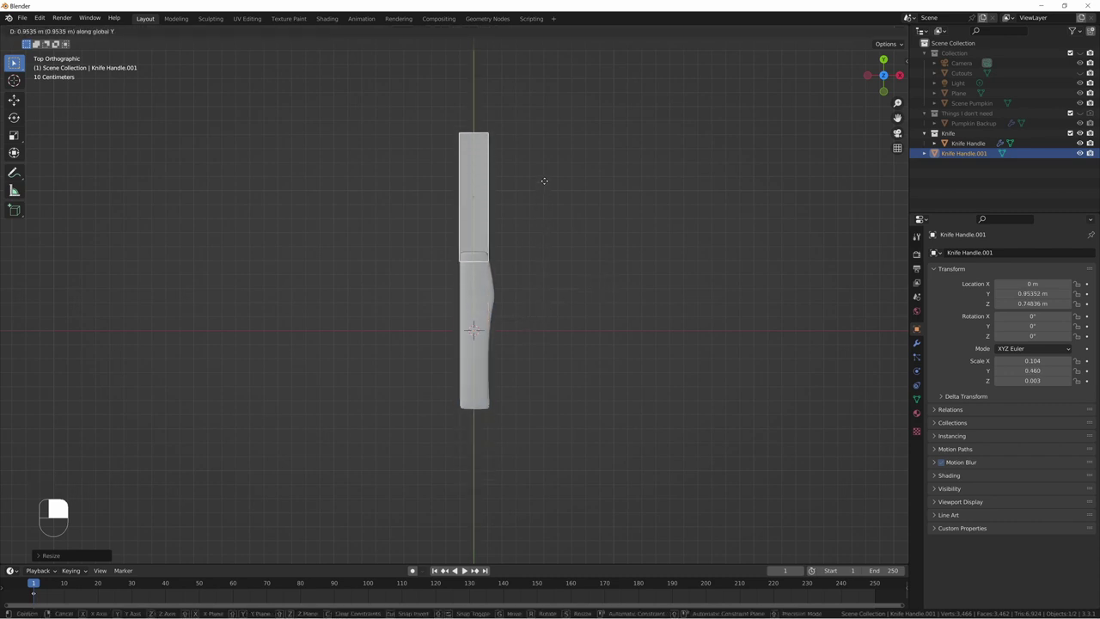
{"action": "left_click", "coordinate": [545, 181]}
{"action": "key", "text": "g"}
{"action": "key", "text": "x"}
{"action": "left_click", "coordinate": [546, 189]}
{"action": "scroll", "coordinate": [561, 211], "scroll_direction": "up", "scroll_amount": 4}
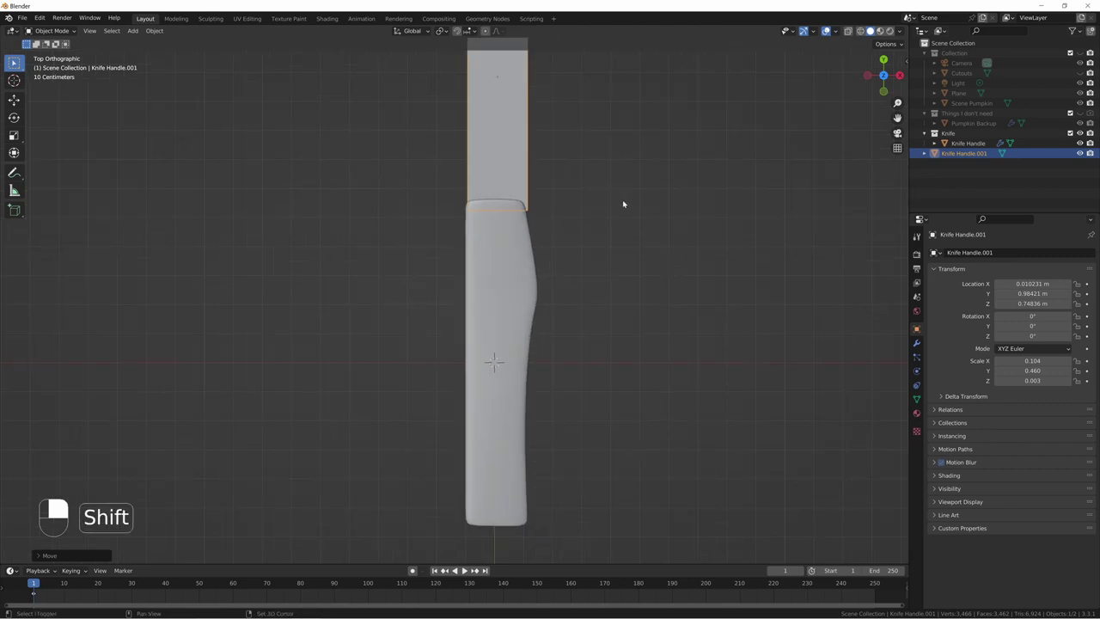
{"action": "middle_click_drag", "start_coordinate": [622, 204], "coordinate": [620, 336], "text": "shift"}
{"action": "scroll", "coordinate": [619, 342], "scroll_direction": "up", "scroll_amount": 2}
{"action": "key", "text": "g"}
{"action": "key", "text": "x"}
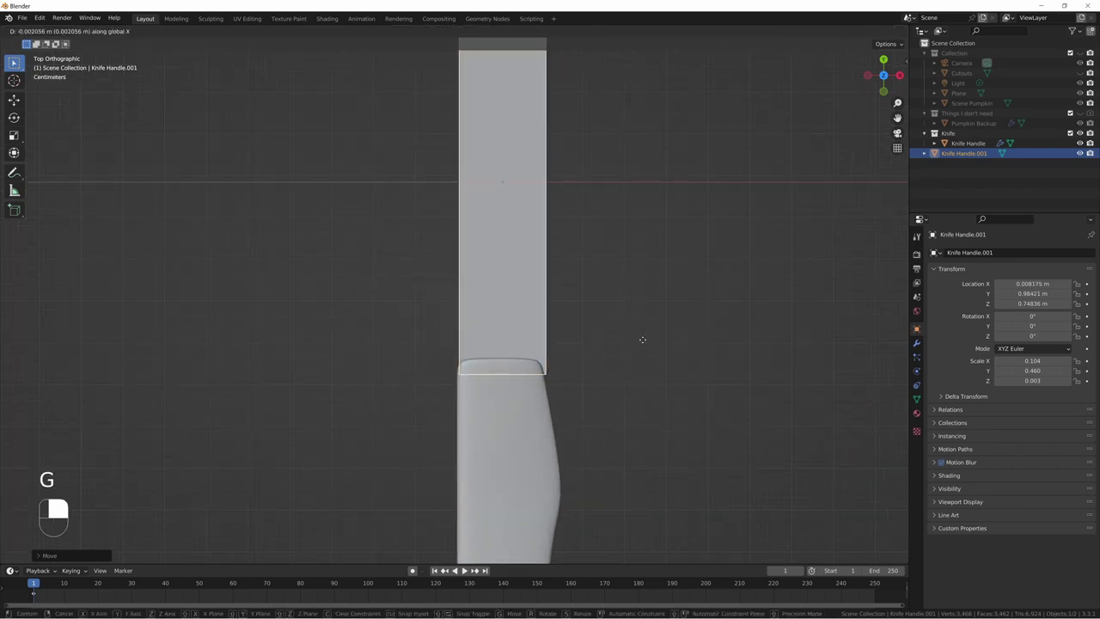
{"action": "left_click", "coordinate": [639, 339]}
Step: Narrow the blade slab to an X scale of about 0.069 and push it into the handle, at about 0.935 m along Y
{"action": "key", "text": "s"}
{"action": "key", "text": "x"}
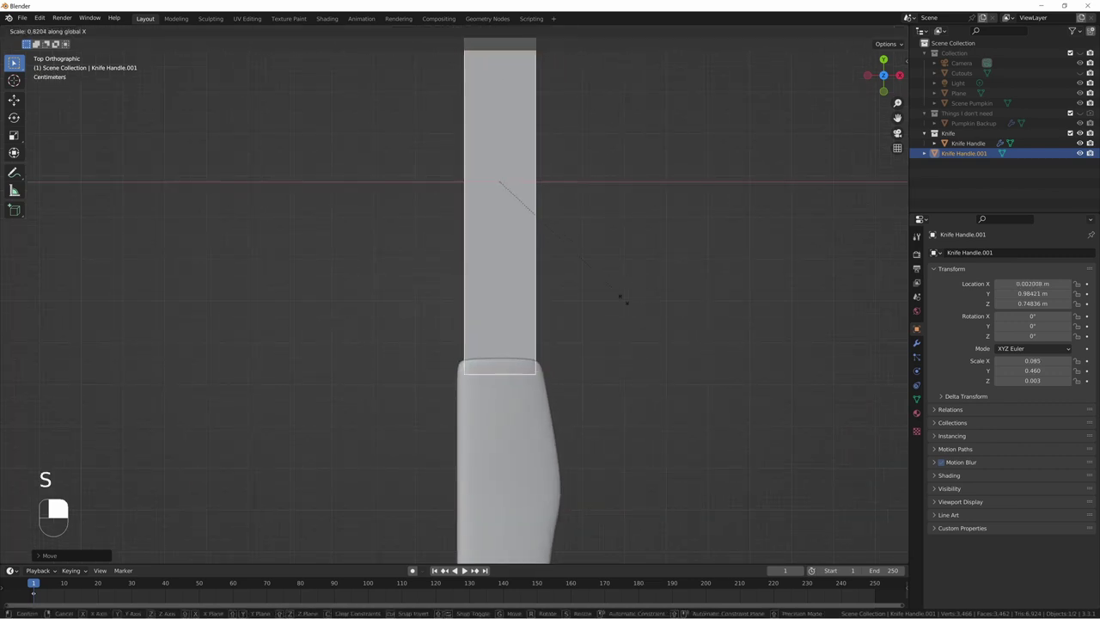
{"action": "left_click", "coordinate": [606, 285]}
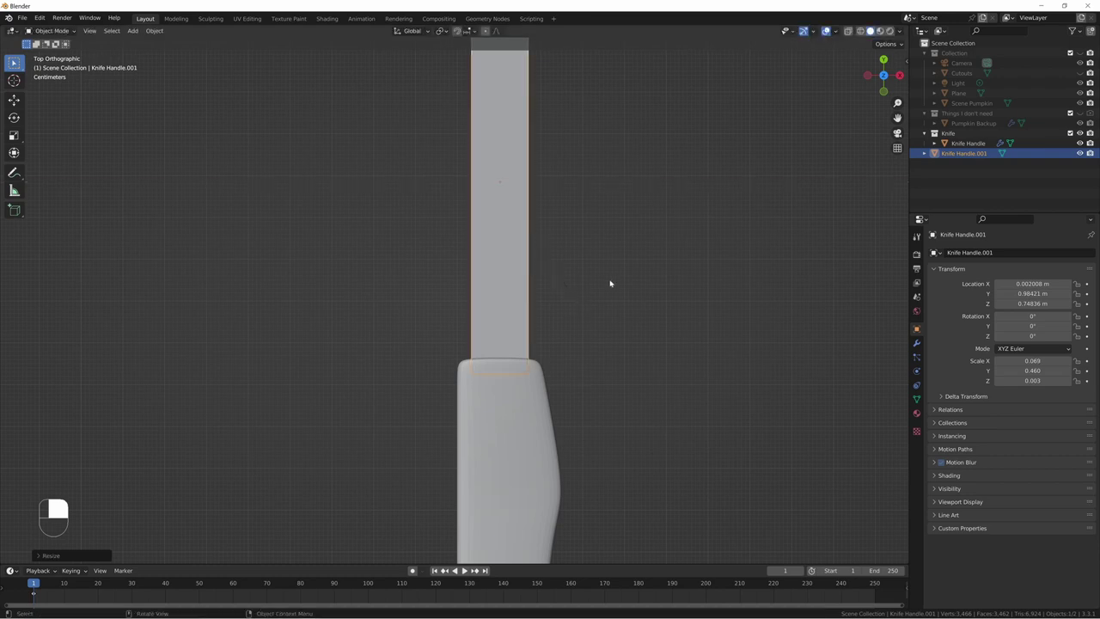
{"action": "middle_click_drag", "start_coordinate": [609, 282], "coordinate": [478, 270]}
{"action": "scroll", "coordinate": [479, 270], "scroll_direction": "down", "scroll_amount": 4}
{"action": "key", "text": "g"}
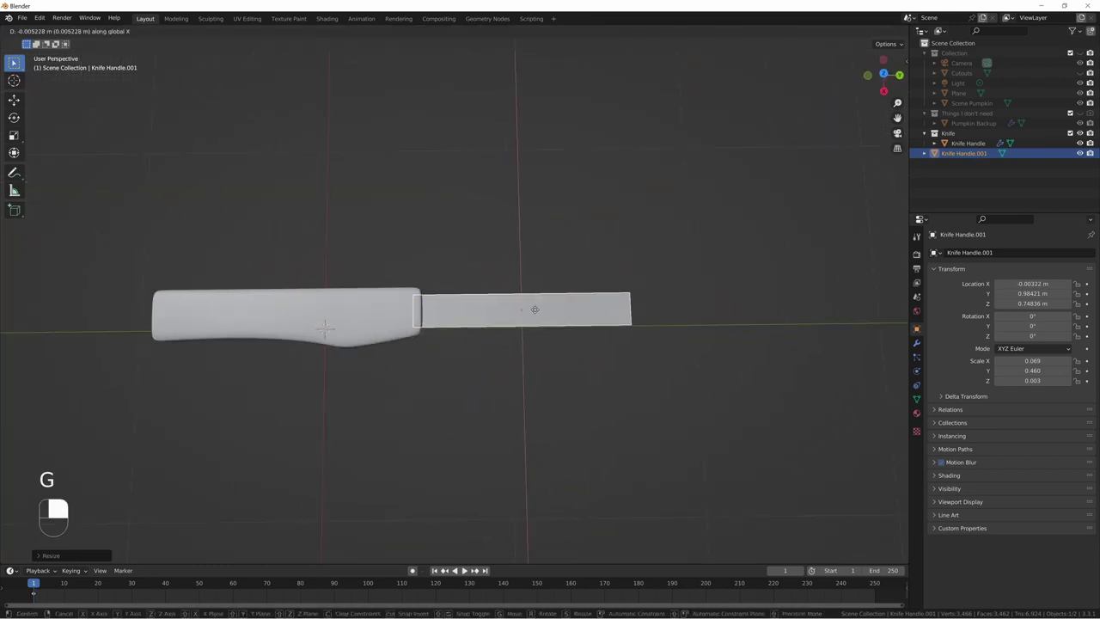
{"action": "key", "text": "y"}
{"action": "left_click", "coordinate": [855, 325]}
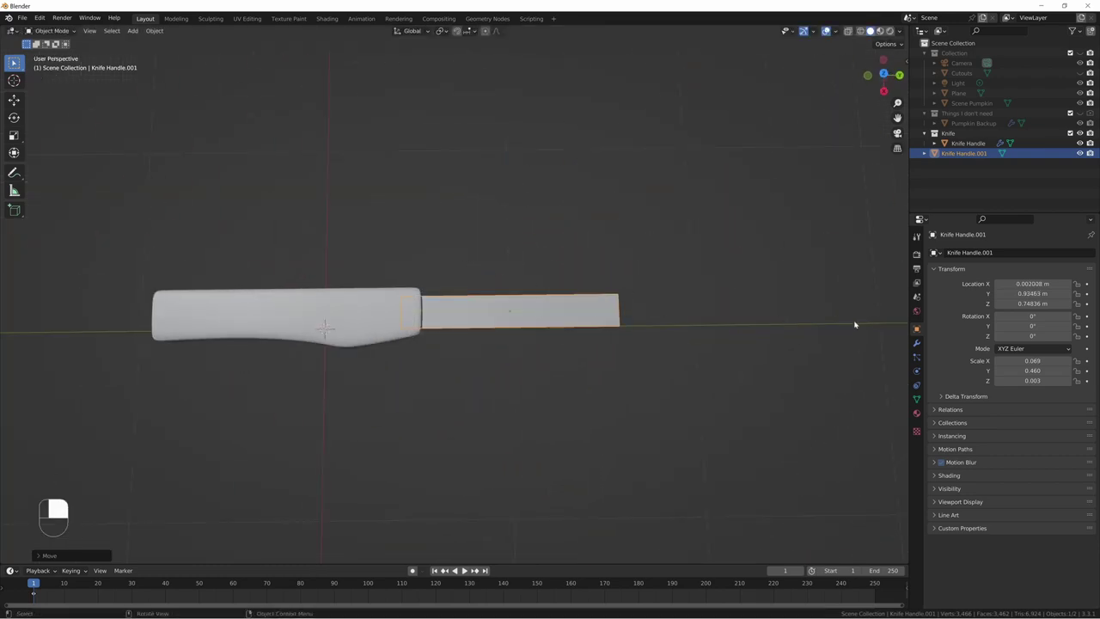
Step: Add a Subdivision Surface modifier to the blade with 3 viewport levels
{"action": "left_click", "coordinate": [915, 343]}
{"action": "left_click", "coordinate": [1009, 251]}
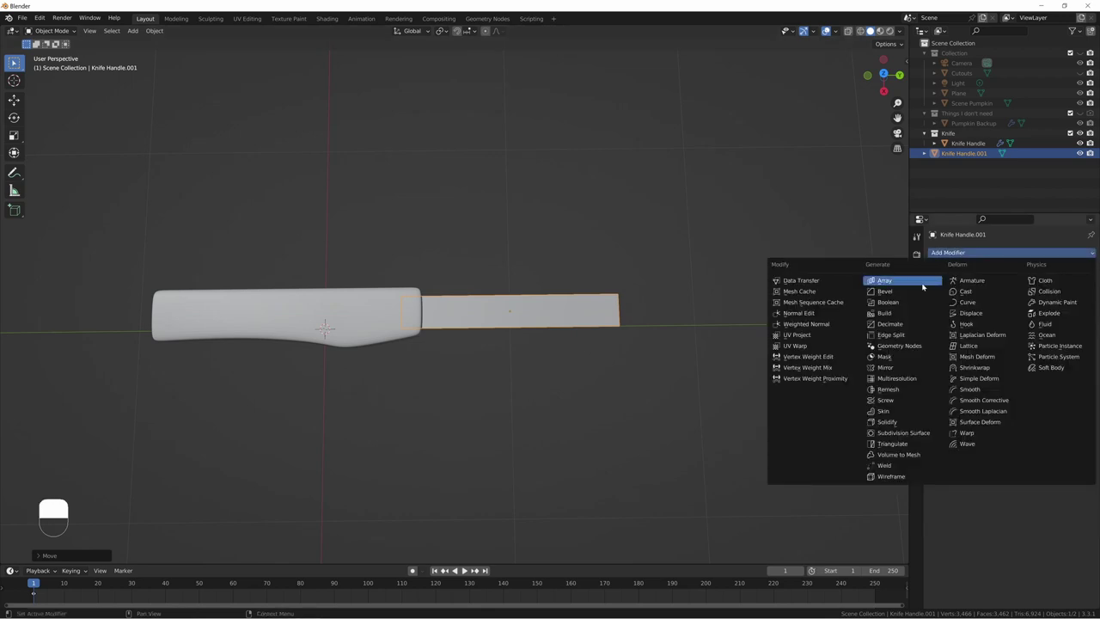
{"action": "left_click", "coordinate": [901, 433]}
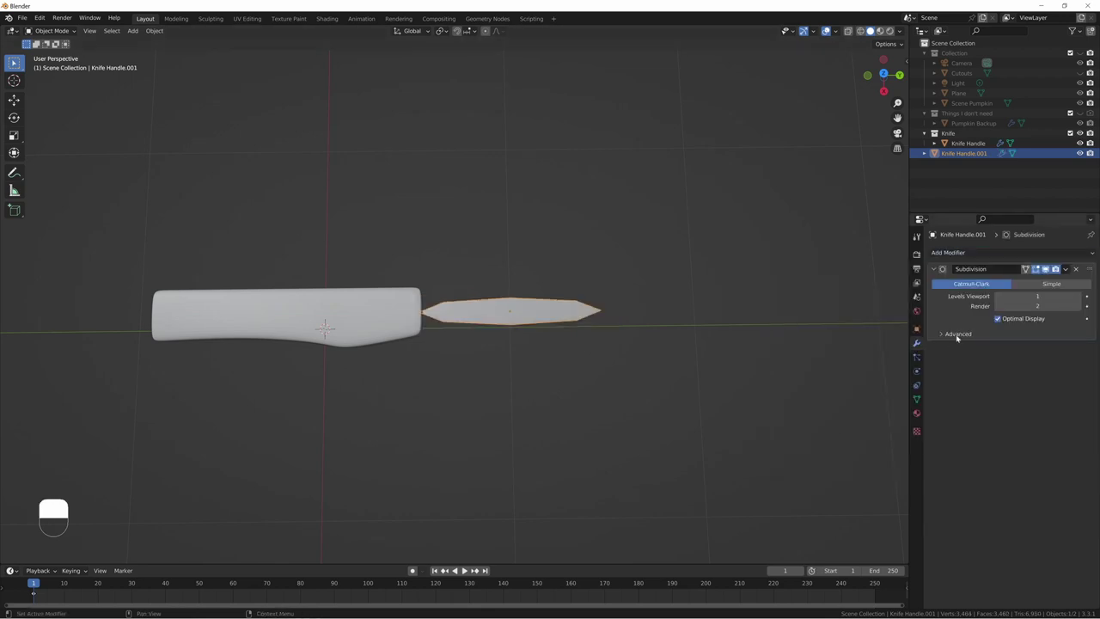
{"action": "left_click", "coordinate": [1079, 297]}
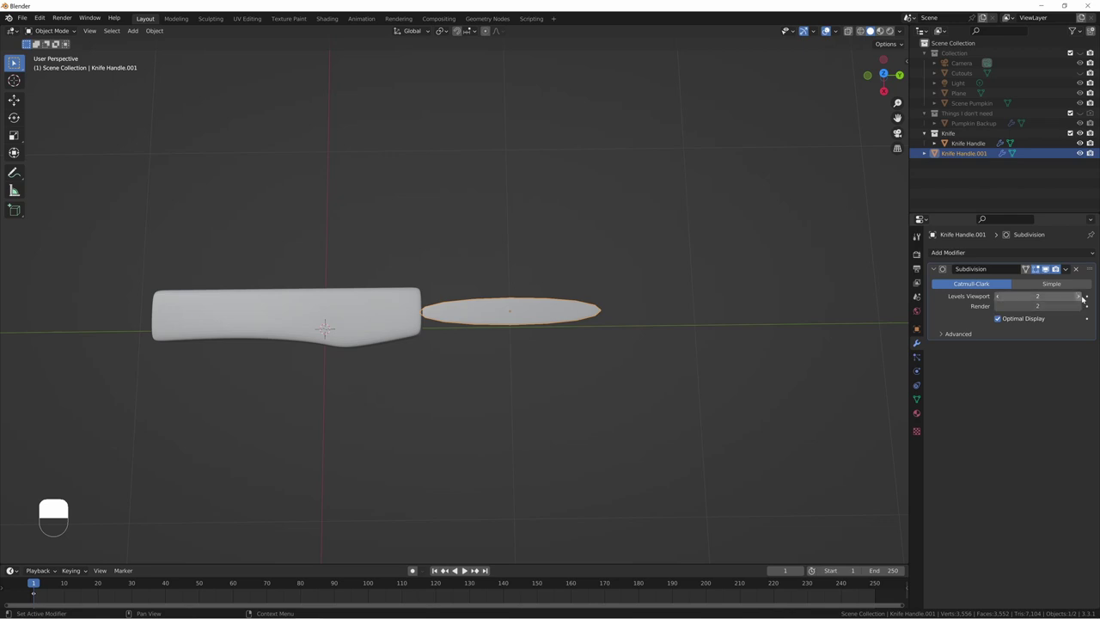
{"action": "left_click", "coordinate": [1079, 296]}
Step: In Edit Mode, add a crosswise loop cut close to each end of the blade, first at the tip and then at the handle
{"action": "scroll", "coordinate": [639, 374], "scroll_direction": "up", "scroll_amount": 3}
{"action": "middle_click_drag", "start_coordinate": [640, 375], "coordinate": [596, 398], "text": "shift"}
{"action": "key", "text": "Tab"}
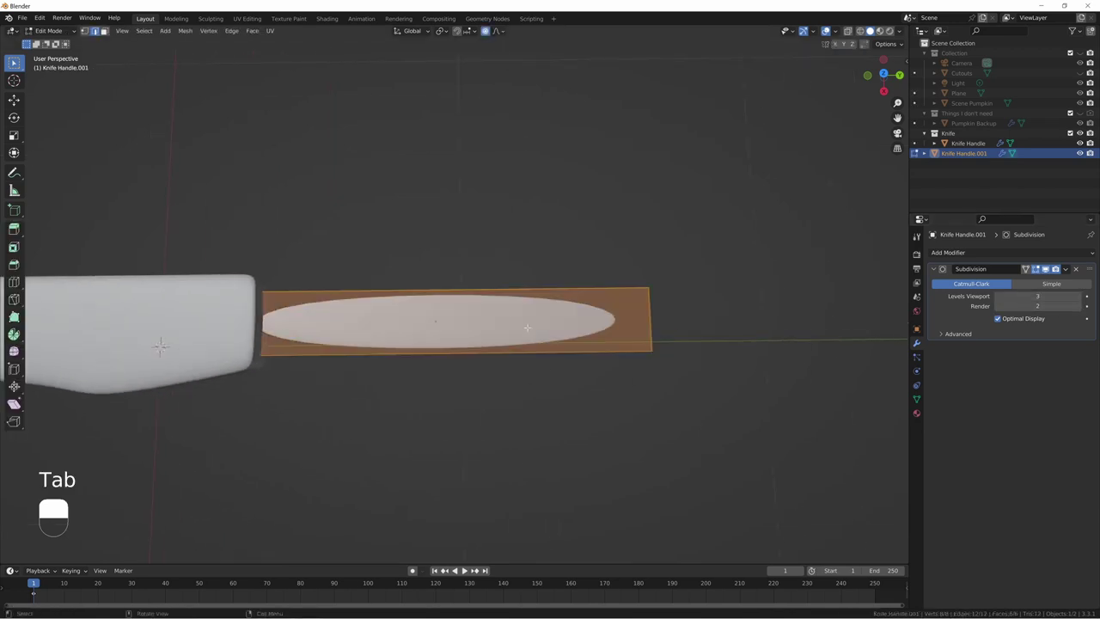
{"action": "key", "text": "ctrl+r"}
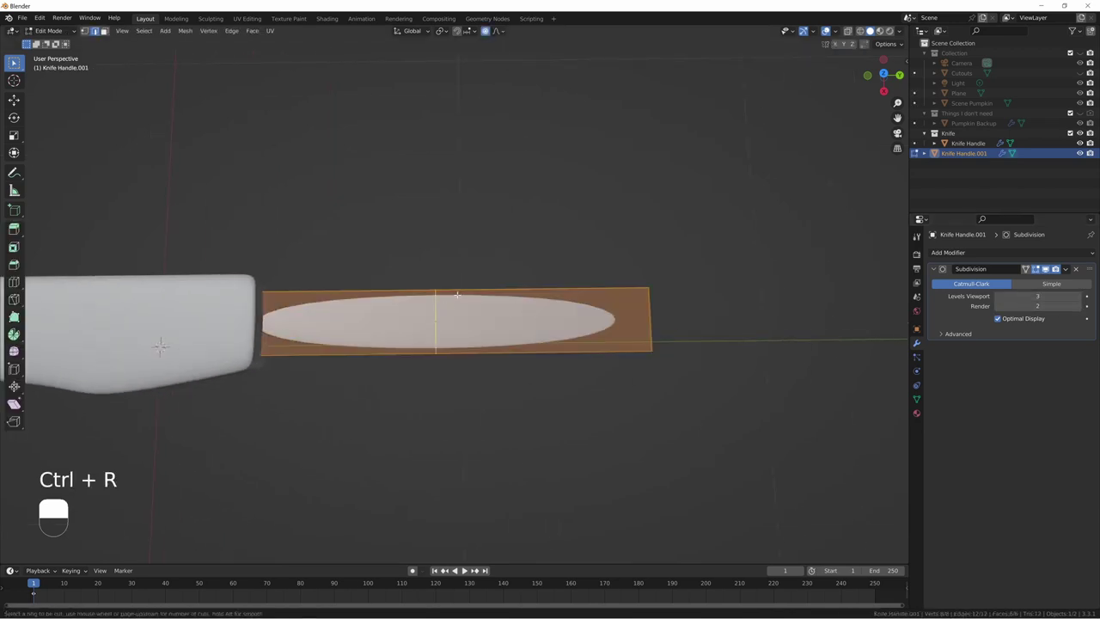
{"action": "left_click", "coordinate": [456, 295]}
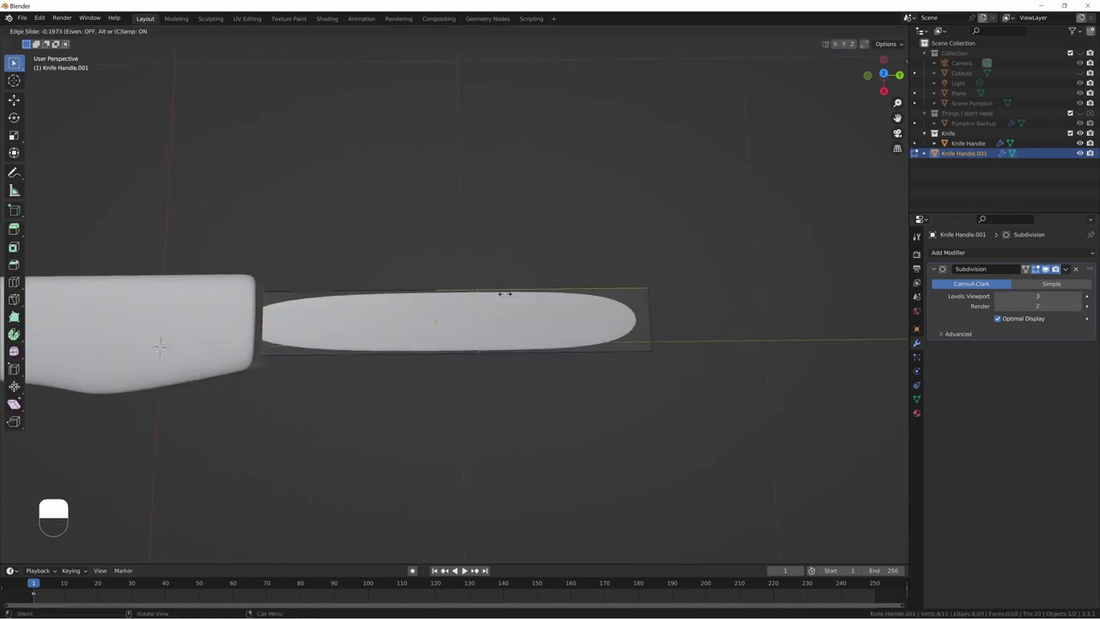
{"action": "left_click", "coordinate": [669, 307]}
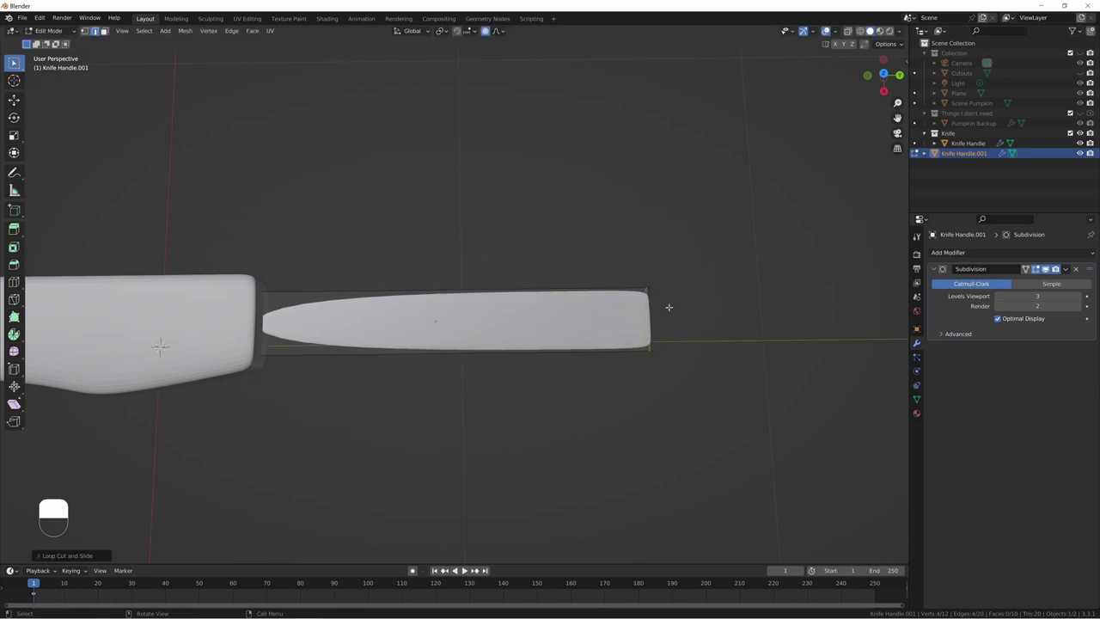
{"action": "key", "text": "ctrl+r"}
{"action": "left_click", "coordinate": [430, 297]}
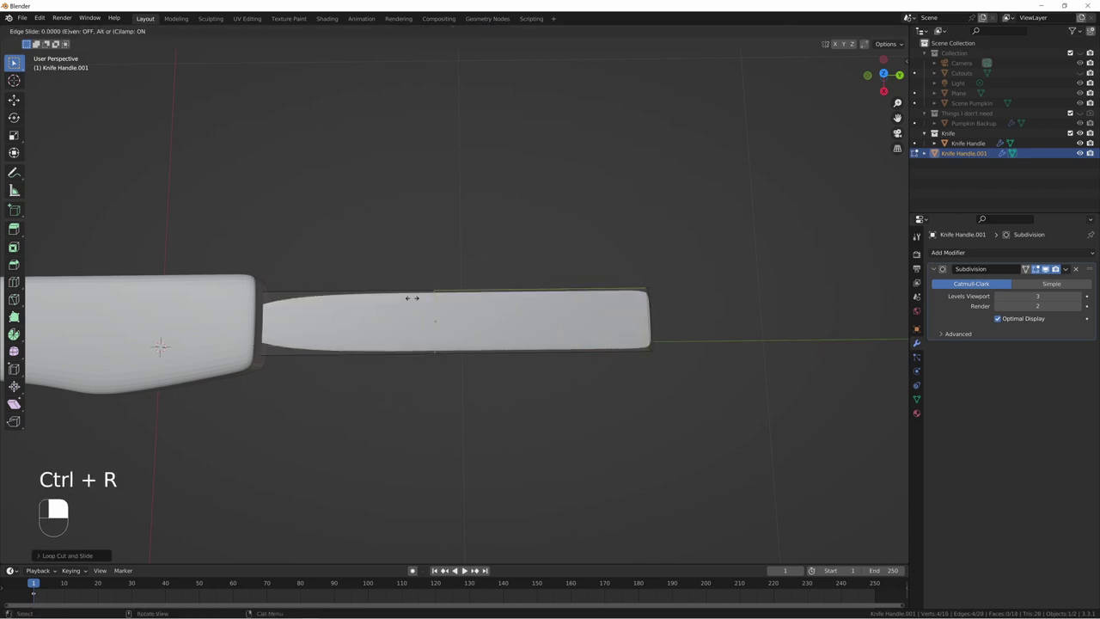
{"action": "left_click", "coordinate": [214, 300]}
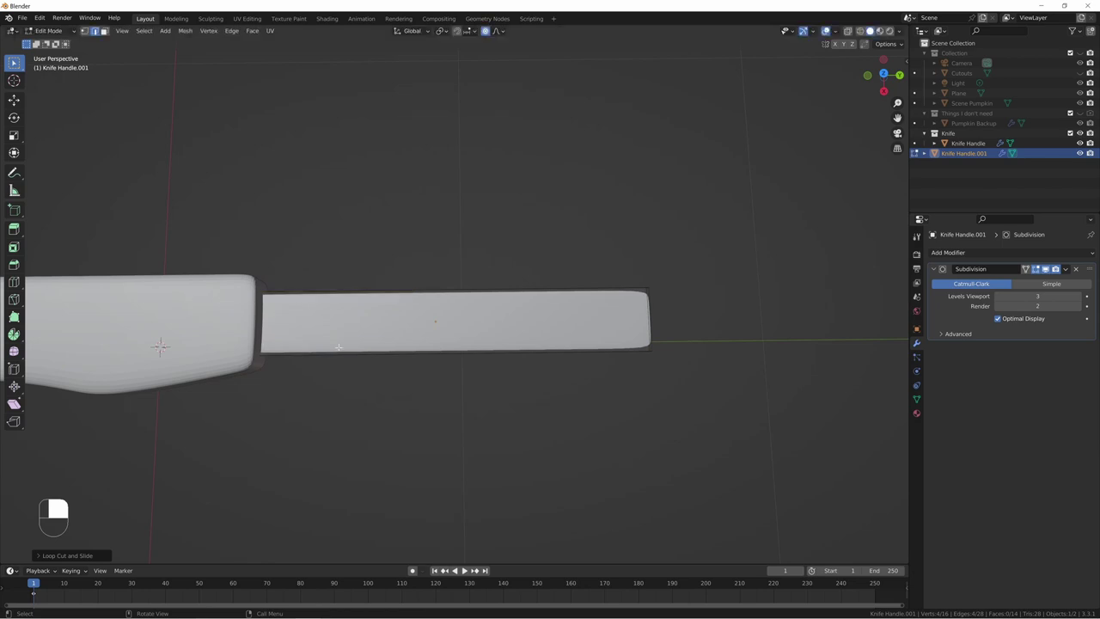
Step: Add a lengthwise loop cut to the blade and slide it close to the -X long edge
{"action": "middle_click_drag", "start_coordinate": [468, 374], "coordinate": [403, 292]}
{"action": "scroll", "coordinate": [605, 292], "scroll_direction": "up", "scroll_amount": 3}
{"action": "middle_click_drag", "start_coordinate": [606, 292], "coordinate": [507, 365], "text": "shift"}
{"action": "key", "text": "ctrl+r"}
{"action": "left_click", "coordinate": [351, 292]}
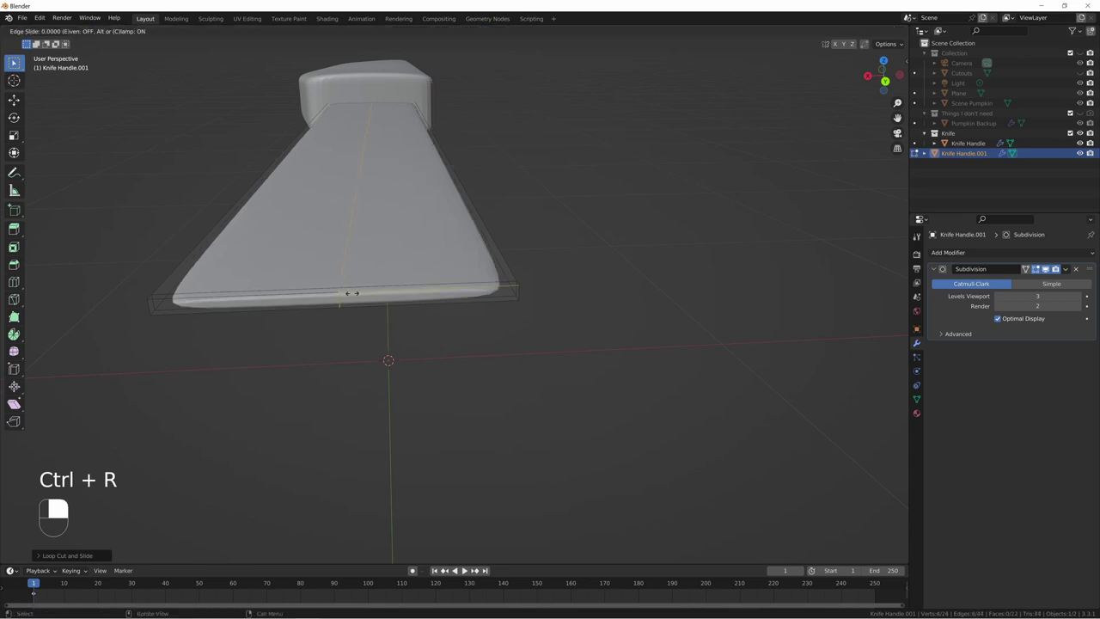
{"action": "left_click", "coordinate": [352, 293]}
{"action": "middle_click_drag", "start_coordinate": [302, 286], "coordinate": [361, 287]}
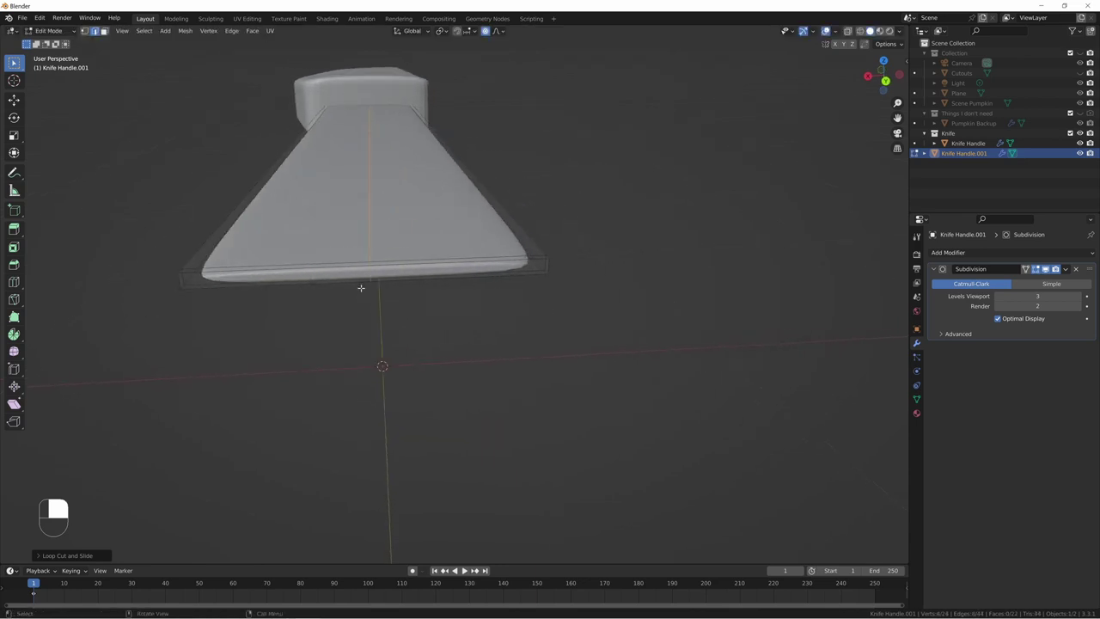
{"action": "key", "text": "g"}
{"action": "key", "text": "g"}
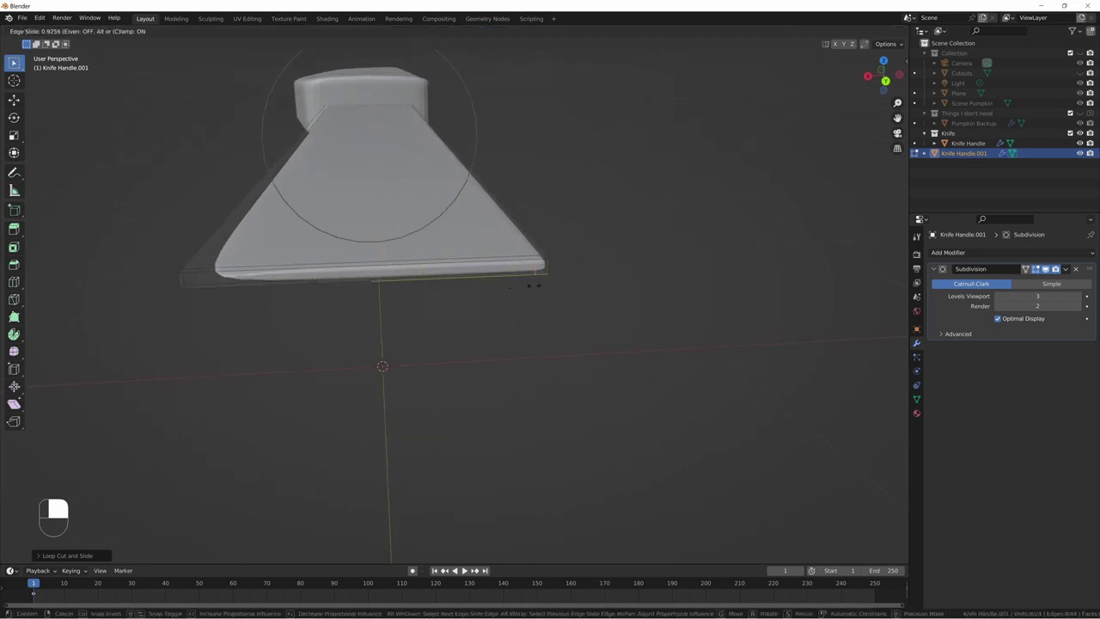
{"action": "left_click", "coordinate": [542, 284]}
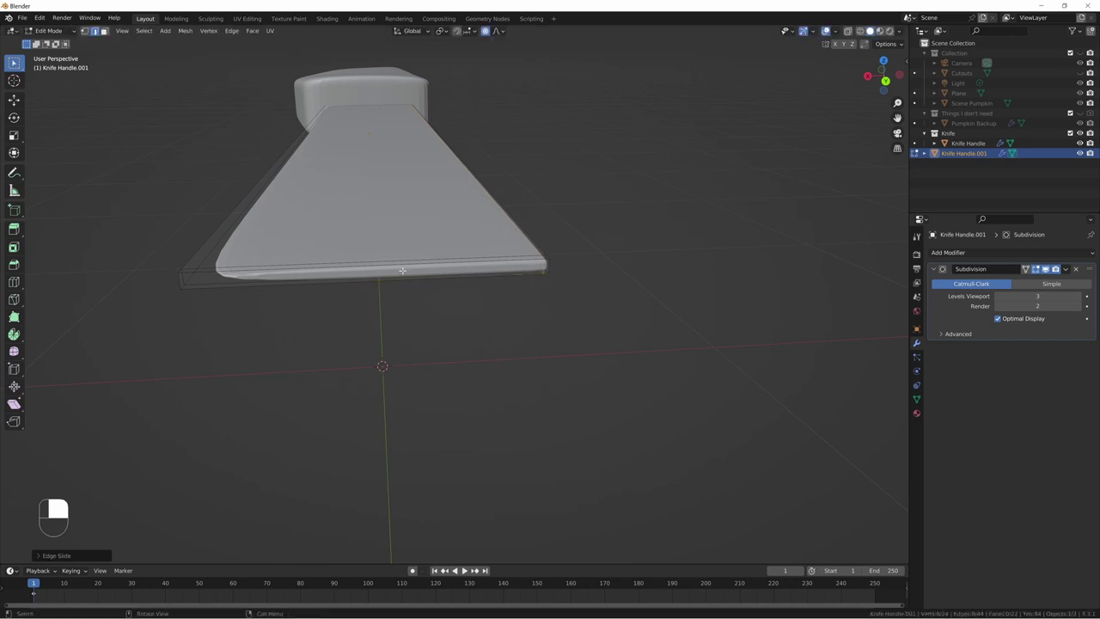
Step: Add a second lengthwise loop cut, keeping it centred between its neighbouring edges
{"action": "key", "text": "ctrl+r"}
{"action": "left_click", "coordinate": [373, 254]}
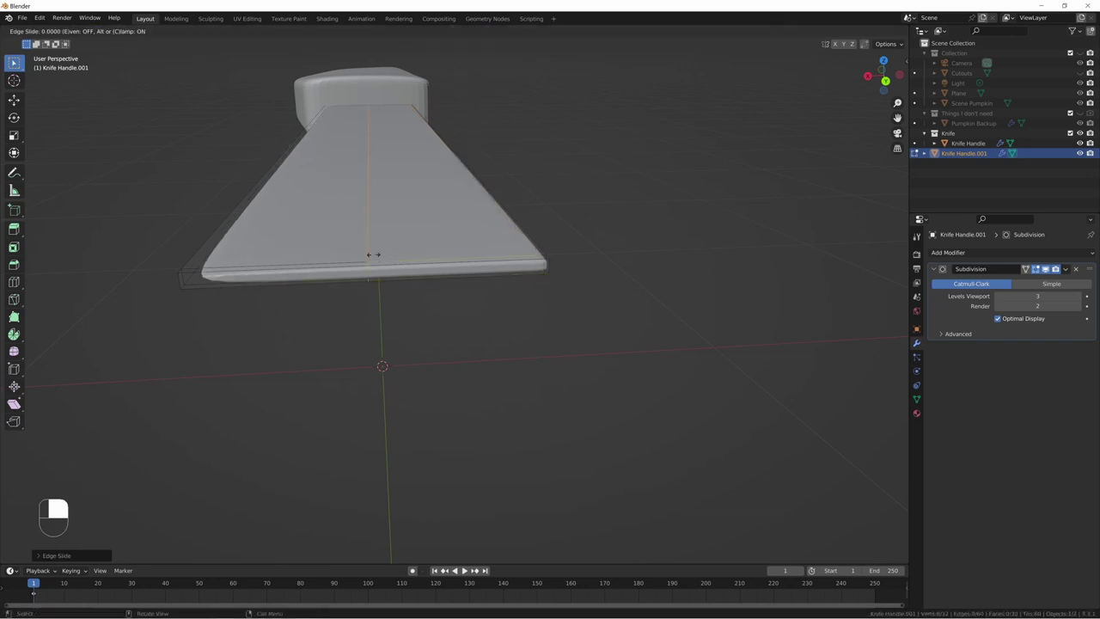
{"action": "right_click", "coordinate": [373, 254]}
Step: Select both faces along the blade's +X long side and flatten them by scaling to 0 along Z
{"action": "middle_click_drag", "start_coordinate": [184, 269], "coordinate": [321, 244]}
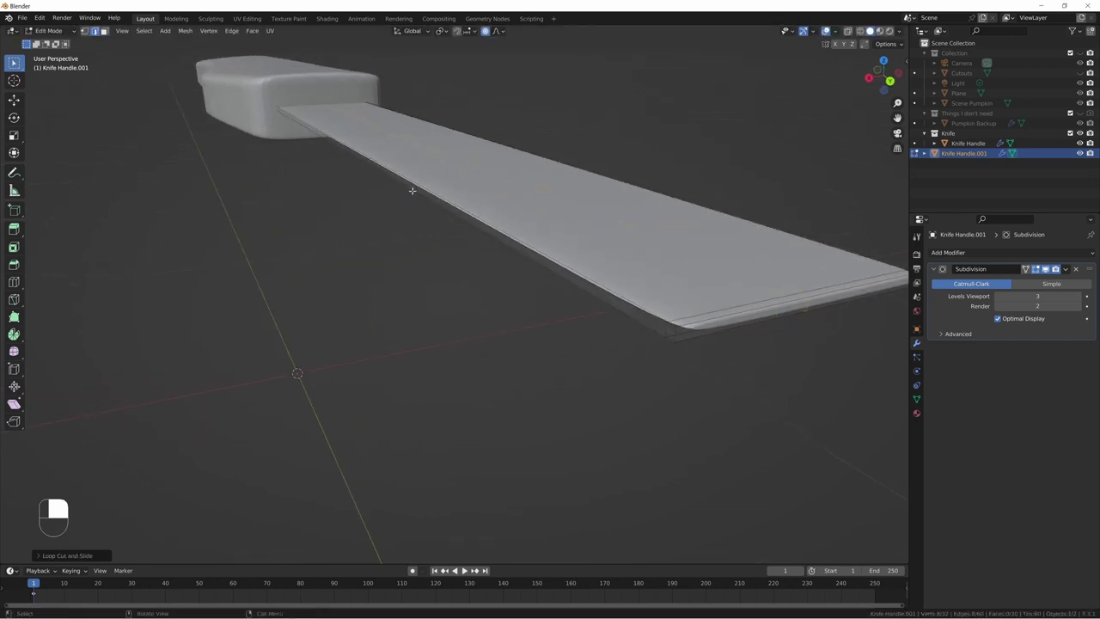
{"action": "left_click", "coordinate": [415, 188]}
{"action": "right_click", "coordinate": [421, 193]}
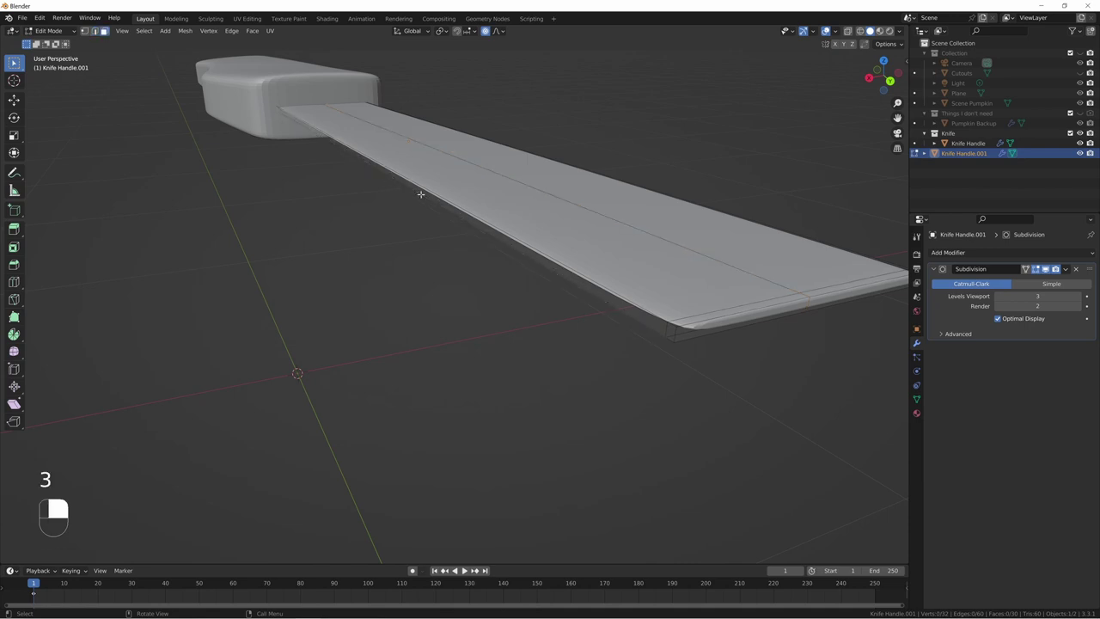
{"action": "left_click", "coordinate": [424, 195]}
{"action": "middle_click_drag", "start_coordinate": [428, 194], "coordinate": [439, 190]}
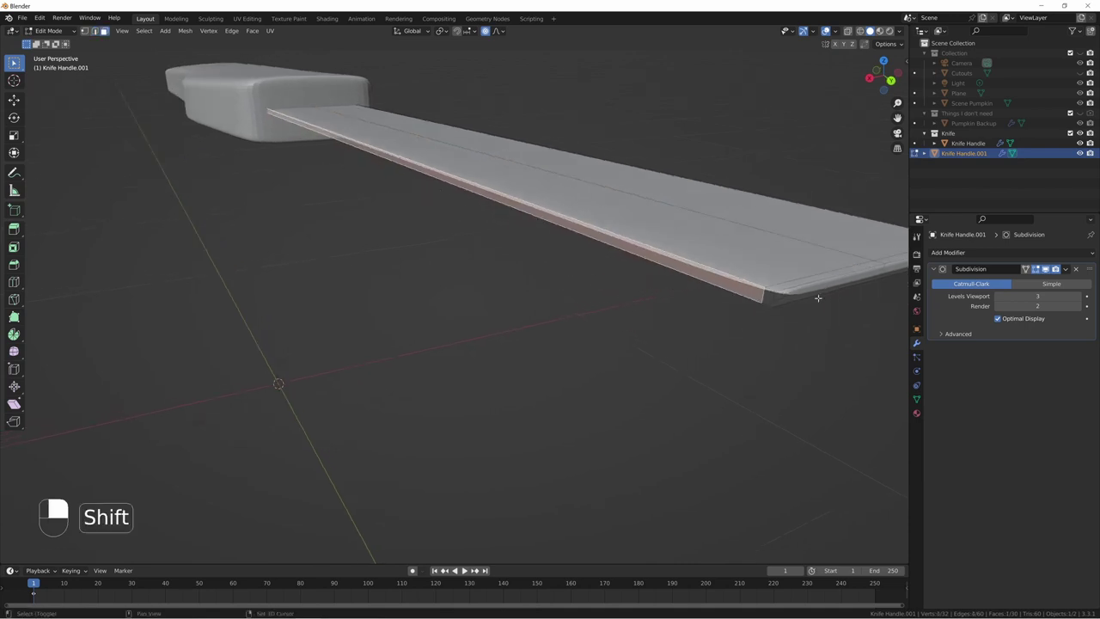
{"action": "left_click", "coordinate": [773, 301], "text": "shift"}
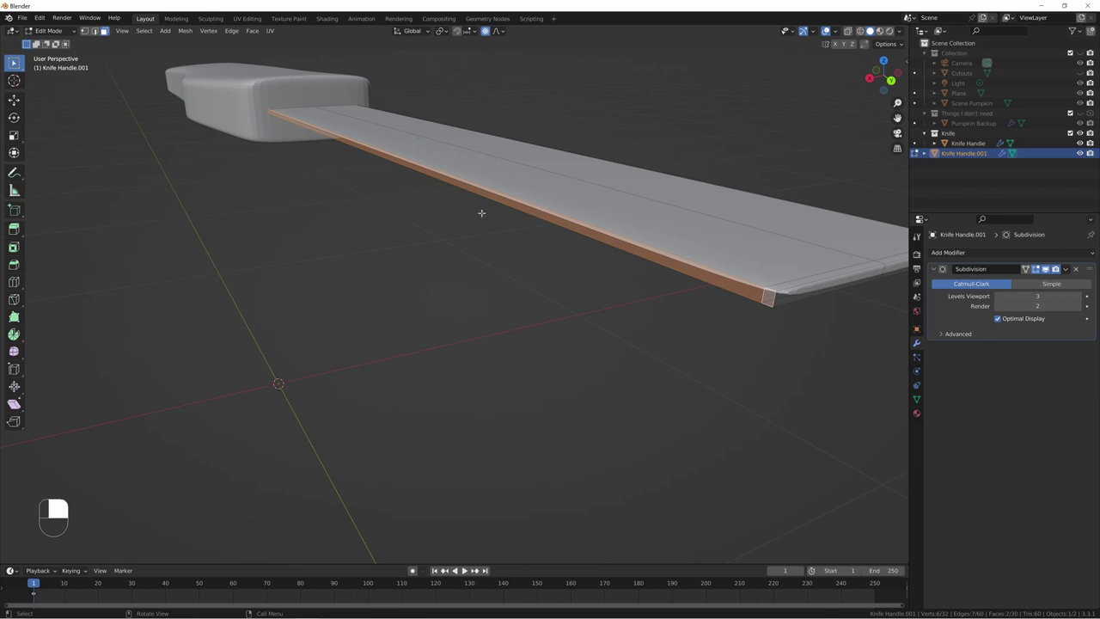
{"action": "key", "text": "s"}
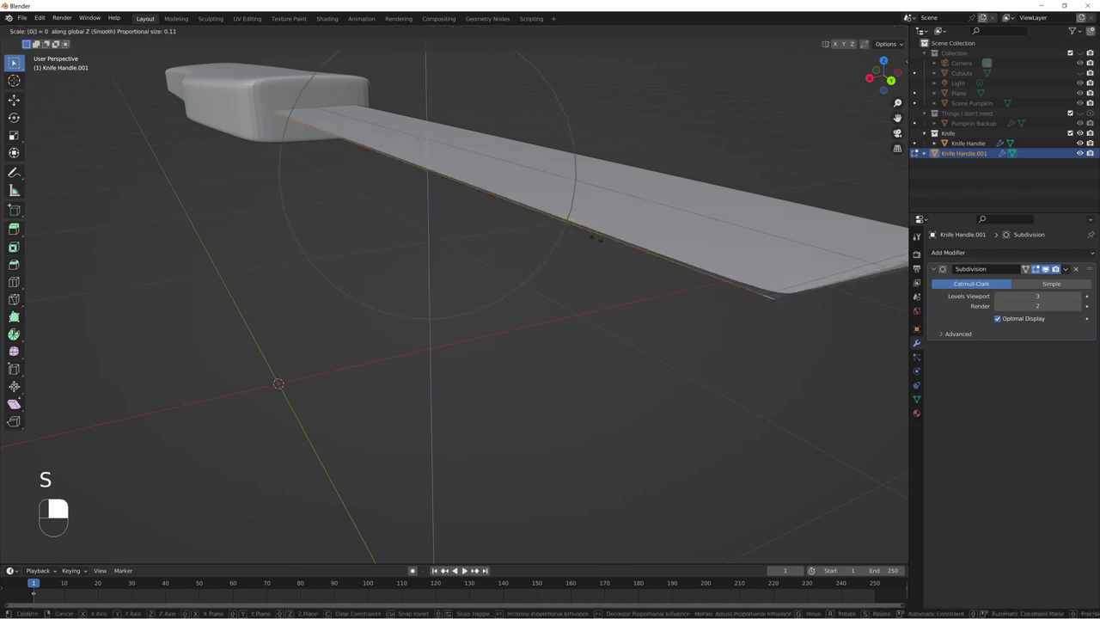
{"action": "left_click", "coordinate": [595, 238]}
Step: Add a crosswise loop cut through the middle of the blade and slide it toward the tip
{"action": "middle_click_drag", "start_coordinate": [553, 260], "coordinate": [513, 246]}
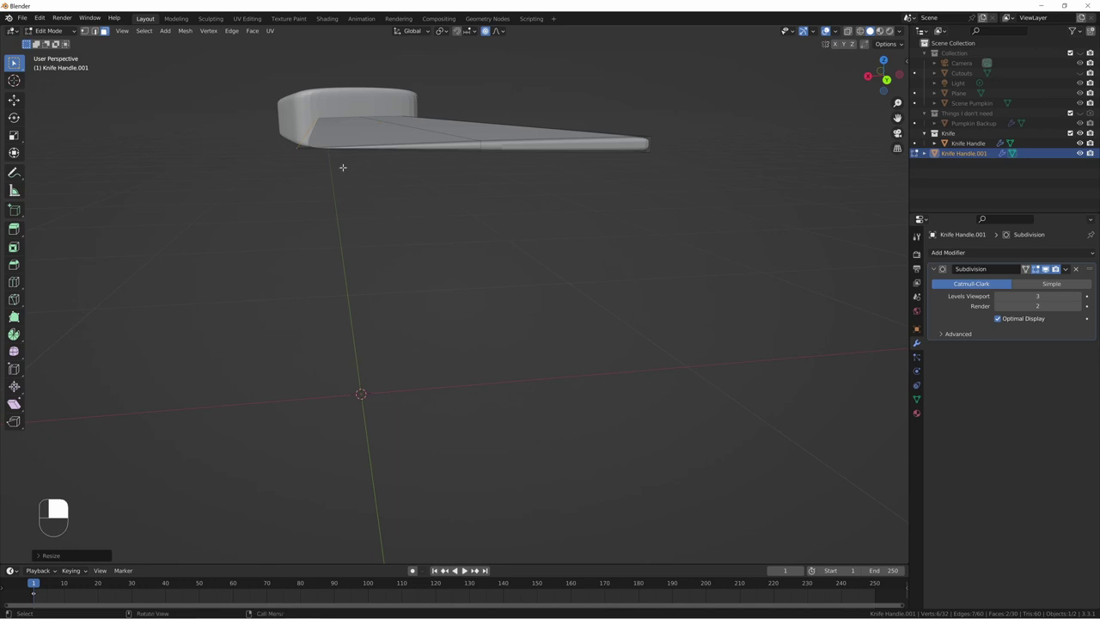
{"action": "key", "text": "KP_Decimal"}
{"action": "middle_click_drag", "start_coordinate": [611, 295], "coordinate": [439, 316]}
{"action": "key", "text": "ctrl+r"}
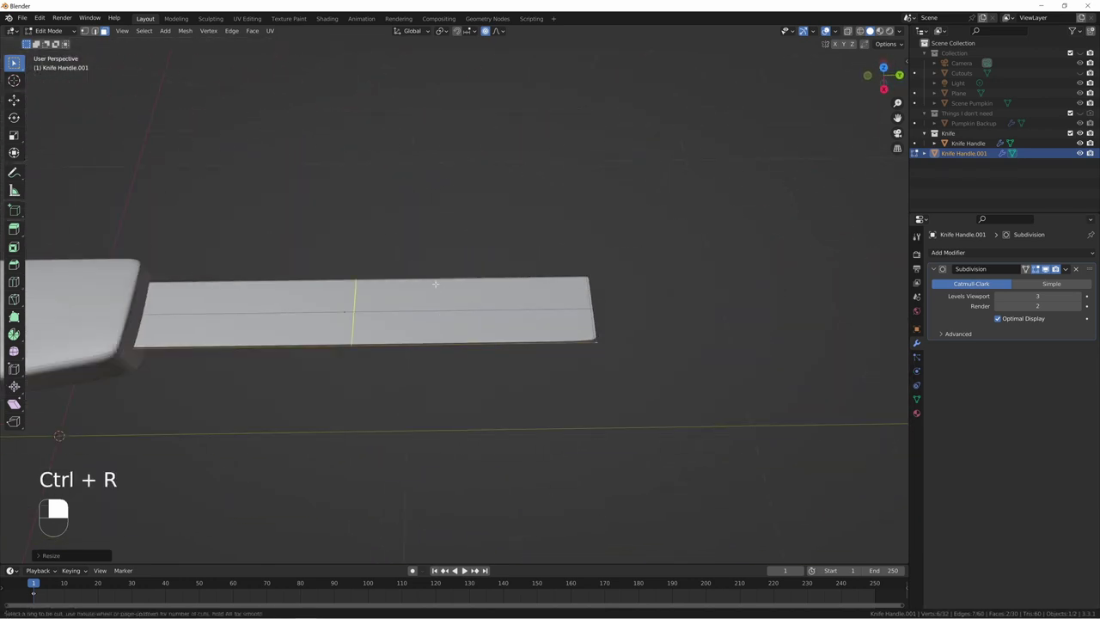
{"action": "left_click", "coordinate": [435, 283]}
{"action": "left_click", "coordinate": [435, 284]}
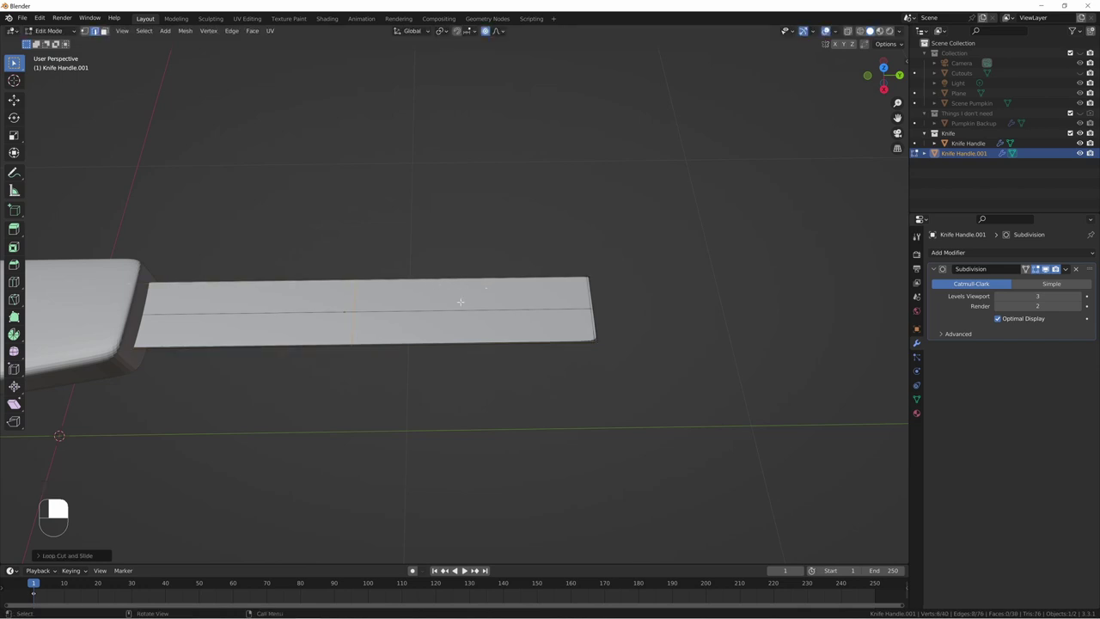
{"action": "key", "text": "g"}
{"action": "key", "text": "g"}
{"action": "left_click", "coordinate": [615, 307]}
Step: Disable proportional editing and pull the cutting-edge vertex on the new crosswise loop outward along +X
{"action": "key", "text": "o"}
{"action": "middle_click_drag", "start_coordinate": [565, 284], "coordinate": [506, 348]}
{"action": "scroll", "coordinate": [495, 361], "scroll_direction": "up", "scroll_amount": 2}
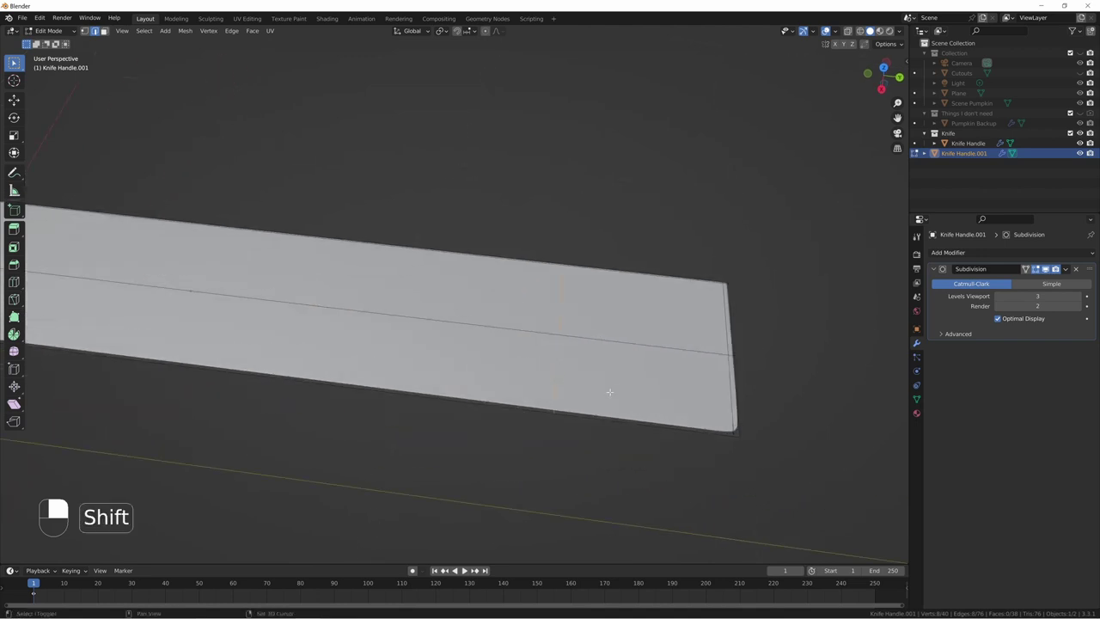
{"action": "middle_click_drag", "start_coordinate": [609, 387], "coordinate": [560, 329], "text": "shift"}
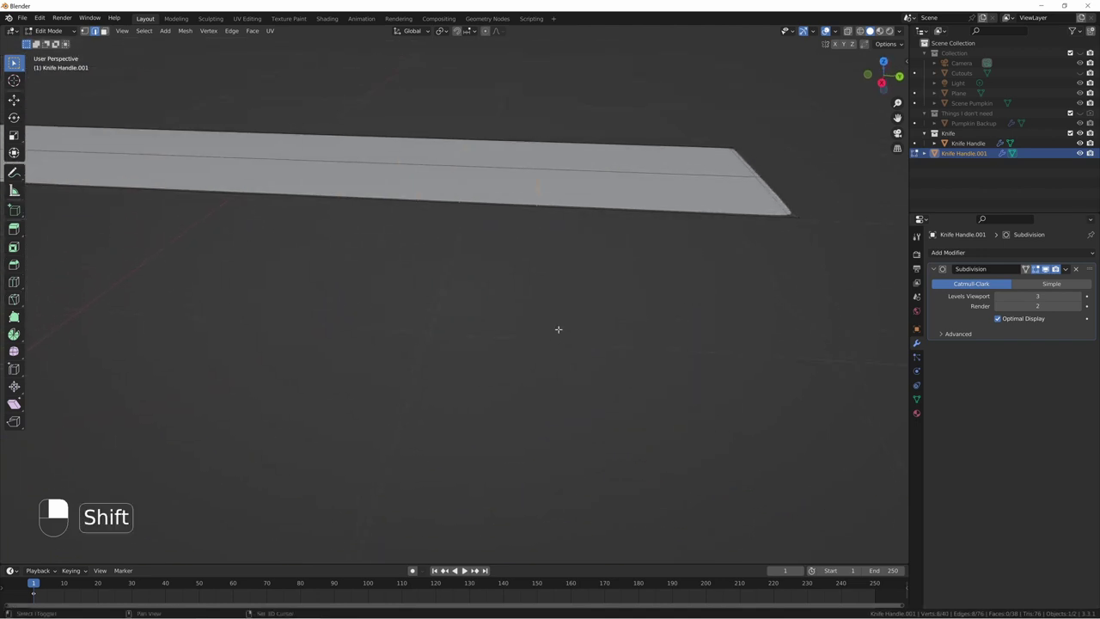
{"action": "scroll", "coordinate": [677, 279], "scroll_direction": "up", "scroll_amount": 2}
{"action": "middle_click_drag", "start_coordinate": [681, 175], "coordinate": [508, 327], "text": "shift"}
{"action": "key", "text": "1"}
{"action": "scroll", "coordinate": [494, 326], "scroll_direction": "down", "scroll_amount": 5}
{"action": "key", "text": "g"}
{"action": "key", "text": "x"}
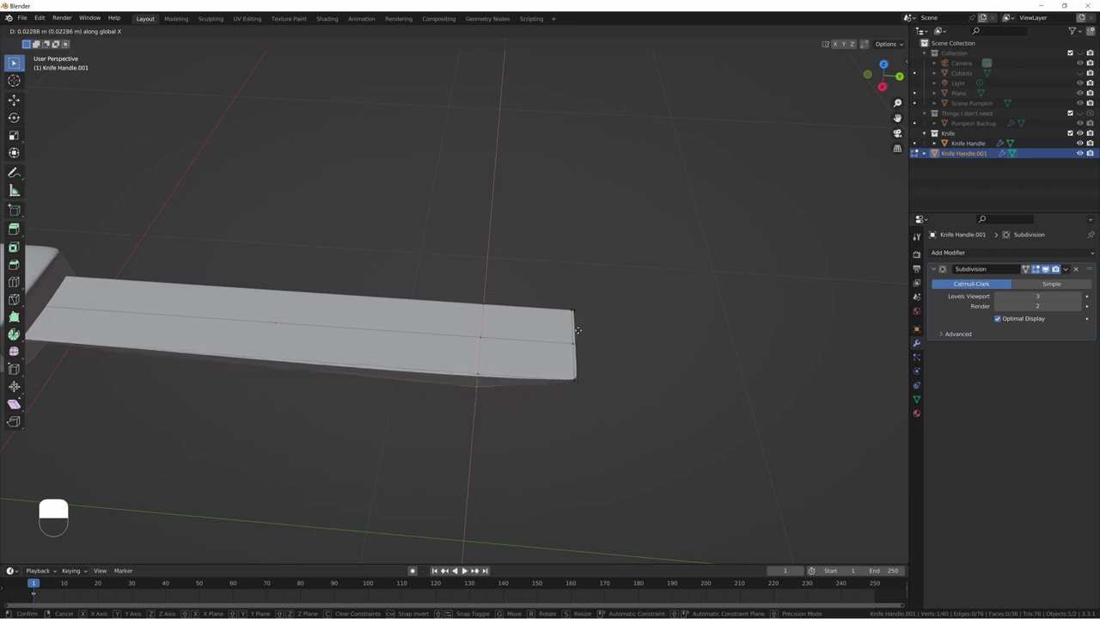
{"action": "left_click", "coordinate": [574, 349]}
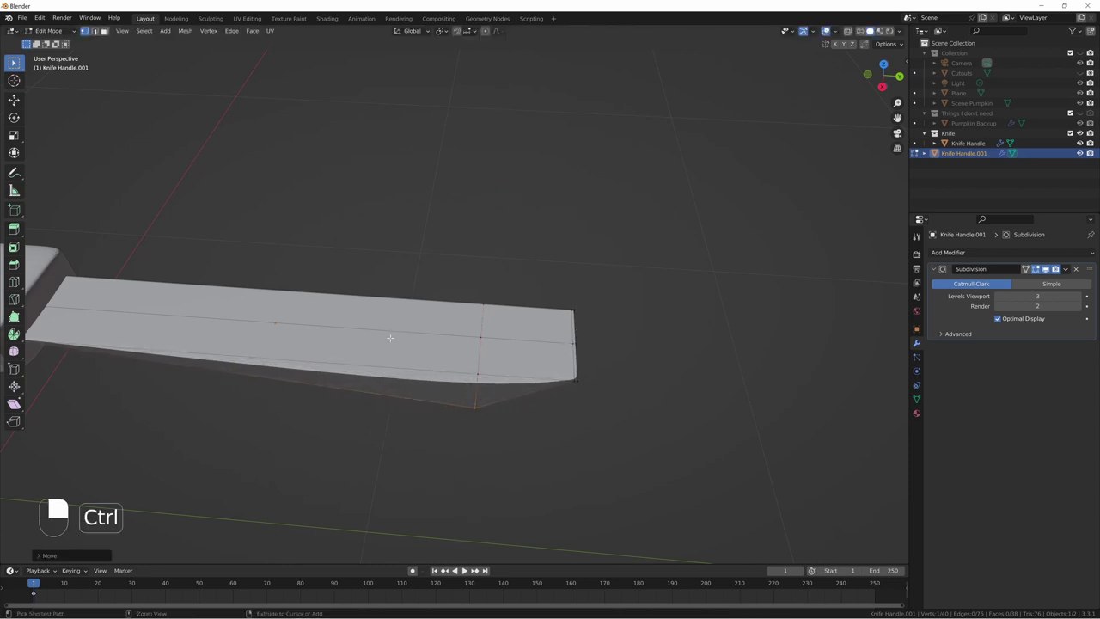
Step: Try another crosswise loop cut closer to the handle with its cutting-edge vertex moved inward along X, and undo these edits
{"action": "key", "text": "ctrl+r"}
{"action": "left_click", "coordinate": [292, 326]}
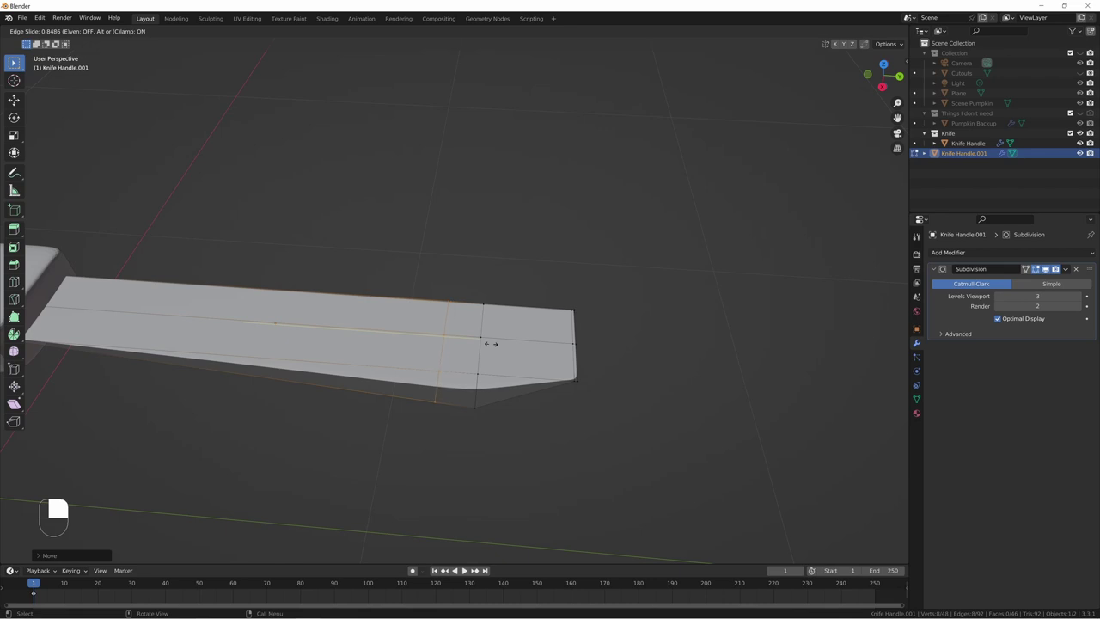
{"action": "left_click", "coordinate": [431, 337]}
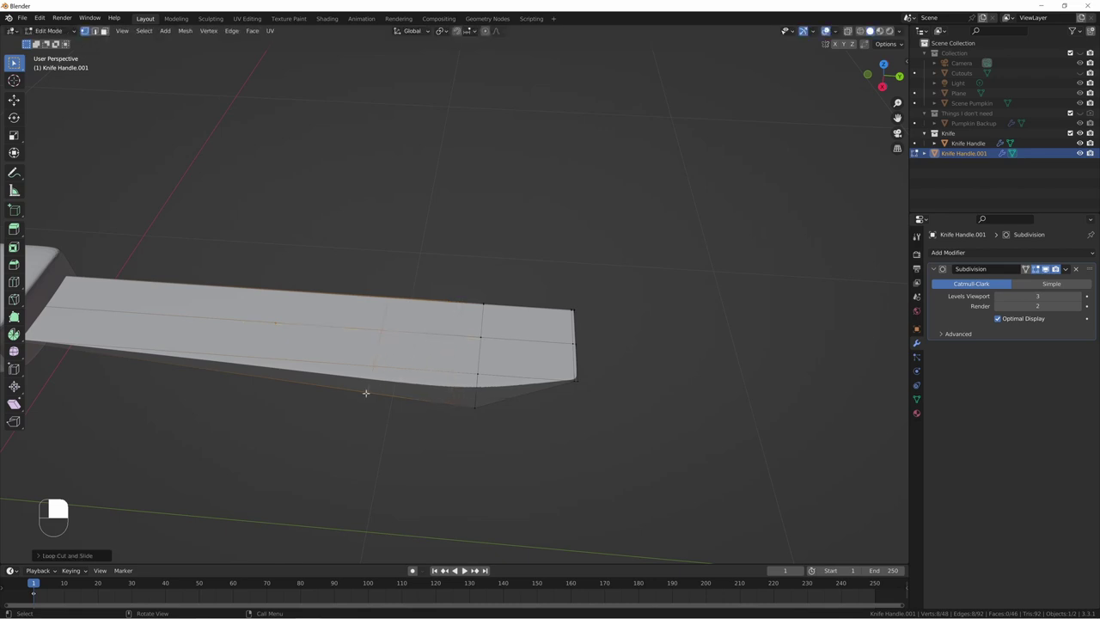
{"action": "left_click_drag", "start_coordinate": [356, 385], "coordinate": [404, 416]}
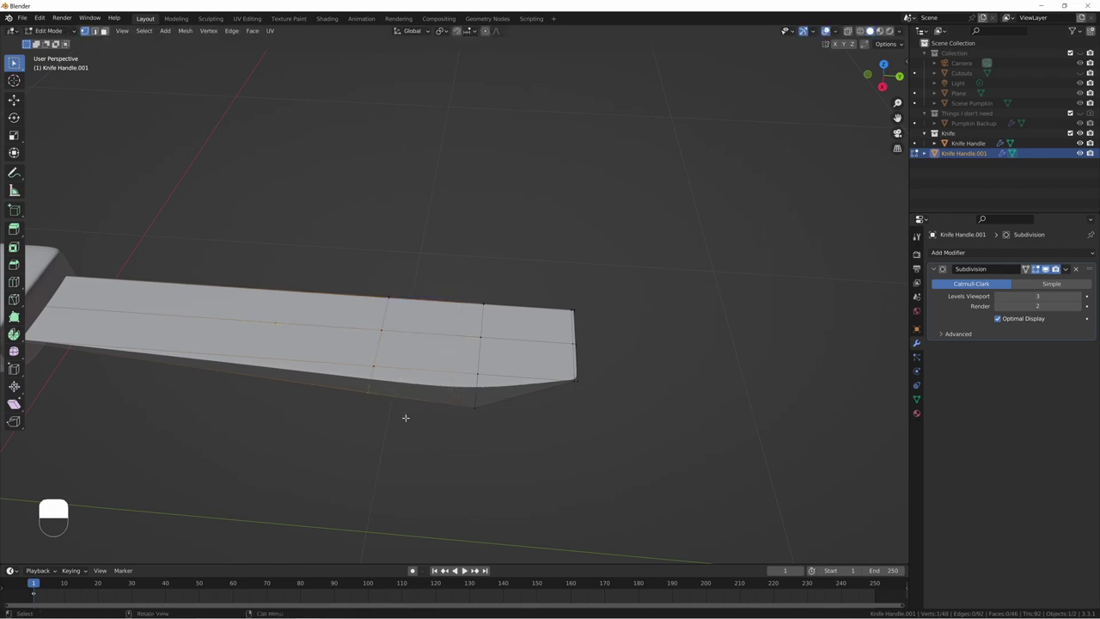
{"action": "key", "text": "g"}
{"action": "key", "text": "x"}
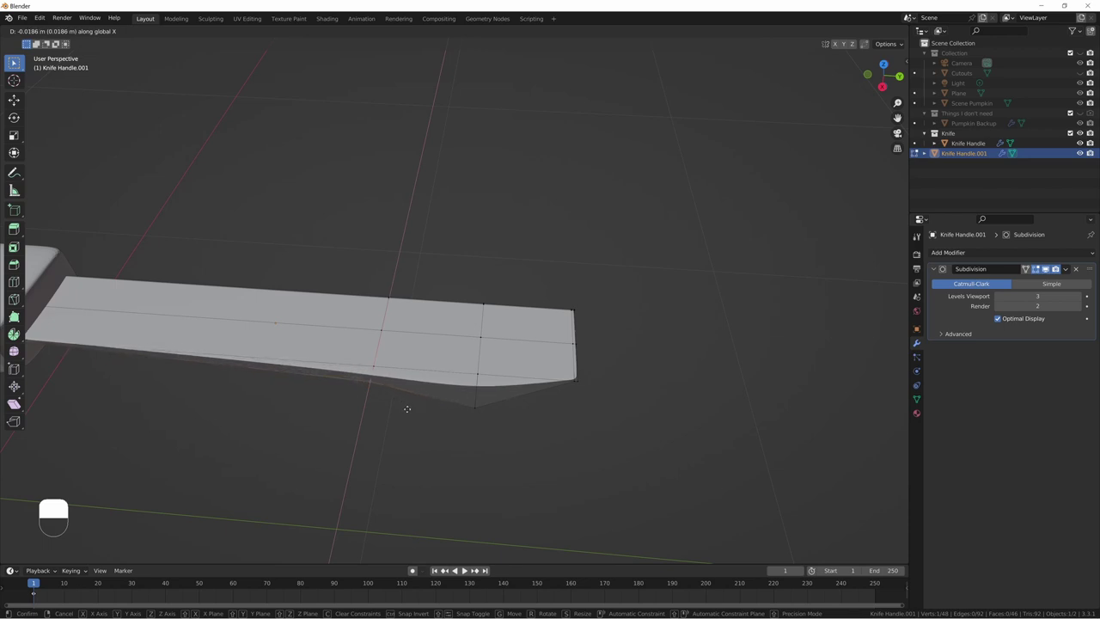
{"action": "left_click", "coordinate": [403, 415]}
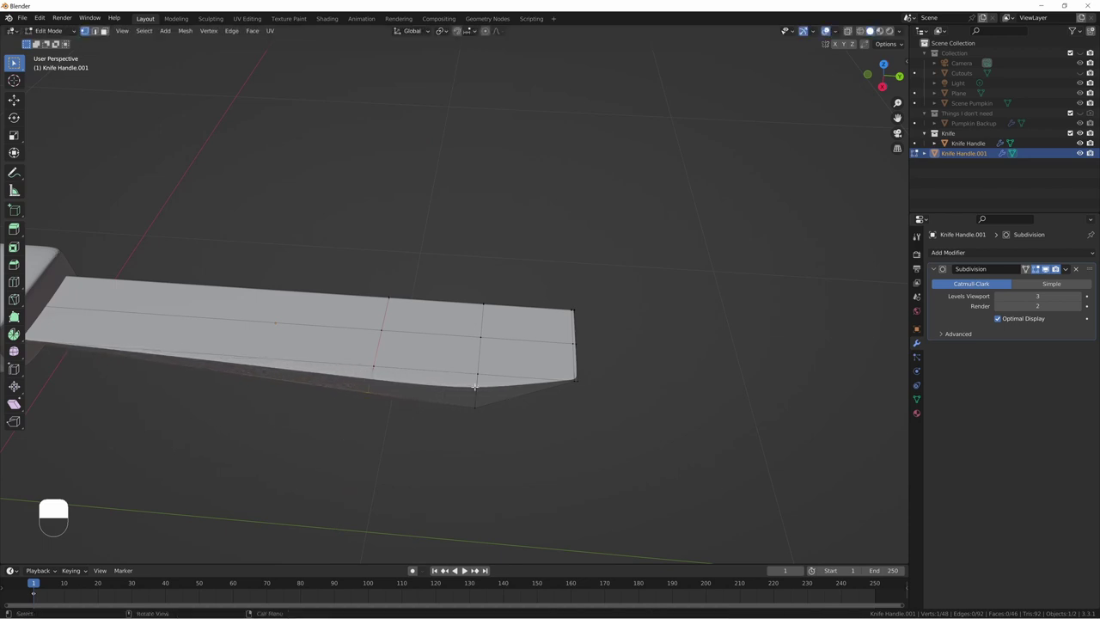
{"action": "middle_click_drag", "start_coordinate": [467, 387], "coordinate": [467, 389]}
{"action": "key", "text": "ctrl+z"}
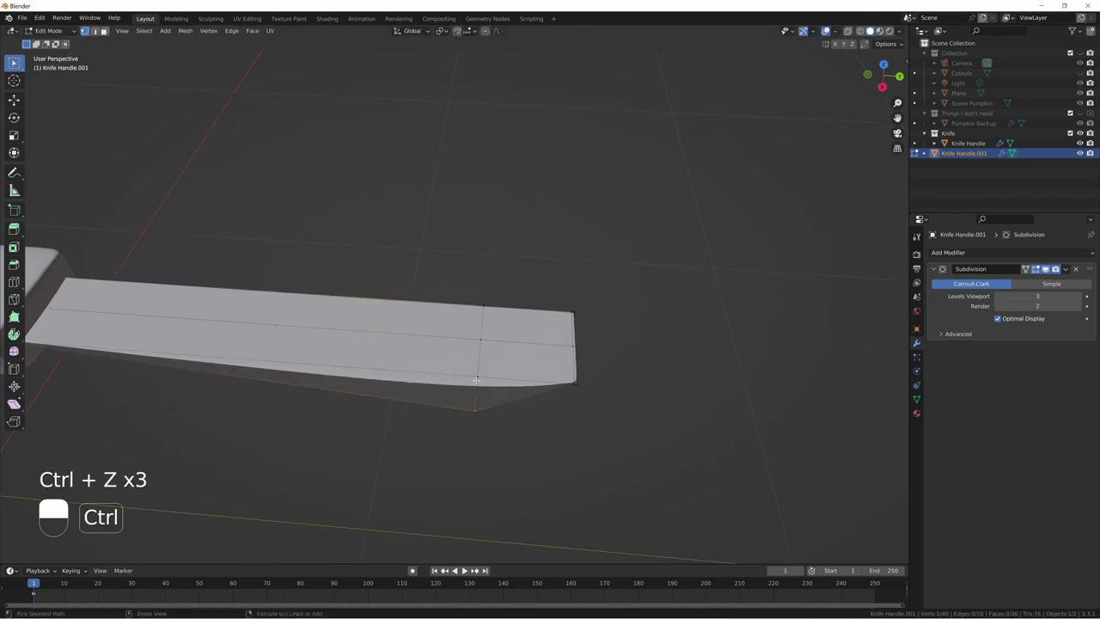
Step: Snap the 3D cursor to the short vertical edge at the spine-side corner of the blade's tip
{"action": "middle_click_drag", "start_coordinate": [560, 371], "coordinate": [495, 360]}
{"action": "scroll", "coordinate": [449, 308], "scroll_direction": "up", "scroll_amount": 5}
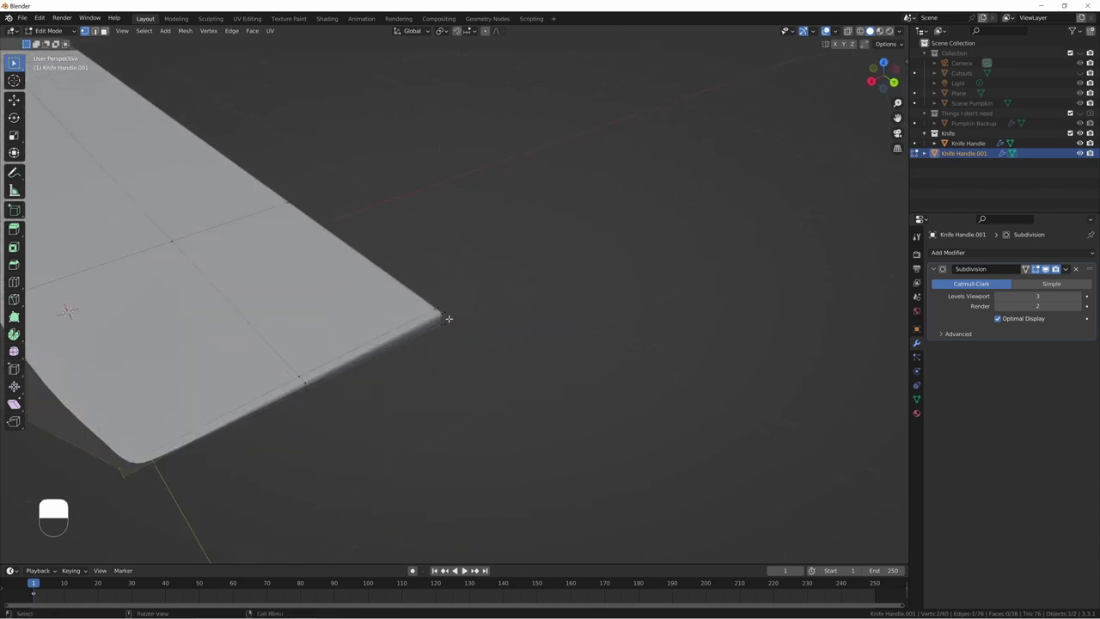
{"action": "key", "text": "2"}
{"action": "key", "text": "shift+s"}
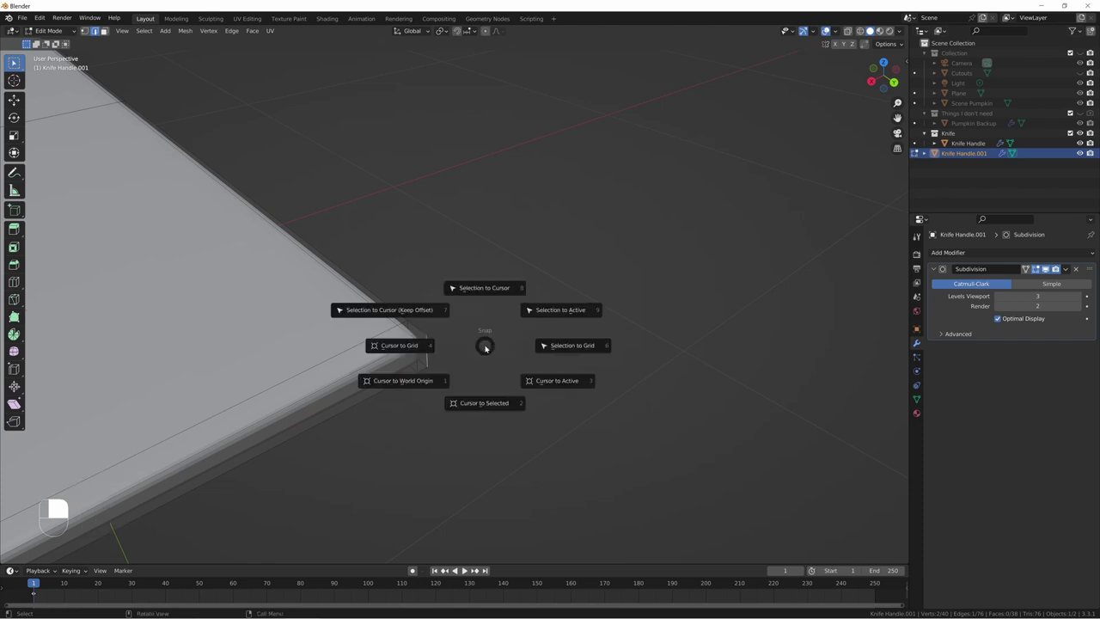
{"action": "key", "text": "2"}
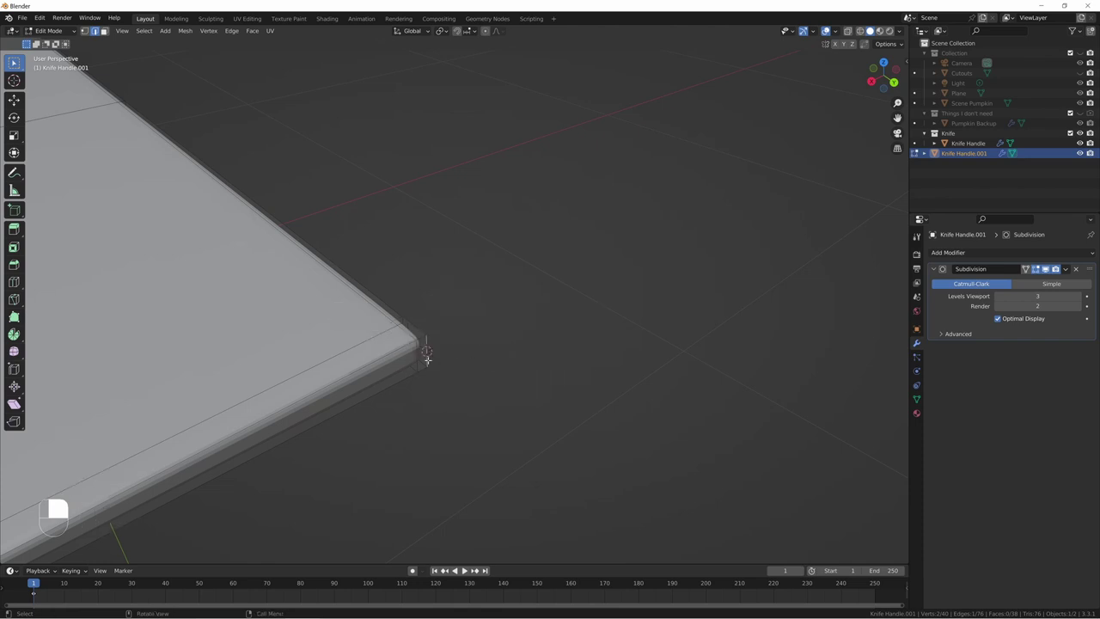
Step: Set the transform pivot point to 3D Cursor
{"action": "scroll", "coordinate": [428, 360], "scroll_direction": "down", "scroll_amount": 5}
{"action": "middle_click_drag", "start_coordinate": [439, 338], "coordinate": [455, 337]}
{"action": "left_click", "coordinate": [417, 33]}
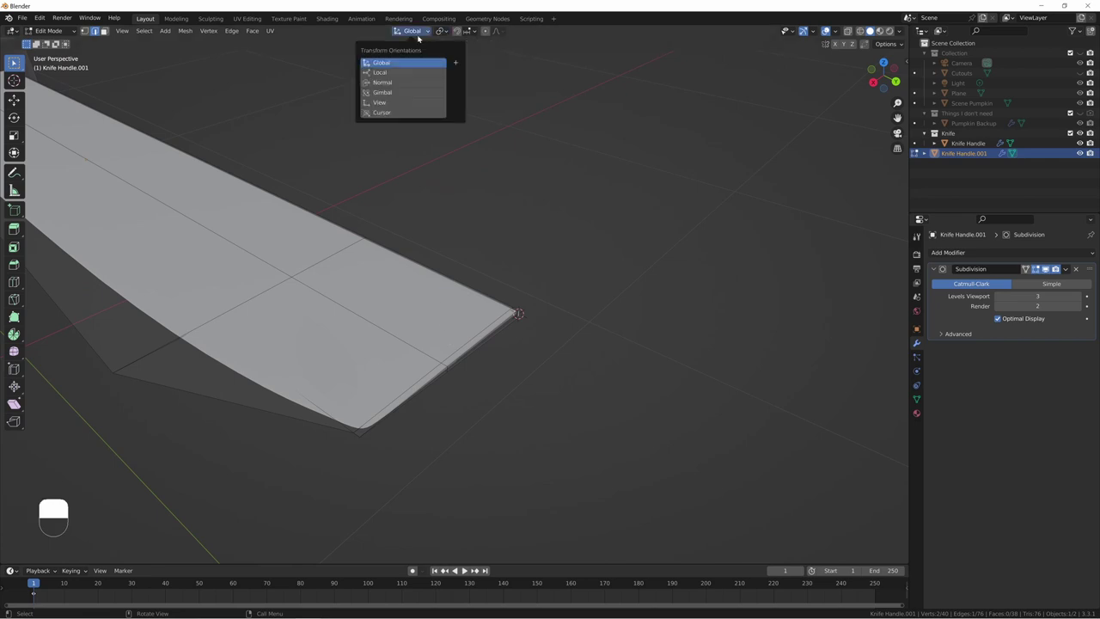
{"action": "left_click", "coordinate": [441, 31]}
{"action": "left_click", "coordinate": [441, 31]}
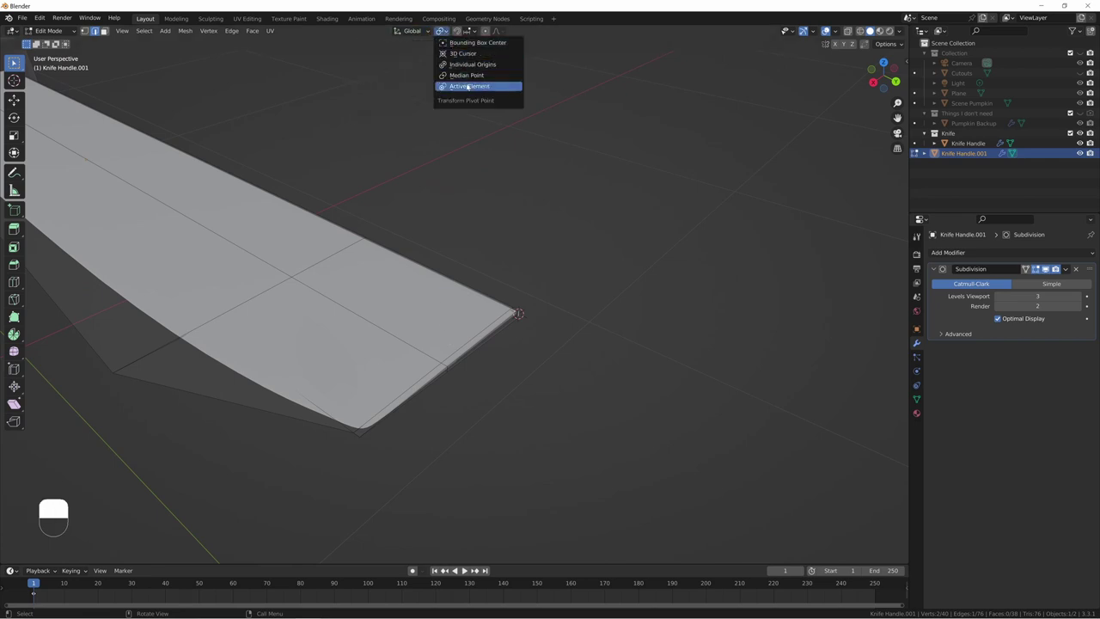
{"action": "left_click", "coordinate": [458, 54]}
Step: Select vertices along the blade's tip end, away from the spine corner, and scale them along X about the 3D cursor
{"action": "scroll", "coordinate": [371, 437], "scroll_direction": "up", "scroll_amount": 4}
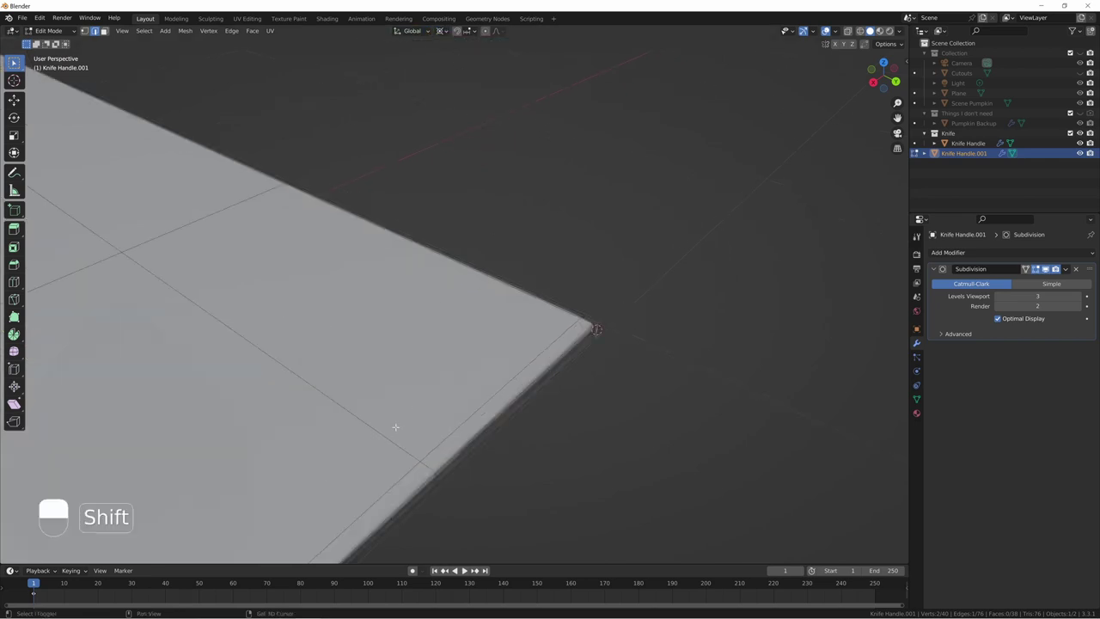
{"action": "middle_click_drag", "start_coordinate": [396, 427], "coordinate": [469, 420], "text": "shift"}
{"action": "scroll", "coordinate": [535, 371], "scroll_direction": "up", "scroll_amount": 4}
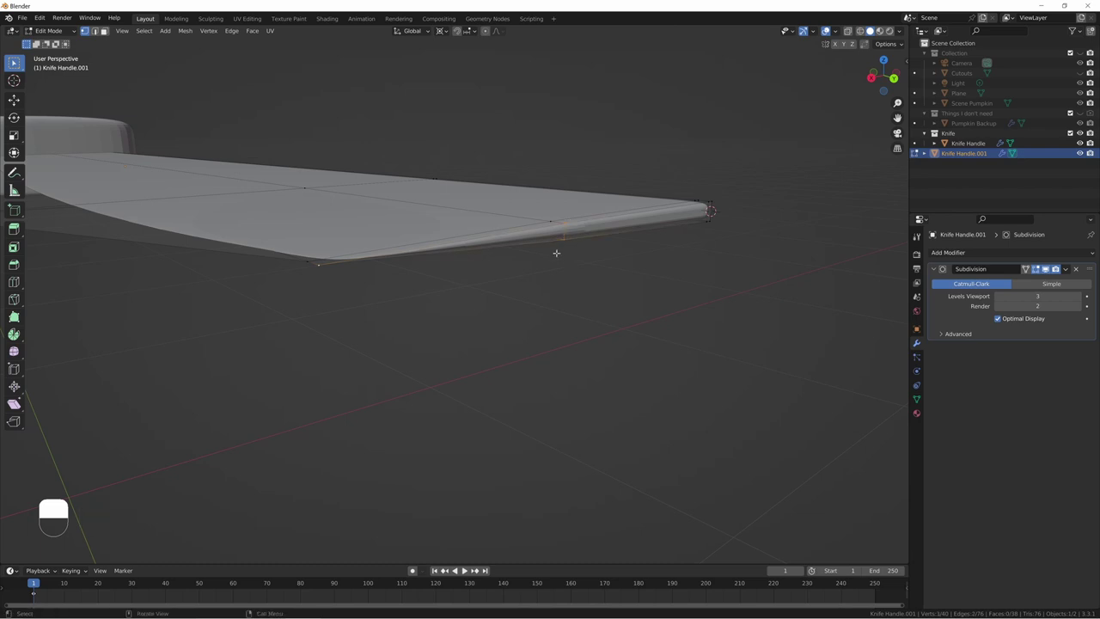
{"action": "middle_click_drag", "start_coordinate": [555, 251], "coordinate": [552, 294]}
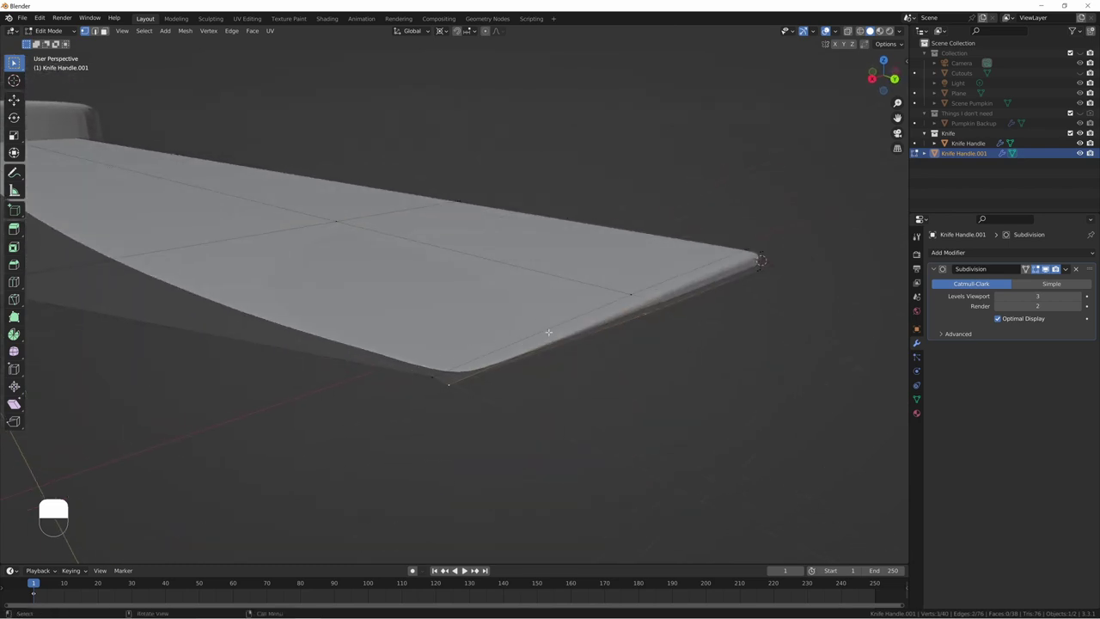
{"action": "key", "text": "s"}
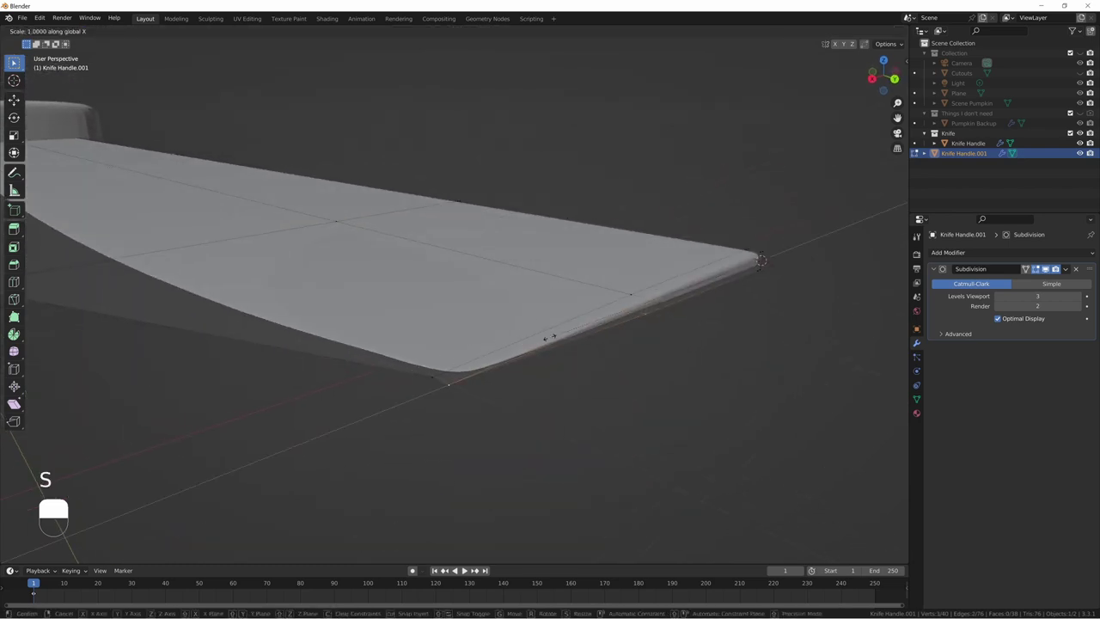
{"action": "left_click", "coordinate": [547, 338]}
Step: Scale the remaining vertices at the tip's cutting-edge corner along X toward the 3D cursor to taper the tip
{"action": "middle_click_drag", "start_coordinate": [526, 342], "coordinate": [567, 373]}
{"action": "scroll", "coordinate": [547, 355], "scroll_direction": "down", "scroll_amount": 5}
{"action": "left_click", "coordinate": [563, 392]}
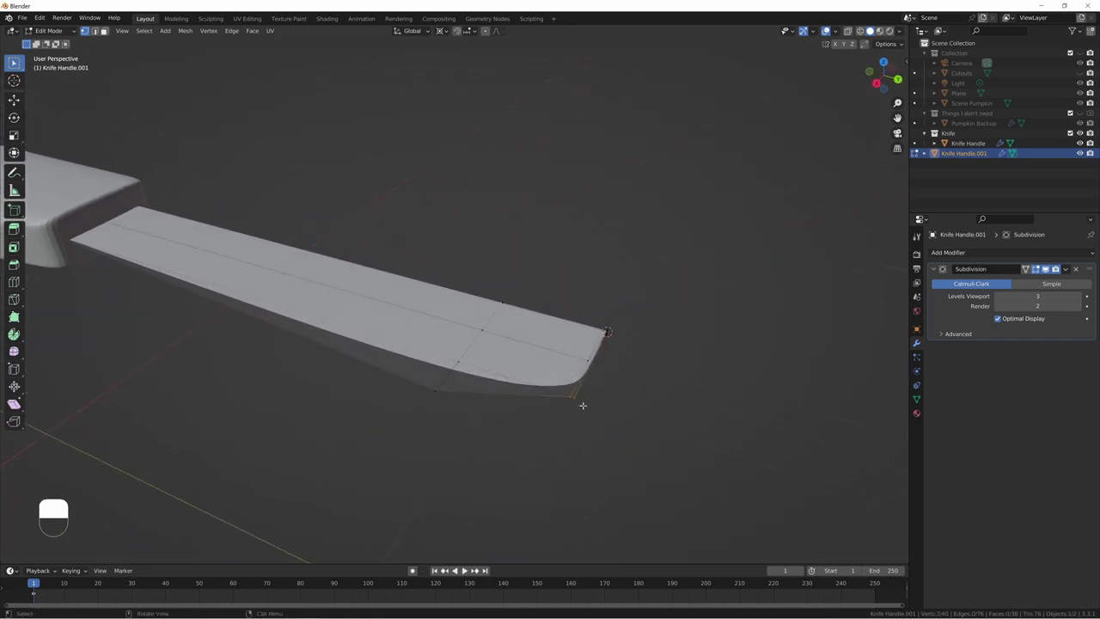
{"action": "key", "text": "s"}
{"action": "left_click", "coordinate": [583, 407]}
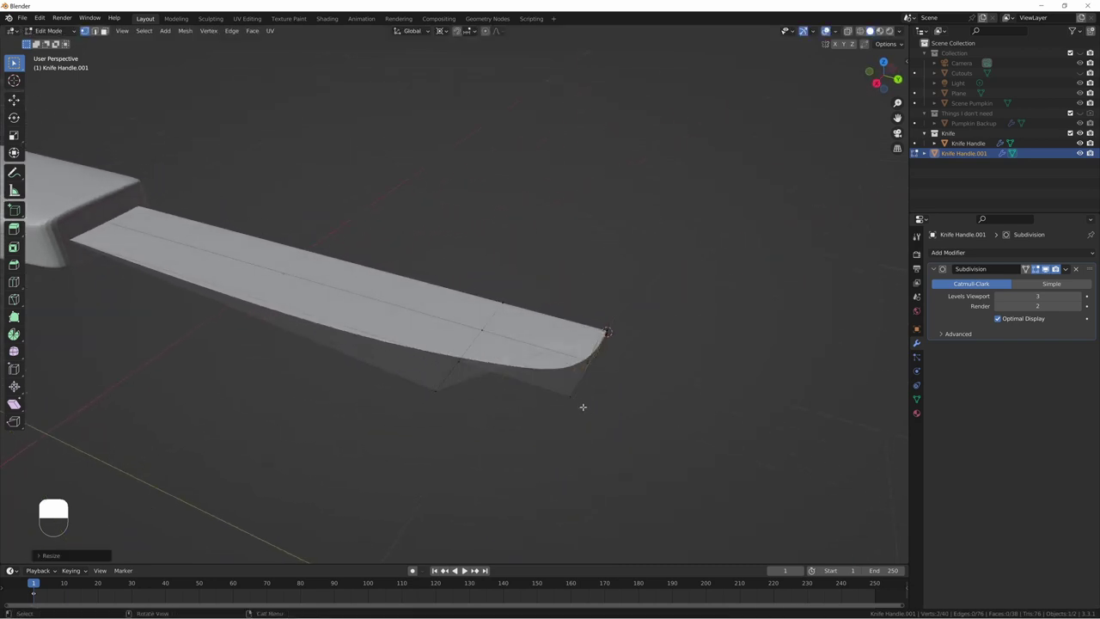
{"action": "left_click", "coordinate": [567, 394]}
{"action": "type", "text": "sx.5"}
{"action": "key", "text": "Return"}
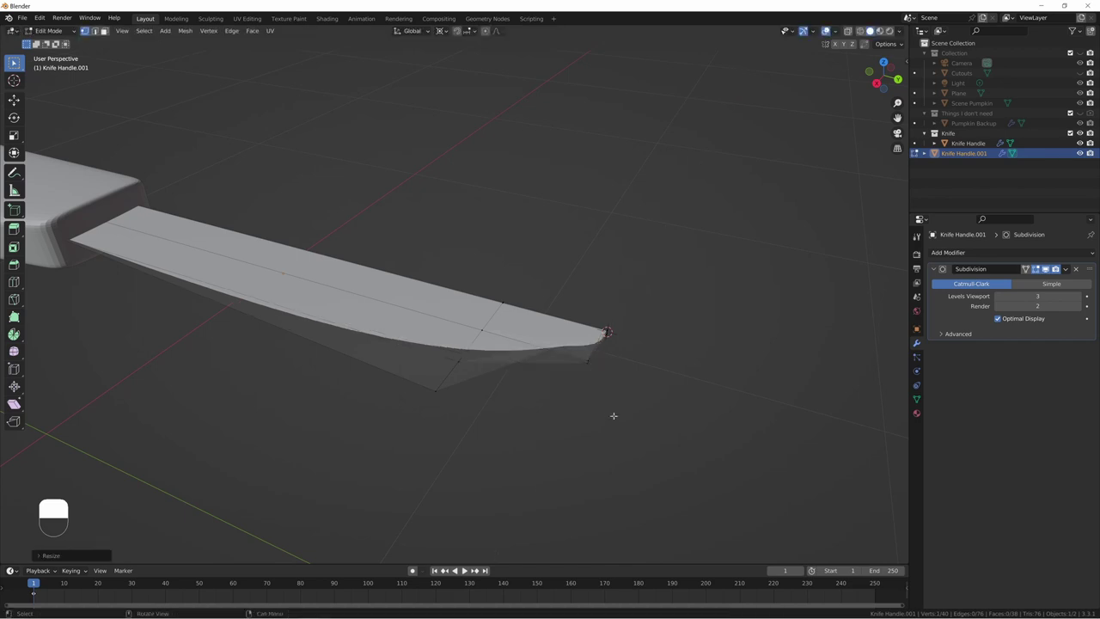
Step: In top view, move the two protruding middle vertices of the tip inward toward -X and -Y
{"action": "middle_click_drag", "start_coordinate": [558, 376], "coordinate": [599, 403]}
{"action": "left_click_drag", "start_coordinate": [609, 388], "coordinate": [647, 414]}
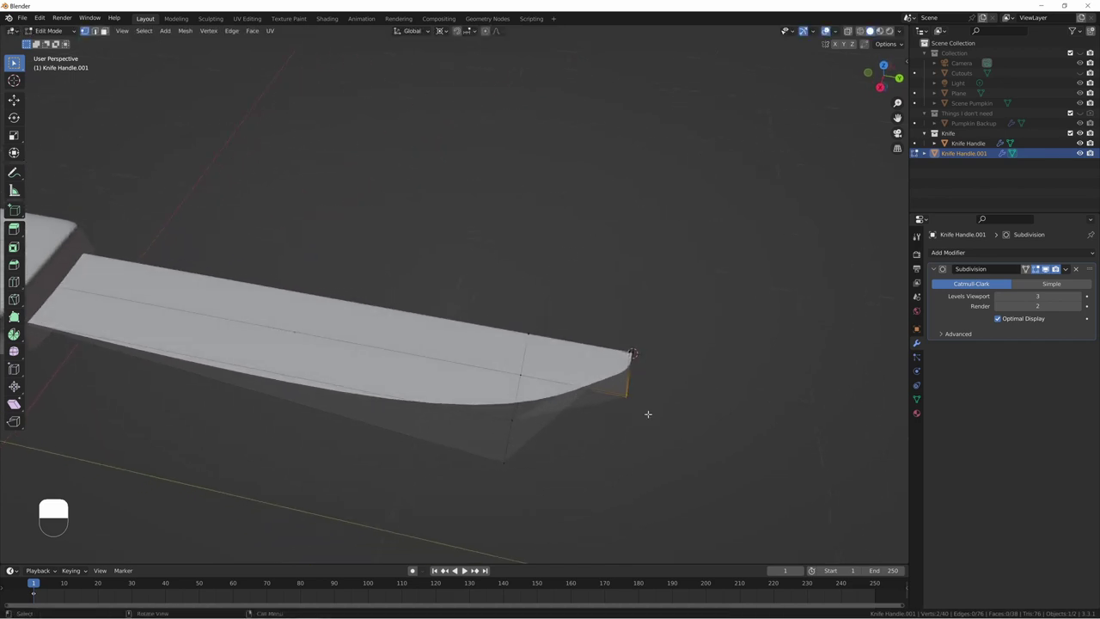
{"action": "key", "text": "KP_7"}
{"action": "key", "text": "g"}
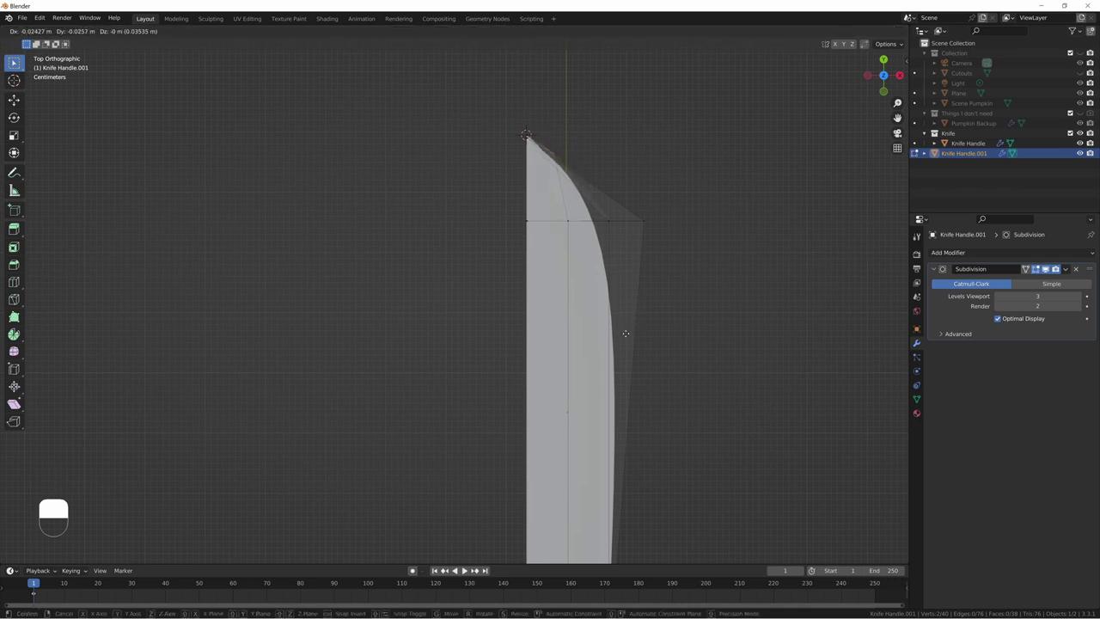
{"action": "left_click", "coordinate": [619, 335]}
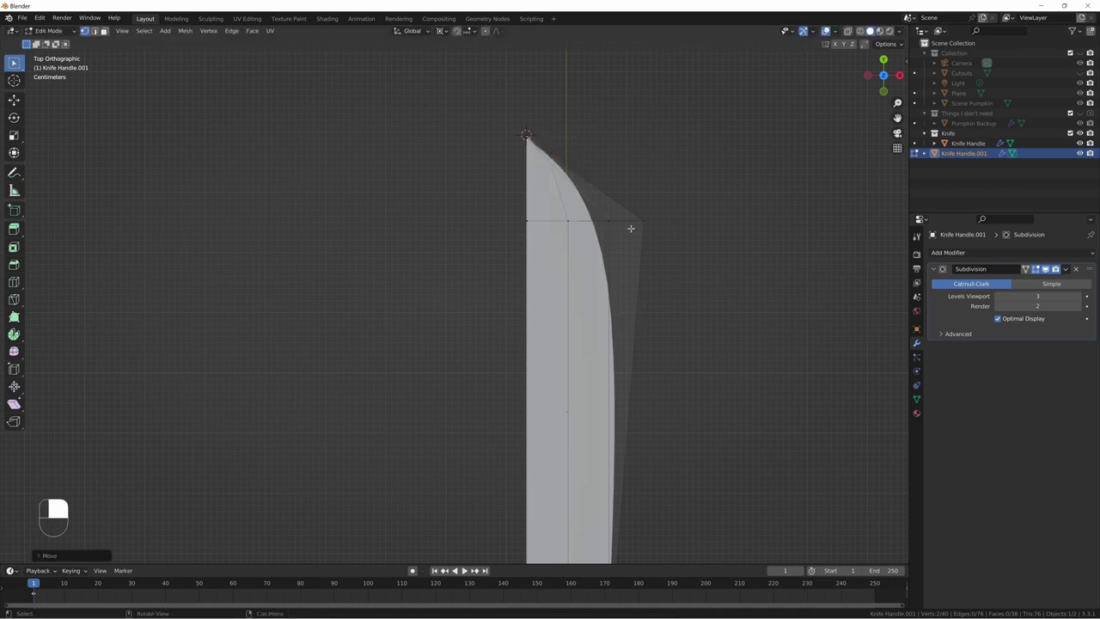
Step: Move the outermost cutting-edge vertex near the tip about 0.025 m toward -X to smooth the blade's curve
{"action": "left_click_drag", "start_coordinate": [620, 203], "coordinate": [655, 239]}
{"action": "key", "text": "g"}
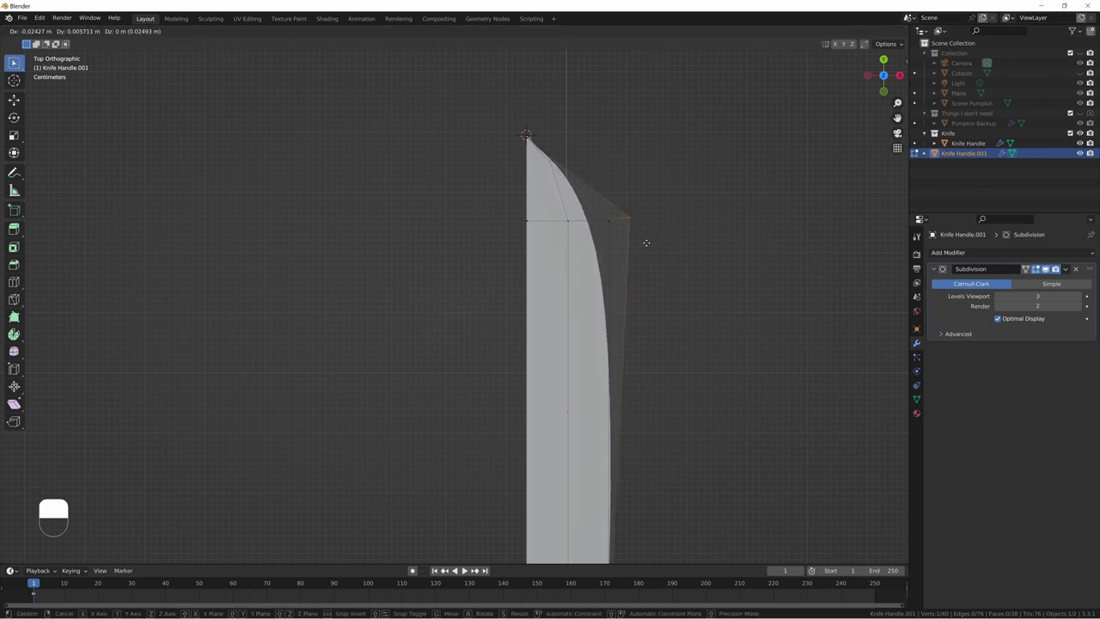
{"action": "left_click", "coordinate": [645, 241]}
{"action": "middle_click_drag", "start_coordinate": [645, 241], "coordinate": [479, 343]}
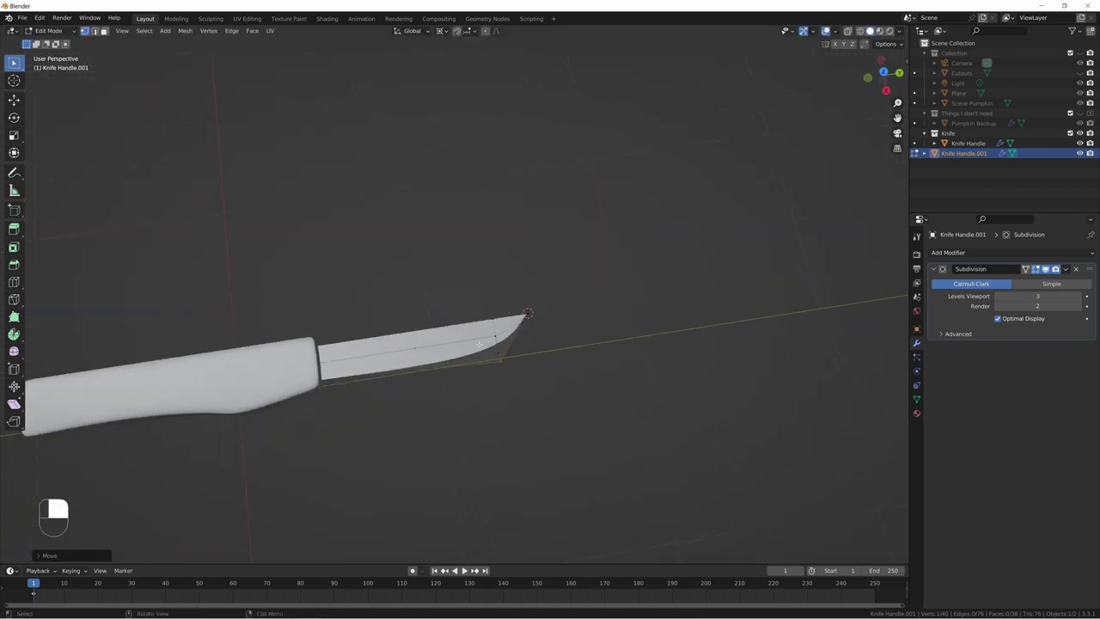
Step: Add a crosswise loop cut around the blade and slide it about 0.48 toward the tip
{"action": "key", "text": "ctrl+r"}
{"action": "left_click", "coordinate": [438, 349]}
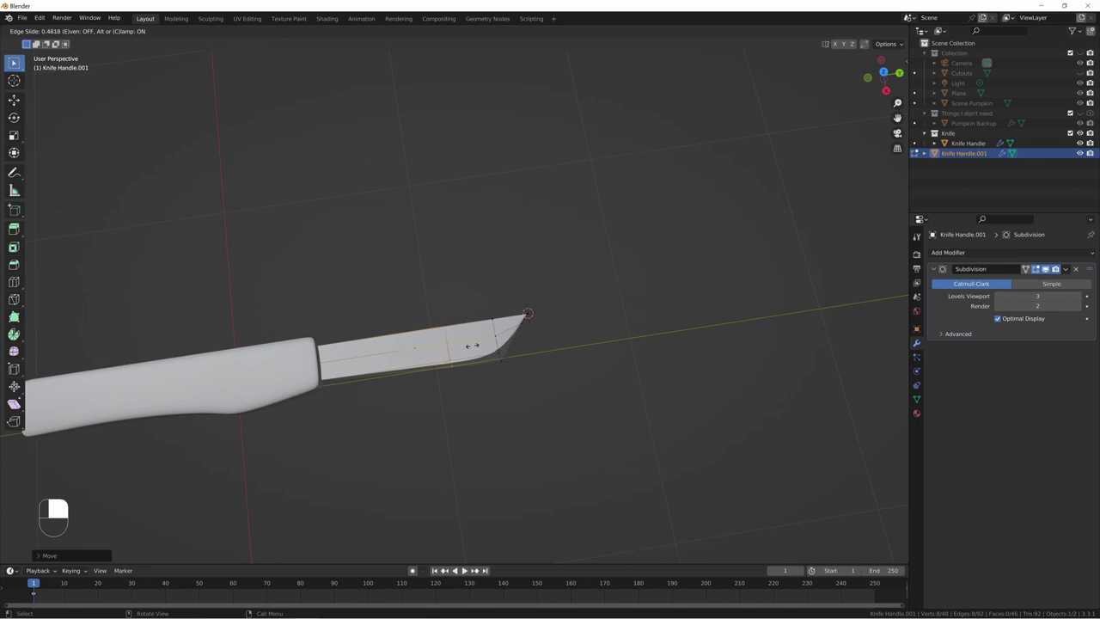
{"action": "left_click", "coordinate": [472, 346]}
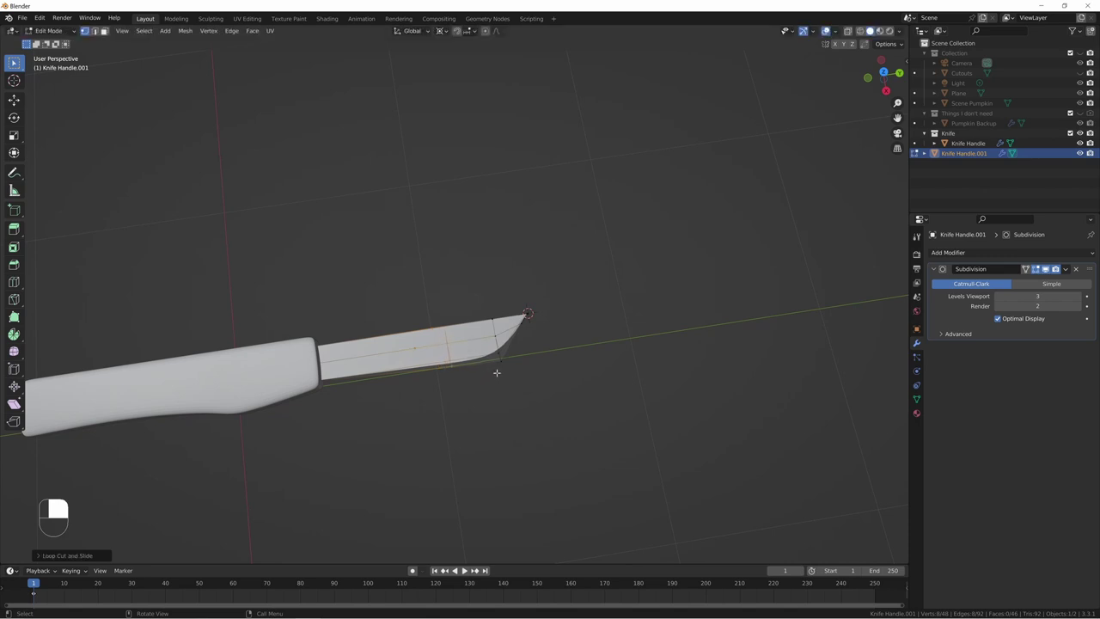
{"action": "key", "text": "Tab"}
{"action": "middle_click_drag", "start_coordinate": [459, 385], "coordinate": [364, 332]}
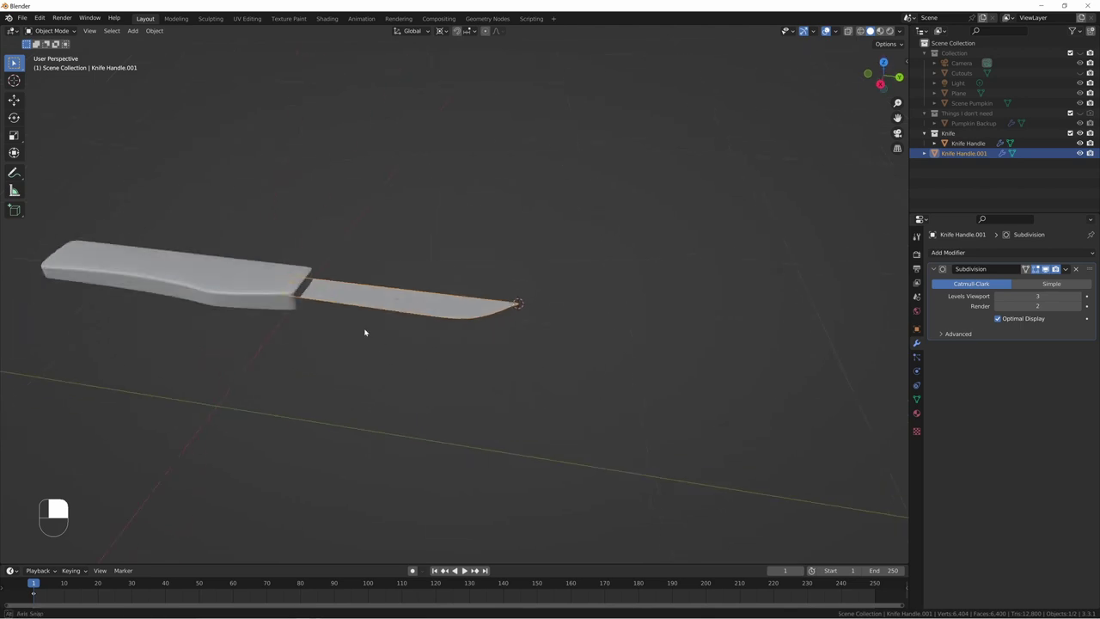
{"action": "scroll", "coordinate": [389, 336], "scroll_direction": "up", "scroll_amount": 4}
{"action": "middle_click_drag", "start_coordinate": [478, 347], "coordinate": [472, 380]}
Step: Add a lengthwise loop cut between the blade's cutting edge and centre edge, sliding it about 0.84 toward the centre edge
{"action": "key", "text": "Tab"}
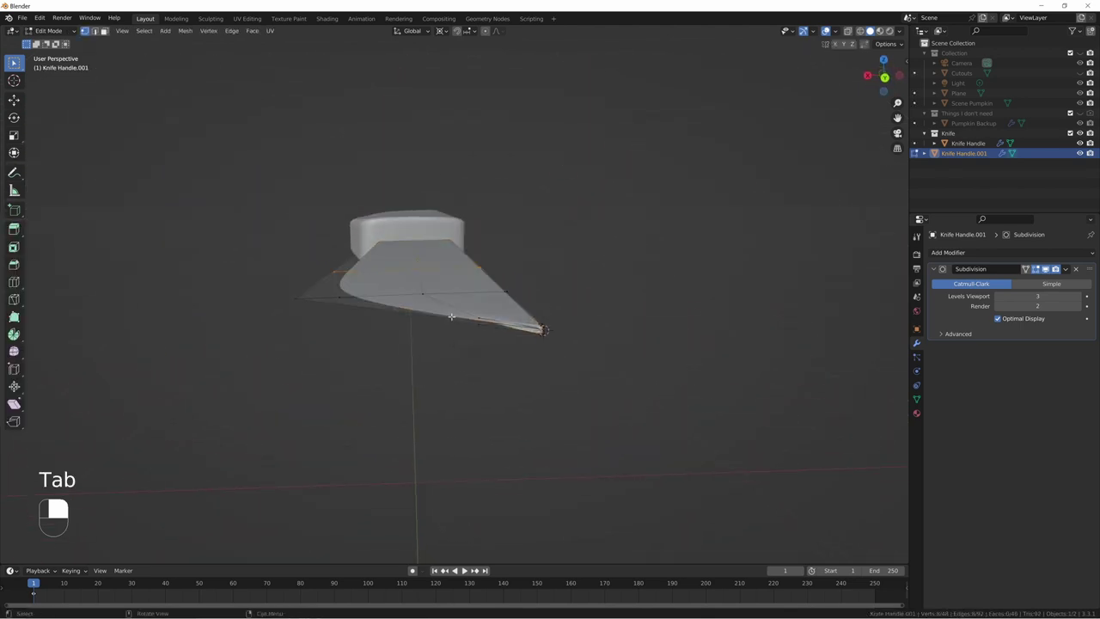
{"action": "middle_click_drag", "start_coordinate": [451, 317], "coordinate": [459, 329]}
{"action": "key", "text": "ctrl+r"}
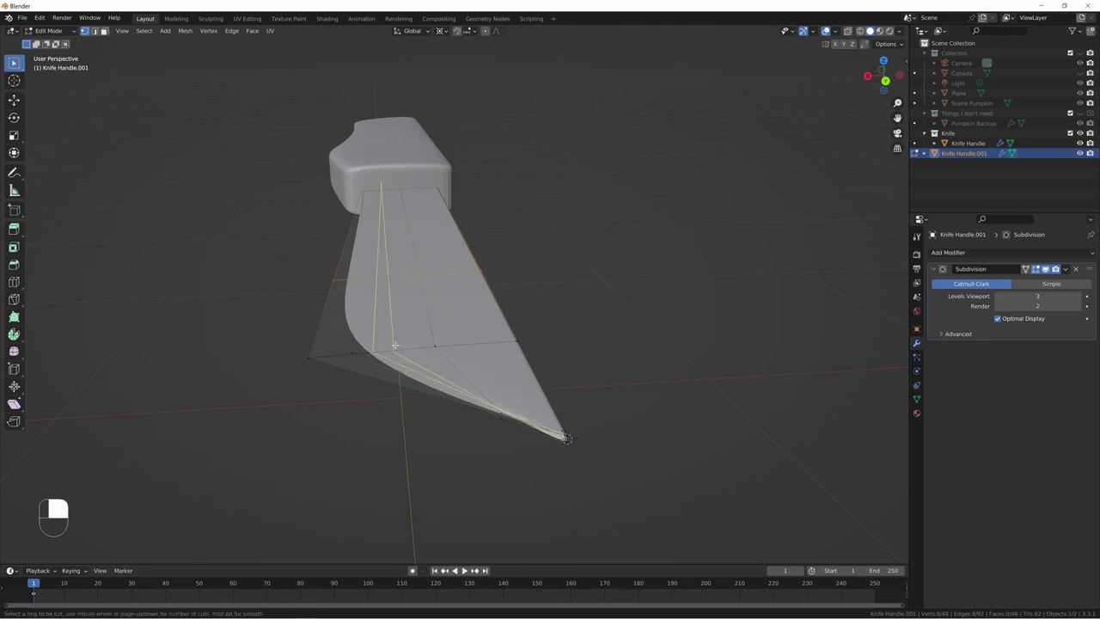
{"action": "left_click", "coordinate": [395, 345]}
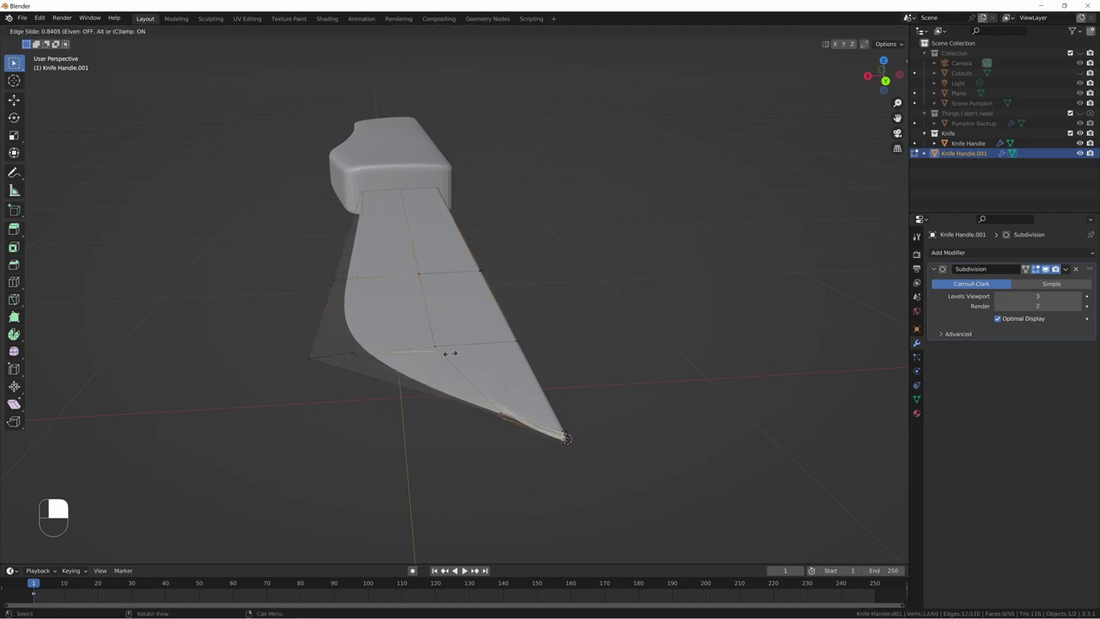
{"action": "left_click", "coordinate": [449, 352]}
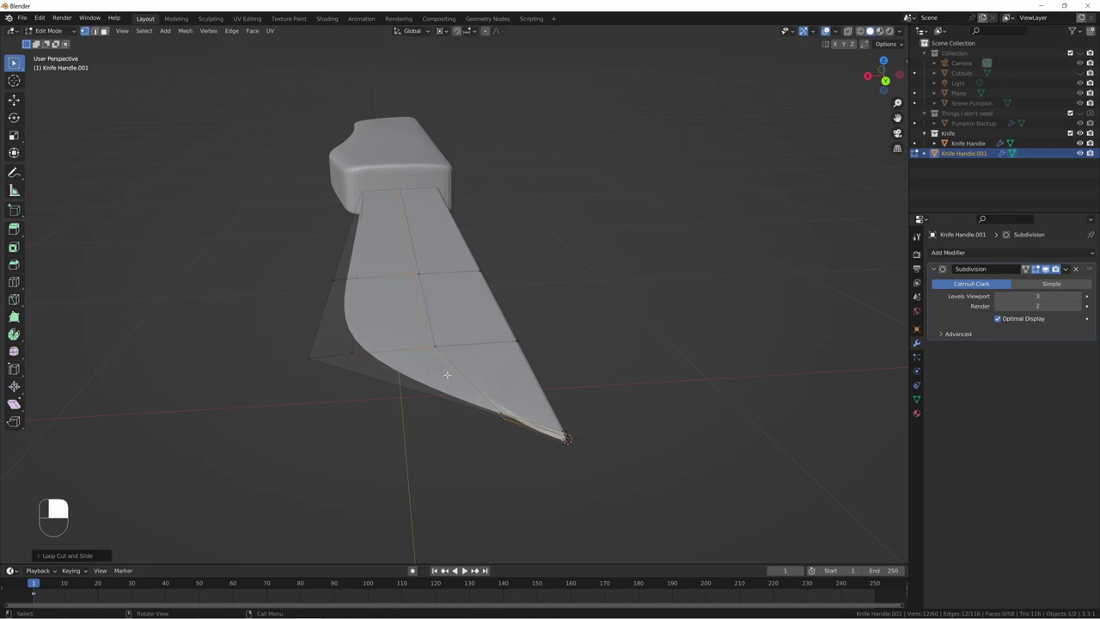
Step: Set the transform pivot to Individual Origins and scale the lengthwise loop down slightly along Z to thin the blade
{"action": "left_click", "coordinate": [441, 31]}
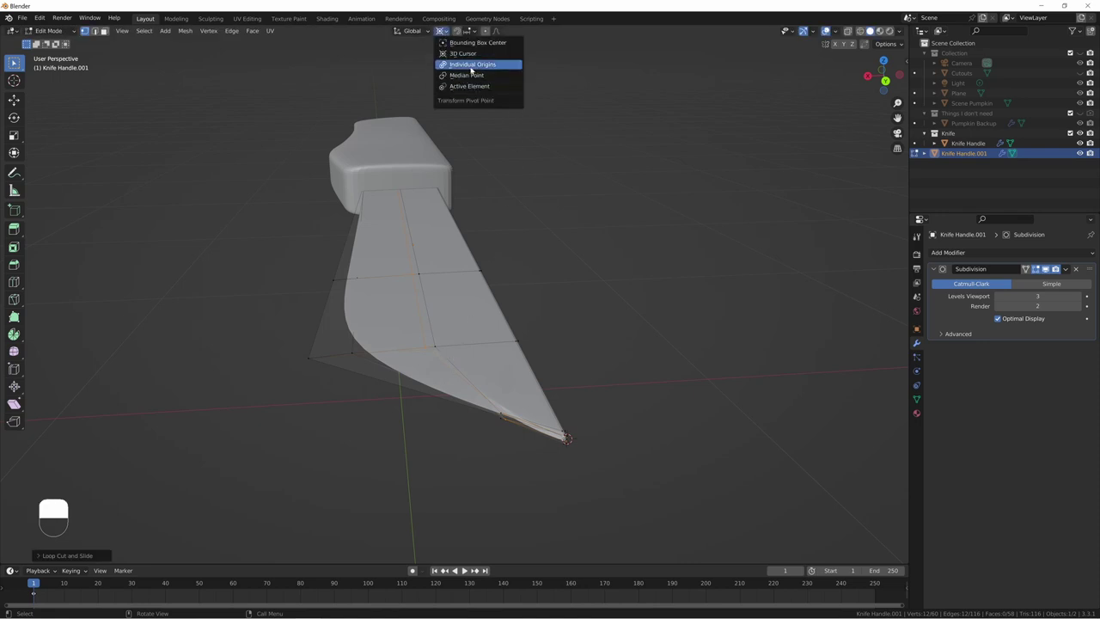
{"action": "left_click", "coordinate": [471, 67]}
{"action": "mouse_move", "coordinate": [500, 305]}
{"action": "middle_mouse_down"}
{"action": "mouse_move", "coordinate": [501, 277]}
{"action": "mouse_move", "coordinate": [498, 296]}
{"action": "middle_mouse_up"}
{"action": "key", "text": "s"}
{"action": "key", "text": "z"}
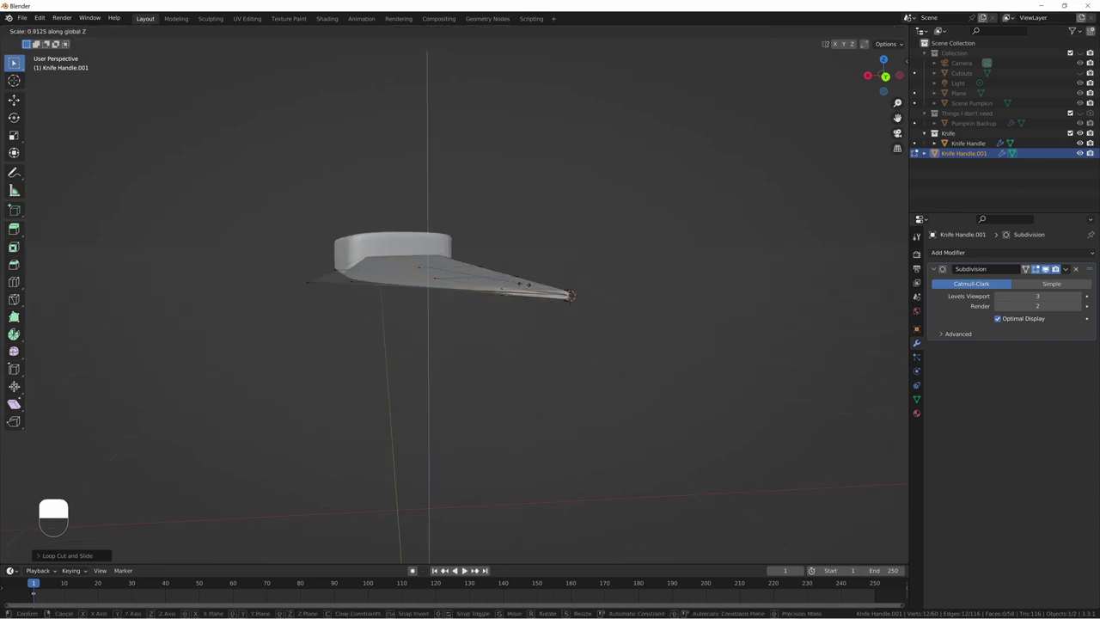
{"action": "left_click", "coordinate": [521, 284]}
{"action": "mouse_move", "coordinate": [369, 317]}
{"action": "middle_mouse_down"}
{"action": "mouse_move", "coordinate": [386, 325]}
{"action": "mouse_move", "coordinate": [377, 316]}
{"action": "middle_mouse_up"}
Step: Scale the lengthwise loop along Z again to flatten the blade further
{"action": "key", "text": "Tab"}
{"action": "key", "text": "Tab"}
{"action": "key", "text": "s"}
{"action": "key", "text": "z"}
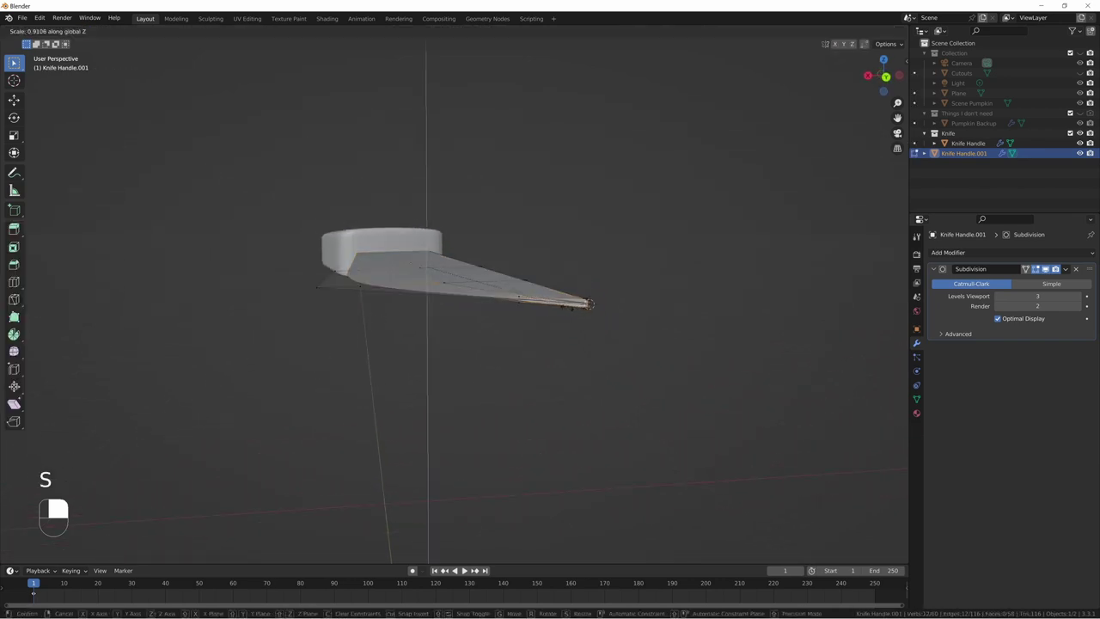
{"action": "left_click", "coordinate": [554, 307]}
{"action": "key", "text": "Tab"}
{"action": "middle_click_drag", "start_coordinate": [364, 323], "coordinate": [367, 336]}
Step: Edge-slide the lengthwise loop across the blade and scale it down along Z to refine the cutting-edge bevel
{"action": "key", "text": "Tab"}
{"action": "key", "text": "g"}
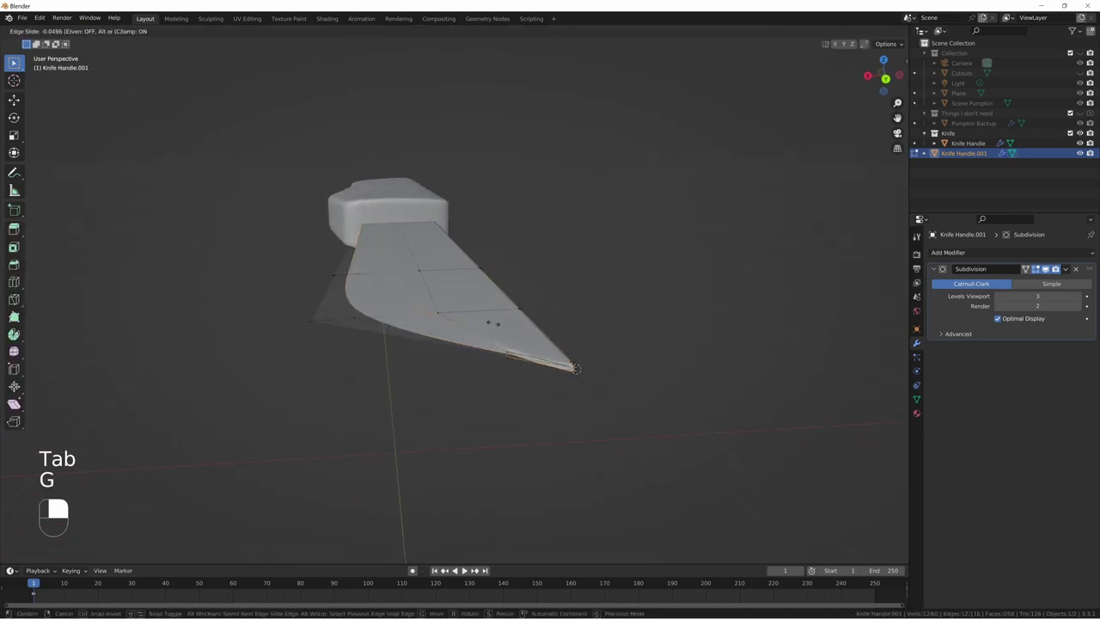
{"action": "key", "text": "g"}
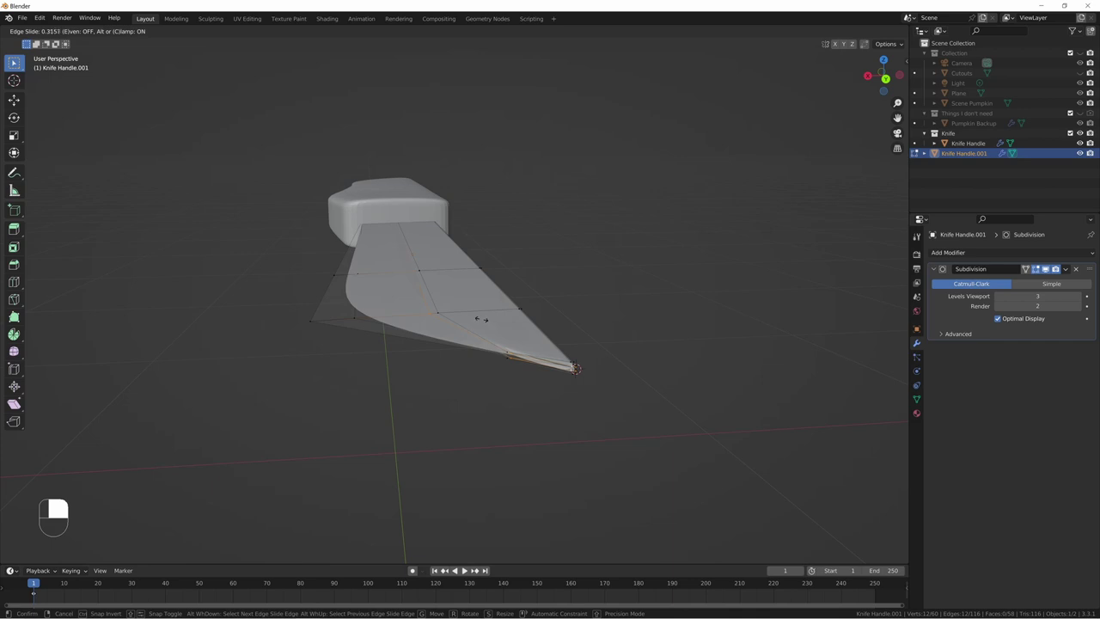
{"action": "left_click", "coordinate": [465, 318]}
{"action": "middle_click_drag", "start_coordinate": [418, 363], "coordinate": [410, 346]}
{"action": "key", "text": "s"}
{"action": "key", "text": "z"}
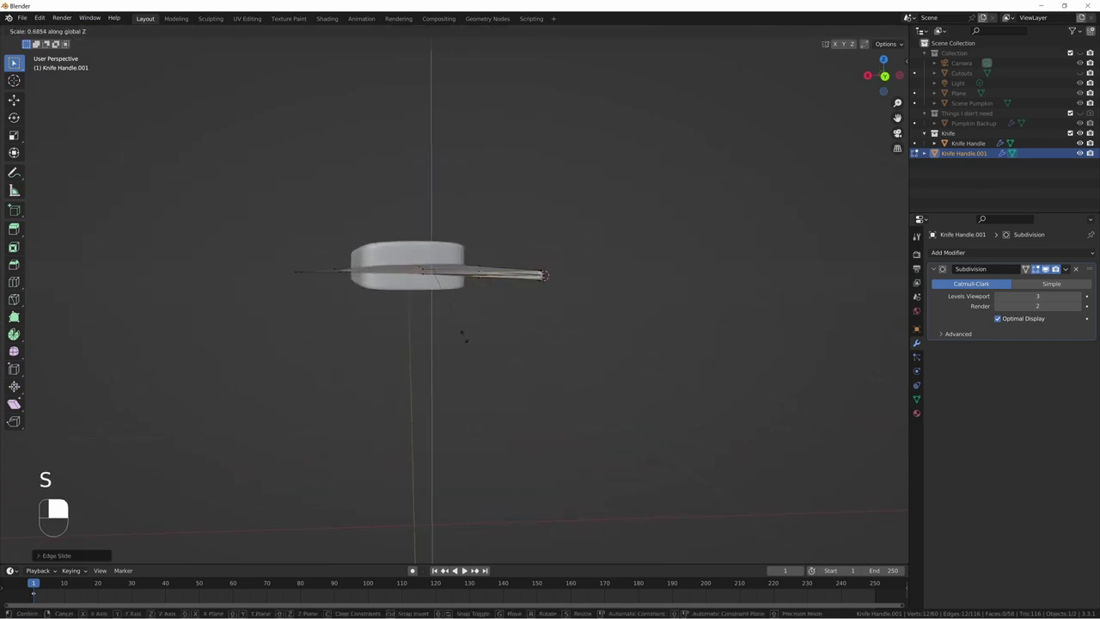
{"action": "left_click", "coordinate": [435, 330]}
{"action": "key", "text": "Tab"}
{"action": "middle_click_drag", "start_coordinate": [435, 332], "coordinate": [542, 375]}
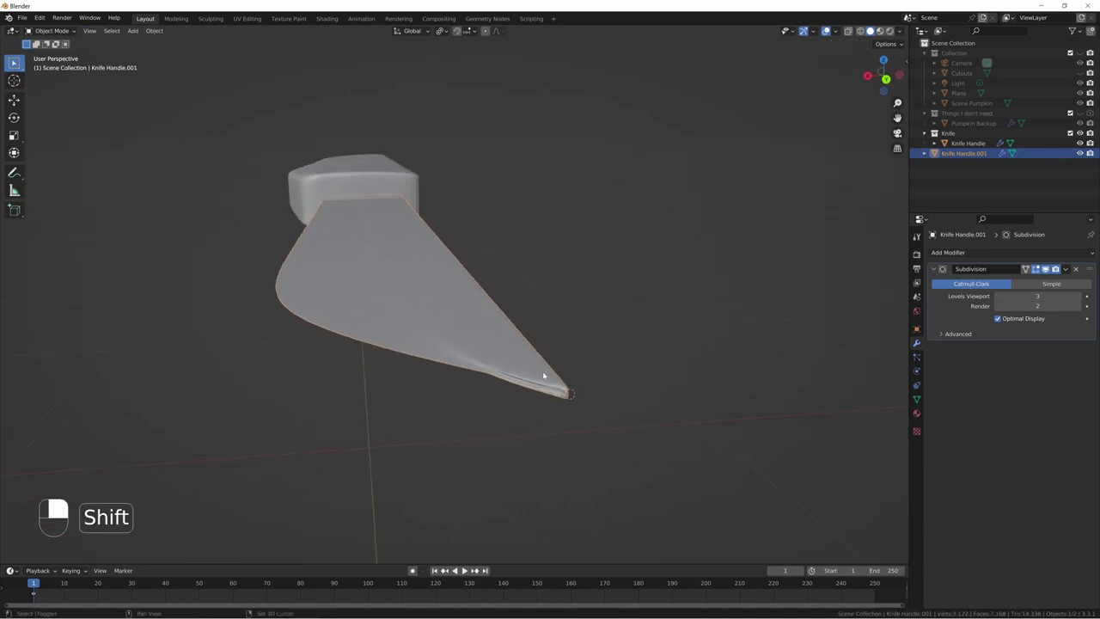
Step: Select the vertices of the lengthwise loop at the blade tip and move them about 0.01 m toward the cutting edge
{"action": "scroll", "coordinate": [542, 376], "scroll_direction": "up", "scroll_amount": 4}
{"action": "scroll", "coordinate": [544, 392], "scroll_direction": "down", "scroll_amount": 4}
{"action": "key", "text": "Tab"}
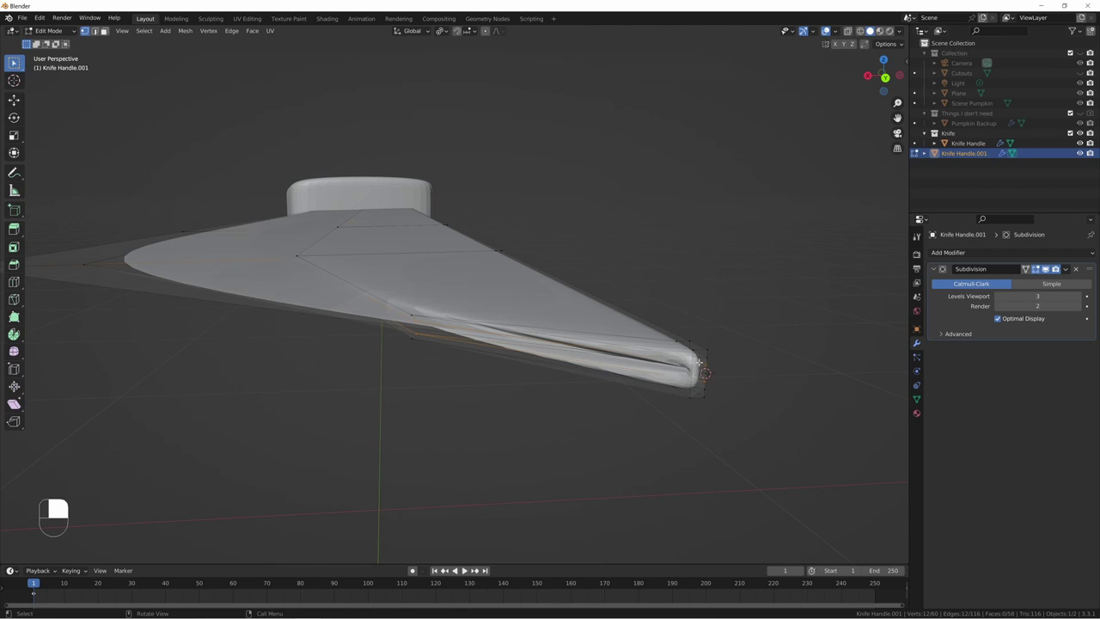
{"action": "left_click_drag", "start_coordinate": [698, 362], "coordinate": [703, 384]}
{"action": "key", "text": "g"}
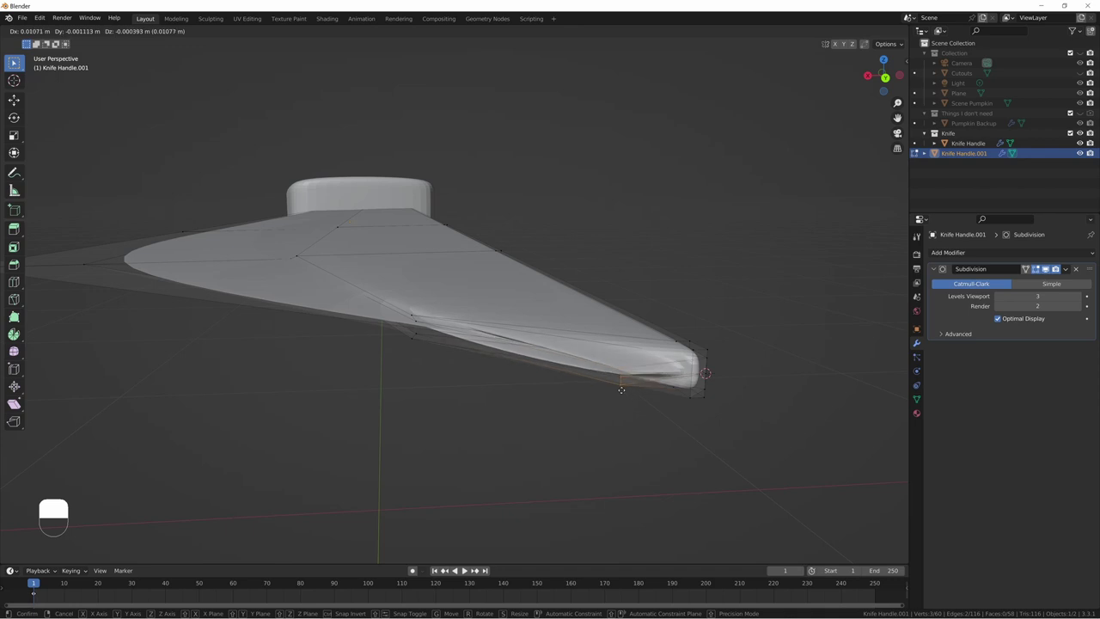
{"action": "left_click", "coordinate": [625, 379]}
{"action": "middle_click_drag", "start_coordinate": [626, 379], "coordinate": [651, 383]}
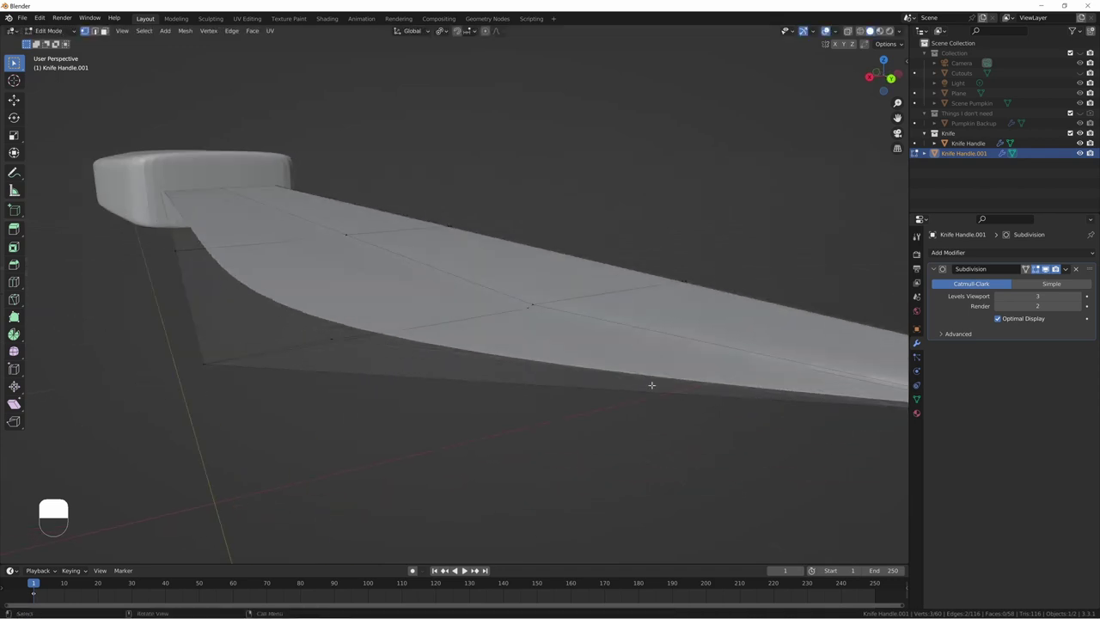
Step: In Object Mode, select the blade and move it slightly along Y relative to the handle
{"action": "key", "text": "Tab"}
{"action": "scroll", "coordinate": [634, 385], "scroll_direction": "down", "scroll_amount": 3}
{"action": "middle_click_drag", "start_coordinate": [608, 311], "coordinate": [469, 363]}
{"action": "scroll", "coordinate": [467, 358], "scroll_direction": "down", "scroll_amount": 5}
{"action": "left_click", "coordinate": [469, 364]}
{"action": "middle_click_drag", "start_coordinate": [364, 273], "coordinate": [358, 288]}
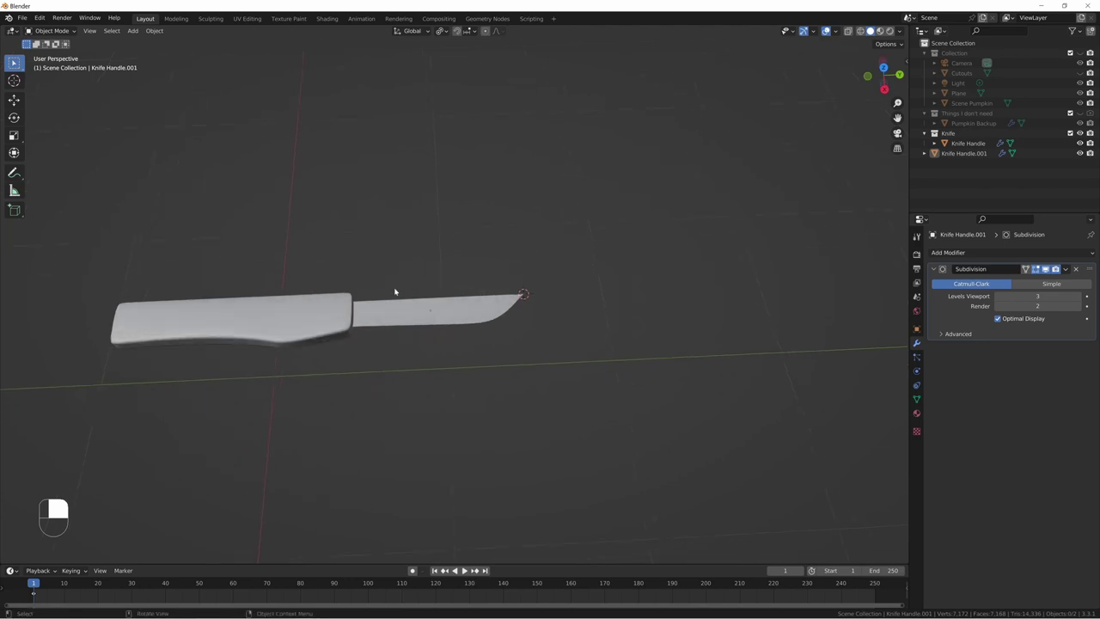
{"action": "left_click", "coordinate": [445, 313]}
{"action": "key", "text": "g"}
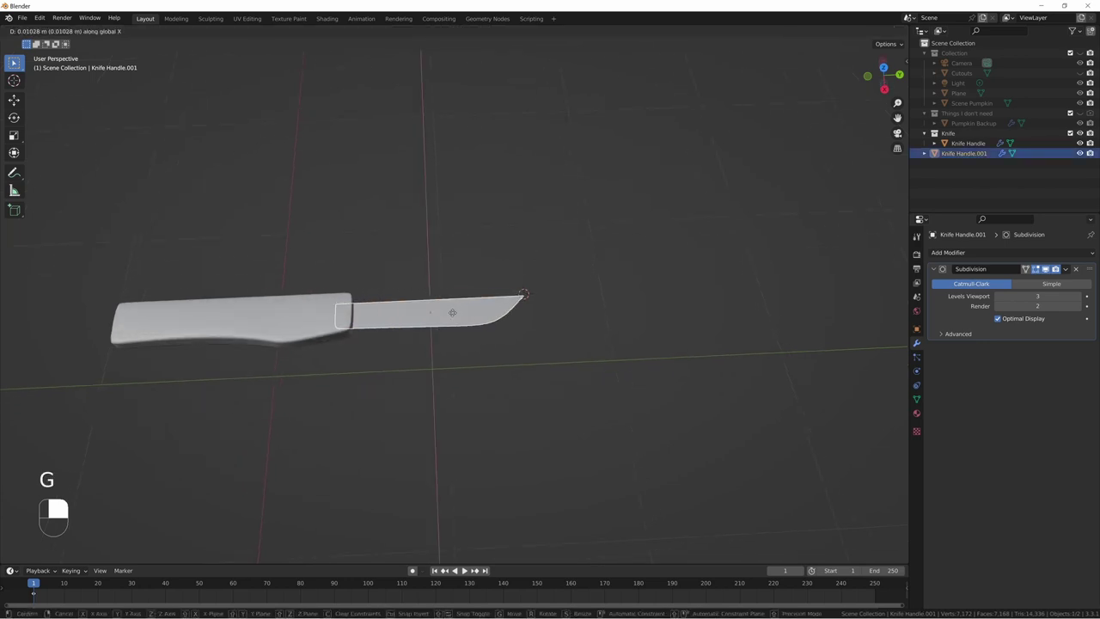
{"action": "key", "text": "y"}
{"action": "left_click", "coordinate": [449, 318]}
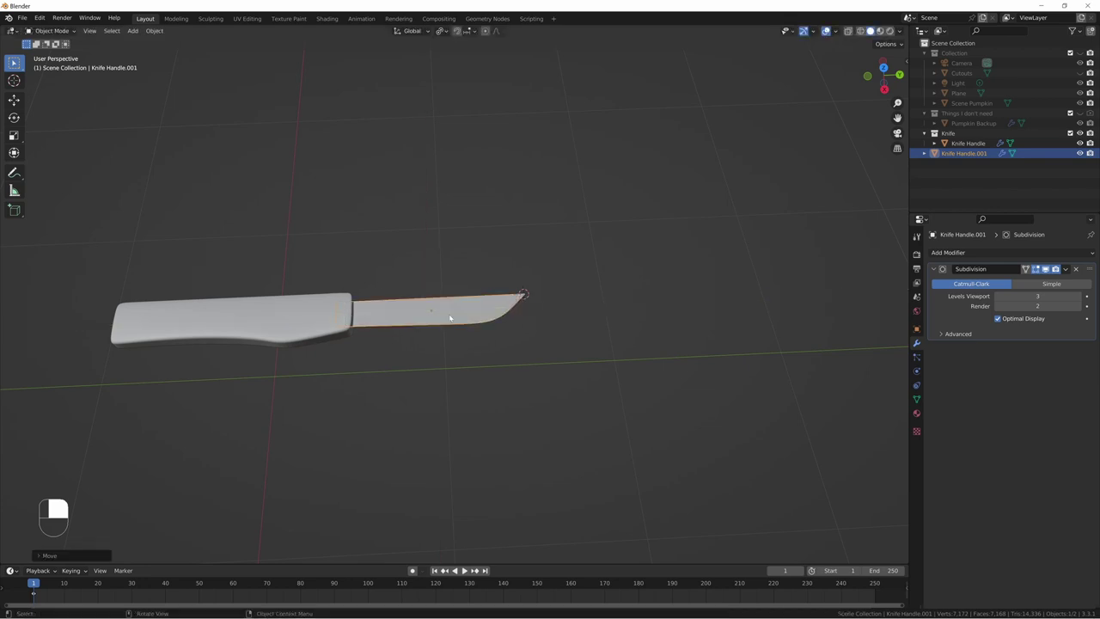
Step: Lengthen the blade by scaling it along Y to about 1.1 and deselect it
{"action": "key", "text": "s"}
{"action": "key", "text": "y"}
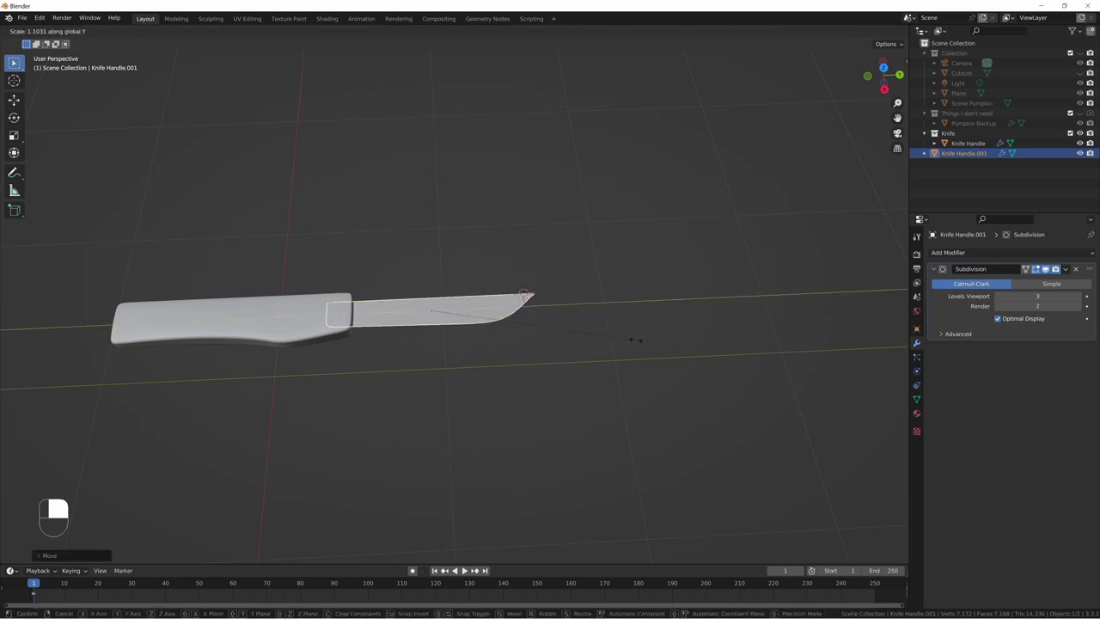
{"action": "left_click", "coordinate": [633, 340]}
{"action": "middle_click_drag", "start_coordinate": [589, 344], "coordinate": [526, 345]}
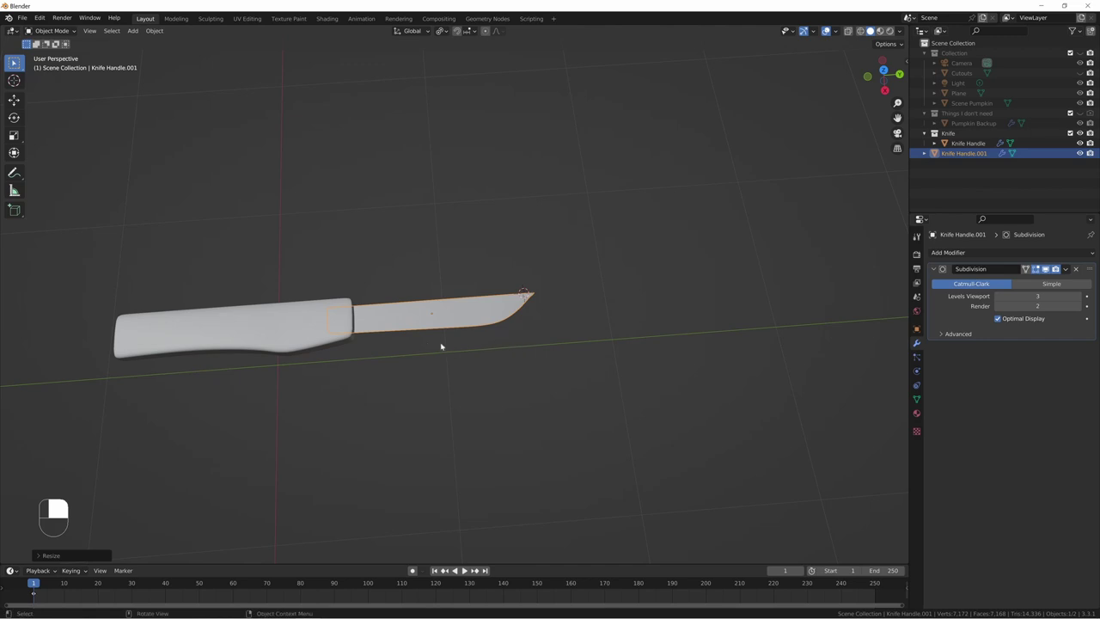
{"action": "left_click", "coordinate": [391, 350]}
Step: Draw a freehand annotation around the blade and the front part of the handle, undo it, and restore the Select Box tool
{"action": "key", "text": "shift+space"}
{"action": "key", "text": "d"}
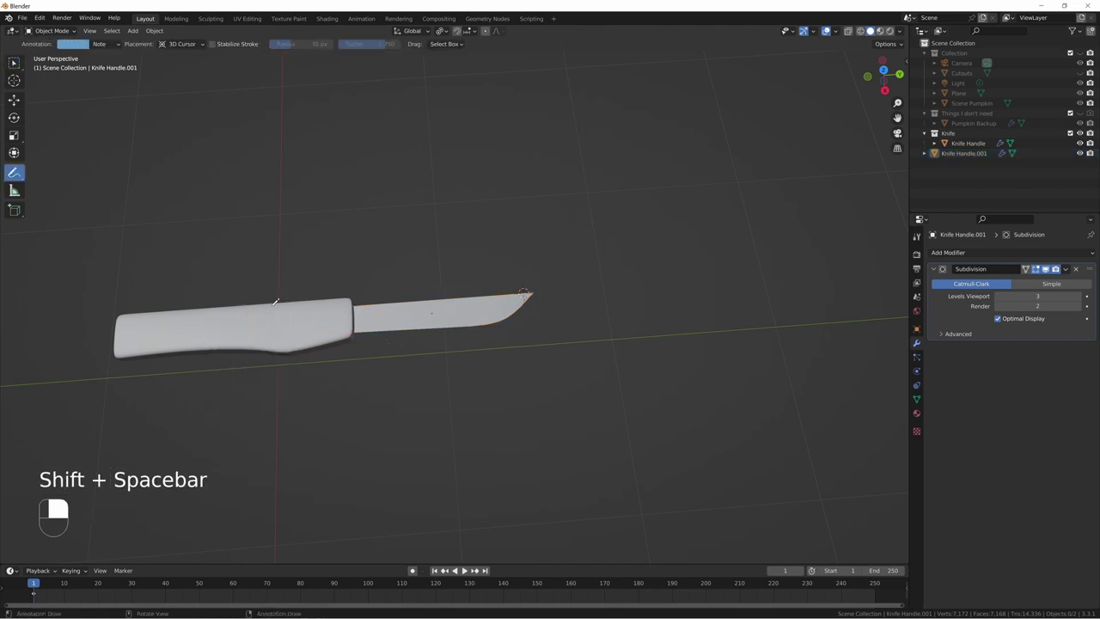
{"action": "left_click_drag", "start_coordinate": [255, 247], "coordinate": [261, 382]}
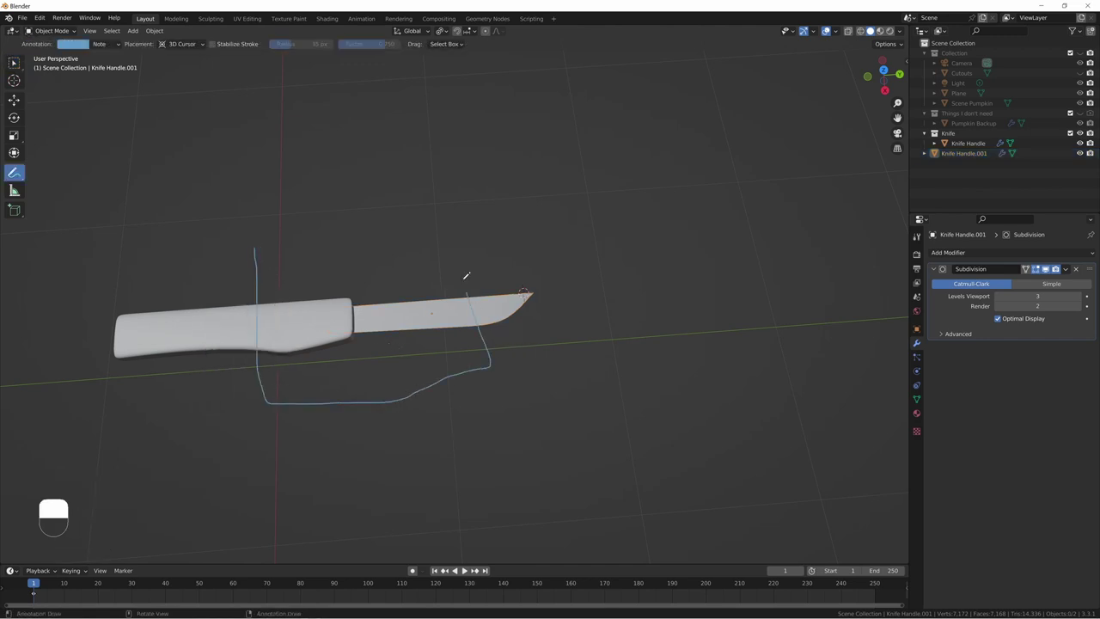
{"action": "mouse_move", "coordinate": [252, 243]}
{"action": "middle_mouse_down"}
{"action": "mouse_move", "coordinate": [380, 263]}
{"action": "mouse_move", "coordinate": [376, 304]}
{"action": "middle_mouse_up"}
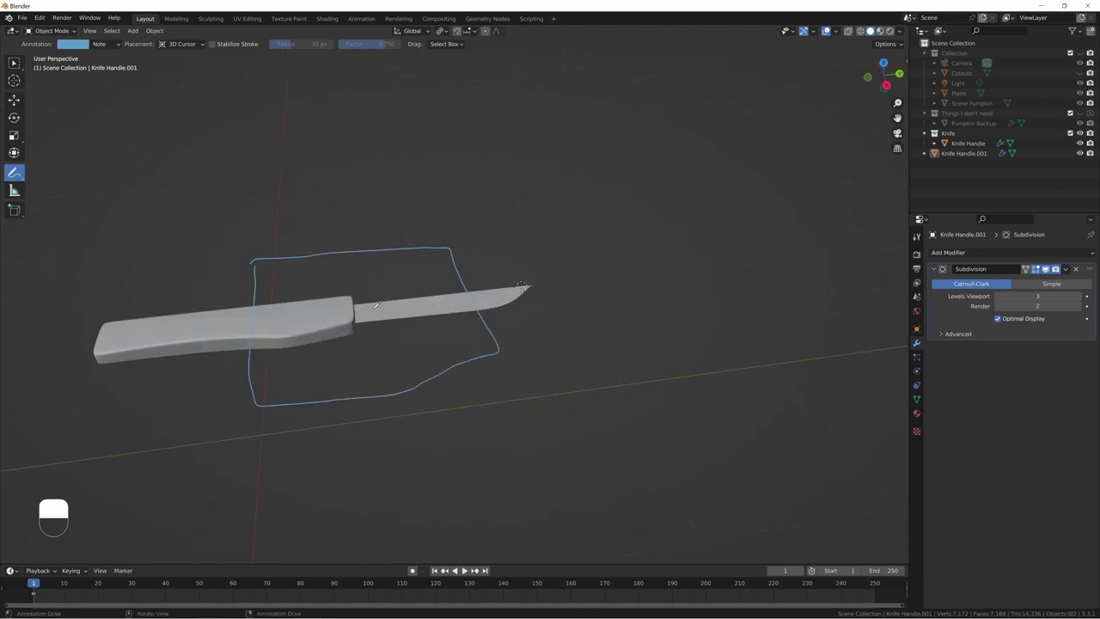
{"action": "key", "text": "ctrl+z"}
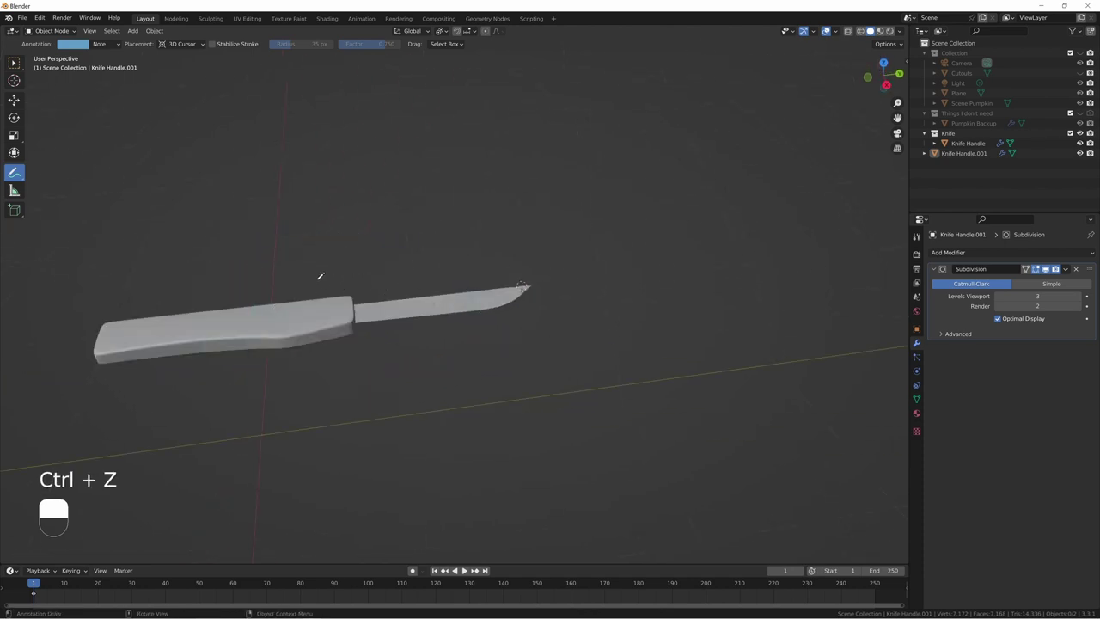
{"action": "key", "text": "shift+space"}
{"action": "key", "text": "w"}
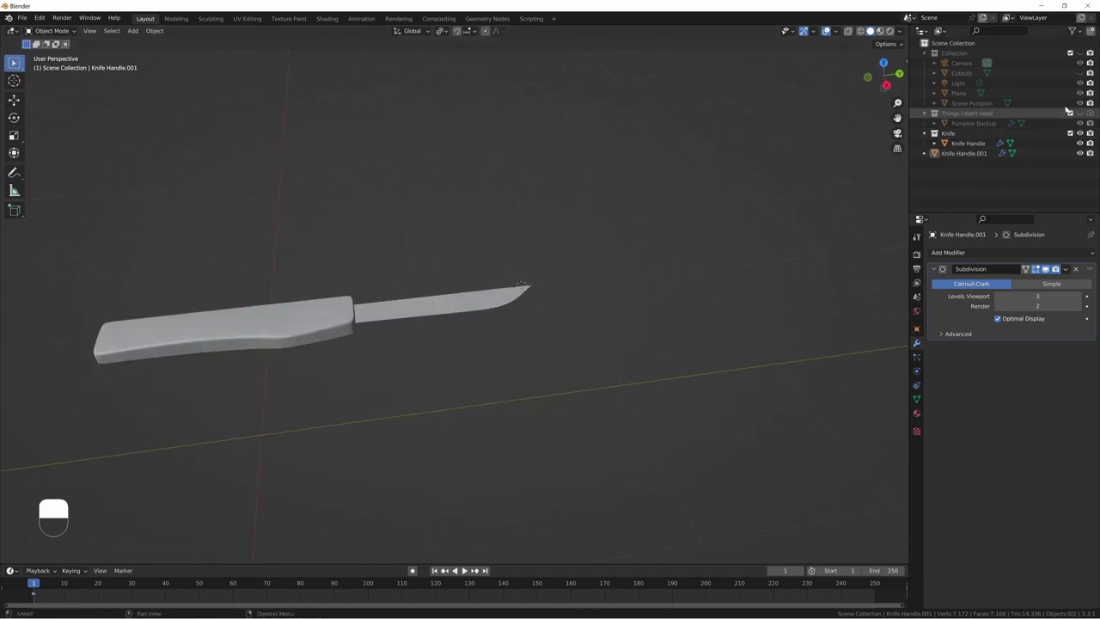
Step: Show the hidden pumpkin scene collection and parent the blade to the knife handle with the Object option
{"action": "left_click", "coordinate": [1080, 53]}
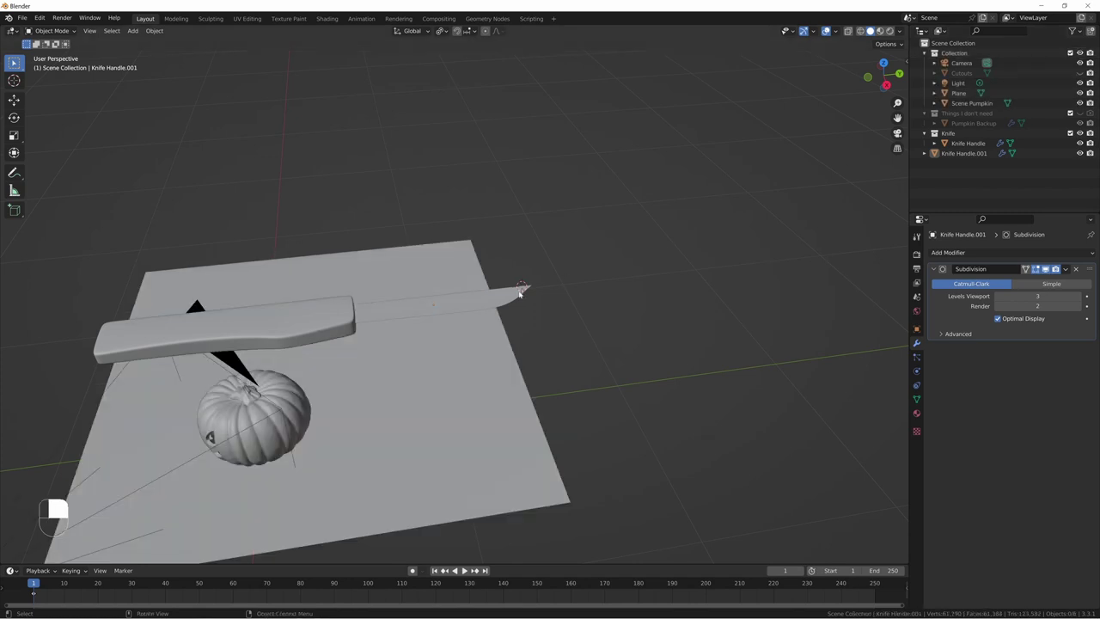
{"action": "left_click", "coordinate": [420, 307]}
{"action": "left_click", "coordinate": [301, 312], "text": "shift"}
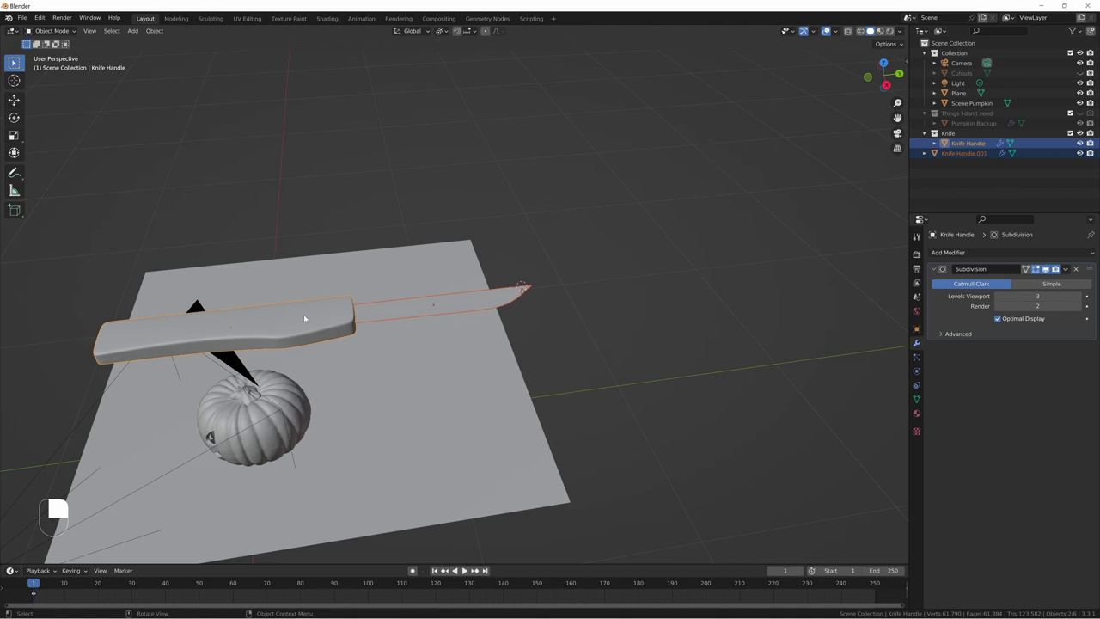
{"action": "key", "text": "ctrl+p"}
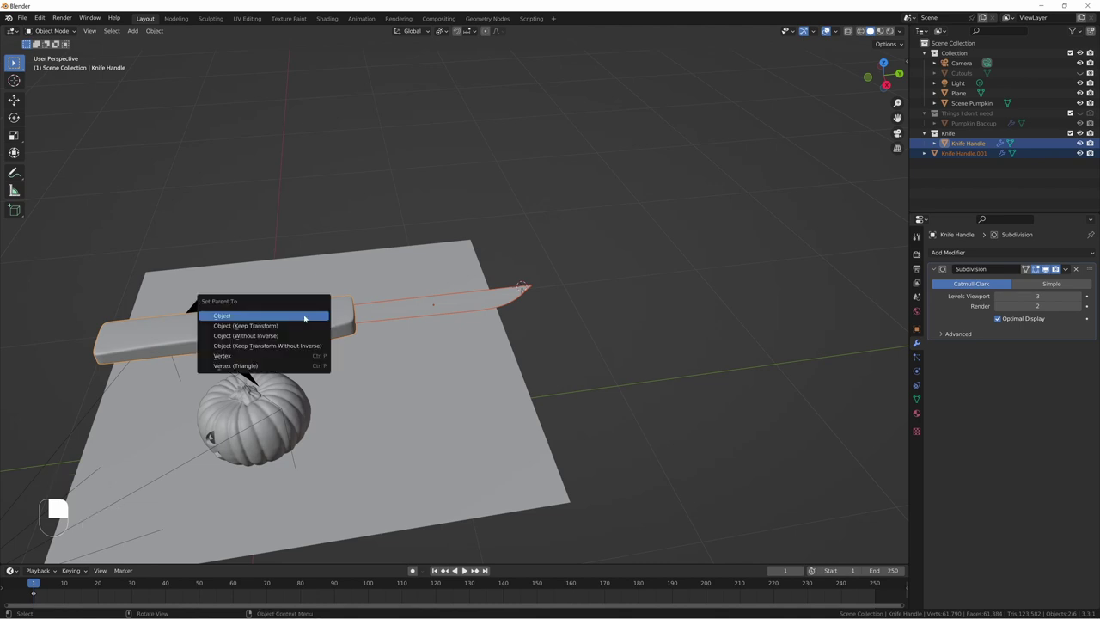
{"action": "left_click", "coordinate": [304, 317]}
{"action": "key", "text": "g"}
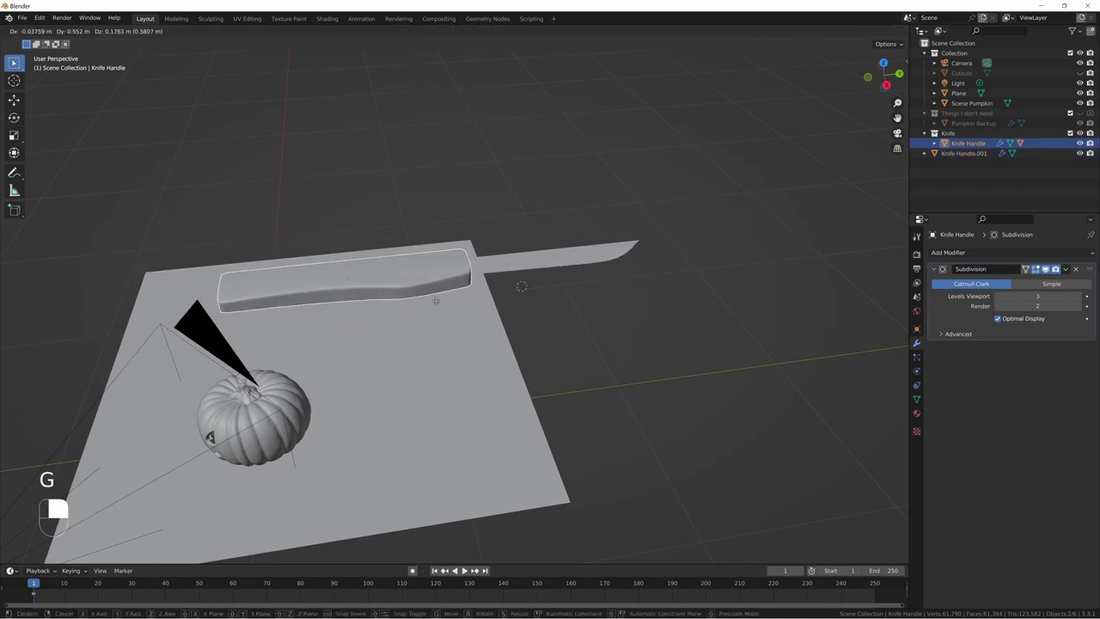
{"action": "right_click", "coordinate": [330, 307]}
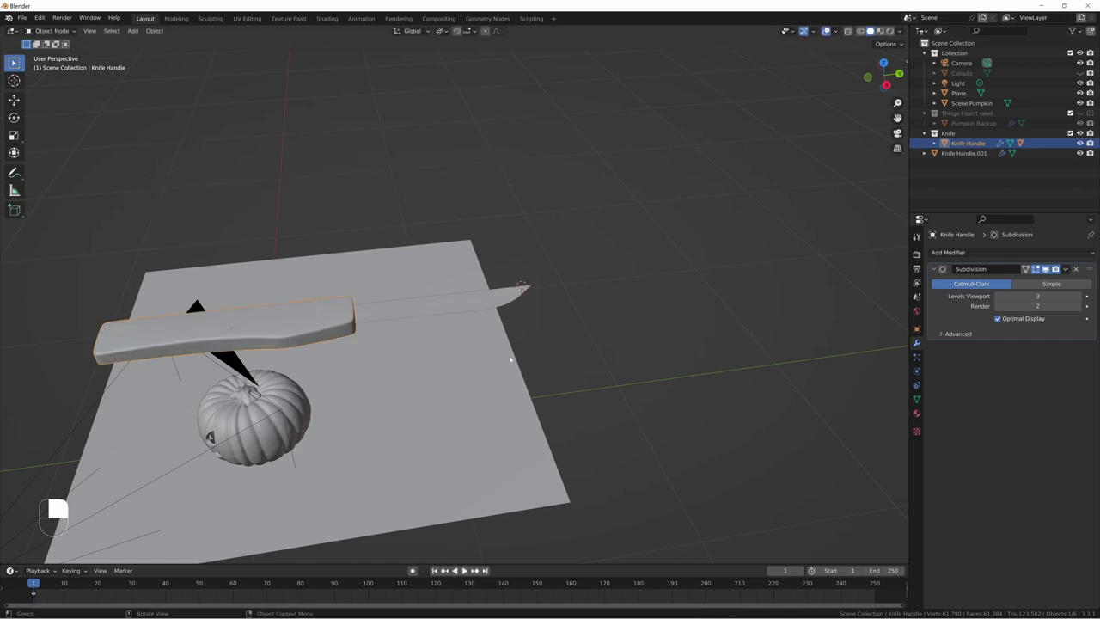
Step: In top view, move the knife toward -Y so it sits over the ground plane near the pumpkin
{"action": "key", "text": "KP_7"}
{"action": "middle_click_drag", "start_coordinate": [516, 408], "coordinate": [524, 180], "text": "shift"}
{"action": "key", "text": "g"}
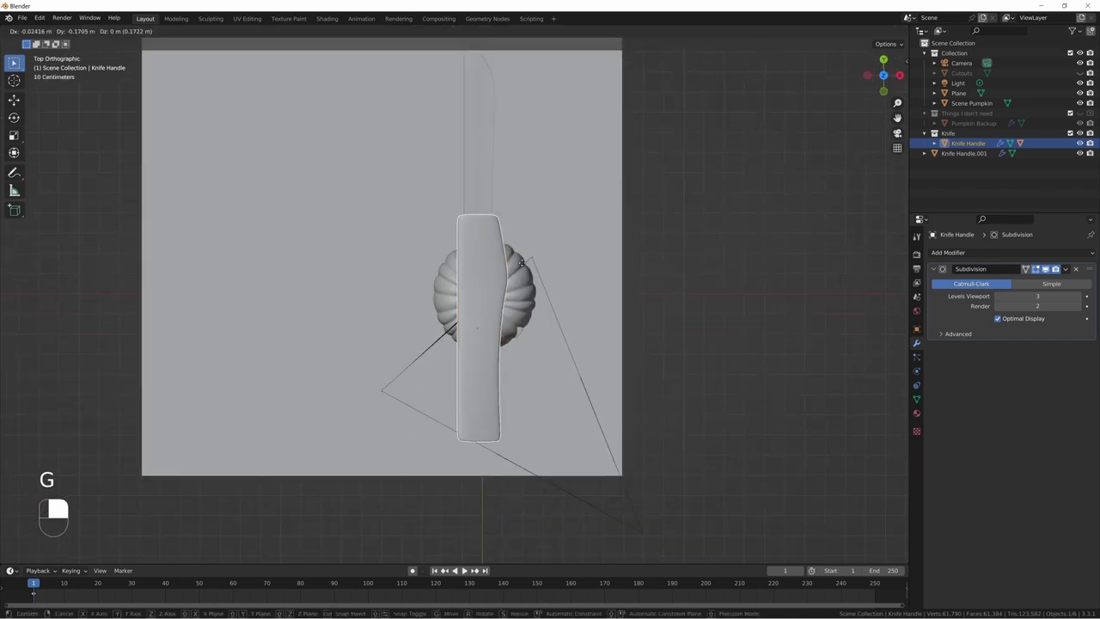
{"action": "left_click", "coordinate": [503, 298]}
{"action": "middle_click_drag", "start_coordinate": [503, 298], "coordinate": [673, 317]}
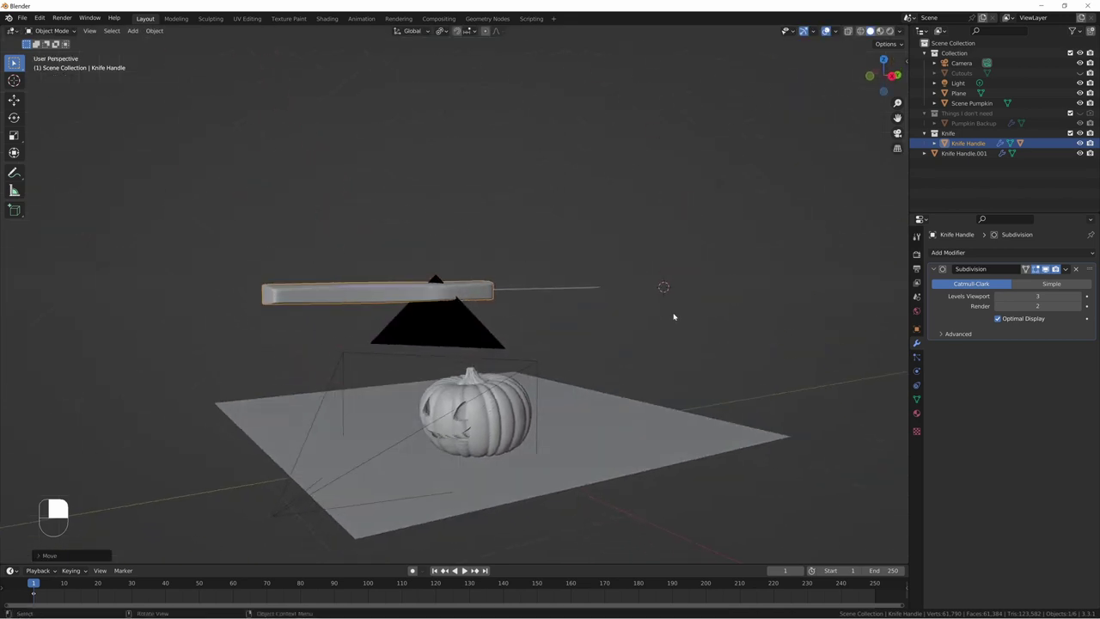
Step: Scale the knife down uniformly to about 0.19 and move it beside the pumpkin
{"action": "key", "text": "r"}
{"action": "key", "text": "s"}
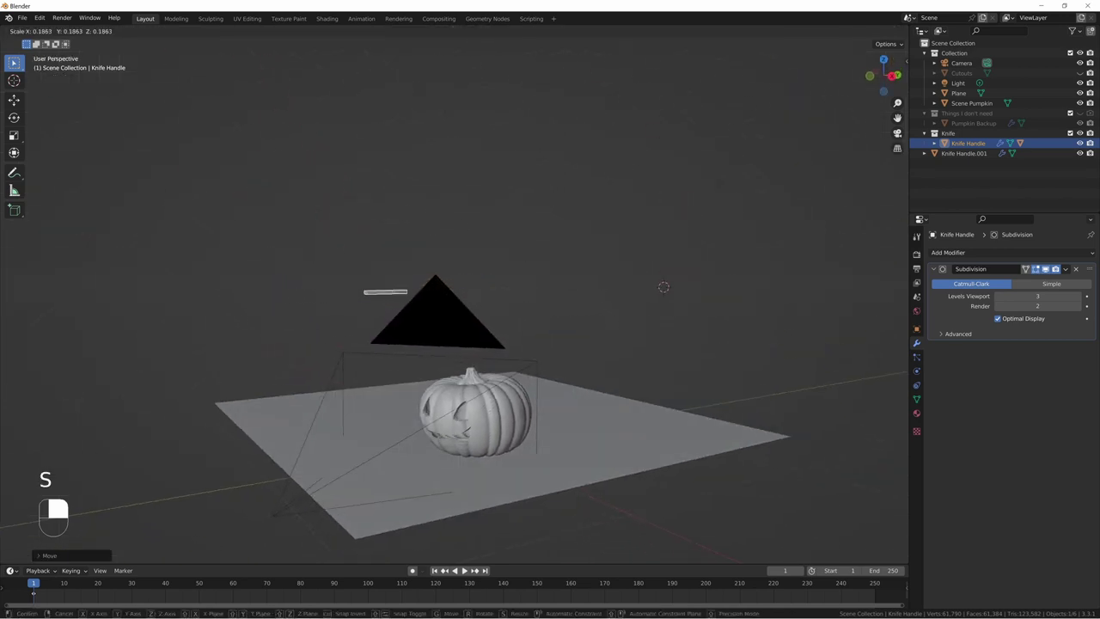
{"action": "left_click", "coordinate": [435, 301]}
{"action": "middle_click_drag", "start_coordinate": [435, 301], "coordinate": [415, 280]}
{"action": "scroll", "coordinate": [451, 357], "scroll_direction": "up", "scroll_amount": 2}
{"action": "key", "text": "g"}
{"action": "left_click", "coordinate": [430, 393]}
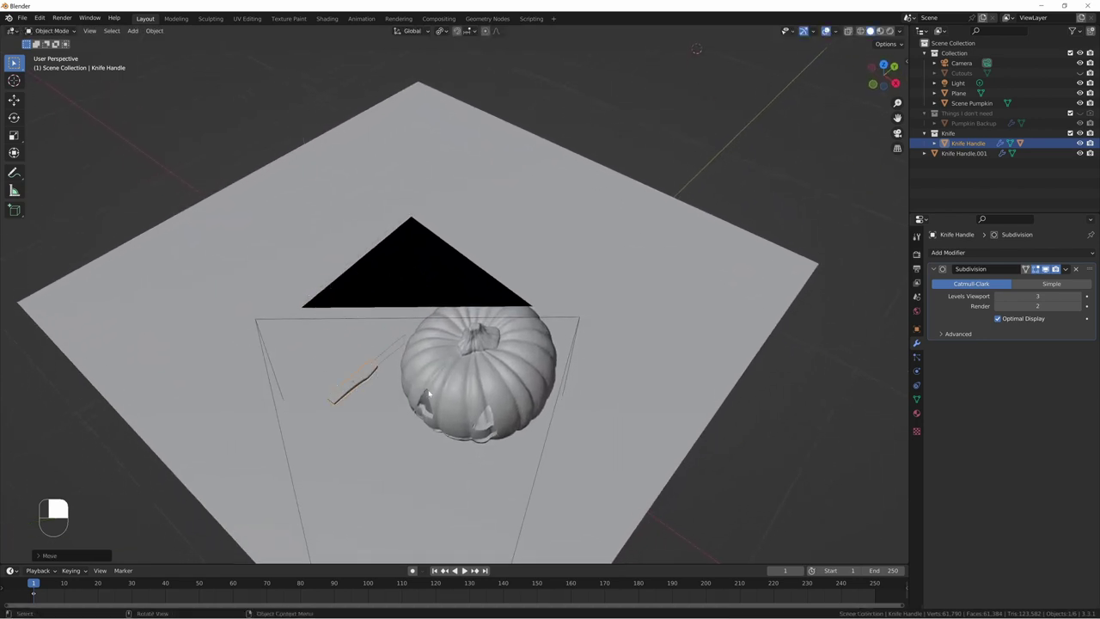
Step: In the camera view, rotate the knife around the global X axis until its blade points diagonally down toward the pumpkin
{"action": "key", "text": "KP_0"}
{"action": "middle_click_drag", "start_coordinate": [462, 307], "coordinate": [444, 355]}
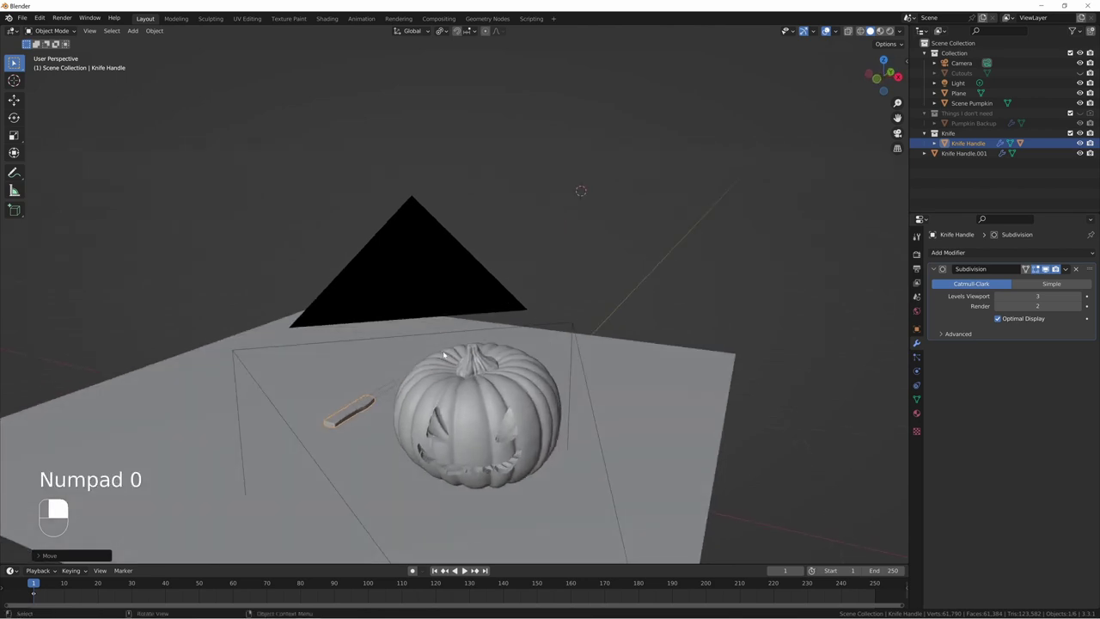
{"action": "key", "text": "KP_0"}
{"action": "key", "text": "r"}
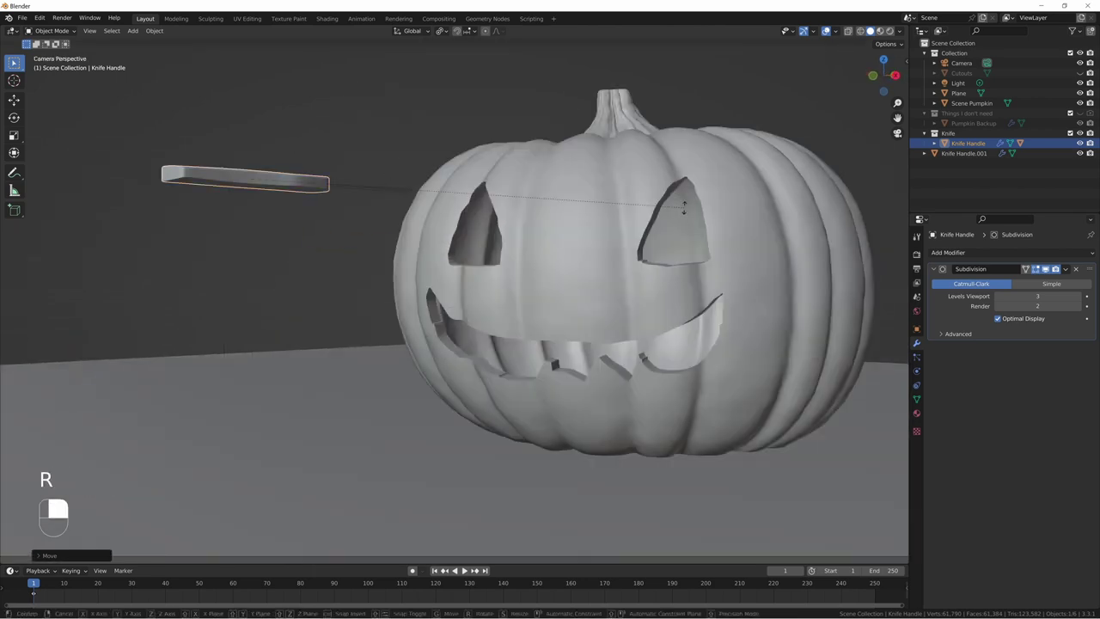
{"action": "key", "text": "x"}
{"action": "left_click", "coordinate": [471, 353]}
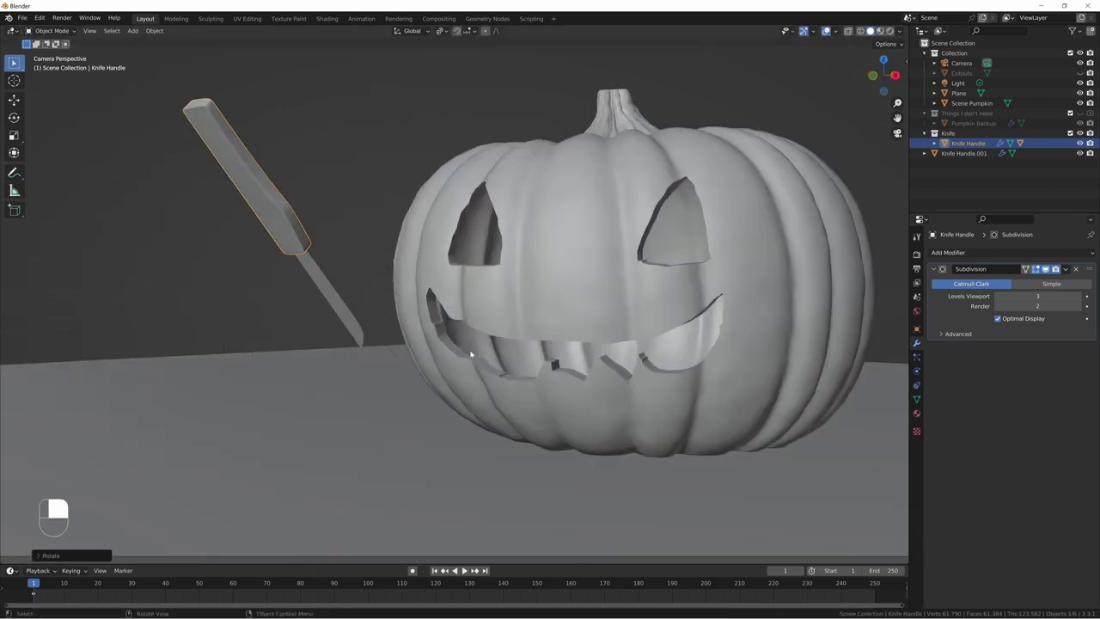
Step: Roll the knife about 100° around its local Y axis to turn the flat side of the blade toward the camera
{"action": "key", "text": "r"}
{"action": "key", "text": "x"}
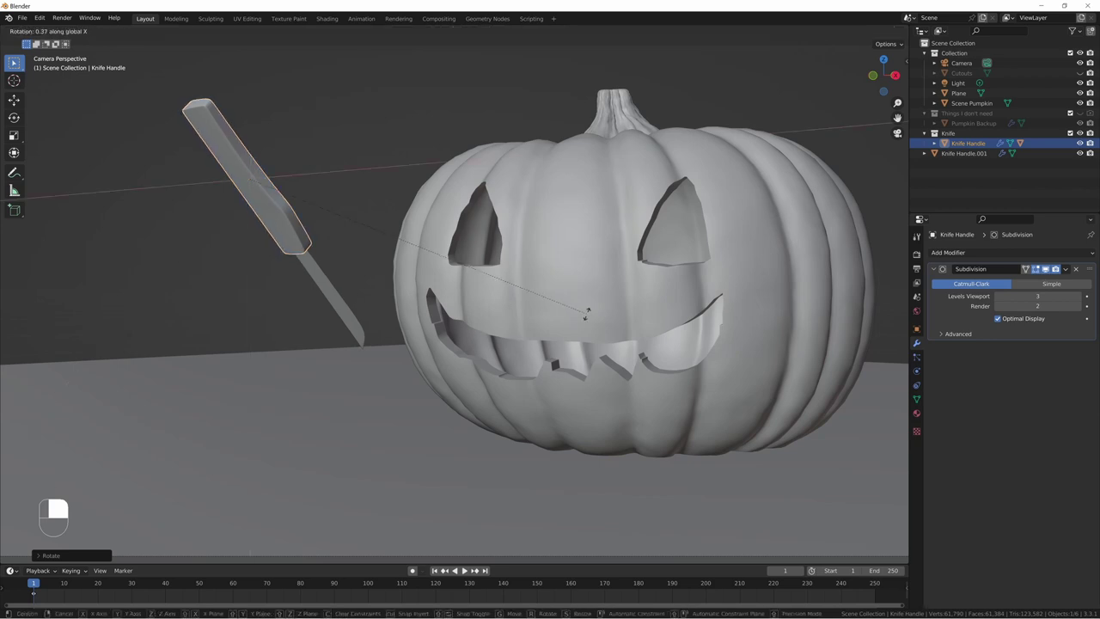
{"action": "key", "text": "y"}
{"action": "key", "text": "y"}
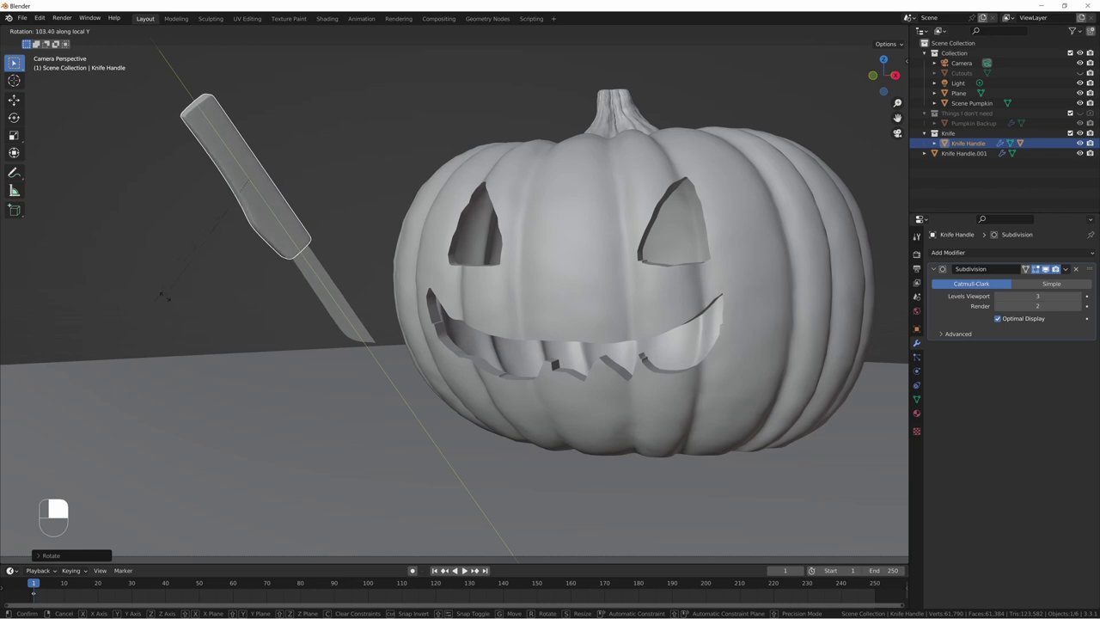
{"action": "left_click", "coordinate": [217, 297]}
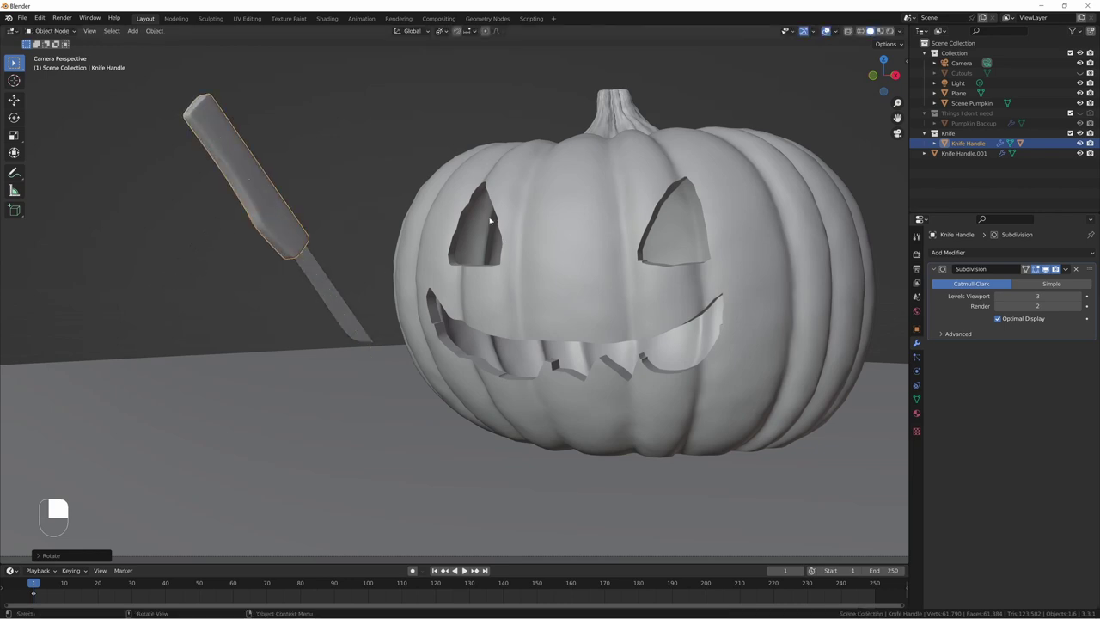
Step: Move the knife up and along X to the pumpkin's upper side, then shift it along its local Y axis into the surface
{"action": "key", "text": "g"}
{"action": "key", "text": "x"}
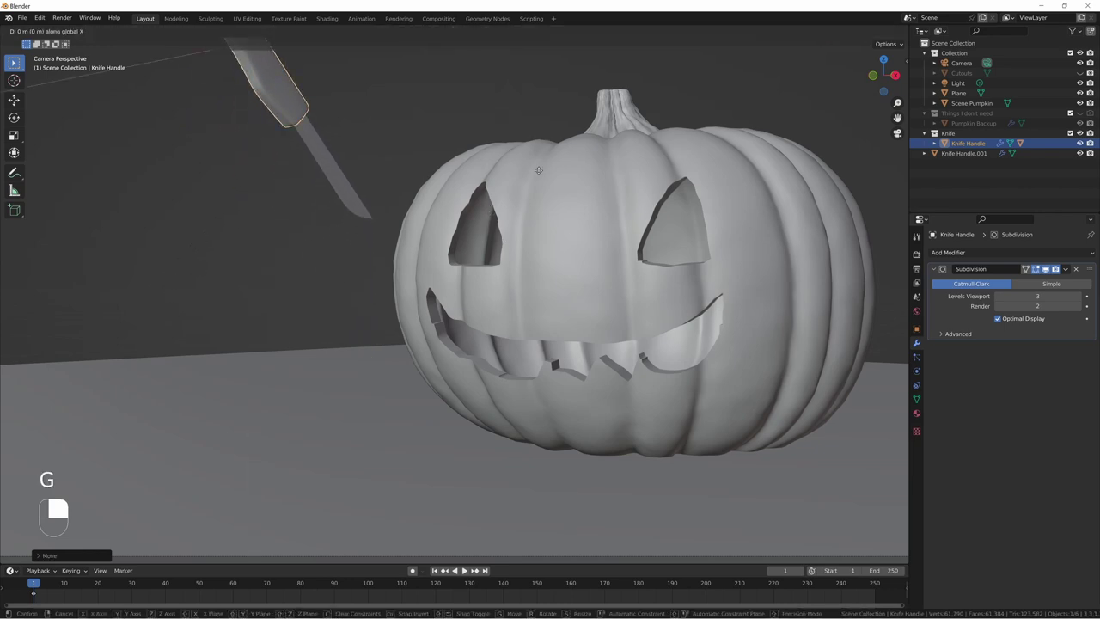
{"action": "left_click", "coordinate": [628, 178]}
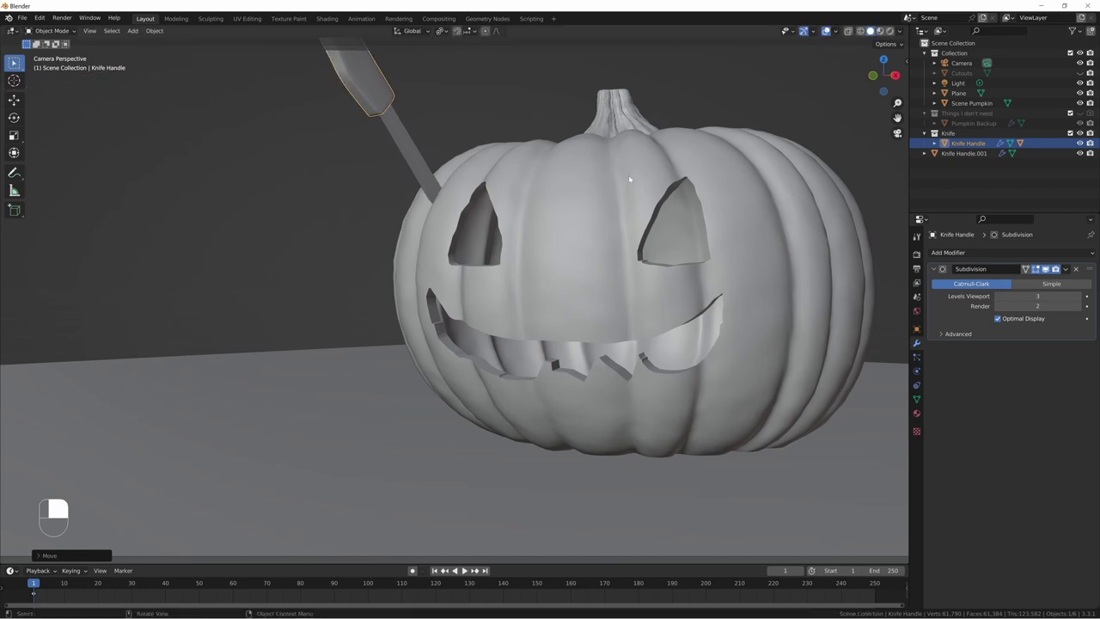
{"action": "key", "text": "g"}
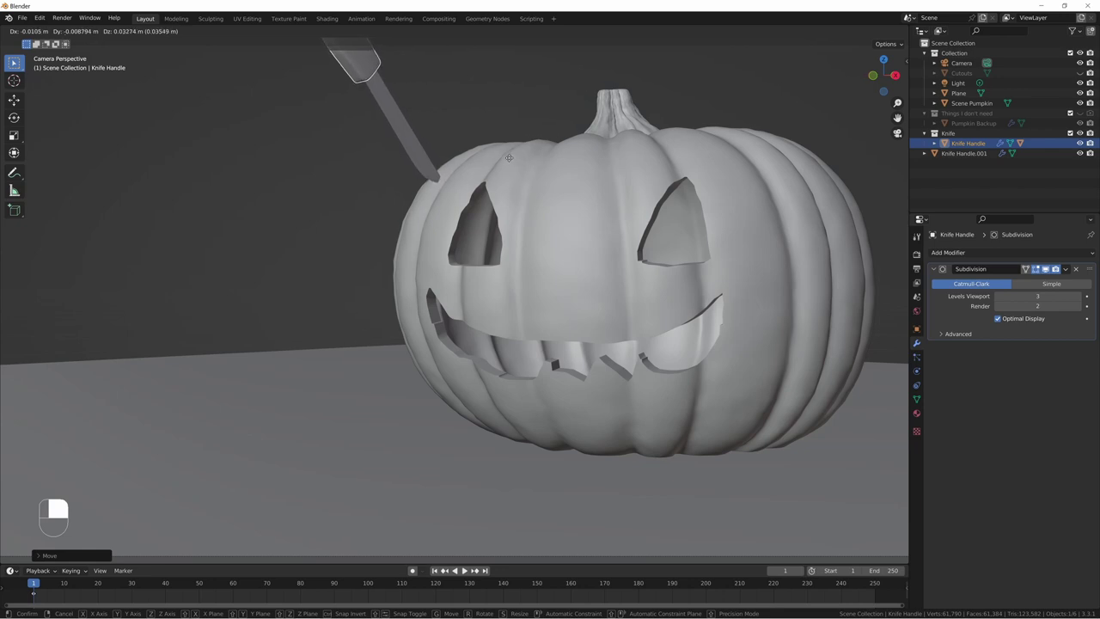
{"action": "left_click", "coordinate": [509, 159]}
{"action": "key", "text": "g"}
{"action": "key", "text": "y"}
{"action": "key", "text": "y"}
Step: Rotate the knife around Z, push the blade along its local Y axis into the pumpkin above the eye, and deselect it
{"action": "key", "text": "r"}
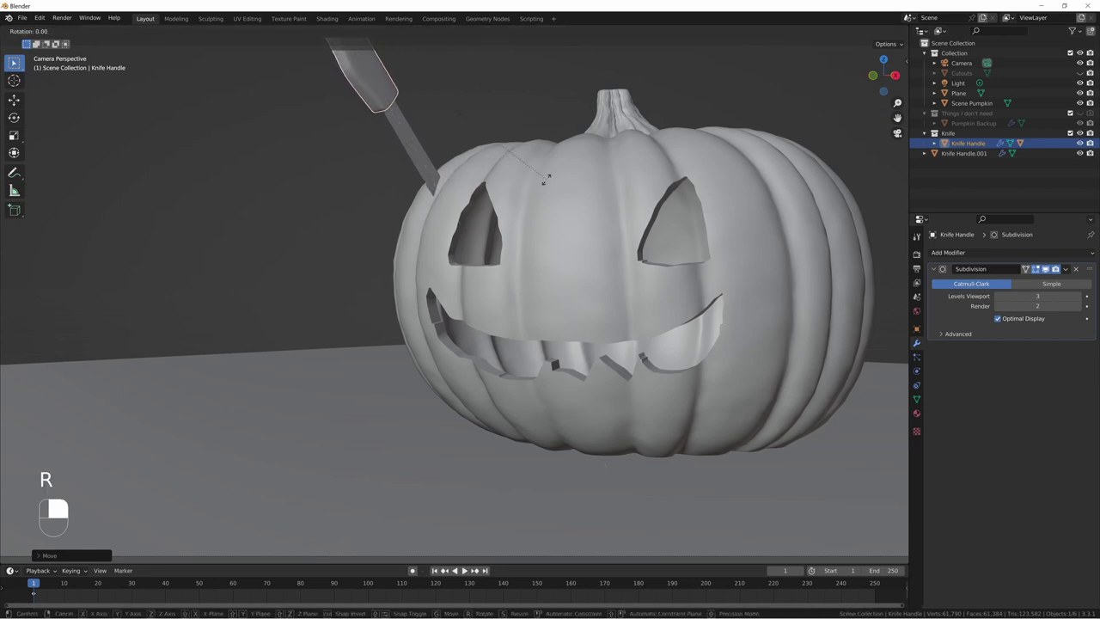
{"action": "key", "text": "z"}
{"action": "left_click", "coordinate": [593, 158]}
{"action": "key", "text": "g"}
{"action": "key", "text": "y"}
{"action": "key", "text": "y"}
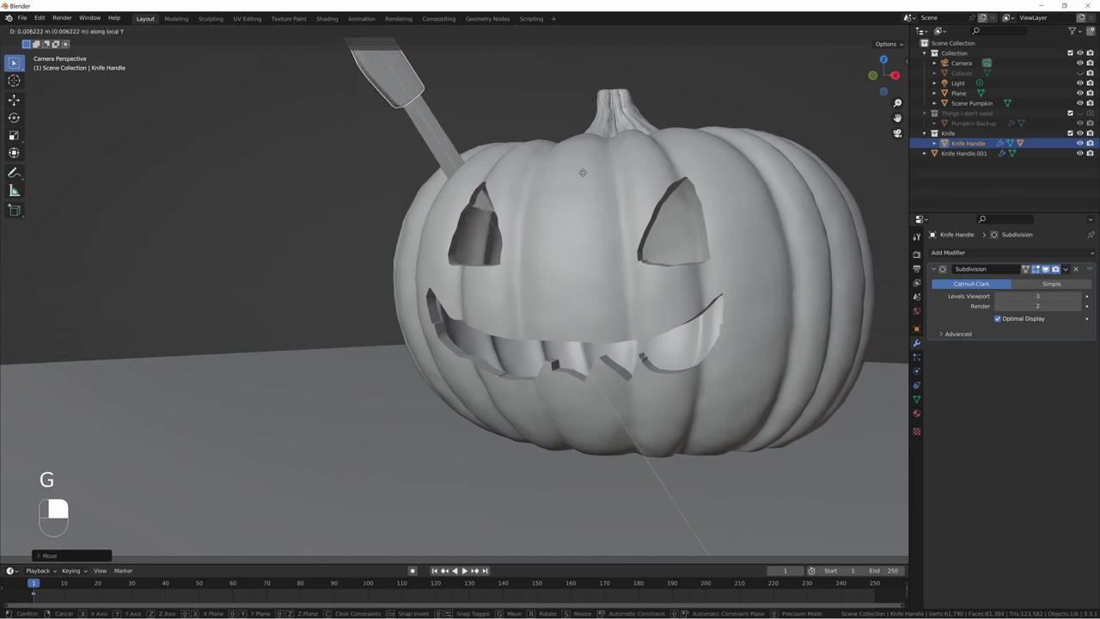
{"action": "left_click", "coordinate": [582, 171]}
{"action": "left_click", "coordinate": [482, 66]}
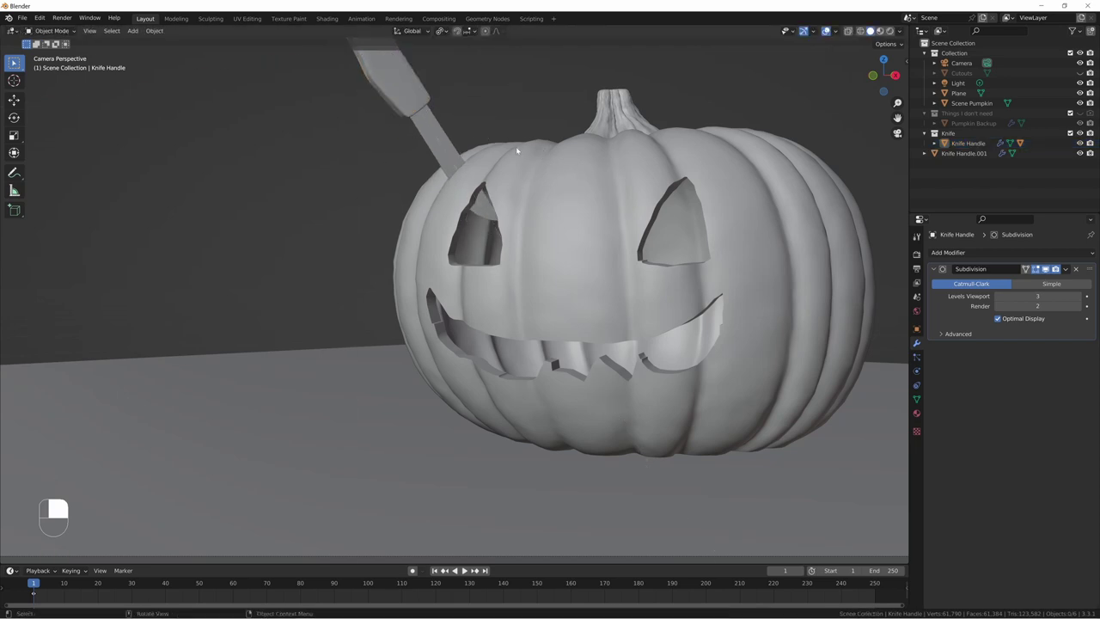
{"action": "left_click", "coordinate": [613, 182]}
{"action": "key", "text": "r"}
{"action": "key", "text": "z"}
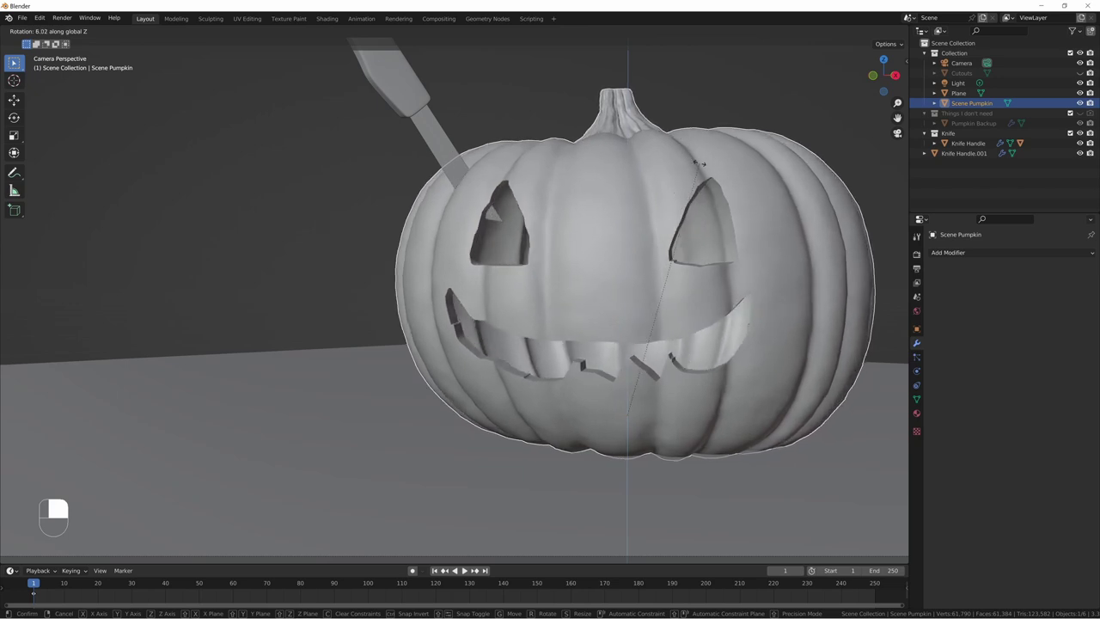
{"action": "left_click", "coordinate": [477, 192]}
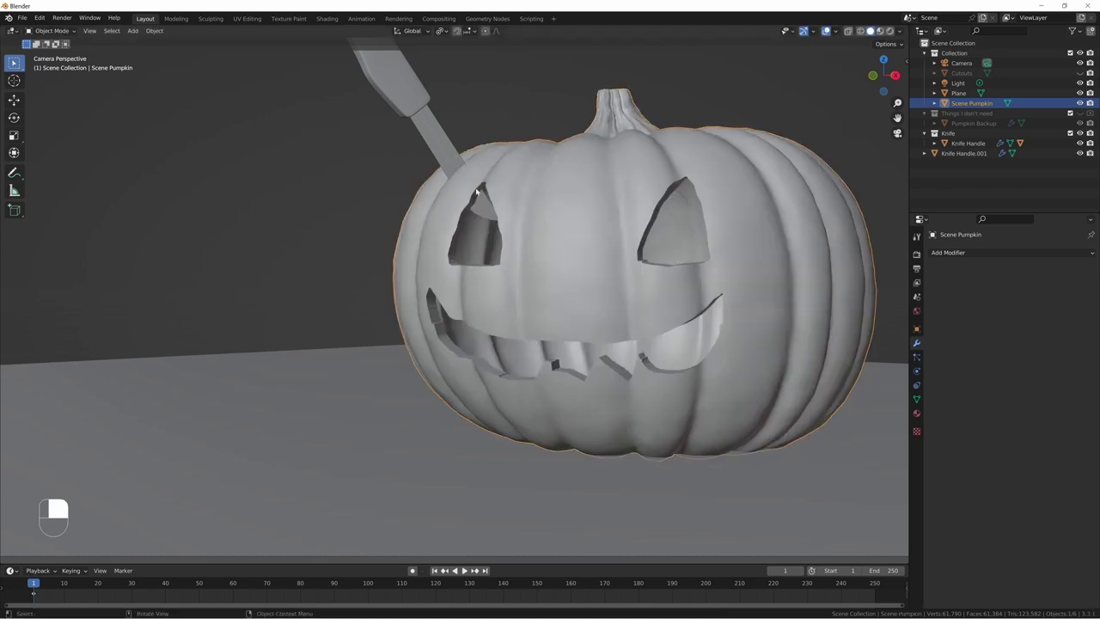
Step: In top view, move the knife handle with its blade toward the pumpkin's outer side and return to the camera view
{"action": "left_click", "coordinate": [429, 126]}
{"action": "left_click", "coordinate": [373, 80]}
{"action": "key", "text": "KP_7"}
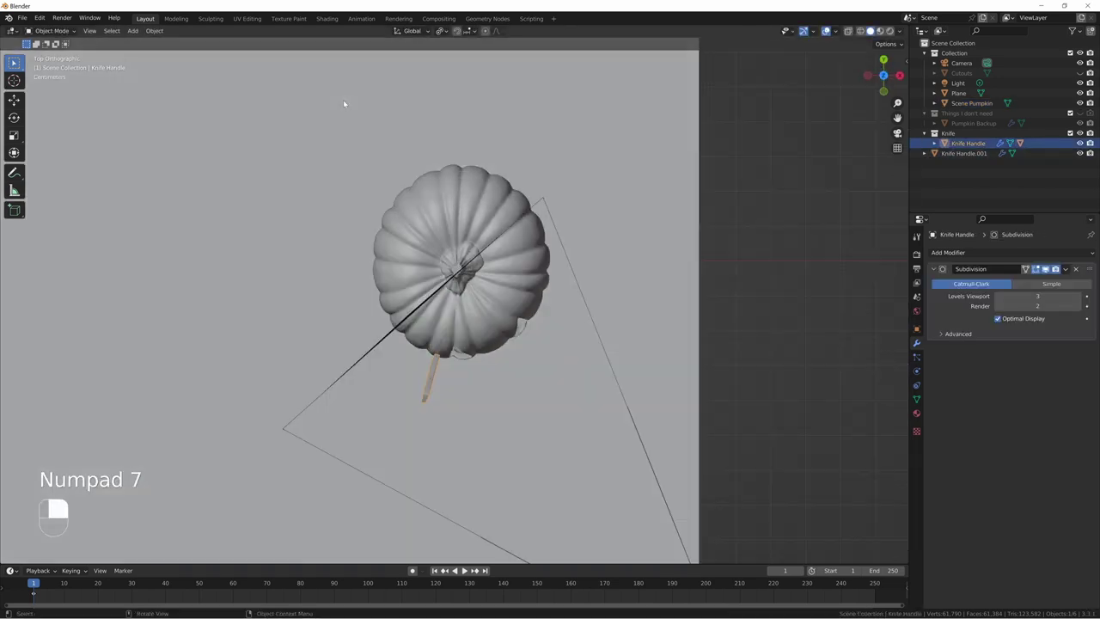
{"action": "scroll", "coordinate": [462, 367], "scroll_direction": "up", "scroll_amount": 6}
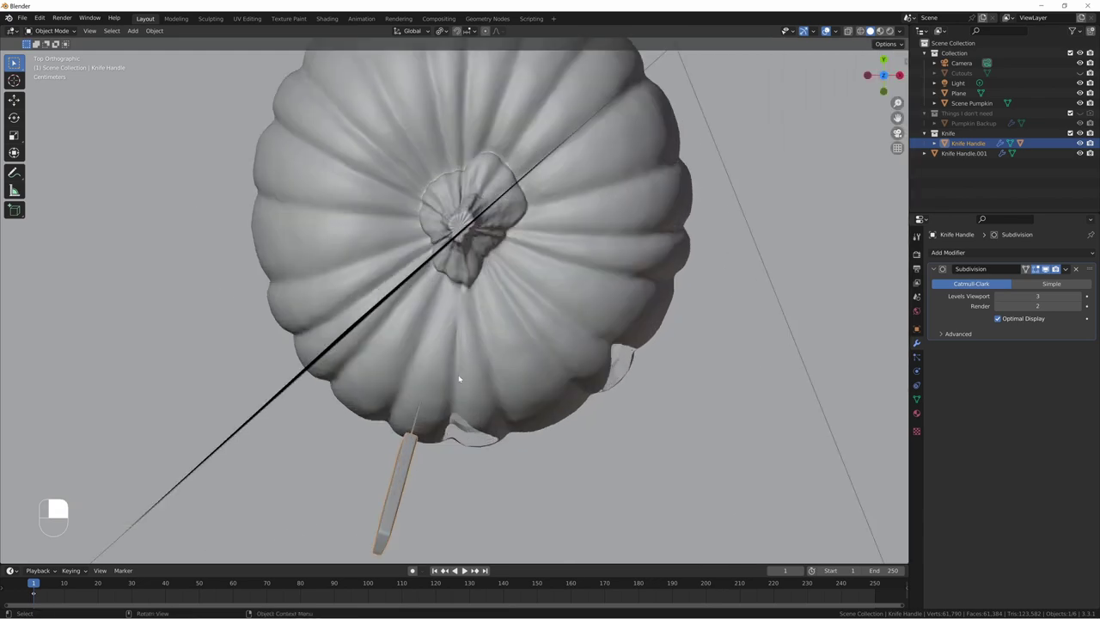
{"action": "key", "text": "g"}
{"action": "left_click", "coordinate": [422, 362]}
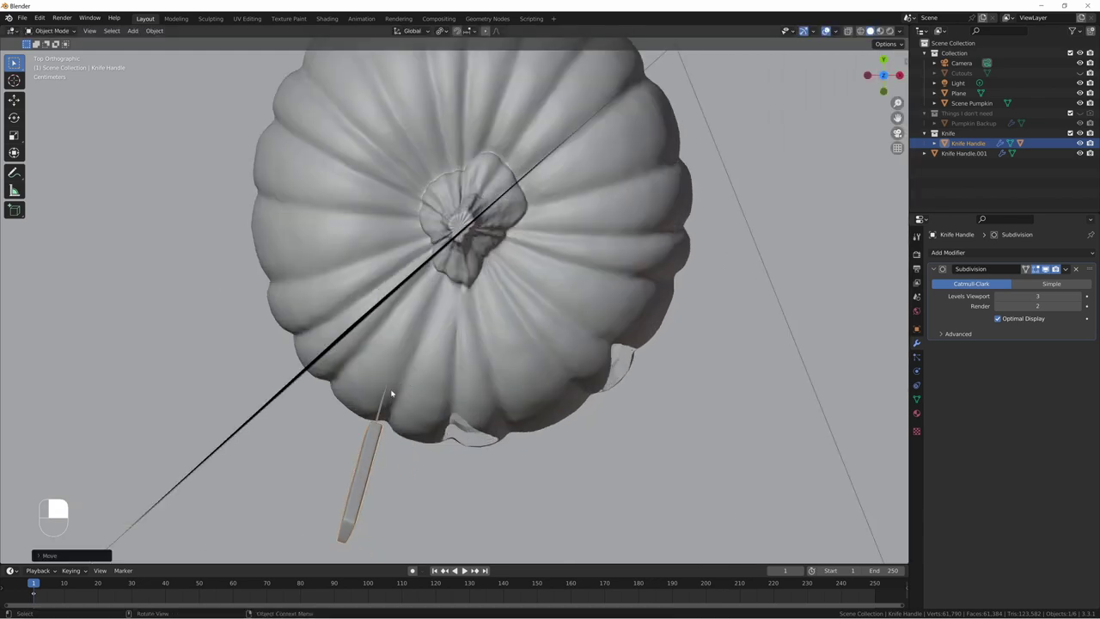
{"action": "key", "text": "KP_0"}
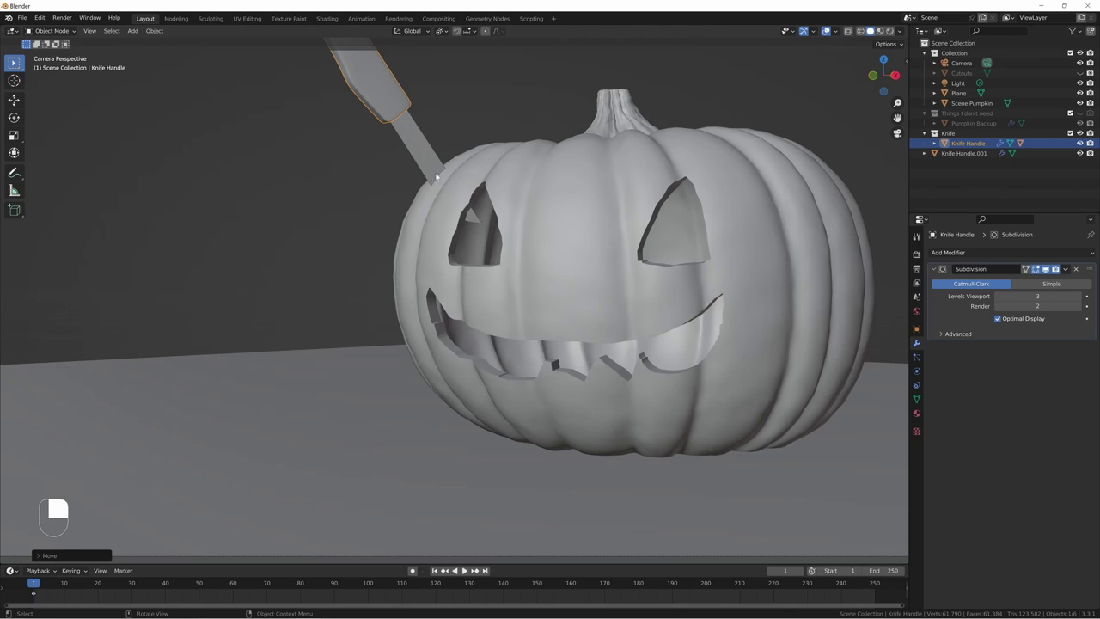
Step: Draw an annotation from the blade's entry point down the pumpkin's side, undo it, and switch back to Select Box
{"action": "key", "text": "shift+space"}
{"action": "key", "text": "d"}
{"action": "left_click_drag", "start_coordinate": [433, 182], "coordinate": [445, 167]}
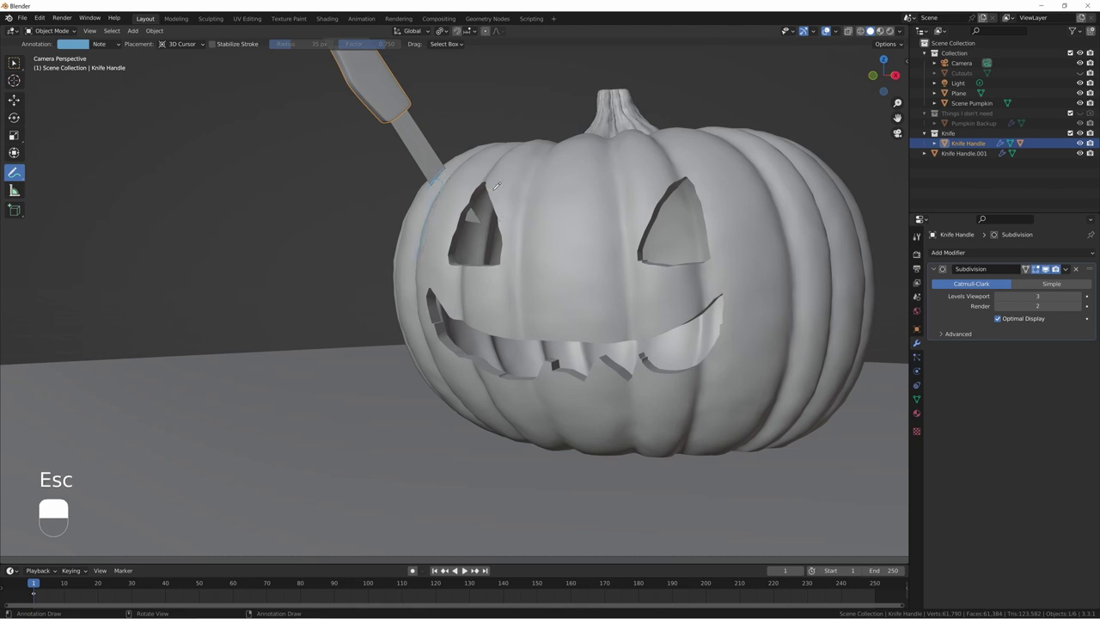
{"action": "key", "text": "ctrl+z"}
{"action": "key", "text": "shift+space"}
{"action": "key", "text": "w"}
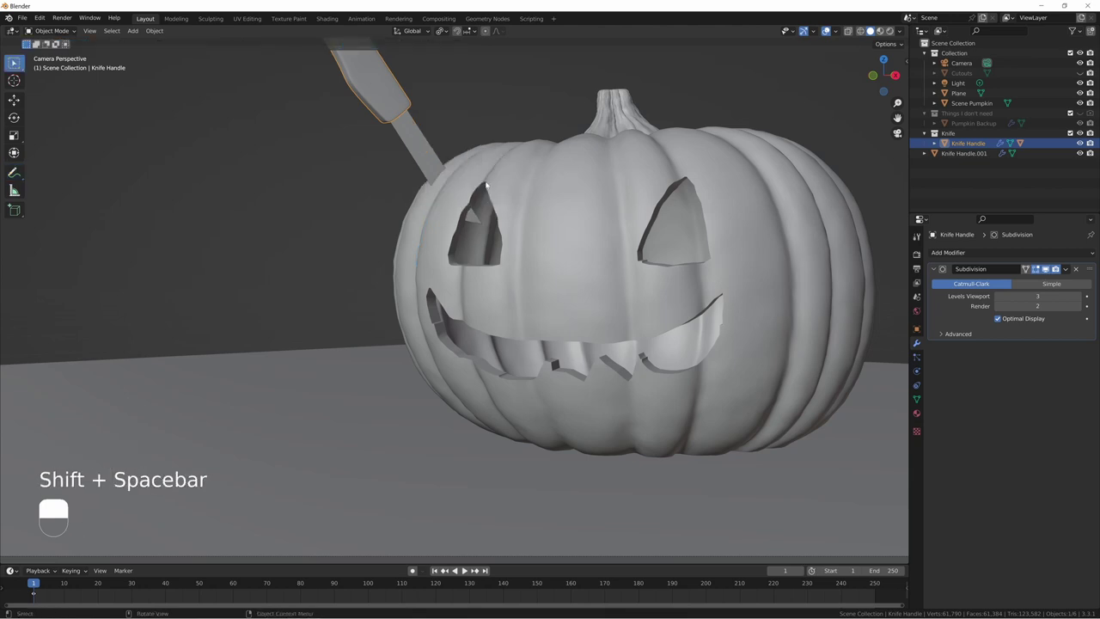
Step: Select the knife and pumpkin together, set the pivot point to Median Point, and rotate both about 3.35° around Z
{"action": "left_click", "coordinate": [577, 172], "text": "shift"}
{"action": "key", "text": "r"}
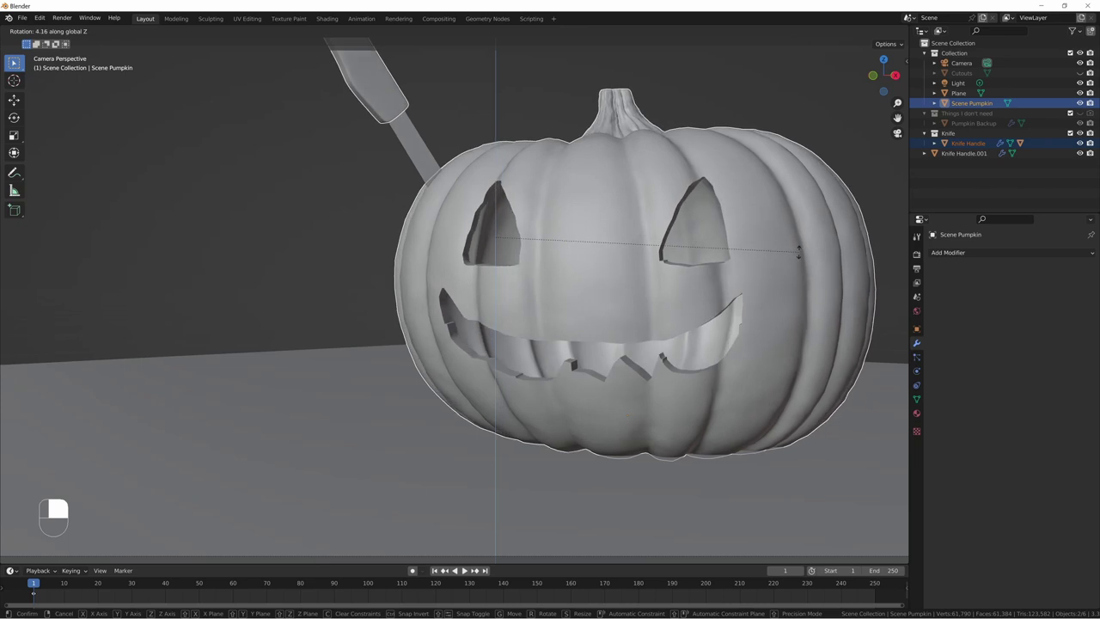
{"action": "right_click", "coordinate": [799, 253]}
{"action": "left_click", "coordinate": [443, 31]}
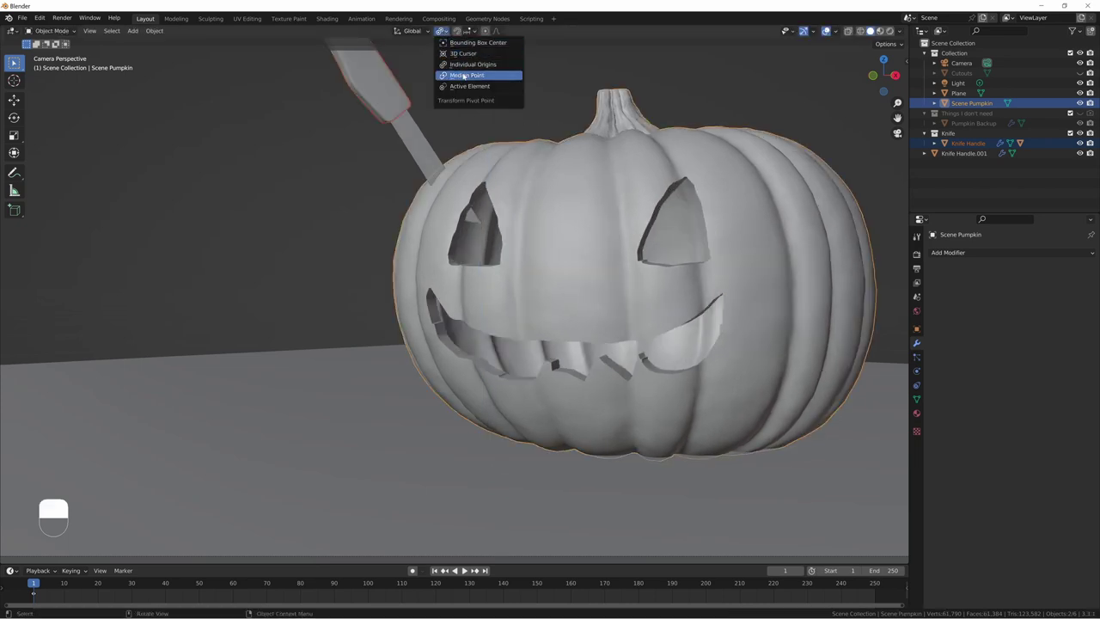
{"action": "left_click", "coordinate": [468, 73]}
{"action": "key", "text": "r"}
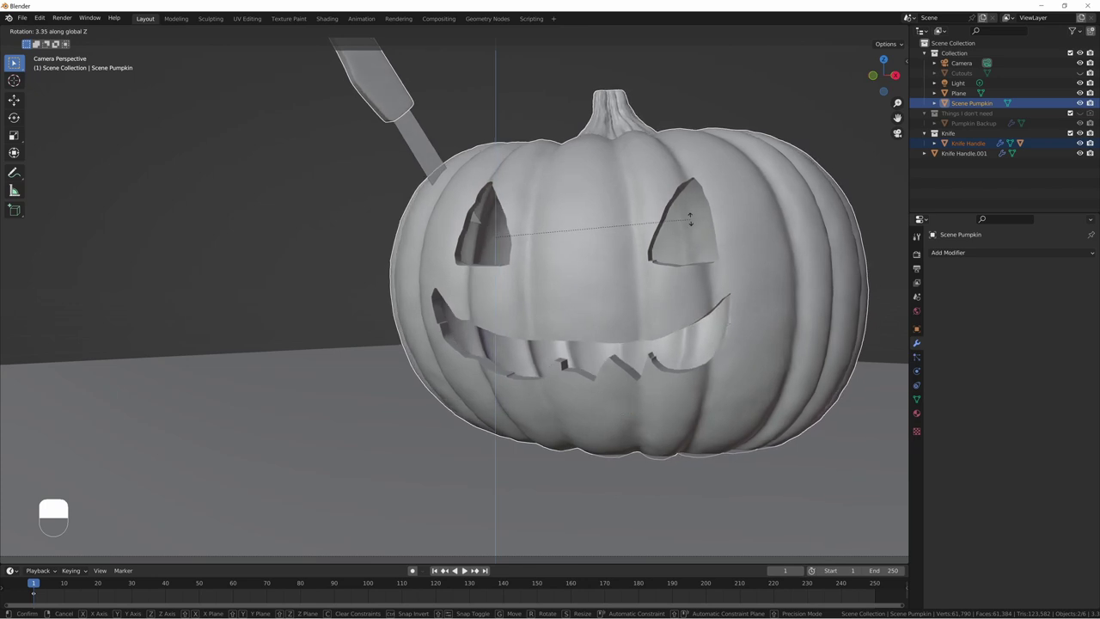
{"action": "left_click", "coordinate": [689, 220]}
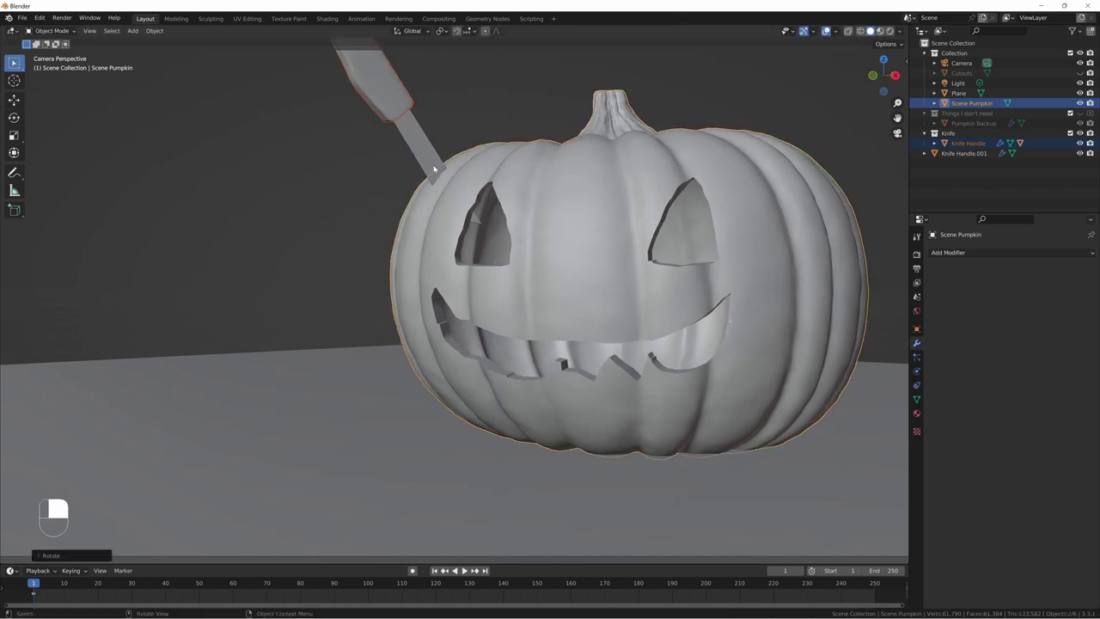
Step: Select only the knife handle and rotate it slightly around its local Y axis
{"action": "left_click", "coordinate": [405, 102]}
{"action": "key", "text": "r"}
{"action": "key", "text": "y"}
{"action": "key", "text": "y"}
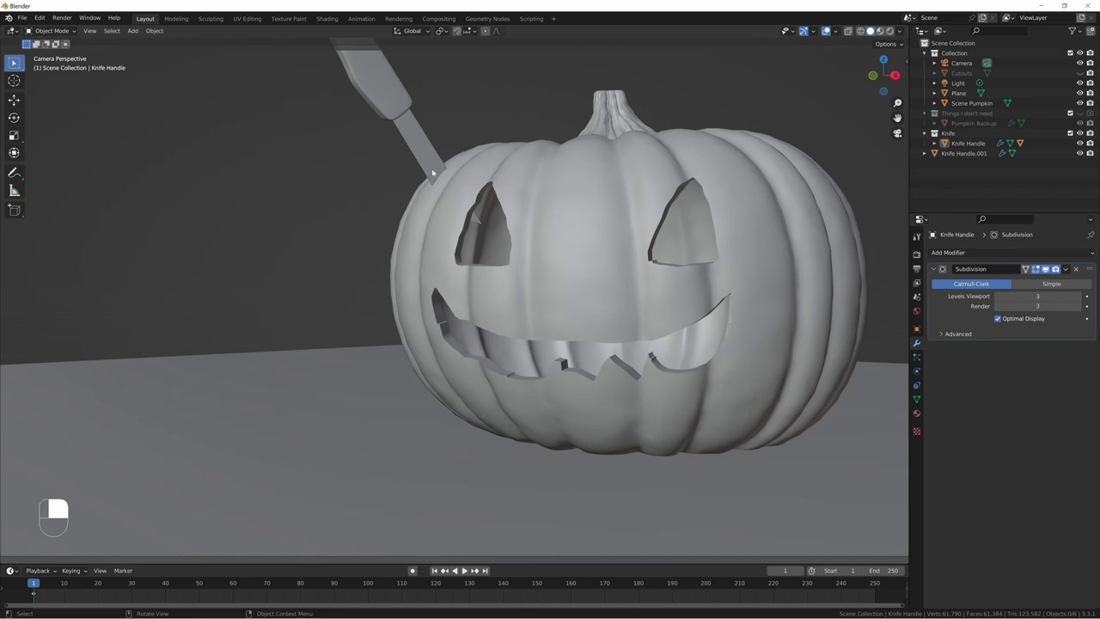
Step: Add a cube mesh, place it in the Knife collection, and rename it Blood
{"action": "middle_click_drag", "start_coordinate": [440, 176], "coordinate": [481, 154]}
{"action": "scroll", "coordinate": [500, 241], "scroll_direction": "up", "scroll_amount": 5}
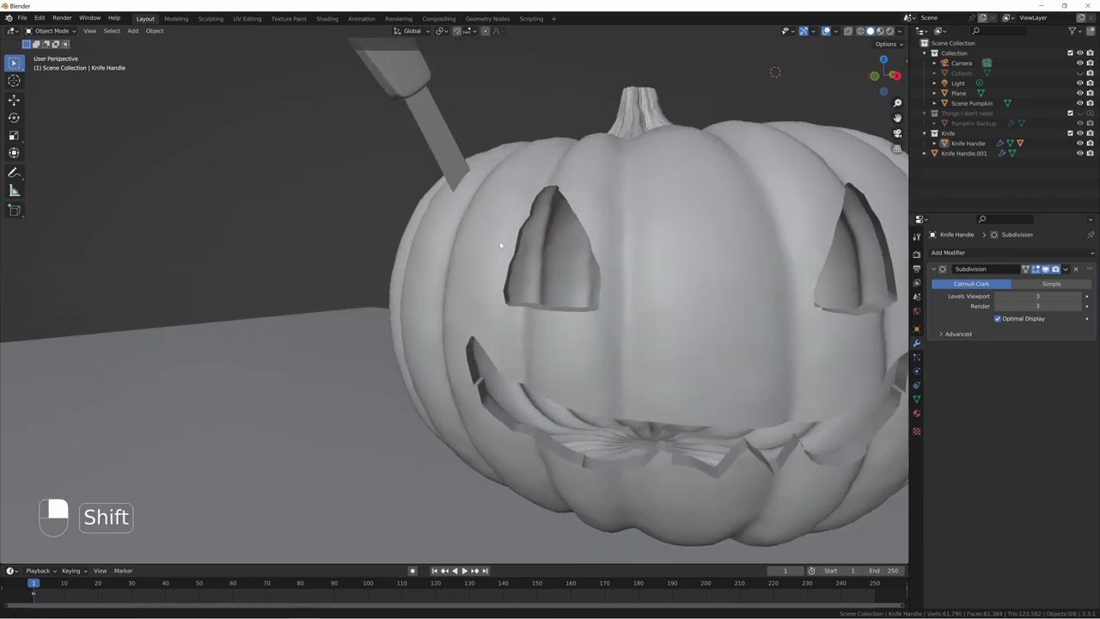
{"action": "key", "text": "shift+a"}
{"action": "mouse_move", "coordinate": [579, 251]}
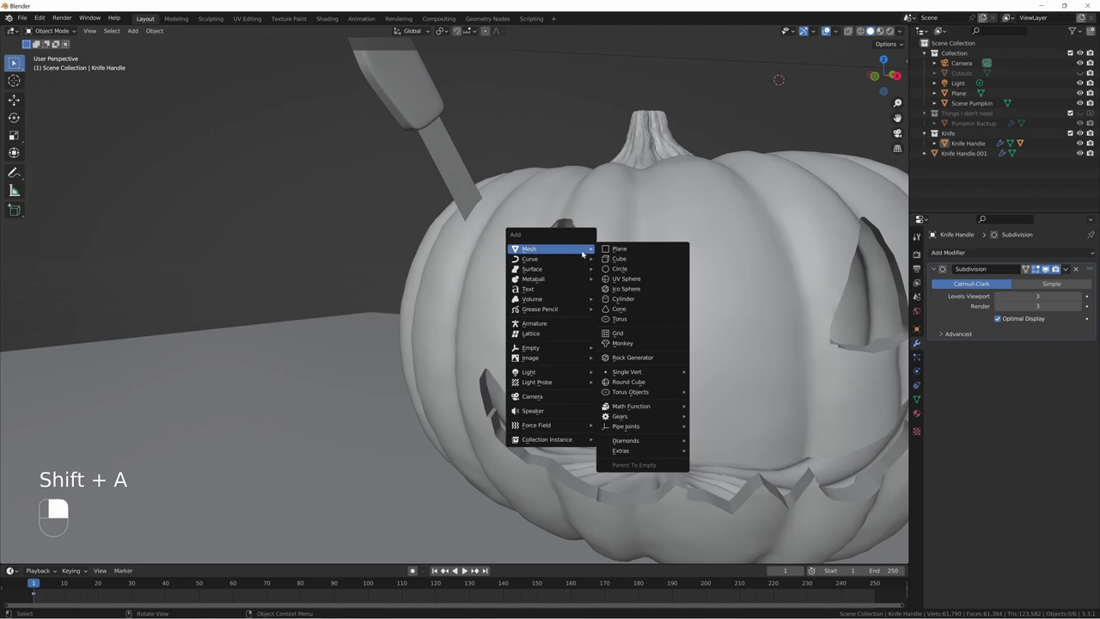
{"action": "left_click", "coordinate": [633, 259]}
{"action": "left_click_drag", "start_coordinate": [952, 163], "coordinate": [950, 134]}
{"action": "double_click", "coordinate": [957, 143]}
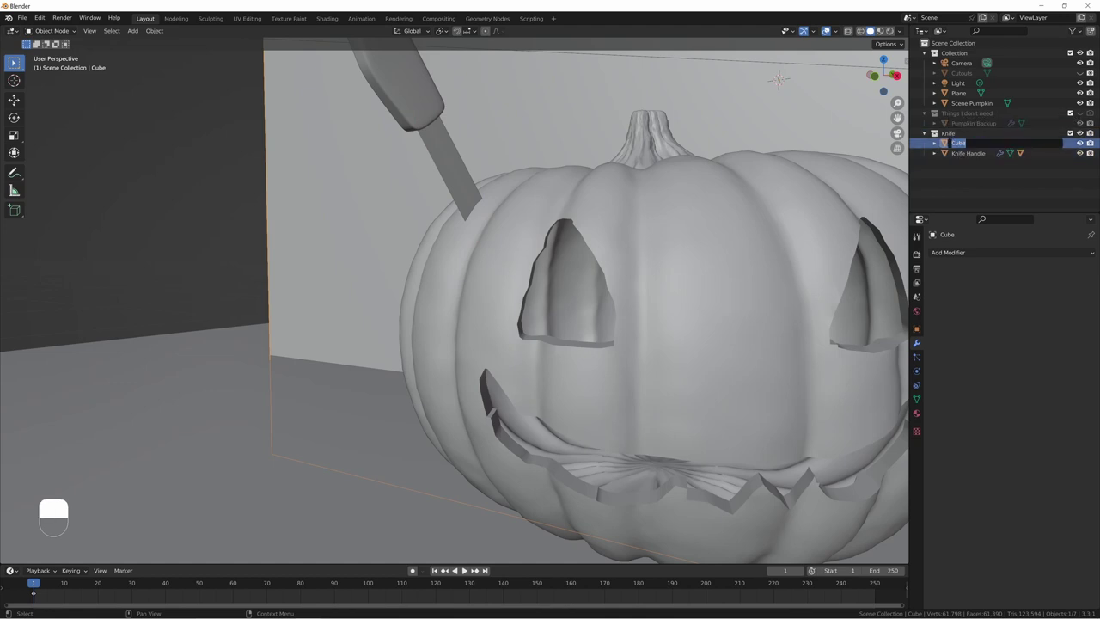
{"action": "type", "text": "Blood"}
{"action": "key", "text": "Return"}
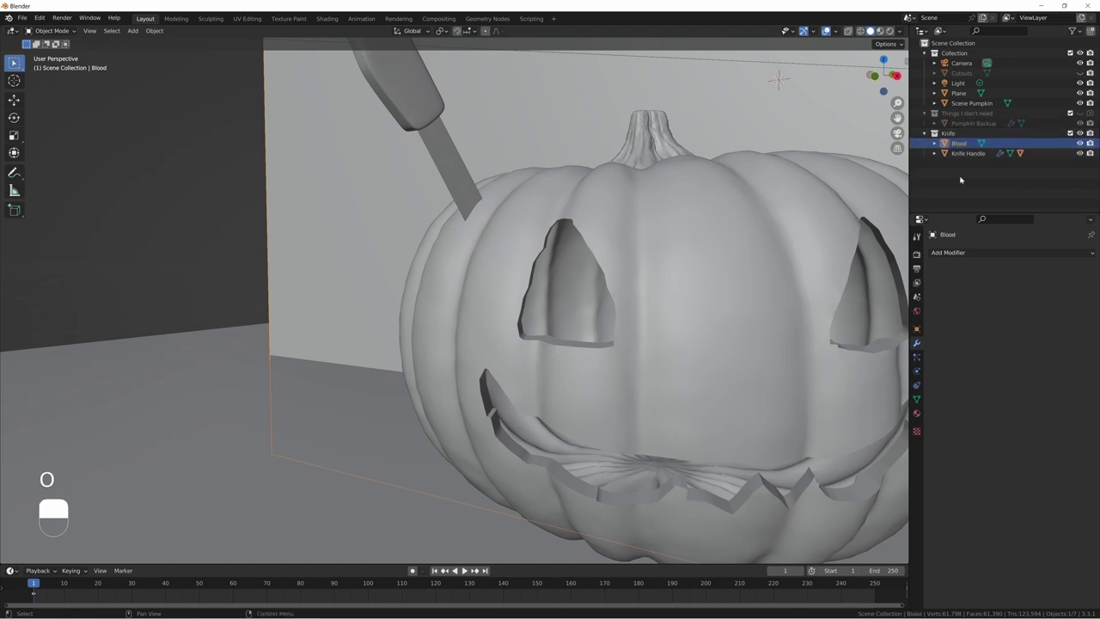
Step: Scale the large Blood cube down uniformly as a first size reduction
{"action": "middle_click_drag", "start_coordinate": [516, 137], "coordinate": [526, 185]}
{"action": "key", "text": "s"}
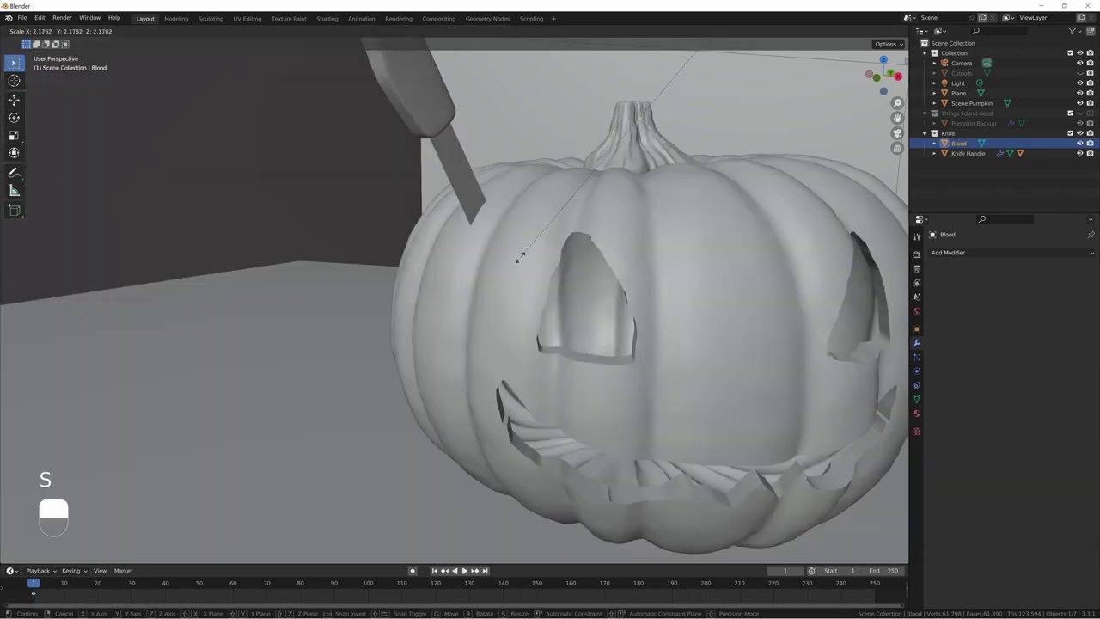
{"action": "left_click", "coordinate": [516, 344]}
{"action": "key", "text": "s"}
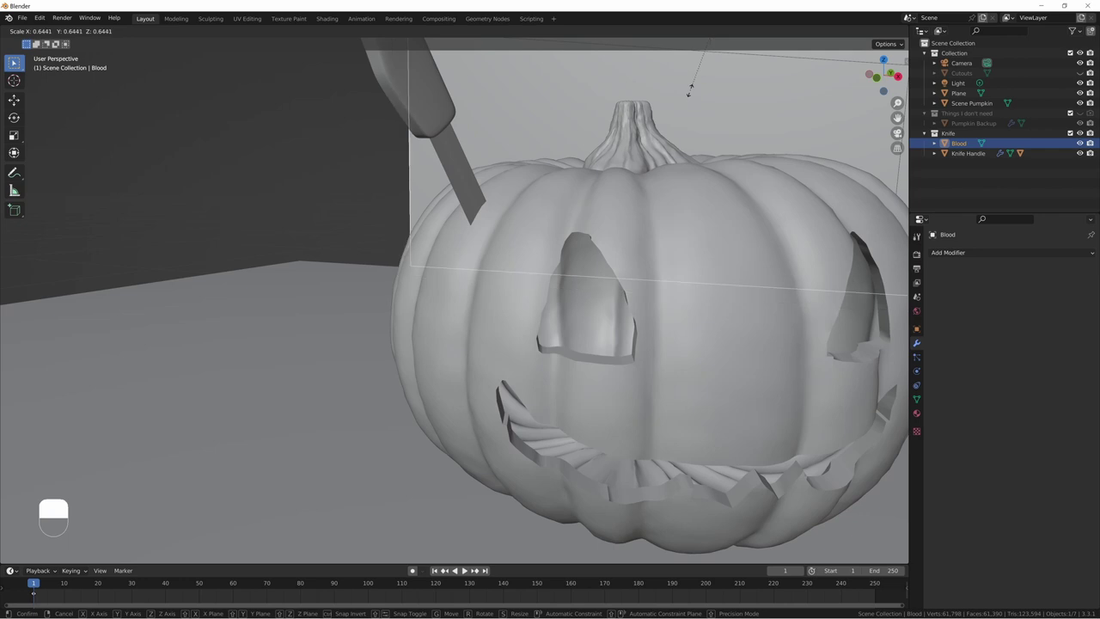
{"action": "left_click", "coordinate": [690, 115]}
{"action": "middle_click_drag", "start_coordinate": [691, 115], "coordinate": [710, 182]}
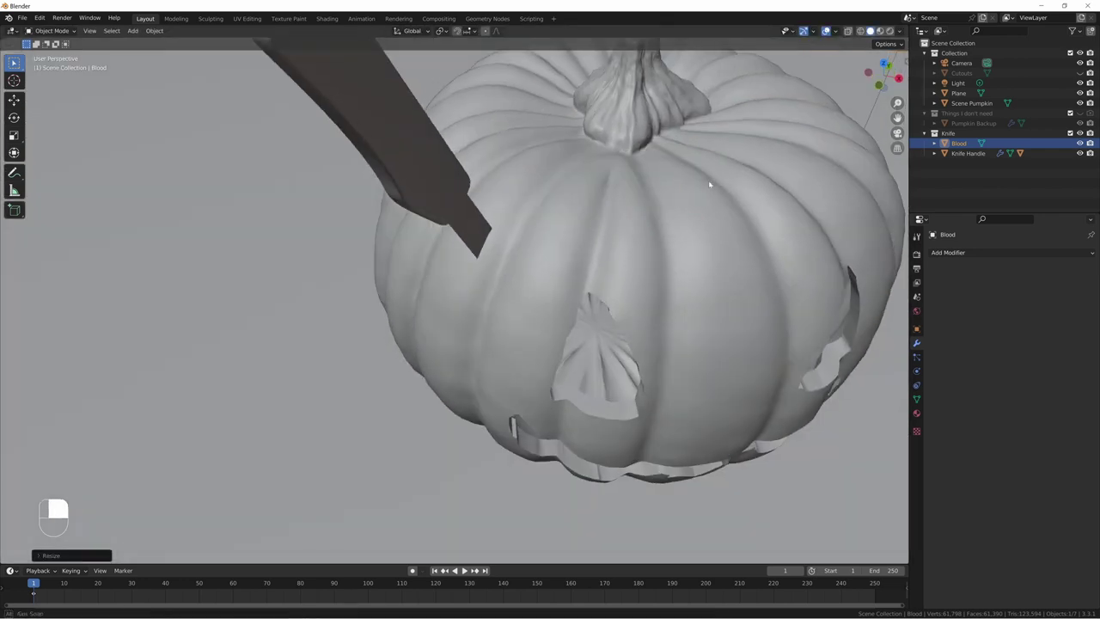
Step: In the top view, move the Blood cube over the knife and pumpkin and scale it down much further
{"action": "scroll", "coordinate": [670, 179], "scroll_direction": "down", "scroll_amount": 10}
{"action": "middle_click_drag", "start_coordinate": [535, 108], "coordinate": [543, 127]}
{"action": "key", "text": "KP_7"}
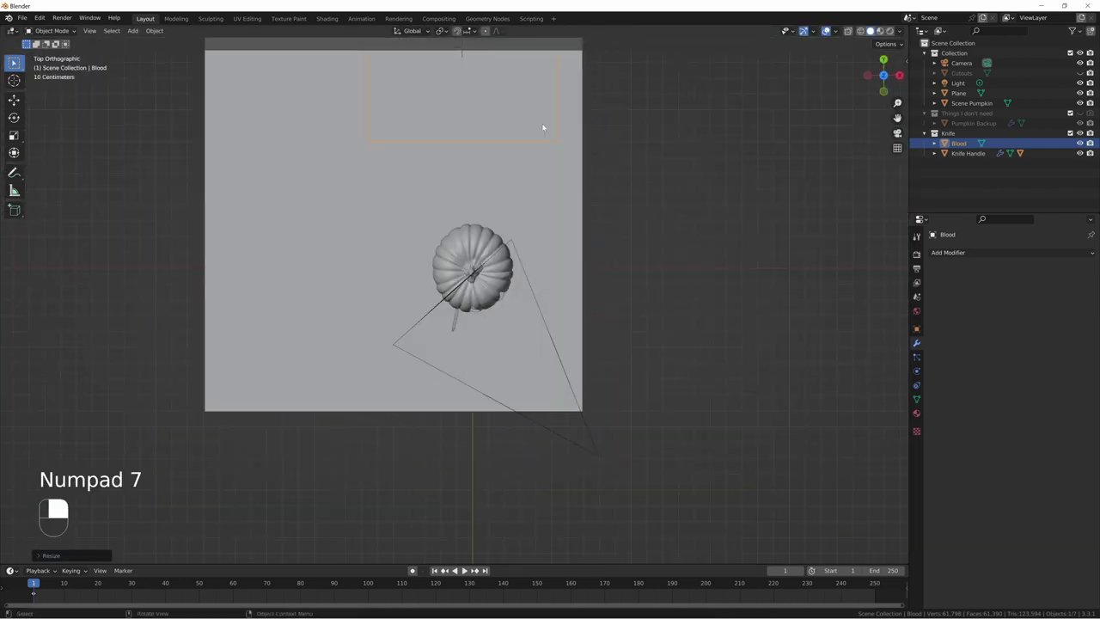
{"action": "key", "text": "g"}
{"action": "left_click", "coordinate": [484, 542]}
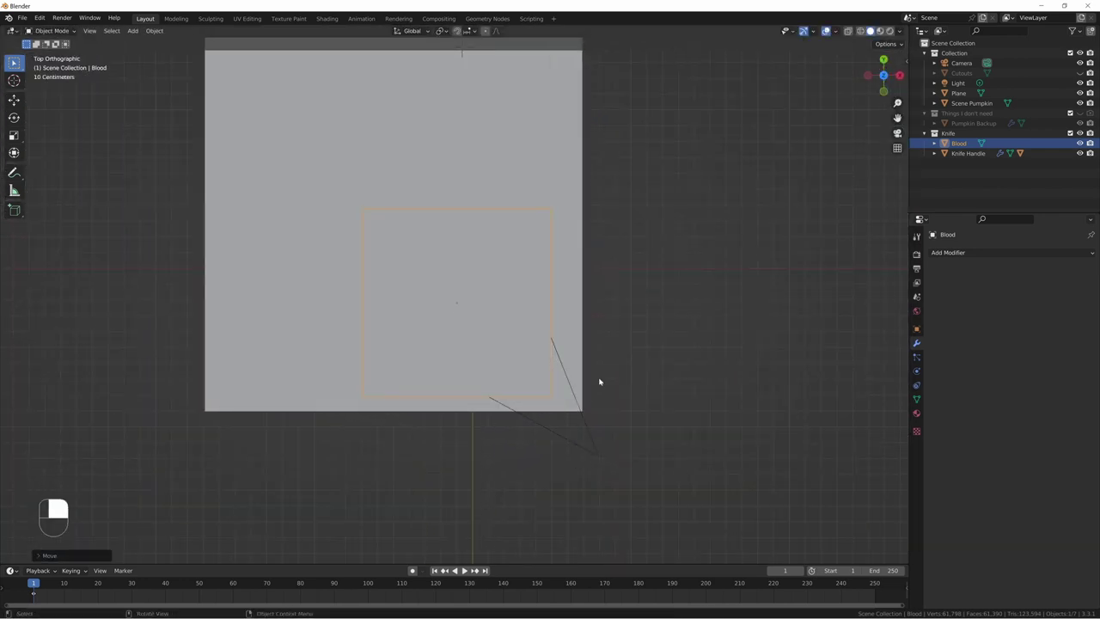
{"action": "key", "text": "s"}
{"action": "left_click", "coordinate": [475, 341]}
Step: Scale the Blood cube by about 0.23 and move it onto the blade in the top view
{"action": "scroll", "coordinate": [559, 339], "scroll_direction": "up", "scroll_amount": 8}
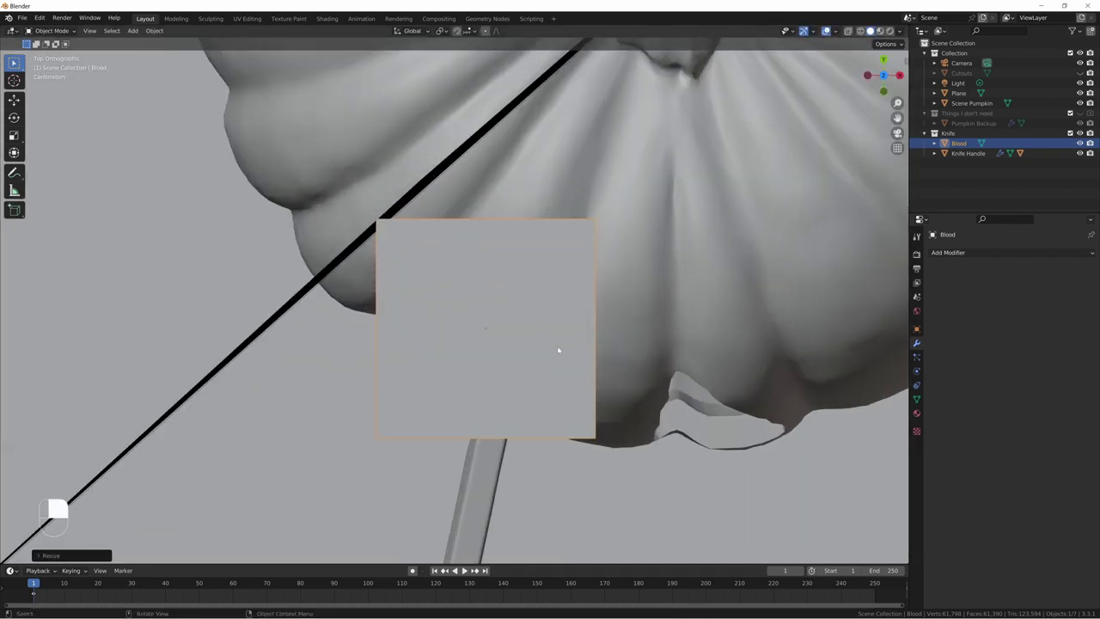
{"action": "key", "text": "s"}
{"action": "left_click", "coordinate": [540, 266]}
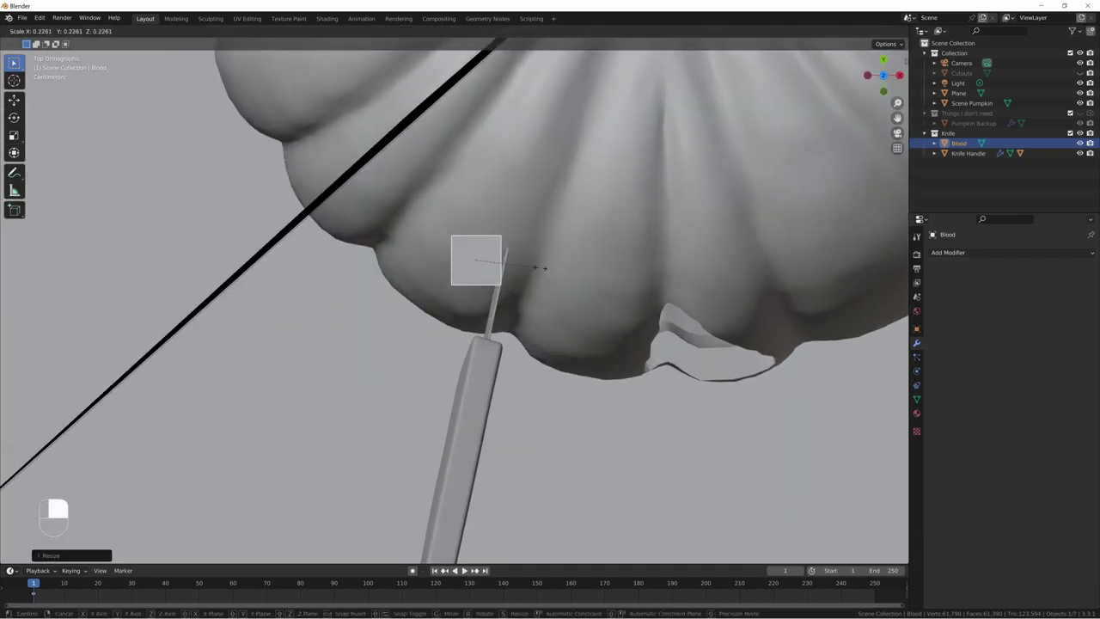
{"action": "key", "text": "g"}
{"action": "left_click", "coordinate": [567, 269]}
Step: Lower the Blood cube along Z to the height where the blade enters the pumpkin
{"action": "middle_click_drag", "start_coordinate": [525, 310], "coordinate": [456, 230]}
{"action": "key", "text": "g"}
{"action": "key", "text": "z"}
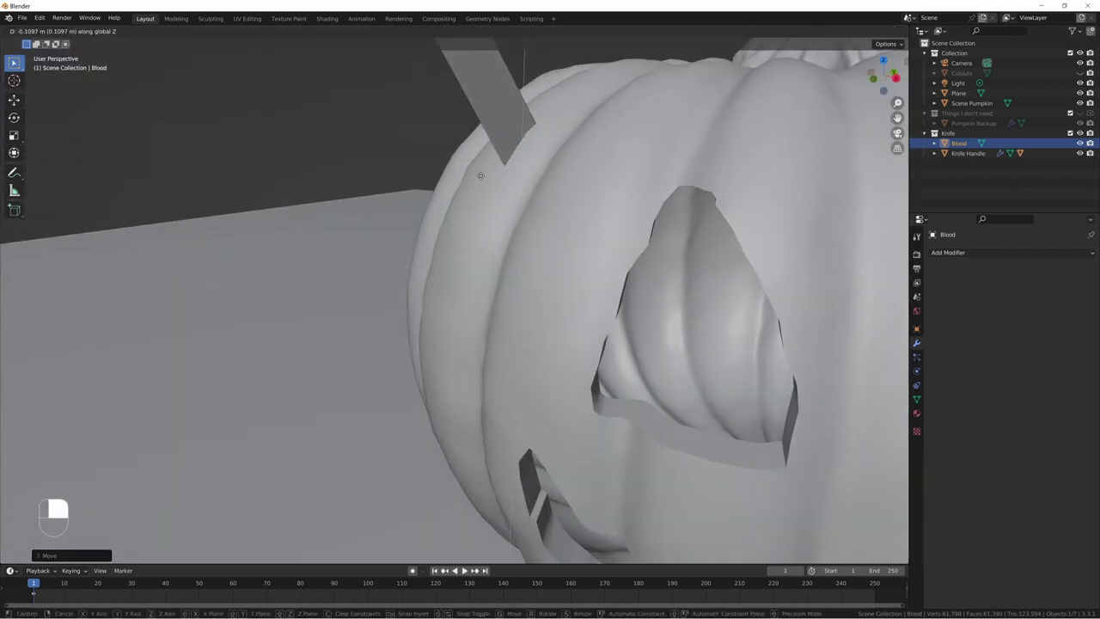
{"action": "left_click", "coordinate": [480, 175]}
{"action": "scroll", "coordinate": [481, 175], "scroll_direction": "down", "scroll_amount": 8}
{"action": "middle_click_drag", "start_coordinate": [480, 175], "coordinate": [555, 159]}
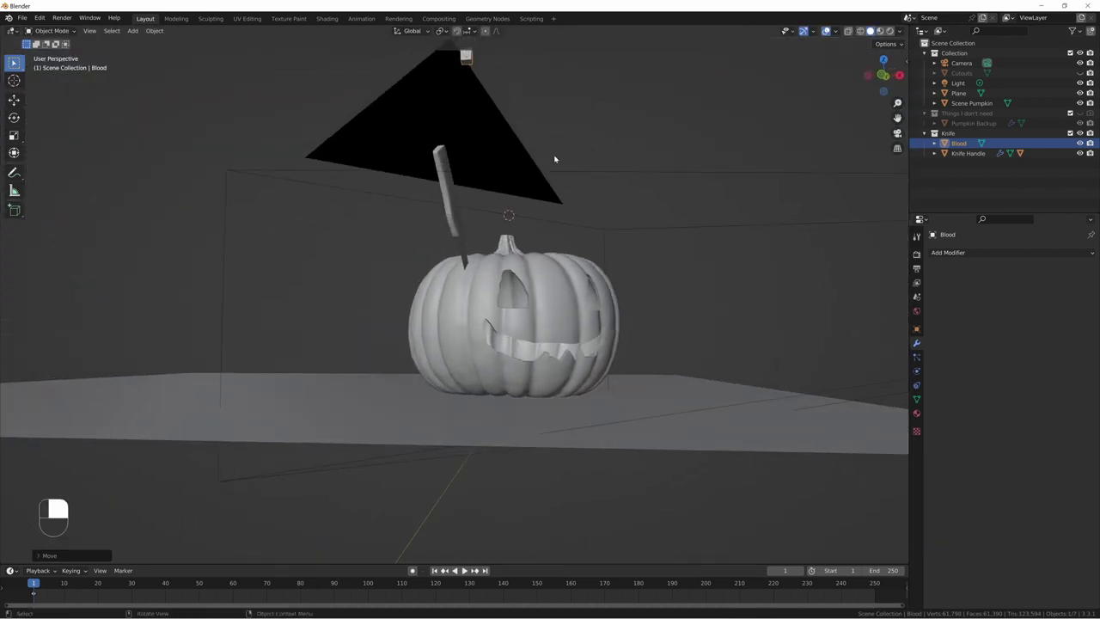
{"action": "key", "text": "g"}
{"action": "key", "text": "z"}
{"action": "left_click", "coordinate": [514, 361]}
Step: Snap the 3D cursor back to the world origin
{"action": "scroll", "coordinate": [516, 356], "scroll_direction": "up", "scroll_amount": 10}
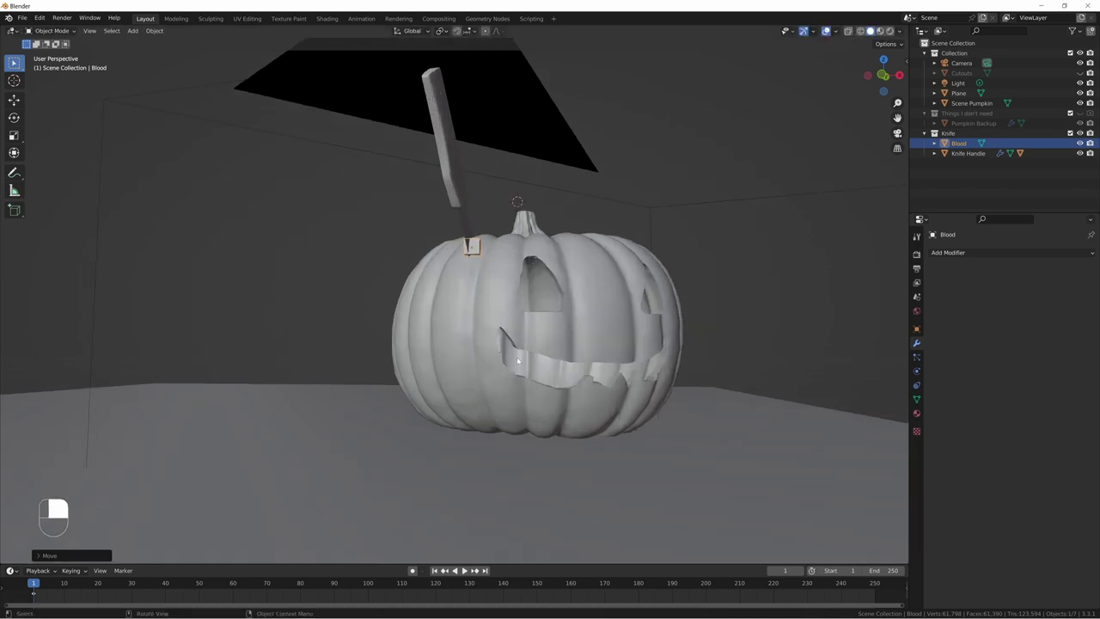
{"action": "middle_click_drag", "start_coordinate": [538, 310], "coordinate": [523, 329], "text": "shift"}
{"action": "key", "text": "shift+space"}
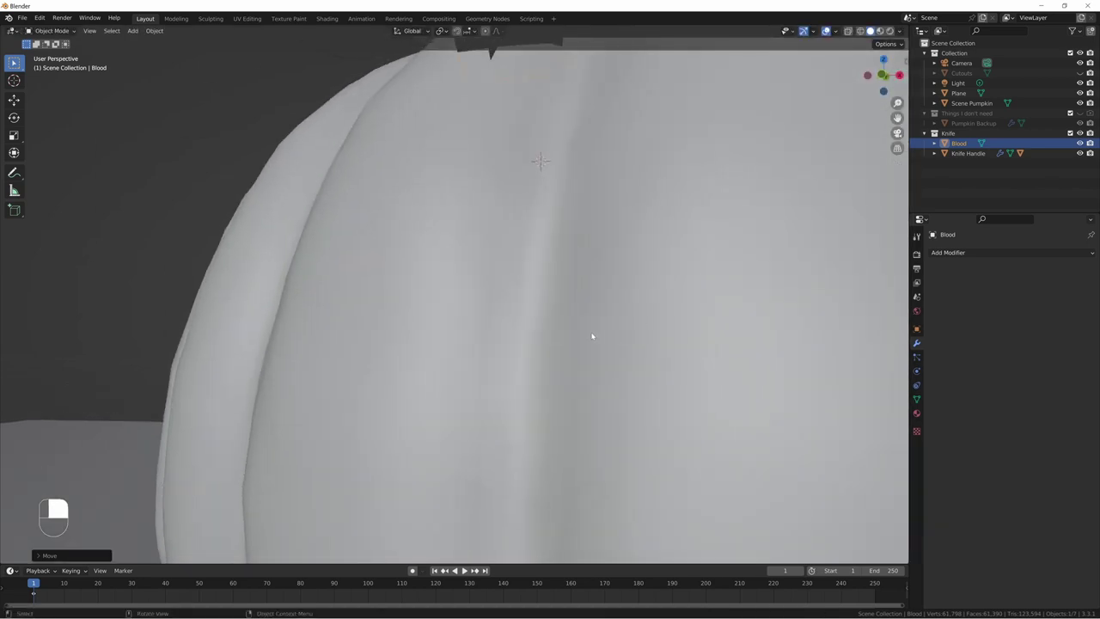
{"action": "key", "text": "shift+s"}
{"action": "left_click", "coordinate": [590, 390]}
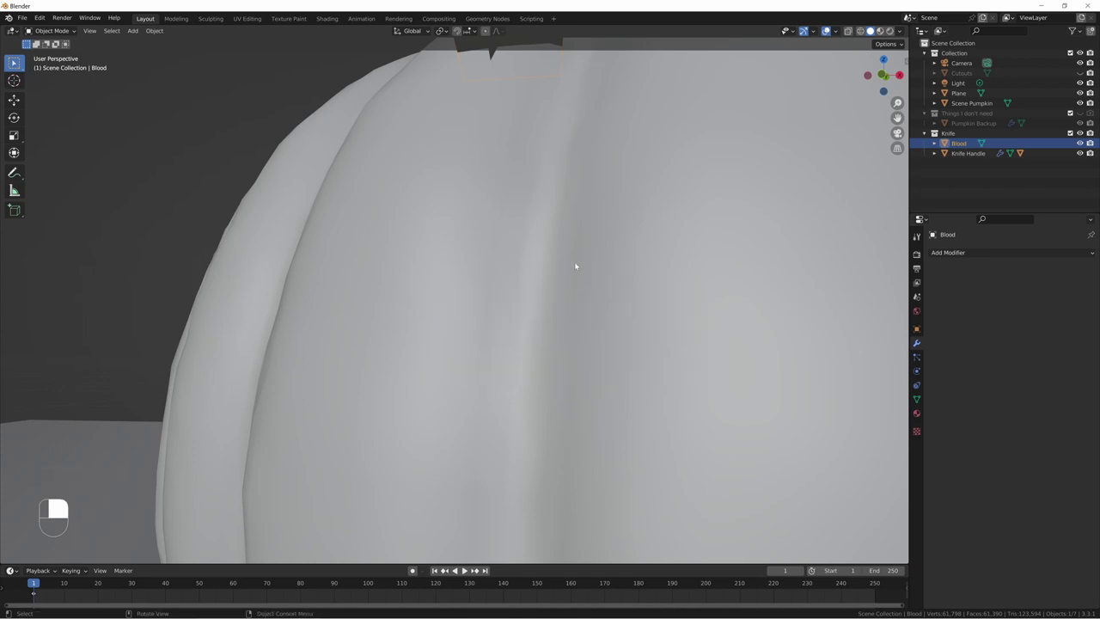
Step: Rotate the Blood cube freely and around X to match the pumpkin's slope at the stab point
{"action": "middle_click_drag", "start_coordinate": [544, 133], "coordinate": [530, 167], "text": "shift"}
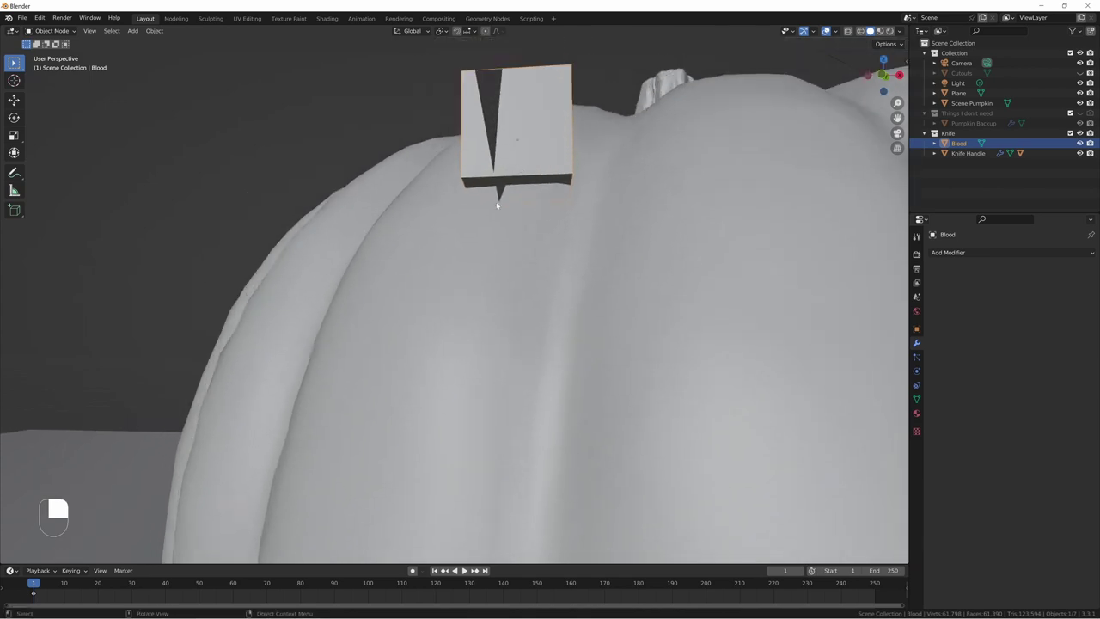
{"action": "mouse_move", "coordinate": [497, 205]}
{"action": "middle_mouse_down"}
{"action": "mouse_move", "coordinate": [473, 258]}
{"action": "mouse_move", "coordinate": [498, 220]}
{"action": "middle_mouse_up"}
{"action": "key", "text": "r"}
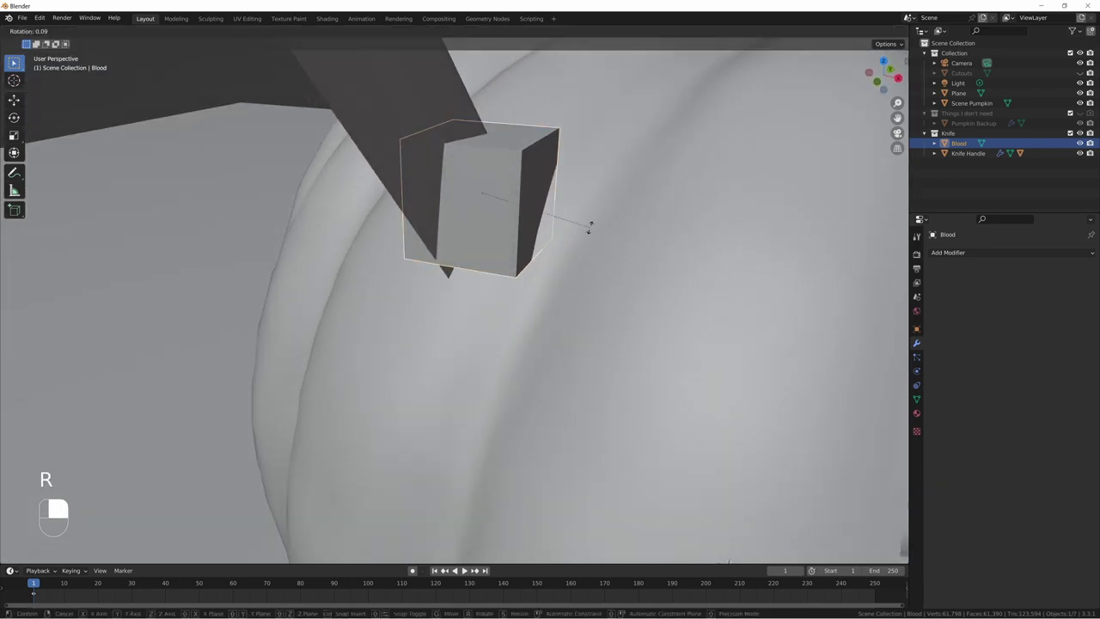
{"action": "left_click", "coordinate": [613, 128]}
{"action": "middle_click_drag", "start_coordinate": [492, 227], "coordinate": [450, 214]}
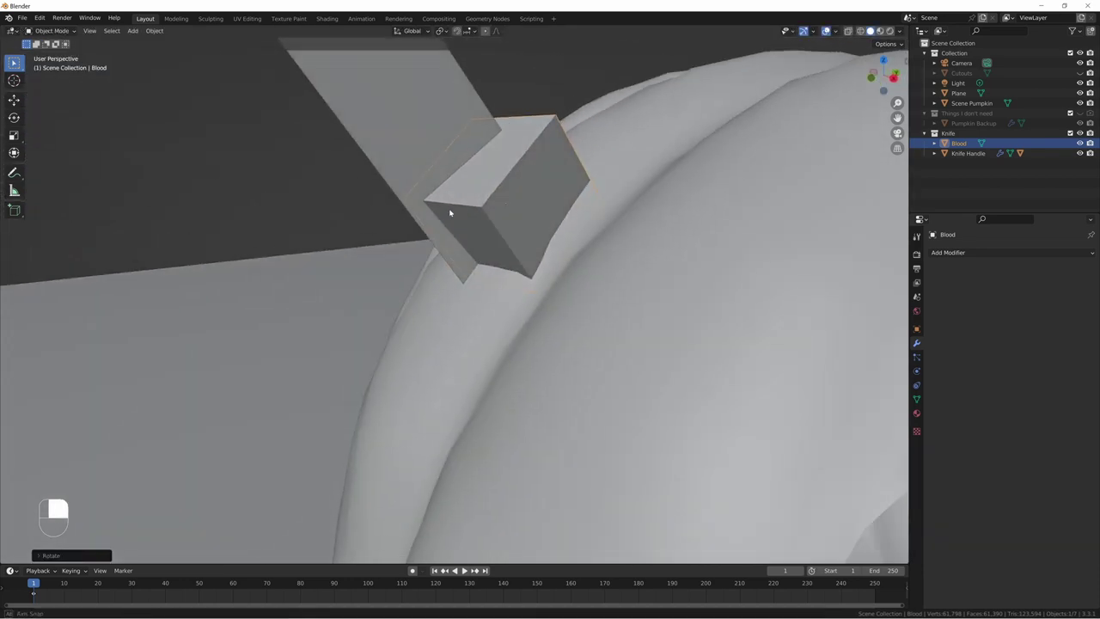
{"action": "key", "text": "r"}
{"action": "key", "text": "x"}
{"action": "left_click", "coordinate": [664, 234]}
Step: Flatten the Blood cube along its local Z axis into a thin block
{"action": "middle_click_drag", "start_coordinate": [664, 234], "coordinate": [687, 251]}
{"action": "key", "text": "s"}
{"action": "key", "text": "z"}
{"action": "key", "text": "z"}
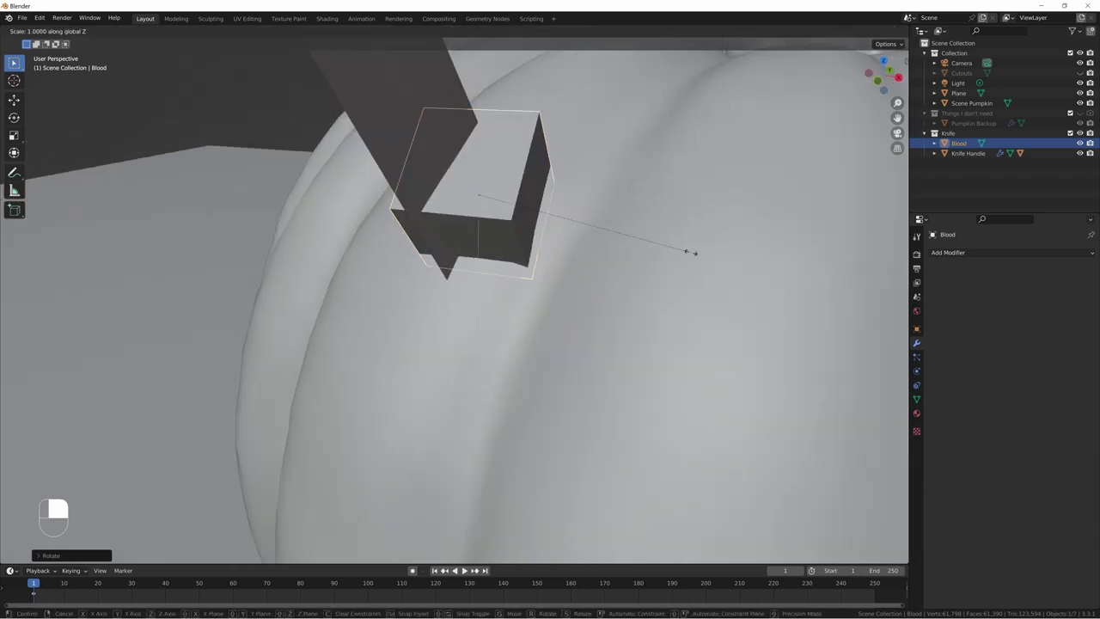
{"action": "left_click", "coordinate": [533, 253]}
Step: Move the flattened Blood block sideways so the blade passes nearer its middle
{"action": "middle_click_drag", "start_coordinate": [533, 254], "coordinate": [559, 235]}
{"action": "key", "text": "g"}
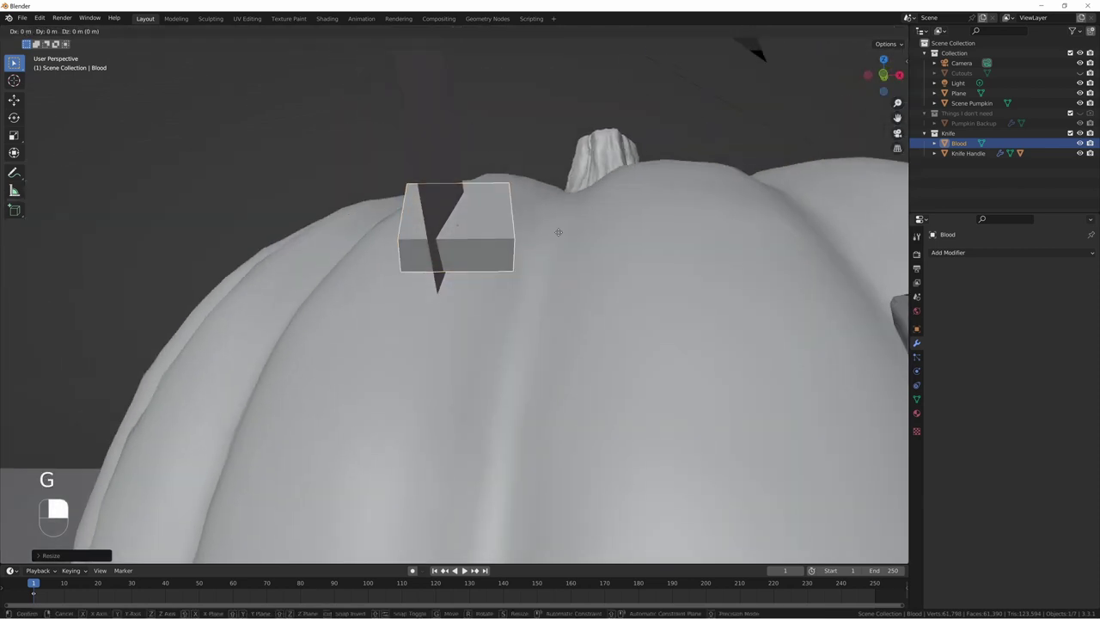
{"action": "left_click", "coordinate": [545, 238]}
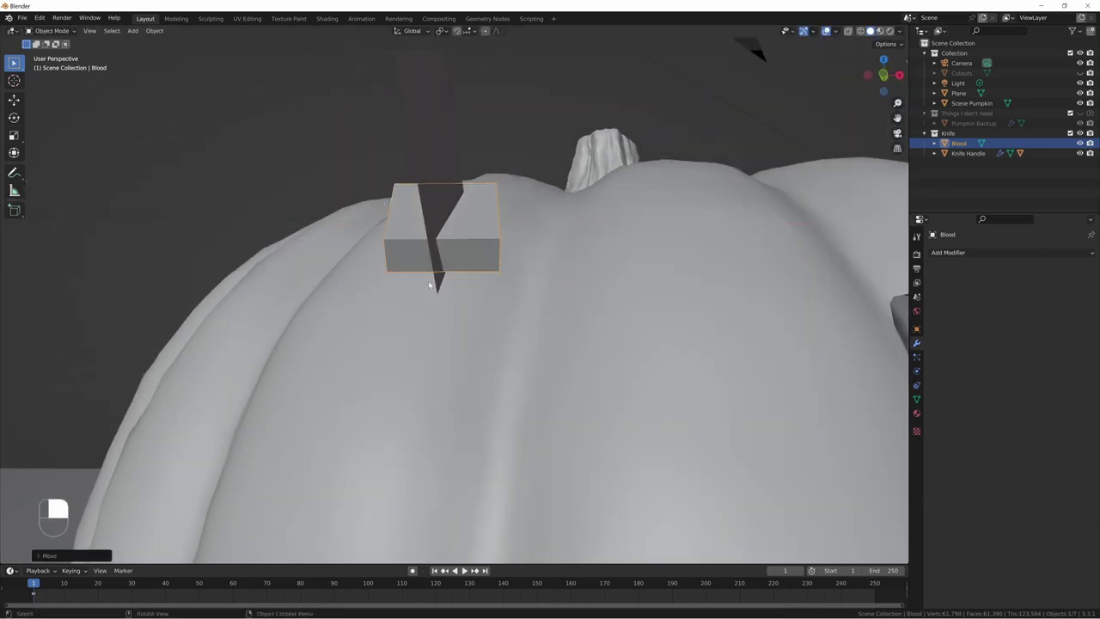
{"action": "middle_click_drag", "start_coordinate": [544, 238], "coordinate": [514, 247]}
{"action": "middle_click_drag", "start_coordinate": [514, 248], "coordinate": [487, 245]}
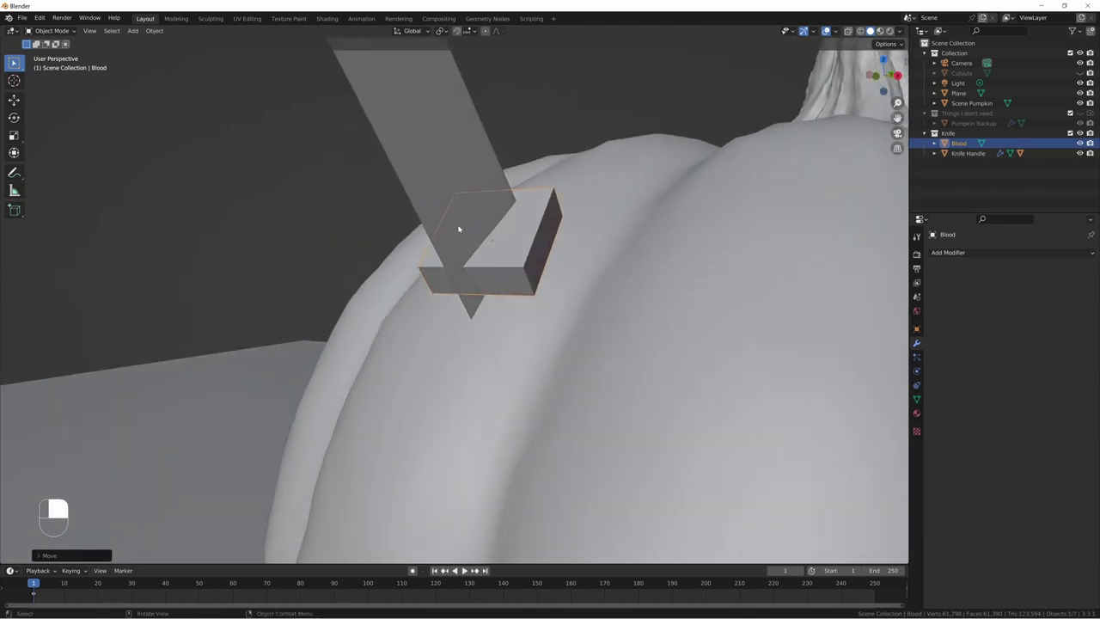
{"action": "middle_click_drag", "start_coordinate": [482, 228], "coordinate": [541, 258]}
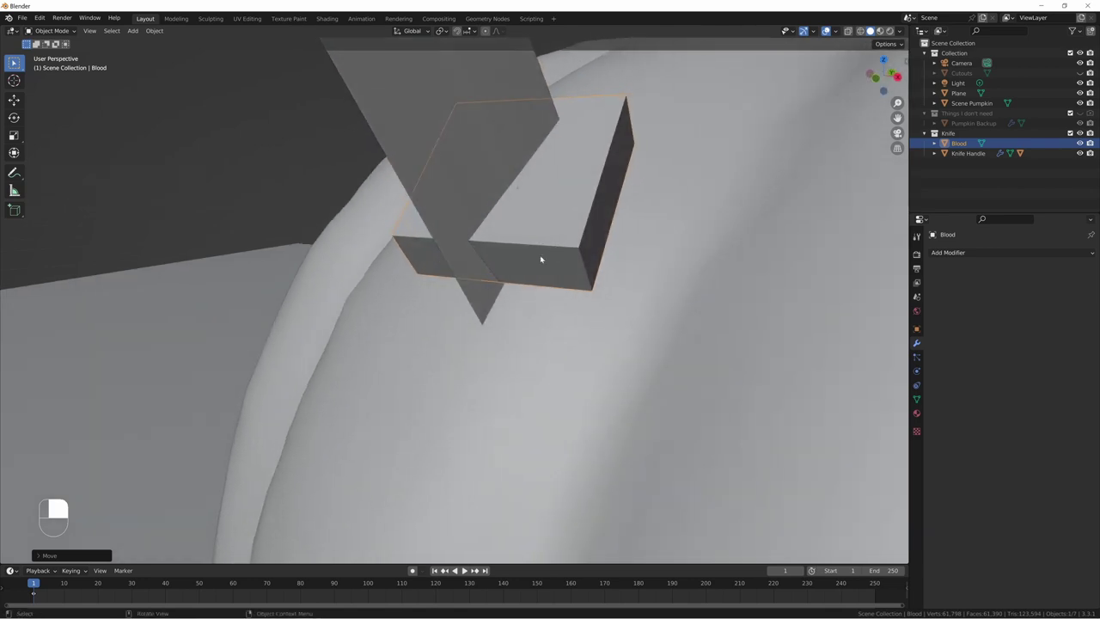
Step: Rotate the Blood block around its local Z axis to align it with the blade
{"action": "key", "text": "r"}
{"action": "key", "text": "z"}
{"action": "key", "text": "z"}
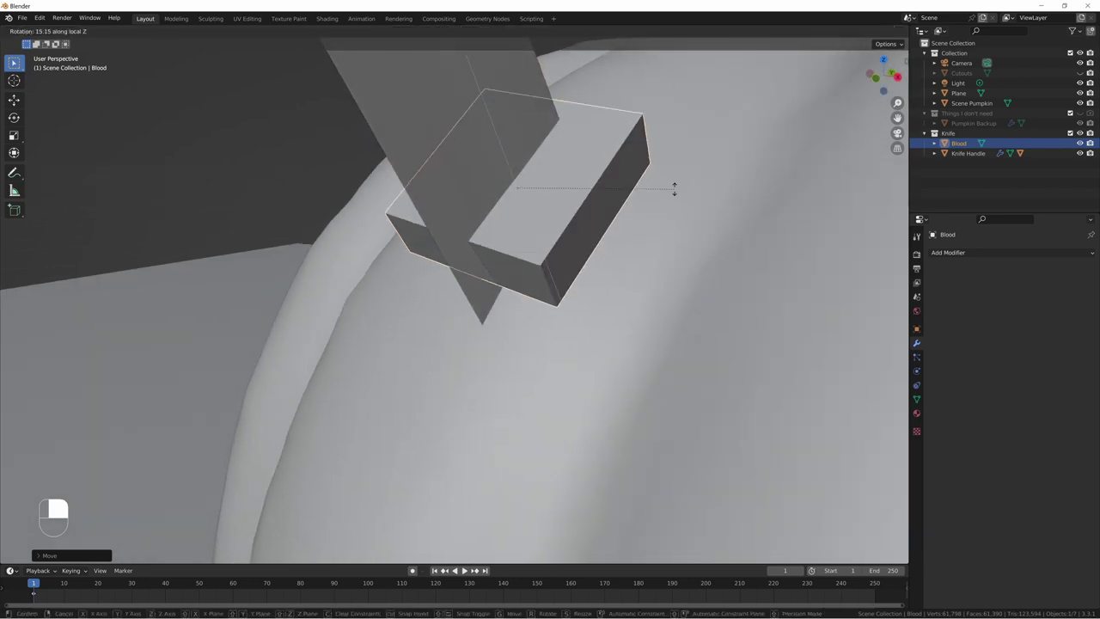
{"action": "left_click", "coordinate": [682, 179]}
Step: Reposition the Blood block along X, Y and Z so it sits around the blade on the pumpkin's surface
{"action": "mouse_move", "coordinate": [542, 214]}
{"action": "middle_mouse_down"}
{"action": "mouse_move", "coordinate": [584, 201]}
{"action": "mouse_move", "coordinate": [590, 216]}
{"action": "mouse_move", "coordinate": [533, 214]}
{"action": "mouse_move", "coordinate": [517, 192]}
{"action": "mouse_move", "coordinate": [494, 214]}
{"action": "mouse_move", "coordinate": [520, 218]}
{"action": "middle_mouse_up"}
{"action": "key", "text": "g"}
{"action": "key", "text": "x"}
{"action": "left_click", "coordinate": [547, 216]}
{"action": "key", "text": "g"}
{"action": "key", "text": "y"}
{"action": "left_click", "coordinate": [497, 224]}
{"action": "key", "text": "g"}
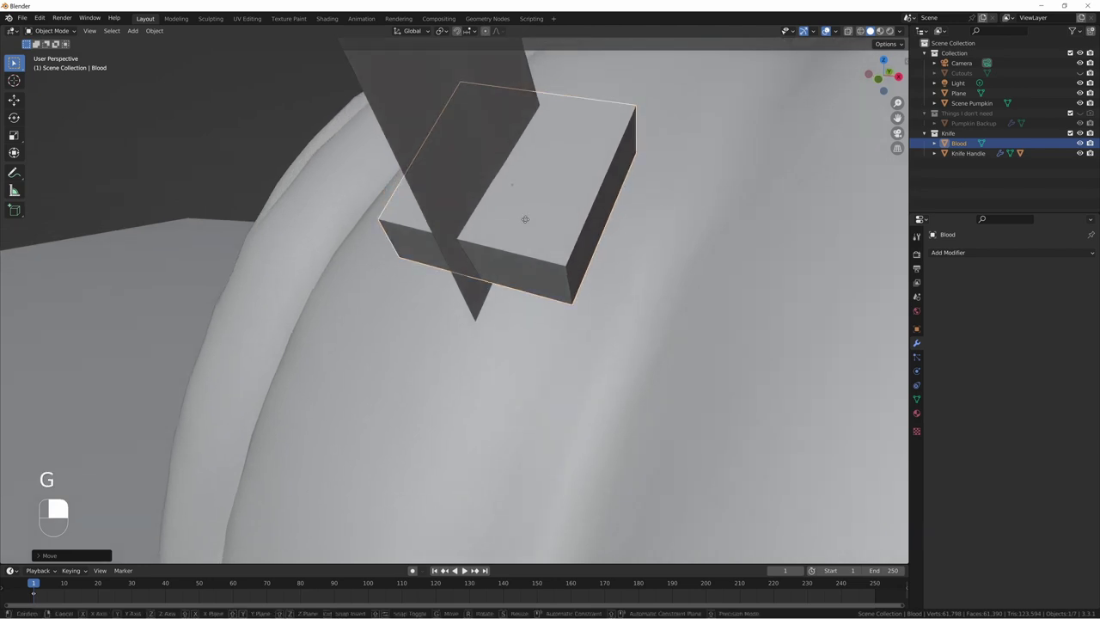
{"action": "key", "text": "z"}
{"action": "left_click", "coordinate": [522, 254]}
Step: Tilt the Blood block slightly around X and narrow it along its local X axis
{"action": "key", "text": "r"}
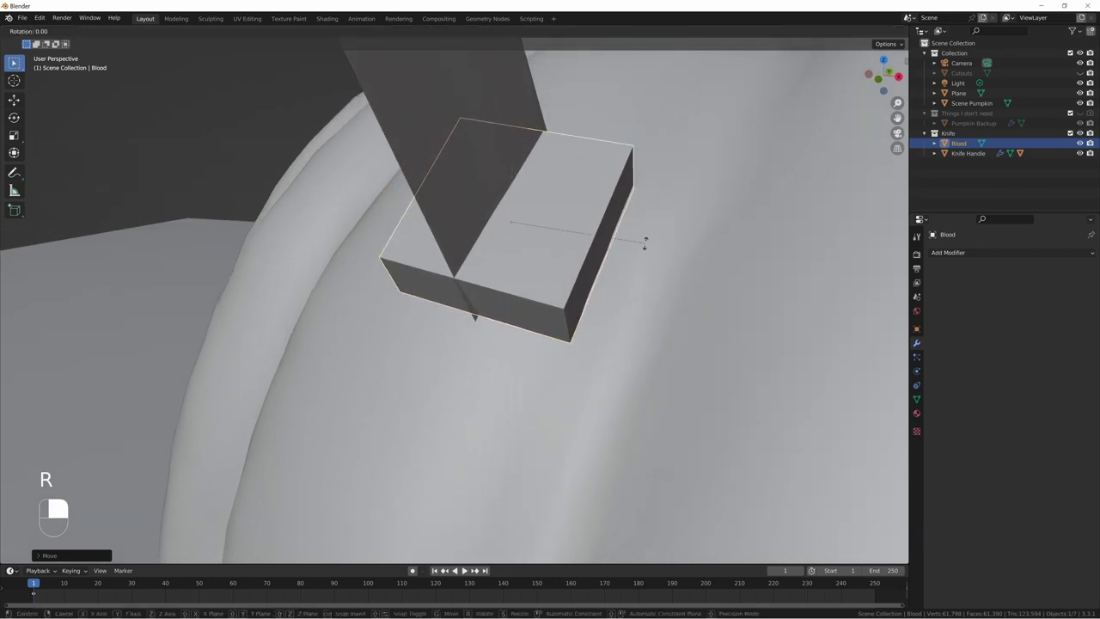
{"action": "key", "text": "x"}
{"action": "left_click", "coordinate": [645, 238]}
{"action": "mouse_move", "coordinate": [645, 238]}
{"action": "middle_mouse_down"}
{"action": "mouse_move", "coordinate": [602, 221]}
{"action": "mouse_move", "coordinate": [630, 172]}
{"action": "mouse_move", "coordinate": [706, 208]}
{"action": "mouse_move", "coordinate": [749, 307]}
{"action": "mouse_move", "coordinate": [607, 294]}
{"action": "mouse_move", "coordinate": [620, 242]}
{"action": "mouse_move", "coordinate": [650, 240]}
{"action": "middle_mouse_up"}
{"action": "key", "text": "s"}
{"action": "key", "text": "x"}
{"action": "key", "text": "x"}
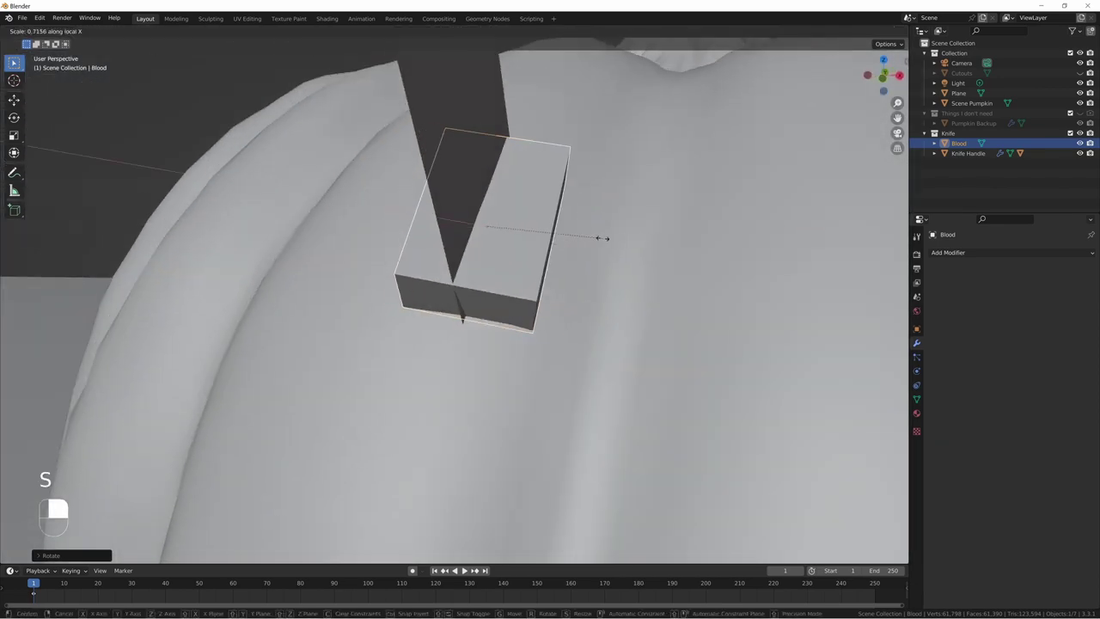
{"action": "left_click", "coordinate": [528, 238]}
Step: Shift the narrowed Blood block along its local X axis to centre it on the blade
{"action": "mouse_move", "coordinate": [528, 238]}
{"action": "middle_mouse_down"}
{"action": "mouse_move", "coordinate": [558, 218]}
{"action": "mouse_move", "coordinate": [507, 238]}
{"action": "middle_mouse_up"}
{"action": "key", "text": "g"}
{"action": "key", "text": "x"}
{"action": "key", "text": "x"}
{"action": "left_click", "coordinate": [548, 215]}
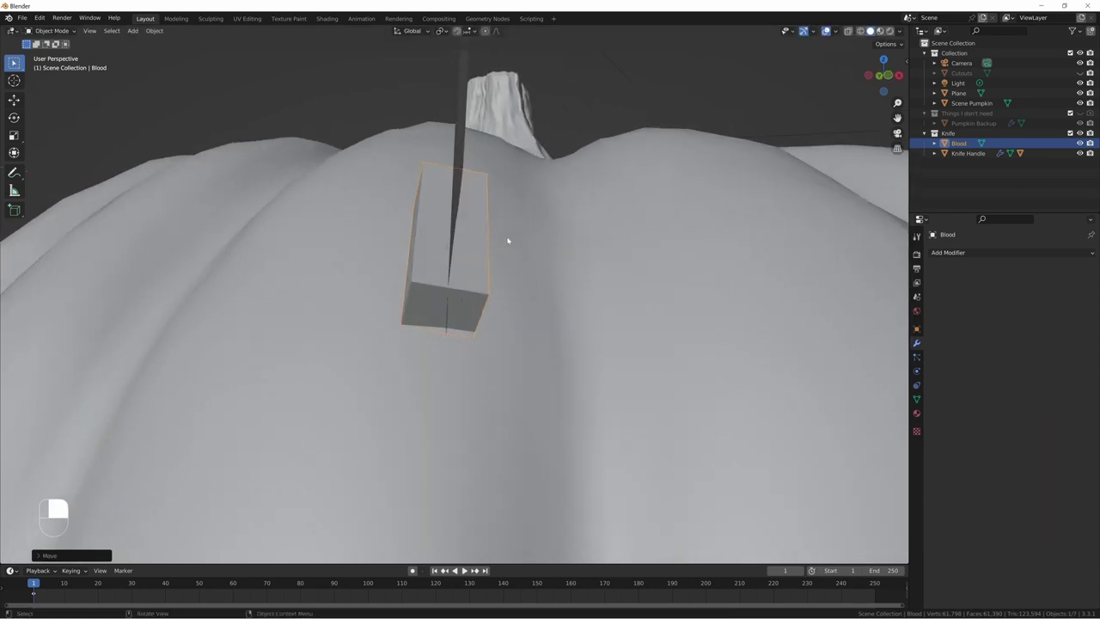
Step: Rotate the Blood block slightly around its local Y axis to line it up with the pumpkin's surface
{"action": "key", "text": "r"}
{"action": "key", "text": "x"}
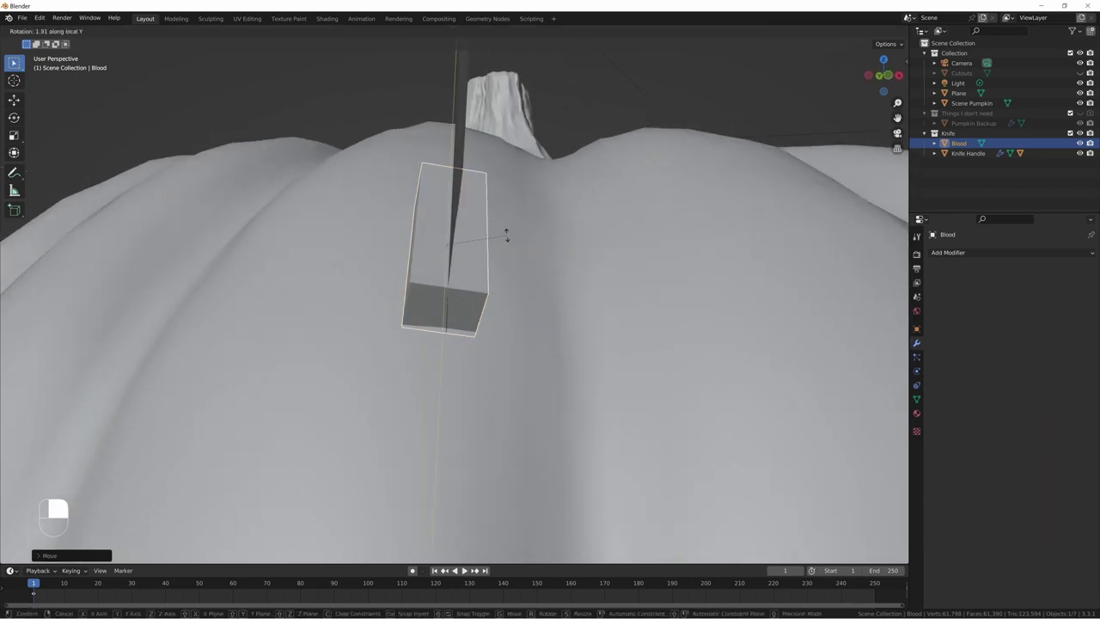
{"action": "left_click", "coordinate": [506, 231]}
{"action": "key", "text": "r"}
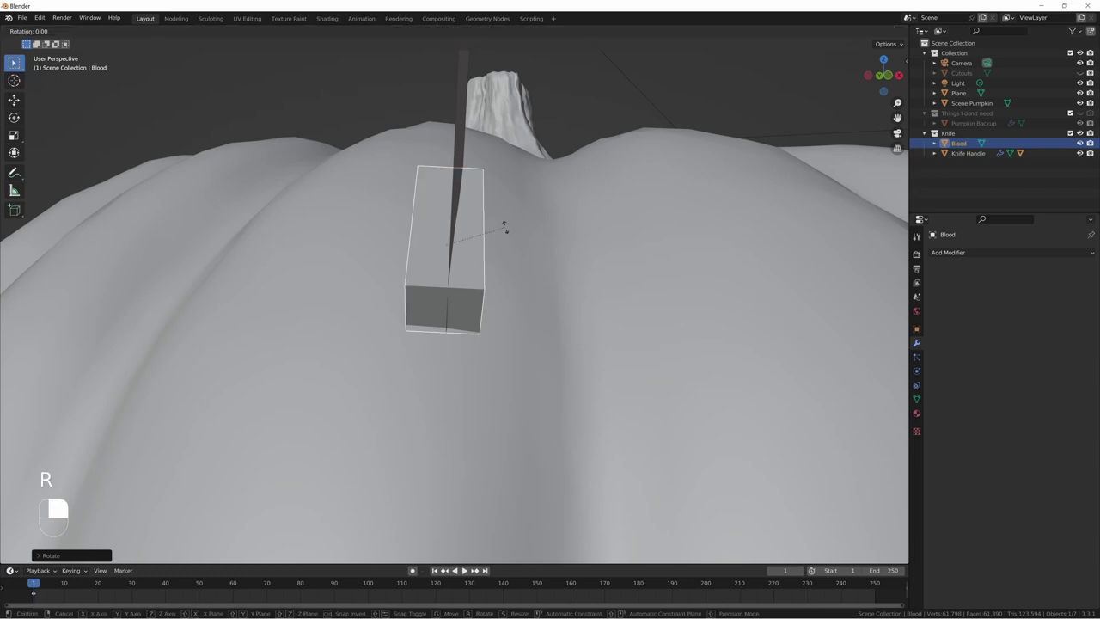
{"action": "key", "text": "y"}
{"action": "key", "text": "y"}
{"action": "left_click", "coordinate": [500, 244]}
Step: Nudge the Blood block into place around the blade, including along its local X axis
{"action": "middle_click_drag", "start_coordinate": [489, 249], "coordinate": [557, 147]}
{"action": "key", "text": "g"}
{"action": "left_click", "coordinate": [479, 243]}
{"action": "key", "text": "g"}
{"action": "key", "text": "x"}
{"action": "key", "text": "x"}
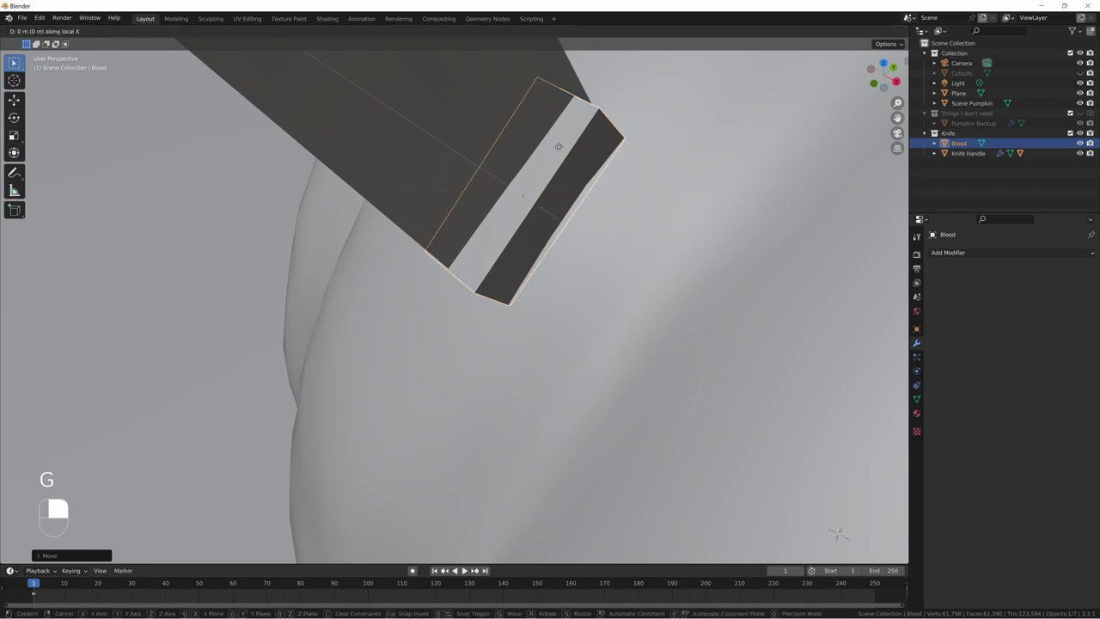
{"action": "left_click", "coordinate": [559, 144]}
Step: Stretch the Blood block along its local Y axis by about 1.18 to extend past the blade's edges
{"action": "mouse_move", "coordinate": [560, 144]}
{"action": "middle_mouse_down"}
{"action": "mouse_move", "coordinate": [596, 110]}
{"action": "mouse_move", "coordinate": [571, 124]}
{"action": "mouse_move", "coordinate": [563, 108]}
{"action": "mouse_move", "coordinate": [575, 141]}
{"action": "mouse_move", "coordinate": [556, 157]}
{"action": "middle_mouse_up"}
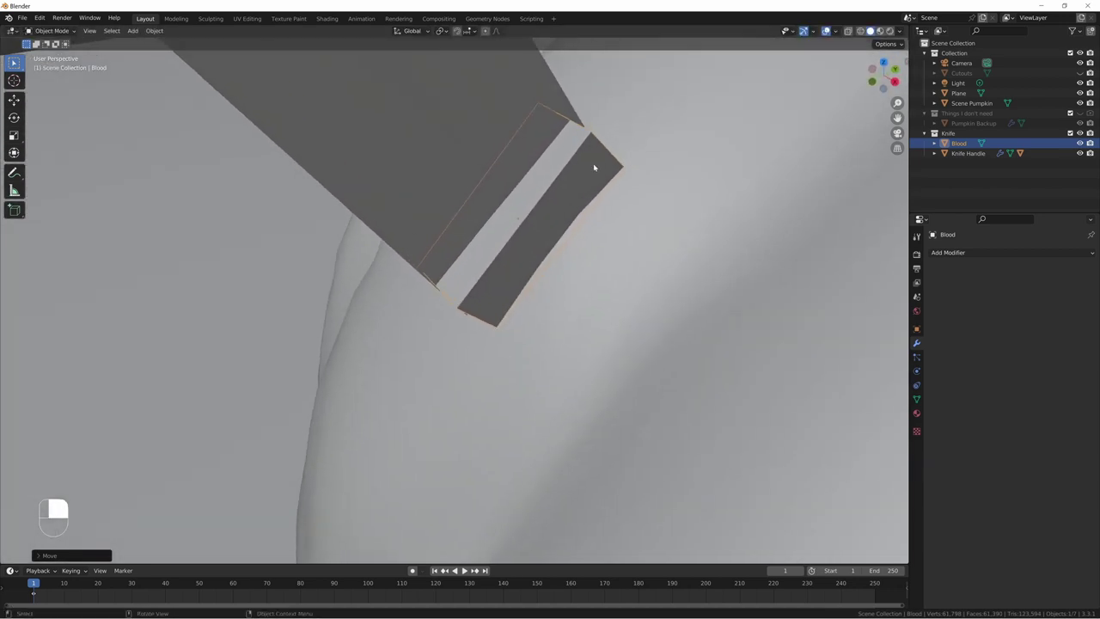
{"action": "key", "text": "s"}
{"action": "key", "text": "y"}
{"action": "key", "text": "y"}
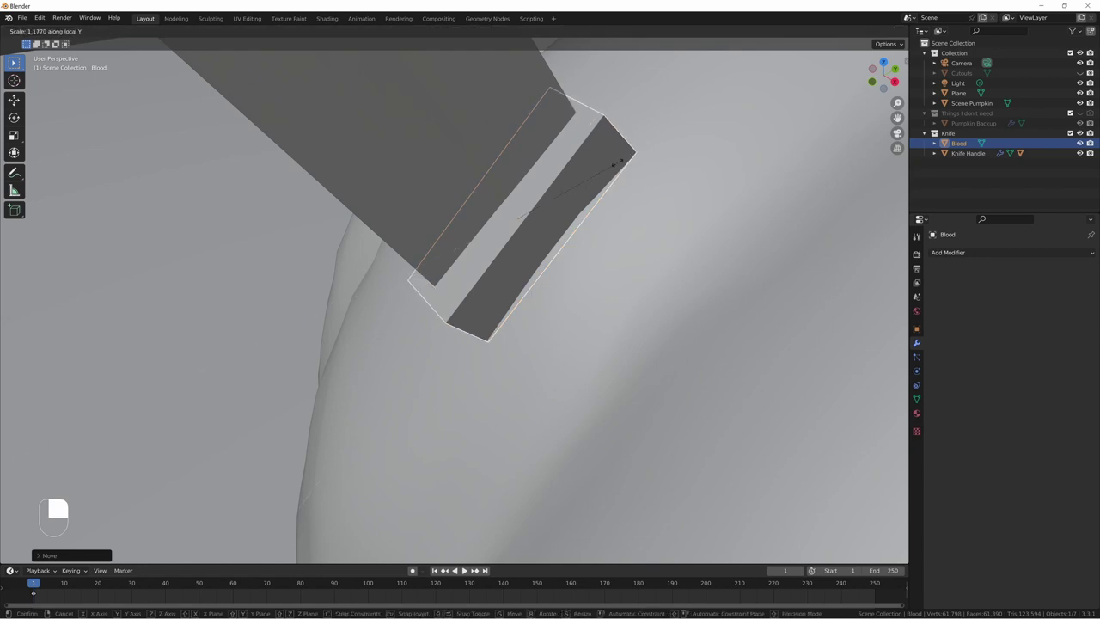
{"action": "left_click", "coordinate": [623, 163]}
Step: Add a Subdivision Surface modifier to Blood with viewport and render levels both set to 4
{"action": "middle_click_drag", "start_coordinate": [536, 179], "coordinate": [550, 150]}
{"action": "left_click", "coordinate": [992, 254]}
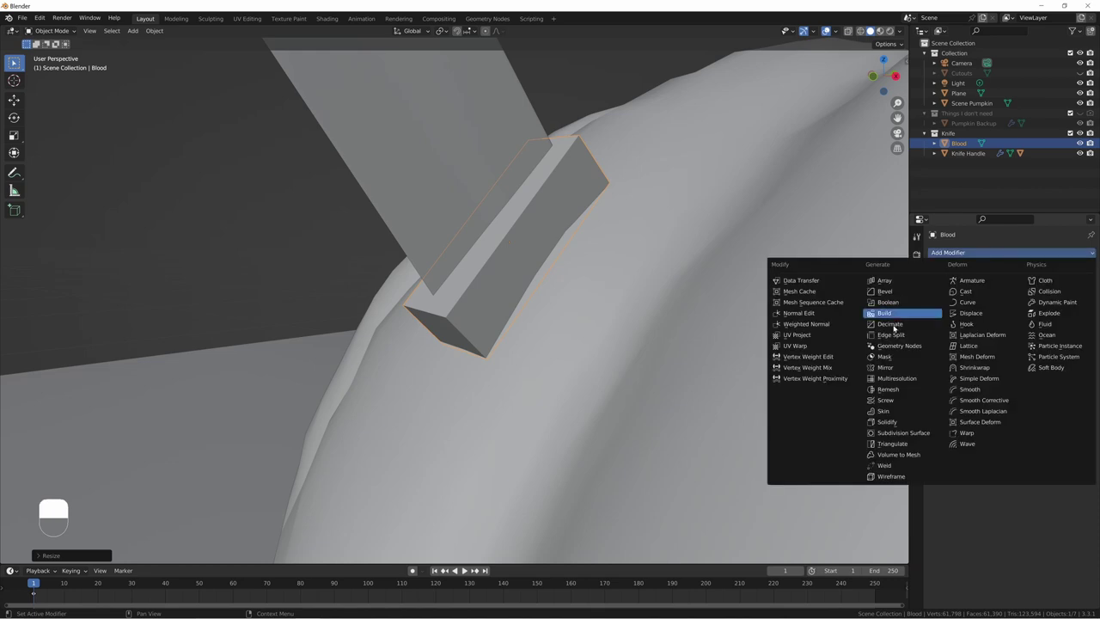
{"action": "left_click", "coordinate": [894, 434]}
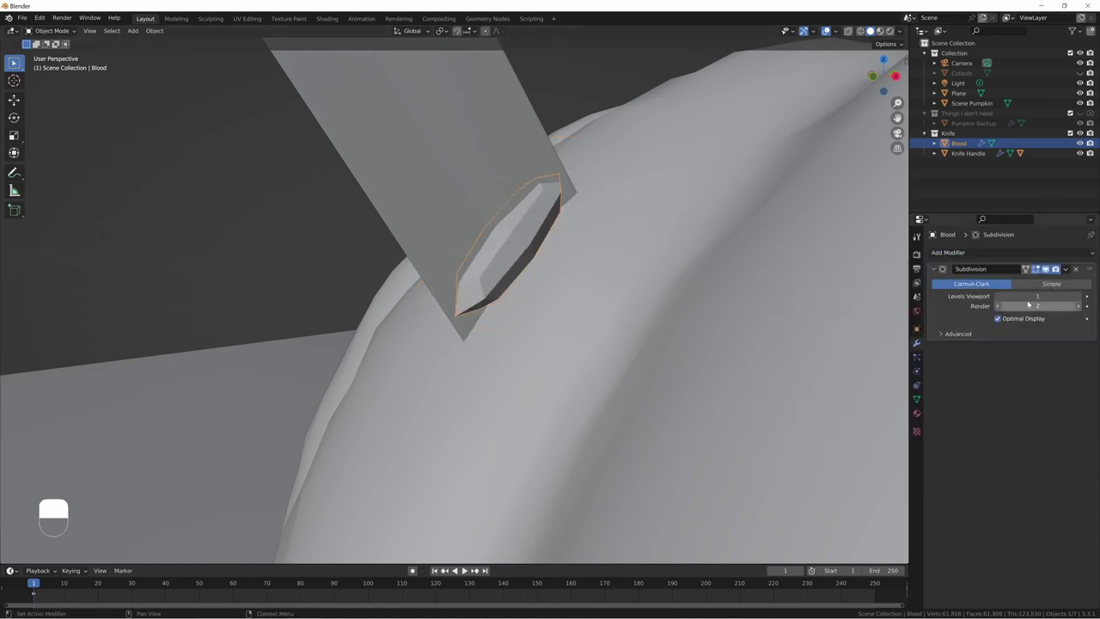
{"action": "left_click", "coordinate": [1080, 295]}
{"action": "left_click", "coordinate": [1080, 296]}
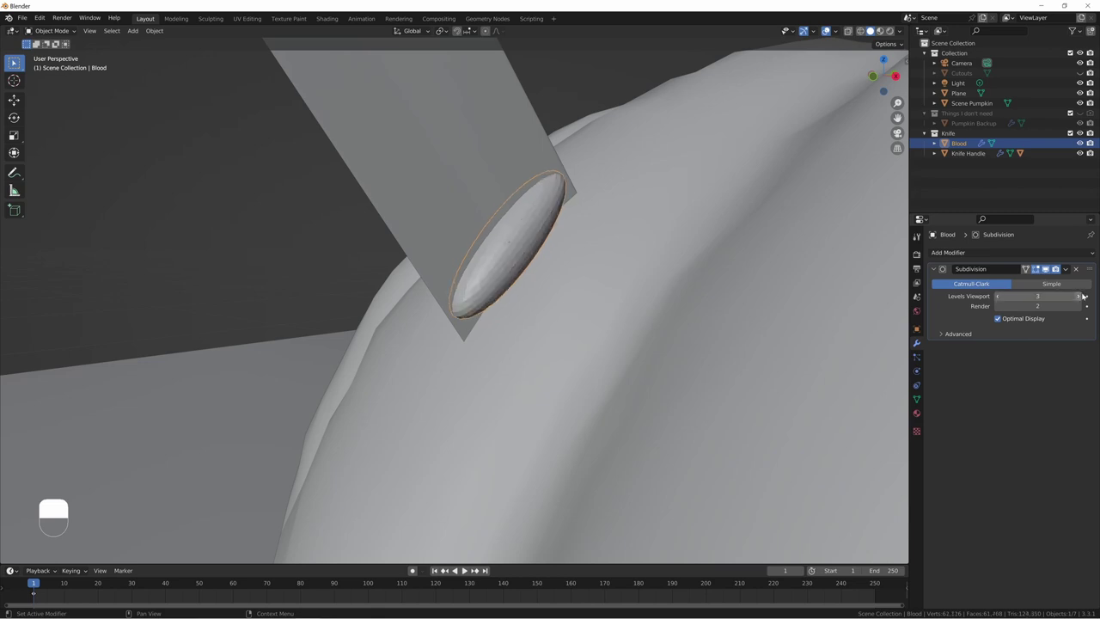
{"action": "left_click", "coordinate": [1085, 307]}
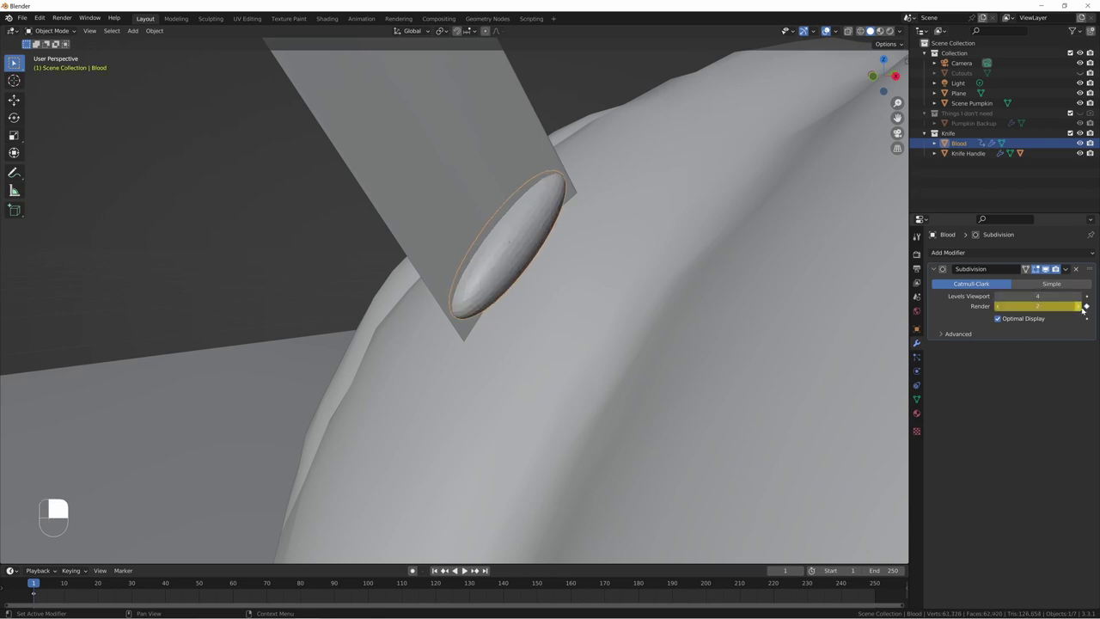
{"action": "left_click", "coordinate": [1086, 307]}
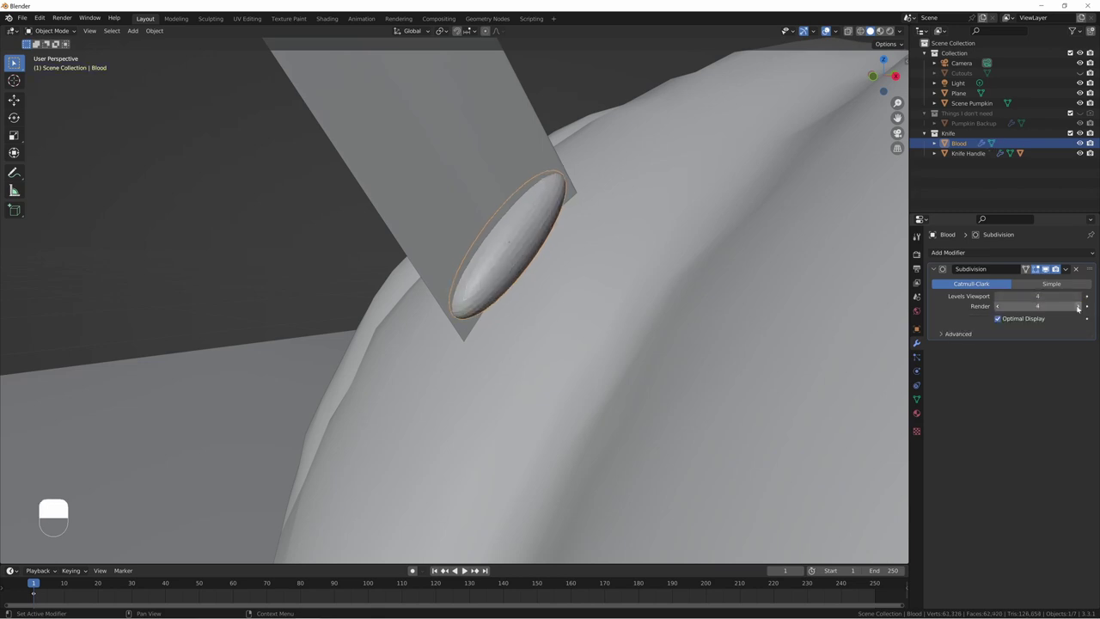
Step: Enter Edit Mode on Blood and add two evenly spaced loop cuts across its length
{"action": "middle_click_drag", "start_coordinate": [467, 296], "coordinate": [496, 246]}
{"action": "key", "text": "Tab"}
{"action": "key", "text": "ctrl+r"}
{"action": "scroll", "coordinate": [504, 236], "scroll_direction": "up", "scroll_amount": 1}
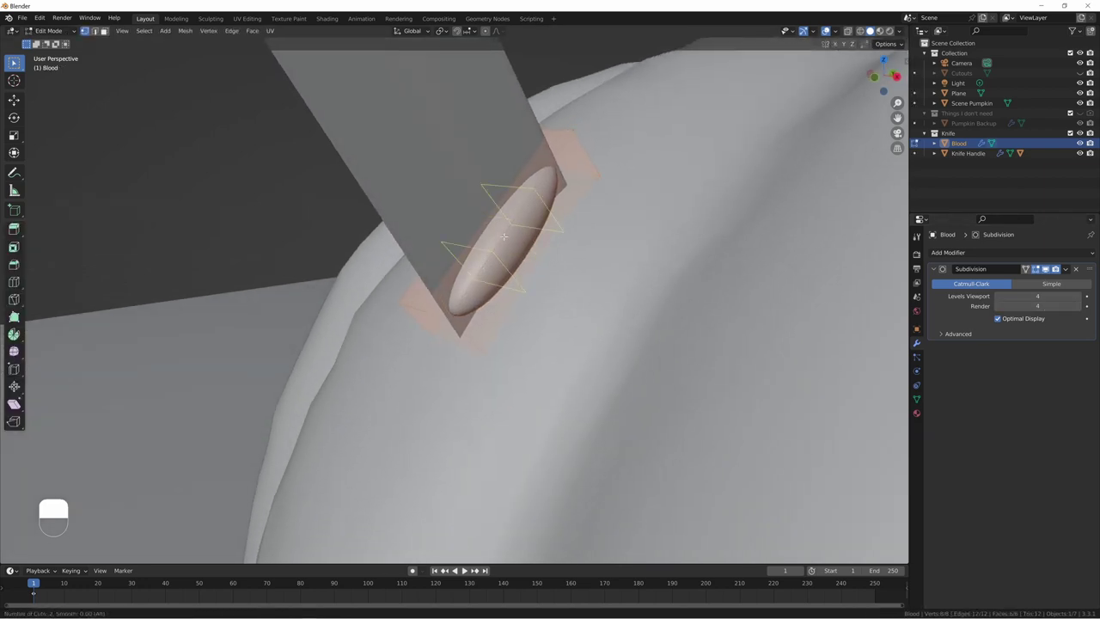
{"action": "left_click", "coordinate": [504, 236]}
{"action": "left_click", "coordinate": [550, 268]}
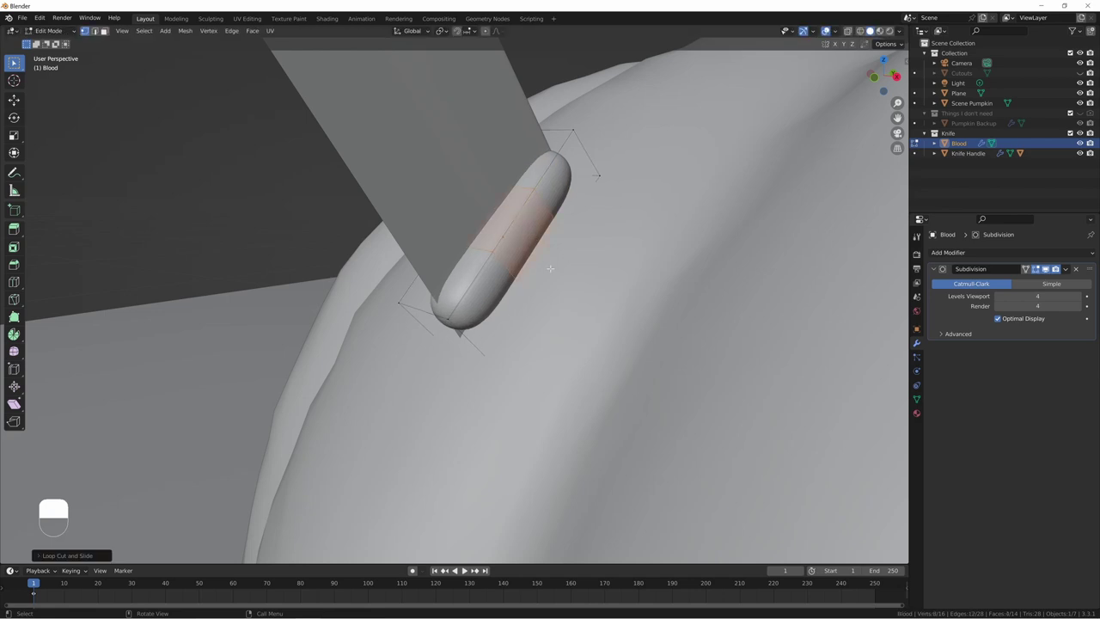
Step: Scale the two new loops apart along the local Y axis by about 2.88, toward the ends of Blood
{"action": "key", "text": "s"}
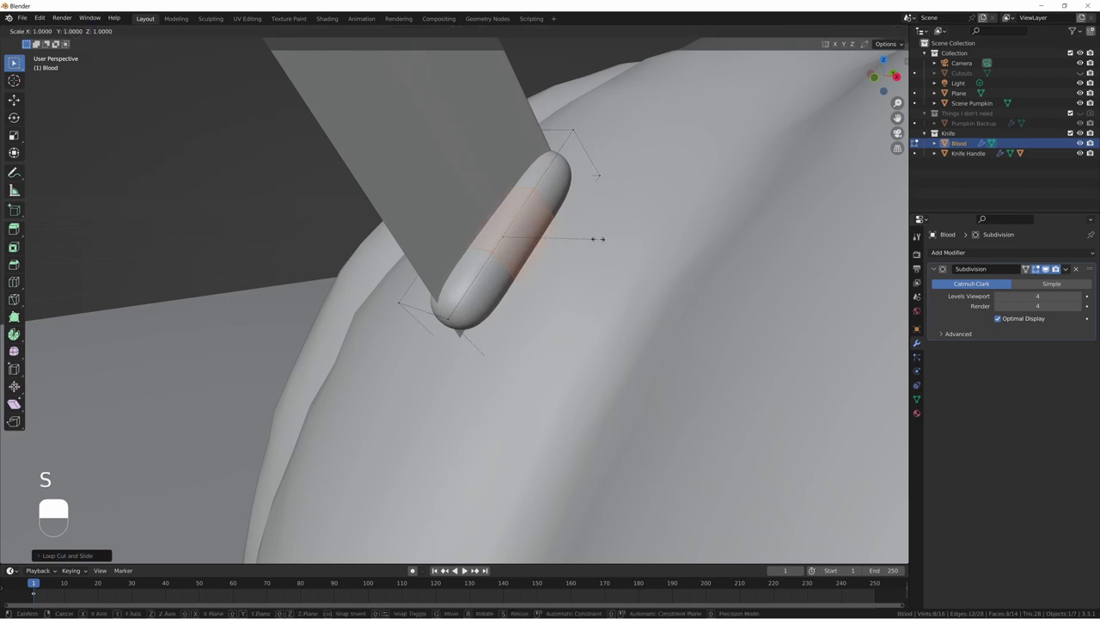
{"action": "key", "text": "y"}
{"action": "key", "text": "y"}
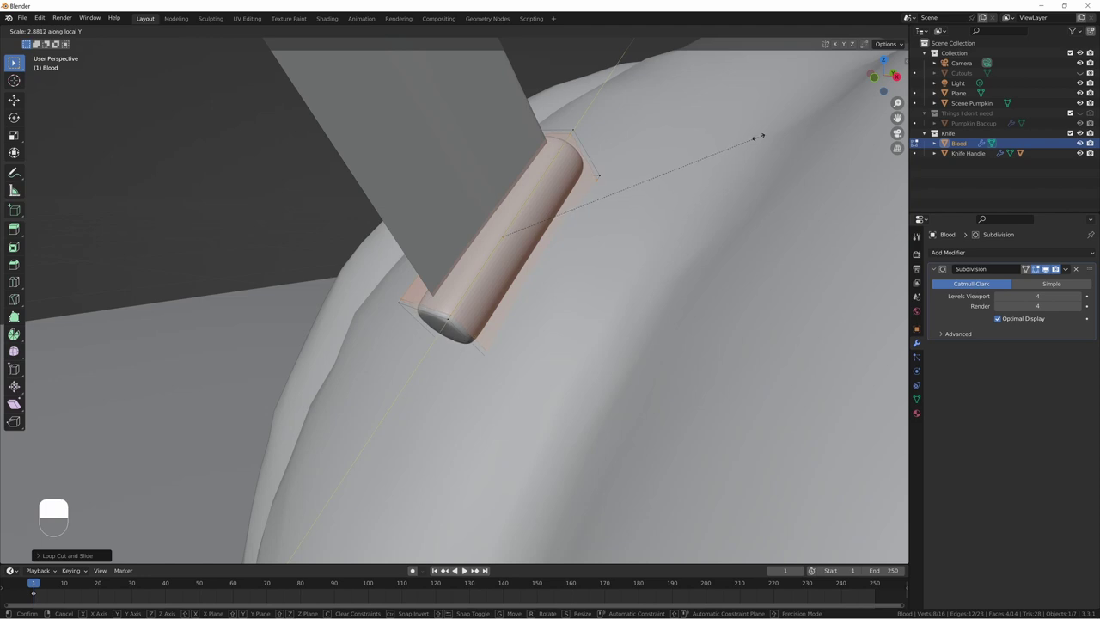
{"action": "left_click", "coordinate": [758, 135]}
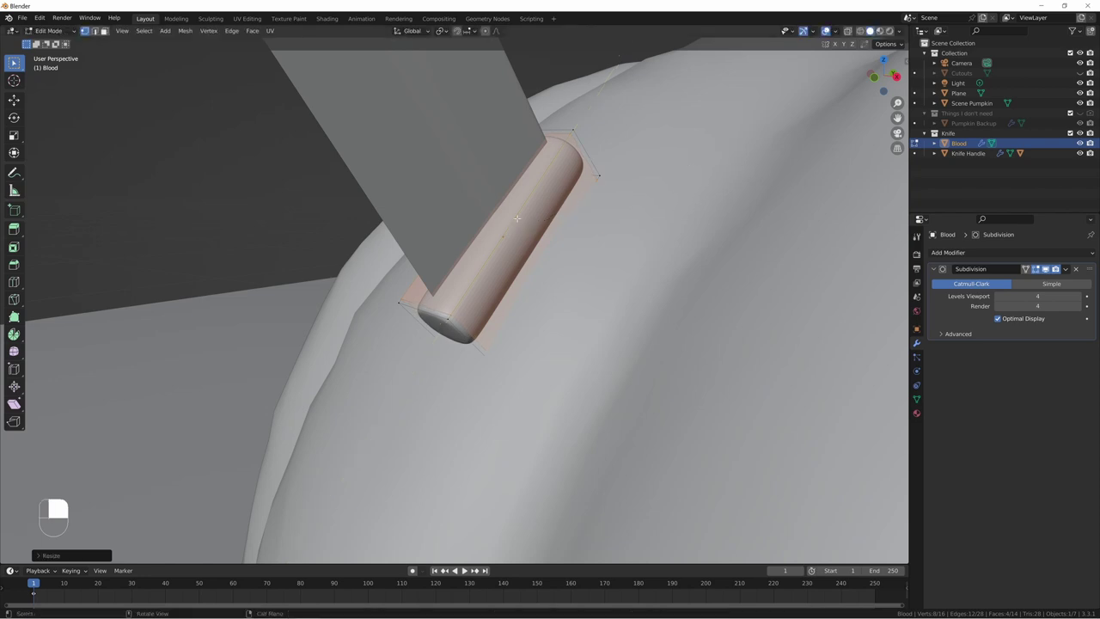
Step: Switch to edge selection and select the upper edge at each end of the Blood mesh
{"action": "left_click", "coordinate": [488, 261]}
{"action": "key", "text": "2"}
{"action": "left_click", "coordinate": [436, 260], "text": "shift"}
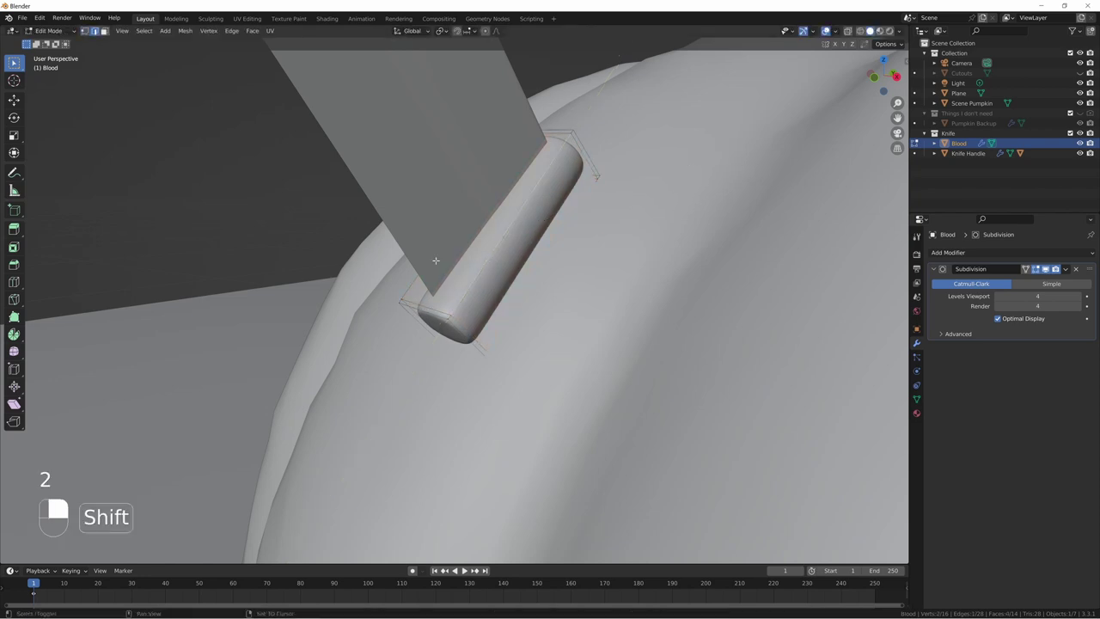
{"action": "middle_click_drag", "start_coordinate": [435, 303], "coordinate": [631, 218]}
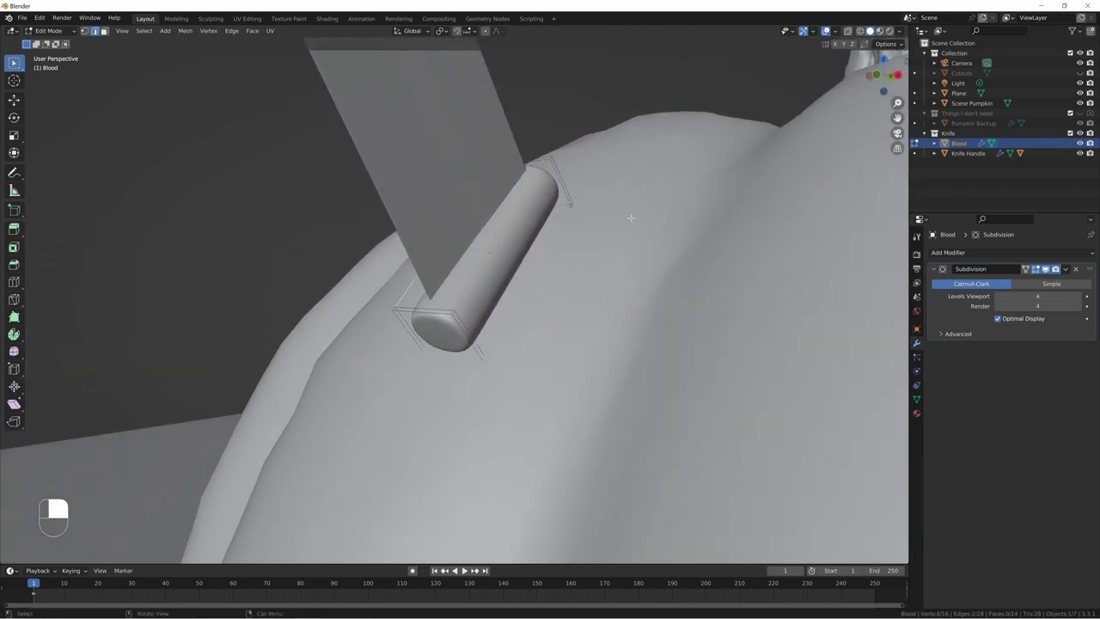
{"action": "middle_click_drag", "start_coordinate": [500, 297], "coordinate": [455, 332]}
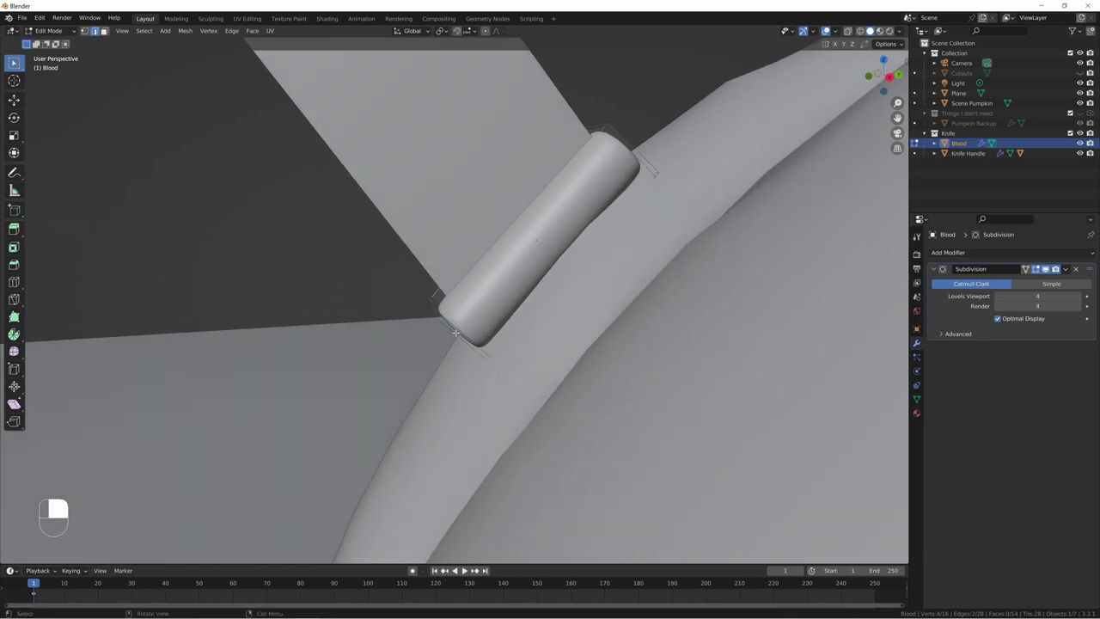
Step: Sketch the intended blood outline with Annotate strokes around the mesh end, erase them, and return to the selection tool
{"action": "key", "text": "shift+space"}
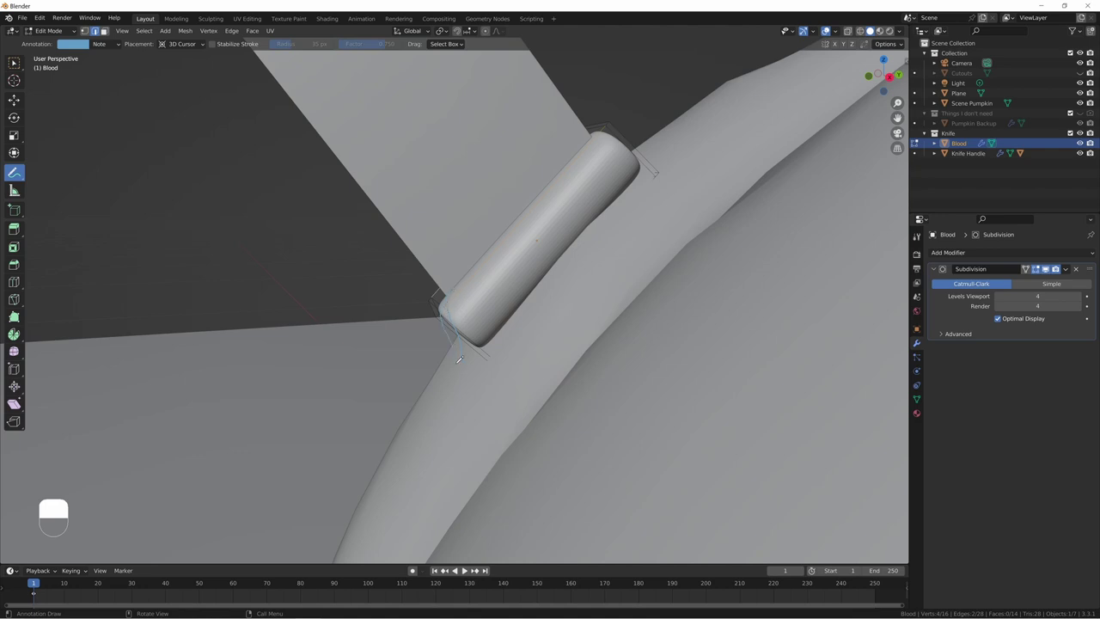
{"action": "middle_click_drag", "start_coordinate": [457, 367], "coordinate": [544, 365]}
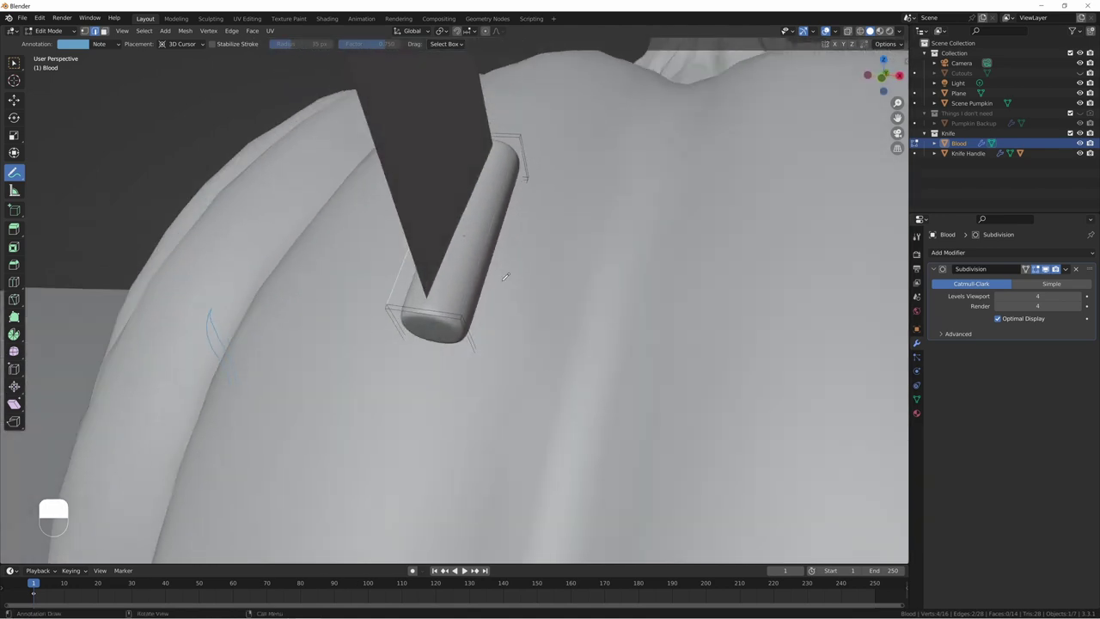
{"action": "middle_click_drag", "start_coordinate": [505, 276], "coordinate": [397, 312]}
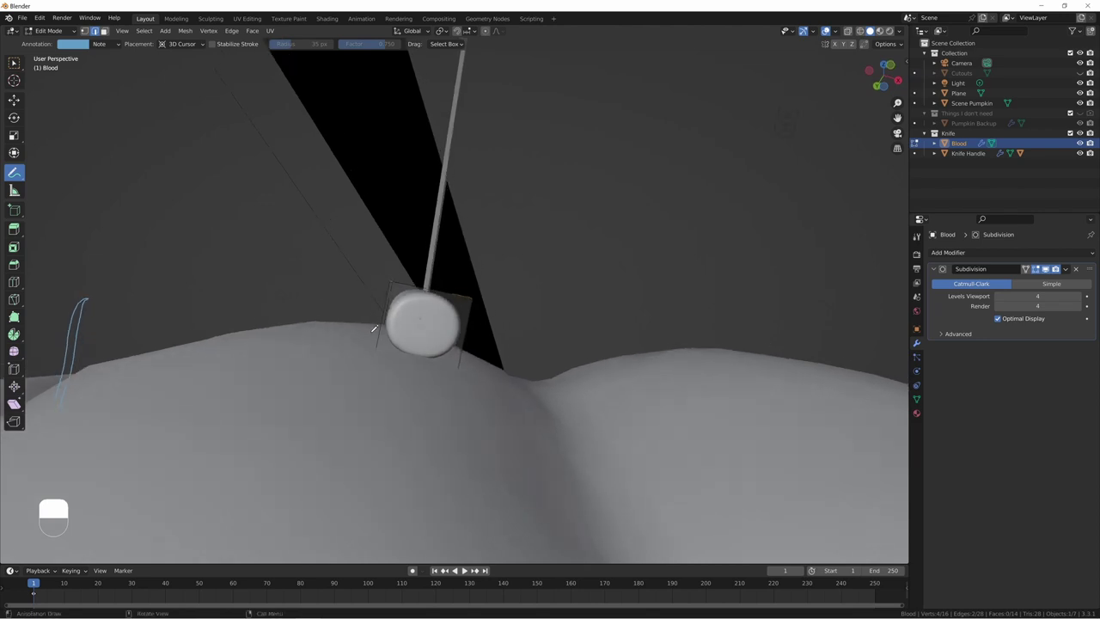
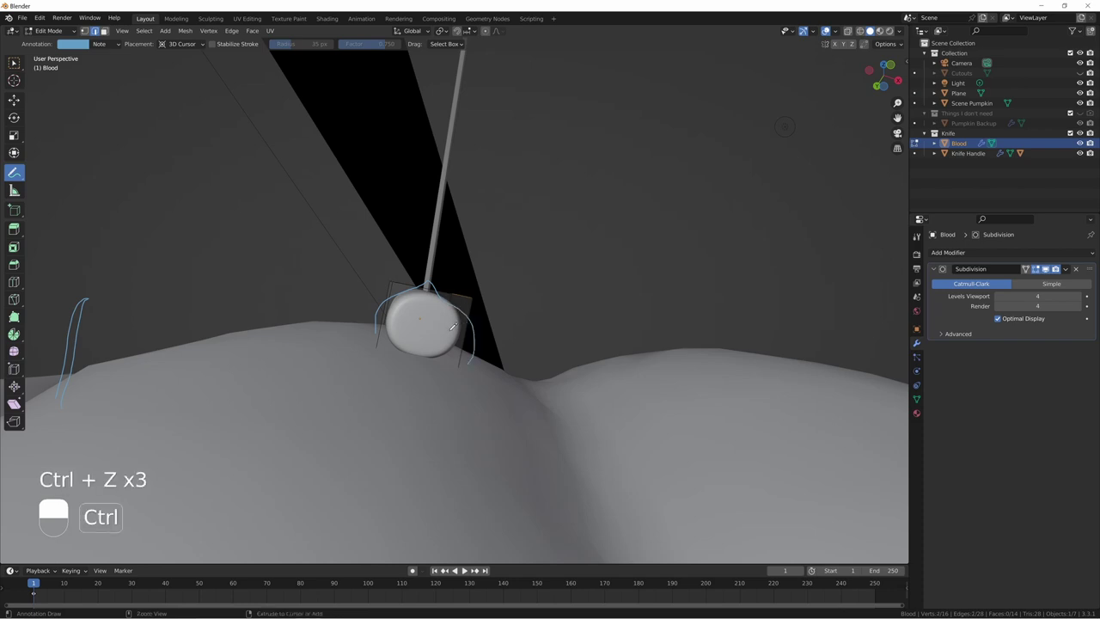
{"action": "middle_click_drag", "start_coordinate": [452, 326], "coordinate": [398, 365]}
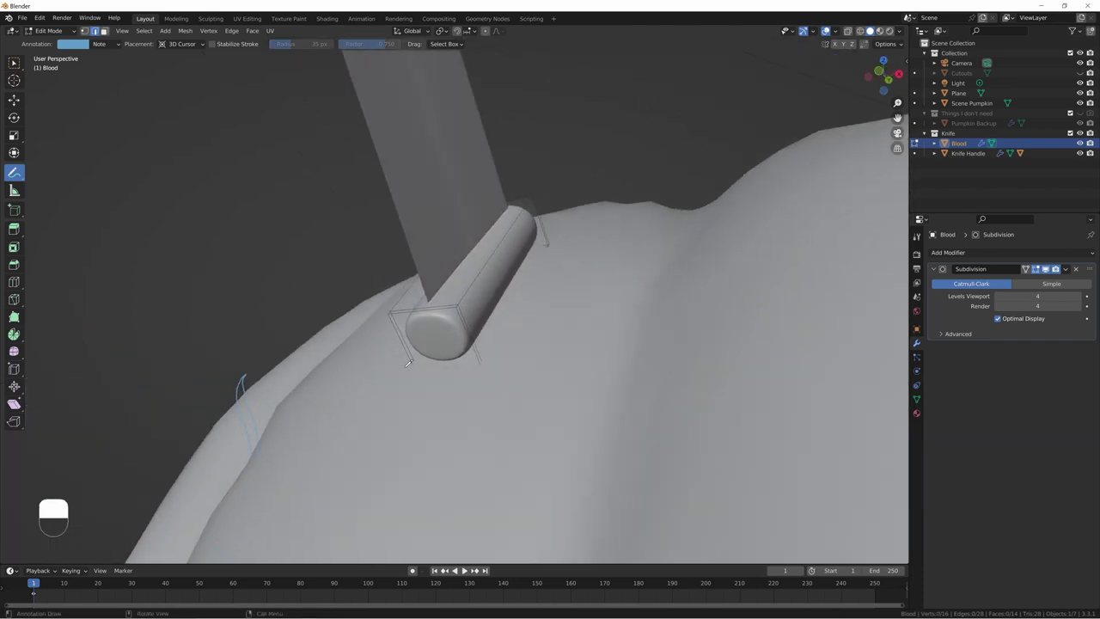
{"action": "scroll", "coordinate": [408, 363], "scroll_direction": "down", "scroll_amount": 3}
{"action": "key", "text": "shift+space"}
{"action": "left_click", "coordinate": [372, 359]}
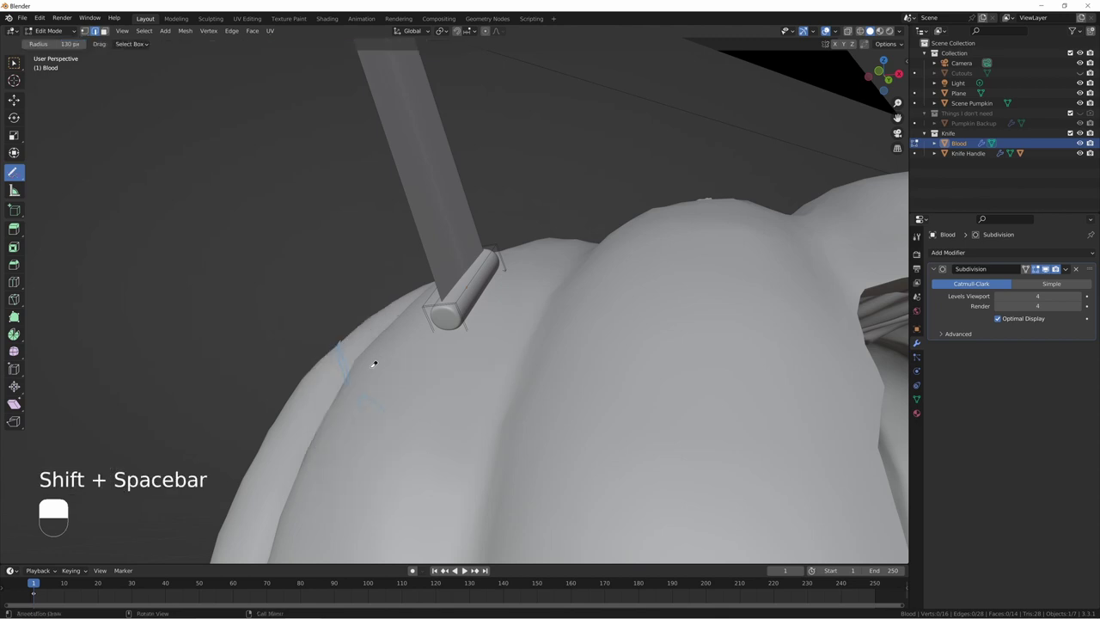
{"action": "key", "text": "shift+space"}
{"action": "left_click", "coordinate": [435, 371]}
Step: Scale the two upper end edges of Blood inward along the local Y axis to slope its ends
{"action": "middle_click_drag", "start_coordinate": [436, 370], "coordinate": [446, 348]}
{"action": "middle_click_drag", "start_coordinate": [469, 280], "coordinate": [572, 331]}
{"action": "key", "text": "s"}
{"action": "key", "text": "y"}
{"action": "key", "text": "y"}
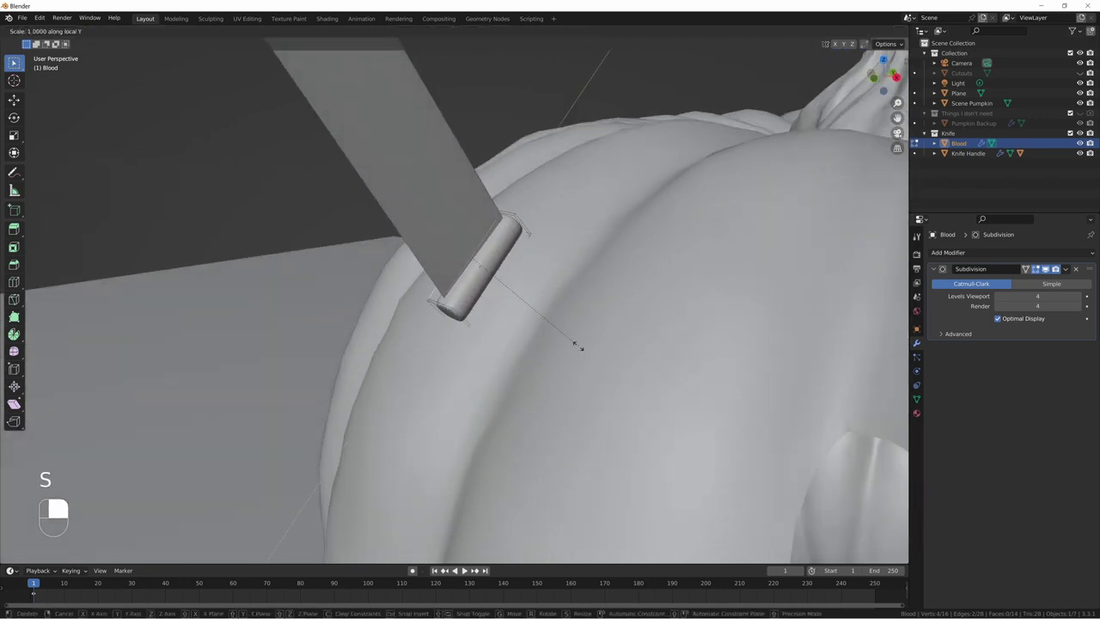
{"action": "left_click", "coordinate": [540, 316]}
Step: Widen the two lower side edges of Blood along local X and move them down along local Z into the pumpkin
{"action": "middle_click_drag", "start_coordinate": [541, 317], "coordinate": [475, 389]}
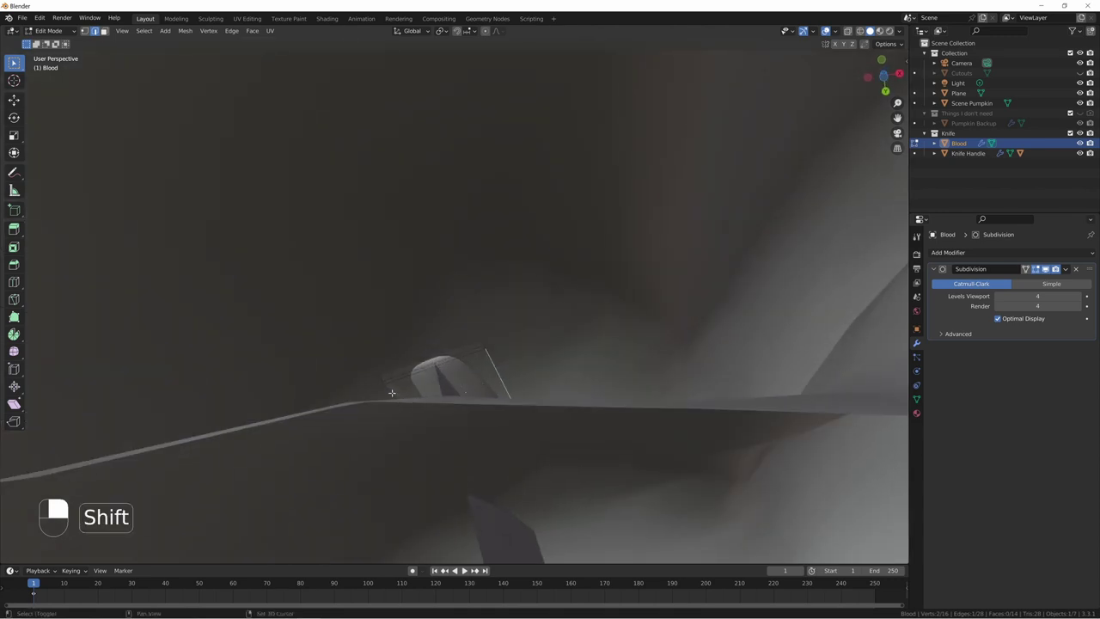
{"action": "middle_click_drag", "start_coordinate": [391, 393], "coordinate": [506, 418]}
{"action": "key", "text": "s"}
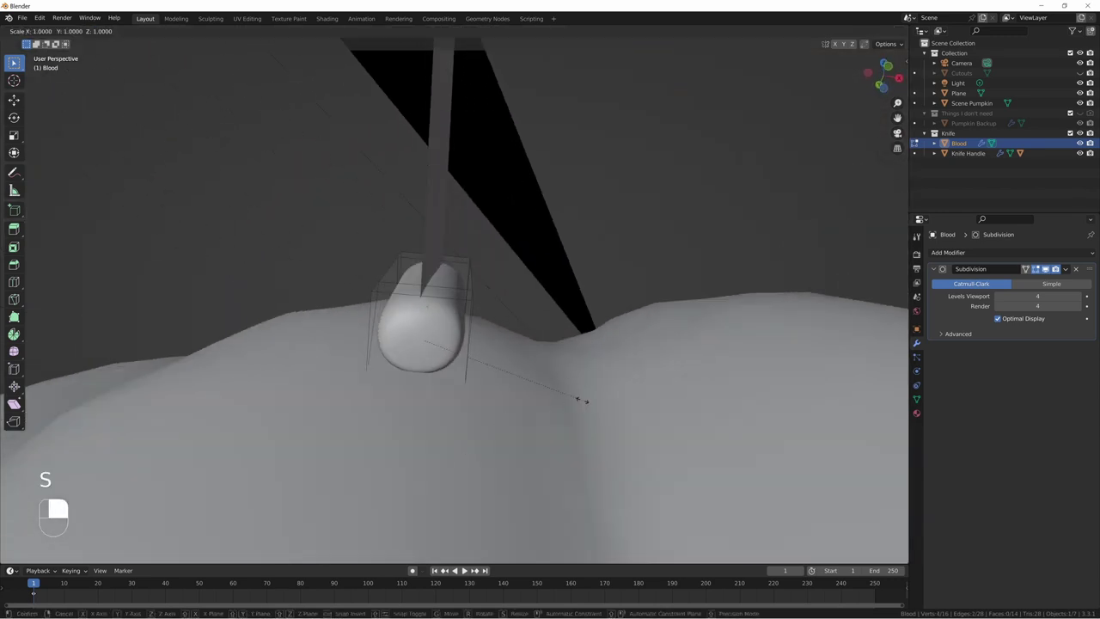
{"action": "key", "text": "x"}
{"action": "key", "text": "x"}
{"action": "left_click", "coordinate": [667, 412]}
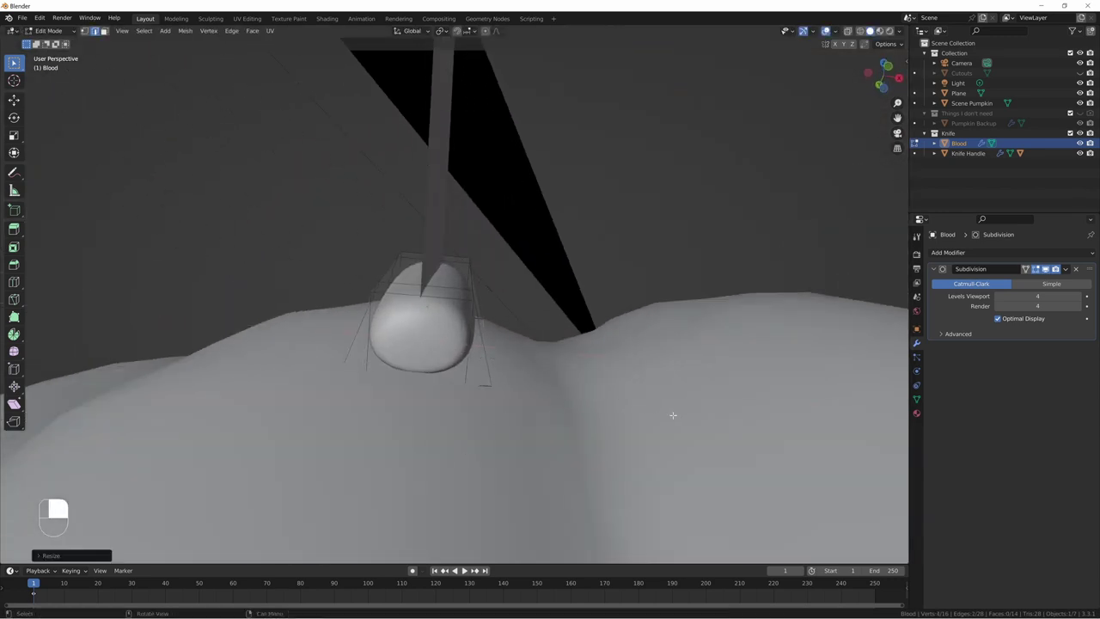
{"action": "key", "text": "g"}
{"action": "key", "text": "z"}
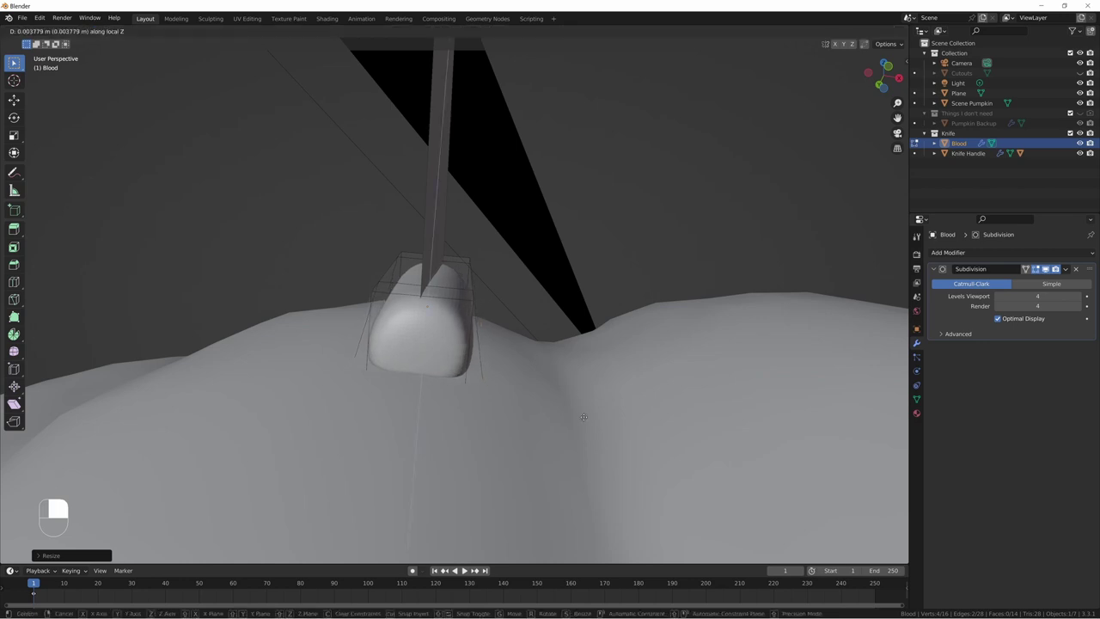
{"action": "left_click", "coordinate": [592, 464]}
Step: Sketch a rounded outline around the end of Blood with the Annotate tool and undo the stroke
{"action": "middle_click_drag", "start_coordinate": [592, 464], "coordinate": [565, 266]}
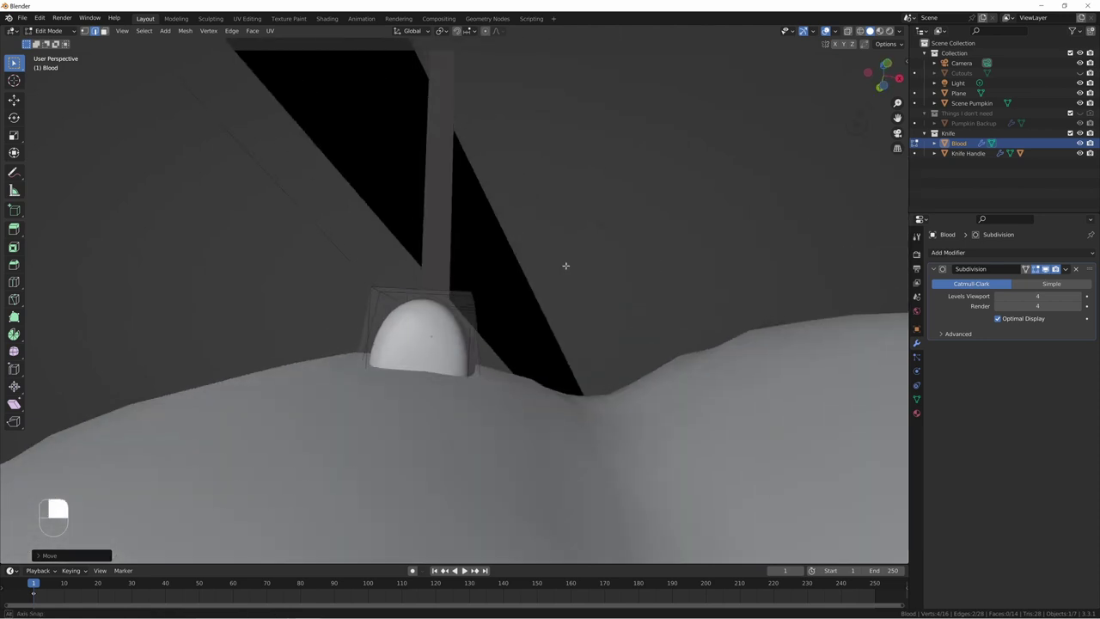
{"action": "key", "text": "shift+space"}
{"action": "key", "text": "d"}
{"action": "left_click_drag", "start_coordinate": [384, 319], "coordinate": [384, 357]}
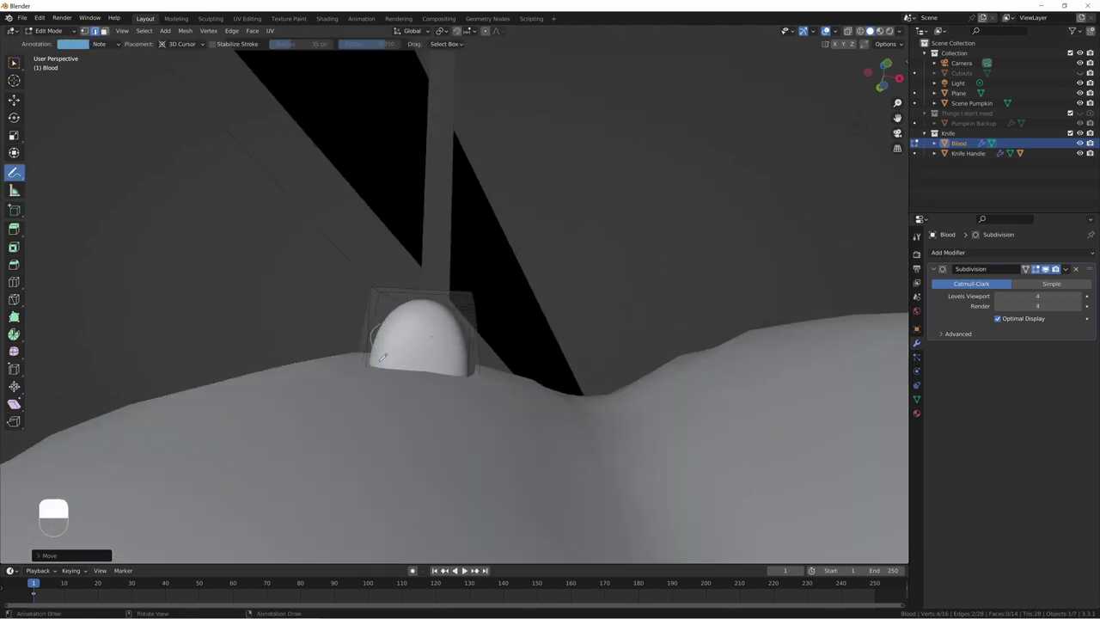
{"action": "key", "text": "ctrl+z"}
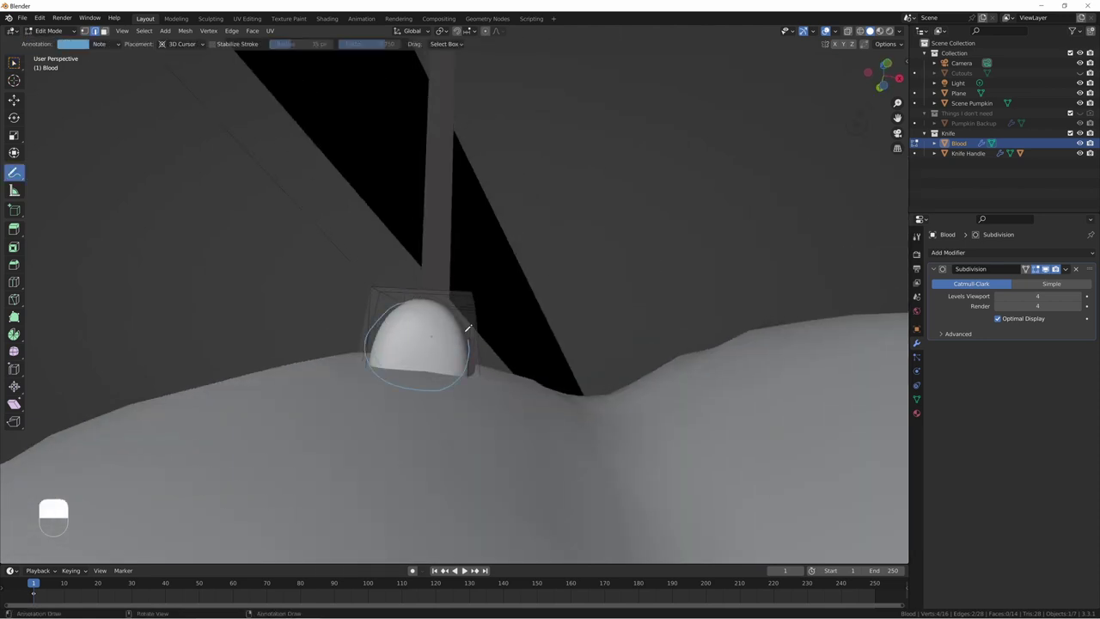
Step: Add one centred horizontal loop cut around the sides of the Blood mesh
{"action": "key", "text": "ctrl+r"}
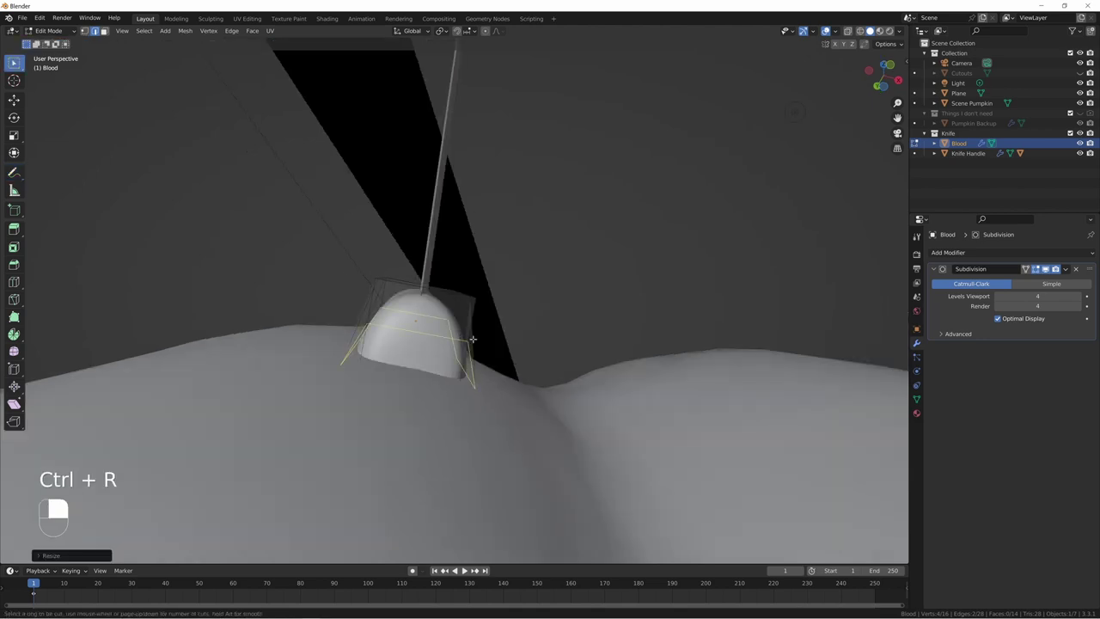
{"action": "left_click", "coordinate": [472, 339]}
{"action": "right_click", "coordinate": [468, 340]}
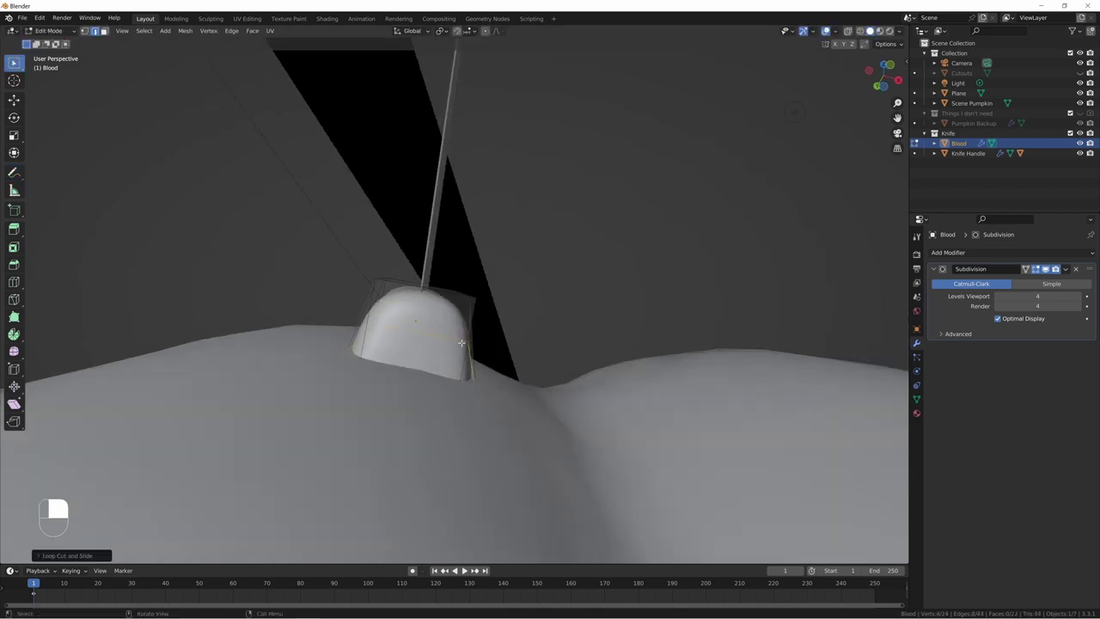
Step: Select the horizontal loop's edge at each end of Blood and narrow both along the X axis
{"action": "left_click", "coordinate": [428, 334]}
{"action": "middle_click_drag", "start_coordinate": [522, 319], "coordinate": [313, 437]}
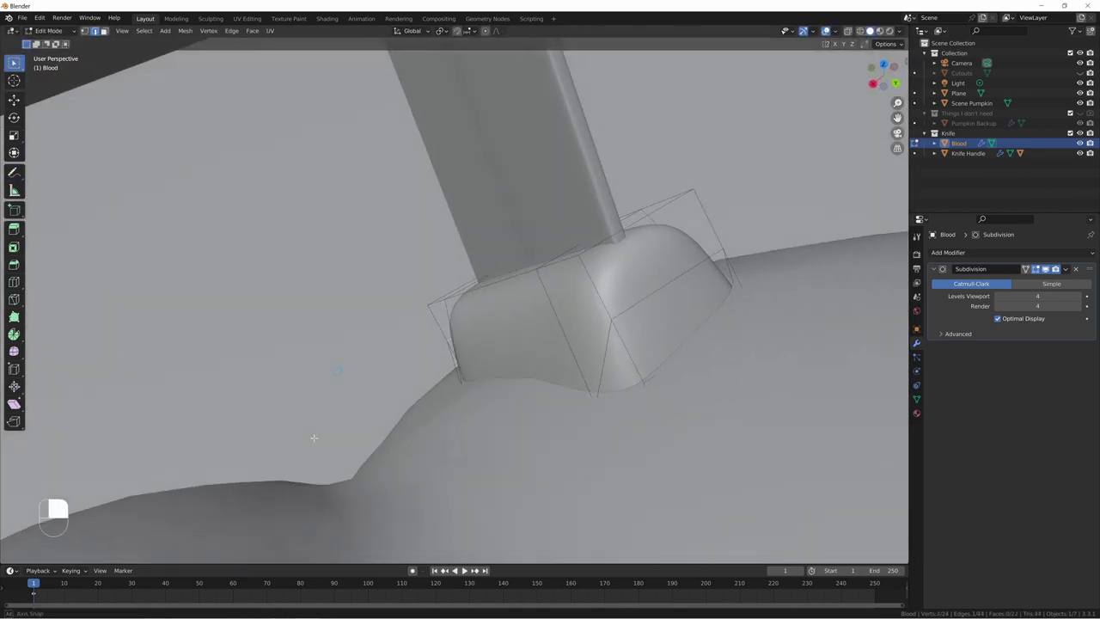
{"action": "left_click", "coordinate": [688, 310], "text": "shift"}
{"action": "key", "text": "s"}
{"action": "key", "text": "x"}
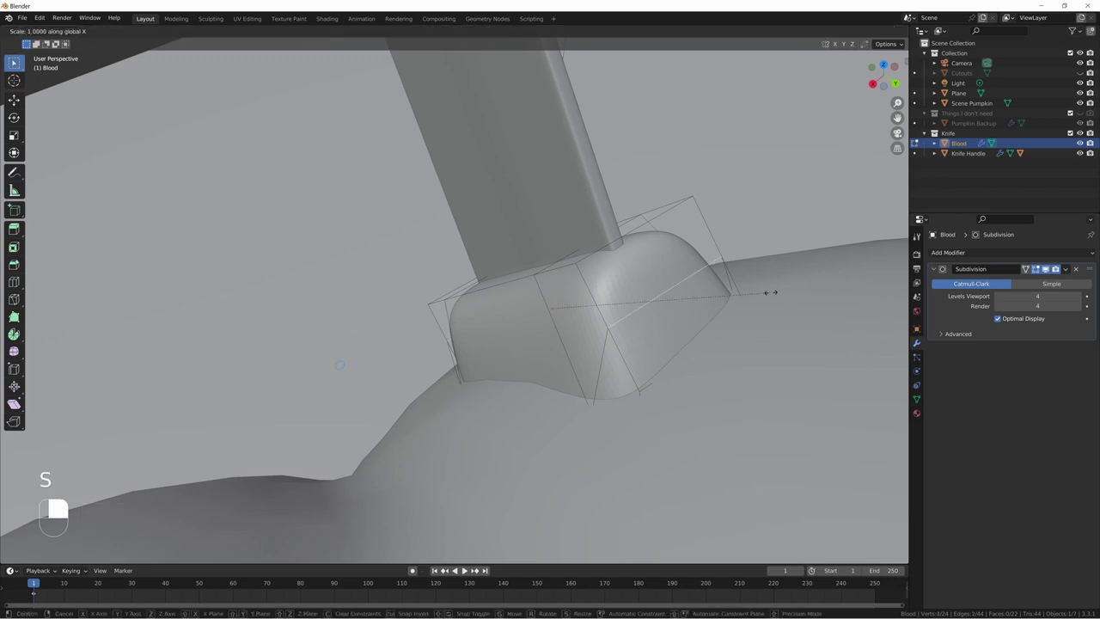
{"action": "left_click", "coordinate": [690, 319]}
{"action": "middle_click_drag", "start_coordinate": [690, 319], "coordinate": [779, 267]}
{"action": "middle_click_drag", "start_coordinate": [800, 243], "coordinate": [431, 302]}
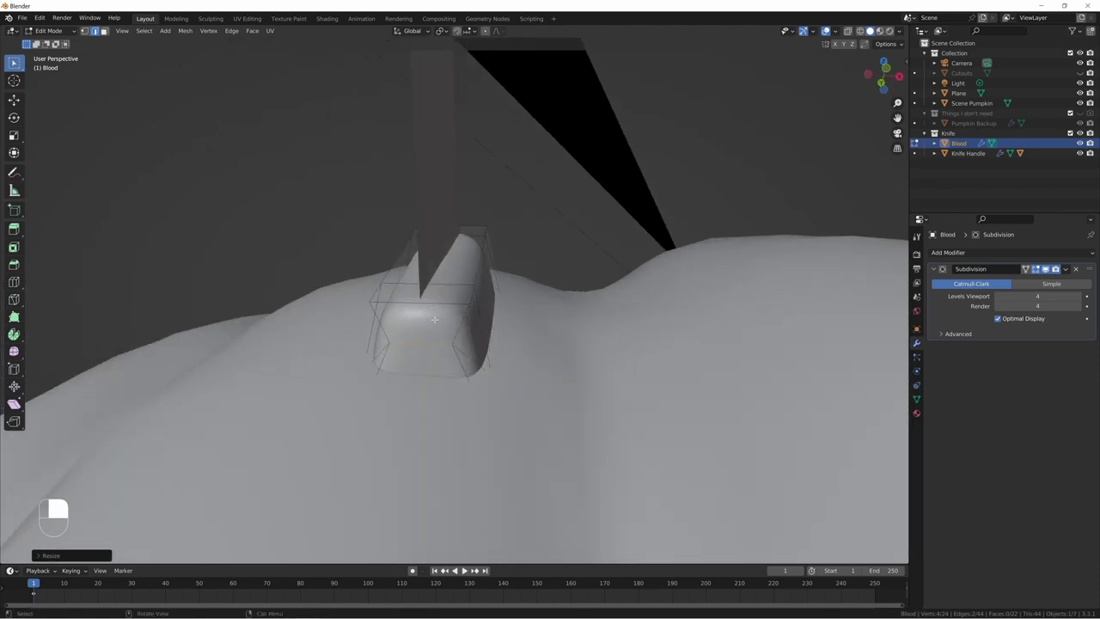
{"action": "key", "text": "ctrl+r"}
{"action": "left_click", "coordinate": [430, 303]}
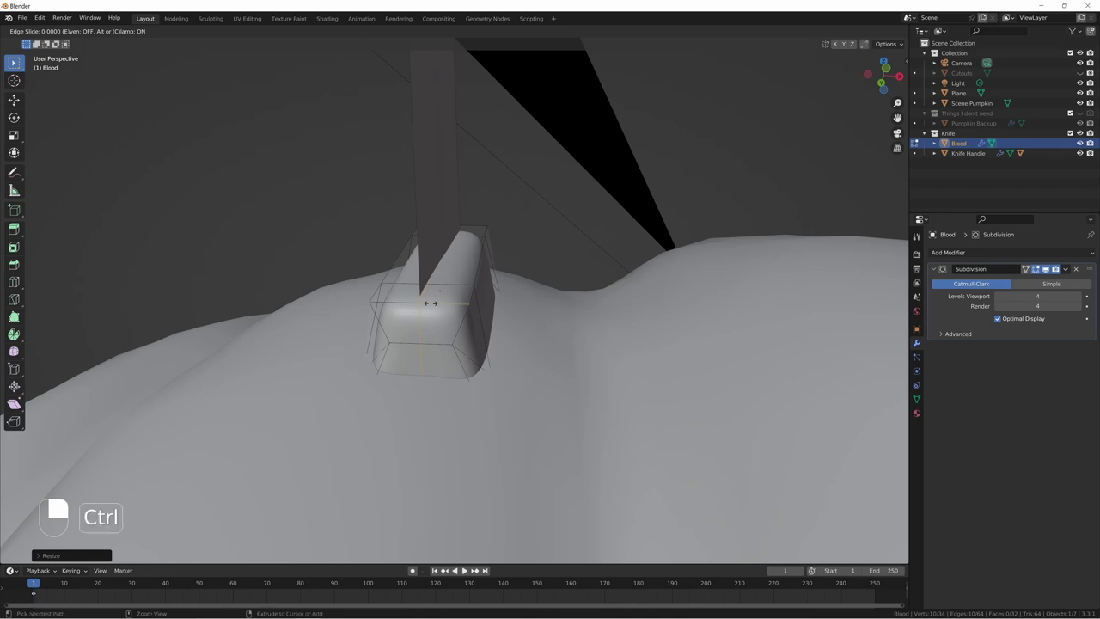
{"action": "right_click", "coordinate": [430, 303]}
{"action": "key", "text": "ctrl+z"}
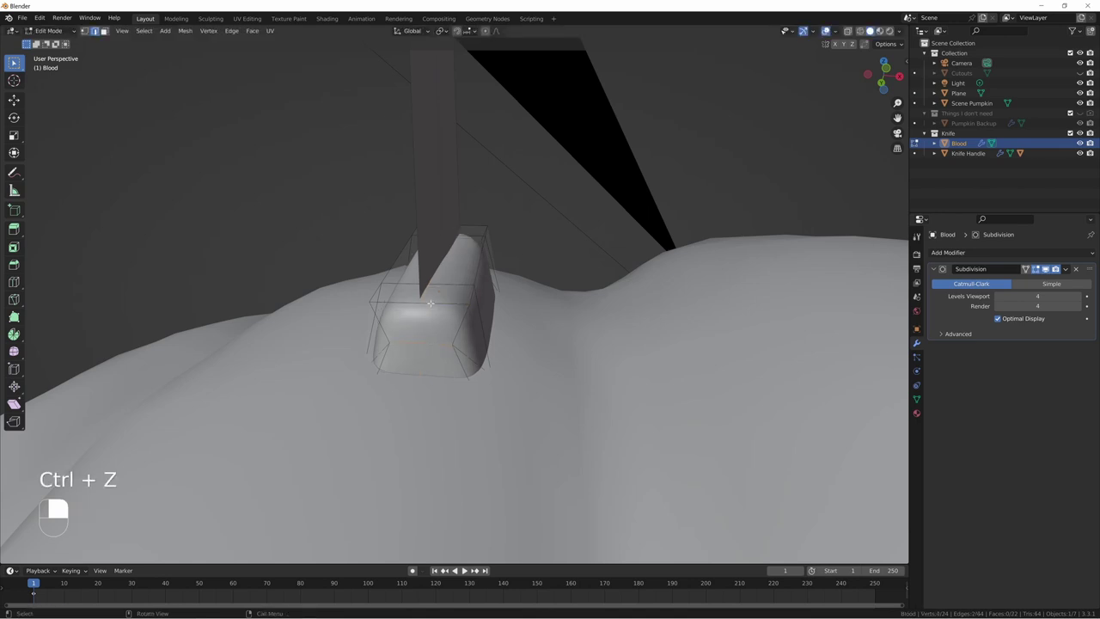
Step: Add two evenly spaced lengthwise loop cuts over the top and ends of Blood without sliding them
{"action": "key", "text": "ctrl+r"}
{"action": "left_click", "coordinate": [430, 302]}
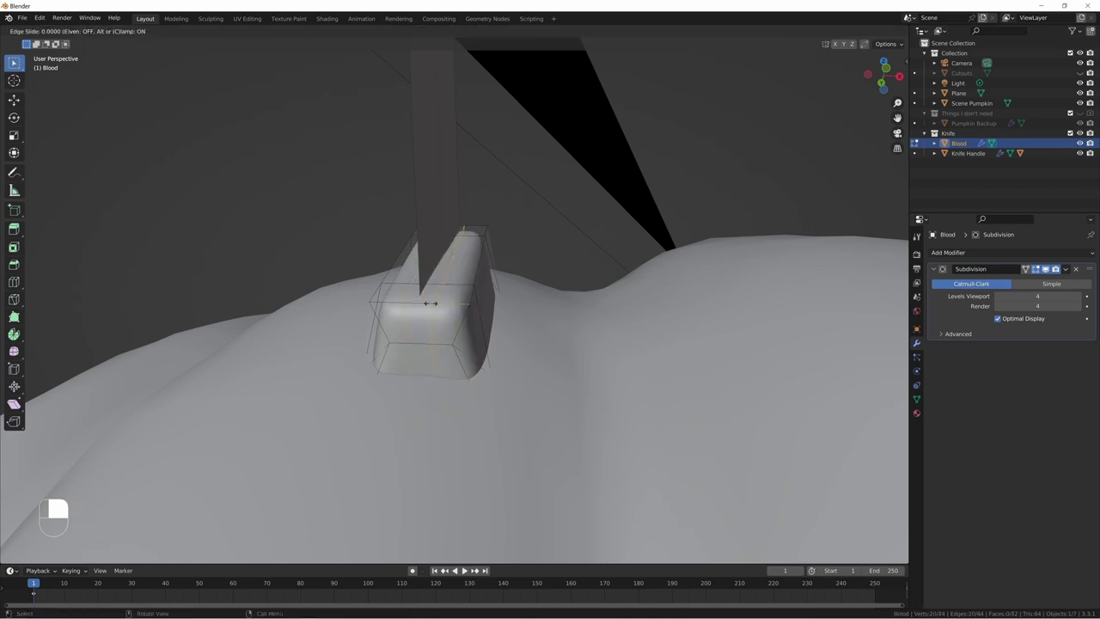
{"action": "right_click", "coordinate": [431, 302]}
Step: Slide the right-hand lengthwise edge loop of Blood inward toward the knife blade by about 0.4
{"action": "middle_click_drag", "start_coordinate": [431, 303], "coordinate": [449, 289]}
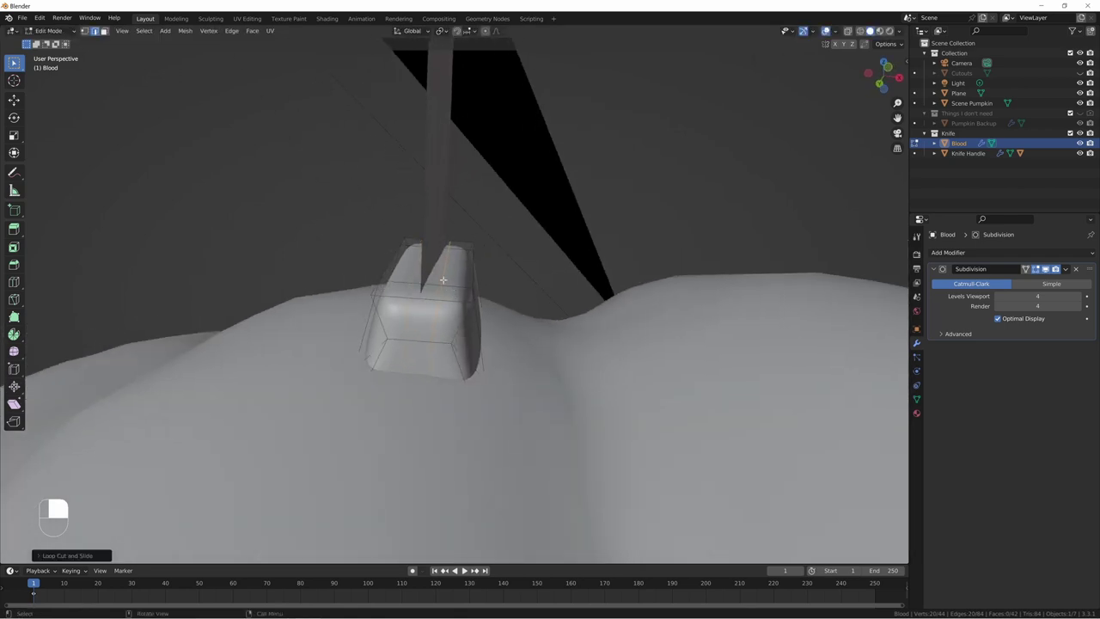
{"action": "left_click", "coordinate": [442, 279], "text": "alt"}
{"action": "key", "text": "g"}
{"action": "key", "text": "g"}
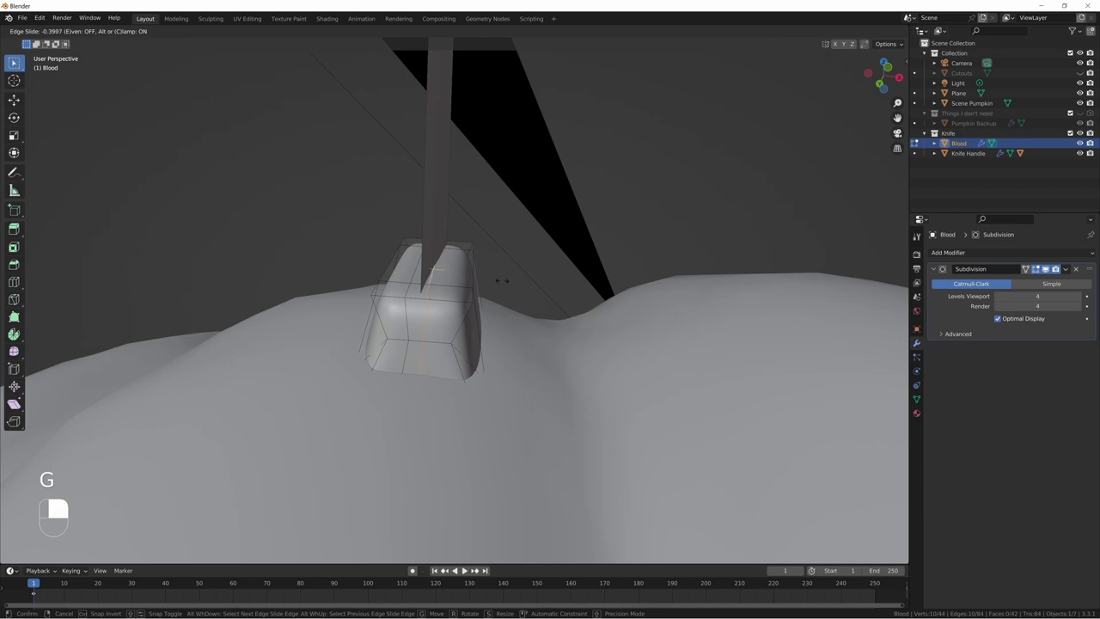
{"action": "left_click", "coordinate": [494, 284]}
Step: Slide the left-hand lengthwise edge loop of Blood inward toward the blade by about 0.36
{"action": "middle_click_drag", "start_coordinate": [479, 287], "coordinate": [407, 254]}
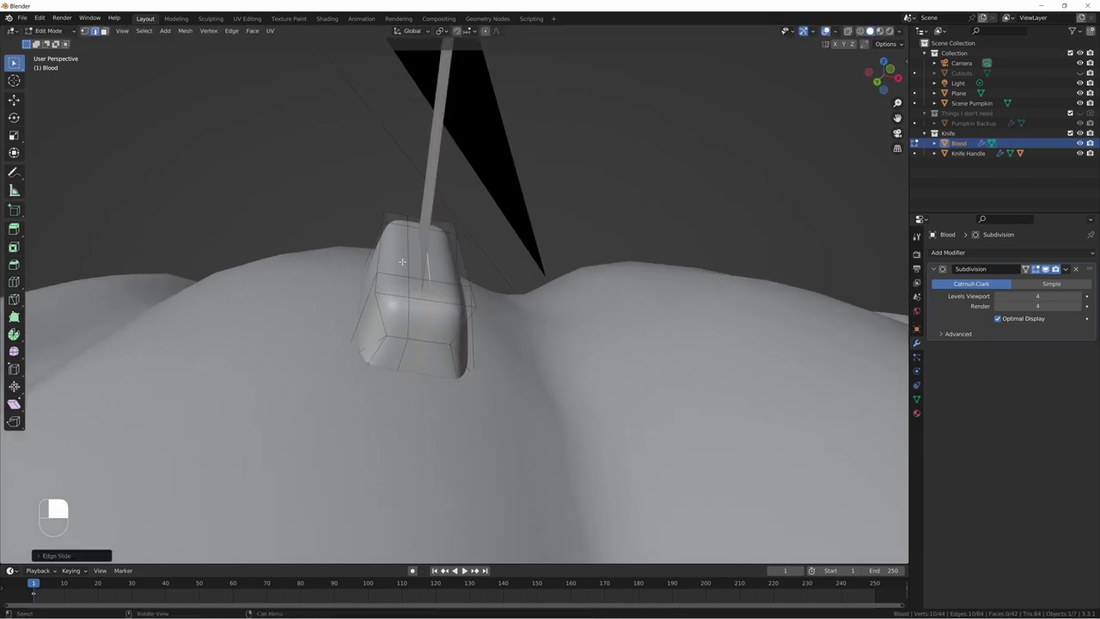
{"action": "left_click", "coordinate": [407, 254], "text": "alt"}
{"action": "key", "text": "g"}
{"action": "key", "text": "g"}
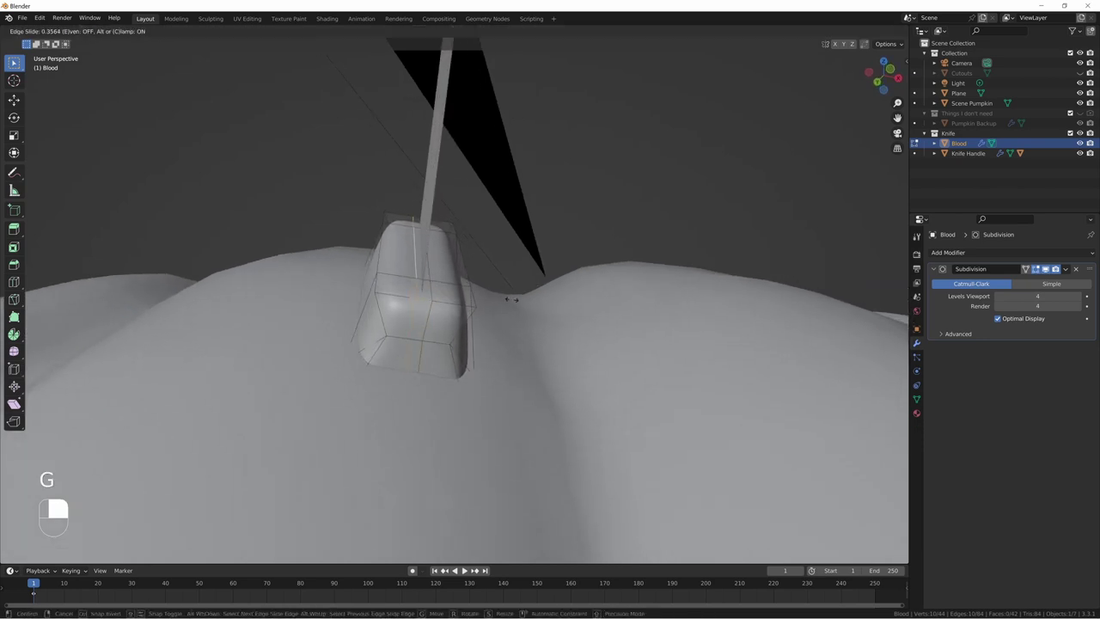
{"action": "left_click", "coordinate": [514, 301]}
{"action": "middle_click_drag", "start_coordinate": [506, 305], "coordinate": [411, 148]}
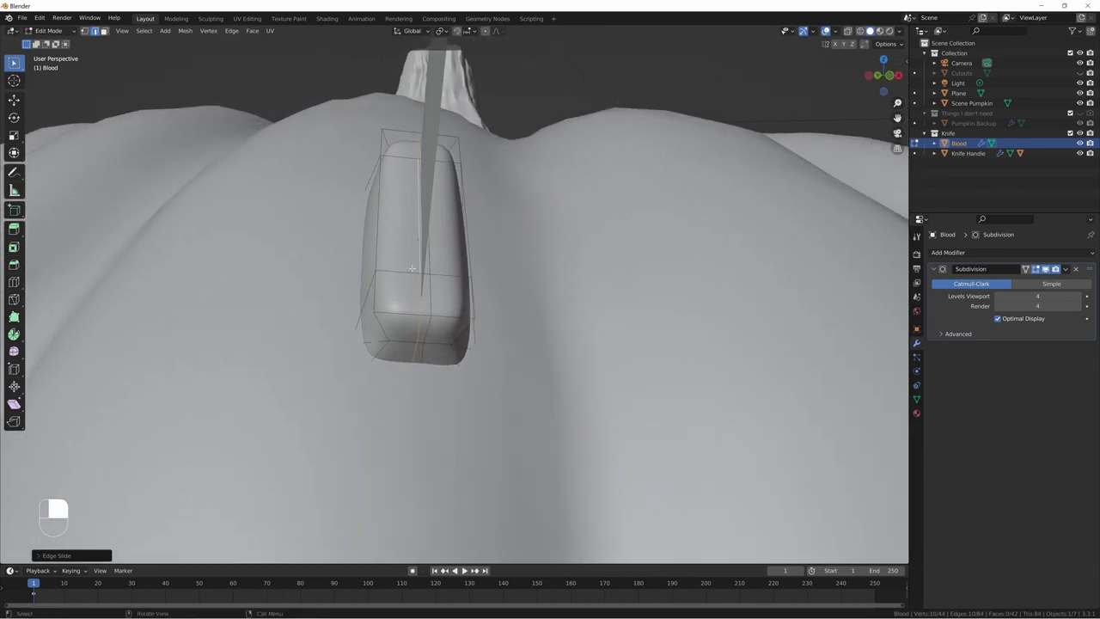
Step: Vertex-slide the single vertex beside the knife blade on the far upper end of Blood
{"action": "middle_click_drag", "start_coordinate": [412, 268], "coordinate": [454, 164]}
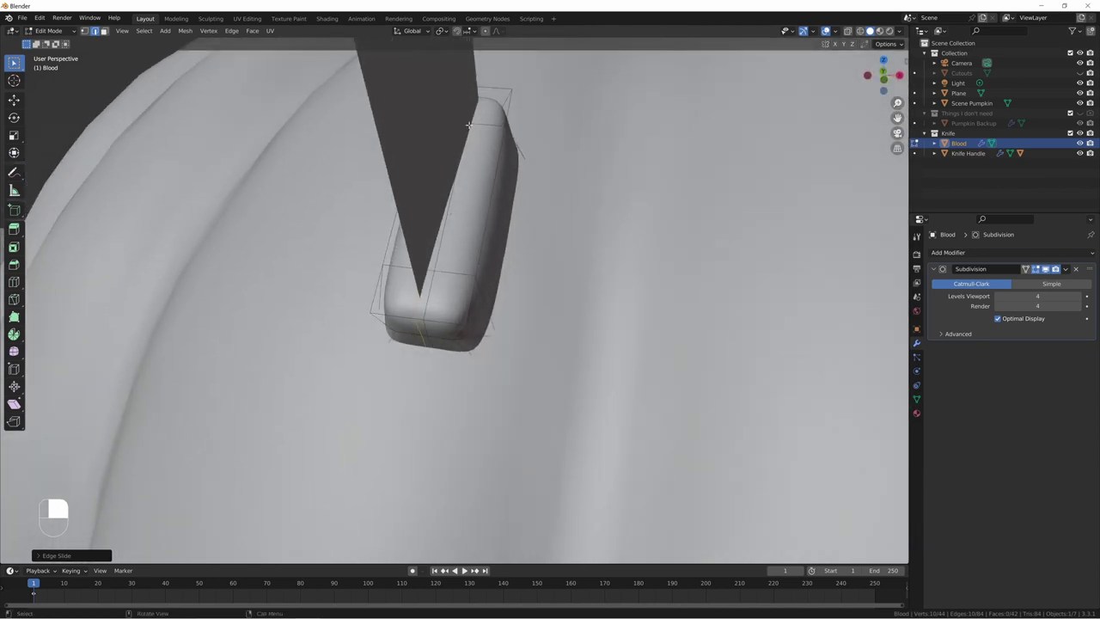
{"action": "left_click", "coordinate": [469, 125]}
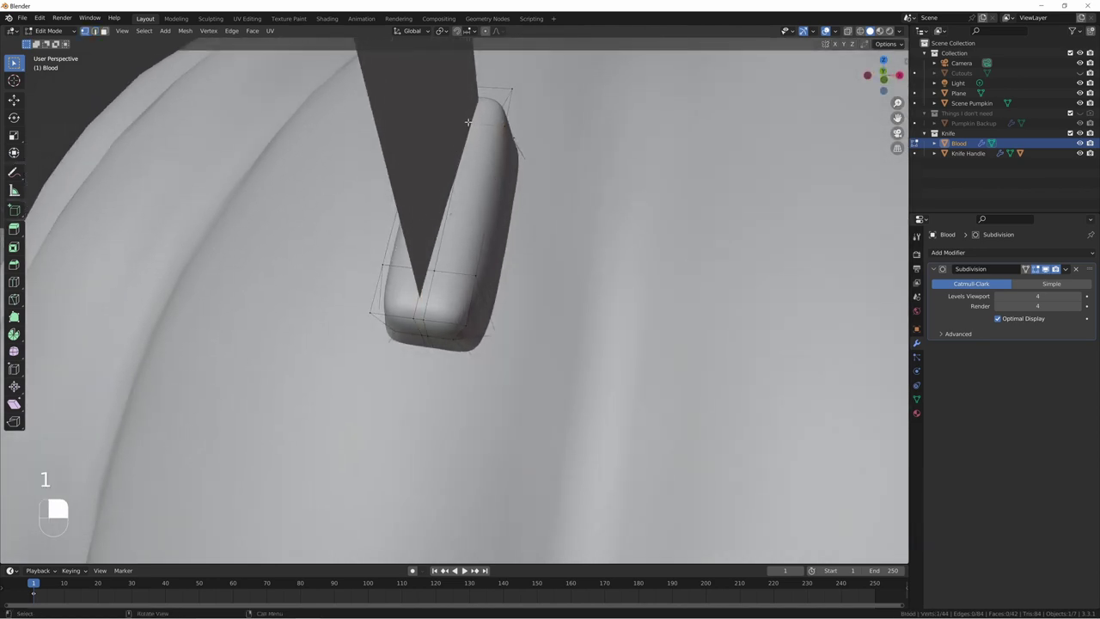
{"action": "key", "text": "g"}
{"action": "key", "text": "g"}
{"action": "left_click", "coordinate": [490, 147]}
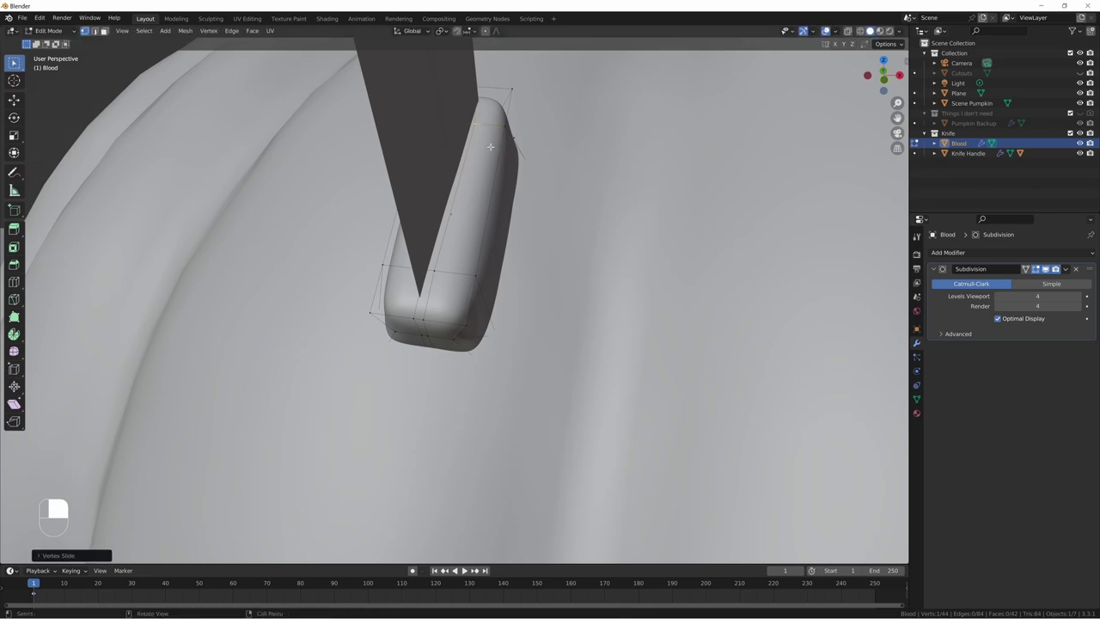
Step: Select the two top edges of Blood flanking the blade near its front end and raise them slightly along local Z
{"action": "middle_click_drag", "start_coordinate": [490, 147], "coordinate": [398, 214]}
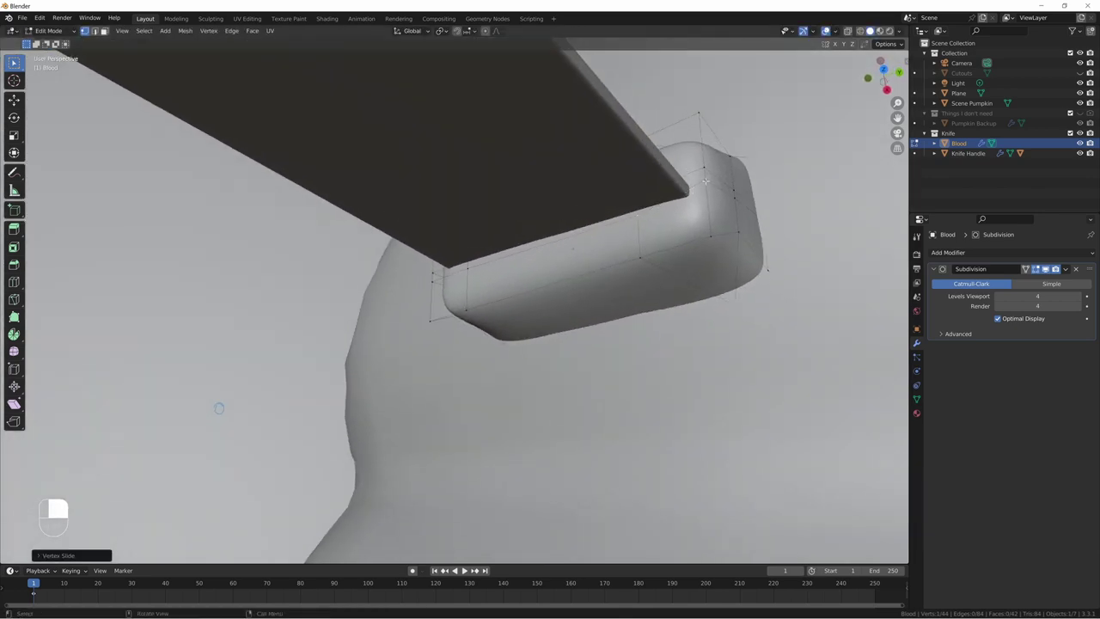
{"action": "middle_click_drag", "start_coordinate": [708, 183], "coordinate": [565, 240]}
{"action": "middle_click_drag", "start_coordinate": [449, 269], "coordinate": [416, 282]}
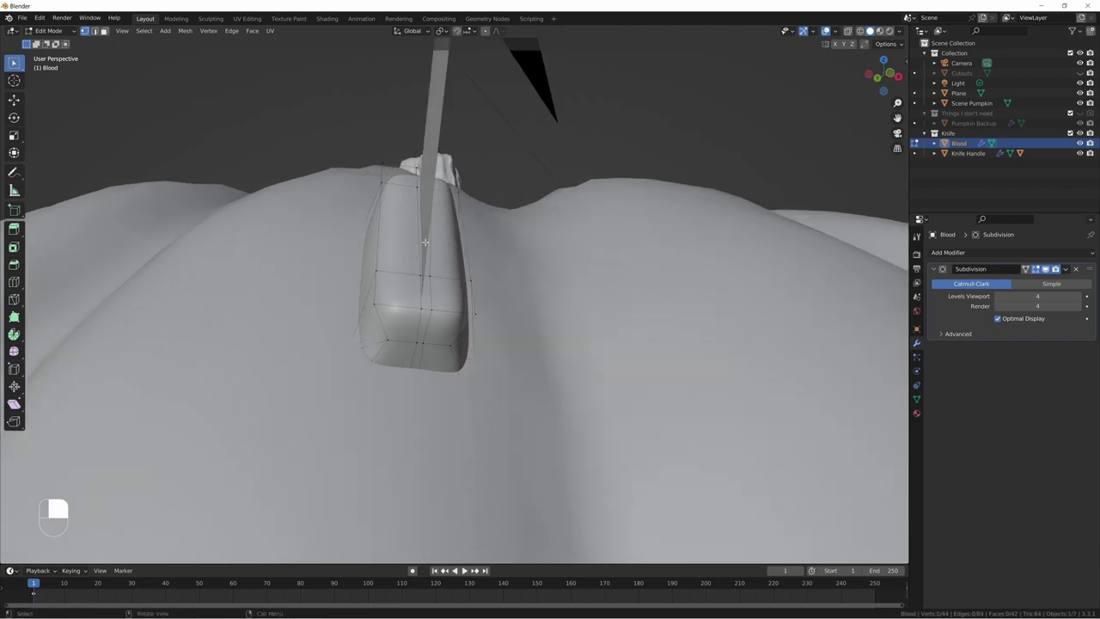
{"action": "middle_click_drag", "start_coordinate": [418, 245], "coordinate": [447, 256]}
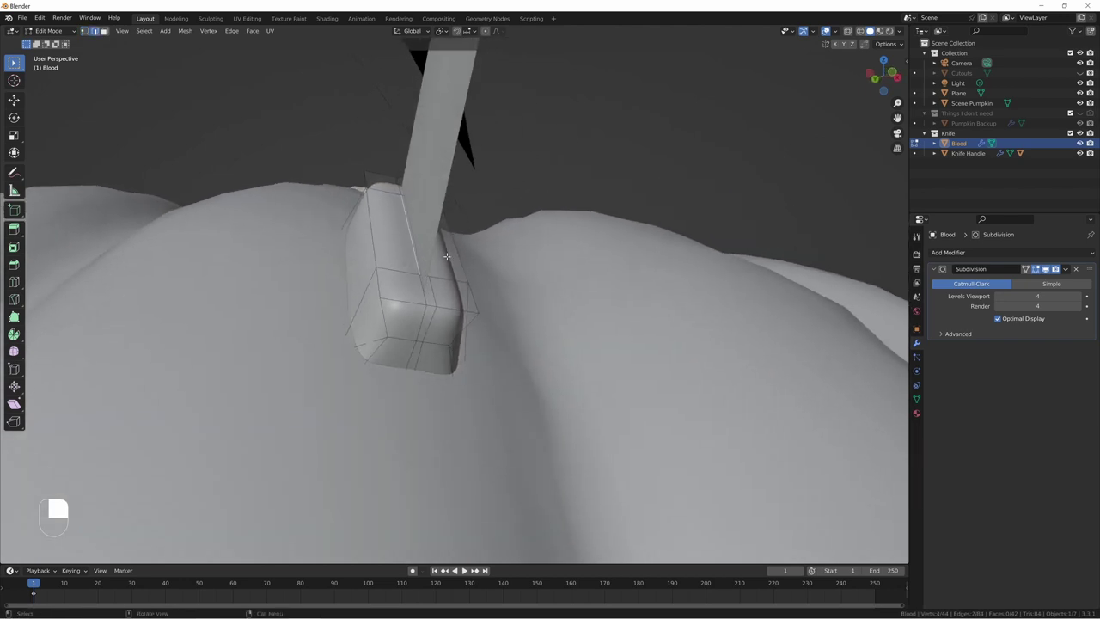
{"action": "key", "text": "g"}
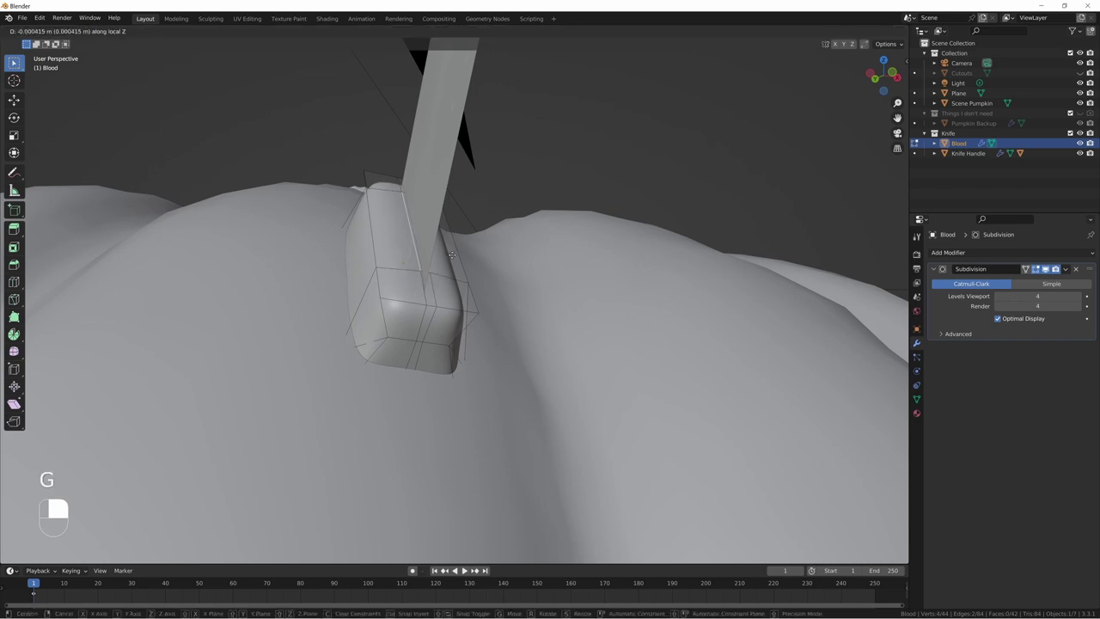
{"action": "left_click", "coordinate": [456, 246]}
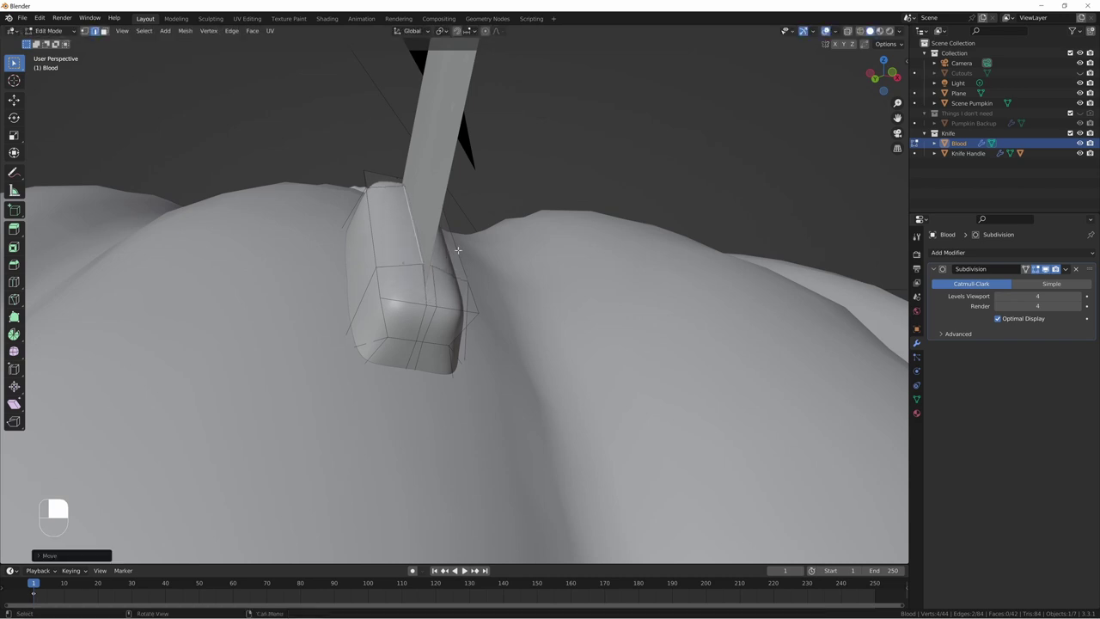
Step: Add an unslid lengthwise loop cut to the left of the blade on Blood and scale it to about 0.91 along local Z
{"action": "middle_click_drag", "start_coordinate": [456, 246], "coordinate": [411, 288]}
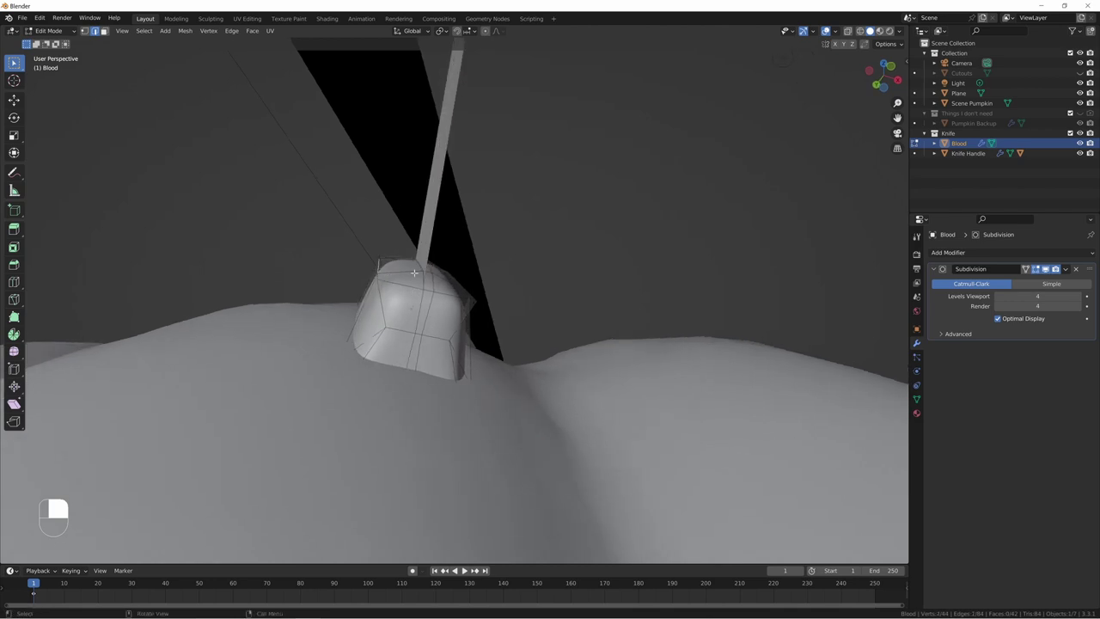
{"action": "key", "text": "ctrl+r"}
{"action": "left_click", "coordinate": [413, 273]}
{"action": "right_click", "coordinate": [414, 273]}
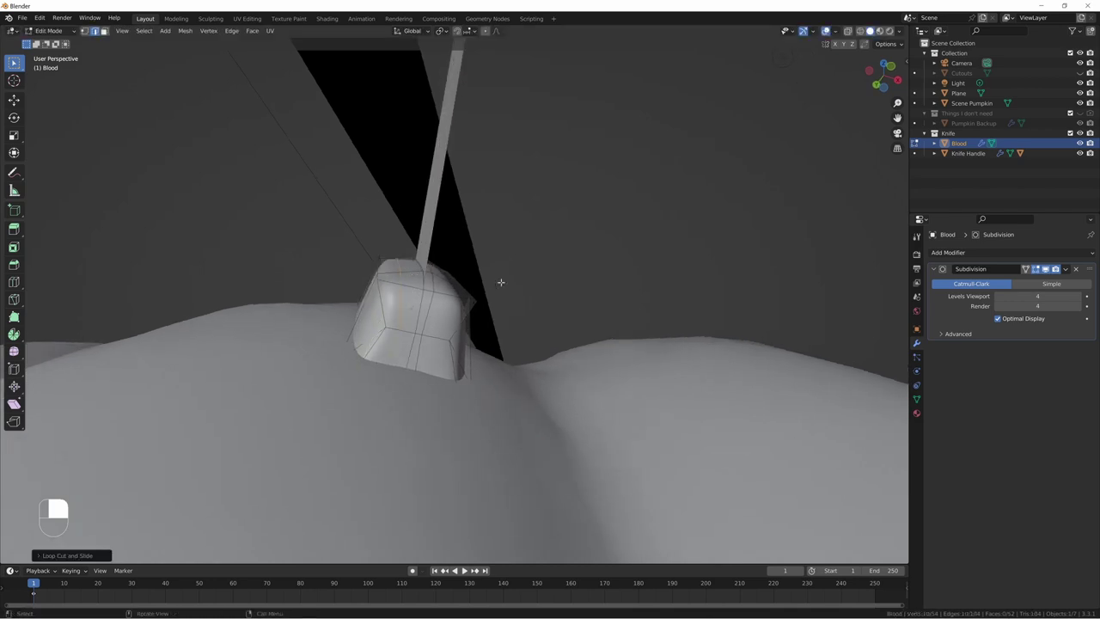
{"action": "key", "text": "s"}
{"action": "key", "text": "z"}
{"action": "key", "text": "z"}
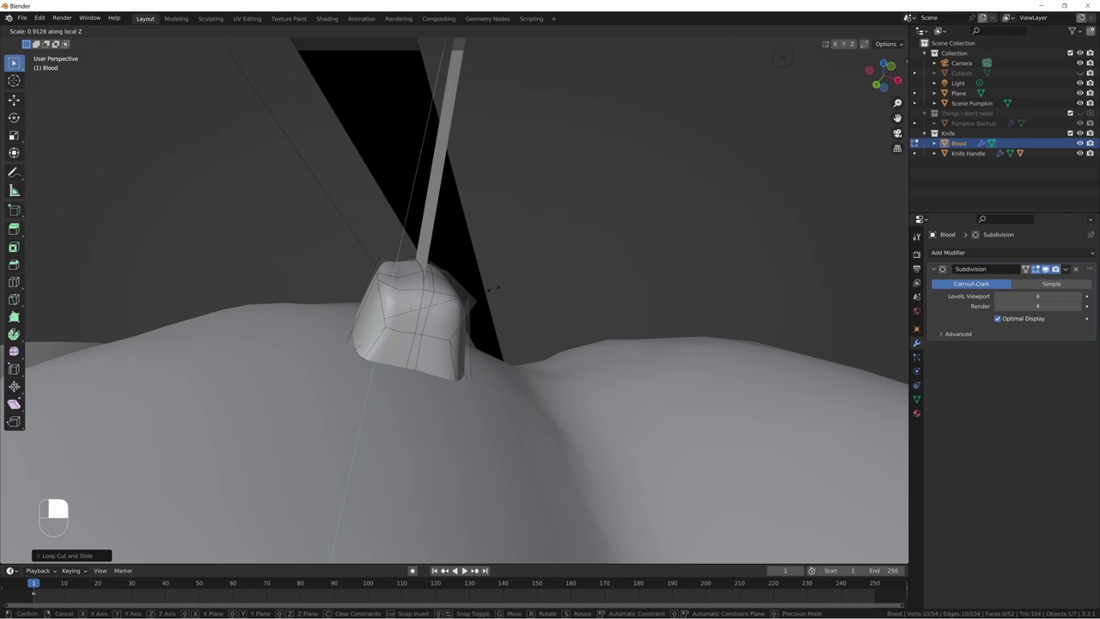
{"action": "left_click", "coordinate": [490, 287]}
Step: Add an unslid lengthwise loop cut to the right of the blade on Blood and scale it to about 0.93 along local Z
{"action": "middle_click_drag", "start_coordinate": [489, 288], "coordinate": [497, 286]}
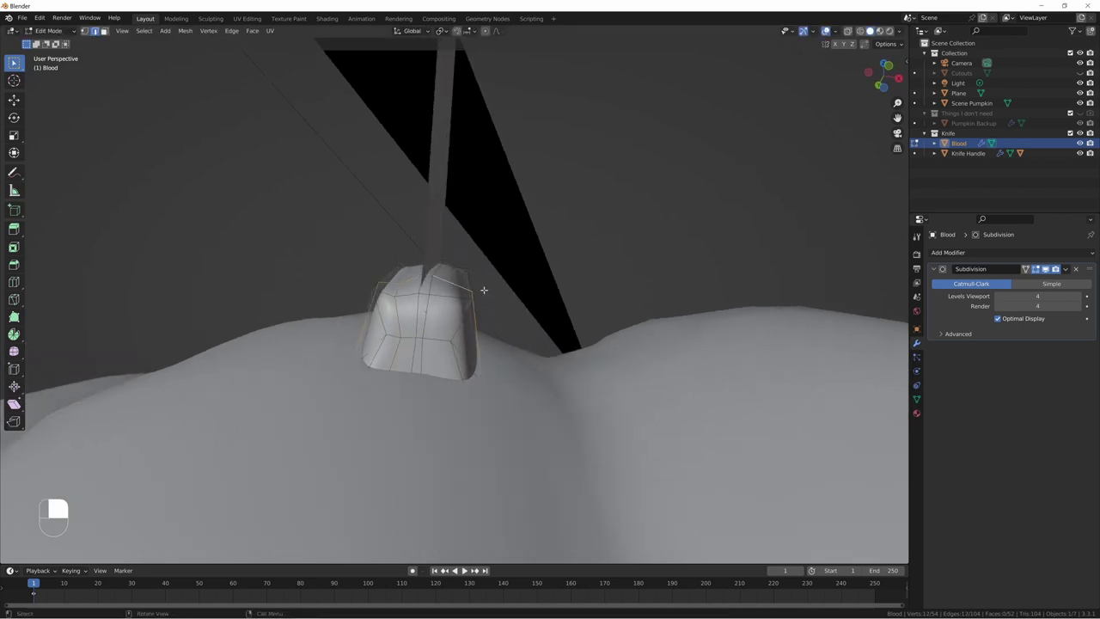
{"action": "key", "text": "ctrl+r"}
{"action": "left_click", "coordinate": [457, 286]}
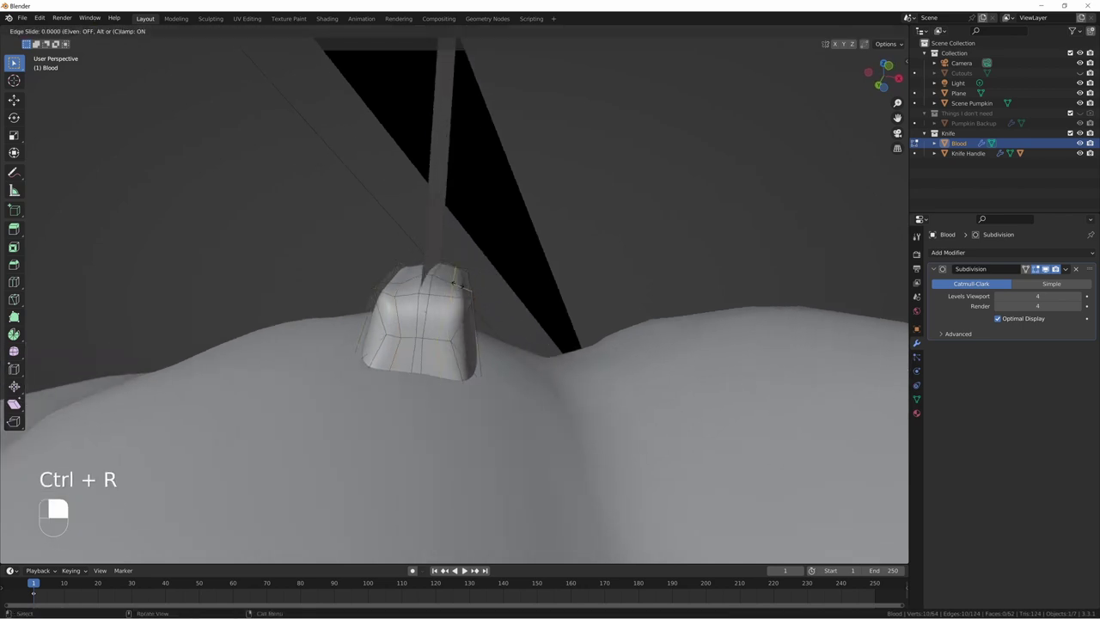
{"action": "right_click", "coordinate": [457, 285]}
{"action": "key", "text": "s"}
{"action": "key", "text": "z"}
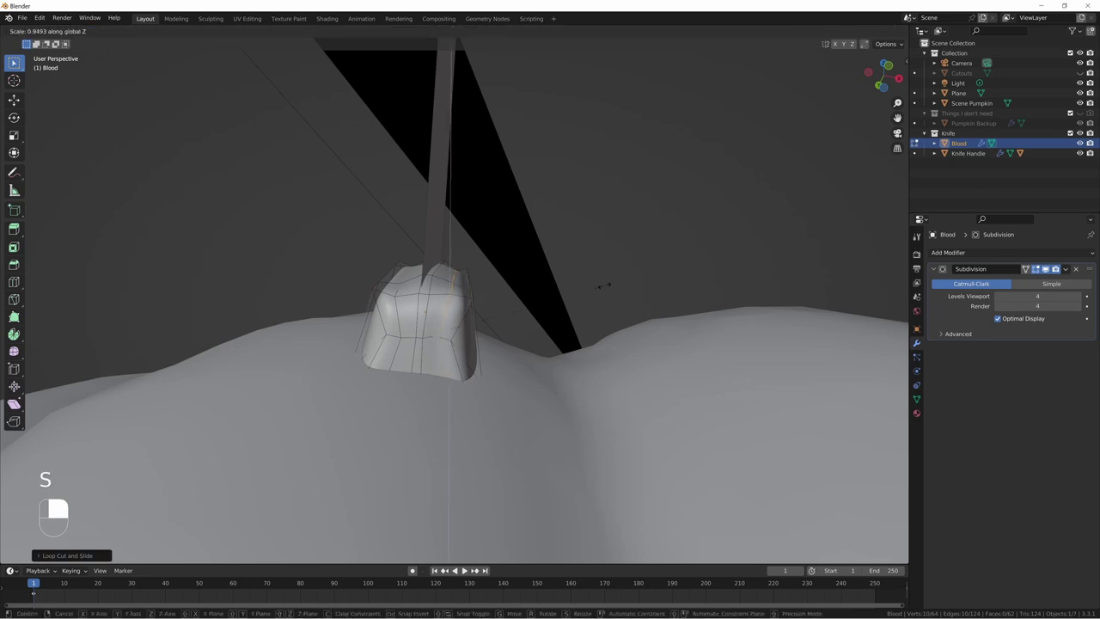
{"action": "key", "text": "z"}
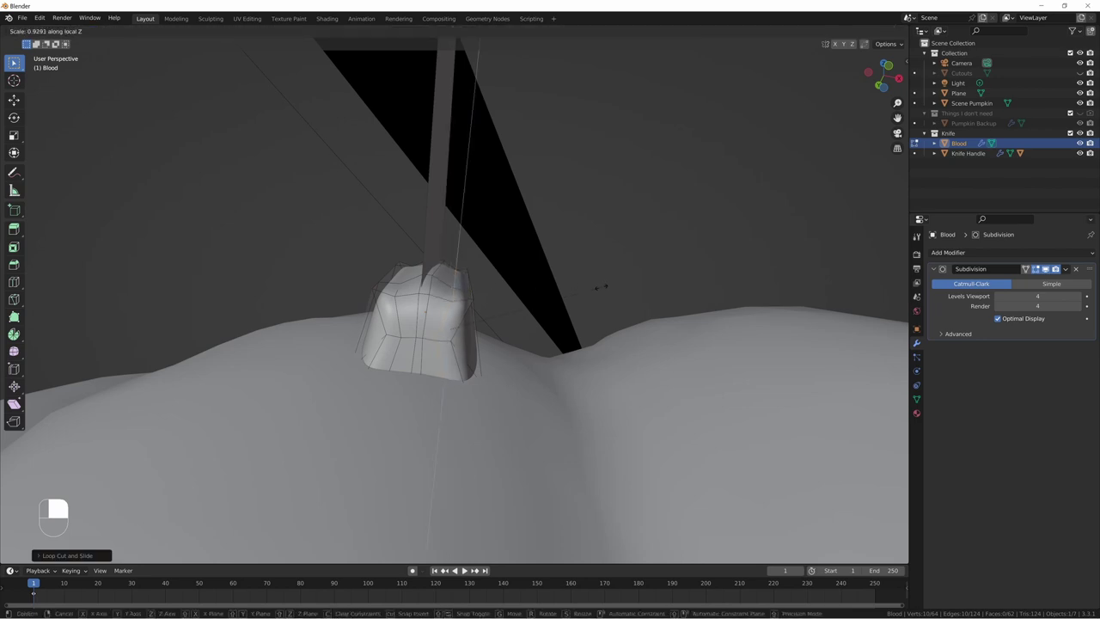
{"action": "left_click", "coordinate": [605, 287]}
{"action": "middle_click_drag", "start_coordinate": [486, 282], "coordinate": [378, 373]}
{"action": "key", "text": "Tab"}
{"action": "key", "text": "Tab"}
Step: Circle-select the lower end faces at both ends of Blood from inside the pumpkin and scale them outward along local Y
{"action": "key", "text": "c"}
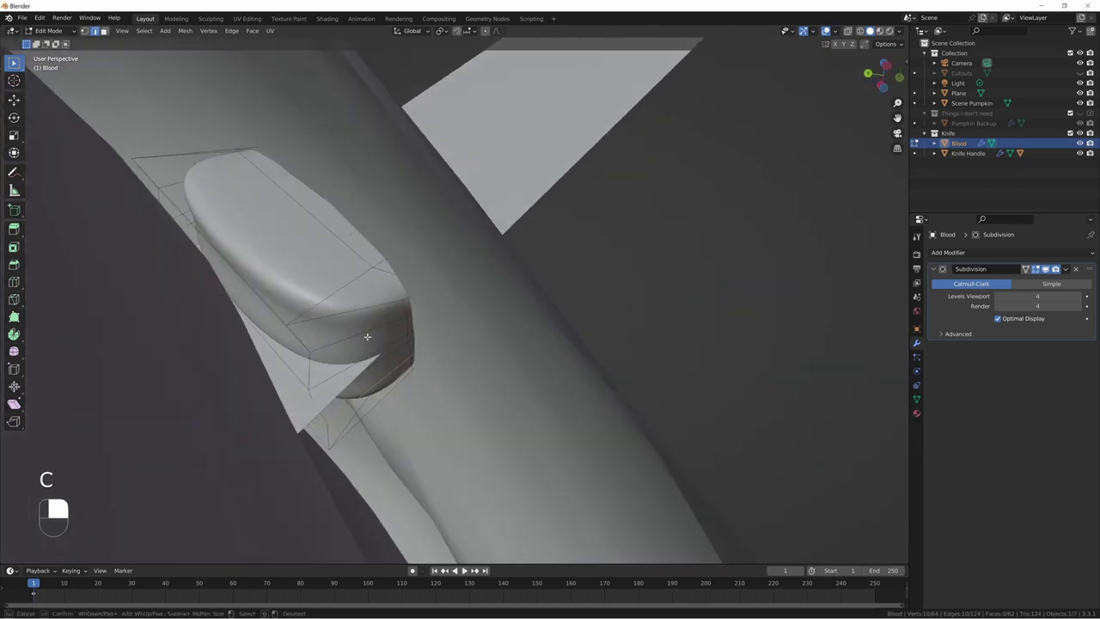
{"action": "key", "text": "Escape"}
{"action": "key", "text": "3"}
{"action": "key", "text": "c"}
{"action": "left_click_drag", "start_coordinate": [367, 337], "coordinate": [386, 396]}
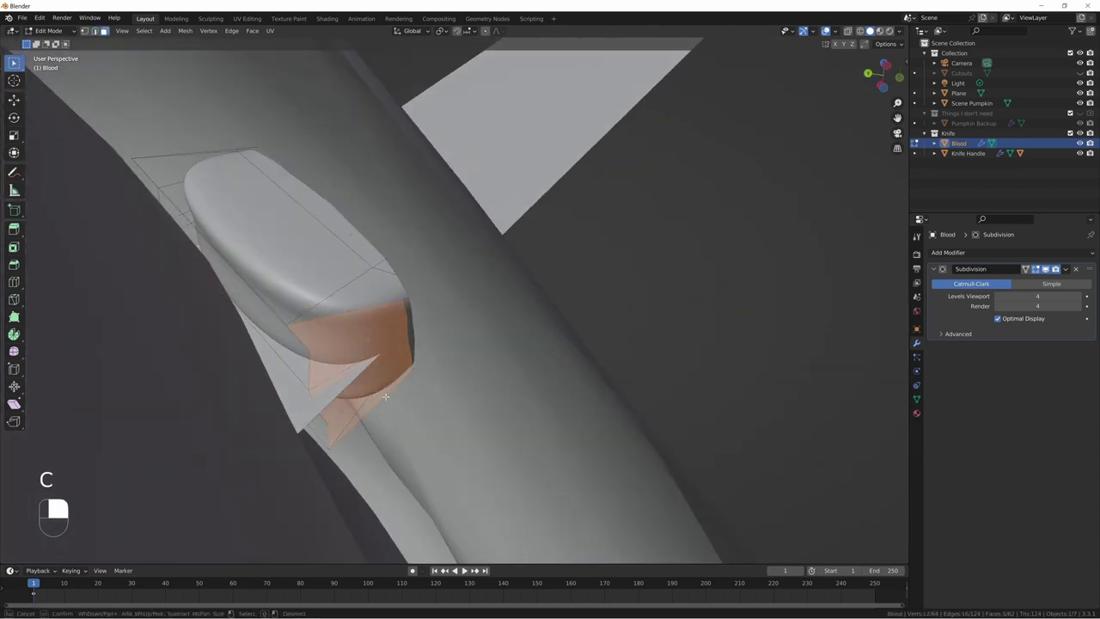
{"action": "key", "text": "Escape"}
{"action": "middle_click_drag", "start_coordinate": [386, 396], "coordinate": [334, 513]}
{"action": "key", "text": "c"}
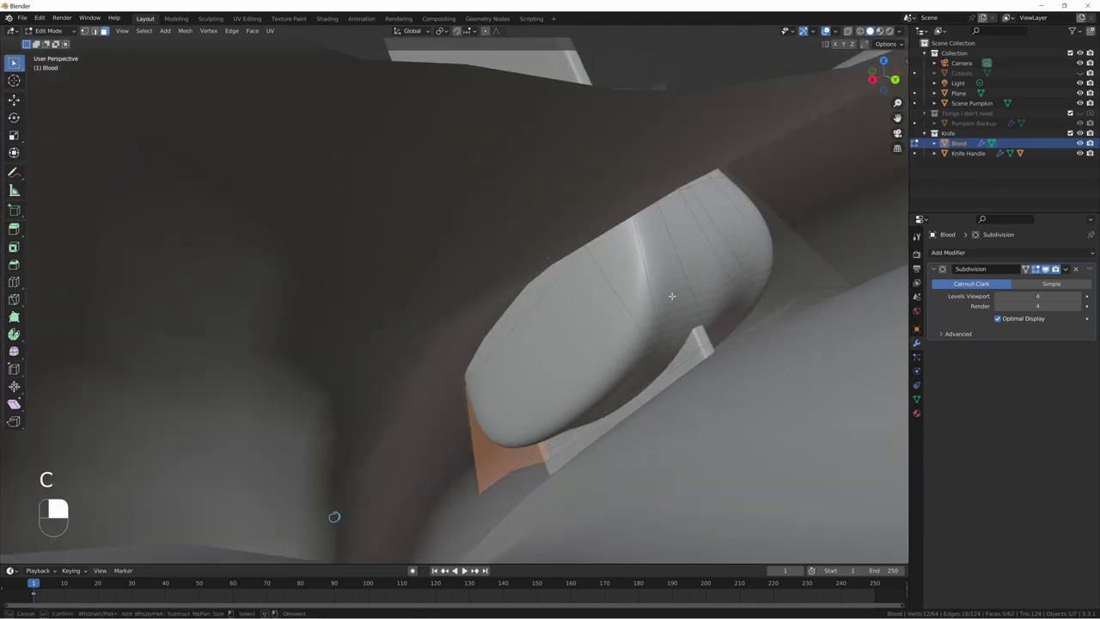
{"action": "left_click_drag", "start_coordinate": [671, 295], "coordinate": [781, 255]}
{"action": "right_click", "coordinate": [781, 255]}
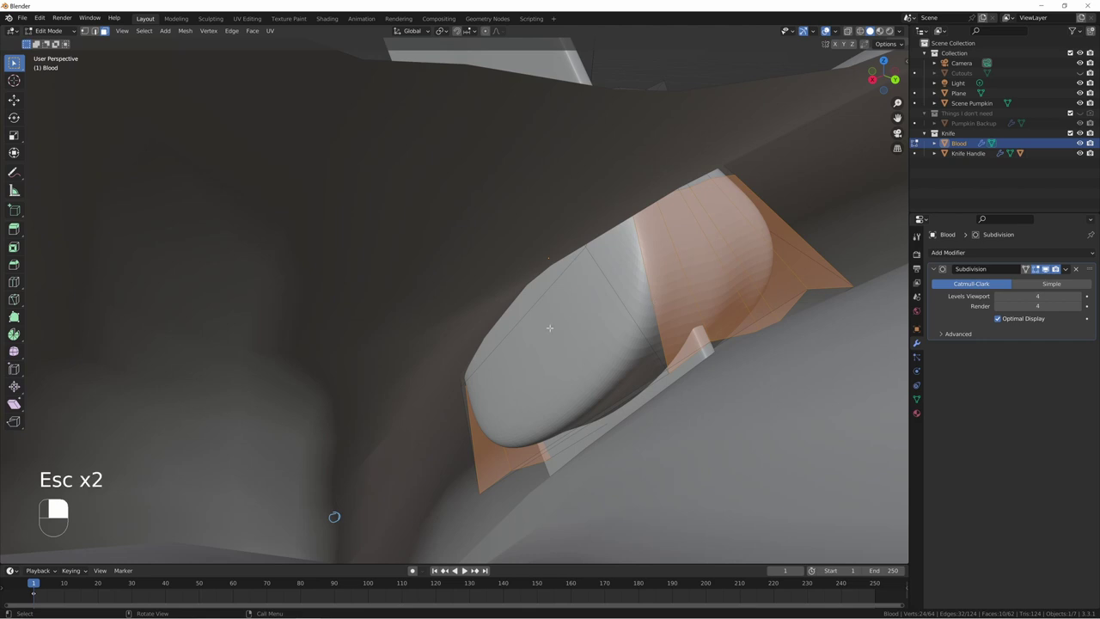
{"action": "mouse_move", "coordinate": [550, 327]}
{"action": "middle_mouse_down"}
{"action": "mouse_move", "coordinate": [675, 321]}
{"action": "mouse_move", "coordinate": [570, 324]}
{"action": "middle_mouse_up"}
{"action": "key", "text": "s"}
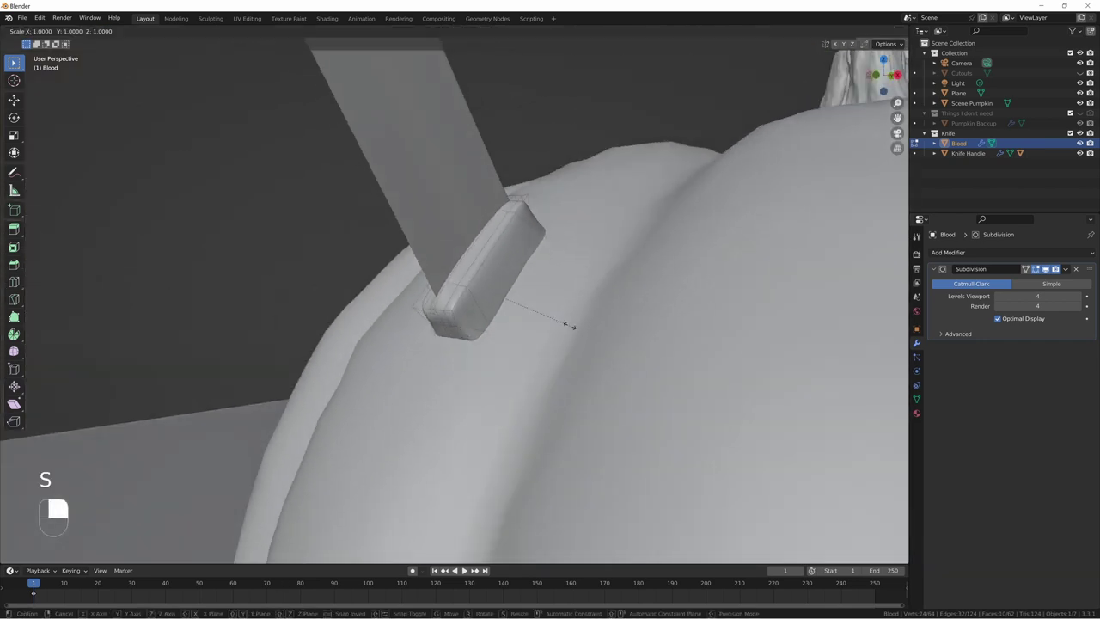
{"action": "key", "text": "x"}
{"action": "key", "text": "y"}
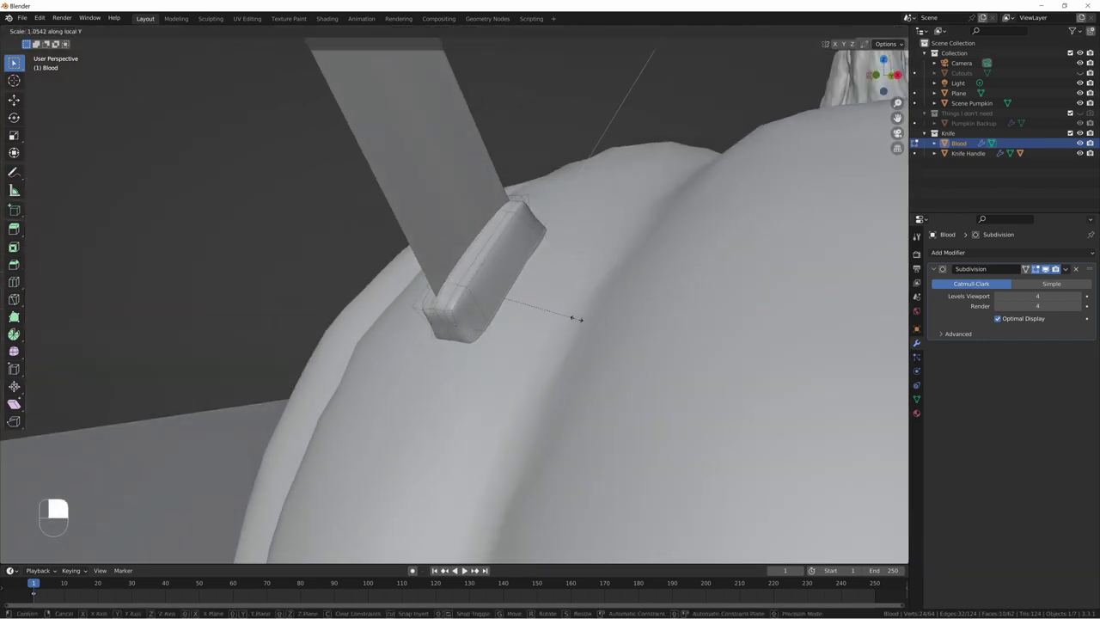
{"action": "left_click", "coordinate": [586, 310]}
Step: Select the two upper outer corner vertices at the front end of Blood and scale the distance between them
{"action": "middle_click_drag", "start_coordinate": [584, 312], "coordinate": [445, 316]}
{"action": "key", "text": "Tab"}
{"action": "key", "text": "Tab"}
{"action": "key", "text": "1"}
{"action": "left_click", "coordinate": [471, 313]}
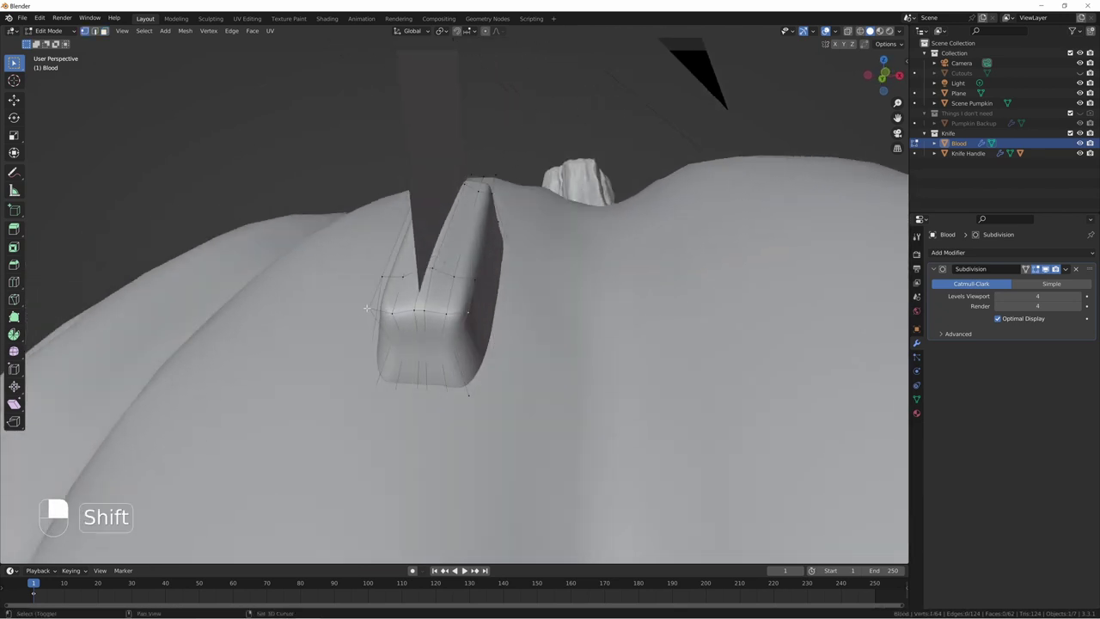
{"action": "left_click", "coordinate": [367, 306], "text": "shift"}
{"action": "middle_click_drag", "start_coordinate": [507, 332], "coordinate": [454, 338]}
{"action": "key", "text": "s"}
{"action": "left_click", "coordinate": [501, 319]}
Step: Dissolve the two connected edges running down the front end of Blood near its right corner
{"action": "key", "text": "2"}
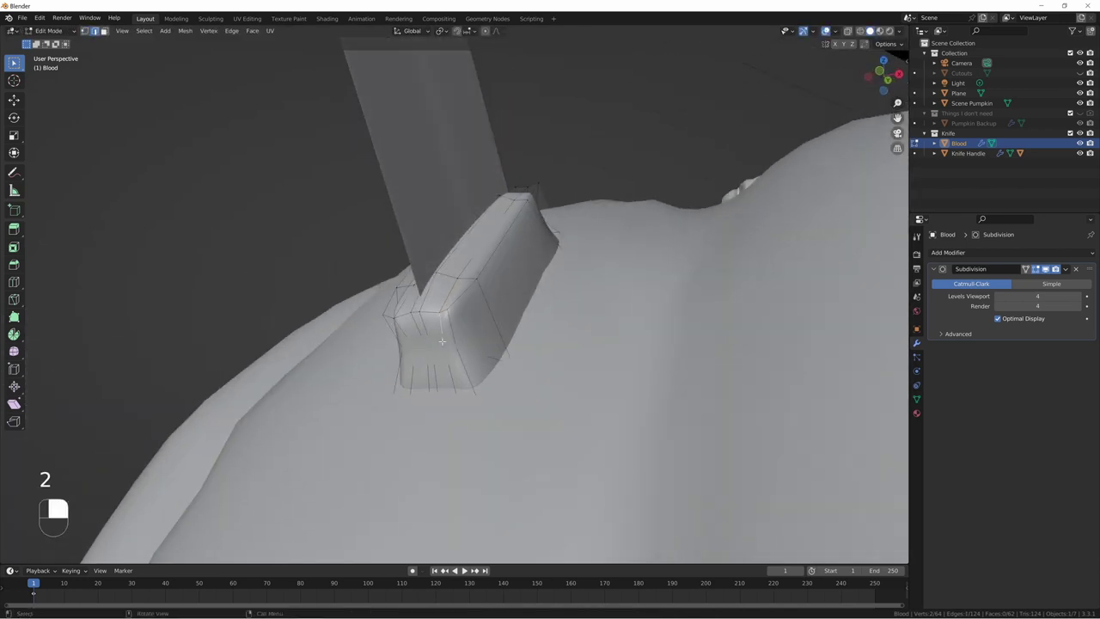
{"action": "left_click", "coordinate": [449, 370], "text": "shift"}
{"action": "key", "text": "x"}
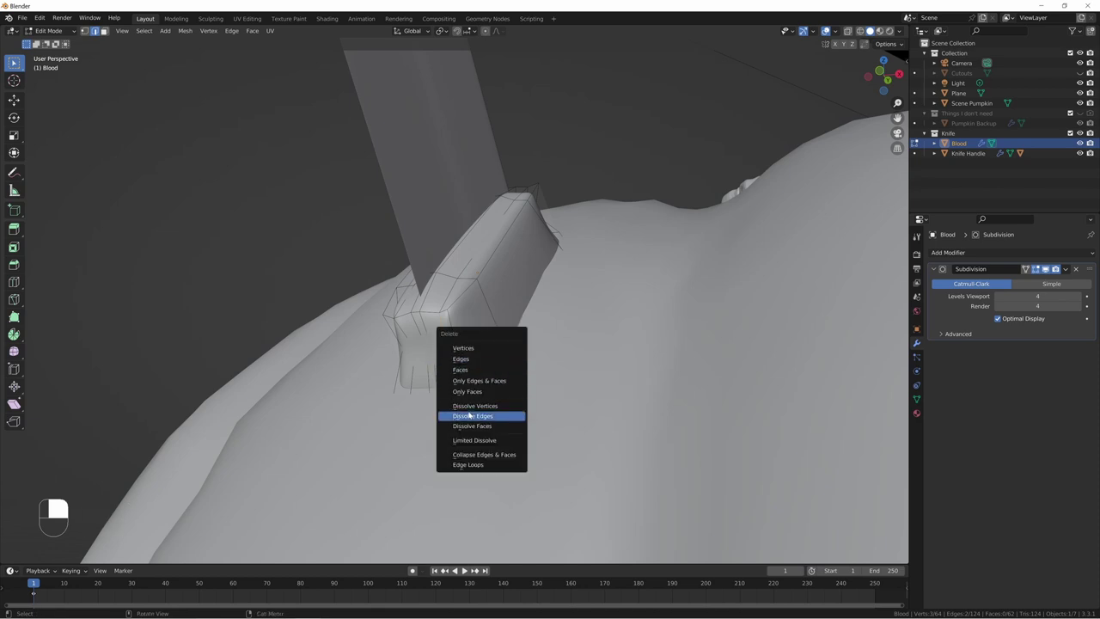
{"action": "left_click", "coordinate": [472, 416]}
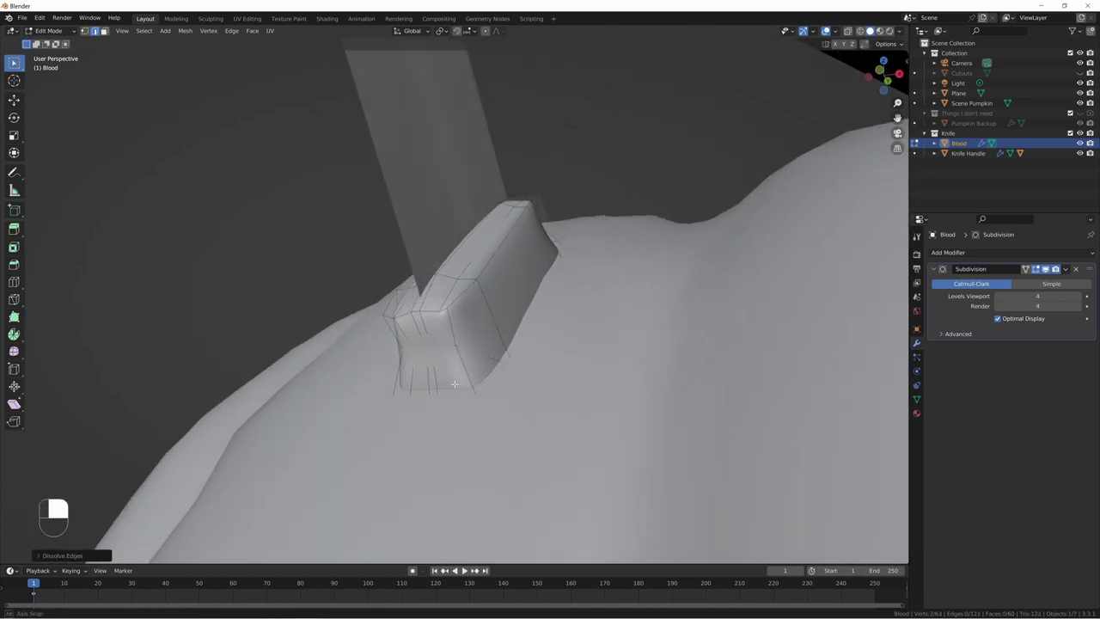
Step: Pull Blood's front right upper corner vertex about 0.0024 m toward the middle along local Y, using a proportional size of about 0.0036 m
{"action": "middle_click_drag", "start_coordinate": [444, 312], "coordinate": [457, 317]}
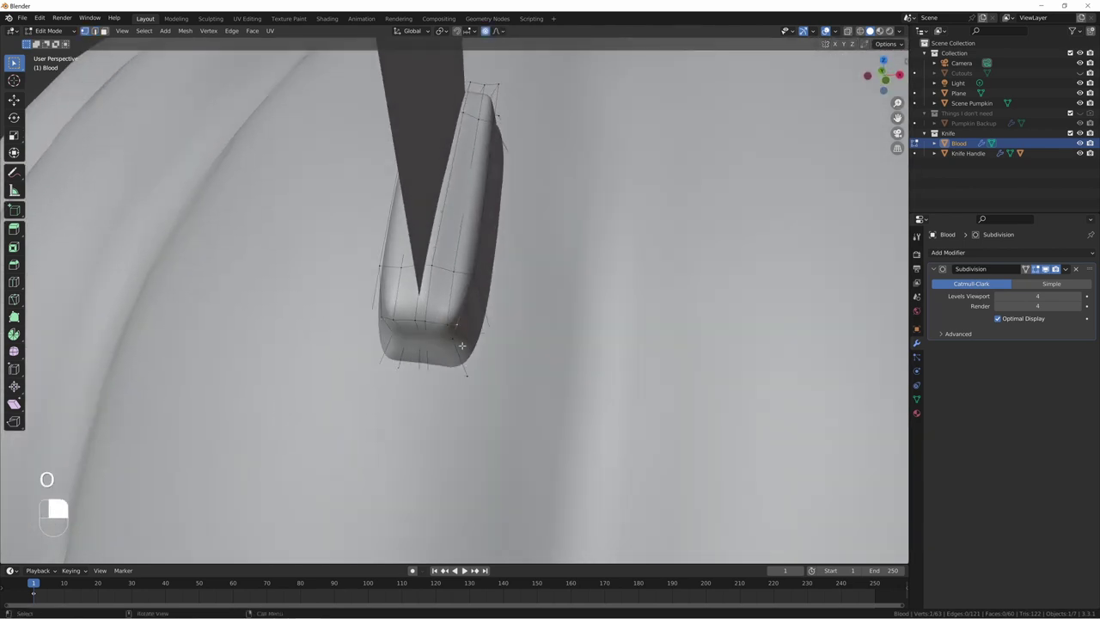
{"action": "scroll", "coordinate": [461, 345], "scroll_direction": "up", "scroll_amount": 3}
{"action": "key", "text": "g"}
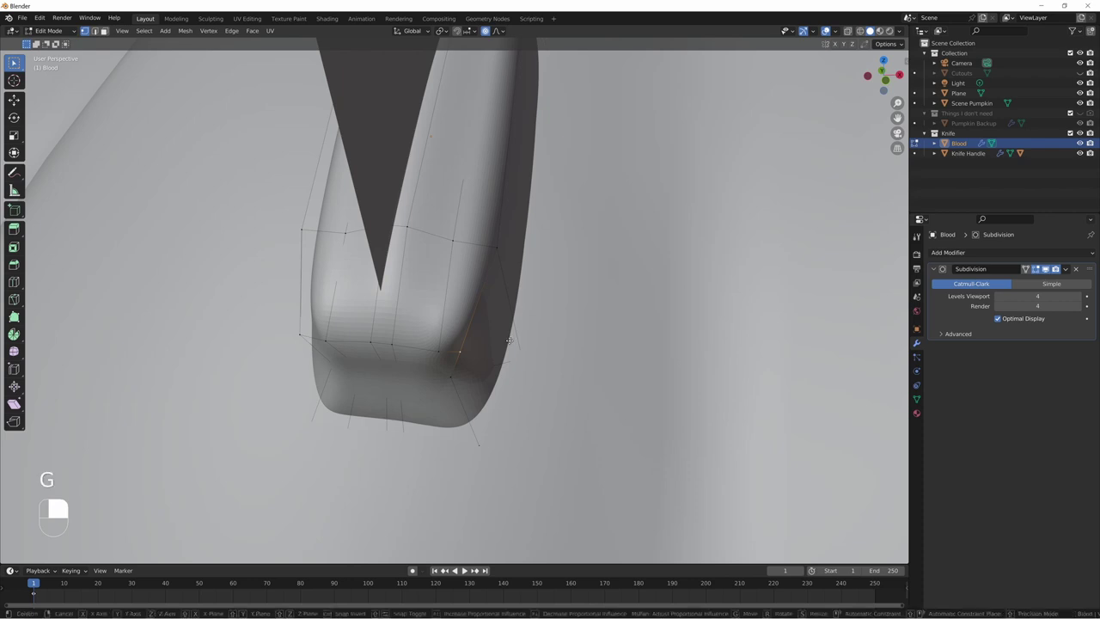
{"action": "key", "text": "x"}
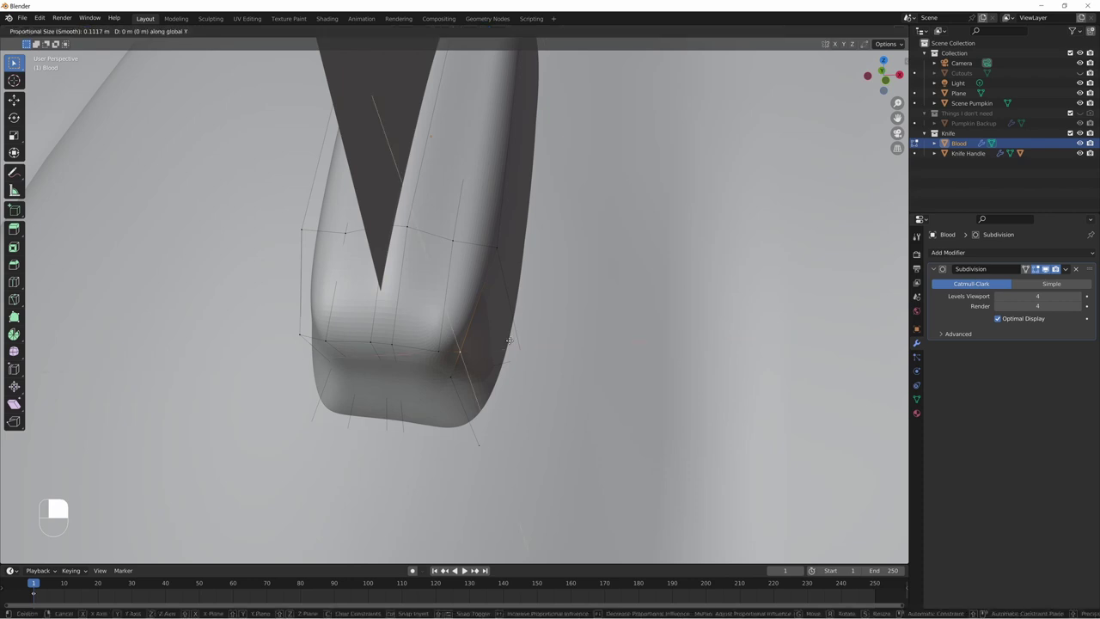
{"action": "key", "text": "y"}
{"action": "scroll", "coordinate": [508, 342], "scroll_direction": "up", "scroll_amount": 20}
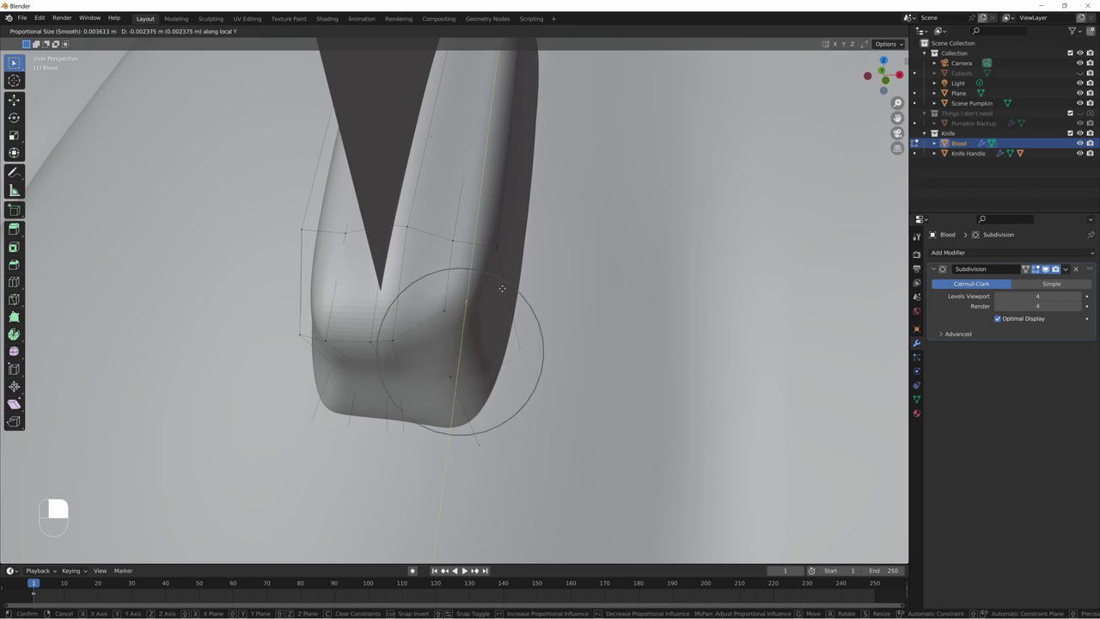
{"action": "left_click", "coordinate": [502, 288]}
Step: Pull Blood's front left upper corner vertex about 0.0028 m toward the middle along local Y with proportional editing
{"action": "middle_click_drag", "start_coordinate": [429, 332], "coordinate": [426, 331]}
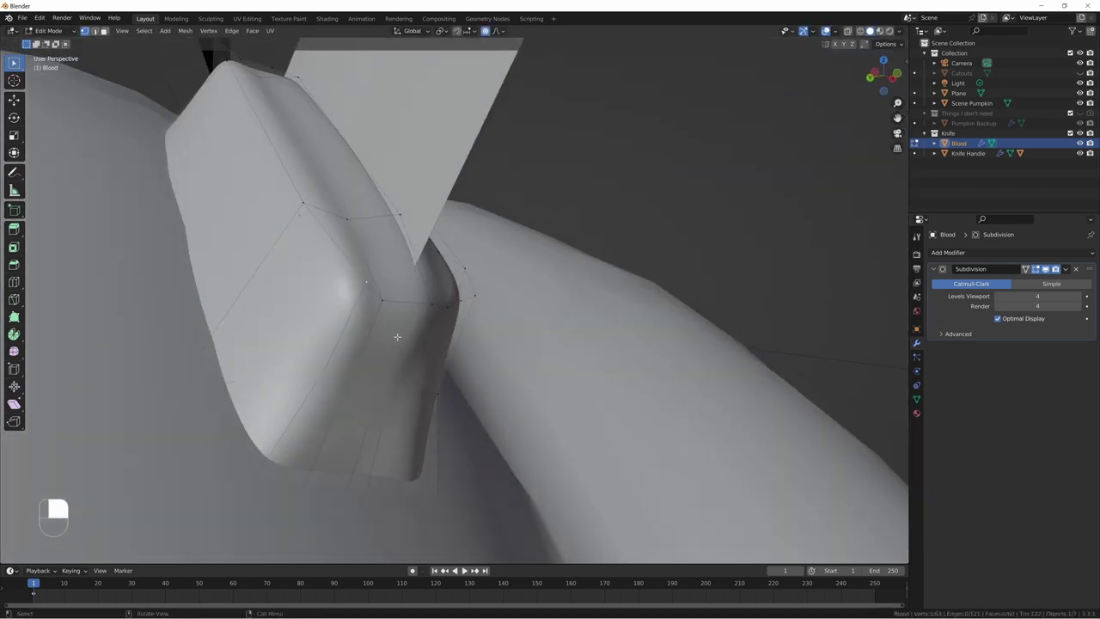
{"action": "middle_click_drag", "start_coordinate": [365, 294], "coordinate": [361, 379]}
{"action": "key", "text": "g"}
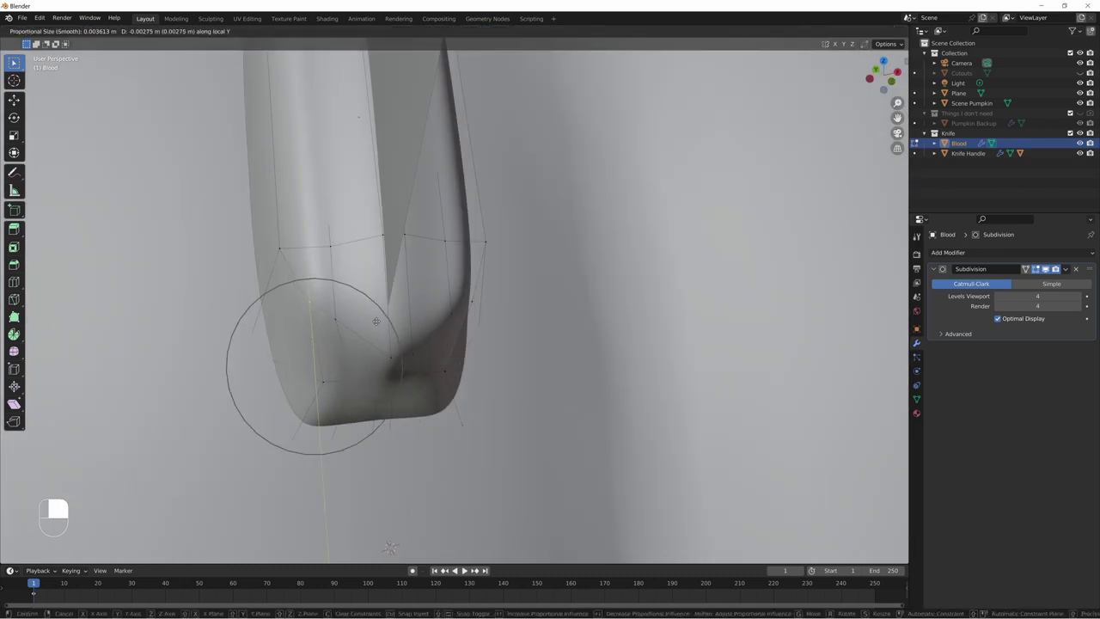
{"action": "left_click", "coordinate": [377, 318]}
Step: Move both upper corner vertices at the far end of Blood along local Y with proportional editing, the second by about 0.0027 m
{"action": "middle_click_drag", "start_coordinate": [378, 319], "coordinate": [556, 376]}
{"action": "key", "text": "Tab"}
{"action": "key", "text": "Tab"}
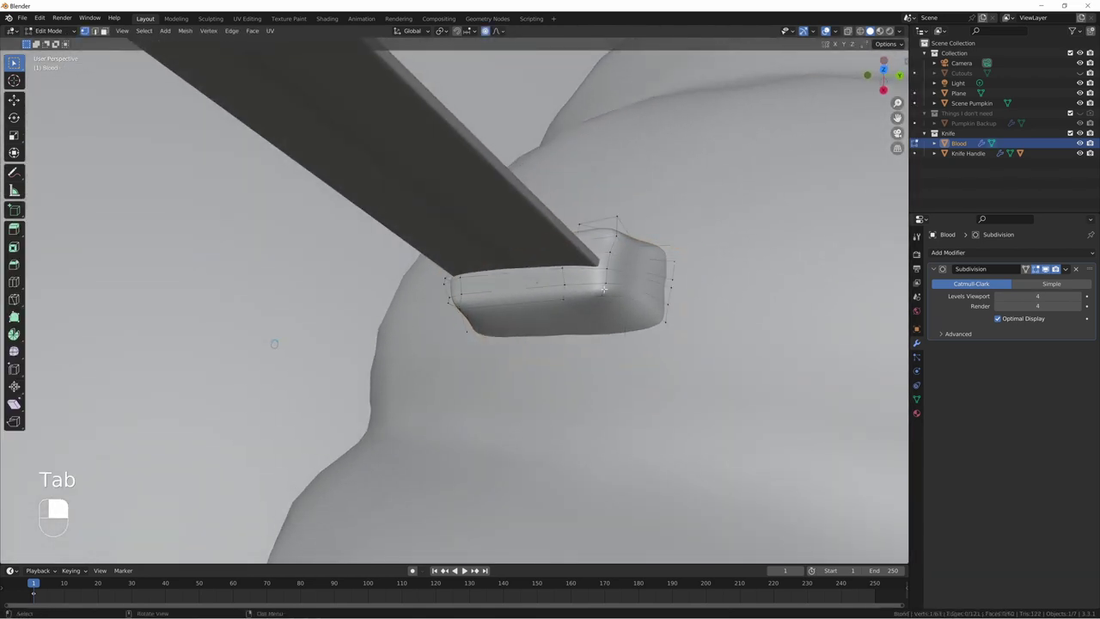
{"action": "key", "text": "g"}
{"action": "left_click", "coordinate": [664, 318]}
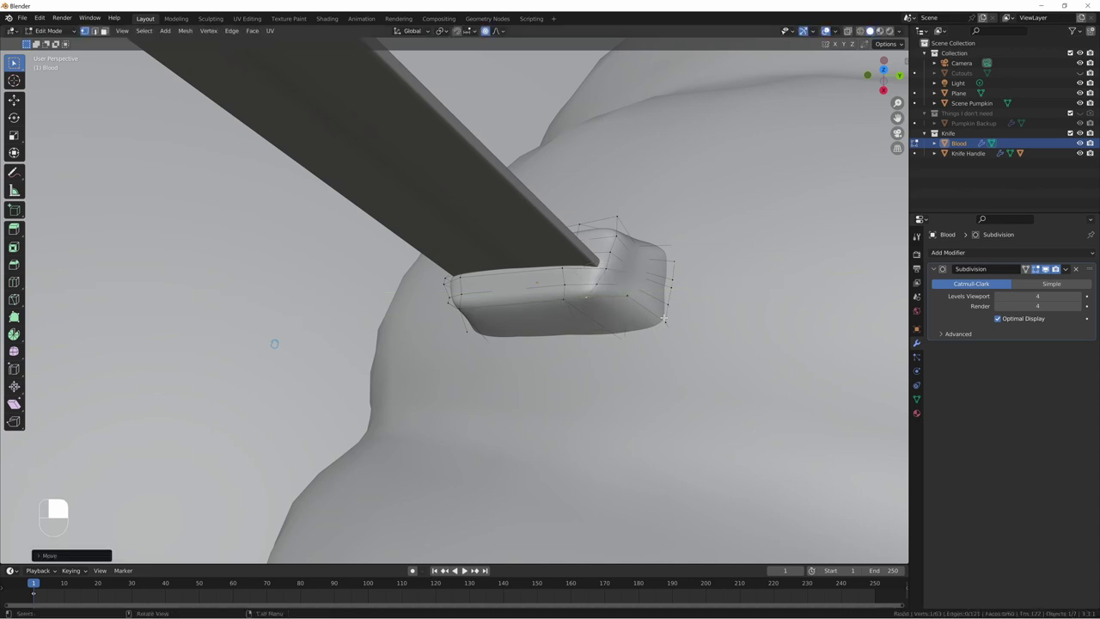
{"action": "left_click", "coordinate": [622, 214]}
{"action": "key", "text": "g"}
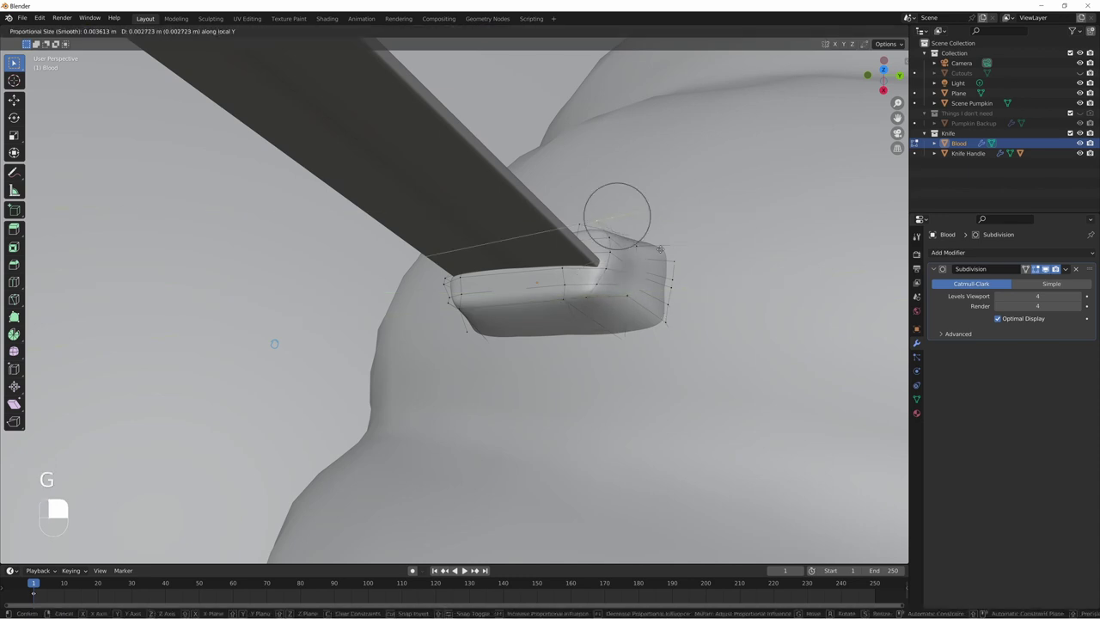
{"action": "left_click", "coordinate": [657, 252]}
{"action": "middle_click_drag", "start_coordinate": [575, 324], "coordinate": [424, 425]}
{"action": "key", "text": "Tab"}
{"action": "key", "text": "Tab"}
{"action": "middle_click_drag", "start_coordinate": [467, 352], "coordinate": [391, 413]}
{"action": "key", "text": "2"}
{"action": "key", "text": "c"}
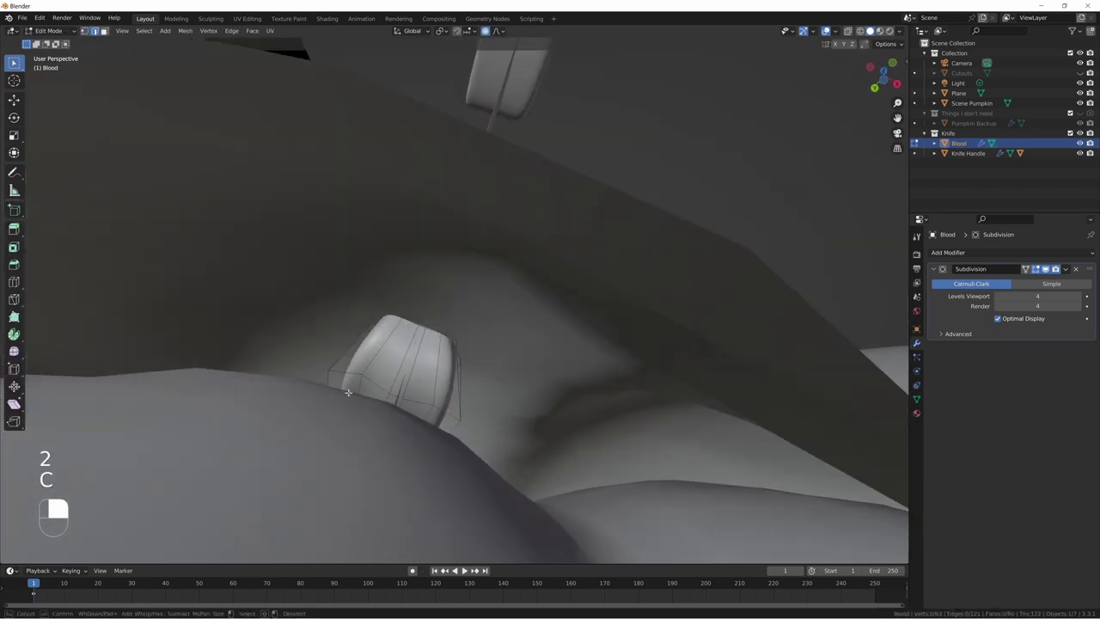
{"action": "right_click", "coordinate": [419, 422]}
Step: Move the strip of five lower faces of Blood about -0.0082 m along local Z, with proportional size about 0.0036 m
{"action": "key", "text": "3"}
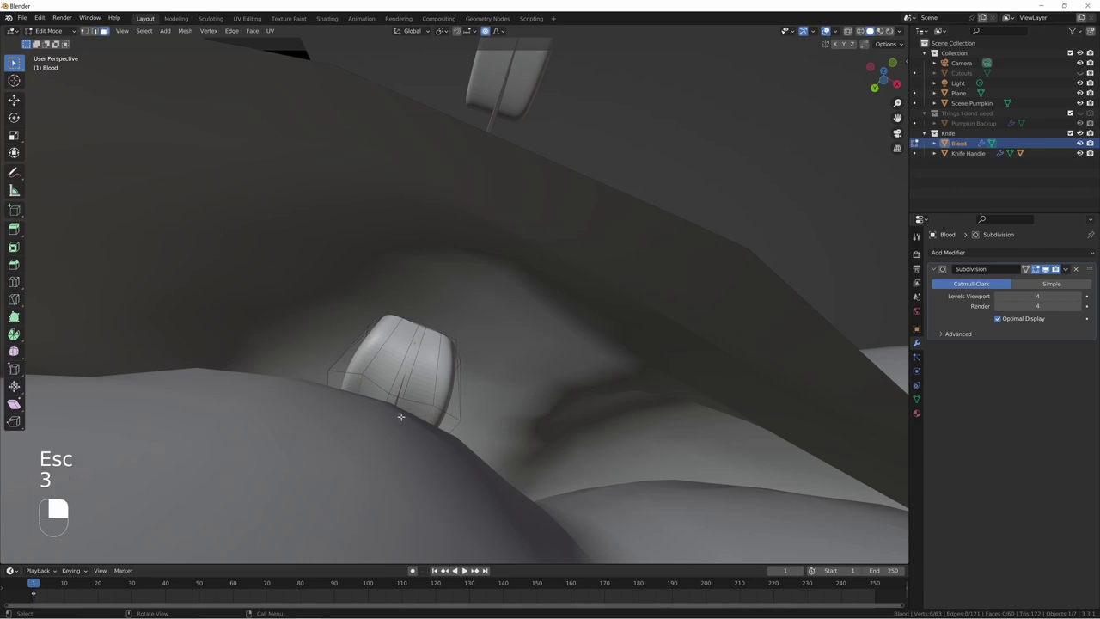
{"action": "key", "text": "c"}
{"action": "left_click_drag", "start_coordinate": [345, 391], "coordinate": [420, 425]}
{"action": "right_click", "coordinate": [420, 426]}
{"action": "mouse_move", "coordinate": [421, 426]}
{"action": "middle_mouse_down"}
{"action": "mouse_move", "coordinate": [579, 491]}
{"action": "mouse_move", "coordinate": [572, 464]}
{"action": "mouse_move", "coordinate": [506, 424]}
{"action": "mouse_move", "coordinate": [589, 422]}
{"action": "mouse_move", "coordinate": [584, 398]}
{"action": "mouse_move", "coordinate": [601, 405]}
{"action": "mouse_move", "coordinate": [611, 387]}
{"action": "mouse_move", "coordinate": [575, 395]}
{"action": "mouse_move", "coordinate": [608, 358]}
{"action": "mouse_move", "coordinate": [524, 334]}
{"action": "mouse_move", "coordinate": [506, 342]}
{"action": "mouse_move", "coordinate": [637, 375]}
{"action": "mouse_move", "coordinate": [587, 373]}
{"action": "middle_mouse_up"}
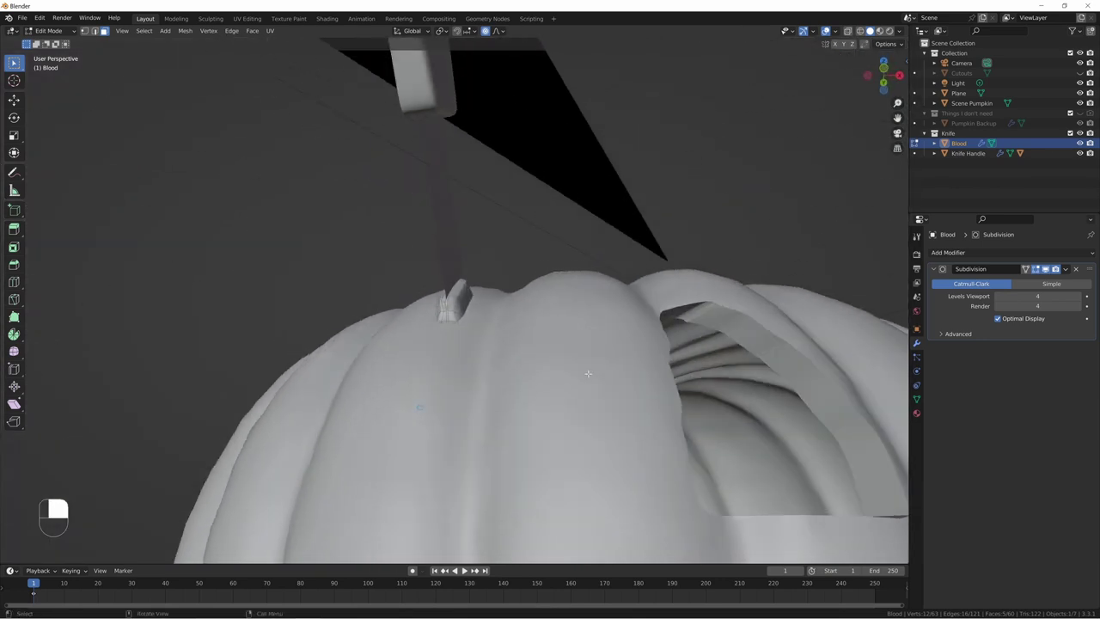
{"action": "key", "text": "g"}
{"action": "key", "text": "z"}
{"action": "key", "text": "z"}
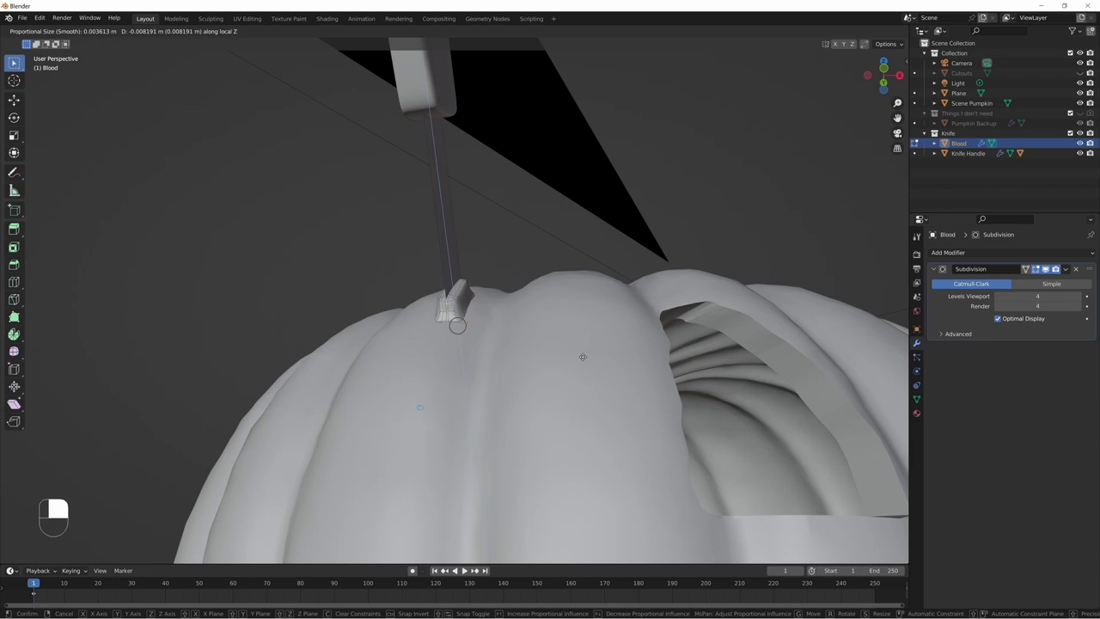
{"action": "left_click", "coordinate": [582, 356]}
{"action": "key", "text": "Tab"}
{"action": "scroll", "coordinate": [479, 380], "scroll_direction": "up", "scroll_amount": 5}
{"action": "middle_click_drag", "start_coordinate": [483, 380], "coordinate": [461, 365]}
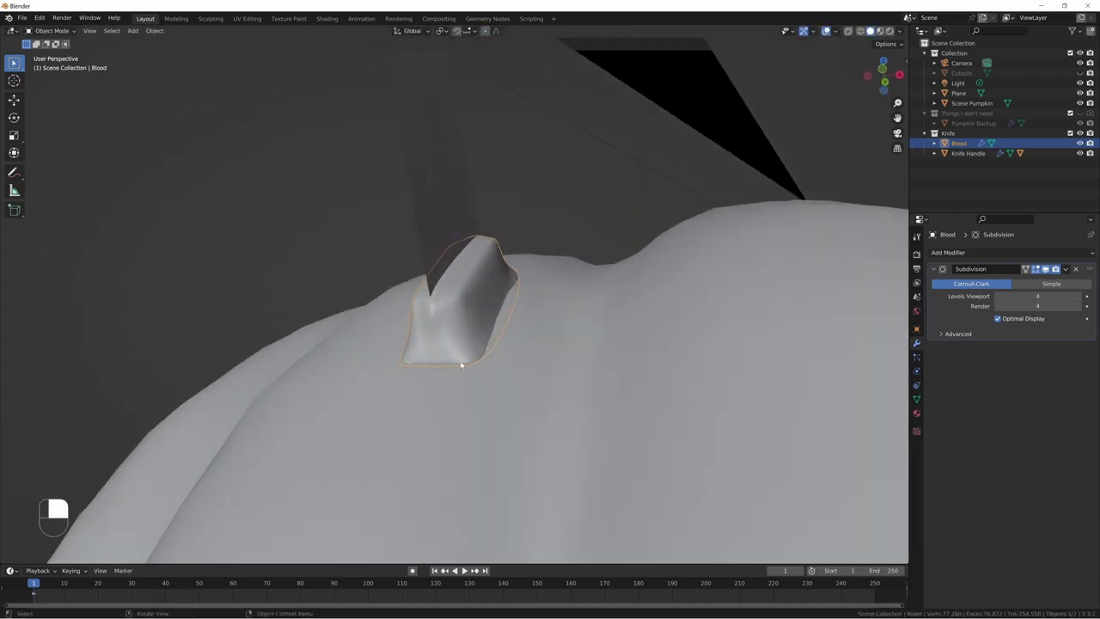
{"action": "middle_click_drag", "start_coordinate": [539, 205], "coordinate": [522, 261]}
Step: Select the upper faces of Blood surrounding the knife blade
{"action": "key", "text": "Tab"}
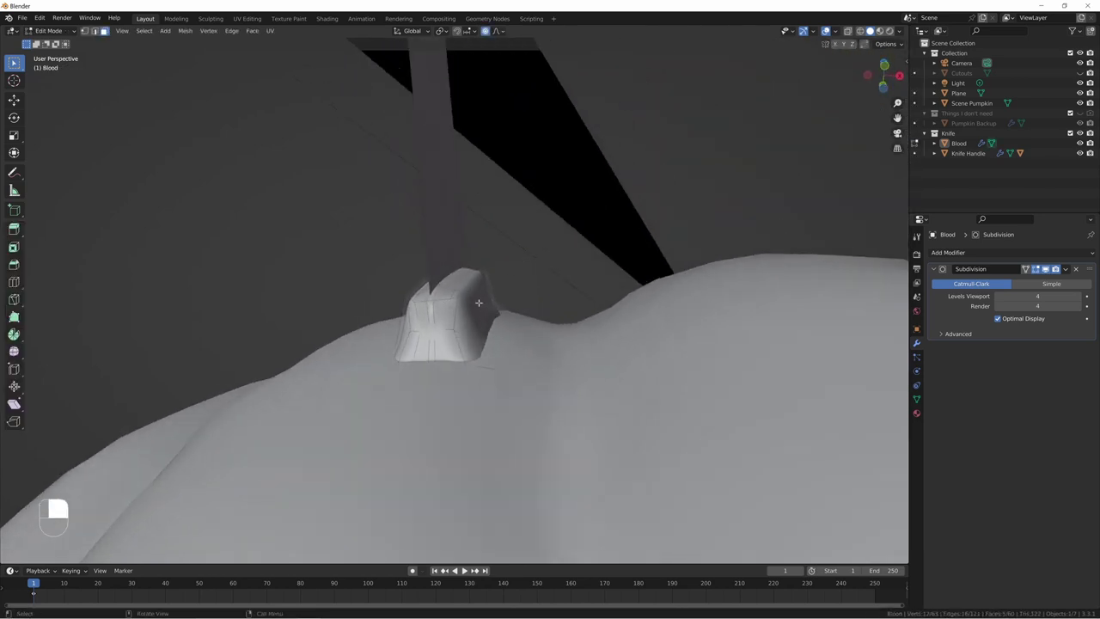
{"action": "middle_click_drag", "start_coordinate": [460, 290], "coordinate": [472, 310]}
{"action": "key", "text": "c"}
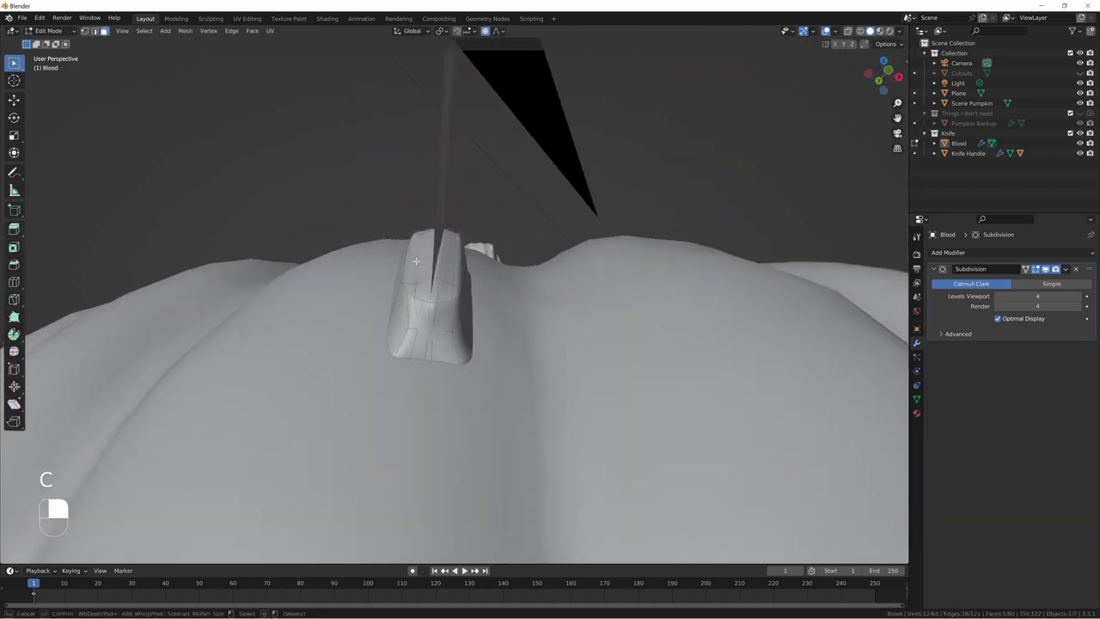
{"action": "left_click_drag", "start_coordinate": [425, 265], "coordinate": [459, 267]}
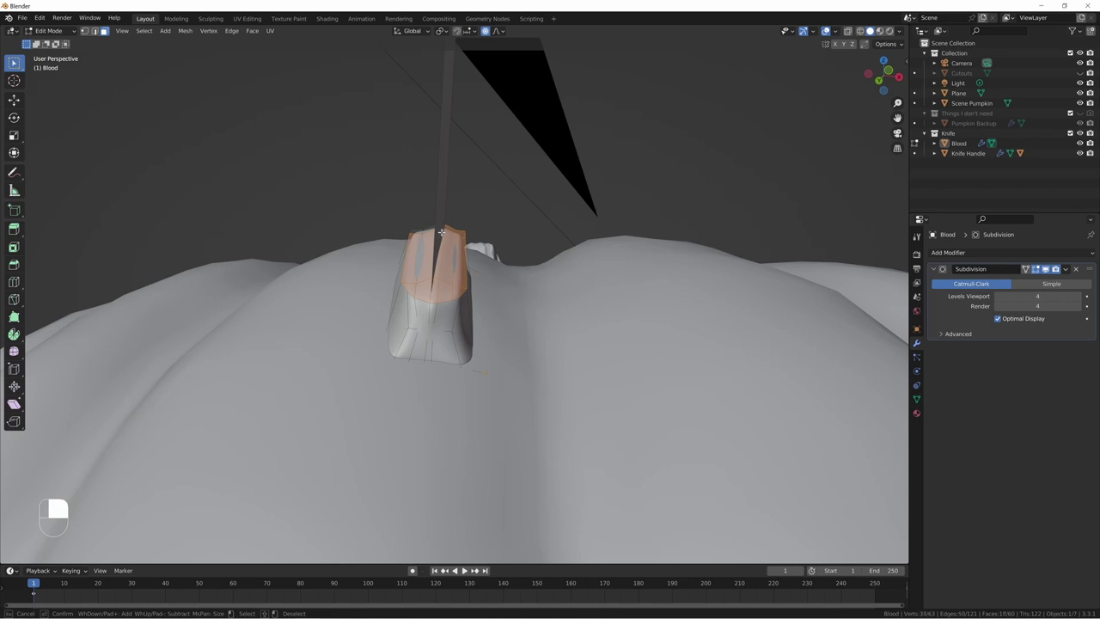
{"action": "right_click", "coordinate": [419, 235]}
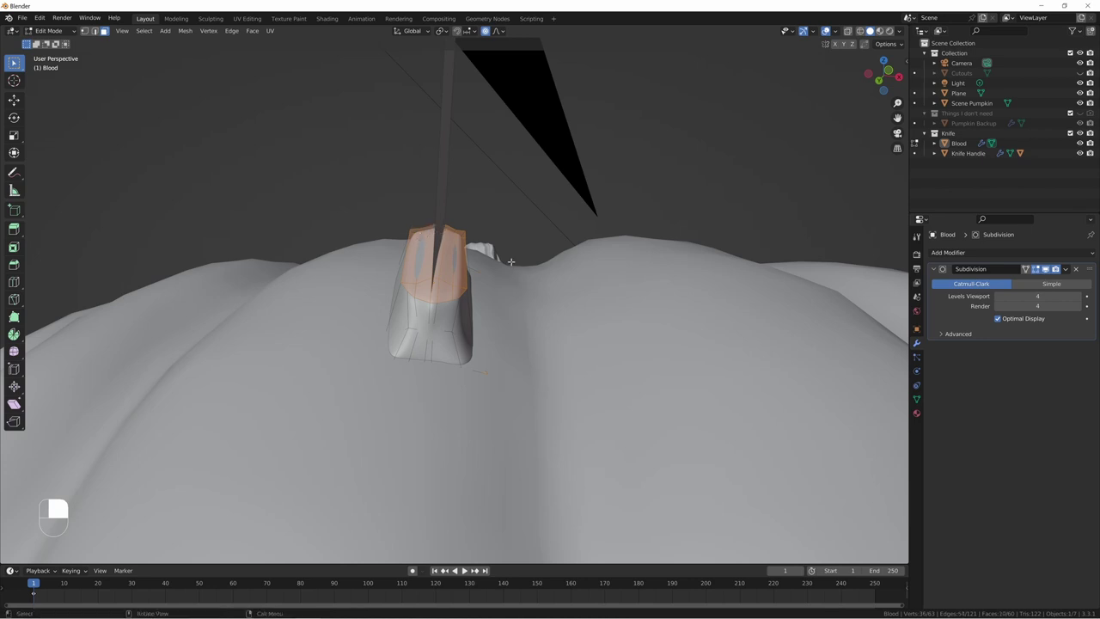
{"action": "key", "text": "g"}
{"action": "key", "text": "z"}
{"action": "key", "text": "z"}
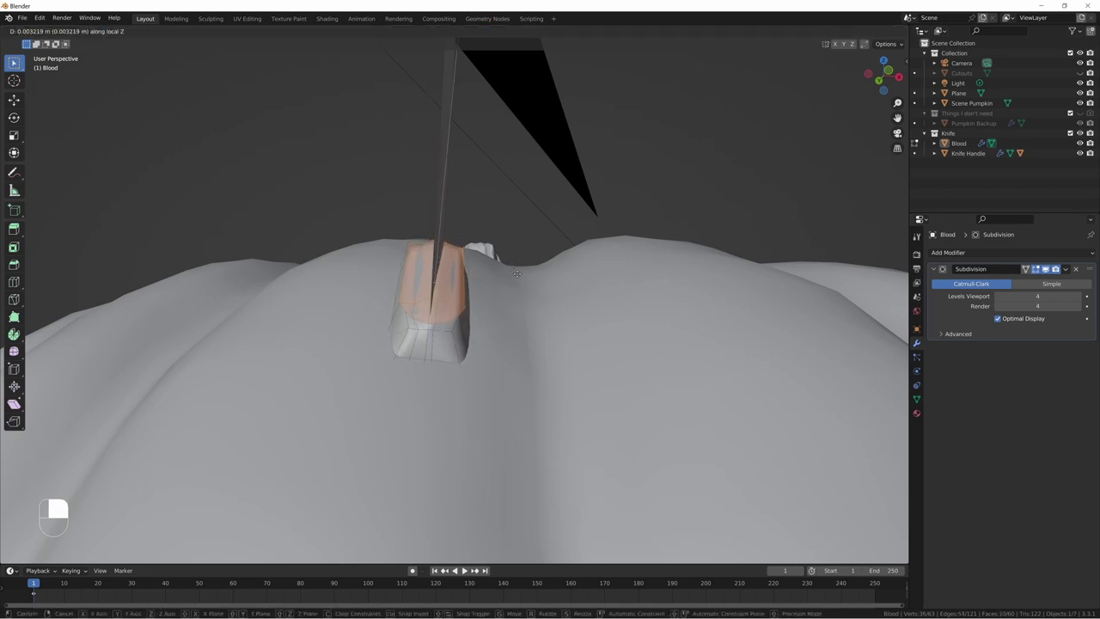
{"action": "left_click", "coordinate": [507, 294]}
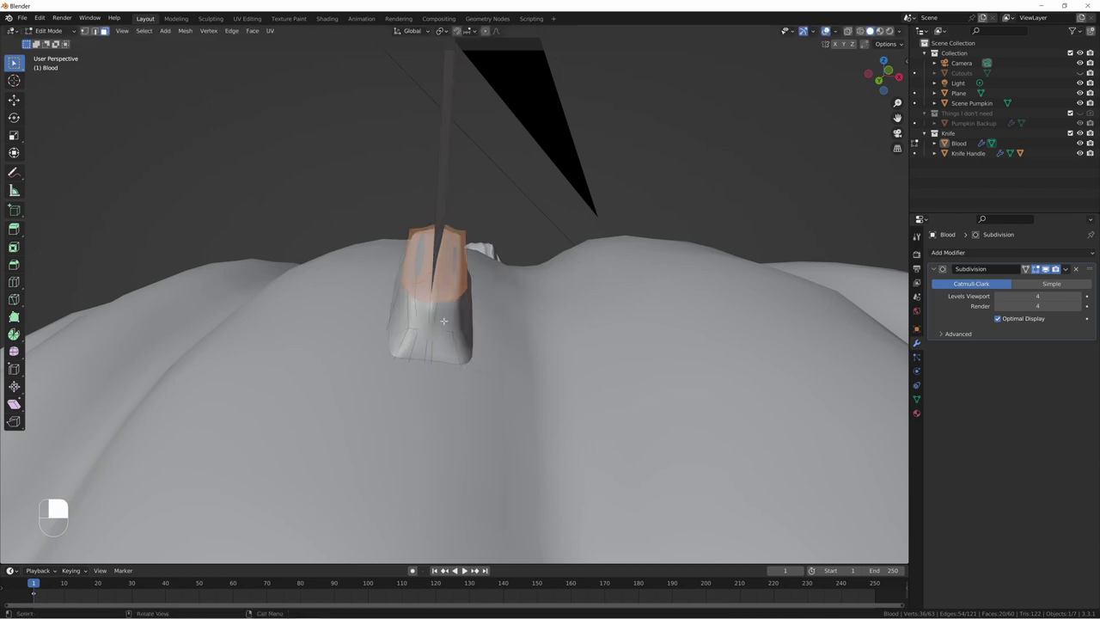
Step: Move Blood's selected upper faces along local Z toward the pumpkin without proportional editing
{"action": "scroll", "coordinate": [433, 321], "scroll_direction": "up", "scroll_amount": 5}
{"action": "middle_click_drag", "start_coordinate": [434, 322], "coordinate": [503, 327]}
{"action": "key", "text": "g"}
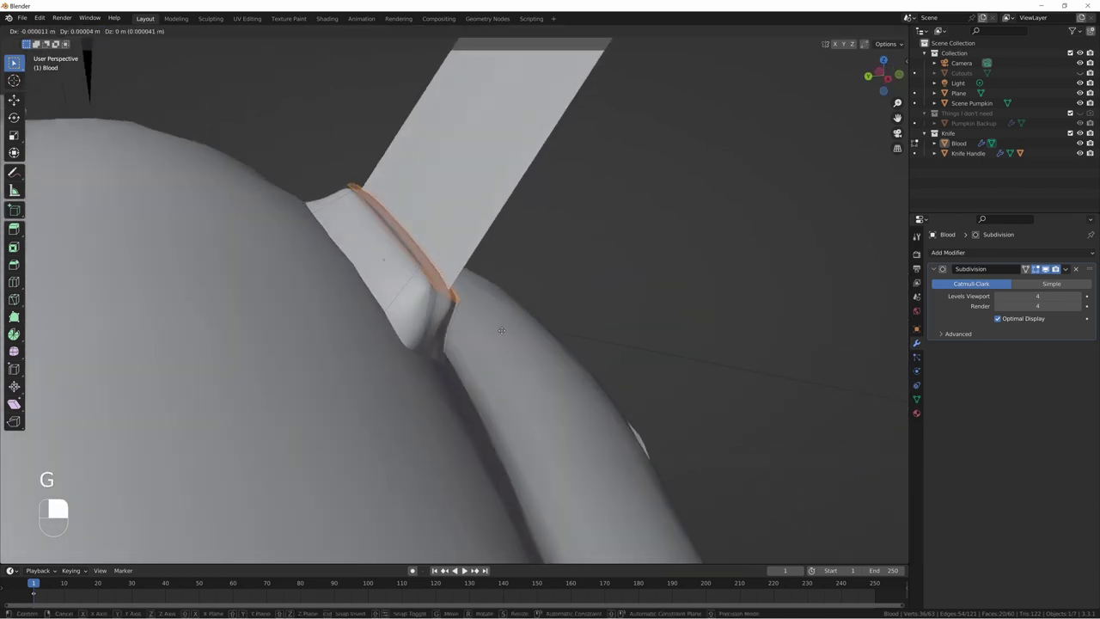
{"action": "key", "text": "z"}
{"action": "key", "text": "z"}
{"action": "left_click", "coordinate": [465, 330]}
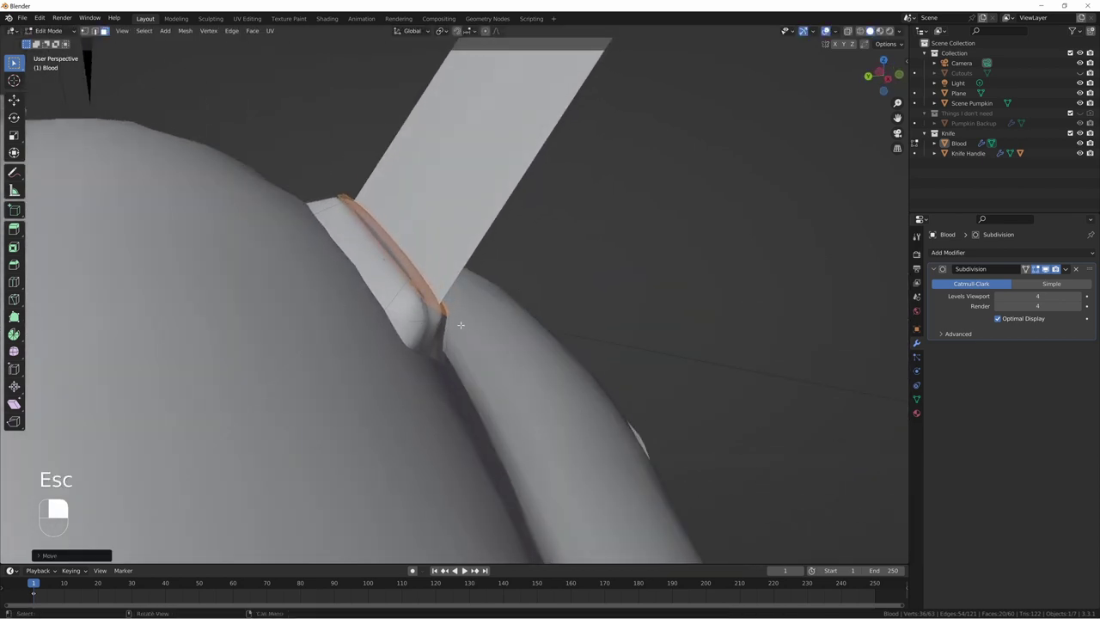
Step: Scale the two pairs of vertices at both ends of Blood's upper rim to about 0.91 along local Y
{"action": "middle_click_drag", "start_coordinate": [460, 324], "coordinate": [404, 267]}
{"action": "key", "text": "1"}
{"action": "left_click", "coordinate": [439, 321]}
{"action": "left_click", "coordinate": [443, 322], "text": "shift"}
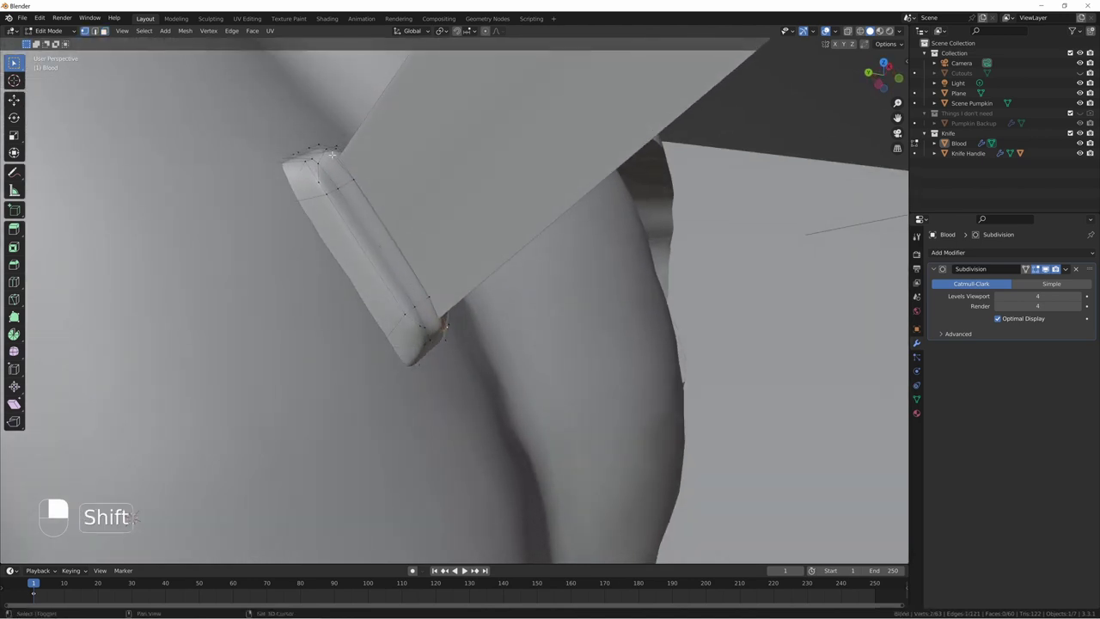
{"action": "middle_click_drag", "start_coordinate": [357, 158], "coordinate": [741, 204]}
{"action": "key", "text": "s"}
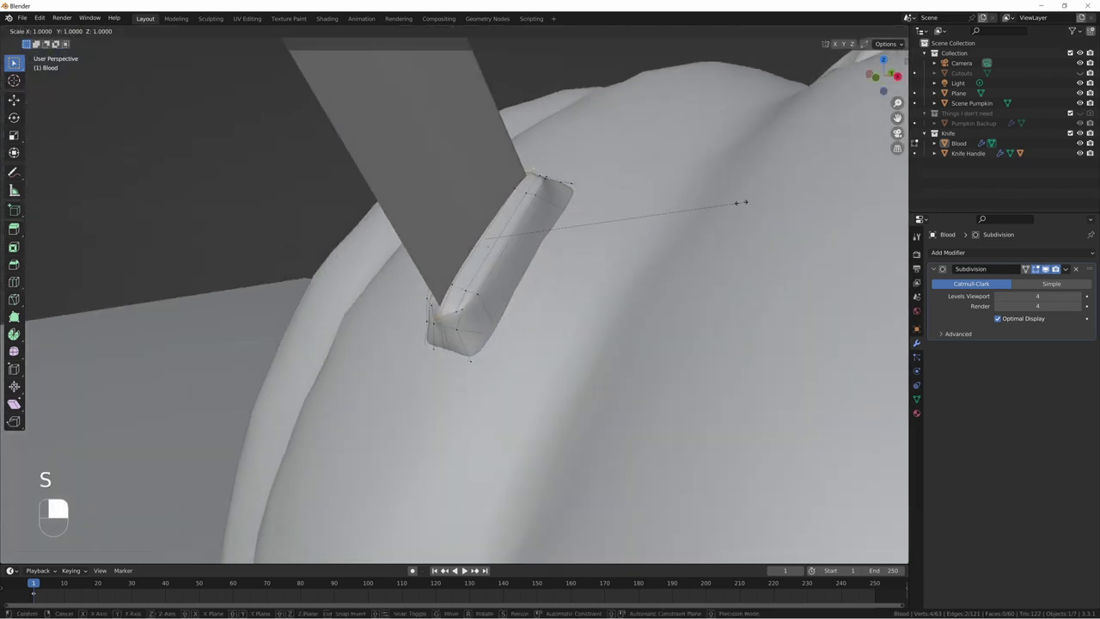
{"action": "key", "text": "y"}
{"action": "key", "text": "y"}
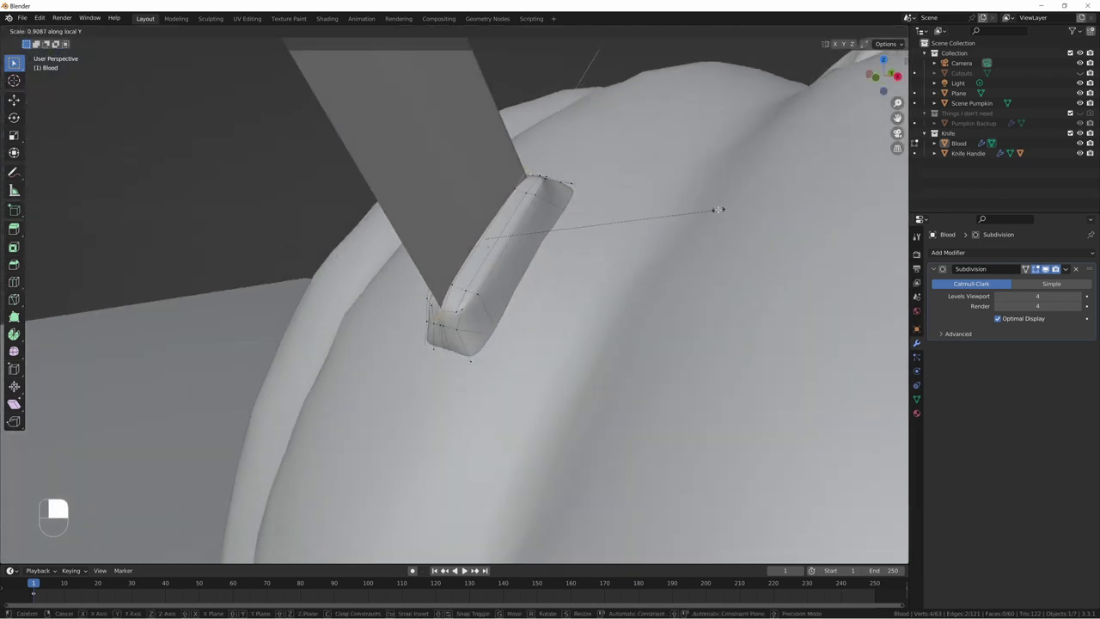
{"action": "left_click", "coordinate": [718, 209]}
{"action": "middle_click_drag", "start_coordinate": [718, 209], "coordinate": [562, 245]}
{"action": "key", "text": "Tab"}
{"action": "scroll", "coordinate": [518, 256], "scroll_direction": "down", "scroll_amount": 5}
{"action": "middle_click_drag", "start_coordinate": [547, 253], "coordinate": [473, 299]}
{"action": "scroll", "coordinate": [471, 295], "scroll_direction": "up", "scroll_amount": 3}
Step: Select the two long upper side edges of Blood on either side of the blade
{"action": "key", "text": "Tab"}
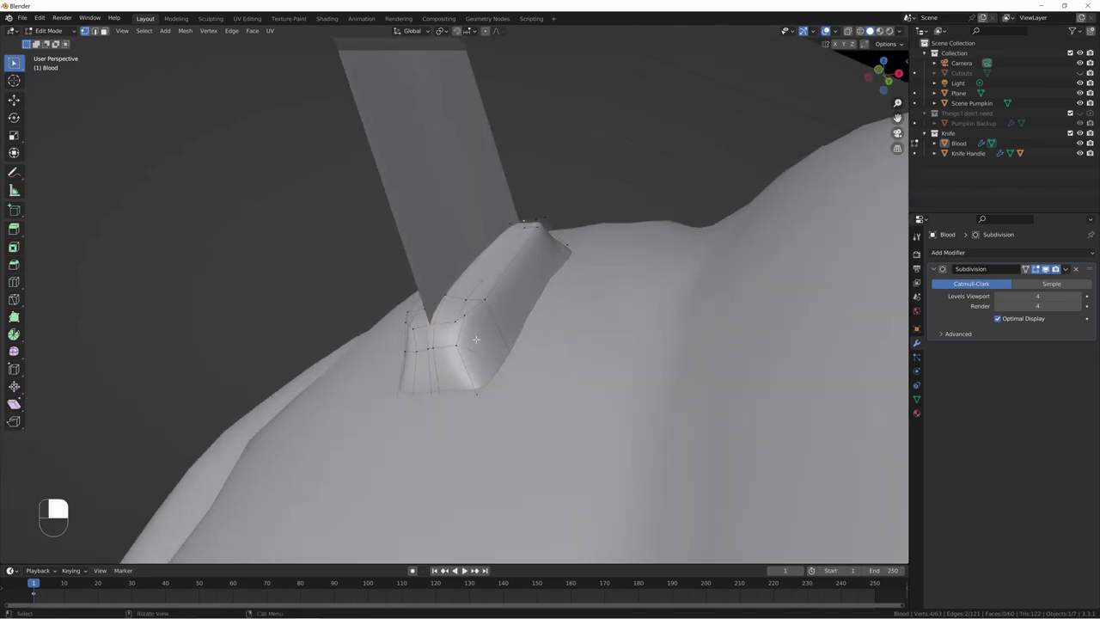
{"action": "mouse_move", "coordinate": [475, 339]}
{"action": "middle_mouse_down"}
{"action": "mouse_move", "coordinate": [490, 309]}
{"action": "mouse_move", "coordinate": [516, 322]}
{"action": "mouse_move", "coordinate": [492, 332]}
{"action": "middle_mouse_up"}
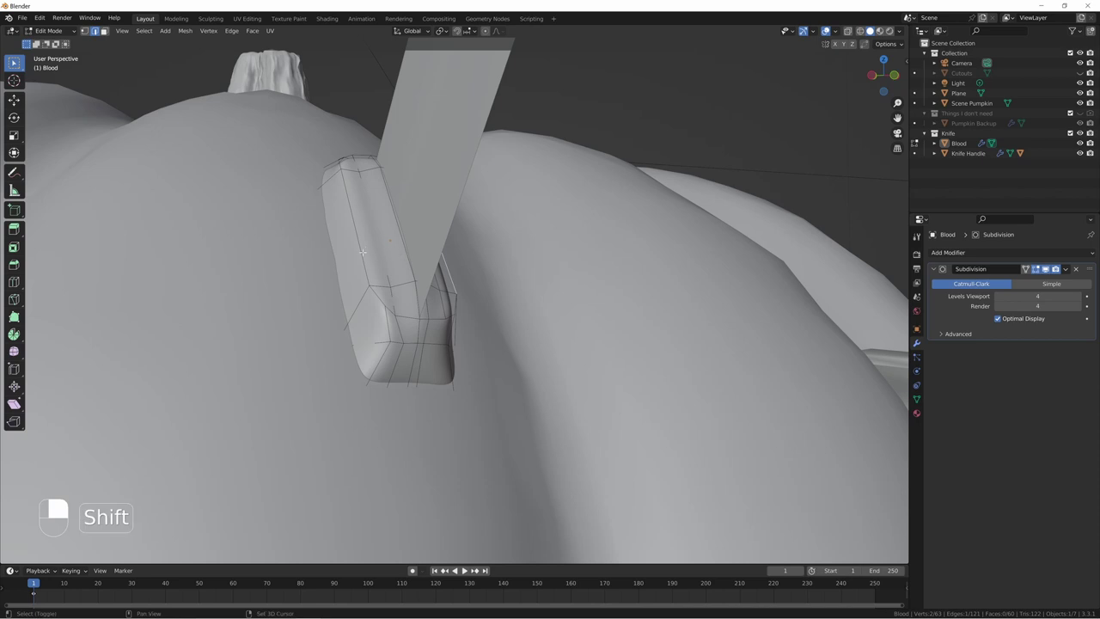
{"action": "middle_click_drag", "start_coordinate": [399, 255], "coordinate": [473, 318]}
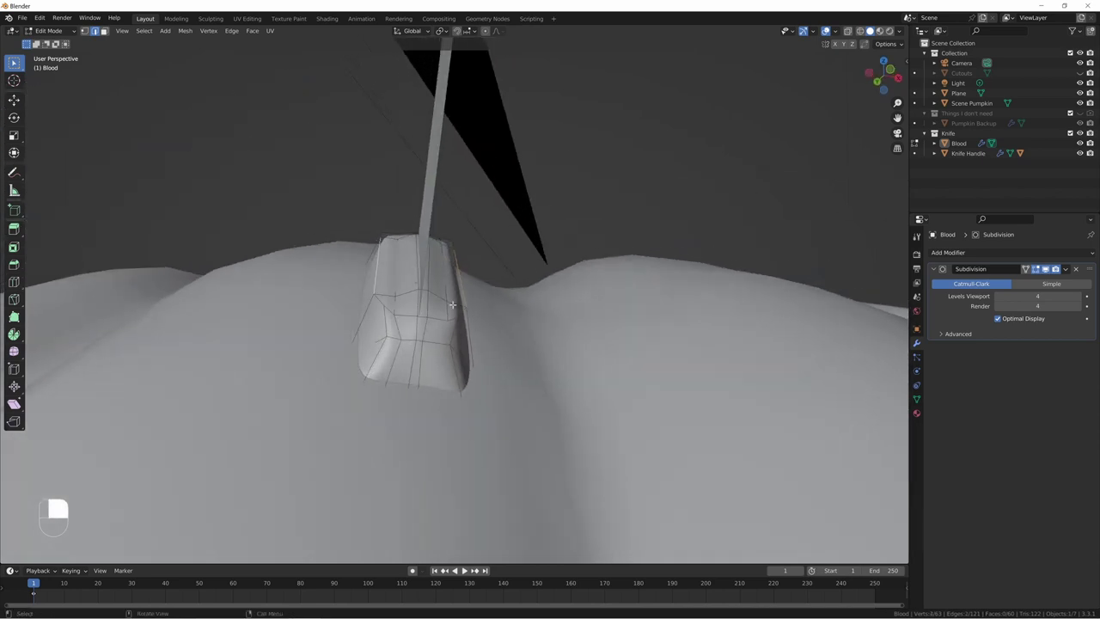
{"action": "key", "text": "g"}
{"action": "key", "text": "x"}
{"action": "key", "text": "x"}
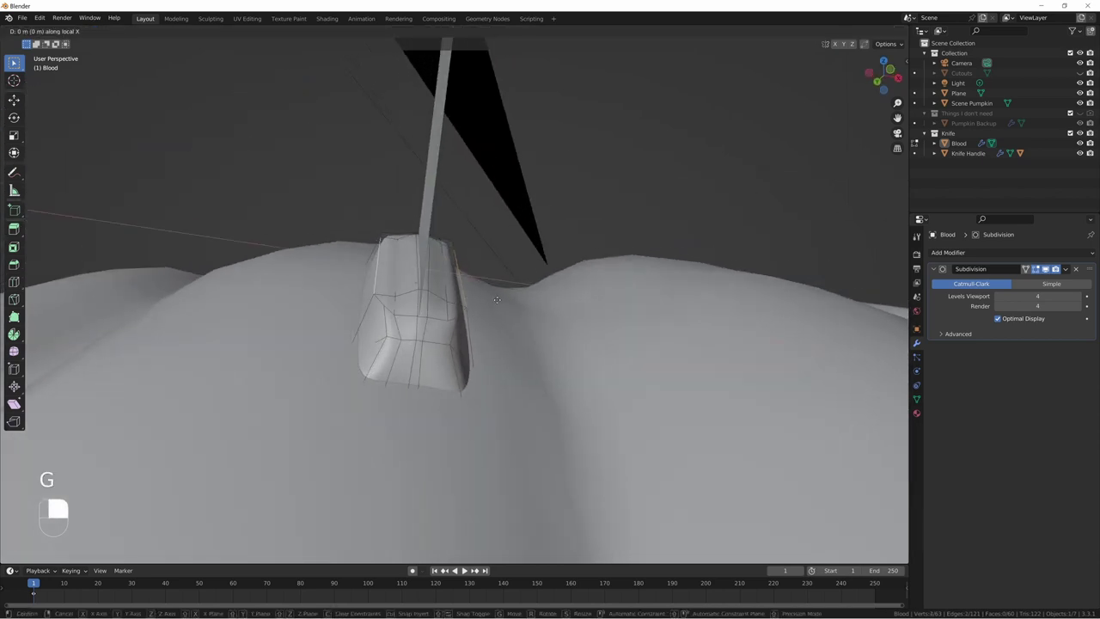
{"action": "key", "text": "Escape"}
Step: Scale the two selected long edges of Blood to about 0.68 along local X
{"action": "key", "text": "s"}
{"action": "key", "text": "x"}
{"action": "key", "text": "x"}
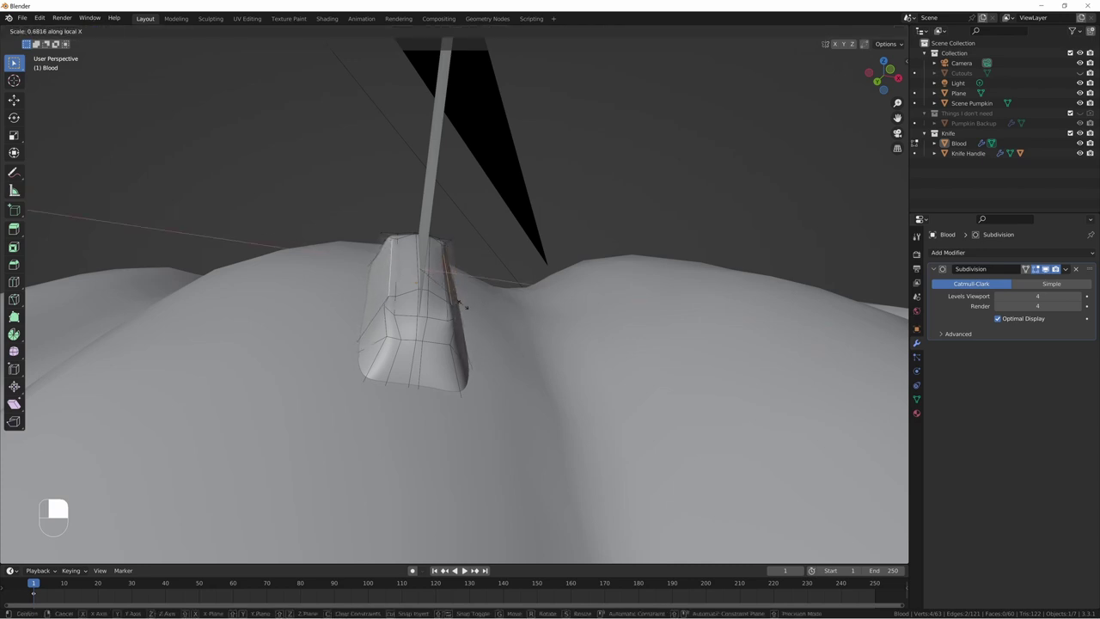
{"action": "left_click", "coordinate": [460, 307]}
{"action": "middle_click_drag", "start_coordinate": [456, 312], "coordinate": [495, 291]}
{"action": "key", "text": "Tab"}
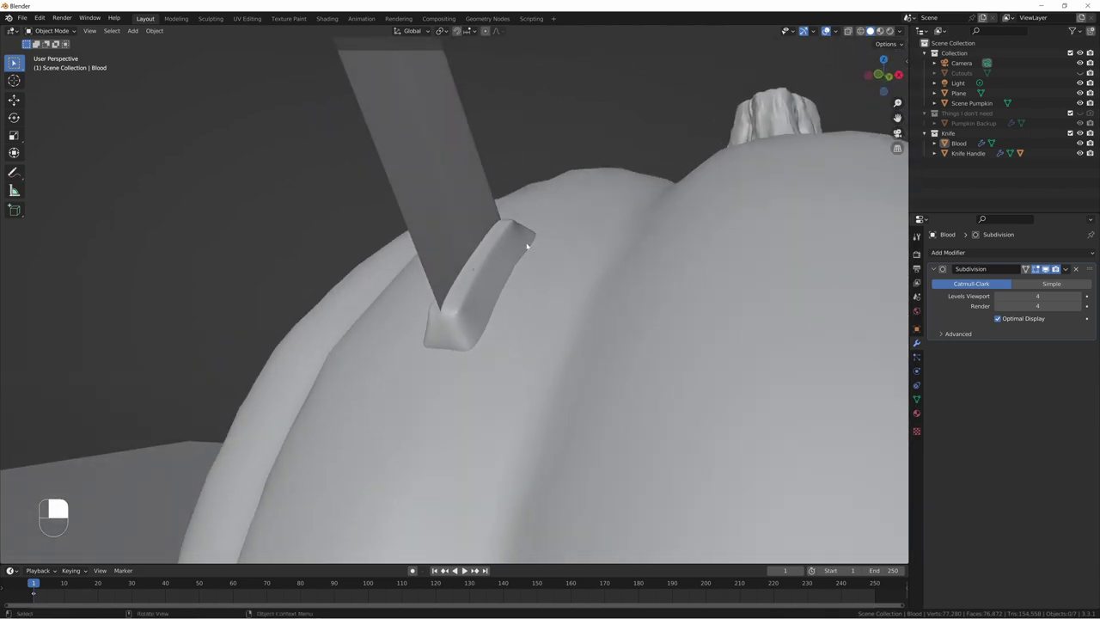
{"action": "middle_click_drag", "start_coordinate": [527, 247], "coordinate": [618, 281]}
Step: Using wireframe shading, move the two buried lower vertices at Blood's far end about 0.0015 m, and return to solid shading
{"action": "key", "text": "Tab"}
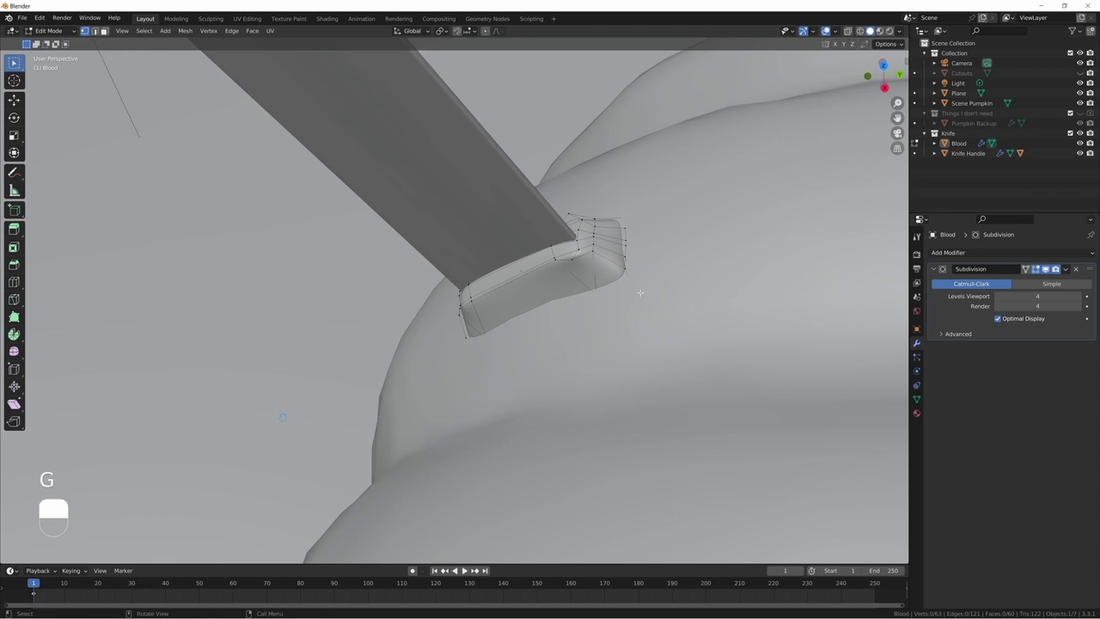
{"action": "left_click_drag", "start_coordinate": [618, 280], "coordinate": [681, 306]}
{"action": "left_click", "coordinate": [860, 31]}
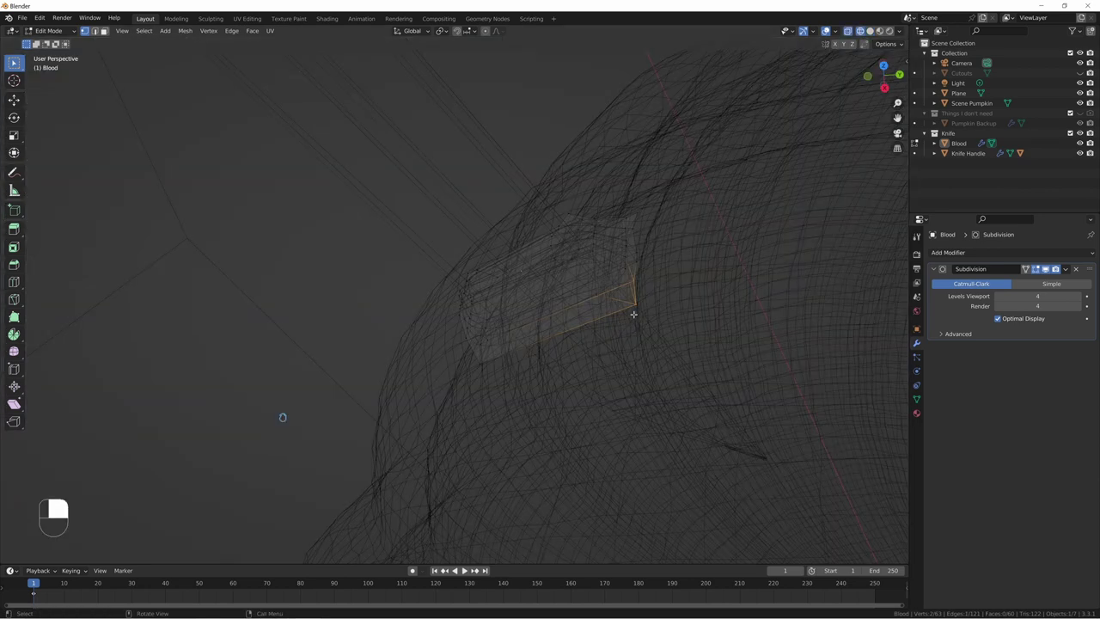
{"action": "key", "text": "g"}
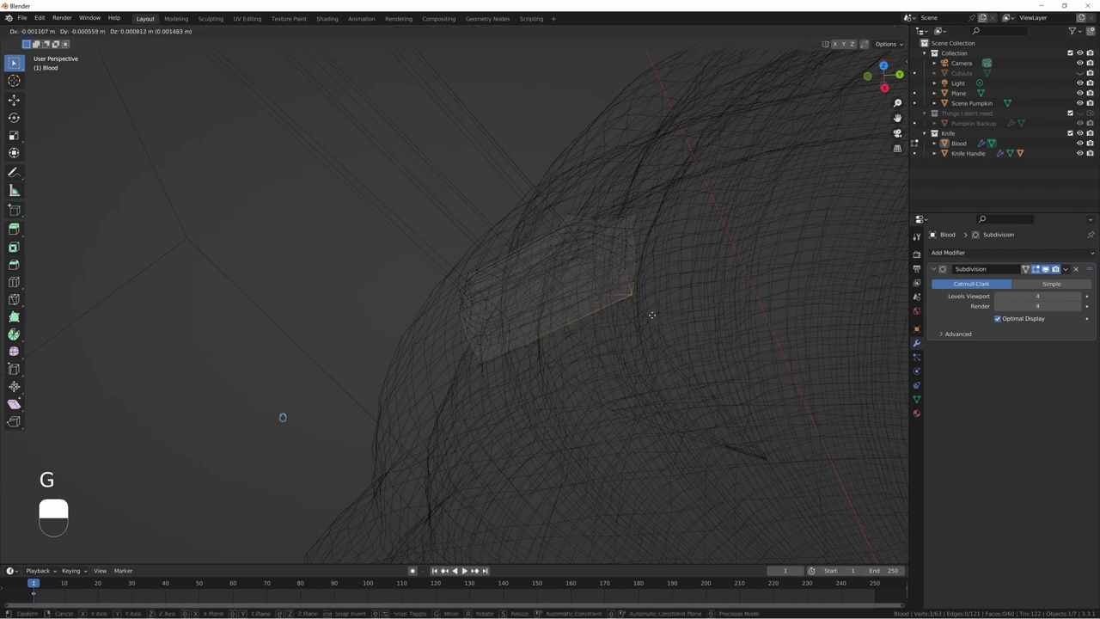
{"action": "left_click", "coordinate": [652, 313]}
{"action": "left_click", "coordinate": [869, 31]}
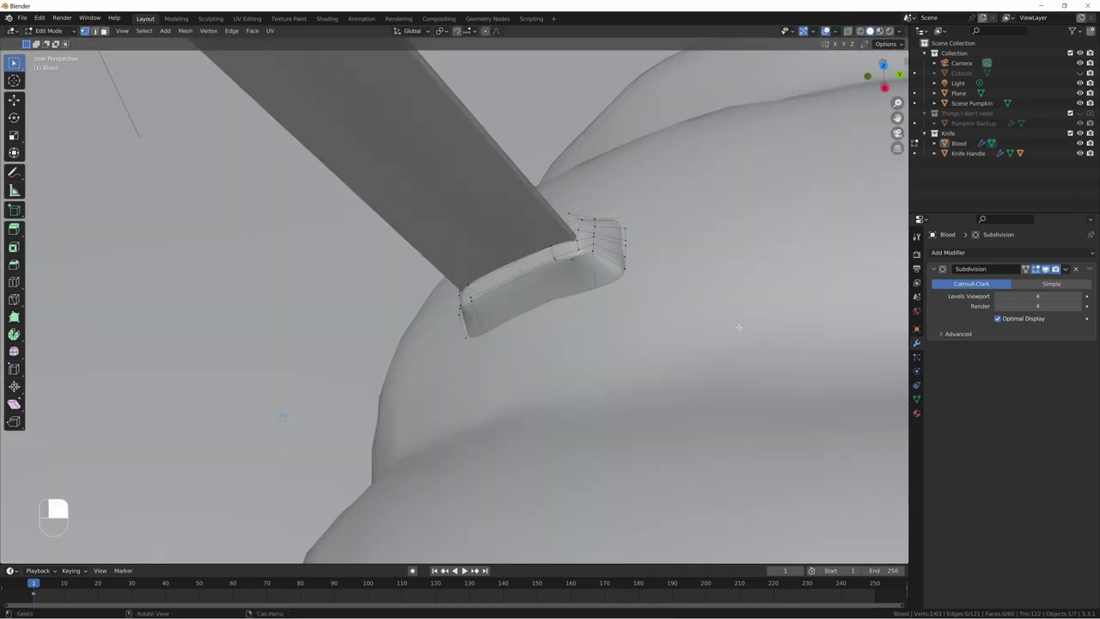
Step: Move the single lower corner vertex at Blood's far end freely by about 0.0036 m
{"action": "key", "text": "g"}
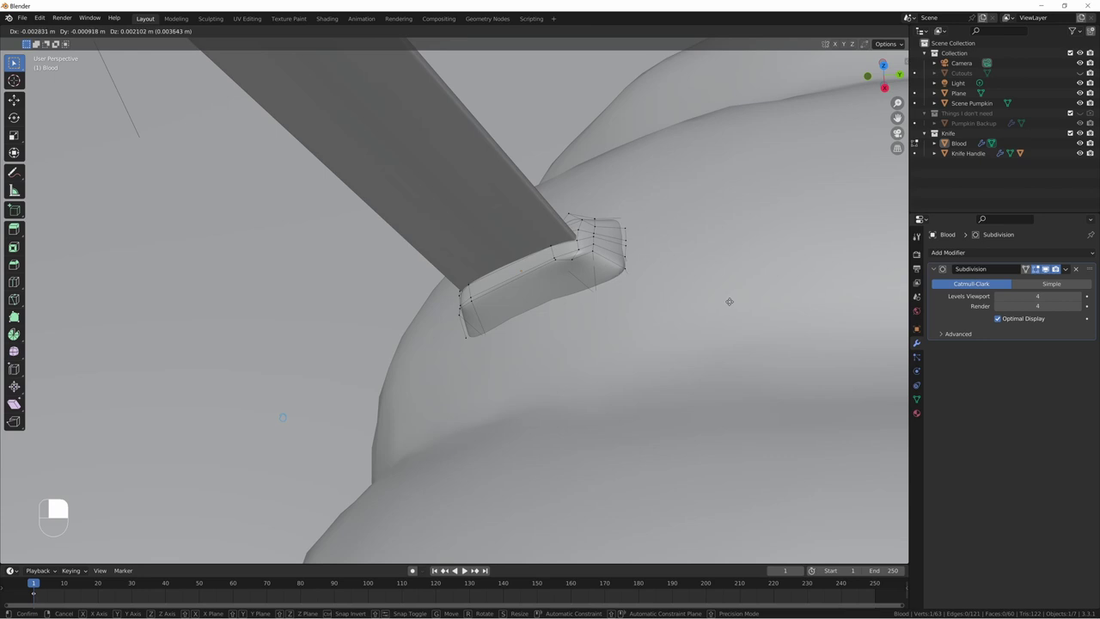
{"action": "left_click", "coordinate": [725, 301]}
{"action": "middle_click_drag", "start_coordinate": [658, 326], "coordinate": [468, 416]}
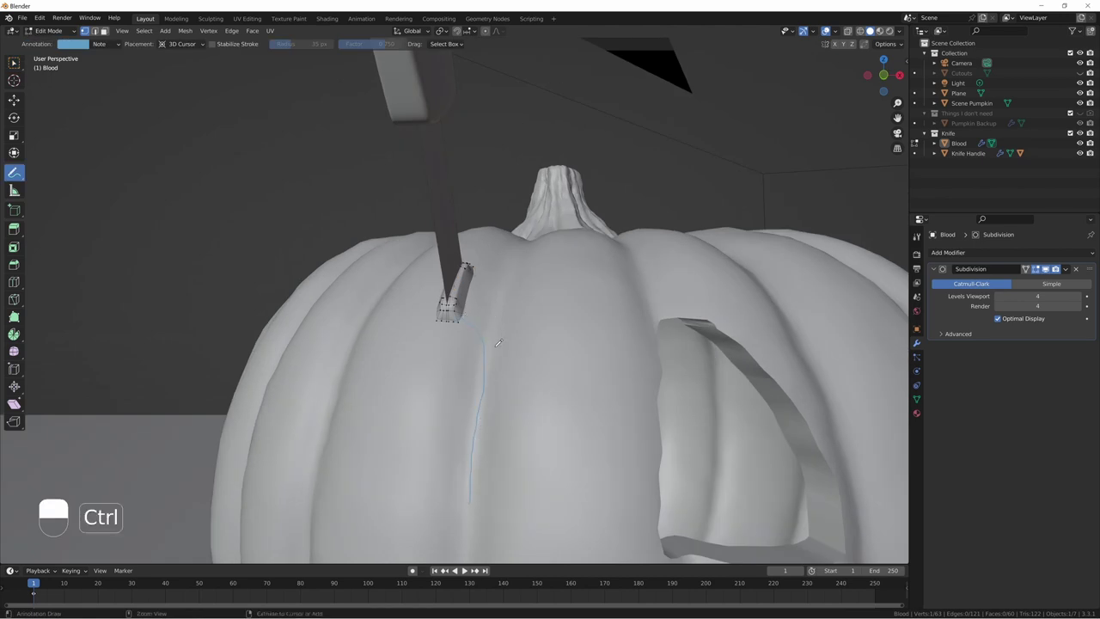
Step: Extrude the side face at Blood's lower front right corner outward along its normal
{"action": "key", "text": "shift+space"}
{"action": "left_click", "coordinate": [481, 361]}
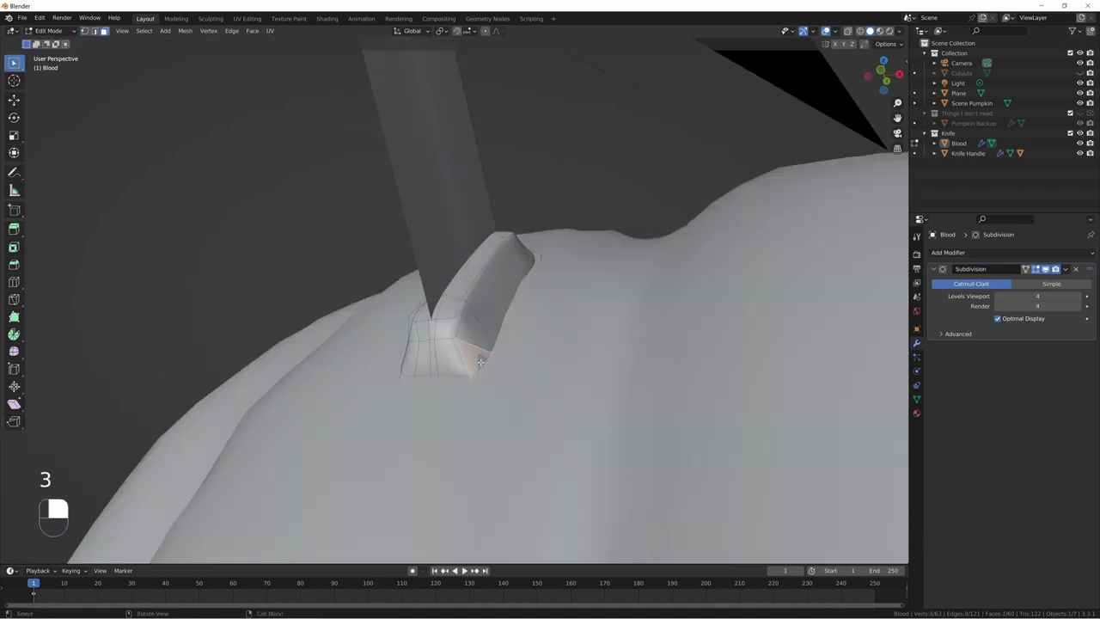
{"action": "middle_click_drag", "start_coordinate": [480, 363], "coordinate": [494, 377]}
{"action": "key", "text": "e"}
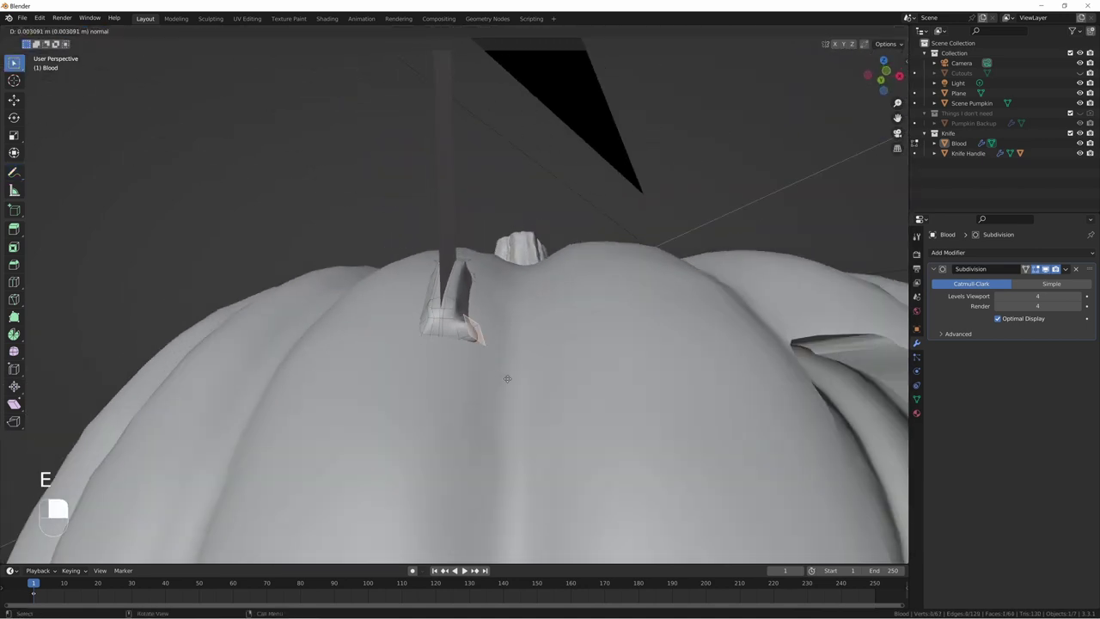
{"action": "left_click", "coordinate": [569, 394]}
{"action": "mouse_move", "coordinate": [537, 346]}
{"action": "middle_mouse_down"}
{"action": "mouse_move", "coordinate": [538, 318]}
{"action": "mouse_move", "coordinate": [534, 344]}
{"action": "middle_mouse_up"}
Step: Move the extruded face down along global Z by about 0.02 m
{"action": "key", "text": "g"}
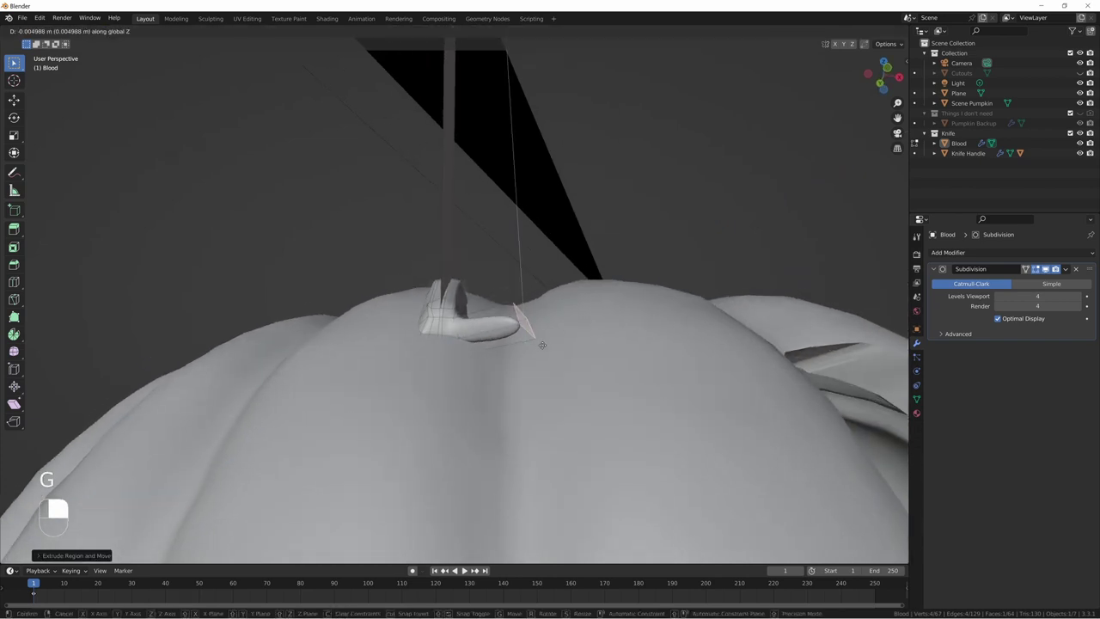
{"action": "key", "text": "z"}
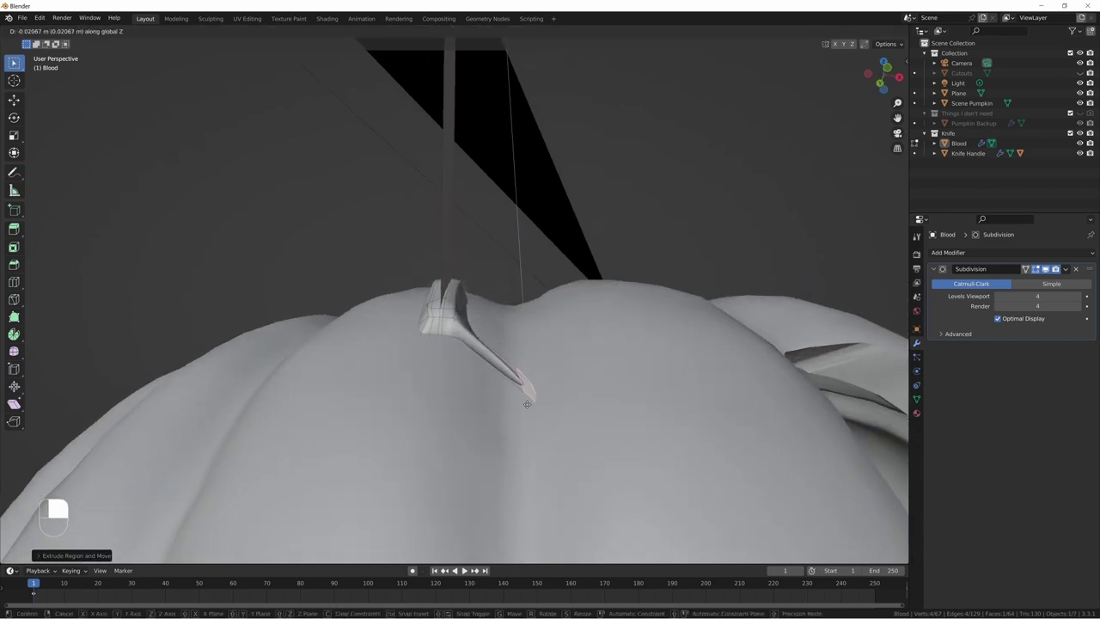
{"action": "left_click", "coordinate": [518, 416]}
{"action": "middle_click_drag", "start_coordinate": [518, 416], "coordinate": [492, 409]}
Step: In the front view, raise the extruded face along global Z by about 0.01 m
{"action": "key", "text": "KP_1"}
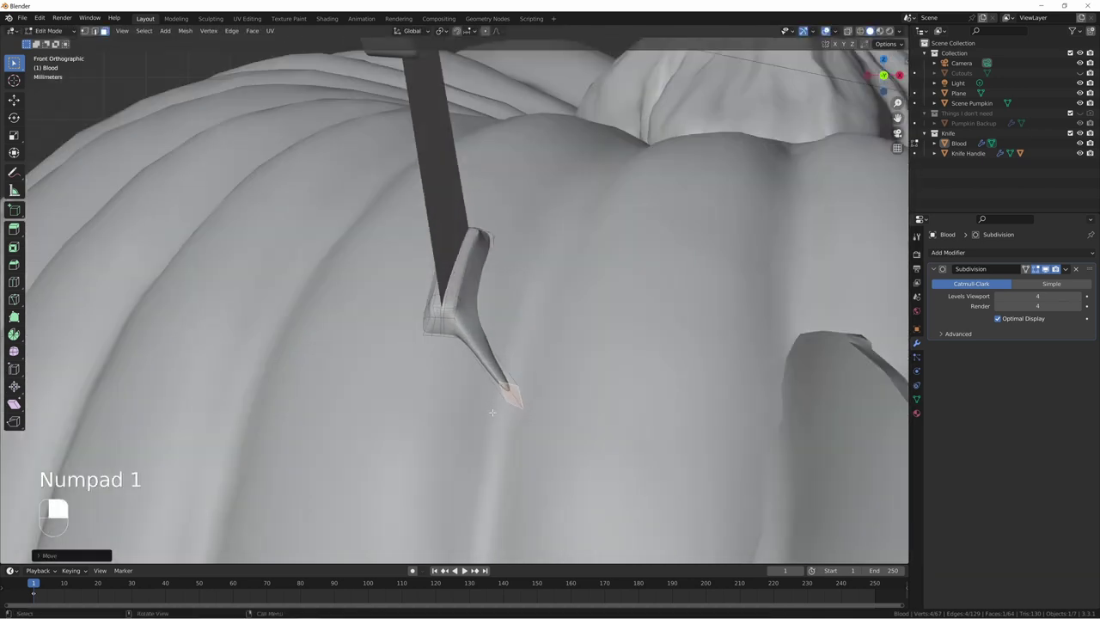
{"action": "key", "text": "g"}
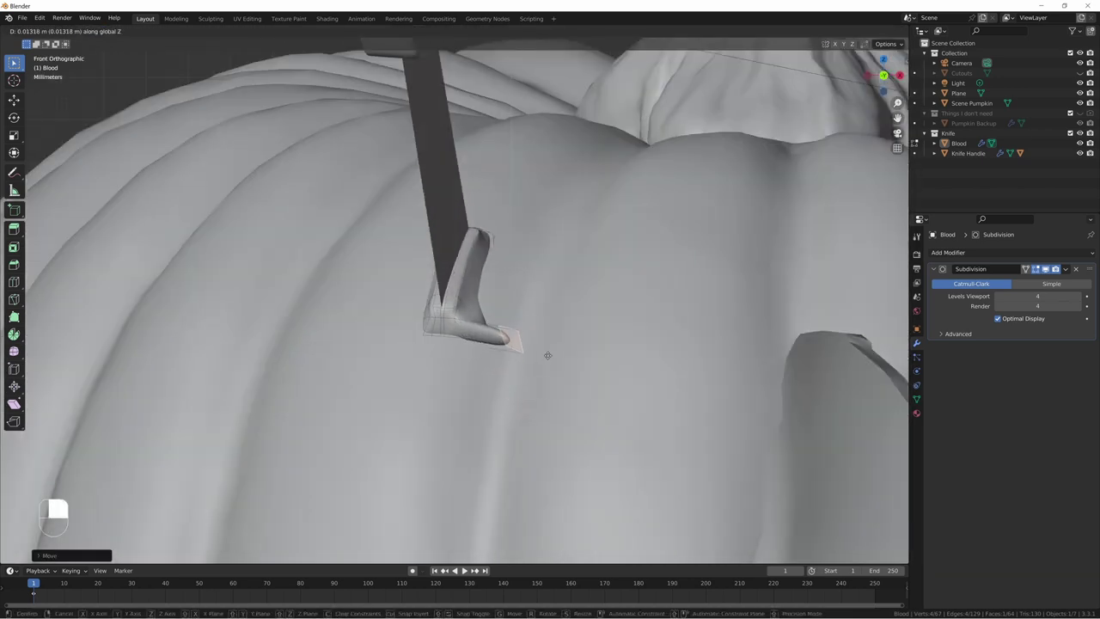
{"action": "left_click", "coordinate": [531, 363]}
Step: In the top view, move the drip's end face horizontally by about 0.012 m and rotate it about 30° around global Z
{"action": "key", "text": "KP_7"}
{"action": "key", "text": "g"}
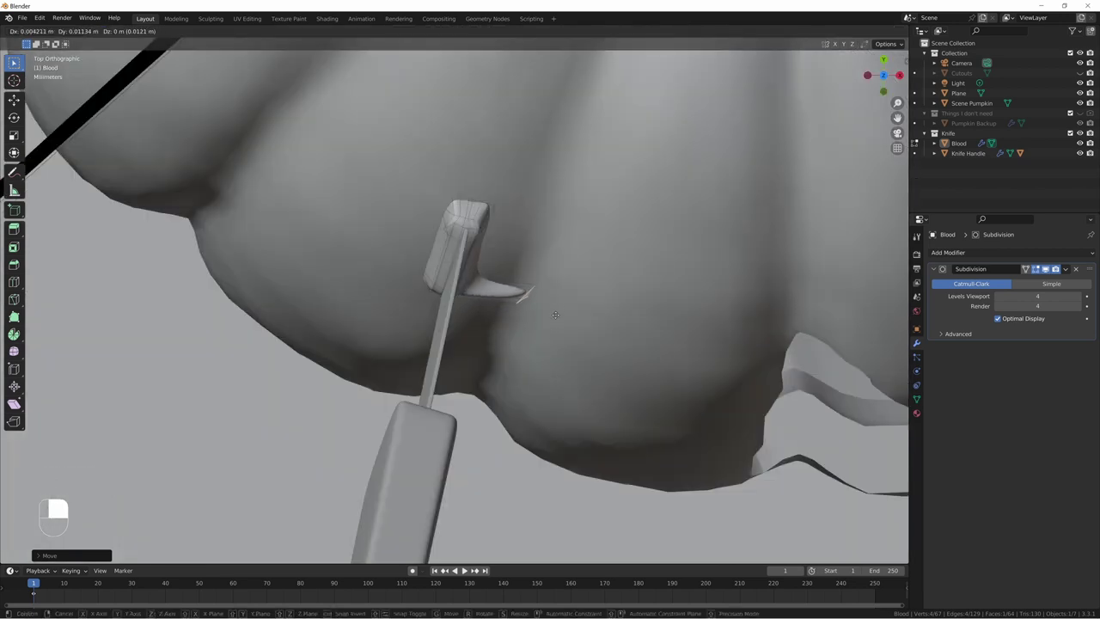
{"action": "left_click", "coordinate": [555, 314]}
{"action": "key", "text": "r"}
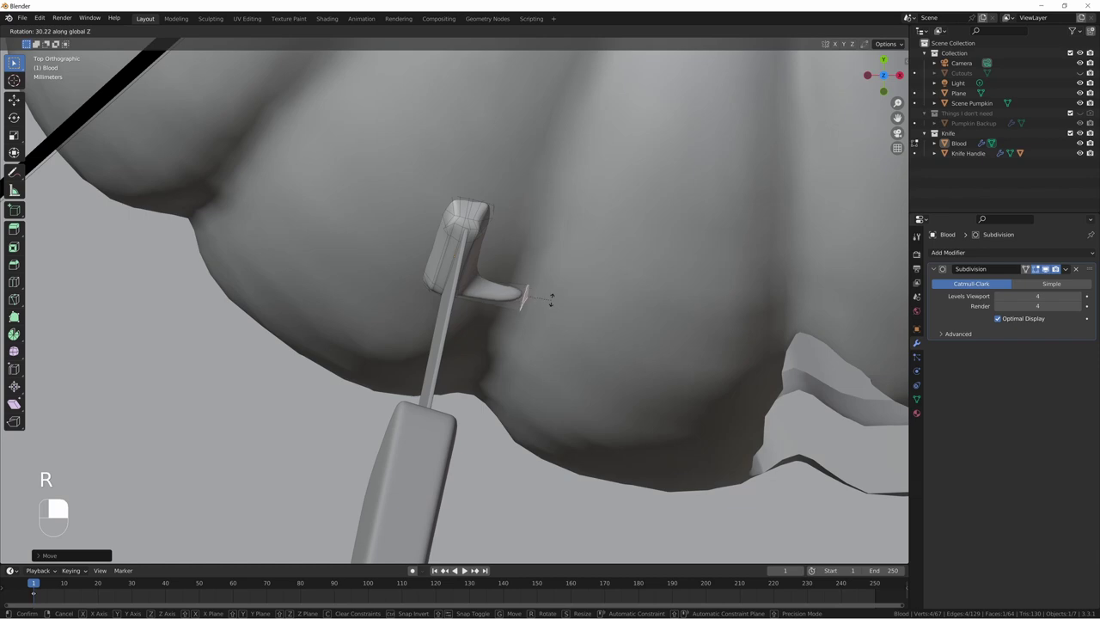
{"action": "left_click", "coordinate": [525, 294]}
Step: Lower the drip's end face along global Z and shift it along Y to follow the pumpkin's surface
{"action": "middle_click_drag", "start_coordinate": [525, 294], "coordinate": [529, 266]}
{"action": "key", "text": "g"}
{"action": "key", "text": "z"}
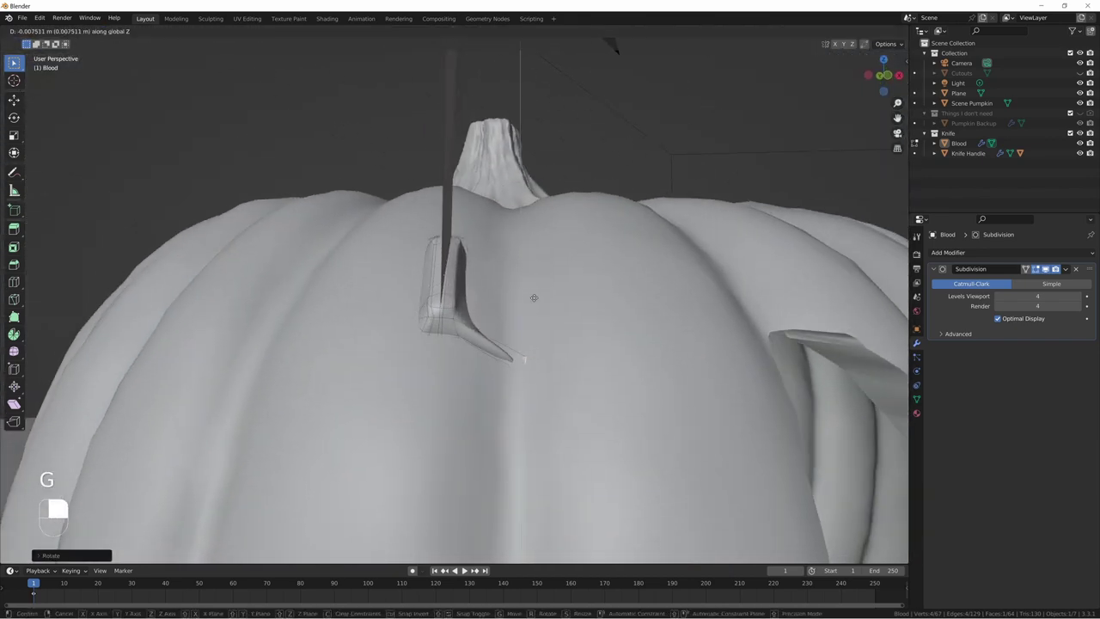
{"action": "left_click", "coordinate": [533, 308]}
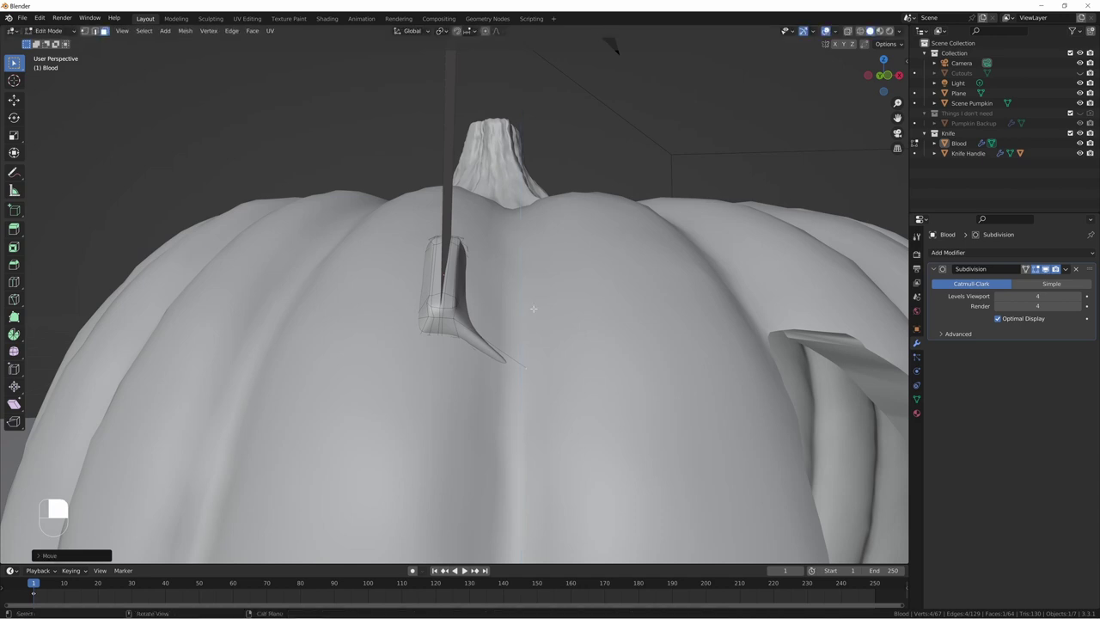
{"action": "key", "text": "g"}
{"action": "key", "text": "y"}
{"action": "left_click", "coordinate": [510, 327]}
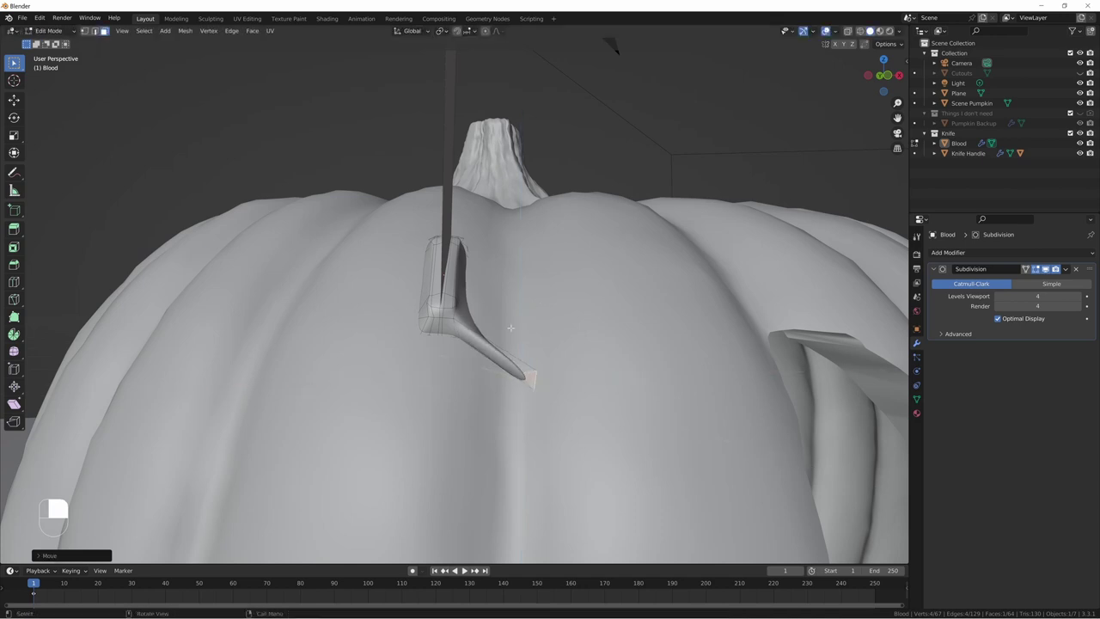
Step: Add a loop cut across the middle of the drip segment and move the new loop freely to curve the drip
{"action": "key", "text": "ctrl+r"}
{"action": "left_click", "coordinate": [483, 343]}
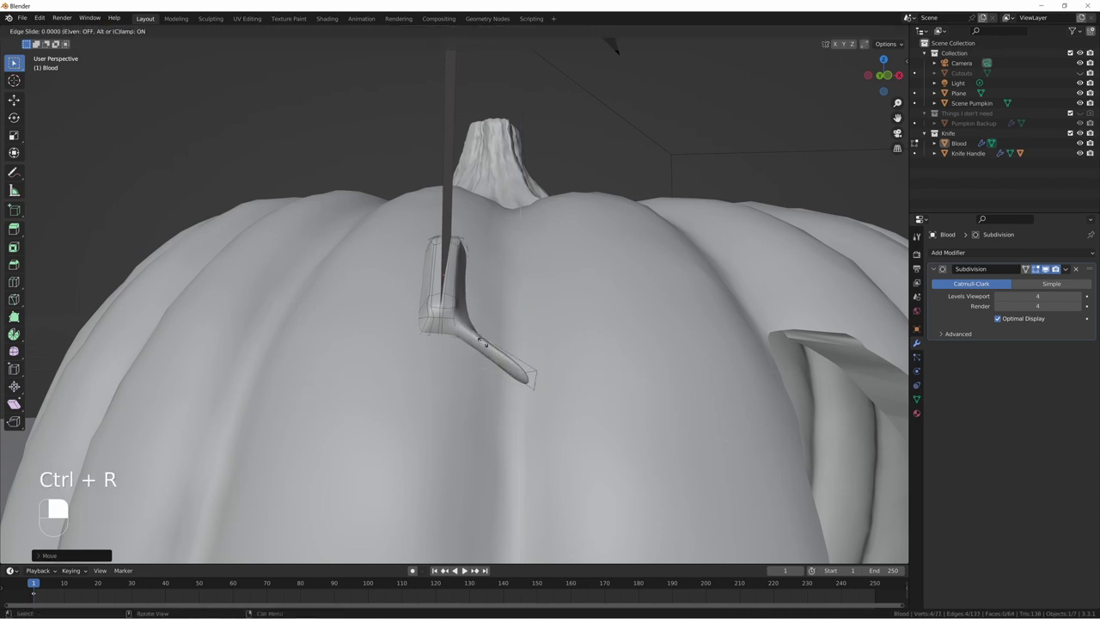
{"action": "left_click", "coordinate": [478, 335]}
{"action": "key", "text": "g"}
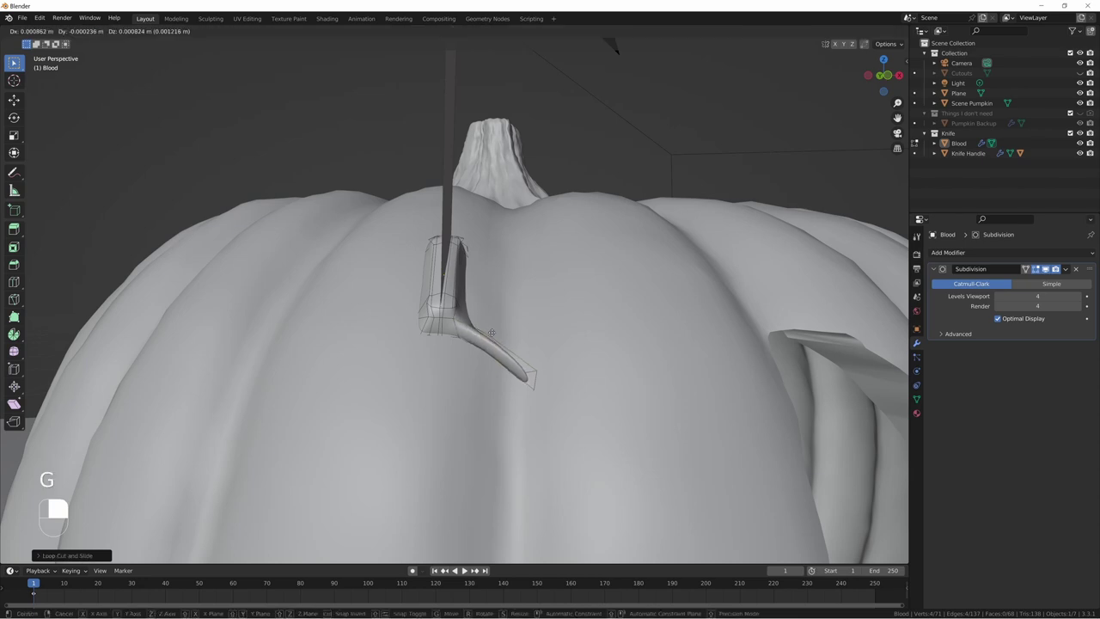
{"action": "left_click", "coordinate": [518, 382]}
Step: Select the drip's end face and rotate it around global X, then by about -46° around global Z
{"action": "middle_click_drag", "start_coordinate": [518, 382], "coordinate": [591, 387]}
{"action": "left_click", "coordinate": [516, 374]}
{"action": "key", "text": "r"}
{"action": "key", "text": "x"}
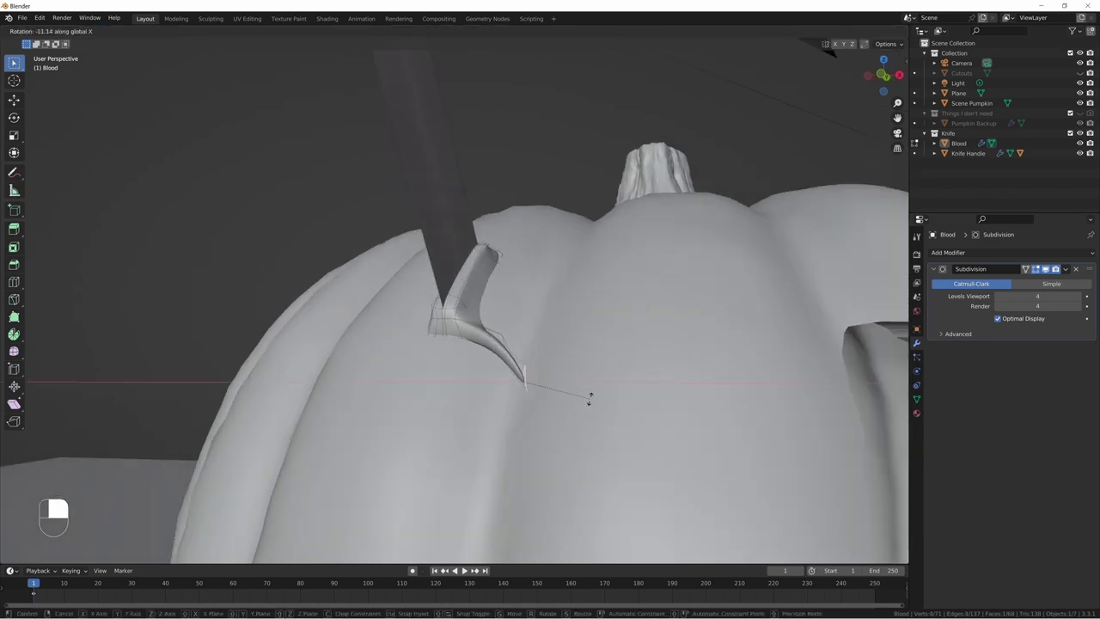
{"action": "left_click", "coordinate": [577, 411]}
{"action": "key", "text": "r"}
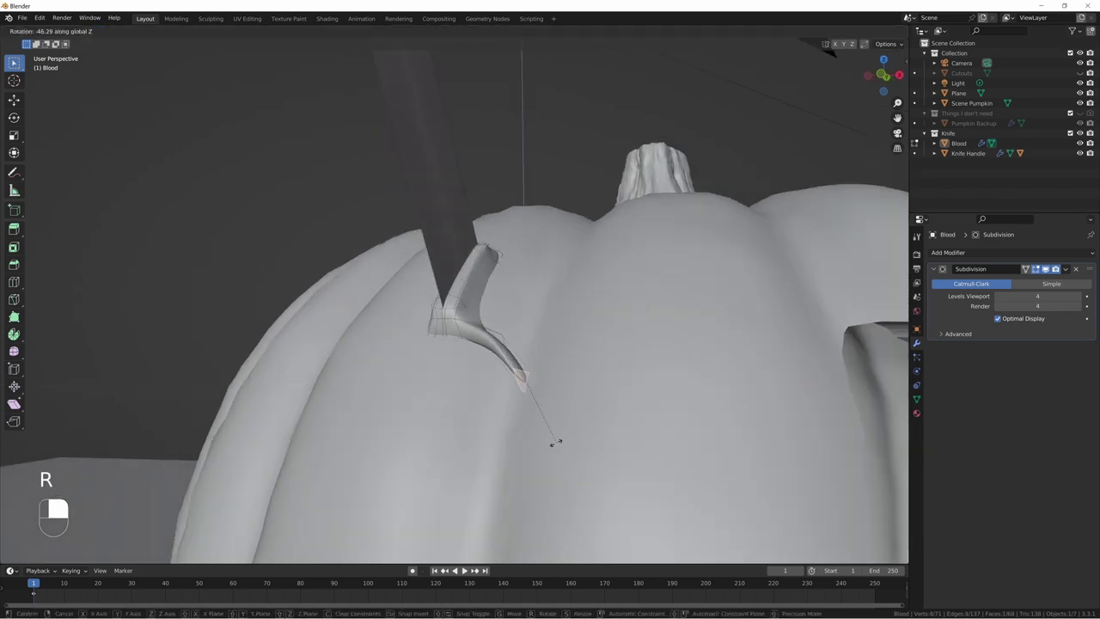
{"action": "left_click", "coordinate": [554, 445]}
{"action": "middle_click_drag", "start_coordinate": [553, 445], "coordinate": [557, 391]}
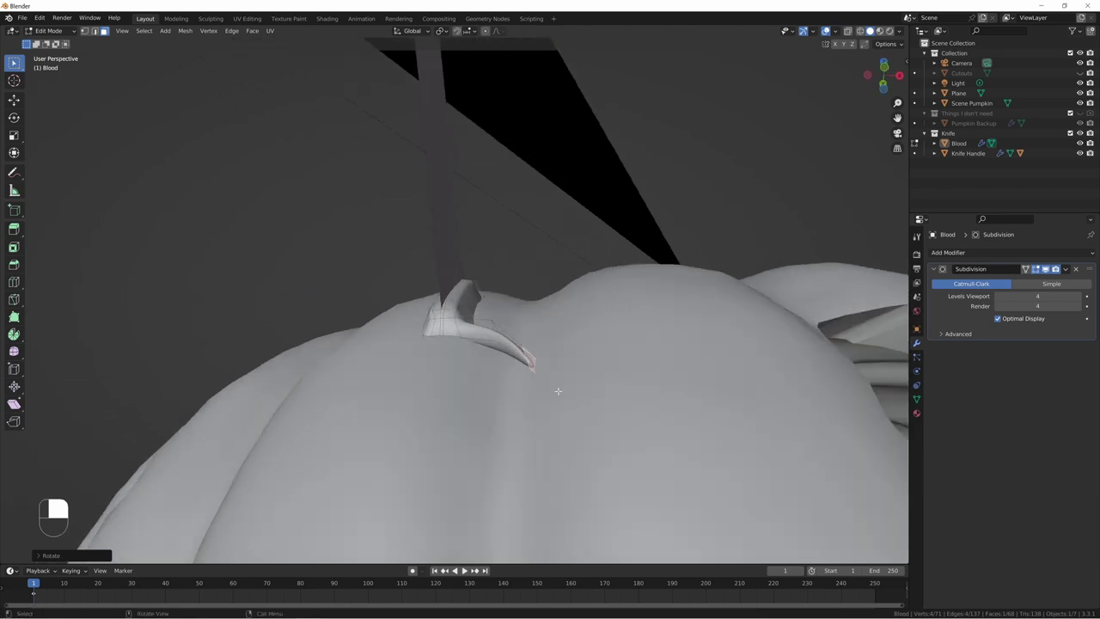
Step: Set the transform orientation to Normal for adjusting the drip's end face
{"action": "key", "text": "r"}
{"action": "right_click", "coordinate": [604, 369]}
{"action": "left_click", "coordinate": [439, 31]}
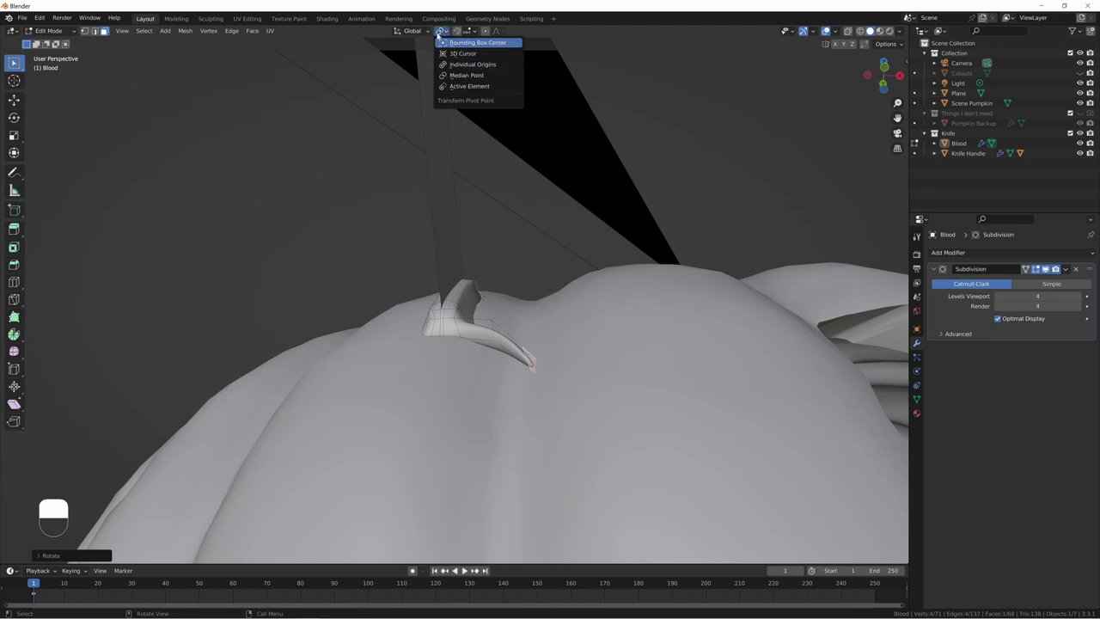
{"action": "left_click", "coordinate": [410, 31]}
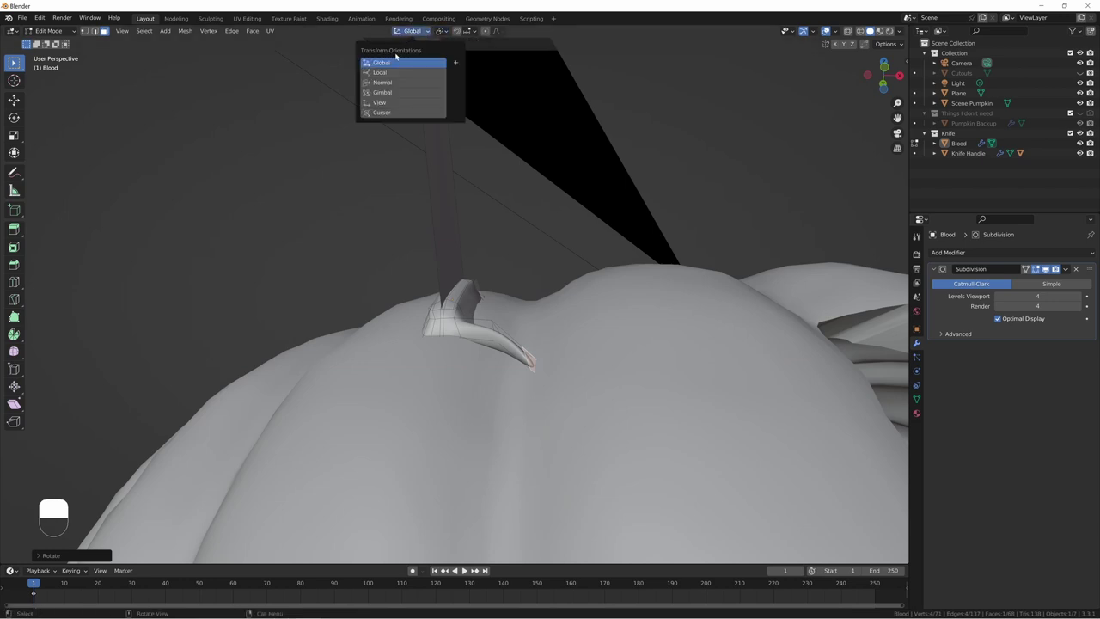
{"action": "left_click", "coordinate": [386, 83]}
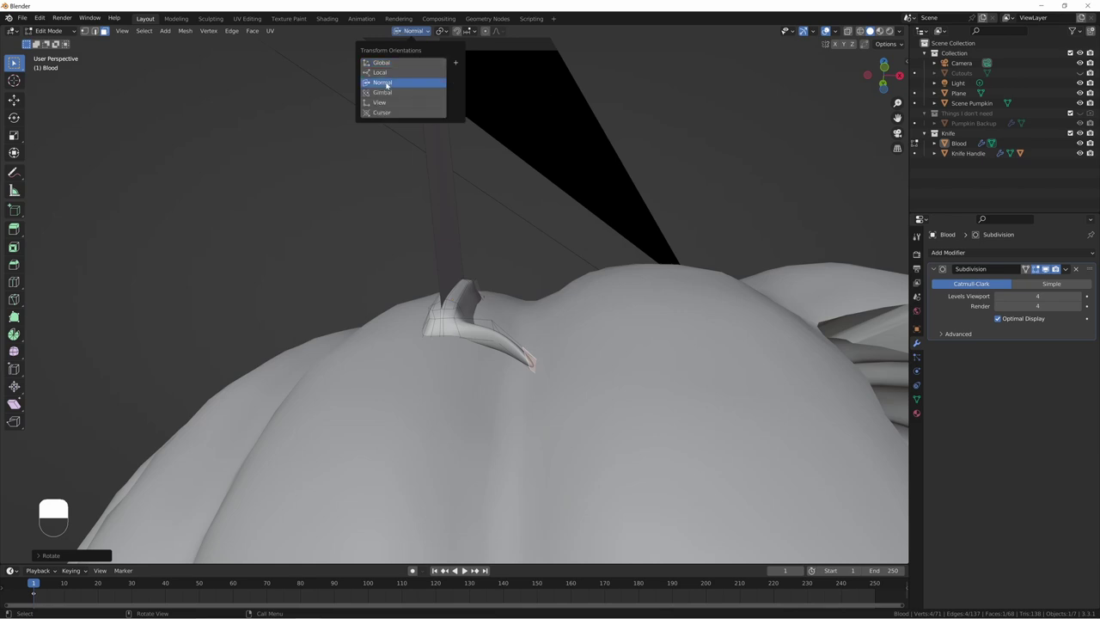
{"action": "key", "text": "r"}
{"action": "key", "text": "y"}
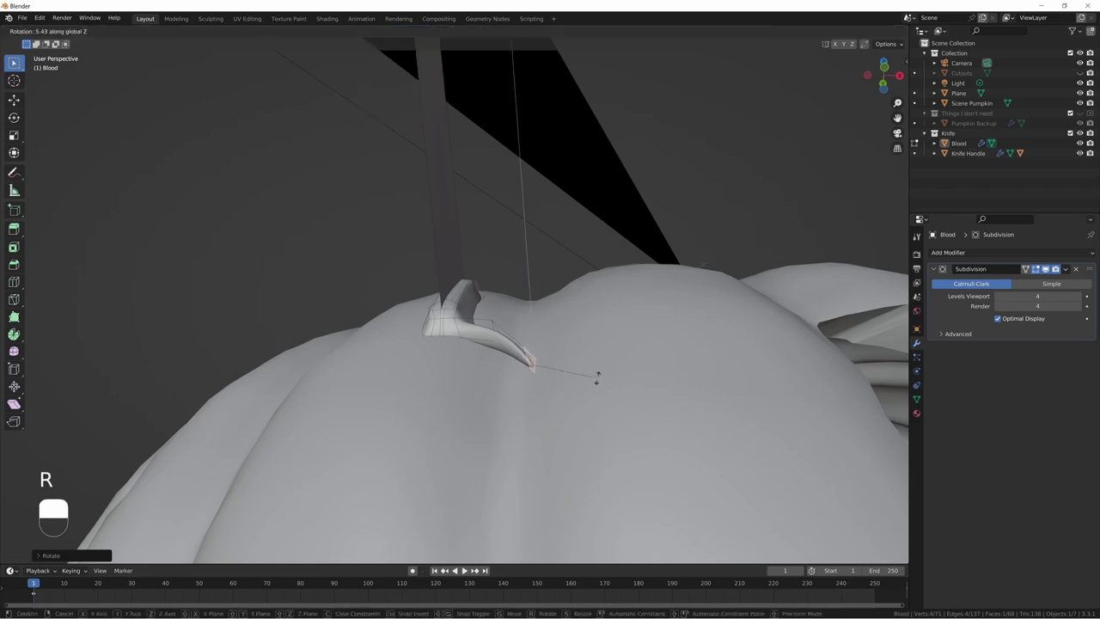
{"action": "right_click", "coordinate": [596, 379]}
Step: Rotate the drip's end face around its normal Z axis and around its X axis
{"action": "key", "text": "r"}
{"action": "key", "text": "z"}
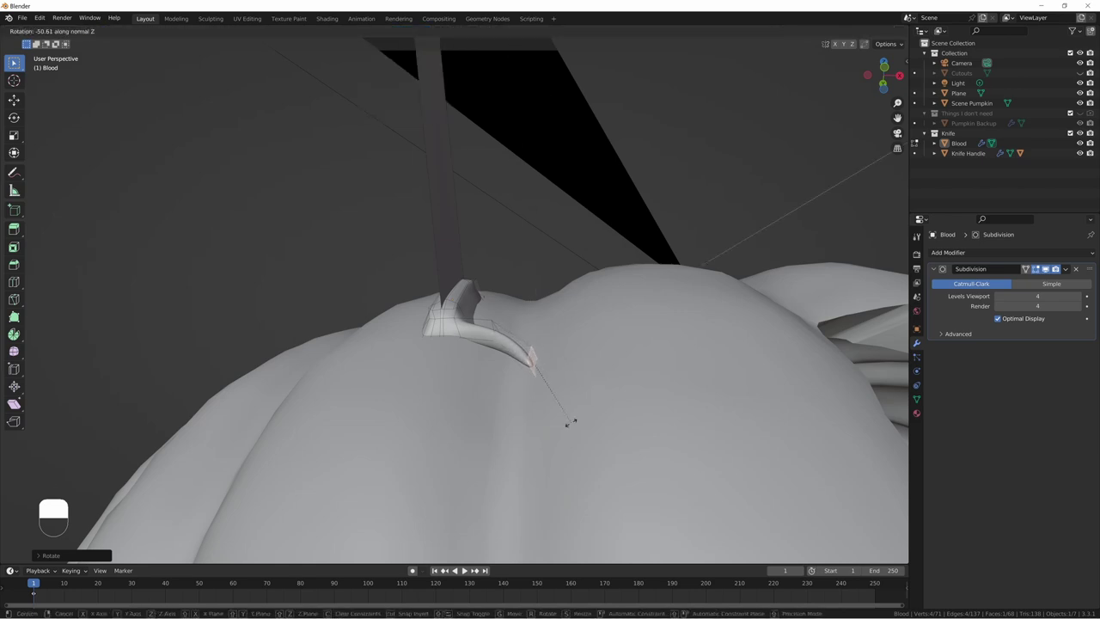
{"action": "left_click", "coordinate": [552, 429]}
{"action": "middle_click_drag", "start_coordinate": [553, 429], "coordinate": [570, 379]}
{"action": "key", "text": "r"}
{"action": "key", "text": "x"}
{"action": "left_click", "coordinate": [541, 413]}
Step: Move the drip's end face freely by about 0.005 m and rotate it around global Z
{"action": "key", "text": "g"}
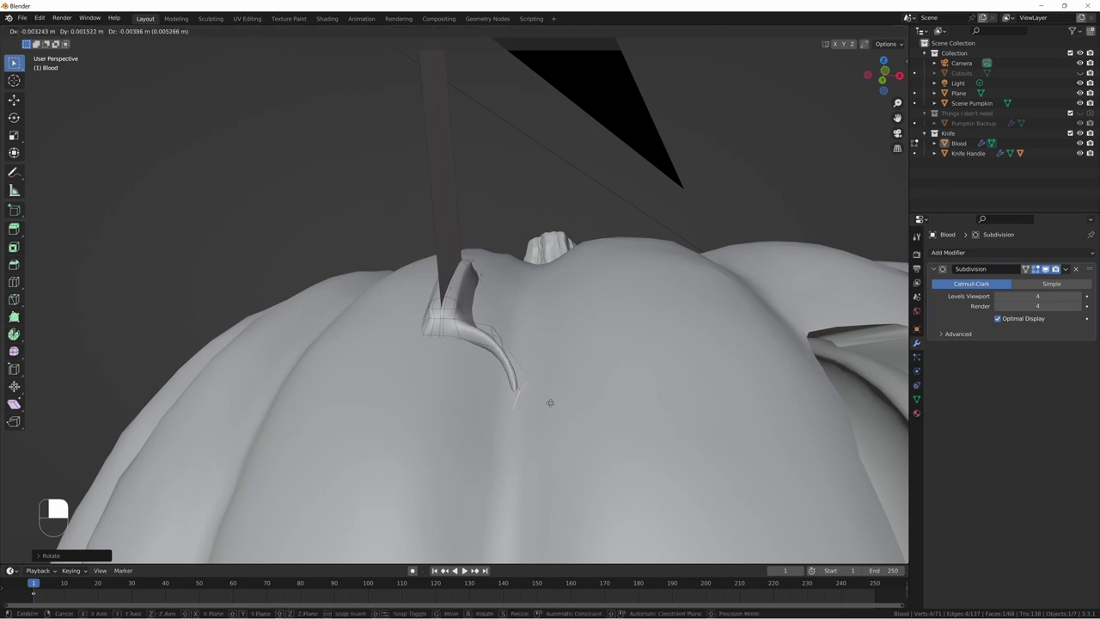
{"action": "left_click", "coordinate": [553, 401]}
{"action": "key", "text": "r"}
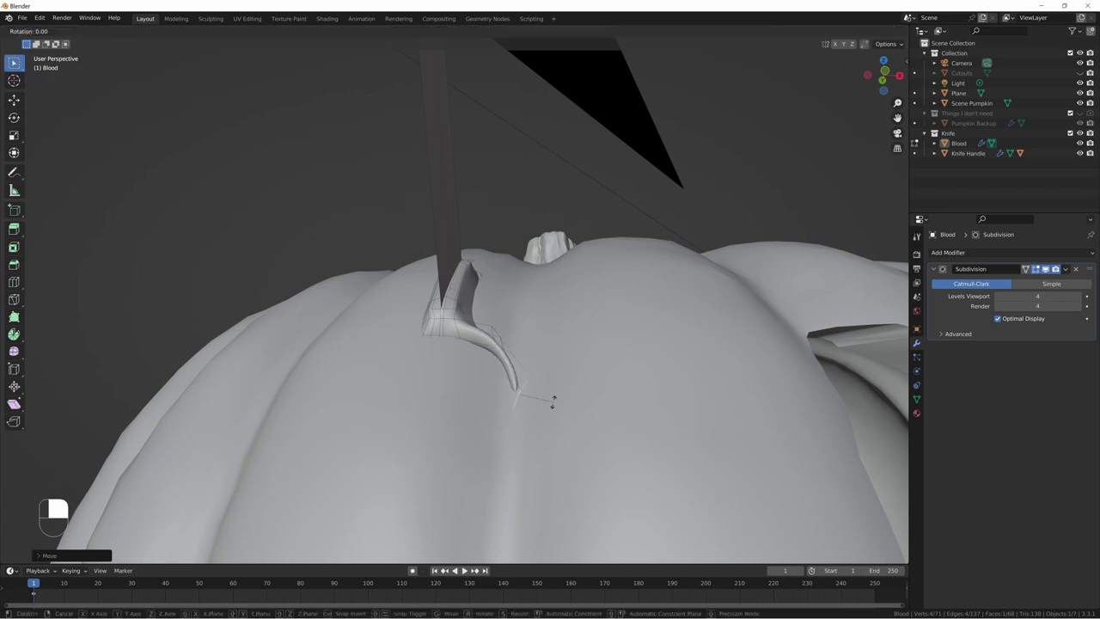
{"action": "key", "text": "z"}
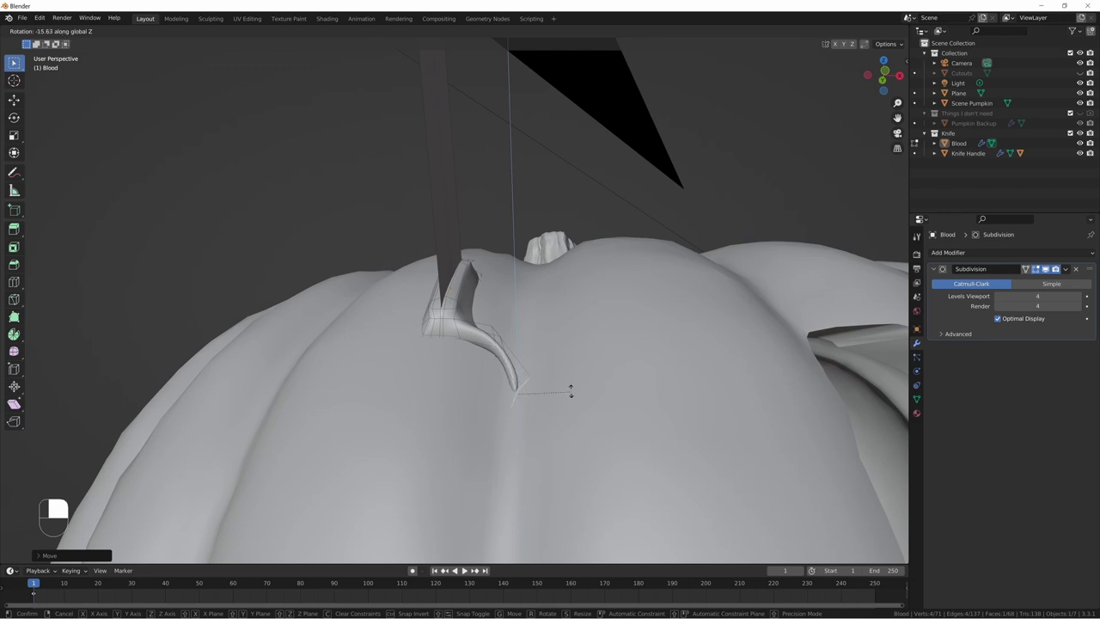
{"action": "left_click", "coordinate": [587, 341]}
Step: Rotate the drip's end face around its normal X axis to aim it down the pumpkin's groove
{"action": "middle_click_drag", "start_coordinate": [478, 458], "coordinate": [492, 234]}
{"action": "scroll", "coordinate": [483, 415], "scroll_direction": "up", "scroll_amount": 8}
{"action": "scroll", "coordinate": [490, 301], "scroll_direction": "down", "scroll_amount": 5}
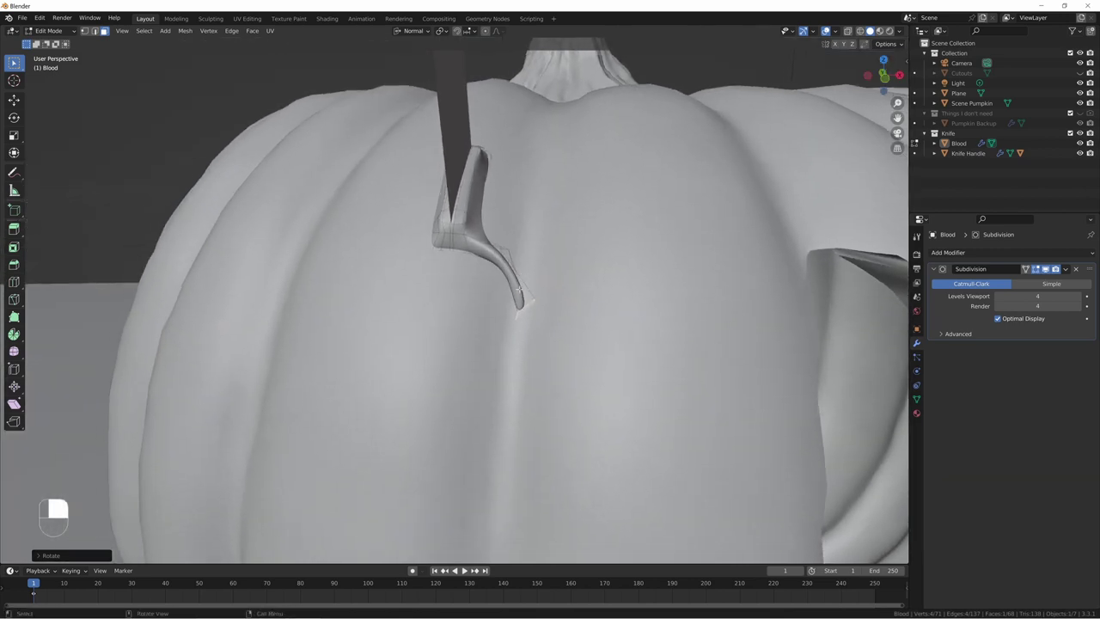
{"action": "middle_click_drag", "start_coordinate": [519, 289], "coordinate": [541, 299]}
{"action": "scroll", "coordinate": [545, 301], "scroll_direction": "up", "scroll_amount": 2}
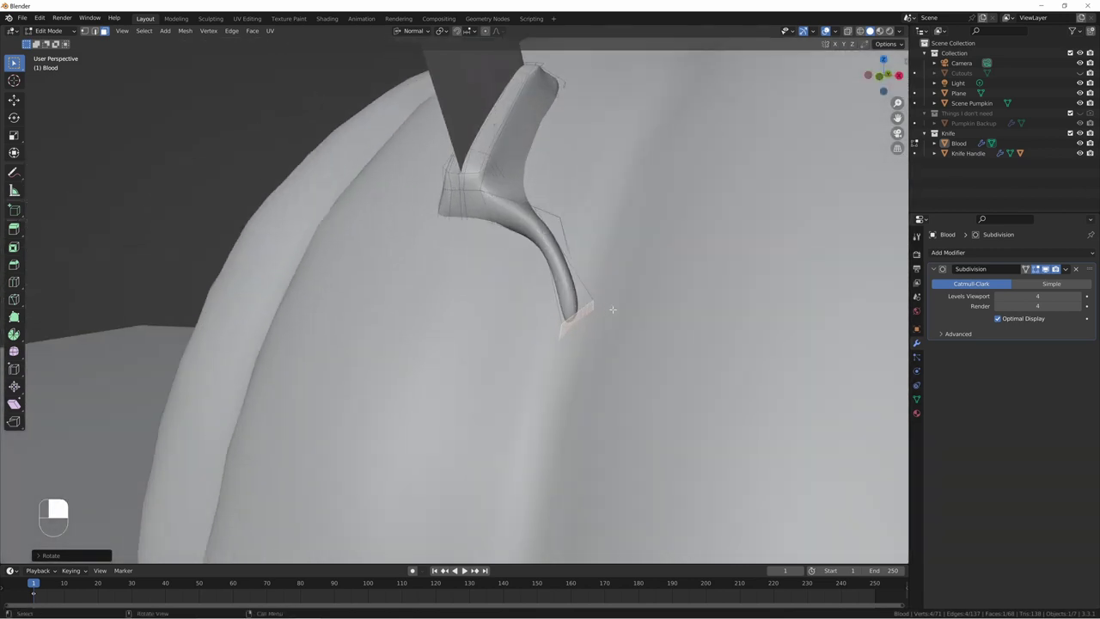
{"action": "key", "text": "r"}
{"action": "key", "text": "x"}
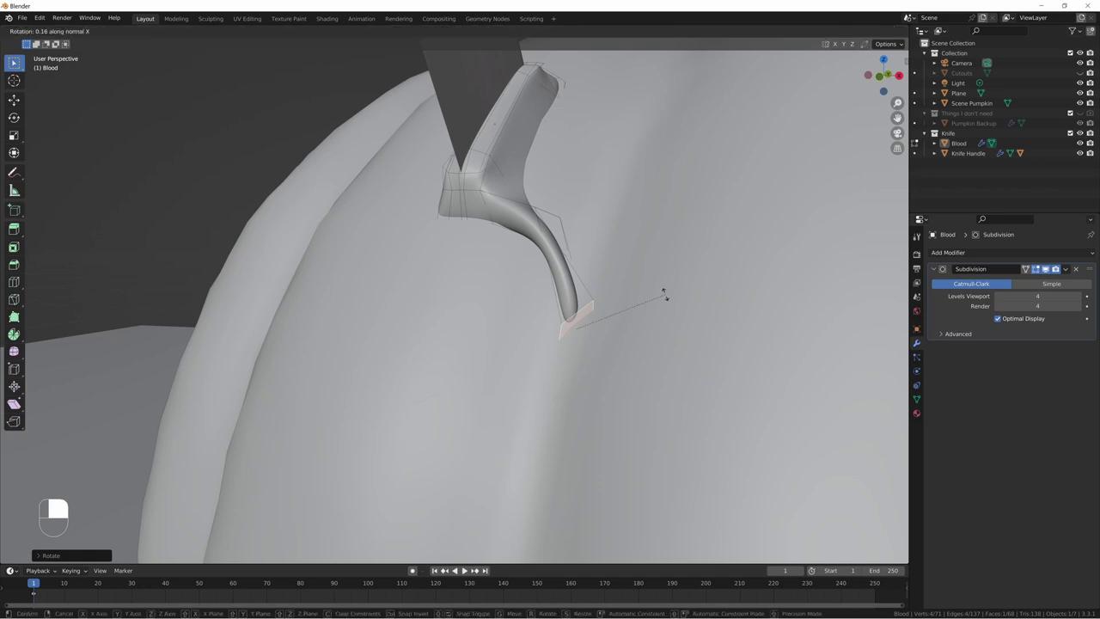
{"action": "left_click", "coordinate": [650, 356]}
Step: Extrude the drip's end face along its normal to lengthen the drip down the pumpkin's groove
{"action": "middle_click_drag", "start_coordinate": [603, 349], "coordinate": [574, 339]}
{"action": "key", "text": "e"}
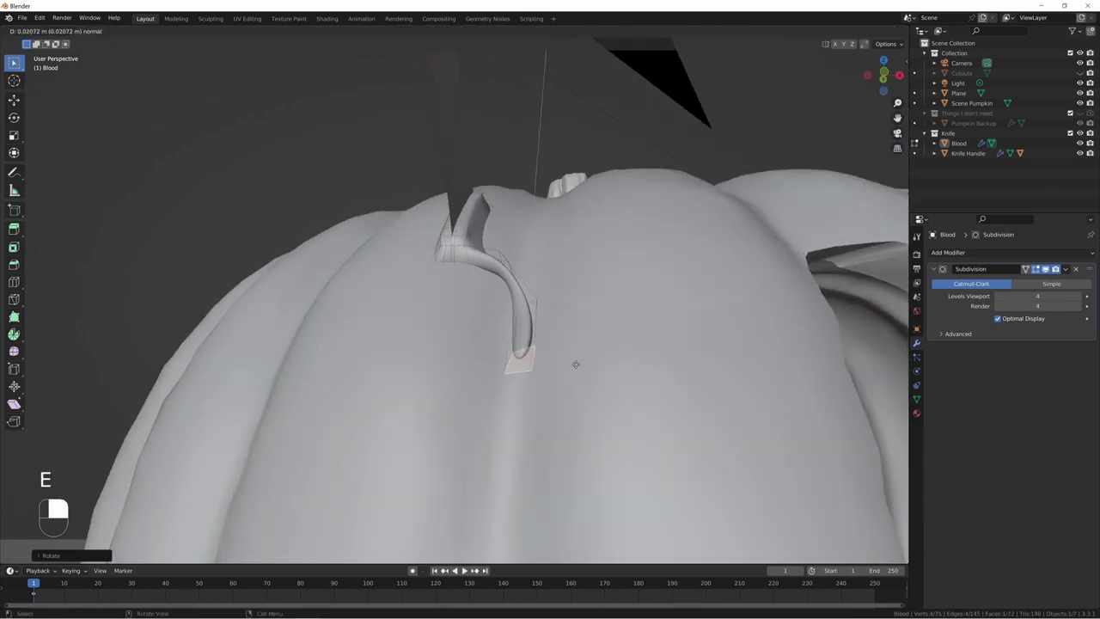
{"action": "left_click", "coordinate": [560, 426]}
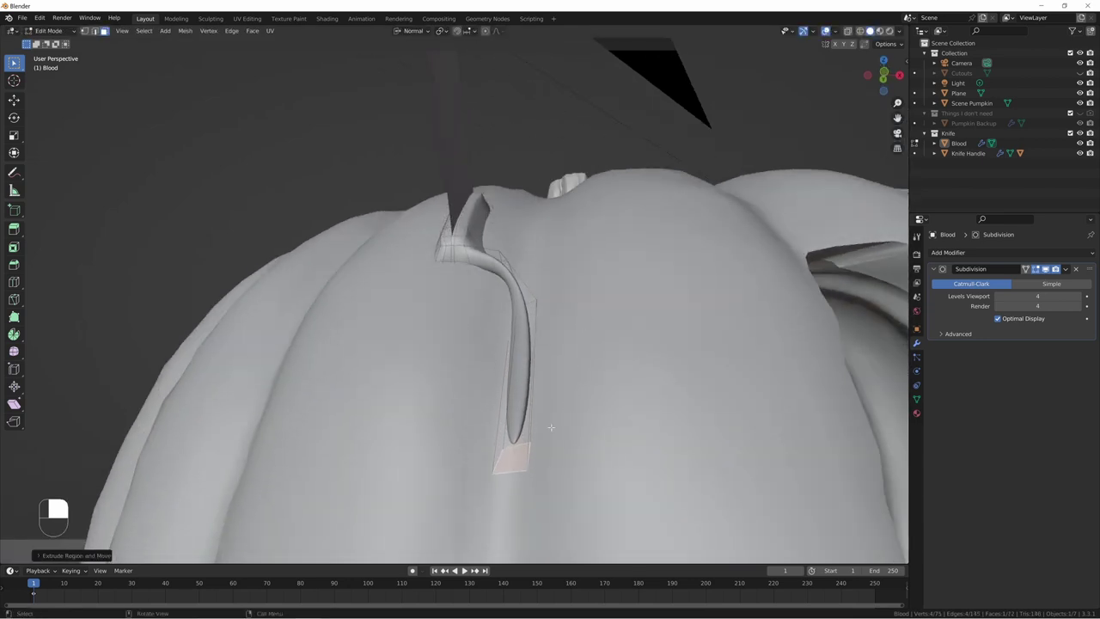
Step: Move the newly extruded end face along global Y against the pumpkin's surface in two passes, the second about 0.008 m
{"action": "middle_click_drag", "start_coordinate": [560, 426], "coordinate": [473, 399]}
{"action": "key", "text": "g"}
{"action": "key", "text": "y"}
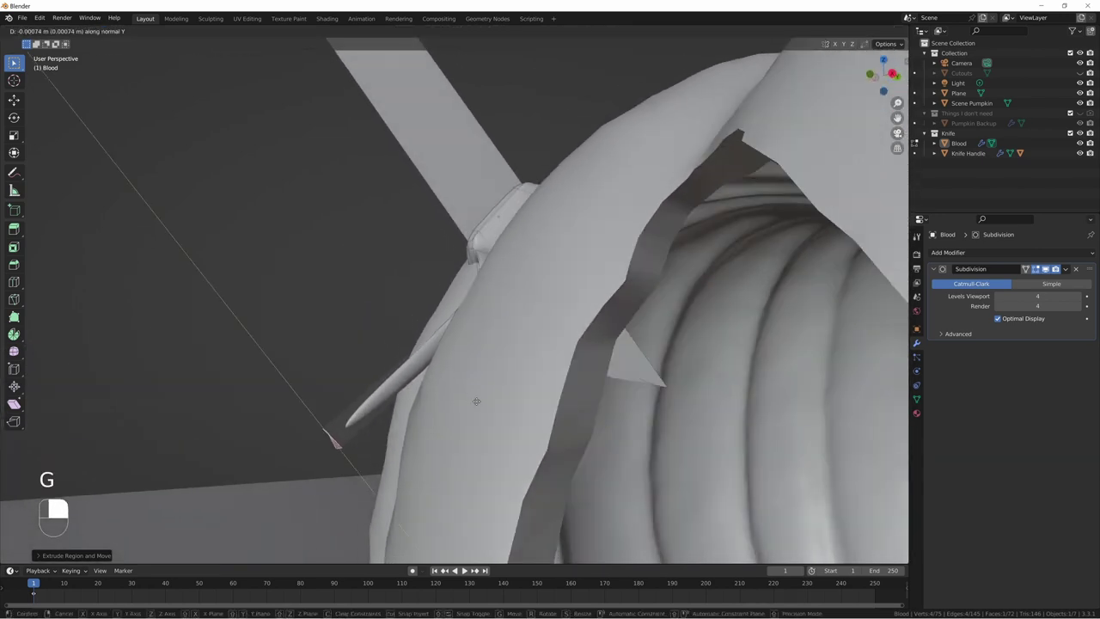
{"action": "key", "text": "y"}
{"action": "left_click", "coordinate": [534, 408]}
{"action": "middle_click_drag", "start_coordinate": [472, 420], "coordinate": [544, 435]}
{"action": "key", "text": "g"}
{"action": "key", "text": "y"}
{"action": "key", "text": "y"}
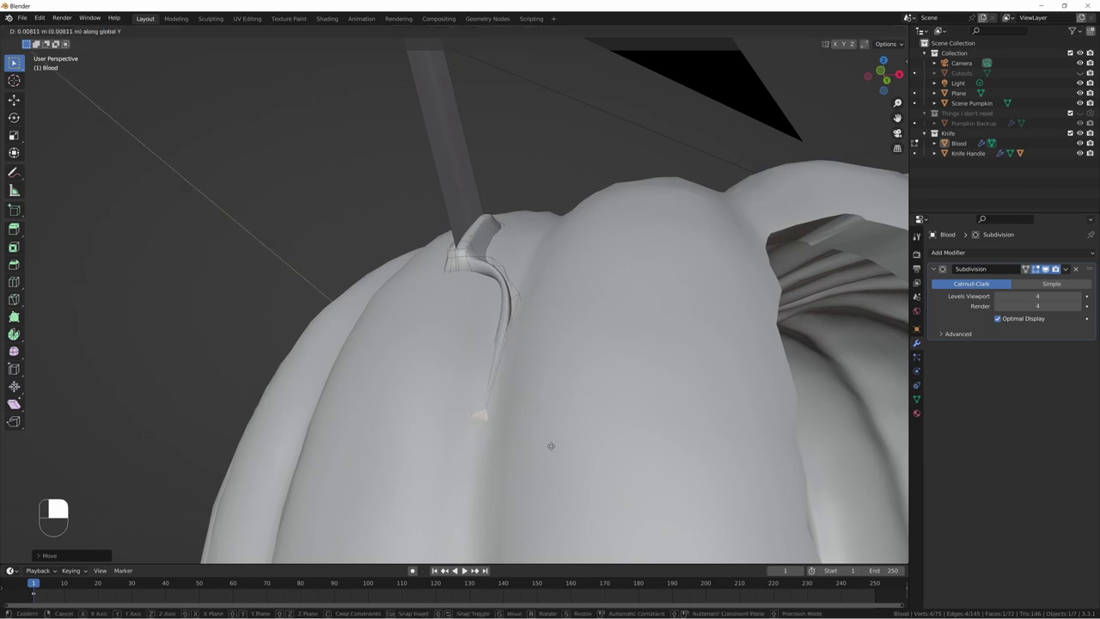
{"action": "left_click", "coordinate": [553, 442]}
Step: Tilt the lengthened drip's end face around its normal X axis to match the pumpkin's slope
{"action": "middle_click_drag", "start_coordinate": [550, 442], "coordinate": [549, 432]}
{"action": "key", "text": "r"}
{"action": "key", "text": "x"}
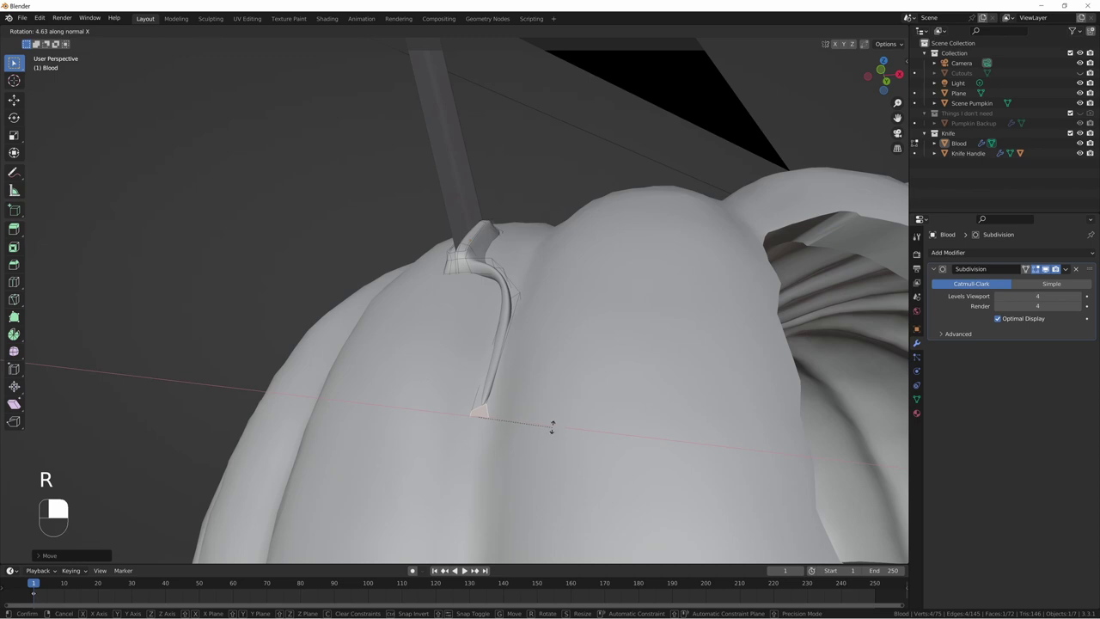
{"action": "left_click", "coordinate": [565, 361]}
Step: Nudge the drip's end face along its normal Y axis and by about 0.002 m along its normal X axis
{"action": "key", "text": "g"}
{"action": "key", "text": "y"}
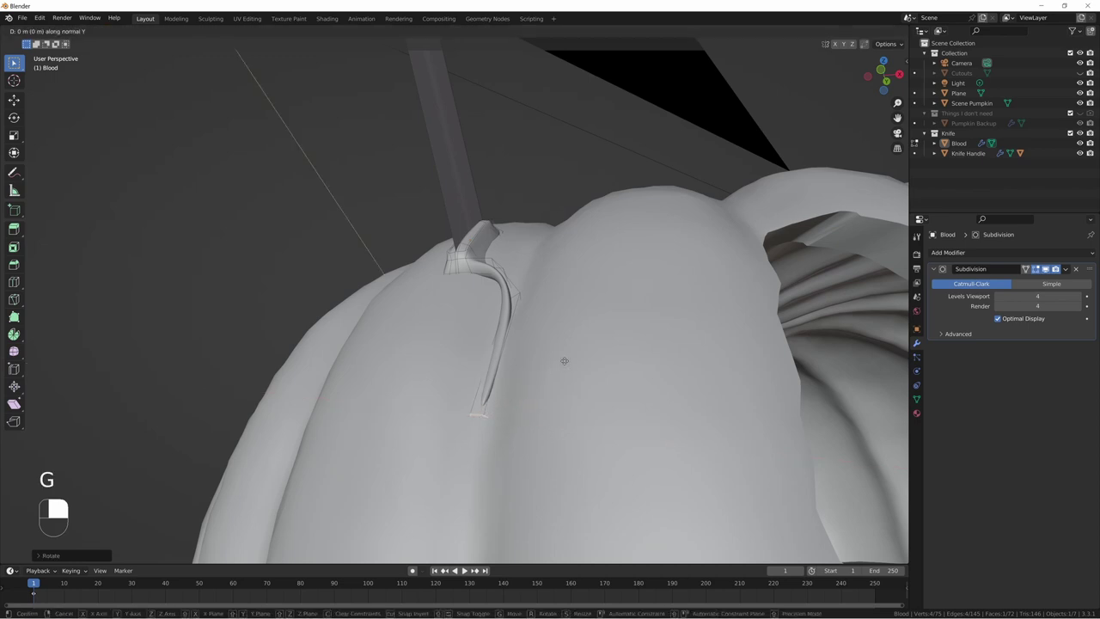
{"action": "left_click", "coordinate": [559, 369]}
{"action": "key", "text": "g"}
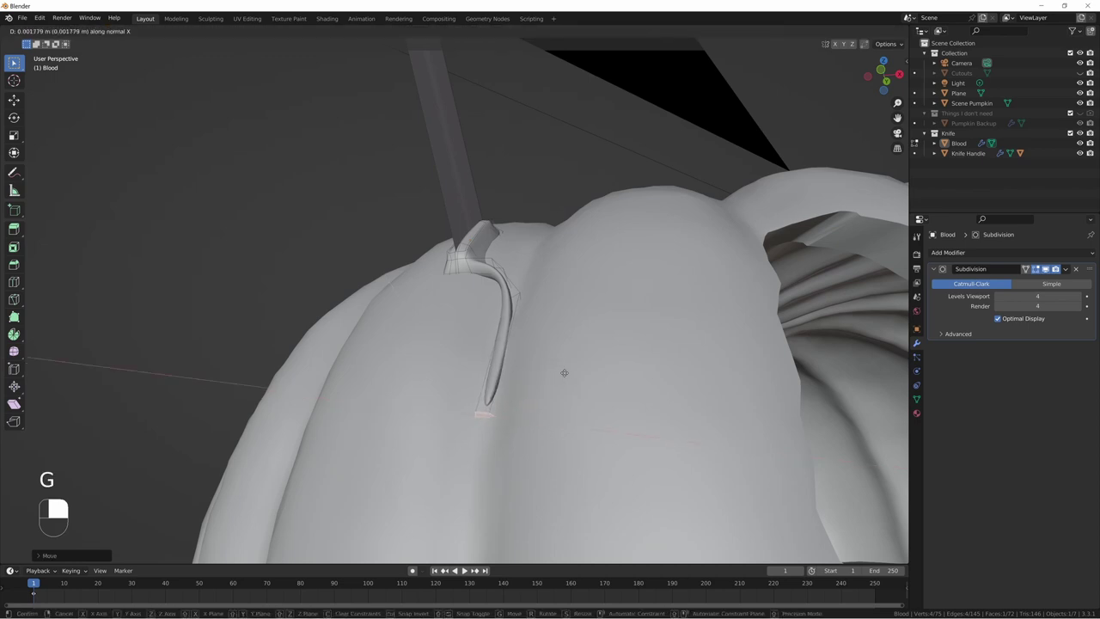
{"action": "left_click", "coordinate": [563, 373]}
Step: In the camera view, return to Object Mode and select Scene Pumpkin, Knife Handle and Blood together
{"action": "middle_click_drag", "start_coordinate": [562, 373], "coordinate": [521, 421]}
{"action": "key", "text": "KP_0"}
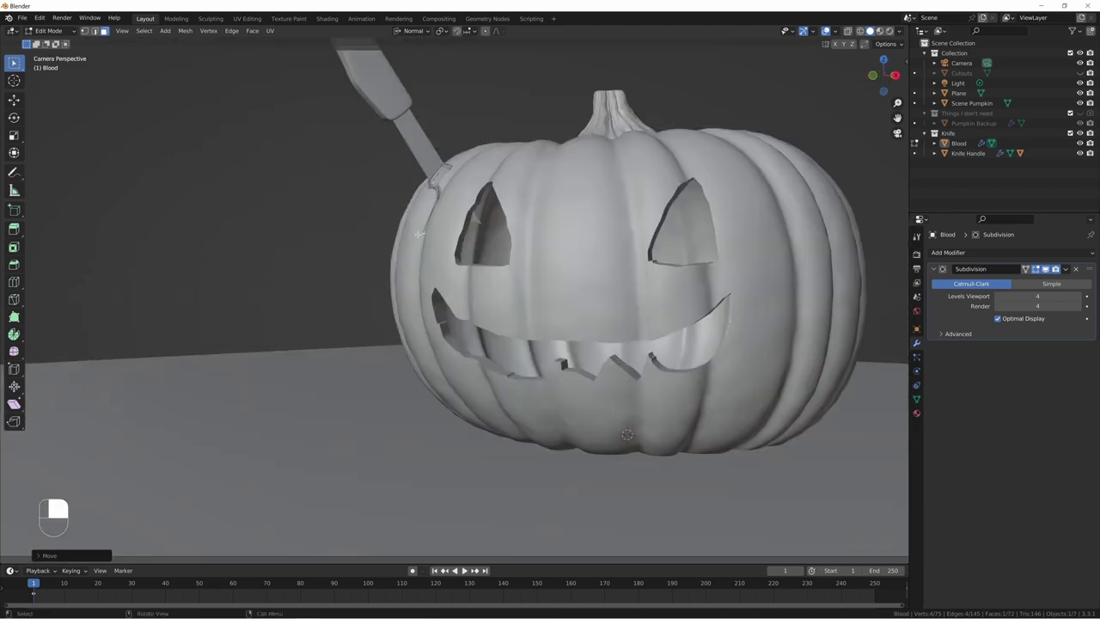
{"action": "key", "text": "Tab"}
{"action": "left_click", "coordinate": [609, 177]}
{"action": "left_click", "coordinate": [409, 141], "text": "shift"}
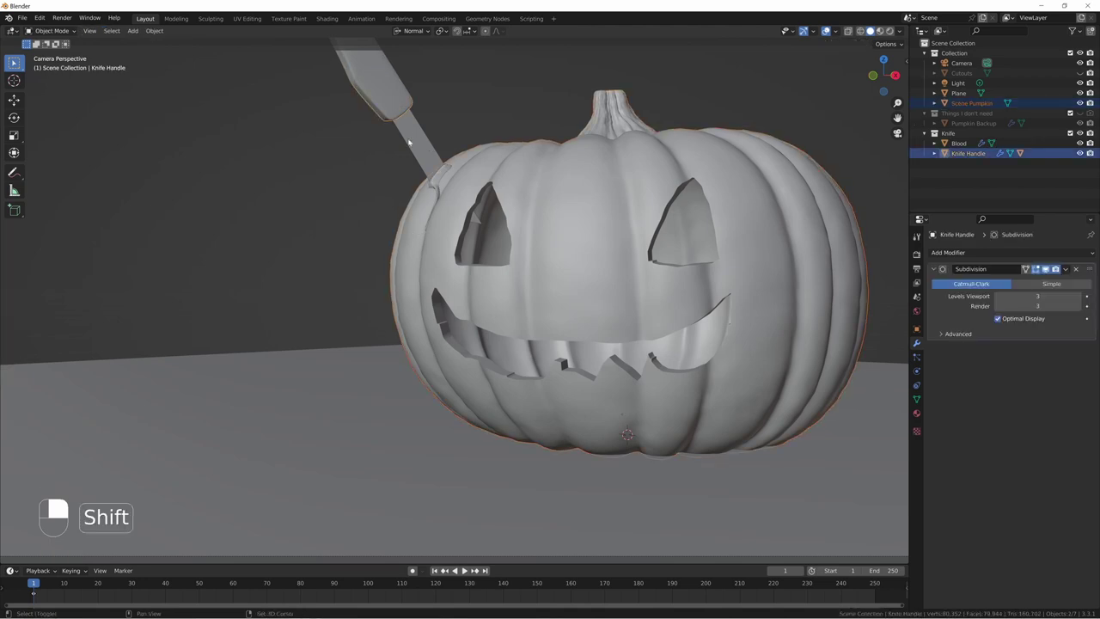
{"action": "left_click", "coordinate": [436, 190], "text": "shift"}
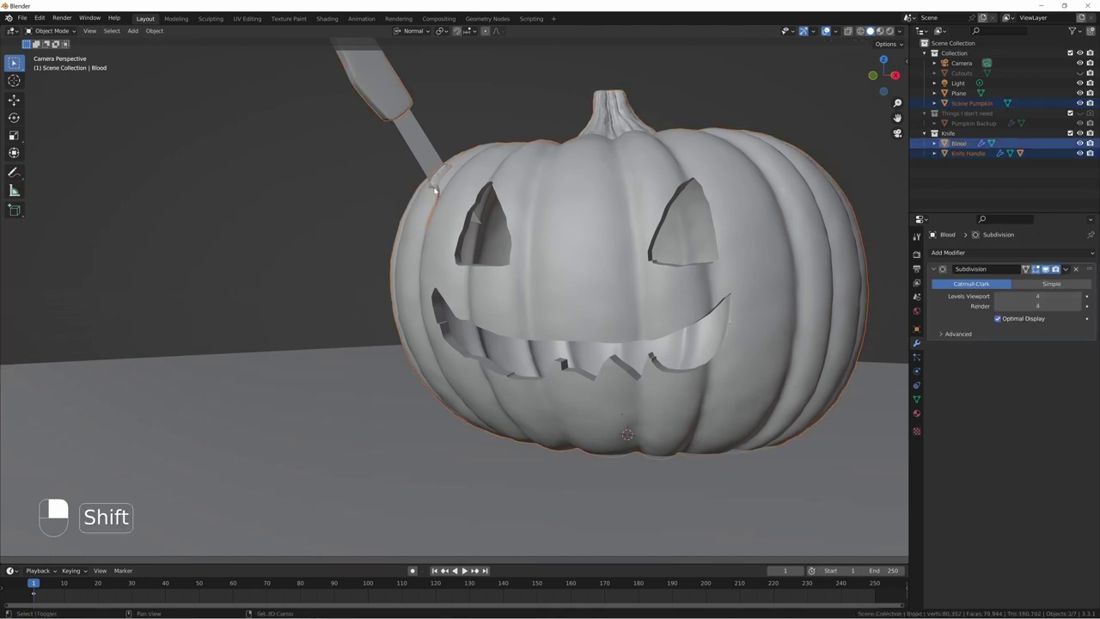
Step: Rotate the pumpkin, knife and blood together slightly around global Z, using Global orientation and the Median Point pivot
{"action": "left_click", "coordinate": [414, 31]}
{"action": "left_click", "coordinate": [399, 60]}
{"action": "left_click", "coordinate": [441, 31]}
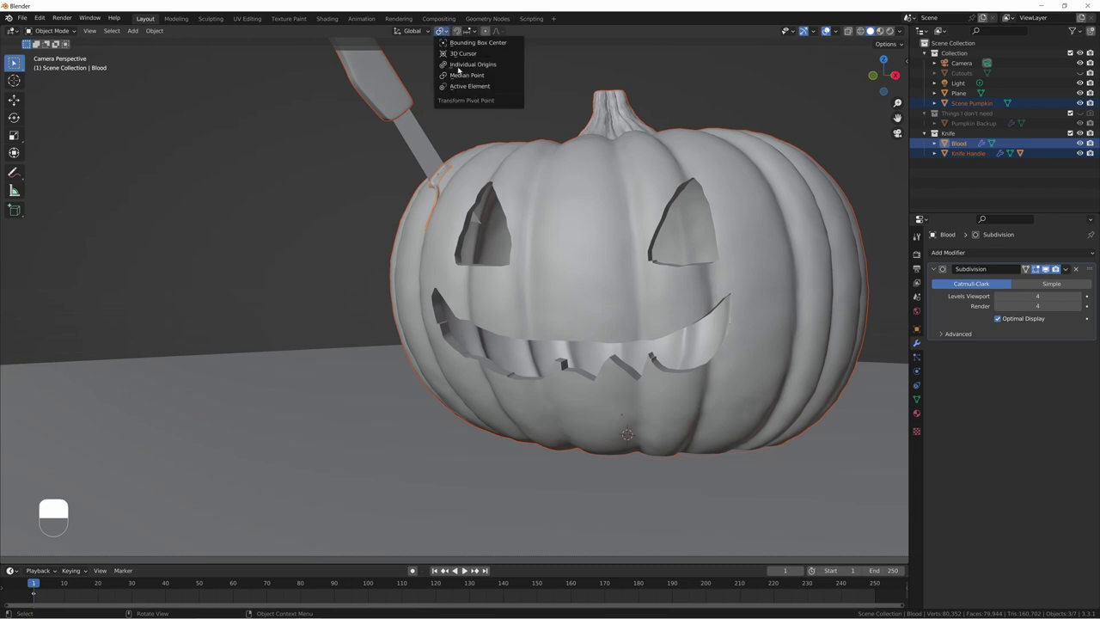
{"action": "left_click", "coordinate": [464, 75]}
{"action": "key", "text": "r"}
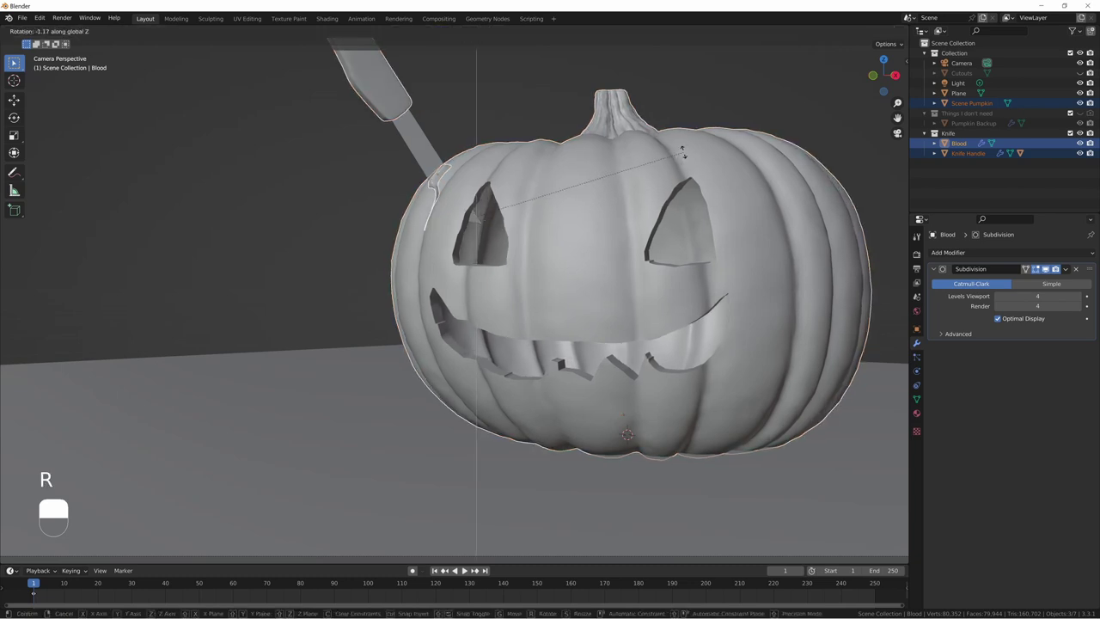
{"action": "left_click", "coordinate": [681, 170]}
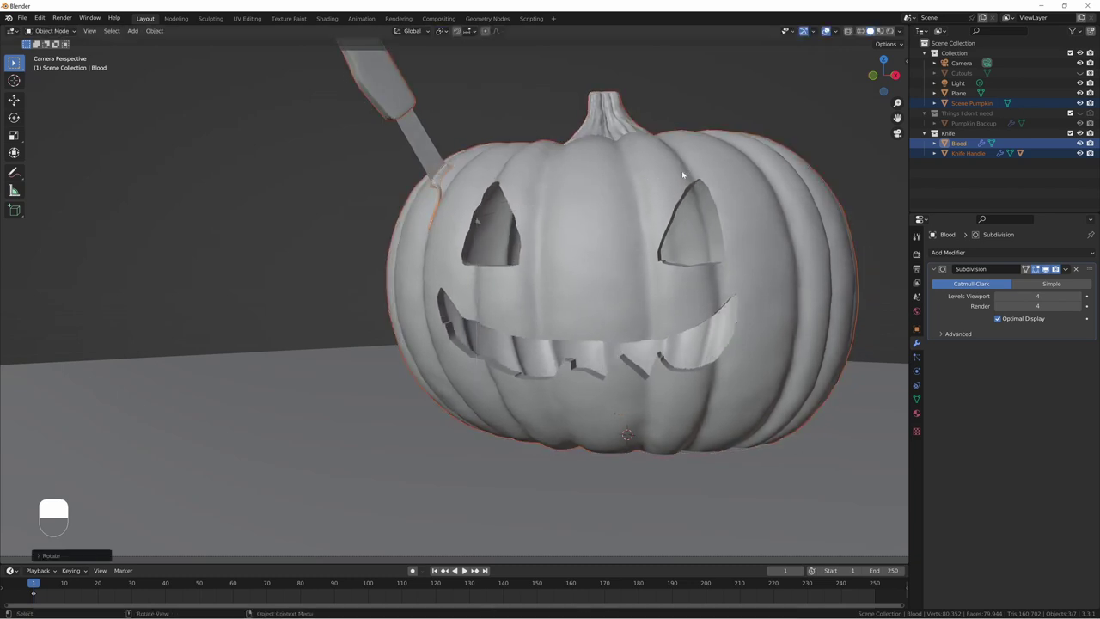
Step: Enter Edit Mode on the Blood mesh and set the transform orientation to Normal
{"action": "left_click", "coordinate": [463, 80]}
{"action": "key", "text": "Tab"}
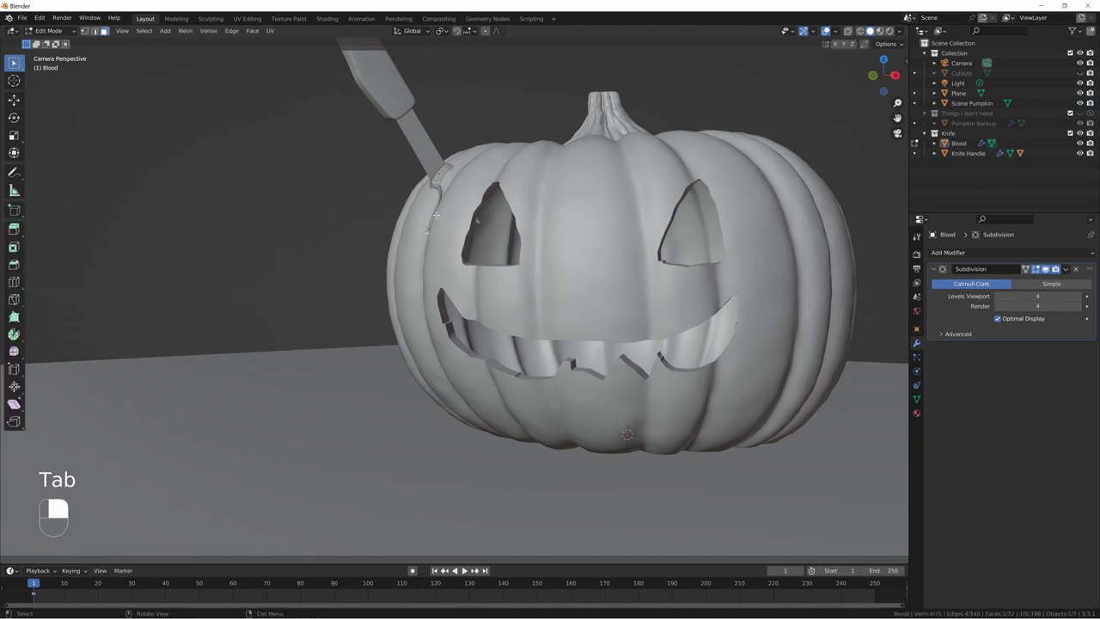
{"action": "middle_click_drag", "start_coordinate": [437, 200], "coordinate": [347, 144]}
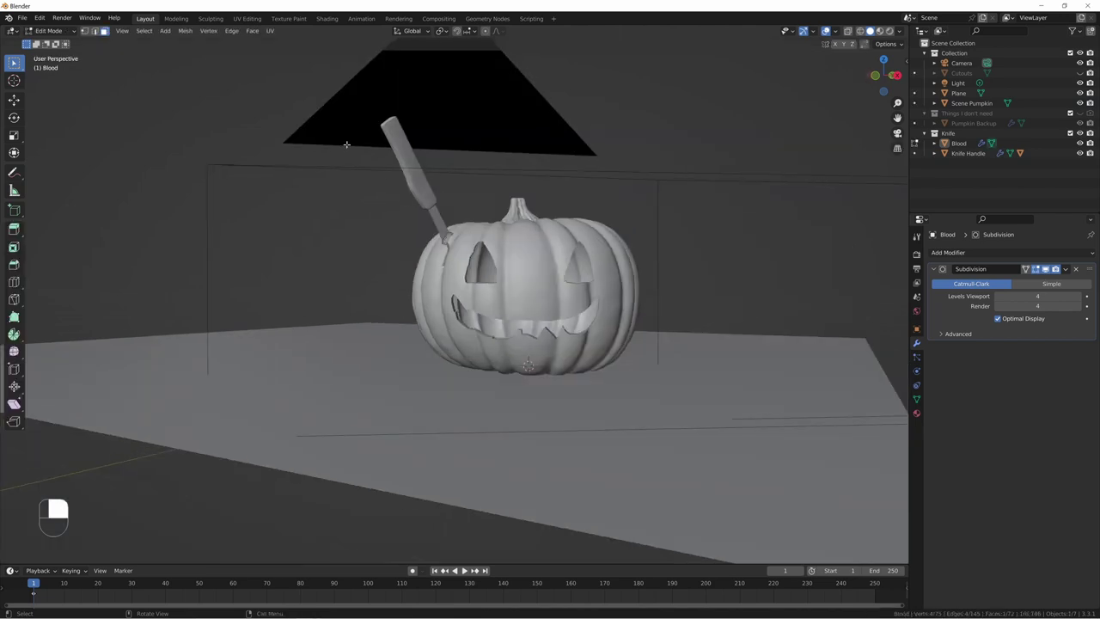
{"action": "left_click", "coordinate": [412, 31]}
{"action": "left_click", "coordinate": [395, 84]}
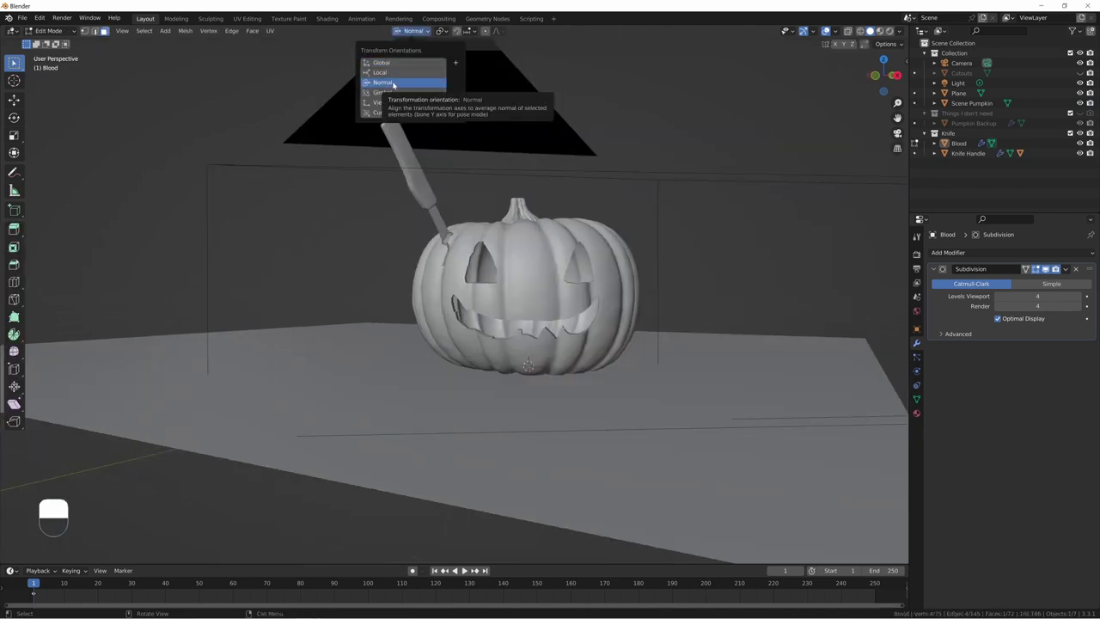
Step: From the camera view, extend the drip's end face about 0.009 m along its normal Z axis
{"action": "key", "text": "KP_Decimal"}
{"action": "scroll", "coordinate": [436, 194], "scroll_direction": "down", "scroll_amount": 11}
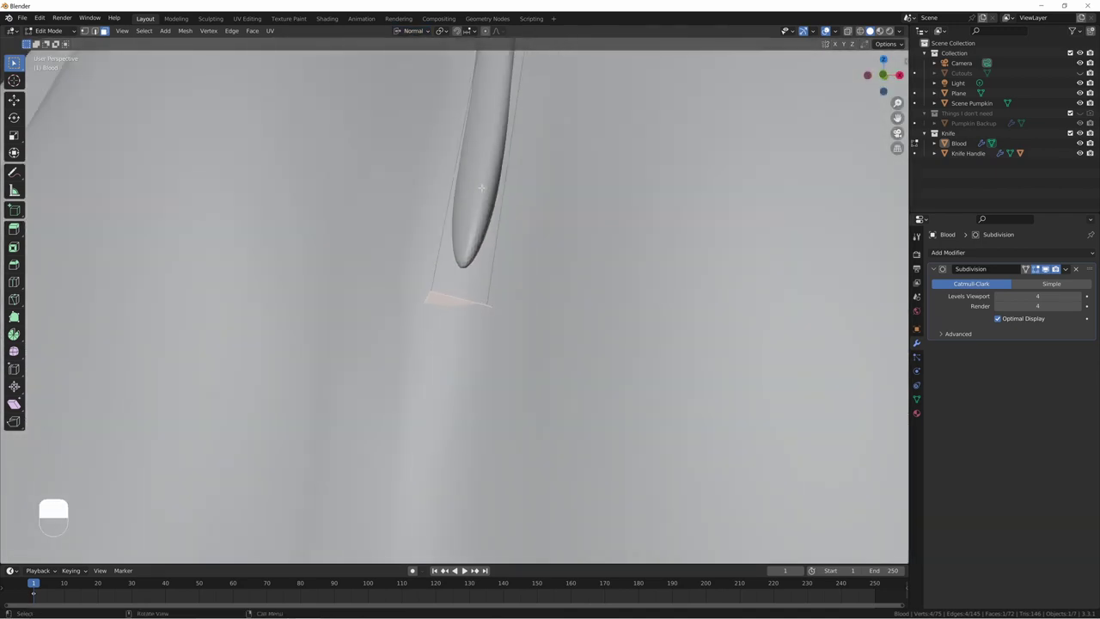
{"action": "middle_click_drag", "start_coordinate": [436, 193], "coordinate": [428, 280]}
{"action": "key", "text": "KP_0"}
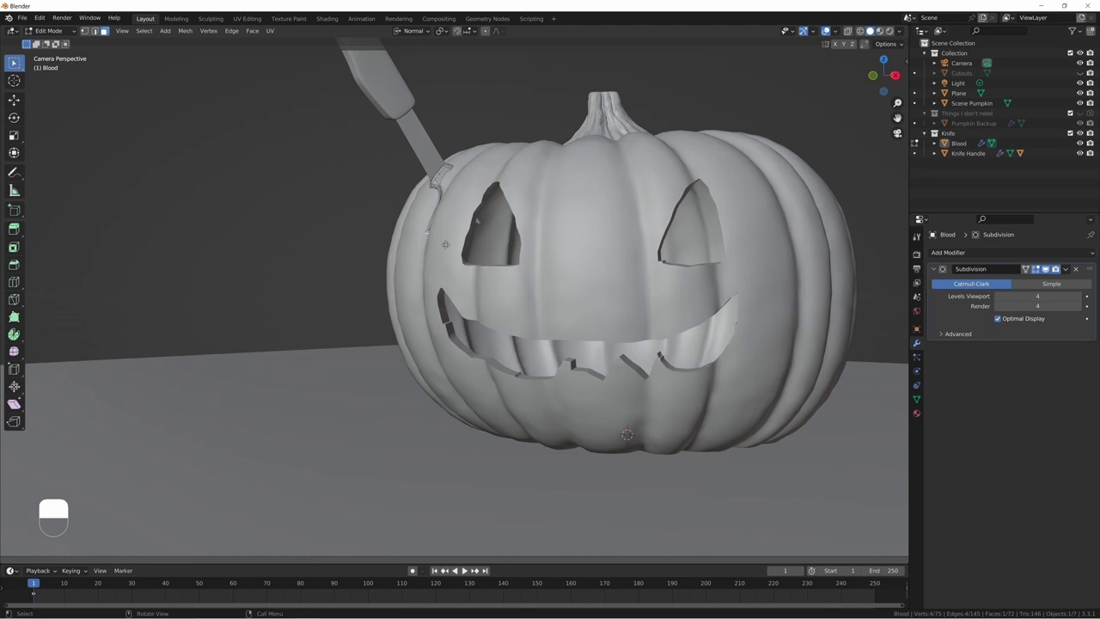
{"action": "key", "text": "g"}
{"action": "key", "text": "z"}
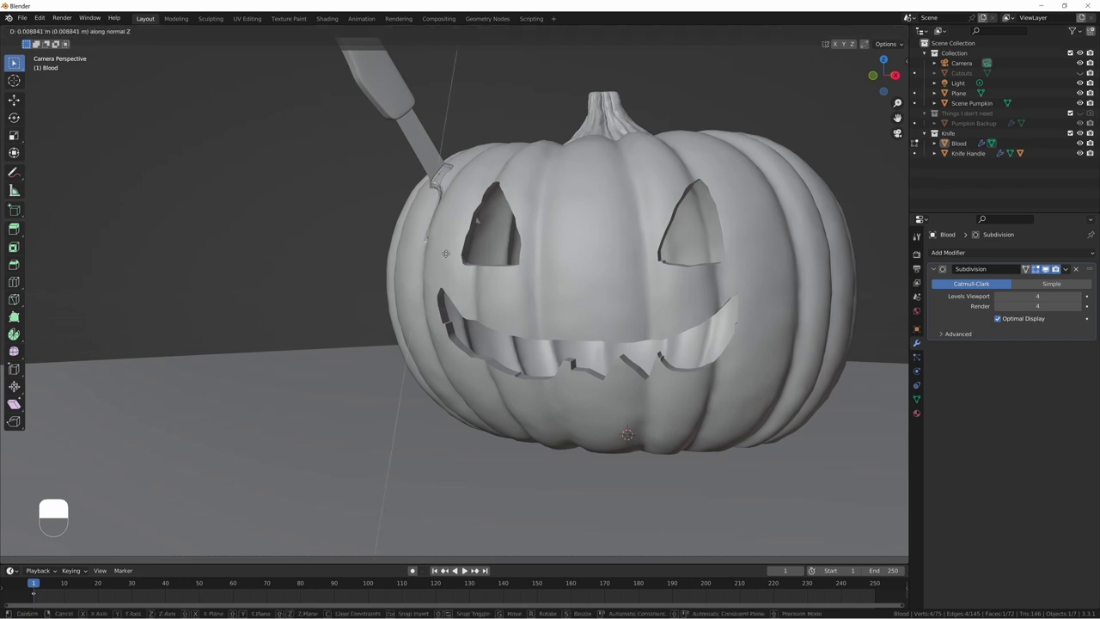
{"action": "left_click", "coordinate": [446, 253]}
Step: Pull the drip's end face slightly outward from the pumpkin's surface
{"action": "middle_click_drag", "start_coordinate": [413, 242], "coordinate": [501, 344]}
{"action": "scroll", "coordinate": [447, 239], "scroll_direction": "up", "scroll_amount": 9}
{"action": "middle_click_drag", "start_coordinate": [503, 300], "coordinate": [504, 338], "text": "shift"}
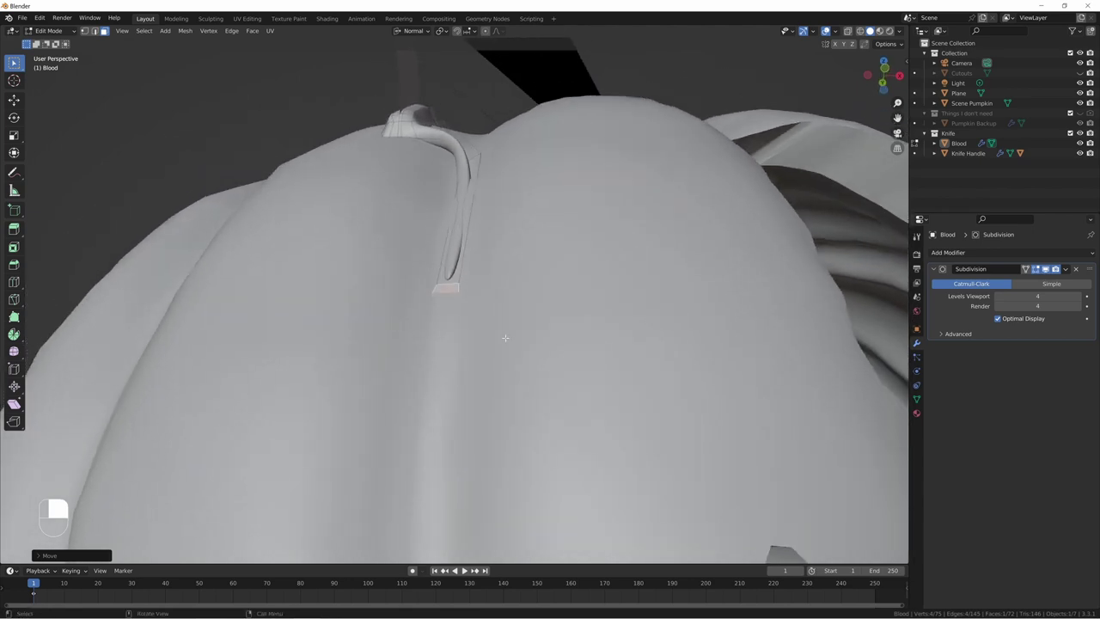
{"action": "key", "text": "g"}
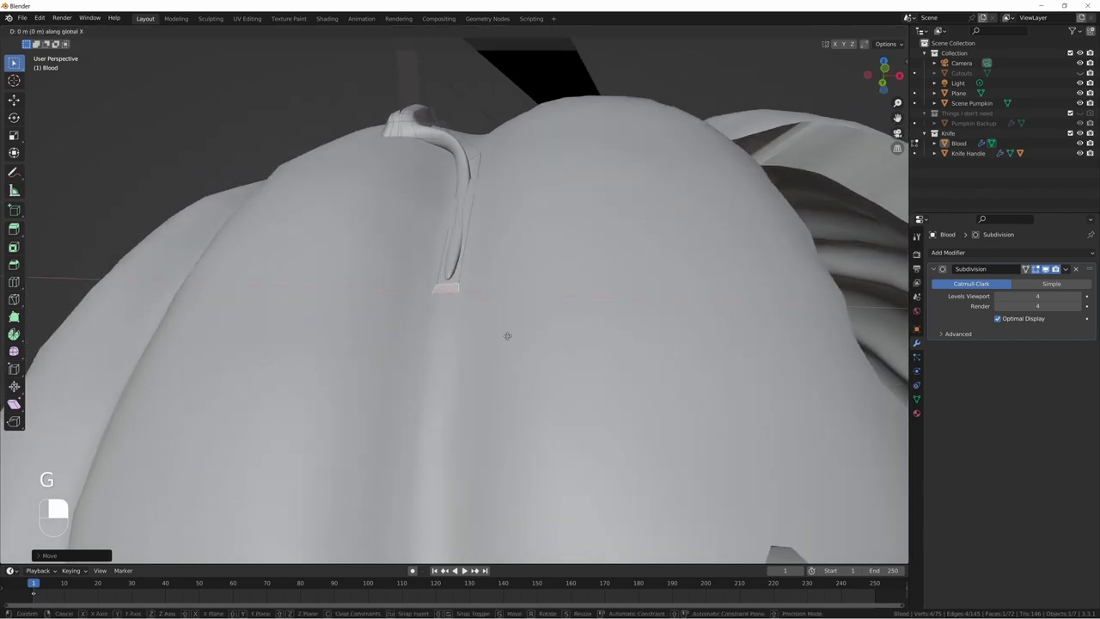
{"action": "left_click", "coordinate": [507, 330]}
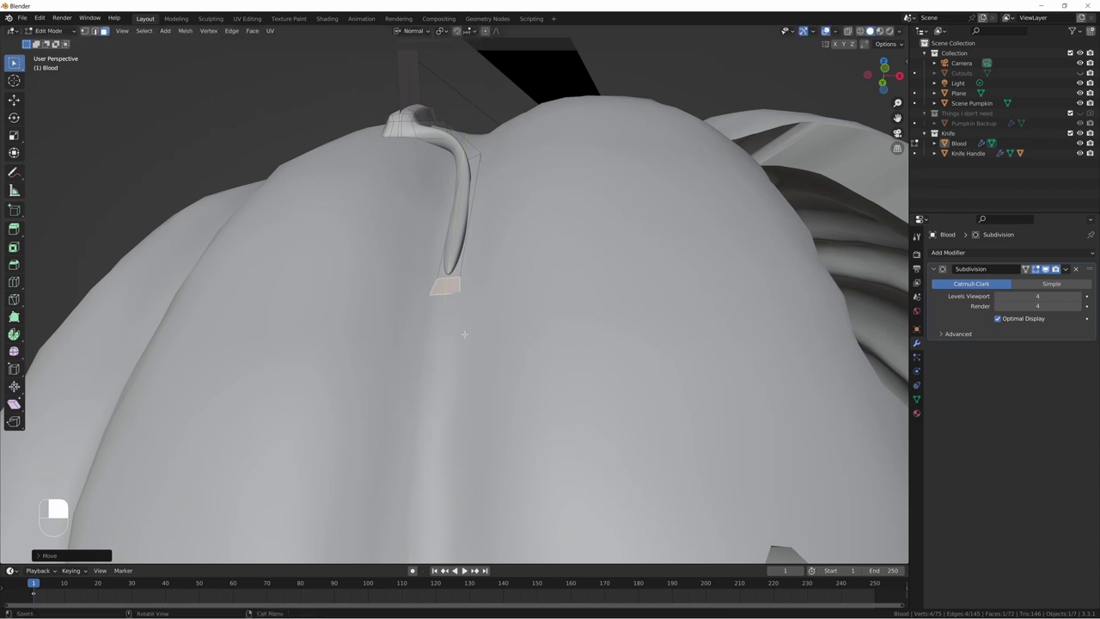
Step: Add an edge loop in the upper part of the long drip segment and move it along global Y out of the pumpkin
{"action": "middle_click_drag", "start_coordinate": [507, 330], "coordinate": [450, 224]}
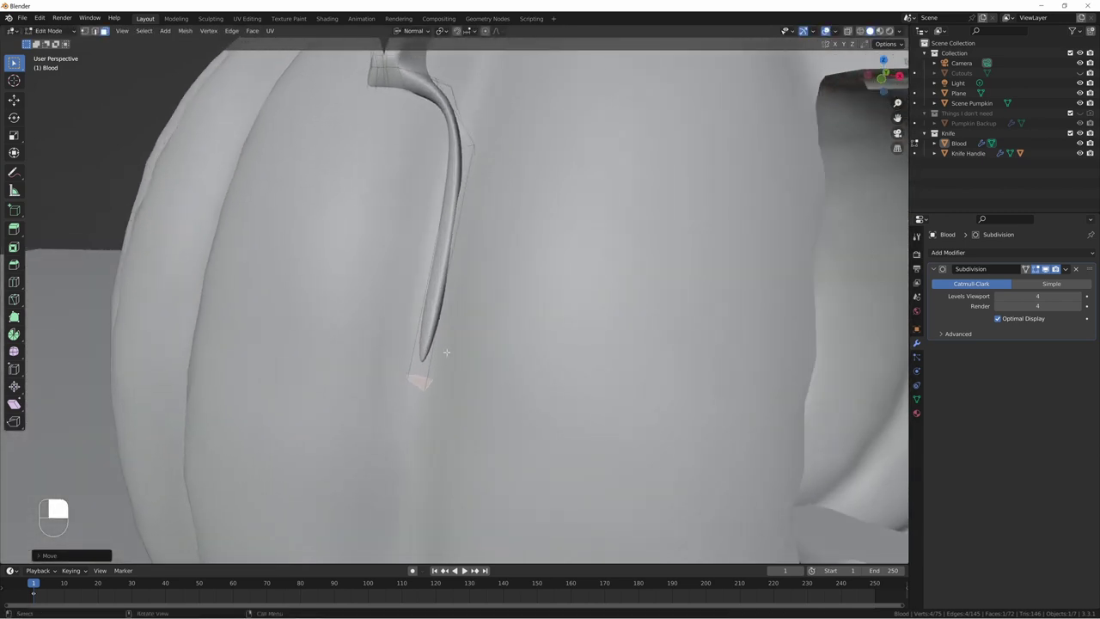
{"action": "key", "text": "ctrl+r"}
{"action": "left_click", "coordinate": [435, 253]}
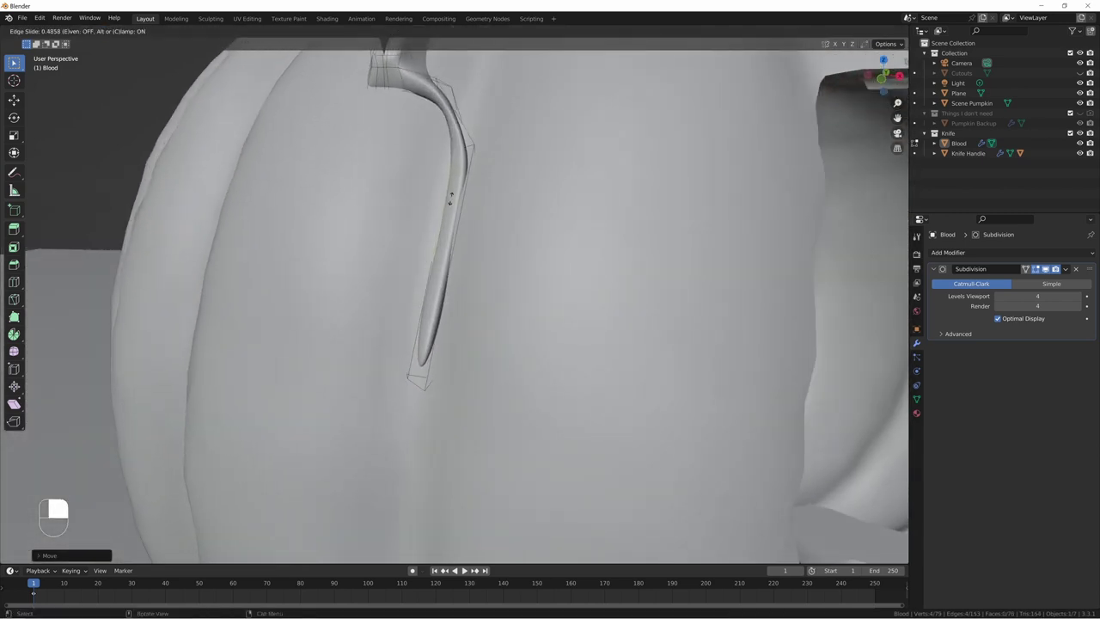
{"action": "left_click", "coordinate": [453, 198]}
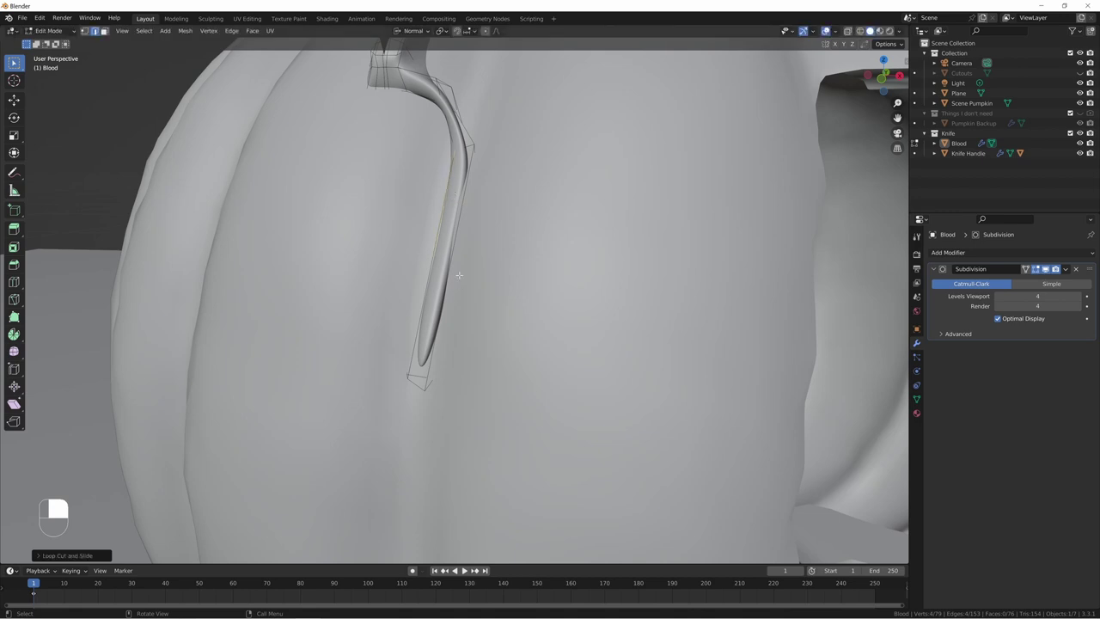
{"action": "key", "text": "g"}
{"action": "key", "text": "y"}
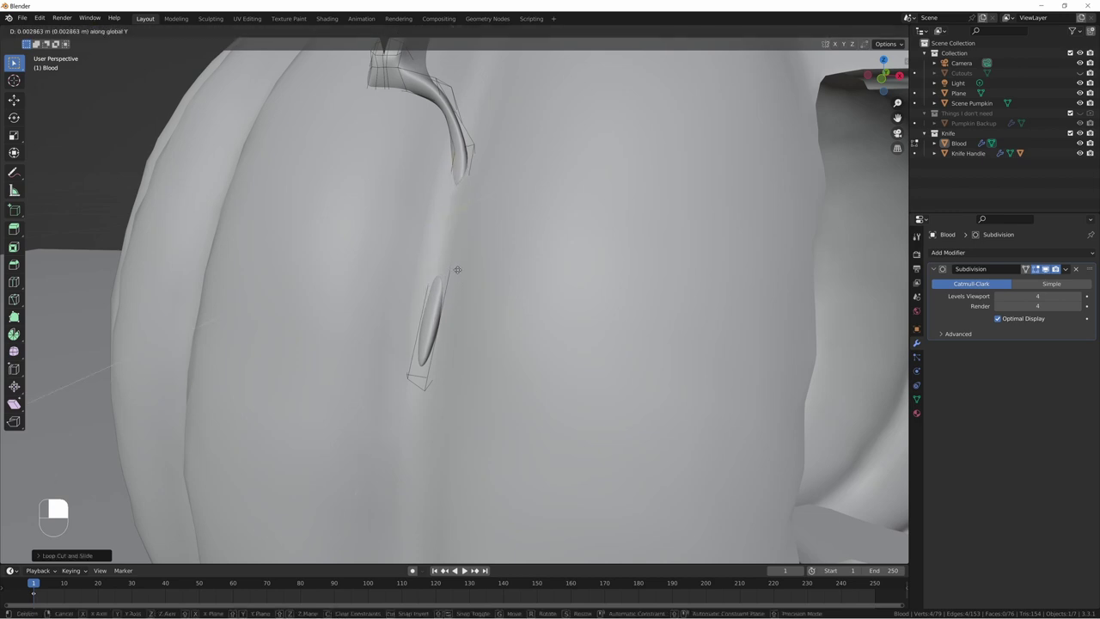
{"action": "left_click", "coordinate": [444, 303]}
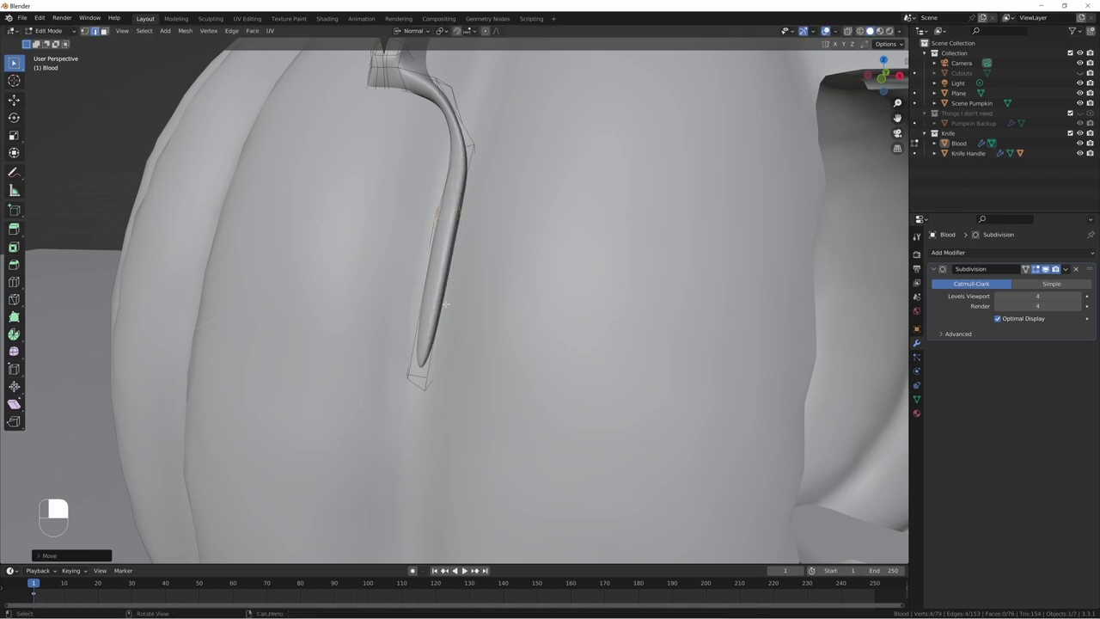
Step: Add an edge loop in the drip's lower section near the tip and scale it up slightly
{"action": "middle_click_drag", "start_coordinate": [444, 303], "coordinate": [510, 168]}
{"action": "scroll", "coordinate": [486, 222], "scroll_direction": "up", "scroll_amount": 5}
{"action": "key", "text": "ctrl+r"}
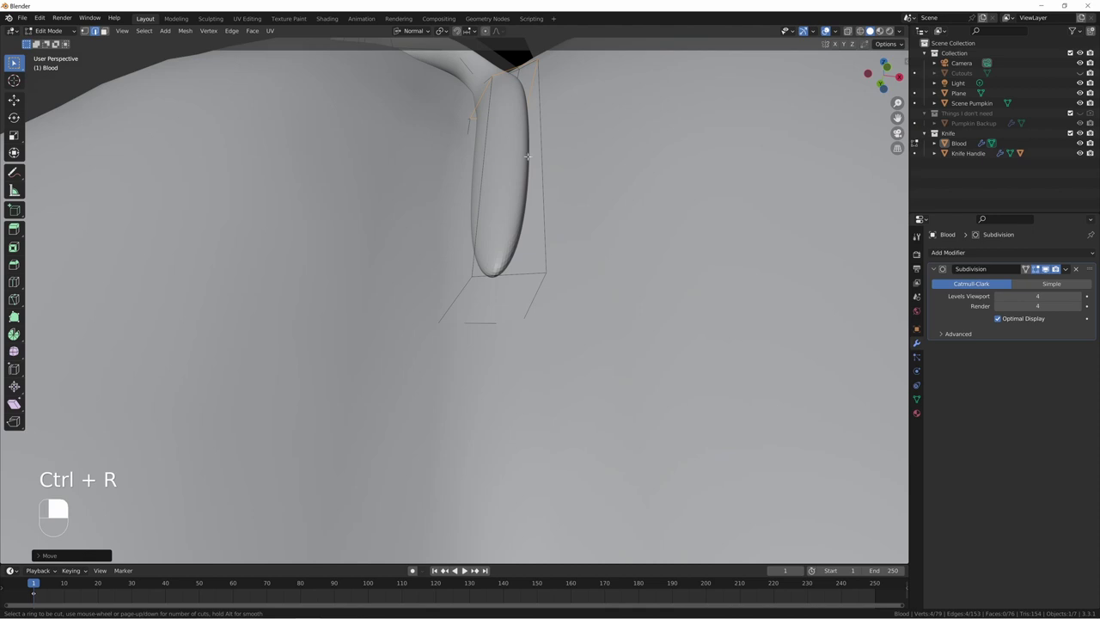
{"action": "left_click", "coordinate": [546, 147]}
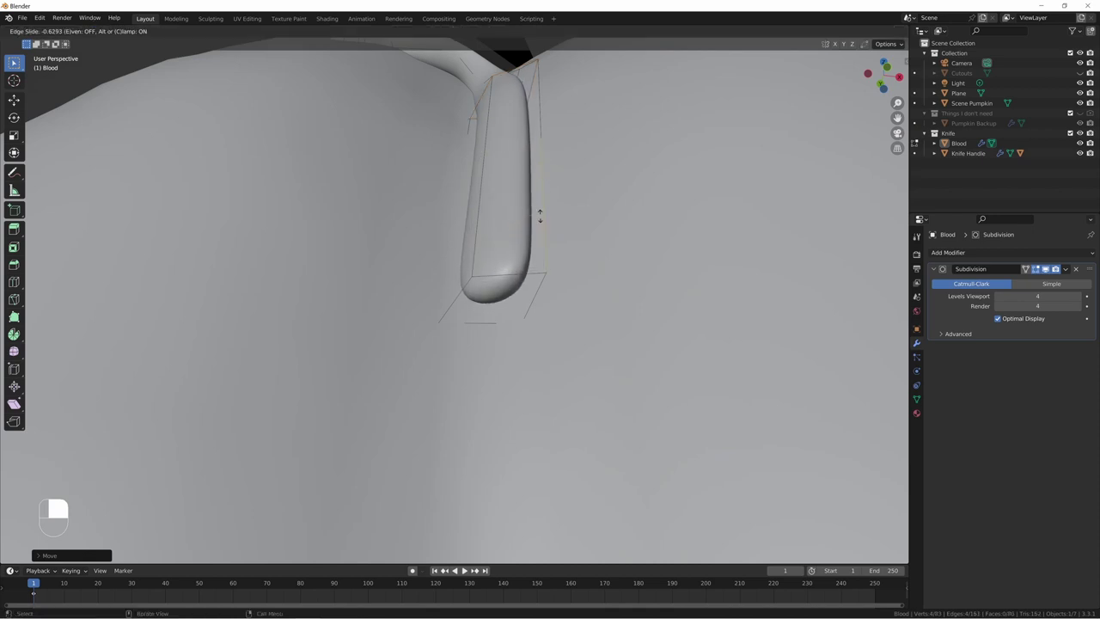
{"action": "left_click", "coordinate": [543, 190]}
{"action": "middle_click_drag", "start_coordinate": [527, 212], "coordinate": [506, 251]}
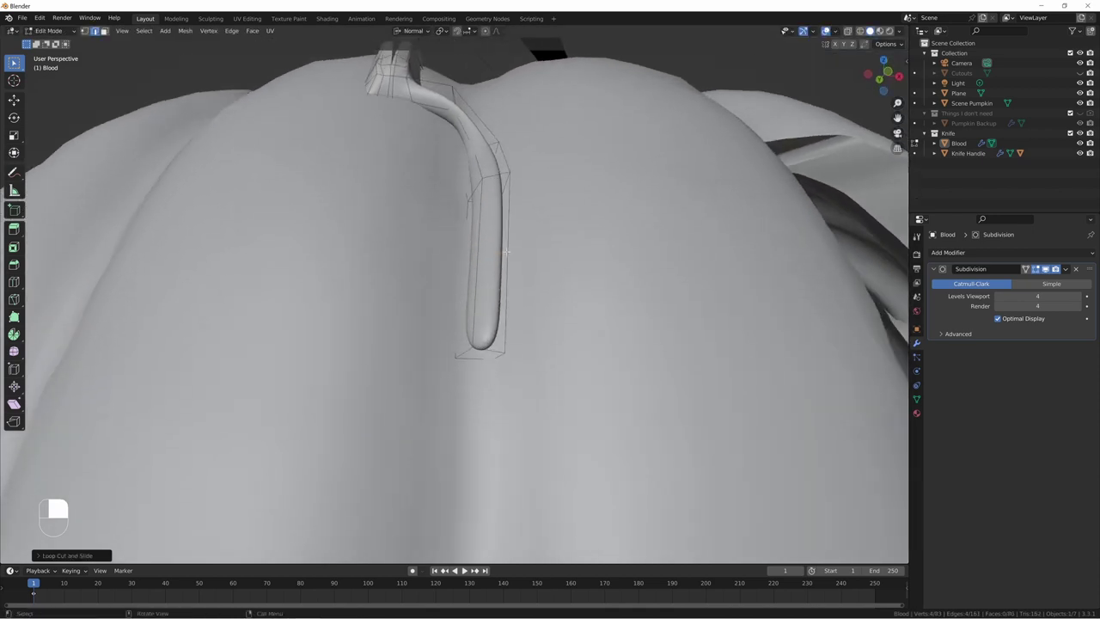
{"action": "key", "text": "s"}
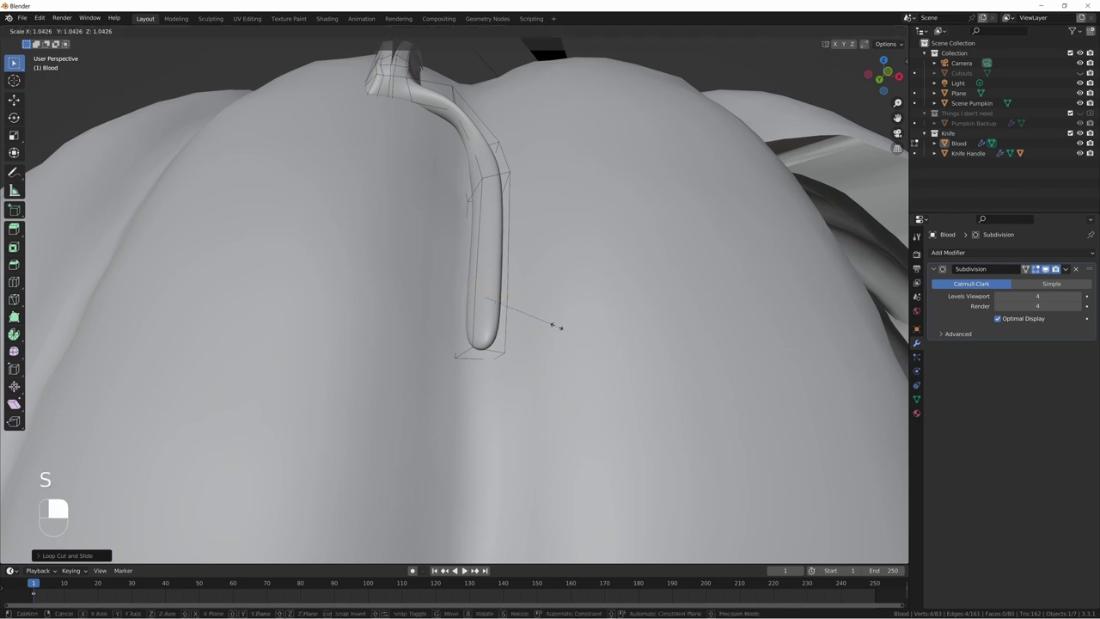
{"action": "left_click", "coordinate": [574, 326]}
Step: Add an edge loop just above the widened one and scale it down to about 0.53 to form a narrow neck
{"action": "key", "text": "ctrl+r"}
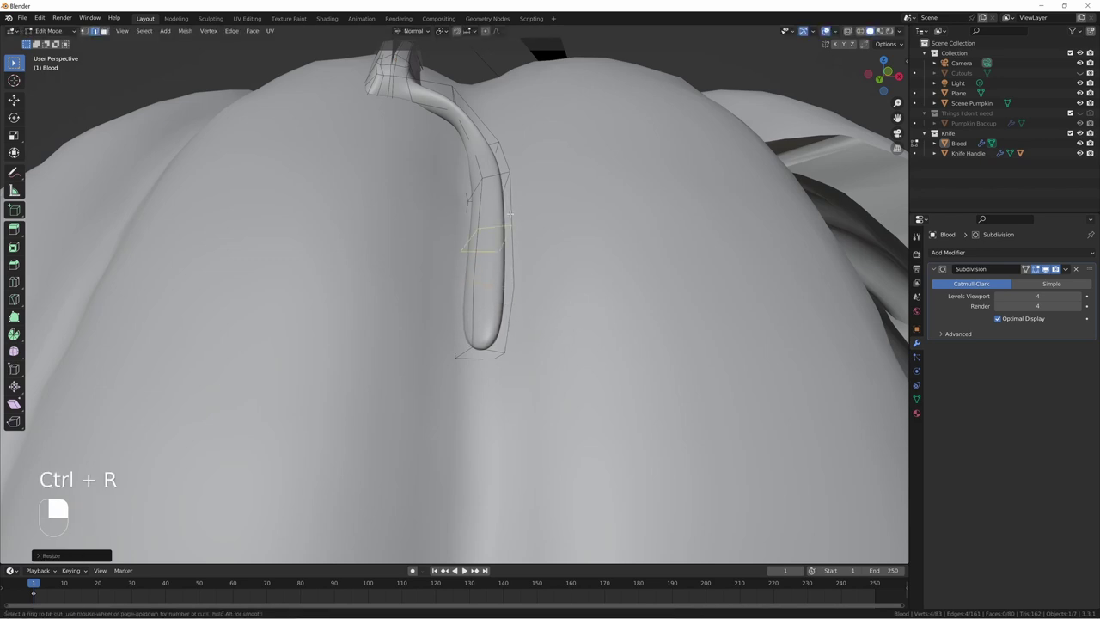
{"action": "left_click", "coordinate": [504, 230]}
{"action": "left_click", "coordinate": [504, 249]}
{"action": "key", "text": "s"}
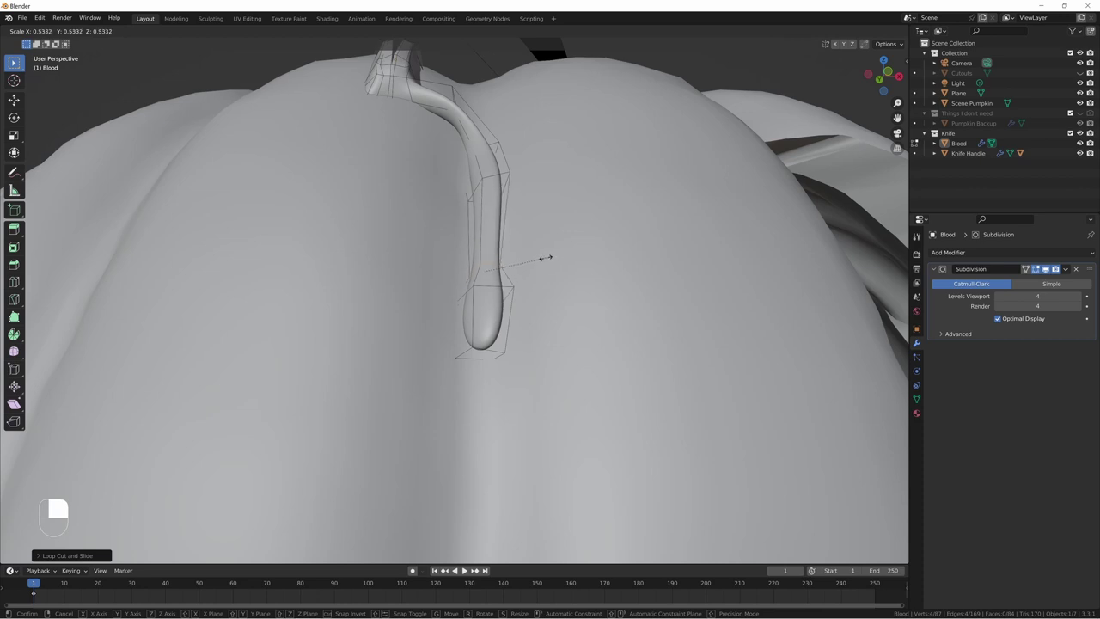
{"action": "left_click", "coordinate": [545, 257]}
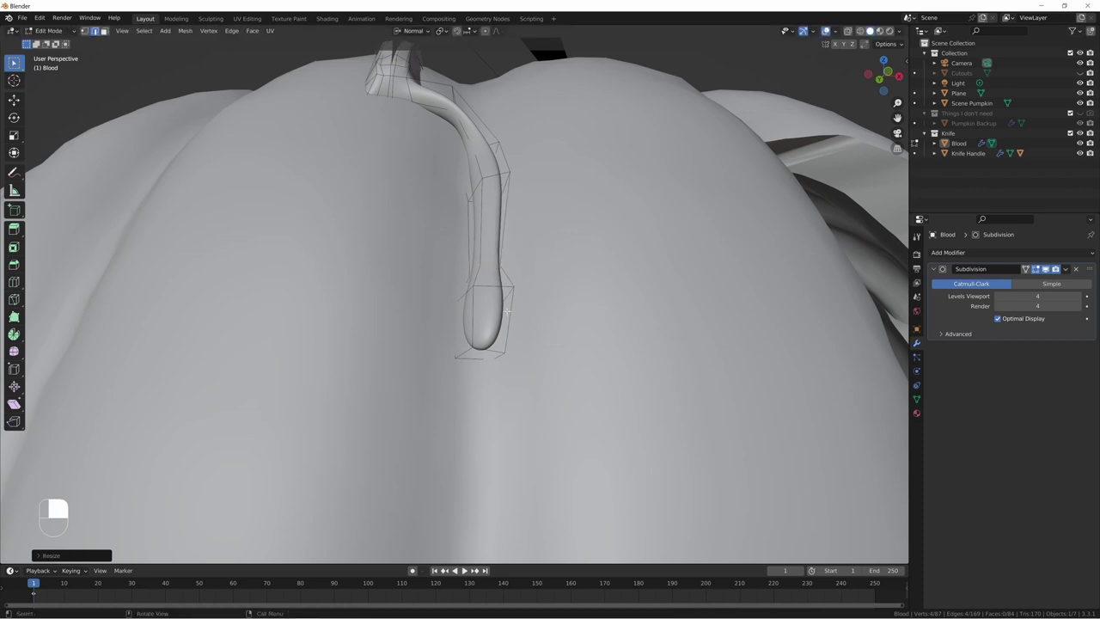
Step: Slide the bulb's widest edge loop towards the tip and scale it up slightly
{"action": "key", "text": "g"}
{"action": "key", "text": "g"}
{"action": "left_click", "coordinate": [571, 310]}
{"action": "key", "text": "s"}
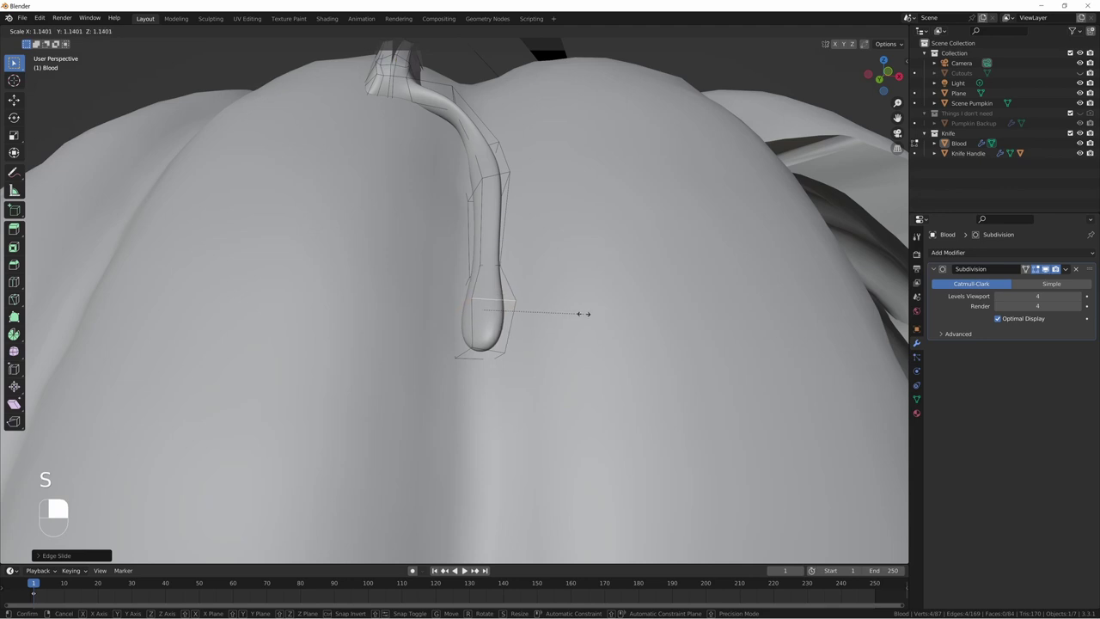
{"action": "left_click", "coordinate": [596, 312]}
{"action": "middle_click_drag", "start_coordinate": [596, 312], "coordinate": [507, 216]}
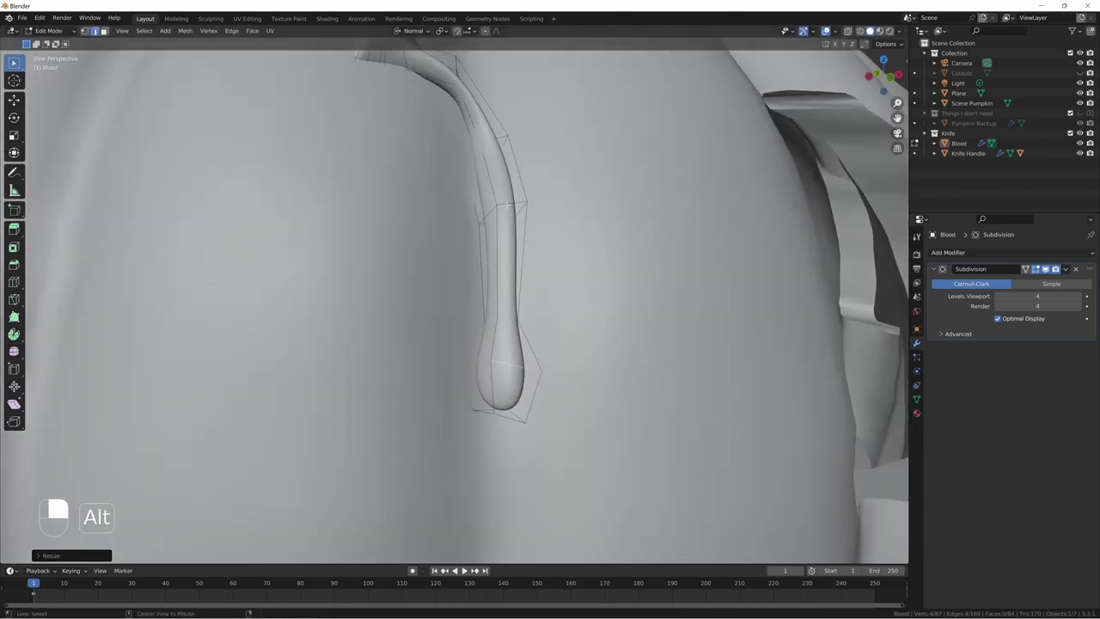
Step: Select the bulb's wide edge loop together with edges at the drip's tip and enlarge them slightly
{"action": "left_click", "coordinate": [508, 204], "text": "alt"}
{"action": "middle_click_drag", "start_coordinate": [494, 392], "coordinate": [476, 370]}
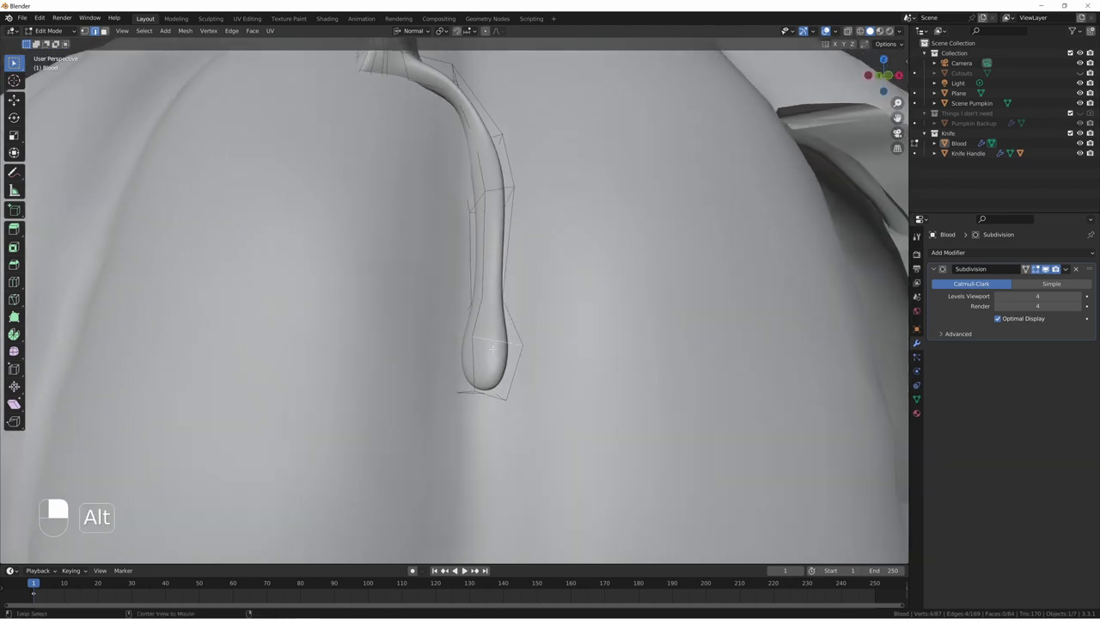
{"action": "left_click", "coordinate": [496, 395], "text": "alt+shift"}
{"action": "left_click", "coordinate": [466, 389], "text": "alt+shift"}
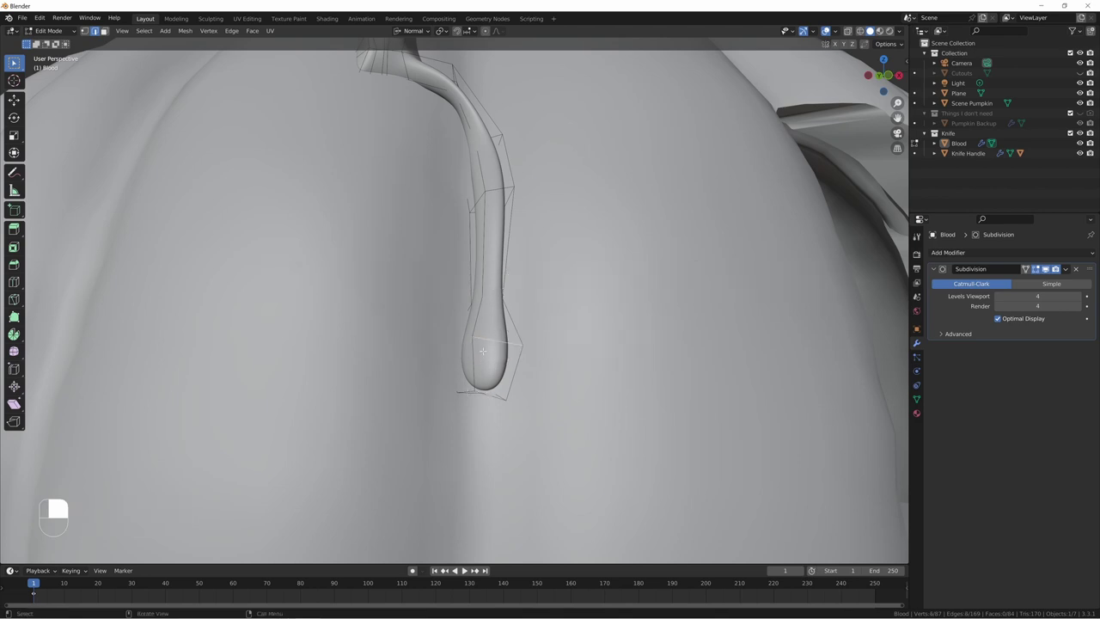
{"action": "middle_click_drag", "start_coordinate": [494, 354], "coordinate": [500, 326]}
{"action": "key", "text": "s"}
{"action": "left_click", "coordinate": [506, 343]}
Step: Scale up the face at the drip's tip slightly in face select mode
{"action": "key", "text": "2"}
{"action": "key", "text": "3"}
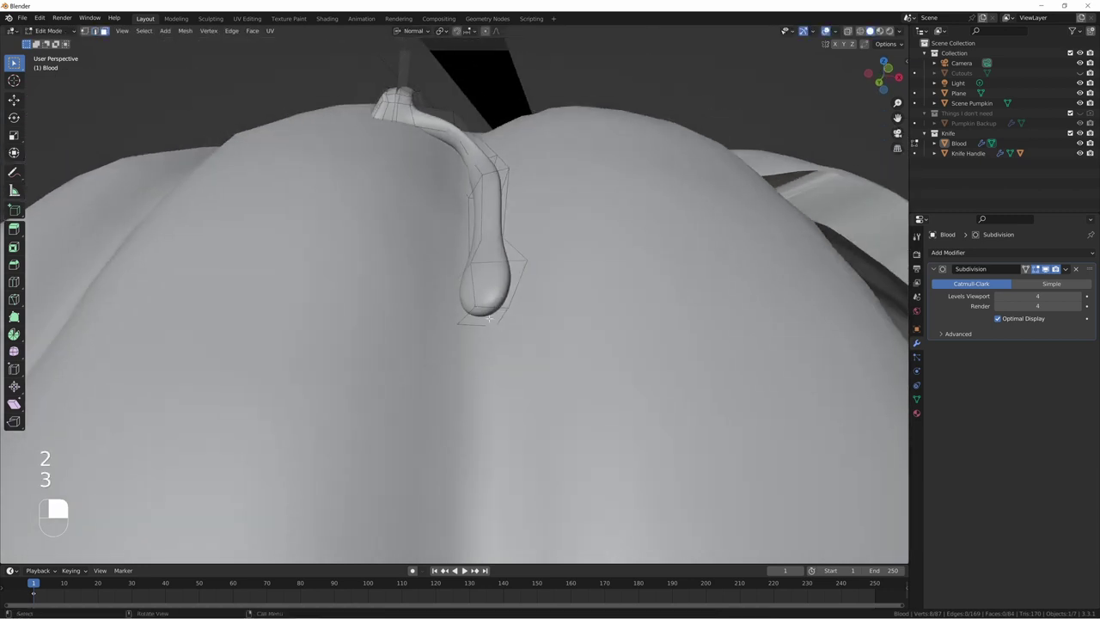
{"action": "key", "text": "s"}
{"action": "left_click", "coordinate": [576, 339]}
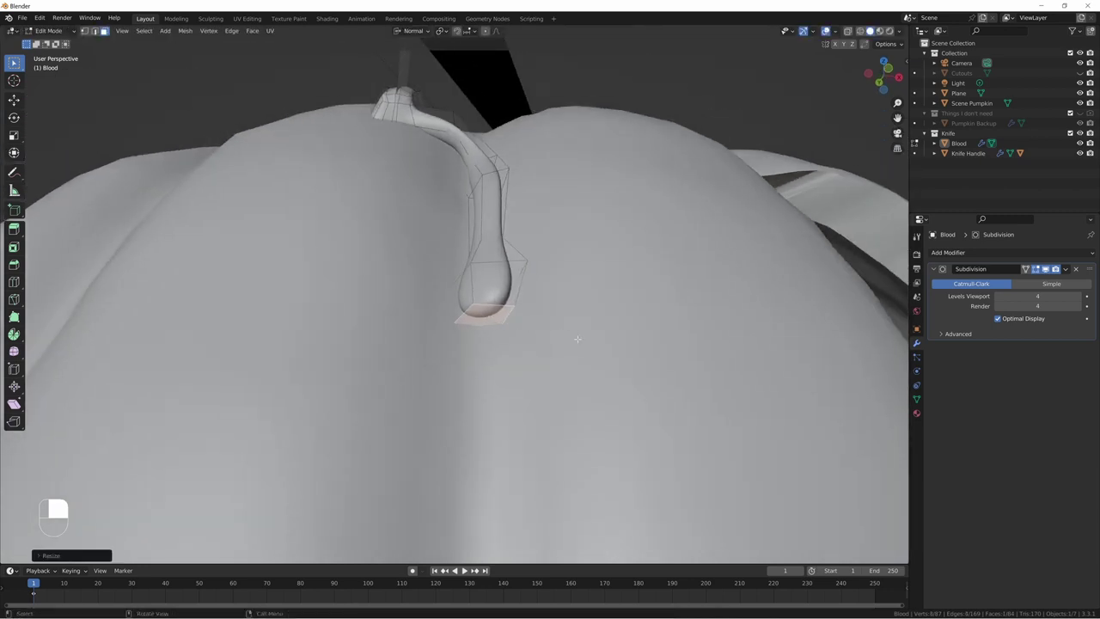
Step: Shift the tip face by about -0.002 m along its normal Y axis, and nudge it along its normal X axis
{"action": "key", "text": "g"}
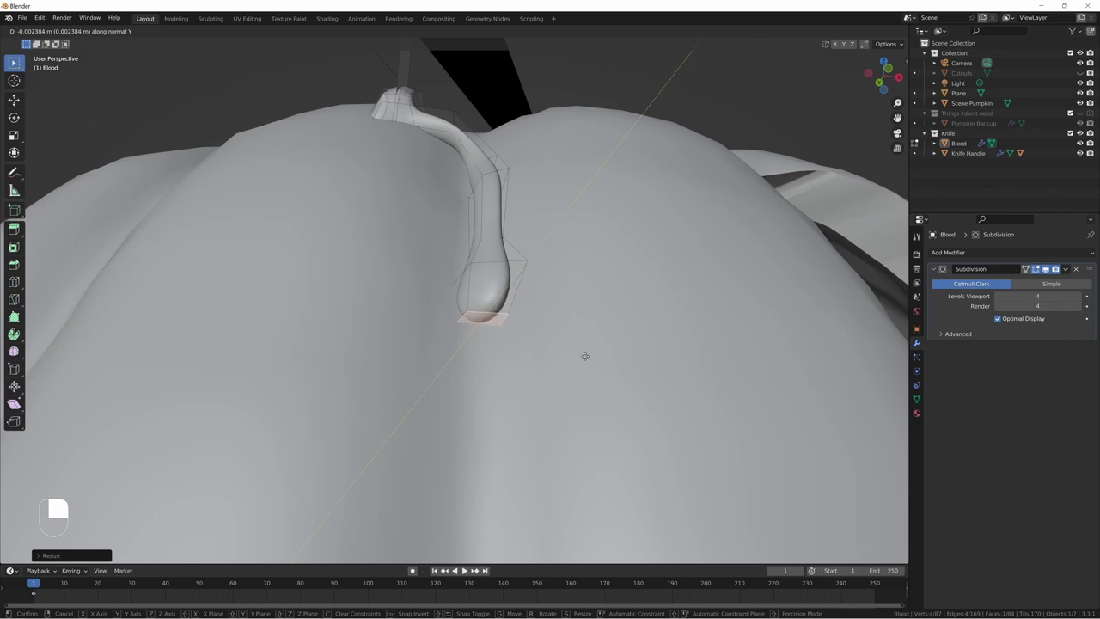
{"action": "left_click", "coordinate": [586, 356]}
{"action": "key", "text": "g"}
{"action": "key", "text": "x"}
{"action": "left_click", "coordinate": [592, 358]}
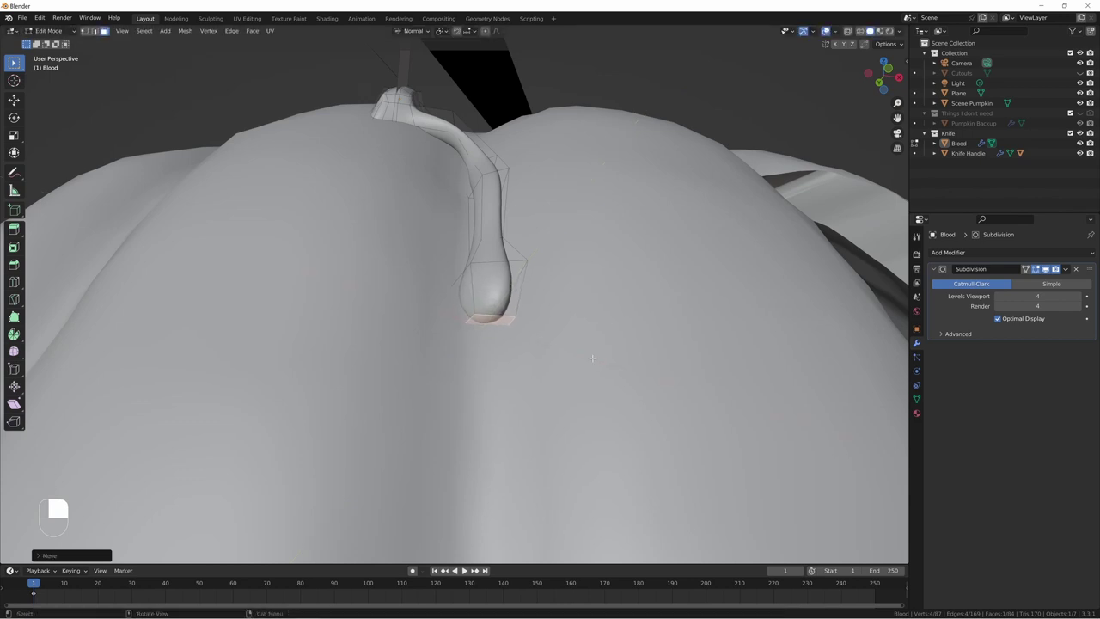
Step: In vertex select mode, slide the bulb's protruding upper side vertex along its edge towards the tip
{"action": "middle_click_drag", "start_coordinate": [592, 358], "coordinate": [568, 320]}
{"action": "key", "text": "1"}
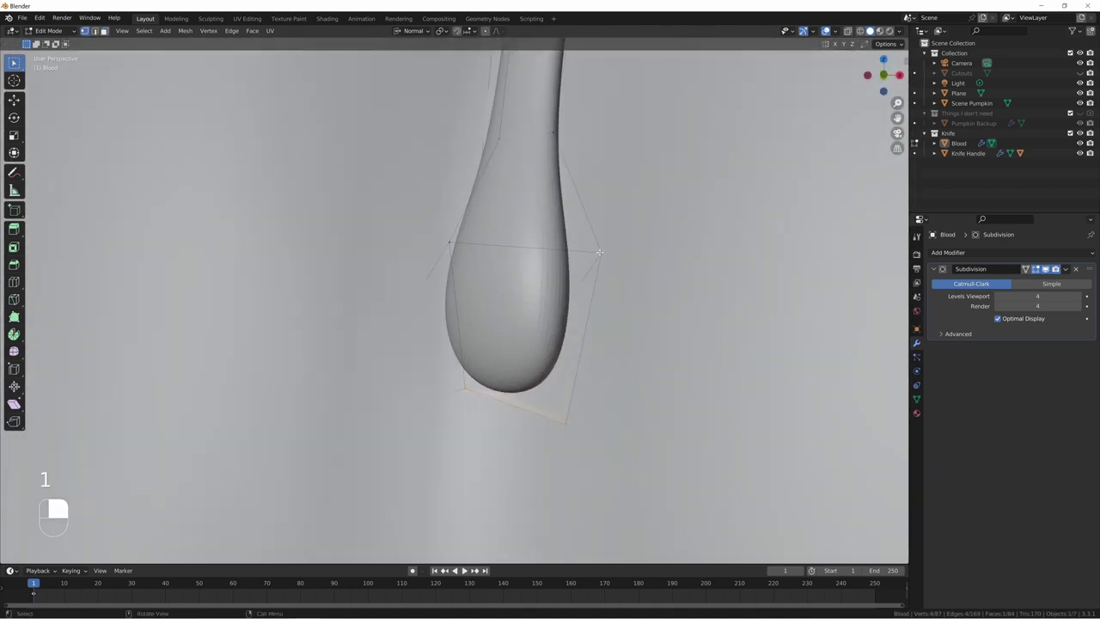
{"action": "key", "text": "g"}
{"action": "key", "text": "g"}
{"action": "left_click", "coordinate": [596, 277]}
Step: Select a rear side vertex of the bulb and move it slightly along global X
{"action": "middle_click_drag", "start_coordinate": [596, 278], "coordinate": [518, 274]}
{"action": "left_click", "coordinate": [485, 249]}
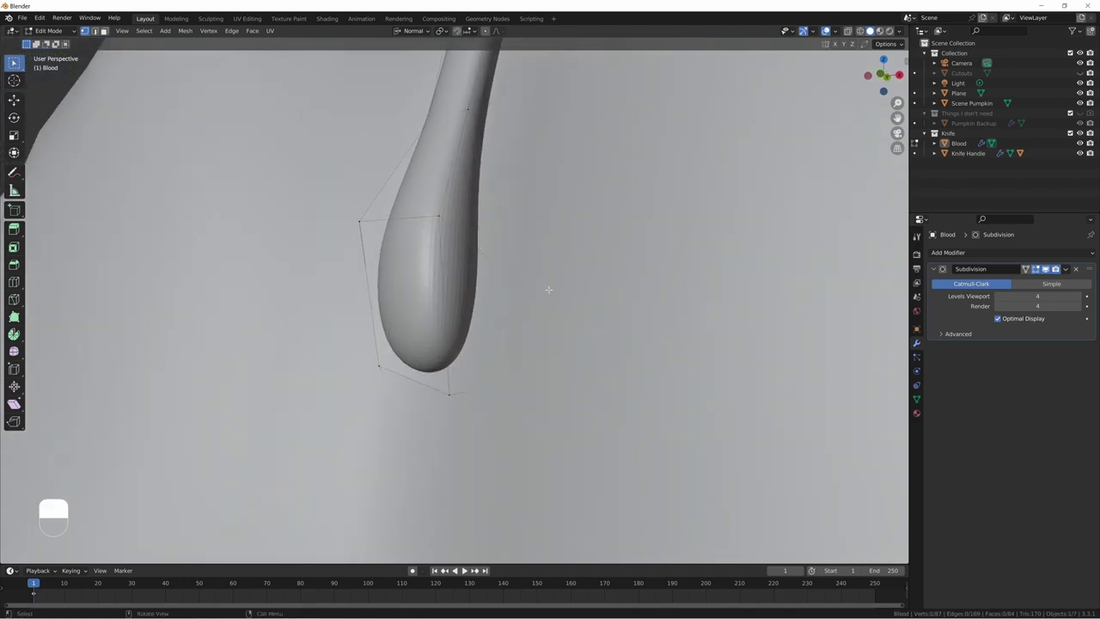
{"action": "middle_click_drag", "start_coordinate": [584, 325], "coordinate": [559, 268]}
{"action": "key", "text": "g"}
{"action": "key", "text": "x"}
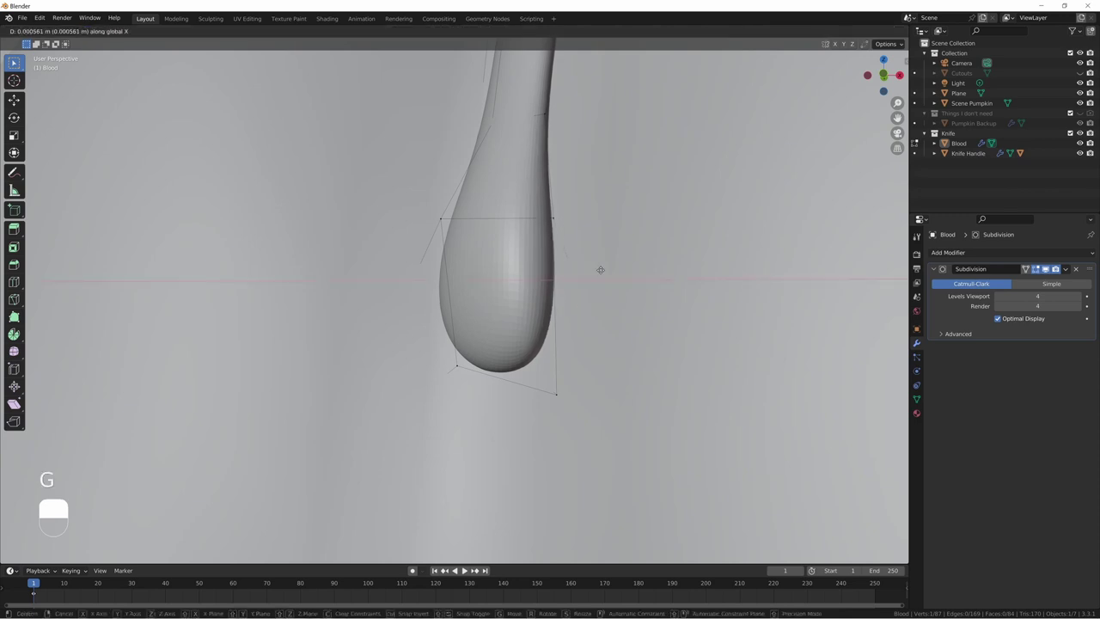
{"action": "left_click", "coordinate": [640, 273]}
Step: In edge select mode, shift the bulb's upper front edge along its normal Y axis to centre it over the drip
{"action": "middle_click_drag", "start_coordinate": [518, 334], "coordinate": [577, 310]}
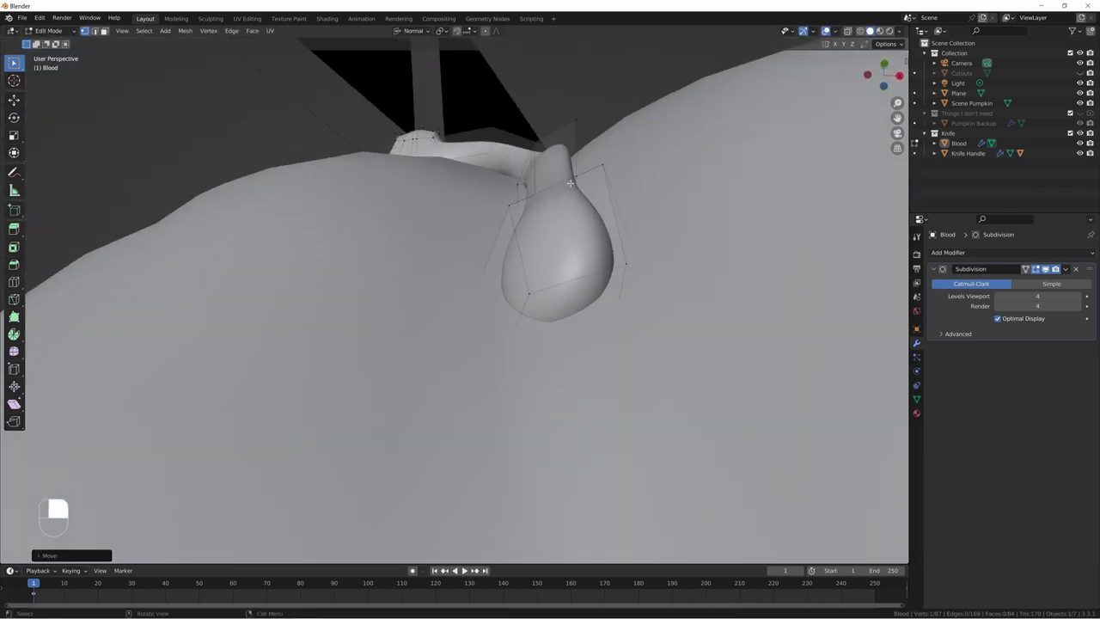
{"action": "key", "text": "2"}
{"action": "key", "text": "g"}
{"action": "key", "text": "x"}
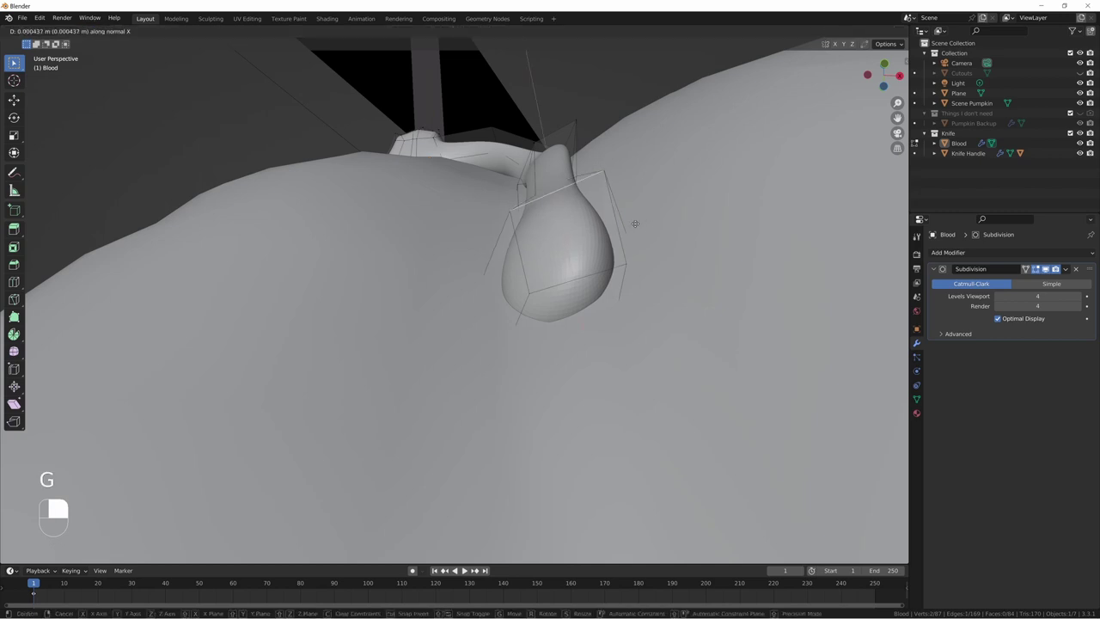
{"action": "key", "text": "y"}
{"action": "left_click", "coordinate": [628, 278]}
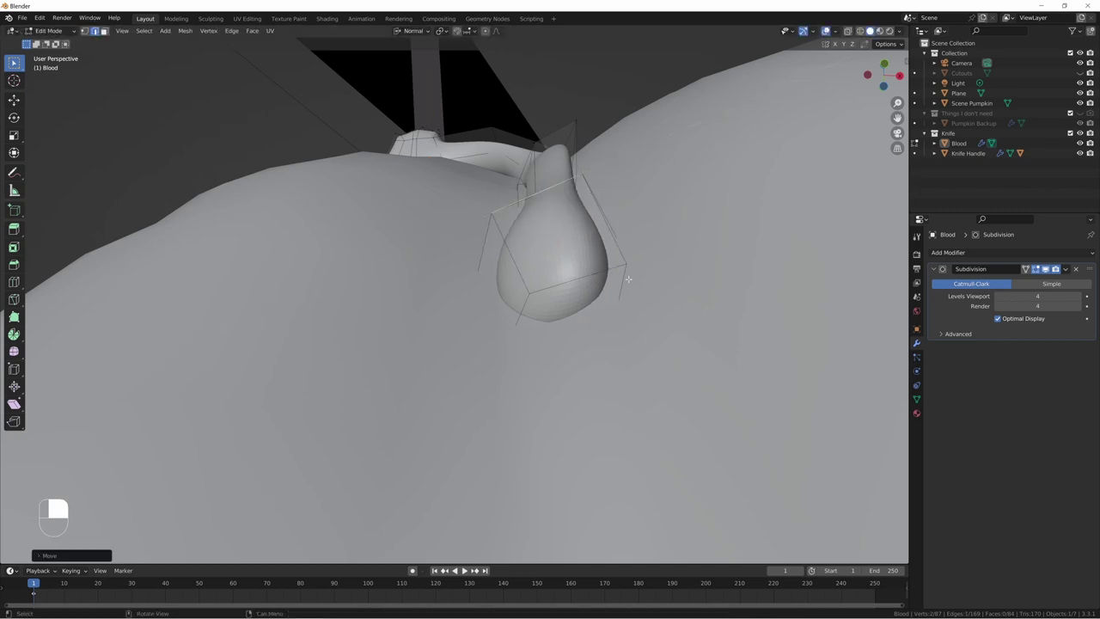
{"action": "left_click", "coordinate": [674, 352]}
{"action": "key", "text": "g"}
{"action": "key", "text": "x"}
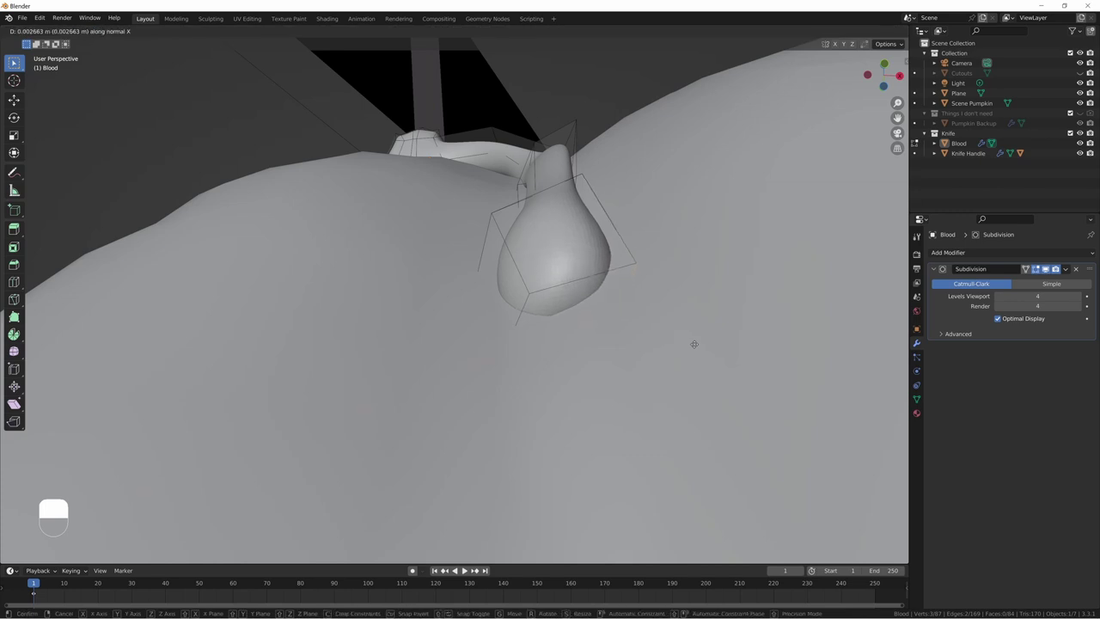
{"action": "key", "text": "Escape"}
{"action": "key", "text": "Escape"}
Step: In vertex select mode, shift a single vertex of the bulb along its normal X axis to refine the droplet's side
{"action": "key", "text": "1"}
{"action": "key", "text": "g"}
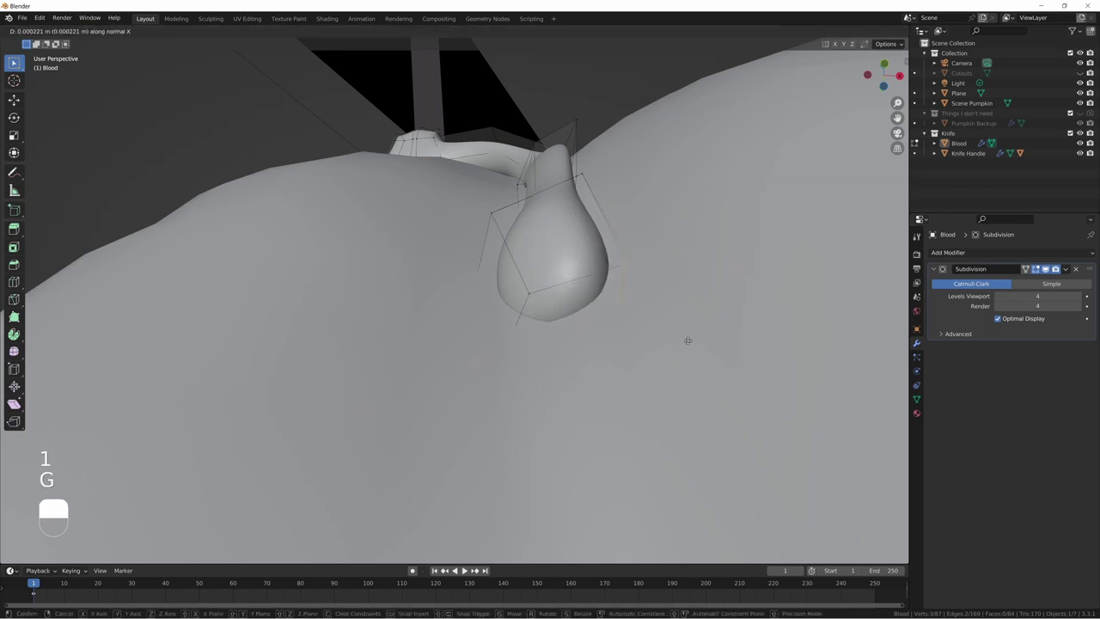
{"action": "right_click", "coordinate": [687, 340]}
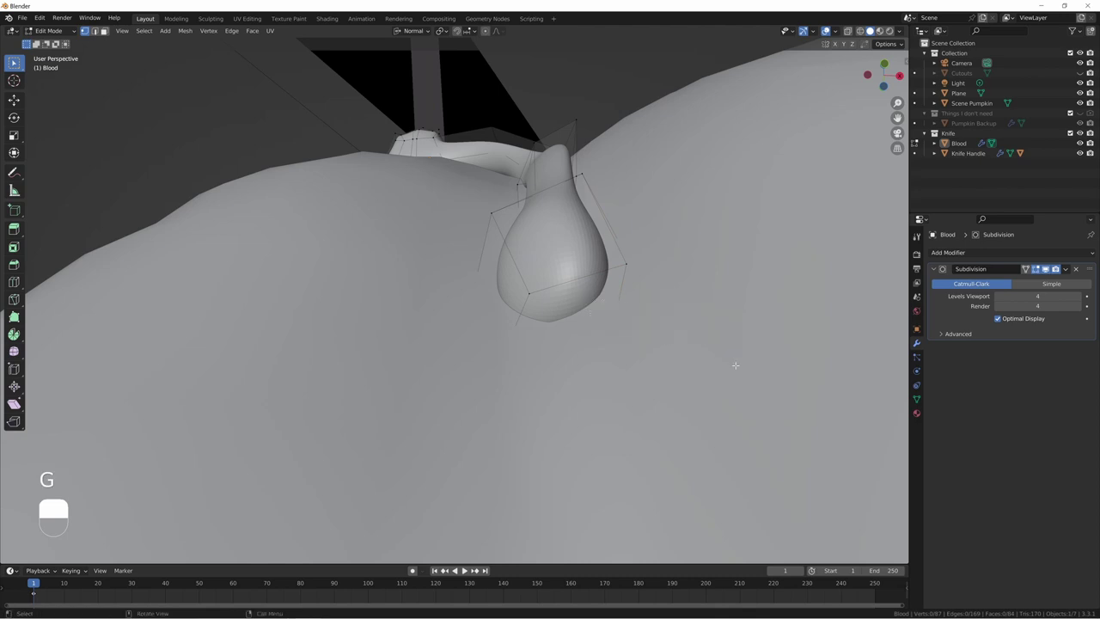
{"action": "middle_click_drag", "start_coordinate": [651, 328], "coordinate": [492, 311]}
{"action": "key", "text": "g"}
{"action": "key", "text": "x"}
{"action": "left_click", "coordinate": [615, 305]}
{"action": "scroll", "coordinate": [587, 335], "scroll_direction": "down", "scroll_amount": 5}
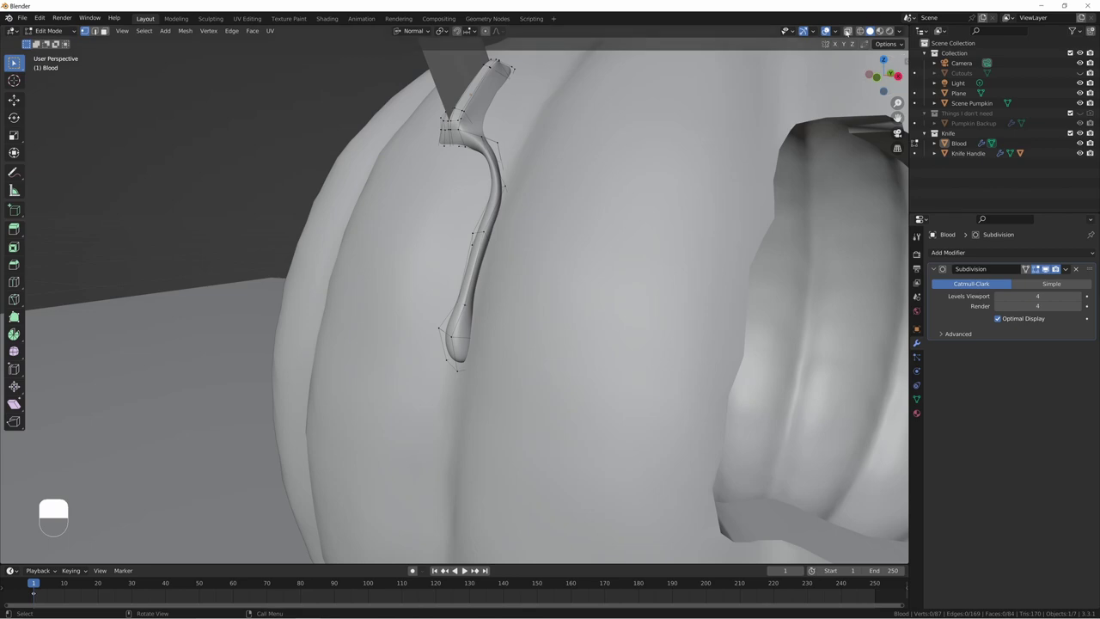
Step: Enable X-ray, select the hidden rear vertex at the drip's neck just above the bulb, and nudge it freely
{"action": "left_click", "coordinate": [846, 31]}
{"action": "middle_click_drag", "start_coordinate": [483, 307], "coordinate": [535, 288]}
{"action": "key", "text": "g"}
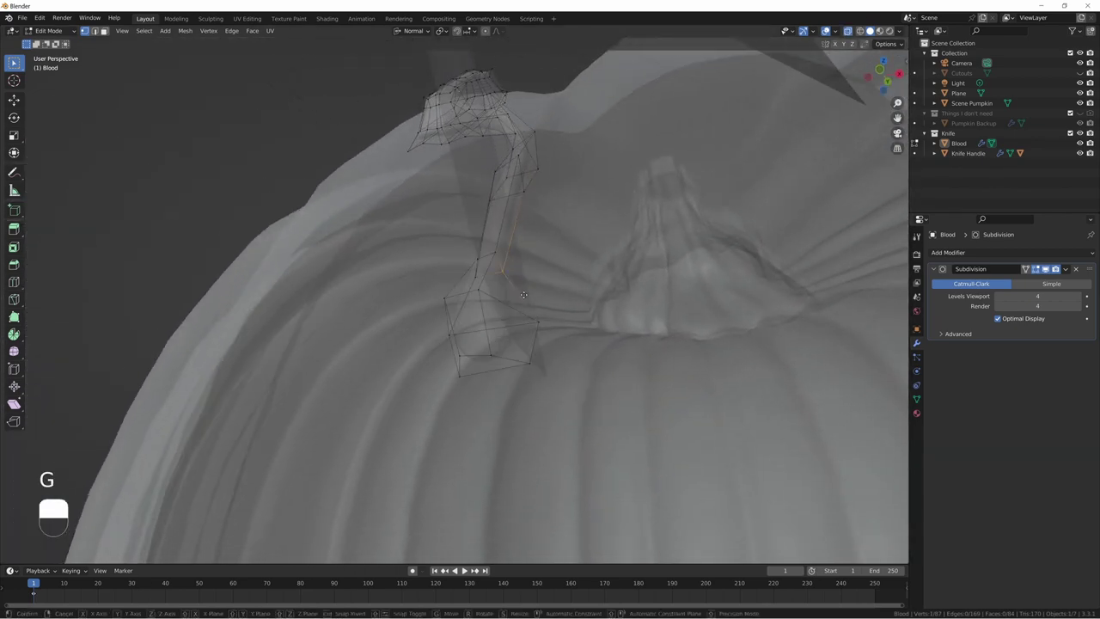
{"action": "left_click", "coordinate": [541, 299]}
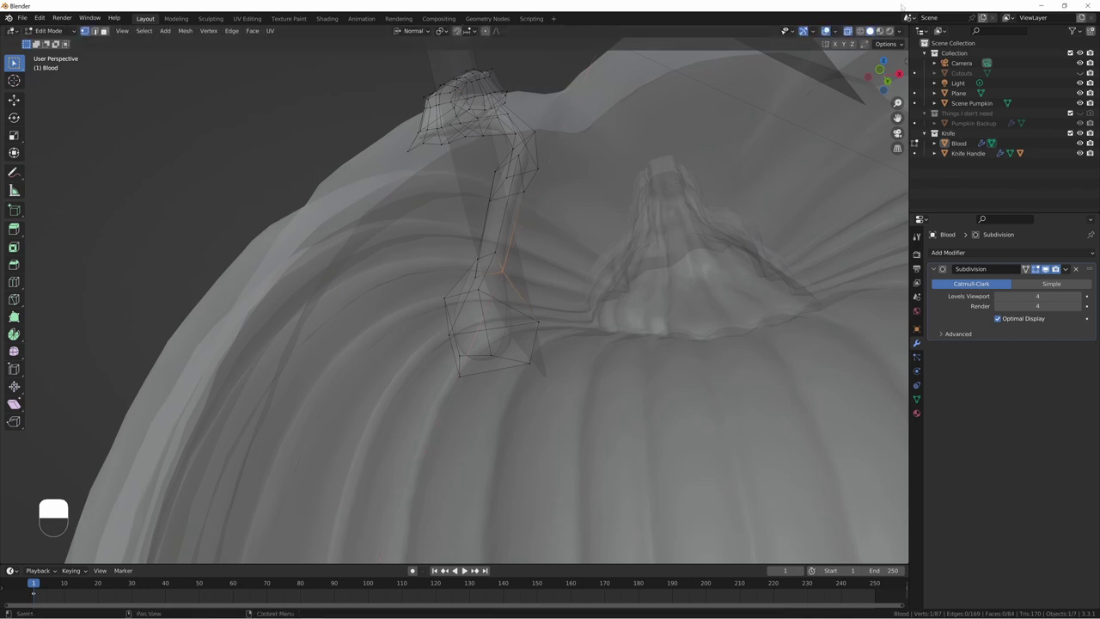
Step: Turn X-ray off and move the selected rear neck vertex about 0.006 m along its normal X axis
{"action": "left_click", "coordinate": [847, 30]}
{"action": "middle_click_drag", "start_coordinate": [537, 297], "coordinate": [555, 310]}
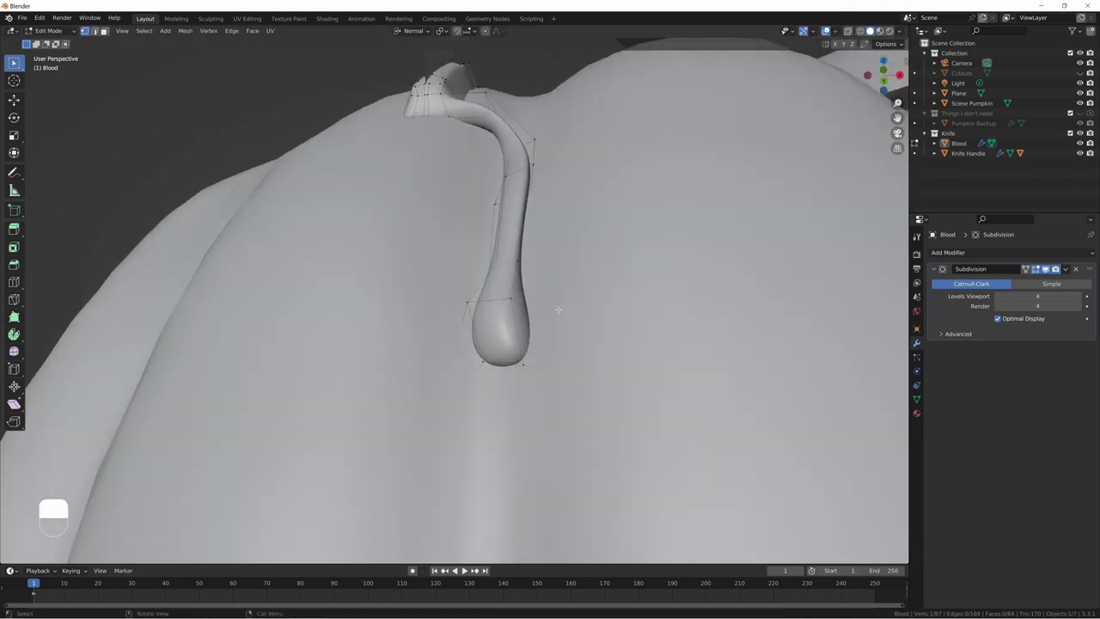
{"action": "key", "text": "g"}
{"action": "key", "text": "x"}
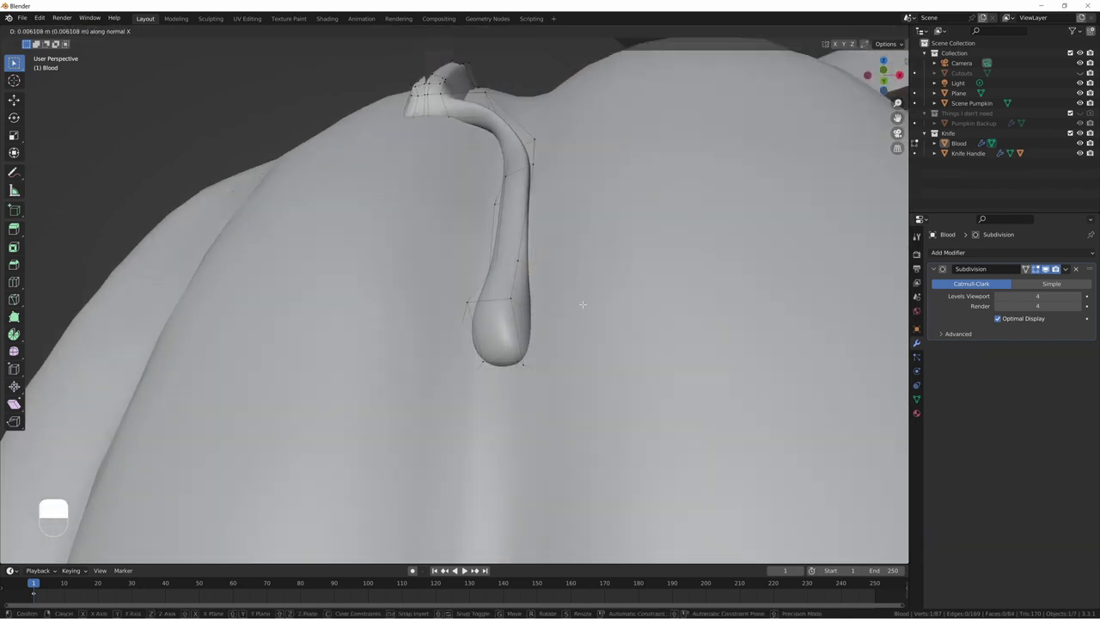
Step: Widen the blood drip's rounded tip by moving its side vertex outward about 0.006 m along the normal X axis
{"action": "left_click", "coordinate": [582, 303]}
{"action": "mouse_move", "coordinate": [582, 304]}
{"action": "middle_mouse_down"}
{"action": "mouse_move", "coordinate": [549, 302]}
{"action": "mouse_move", "coordinate": [568, 320]}
{"action": "middle_mouse_up"}
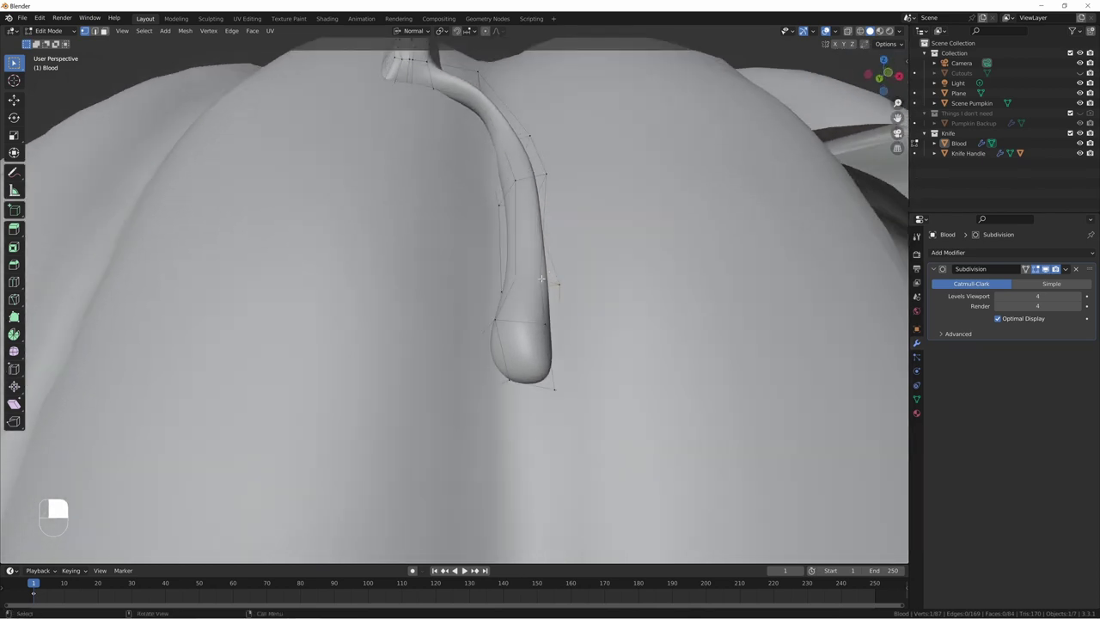
{"action": "key", "text": "b"}
{"action": "left_click", "coordinate": [859, 31]}
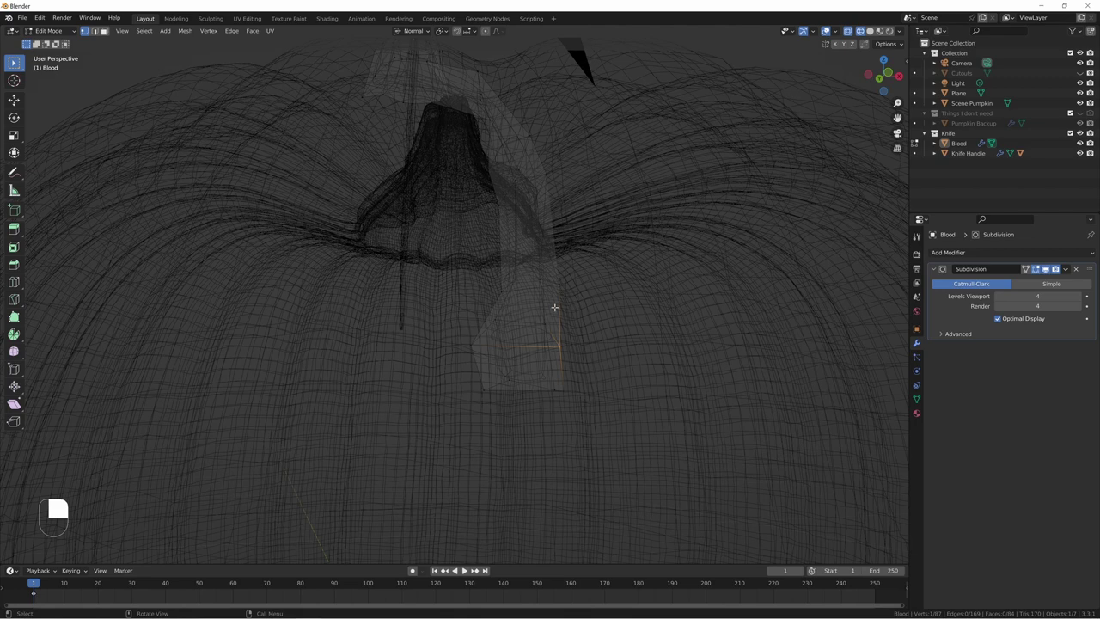
{"action": "left_click", "coordinate": [869, 31]}
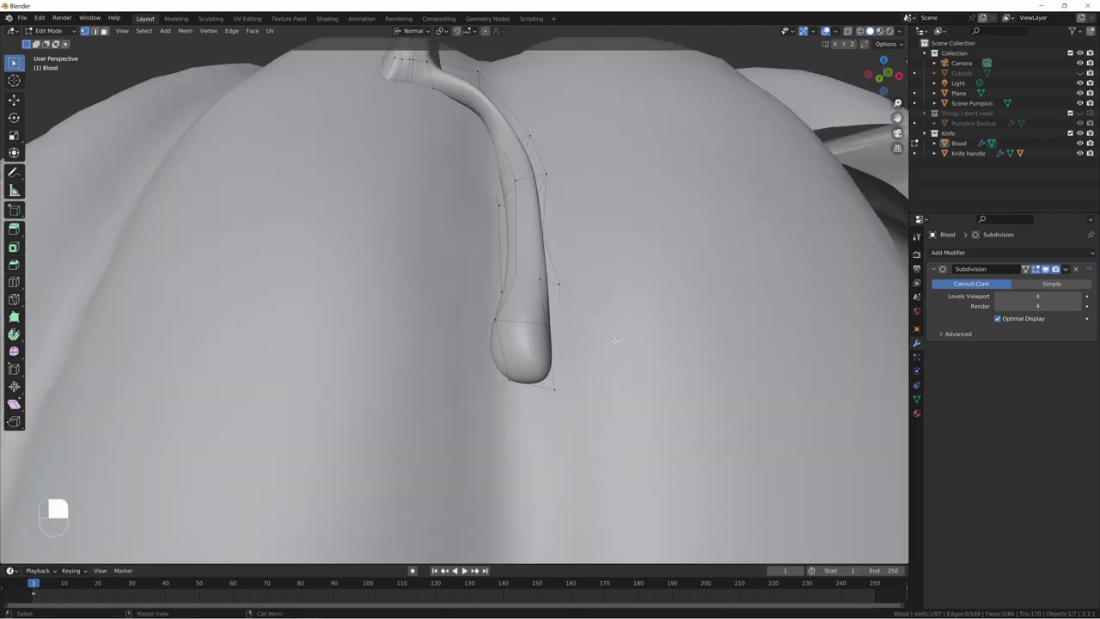
{"action": "key", "text": "g"}
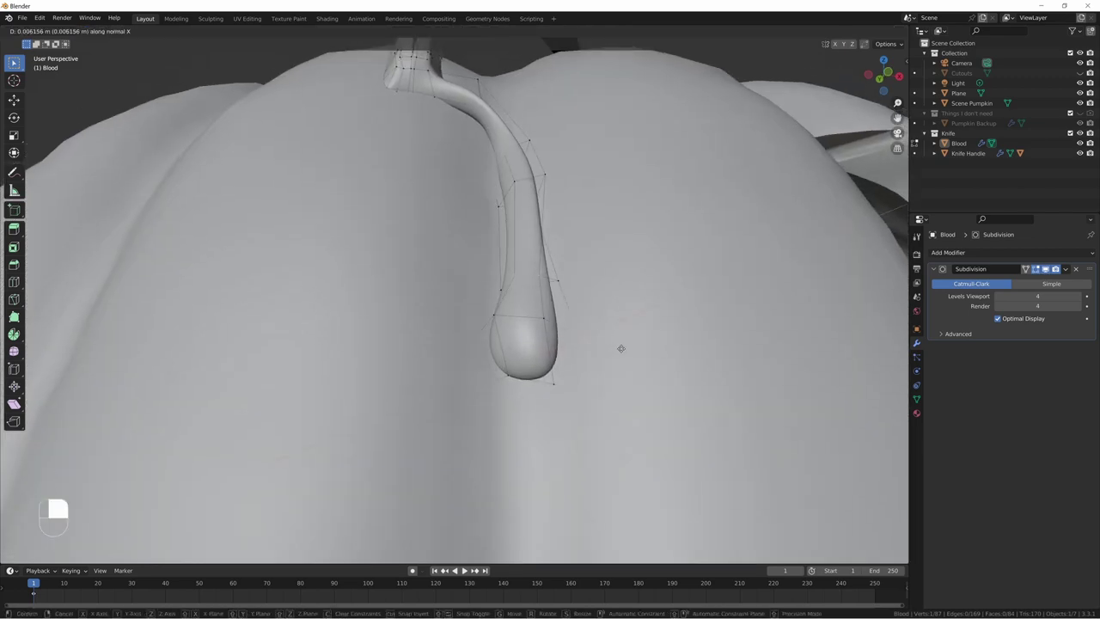
{"action": "left_click", "coordinate": [631, 346]}
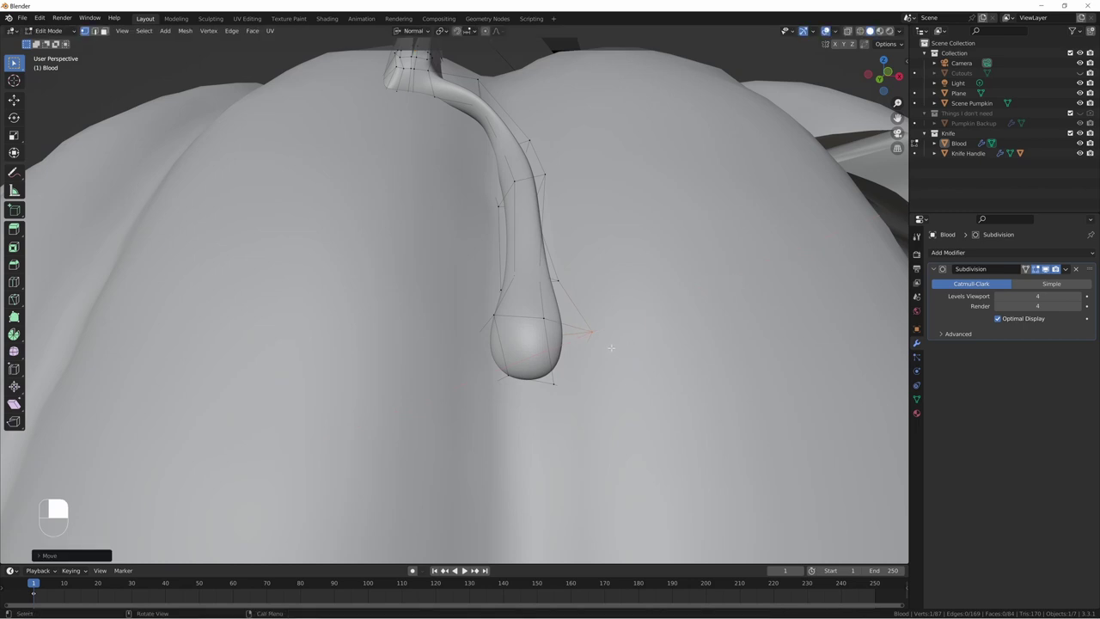
Step: Set the transform orientation to Global and move the drip tip's side vertex about 0.002 m along global Y
{"action": "key", "text": "g"}
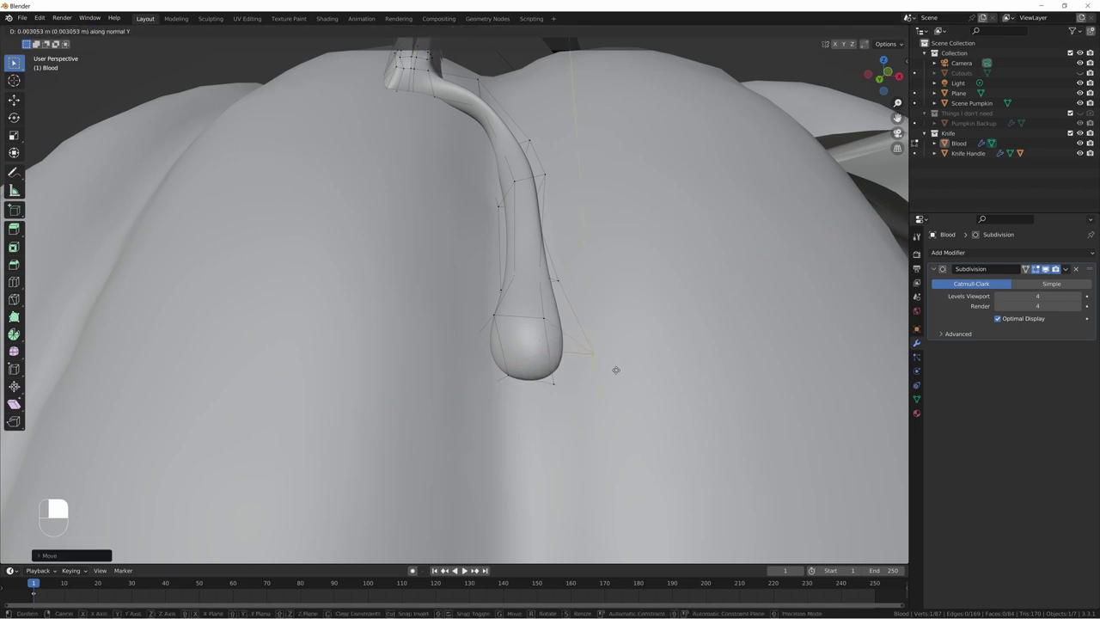
{"action": "right_click", "coordinate": [615, 375]}
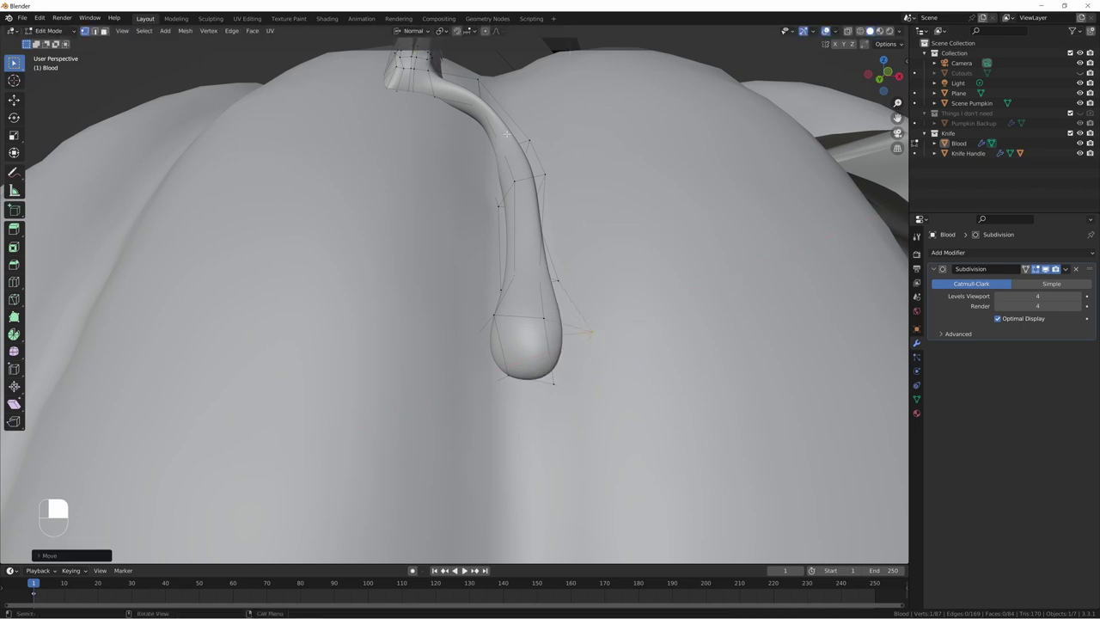
{"action": "left_click", "coordinate": [414, 33]}
{"action": "left_click", "coordinate": [386, 64]}
{"action": "middle_click_drag", "start_coordinate": [778, 288], "coordinate": [702, 273]}
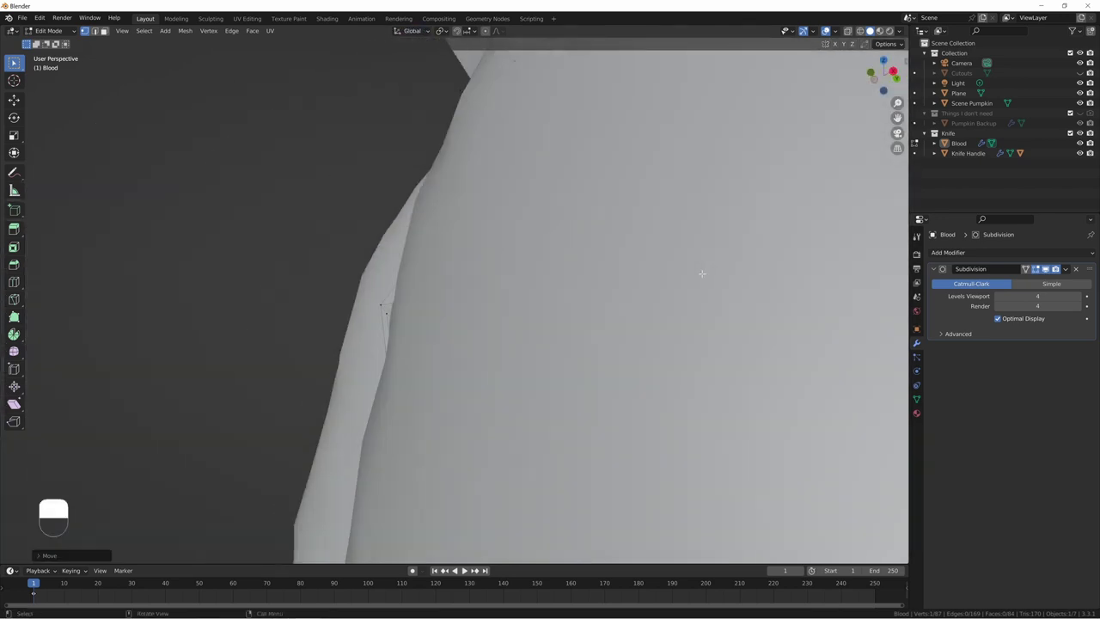
{"action": "key", "text": "g"}
{"action": "key", "text": "y"}
{"action": "scroll", "coordinate": [550, 319], "scroll_direction": "down", "scroll_amount": 5}
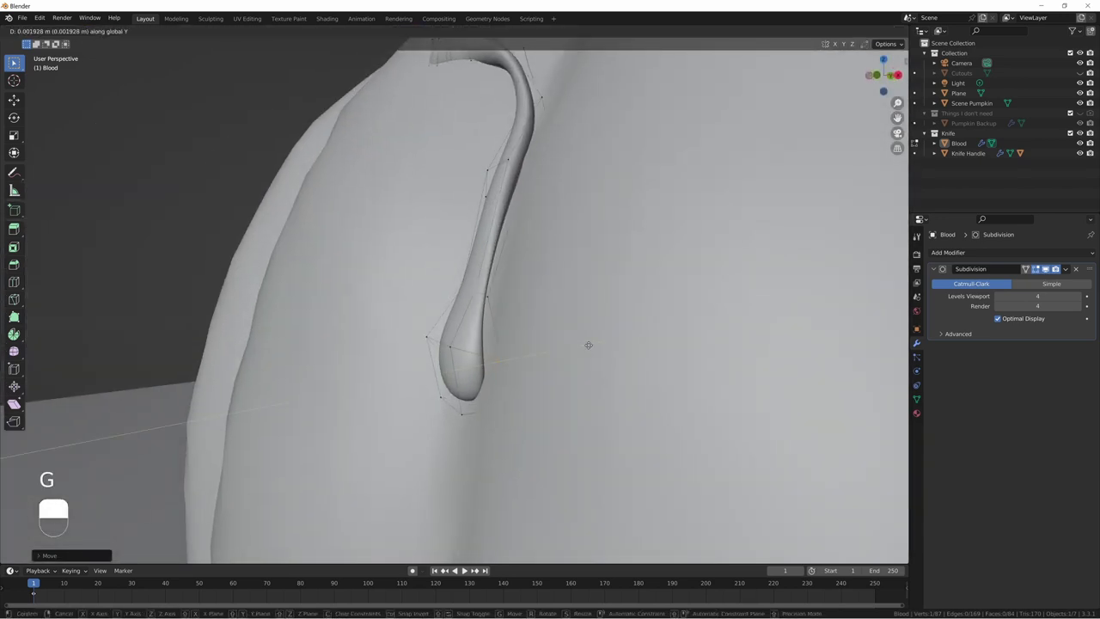
{"action": "left_click", "coordinate": [598, 347]}
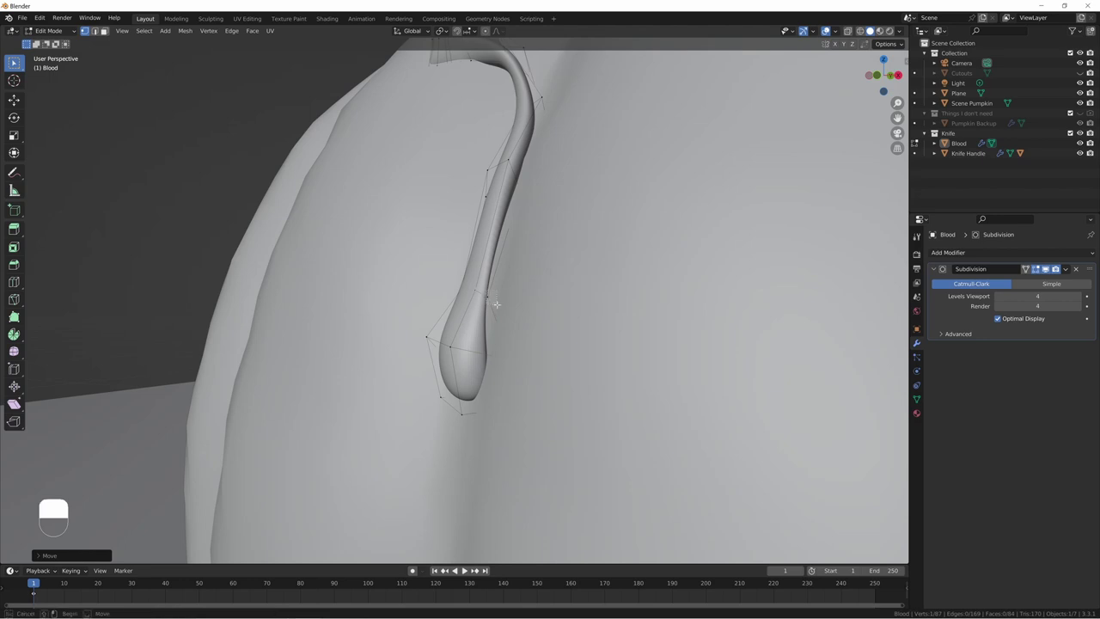
Step: Move the side vertex just above the drip's bulb along global Y toward the pumpkin surface
{"action": "left_click", "coordinate": [493, 304]}
{"action": "key", "text": "g"}
{"action": "key", "text": "y"}
{"action": "left_click", "coordinate": [515, 310]}
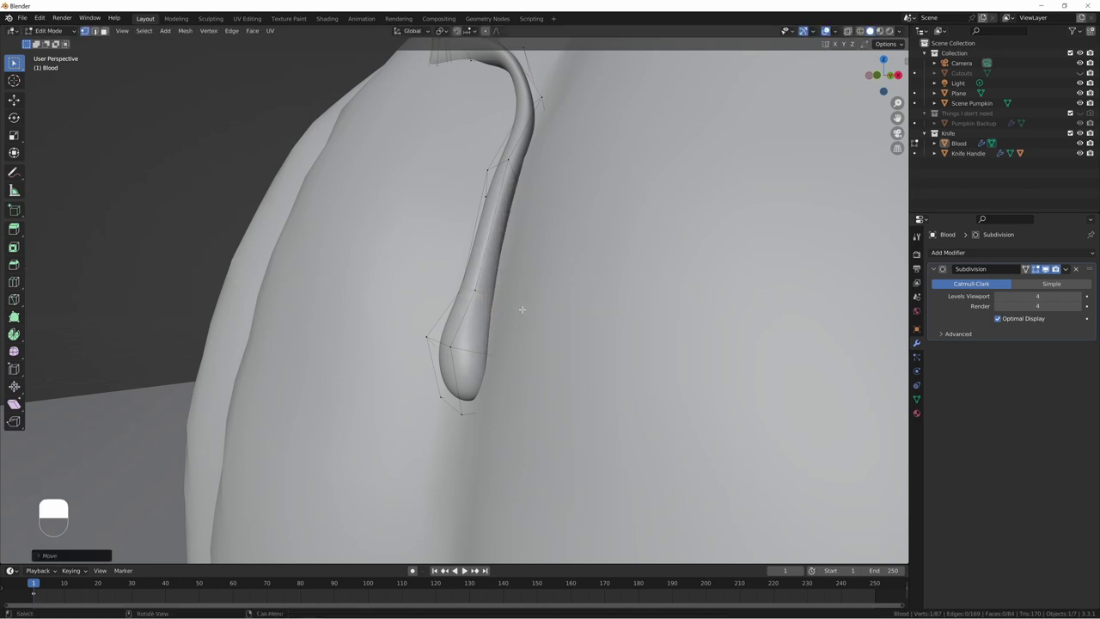
{"action": "middle_click_drag", "start_coordinate": [515, 310], "coordinate": [592, 314]}
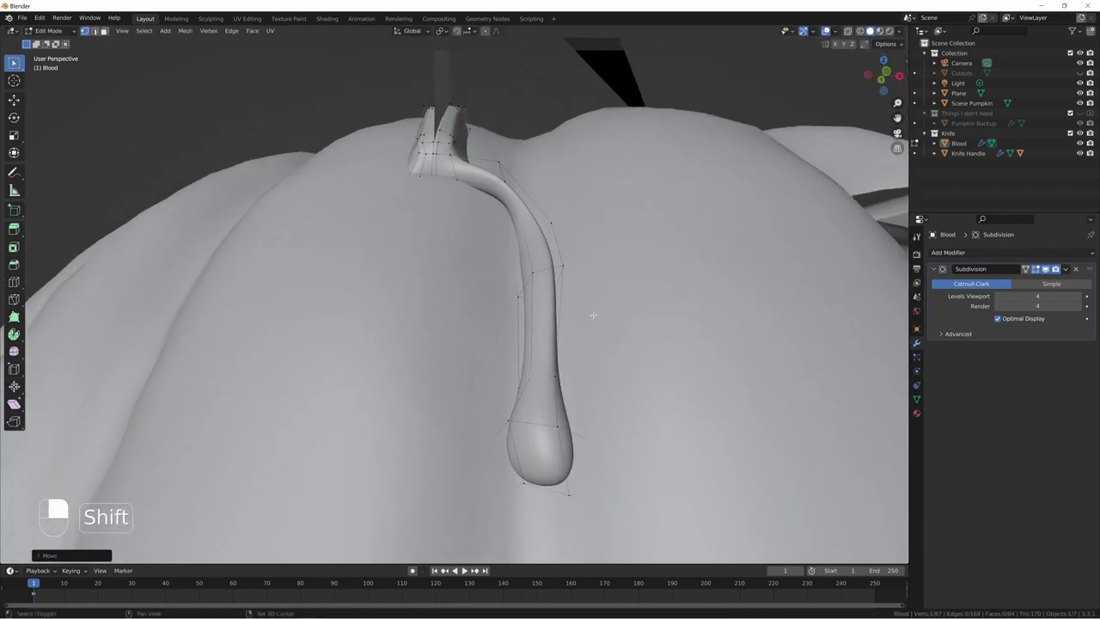
Step: Select the two vertices across the middle of the drip and move them about -0.0024 m along global X
{"action": "left_click_drag", "start_coordinate": [525, 261], "coordinate": [595, 279]}
{"action": "middle_click_drag", "start_coordinate": [594, 279], "coordinate": [602, 298]}
{"action": "key", "text": "g"}
{"action": "key", "text": "y"}
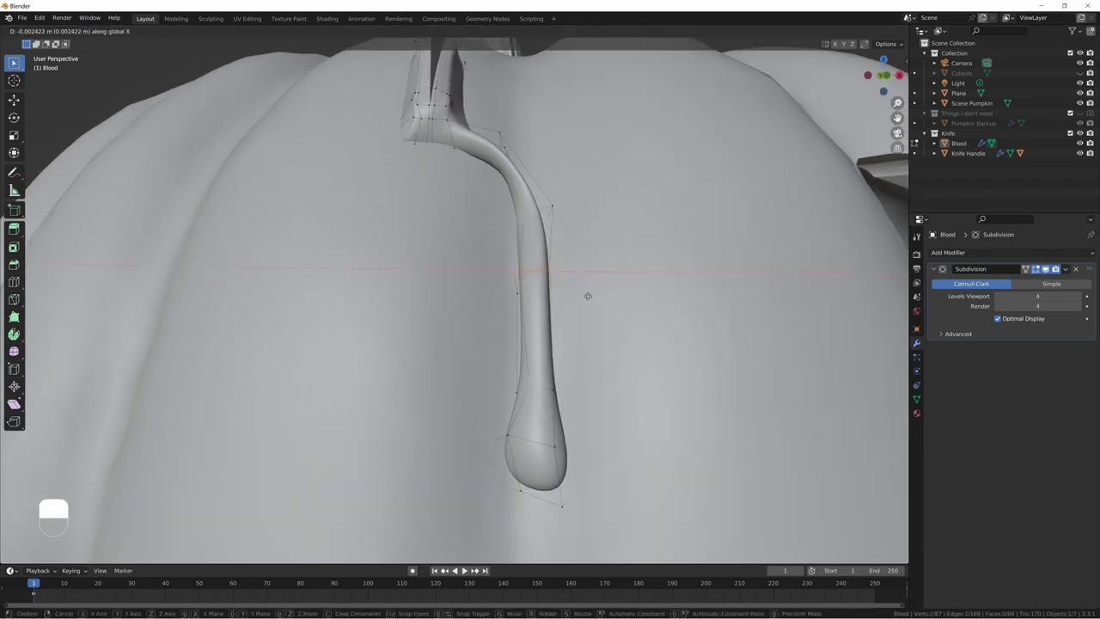
{"action": "left_click", "coordinate": [584, 300]}
{"action": "middle_click_drag", "start_coordinate": [584, 300], "coordinate": [555, 291]}
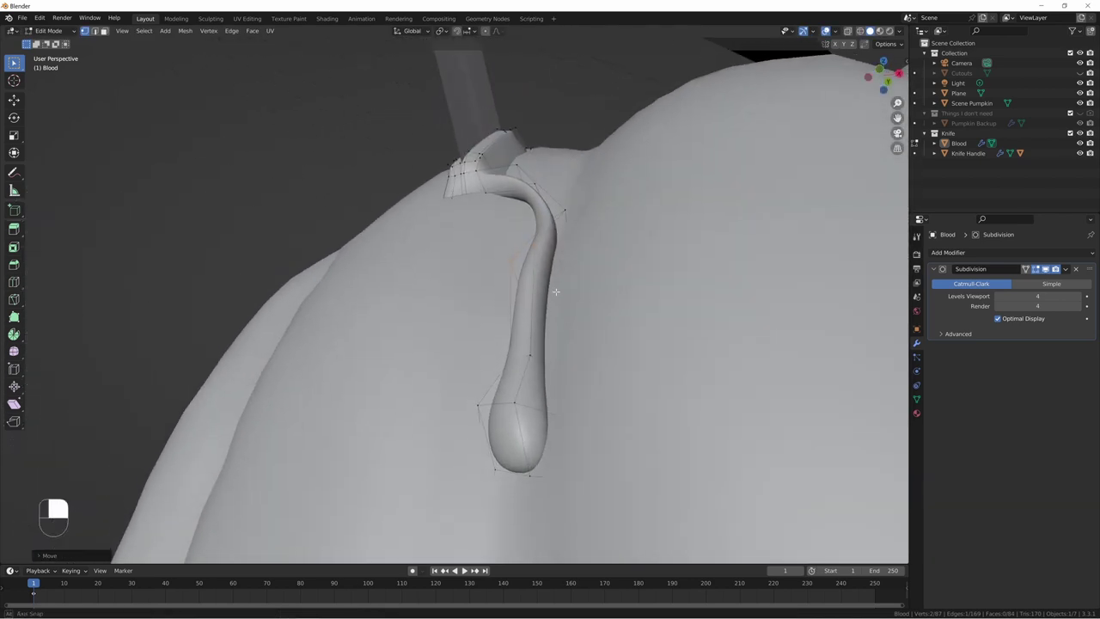
Step: Move the single mid-drip outer vertex about 0.002 m along global X
{"action": "key", "text": "g"}
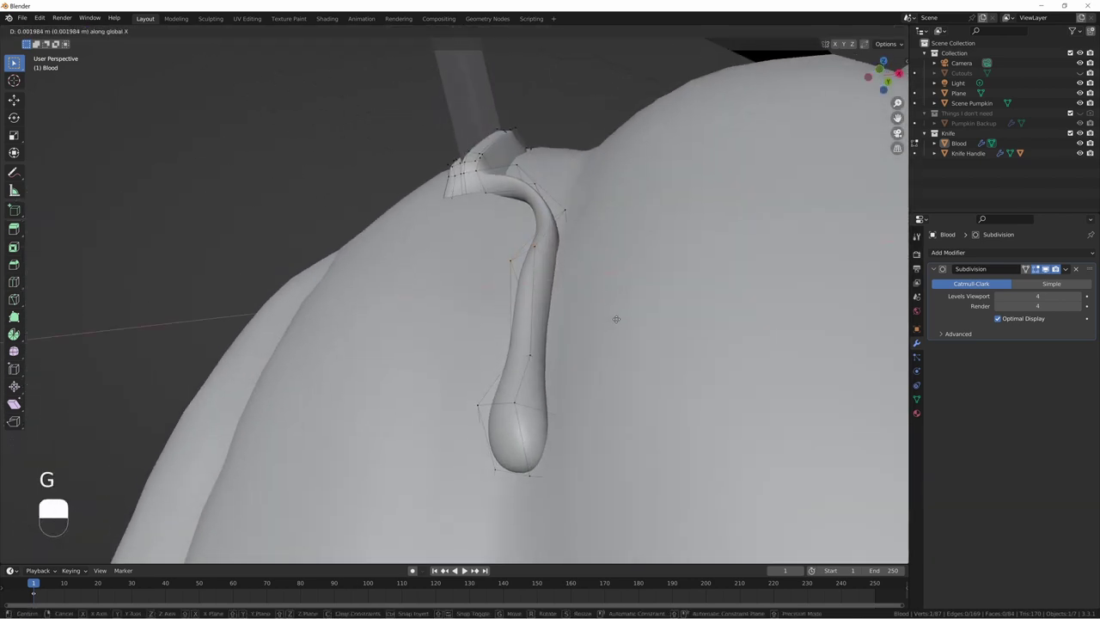
{"action": "left_click", "coordinate": [603, 326]}
{"action": "middle_click_drag", "start_coordinate": [602, 326], "coordinate": [570, 360]}
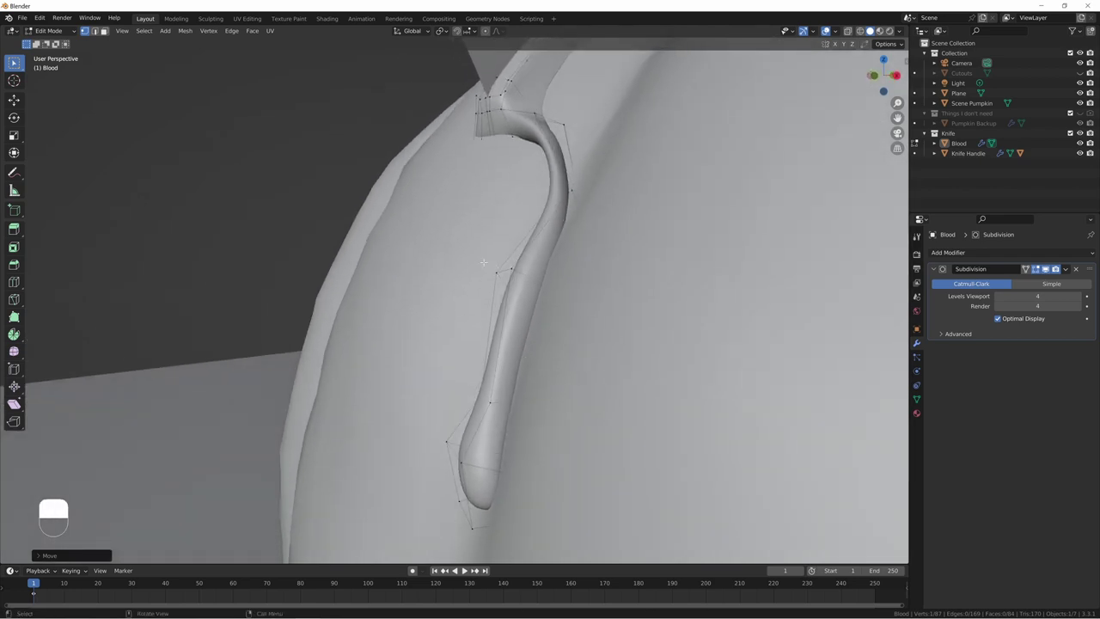
Step: Select the two vertices on the raised side of the drip's middle and move them along global Y toward the pumpkin
{"action": "left_click", "coordinate": [499, 272], "text": "shift"}
{"action": "key", "text": "g"}
{"action": "key", "text": "y"}
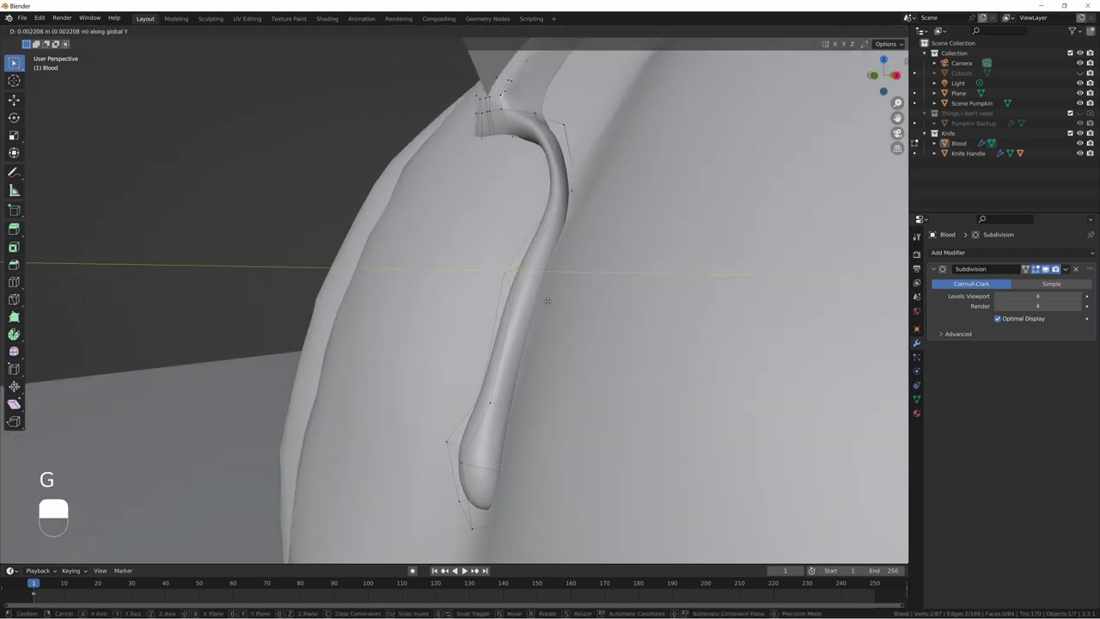
{"action": "left_click", "coordinate": [569, 279]}
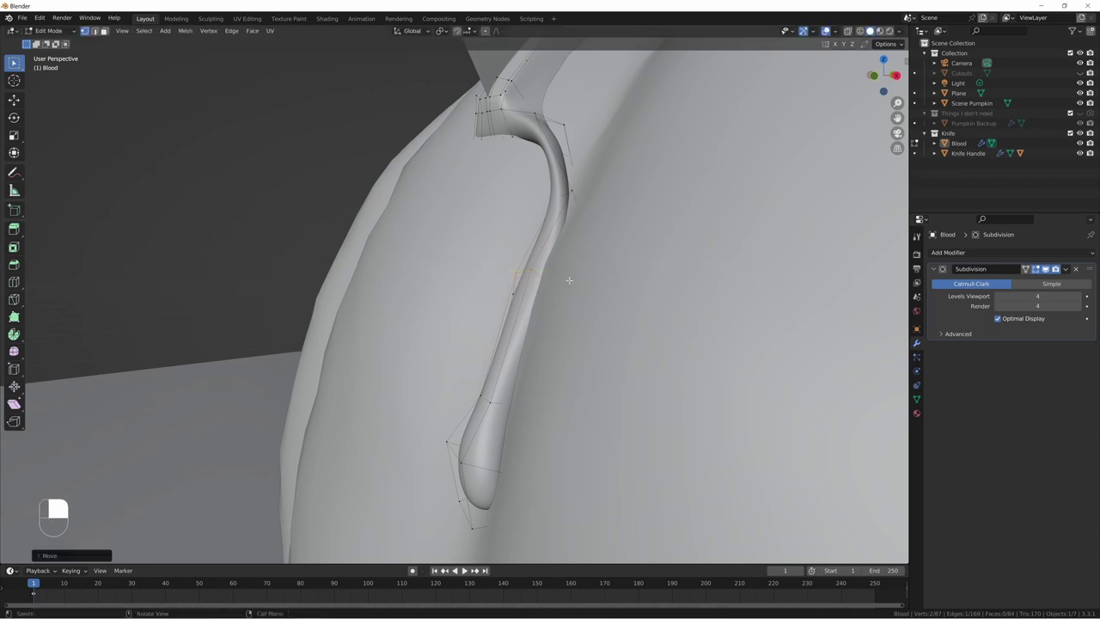
Step: Edge-slide the mid-drip edge loop by about 0.22 and move it about -0.0012 m along global Y
{"action": "key", "text": "g"}
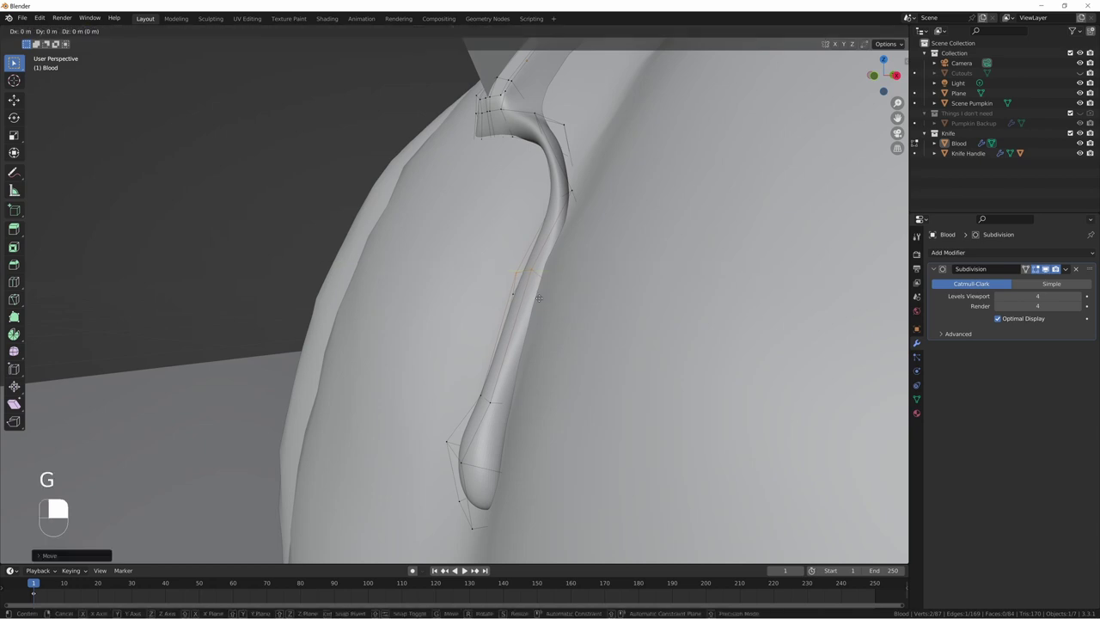
{"action": "key", "text": "g"}
{"action": "left_click", "coordinate": [544, 273]}
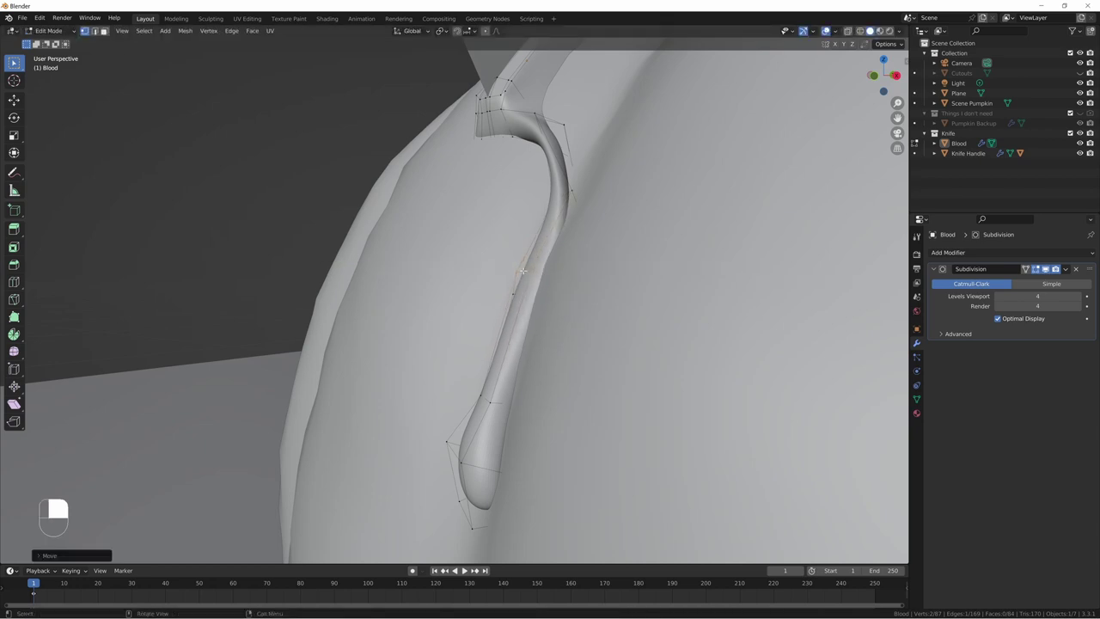
{"action": "left_click", "coordinate": [521, 272], "text": "alt"}
{"action": "key", "text": "g"}
{"action": "key", "text": "g"}
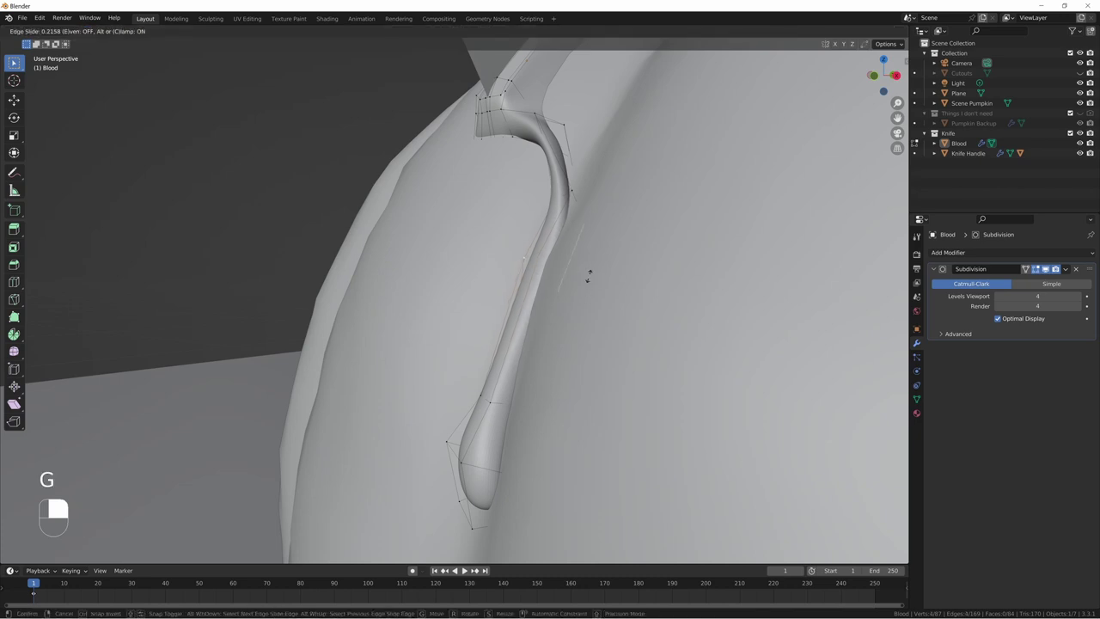
{"action": "left_click", "coordinate": [584, 277]}
{"action": "key", "text": "g"}
{"action": "key", "text": "y"}
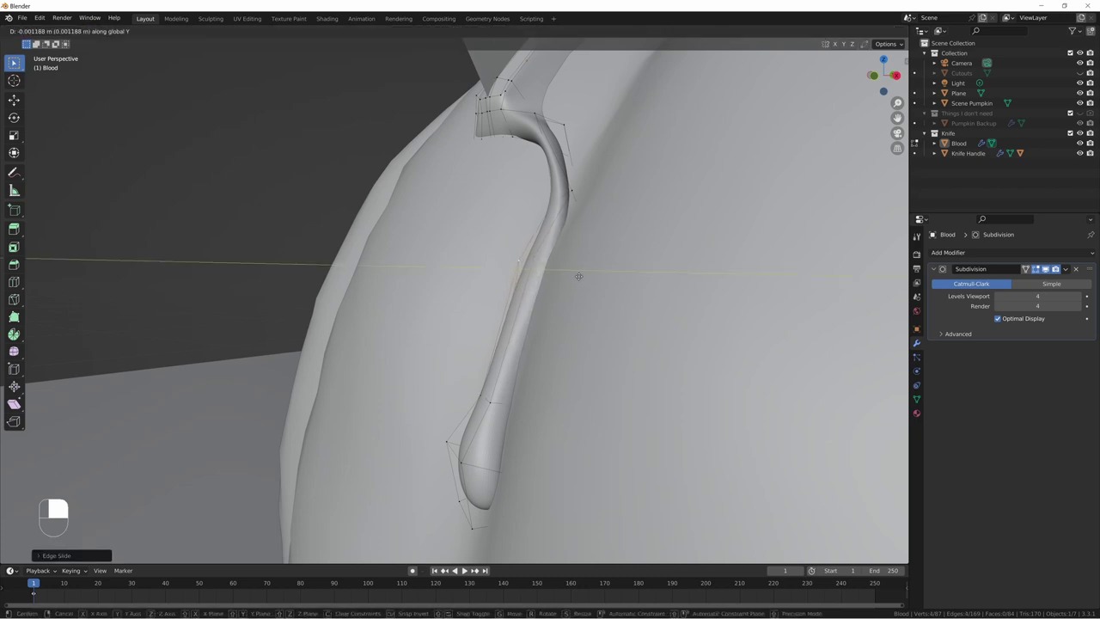
{"action": "left_click", "coordinate": [578, 276]}
{"action": "middle_click_drag", "start_coordinate": [573, 290], "coordinate": [578, 295]}
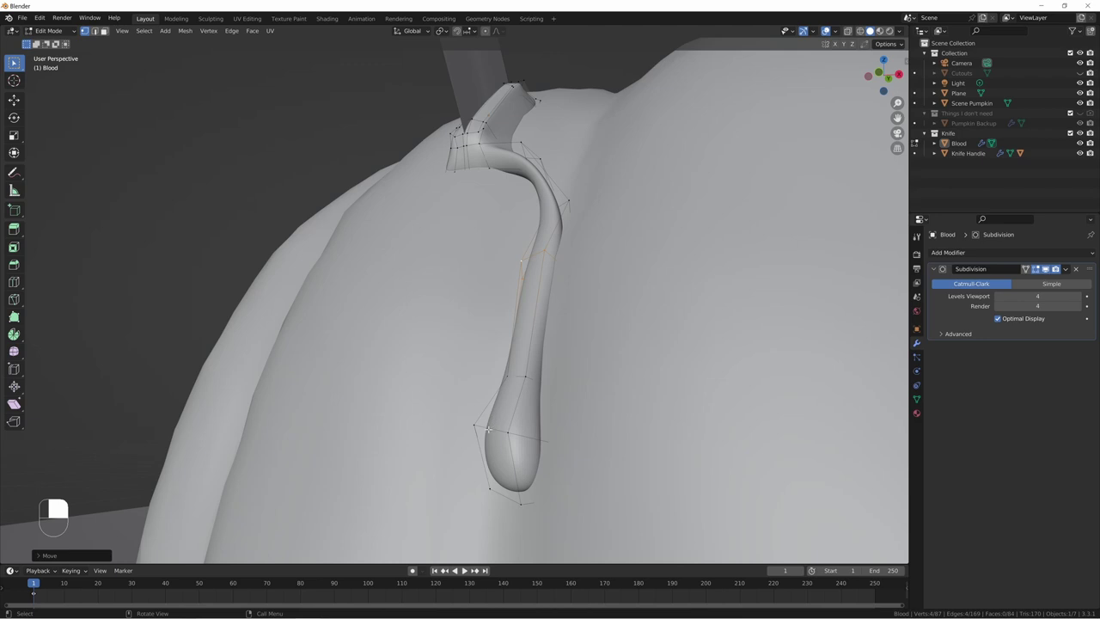
Step: Select the edge across the drip's bulb in edge mode and adjust it along global Y
{"action": "key", "text": "g"}
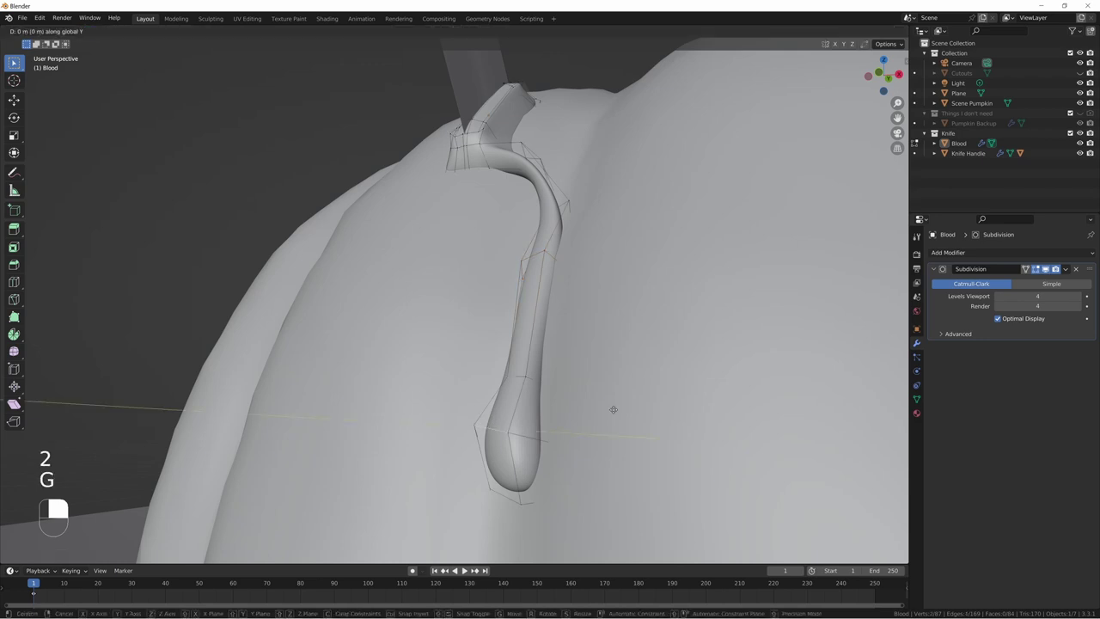
{"action": "left_click", "coordinate": [608, 408]}
{"action": "middle_click_drag", "start_coordinate": [554, 417], "coordinate": [586, 413]}
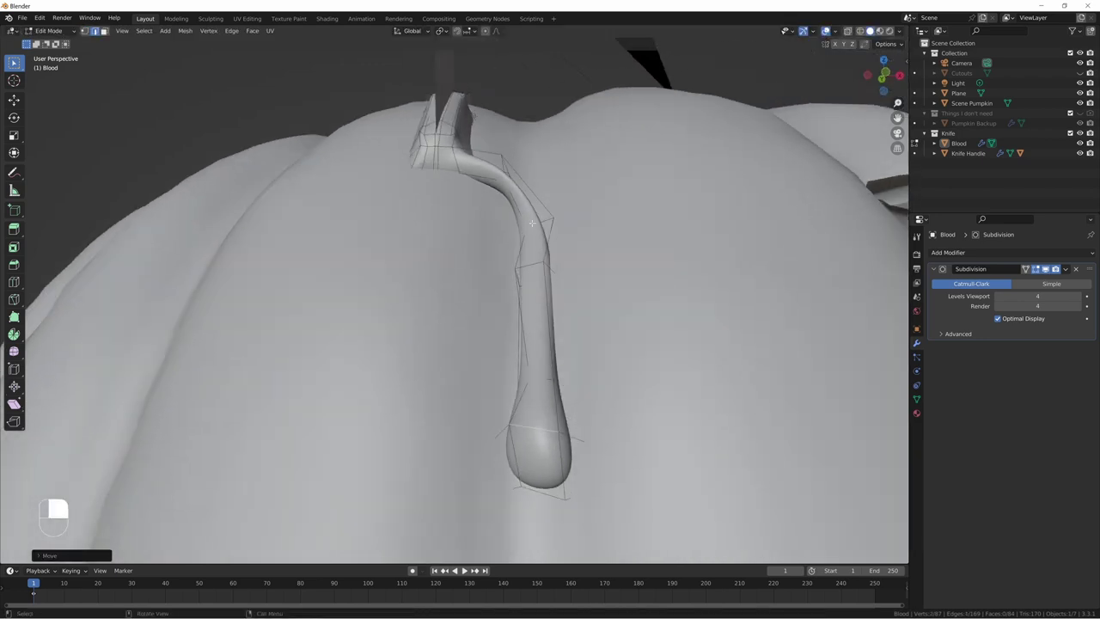
Step: Move the vertex on the inner side of the drip's upper bend about 0.0025 m, and adjust it along global Y
{"action": "middle_click_drag", "start_coordinate": [532, 222], "coordinate": [535, 326], "text": "shift"}
{"action": "scroll", "coordinate": [525, 319], "scroll_direction": "up", "scroll_amount": 3}
{"action": "key", "text": "1"}
{"action": "key", "text": "g"}
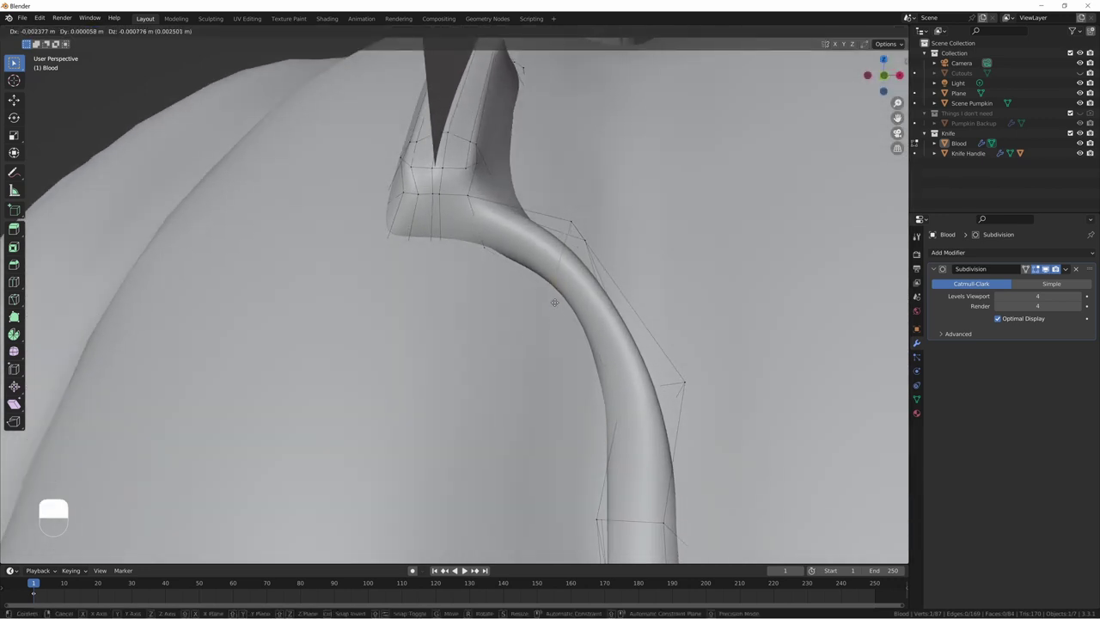
{"action": "left_click", "coordinate": [556, 314]}
{"action": "key", "text": "g"}
{"action": "key", "text": "y"}
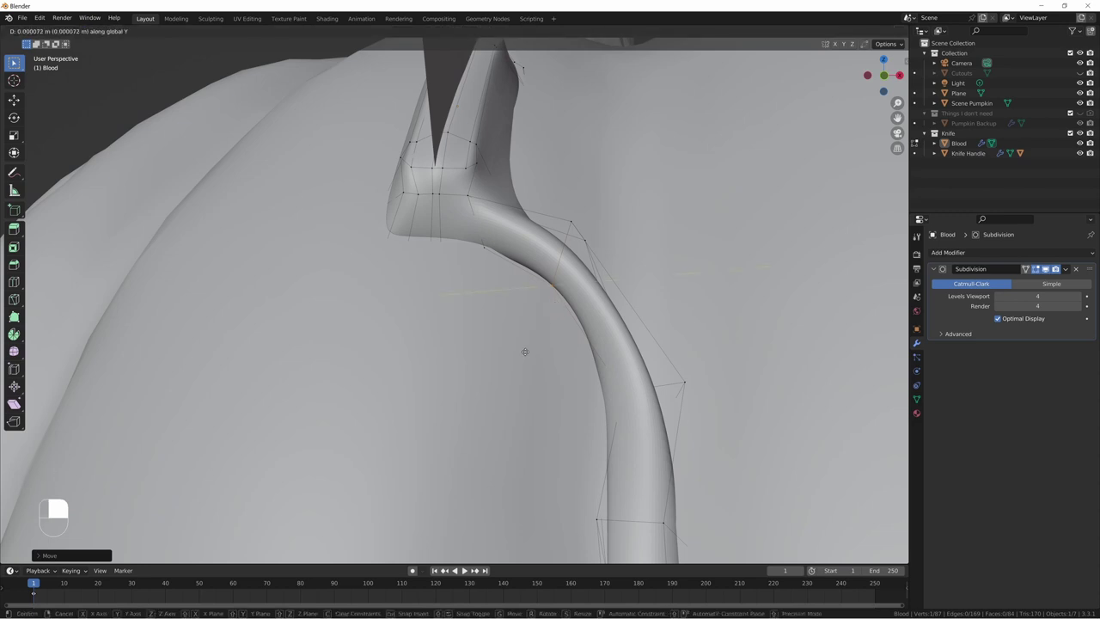
{"action": "left_click", "coordinate": [656, 224]}
{"action": "key", "text": "g"}
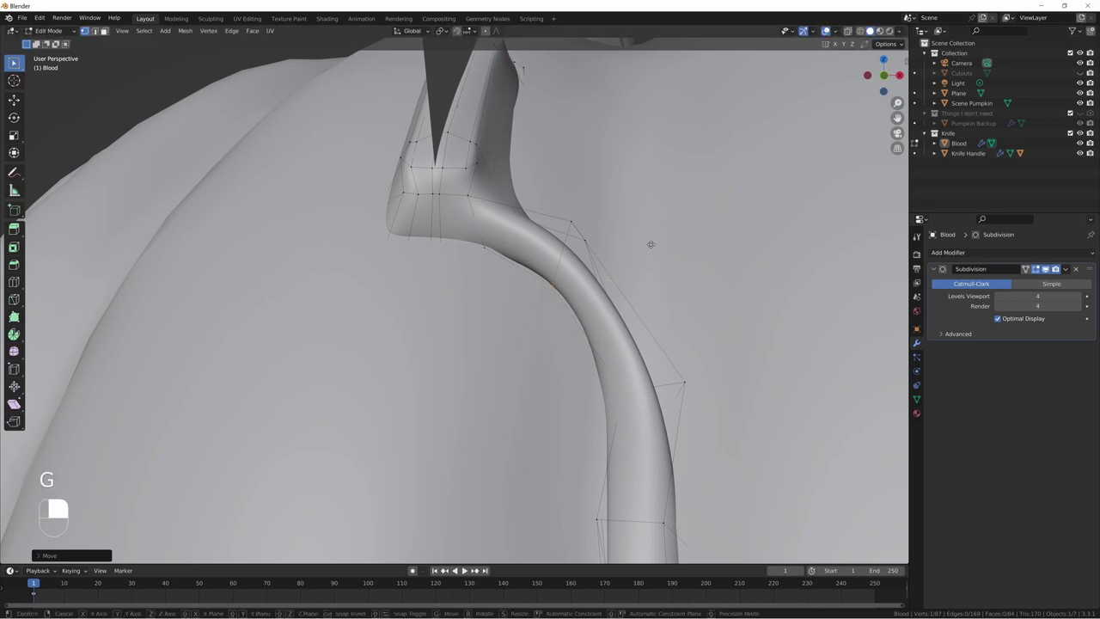
{"action": "key", "text": "y"}
{"action": "left_click", "coordinate": [508, 399]}
Step: Refine the upper bend's inner vertex along global Y by about 0.0004 m so it sits on the pumpkin surface
{"action": "middle_click_drag", "start_coordinate": [559, 318], "coordinate": [398, 383]}
{"action": "key", "text": "g"}
{"action": "key", "text": "y"}
{"action": "left_click", "coordinate": [615, 308]}
{"action": "key", "text": "g"}
{"action": "key", "text": "y"}
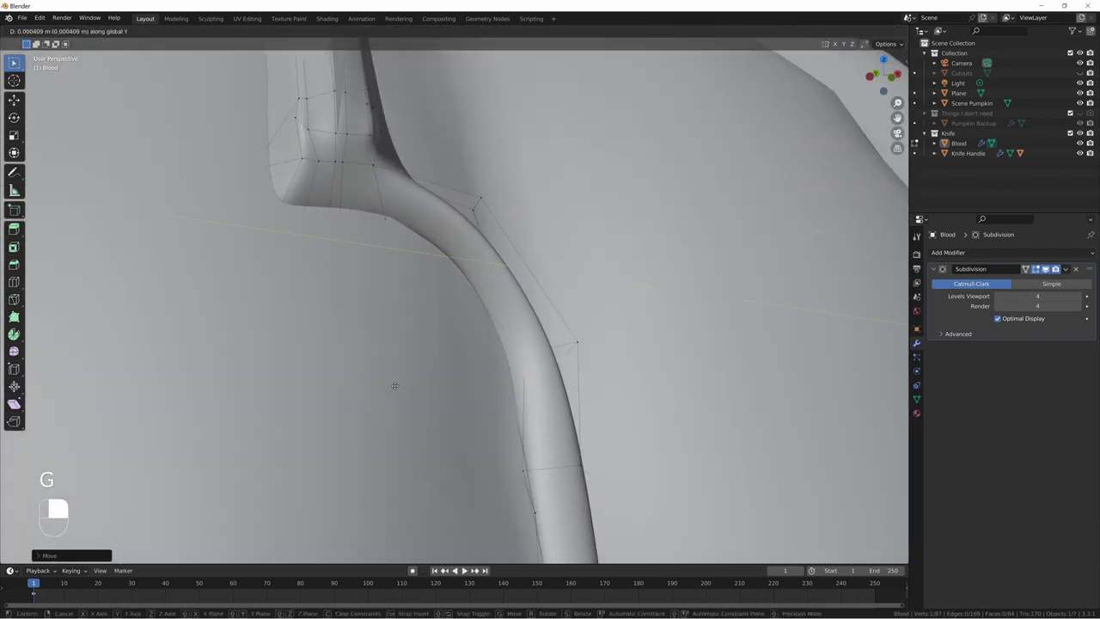
{"action": "left_click", "coordinate": [389, 396]}
Step: Move the selected upper-bend vertex freely to reshape the underside of the drip
{"action": "middle_click_drag", "start_coordinate": [452, 287], "coordinate": [713, 493]}
{"action": "key", "text": "g"}
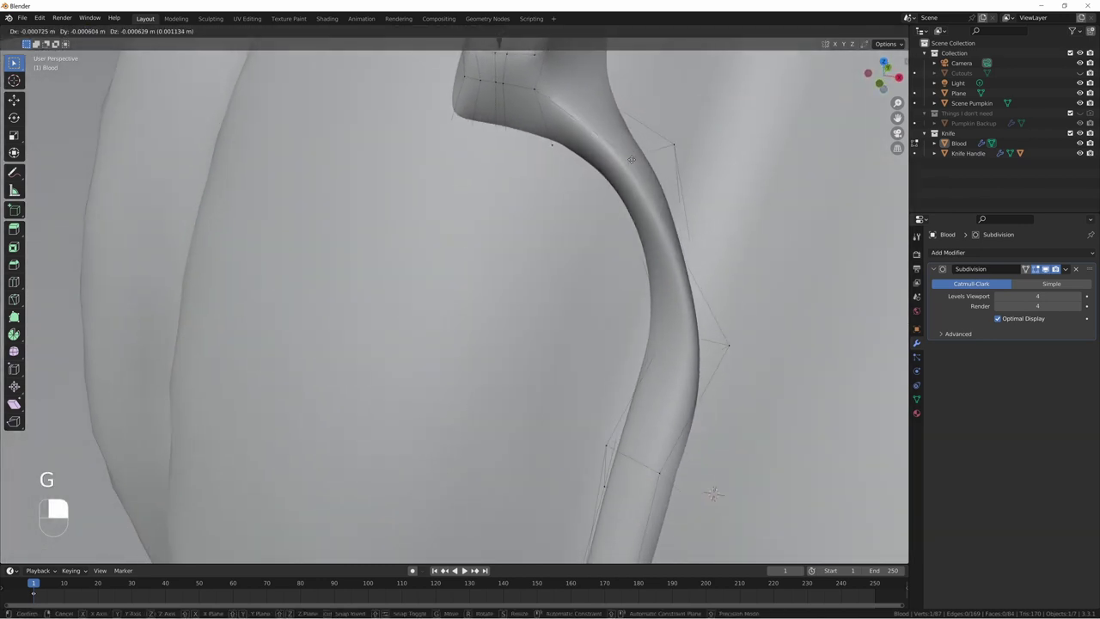
{"action": "left_click", "coordinate": [713, 492]}
Step: Select the edge loop around the drip's upper bend and rotate it to follow the drip's direction
{"action": "middle_click_drag", "start_coordinate": [711, 481], "coordinate": [606, 260]}
{"action": "left_click", "coordinate": [606, 259], "text": "alt"}
{"action": "key", "text": "r"}
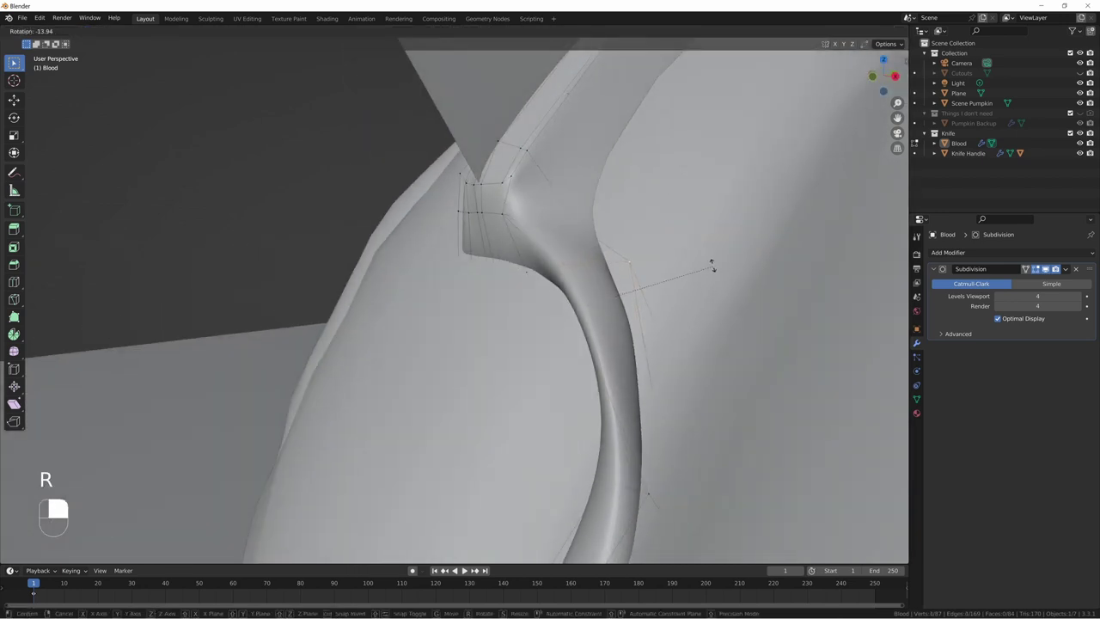
{"action": "left_click", "coordinate": [633, 367]}
Step: Select the inner-side vertices of the drip's upper bend and reposition them freely, finishing with a shift of about 0.0044 m
{"action": "left_click", "coordinate": [602, 306]}
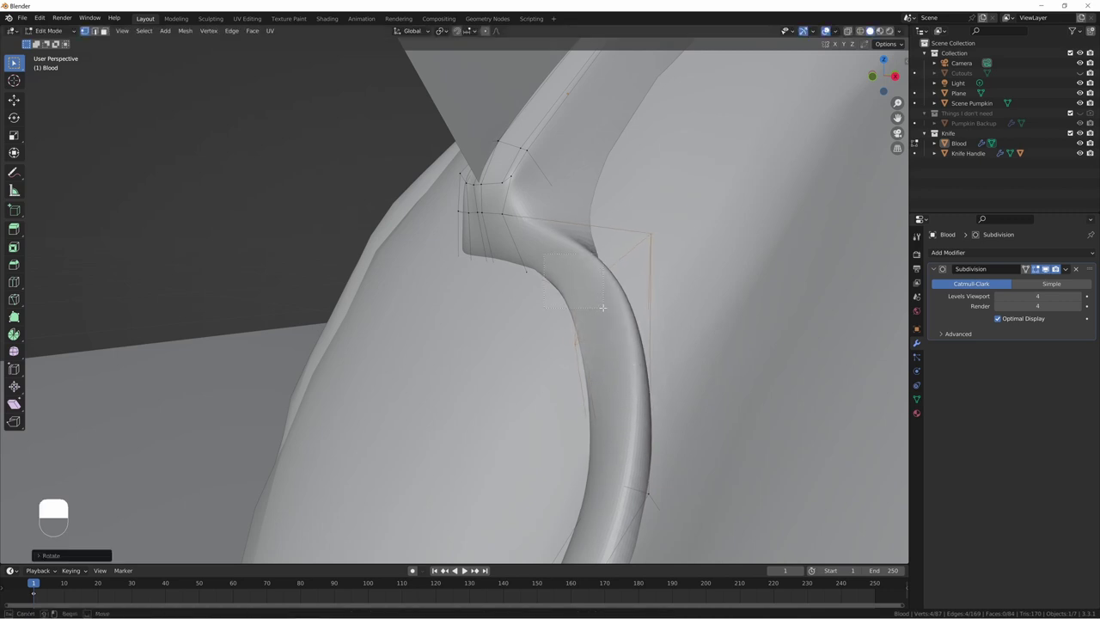
{"action": "key", "text": "g"}
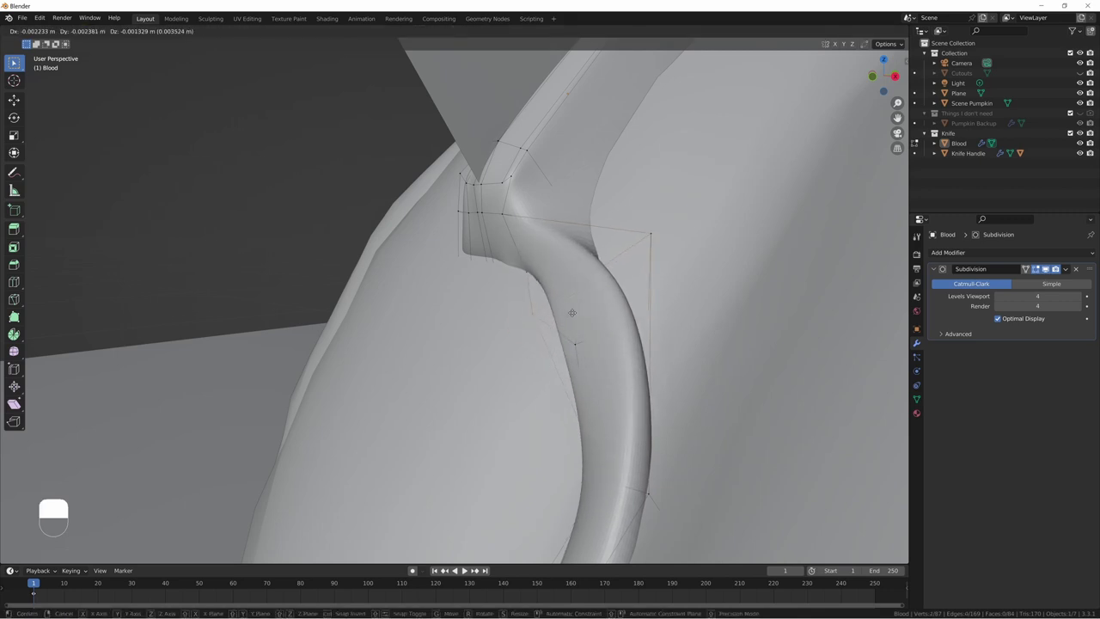
{"action": "left_click", "coordinate": [592, 301]}
{"action": "middle_click_drag", "start_coordinate": [593, 301], "coordinate": [660, 287]}
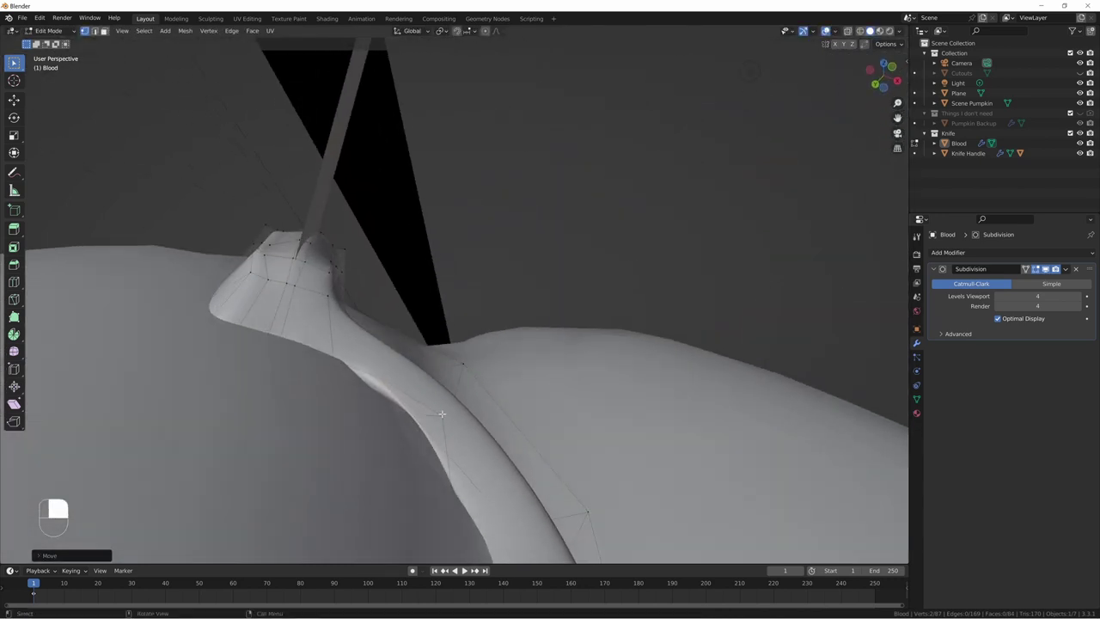
{"action": "key", "text": "g"}
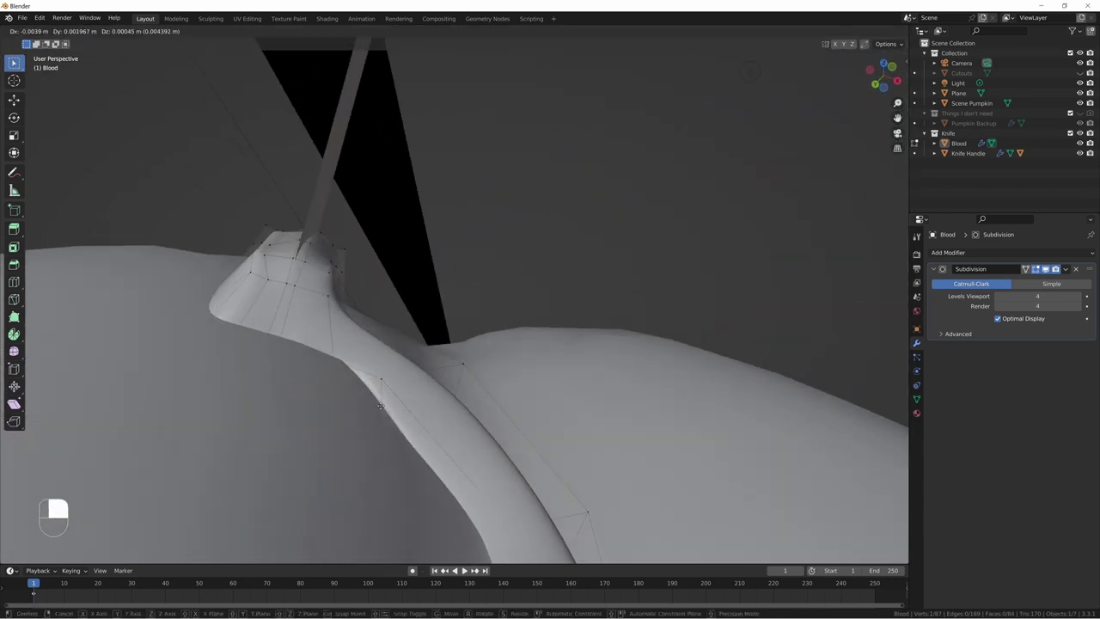
{"action": "left_click", "coordinate": [381, 405]}
{"action": "middle_click_drag", "start_coordinate": [382, 404], "coordinate": [421, 414]}
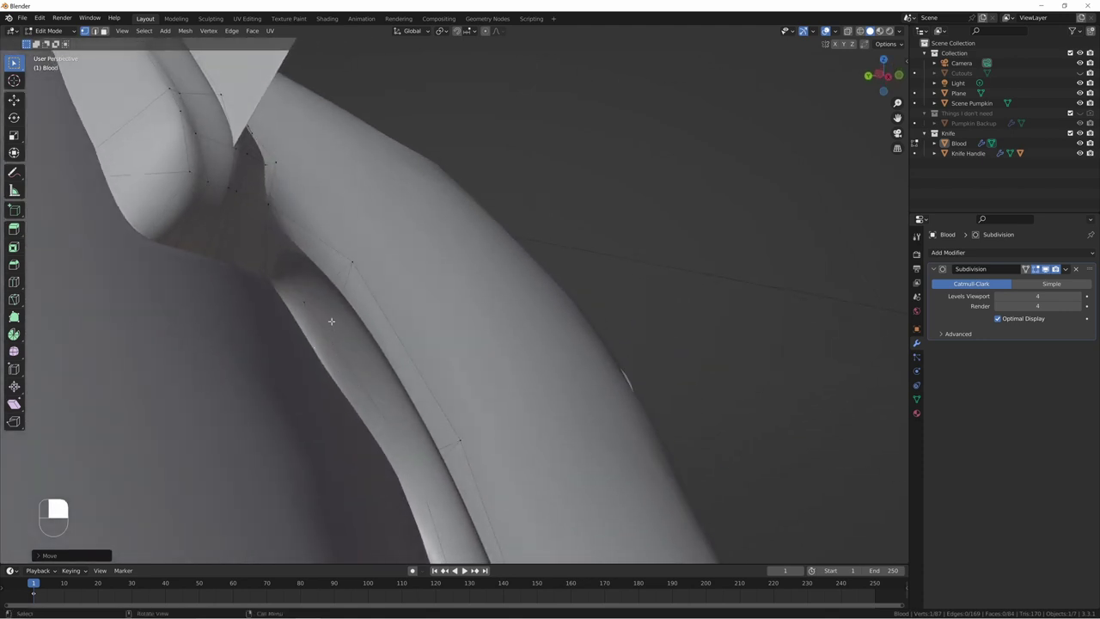
Step: Try to flatten the upper bend's edge loop by scaling it to 0 along Z in the Normal orientation, and undo it
{"action": "left_click", "coordinate": [334, 290], "text": "alt"}
{"action": "left_click", "coordinate": [413, 31]}
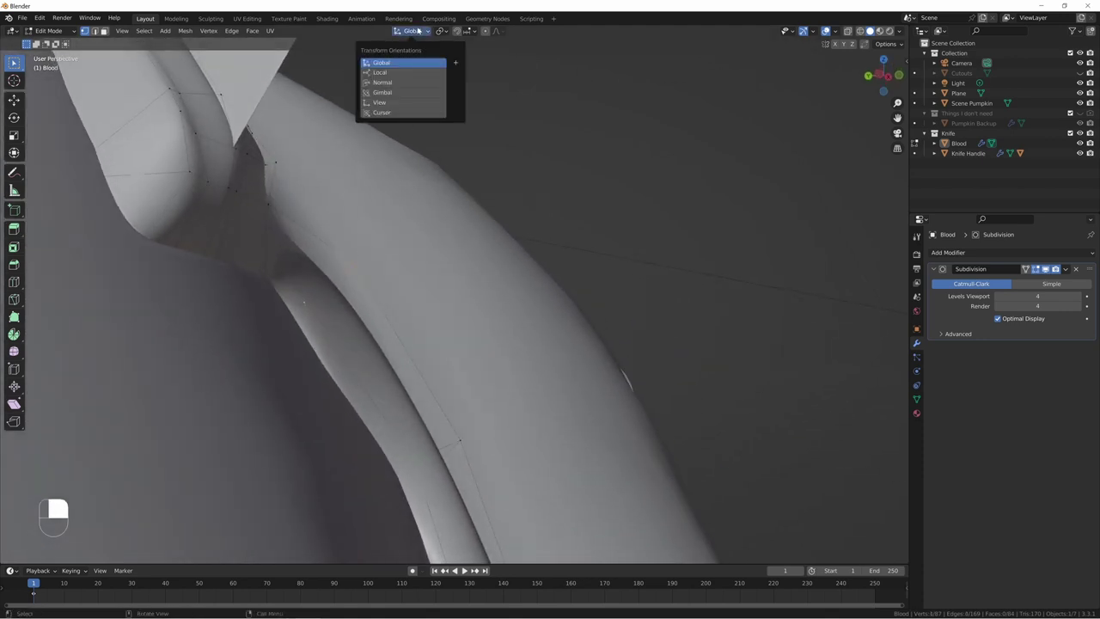
{"action": "left_click", "coordinate": [397, 82]}
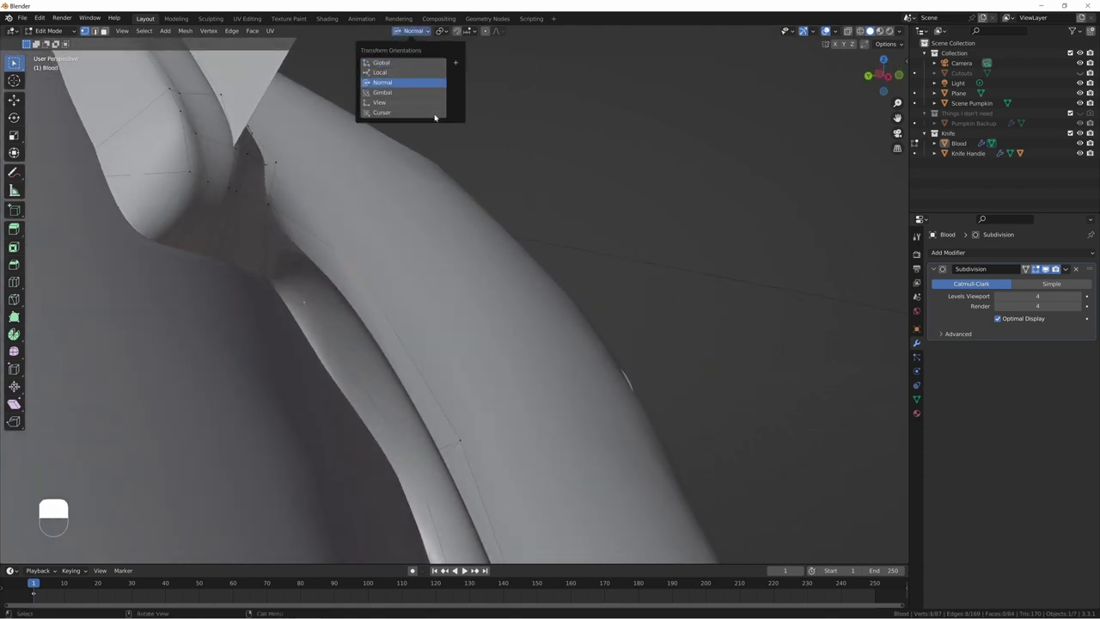
{"action": "key", "text": "s"}
{"action": "key", "text": "z"}
{"action": "key", "text": "0"}
{"action": "left_click", "coordinate": [486, 189]}
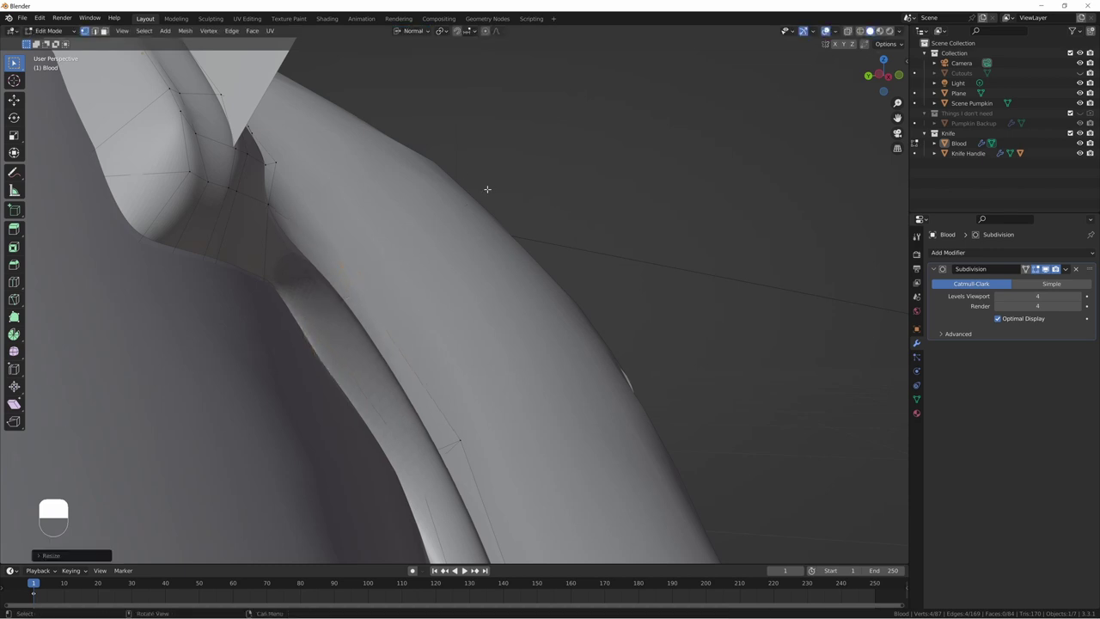
{"action": "key", "text": "ctrl+z"}
Step: Move a single vertex on the inner underside of the upper bend freely to smooth the drip against the pumpkin
{"action": "middle_click_drag", "start_coordinate": [376, 234], "coordinate": [450, 257]}
{"action": "key", "text": "1"}
{"action": "key", "text": "g"}
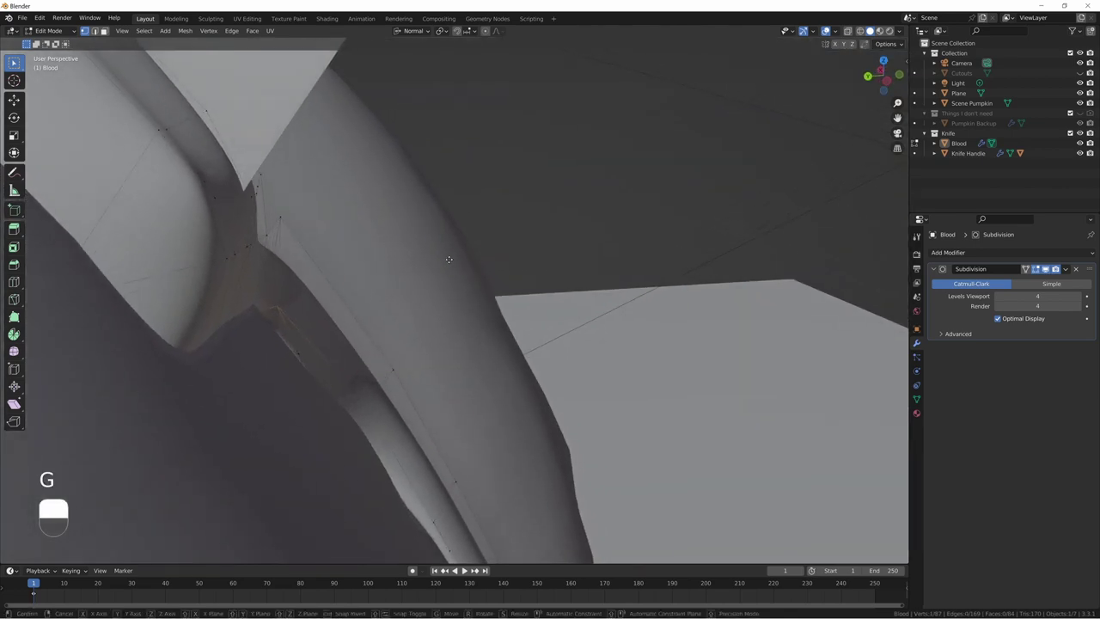
{"action": "left_click", "coordinate": [443, 346]}
{"action": "middle_click_drag", "start_coordinate": [443, 346], "coordinate": [481, 201]}
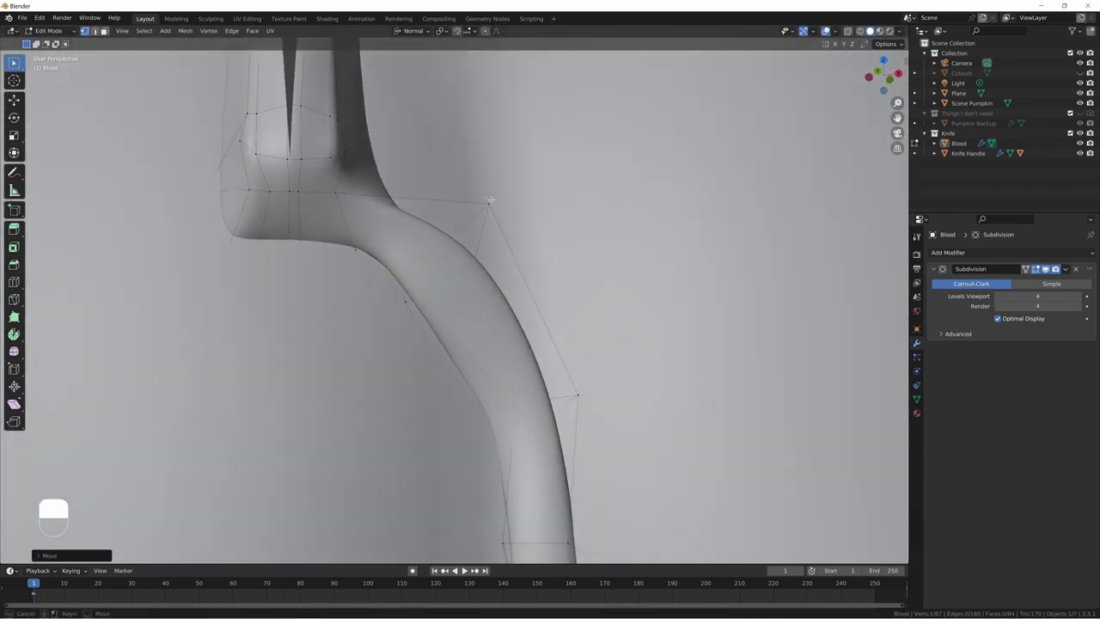
Step: In the Global orientation, move the upper bend's outer corner vertex down about 0.0038 m along Z and about 0.006 m along negative Y
{"action": "key", "text": "g"}
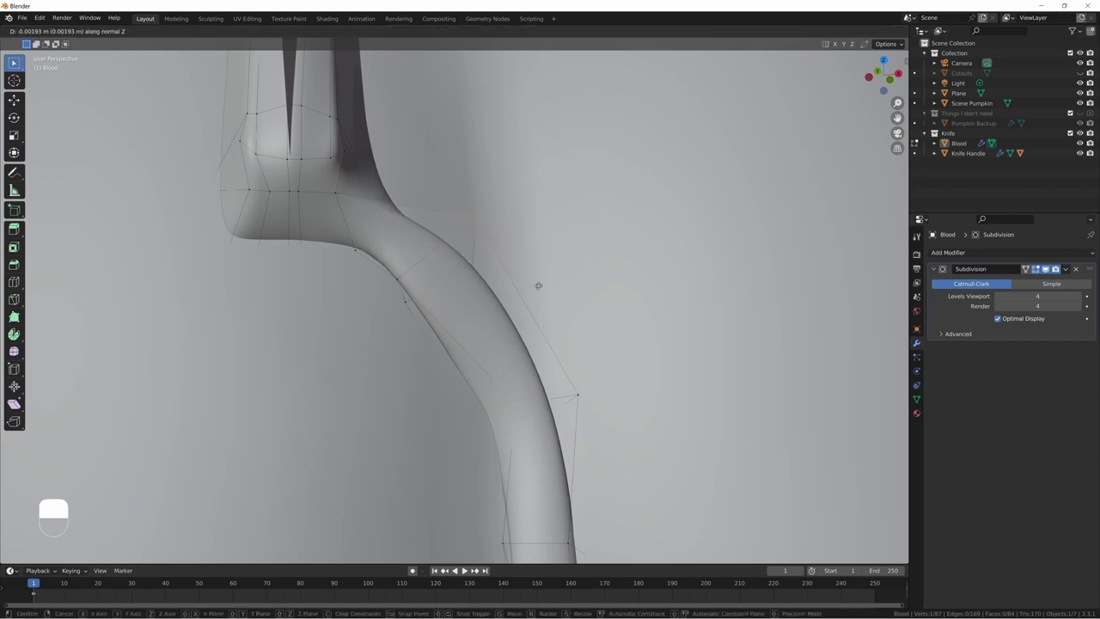
{"action": "right_click", "coordinate": [541, 295]}
{"action": "left_click", "coordinate": [413, 32]}
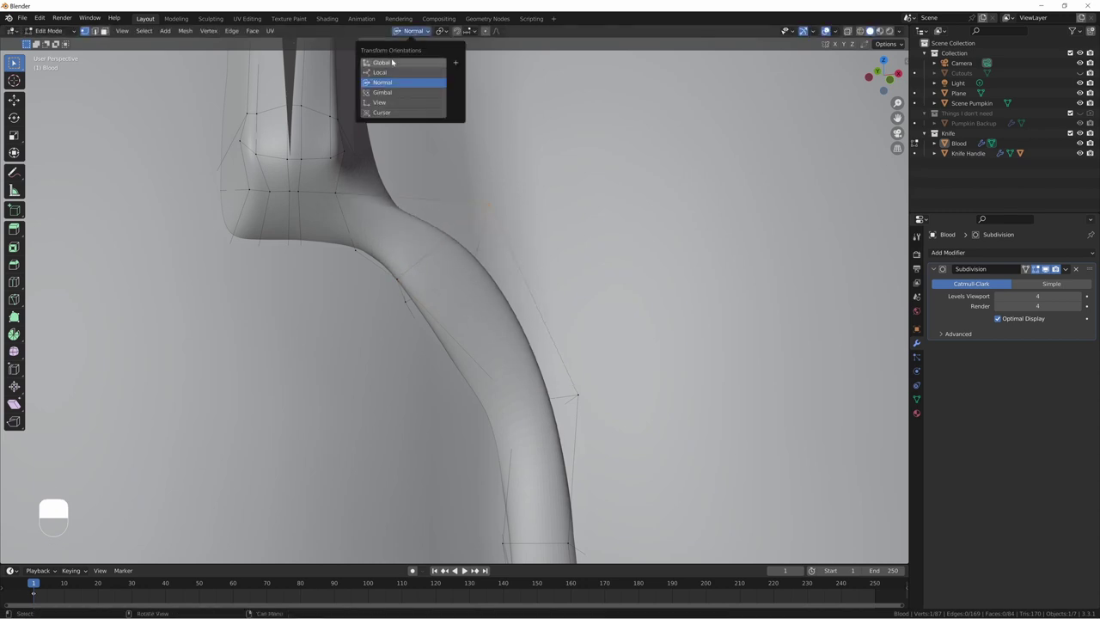
{"action": "left_click", "coordinate": [392, 63]}
{"action": "key", "text": "g"}
{"action": "key", "text": "z"}
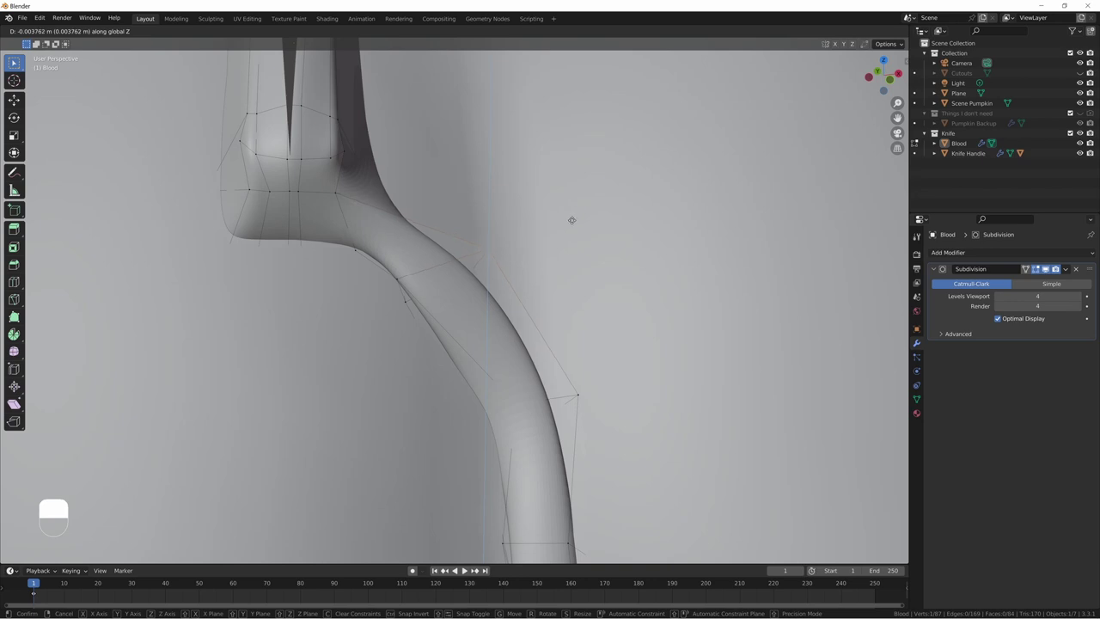
{"action": "left_click", "coordinate": [572, 218]}
{"action": "key", "text": "g"}
{"action": "key", "text": "y"}
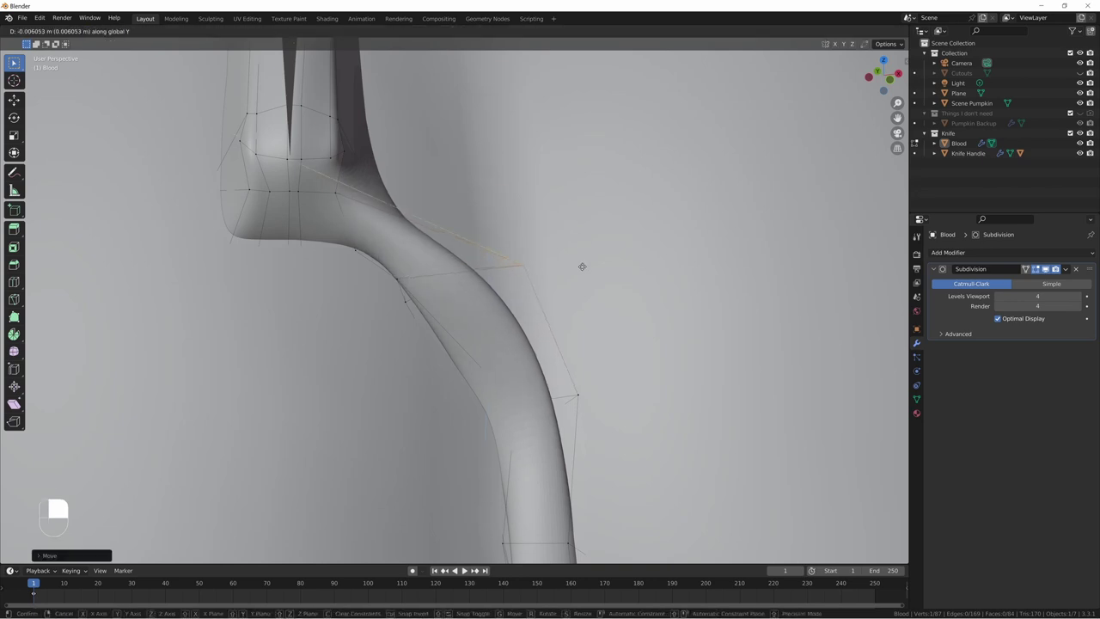
{"action": "left_click", "coordinate": [575, 256]}
{"action": "middle_click_drag", "start_coordinate": [404, 344], "coordinate": [369, 304]}
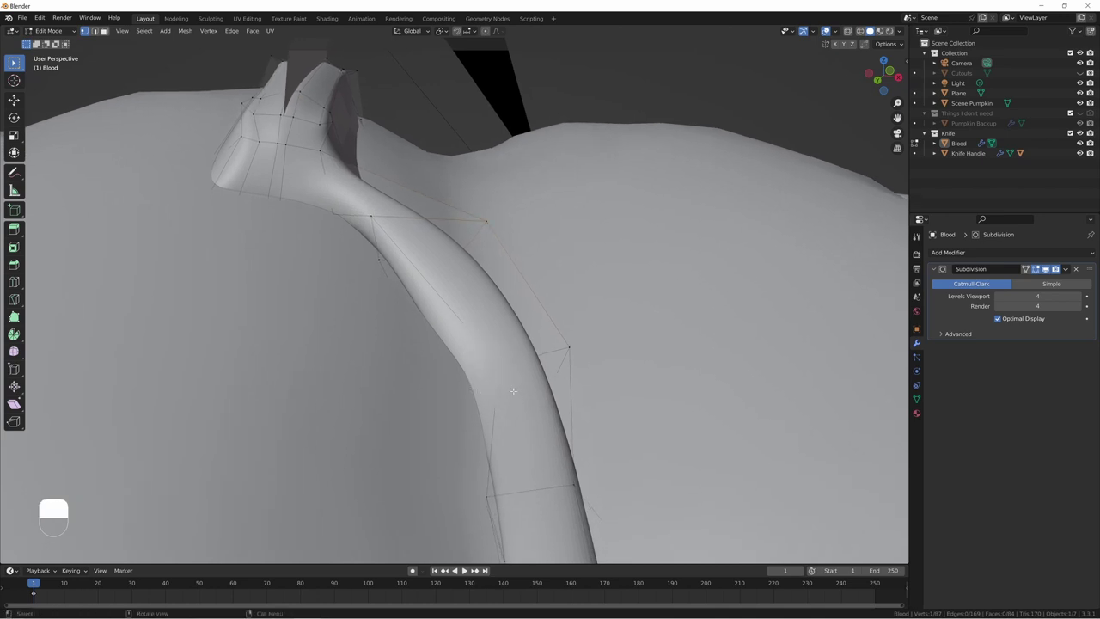
Step: Adjust vertices along global X to narrow the drip below the upper bend, finishing with a shift of about 0.0012 m toward negative X
{"action": "key", "text": "g"}
{"action": "key", "text": "x"}
{"action": "left_click", "coordinate": [475, 394]}
{"action": "middle_click_drag", "start_coordinate": [475, 394], "coordinate": [510, 378]}
{"action": "key", "text": "g"}
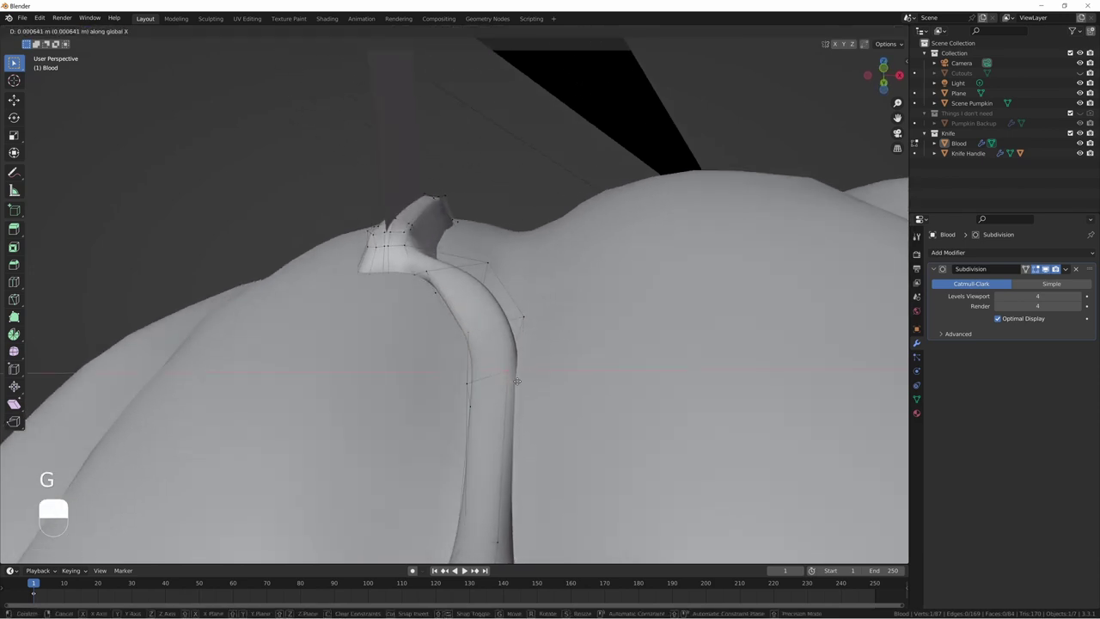
{"action": "left_click", "coordinate": [507, 381]}
{"action": "key", "text": "g"}
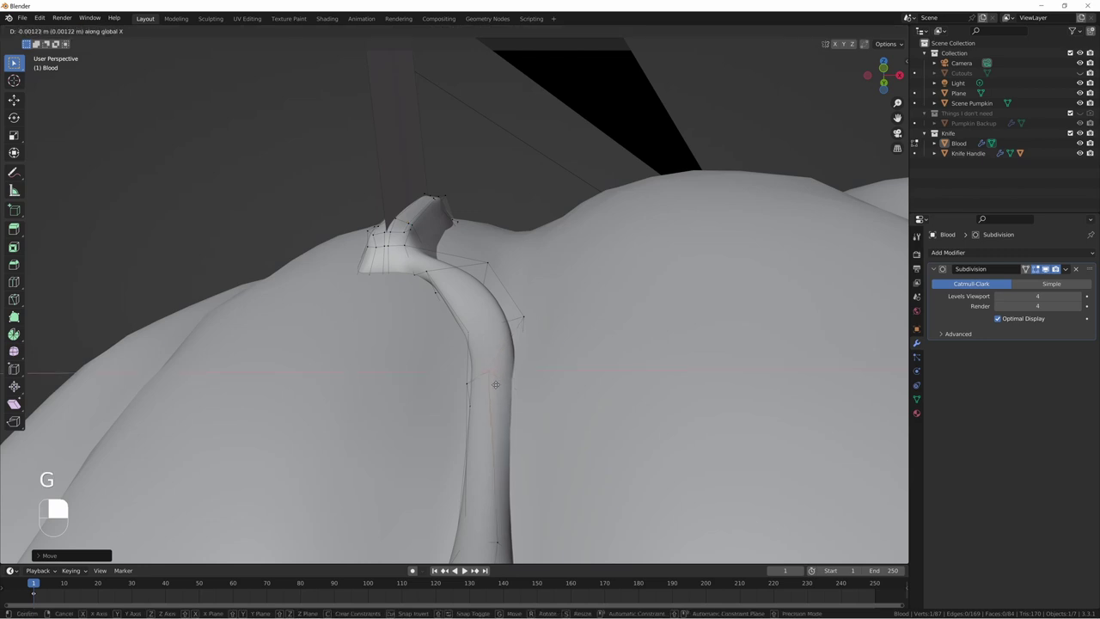
{"action": "left_click", "coordinate": [493, 383]}
Step: Raise the selected vertex below the bend about 0.0028 m along global Z and move it inward along global Y
{"action": "middle_click_drag", "start_coordinate": [469, 383], "coordinate": [563, 400]}
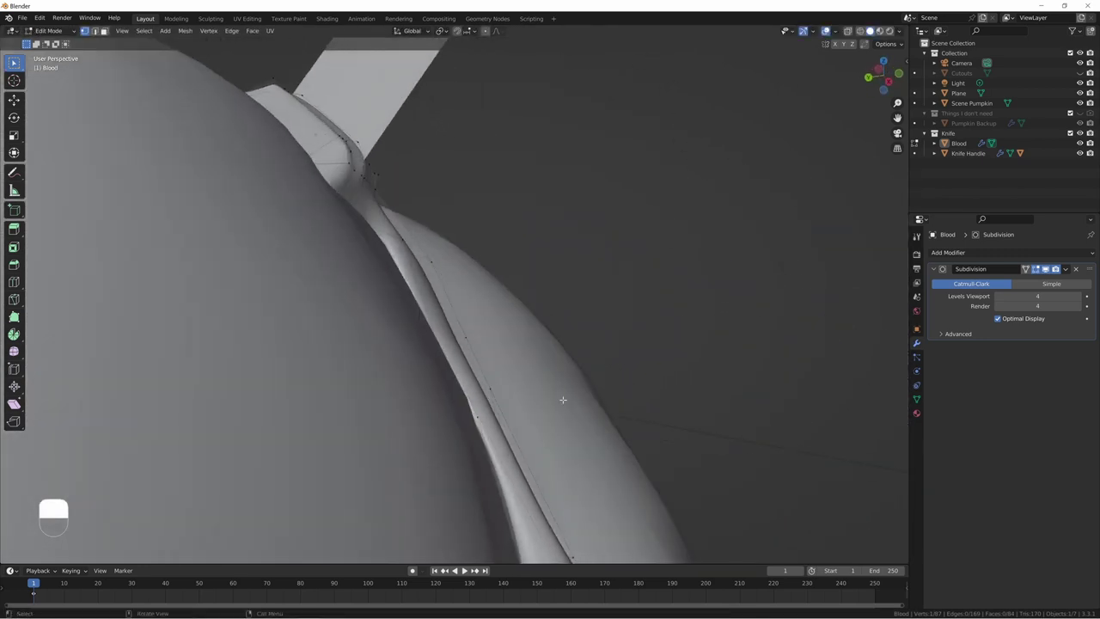
{"action": "scroll", "coordinate": [490, 422], "scroll_direction": "up", "scroll_amount": 1}
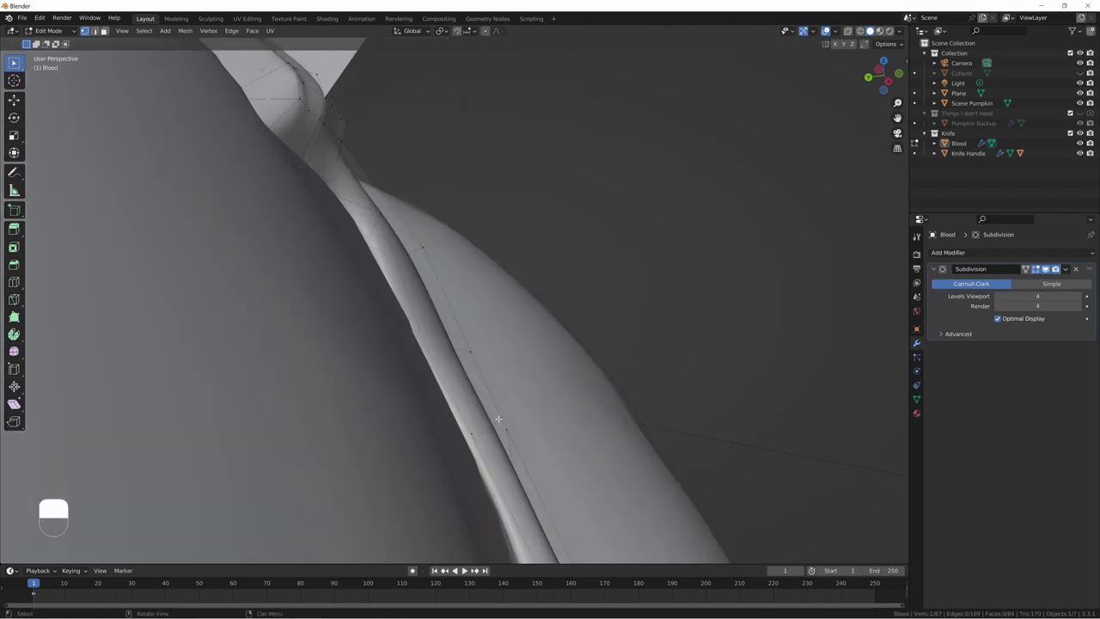
{"action": "key", "text": "g"}
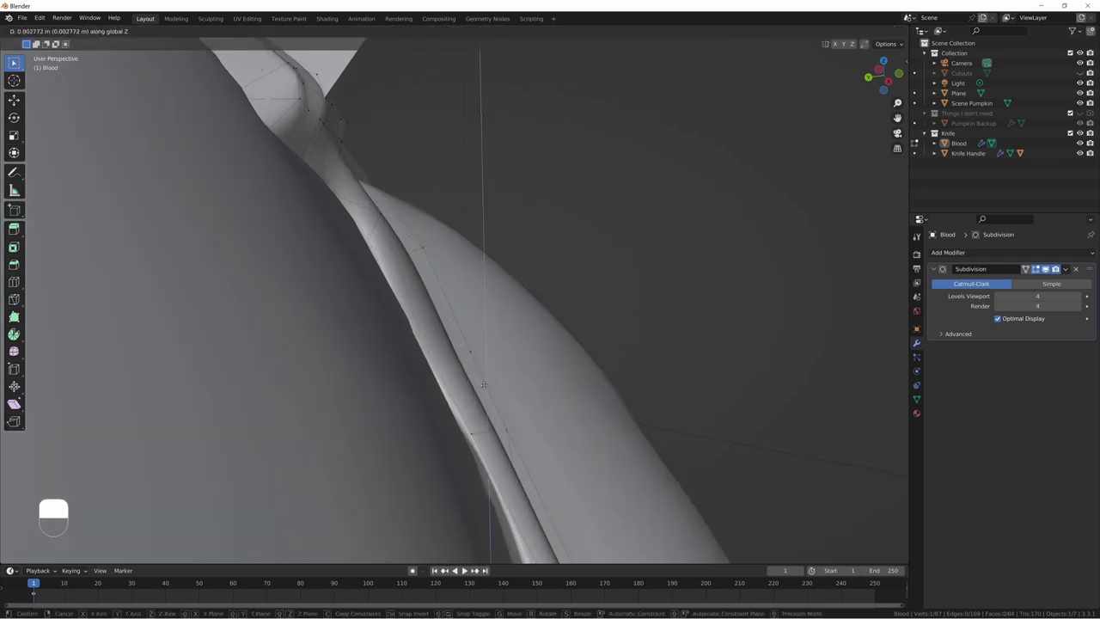
{"action": "left_click", "coordinate": [484, 385]}
{"action": "key", "text": "g"}
{"action": "key", "text": "y"}
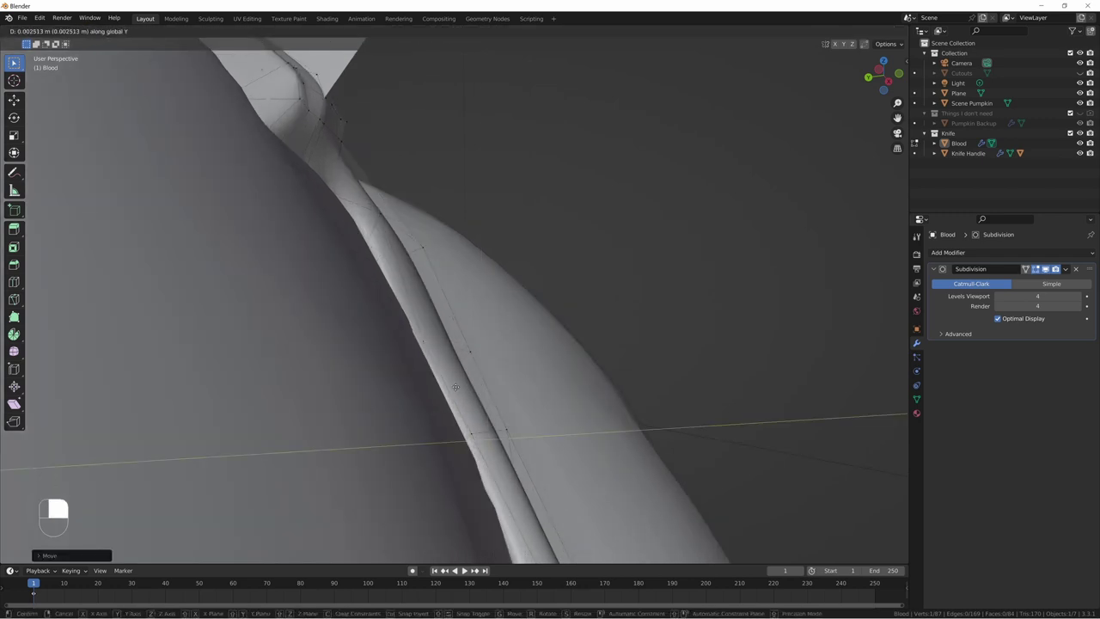
{"action": "left_click", "coordinate": [449, 387]}
Step: Select the neighbouring vertex on the drip's inner edge below the bend and shift it along global X
{"action": "left_click", "coordinate": [480, 440]}
{"action": "key", "text": "g"}
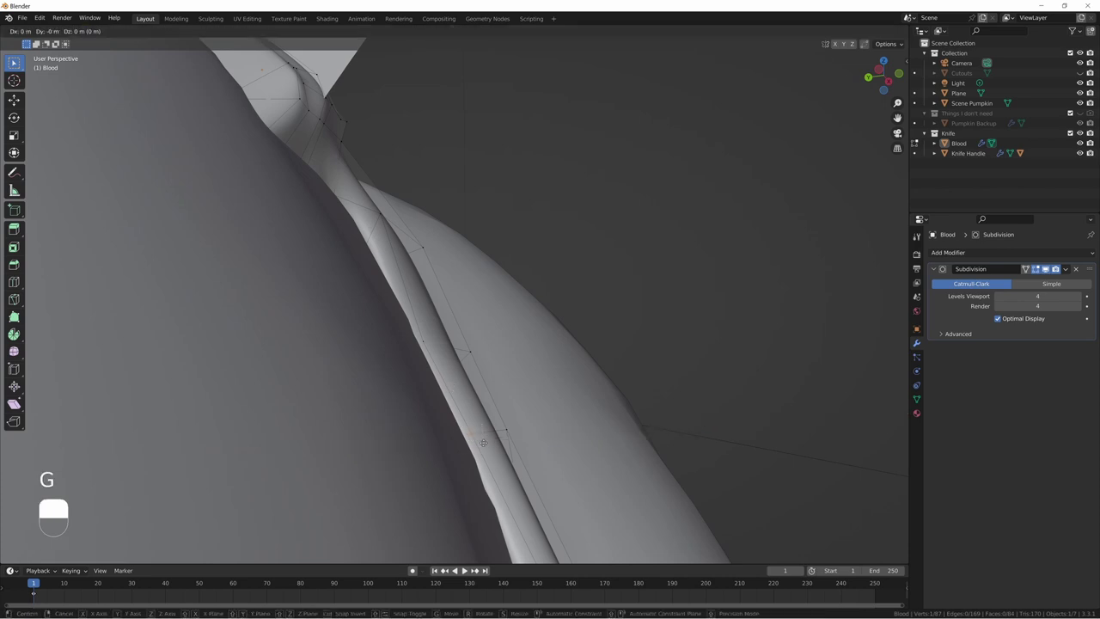
{"action": "key", "text": "x"}
{"action": "left_click", "coordinate": [468, 442]}
{"action": "middle_click_drag", "start_coordinate": [468, 442], "coordinate": [438, 329]}
Step: Move the vertex on the drip's outer edge just below the bend about 0.0021 m along negative global X
{"action": "left_click", "coordinate": [550, 356]}
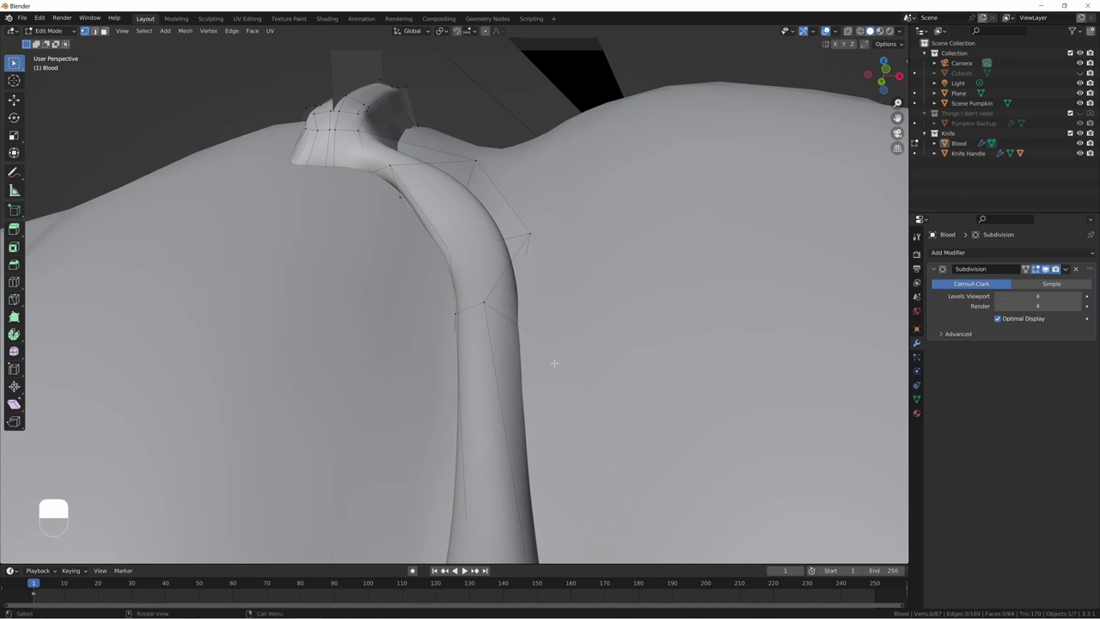
{"action": "middle_click_drag", "start_coordinate": [555, 363], "coordinate": [539, 347]}
{"action": "key", "text": "x"}
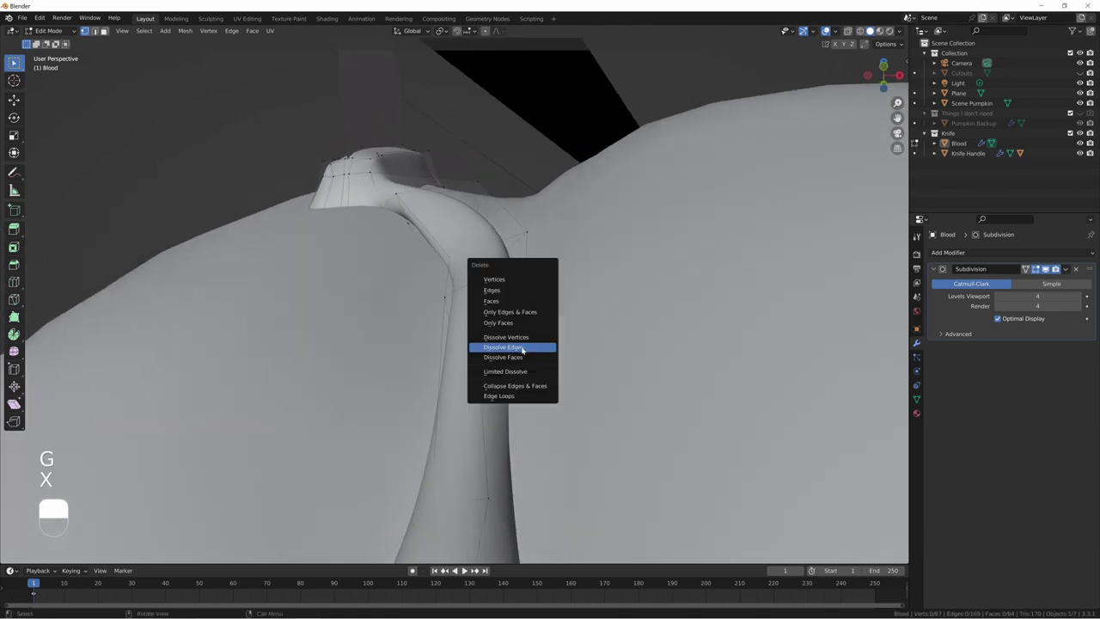
{"action": "left_click", "coordinate": [522, 347]}
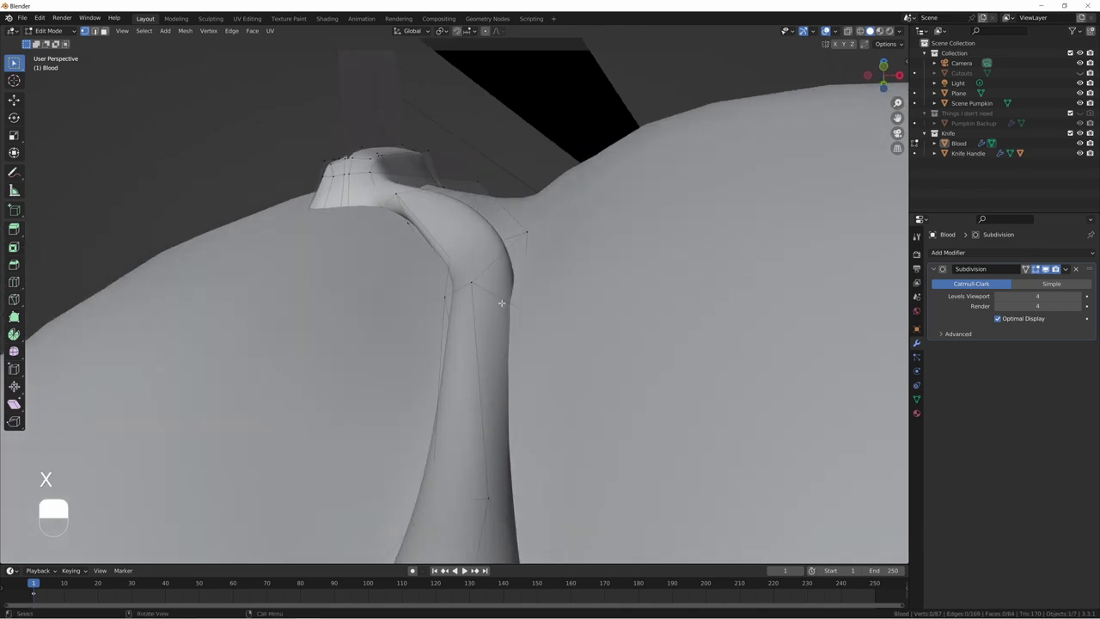
{"action": "key", "text": "g"}
{"action": "key", "text": "x"}
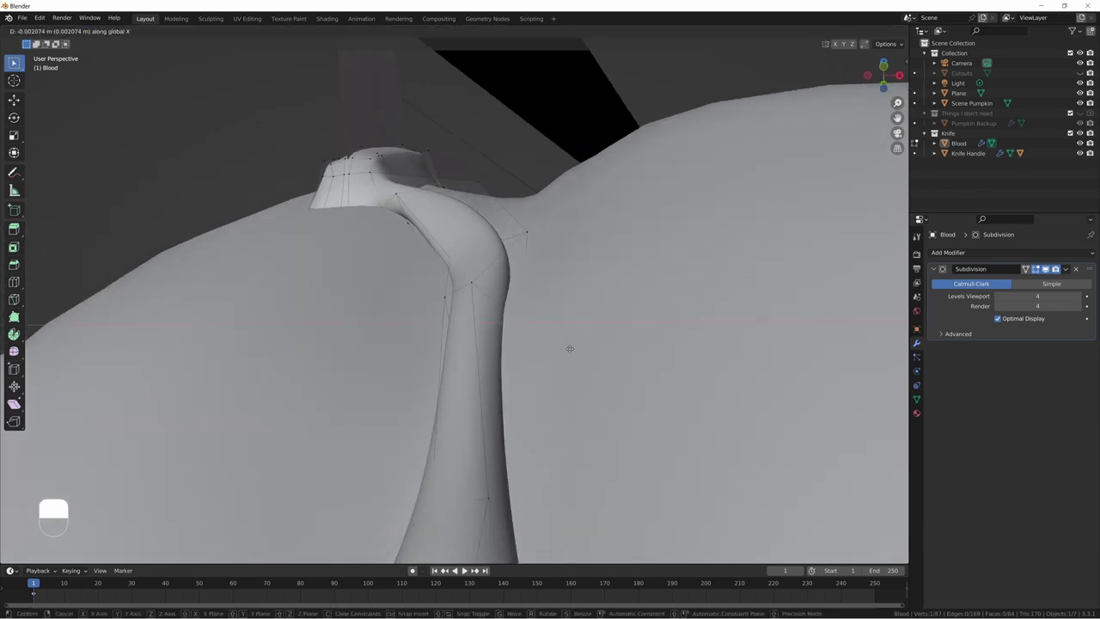
{"action": "left_click", "coordinate": [569, 348]}
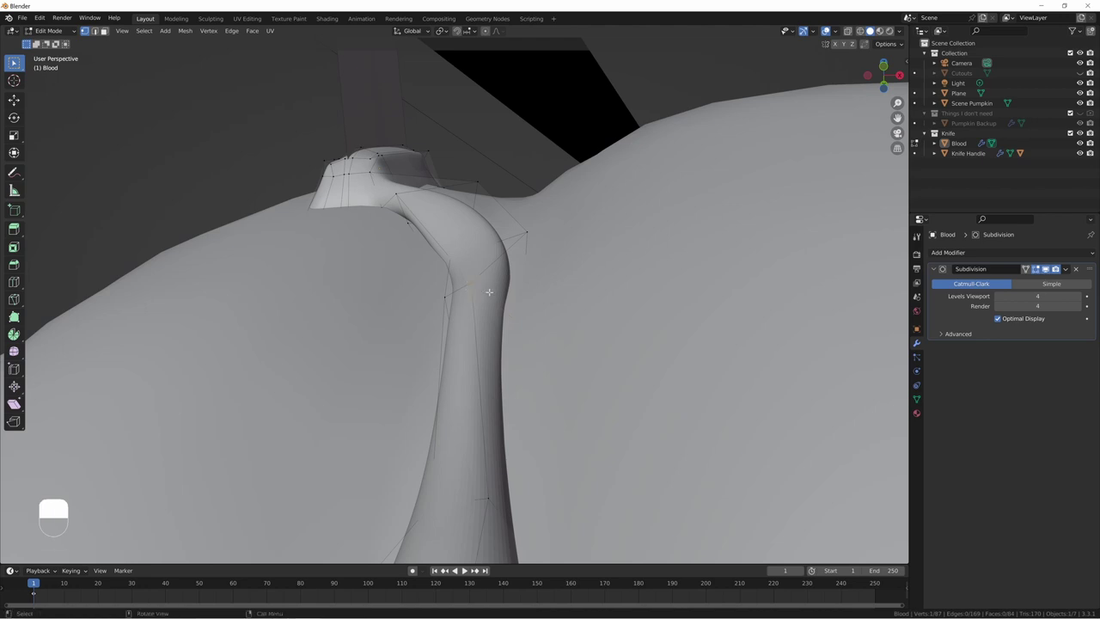
Step: Move the front vertex just below the upper bend downward to smooth the drip's narrowing
{"action": "key", "text": "g"}
{"action": "left_click", "coordinate": [491, 331]}
{"action": "middle_click_drag", "start_coordinate": [492, 330], "coordinate": [466, 378]}
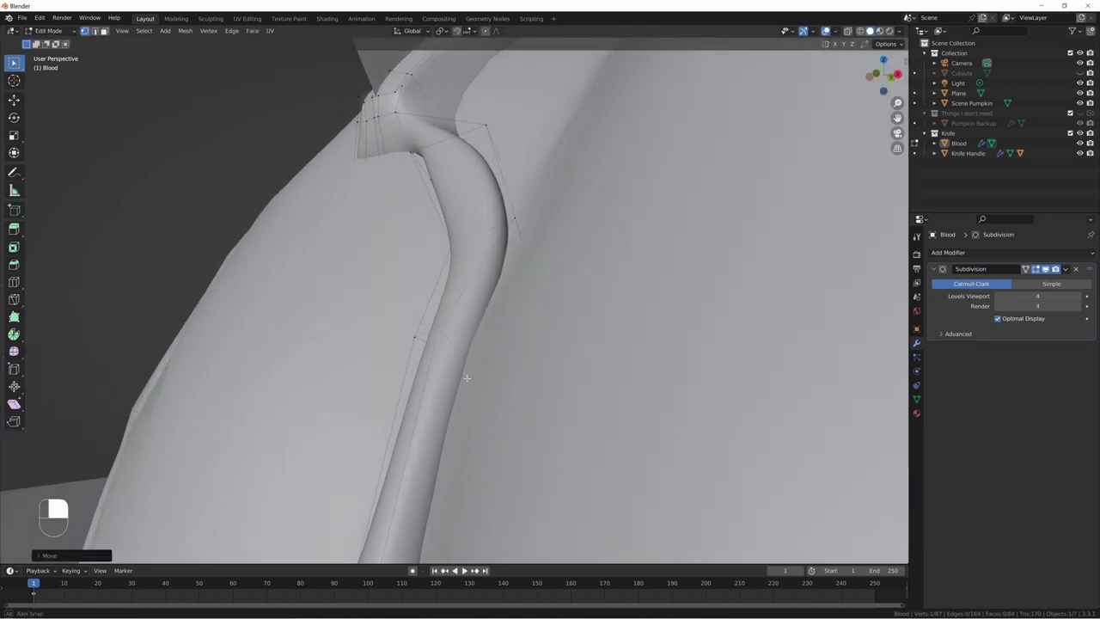
Step: Return to Object Mode and examine the drip's overall shape up close and through the scene camera
{"action": "scroll", "coordinate": [466, 378], "scroll_direction": "down", "scroll_amount": 5}
{"action": "key", "text": "Tab"}
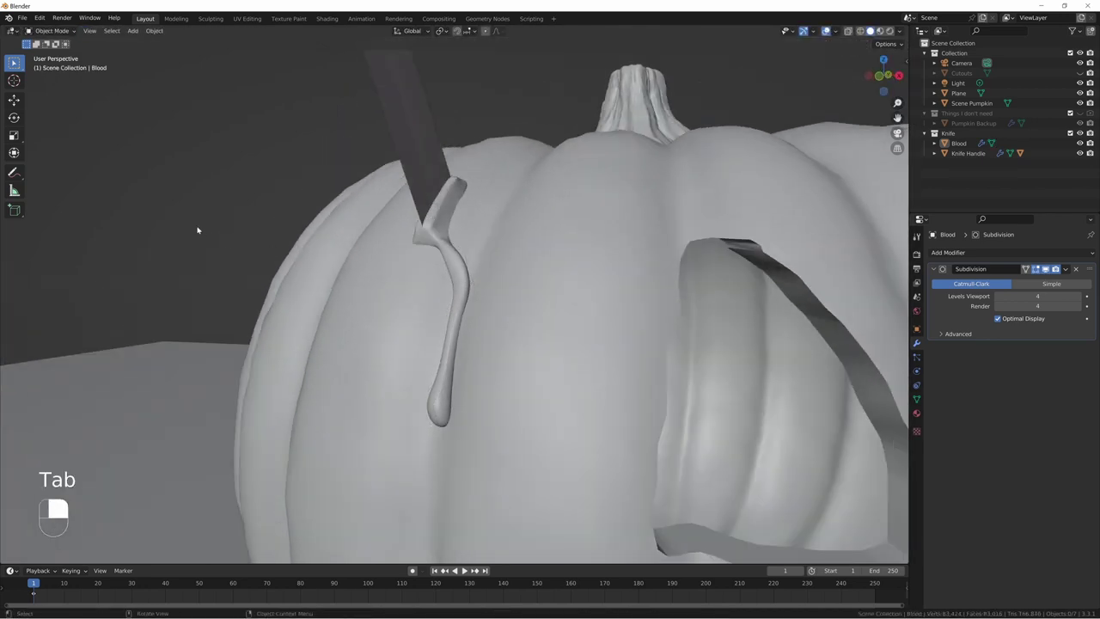
{"action": "middle_click_drag", "start_coordinate": [197, 229], "coordinate": [227, 243]}
{"action": "middle_click_drag", "start_coordinate": [451, 283], "coordinate": [481, 316]}
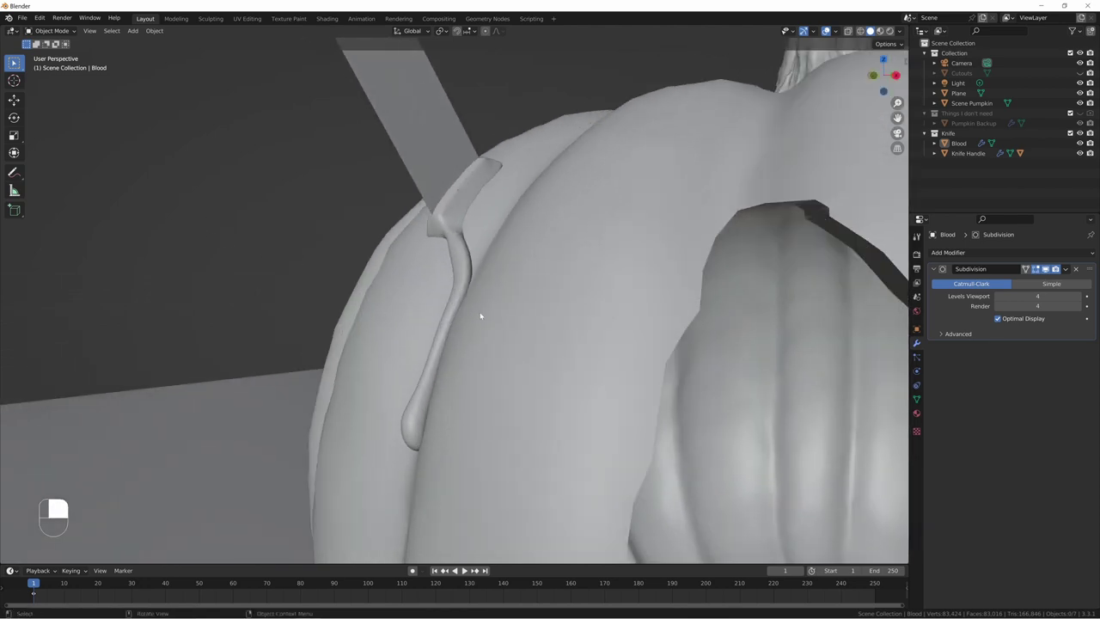
{"action": "key", "text": "KP_0"}
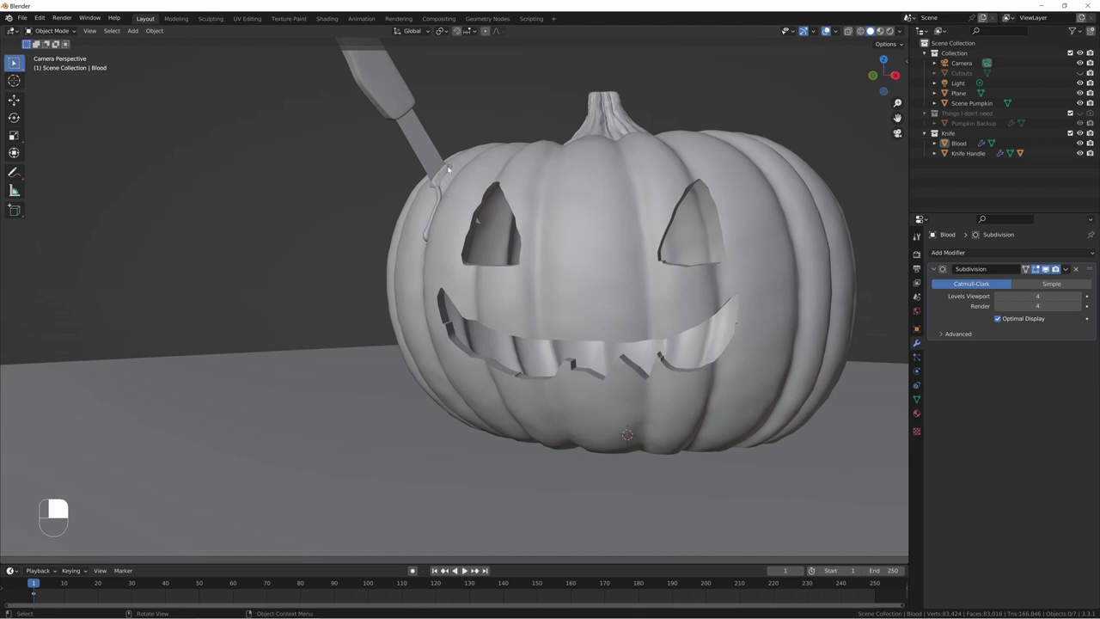
{"action": "left_click", "coordinate": [443, 173]}
{"action": "left_click", "coordinate": [343, 183]}
Step: In Edit Mode, select the edge loop midway down the drip's narrow section and scale it to about 0.64
{"action": "key", "text": "Tab"}
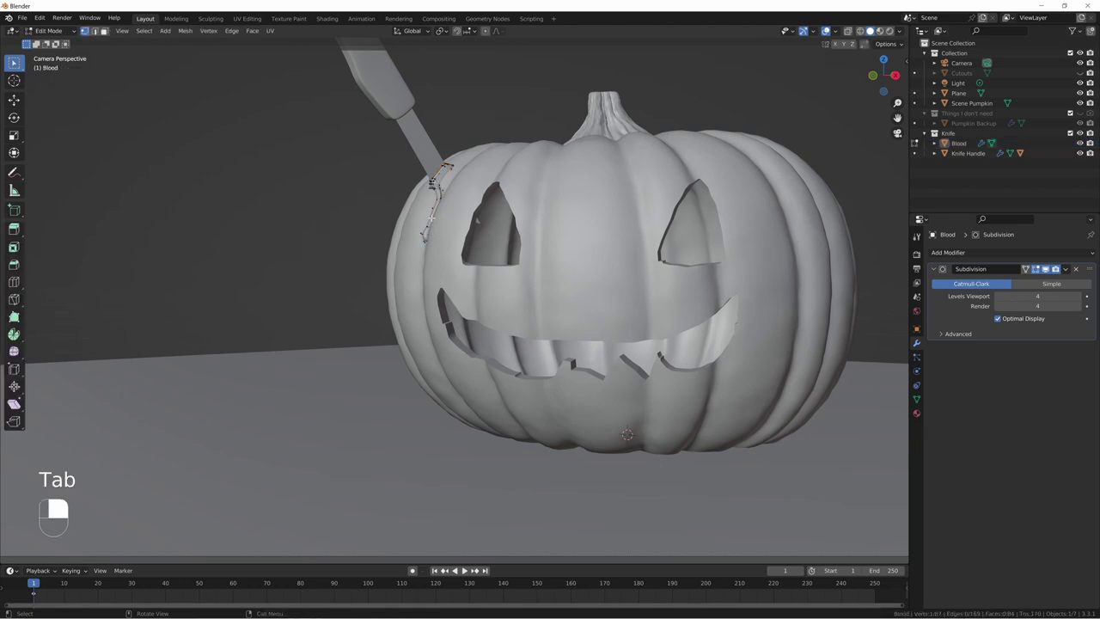
{"action": "scroll", "coordinate": [427, 215], "scroll_direction": "down", "scroll_amount": 3}
{"action": "key", "text": "KP_Decimal"}
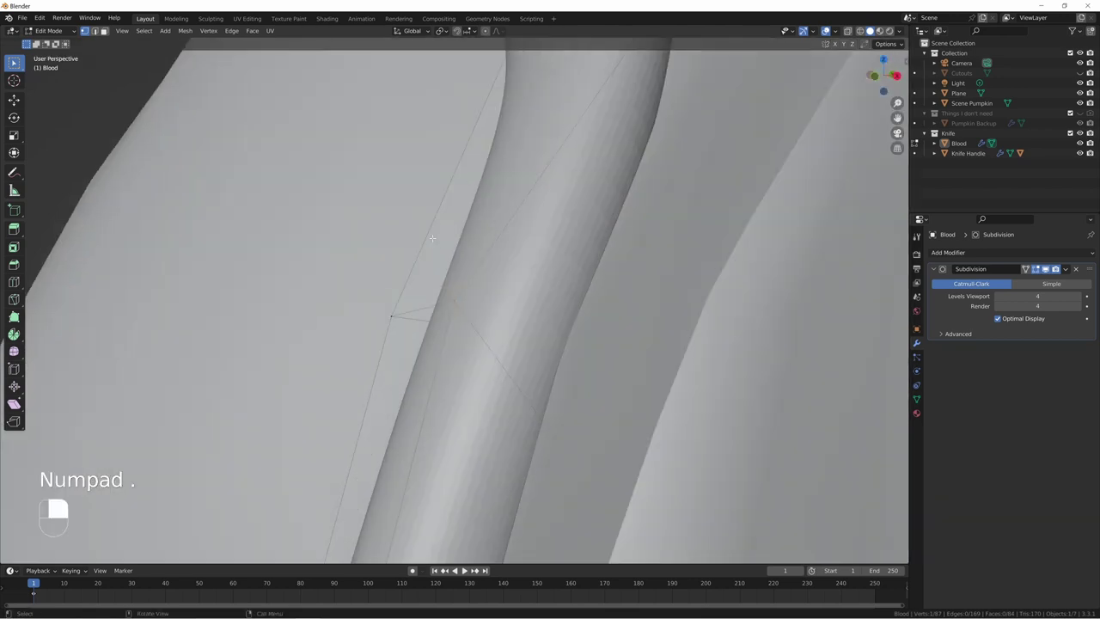
{"action": "scroll", "coordinate": [461, 270], "scroll_direction": "down", "scroll_amount": 5}
{"action": "middle_click_drag", "start_coordinate": [431, 378], "coordinate": [464, 338], "text": "shift"}
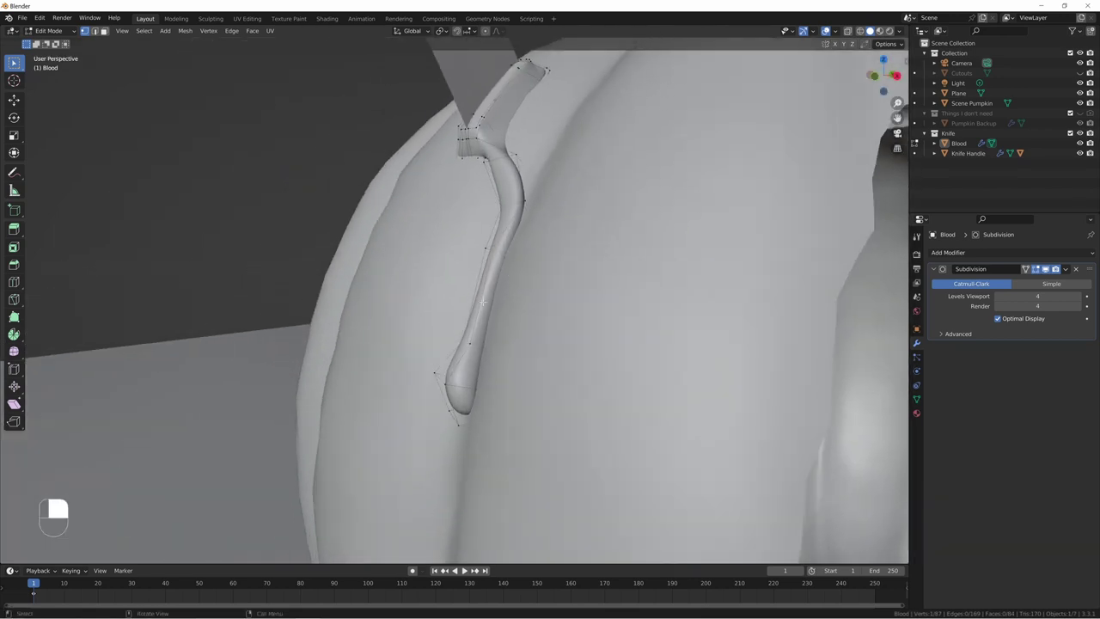
{"action": "key", "text": "alt"}
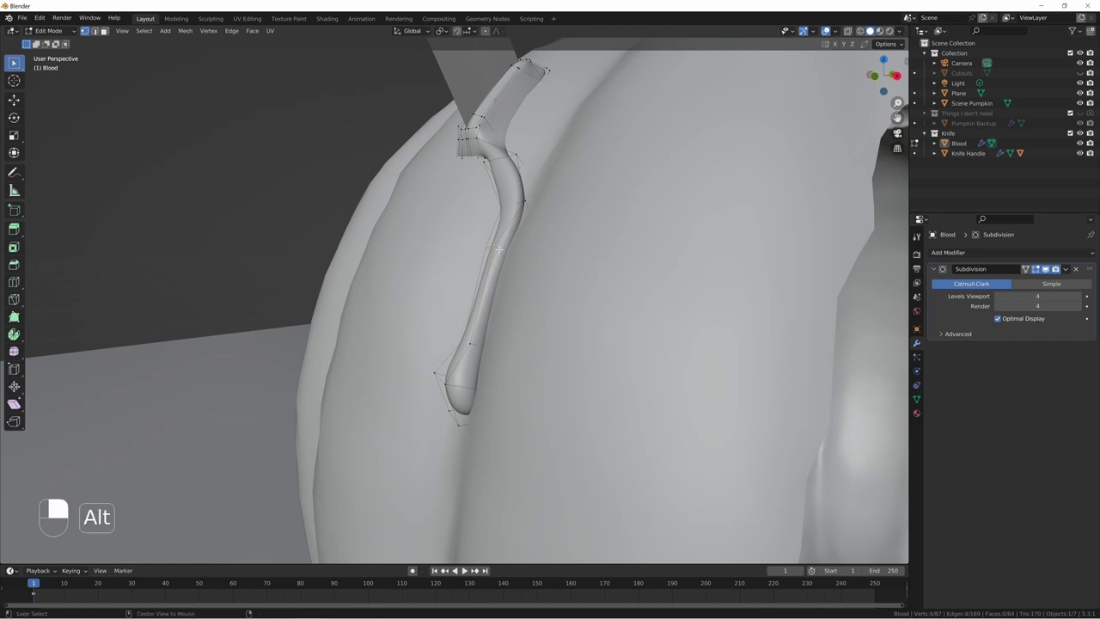
{"action": "left_click", "coordinate": [483, 333], "text": "alt+shift"}
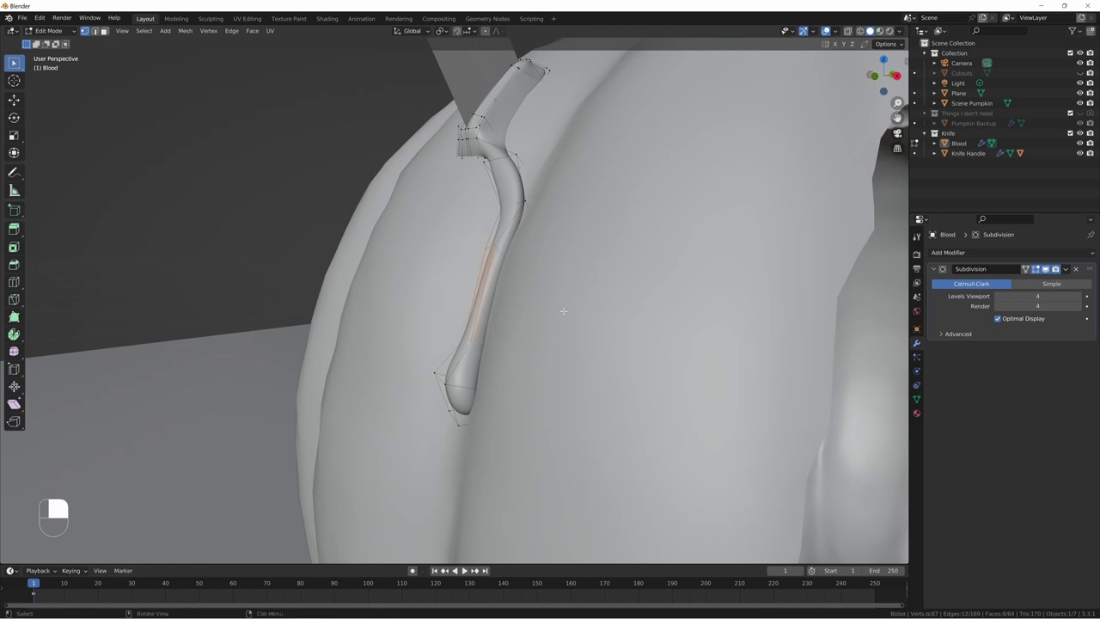
{"action": "left_click", "coordinate": [500, 250], "text": "alt"}
{"action": "key", "text": "s"}
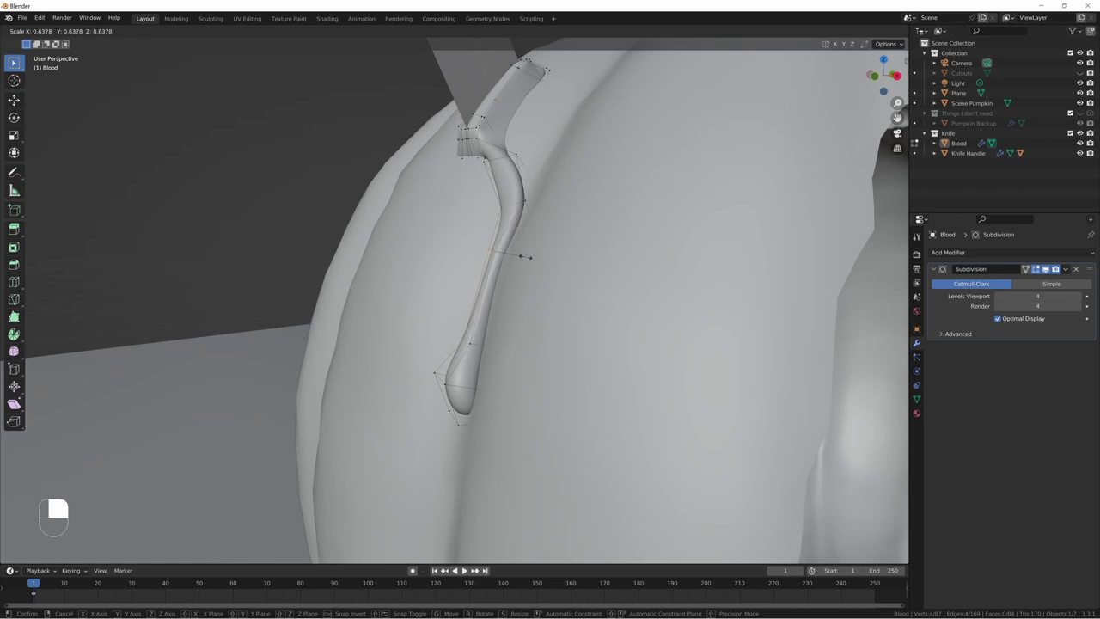
{"action": "left_click", "coordinate": [524, 257]}
Step: Scale the edge loop just above the drip's bulbous tip to about 0.49 and reposition it slightly
{"action": "left_click", "coordinate": [473, 344], "text": "alt"}
{"action": "key", "text": "s"}
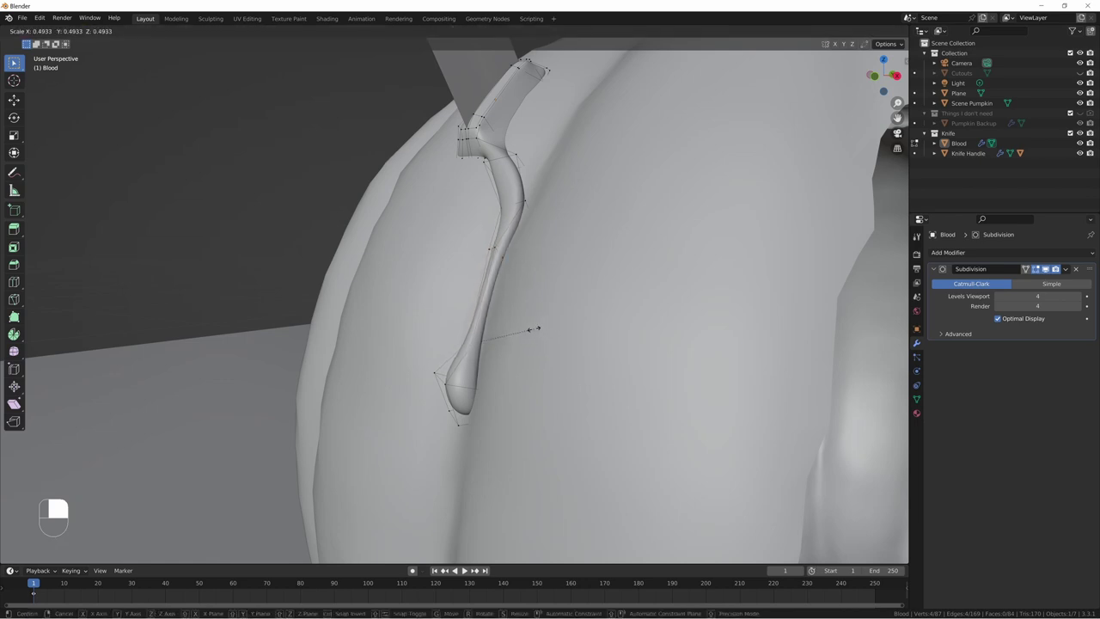
{"action": "left_click", "coordinate": [540, 331]}
{"action": "key", "text": "g"}
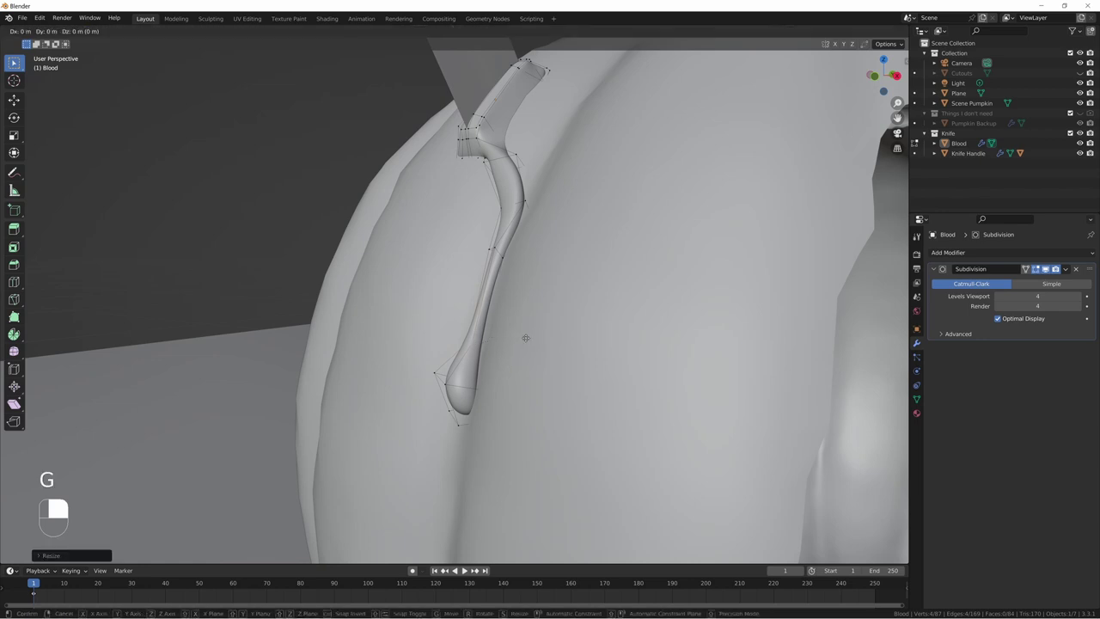
{"action": "left_click", "coordinate": [526, 327]}
Step: Select the vertices of the mid-drip edge loop and shift them slightly along global Y
{"action": "left_click_drag", "start_coordinate": [477, 238], "coordinate": [480, 241]}
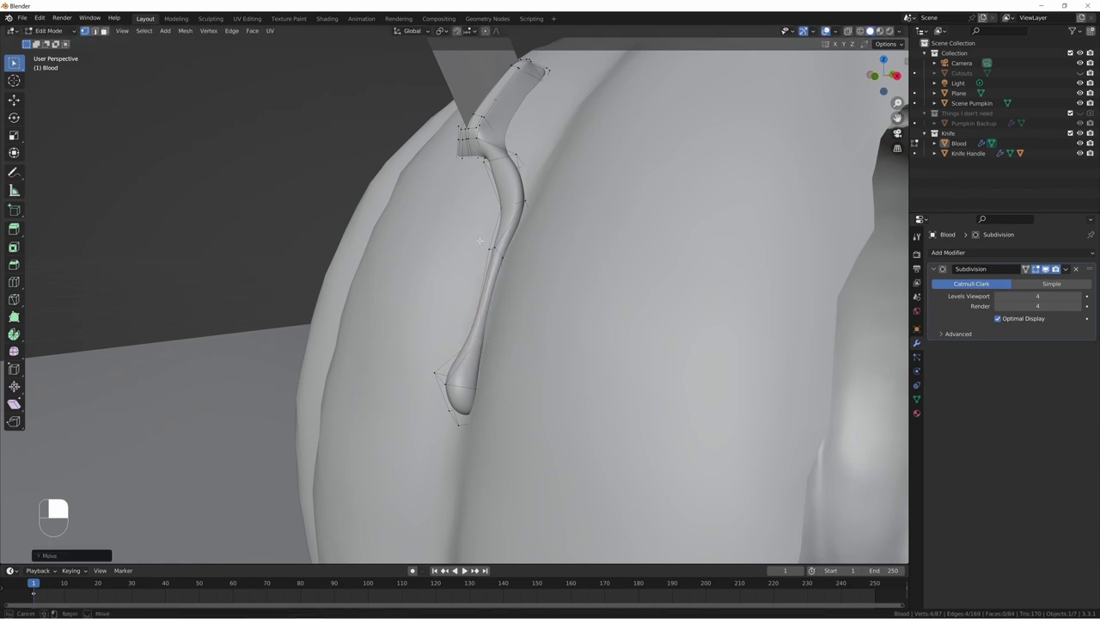
{"action": "left_click_drag", "start_coordinate": [521, 282], "coordinate": [521, 282]}
{"action": "key", "text": "g"}
{"action": "key", "text": "y"}
{"action": "left_click", "coordinate": [524, 284]}
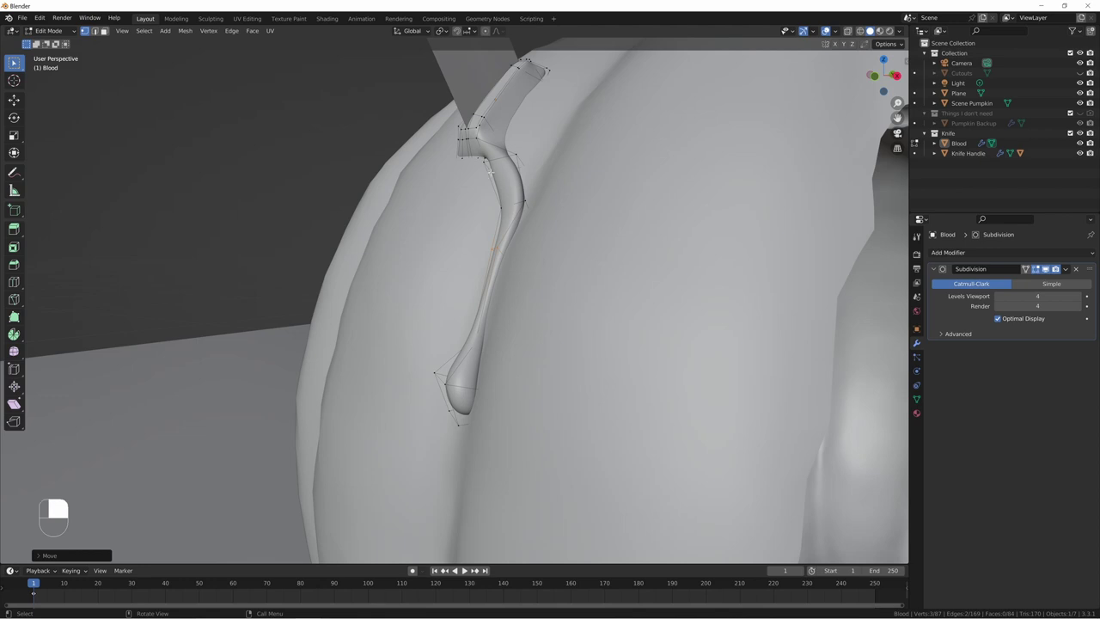
Step: Move the single vertex on the outer side of the drip's upper bend in the positive global Y direction
{"action": "middle_click_drag", "start_coordinate": [504, 194], "coordinate": [553, 179]}
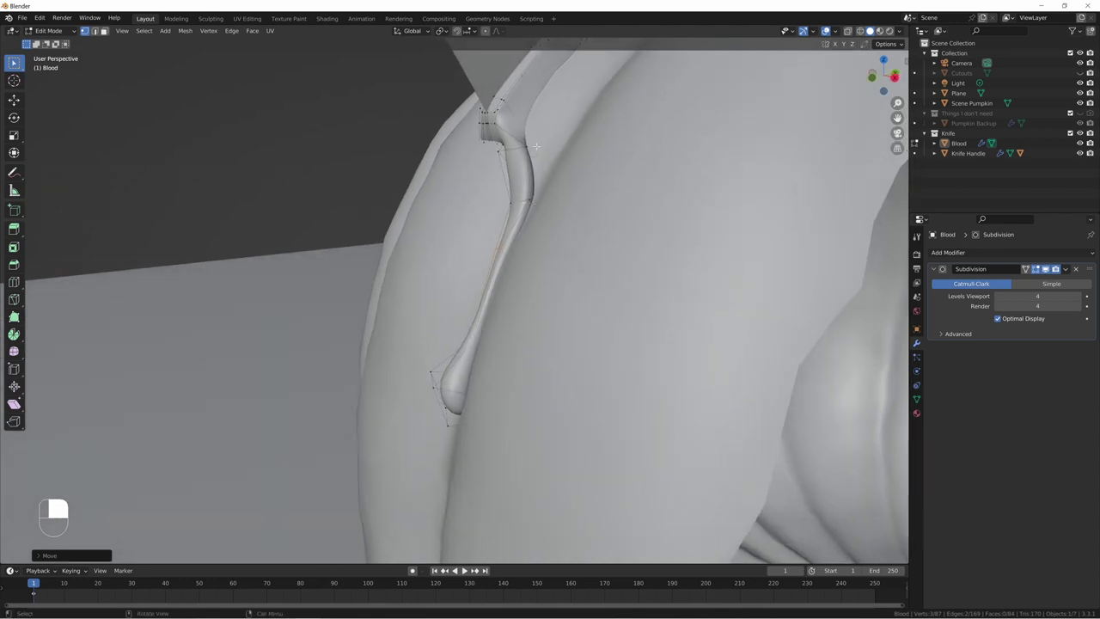
{"action": "key", "text": "g"}
{"action": "key", "text": "y"}
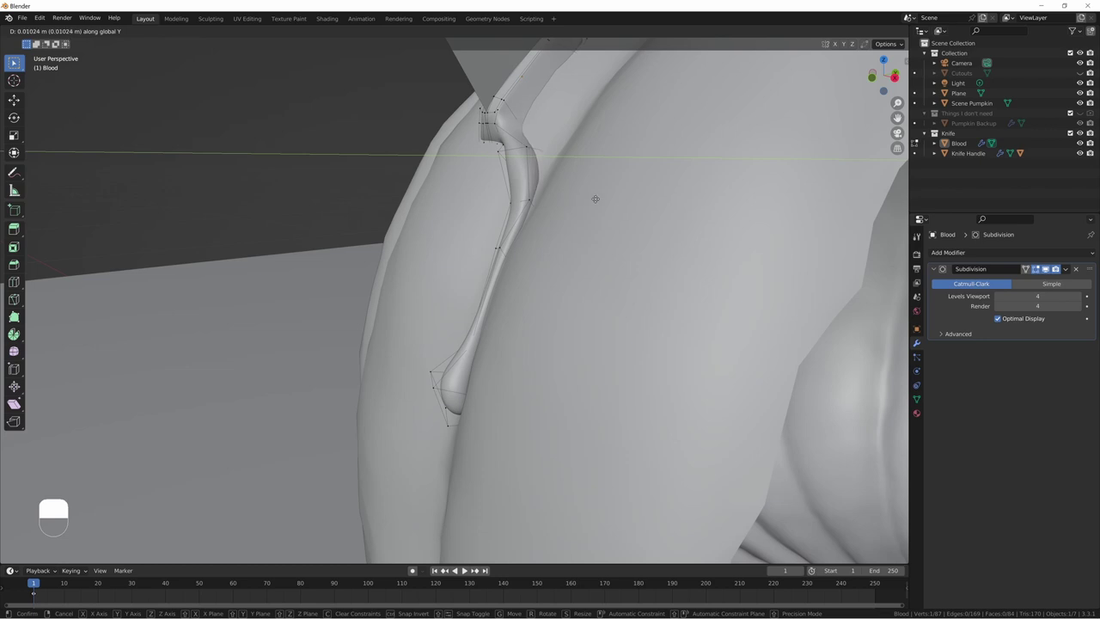
{"action": "left_click", "coordinate": [584, 200]}
Step: Select the outer vertex at the lower end of the drip's bend and shift it along global Y
{"action": "left_click_drag", "start_coordinate": [536, 196], "coordinate": [533, 254]}
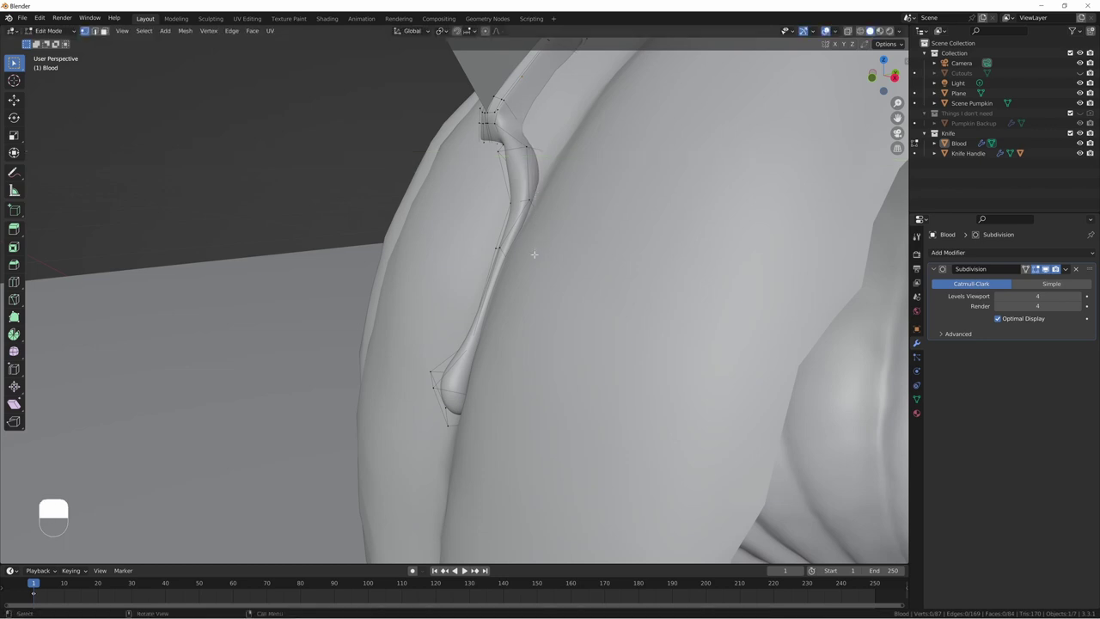
{"action": "key", "text": "g"}
{"action": "key", "text": "y"}
{"action": "left_click", "coordinate": [587, 254]}
{"action": "key", "text": "g"}
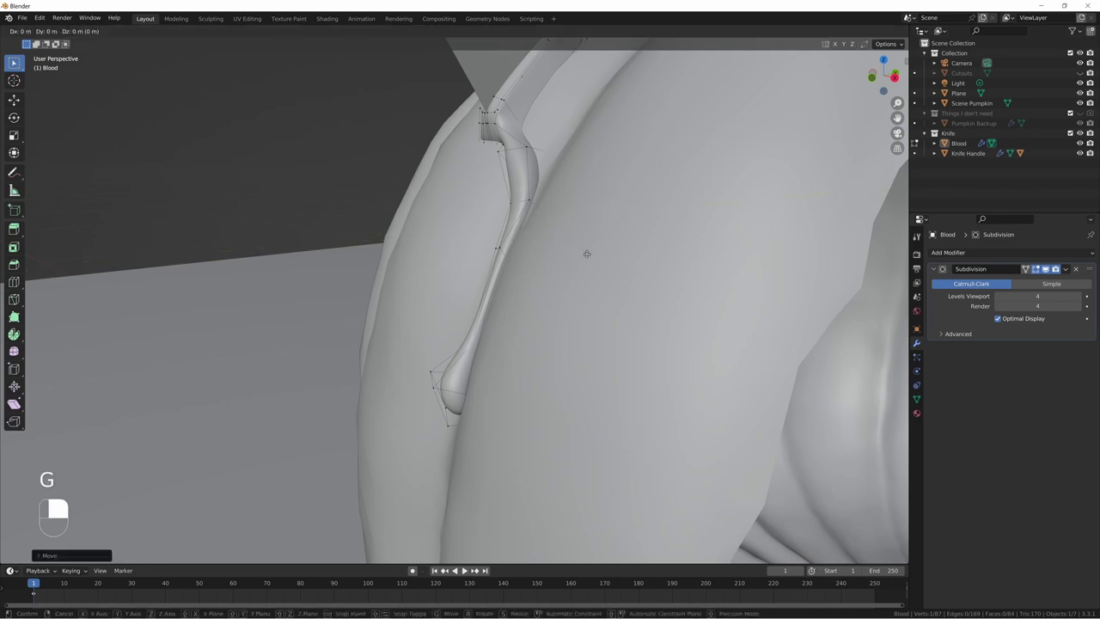
{"action": "key", "text": "x"}
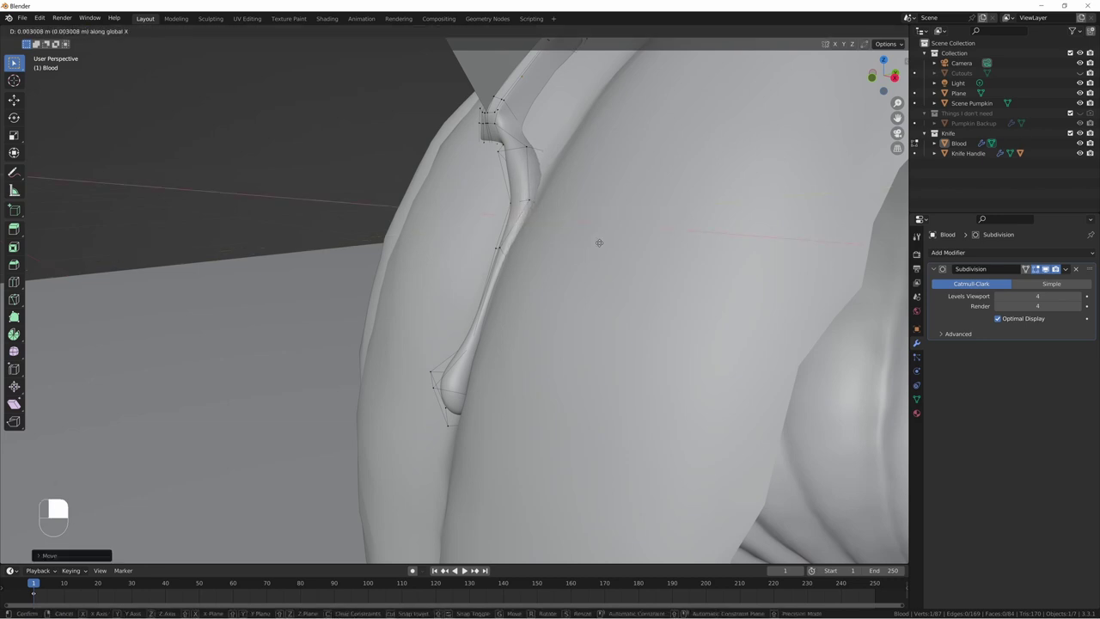
{"action": "right_click", "coordinate": [599, 243]}
Step: Move the bend's lower outer vertex about 0.0078 m along negative global Y and about 0.002 m along global X
{"action": "key", "text": "g"}
{"action": "key", "text": "y"}
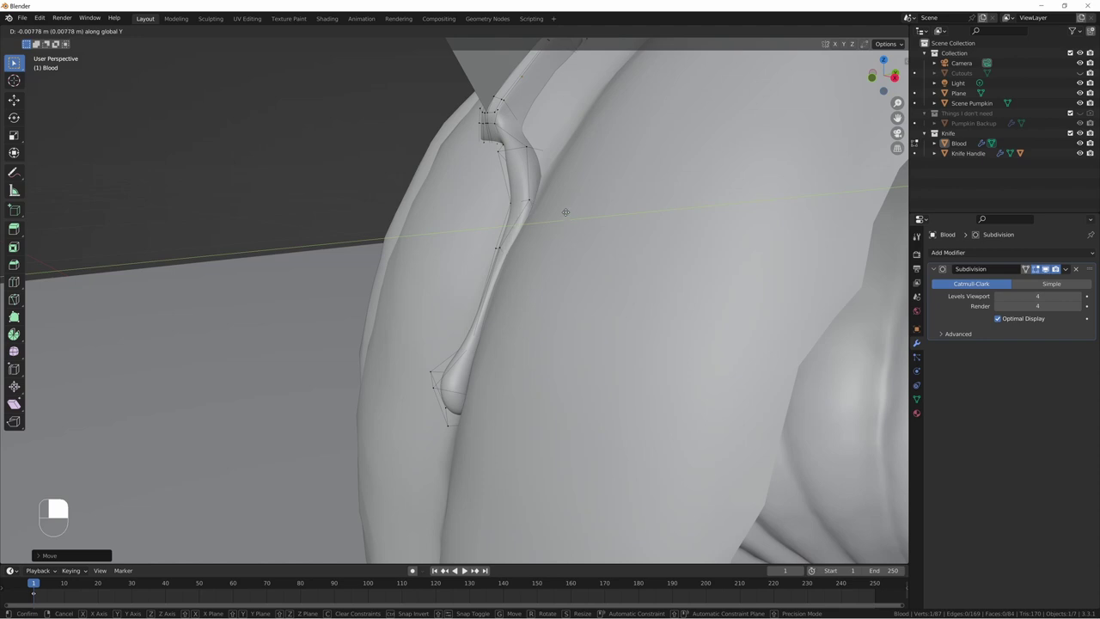
{"action": "left_click", "coordinate": [566, 212]}
{"action": "key", "text": "g"}
{"action": "key", "text": "x"}
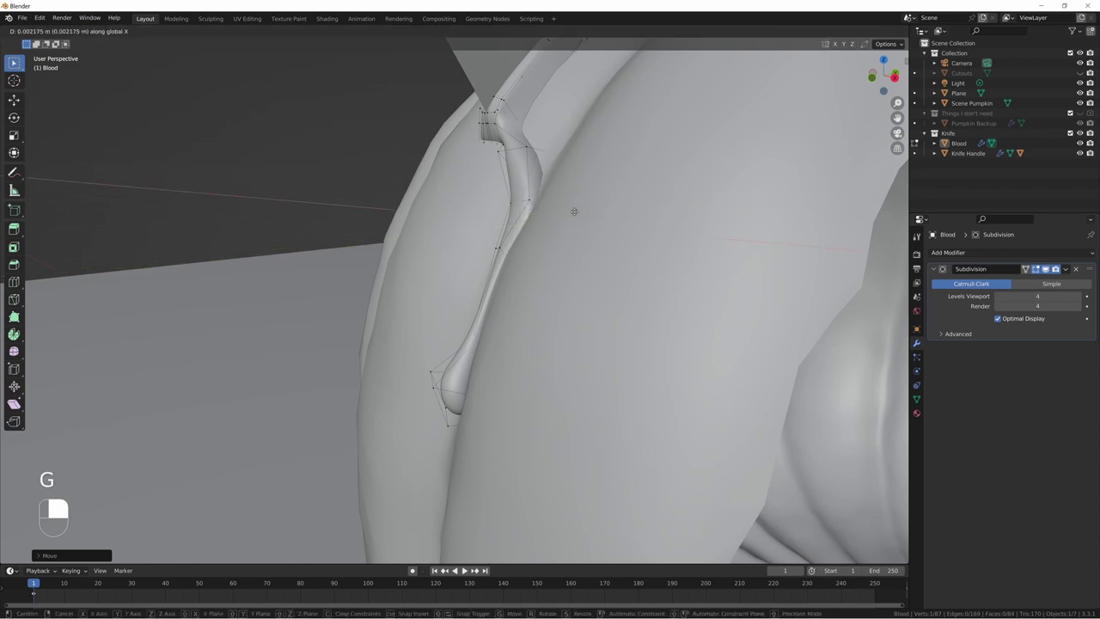
{"action": "left_click", "coordinate": [576, 211]}
Step: Move the hidden vertex on the outer side of the drip's upper bend downward along global Z
{"action": "middle_click_drag", "start_coordinate": [531, 213], "coordinate": [587, 258]}
{"action": "scroll", "coordinate": [485, 185], "scroll_direction": "up", "scroll_amount": 2}
{"action": "middle_click_drag", "start_coordinate": [487, 91], "coordinate": [516, 236], "text": "shift"}
{"action": "scroll", "coordinate": [539, 247], "scroll_direction": "up", "scroll_amount": 1}
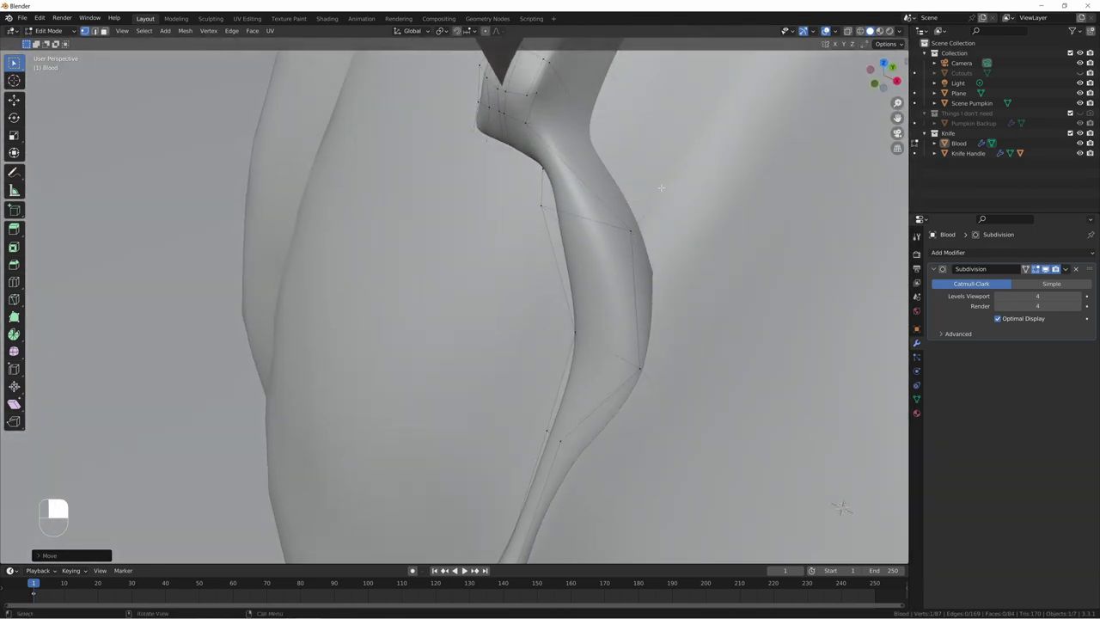
{"action": "key", "text": "g"}
{"action": "key", "text": "z"}
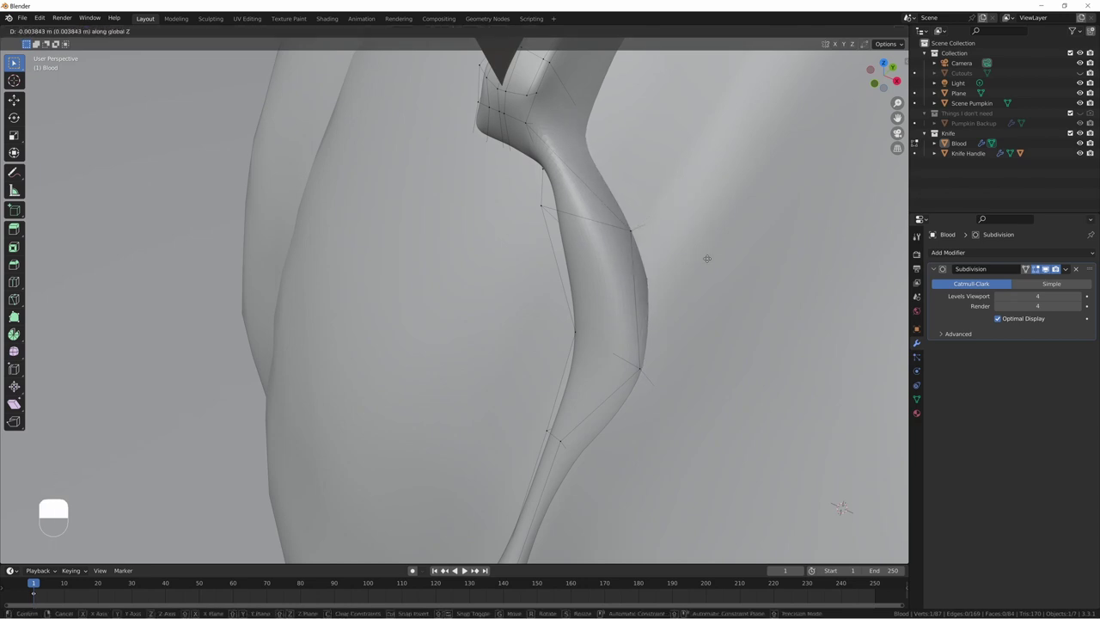
{"action": "left_click", "coordinate": [721, 306]}
Step: Move the two vertices on the bend's outer edge about 0.003 m along negative global X and adjust them along global Y
{"action": "middle_click_drag", "start_coordinate": [679, 312], "coordinate": [699, 261]}
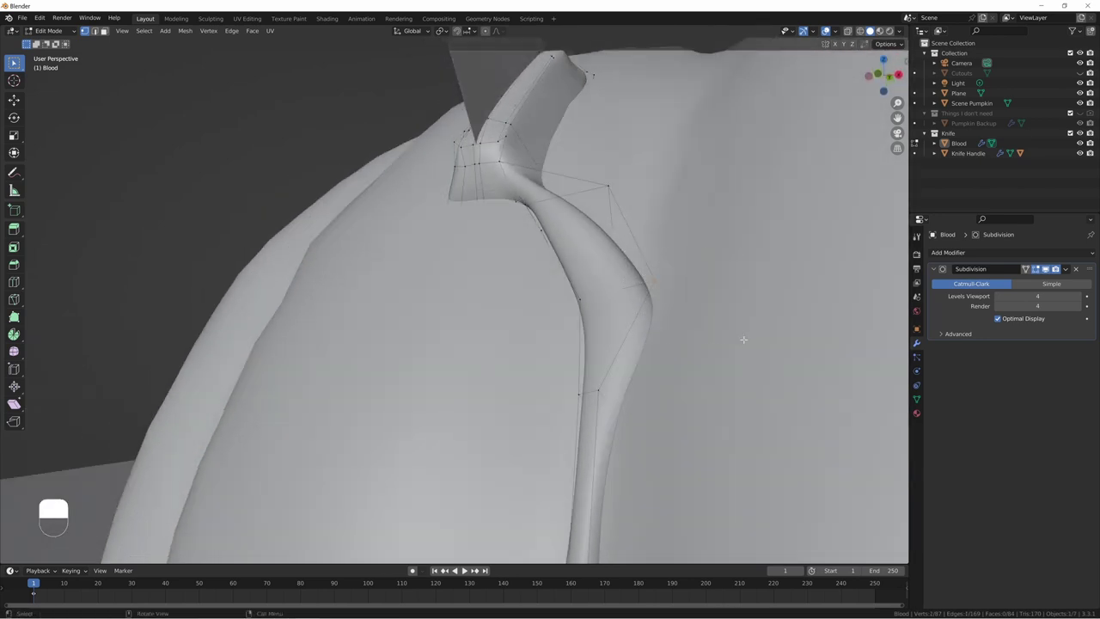
{"action": "key", "text": "g"}
{"action": "key", "text": "x"}
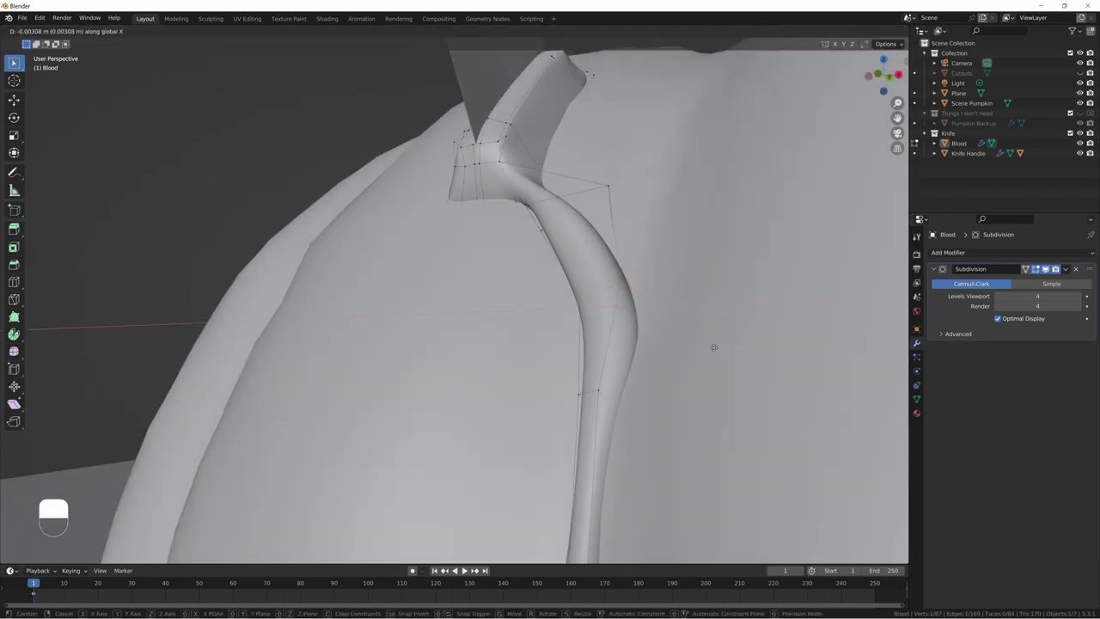
{"action": "left_click", "coordinate": [716, 348]}
{"action": "key", "text": "g"}
{"action": "key", "text": "y"}
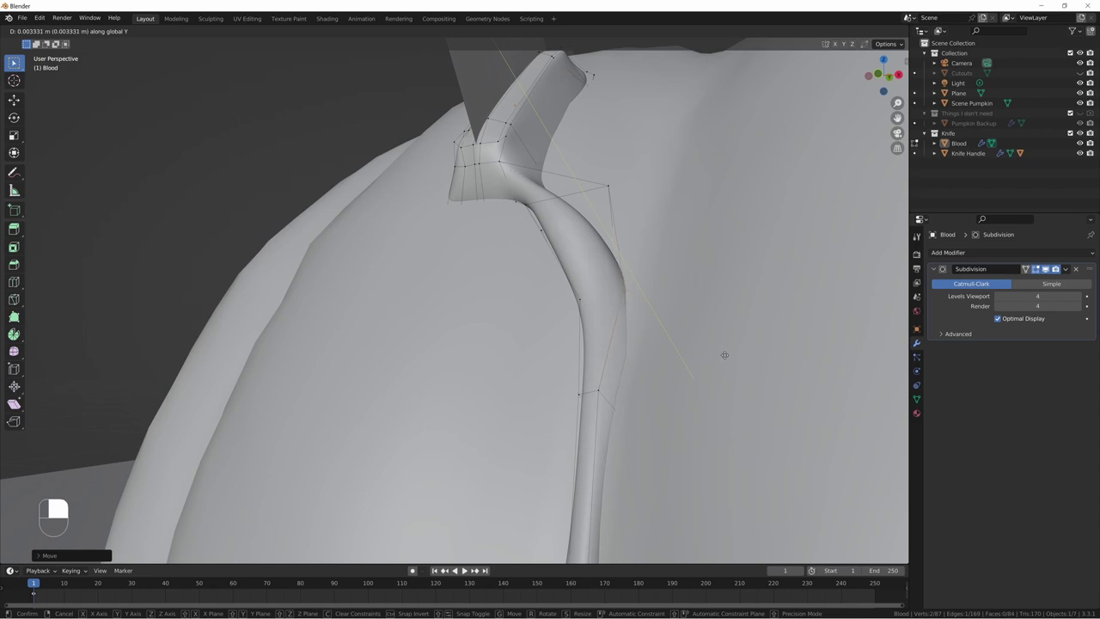
{"action": "left_click", "coordinate": [719, 341]}
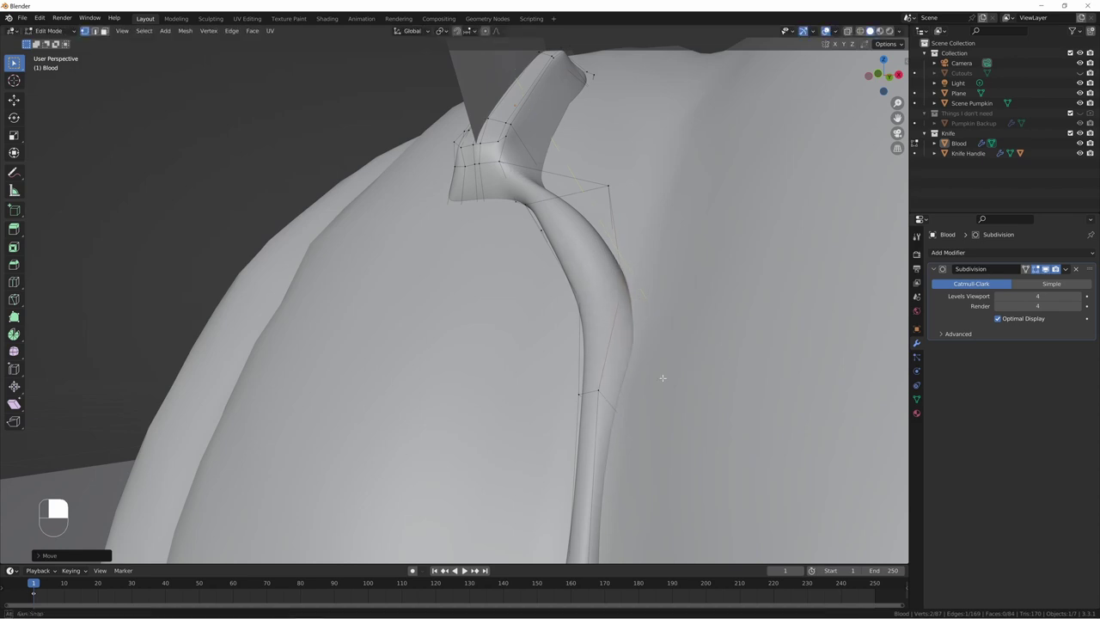
Step: Try dissolving the two selected vertices at the upper end of the blood around the wound, and undo it
{"action": "middle_click_drag", "start_coordinate": [719, 341], "coordinate": [720, 397]}
{"action": "middle_click_drag", "start_coordinate": [593, 95], "coordinate": [617, 318], "text": "shift"}
{"action": "key", "text": "Tab"}
{"action": "key", "text": "Tab"}
{"action": "left_click_drag", "start_coordinate": [619, 305], "coordinate": [651, 345]}
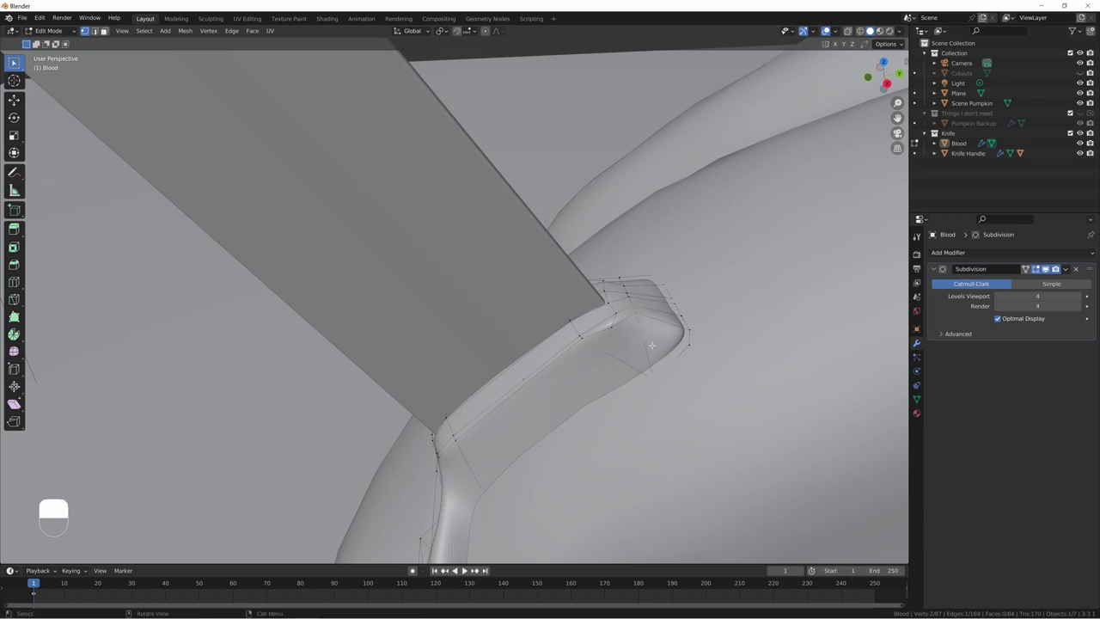
{"action": "key", "text": "x"}
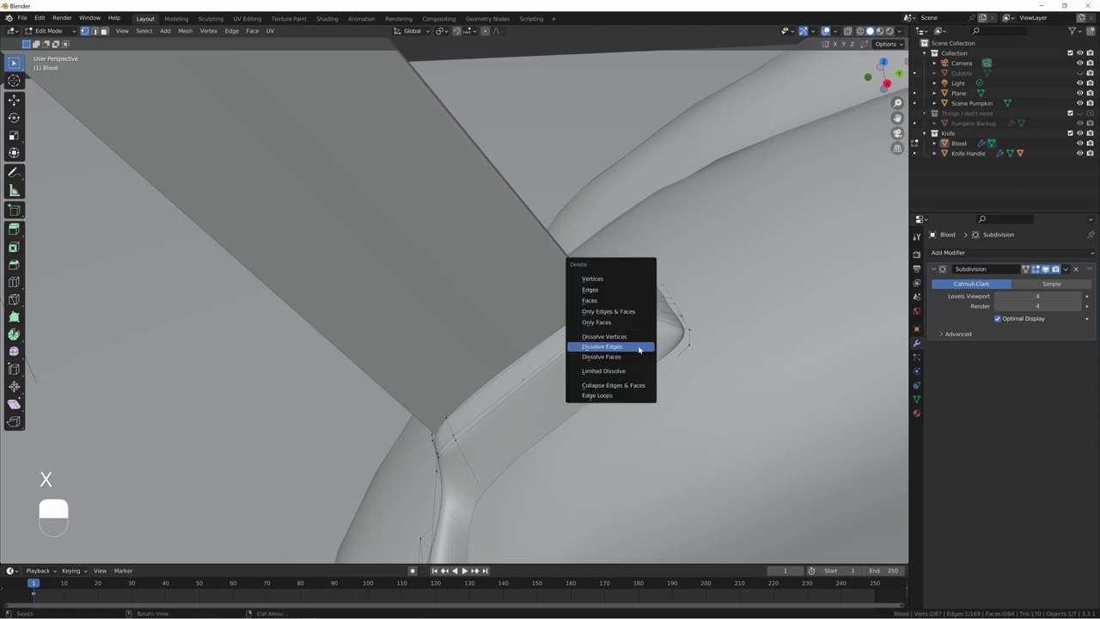
{"action": "left_click", "coordinate": [620, 336]}
{"action": "mouse_move", "coordinate": [620, 336]}
{"action": "middle_mouse_down"}
{"action": "mouse_move", "coordinate": [678, 305]}
{"action": "mouse_move", "coordinate": [673, 296]}
{"action": "mouse_move", "coordinate": [596, 350]}
{"action": "mouse_move", "coordinate": [614, 323]}
{"action": "middle_mouse_up"}
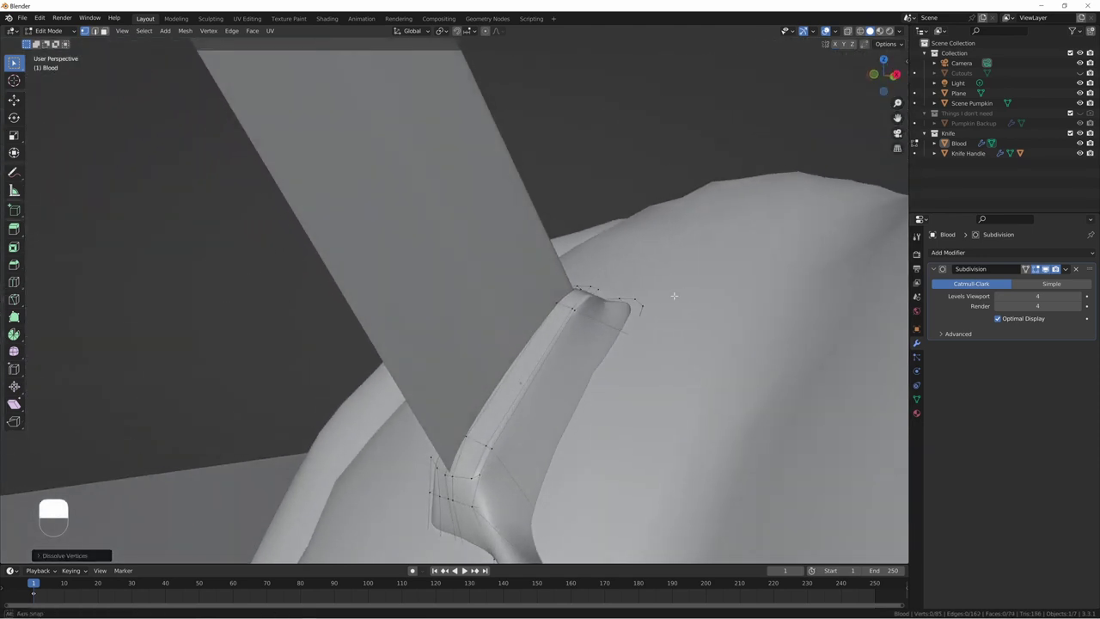
{"action": "key", "text": "ctrl+z"}
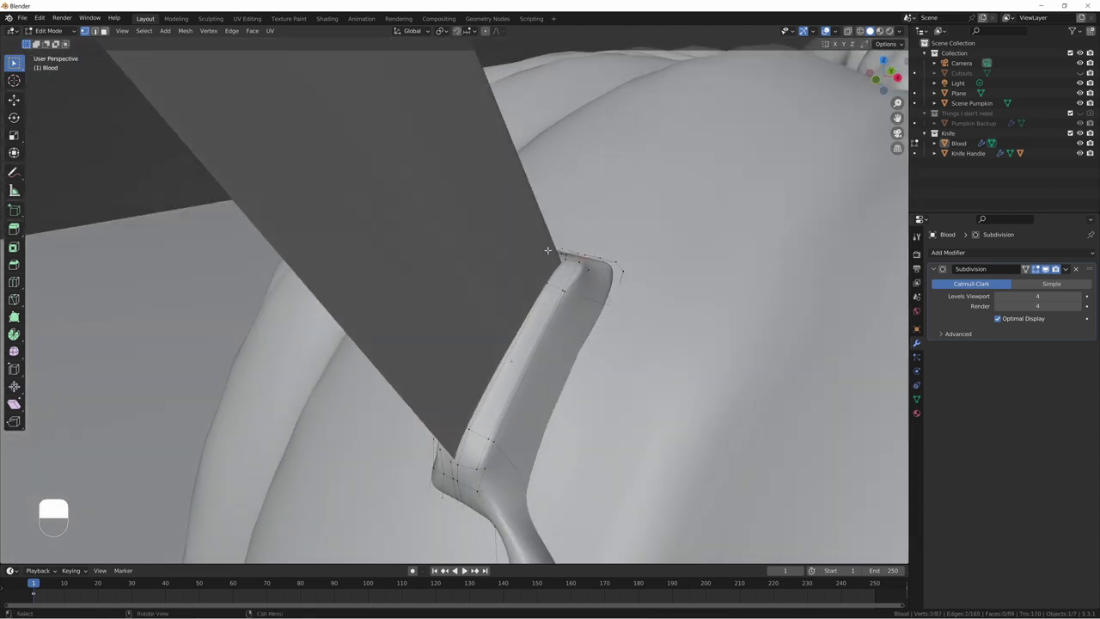
Step: Switch the blood mesh to Sculpt Mode with the Smooth brush and undo a test stroke on the wound's upper end
{"action": "left_click", "coordinate": [52, 32]}
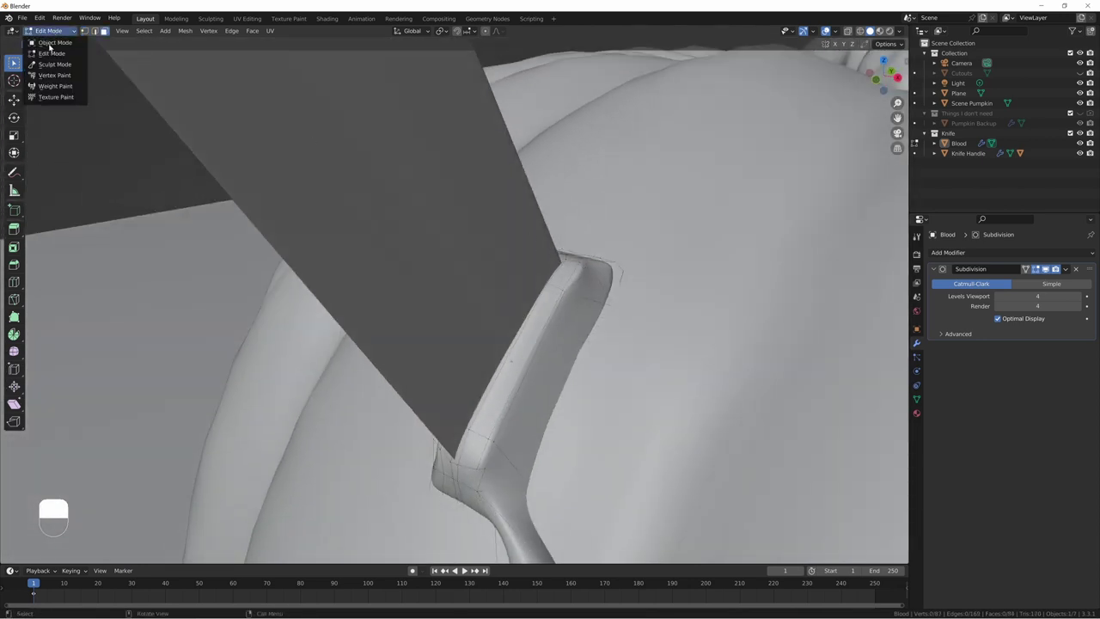
{"action": "left_click", "coordinate": [52, 67]}
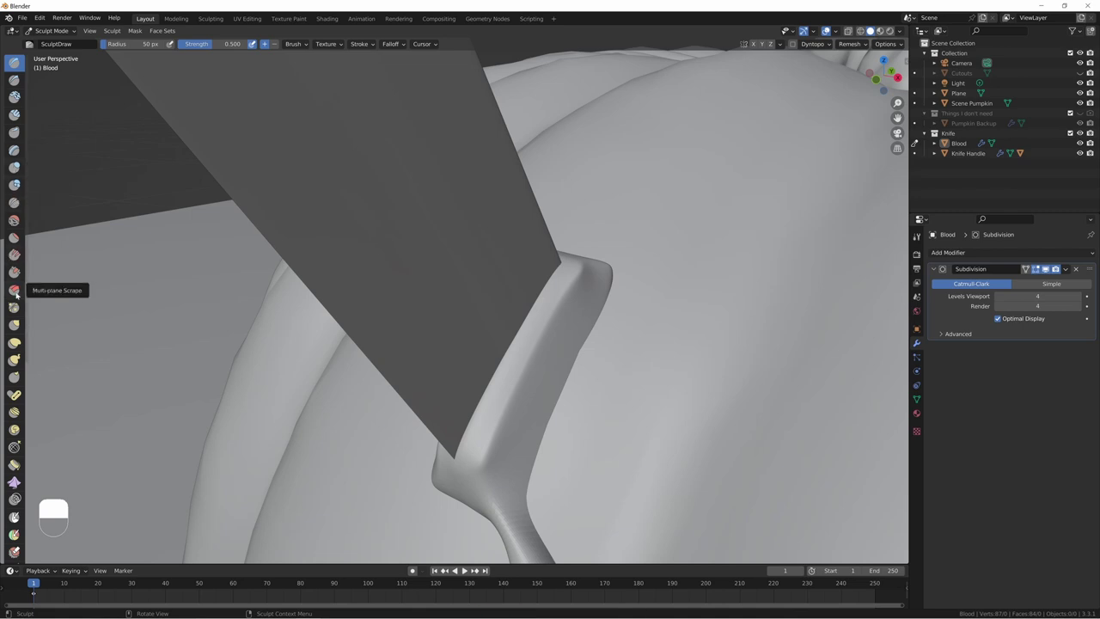
{"action": "left_click", "coordinate": [14, 220]}
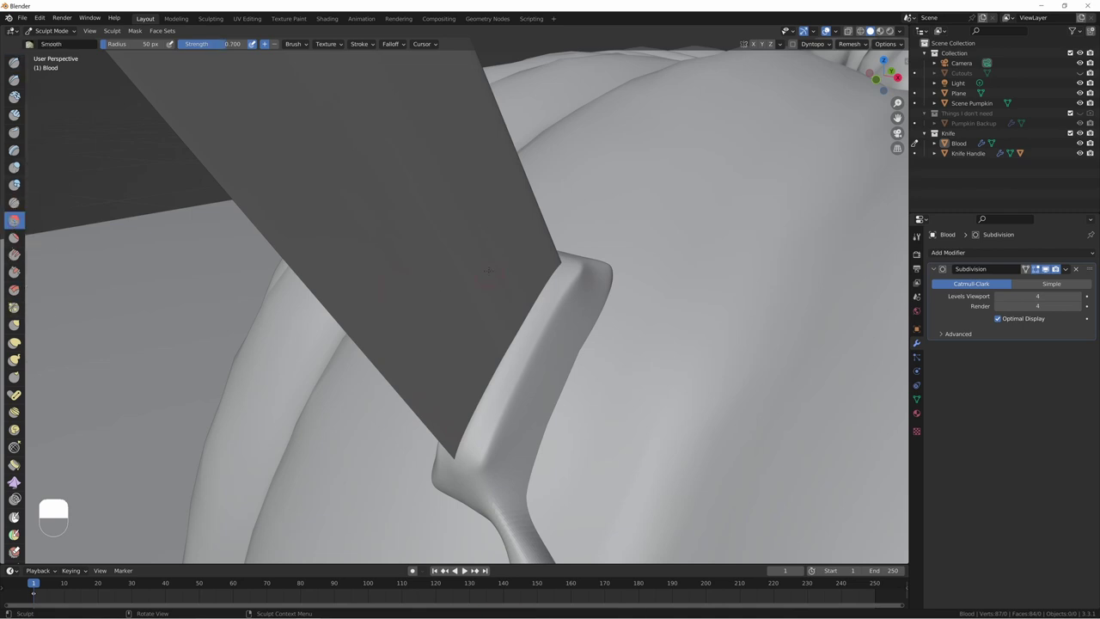
{"action": "left_click_drag", "start_coordinate": [582, 268], "coordinate": [557, 289]}
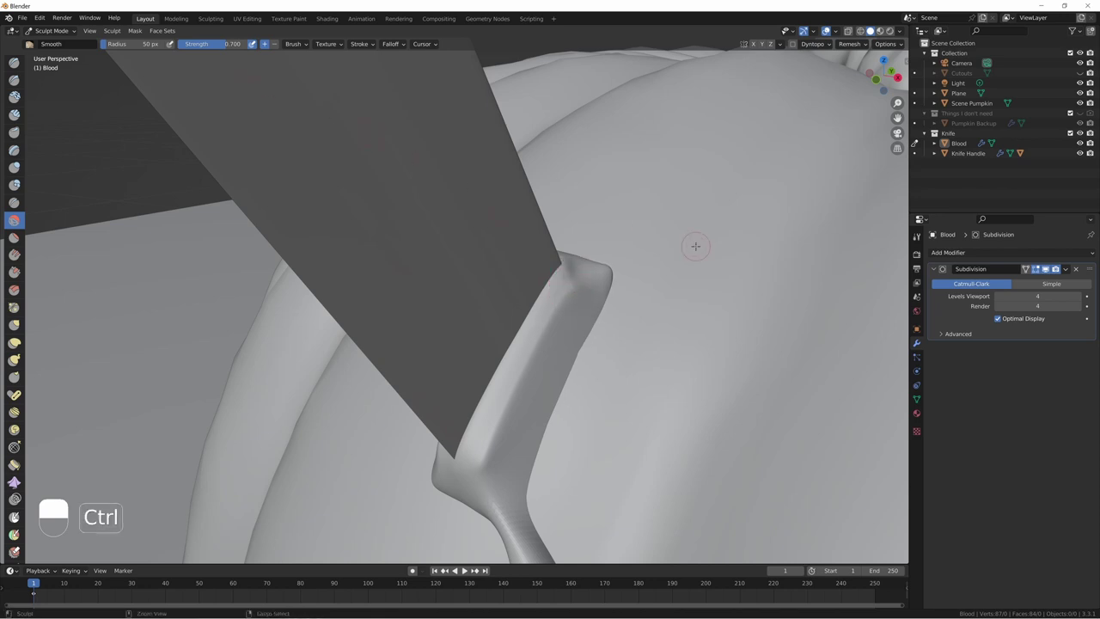
{"action": "key", "text": "ctrl+z"}
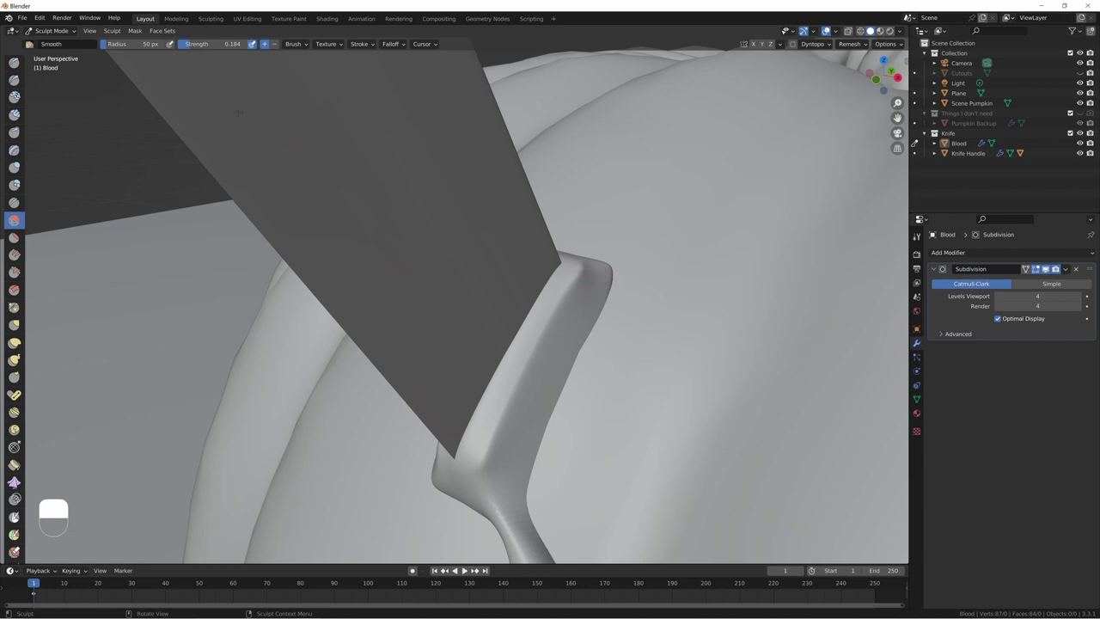
Step: Set the Smooth brush to strength 0.184 and radius 76 px and smooth the blood along both sides of the knife wound
{"action": "left_click_drag", "start_coordinate": [118, 45], "coordinate": [142, 44]}
{"action": "left_click_drag", "start_coordinate": [581, 268], "coordinate": [585, 269]}
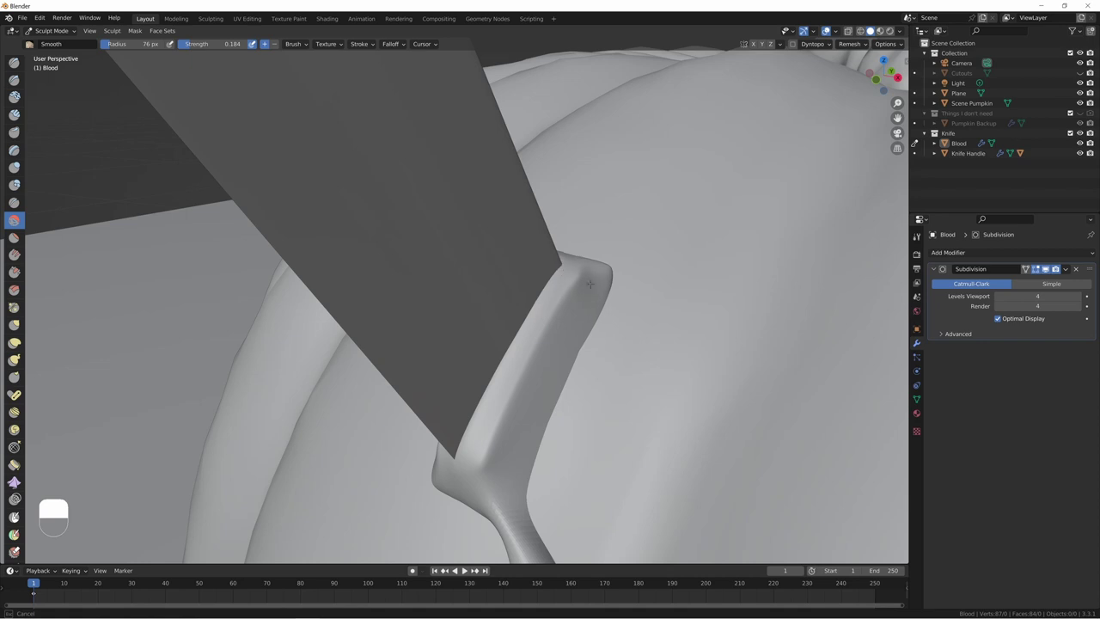
{"action": "mouse_move", "coordinate": [572, 307]}
{"action": "left_mouse_down"}
{"action": "mouse_move", "coordinate": [584, 316]}
{"action": "mouse_move", "coordinate": [495, 460]}
{"action": "mouse_move", "coordinate": [483, 451]}
{"action": "mouse_move", "coordinate": [472, 465]}
{"action": "left_mouse_up"}
{"action": "middle_click_drag", "start_coordinate": [471, 465], "coordinate": [418, 423]}
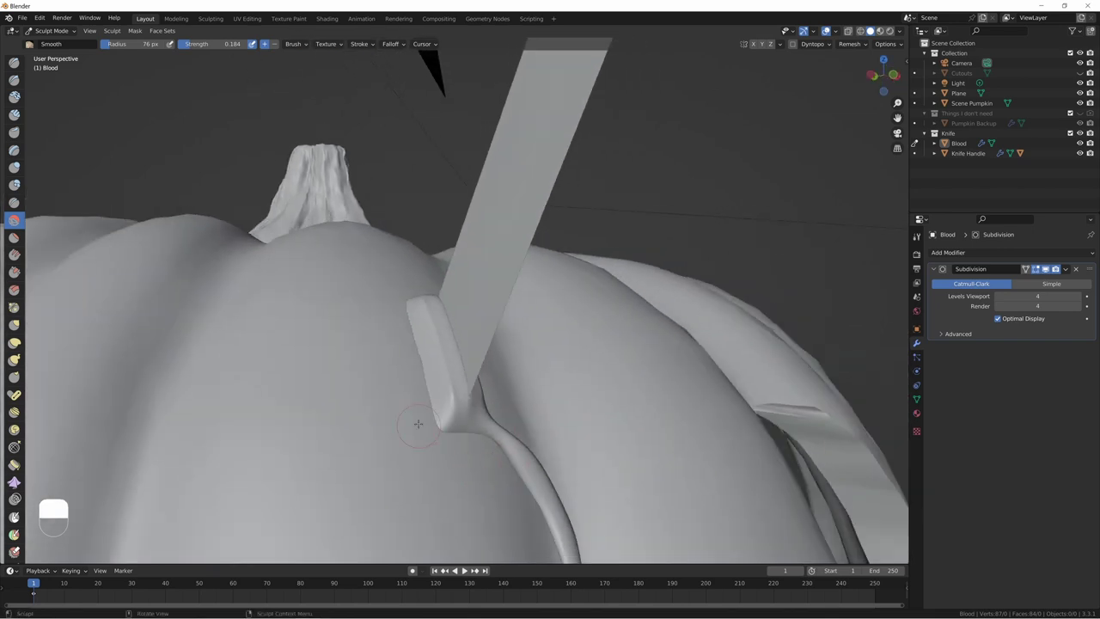
{"action": "left_click_drag", "start_coordinate": [418, 424], "coordinate": [455, 402]}
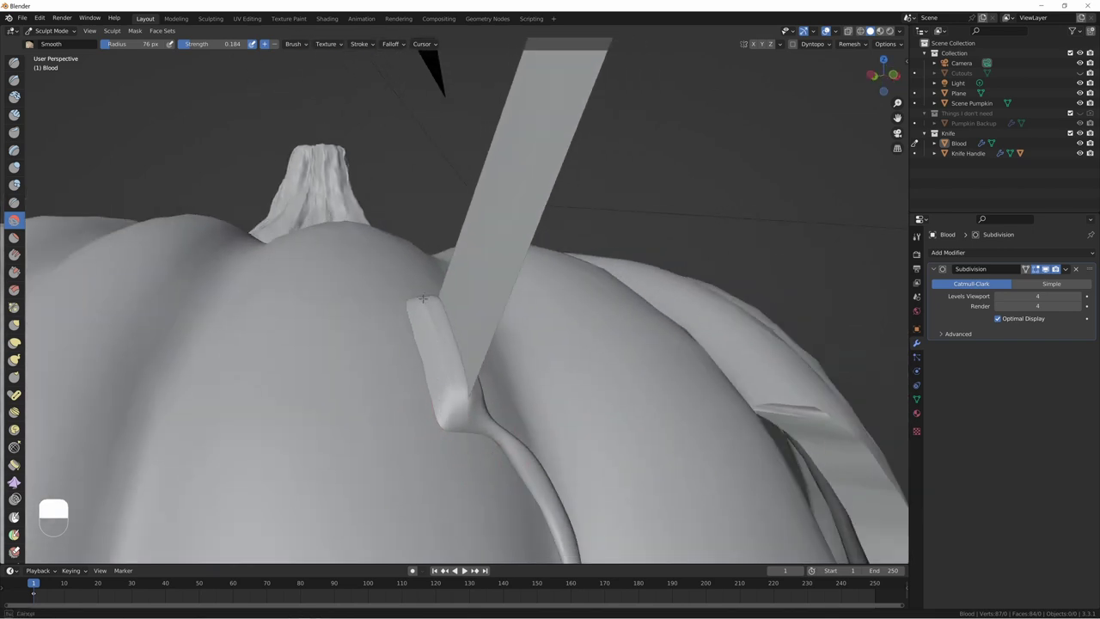
Step: Smooth the blood along the wound's side to its lower corner and beside the blade tip, and check it in camera view
{"action": "mouse_move", "coordinate": [423, 298]}
{"action": "left_mouse_down"}
{"action": "mouse_move", "coordinate": [464, 399]}
{"action": "mouse_move", "coordinate": [454, 422]}
{"action": "left_mouse_up"}
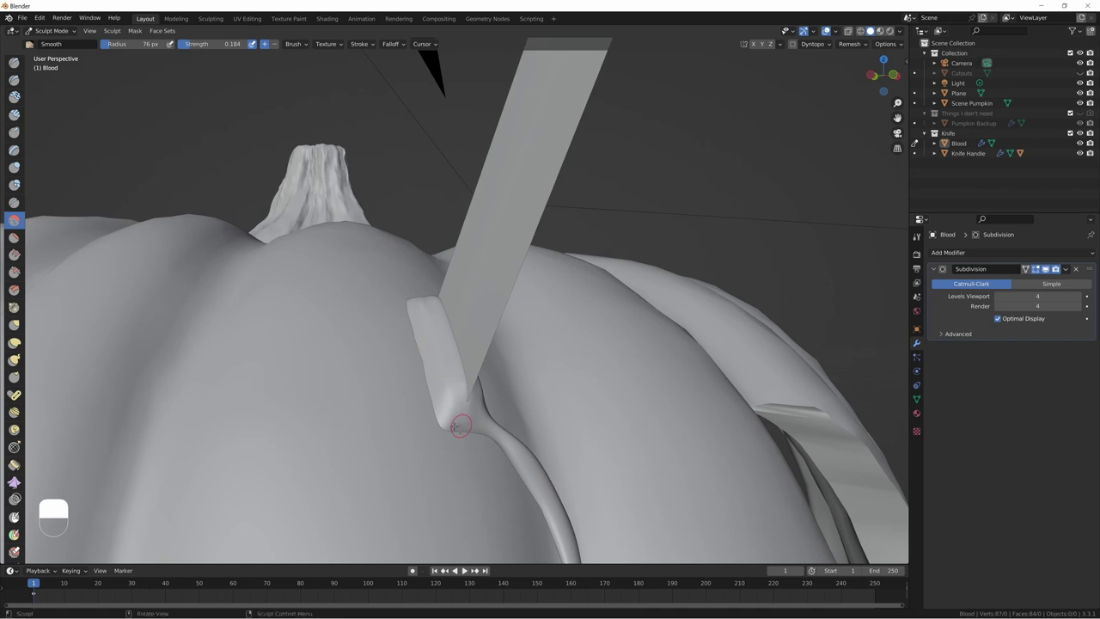
{"action": "middle_click_drag", "start_coordinate": [453, 422], "coordinate": [476, 379]}
{"action": "left_click_drag", "start_coordinate": [475, 379], "coordinate": [477, 387]}
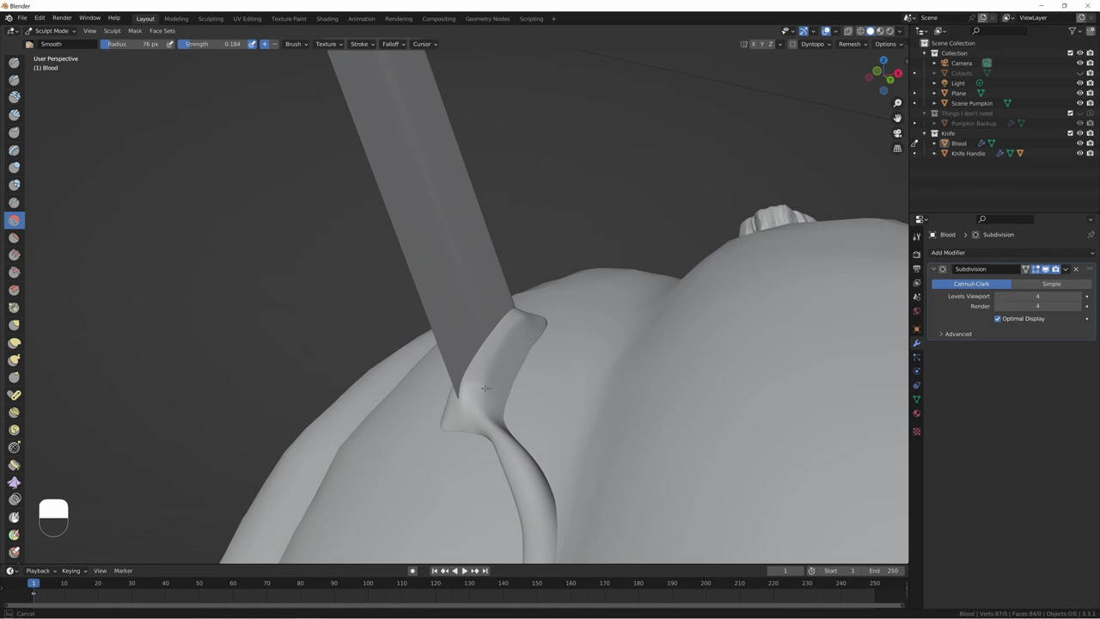
{"action": "key", "text": "Tab"}
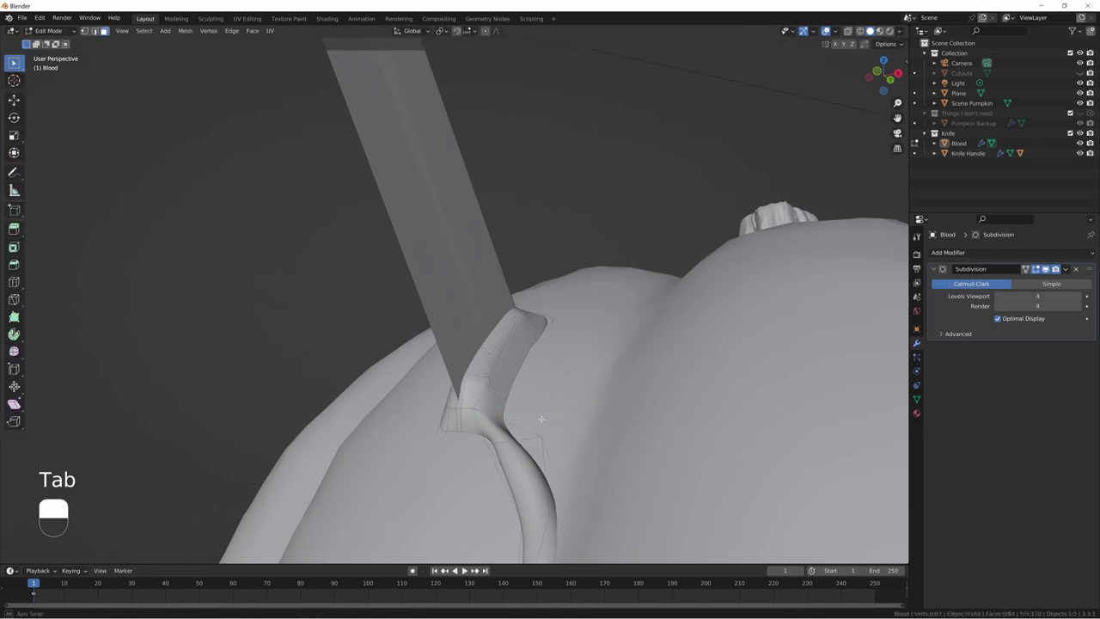
{"action": "key", "text": "Tab"}
{"action": "key", "text": "KP_0"}
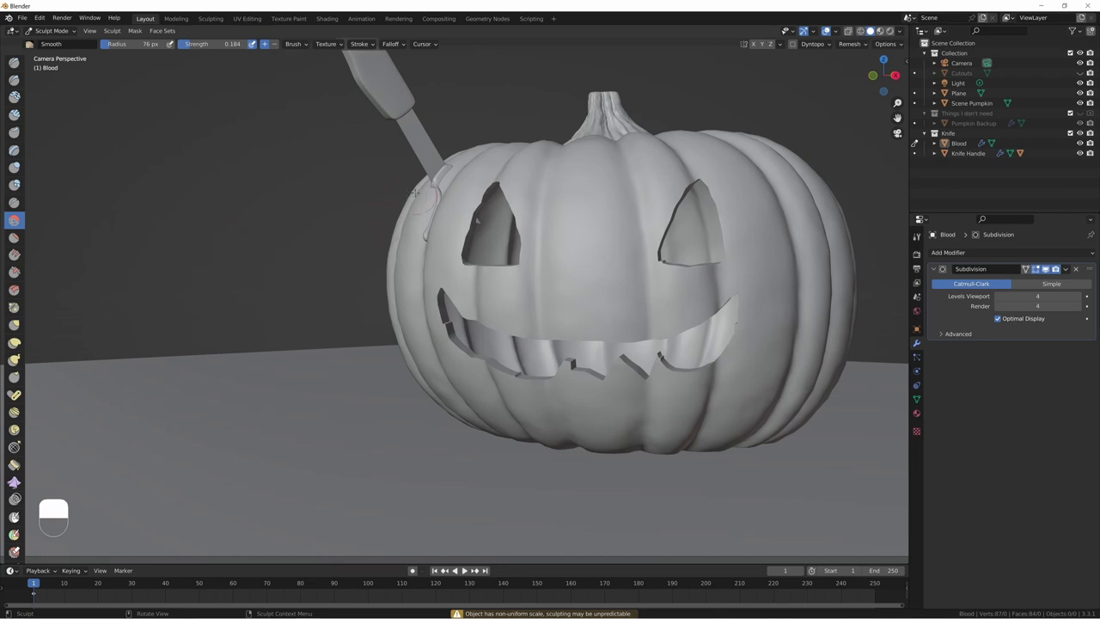
Step: Take the blood out of Sculpt Mode into Object Mode and open its mesh for editing, viewed close up at the wound
{"action": "key", "text": "Tab"}
{"action": "scroll", "coordinate": [465, 193], "scroll_direction": "up", "scroll_amount": 5}
{"action": "mouse_move", "coordinate": [453, 200]}
{"action": "middle_mouse_down"}
{"action": "mouse_move", "coordinate": [465, 194]}
{"action": "mouse_move", "coordinate": [513, 444]}
{"action": "middle_mouse_up"}
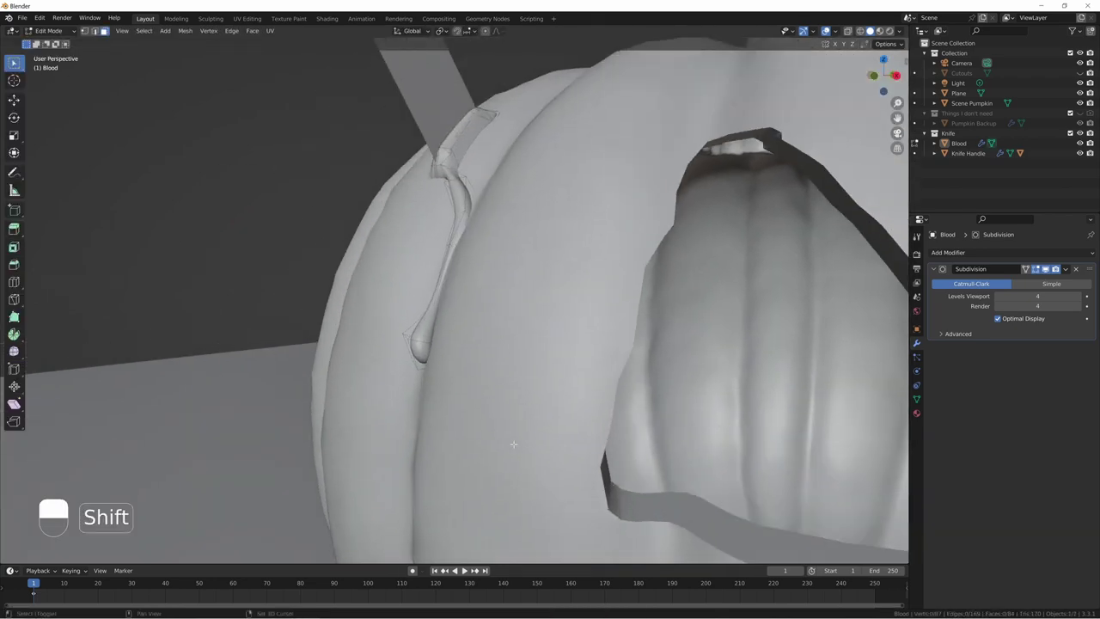
{"action": "middle_click_drag", "start_coordinate": [460, 227], "coordinate": [585, 387]}
{"action": "scroll", "coordinate": [641, 420], "scroll_direction": "up", "scroll_amount": 3}
{"action": "middle_click_drag", "start_coordinate": [641, 420], "coordinate": [574, 307]}
{"action": "middle_click_drag", "start_coordinate": [553, 192], "coordinate": [605, 204]}
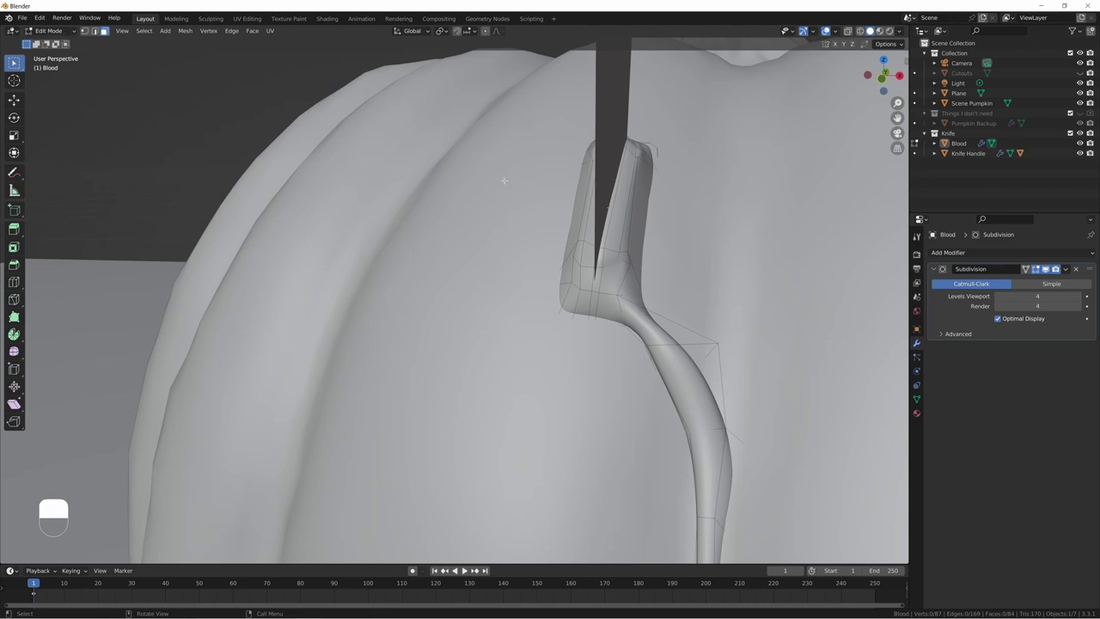
{"action": "left_click", "coordinate": [46, 32]}
{"action": "left_click", "coordinate": [43, 44]}
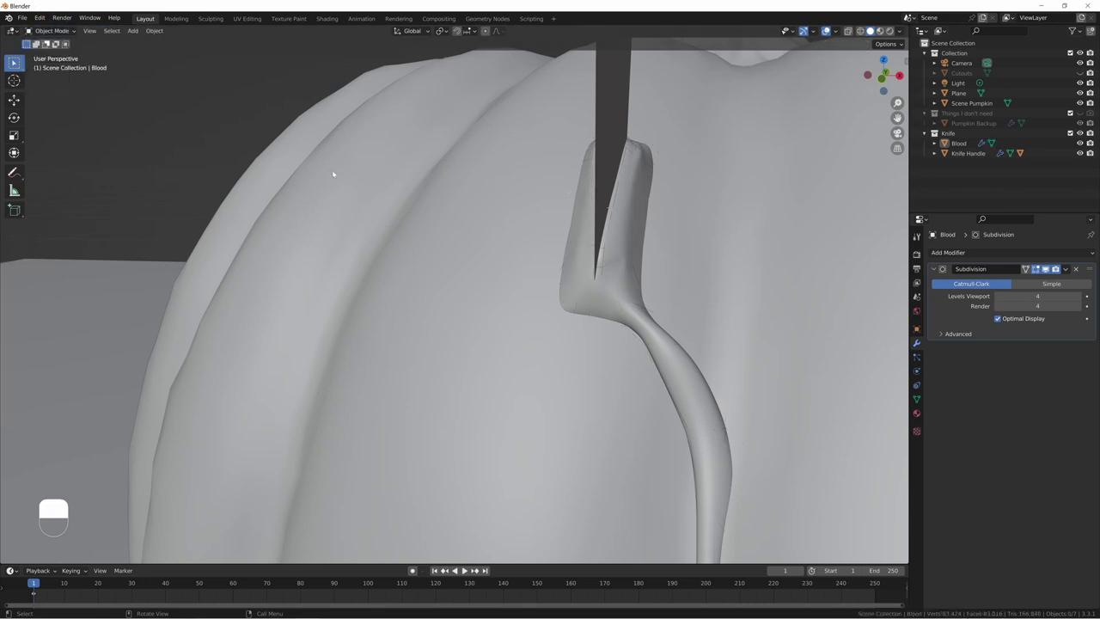
{"action": "key", "text": "Tab"}
{"action": "key", "text": "c"}
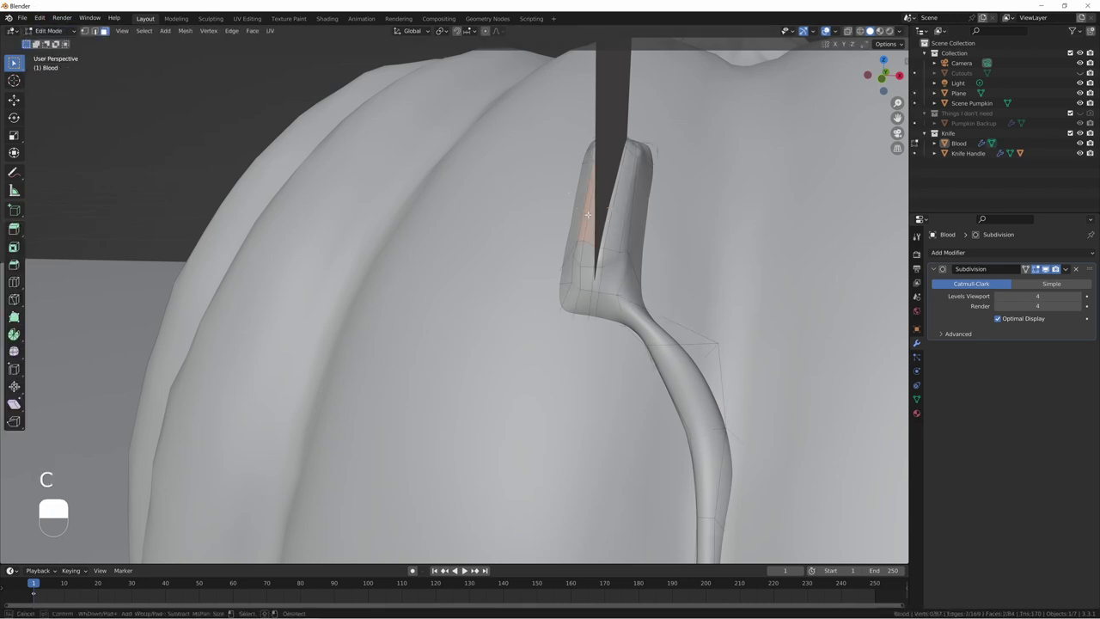
{"action": "mouse_move", "coordinate": [587, 214]}
{"action": "left_mouse_down"}
{"action": "mouse_move", "coordinate": [616, 220]}
{"action": "mouse_move", "coordinate": [594, 240]}
{"action": "mouse_move", "coordinate": [628, 244]}
{"action": "mouse_move", "coordinate": [592, 237]}
{"action": "left_mouse_up"}
{"action": "right_click", "coordinate": [593, 240]}
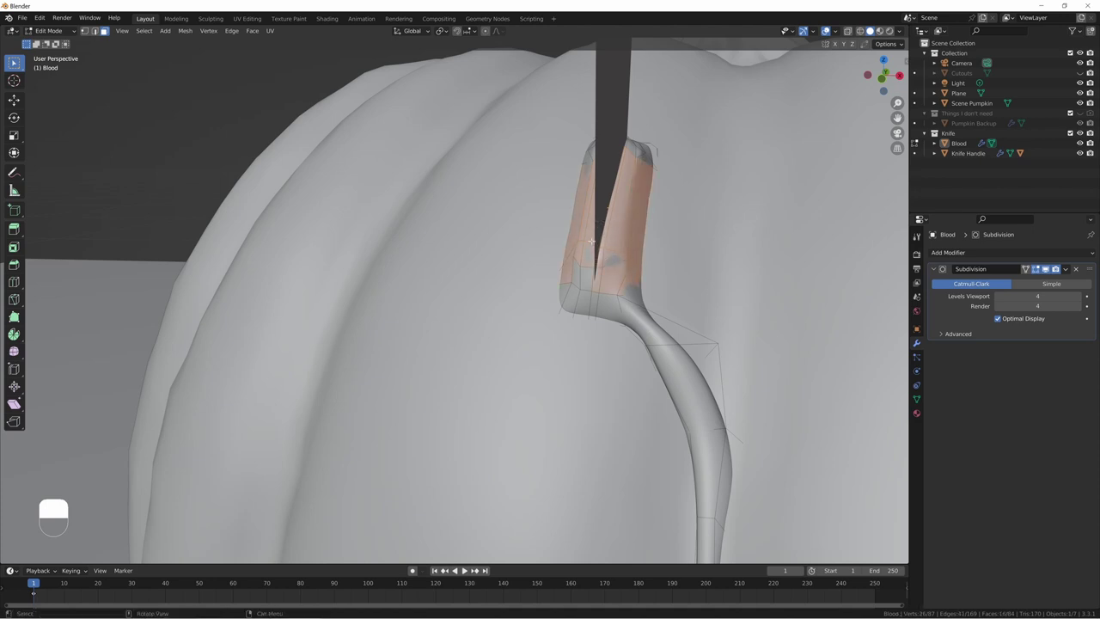
{"action": "key", "text": "ctrl+z"}
Step: Circle-select the inner blood faces along both sides of the blade and scale them along local Z with proportional editing enabled
{"action": "middle_click_drag", "start_coordinate": [594, 240], "coordinate": [619, 235]}
{"action": "key", "text": "c"}
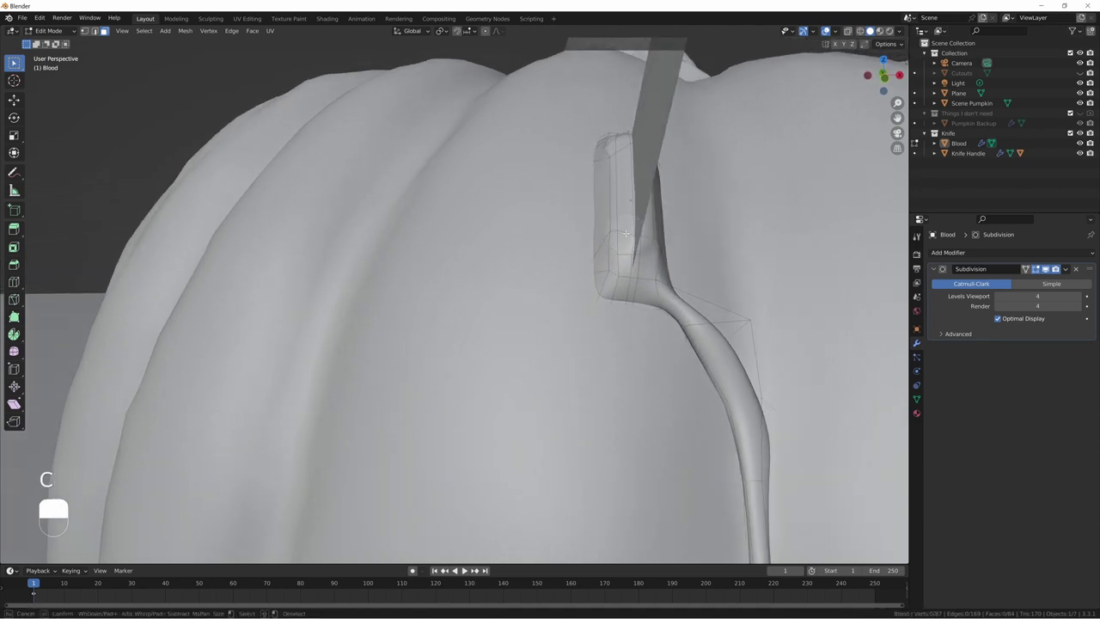
{"action": "mouse_move", "coordinate": [633, 230]}
{"action": "left_mouse_down"}
{"action": "mouse_move", "coordinate": [642, 176]}
{"action": "mouse_move", "coordinate": [630, 161]}
{"action": "left_mouse_up"}
{"action": "mouse_move", "coordinate": [631, 159]}
{"action": "middle_mouse_down"}
{"action": "mouse_move", "coordinate": [620, 188]}
{"action": "mouse_move", "coordinate": [642, 173]}
{"action": "middle_mouse_up"}
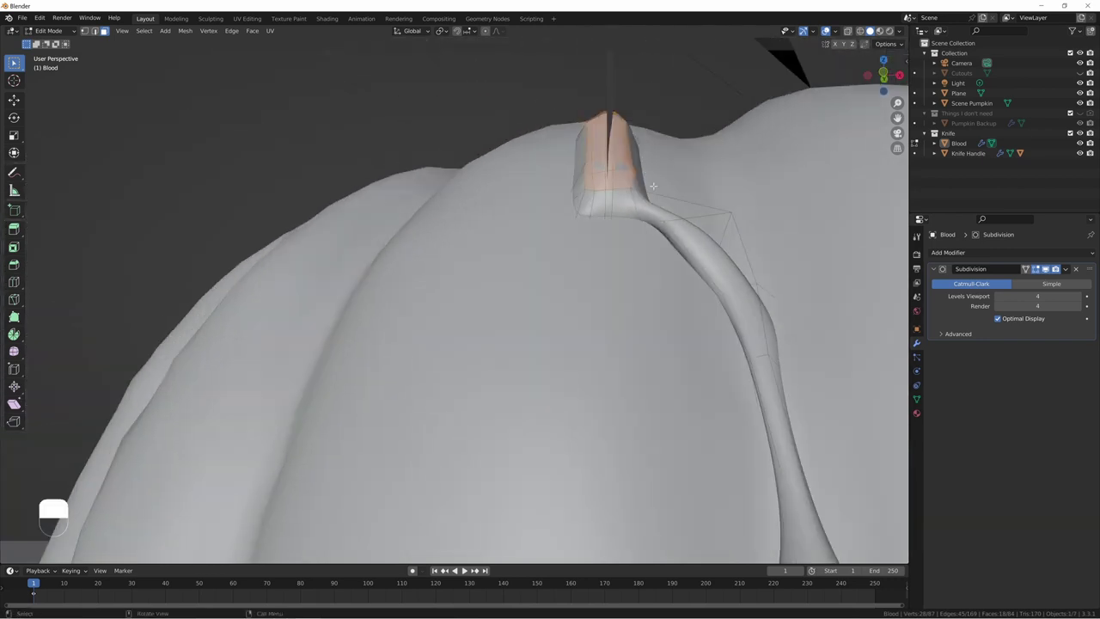
{"action": "key", "text": "o"}
{"action": "key", "text": "s"}
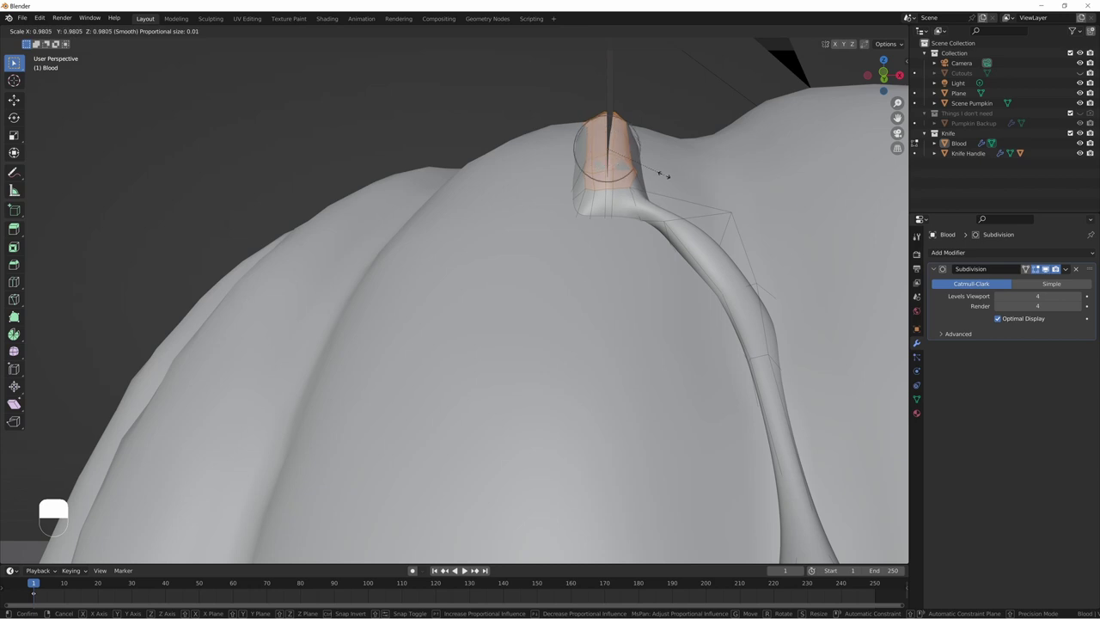
{"action": "key", "text": "z"}
{"action": "key", "text": "z"}
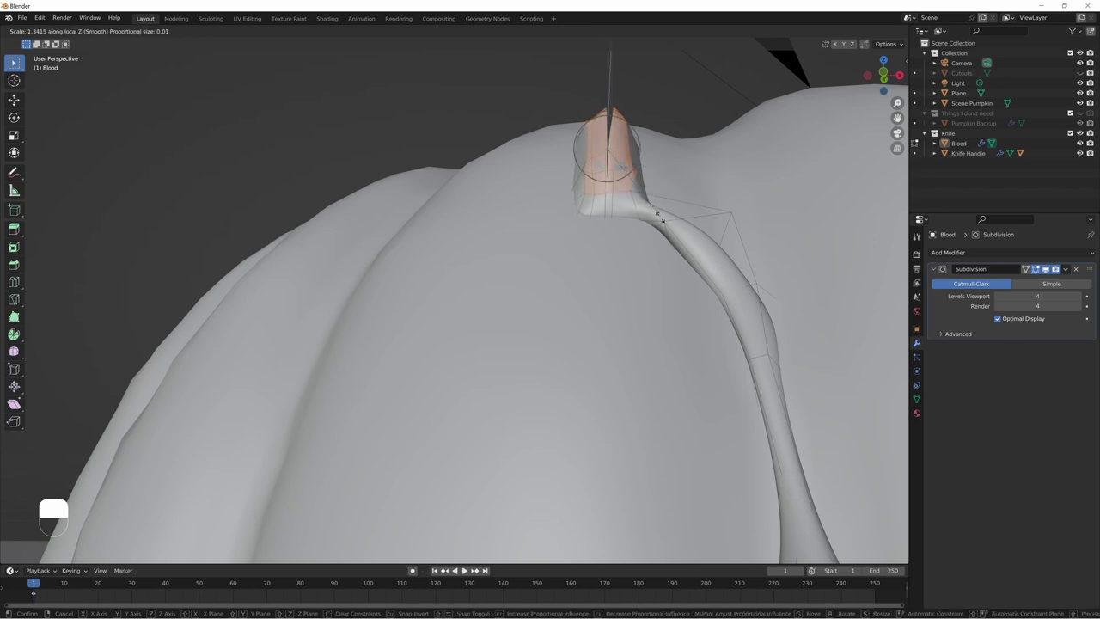
{"action": "left_click", "coordinate": [664, 306]}
{"action": "middle_click_drag", "start_coordinate": [669, 266], "coordinate": [594, 250]}
{"action": "key", "text": "s"}
{"action": "key", "text": "z"}
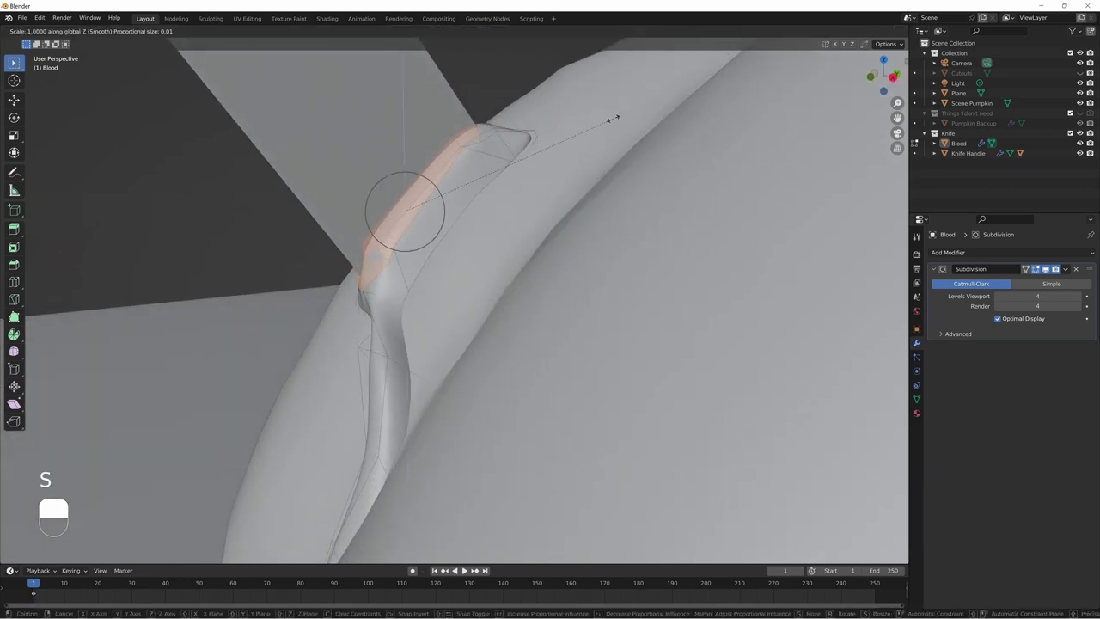
{"action": "key", "text": "z"}
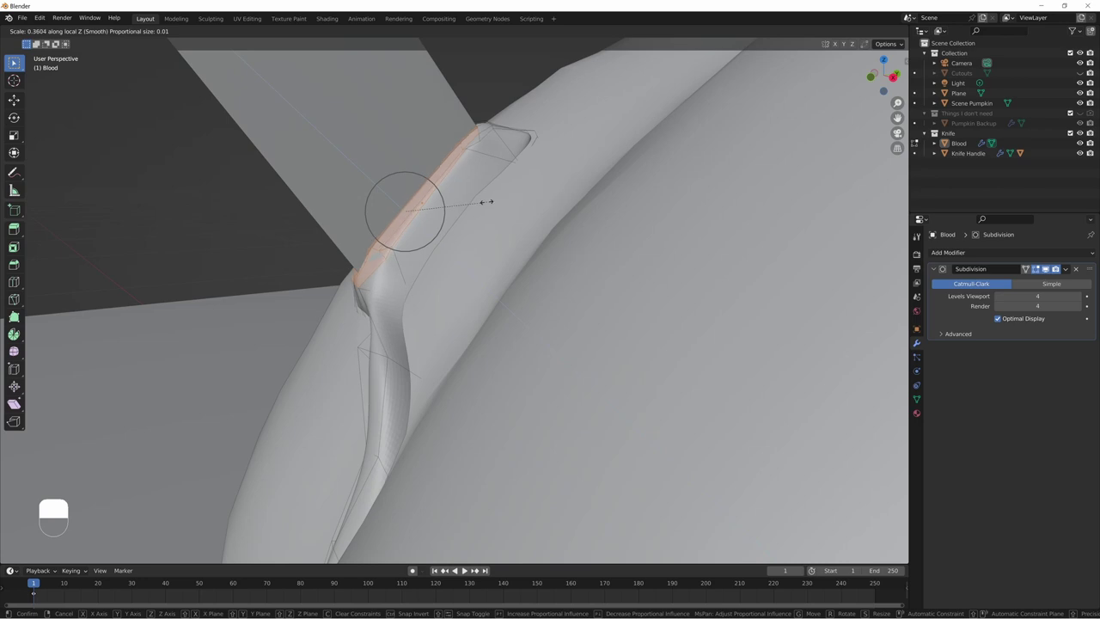
{"action": "key", "text": "Escape"}
Step: Move the selected faces about 0.002 m along local Z with a proportional size of about 0.01 m, and check the camera view
{"action": "key", "text": "g"}
{"action": "key", "text": "z"}
{"action": "key", "text": "z"}
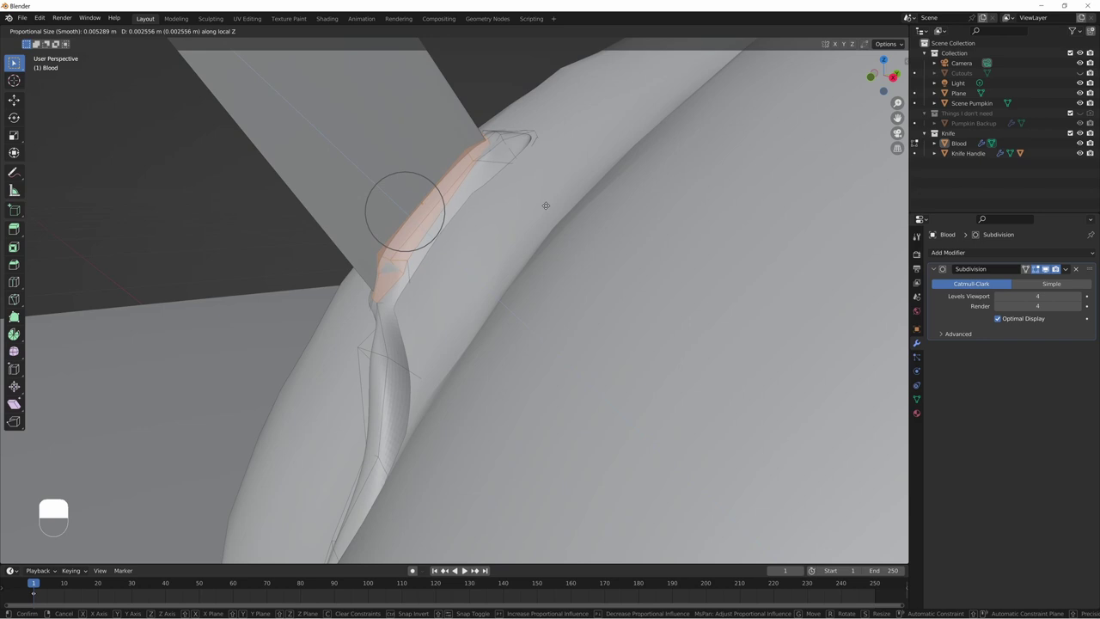
{"action": "scroll", "coordinate": [544, 203], "scroll_direction": "down", "scroll_amount": 5}
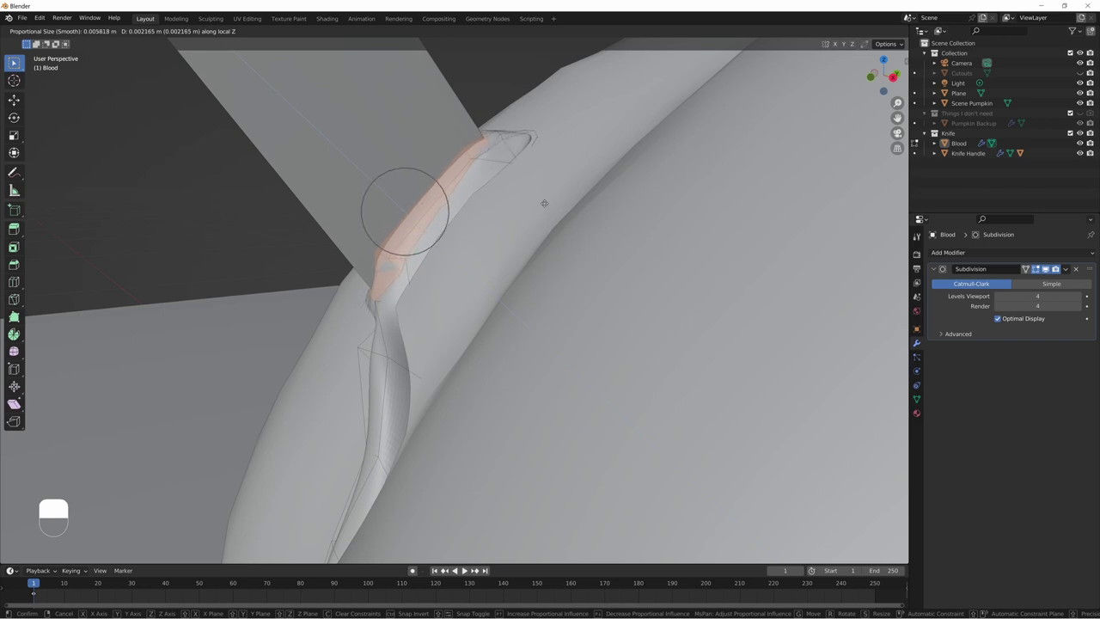
{"action": "scroll", "coordinate": [544, 203], "scroll_direction": "down", "scroll_amount": 3}
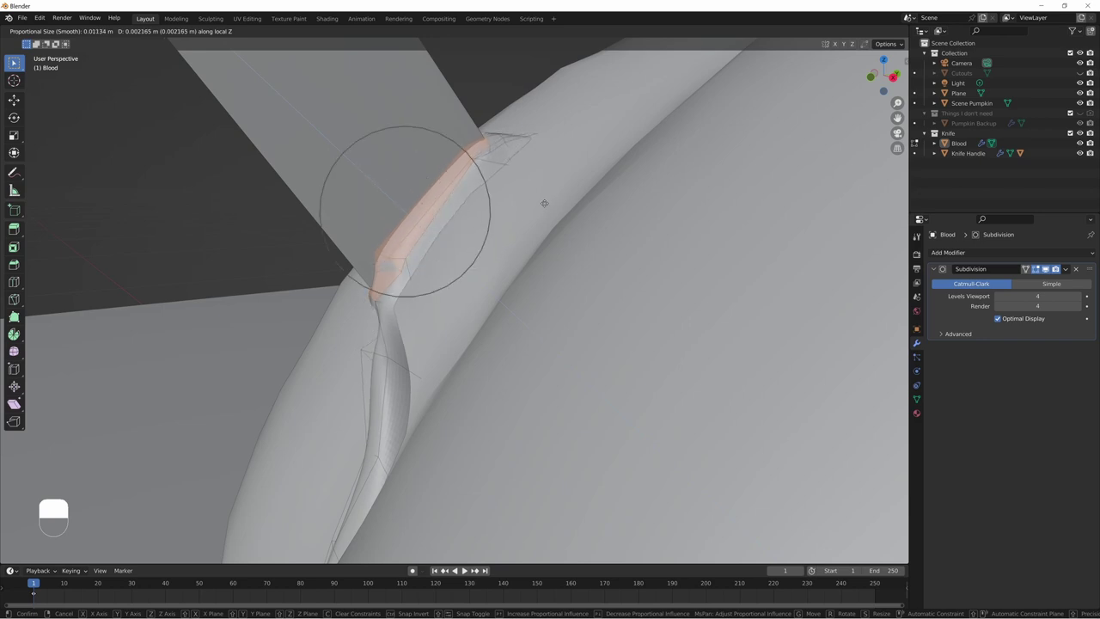
{"action": "left_click", "coordinate": [544, 203]}
{"action": "middle_click_drag", "start_coordinate": [544, 203], "coordinate": [250, 146]}
{"action": "key", "text": "Tab"}
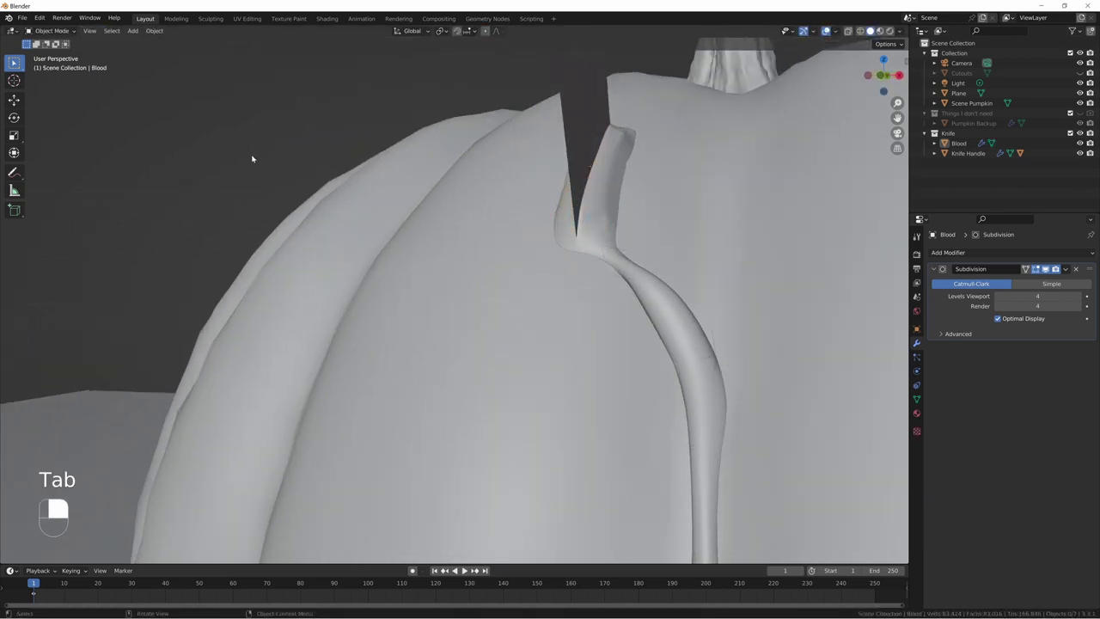
{"action": "key", "text": "KP_0"}
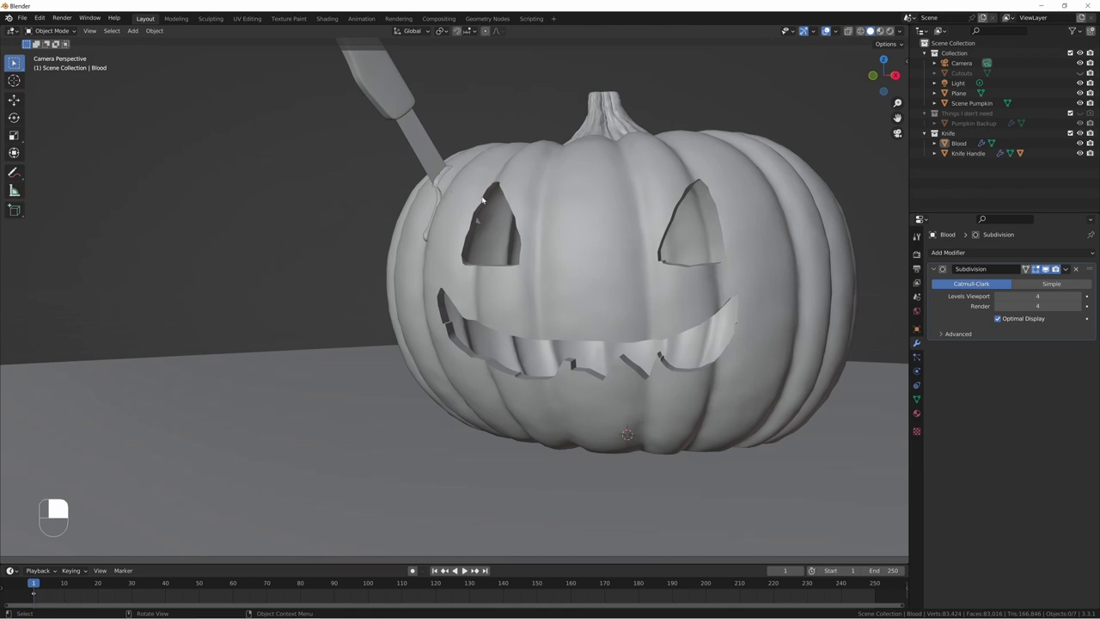
Step: Move the selected wound faces further along local Z with proportional editing while looking through the camera
{"action": "key", "text": "Tab"}
{"action": "key", "text": "g"}
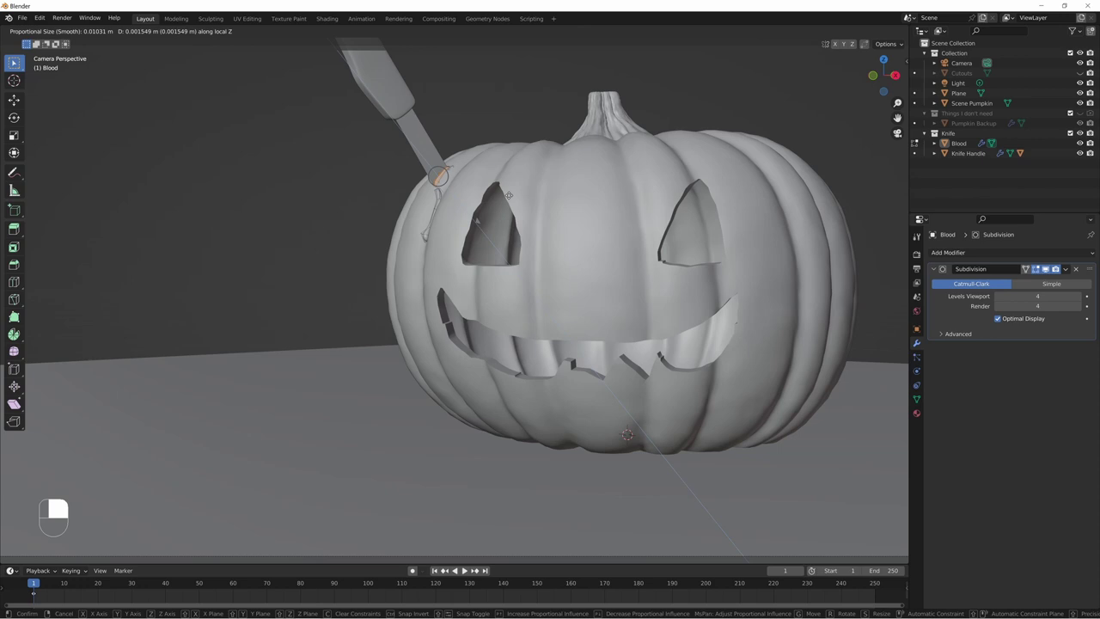
{"action": "left_click", "coordinate": [439, 176]}
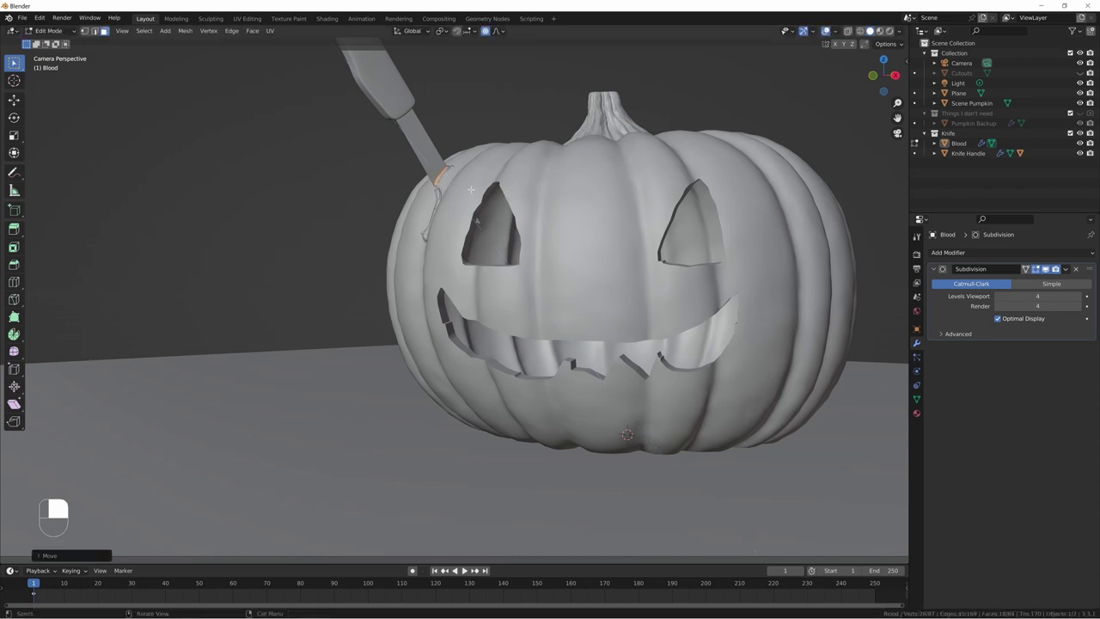
{"action": "key", "text": "Tab"}
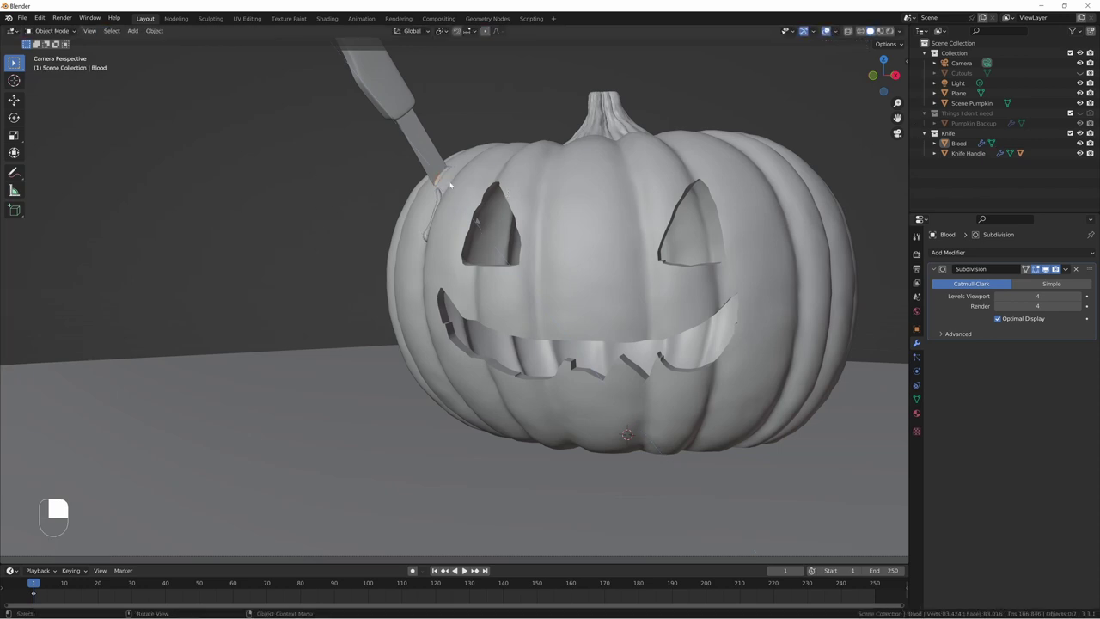
Step: Scale the selected wound faces by about 1.22 along local Y with proportional editing
{"action": "key", "text": "Tab"}
{"action": "key", "text": "s"}
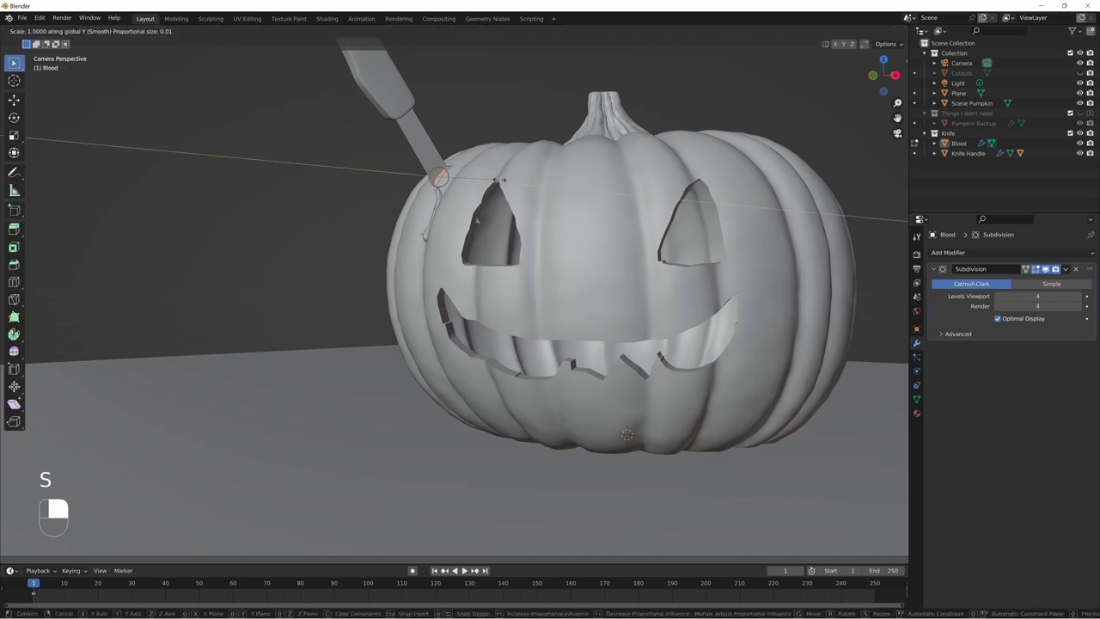
{"action": "key", "text": "y"}
{"action": "key", "text": "y"}
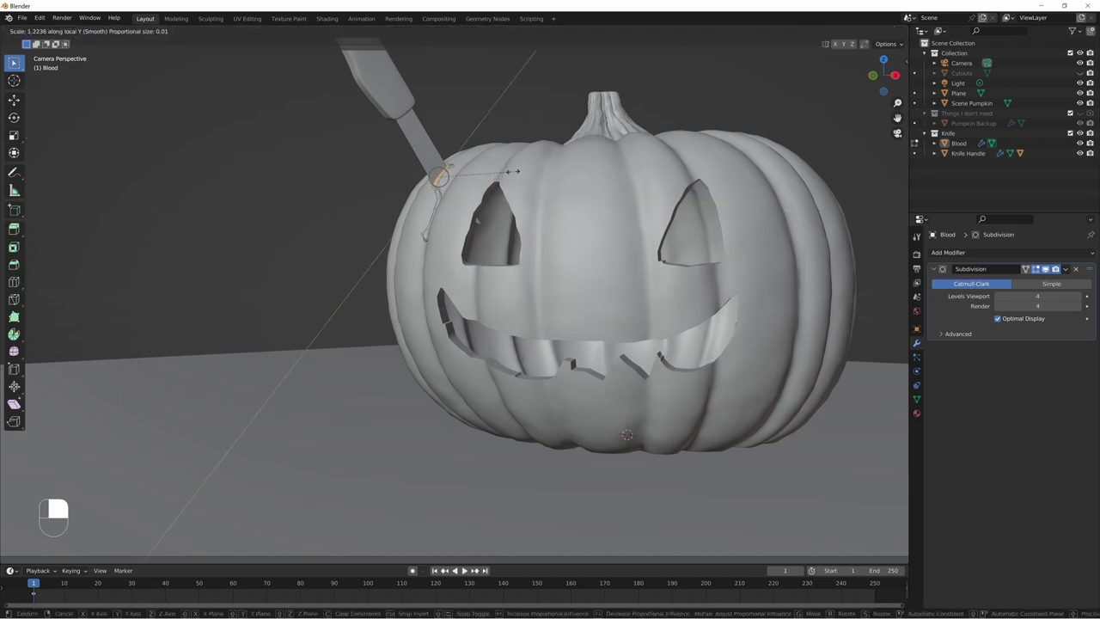
{"action": "left_click", "coordinate": [519, 167]}
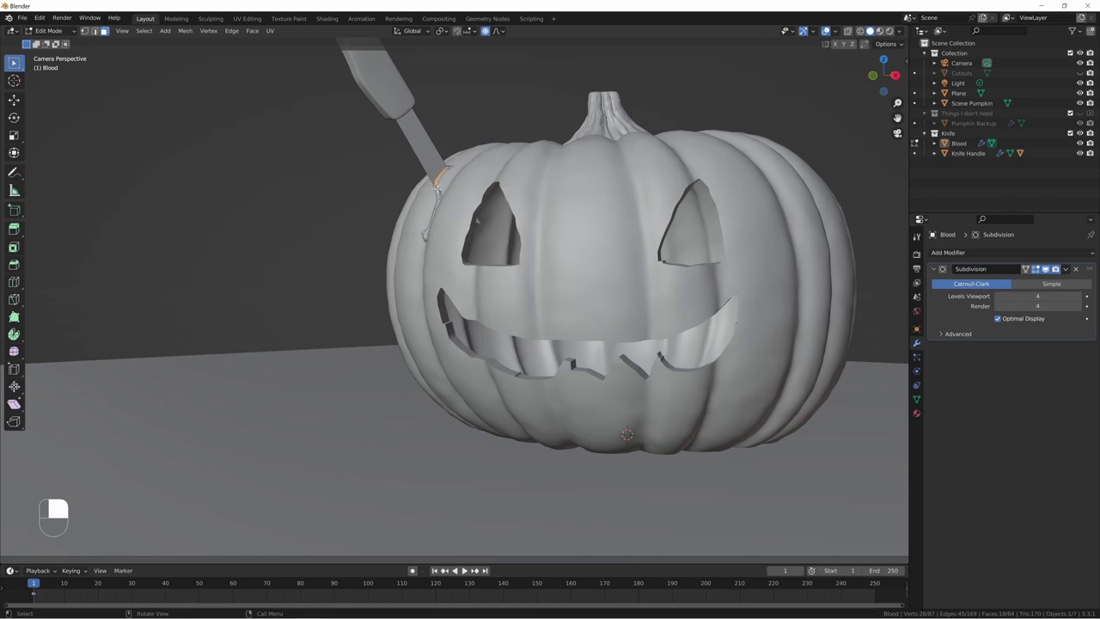
Step: Select four consecutive edges on the blood's underside below the blade and move them about -0.002 m along local Z with proportional editing
{"action": "scroll", "coordinate": [448, 182], "scroll_direction": "up", "scroll_amount": 6}
{"action": "middle_click_drag", "start_coordinate": [450, 182], "coordinate": [458, 272]}
{"action": "scroll", "coordinate": [458, 272], "scroll_direction": "up", "scroll_amount": 1}
{"action": "key", "text": "KP_Decimal"}
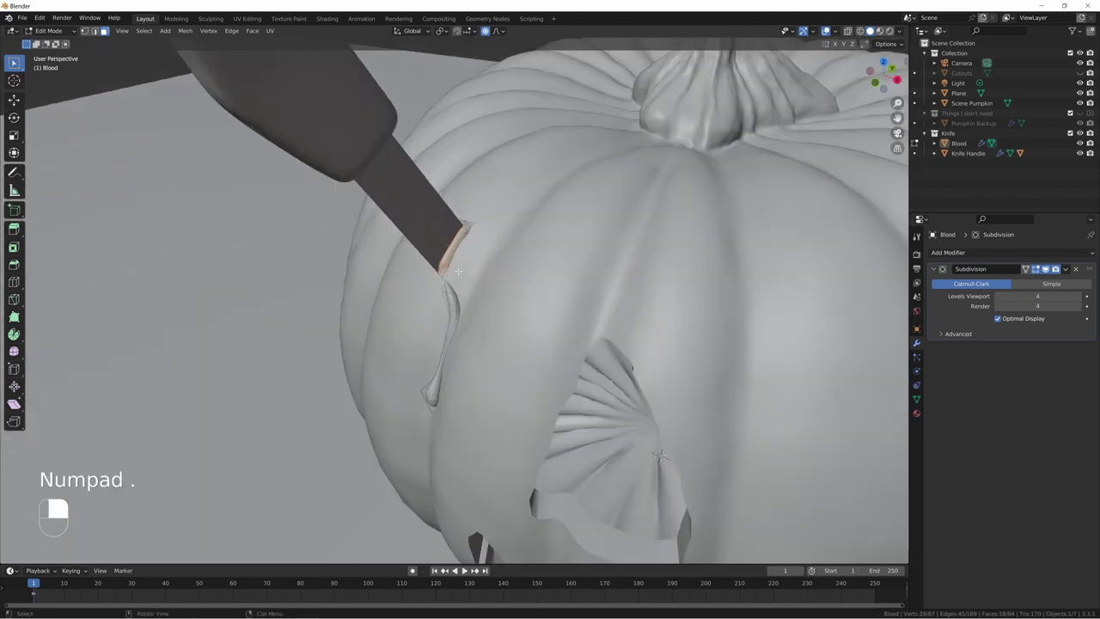
{"action": "middle_click_drag", "start_coordinate": [455, 326], "coordinate": [541, 223]}
{"action": "middle_click_drag", "start_coordinate": [494, 392], "coordinate": [487, 380]}
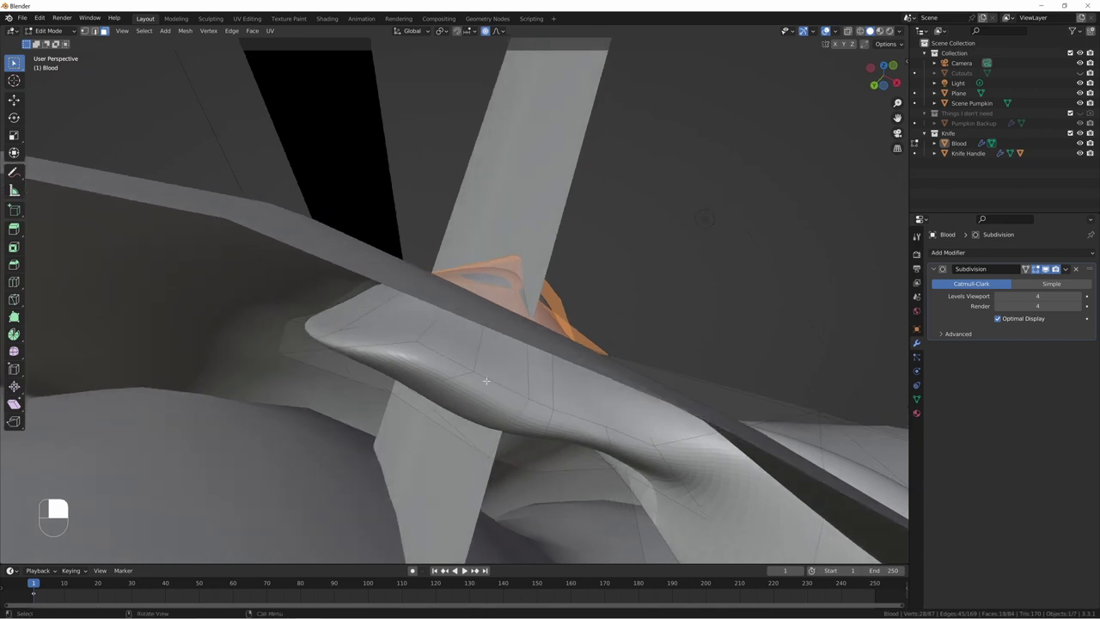
{"action": "key", "text": "2"}
{"action": "left_click", "coordinate": [448, 361]}
{"action": "left_click", "coordinate": [510, 390], "text": "shift"}
{"action": "left_click", "coordinate": [541, 405], "text": "shift"}
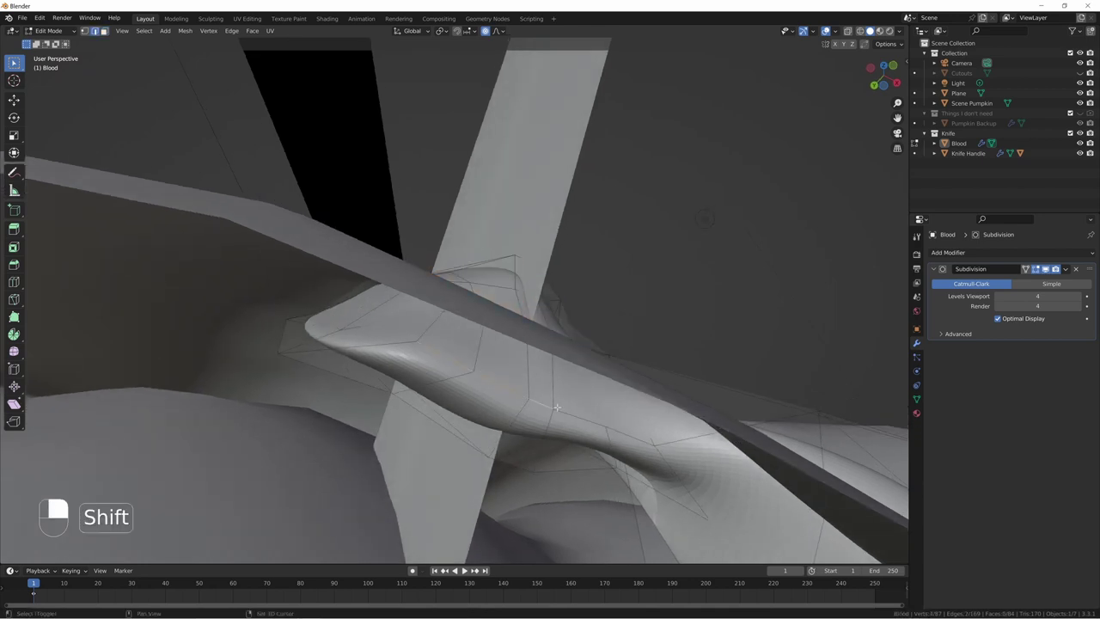
{"action": "left_click", "coordinate": [591, 418], "text": "shift"}
{"action": "middle_click_drag", "start_coordinate": [592, 419], "coordinate": [576, 429]}
{"action": "key", "text": "g"}
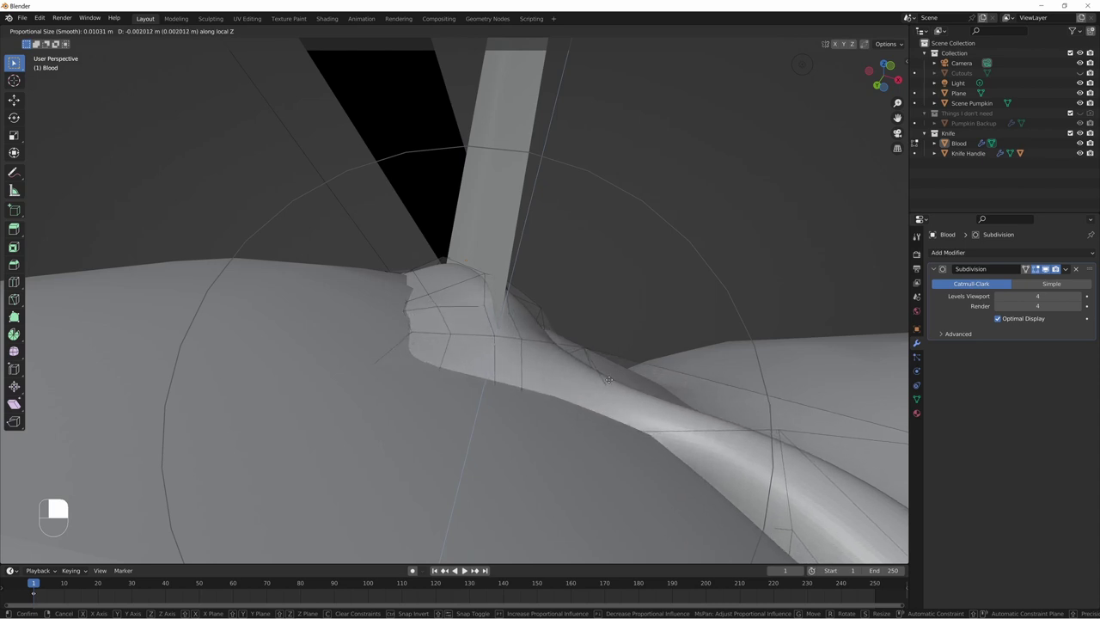
{"action": "left_click", "coordinate": [608, 378]}
Step: Examine the reshaped blood from the full camera view in Object Mode
{"action": "middle_click_drag", "start_coordinate": [608, 379], "coordinate": [172, 240]}
{"action": "key", "text": "Tab"}
{"action": "key", "text": "KP_0"}
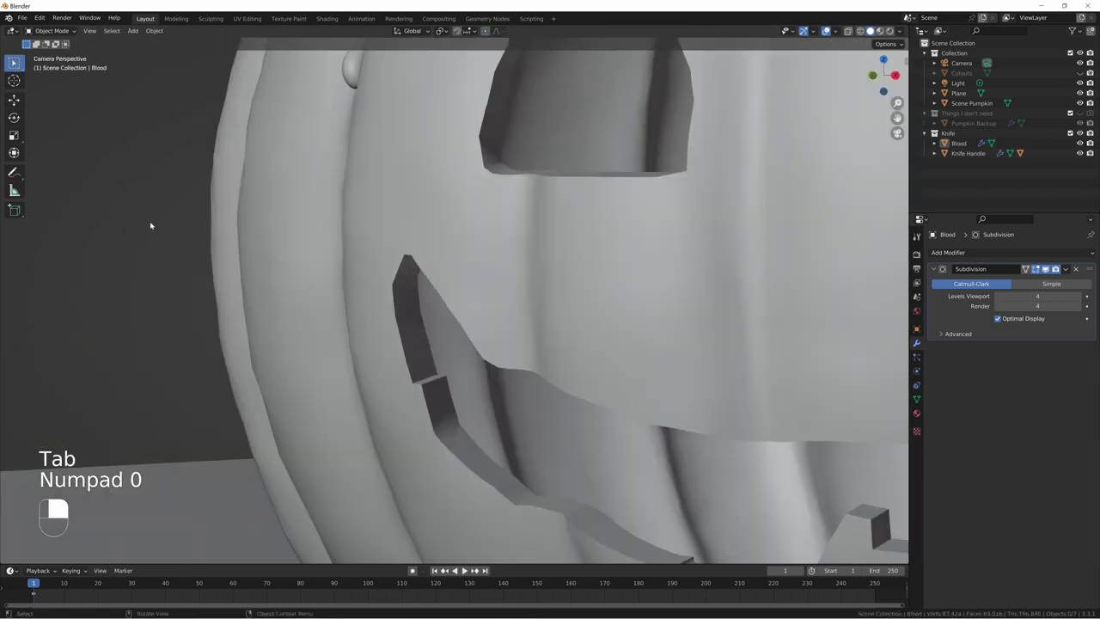
{"action": "key", "text": "Home"}
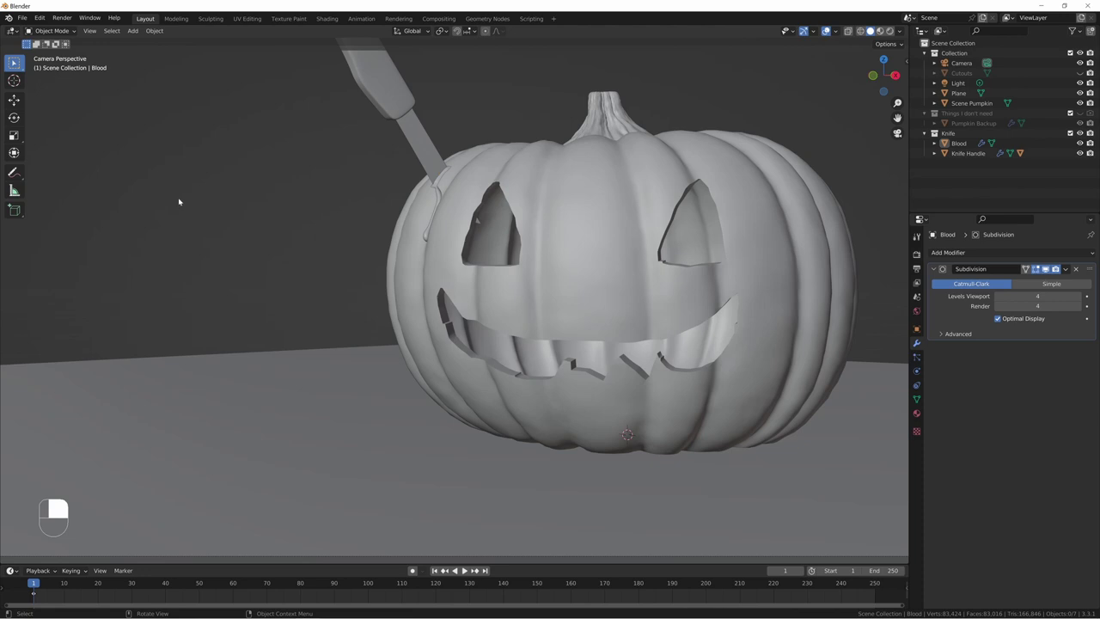
{"action": "key", "text": "Tab"}
{"action": "key", "text": "Tab"}
{"action": "key", "text": "Tab"}
Step: Move a vertex on the drip's upper bend below the blade along X and about 0.0015 m along local Z with proportional editing
{"action": "middle_click_drag", "start_coordinate": [442, 201], "coordinate": [448, 278]}
{"action": "key", "text": "KP_Decimal"}
{"action": "key", "text": "1"}
{"action": "key", "text": "g"}
{"action": "key", "text": "x"}
{"action": "left_click", "coordinate": [553, 281]}
{"action": "key", "text": "g"}
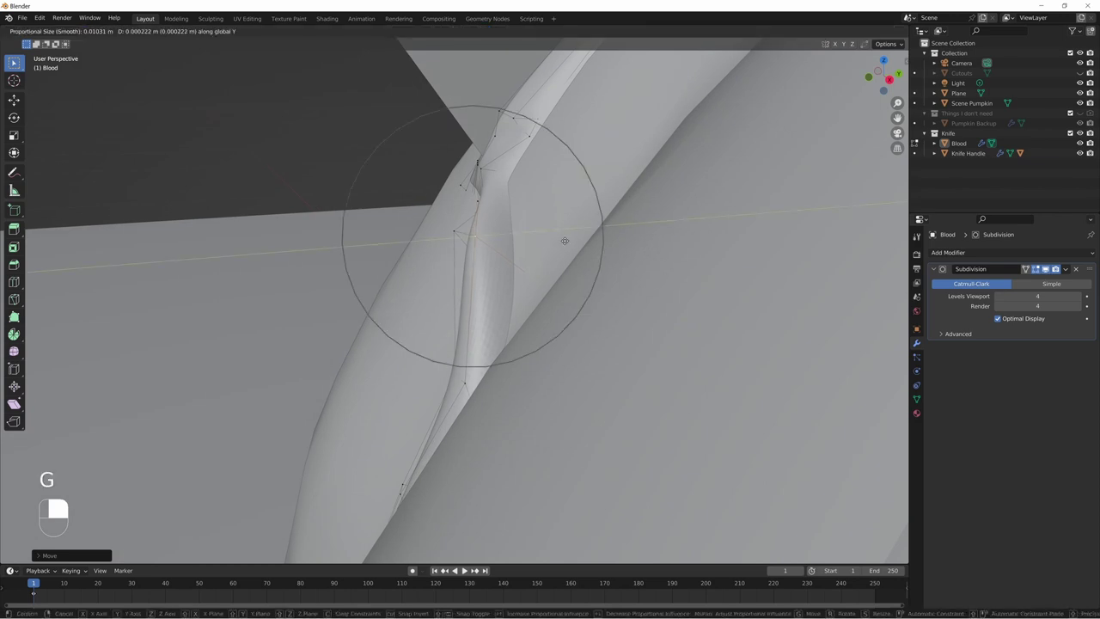
{"action": "key", "text": "z"}
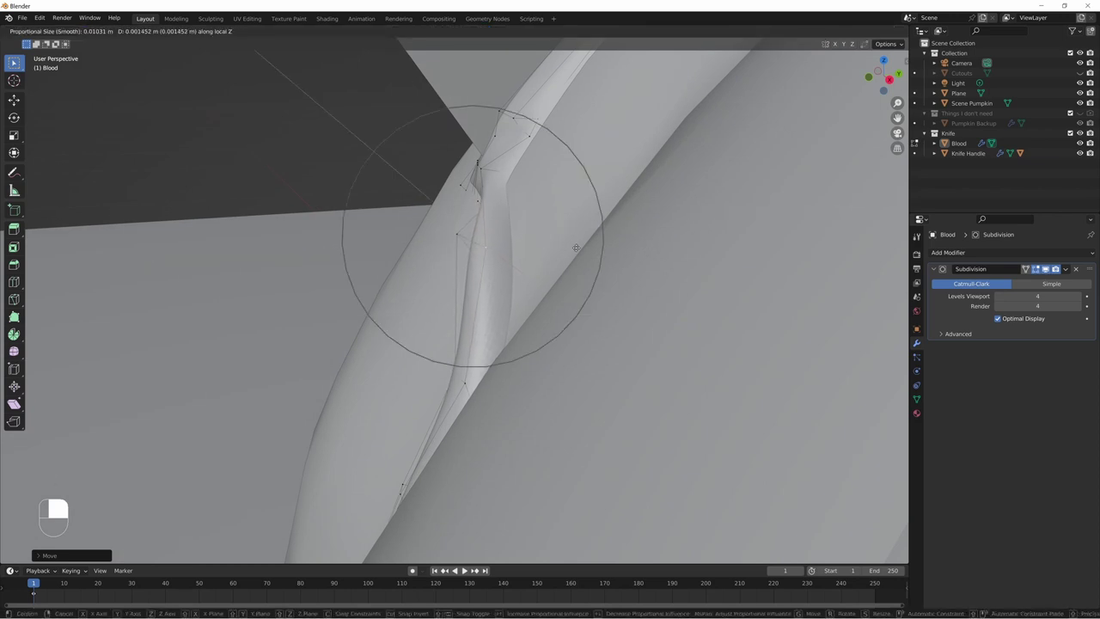
{"action": "left_click", "coordinate": [581, 255]}
{"action": "scroll", "coordinate": [326, 257], "scroll_direction": "down", "scroll_amount": 8}
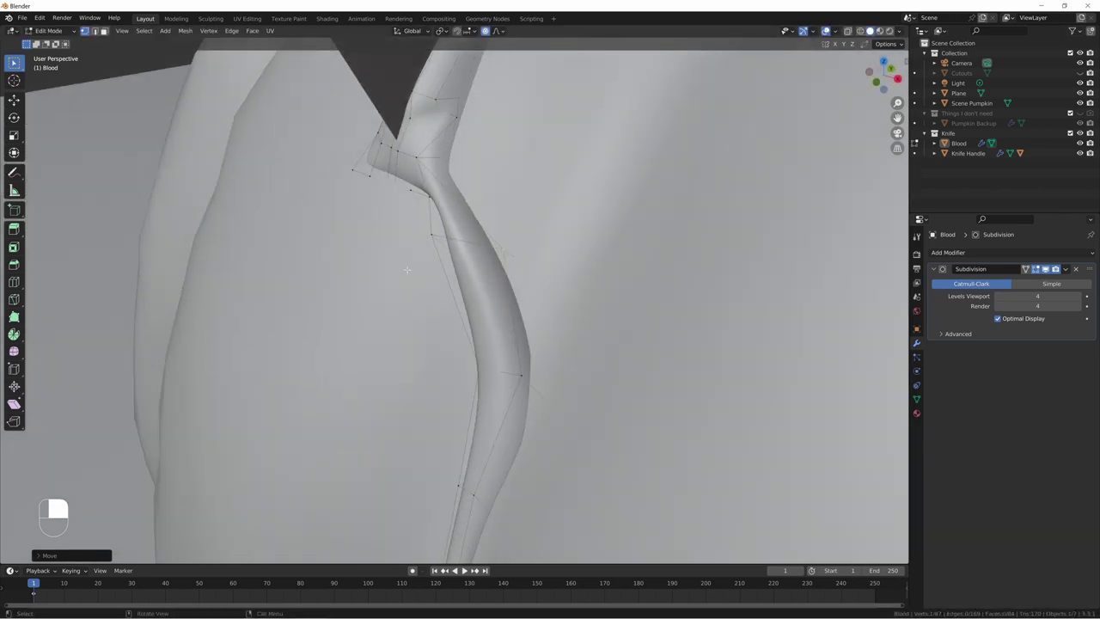
Step: Return to Object Mode and the camera view, and show the scene in the Shading workspace with its render settings
{"action": "key", "text": "Tab"}
{"action": "key", "text": "KP_0"}
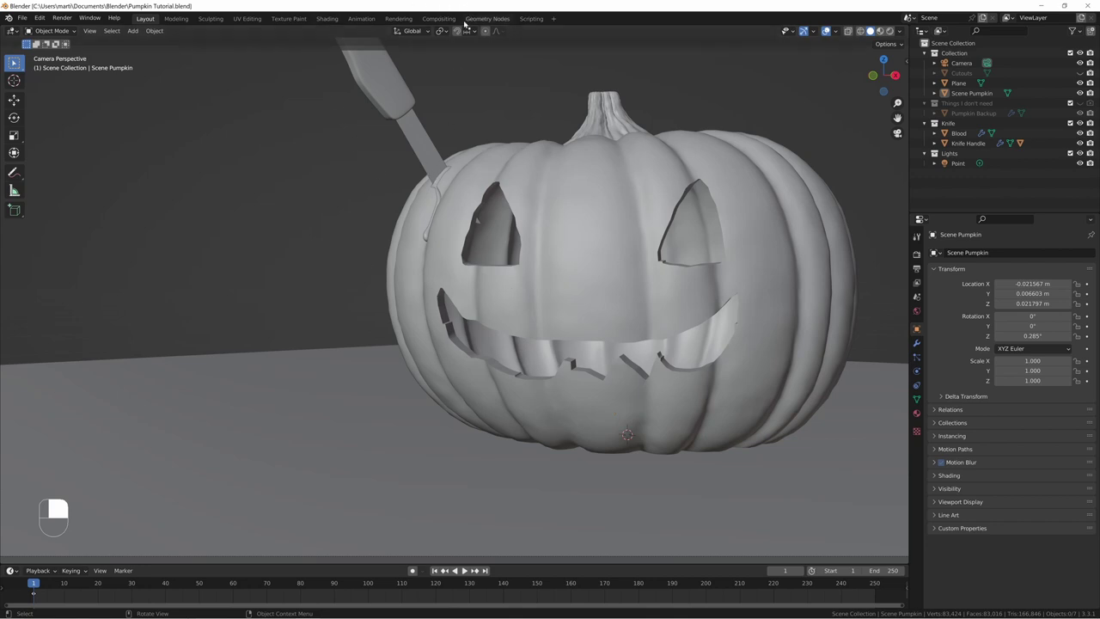
{"action": "left_click", "coordinate": [326, 18]}
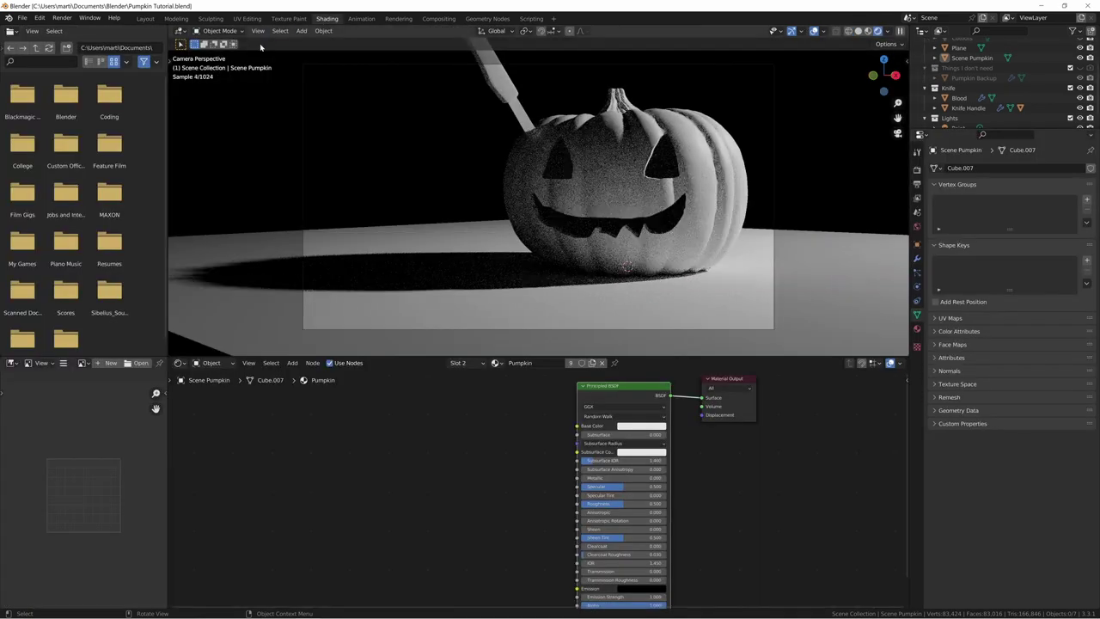
{"action": "left_click", "coordinate": [916, 169]}
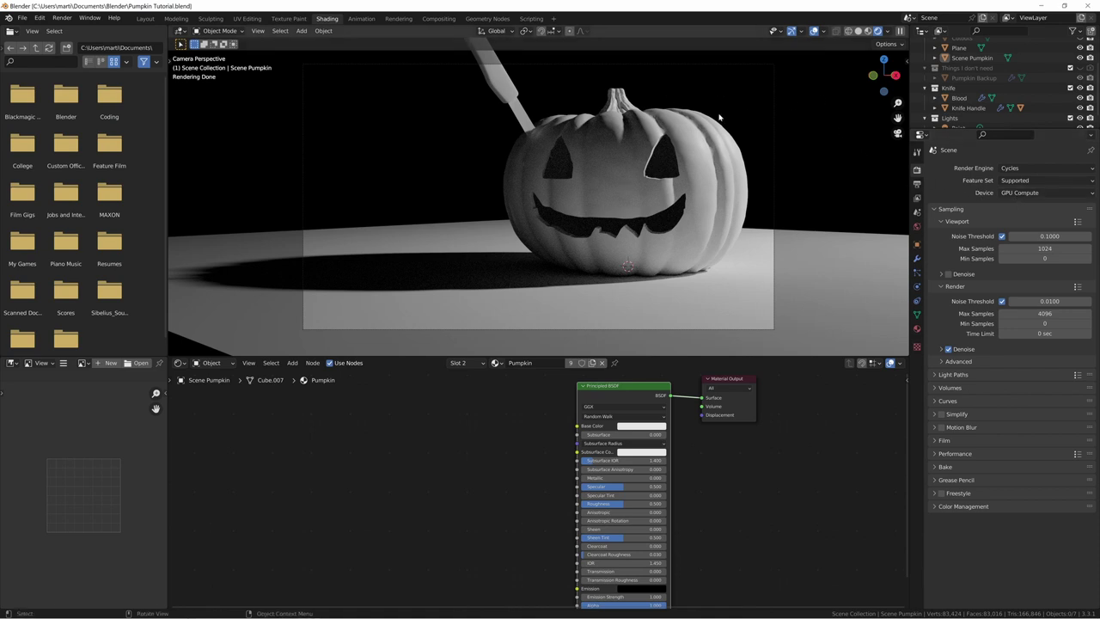
Step: Give the pumpkin's Pumpkin material an orange base color with hue about 0.038 and value about 0.743, and lower its roughness
{"action": "left_click", "coordinate": [694, 155]}
{"action": "left_click", "coordinate": [458, 363]}
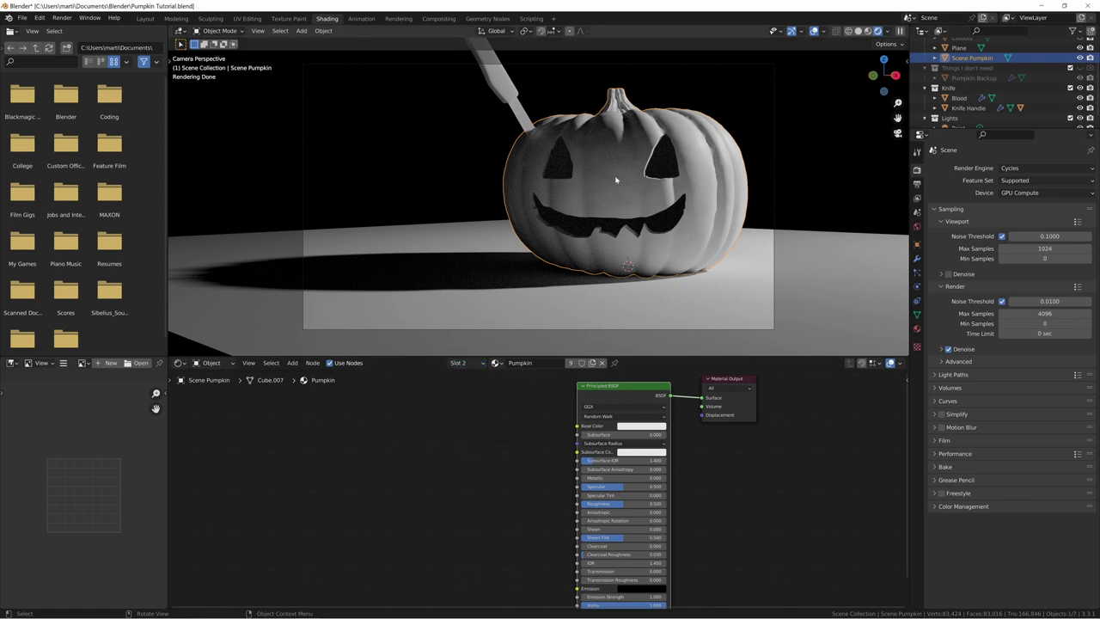
{"action": "left_click", "coordinate": [649, 425]}
{"action": "left_click_drag", "start_coordinate": [651, 345], "coordinate": [639, 367]}
{"action": "left_click_drag", "start_coordinate": [684, 319], "coordinate": [683, 322]}
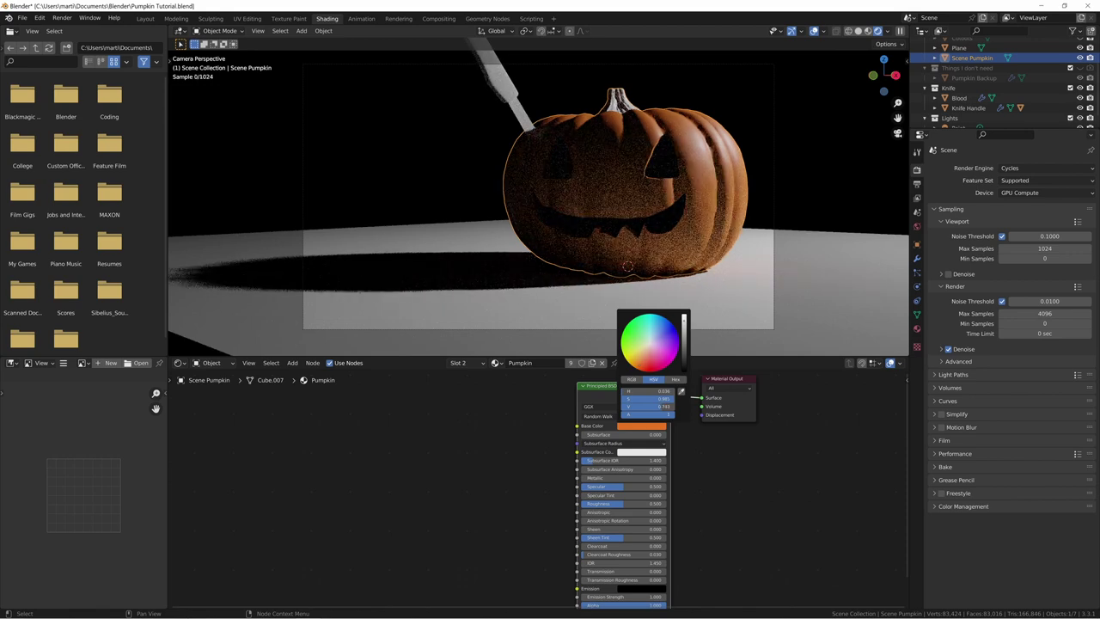
{"action": "left_click", "coordinate": [458, 363]}
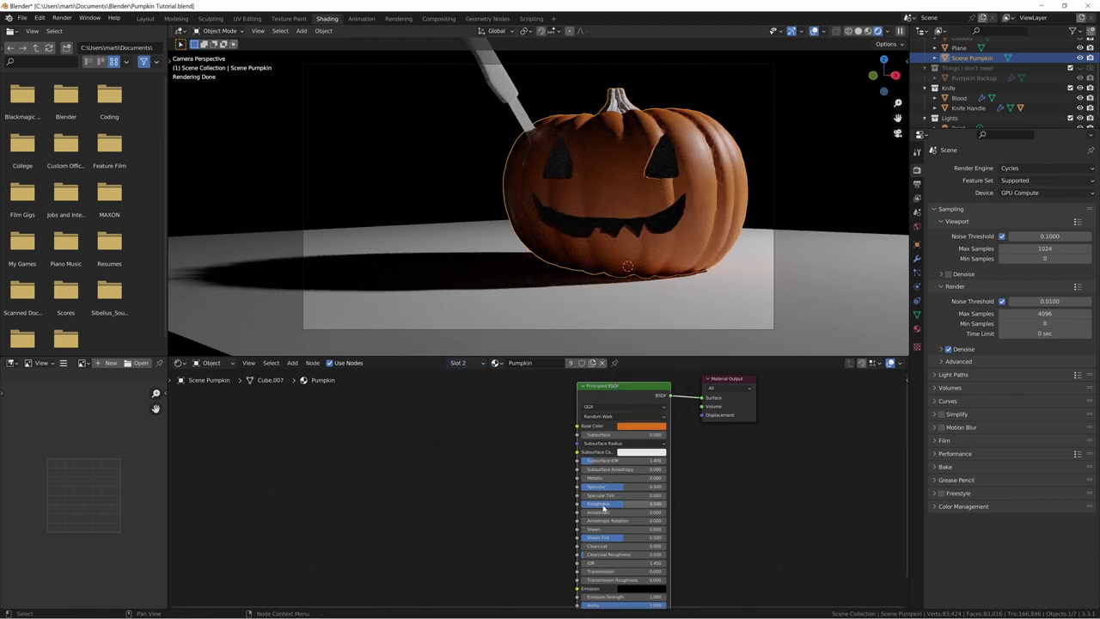
{"action": "mouse_move", "coordinate": [603, 504]}
{"action": "left_mouse_down"}
{"action": "mouse_move", "coordinate": [575, 505]}
{"action": "mouse_move", "coordinate": [634, 503]}
{"action": "mouse_move", "coordinate": [604, 503]}
{"action": "left_mouse_up"}
Step: Give the pumpkin's Stem material a dark brown base color and raise its roughness to about 0.99
{"action": "left_click", "coordinate": [458, 362]}
{"action": "left_click", "coordinate": [454, 392]}
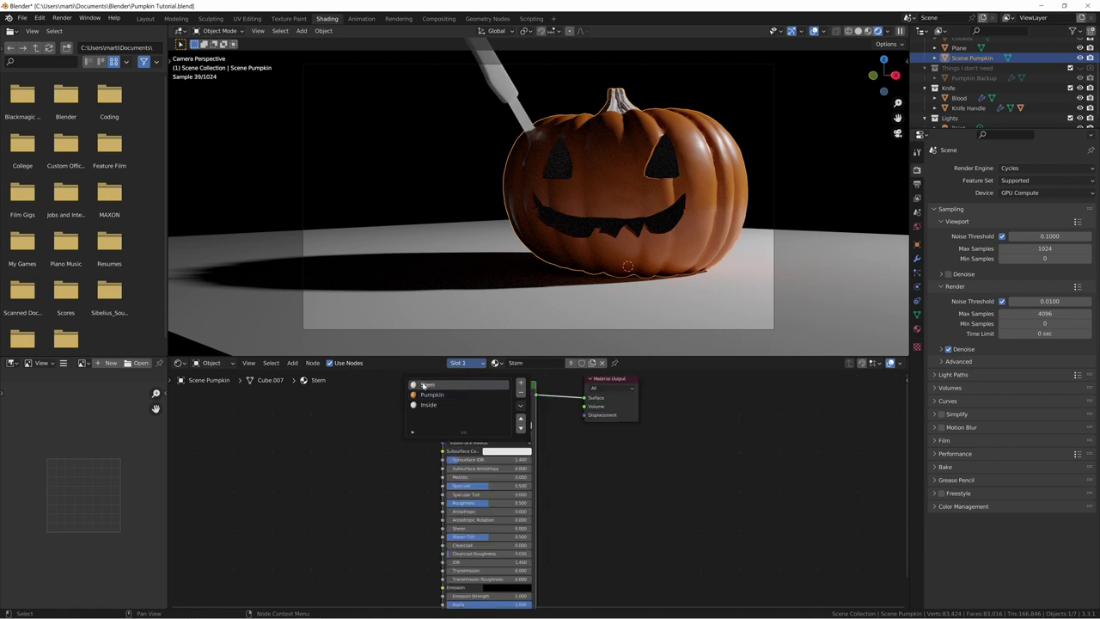
{"action": "left_click", "coordinate": [507, 425]}
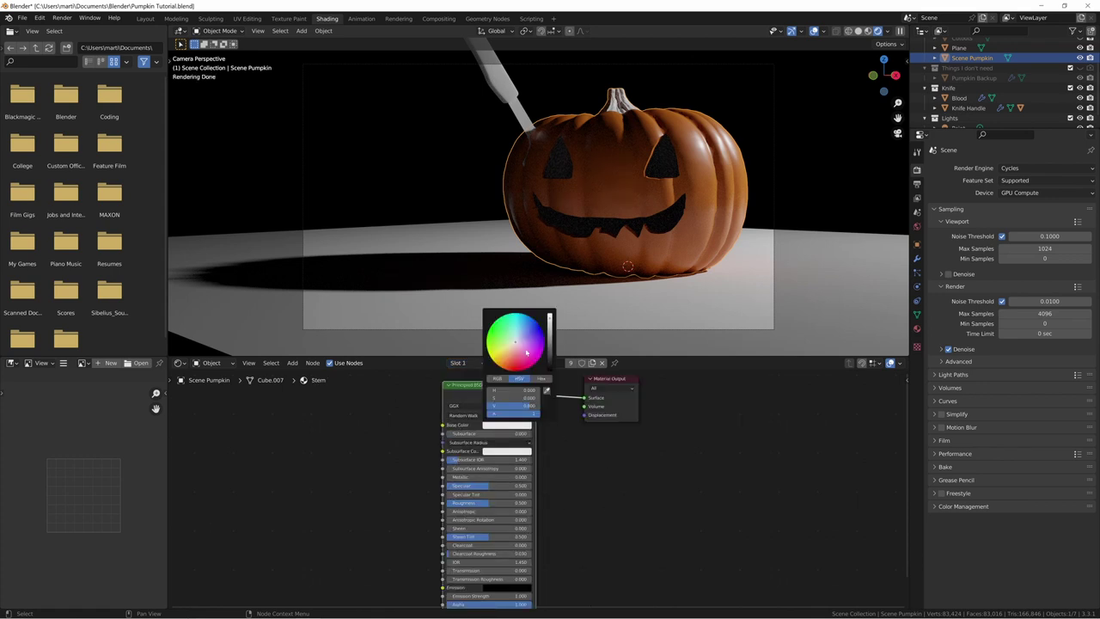
{"action": "left_click_drag", "start_coordinate": [516, 345], "coordinate": [505, 364]}
{"action": "left_click_drag", "start_coordinate": [511, 316], "coordinate": [550, 352]}
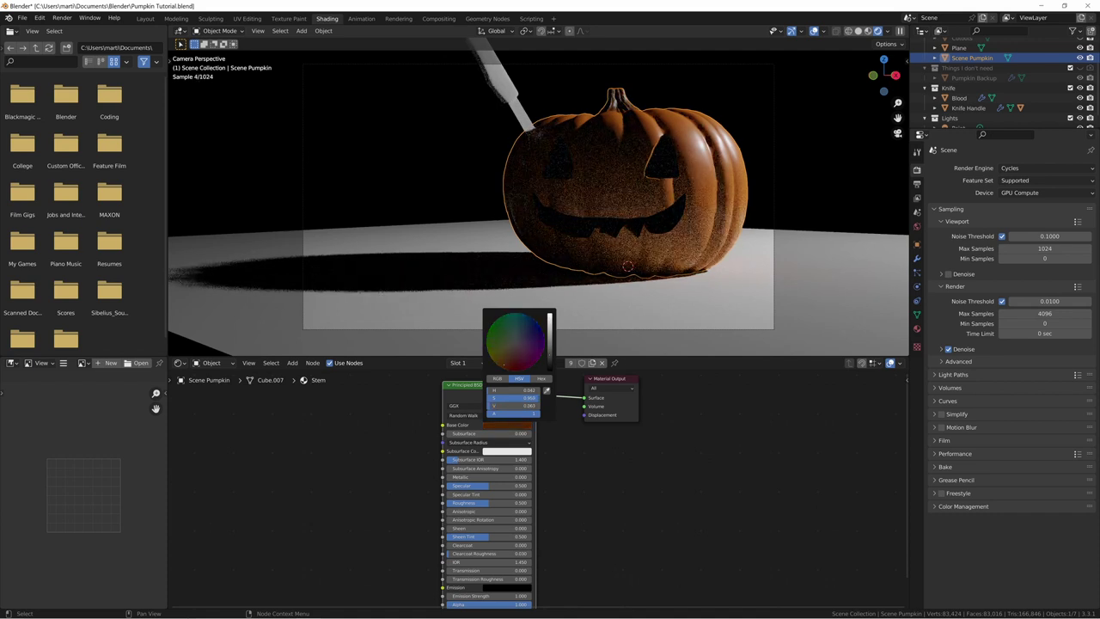
{"action": "left_click_drag", "start_coordinate": [469, 503], "coordinate": [532, 502]}
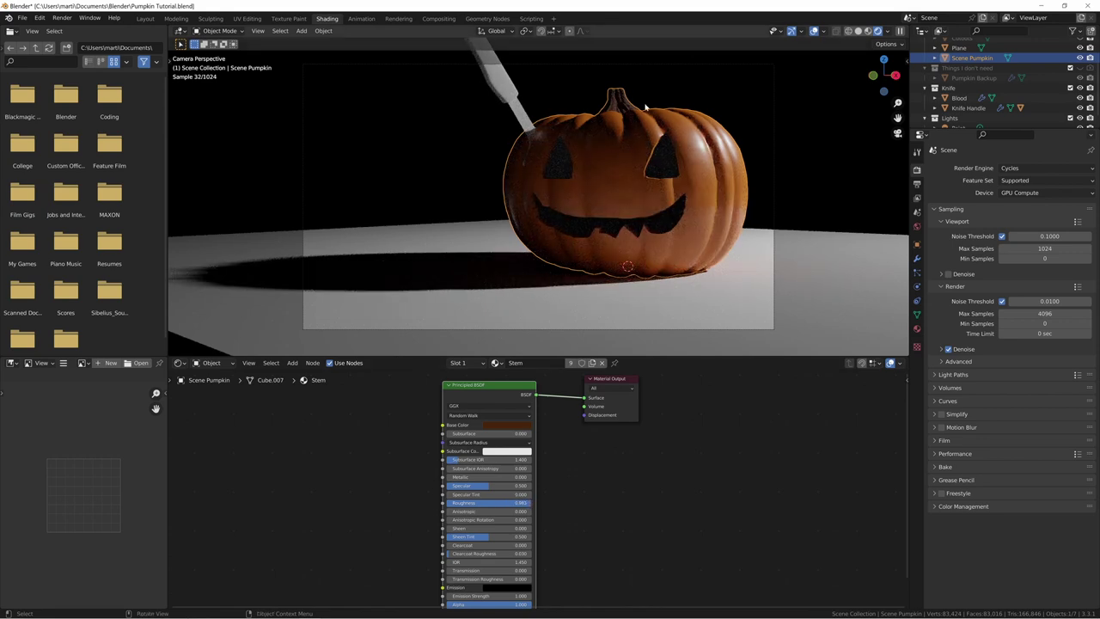
Step: Give the pumpkin's Inside material a pale orange-pink base color with hue about 0.031 and saturation about 0.21
{"action": "left_click", "coordinate": [461, 362]}
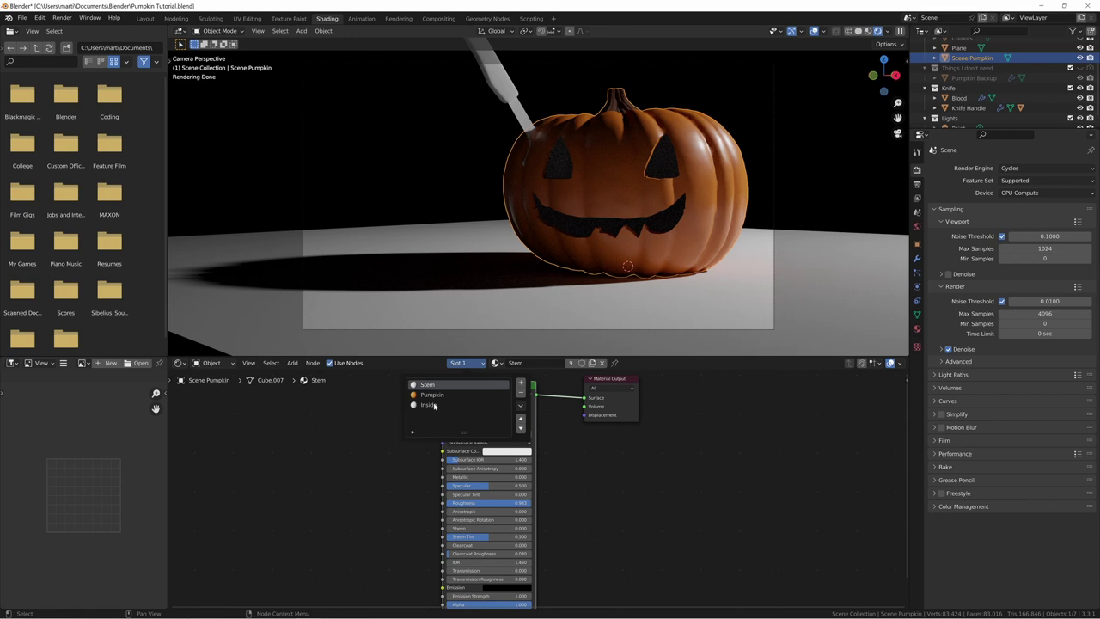
{"action": "left_click", "coordinate": [430, 405]}
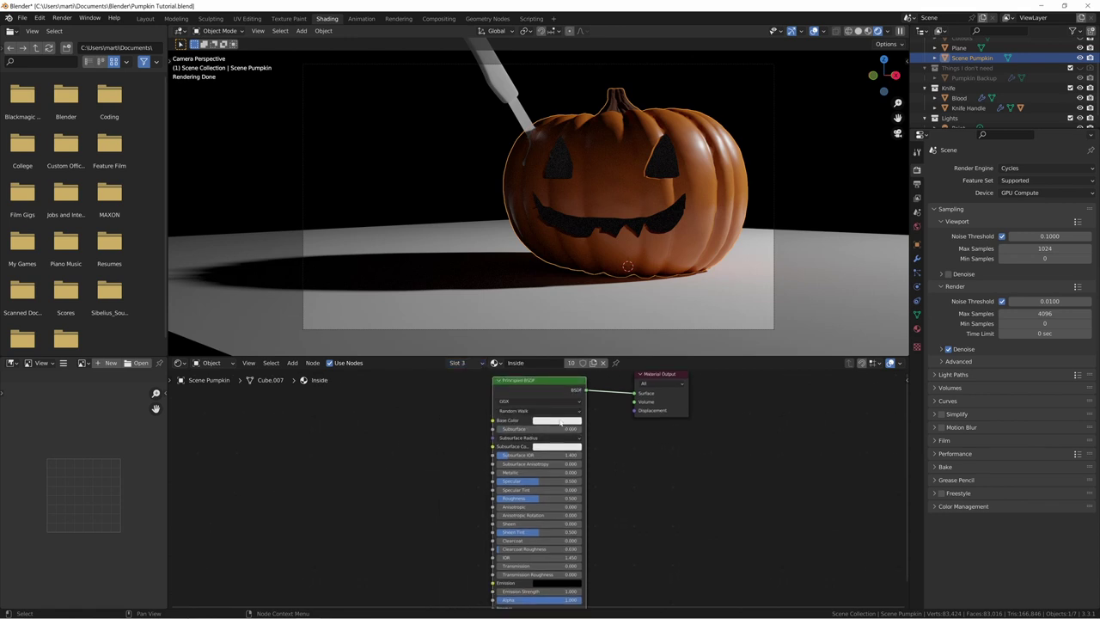
{"action": "left_click", "coordinate": [558, 420]}
{"action": "left_click_drag", "start_coordinate": [565, 339], "coordinate": [558, 363]}
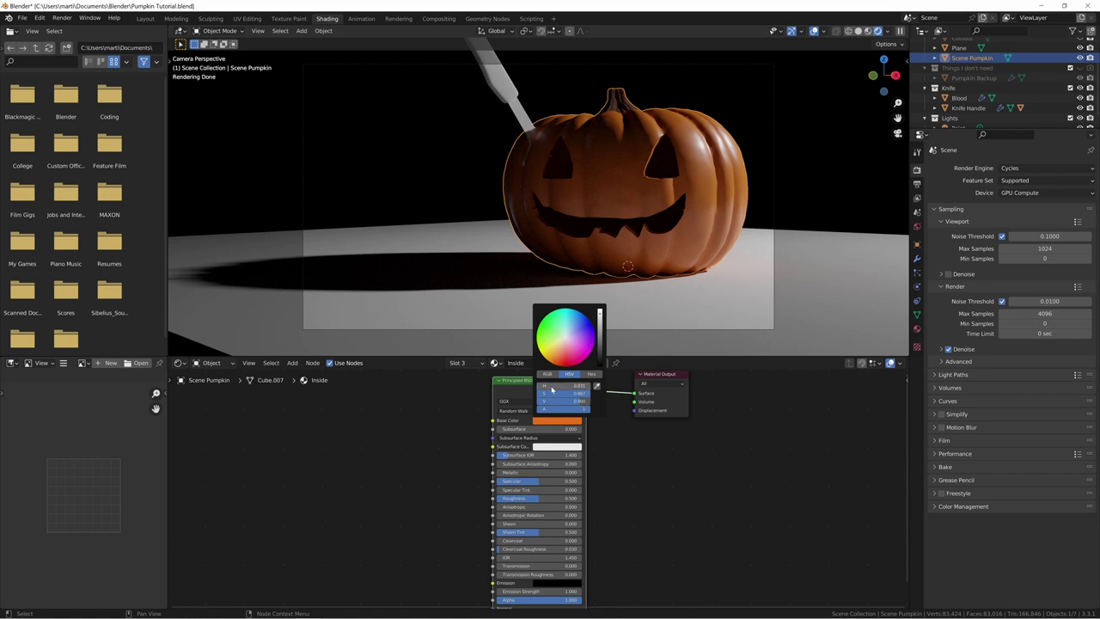
{"action": "mouse_move", "coordinate": [579, 394]}
{"action": "left_mouse_down"}
{"action": "mouse_move", "coordinate": [537, 395]}
{"action": "mouse_move", "coordinate": [566, 396]}
{"action": "left_mouse_up"}
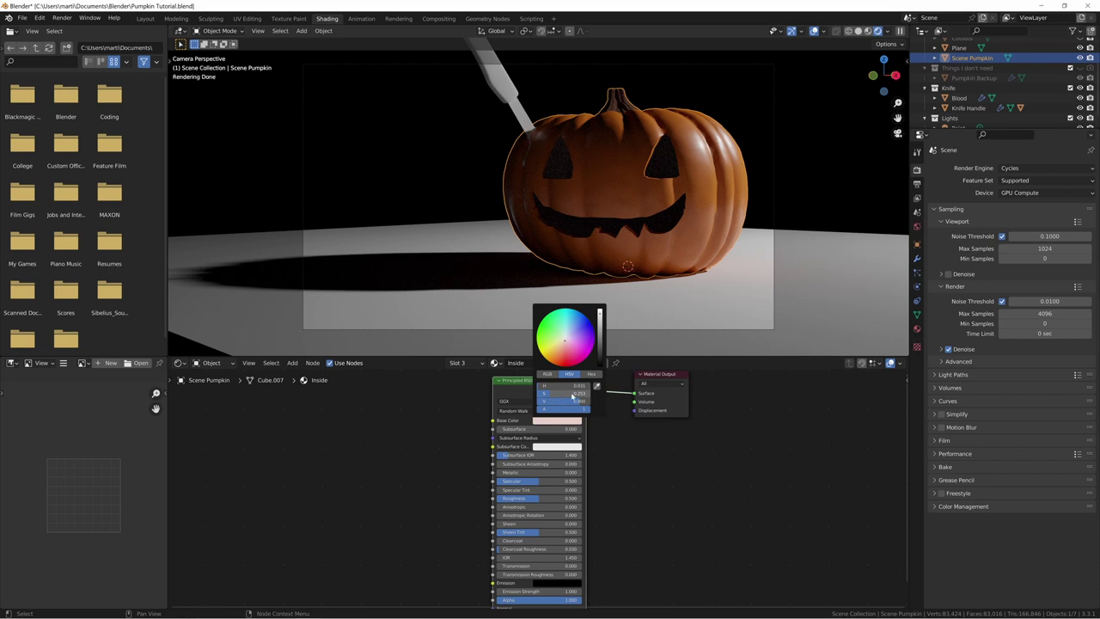
{"action": "left_click_drag", "start_coordinate": [574, 403], "coordinate": [574, 404]}
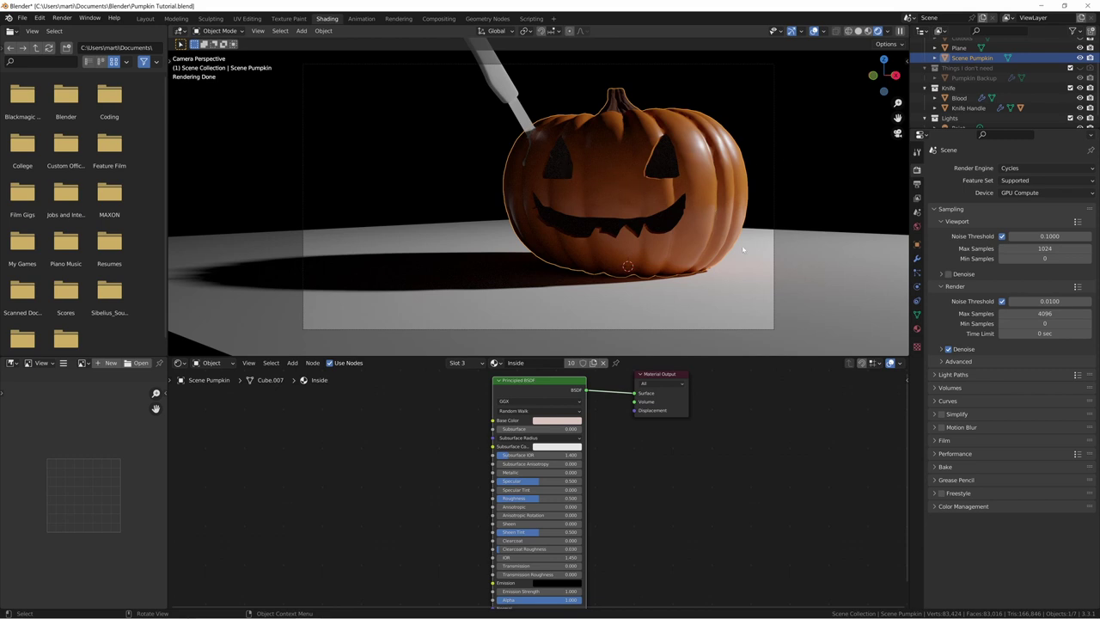
Step: Change the point light beside the pumpkin to a Spot light and show the camera view in solid shading
{"action": "key", "text": "KP_7"}
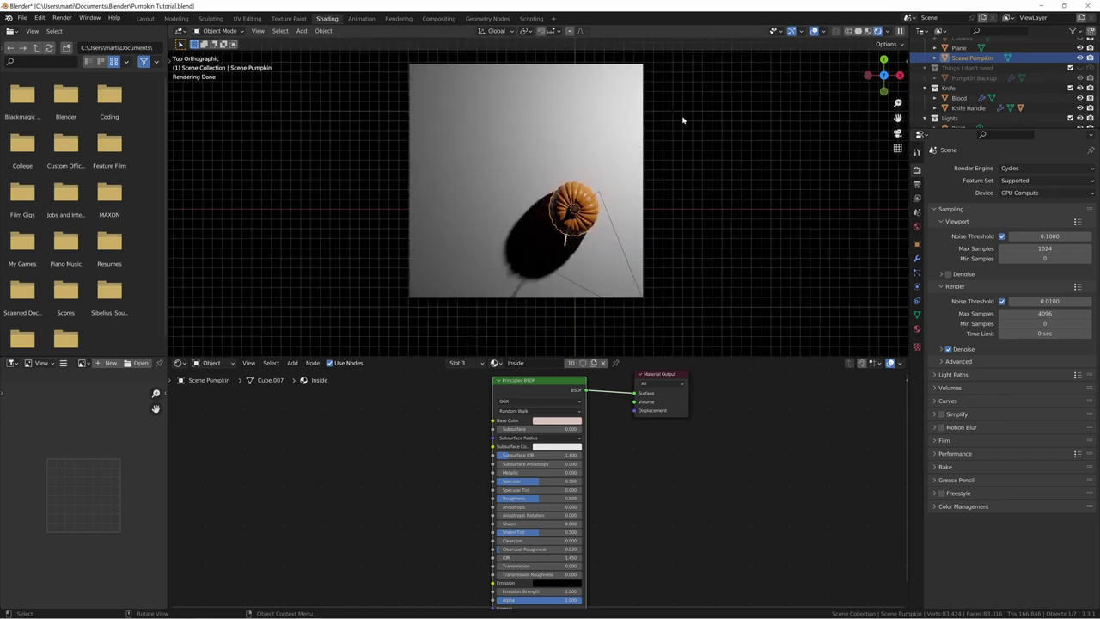
{"action": "left_click", "coordinate": [672, 113]}
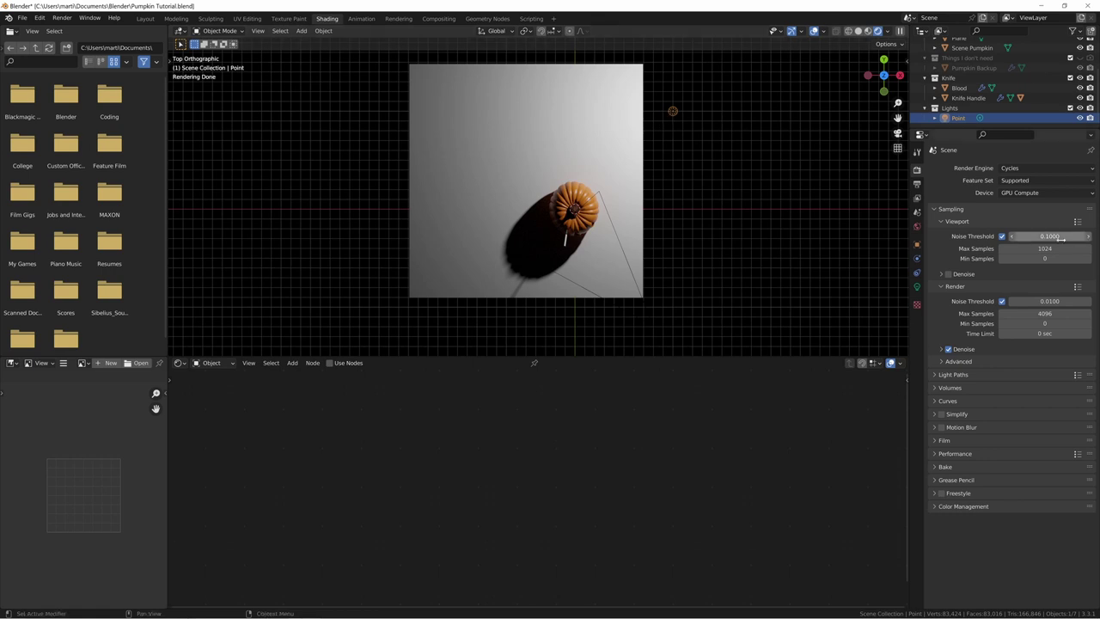
{"action": "left_click", "coordinate": [917, 286]}
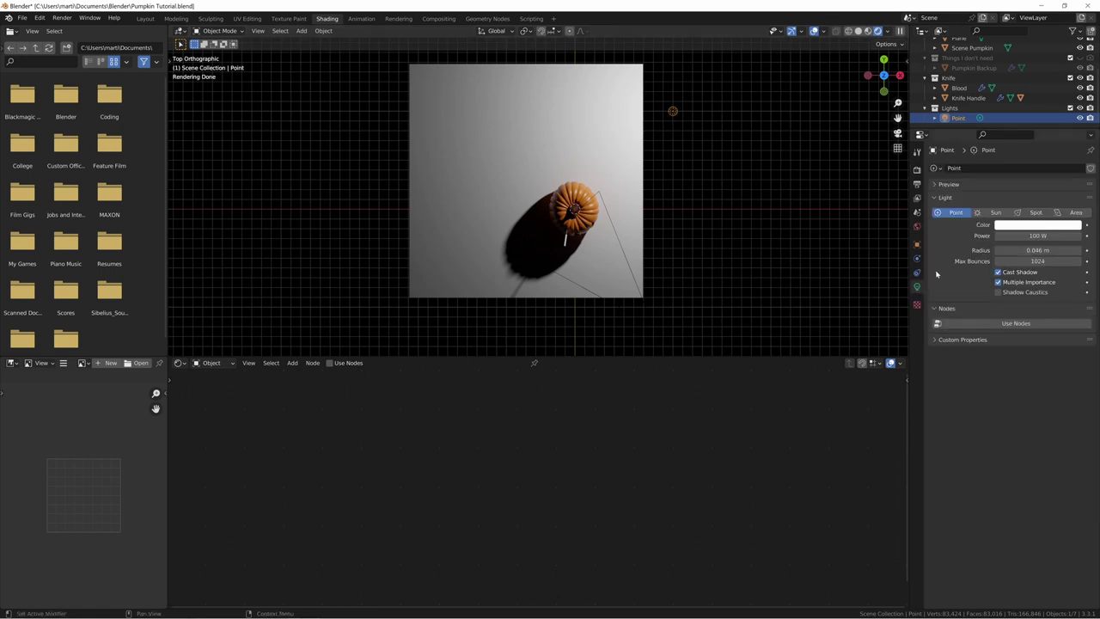
{"action": "left_click", "coordinate": [1042, 214]}
{"action": "middle_click_drag", "start_coordinate": [641, 186], "coordinate": [619, 192]}
{"action": "key", "text": "KP_0"}
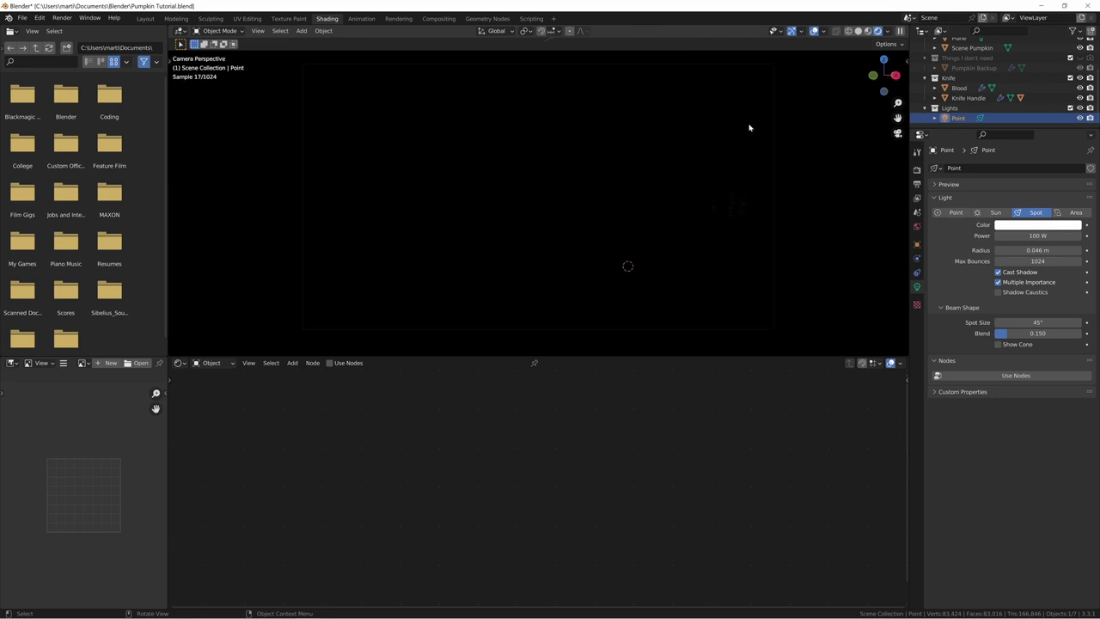
{"action": "left_click", "coordinate": [858, 31]}
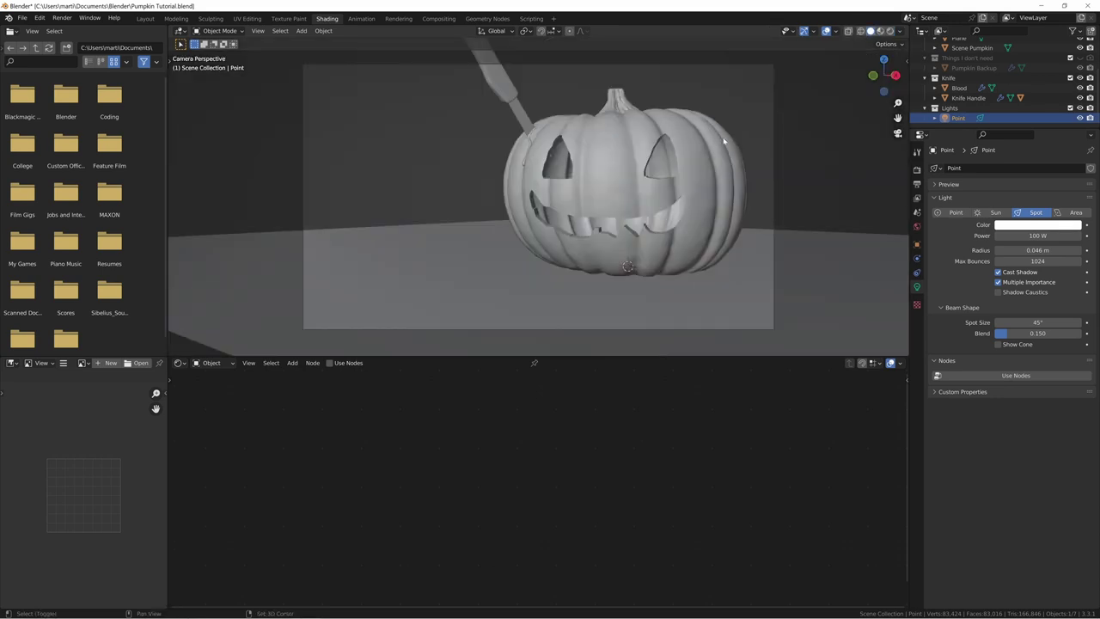
Step: Sketch annotation strokes along the pumpkin's right edge to mark the rim lighting, and undo them
{"action": "key", "text": "shift+space"}
{"action": "key", "text": "d"}
{"action": "mouse_move", "coordinate": [737, 140]}
{"action": "left_mouse_down"}
{"action": "mouse_move", "coordinate": [746, 191]}
{"action": "mouse_move", "coordinate": [746, 162]}
{"action": "left_mouse_up"}
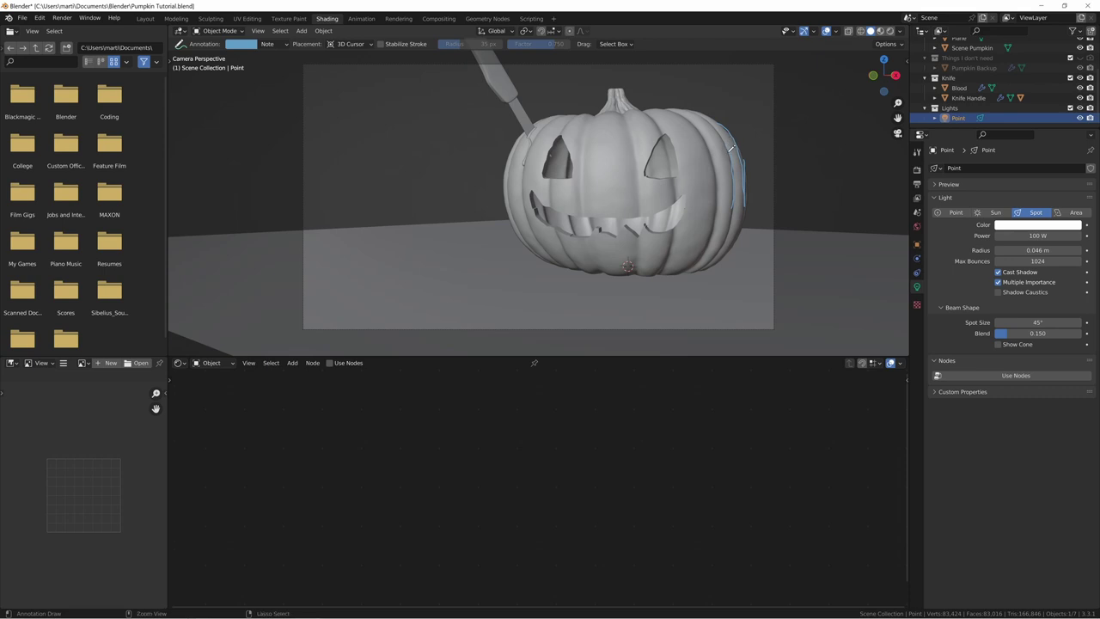
{"action": "key", "text": "ctrl+z"}
{"action": "key", "text": "ctrl+z"}
{"action": "key", "text": "w"}
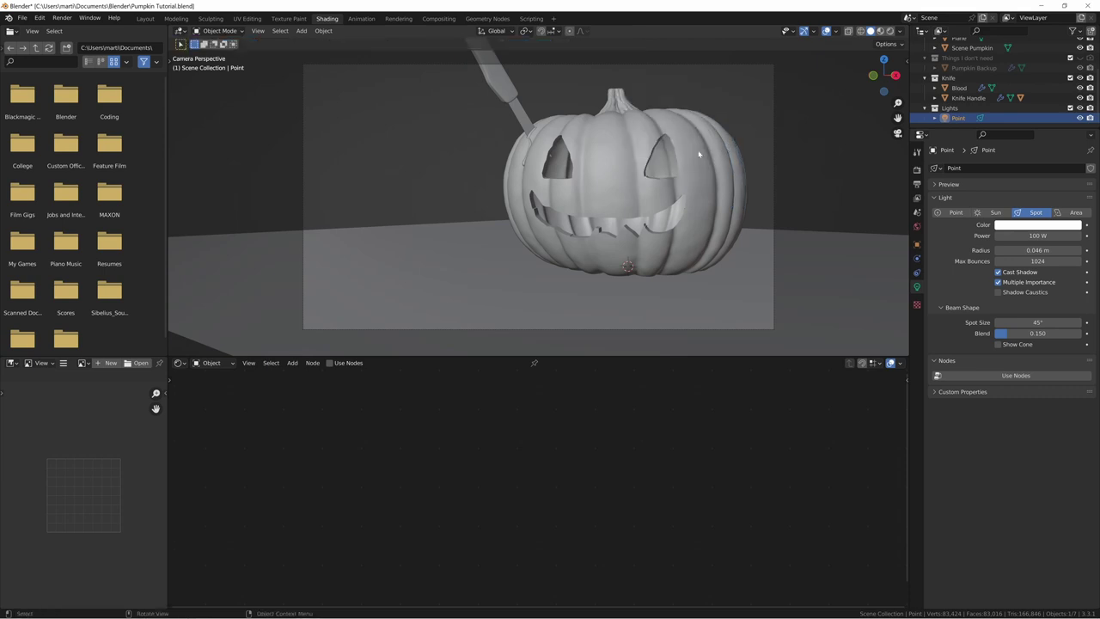
Step: Move the spot light behind the pumpkin in top view, to about X 0.46 m and Y 1.37 m
{"action": "key", "text": "KP_7"}
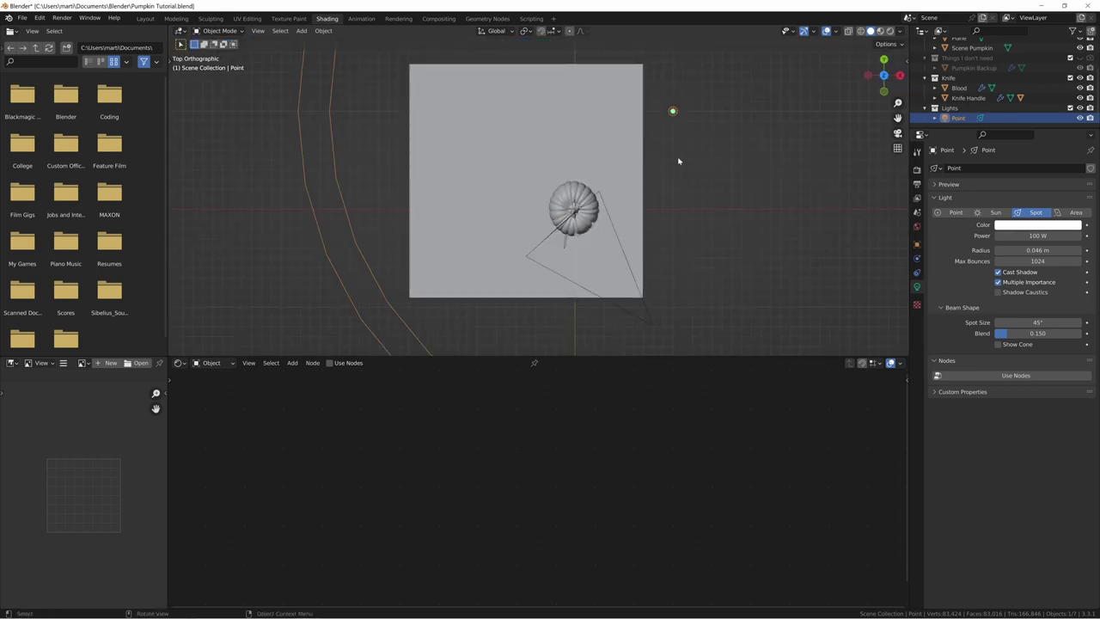
{"action": "key", "text": "g"}
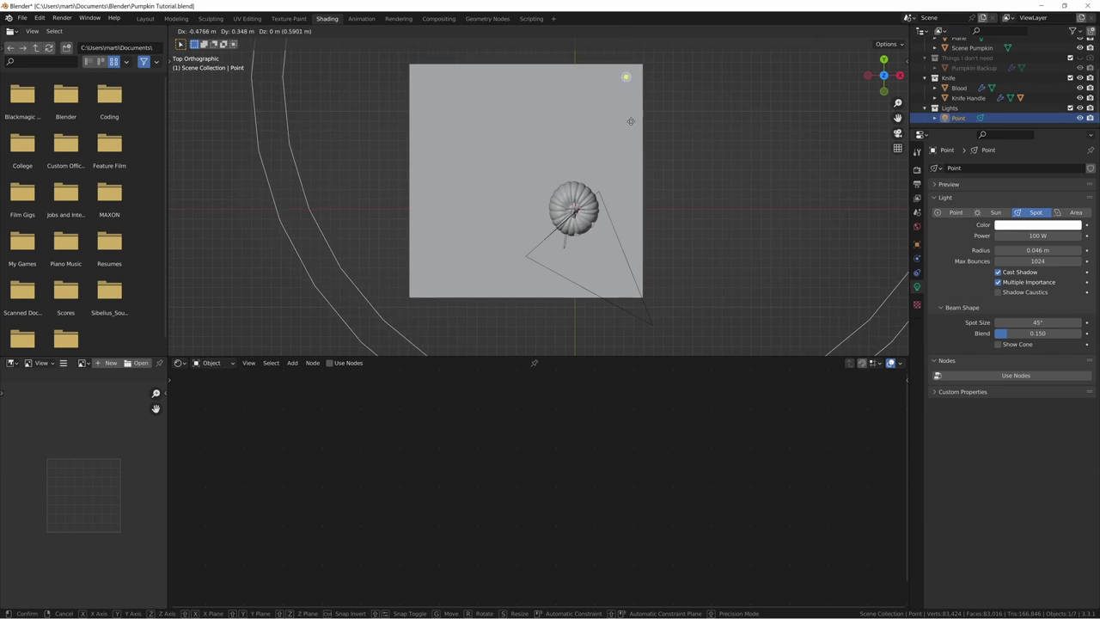
{"action": "left_click", "coordinate": [631, 121]}
{"action": "key", "text": "g"}
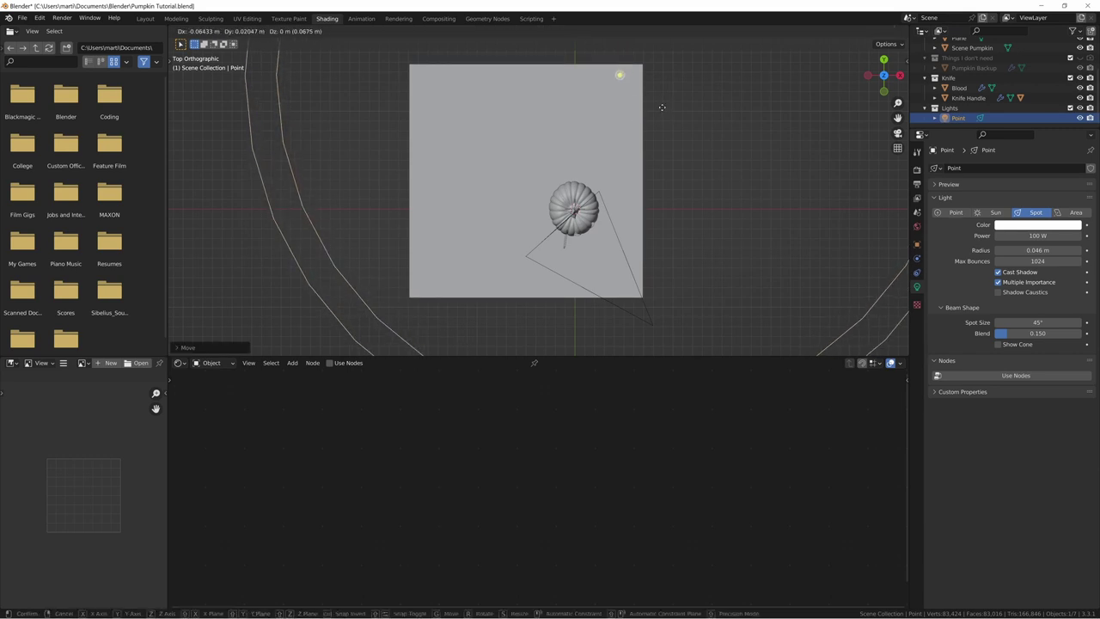
{"action": "left_click", "coordinate": [662, 110]}
Step: Aim the spot light at the pumpkin and show the camera view in rendered shading
{"action": "middle_click_drag", "start_coordinate": [609, 148], "coordinate": [707, 270]}
{"action": "left_click_drag", "start_coordinate": [681, 258], "coordinate": [550, 215]}
{"action": "middle_click_drag", "start_coordinate": [548, 240], "coordinate": [492, 232]}
{"action": "left_click_drag", "start_coordinate": [534, 207], "coordinate": [555, 212]}
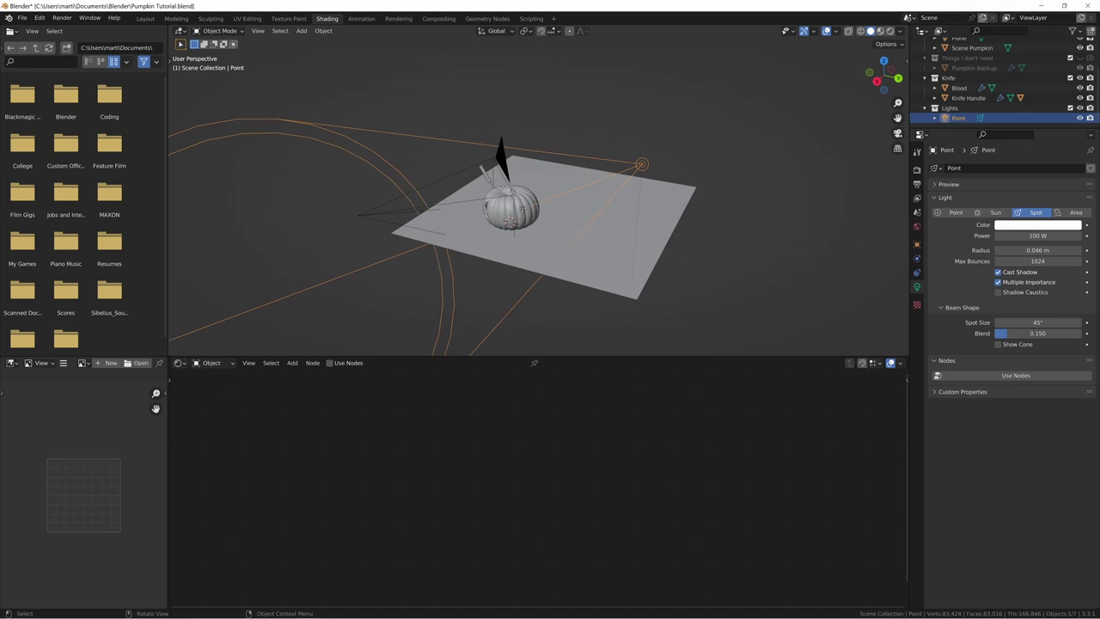
{"action": "key", "text": "KP_0"}
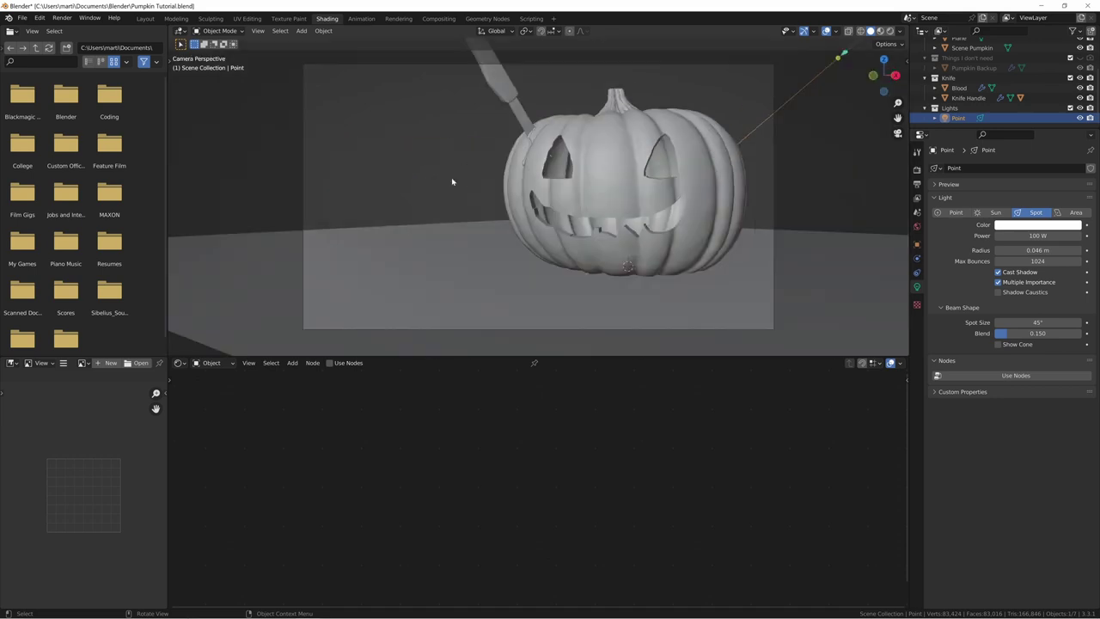
{"action": "left_click", "coordinate": [889, 31]}
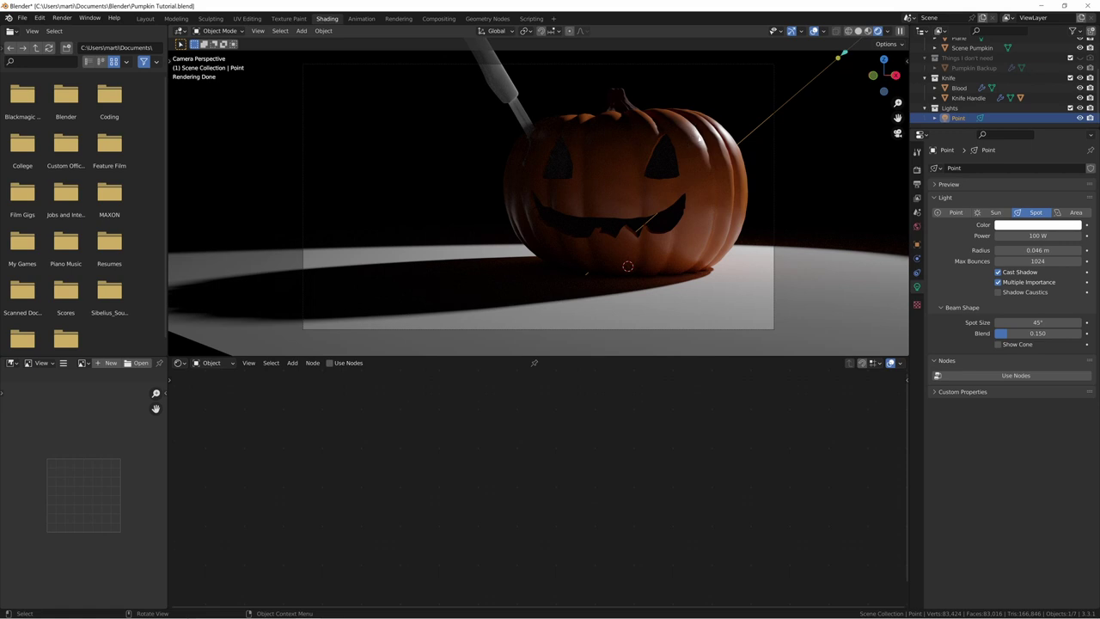
Step: Outline the lit area on the pumpkin's upper right side with annotation strokes, and undo them
{"action": "key", "text": "shift+space"}
{"action": "key", "text": "d"}
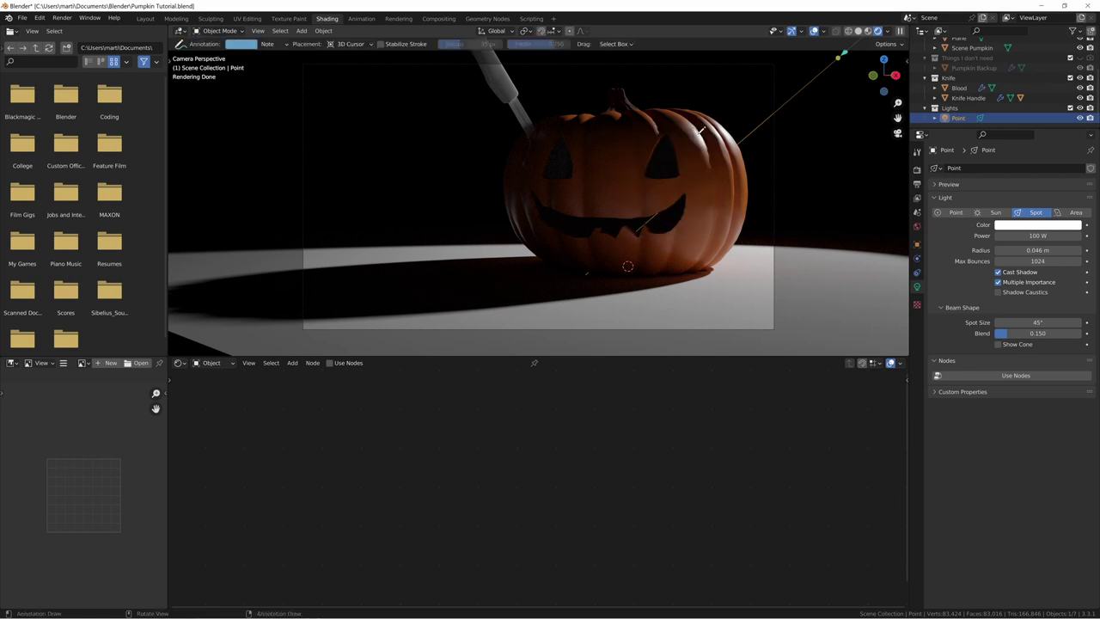
{"action": "mouse_move", "coordinate": [694, 125]}
{"action": "left_mouse_down"}
{"action": "mouse_move", "coordinate": [685, 123]}
{"action": "mouse_move", "coordinate": [746, 156]}
{"action": "mouse_move", "coordinate": [748, 179]}
{"action": "left_mouse_up"}
{"action": "key", "text": "ctrl+z"}
{"action": "key", "text": "ctrl+z"}
{"action": "key", "text": "ctrl+z"}
Step: Show the spot light's transform values and move it along global Y to about 2.41 m and along global X to about 0.12 m
{"action": "left_click", "coordinate": [916, 244]}
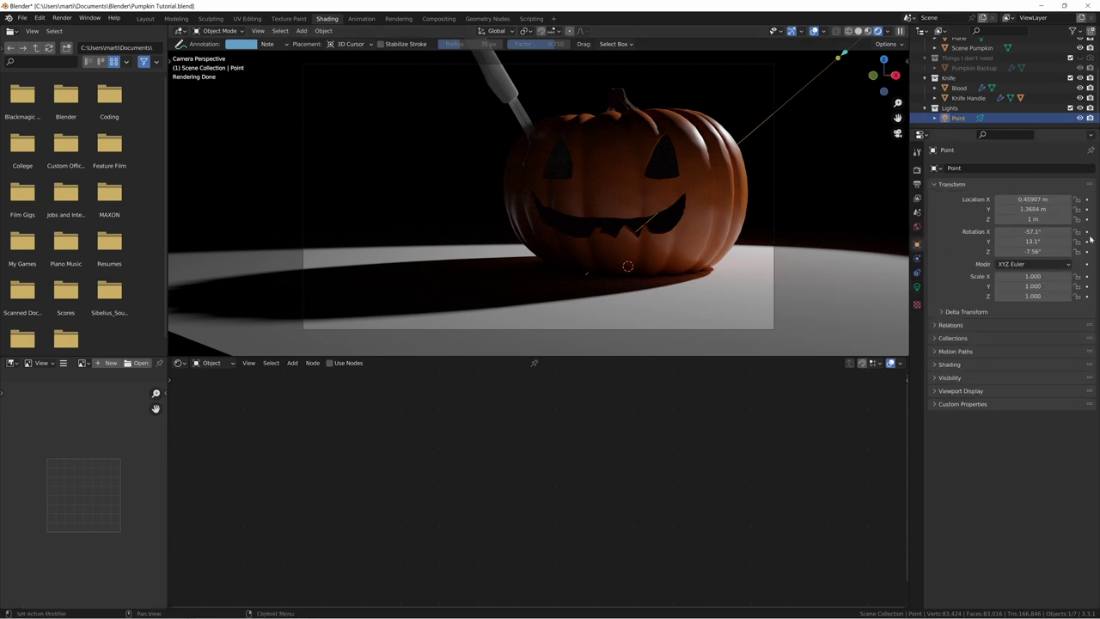
{"action": "key", "text": "g"}
{"action": "key", "text": "x"}
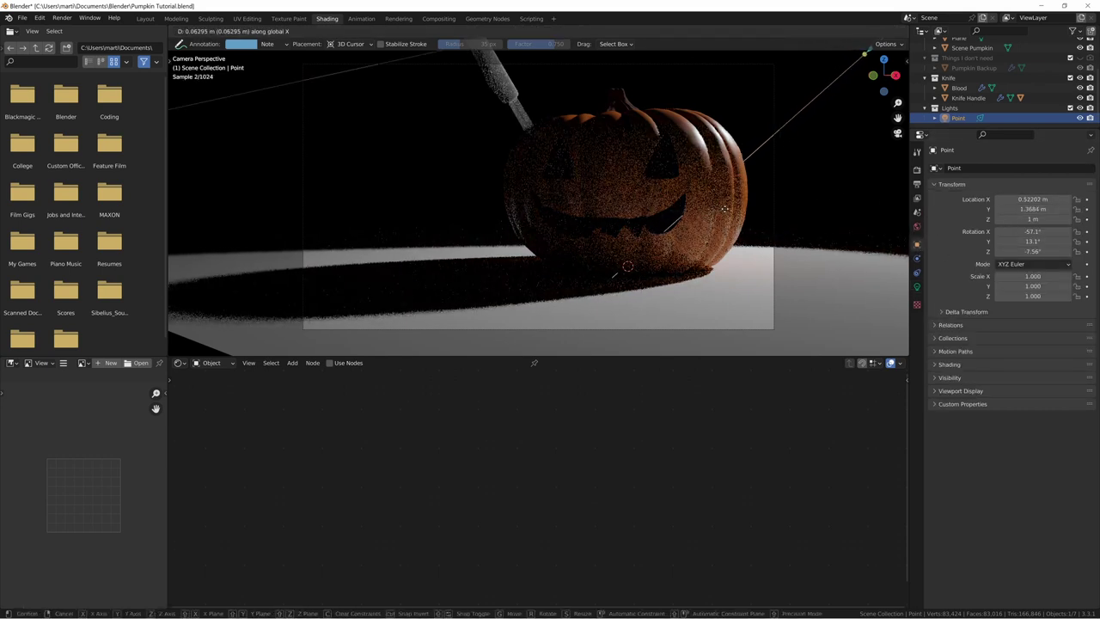
{"action": "key", "text": "y"}
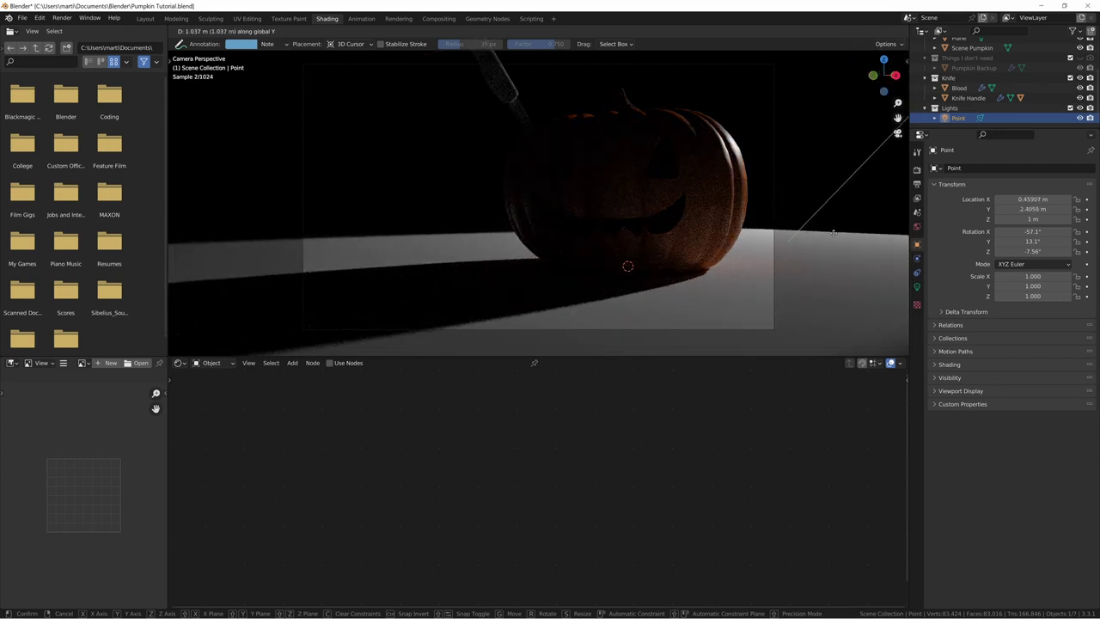
{"action": "left_click", "coordinate": [781, 189]}
{"action": "key", "text": "g"}
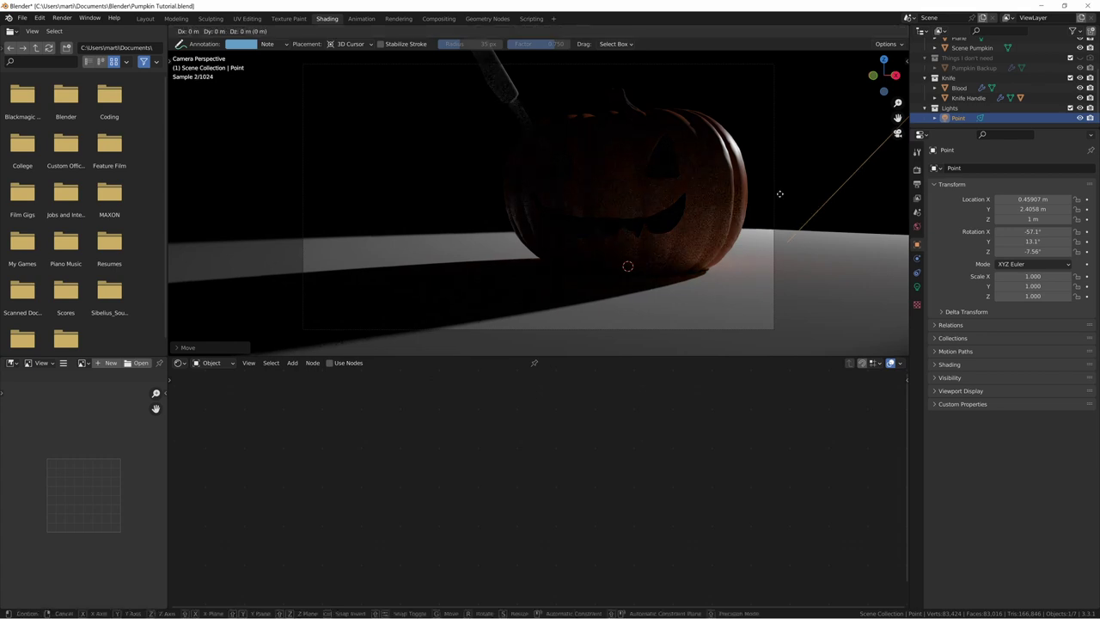
{"action": "key", "text": "x"}
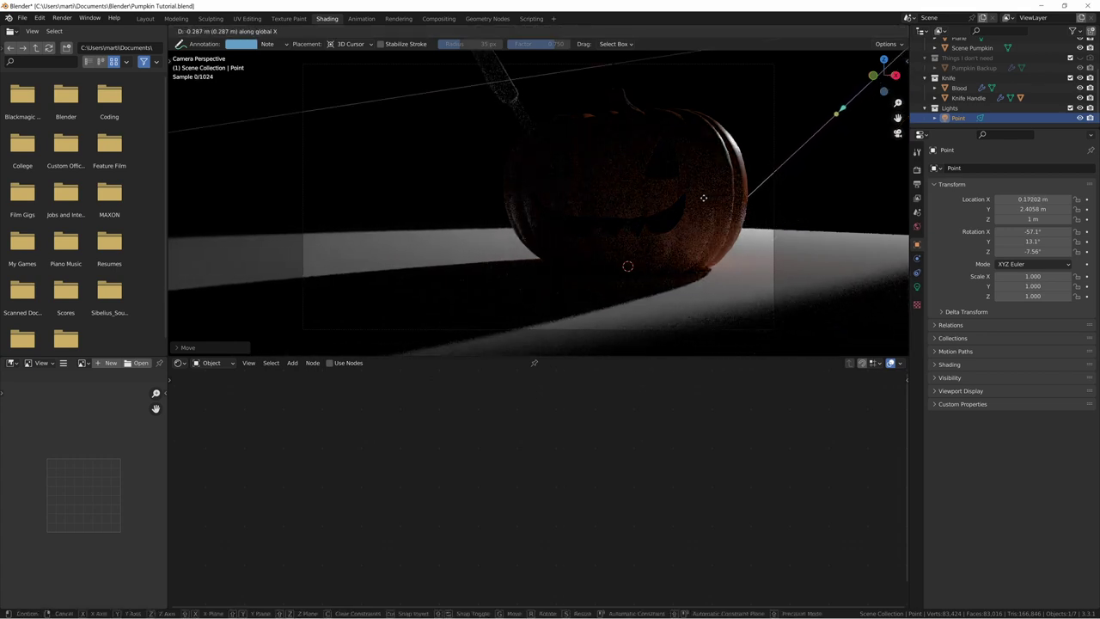
{"action": "left_click", "coordinate": [700, 199]}
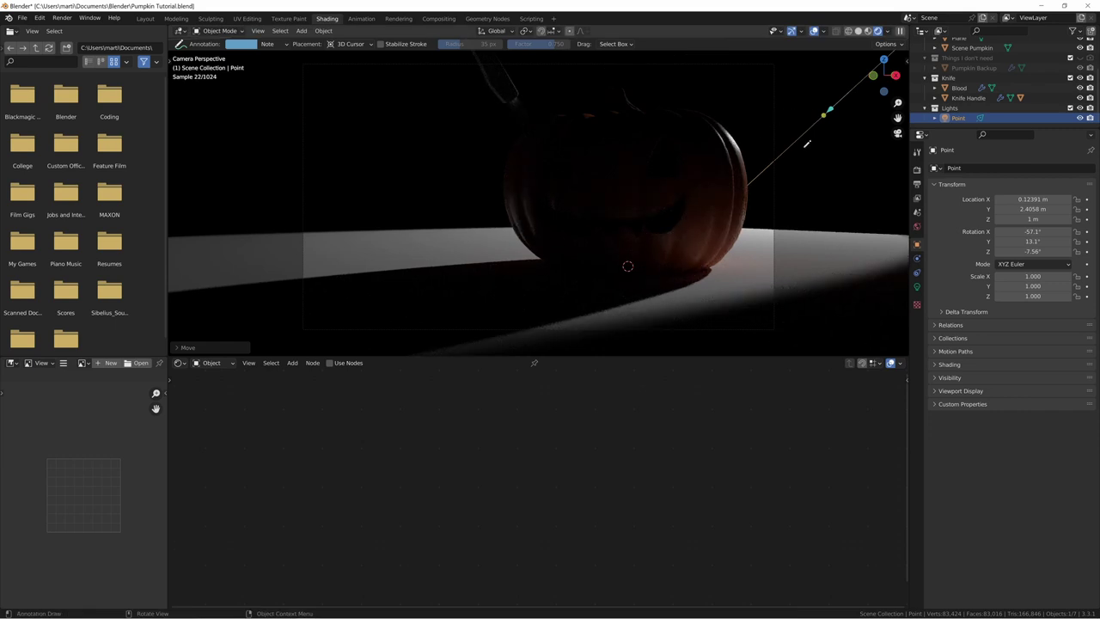
Step: Aim the spot light at the pumpkin again, to a rotation of about X -70.9°, and return to the camera view
{"action": "middle_click_drag", "start_coordinate": [806, 144], "coordinate": [595, 251]}
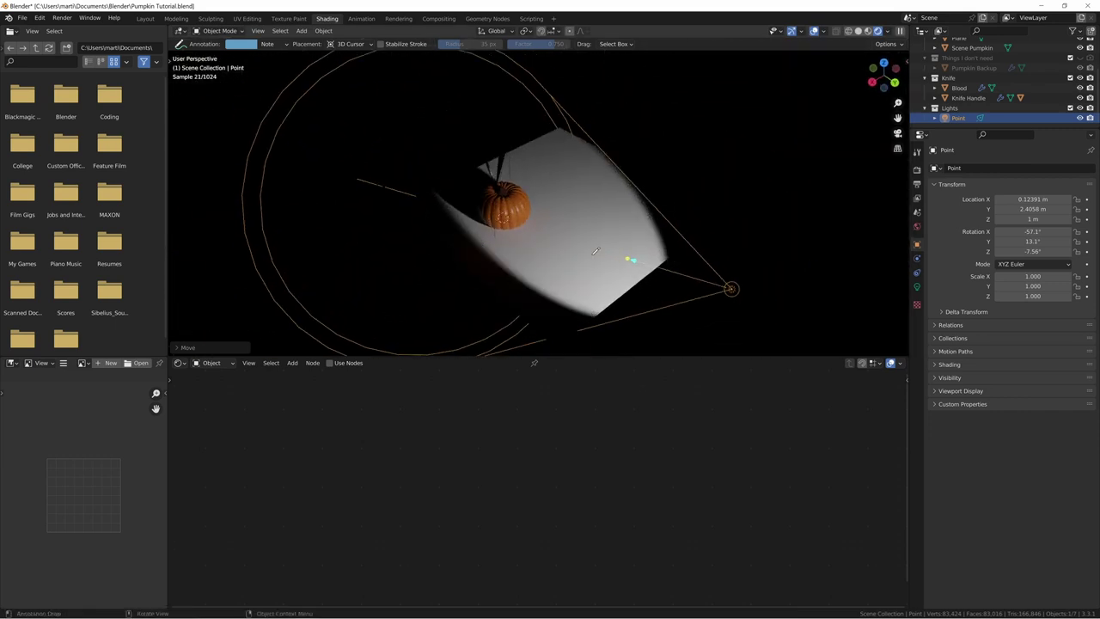
{"action": "left_click_drag", "start_coordinate": [629, 258], "coordinate": [600, 244]}
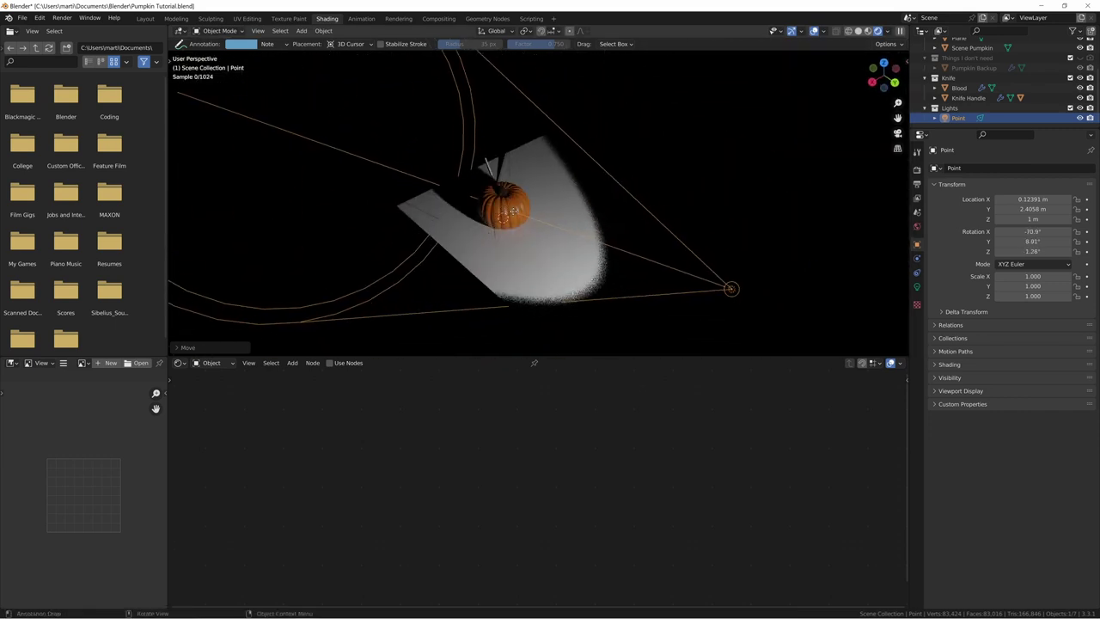
{"action": "key", "text": "KP_0"}
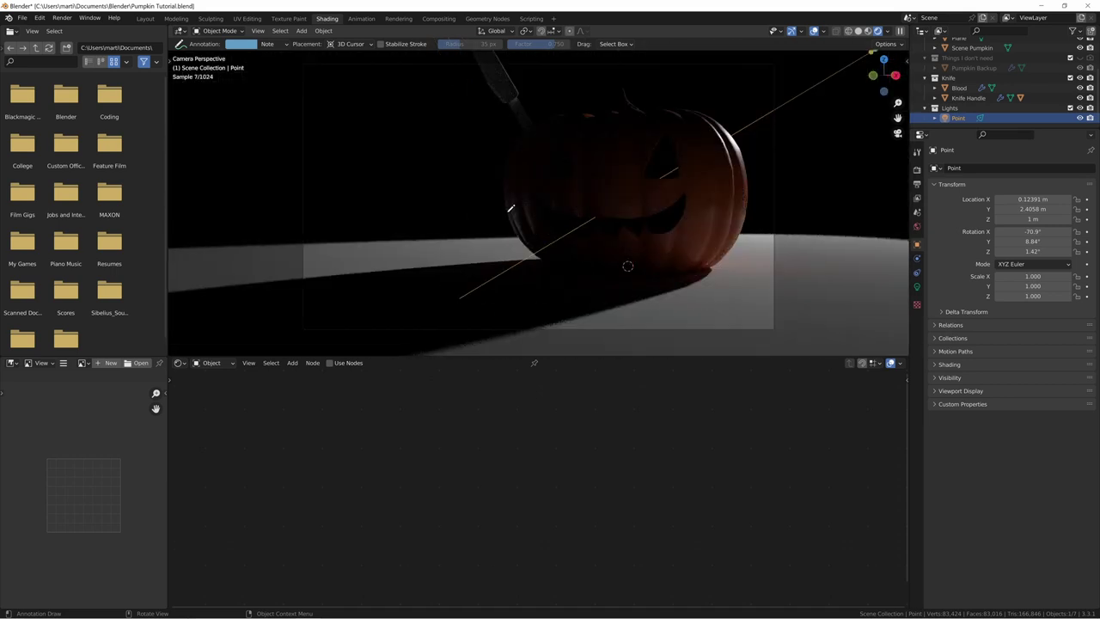
Step: Lower the spot light along global Z to about 0.67 m and re-aim it at the pumpkin
{"action": "key", "text": "g"}
{"action": "key", "text": "z"}
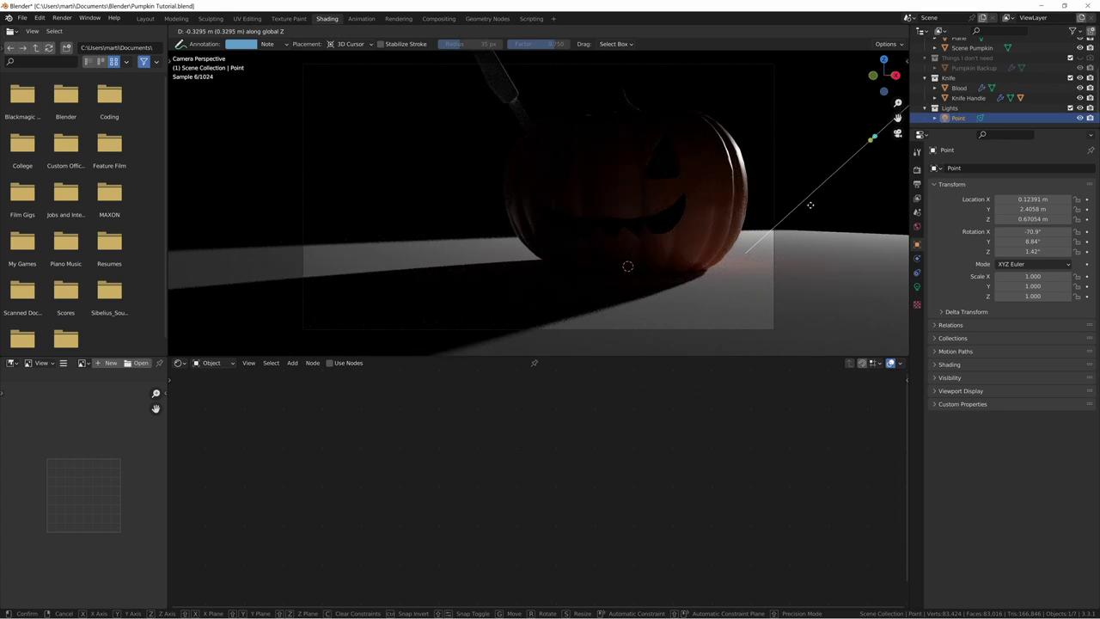
{"action": "left_click", "coordinate": [809, 205]}
{"action": "middle_click_drag", "start_coordinate": [794, 171], "coordinate": [611, 209]}
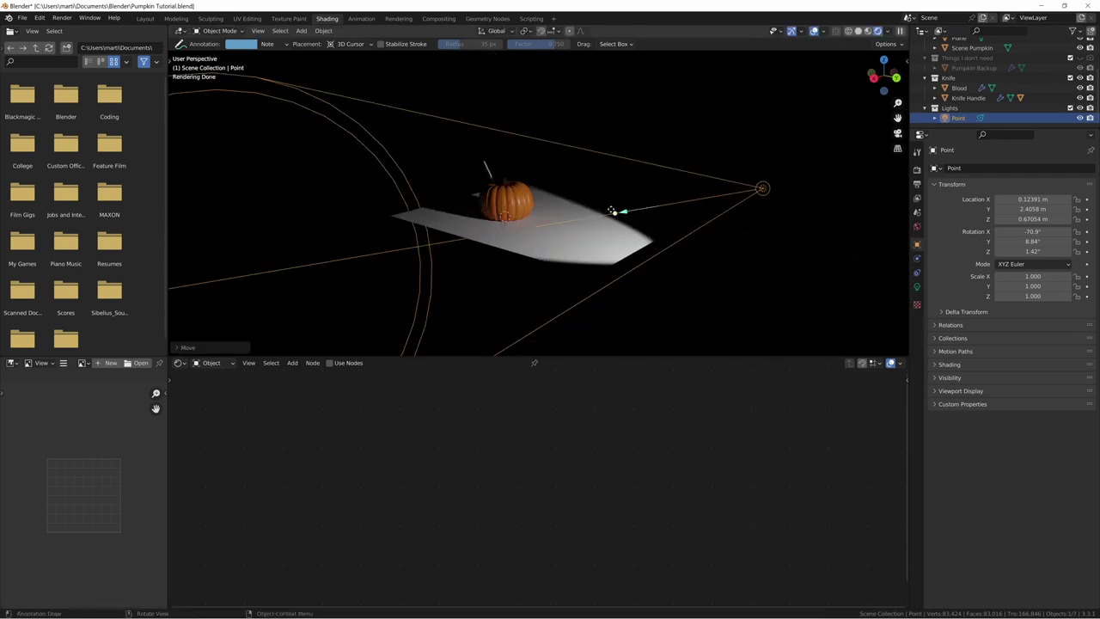
{"action": "left_click_drag", "start_coordinate": [615, 213], "coordinate": [520, 203]}
{"action": "key", "text": "KP_0"}
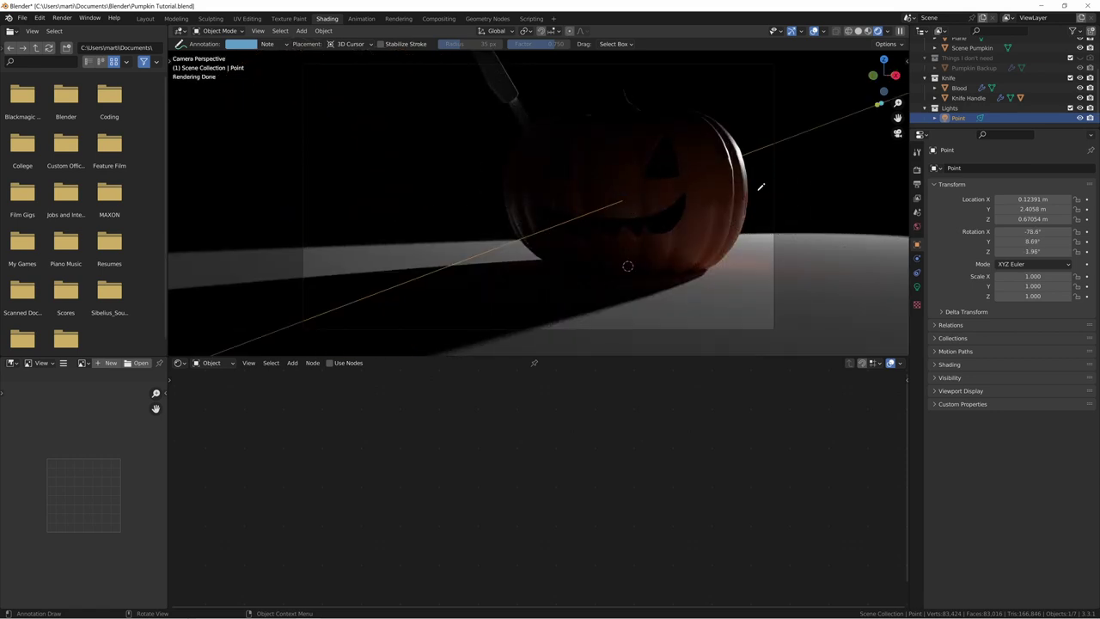
Step: Tint the spot light's color pale blue
{"action": "left_click", "coordinate": [917, 286]}
{"action": "left_click", "coordinate": [1021, 225]}
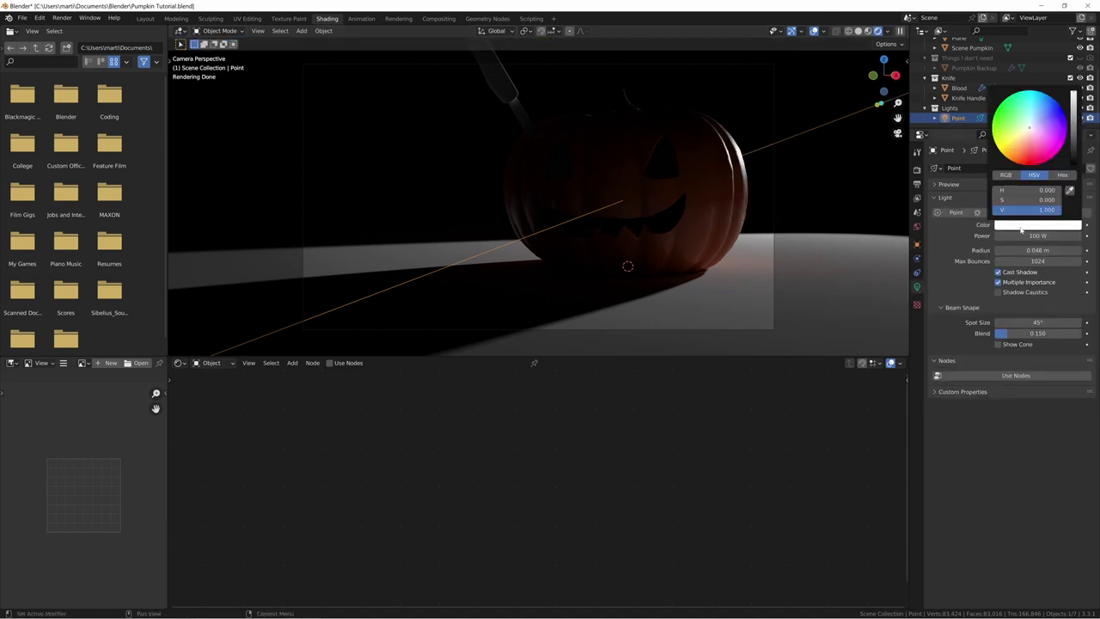
{"action": "mouse_move", "coordinate": [1030, 128]}
{"action": "left_mouse_down"}
{"action": "mouse_move", "coordinate": [1052, 101]}
{"action": "mouse_move", "coordinate": [1036, 120]}
{"action": "left_mouse_up"}
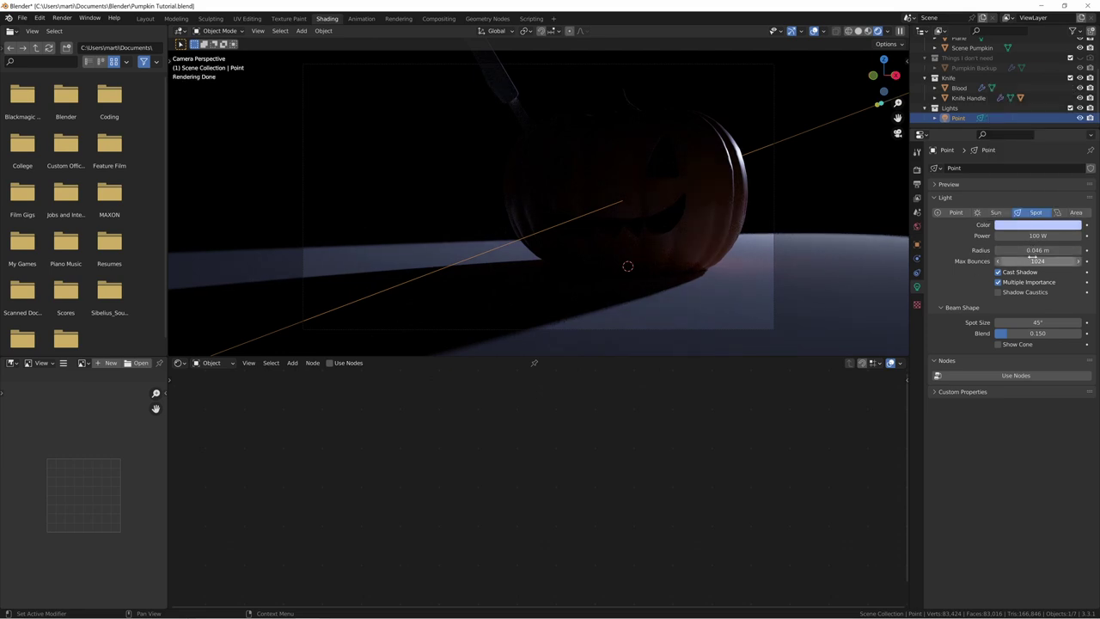
Step: Try spot light radii of about 0.249 m and 0 m, and set the radius to 0.43 m
{"action": "key", "text": "KP_7"}
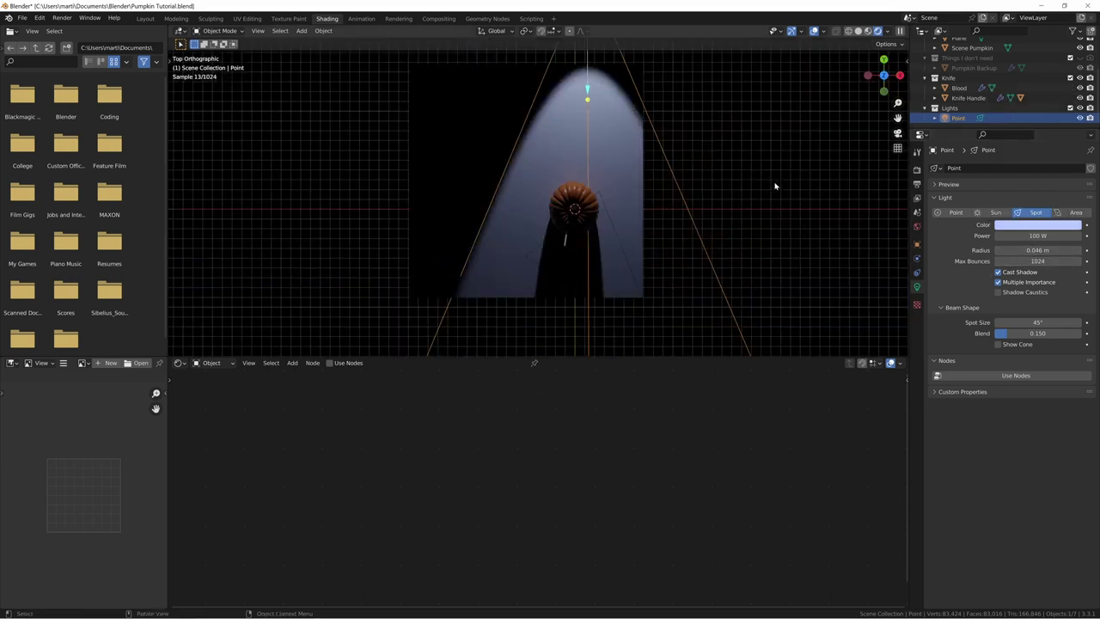
{"action": "scroll", "coordinate": [688, 157], "scroll_direction": "down", "scroll_amount": 4}
{"action": "scroll", "coordinate": [636, 176], "scroll_direction": "up", "scroll_amount": 2}
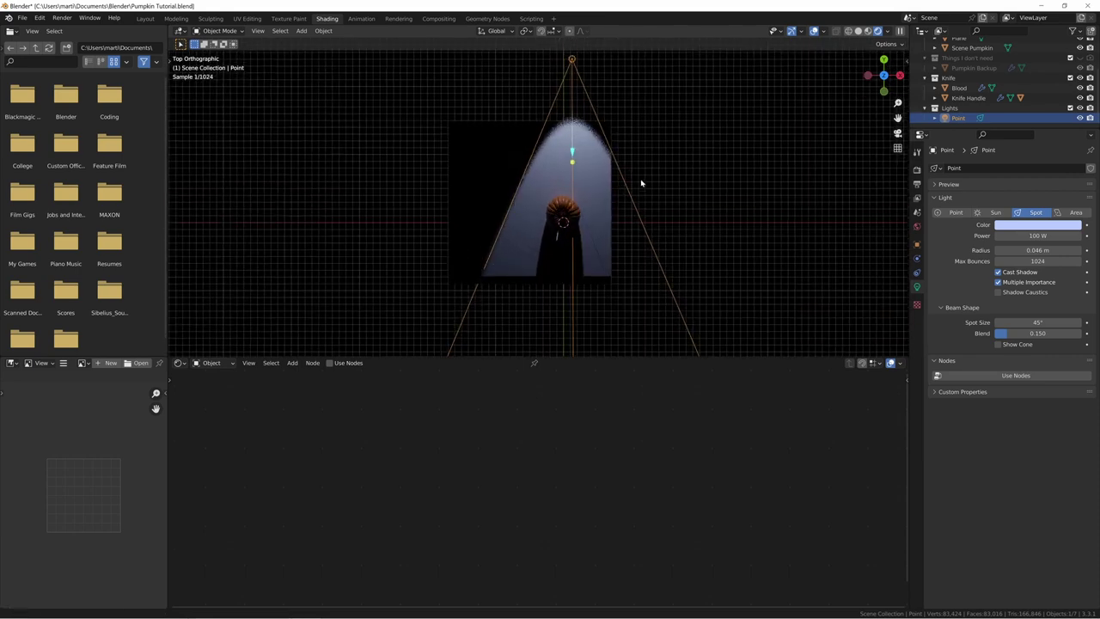
{"action": "left_click", "coordinate": [858, 32]}
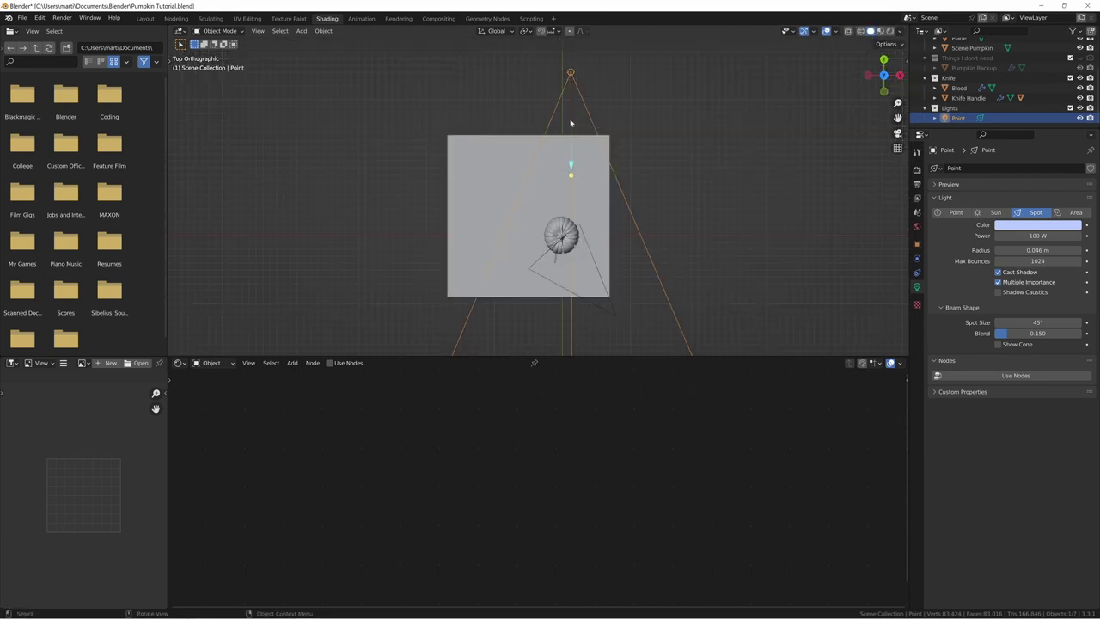
{"action": "left_click_drag", "start_coordinate": [1054, 246], "coordinate": [1096, 246]}
{"action": "key", "text": "KP_0"}
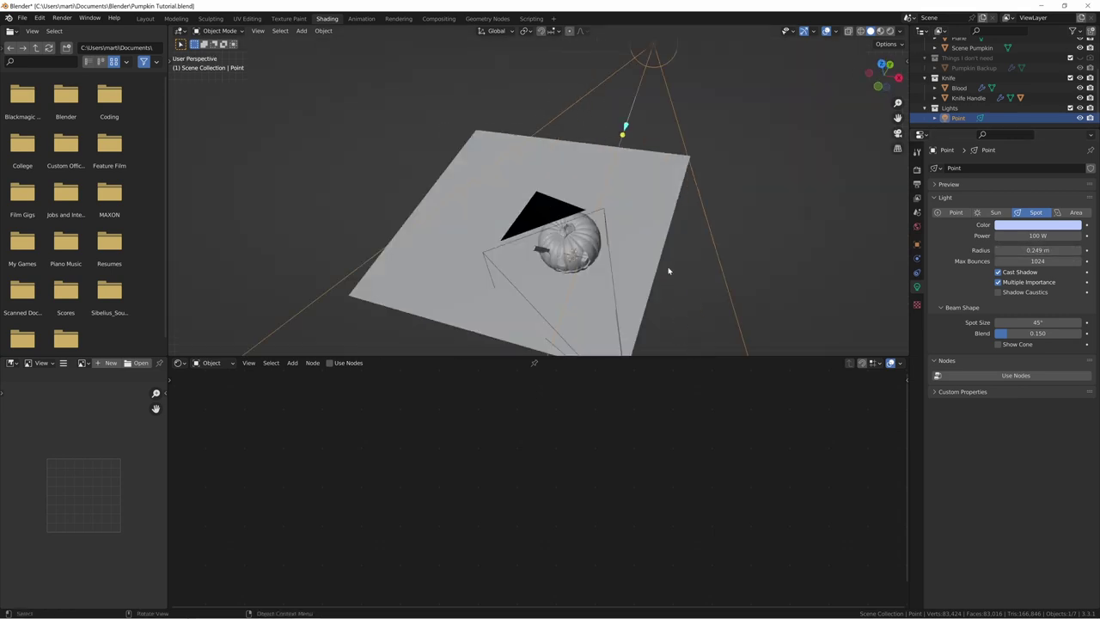
{"action": "left_click", "coordinate": [889, 32]}
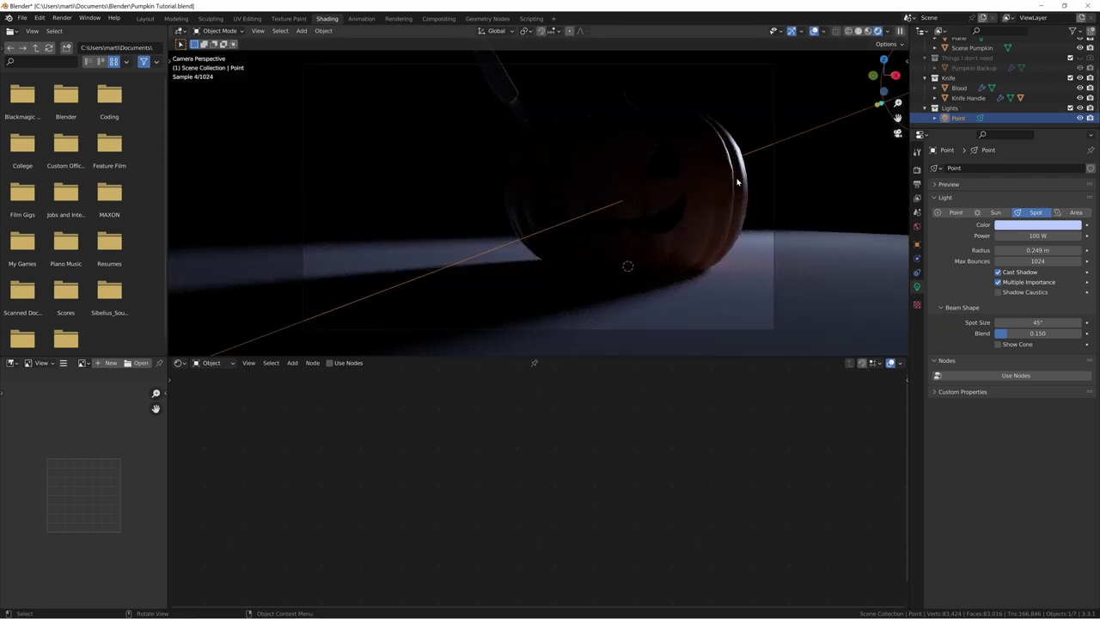
{"action": "left_click_drag", "start_coordinate": [1044, 250], "coordinate": [997, 249]}
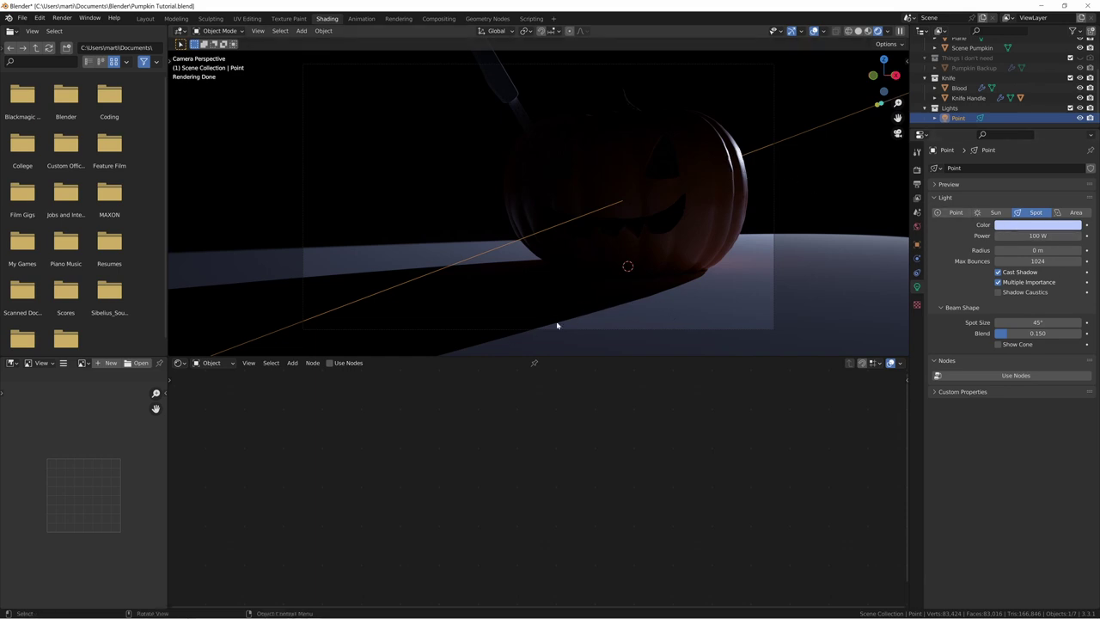
{"action": "left_click_drag", "start_coordinate": [1027, 250], "coordinate": [1080, 250]}
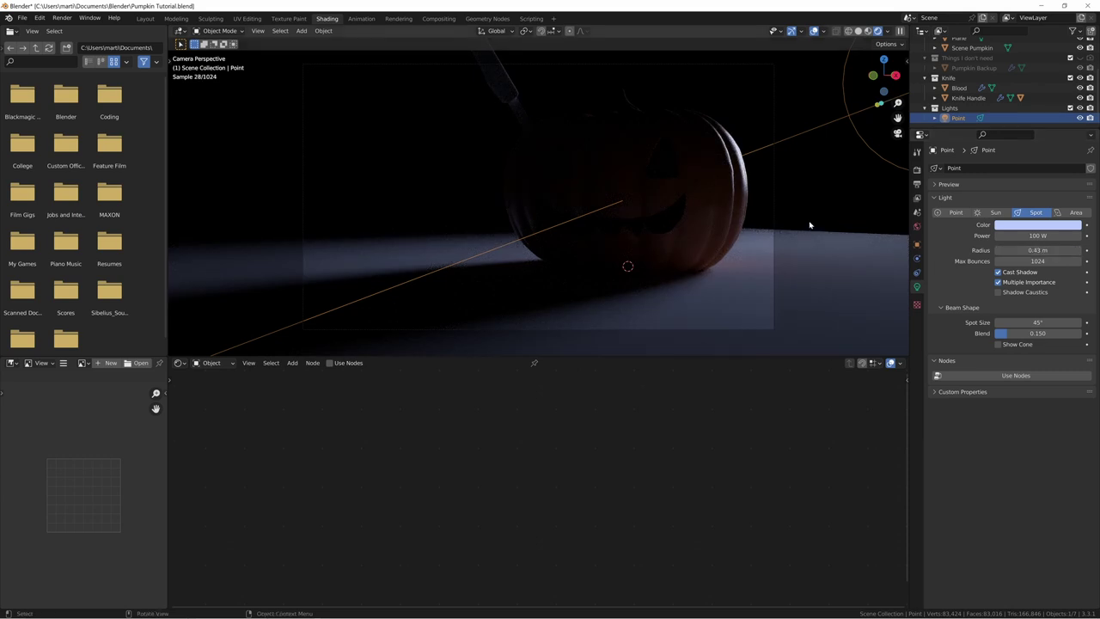
Step: Move the spot light about -0.41 m along global X and rotate it about 6.3° around global Z
{"action": "key", "text": "g"}
{"action": "key", "text": "x"}
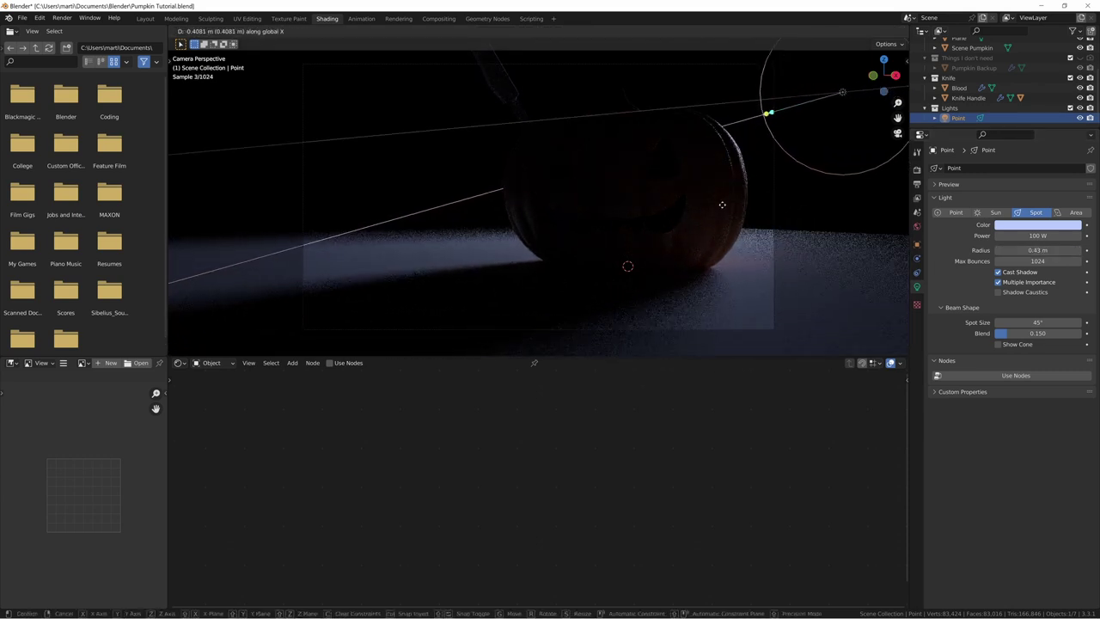
{"action": "left_click", "coordinate": [722, 204]}
{"action": "key", "text": "r"}
{"action": "key", "text": "z"}
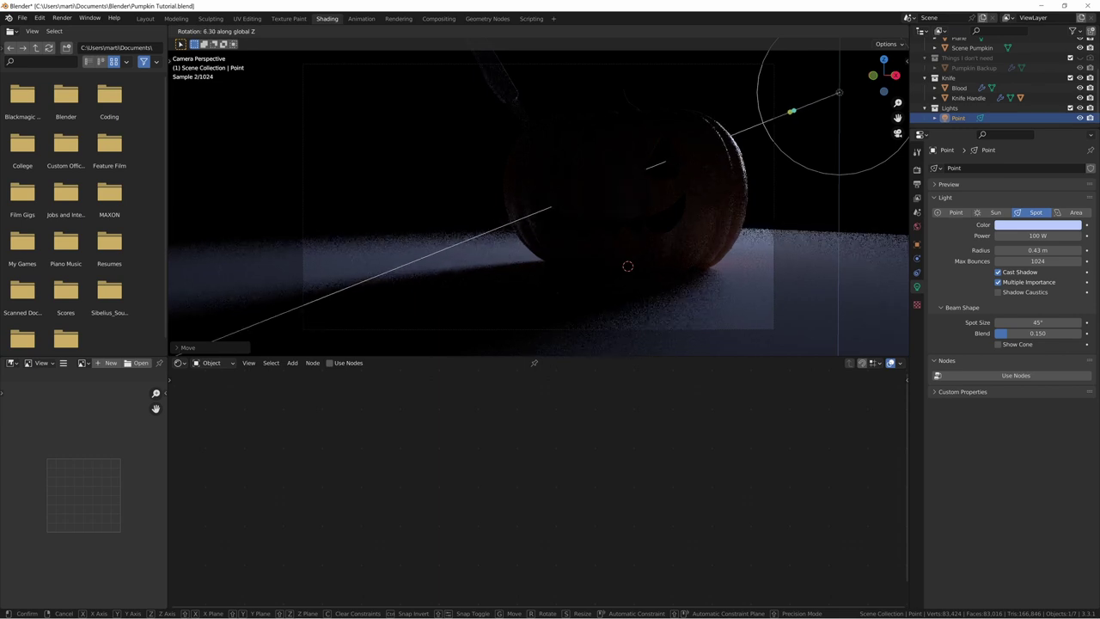
{"action": "left_click", "coordinate": [789, 175]}
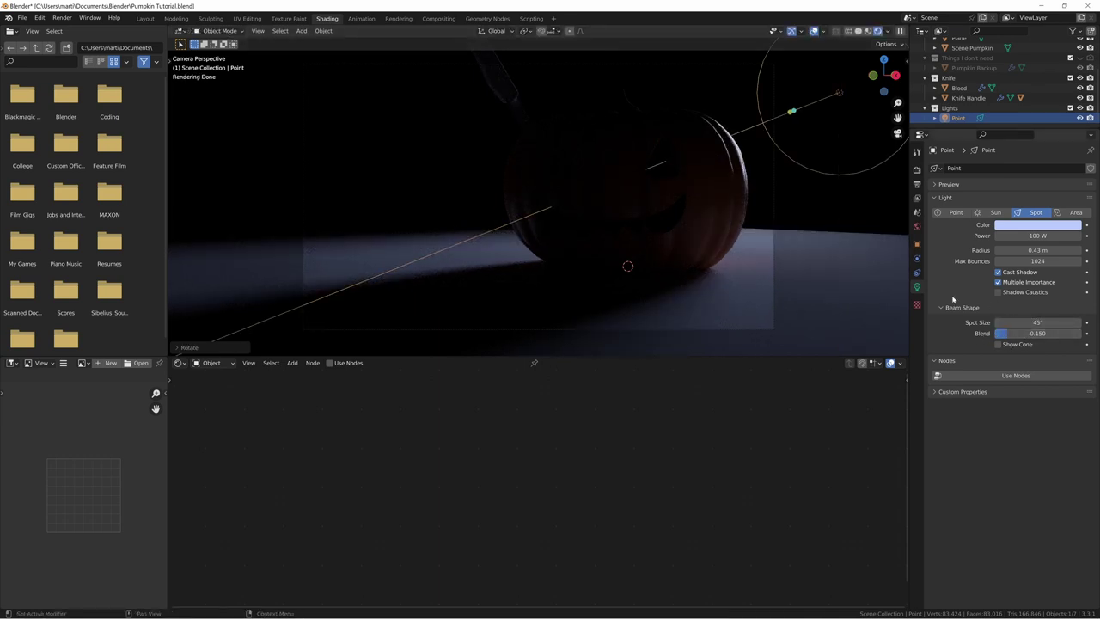
Step: Set the spot light's blend to 1.000, and undo a trial blend of 0 together with annotation strokes marking the beam's edge
{"action": "left_click_drag", "start_coordinate": [1034, 333], "coordinate": [1098, 333]}
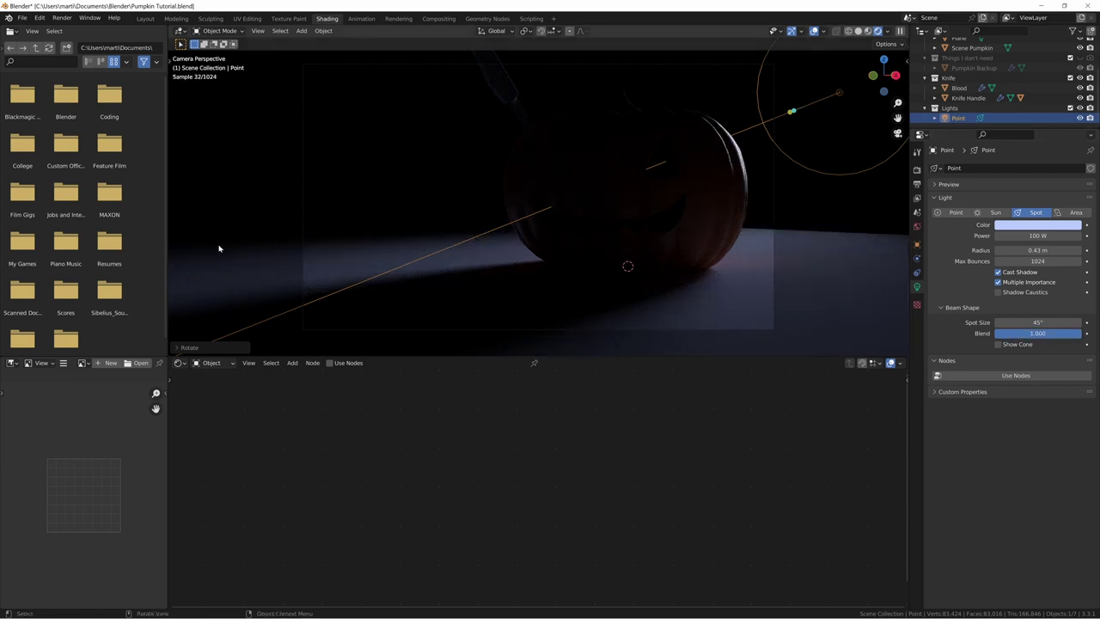
{"action": "key", "text": "shift+space"}
{"action": "key", "text": "d"}
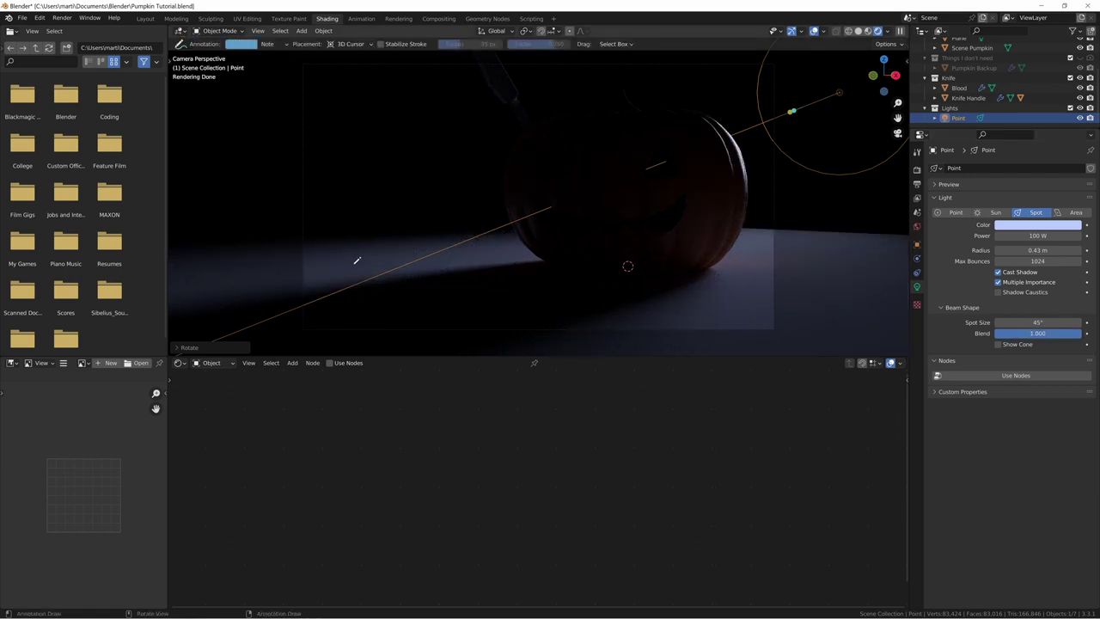
{"action": "left_click_drag", "start_coordinate": [336, 269], "coordinate": [418, 257]}
{"action": "left_click_drag", "start_coordinate": [262, 213], "coordinate": [389, 210]}
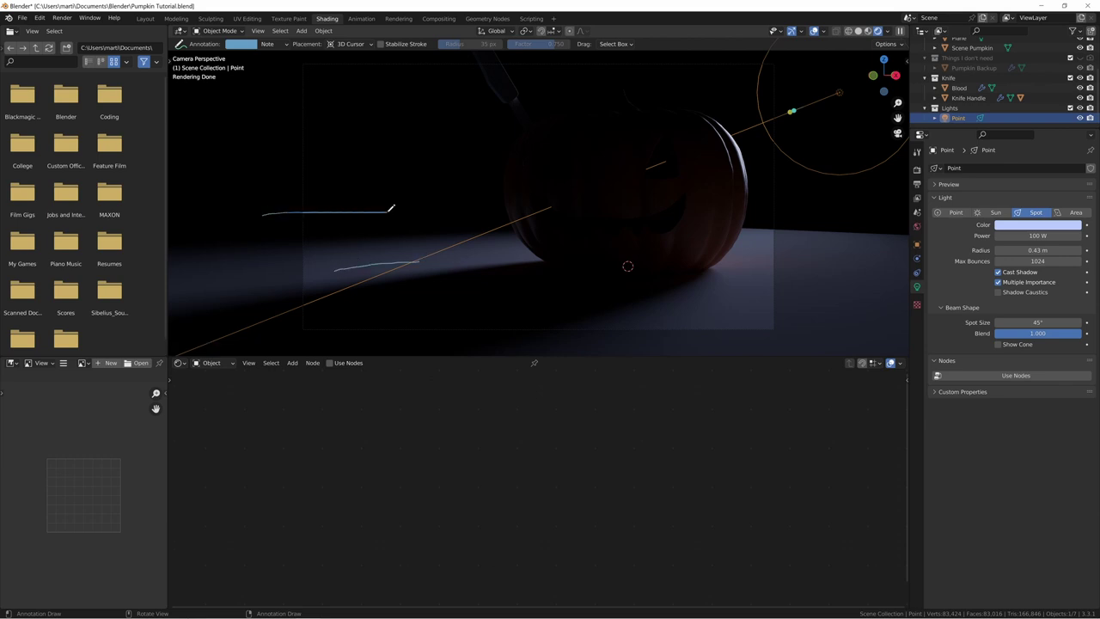
{"action": "left_click_drag", "start_coordinate": [1030, 333], "coordinate": [936, 333]}
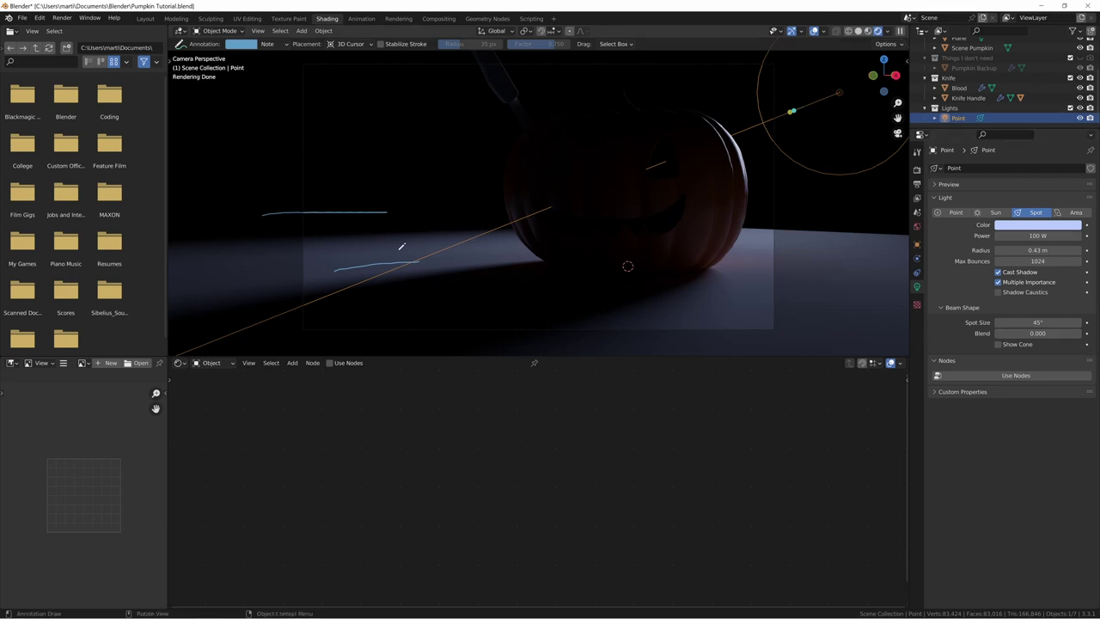
{"action": "key", "text": "ctrl+z"}
{"action": "key", "text": "ctrl+z"}
{"action": "key", "text": "ctrl+z"}
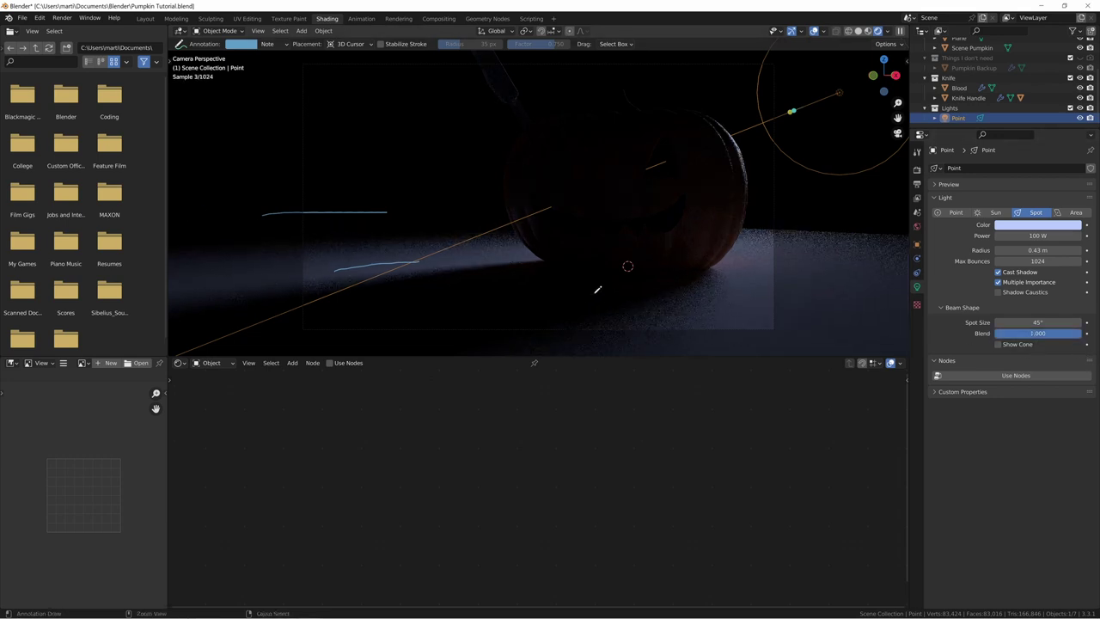
{"action": "key", "text": "w"}
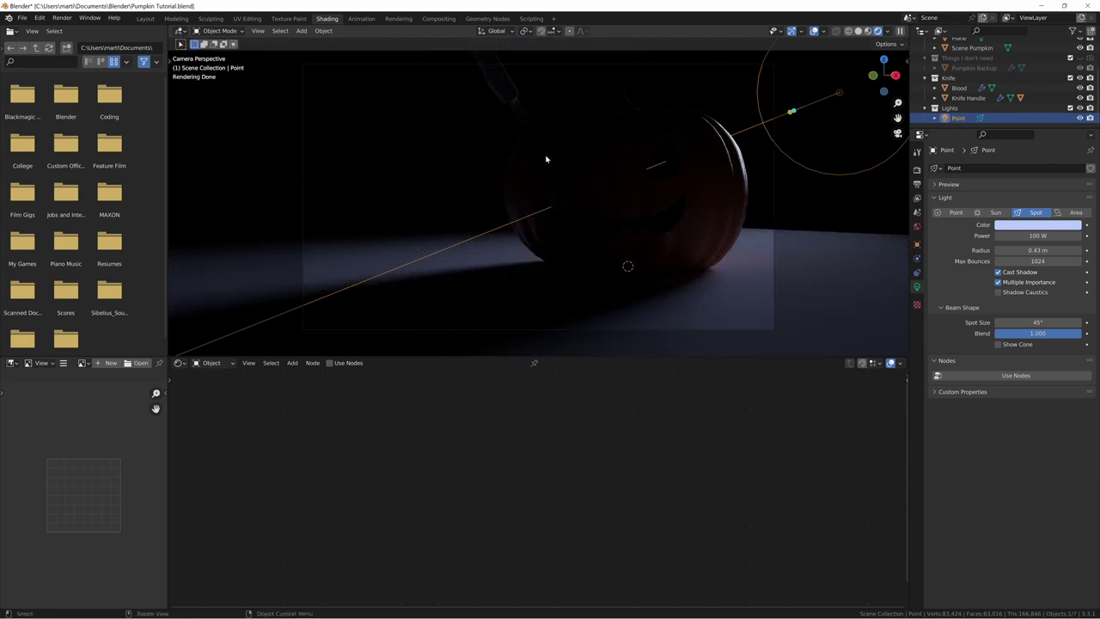
Step: Sketch the direction of a second light toward the pumpkin's left side with annotation strokes, and undo them
{"action": "key", "text": "d"}
{"action": "left_click_drag", "start_coordinate": [344, 87], "coordinate": [551, 144]}
{"action": "left_click_drag", "start_coordinate": [362, 150], "coordinate": [564, 180]}
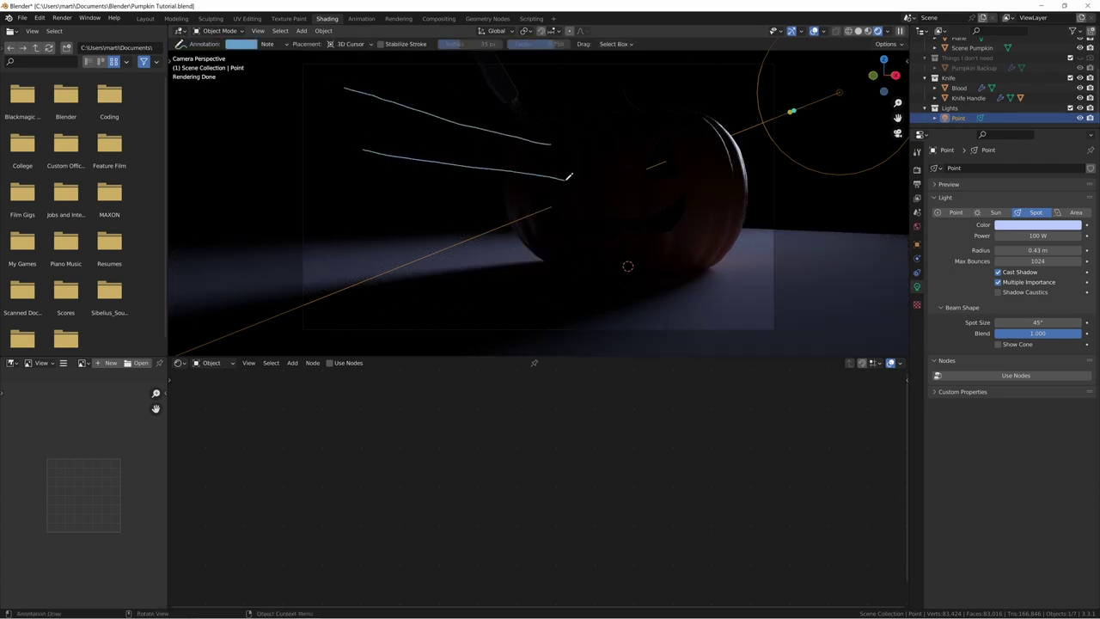
{"action": "left_click_drag", "start_coordinate": [466, 222], "coordinate": [567, 214]}
{"action": "key", "text": "ctrl+z"}
{"action": "key", "text": "ctrl+z"}
{"action": "key", "text": "ctrl+z"}
{"action": "right_click", "coordinate": [555, 187]}
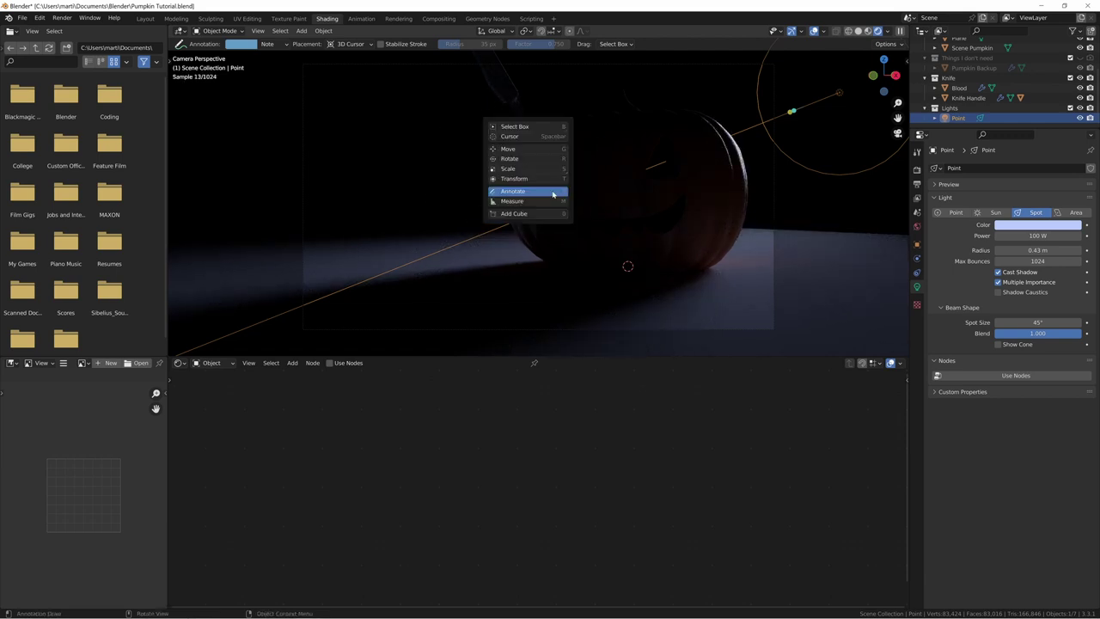
{"action": "key", "text": "Escape"}
Step: Add an area light and raise it along global Z to just above the pumpkin
{"action": "key", "text": "shift+a"}
{"action": "mouse_move", "coordinate": [484, 189]}
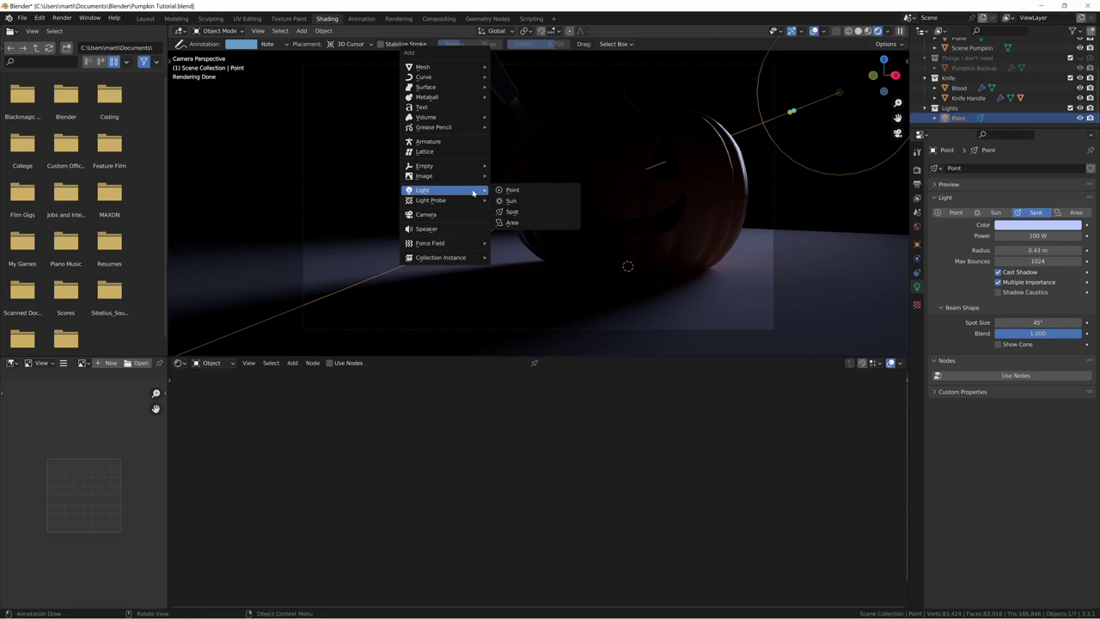
{"action": "left_click", "coordinate": [512, 222]}
{"action": "key", "text": "g"}
{"action": "key", "text": "z"}
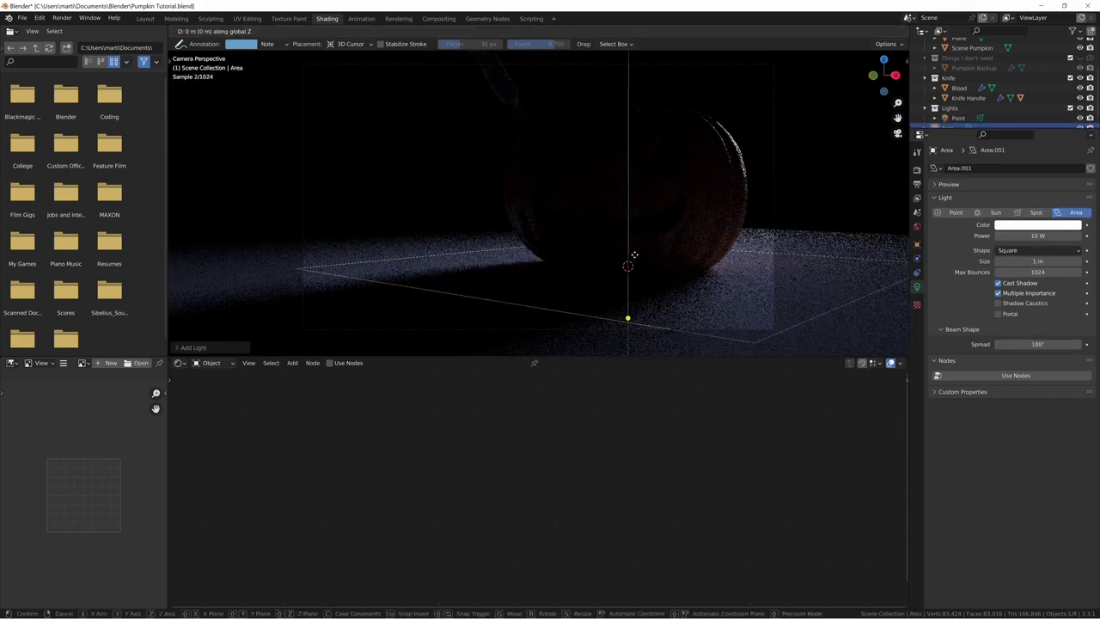
{"action": "left_click", "coordinate": [627, 77]}
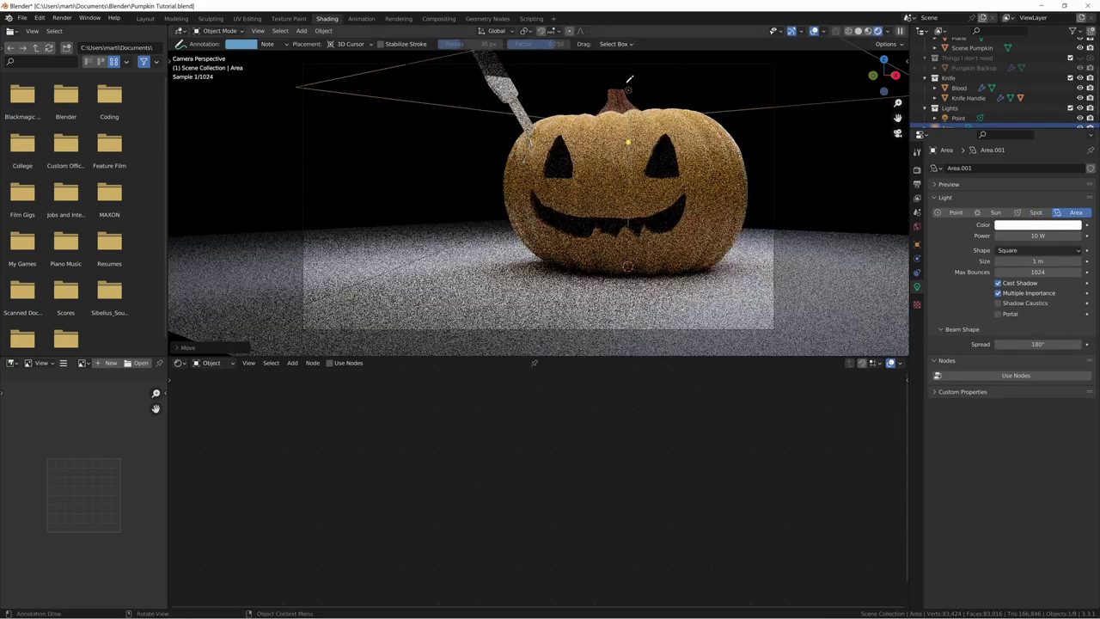
Step: Set the area light's shape to Disk
{"action": "middle_click_drag", "start_coordinate": [553, 99], "coordinate": [594, 191]}
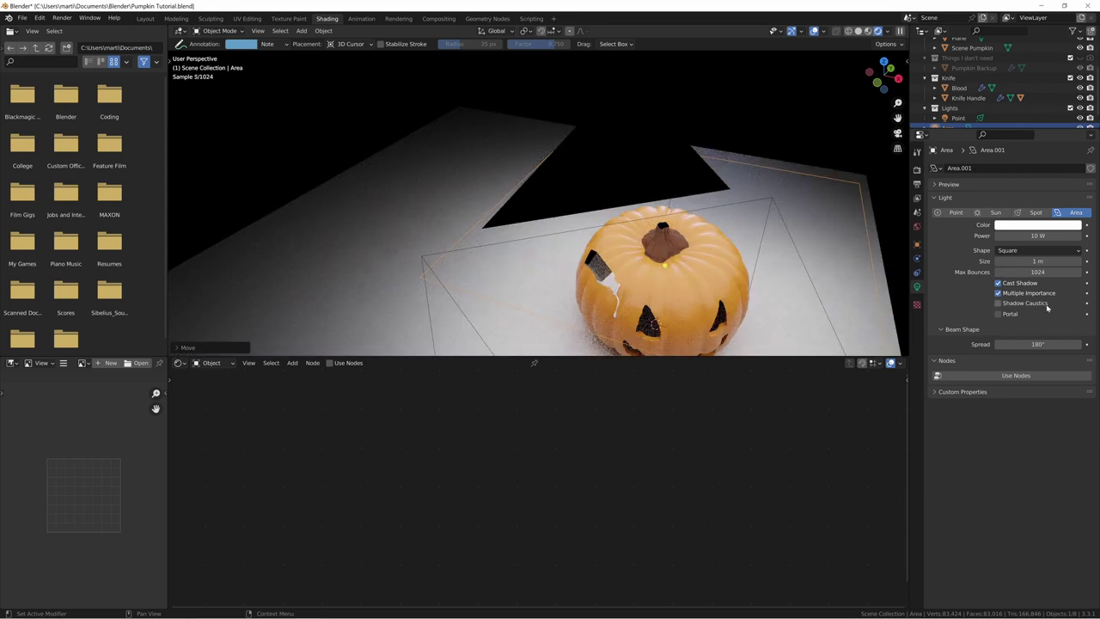
{"action": "left_click", "coordinate": [1014, 250]}
{"action": "left_click", "coordinate": [1005, 283]}
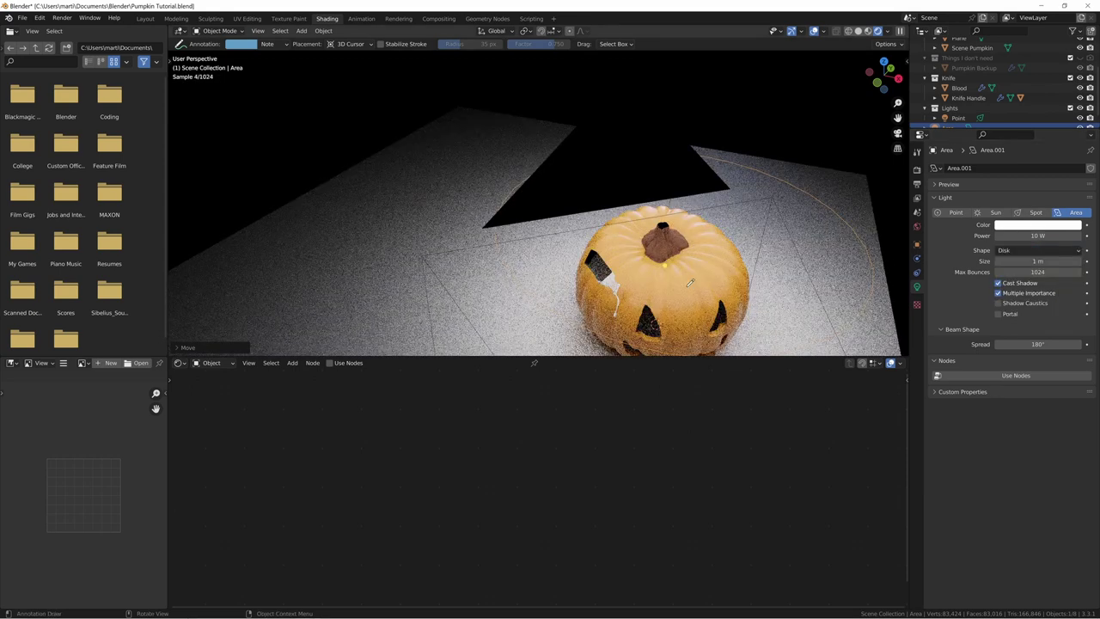
Step: In top view, move the area light to the pumpkin's front left, about -0.99 m in X and -1.07 m in Y
{"action": "scroll", "coordinate": [537, 207], "scroll_direction": "down", "scroll_amount": 5}
{"action": "key", "text": "KP_7"}
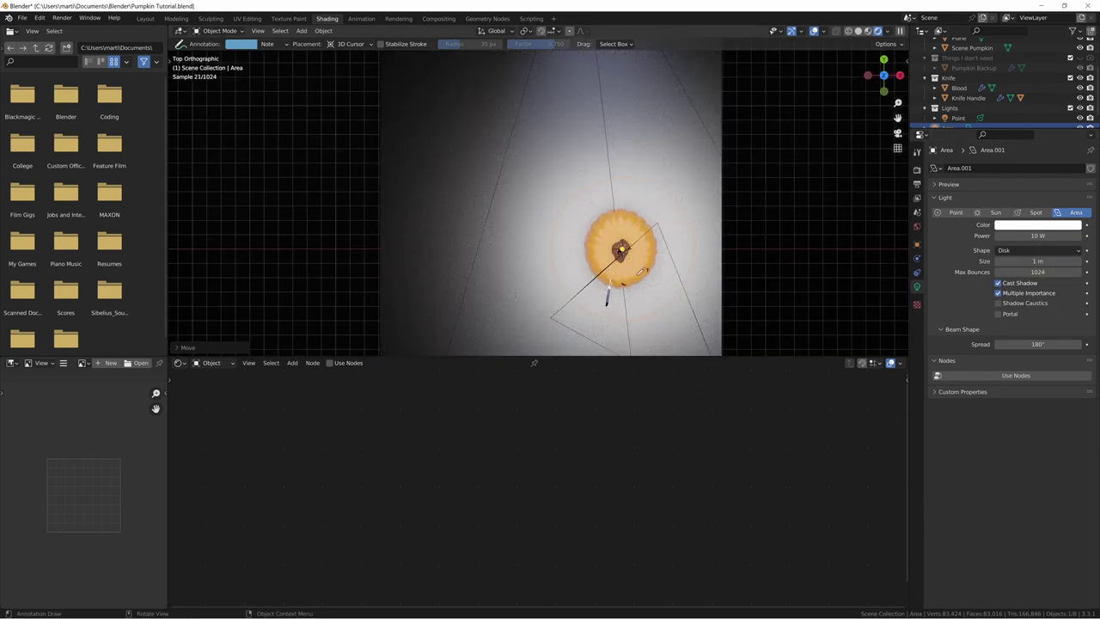
{"action": "middle_click_drag", "start_coordinate": [632, 232], "coordinate": [603, 119], "text": "shift"}
{"action": "key", "text": "g"}
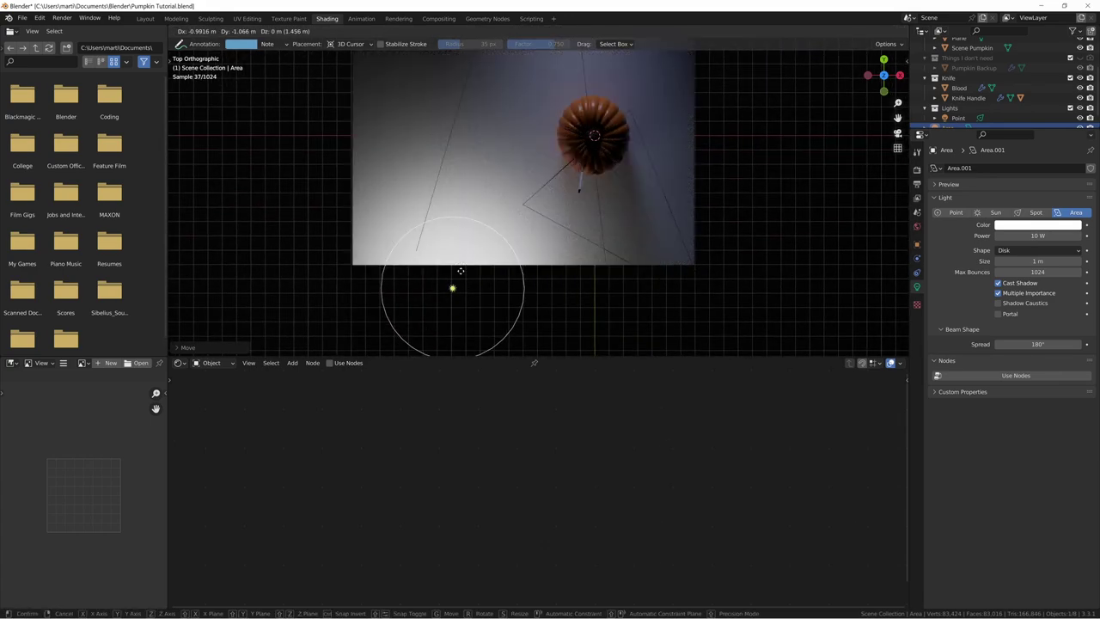
{"action": "left_click", "coordinate": [460, 271]}
Step: Aim the area light at the pumpkin and raise it along global Z, adjusting its target back onto the pumpkin
{"action": "middle_click_drag", "start_coordinate": [461, 297], "coordinate": [432, 235]}
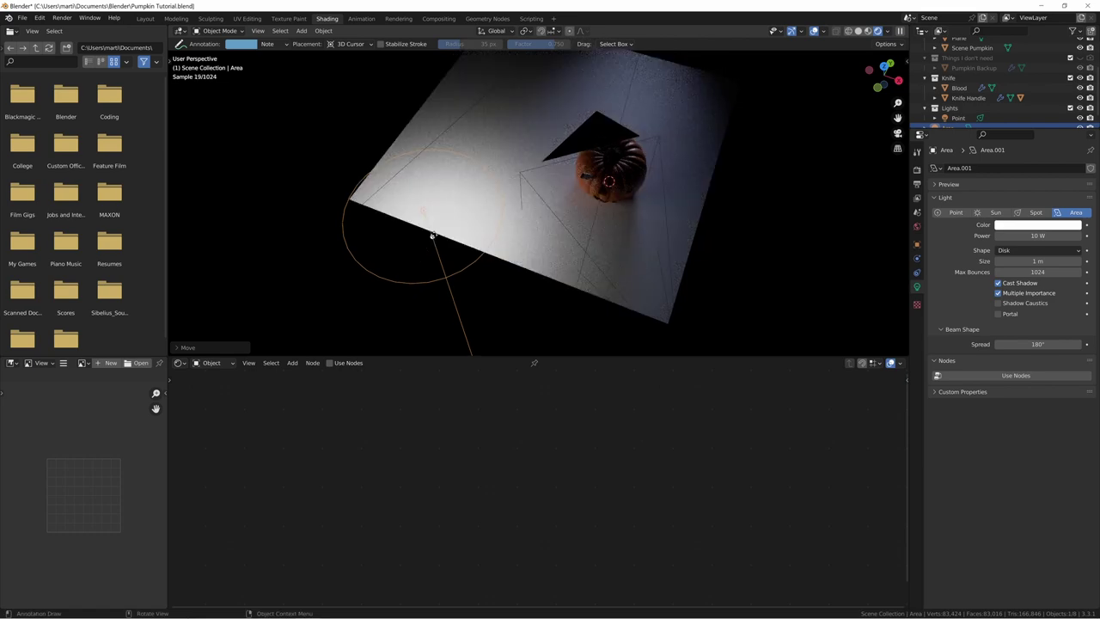
{"action": "left_click_drag", "start_coordinate": [432, 234], "coordinate": [587, 176]}
{"action": "middle_click_drag", "start_coordinate": [474, 289], "coordinate": [507, 260]}
{"action": "key", "text": "g"}
{"action": "key", "text": "z"}
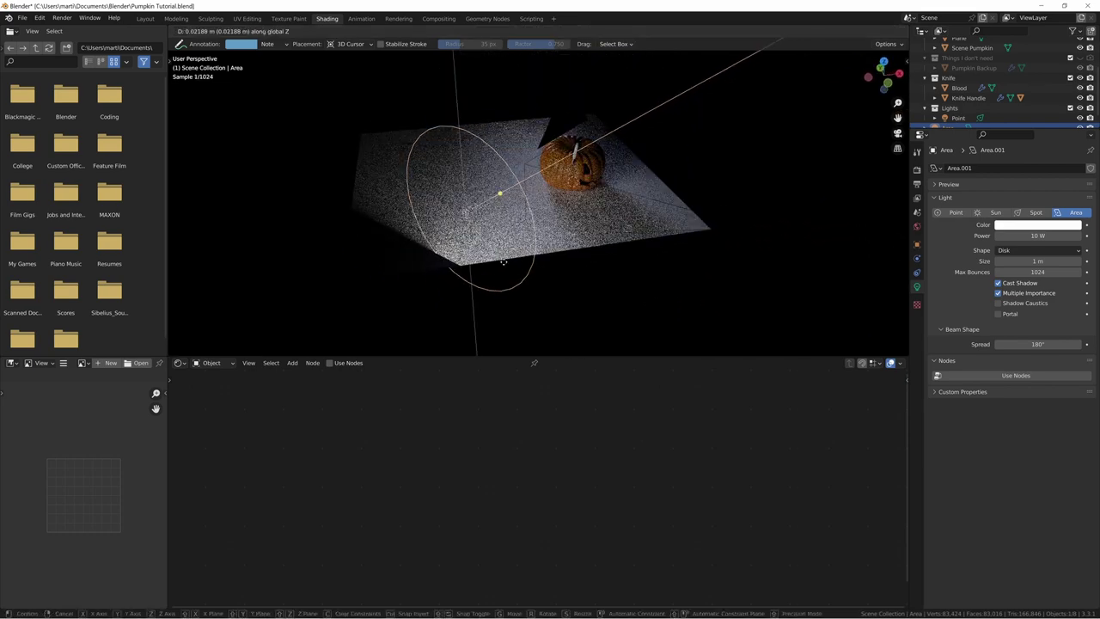
{"action": "left_click", "coordinate": [608, 225]}
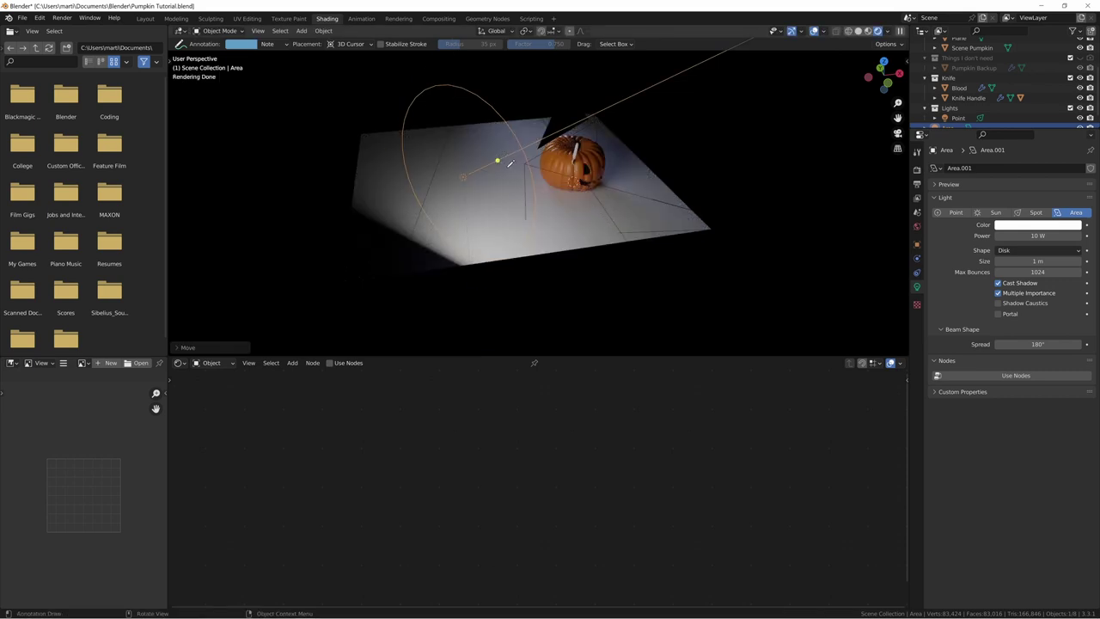
{"action": "left_click_drag", "start_coordinate": [497, 159], "coordinate": [494, 174]}
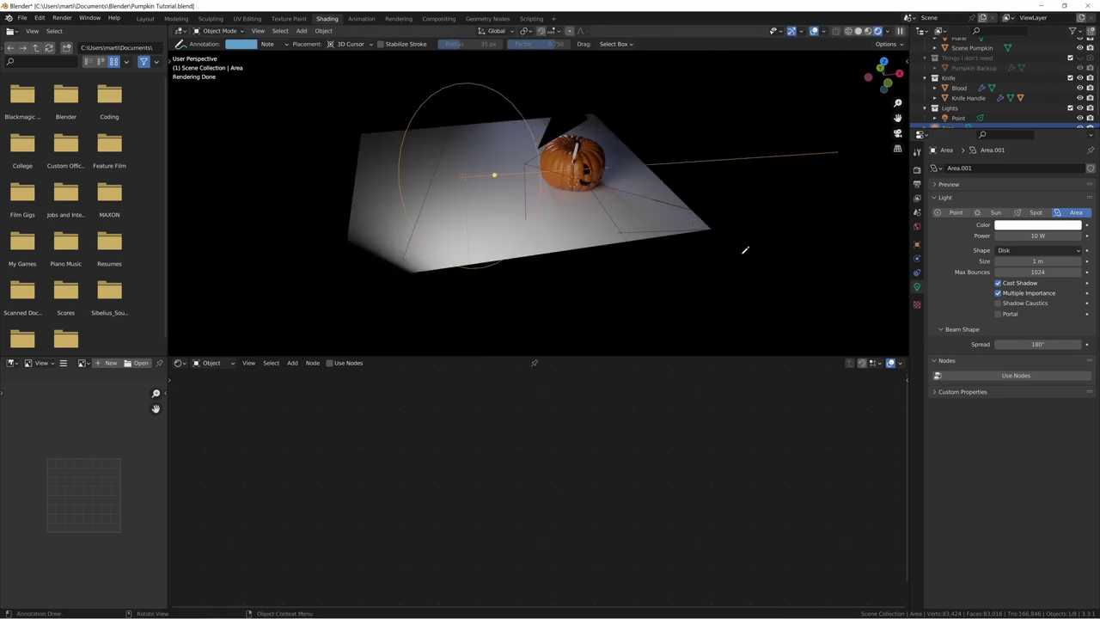
Step: Try area light sizes of 0.61 m, 0.008 m and 0.948 m in camera view to compare the shadow softness
{"action": "mouse_move", "coordinate": [1040, 266]}
{"action": "left_mouse_down"}
{"action": "mouse_move", "coordinate": [1010, 266]}
{"action": "mouse_move", "coordinate": [1038, 261]}
{"action": "mouse_move", "coordinate": [1020, 261]}
{"action": "left_mouse_up"}
{"action": "key", "text": "KP_7"}
{"action": "key", "text": "KP_0"}
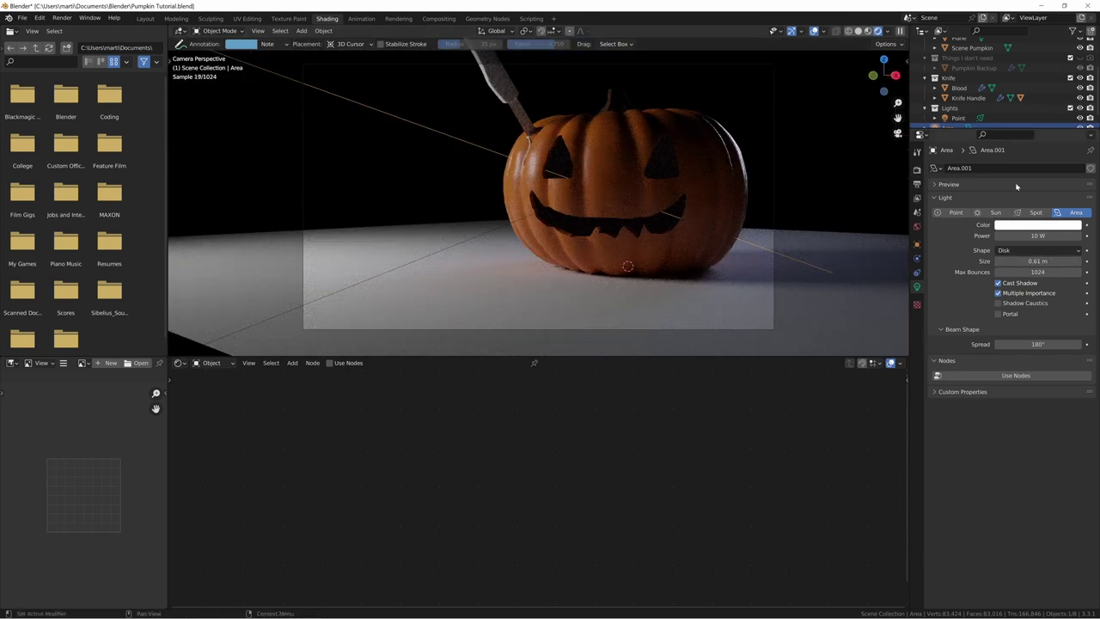
{"action": "left_click_drag", "start_coordinate": [1038, 261], "coordinate": [954, 260]}
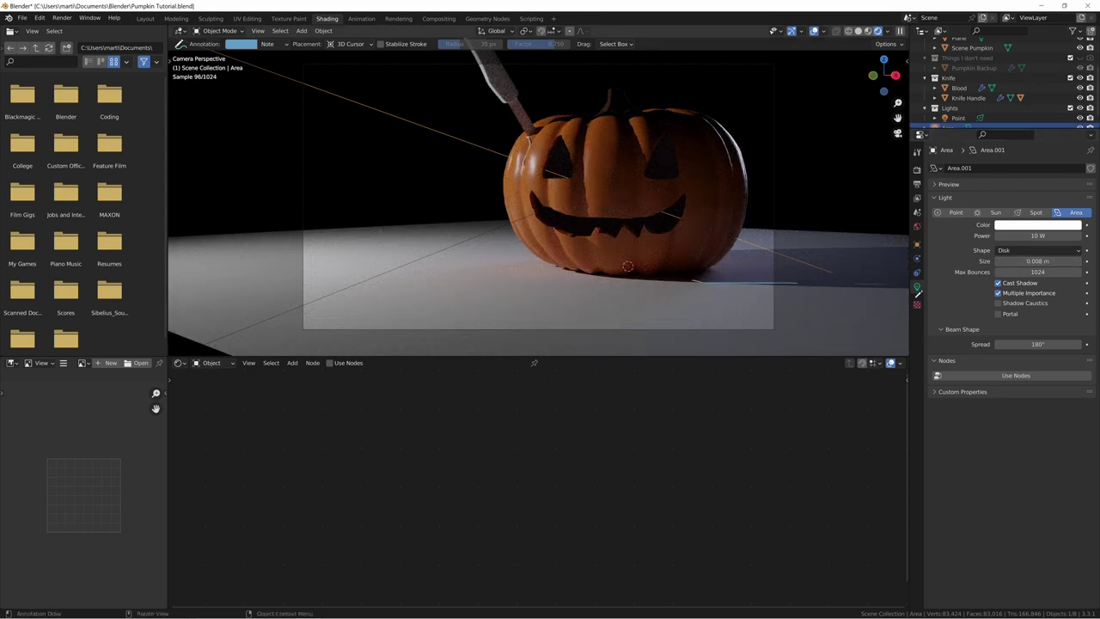
{"action": "left_click_drag", "start_coordinate": [1038, 261], "coordinate": [1075, 261]}
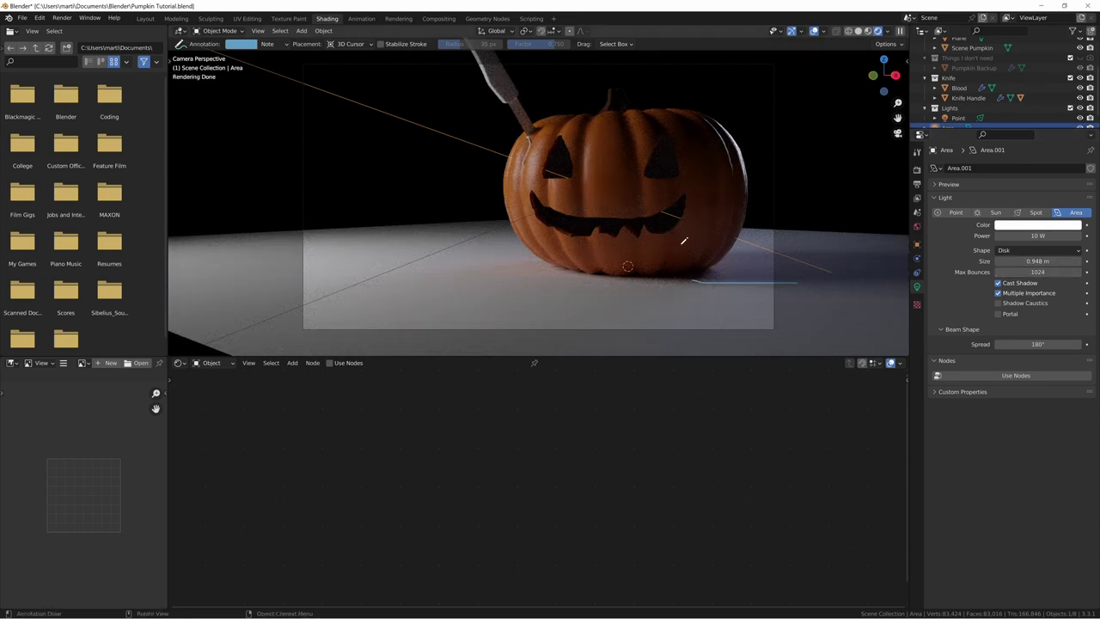
Step: Erase the annotation line along the pumpkin's shadow and sketch a curve down the pumpkin's right side
{"action": "key", "text": "shift+space"}
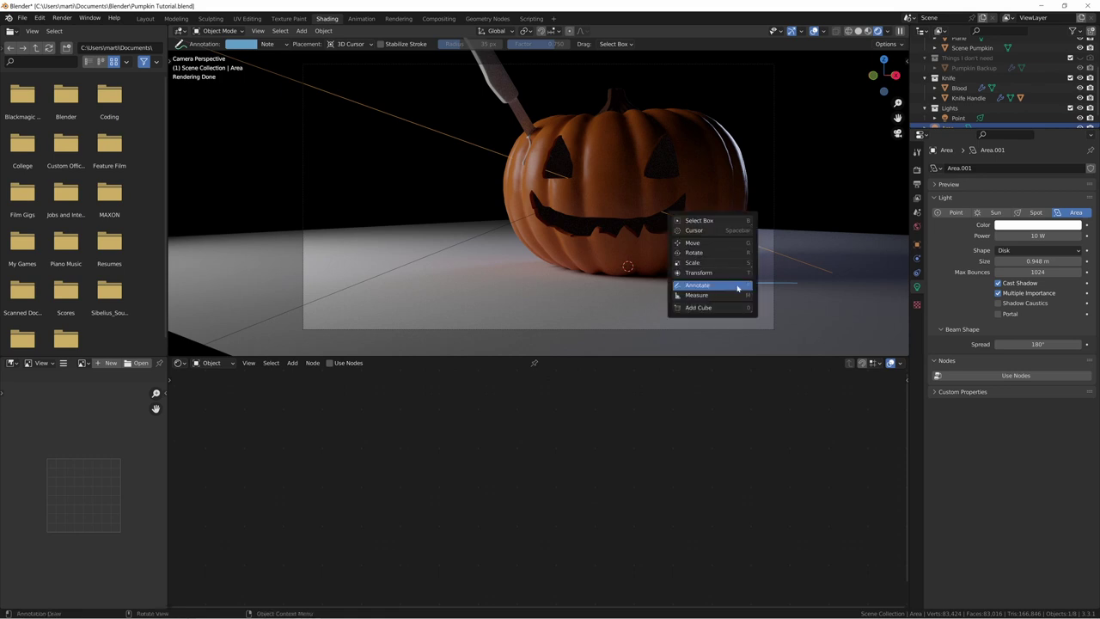
{"action": "key", "text": "d"}
{"action": "left_click", "coordinate": [694, 279]}
{"action": "key", "text": "shift+space"}
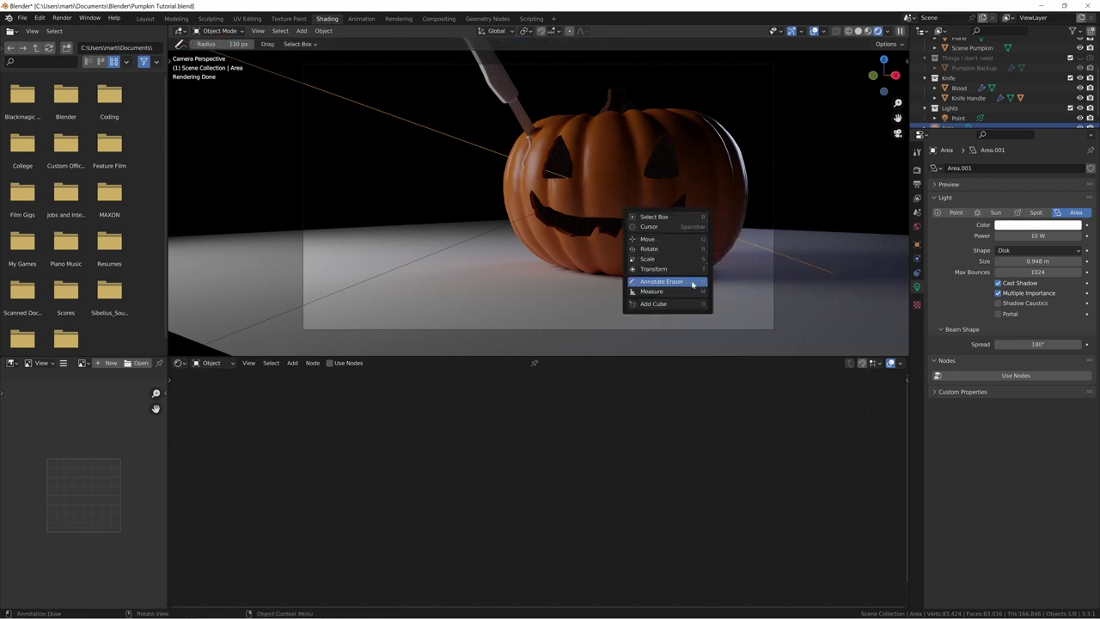
{"action": "left_click", "coordinate": [695, 279]}
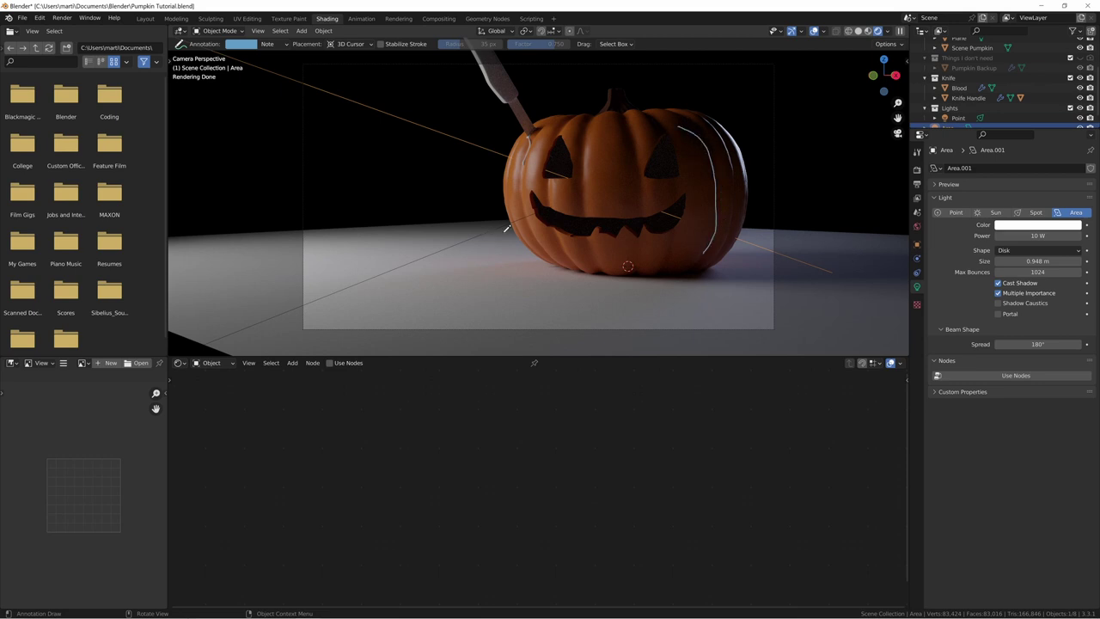
Step: Set the area light's size to 0.308 m and erase the annotation curve on the pumpkin's right side
{"action": "left_click_drag", "start_coordinate": [1061, 260], "coordinate": [991, 260]}
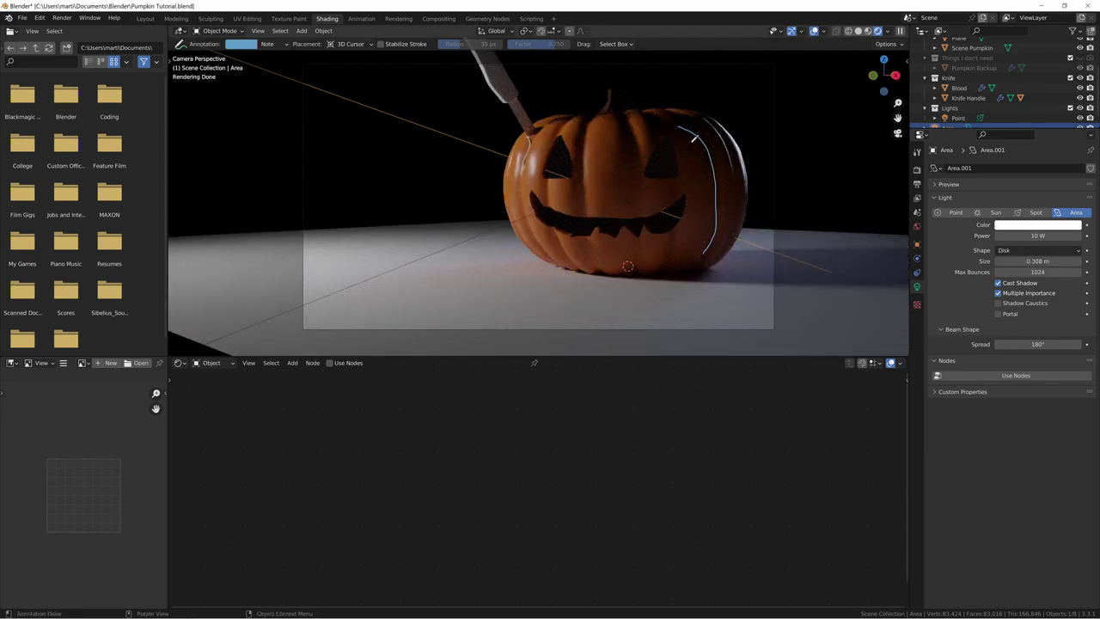
{"action": "key", "text": "shift+space"}
{"action": "left_click", "coordinate": [705, 158]}
{"action": "left_click_drag", "start_coordinate": [676, 101], "coordinate": [712, 293]}
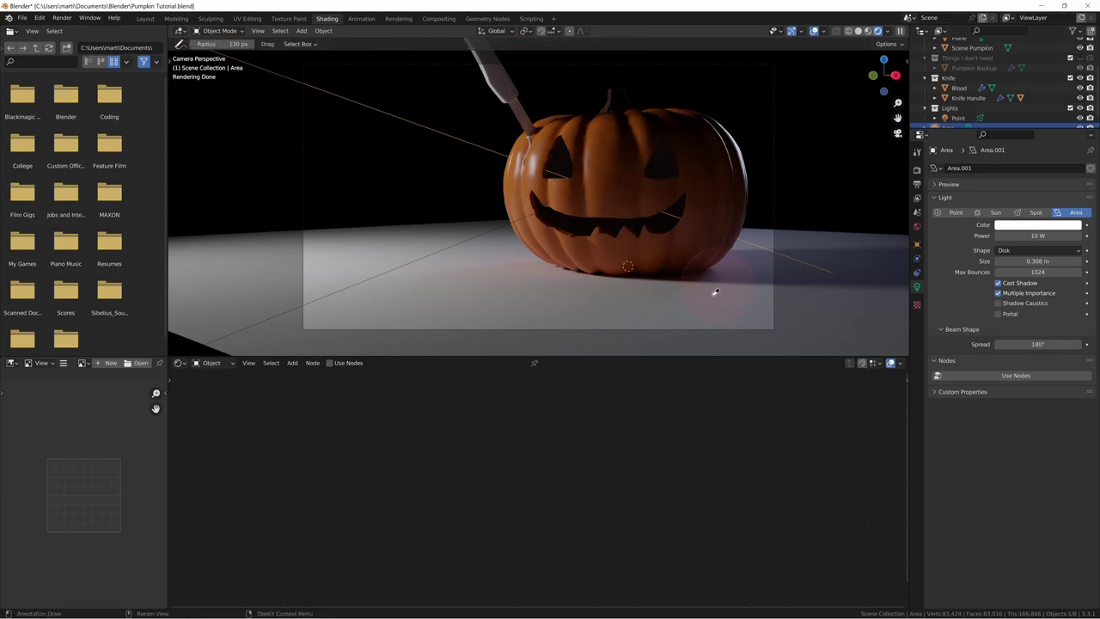
Step: Add a point light and, in top view, move it to the pumpkin's right, about 0.51 m in X and -0.13 m in Y
{"action": "key", "text": "shift+a"}
{"action": "mouse_move", "coordinate": [679, 177]}
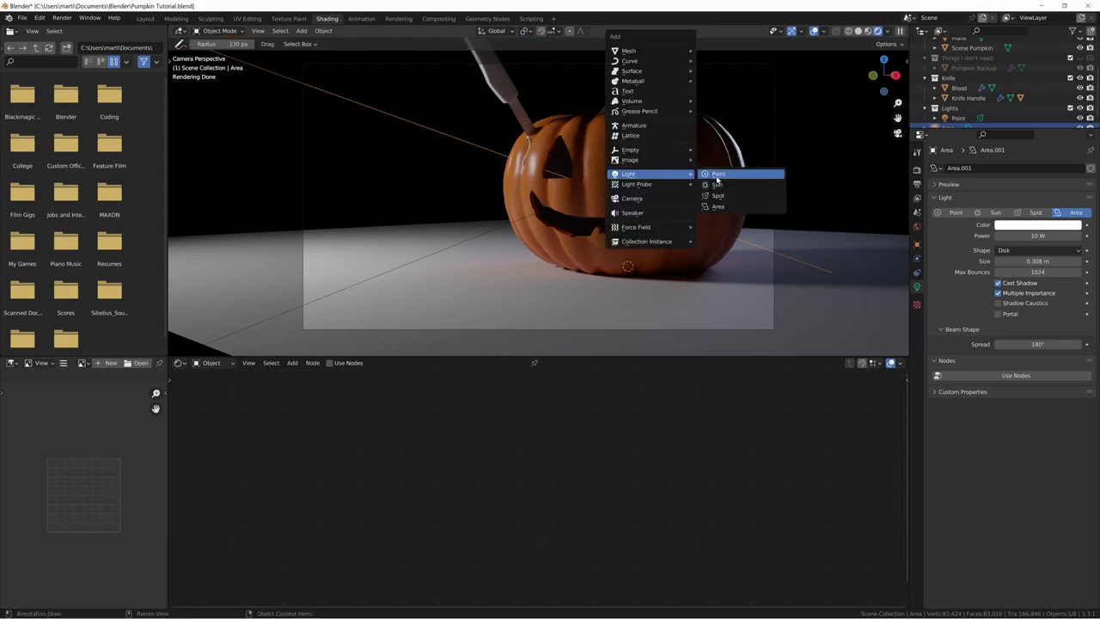
{"action": "left_click", "coordinate": [716, 177]}
{"action": "middle_click_drag", "start_coordinate": [554, 206], "coordinate": [588, 230]}
{"action": "scroll", "coordinate": [644, 253], "scroll_direction": "down", "scroll_amount": 5}
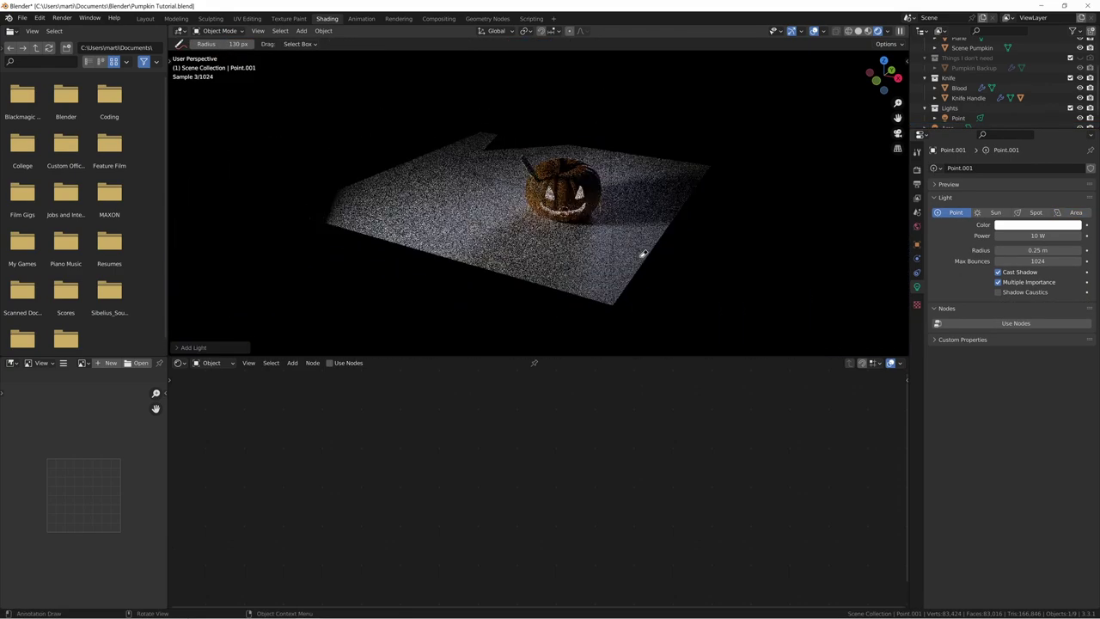
{"action": "key", "text": "KP_7"}
{"action": "key", "text": "g"}
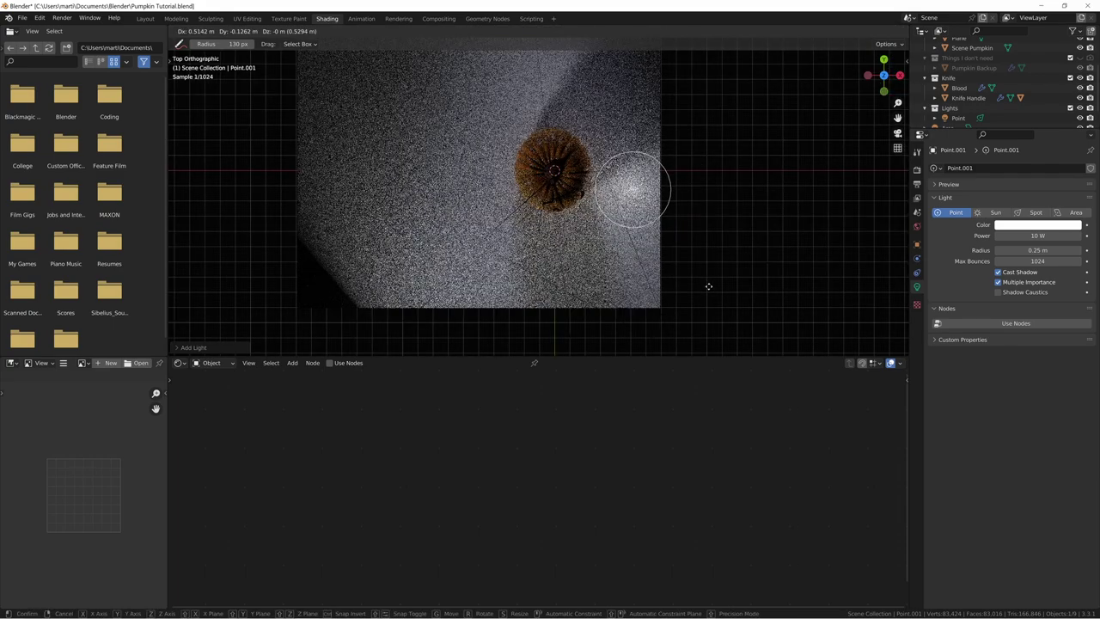
{"action": "left_click", "coordinate": [710, 284]}
Step: Give the point light a power of 280 mW and a radius of 0.055 m, and raise it along global Z in camera view
{"action": "key", "text": "KP_0"}
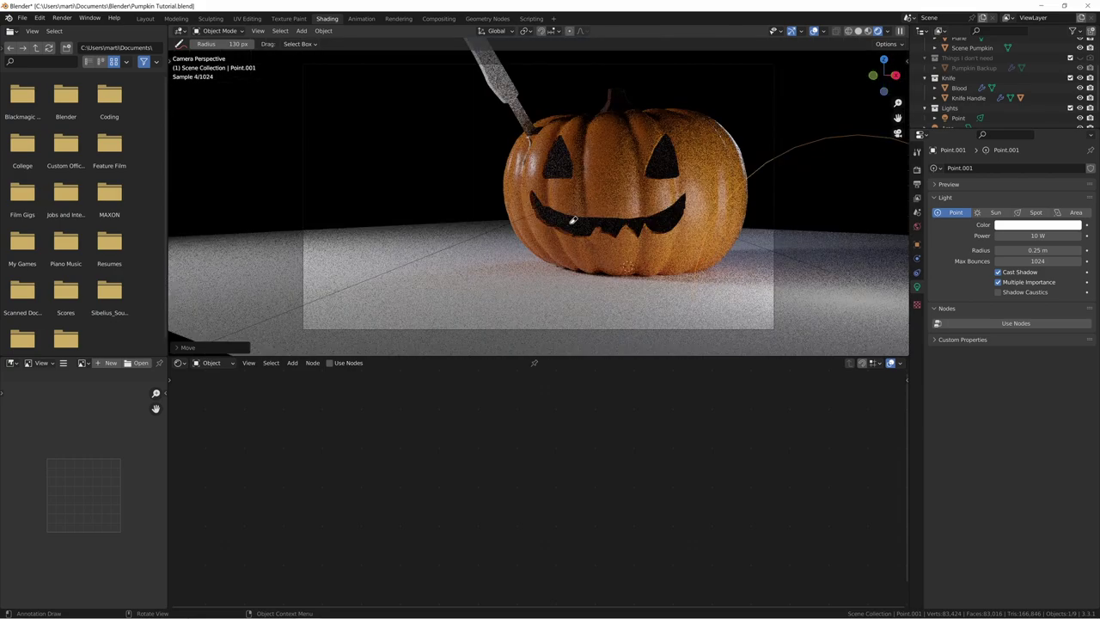
{"action": "mouse_move", "coordinate": [1038, 236]}
{"action": "left_mouse_down"}
{"action": "mouse_move", "coordinate": [1005, 235]}
{"action": "mouse_move", "coordinate": [1043, 236]}
{"action": "left_mouse_up"}
{"action": "key", "text": "g"}
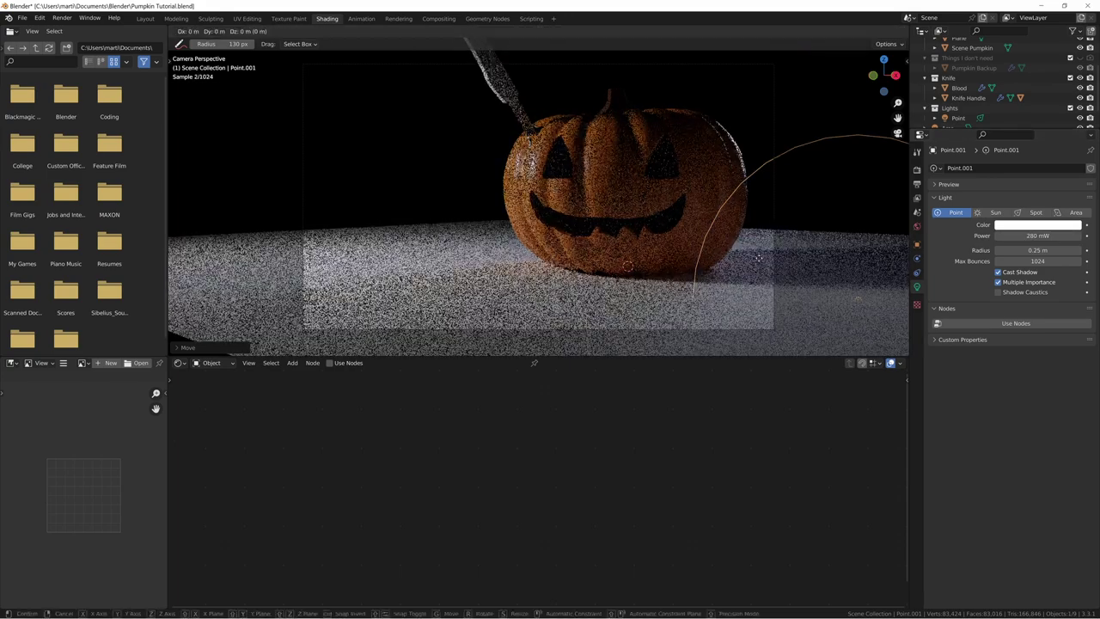
{"action": "key", "text": "z"}
{"action": "left_click", "coordinate": [758, 139]}
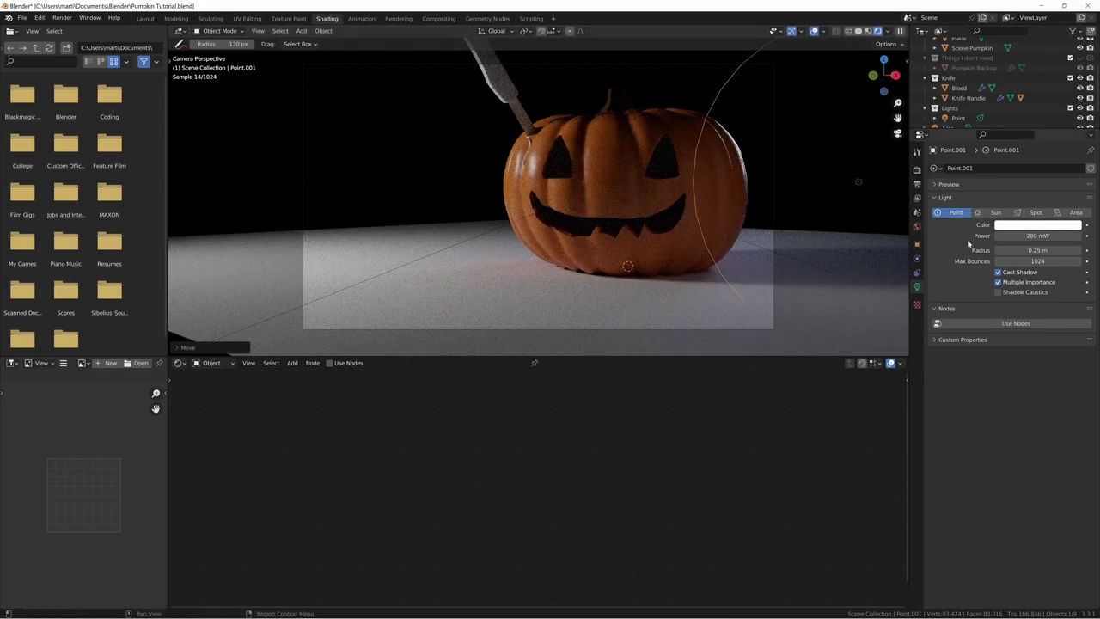
{"action": "left_click_drag", "start_coordinate": [1038, 250], "coordinate": [1022, 250]}
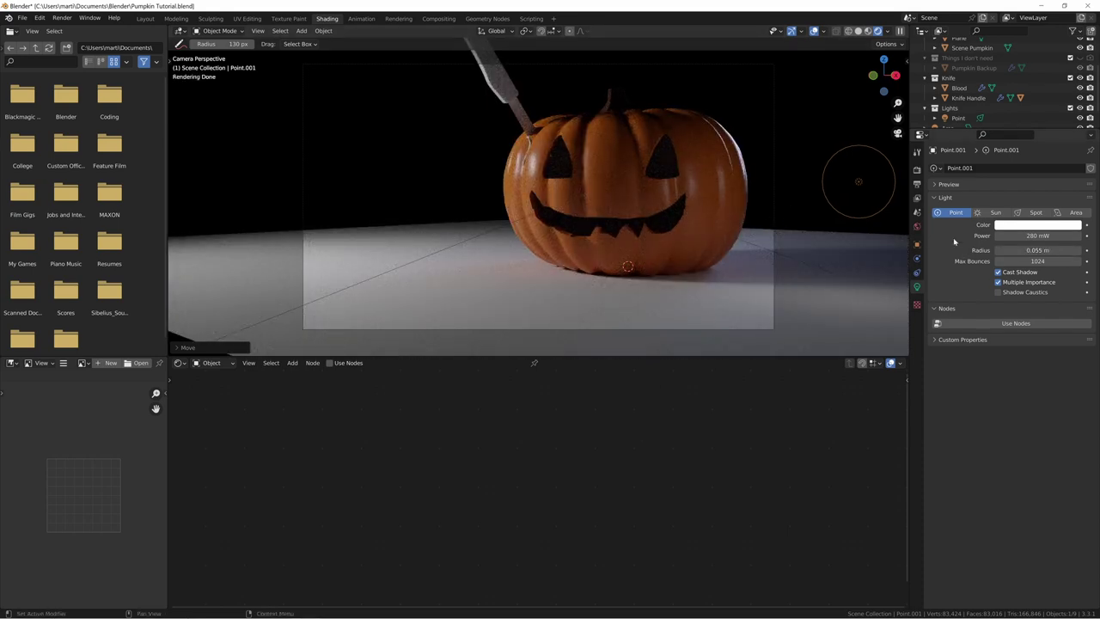
Step: Move the area light and the new point light into the Lights collection, and hide Point and Point.001 in the viewport
{"action": "scroll", "coordinate": [986, 74], "scroll_direction": "down", "scroll_amount": 2}
{"action": "left_click", "coordinate": [948, 110], "text": "shift"}
{"action": "left_click_drag", "start_coordinate": [949, 109], "coordinate": [959, 84]}
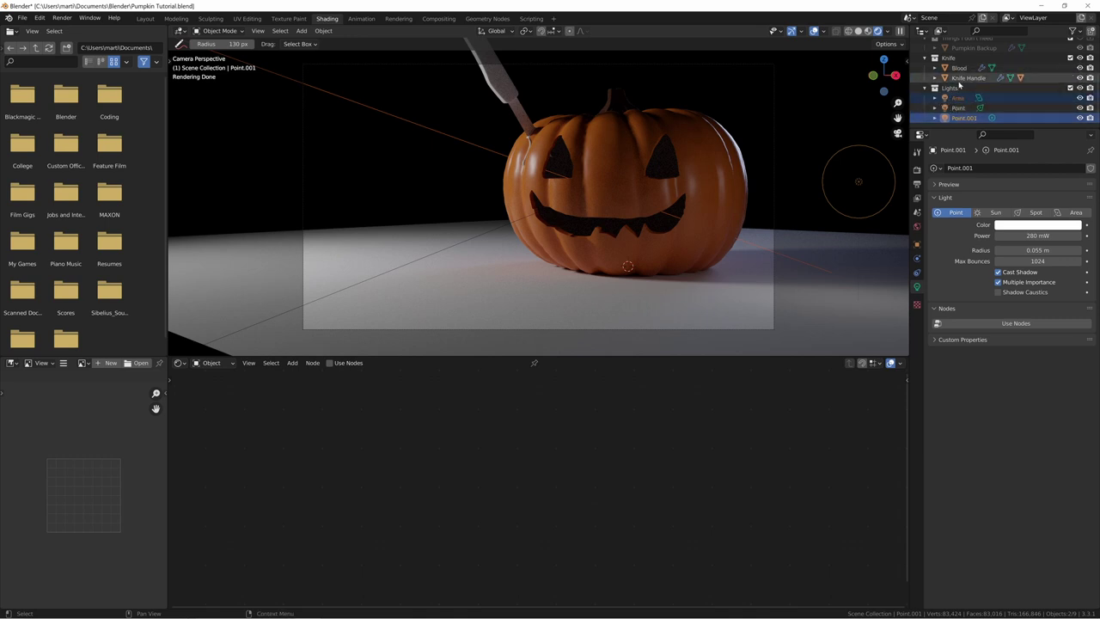
{"action": "left_click", "coordinate": [1080, 119]}
{"action": "left_click", "coordinate": [1081, 109]}
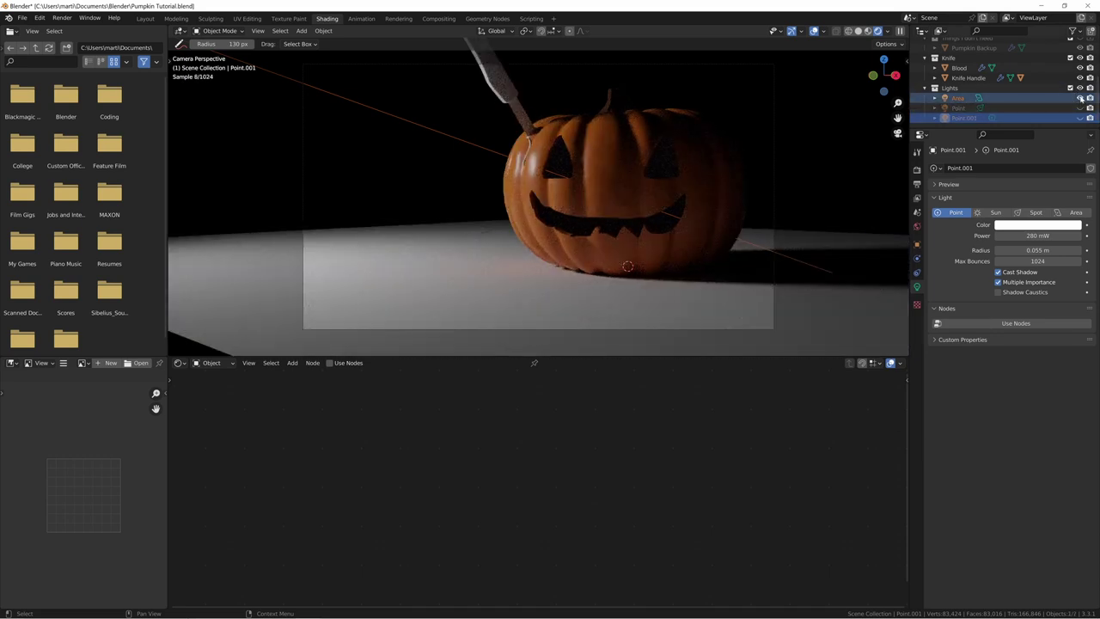
Step: Rename the lights Point to Backlight, Point.001 to Fill, and Area to Key
{"action": "double_click", "coordinate": [958, 108]}
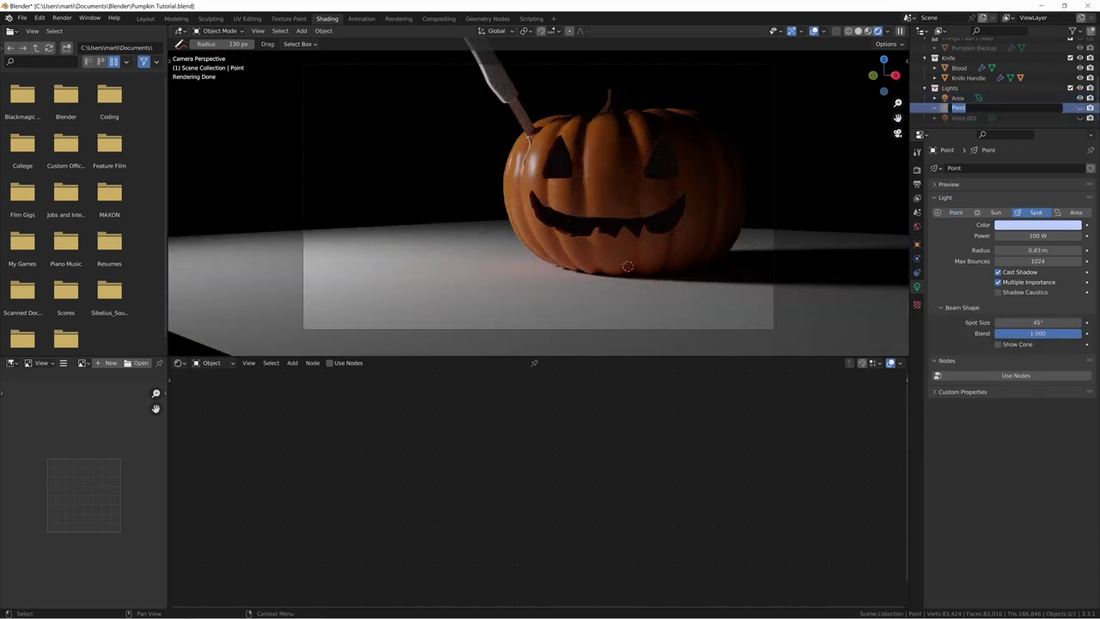
{"action": "type", "text": "Backlight"}
{"action": "key", "text": "Return"}
{"action": "double_click", "coordinate": [972, 116]}
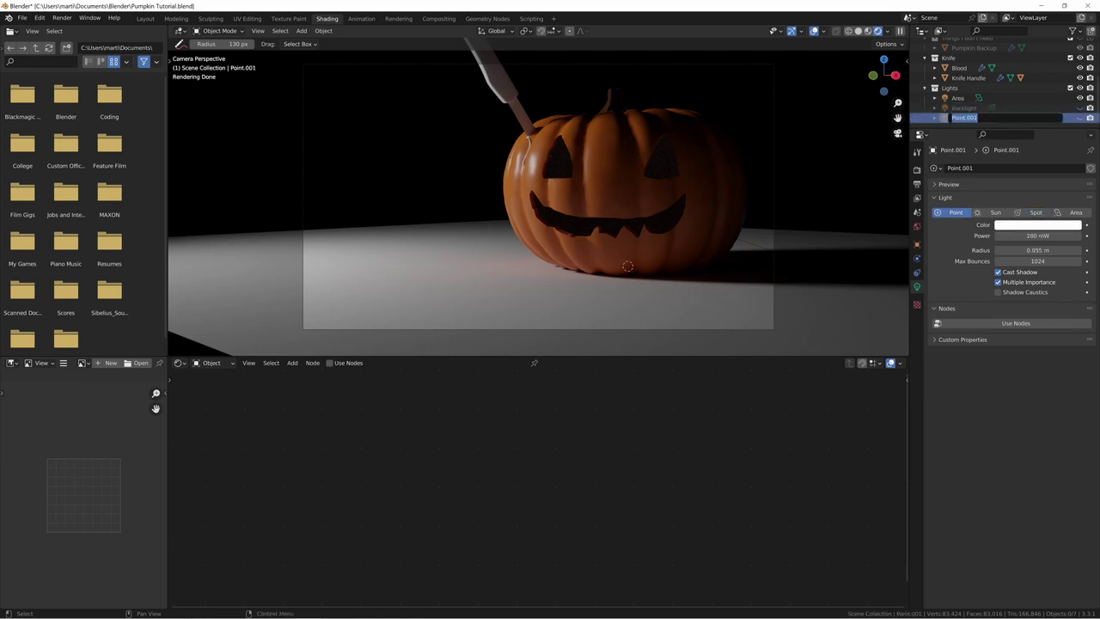
{"action": "type", "text": "Fill"}
{"action": "key", "text": "Return"}
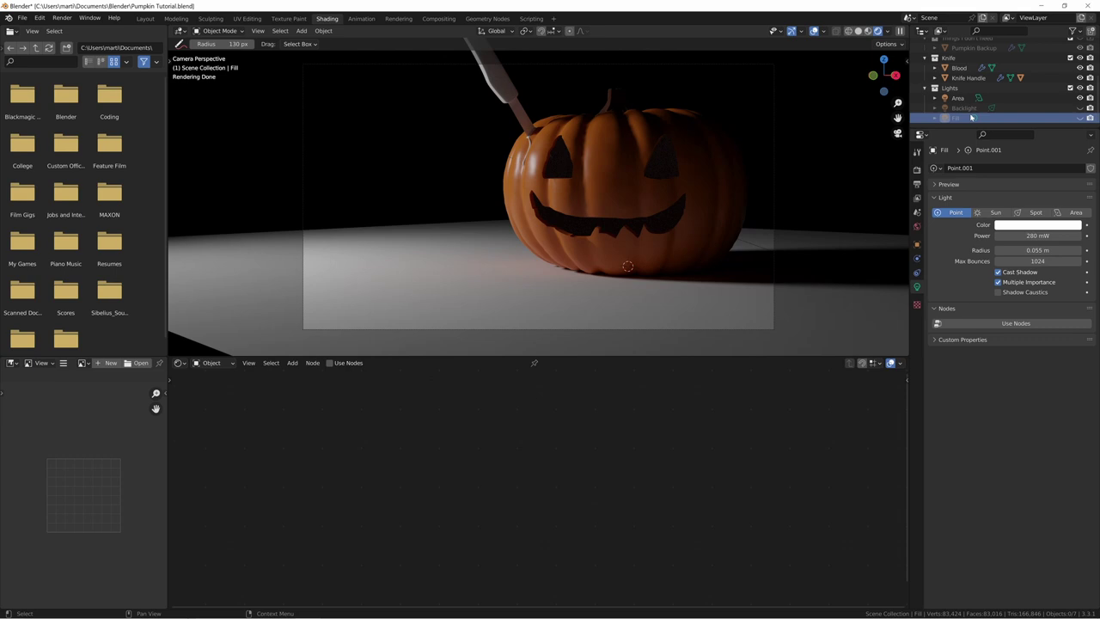
{"action": "double_click", "coordinate": [957, 98]}
{"action": "type", "text": "Ke"}
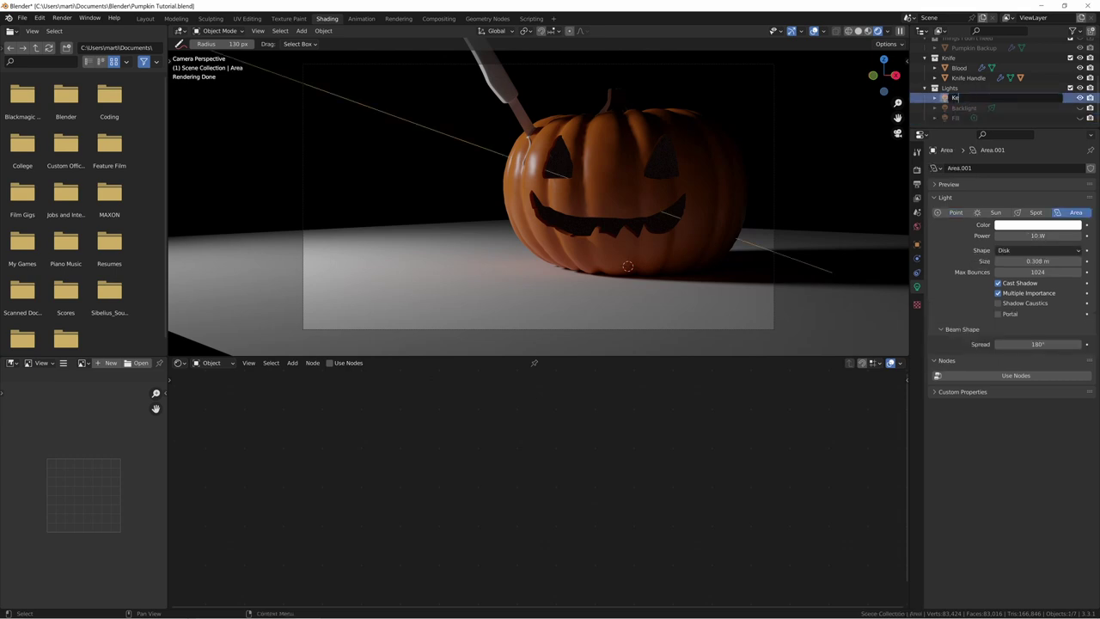
{"action": "type", "text": "y"}
{"action": "key", "text": "Return"}
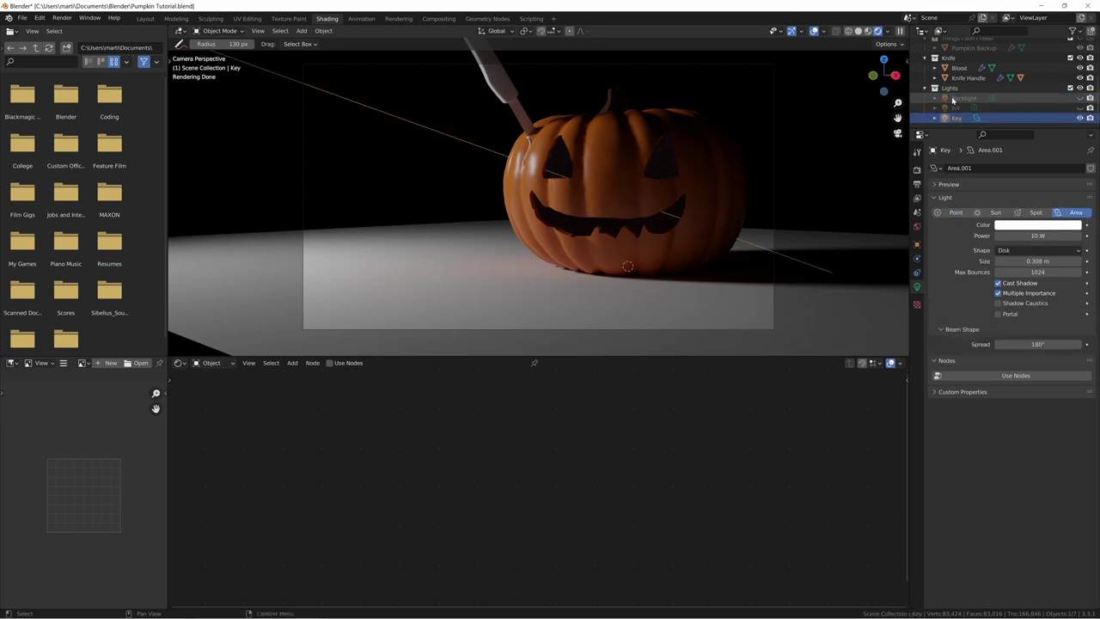
Step: Hide the Key light and check the World background settings
{"action": "left_click", "coordinate": [1080, 118]}
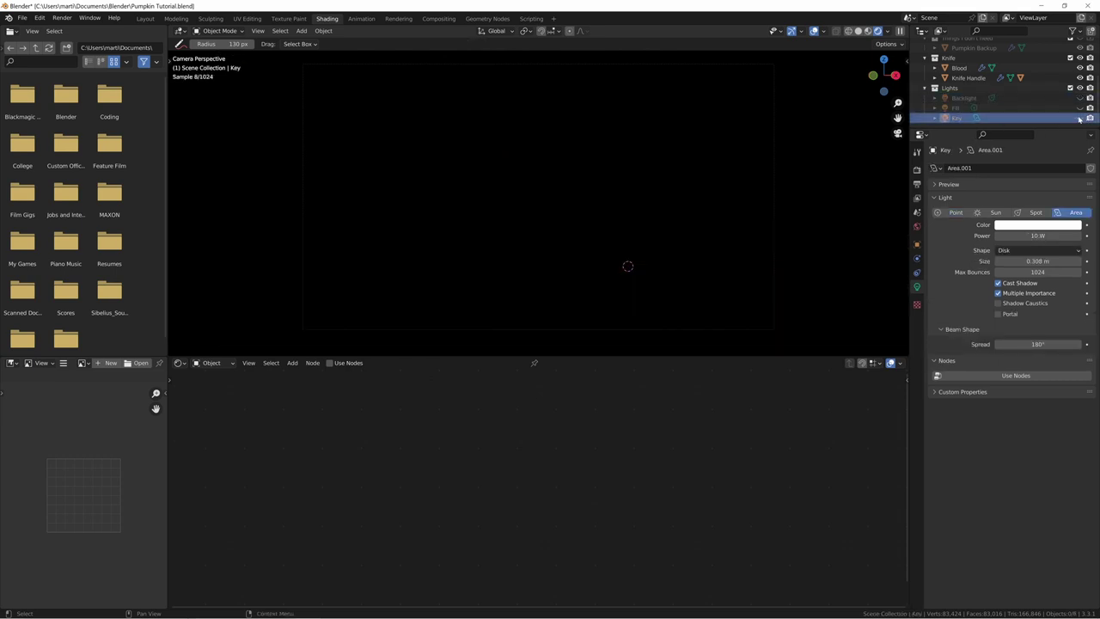
{"action": "left_click", "coordinate": [916, 226]}
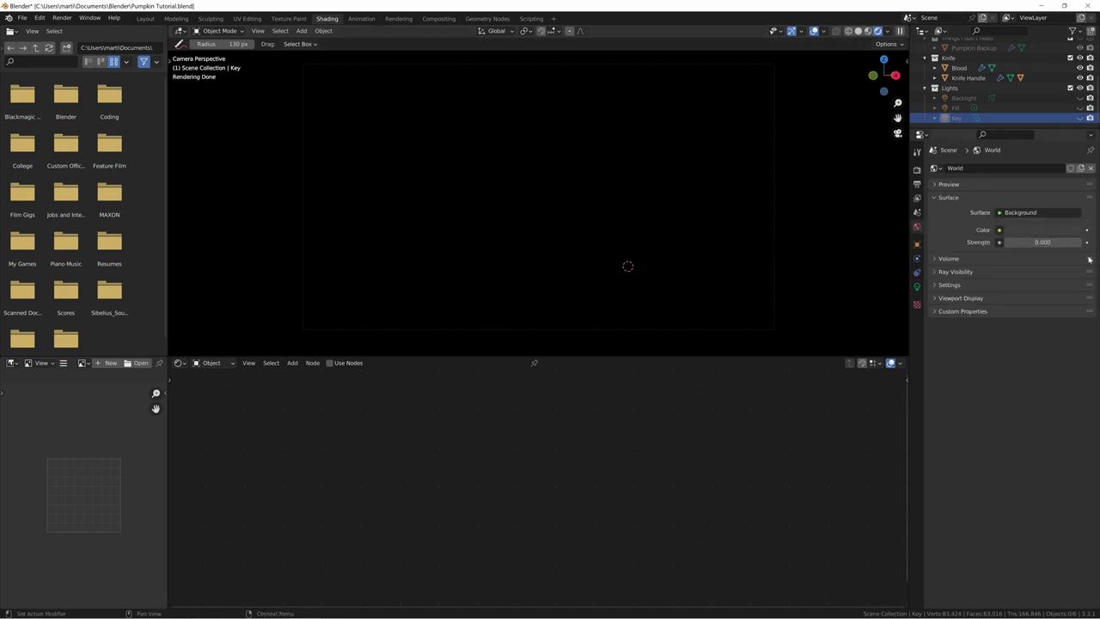
{"action": "left_click", "coordinate": [916, 286]}
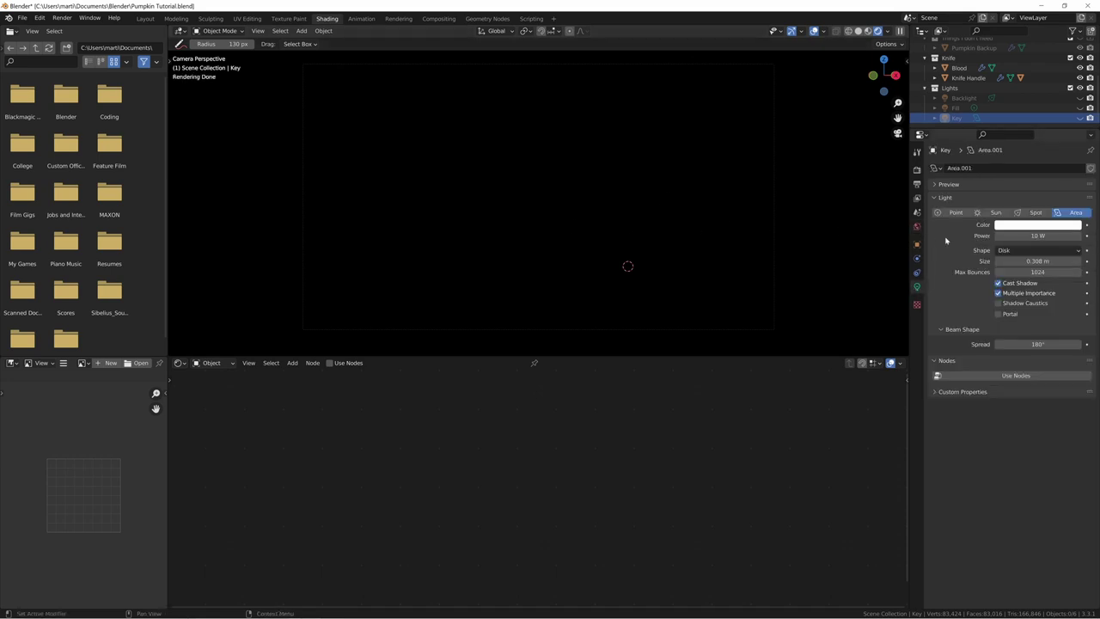
Step: Show the Backlight, Key and Fill lights in the viewport one after another
{"action": "left_click", "coordinate": [1080, 98]}
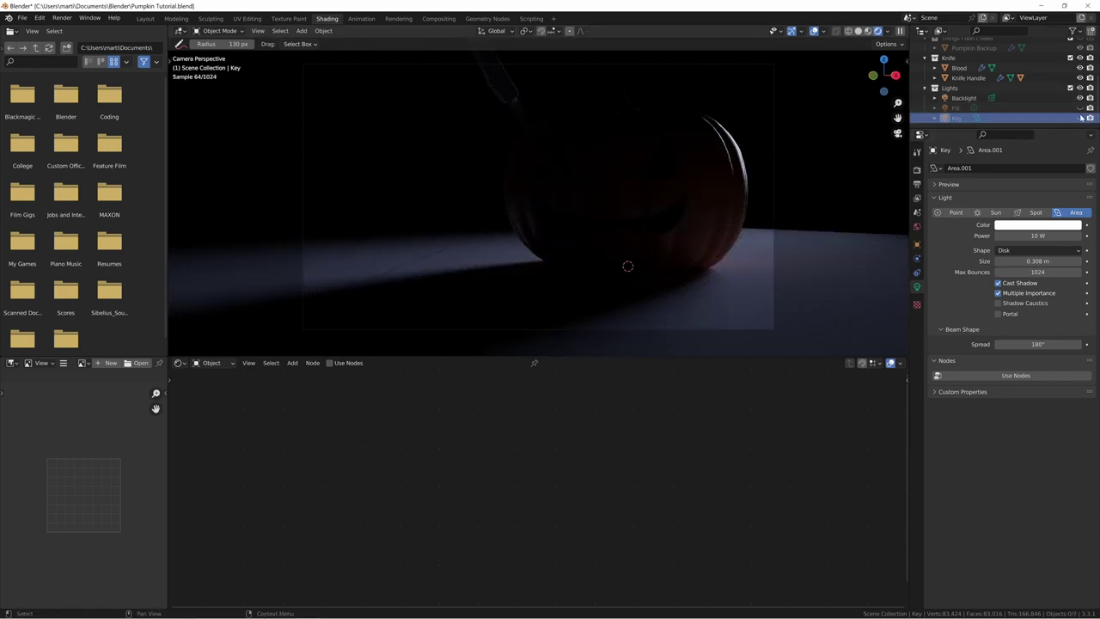
{"action": "left_click", "coordinate": [1080, 116]}
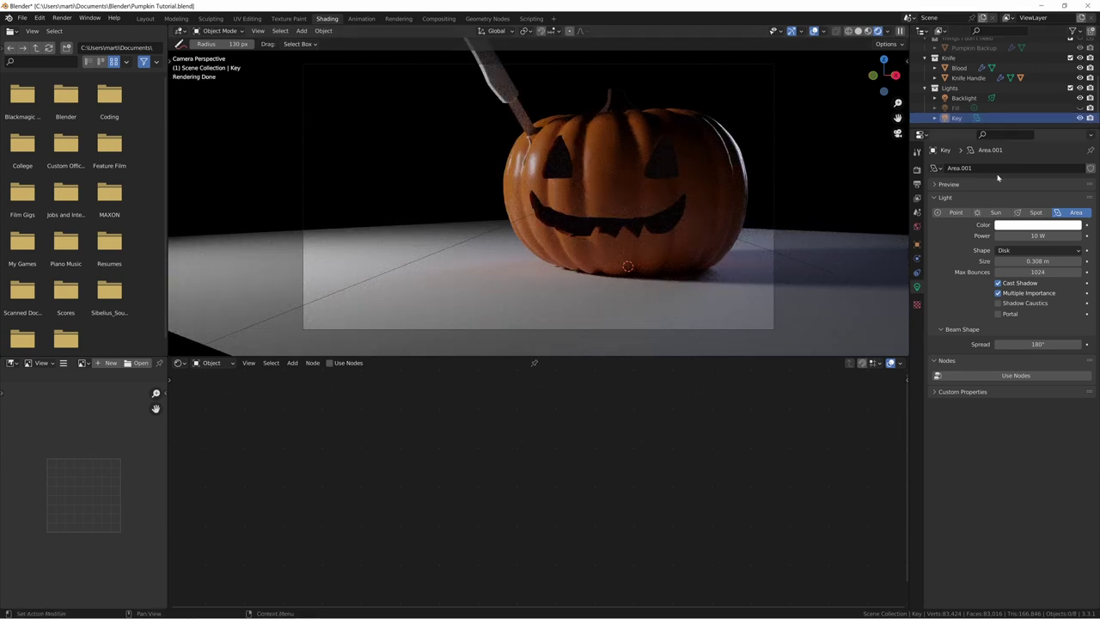
{"action": "left_click", "coordinate": [1080, 107]}
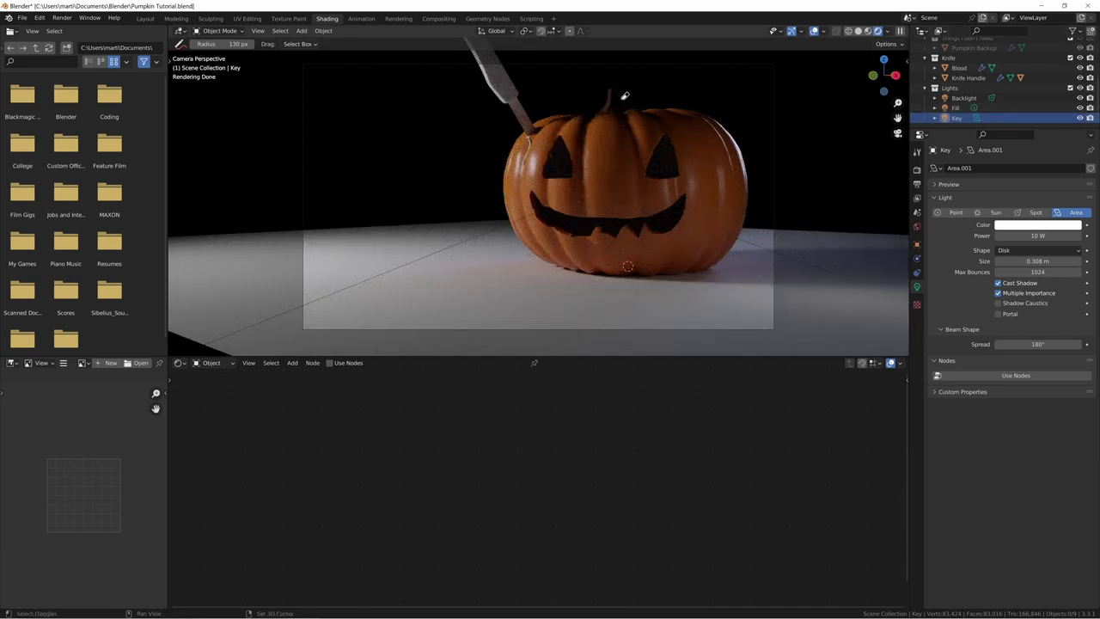
Step: Sketch an annotation stroke around the pumpkin's stem and undo it
{"action": "key", "text": "shift+space"}
{"action": "left_click", "coordinate": [624, 96]}
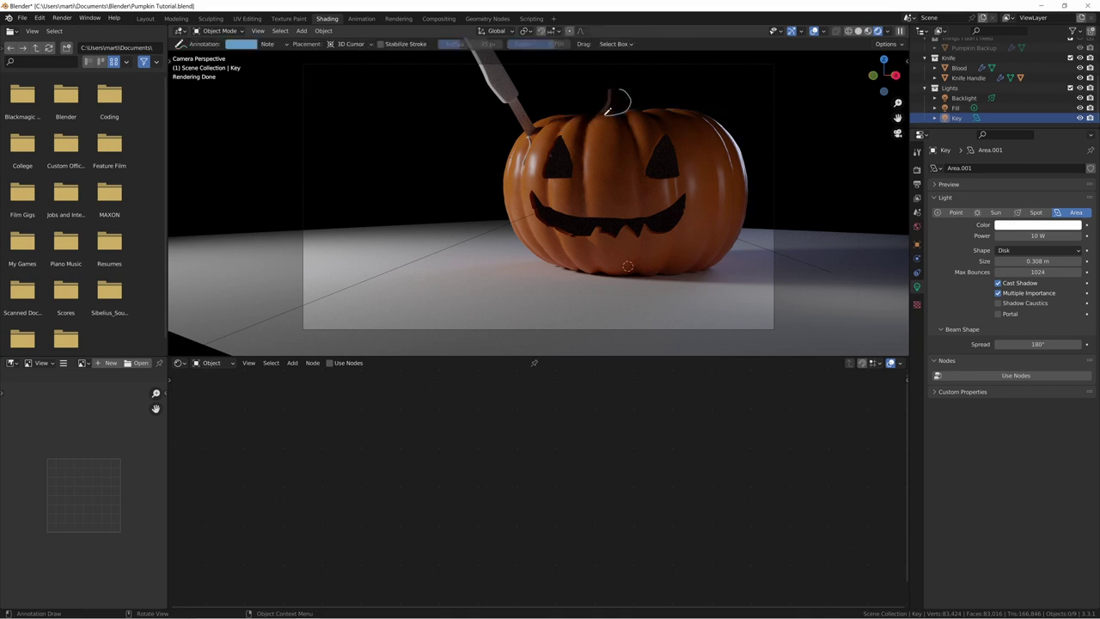
{"action": "key", "text": "ctrl+z"}
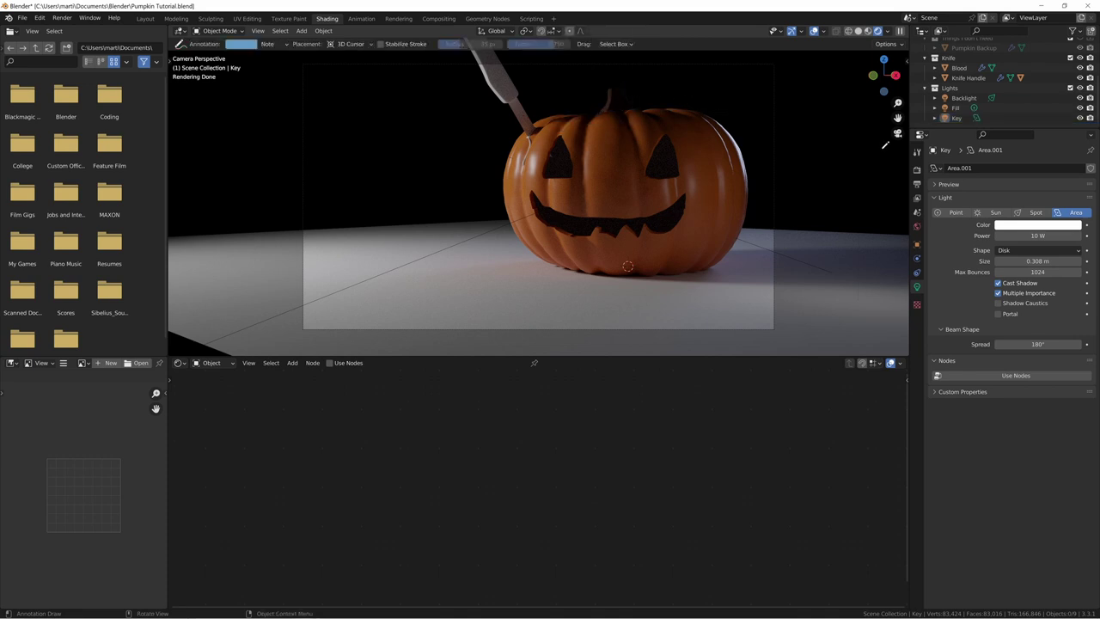
Step: Raise the Fill light along the global Z axis and undo the stray annotation stroke above the pumpkin
{"action": "left_click", "coordinate": [955, 107]}
{"action": "key", "text": "g"}
{"action": "key", "text": "z"}
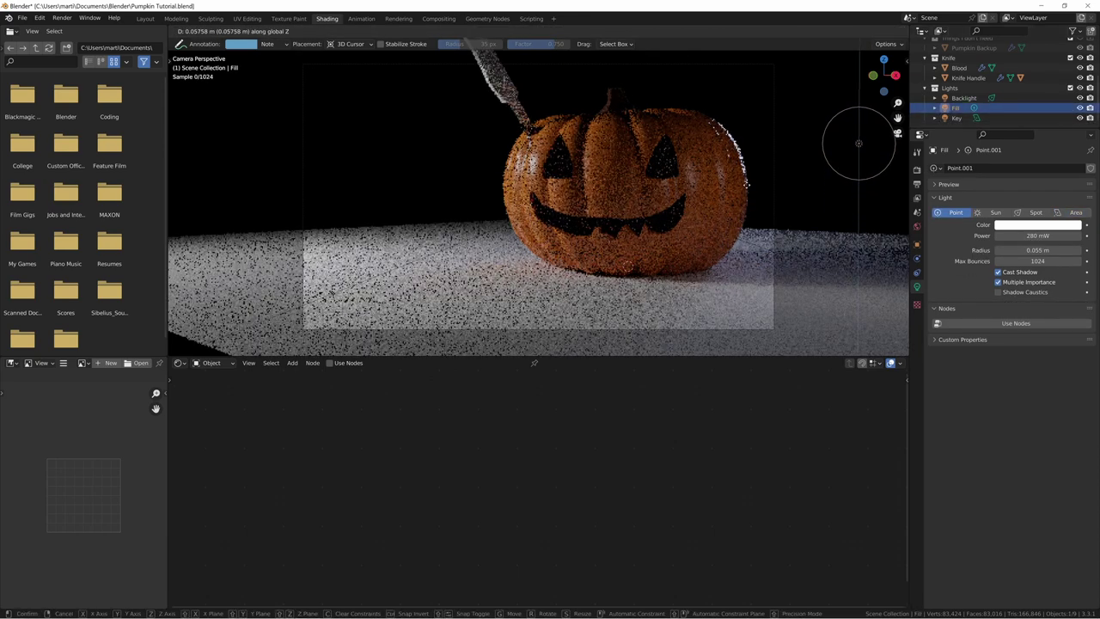
{"action": "left_click", "coordinate": [751, 127]}
{"action": "left_click_drag", "start_coordinate": [848, 88], "coordinate": [618, 93]}
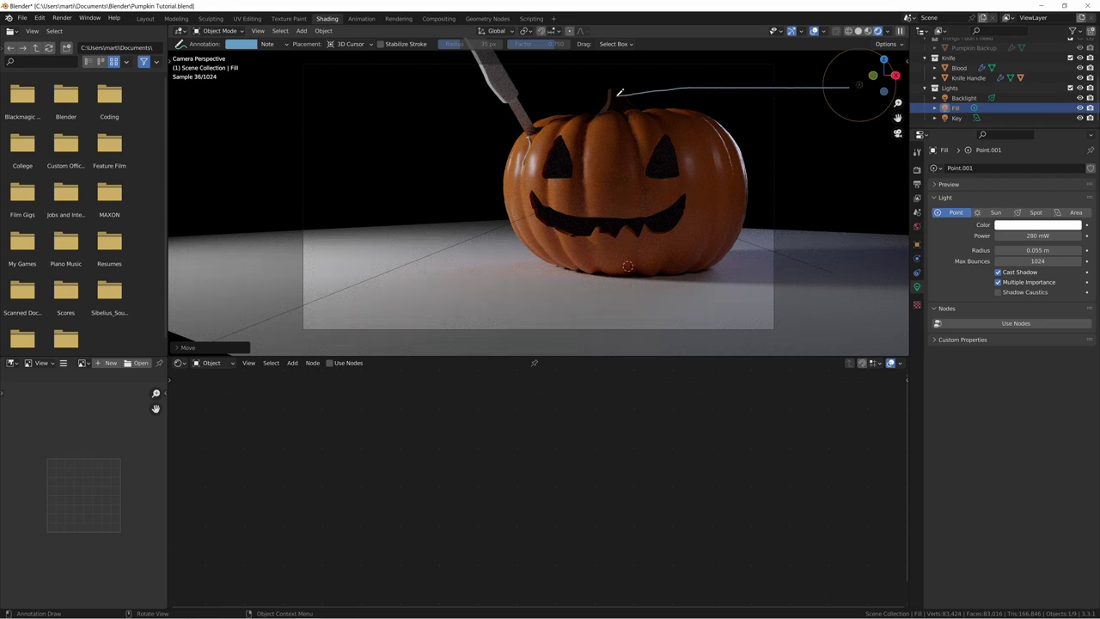
{"action": "key", "text": "ctrl+z"}
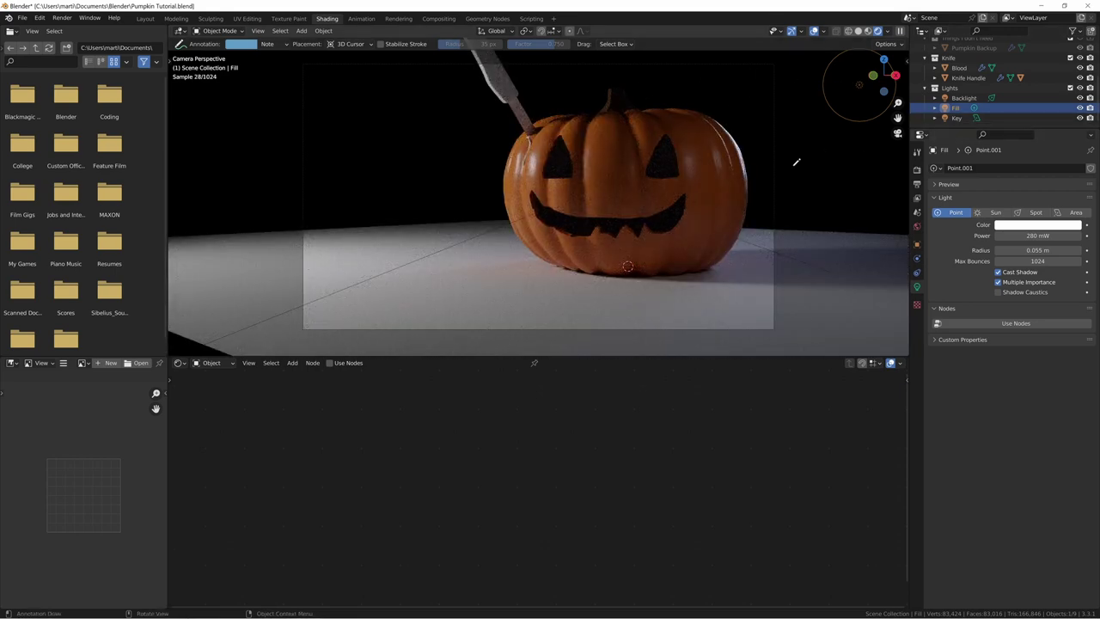
{"action": "key", "text": "ctrl+z"}
{"action": "key", "text": "ctrl+shift+z"}
Step: Rotate the Backlight slightly about the global X axis and undo the stray annotation mark beside the stem
{"action": "left_click", "coordinate": [963, 97]}
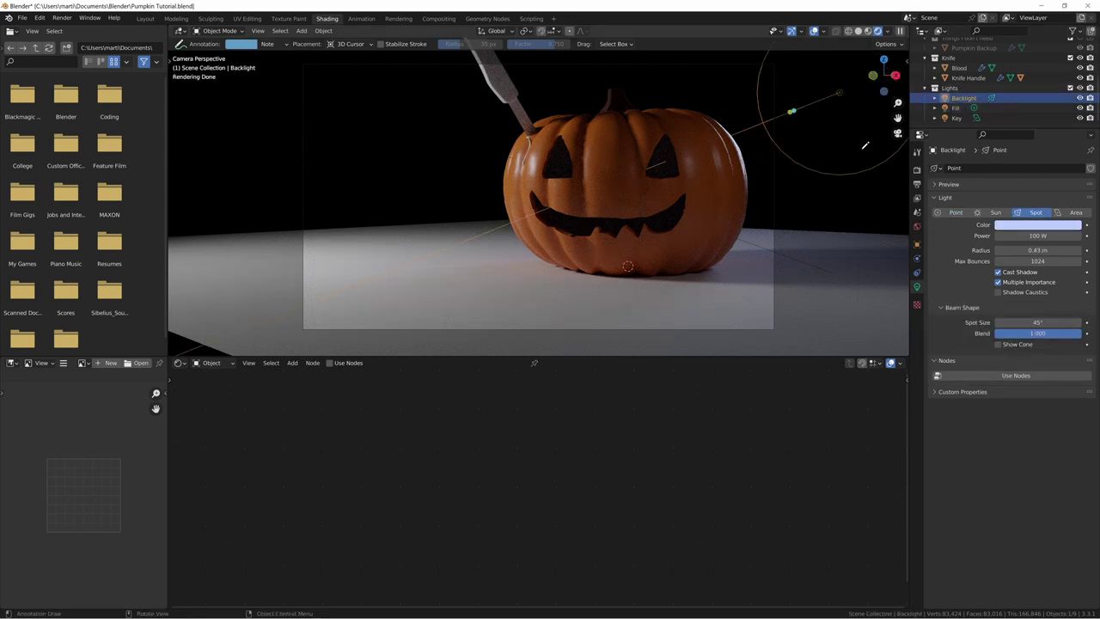
{"action": "key", "text": "r"}
{"action": "key", "text": "x"}
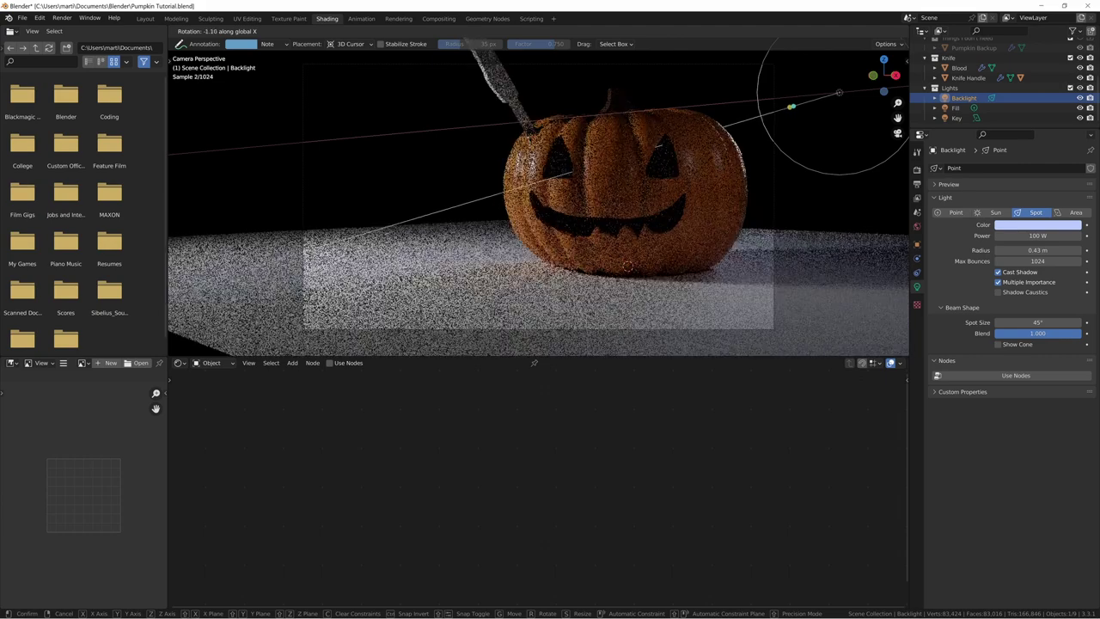
{"action": "left_click", "coordinate": [632, 90]}
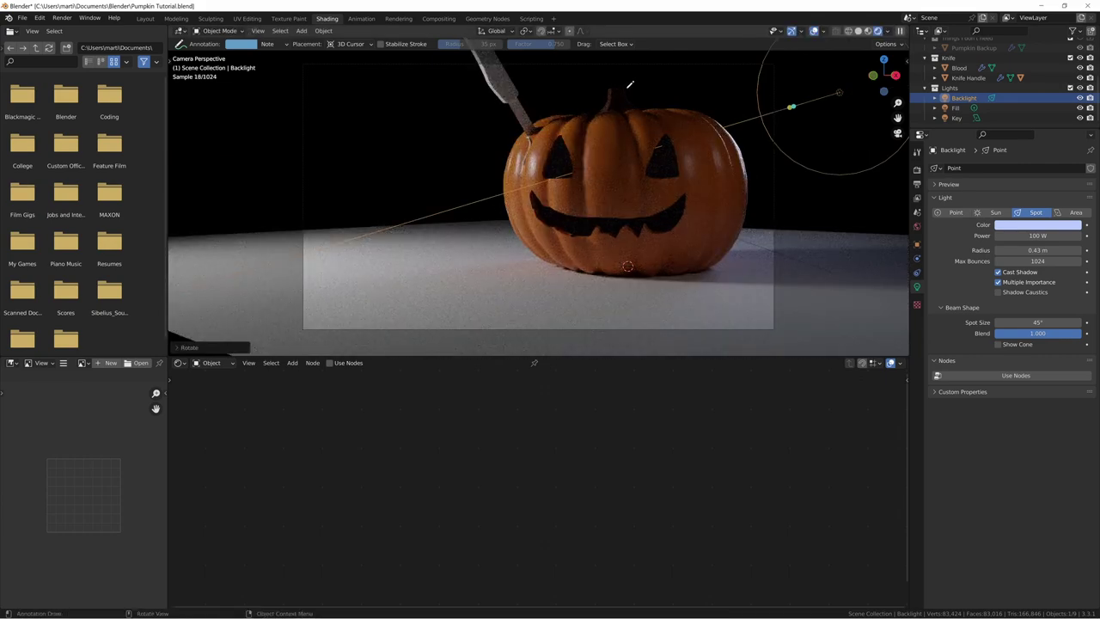
{"action": "left_click_drag", "start_coordinate": [638, 103], "coordinate": [639, 103]}
{"action": "key", "text": "ctrl+z"}
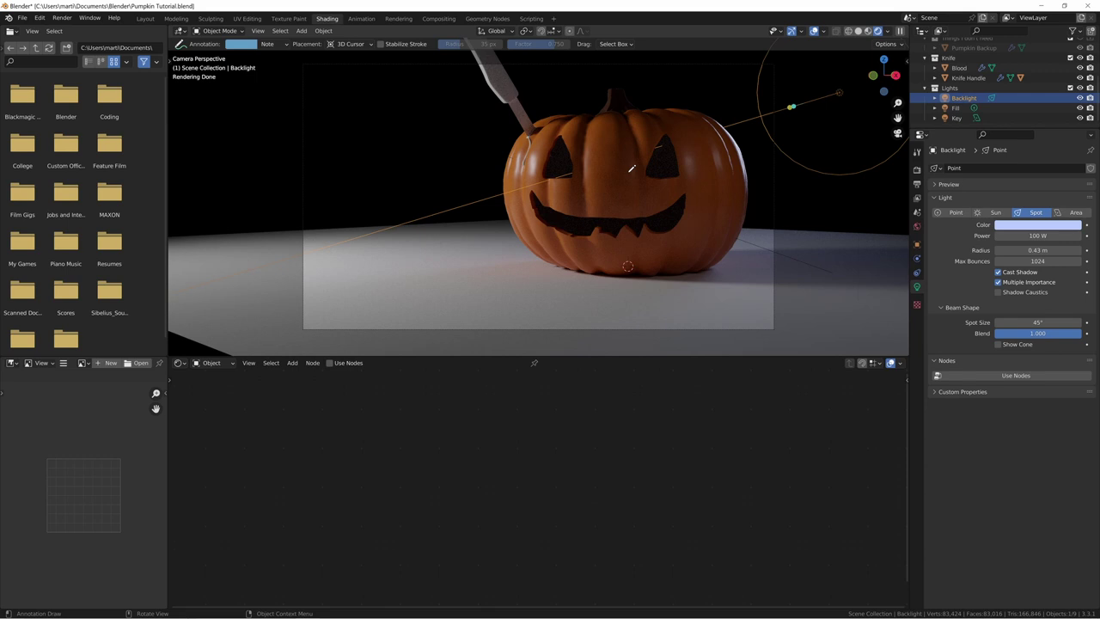
Step: Switch to the Select tool and give the knife's handle a new material named Knife Handle
{"action": "key", "text": "shift"}
{"action": "key", "text": "w"}
{"action": "left_click", "coordinate": [502, 89]}
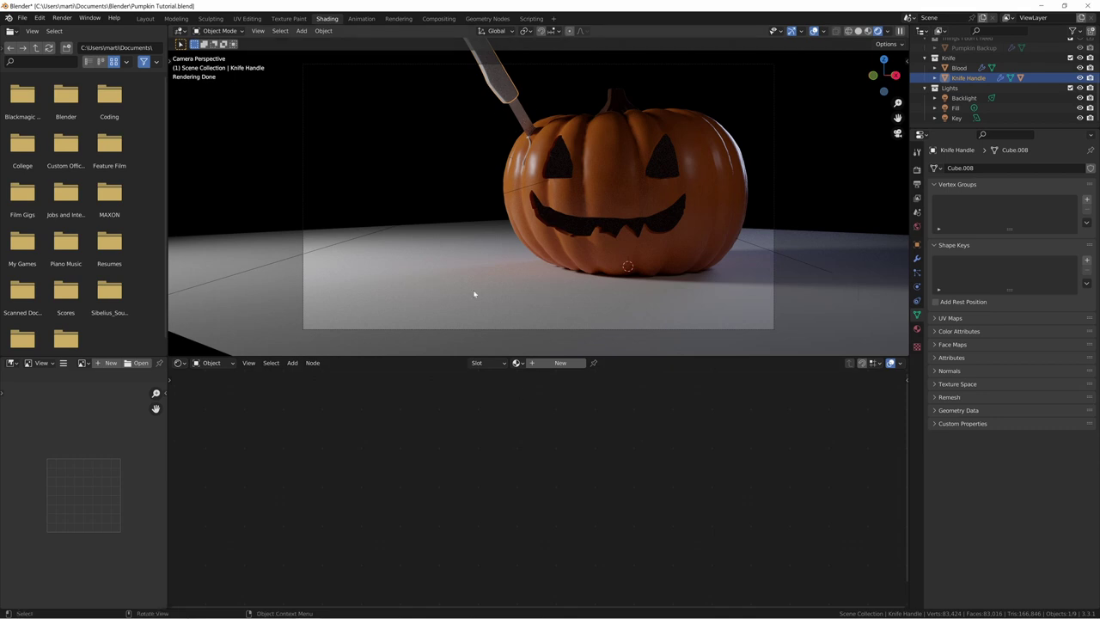
{"action": "left_click", "coordinate": [535, 364]}
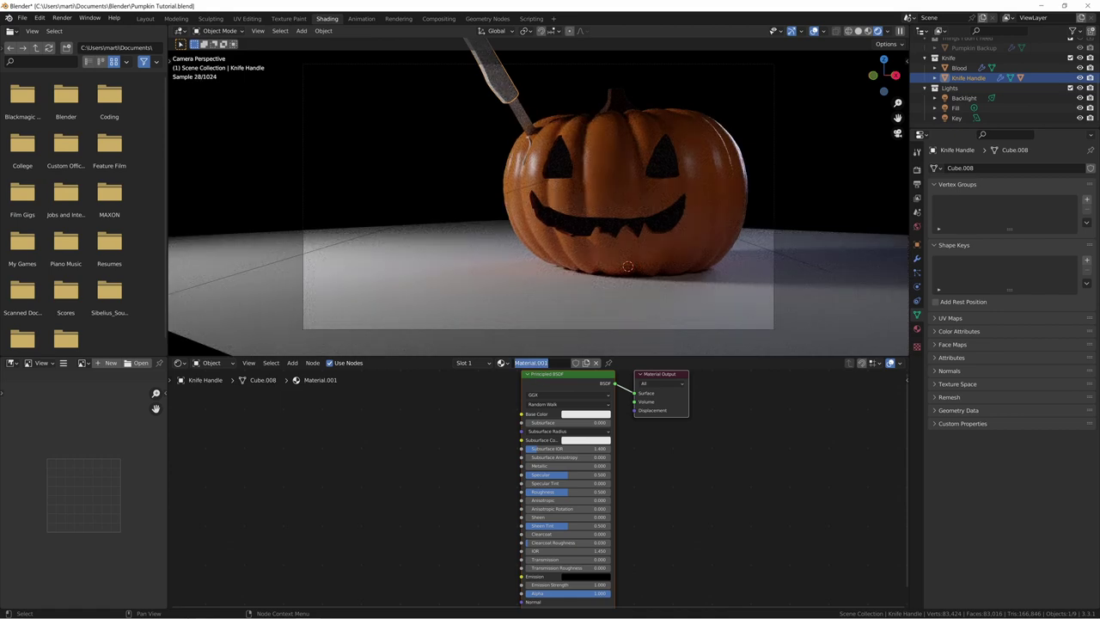
{"action": "type", "text": "Knife Handle"}
{"action": "key", "text": "Return"}
Step: Set the Knife Handle material's base color to near black and its roughness to 0.612
{"action": "left_click", "coordinate": [585, 413]}
{"action": "left_click_drag", "start_coordinate": [628, 310], "coordinate": [631, 353]}
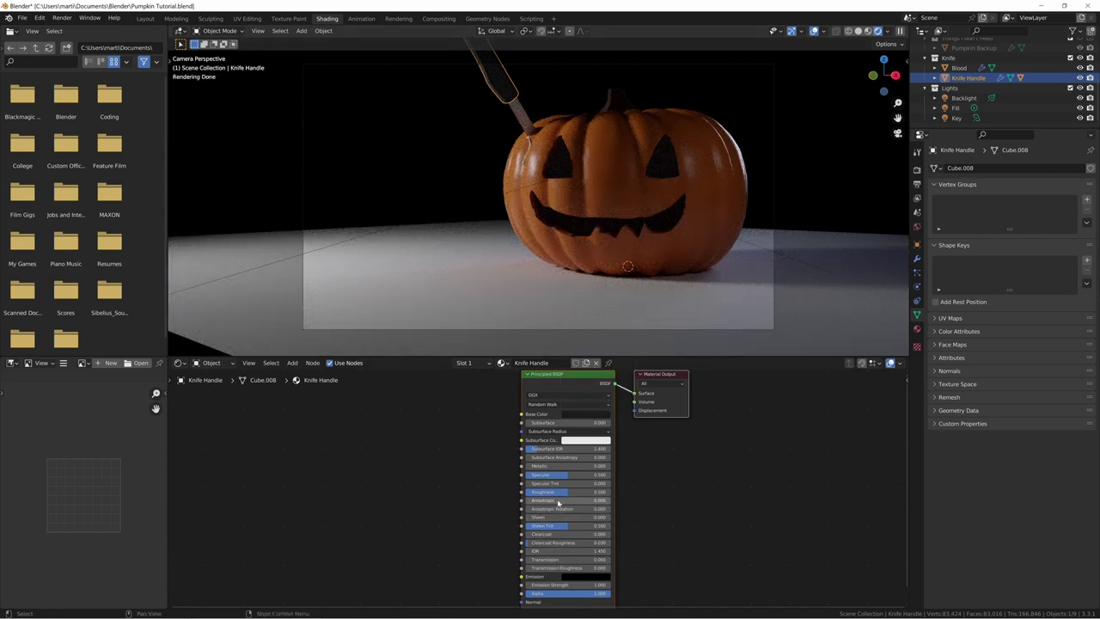
{"action": "left_click_drag", "start_coordinate": [557, 491], "coordinate": [571, 492]}
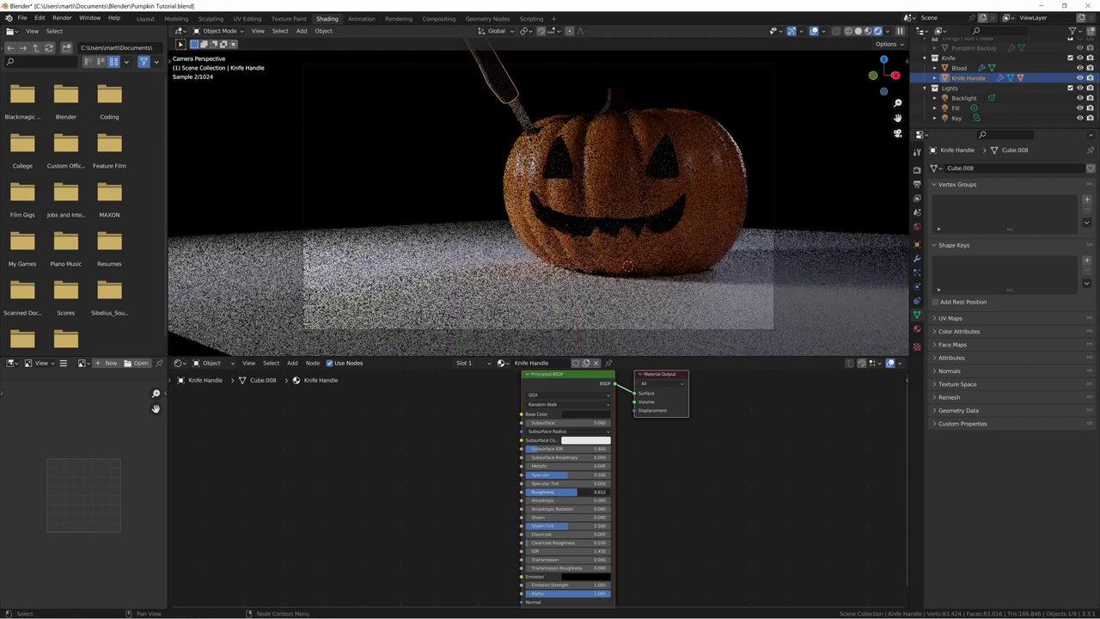
{"action": "left_click", "coordinate": [469, 105]}
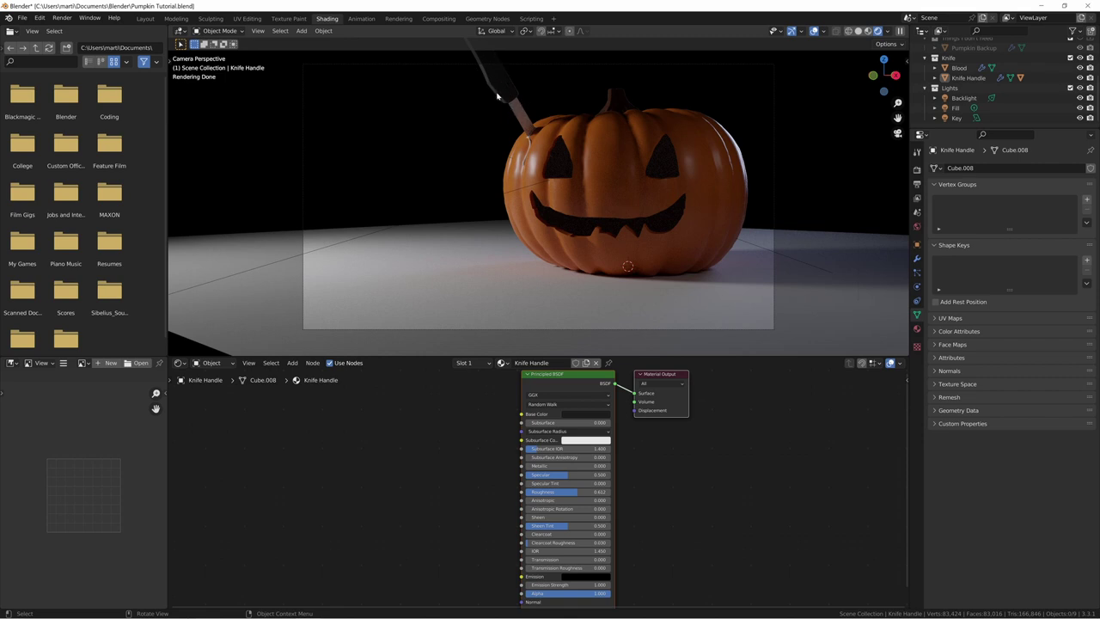
Step: Give the knife's blade a new material named Knife Blade
{"action": "left_click", "coordinate": [521, 118]}
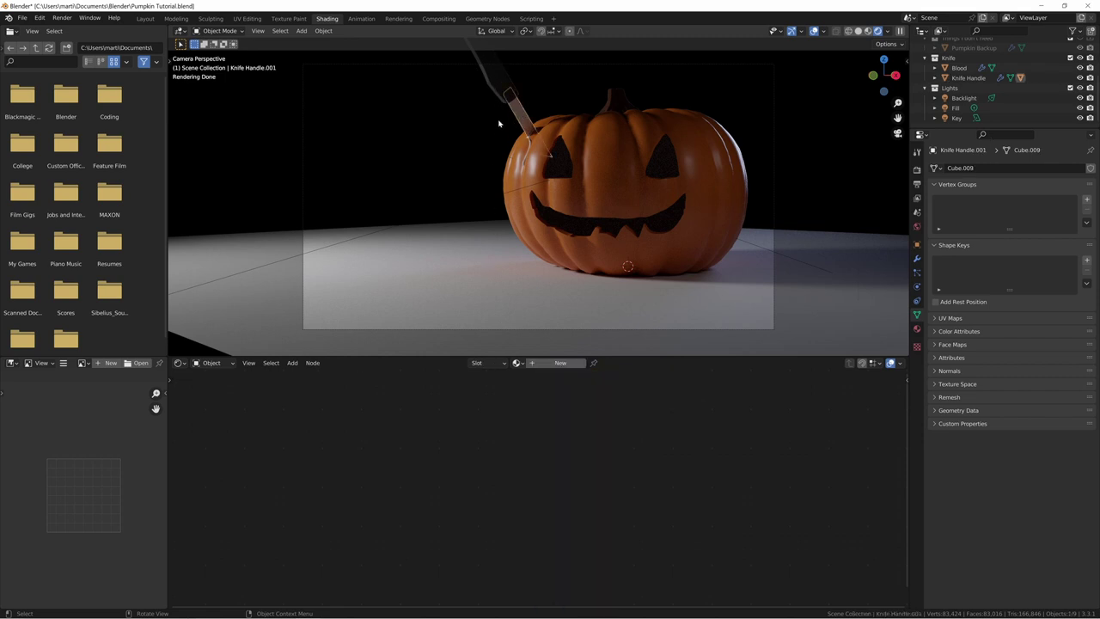
{"action": "left_click", "coordinate": [552, 364]}
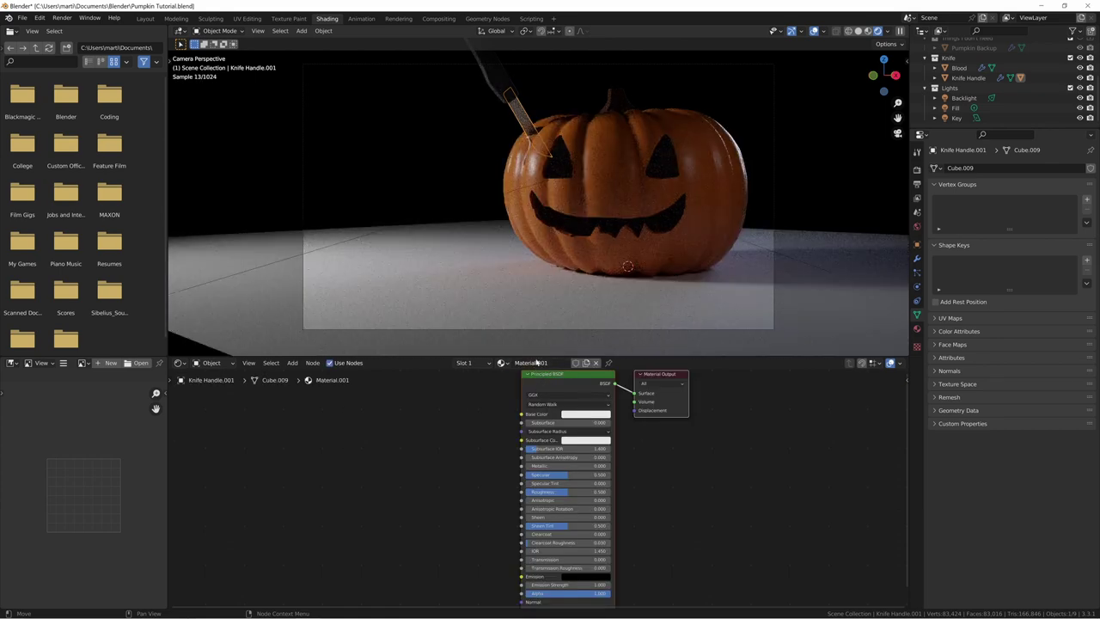
{"action": "type", "text": "Knife Blade"}
{"action": "key", "text": "Return"}
Step: Darken the Knife Blade material's base color to a mid grey and deselect the blade
{"action": "left_click", "coordinate": [585, 414]}
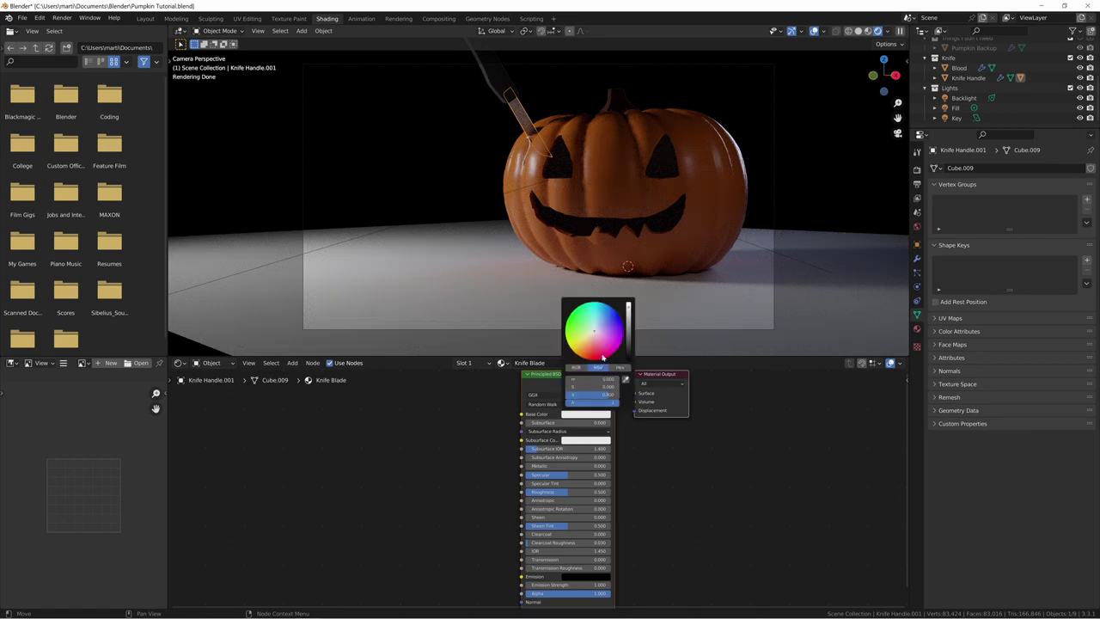
{"action": "left_click_drag", "start_coordinate": [628, 313], "coordinate": [628, 325]}
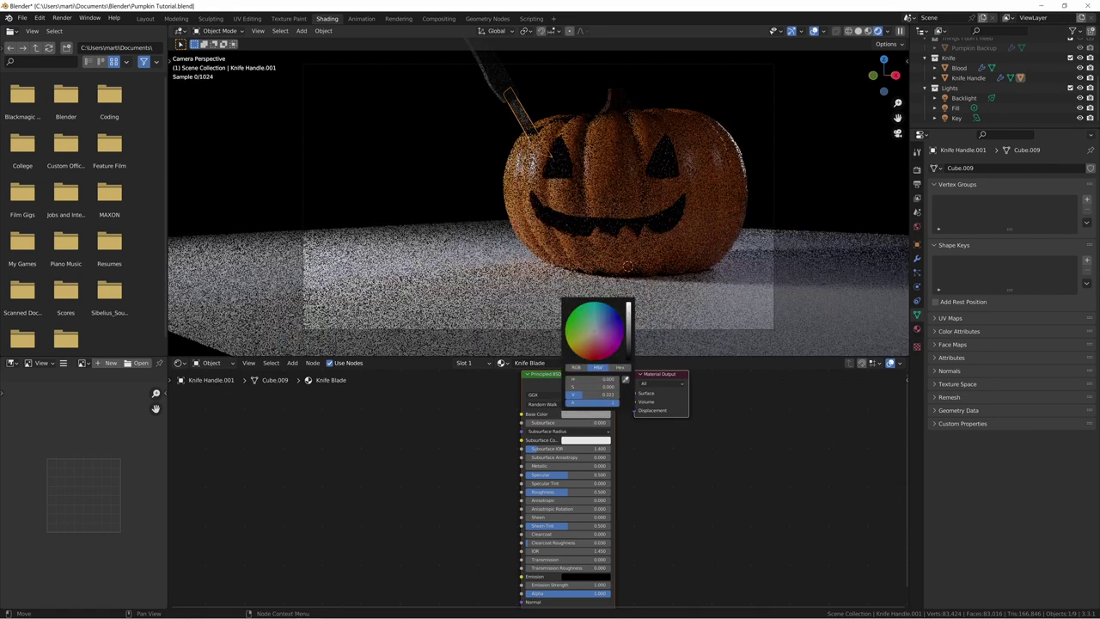
{"action": "left_click", "coordinate": [593, 334]}
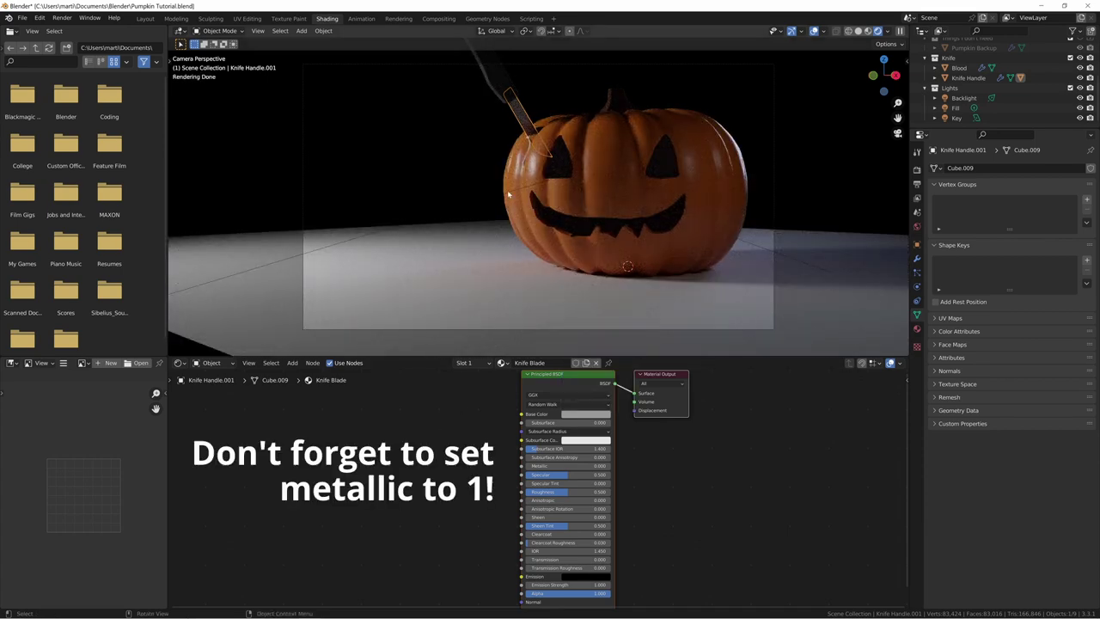
{"action": "left_click", "coordinate": [462, 138]}
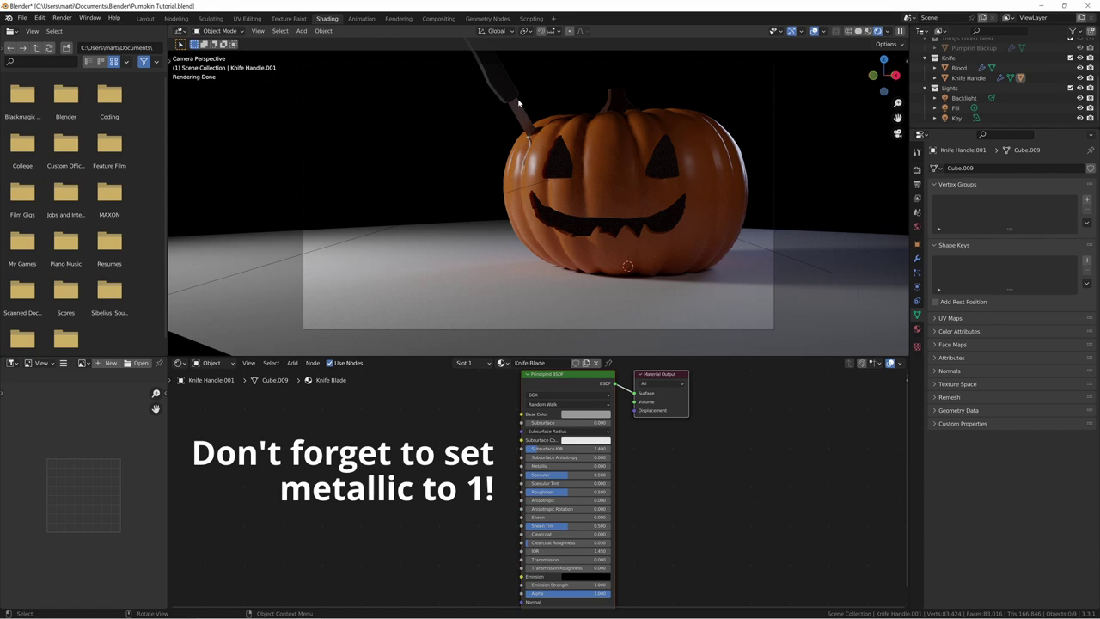
Step: Give the blood drip below the blade a new material named Blood
{"action": "left_click", "coordinate": [525, 171]}
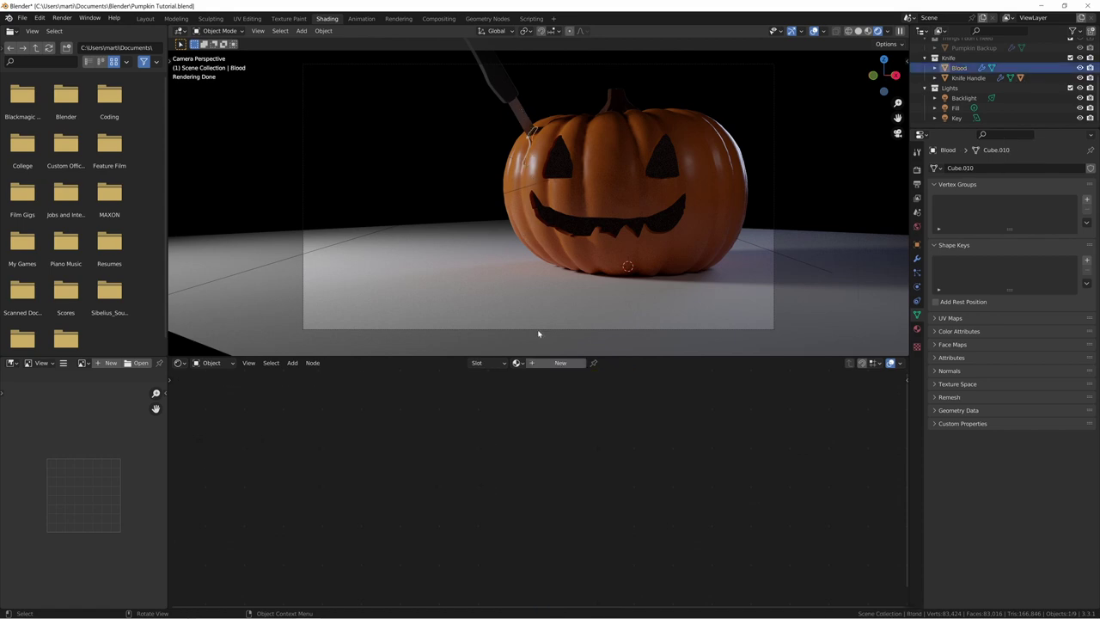
{"action": "left_click", "coordinate": [560, 362]}
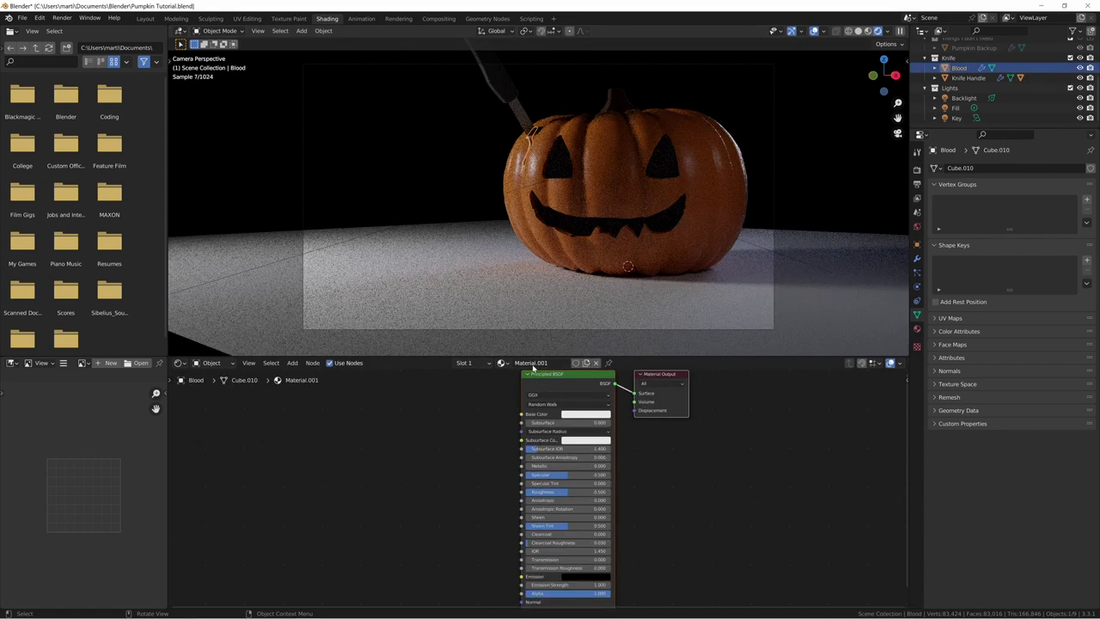
{"action": "left_click", "coordinate": [537, 363]}
{"action": "key", "text": "Return"}
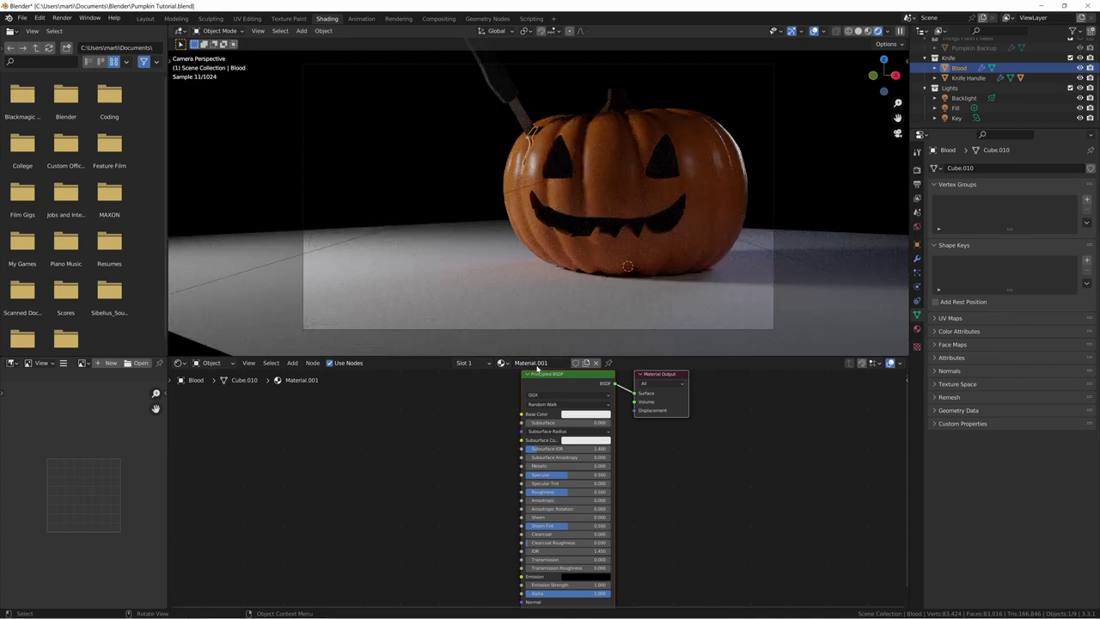
{"action": "left_click", "coordinate": [537, 365]}
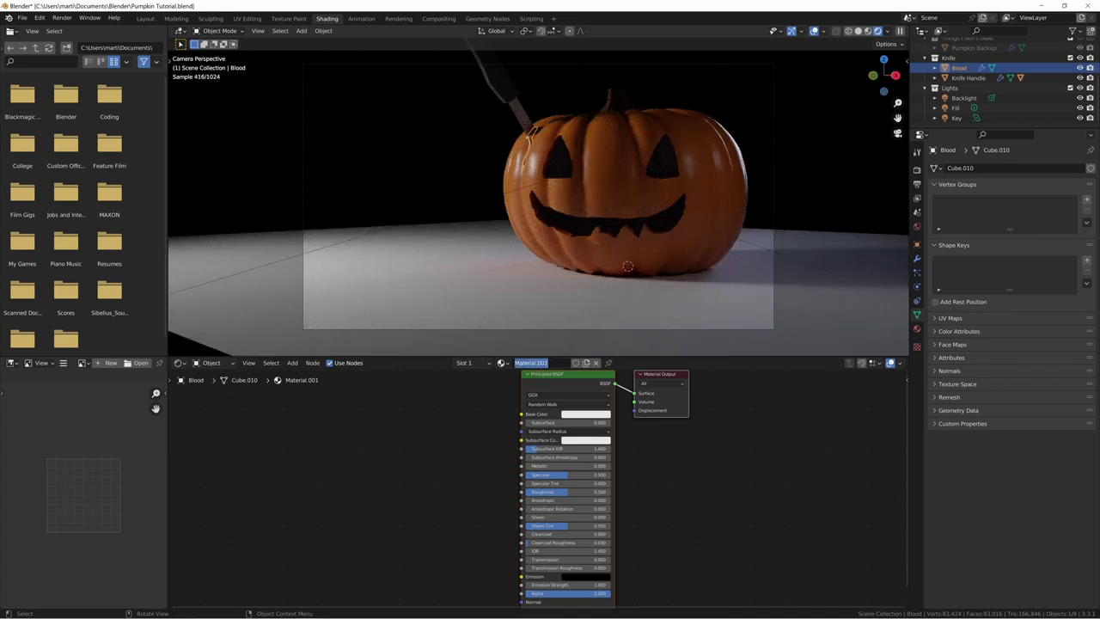
{"action": "type", "text": "Blood"}
{"action": "key", "text": "Return"}
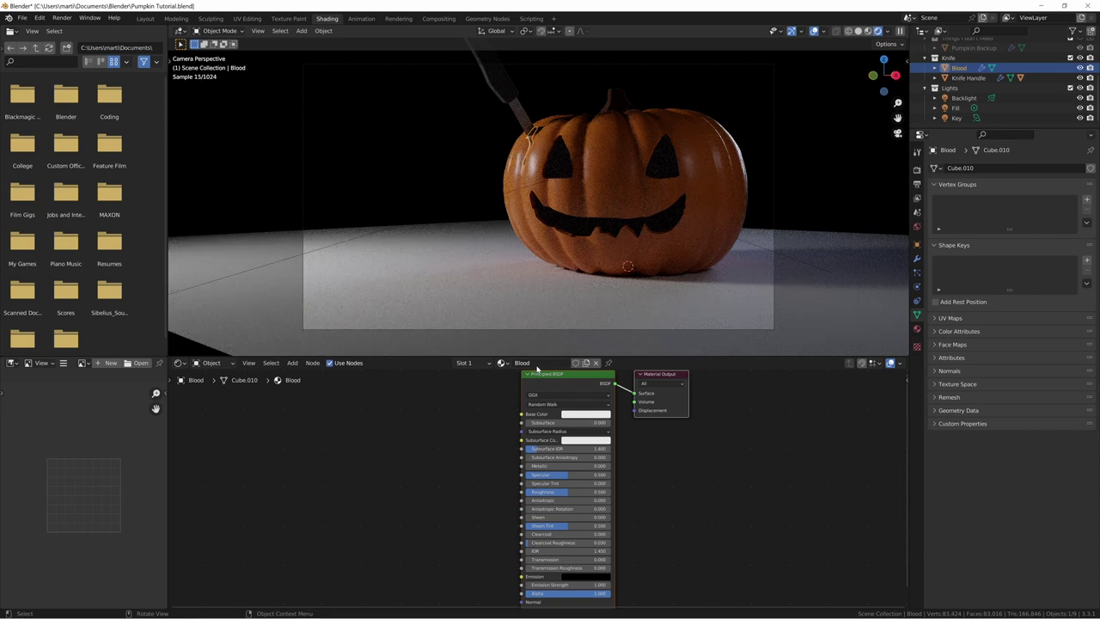
Step: Set the Blood material's base color to dark red with hue 0, saturation 1 and value about 0.167
{"action": "left_click", "coordinate": [578, 416]}
{"action": "left_click_drag", "start_coordinate": [593, 334], "coordinate": [594, 360]}
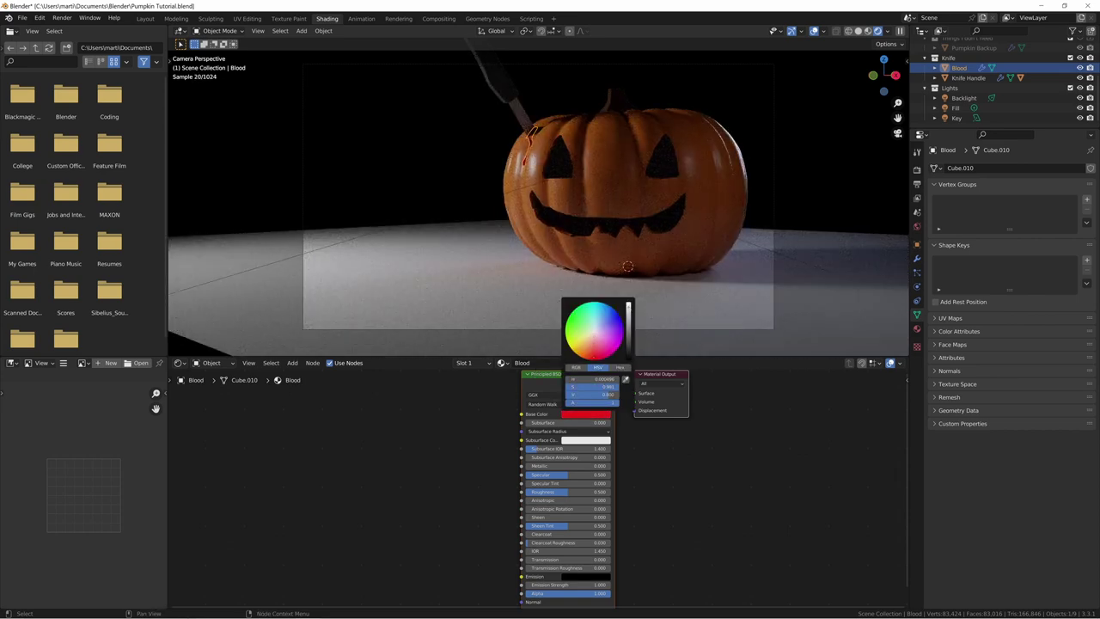
{"action": "left_click_drag", "start_coordinate": [628, 307], "coordinate": [628, 331]}
{"action": "mouse_move", "coordinate": [592, 381]}
{"action": "left_mouse_down", "text": "shift"}
{"action": "mouse_move", "coordinate": [604, 380]}
{"action": "mouse_move", "coordinate": [575, 380]}
{"action": "mouse_move", "coordinate": [600, 386]}
{"action": "left_mouse_up", "text": "shift"}
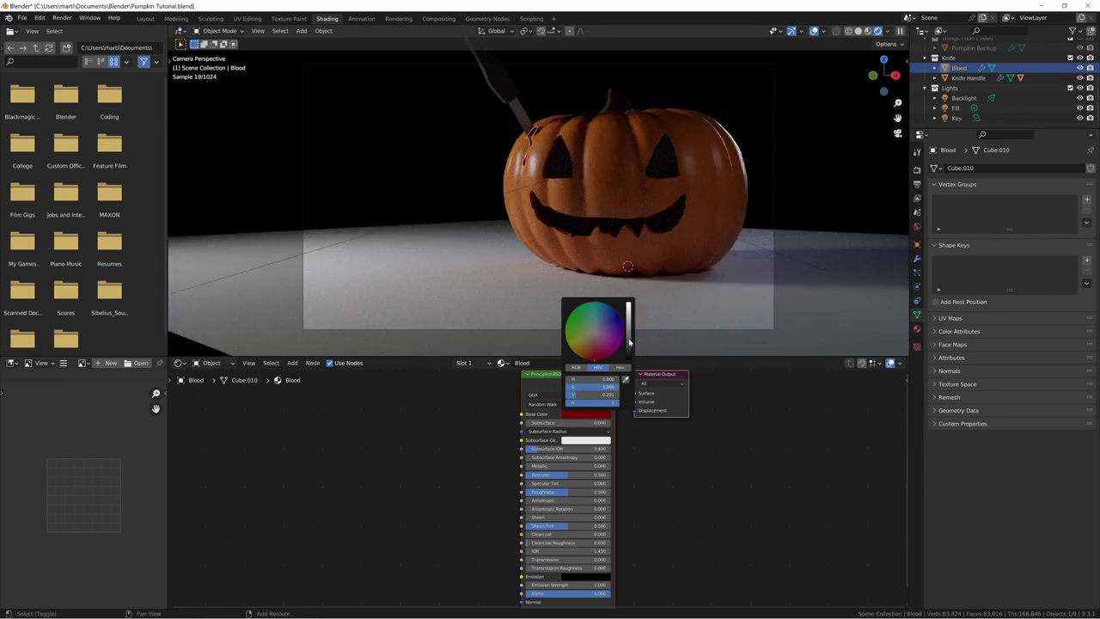
{"action": "left_click_drag", "start_coordinate": [629, 342], "coordinate": [629, 340]}
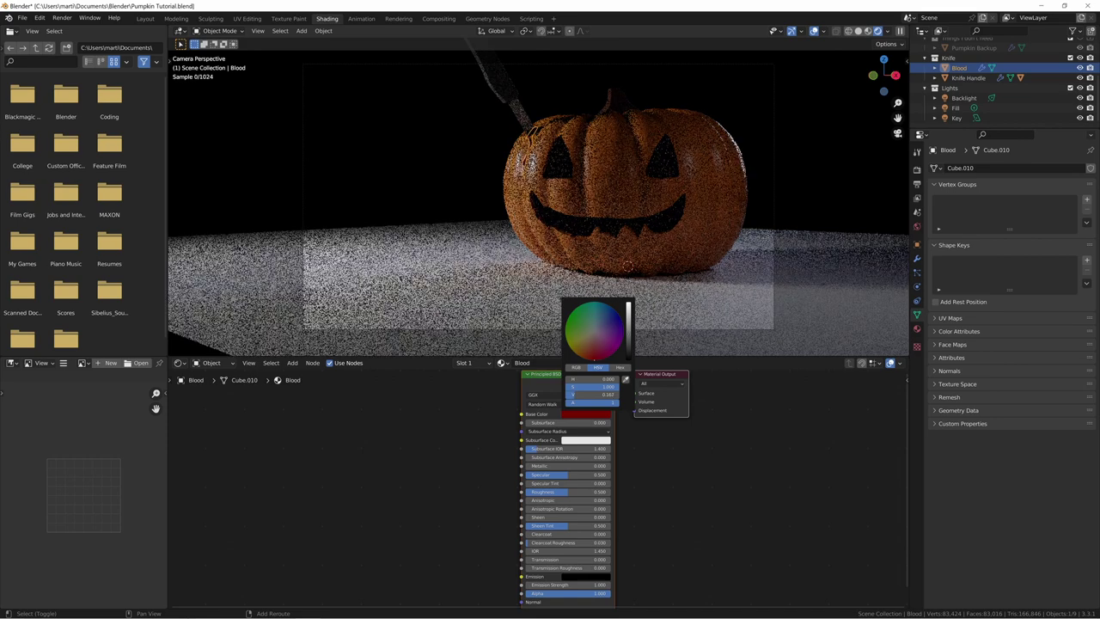
{"action": "left_click", "coordinate": [434, 168]}
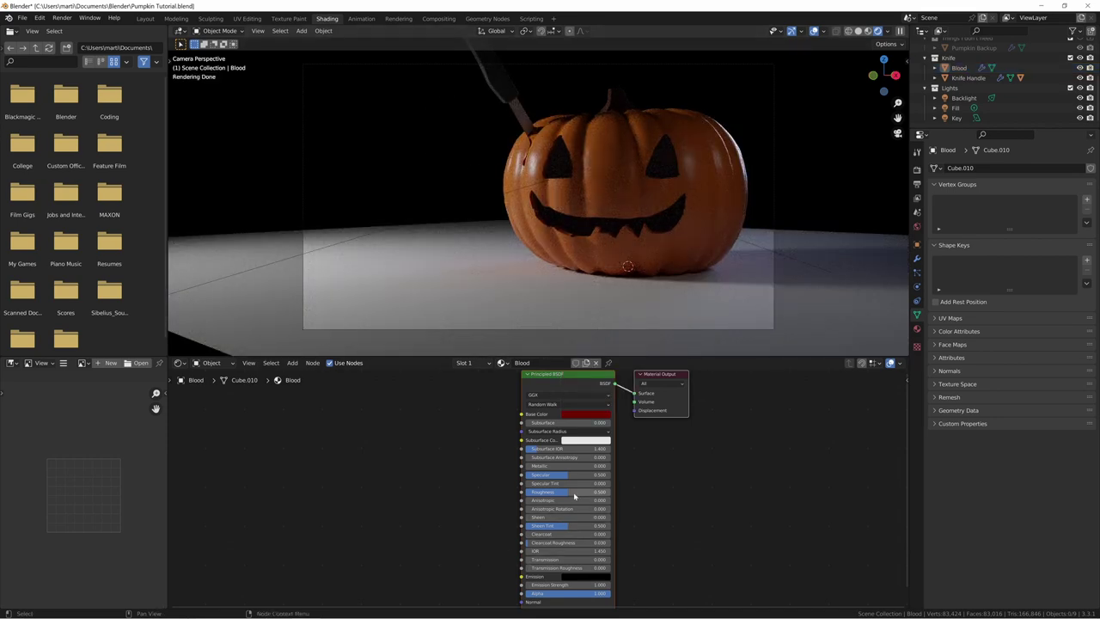
Step: Lower the Blood material's roughness to 0, inspect the drip up close and fine-tune the roughness
{"action": "left_click_drag", "start_coordinate": [574, 492], "coordinate": [528, 492]}
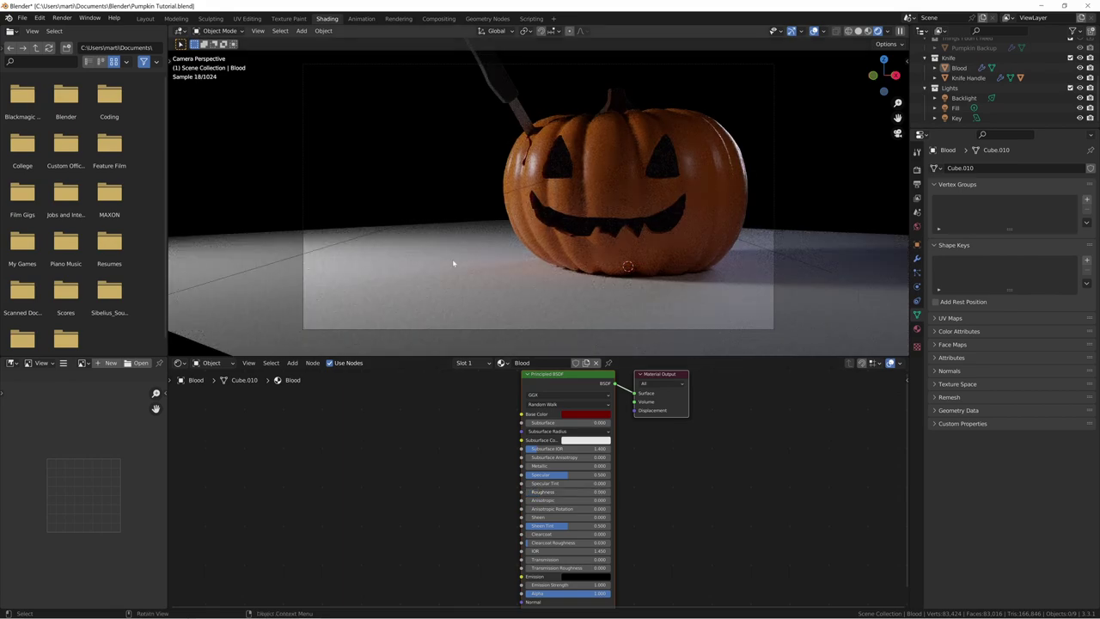
{"action": "scroll", "coordinate": [530, 169], "scroll_direction": "up", "scroll_amount": 8}
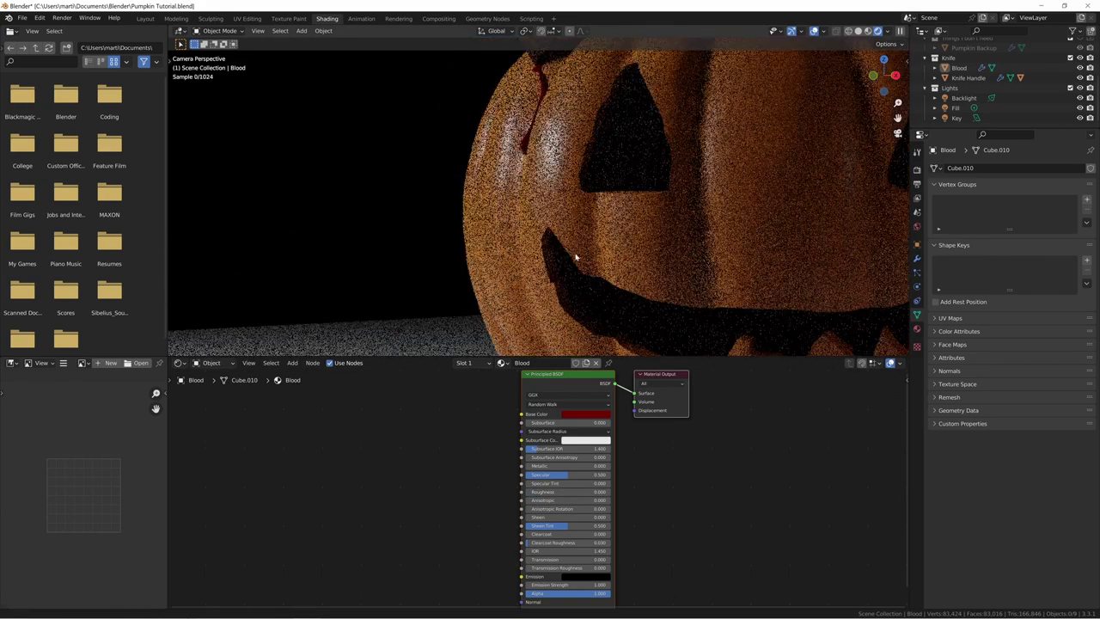
{"action": "scroll", "coordinate": [581, 242], "scroll_direction": "up", "scroll_amount": 5}
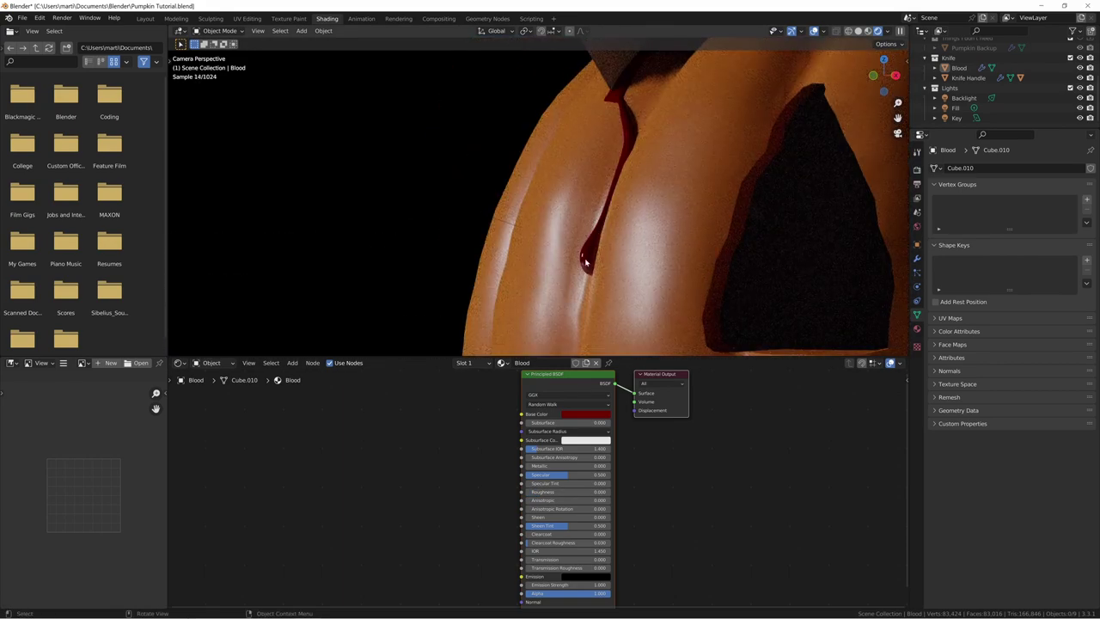
{"action": "left_click_drag", "start_coordinate": [570, 493], "coordinate": [582, 491], "text": "shift"}
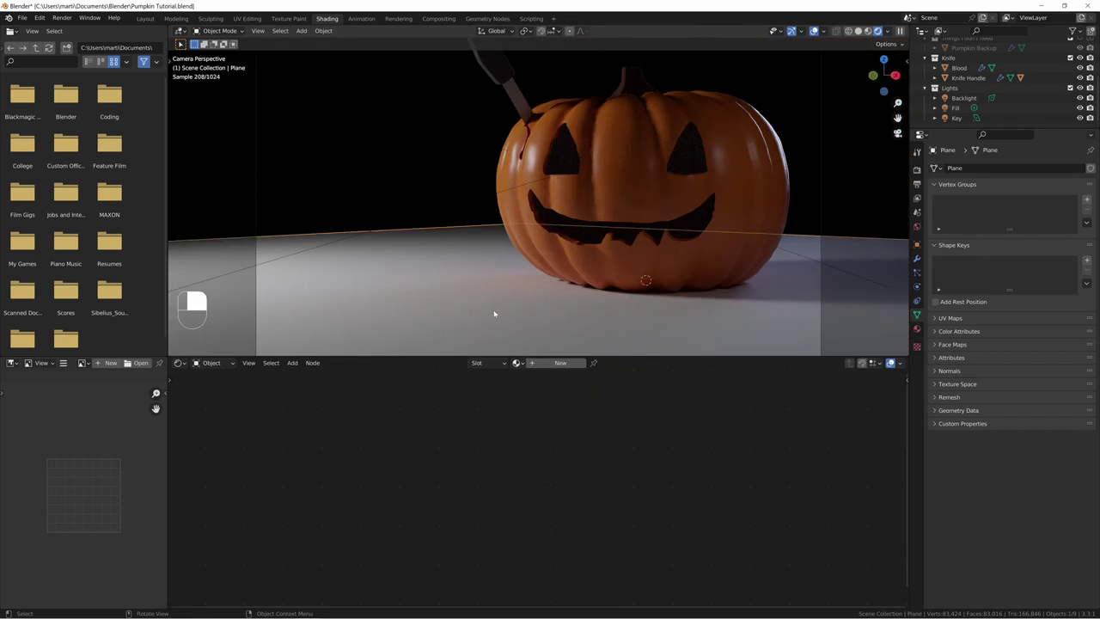
Step: Give the floor plane a new material named Floor
{"action": "left_click", "coordinate": [541, 363]}
{"action": "double_click", "coordinate": [537, 362]}
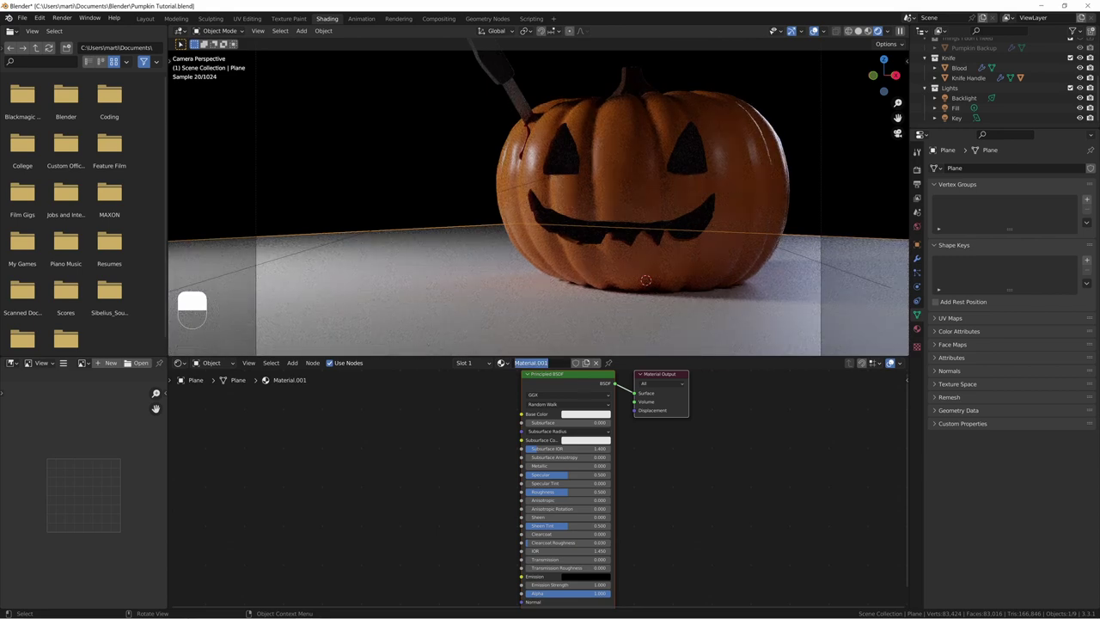
{"action": "type", "text": "Floor"}
{"action": "key", "text": "Return"}
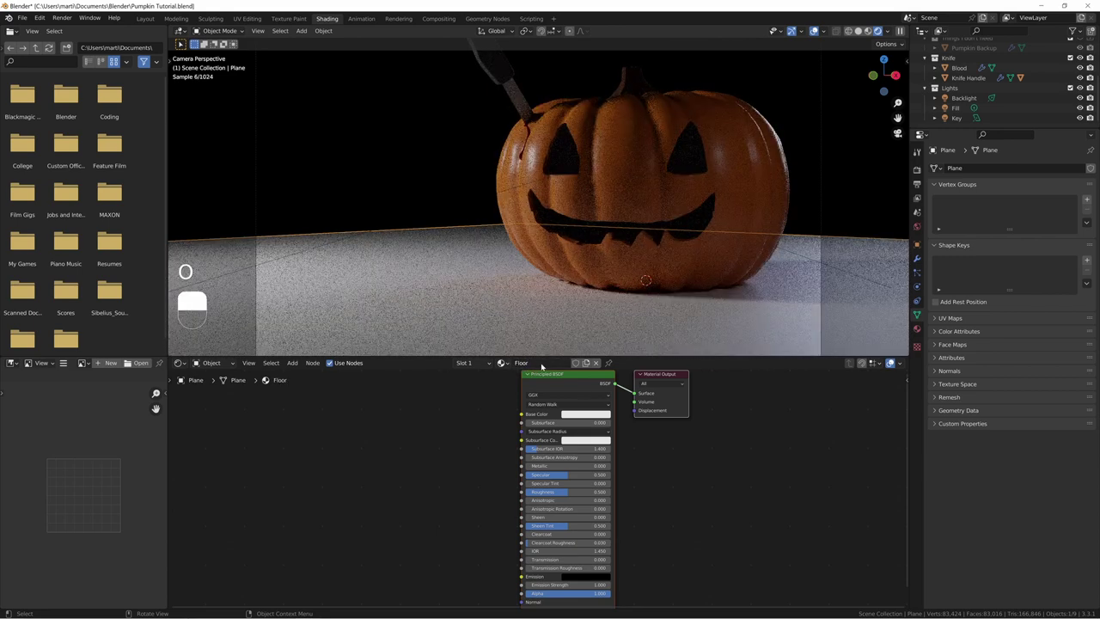
Step: Set the Floor material's base color to a very dark, strongly saturated orange-brown and fine-tune its hue and brightness
{"action": "left_click", "coordinate": [589, 416]}
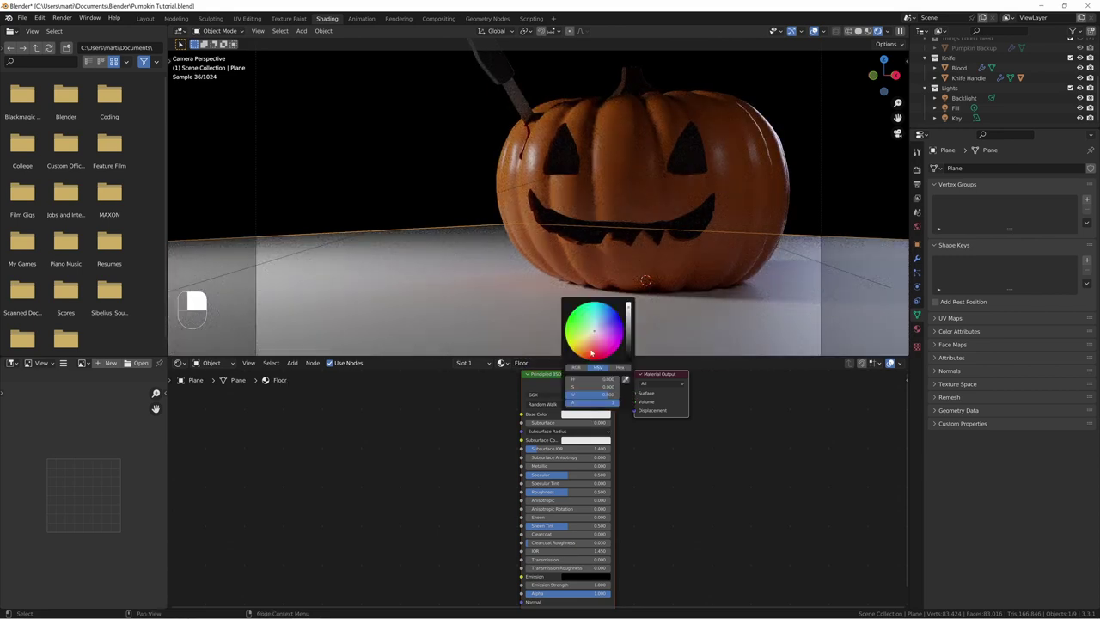
{"action": "left_click_drag", "start_coordinate": [594, 333], "coordinate": [585, 356]}
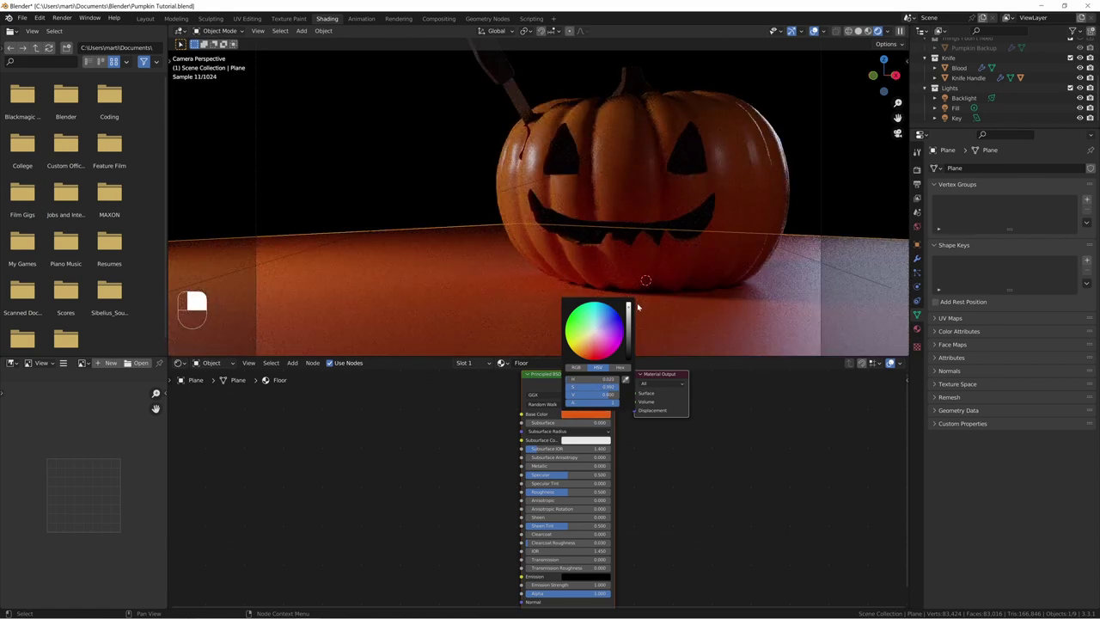
{"action": "left_click_drag", "start_coordinate": [628, 307], "coordinate": [628, 311]}
{"action": "left_click_drag", "start_coordinate": [557, 393], "coordinate": [524, 394]}
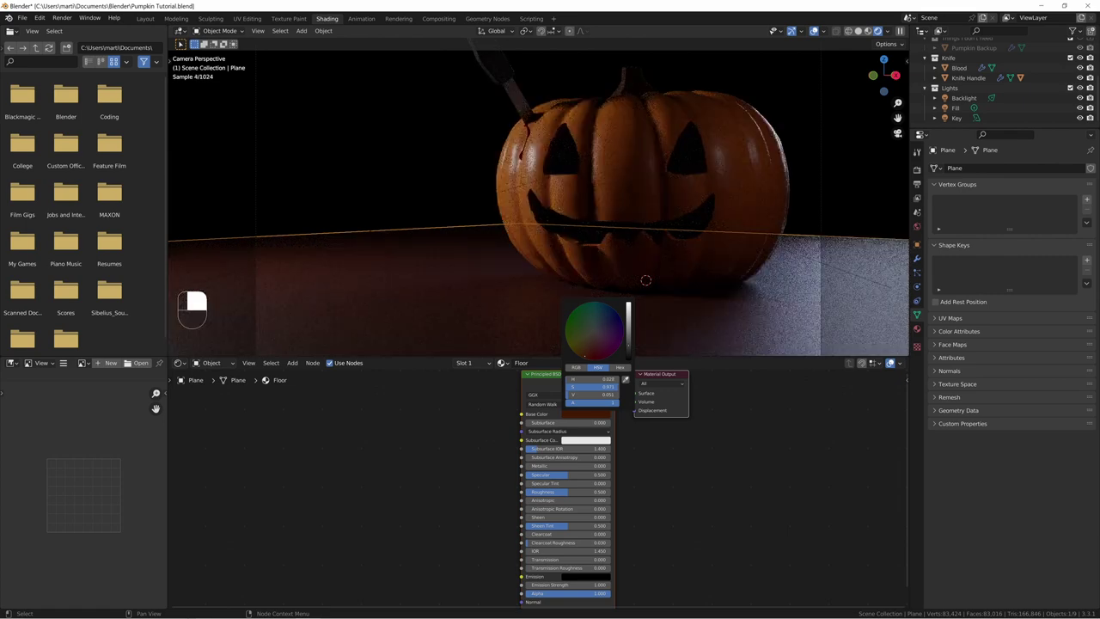
{"action": "left_click_drag", "start_coordinate": [628, 347], "coordinate": [628, 344]}
{"action": "left_click_drag", "start_coordinate": [598, 381], "coordinate": [604, 380], "text": "shift"}
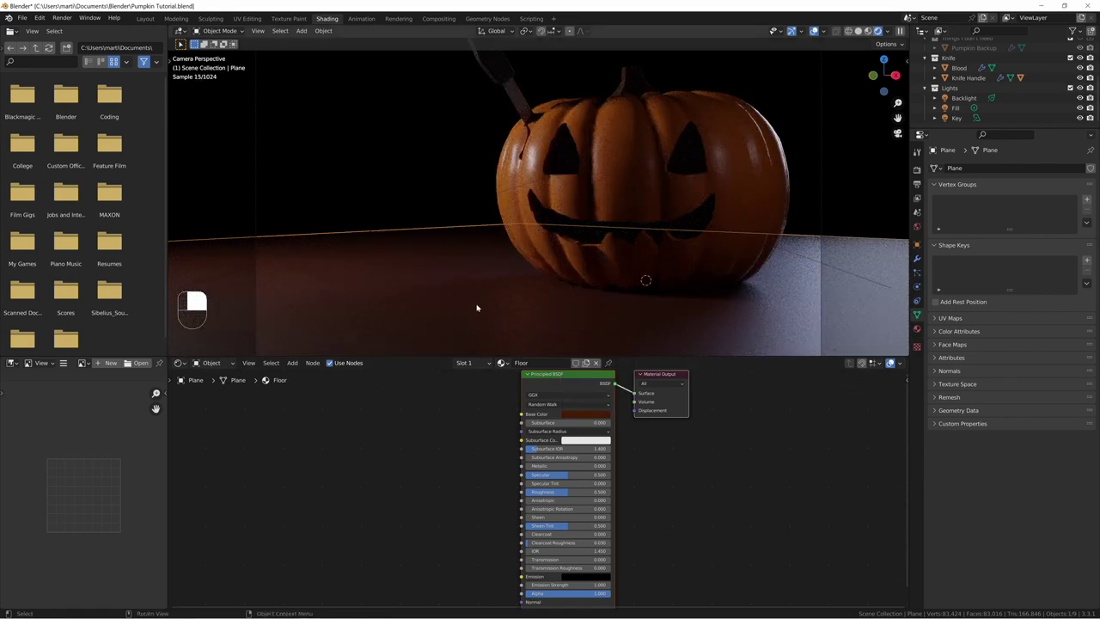
{"action": "middle_click_drag", "start_coordinate": [481, 440], "coordinate": [575, 466]}
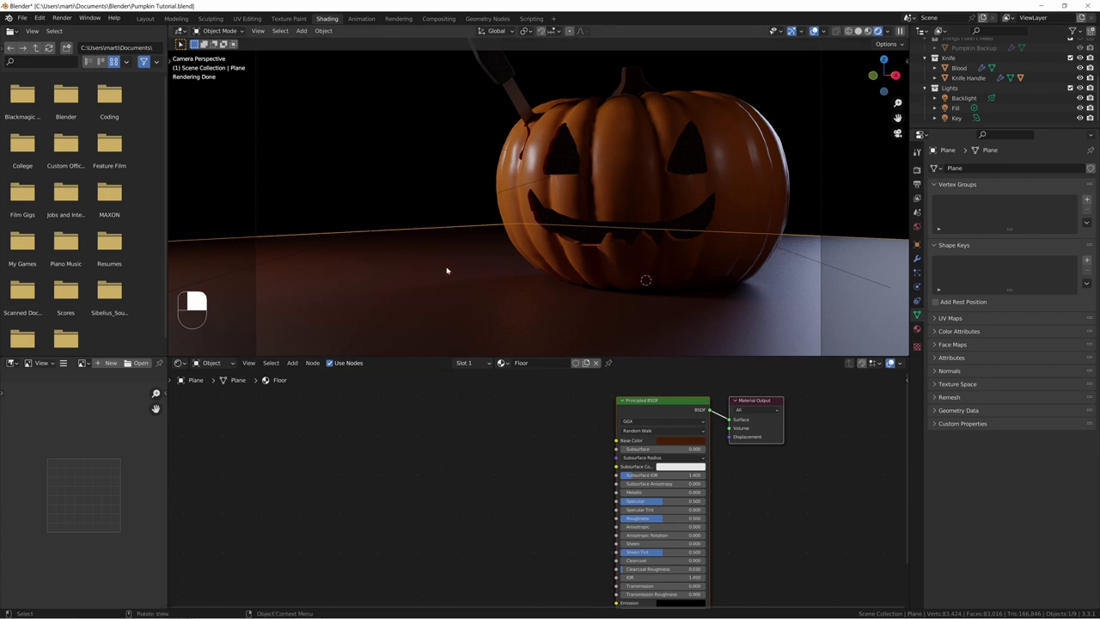
{"action": "key", "text": "shift+a"}
{"action": "left_click", "coordinate": [381, 405]}
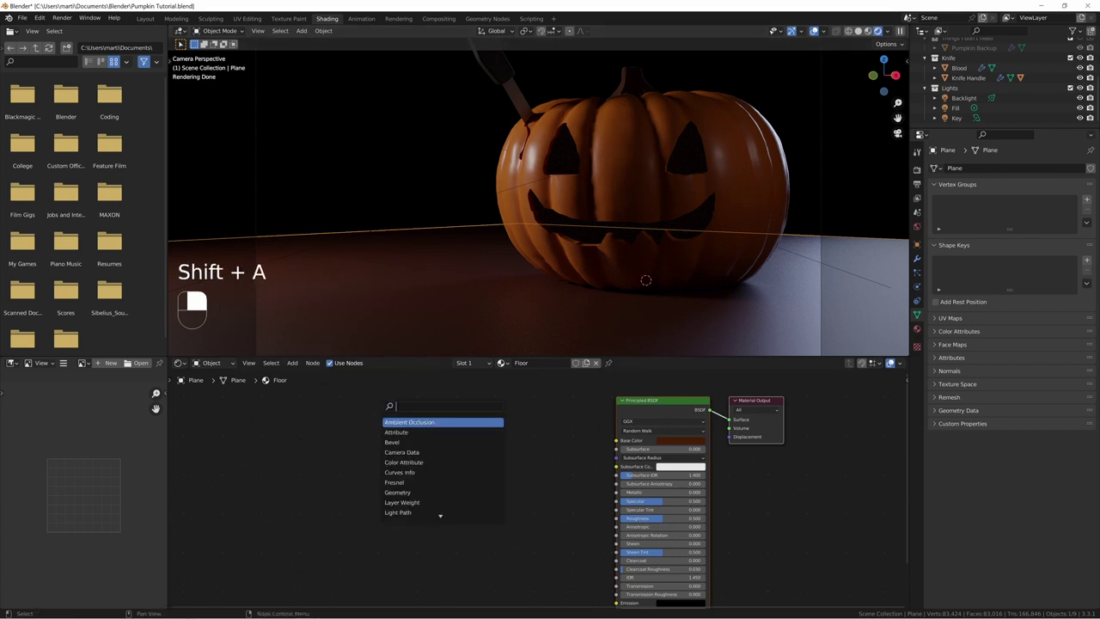
{"action": "key", "text": "Escape"}
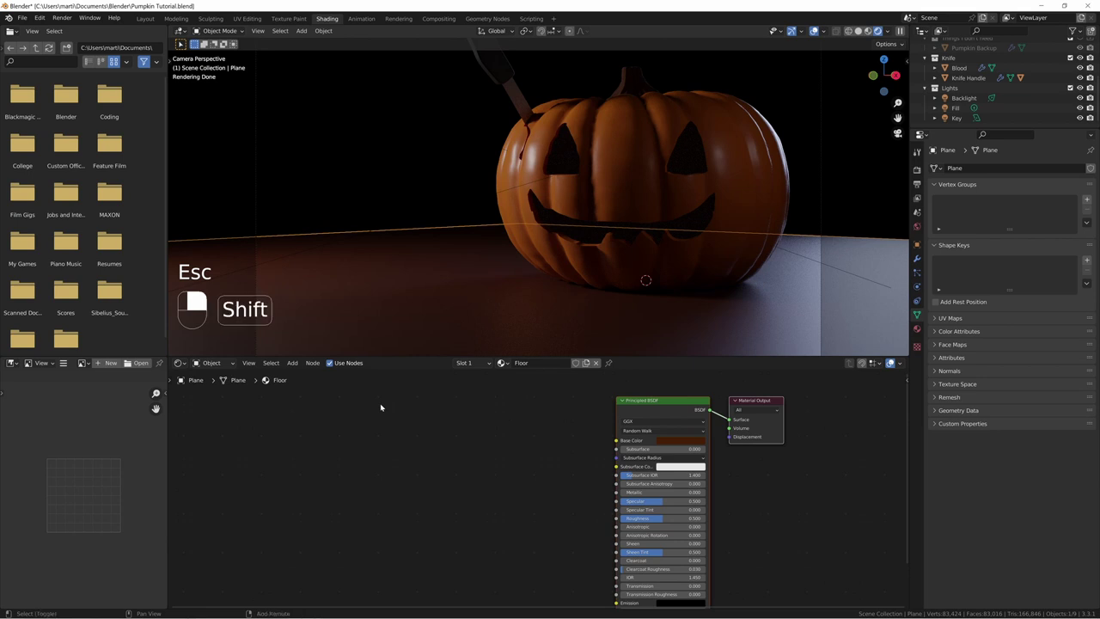
Step: Add a Noise Texture node to the Floor material and attach Mapping and Texture Coordinate nodes to it
{"action": "key", "text": "shift+a"}
{"action": "left_click", "coordinate": [381, 405]}
{"action": "type", "text": "noise"}
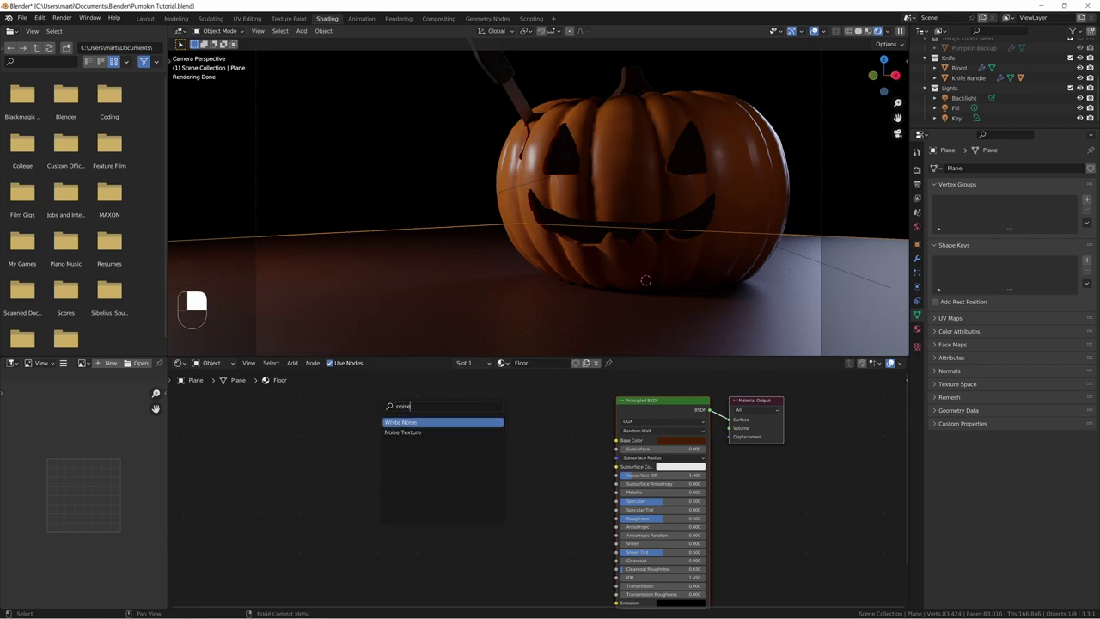
{"action": "key", "text": "Down"}
{"action": "key", "text": "Return"}
{"action": "left_click", "coordinate": [393, 415]}
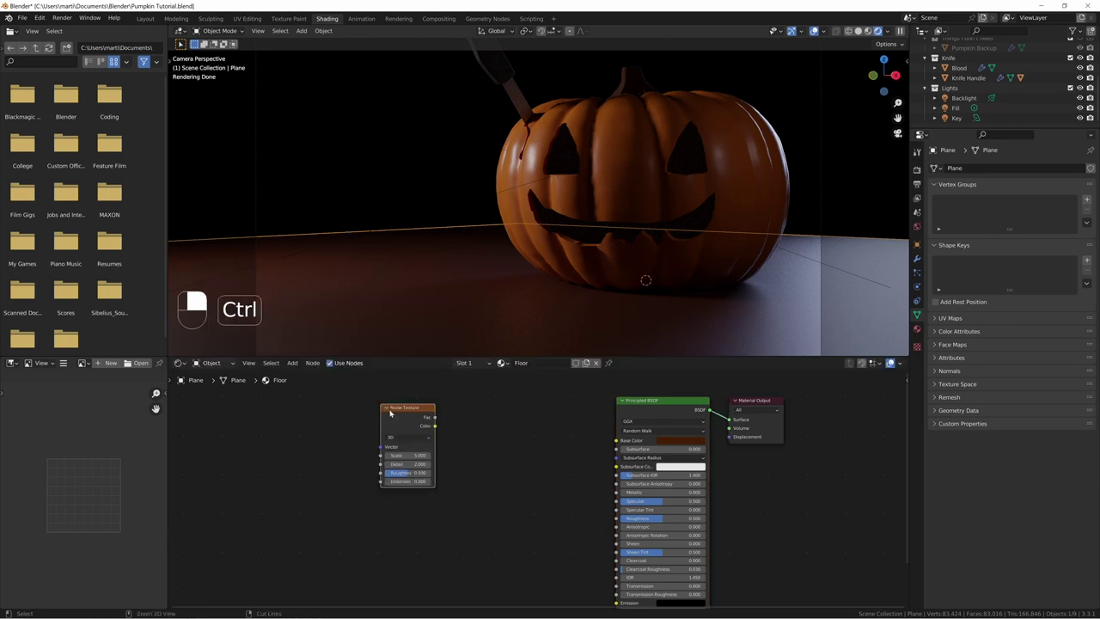
{"action": "key", "text": "ctrl+t"}
{"action": "scroll", "coordinate": [393, 415], "scroll_direction": "up", "scroll_amount": 3}
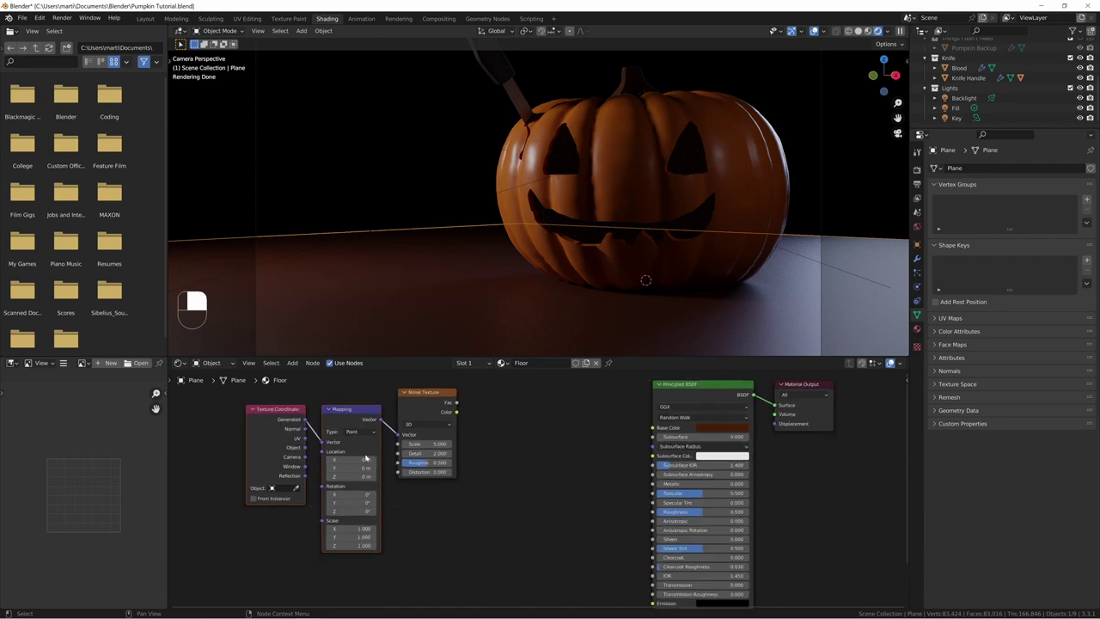
Step: Preview the noise on the floor from above and set its scale to 9.2, detail to 3.36 and roughness to about 0.9
{"action": "left_click", "coordinate": [434, 415], "text": "ctrl+shift"}
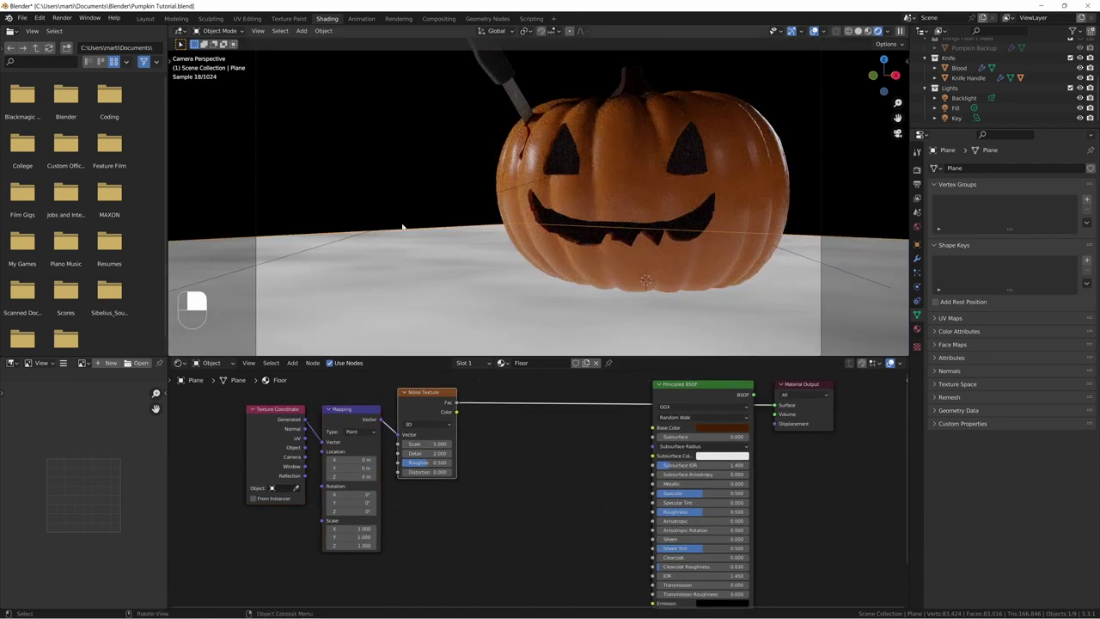
{"action": "middle_click_drag", "start_coordinate": [402, 227], "coordinate": [407, 227]}
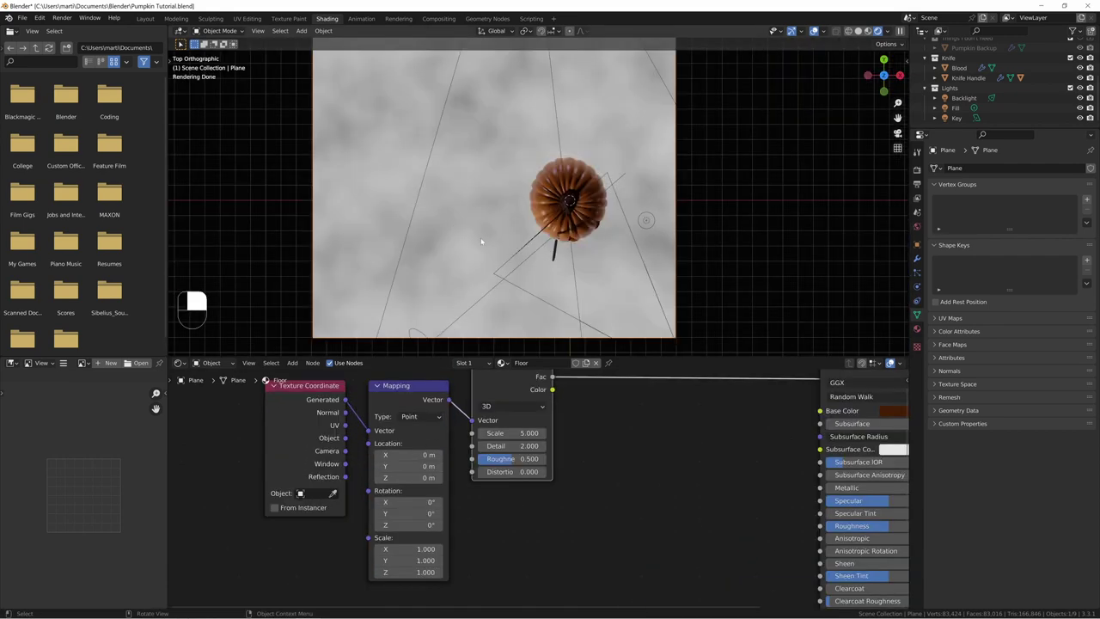
{"action": "scroll", "coordinate": [482, 240], "scroll_direction": "down", "scroll_amount": 2}
{"action": "middle_click_drag", "start_coordinate": [494, 213], "coordinate": [504, 250], "text": "shift"}
{"action": "scroll", "coordinate": [504, 250], "scroll_direction": "up", "scroll_amount": 1}
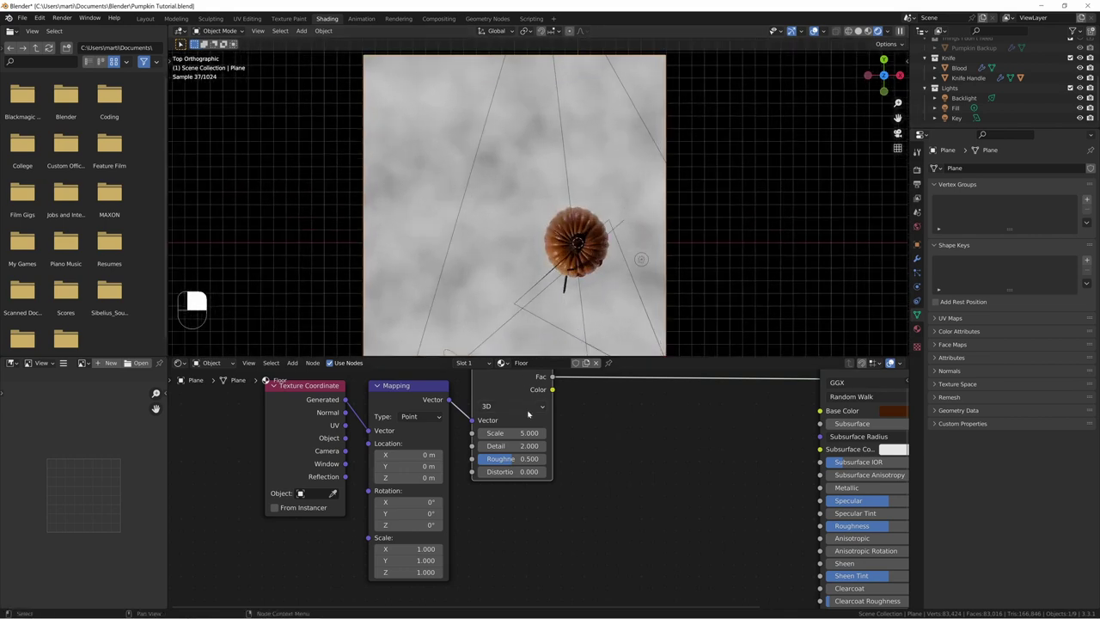
{"action": "left_click_drag", "start_coordinate": [517, 433], "coordinate": [521, 460], "text": "shift"}
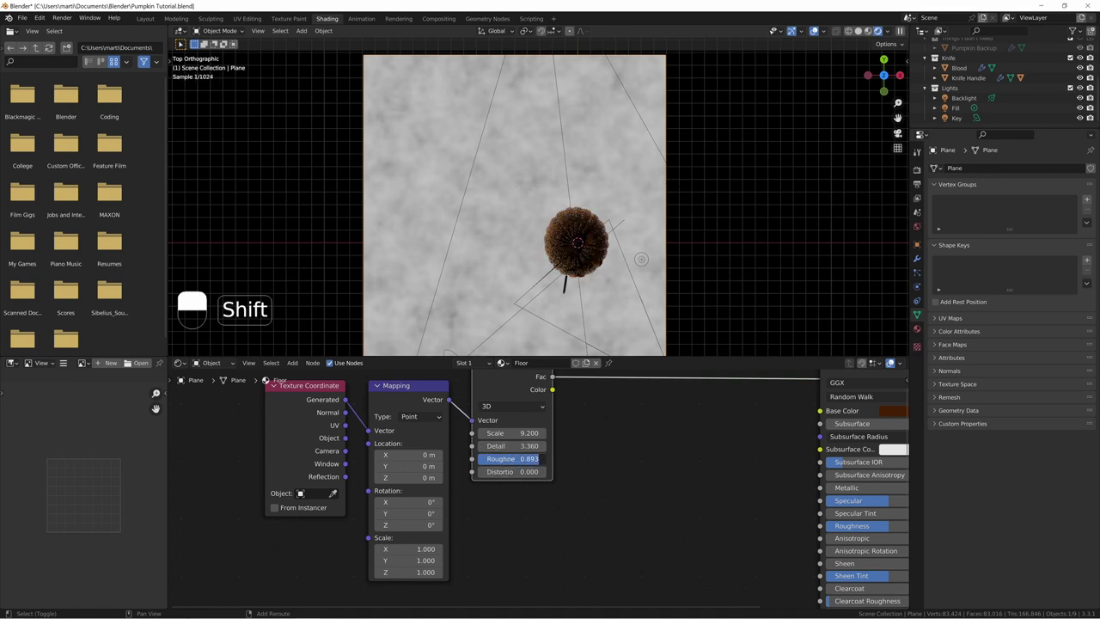
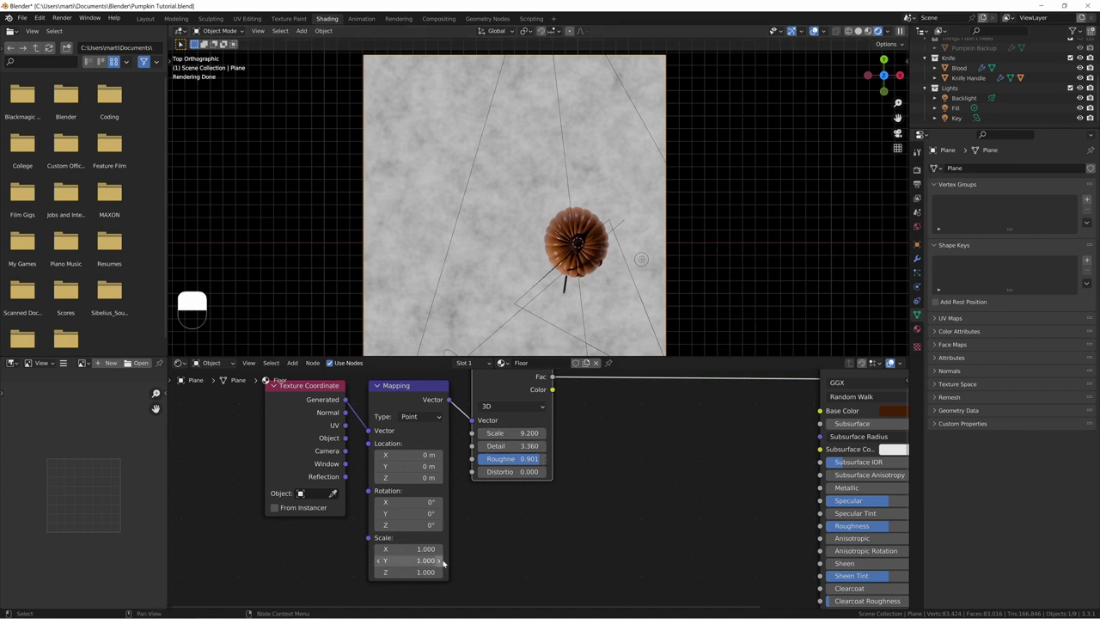
Step: Stretch the noise into streaks with a Mapping X scale of 0.2 and raise the noise scale to about 66
{"action": "left_click_drag", "start_coordinate": [409, 553], "coordinate": [367, 554], "text": "shift"}
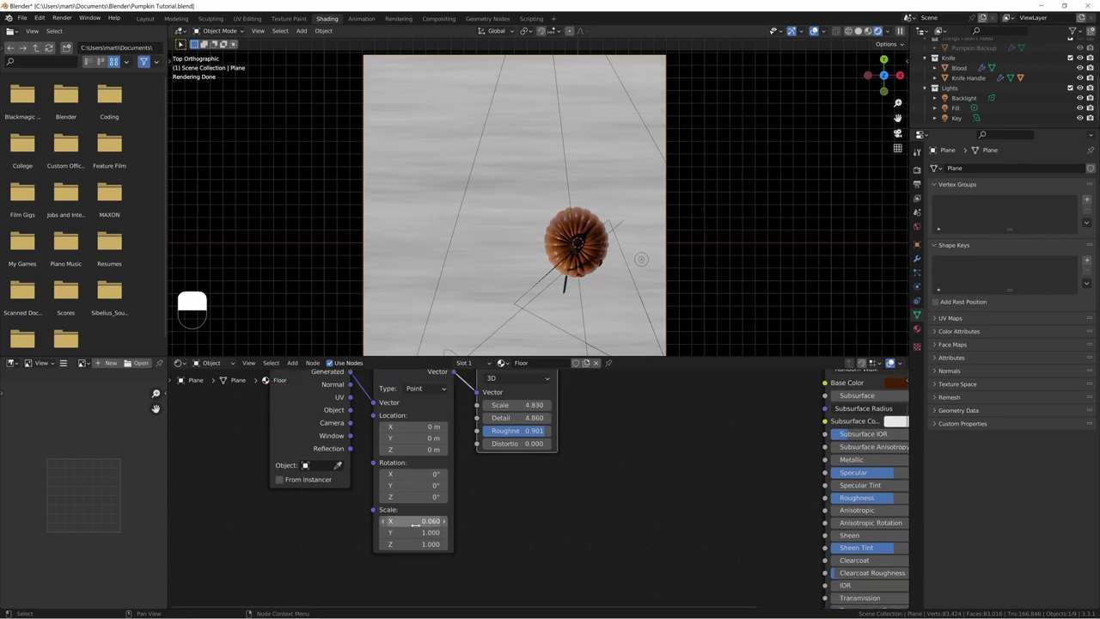
{"action": "left_click_drag", "start_coordinate": [410, 521], "coordinate": [410, 520], "text": "shift"}
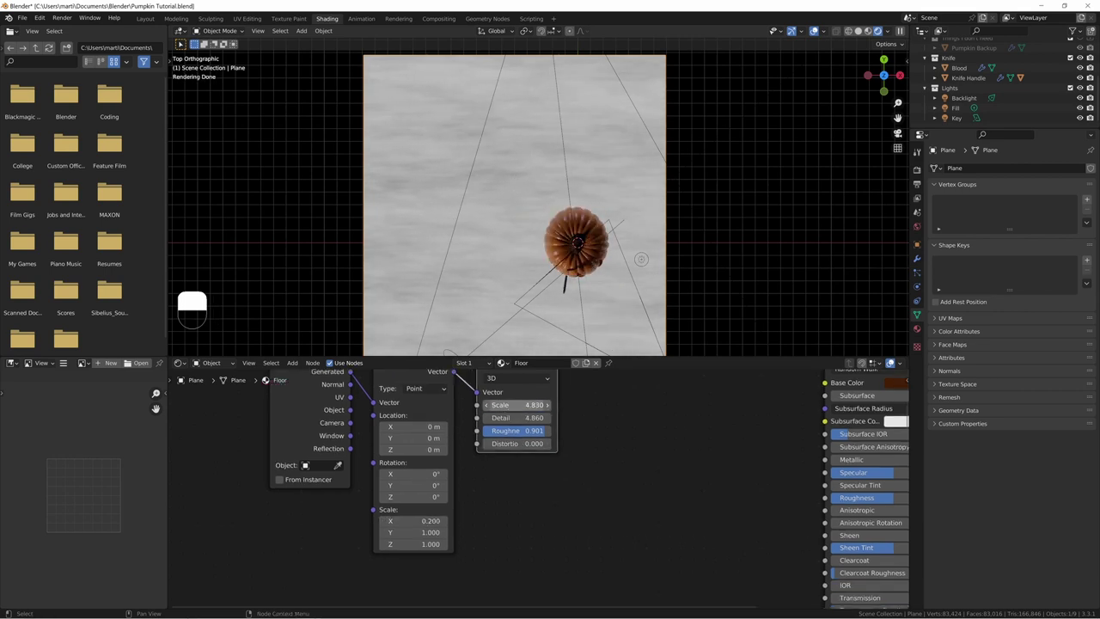
{"action": "left_click_drag", "start_coordinate": [513, 406], "coordinate": [776, 407]}
Step: Refine the noise in camera view with detail 4.16, roughness 0.856 and scale 45
{"action": "key", "text": "KP_0"}
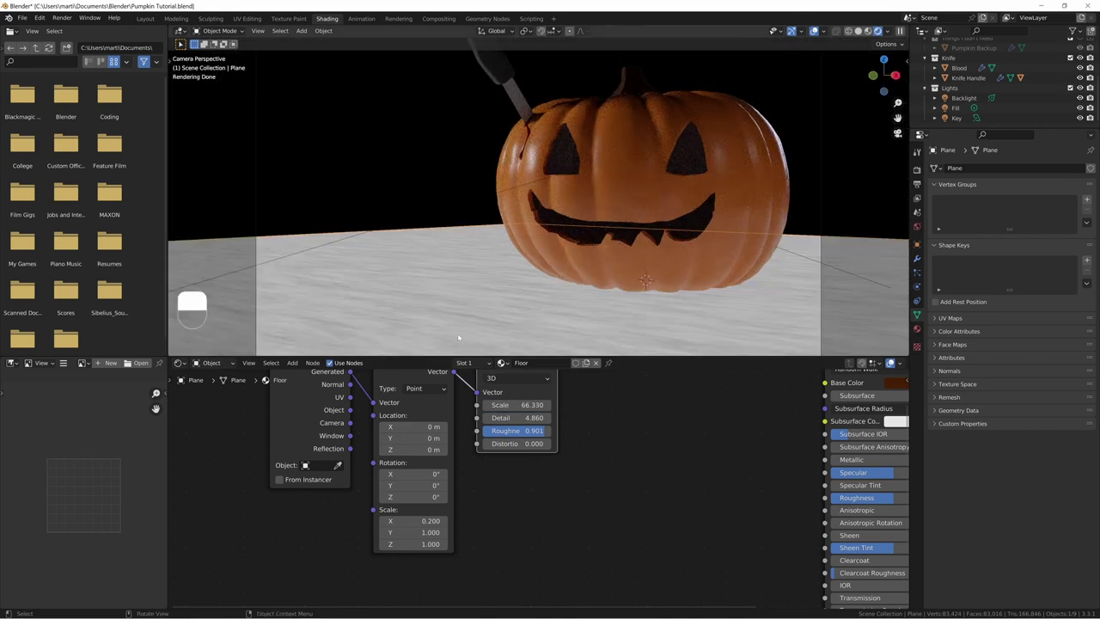
{"action": "left_click_drag", "start_coordinate": [516, 430], "coordinate": [516, 405], "text": "shift"}
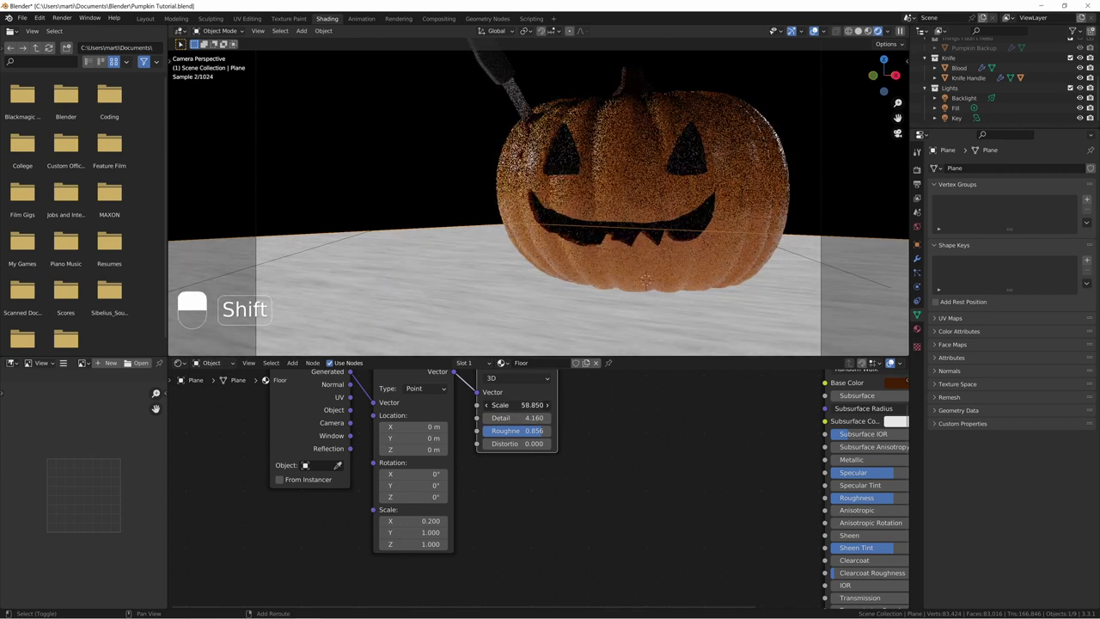
{"action": "left_click", "coordinate": [519, 405]}
{"action": "type", "text": "45"}
{"action": "key", "text": "Return"}
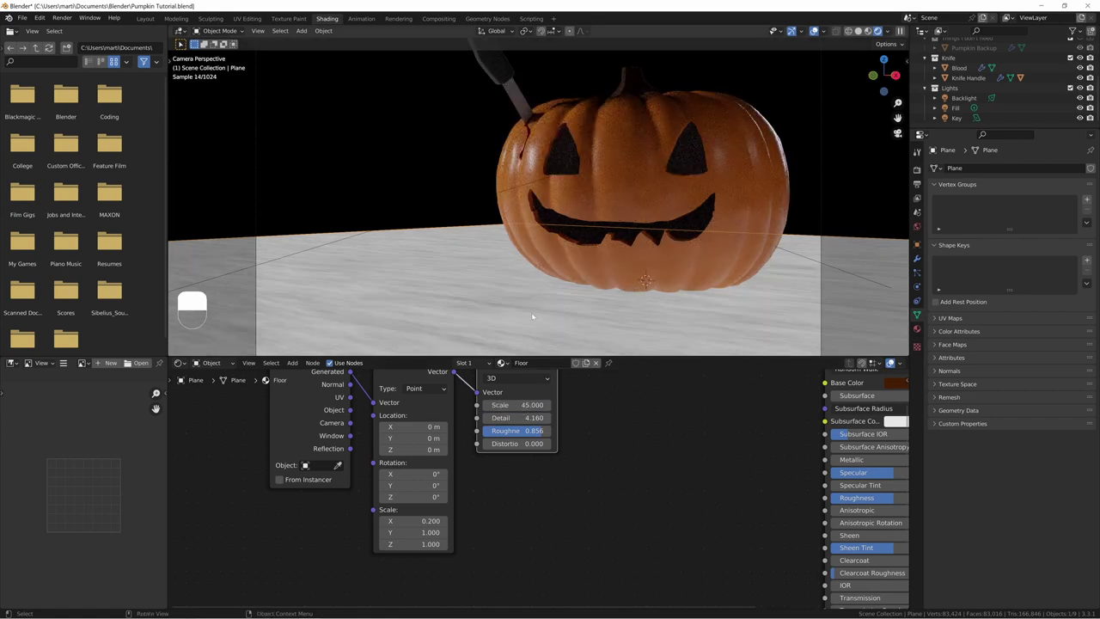
Step: Add a color Mix node between the Noise Texture and the Principled BSDF, leaving it unconnected
{"action": "scroll", "coordinate": [614, 398], "scroll_direction": "down", "scroll_amount": 5}
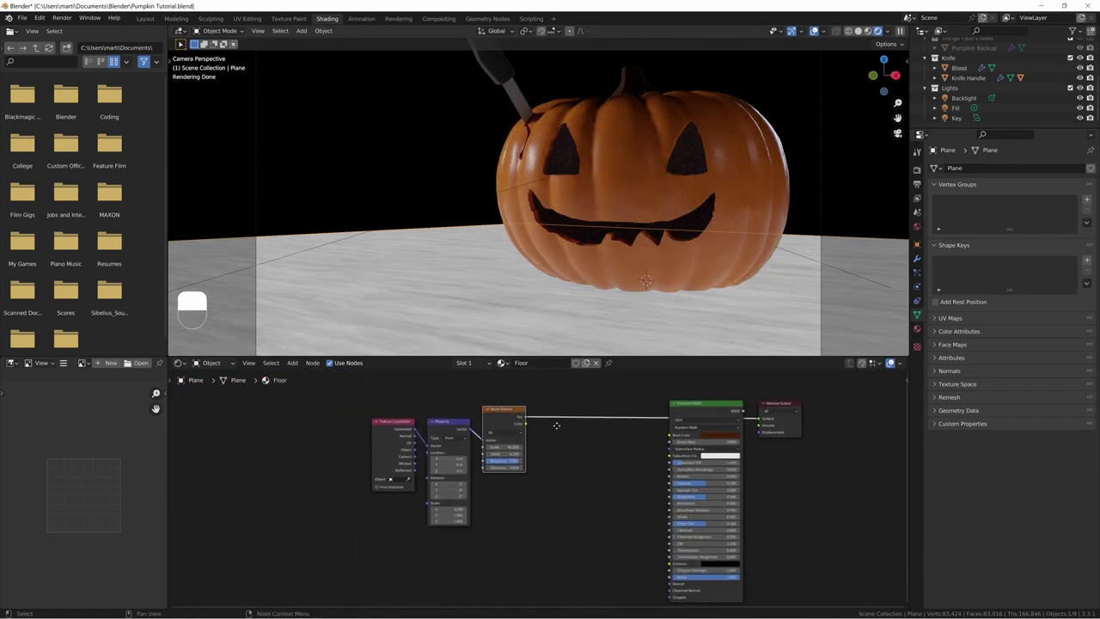
{"action": "key", "text": "Escape"}
{"action": "key", "text": "Escape"}
{"action": "key", "text": "shift+a"}
{"action": "type", "text": "mix"}
{"action": "key", "text": "Return"}
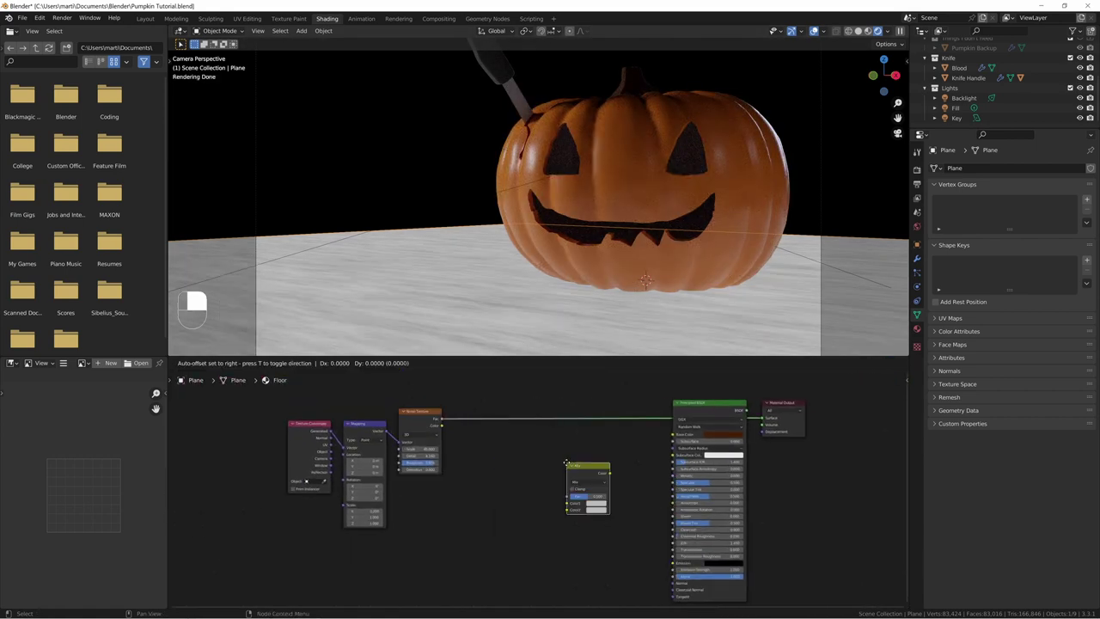
{"action": "left_click", "coordinate": [564, 450]}
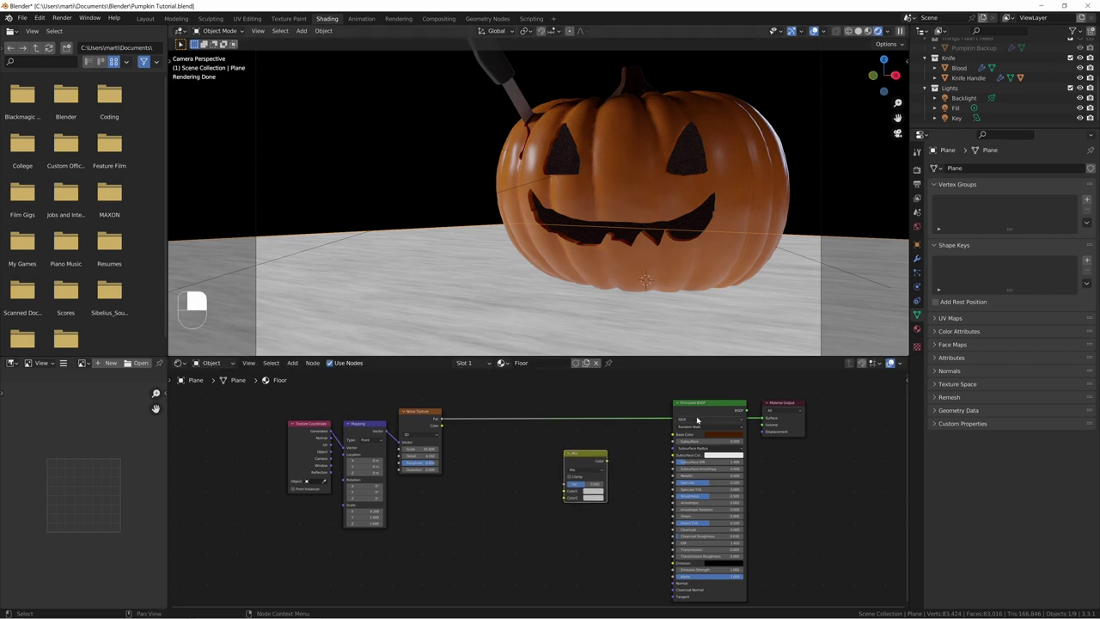
Step: Copy the Principled BSDF's dark brown base color into both color inputs of the Mix node
{"action": "key", "text": "ctrl+c"}
{"action": "key", "text": "ctrl+v"}
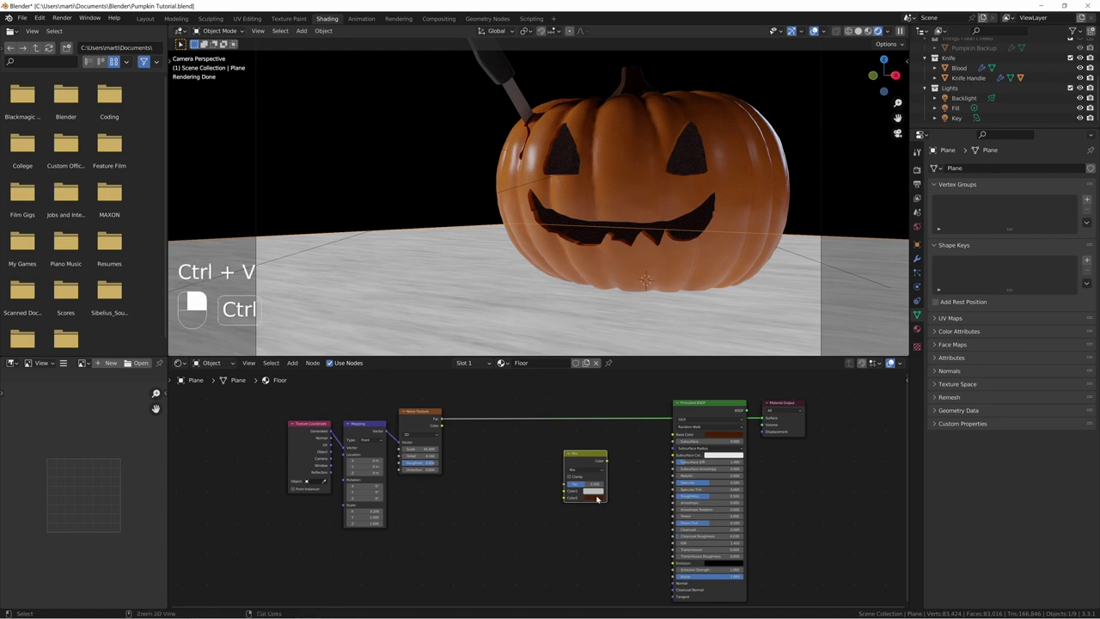
{"action": "left_click", "coordinate": [597, 494]}
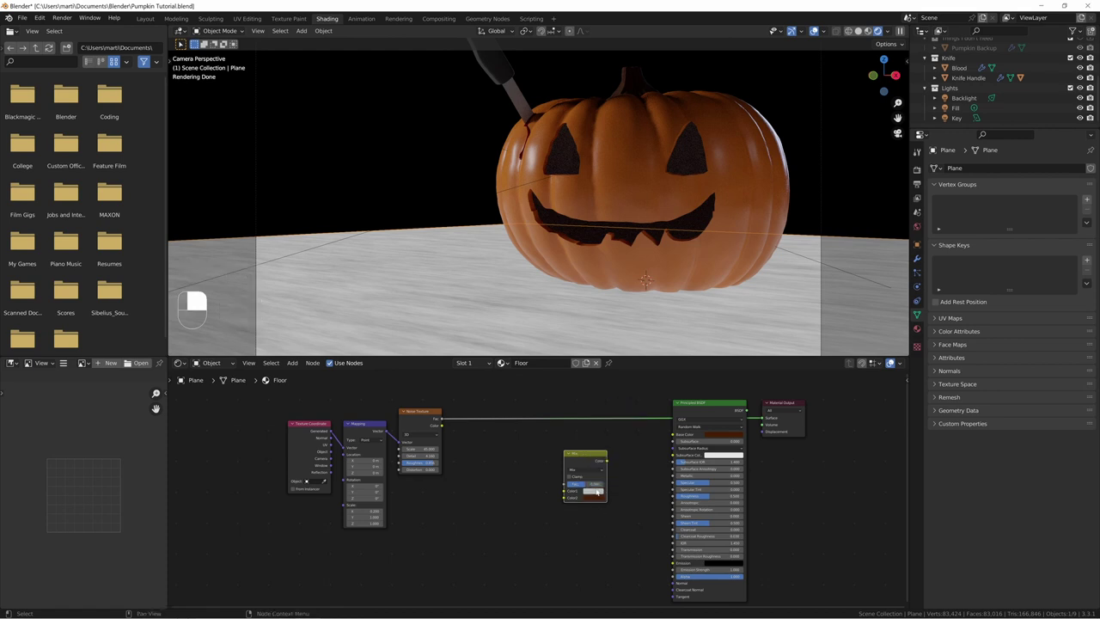
{"action": "key", "text": "ctrl+v"}
Step: Make the Mix node's Color1 a slightly lighter, less saturated brown
{"action": "left_click", "coordinate": [595, 493]}
{"action": "left_click_drag", "start_coordinate": [636, 445], "coordinate": [635, 443], "text": "shift"}
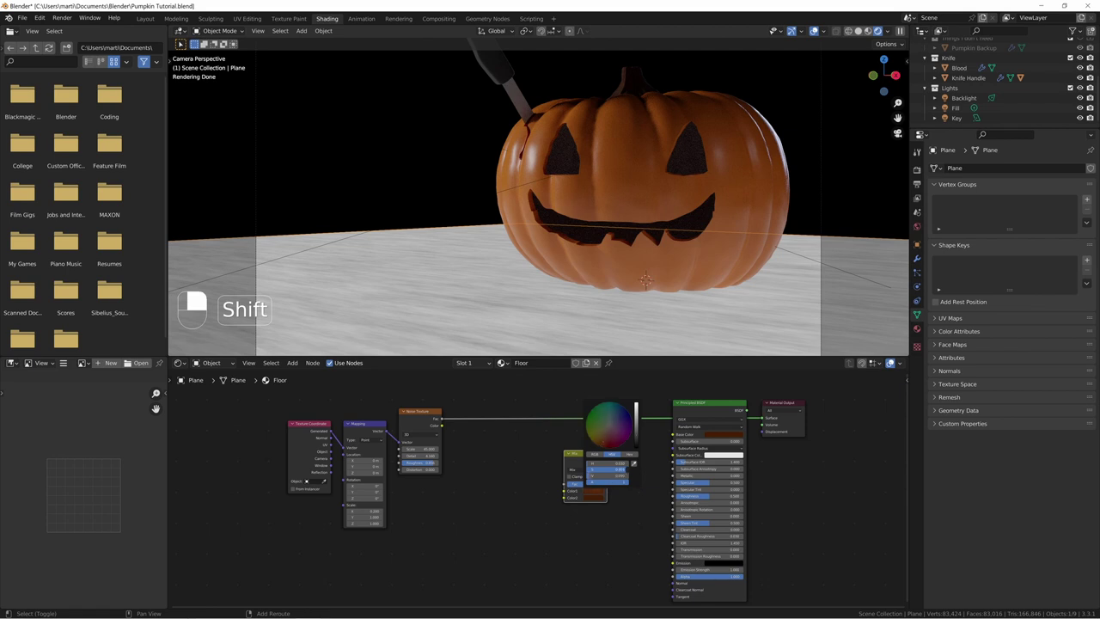
{"action": "left_click_drag", "start_coordinate": [626, 472], "coordinate": [627, 472], "text": "shift"}
Step: Connect the noise Fac to the Mix factor and the Mix color to Base Color, and restore the Principled BSDF as surface output
{"action": "scroll", "coordinate": [509, 479], "scroll_direction": "up", "scroll_amount": 2}
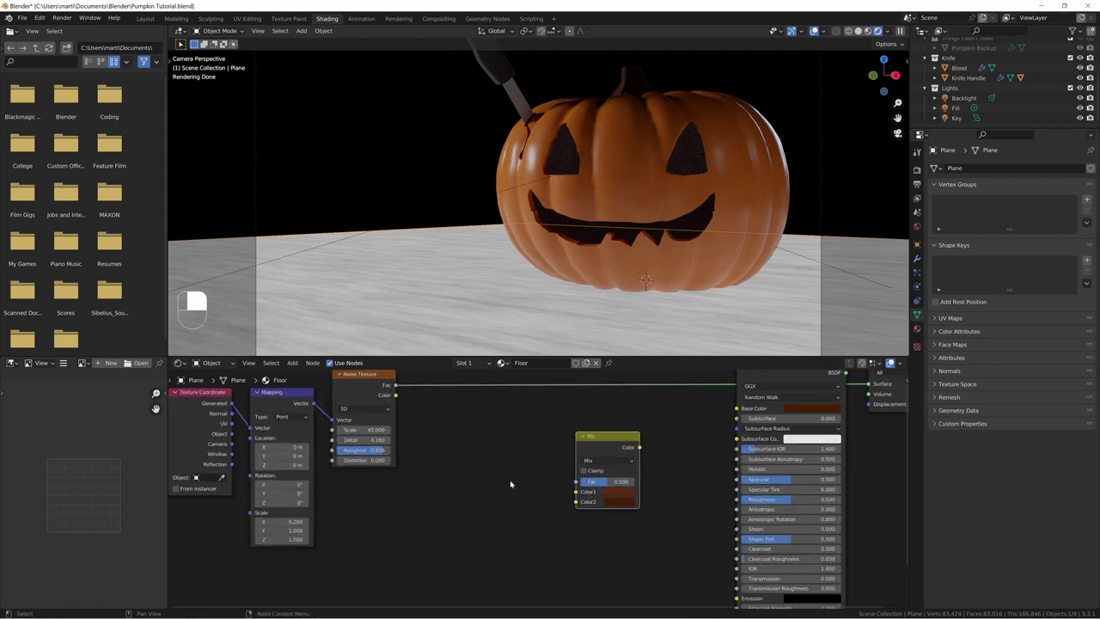
{"action": "middle_click_drag", "start_coordinate": [481, 446], "coordinate": [481, 447]}
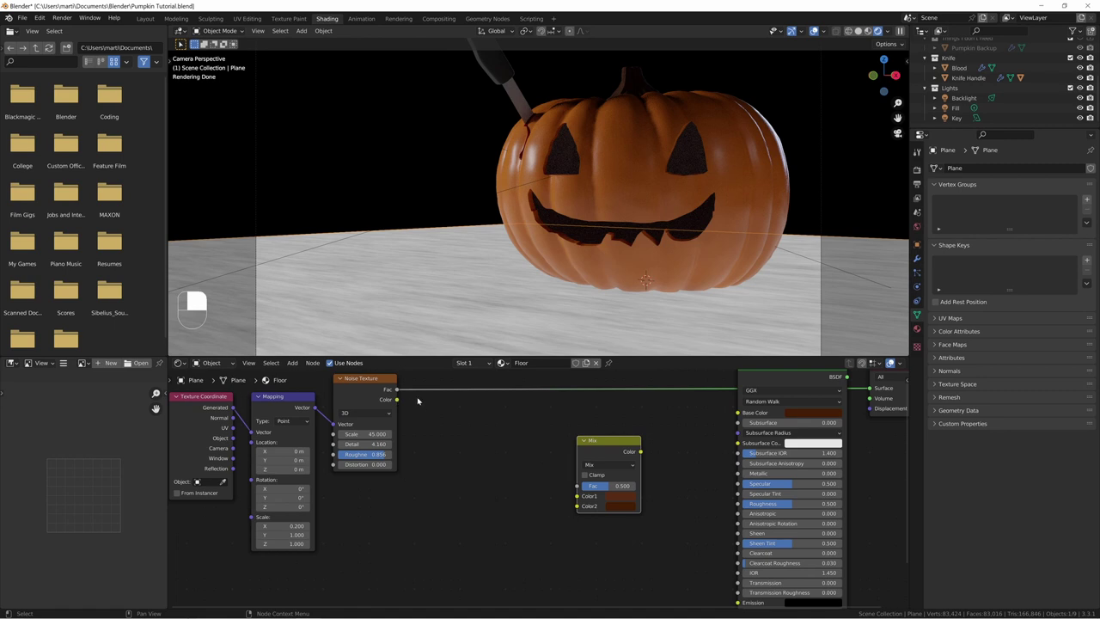
{"action": "left_click_drag", "start_coordinate": [397, 389], "coordinate": [576, 486]}
{"action": "left_click_drag", "start_coordinate": [640, 451], "coordinate": [741, 415]}
{"action": "middle_click_drag", "start_coordinate": [673, 431], "coordinate": [631, 450]}
{"action": "left_click", "coordinate": [736, 395], "text": "ctrl+shift"}
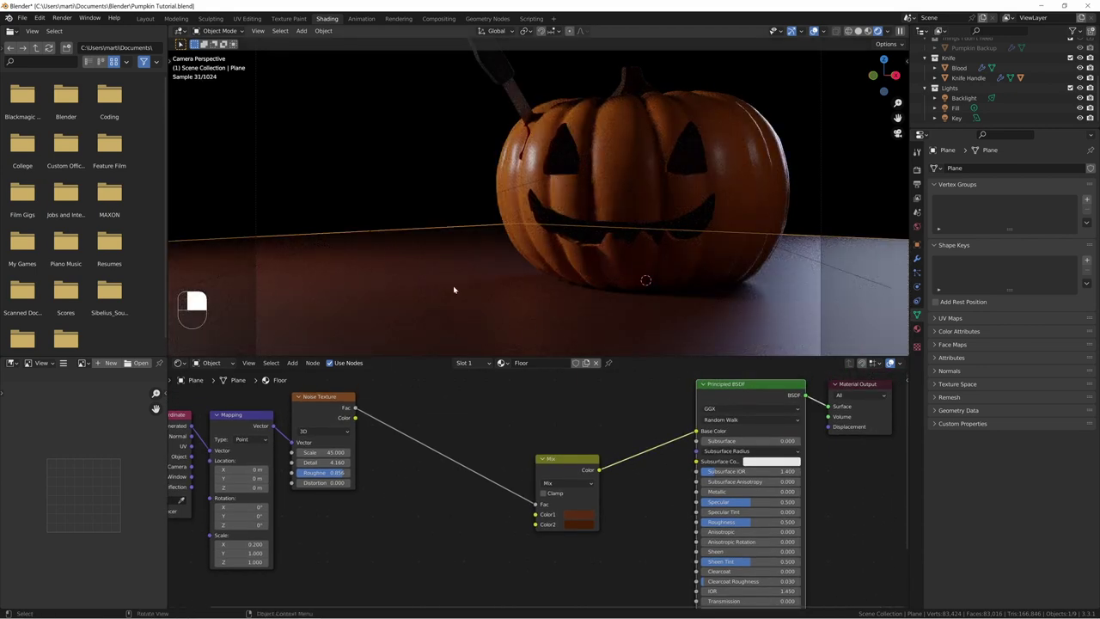
Step: Darken the Mix node's Color2 slightly and place the node closer to the Principled BSDF
{"action": "left_click", "coordinate": [571, 524]}
{"action": "left_click_drag", "start_coordinate": [642, 446], "coordinate": [642, 448]}
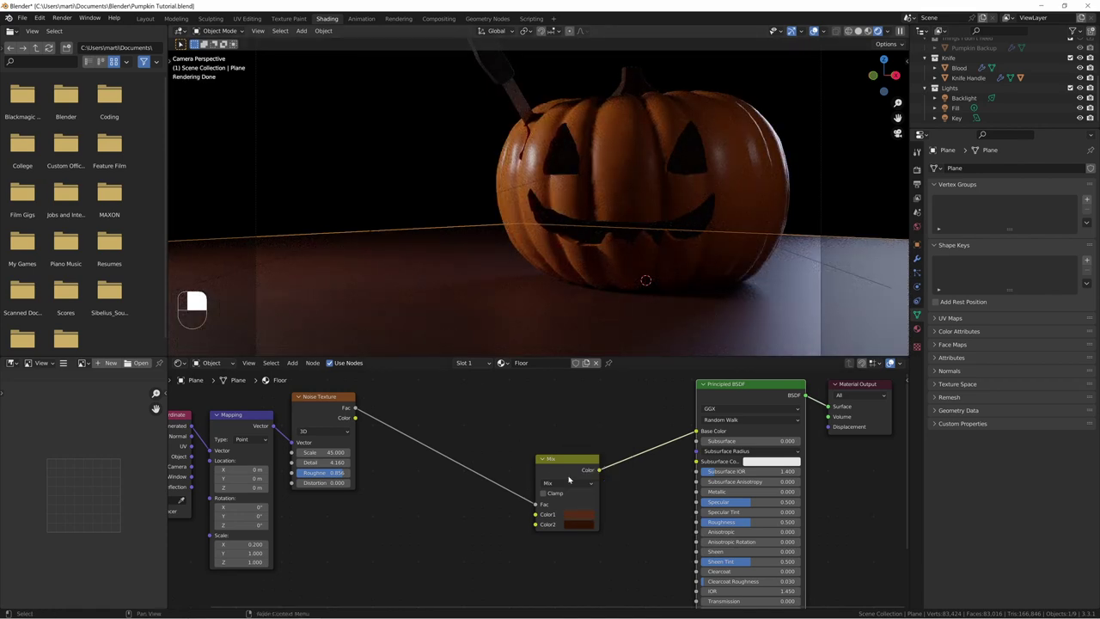
{"action": "left_click_drag", "start_coordinate": [569, 474], "coordinate": [643, 429]}
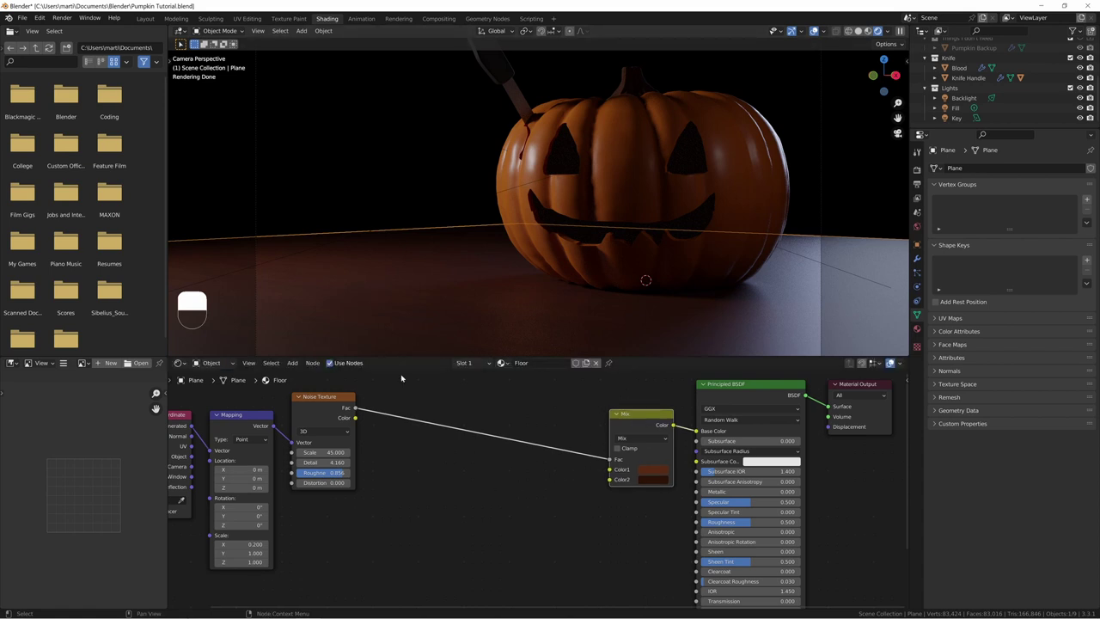
Step: Switch the Noise Texture's dimensions to 4D
{"action": "middle_click_drag", "start_coordinate": [429, 516], "coordinate": [485, 481]}
{"action": "scroll", "coordinate": [489, 481], "scroll_direction": "down", "scroll_amount": 6}
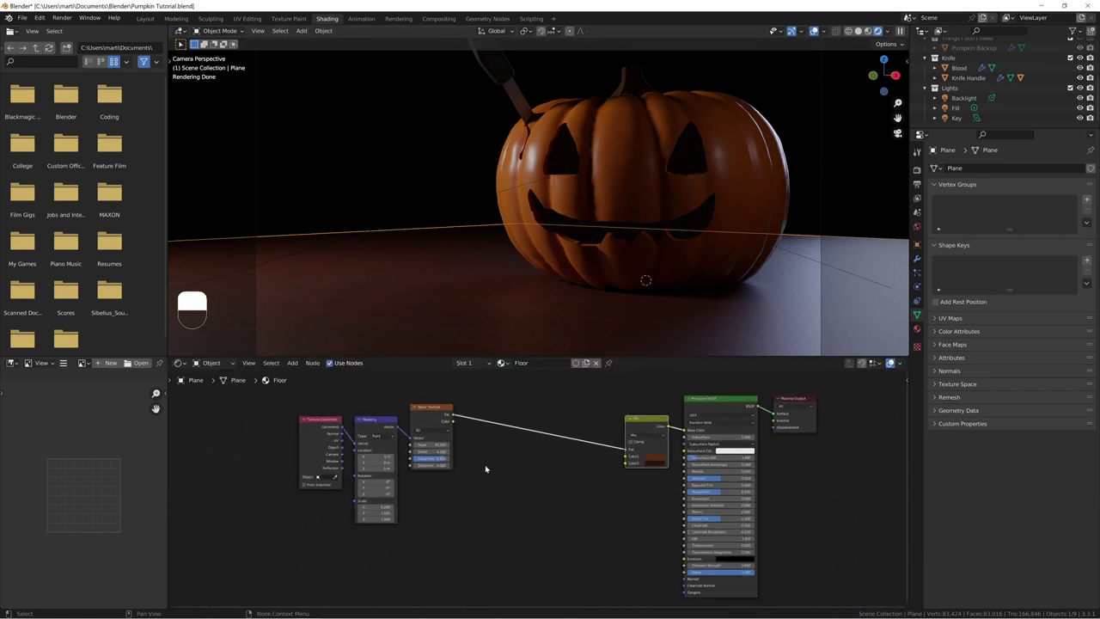
{"action": "scroll", "coordinate": [485, 469], "scroll_direction": "up", "scroll_amount": 5}
{"action": "left_click", "coordinate": [382, 409]}
{"action": "left_click", "coordinate": [382, 454]}
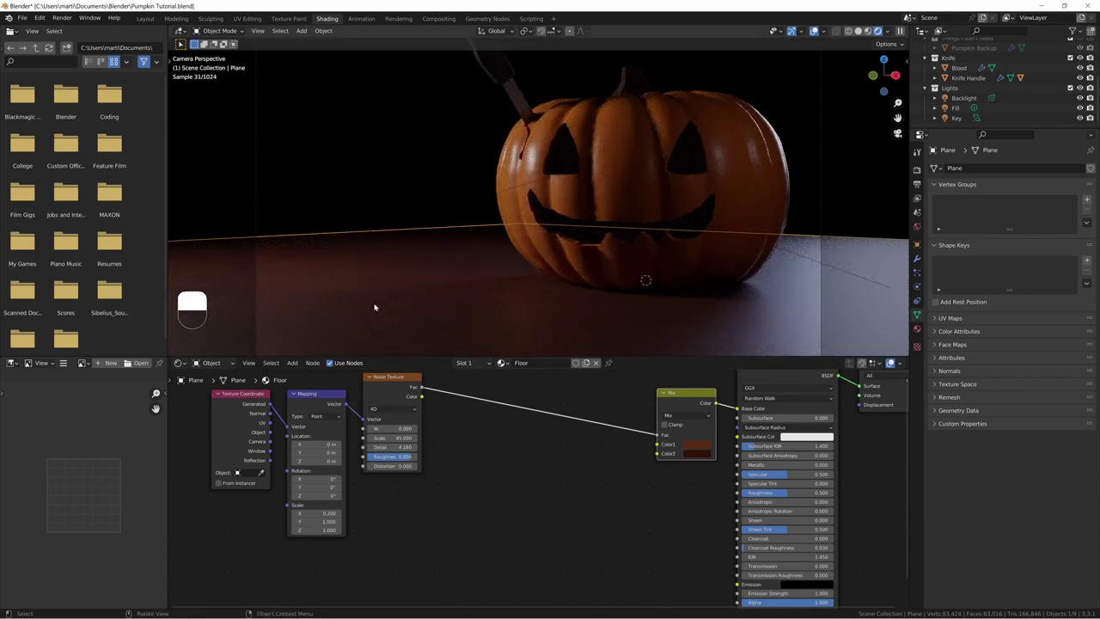
Step: Set the Noise Texture's W to 0.070 while previewing its output from above, and restore the Principled BSDF output and camera view
{"action": "key", "text": "KP_7"}
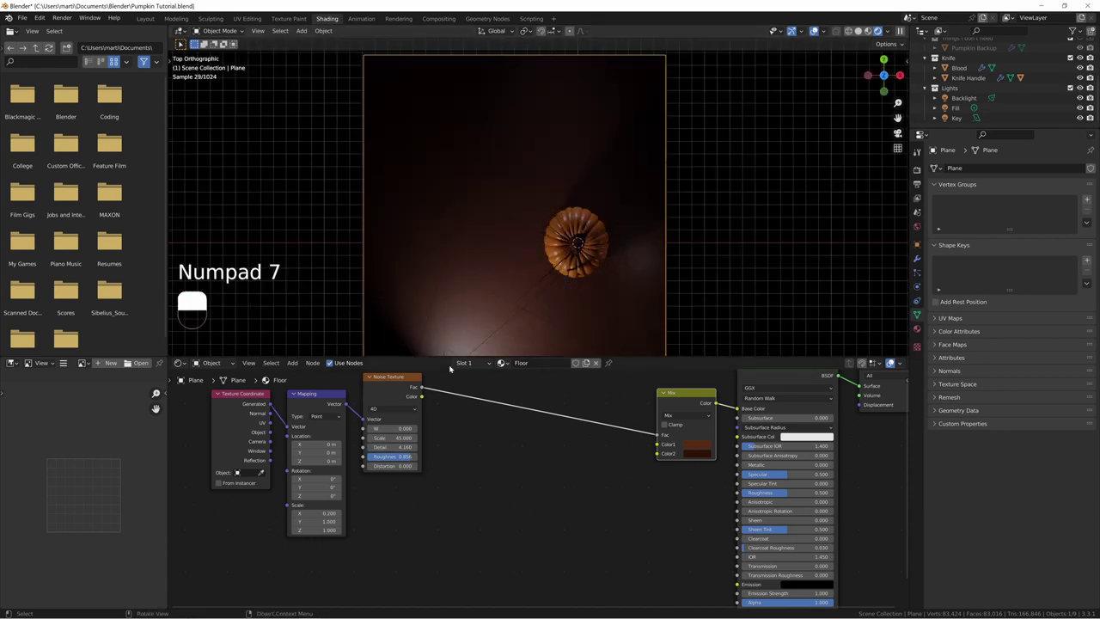
{"action": "left_click", "coordinate": [410, 398], "text": "ctrl+shift"}
{"action": "left_click_drag", "start_coordinate": [388, 428], "coordinate": [414, 428], "text": "shift"}
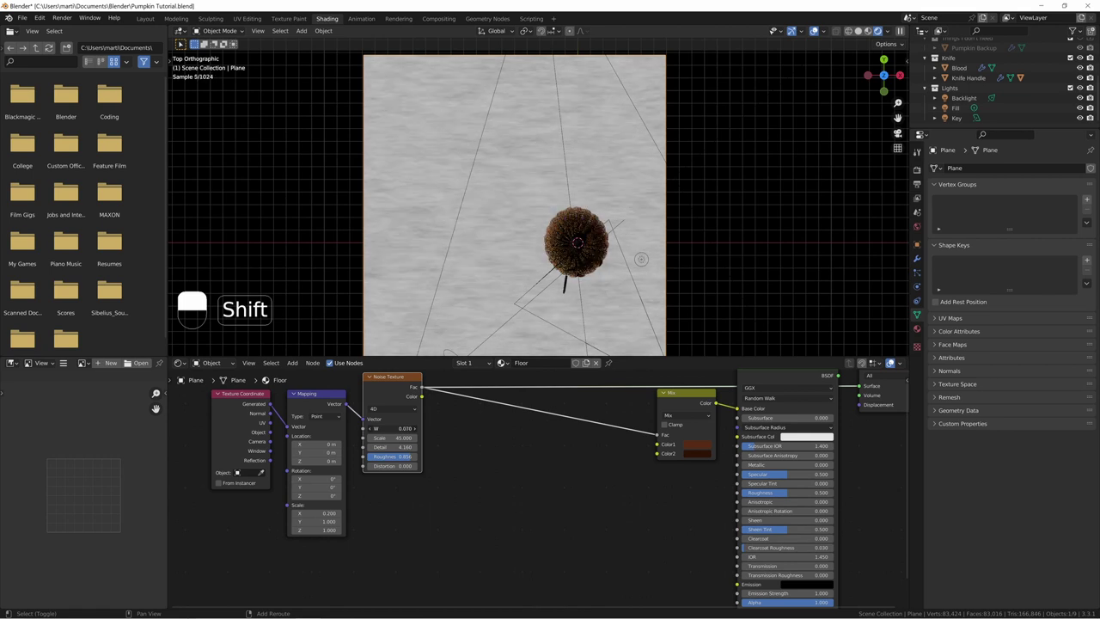
{"action": "left_click", "coordinate": [397, 428]}
{"action": "key", "text": "Return"}
{"action": "middle_click_drag", "start_coordinate": [691, 423], "coordinate": [660, 437]}
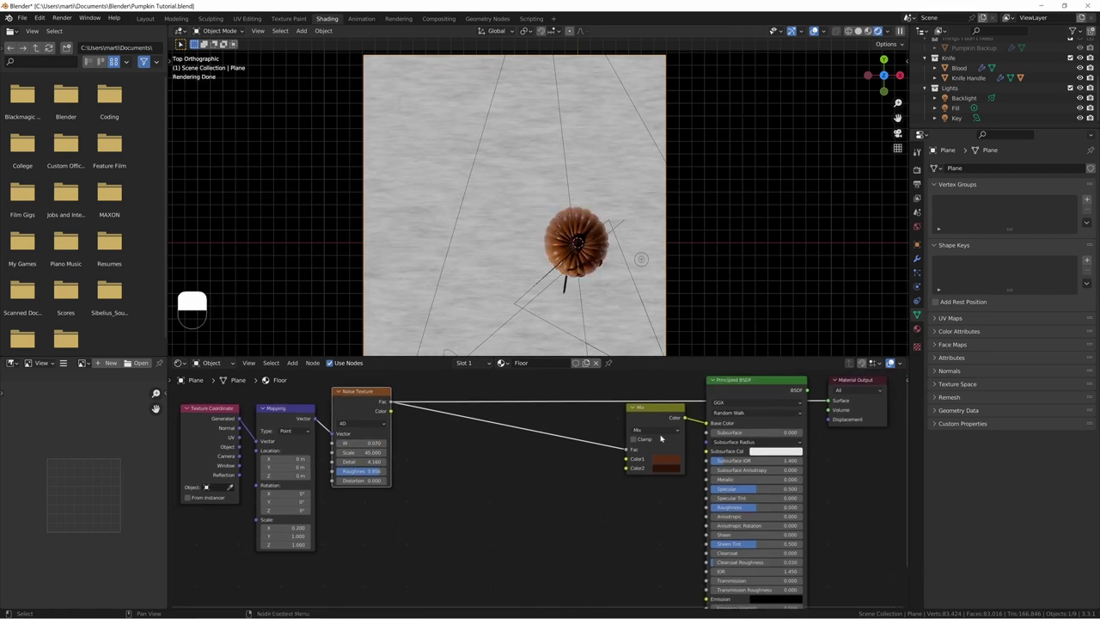
{"action": "left_click", "coordinate": [765, 390], "text": "ctrl+shift"}
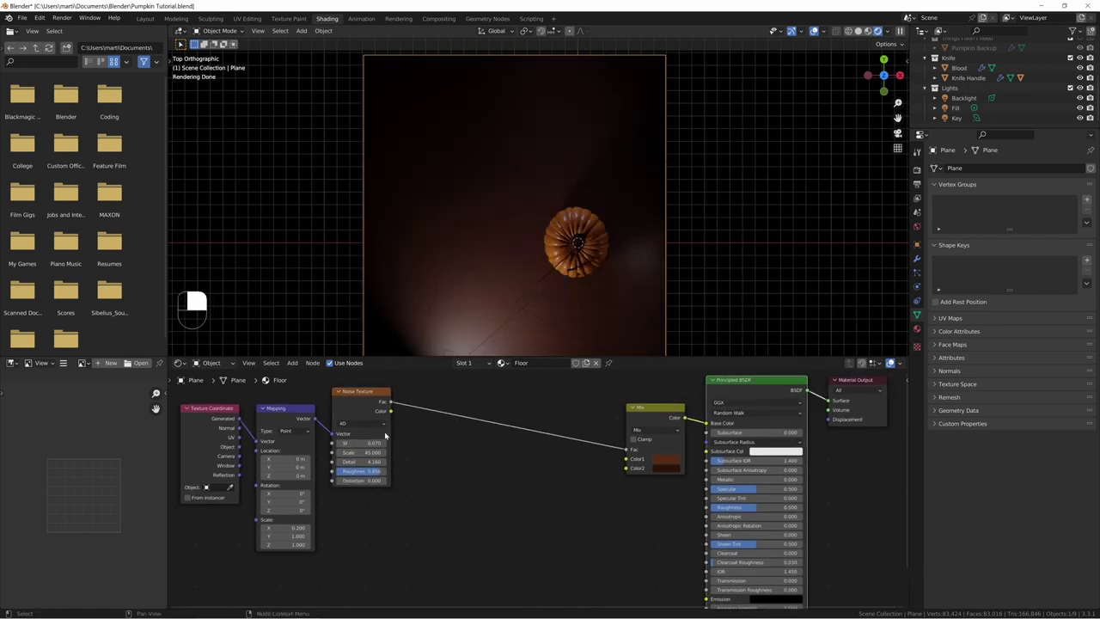
{"action": "key", "text": "KP_0"}
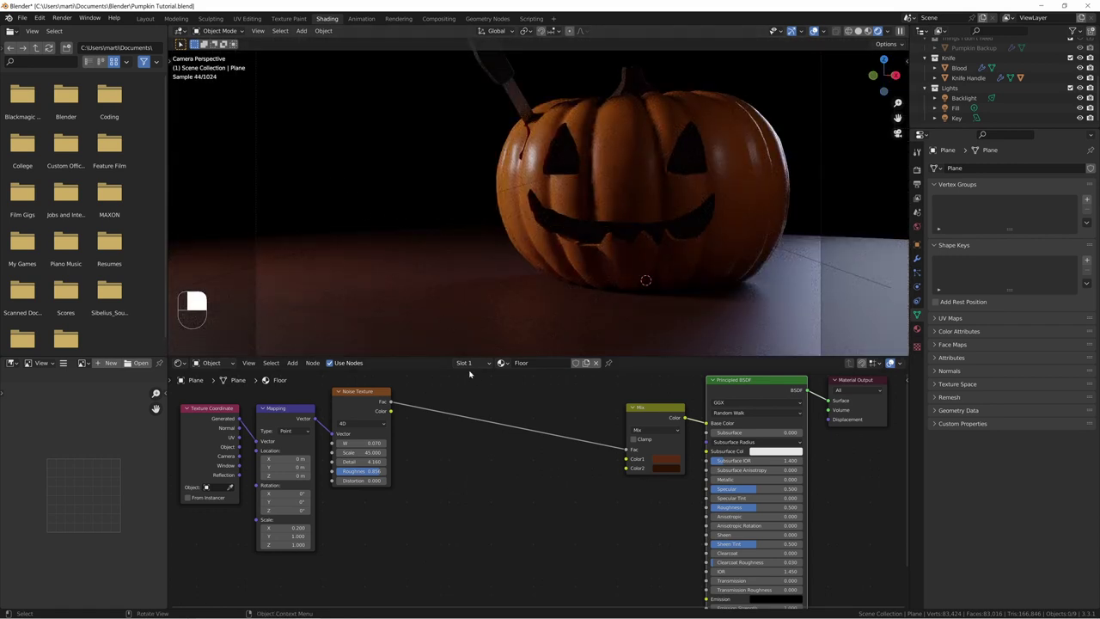
Step: Tidy the positions of the Noise Texture and Mix nodes and set the Principled BSDF's Roughness to 0.547
{"action": "middle_click_drag", "start_coordinate": [572, 536], "coordinate": [562, 536]}
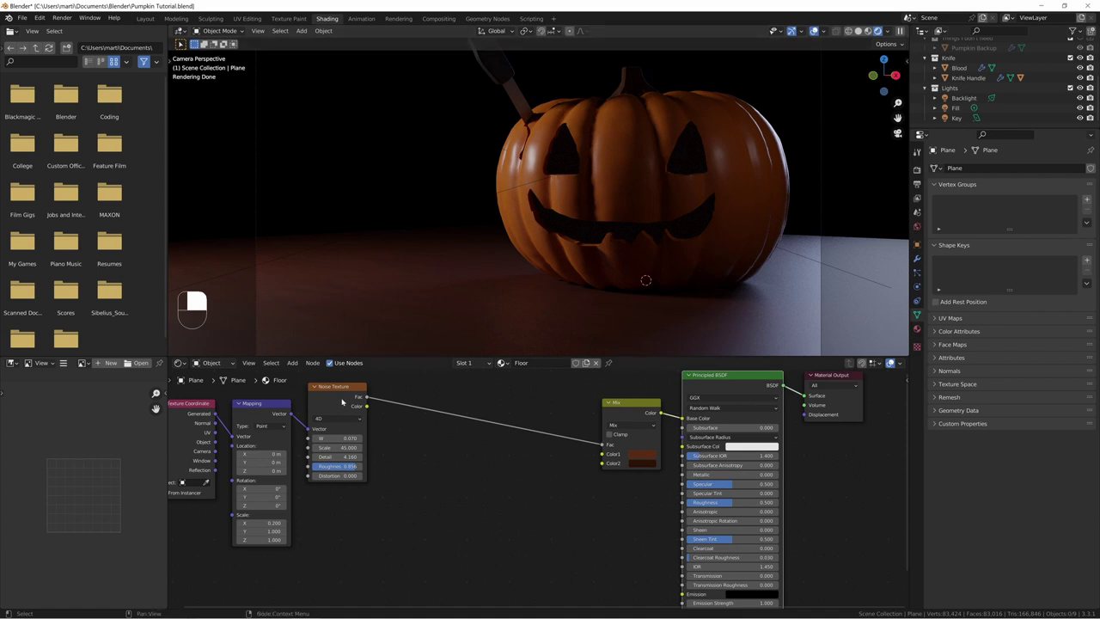
{"action": "left_click_drag", "start_coordinate": [341, 402], "coordinate": [333, 415]}
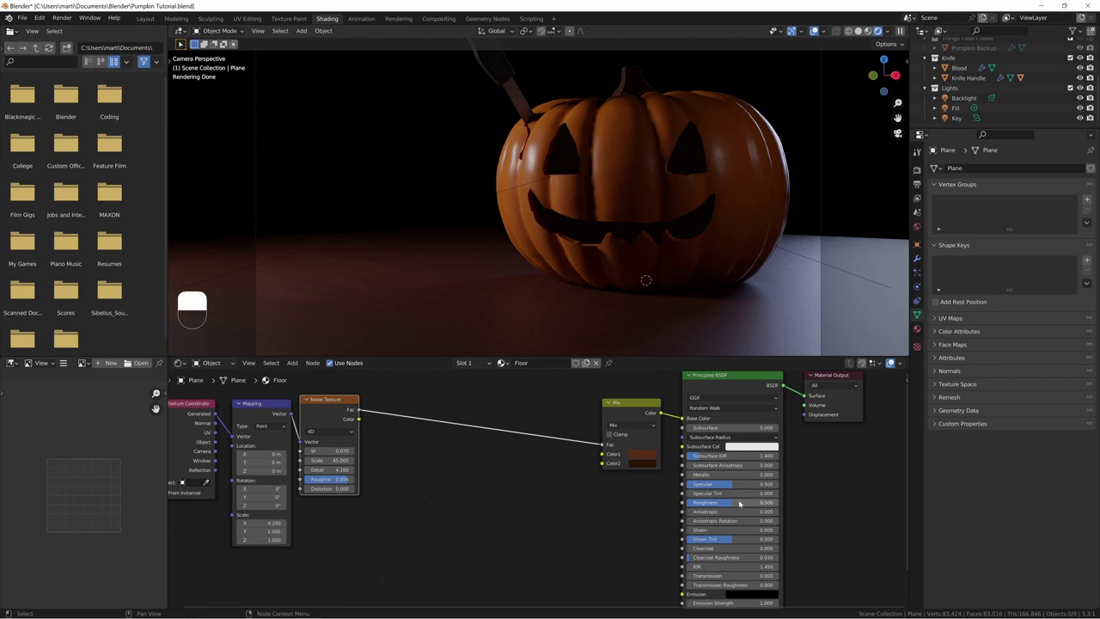
{"action": "left_click_drag", "start_coordinate": [755, 502], "coordinate": [736, 503]}
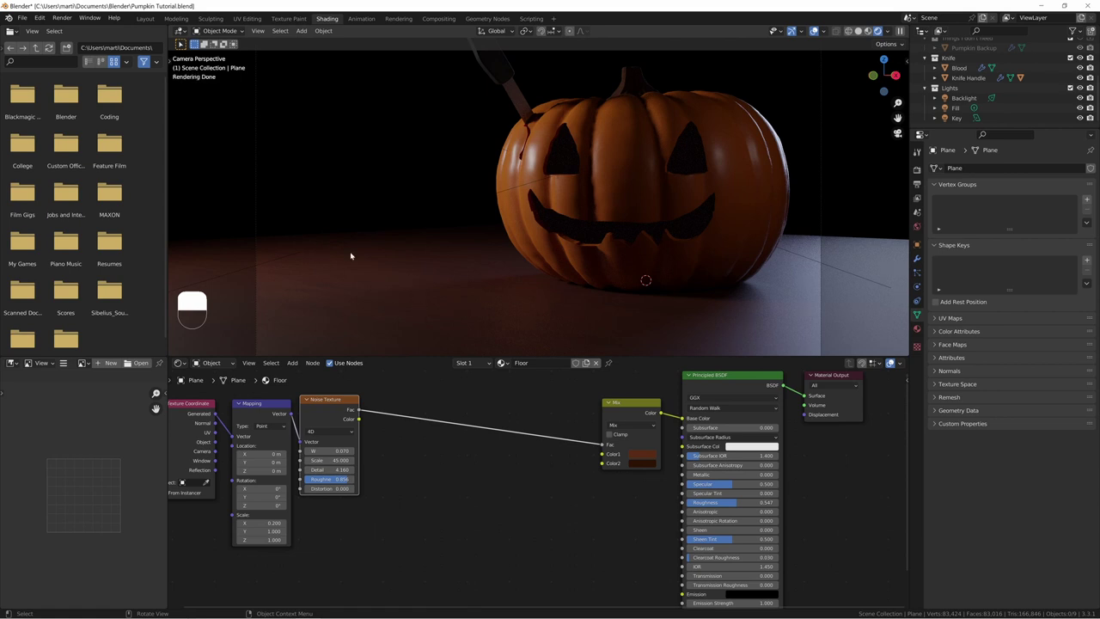
{"action": "left_click_drag", "start_coordinate": [616, 415], "coordinate": [617, 401]}
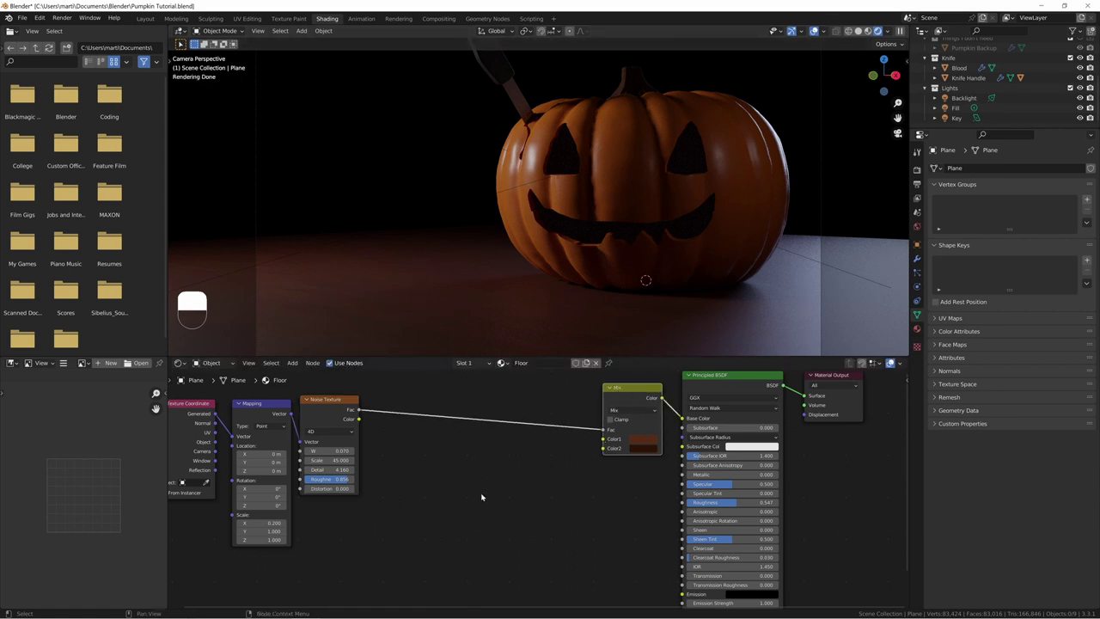
Step: Add a Map Range node below the Mix node and feed the Noise Texture's Fac into its Value
{"action": "key", "text": "shift+a"}
{"action": "type", "text": "ma"}
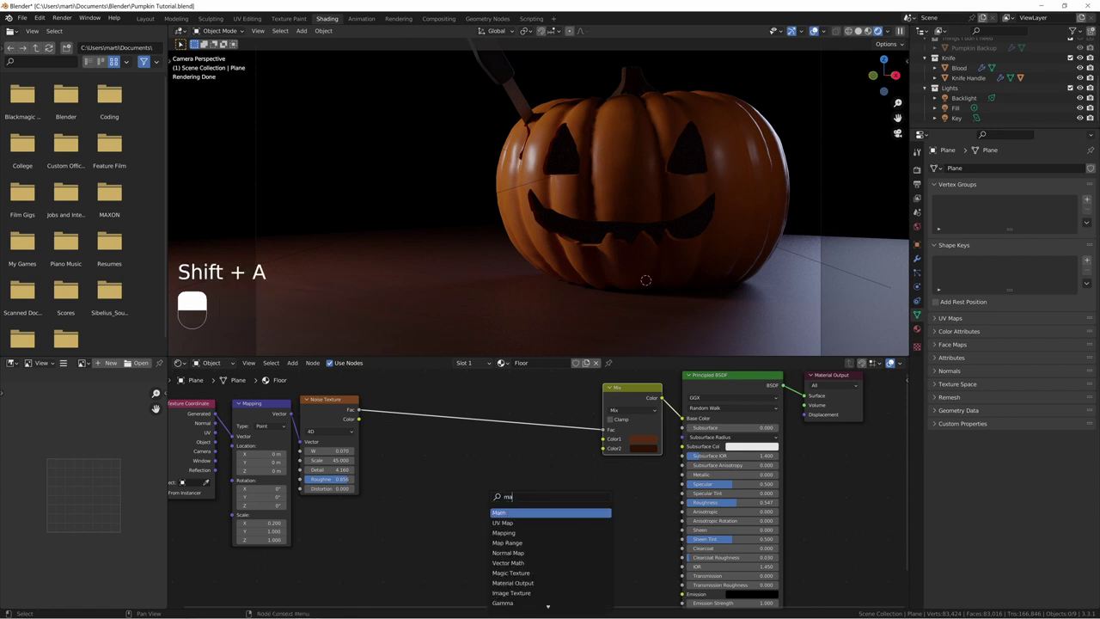
{"action": "type", "text": "p ra"}
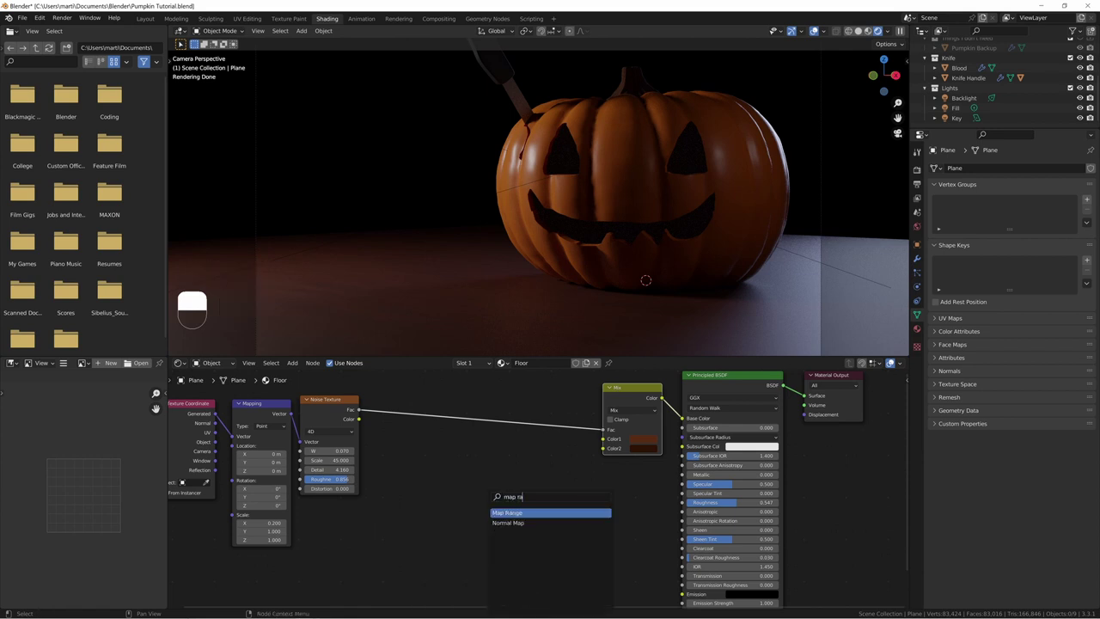
{"action": "key", "text": "Return"}
{"action": "left_click", "coordinate": [489, 496]}
{"action": "right_click_drag", "start_coordinate": [336, 414], "coordinate": [512, 528], "text": "alt"}
{"action": "left_click_drag", "start_coordinate": [527, 500], "coordinate": [539, 484]}
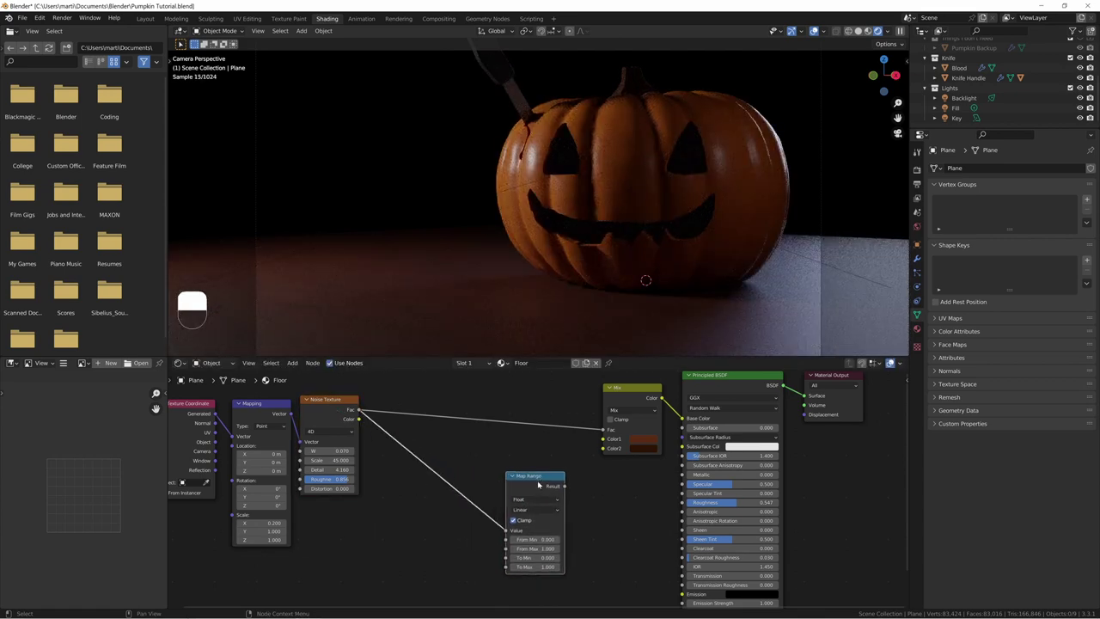
Step: Set the Map Range node's From Min to 0.1 and From Max to 0.8
{"action": "scroll", "coordinate": [544, 491], "scroll_direction": "up", "scroll_amount": 5}
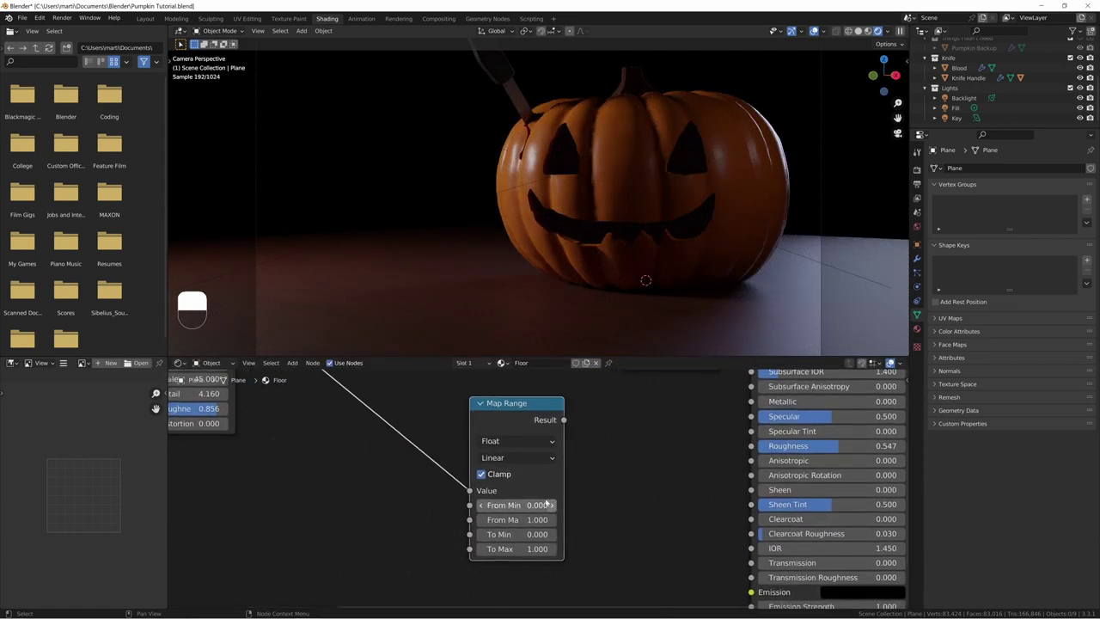
{"action": "left_click", "coordinate": [520, 504]}
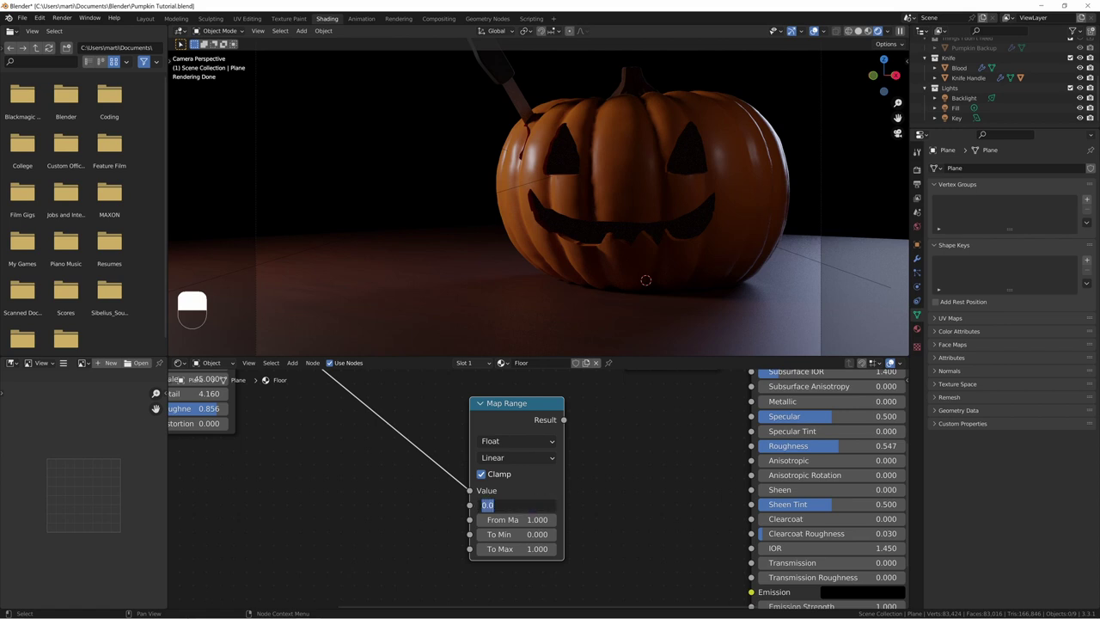
{"action": "key", "text": "KP_0"}
{"action": "key", "text": "KP_0"}
{"action": "type", "text": "0."}
{"action": "key", "text": "Return"}
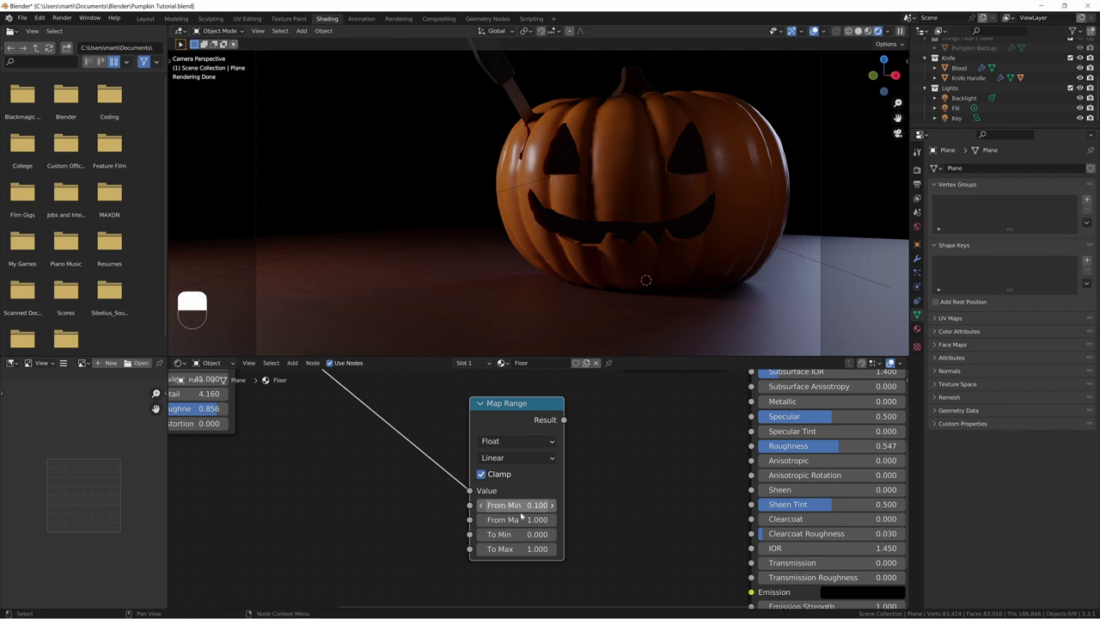
{"action": "left_click", "coordinate": [521, 519]}
{"action": "type", "text": "0.9"}
{"action": "key", "text": "Return"}
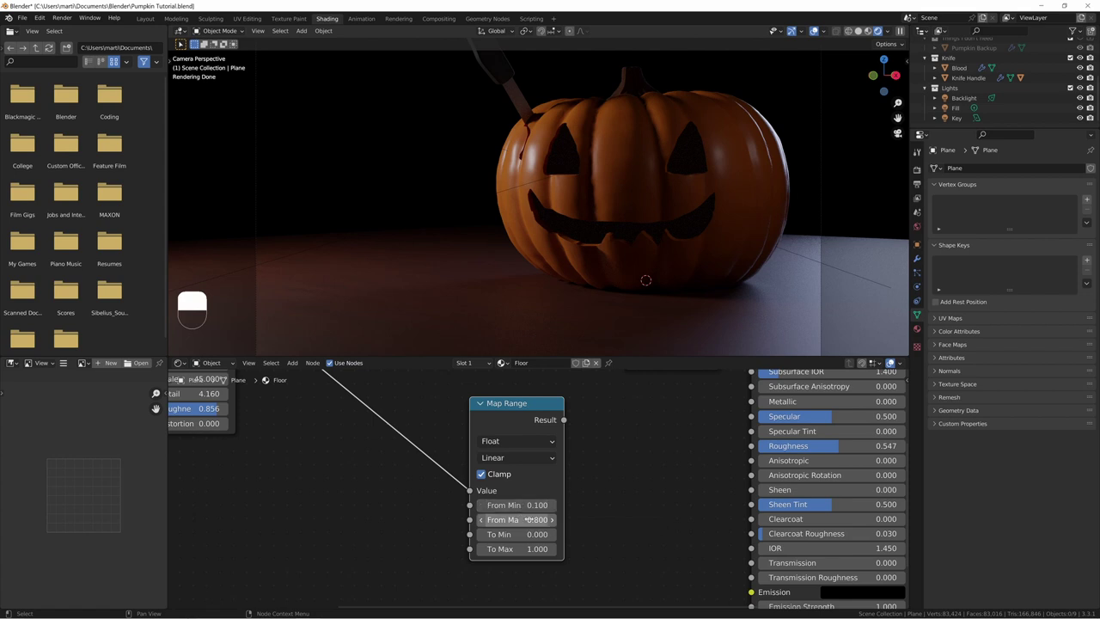
Step: Try Principled BSDF Roughness values of 0.437, 0.202 and 0.512 to judge the floor's reflections
{"action": "middle_click_drag", "start_coordinate": [530, 465], "coordinate": [535, 471]}
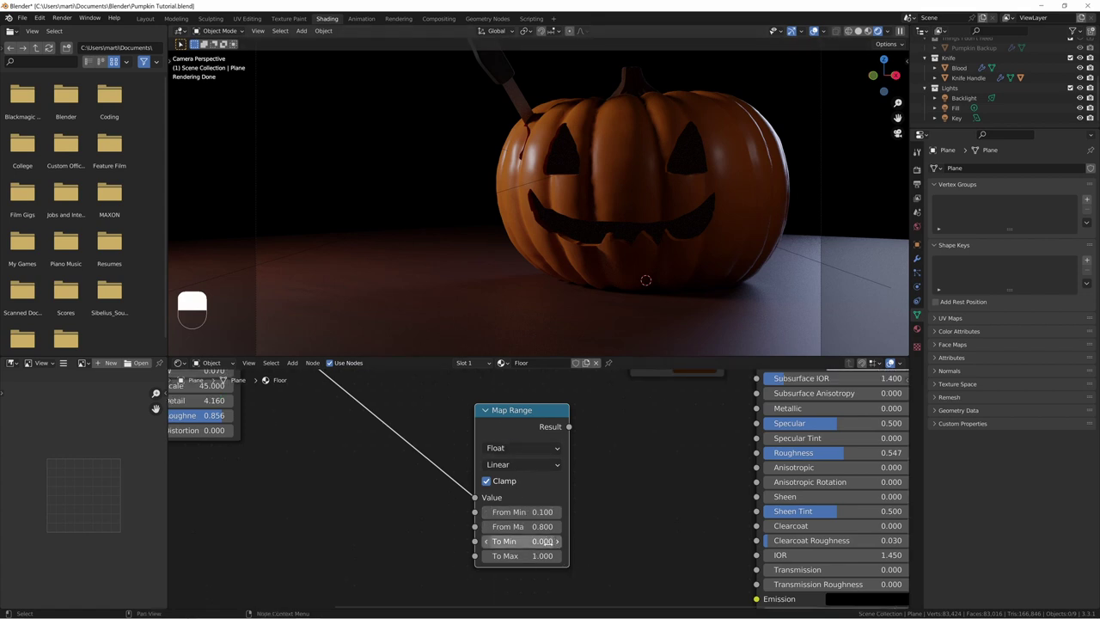
{"action": "middle_click_drag", "start_coordinate": [631, 505], "coordinate": [571, 518]}
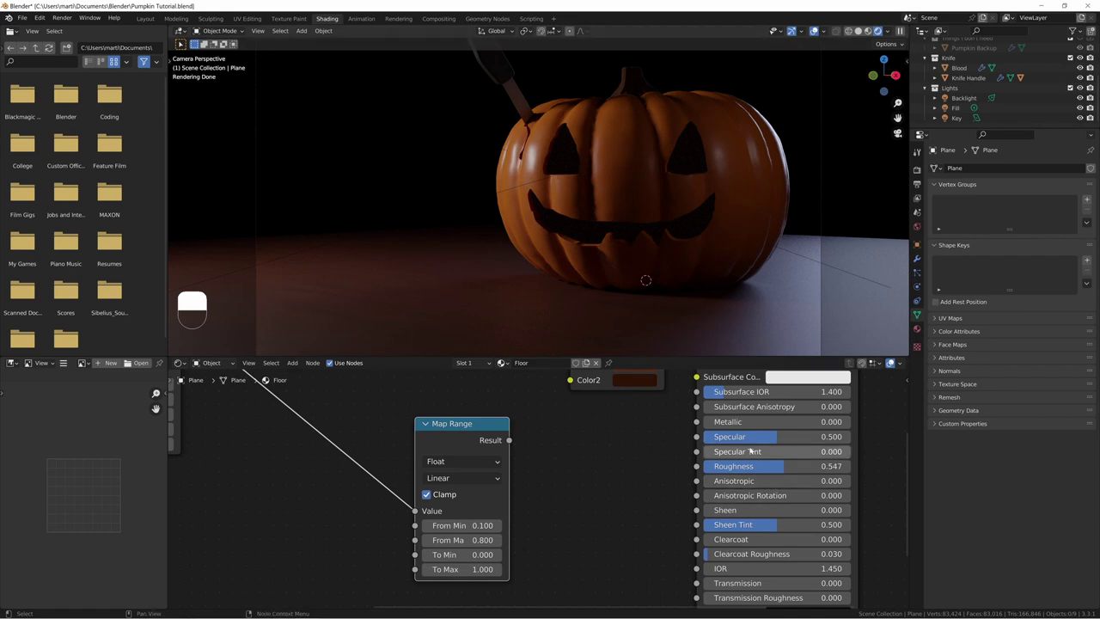
{"action": "left_click_drag", "start_coordinate": [795, 465], "coordinate": [776, 465], "text": "shift"}
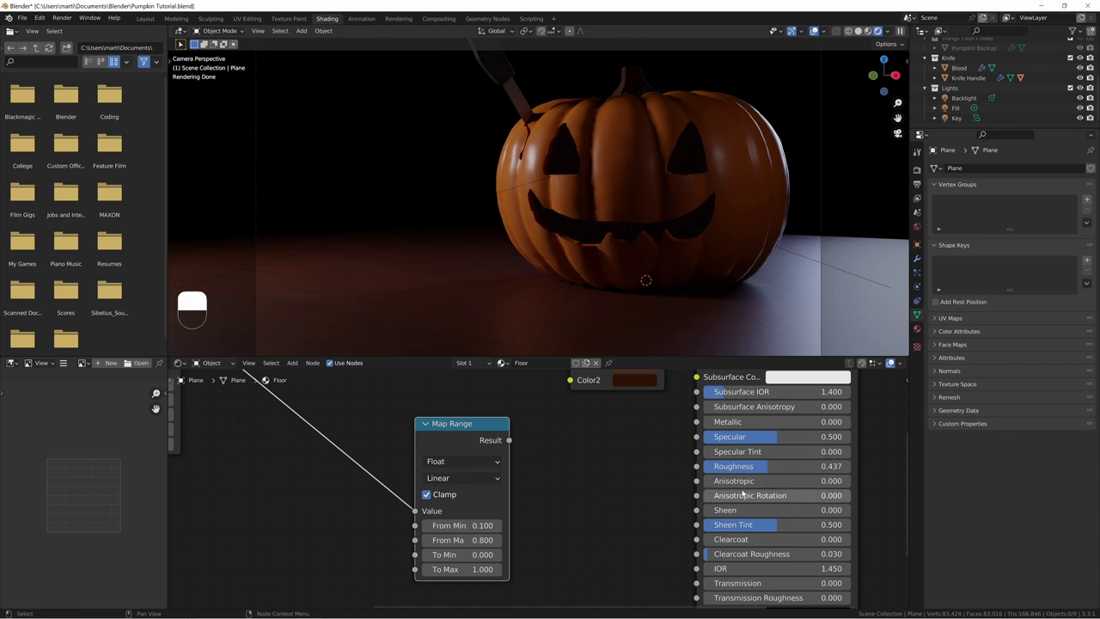
{"action": "key", "text": "shift"}
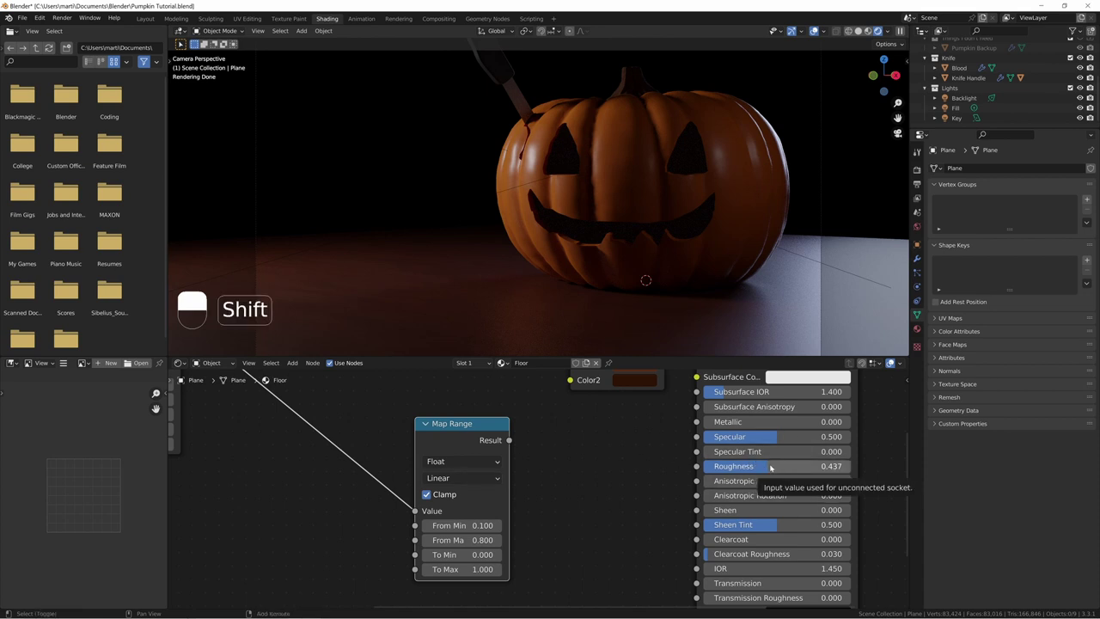
{"action": "left_click_drag", "start_coordinate": [773, 467], "coordinate": [712, 466], "text": "shift"}
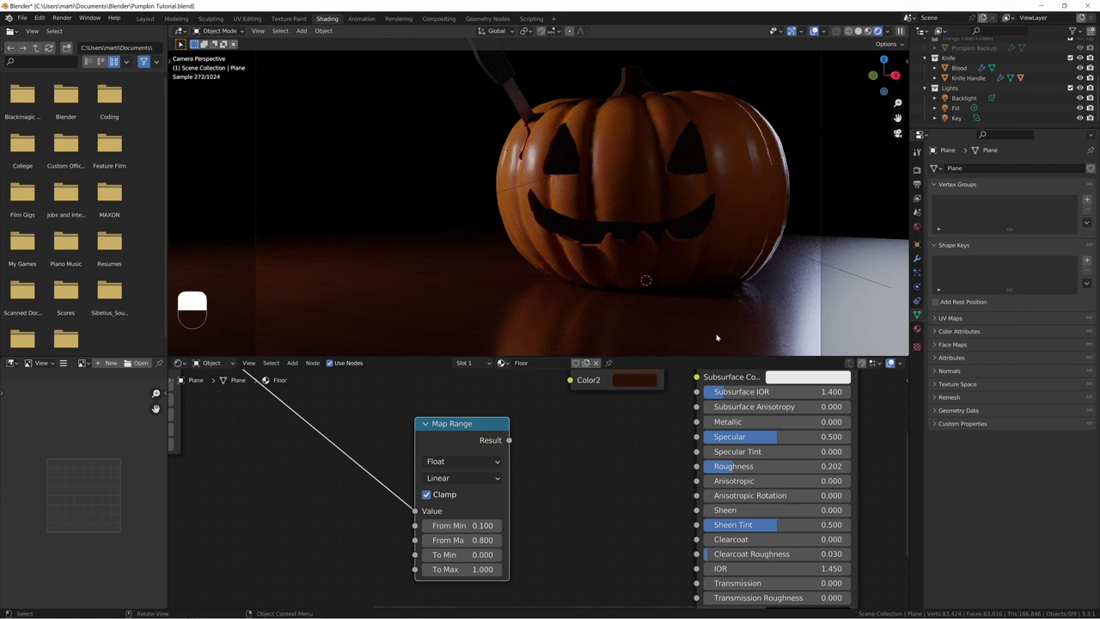
{"action": "left_click_drag", "start_coordinate": [756, 466], "coordinate": [778, 467]}
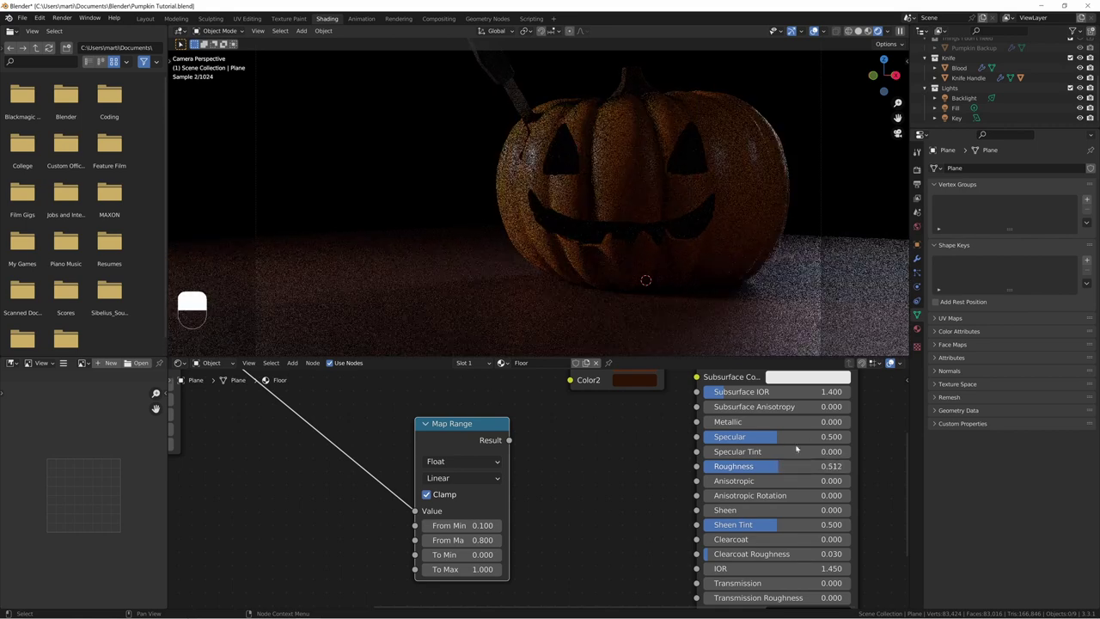
Step: Set the Map Range's To Min to 0.4 and To Max to 0.6, and connect its Result to the Principled BSDF's Roughness
{"action": "middle_click_drag", "start_coordinate": [571, 482], "coordinate": [571, 475]}
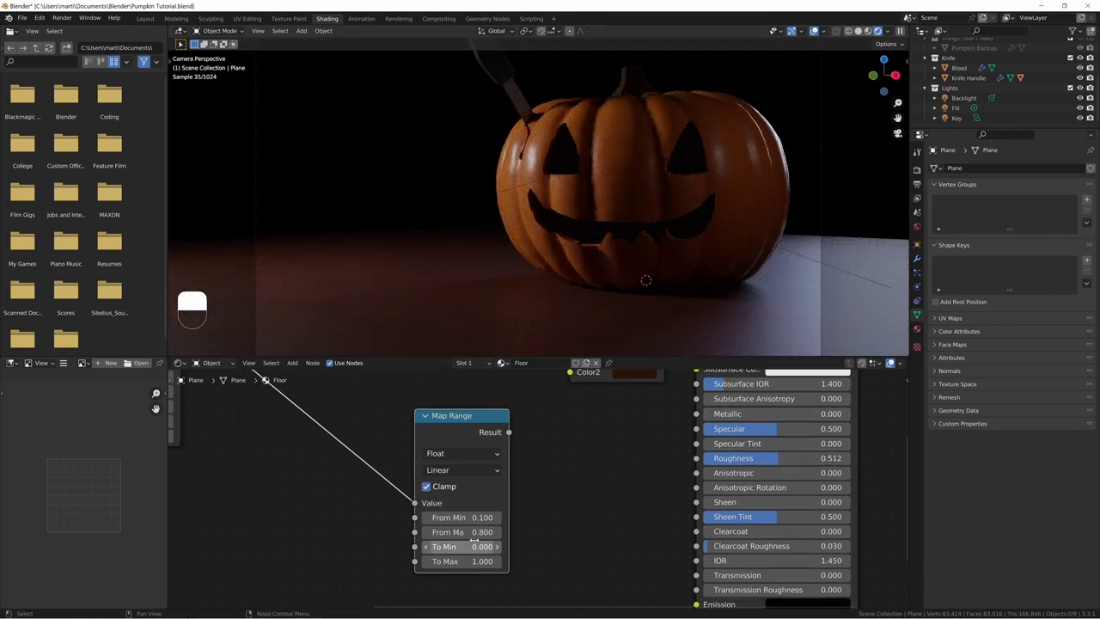
{"action": "left_click", "coordinate": [475, 546]}
{"action": "type", "text": "0.4"}
{"action": "key", "text": "Return"}
{"action": "left_click", "coordinate": [471, 561]}
{"action": "type", "text": "0.6"}
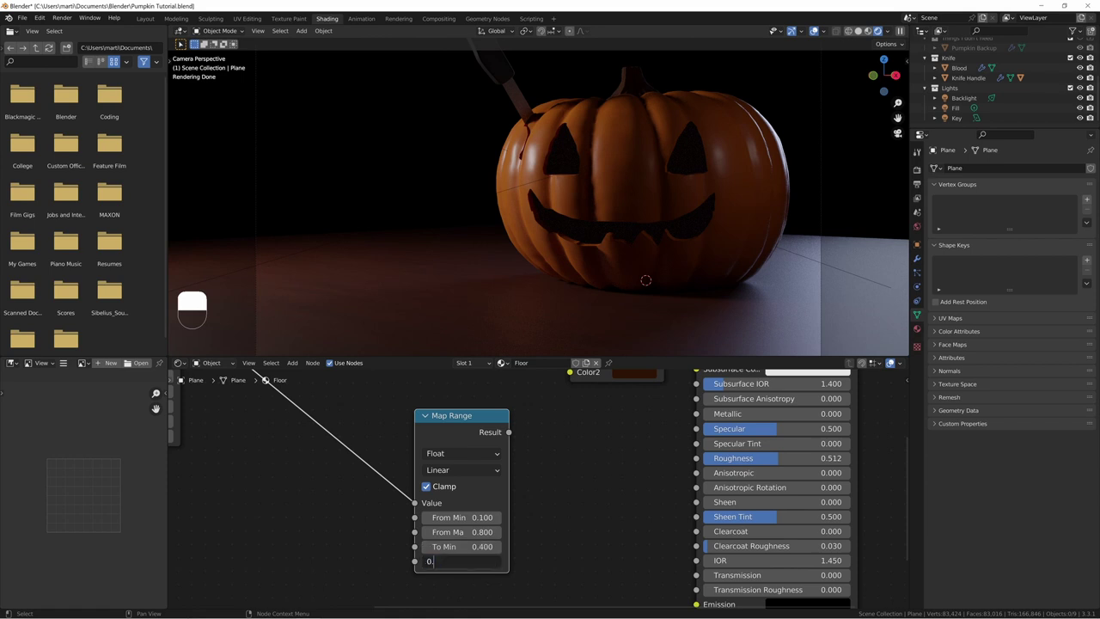
{"action": "key", "text": "Return"}
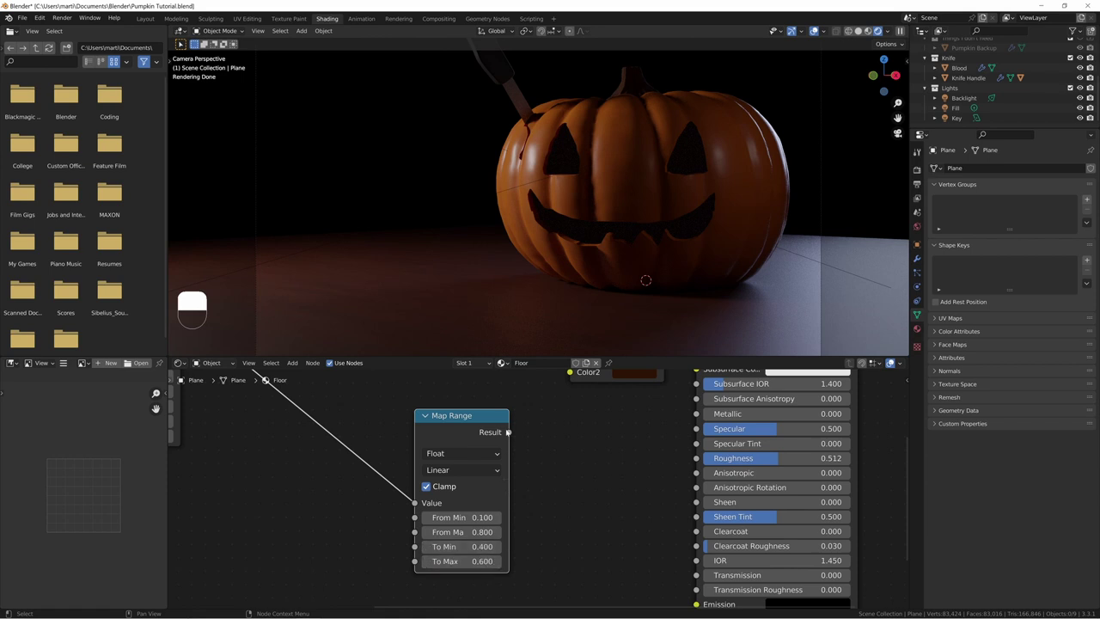
{"action": "left_click_drag", "start_coordinate": [507, 432], "coordinate": [696, 458]}
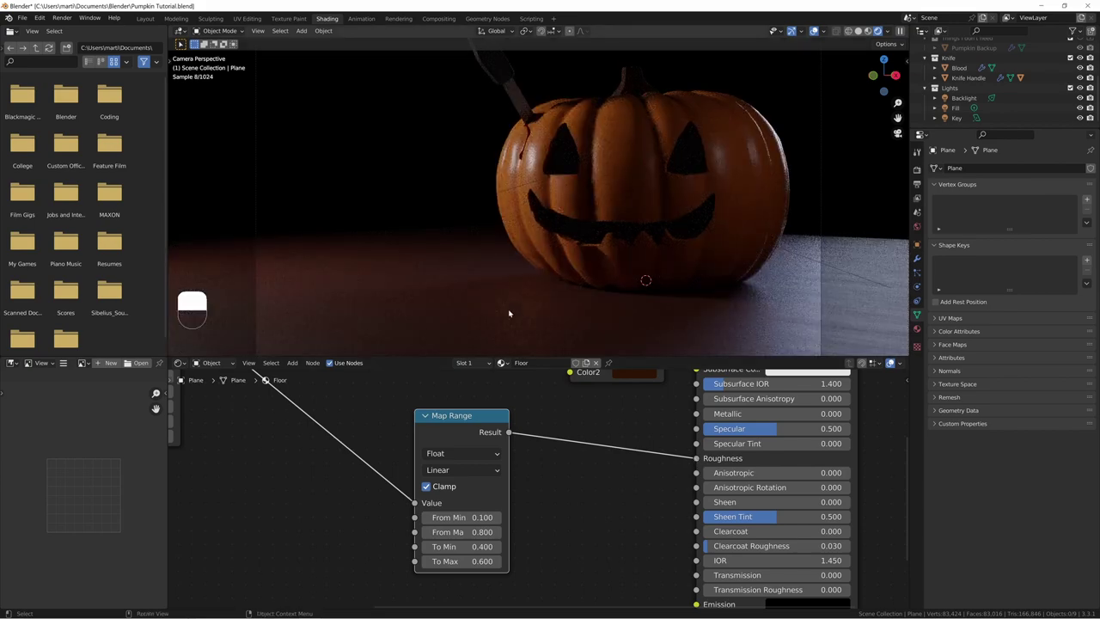
Step: Compare the floor beside the pumpkin with and without the Map Range driving Roughness, using a temporary render region
{"action": "middle_click_drag", "start_coordinate": [804, 322], "coordinate": [607, 238], "text": "shift"}
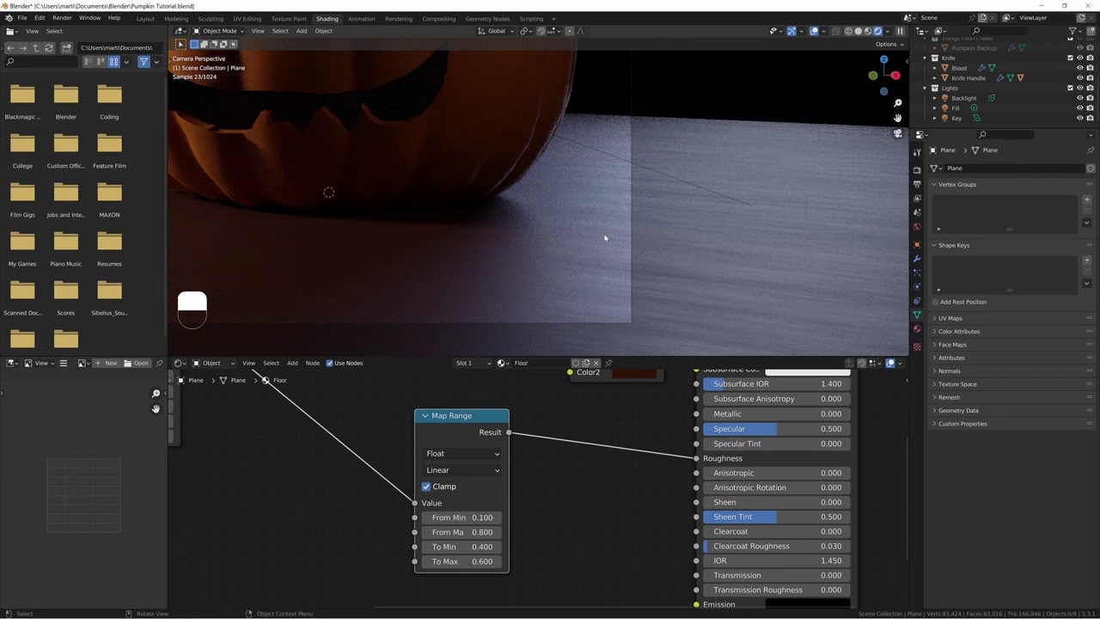
{"action": "key", "text": "ctrl+b"}
{"action": "left_click_drag", "start_coordinate": [507, 206], "coordinate": [685, 315]}
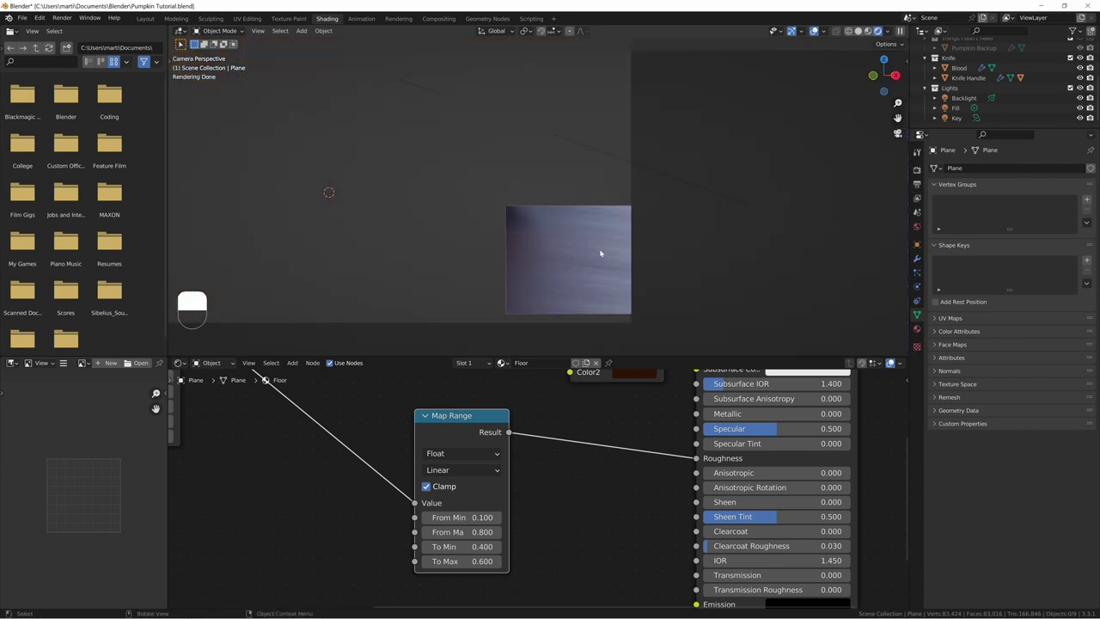
{"action": "right_click_drag", "start_coordinate": [658, 445], "coordinate": [664, 475], "text": "ctrl"}
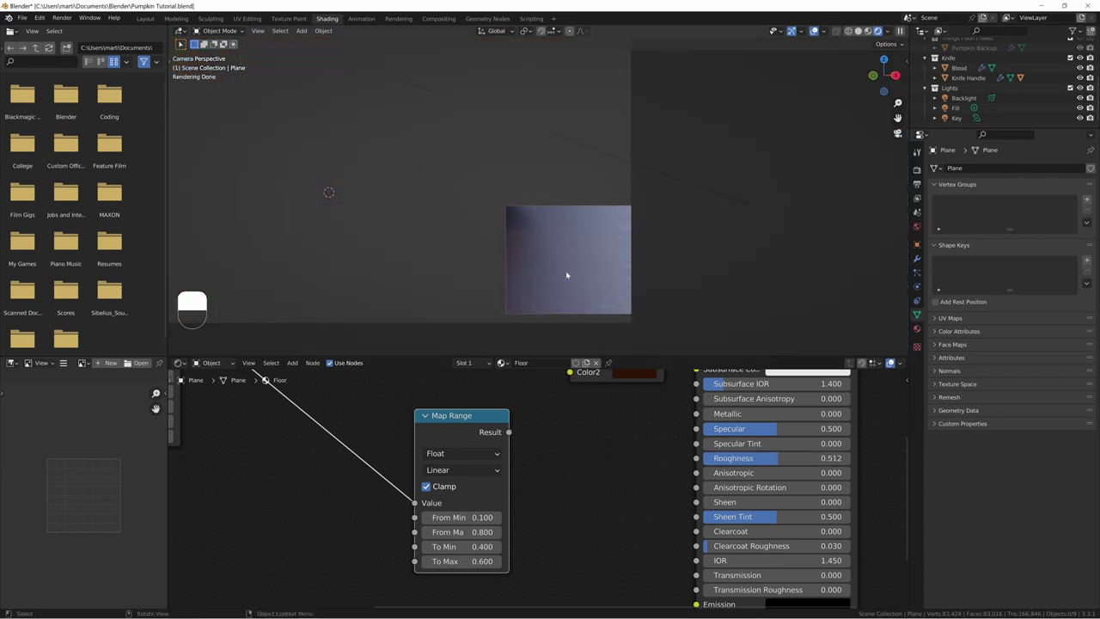
{"action": "key", "text": "ctrl+z"}
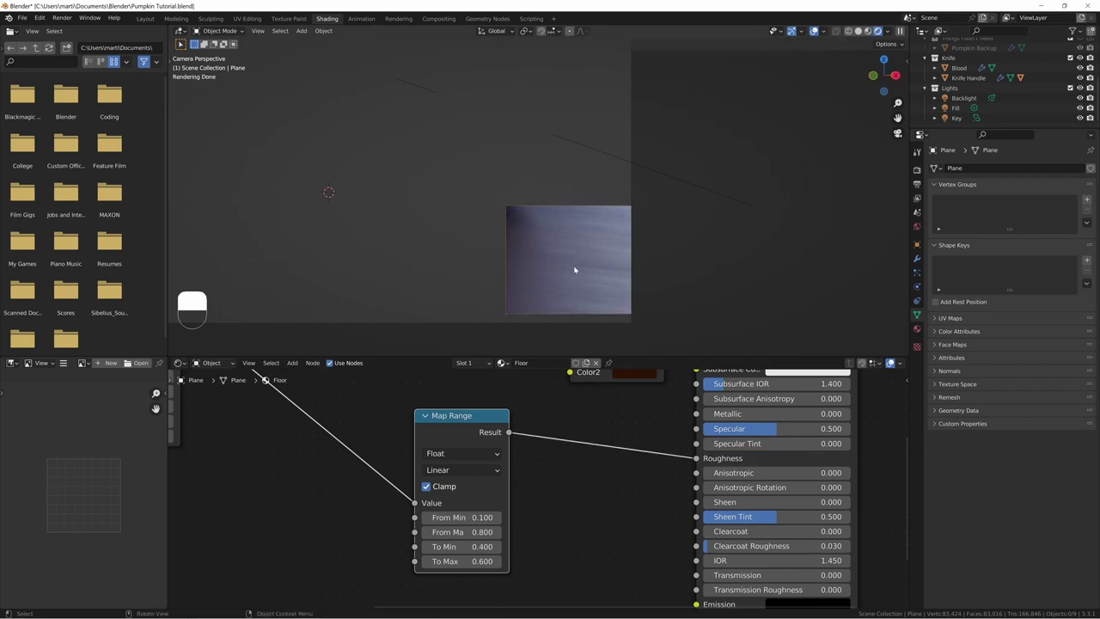
{"action": "key", "text": "ctrl+alt+b"}
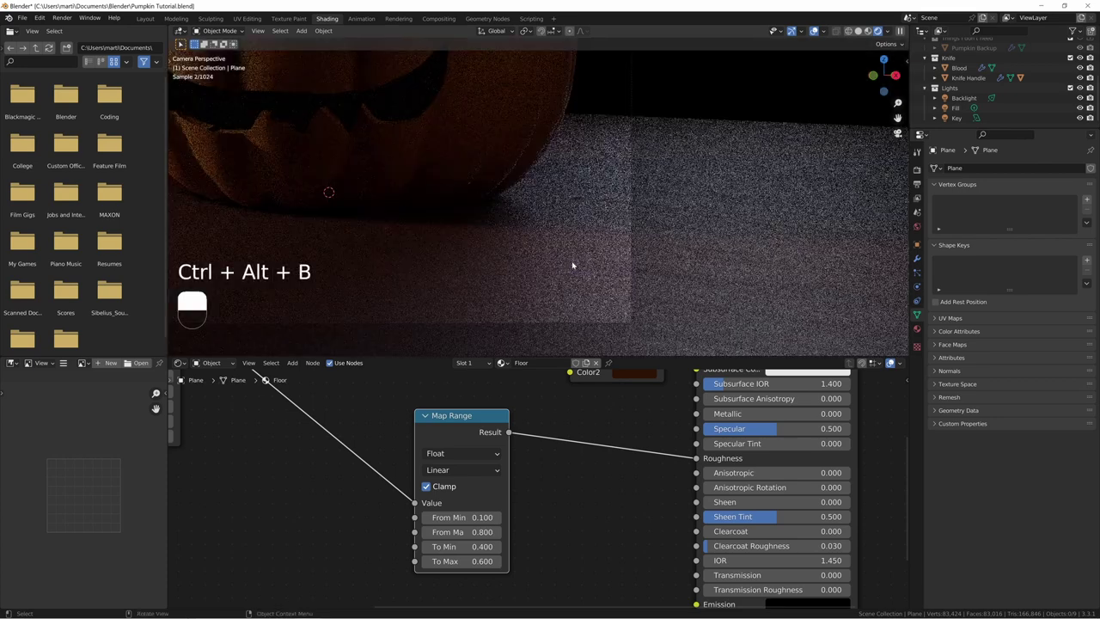
{"action": "key", "text": "Home"}
{"action": "key", "text": "Home"}
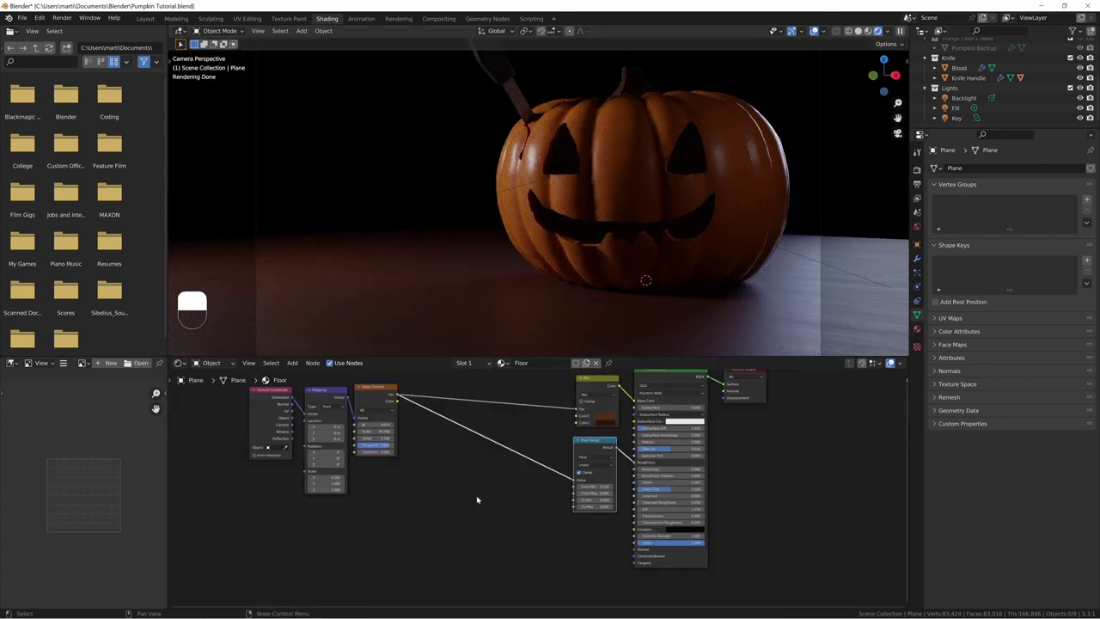
Step: Duplicate the Map Range node below the original and connect the Noise Texture's Fac to the copy's Value
{"action": "middle_click_drag", "start_coordinate": [478, 500], "coordinate": [489, 497]}
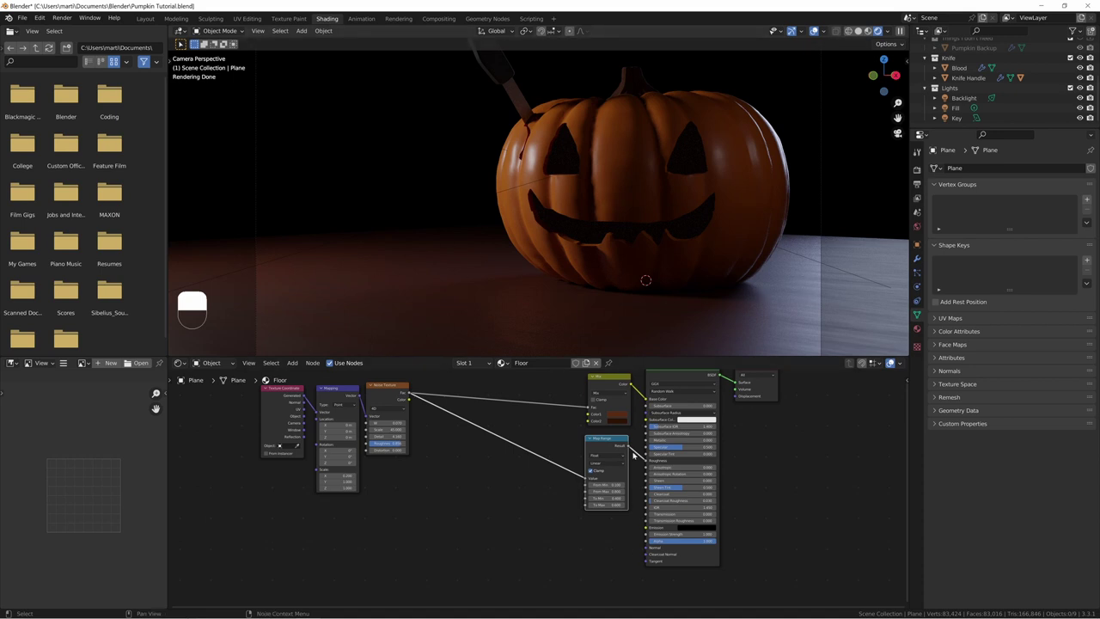
{"action": "key", "text": "shift+d"}
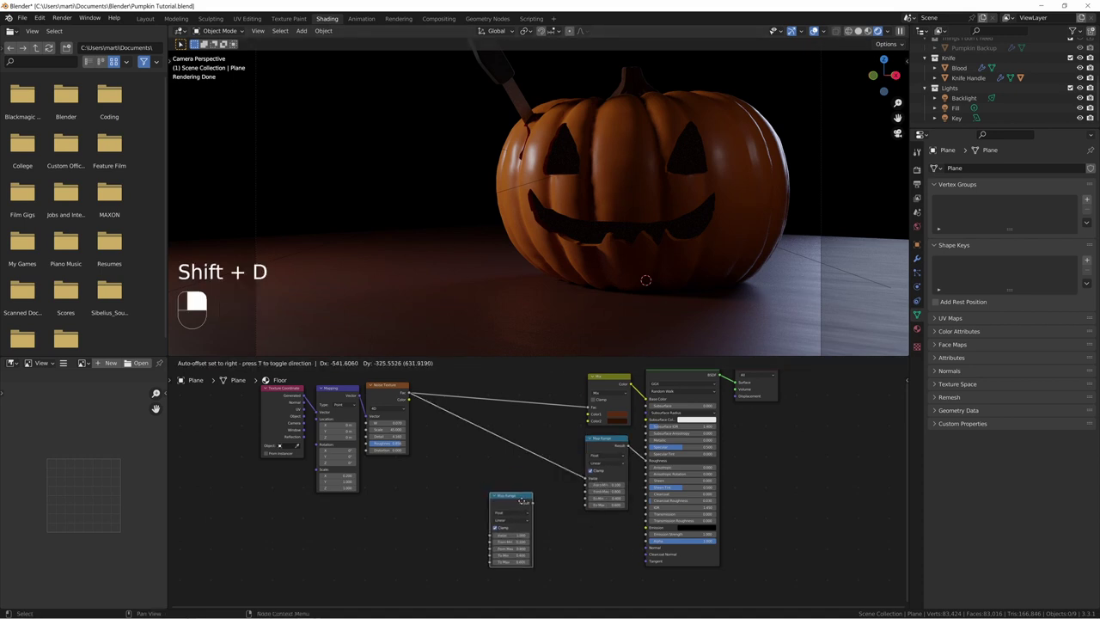
{"action": "left_click", "coordinate": [527, 509]}
{"action": "left_click_drag", "start_coordinate": [395, 392], "coordinate": [493, 534]}
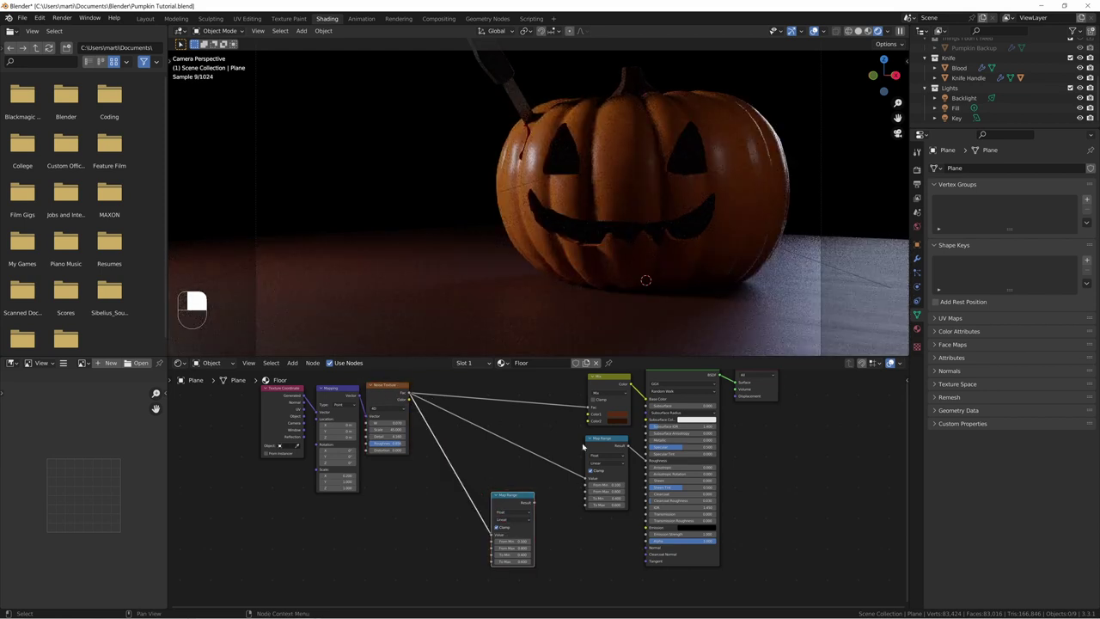
Step: Add a Bump node, connecting the copied Map Range's Result to its Height and its Normal output to the Principled BSDF's Normal
{"action": "middle_click_drag", "start_coordinate": [513, 513], "coordinate": [482, 479]}
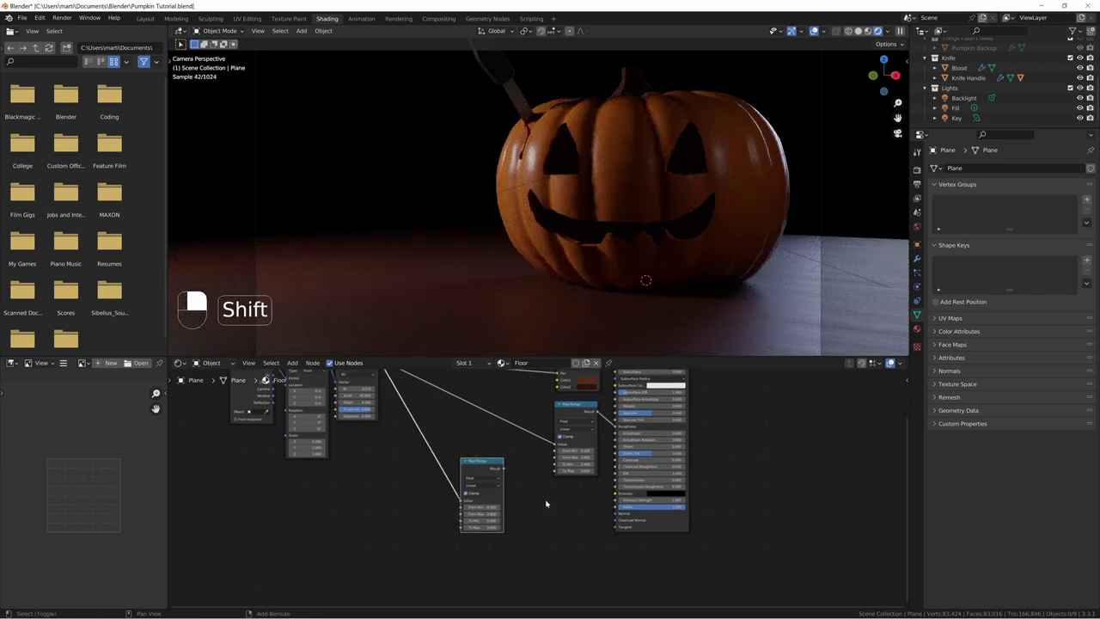
{"action": "key", "text": "shift+a"}
{"action": "type", "text": "bump"}
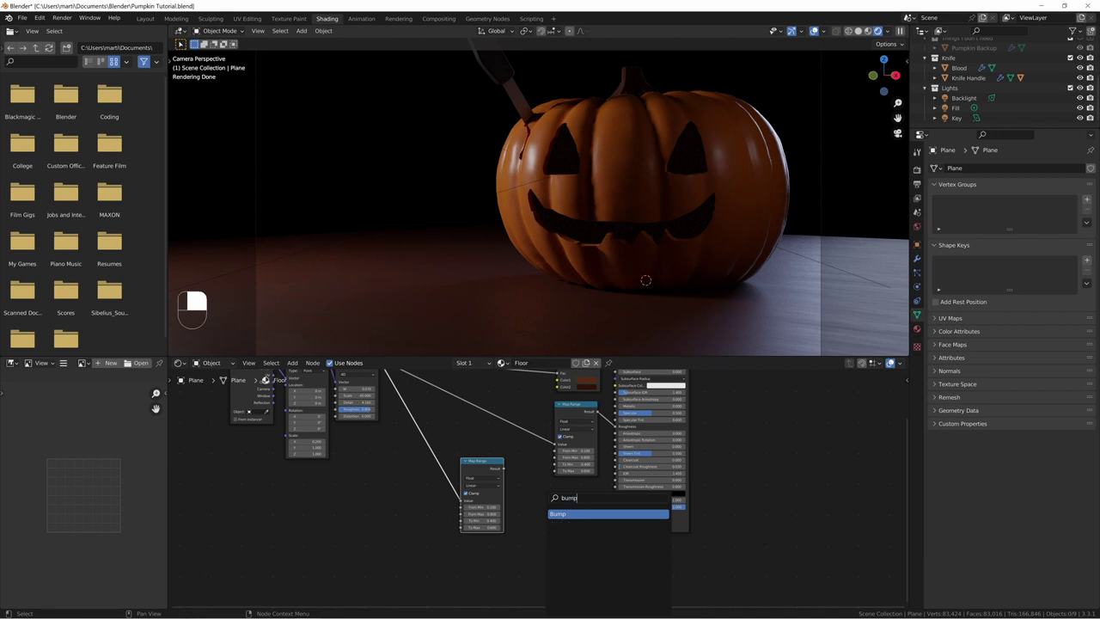
{"action": "key", "text": "Return"}
{"action": "left_click", "coordinate": [547, 503]}
{"action": "scroll", "coordinate": [547, 503], "scroll_direction": "up", "scroll_amount": 3}
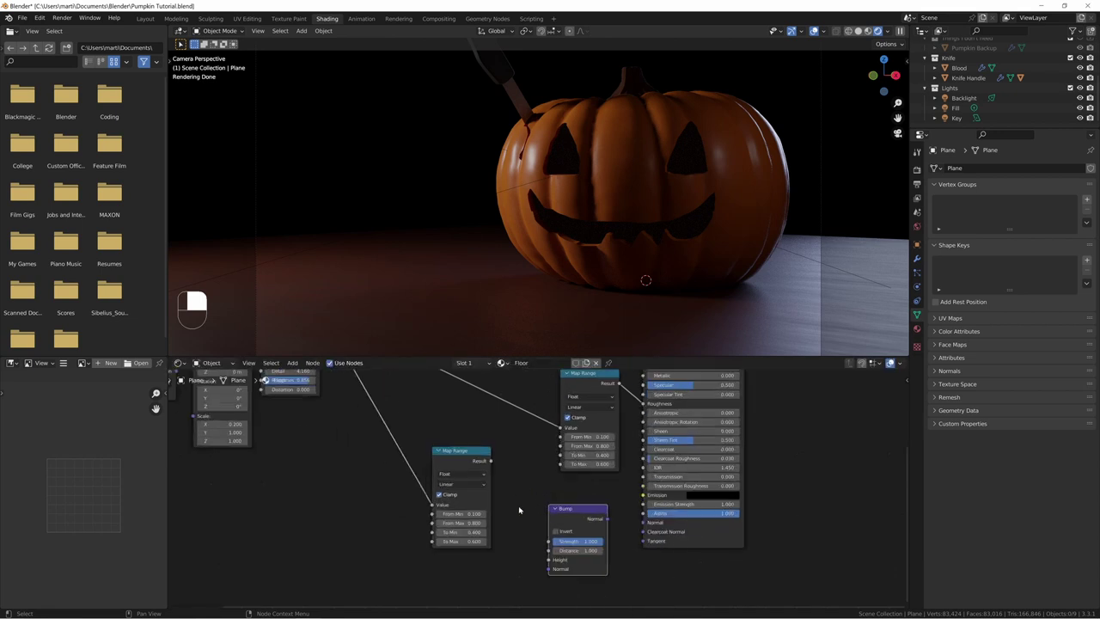
{"action": "middle_click_drag", "start_coordinate": [509, 492], "coordinate": [585, 479]}
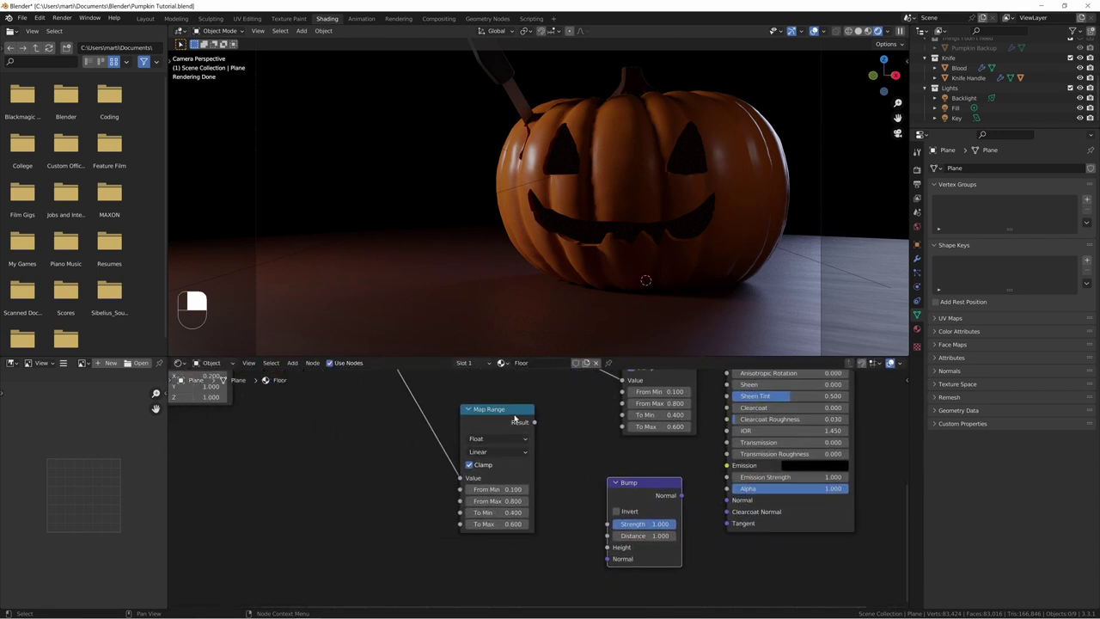
{"action": "left_click_drag", "start_coordinate": [515, 418], "coordinate": [606, 547]}
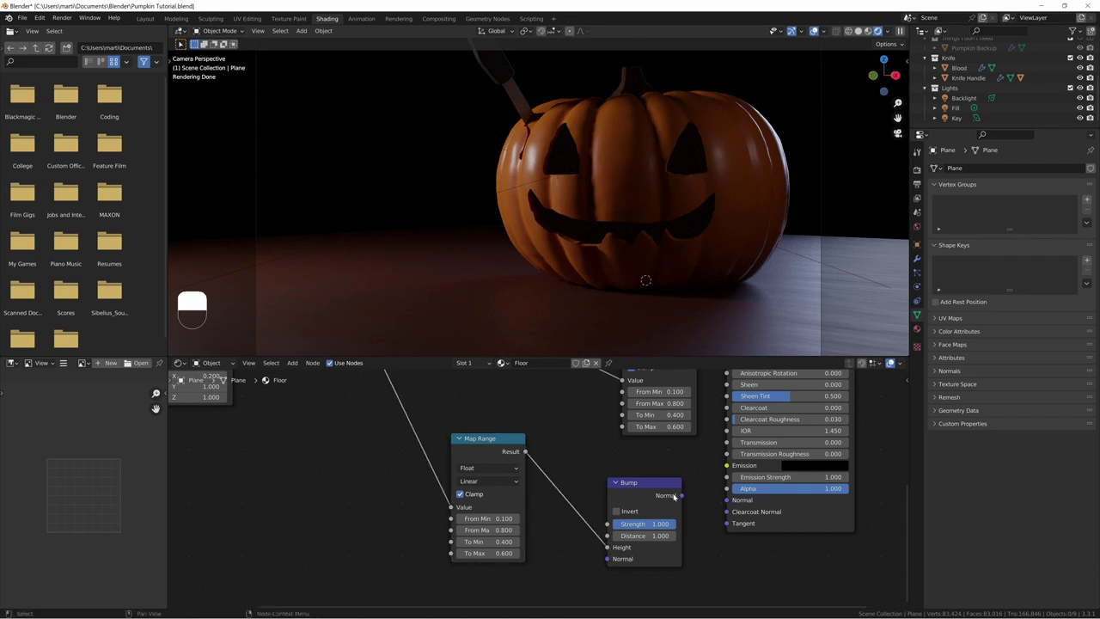
{"action": "left_click_drag", "start_coordinate": [675, 497], "coordinate": [727, 500]}
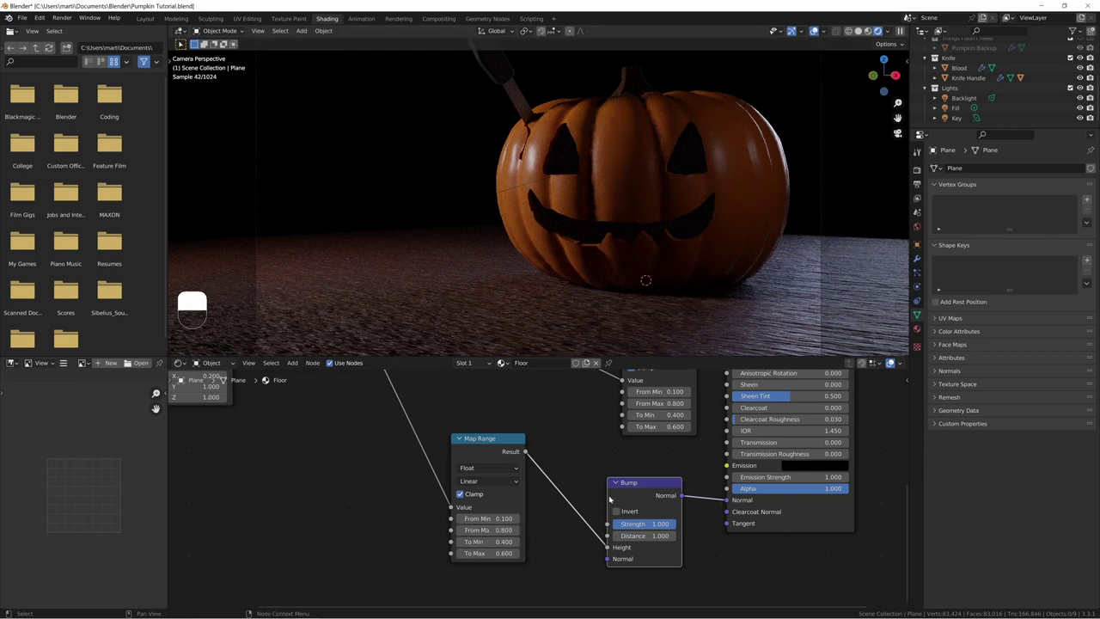
Step: Set the Bump node's Distance to 0.010 and reduce its Strength to 0.009
{"action": "left_click_drag", "start_coordinate": [657, 535], "coordinate": [620, 536]}
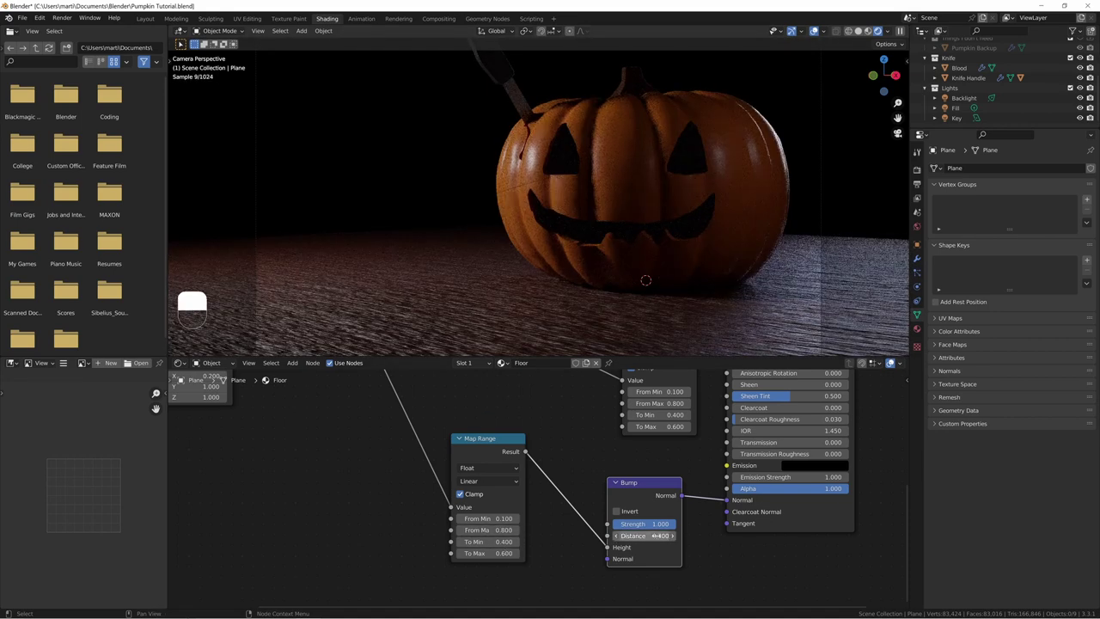
{"action": "left_click", "coordinate": [660, 536]}
{"action": "type", "text": "0.3"}
{"action": "key", "text": "Return"}
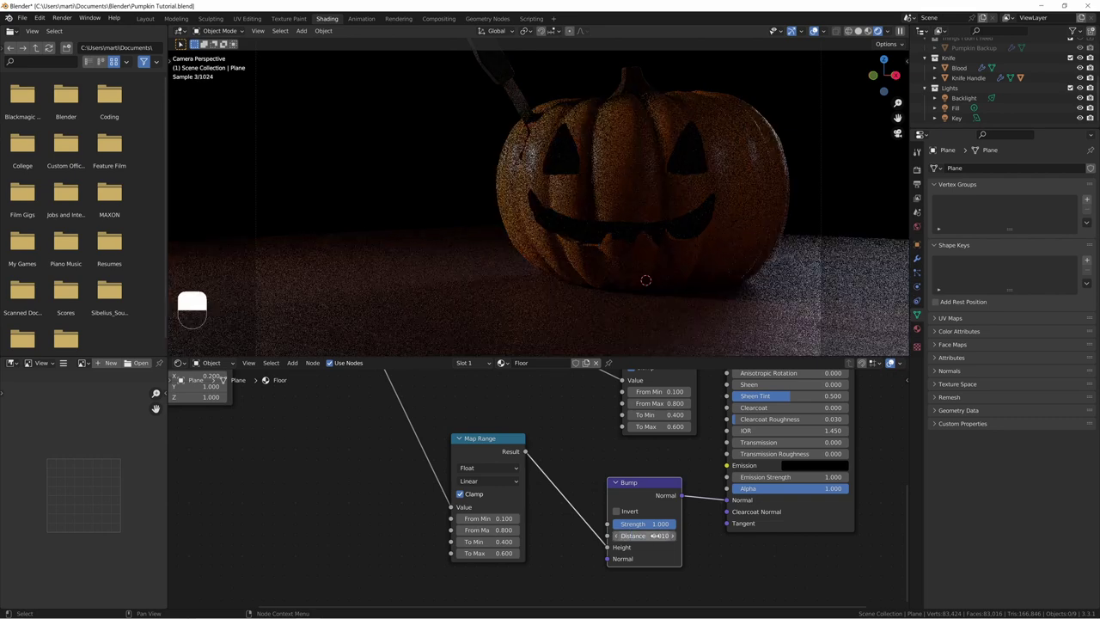
{"action": "left_click_drag", "start_coordinate": [660, 524], "coordinate": [613, 531]}
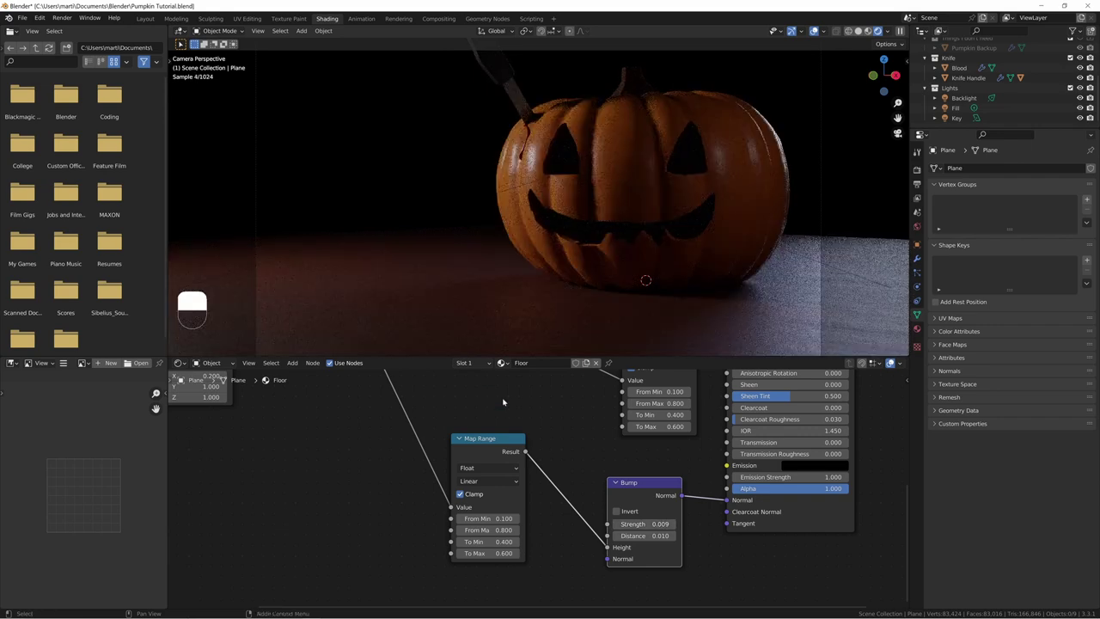
Step: Limit the preview to a small floor region beside the pumpkin and fine-tune the Bump Strength, trying 0.226
{"action": "key", "text": "ctrl+b"}
{"action": "left_click_drag", "start_coordinate": [734, 295], "coordinate": [820, 354]}
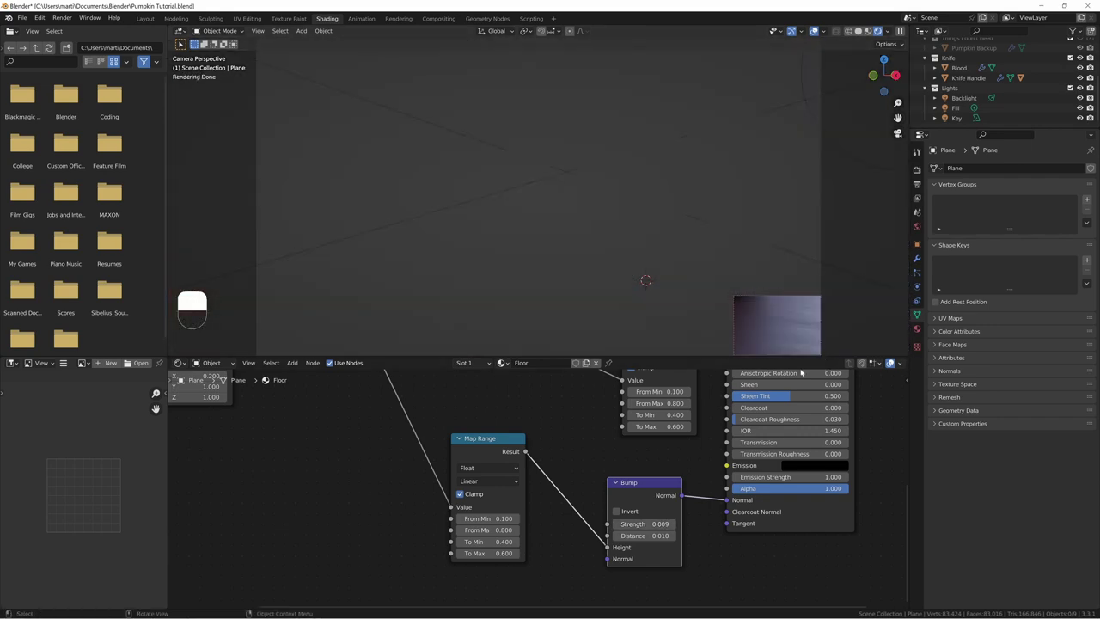
{"action": "left_click_drag", "start_coordinate": [643, 523], "coordinate": [655, 523], "text": "shift"}
{"action": "key", "text": "ctrl+z"}
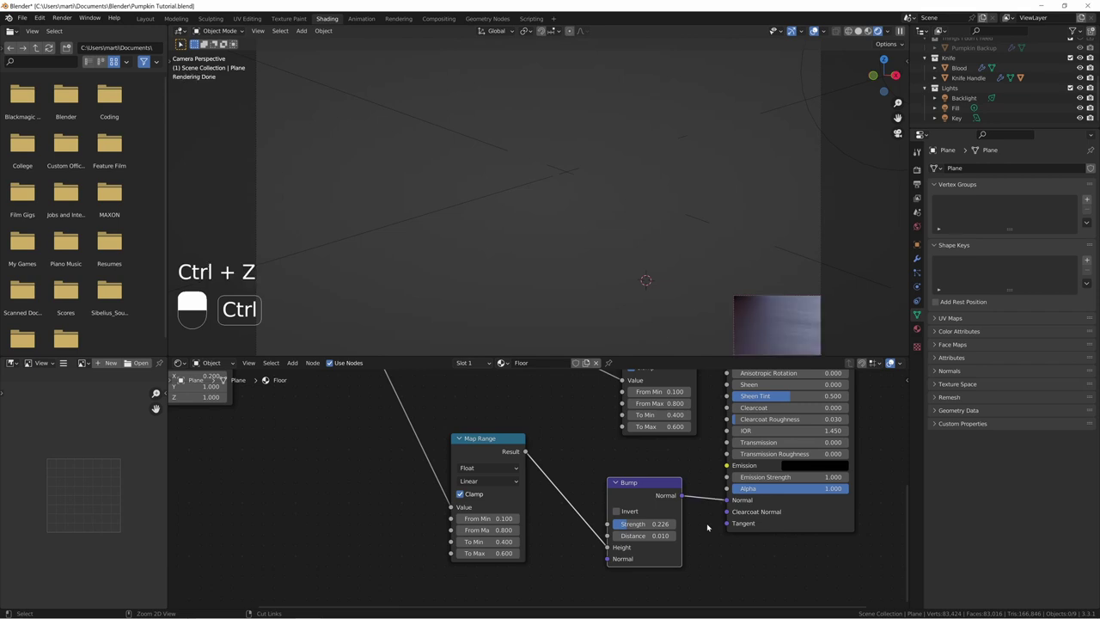
{"action": "left_click_drag", "start_coordinate": [666, 523], "coordinate": [660, 523], "text": "shift"}
Step: Move the copied Map Range node up and farther away from the Bump node, and try to clear the render region
{"action": "left_click_drag", "start_coordinate": [481, 448], "coordinate": [422, 424]}
{"action": "scroll", "coordinate": [550, 479], "scroll_direction": "down", "scroll_amount": 3}
{"action": "scroll", "coordinate": [530, 451], "scroll_direction": "down", "scroll_amount": 4}
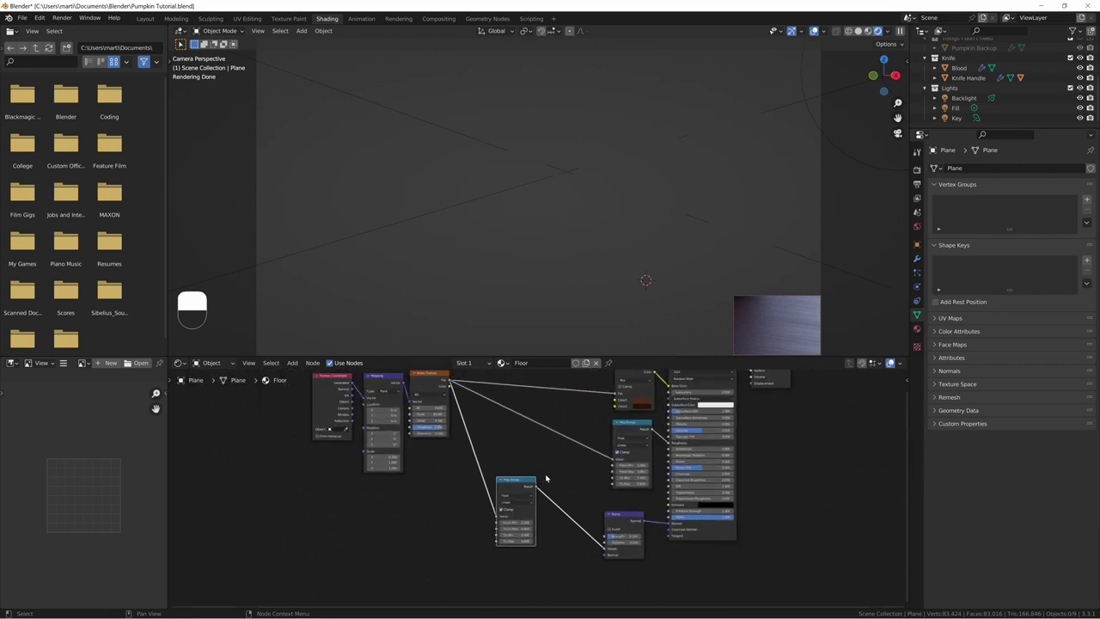
{"action": "key", "text": "ctrl+alt+b"}
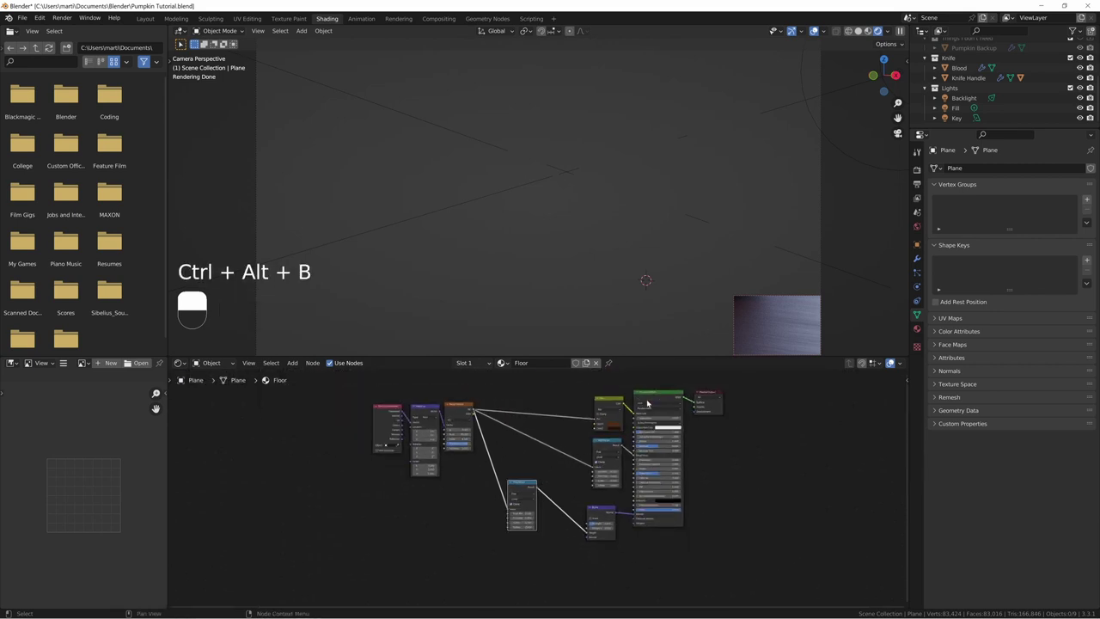
Step: Clear the viewport render region and duplicate the Noise Texture node in the Floor material
{"action": "key", "text": "ctrl+alt+b"}
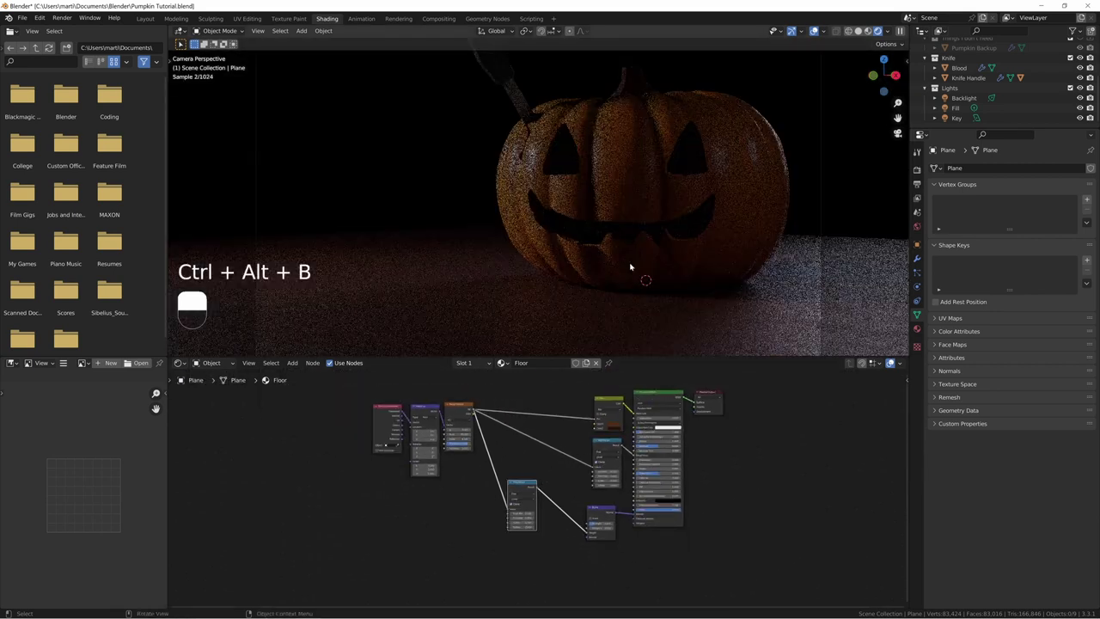
{"action": "key", "text": "shift+d"}
{"action": "left_click", "coordinate": [509, 513]}
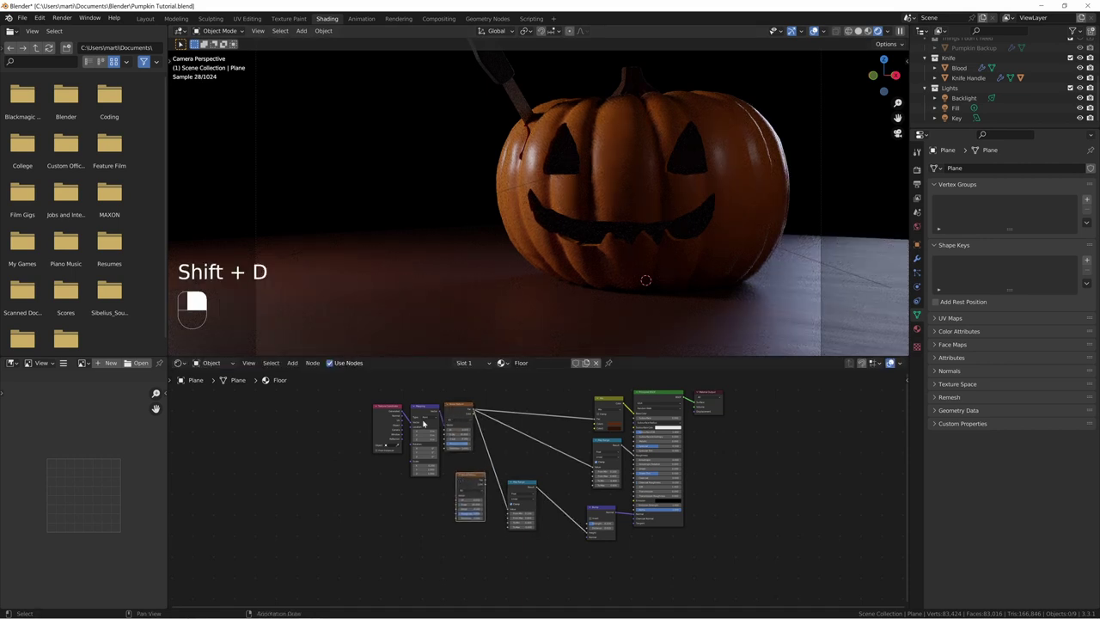
Step: Link the Generated texture coordinates to the duplicated Noise Texture's vector input and preview that node on the floor
{"action": "middle_click_drag", "start_coordinate": [443, 470], "coordinate": [490, 477]}
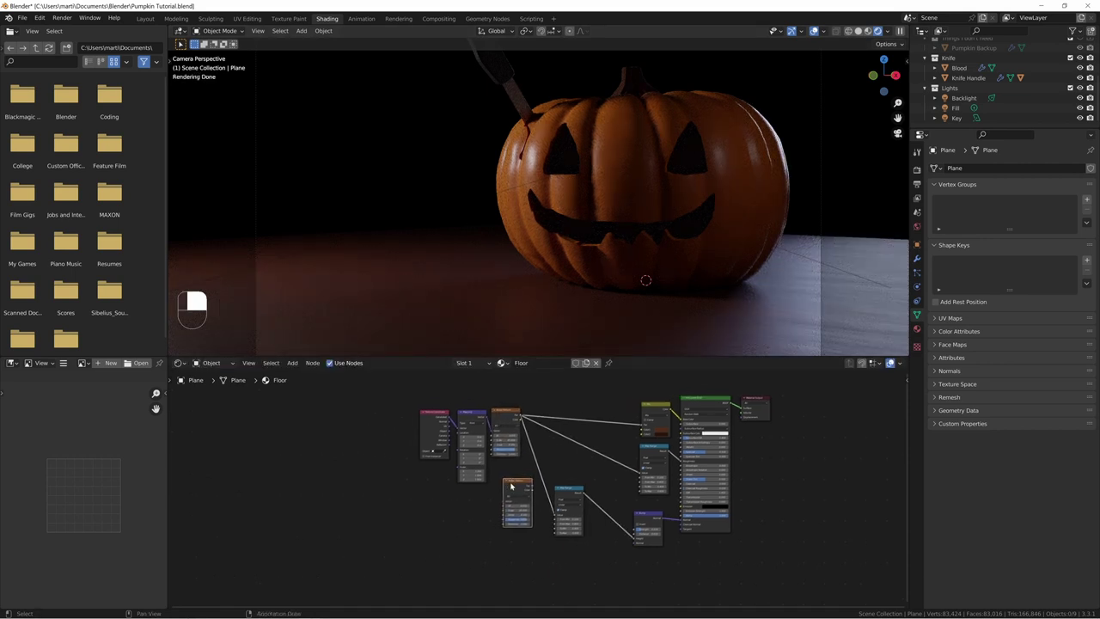
{"action": "scroll", "coordinate": [469, 487], "scroll_direction": "up", "scroll_amount": 4}
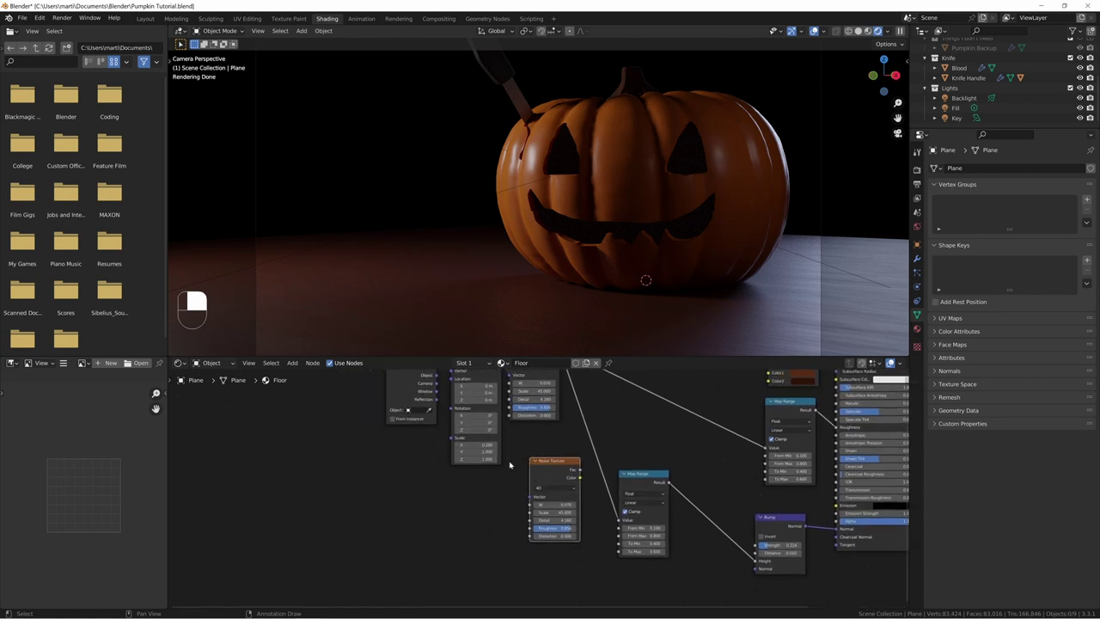
{"action": "scroll", "coordinate": [492, 462], "scroll_direction": "down", "scroll_amount": 1}
{"action": "middle_click_drag", "start_coordinate": [491, 462], "coordinate": [521, 489]}
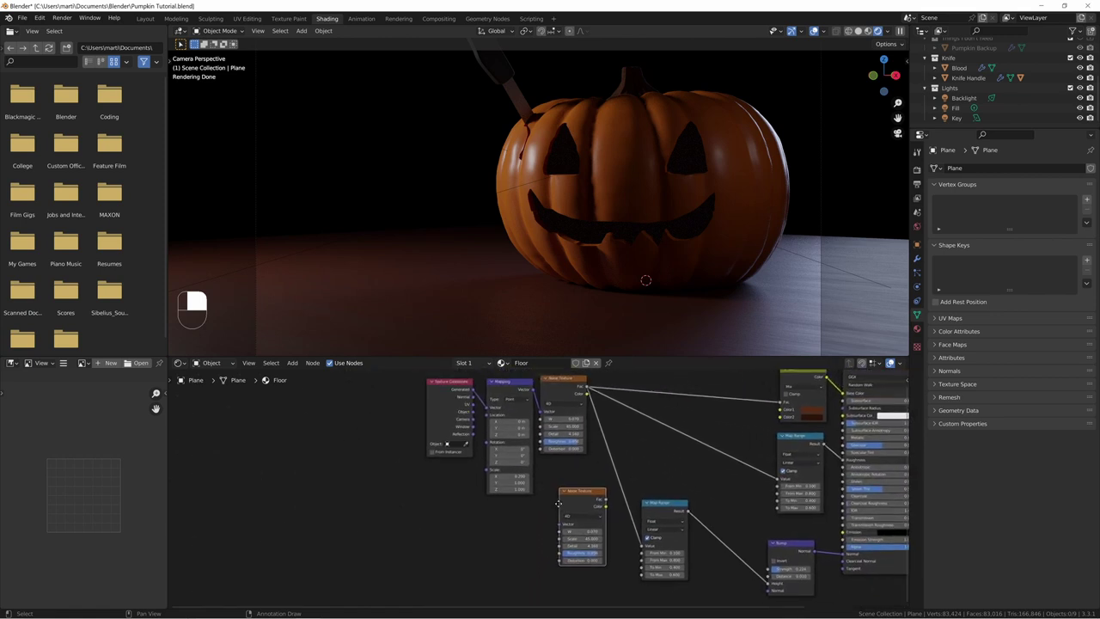
{"action": "left_click_drag", "start_coordinate": [473, 391], "coordinate": [559, 524]}
{"action": "left_click_drag", "start_coordinate": [584, 501], "coordinate": [542, 529]}
{"action": "left_click", "coordinate": [542, 529], "text": "ctrl+shift"}
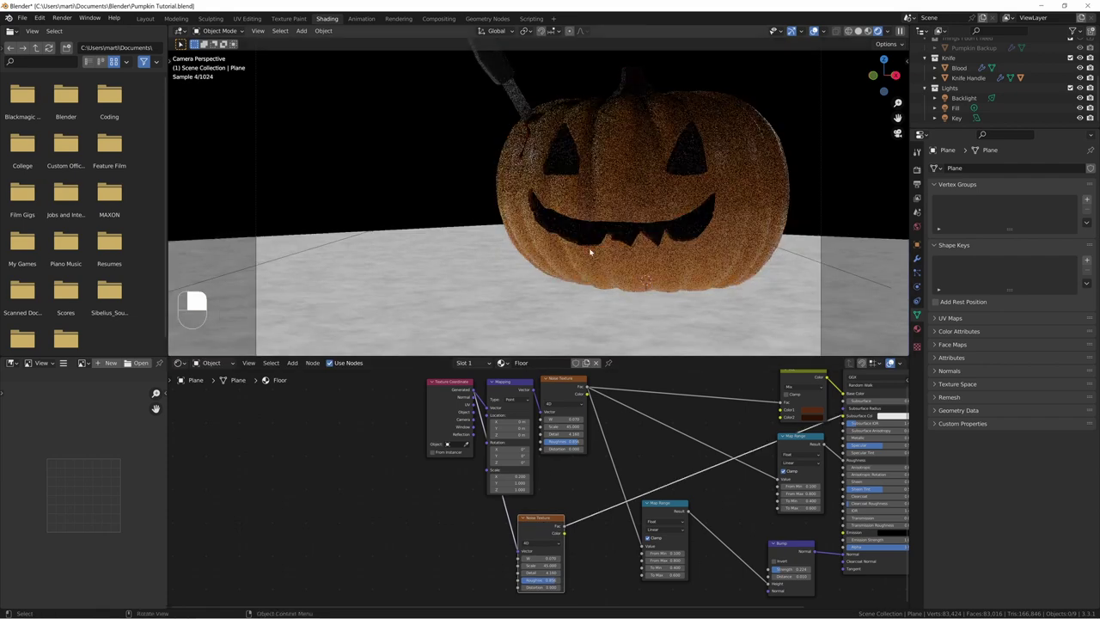
Step: Viewing the floor from above, set the duplicated Noise Texture's scale to 3.960, detail to 5.320 and roughness to 0.733
{"action": "key", "text": "KP_7"}
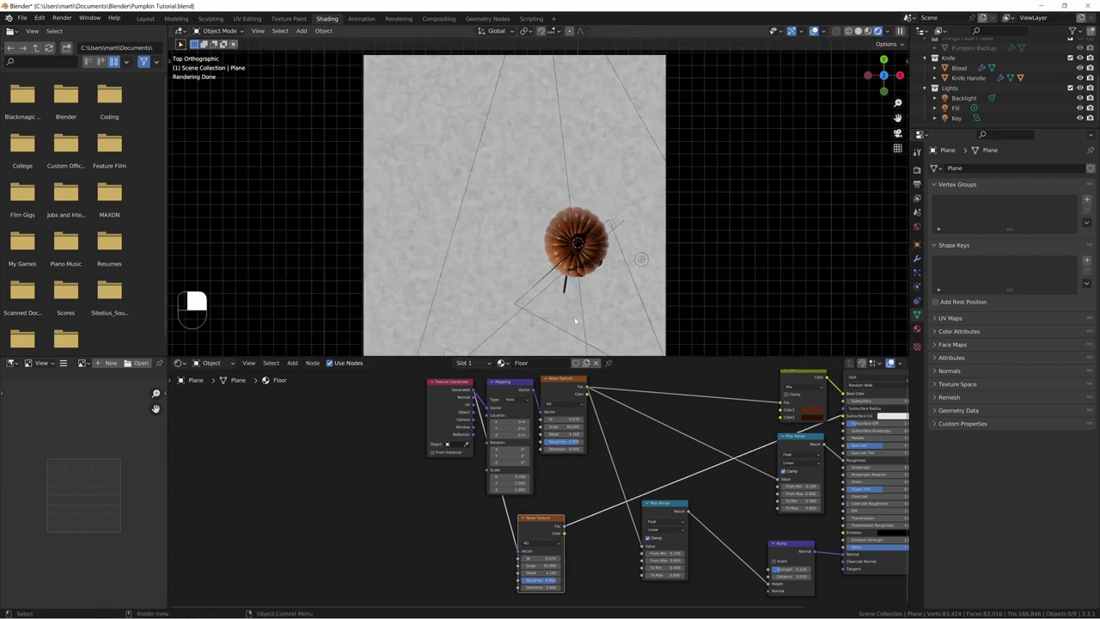
{"action": "middle_click_drag", "start_coordinate": [566, 507], "coordinate": [573, 488]}
{"action": "mouse_move", "coordinate": [550, 539]}
{"action": "left_mouse_down", "text": "shift"}
{"action": "mouse_move", "coordinate": [507, 538]}
{"action": "mouse_move", "coordinate": [540, 562]}
{"action": "mouse_move", "coordinate": [551, 551]}
{"action": "mouse_move", "coordinate": [505, 539]}
{"action": "mouse_move", "coordinate": [542, 539]}
{"action": "left_mouse_up", "text": "shift"}
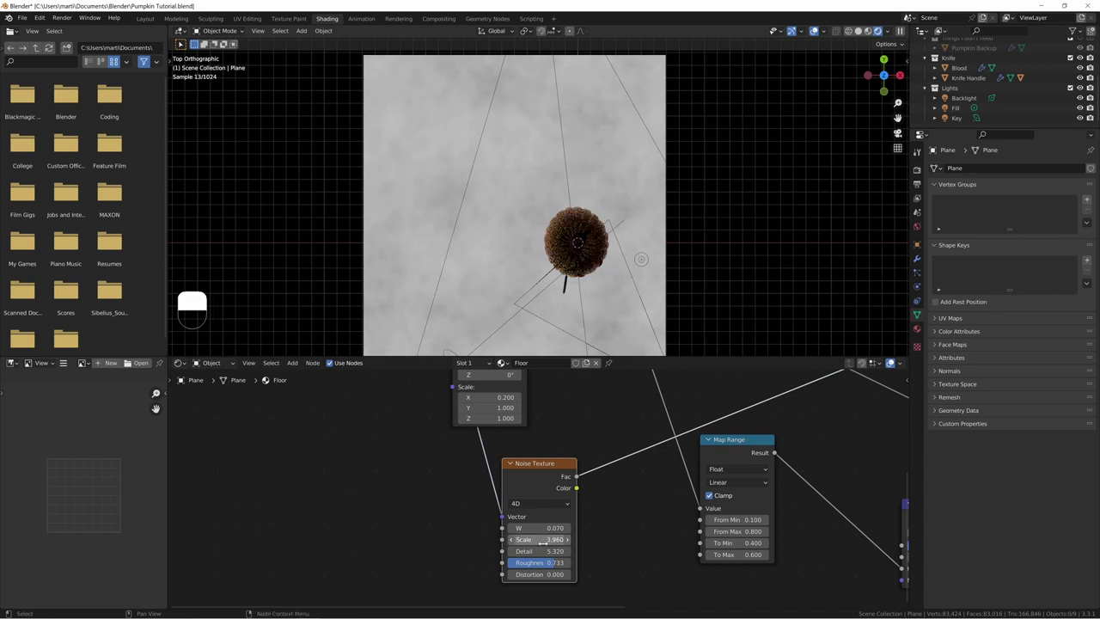
{"action": "middle_click_drag", "start_coordinate": [474, 300], "coordinate": [472, 220]}
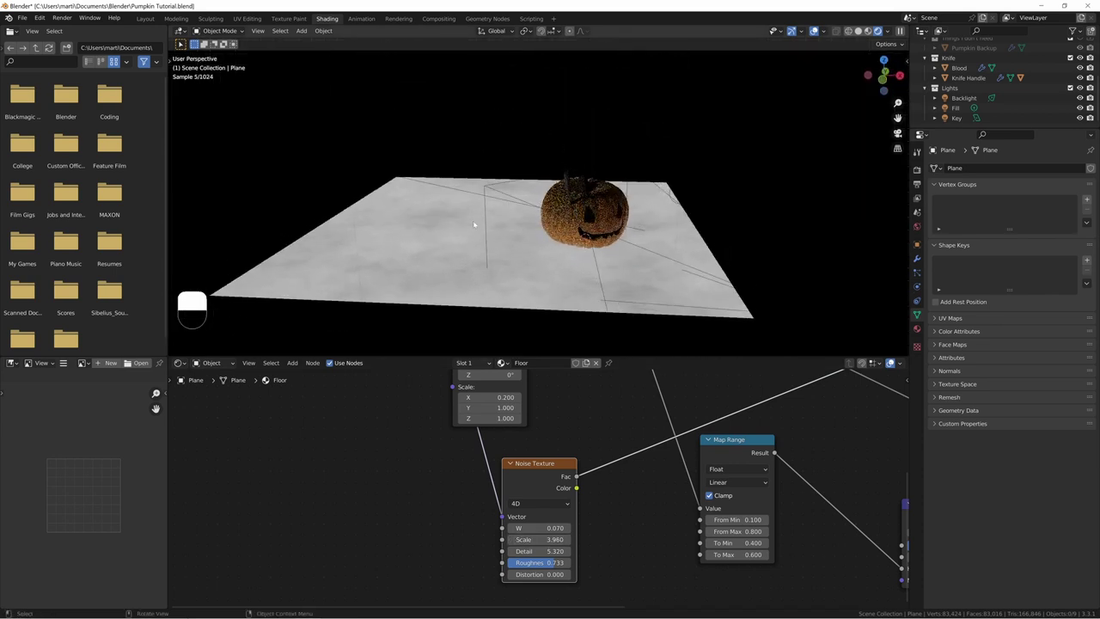
Step: Move the duplicated Noise Texture lower in the node layout and add a MixRGB node below the bump's Map Range
{"action": "scroll", "coordinate": [678, 514], "scroll_direction": "down", "scroll_amount": 5}
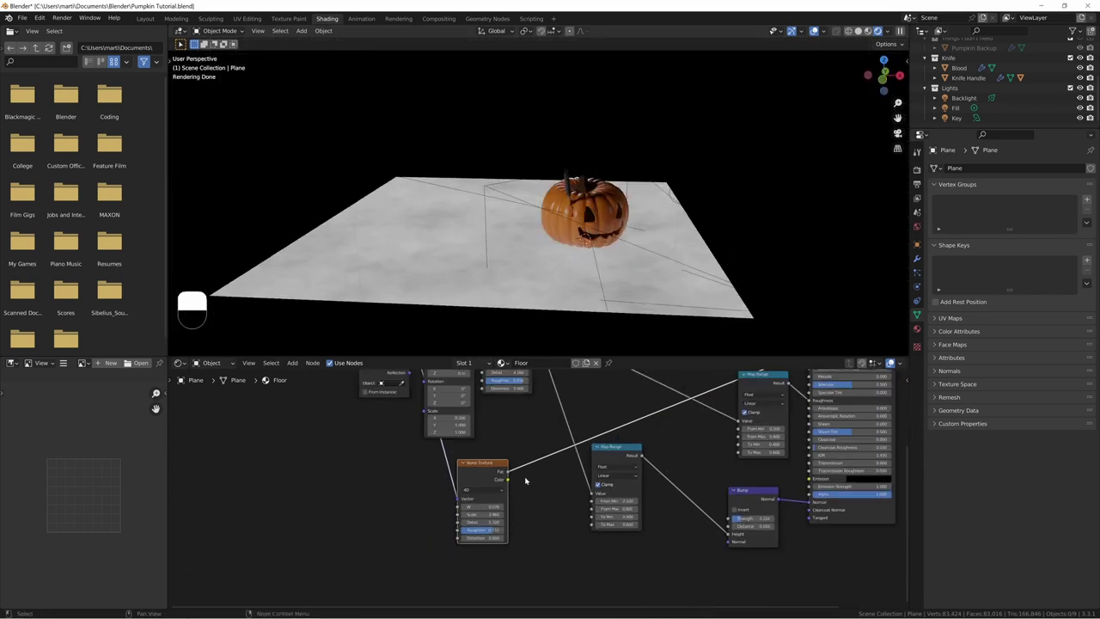
{"action": "left_click_drag", "start_coordinate": [491, 484], "coordinate": [492, 564]}
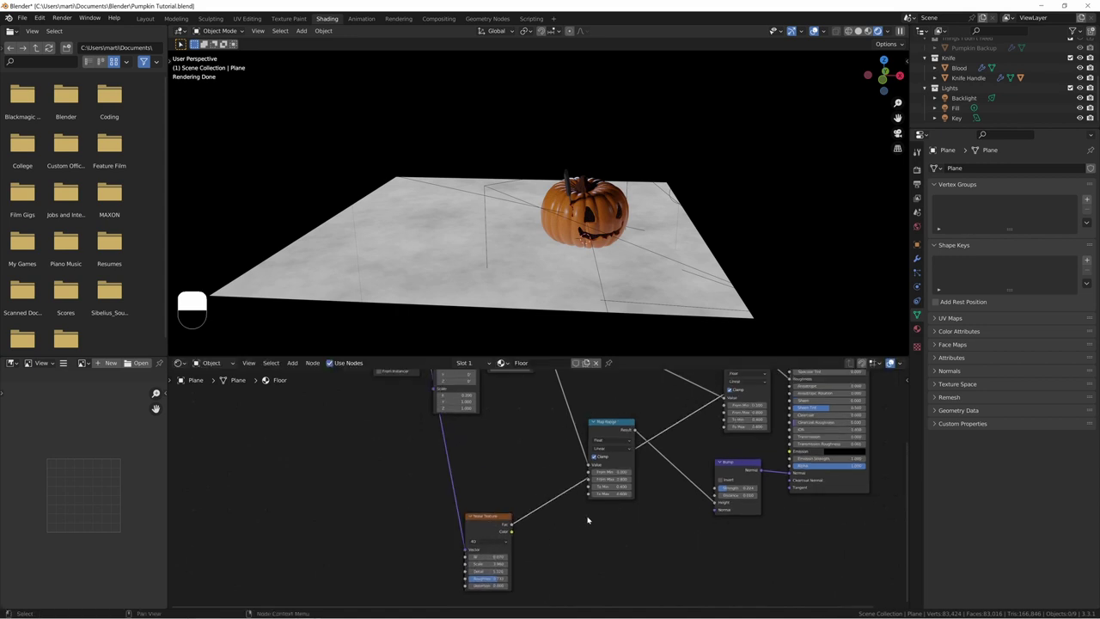
{"action": "key", "text": "shift+a"}
{"action": "type", "text": "mix"}
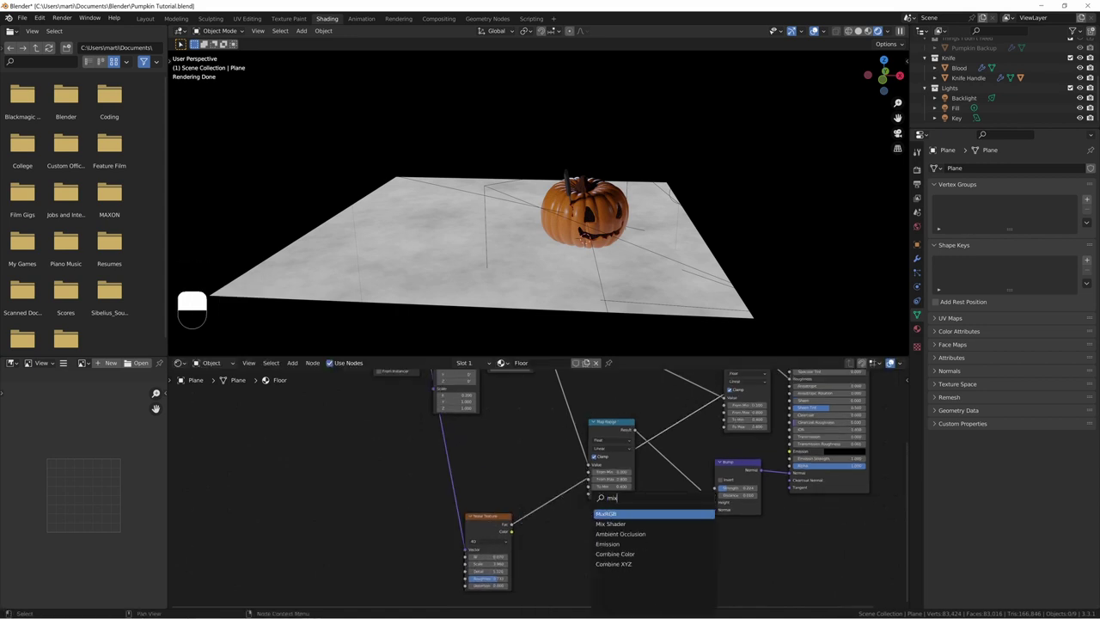
{"action": "key", "text": "Return"}
{"action": "left_click", "coordinate": [591, 514]}
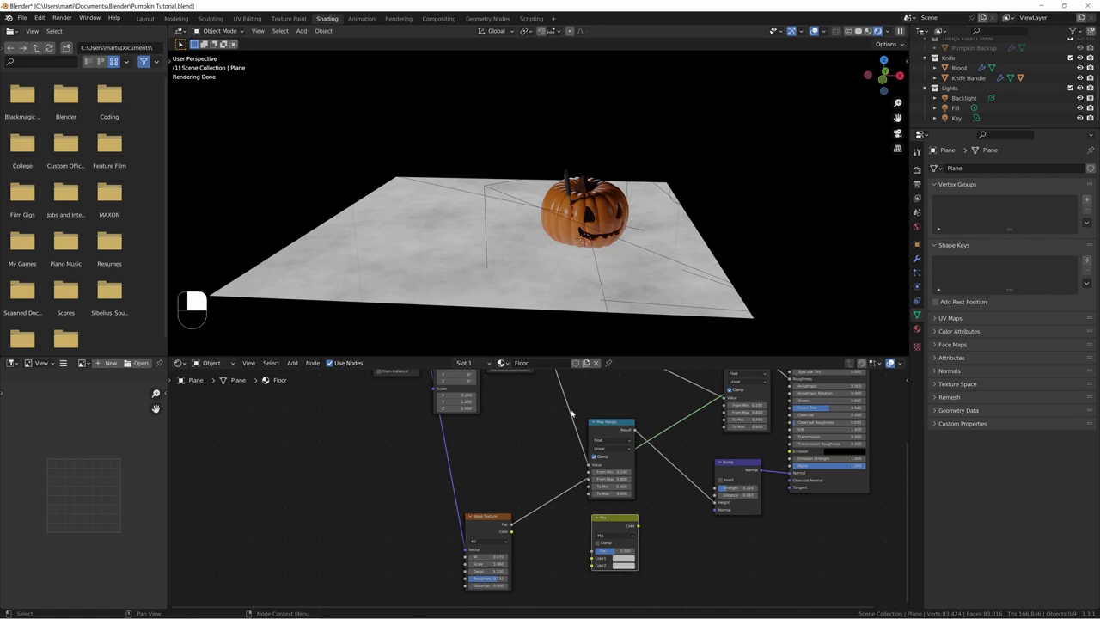
Step: Reroute the original noise link from Map Range into the mix node's Color1, and connect the duplicated noise's Fac to Color2
{"action": "middle_click_drag", "start_coordinate": [574, 399], "coordinate": [582, 413]}
{"action": "left_click_drag", "start_coordinate": [596, 478], "coordinate": [599, 572]}
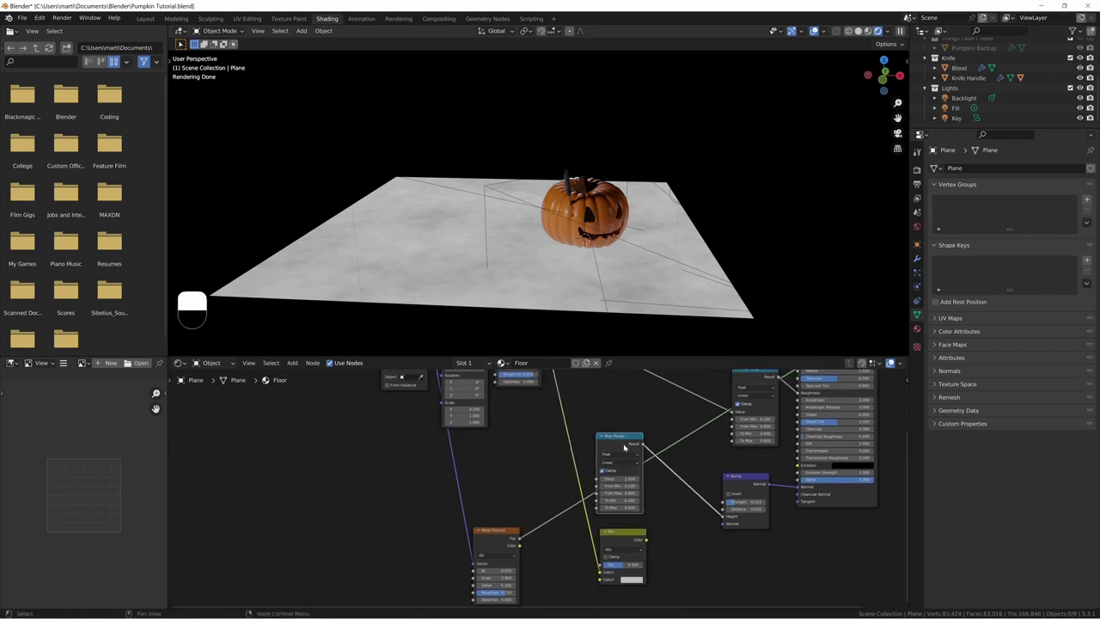
{"action": "left_click_drag", "start_coordinate": [625, 444], "coordinate": [680, 490]}
{"action": "left_click", "coordinate": [681, 491]}
{"action": "left_click_drag", "start_coordinate": [518, 542], "coordinate": [599, 581]}
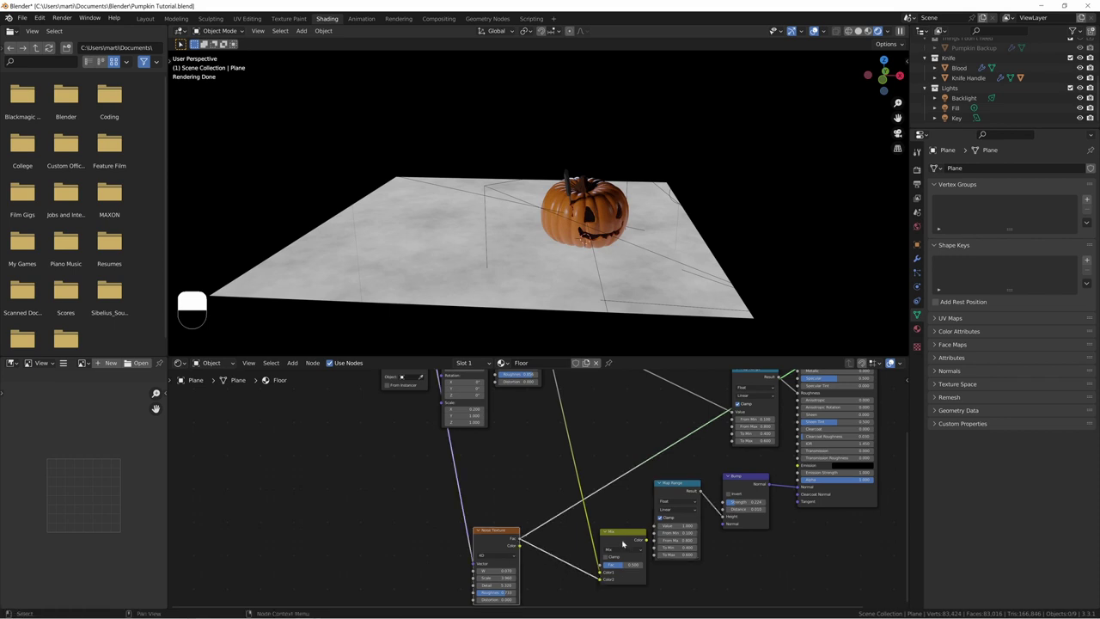
{"action": "left_click_drag", "start_coordinate": [624, 540], "coordinate": [600, 498]}
Step: Preview the mix node's output on the floor in the top orthographic view
{"action": "scroll", "coordinate": [601, 498], "scroll_direction": "up", "scroll_amount": 2}
{"action": "key", "text": "ctrl"}
{"action": "left_click", "coordinate": [636, 505], "text": "ctrl+shift"}
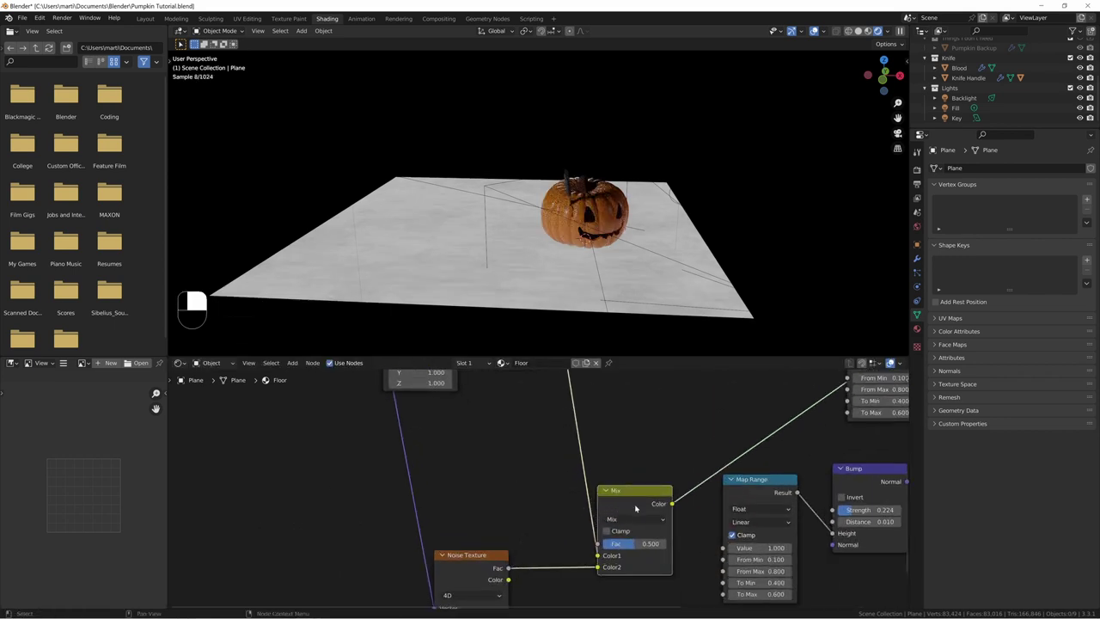
{"action": "middle_click_drag", "start_coordinate": [531, 216], "coordinate": [528, 232]}
{"action": "key", "text": "KP_7"}
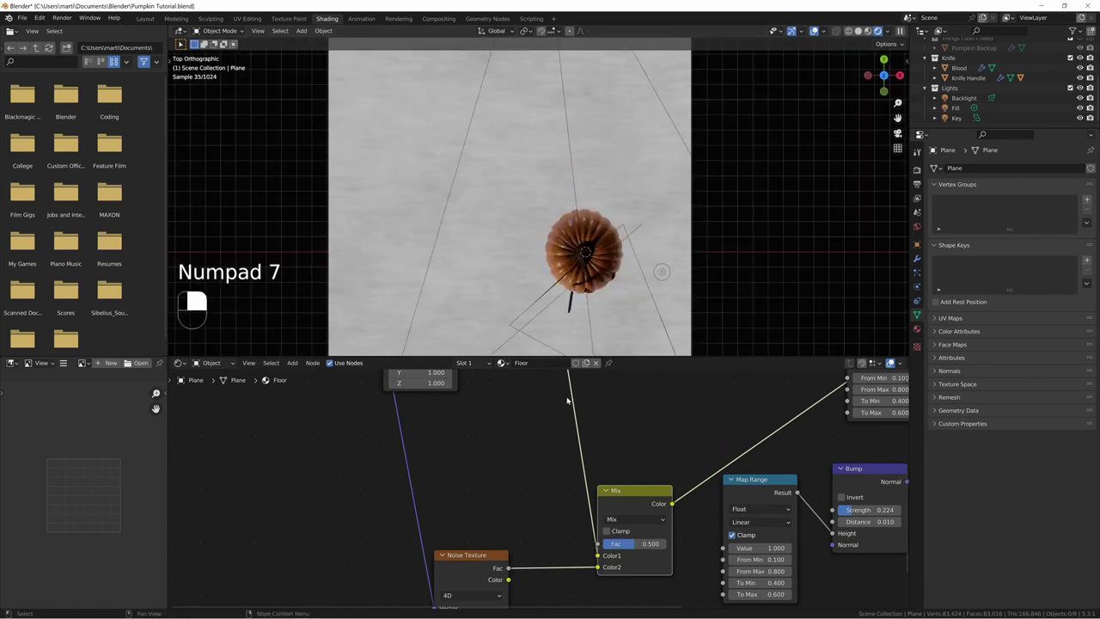
Step: Try the Mix blend mode with the factor at 0 and 0.619 to compare the two noise patterns
{"action": "left_click_drag", "start_coordinate": [635, 554], "coordinate": [599, 544]}
{"action": "left_click", "coordinate": [625, 520]}
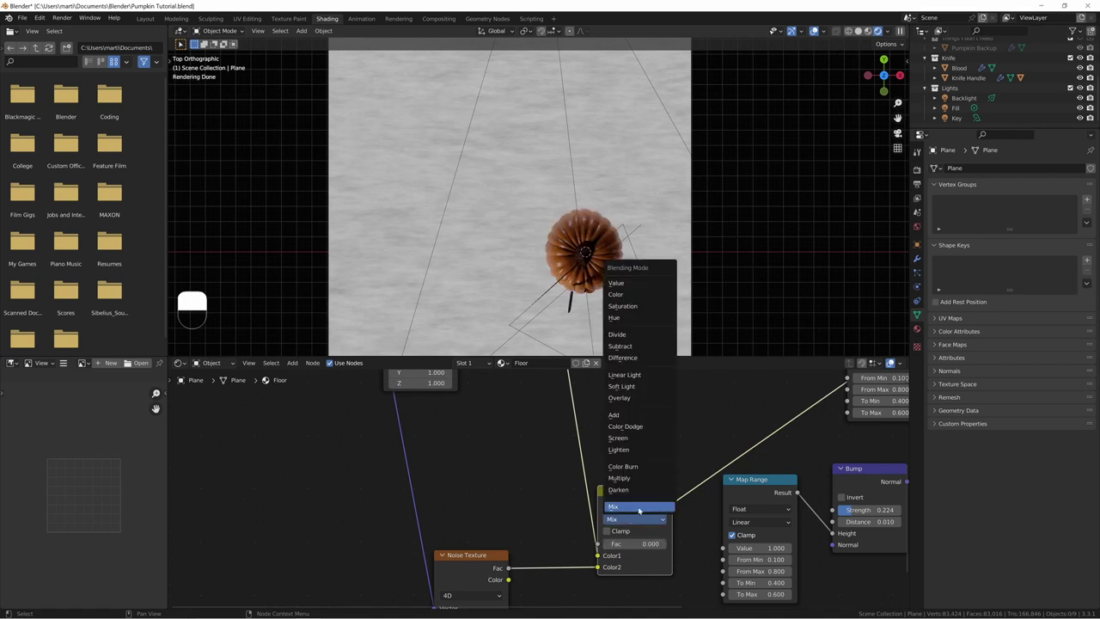
{"action": "left_click", "coordinate": [633, 507]}
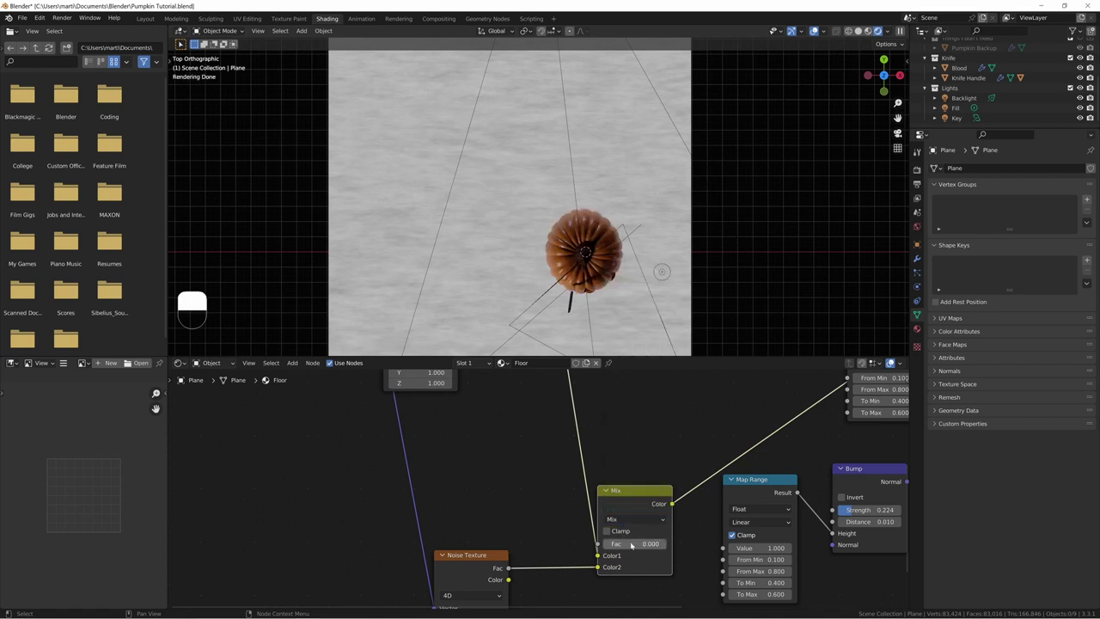
{"action": "left_click_drag", "start_coordinate": [631, 544], "coordinate": [662, 544]}
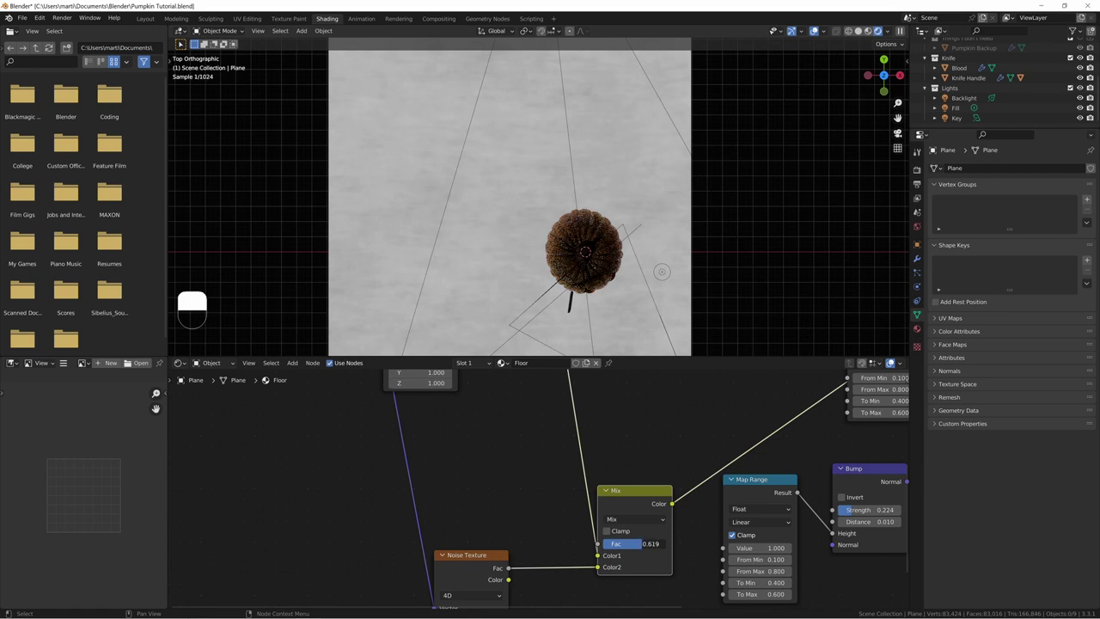
{"action": "left_click_drag", "start_coordinate": [662, 543], "coordinate": [603, 543]}
Step: Try the Add blend mode on the mix node, settle on Subtract, and set its factor to 0.348
{"action": "left_click", "coordinate": [628, 520]}
{"action": "left_click", "coordinate": [625, 417]}
{"action": "left_click", "coordinate": [615, 520]}
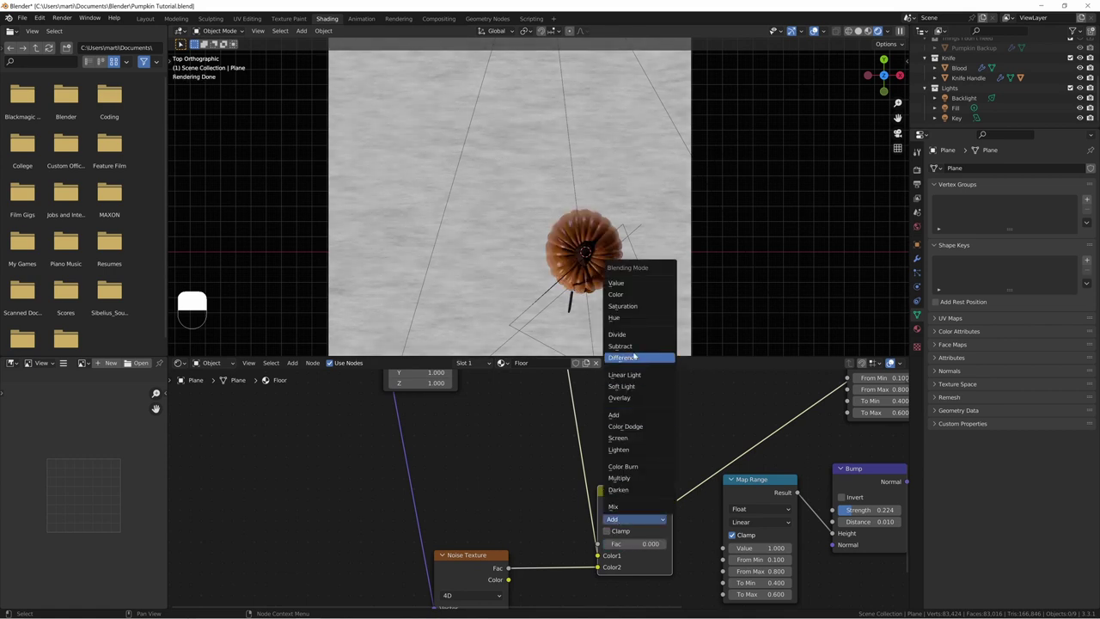
{"action": "left_click", "coordinate": [623, 346]}
{"action": "left_click_drag", "start_coordinate": [615, 543], "coordinate": [639, 543]}
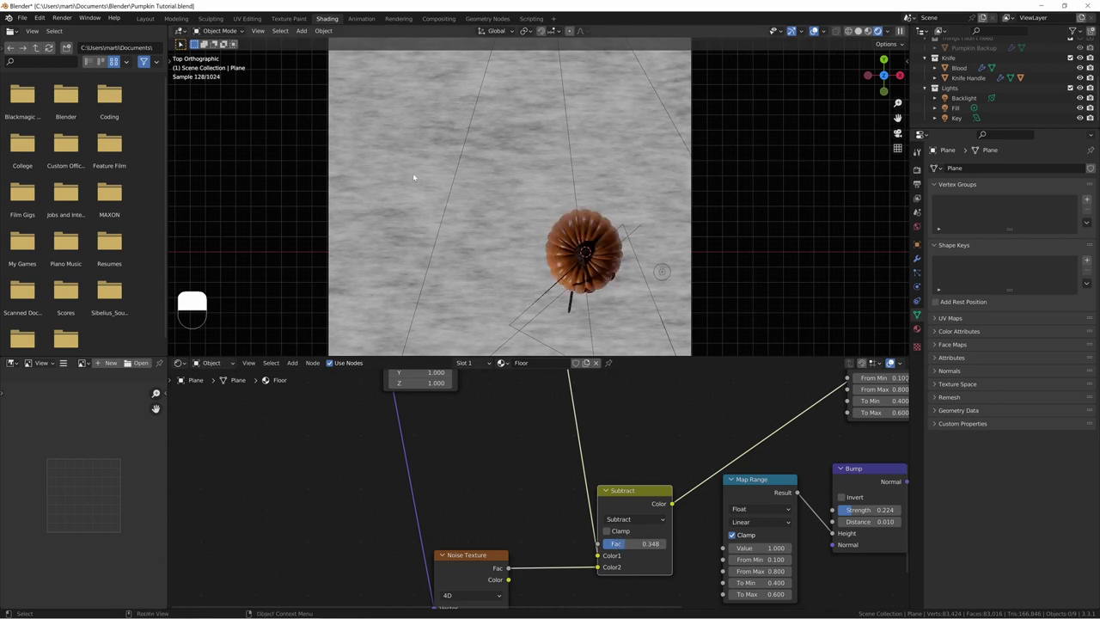
Step: Connect the Subtract node's colour output to the value input of the Map Range that feeds the Bump node
{"action": "left_click_drag", "start_coordinate": [497, 559], "coordinate": [537, 494]}
{"action": "middle_click_drag", "start_coordinate": [604, 480], "coordinate": [511, 432]}
{"action": "middle_click_drag", "start_coordinate": [571, 457], "coordinate": [526, 452]}
{"action": "left_click_drag", "start_coordinate": [530, 450], "coordinate": [583, 494]}
{"action": "middle_click_drag", "start_coordinate": [849, 458], "coordinate": [717, 489]}
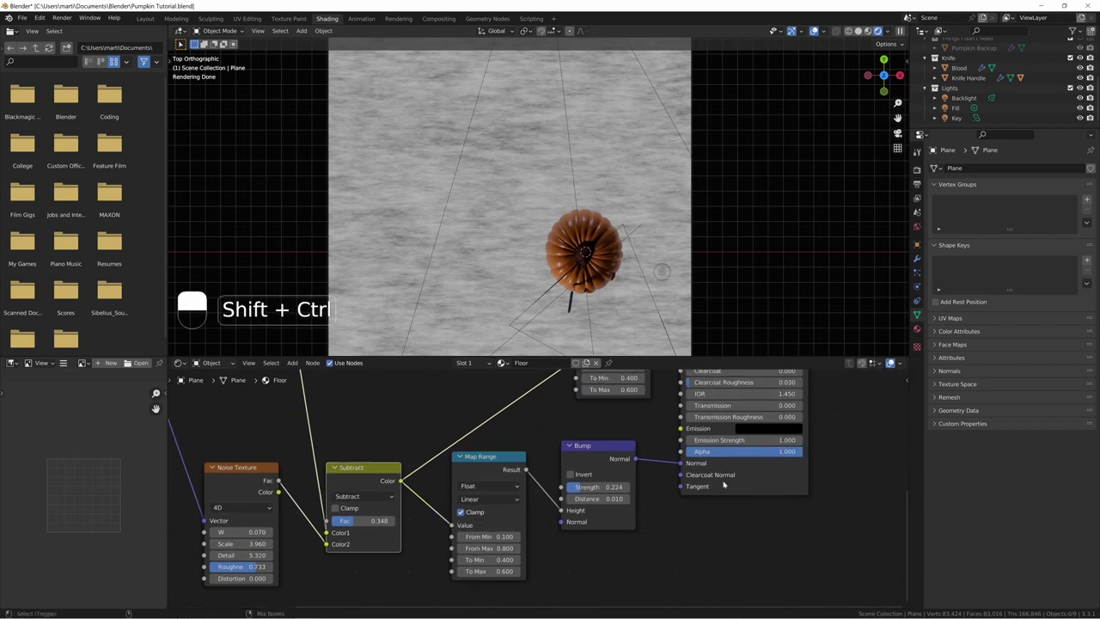
Step: Preview the full floor shader from the Principled BSDF again and look through the camera
{"action": "left_click", "coordinate": [724, 483], "text": "ctrl+shift"}
{"action": "key", "text": "KP_0"}
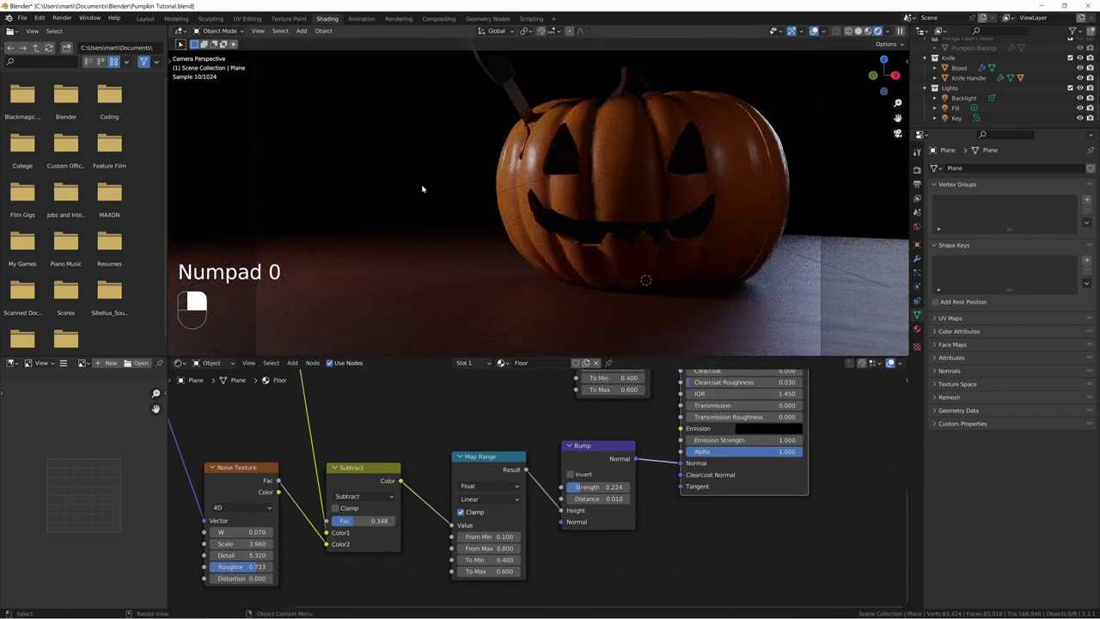
{"action": "middle_click_drag", "start_coordinate": [367, 490], "coordinate": [434, 488]}
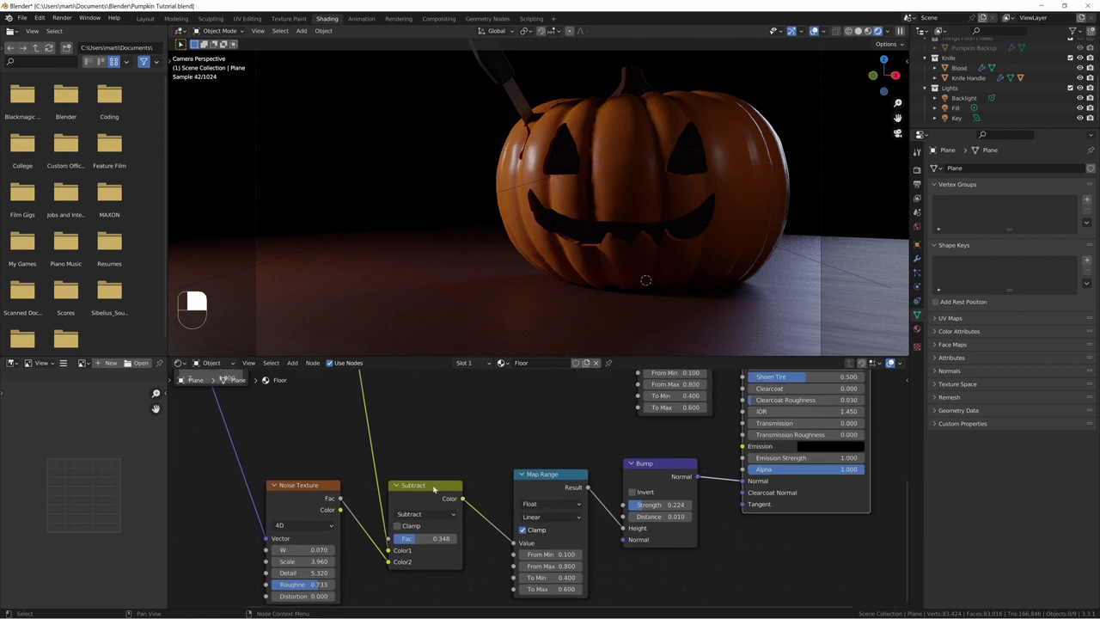
Step: Try bypassing the Subtract node with a reroute from the original noise straight into Map Range's value, and undo it
{"action": "right_click_drag", "start_coordinate": [355, 445], "coordinate": [400, 443], "text": "shift"}
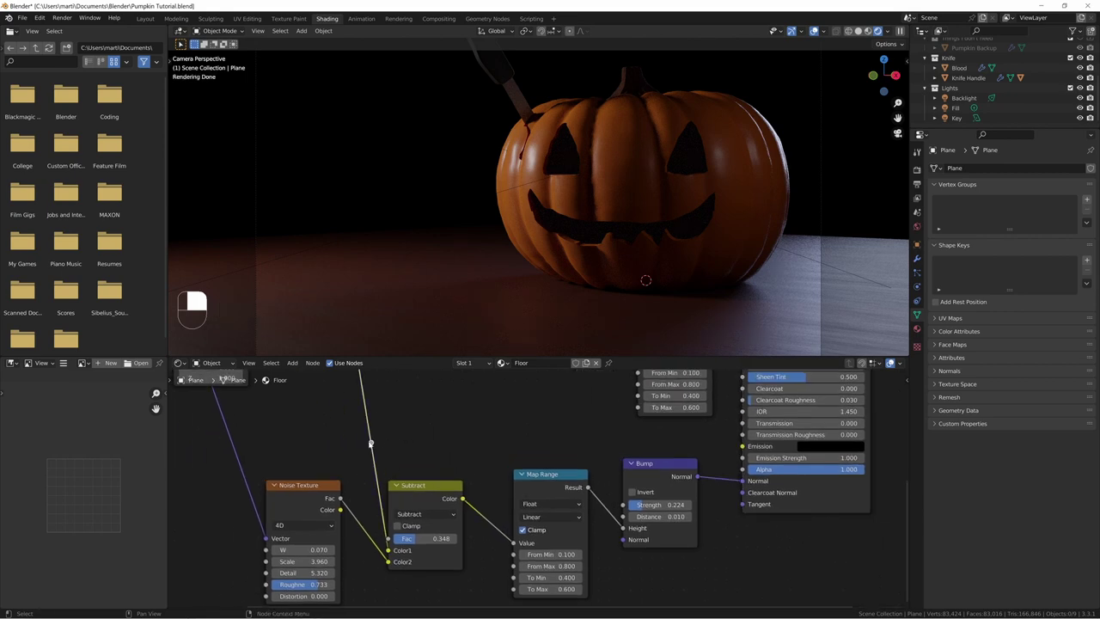
{"action": "left_click_drag", "start_coordinate": [370, 443], "coordinate": [513, 543]}
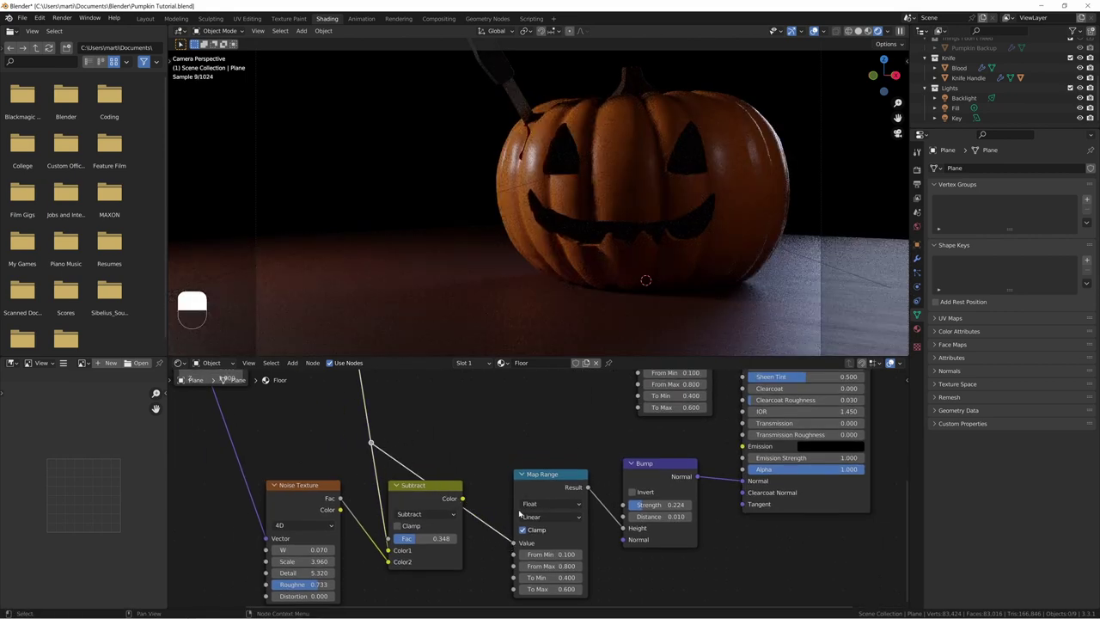
{"action": "key", "text": "ctrl+z"}
{"action": "key", "text": "ctrl+z"}
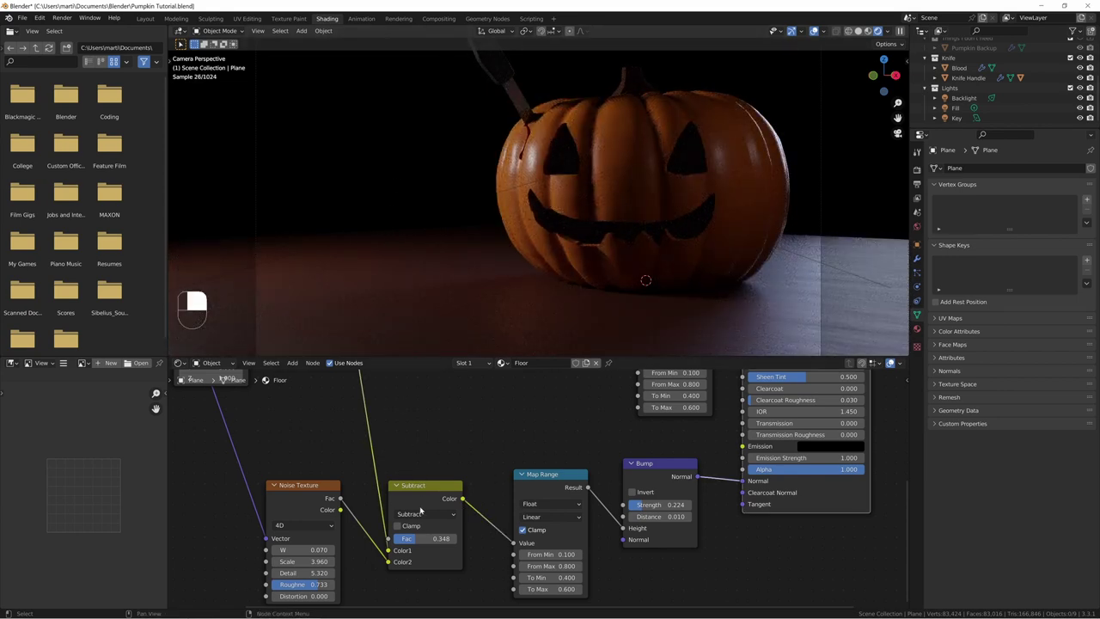
Step: Set the Subtract factor to 0.319 and the bump Map Range's To Min to 0 and To Max to 1
{"action": "mouse_move", "coordinate": [420, 538]}
{"action": "left_mouse_down"}
{"action": "mouse_move", "coordinate": [438, 538]}
{"action": "mouse_move", "coordinate": [417, 538]}
{"action": "left_mouse_up"}
{"action": "left_click", "coordinate": [550, 577]}
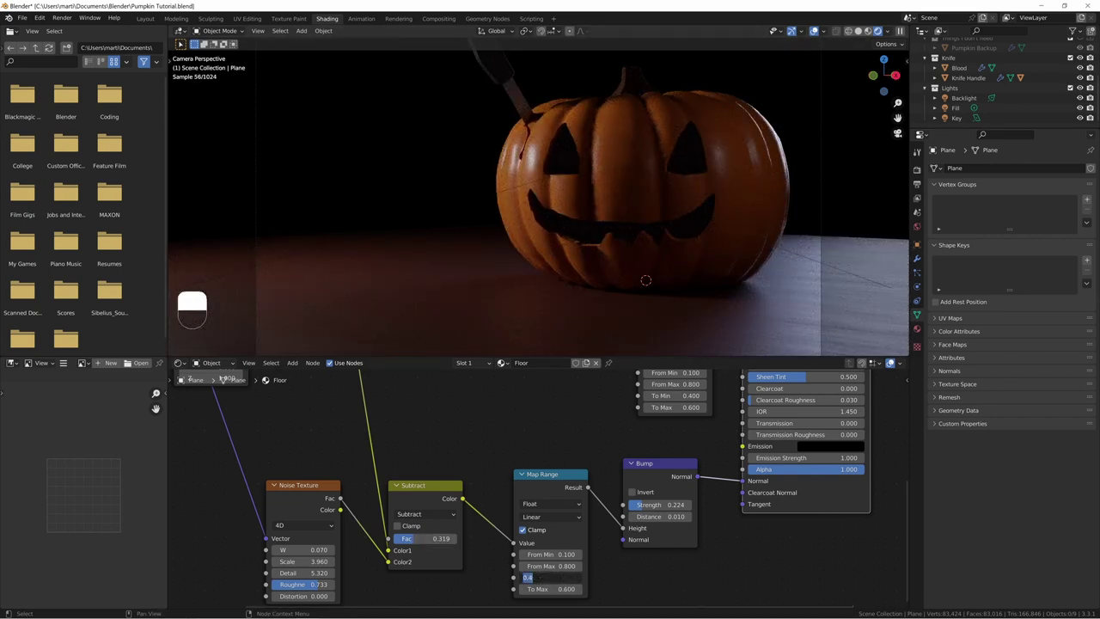
{"action": "type", "text": "0"}
{"action": "key", "text": "Return"}
{"action": "left_click", "coordinate": [560, 590]}
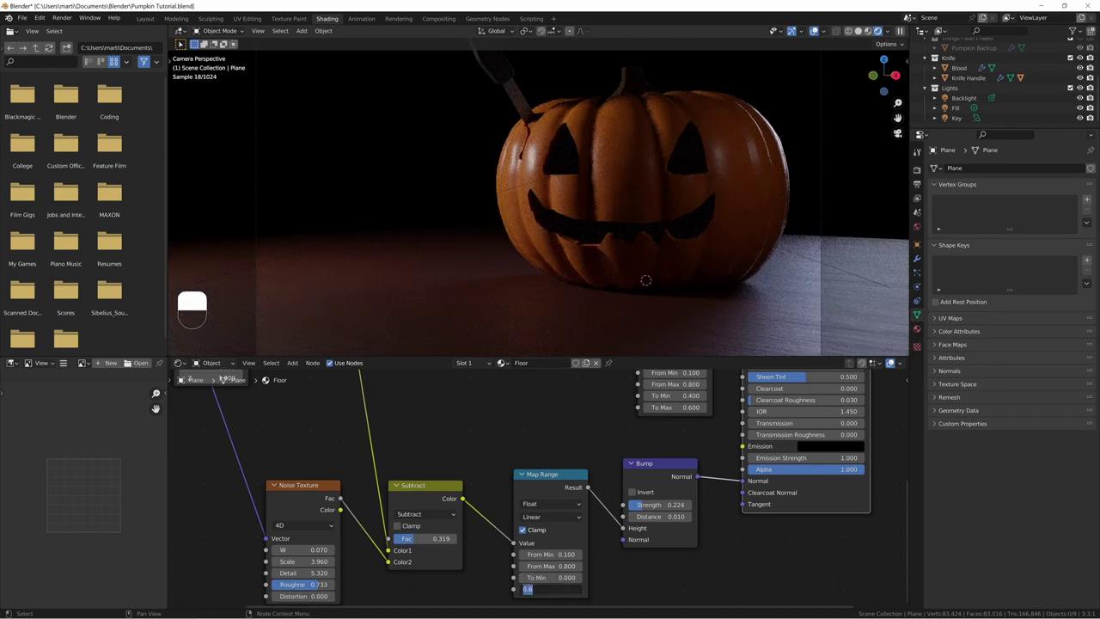
{"action": "type", "text": "1"}
{"action": "key", "text": "Return"}
{"action": "left_click_drag", "start_coordinate": [554, 557], "coordinate": [556, 556], "text": "shift"}
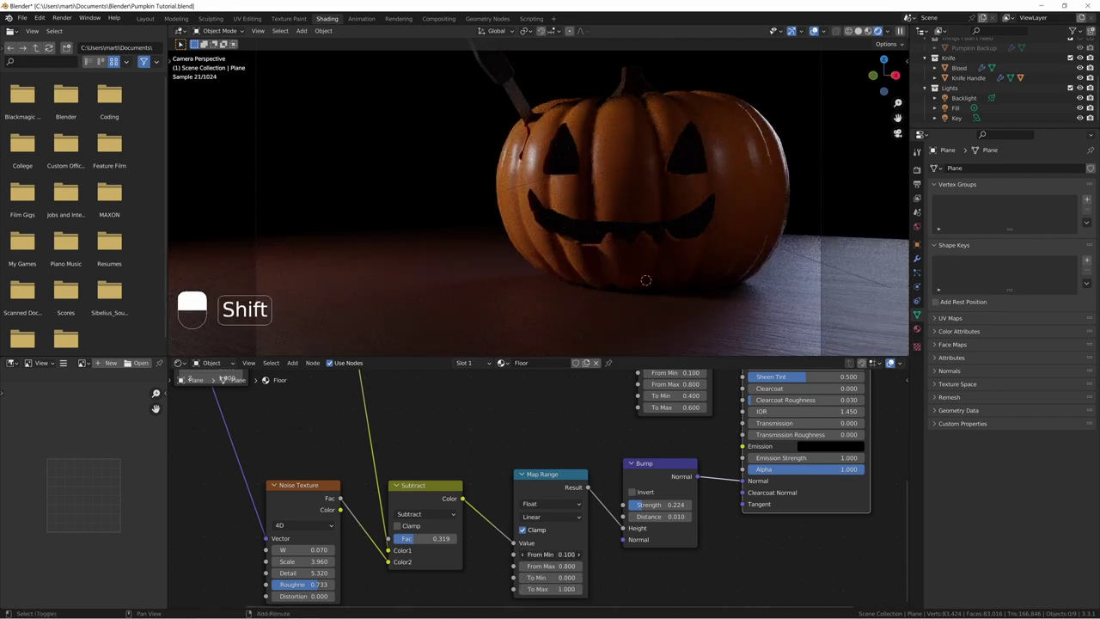
{"action": "left_click", "coordinate": [554, 555]}
{"action": "left_click", "coordinate": [621, 564]}
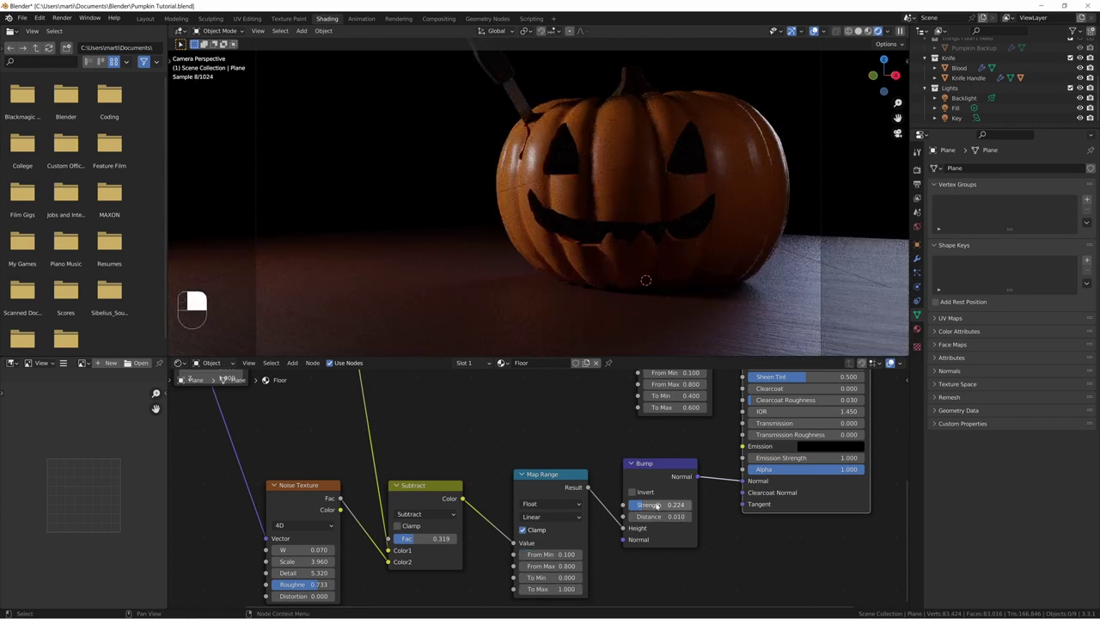
Step: Set the floor's Bump strength to 0.060 and the Subtract factor to 0.438
{"action": "left_click_drag", "start_coordinate": [657, 505], "coordinate": [636, 505]}
{"action": "left_click_drag", "start_coordinate": [427, 539], "coordinate": [436, 538]}
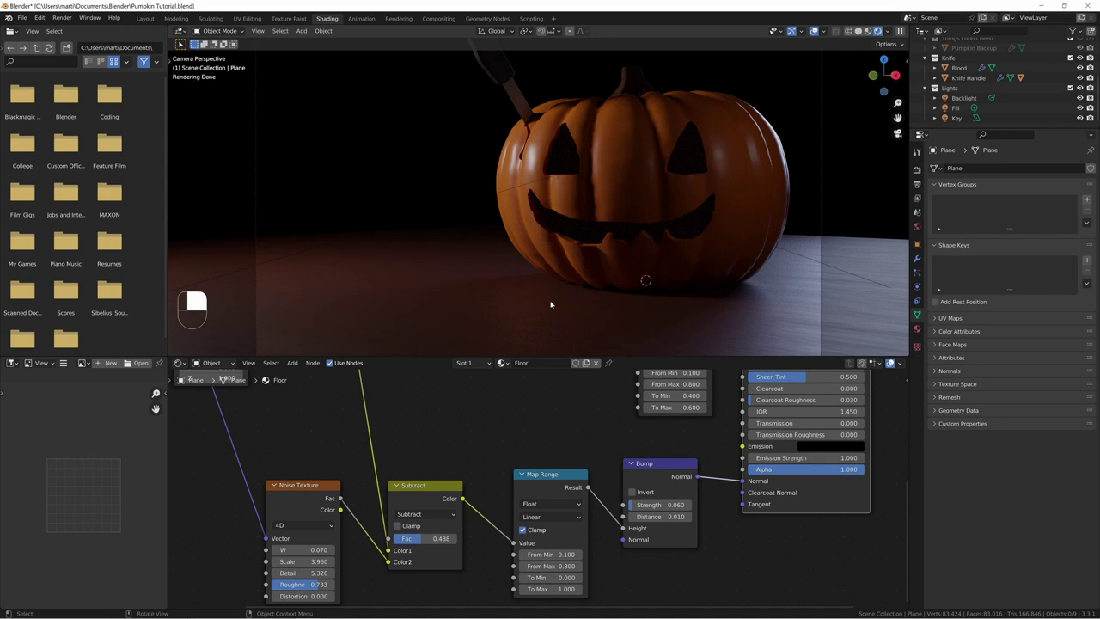
Step: Select the pumpkin and add a Noise Texture node to its Pumpkin material, ahead of the Principled BSDF
{"action": "left_click", "coordinate": [633, 134]}
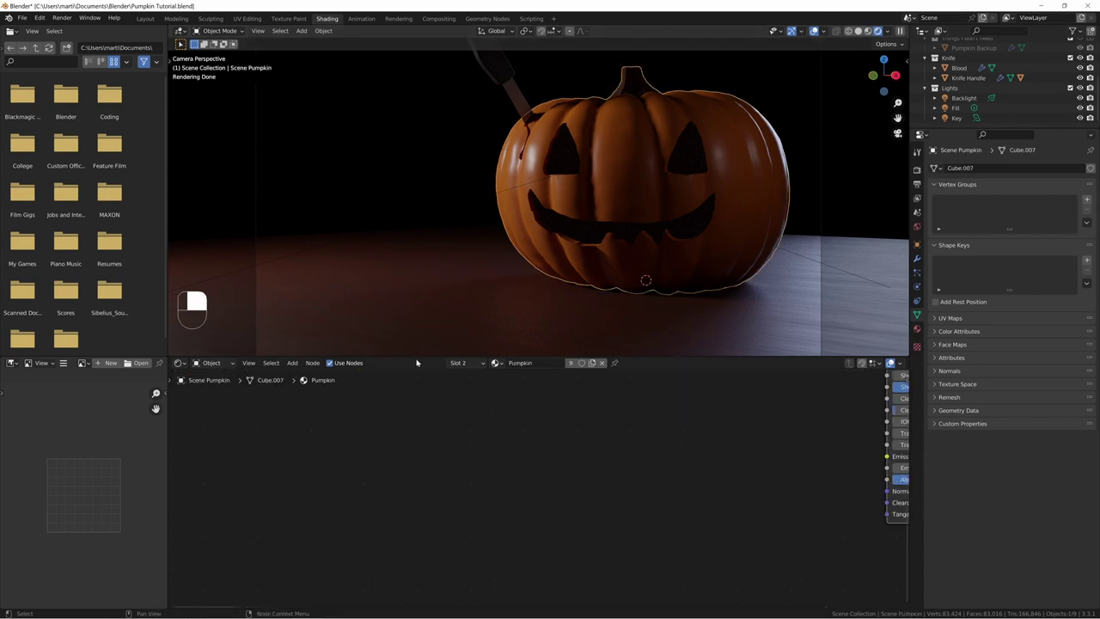
{"action": "middle_click_drag", "start_coordinate": [585, 456], "coordinate": [345, 566]}
{"action": "middle_click_drag", "start_coordinate": [547, 465], "coordinate": [524, 531]}
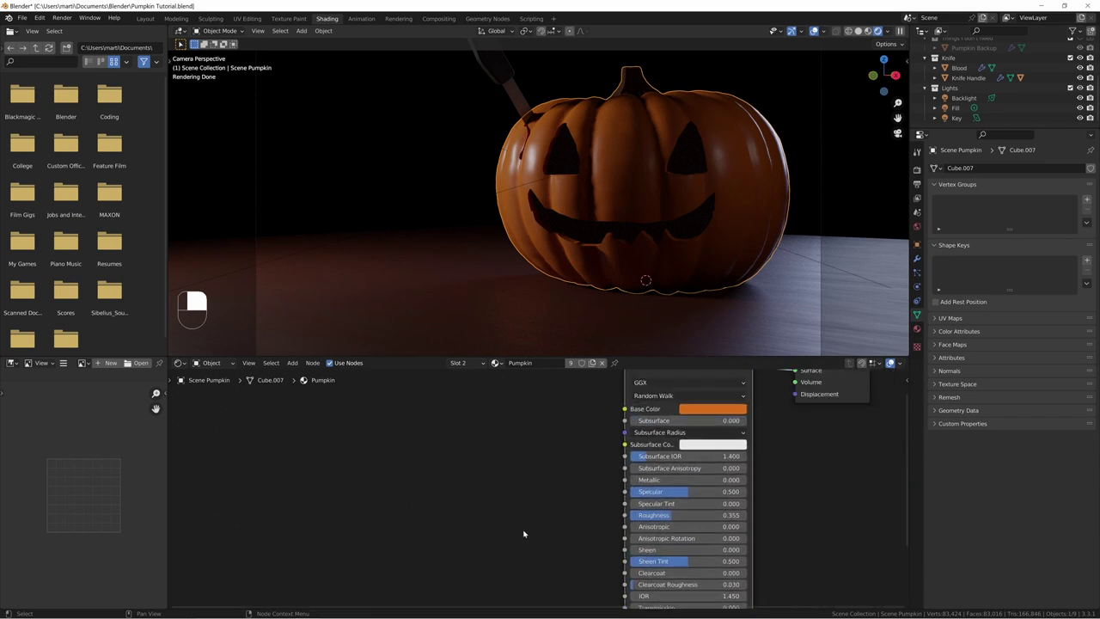
{"action": "scroll", "coordinate": [530, 520], "scroll_direction": "down", "scroll_amount": 3}
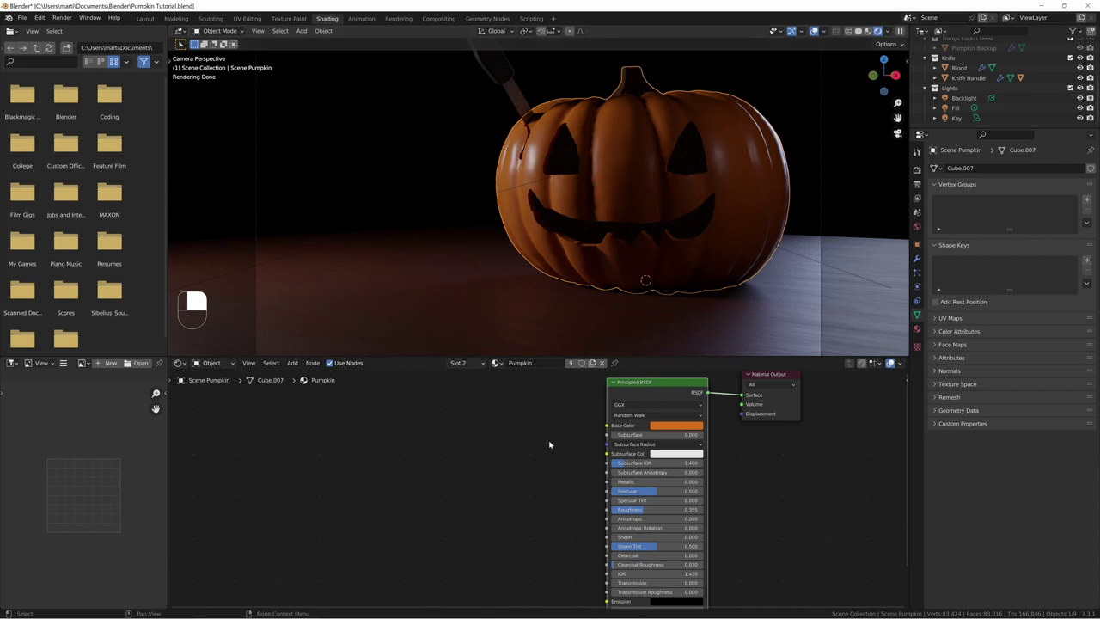
{"action": "key", "text": "shift+a"}
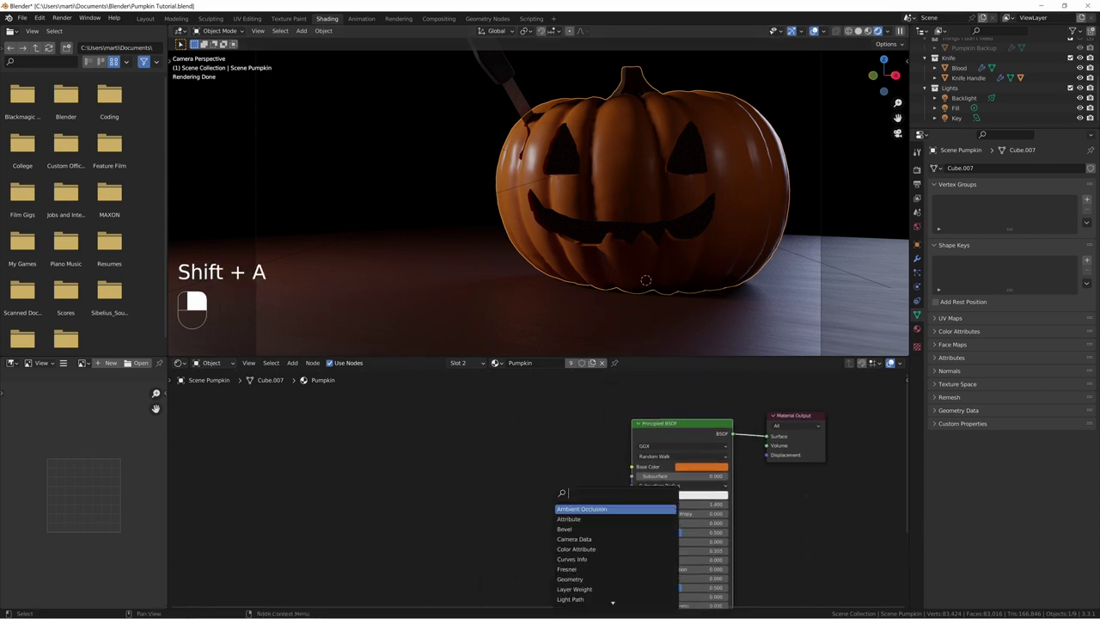
{"action": "type", "text": "noise"}
{"action": "key", "text": "Down"}
{"action": "key", "text": "Return"}
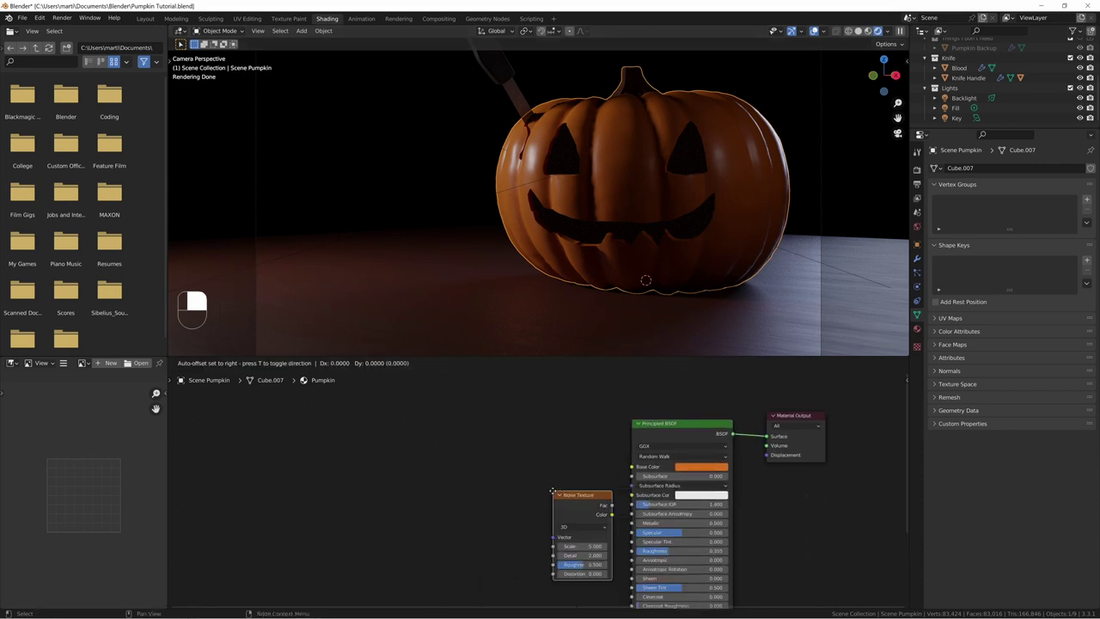
{"action": "left_click", "coordinate": [363, 448]}
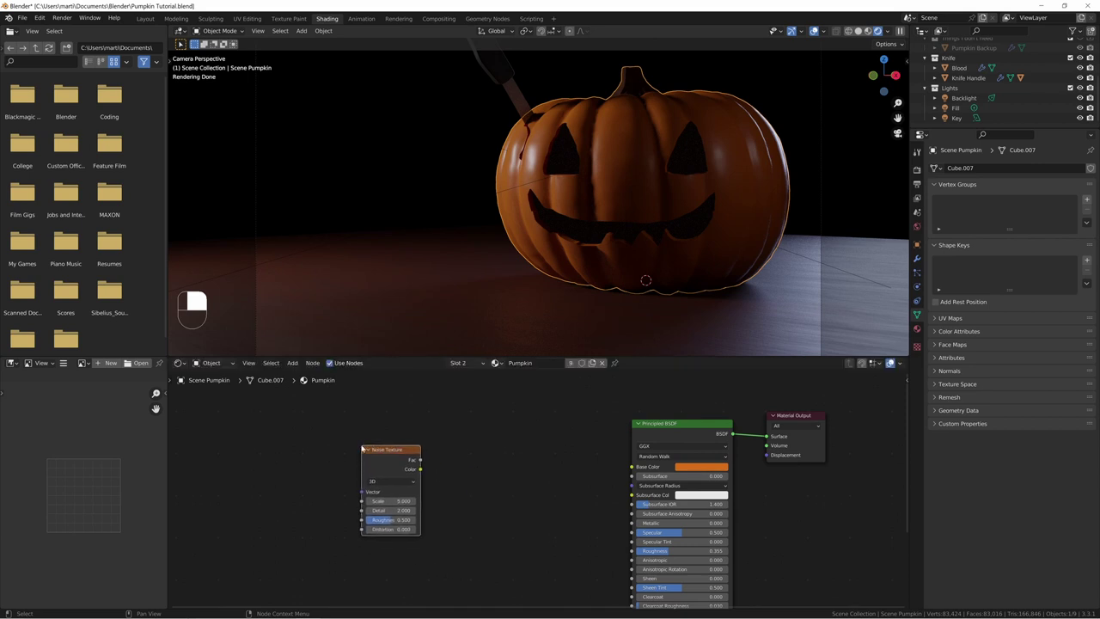
Step: Add Texture Coordinate and Mapping nodes feeding the Noise Texture's vector and space them apart from the noise
{"action": "key", "text": "ctrl+t"}
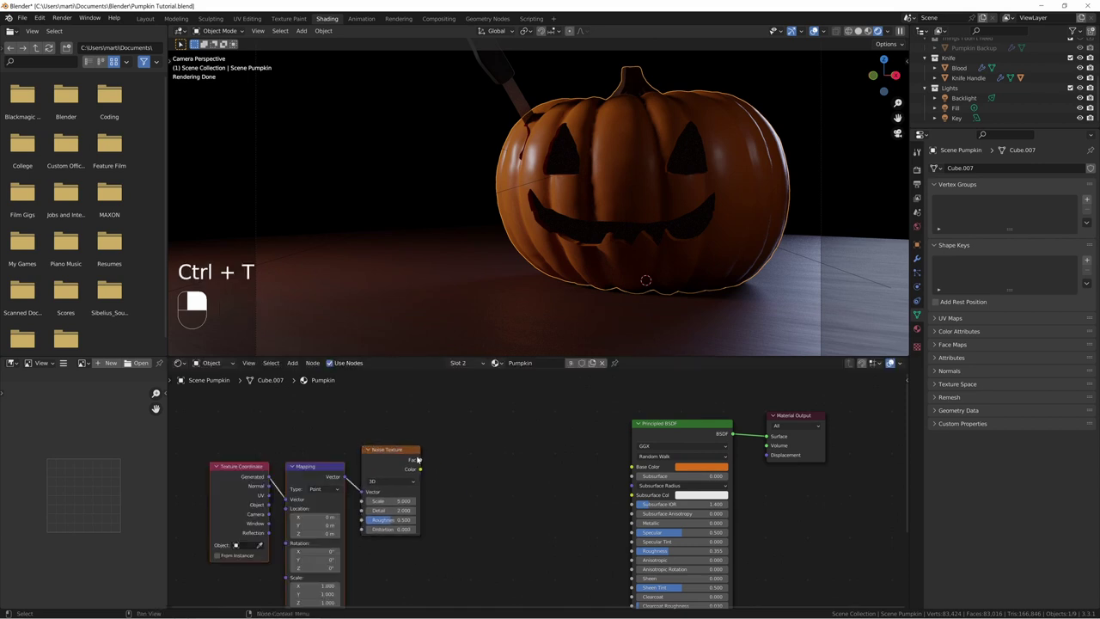
{"action": "middle_click_drag", "start_coordinate": [247, 463], "coordinate": [329, 423]}
{"action": "left_click_drag", "start_coordinate": [393, 432], "coordinate": [289, 455]}
{"action": "middle_click_drag", "start_coordinate": [387, 442], "coordinate": [369, 449]}
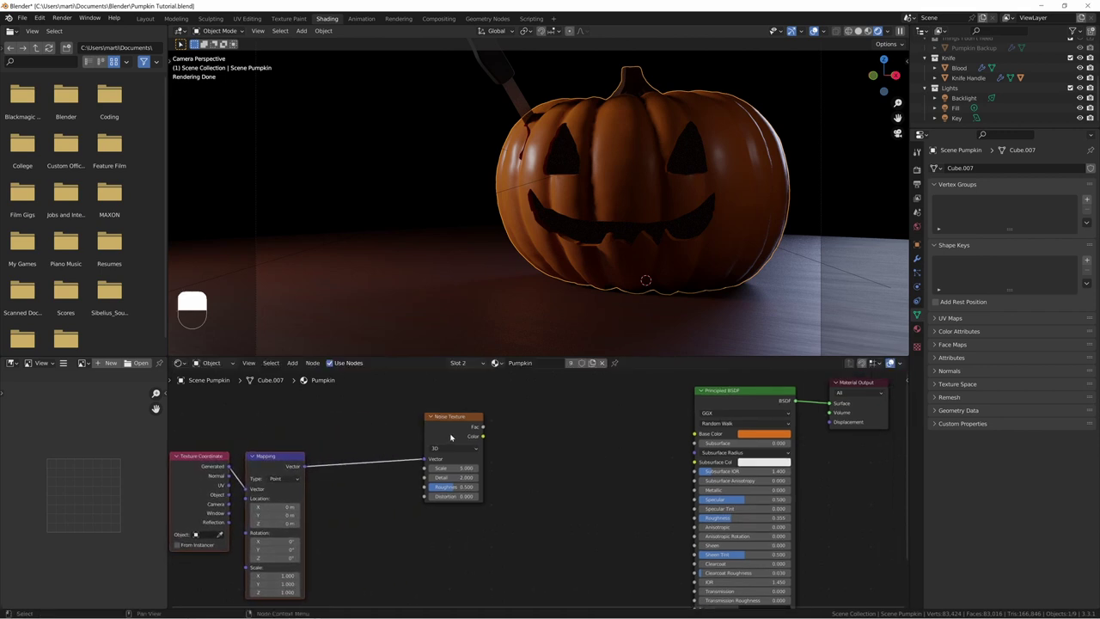
{"action": "left_click_drag", "start_coordinate": [450, 431], "coordinate": [445, 419]}
{"action": "mouse_move", "coordinate": [541, 469]}
{"action": "middle_mouse_down"}
{"action": "mouse_move", "coordinate": [546, 480]}
{"action": "mouse_move", "coordinate": [559, 470]}
{"action": "middle_mouse_up"}
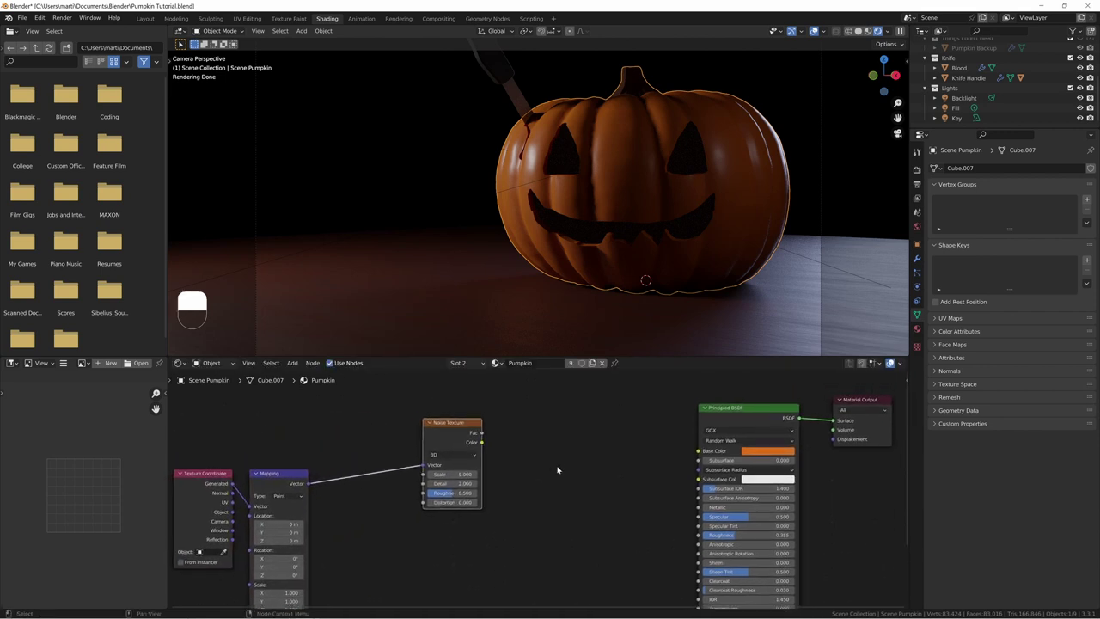
Step: Preview the Noise Texture on the pumpkin, switch it to 4D and set its Scale to 2.650
{"action": "left_click", "coordinate": [477, 449], "text": "ctrl+shift"}
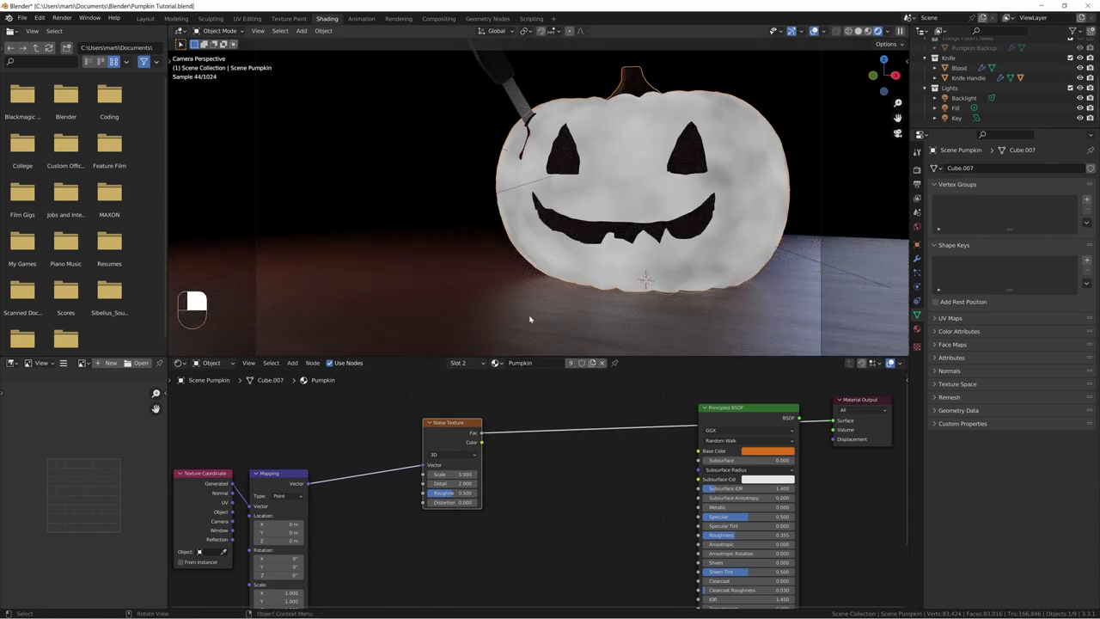
{"action": "left_click", "coordinate": [438, 454]}
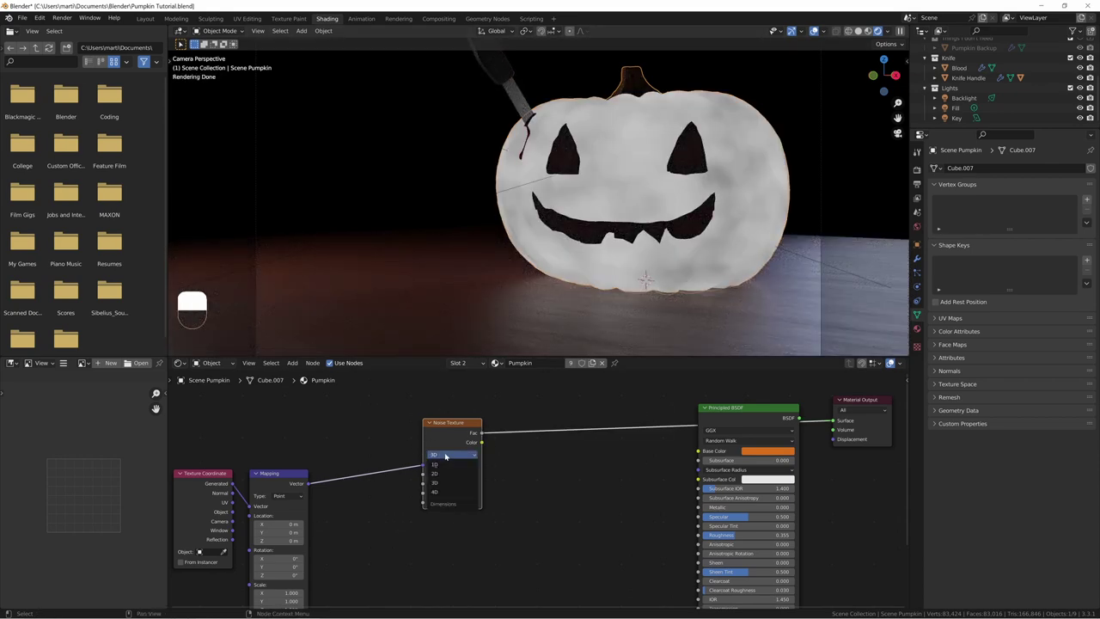
{"action": "left_click", "coordinate": [435, 491]}
{"action": "scroll", "coordinate": [509, 521], "scroll_direction": "up", "scroll_amount": 2}
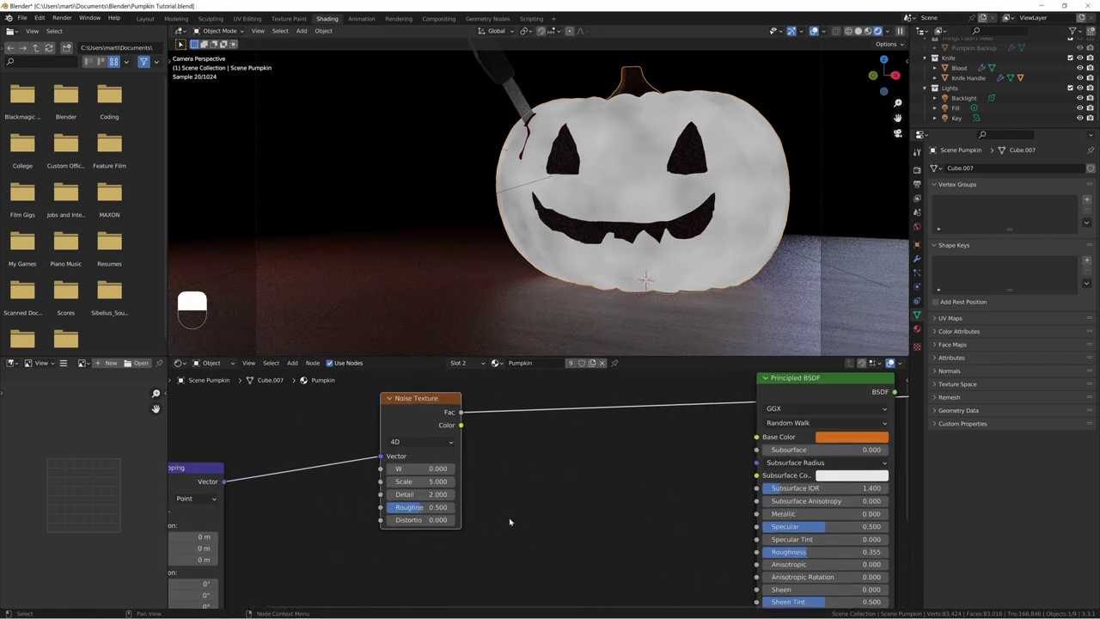
{"action": "scroll", "coordinate": [509, 521], "scroll_direction": "up", "scroll_amount": 2}
{"action": "left_click_drag", "start_coordinate": [388, 479], "coordinate": [291, 478], "text": "shift"}
{"action": "middle_click_drag", "start_coordinate": [595, 467], "coordinate": [516, 490]}
{"action": "scroll", "coordinate": [520, 491], "scroll_direction": "down", "scroll_amount": 6}
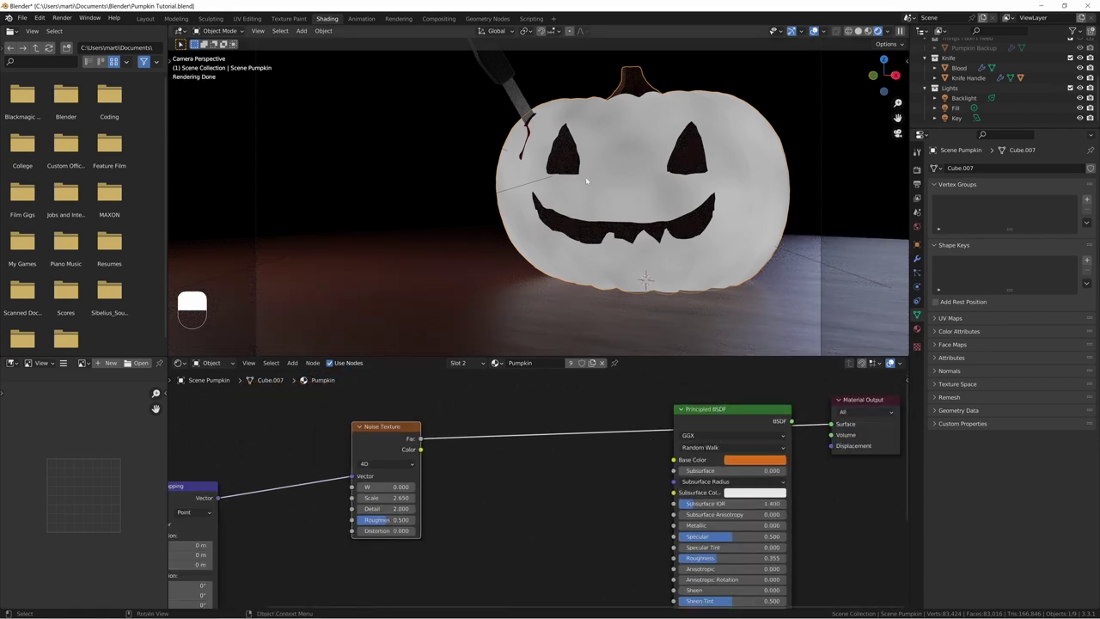
{"action": "middle_click_drag", "start_coordinate": [527, 471], "coordinate": [584, 449]}
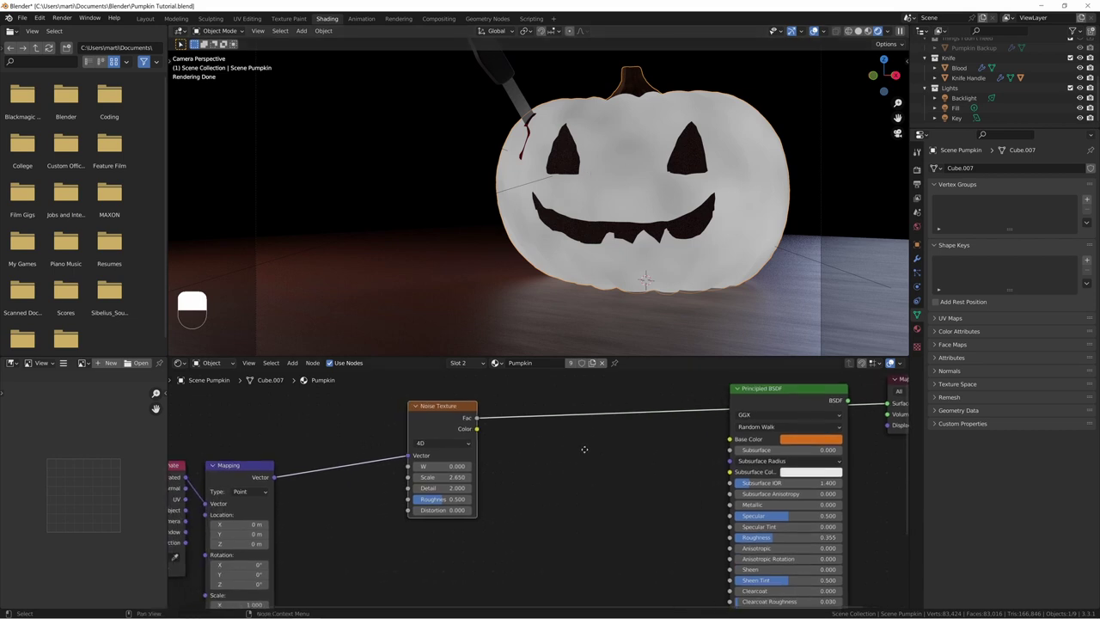
Step: Add a MixRGB node between the Noise Texture and the Principled BSDF
{"action": "left_click_drag", "start_coordinate": [440, 425], "coordinate": [380, 423]}
{"action": "key", "text": "shift+a"}
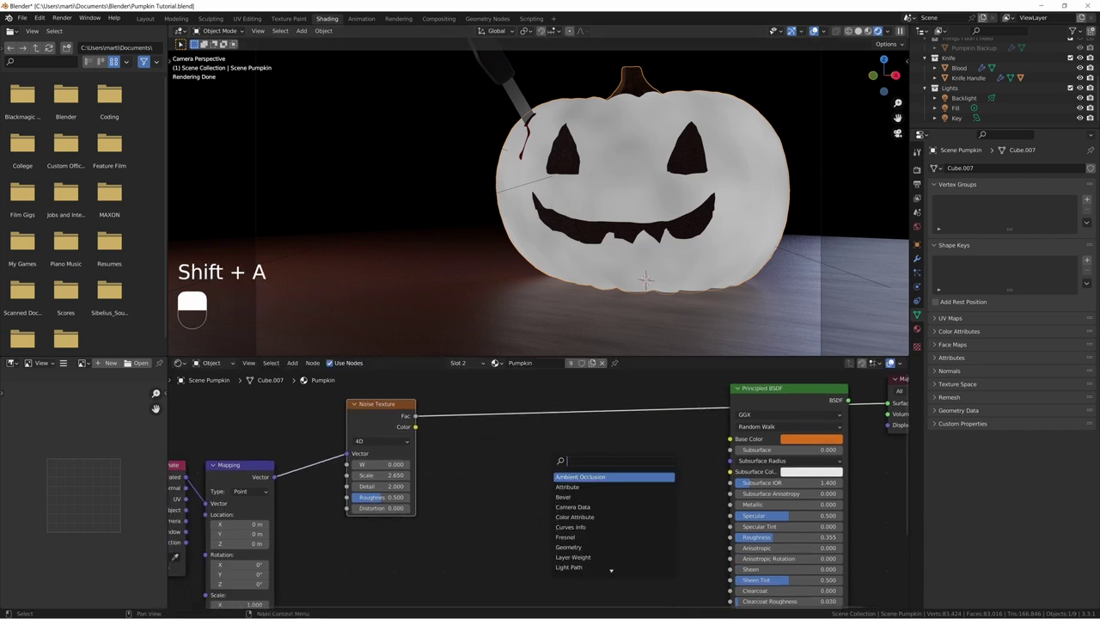
{"action": "type", "text": "mix"}
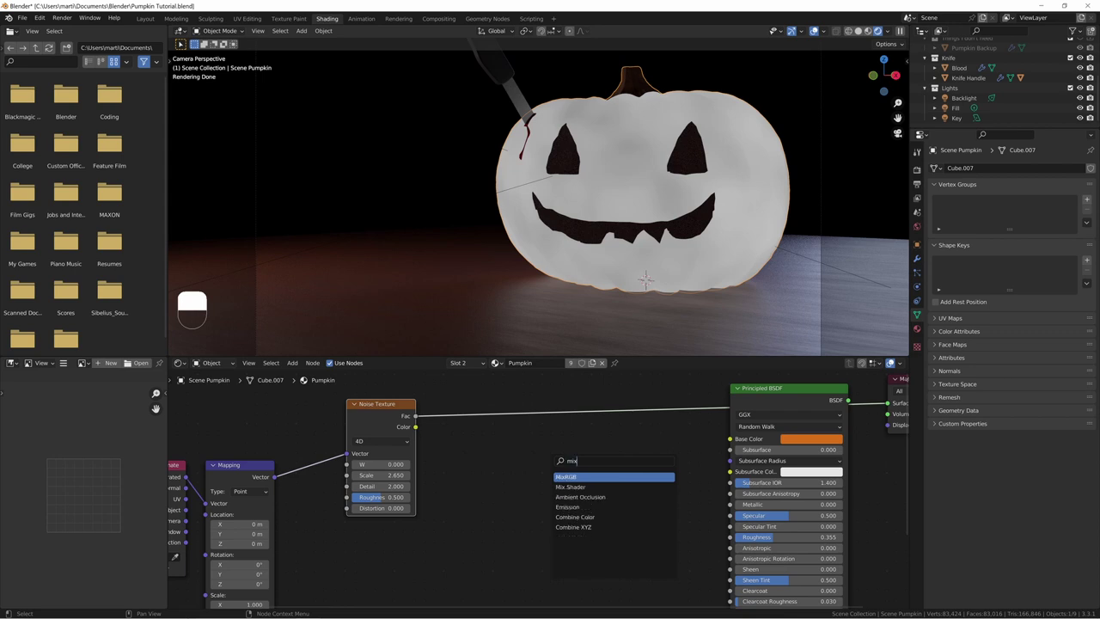
{"action": "key", "text": "Return"}
{"action": "left_click", "coordinate": [576, 429]}
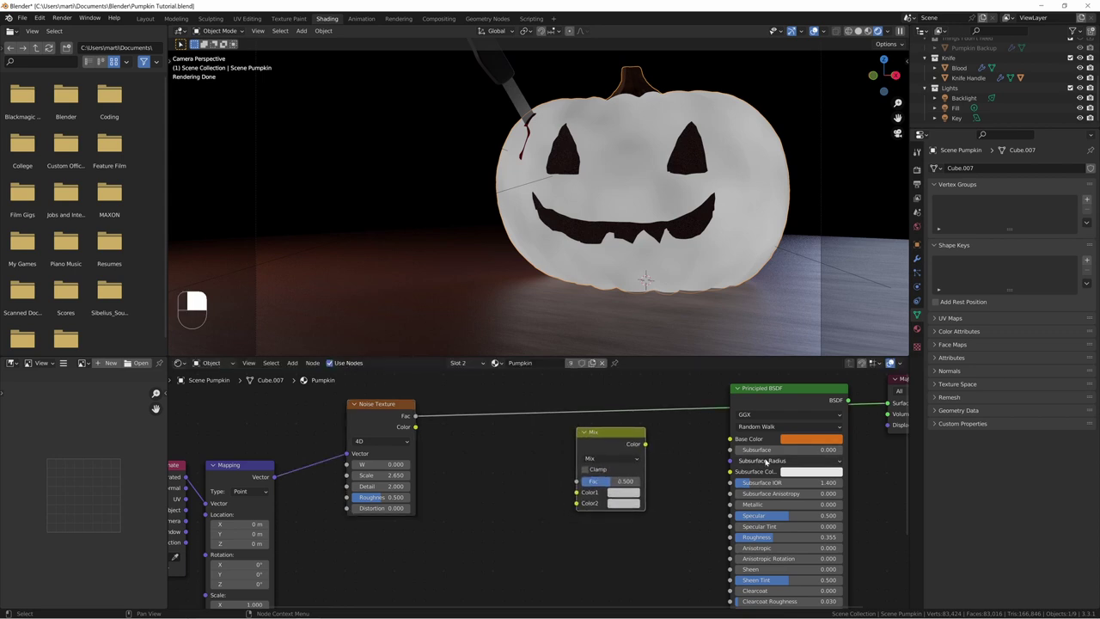
Step: Copy the Principled BSDF's orange Base Color into the Mix node's Color1 and set Color2 to black
{"action": "key", "text": "ctrl+c"}
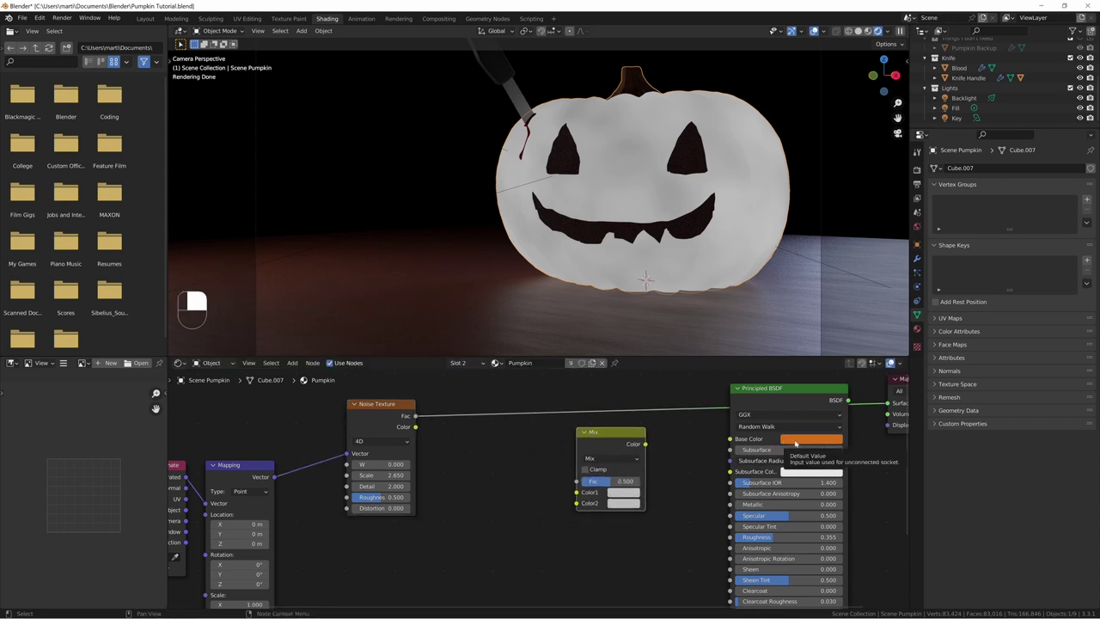
{"action": "key", "text": "ctrl+v"}
{"action": "left_click", "coordinate": [625, 492]}
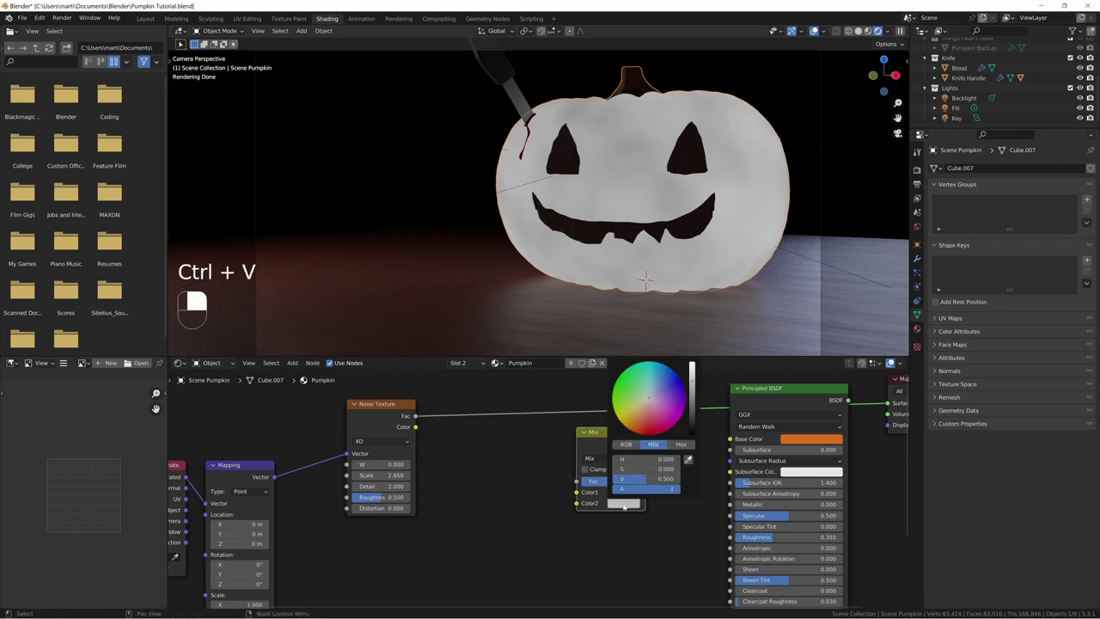
{"action": "left_click_drag", "start_coordinate": [695, 392], "coordinate": [693, 430]}
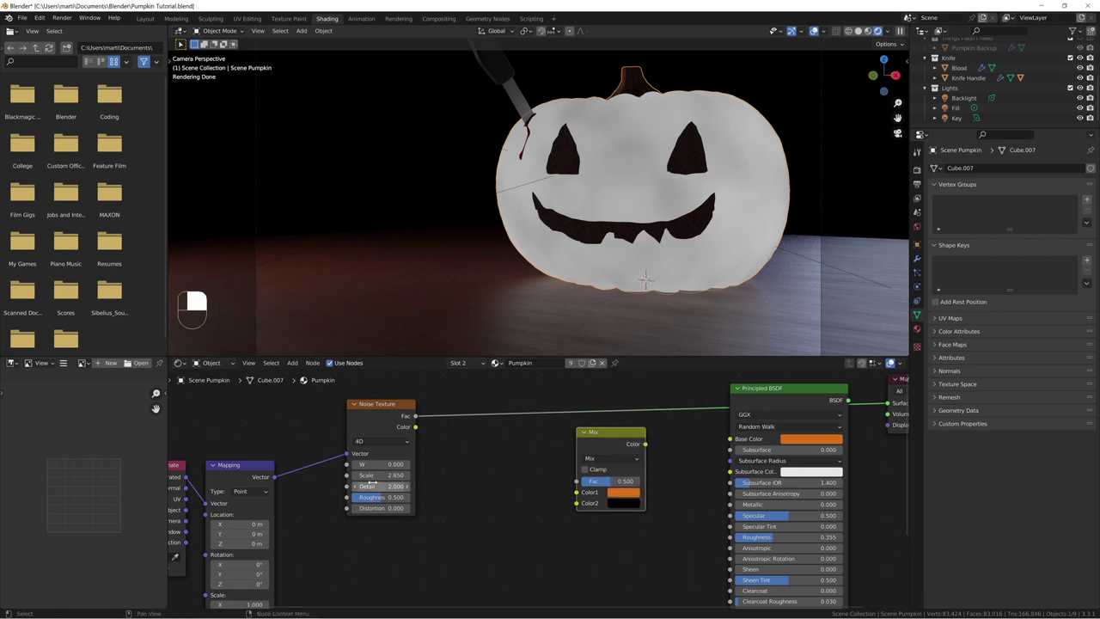
Step: Connect the Mix color to the Principled BSDF's Base Color and the noise Fac output to the Mix factor
{"action": "middle_click_drag", "start_coordinate": [609, 447], "coordinate": [657, 452]}
{"action": "left_click_drag", "start_coordinate": [693, 448], "coordinate": [778, 443]}
{"action": "left_click_drag", "start_coordinate": [464, 419], "coordinate": [625, 485]}
{"action": "middle_click_drag", "start_coordinate": [662, 432], "coordinate": [587, 438]}
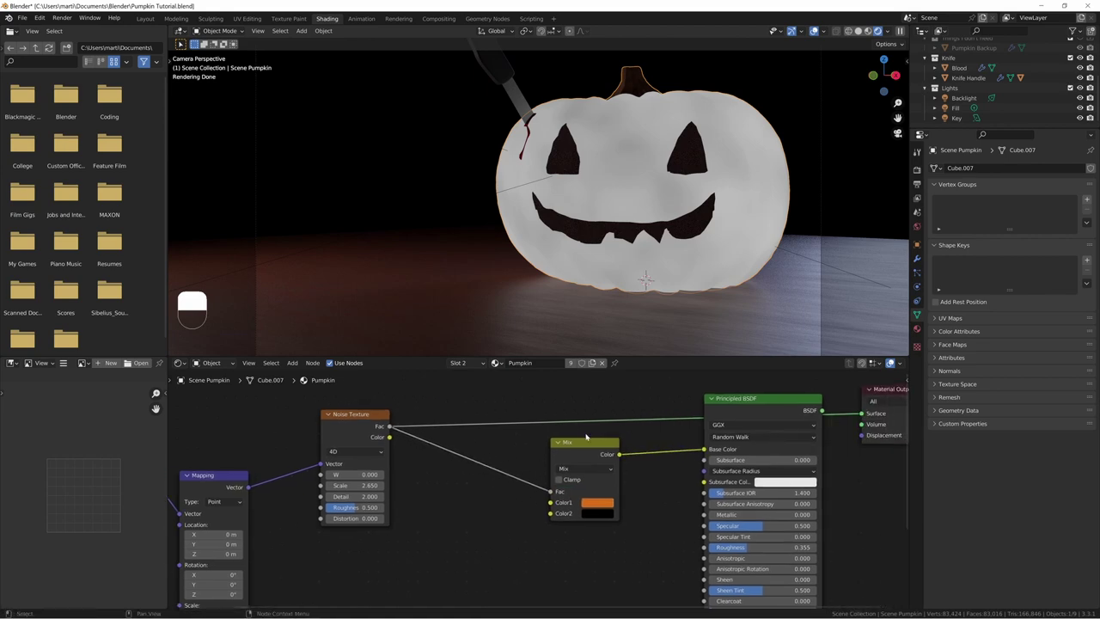
{"action": "left_click", "coordinate": [784, 410], "text": "ctrl+shift"}
{"action": "middle_click_drag", "start_coordinate": [547, 442], "coordinate": [615, 419]}
{"action": "middle_click_drag", "start_coordinate": [525, 445], "coordinate": [626, 432]}
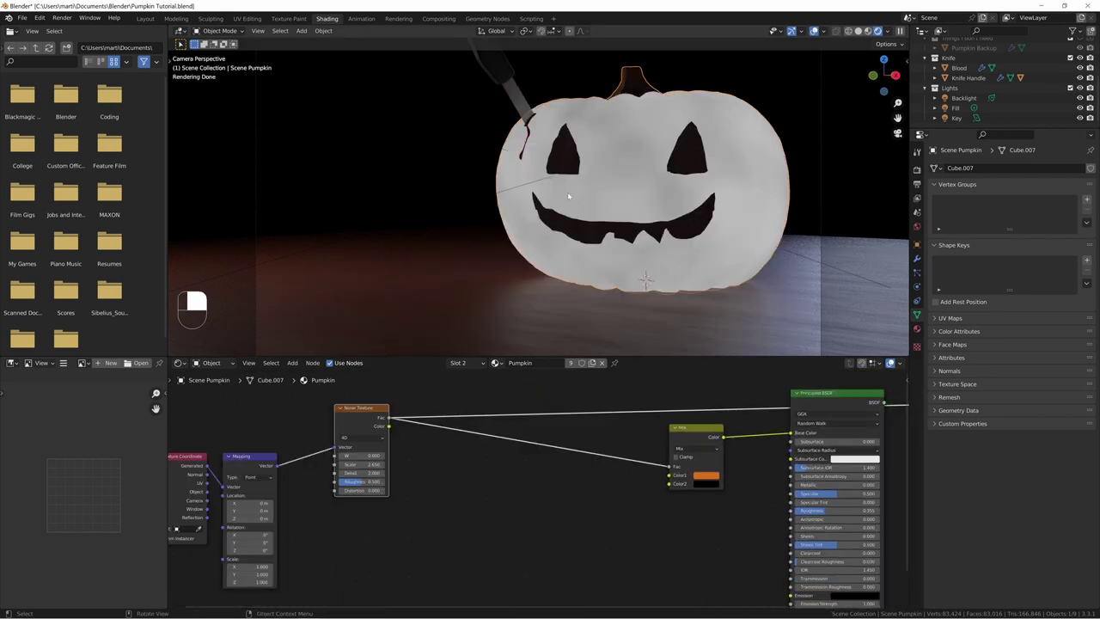
Step: Insert a ColorRamp node on the link between the Noise Texture and the Mix factor
{"action": "key", "text": "shift+a"}
{"action": "left_click", "coordinate": [499, 468]}
{"action": "type", "text": "ramp"}
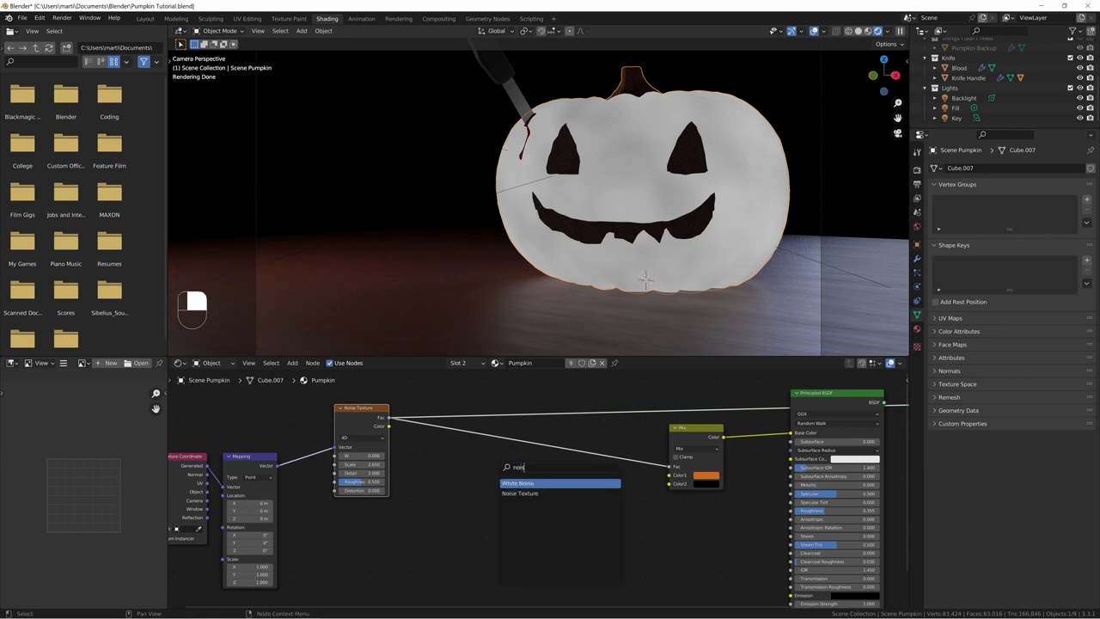
{"action": "key", "text": "Return"}
{"action": "left_click", "coordinate": [467, 439]}
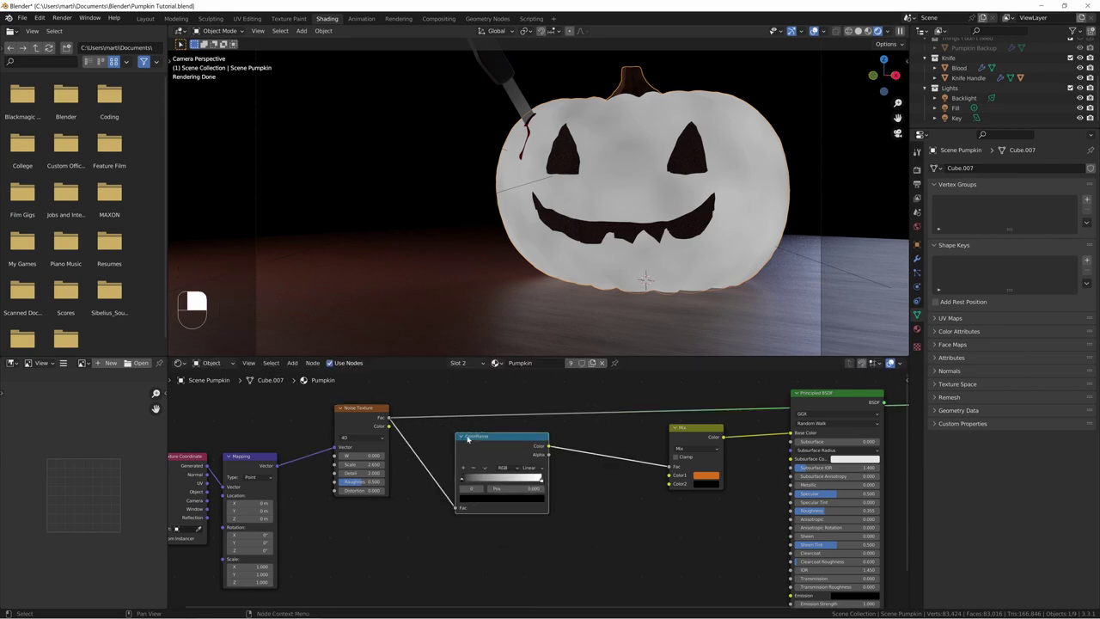
Step: Preview the ColorRamp and narrow its gradient by moving the black stop toward the middle and the white stop to 0.569
{"action": "left_click_drag", "start_coordinate": [482, 446], "coordinate": [467, 441]}
{"action": "left_click", "coordinate": [476, 442], "text": "ctrl+shift"}
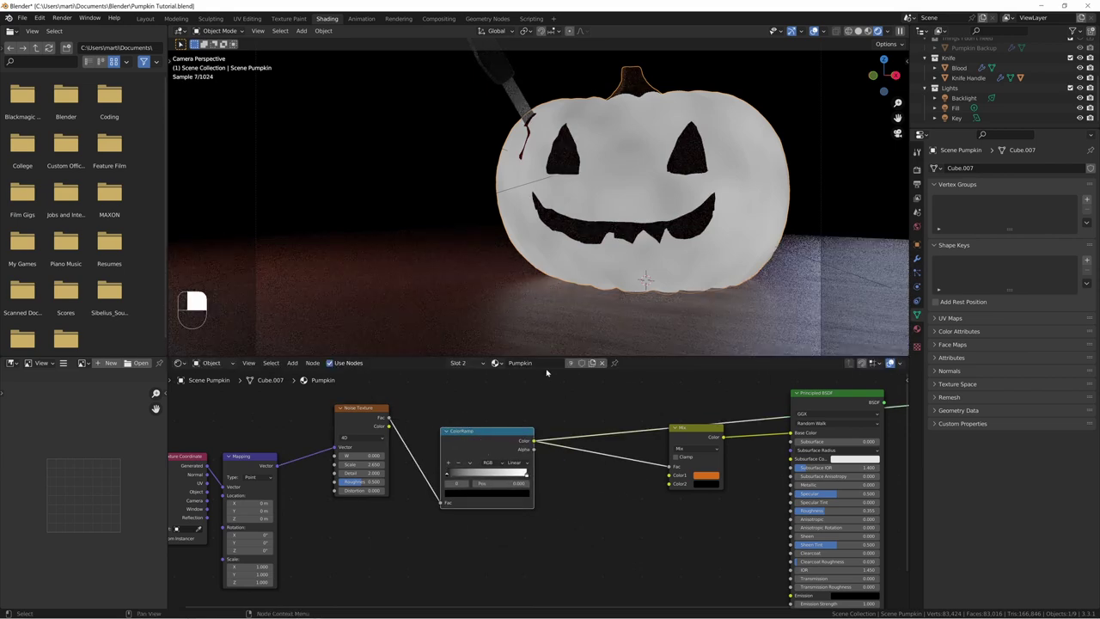
{"action": "left_click_drag", "start_coordinate": [450, 482], "coordinate": [495, 477]}
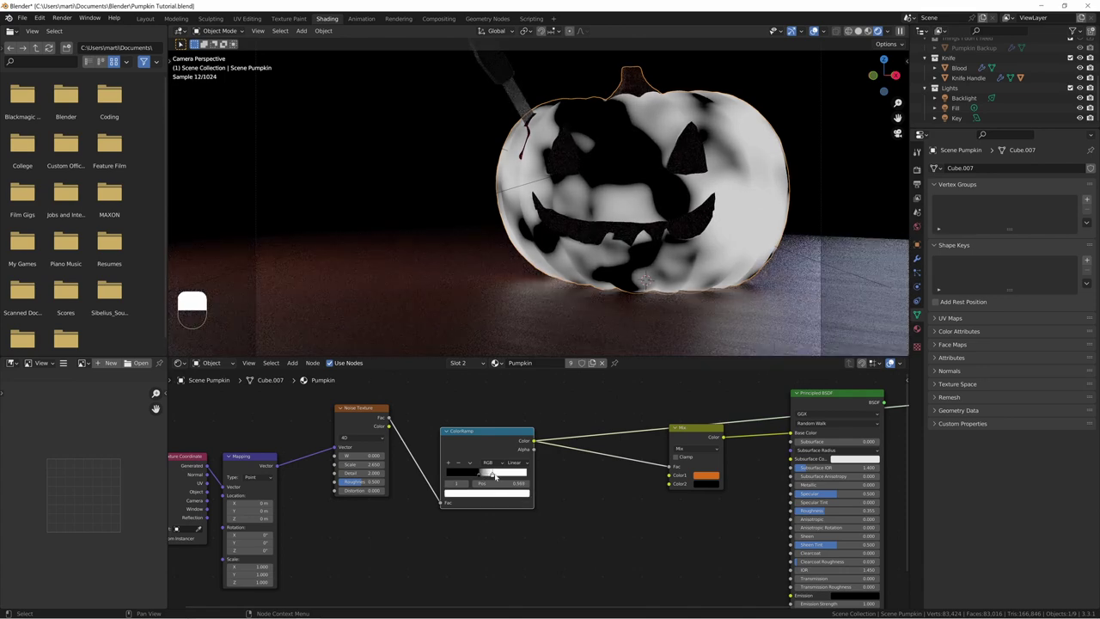
Step: Set the pumpkin Noise Texture's Detail to 12, Roughness to 0.764 and Scale to 3.470
{"action": "middle_click_drag", "start_coordinate": [360, 523], "coordinate": [472, 530]}
{"action": "scroll", "coordinate": [472, 529], "scroll_direction": "up", "scroll_amount": 6}
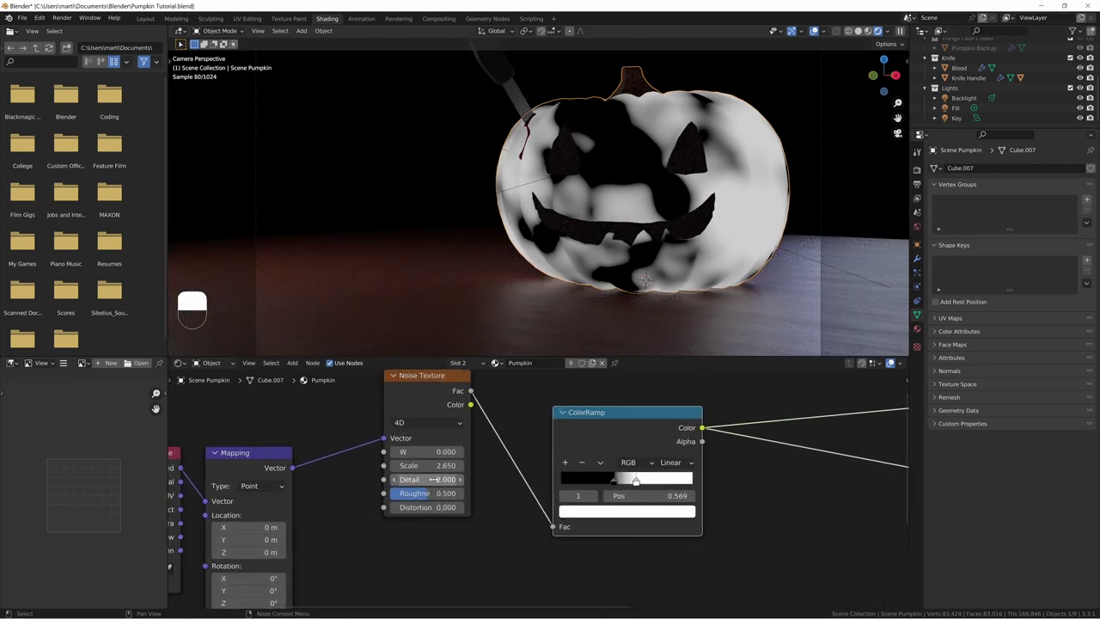
{"action": "left_click_drag", "start_coordinate": [433, 480], "coordinate": [585, 480]}
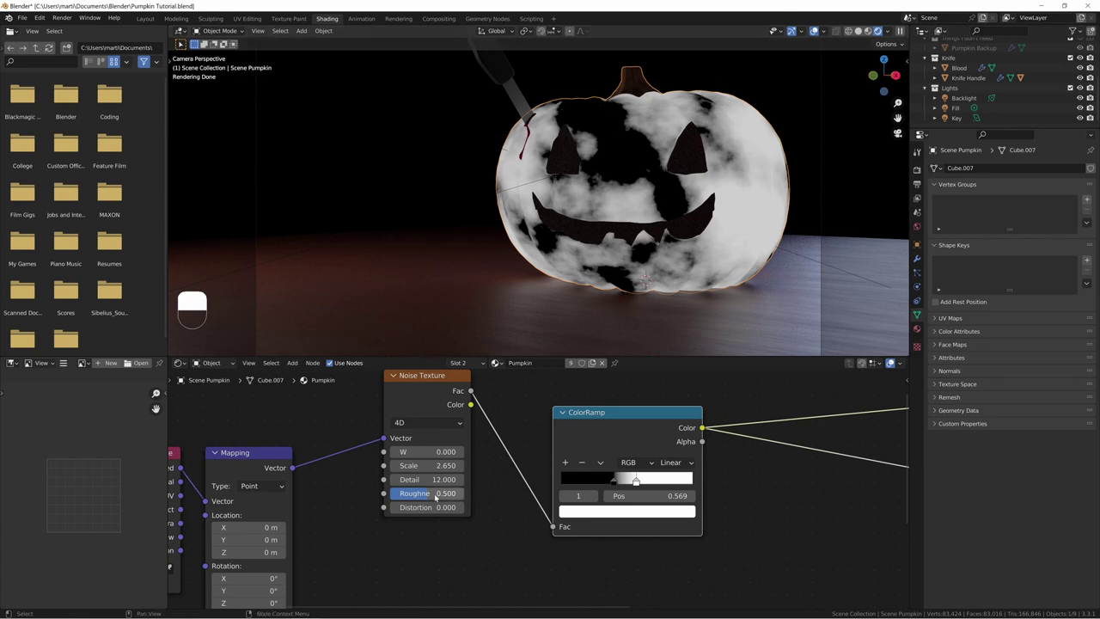
{"action": "left_click_drag", "start_coordinate": [436, 497], "coordinate": [467, 465], "text": "shift"}
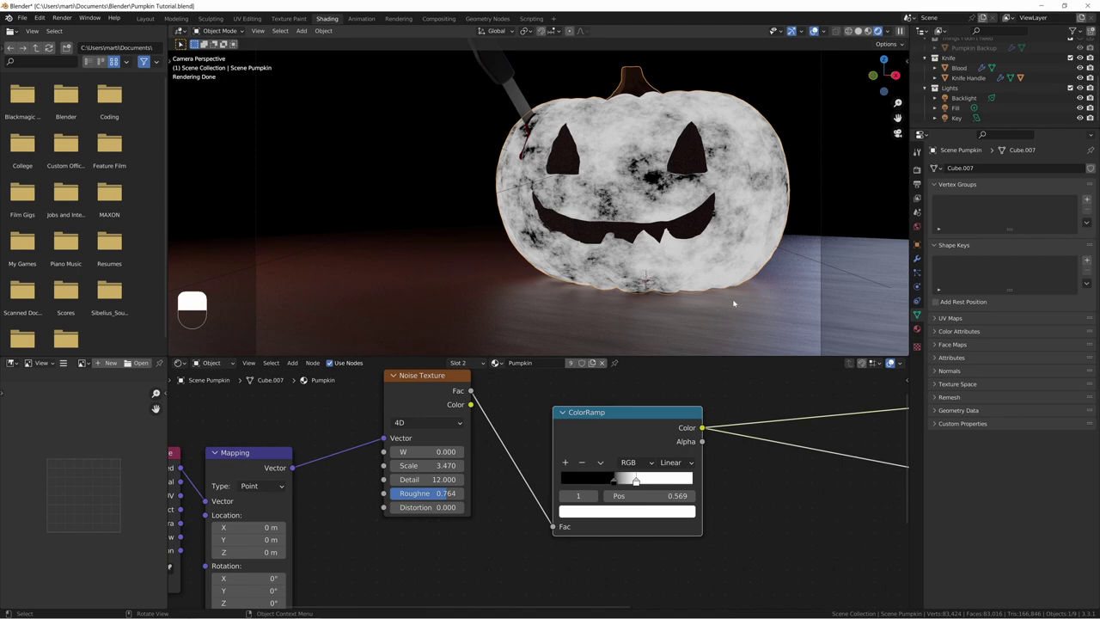
Step: Compare the pumpkin's full Principled BSDF shading with the ColorRamp mask by previewing each in turn
{"action": "middle_click_drag", "start_coordinate": [903, 422], "coordinate": [620, 435]}
{"action": "left_click", "coordinate": [864, 390], "text": "ctrl+shift"}
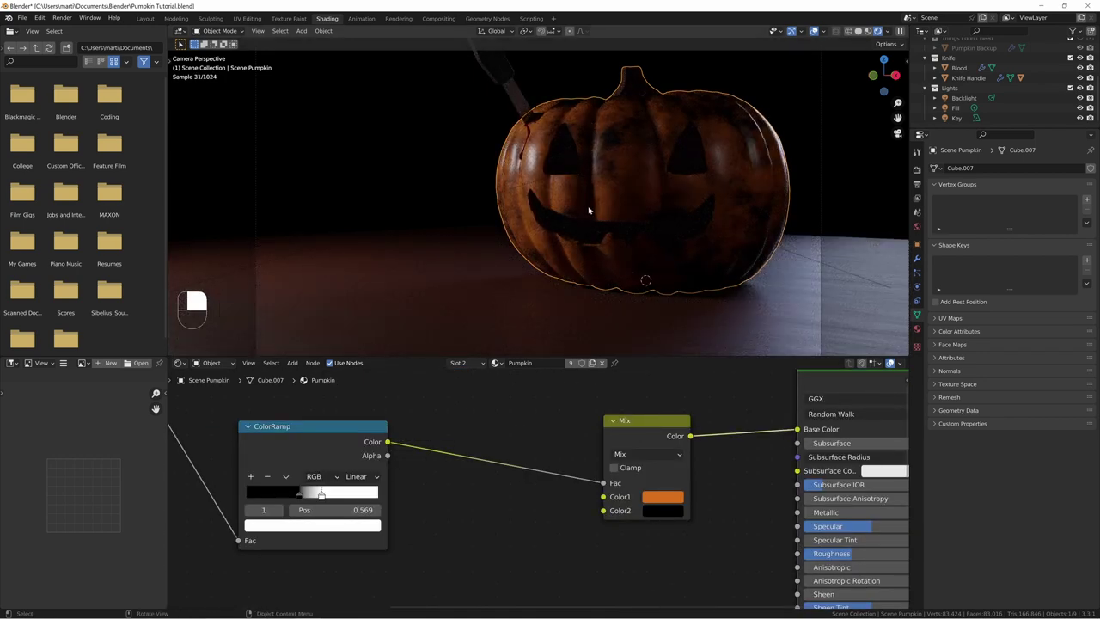
{"action": "middle_click_drag", "start_coordinate": [433, 492], "coordinate": [523, 486]}
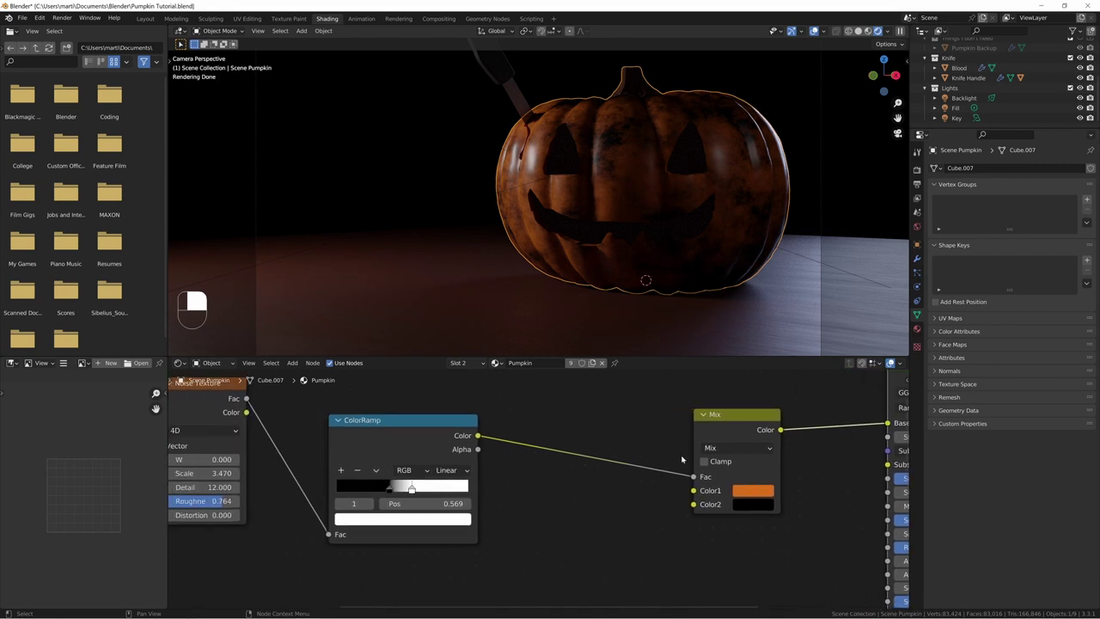
{"action": "left_click", "coordinate": [464, 434], "text": "ctrl+shift"}
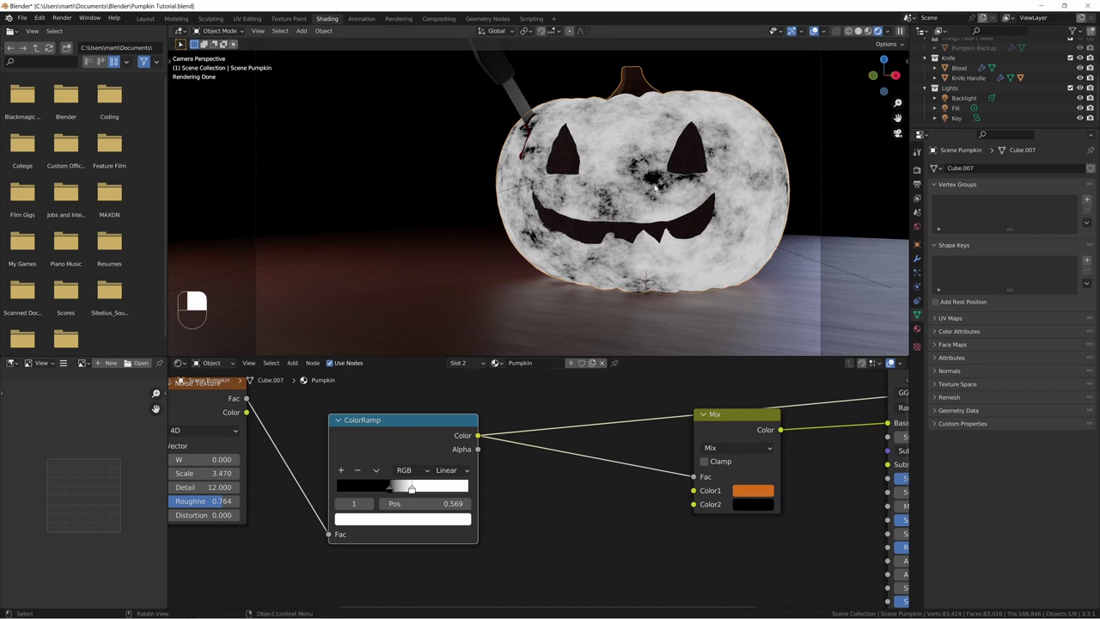
{"action": "middle_click_drag", "start_coordinate": [769, 436], "coordinate": [553, 450]}
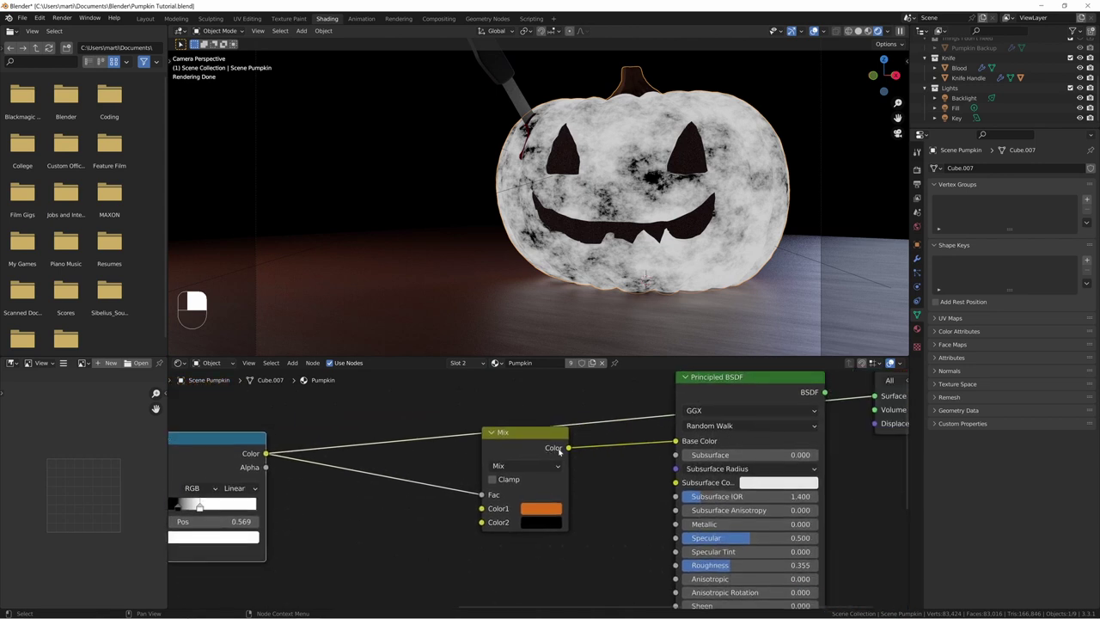
{"action": "middle_click_drag", "start_coordinate": [530, 445], "coordinate": [624, 445]}
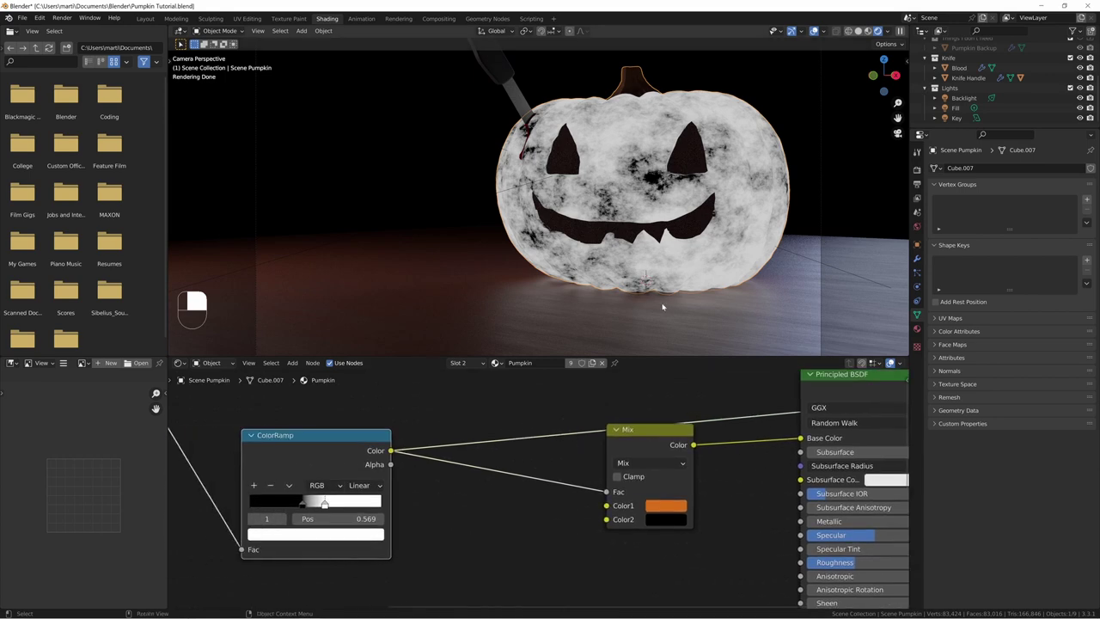
{"action": "middle_click_drag", "start_coordinate": [499, 435], "coordinate": [634, 456]}
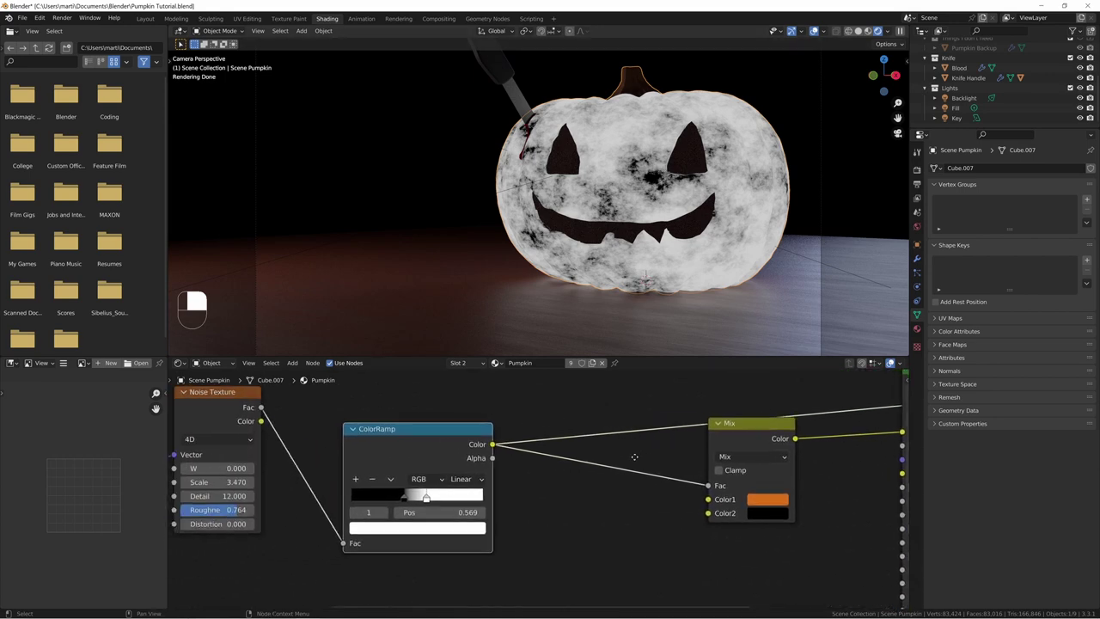
{"action": "mouse_move", "coordinate": [404, 498]}
{"action": "left_mouse_down"}
{"action": "mouse_move", "coordinate": [424, 501]}
{"action": "mouse_move", "coordinate": [403, 502]}
{"action": "left_mouse_up"}
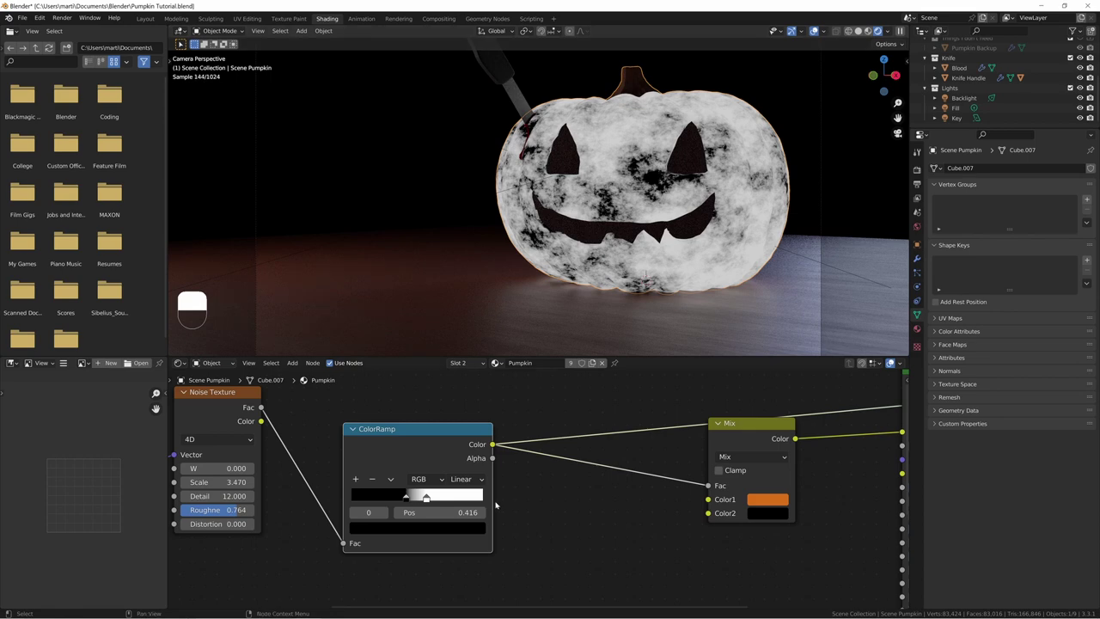
{"action": "key", "text": "ctrl+z"}
{"action": "key", "text": "ctrl+z"}
{"action": "key", "text": "ctrl+z"}
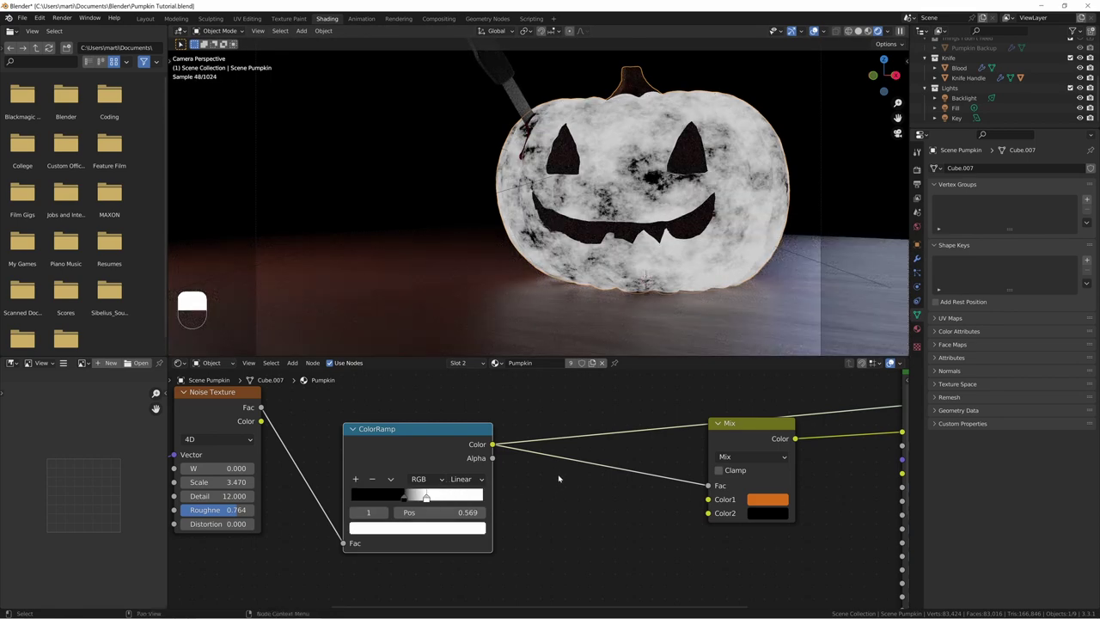
Step: Preview the full Principled BSDF on the pumpkin and set its Roughness to 0.531
{"action": "middle_click_drag", "start_coordinate": [599, 483], "coordinate": [437, 494]}
{"action": "left_click", "coordinate": [805, 384], "text": "ctrl+shift"}
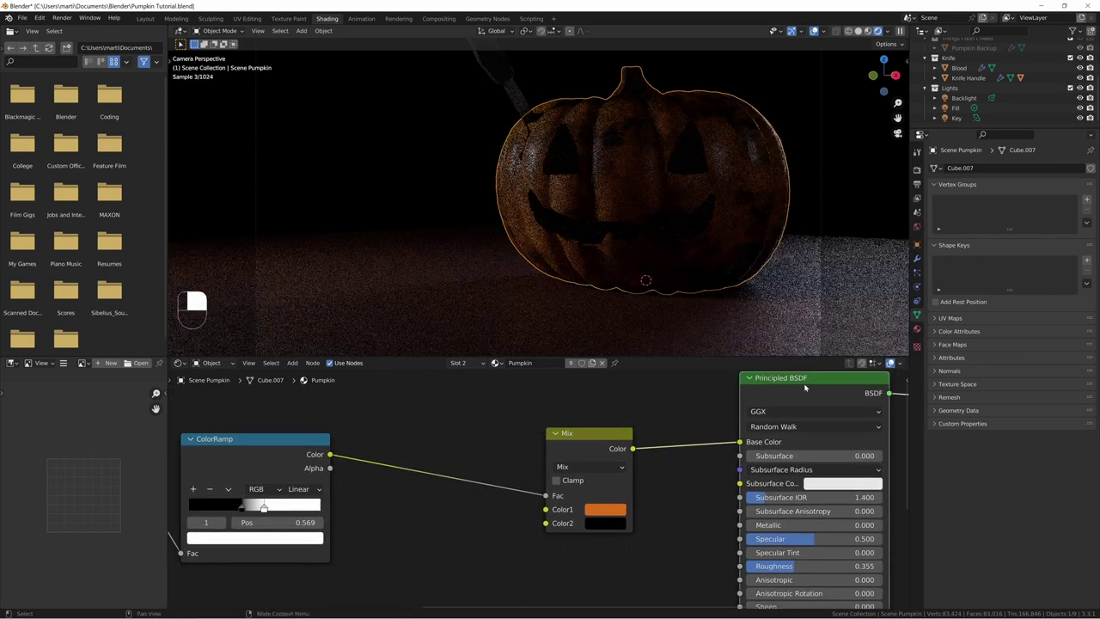
{"action": "middle_click_drag", "start_coordinate": [712, 469], "coordinate": [692, 455]}
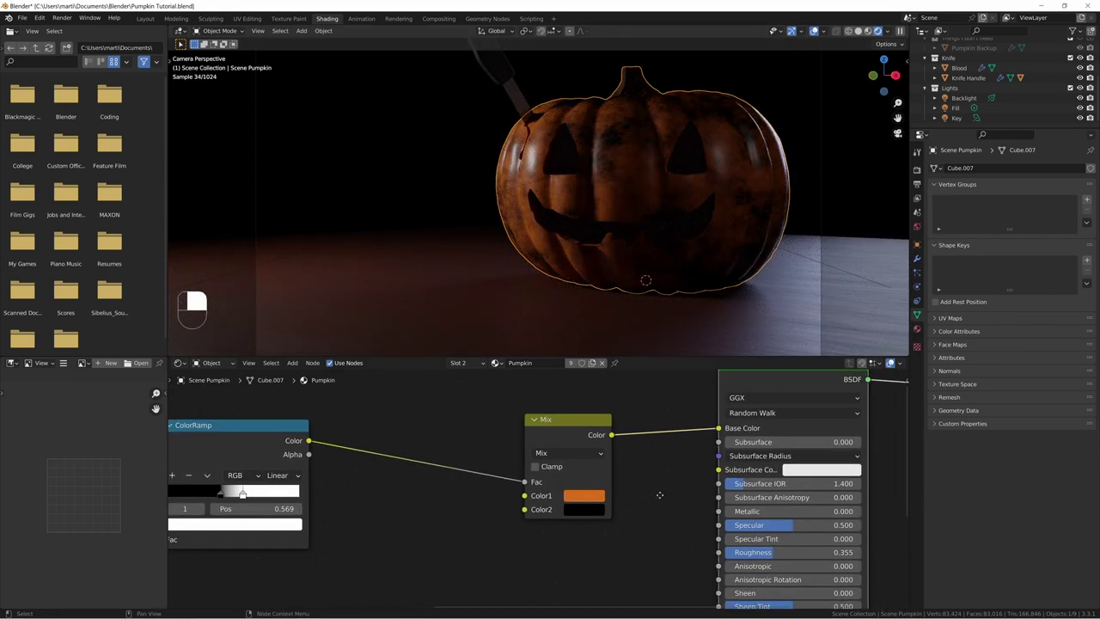
{"action": "left_click_drag", "start_coordinate": [790, 551], "coordinate": [812, 551]}
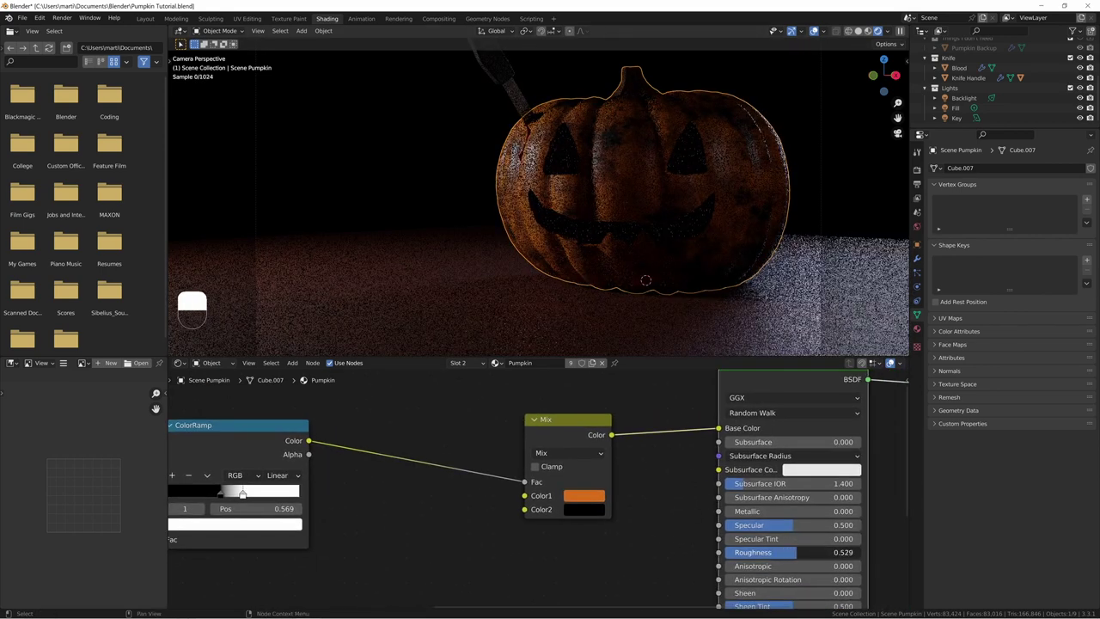
Step: Move the ColorRamp closer to the Noise Texture and set the noise's W to 0.090, Scale to 3.550 and Roughness to 0.796
{"action": "middle_click_drag", "start_coordinate": [319, 478], "coordinate": [543, 473]}
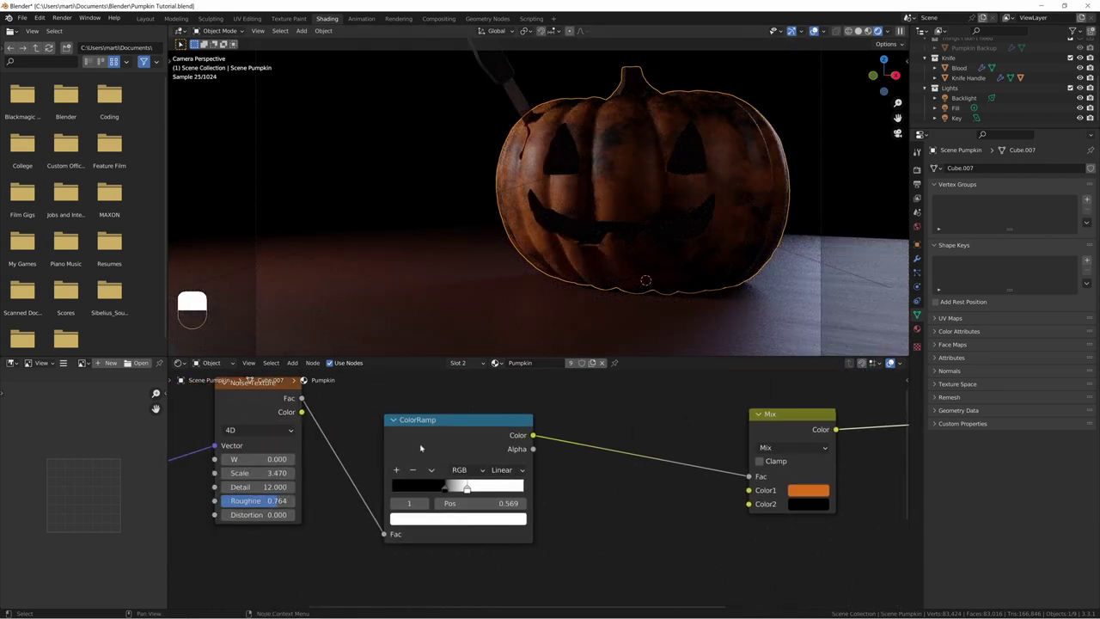
{"action": "left_click_drag", "start_coordinate": [424, 429], "coordinate": [385, 405]}
{"action": "middle_click_drag", "start_coordinate": [617, 438], "coordinate": [545, 444]}
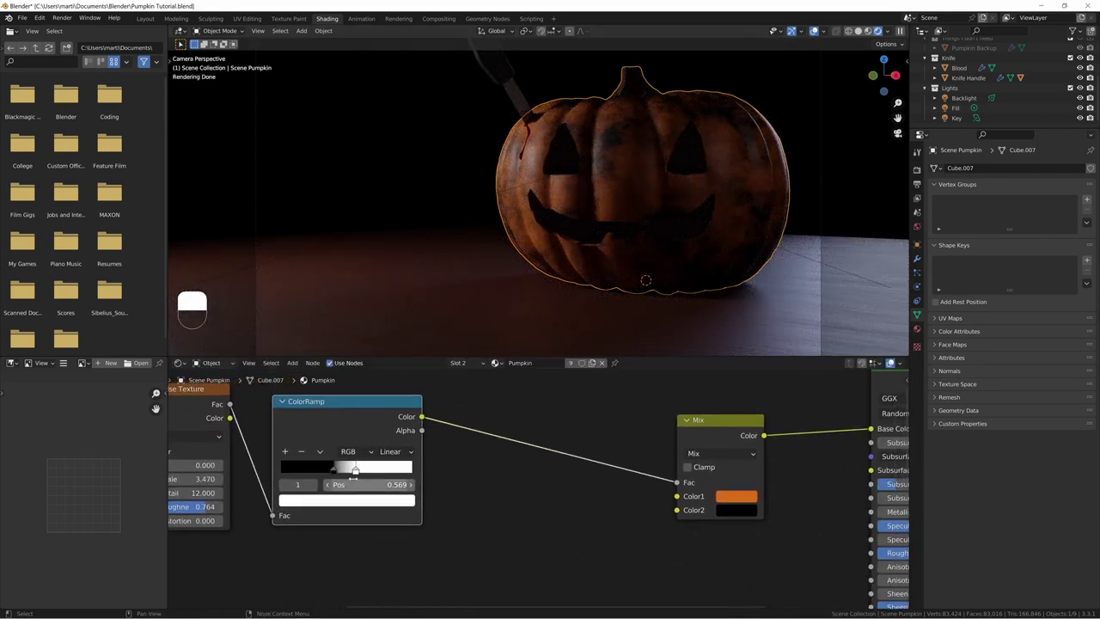
{"action": "scroll", "coordinate": [554, 492], "scroll_direction": "left", "scroll_amount": 4, "text": "ctrl"}
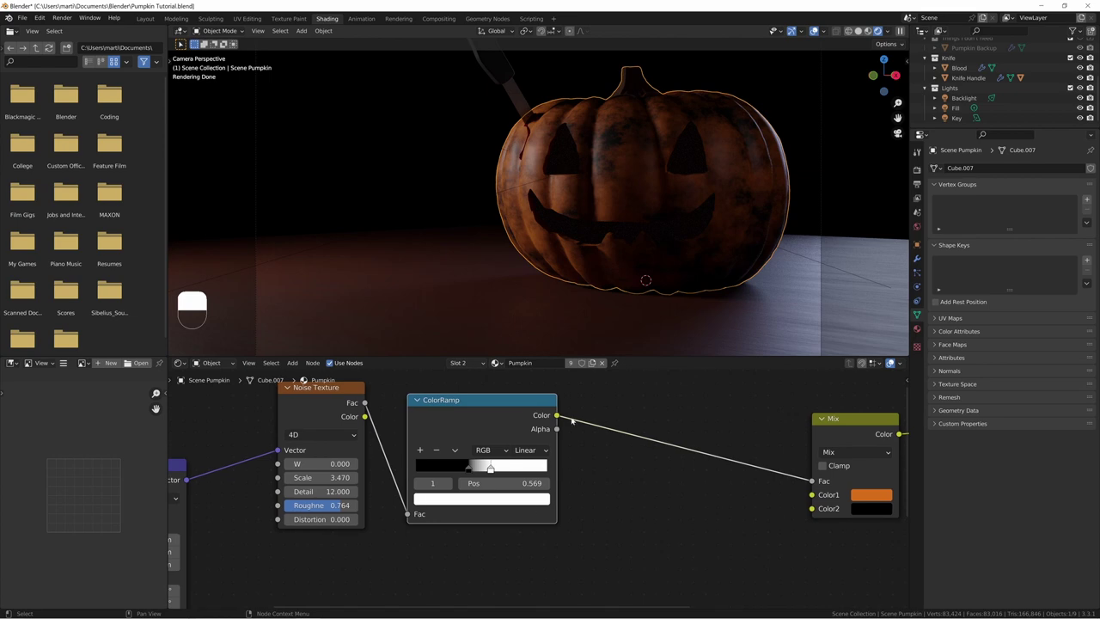
{"action": "key", "text": "shift"}
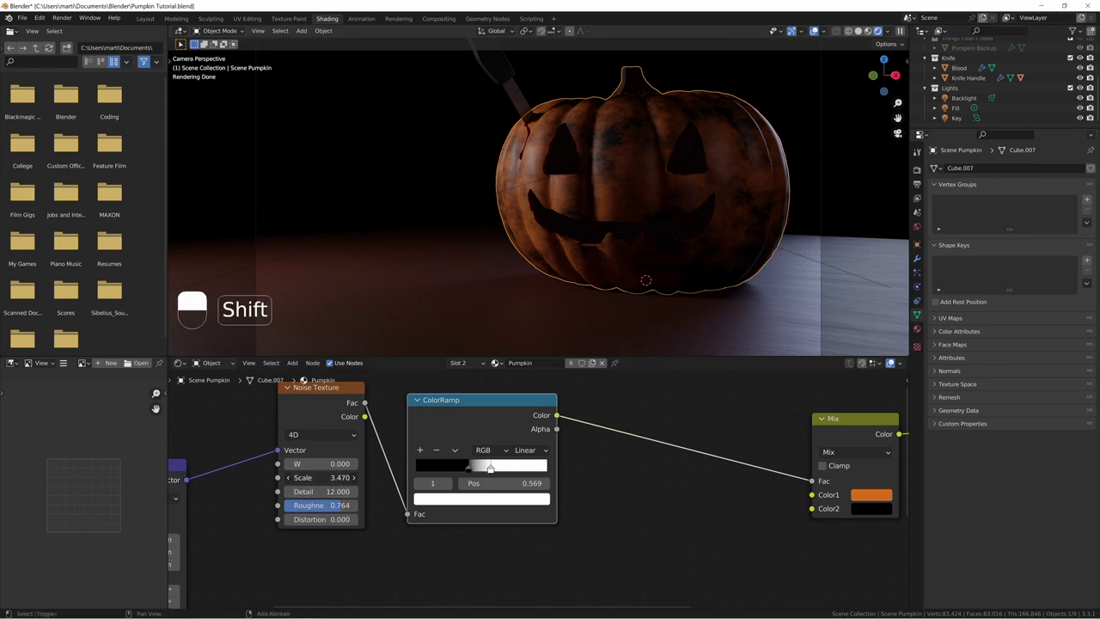
{"action": "left_click_drag", "start_coordinate": [333, 478], "coordinate": [351, 464], "text": "shift"}
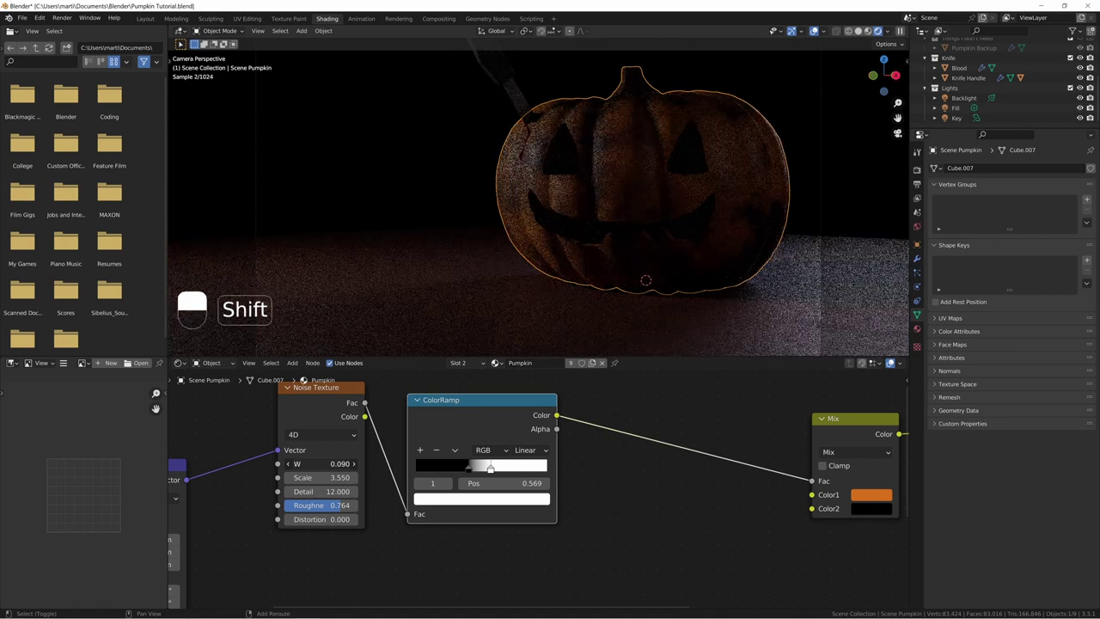
{"action": "key", "text": "shift"}
{"action": "left_click_drag", "start_coordinate": [340, 505], "coordinate": [357, 505], "text": "shift"}
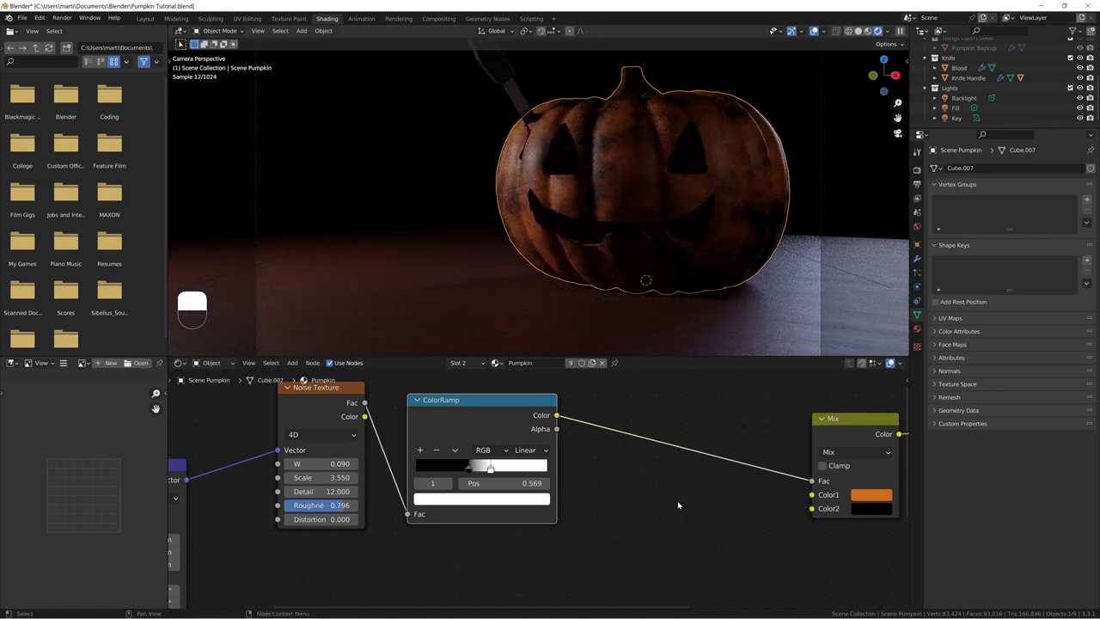
Step: Duplicate the Noise Texture with its Mapping link kept, and duplicate the ColorRamp below the original, fed by the new noise's Fac
{"action": "scroll", "coordinate": [680, 512], "scroll_direction": "down", "scroll_amount": 5}
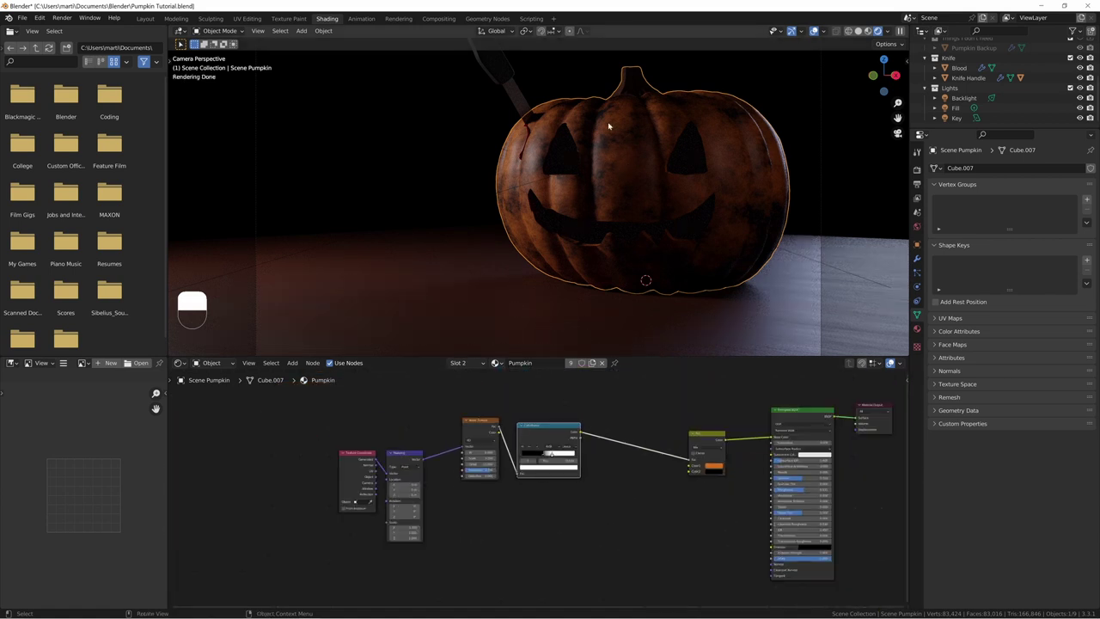
{"action": "scroll", "coordinate": [644, 473], "scroll_direction": "up", "scroll_amount": 3}
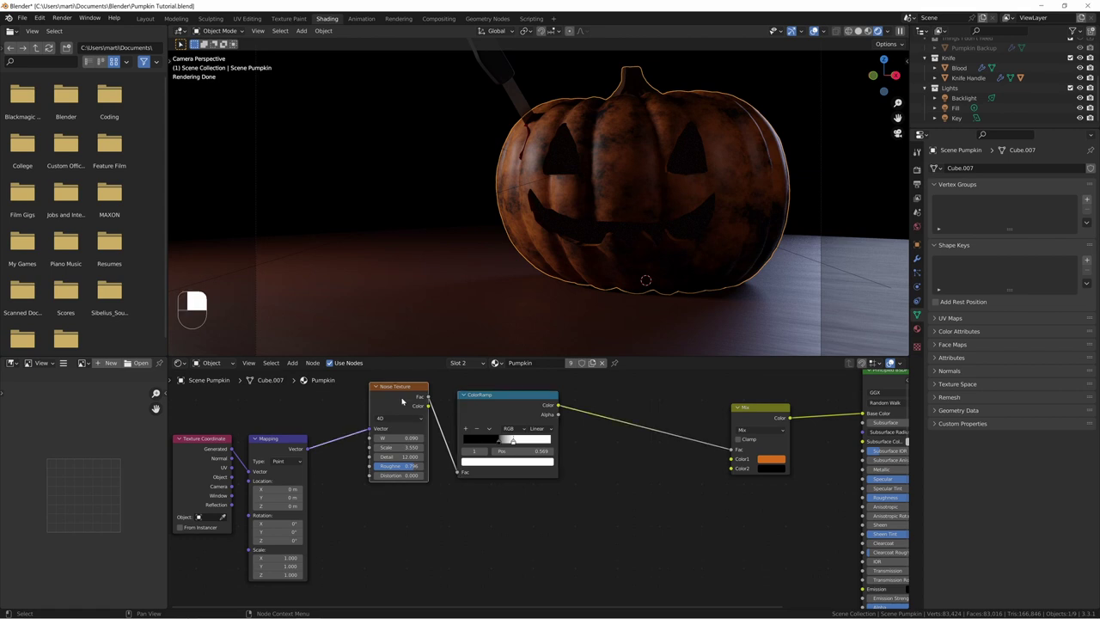
{"action": "key", "text": "ctrl+shift+d"}
{"action": "left_click", "coordinate": [399, 506]}
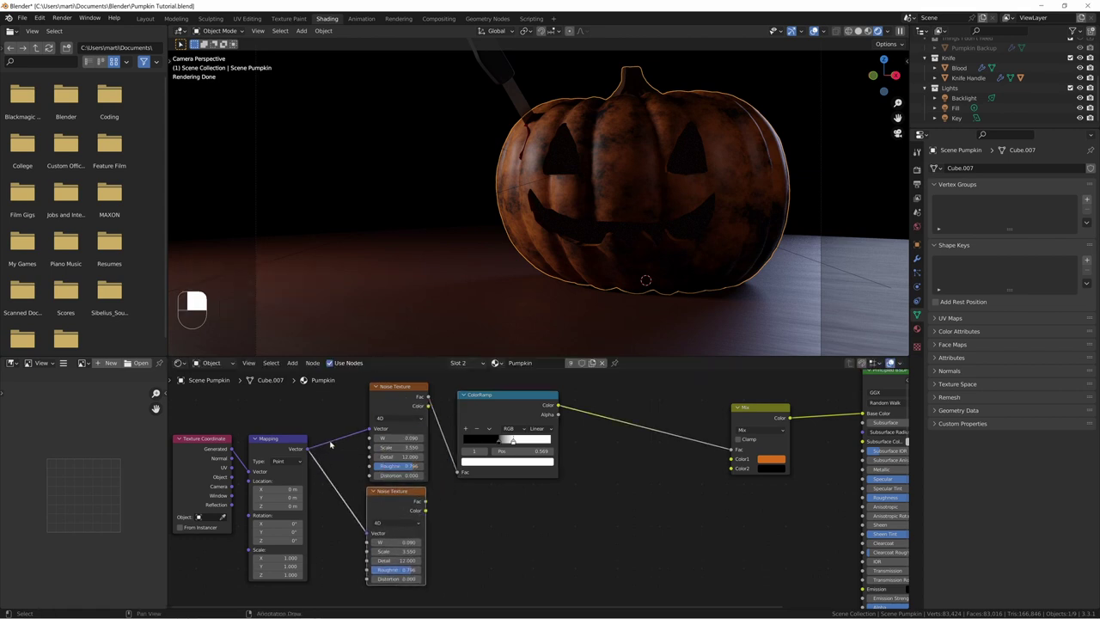
{"action": "scroll", "coordinate": [430, 529], "scroll_direction": "up", "scroll_amount": 4}
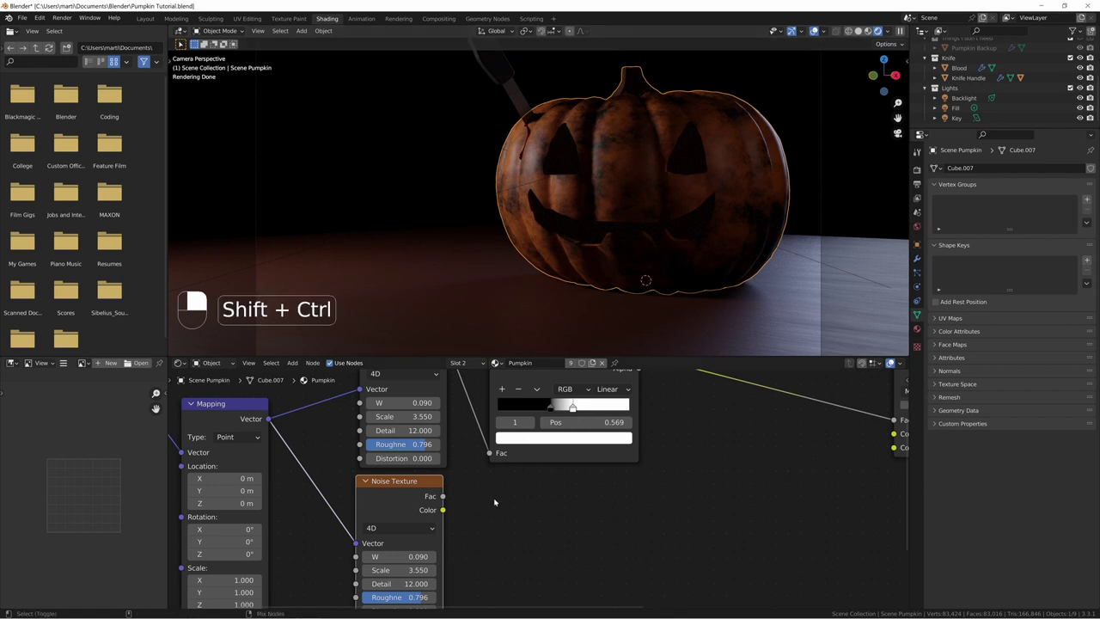
{"action": "middle_click_drag", "start_coordinate": [546, 382], "coordinate": [544, 384]}
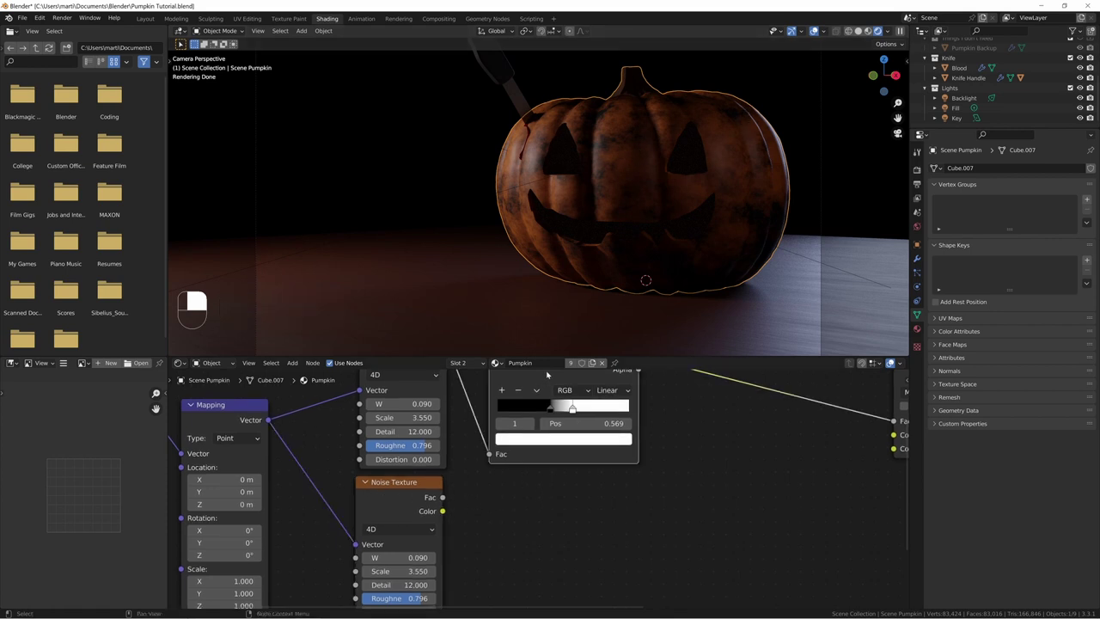
{"action": "key", "text": "shift+d"}
{"action": "left_click", "coordinate": [516, 521]}
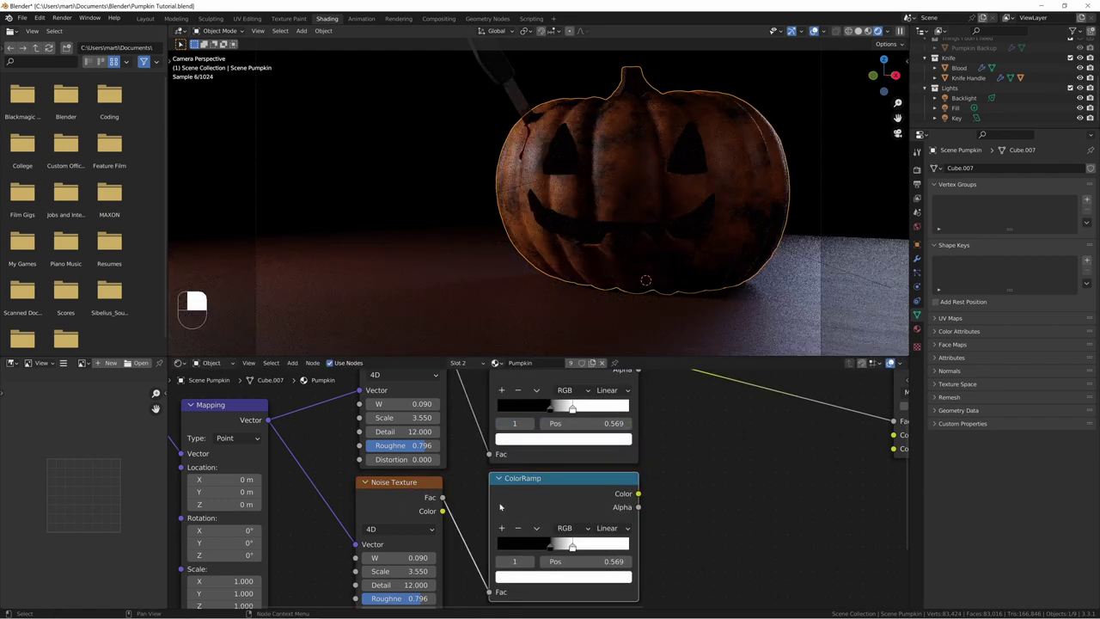
Step: Preview the duplicated ColorRamp and set the second Noise Texture's W to 0.230, Scale to 28.390, Detail to 5.740 and Roughness to 0.747
{"action": "scroll", "coordinate": [503, 506], "scroll_direction": "up", "scroll_amount": 1}
{"action": "middle_click_drag", "start_coordinate": [504, 505], "coordinate": [560, 468]}
{"action": "scroll", "coordinate": [561, 464], "scroll_direction": "down", "scroll_amount": 4}
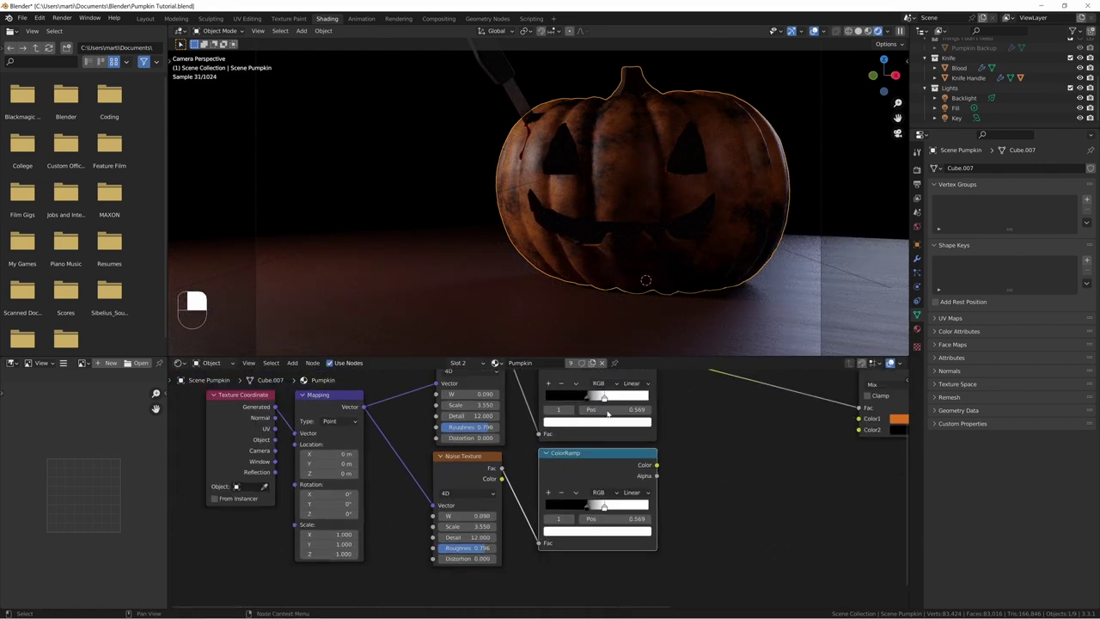
{"action": "left_click", "coordinate": [580, 467], "text": "ctrl+shift"}
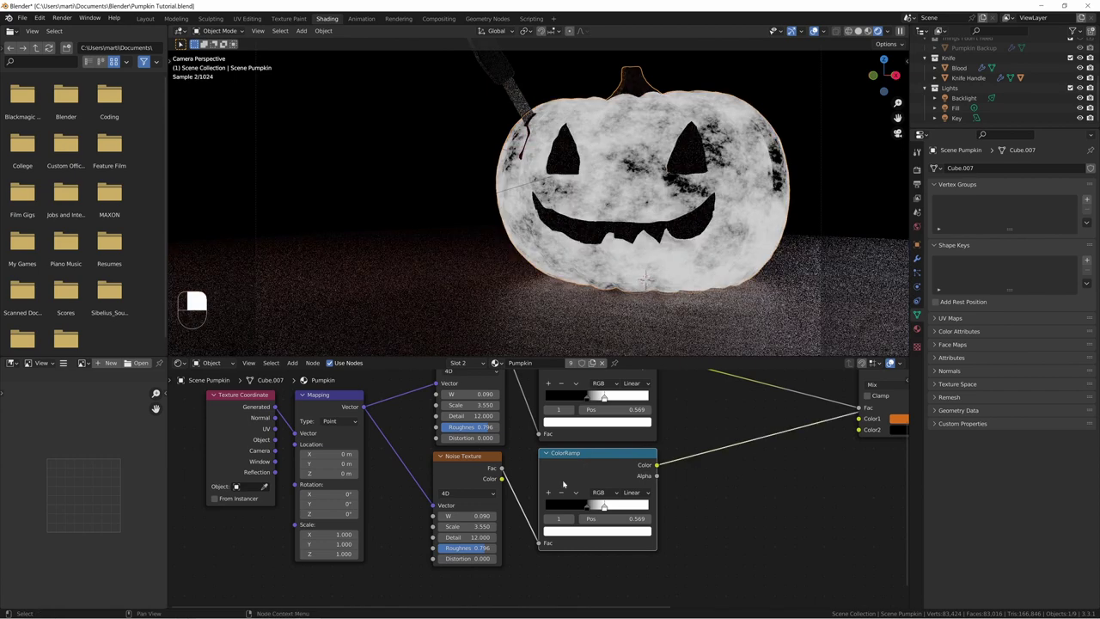
{"action": "left_click_drag", "start_coordinate": [474, 515], "coordinate": [331, 537], "text": "shift"}
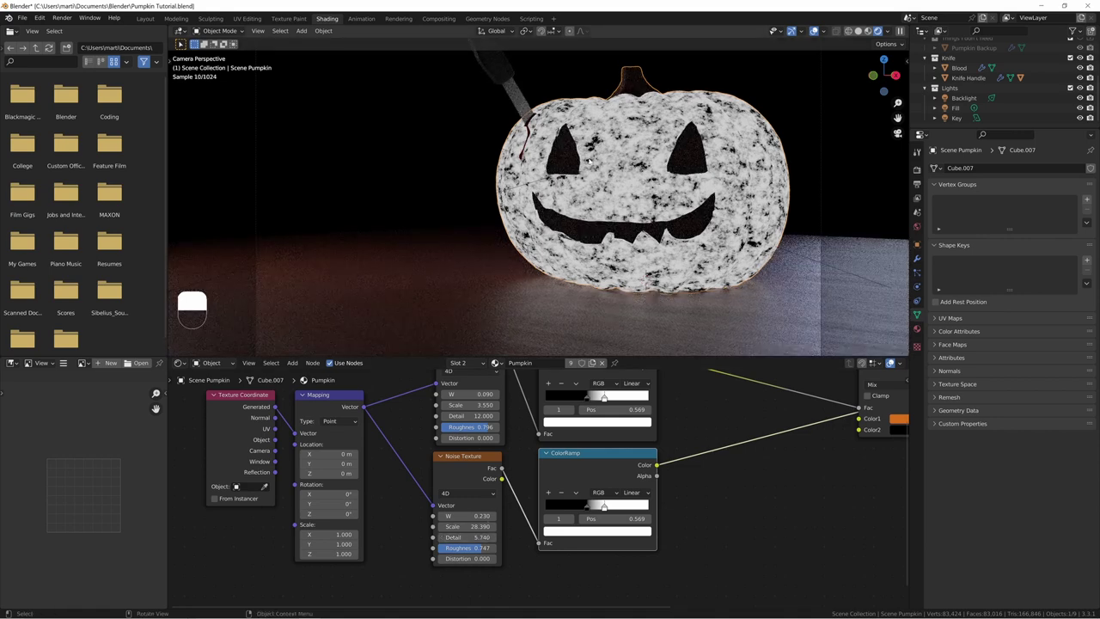
Step: Duplicate the Mix node, connect the first ColorRamp to its Color1 and the second to its Color2, and preview the combined mask
{"action": "middle_click_drag", "start_coordinate": [735, 438], "coordinate": [536, 482]}
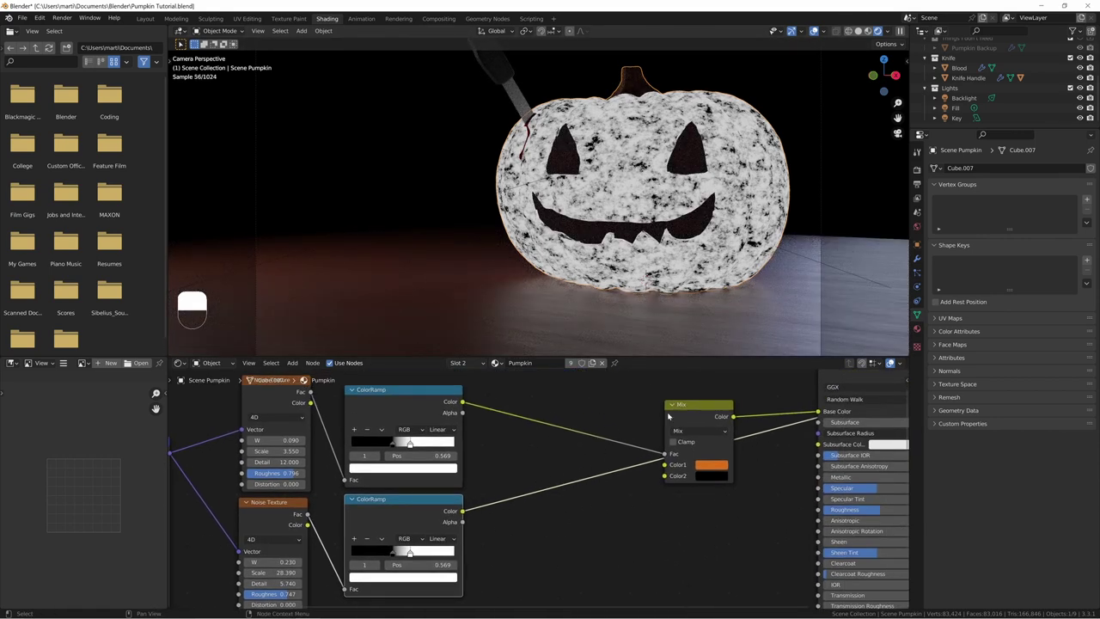
{"action": "key", "text": "shift+d"}
{"action": "left_click", "coordinate": [572, 508]}
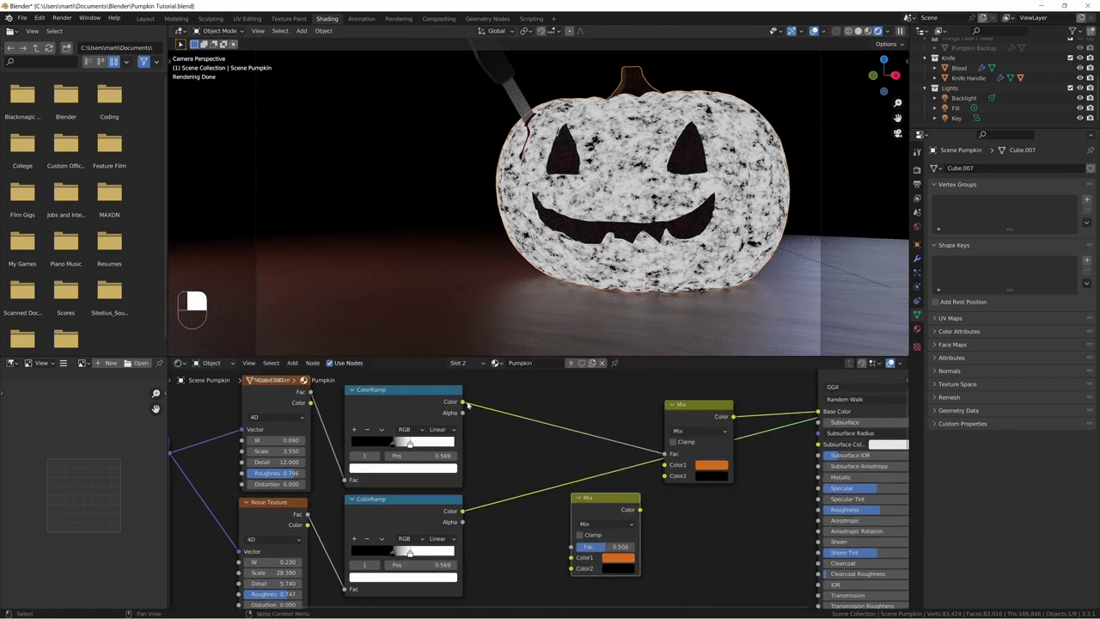
{"action": "left_click_drag", "start_coordinate": [467, 404], "coordinate": [571, 557]}
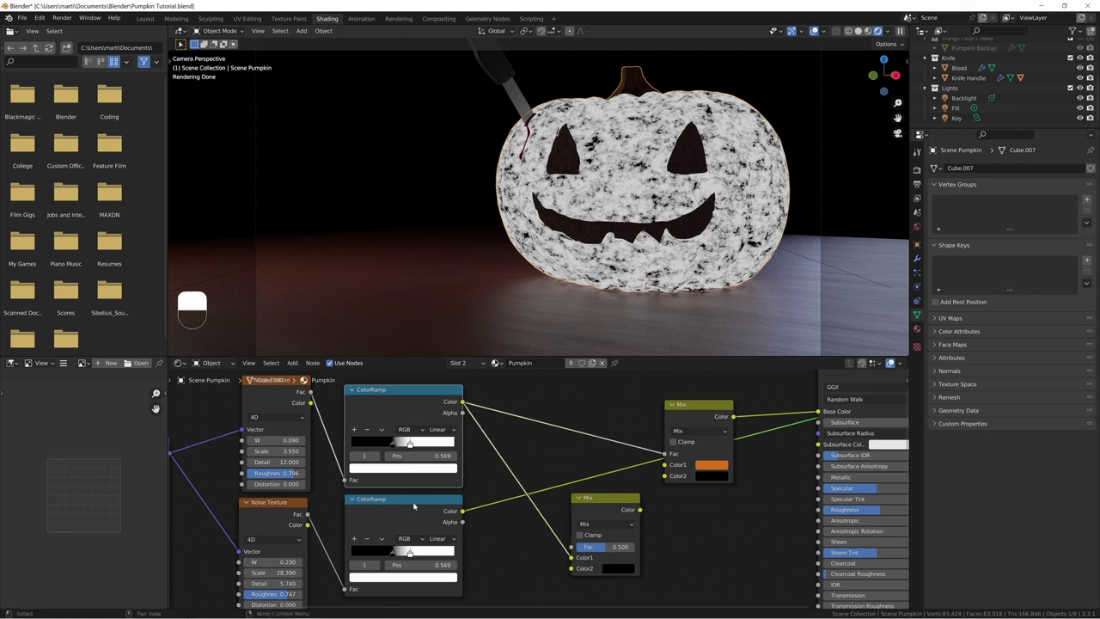
{"action": "left_click_drag", "start_coordinate": [461, 511], "coordinate": [571, 569]}
{"action": "left_click_drag", "start_coordinate": [615, 508], "coordinate": [560, 463]}
{"action": "left_click", "coordinate": [560, 462], "text": "ctrl+shift"}
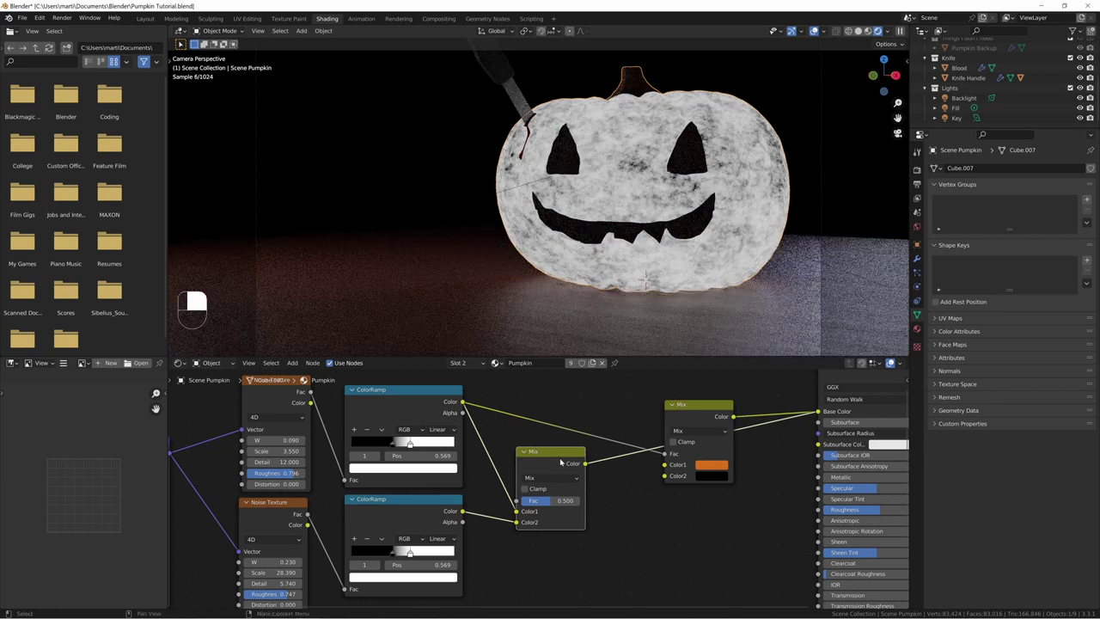
Step: Set the new Mix node's blend mode to Darken and compare its mask at Fac 0.000 and 0.790 with the first ColorRamp
{"action": "left_click", "coordinate": [550, 478]}
{"action": "left_click", "coordinate": [539, 448]}
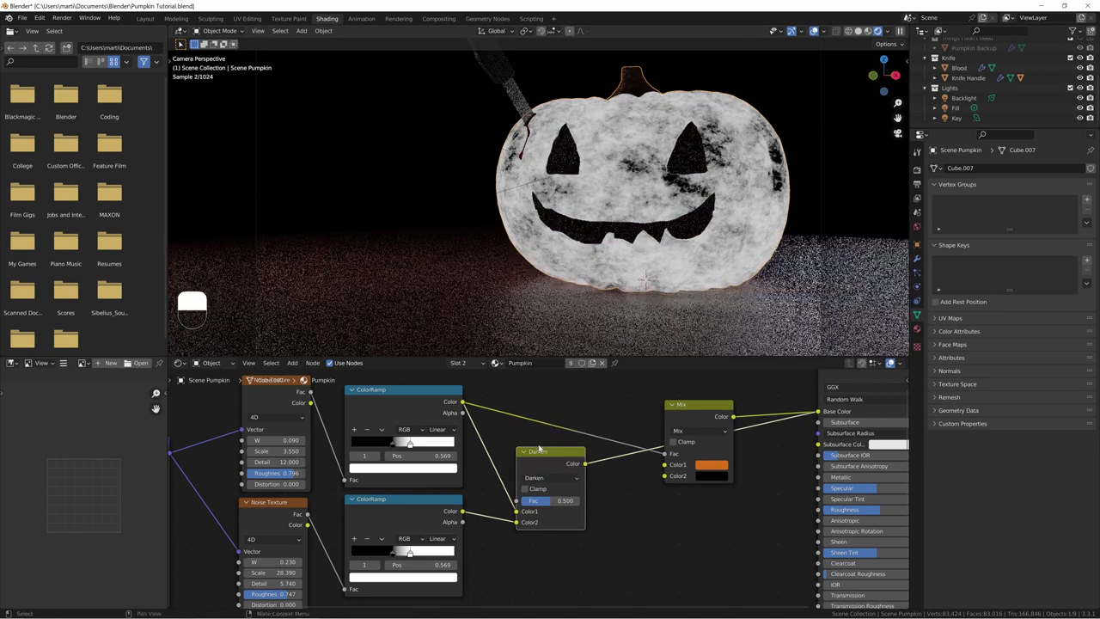
{"action": "left_click_drag", "start_coordinate": [548, 504], "coordinate": [516, 503]}
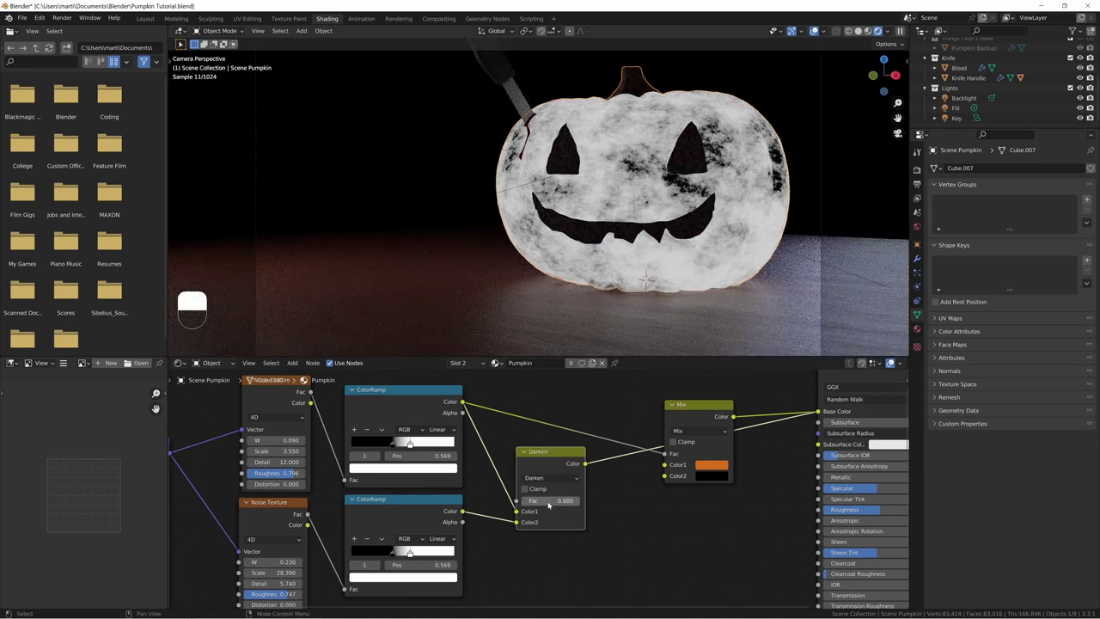
{"action": "left_click", "coordinate": [427, 413], "text": "ctrl+shift"}
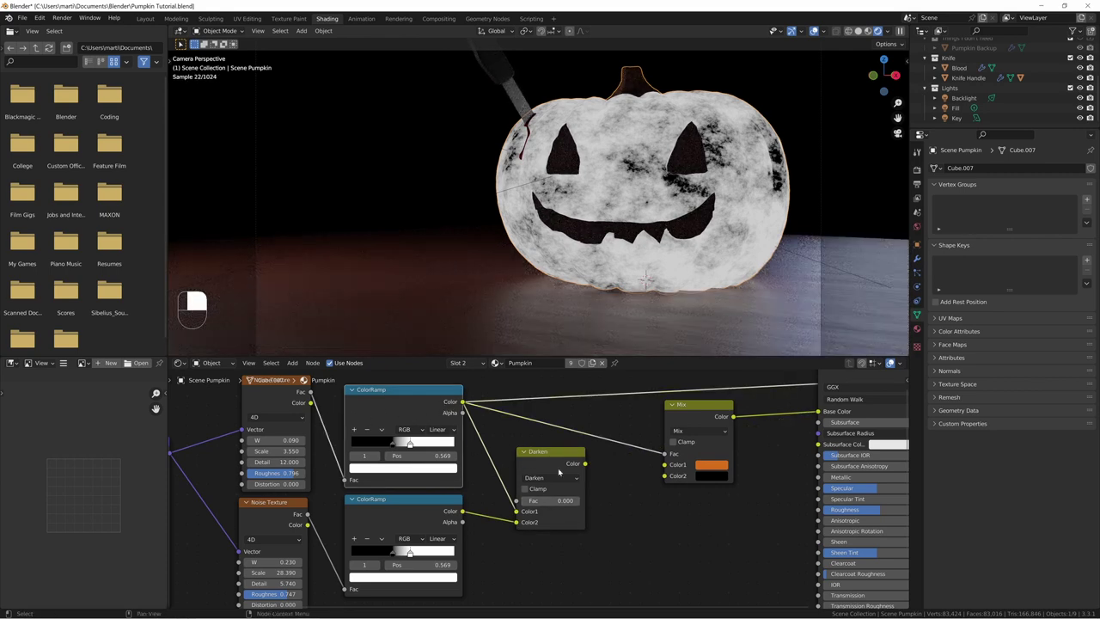
{"action": "left_click", "coordinate": [558, 472], "text": "ctrl+shift"}
{"action": "left_click_drag", "start_coordinate": [548, 501], "coordinate": [644, 508]}
{"action": "middle_click_drag", "start_coordinate": [641, 510], "coordinate": [623, 502]}
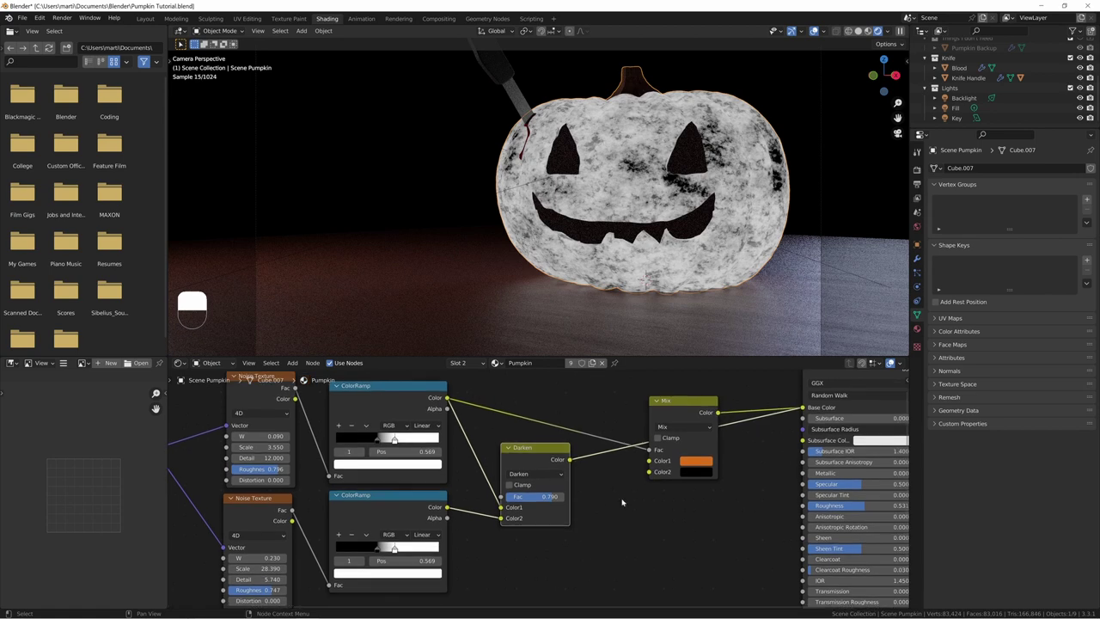
{"action": "left_click_drag", "start_coordinate": [553, 496], "coordinate": [509, 500]}
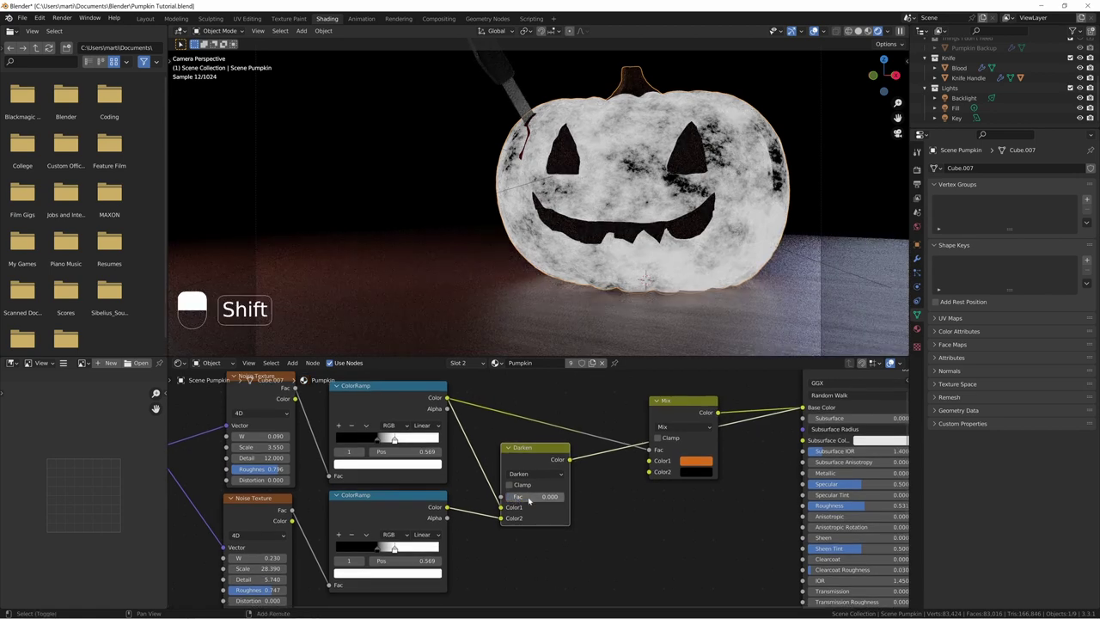
Step: Connect the Darken node's Color to the orange-and-black Mix node's Fac and preview the Principled BSDF
{"action": "middle_click_drag", "start_coordinate": [597, 486], "coordinate": [564, 492]}
{"action": "left_click_drag", "start_coordinate": [537, 466], "coordinate": [619, 456]}
{"action": "middle_click_drag", "start_coordinate": [760, 397], "coordinate": [702, 447]}
{"action": "left_click", "coordinate": [748, 432], "text": "ctrl+shift"}
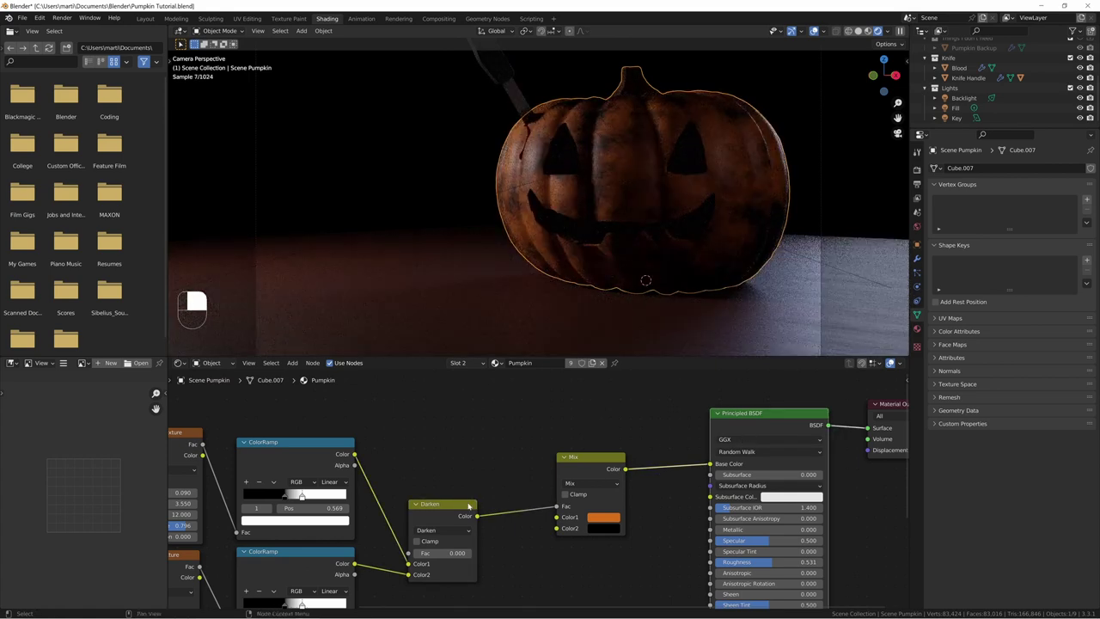
Step: Position the Darken node between the ColorRamps and the Mix node and set its Fac to 0.281
{"action": "mouse_move", "coordinate": [469, 505]}
{"action": "left_mouse_down"}
{"action": "mouse_move", "coordinate": [483, 464]}
{"action": "mouse_move", "coordinate": [458, 513]}
{"action": "mouse_move", "coordinate": [486, 513]}
{"action": "left_mouse_up"}
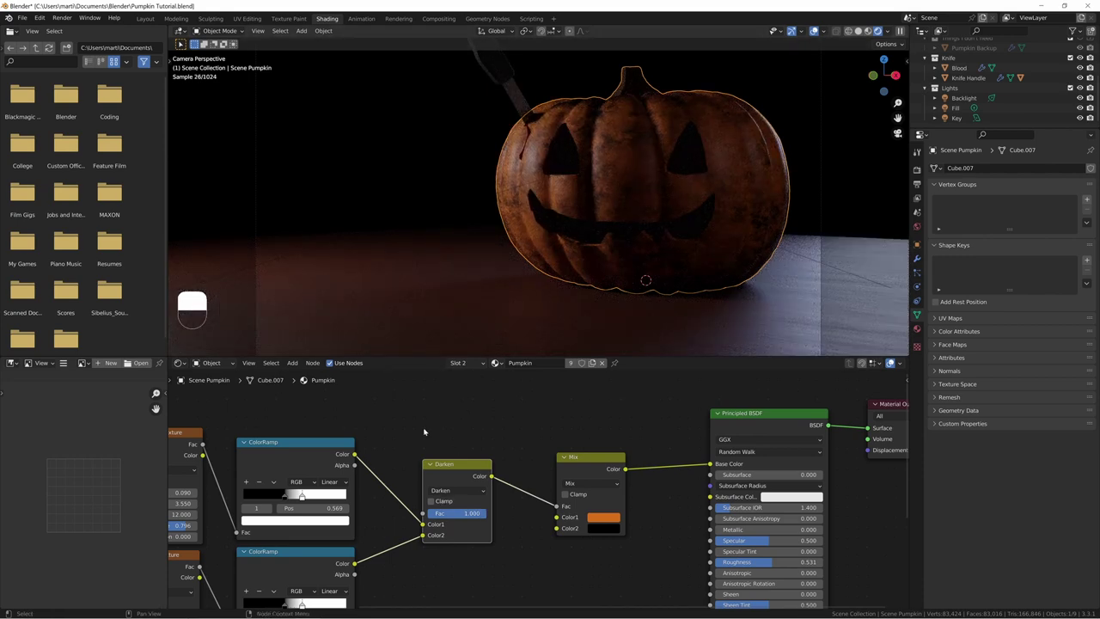
{"action": "left_click_drag", "start_coordinate": [466, 515], "coordinate": [512, 517]}
{"action": "mouse_move", "coordinate": [468, 516]}
{"action": "left_mouse_down"}
{"action": "mouse_move", "coordinate": [428, 517]}
{"action": "mouse_move", "coordinate": [453, 516]}
{"action": "left_mouse_up"}
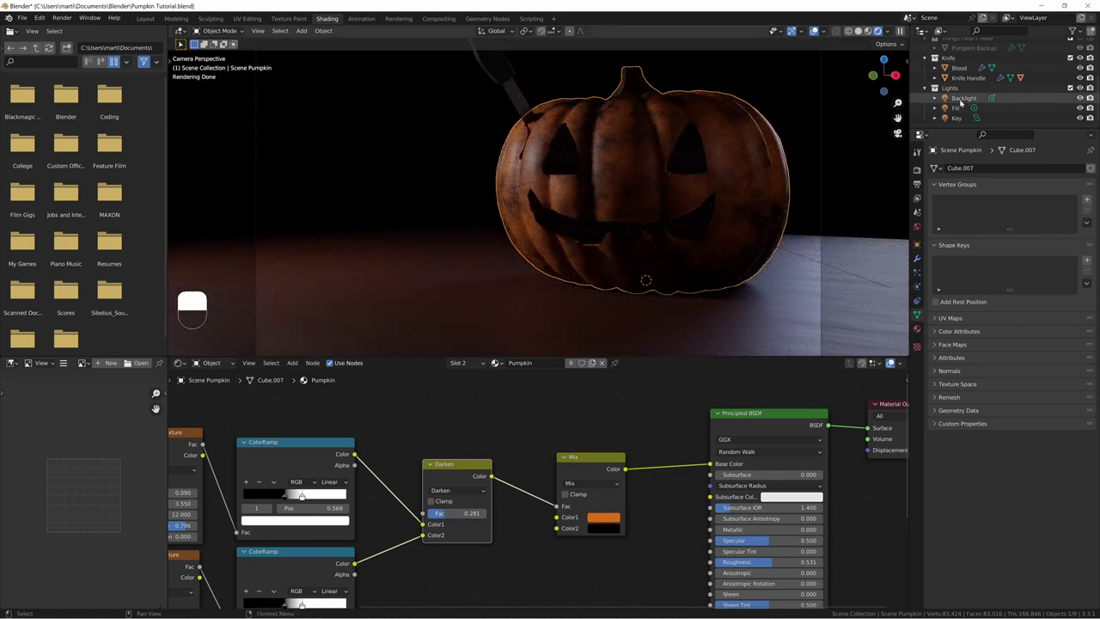
Step: Select the Key light and raise its power above 10 W
{"action": "left_click", "coordinate": [959, 108]}
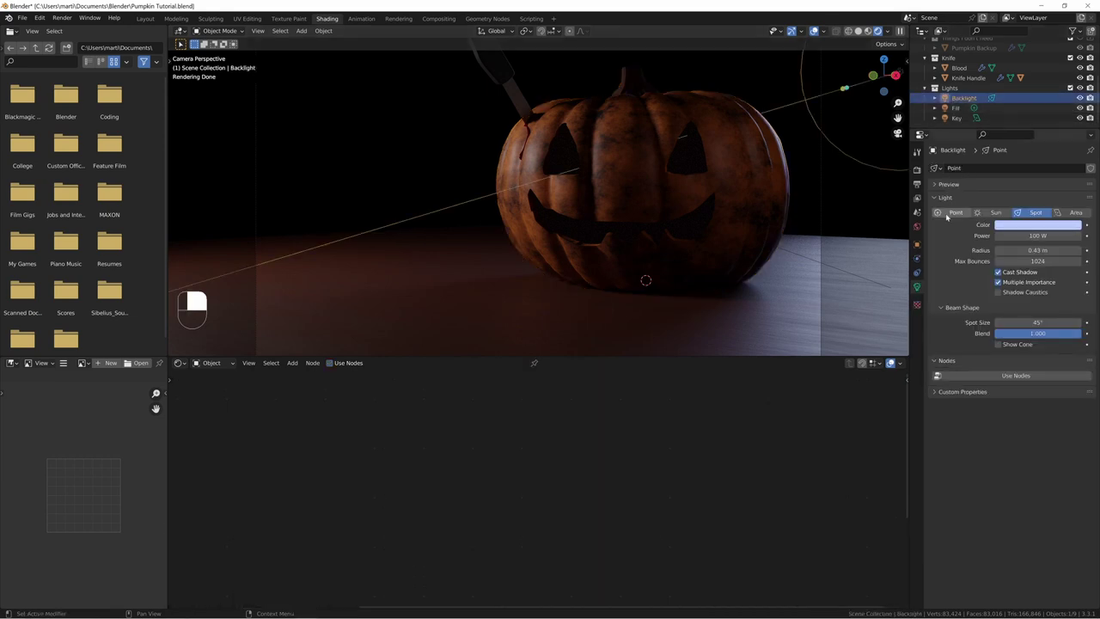
{"action": "left_click", "coordinate": [964, 119]}
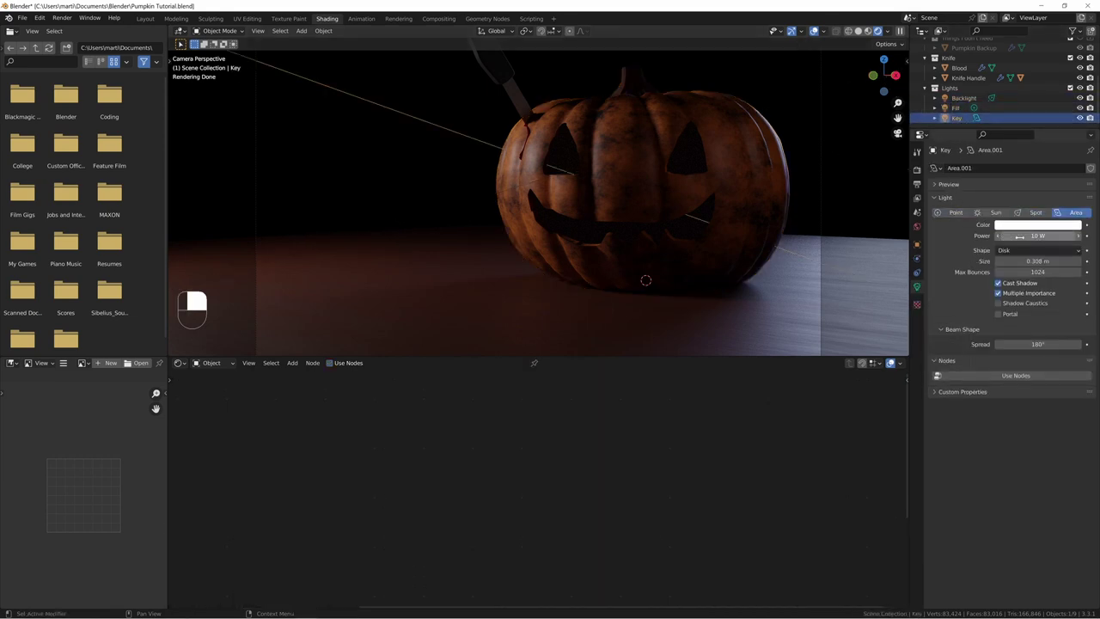
{"action": "left_click_drag", "start_coordinate": [1025, 236], "coordinate": [1045, 237]}
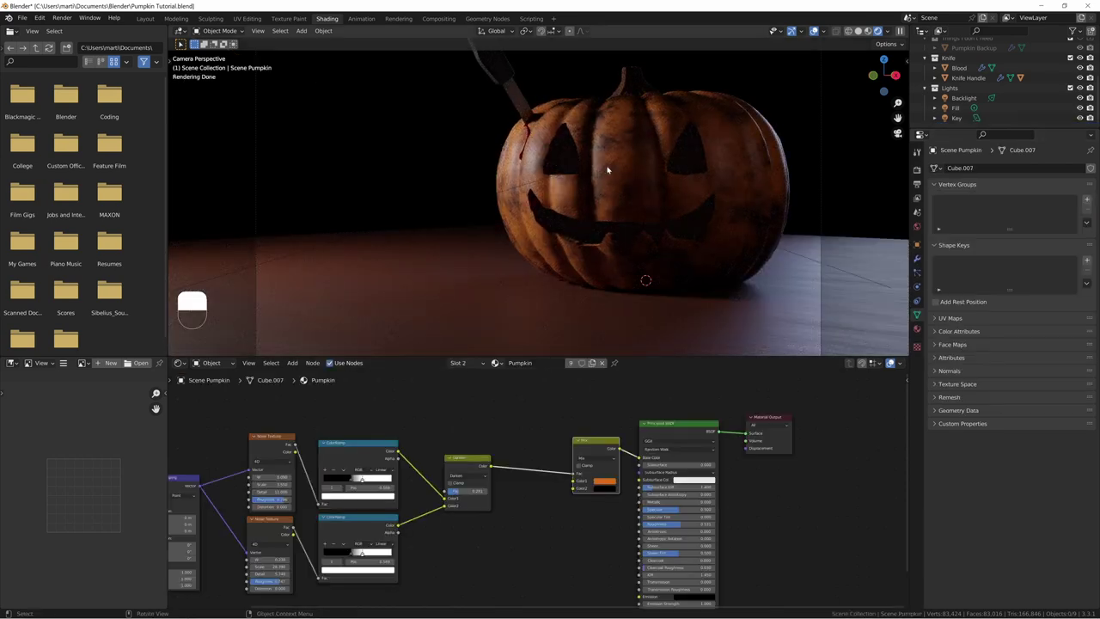
{"action": "middle_click_drag", "start_coordinate": [531, 443], "coordinate": [528, 431]}
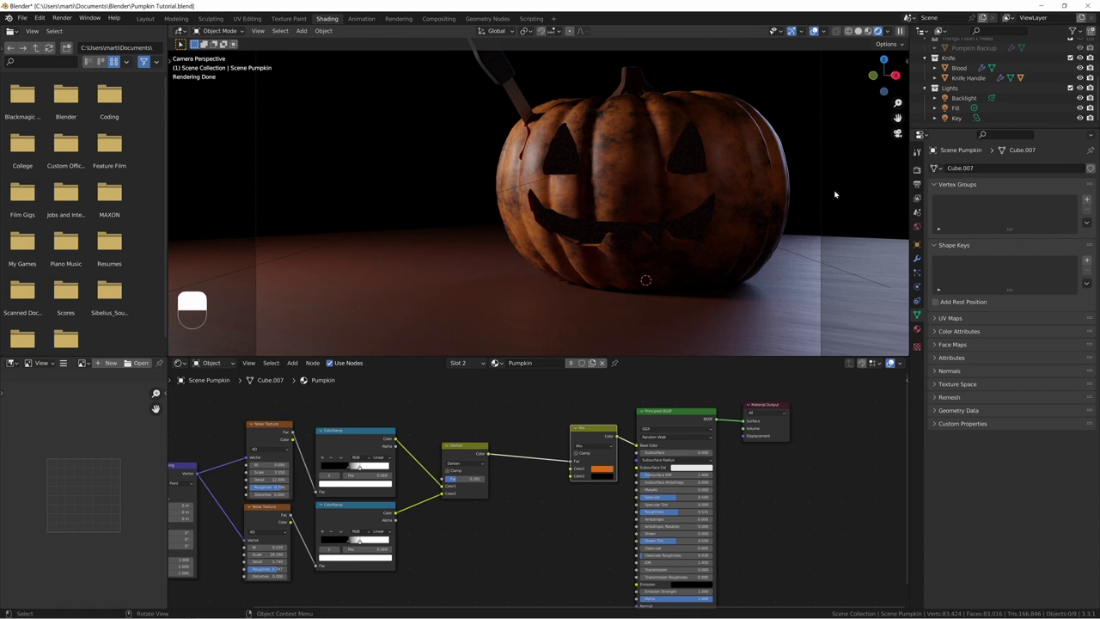
{"action": "left_click", "coordinate": [963, 98]}
{"action": "key", "text": "g"}
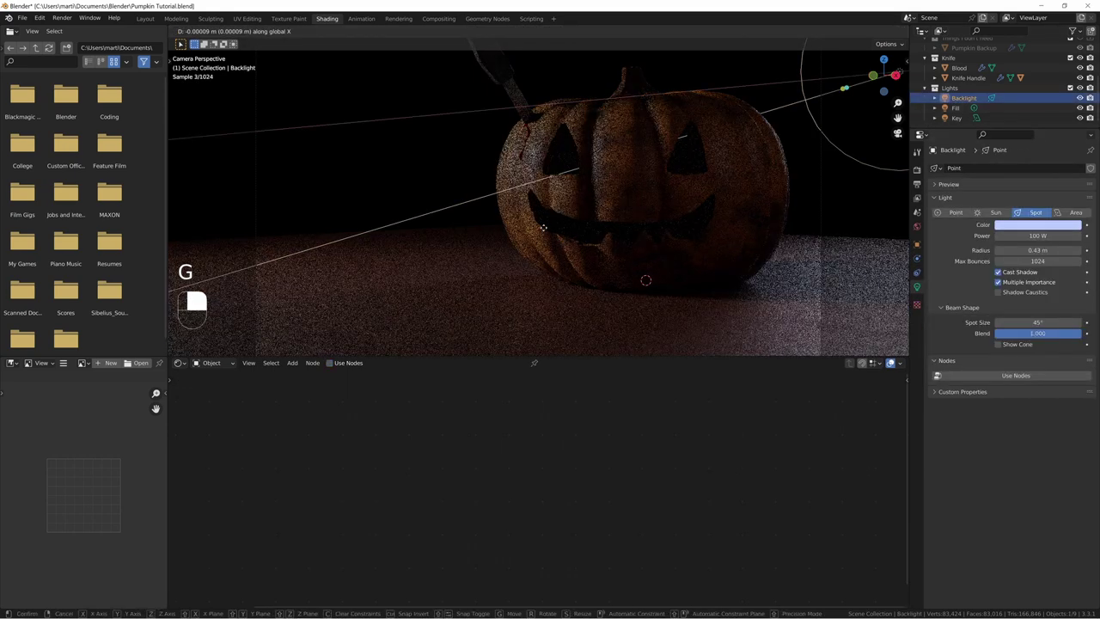
{"action": "right_click", "coordinate": [543, 228]}
Step: Move the Key light along the X axis and set its size to 0.553 m
{"action": "left_click", "coordinate": [963, 118]}
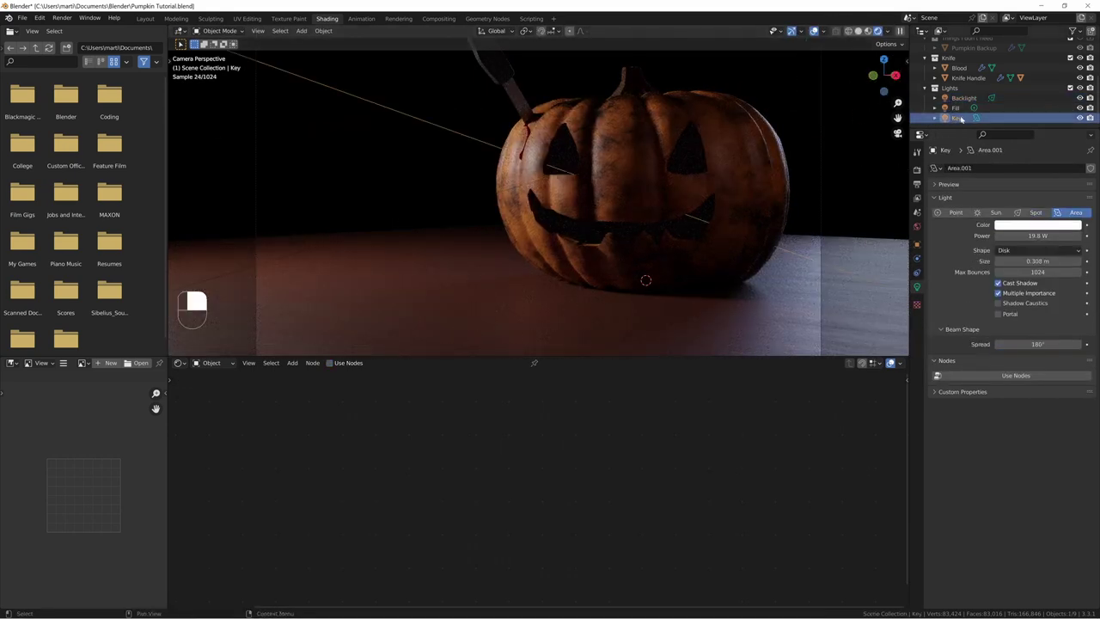
{"action": "key", "text": "g"}
{"action": "key", "text": "x"}
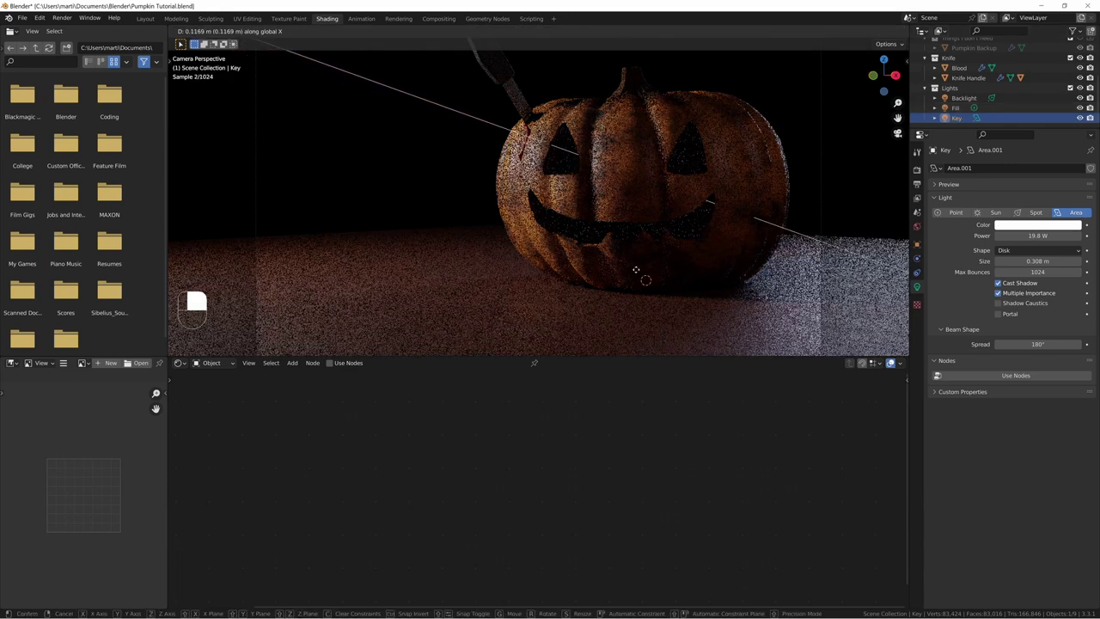
{"action": "left_click", "coordinate": [589, 157]}
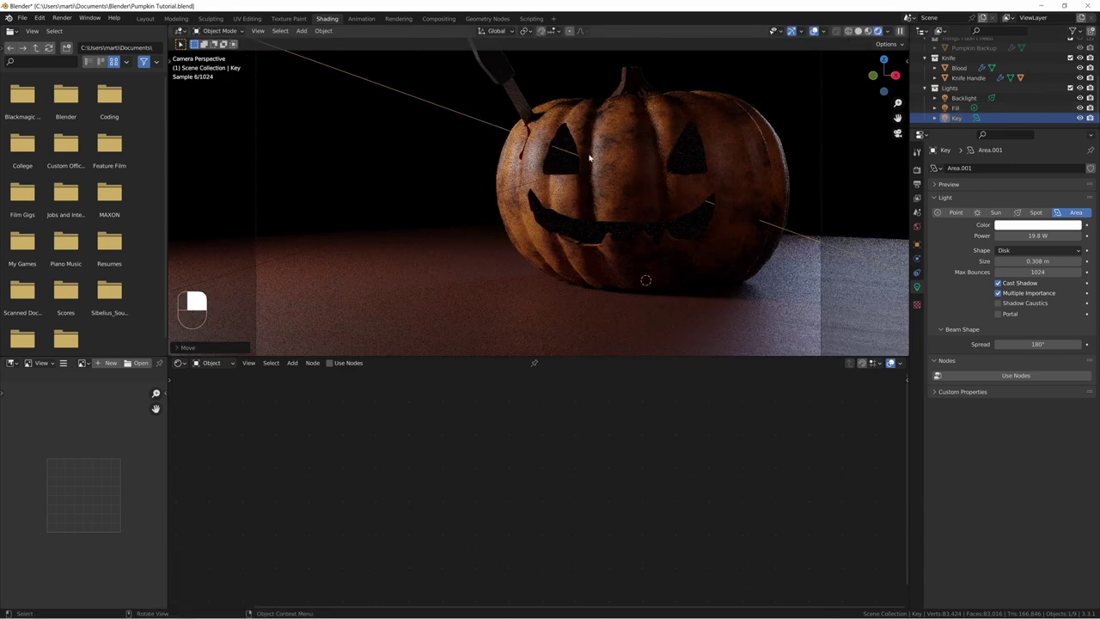
{"action": "left_click_drag", "start_coordinate": [1031, 260], "coordinate": [1070, 260]}
Step: Select the floor plane and show its material properties
{"action": "left_click", "coordinate": [643, 134]}
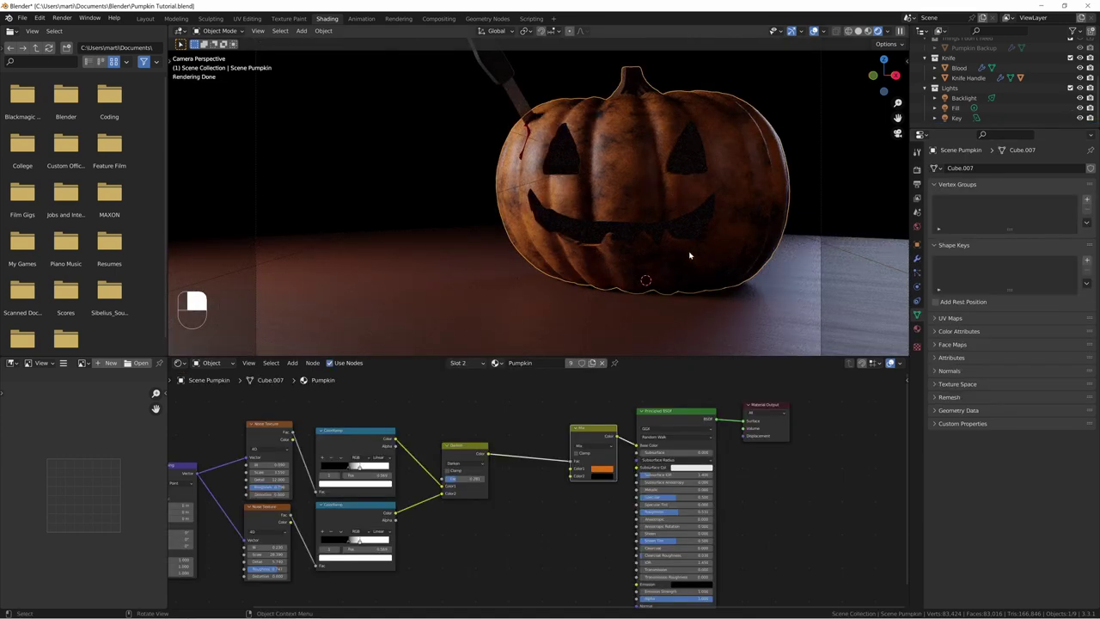
{"action": "left_click", "coordinate": [429, 280]}
{"action": "left_click", "coordinate": [917, 329]}
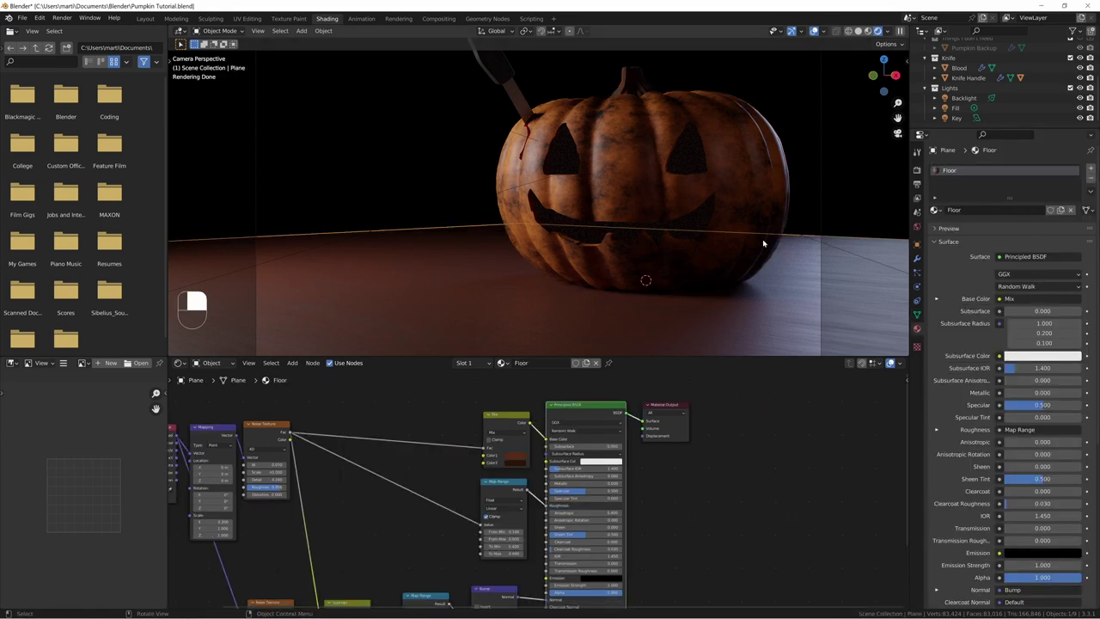
Step: Reposition the Key light from a raised view of the scene and return to the camera view
{"action": "left_click", "coordinate": [956, 118]}
{"action": "middle_click_drag", "start_coordinate": [587, 155], "coordinate": [585, 266]}
{"action": "key", "text": "g"}
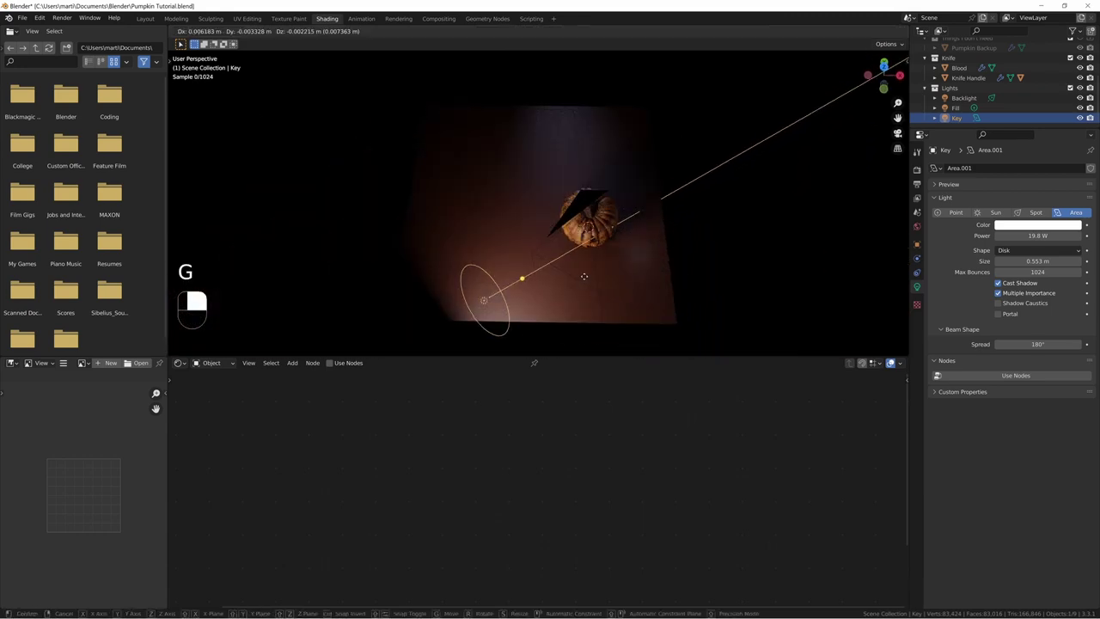
{"action": "left_click", "coordinate": [599, 268]}
{"action": "left_click_drag", "start_coordinate": [593, 239], "coordinate": [595, 226]}
{"action": "key", "text": "KP_0"}
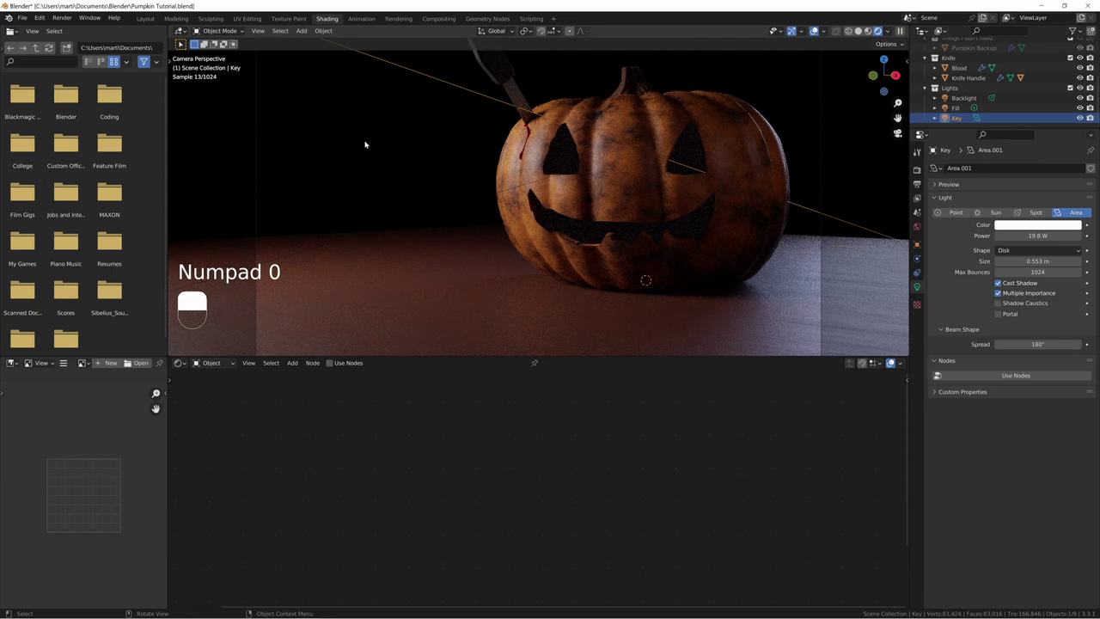
{"action": "left_click", "coordinate": [407, 158]}
{"action": "key", "text": "g"}
{"action": "key", "text": "x"}
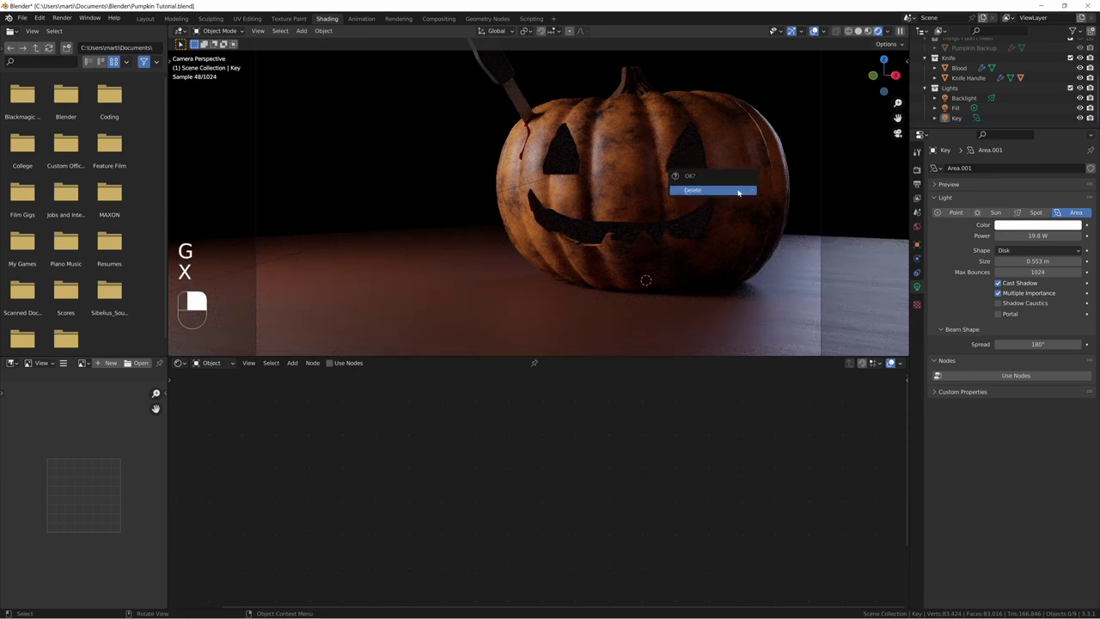
Step: Shift the Key light along the X axis and deselect it
{"action": "left_click", "coordinate": [956, 119]}
{"action": "key", "text": "g"}
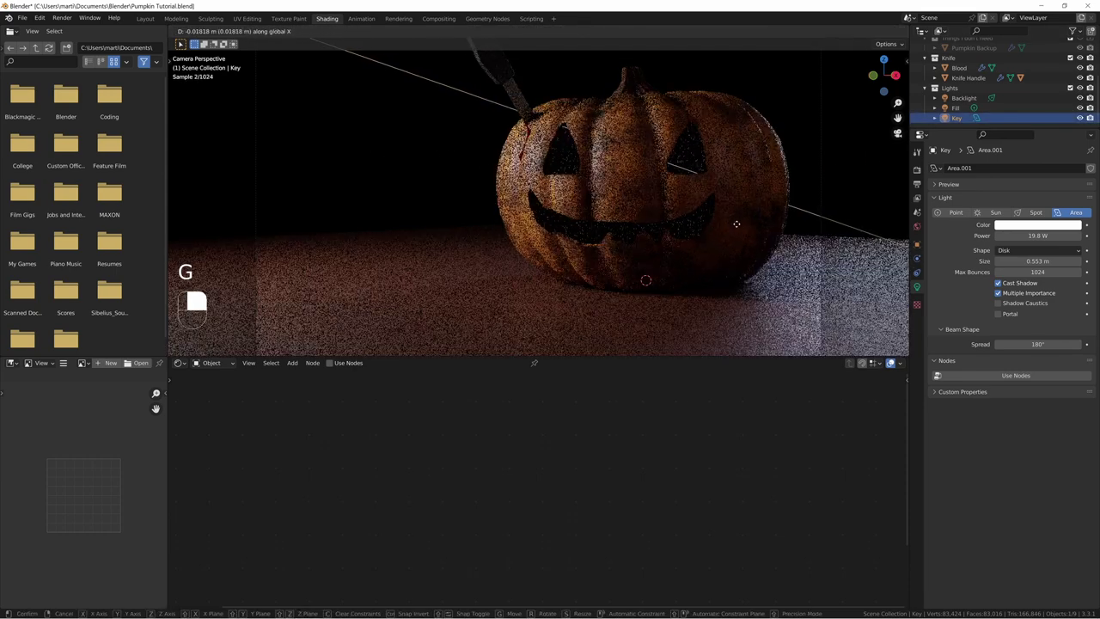
{"action": "left_click", "coordinate": [532, 196]}
{"action": "left_click", "coordinate": [375, 167]}
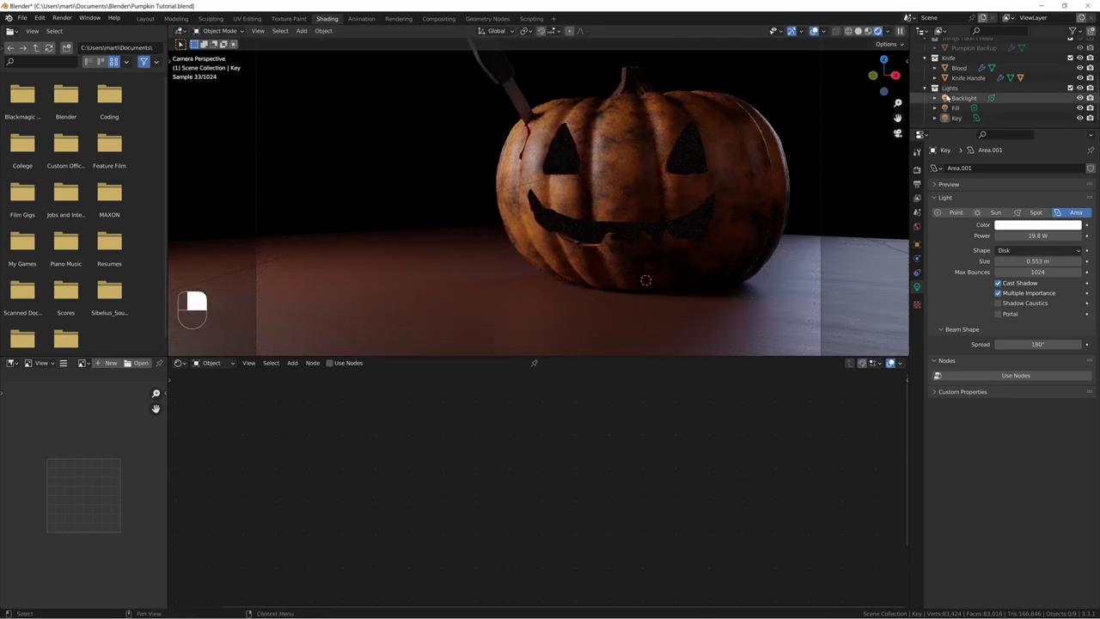
Step: In the Pumpkin material, move the Darken node and both Noise Texture and ColorRamp pairs closer to the orange-and-black Mix node
{"action": "left_click", "coordinate": [615, 167]}
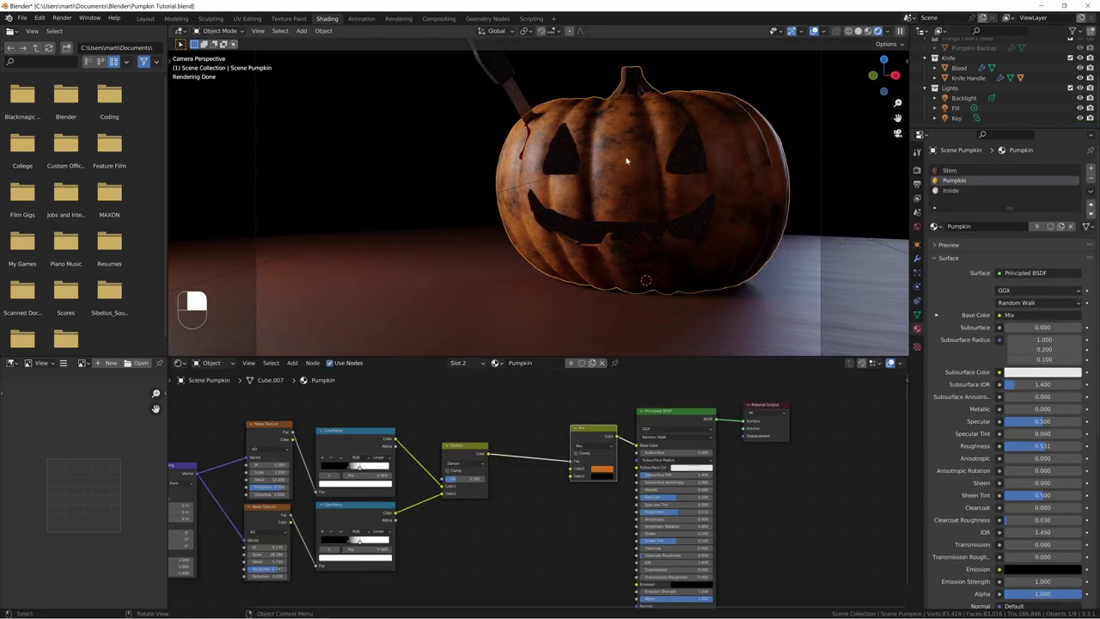
{"action": "middle_click_drag", "start_coordinate": [510, 535], "coordinate": [521, 488]}
{"action": "scroll", "coordinate": [519, 492], "scroll_direction": "down", "scroll_amount": 2}
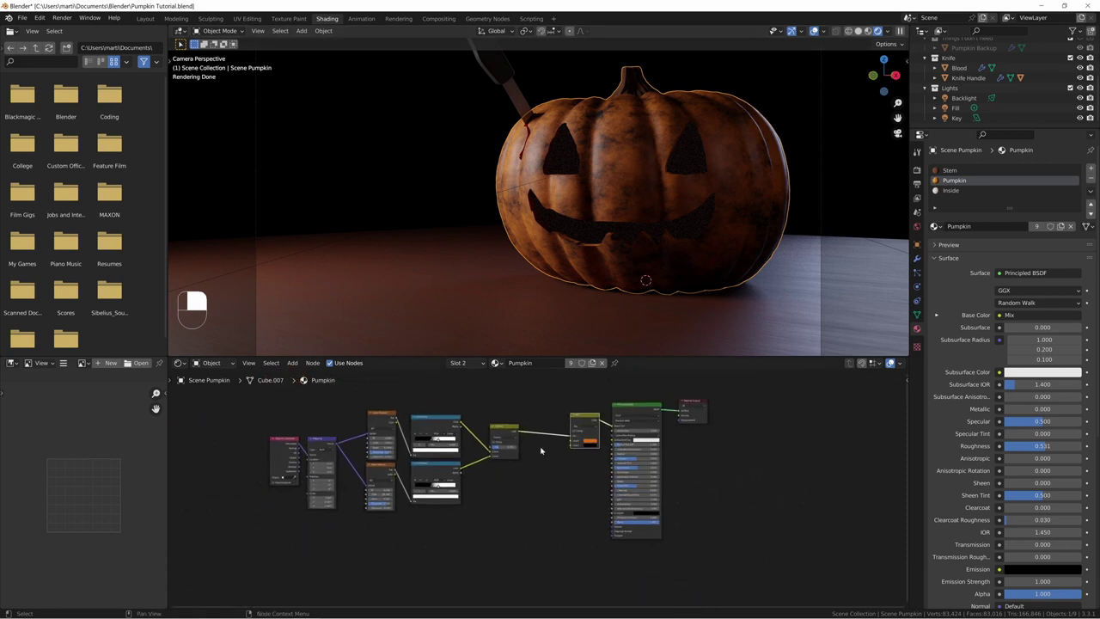
{"action": "left_click_drag", "start_coordinate": [582, 424], "coordinate": [580, 422]}
{"action": "left_click_drag", "start_coordinate": [513, 431], "coordinate": [542, 422]}
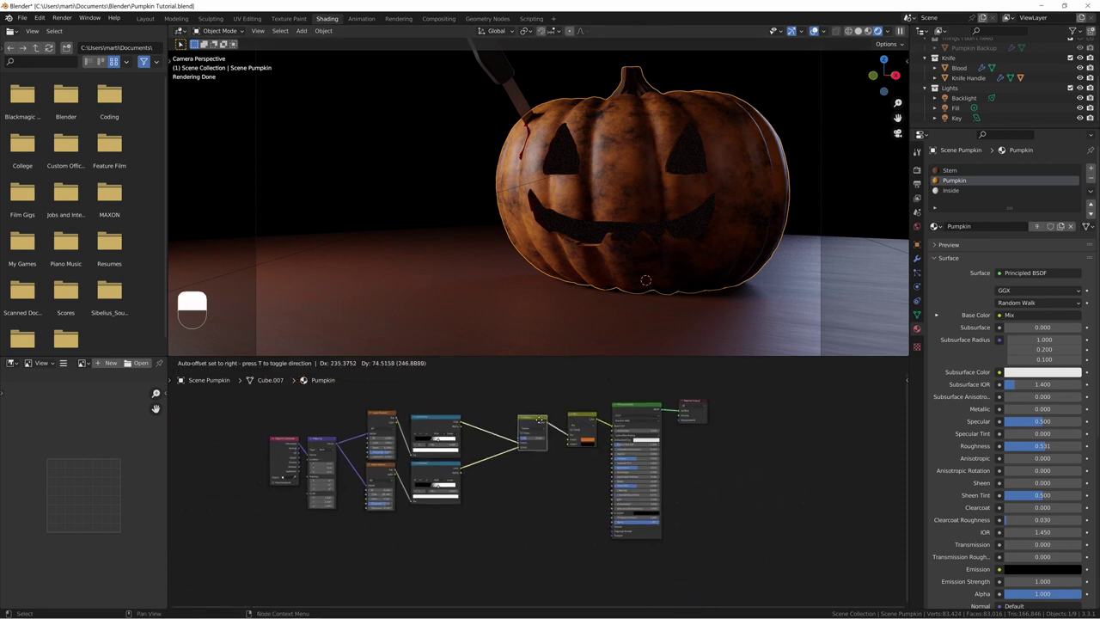
{"action": "left_click_drag", "start_coordinate": [342, 401], "coordinate": [439, 482]}
{"action": "key", "text": "g"}
{"action": "left_click", "coordinate": [475, 461]}
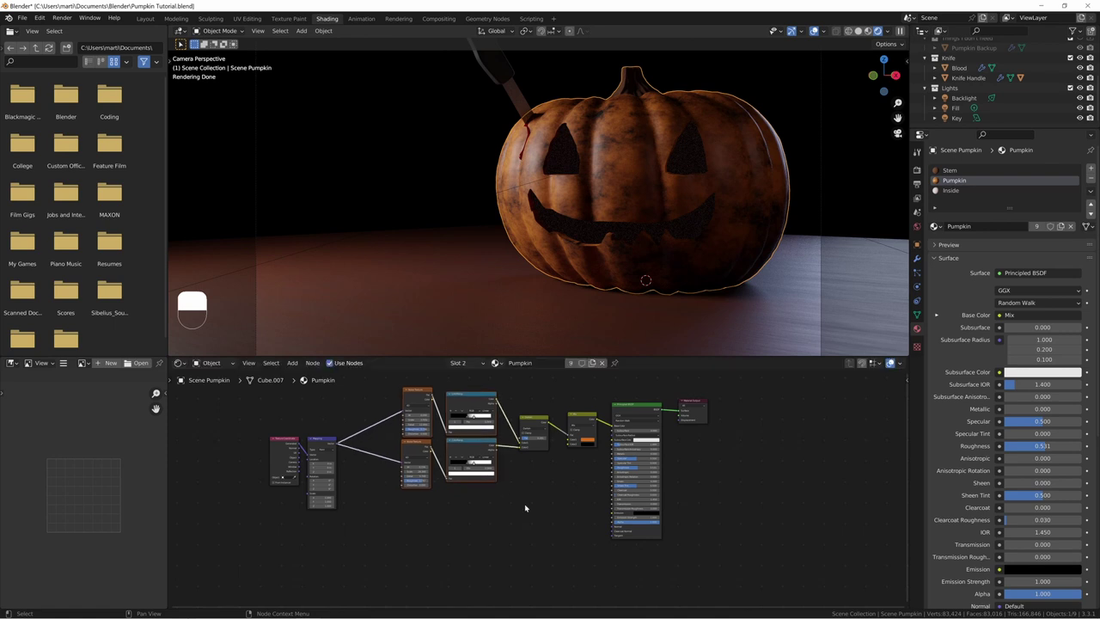
{"action": "left_click", "coordinate": [526, 517]}
Step: Circle the glossy highlights around the carved eye beside the knife with the Annotate tool
{"action": "scroll", "coordinate": [468, 501], "scroll_direction": "up", "scroll_amount": 5}
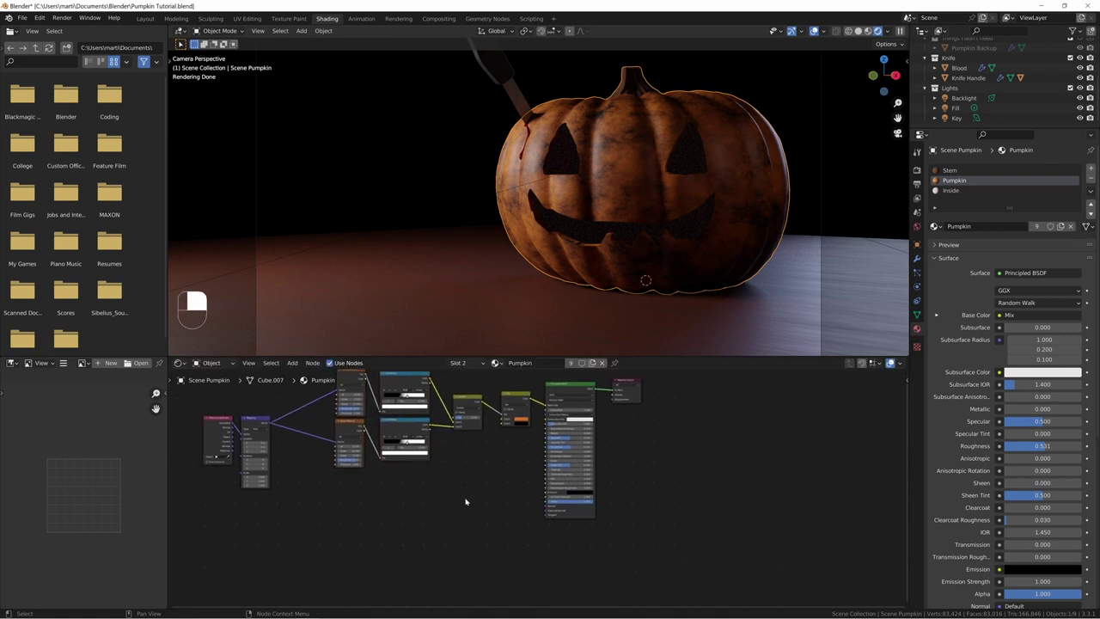
{"action": "middle_click_drag", "start_coordinate": [467, 500], "coordinate": [522, 561]}
{"action": "scroll", "coordinate": [457, 485], "scroll_direction": "down", "scroll_amount": 4}
{"action": "scroll", "coordinate": [525, 562], "scroll_direction": "up", "scroll_amount": 6}
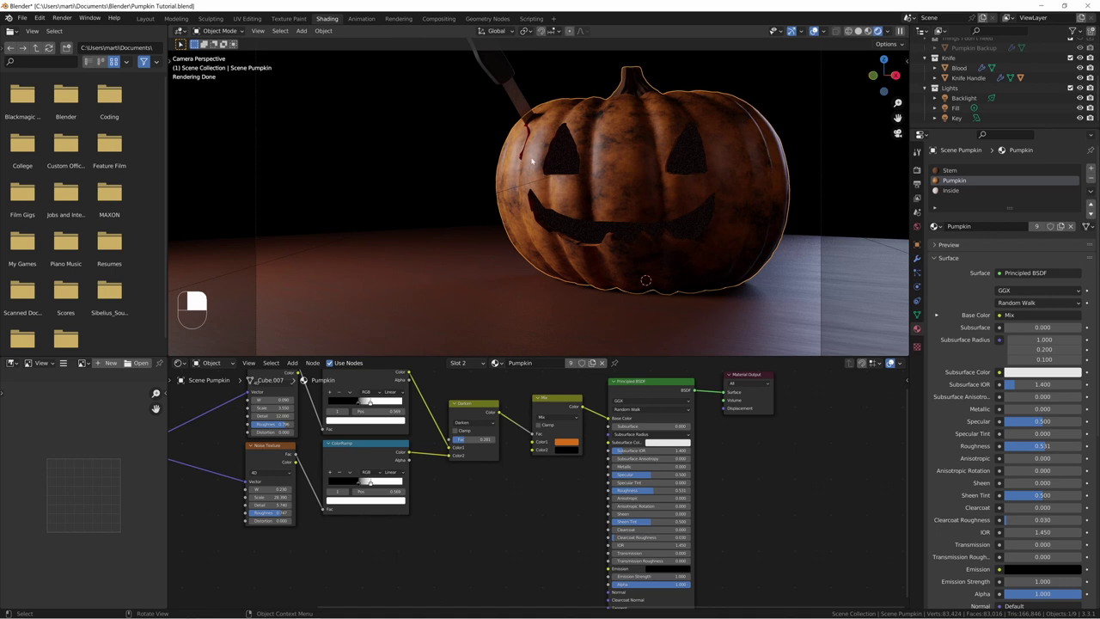
{"action": "key", "text": "shift+space"}
{"action": "key", "text": "d"}
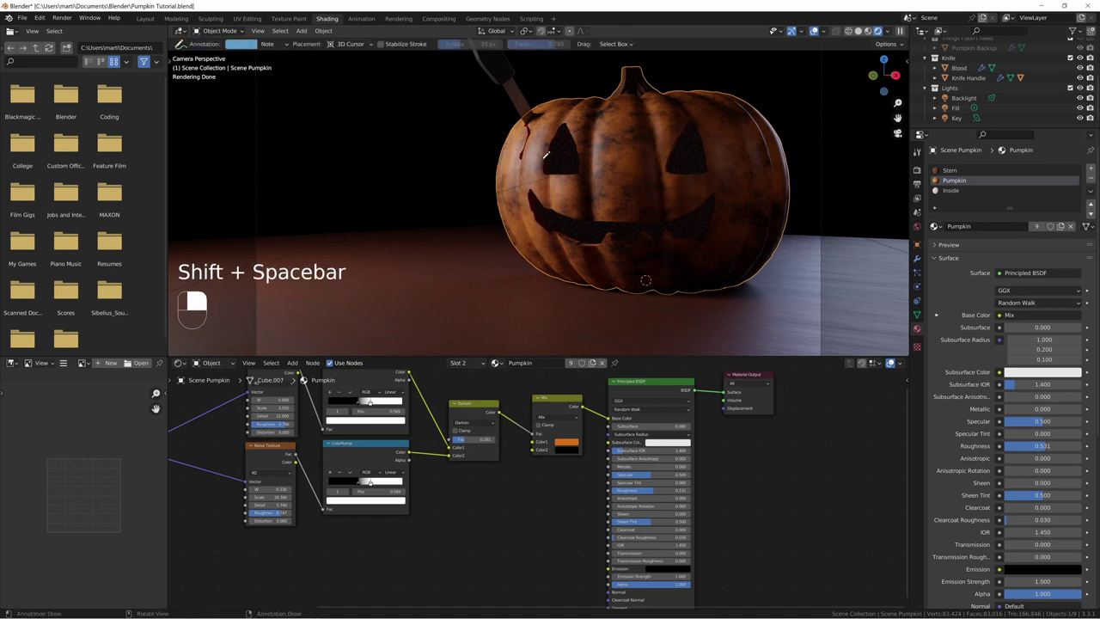
{"action": "left_click_drag", "start_coordinate": [550, 142], "coordinate": [547, 129]}
{"action": "scroll", "coordinate": [577, 220], "scroll_direction": "up", "scroll_amount": 6}
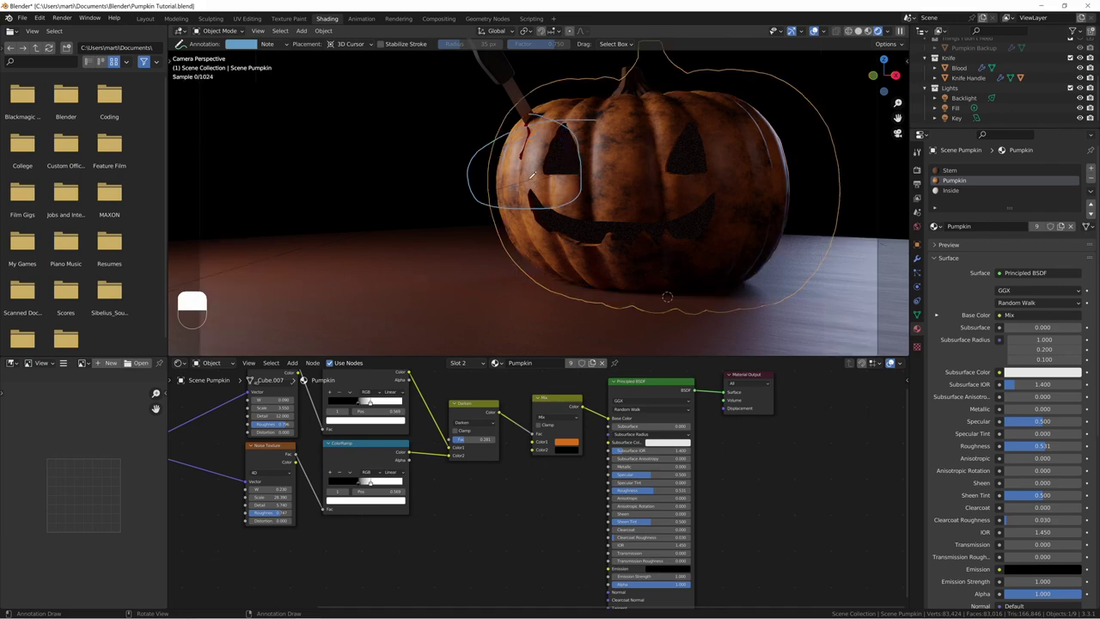
{"action": "middle_click_drag", "start_coordinate": [577, 220], "coordinate": [583, 235], "text": "shift"}
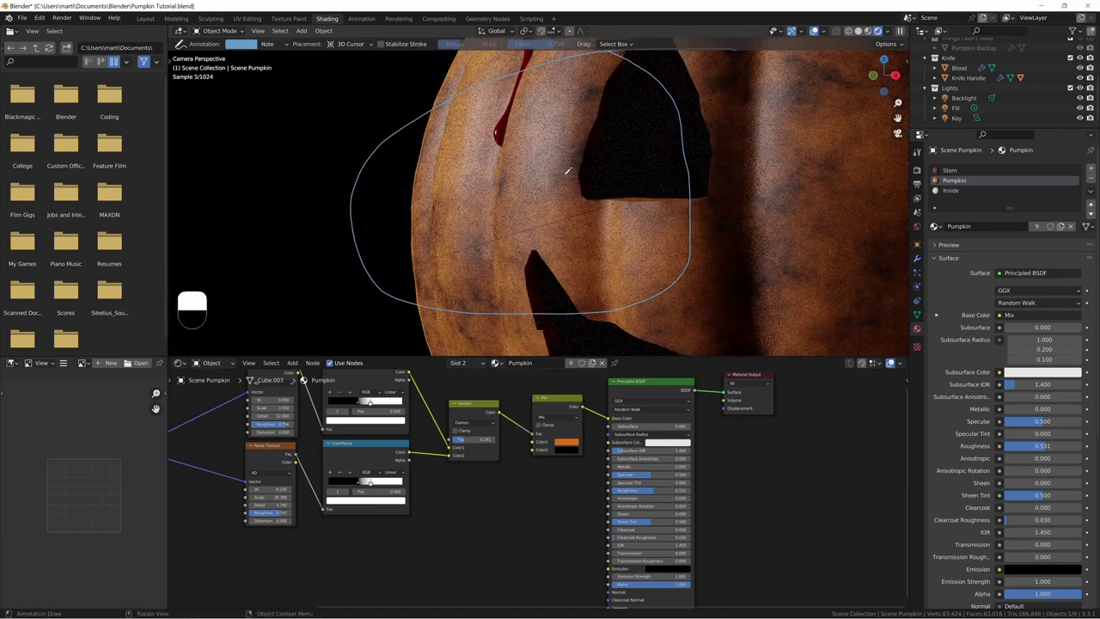
{"action": "left_click_drag", "start_coordinate": [563, 181], "coordinate": [550, 183]}
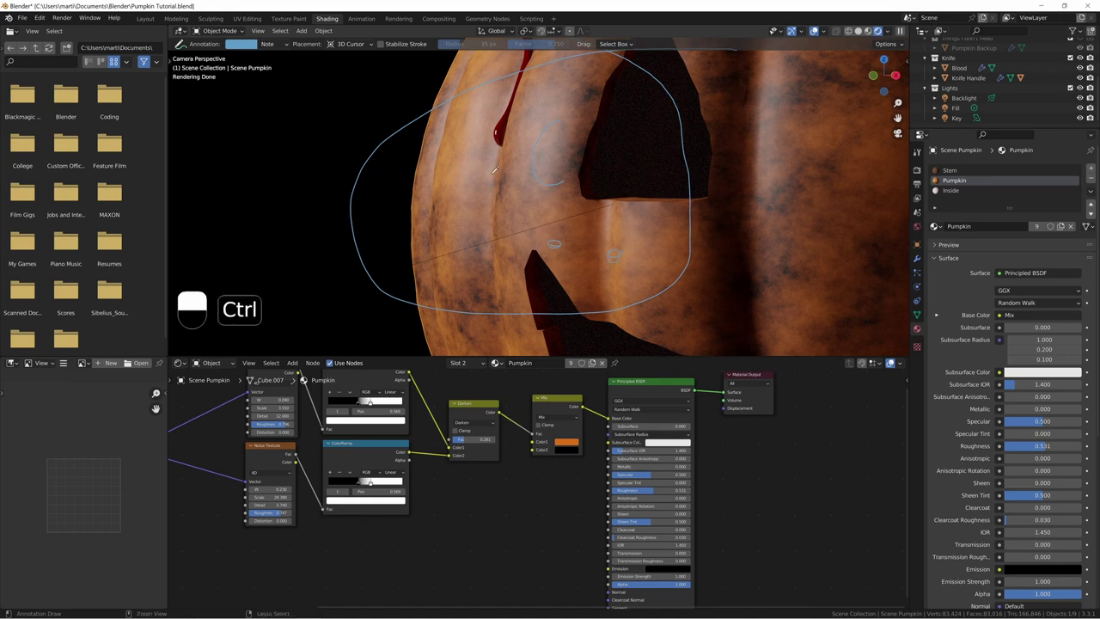
Step: Undo all annotation strokes drawn on the pumpkin
{"action": "key", "text": "ctrl+z"}
{"action": "key", "text": "ctrl+z"}
{"action": "key", "text": "ctrl+z"}
{"action": "key", "text": "ctrl+z"}
{"action": "key", "text": "ctrl+z"}
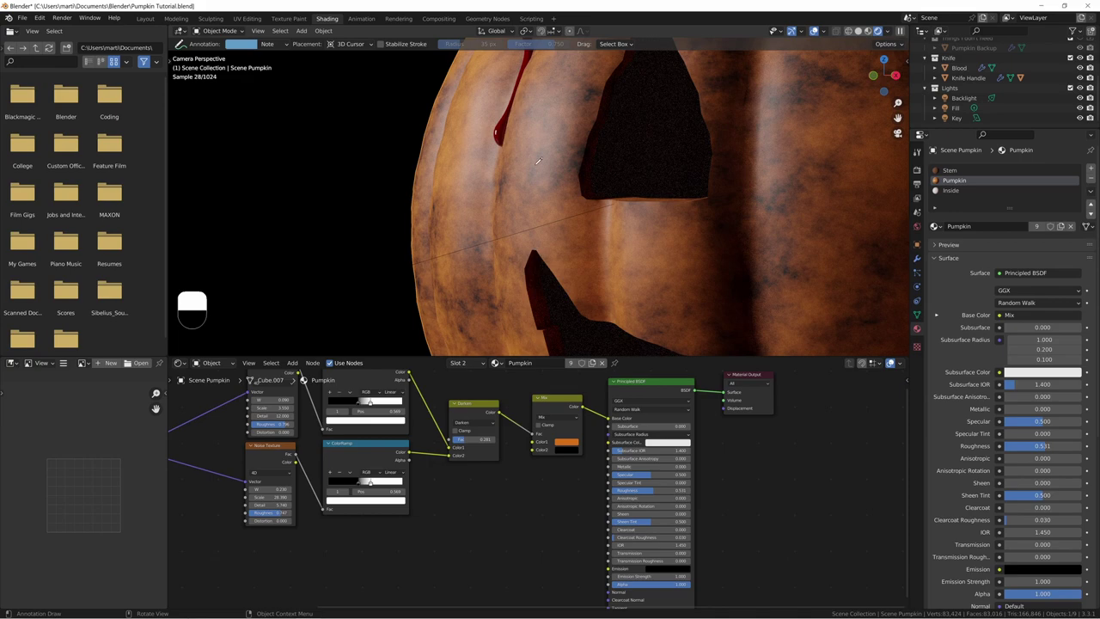
Step: Set the Principled BSDF's Roughness to 0.466 and move the noise, ColorRamp and Darken nodes away from the Mix node
{"action": "mouse_move", "coordinate": [640, 489]}
{"action": "left_mouse_down"}
{"action": "mouse_move", "coordinate": [692, 490]}
{"action": "mouse_move", "coordinate": [649, 490]}
{"action": "left_mouse_up"}
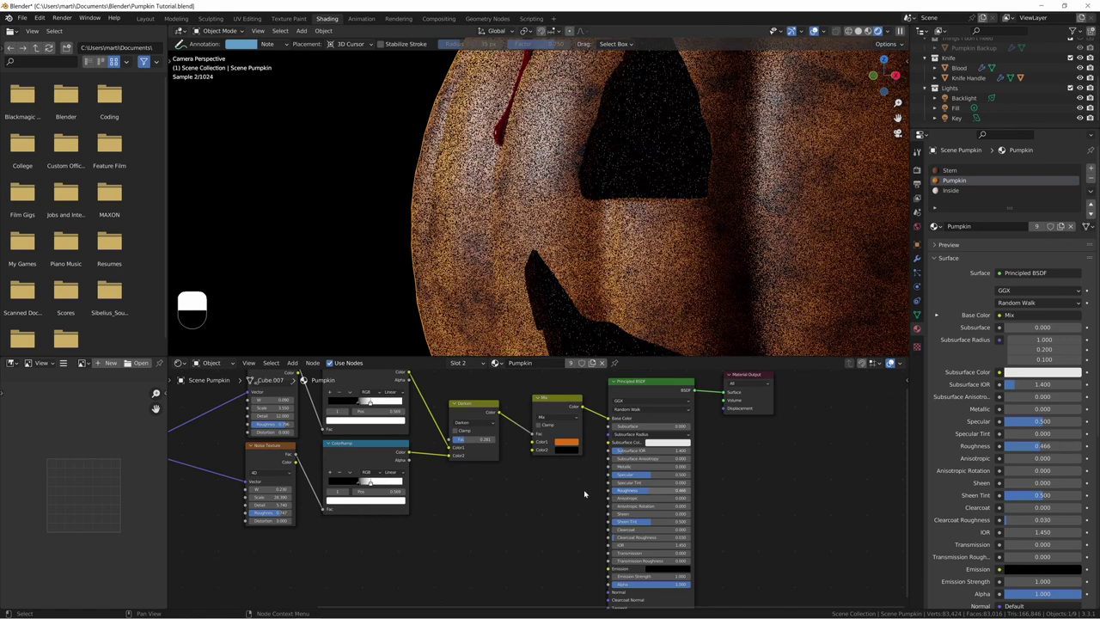
{"action": "middle_click_drag", "start_coordinate": [415, 432], "coordinate": [453, 467]}
{"action": "left_click_drag", "start_coordinate": [258, 412], "coordinate": [510, 527]}
{"action": "key", "text": "g"}
{"action": "left_click", "coordinate": [434, 528]}
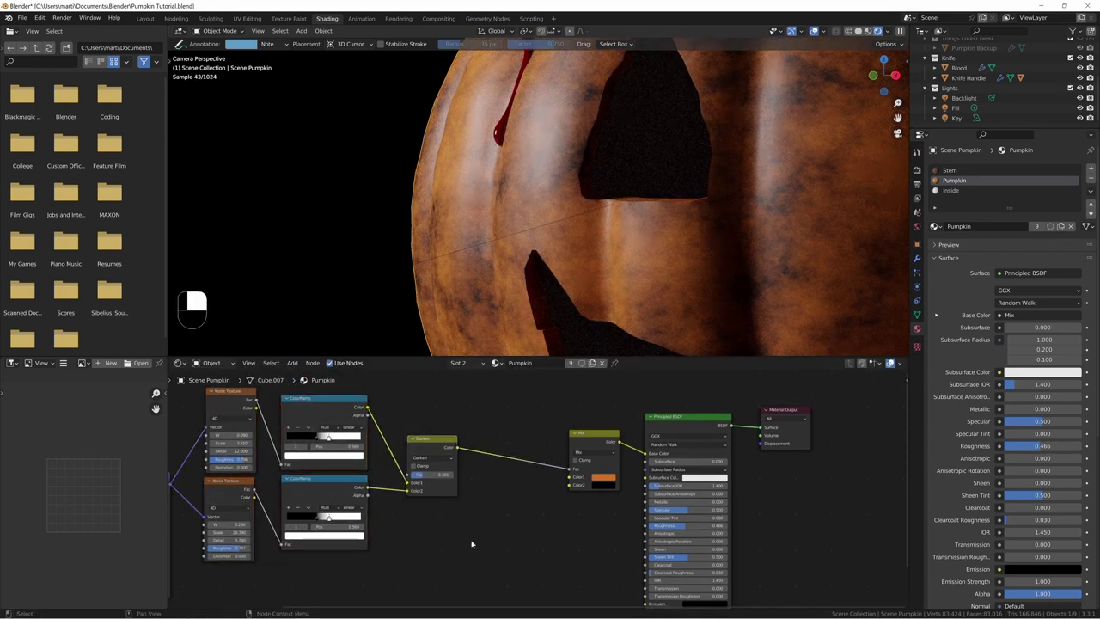
Step: Add a Map Range node below the Mix node and connect the Darken node's Color to its Value input
{"action": "middle_click_drag", "start_coordinate": [482, 537], "coordinate": [485, 506]}
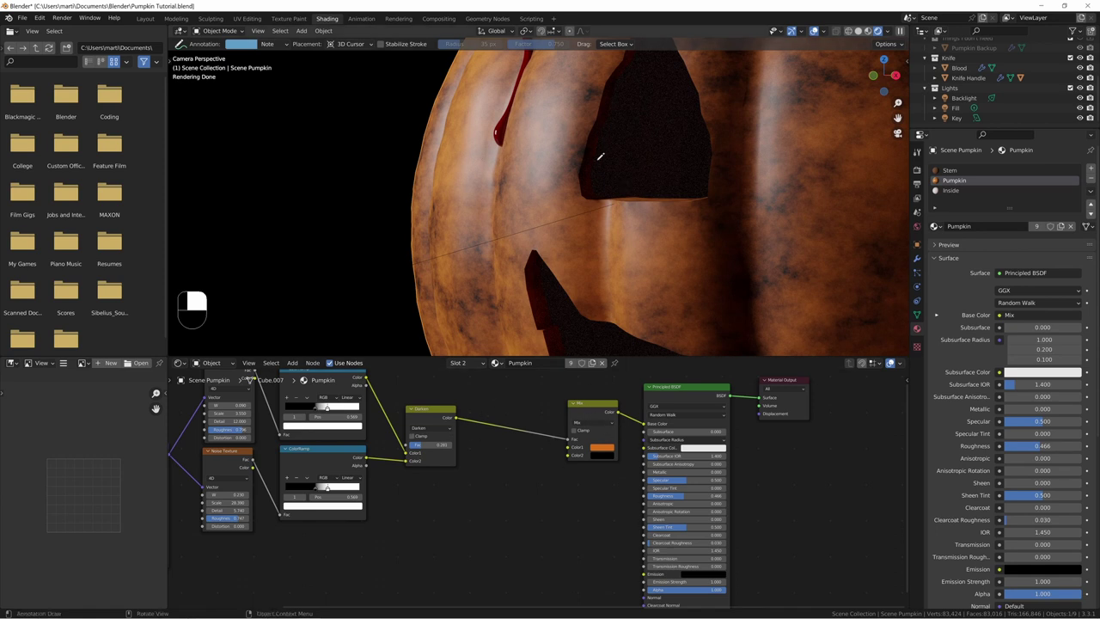
{"action": "scroll", "coordinate": [538, 466], "scroll_direction": "down", "scroll_amount": 1}
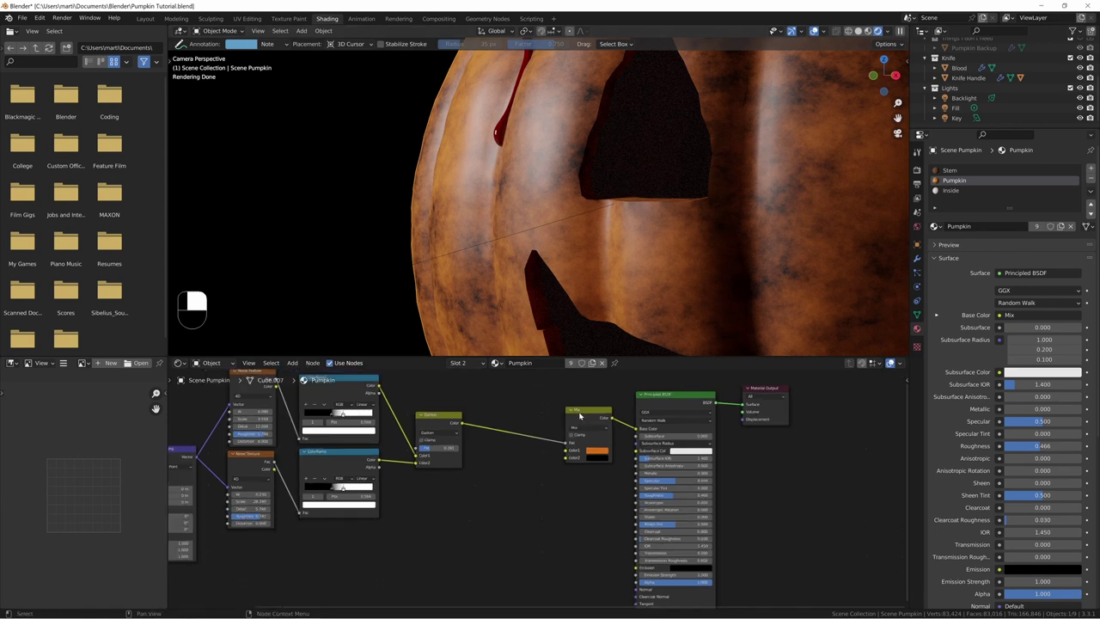
{"action": "key", "text": "shift+a"}
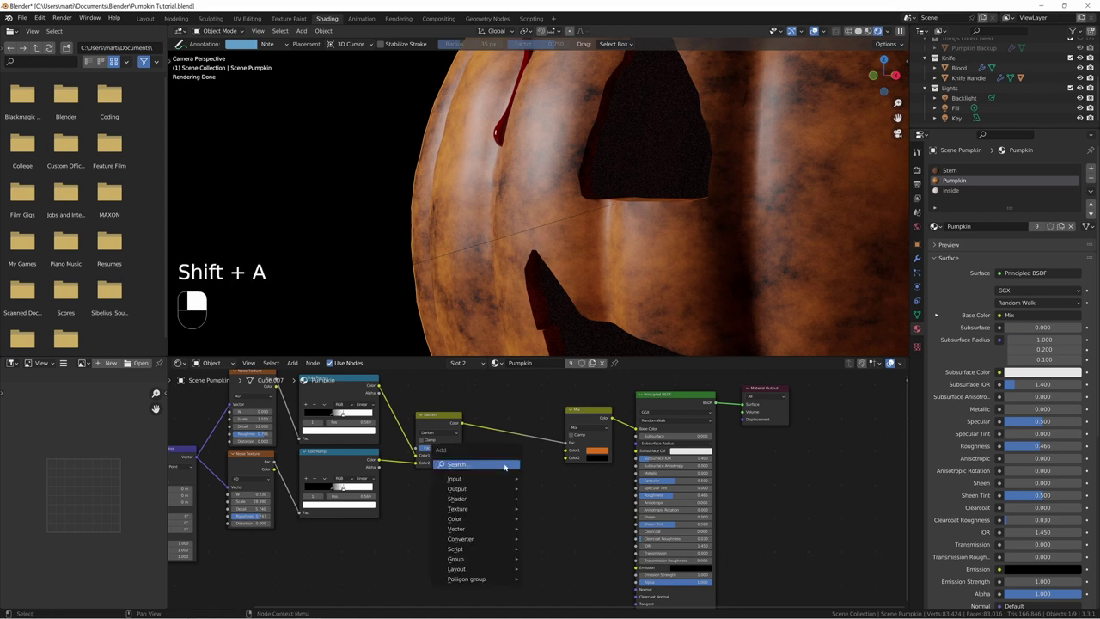
{"action": "type", "text": "map ran"}
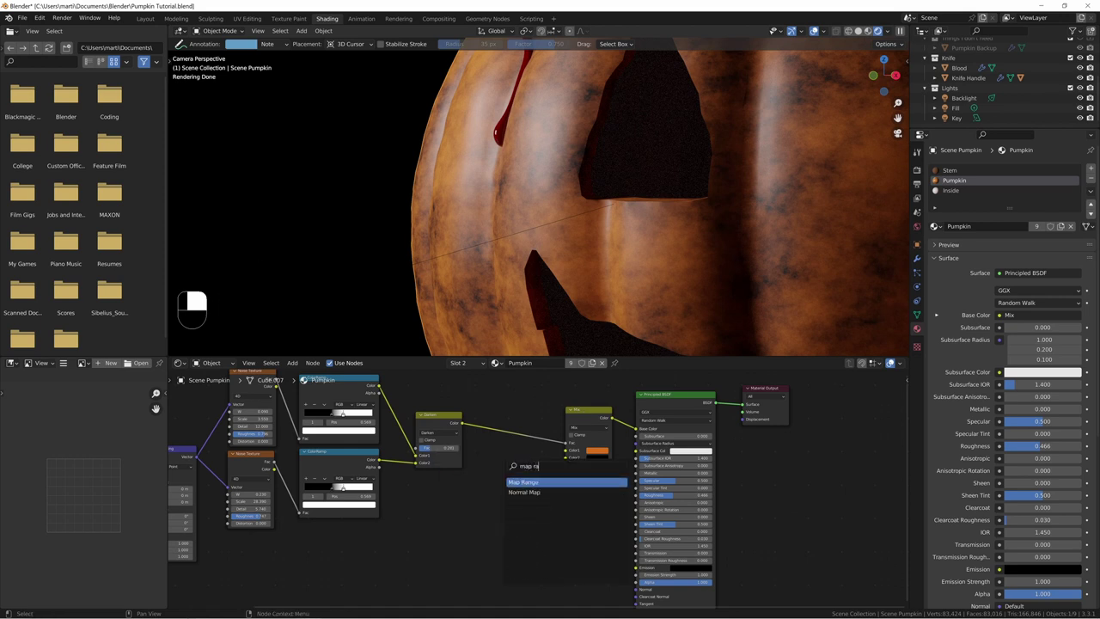
{"action": "key", "text": "Return"}
{"action": "left_click", "coordinate": [540, 475]}
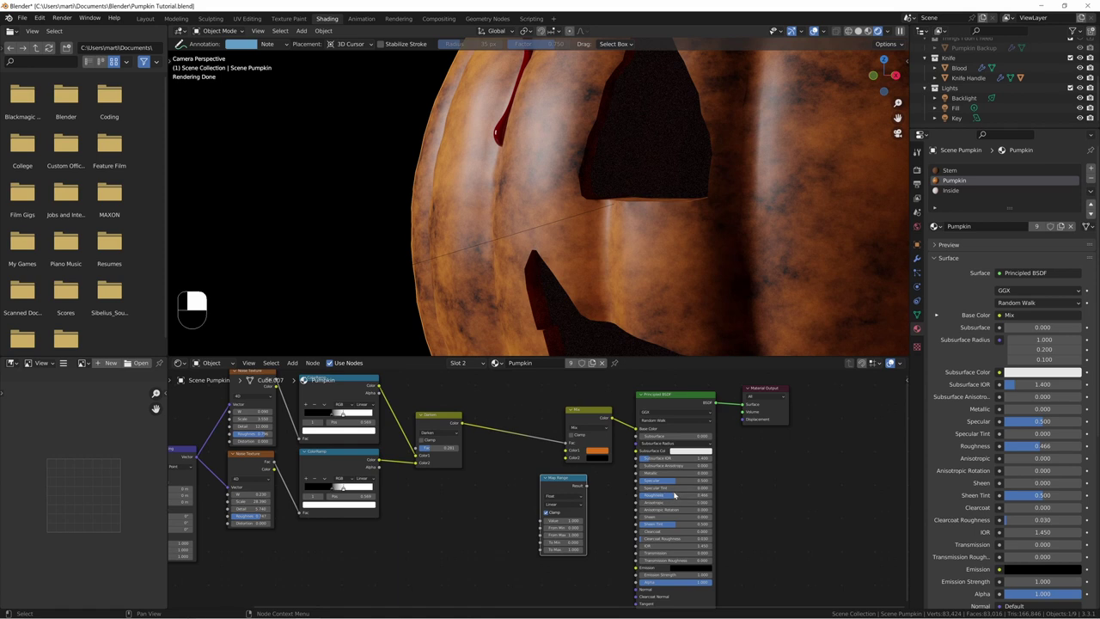
{"action": "scroll", "coordinate": [464, 446], "scroll_direction": "up", "scroll_amount": 1}
{"action": "left_click_drag", "start_coordinate": [458, 423], "coordinate": [542, 524]}
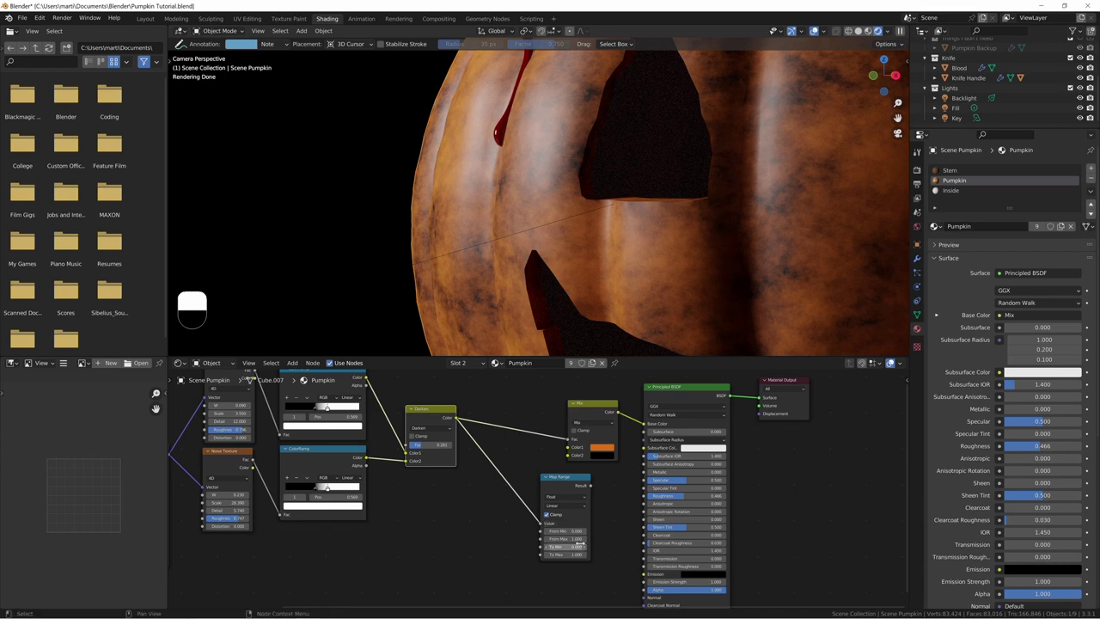
Step: Set the Map Range node's To Min to 1
{"action": "scroll", "coordinate": [524, 507], "scroll_direction": "up", "scroll_amount": 2}
{"action": "middle_click_drag", "start_coordinate": [509, 491], "coordinate": [504, 478]}
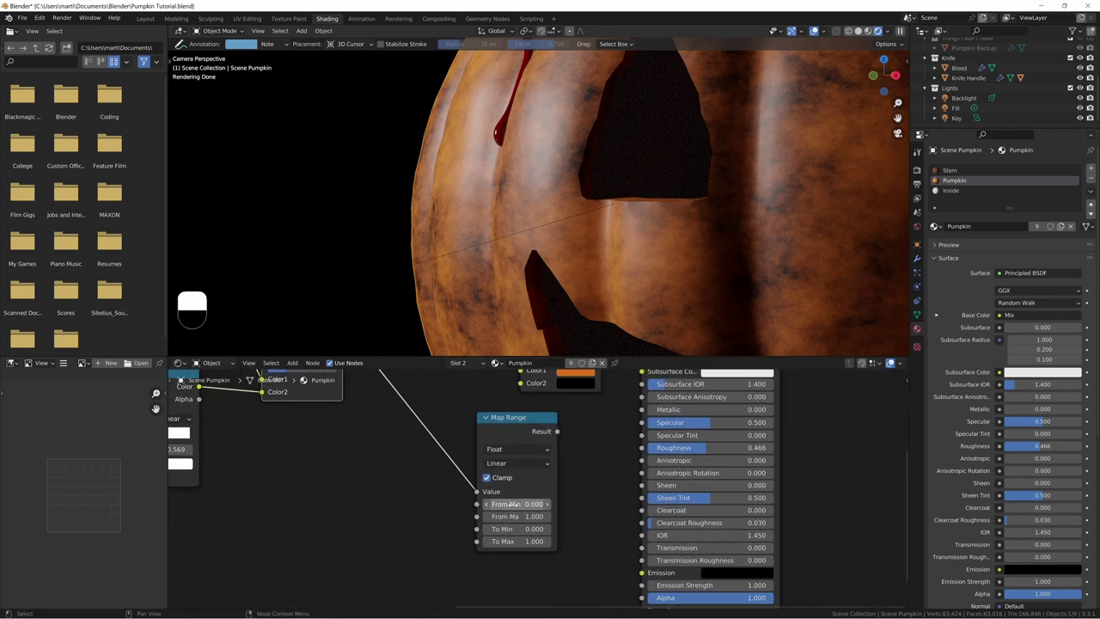
{"action": "scroll", "coordinate": [554, 468], "scroll_direction": "up", "scroll_amount": 2}
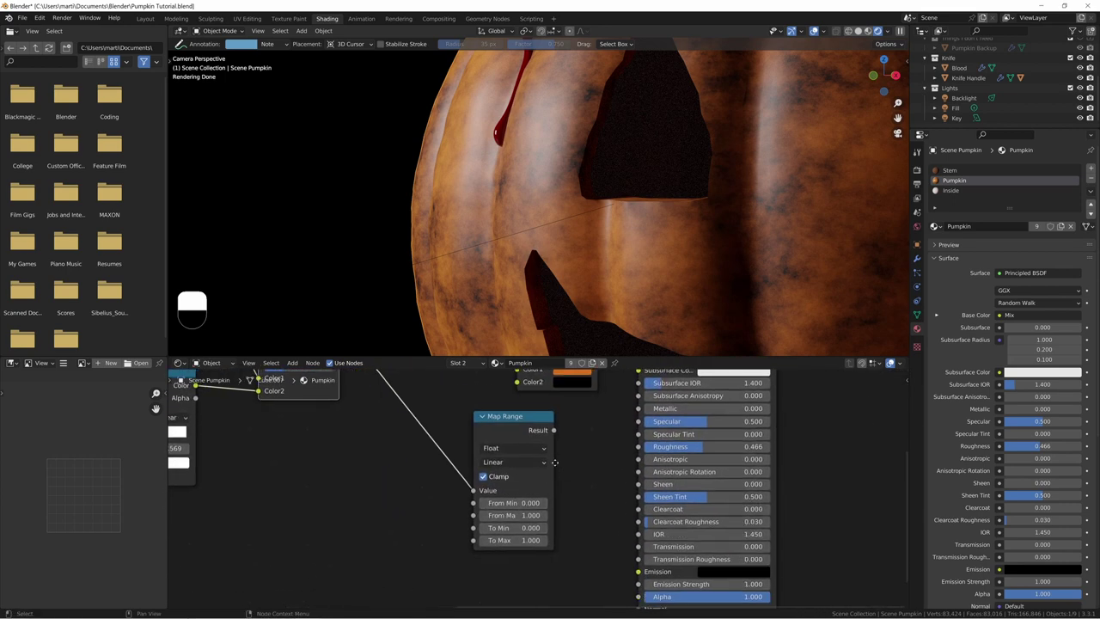
{"action": "left_click", "coordinate": [492, 527]}
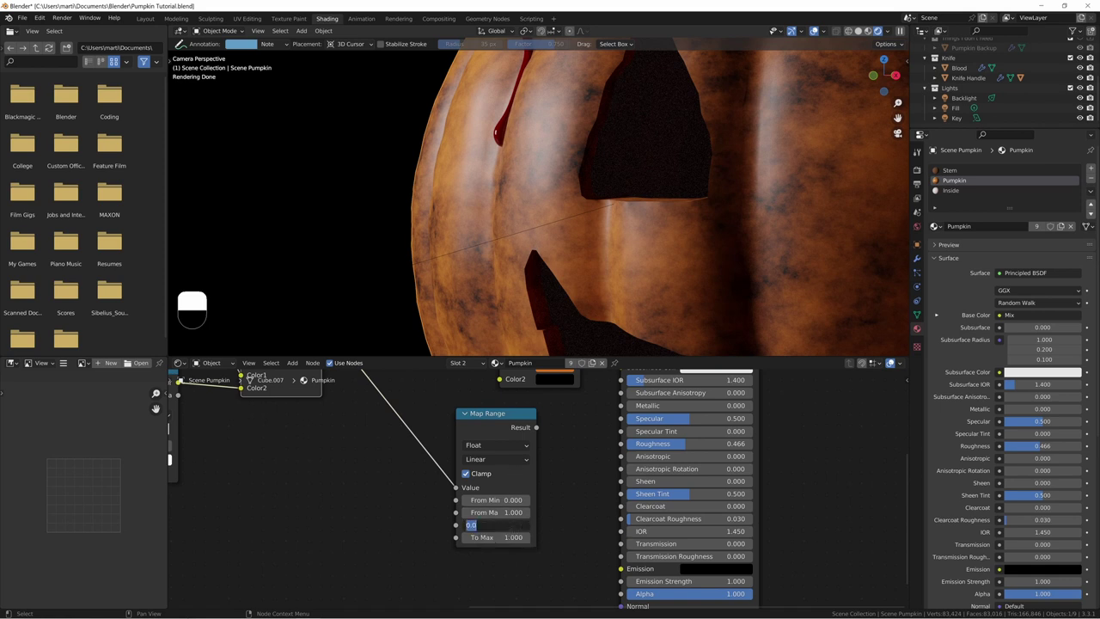
{"action": "type", "text": "1"}
{"action": "key", "text": "Return"}
{"action": "scroll", "coordinate": [451, 447], "scroll_direction": "down", "scroll_amount": 4}
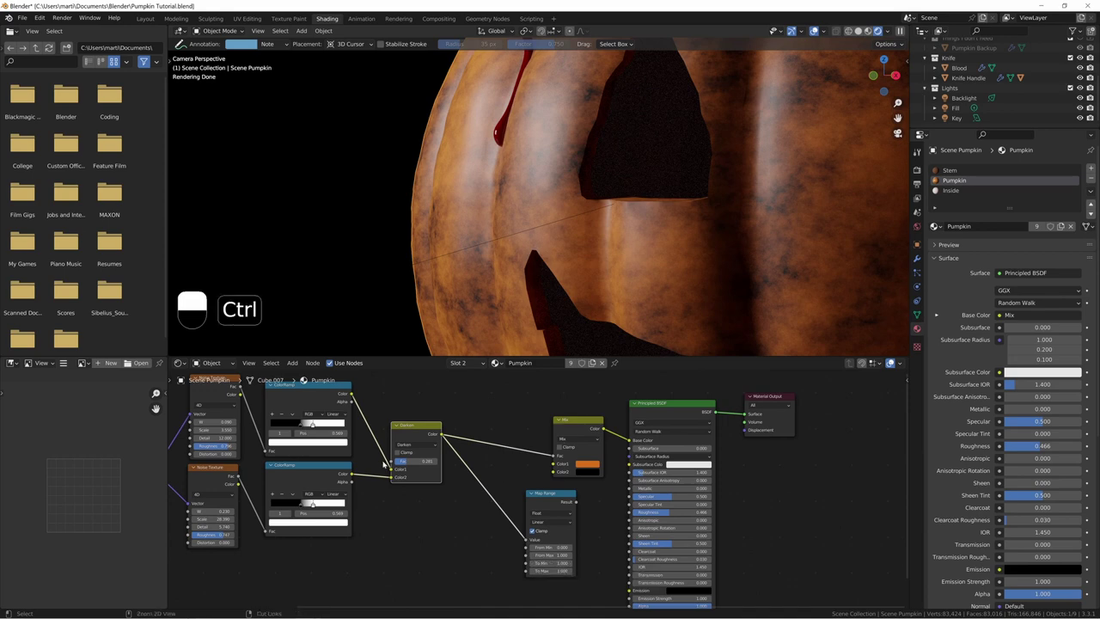
Step: Preview the Darken mask directly on the pumpkin and draw annotation strokes over its black patches and lighter areas
{"action": "left_click", "coordinate": [417, 451], "text": "ctrl+shift"}
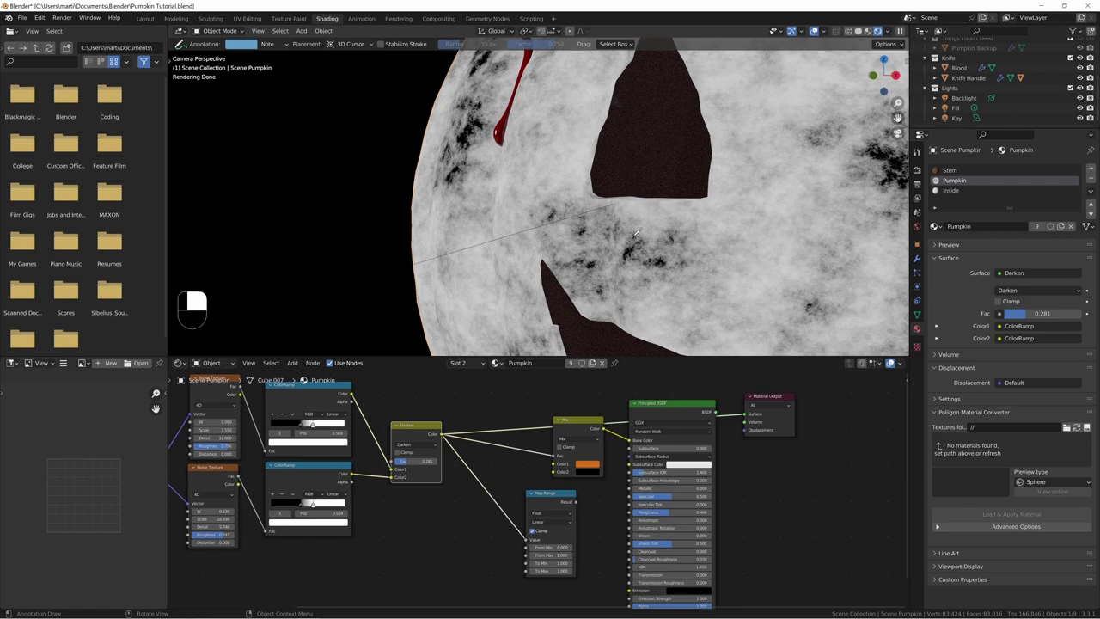
{"action": "left_click", "coordinate": [686, 411], "text": "ctrl+shift"}
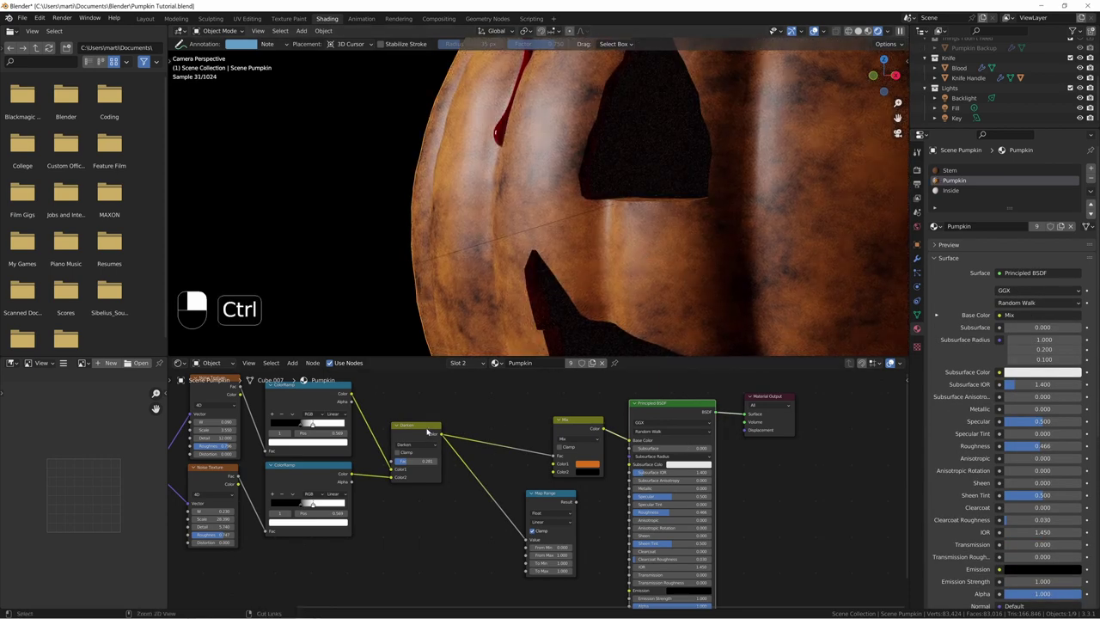
{"action": "key", "text": "ctrl+shift+z"}
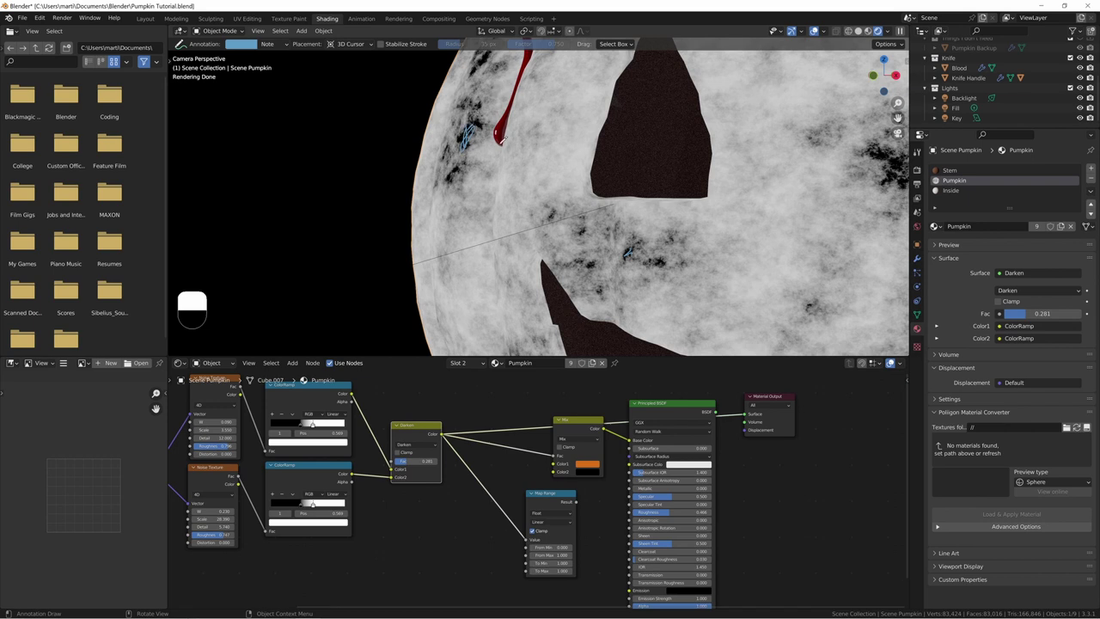
{"action": "mouse_move", "coordinate": [541, 169]}
{"action": "left_mouse_down"}
{"action": "mouse_move", "coordinate": [481, 258]}
{"action": "mouse_move", "coordinate": [472, 295]}
{"action": "left_mouse_up"}
{"action": "mouse_move", "coordinate": [729, 84]}
{"action": "left_mouse_down"}
{"action": "mouse_move", "coordinate": [820, 76]}
{"action": "mouse_move", "coordinate": [810, 62]}
{"action": "left_mouse_up"}
{"action": "left_click_drag", "start_coordinate": [628, 252], "coordinate": [632, 248]}
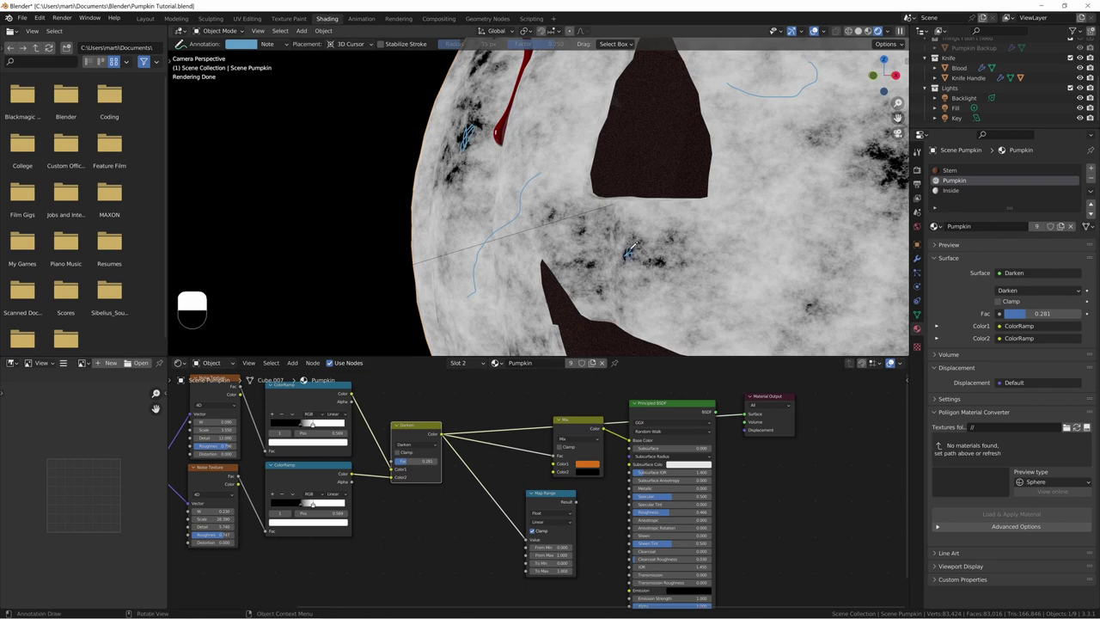
Step: Re-enter 1 as the Map Range node's To Min value
{"action": "left_click", "coordinate": [549, 571]}
{"action": "right_click", "coordinate": [554, 564]}
{"action": "left_click", "coordinate": [550, 563]}
{"action": "type", "text": "1"}
{"action": "key", "text": "Return"}
{"action": "left_click", "coordinate": [556, 563]}
{"action": "key", "text": "Escape"}
Step: Set the Map Range node's To Min to 0
{"action": "scroll", "coordinate": [543, 571], "scroll_direction": "up", "scroll_amount": 6}
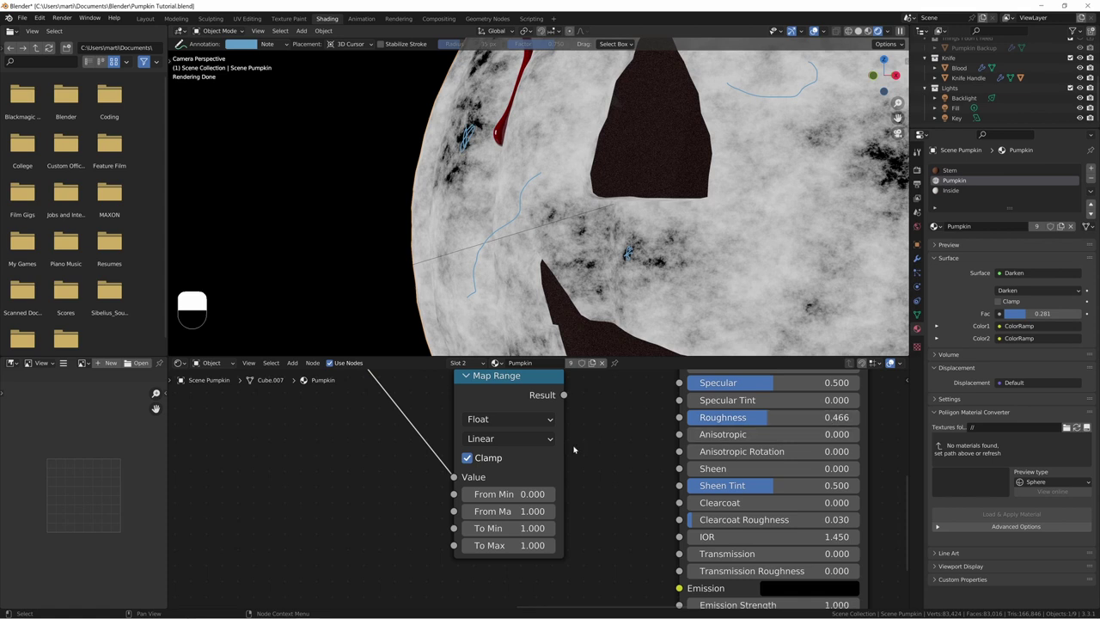
{"action": "key", "text": "shift"}
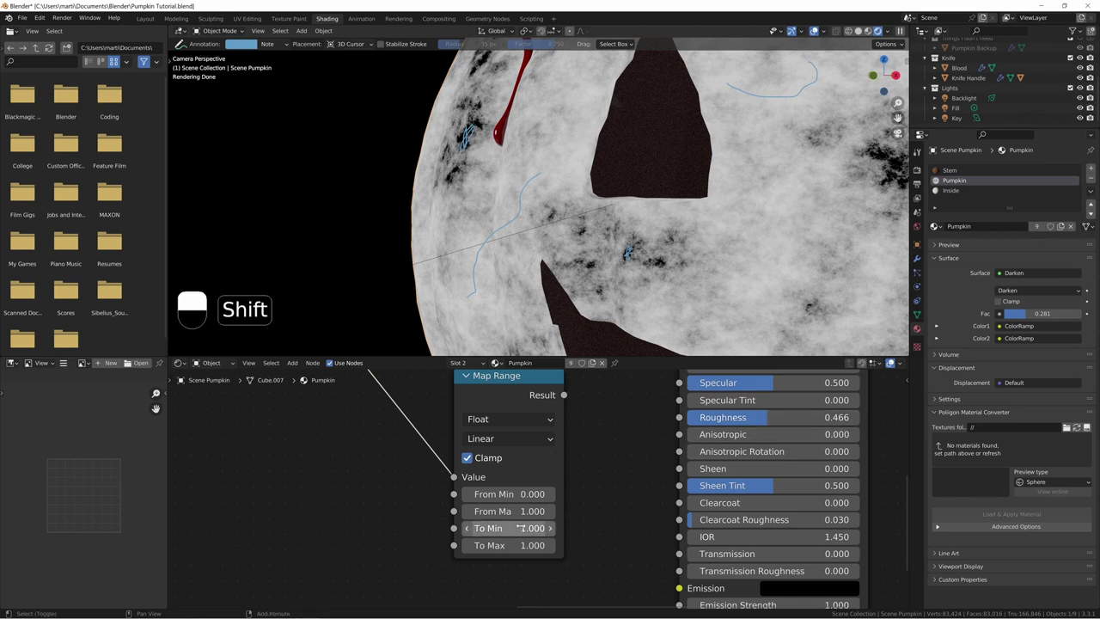
{"action": "left_click_drag", "start_coordinate": [521, 527], "coordinate": [456, 527], "text": "shift"}
{"action": "left_click", "coordinate": [522, 528]}
{"action": "type", "text": "0"}
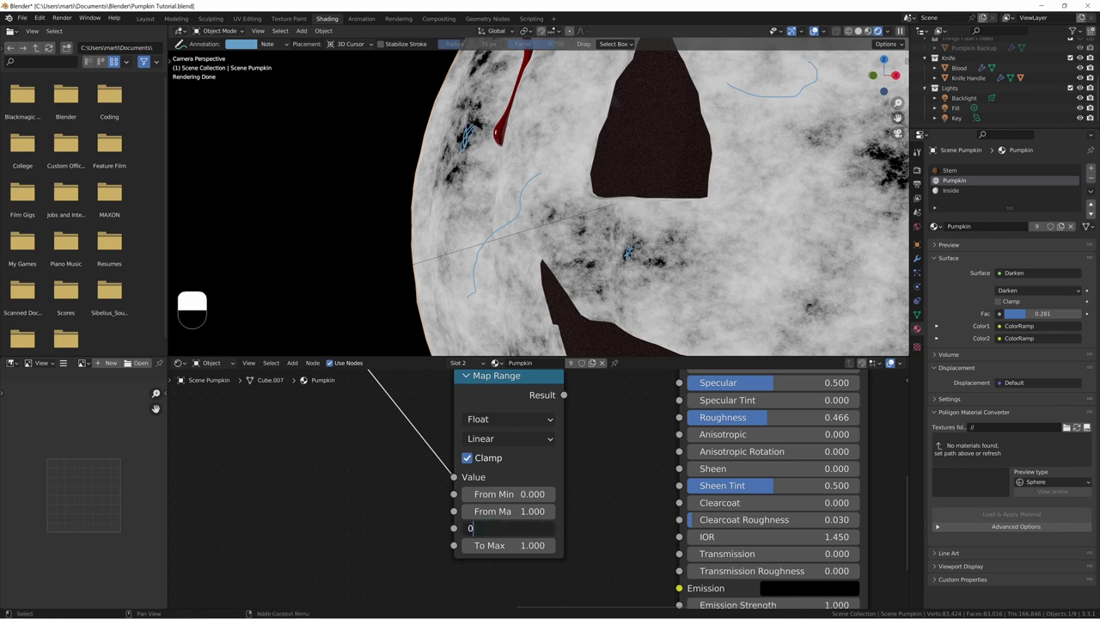
{"action": "key", "text": "Return"}
Step: Connect the Map Range node's Result to the Principled BSDF's Roughness and preview the full shader on the pumpkin
{"action": "middle_click_drag", "start_coordinate": [585, 431], "coordinate": [556, 473]}
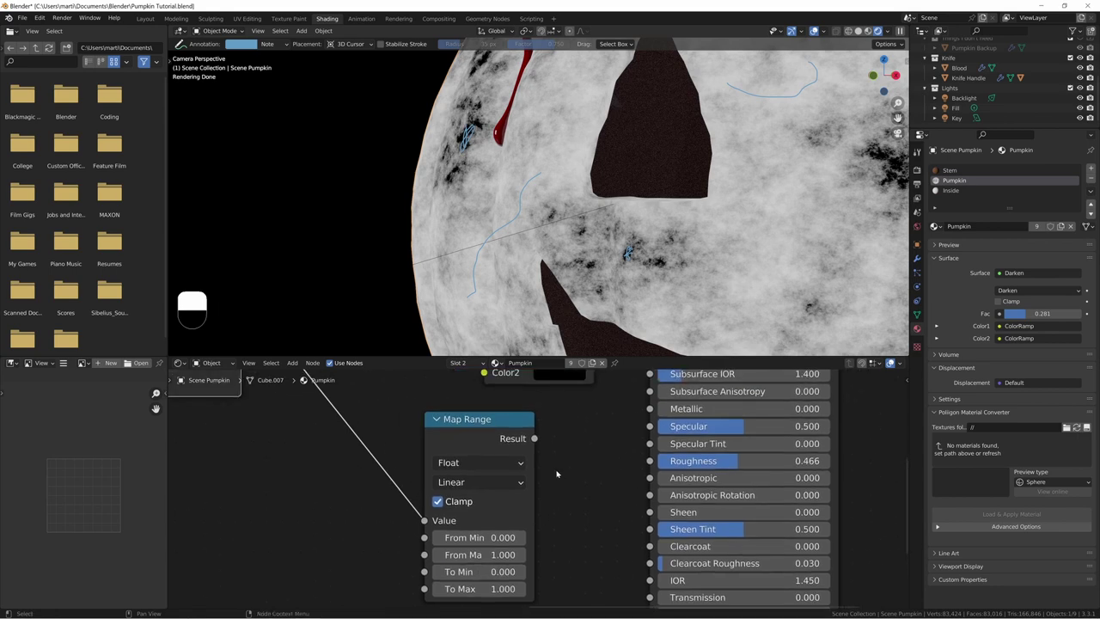
{"action": "left_click_drag", "start_coordinate": [535, 439], "coordinate": [650, 461]}
{"action": "scroll", "coordinate": [628, 419], "scroll_direction": "down", "scroll_amount": 2}
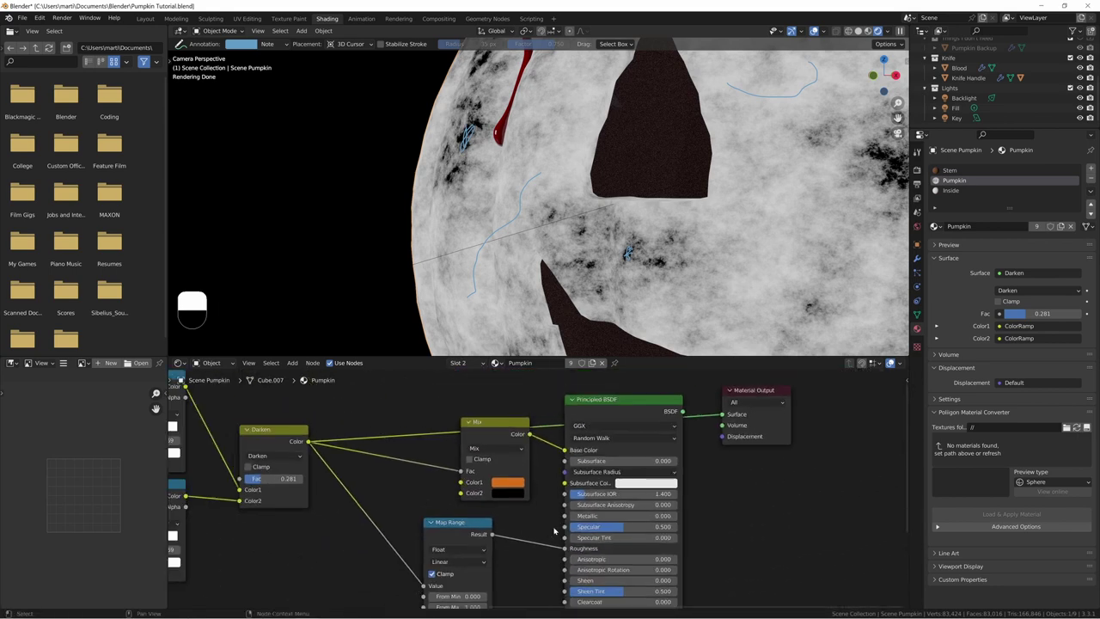
{"action": "left_click", "coordinate": [628, 419], "text": "ctrl+shift"}
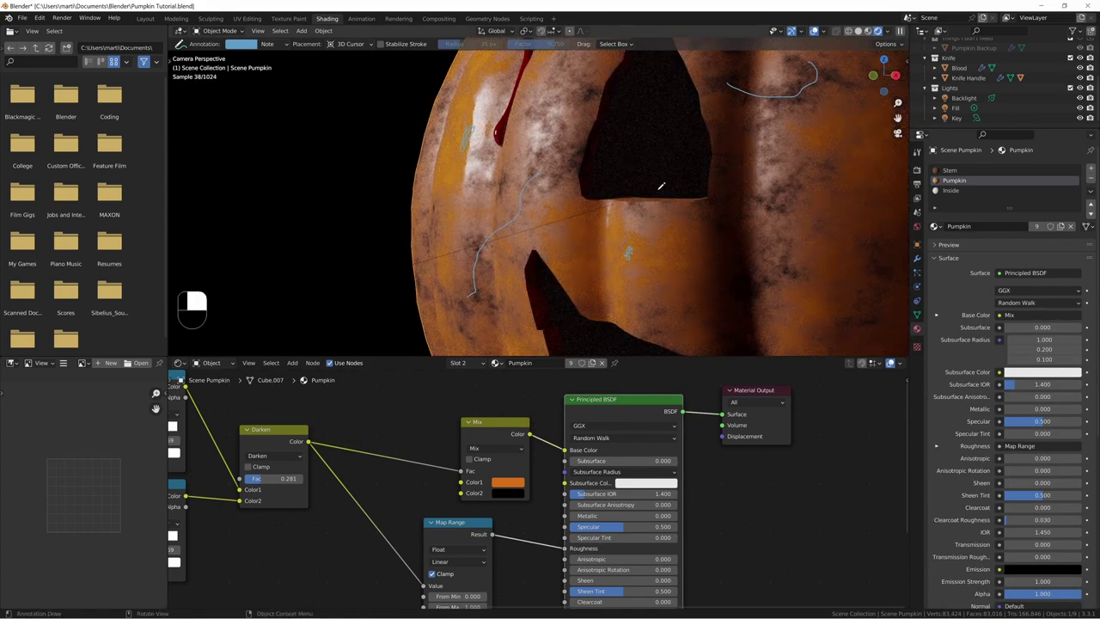
Step: Erase the annotation strokes from the pumpkin and switch back to the Select Box tool
{"action": "middle_click_drag", "start_coordinate": [660, 184], "coordinate": [674, 185]}
{"action": "key", "text": "Home"}
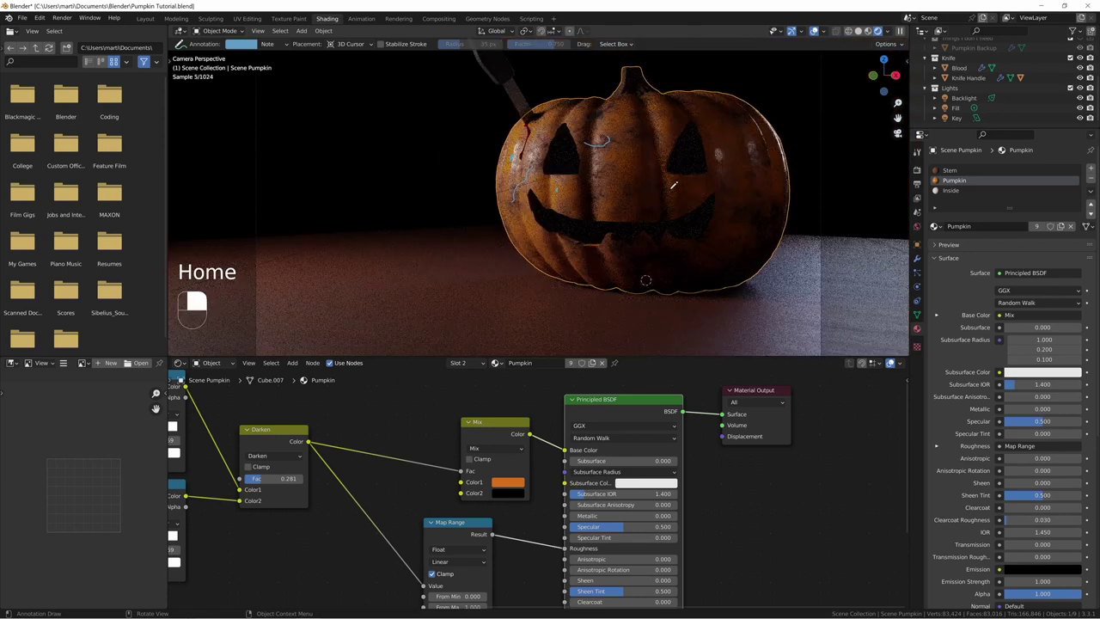
{"action": "key", "text": "alt+a"}
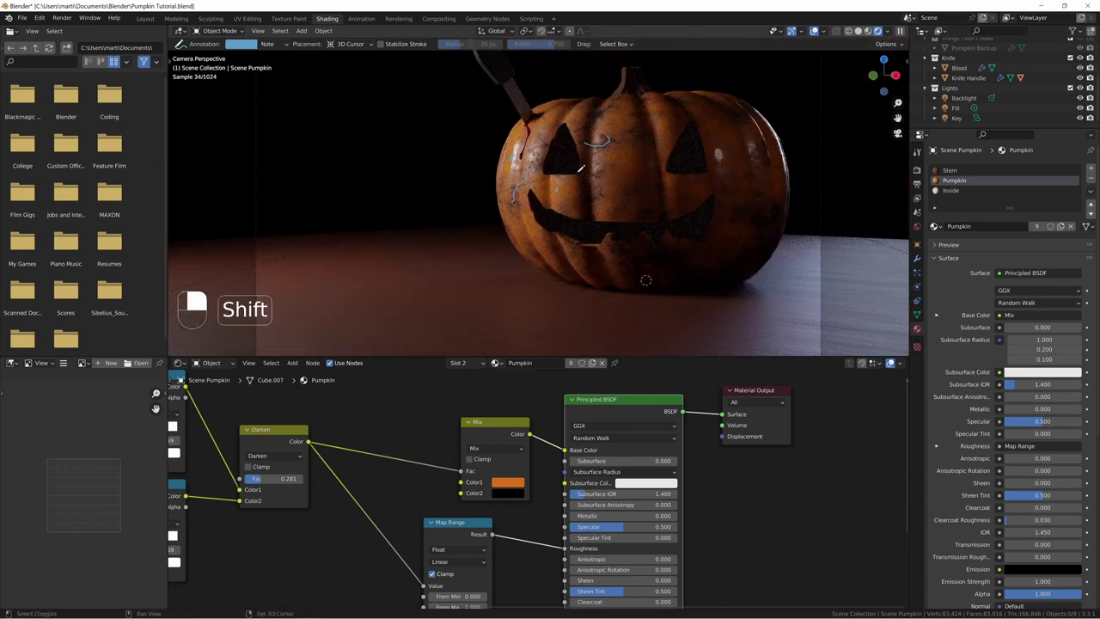
{"action": "key", "text": "shift+space"}
{"action": "left_click", "coordinate": [578, 171]}
{"action": "mouse_move", "coordinate": [507, 185]}
{"action": "left_mouse_down"}
{"action": "mouse_move", "coordinate": [491, 197]}
{"action": "mouse_move", "coordinate": [598, 104]}
{"action": "left_mouse_up"}
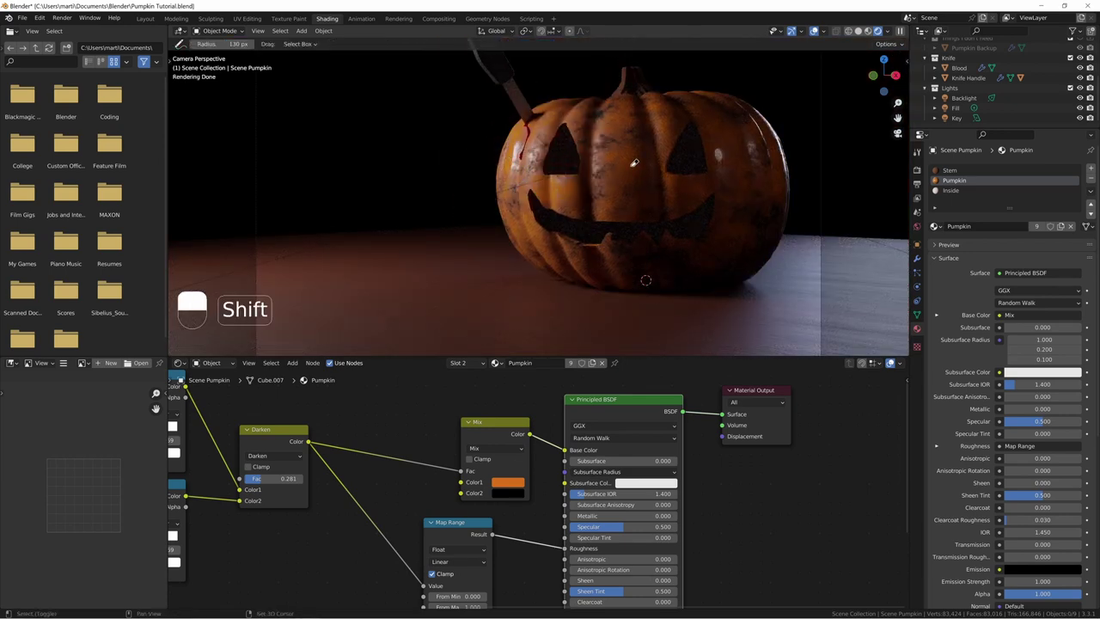
{"action": "key", "text": "shift+space"}
{"action": "key", "text": "d"}
{"action": "key", "text": "shift+space"}
{"action": "key", "text": "w"}
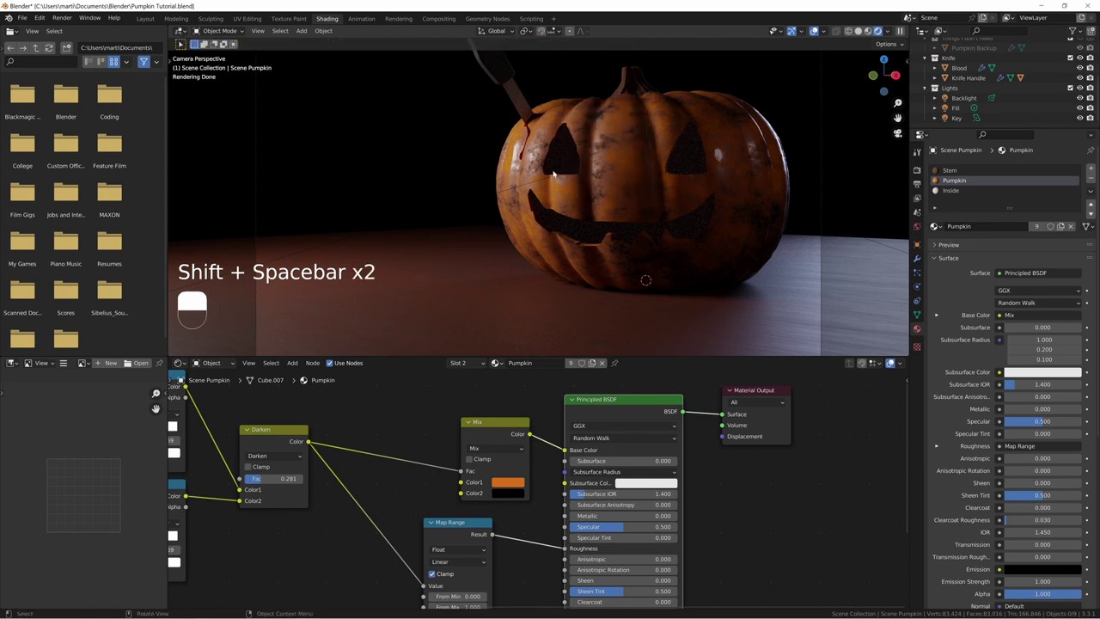
Step: Set the Map Range node's To Min to 0.1
{"action": "scroll", "coordinate": [522, 414], "scroll_direction": "down", "scroll_amount": 4, "text": "shift"}
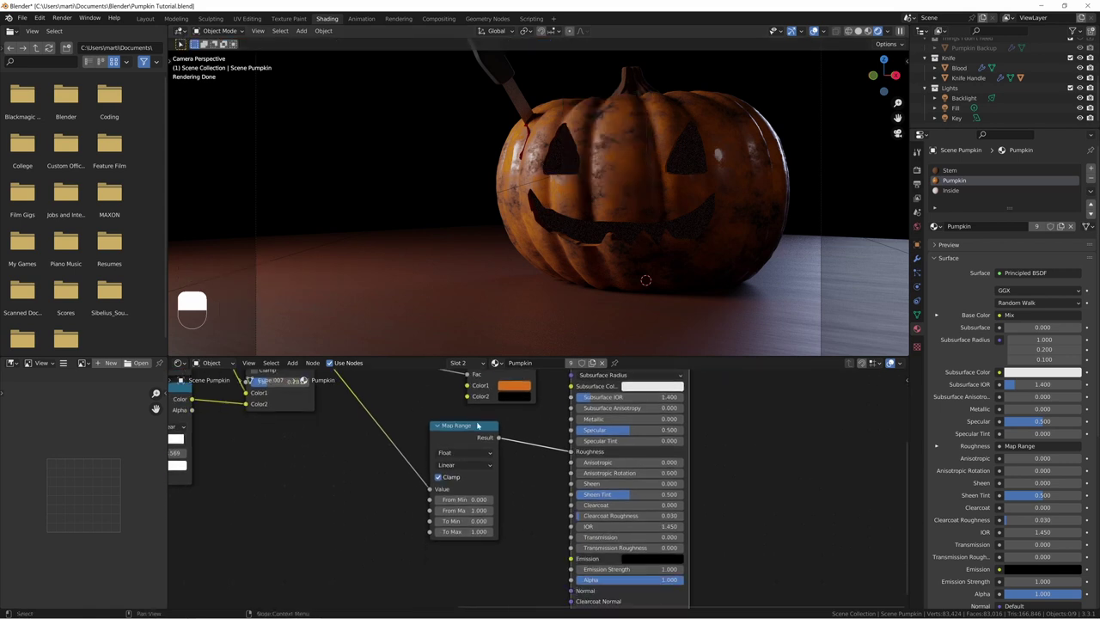
{"action": "key", "text": "shift"}
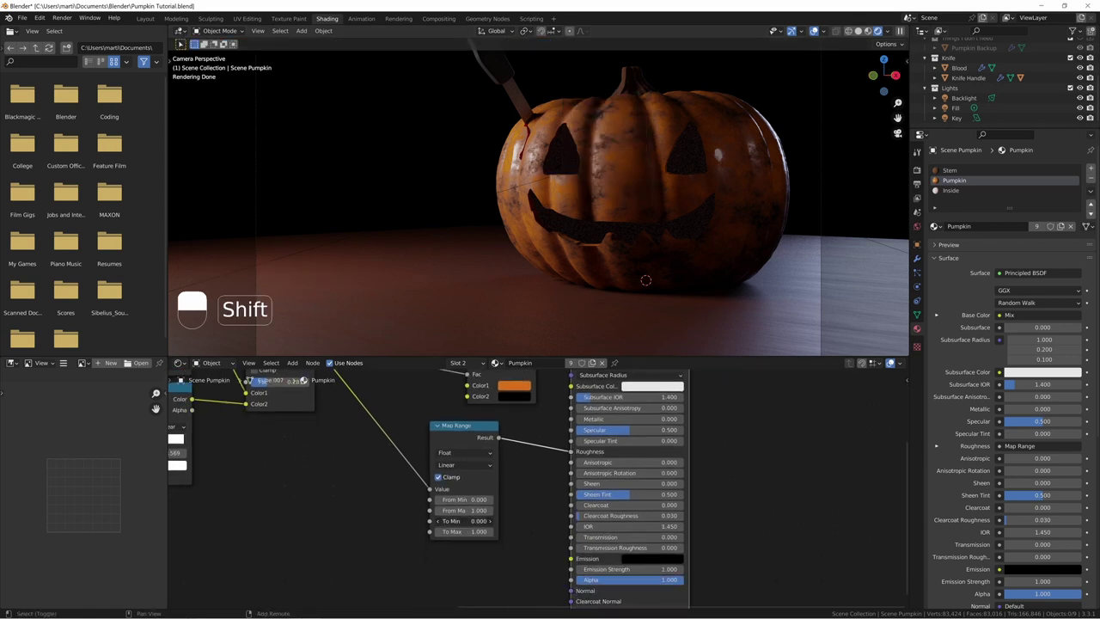
{"action": "left_click_drag", "start_coordinate": [465, 520], "coordinate": [498, 521], "text": "shift"}
{"action": "left_click", "coordinate": [465, 521]}
{"action": "type", "text": "0."}
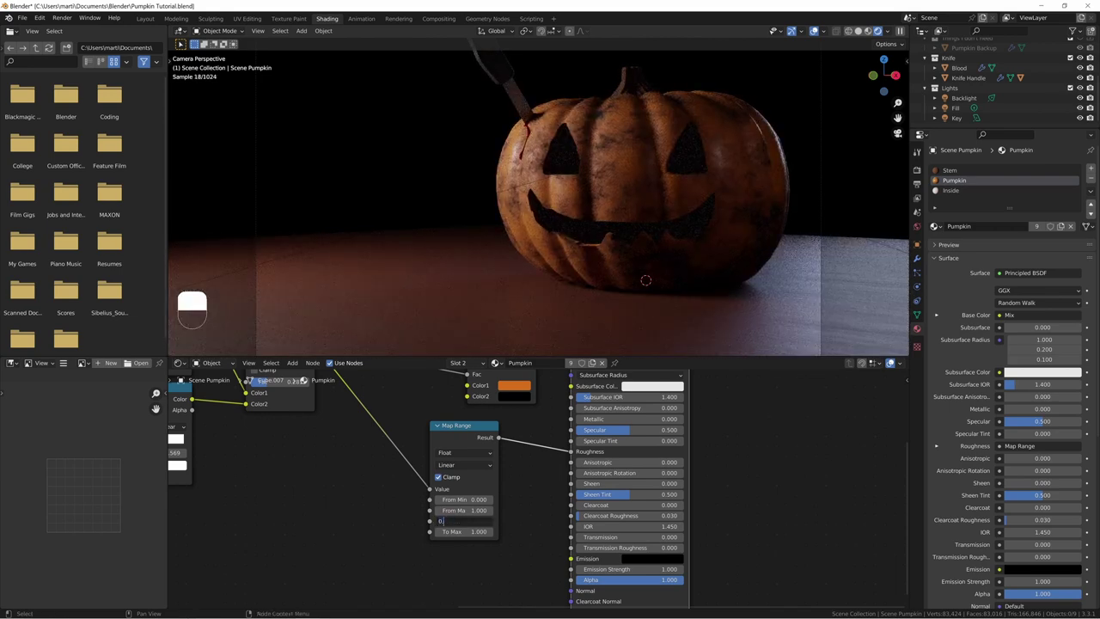
{"action": "type", "text": "1"}
{"action": "key", "text": "Return"}
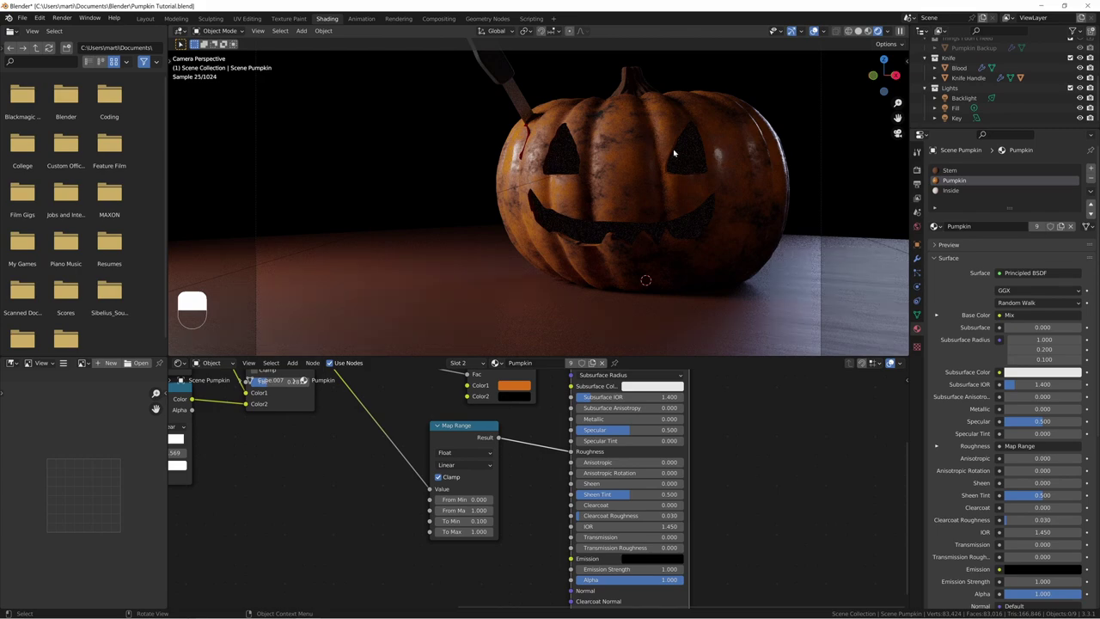
Step: Examine the glossy highlights and rough grime patches on the pumpkin's skin around the blood drip and eye up close
{"action": "scroll", "coordinate": [539, 161], "scroll_direction": "up", "scroll_amount": 5}
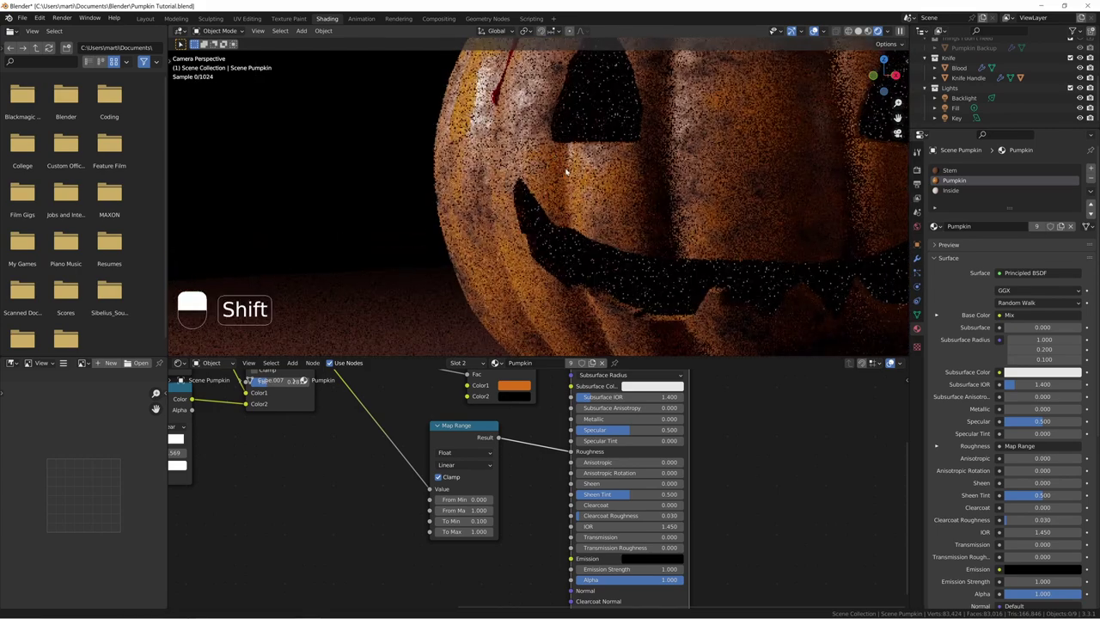
{"action": "middle_click_drag", "start_coordinate": [543, 141], "coordinate": [640, 252], "text": "shift"}
{"action": "scroll", "coordinate": [639, 252], "scroll_direction": "up", "scroll_amount": 4}
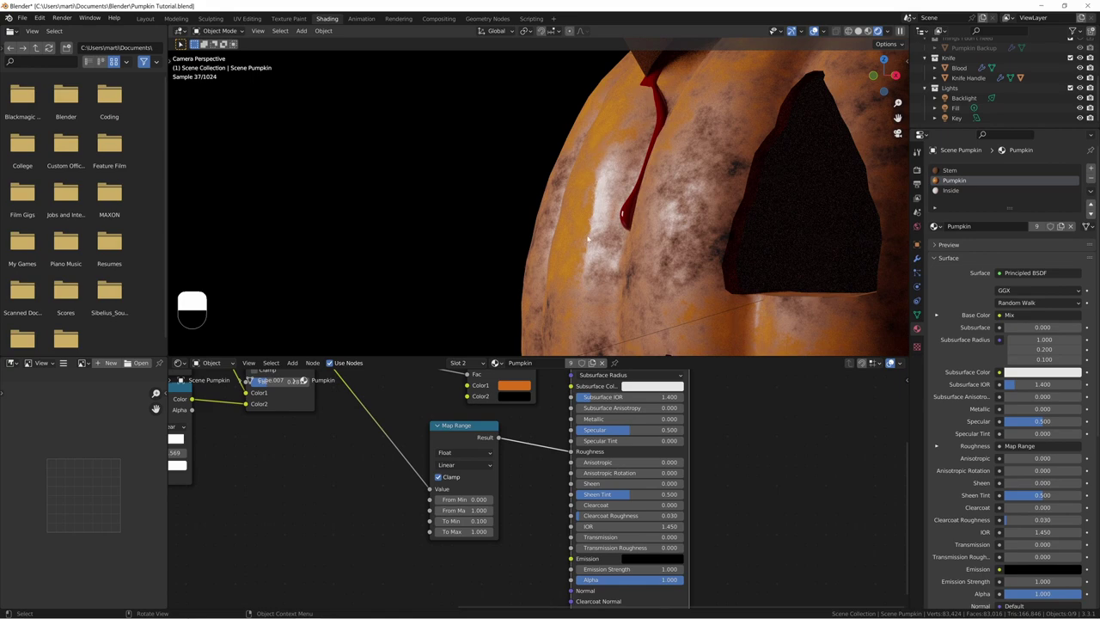
{"action": "middle_click_drag", "start_coordinate": [592, 236], "coordinate": [633, 238]}
{"action": "scroll", "coordinate": [648, 238], "scroll_direction": "up", "scroll_amount": 4}
{"action": "scroll", "coordinate": [647, 239], "scroll_direction": "up", "scroll_amount": 3}
{"action": "middle_click_drag", "start_coordinate": [737, 236], "coordinate": [697, 206], "text": "shift"}
{"action": "key", "text": "KP_0"}
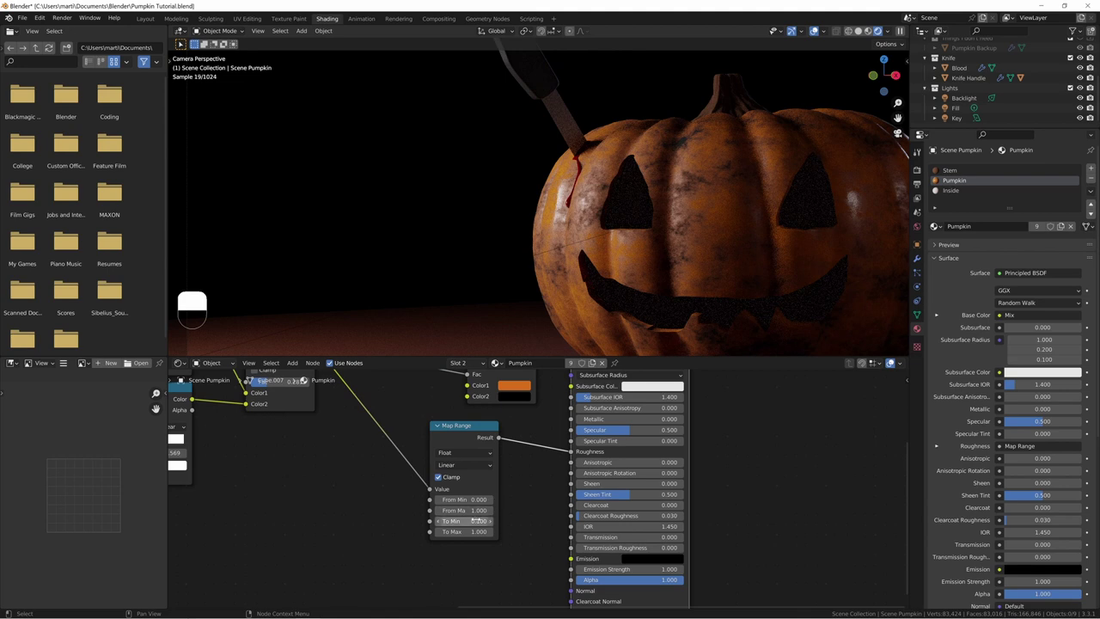
Step: Raise the Map Range node's To Min to 0.2 and frame the whole pumpkin in the camera view
{"action": "mouse_move", "coordinate": [471, 520]}
{"action": "left_mouse_down", "text": "shift"}
{"action": "mouse_move", "coordinate": [457, 521]}
{"action": "mouse_move", "coordinate": [494, 521]}
{"action": "mouse_move", "coordinate": [482, 521]}
{"action": "left_mouse_up", "text": "shift"}
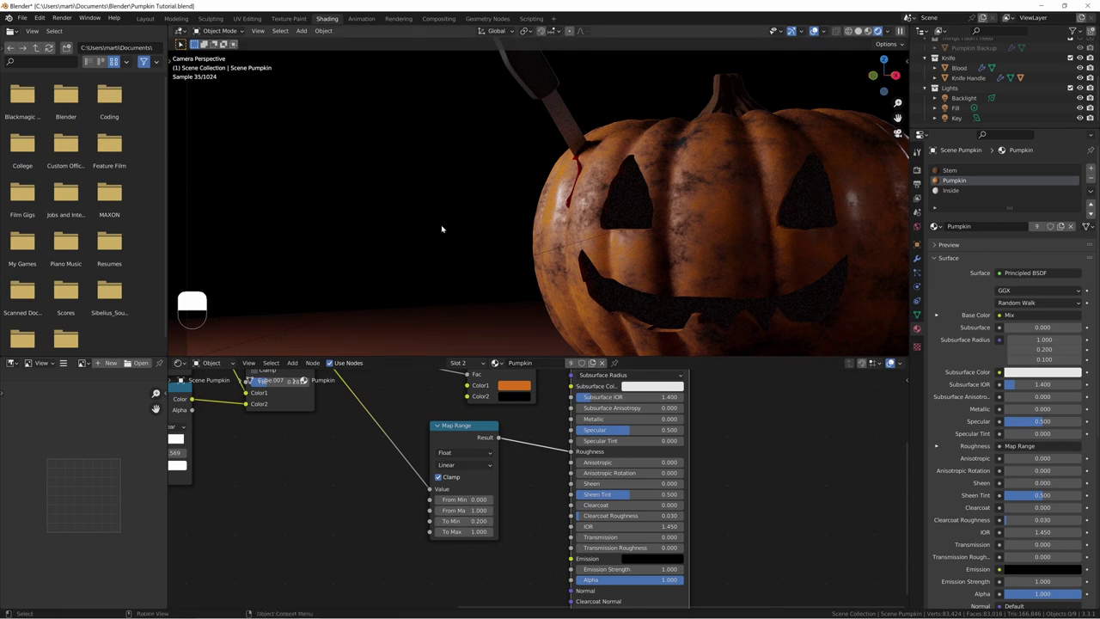
{"action": "key", "text": "Home"}
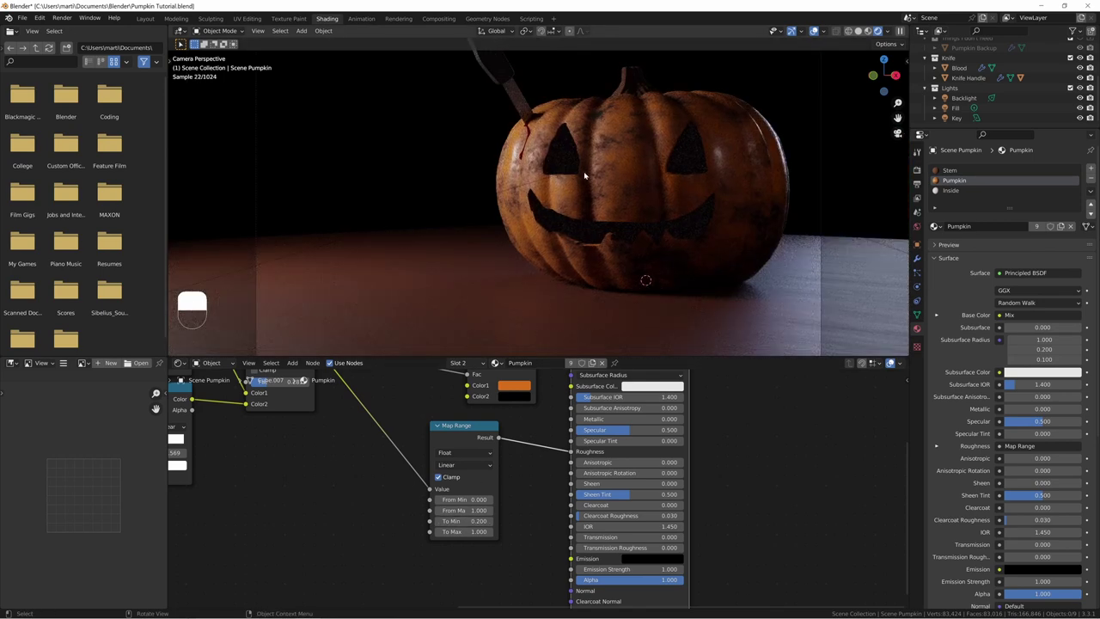
{"action": "key", "text": "ctrl"}
Step: Set the Map Range node's To Max to 0.96 after trying 0.98, 0.99 and 1
{"action": "left_click", "coordinate": [462, 531], "text": "shift"}
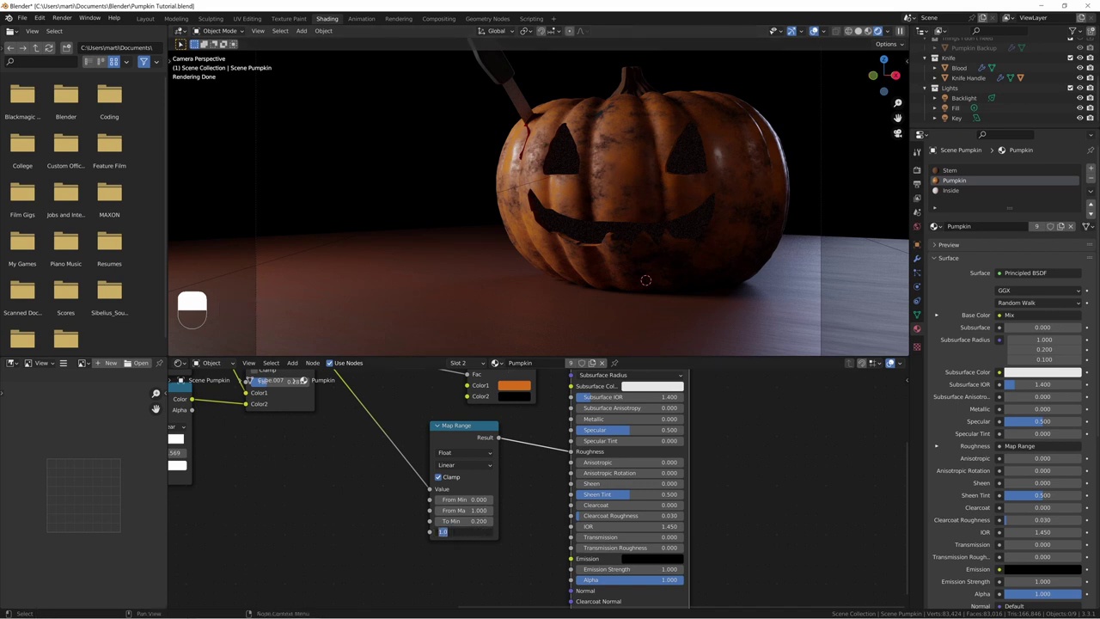
{"action": "key", "text": "Return"}
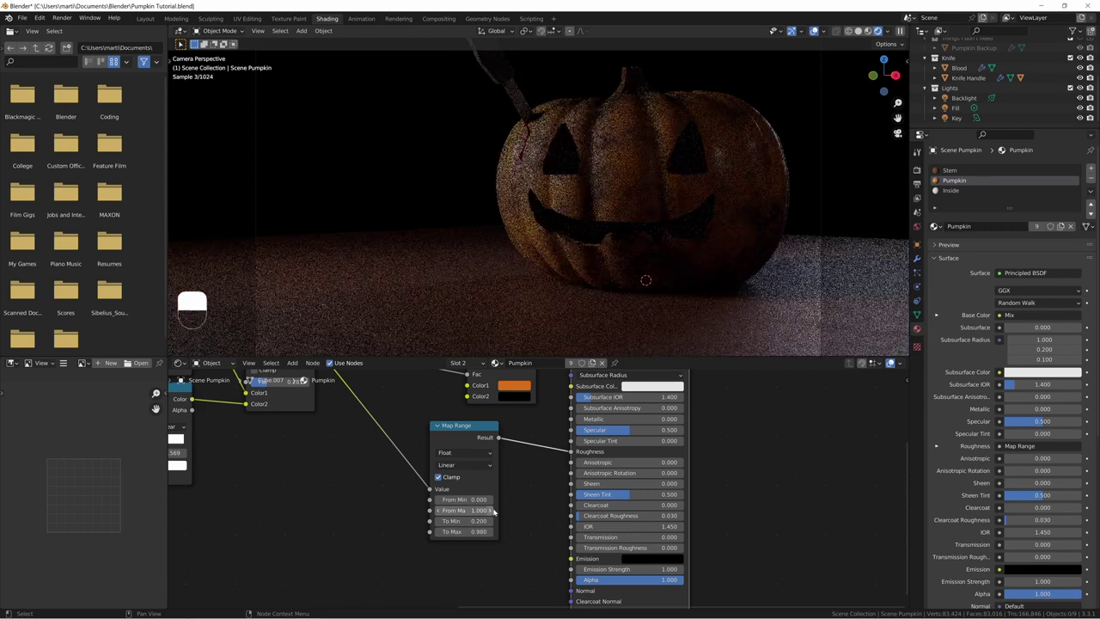
{"action": "left_click", "coordinate": [472, 531]}
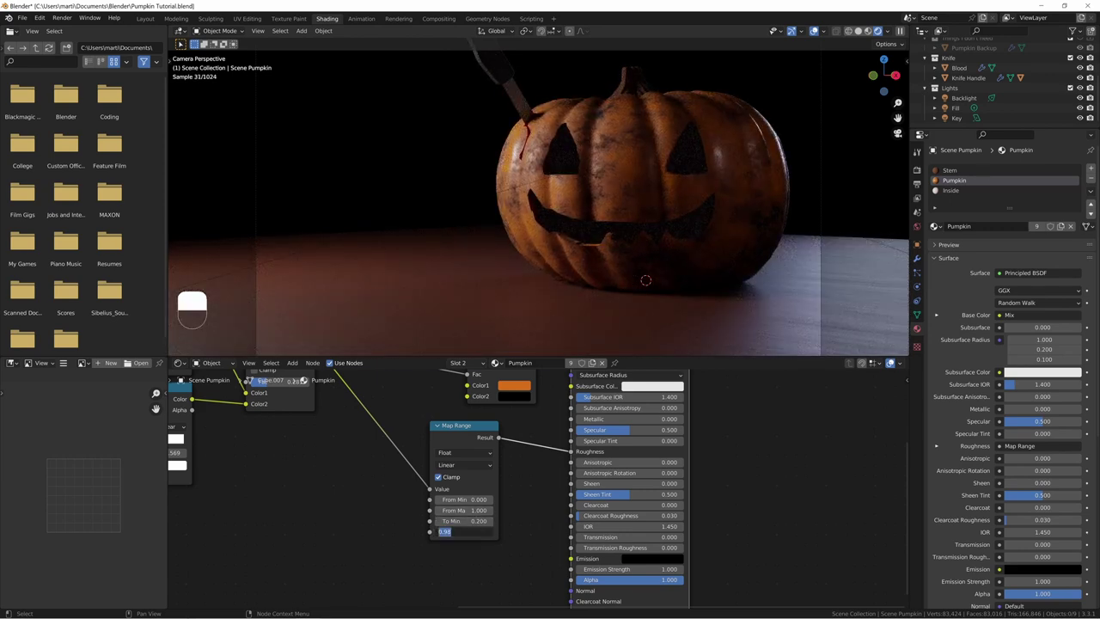
{"action": "type", "text": "0.99"}
{"action": "key", "text": "Return"}
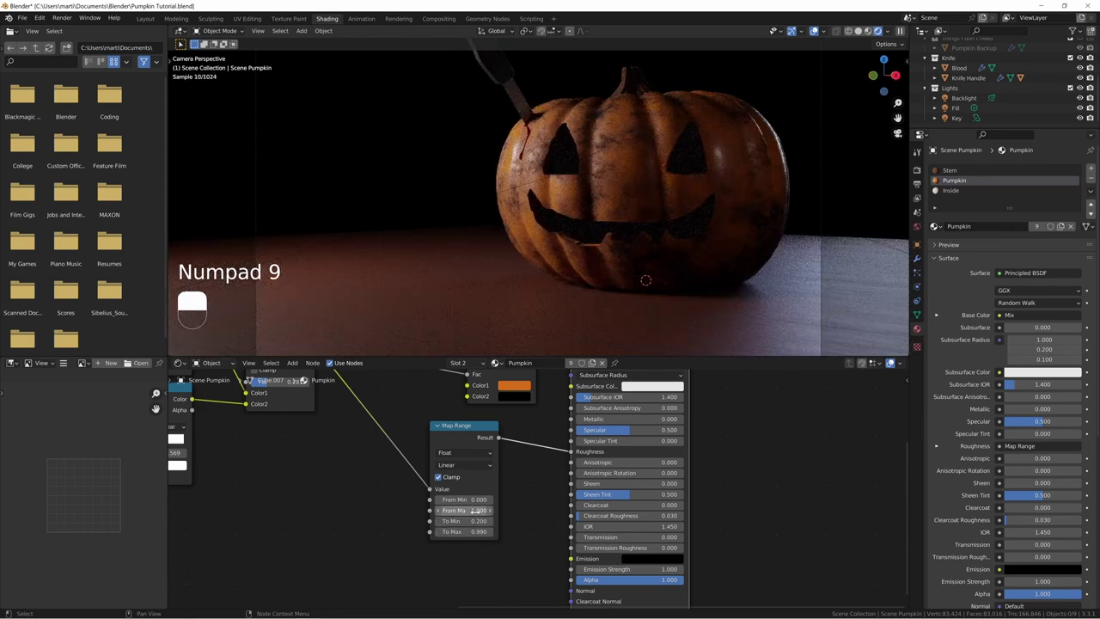
{"action": "left_click", "coordinate": [469, 532]}
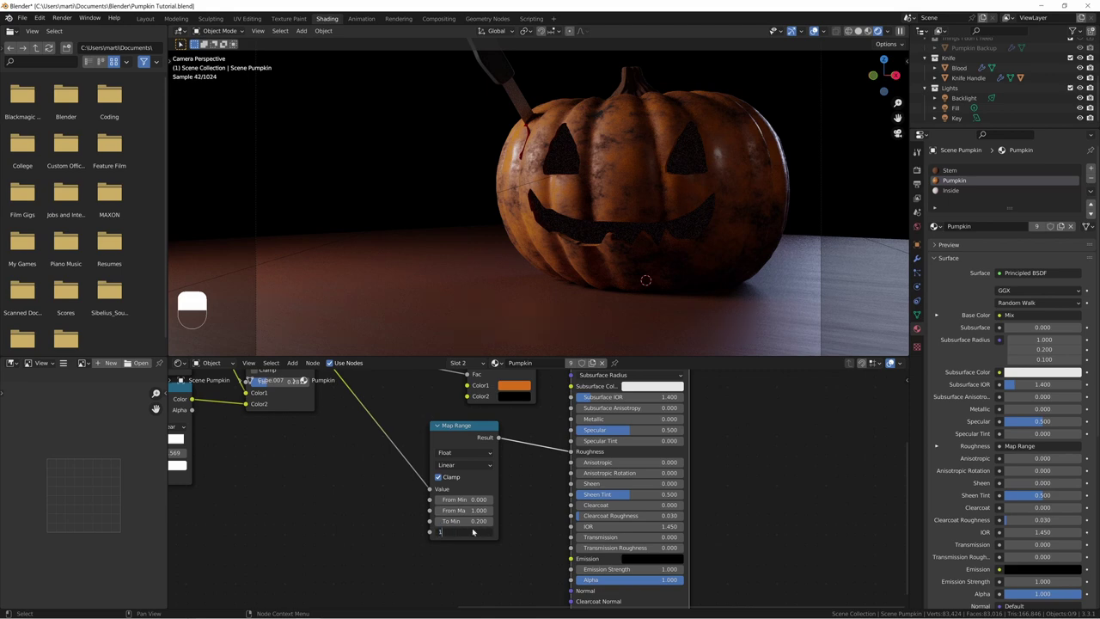
{"action": "type", "text": "1"}
{"action": "key", "text": "Return"}
{"action": "left_click_drag", "start_coordinate": [472, 531], "coordinate": [460, 531], "text": "shift"}
Step: Set the upper Noise Texture node's W to 0.16
{"action": "middle_click_drag", "start_coordinate": [389, 417], "coordinate": [780, 518]}
{"action": "left_click_drag", "start_coordinate": [408, 430], "coordinate": [412, 429], "text": "shift"}
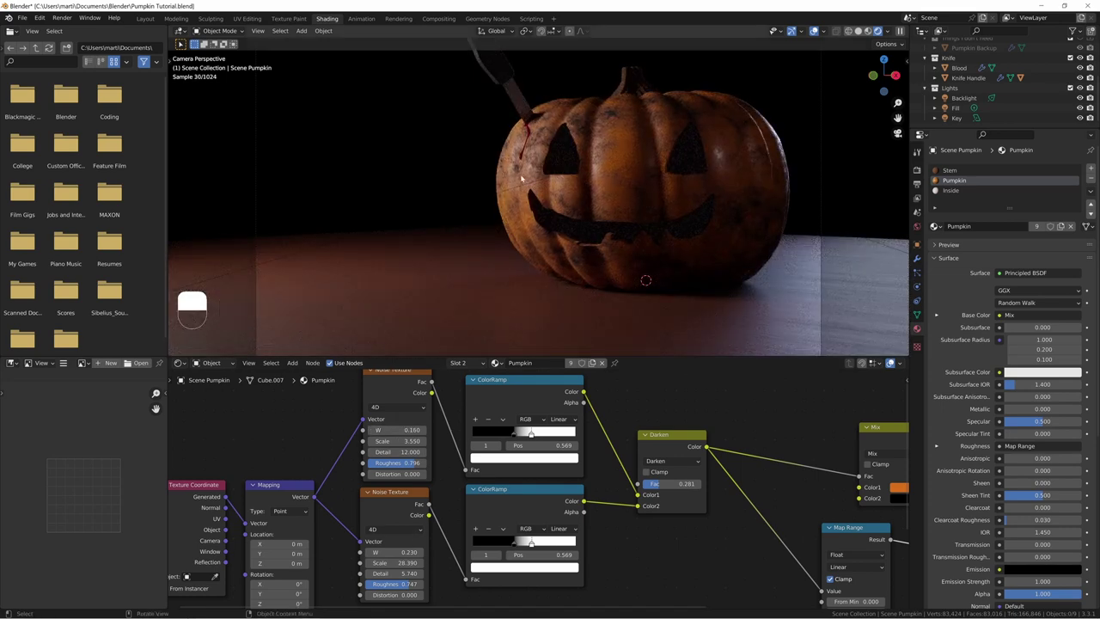
{"action": "middle_click_drag", "start_coordinate": [412, 427], "coordinate": [358, 391]}
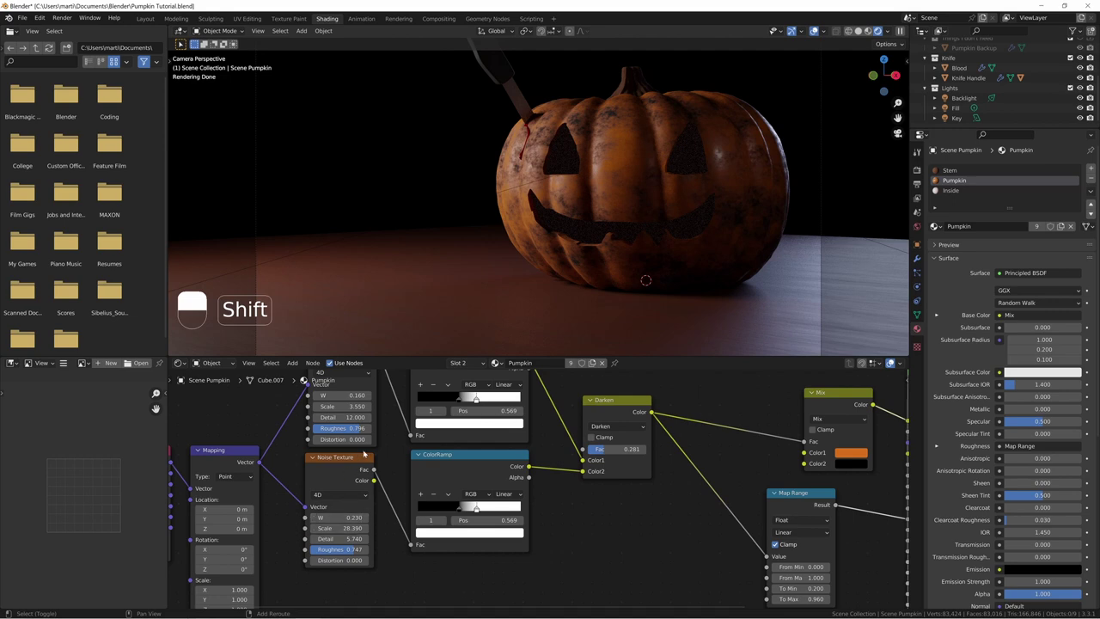
Step: Preview the Darken mask on the pumpkin and set the upper Noise Texture node's W to 0.34
{"action": "middle_click_drag", "start_coordinate": [368, 453], "coordinate": [384, 478]}
{"action": "middle_click_drag", "start_coordinate": [497, 396], "coordinate": [485, 420]}
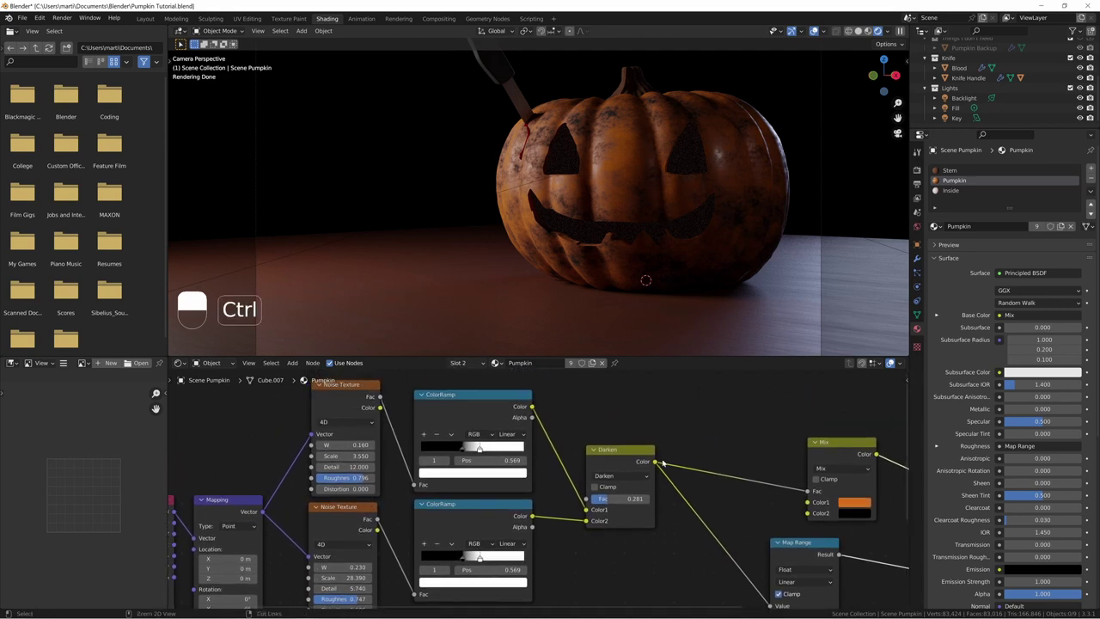
{"action": "left_click", "coordinate": [611, 466], "text": "ctrl+shift"}
{"action": "left_click_drag", "start_coordinate": [342, 445], "coordinate": [354, 434], "text": "shift"}
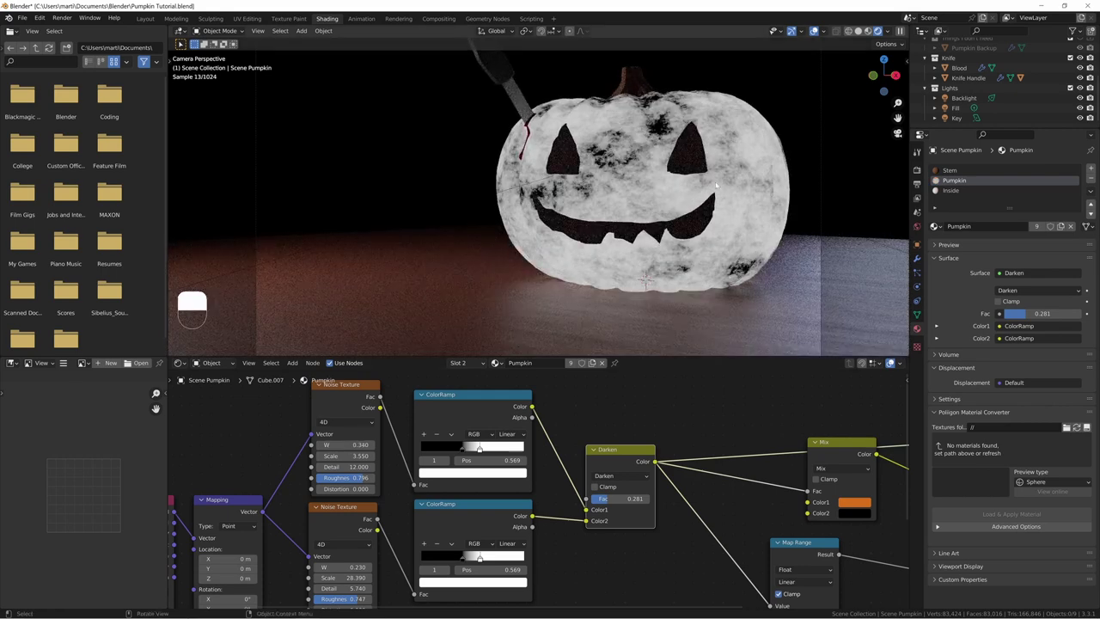
Step: Draw annotation circles around the left side of the pumpkin's mouth and around its right eye and cheek
{"action": "key", "text": "shift+space"}
{"action": "key", "text": "d"}
{"action": "mouse_move", "coordinate": [531, 204]}
{"action": "left_mouse_down"}
{"action": "mouse_move", "coordinate": [612, 230]}
{"action": "mouse_move", "coordinate": [543, 199]}
{"action": "left_mouse_up"}
{"action": "left_click_drag", "start_coordinate": [555, 292], "coordinate": [587, 190]}
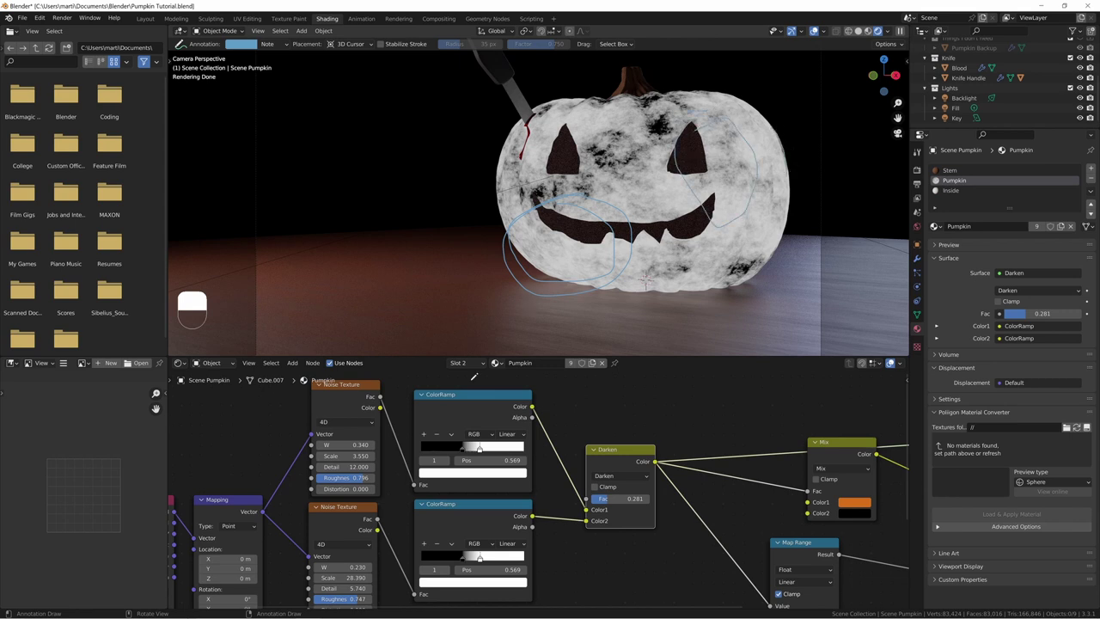
Step: Shift the upper Noise Texture's pattern by setting its W to 0.75
{"action": "middle_click_drag", "start_coordinate": [407, 503], "coordinate": [489, 428]}
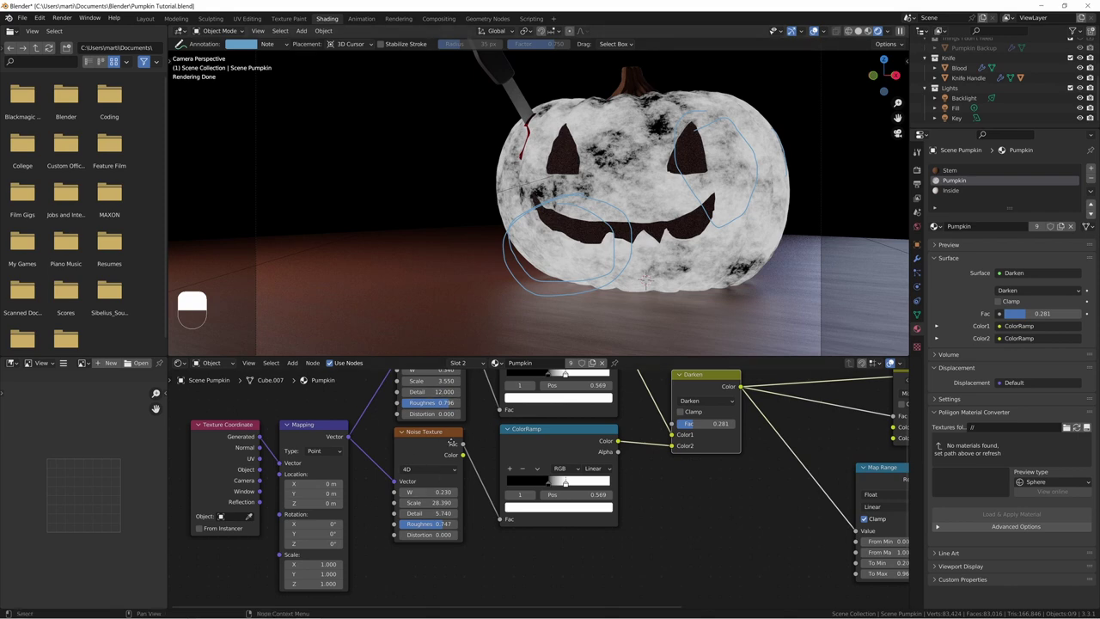
{"action": "middle_click_drag", "start_coordinate": [365, 503], "coordinate": [374, 528]}
{"action": "mouse_move", "coordinate": [440, 395]}
{"action": "left_mouse_down", "text": "shift"}
{"action": "mouse_move", "coordinate": [514, 395]}
{"action": "mouse_move", "coordinate": [437, 395]}
{"action": "left_mouse_up", "text": "shift"}
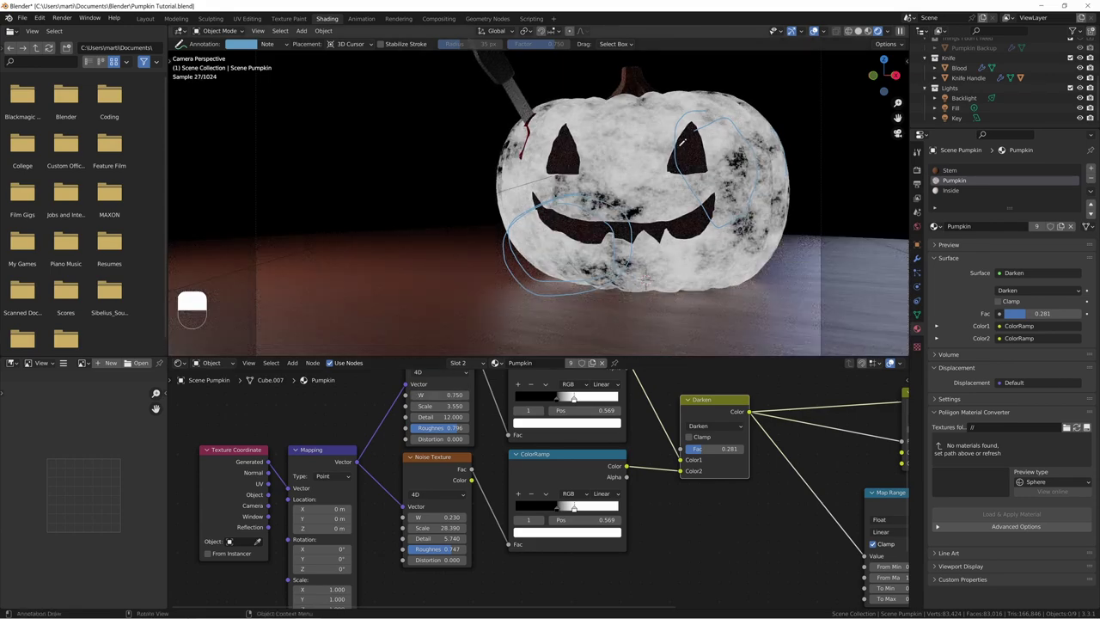
Step: Rotate the grime pattern by setting the Mapping node's Y rotation to -62.2° and resetting its Z rotation to 0°
{"action": "middle_click_drag", "start_coordinate": [367, 504], "coordinate": [399, 434]}
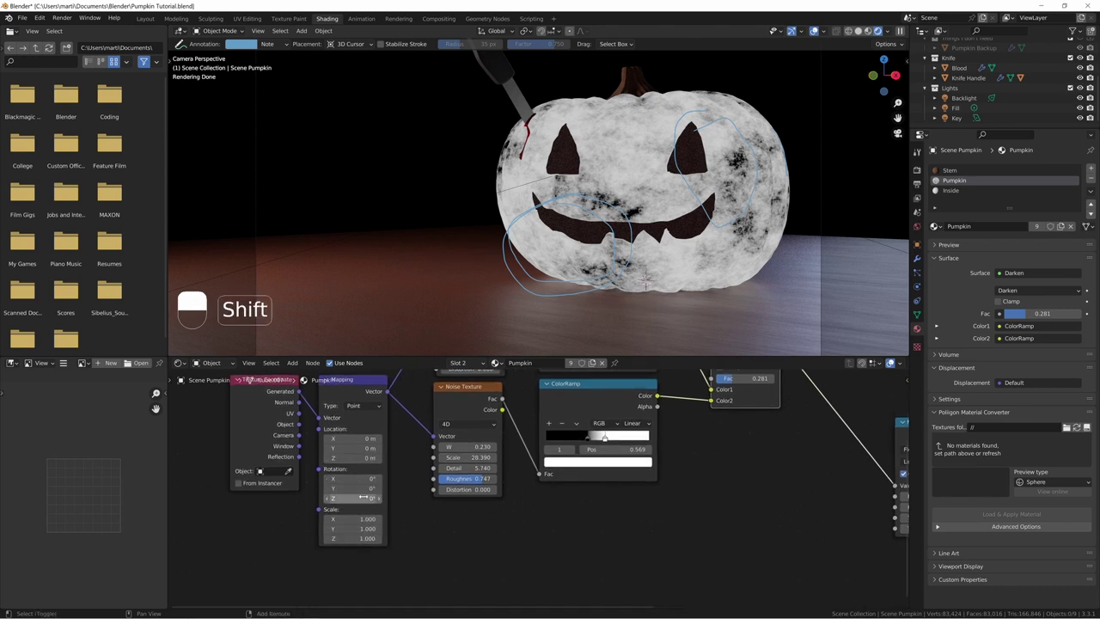
{"action": "left_click_drag", "start_coordinate": [359, 499], "coordinate": [316, 488], "text": "shift"}
{"action": "left_click", "coordinate": [359, 498]}
{"action": "type", "text": "0"}
{"action": "key", "text": "Return"}
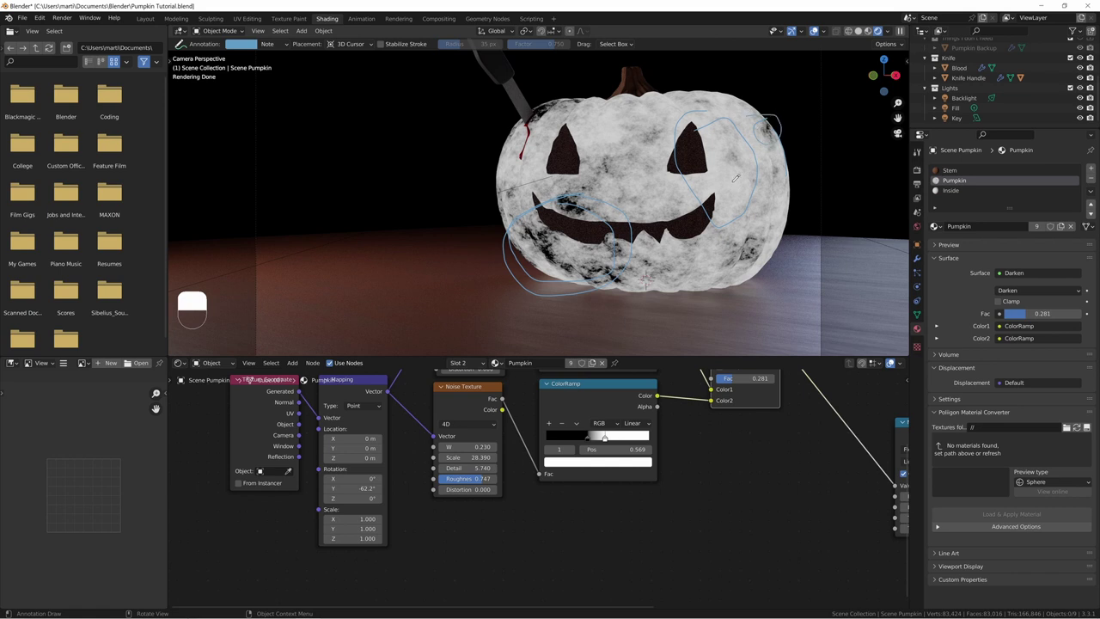
Step: Circle the pumpkin area around the knife, and erase all annotation strokes from the viewport
{"action": "left_click_drag", "start_coordinate": [526, 125], "coordinate": [597, 92]}
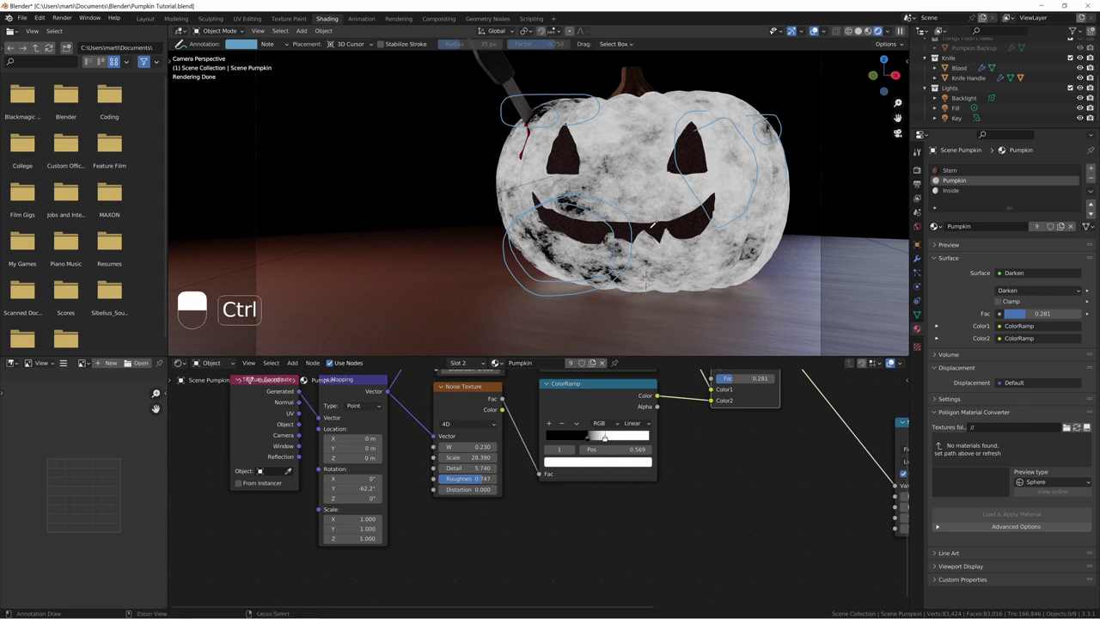
{"action": "key", "text": "shift+space"}
{"action": "left_click", "coordinate": [607, 225]}
{"action": "mouse_move", "coordinate": [593, 104]}
{"action": "left_mouse_down"}
{"action": "mouse_move", "coordinate": [453, 135]}
{"action": "mouse_move", "coordinate": [516, 246]}
{"action": "mouse_move", "coordinate": [535, 248]}
{"action": "left_mouse_up"}
{"action": "key", "text": "shift+space"}
{"action": "left_click", "coordinate": [576, 247]}
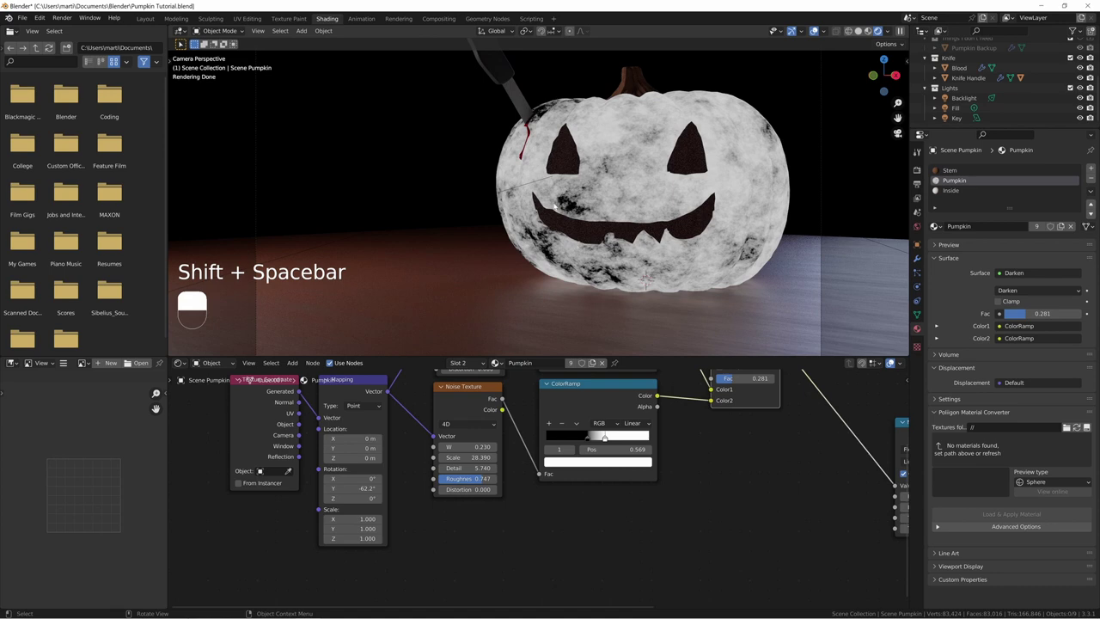
Step: Preview the Principled BSDF on the pumpkin again by reconnecting it to the Material Output's surface
{"action": "middle_click_drag", "start_coordinate": [766, 462], "coordinate": [277, 568]}
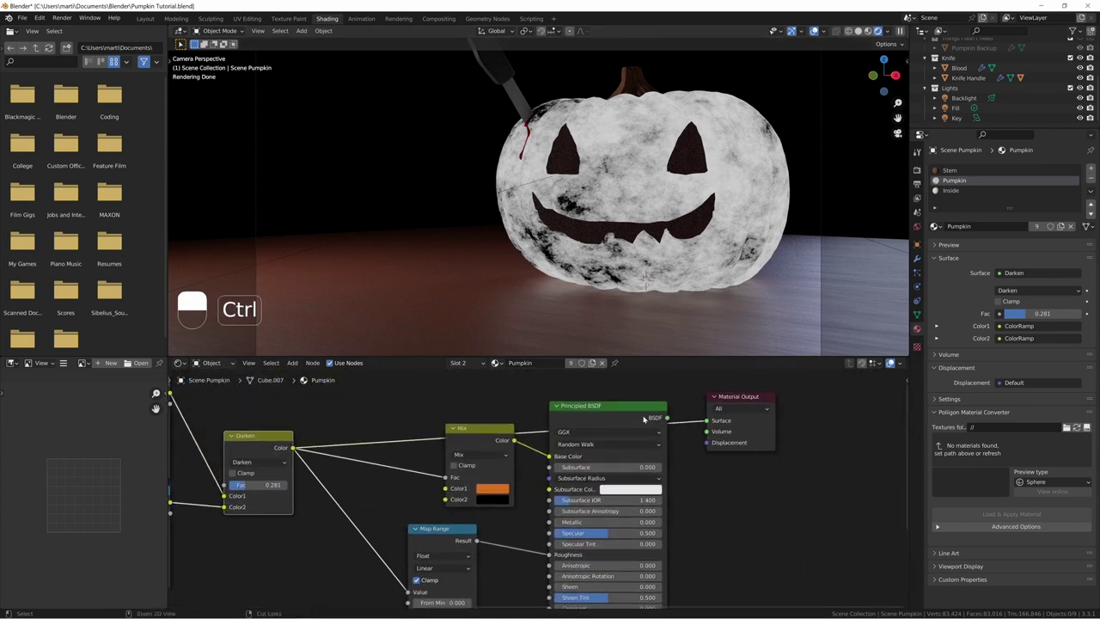
{"action": "left_click", "coordinate": [644, 418], "text": "ctrl+shift"}
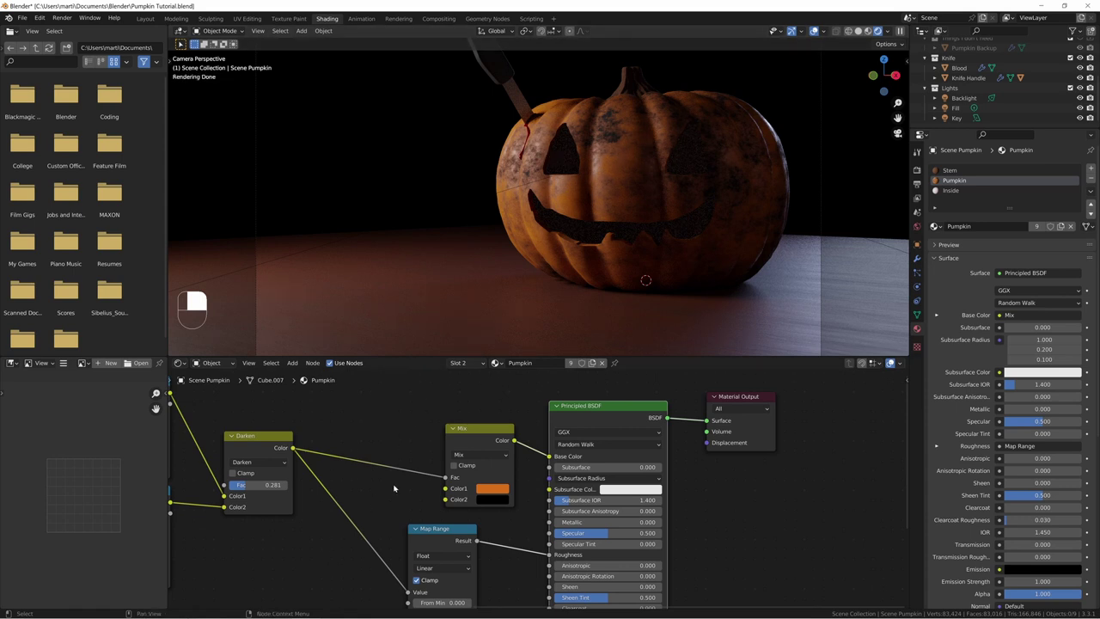
{"action": "middle_click_drag", "start_coordinate": [393, 488], "coordinate": [581, 466]}
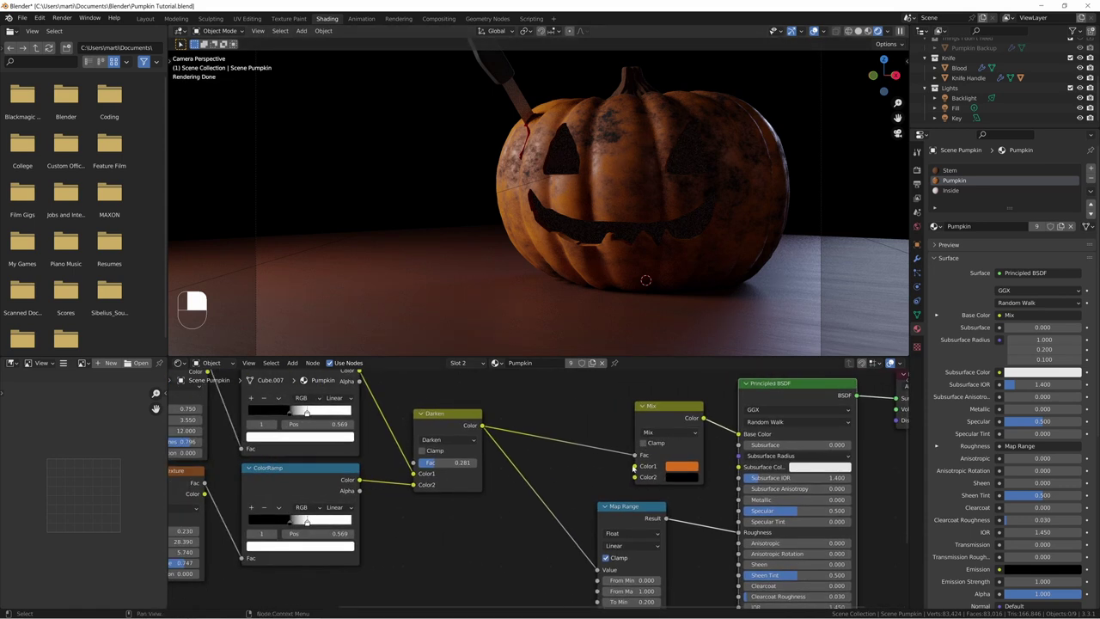
{"action": "middle_click_drag", "start_coordinate": [588, 510], "coordinate": [637, 468]}
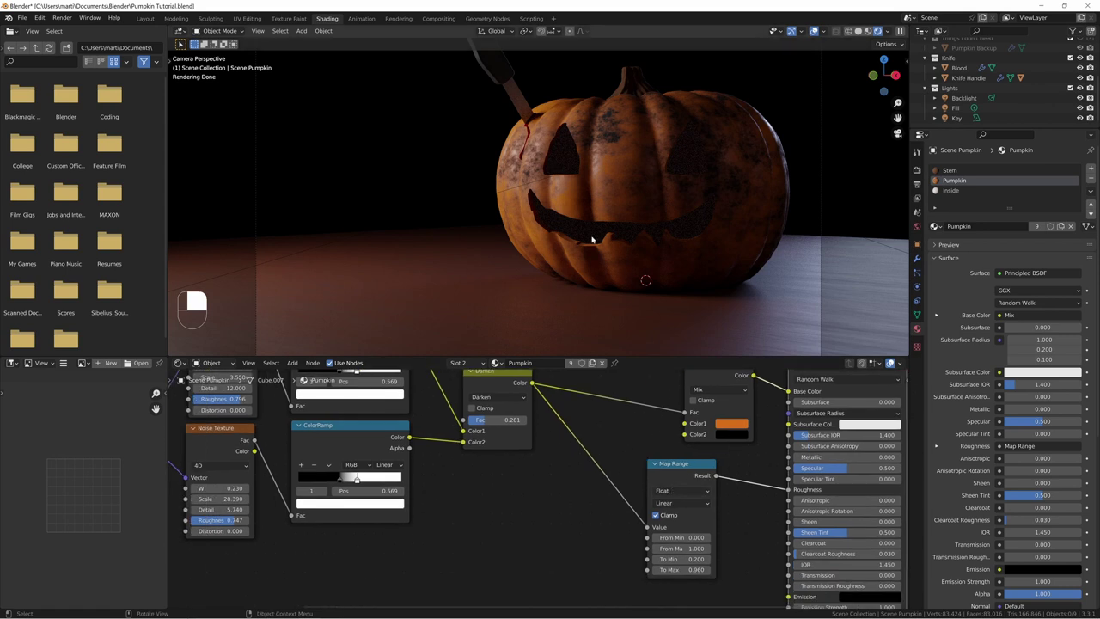
Step: Swap the Mix node's colors so that Color1 is black and Color2 is the pumpkin orange
{"action": "key", "text": "ctrl"}
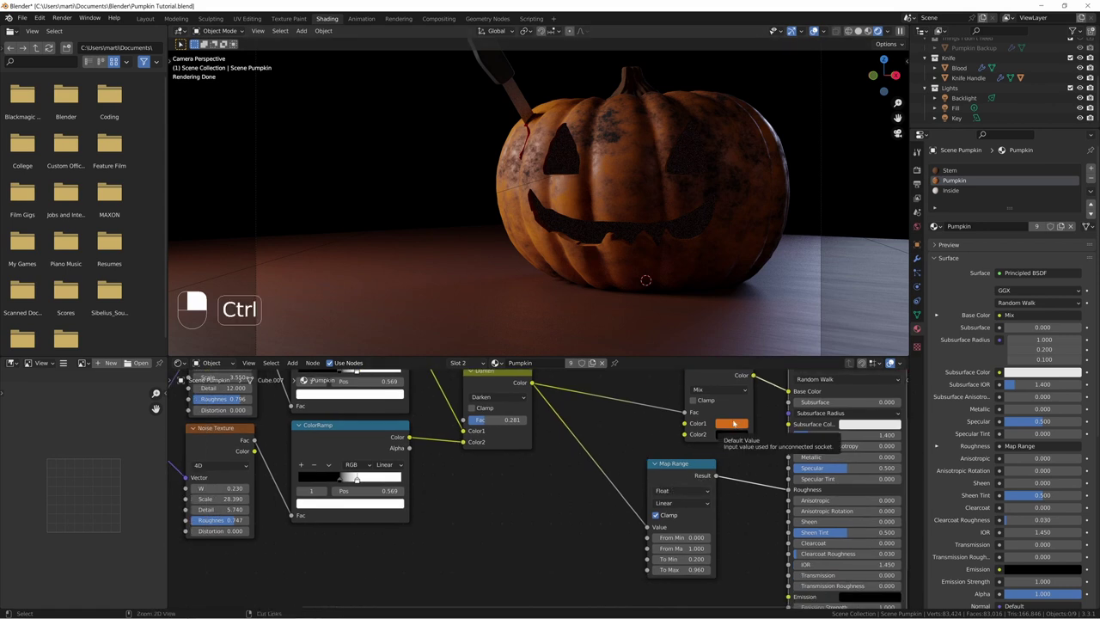
{"action": "key", "text": "ctrl+c"}
{"action": "key", "text": "ctrl+v"}
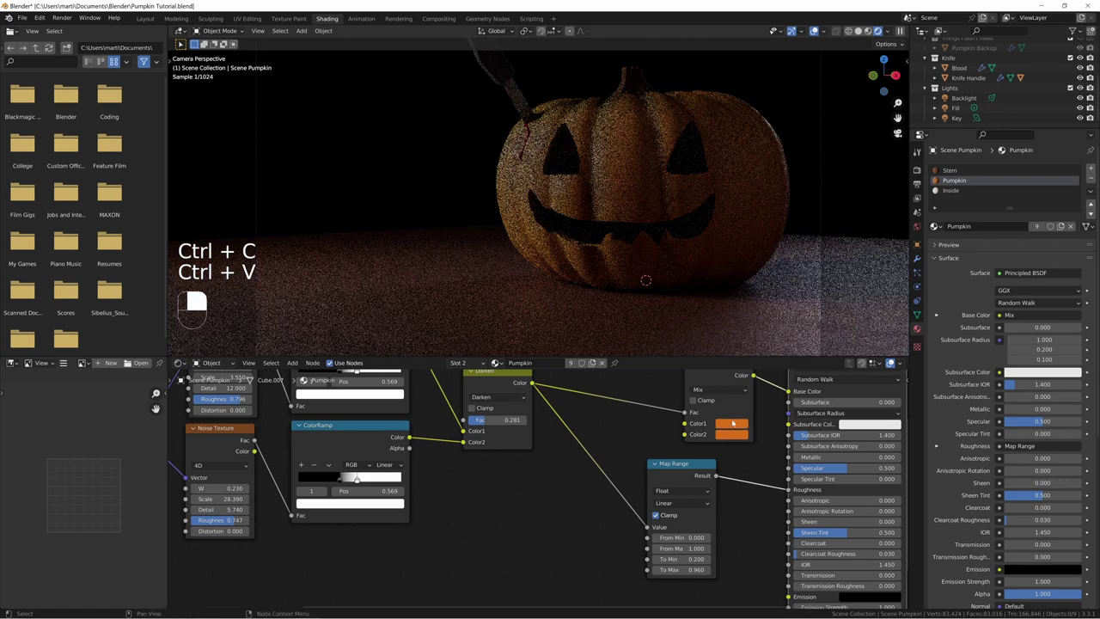
{"action": "left_click", "coordinate": [731, 434]}
{"action": "left_click_drag", "start_coordinate": [807, 309], "coordinate": [803, 354]}
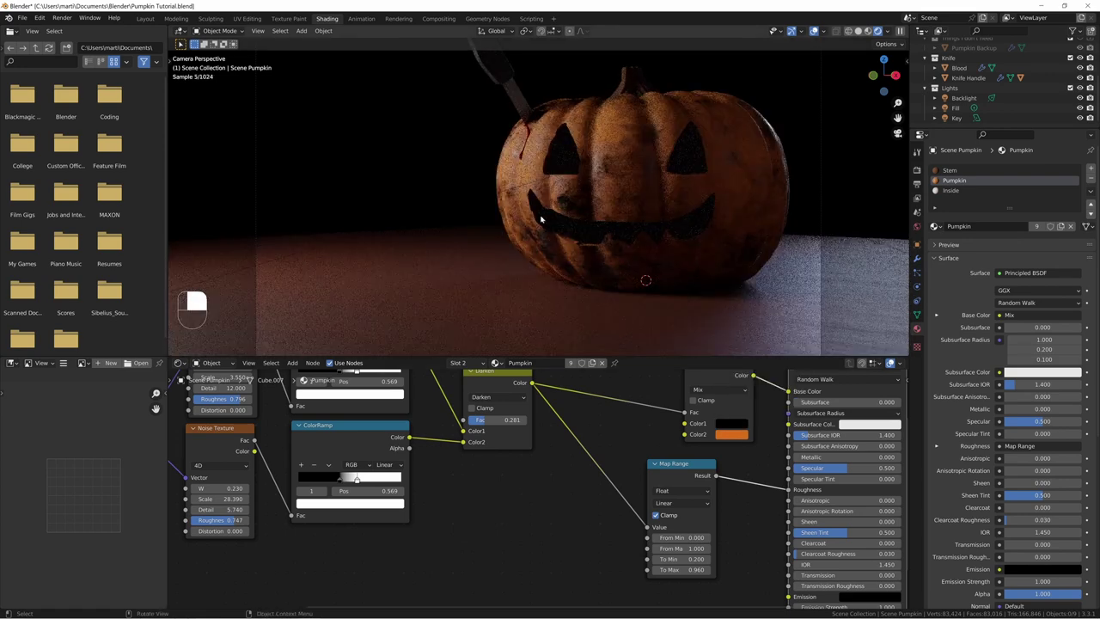
Step: Invert the roughness mapping by setting the Map Range node's To Min to 0.96 and To Max to 0.1
{"action": "middle_click_drag", "start_coordinate": [684, 563], "coordinate": [675, 533]}
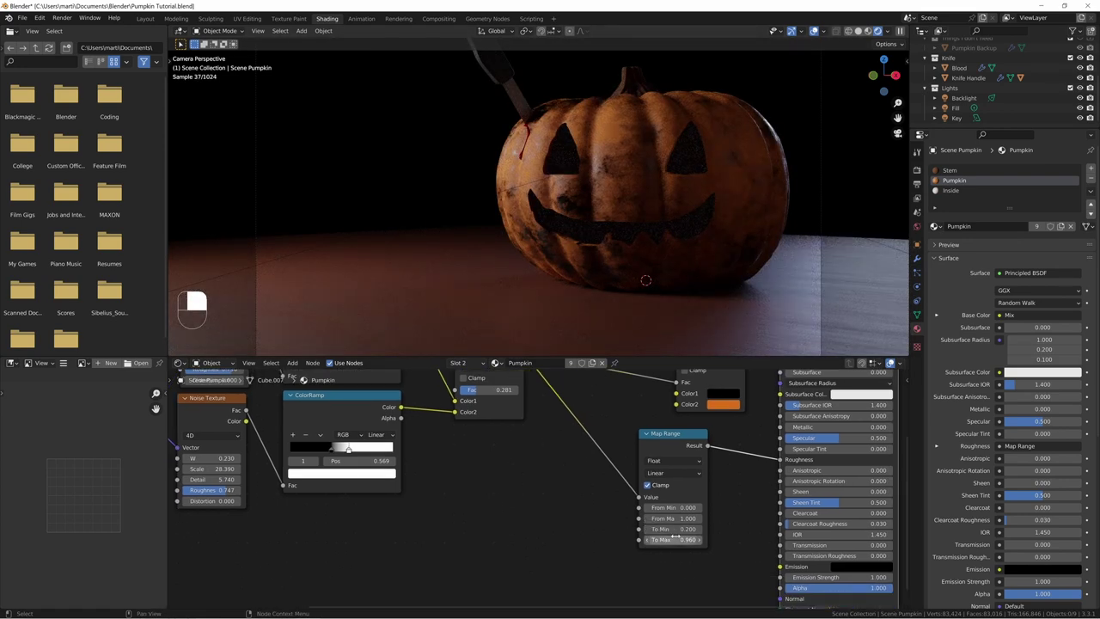
{"action": "key", "text": "ctrl+c"}
{"action": "key", "text": "ctrl+v"}
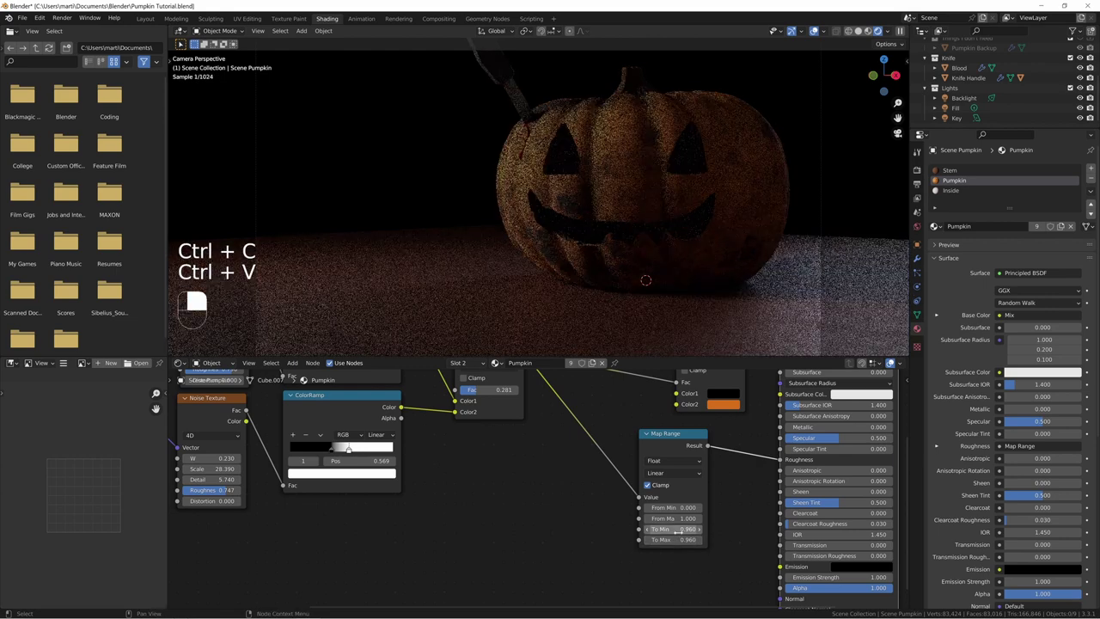
{"action": "left_click", "coordinate": [676, 539]}
{"action": "type", "text": "0.22"}
{"action": "key", "text": "Return"}
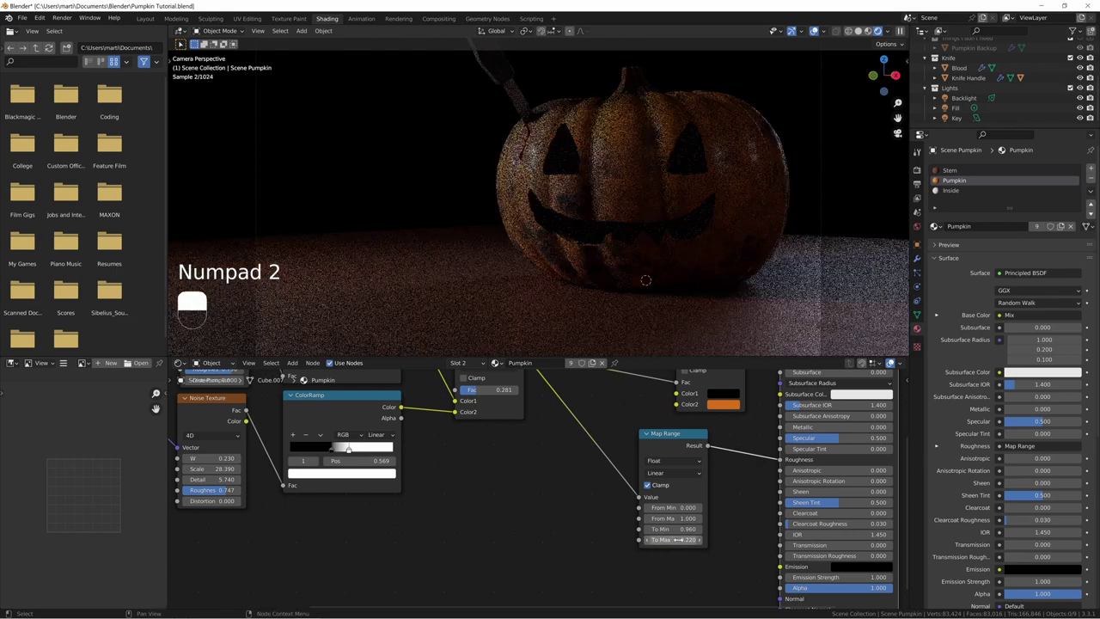
{"action": "left_click_drag", "start_coordinate": [679, 540], "coordinate": [615, 540], "text": "shift"}
{"action": "left_click", "coordinate": [679, 539]}
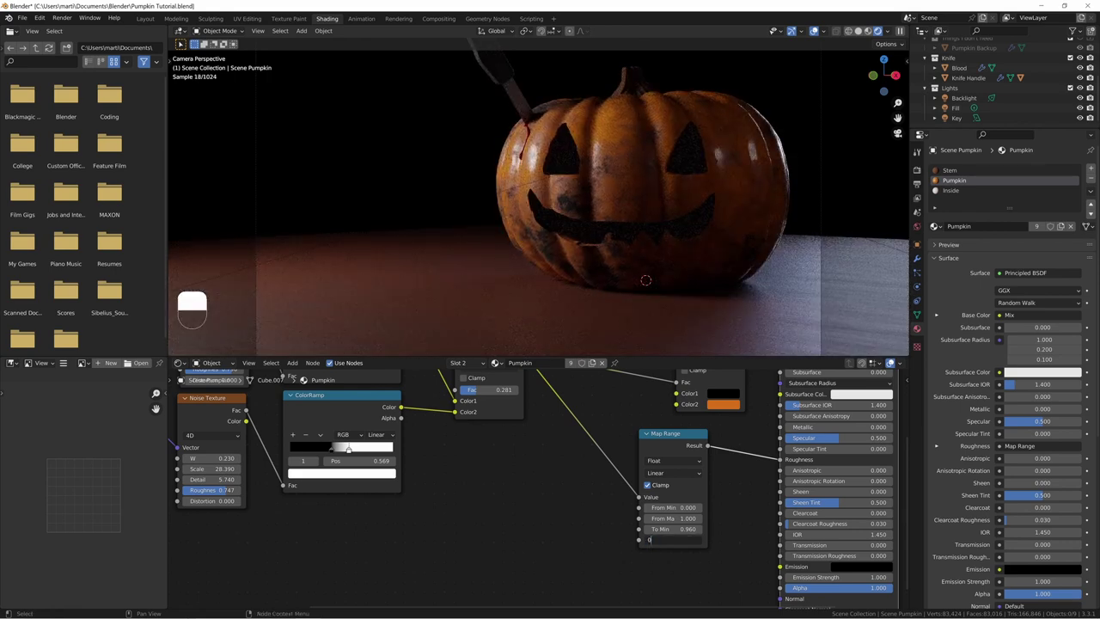
{"action": "type", "text": "0.1"}
{"action": "key", "text": "Return"}
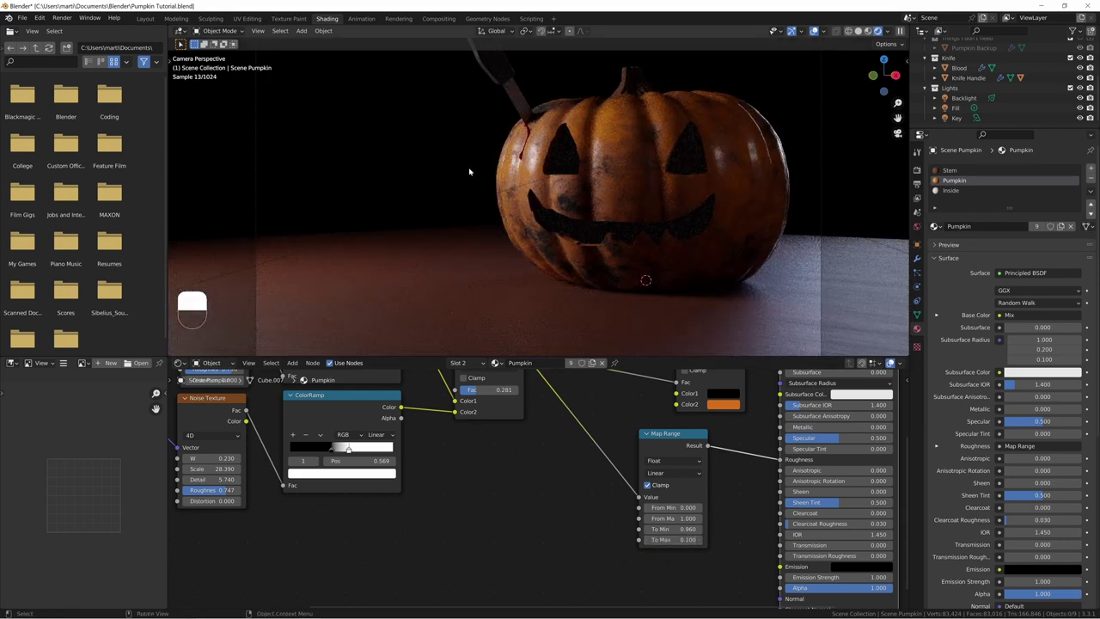
Step: Apply Shade Smooth to the pumpkin object and deselect it
{"action": "left_click", "coordinate": [730, 170]}
{"action": "right_click", "coordinate": [731, 169]}
{"action": "left_click", "coordinate": [730, 167]}
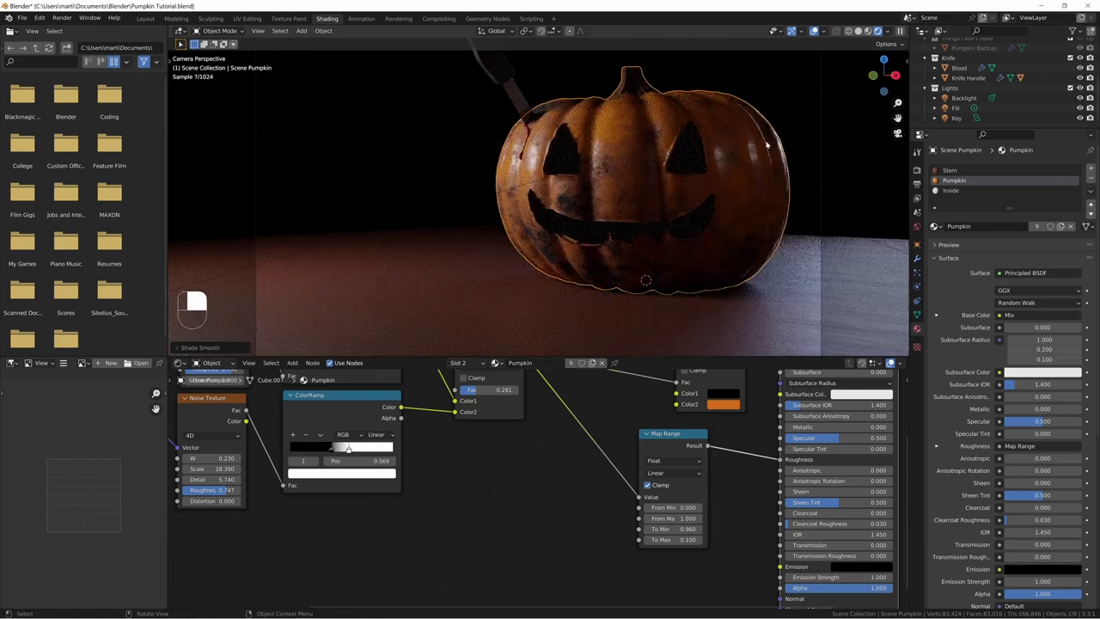
{"action": "left_click", "coordinate": [768, 95]}
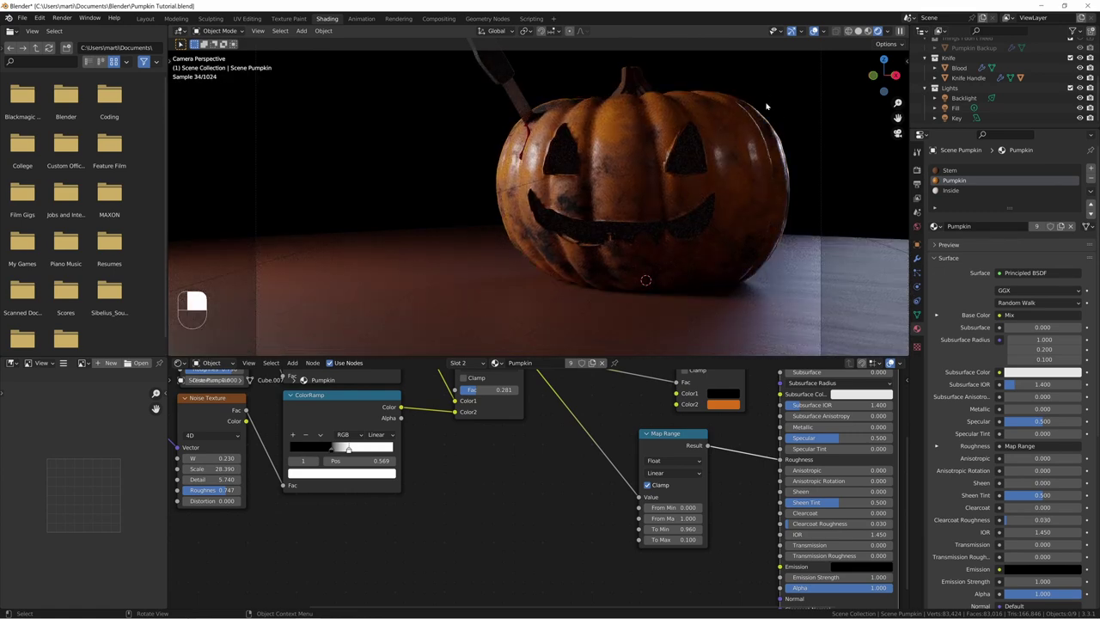
Step: Enable Auto Smooth in the pumpkin mesh's normals settings, and return to the material properties
{"action": "middle_click_drag", "start_coordinate": [581, 390], "coordinate": [610, 474]}
{"action": "scroll", "coordinate": [555, 210], "scroll_direction": "up", "scroll_amount": 3}
{"action": "scroll", "coordinate": [556, 210], "scroll_direction": "up", "scroll_amount": 4}
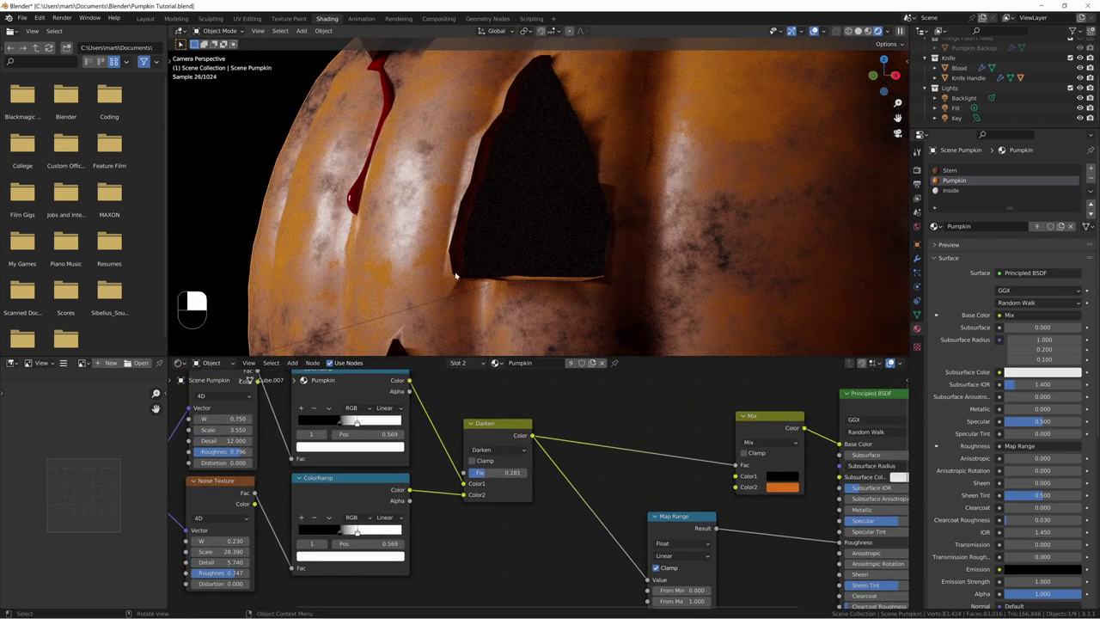
{"action": "left_click", "coordinate": [917, 314]}
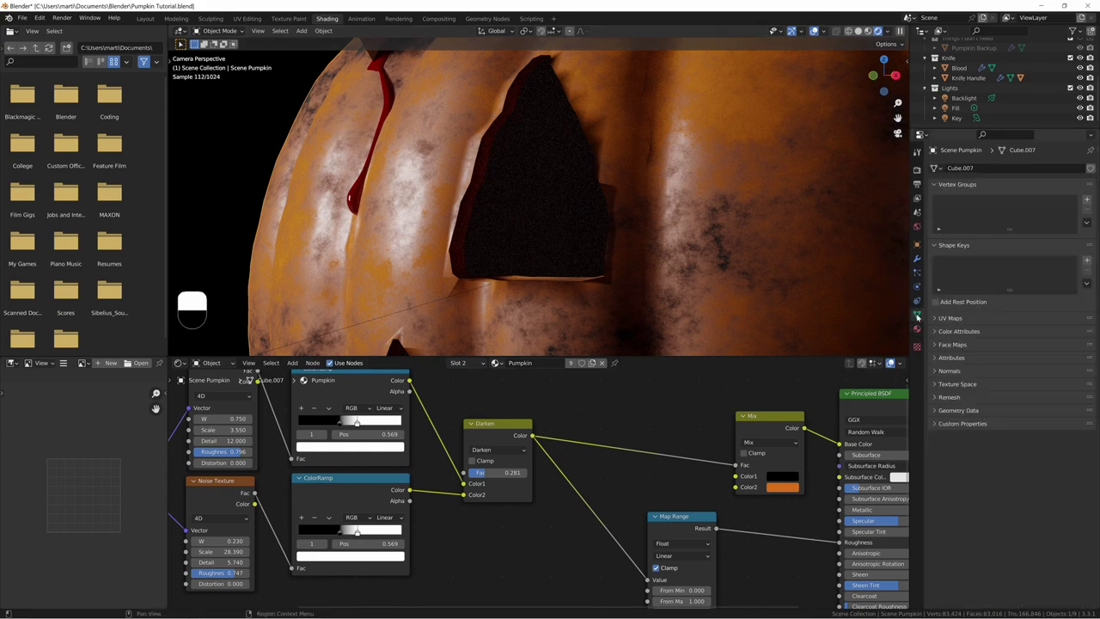
{"action": "left_click", "coordinate": [945, 370]}
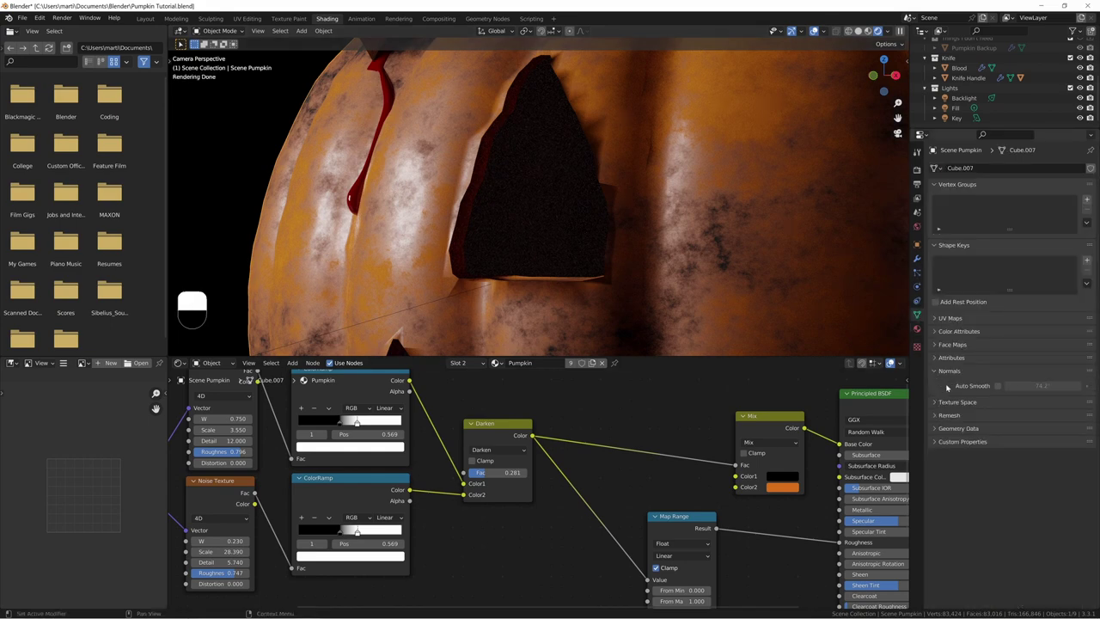
{"action": "left_click", "coordinate": [997, 386]}
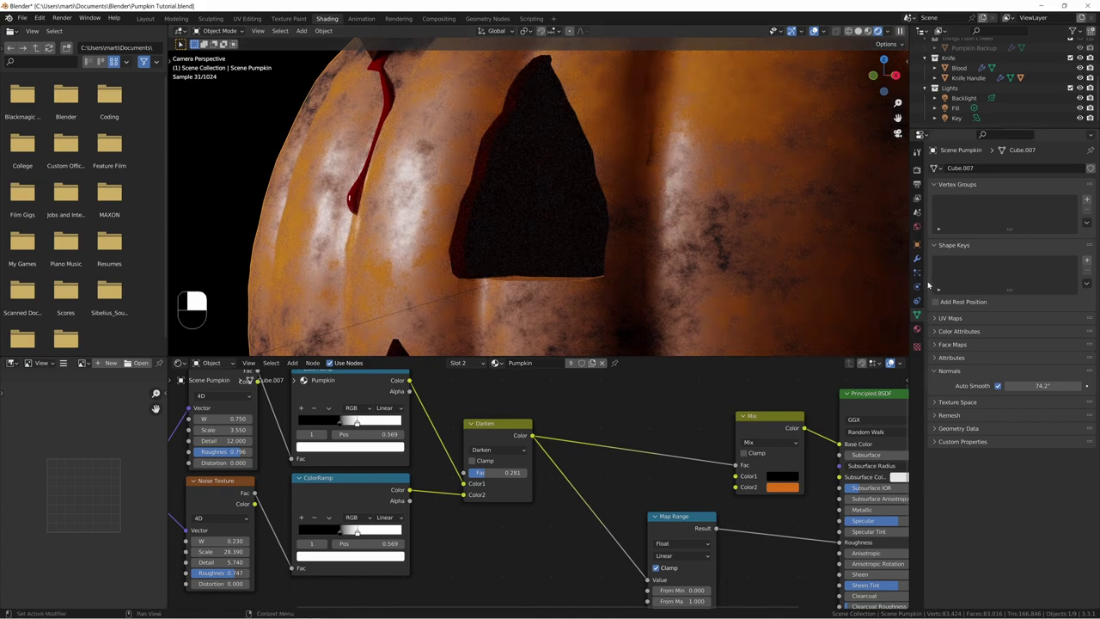
{"action": "left_click", "coordinate": [916, 329]}
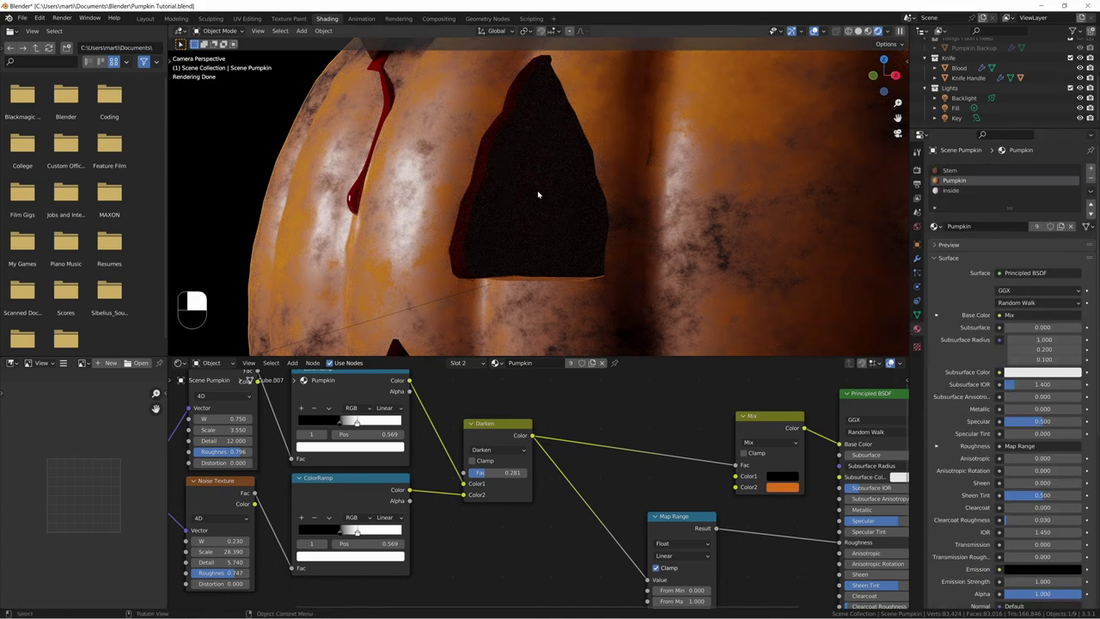
{"action": "key", "text": "Home"}
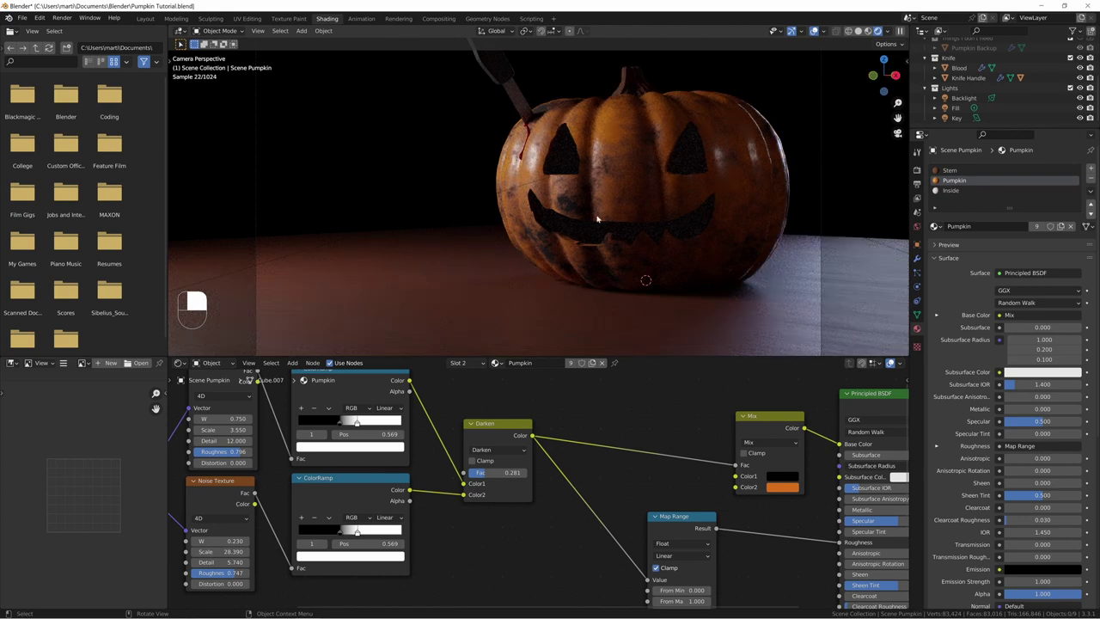
Step: Move the Map Range node closer to the Principled BSDF, directly beneath the Mix node
{"action": "scroll", "coordinate": [614, 550], "scroll_direction": "up", "scroll_amount": 1}
{"action": "middle_click_drag", "start_coordinate": [615, 592], "coordinate": [559, 525]}
{"action": "scroll", "coordinate": [562, 550], "scroll_direction": "down", "scroll_amount": 4}
{"action": "left_click", "coordinate": [613, 461]}
{"action": "left_click_drag", "start_coordinate": [612, 462], "coordinate": [676, 456]}
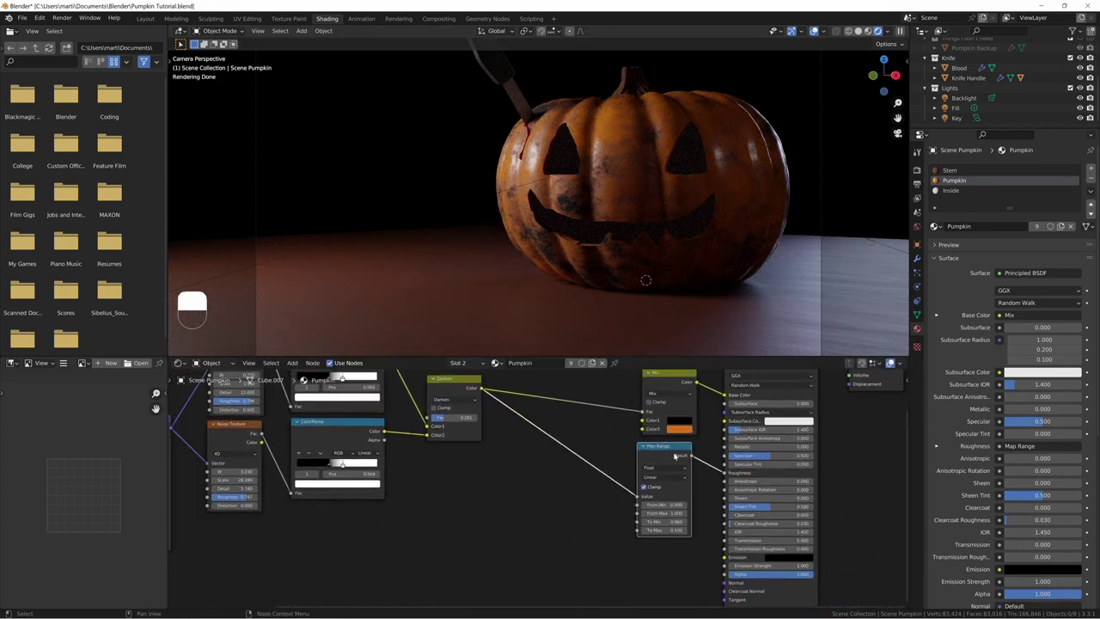
Step: Add a Bump node and place it below the Map Range node, beside the Principled BSDF
{"action": "middle_click_drag", "start_coordinate": [556, 509], "coordinate": [548, 494]}
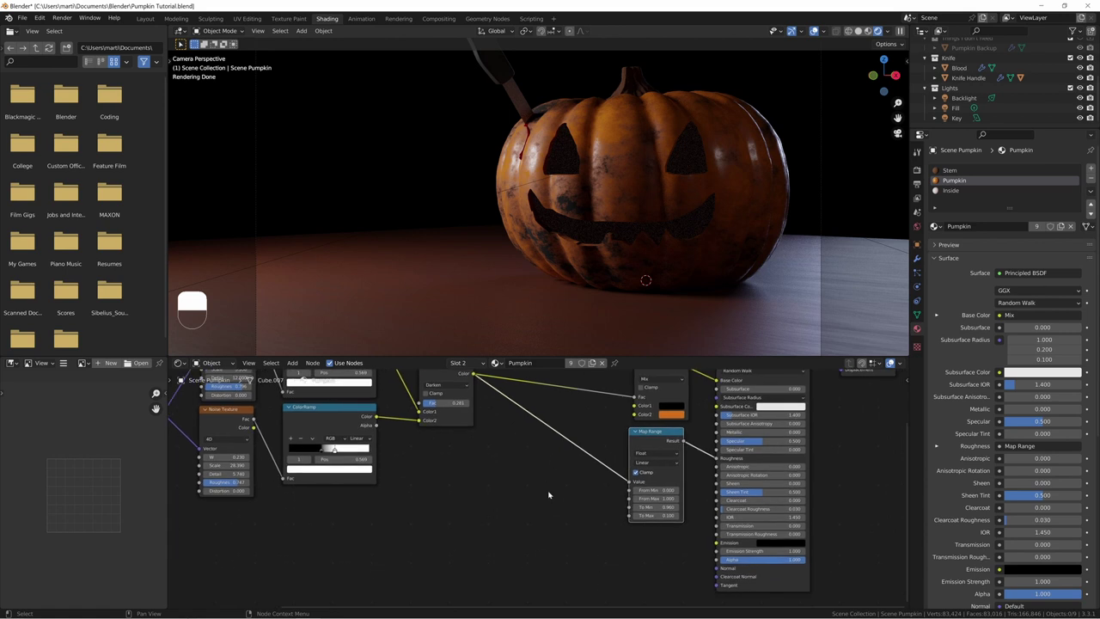
{"action": "scroll", "coordinate": [545, 490], "scroll_direction": "down", "scroll_amount": 2}
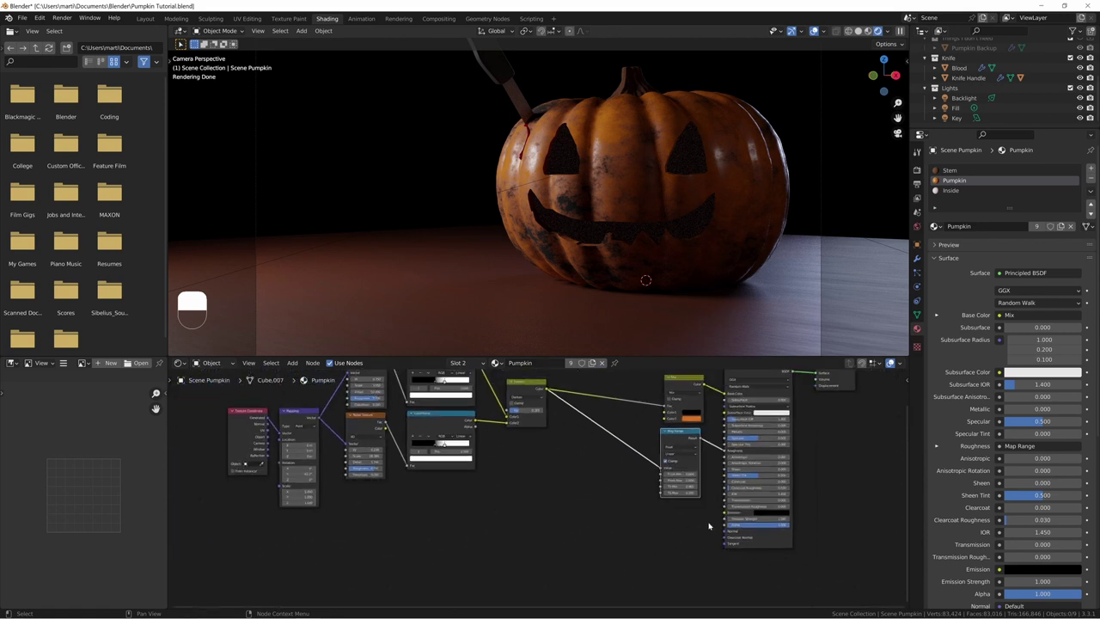
{"action": "middle_click_drag", "start_coordinate": [642, 536], "coordinate": [621, 535]}
{"action": "key", "text": "shift+a"}
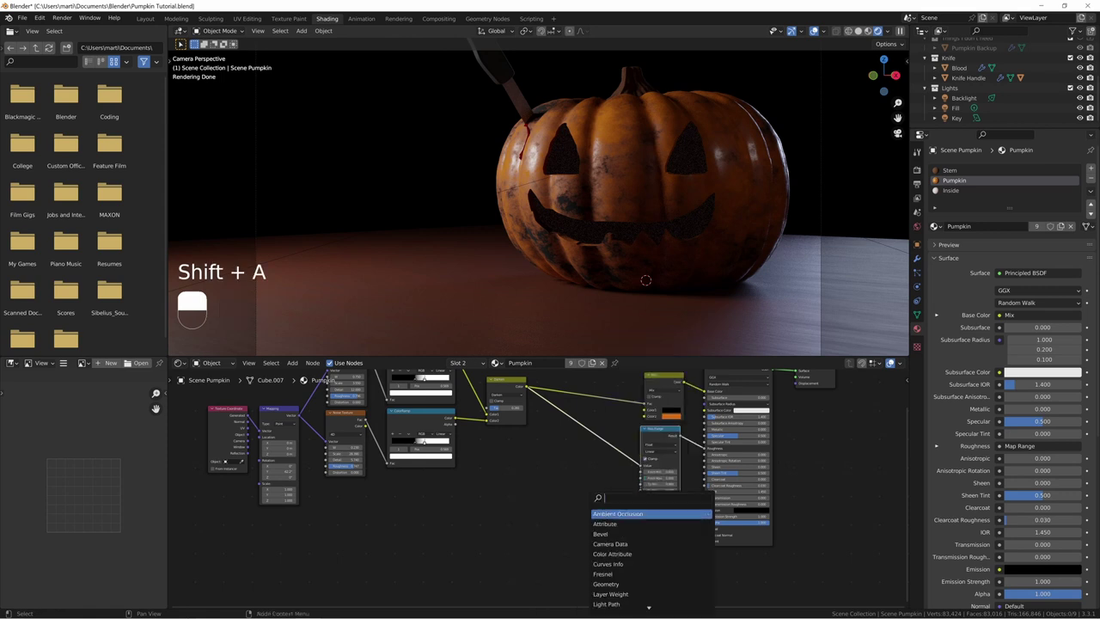
{"action": "type", "text": "bu"}
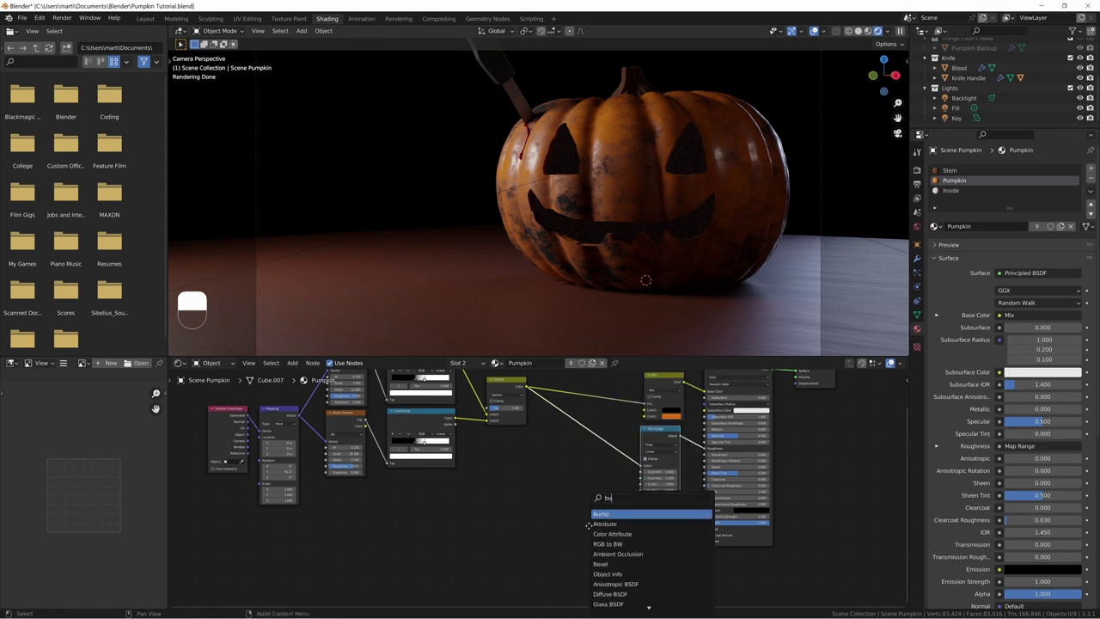
{"action": "key", "text": "Return"}
{"action": "left_click", "coordinate": [614, 520]}
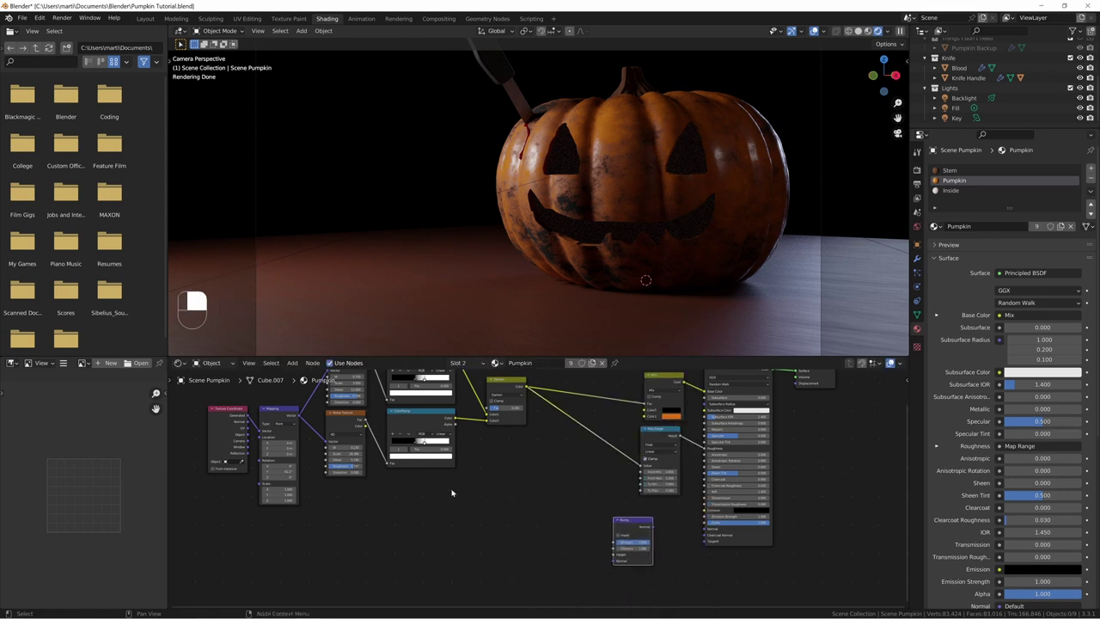
Step: Duplicate the lower Noise Texture node with its Mapping connection kept, and place the copy below the original
{"action": "middle_click_drag", "start_coordinate": [427, 483], "coordinate": [521, 462]}
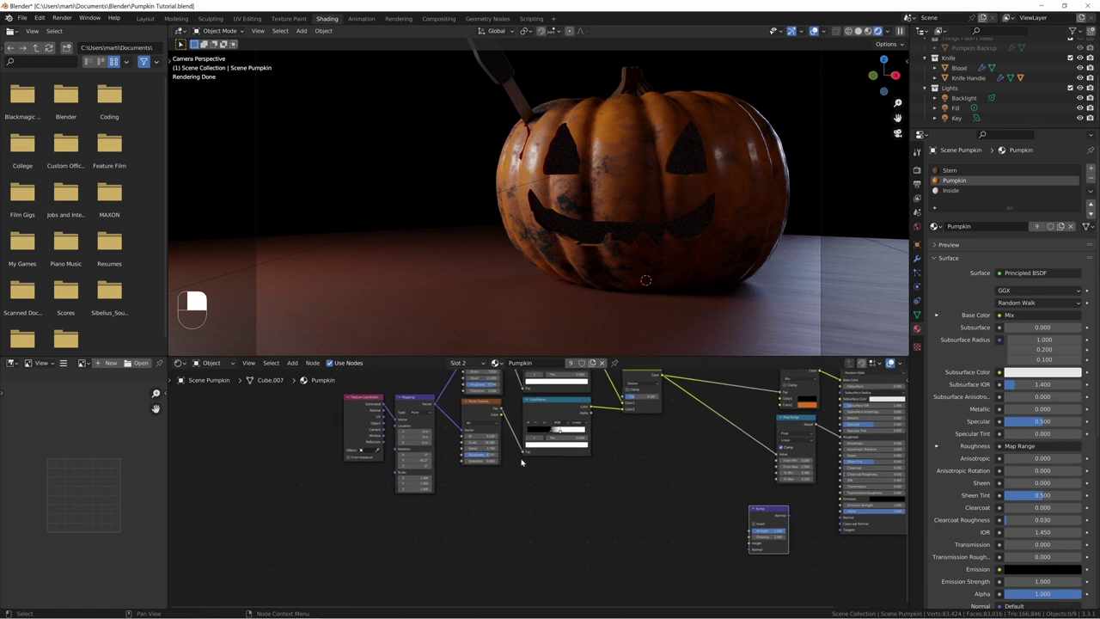
{"action": "left_click", "coordinate": [478, 413]}
{"action": "key", "text": "shift+ctrl+d"}
{"action": "left_click", "coordinate": [494, 496]}
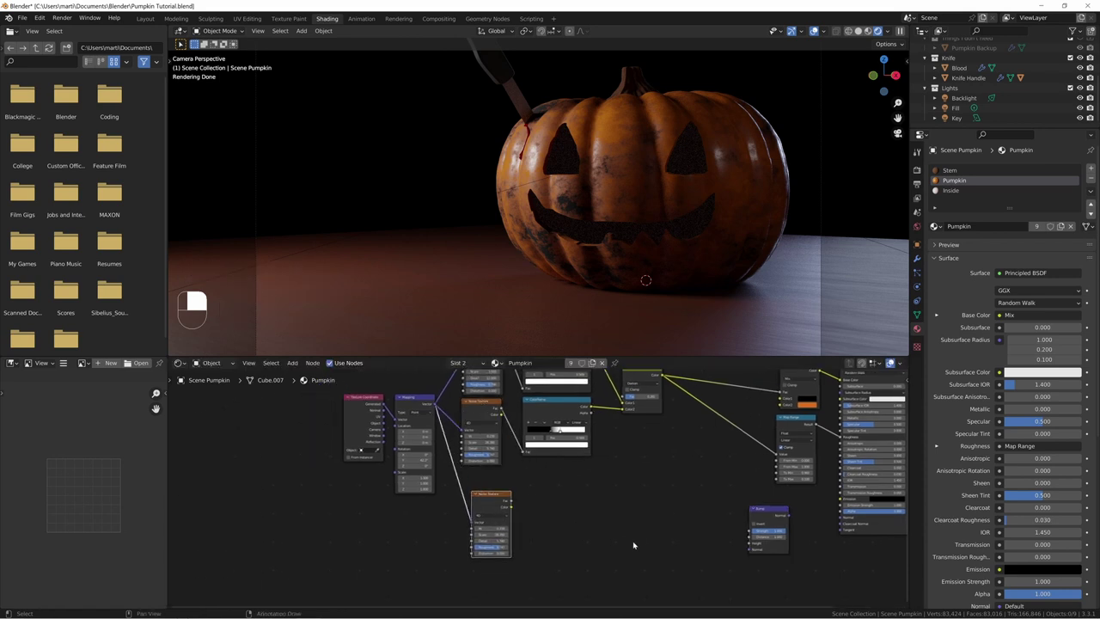
Step: Preview the duplicated Noise Texture on the pumpkin, and set its Detail to 0 and Roughness to 0.624
{"action": "scroll", "coordinate": [540, 474], "scroll_direction": "up", "scroll_amount": 4}
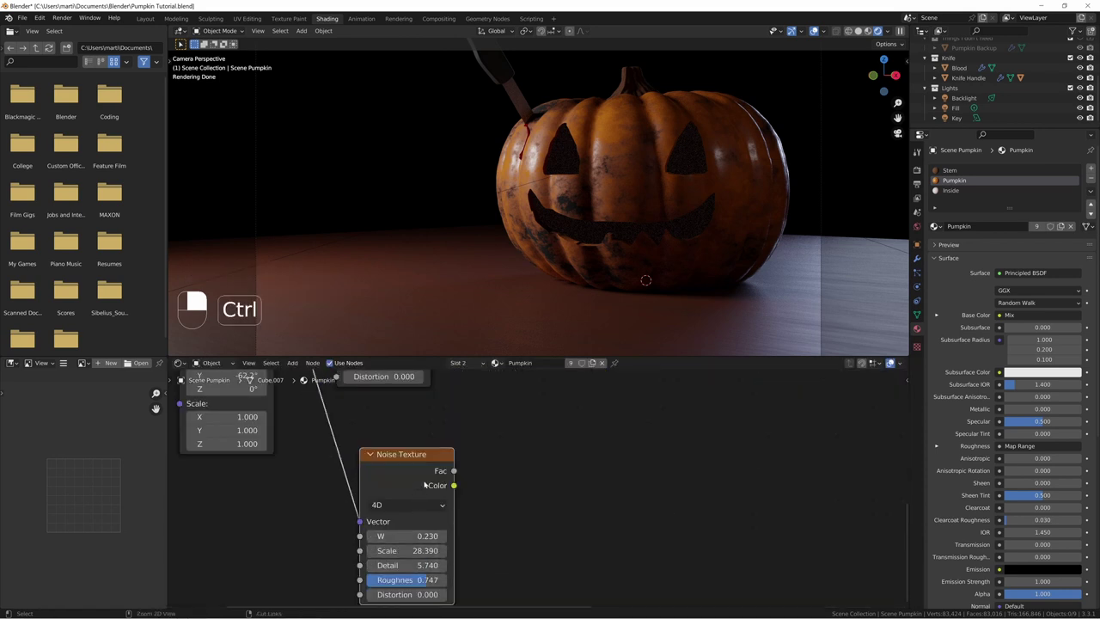
{"action": "left_click", "coordinate": [413, 521], "text": "ctrl+shift"}
{"action": "key", "text": "BackSpace"}
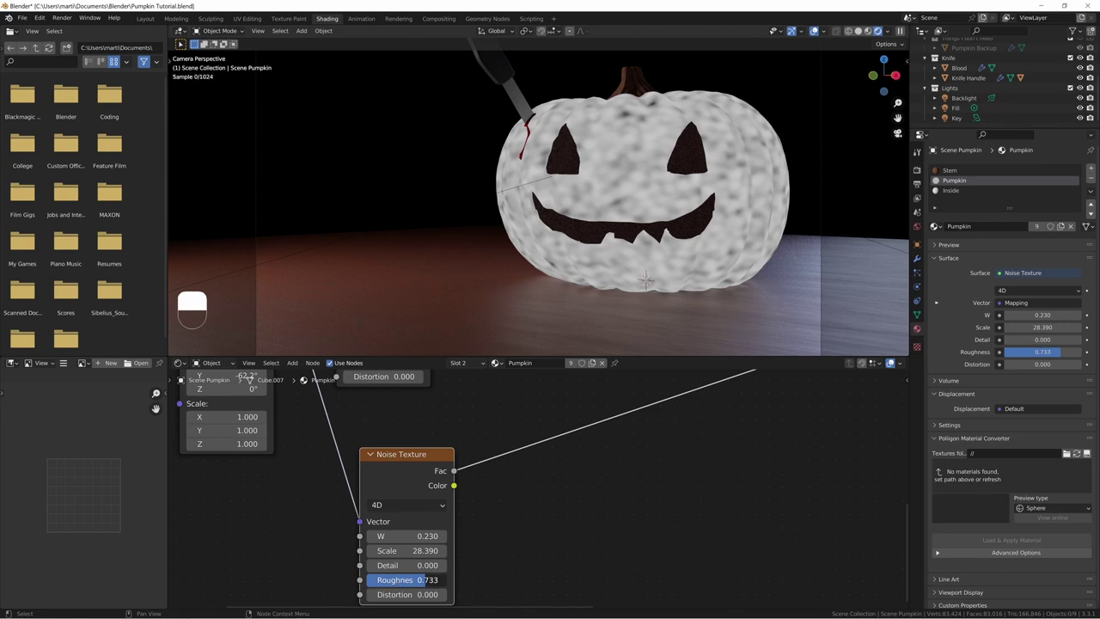
{"action": "left_click_drag", "start_coordinate": [425, 580], "coordinate": [417, 580]}
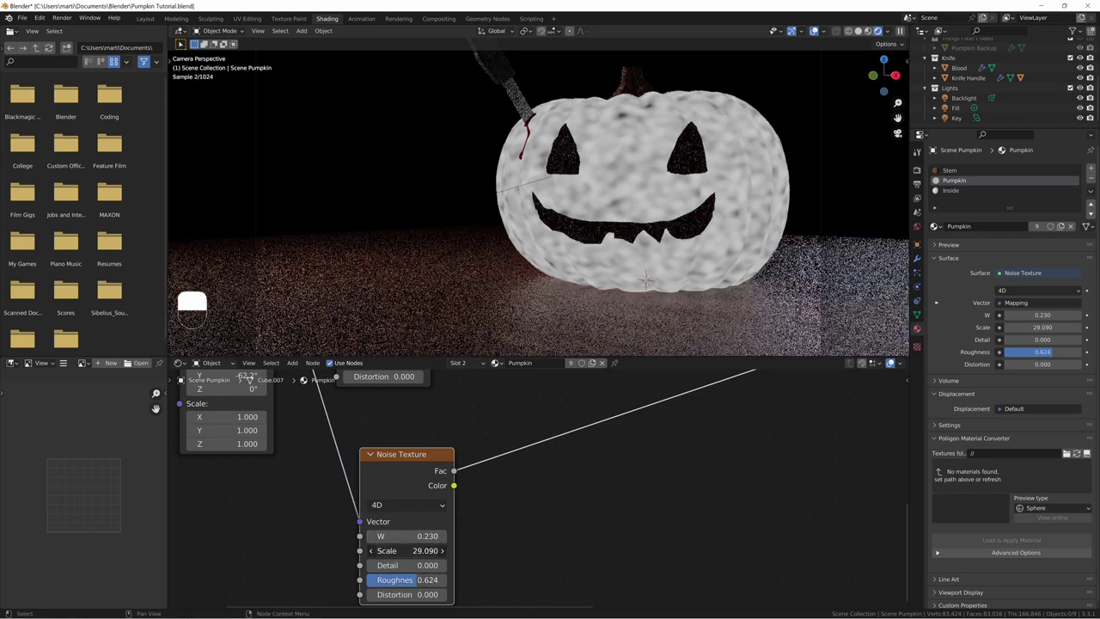
Step: Set the duplicated Noise Texture's Scale to 34.490, Detail to 0.240 and W to 0
{"action": "mouse_move", "coordinate": [404, 550]}
{"action": "left_mouse_down"}
{"action": "mouse_move", "coordinate": [438, 550]}
{"action": "mouse_move", "coordinate": [409, 565]}
{"action": "mouse_move", "coordinate": [433, 565]}
{"action": "mouse_move", "coordinate": [416, 564]}
{"action": "left_mouse_up"}
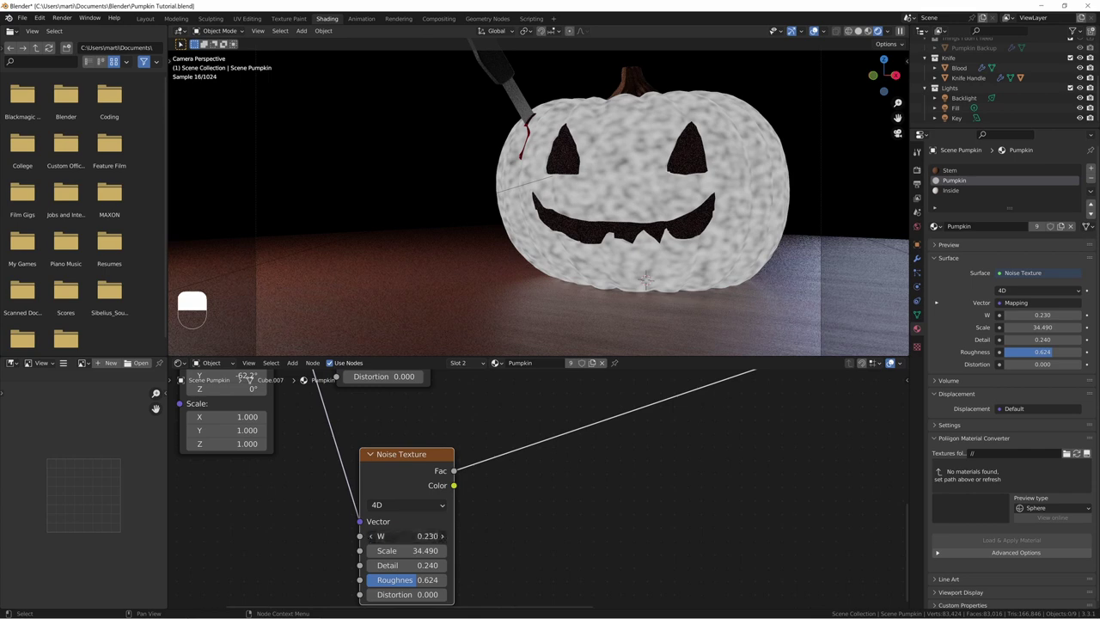
{"action": "left_click", "coordinate": [404, 535]}
{"action": "type", "text": "0"}
{"action": "key", "text": "Return"}
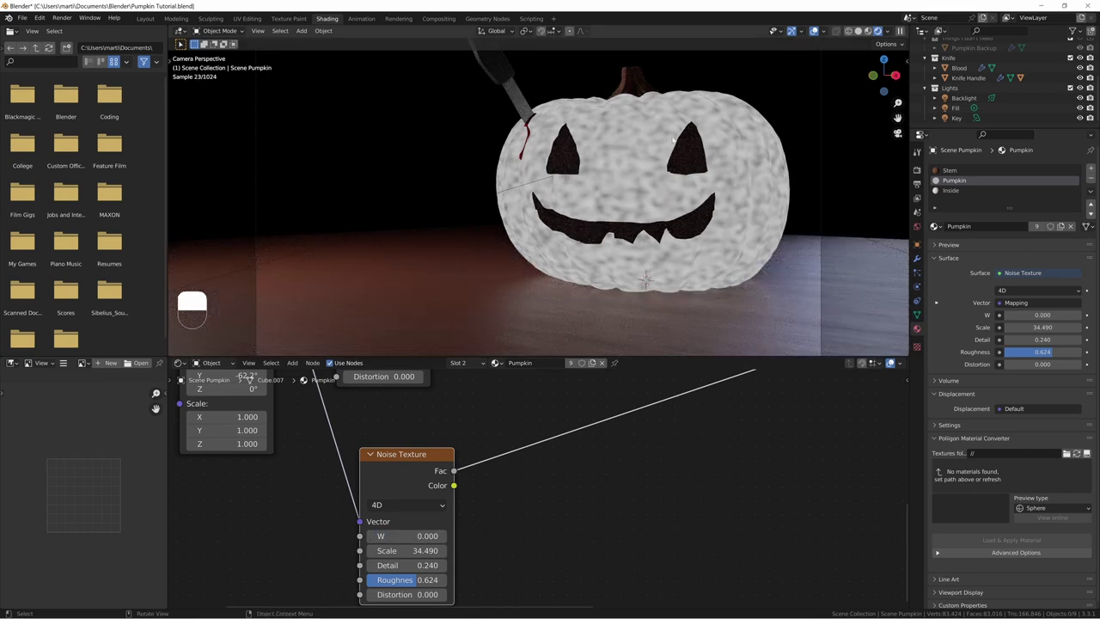
Step: Move the Darken node closer to the upper ColorRamps and place a duplicate of it beside the Bump node
{"action": "key", "text": "Home"}
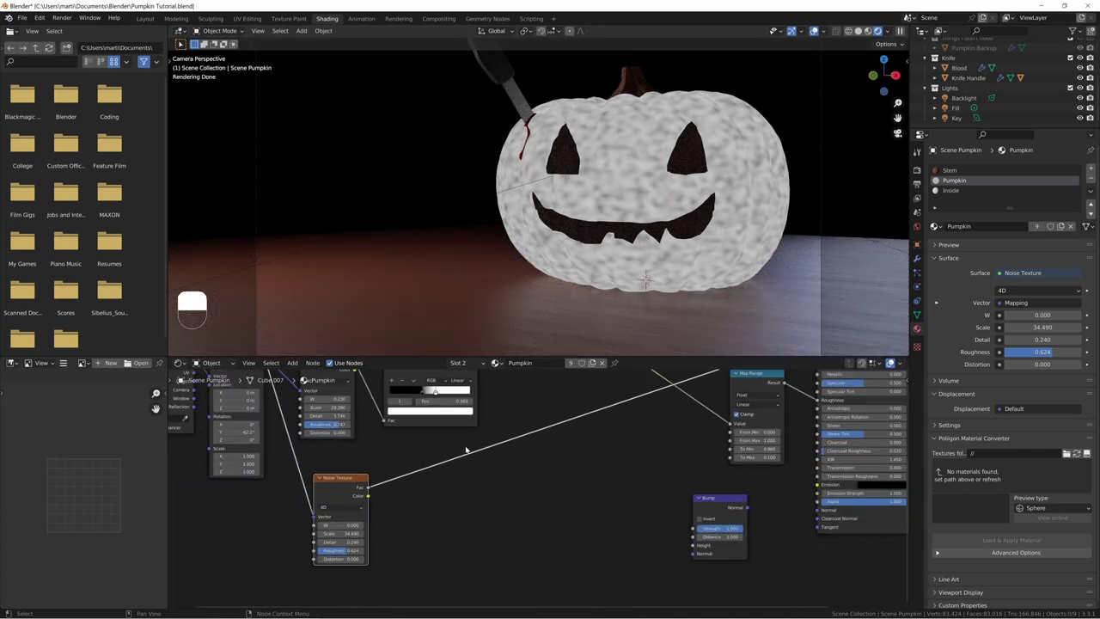
{"action": "middle_click_drag", "start_coordinate": [491, 457], "coordinate": [431, 462]}
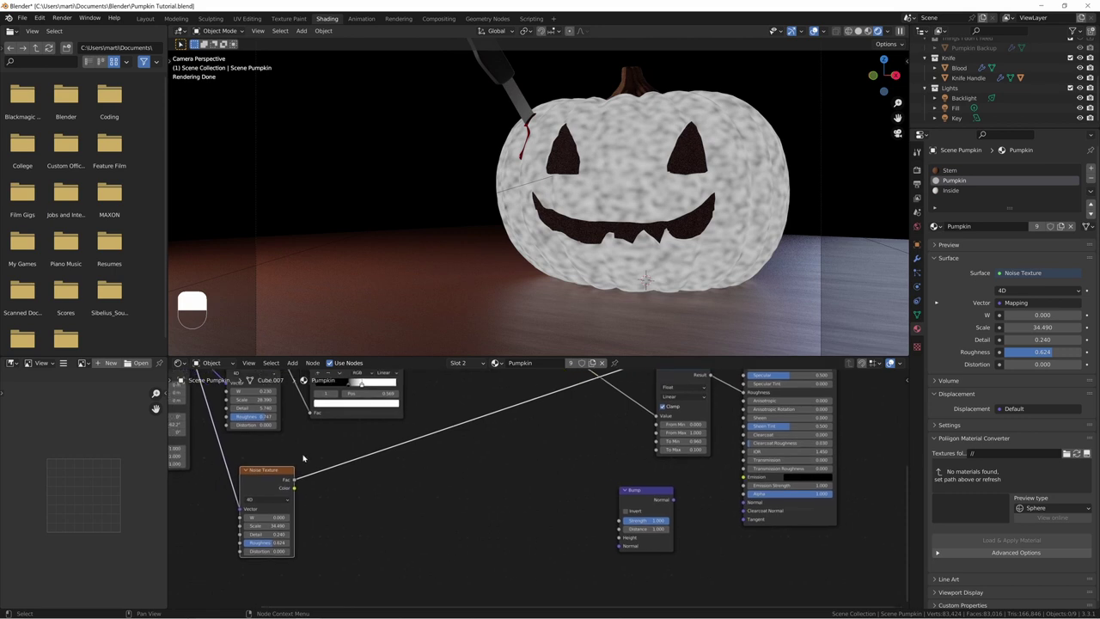
{"action": "left_click_drag", "start_coordinate": [294, 487], "coordinate": [577, 475]}
{"action": "key", "text": "Escape"}
{"action": "key", "text": "Home"}
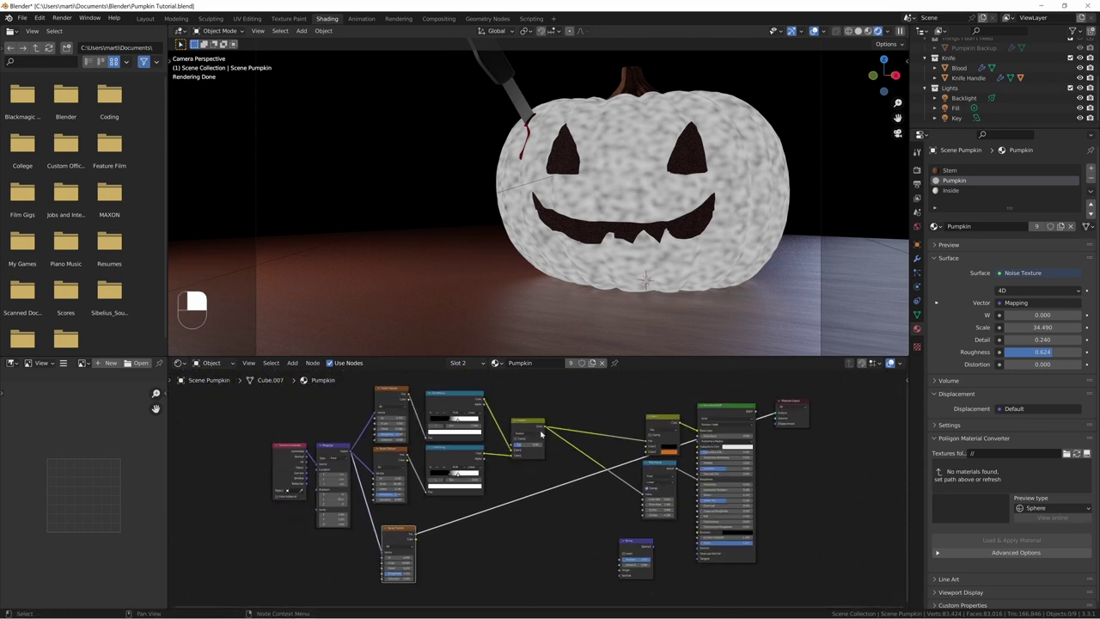
{"action": "left_click_drag", "start_coordinate": [542, 434], "coordinate": [526, 421]}
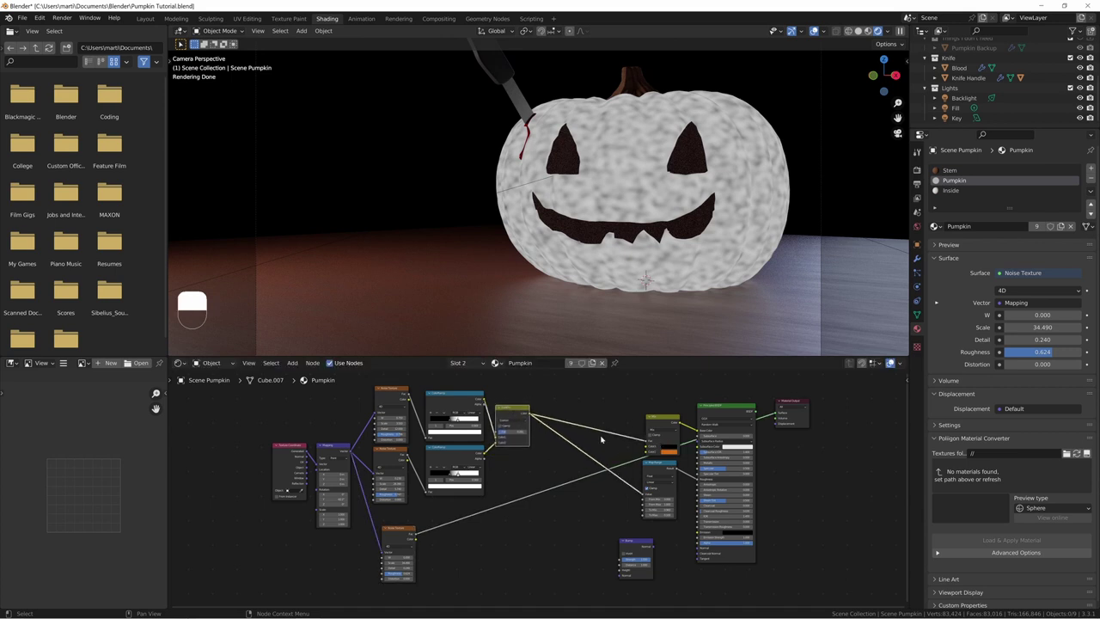
{"action": "key", "text": "shift+d"}
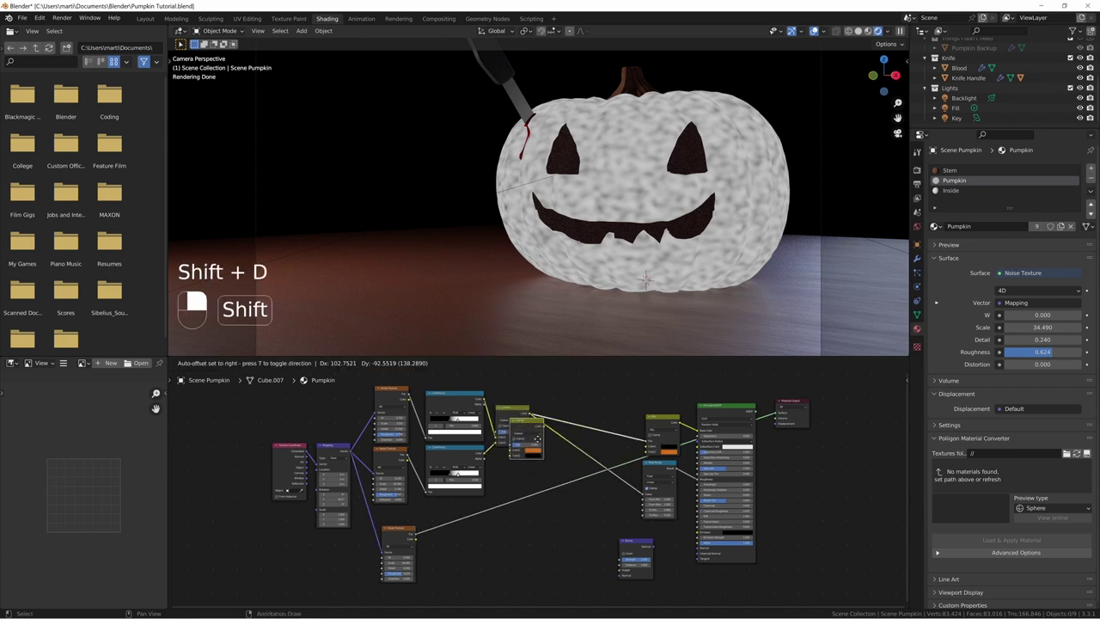
{"action": "left_click", "coordinate": [592, 516]}
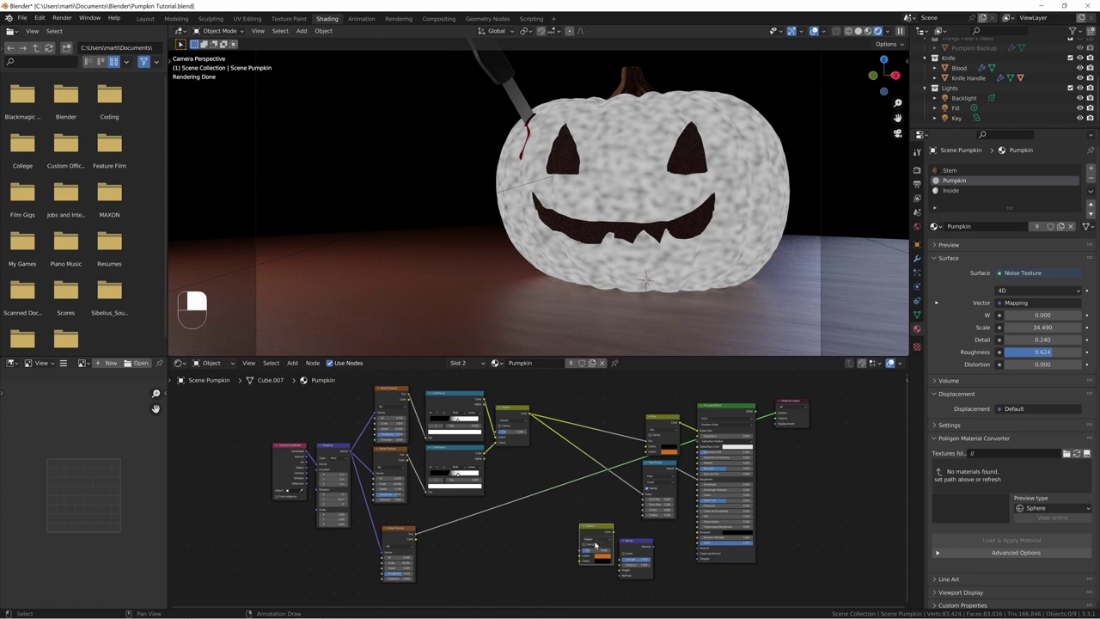
Step: Connect the lowest Noise Texture to the duplicated Darken node's Color1 and insert a duplicated ColorRamp between them
{"action": "scroll", "coordinate": [512, 497], "scroll_direction": "up", "scroll_amount": 2}
{"action": "left_click_drag", "start_coordinate": [350, 509], "coordinate": [594, 533]}
{"action": "key", "text": "shift+d"}
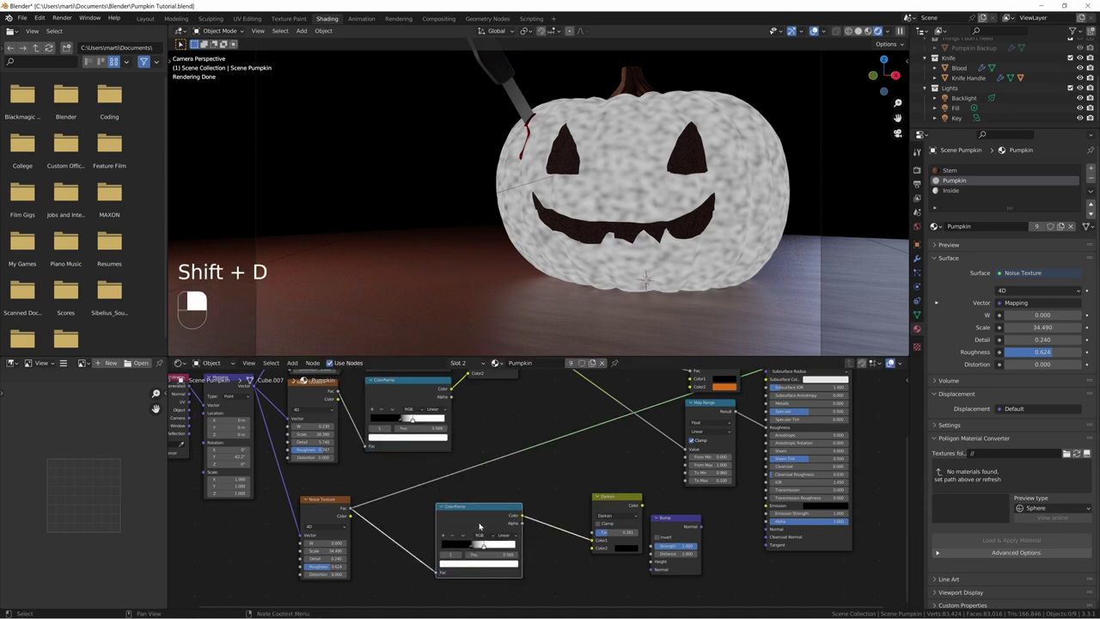
{"action": "left_click", "coordinate": [479, 543]}
Step: Preview the duplicated ColorRamp, set its black stop to 0.169 and white stop to 0.810, and compare with the node muted
{"action": "left_click", "coordinate": [466, 548]}
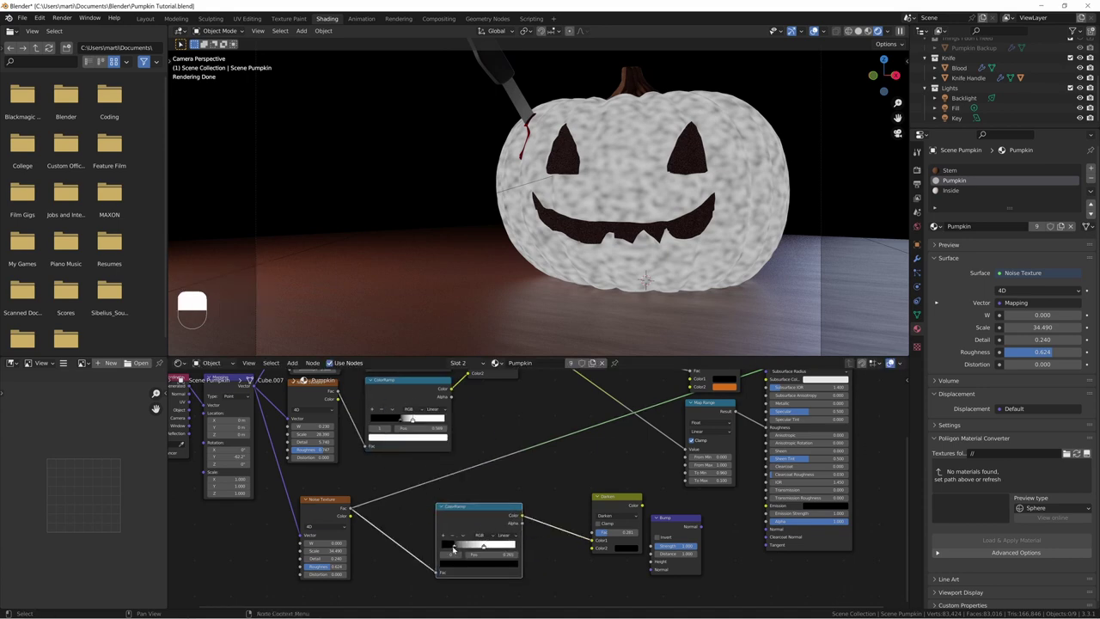
{"action": "left_click", "coordinate": [483, 520], "text": "ctrl+shift"}
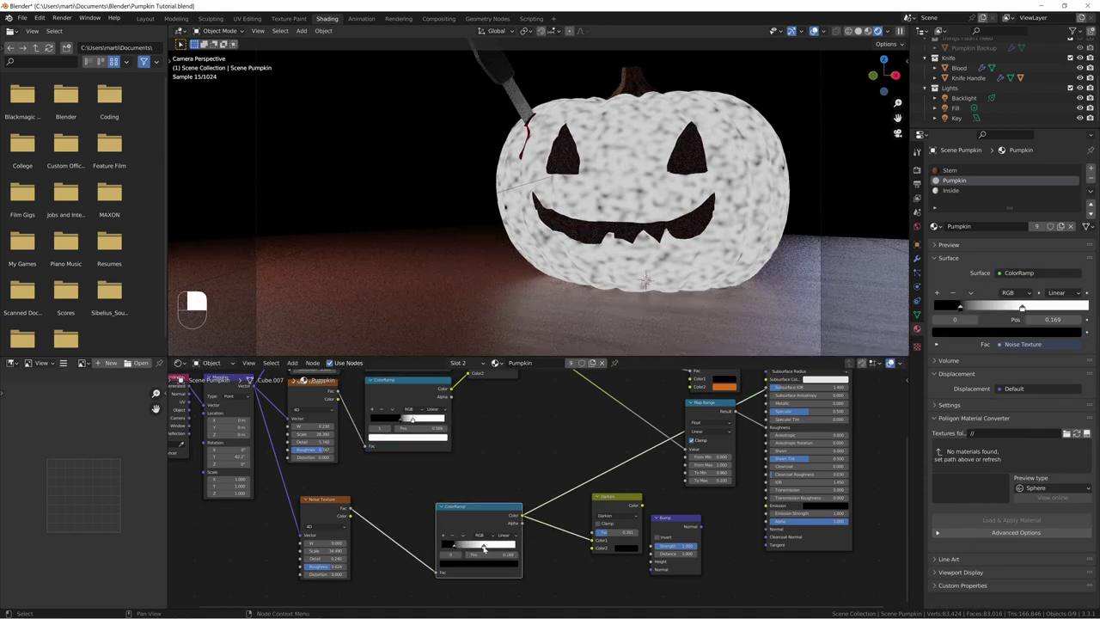
{"action": "left_click_drag", "start_coordinate": [484, 547], "coordinate": [503, 547]}
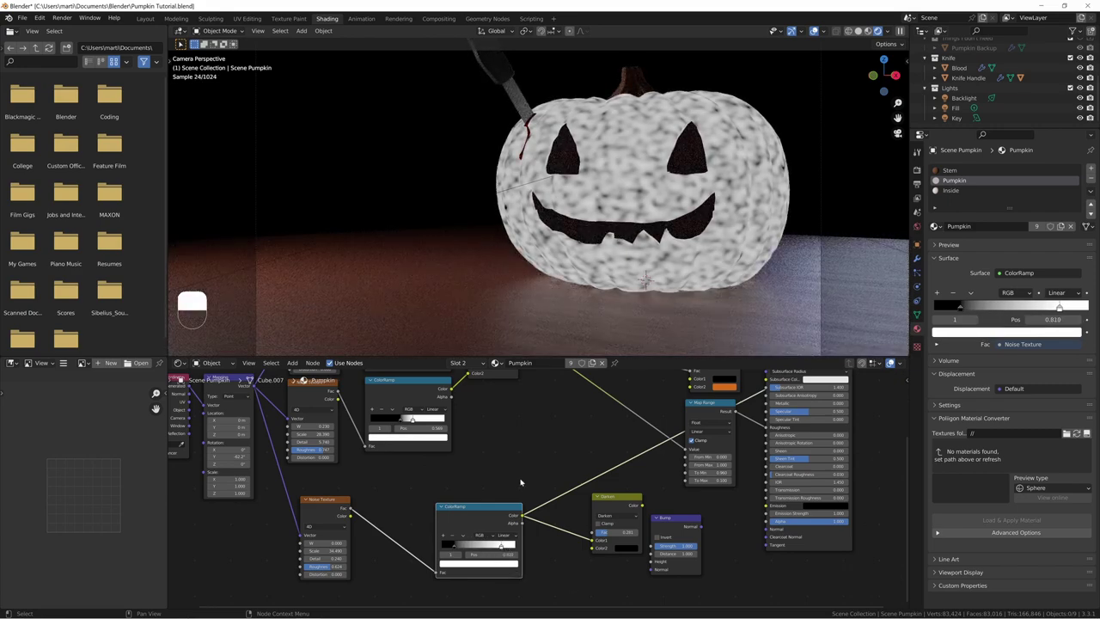
{"action": "key", "text": "m"}
{"action": "key", "text": "m"}
{"action": "key", "text": "m"}
{"action": "key", "text": "m"}
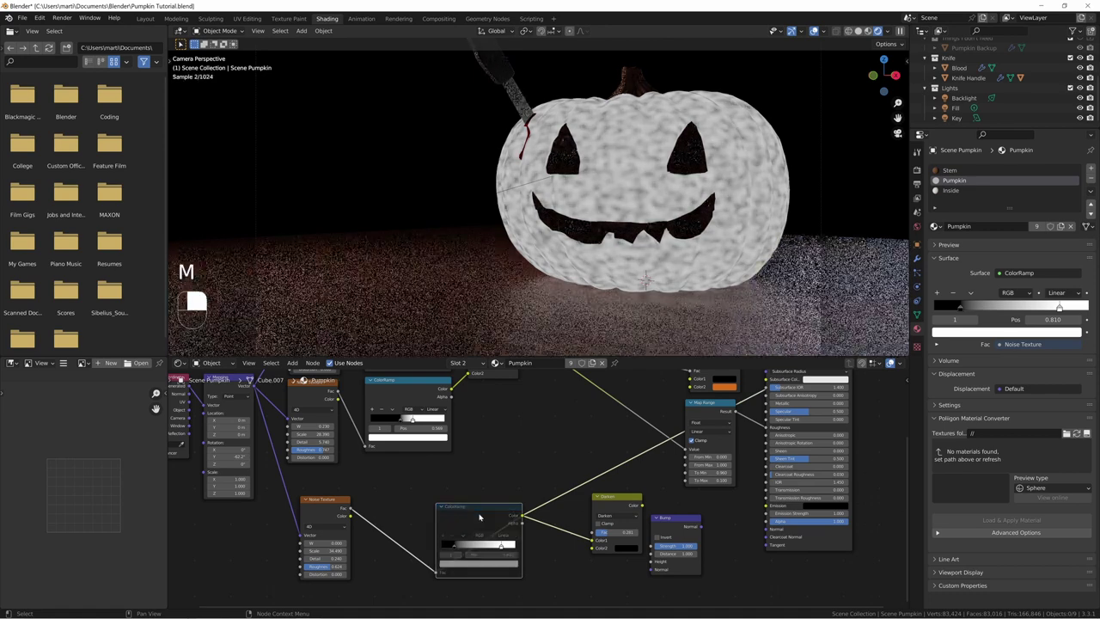
Step: Connect the upper Darken node's Color output to the duplicated Darken node's Color2 and preview the combined mask
{"action": "middle_click_drag", "start_coordinate": [499, 496], "coordinate": [433, 476]}
{"action": "left_click_drag", "start_coordinate": [401, 497], "coordinate": [385, 513]}
{"action": "left_click", "coordinate": [513, 449]}
{"action": "middle_click_drag", "start_coordinate": [516, 428], "coordinate": [536, 495]}
{"action": "scroll", "coordinate": [535, 496], "scroll_direction": "down", "scroll_amount": 4}
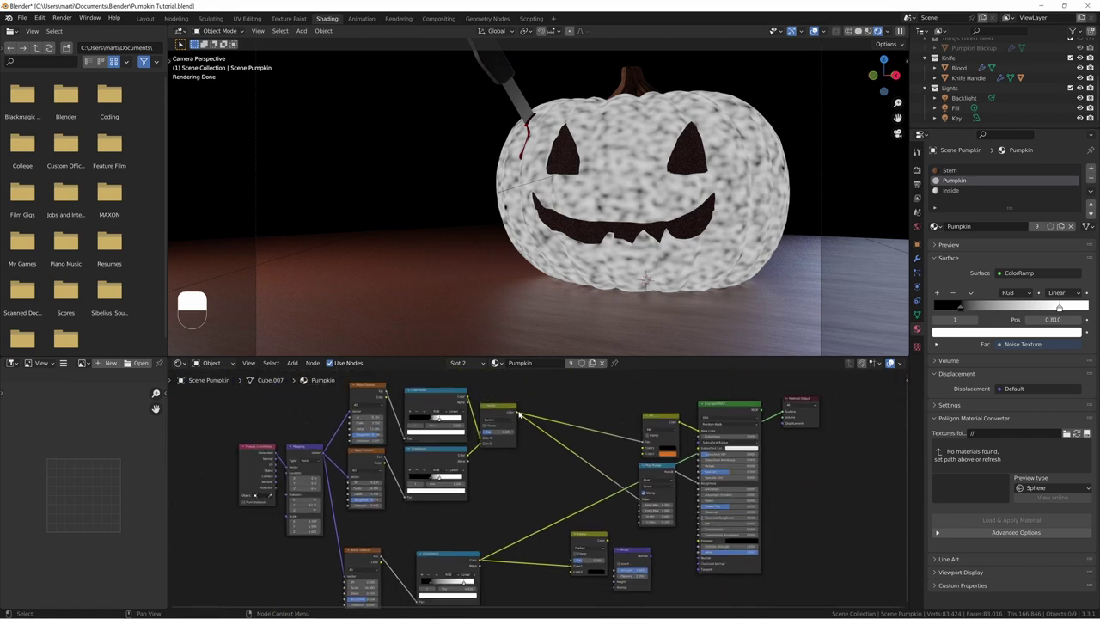
{"action": "left_click_drag", "start_coordinate": [518, 414], "coordinate": [572, 569]}
{"action": "scroll", "coordinate": [503, 486], "scroll_direction": "up", "scroll_amount": 2}
{"action": "left_click", "coordinate": [518, 491]}
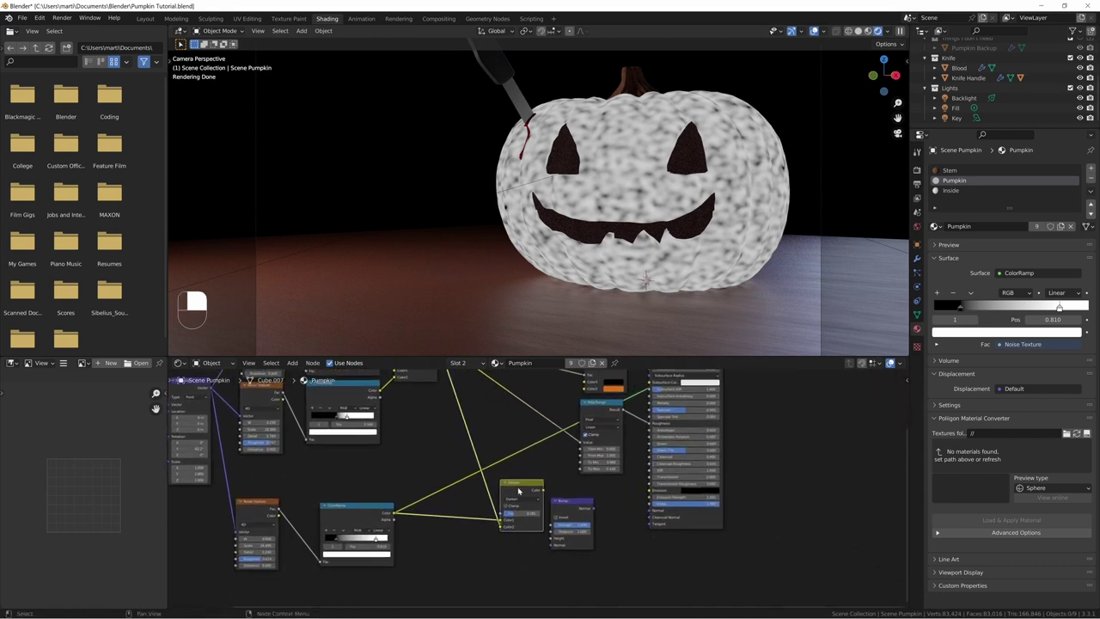
{"action": "left_click", "coordinate": [520, 495], "text": "ctrl+shift"}
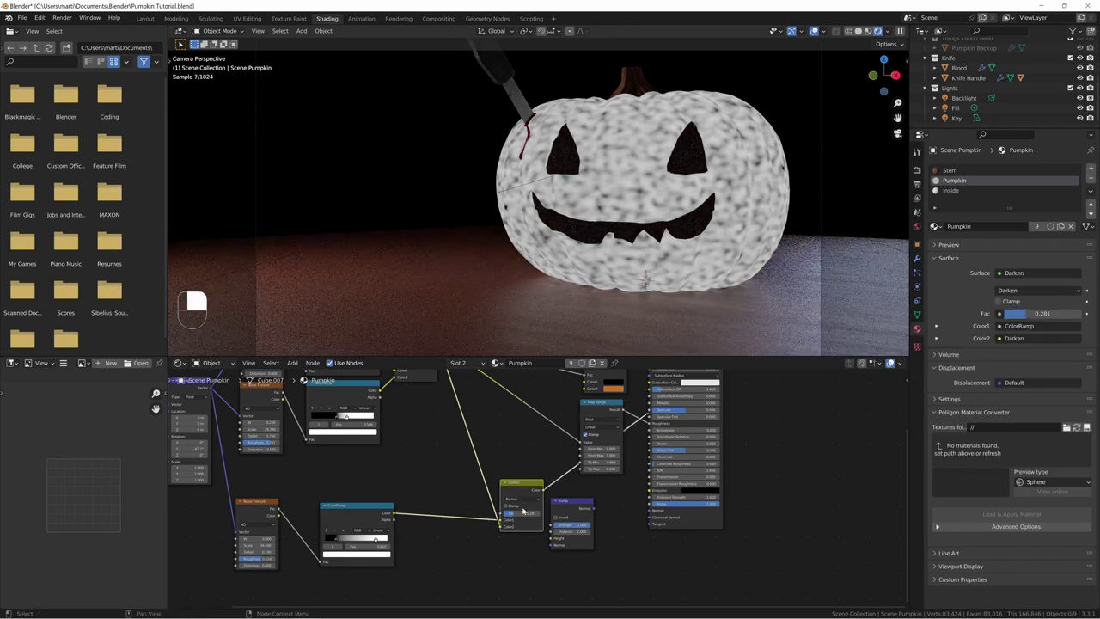
Step: Set the lower Darken node's Fac to 0 and check the mask on the pumpkin
{"action": "mouse_move", "coordinate": [525, 516]}
{"action": "left_mouse_down"}
{"action": "mouse_move", "coordinate": [563, 516]}
{"action": "mouse_move", "coordinate": [505, 515]}
{"action": "left_mouse_up"}
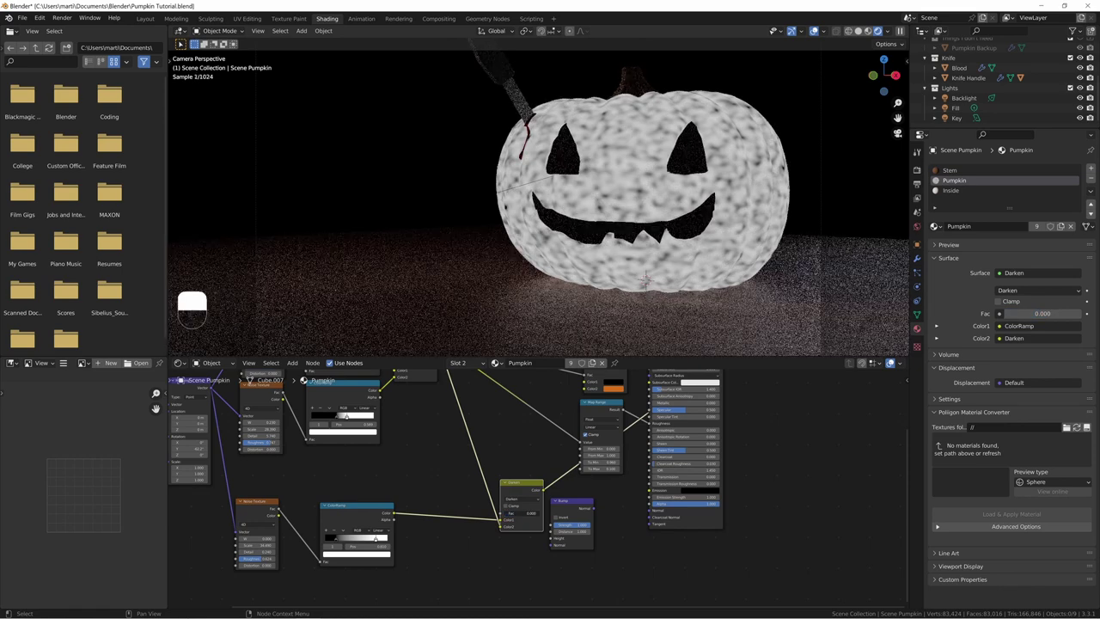
{"action": "left_click", "coordinate": [510, 501]}
{"action": "left_click", "coordinate": [513, 501]}
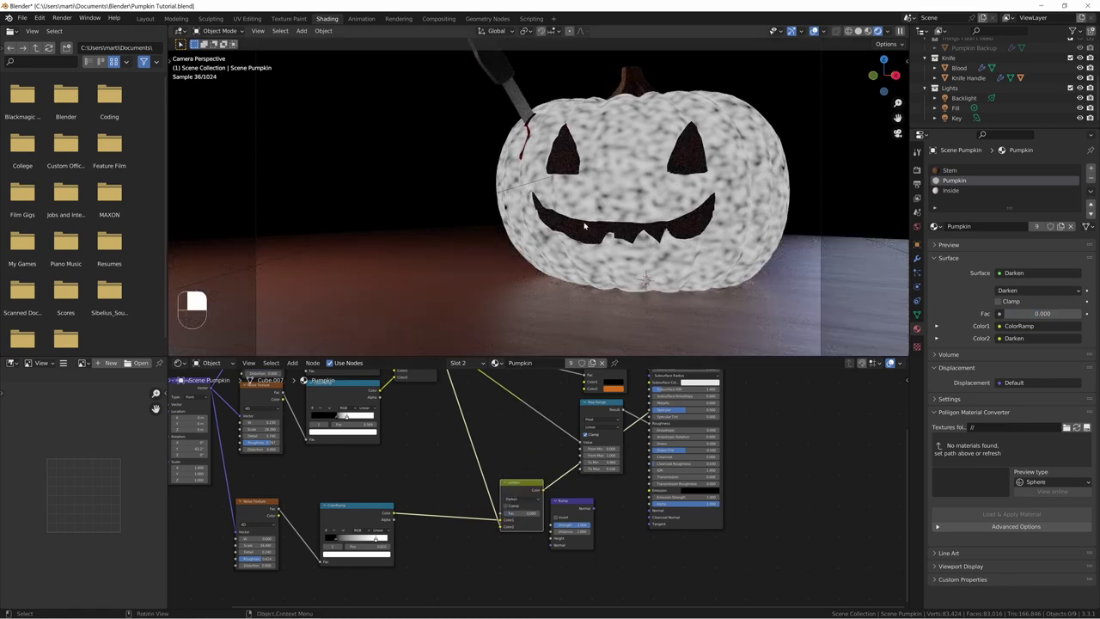
{"action": "middle_click_drag", "start_coordinate": [591, 521], "coordinate": [618, 505]}
{"action": "scroll", "coordinate": [528, 474], "scroll_direction": "up", "scroll_amount": 7}
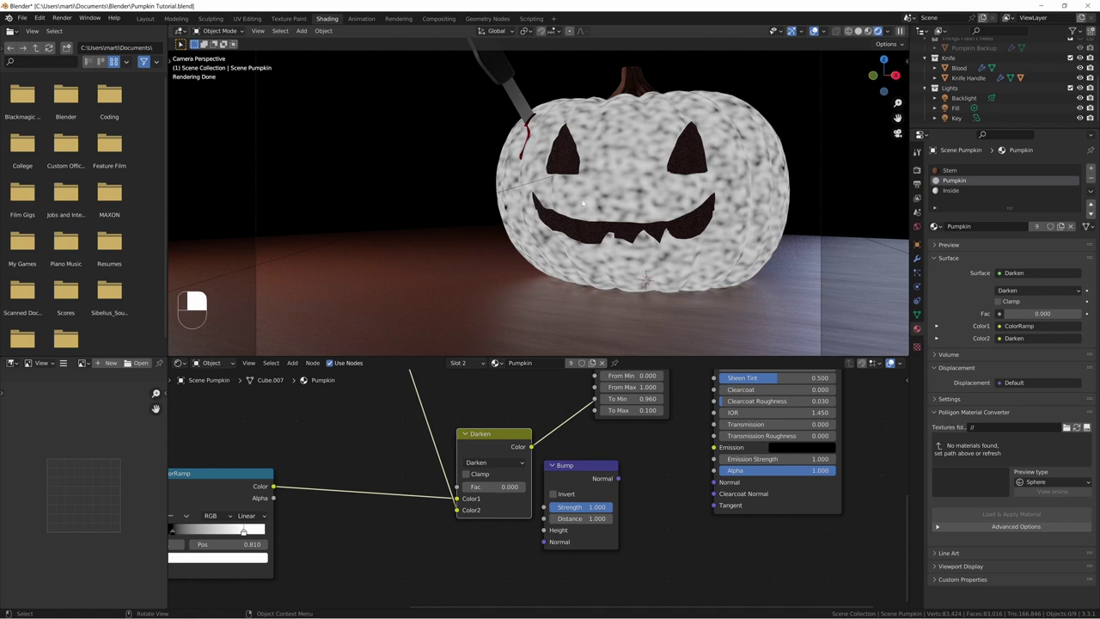
Step: Connect the lower Darken node to the Bump node's Height, space the two nodes apart, and set the Darken Fac to 0.881
{"action": "left_click_drag", "start_coordinate": [530, 446], "coordinate": [544, 532]}
{"action": "left_click_drag", "start_coordinate": [568, 470], "coordinate": [638, 469]}
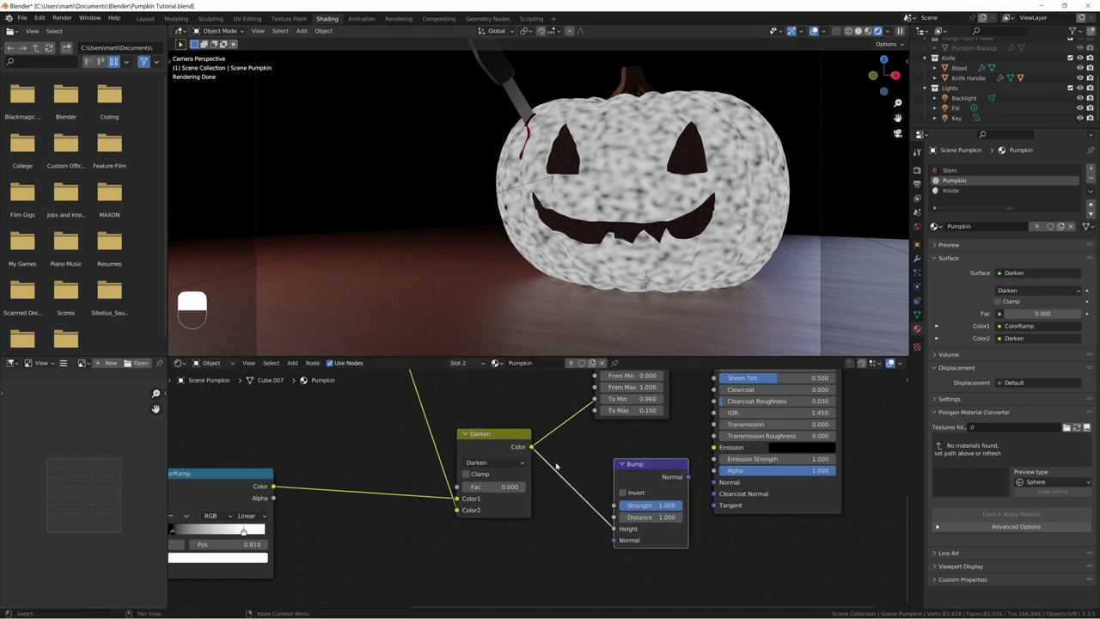
{"action": "middle_click_drag", "start_coordinate": [521, 459], "coordinate": [591, 466]}
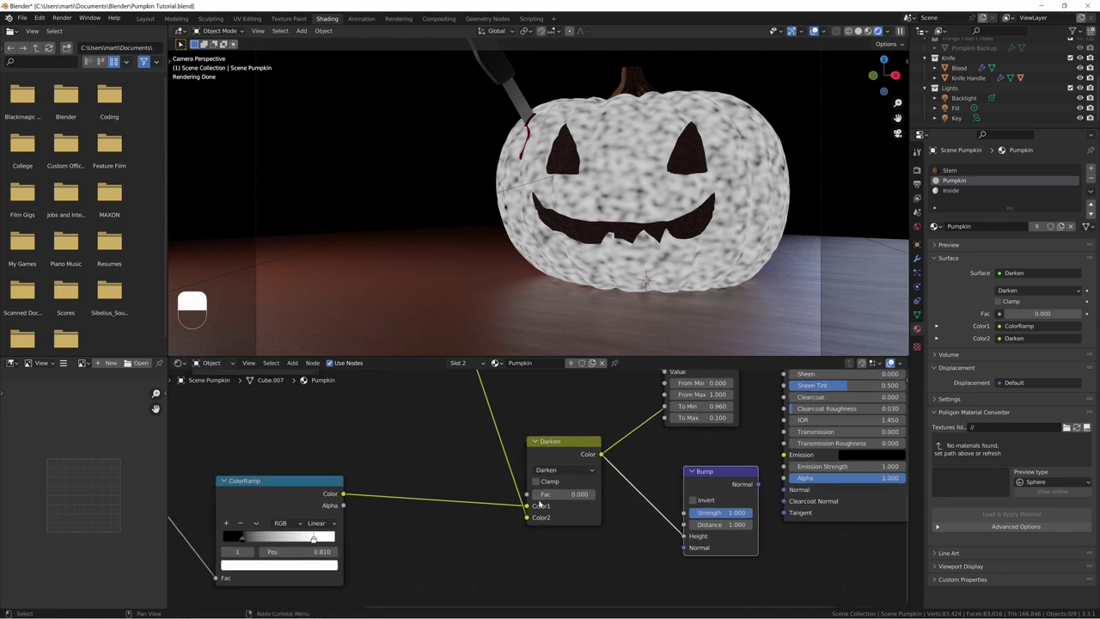
{"action": "left_click_drag", "start_coordinate": [539, 505], "coordinate": [588, 505]}
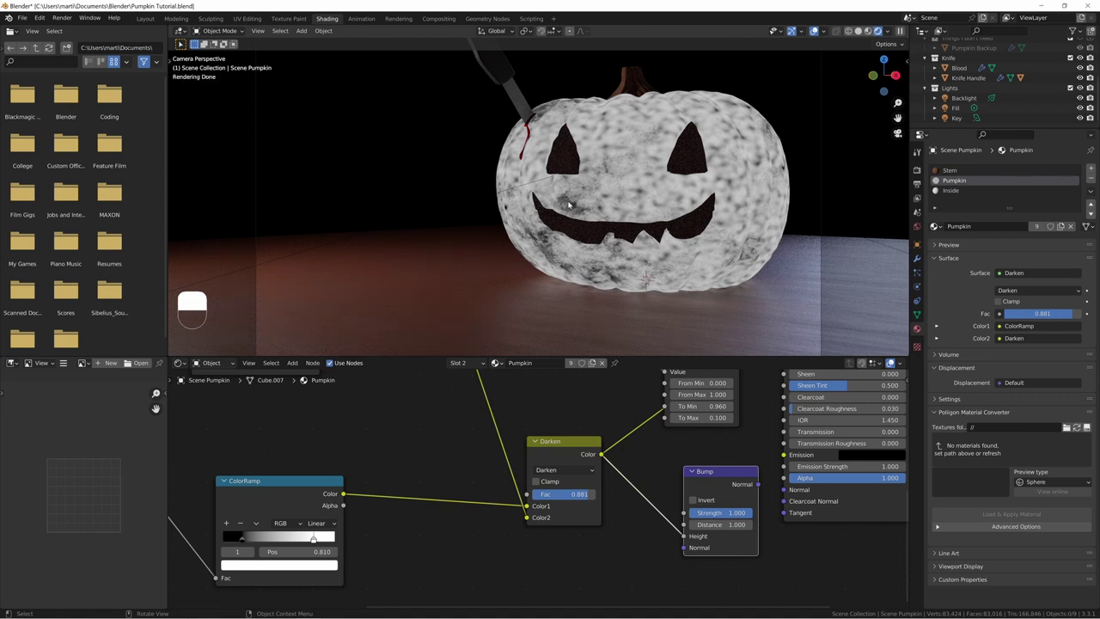
Step: Insert an Invert node on the link into the lower Darken node's Color2 and place it below the ColorRamp link
{"action": "middle_click_drag", "start_coordinate": [475, 458], "coordinate": [501, 465]}
{"action": "key", "text": "shift+a"}
{"action": "type", "text": "inver"}
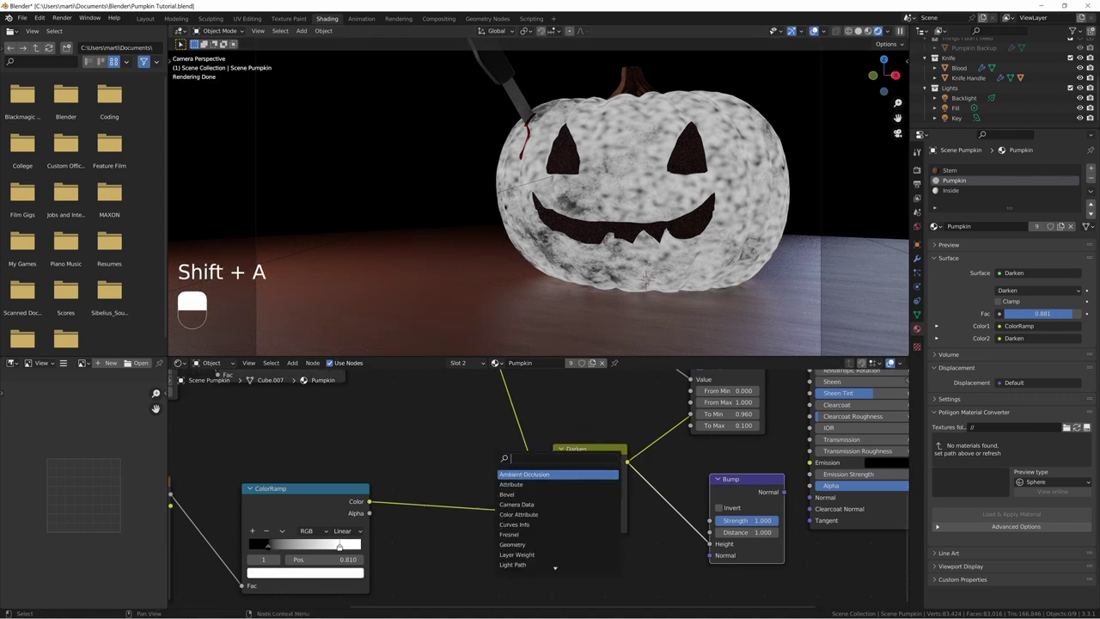
{"action": "key", "text": "Return"}
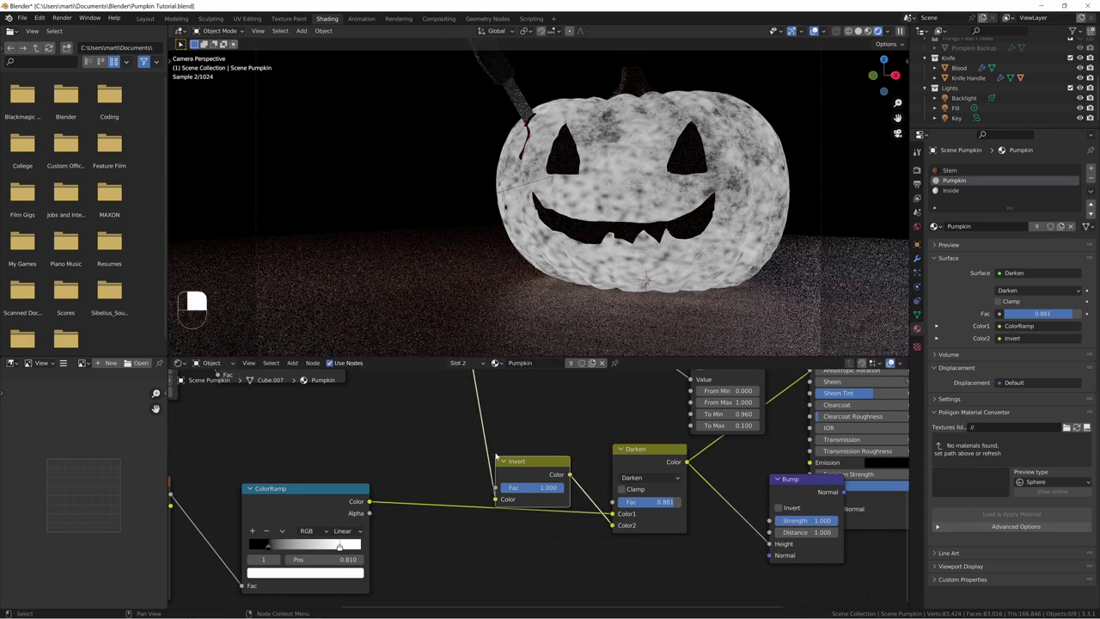
{"action": "left_click", "coordinate": [486, 516]}
Step: Change the lower Darken node's blending mode to Add and set its Fac to 1.000, comparing lower factors on the pumpkin
{"action": "left_click", "coordinate": [628, 475]}
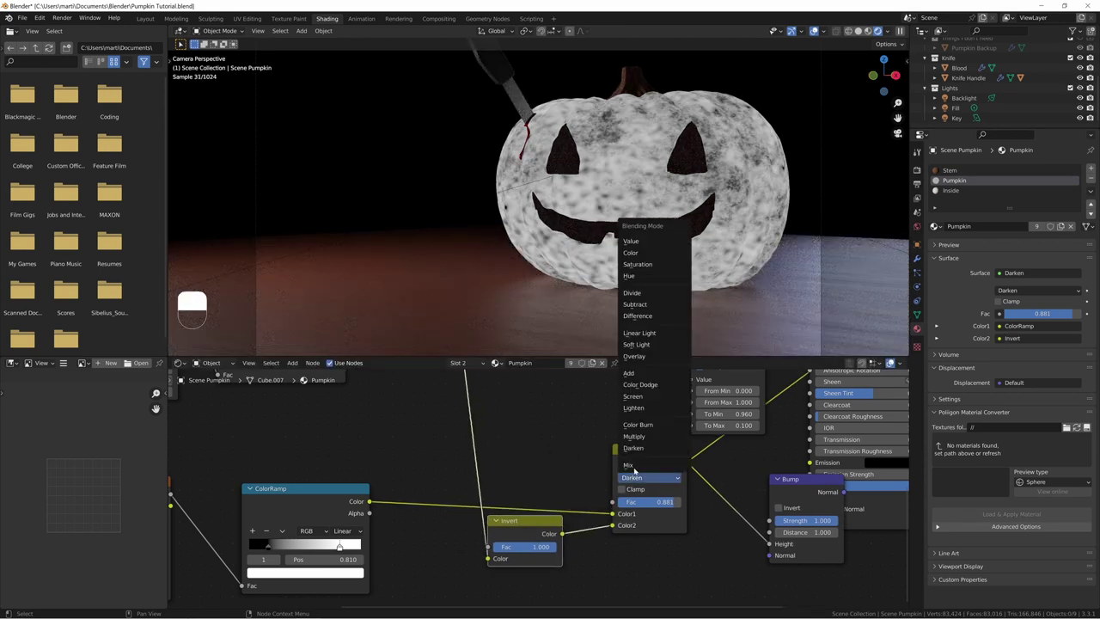
{"action": "left_click", "coordinate": [642, 381]}
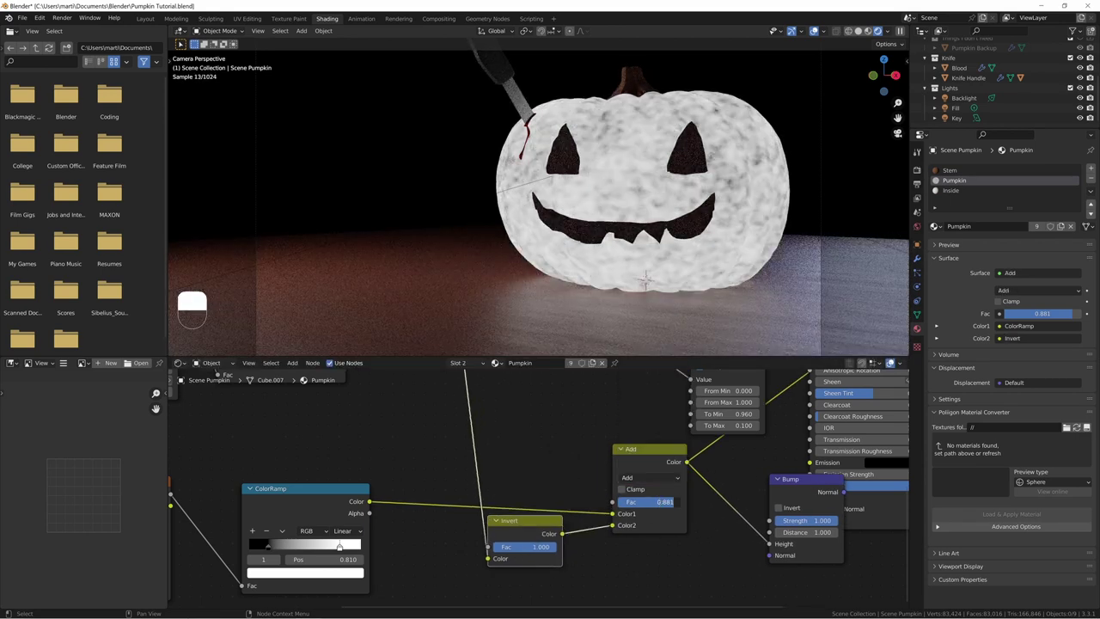
{"action": "left_click_drag", "start_coordinate": [656, 502], "coordinate": [622, 503]}
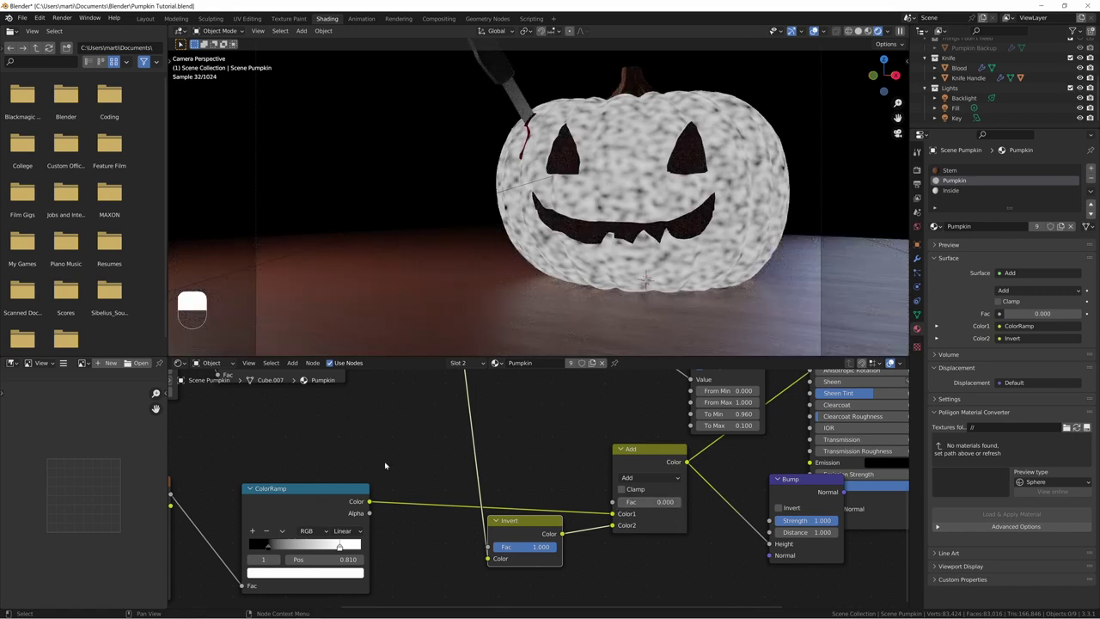
{"action": "left_click", "coordinate": [303, 503]}
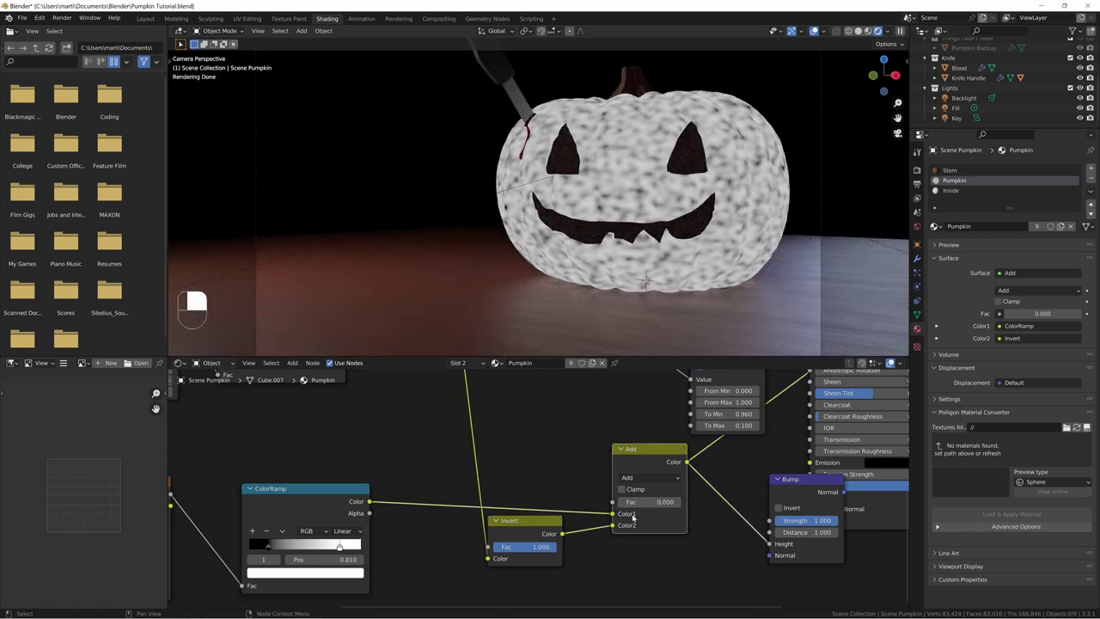
{"action": "left_click_drag", "start_coordinate": [636, 501], "coordinate": [683, 504], "text": "shift"}
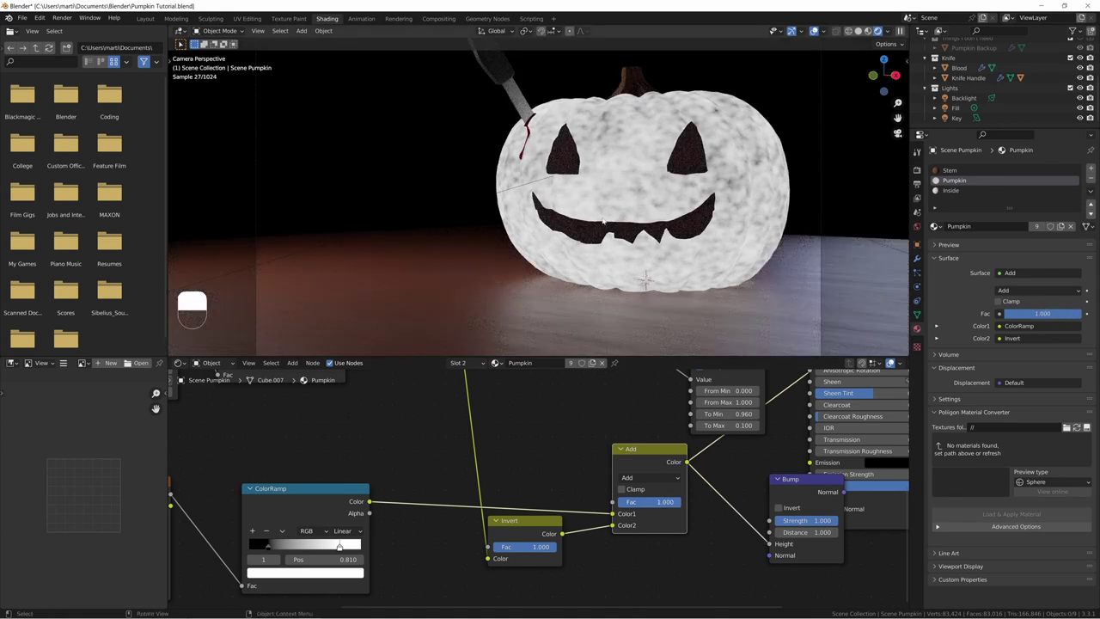
{"action": "middle_click_drag", "start_coordinate": [614, 413], "coordinate": [481, 410]}
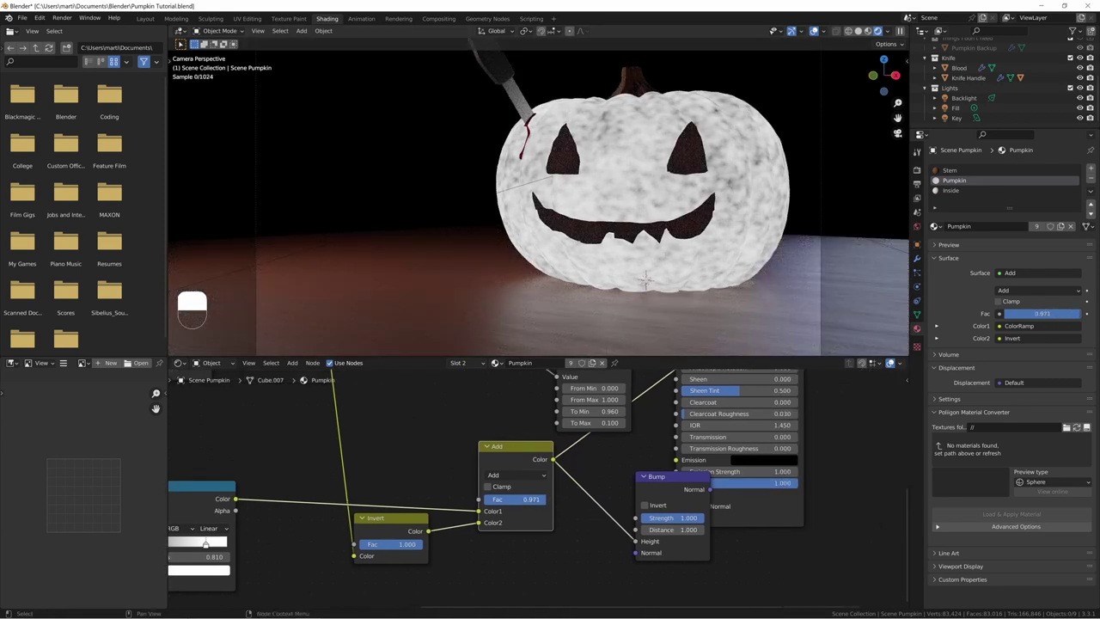
{"action": "left_click_drag", "start_coordinate": [531, 499], "coordinate": [506, 499]}
{"action": "middle_click_drag", "start_coordinate": [520, 427], "coordinate": [567, 510]}
{"action": "scroll", "coordinate": [543, 498], "scroll_direction": "down", "scroll_amount": 6}
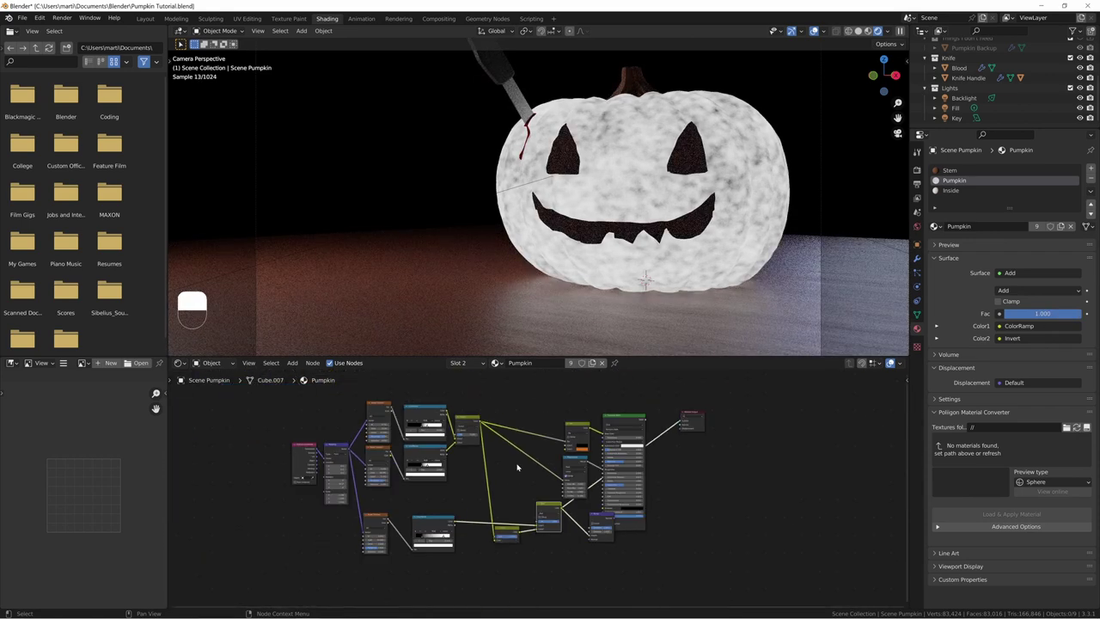
Step: Move the Bump node beside the Add node, connect it to the Principled BSDF's Normal, and preview the full pumpkin material
{"action": "middle_click_drag", "start_coordinate": [487, 441], "coordinate": [500, 418]}
{"action": "scroll", "coordinate": [509, 446], "scroll_direction": "up", "scroll_amount": 4}
{"action": "middle_click_drag", "start_coordinate": [563, 511], "coordinate": [477, 470]}
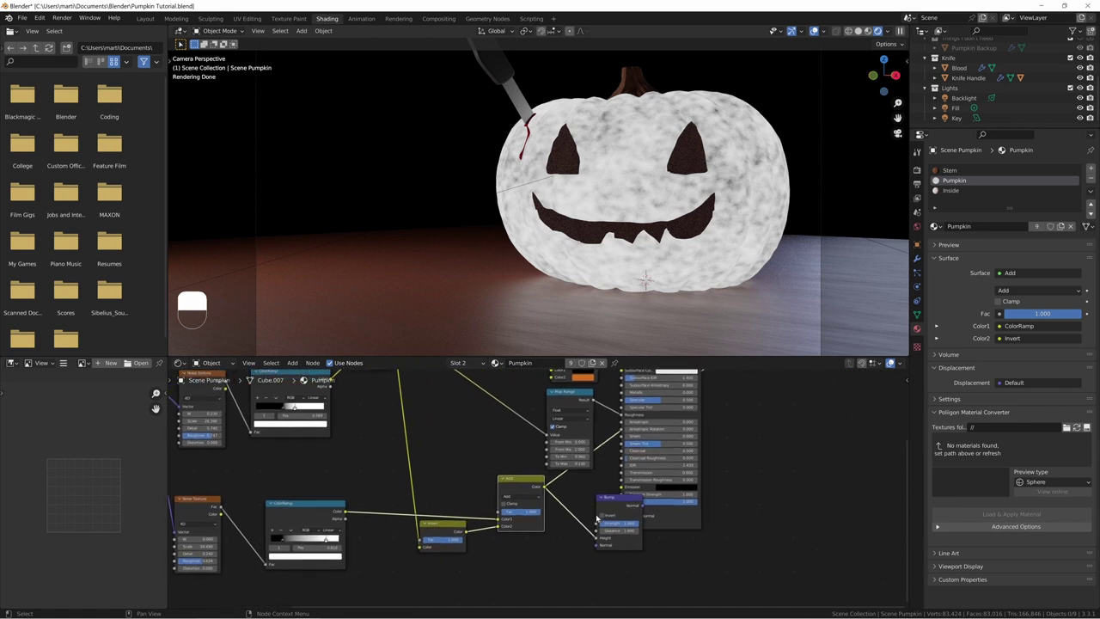
{"action": "left_click_drag", "start_coordinate": [634, 509], "coordinate": [673, 517]}
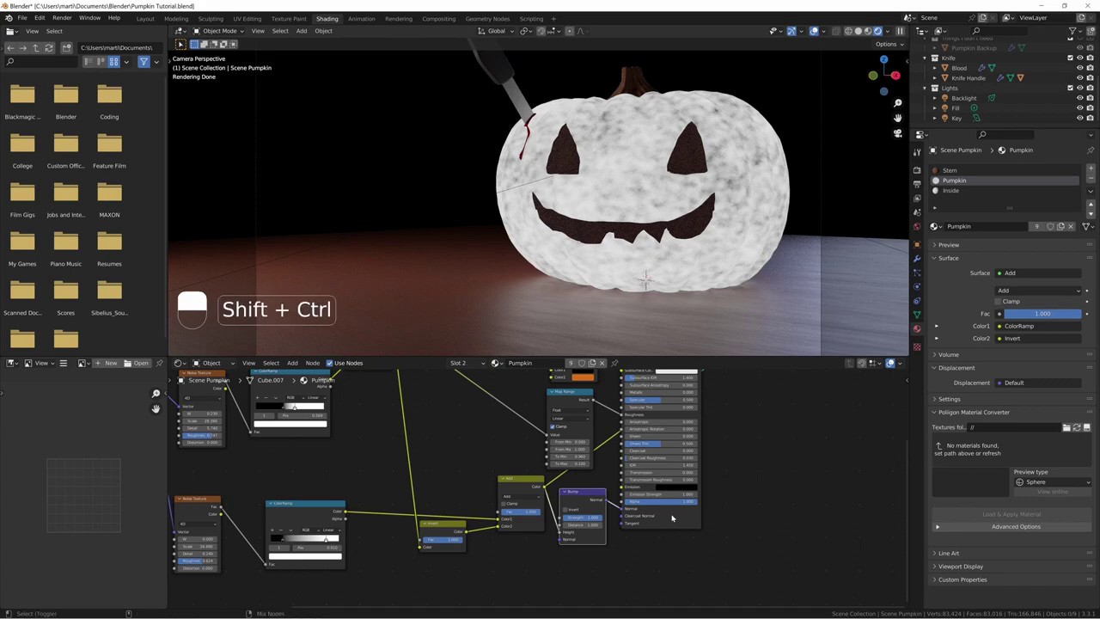
{"action": "left_click", "coordinate": [672, 517], "text": "ctrl+shift"}
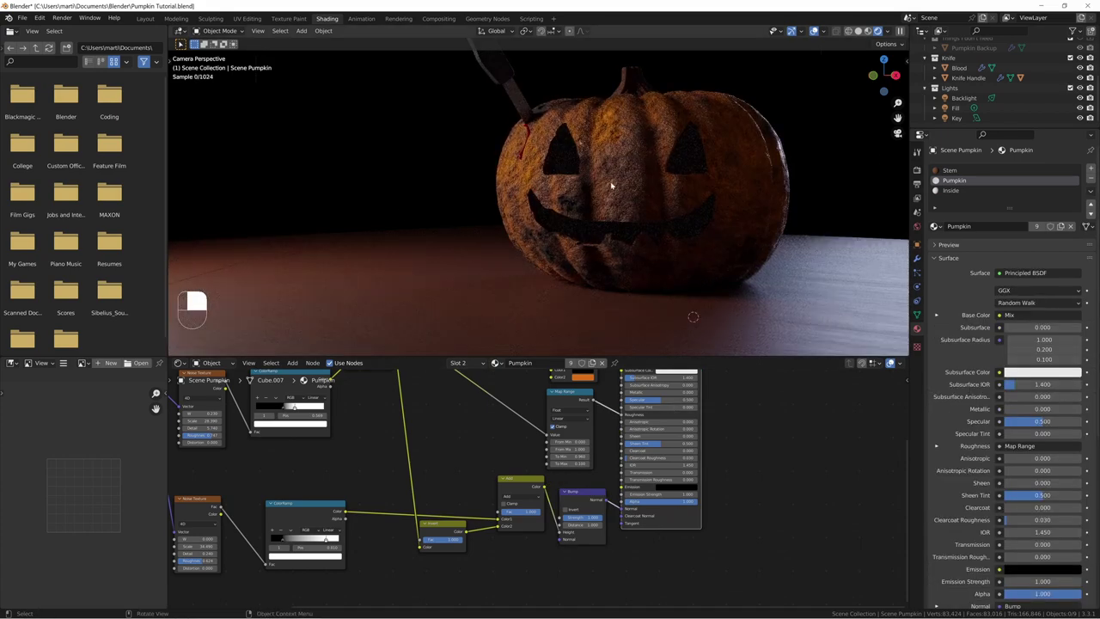
{"action": "scroll", "coordinate": [614, 189], "scroll_direction": "up", "scroll_amount": 5}
{"action": "scroll", "coordinate": [615, 187], "scroll_direction": "down", "scroll_amount": 2}
{"action": "key", "text": "Home"}
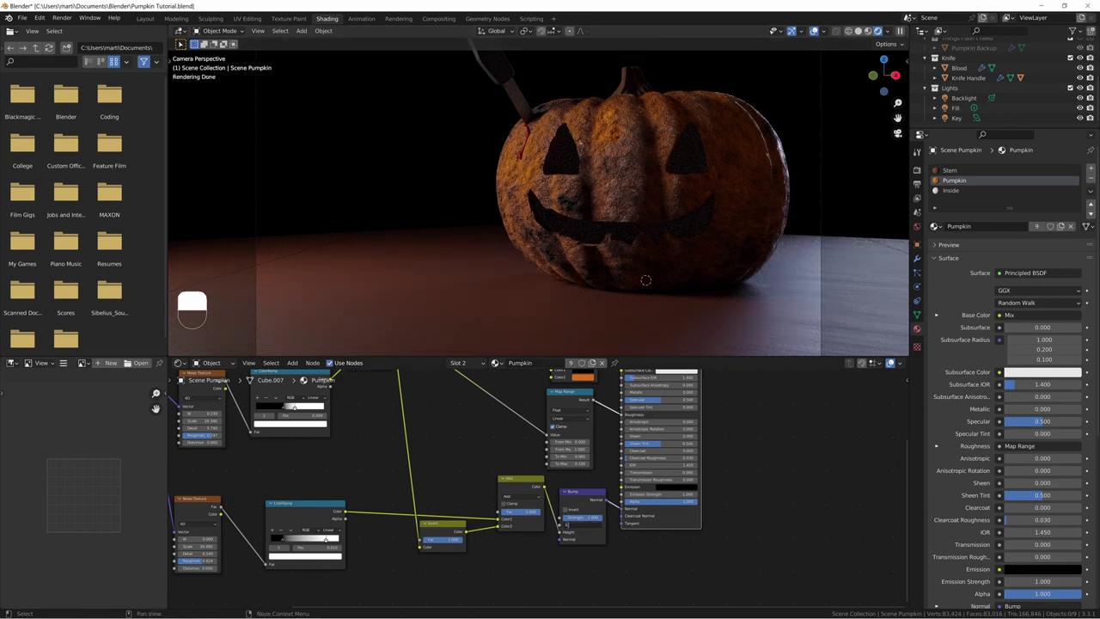
Step: Set the Bump node's Distance to 0.010 and Strength to 0.071, and restrict the render preview to the pumpkin's upper right side
{"action": "key", "text": "Return"}
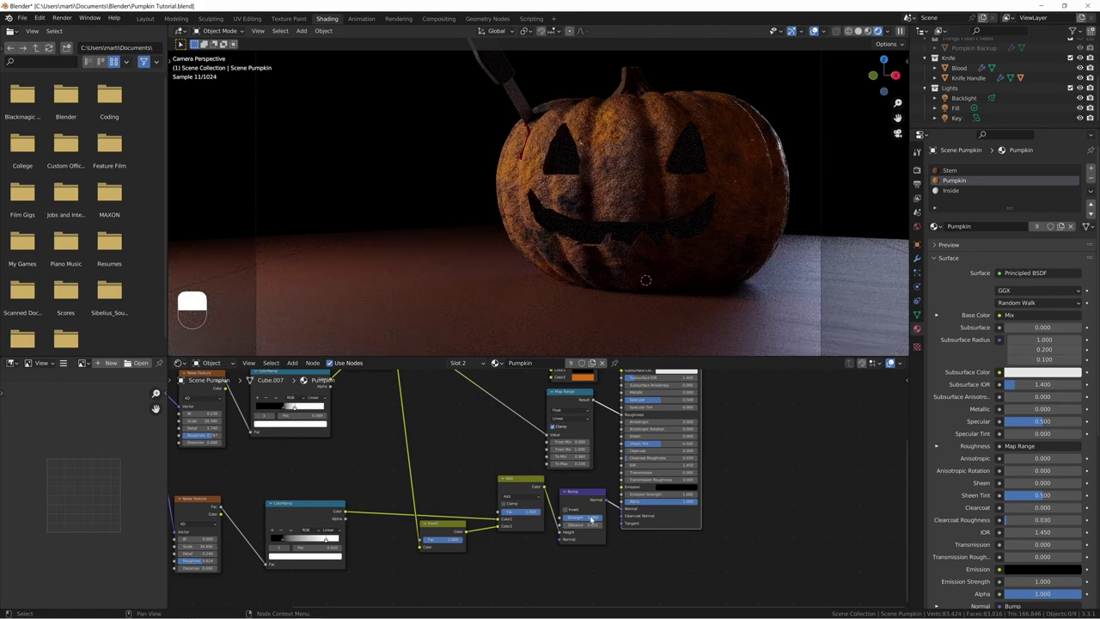
{"action": "left_click_drag", "start_coordinate": [589, 518], "coordinate": [620, 517]}
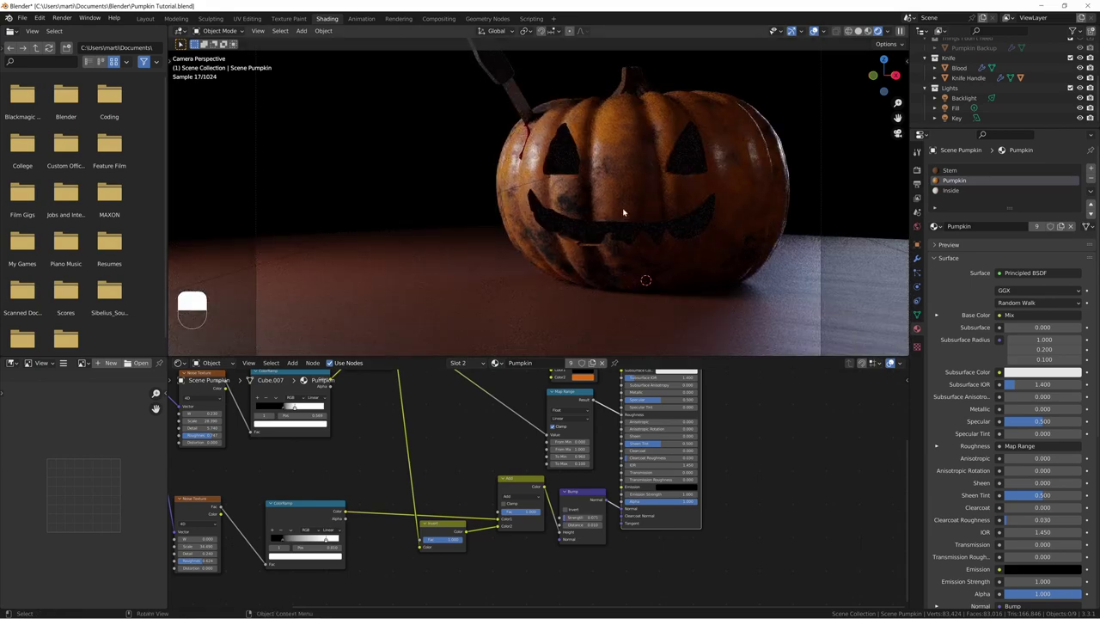
{"action": "key", "text": "ctrl+b"}
{"action": "left_click_drag", "start_coordinate": [696, 118], "coordinate": [781, 199]}
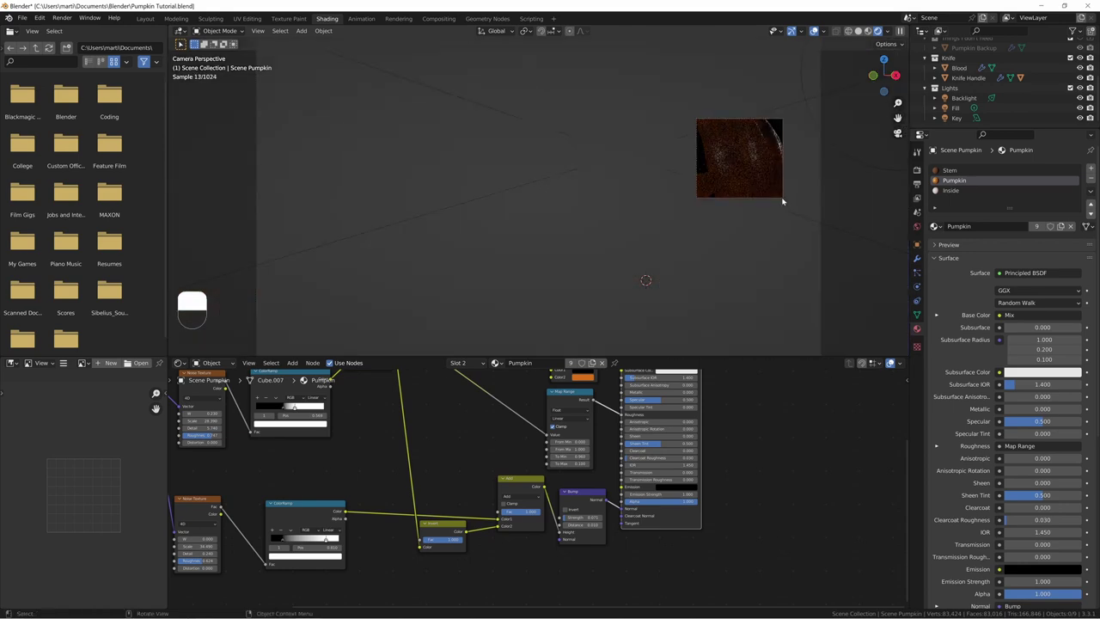
Step: Cut the link from the Bump node to the Principled BSDF's Normal for comparison, and undo the cut
{"action": "scroll", "coordinate": [610, 469], "scroll_direction": "up", "scroll_amount": 5}
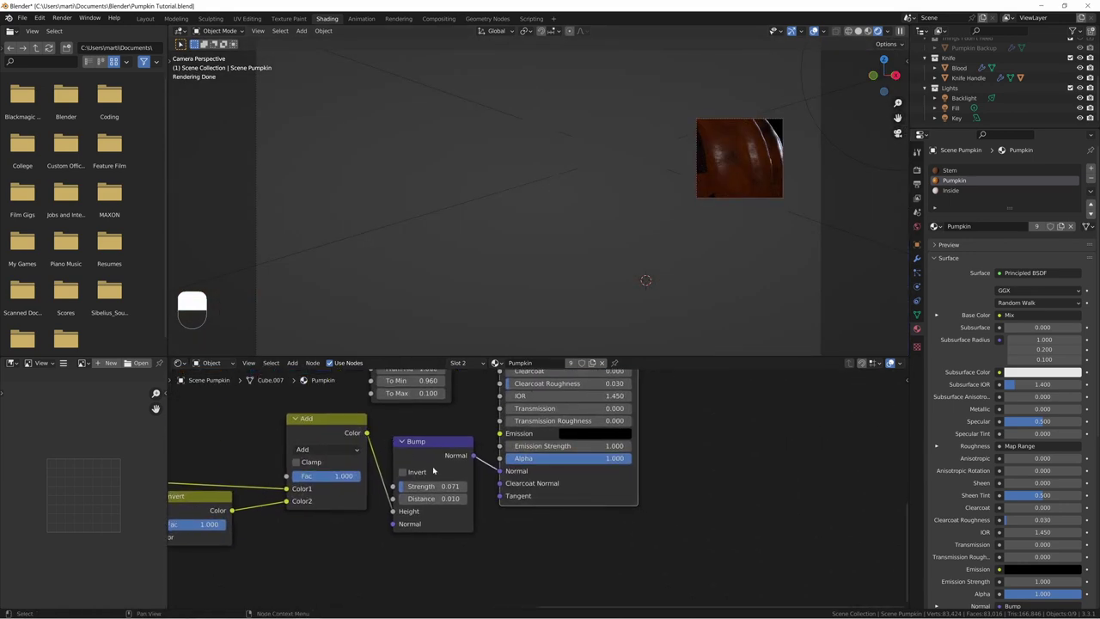
{"action": "scroll", "coordinate": [508, 438], "scroll_direction": "left", "scroll_amount": 1, "text": "ctrl"}
{"action": "right_click_drag", "start_coordinate": [509, 438], "coordinate": [516, 528], "text": "ctrl"}
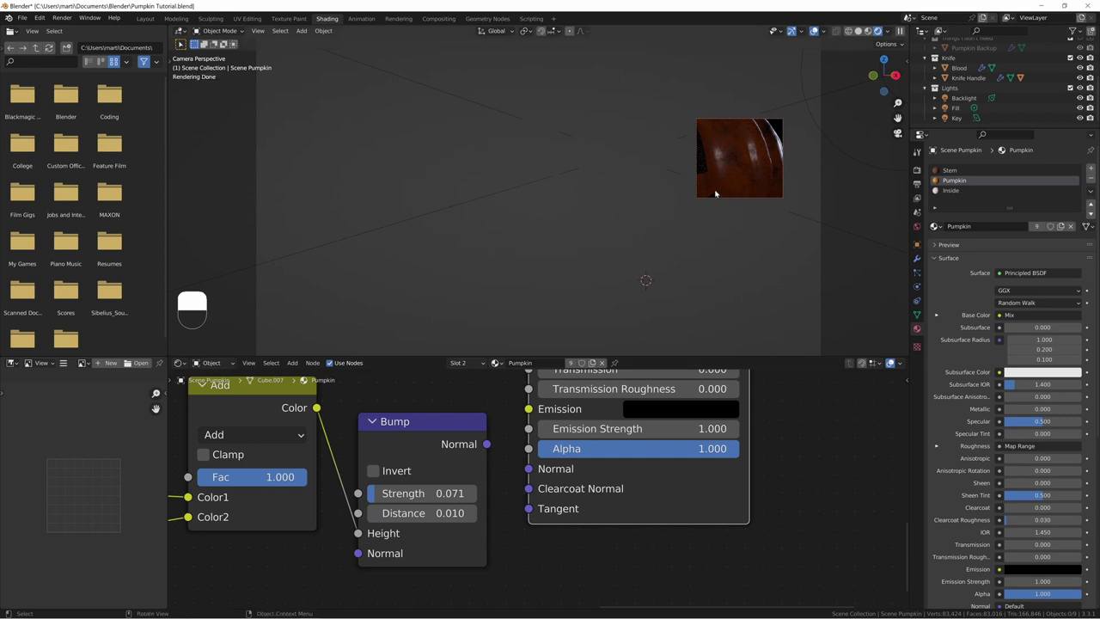
{"action": "key", "text": "ctrl+z"}
Step: Redraw the render region around the pumpkin's upper right edge and examine the bump detail on the rim up close
{"action": "key", "text": "ctrl+b"}
{"action": "left_click_drag", "start_coordinate": [731, 80], "coordinate": [806, 191]}
{"action": "scroll", "coordinate": [796, 190], "scroll_direction": "up", "scroll_amount": 1}
{"action": "middle_click_drag", "start_coordinate": [817, 175], "coordinate": [696, 208], "text": "shift"}
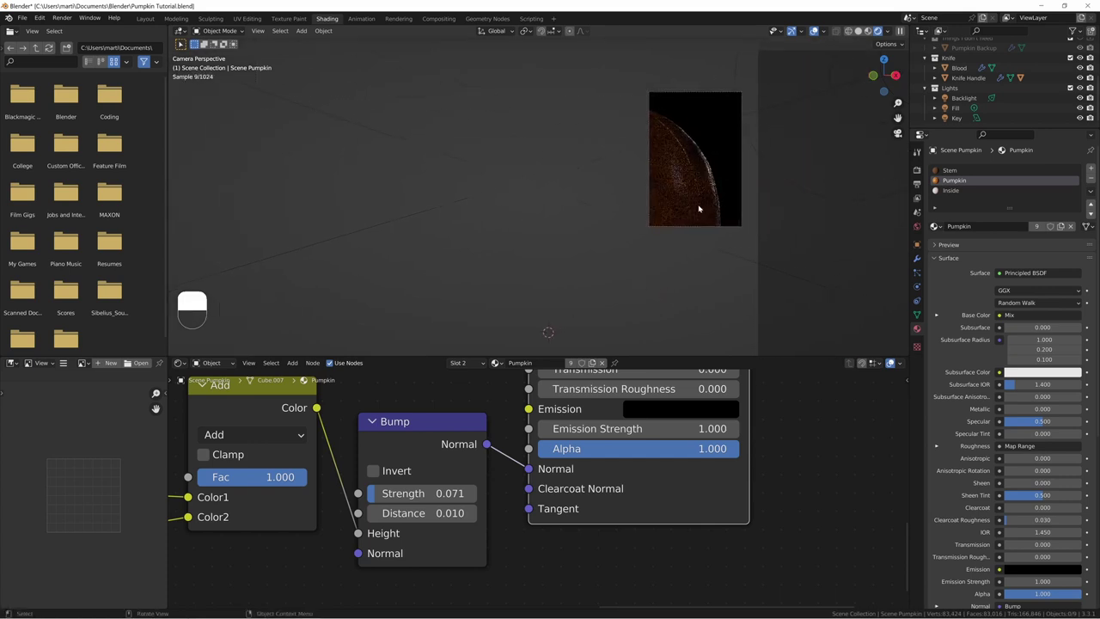
{"action": "scroll", "coordinate": [699, 209], "scroll_direction": "up", "scroll_amount": 7}
{"action": "middle_click_drag", "start_coordinate": [787, 200], "coordinate": [581, 221], "text": "shift"}
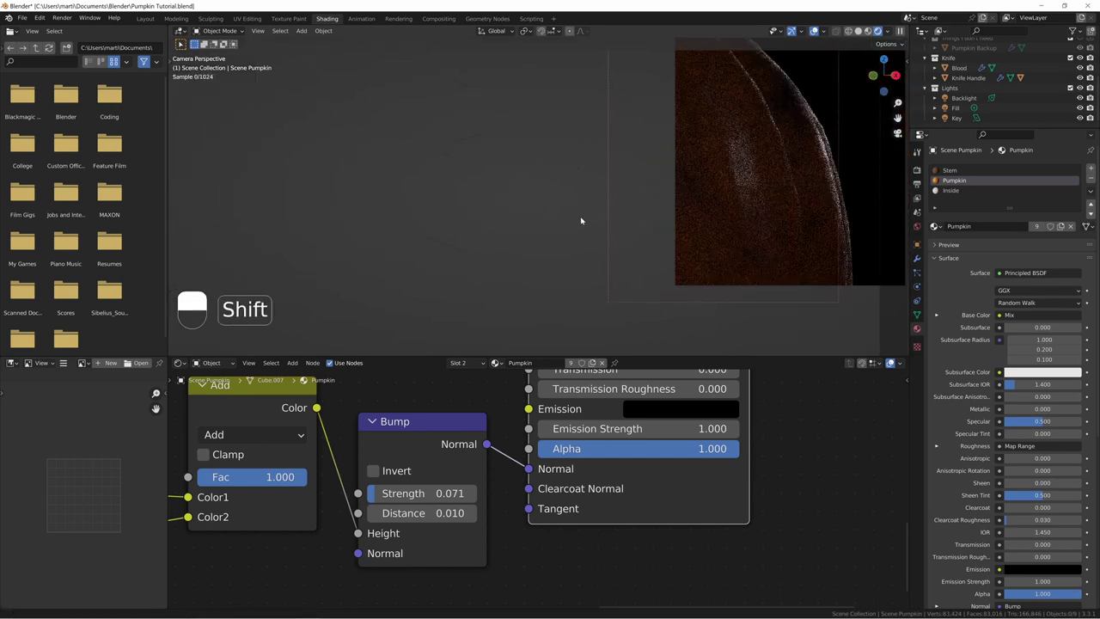
{"action": "scroll", "coordinate": [662, 206], "scroll_direction": "down", "scroll_amount": 2}
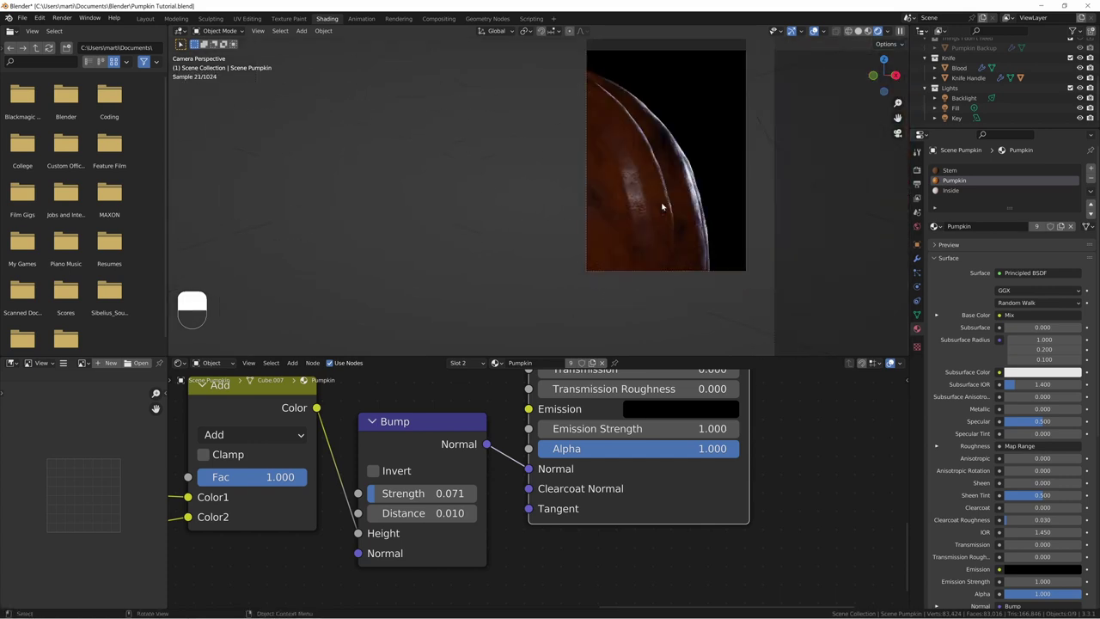
{"action": "middle_click_drag", "start_coordinate": [670, 186], "coordinate": [633, 221], "text": "shift"}
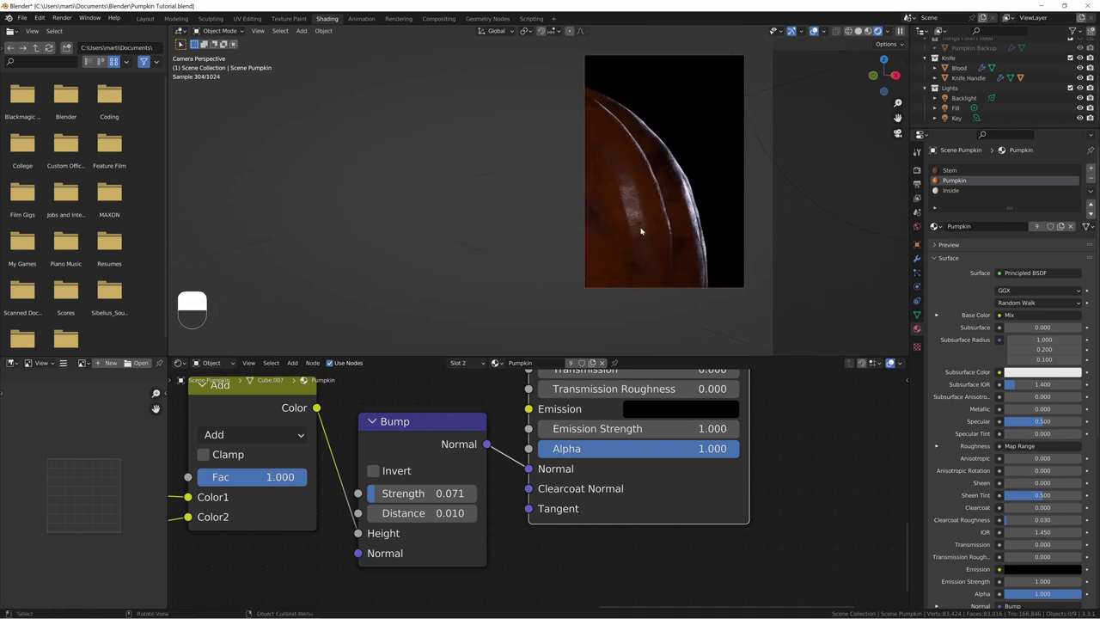
Step: Set the Bump Strength to 0.077, comparing the render with its Normal link cut, and reconnect it to the Principled BSDF's Normal
{"action": "left_click", "coordinate": [687, 206]}
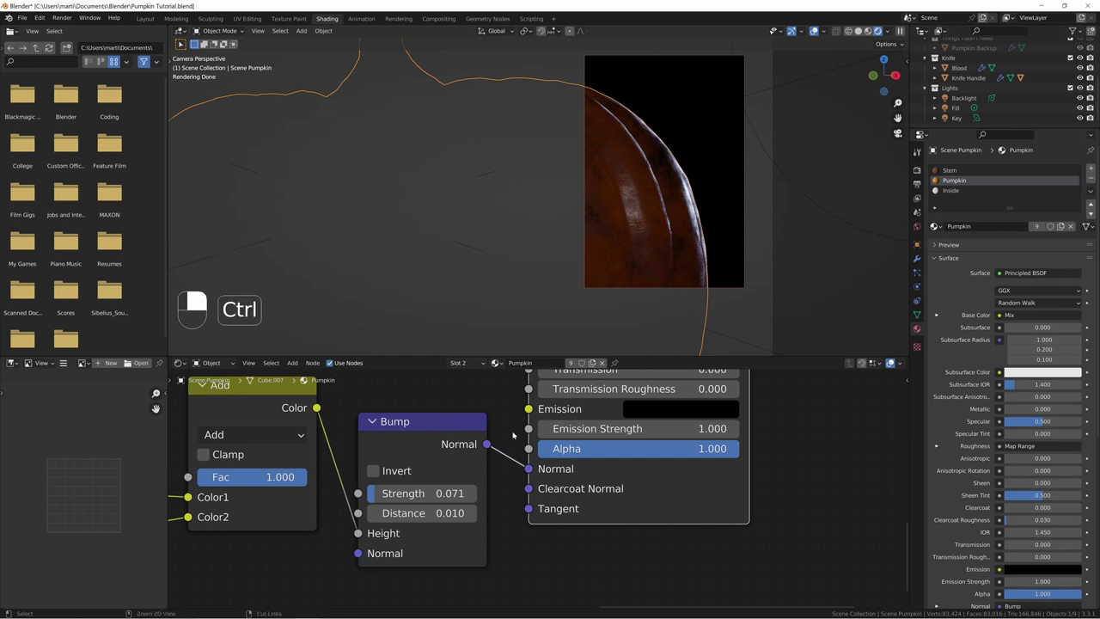
{"action": "right_click_drag", "start_coordinate": [516, 432], "coordinate": [501, 526], "text": "ctrl"}
{"action": "key", "text": "ctrl+z"}
{"action": "key", "text": "ctrl+shift+z"}
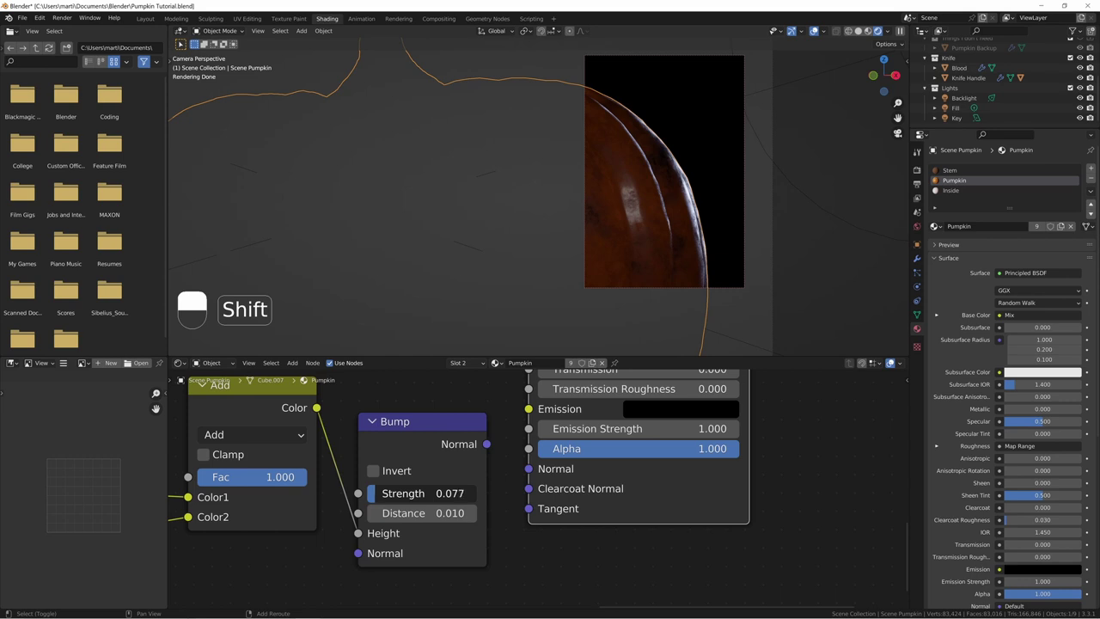
{"action": "left_click_drag", "start_coordinate": [487, 444], "coordinate": [528, 468]}
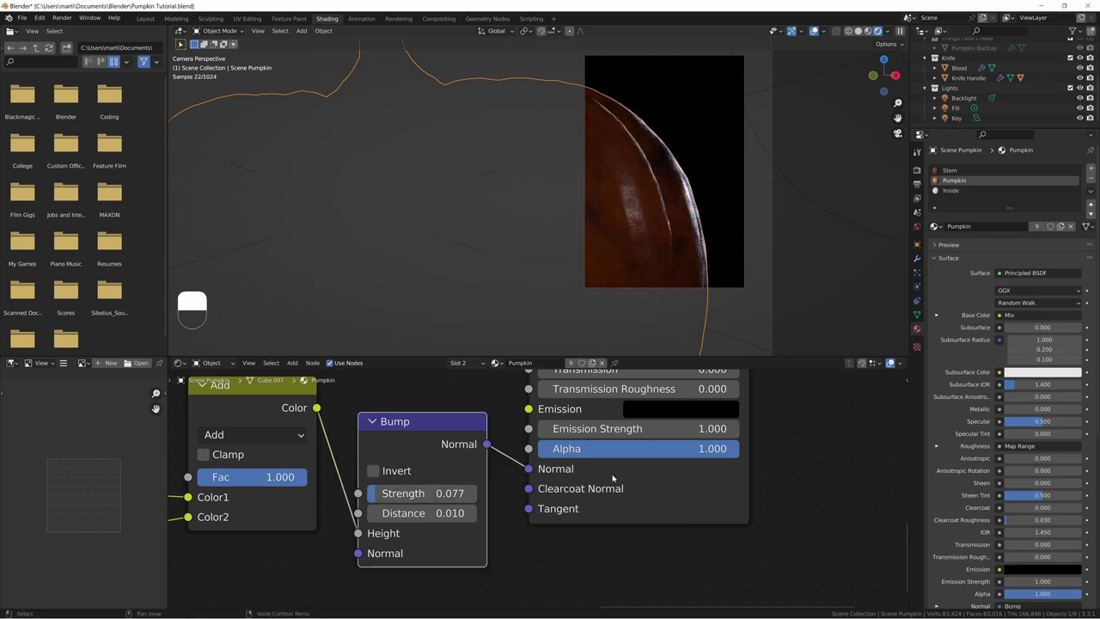
Step: Move the Invert, Add and Bump nodes lower in the node tree to make room beneath the Map Range node
{"action": "scroll", "coordinate": [565, 483], "scroll_direction": "down", "scroll_amount": 3}
{"action": "middle_click_drag", "start_coordinate": [366, 455], "coordinate": [452, 412]}
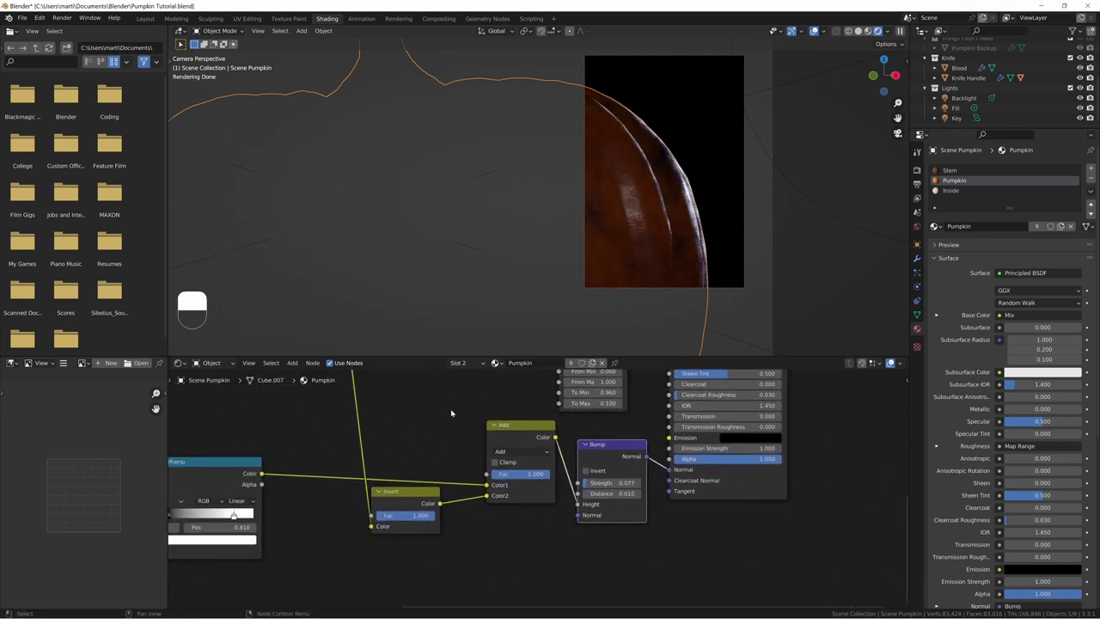
{"action": "scroll", "coordinate": [434, 456], "scroll_direction": "down", "scroll_amount": 5}
{"action": "left_click_drag", "start_coordinate": [520, 450], "coordinate": [521, 466]}
{"action": "left_click_drag", "start_coordinate": [462, 490], "coordinate": [469, 499]}
{"action": "left_click_drag", "start_coordinate": [458, 462], "coordinate": [588, 514]}
{"action": "left_click_drag", "start_coordinate": [586, 477], "coordinate": [564, 514]}
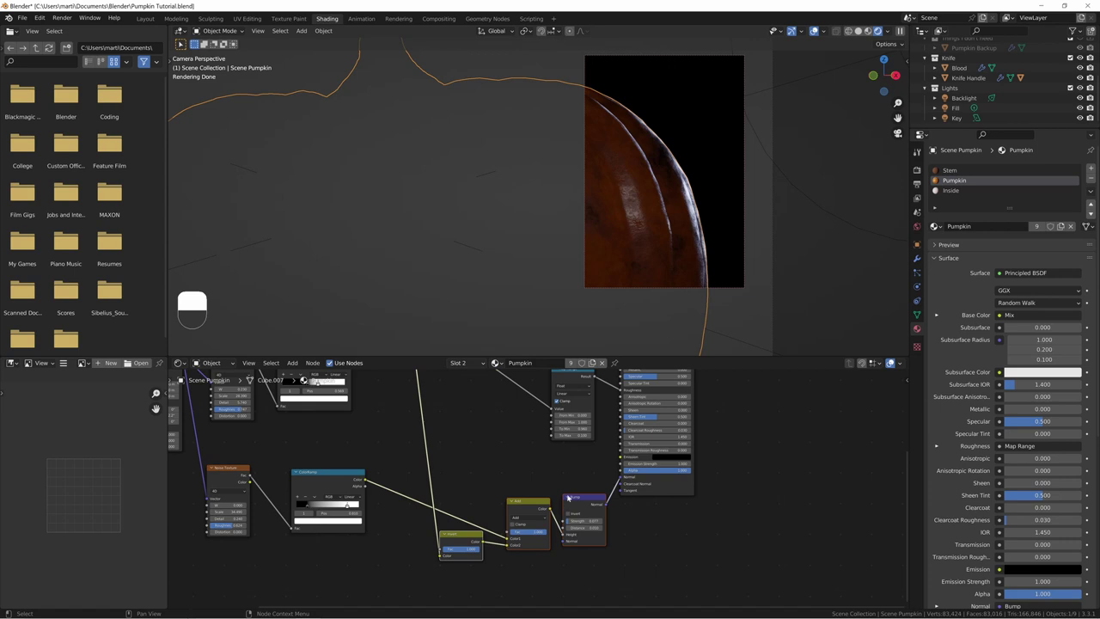
{"action": "middle_click_drag", "start_coordinate": [567, 497], "coordinate": [607, 538]}
Step: Duplicate the Map Range node below the original and connect the upper Darken node's Color to the copy's Value
{"action": "left_click", "coordinate": [600, 397]}
{"action": "key", "text": "shift+d"}
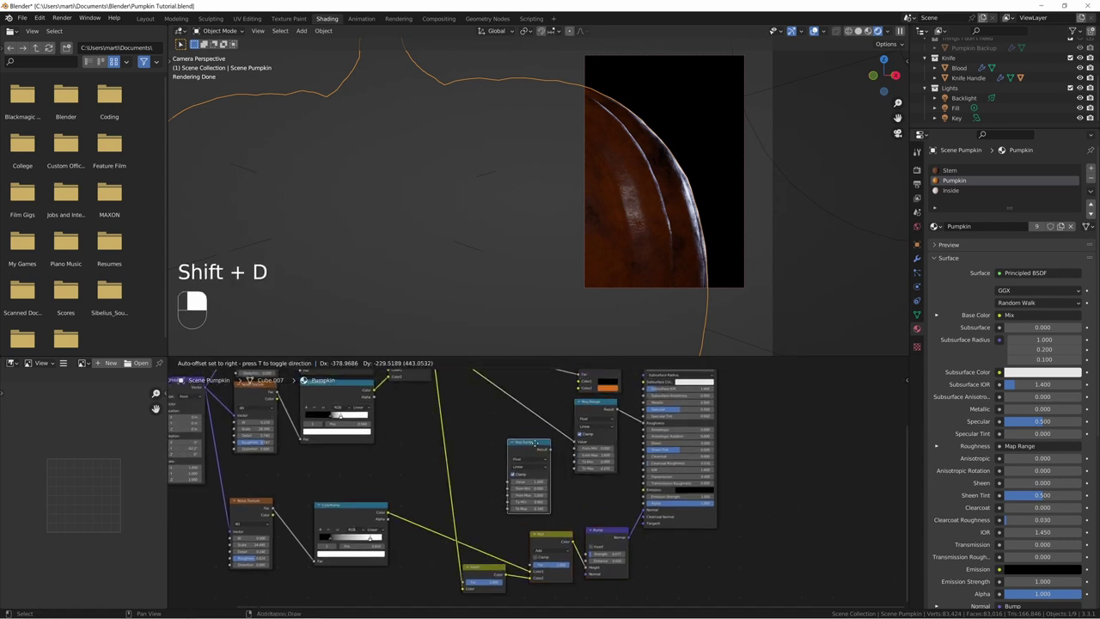
{"action": "left_click", "coordinate": [535, 443]}
{"action": "middle_click_drag", "start_coordinate": [509, 436], "coordinate": [567, 477]}
{"action": "right_click_drag", "start_coordinate": [488, 383], "coordinate": [577, 506], "text": "alt"}
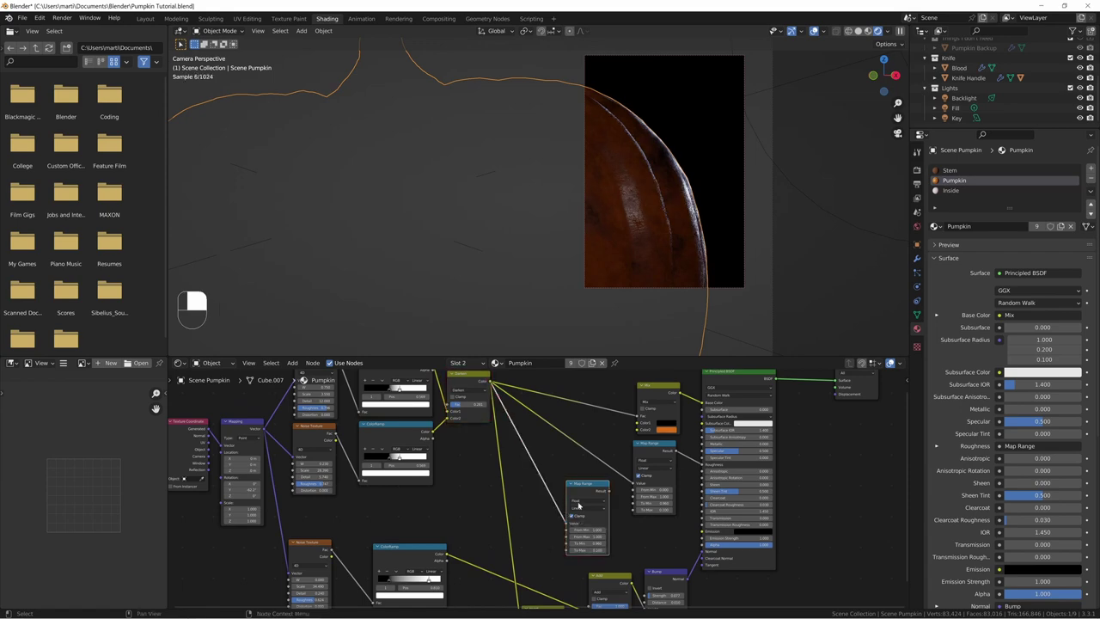
Step: Place the duplicated Map Range beneath the original and connect its Result to the Principled BSDF's Clearcoat
{"action": "middle_click_drag", "start_coordinate": [578, 506], "coordinate": [475, 454]}
{"action": "scroll", "coordinate": [543, 477], "scroll_direction": "up", "scroll_amount": 5}
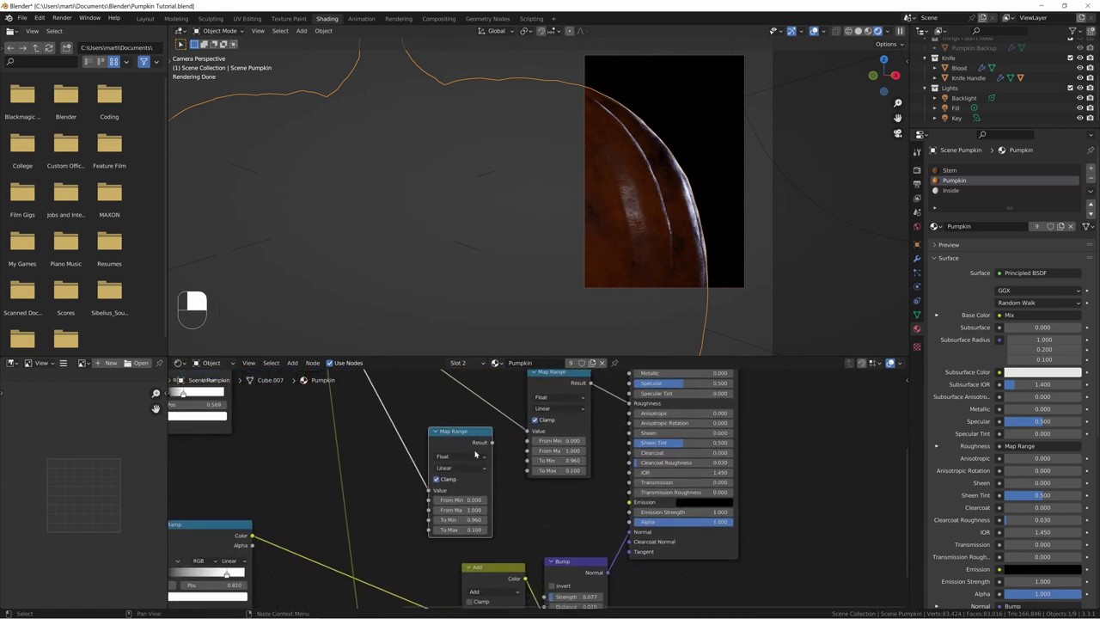
{"action": "left_click_drag", "start_coordinate": [475, 454], "coordinate": [551, 503]}
{"action": "scroll", "coordinate": [618, 516], "scroll_direction": "up", "scroll_amount": 2}
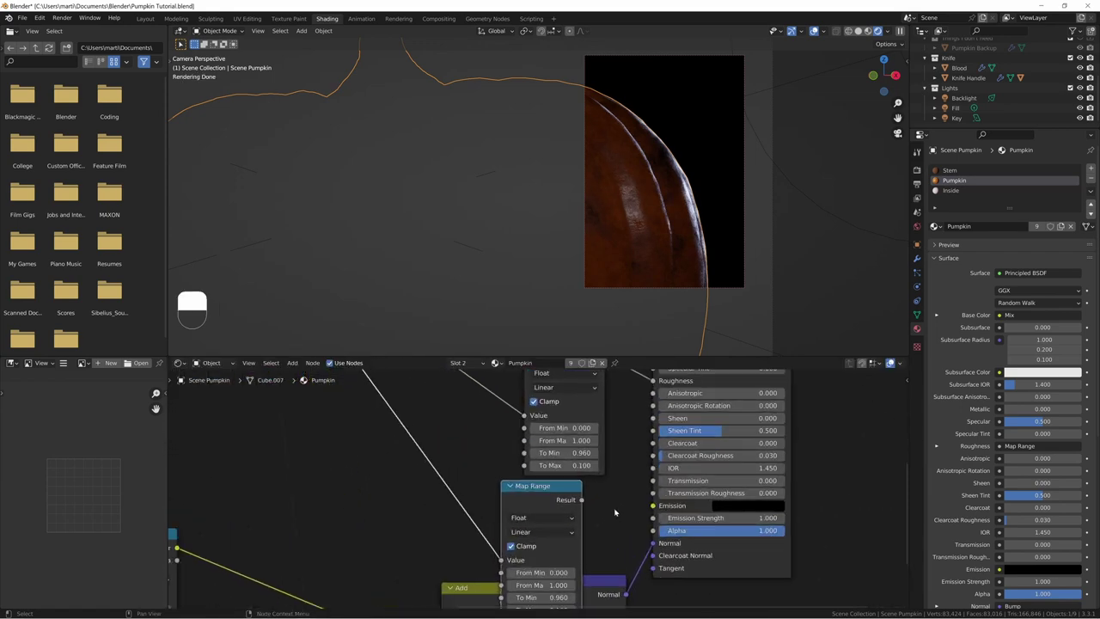
{"action": "middle_click_drag", "start_coordinate": [614, 513], "coordinate": [563, 488]}
{"action": "left_click_drag", "start_coordinate": [532, 478], "coordinate": [604, 421]}
{"action": "scroll", "coordinate": [584, 510], "scroll_direction": "up", "scroll_amount": 2}
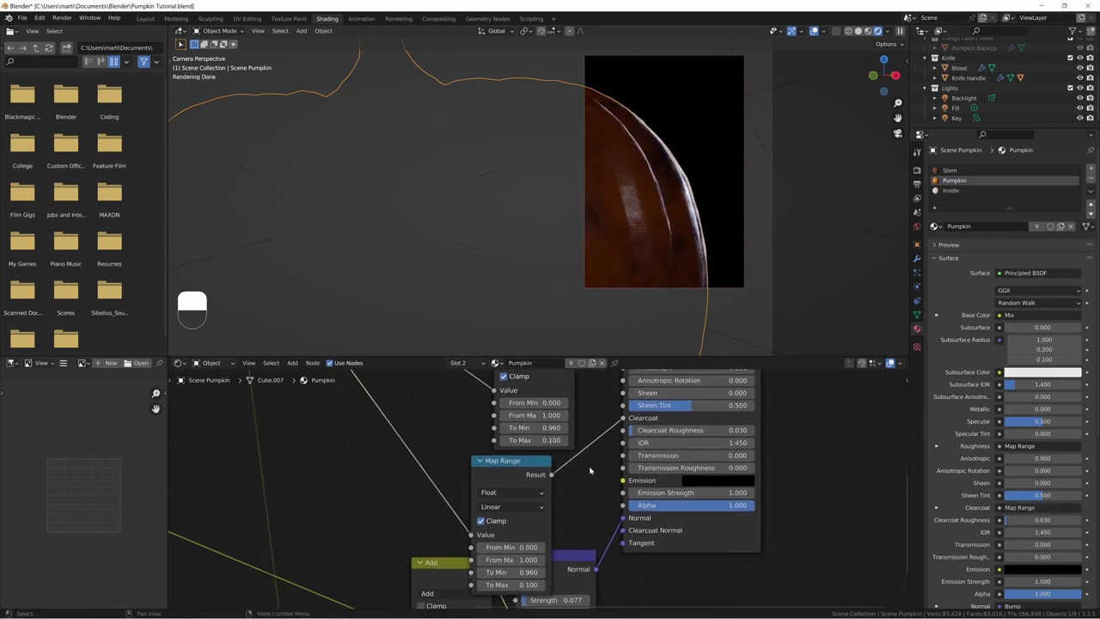
Step: Set the duplicated Map Range node's To Min to 0.000 and To Max to 0.630
{"action": "scroll", "coordinate": [550, 483], "scroll_direction": "up", "scroll_amount": 1}
{"action": "middle_click_drag", "start_coordinate": [539, 488], "coordinate": [541, 482]}
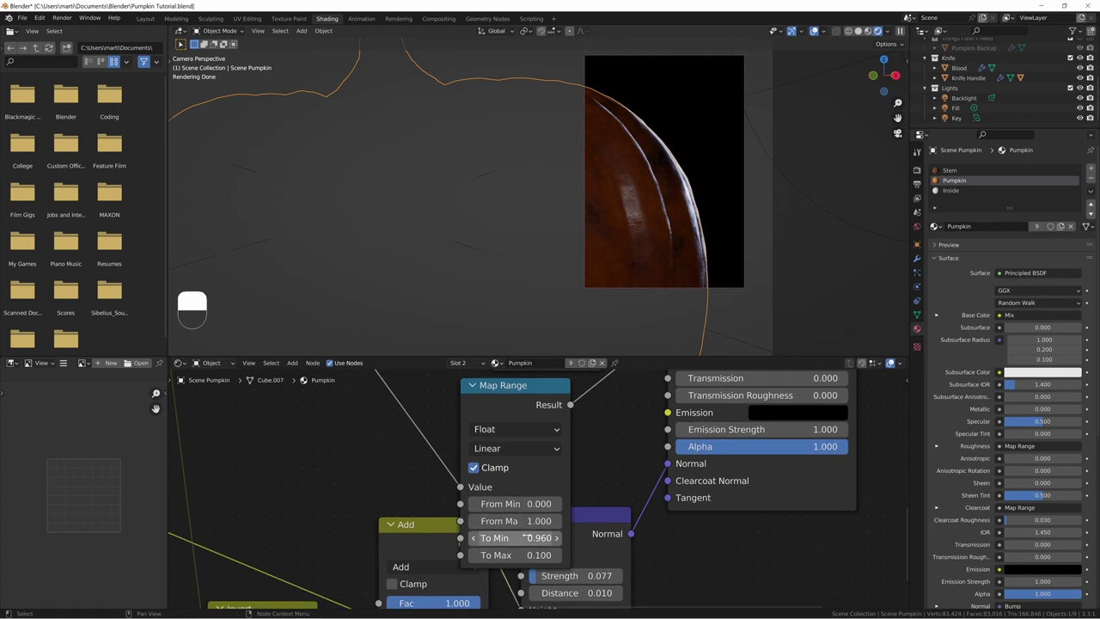
{"action": "left_click", "coordinate": [524, 537]}
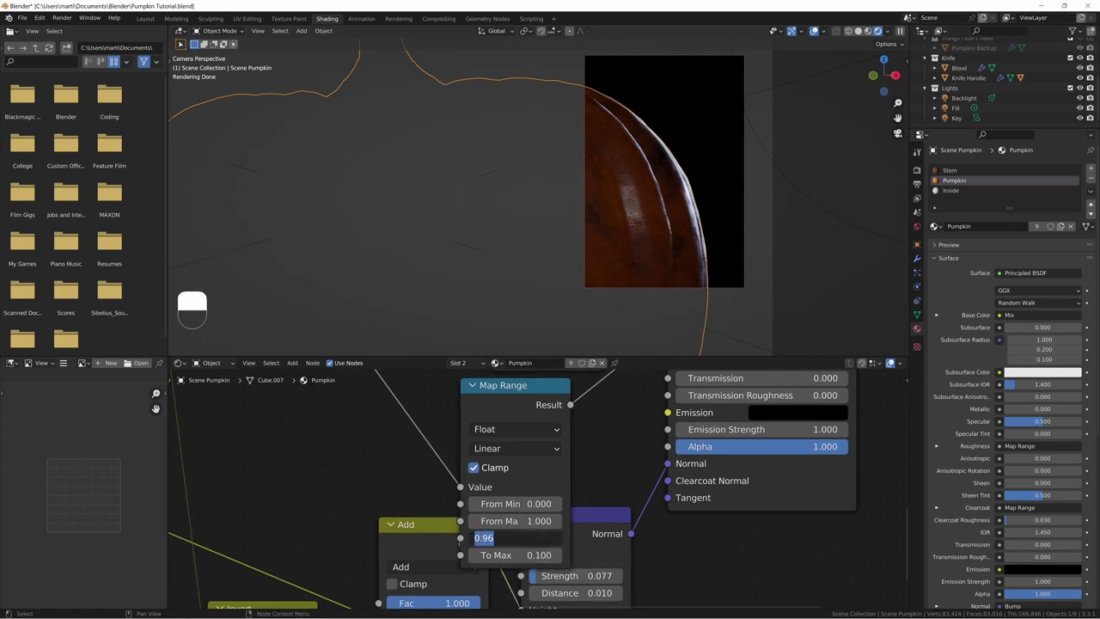
{"action": "type", "text": "000"}
{"action": "key", "text": "Tab"}
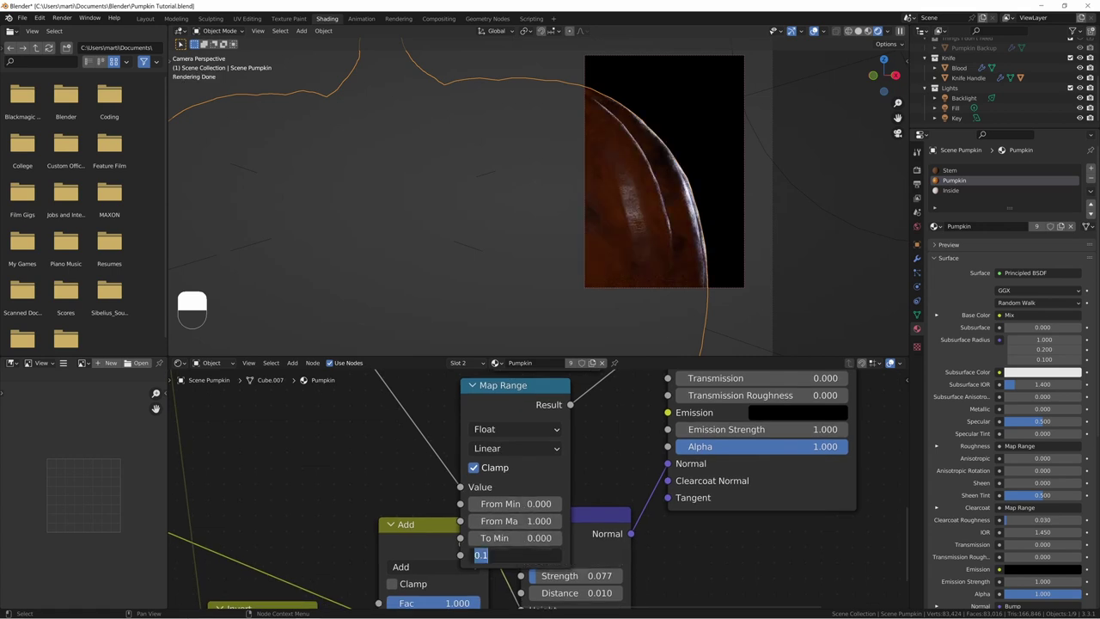
{"action": "type", "text": "0.63"}
{"action": "key", "text": "Return"}
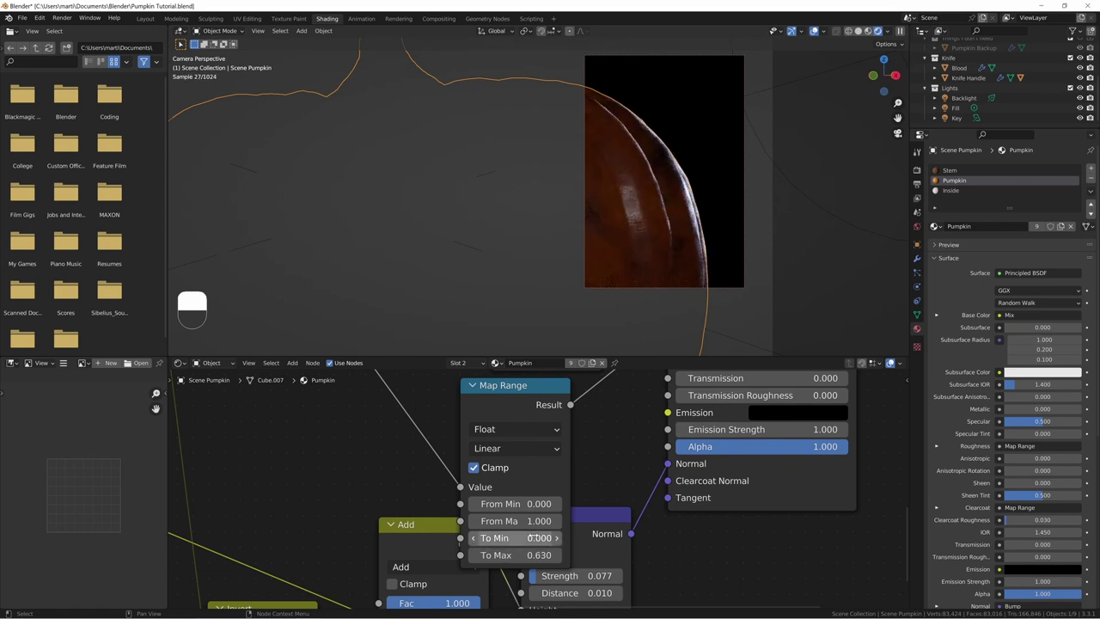
Step: Cut the Map Range link into Clearcoat, toggling the cut with undo and redo to compare the pumpkin's shine
{"action": "middle_click_drag", "start_coordinate": [608, 388], "coordinate": [601, 450]}
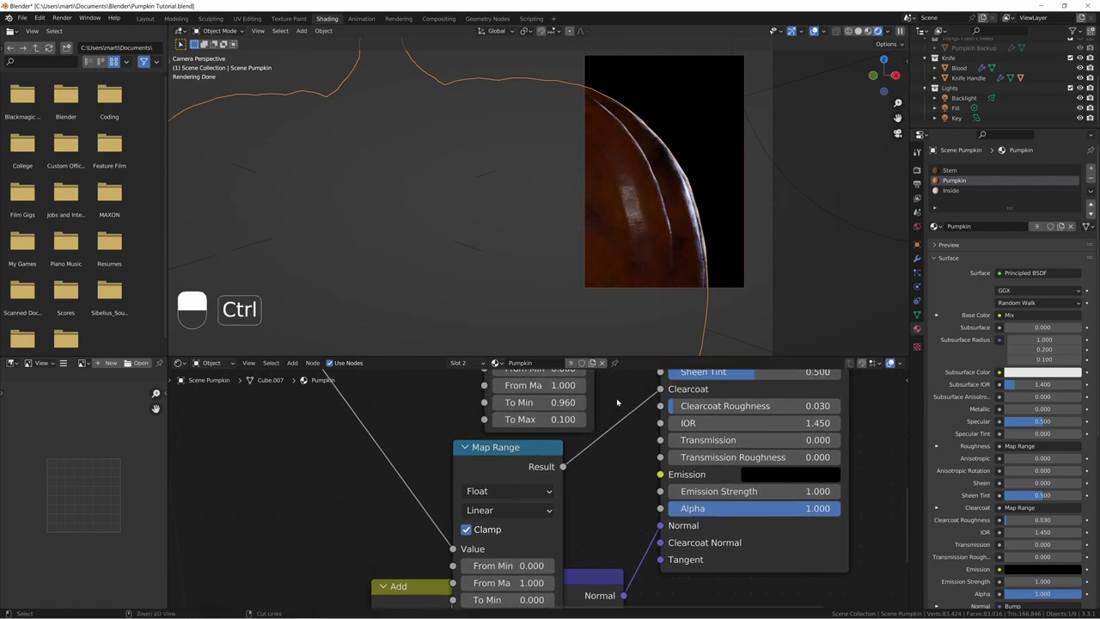
{"action": "right_click_drag", "start_coordinate": [617, 401], "coordinate": [638, 454], "text": "ctrl"}
{"action": "key", "text": "ctrl+z"}
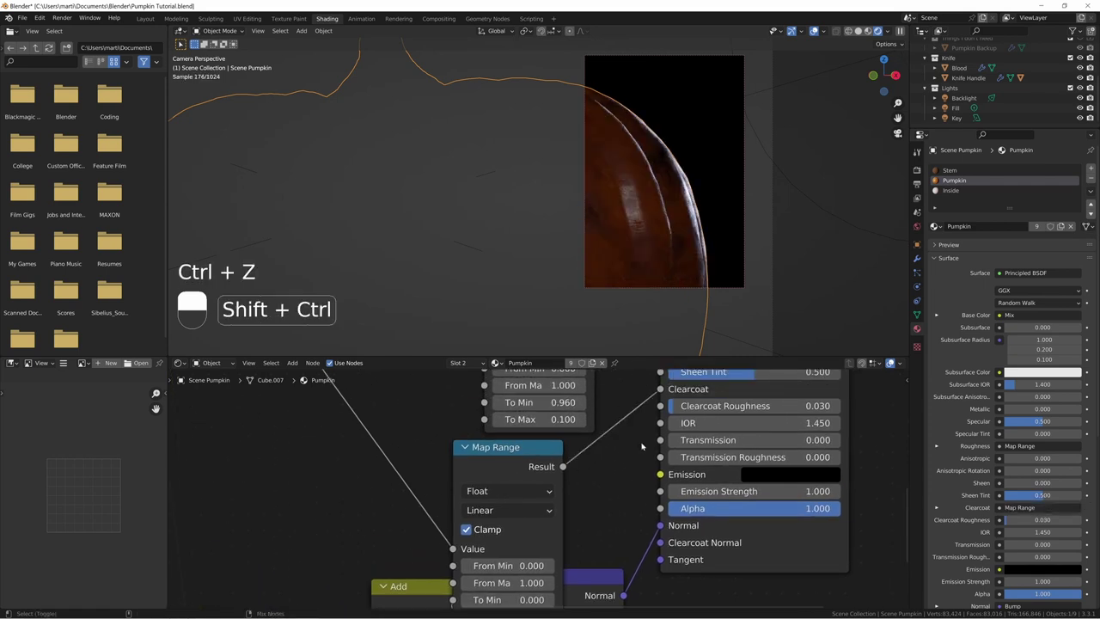
{"action": "key", "text": "ctrl+shift+z"}
Step: Clear the render region, fit the full camera frame, and reconnect the lower Map Range Result to Clearcoat
{"action": "key", "text": "ctrl+alt+b"}
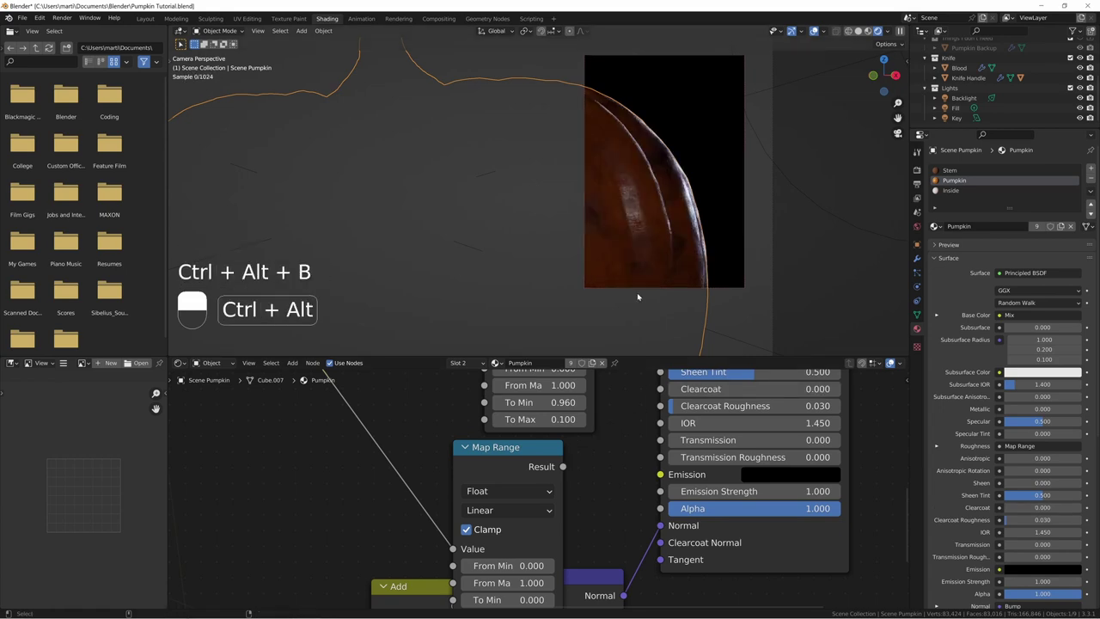
{"action": "key", "text": "Home"}
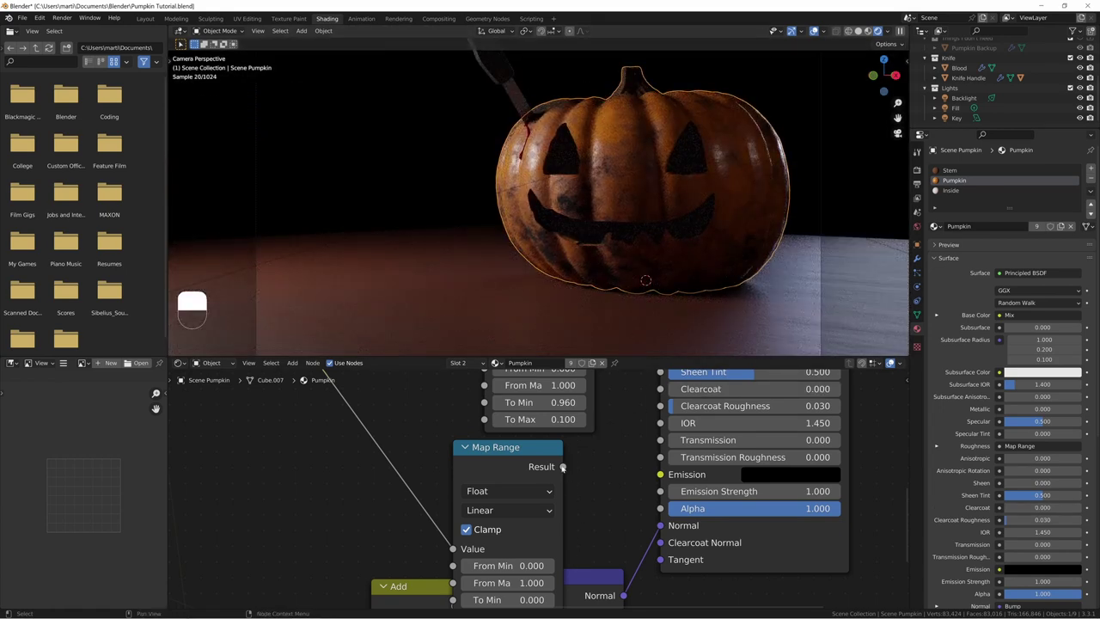
{"action": "left_click_drag", "start_coordinate": [562, 466], "coordinate": [661, 389]}
Step: Connect the Bump node's Normal output to the Principled BSDF's Clearcoat Normal as well
{"action": "middle_click_drag", "start_coordinate": [613, 524], "coordinate": [593, 435]}
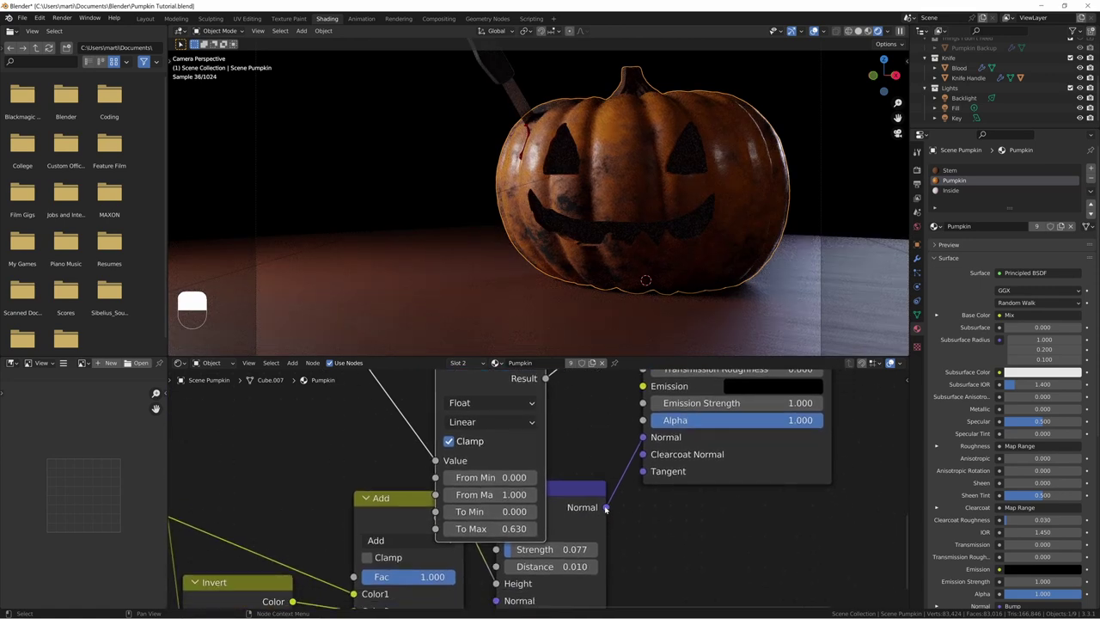
{"action": "left_click_drag", "start_coordinate": [606, 508], "coordinate": [642, 454]}
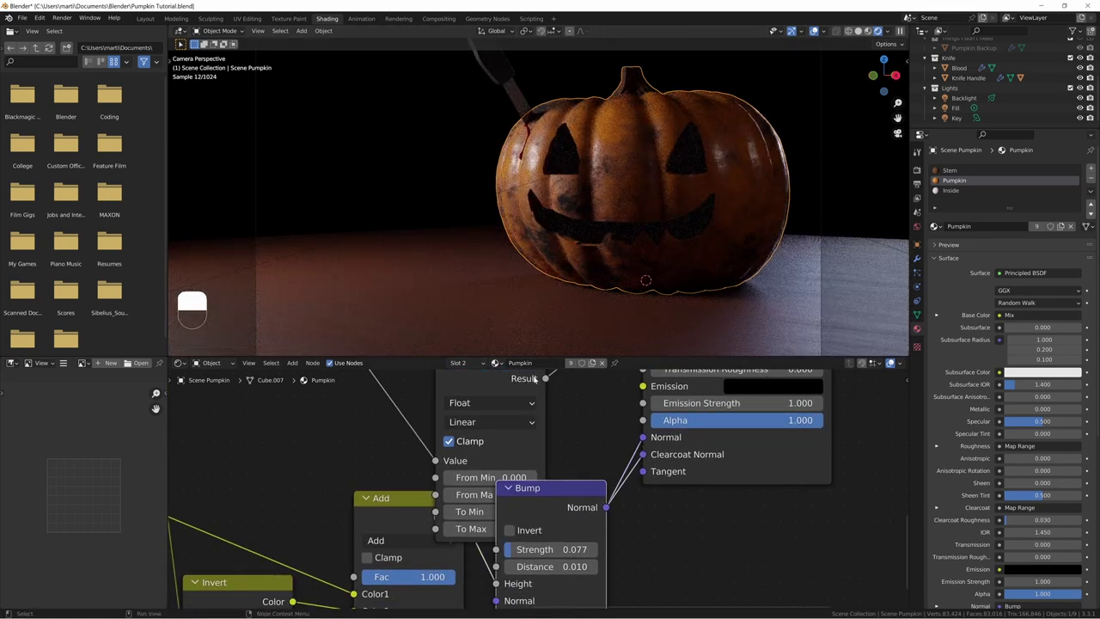
{"action": "scroll", "coordinate": [589, 413], "scroll_direction": "down", "scroll_amount": 3}
{"action": "middle_click_drag", "start_coordinate": [586, 442], "coordinate": [595, 469]}
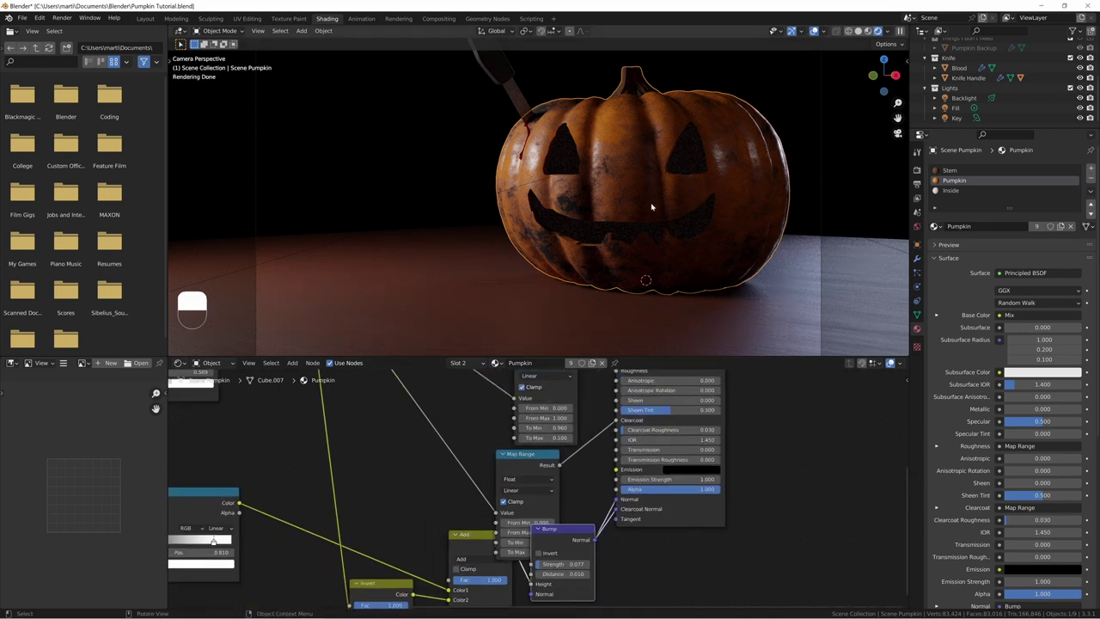
Step: Deselect the pumpkin to preview the full camera view, and fine-tune the uppermost Noise Texture's Roughness to 0.852
{"action": "left_click", "coordinate": [422, 146]}
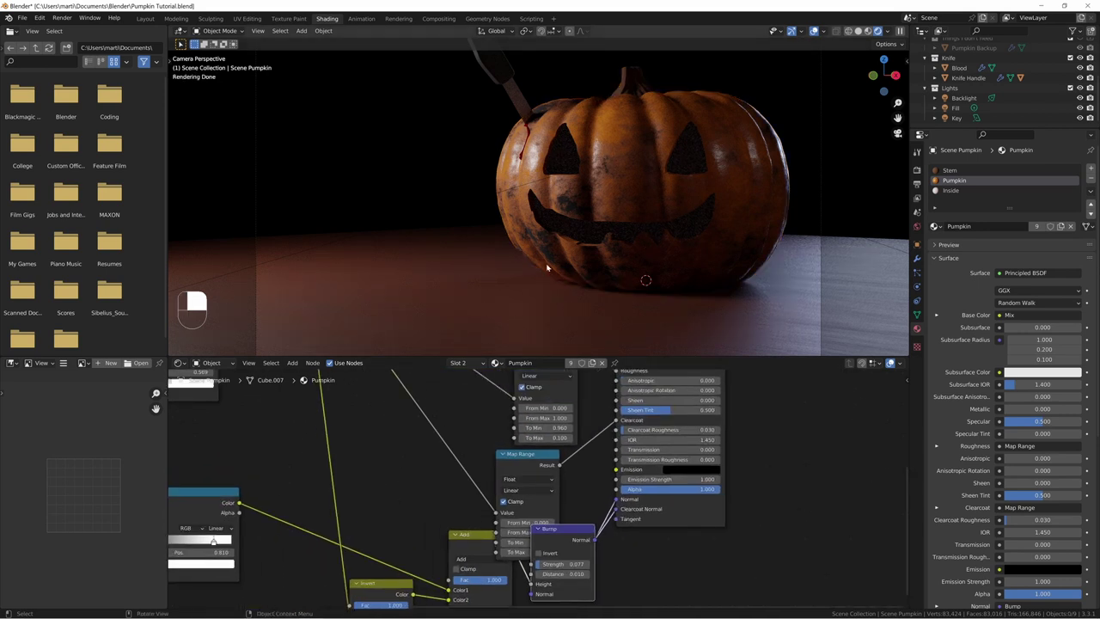
{"action": "key", "text": "KP_0"}
{"action": "key", "text": "KP_0"}
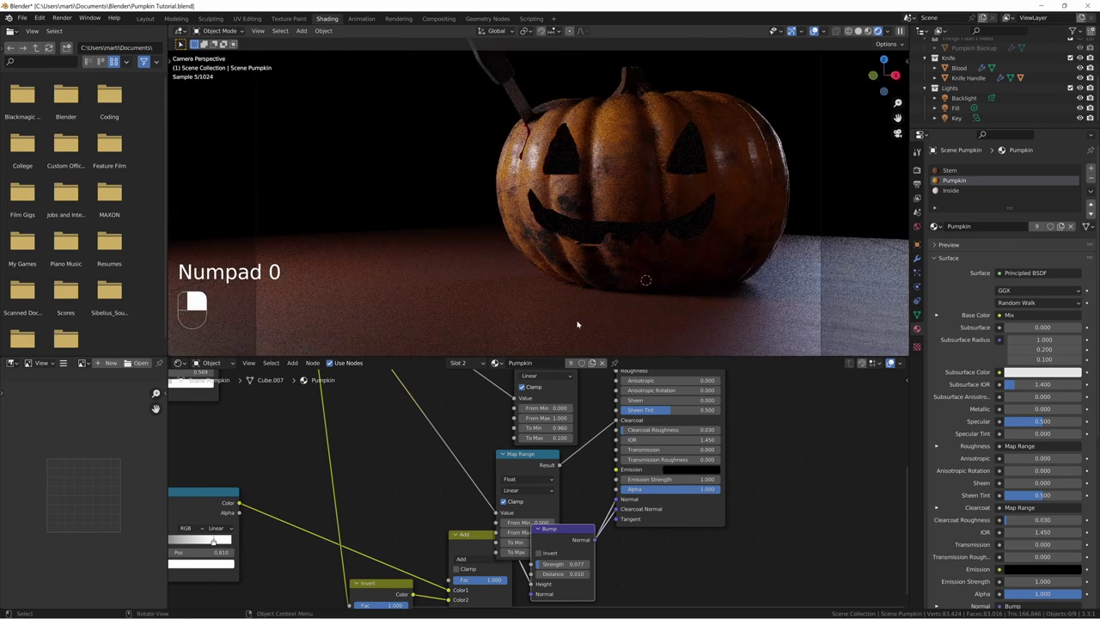
{"action": "middle_click_drag", "start_coordinate": [466, 444], "coordinate": [615, 467]}
{"action": "left_click_drag", "start_coordinate": [448, 481], "coordinate": [442, 481], "text": "shift"}
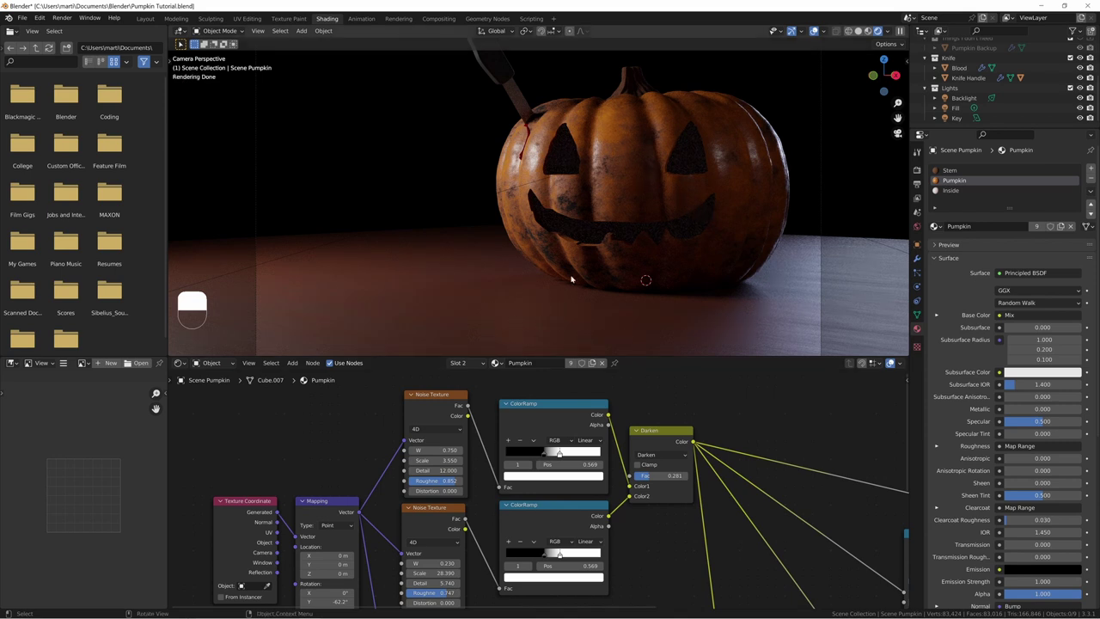
Step: Switch the node editor to the pumpkin's Stem material slot
{"action": "left_click", "coordinate": [455, 363]}
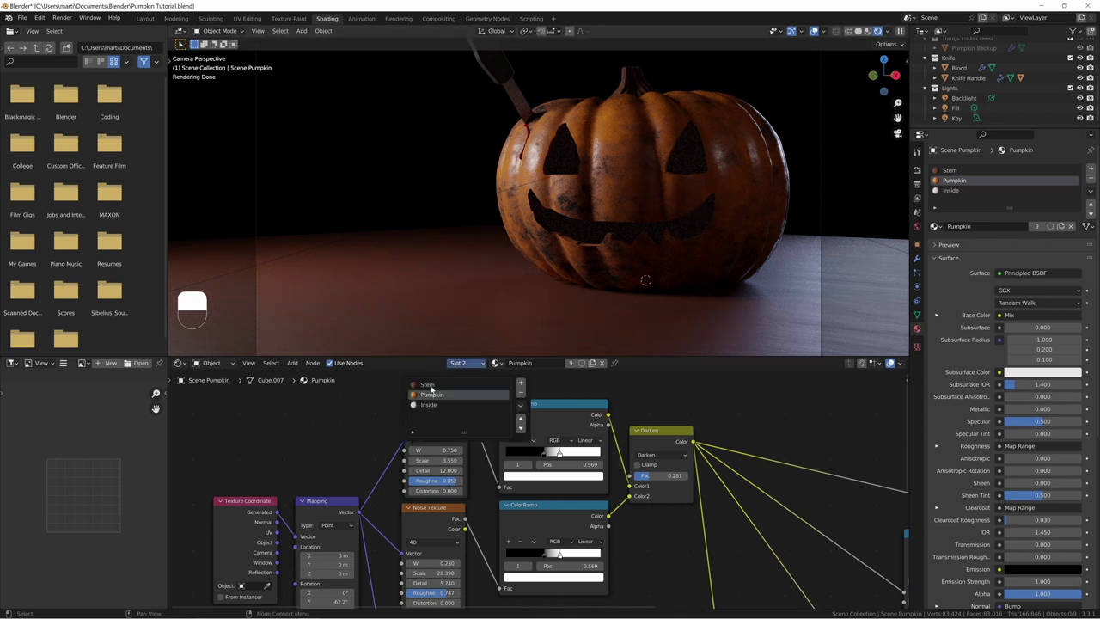
{"action": "left_click", "coordinate": [428, 385]}
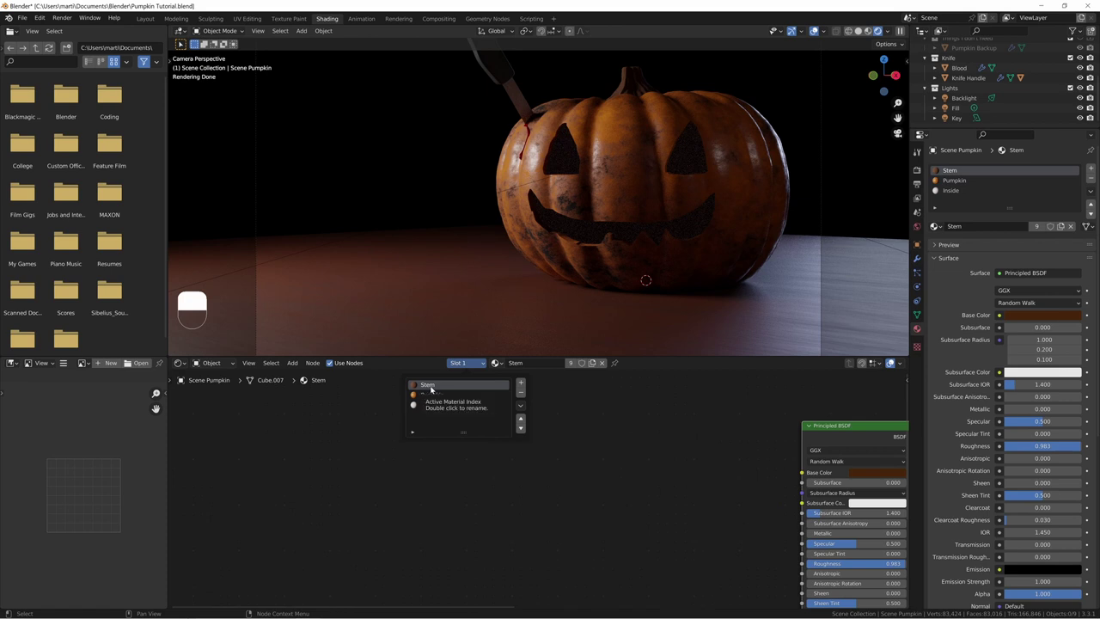
Step: Add a Noise Texture to the stem material with Texture Coordinate and Mapping nodes feeding its Vector input
{"action": "middle_click_drag", "start_coordinate": [696, 517], "coordinate": [480, 492]}
{"action": "scroll", "coordinate": [533, 517], "scroll_direction": "up", "scroll_amount": 3}
{"action": "scroll", "coordinate": [478, 516], "scroll_direction": "down", "scroll_amount": 2}
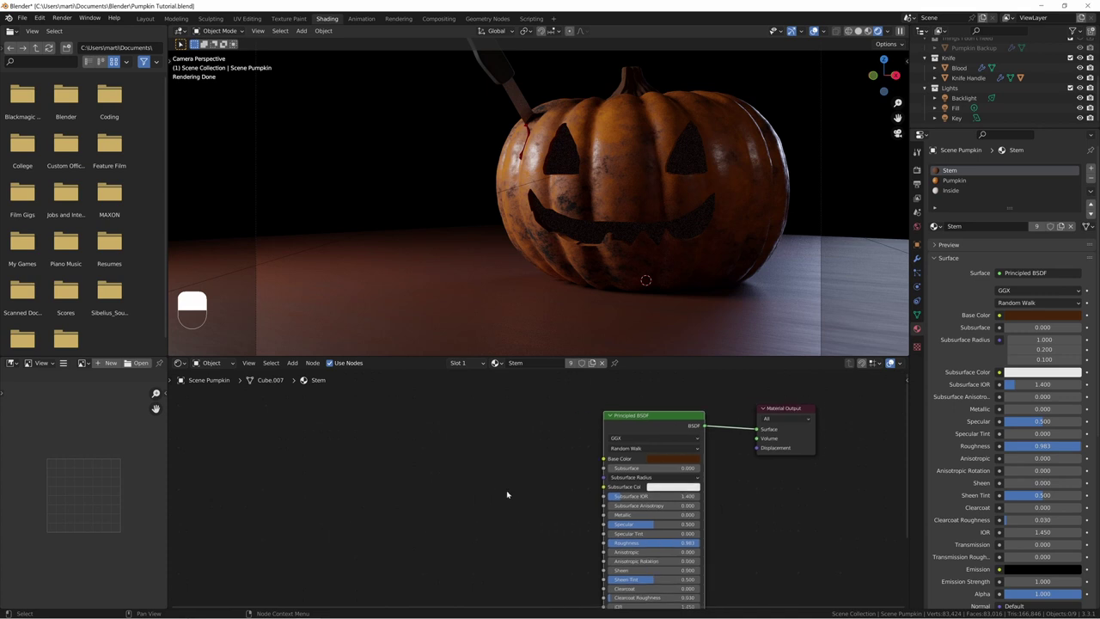
{"action": "key", "text": "shift+a"}
{"action": "type", "text": "noise"}
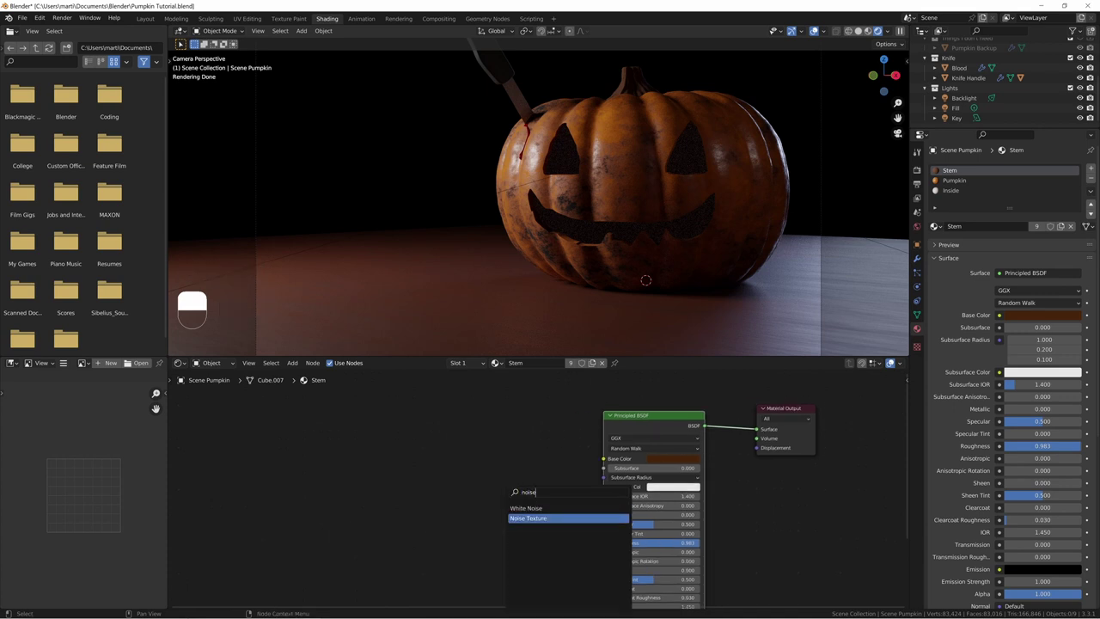
{"action": "key", "text": "Return"}
{"action": "left_click", "coordinate": [316, 432]}
{"action": "key", "text": "ctrl+t"}
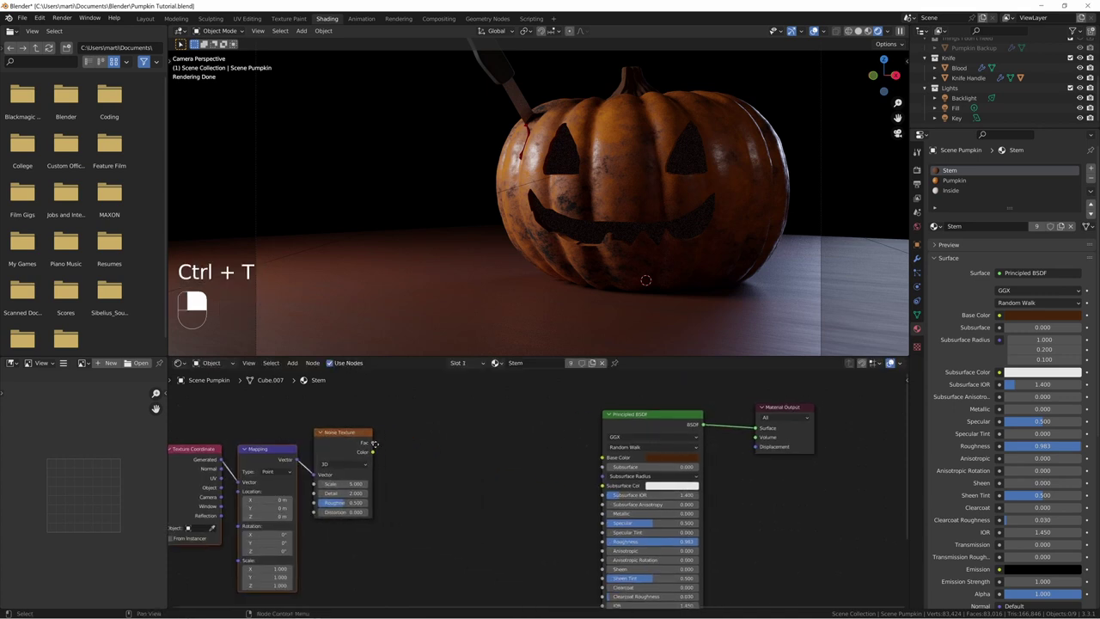
Step: Add a color Mix node between the Noise Texture and the Principled BSDF
{"action": "scroll", "coordinate": [395, 455], "scroll_direction": "up", "scroll_amount": 3}
{"action": "key", "text": "shift+a"}
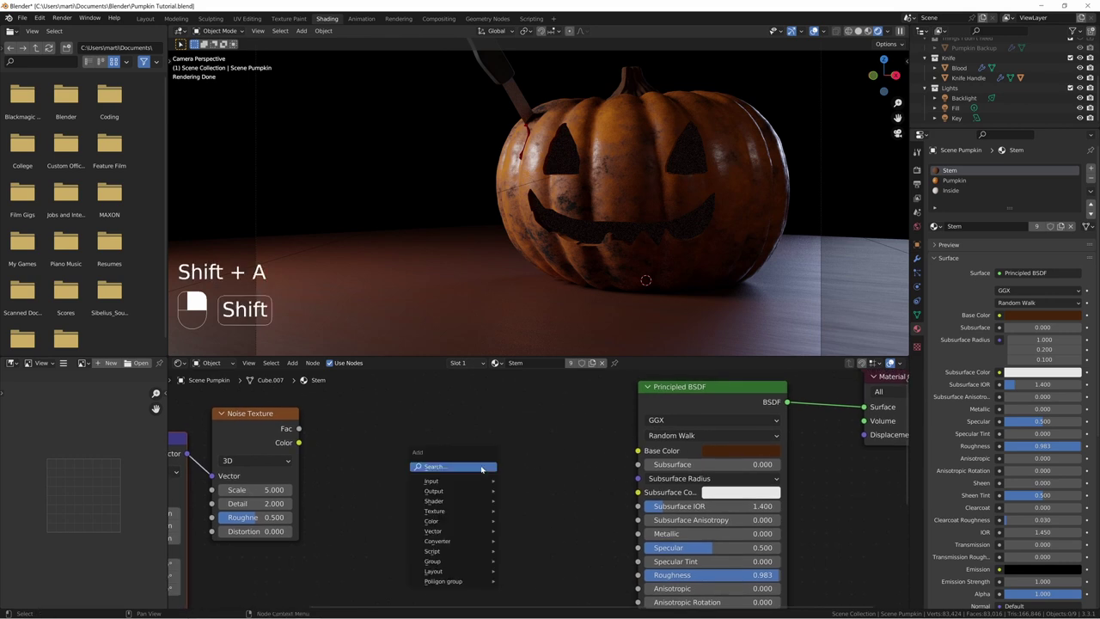
{"action": "left_click", "coordinate": [480, 466]}
{"action": "type", "text": "mix"}
{"action": "key", "text": "Return"}
{"action": "left_click", "coordinate": [454, 426]}
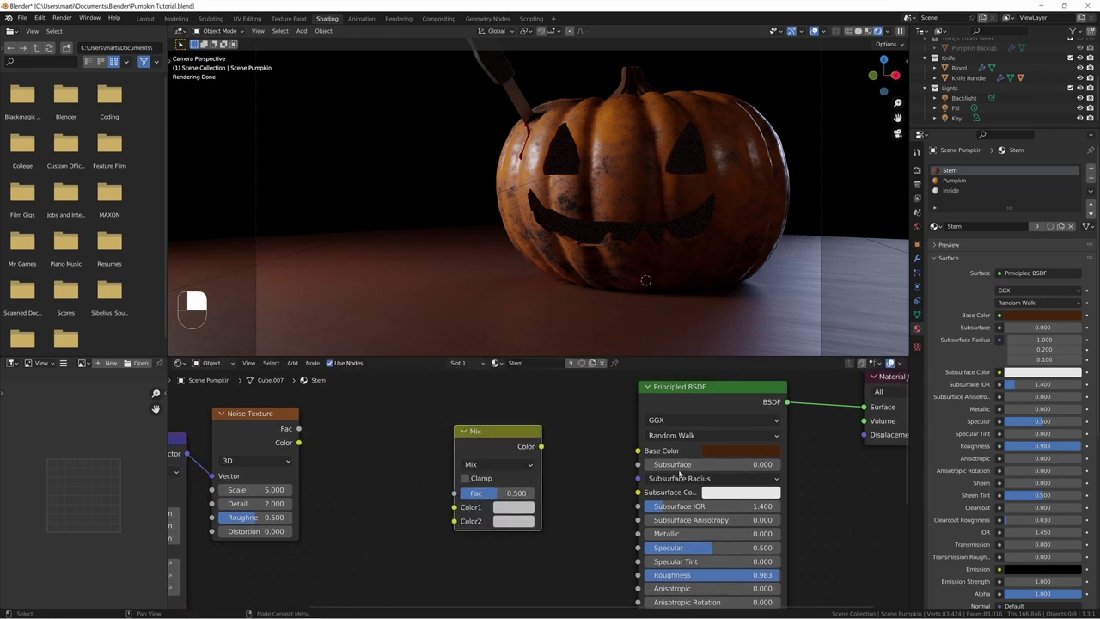
Step: Copy the stem's brown Base Color into both Mix colors, and make Color1 a lighter, more yellow brown
{"action": "key", "text": "ctrl+c"}
{"action": "key", "text": "ctrl+v"}
{"action": "left_click", "coordinate": [512, 507]}
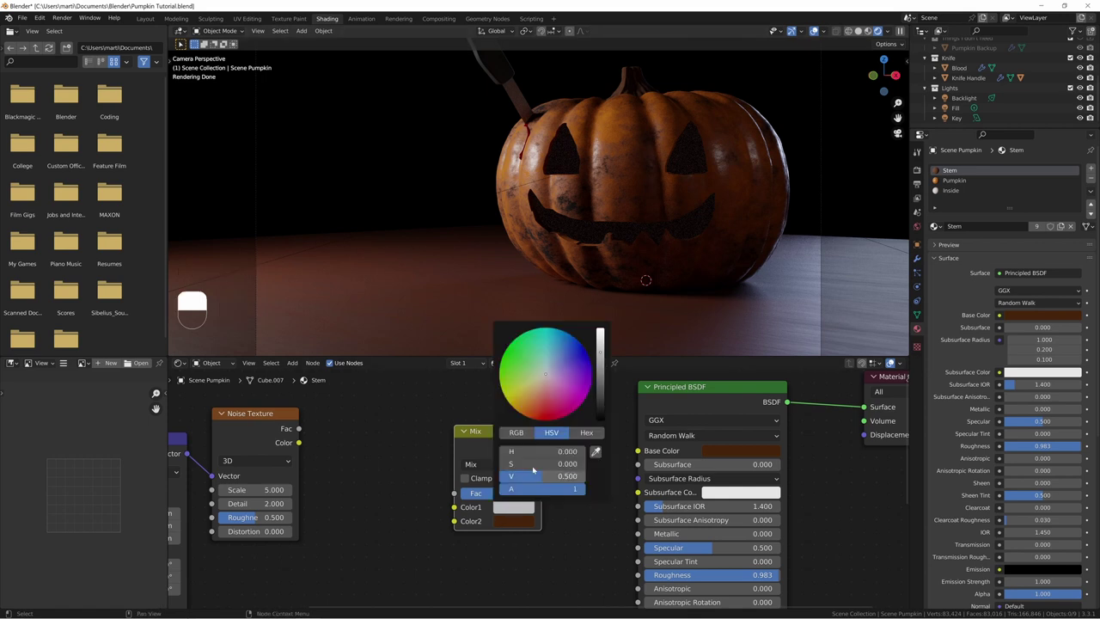
{"action": "key", "text": "ctrl+v"}
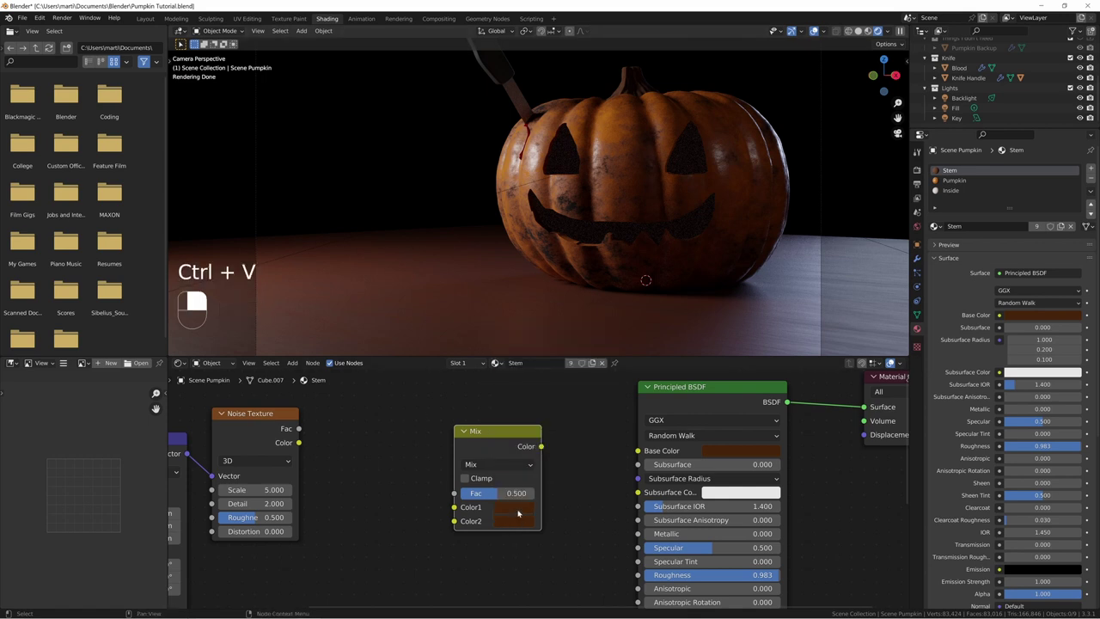
{"action": "left_click", "coordinate": [518, 509]}
{"action": "left_click_drag", "start_coordinate": [600, 390], "coordinate": [600, 385]}
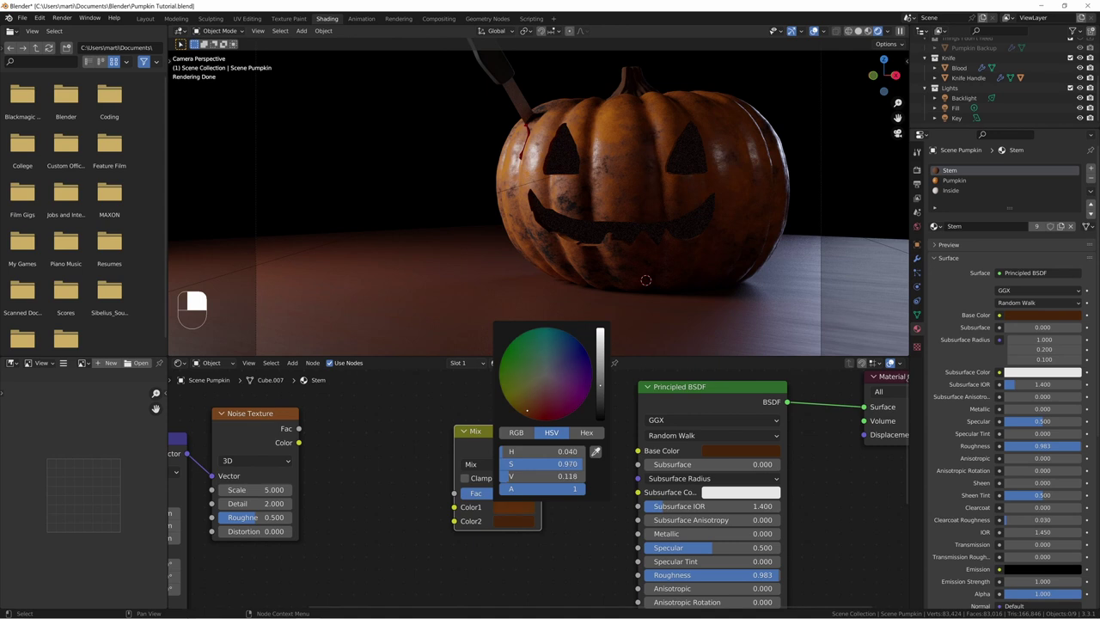
{"action": "middle_click_drag", "start_coordinate": [482, 507], "coordinate": [552, 510]}
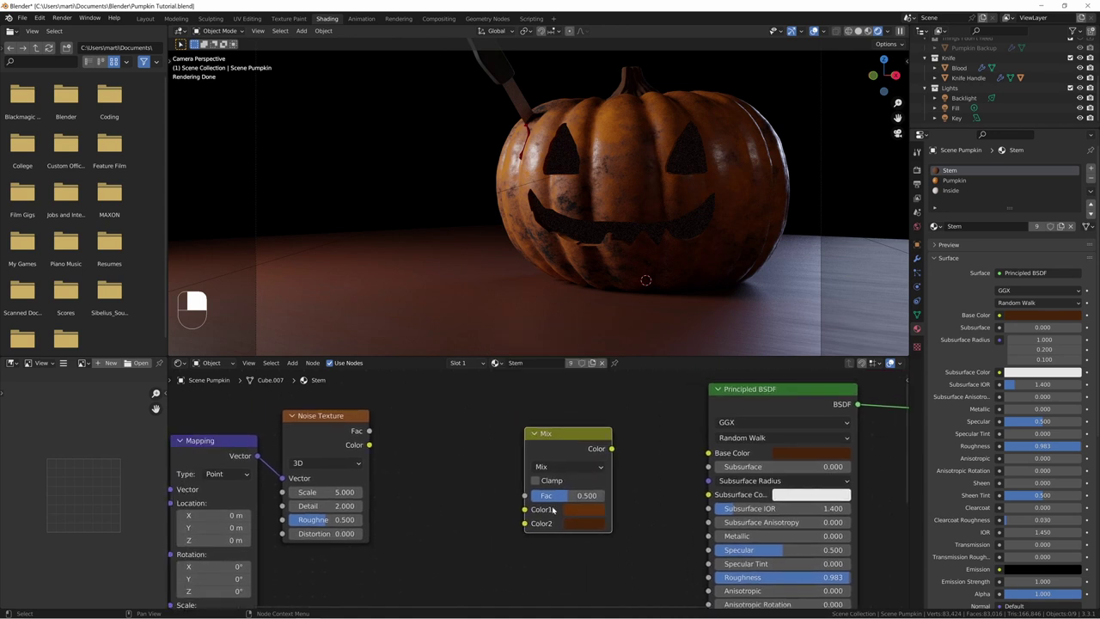
{"action": "left_click", "coordinate": [585, 514]}
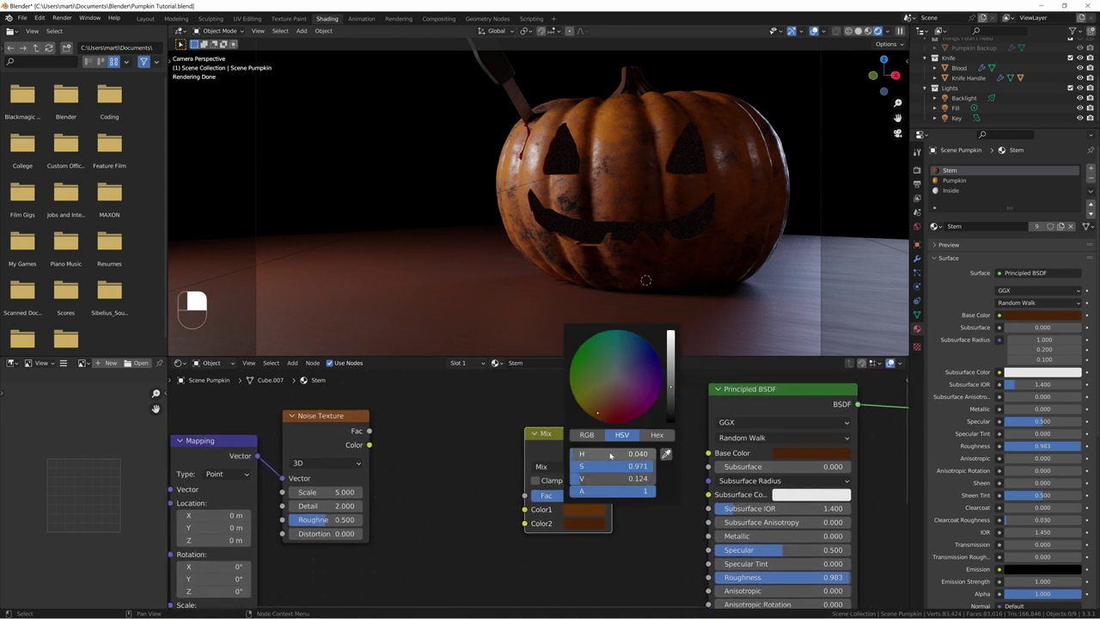
{"action": "key", "text": "shift"}
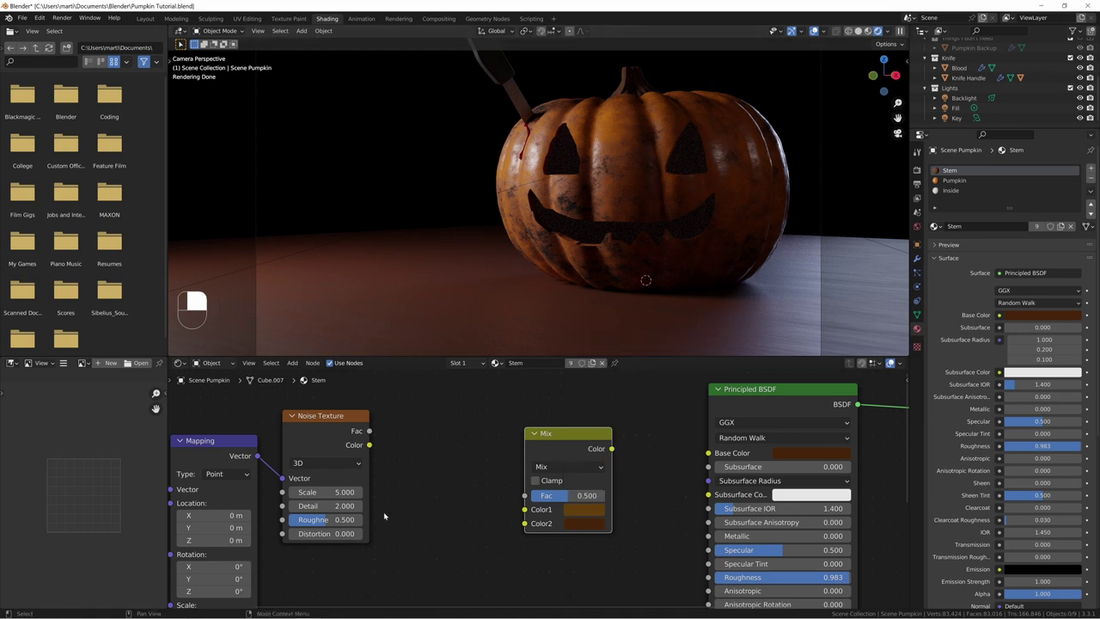
Step: Insert a ColorRamp between the Noise Texture's Fac output and the Mix node's Fac input
{"action": "middle_click_drag", "start_coordinate": [383, 516], "coordinate": [428, 527]}
{"action": "middle_click_drag", "start_coordinate": [432, 487], "coordinate": [497, 483]}
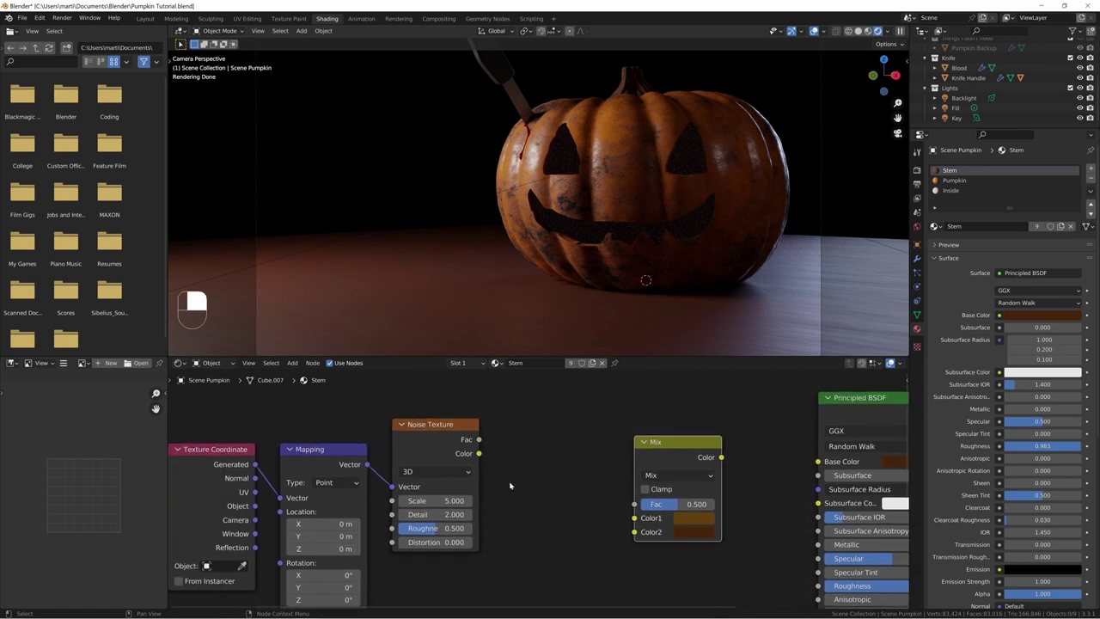
{"action": "scroll", "coordinate": [256, 444], "scroll_direction": "down", "scroll_amount": 4}
{"action": "left_click_drag", "start_coordinate": [257, 443], "coordinate": [375, 478]}
{"action": "key", "text": "shift+a"}
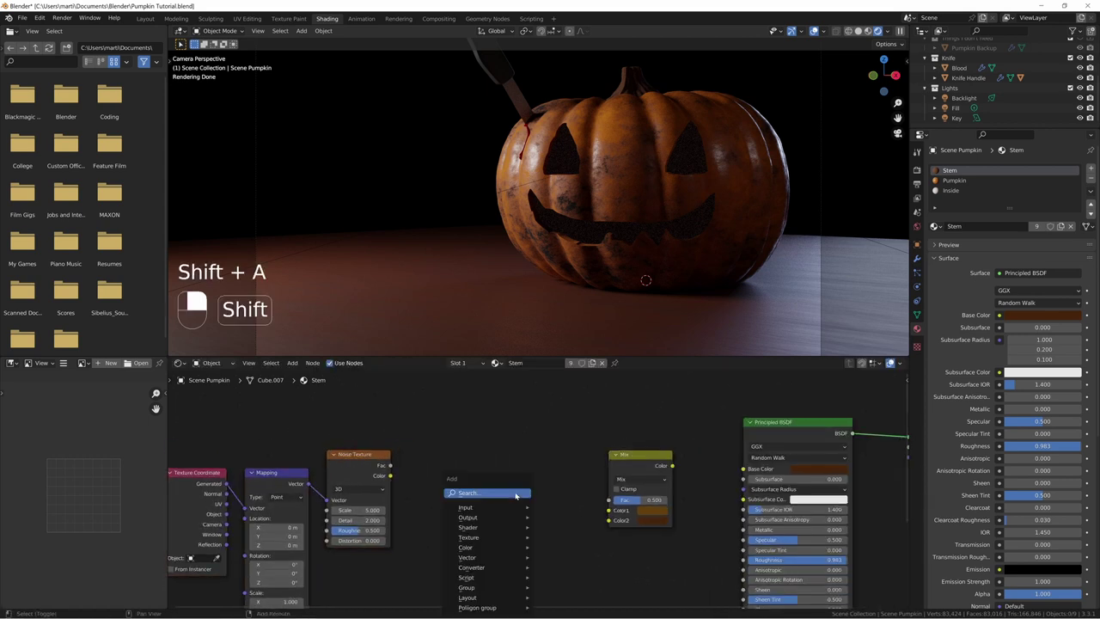
{"action": "type", "text": "colo"}
{"action": "key", "text": "Return"}
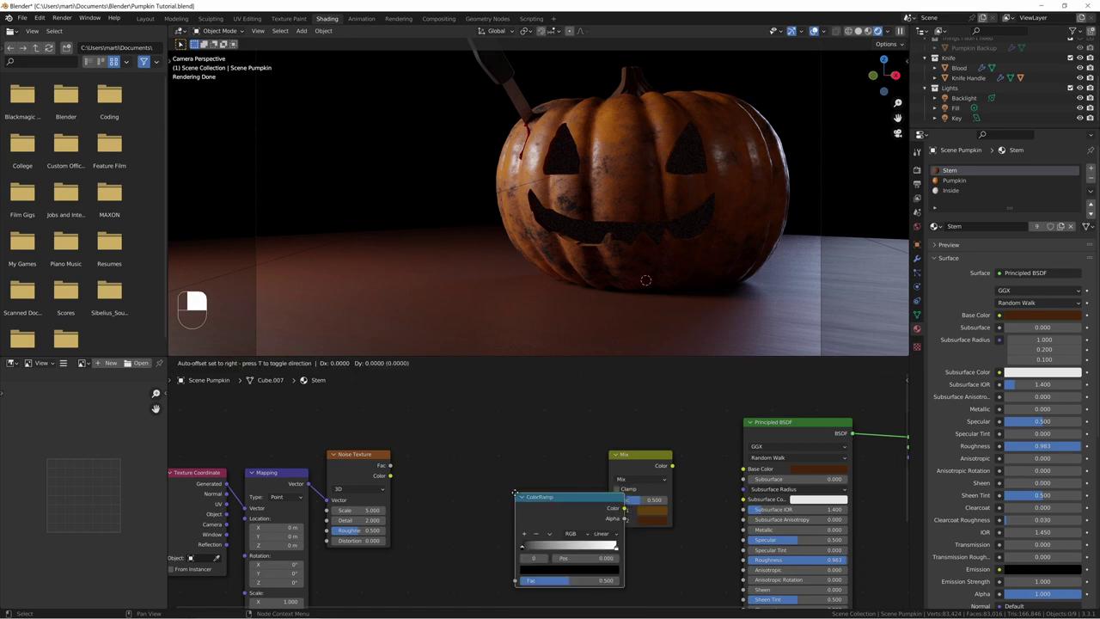
{"action": "left_click", "coordinate": [485, 464], "text": "alt"}
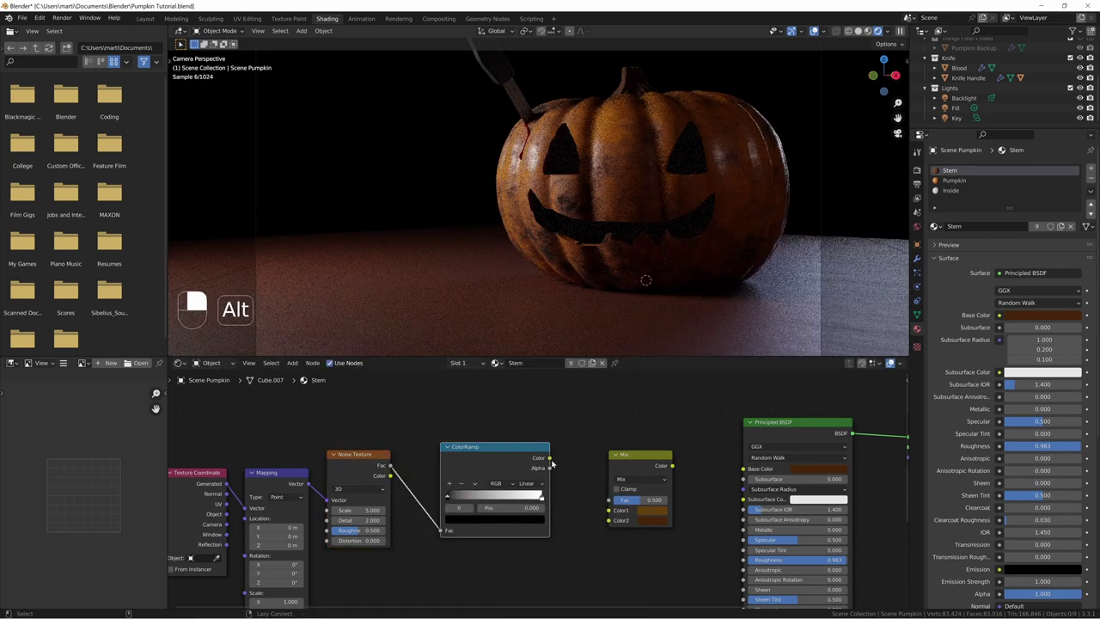
{"action": "left_click_drag", "start_coordinate": [549, 457], "coordinate": [611, 500]}
{"action": "scroll", "coordinate": [542, 508], "scroll_direction": "up", "scroll_amount": 2}
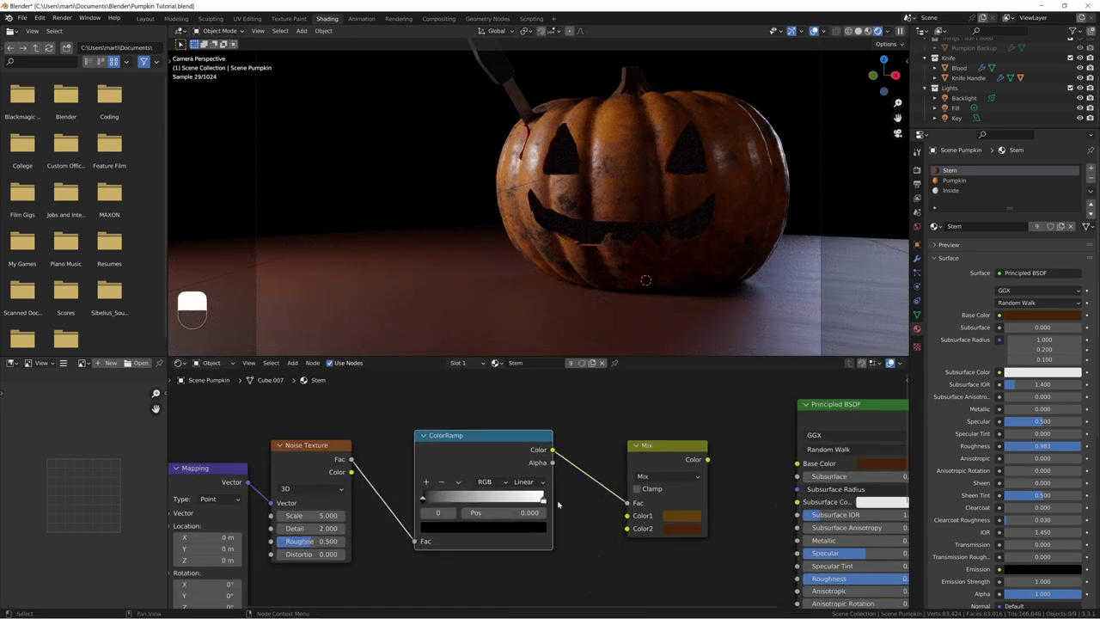
Step: Preview the ColorRamp on the stem, set the noise Scale to 18.5, and place the black stop at 0.304 and white stop at 0.725
{"action": "key", "text": "shift+ctrl"}
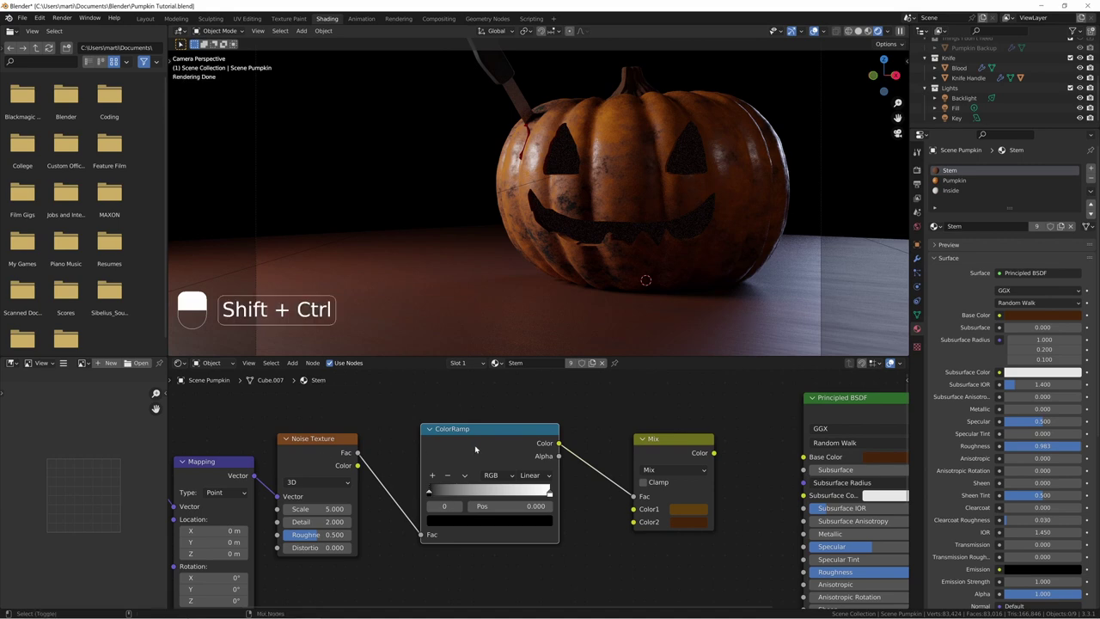
{"action": "left_click", "coordinate": [475, 448], "text": "ctrl+shift"}
{"action": "scroll", "coordinate": [448, 454], "scroll_direction": "left", "scroll_amount": 1, "text": "ctrl"}
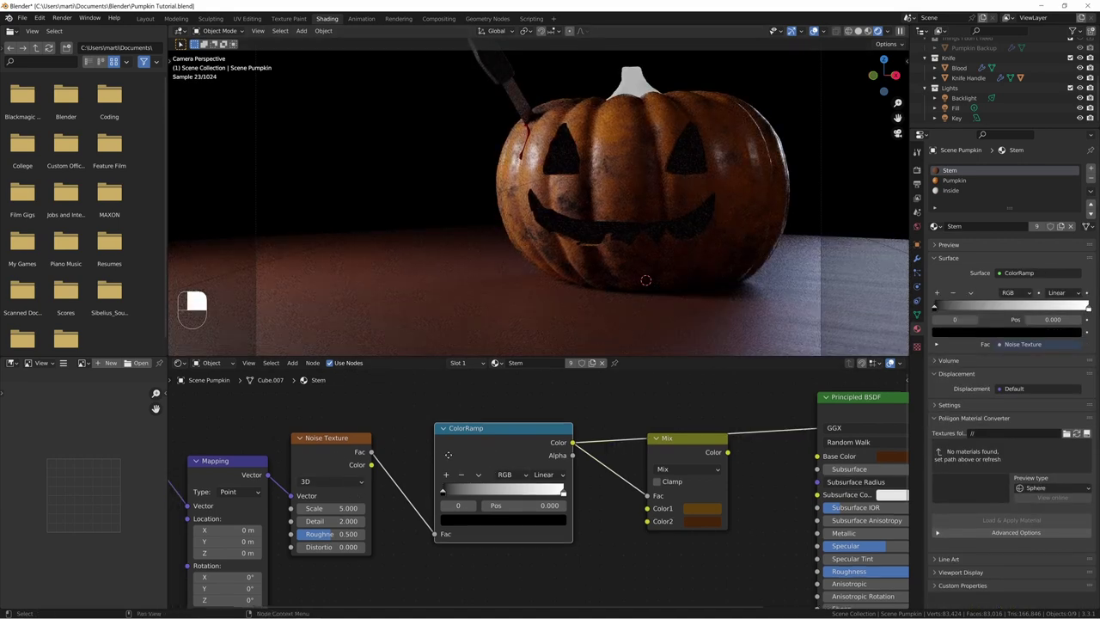
{"action": "scroll", "coordinate": [448, 454], "scroll_direction": "left", "scroll_amount": 5, "text": "ctrl"}
{"action": "middle_click_drag", "start_coordinate": [478, 482], "coordinate": [478, 505]}
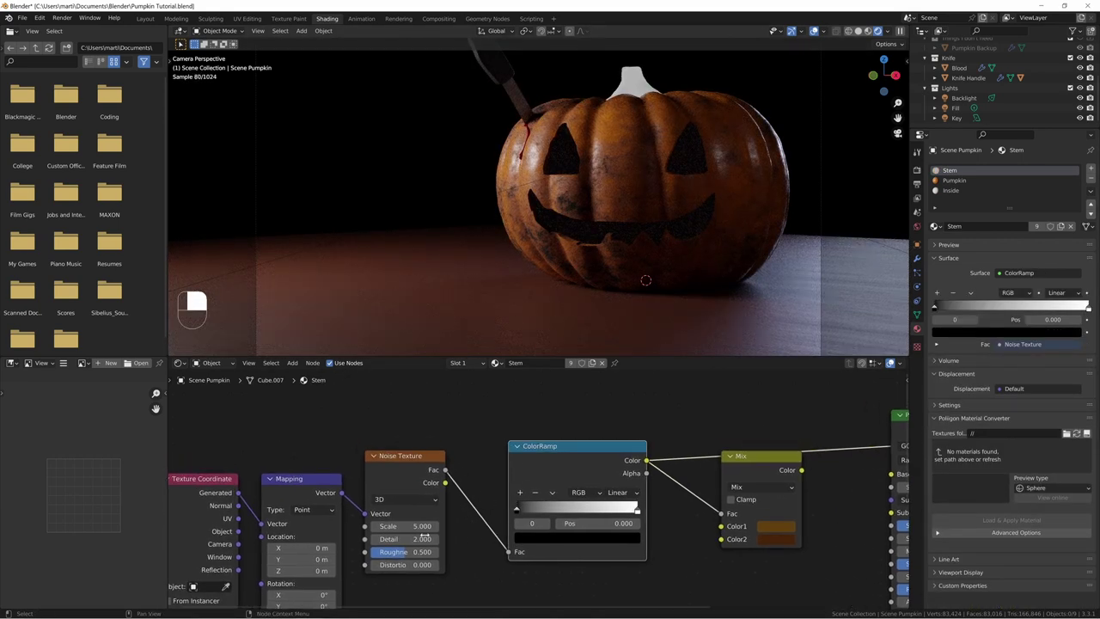
{"action": "left_click_drag", "start_coordinate": [422, 526], "coordinate": [553, 510]}
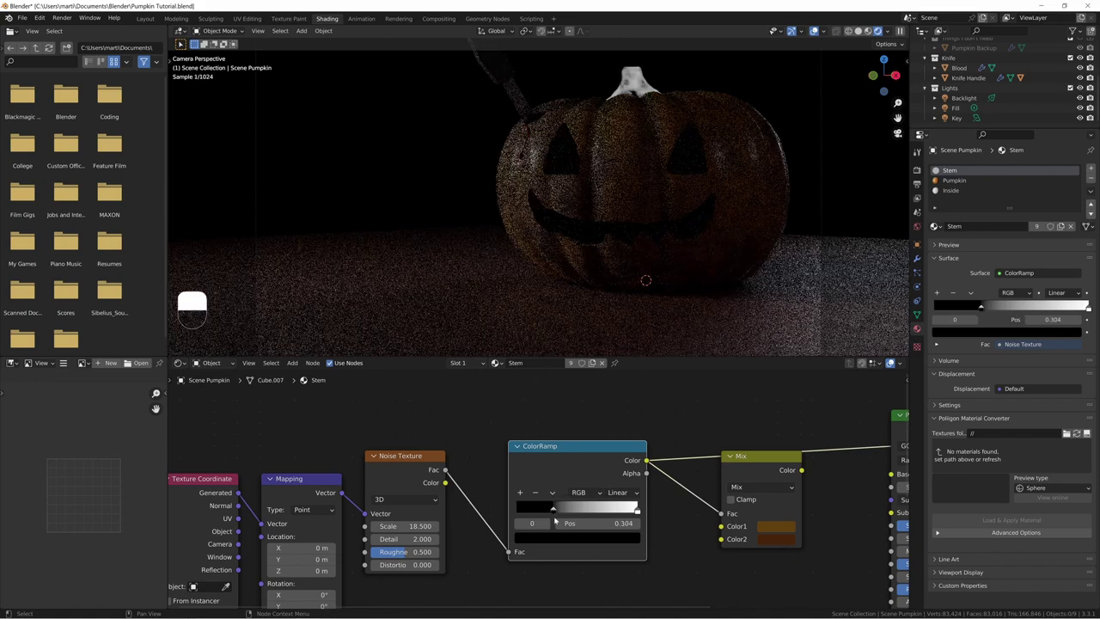
{"action": "left_click_drag", "start_coordinate": [636, 510], "coordinate": [604, 510]}
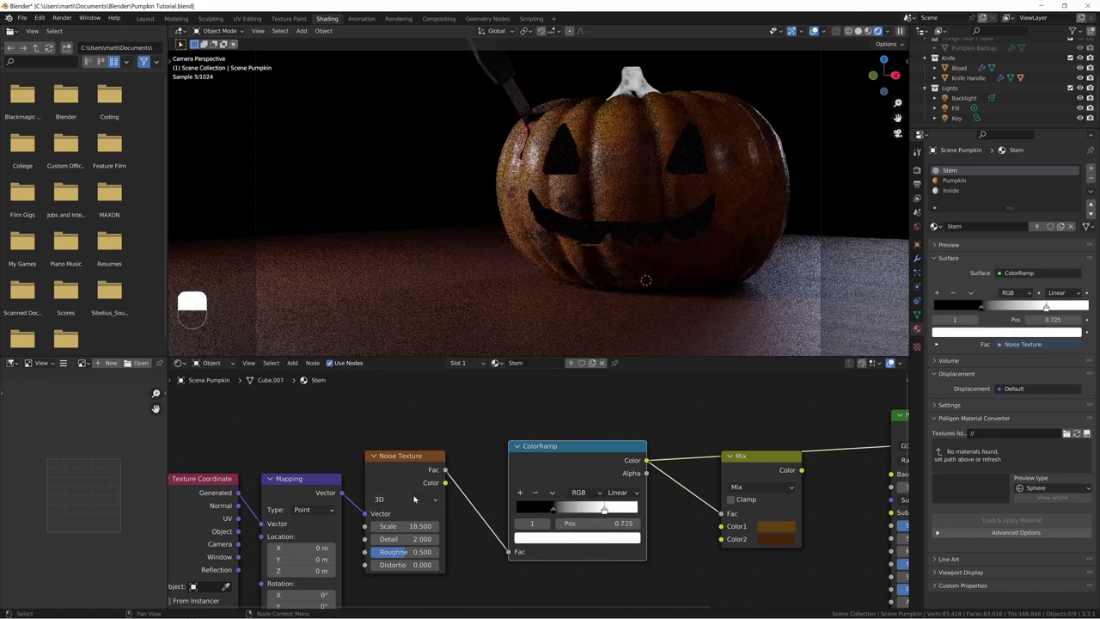
Step: Set the Noise Texture's Scale to 27.8, Detail to 3 and Roughness to 0.659
{"action": "left_click_drag", "start_coordinate": [403, 526], "coordinate": [398, 555]}
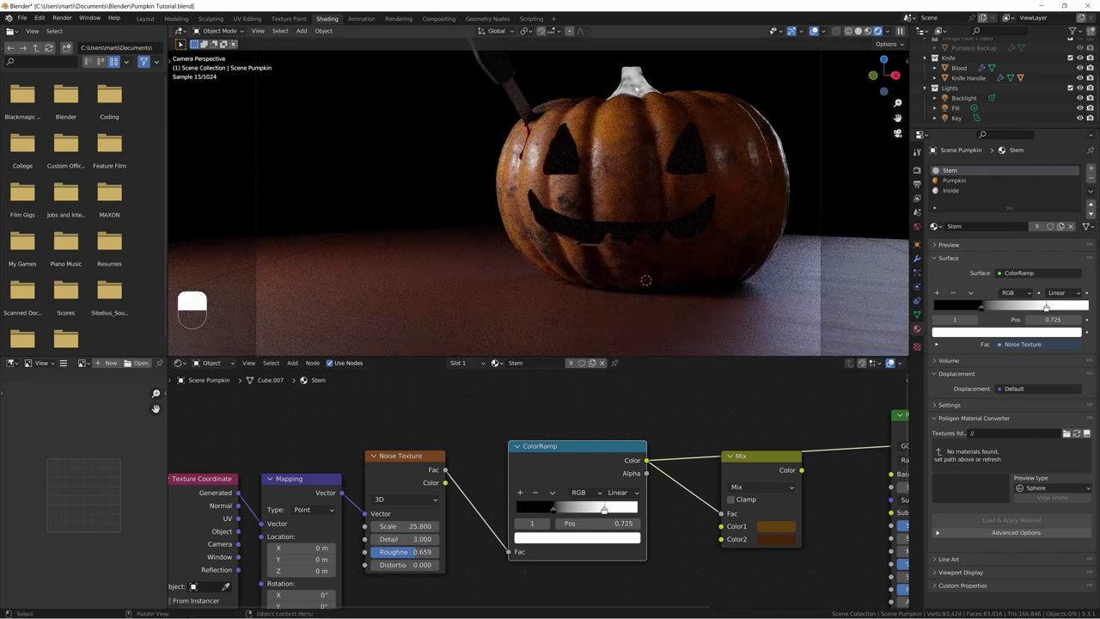
{"action": "left_click_drag", "start_coordinate": [399, 527], "coordinate": [416, 526]}
Step: Connect the Mix Color output to the Principled BSDF's Base Color, and preview the full stem shader again
{"action": "middle_click_drag", "start_coordinate": [670, 412], "coordinate": [543, 402]}
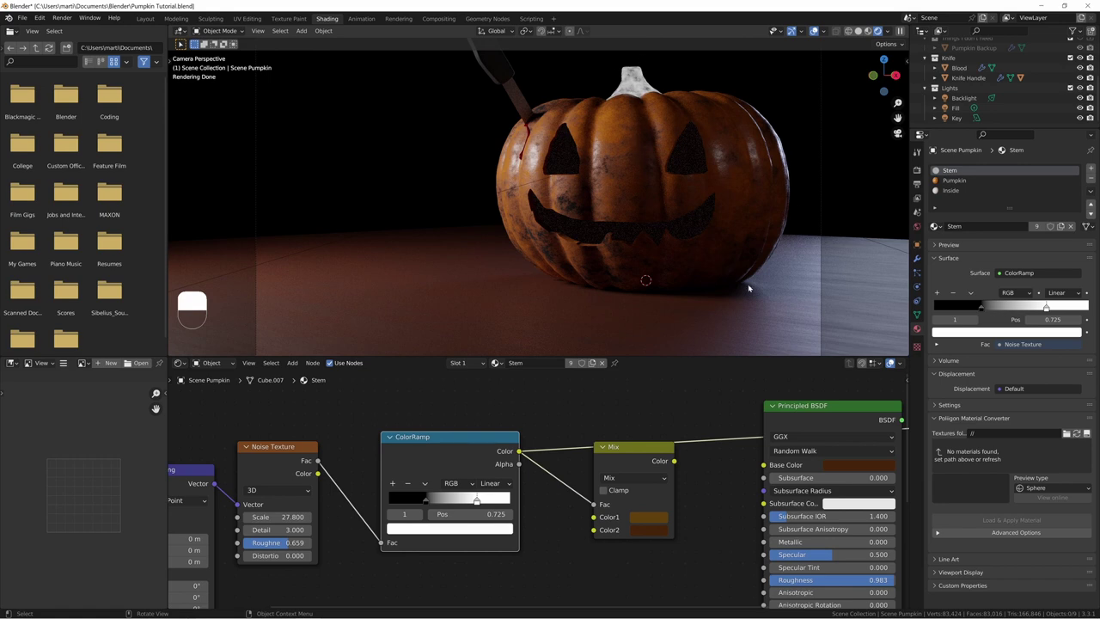
{"action": "middle_click_drag", "start_coordinate": [675, 461], "coordinate": [651, 452]}
{"action": "left_click_drag", "start_coordinate": [652, 452], "coordinate": [743, 457]}
{"action": "left_click", "coordinate": [807, 399], "text": "ctrl+shift"}
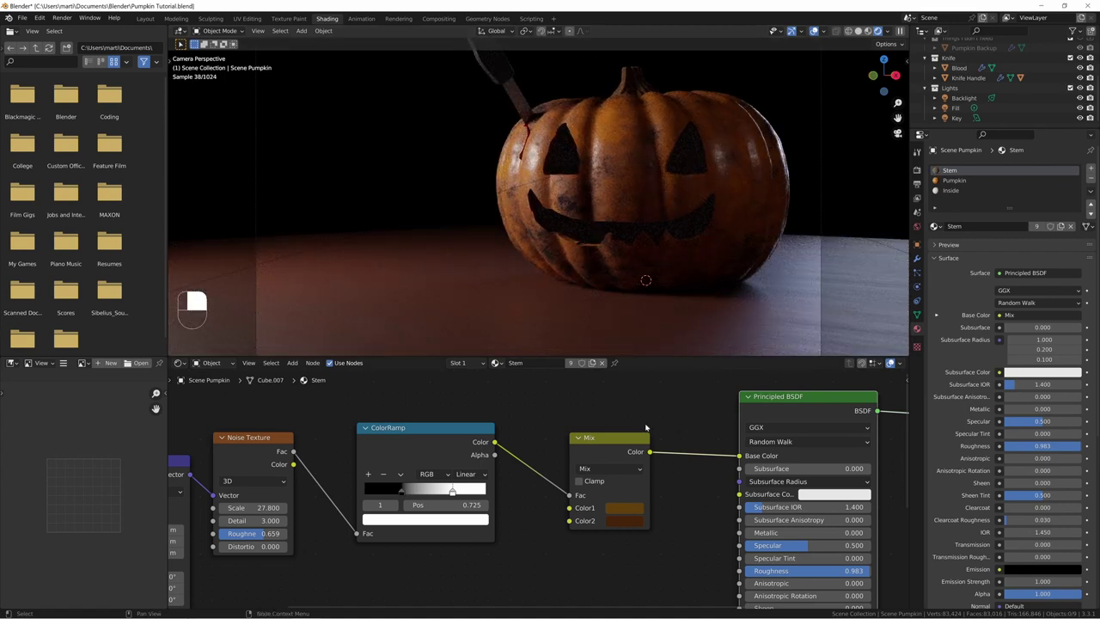
Step: Duplicate the Noise Texture below the original, keeping its Mapping link, and switch the copy to 4D with W at 2.3
{"action": "key", "text": "ctrl+z"}
{"action": "key", "text": "ctrl+z"}
{"action": "middle_click_drag", "start_coordinate": [547, 496], "coordinate": [559, 445]}
{"action": "scroll", "coordinate": [559, 444], "scroll_direction": "down", "scroll_amount": 1}
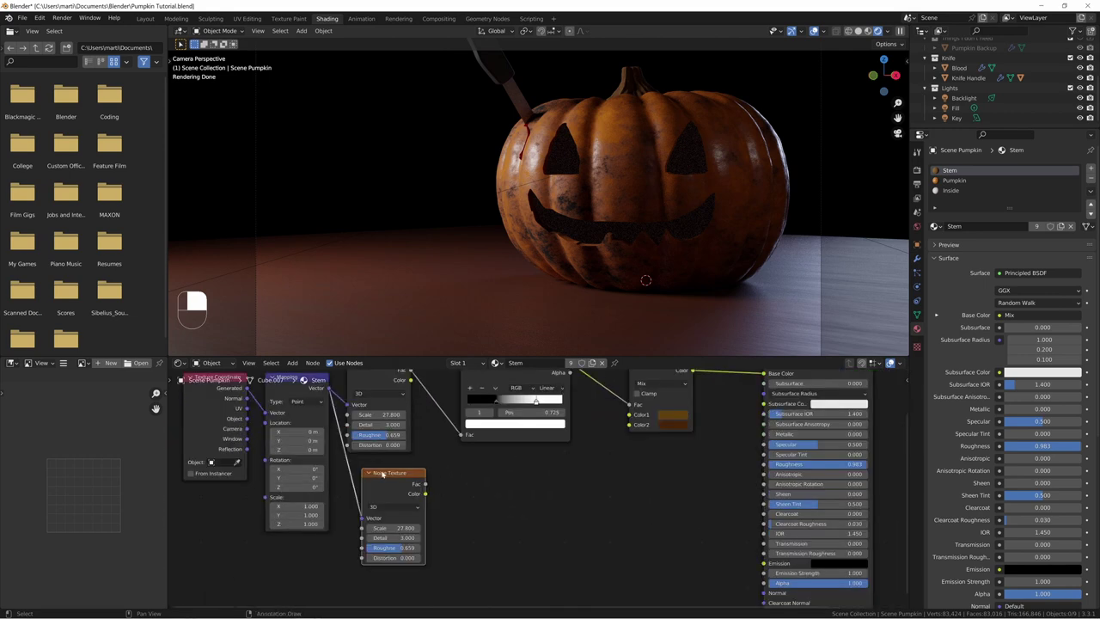
{"action": "left_click", "coordinate": [392, 508]}
{"action": "left_click", "coordinate": [391, 519]}
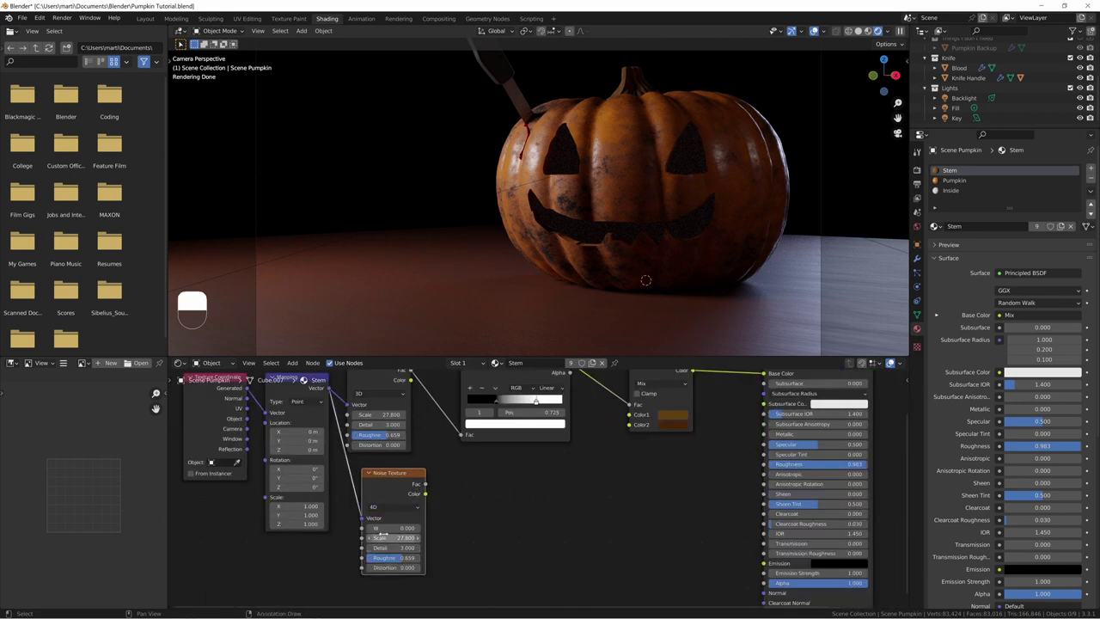
Step: Add a Map Range node beside the 4D Noise Texture and connect the noise Fac to its Value input
{"action": "middle_click_drag", "start_coordinate": [501, 504], "coordinate": [459, 498]}
{"action": "key", "text": "shift+a"}
{"action": "type", "text": "map rang"}
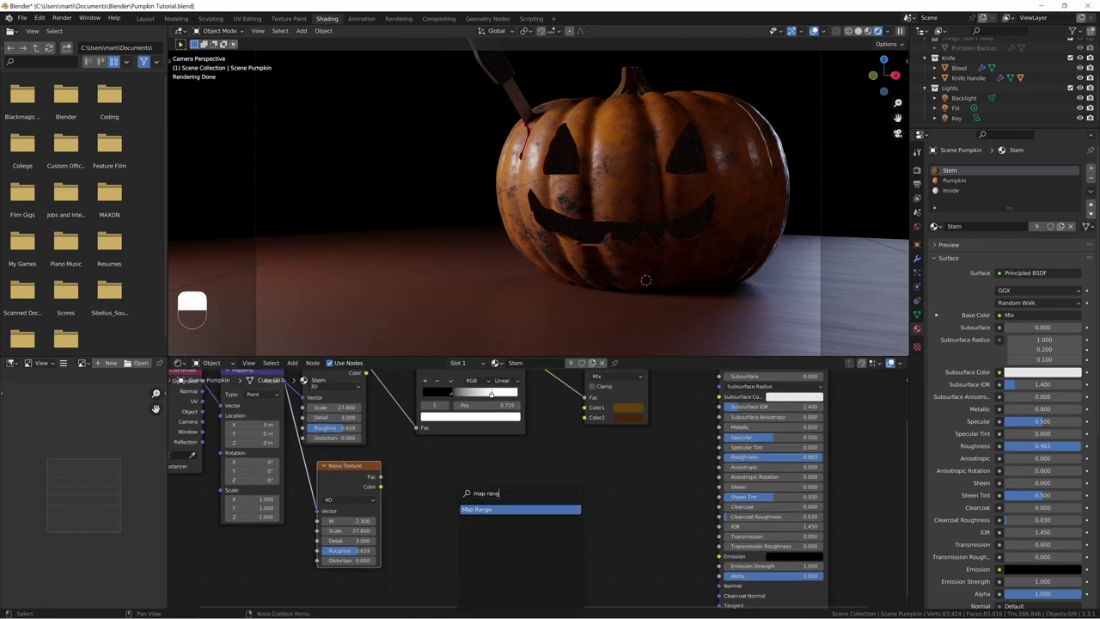
{"action": "key", "text": "Return"}
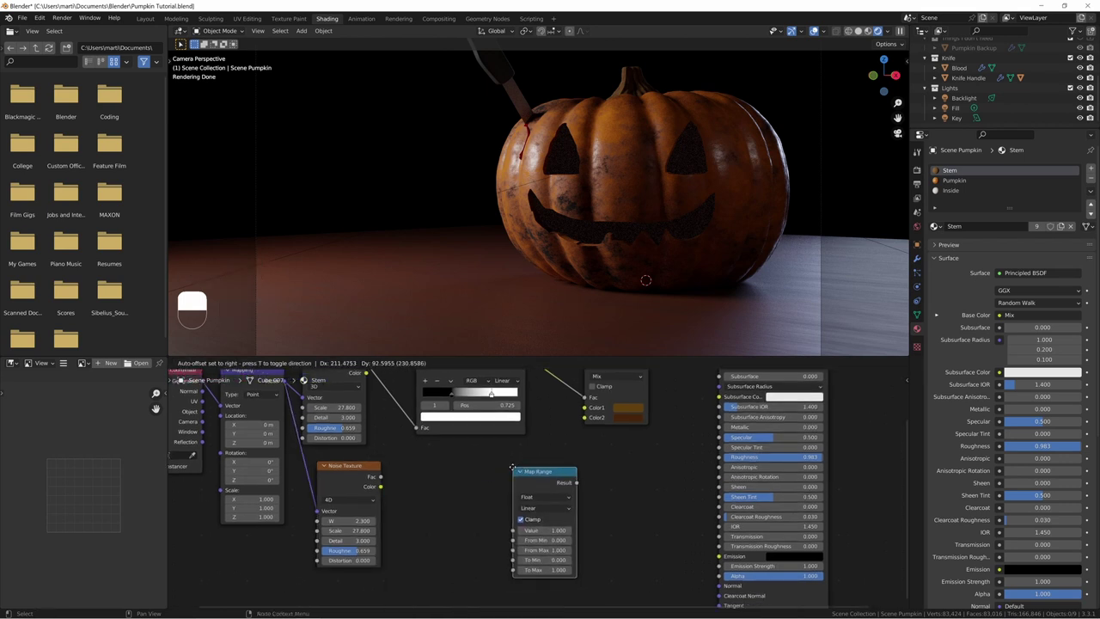
{"action": "left_click", "coordinate": [514, 470]}
{"action": "middle_click_drag", "start_coordinate": [514, 470], "coordinate": [478, 461]}
{"action": "right_click_drag", "start_coordinate": [318, 475], "coordinate": [497, 490], "text": "alt"}
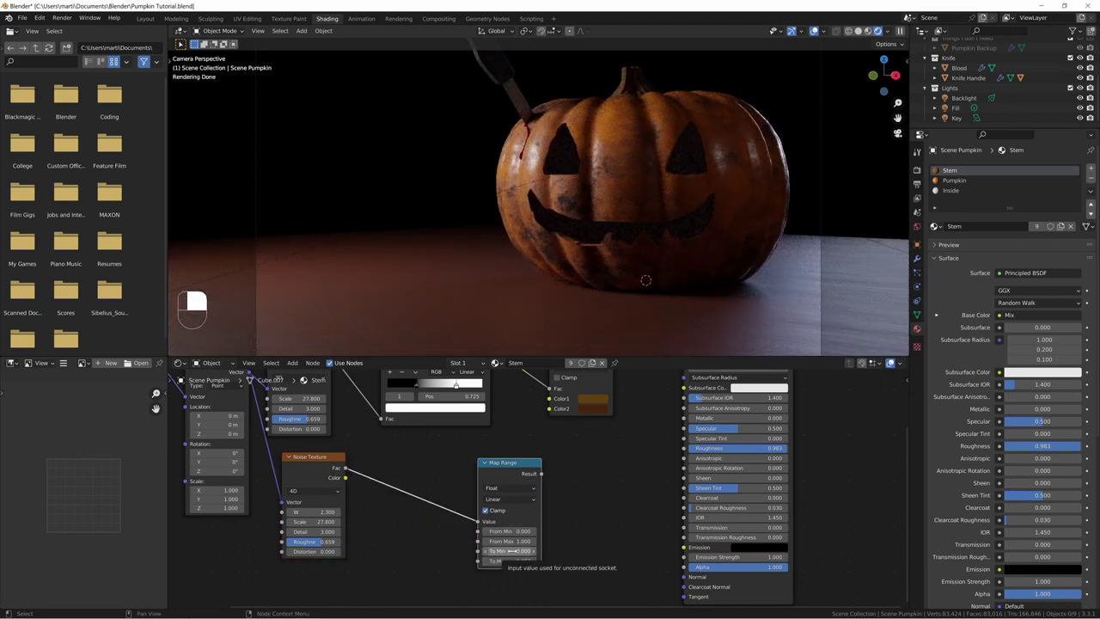
Step: Set the Map Range To Min to 0.75 and To Max to 0.9, and connect its Result to the Principled BSDF's Roughness
{"action": "left_click", "coordinate": [511, 551]}
{"action": "type", "text": "0.75"}
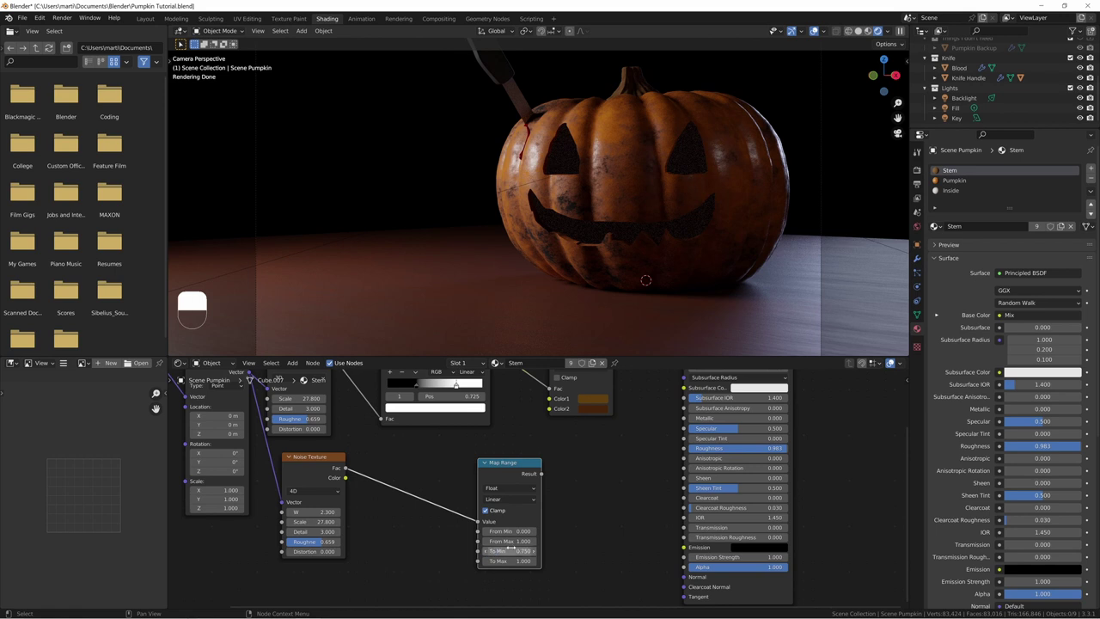
{"action": "key", "text": "Tab"}
{"action": "type", "text": "0"}
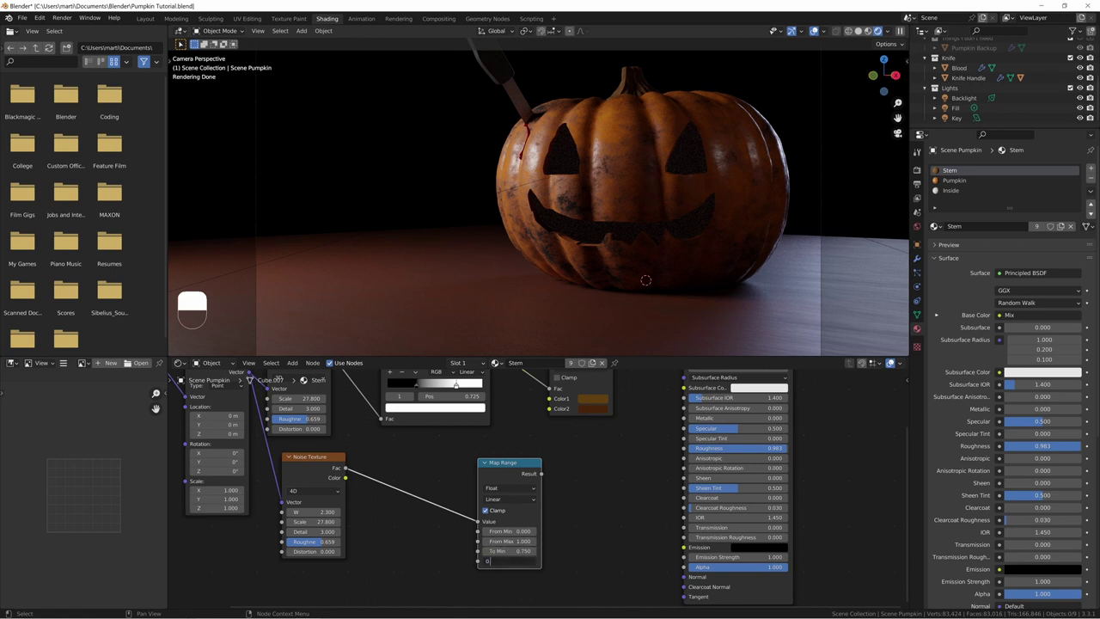
{"action": "type", "text": ".9"}
{"action": "key", "text": "Return"}
{"action": "left_click_drag", "start_coordinate": [539, 473], "coordinate": [684, 447]}
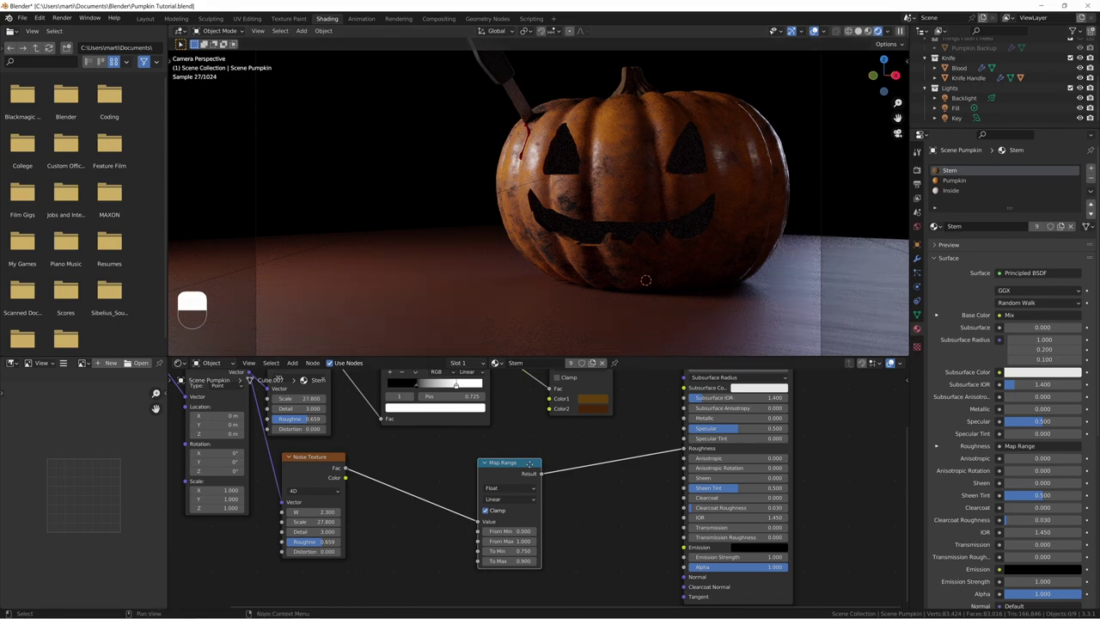
{"action": "left_click_drag", "start_coordinate": [505, 462], "coordinate": [559, 440]}
Step: Frame the pumpkin's stem closely in the camera view and limit the rendered preview to a region around it
{"action": "scroll", "coordinate": [631, 95], "scroll_direction": "up", "scroll_amount": 5}
{"action": "middle_click_drag", "start_coordinate": [699, 72], "coordinate": [444, 130], "text": "shift"}
{"action": "scroll", "coordinate": [557, 233], "scroll_direction": "up", "scroll_amount": 4}
{"action": "middle_click_drag", "start_coordinate": [556, 234], "coordinate": [515, 118], "text": "shift"}
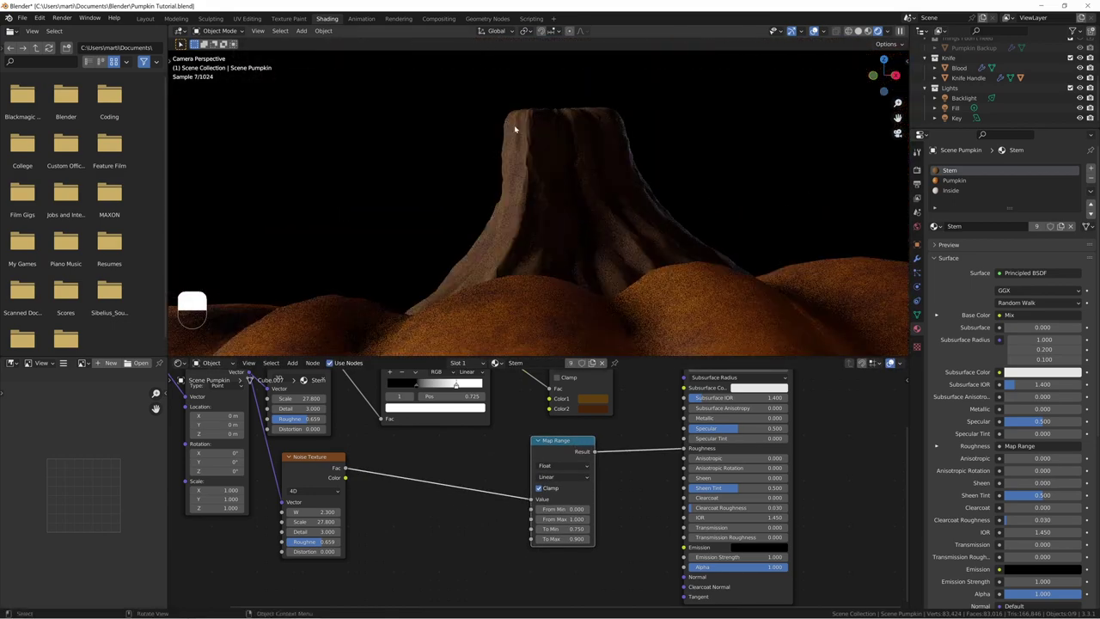
{"action": "key", "text": "ctrl+b"}
{"action": "left_click_drag", "start_coordinate": [370, 79], "coordinate": [808, 309]}
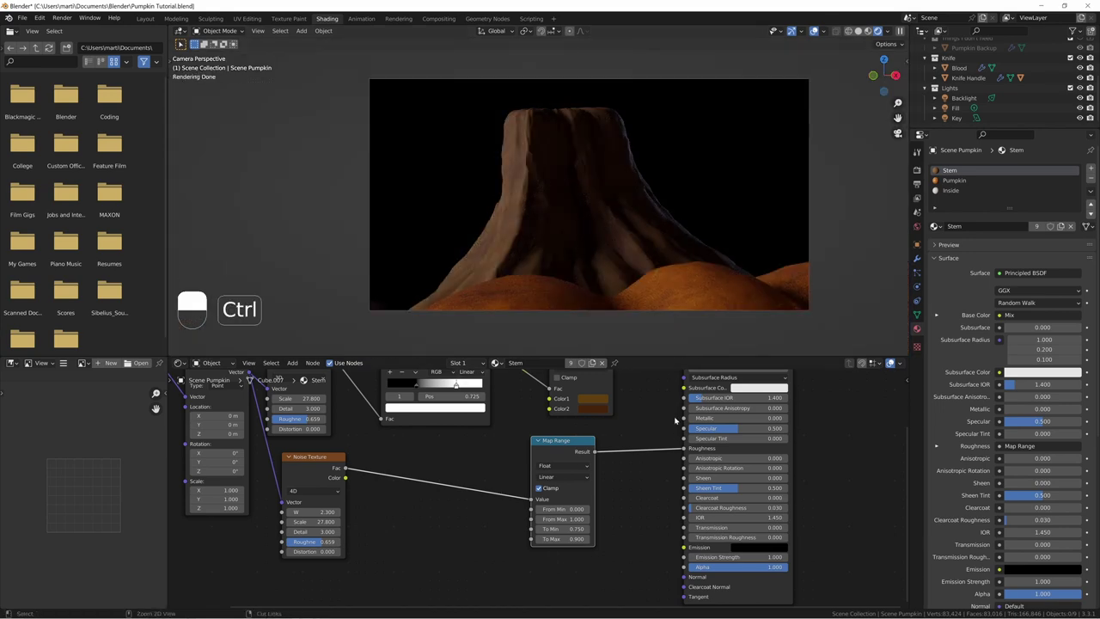
{"action": "key", "text": "ctrl+z"}
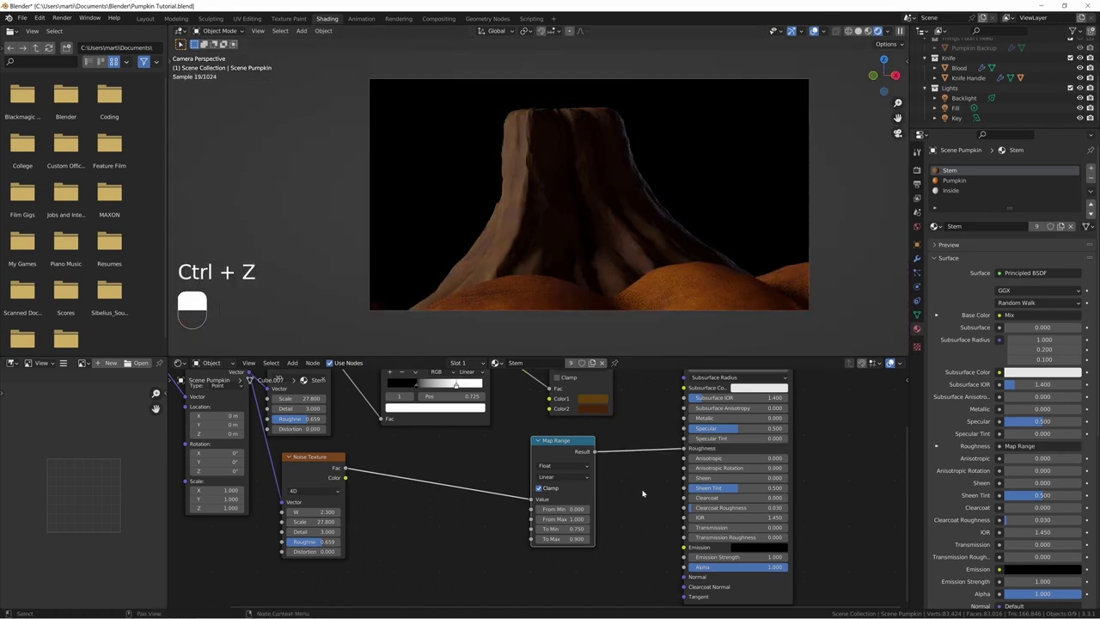
Step: Set the roughness Map Range's To Min to 0.82 and To Max to 0.95, and clear the viewport's render region
{"action": "mouse_move", "coordinate": [566, 530]}
{"action": "left_mouse_down", "text": "shift"}
{"action": "mouse_move", "coordinate": [581, 529]}
{"action": "mouse_move", "coordinate": [577, 539]}
{"action": "left_mouse_up", "text": "shift"}
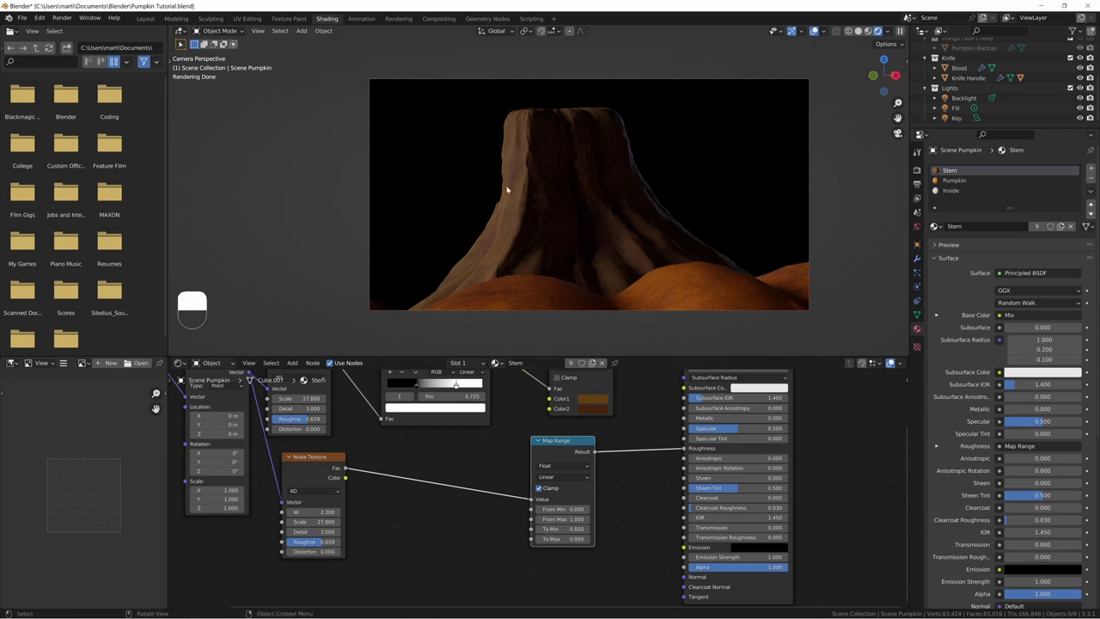
{"action": "scroll", "coordinate": [615, 515], "scroll_direction": "down", "scroll_amount": 3}
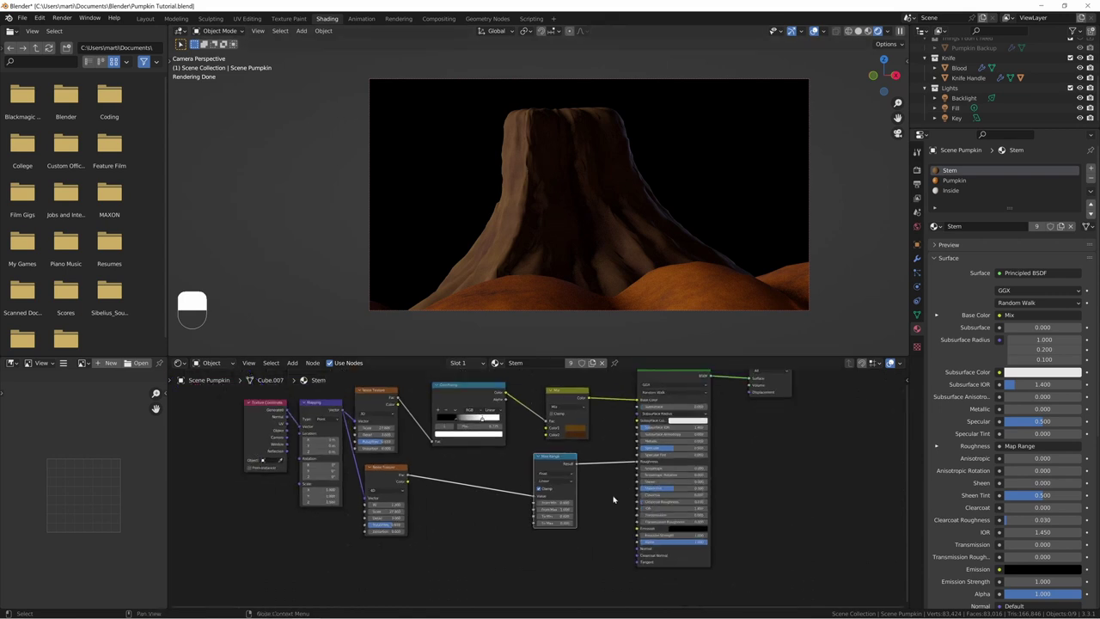
{"action": "key", "text": "Home"}
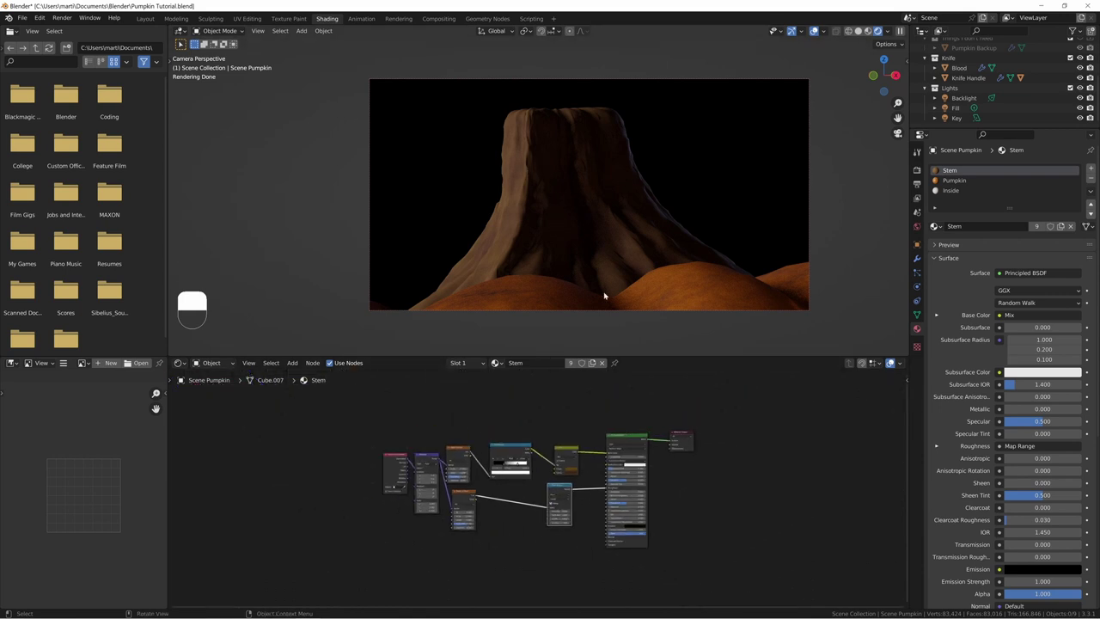
{"action": "scroll", "coordinate": [605, 295], "scroll_direction": "down", "scroll_amount": 5}
{"action": "key", "text": "ctrl+alt+b"}
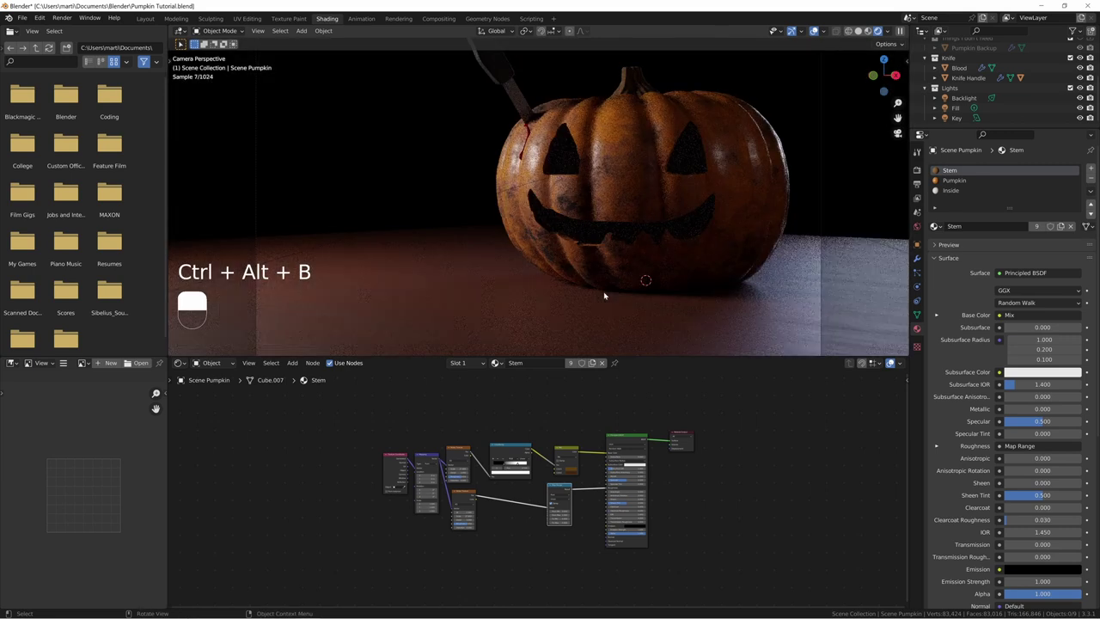
Step: Duplicate the Map Range below the original, keeping its Value input linked to the 4D Noise Texture's Fac
{"action": "scroll", "coordinate": [513, 548], "scroll_direction": "up", "scroll_amount": 2}
{"action": "middle_click_drag", "start_coordinate": [514, 547], "coordinate": [540, 493]}
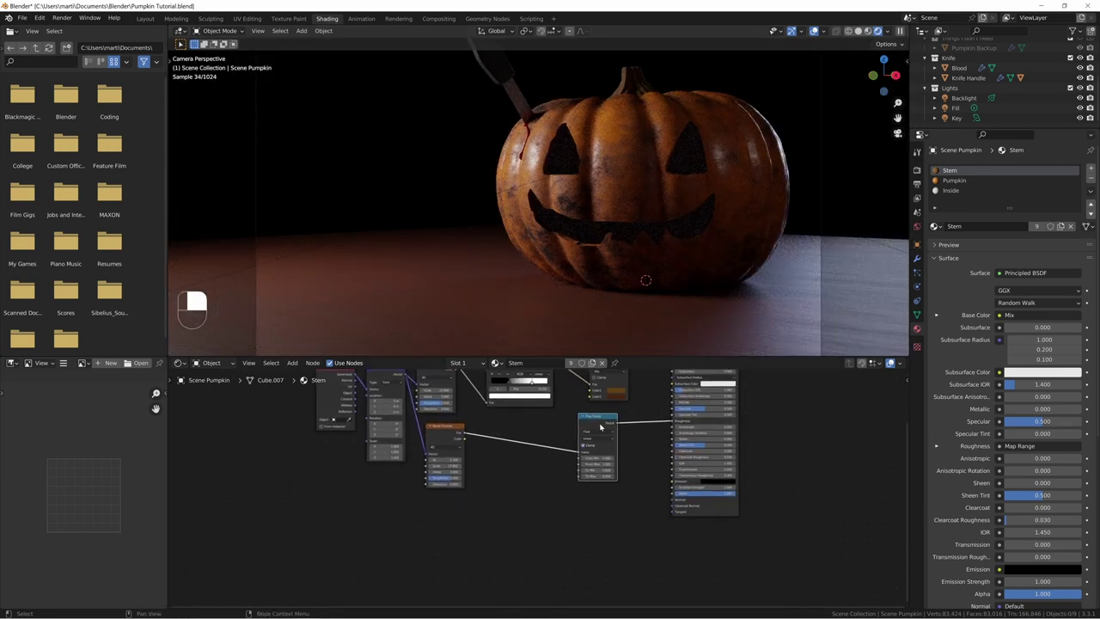
{"action": "key", "text": "shift+d"}
{"action": "left_click", "coordinate": [582, 547]}
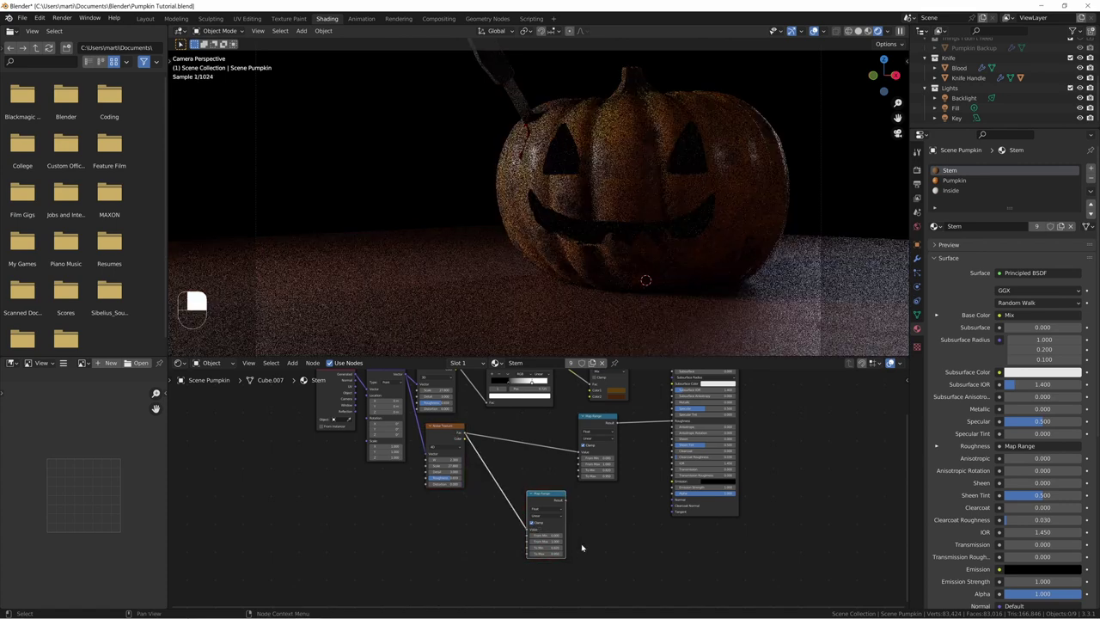
Step: Add a Bump node beside the duplicated Map Range, connecting Result to Height and Bump's Normal to the Principled BSDF's Normal
{"action": "scroll", "coordinate": [581, 547], "scroll_direction": "up", "scroll_amount": 3}
{"action": "key", "text": "shift+a"}
{"action": "type", "text": "bu"}
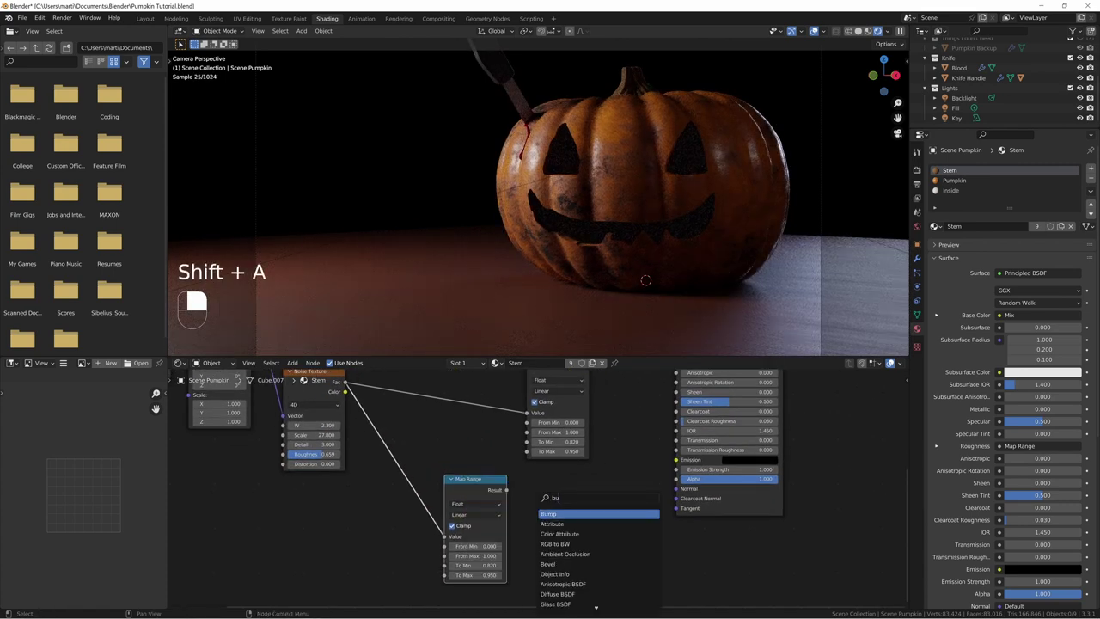
{"action": "type", "text": "mp"}
{"action": "key", "text": "Return"}
{"action": "left_click", "coordinate": [499, 499]}
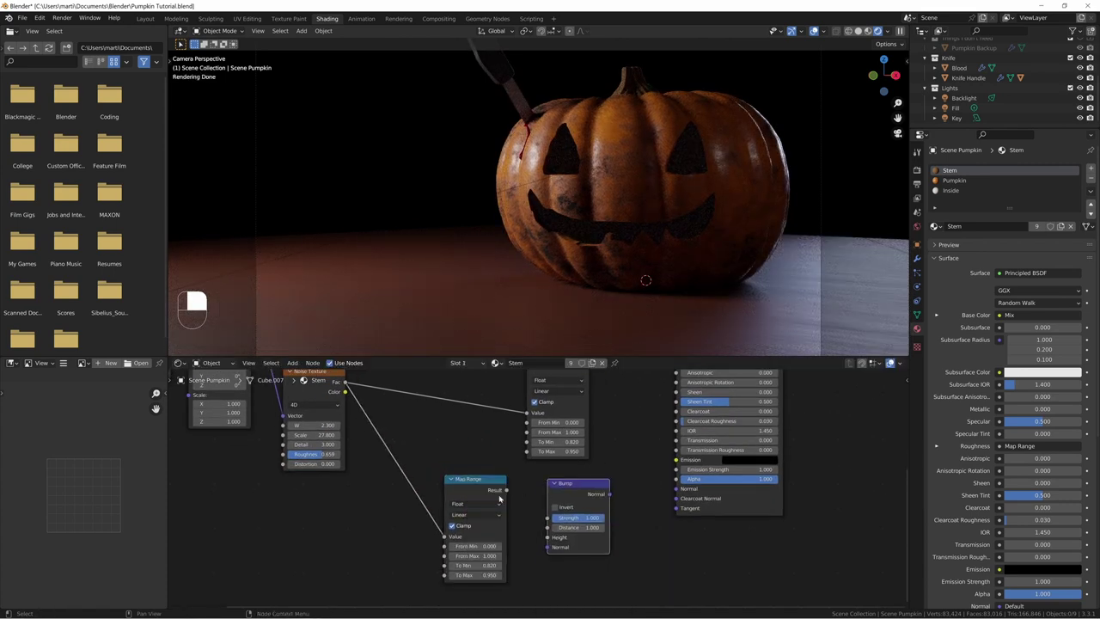
{"action": "left_click_drag", "start_coordinate": [507, 491], "coordinate": [548, 537]}
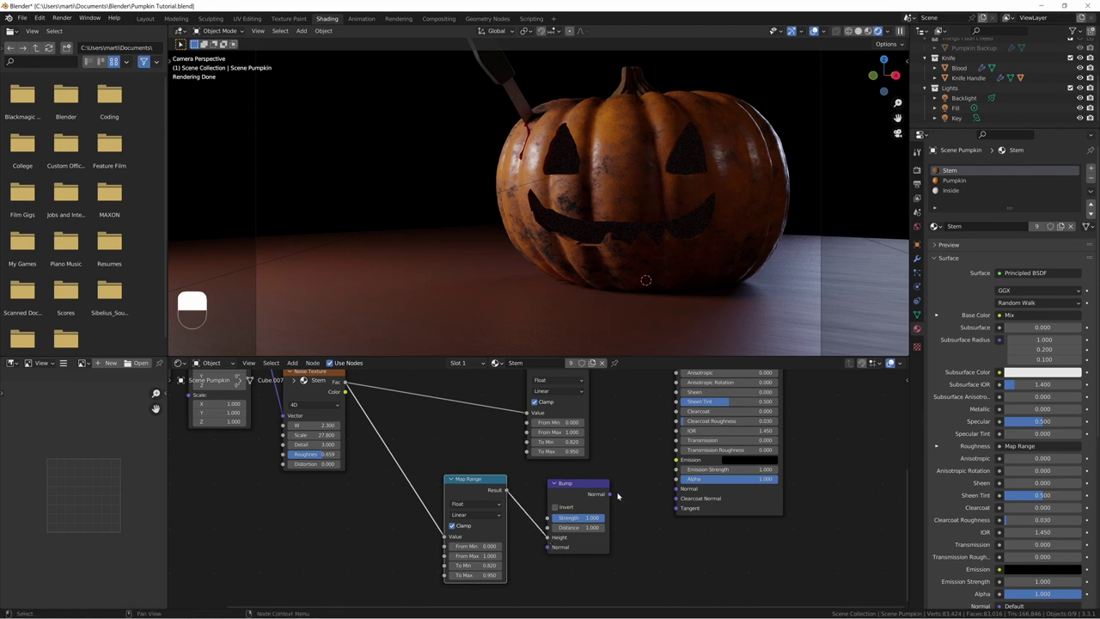
{"action": "left_click_drag", "start_coordinate": [610, 494], "coordinate": [676, 489]}
{"action": "left_click_drag", "start_coordinate": [676, 488], "coordinate": [675, 489]}
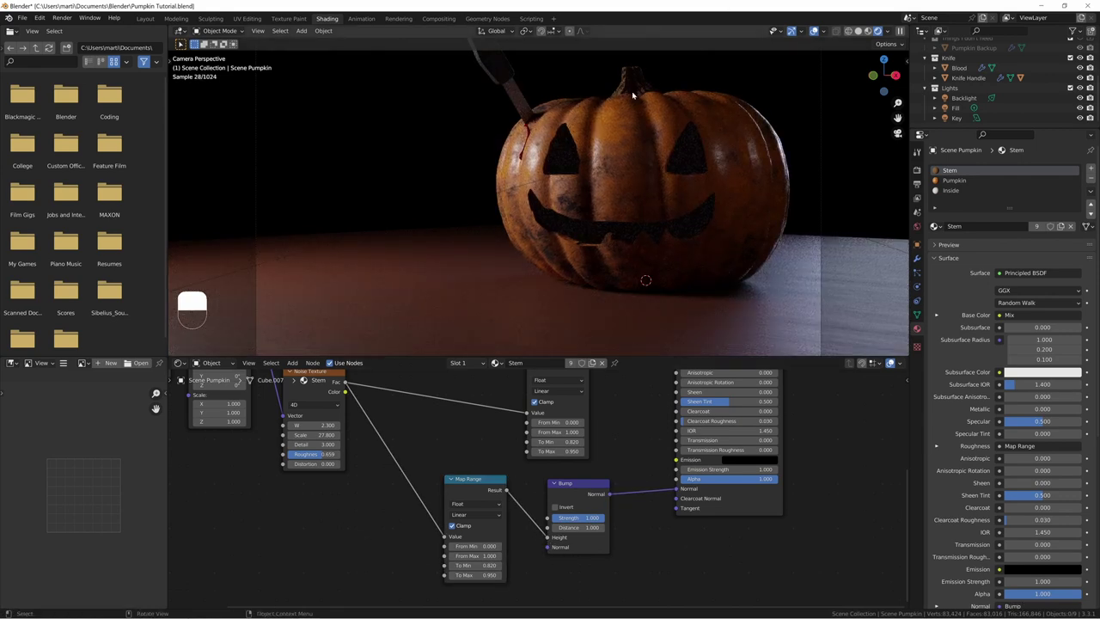
Step: Set the Bump node's Distance to 0.045 and lower its Strength to 0
{"action": "double_click", "coordinate": [585, 528]}
{"action": "type", "text": "0.045"}
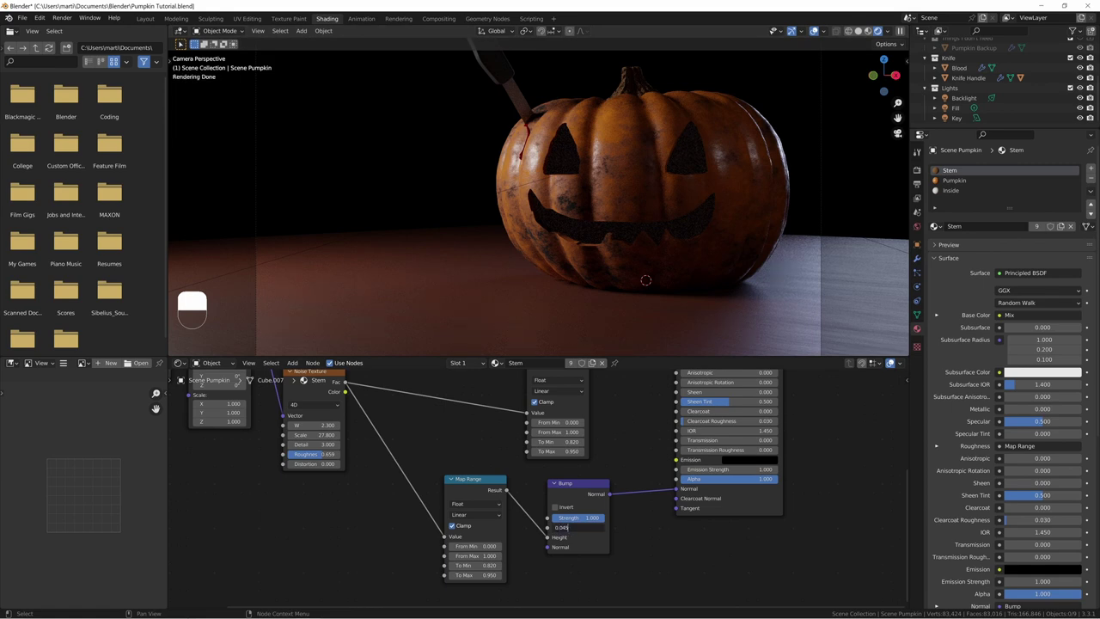
{"action": "key", "text": "Return"}
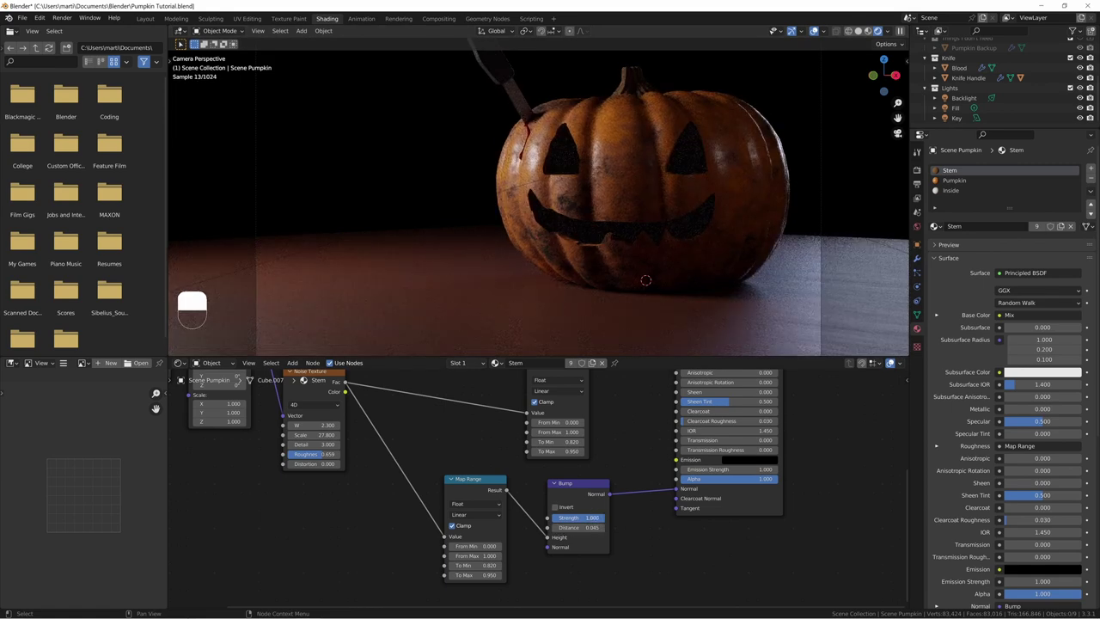
{"action": "left_click_drag", "start_coordinate": [591, 518], "coordinate": [553, 518]}
Step: Set the bump Map Range's To Min to 0 and To Max to 1
{"action": "scroll", "coordinate": [523, 541], "scroll_direction": "up", "scroll_amount": 3}
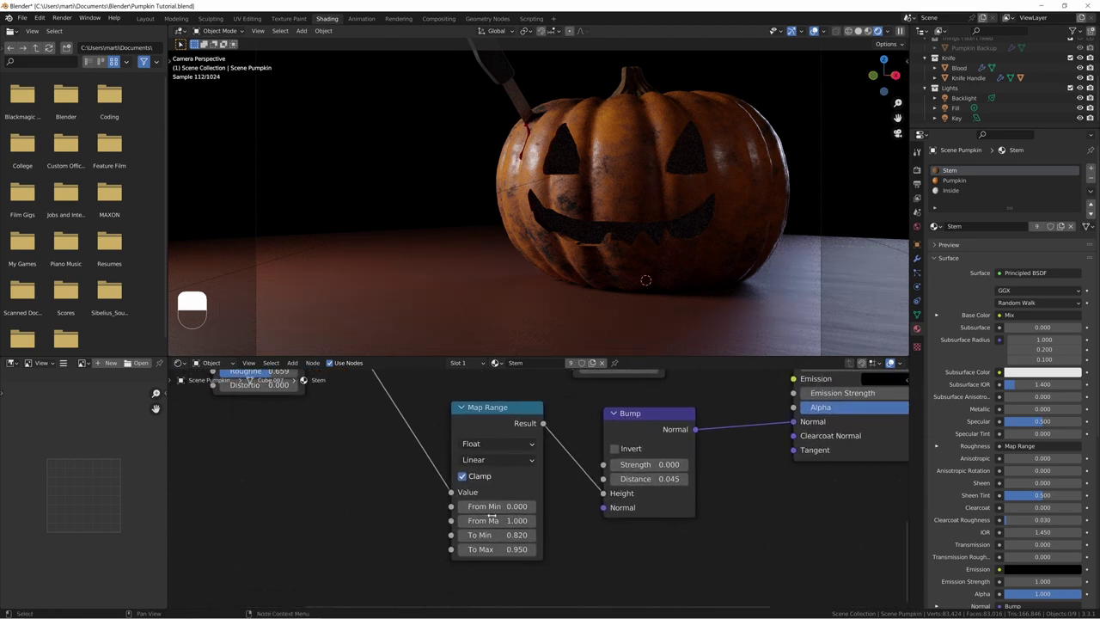
{"action": "left_click", "coordinate": [503, 535]}
{"action": "type", "text": "0"}
{"action": "key", "text": "Return"}
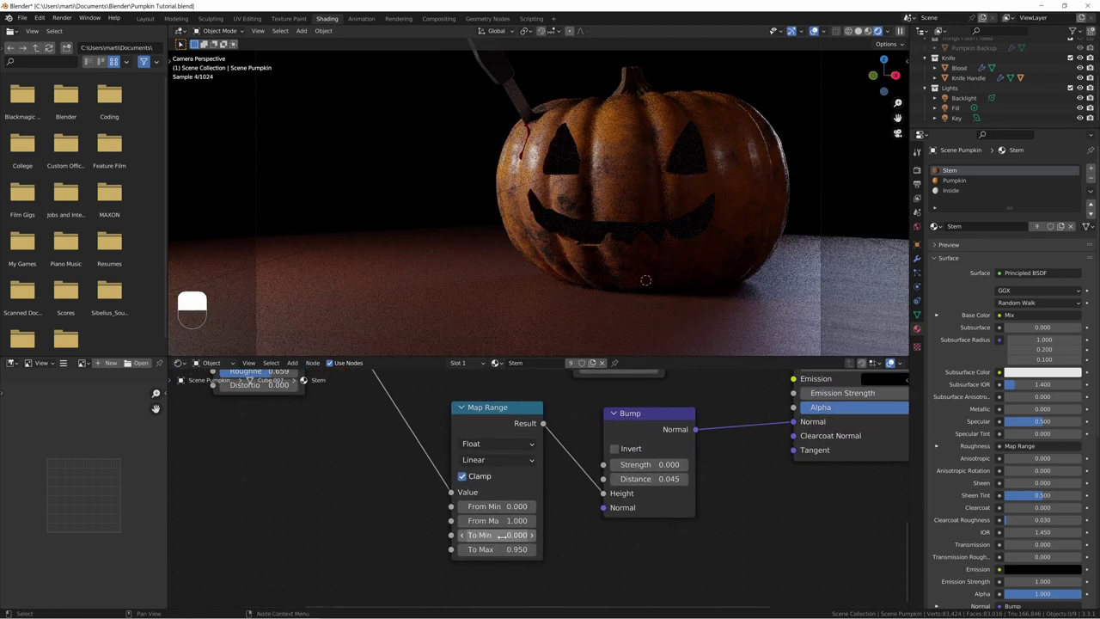
{"action": "left_click", "coordinate": [504, 548]}
{"action": "type", "text": "1"}
{"action": "key", "text": "Return"}
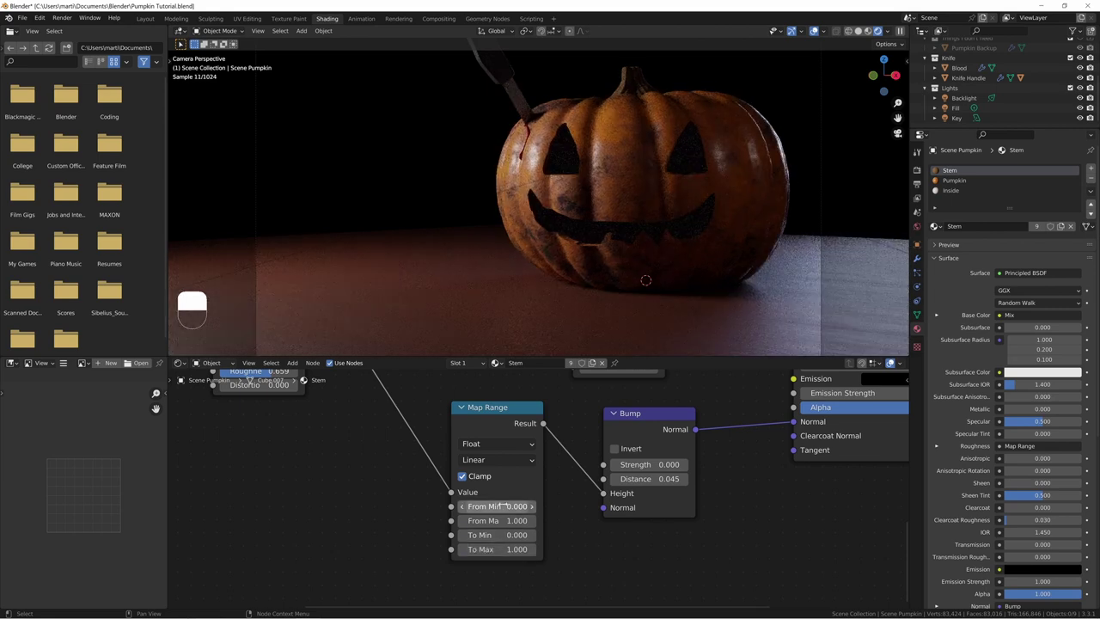
Step: Narrow the bump Map Range's input by setting From Min to 0.25 and From Max to 0.75
{"action": "left_click", "coordinate": [498, 506]}
{"action": "type", "text": "0.25"}
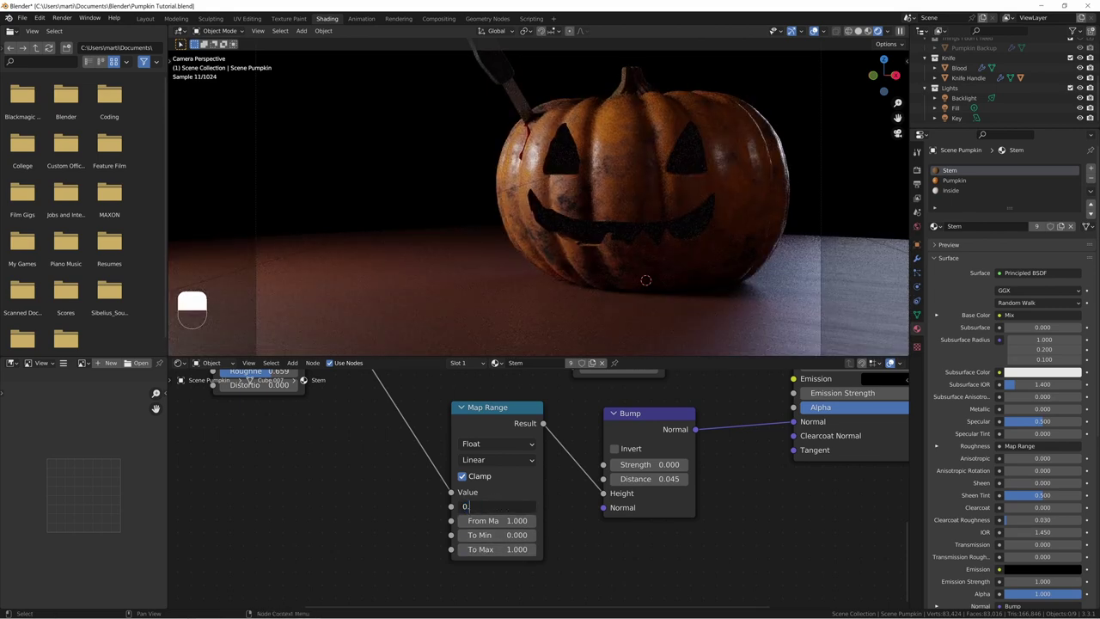
{"action": "key", "text": "Return"}
{"action": "left_click", "coordinate": [507, 521]}
{"action": "type", "text": "0.75"}
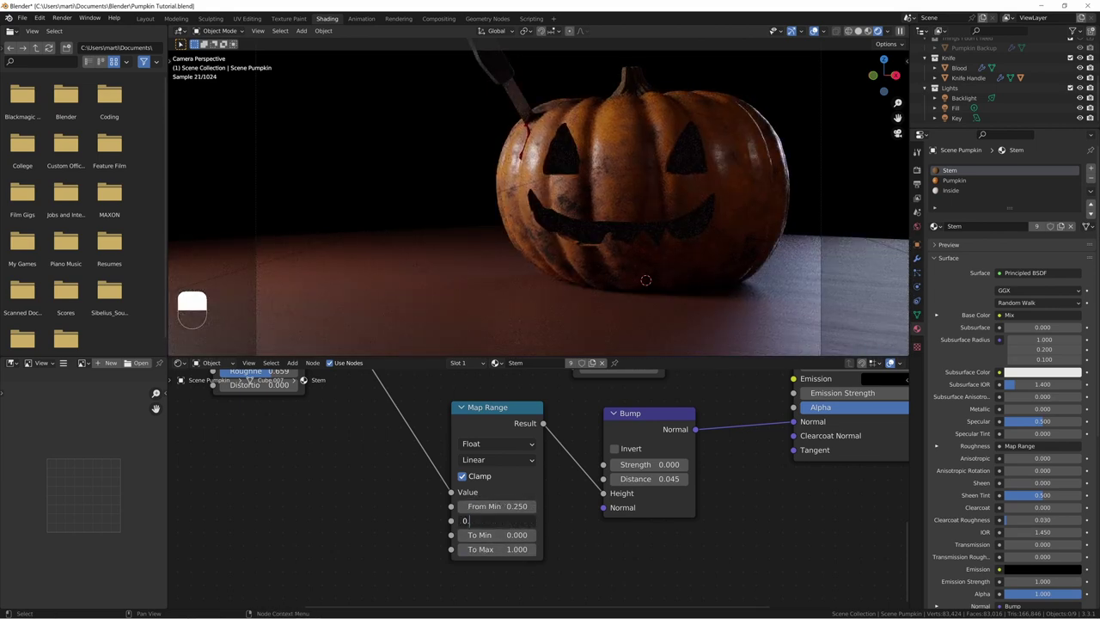
{"action": "key", "text": "Return"}
{"action": "middle_click_drag", "start_coordinate": [509, 523], "coordinate": [511, 535]}
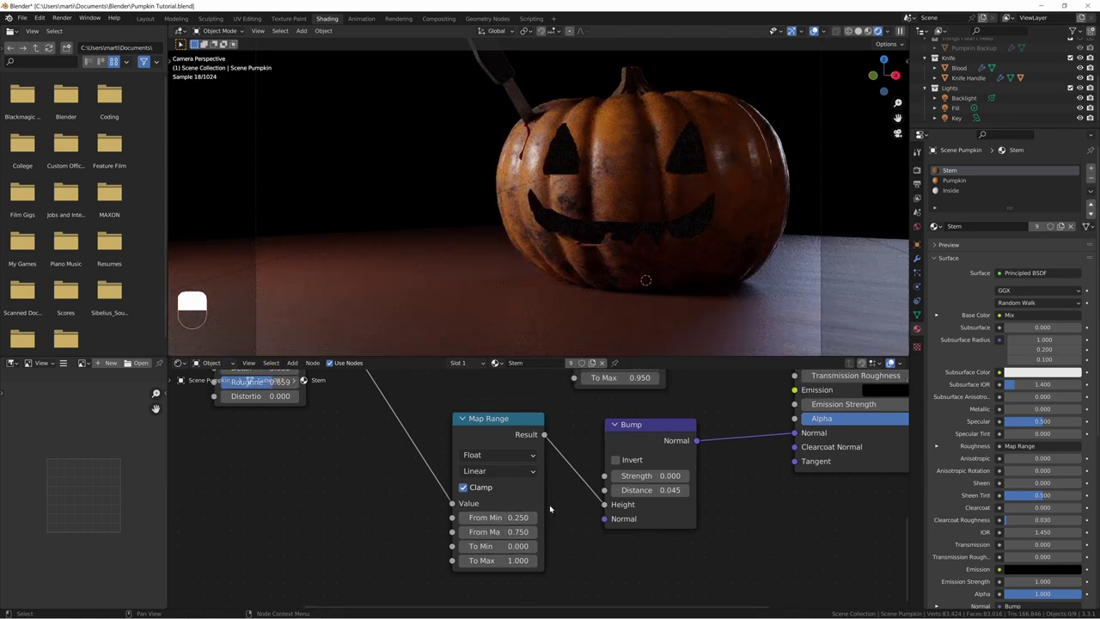
Step: Preview the bump Map Range's output on the stem with the node muted and unmuted, and return to the Principled BSDF output
{"action": "middle_click_drag", "start_coordinate": [533, 447], "coordinate": [449, 458]}
{"action": "left_click", "coordinate": [471, 468], "text": "ctrl+shift"}
{"action": "key", "text": "m"}
{"action": "key", "text": "m"}
{"action": "key", "text": "m"}
{"action": "key", "text": "m"}
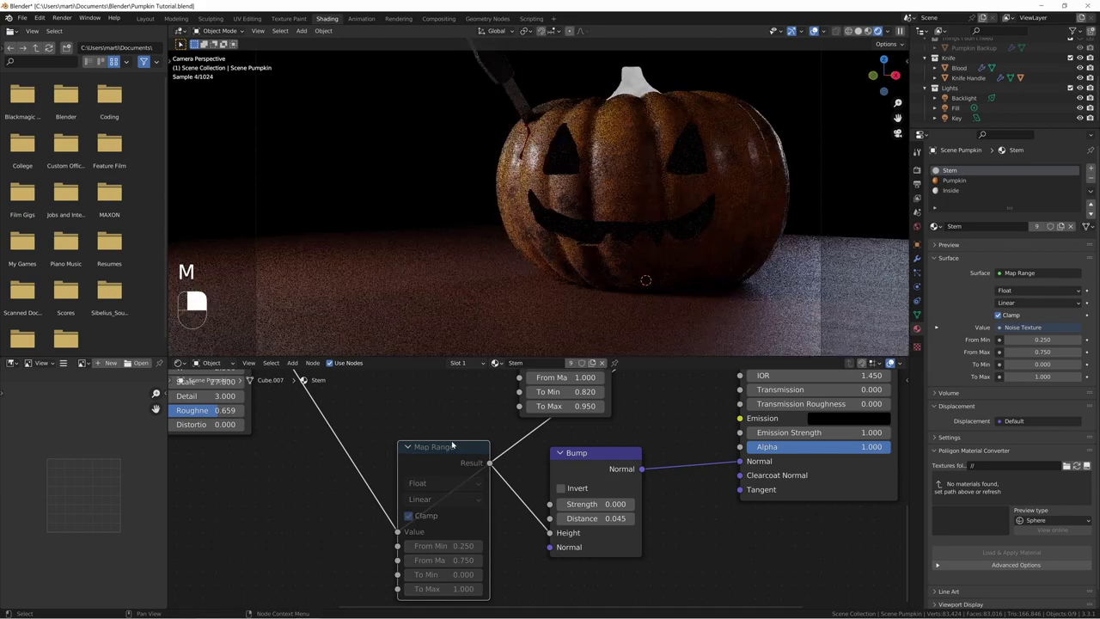
{"action": "middle_click_drag", "start_coordinate": [605, 463], "coordinate": [574, 459]}
{"action": "left_click", "coordinate": [776, 471], "text": "ctrl+shift"}
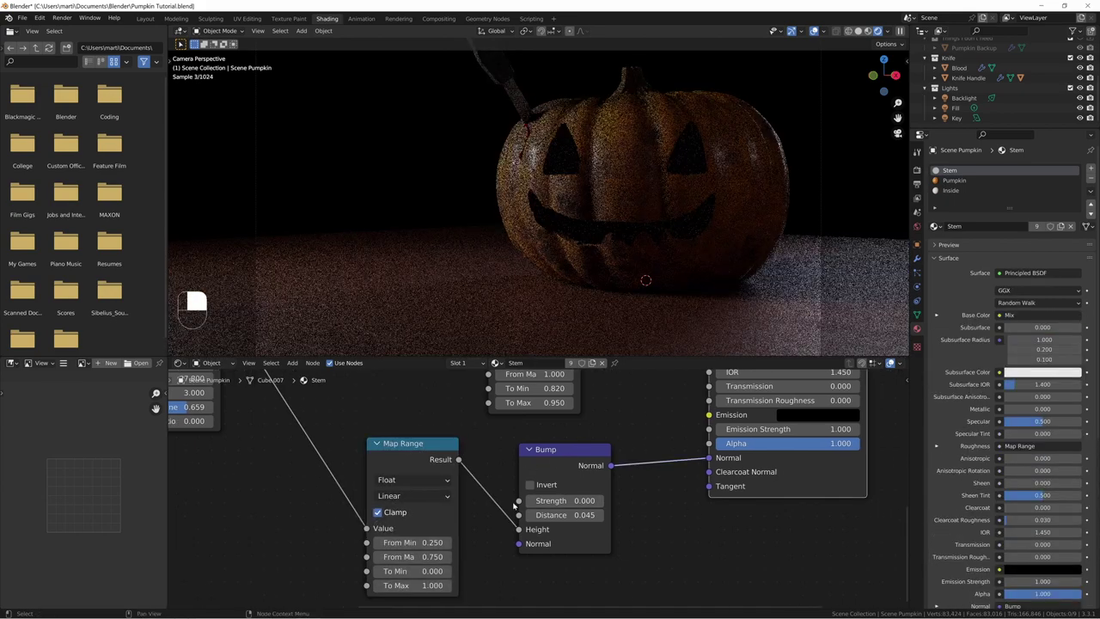
Step: Limit the rendered preview to a region around the stem and raise the Bump Strength to about 0.249
{"action": "left_click_drag", "start_coordinate": [577, 501], "coordinate": [573, 500], "text": "shift"}
{"action": "key", "text": "ctrl+b"}
{"action": "left_click_drag", "start_coordinate": [604, 60], "coordinate": [666, 101]}
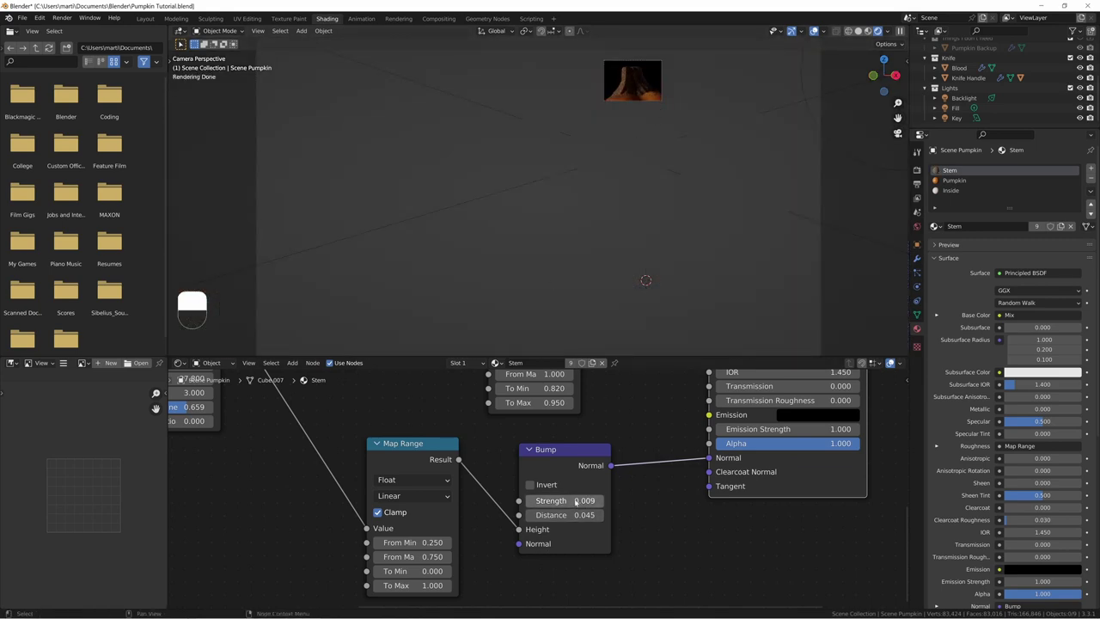
{"action": "left_click_drag", "start_coordinate": [567, 501], "coordinate": [615, 500], "text": "shift"}
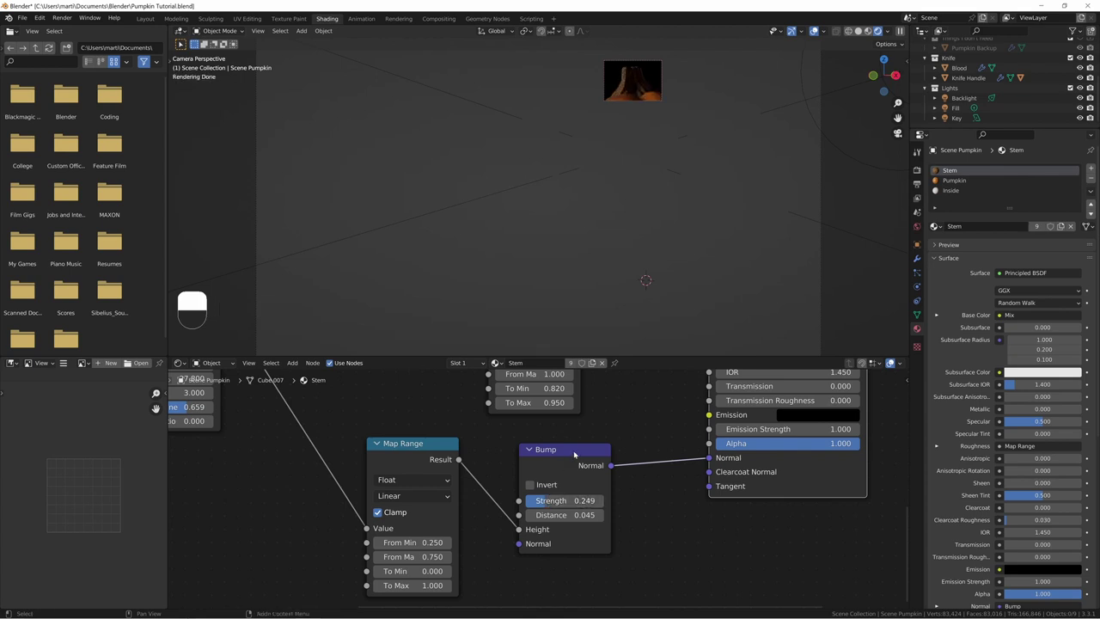
Step: Compare the stem up close with and without the Bump connected to Normal, and return to the full camera view without the render region
{"action": "scroll", "coordinate": [650, 79], "scroll_direction": "up", "scroll_amount": 5}
{"action": "middle_click_drag", "start_coordinate": [667, 105], "coordinate": [441, 90], "text": "shift"}
{"action": "scroll", "coordinate": [520, 230], "scroll_direction": "up", "scroll_amount": 1}
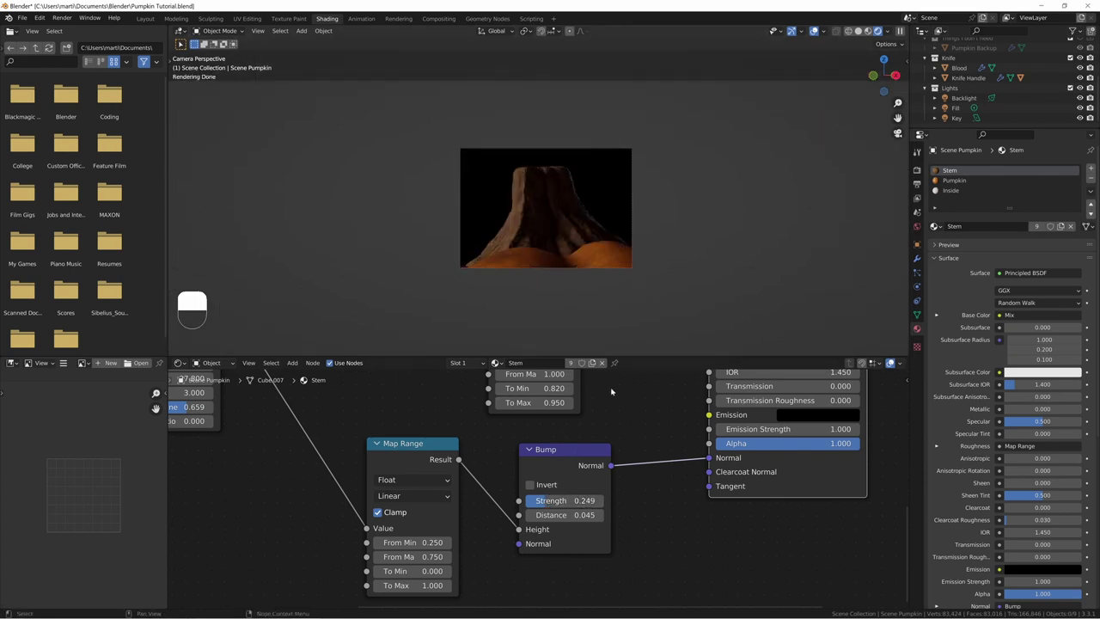
{"action": "key", "text": "ctrl+z"}
{"action": "key", "text": "ctrl+z"}
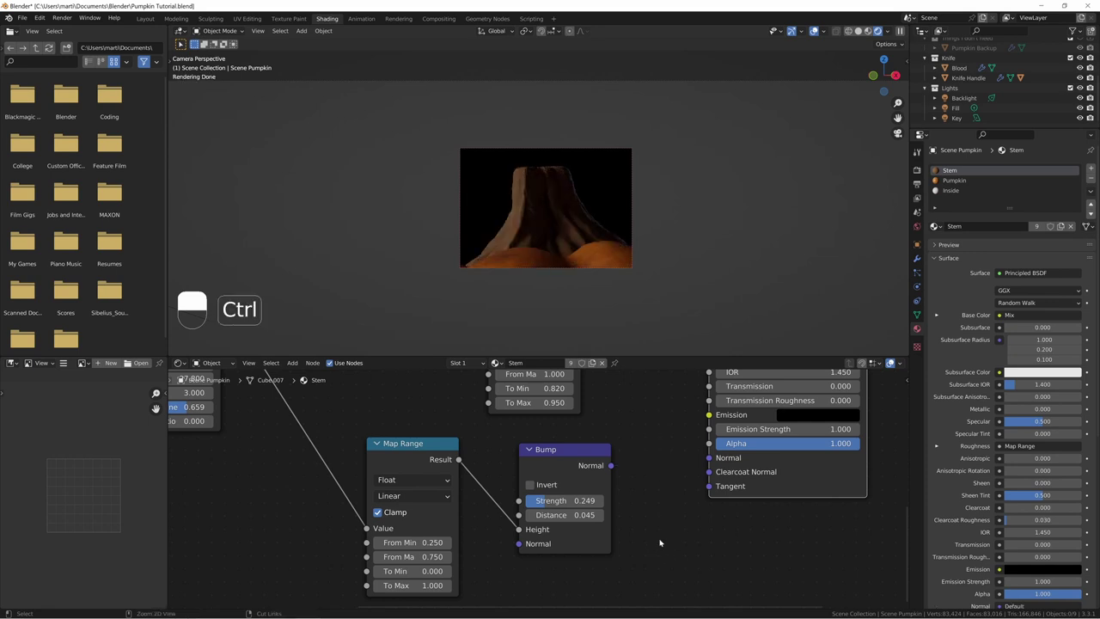
{"action": "key", "text": "ctrl+shift+z"}
{"action": "key", "text": "ctrl+z"}
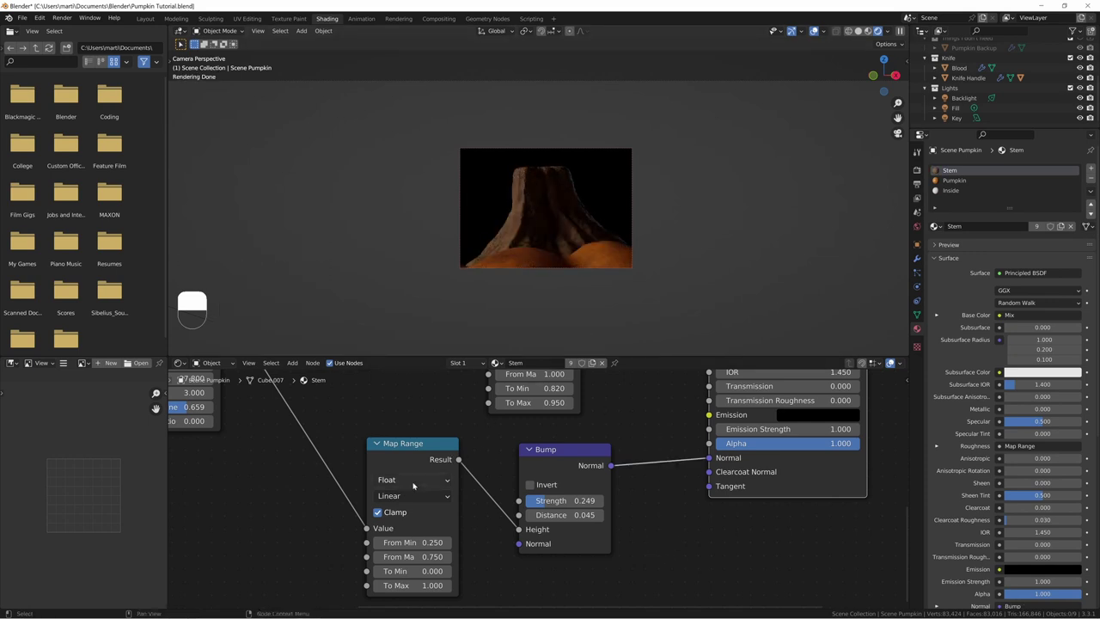
{"action": "key", "text": "ctrl+alt+b"}
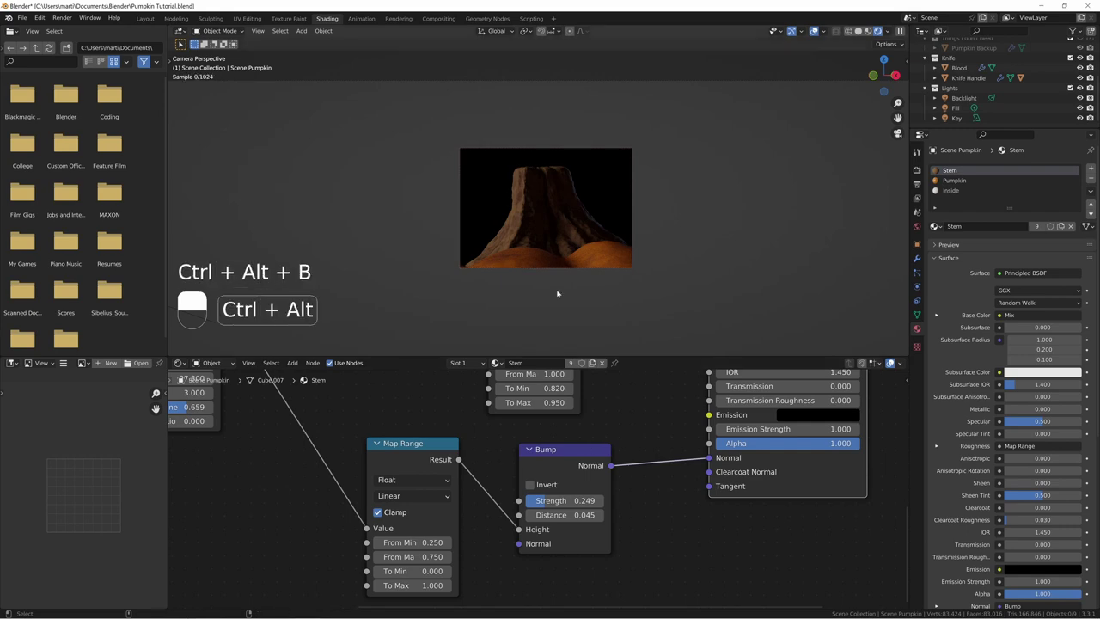
{"action": "key", "text": "Home"}
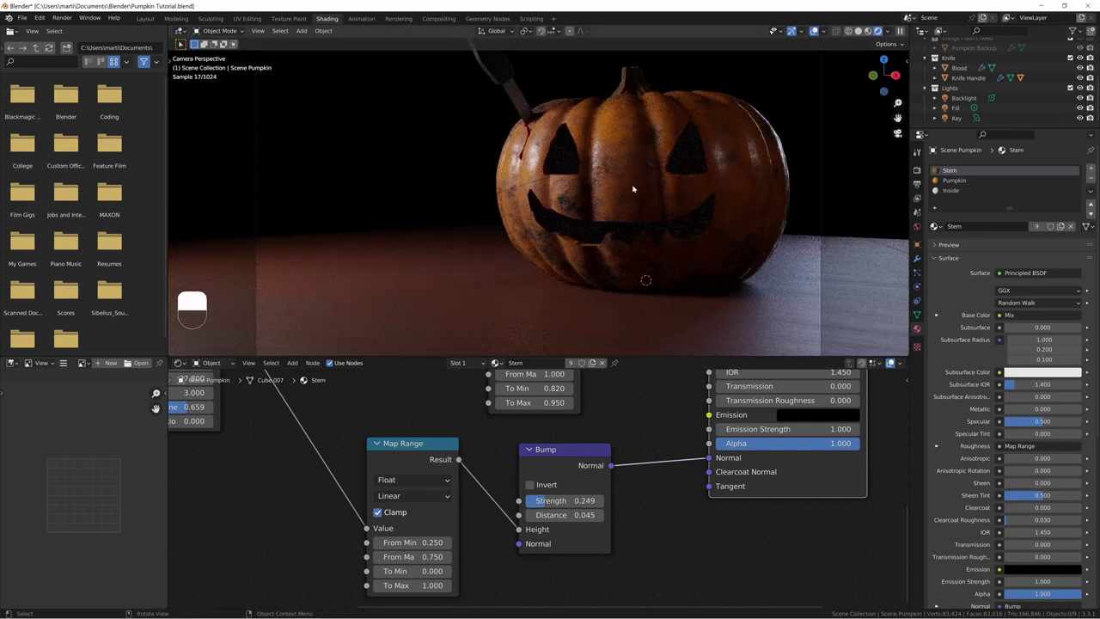
Step: Select the blood drip by the knife and set its Principled BSDF's Subsurface to 0.00026
{"action": "left_click", "coordinate": [578, 229]}
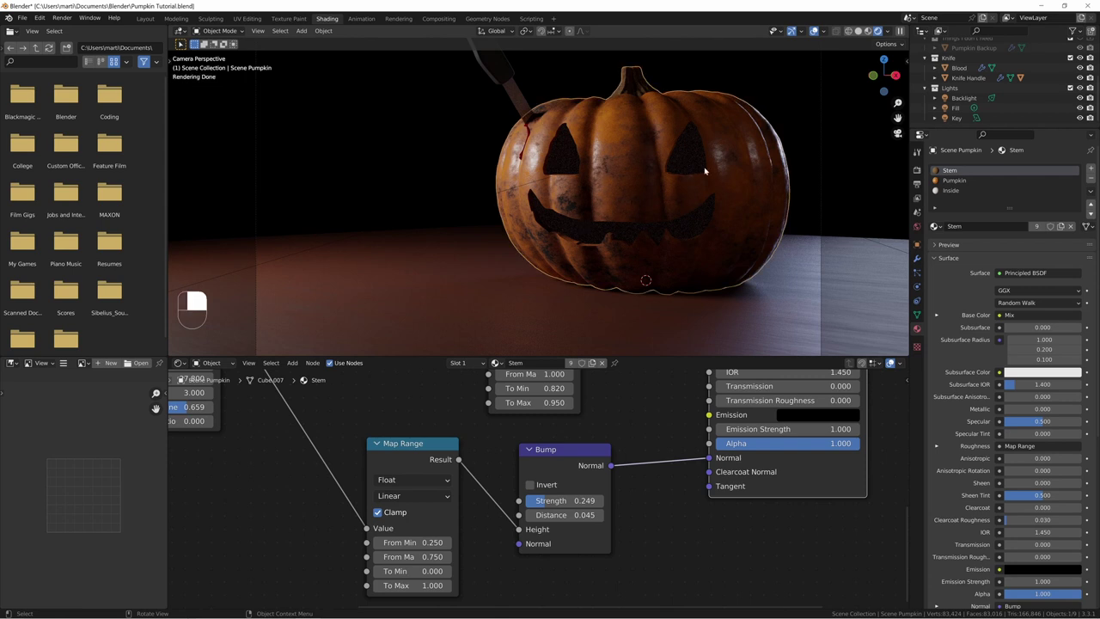
{"action": "left_click", "coordinate": [528, 131]}
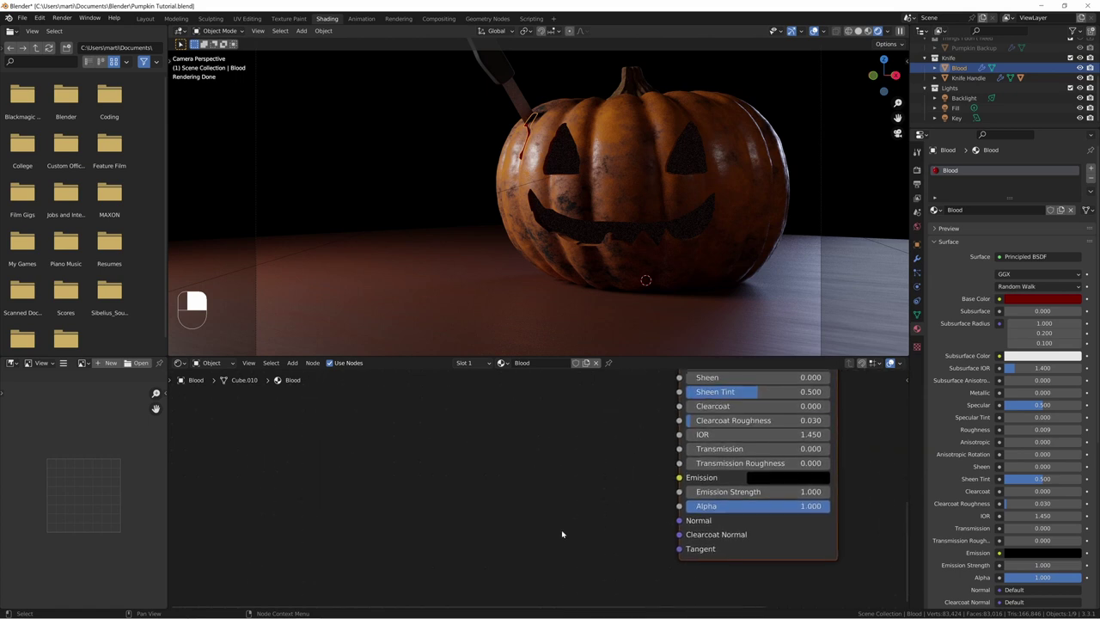
{"action": "middle_click_drag", "start_coordinate": [563, 534], "coordinate": [460, 606]}
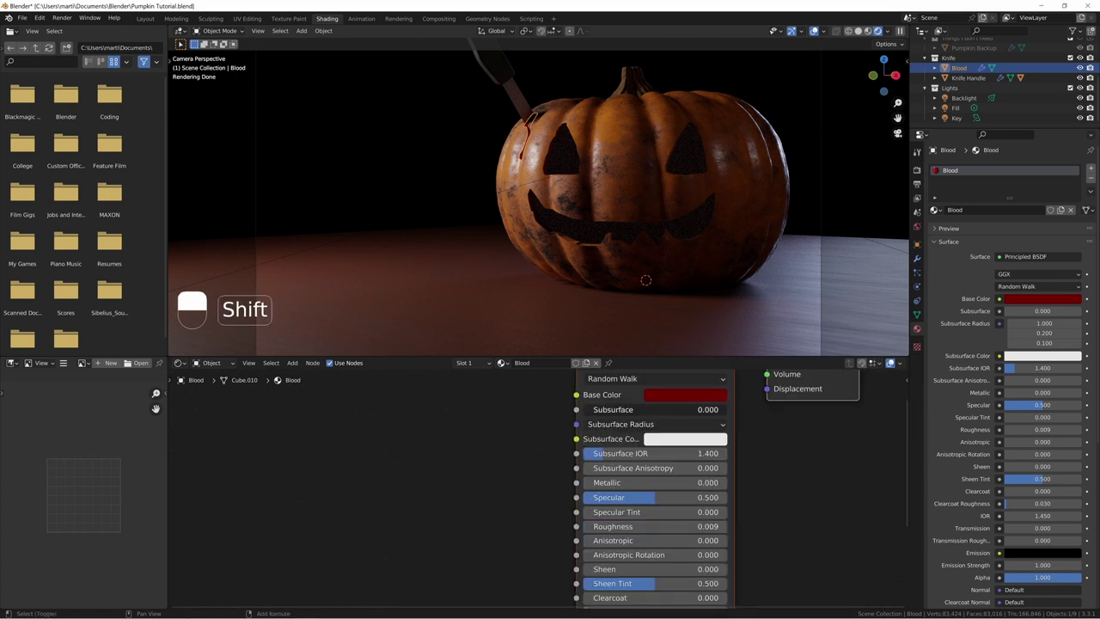
{"action": "left_click_drag", "start_coordinate": [582, 410], "coordinate": [583, 412], "text": "shift"}
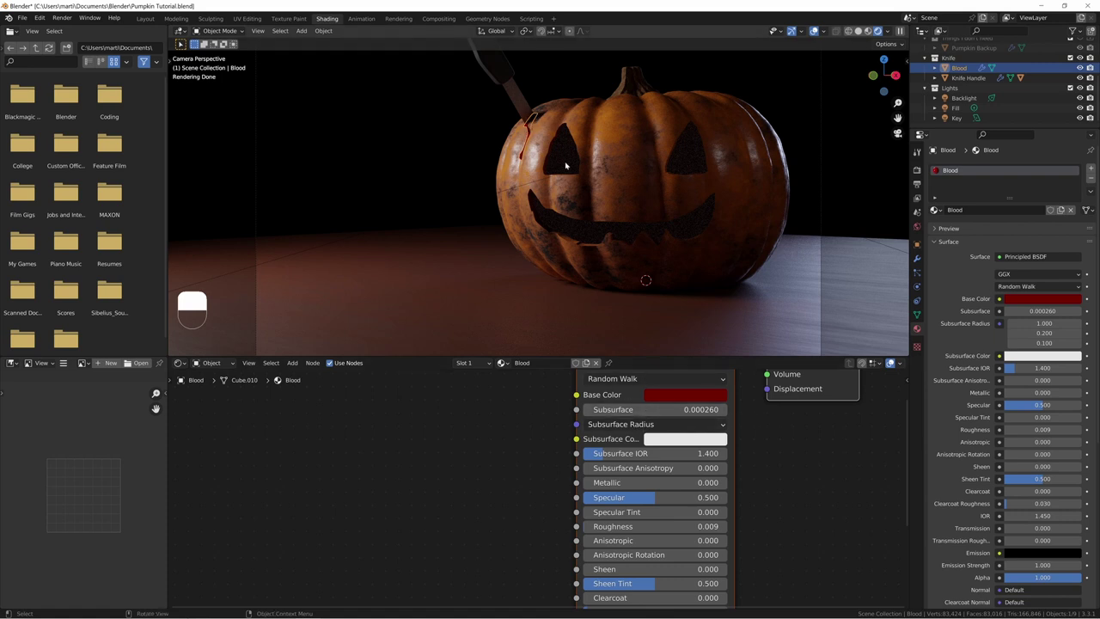
Step: Select the knife blade, move its Principled BSDF away from the Material Output, and duplicate the shader node beside it
{"action": "left_click", "coordinate": [514, 88]}
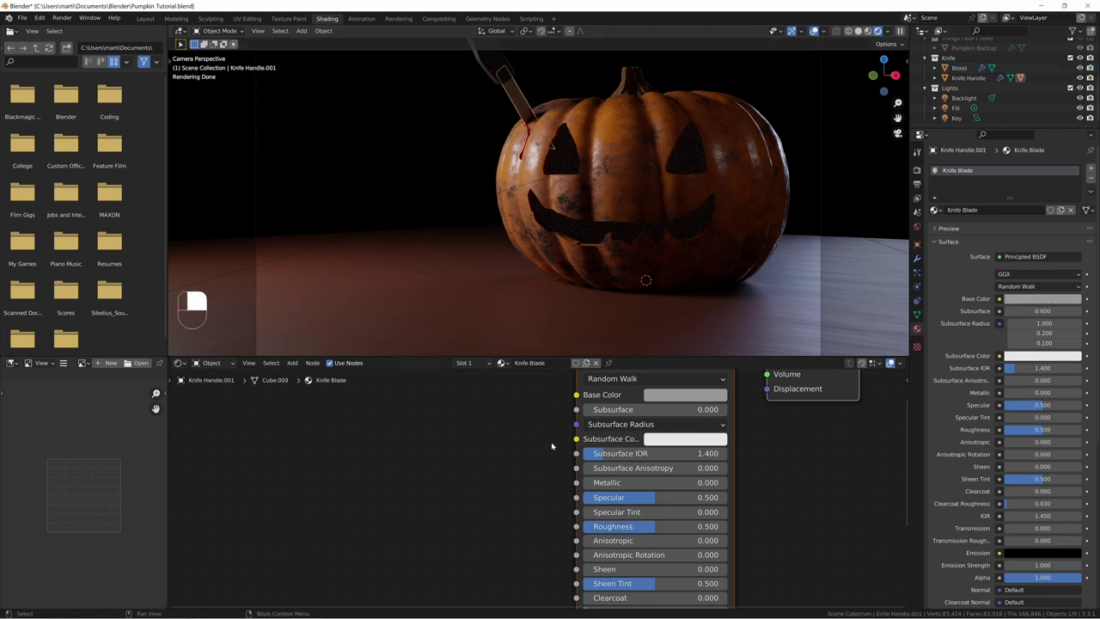
{"action": "left_click", "coordinate": [523, 148]}
{"action": "left_click", "coordinate": [517, 96]}
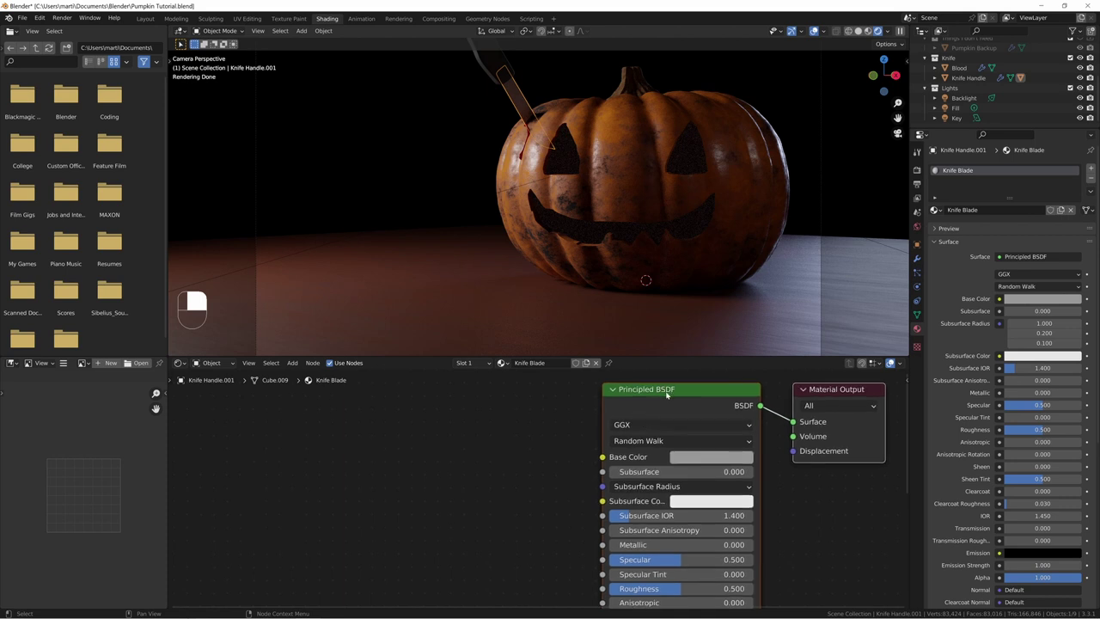
{"action": "left_click_drag", "start_coordinate": [615, 412], "coordinate": [547, 485]}
{"action": "key", "text": "shift+d"}
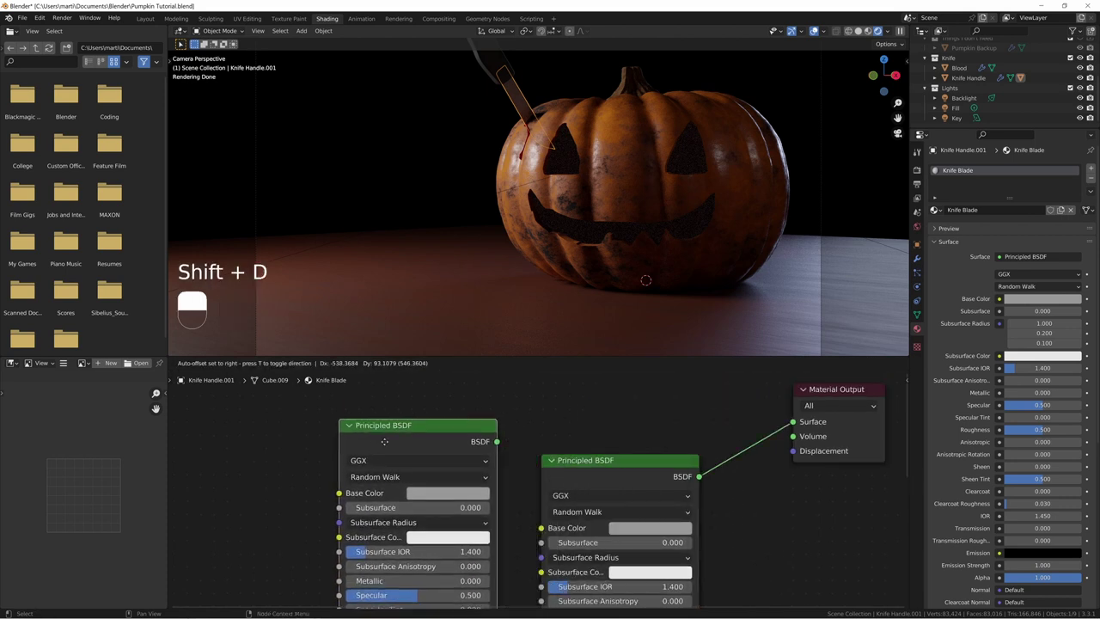
Step: Place the duplicated Principled BSDF beside the original and move both nodes away from the Material Output
{"action": "left_click_drag", "start_coordinate": [603, 461], "coordinate": [568, 464]}
{"action": "left_click_drag", "start_coordinate": [665, 411], "coordinate": [406, 528]}
{"action": "left_click_drag", "start_coordinate": [528, 487], "coordinate": [377, 535]}
Step: Add a Mix Shader node between the two Principled BSDF nodes and the Material Output
{"action": "left_click", "coordinate": [686, 435]}
{"action": "key", "text": "shift+a"}
{"action": "type", "text": "mix"}
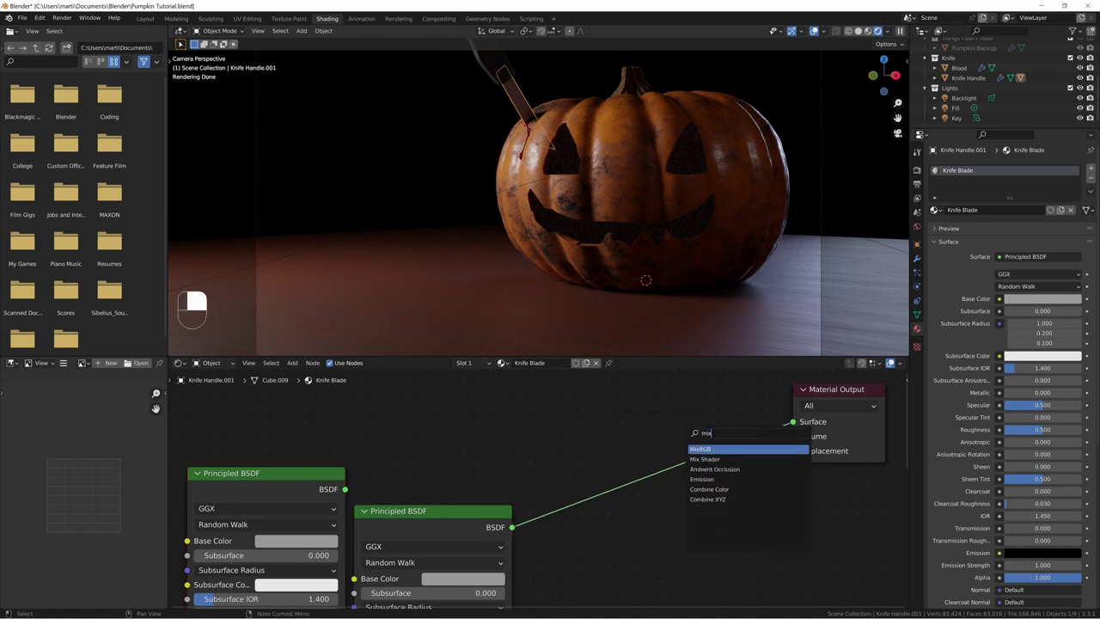
{"action": "key", "text": "Down"}
{"action": "key", "text": "Return"}
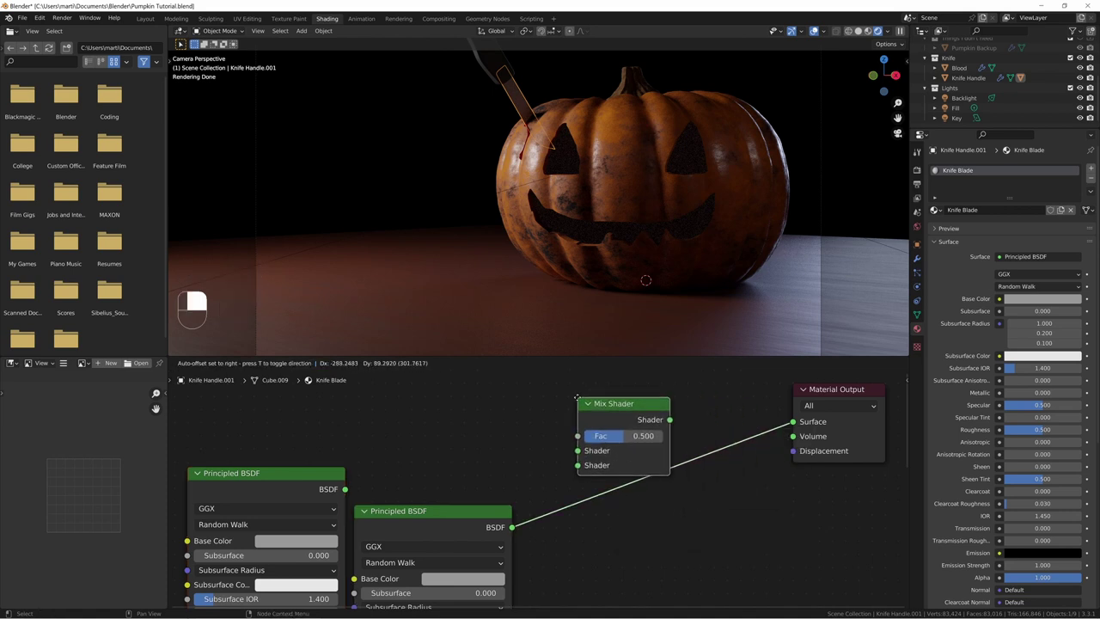
{"action": "left_click", "coordinate": [568, 389]}
Step: Connect the duplicated Principled BSDF to the Mix Shader's first shader input and the original to its second
{"action": "left_click_drag", "start_coordinate": [344, 495], "coordinate": [561, 439]}
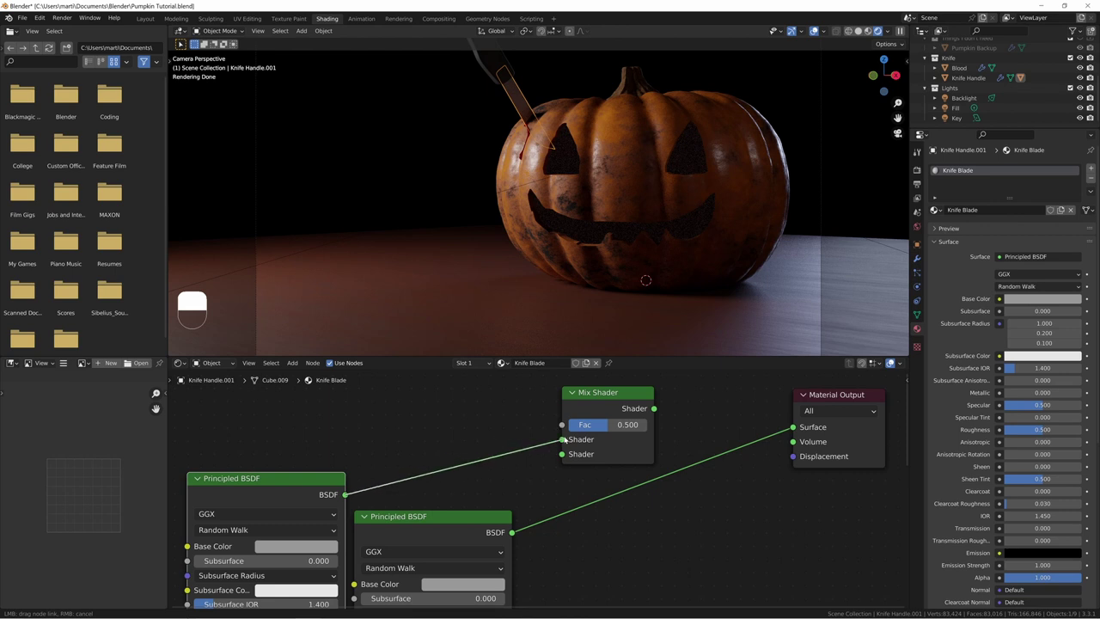
{"action": "left_click_drag", "start_coordinate": [511, 532], "coordinate": [562, 454]}
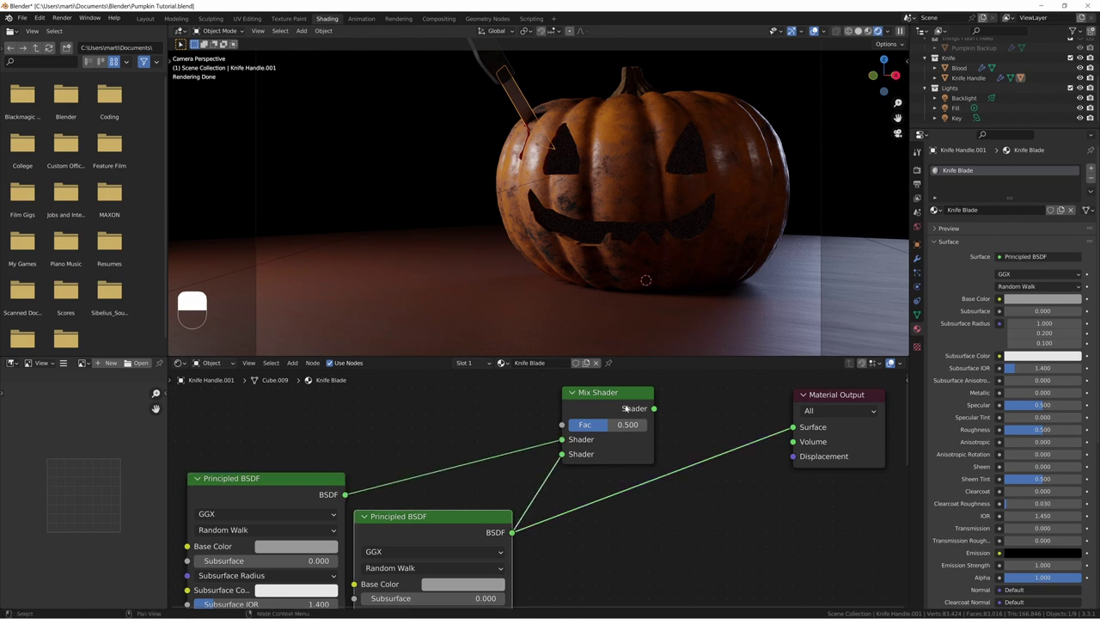
{"action": "left_click_drag", "start_coordinate": [628, 409], "coordinate": [646, 446]}
Step: Give the duplicated Principled BSDF a dark red base color (H 0.004, S 0.993, V 0.096) and a roughness of 0.051
{"action": "middle_click_drag", "start_coordinate": [344, 515], "coordinate": [523, 451]}
{"action": "left_click", "coordinate": [487, 482]}
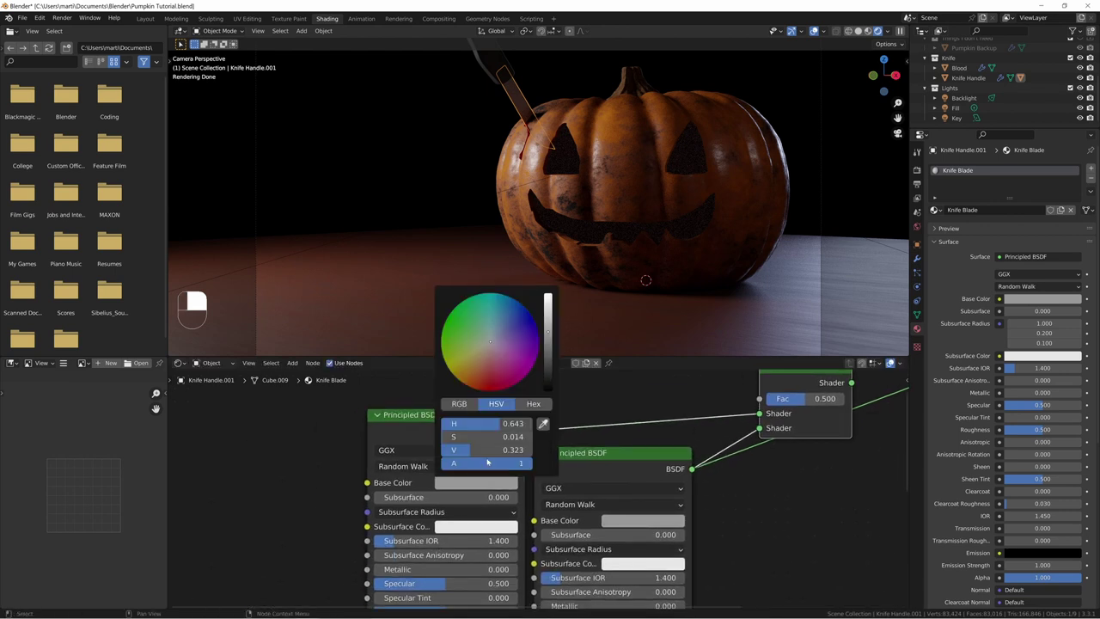
{"action": "left_click_drag", "start_coordinate": [490, 346], "coordinate": [483, 389]}
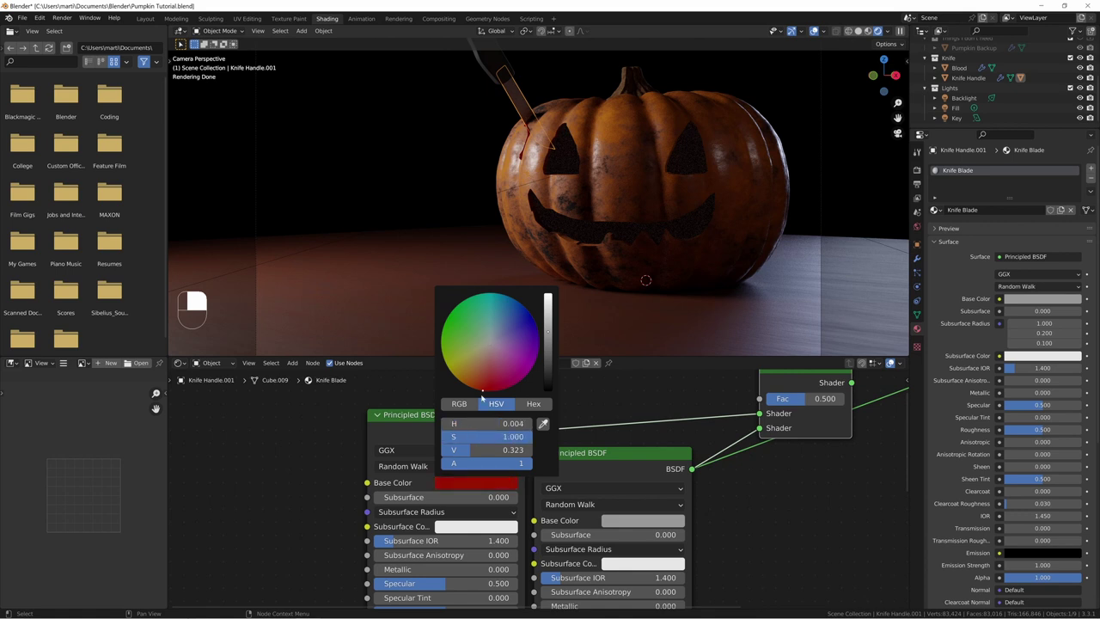
{"action": "left_click_drag", "start_coordinate": [550, 327], "coordinate": [547, 356]}
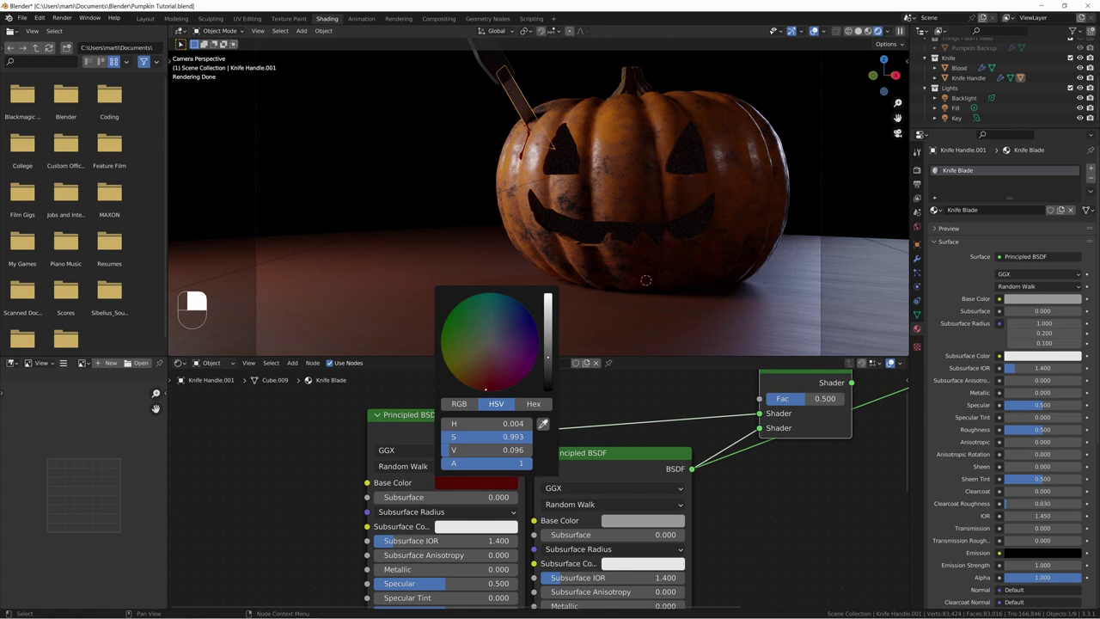
{"action": "middle_click_drag", "start_coordinate": [447, 543], "coordinate": [508, 432]}
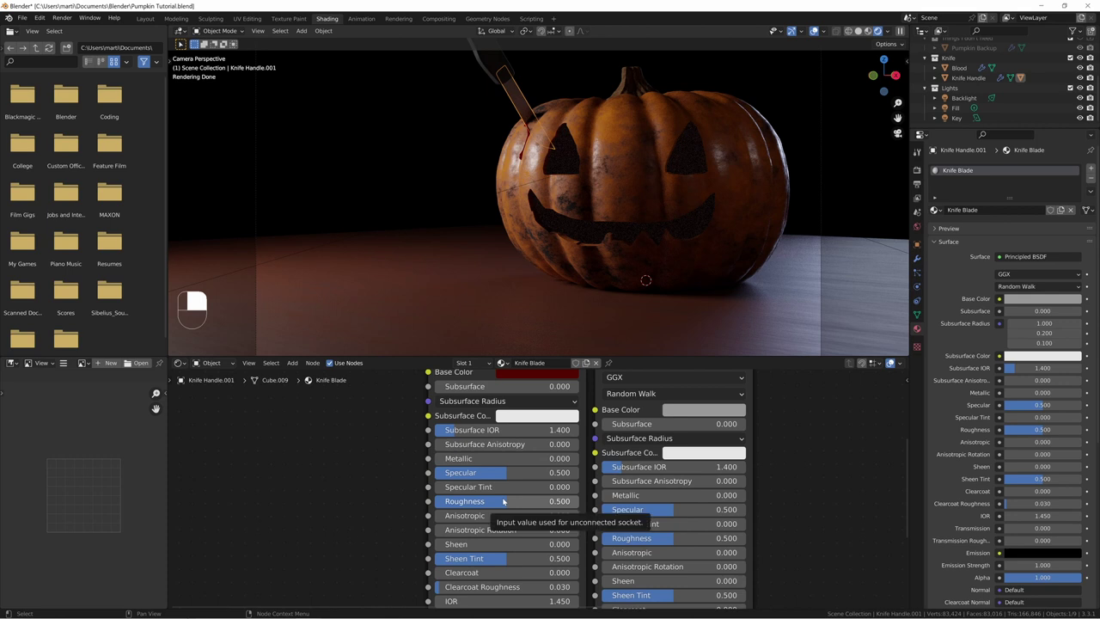
{"action": "left_click_drag", "start_coordinate": [503, 500], "coordinate": [442, 501]}
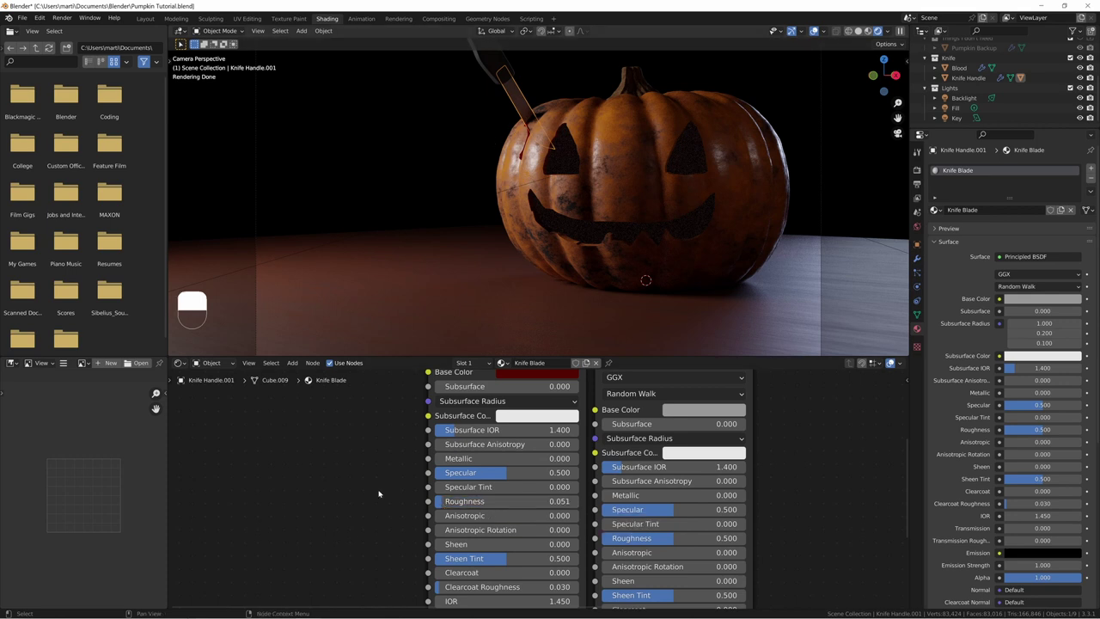
Step: Connect the Mix Shader to the Material Output surface and set its Fac to 0.271
{"action": "middle_click_drag", "start_coordinate": [381, 491], "coordinate": [396, 525]}
{"action": "scroll", "coordinate": [396, 527], "scroll_direction": "down", "scroll_amount": 3}
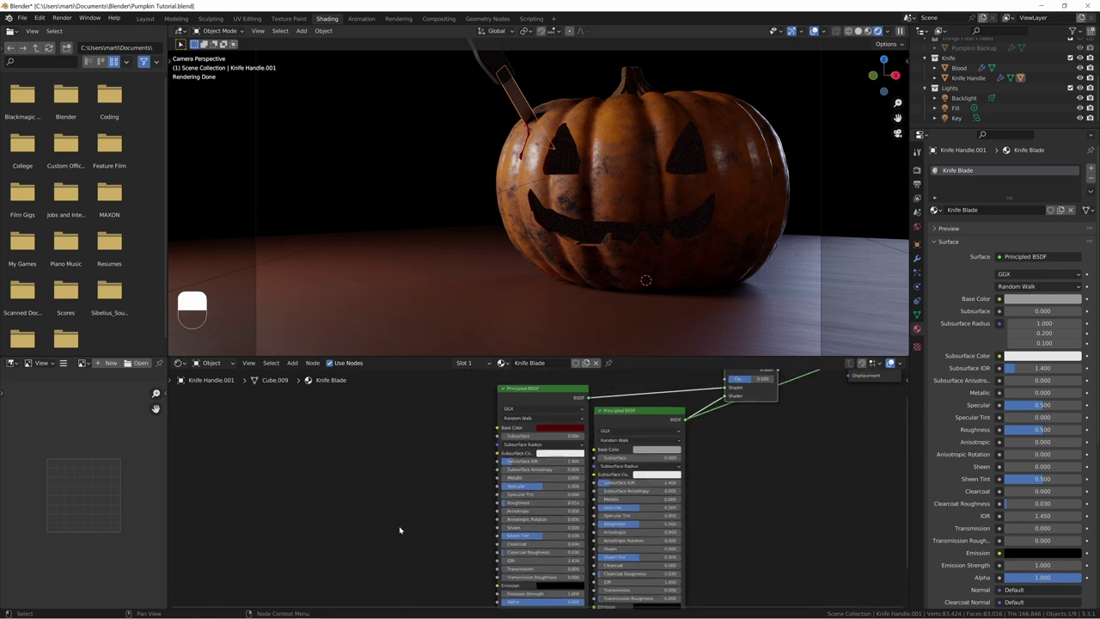
{"action": "left_click", "coordinate": [755, 414], "text": "ctrl+shift"}
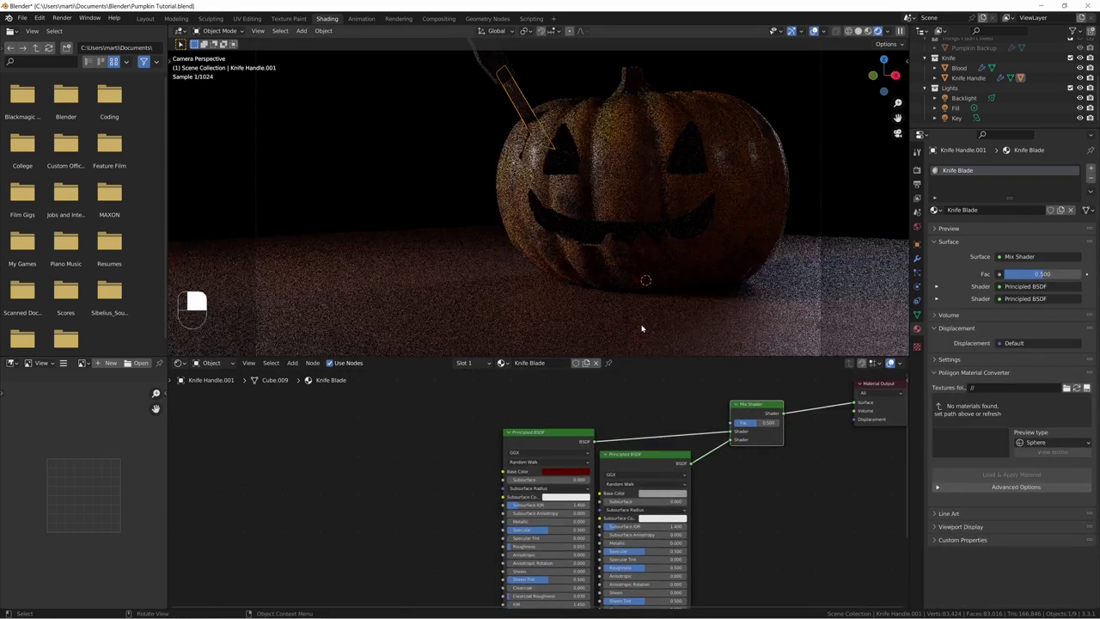
{"action": "mouse_move", "coordinate": [756, 422]}
{"action": "left_mouse_down"}
{"action": "mouse_move", "coordinate": [776, 422]}
{"action": "mouse_move", "coordinate": [741, 422]}
{"action": "mouse_move", "coordinate": [774, 422]}
{"action": "left_mouse_up"}
Step: Activate the Annotate tool in the viewport and undo the strokes drawn on the knife blade
{"action": "key", "text": "shift+space"}
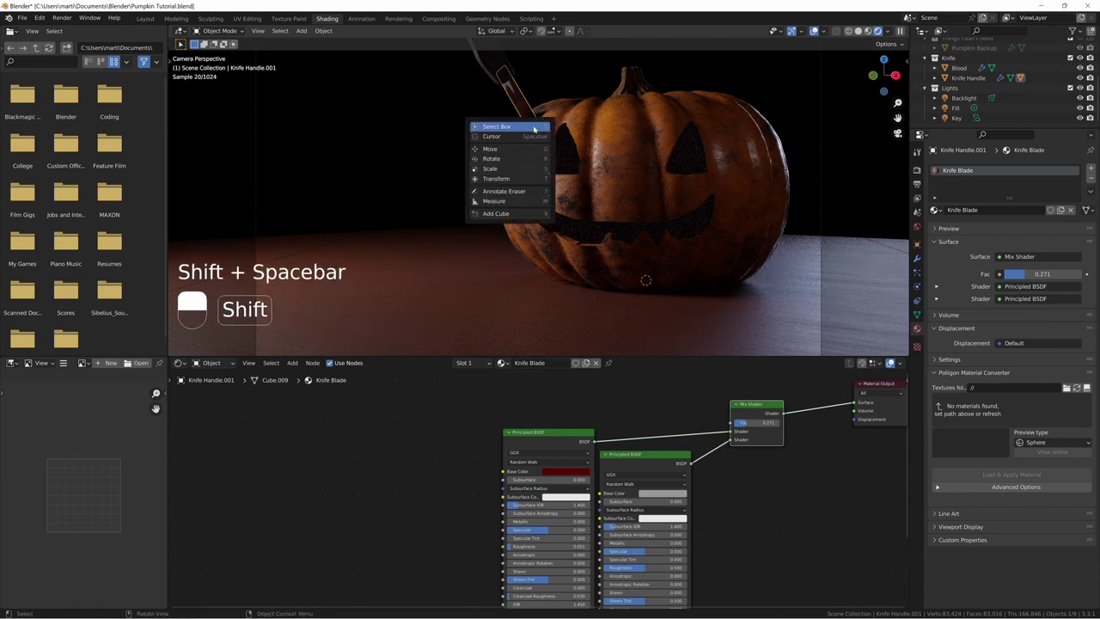
{"action": "key", "text": "d"}
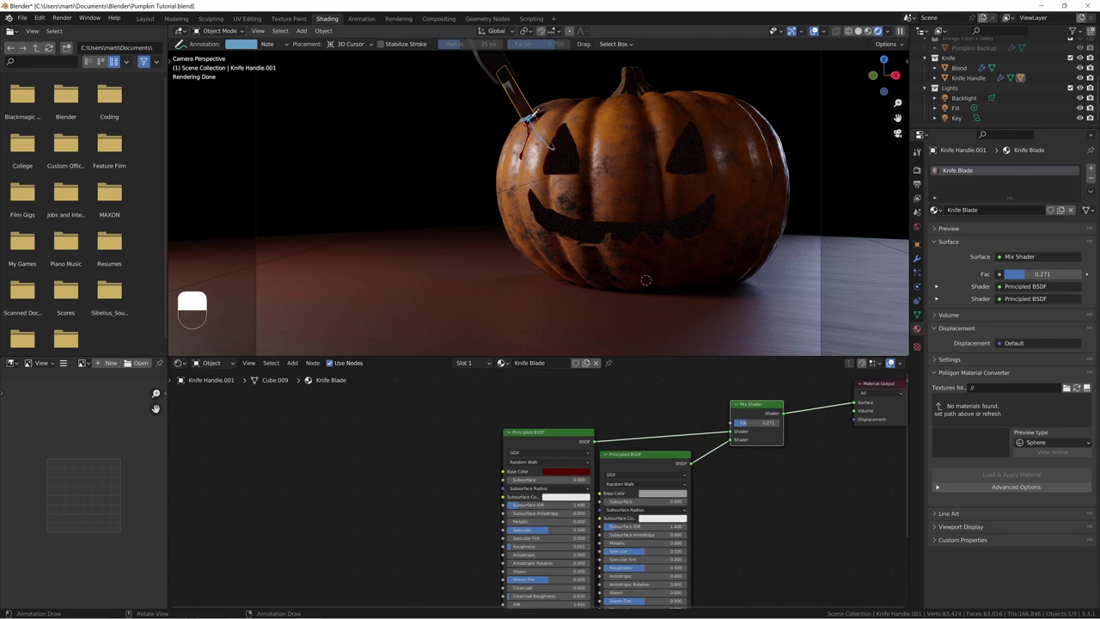
{"action": "key", "text": "ctrl+z"}
{"action": "key", "text": "ctrl+z"}
{"action": "key", "text": "ctrl+z"}
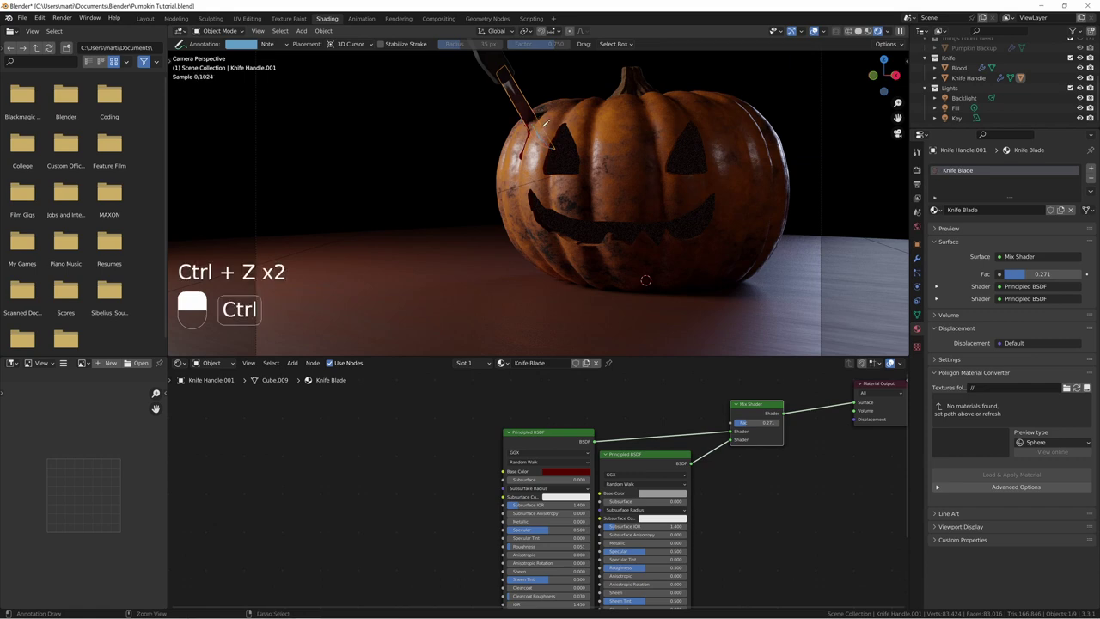
{"action": "key", "text": "ctrl+shift+z"}
Step: Add a Gradient Texture node in the free space before the two Principled BSDF nodes
{"action": "middle_click_drag", "start_coordinate": [461, 481], "coordinate": [610, 487]}
{"action": "key", "text": "shift+a"}
{"action": "left_click", "coordinate": [559, 438]}
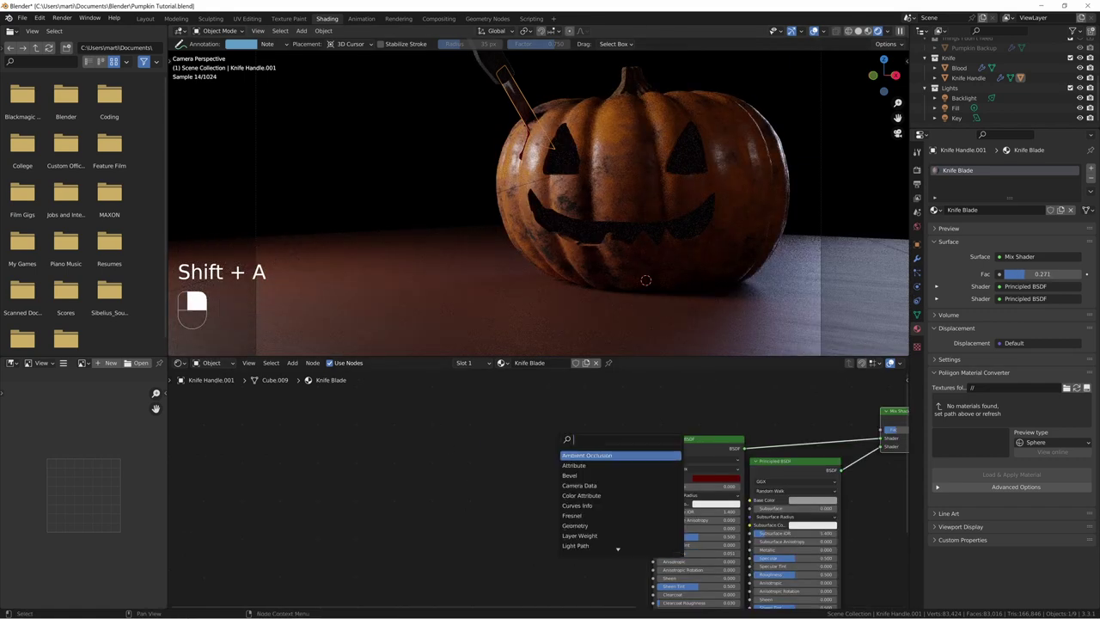
{"action": "type", "text": "grad"}
{"action": "key", "text": "Return"}
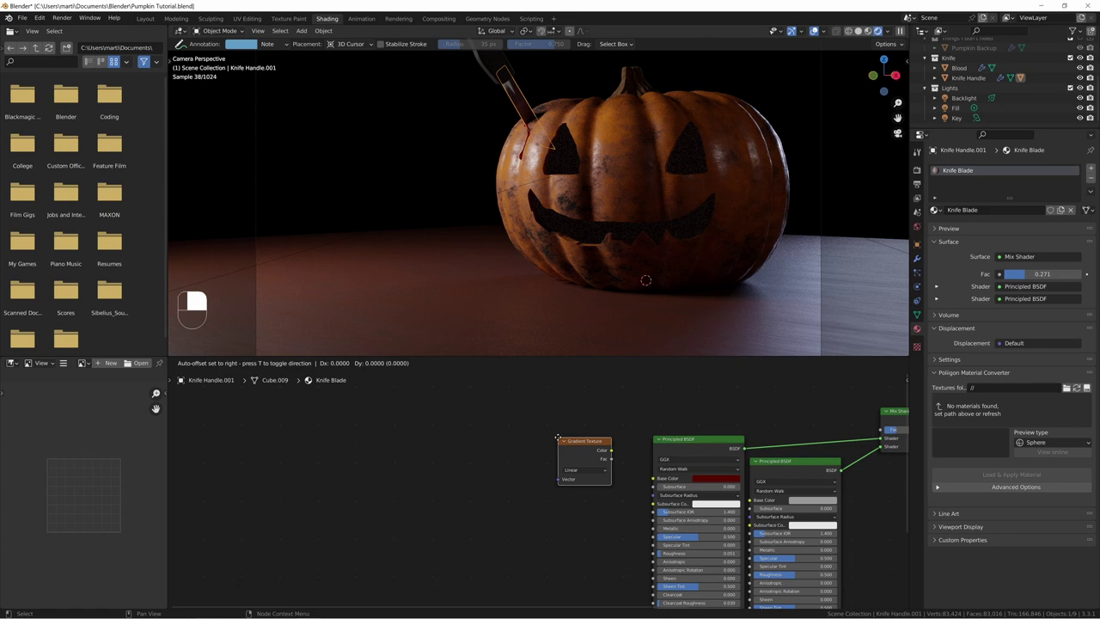
{"action": "left_click", "coordinate": [539, 427]}
Step: Feed the Gradient Texture with Texture Coordinate and Mapping nodes, and preview the gradient on the knife blade
{"action": "key", "text": "ctrl+t"}
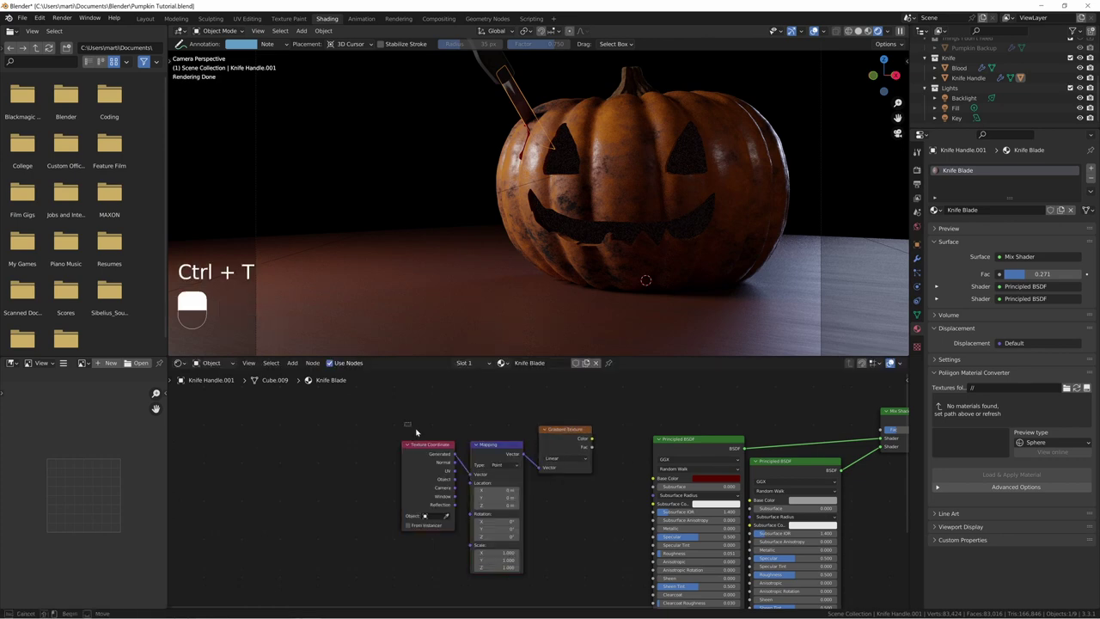
{"action": "left_click_drag", "start_coordinate": [415, 428], "coordinate": [360, 446]}
{"action": "left_click", "coordinate": [464, 489]}
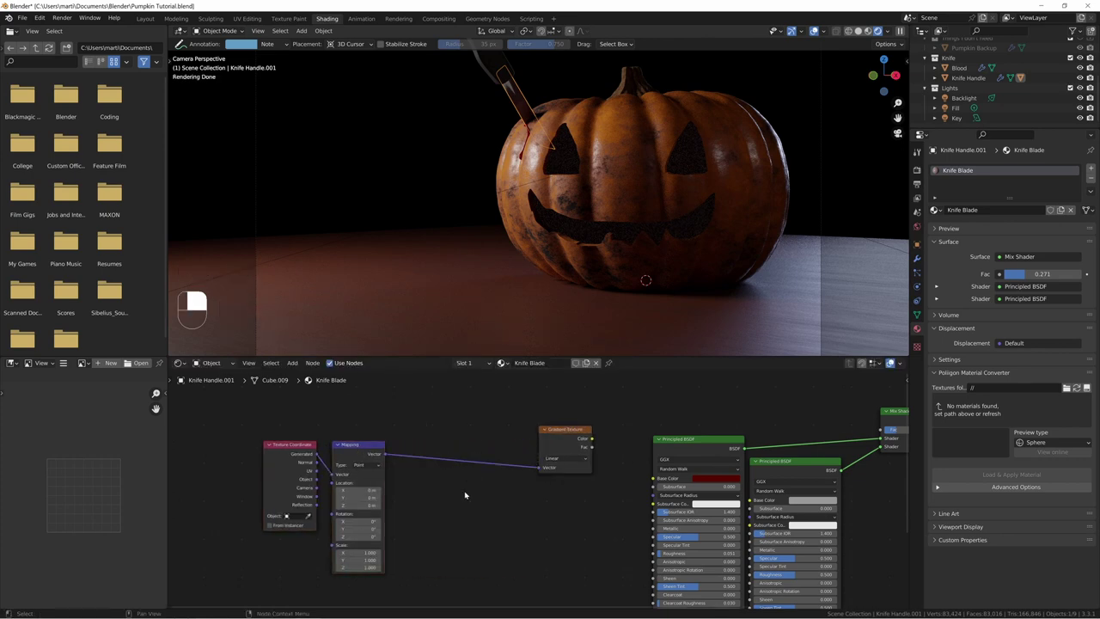
{"action": "left_click", "coordinate": [564, 439], "text": "ctrl+shift"}
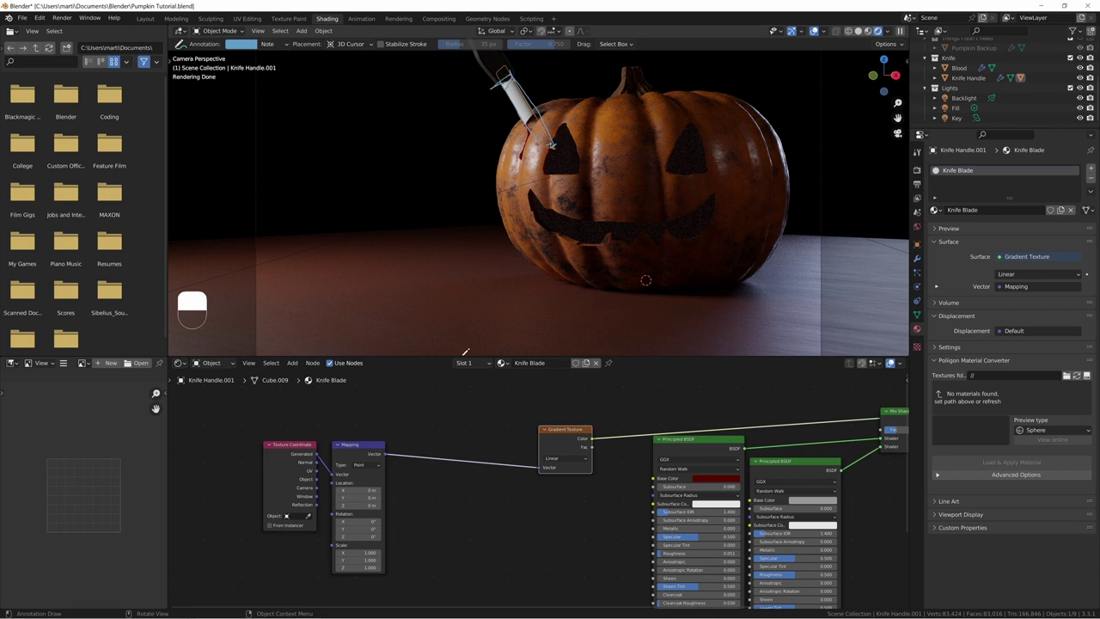
Step: Undo the annotation strokes drawn along the knife blade
{"action": "key", "text": "ctrl+z"}
{"action": "key", "text": "ctrl+z"}
{"action": "key", "text": "ctrl+z"}
{"action": "key", "text": "ctrl+z"}
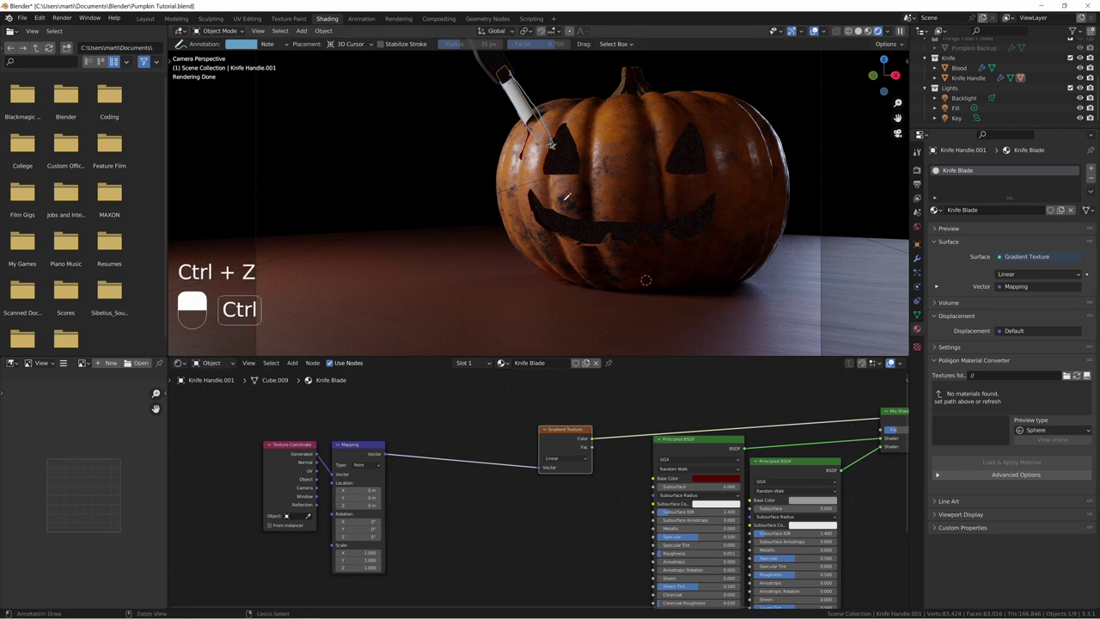
Step: Set the Mapping node's rotation to X 0°, Y 0° and Z 90°
{"action": "mouse_move", "coordinate": [358, 529]}
{"action": "left_mouse_down", "text": "shift"}
{"action": "mouse_move", "coordinate": [368, 521]}
{"action": "mouse_move", "coordinate": [371, 536]}
{"action": "left_mouse_up", "text": "shift"}
{"action": "double_click", "coordinate": [360, 528]}
{"action": "type", "text": "0"}
{"action": "double_click", "coordinate": [367, 521]}
{"action": "type", "text": "0"}
{"action": "key", "text": "Return"}
{"action": "double_click", "coordinate": [370, 536]}
{"action": "type", "text": "90"}
{"action": "key", "text": "Return"}
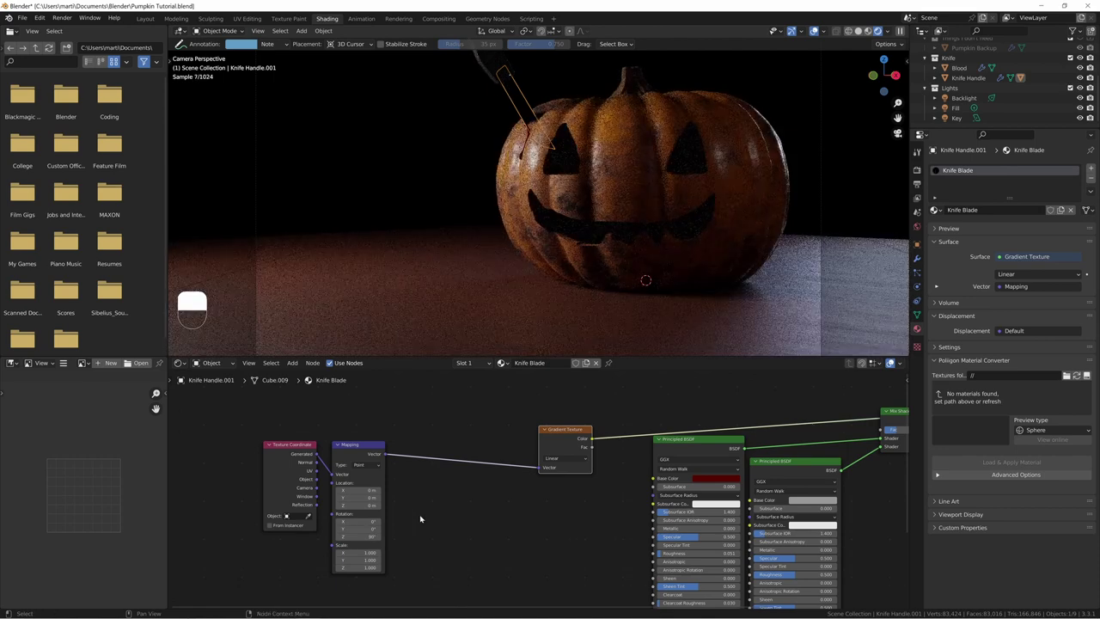
Step: Shift the gradient along the blade by setting the Mapping location to X 0.56 m, Y 0 m and Z 0 m
{"action": "middle_click_drag", "start_coordinate": [428, 518], "coordinate": [488, 525]}
{"action": "left_click_drag", "start_coordinate": [426, 512], "coordinate": [423, 497], "text": "shift"}
{"action": "double_click", "coordinate": [419, 512]}
{"action": "type", "text": "0"}
{"action": "key", "text": "Return"}
{"action": "double_click", "coordinate": [419, 506]}
{"action": "type", "text": "0"}
{"action": "key", "text": "Return"}
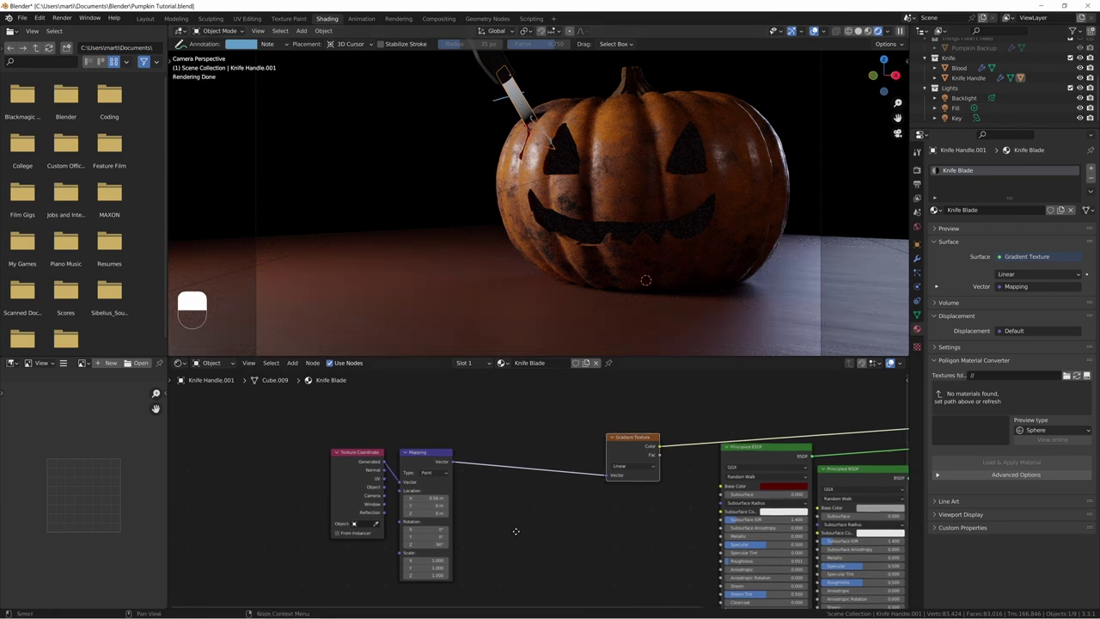
Step: Move the Texture Coordinate, Mapping and Gradient Texture nodes together away from the shaders to make room for another node
{"action": "scroll", "coordinate": [515, 531], "scroll_direction": "up", "scroll_amount": 2}
{"action": "middle_click_drag", "start_coordinate": [519, 529], "coordinate": [508, 535]}
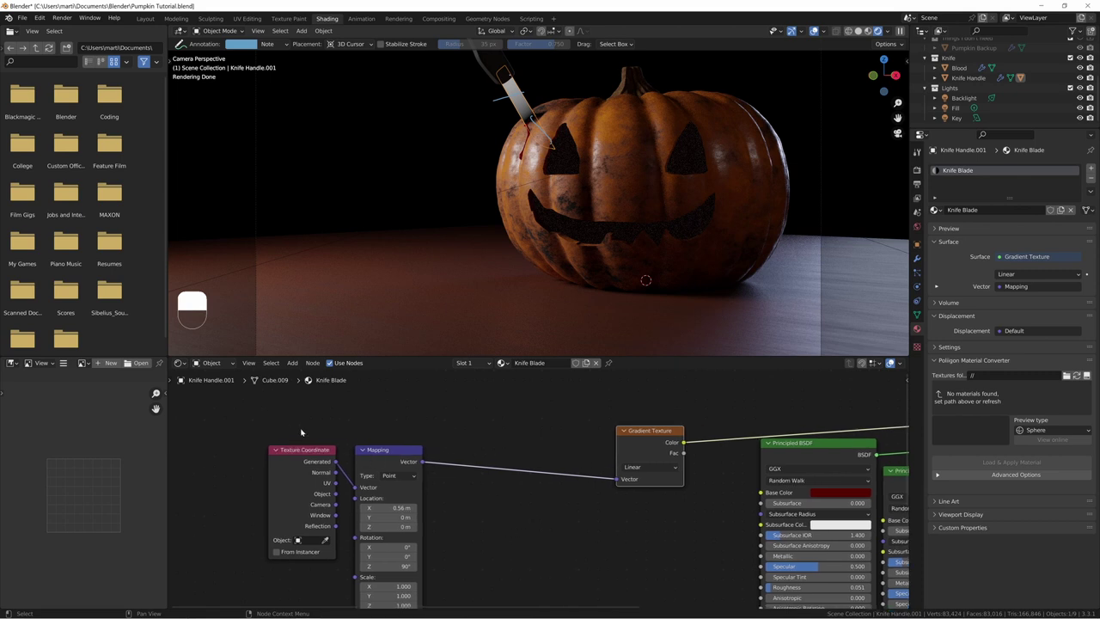
{"action": "left_click_drag", "start_coordinate": [240, 417], "coordinate": [643, 521]}
{"action": "left_click_drag", "start_coordinate": [643, 448], "coordinate": [452, 452]}
{"action": "left_click", "coordinate": [627, 494]}
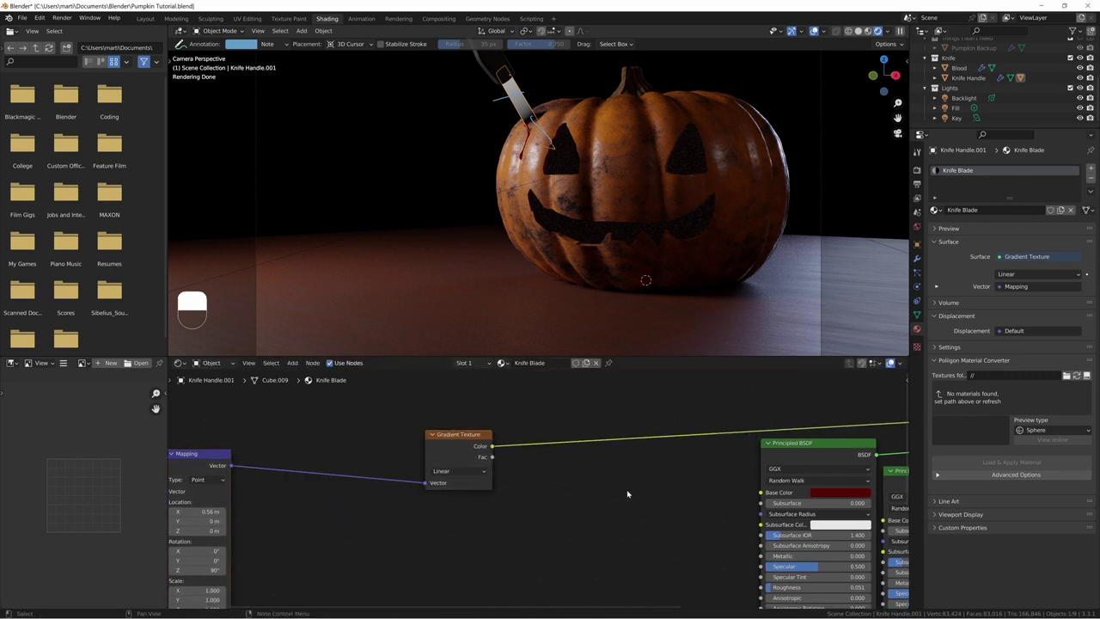
Step: Insert a ColorRamp node on the link leaving the Gradient Texture
{"action": "key", "text": "shift+a"}
{"action": "type", "text": "color ramp"}
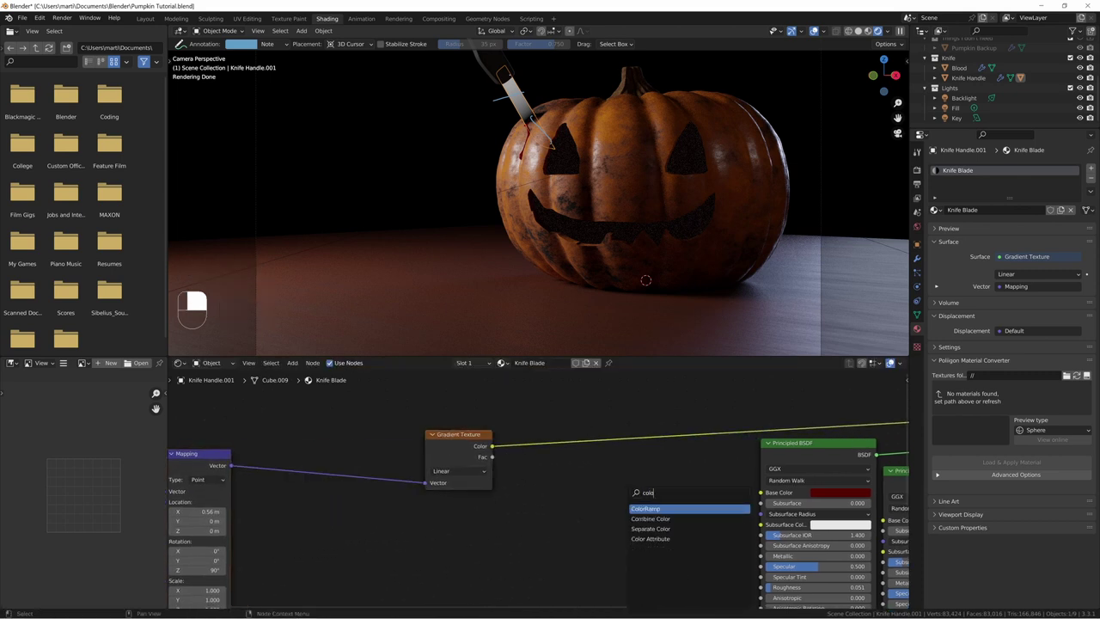
{"action": "key", "text": "Return"}
{"action": "left_click", "coordinate": [535, 421]}
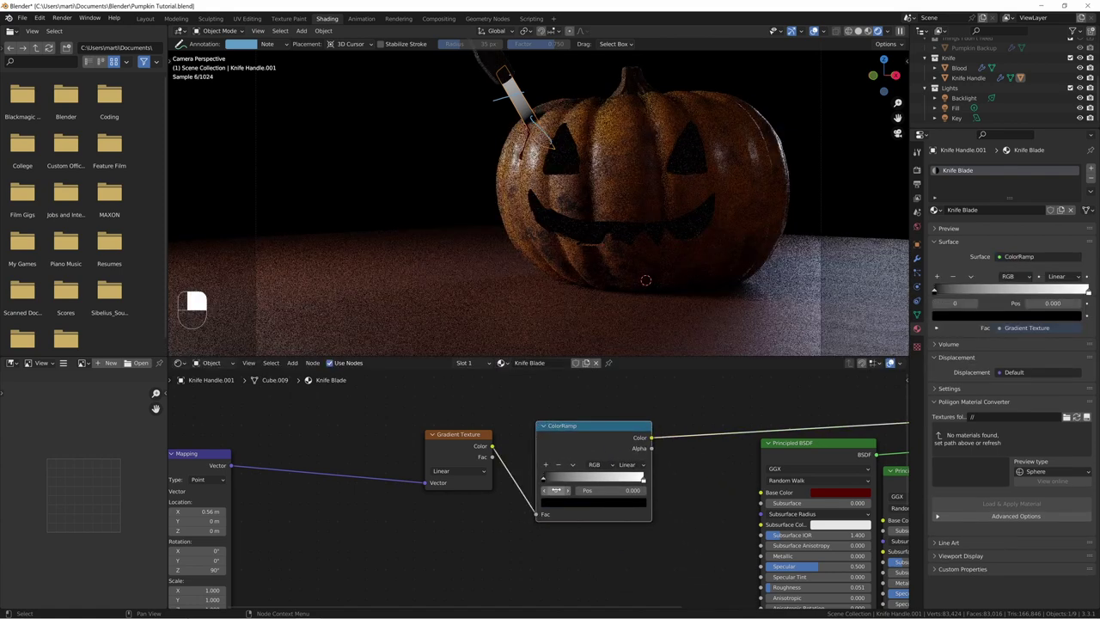
Step: Set the ColorRamp interpolation to Constant and move its white stop to position 0.106
{"action": "left_click", "coordinate": [633, 466]}
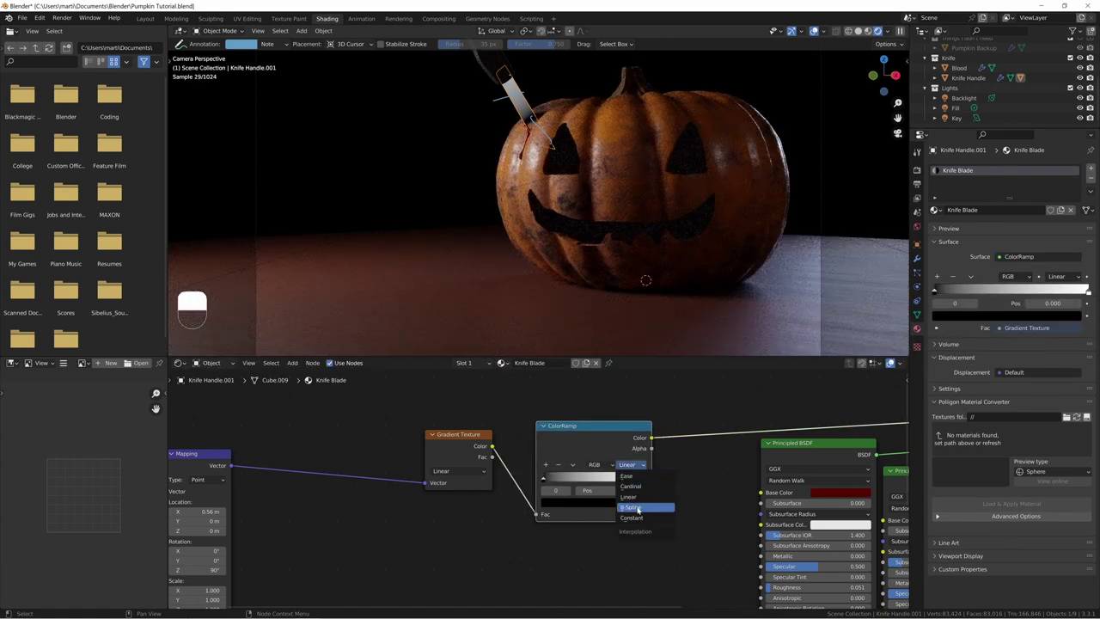
{"action": "left_click", "coordinate": [639, 518]}
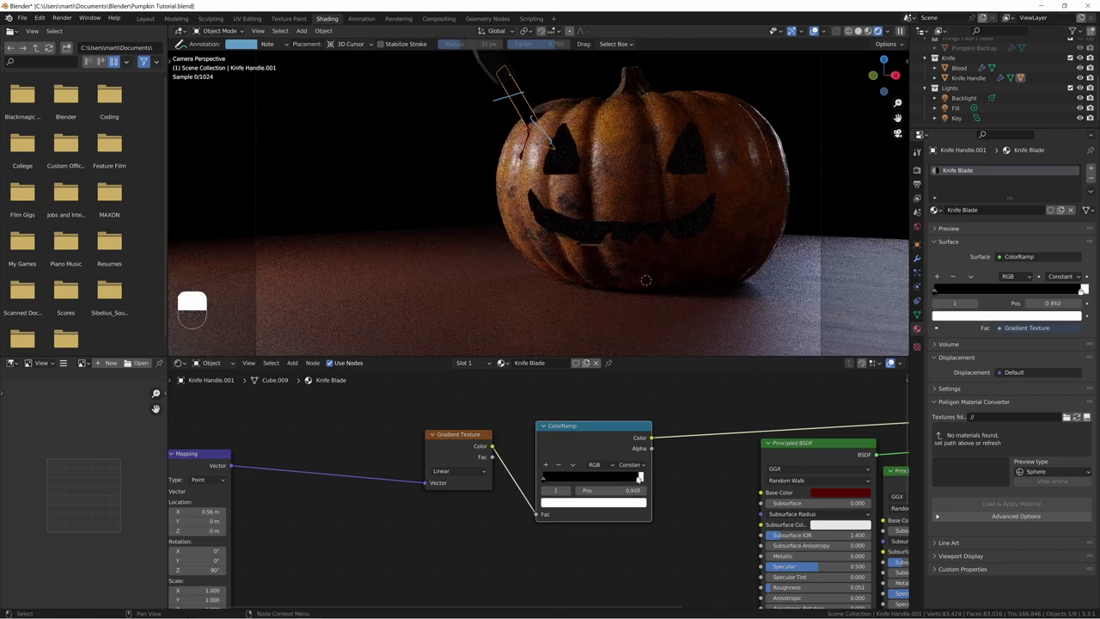
{"action": "left_click_drag", "start_coordinate": [644, 478], "coordinate": [579, 480]}
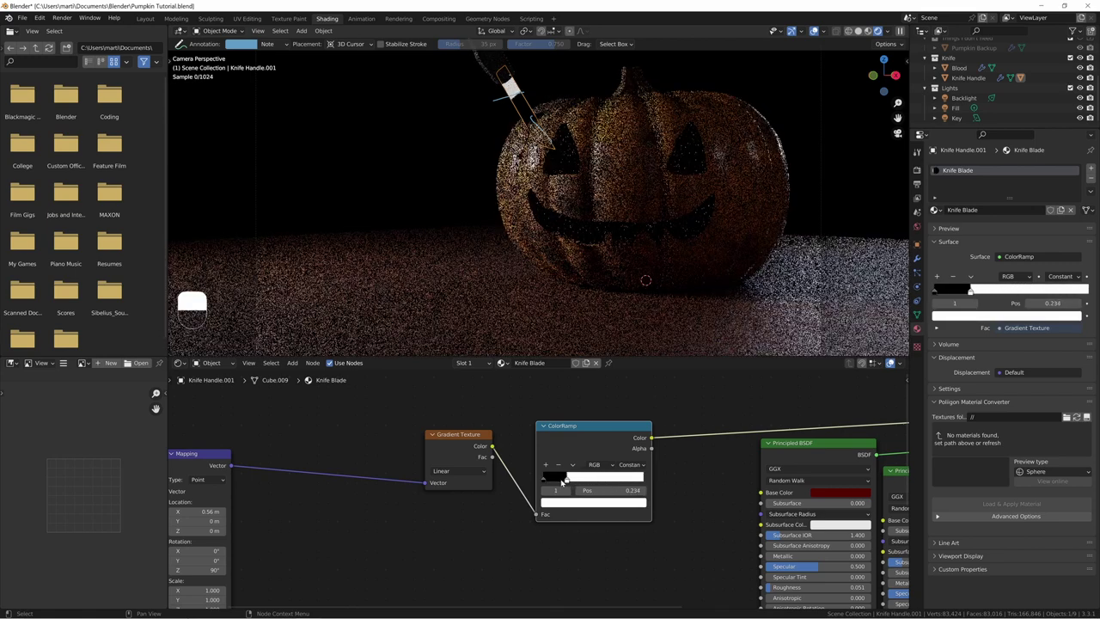
{"action": "left_click_drag", "start_coordinate": [554, 482], "coordinate": [550, 484]}
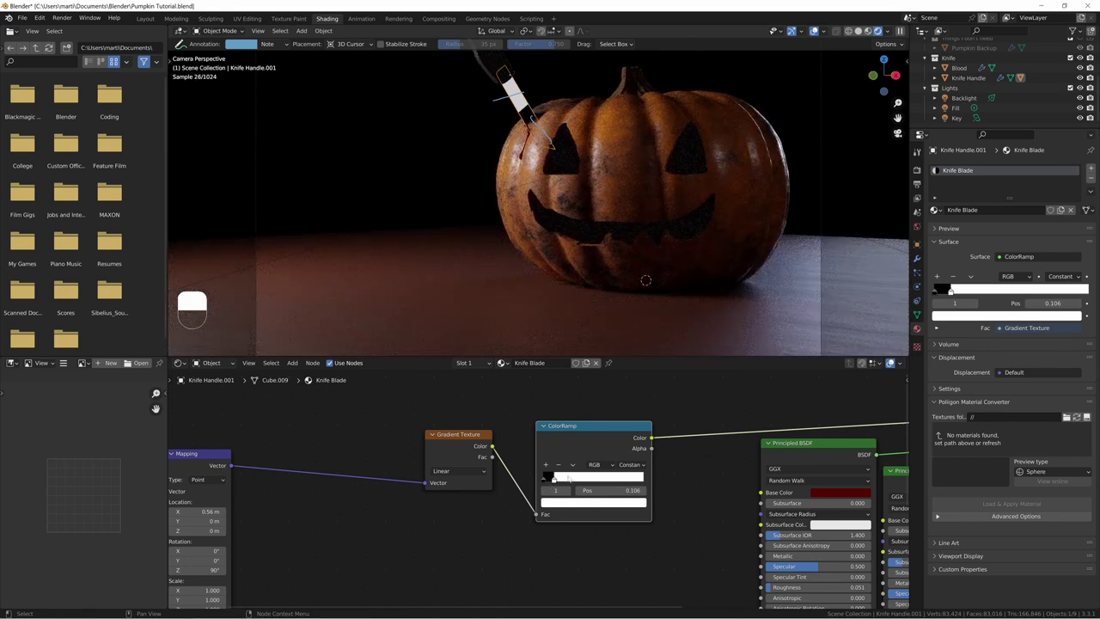
Step: Change the ColorRamp interpolation to Linear
{"action": "left_click", "coordinate": [633, 465]}
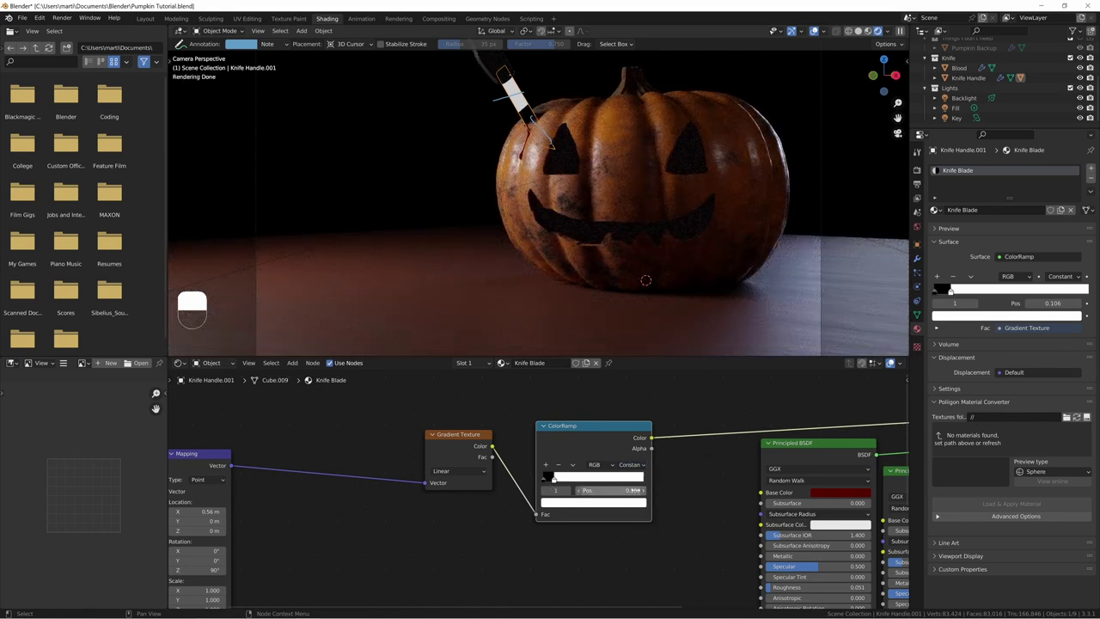
{"action": "left_click", "coordinate": [619, 466]}
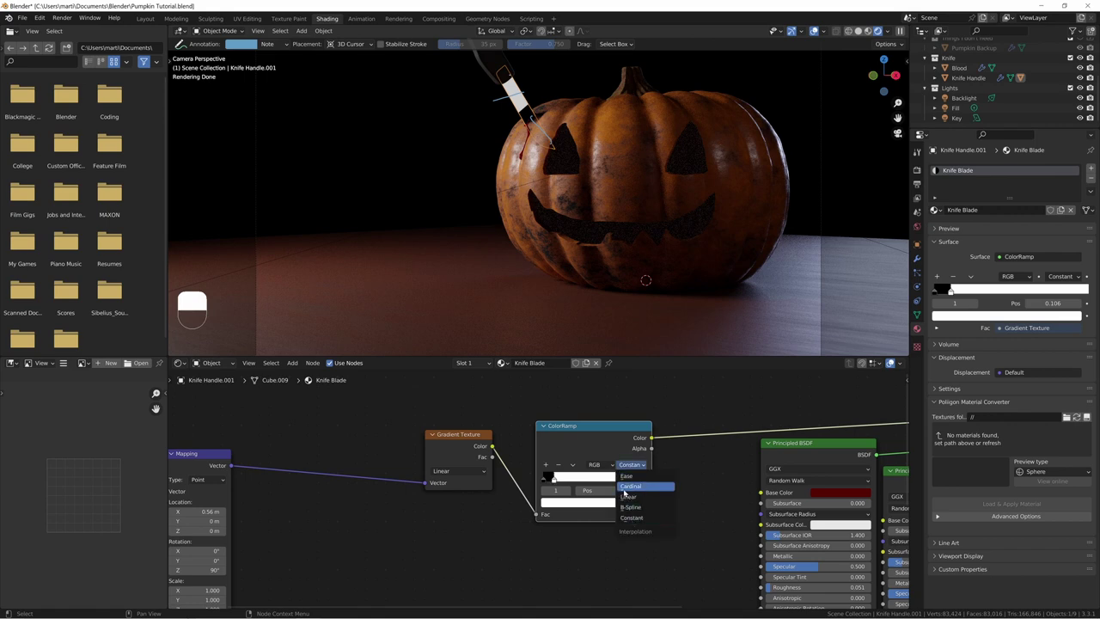
{"action": "left_click", "coordinate": [631, 493]}
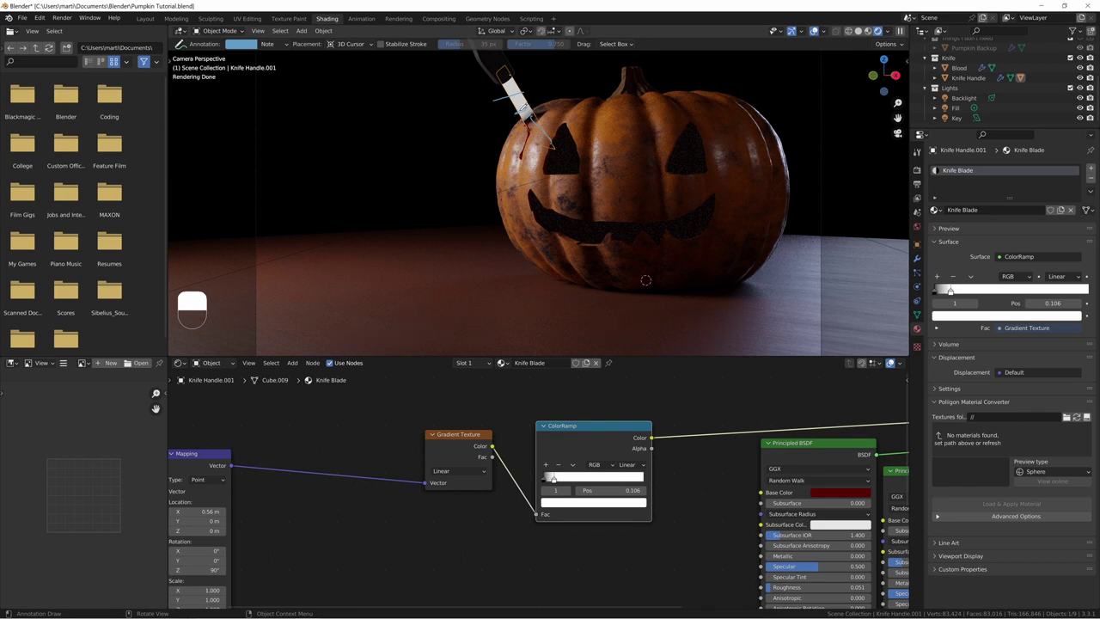
Step: Undo the annotation strokes drawn over the knife blade and switch the viewport tool to Select Box
{"action": "key", "text": "ctrl+z"}
{"action": "key", "text": "ctrl+z"}
{"action": "key", "text": "ctrl+z"}
{"action": "key", "text": "ctrl+shift+z"}
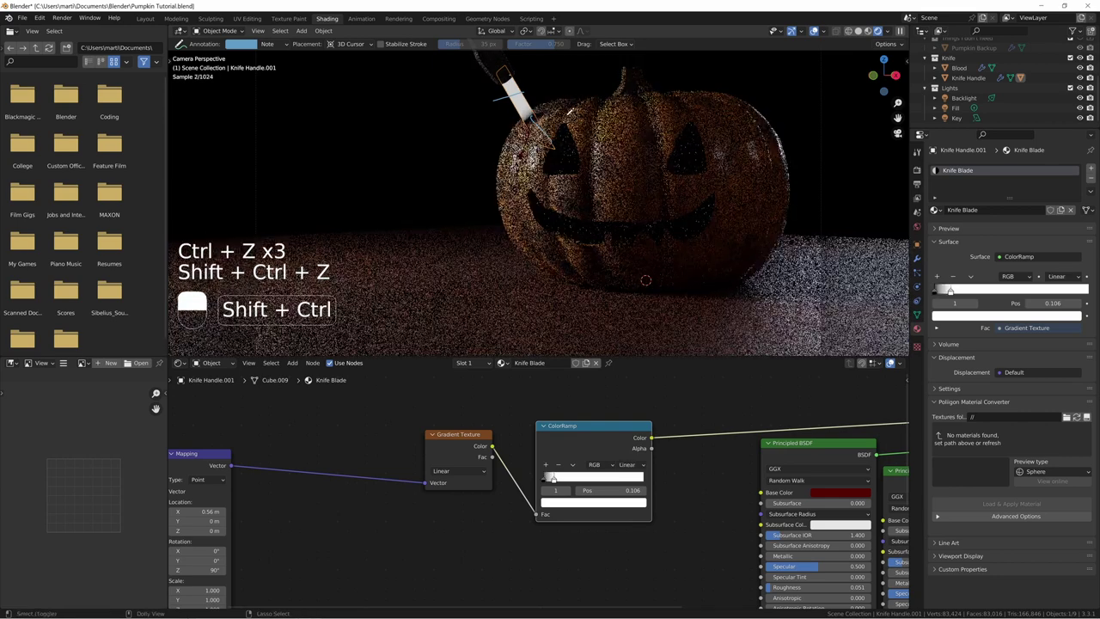
{"action": "key", "text": "shift+space"}
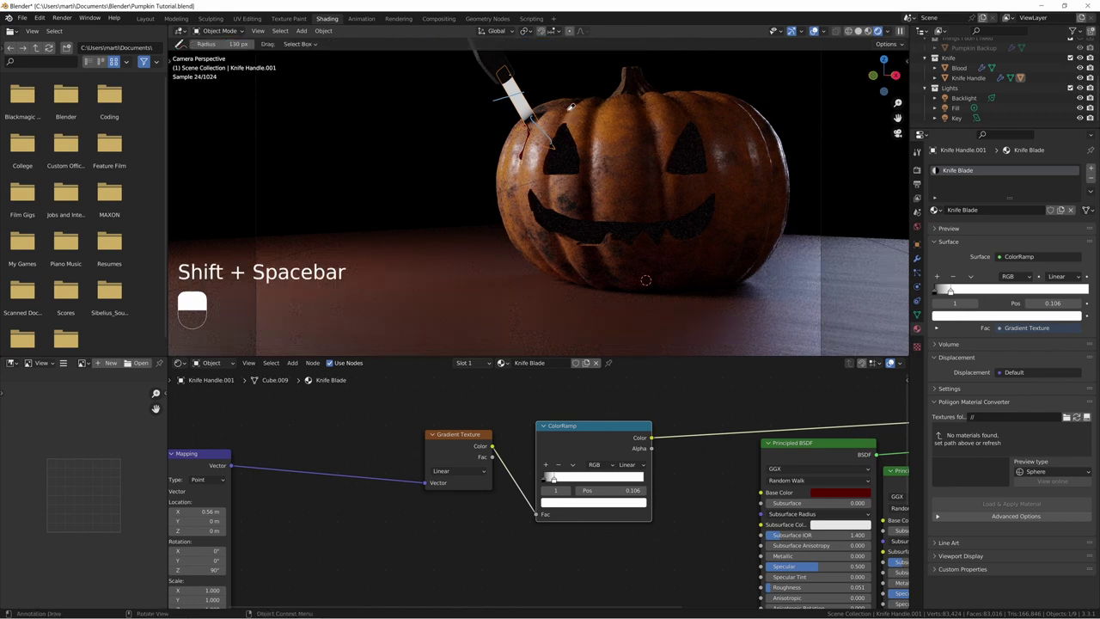
{"action": "key", "text": "shift+space"}
{"action": "left_click", "coordinate": [571, 164]}
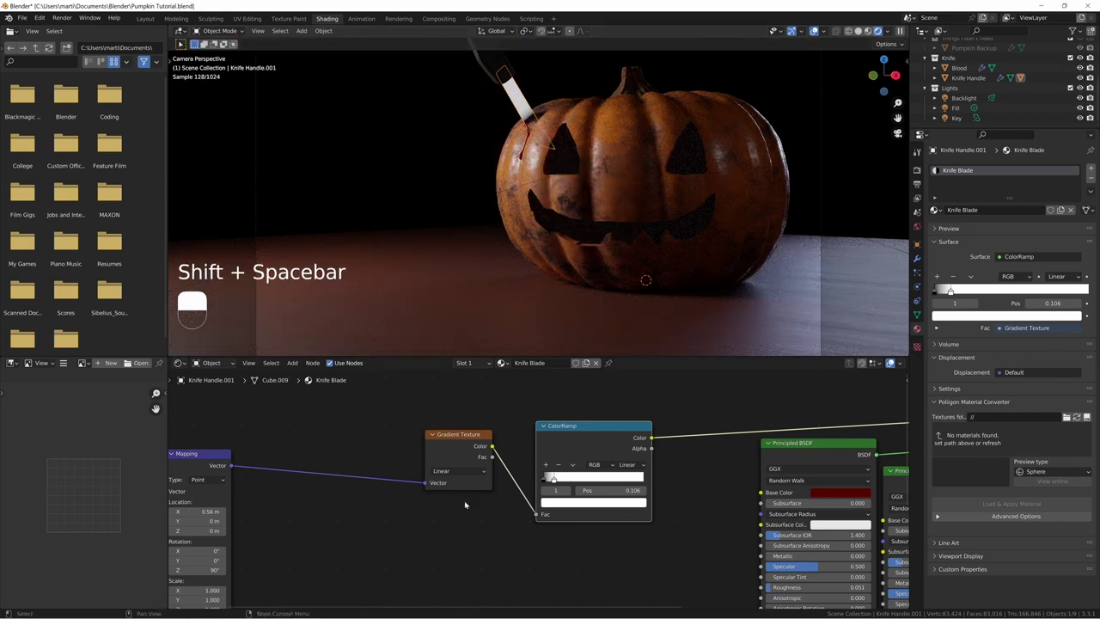
Step: Preview the Mix Shader through the Material Output and examine the knife blade up close in the rendered view
{"action": "middle_click_drag", "start_coordinate": [455, 556], "coordinate": [640, 514]}
{"action": "scroll", "coordinate": [598, 399], "scroll_direction": "down", "scroll_amount": 2}
{"action": "middle_click_drag", "start_coordinate": [606, 393], "coordinate": [448, 413]}
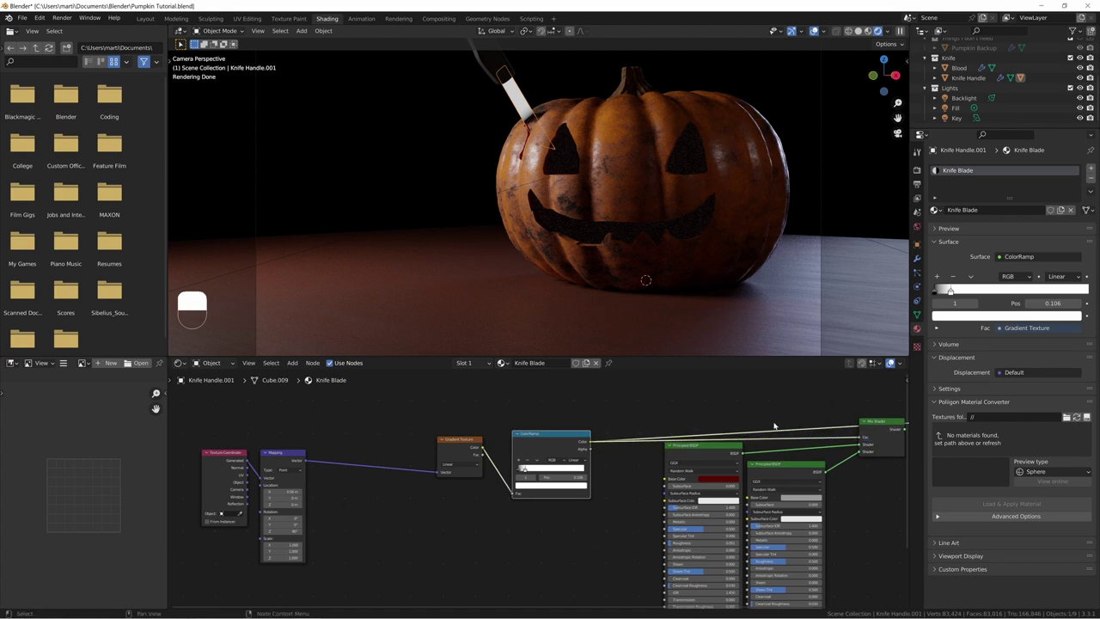
{"action": "middle_click_drag", "start_coordinate": [763, 423], "coordinate": [602, 408]}
{"action": "left_click", "coordinate": [729, 414], "text": "ctrl+shift"}
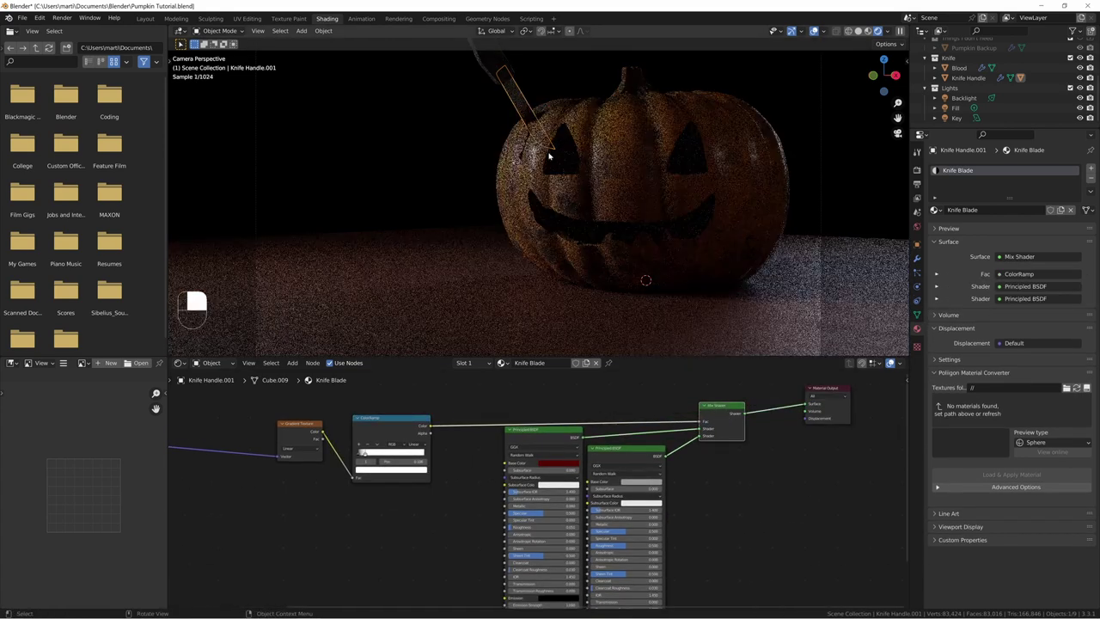
{"action": "scroll", "coordinate": [542, 135], "scroll_direction": "up", "scroll_amount": 4}
{"action": "middle_click_drag", "start_coordinate": [559, 106], "coordinate": [575, 206], "text": "shift"}
{"action": "scroll", "coordinate": [551, 232], "scroll_direction": "up", "scroll_amount": 5}
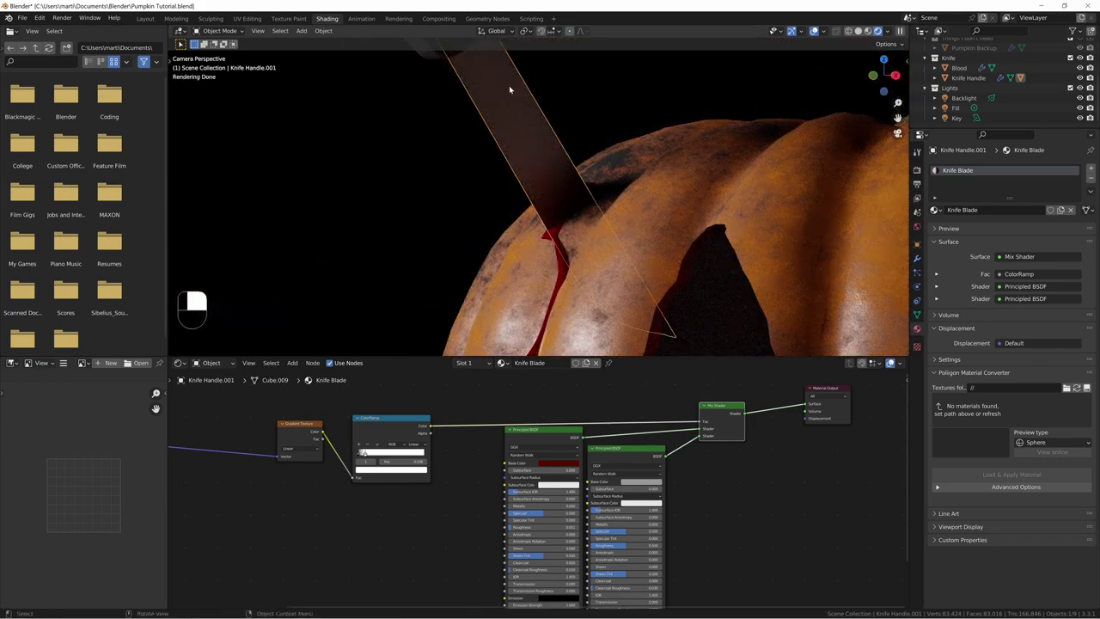
Step: Set the ColorRamp's white stop to position 0.093
{"action": "middle_click_drag", "start_coordinate": [382, 520], "coordinate": [481, 464]}
{"action": "key", "text": "shift"}
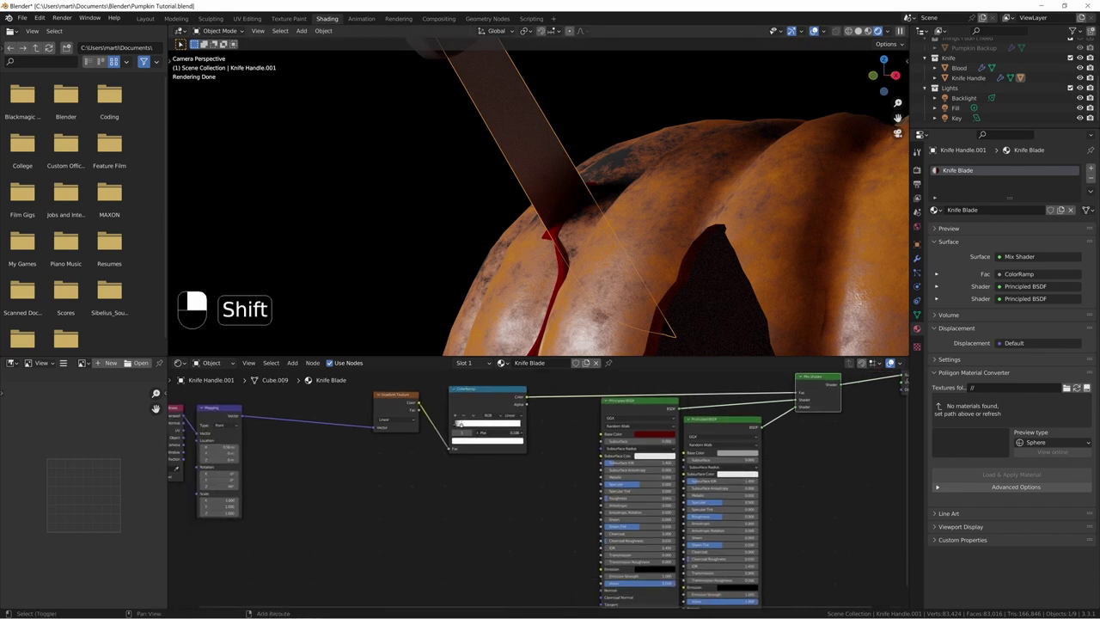
Step: Add a Noise Texture node in the gap between the Mapping and Gradient Texture nodes
{"action": "middle_click_drag", "start_coordinate": [364, 491], "coordinate": [603, 487]}
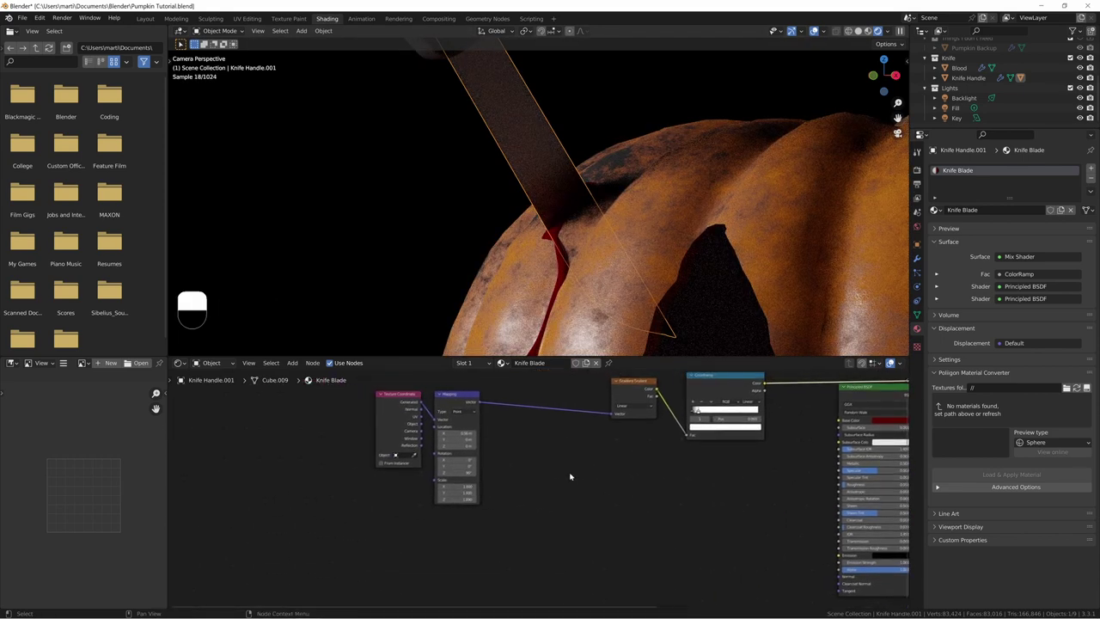
{"action": "key", "text": "shift+a"}
{"action": "type", "text": "noise"}
{"action": "key", "text": "Return"}
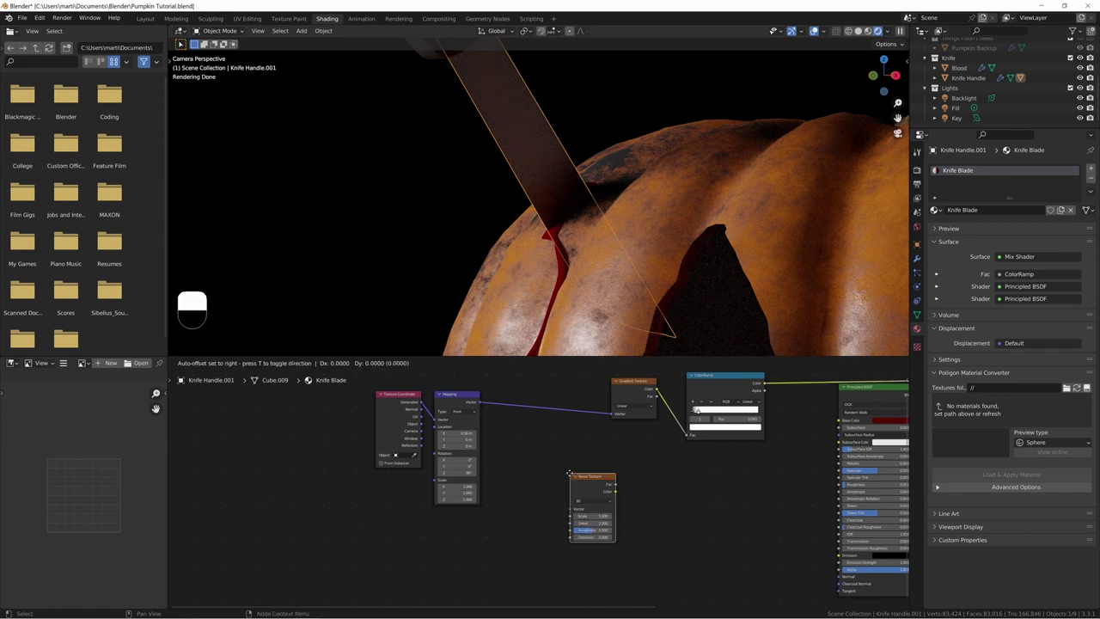
{"action": "left_click", "coordinate": [523, 437]}
{"action": "scroll", "coordinate": [573, 481], "scroll_direction": "up", "scroll_amount": 3}
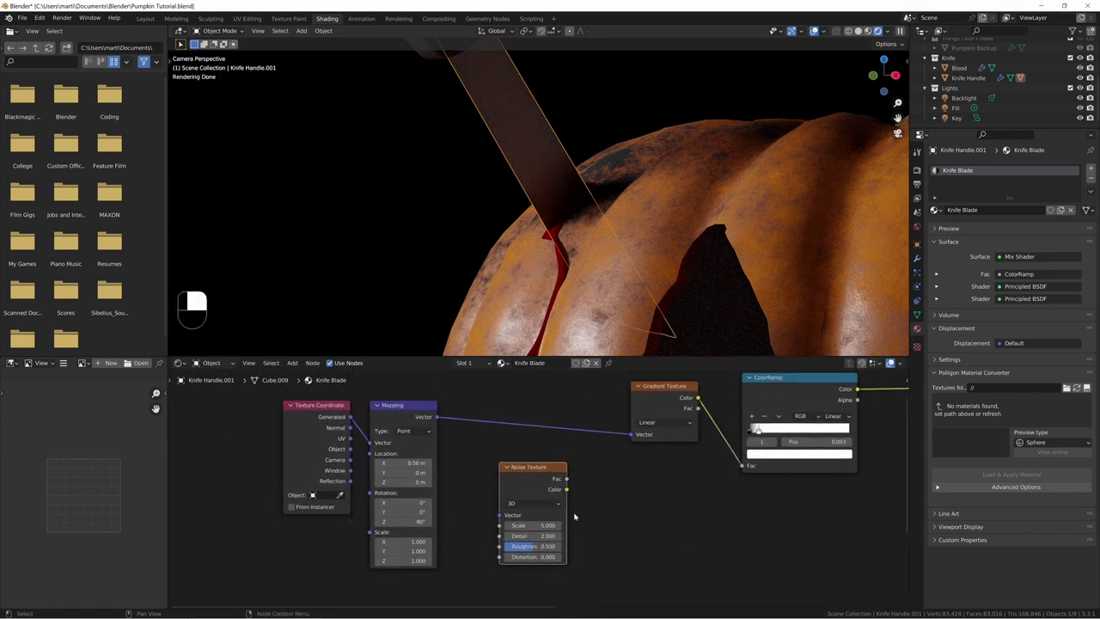
{"action": "middle_click_drag", "start_coordinate": [575, 517], "coordinate": [578, 515]}
Step: Move the Texture Coordinate, Mapping and Noise Texture nodes farther from the Gradient Texture to make room for another node
{"action": "left_click_drag", "start_coordinate": [549, 476], "coordinate": [530, 481]}
{"action": "left_click_drag", "start_coordinate": [341, 394], "coordinate": [431, 462]}
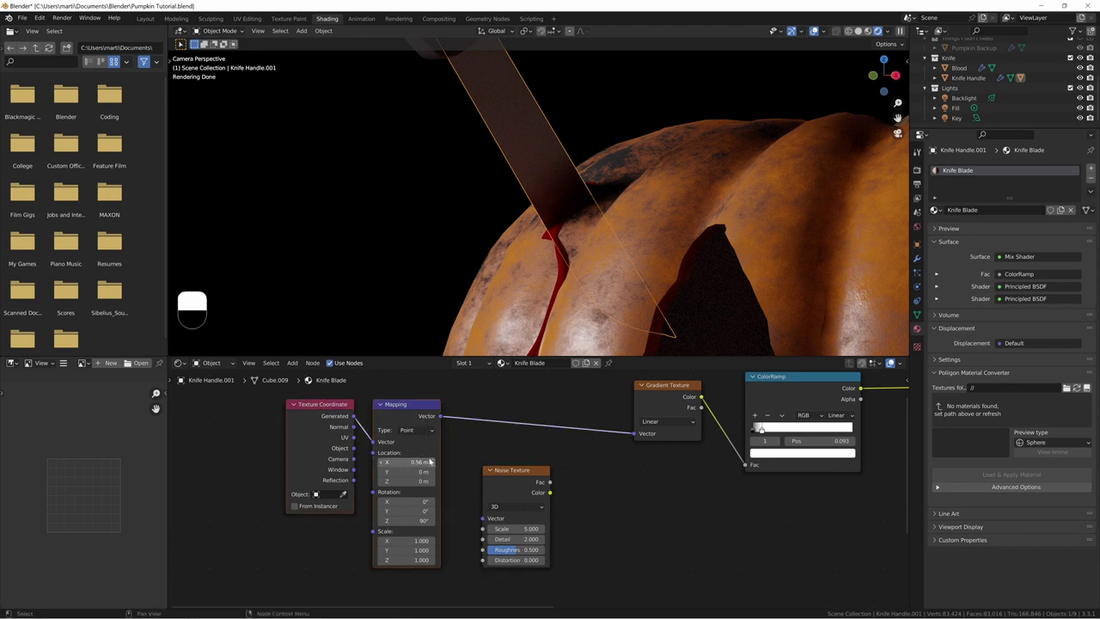
{"action": "left_click_drag", "start_coordinate": [400, 410], "coordinate": [310, 414]}
{"action": "left_click_drag", "start_coordinate": [524, 480], "coordinate": [422, 492]}
Step: Preview the ColorRamp output on the blade, sketch a wavy annotation where the blade meets the pumpkin, and undo that stroke
{"action": "left_click", "coordinate": [810, 385], "text": "ctrl+shift"}
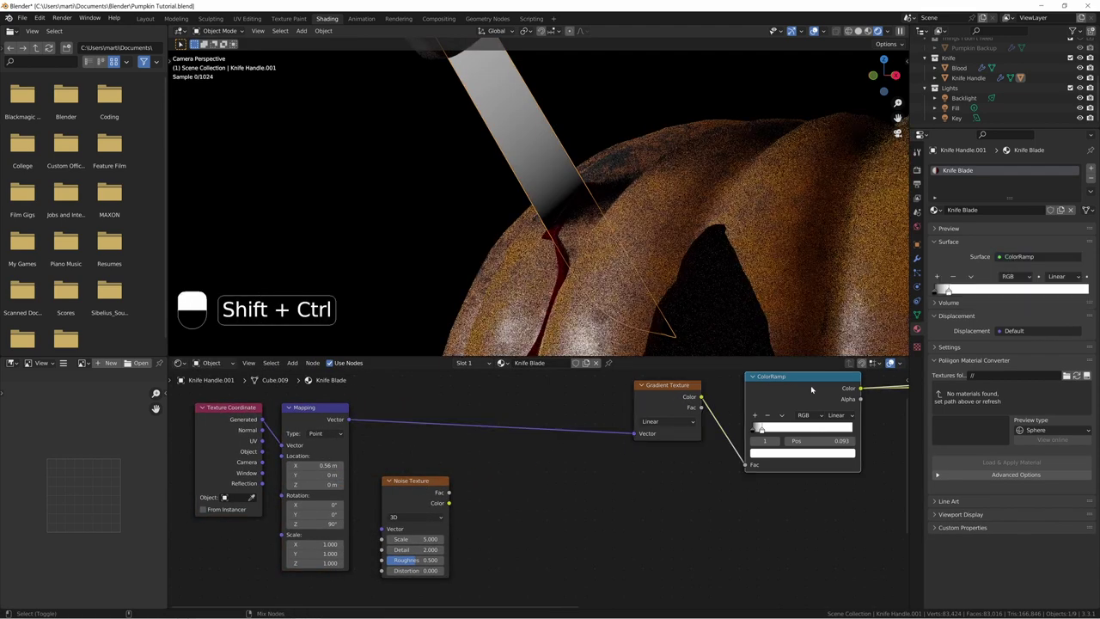
{"action": "key", "text": "shift+space"}
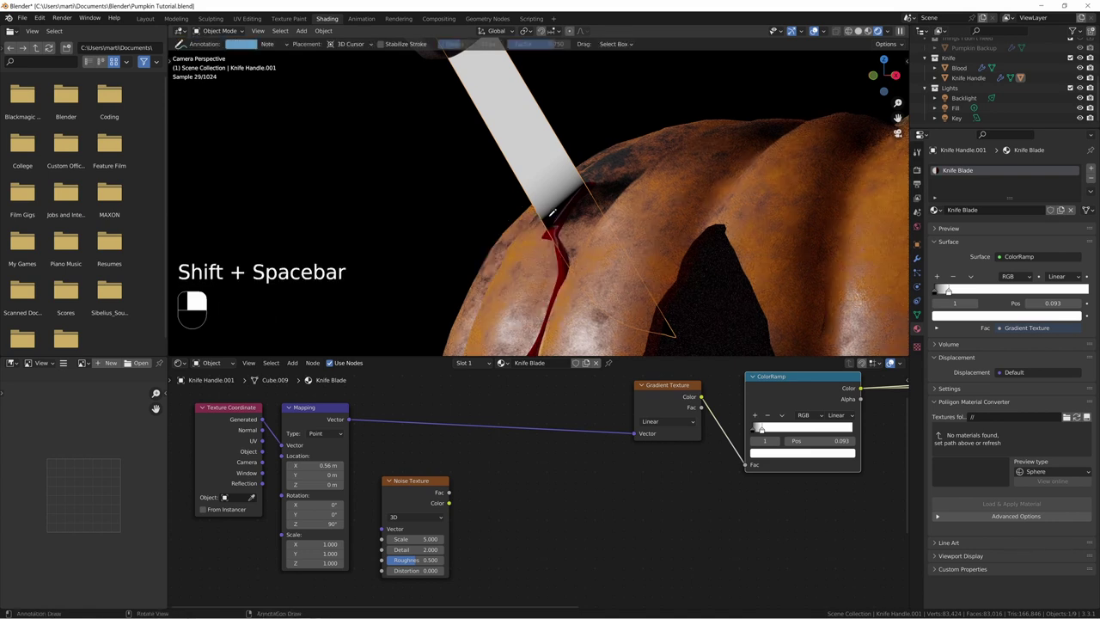
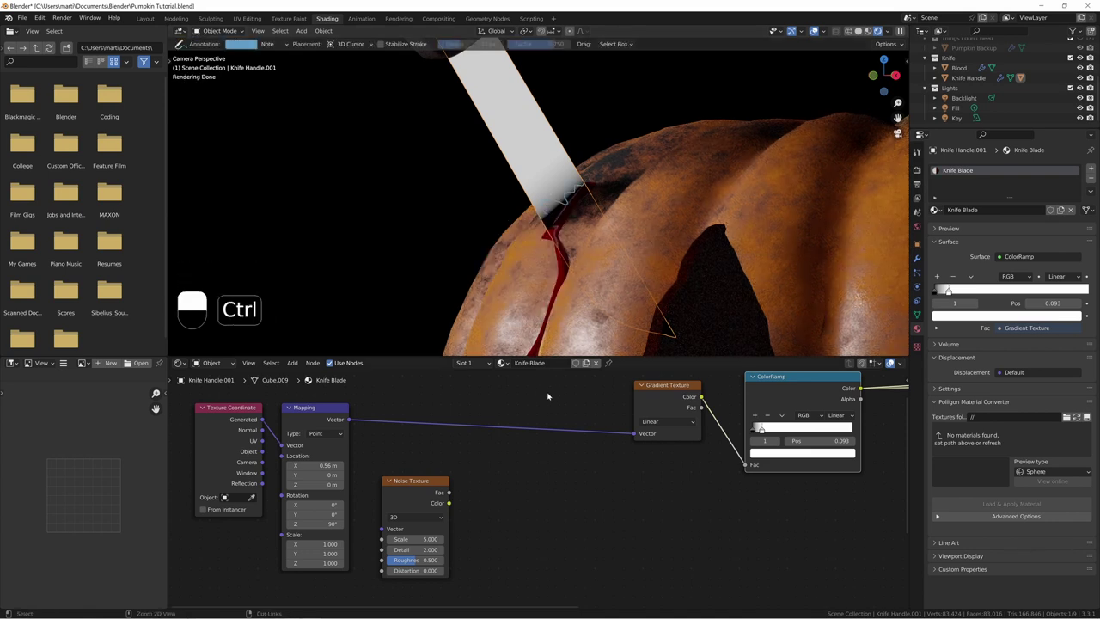
{"action": "key", "text": "ctrl+z"}
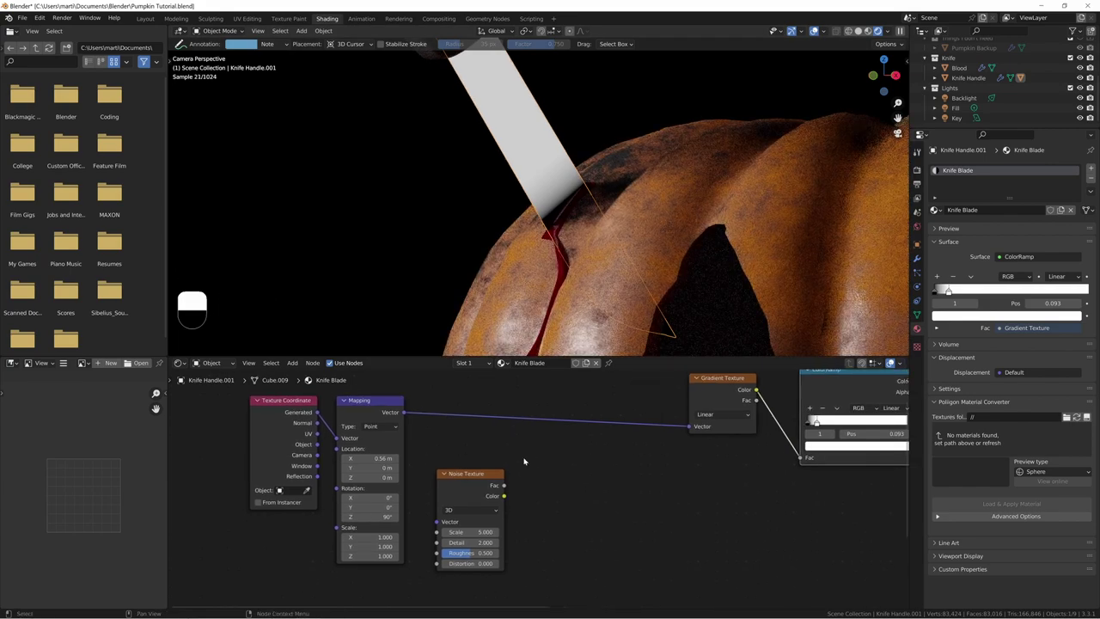
Step: Connect the Mapping node's Vector output to the Noise Texture's Vector input
{"action": "left_click_drag", "start_coordinate": [411, 415], "coordinate": [439, 520], "text": "alt"}
{"action": "left_click_drag", "start_coordinate": [466, 484], "coordinate": [461, 478]}
Step: Add a Mix color node after the Noise Texture and connect the Mapping Vector output to its Color1 input
{"action": "key", "text": "shift+a"}
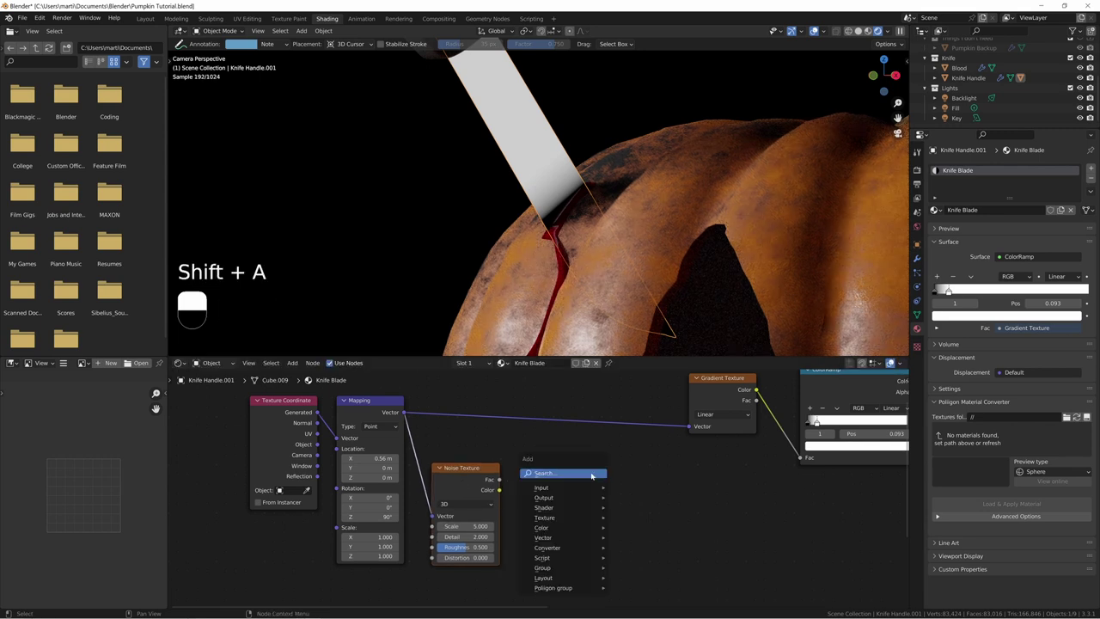
{"action": "type", "text": "mi"}
{"action": "key", "text": "Return"}
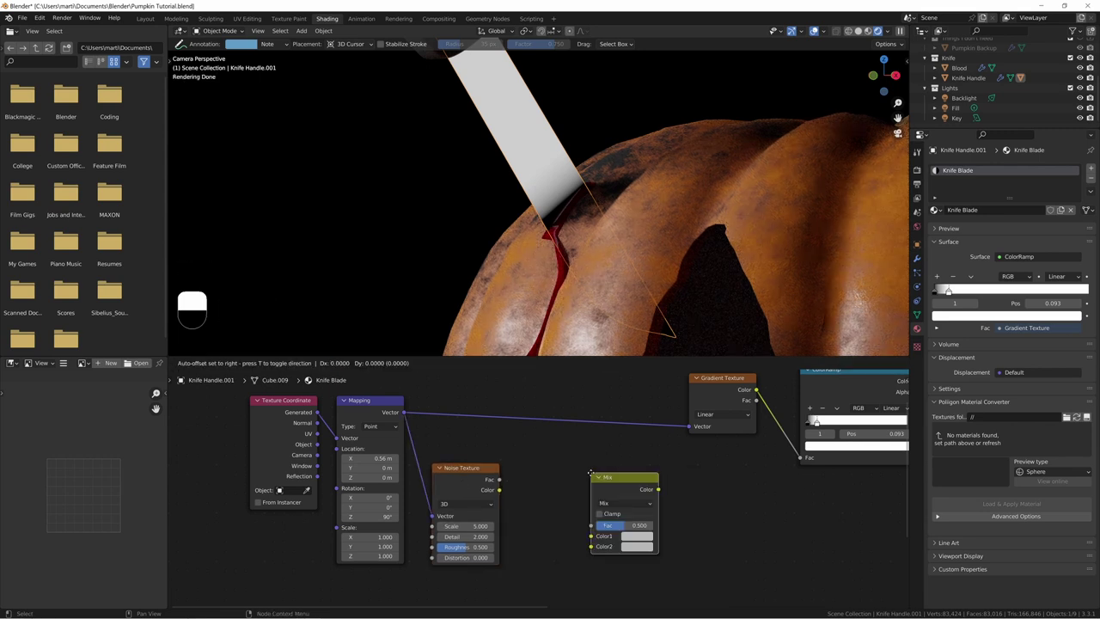
{"action": "left_click", "coordinate": [576, 452]}
{"action": "left_click_drag", "start_coordinate": [405, 413], "coordinate": [586, 517]}
{"action": "middle_click_drag", "start_coordinate": [477, 482], "coordinate": [483, 460]}
{"action": "left_click_drag", "start_coordinate": [483, 461], "coordinate": [491, 477]}
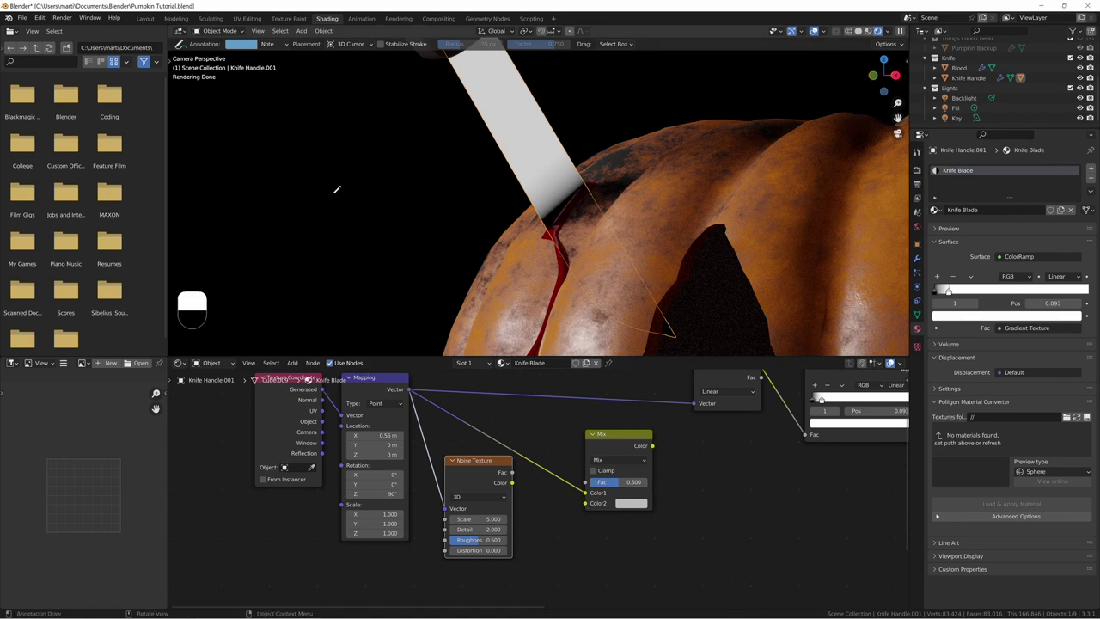
Step: Preview the Mapping node's vector output on the blade and undo the preview
{"action": "scroll", "coordinate": [594, 415], "scroll_direction": "up", "scroll_amount": 1, "text": "shift"}
{"action": "left_click", "coordinate": [400, 394], "text": "ctrl+shift"}
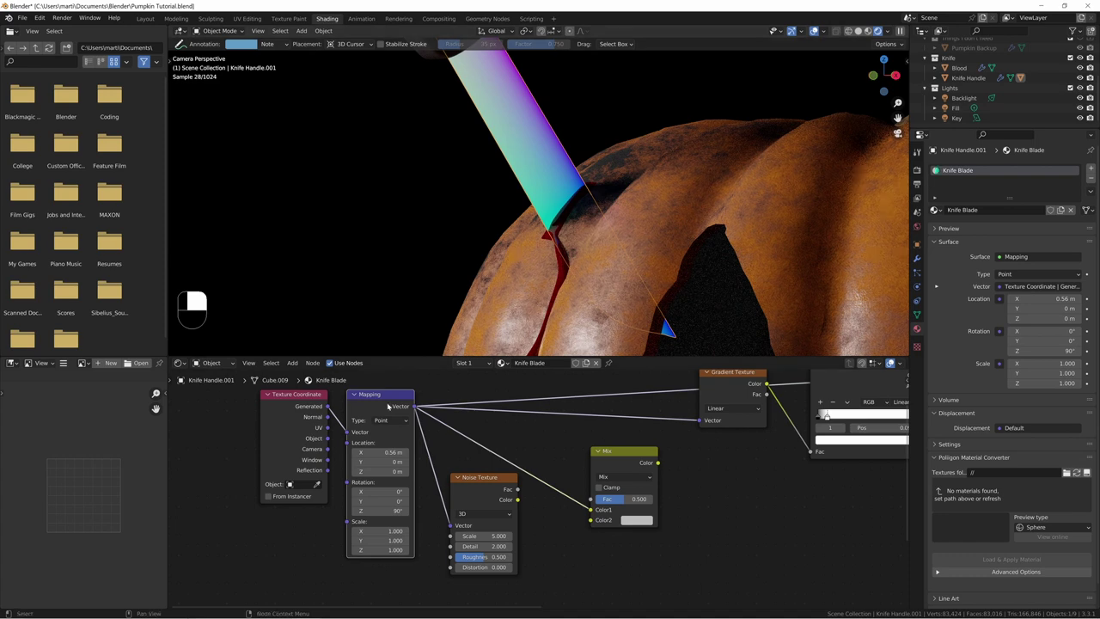
{"action": "middle_click_drag", "start_coordinate": [715, 474], "coordinate": [619, 496]}
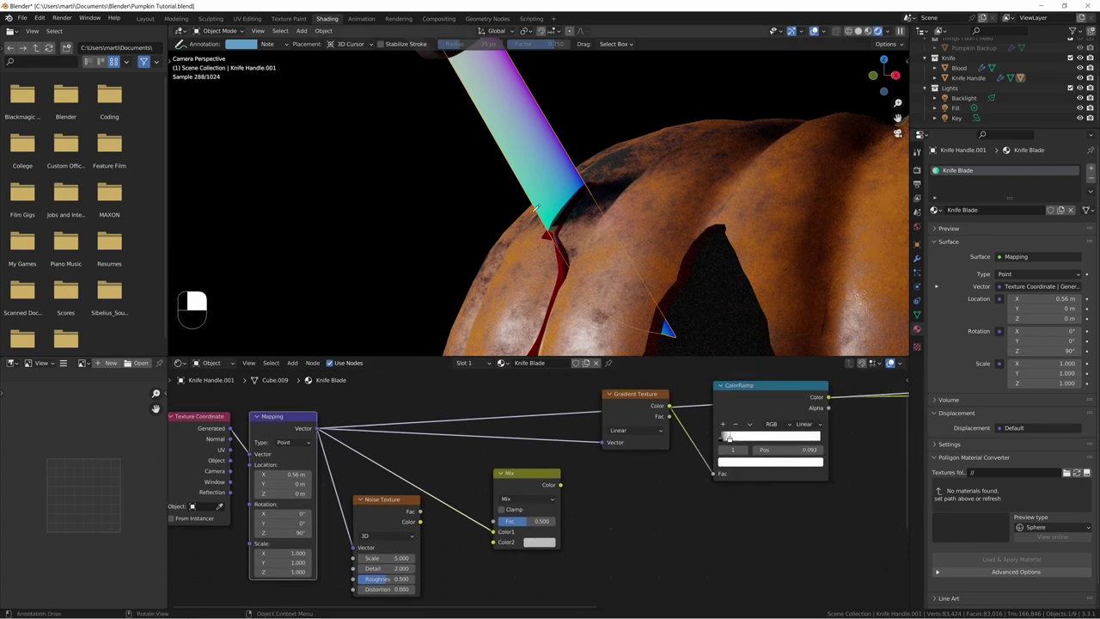
{"action": "key", "text": "ctrl+z"}
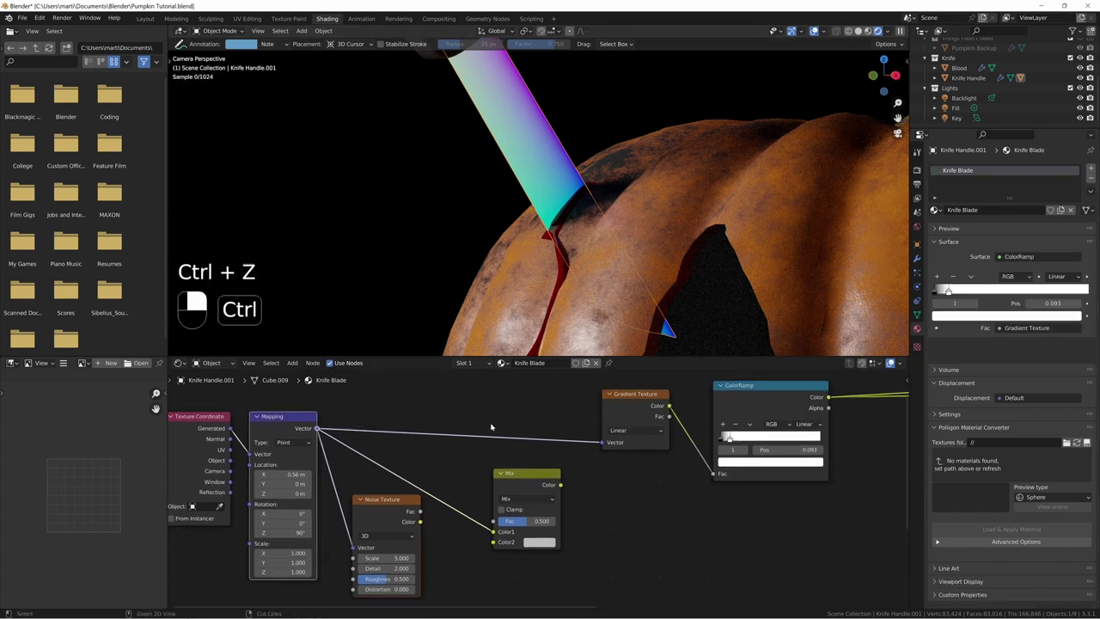
{"action": "key", "text": "Escape"}
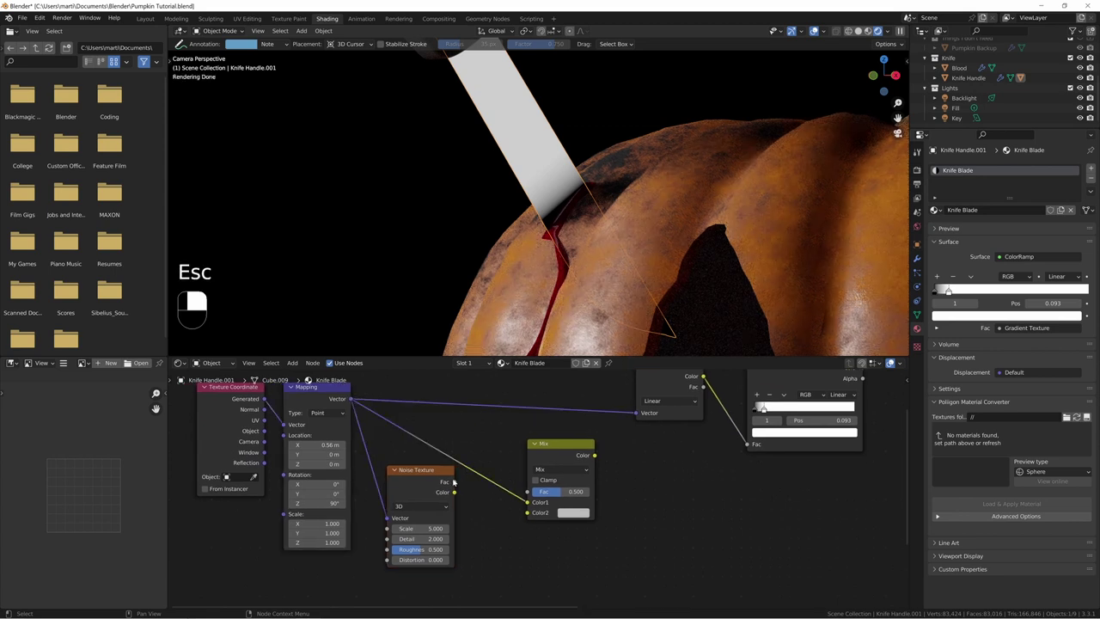
Step: Connect the Noise Texture's Fac output to the Mix node's Color2 and the Mix Color output to the Gradient Texture's Vector input
{"action": "left_click_drag", "start_coordinate": [454, 483], "coordinate": [463, 486]}
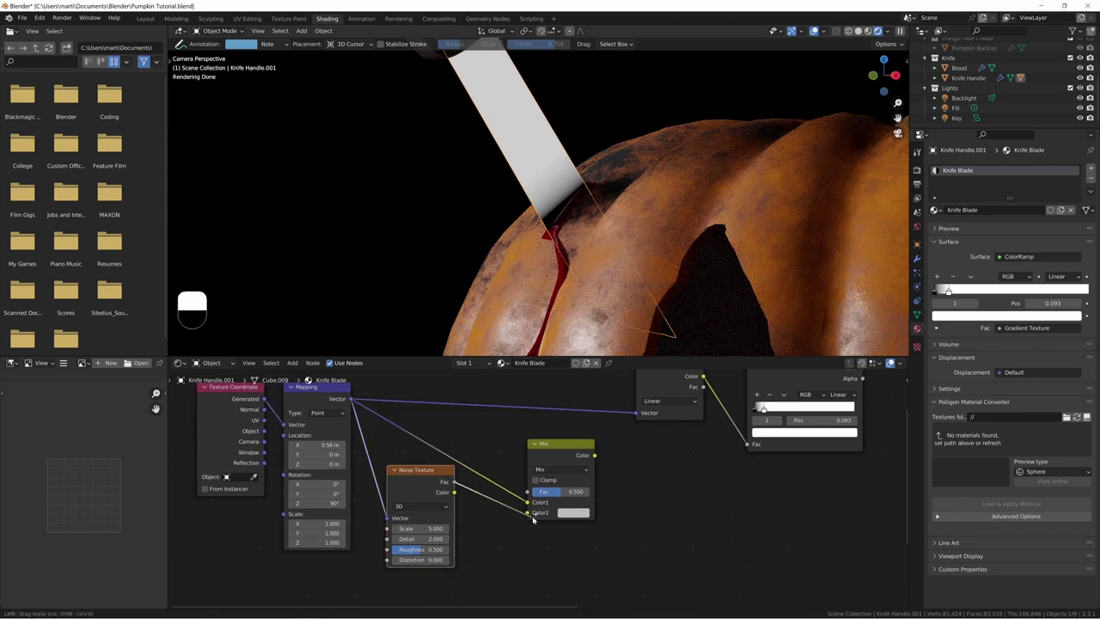
{"action": "left_click_drag", "start_coordinate": [532, 516], "coordinate": [530, 514]}
{"action": "left_click_drag", "start_coordinate": [556, 451], "coordinate": [547, 438]}
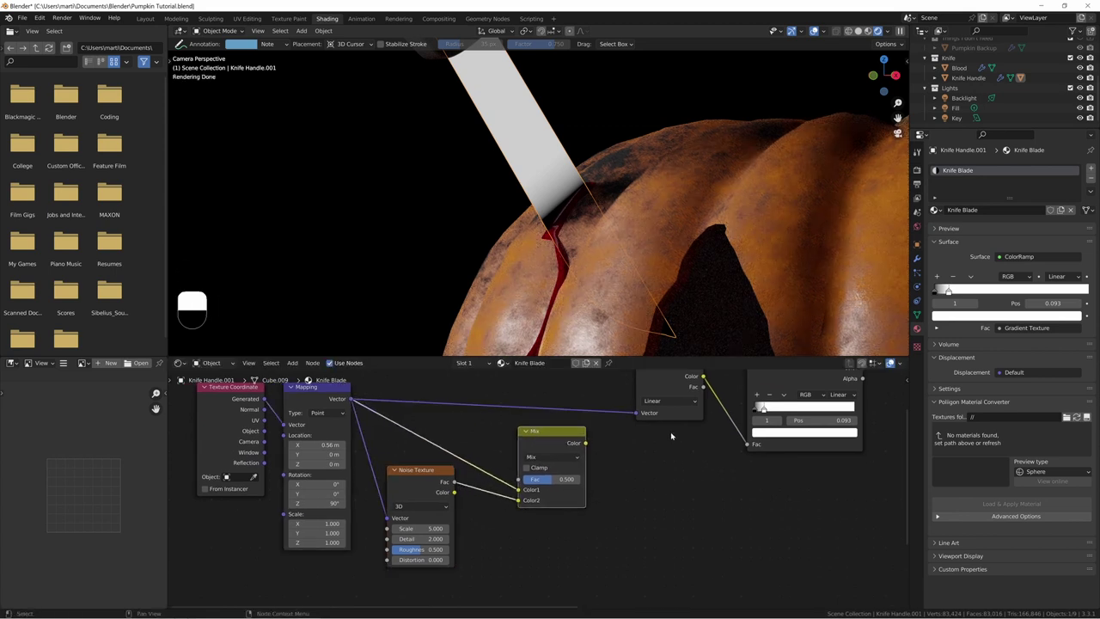
{"action": "middle_click_drag", "start_coordinate": [671, 435], "coordinate": [620, 458]}
{"action": "left_click_drag", "start_coordinate": [534, 465], "coordinate": [585, 435]}
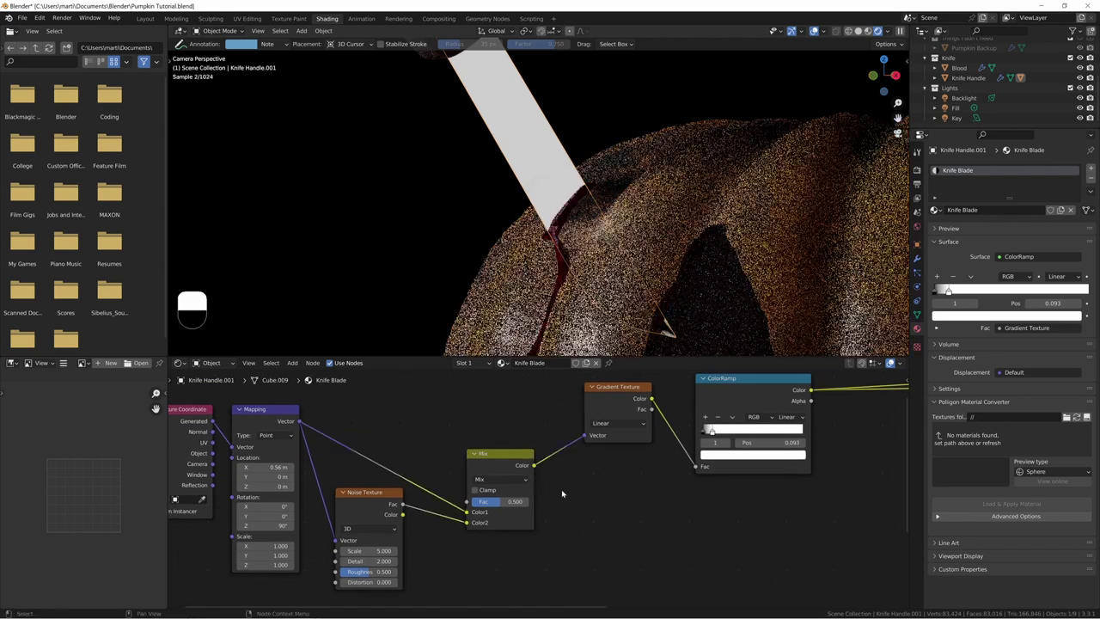
{"action": "middle_click_drag", "start_coordinate": [681, 482], "coordinate": [563, 491]}
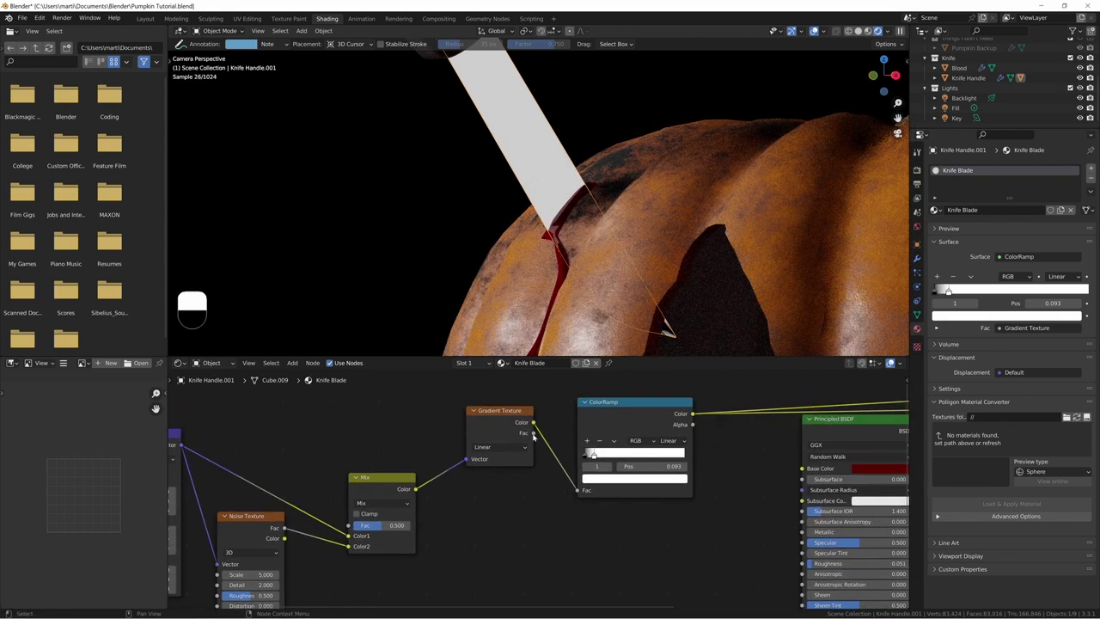
Step: Move the ColorRamp's white stop to position 0.332 and set the Mix node's factor to 0
{"action": "left_click_drag", "start_coordinate": [592, 457], "coordinate": [616, 455]}
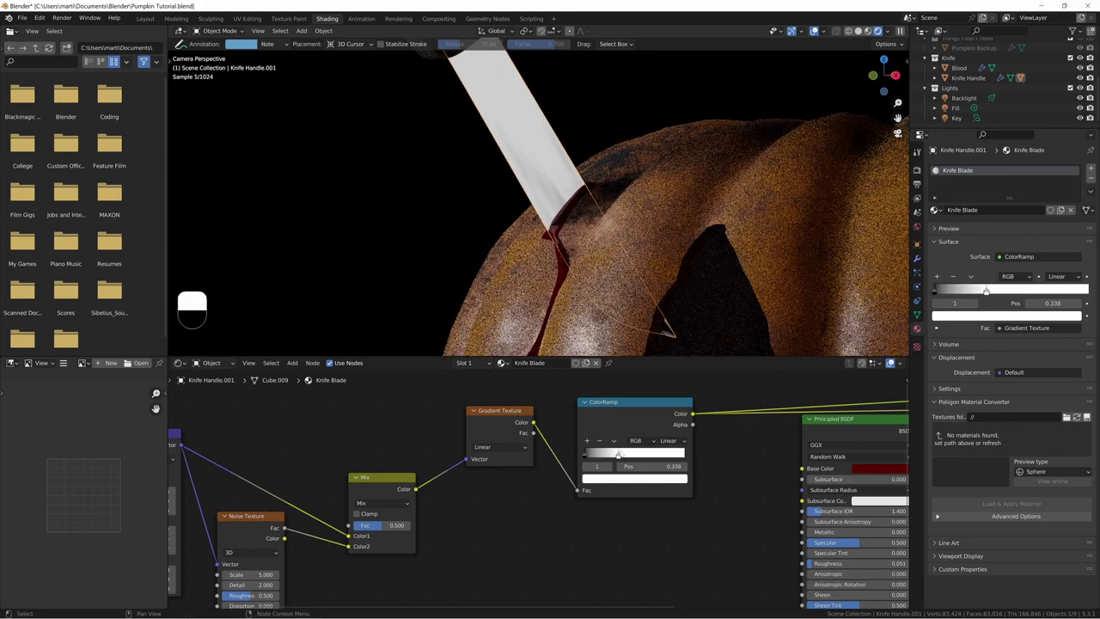
{"action": "left_click_drag", "start_coordinate": [397, 525], "coordinate": [363, 525]}
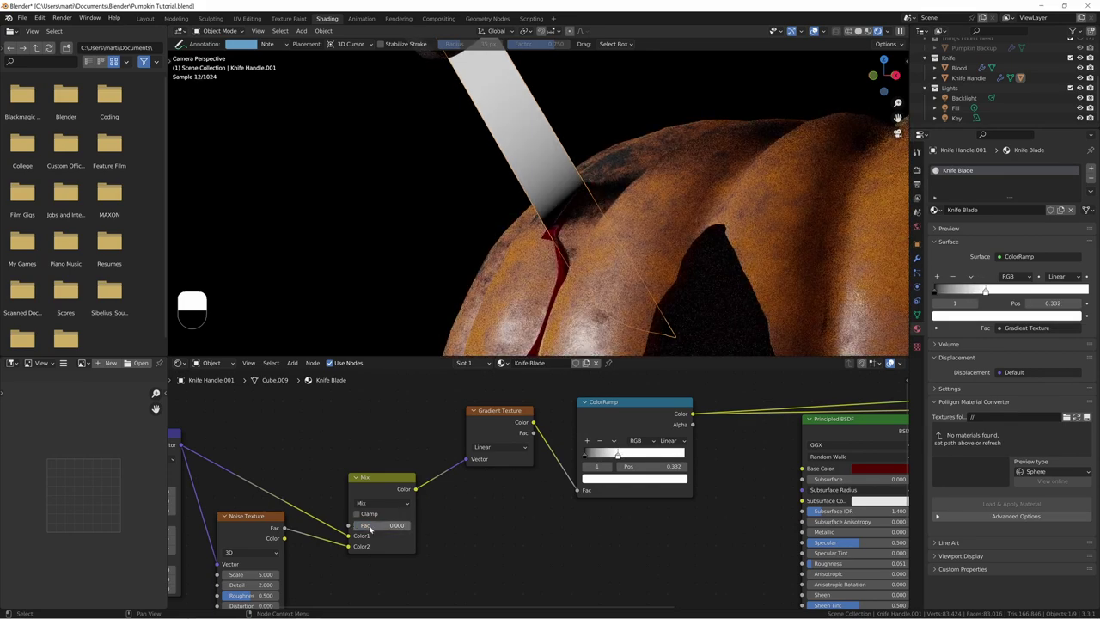
Step: Preview the Mix, Gradient Texture and ColorRamp outputs on the blade to compare how each stage of the mask looks
{"action": "left_click", "coordinate": [383, 481], "text": "ctrl+shift"}
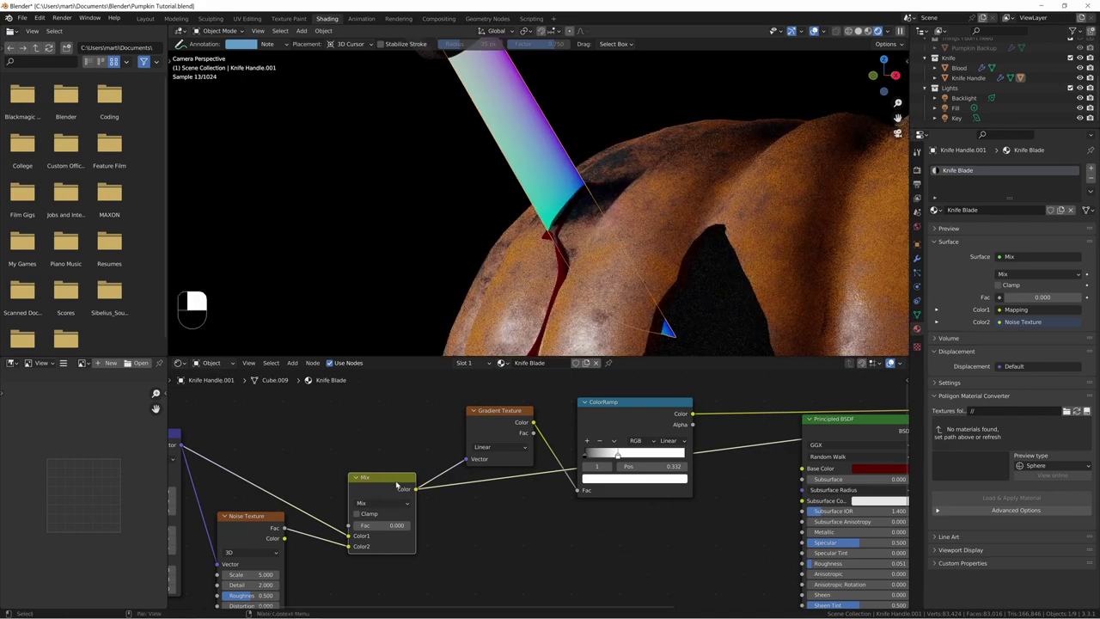
{"action": "middle_click_drag", "start_coordinate": [449, 466], "coordinate": [548, 448]}
{"action": "left_click", "coordinate": [597, 397], "text": "ctrl+shift"}
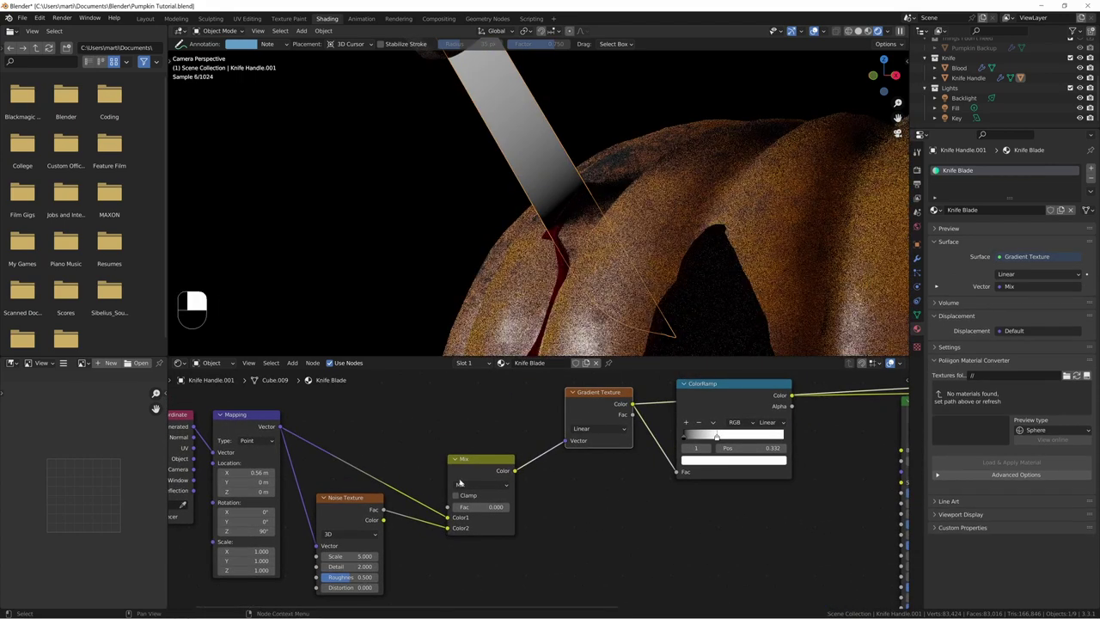
{"action": "left_click", "coordinate": [459, 486], "text": "ctrl+shift"}
{"action": "middle_click_drag", "start_coordinate": [458, 488], "coordinate": [464, 486]}
{"action": "scroll", "coordinate": [397, 523], "scroll_direction": "up", "scroll_amount": 1}
{"action": "middle_click_drag", "start_coordinate": [400, 521], "coordinate": [373, 529]}
{"action": "left_click", "coordinate": [758, 386], "text": "ctrl+shift"}
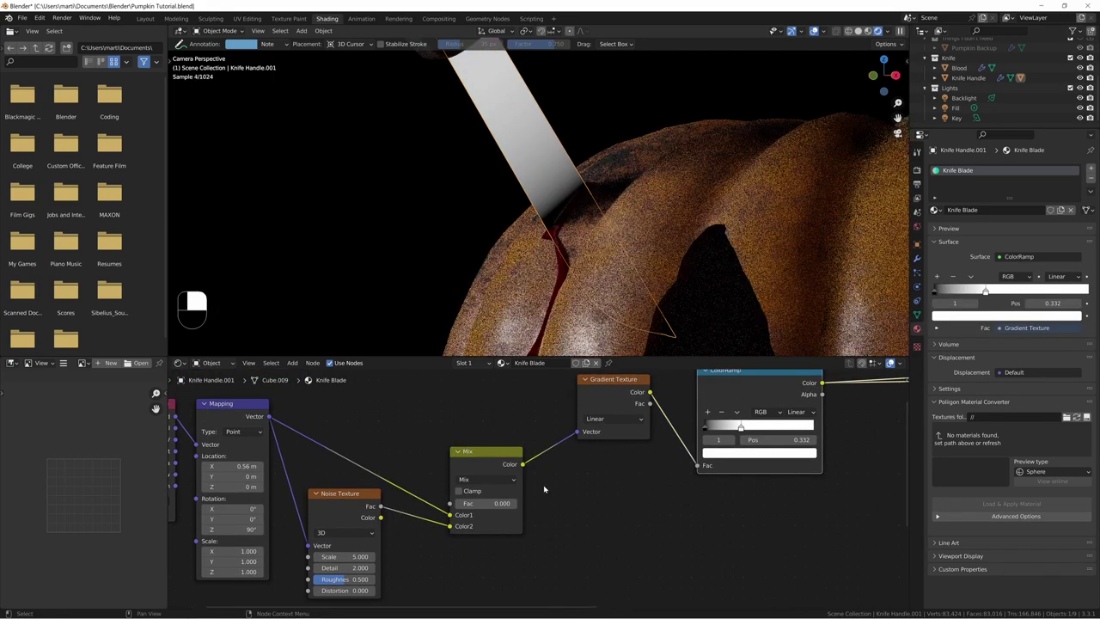
Step: Set the Mix factor to 0.011, raise the ColorRamp's white stop slightly, and place its black stop at position 0.013
{"action": "left_click_drag", "start_coordinate": [490, 505], "coordinate": [504, 506], "text": "shift"}
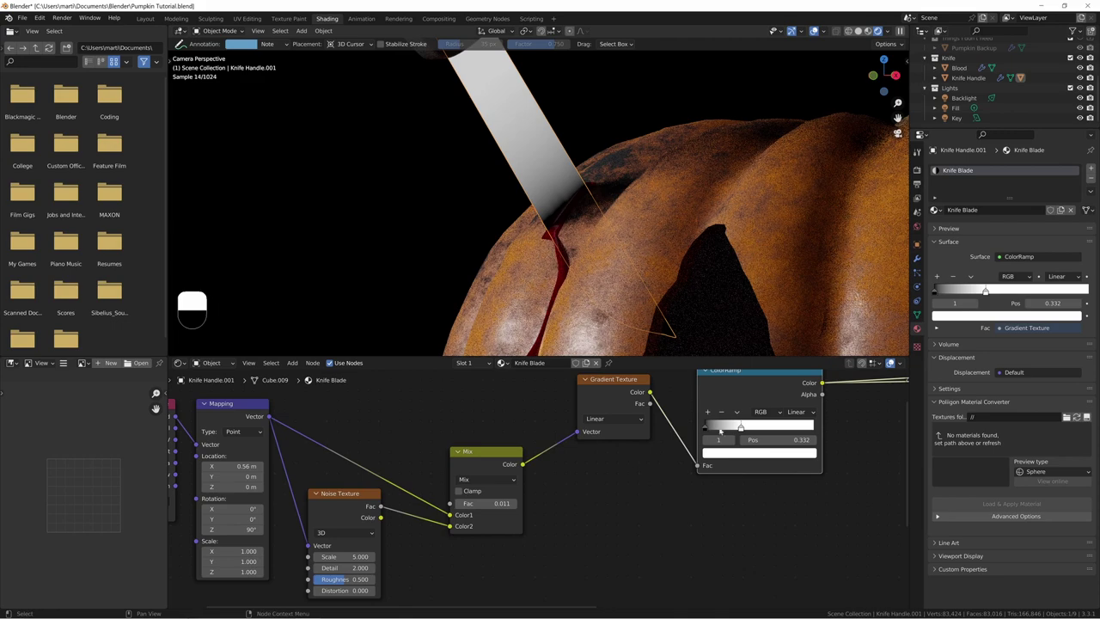
{"action": "left_click_drag", "start_coordinate": [740, 430], "coordinate": [708, 430]}
Step: Set the Mapping node's Z rotation to 88.1°
{"action": "middle_click_drag", "start_coordinate": [703, 434], "coordinate": [872, 428]}
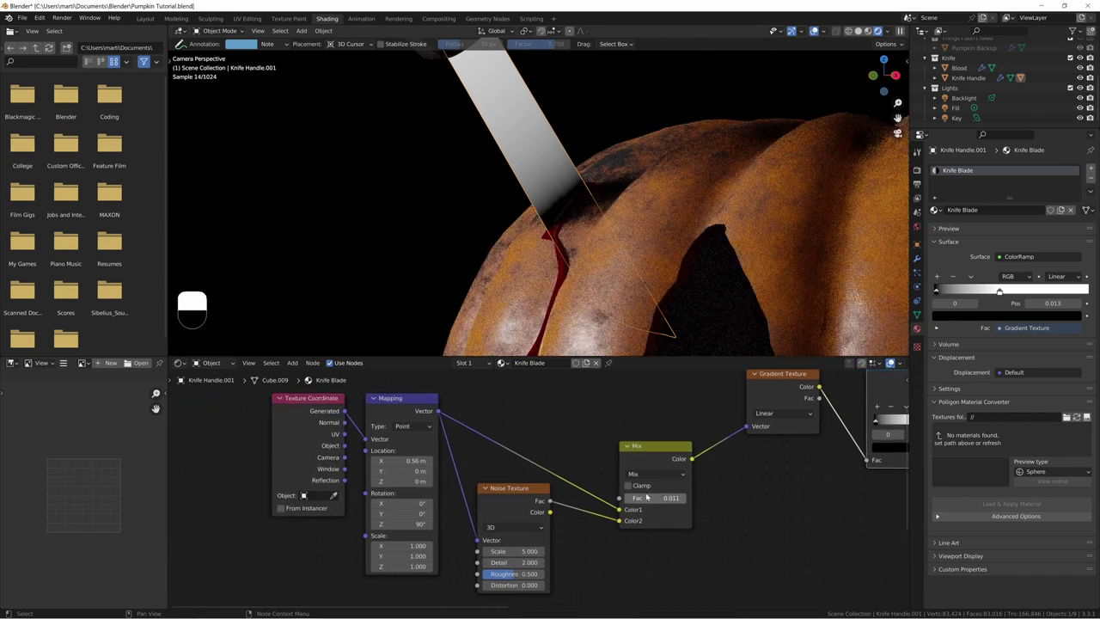
{"action": "left_click_drag", "start_coordinate": [401, 524], "coordinate": [404, 524], "text": "shift"}
{"action": "middle_click_drag", "start_coordinate": [705, 457], "coordinate": [665, 472]}
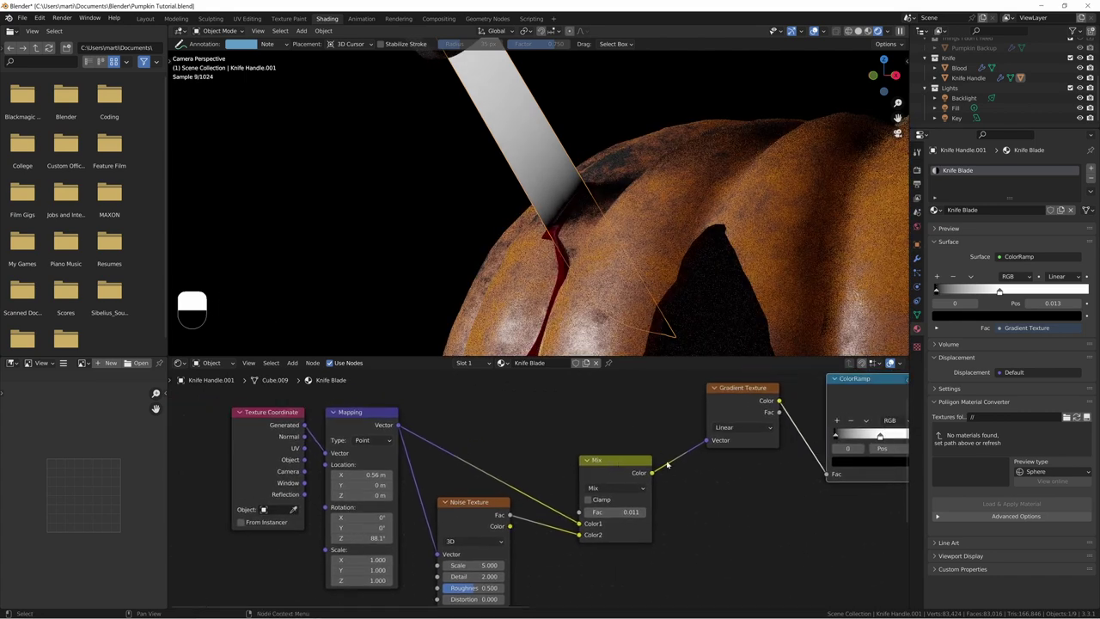
{"action": "middle_click_drag", "start_coordinate": [832, 452], "coordinate": [773, 462]}
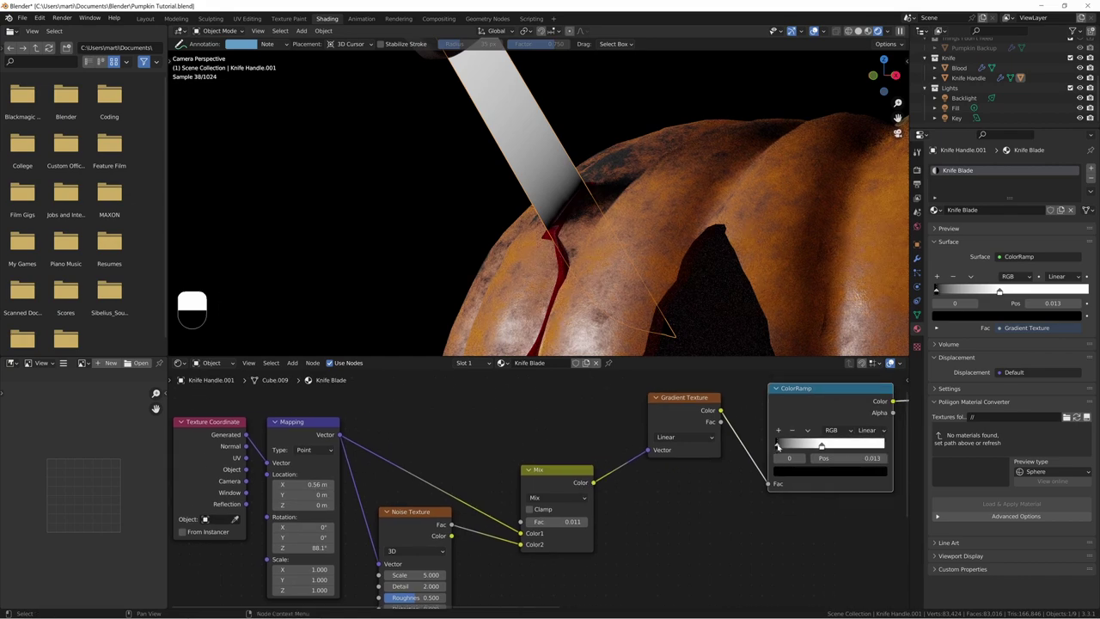
Step: Move the ColorRamp's white stop to position 0.153 and set the Mix node's factor to 0.074
{"action": "left_click_drag", "start_coordinate": [778, 445], "coordinate": [781, 446], "text": "shift"}
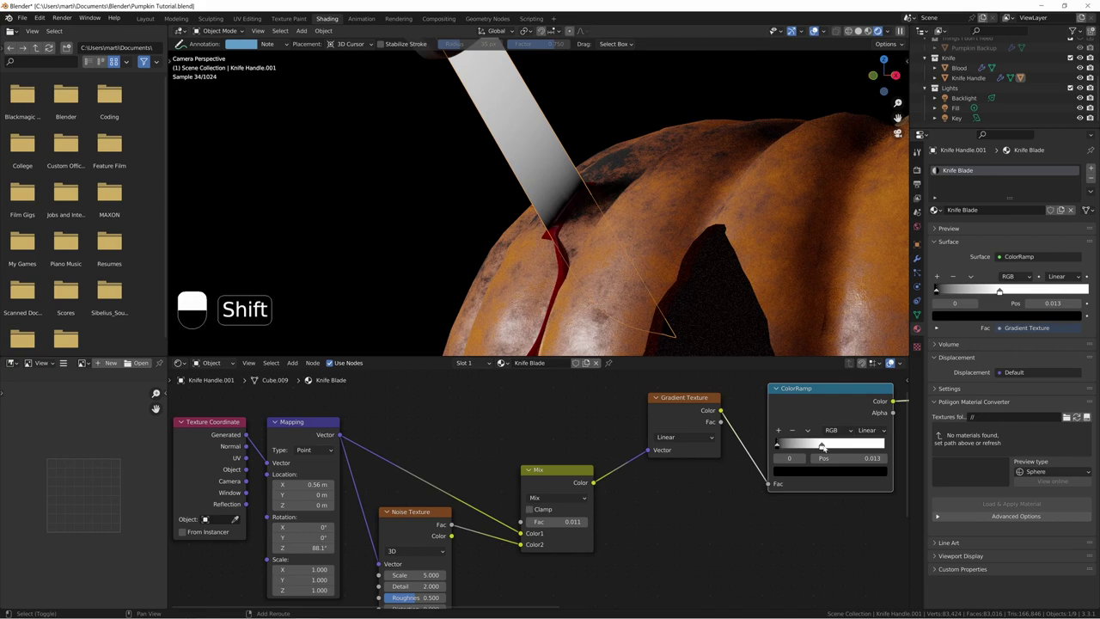
{"action": "left_click_drag", "start_coordinate": [822, 447], "coordinate": [792, 449], "text": "shift"}
{"action": "middle_click_drag", "start_coordinate": [574, 541], "coordinate": [572, 511]}
{"action": "left_click_drag", "start_coordinate": [555, 492], "coordinate": [587, 491]}
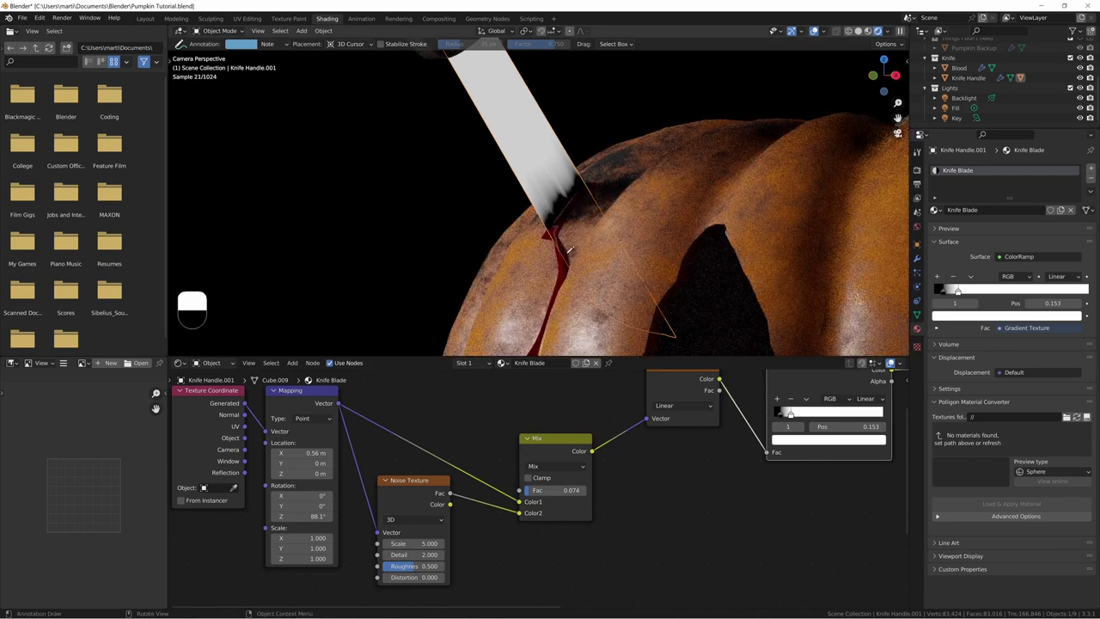
Step: Set the Noise Texture's detail to 0 and its scale to 3.110
{"action": "middle_click_drag", "start_coordinate": [453, 540], "coordinate": [484, 517]}
{"action": "left_click_drag", "start_coordinate": [442, 532], "coordinate": [391, 532]}
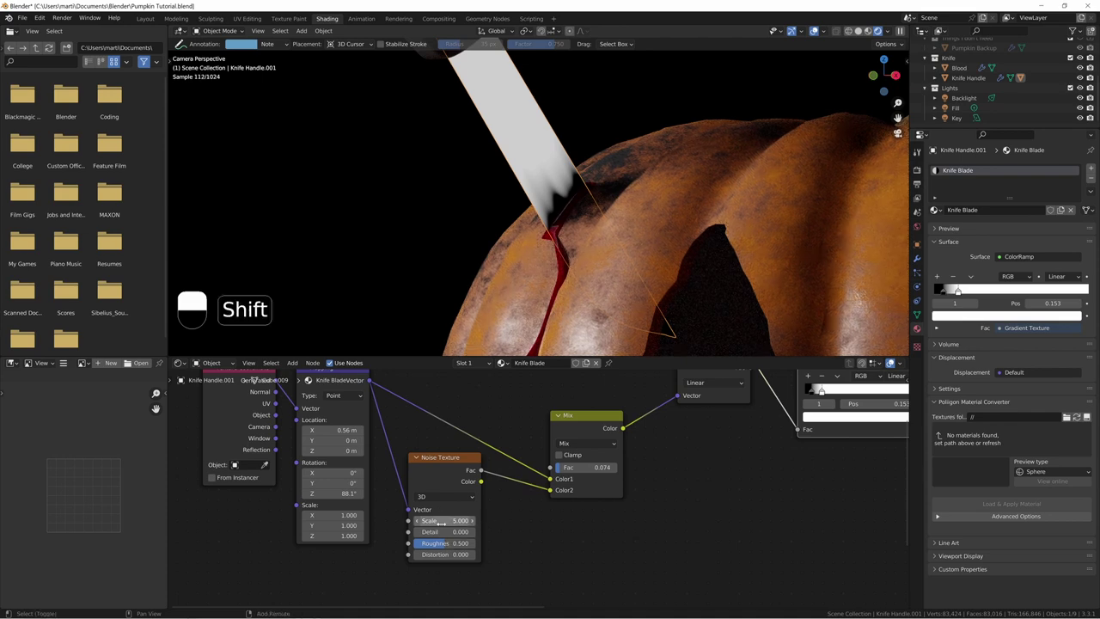
{"action": "mouse_move", "coordinate": [438, 520]}
{"action": "left_mouse_down", "text": "shift"}
{"action": "mouse_move", "coordinate": [421, 519]}
{"action": "mouse_move", "coordinate": [454, 518]}
{"action": "left_mouse_up", "text": "shift"}
Step: Raise the Mix factor to 0.097 and place the ColorRamp's black stop at position 0.075
{"action": "mouse_move", "coordinate": [571, 504]}
{"action": "middle_mouse_down"}
{"action": "mouse_move", "coordinate": [553, 509]}
{"action": "mouse_move", "coordinate": [575, 484]}
{"action": "middle_mouse_up"}
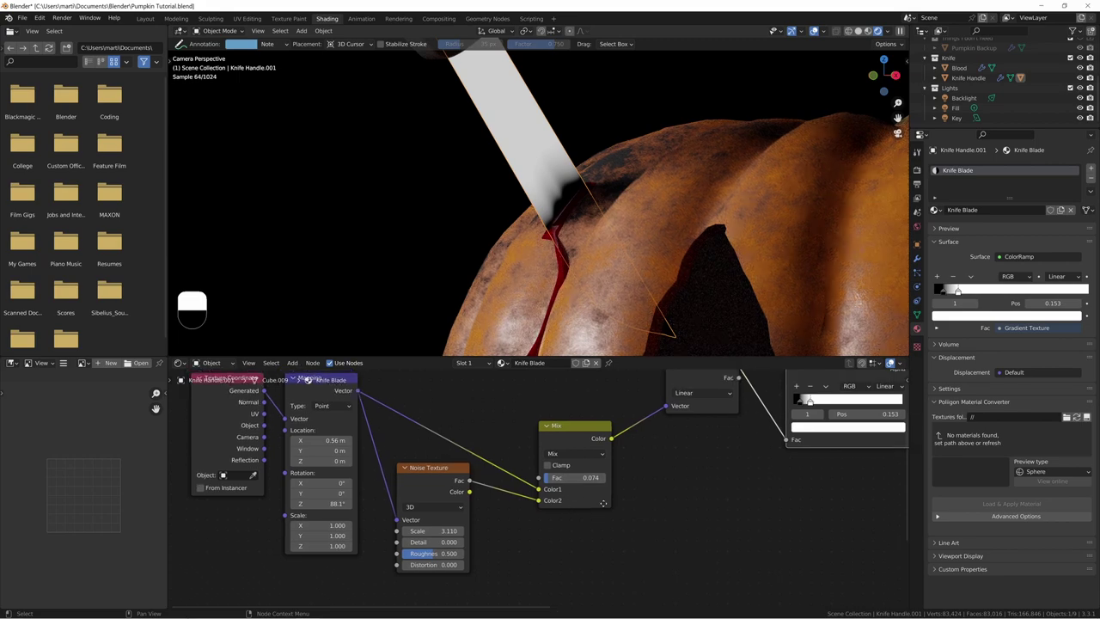
{"action": "left_click_drag", "start_coordinate": [574, 477], "coordinate": [596, 476], "text": "shift"}
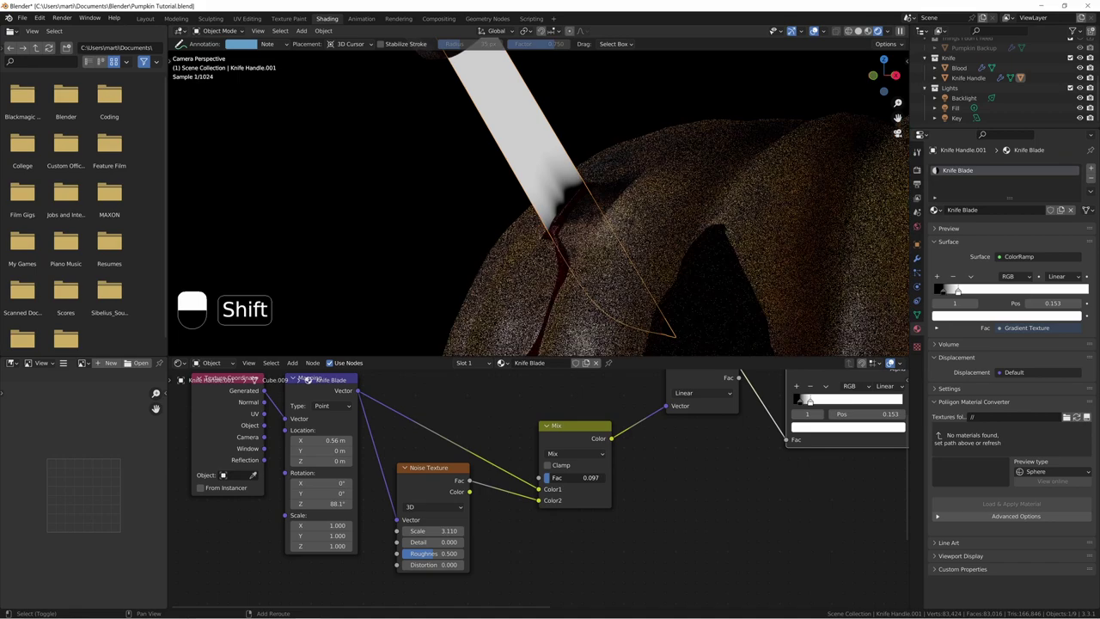
{"action": "middle_click_drag", "start_coordinate": [682, 466], "coordinate": [528, 514]}
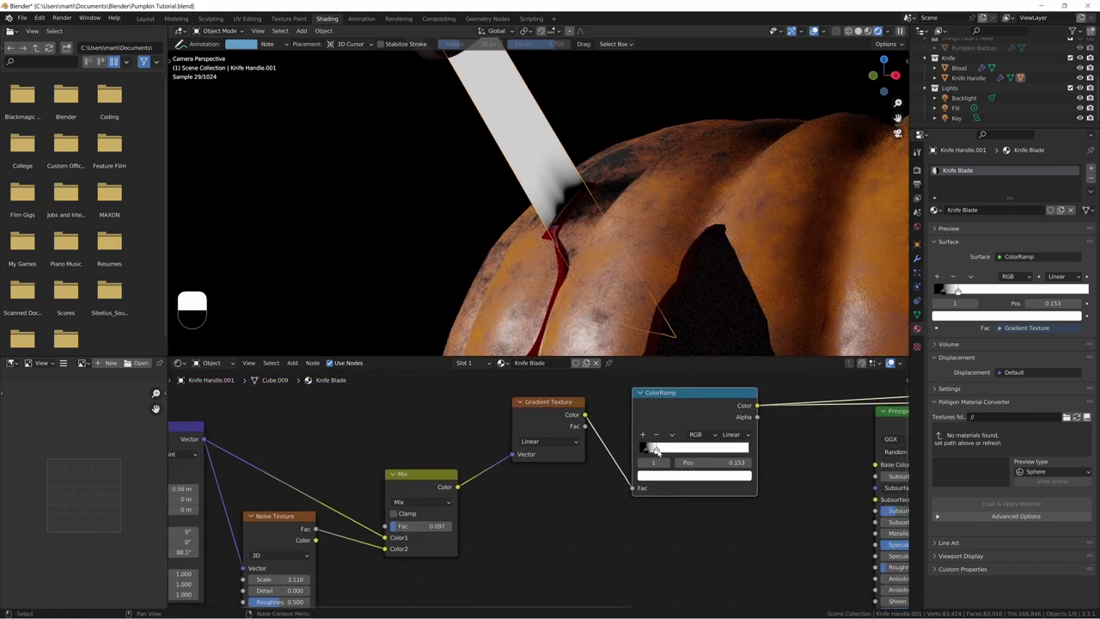
{"action": "left_click_drag", "start_coordinate": [656, 450], "coordinate": [648, 451], "text": "shift"}
{"action": "left_click", "coordinate": [646, 453], "text": "shift"}
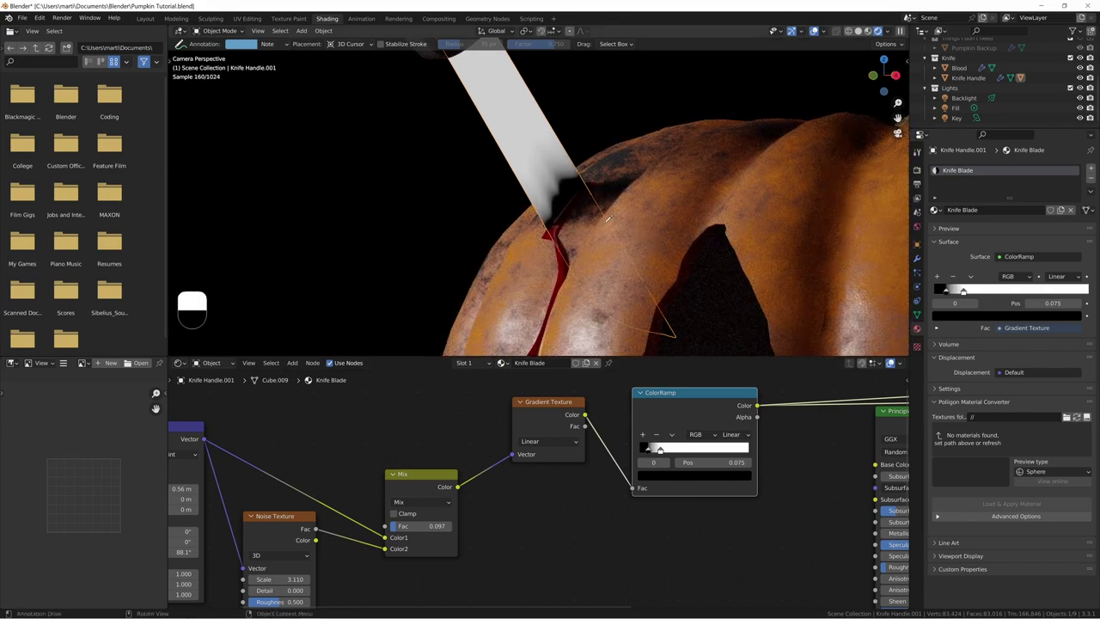
Step: Connect the Mix Shader to the Material Output and move the ColorRamp's white stop closer to the black stop
{"action": "scroll", "coordinate": [607, 219], "scroll_direction": "down", "scroll_amount": 2}
{"action": "scroll", "coordinate": [664, 434], "scroll_direction": "down", "scroll_amount": 4}
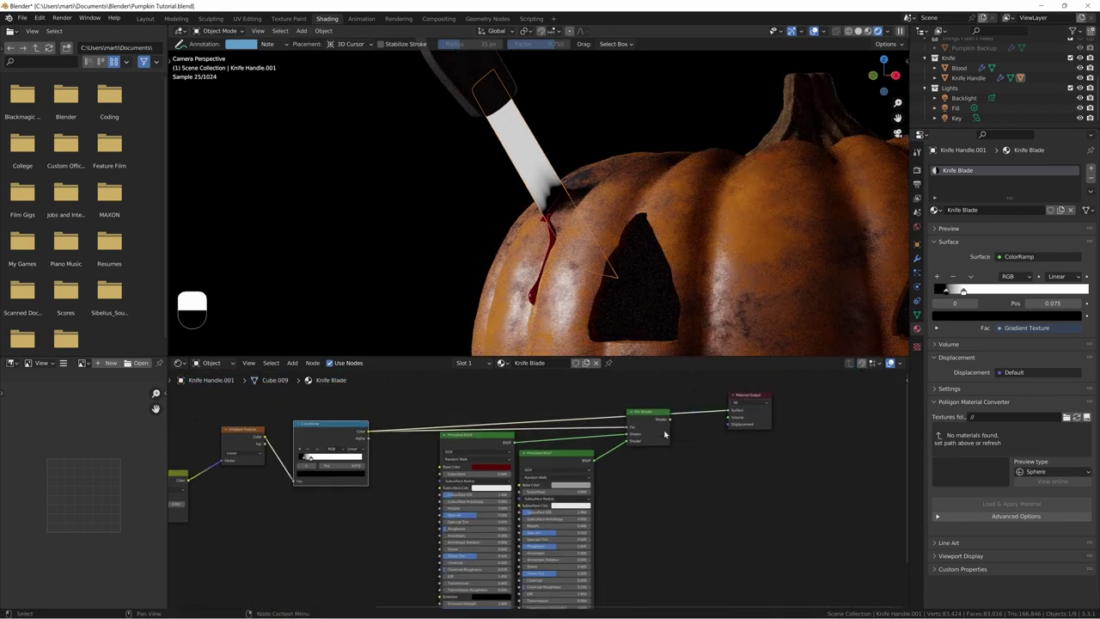
{"action": "left_click", "coordinate": [664, 434], "text": "ctrl+shift"}
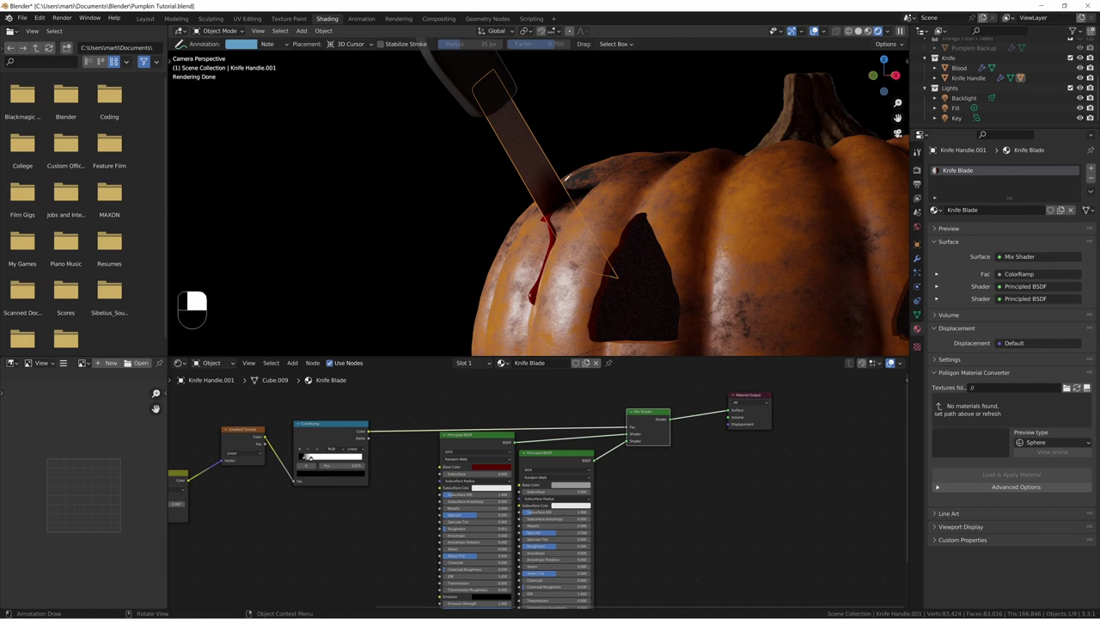
{"action": "middle_click_drag", "start_coordinate": [407, 481], "coordinate": [676, 460]}
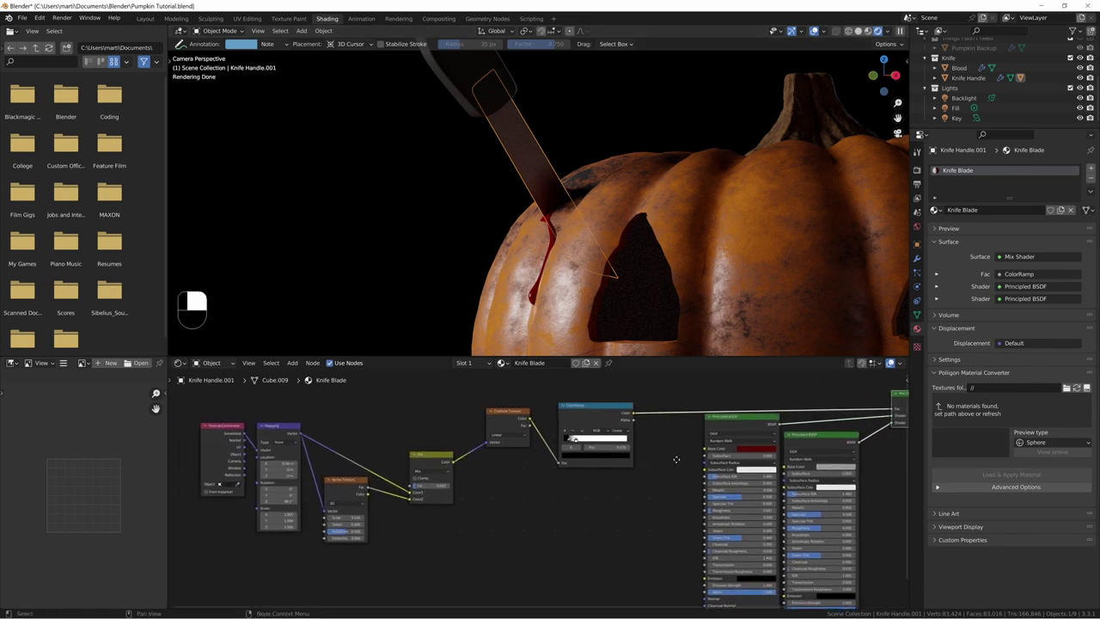
{"action": "left_click", "coordinate": [577, 442]}
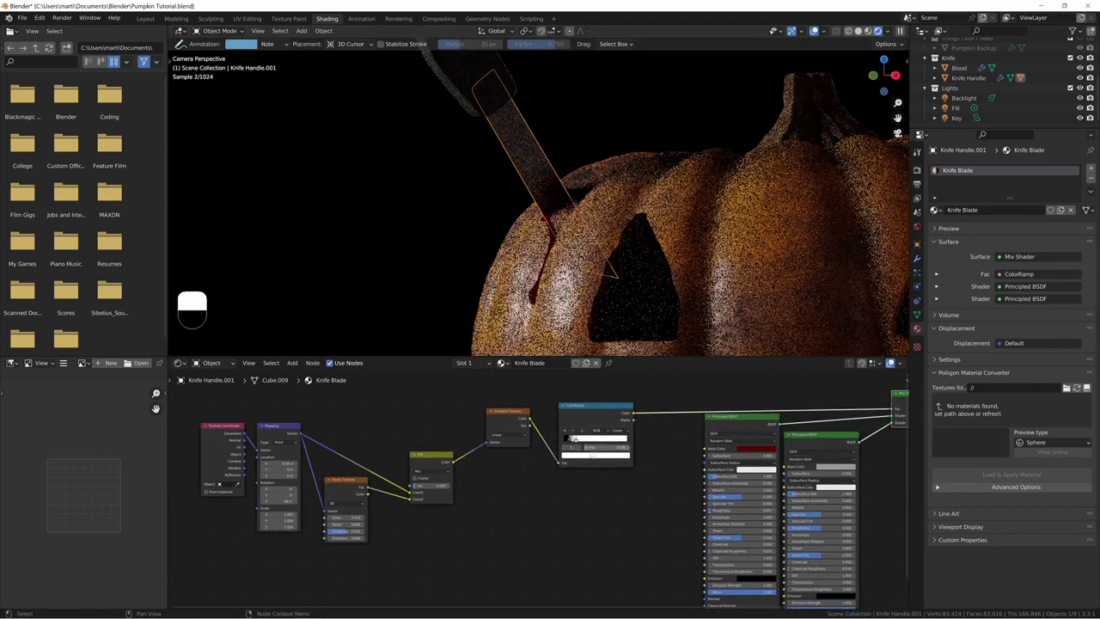
{"action": "left_click_drag", "start_coordinate": [602, 448], "coordinate": [569, 439], "text": "shift"}
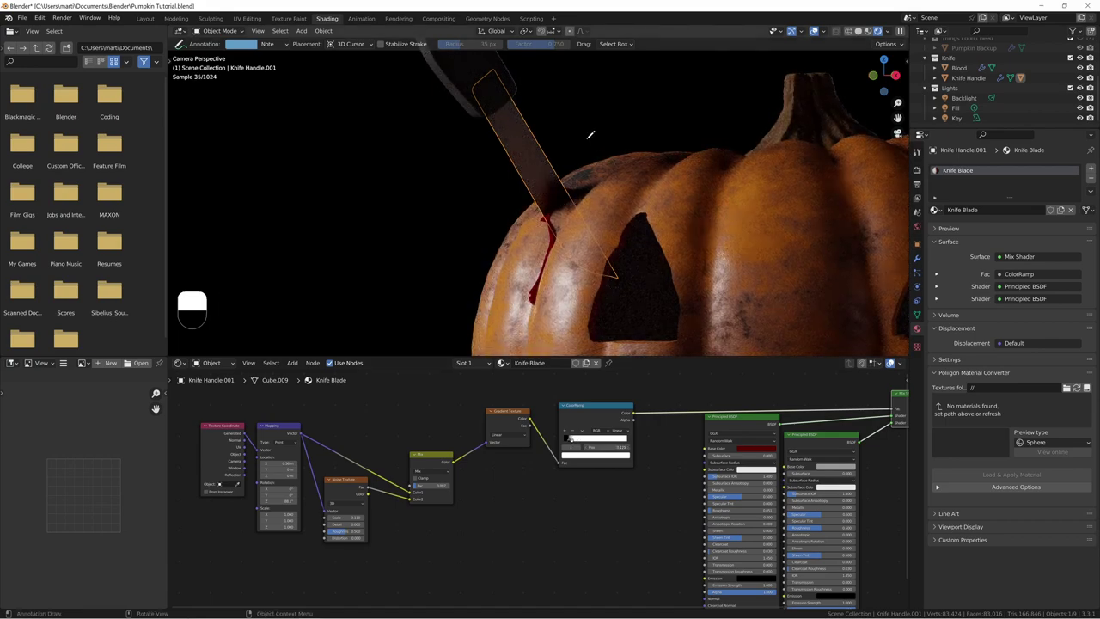
Step: Switch the viewport from annotating to the Select Box tool and deselect the knife blade
{"action": "key", "text": "ctrl+z"}
{"action": "key", "text": "shift+space"}
{"action": "key", "text": "w"}
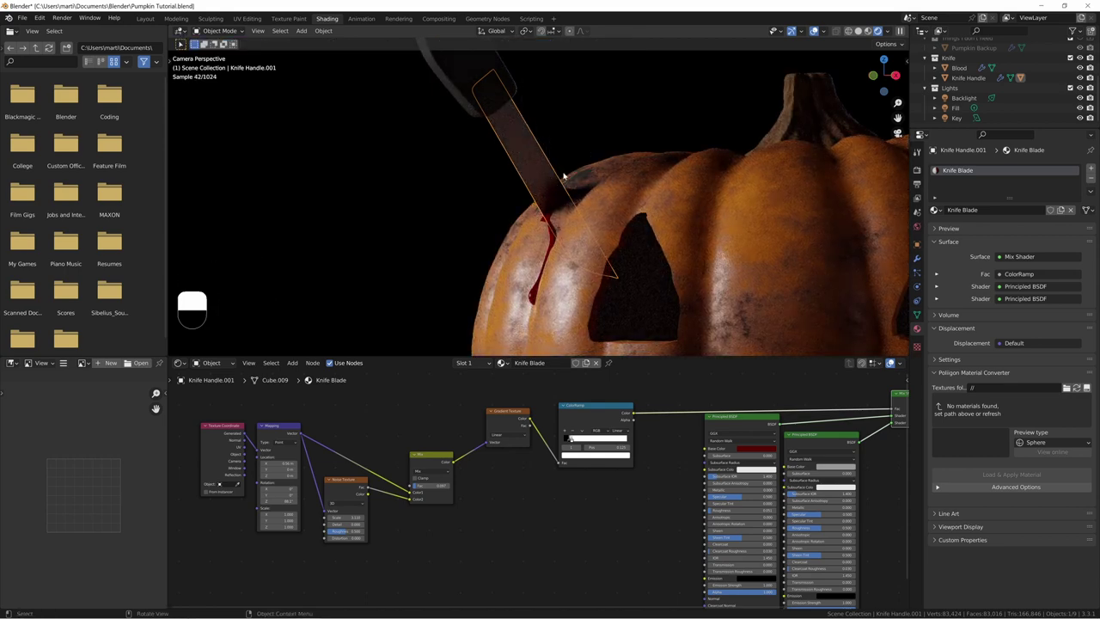
{"action": "left_click", "coordinate": [429, 145]}
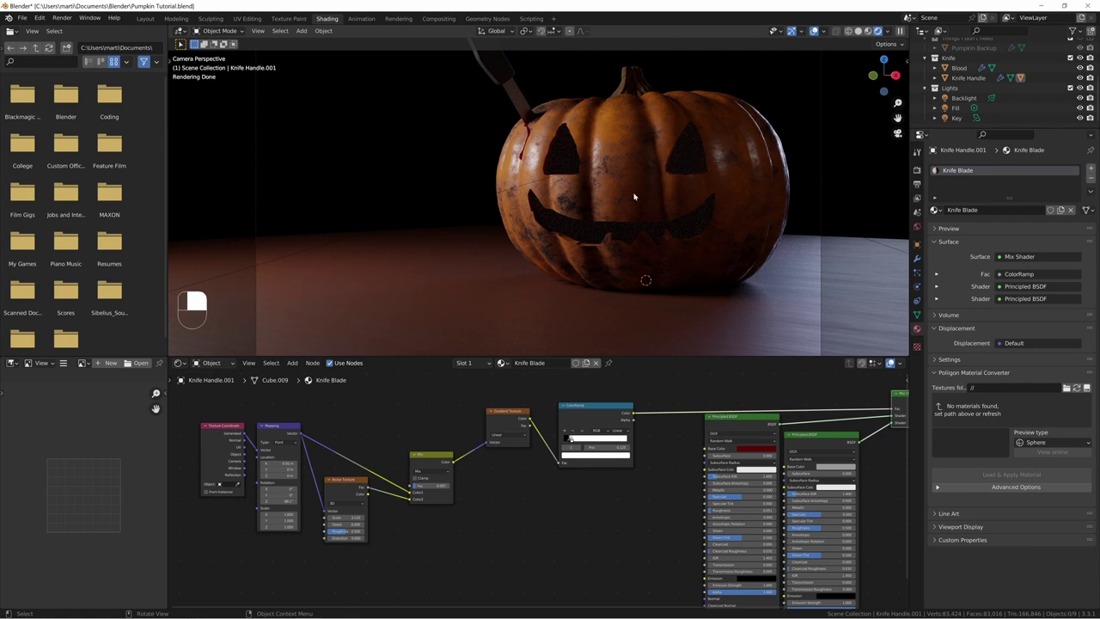
Step: Select the pumpkin and show the shader nodes of its Inside material
{"action": "left_click", "coordinate": [567, 281]}
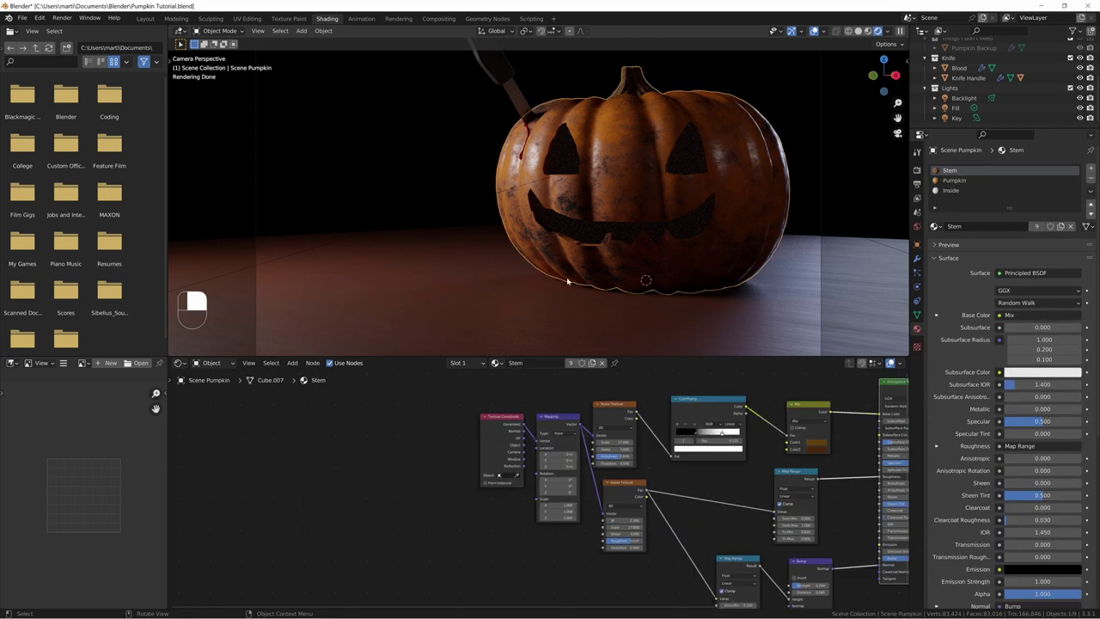
{"action": "left_click", "coordinate": [469, 364]}
{"action": "left_click", "coordinate": [456, 404]}
{"action": "middle_click_drag", "start_coordinate": [698, 404], "coordinate": [471, 429]}
Step: Try a point light raised along Z inside the pumpkin, and delete it
{"action": "key", "text": "shift+a"}
{"action": "mouse_move", "coordinate": [580, 264]}
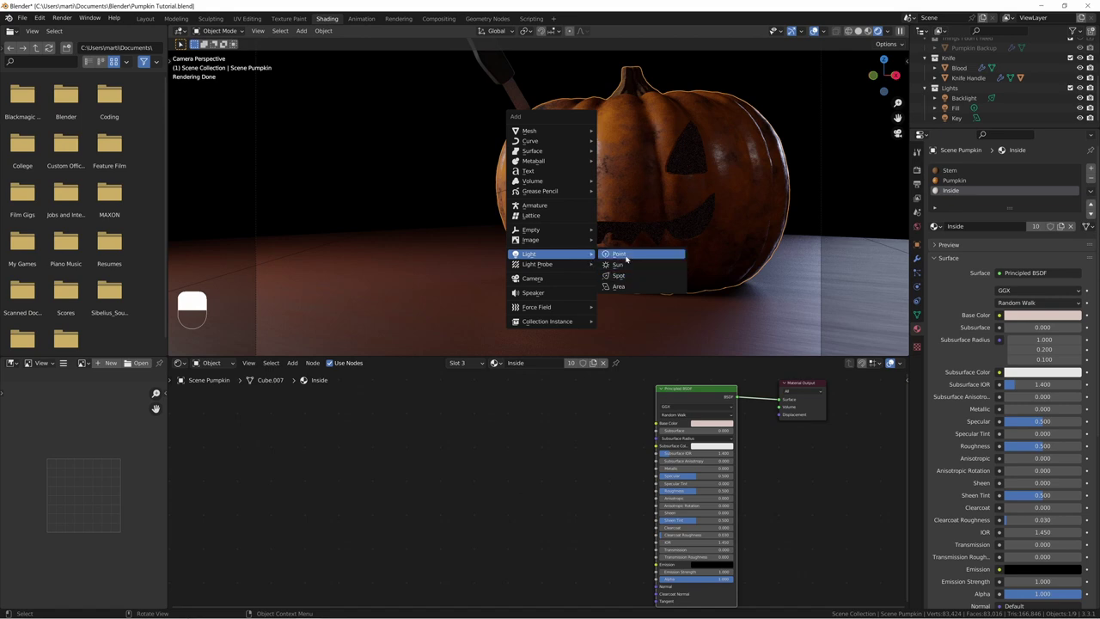
{"action": "left_click", "coordinate": [618, 254]}
{"action": "key", "text": "g"}
{"action": "key", "text": "z"}
{"action": "left_click", "coordinate": [681, 179]}
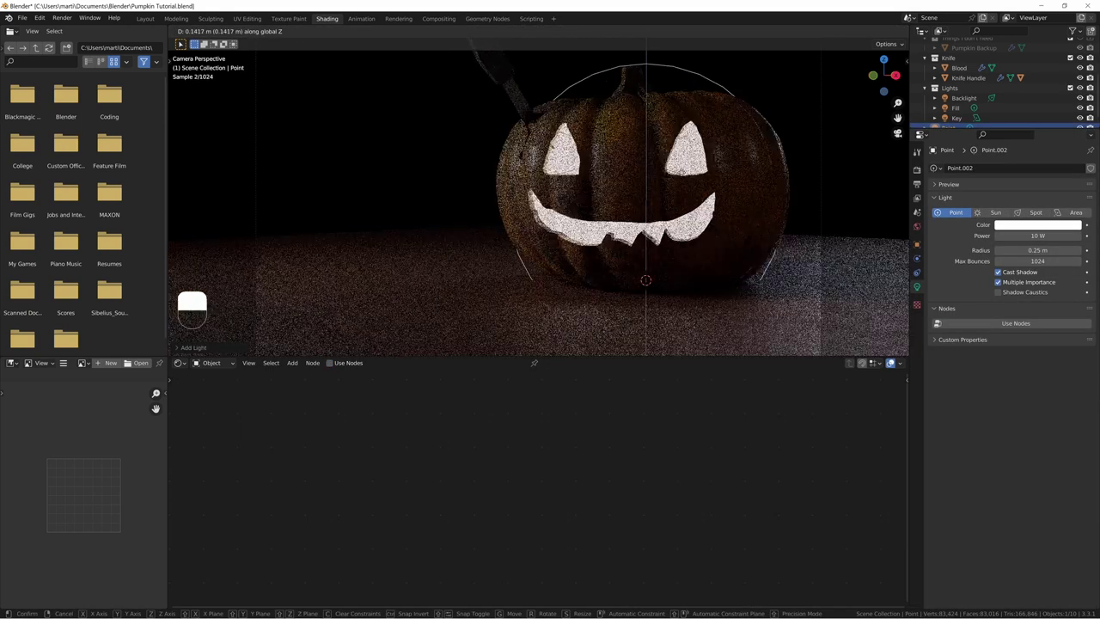
{"action": "key", "text": "x"}
{"action": "left_click", "coordinate": [696, 216]}
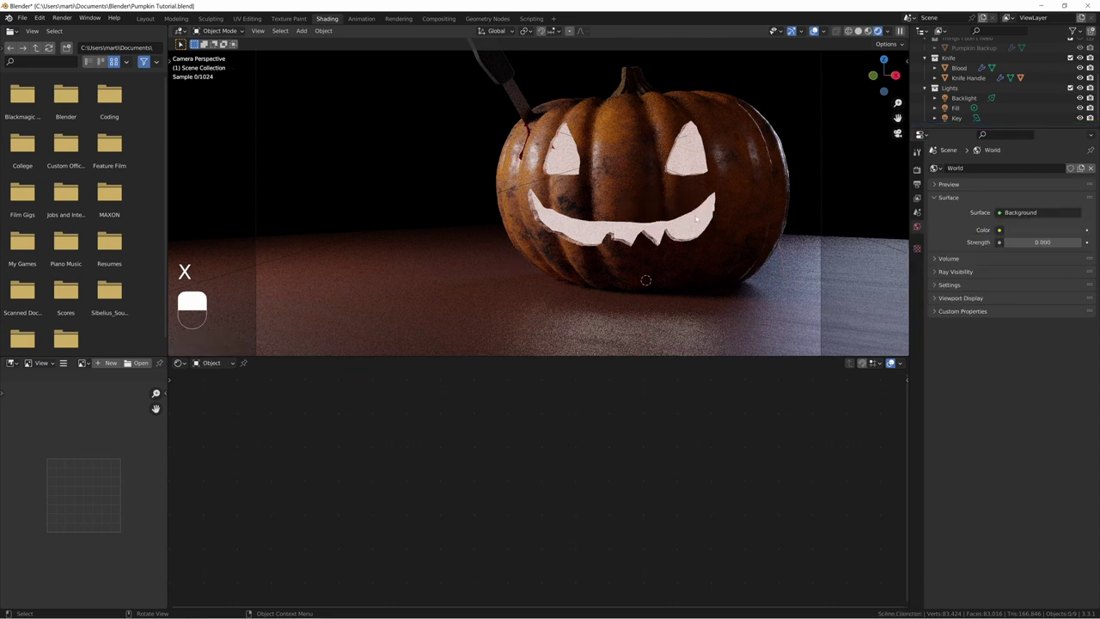
{"action": "key", "text": "shift+a"}
{"action": "mouse_move", "coordinate": [640, 124]}
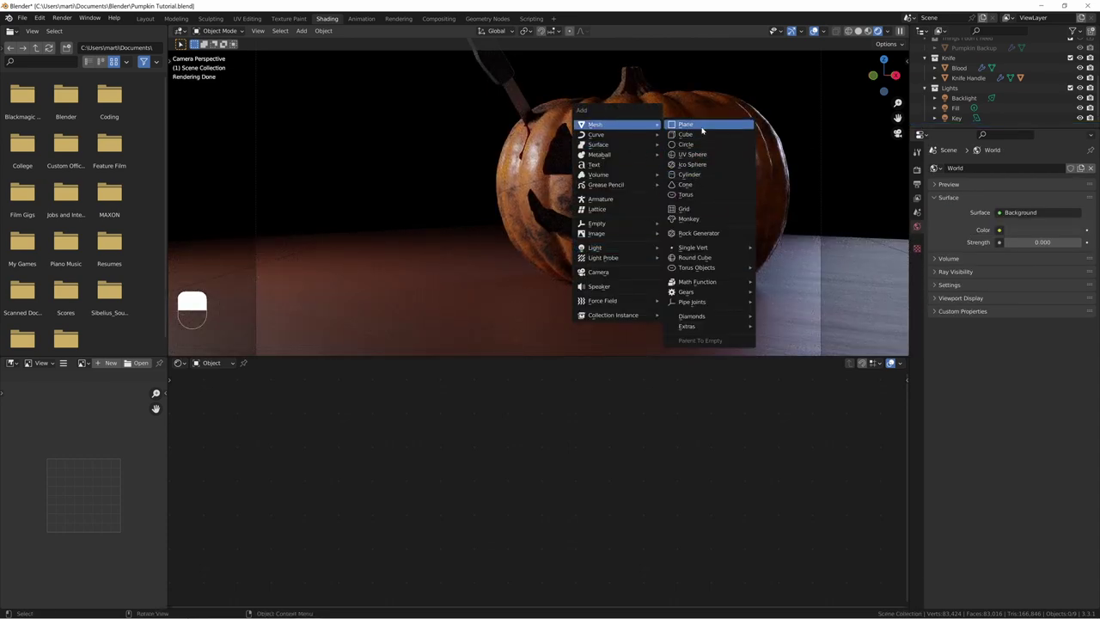
{"action": "key", "text": "ctrl+z"}
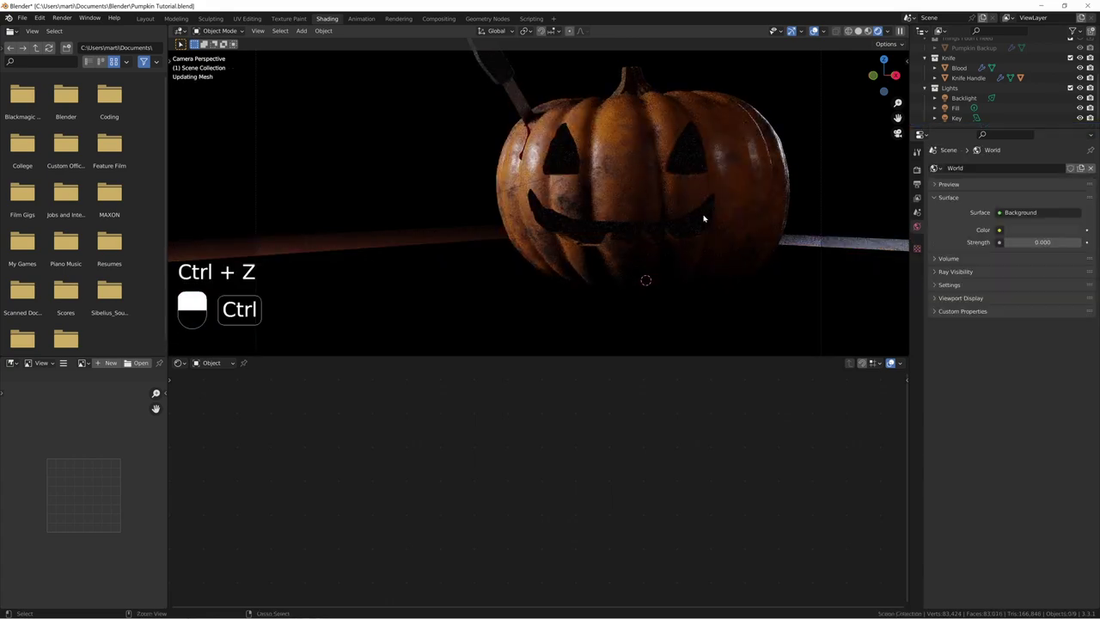
Step: Add a cube, scale it down to a small block and move it up inside the pumpkin, between the eyes and mouth
{"action": "key", "text": "shift+a"}
{"action": "mouse_move", "coordinate": [706, 210]}
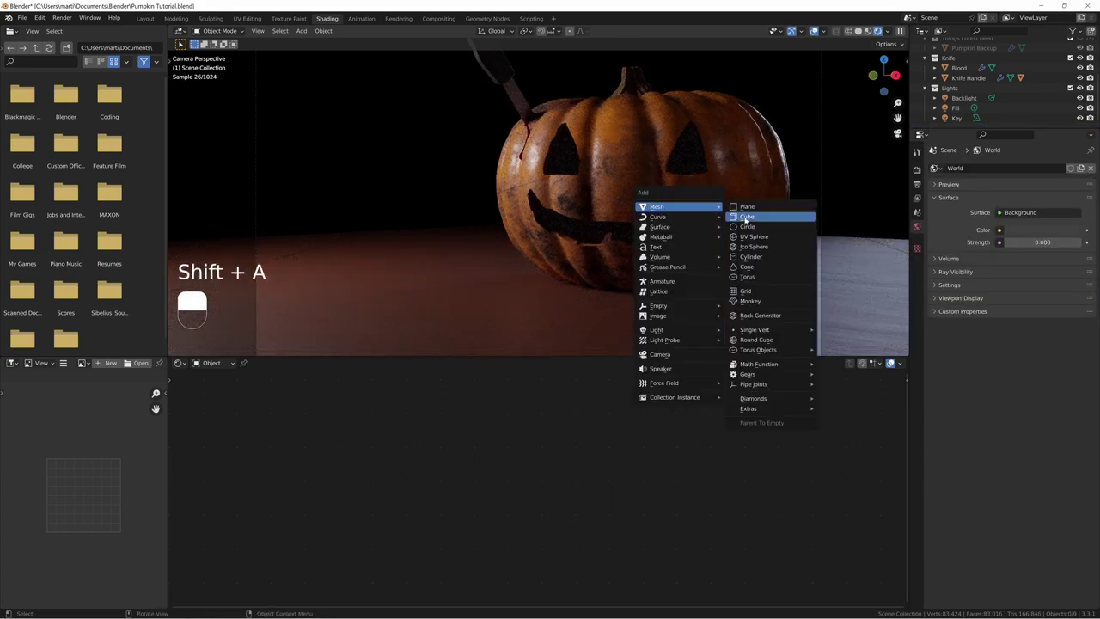
{"action": "left_click", "coordinate": [737, 218]}
{"action": "key", "text": "s"}
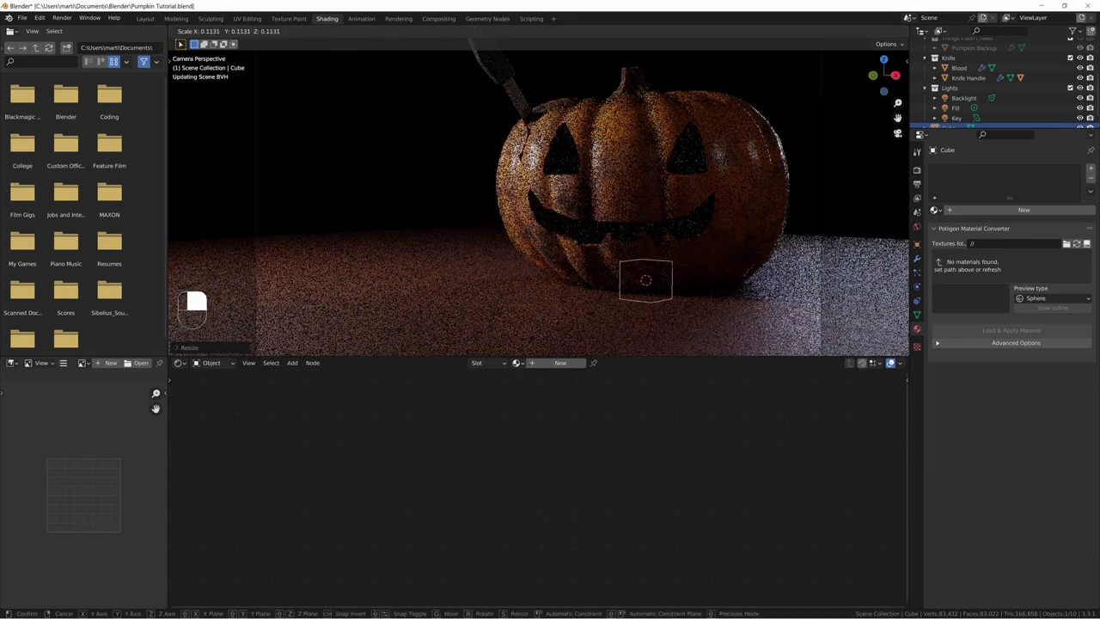
{"action": "left_click", "coordinate": [655, 274]}
{"action": "key", "text": "s"}
{"action": "key", "text": "g"}
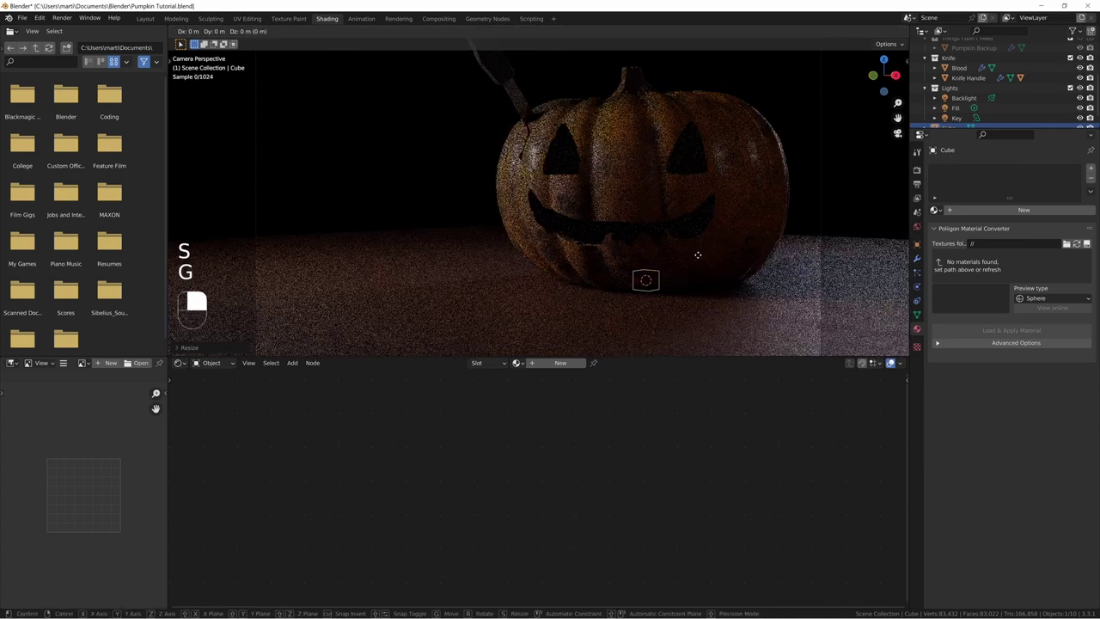
{"action": "left_click", "coordinate": [830, 265]}
Step: Create a new material on the small cube and name it Candle Light
{"action": "left_click", "coordinate": [1023, 210]}
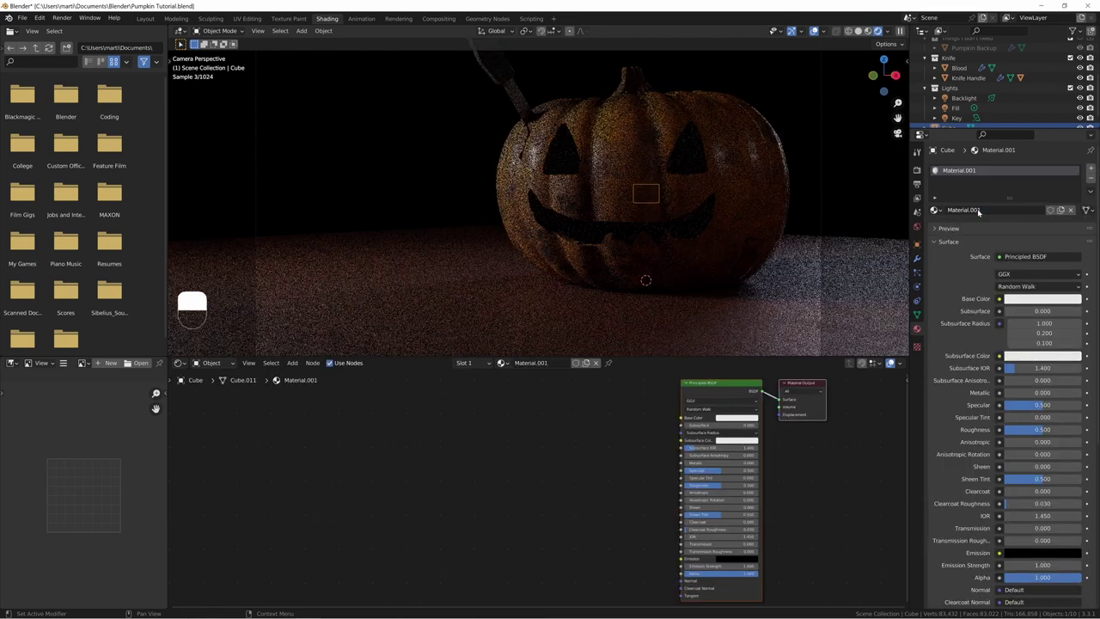
{"action": "double_click", "coordinate": [988, 210]}
{"action": "type", "text": "Candl"}
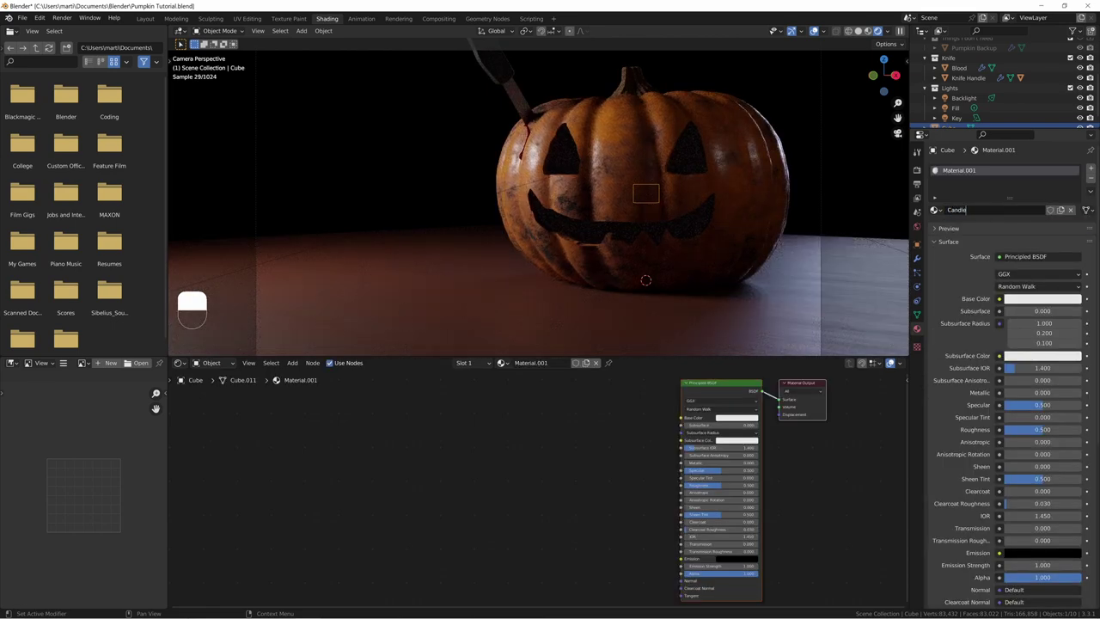
{"action": "type", "text": "e Light"}
{"action": "key", "text": "Return"}
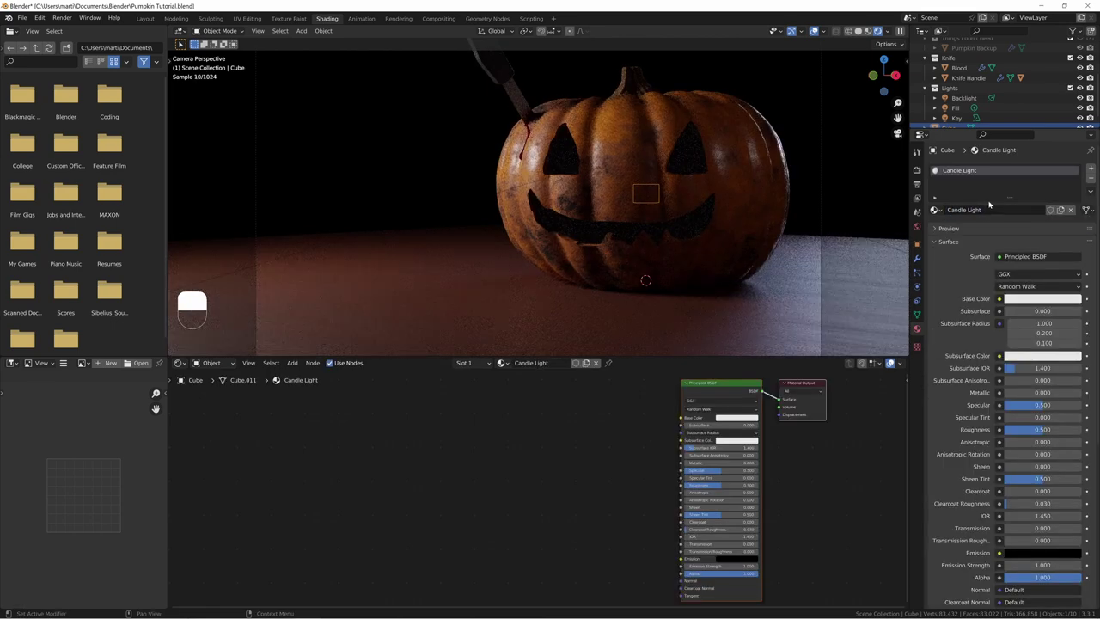
Step: Replace the Candle Light material's Principled BSDF with an Emission shader connected to the Material Output's surface
{"action": "left_click", "coordinate": [1022, 258]}
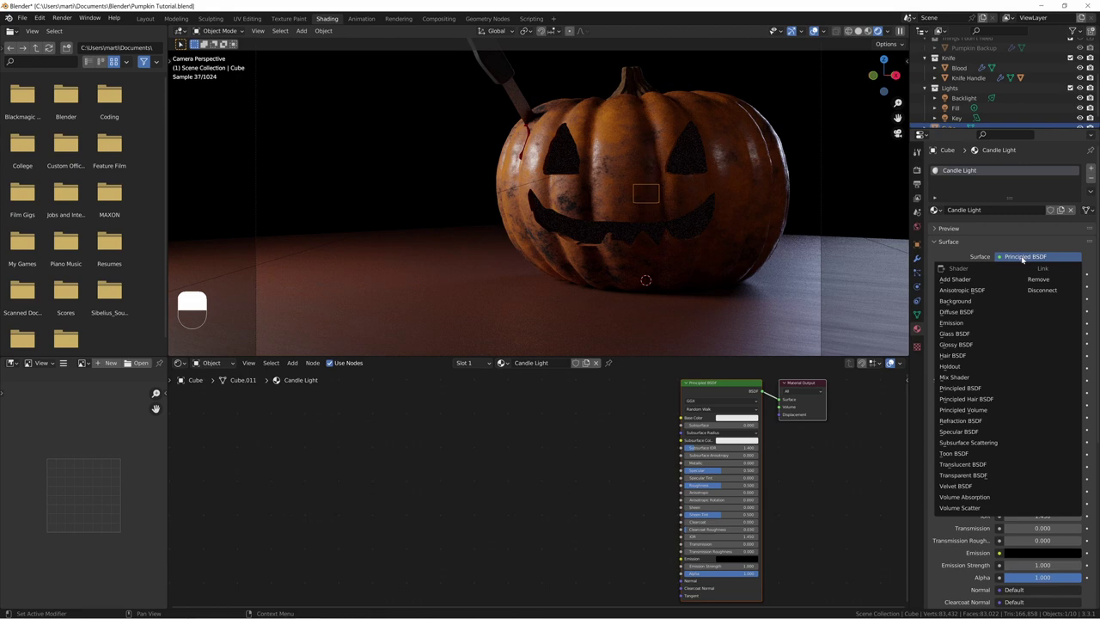
{"action": "key", "text": "x"}
{"action": "key", "text": "shift+a"}
{"action": "type", "text": "emi"}
{"action": "key", "text": "Return"}
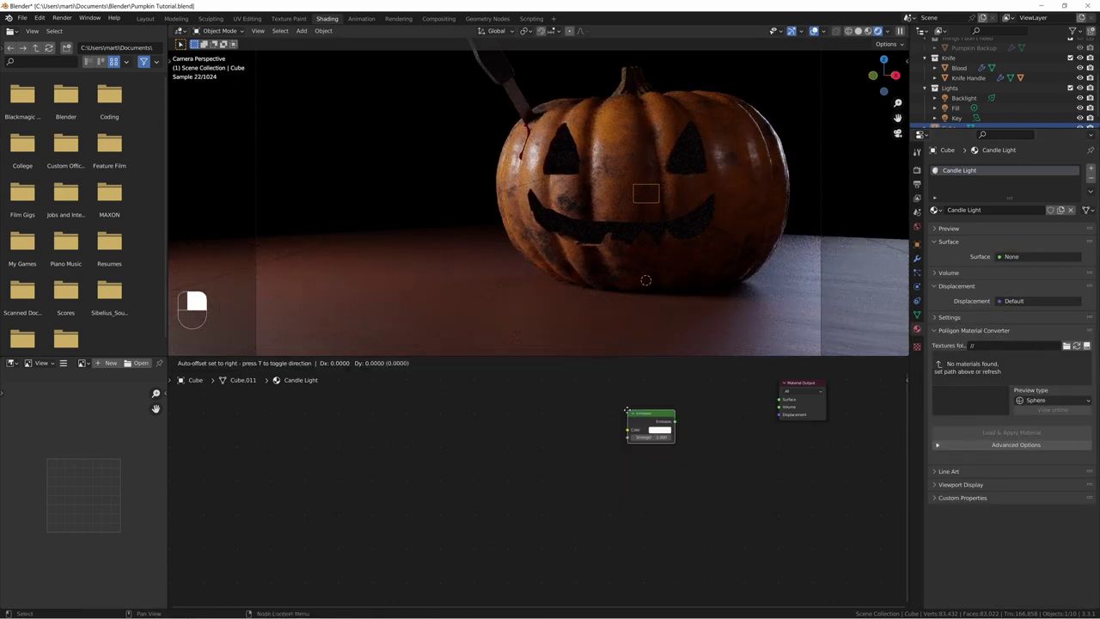
{"action": "left_click", "coordinate": [681, 401]}
{"action": "left_click", "coordinate": [699, 413], "text": "ctrl+shift"}
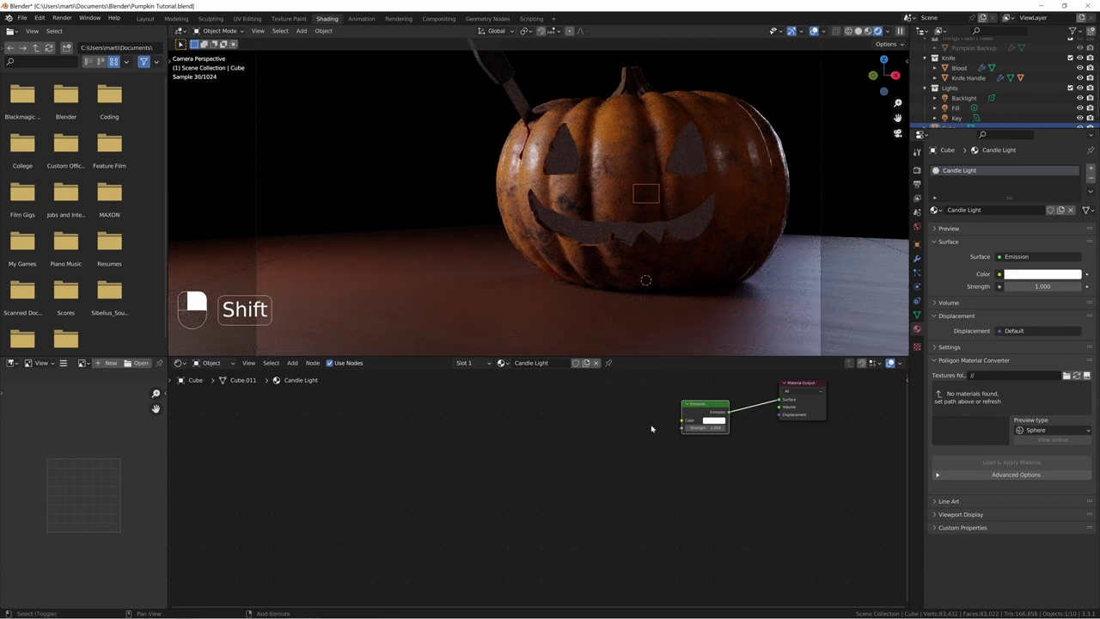
Step: Add a Blackbody node and connect its color to the Emission shader's color
{"action": "key", "text": "shift+a"}
{"action": "type", "text": "bla"}
{"action": "key", "text": "Return"}
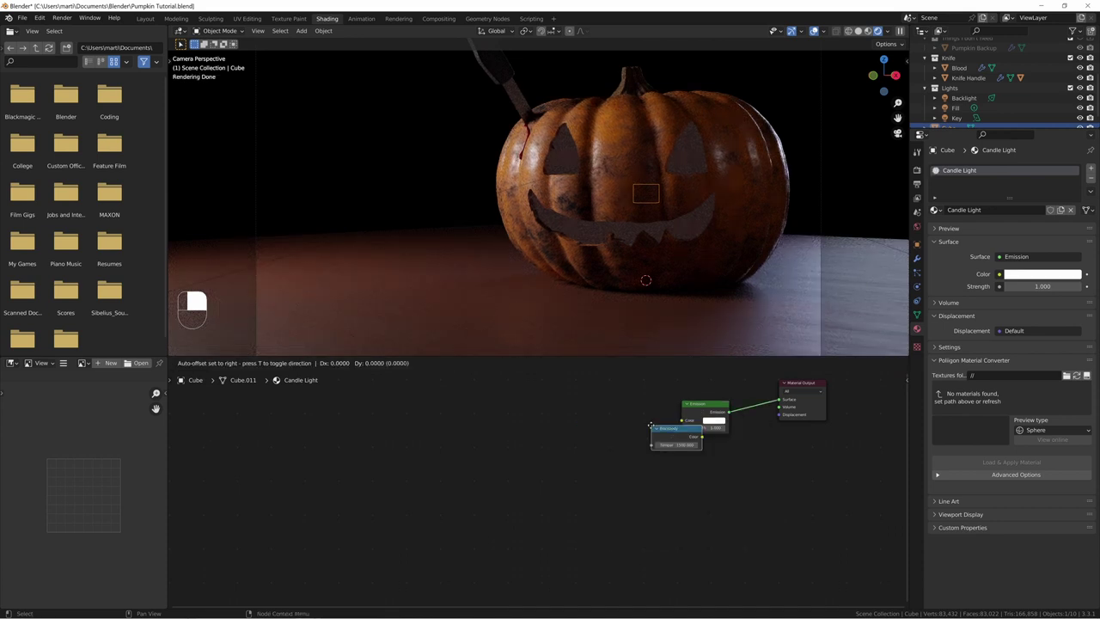
{"action": "left_click", "coordinate": [654, 431]}
{"action": "left_click_drag", "start_coordinate": [652, 424], "coordinate": [682, 420]}
Step: Set the Blackbody node's temperature to 2000
{"action": "scroll", "coordinate": [633, 436], "scroll_direction": "up", "scroll_amount": 3}
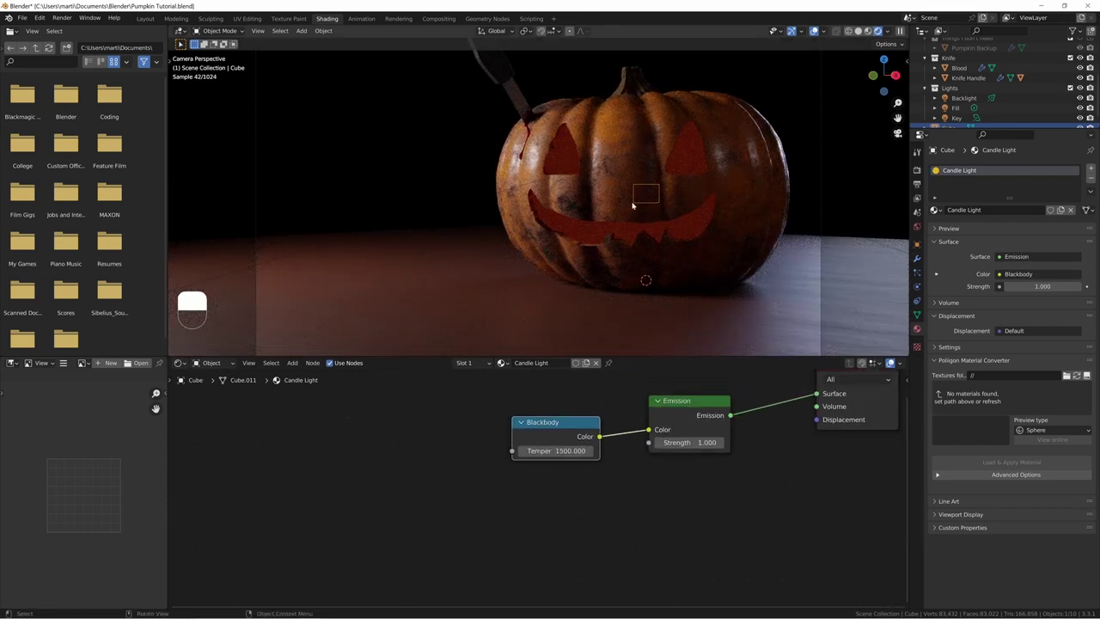
{"action": "scroll", "coordinate": [569, 395], "scroll_direction": "up", "scroll_amount": 2}
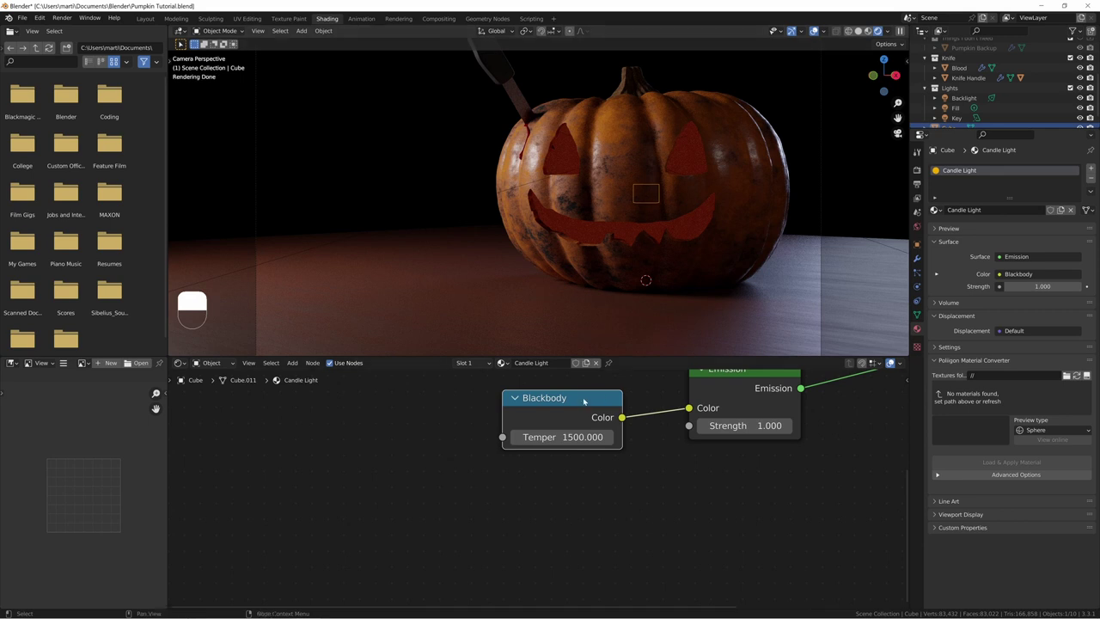
{"action": "scroll", "coordinate": [583, 401], "scroll_direction": "up", "scroll_amount": 2}
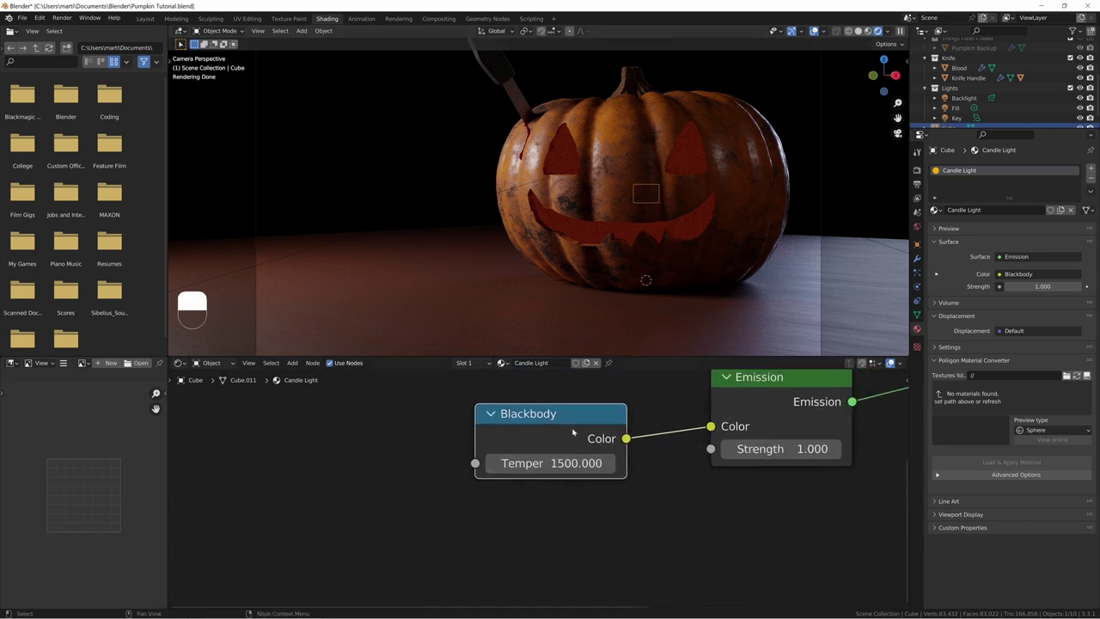
{"action": "left_click", "coordinate": [545, 462]}
{"action": "type", "text": "2000"}
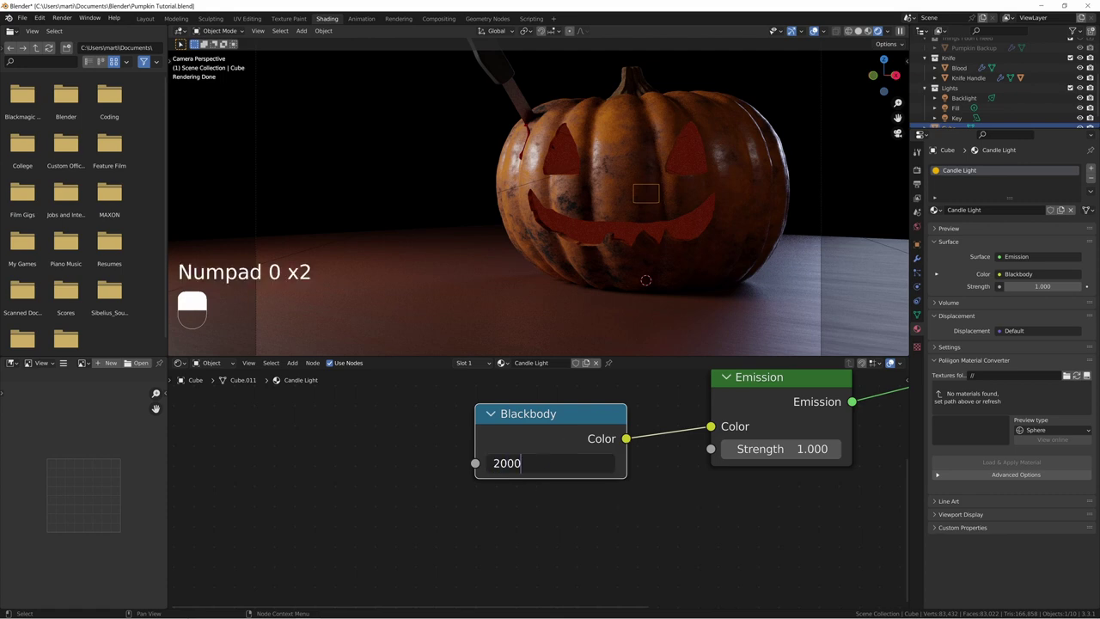
{"action": "key", "text": "Return"}
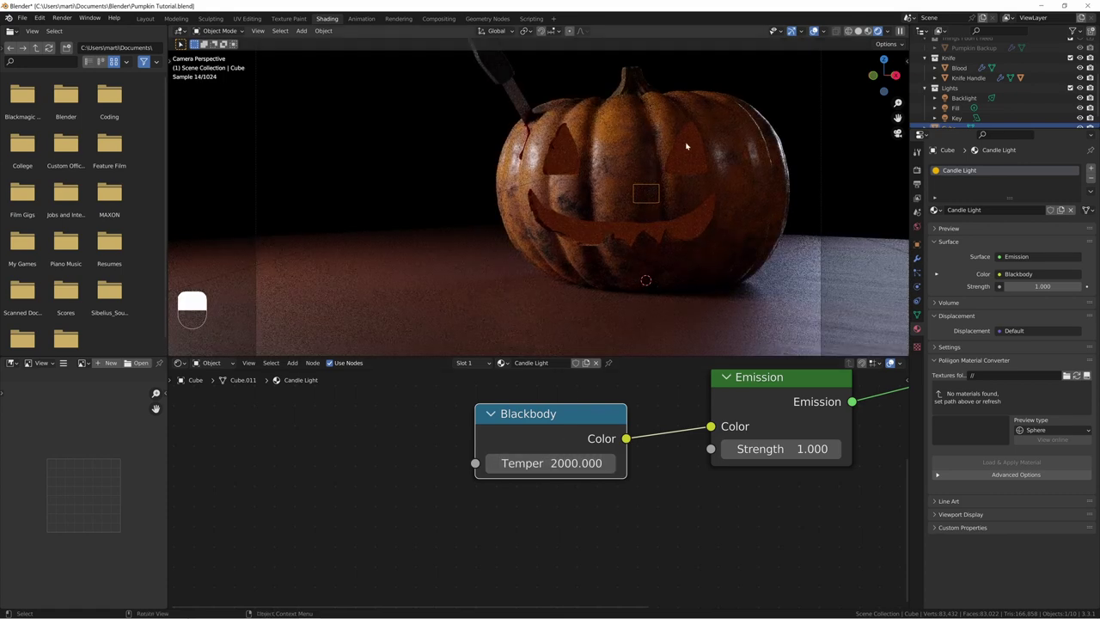
Step: Set the strength of the Candle Light material's Emission shader to 17.8
{"action": "middle_click_drag", "start_coordinate": [633, 246], "coordinate": [583, 231]}
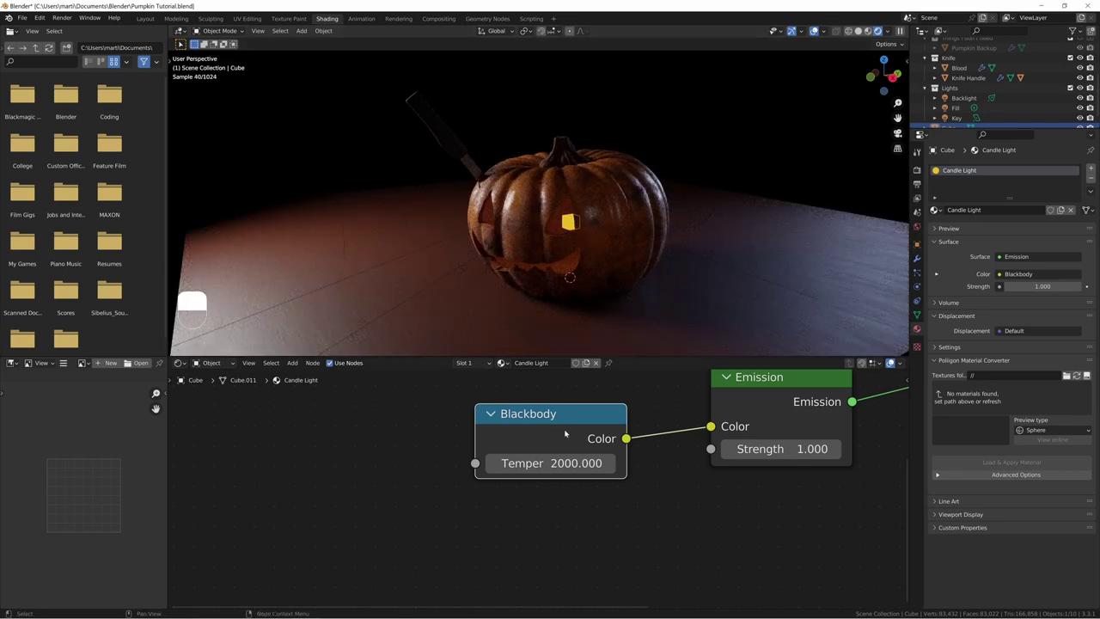
{"action": "middle_click_drag", "start_coordinate": [707, 496], "coordinate": [685, 507]}
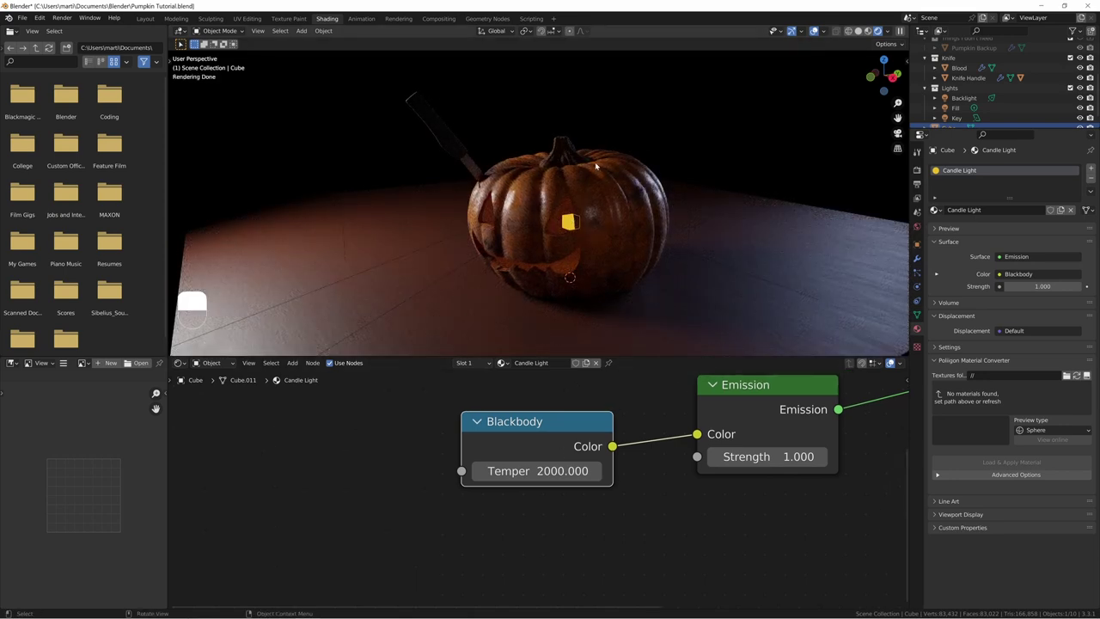
{"action": "key", "text": "KP_0"}
{"action": "left_click_drag", "start_coordinate": [756, 457], "coordinate": [947, 456]}
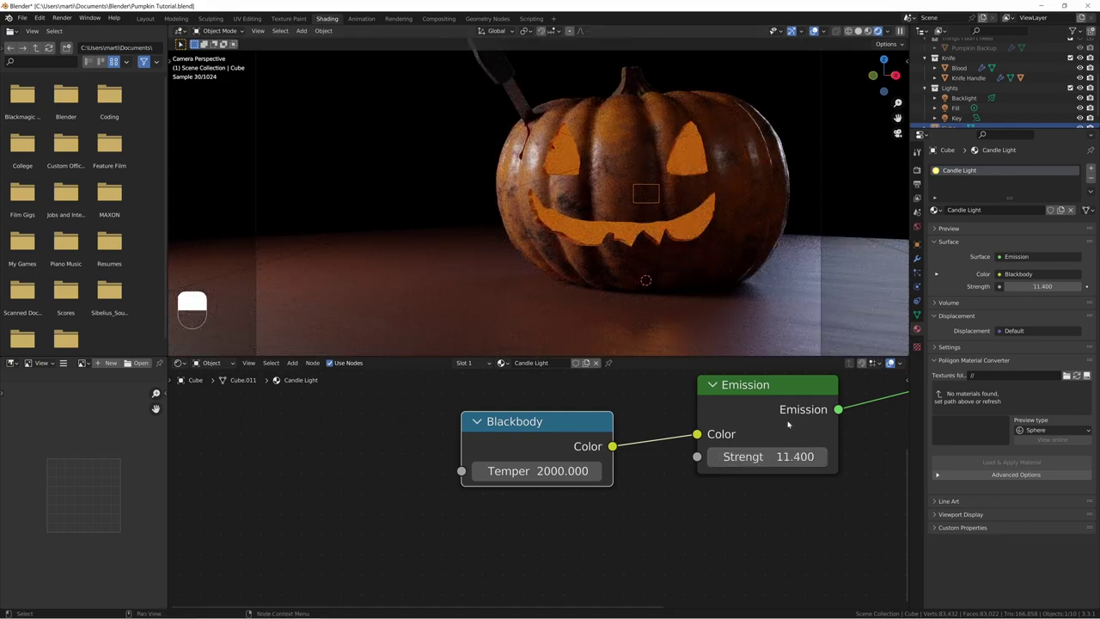
{"action": "left_click_drag", "start_coordinate": [788, 456], "coordinate": [898, 456]}
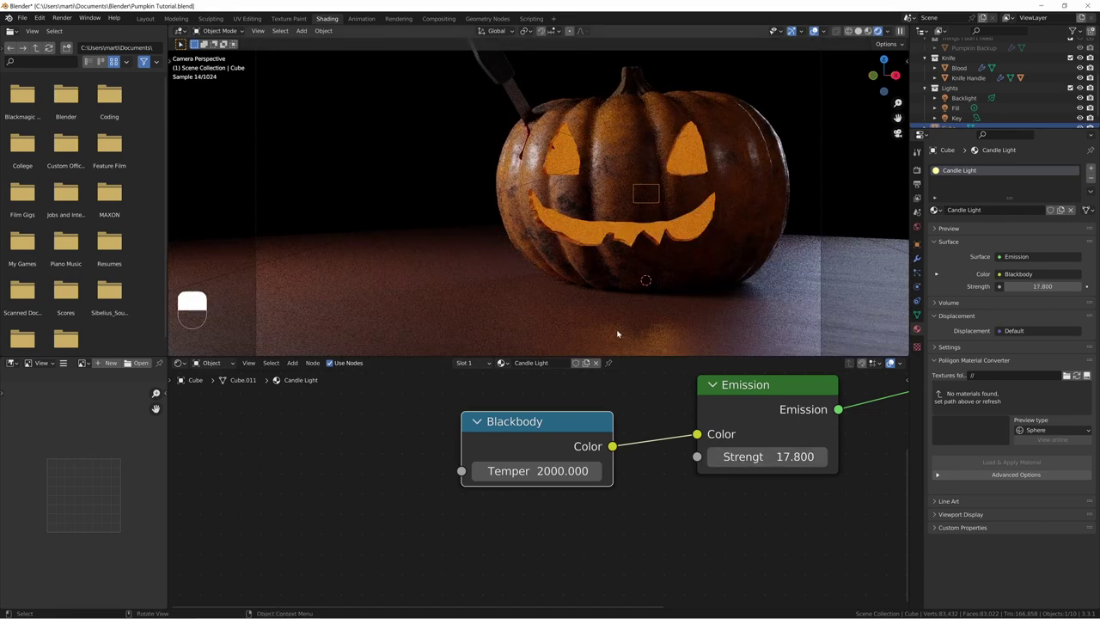
Step: Circle the light spill on the floor in front of the pumpkin with an annotation, undo it and return to box selection
{"action": "key", "text": "shift+space"}
{"action": "key", "text": "d"}
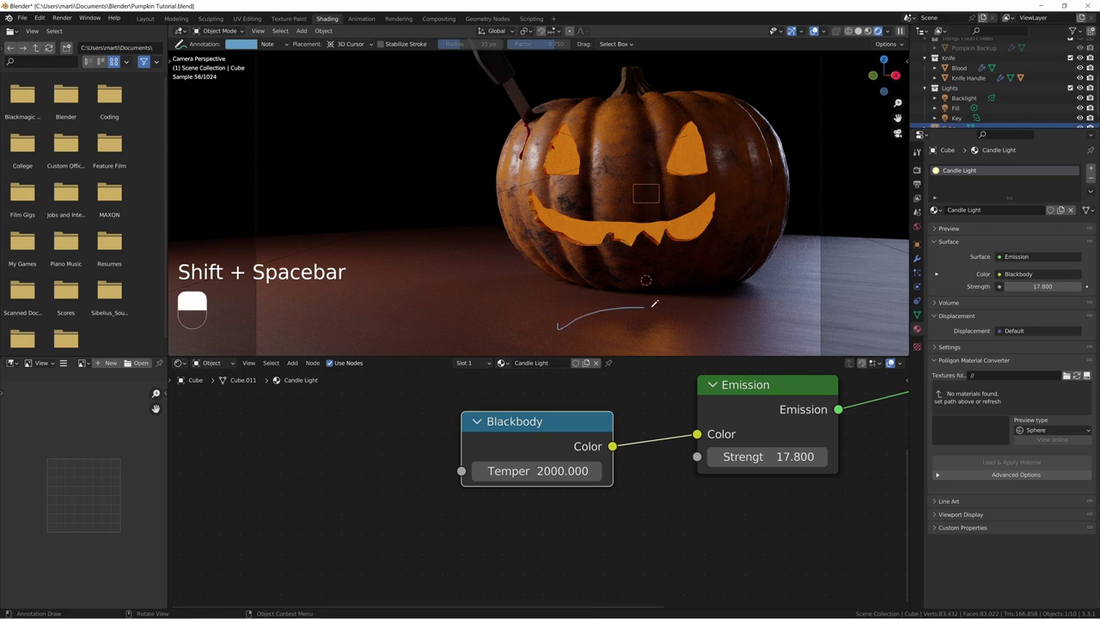
{"action": "left_click_drag", "start_coordinate": [653, 304], "coordinate": [543, 362]}
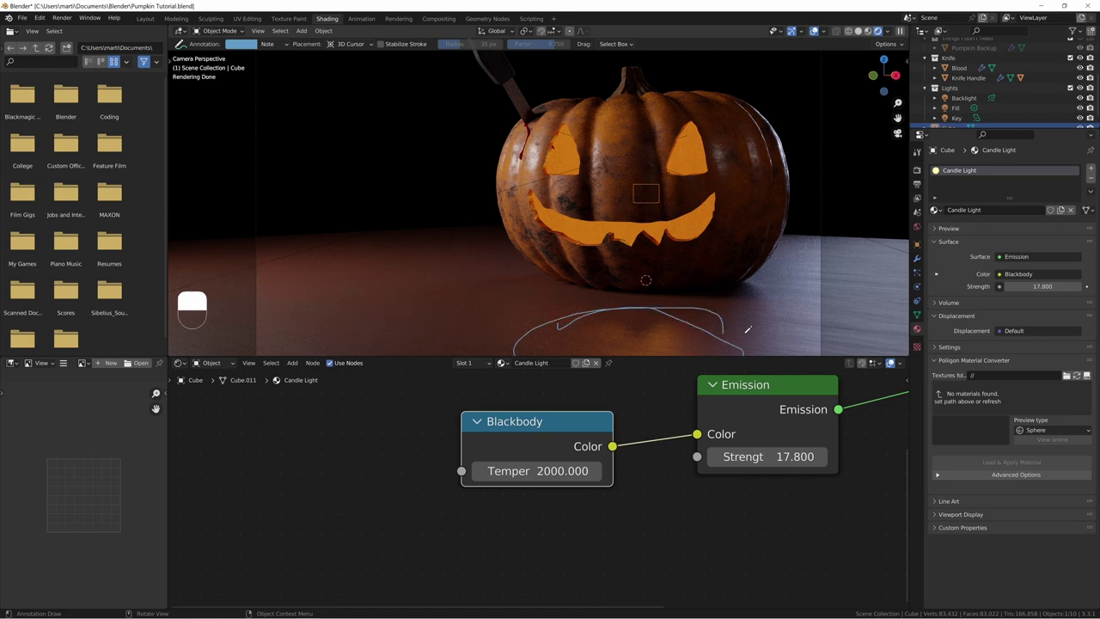
{"action": "scroll", "coordinate": [748, 329], "scroll_direction": "down", "scroll_amount": 3}
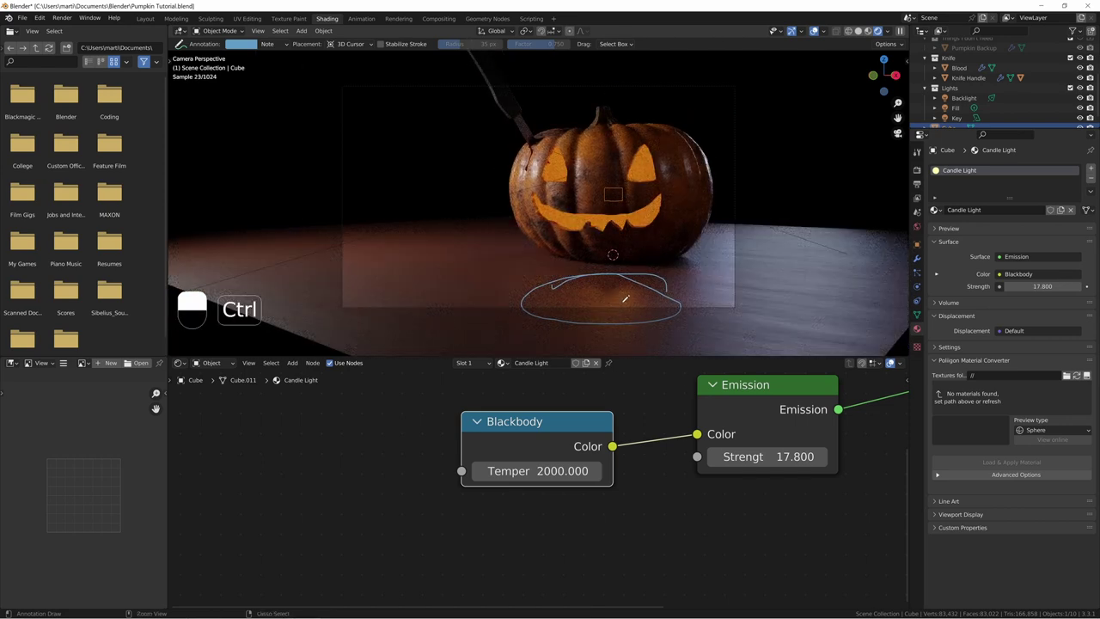
{"action": "key", "text": "ctrl+z"}
{"action": "scroll", "coordinate": [618, 275], "scroll_direction": "up", "scroll_amount": 3}
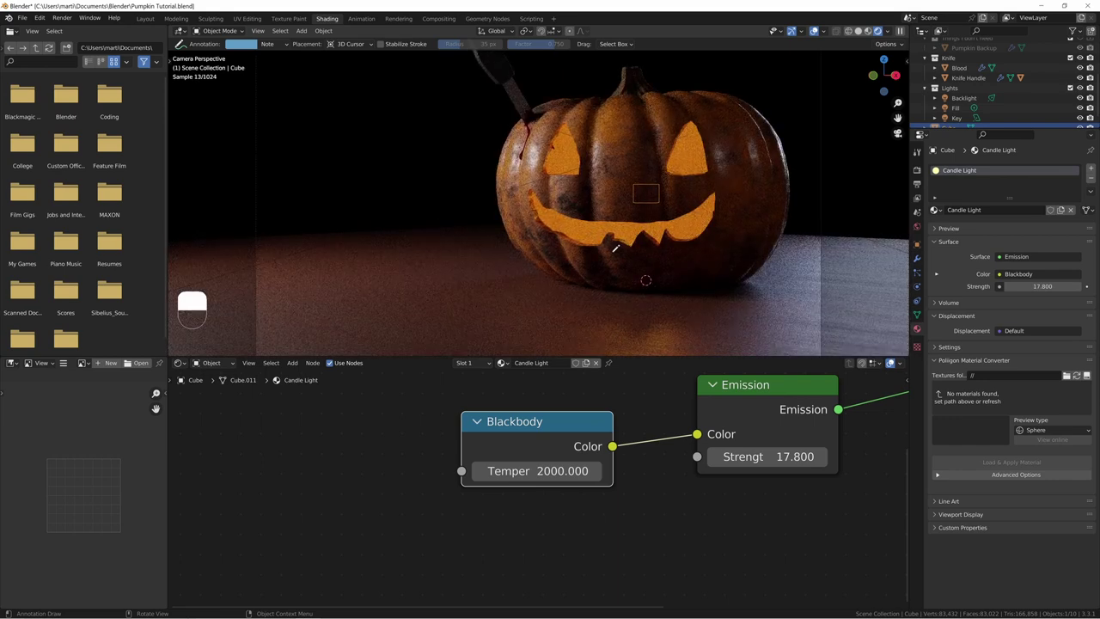
{"action": "key", "text": "shift+space"}
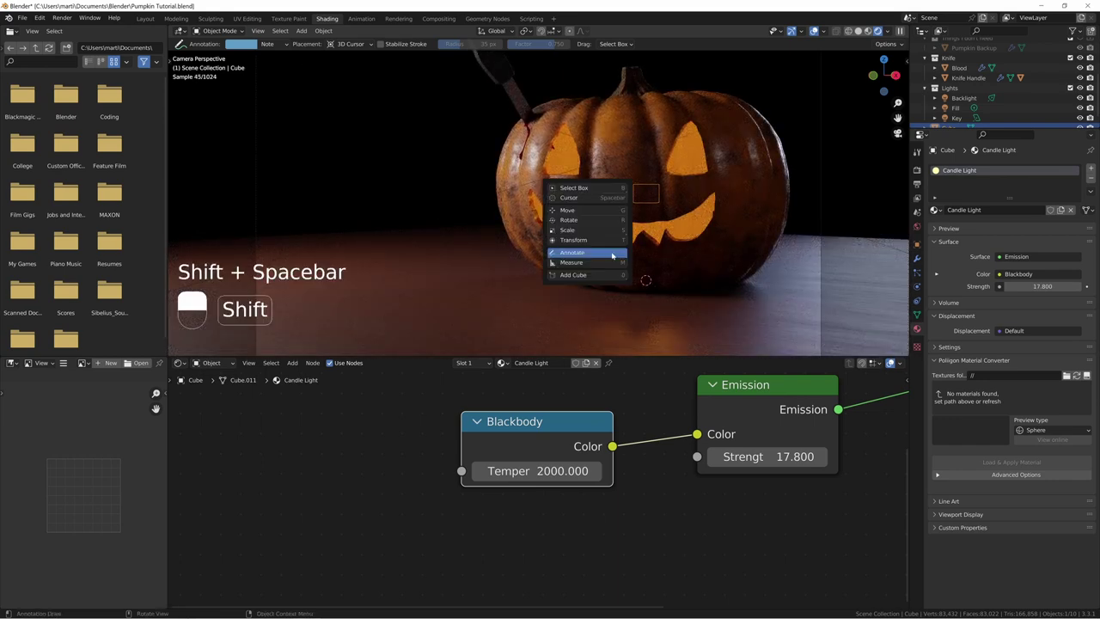
{"action": "left_click", "coordinate": [574, 187]}
Step: Scale the glowing cube down to about 0.6 and set its Emission strength to 82.3
{"action": "key", "text": "s"}
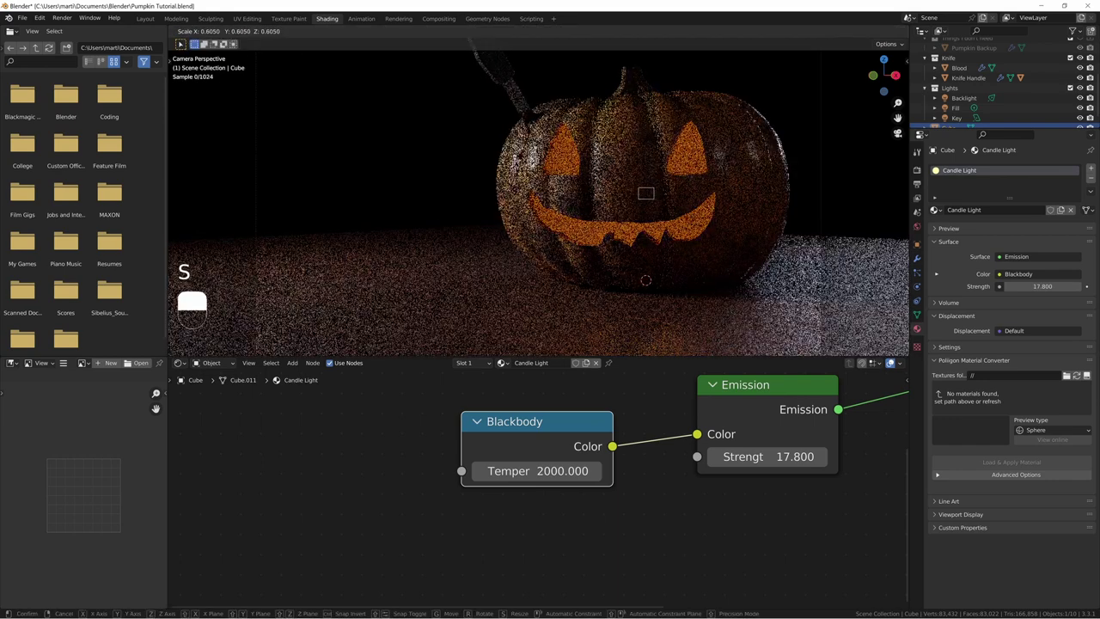
{"action": "left_click", "coordinate": [731, 309]}
{"action": "left_click_drag", "start_coordinate": [776, 457], "coordinate": [873, 456]}
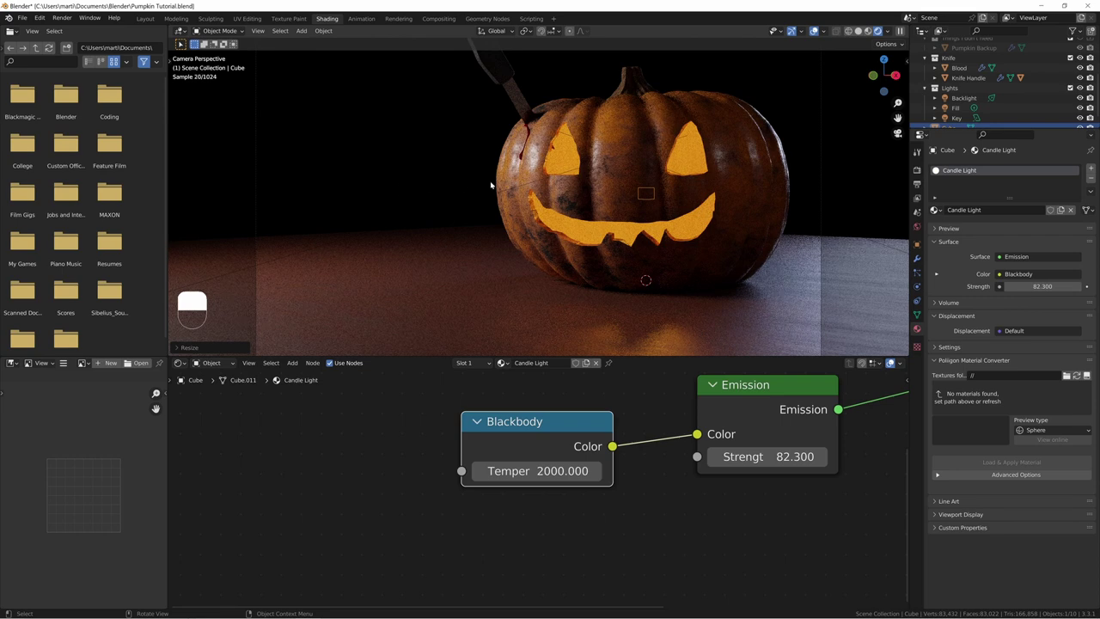
Step: Add a cylinder mesh and scale it down until it is narrower than the pumpkin
{"action": "key", "text": "shift+a"}
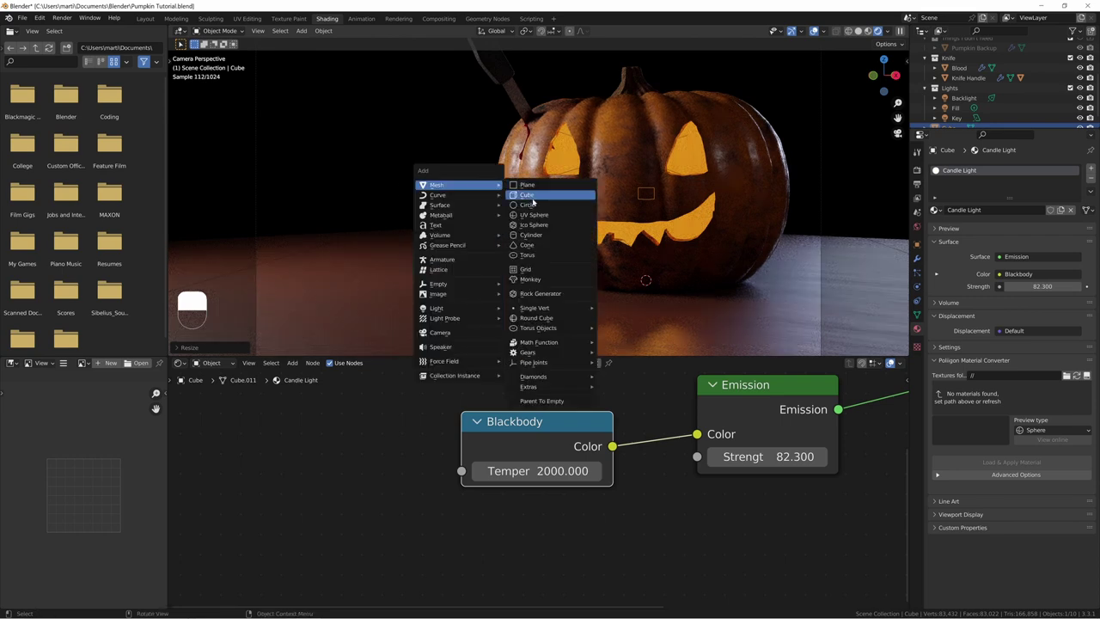
{"action": "left_click", "coordinate": [531, 236]}
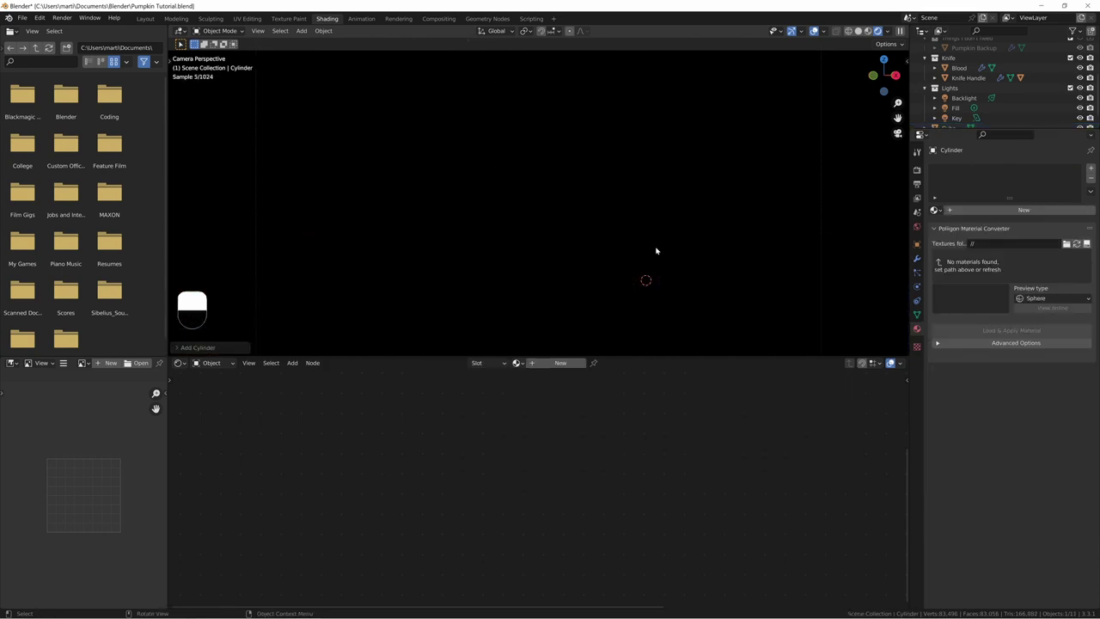
{"action": "key", "text": "s"}
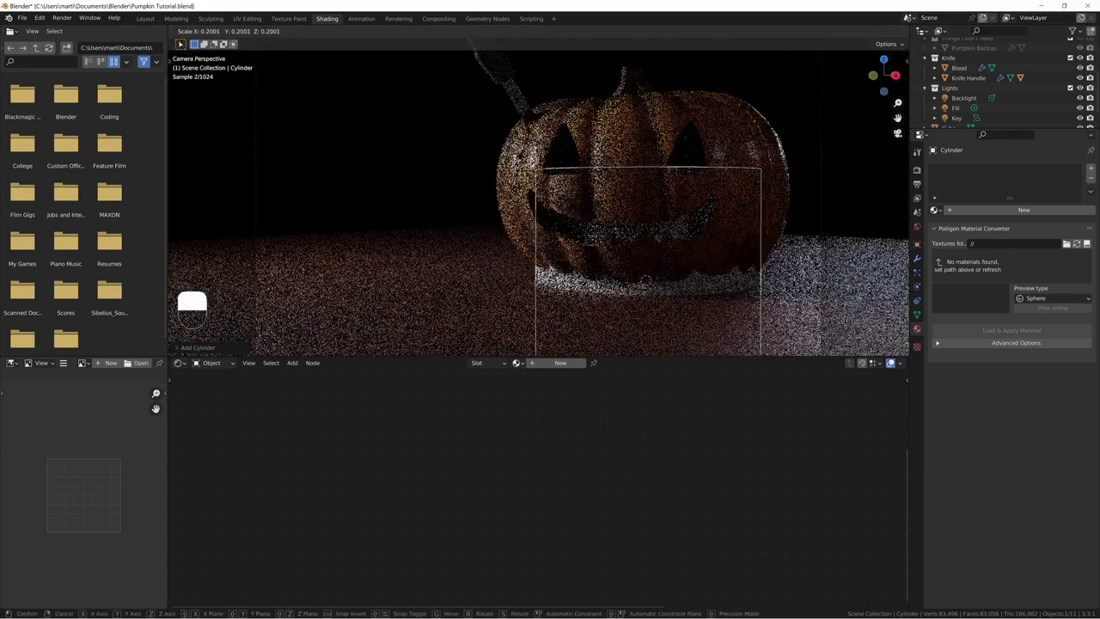
{"action": "left_click", "coordinate": [684, 262]}
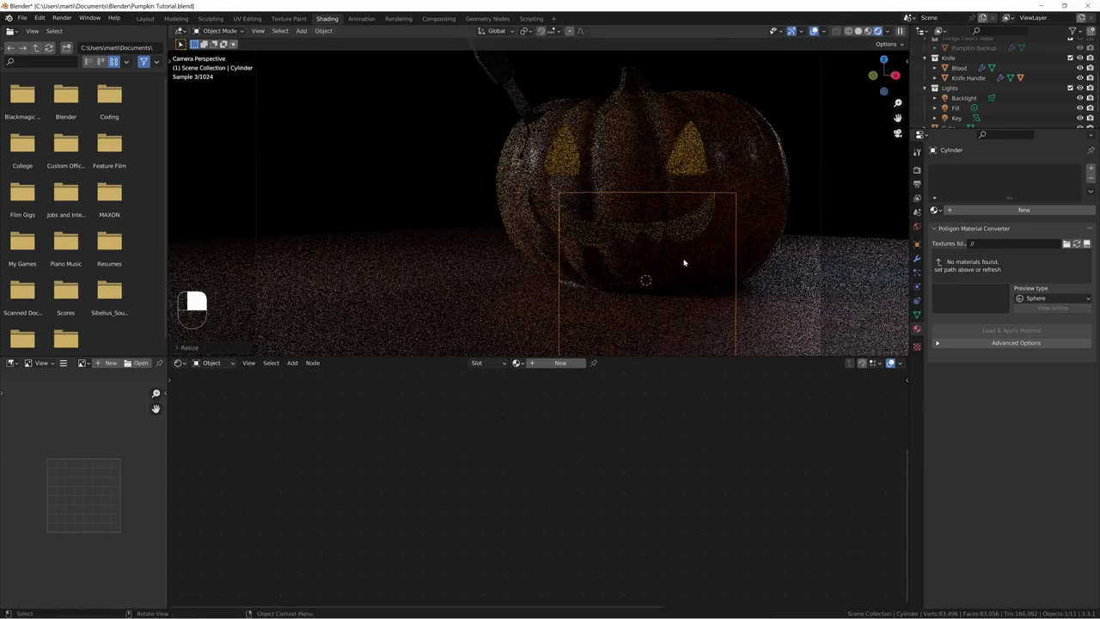
Step: In solid shading, scale the cylinder down by about 0.15 and stretch it along Z into a tall, thin candle
{"action": "left_click", "coordinate": [858, 30]}
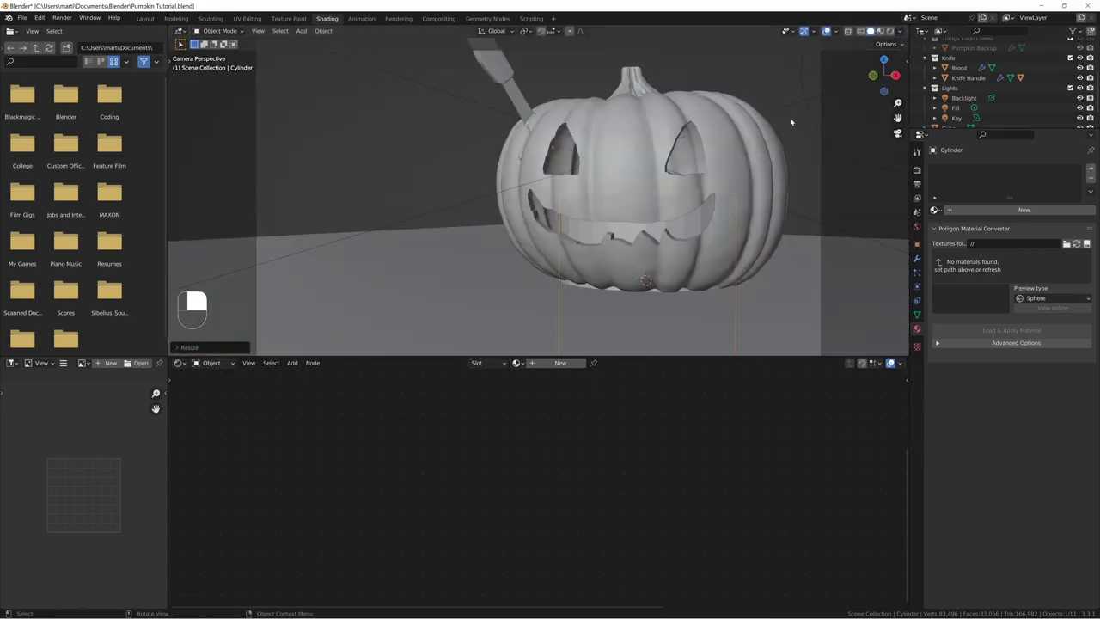
{"action": "key", "text": "KP_1"}
{"action": "key", "text": "s"}
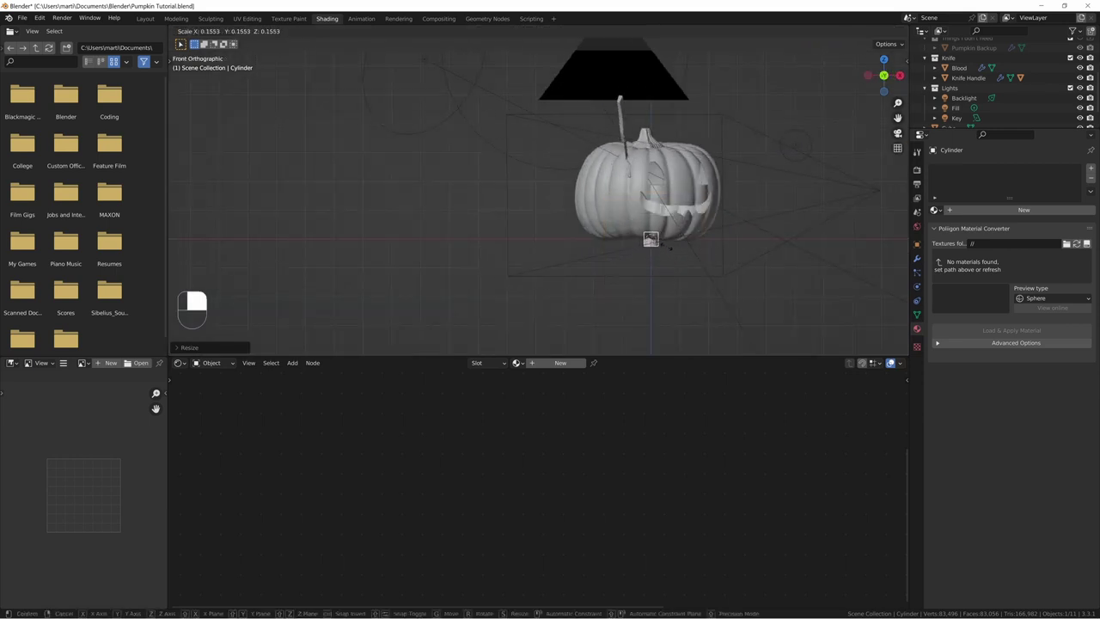
{"action": "key", "text": "s"}
{"action": "key", "text": "z"}
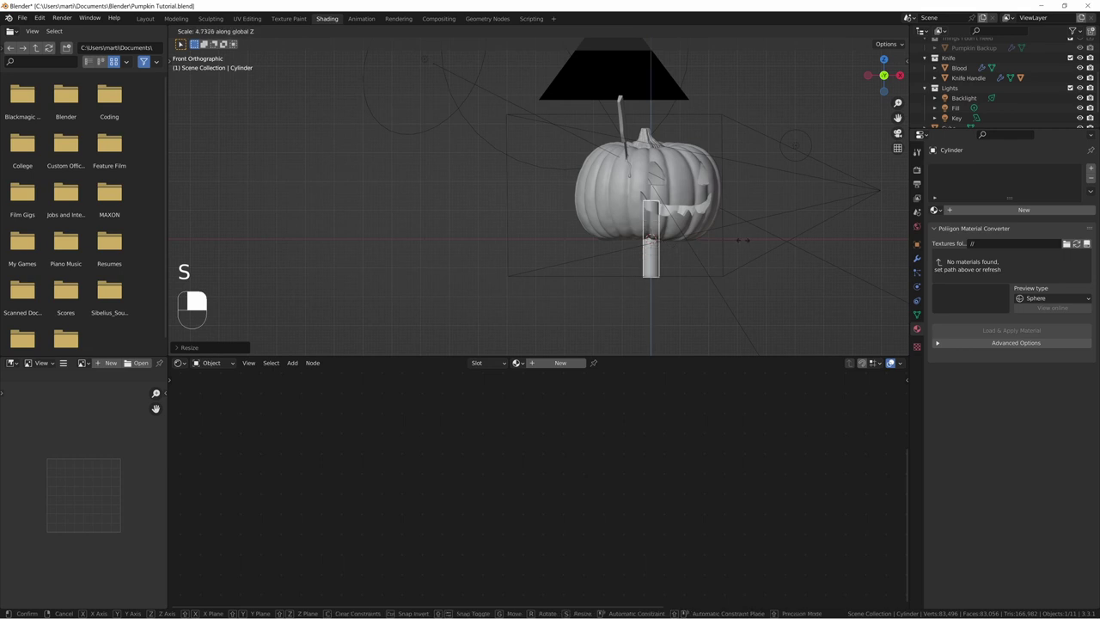
{"action": "left_click", "coordinate": [695, 246]}
Step: Raise the cylinder about 0.06 m along Z to stand inside the pumpkin, and restore rendered shading in the camera view
{"action": "key", "text": "KP_0"}
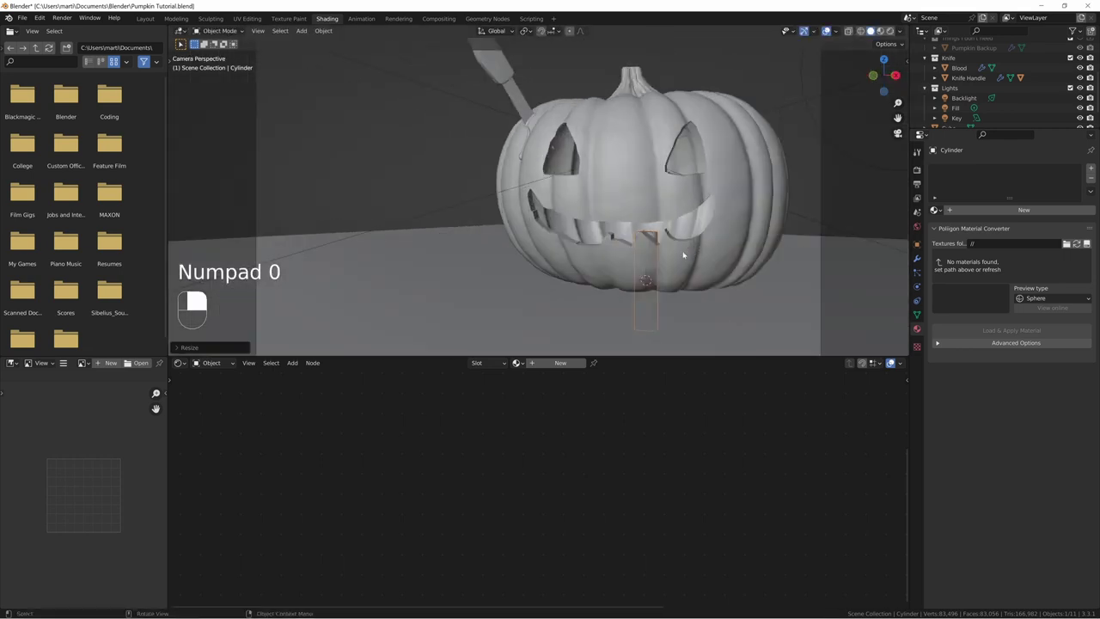
{"action": "key", "text": "g"}
{"action": "key", "text": "z"}
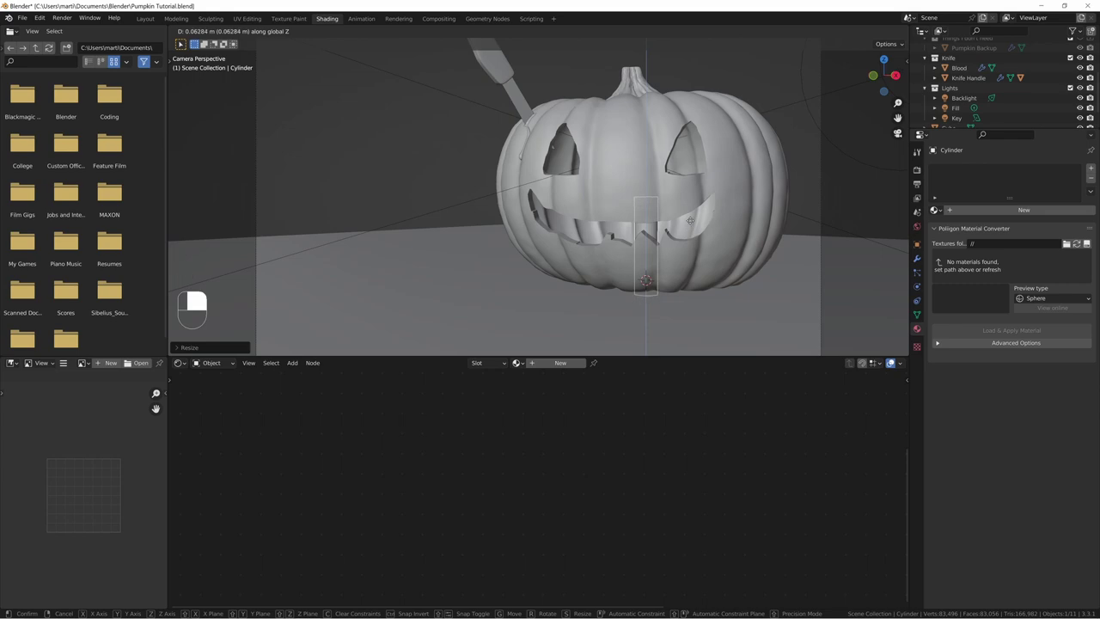
{"action": "left_click", "coordinate": [652, 232]}
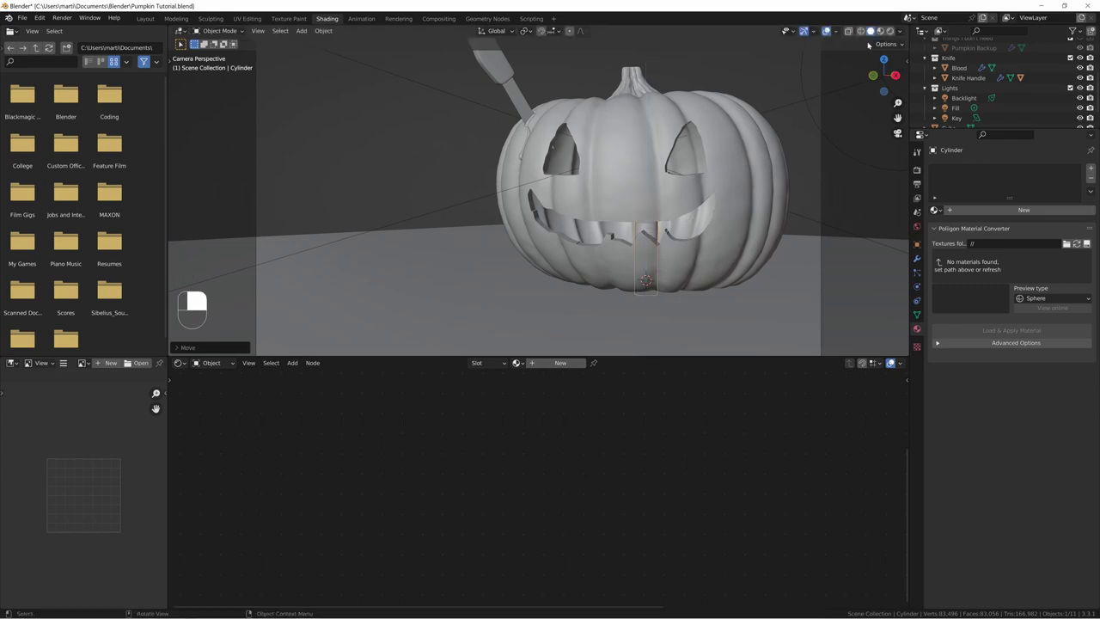
{"action": "left_click", "coordinate": [891, 32]}
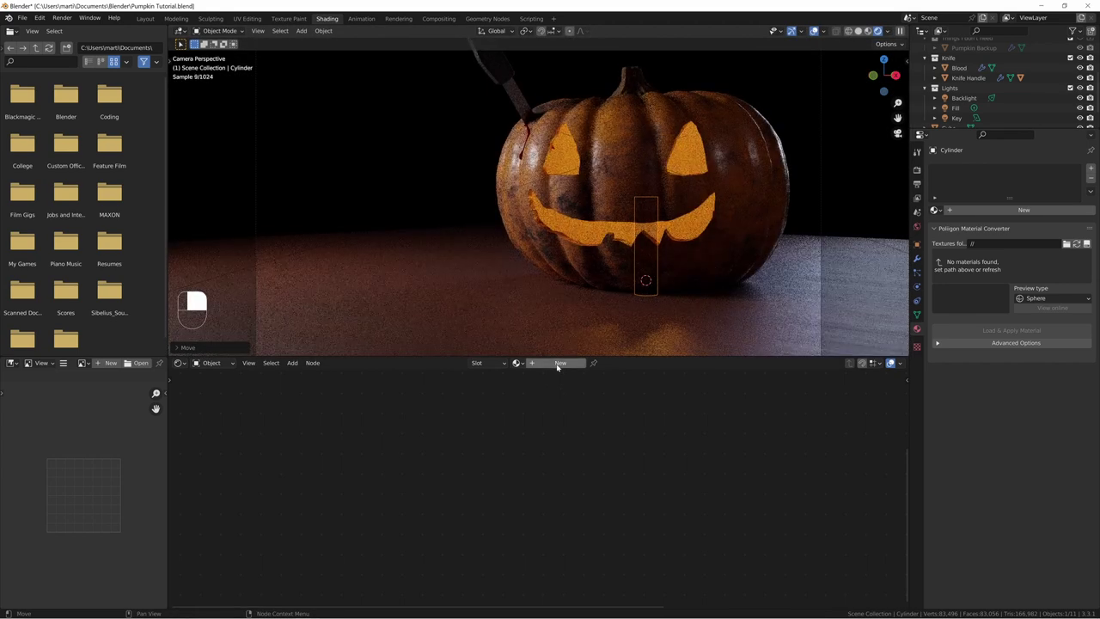
Step: Create a new material on the cylinder and name it Candle Wax
{"action": "left_click", "coordinate": [559, 364]}
{"action": "double_click", "coordinate": [533, 363]}
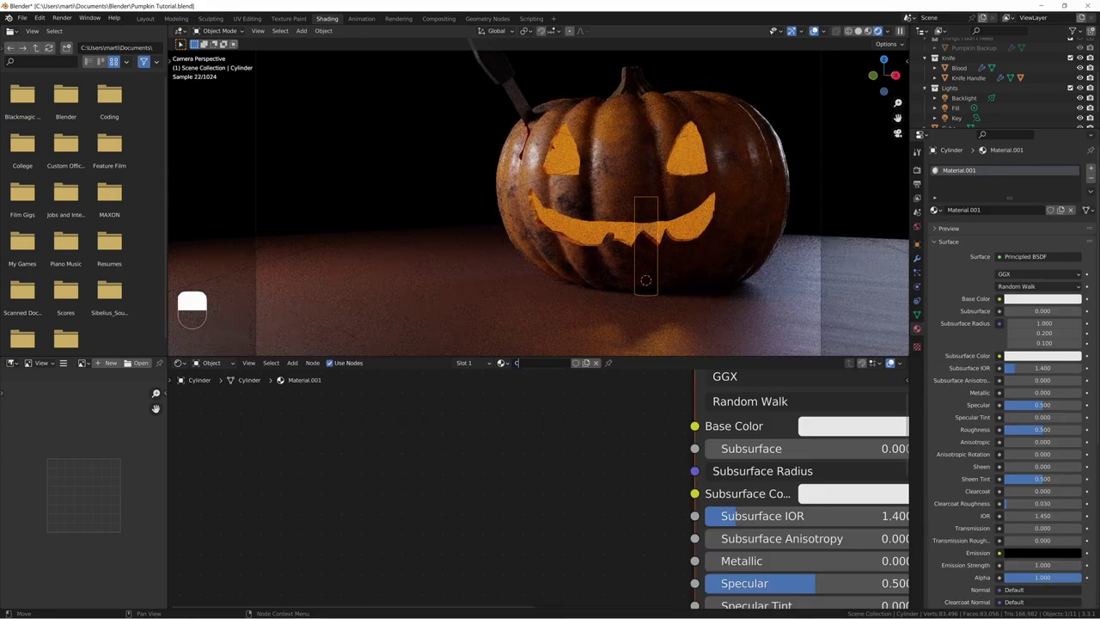
{"action": "type", "text": "Candle Wax"}
{"action": "key", "text": "Return"}
{"action": "key", "text": "Home"}
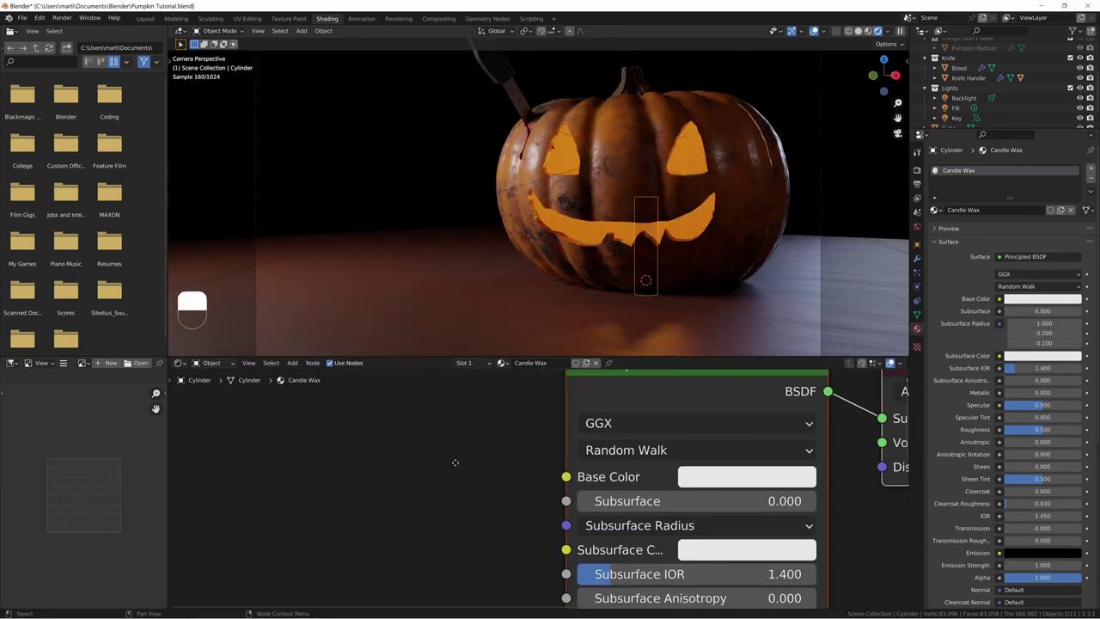
Step: Give Candle Wax a warm, slightly darkened beige base color with hue 0.061 and saturation about 0.239
{"action": "left_click", "coordinate": [654, 479]}
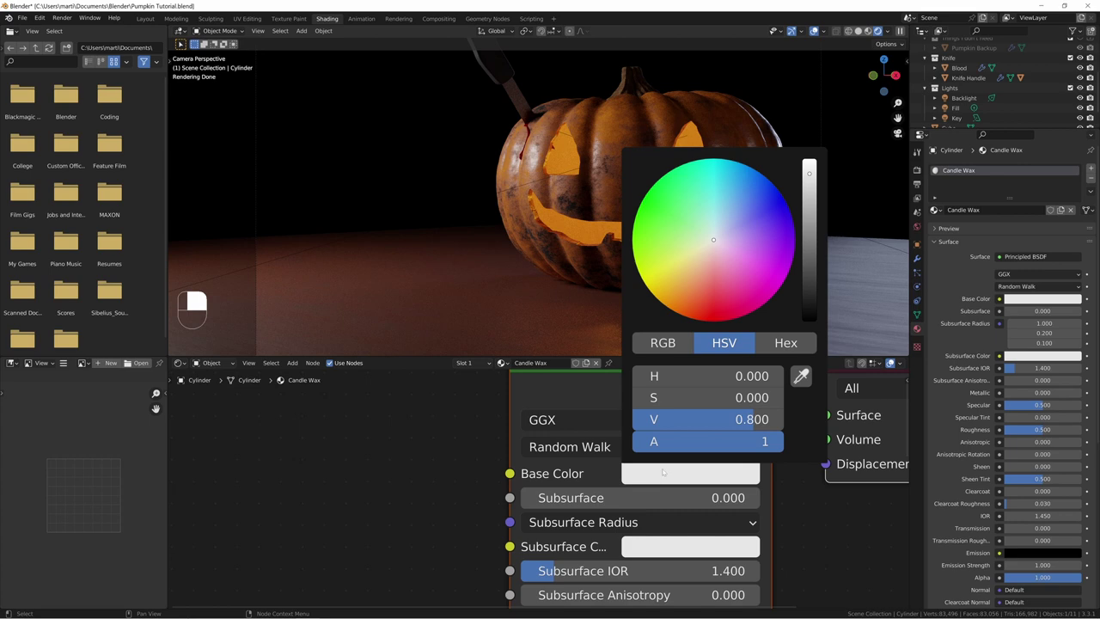
{"action": "left_click_drag", "start_coordinate": [713, 376], "coordinate": [742, 376], "text": "shift"}
{"action": "mouse_move", "coordinate": [694, 408]}
{"action": "left_mouse_down", "text": "shift"}
{"action": "mouse_move", "coordinate": [722, 408]}
{"action": "mouse_move", "coordinate": [723, 397]}
{"action": "mouse_move", "coordinate": [677, 397]}
{"action": "left_mouse_up", "text": "shift"}
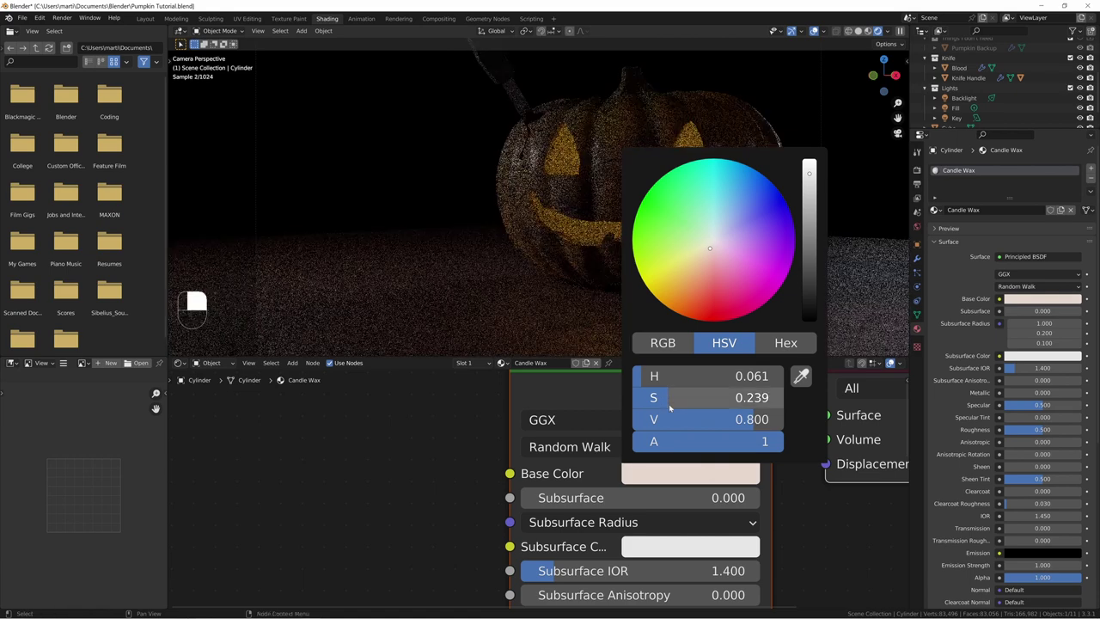
{"action": "left_click_drag", "start_coordinate": [729, 421], "coordinate": [677, 421]}
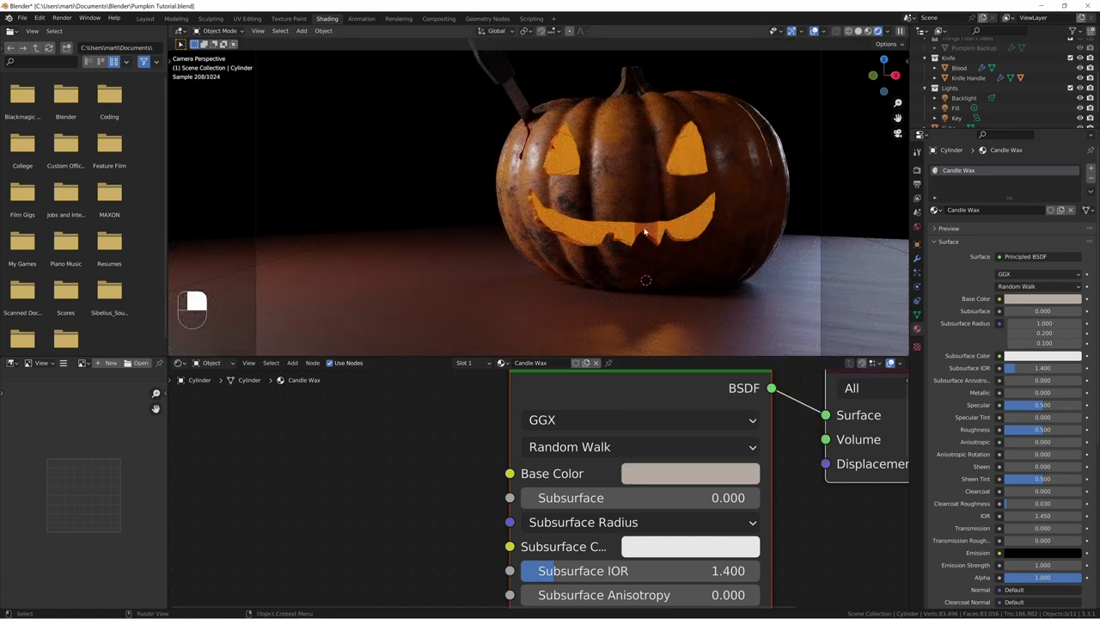
Step: Rename the small emissive cube to Candle Flame
{"action": "scroll", "coordinate": [953, 103], "scroll_direction": "down", "scroll_amount": 2}
{"action": "left_click", "coordinate": [950, 108]}
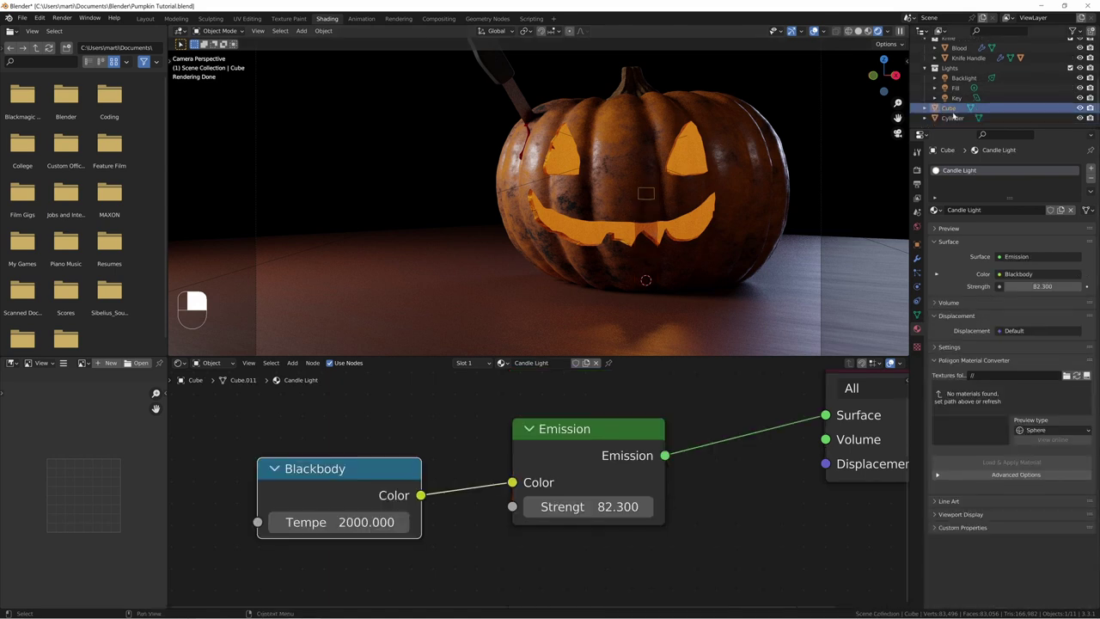
{"action": "double_click", "coordinate": [950, 108]}
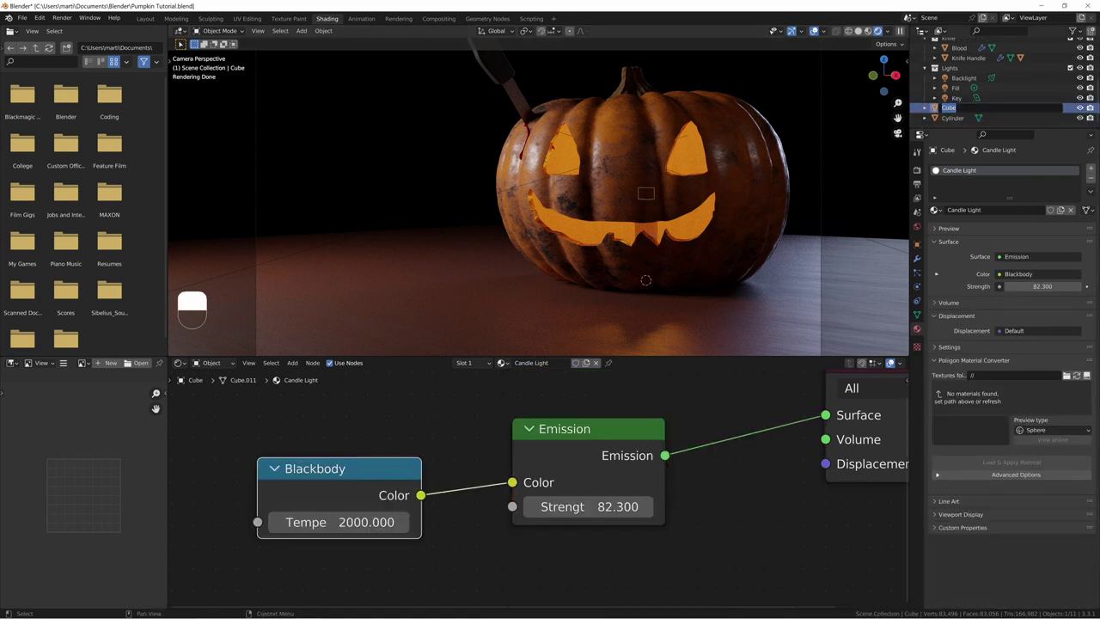
{"action": "type", "text": "Cand"}
{"action": "type", "text": "le Ligh"}
{"action": "key", "text": "BackSpace"}
{"action": "key", "text": "BackSpace"}
{"action": "key", "text": "BackSpace"}
{"action": "type", "text": "Fla"}
{"action": "key", "text": "Return"}
Step: Rename the cylinder to Candle and move it together with Candle Flame into the Lights collection
{"action": "double_click", "coordinate": [953, 118]}
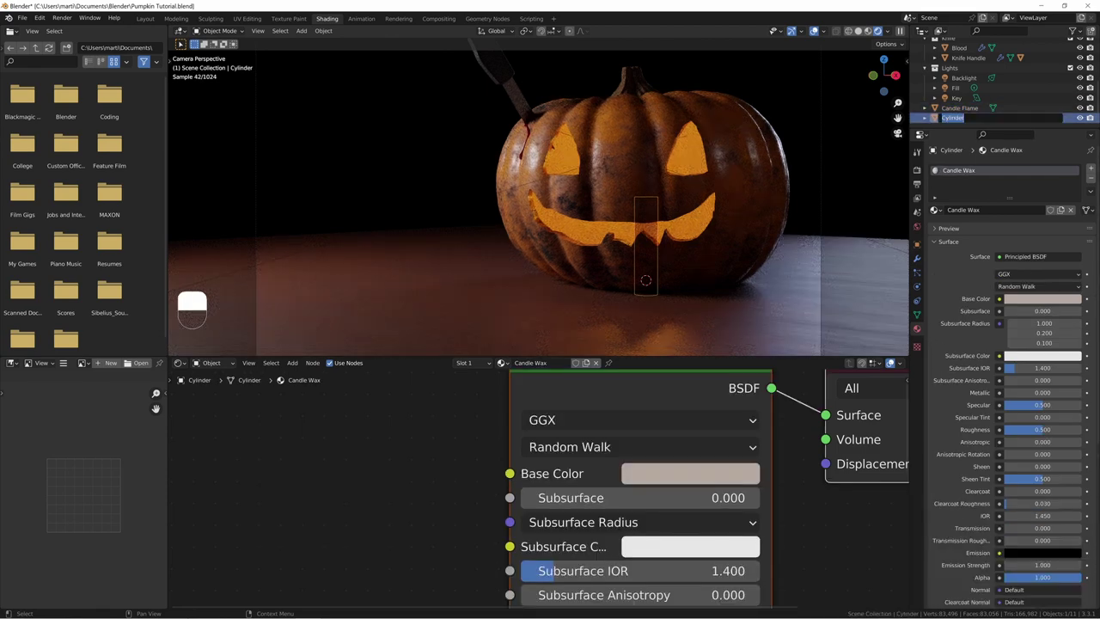
{"action": "key", "text": "Return"}
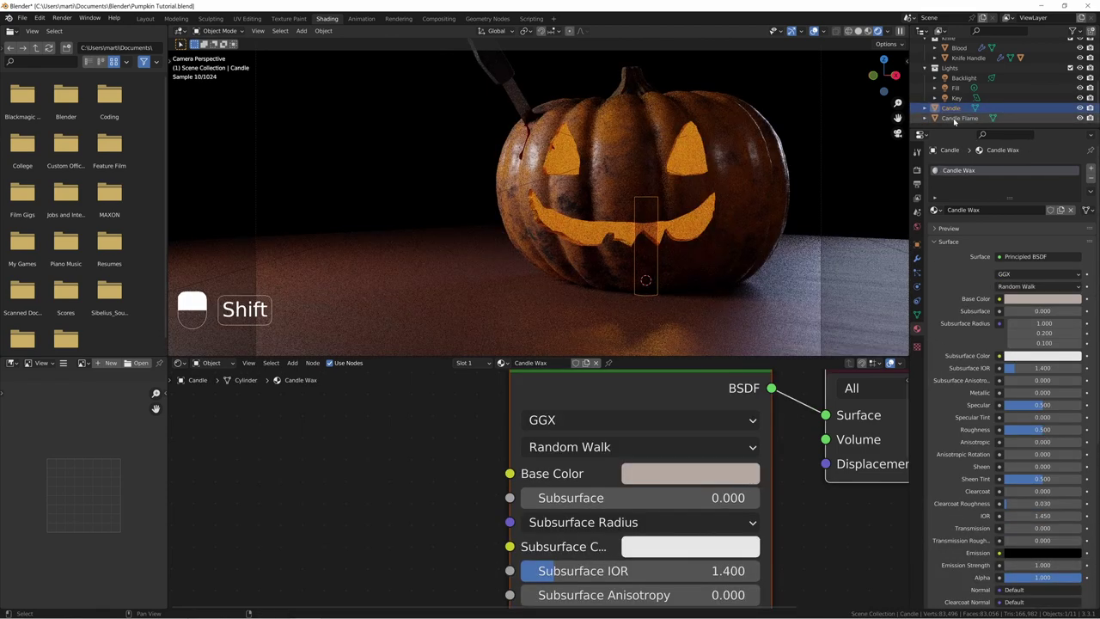
{"action": "left_click_drag", "start_coordinate": [951, 116], "coordinate": [947, 90]}
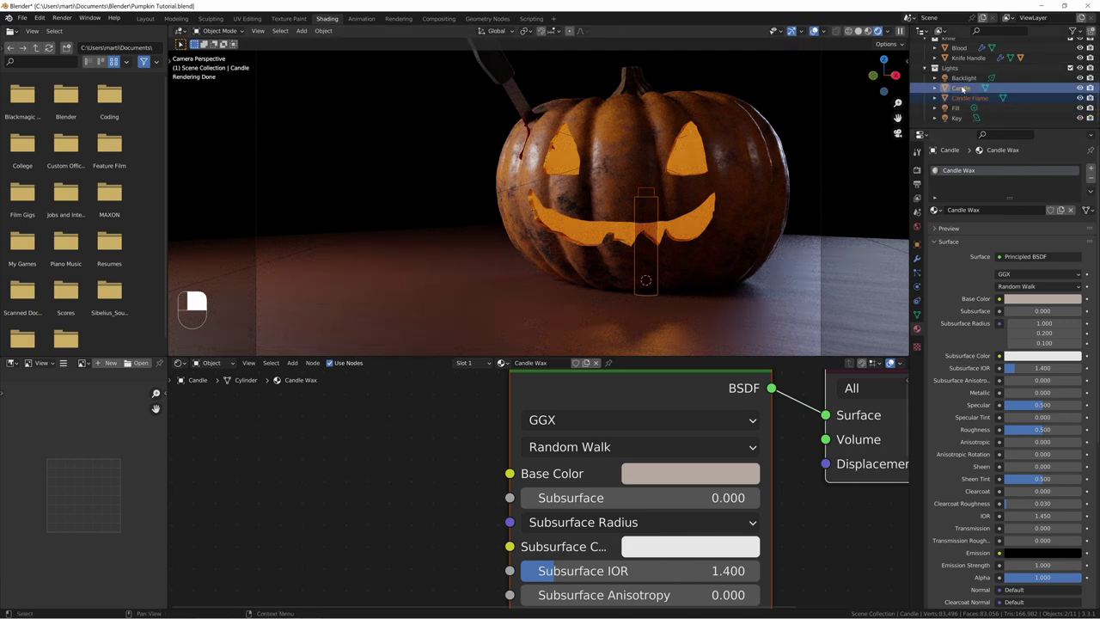
Step: Lower Candle Flame about 0.01 m along Z onto the top of the candle and deselect it
{"action": "left_click", "coordinate": [965, 100]}
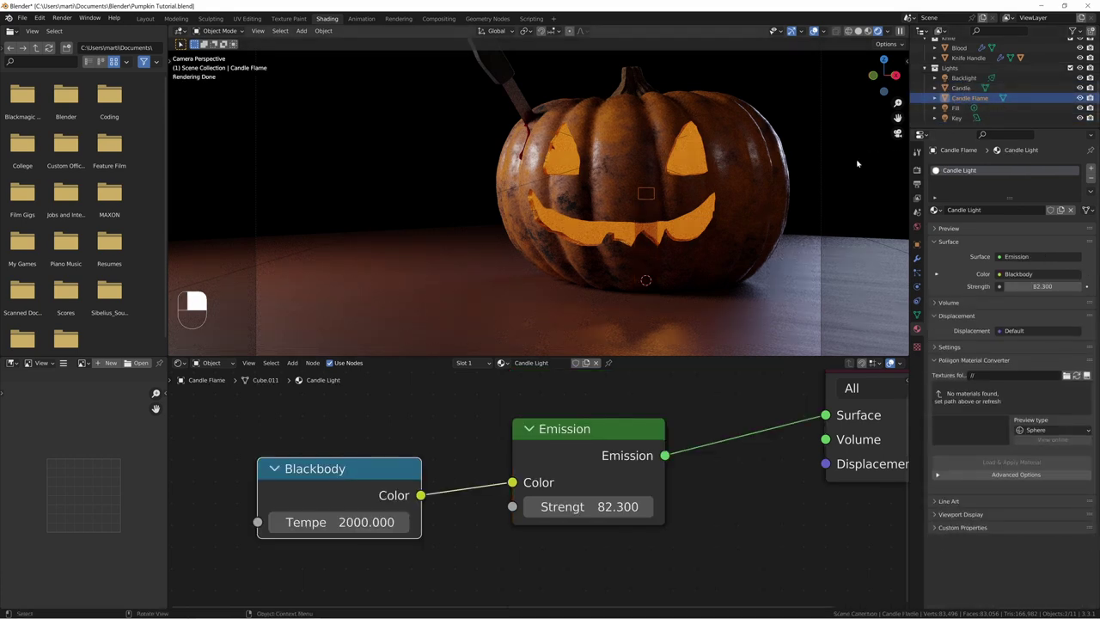
{"action": "key", "text": "g"}
{"action": "key", "text": "z"}
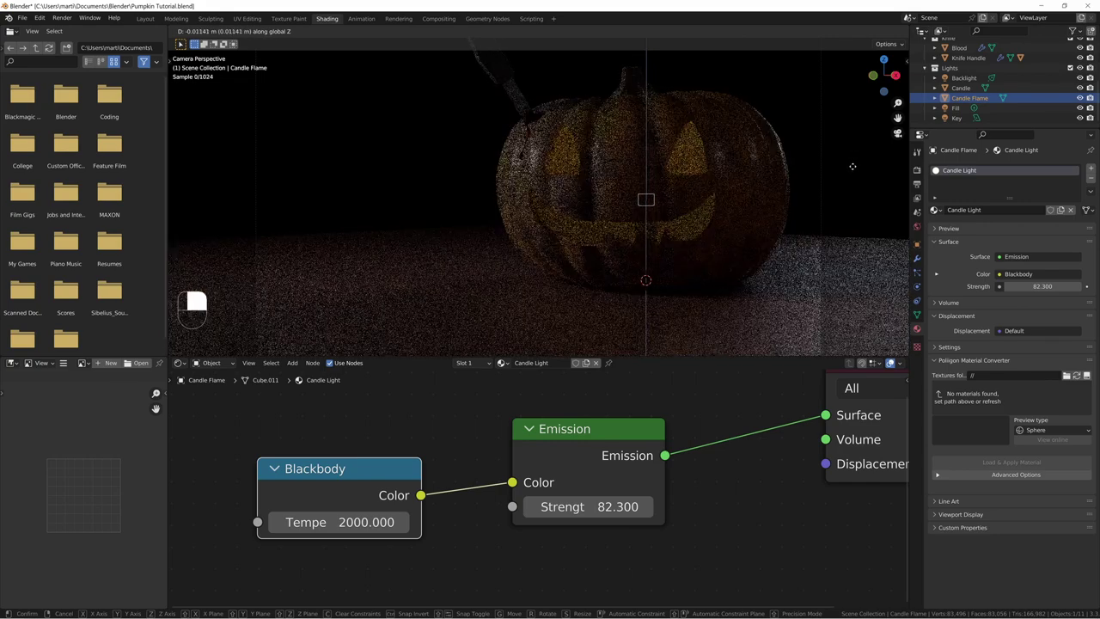
{"action": "left_click", "coordinate": [853, 162]}
{"action": "left_click", "coordinate": [800, 169]}
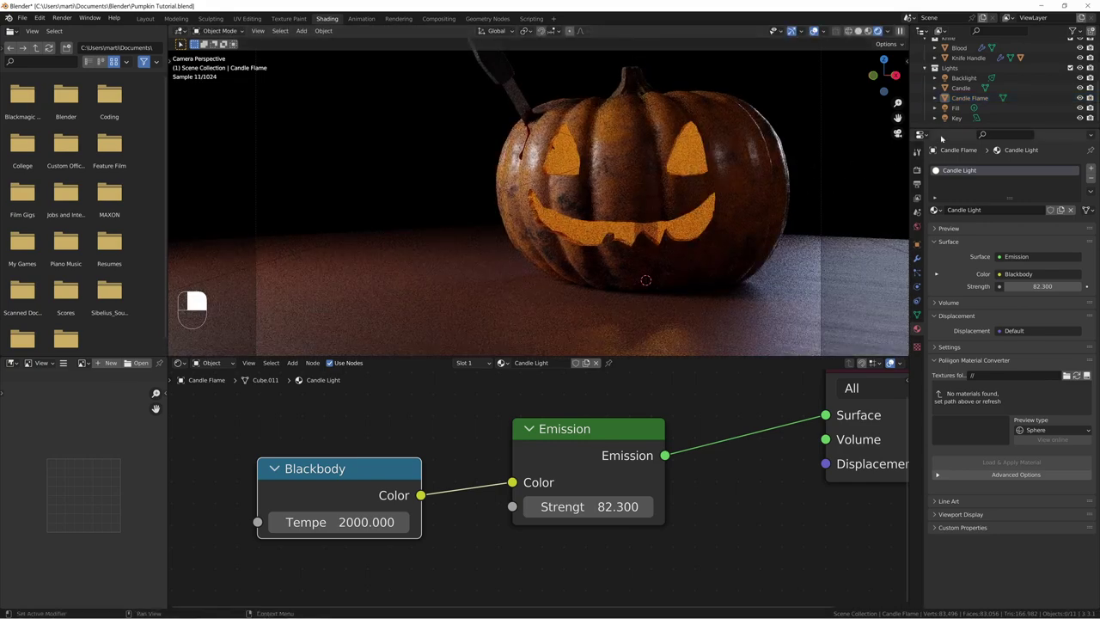
Step: Parent Candle Flame to Candle while keeping its transform
{"action": "left_click", "coordinate": [959, 88]}
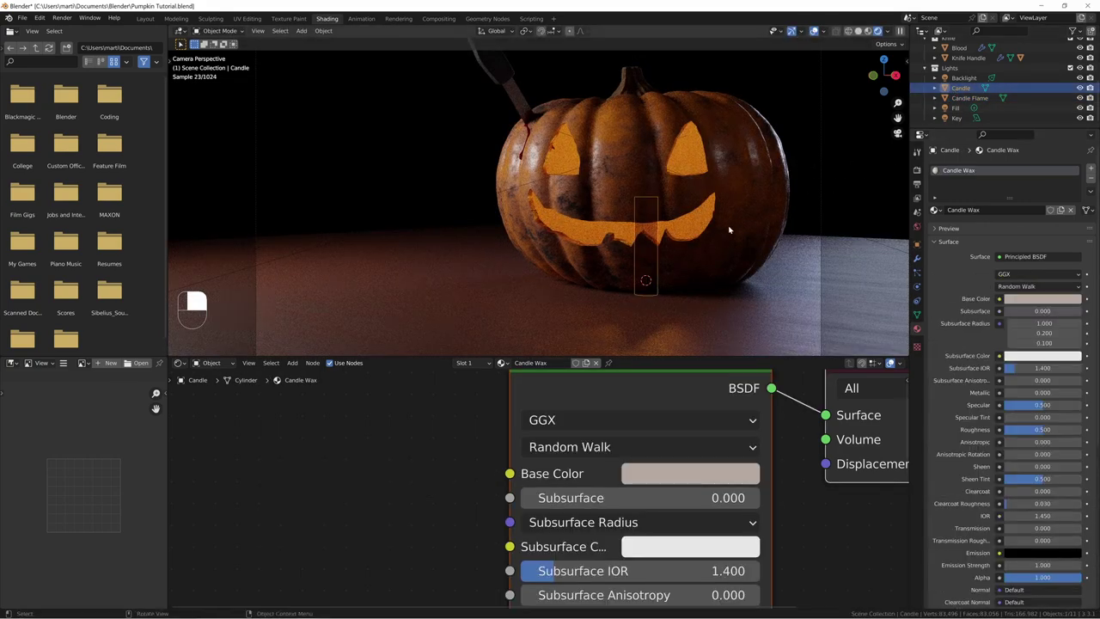
{"action": "left_click", "coordinate": [967, 98]}
{"action": "left_click", "coordinate": [961, 88], "text": "ctrl"}
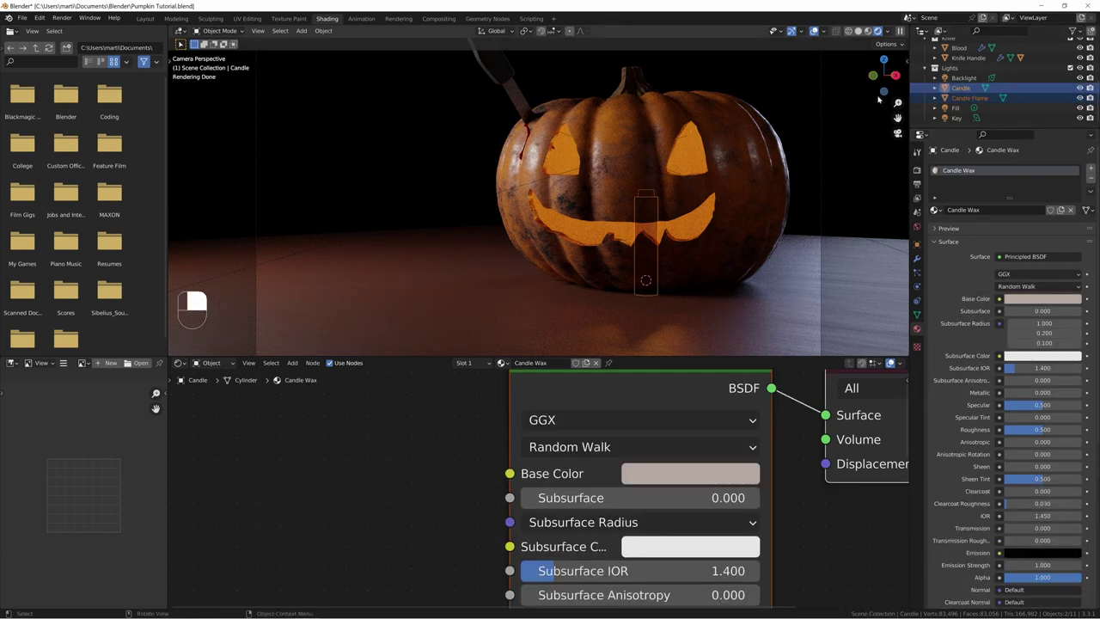
{"action": "key", "text": "ctrl+p"}
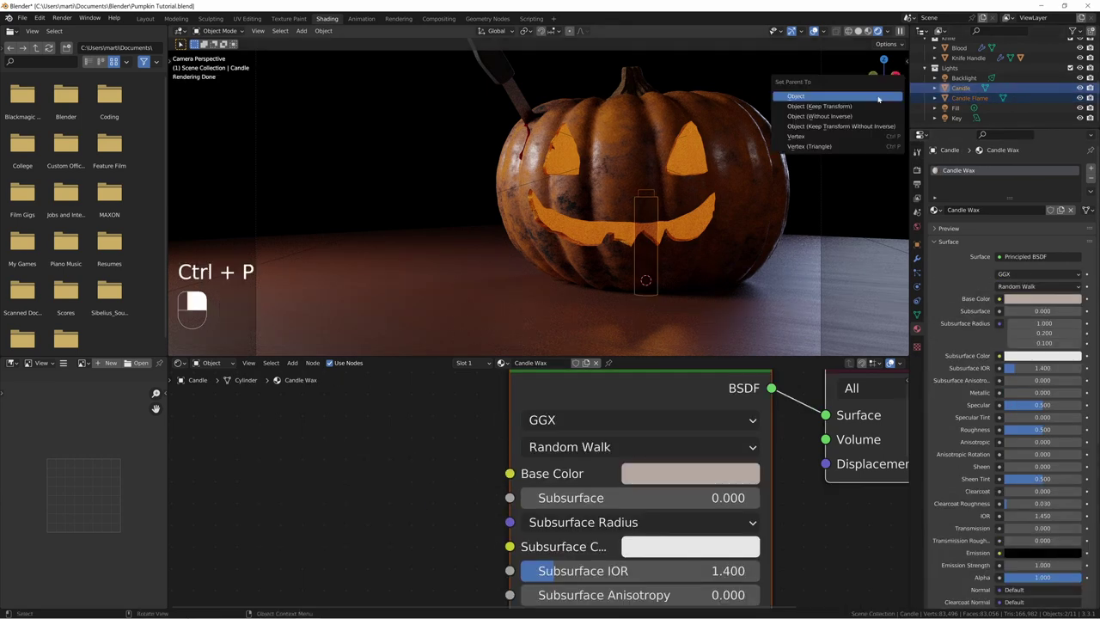
{"action": "left_click", "coordinate": [819, 105]}
Step: Raise Candle Flame slightly above the top of the candle in the front view
{"action": "key", "text": "shift+KP_1"}
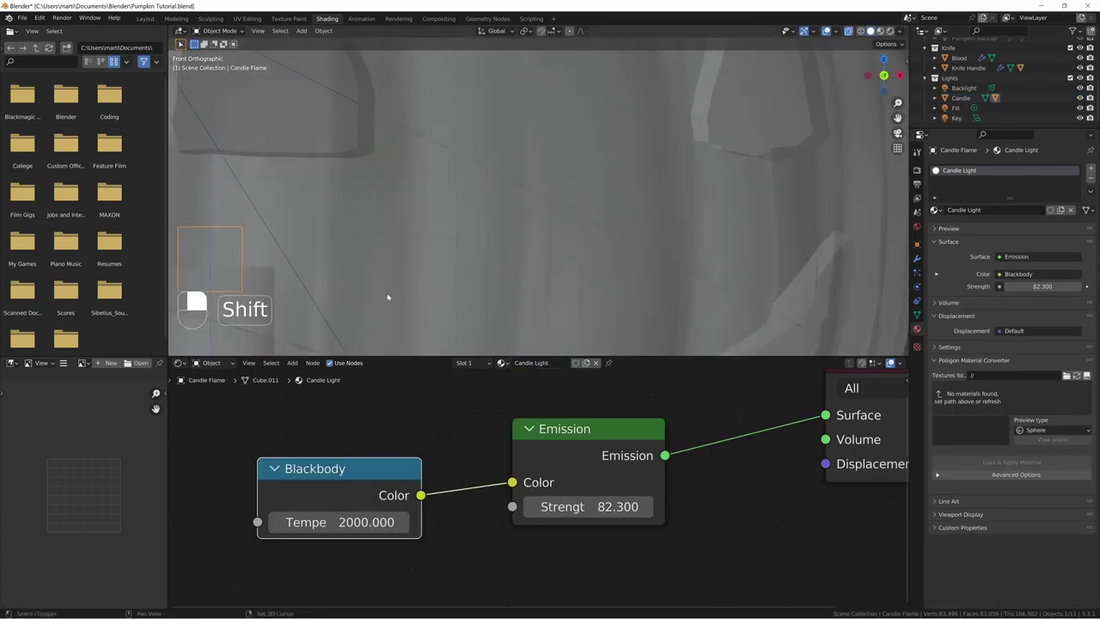
{"action": "middle_click_drag", "start_coordinate": [388, 299], "coordinate": [658, 206], "text": "shift"}
{"action": "key", "text": "g"}
{"action": "left_click", "coordinate": [662, 181]}
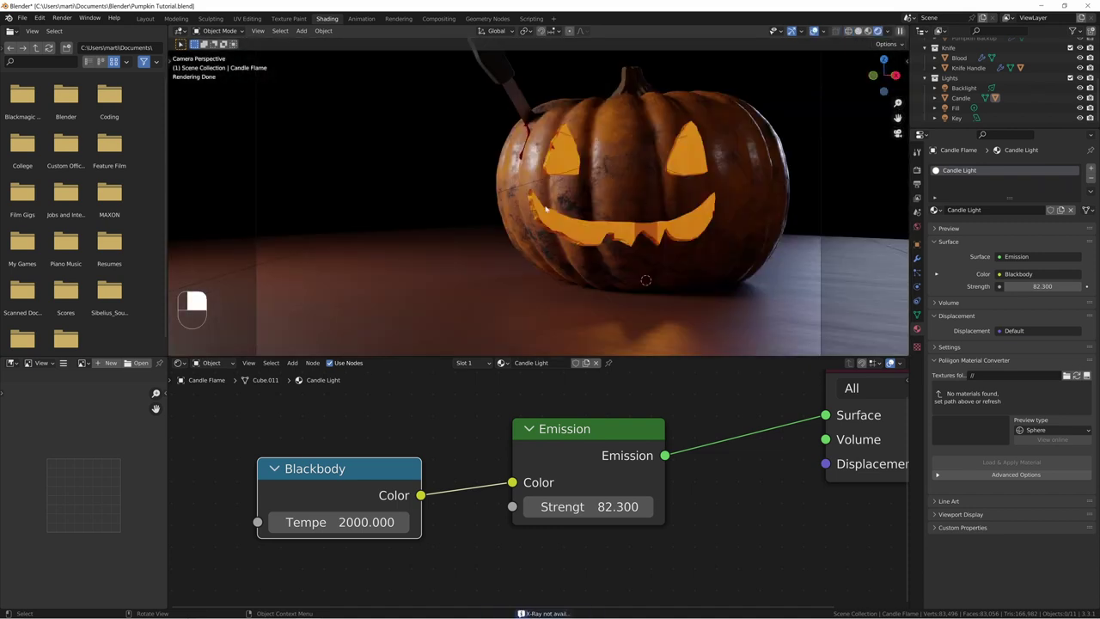
Step: Sketch annotation strokes tracing light bouncing from the candle around the pumpkin's interior, and undo them
{"action": "left_click", "coordinate": [645, 204]}
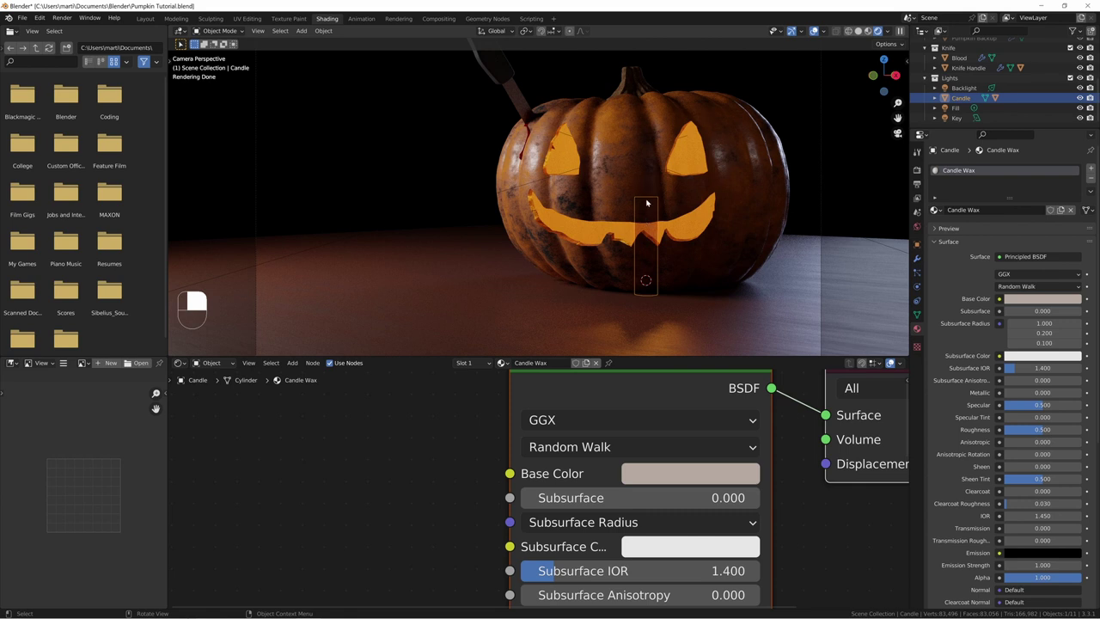
{"action": "key", "text": "shift+space"}
{"action": "key", "text": "d"}
{"action": "mouse_move", "coordinate": [643, 191]}
{"action": "left_mouse_down"}
{"action": "mouse_move", "coordinate": [741, 105]}
{"action": "mouse_move", "coordinate": [733, 167]}
{"action": "mouse_move", "coordinate": [626, 237]}
{"action": "mouse_move", "coordinate": [521, 199]}
{"action": "left_mouse_up"}
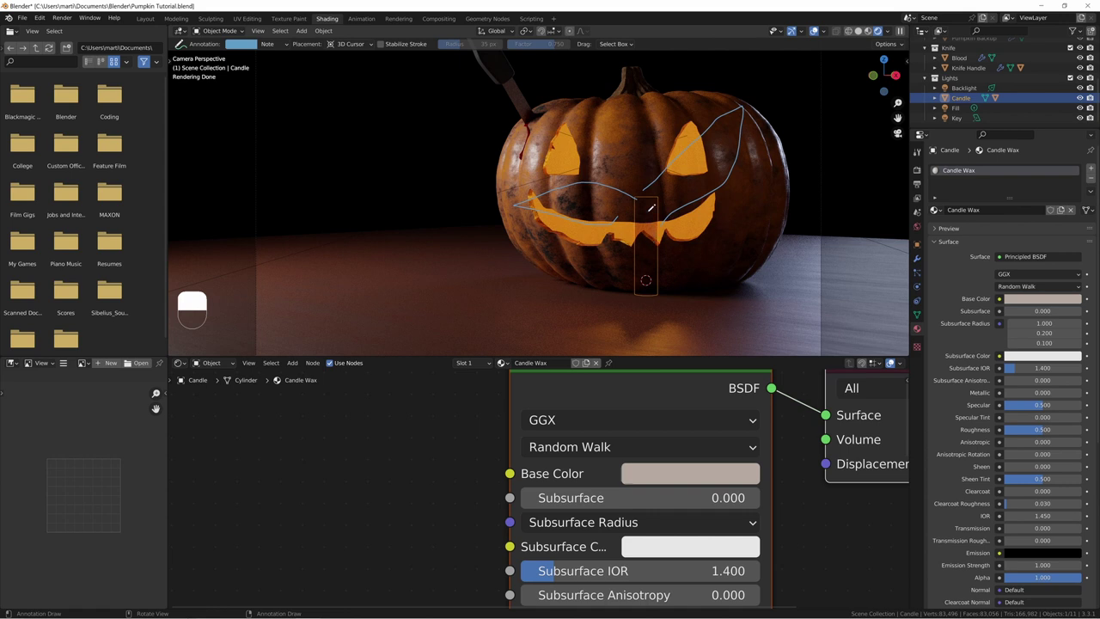
{"action": "left_click_drag", "start_coordinate": [655, 211], "coordinate": [647, 222]}
{"action": "key", "text": "ctrl+z"}
{"action": "key", "text": "ctrl+z"}
{"action": "key", "text": "ctrl+z"}
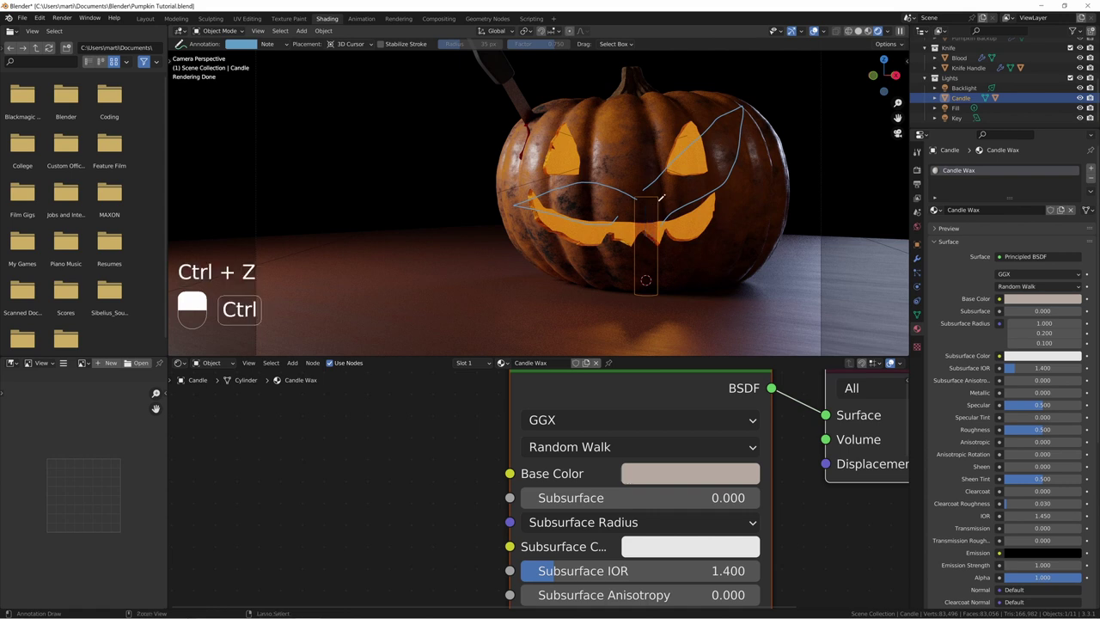
{"action": "key", "text": "shift+space"}
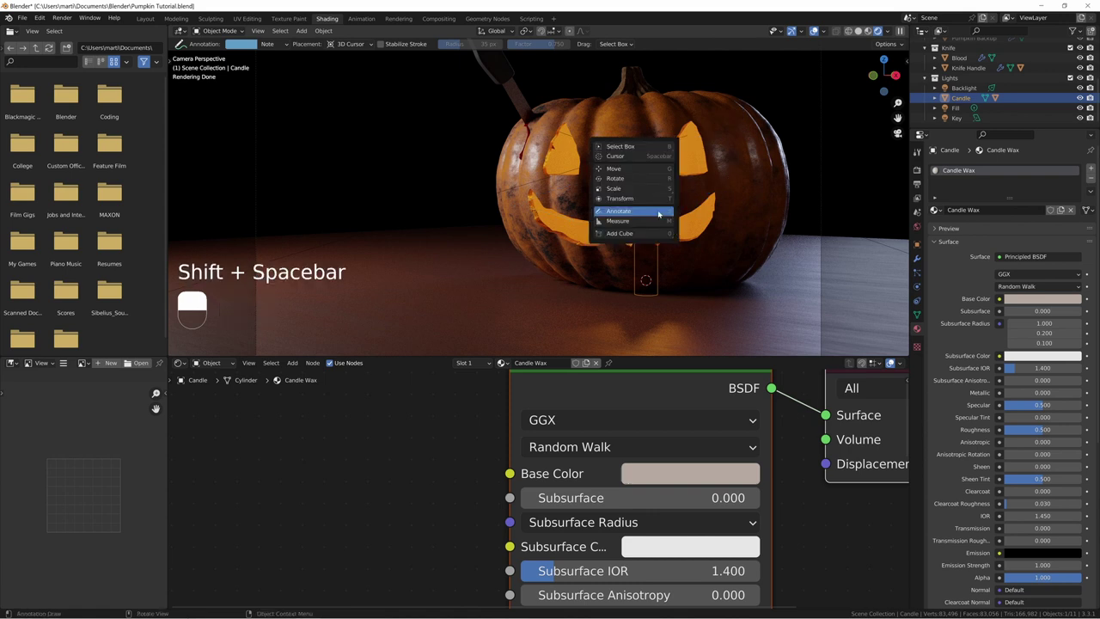
{"action": "left_click", "coordinate": [651, 223]}
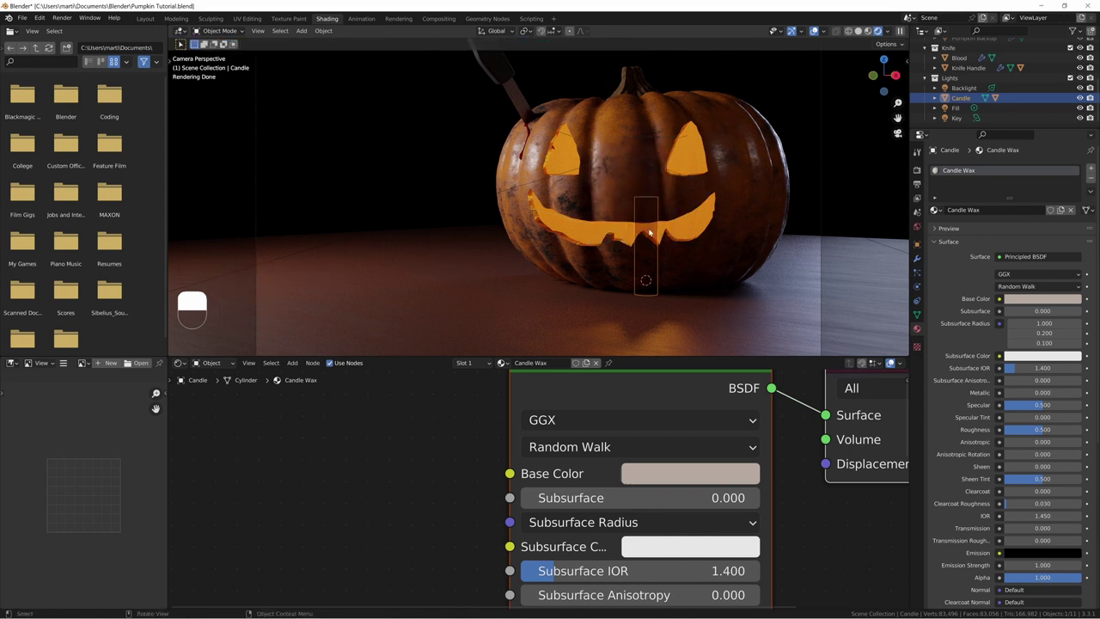
Step: Select the pumpkin and set the Roughness of its Inside material to about 0.731
{"action": "left_click", "coordinate": [580, 157]}
{"action": "middle_click_drag", "start_coordinate": [451, 415], "coordinate": [508, 439]}
{"action": "scroll", "coordinate": [508, 439], "scroll_direction": "down", "scroll_amount": 3}
{"action": "middle_click_drag", "start_coordinate": [427, 456], "coordinate": [477, 437]}
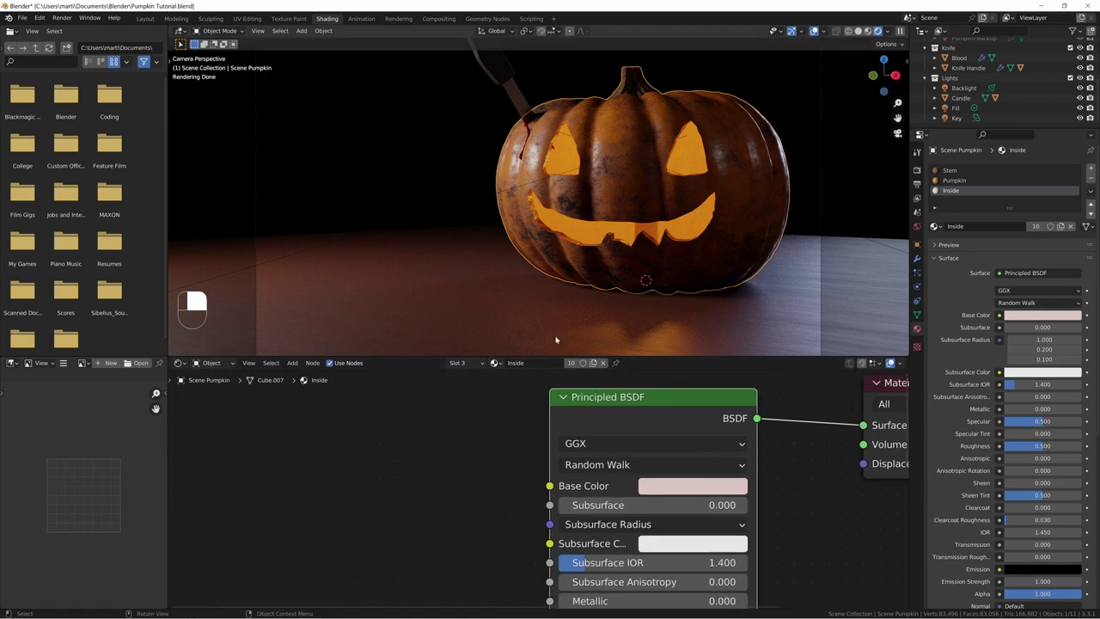
{"action": "middle_click_drag", "start_coordinate": [501, 478], "coordinate": [452, 416]}
{"action": "left_click", "coordinate": [655, 423]}
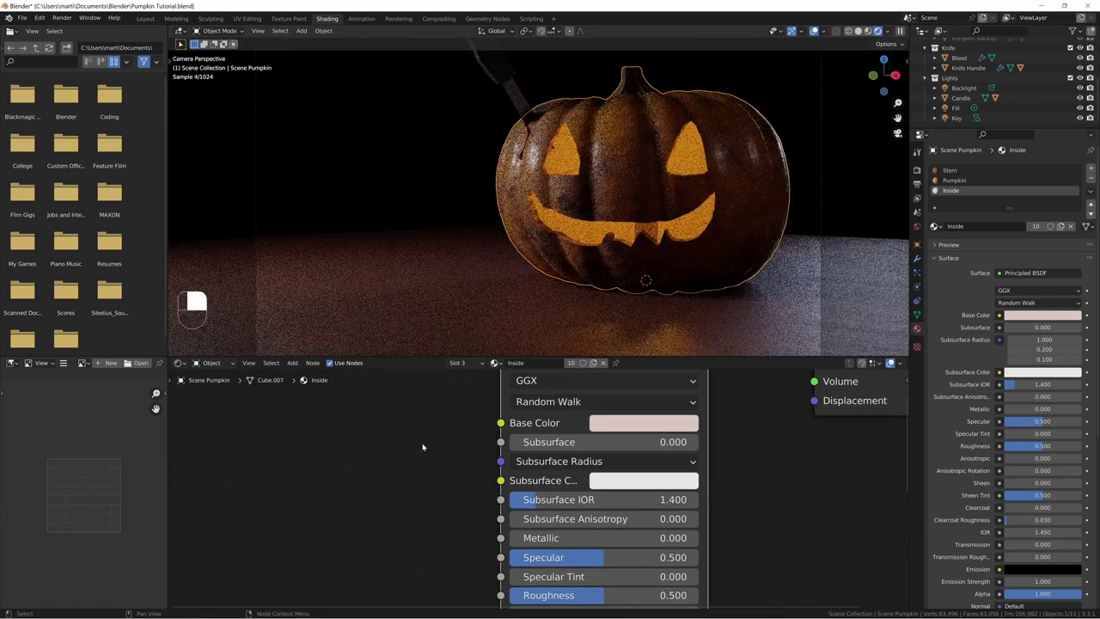
{"action": "middle_click_drag", "start_coordinate": [401, 484], "coordinate": [433, 419]}
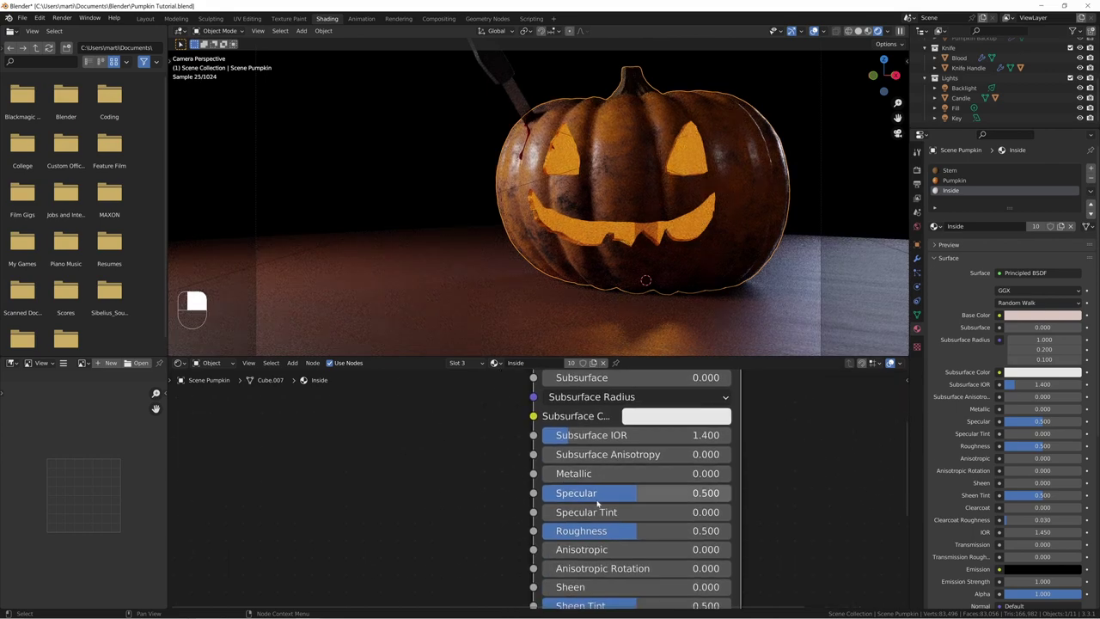
{"action": "left_click_drag", "start_coordinate": [640, 530], "coordinate": [680, 530]}
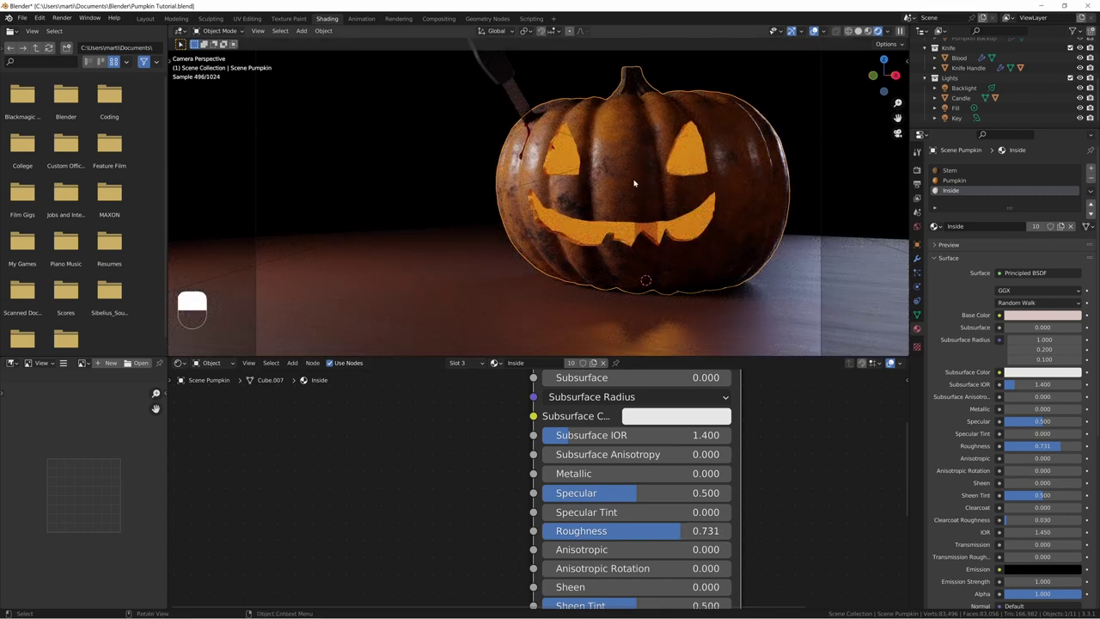
{"action": "scroll", "coordinate": [506, 429], "scroll_direction": "down", "scroll_amount": 6}
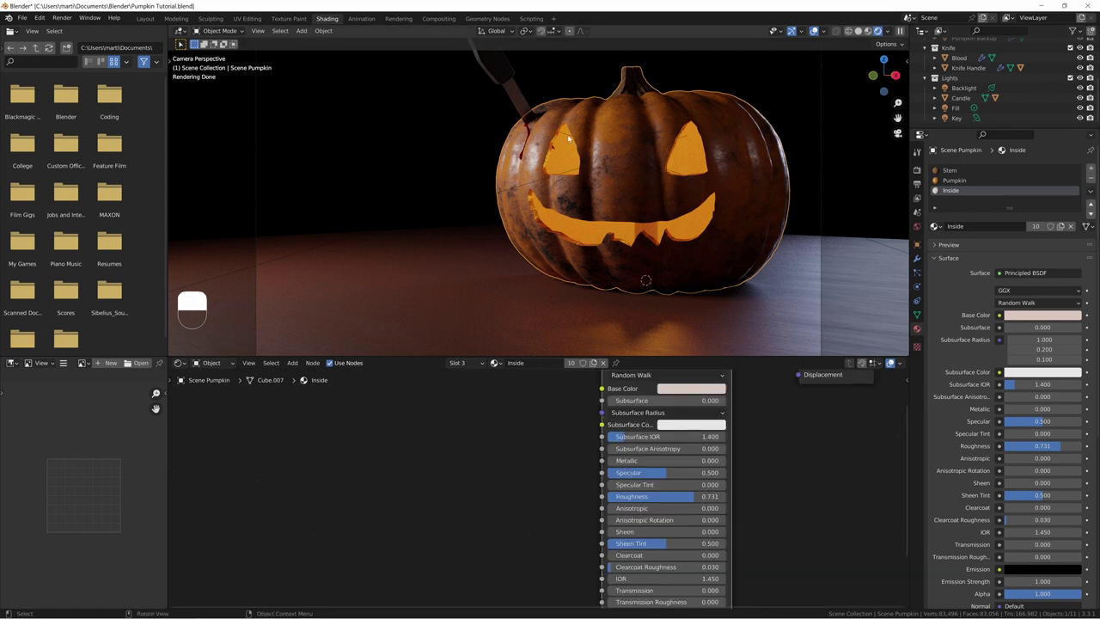
{"action": "middle_click_drag", "start_coordinate": [540, 461], "coordinate": [629, 433]}
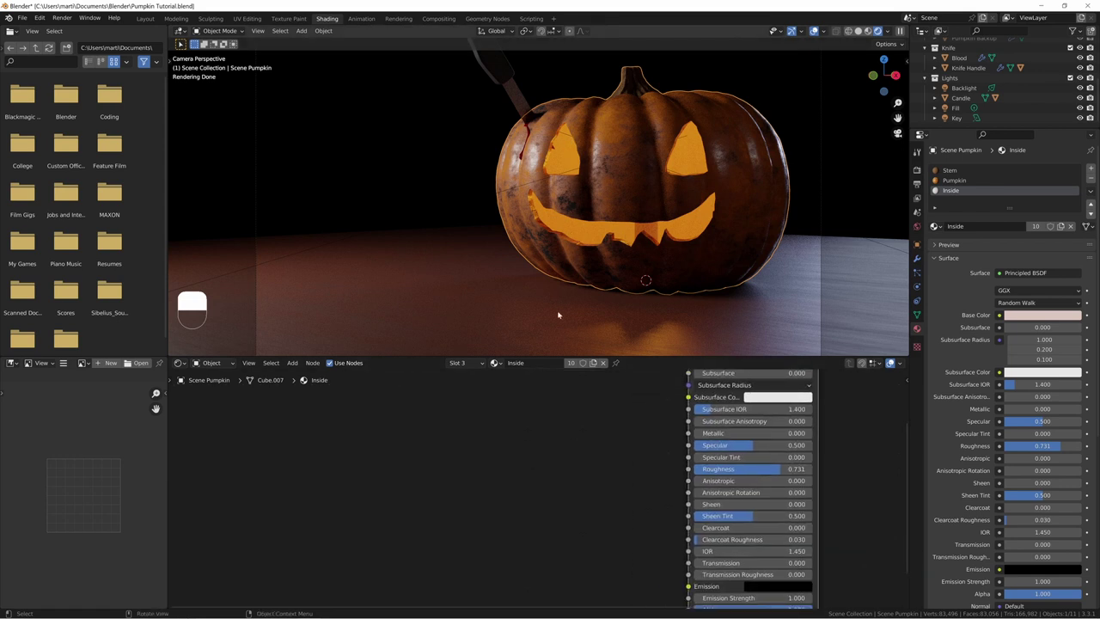
{"action": "middle_click_drag", "start_coordinate": [553, 443], "coordinate": [592, 393]}
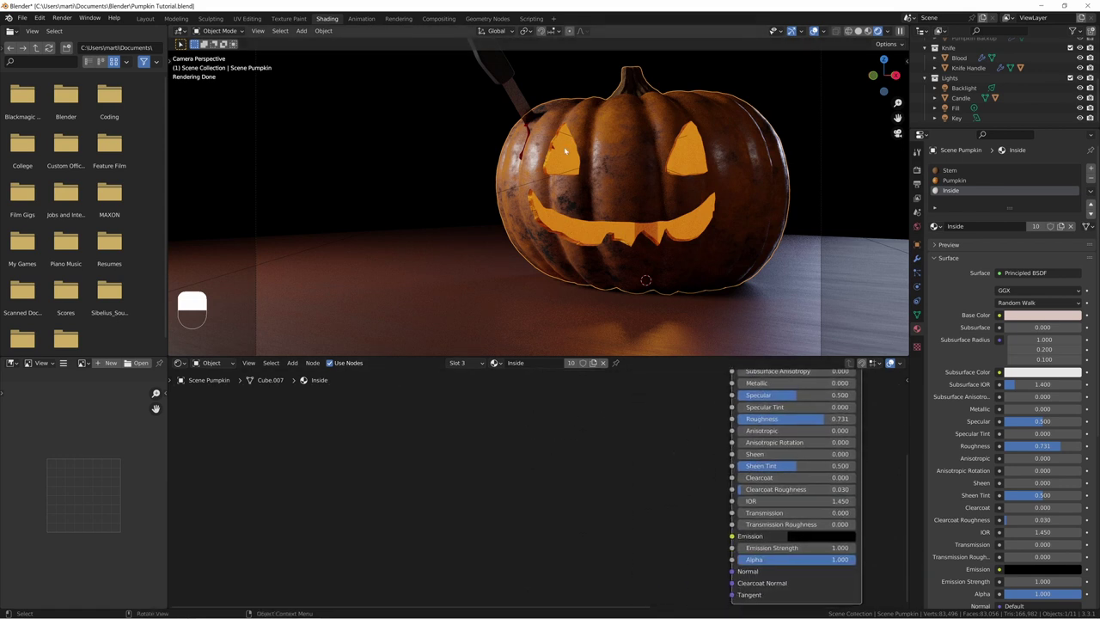
{"action": "key", "text": "shift+a"}
{"action": "left_click", "coordinate": [638, 410]}
{"action": "type", "text": "noise"}
{"action": "key", "text": "Return"}
{"action": "key", "text": "Escape"}
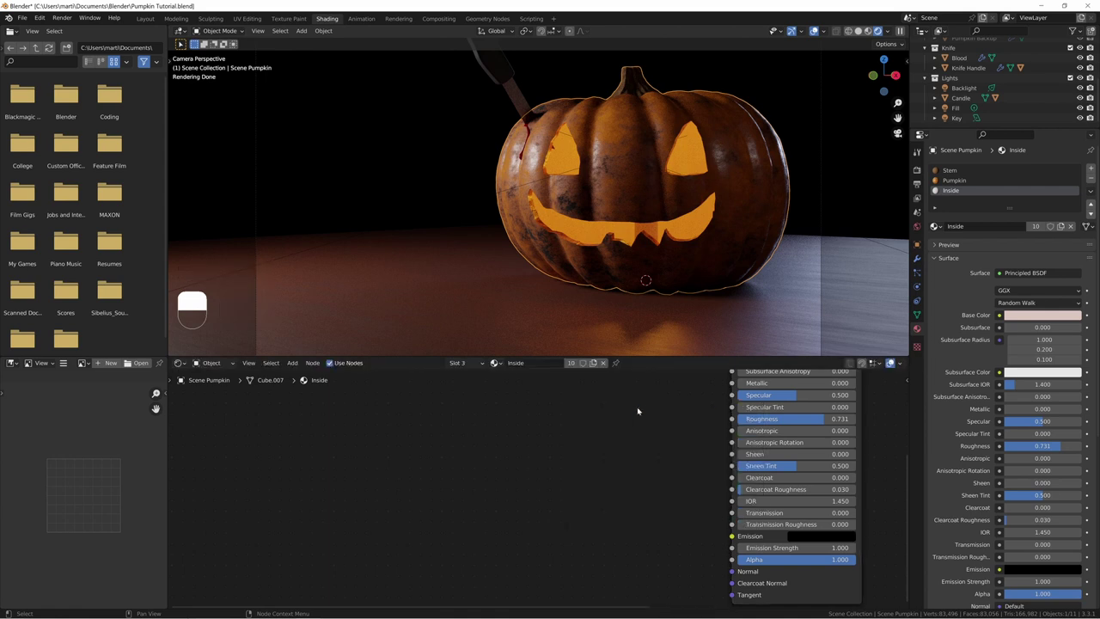
Step: Add a Noise Texture node with linked Texture Coordinate and Mapping nodes to the Inside material
{"action": "key", "text": "shift+a"}
{"action": "type", "text": "noise te"}
{"action": "key", "text": "Return"}
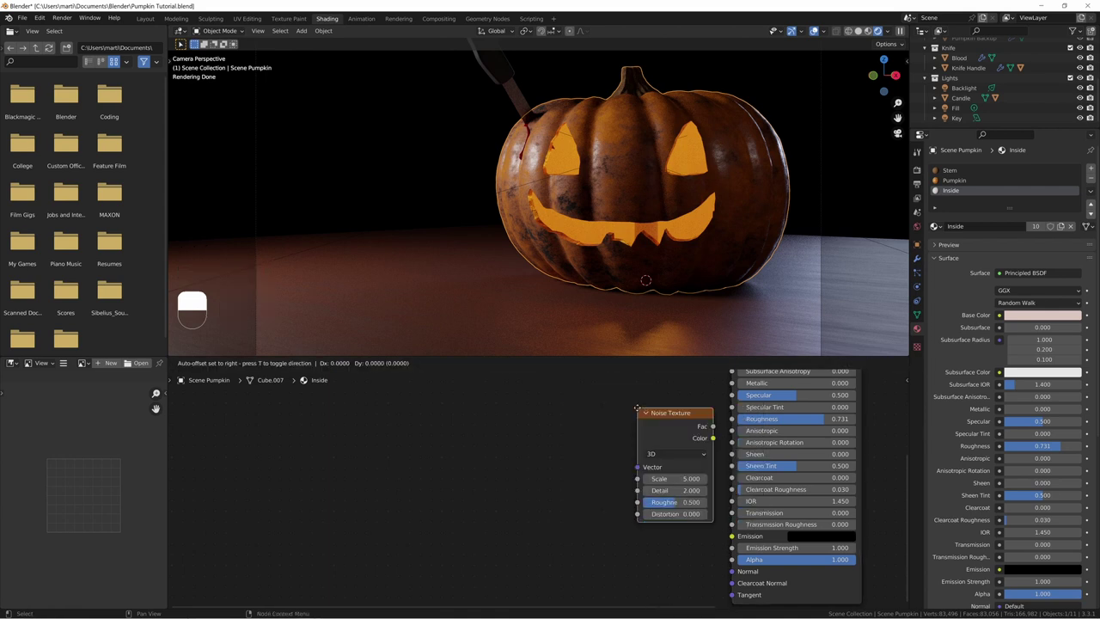
{"action": "left_click", "coordinate": [287, 478]}
{"action": "key", "text": "ctrl+t"}
Step: Add a ColorRamp driven by the Noise Texture's Fac output and shift the texture nodes away from the shader
{"action": "middle_click_drag", "start_coordinate": [428, 495], "coordinate": [480, 445]}
{"action": "scroll", "coordinate": [479, 443], "scroll_direction": "down", "scroll_amount": 2}
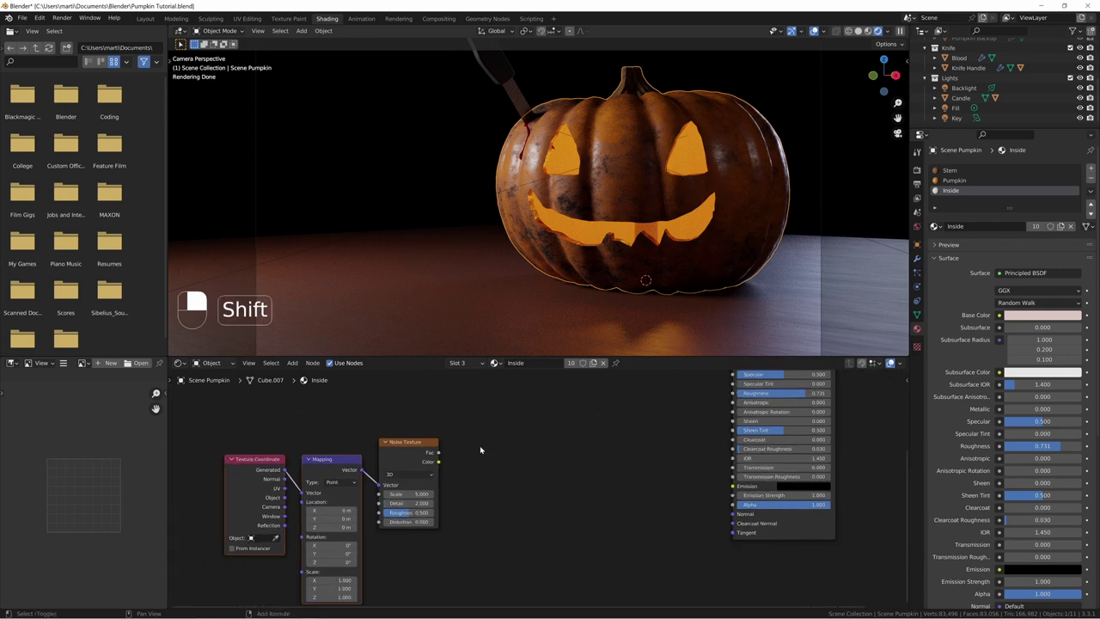
{"action": "key", "text": "shift+a"}
{"action": "type", "text": "color"}
{"action": "key", "text": "Return"}
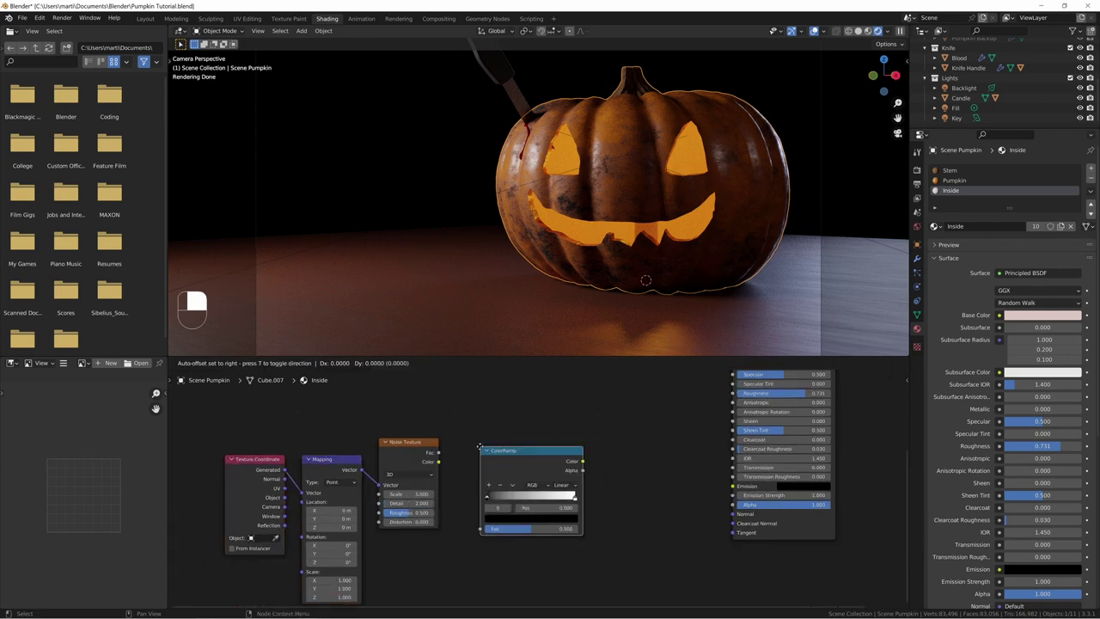
{"action": "left_click", "coordinate": [480, 445]}
{"action": "right_click_drag", "start_coordinate": [435, 453], "coordinate": [504, 491], "text": "alt"}
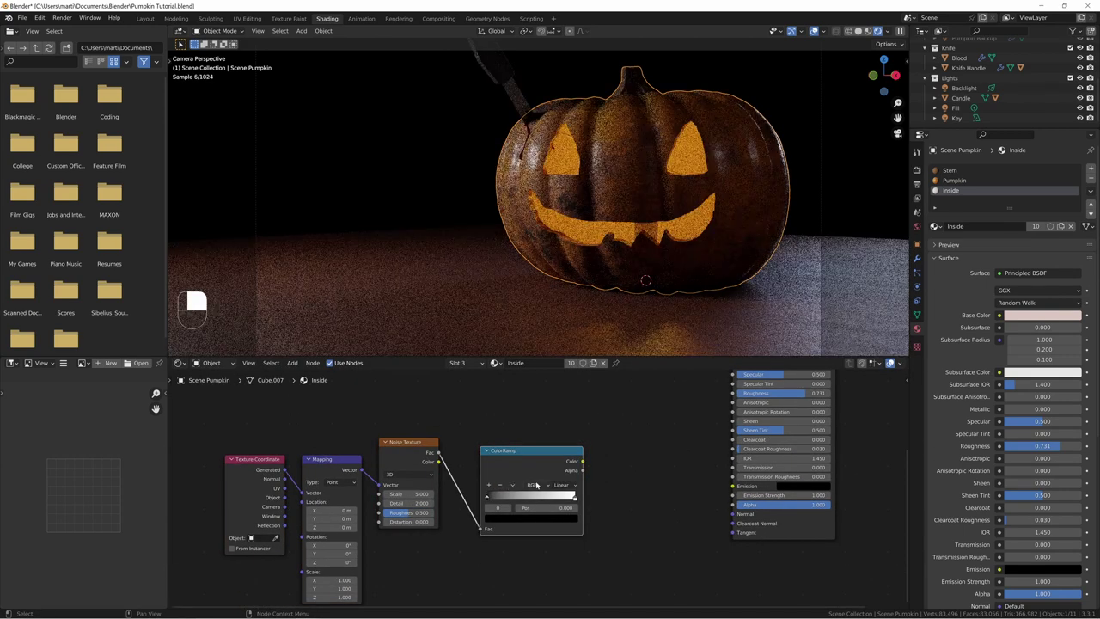
{"action": "left_click_drag", "start_coordinate": [505, 488], "coordinate": [450, 455]}
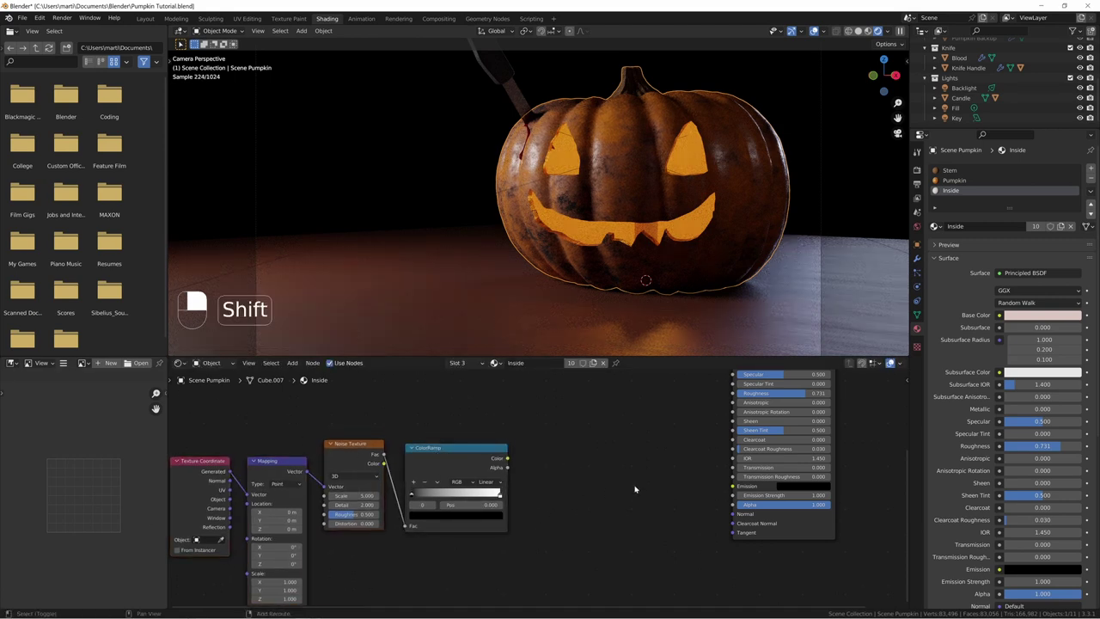
Step: Add a Bump node before the Principled BSDF and feed the ColorRamp's Color output into its Height
{"action": "key", "text": "shift+a"}
{"action": "type", "text": "bump"}
{"action": "key", "text": "Return"}
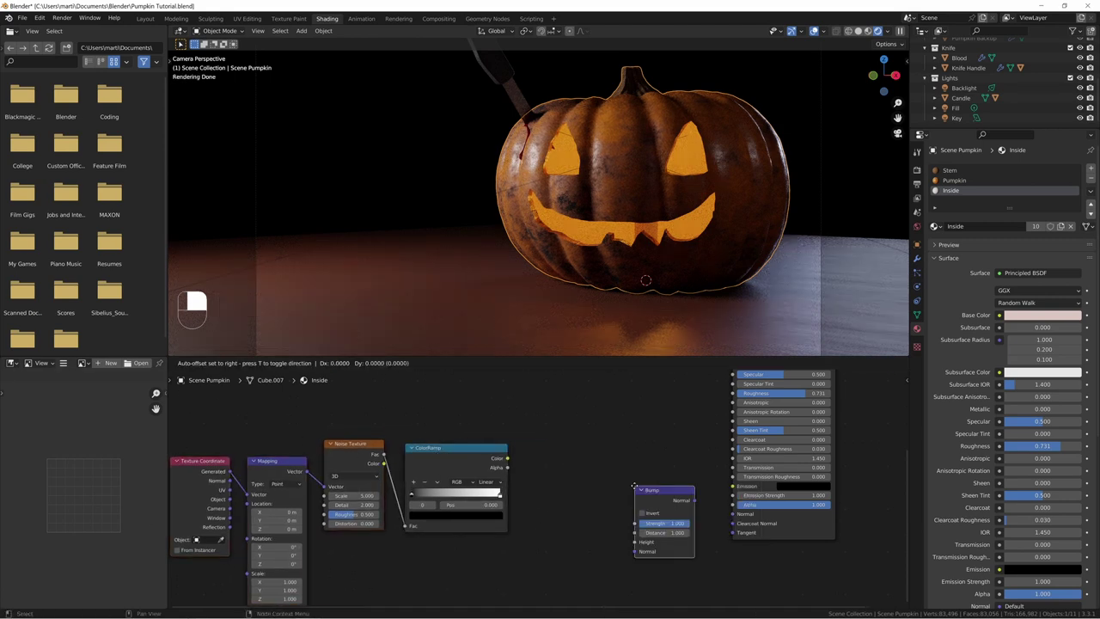
{"action": "left_click", "coordinate": [635, 488]}
{"action": "left_click_drag", "start_coordinate": [508, 459], "coordinate": [636, 543]}
Step: Preview the ColorRamp on the pumpkin and pull both stops inward, placing the white stop at 0.782
{"action": "left_click", "coordinate": [488, 473], "text": "ctrl+shift"}
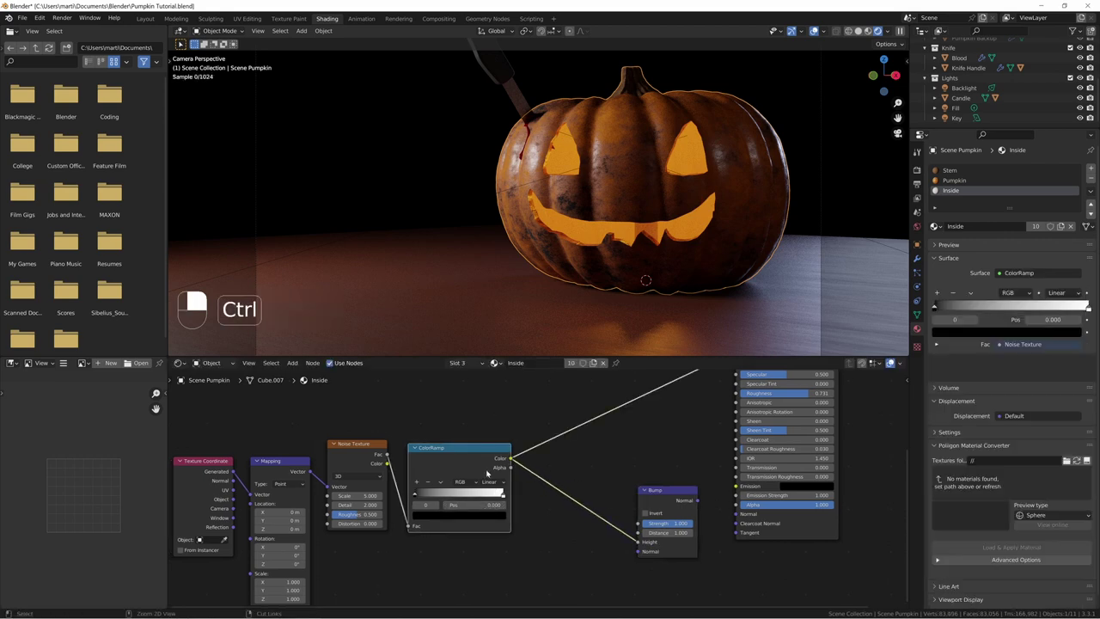
{"action": "middle_click_drag", "start_coordinate": [376, 496], "coordinate": [446, 500]}
{"action": "left_click_drag", "start_coordinate": [481, 501], "coordinate": [505, 501]}
{"action": "left_click_drag", "start_coordinate": [574, 500], "coordinate": [555, 503]}
Step: Set the Noise Texture to Scale 66, Detail 4.2 and Roughness 0.557
{"action": "middle_click_drag", "start_coordinate": [445, 505], "coordinate": [537, 504]}
{"action": "scroll", "coordinate": [537, 492], "scroll_direction": "up", "scroll_amount": 6}
{"action": "left_click_drag", "start_coordinate": [492, 509], "coordinate": [548, 494]}
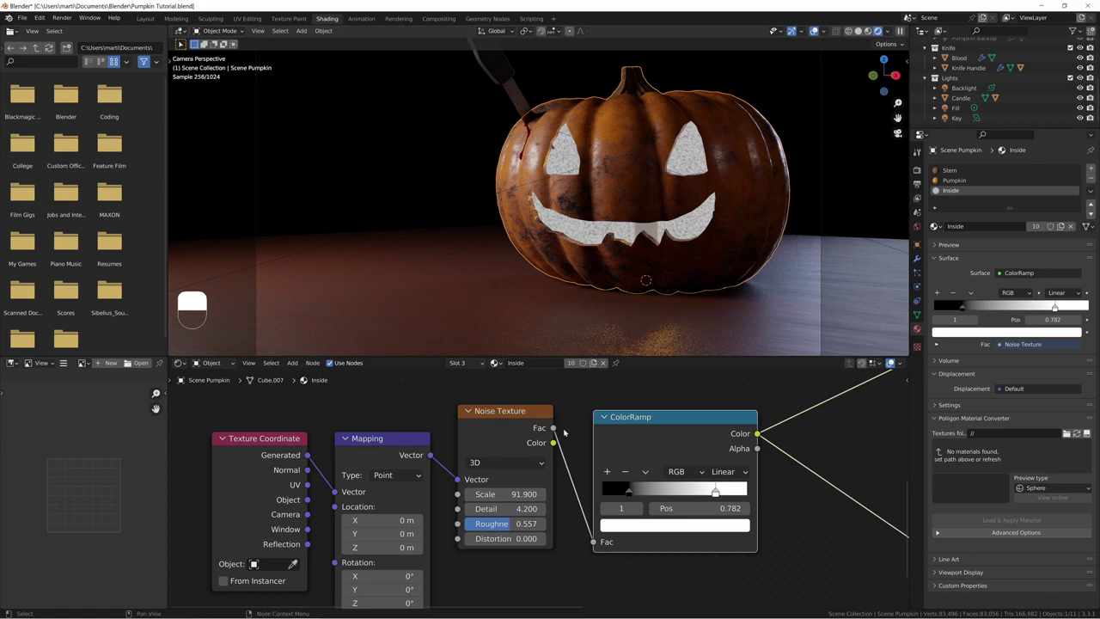
{"action": "left_click_drag", "start_coordinate": [517, 486], "coordinate": [476, 486]}
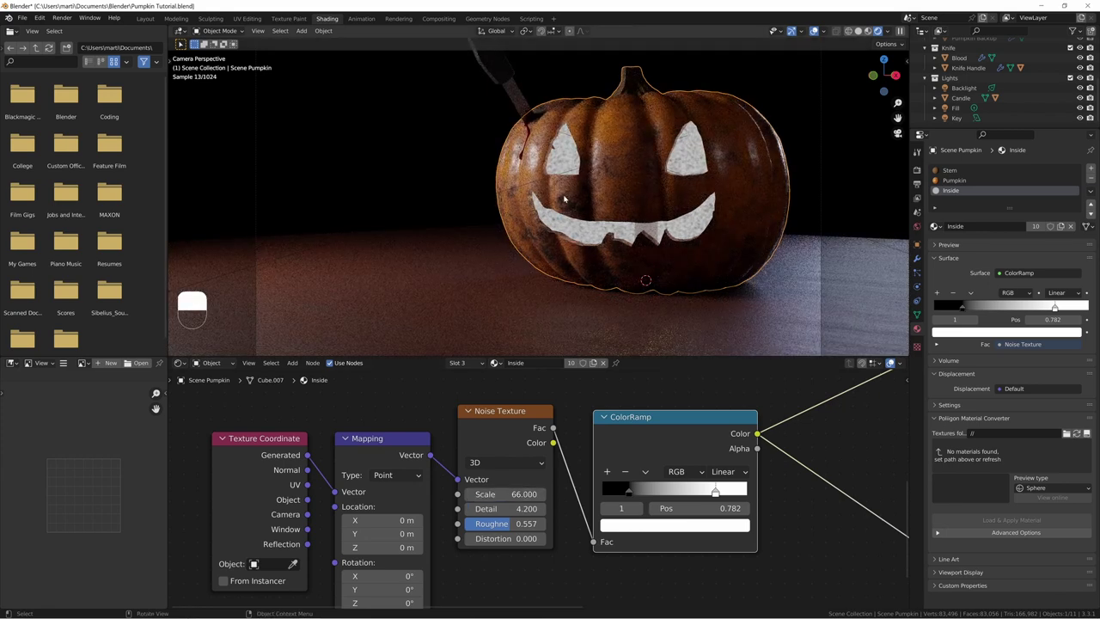
Step: Set the Bump node's Distance to 0.1 and its Strength to 0
{"action": "middle_click_drag", "start_coordinate": [874, 459], "coordinate": [585, 413]}
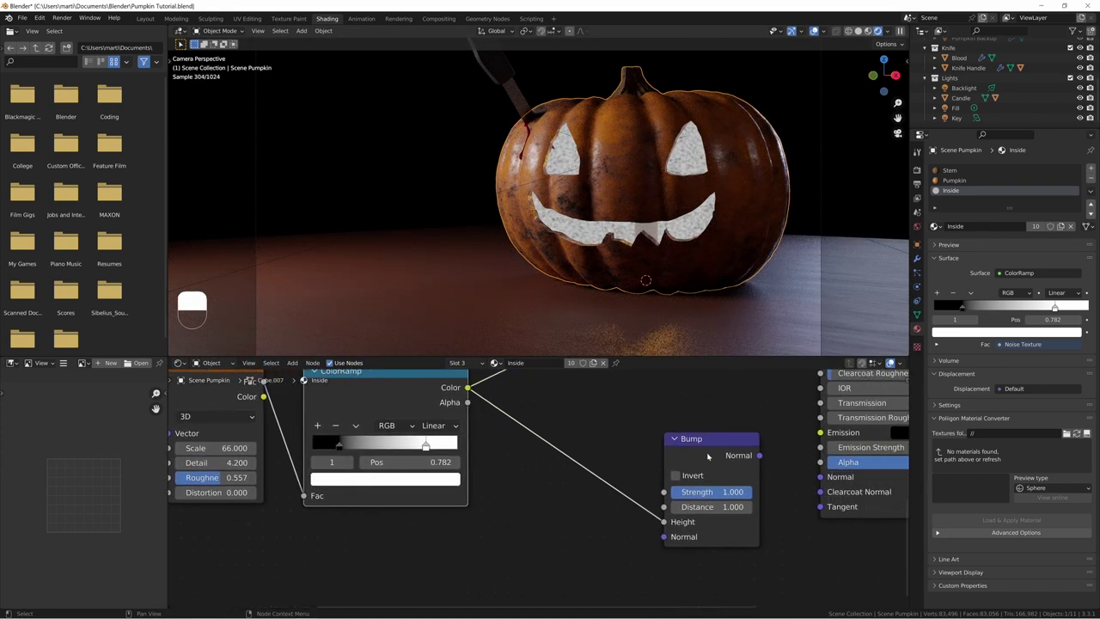
{"action": "left_click", "coordinate": [711, 506]}
{"action": "type", "text": ".1"}
{"action": "key", "text": "Return"}
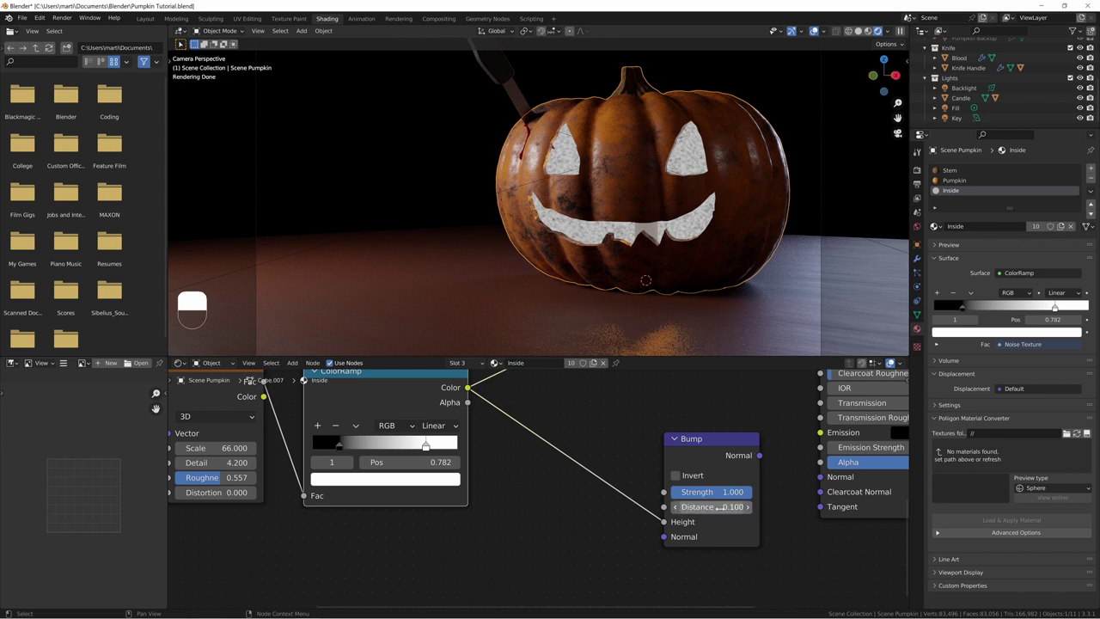
{"action": "left_click_drag", "start_coordinate": [725, 495], "coordinate": [643, 495]}
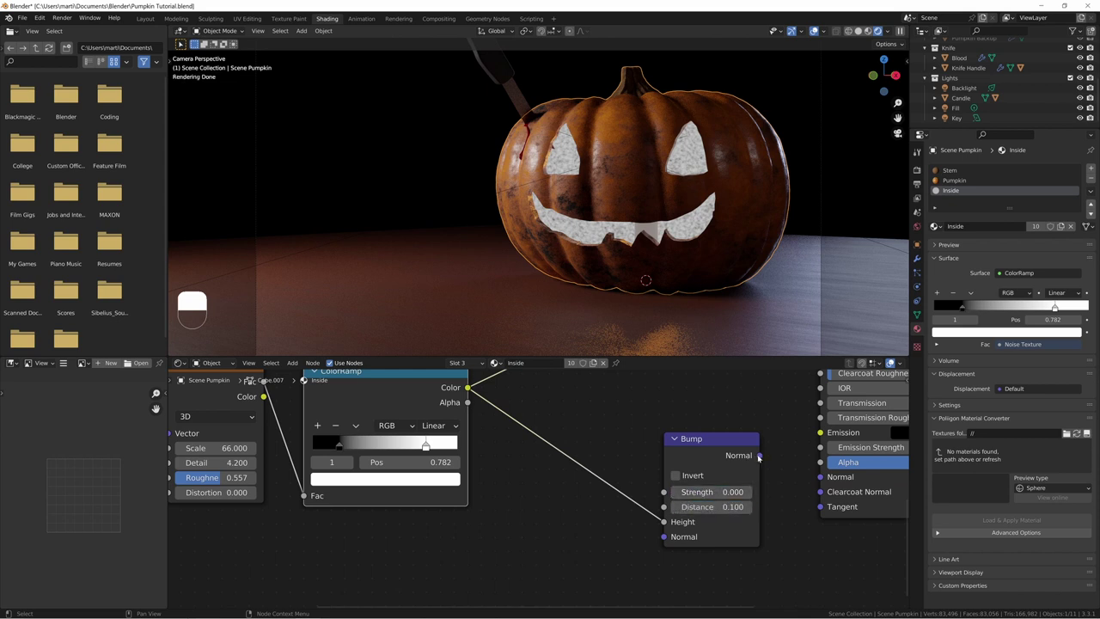
Step: Connect the Bump output to the Principled BSDF's Normal, switch the preview back to that shader, and set bump Strength to 0.193
{"action": "left_click_drag", "start_coordinate": [758, 457], "coordinate": [820, 477]}
{"action": "left_click", "coordinate": [870, 488], "text": "ctrl+shift"}
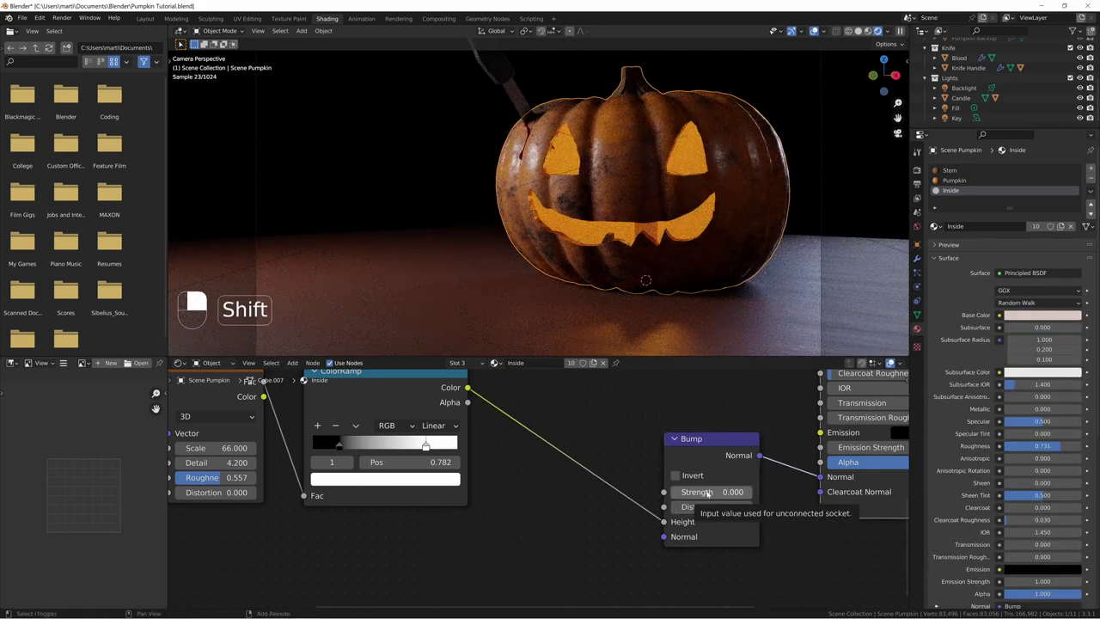
{"action": "left_click_drag", "start_coordinate": [706, 493], "coordinate": [872, 493], "text": "shift"}
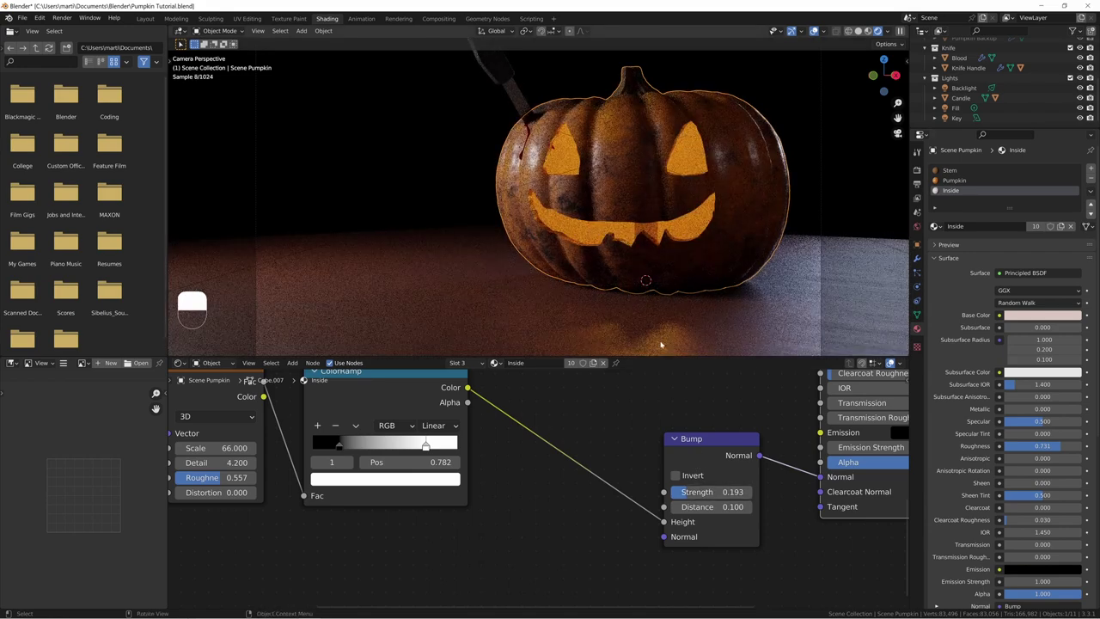
Step: Limit the viewport render to a close-up region around the pumpkin's left-hand eye and raise the Bump Strength to 1
{"action": "key", "text": "ctrl+b"}
{"action": "left_click_drag", "start_coordinate": [541, 118], "coordinate": [596, 177]}
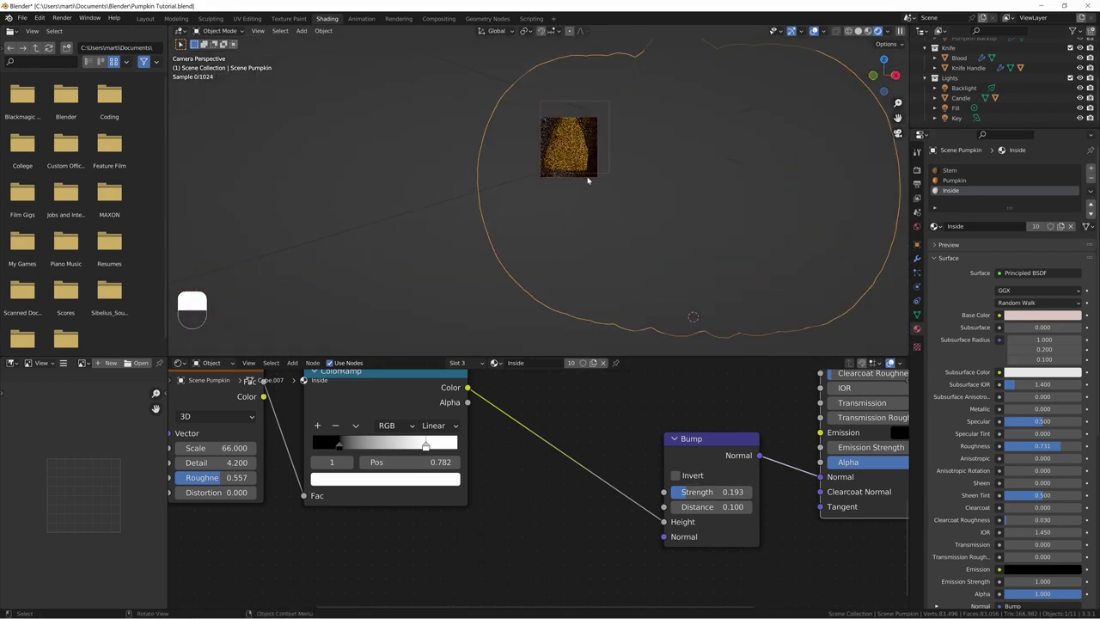
{"action": "scroll", "coordinate": [593, 183], "scroll_direction": "up", "scroll_amount": 3}
{"action": "middle_click_drag", "start_coordinate": [622, 211], "coordinate": [591, 258], "text": "shift"}
{"action": "scroll", "coordinate": [593, 258], "scroll_direction": "up", "scroll_amount": 3}
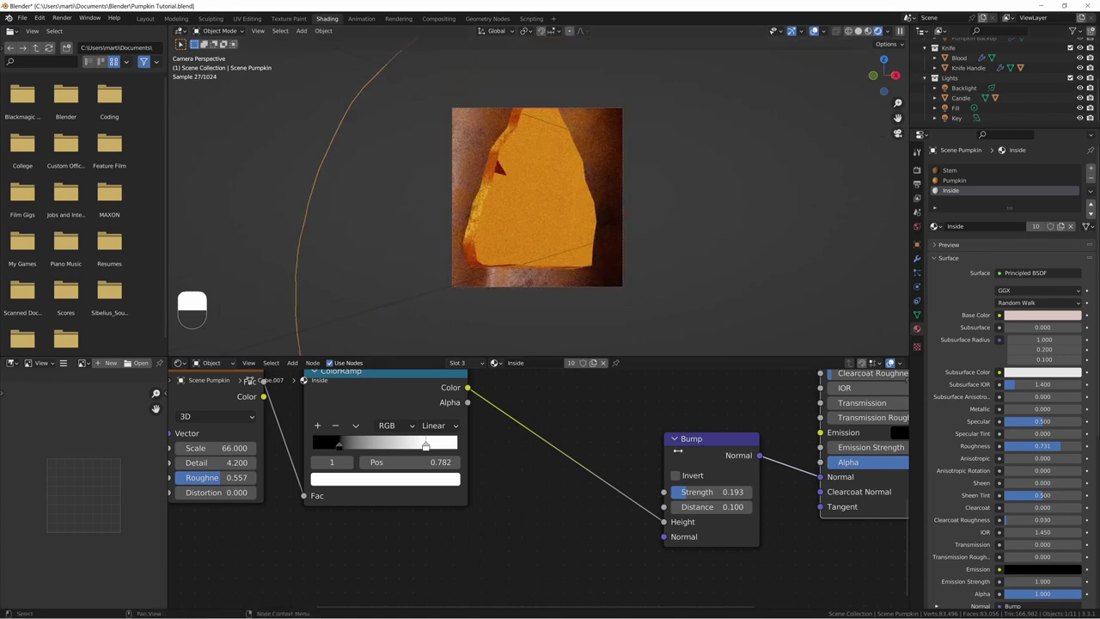
{"action": "left_click_drag", "start_coordinate": [714, 492], "coordinate": [783, 492]}
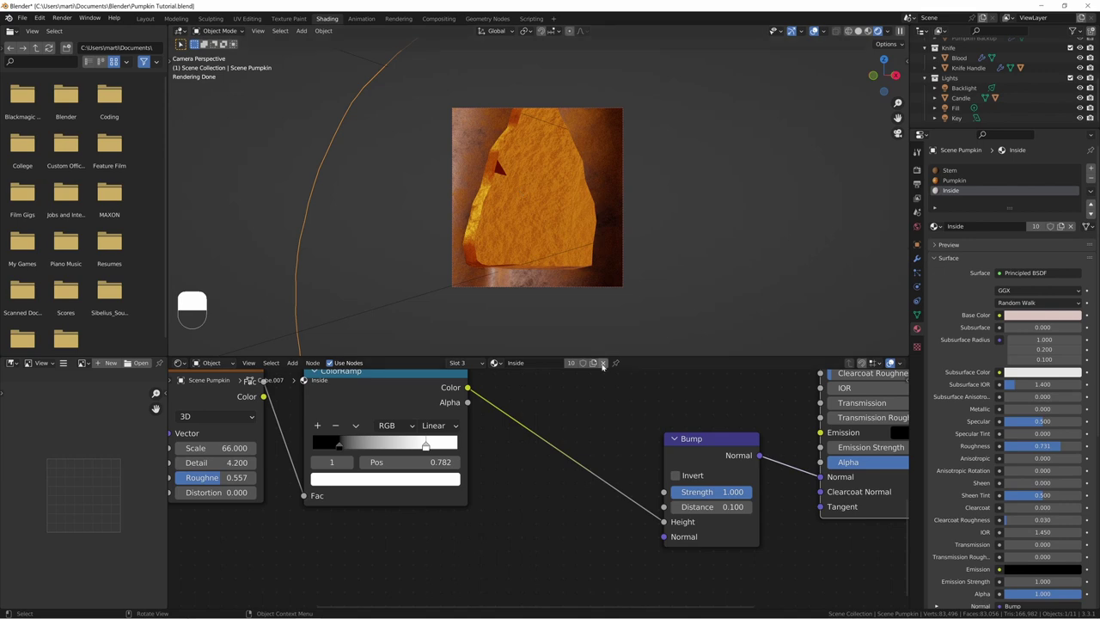
Step: Clear the render region, restore the full camera view with nothing selected, and set the Bump node's Strength to 0.3
{"action": "left_click_drag", "start_coordinate": [728, 491], "coordinate": [675, 492]}
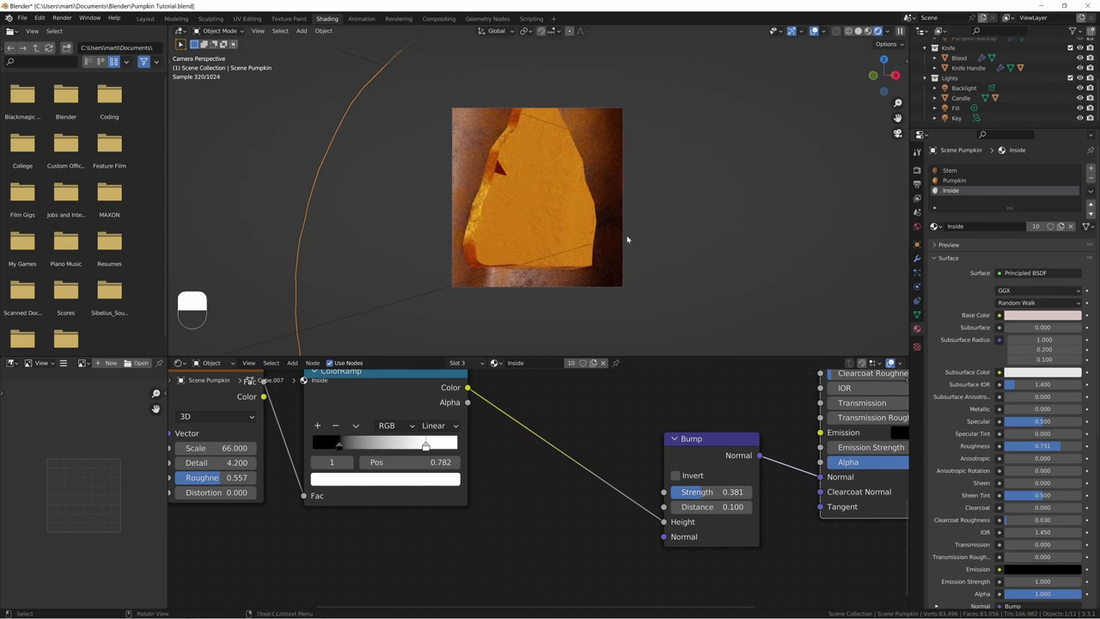
{"action": "key", "text": "ctrl+alt+b"}
{"action": "key", "text": "Home"}
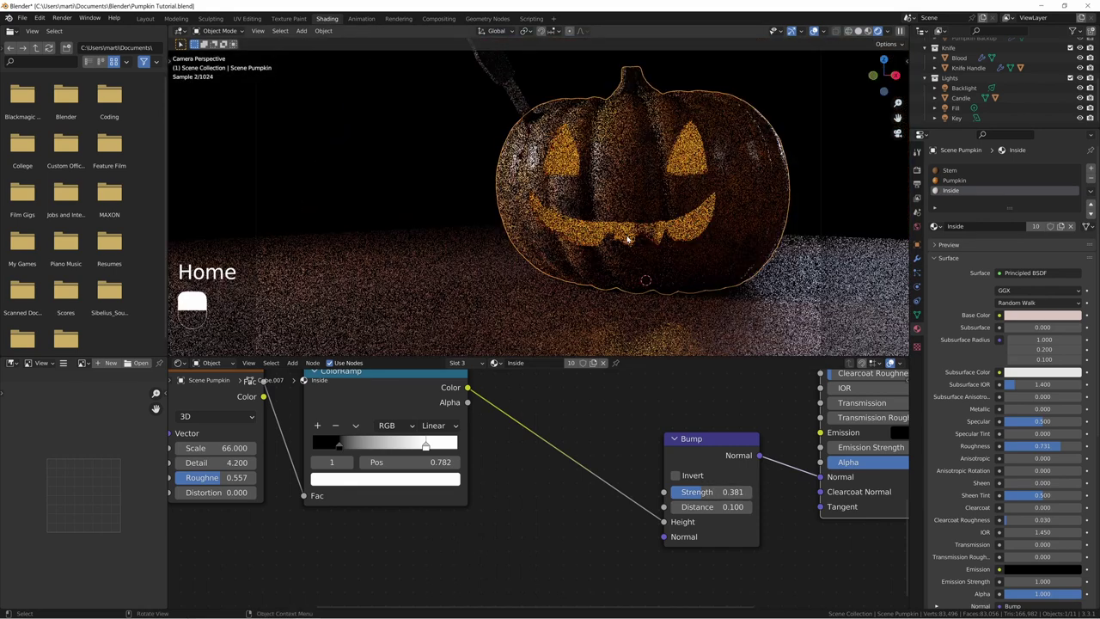
{"action": "key", "text": "alt+a"}
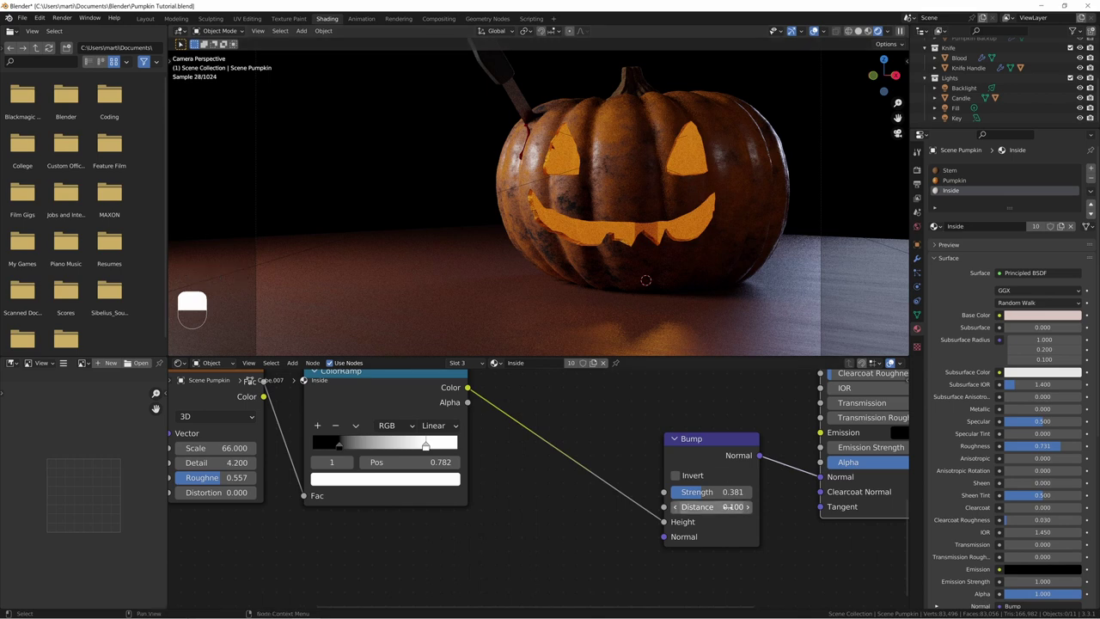
{"action": "double_click", "coordinate": [728, 491]}
{"action": "type", "text": "0.3"}
{"action": "key", "text": "Return"}
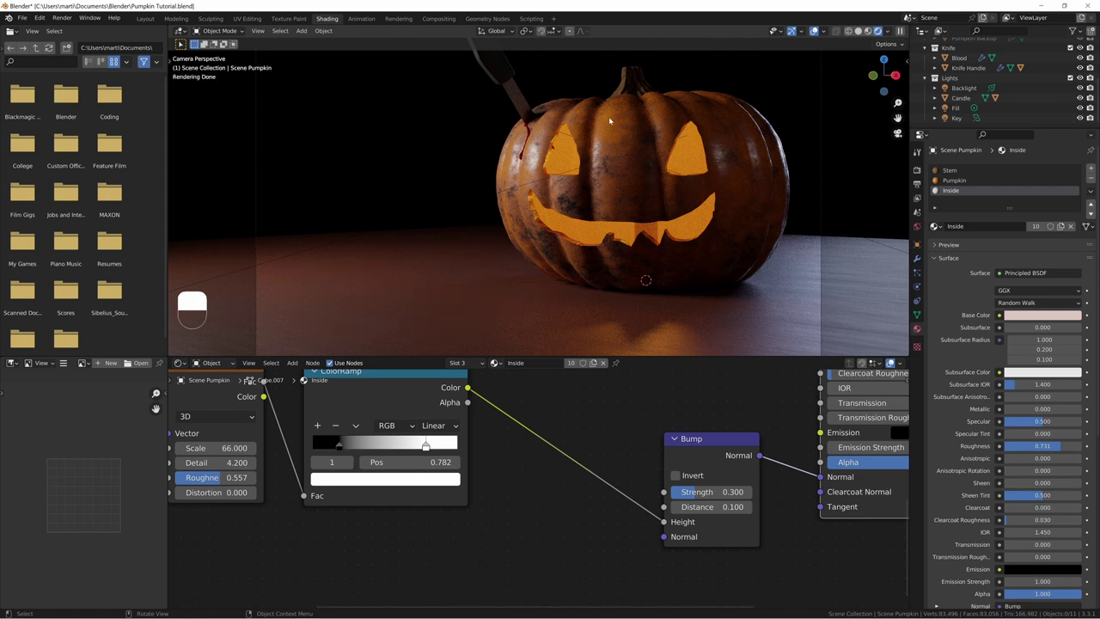
Step: Set the Subsurface value of the Inside material's Principled BSDF to 0.014
{"action": "middle_click_drag", "start_coordinate": [741, 444], "coordinate": [626, 519]}
{"action": "middle_click_drag", "start_coordinate": [628, 469], "coordinate": [603, 539]}
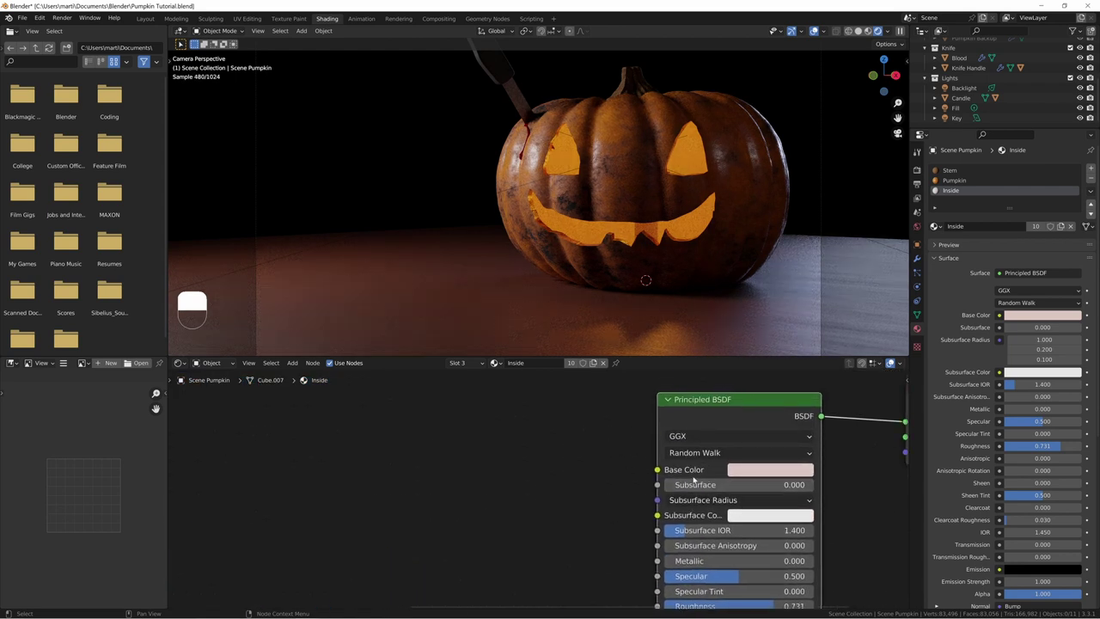
{"action": "key", "text": "shift"}
{"action": "left_click_drag", "start_coordinate": [737, 485], "coordinate": [767, 485], "text": "shift"}
Step: Limit the viewport render to a close-up of the left-hand eye and compare Subsurface at 0 with 0.014
{"action": "key", "text": "ctrl+b"}
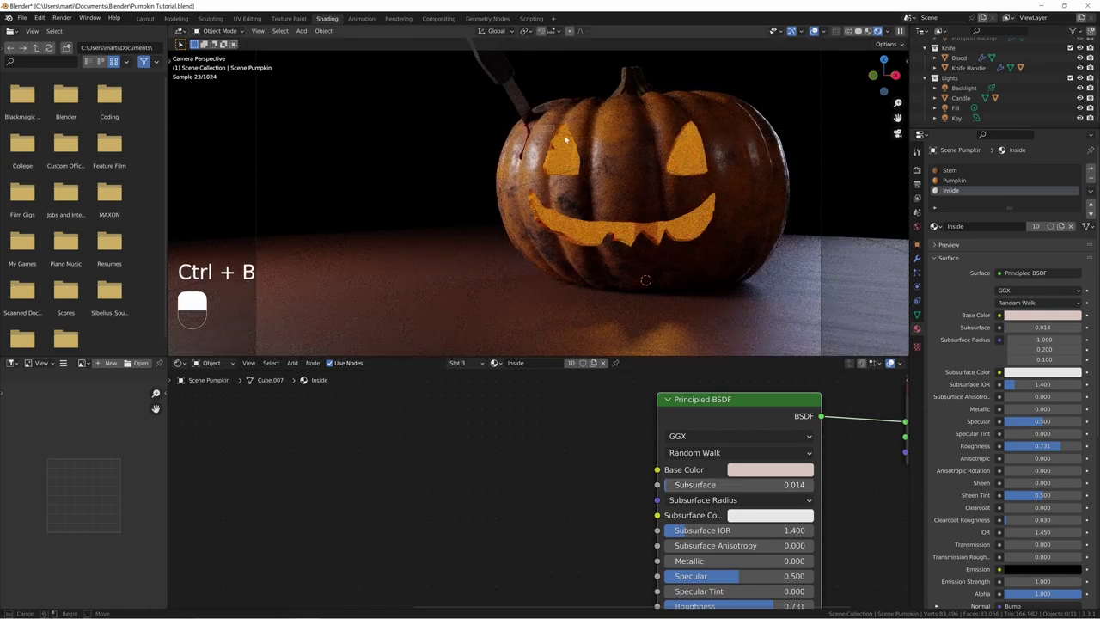
{"action": "mouse_move", "coordinate": [566, 139]}
{"action": "left_mouse_down"}
{"action": "mouse_move", "coordinate": [592, 196]}
{"action": "mouse_move", "coordinate": [589, 179]}
{"action": "left_mouse_up"}
{"action": "scroll", "coordinate": [620, 175], "scroll_direction": "up", "scroll_amount": 8}
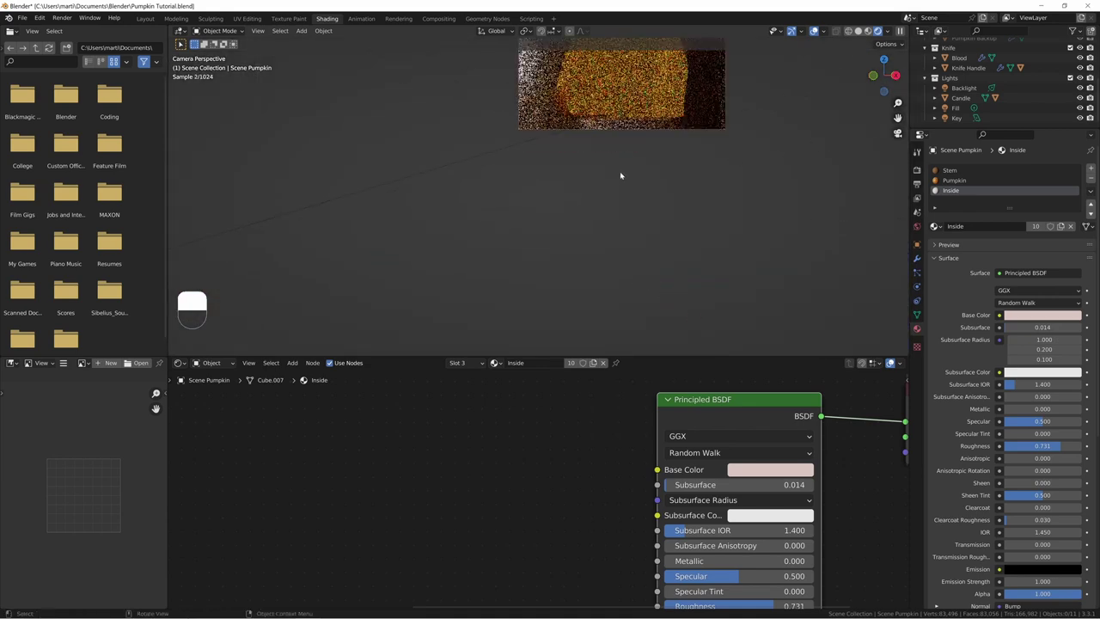
{"action": "middle_click_drag", "start_coordinate": [619, 176], "coordinate": [601, 324], "text": "shift"}
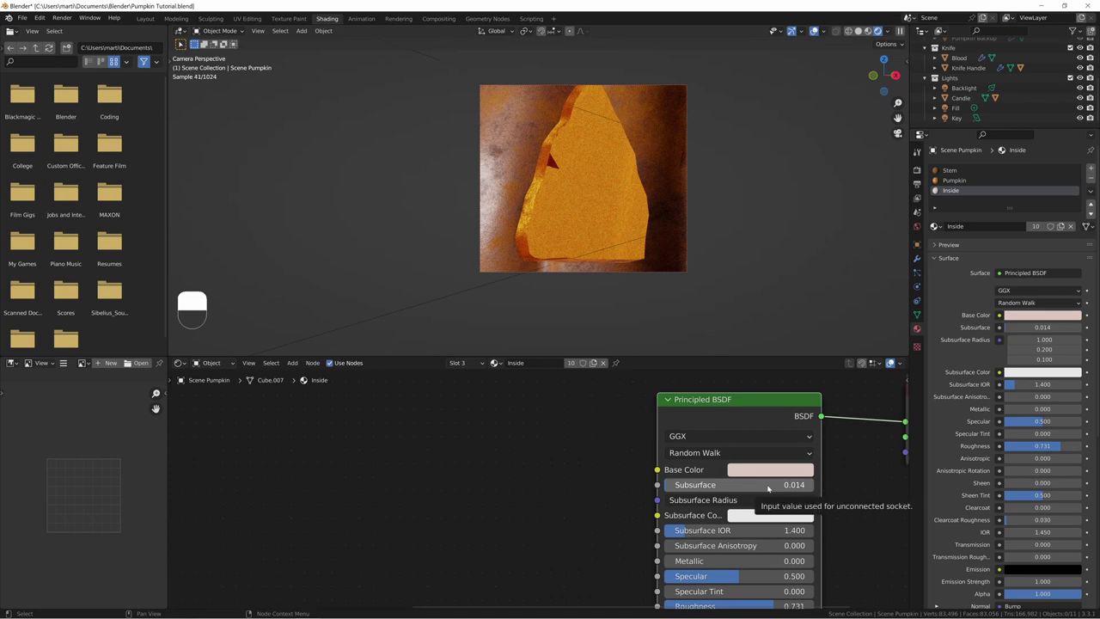
{"action": "left_click_drag", "start_coordinate": [768, 488], "coordinate": [663, 485]}
{"action": "key", "text": "ctrl+z"}
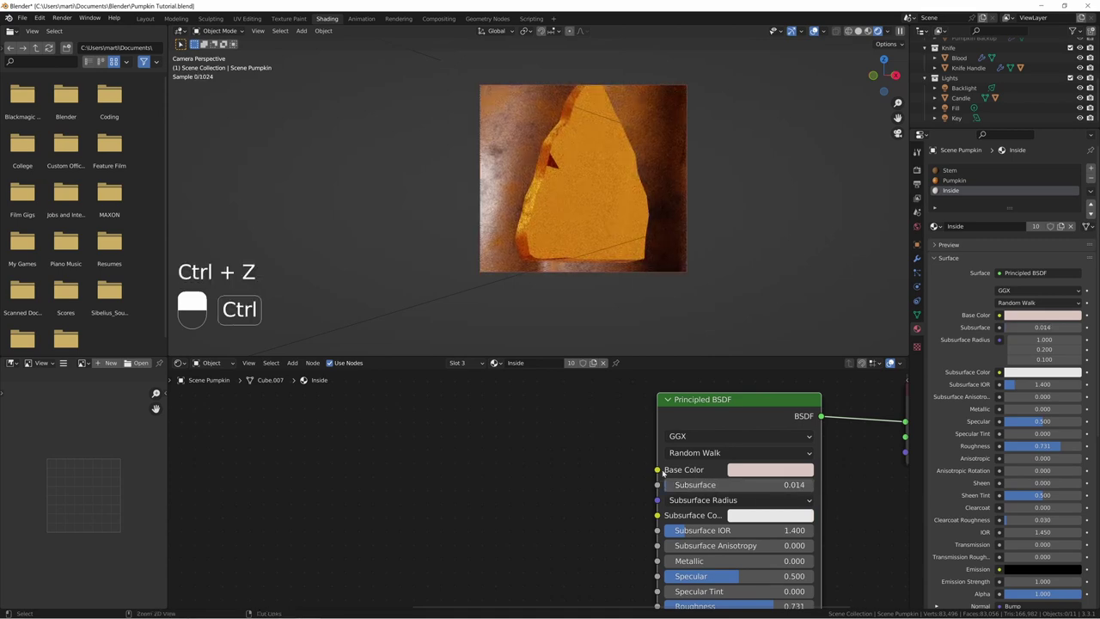
{"action": "key", "text": "ctrl+shift+z"}
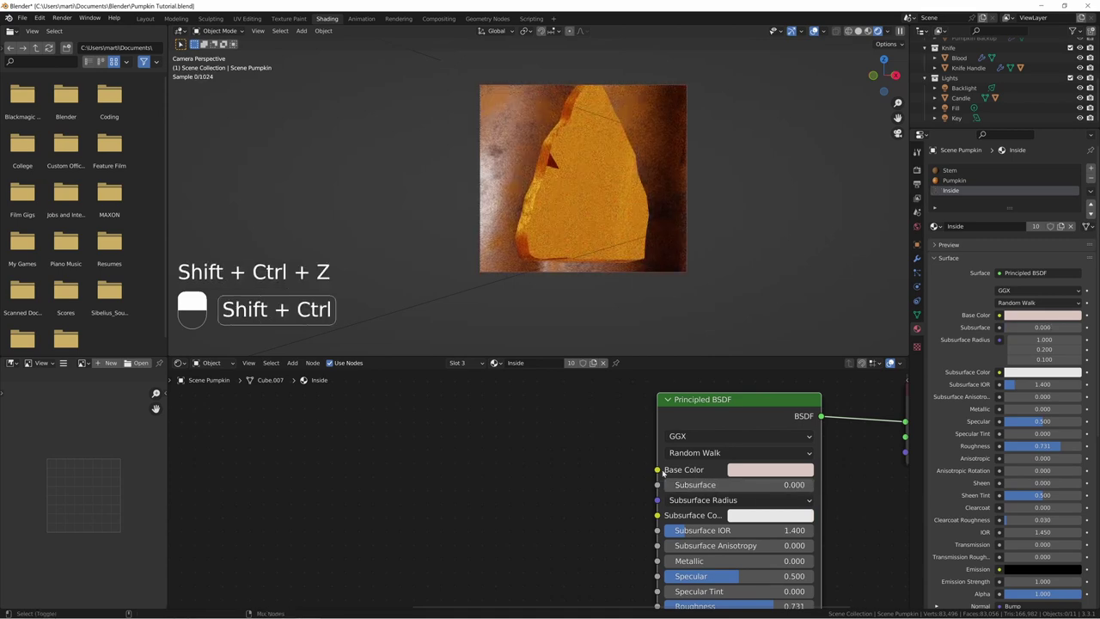
{"action": "key", "text": "ctrl+z"}
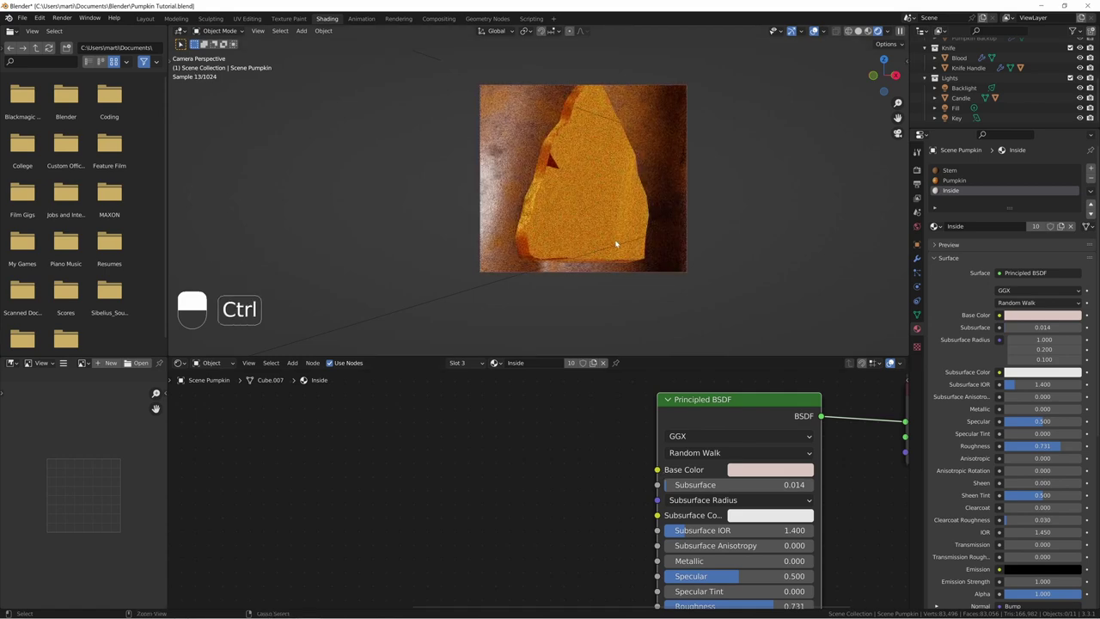
Step: Clear the render region and examine the carved mouth's cut edge close up in the camera view
{"action": "key", "text": "ctrl+alt+b"}
{"action": "key", "text": "Home"}
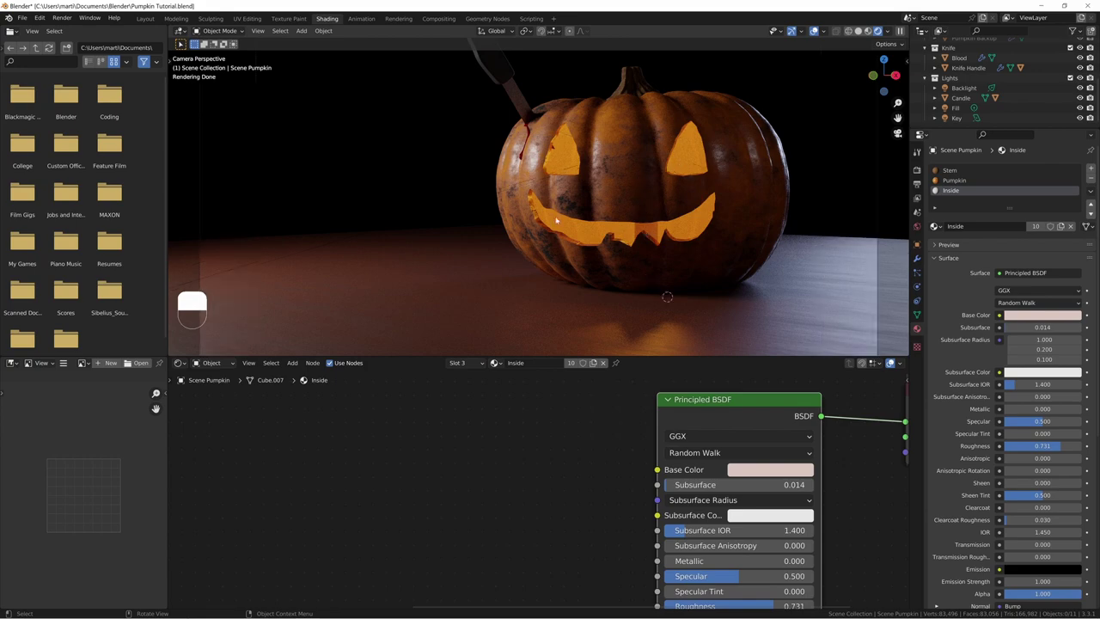
{"action": "scroll", "coordinate": [545, 169], "scroll_direction": "up", "scroll_amount": 6}
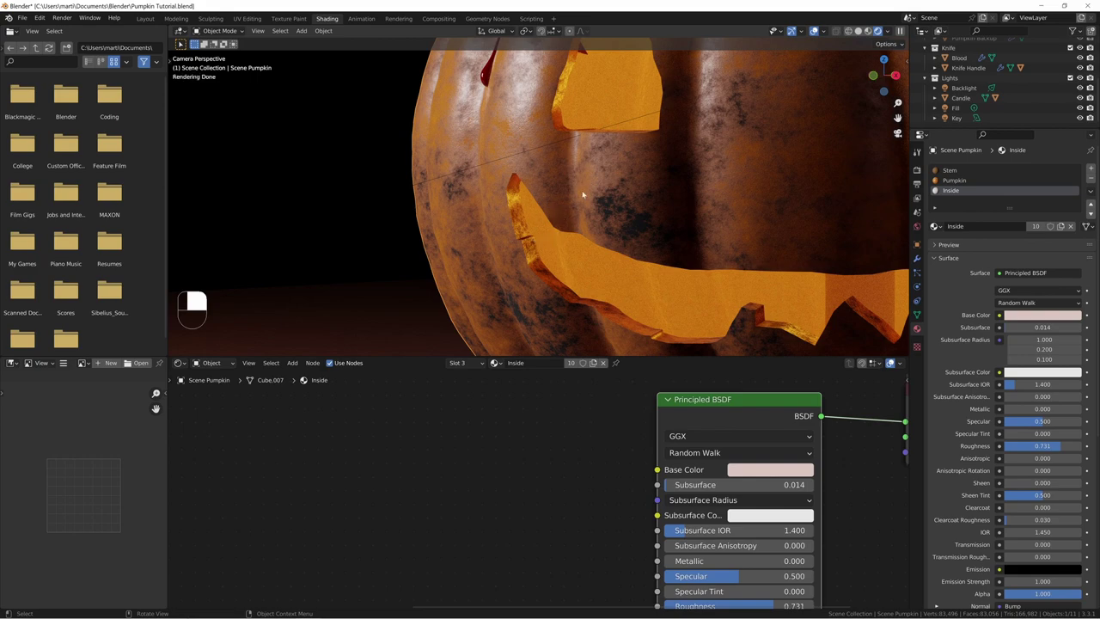
{"action": "scroll", "coordinate": [587, 187], "scroll_direction": "down", "scroll_amount": 7}
Step: Edit the pumpkin mesh in the Layout workspace in face mode and select cut faces along the left-hand eye's side and lower edge
{"action": "left_click", "coordinate": [146, 19]}
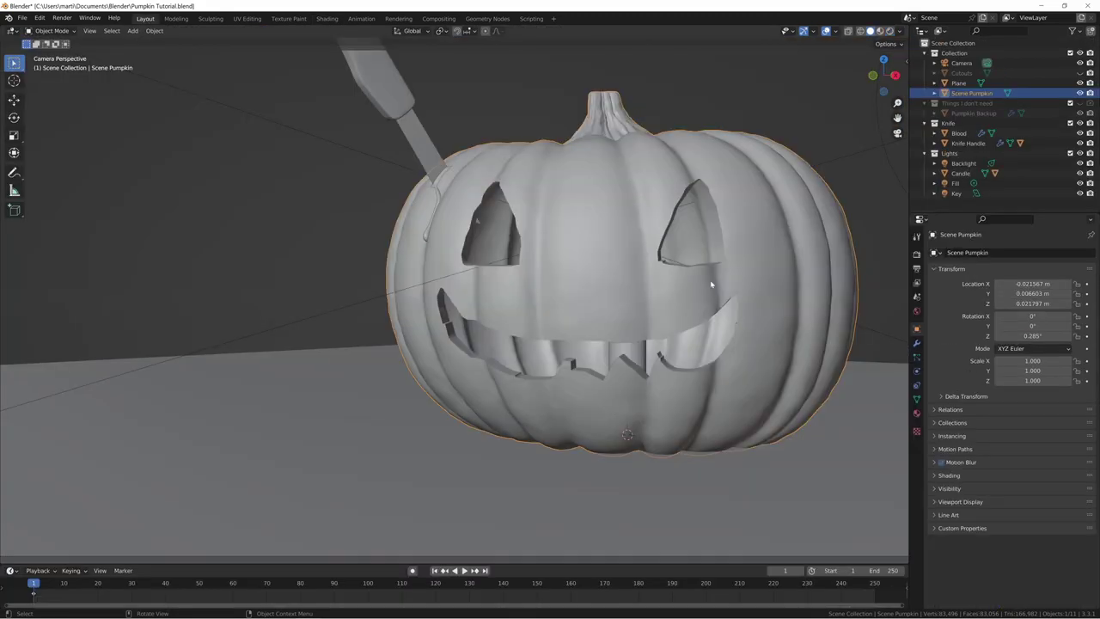
{"action": "middle_click_drag", "start_coordinate": [571, 269], "coordinate": [475, 260]}
{"action": "scroll", "coordinate": [535, 283], "scroll_direction": "up", "scroll_amount": 7}
{"action": "key", "text": "Tab"}
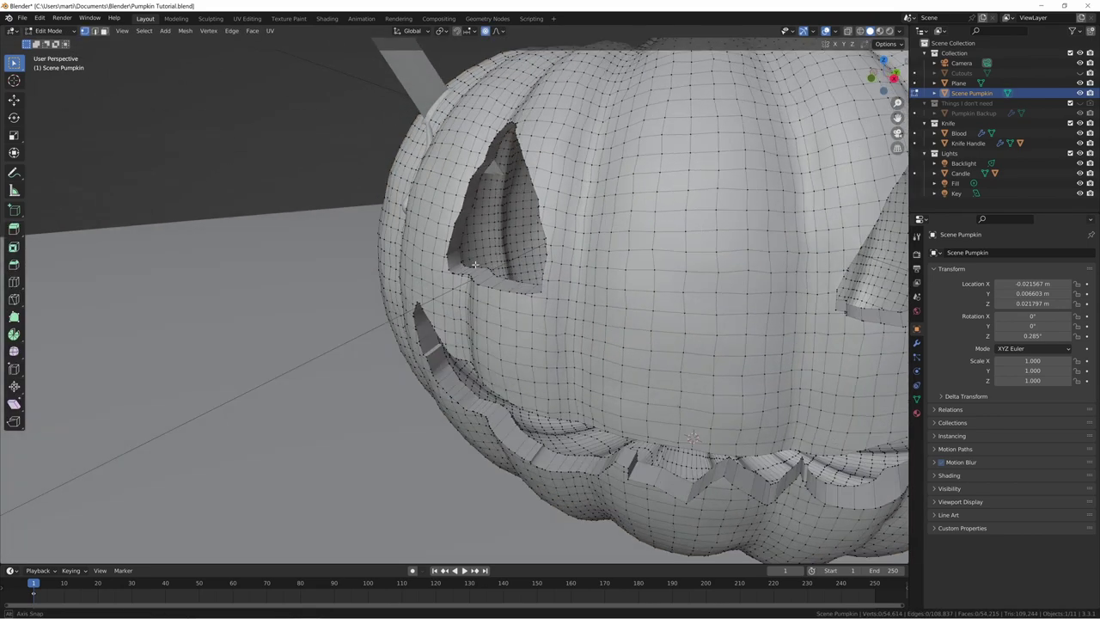
{"action": "key", "text": "3"}
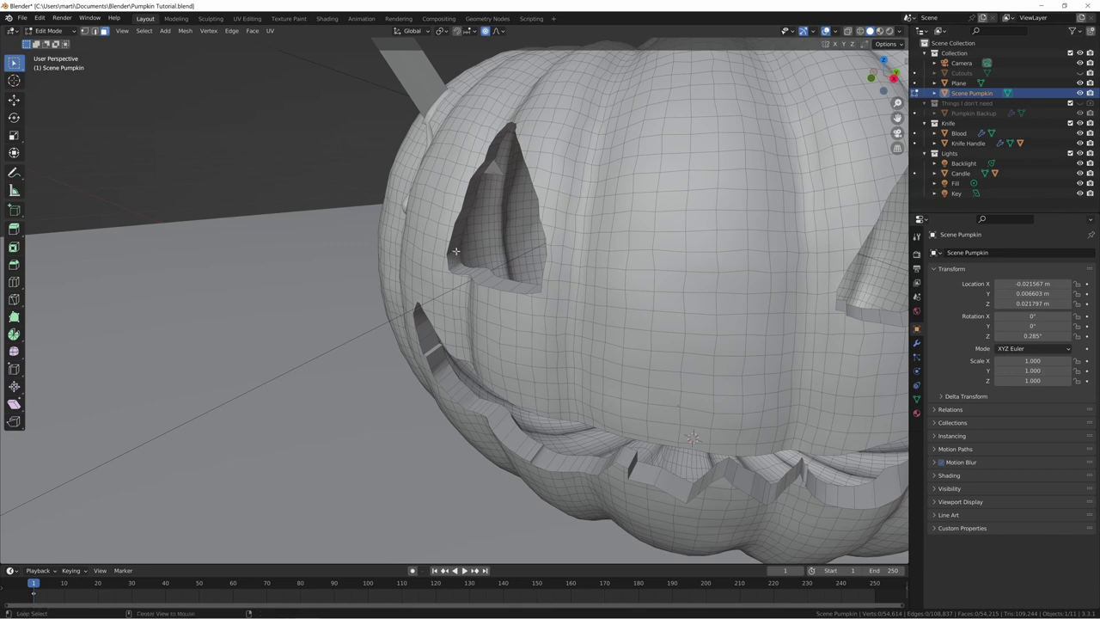
{"action": "left_click", "coordinate": [455, 251], "text": "alt"}
{"action": "scroll", "coordinate": [514, 226], "scroll_direction": "up", "scroll_amount": 8}
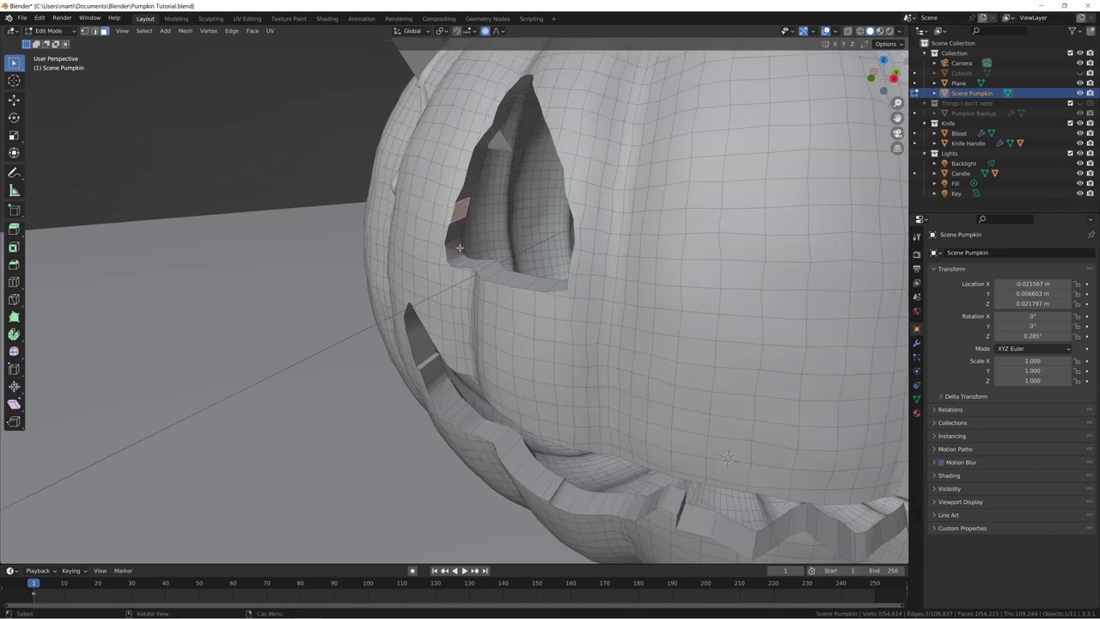
{"action": "middle_click_drag", "start_coordinate": [514, 226], "coordinate": [454, 227]}
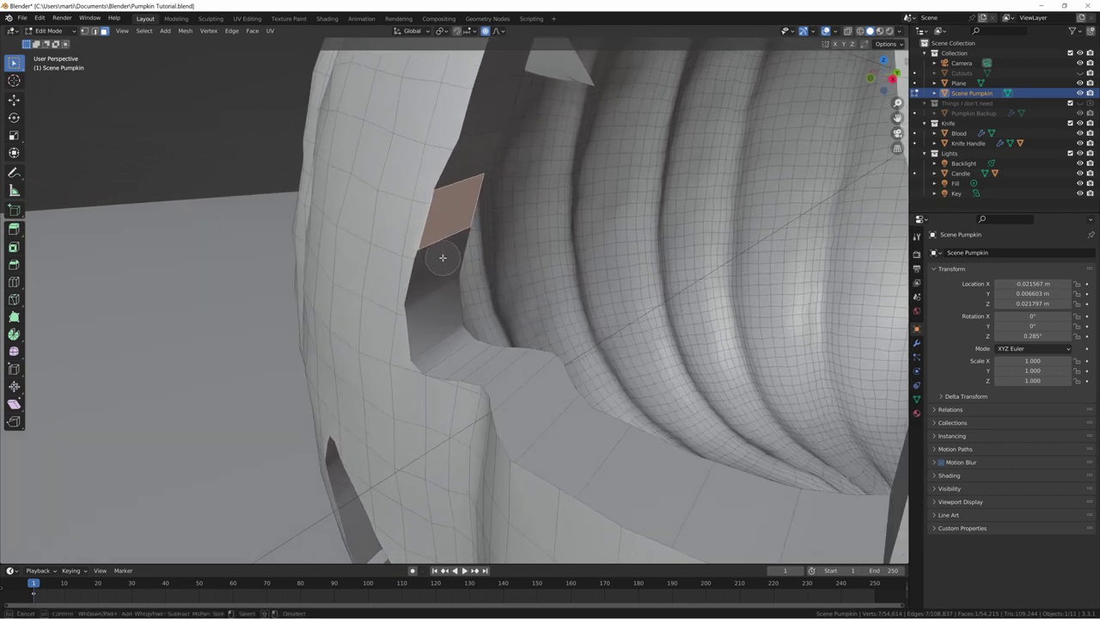
{"action": "left_click", "coordinate": [449, 353], "text": "alt+shift"}
{"action": "mouse_move", "coordinate": [449, 353]}
{"action": "left_mouse_down"}
{"action": "mouse_move", "coordinate": [756, 507]}
{"action": "mouse_move", "coordinate": [863, 526]}
{"action": "left_mouse_up"}
Step: Extend the selection to the remaining camera-facing cut faces around both eyes and along the mouth
{"action": "scroll", "coordinate": [831, 517], "scroll_direction": "down", "scroll_amount": 6}
{"action": "middle_click_drag", "start_coordinate": [550, 344], "coordinate": [739, 318]}
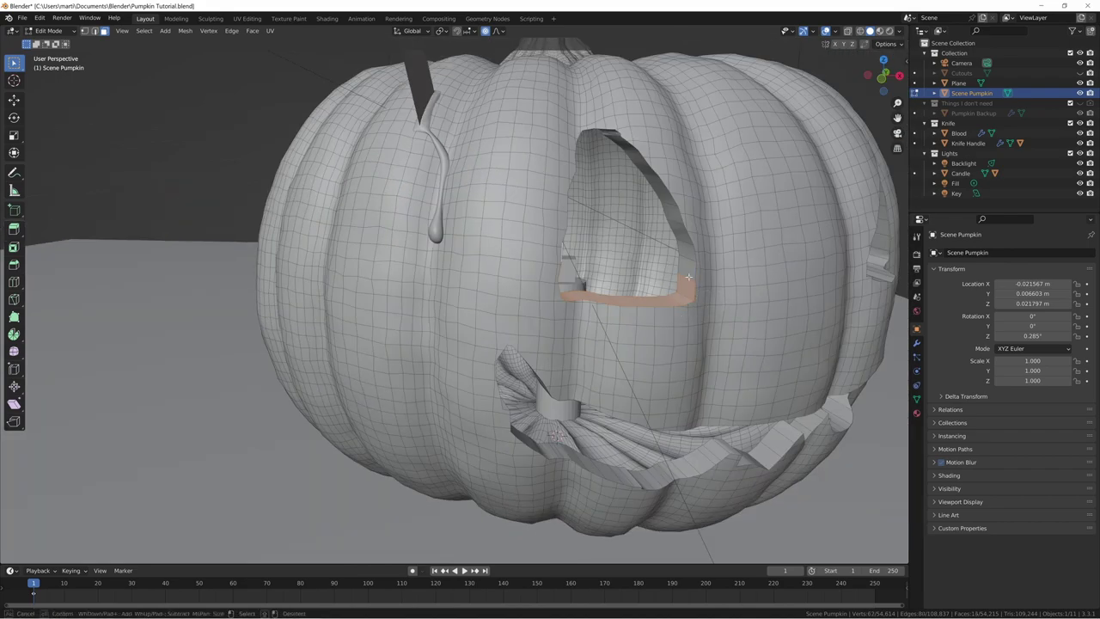
{"action": "left_click_drag", "start_coordinate": [690, 279], "coordinate": [655, 186]}
{"action": "mouse_move", "coordinate": [654, 186]}
{"action": "middle_mouse_down"}
{"action": "mouse_move", "coordinate": [481, 206]}
{"action": "mouse_move", "coordinate": [705, 207]}
{"action": "mouse_move", "coordinate": [543, 204]}
{"action": "mouse_move", "coordinate": [458, 327]}
{"action": "mouse_move", "coordinate": [492, 289]}
{"action": "middle_mouse_up"}
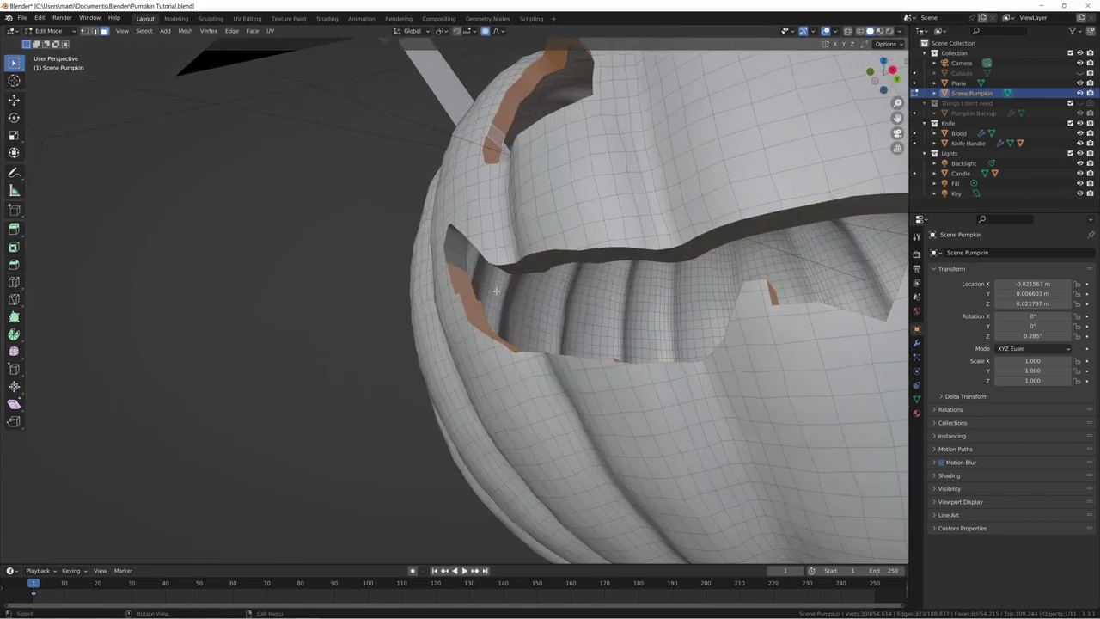
{"action": "left_click_drag", "start_coordinate": [491, 289], "coordinate": [460, 280]}
{"action": "middle_click_drag", "start_coordinate": [459, 280], "coordinate": [550, 277]}
{"action": "left_click_drag", "start_coordinate": [550, 277], "coordinate": [753, 300]}
{"action": "mouse_move", "coordinate": [753, 301]}
{"action": "middle_mouse_down"}
{"action": "mouse_move", "coordinate": [613, 352]}
{"action": "mouse_move", "coordinate": [630, 284]}
{"action": "mouse_move", "coordinate": [855, 345]}
{"action": "mouse_move", "coordinate": [780, 325]}
{"action": "middle_mouse_up"}
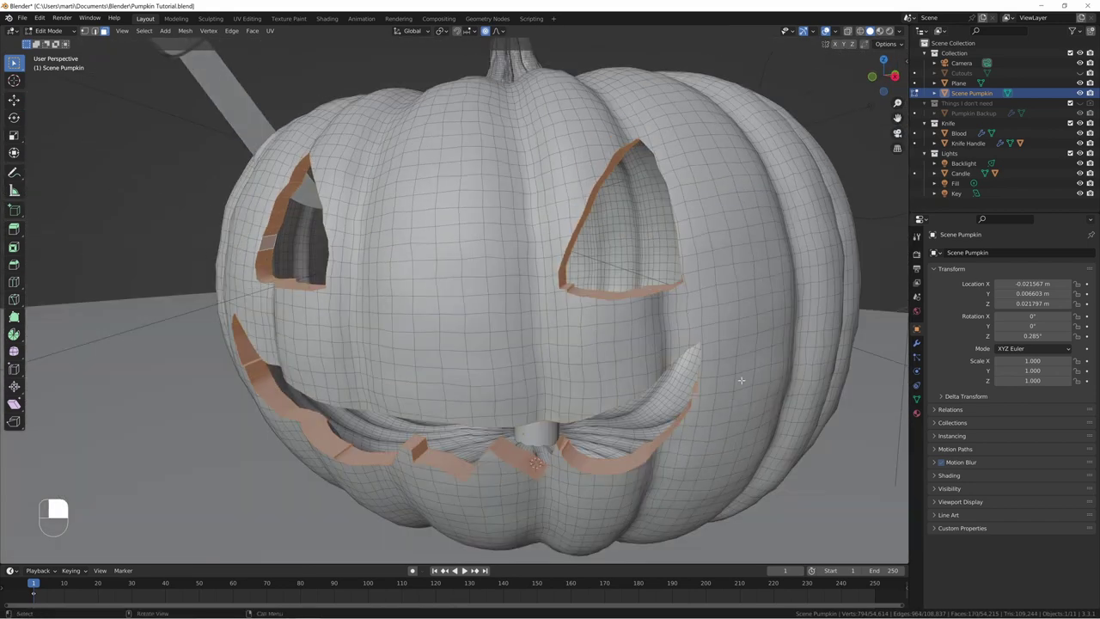
Step: Create a vertex group named Cut Edges, assign the selected faces to it, and reselect them through the group
{"action": "left_click", "coordinate": [917, 400]}
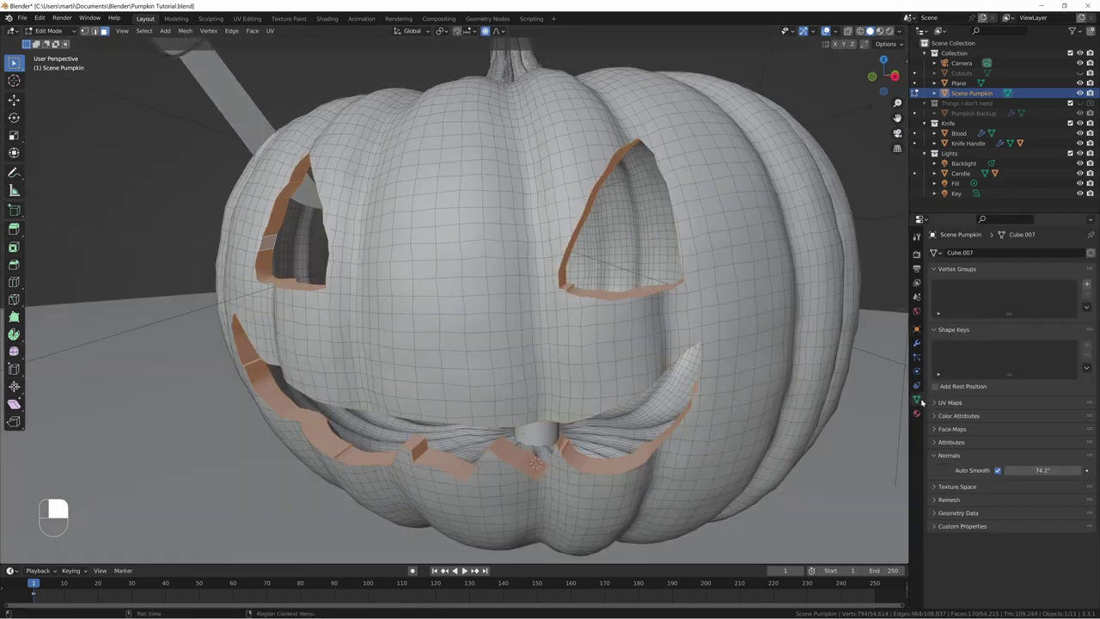
{"action": "left_click", "coordinate": [1087, 285]}
{"action": "double_click", "coordinate": [953, 287]}
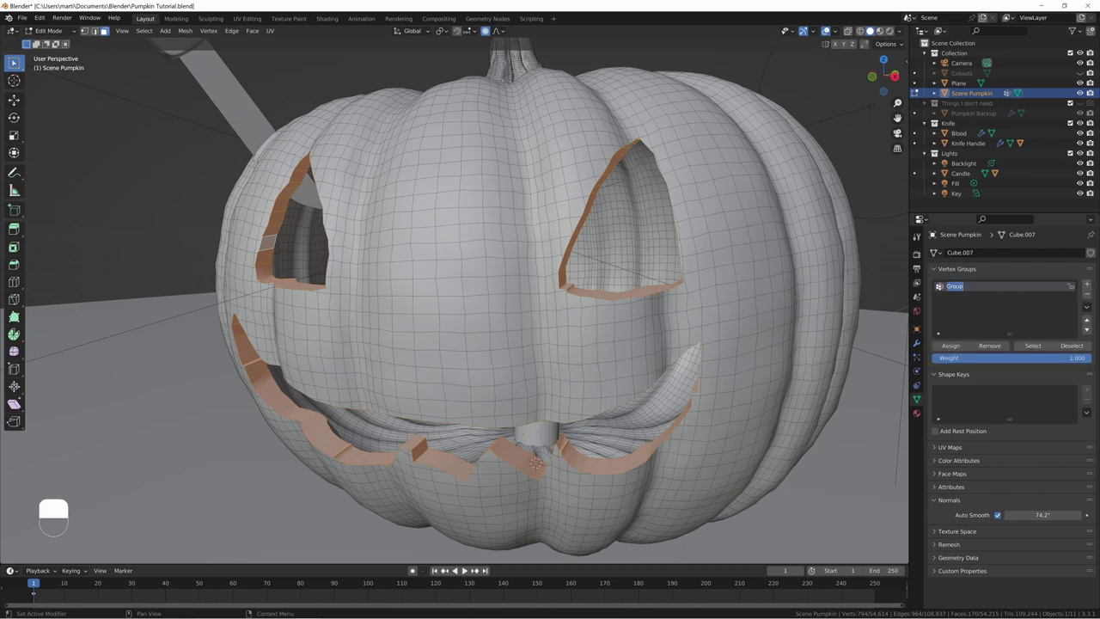
{"action": "type", "text": "Cut Edges"}
{"action": "left_click", "coordinate": [954, 348]}
{"action": "key", "text": "alt+a"}
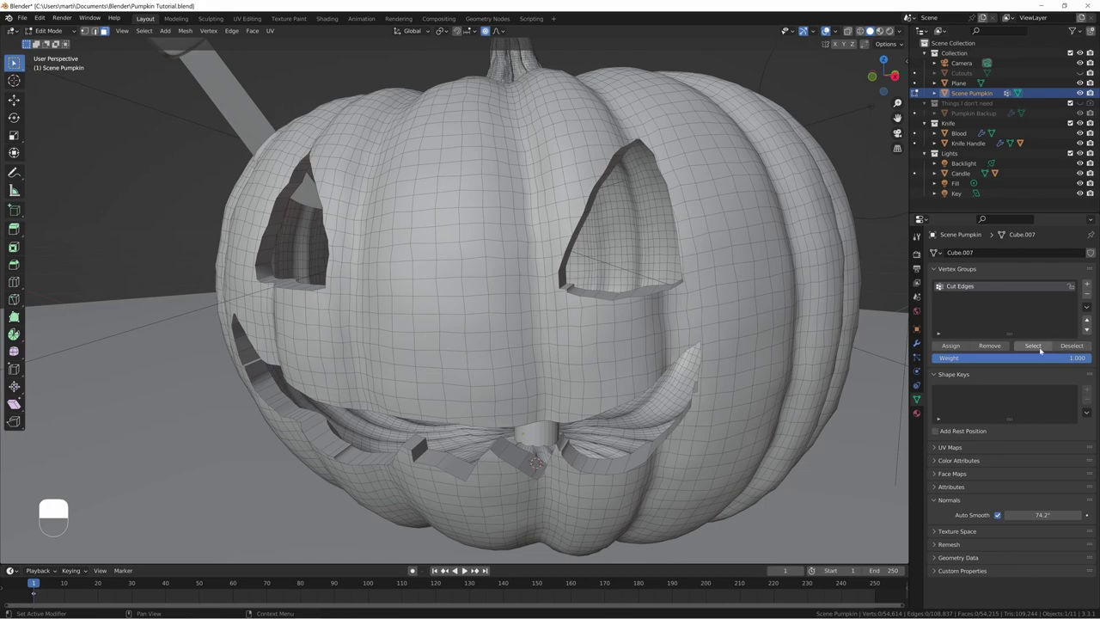
{"action": "left_click", "coordinate": [1031, 346]}
{"action": "middle_click_drag", "start_coordinate": [486, 315], "coordinate": [511, 332]}
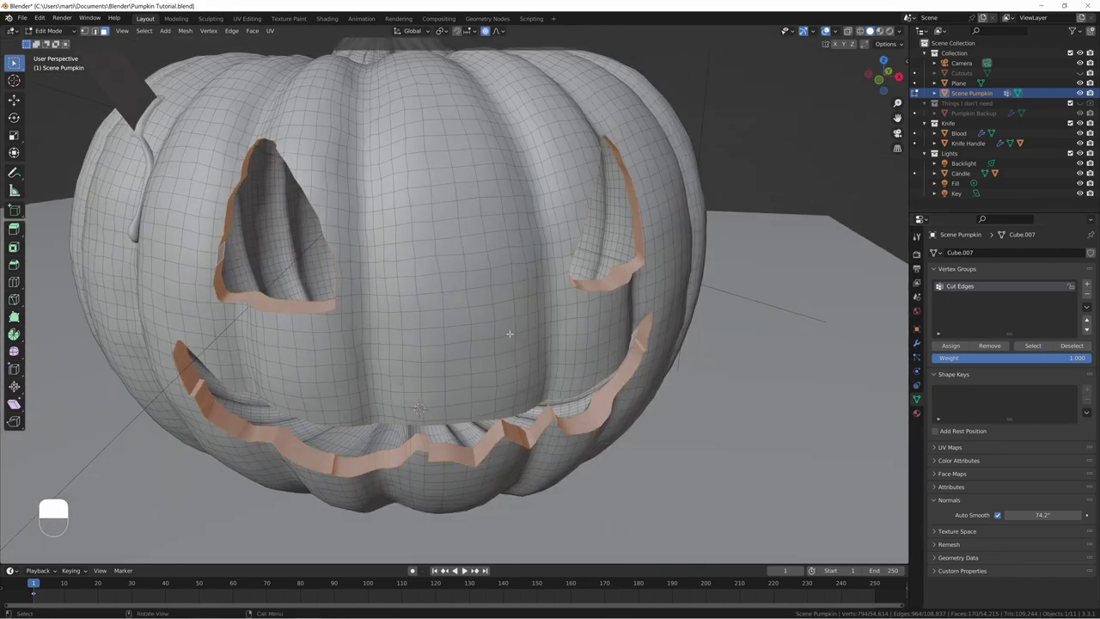
Step: Assign the Inside material to the selected cut faces and show the pumpkin rendered from the camera in Object Mode
{"action": "left_click", "coordinate": [916, 413]}
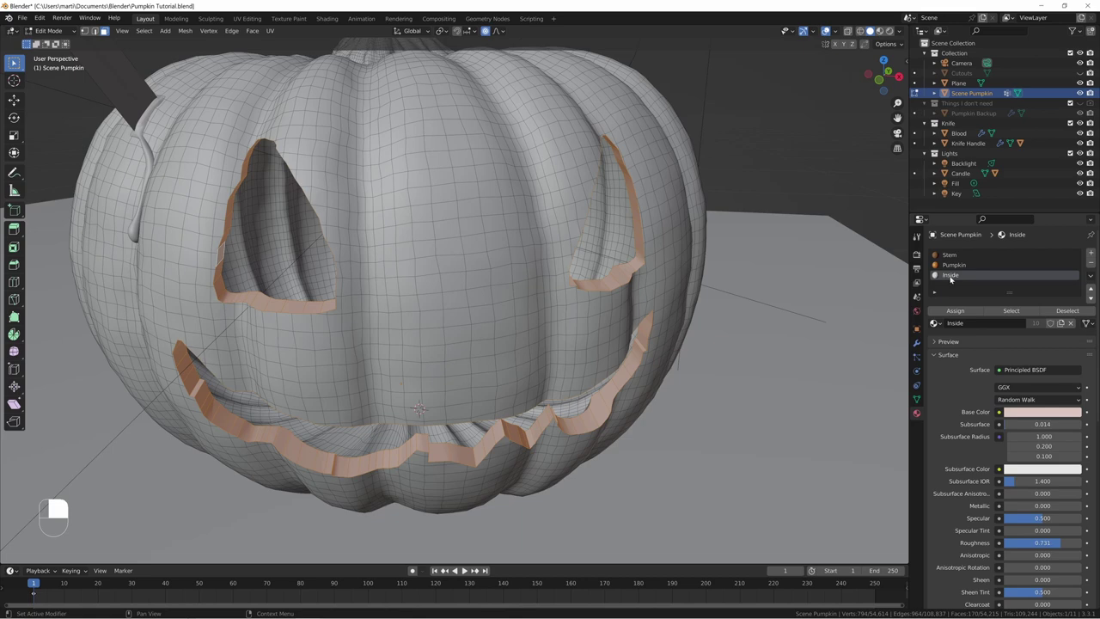
{"action": "left_click", "coordinate": [954, 310]}
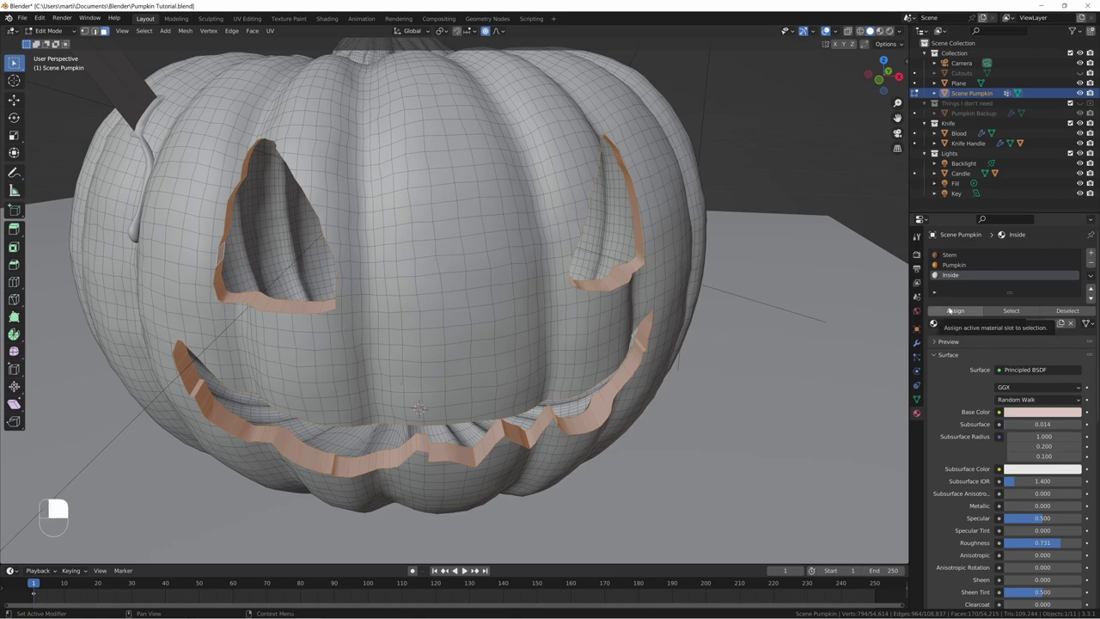
{"action": "key", "text": "KP_0"}
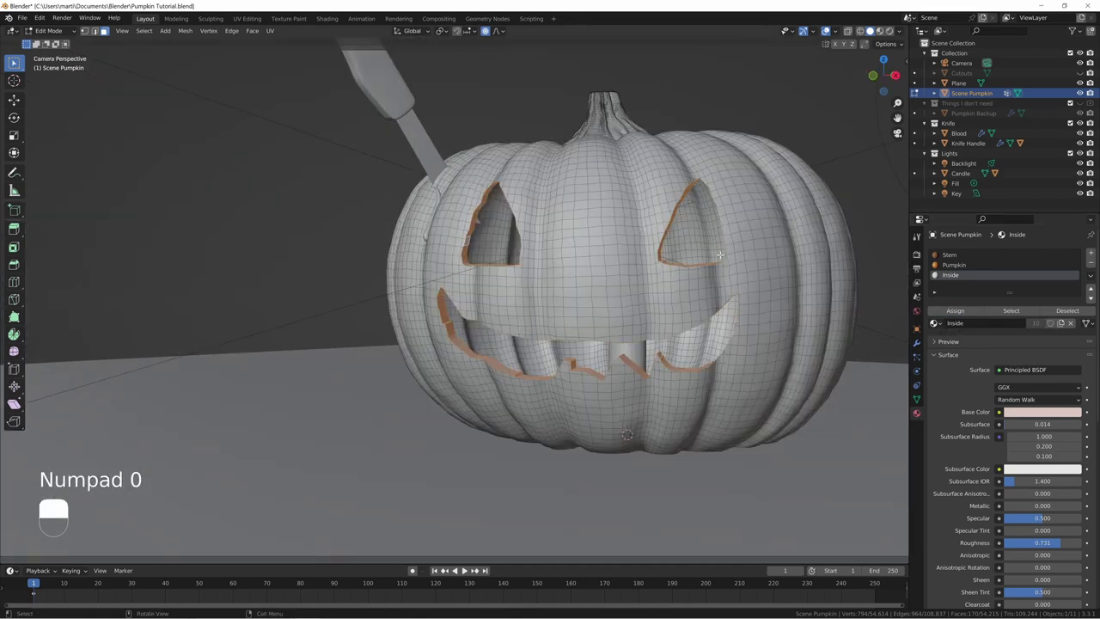
{"action": "key", "text": "Tab"}
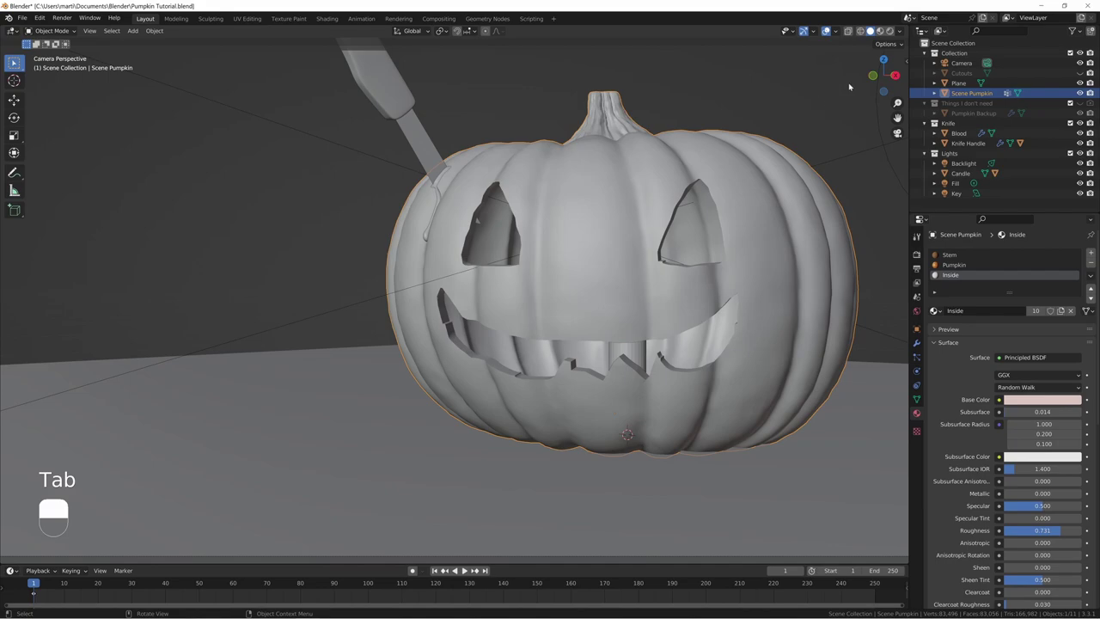
{"action": "left_click", "coordinate": [891, 31]}
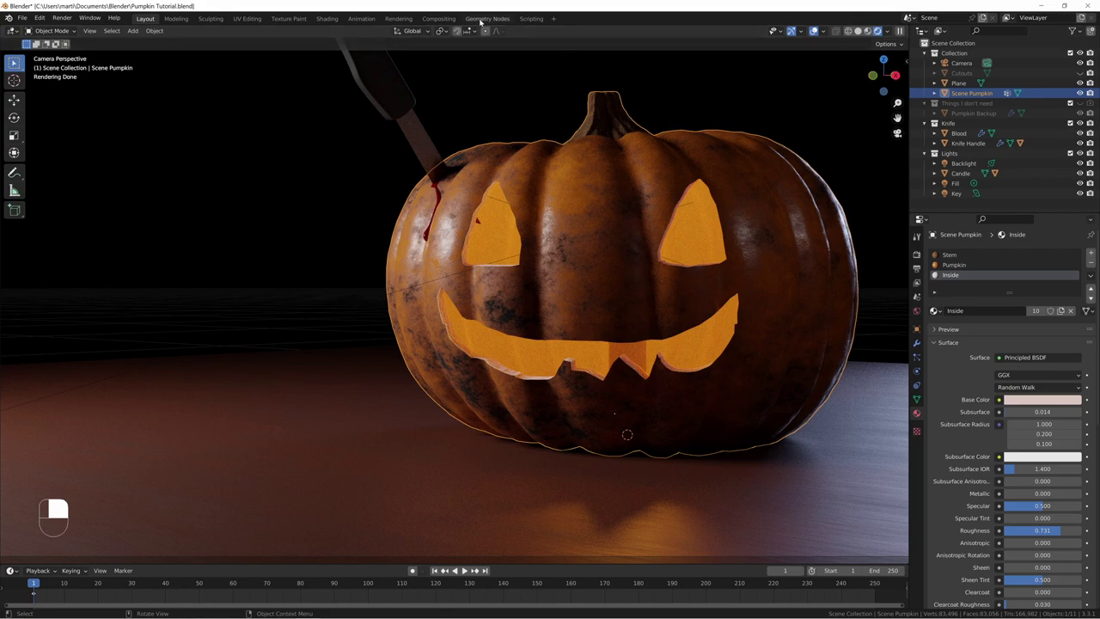
Step: Set the Strength of the Inside material's Bump node to 0.2 in the Shading workspace
{"action": "left_click", "coordinate": [328, 19]}
{"action": "middle_click_drag", "start_coordinate": [552, 500], "coordinate": [600, 420]}
{"action": "left_click", "coordinate": [588, 505]}
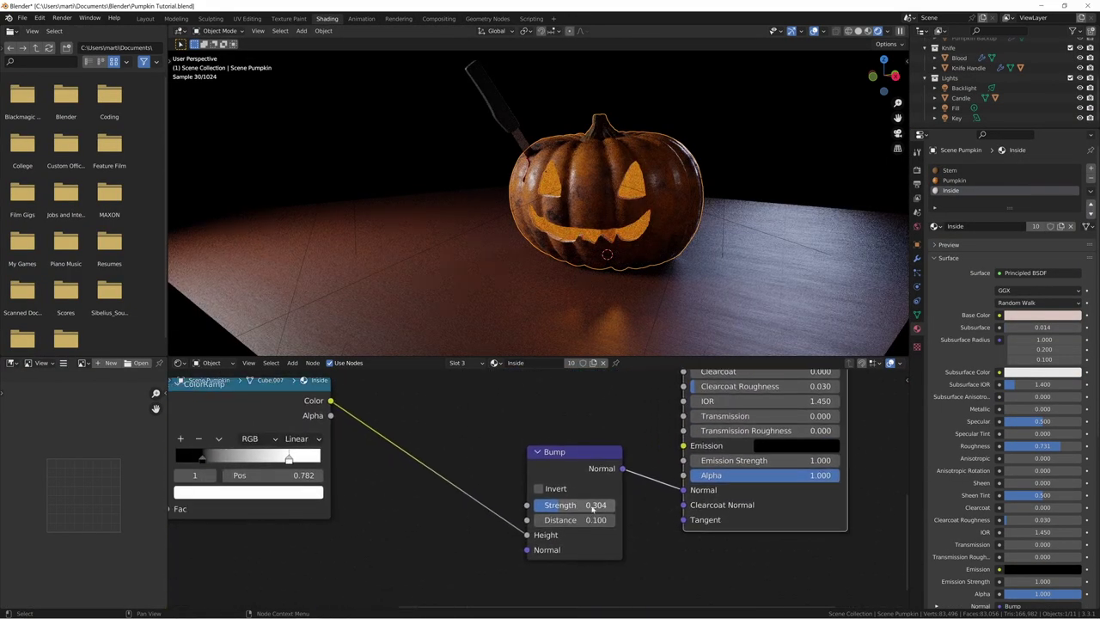
{"action": "type", "text": "0.2"}
{"action": "key", "text": "Return"}
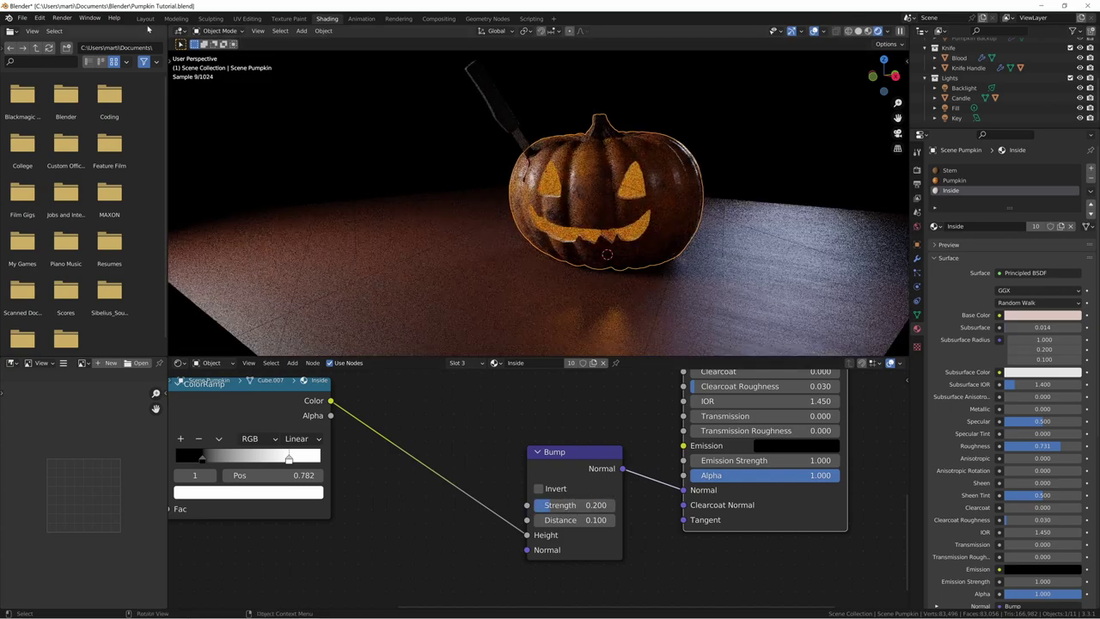
Step: Back in the Layout workspace, deselect everything and limit the viewport render to a close-up of the mouth's left-hand corner
{"action": "left_click", "coordinate": [145, 19]}
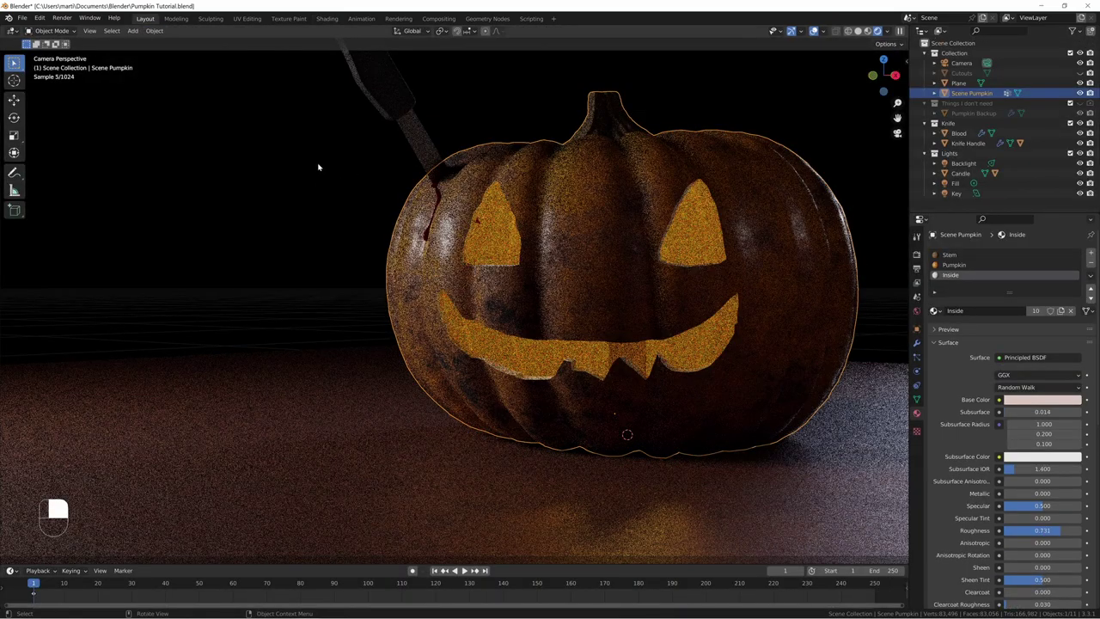
{"action": "left_click", "coordinate": [318, 167]}
{"action": "key", "text": "ctrl+b"}
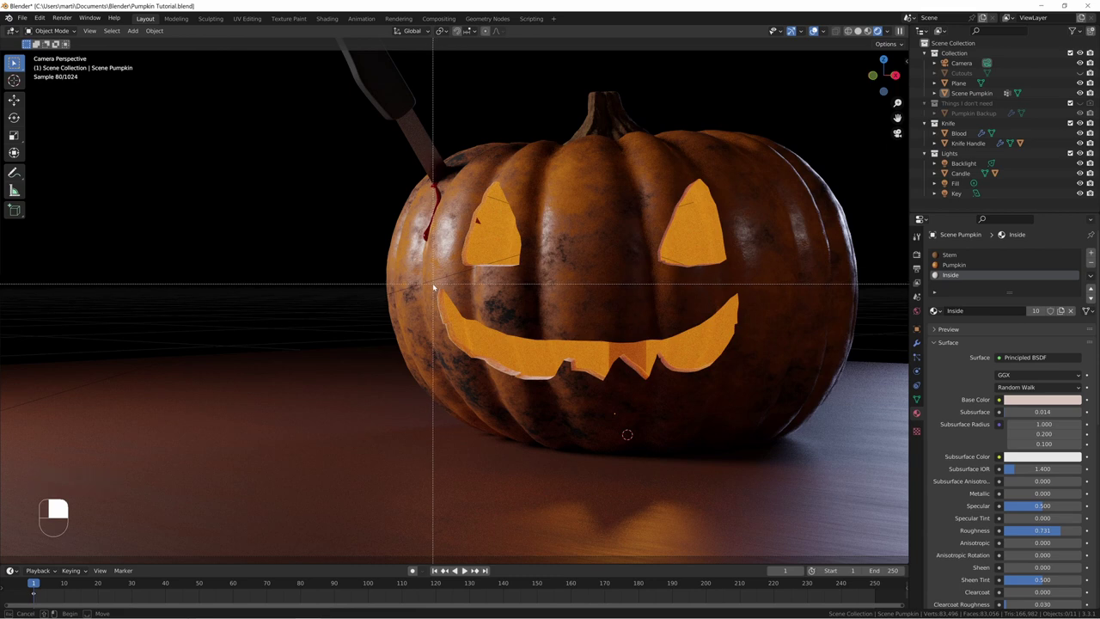
{"action": "left_click_drag", "start_coordinate": [433, 284], "coordinate": [465, 350]}
{"action": "scroll", "coordinate": [432, 323], "scroll_direction": "up", "scroll_amount": 5}
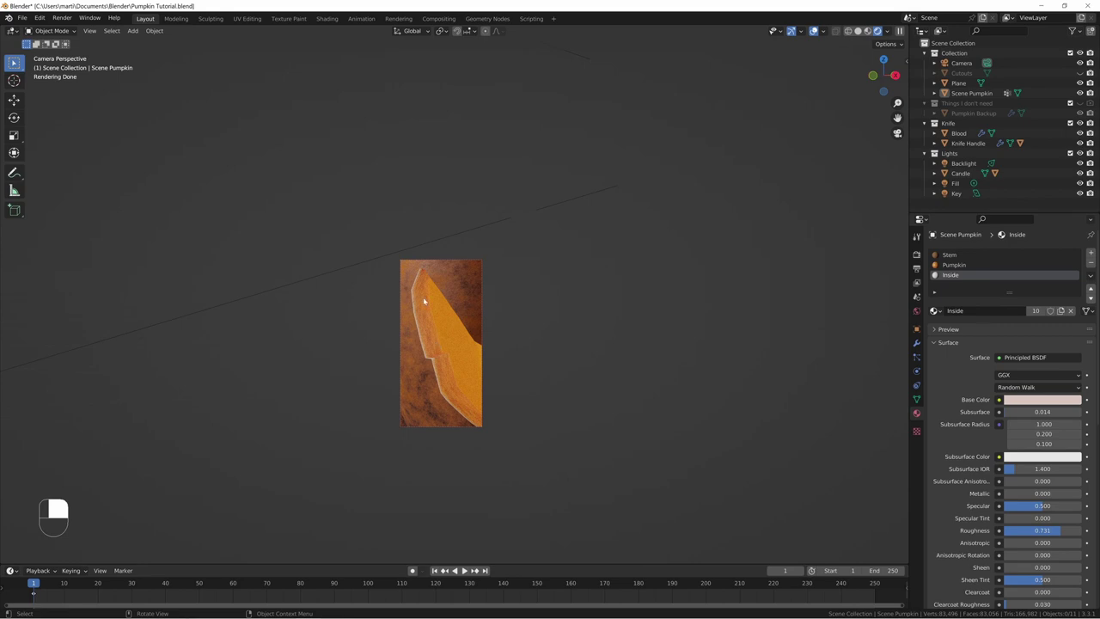
Step: Bring the full camera render back and push the knife deeper into the pumpkin by moving its handle along local Y
{"action": "key", "text": "Home"}
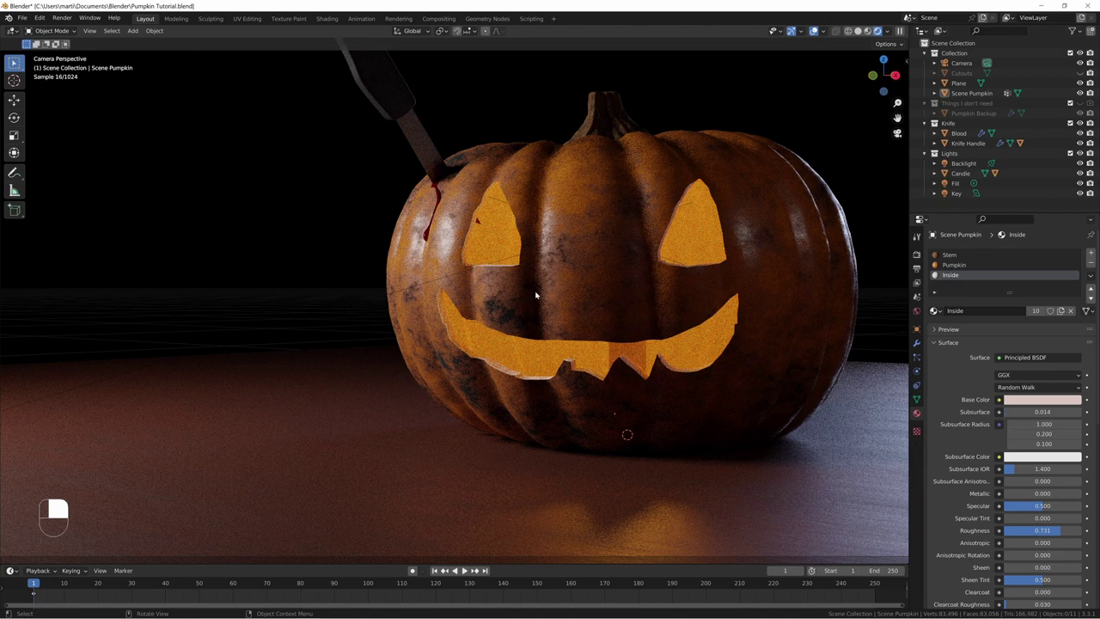
{"action": "left_click", "coordinate": [479, 224]}
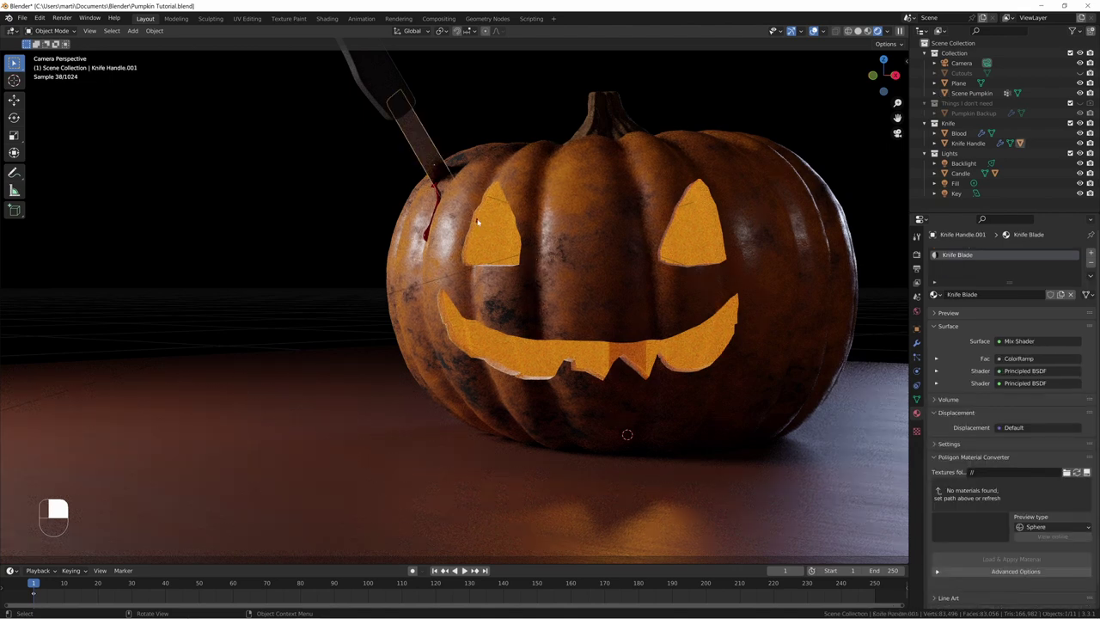
{"action": "left_click", "coordinate": [402, 114]}
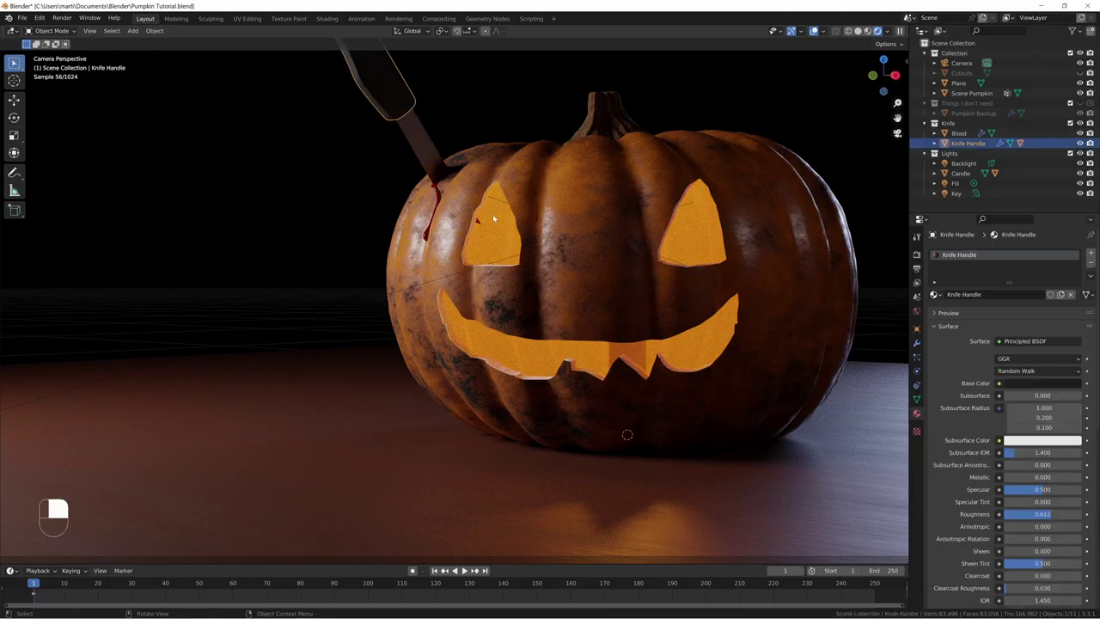
{"action": "key", "text": "g"}
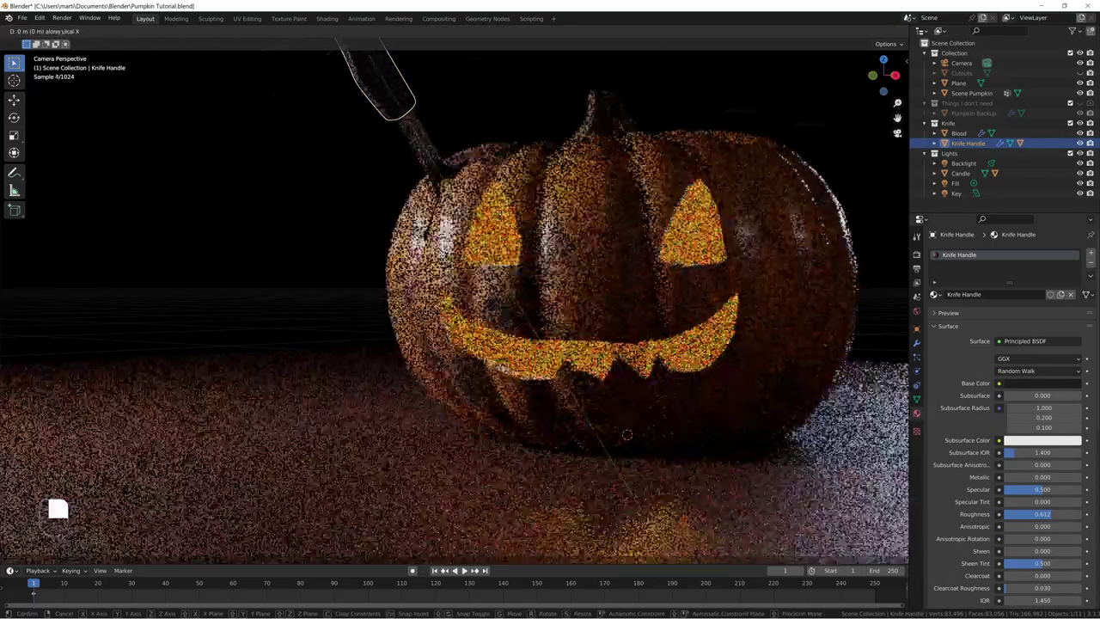
{"action": "key", "text": "y"}
{"action": "key", "text": "y"}
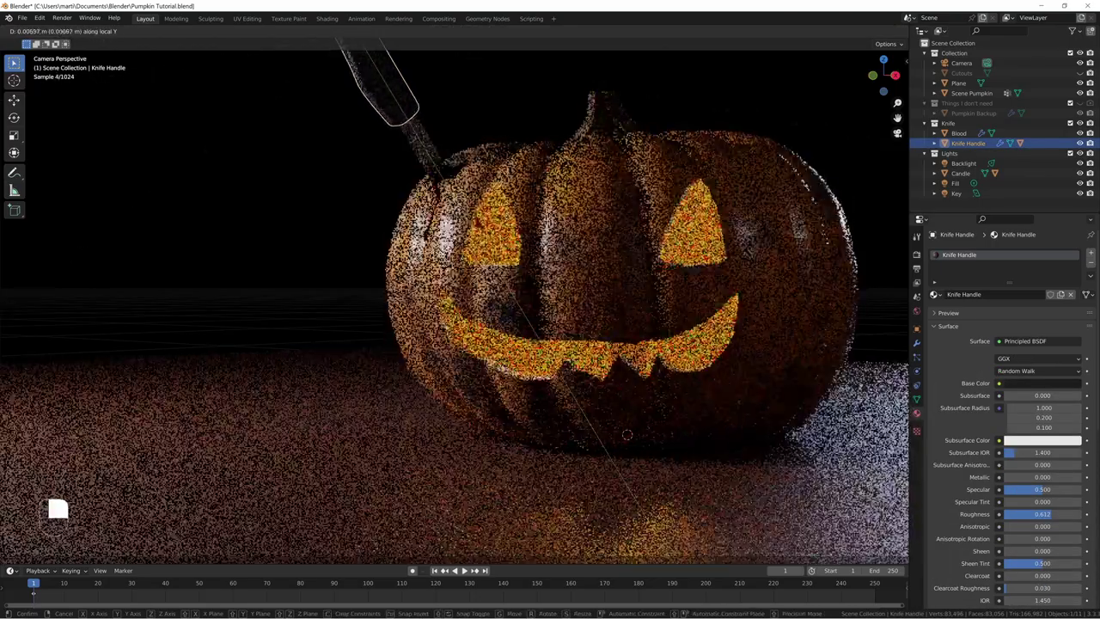
{"action": "left_click", "coordinate": [628, 434]}
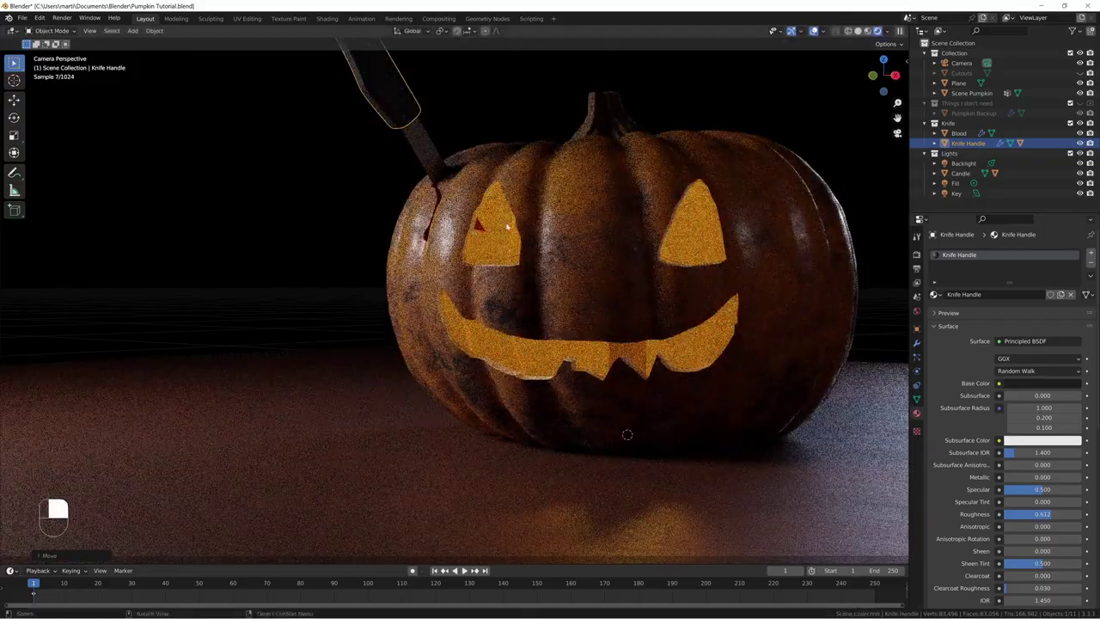
{"action": "key", "text": "g"}
{"action": "key", "text": "y"}
{"action": "key", "text": "y"}
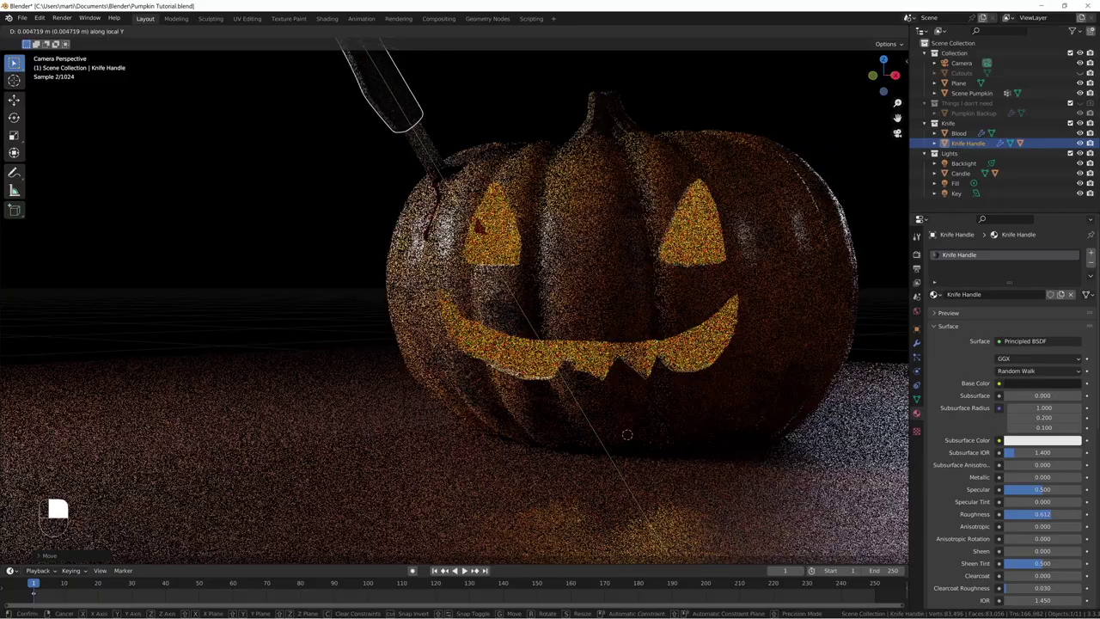
{"action": "left_click", "coordinate": [442, 174]}
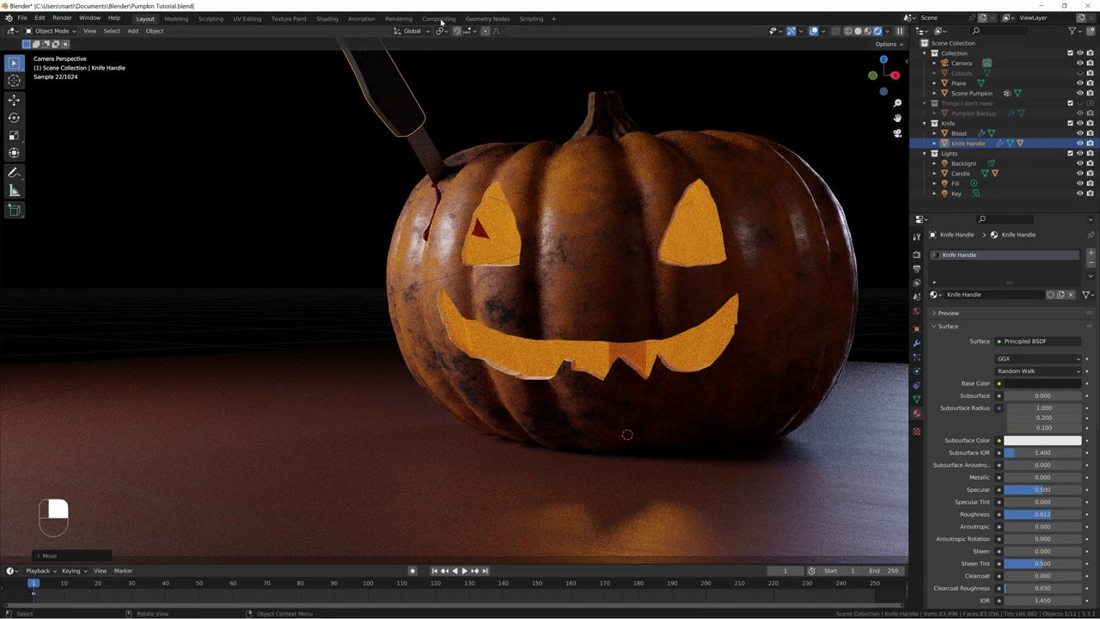
Step: Open the Knife Blade material in the Shading workspace from the camera view and preview its ColorRamp output
{"action": "left_click", "coordinate": [326, 18]}
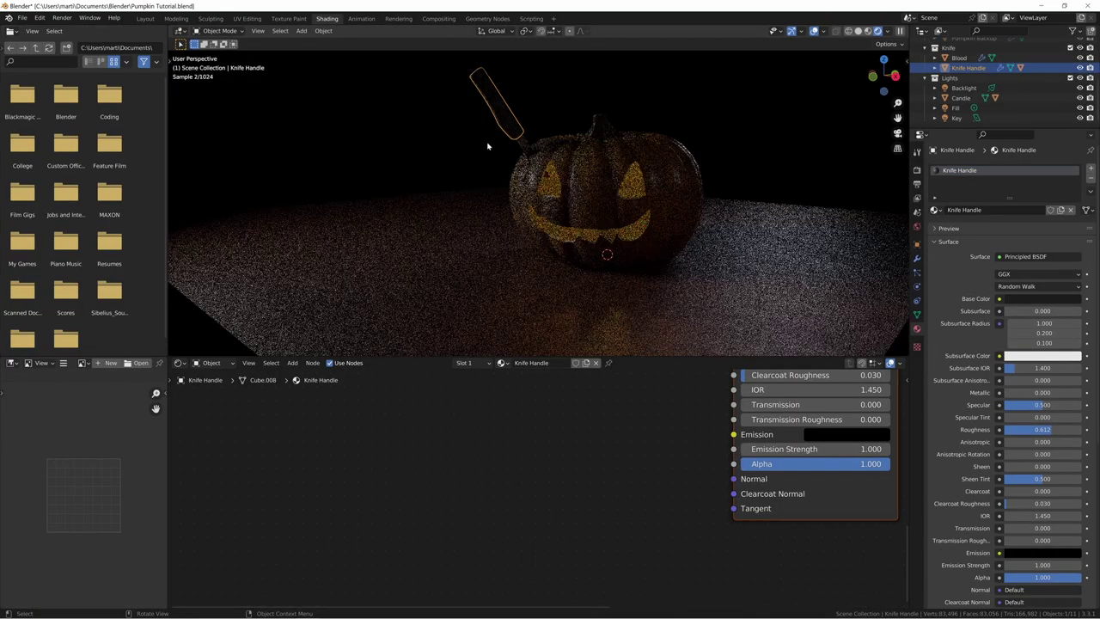
{"action": "left_click", "coordinate": [520, 146]}
{"action": "key", "text": "KP_0"}
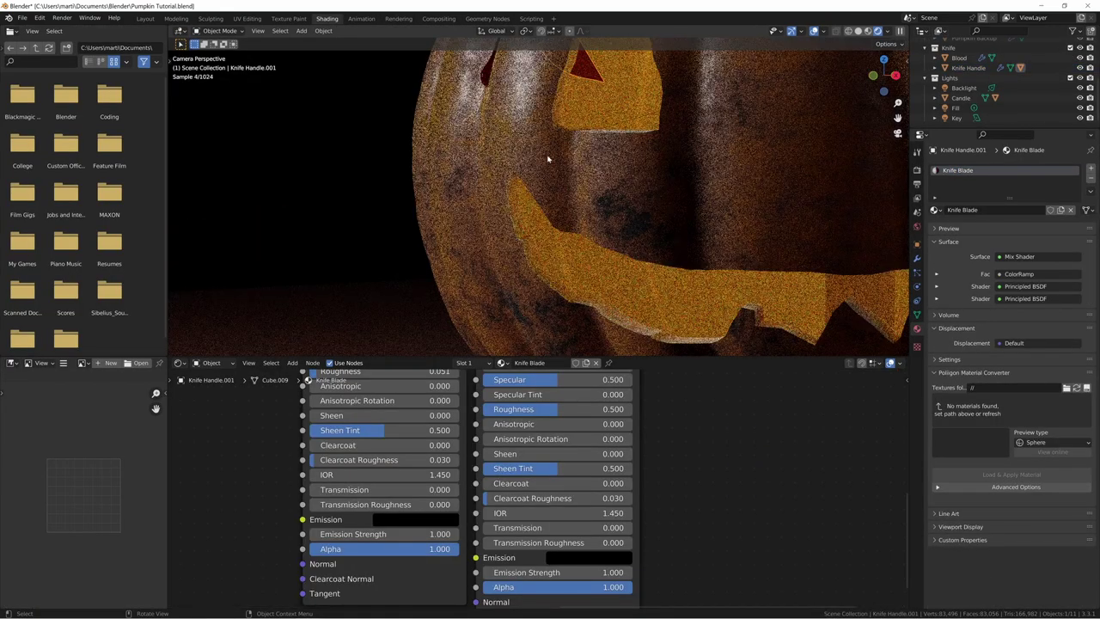
{"action": "key", "text": "Home"}
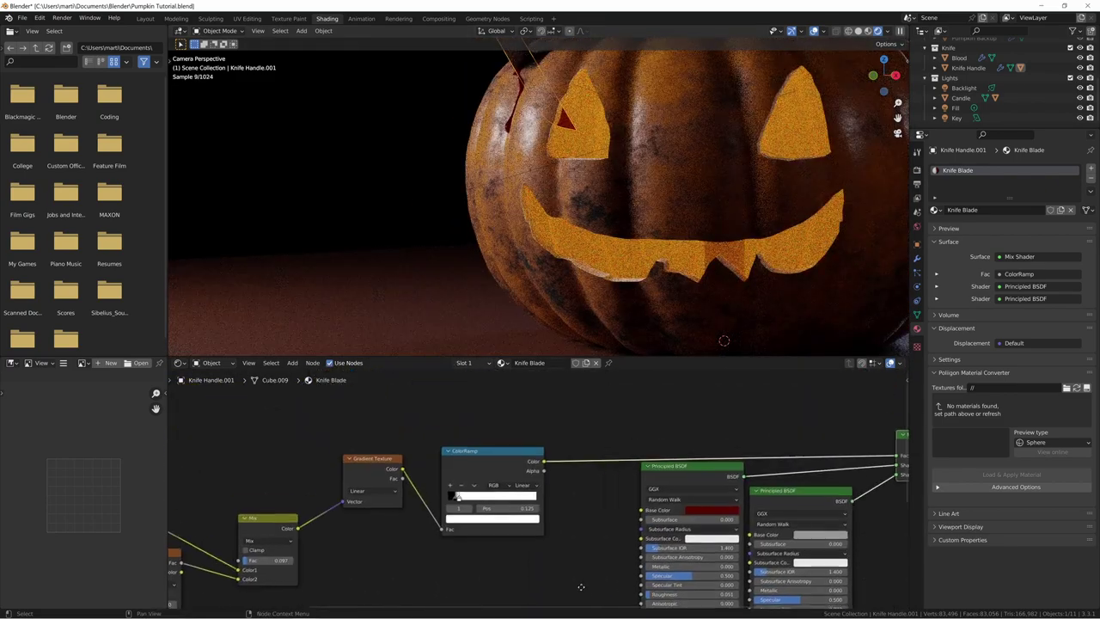
{"action": "left_click", "coordinate": [523, 475], "text": "ctrl+shift"}
{"action": "middle_click_drag", "start_coordinate": [461, 492], "coordinate": [477, 483]}
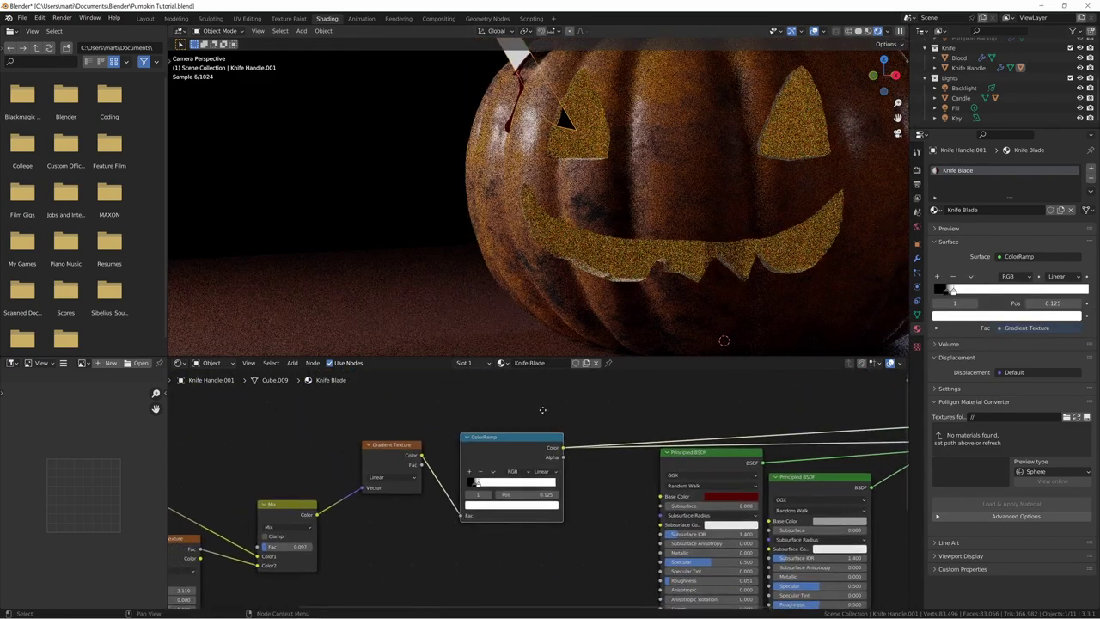
Step: Set the Location X of the Knife Blade material's Mapping node to 0.42 m to shift the blood gradient
{"action": "middle_click_drag", "start_coordinate": [403, 501], "coordinate": [904, 441]}
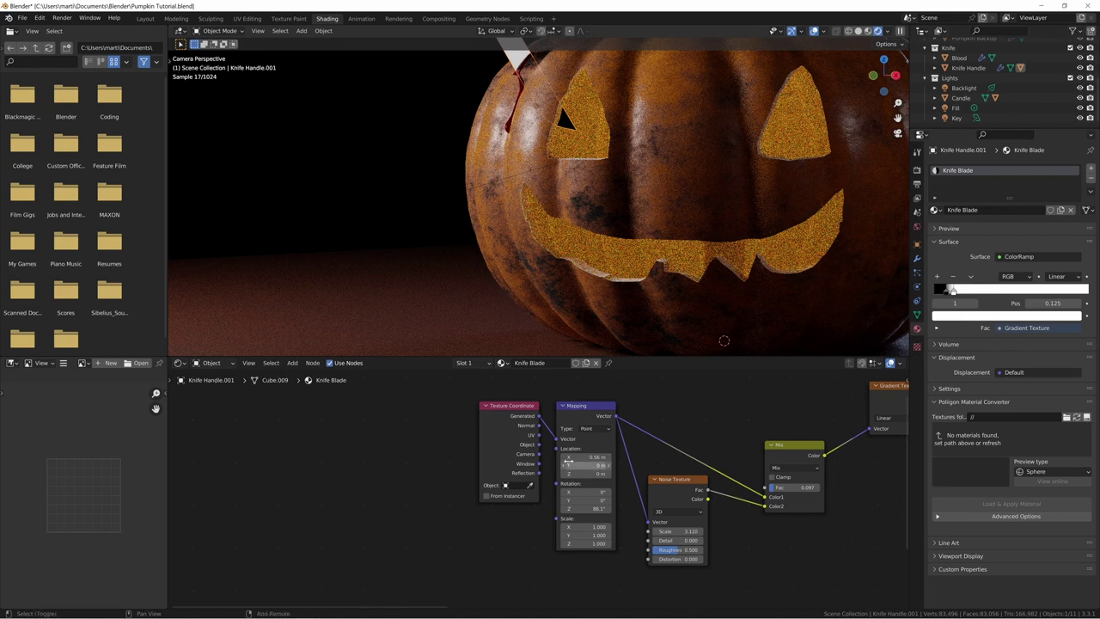
{"action": "left_click_drag", "start_coordinate": [577, 458], "coordinate": [594, 456], "text": "shift"}
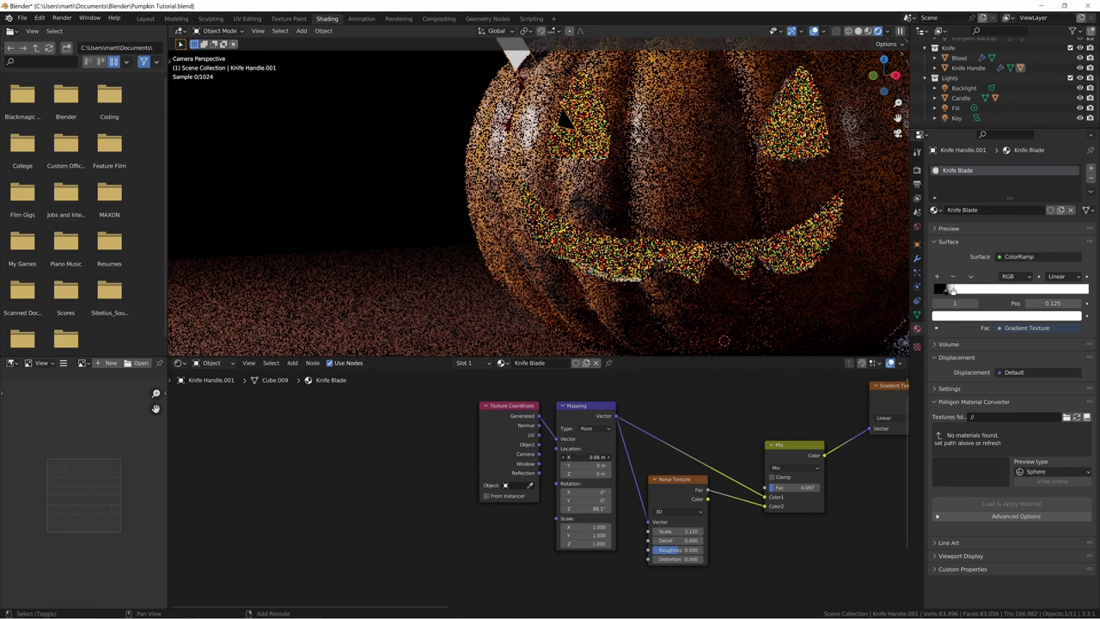
{"action": "left_click_drag", "start_coordinate": [587, 457], "coordinate": [590, 456], "text": "shift"}
Step: Set the black ColorRamp stop's position to 0.056 and reconnect the Mix Shader to the material output
{"action": "middle_click_drag", "start_coordinate": [737, 413], "coordinate": [430, 460]}
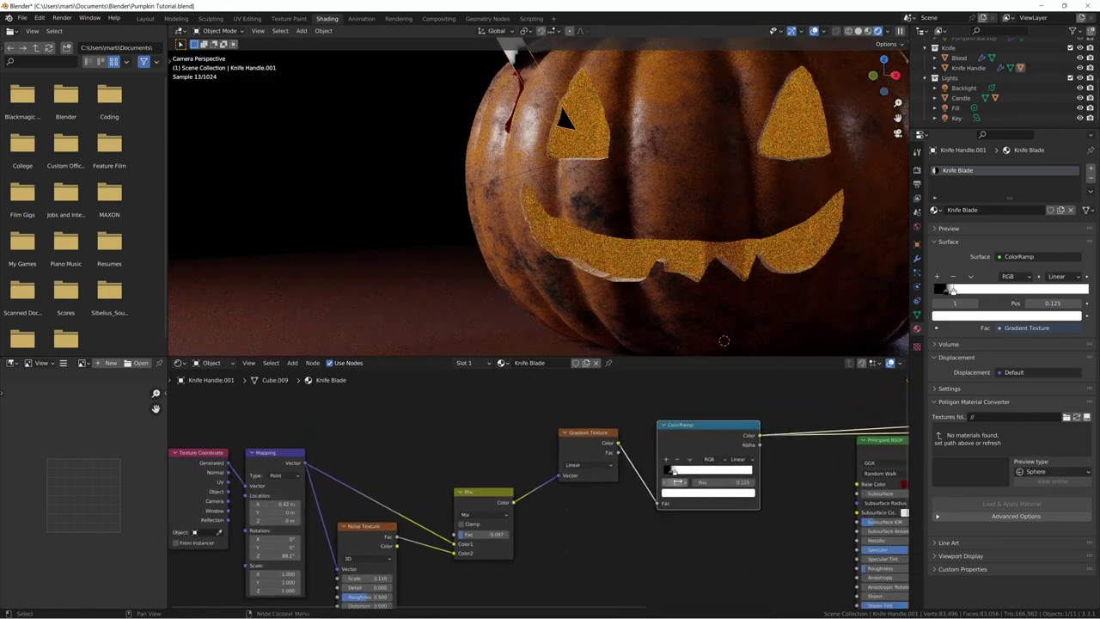
{"action": "left_click", "coordinate": [674, 473]}
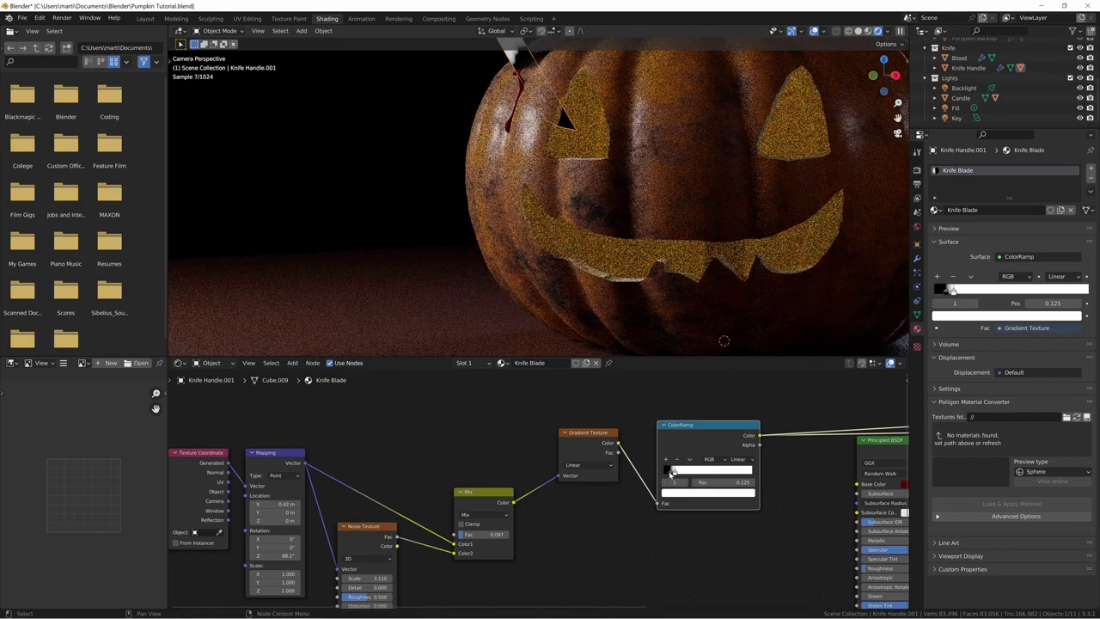
{"action": "left_click", "coordinate": [671, 472]}
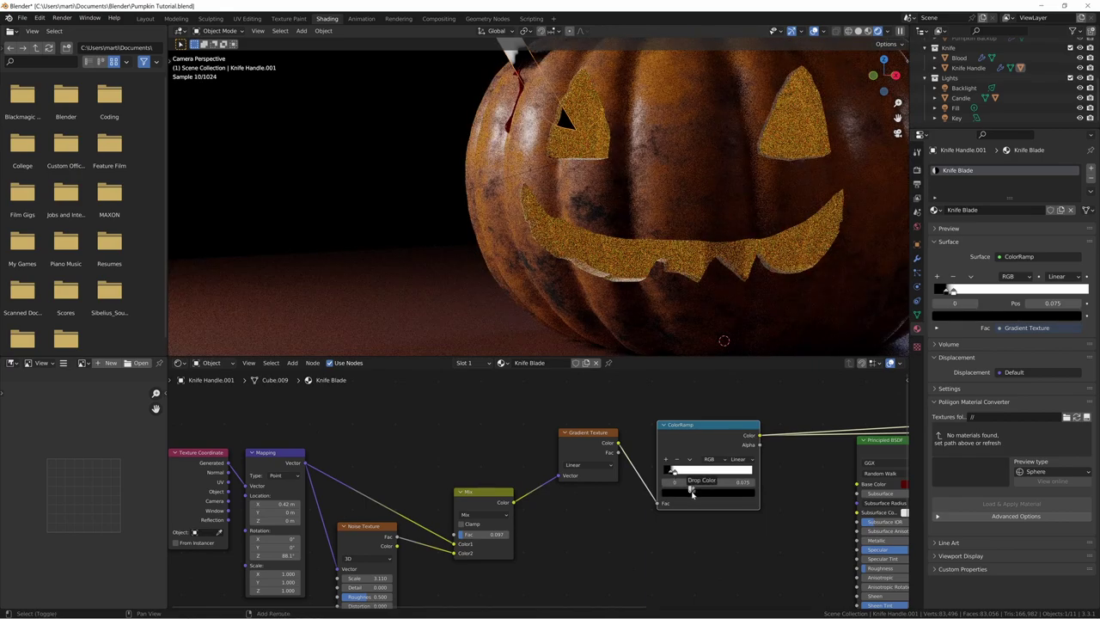
{"action": "left_click_drag", "start_coordinate": [716, 483], "coordinate": [693, 483], "text": "shift"}
{"action": "middle_click_drag", "start_coordinate": [842, 447], "coordinate": [430, 424]}
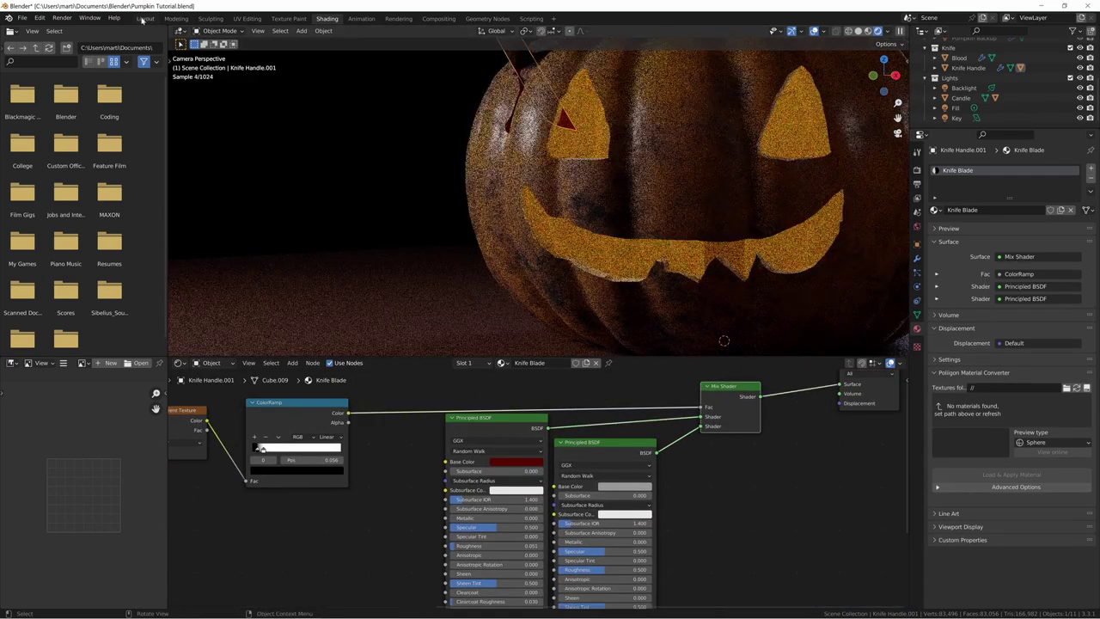
Step: Return to the Layout workspace, deselect everything and hide the viewport overlays for a clean look at the camera render
{"action": "left_click", "coordinate": [145, 18]}
{"action": "key", "text": "alt+a"}
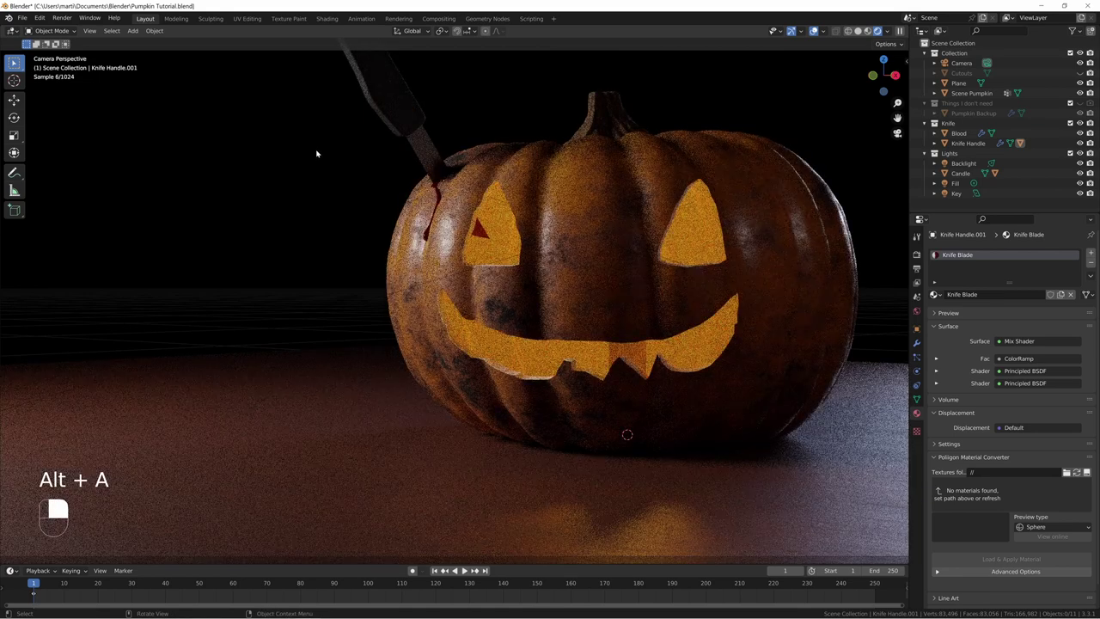
{"action": "key", "text": "Home"}
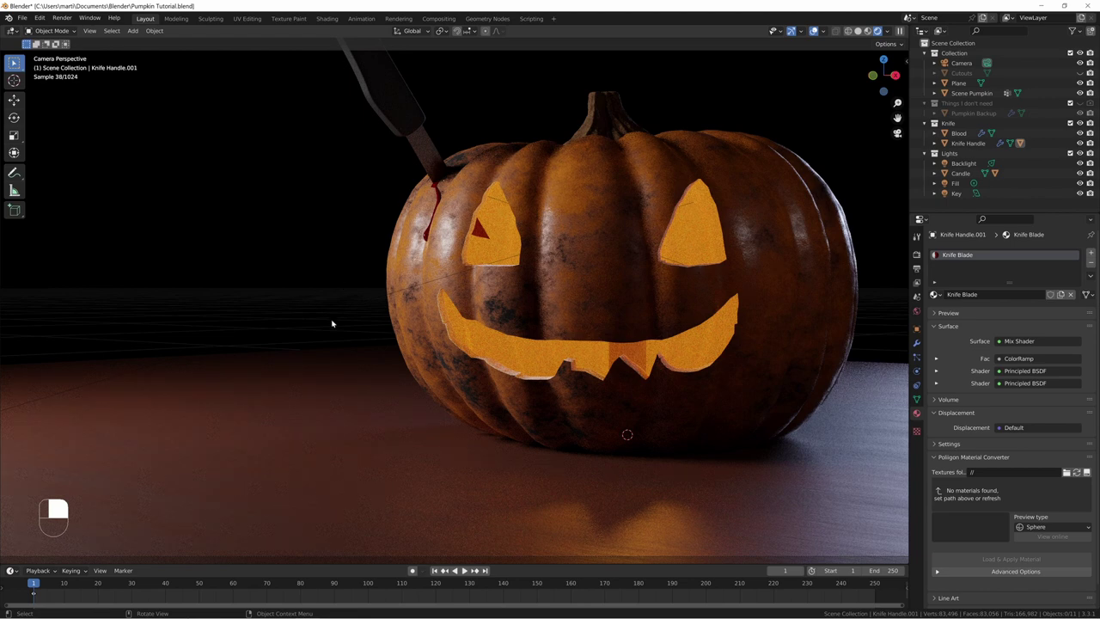
{"action": "left_click", "coordinate": [334, 407]}
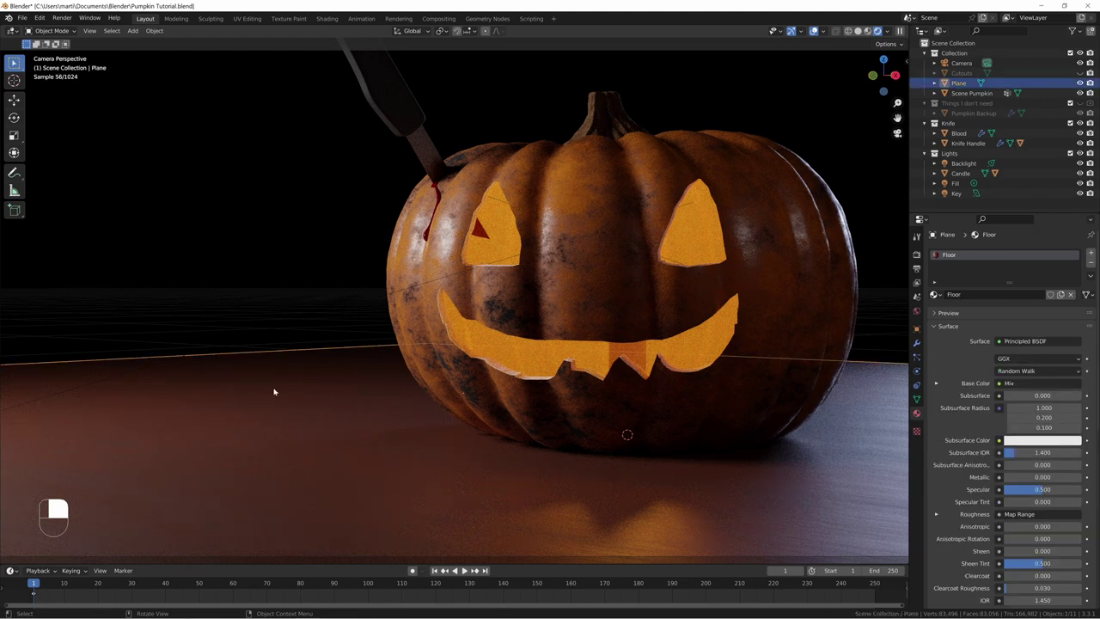
{"action": "left_click", "coordinate": [307, 325]}
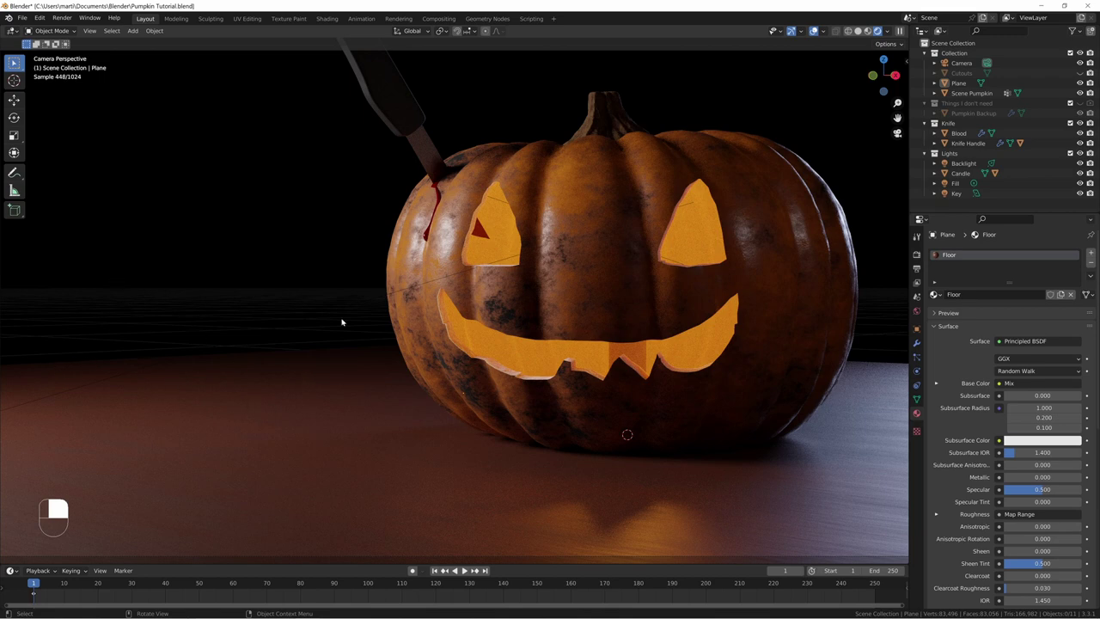
{"action": "left_click", "coordinate": [814, 31]}
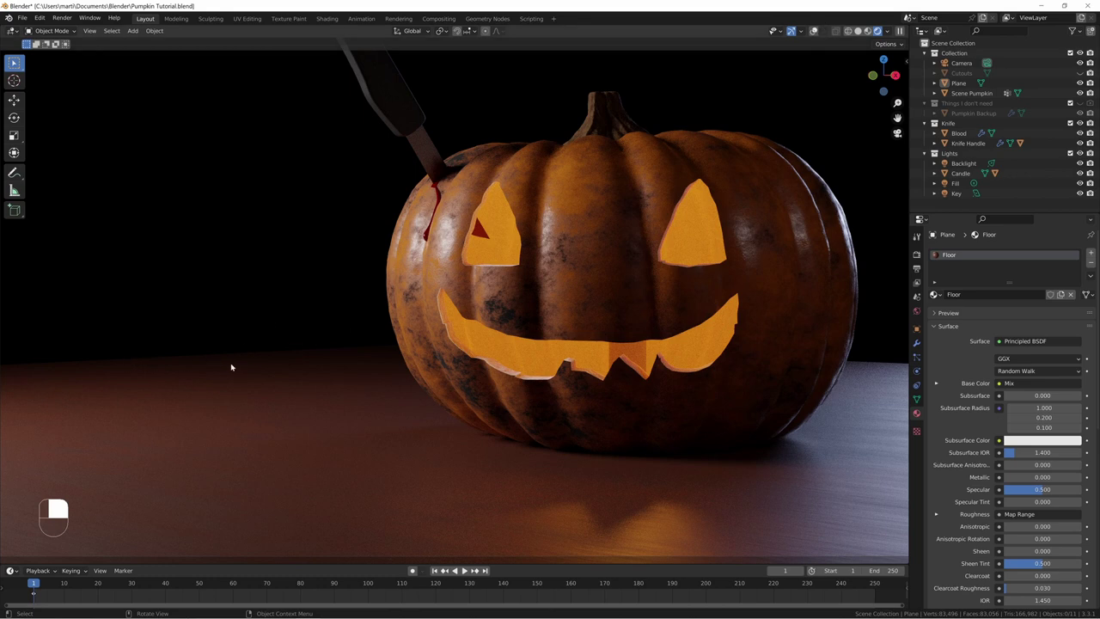
Step: Enlarge the floor plane so its far edge falls into darkness, deselect it and turn the viewport overlays back on
{"action": "left_click", "coordinate": [262, 398]}
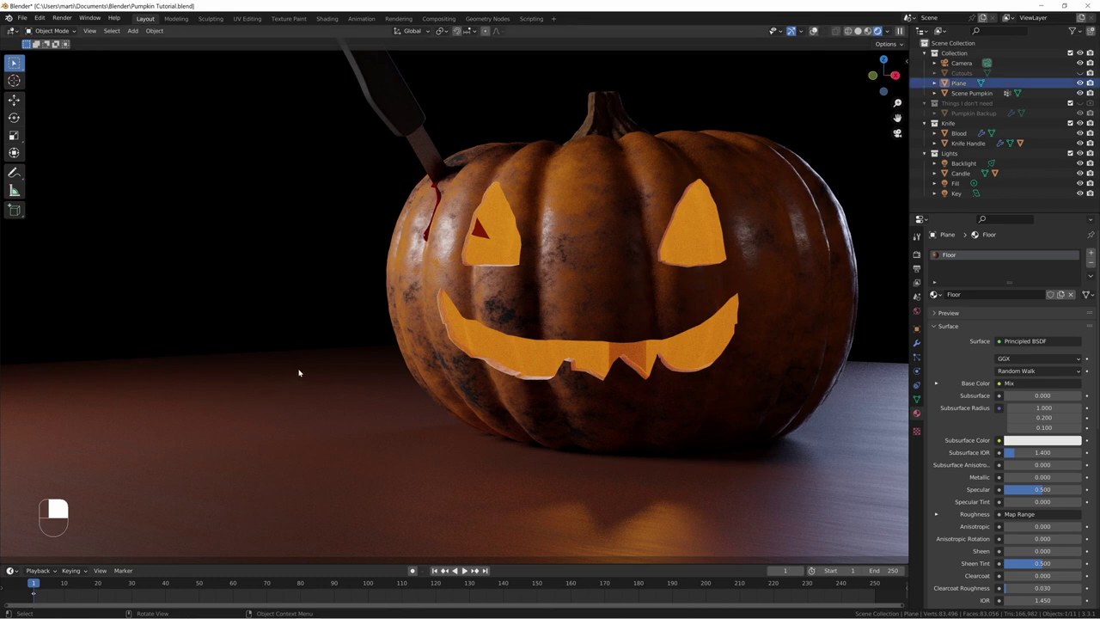
{"action": "key", "text": "s"}
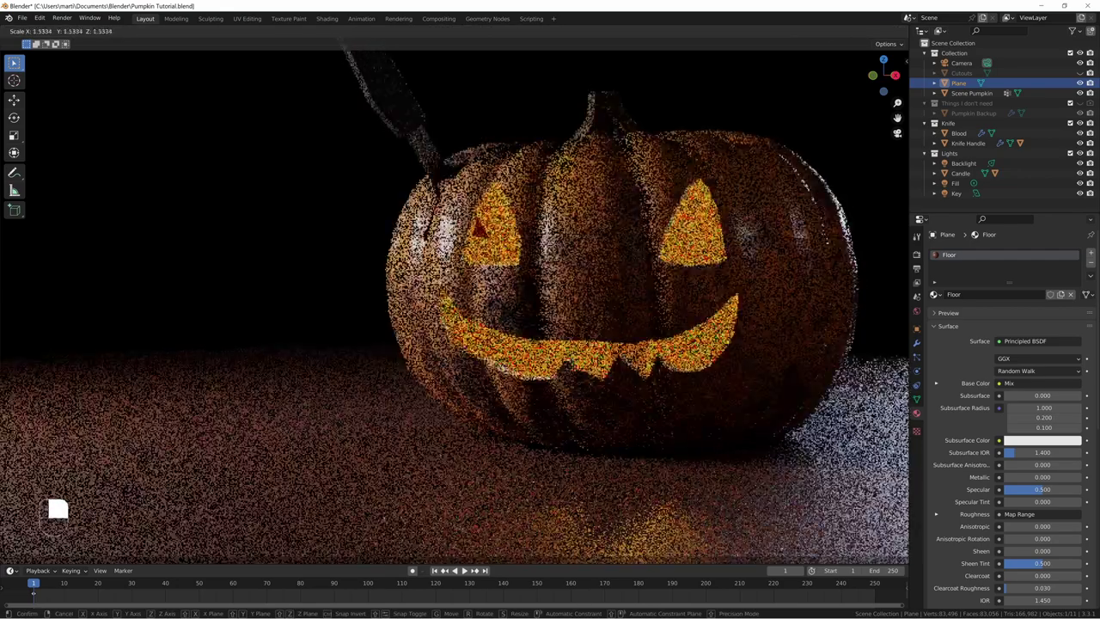
{"action": "left_click", "coordinate": [12, 307]}
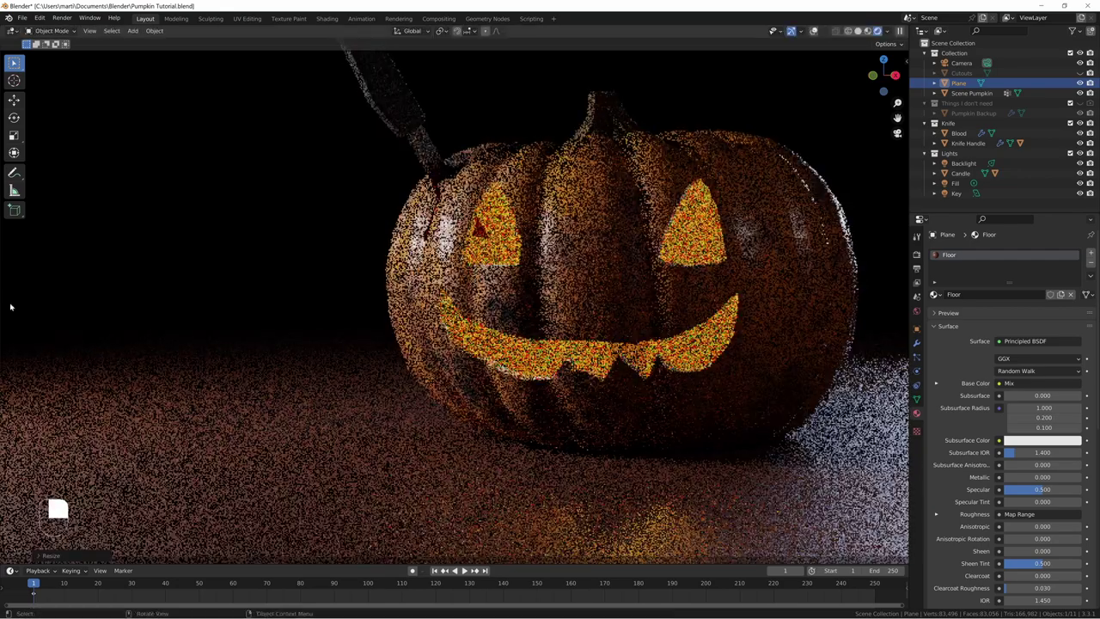
{"action": "left_click", "coordinate": [261, 238]}
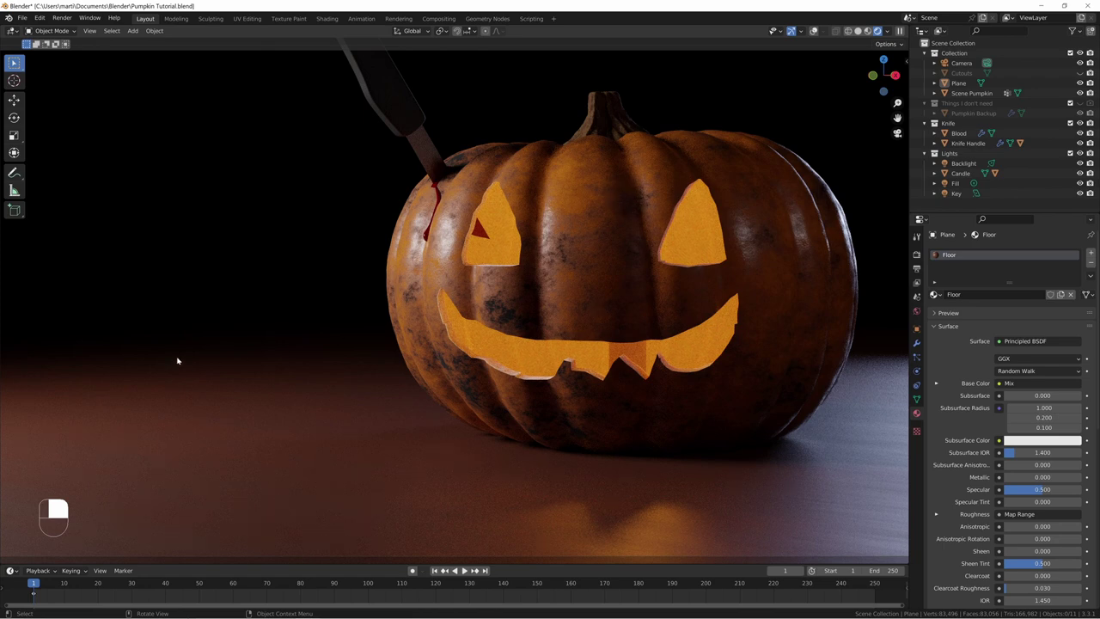
{"action": "left_click", "coordinate": [719, 92]}
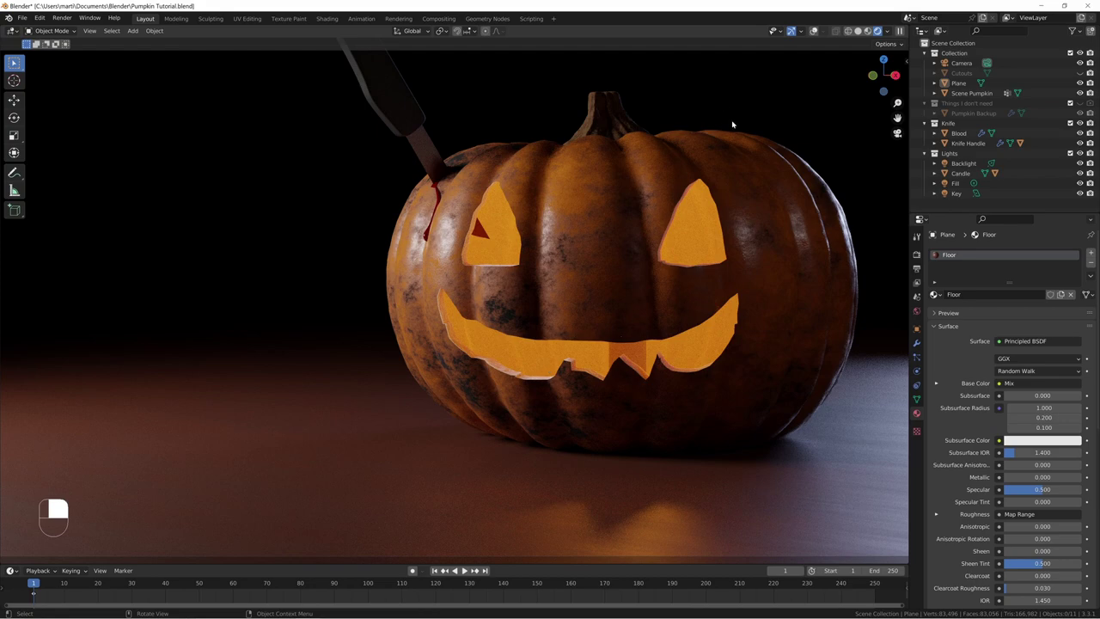
{"action": "left_click", "coordinate": [813, 31]}
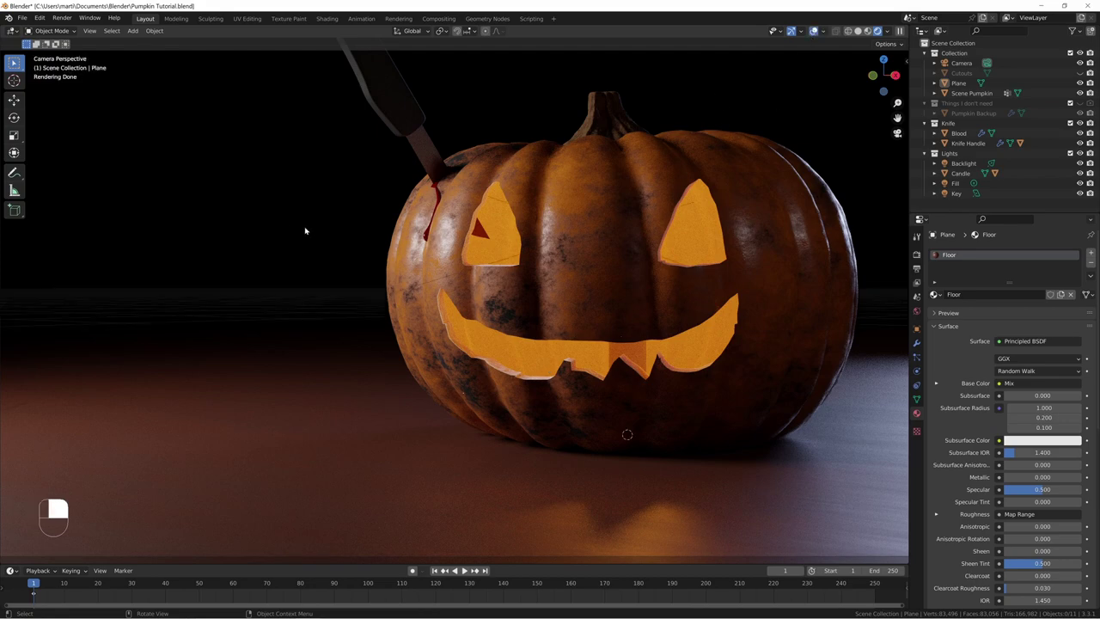
Step: Leave the camera view, add a cube mesh to the scene and switch the viewport to Solid shading
{"action": "middle_click_drag", "start_coordinate": [418, 248], "coordinate": [418, 249]}
{"action": "scroll", "coordinate": [418, 248], "scroll_direction": "down", "scroll_amount": 5}
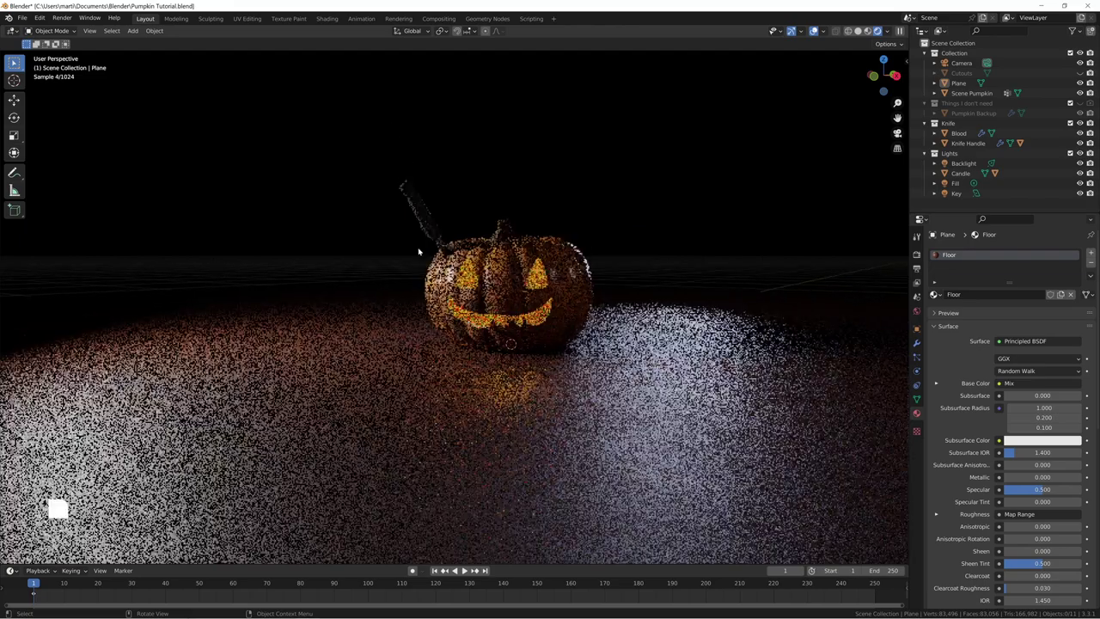
{"action": "key", "text": "shift+a"}
{"action": "mouse_move", "coordinate": [520, 292]}
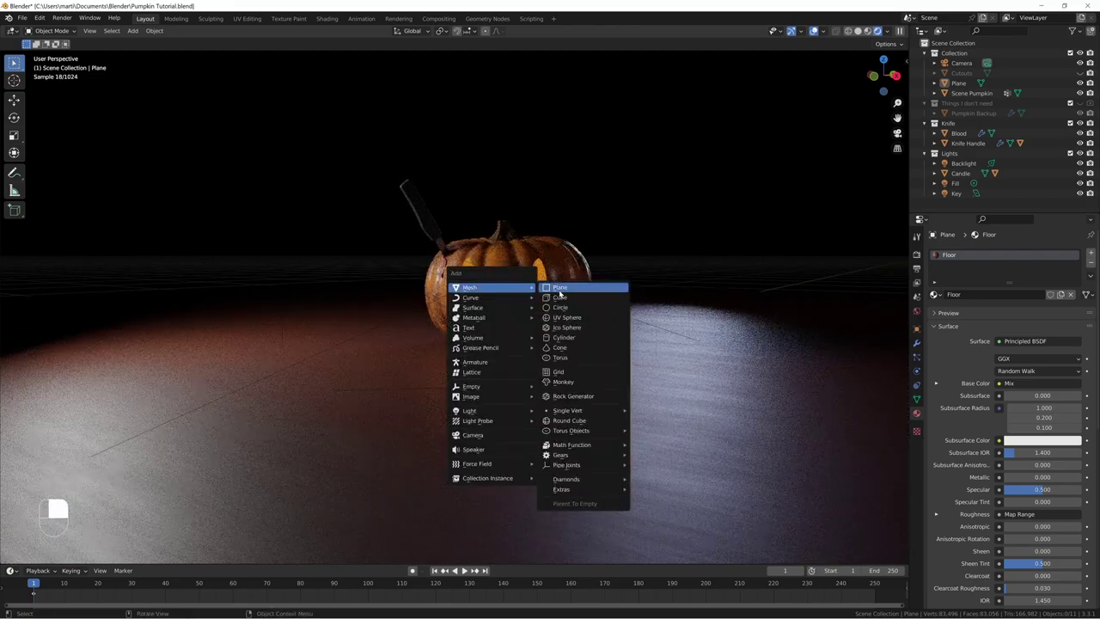
{"action": "left_click", "coordinate": [559, 298]}
{"action": "left_click", "coordinate": [858, 32]}
{"action": "scroll", "coordinate": [749, 230], "scroll_direction": "down", "scroll_amount": 5}
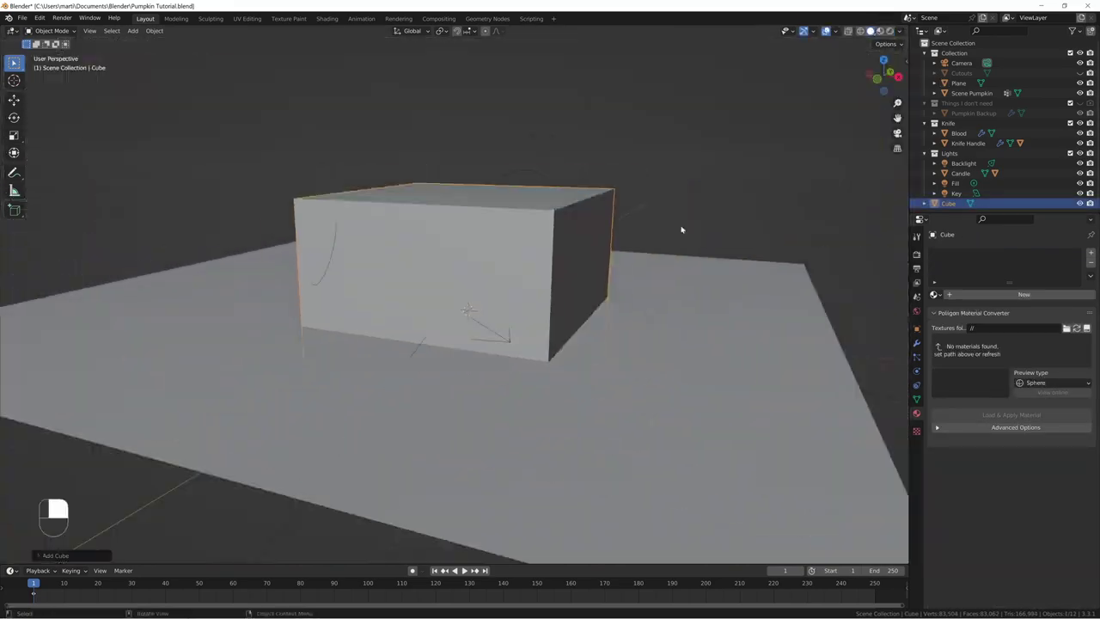
Step: Scale the cube up to more than double its size and, in top view, move it about 1.3 m along -X and 1.1 m along Y
{"action": "mouse_move", "coordinate": [669, 233]}
{"action": "middle_mouse_down"}
{"action": "mouse_move", "coordinate": [705, 269]}
{"action": "mouse_move", "coordinate": [690, 287]}
{"action": "middle_mouse_up"}
{"action": "scroll", "coordinate": [559, 302], "scroll_direction": "down", "scroll_amount": 5}
{"action": "middle_click_drag", "start_coordinate": [560, 301], "coordinate": [549, 349]}
{"action": "scroll", "coordinate": [587, 336], "scroll_direction": "up", "scroll_amount": 2}
{"action": "key", "text": "s"}
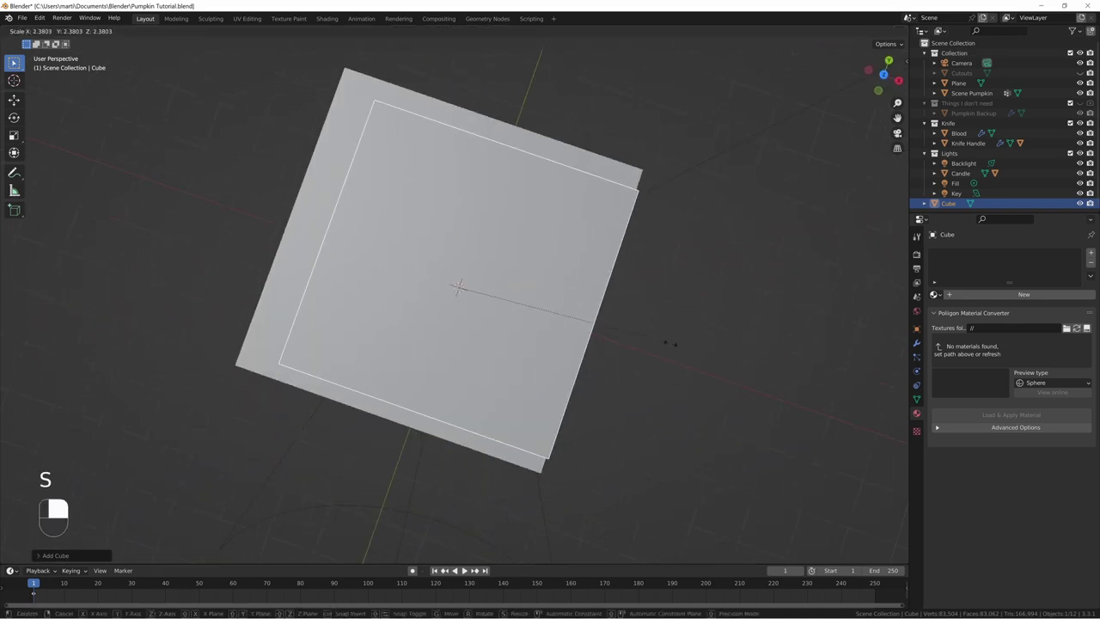
{"action": "left_click", "coordinate": [659, 346]}
{"action": "key", "text": "KP_7"}
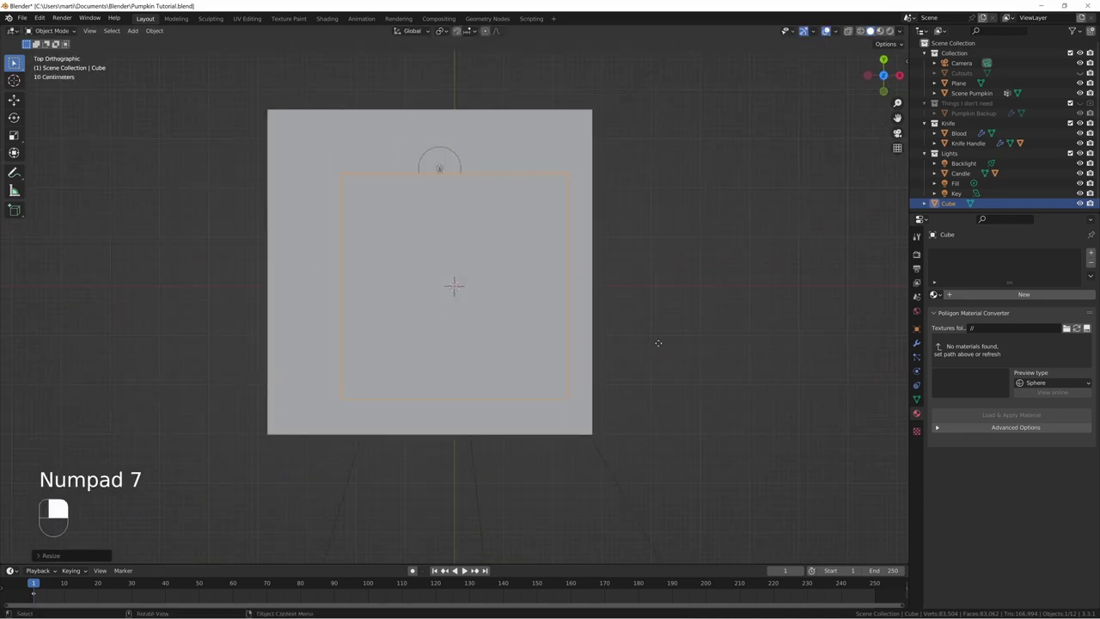
{"action": "key", "text": "g"}
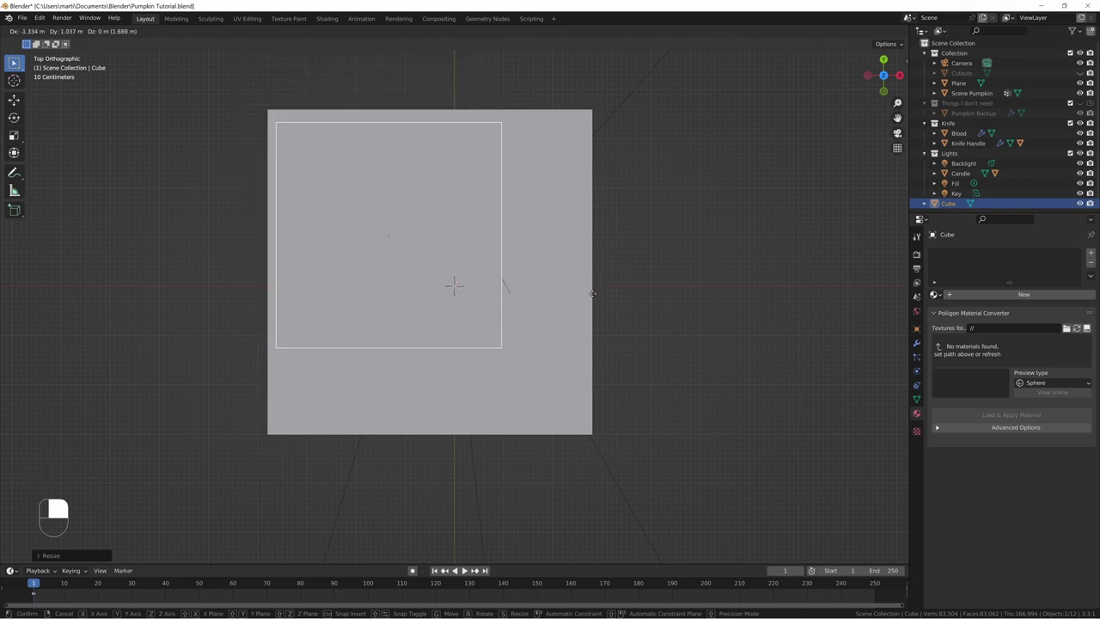
{"action": "left_click", "coordinate": [529, 333]}
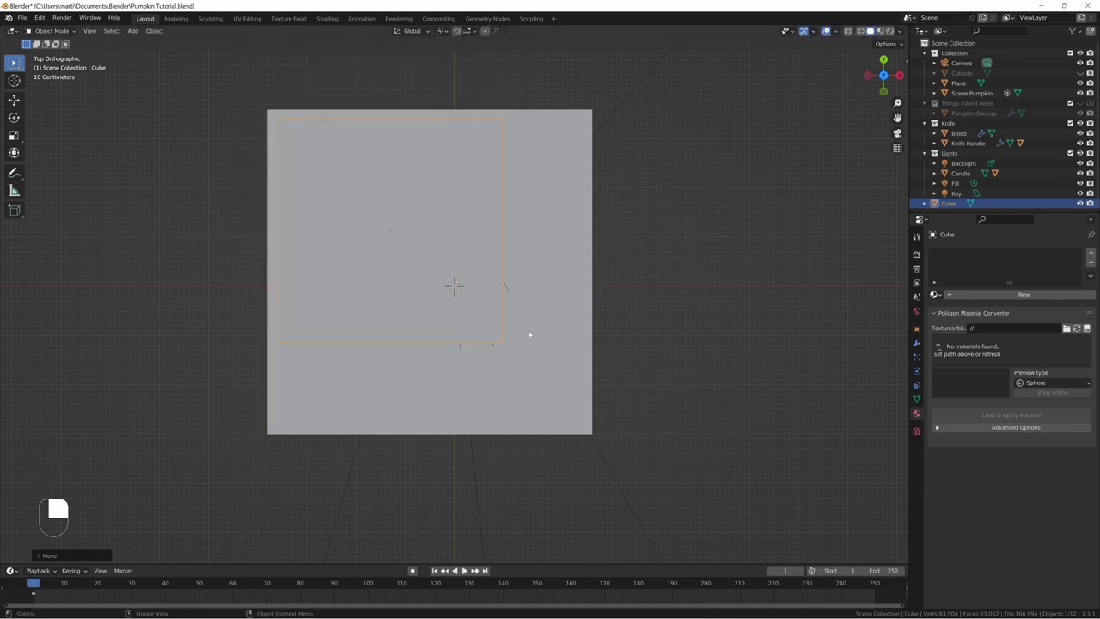
Step: Check in Wireframe display how the cube surrounds the pumpkin, camera and lights, and return to Solid shading with the cube selected
{"action": "left_click", "coordinate": [494, 347]}
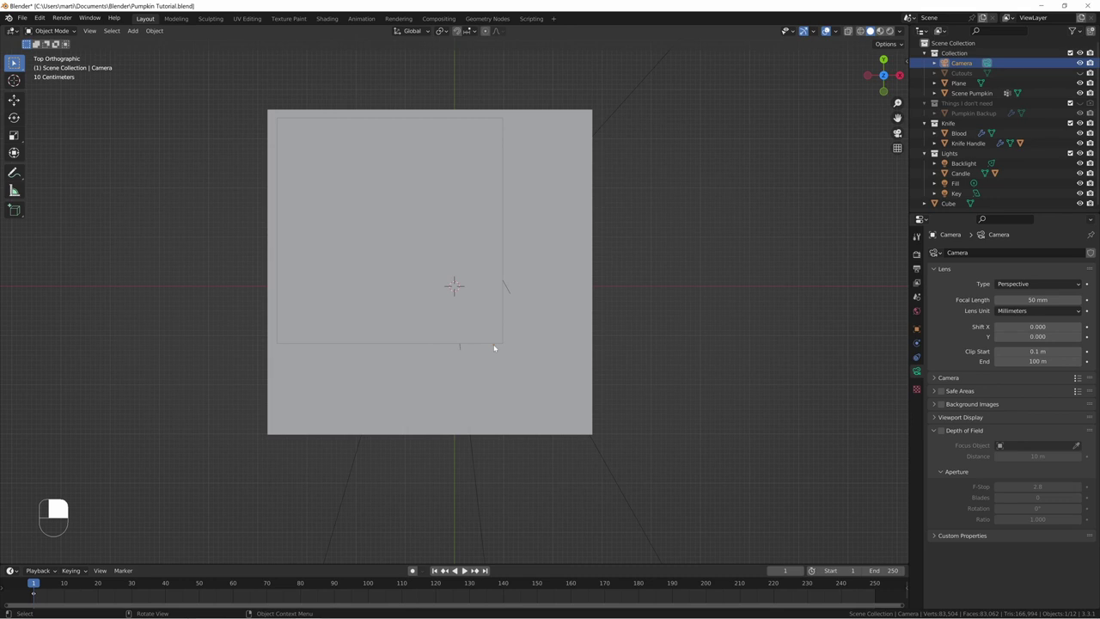
{"action": "scroll", "coordinate": [496, 346], "scroll_direction": "up", "scroll_amount": 5}
{"action": "scroll", "coordinate": [551, 415], "scroll_direction": "down", "scroll_amount": 4}
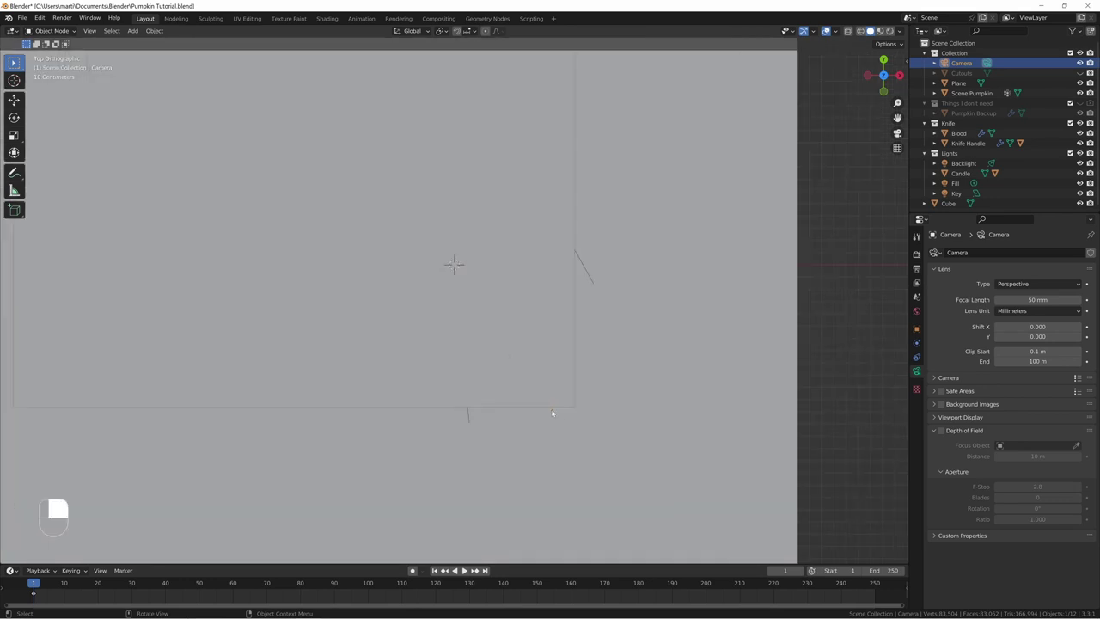
{"action": "left_click", "coordinate": [860, 32]}
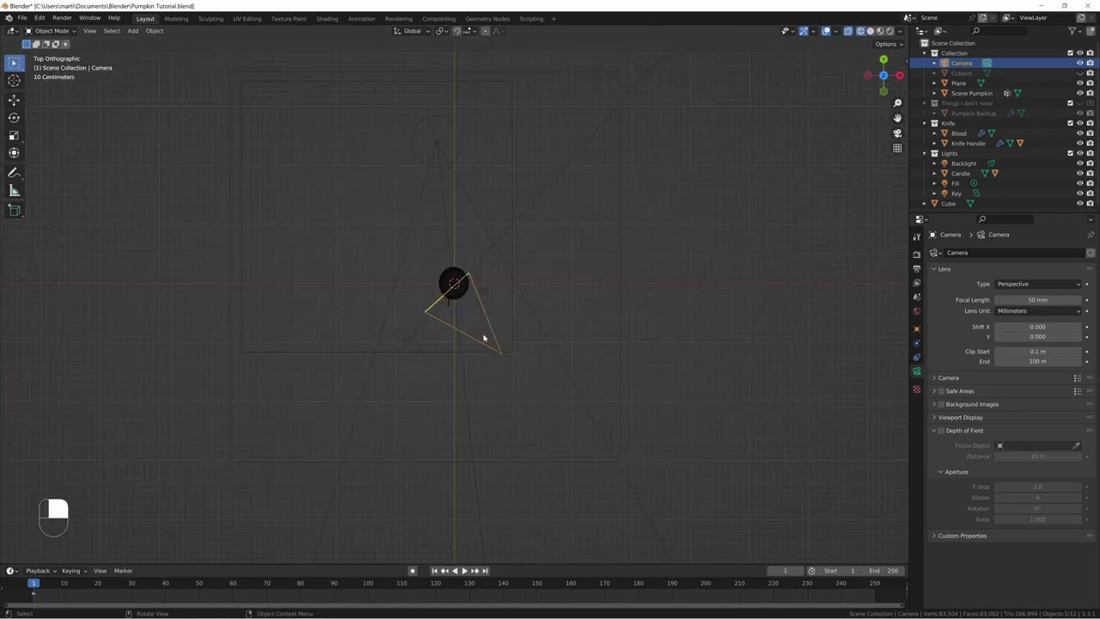
{"action": "left_click", "coordinate": [513, 308]}
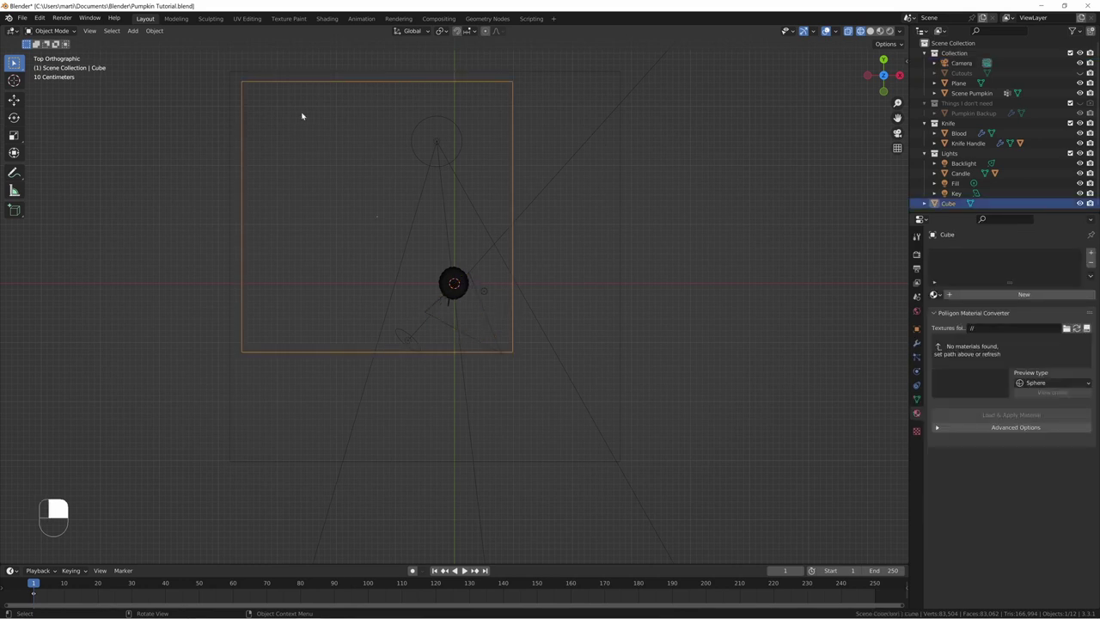
{"action": "middle_click_drag", "start_coordinate": [413, 298], "coordinate": [712, 88]}
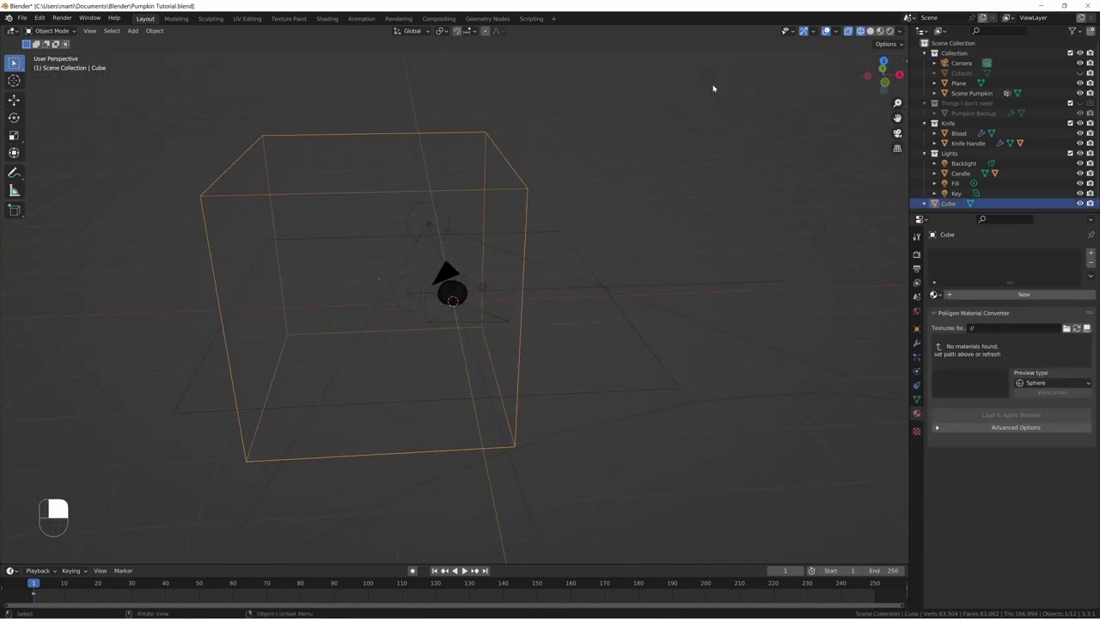
{"action": "left_click", "coordinate": [869, 32]}
Step: Flatten the cube along Z and raise it so its base rests at the level of the floor plane
{"action": "middle_click_drag", "start_coordinate": [415, 289], "coordinate": [430, 263]}
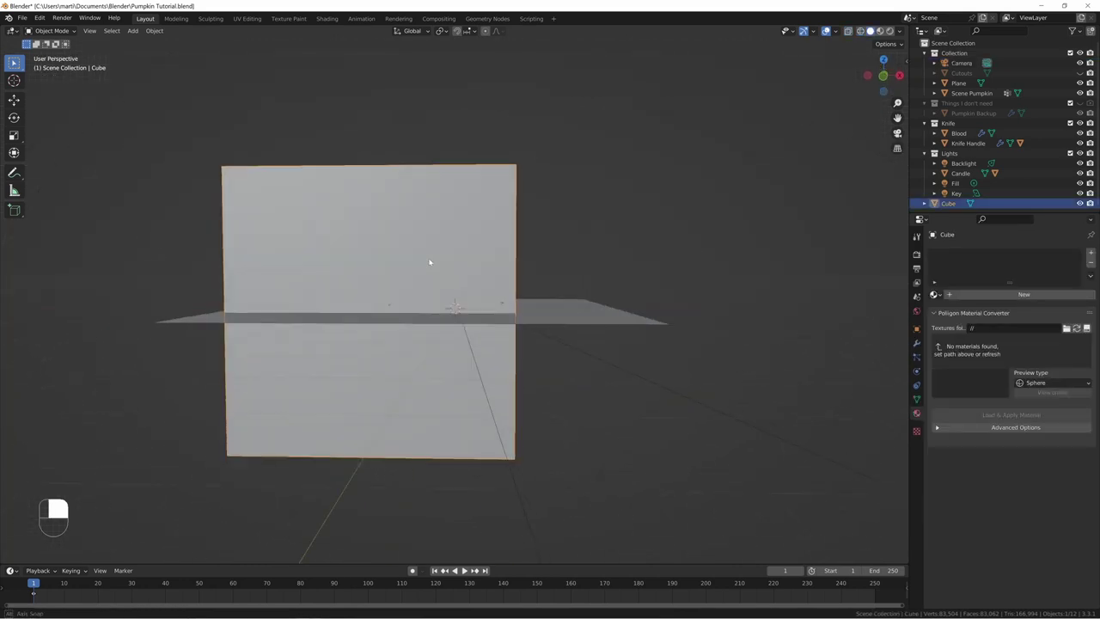
{"action": "key", "text": "s"}
{"action": "key", "text": "z"}
{"action": "key", "text": "g"}
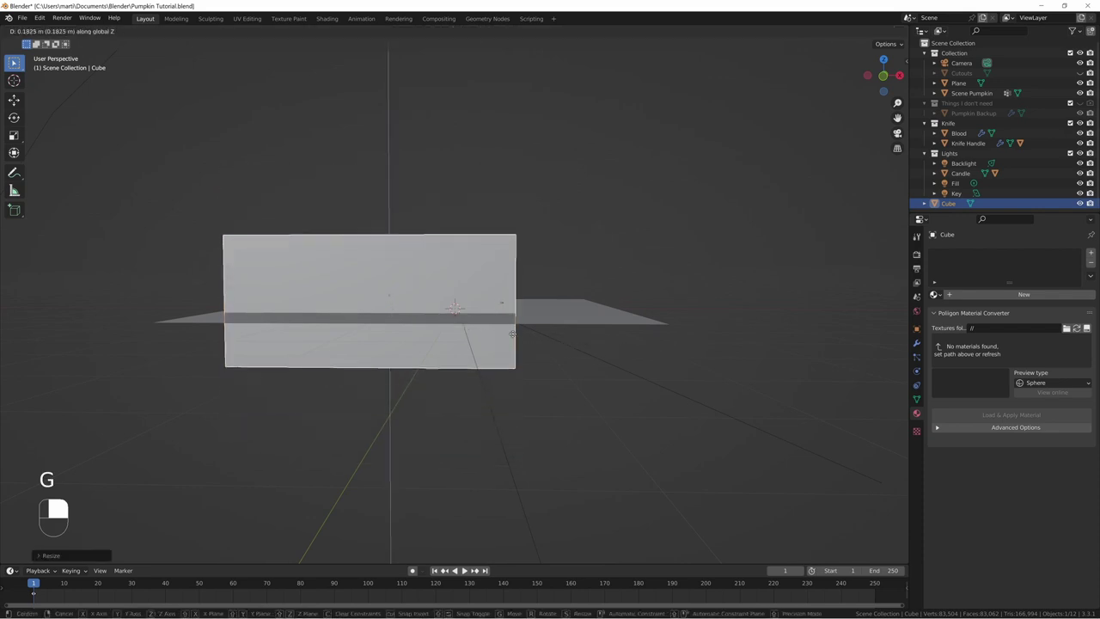
{"action": "left_click", "coordinate": [545, 310]}
{"action": "key", "text": "s"}
{"action": "key", "text": "z"}
{"action": "key", "text": "g"}
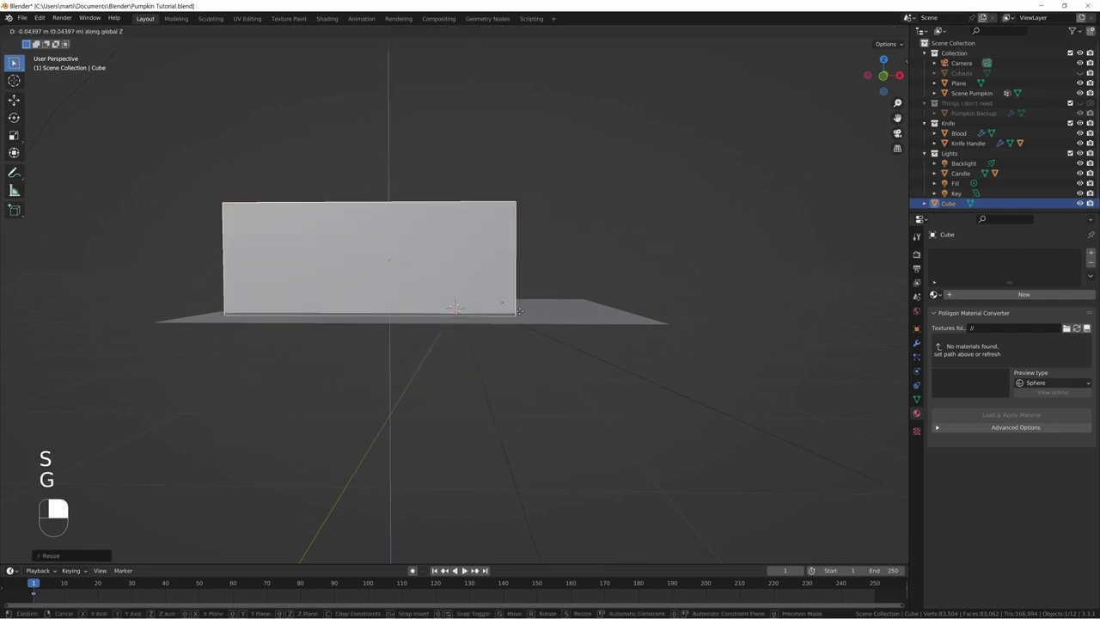
{"action": "left_click", "coordinate": [523, 344]}
Step: Check the cube's placement behind the pumpkin through the camera and deselect it
{"action": "middle_click_drag", "start_coordinate": [523, 344], "coordinate": [482, 340]}
{"action": "key", "text": "KP_0"}
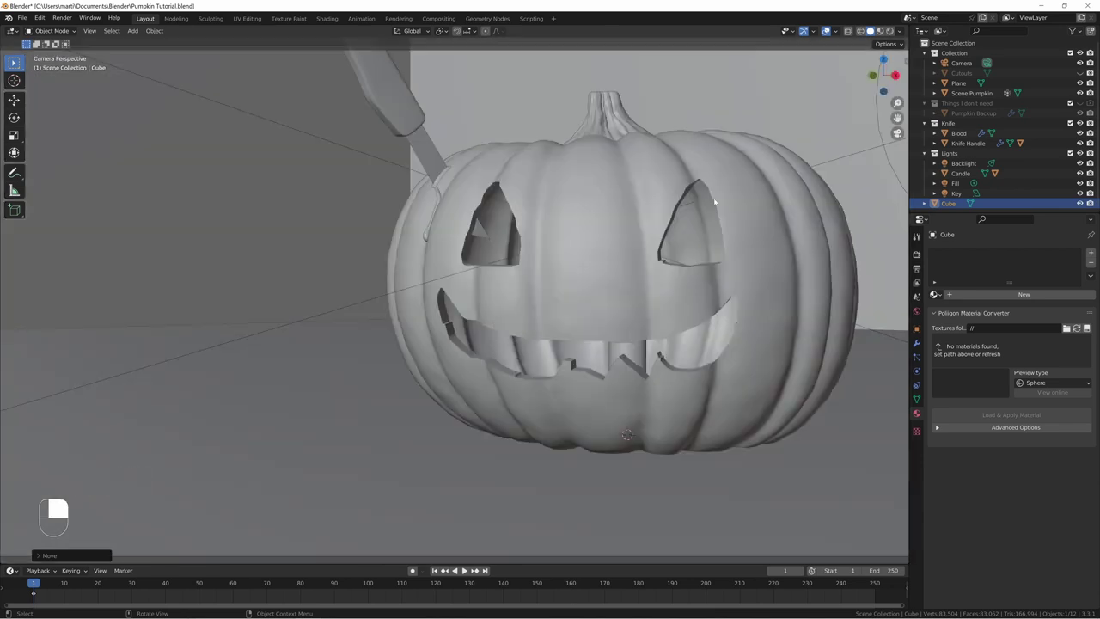
{"action": "key", "text": "g"}
{"action": "key", "text": "s"}
{"action": "key", "text": "g"}
{"action": "key", "text": "alt+a"}
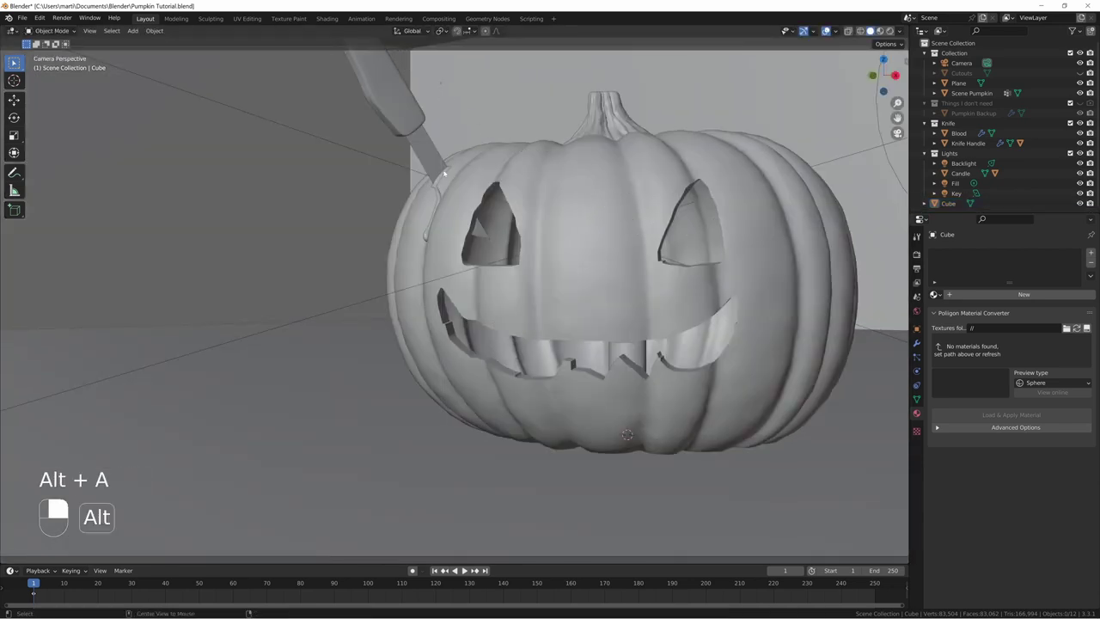
Step: Select the cube again and give it a new material named Fog
{"action": "middle_click_drag", "start_coordinate": [443, 171], "coordinate": [305, 231]}
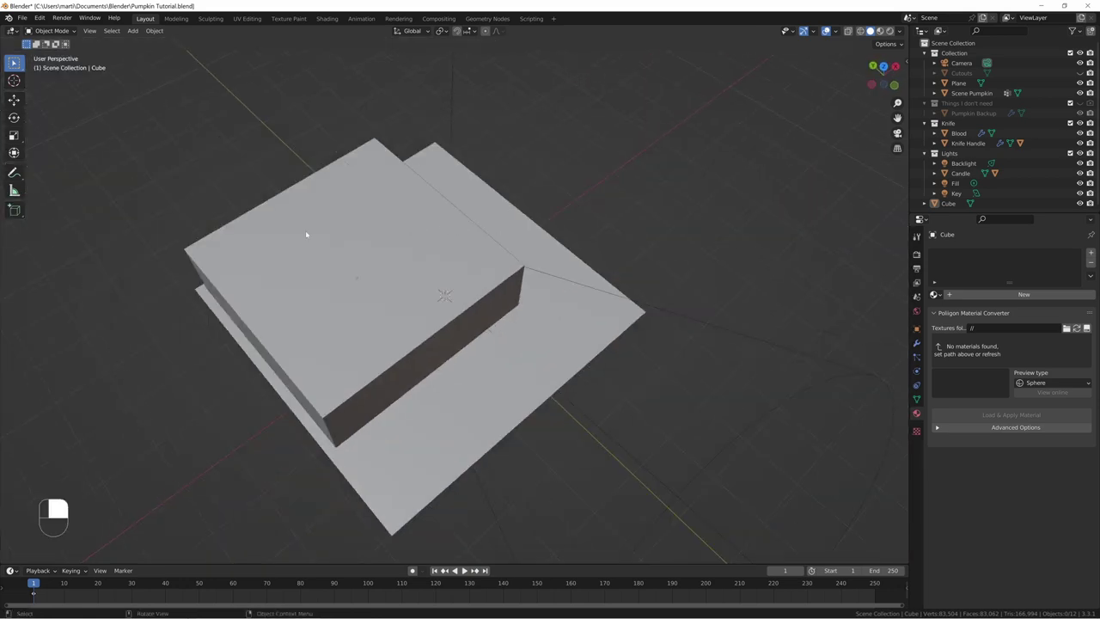
{"action": "middle_click_drag", "start_coordinate": [402, 260], "coordinate": [345, 195]}
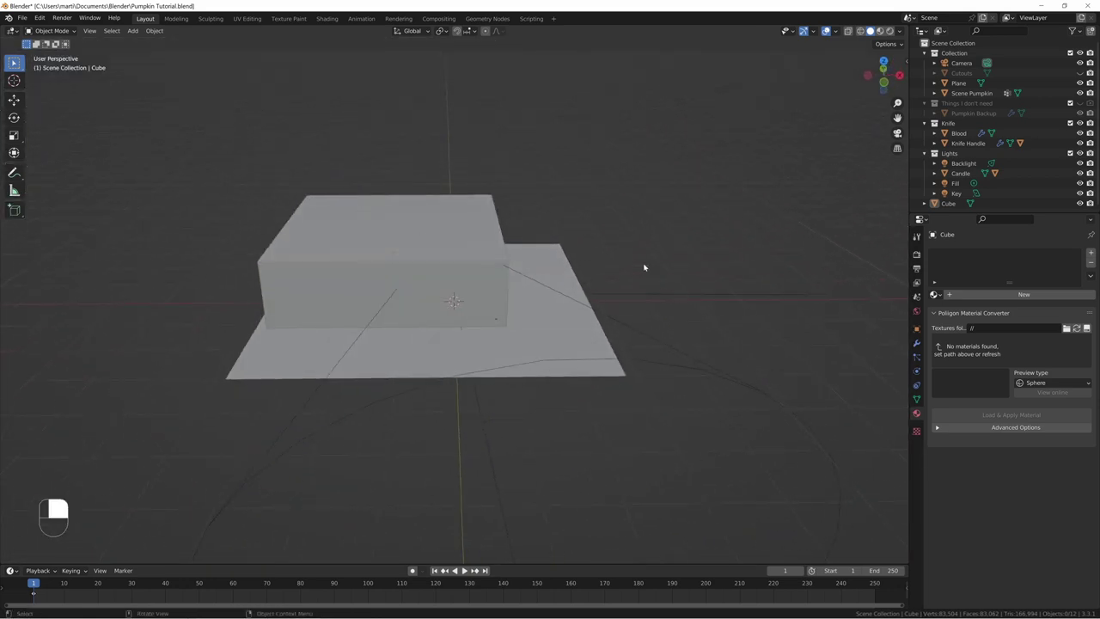
{"action": "middle_click_drag", "start_coordinate": [644, 267], "coordinate": [479, 210]}
{"action": "left_click", "coordinate": [513, 177]}
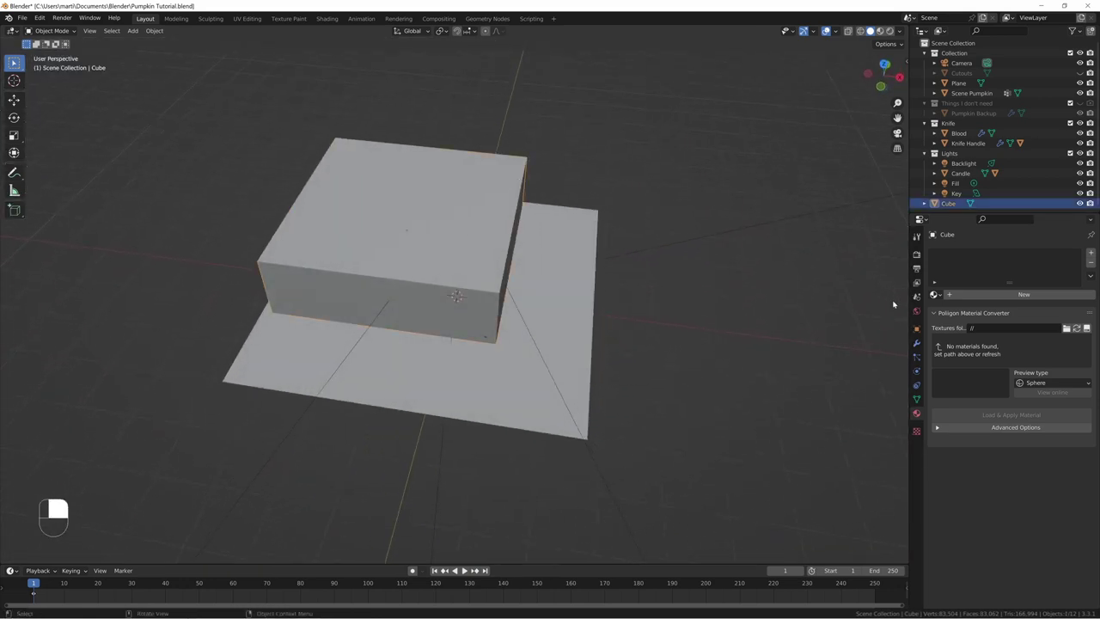
{"action": "double_click", "coordinate": [1014, 294]}
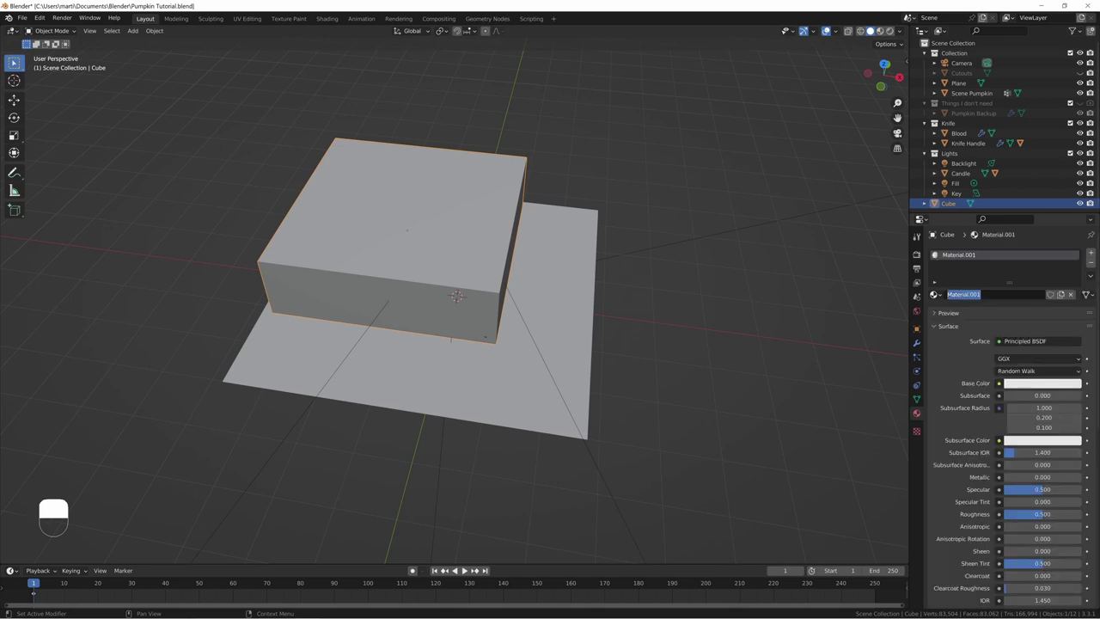
{"action": "type", "text": "Fog"}
{"action": "key", "text": "Return"}
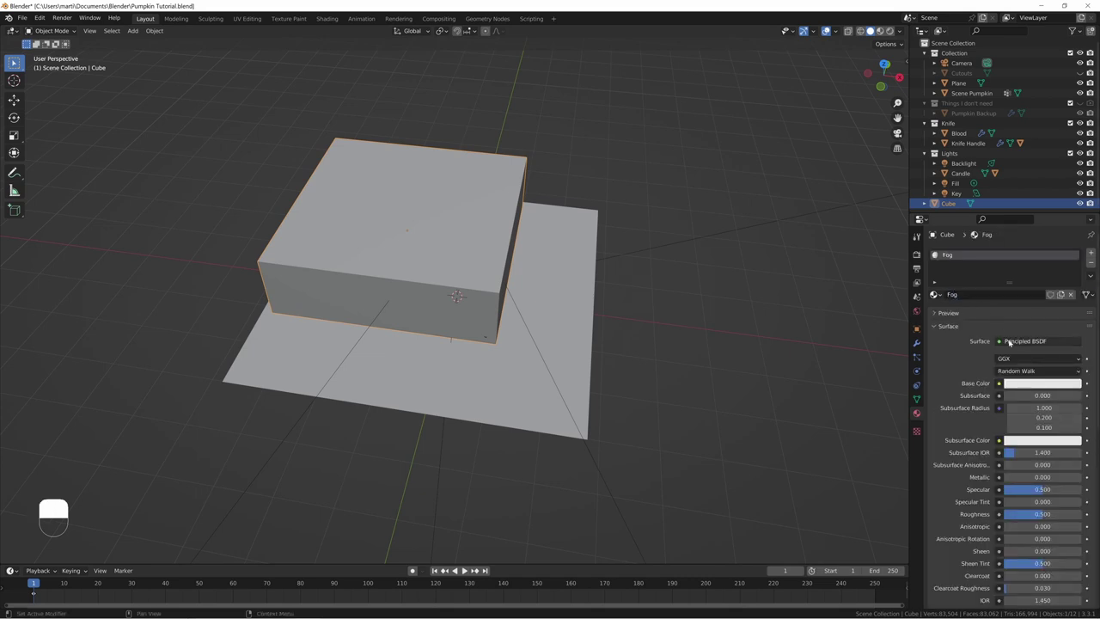
Step: Remove the Fog material's surface shader and assign a Principled Volume as its volume shader
{"action": "left_click", "coordinate": [1018, 342]}
{"action": "left_click", "coordinate": [1041, 366]}
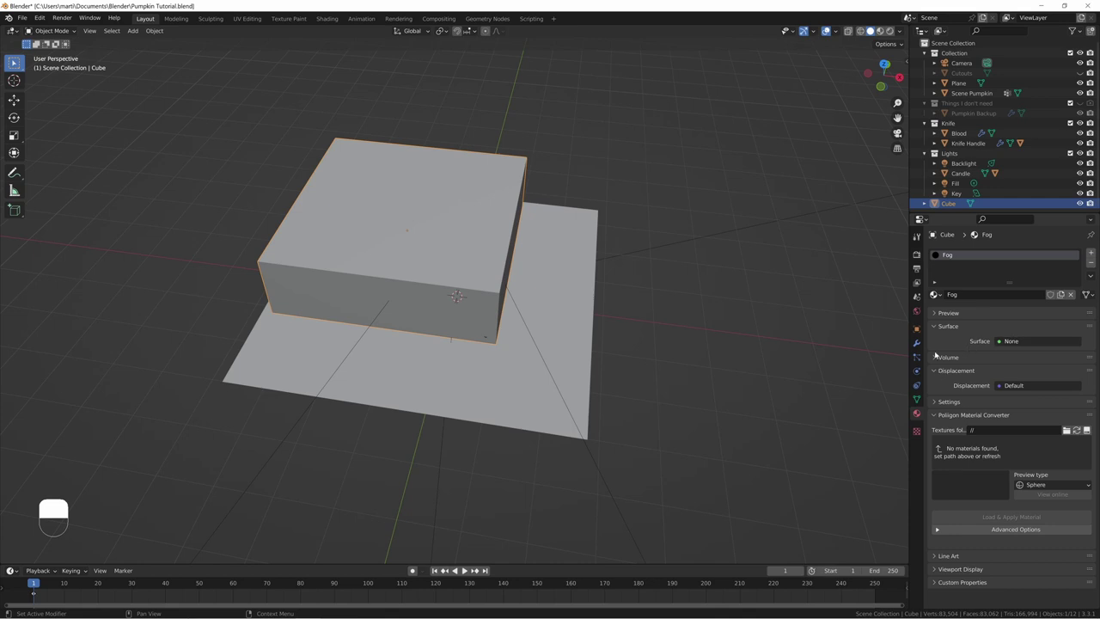
{"action": "left_click", "coordinate": [941, 357]}
{"action": "left_click", "coordinate": [1012, 373]}
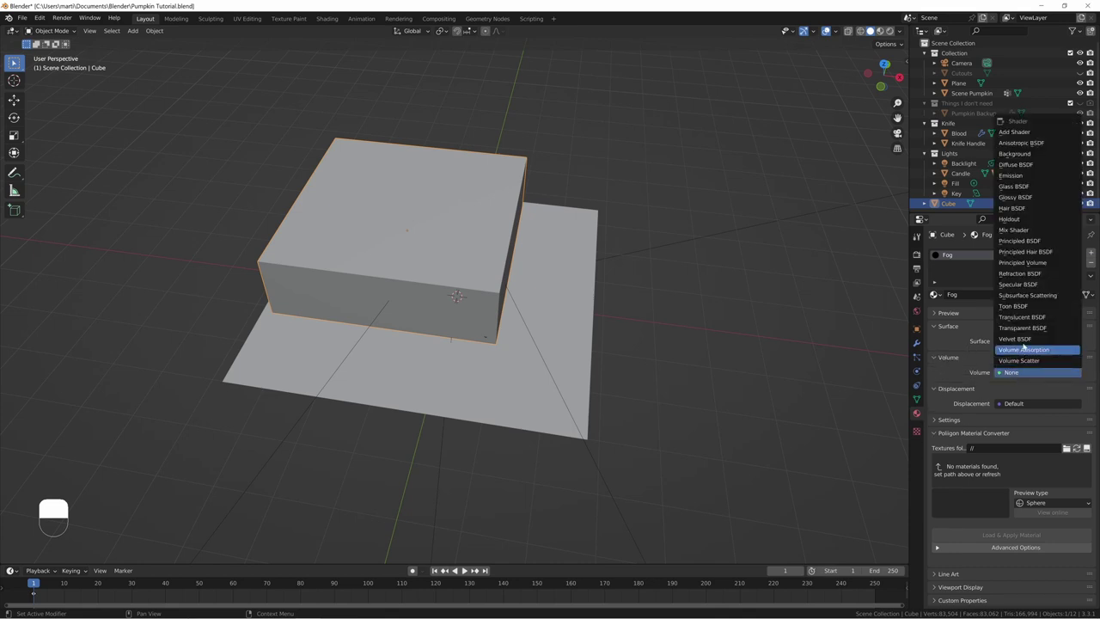
{"action": "left_click", "coordinate": [1023, 262]}
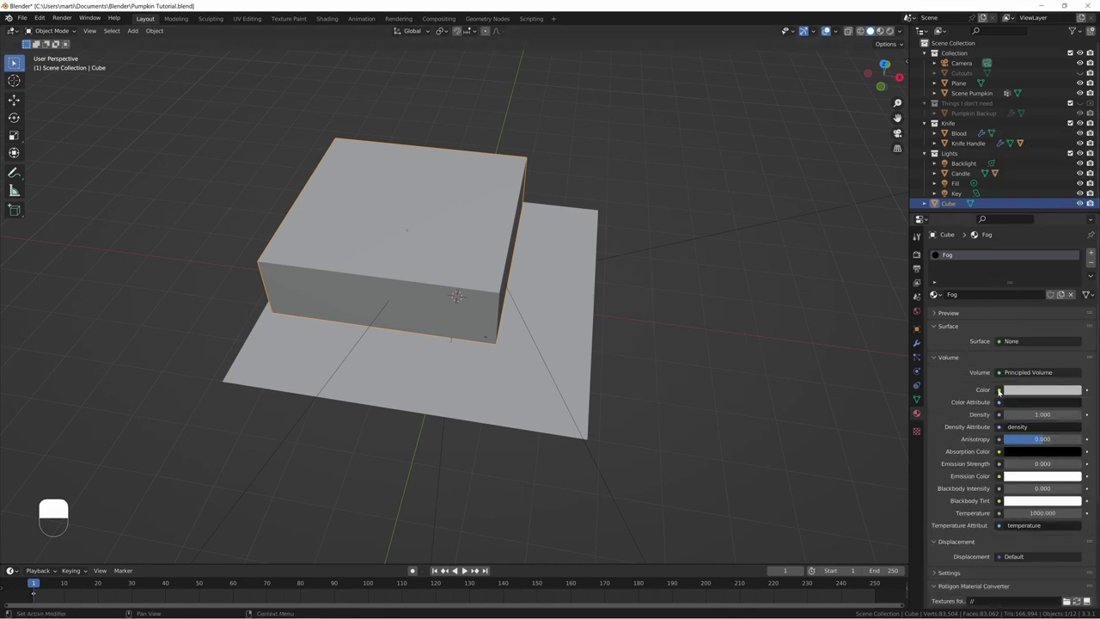
Step: In the Shading workspace, add a Gradient Texture with Mapping and Texture Coordinate nodes to the Fog material
{"action": "left_click", "coordinate": [327, 19]}
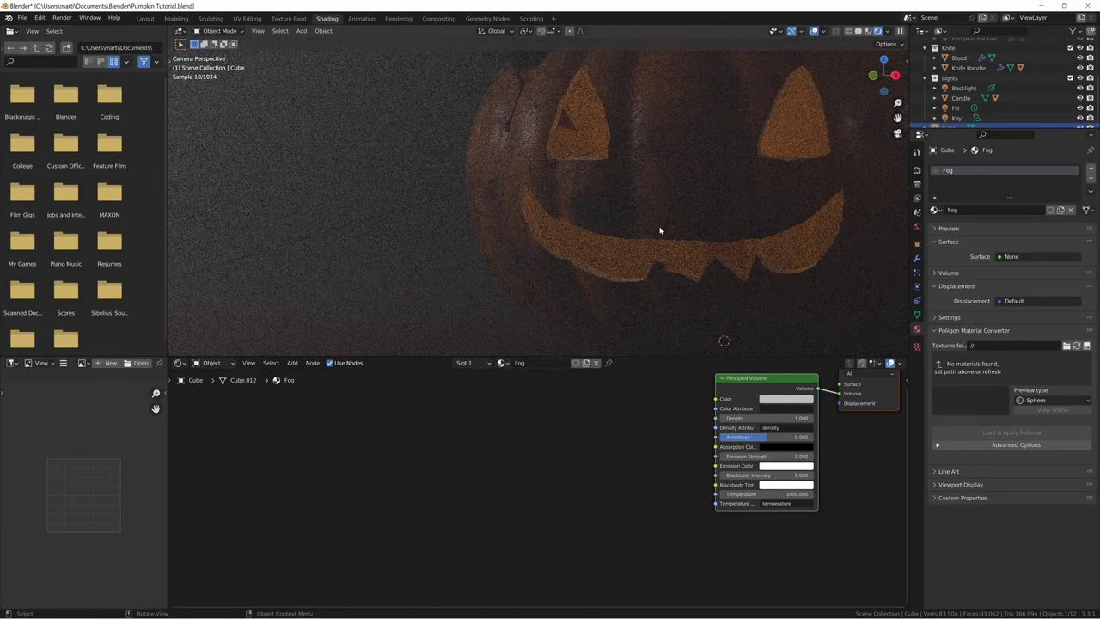
{"action": "key", "text": "Home"}
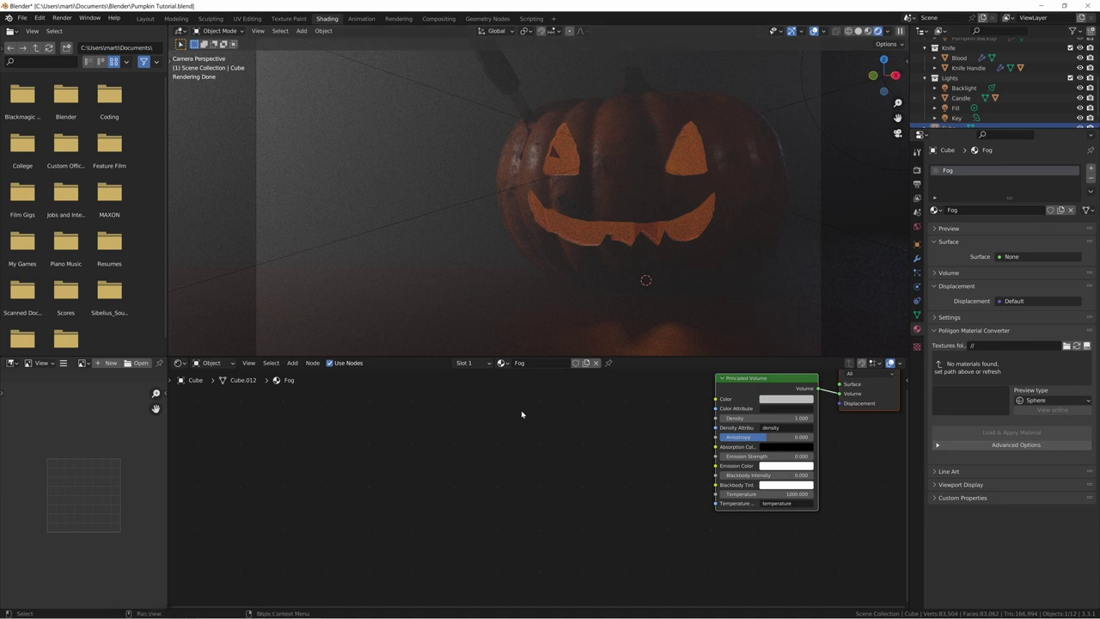
{"action": "middle_click_drag", "start_coordinate": [521, 414], "coordinate": [562, 436]}
{"action": "middle_click_drag", "start_coordinate": [655, 442], "coordinate": [550, 441]}
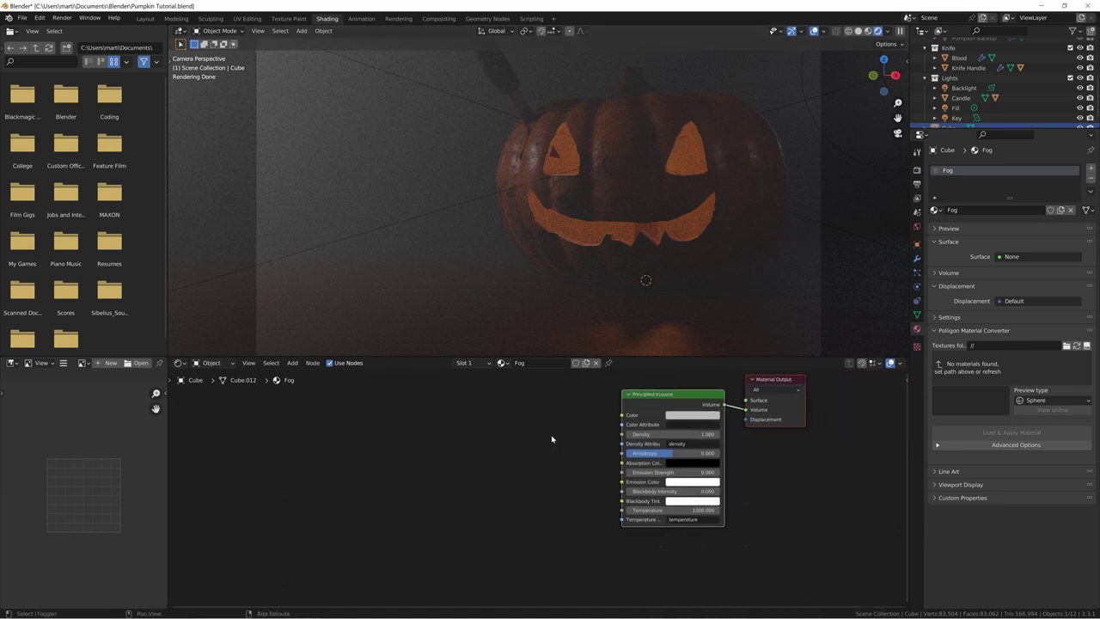
{"action": "key", "text": "shift+a"}
{"action": "type", "text": "grad"}
{"action": "key", "text": "Return"}
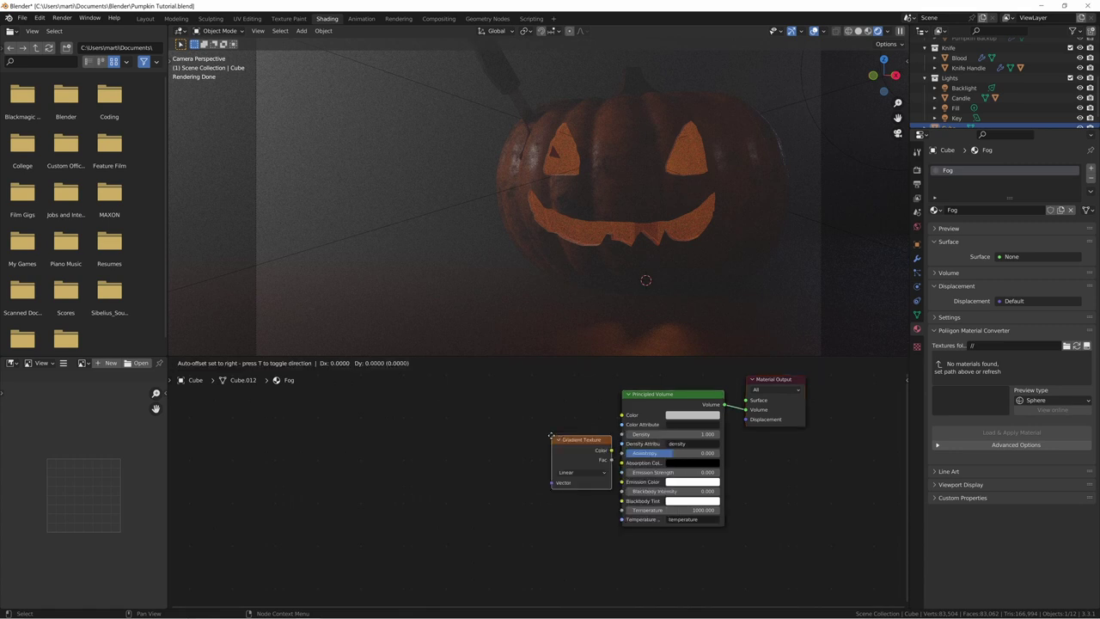
{"action": "left_click", "coordinate": [332, 436]}
{"action": "key", "text": "ctrl+t"}
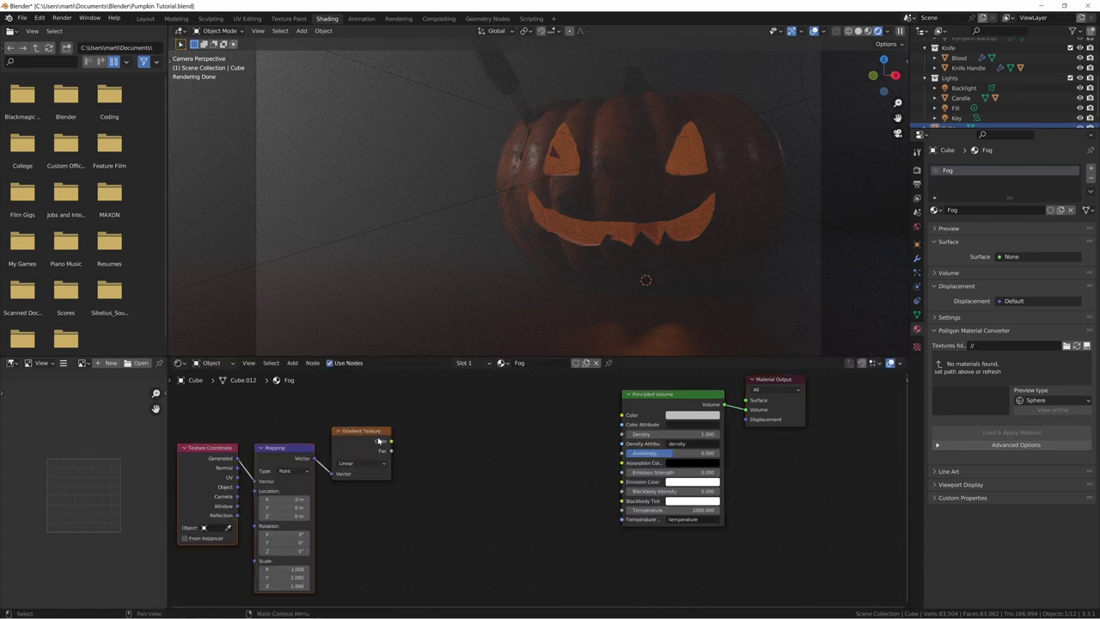
Step: Move the Mapping and Texture Coordinate nodes away from the Gradient Texture to leave room for more nodes between them
{"action": "middle_click_drag", "start_coordinate": [331, 442], "coordinate": [486, 457]}
{"action": "left_click_drag", "start_coordinate": [333, 443], "coordinate": [449, 482]}
{"action": "key", "text": "g"}
{"action": "left_click", "coordinate": [247, 460]}
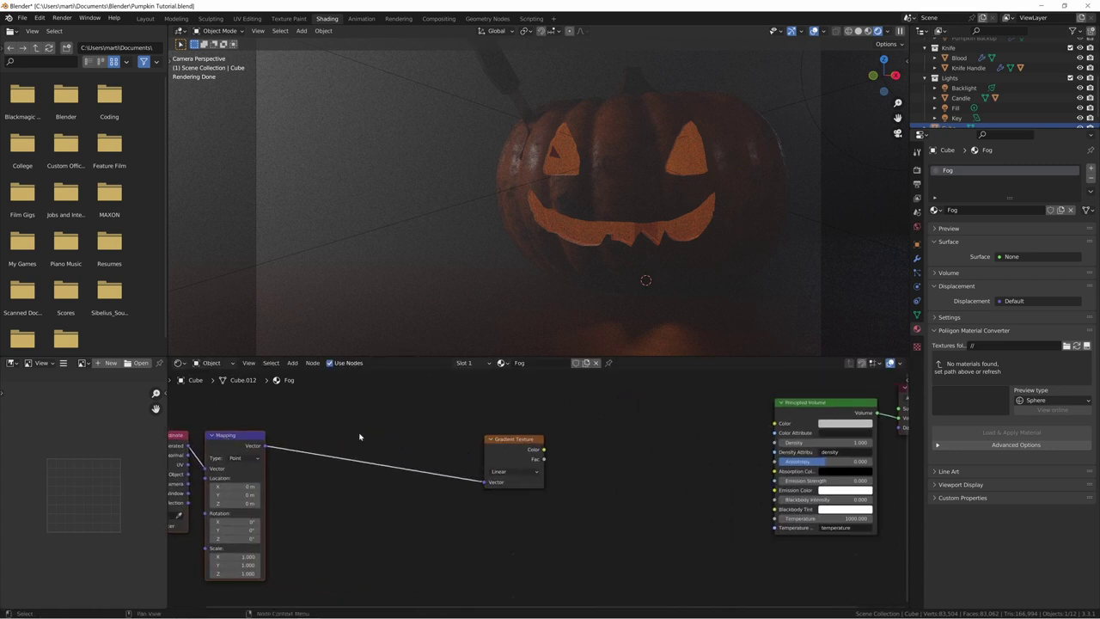
{"action": "left_click", "coordinate": [370, 433]}
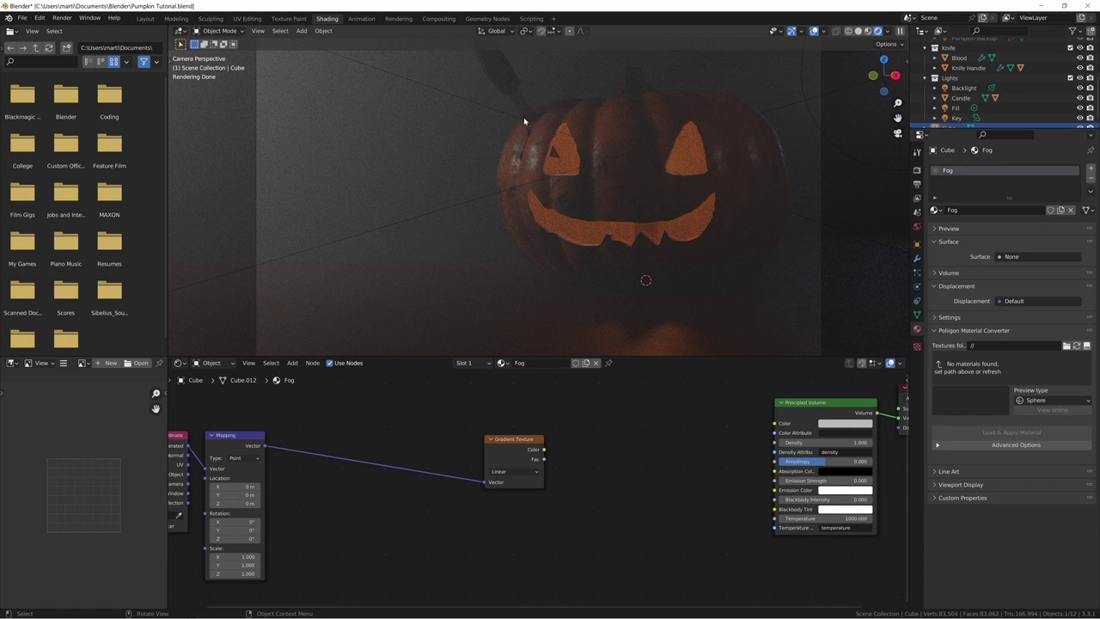
{"action": "middle_click_drag", "start_coordinate": [422, 421], "coordinate": [474, 406]}
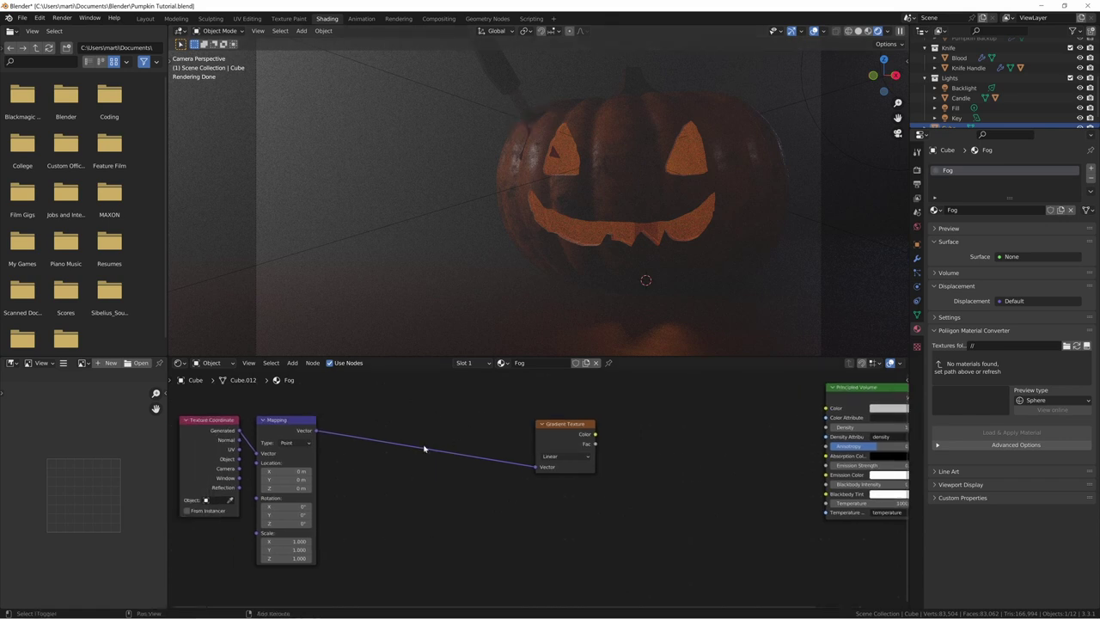
Step: Add a Noise Texture below the Mapping-to-Gradient link and connect the Mapping vector to its Vector input
{"action": "key", "text": "shift+a"}
{"action": "left_click", "coordinate": [425, 447]}
{"action": "type", "text": "noise"}
{"action": "key", "text": "Down"}
{"action": "key", "text": "Return"}
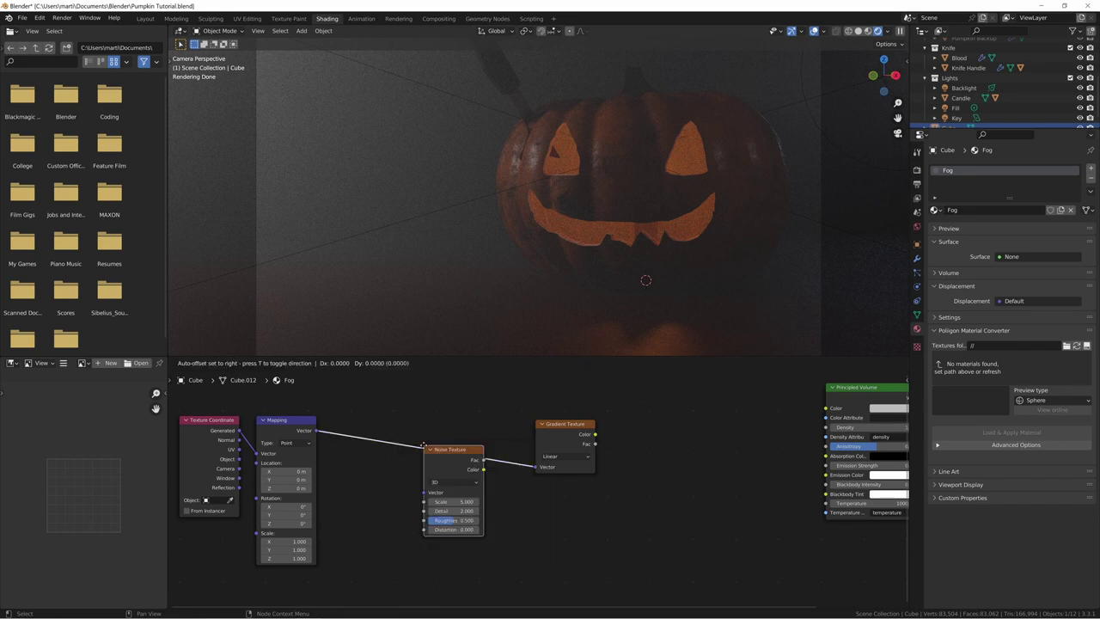
{"action": "left_click", "coordinate": [348, 479]}
{"action": "right_click_drag", "start_coordinate": [307, 429], "coordinate": [366, 504], "text": "alt"}
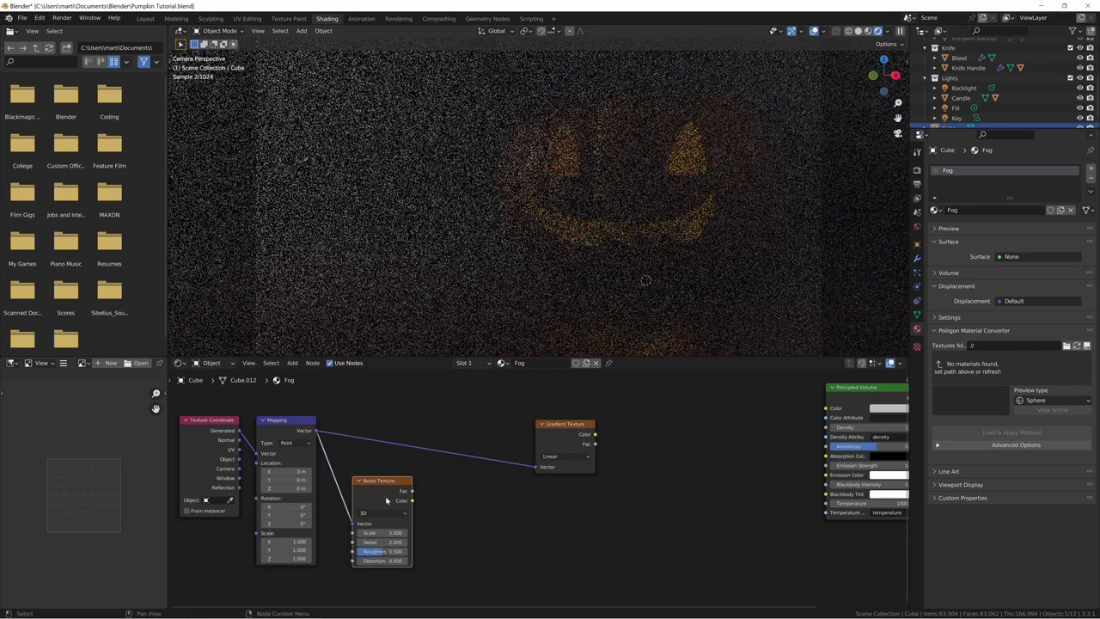
Step: Add a MixRGB node, connecting the Mapping vector to Color1 and the Noise Texture color to Color2
{"action": "key", "text": "shift+a"}
{"action": "type", "text": "mix"}
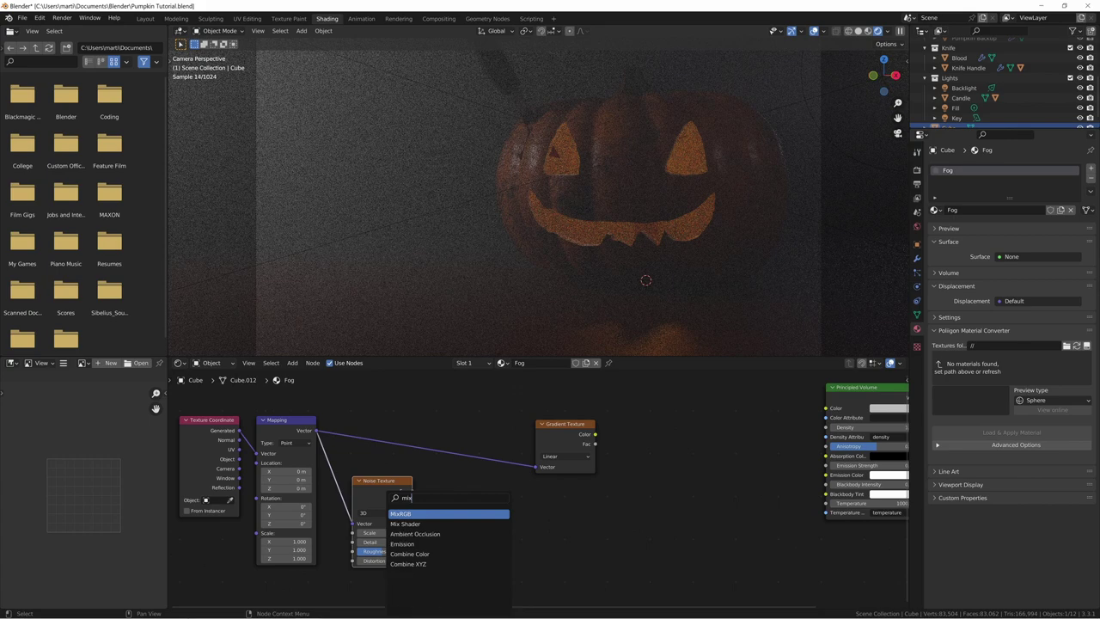
{"action": "key", "text": "Return"}
{"action": "left_click", "coordinate": [443, 471]}
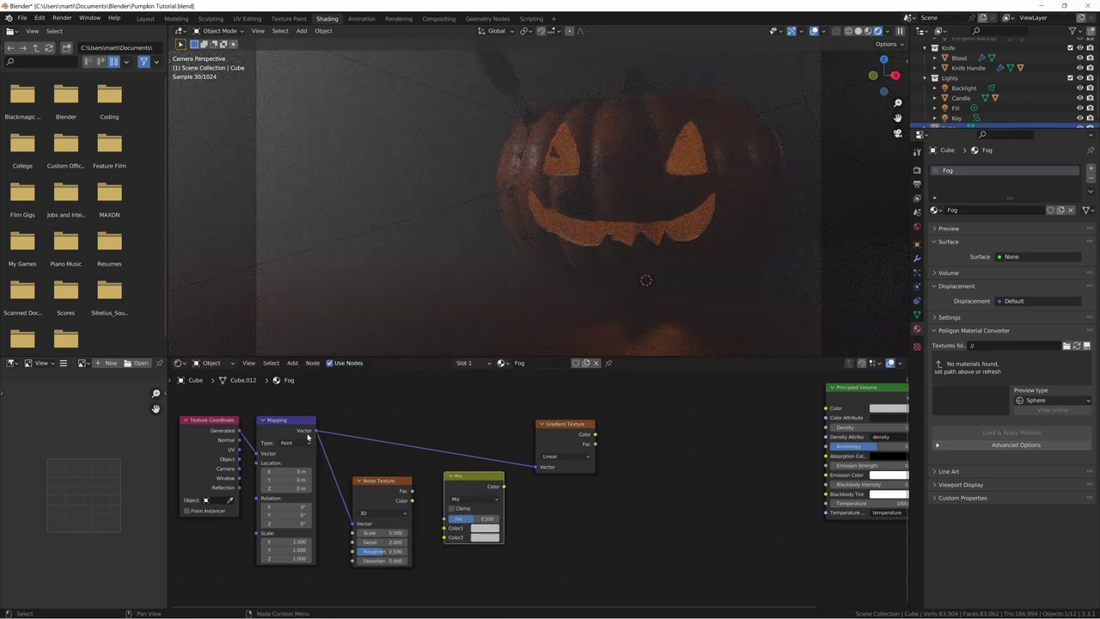
{"action": "right_click_drag", "start_coordinate": [309, 437], "coordinate": [473, 508], "text": "alt"}
{"action": "left_click_drag", "start_coordinate": [443, 518], "coordinate": [444, 529]}
{"action": "left_click_drag", "start_coordinate": [389, 502], "coordinate": [444, 537]}
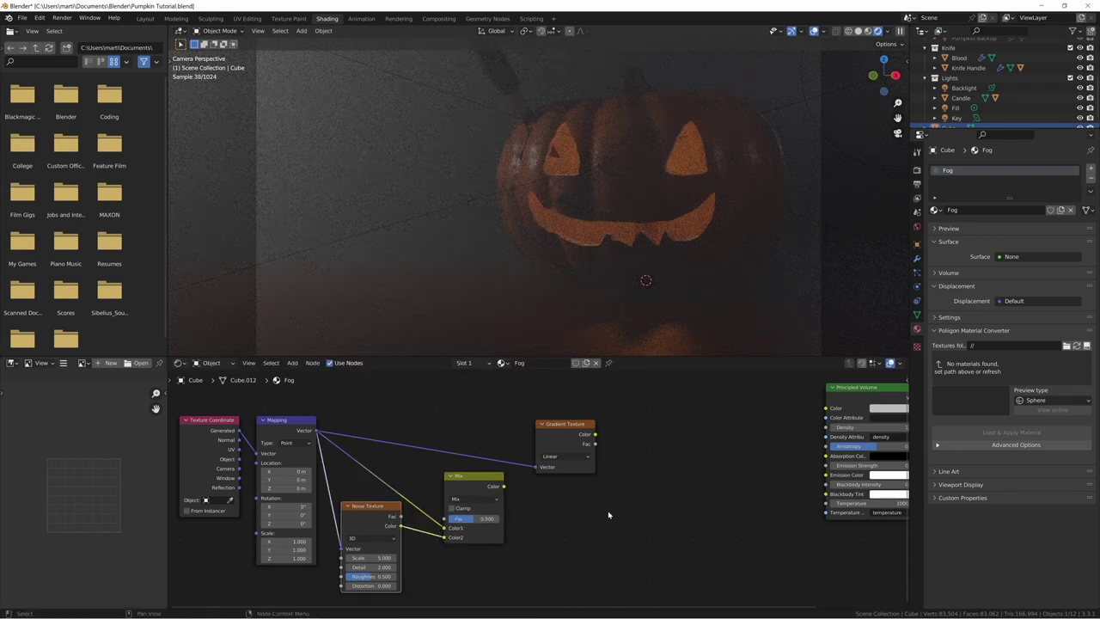
Step: Preview the Noise Texture's Fac and Color outputs on the fog cube and inspect the pattern from outside the cube
{"action": "scroll", "coordinate": [400, 532], "scroll_direction": "up", "scroll_amount": 3}
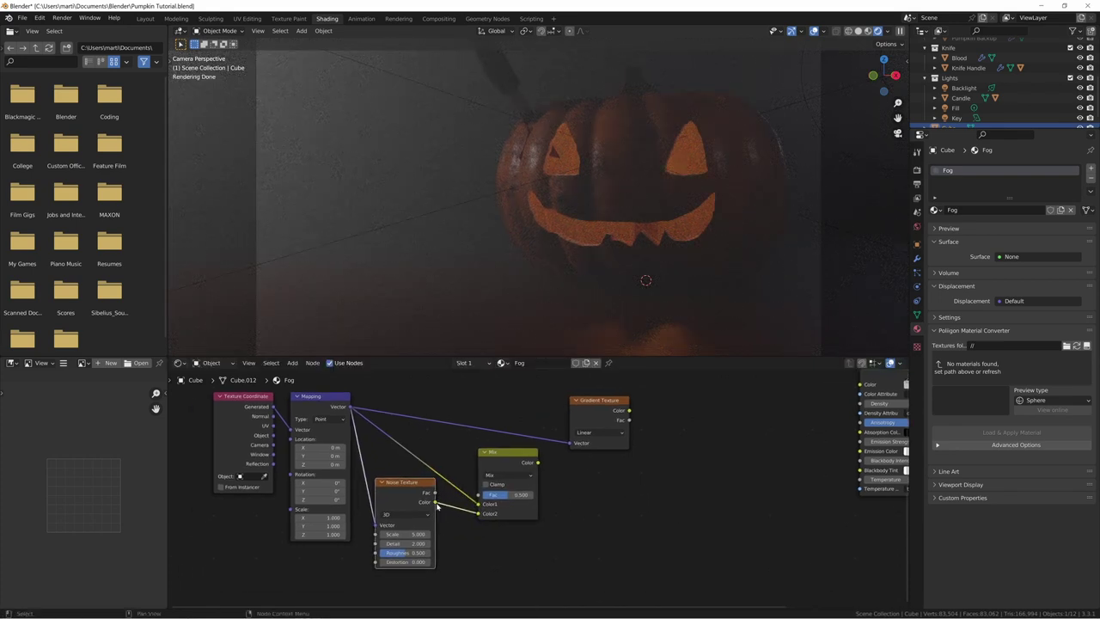
{"action": "left_click_drag", "start_coordinate": [404, 503], "coordinate": [440, 501]}
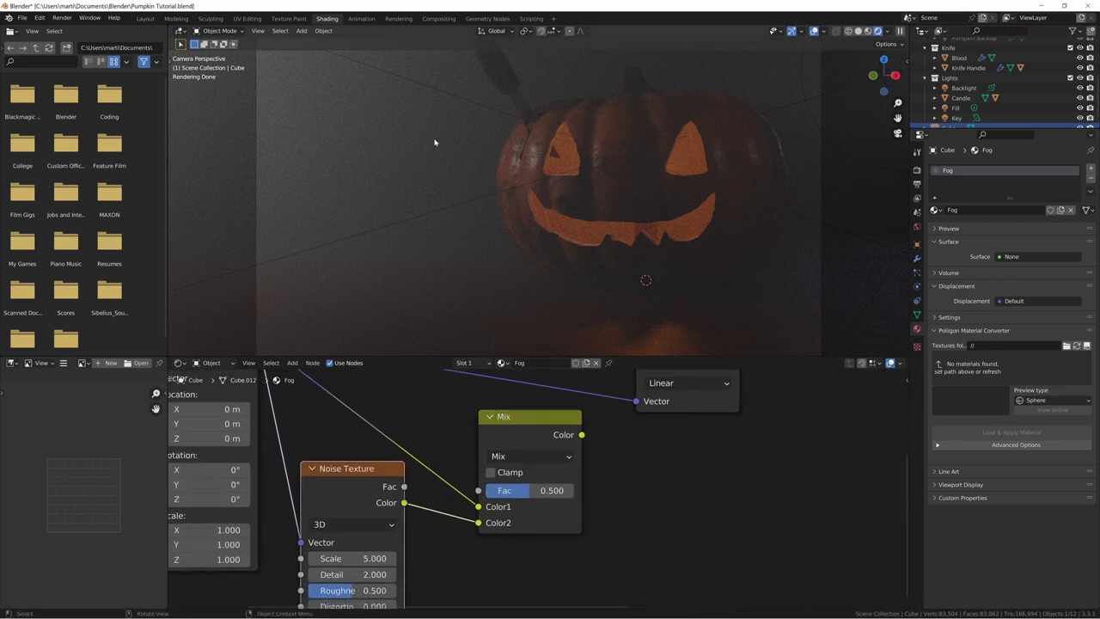
{"action": "middle_click_drag", "start_coordinate": [423, 433], "coordinate": [420, 418]}
{"action": "left_click", "coordinate": [384, 472], "text": "ctrl+shift"}
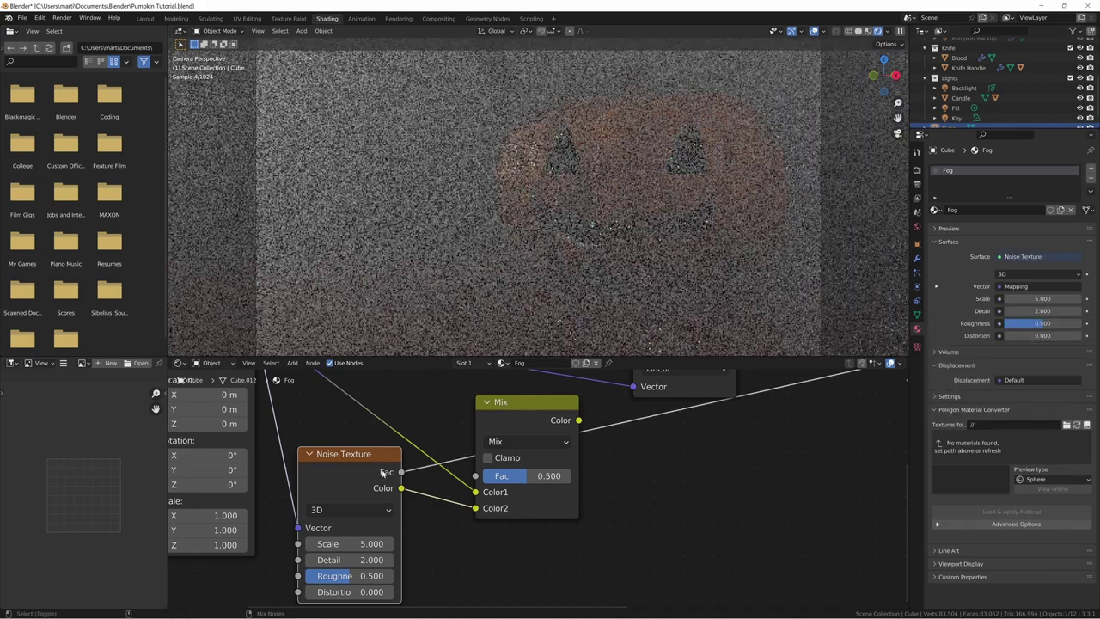
{"action": "middle_click_drag", "start_coordinate": [628, 211], "coordinate": [639, 214]}
{"action": "scroll", "coordinate": [608, 226], "scroll_direction": "down", "scroll_amount": 8}
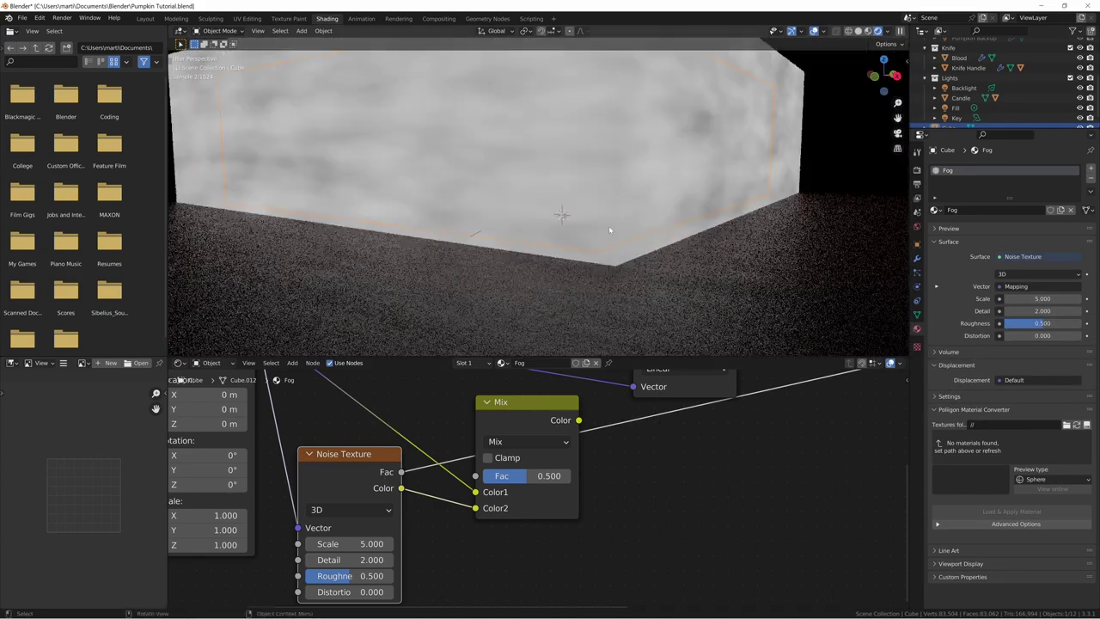
{"action": "middle_click_drag", "start_coordinate": [542, 186], "coordinate": [598, 194]}
{"action": "scroll", "coordinate": [584, 237], "scroll_direction": "down", "scroll_amount": 3}
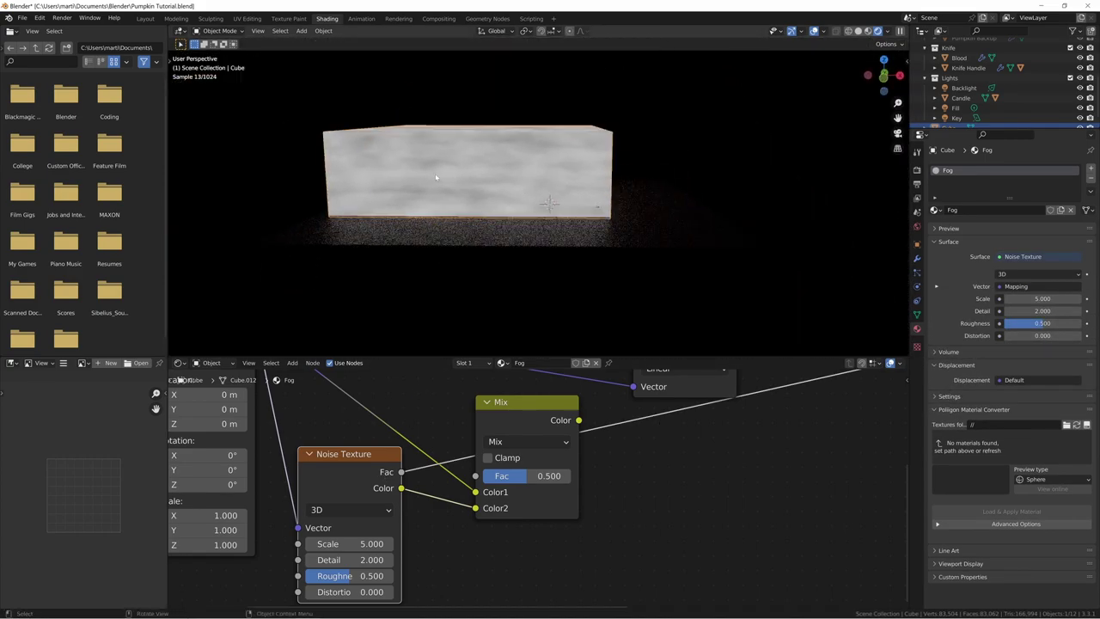
{"action": "left_click", "coordinate": [361, 468], "text": "ctrl+shift"}
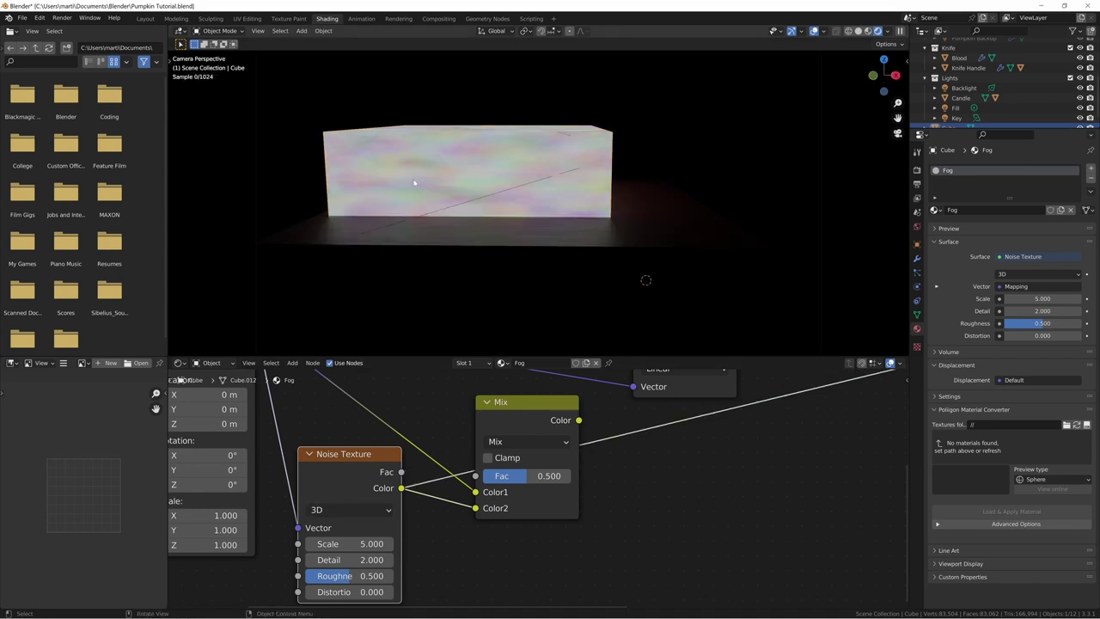
Step: Return to the camera view and cut the Noise Texture's preview link to the Material Output's Surface
{"action": "key", "text": "KP_0"}
{"action": "middle_click_drag", "start_coordinate": [609, 412], "coordinate": [489, 470]}
{"action": "scroll", "coordinate": [489, 470], "scroll_direction": "down", "scroll_amount": 3}
{"action": "middle_click_drag", "start_coordinate": [668, 439], "coordinate": [540, 467]}
{"action": "right_click_drag", "start_coordinate": [574, 431], "coordinate": [611, 497], "text": "ctrl"}
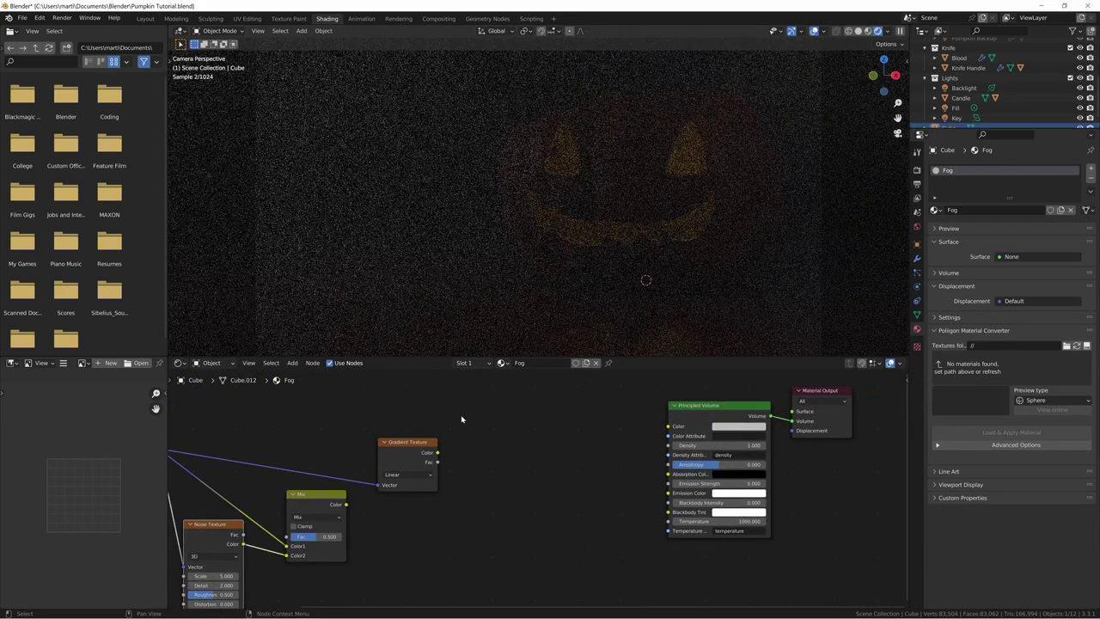
Step: Connect the Mix node's Color to the Gradient Texture's Vector and preview the Gradient Texture on the fog cube
{"action": "scroll", "coordinate": [483, 442], "scroll_direction": "down", "scroll_amount": 2}
{"action": "middle_click_drag", "start_coordinate": [460, 451], "coordinate": [575, 456]}
{"action": "scroll", "coordinate": [554, 468], "scroll_direction": "up", "scroll_amount": 1}
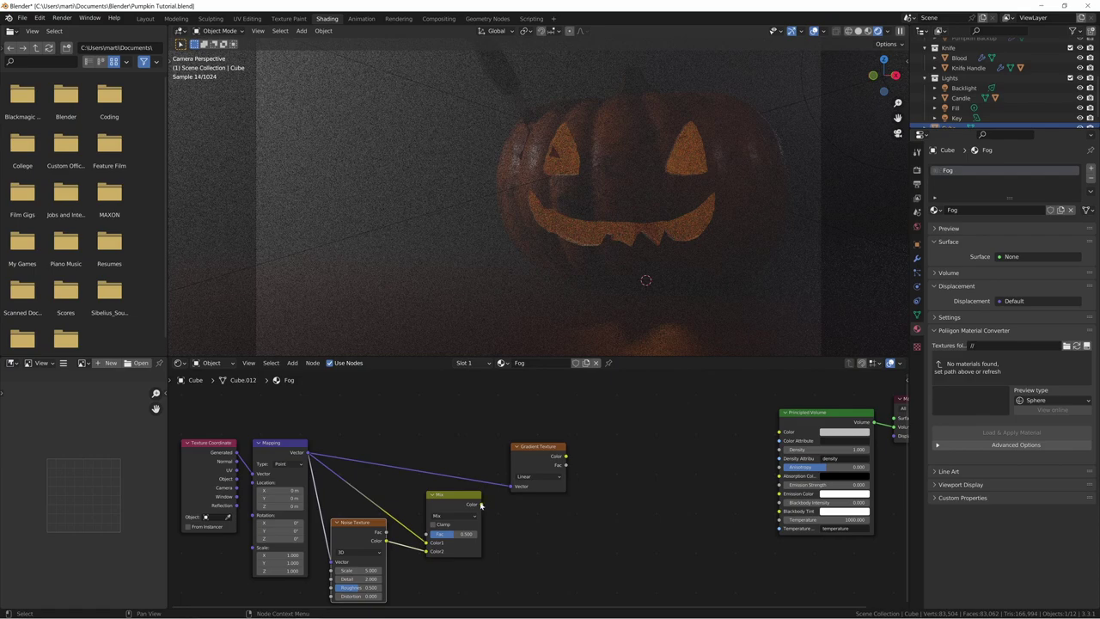
{"action": "left_click_drag", "start_coordinate": [481, 505], "coordinate": [510, 486]}
{"action": "left_click", "coordinate": [538, 468], "text": "ctrl+shift"}
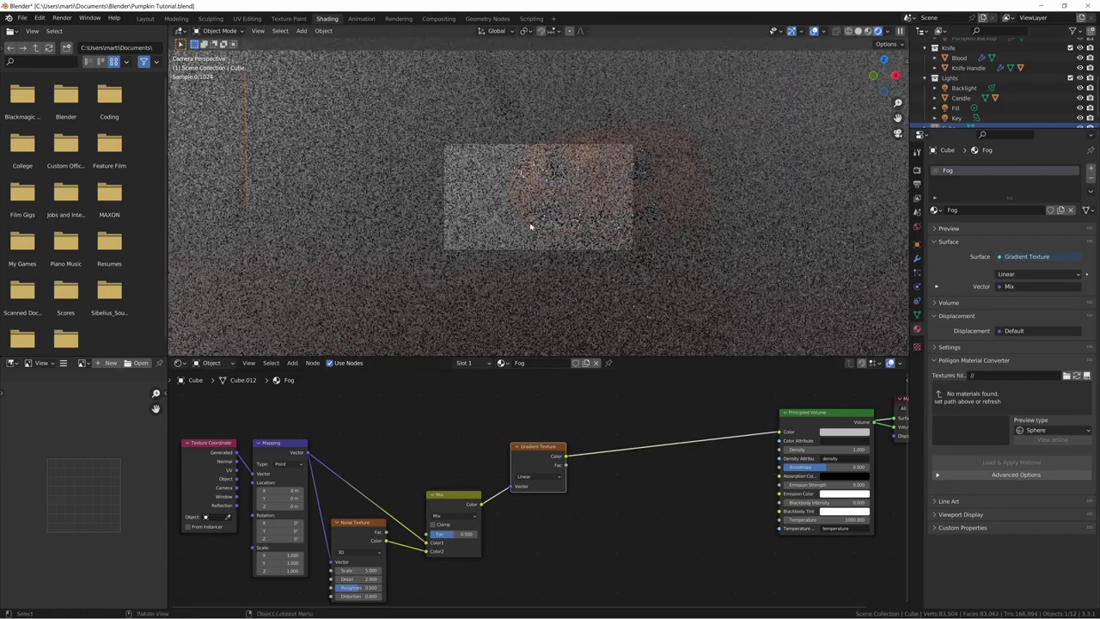
{"action": "middle_click_drag", "start_coordinate": [530, 227], "coordinate": [492, 234]}
{"action": "scroll", "coordinate": [485, 249], "scroll_direction": "down", "scroll_amount": 10}
{"action": "middle_click_drag", "start_coordinate": [502, 302], "coordinate": [505, 365]}
Step: Set the Mix node's factor to 0 and the Mapping node's Y rotation to 90°
{"action": "left_click_drag", "start_coordinate": [456, 534], "coordinate": [416, 532]}
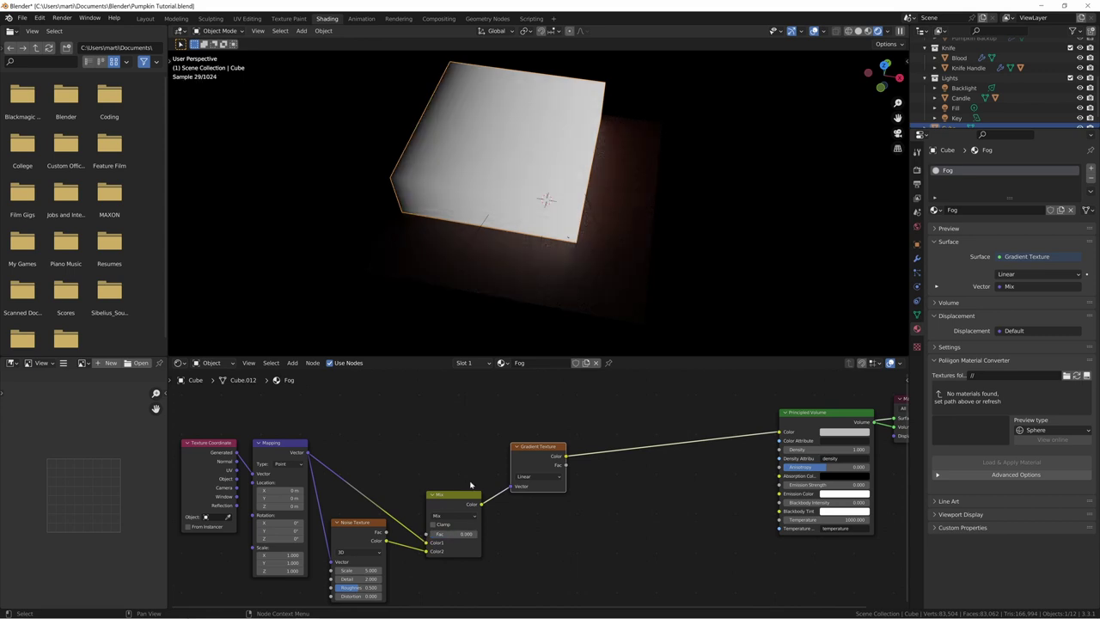
{"action": "middle_click_drag", "start_coordinate": [472, 455], "coordinate": [474, 451]}
{"action": "middle_click_drag", "start_coordinate": [443, 209], "coordinate": [452, 184]}
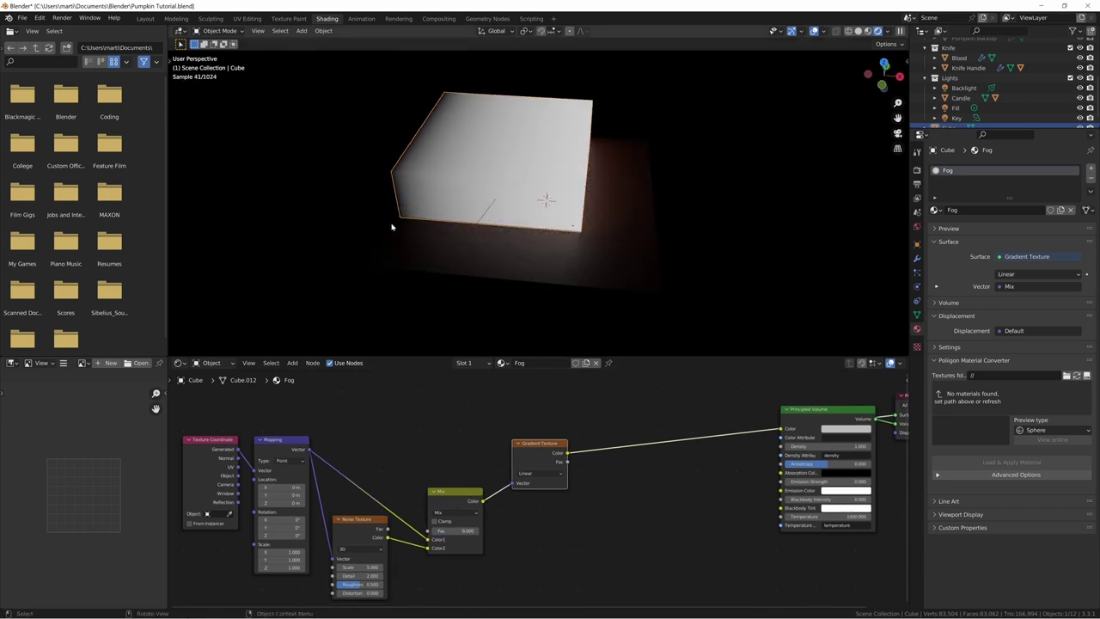
{"action": "middle_click_drag", "start_coordinate": [282, 528], "coordinate": [383, 513]}
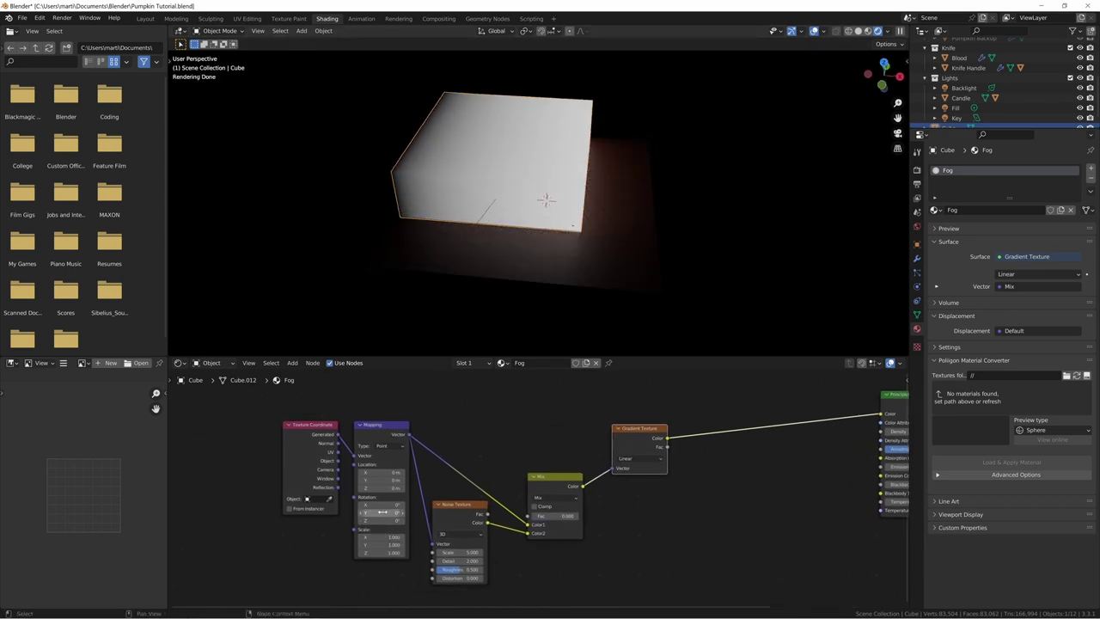
{"action": "left_click_drag", "start_coordinate": [383, 513], "coordinate": [488, 513]}
{"action": "left_click", "coordinate": [382, 513]}
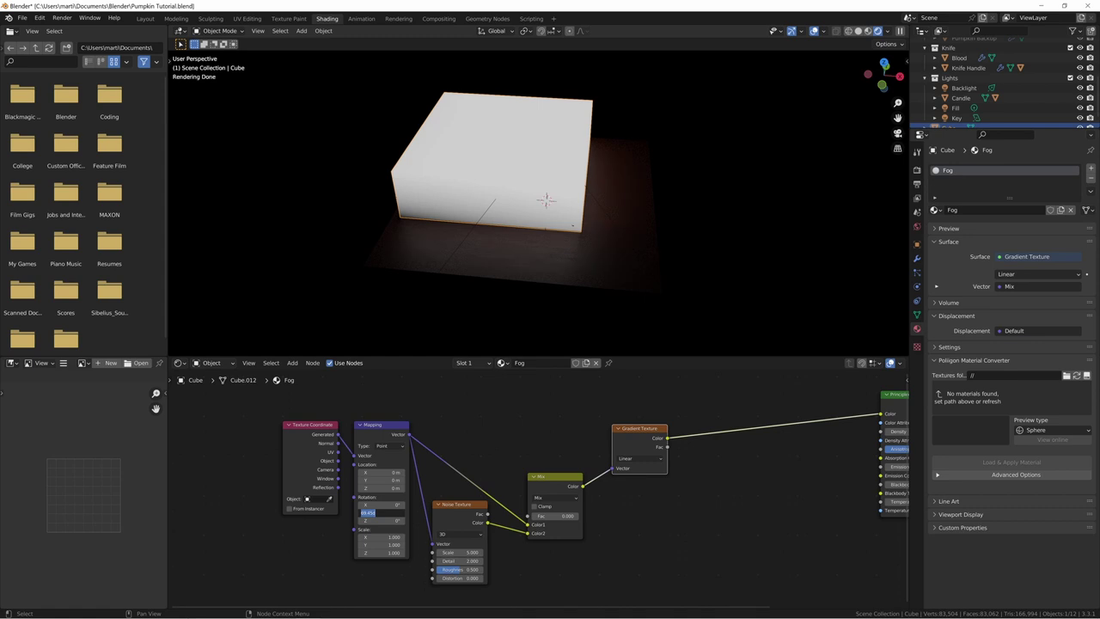
{"action": "type", "text": "60"}
{"action": "key", "text": "Return"}
{"action": "scroll", "coordinate": [570, 326], "scroll_direction": "up", "scroll_amount": 3}
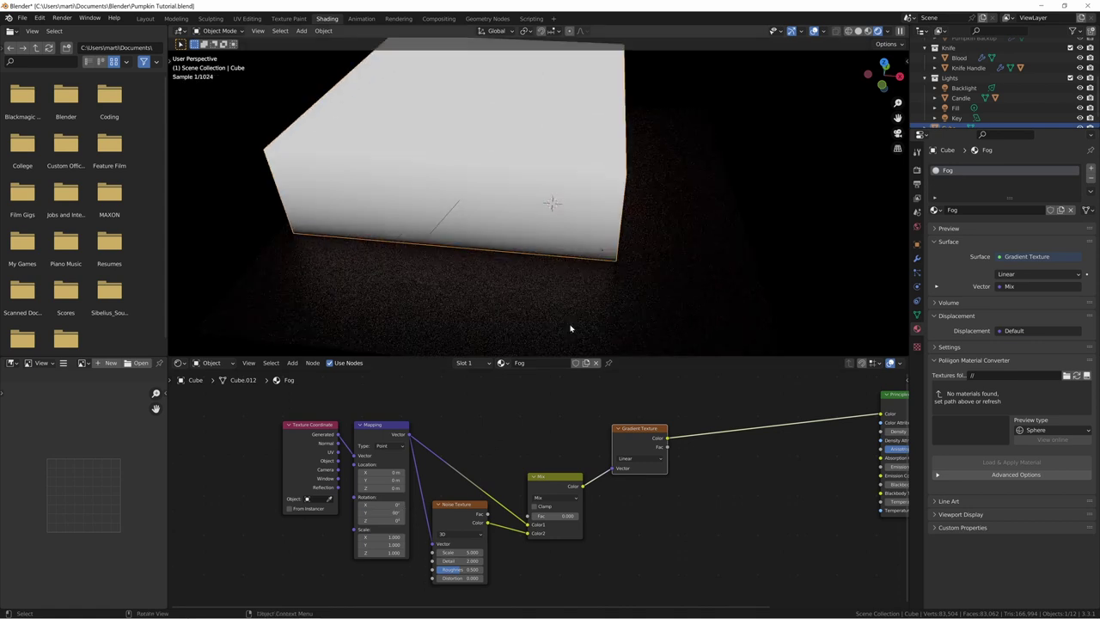
{"action": "middle_click_drag", "start_coordinate": [586, 286], "coordinate": [587, 280]}
Step: Mark the lower and upper parts of the cube's gradient with annotation strokes, and undo both strokes
{"action": "key", "text": "shift+space"}
{"action": "key", "text": "d"}
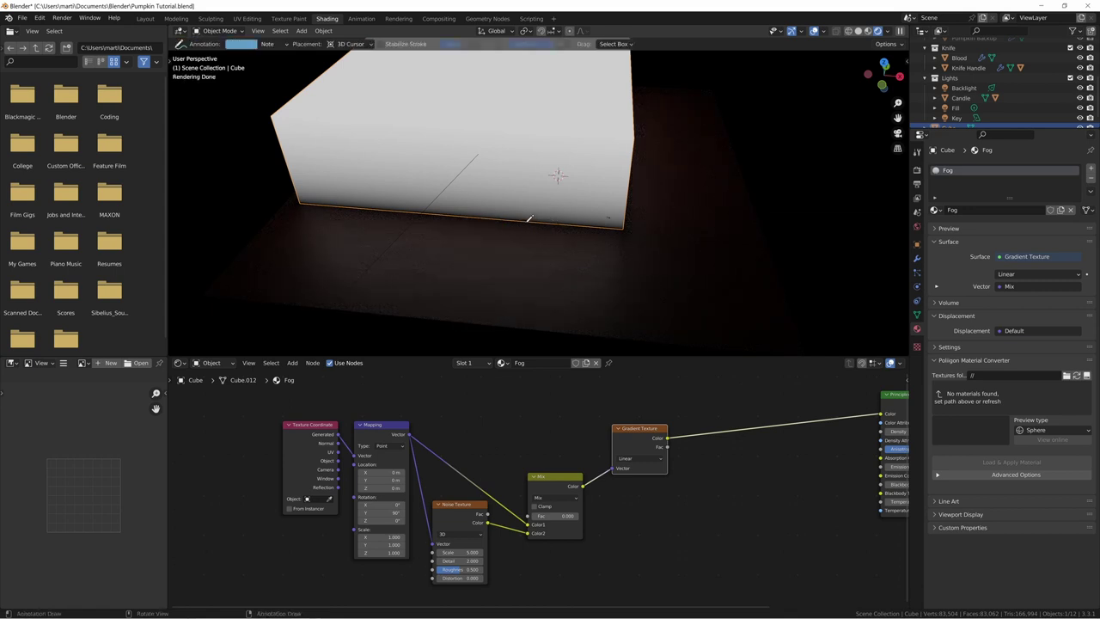
{"action": "left_click_drag", "start_coordinate": [526, 222], "coordinate": [588, 221]}
{"action": "left_click_drag", "start_coordinate": [512, 133], "coordinate": [676, 143]}
{"action": "key", "text": "ctrl+z"}
{"action": "key", "text": "ctrl+z"}
Step: Preview the Noise Texture's Fac output on the cube and set its Scale to 14.3
{"action": "middle_click_drag", "start_coordinate": [573, 441], "coordinate": [511, 432]}
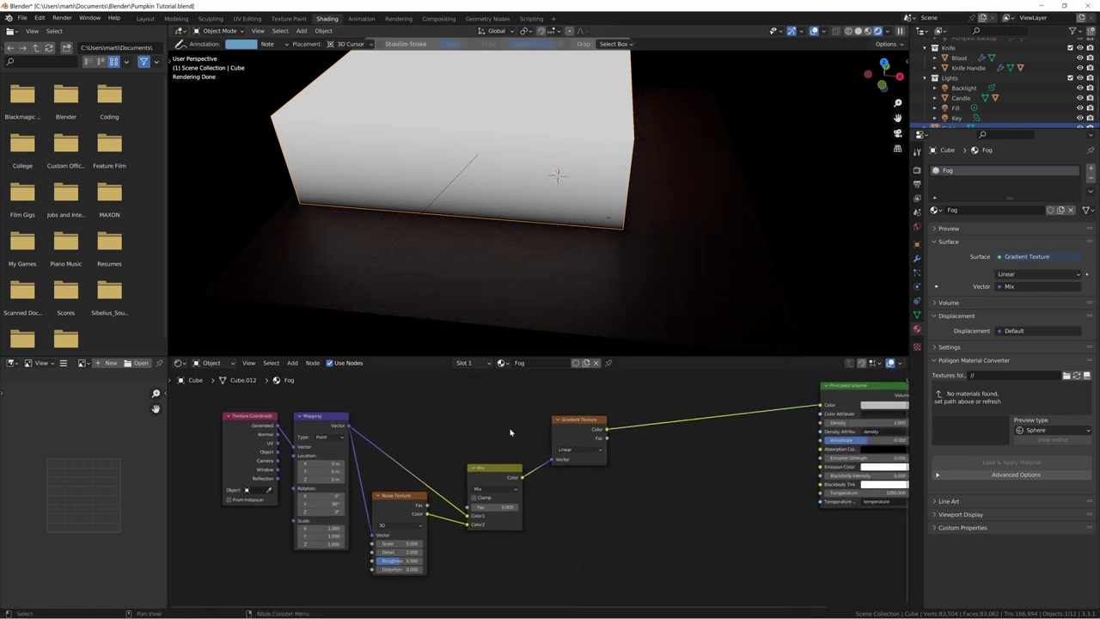
{"action": "scroll", "coordinate": [430, 496], "scroll_direction": "up", "scroll_amount": 4}
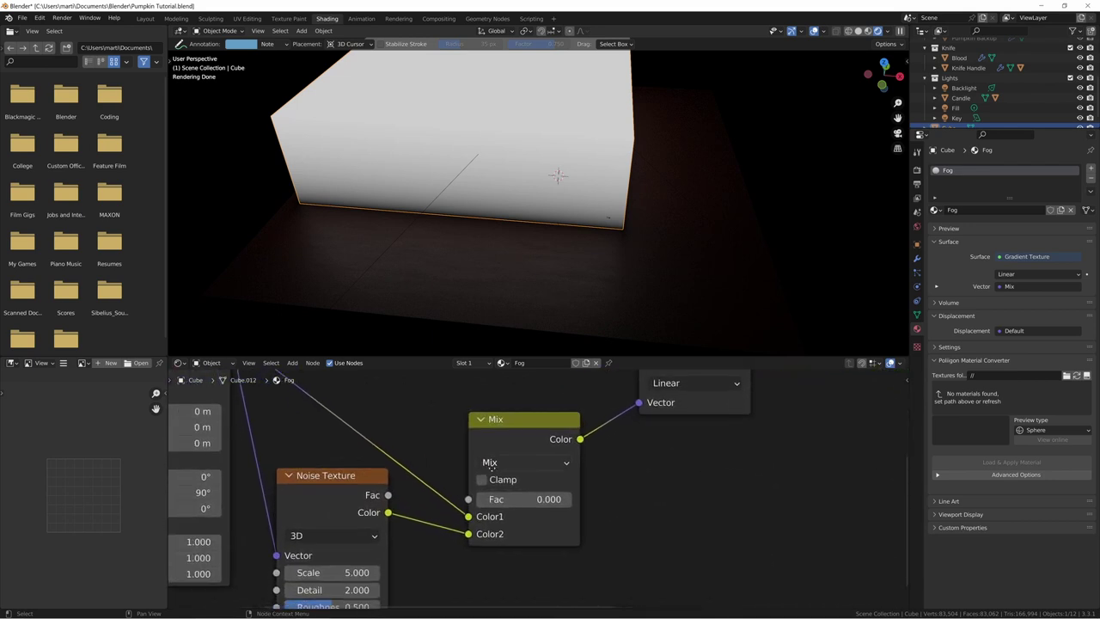
{"action": "left_click_drag", "start_coordinate": [345, 493], "coordinate": [350, 491]}
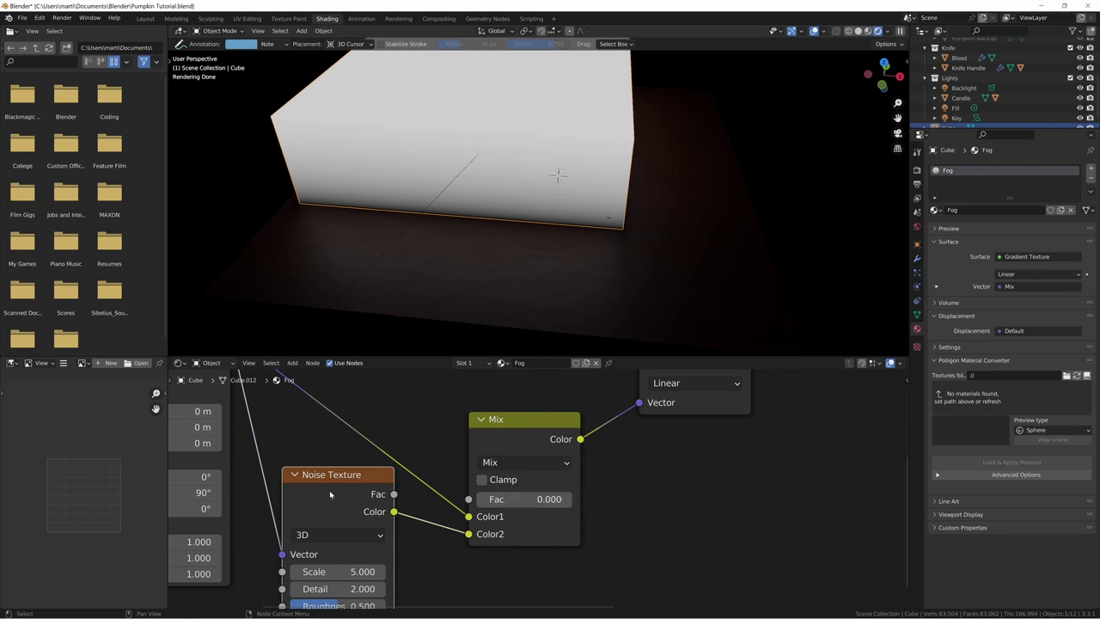
{"action": "left_click", "coordinate": [328, 489], "text": "ctrl+shift"}
{"action": "middle_click_drag", "start_coordinate": [369, 535], "coordinate": [456, 481]}
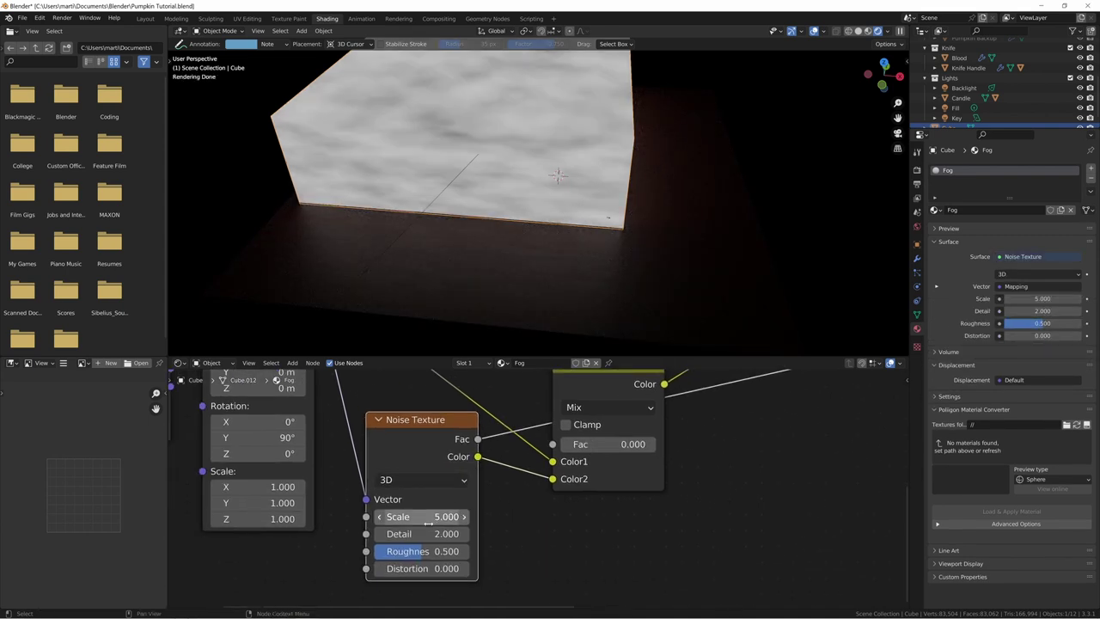
{"action": "left_click_drag", "start_coordinate": [421, 517], "coordinate": [500, 516]}
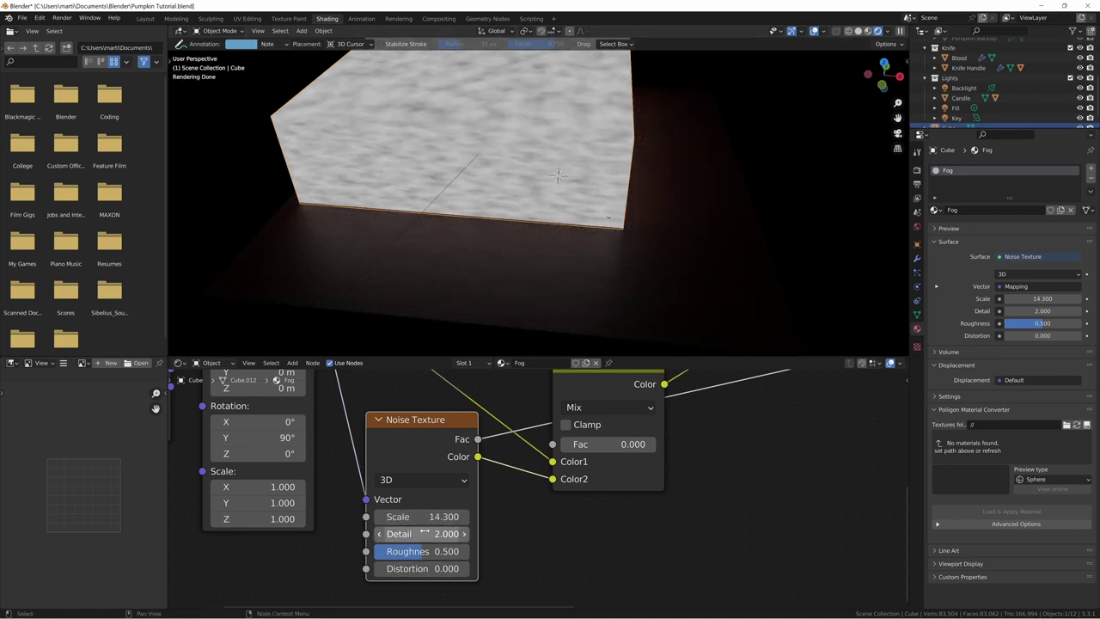
Step: Set the Noise Texture's Detail to 8.4, Roughness to 0.119 and Distortion to 0.57
{"action": "left_click_drag", "start_coordinate": [424, 534], "coordinate": [590, 534]}
{"action": "left_click_drag", "start_coordinate": [424, 555], "coordinate": [370, 556]}
{"action": "middle_click_drag", "start_coordinate": [430, 233], "coordinate": [374, 109]}
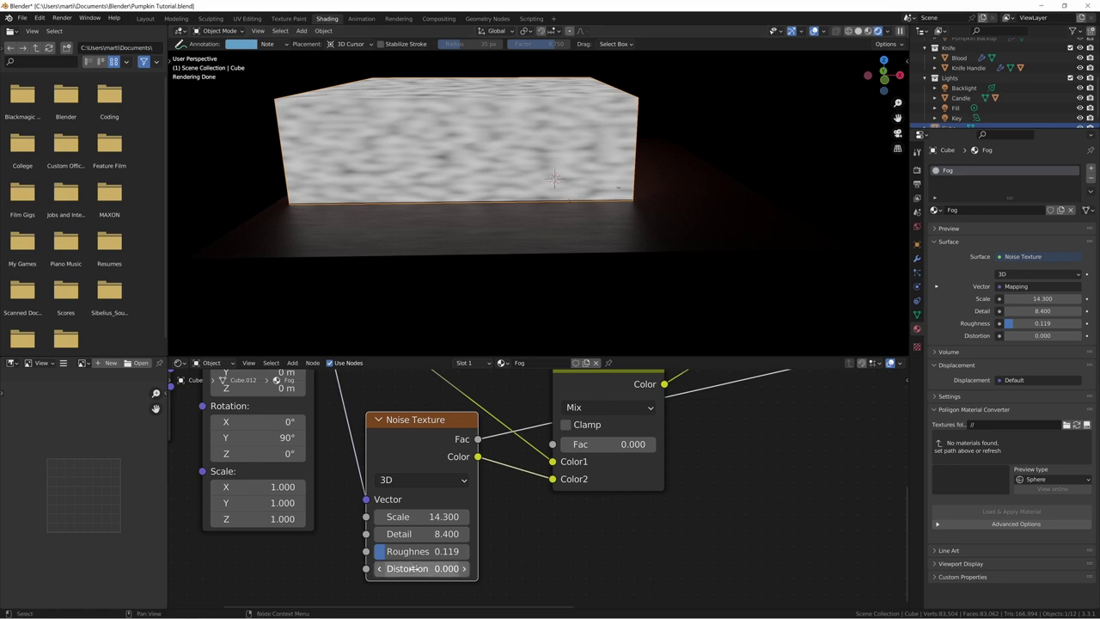
{"action": "left_click_drag", "start_coordinate": [413, 567], "coordinate": [443, 568]}
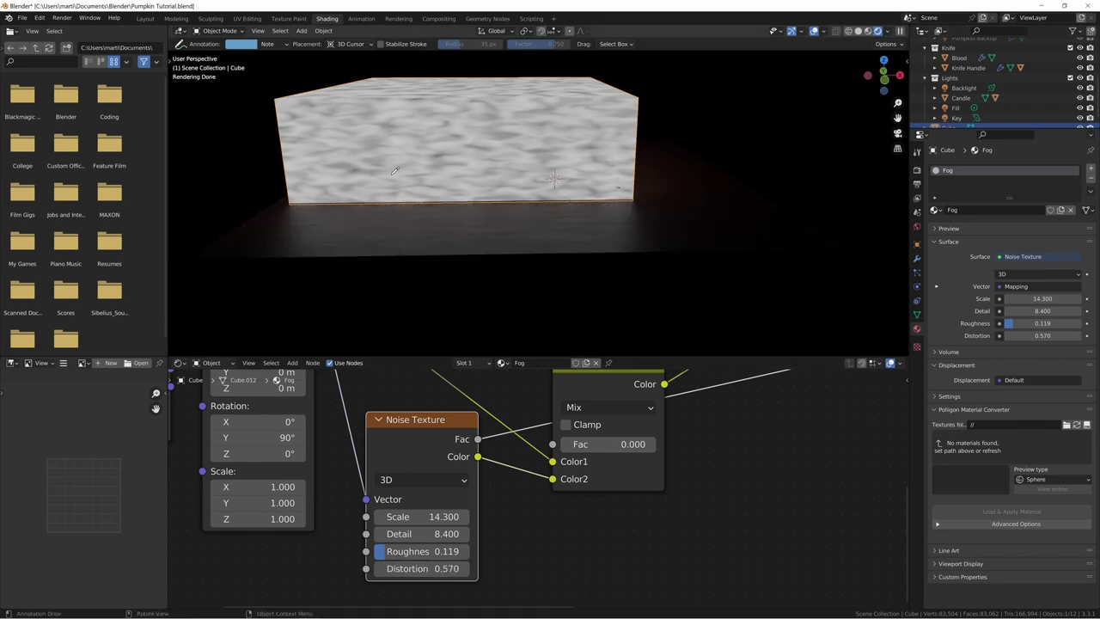
Step: Preview the Gradient Texture on the cube and set the Mix node's factor to 0.037
{"action": "middle_click_drag", "start_coordinate": [507, 414], "coordinate": [420, 476]}
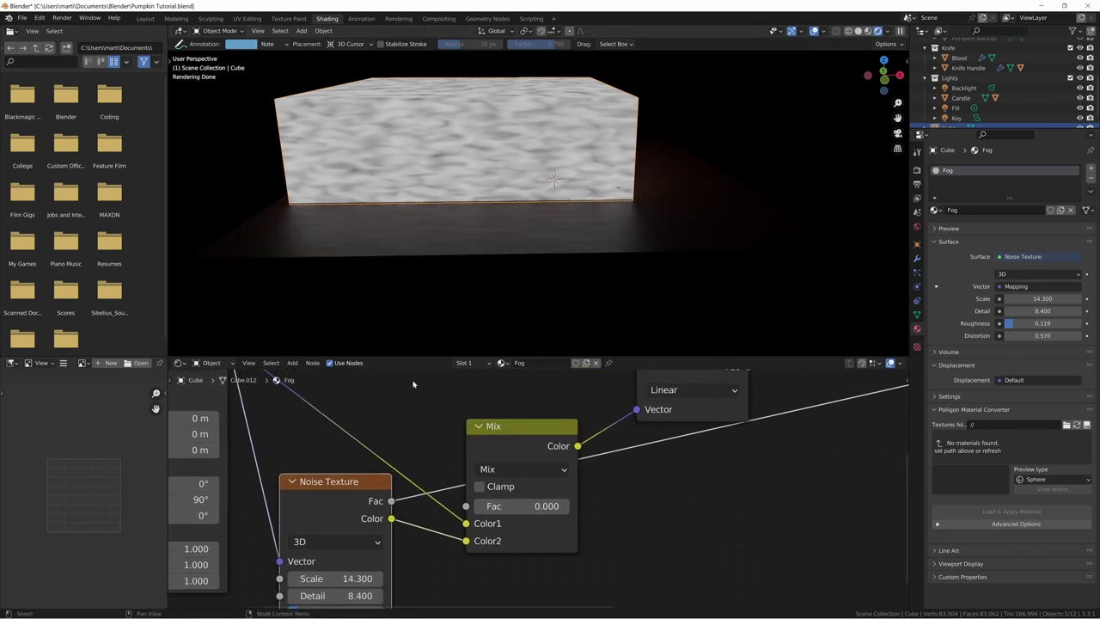
{"action": "middle_click_drag", "start_coordinate": [601, 480], "coordinate": [481, 516]}
{"action": "scroll", "coordinate": [455, 508], "scroll_direction": "down", "scroll_amount": 4}
{"action": "left_click", "coordinate": [543, 419], "text": "ctrl+shift"}
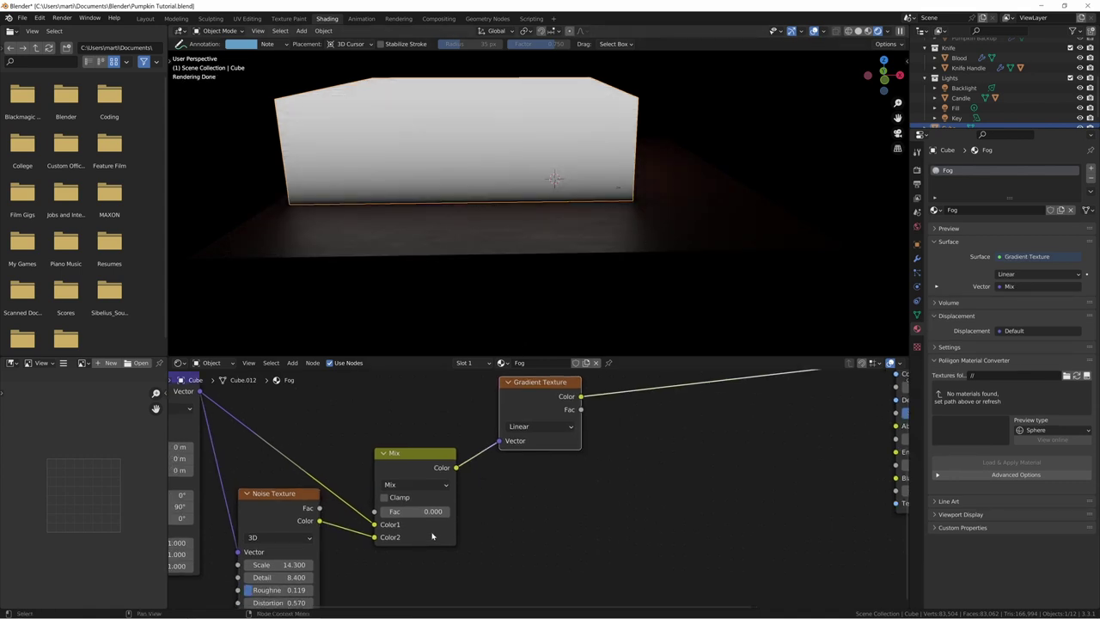
{"action": "left_click_drag", "start_coordinate": [426, 512], "coordinate": [436, 511]}
Step: Set the Mapping node's X location to -0.19 m and raise the Mix node's factor to 0.179
{"action": "middle_click_drag", "start_coordinate": [344, 521], "coordinate": [592, 539]}
{"action": "left_click_drag", "start_coordinate": [421, 466], "coordinate": [400, 466]}
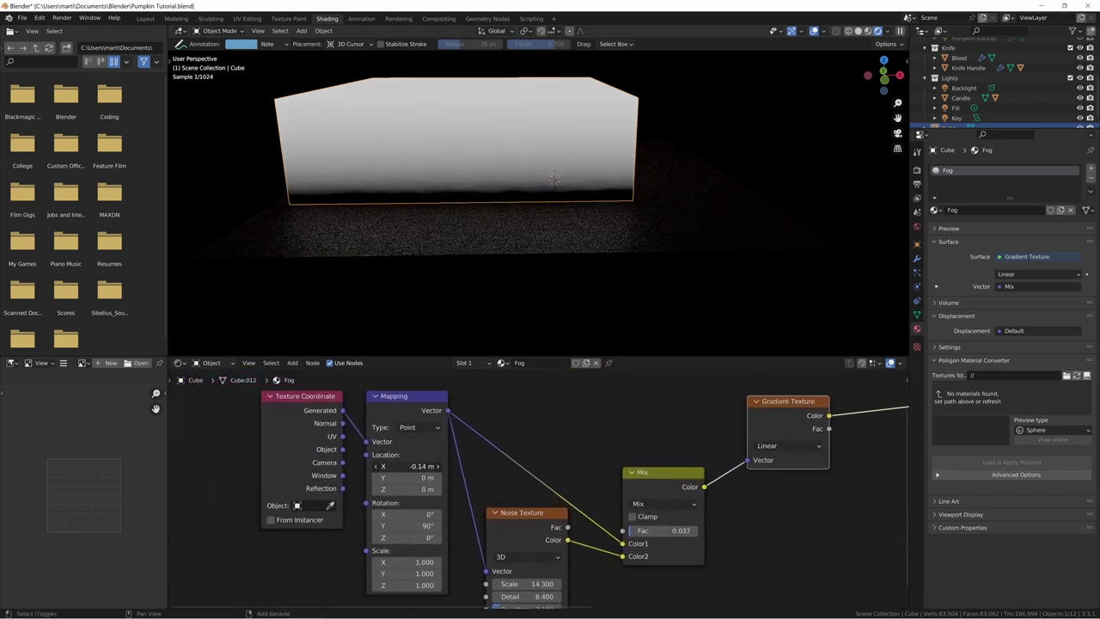
{"action": "middle_click_drag", "start_coordinate": [550, 449], "coordinate": [382, 409]}
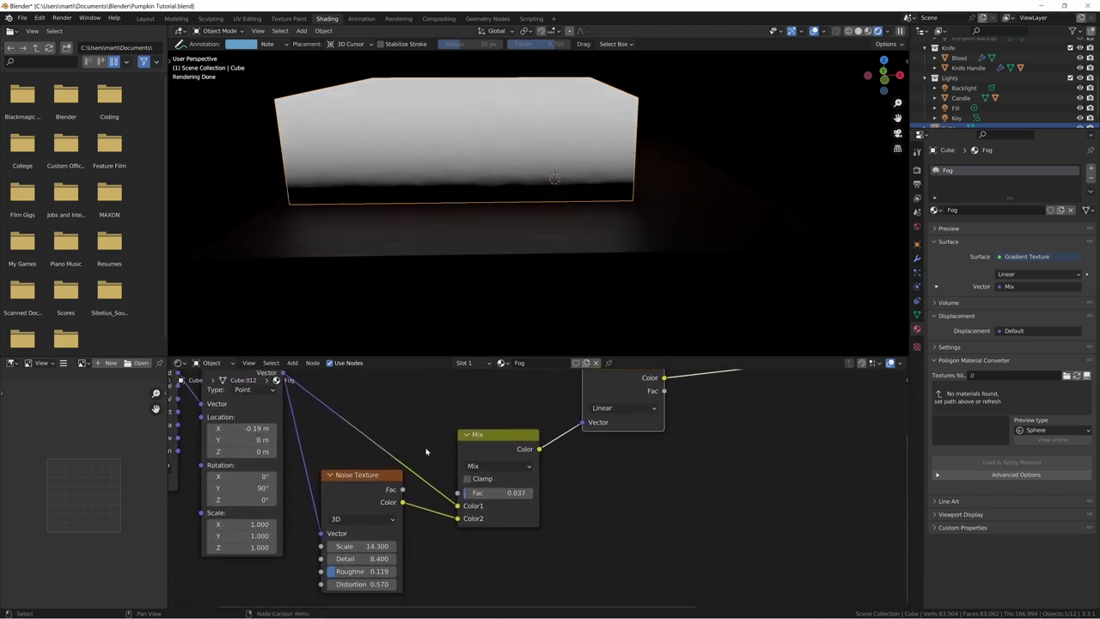
{"action": "mouse_move", "coordinate": [512, 495]}
{"action": "left_mouse_down"}
{"action": "mouse_move", "coordinate": [502, 494]}
{"action": "mouse_move", "coordinate": [531, 491]}
{"action": "left_mouse_up"}
Step: Move the gradient, mix, noise and mapping nodes away from the Principled Volume to make room between them
{"action": "scroll", "coordinate": [539, 503], "scroll_direction": "down", "scroll_amount": 3}
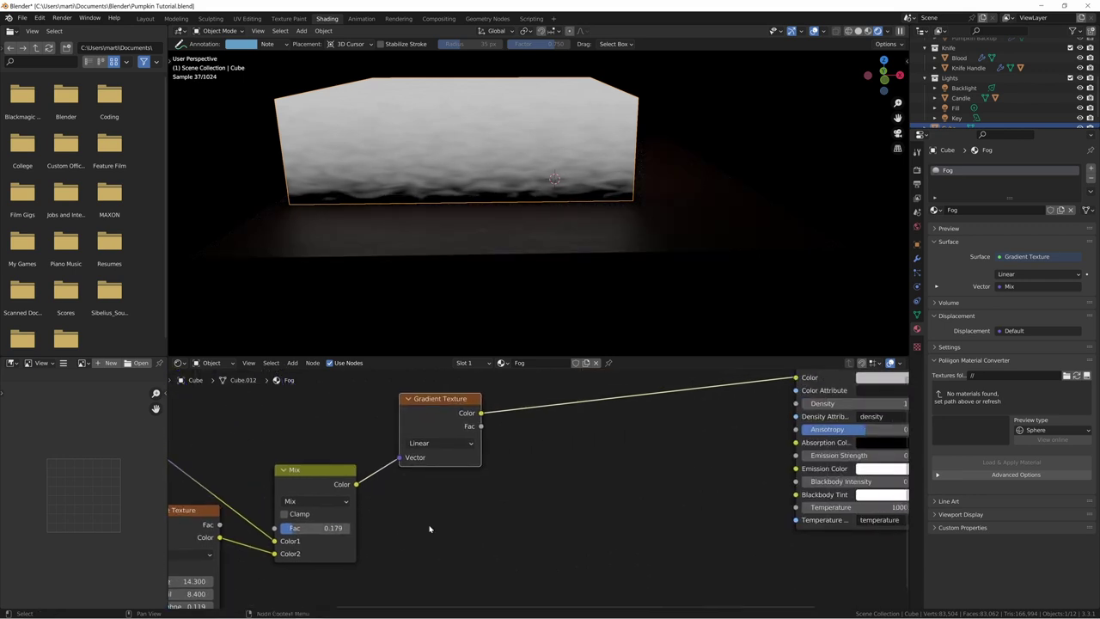
{"action": "left_click_drag", "start_coordinate": [173, 406], "coordinate": [521, 536]}
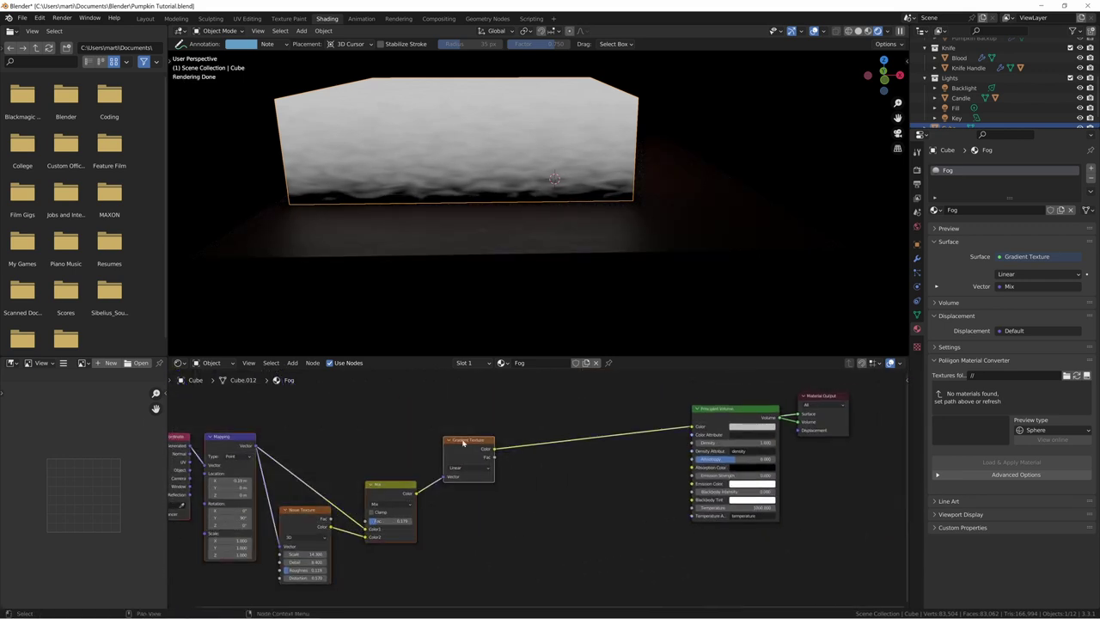
{"action": "left_click_drag", "start_coordinate": [462, 442], "coordinate": [354, 446]}
{"action": "left_click", "coordinate": [593, 501]}
Step: Add a ColorRamp node on the link between the Gradient Texture and the shader
{"action": "key", "text": "shift+a"}
{"action": "left_click", "coordinate": [585, 509]}
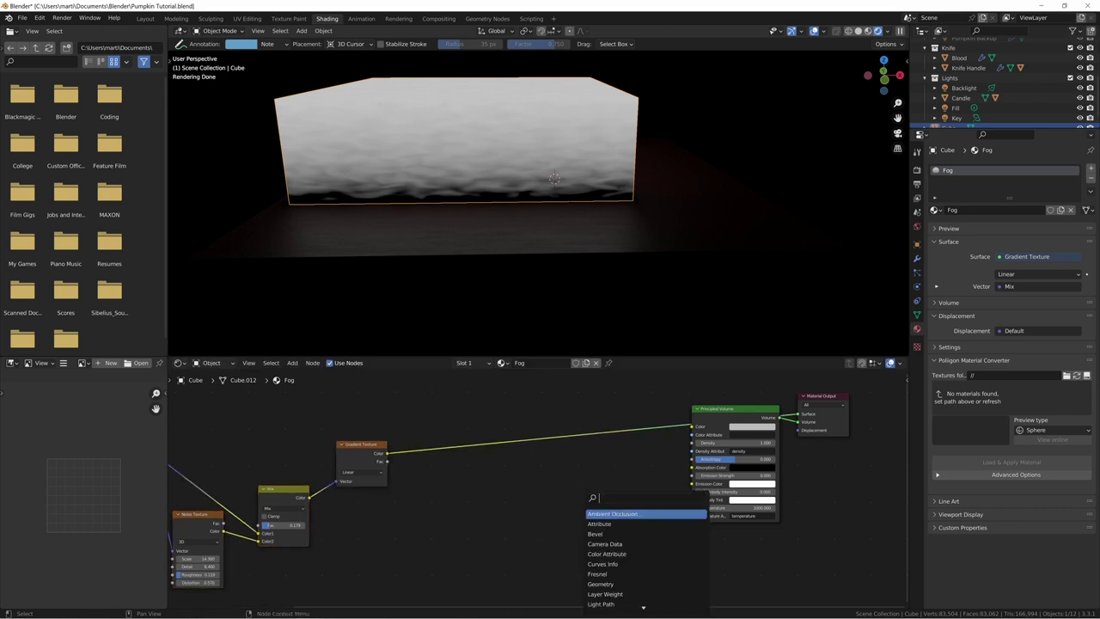
{"action": "type", "text": "color"}
{"action": "key", "text": "Return"}
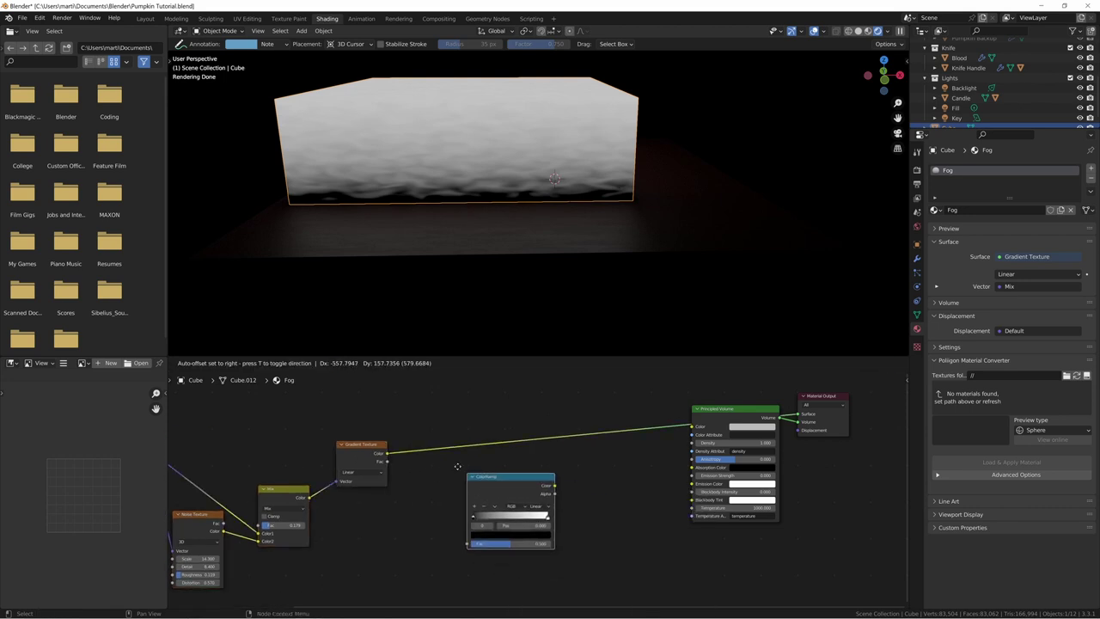
{"action": "left_click", "coordinate": [399, 426]}
Step: Move the ColorRamp's white stop to position 0.252 and reverse the ramp to run from white to black
{"action": "scroll", "coordinate": [516, 488], "scroll_direction": "up", "scroll_amount": 6}
{"action": "middle_click_drag", "start_coordinate": [490, 486], "coordinate": [553, 505]}
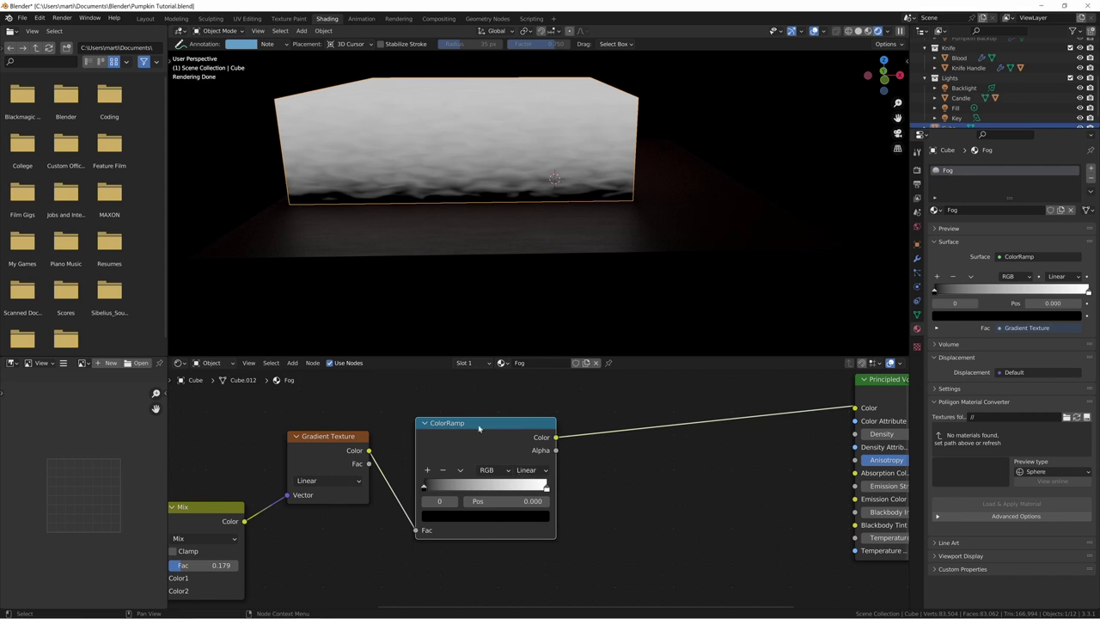
{"action": "middle_click_drag", "start_coordinate": [479, 428], "coordinate": [603, 392]}
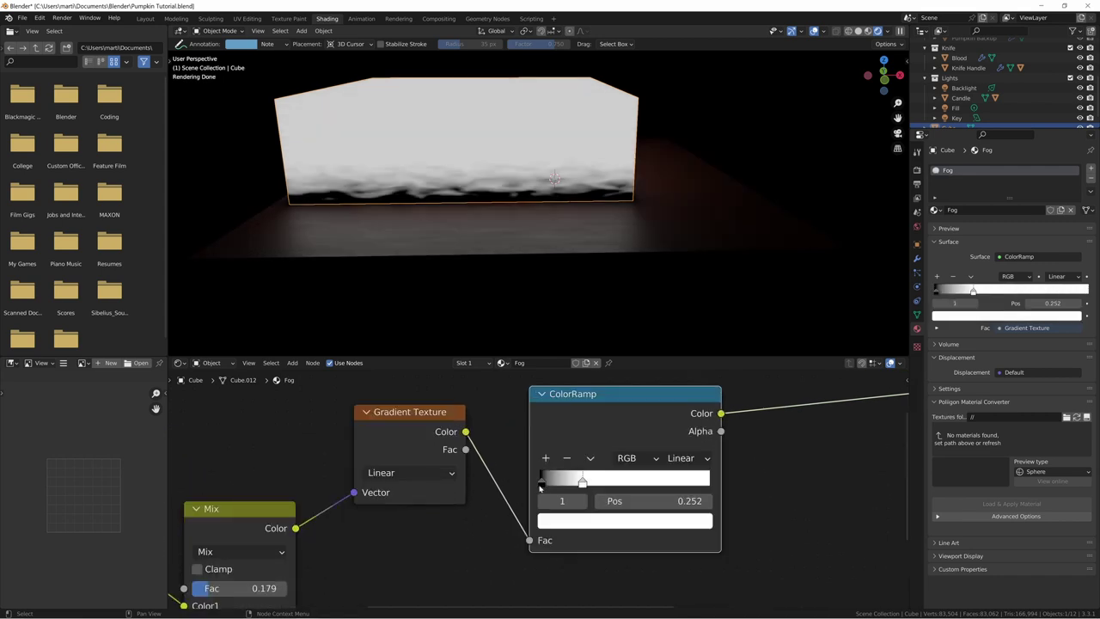
{"action": "left_click_drag", "start_coordinate": [540, 486], "coordinate": [402, 483]}
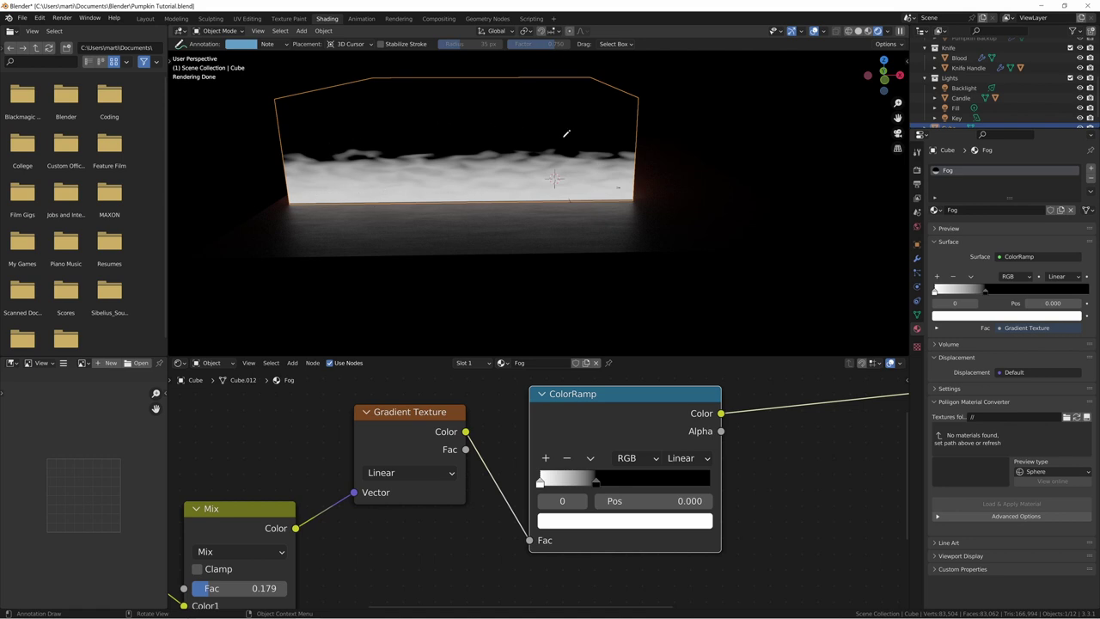
Step: Set the ColorRamp's black stop to position 0.306 and add a light grey stop at 0.073
{"action": "left_click", "coordinate": [594, 483]}
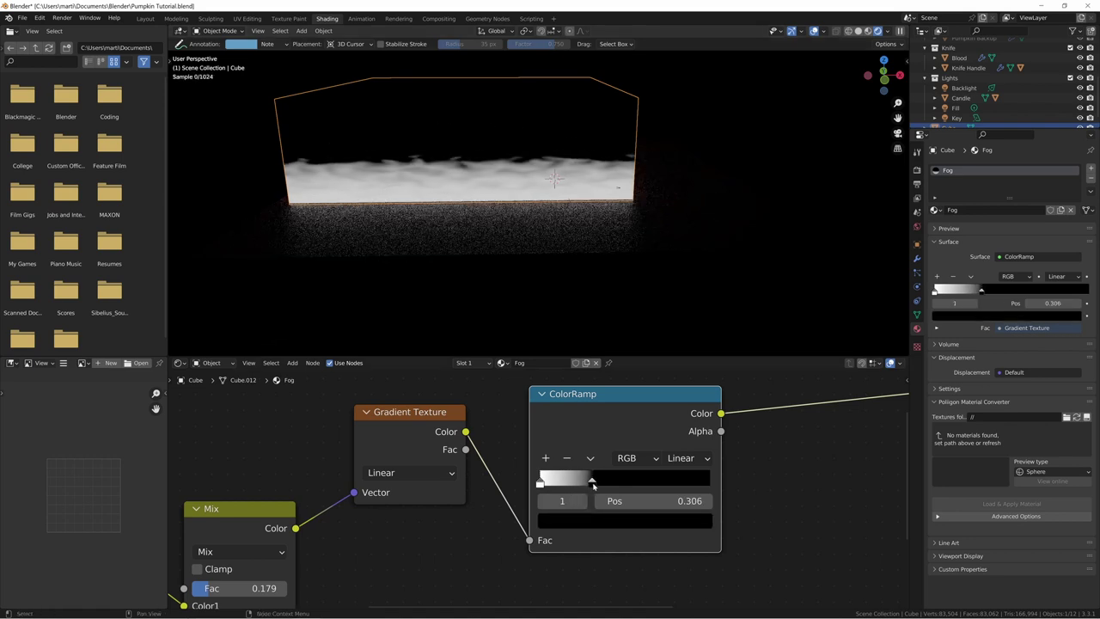
{"action": "left_click_drag", "start_coordinate": [594, 483], "coordinate": [554, 483]}
{"action": "left_click", "coordinate": [546, 459]}
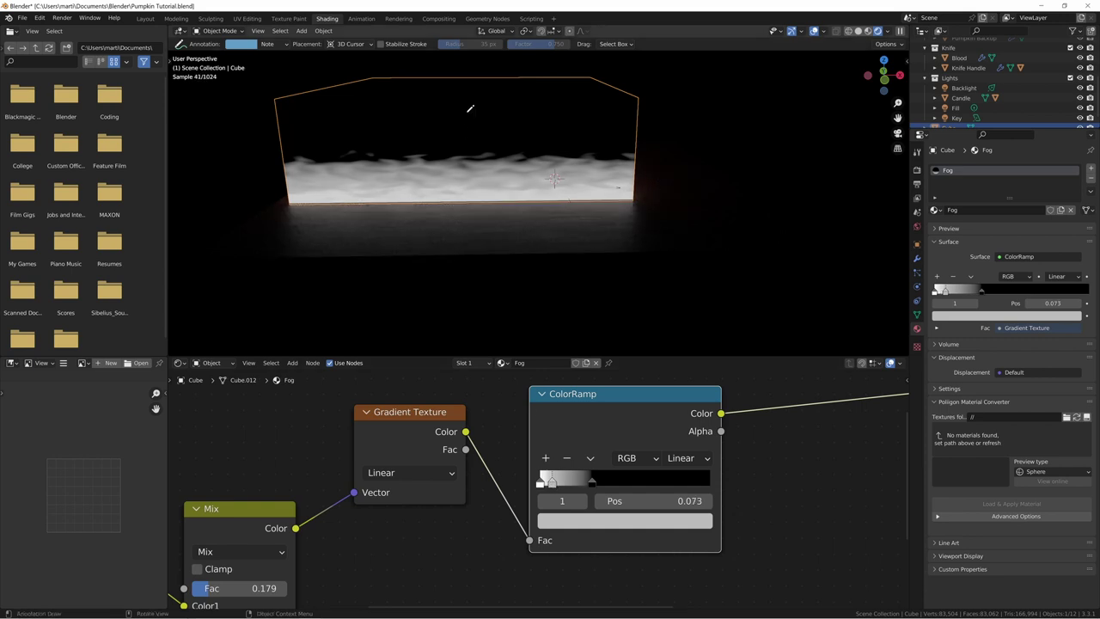
Step: Connect the ColorRamp's color output to the Principled Volume's Density and cut the link into the Material Output's Surface
{"action": "middle_click_drag", "start_coordinate": [680, 416], "coordinate": [336, 451]}
{"action": "scroll", "coordinate": [370, 453], "scroll_direction": "down", "scroll_amount": 6}
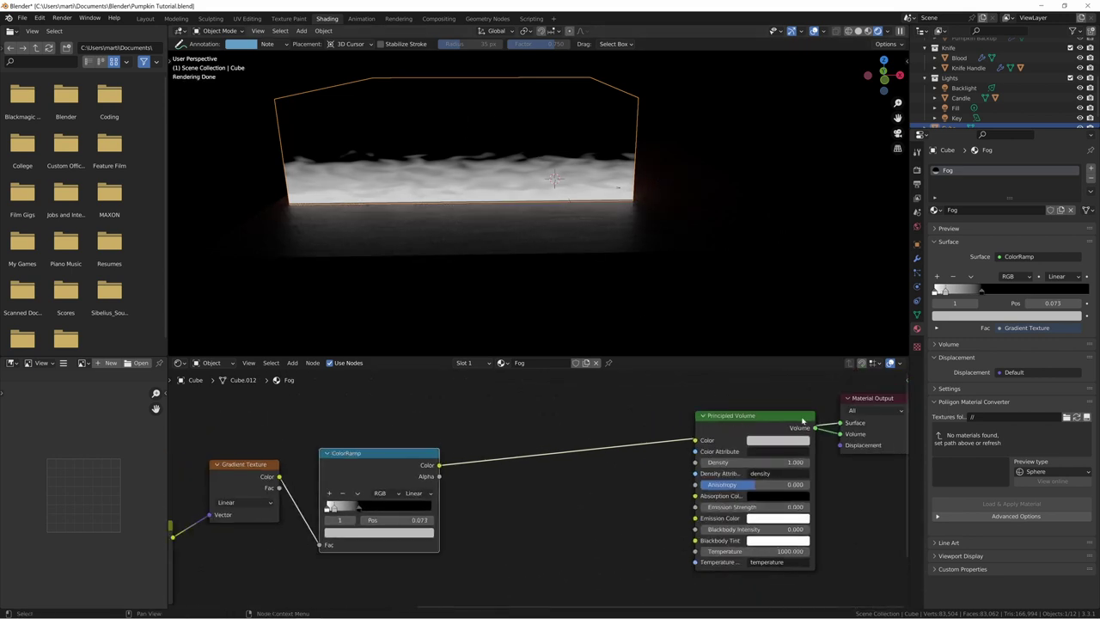
{"action": "left_click_drag", "start_coordinate": [735, 427], "coordinate": [749, 469]}
{"action": "mouse_move", "coordinate": [686, 458]}
{"action": "middle_mouse_down"}
{"action": "mouse_move", "coordinate": [572, 435]}
{"action": "mouse_move", "coordinate": [687, 453]}
{"action": "middle_mouse_up"}
{"action": "scroll", "coordinate": [686, 453], "scroll_direction": "down", "scroll_amount": 2}
{"action": "left_click_drag", "start_coordinate": [477, 459], "coordinate": [706, 466]}
{"action": "right_click_drag", "start_coordinate": [739, 446], "coordinate": [599, 391], "text": "ctrl"}
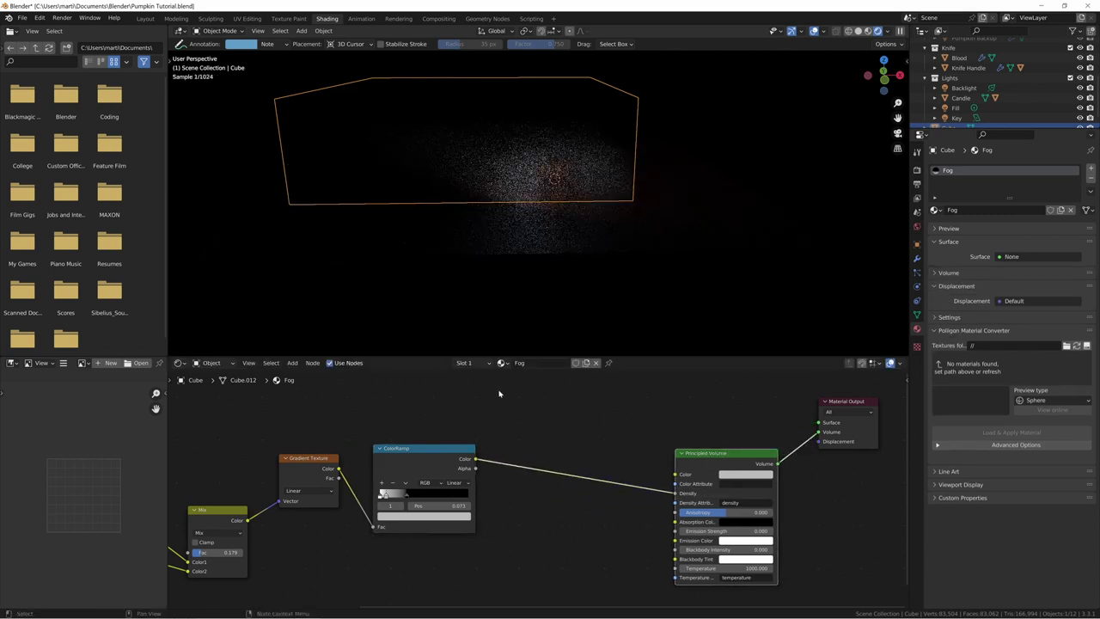
Step: Select the Key light and examine how it falls on the fog volume from the top and front
{"action": "middle_click_drag", "start_coordinate": [521, 220], "coordinate": [479, 199]}
{"action": "key", "text": "KP_7"}
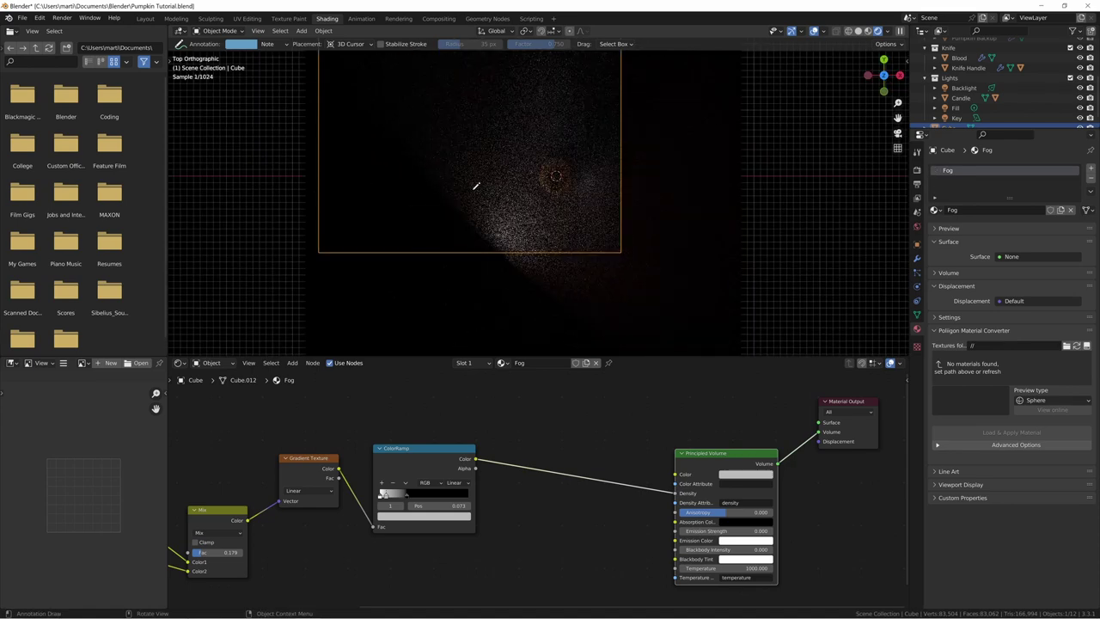
{"action": "scroll", "coordinate": [960, 109], "scroll_direction": "down", "scroll_amount": 1}
{"action": "left_click", "coordinate": [956, 109]}
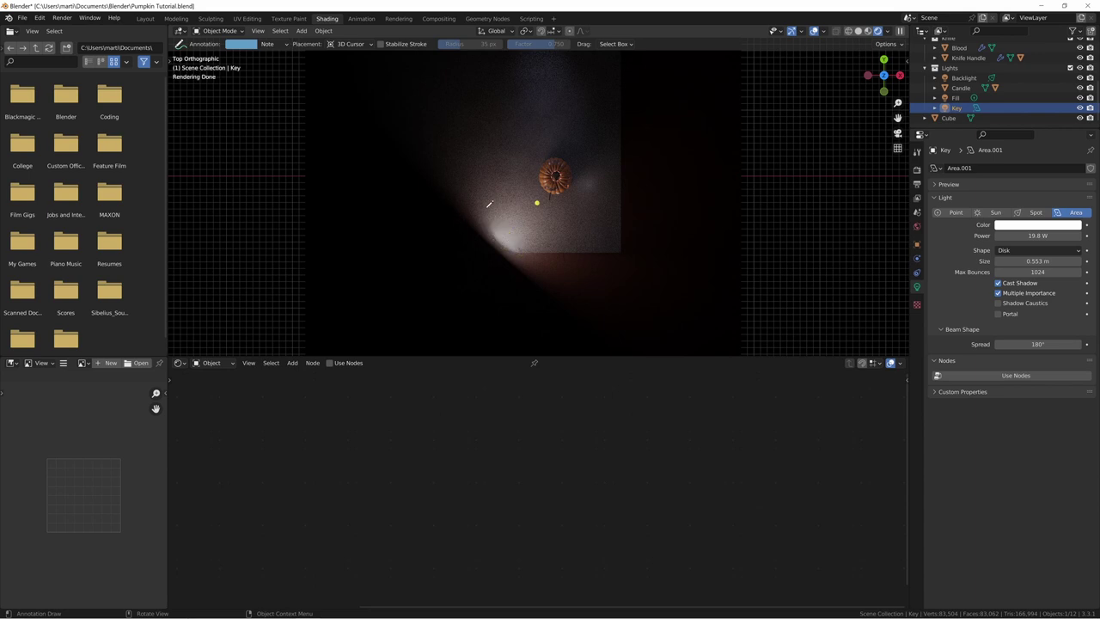
{"action": "middle_click_drag", "start_coordinate": [488, 204], "coordinate": [500, 97]}
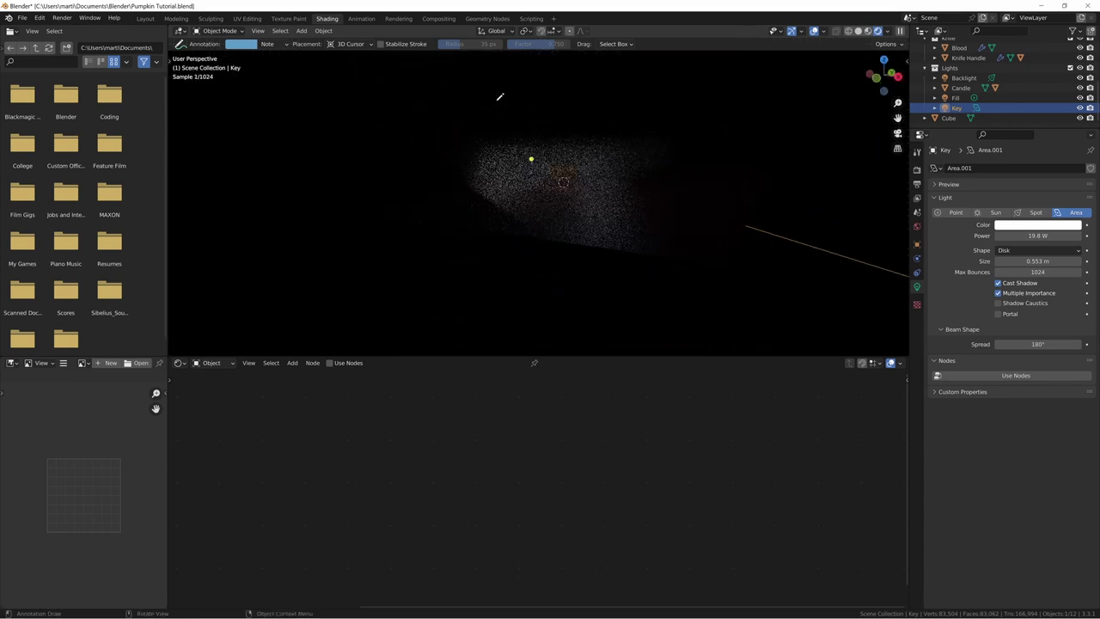
{"action": "key", "text": "KP_1"}
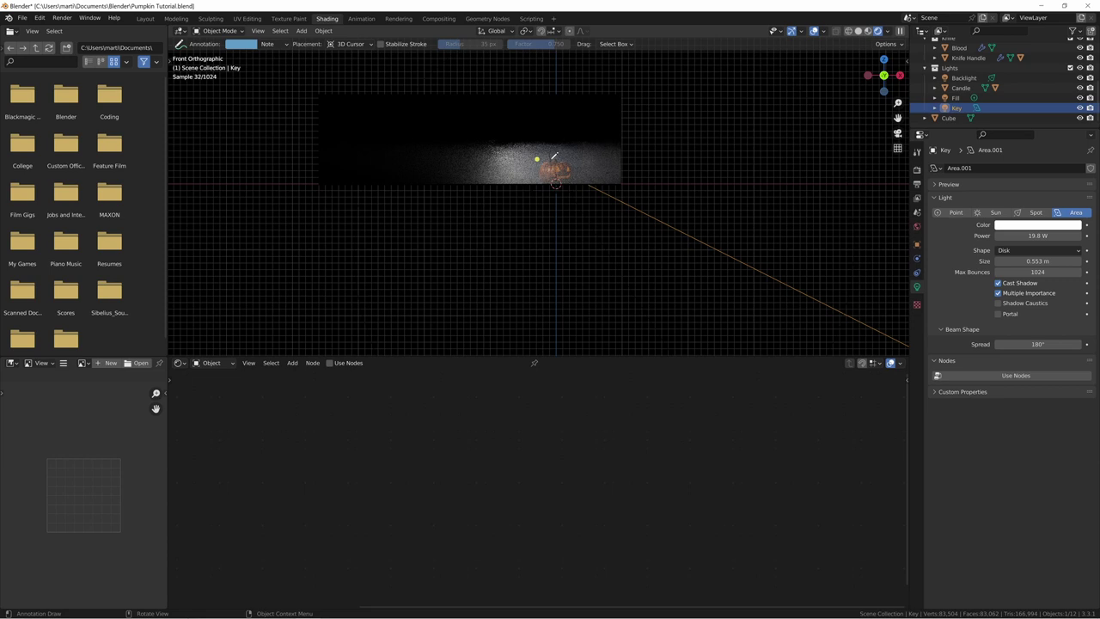
Step: Reselect the fog cube with the select tool and move the ColorRamp's black stop to position 0.216
{"action": "key", "text": "w"}
{"action": "left_click", "coordinate": [569, 151]}
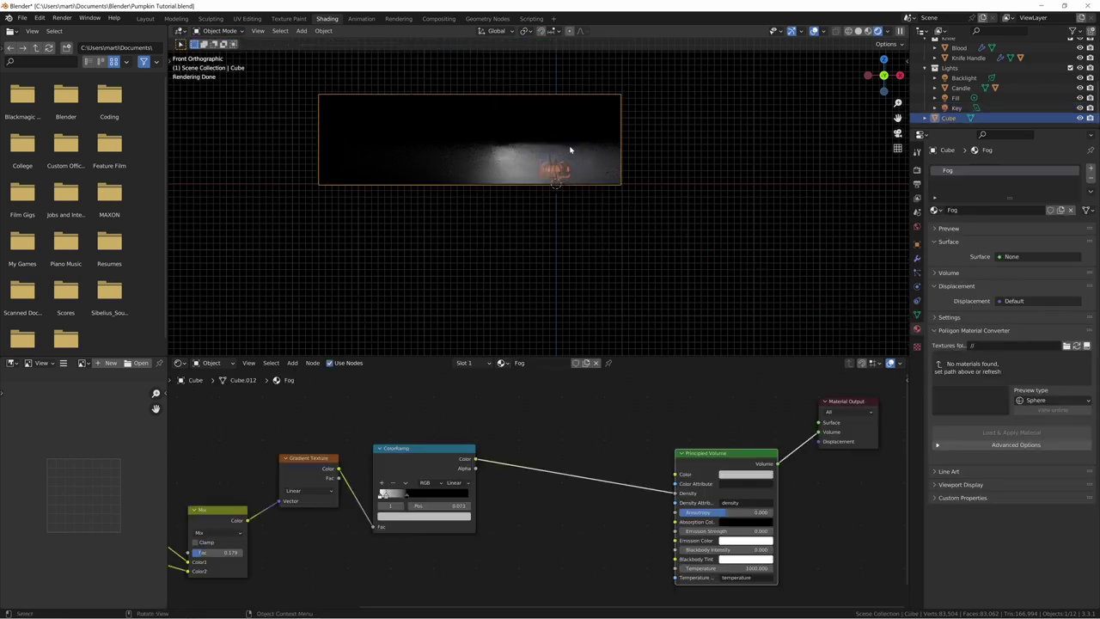
{"action": "mouse_move", "coordinate": [506, 522]}
{"action": "middle_mouse_down"}
{"action": "mouse_move", "coordinate": [592, 525]}
{"action": "mouse_move", "coordinate": [644, 543]}
{"action": "middle_mouse_up"}
{"action": "scroll", "coordinate": [644, 543], "scroll_direction": "up", "scroll_amount": 6}
{"action": "middle_click_drag", "start_coordinate": [567, 526], "coordinate": [678, 507]}
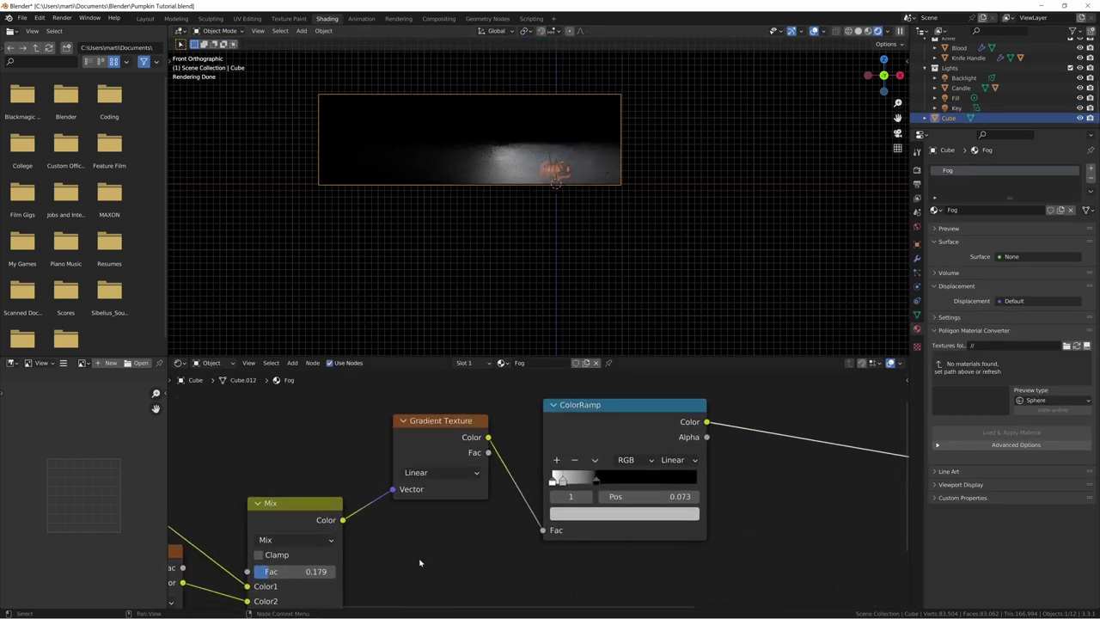
{"action": "middle_click_drag", "start_coordinate": [420, 562], "coordinate": [470, 549]}
{"action": "left_click_drag", "start_coordinate": [626, 469], "coordinate": [612, 471]}
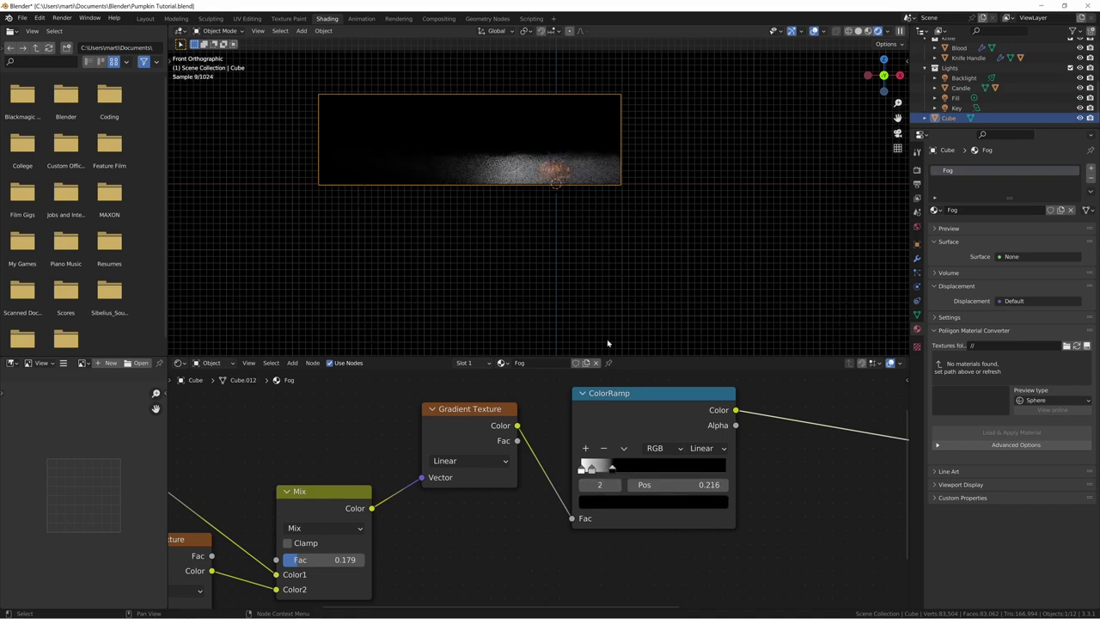
Step: Check the fog through the camera and move the cube slightly across the floor in the top view
{"action": "key", "text": "KP_0"}
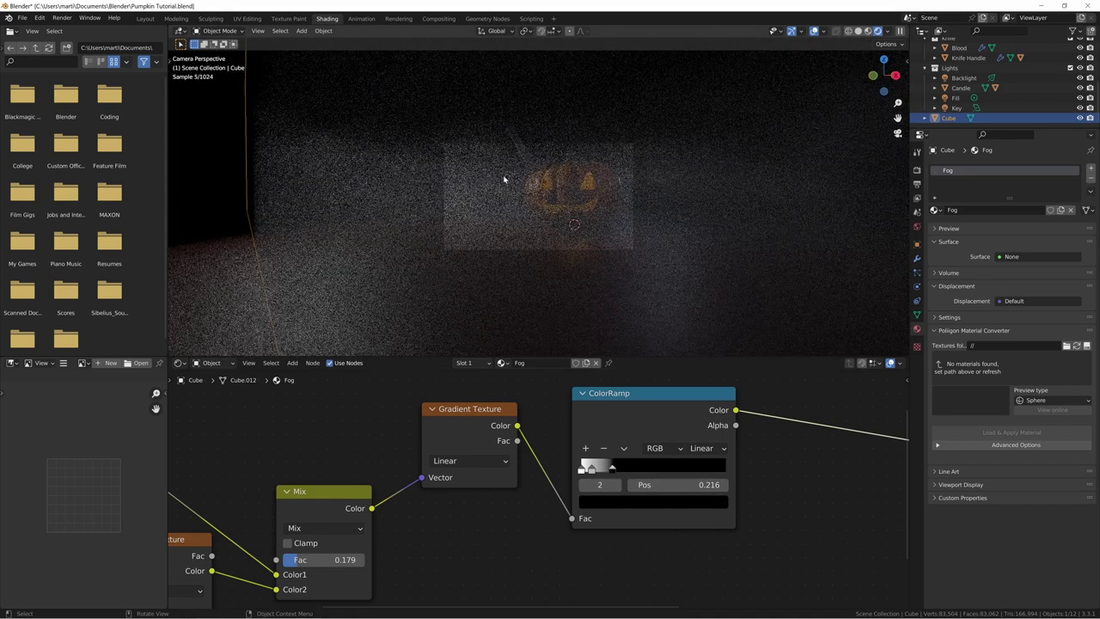
{"action": "scroll", "coordinate": [504, 177], "scroll_direction": "up", "scroll_amount": 5}
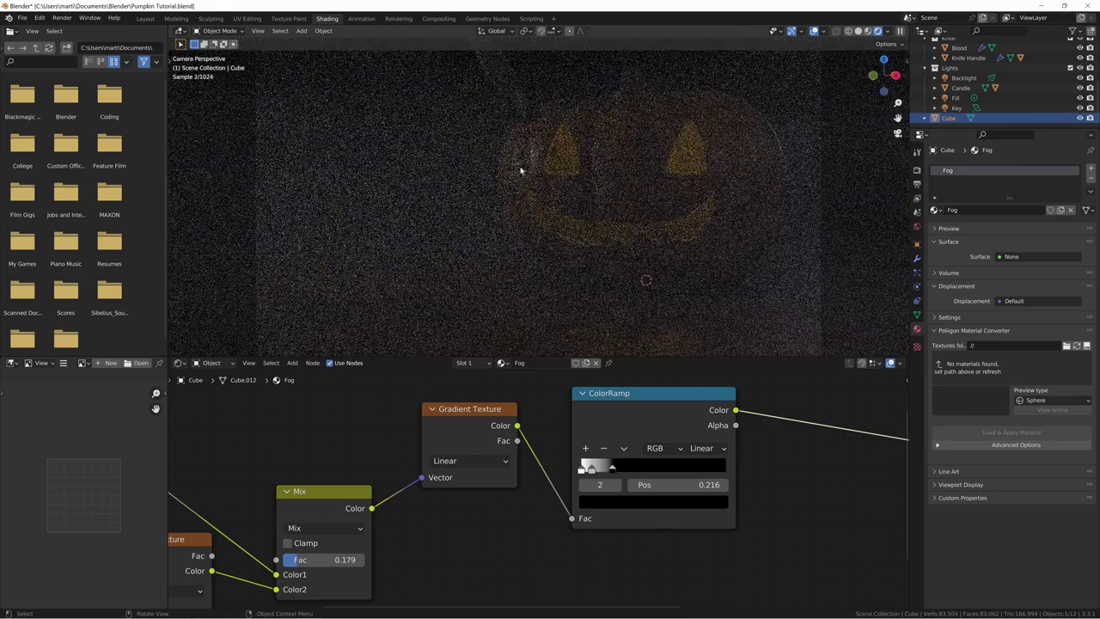
{"action": "middle_click_drag", "start_coordinate": [558, 197], "coordinate": [562, 231]}
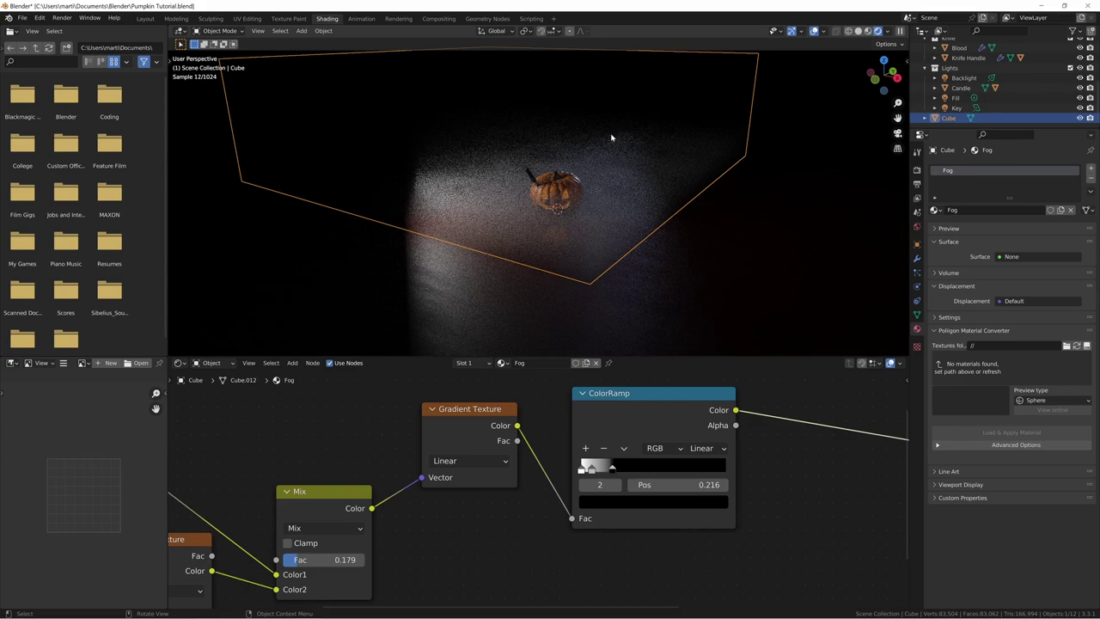
{"action": "key", "text": "KP_7"}
{"action": "key", "text": "g"}
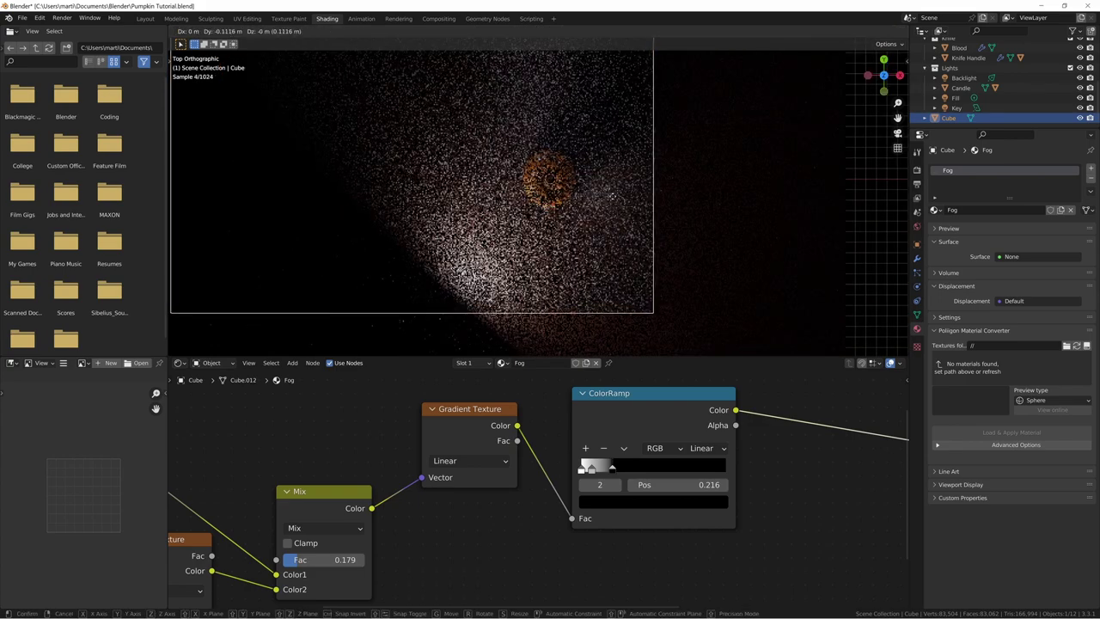
{"action": "left_click", "coordinate": [576, 155]}
{"action": "key", "text": "KP_0"}
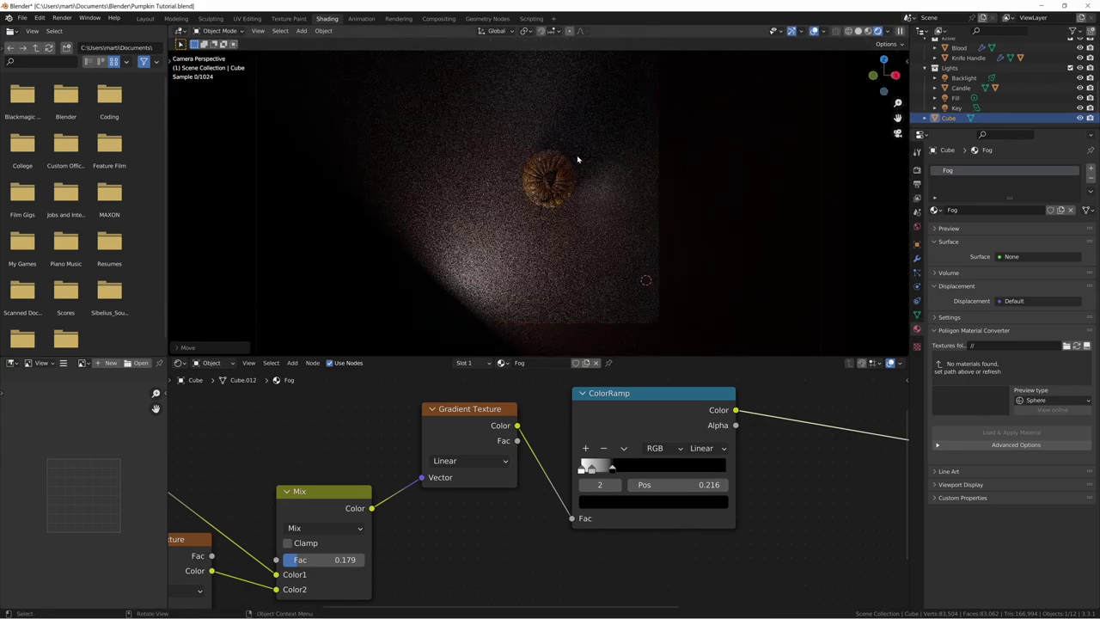
Step: Move the ColorRamp's black stop to position 0.143 and slightly raise the Mapping node's X location
{"action": "middle_click_drag", "start_coordinate": [494, 520], "coordinate": [489, 529]}
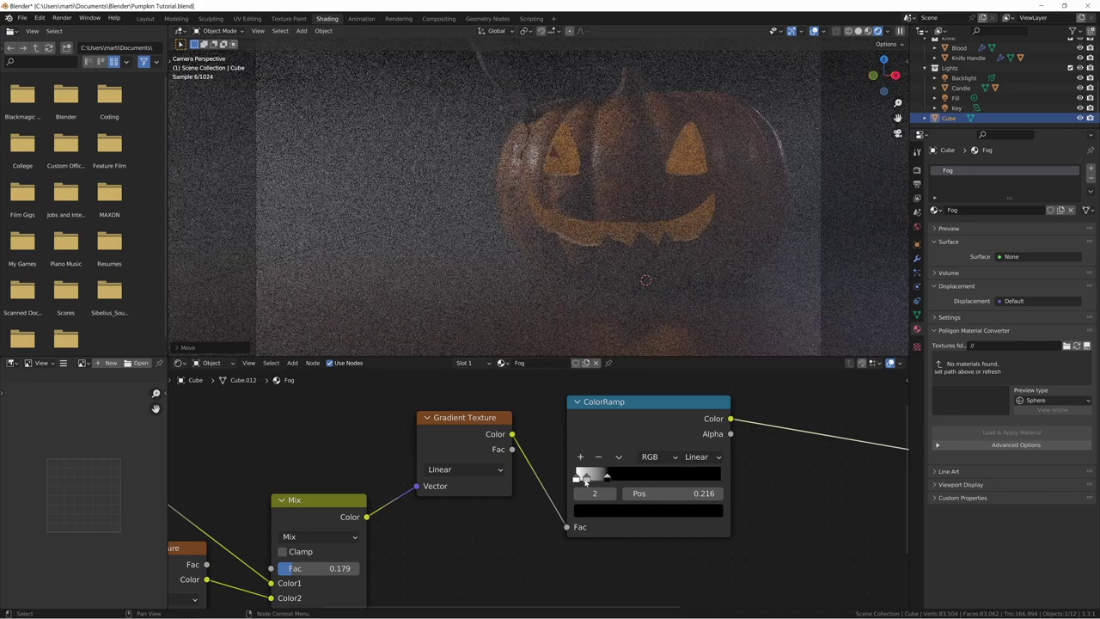
{"action": "left_click_drag", "start_coordinate": [606, 478], "coordinate": [596, 486]}
{"action": "middle_click_drag", "start_coordinate": [405, 540], "coordinate": [902, 473]}
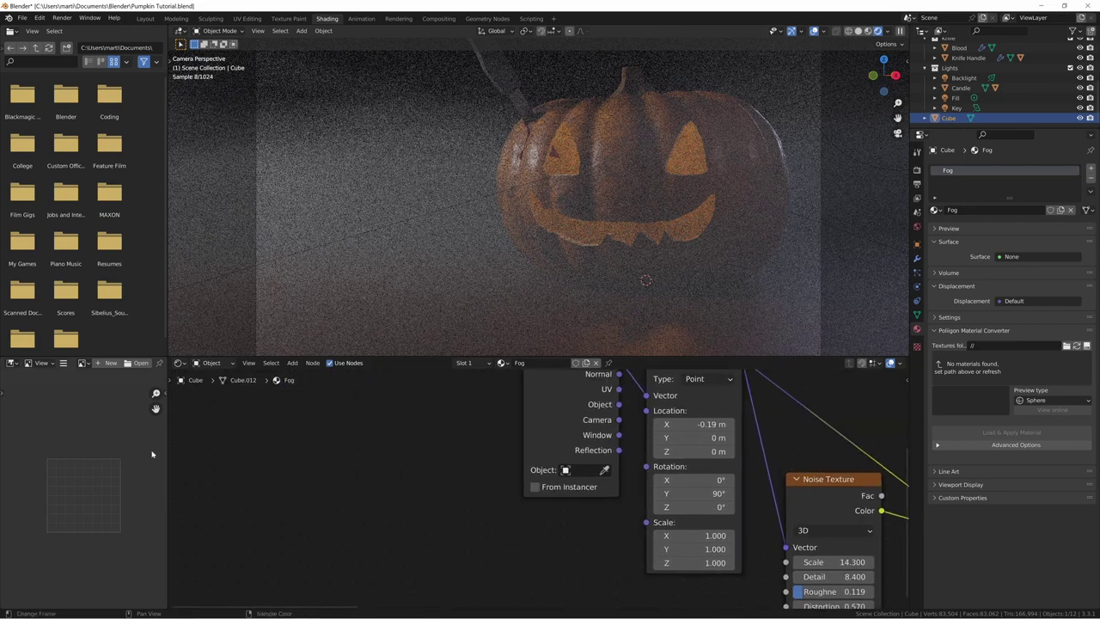
{"action": "middle_click_drag", "start_coordinate": [338, 499], "coordinate": [248, 525]}
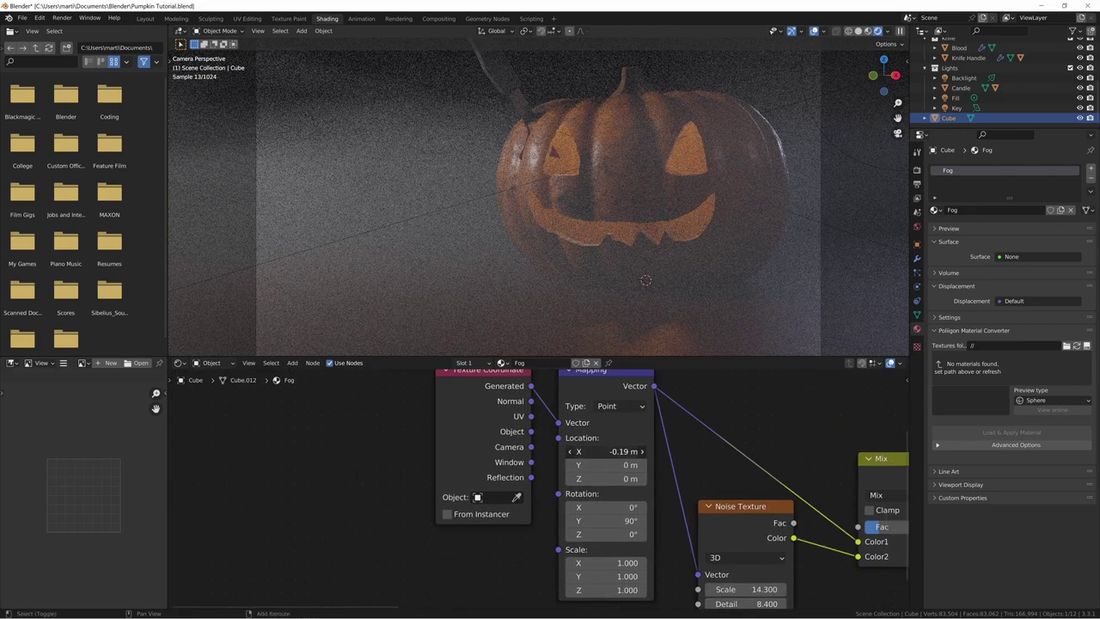
{"action": "left_click_drag", "start_coordinate": [605, 451], "coordinate": [612, 452]}
Step: Move the ColorRamp's light grey stop to position 0.023
{"action": "middle_click_drag", "start_coordinate": [731, 432], "coordinate": [690, 474]}
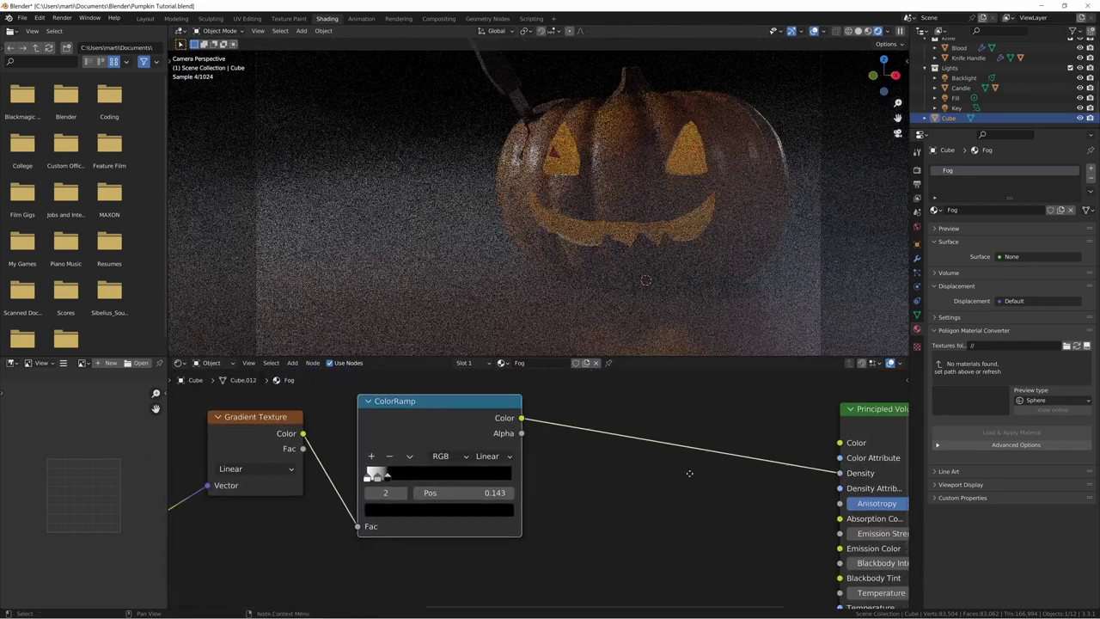
{"action": "middle_click_drag", "start_coordinate": [376, 477], "coordinate": [466, 480]}
{"action": "left_click", "coordinate": [464, 476]}
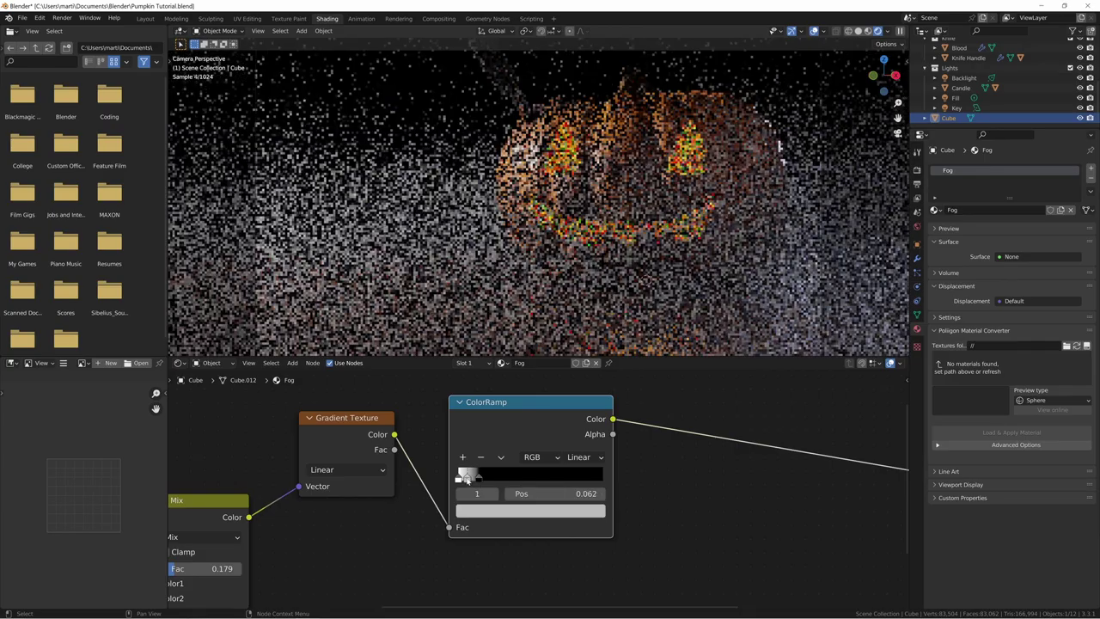
{"action": "left_click_drag", "start_coordinate": [465, 477], "coordinate": [462, 482]}
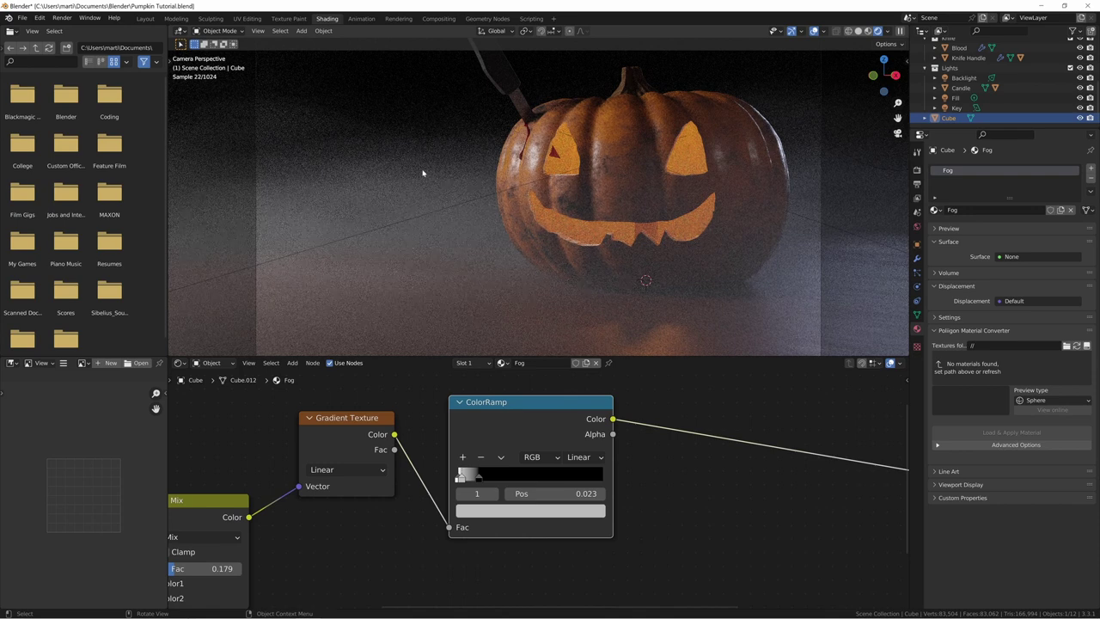
Step: Insert a Map Range node on the link between the ColorRamp and the Principled Volume's Density
{"action": "middle_click_drag", "start_coordinate": [707, 445], "coordinate": [594, 426]}
{"action": "key", "text": "shift+a"}
{"action": "left_click", "coordinate": [616, 450]}
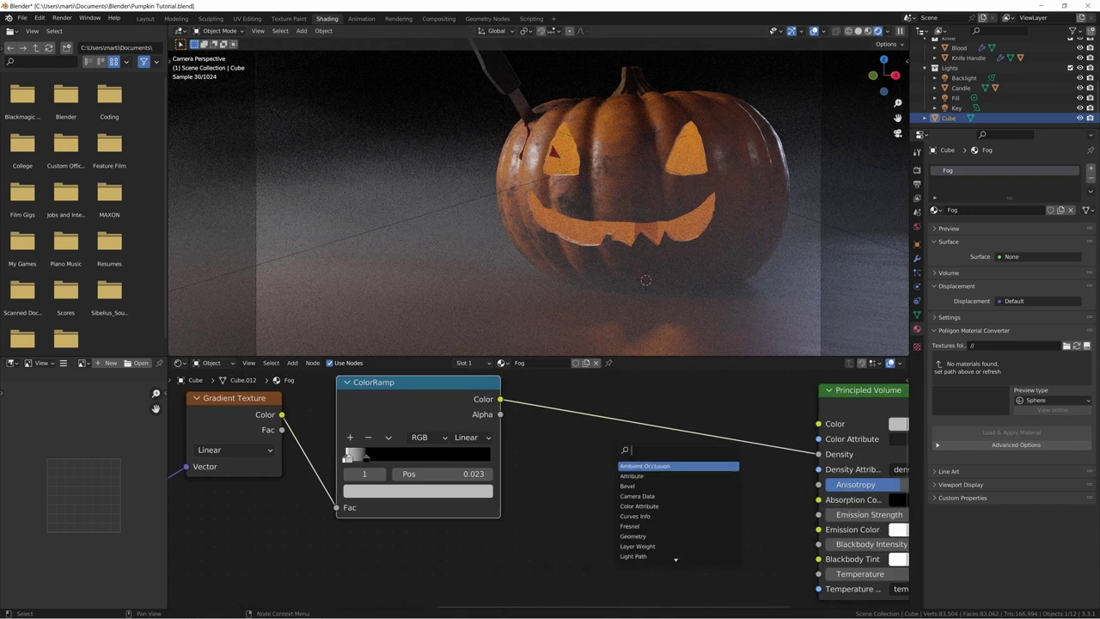
{"action": "type", "text": "map ra"}
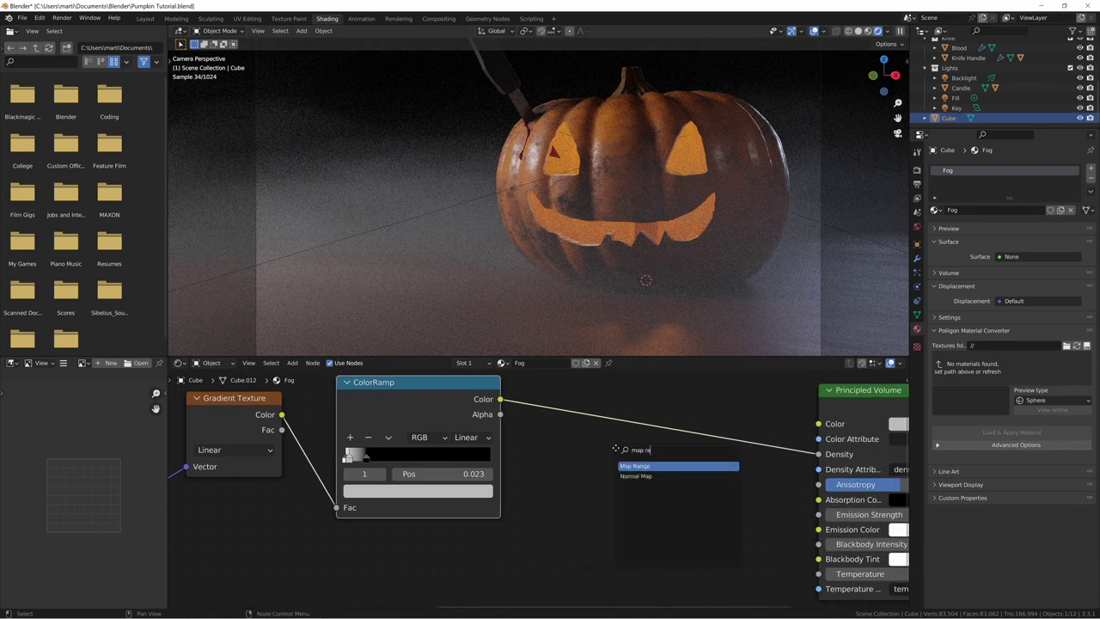
{"action": "key", "text": "Return"}
{"action": "left_click", "coordinate": [624, 413]}
Step: Set the Map Range node's To Max value to 0.770
{"action": "middle_click_drag", "start_coordinate": [675, 566], "coordinate": [642, 561]}
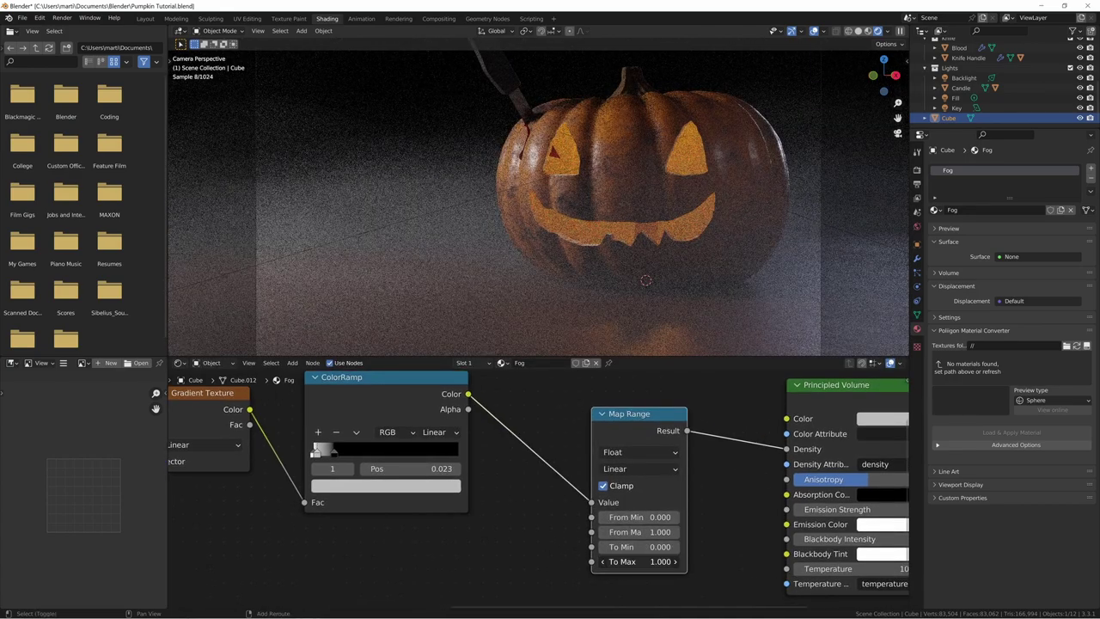
{"action": "mouse_move", "coordinate": [640, 561]}
{"action": "left_mouse_down", "text": "shift"}
{"action": "mouse_move", "coordinate": [597, 561]}
{"action": "mouse_move", "coordinate": [643, 561]}
{"action": "left_mouse_up", "text": "shift"}
{"action": "middle_click_drag", "start_coordinate": [530, 519], "coordinate": [576, 528]}
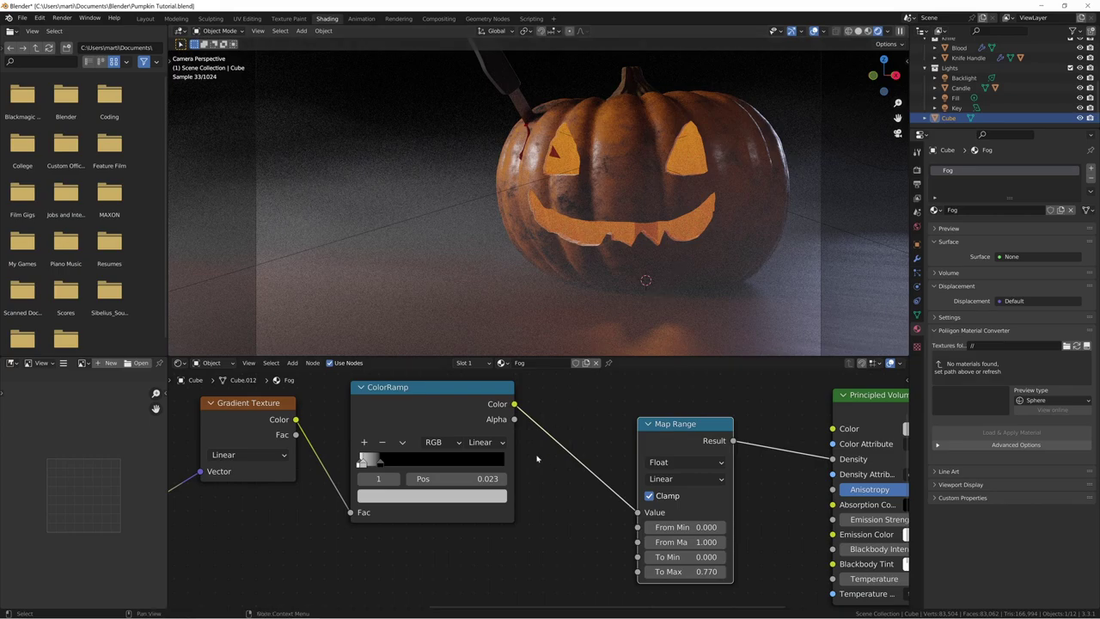
Step: Fine-tune the ColorRamp's black stop and move its white stop to position 0.016
{"action": "middle_click_drag", "start_coordinate": [536, 458], "coordinate": [605, 456]}
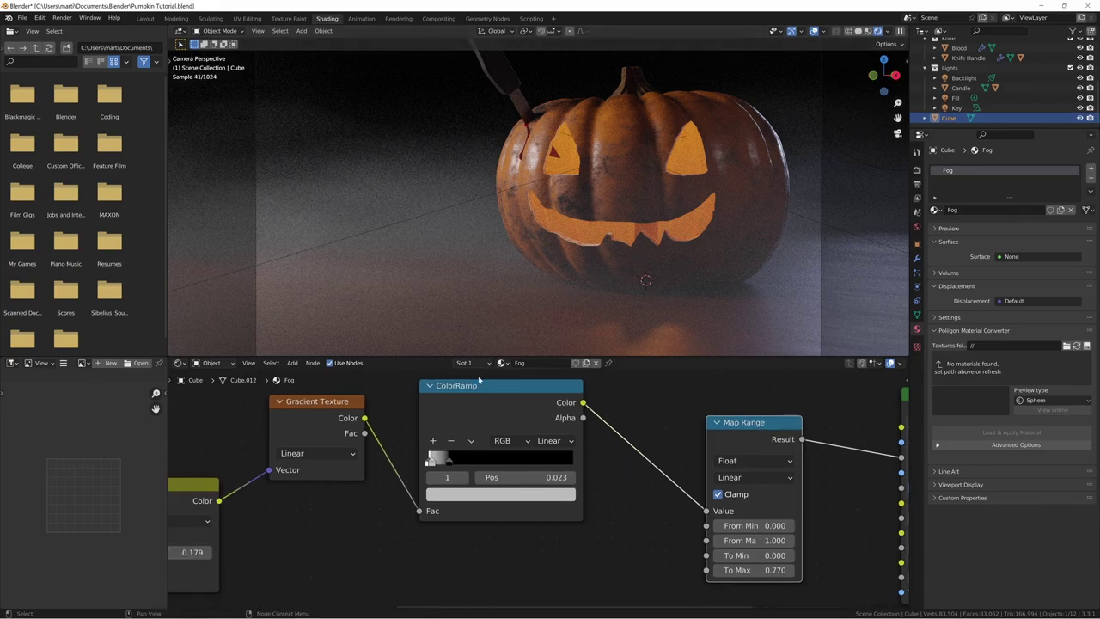
{"action": "left_click", "coordinate": [434, 462]}
{"action": "left_click", "coordinate": [449, 462]}
{"action": "left_click_drag", "start_coordinate": [524, 477], "coordinate": [498, 477]}
{"action": "left_click_drag", "start_coordinate": [430, 460], "coordinate": [433, 460]}
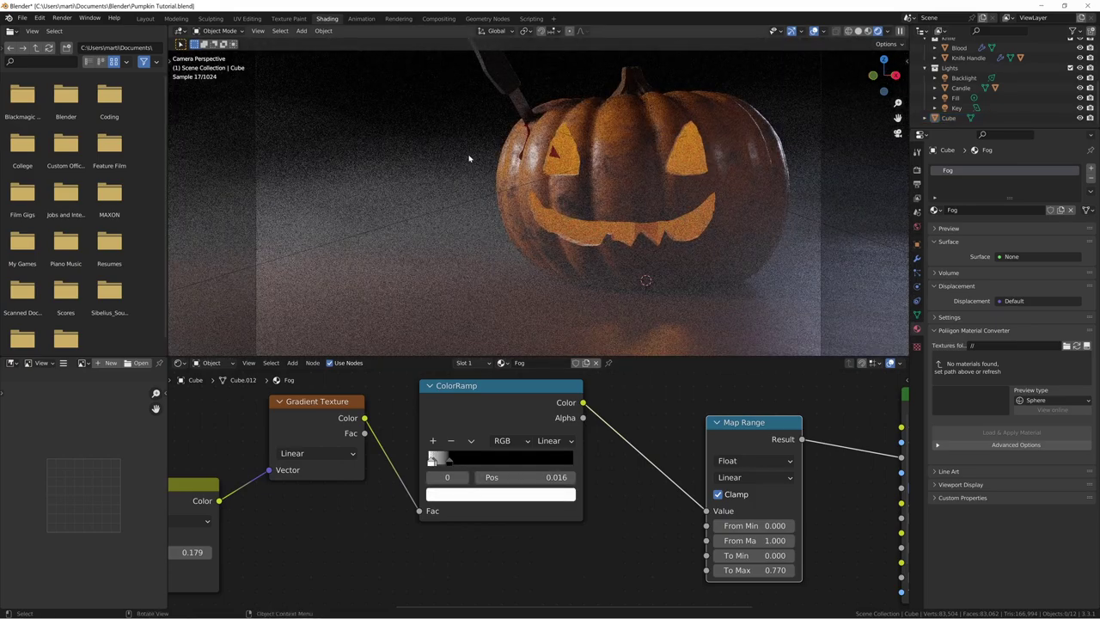
Step: Run a test render of the camera view and stop it early
{"action": "key", "text": "F12"}
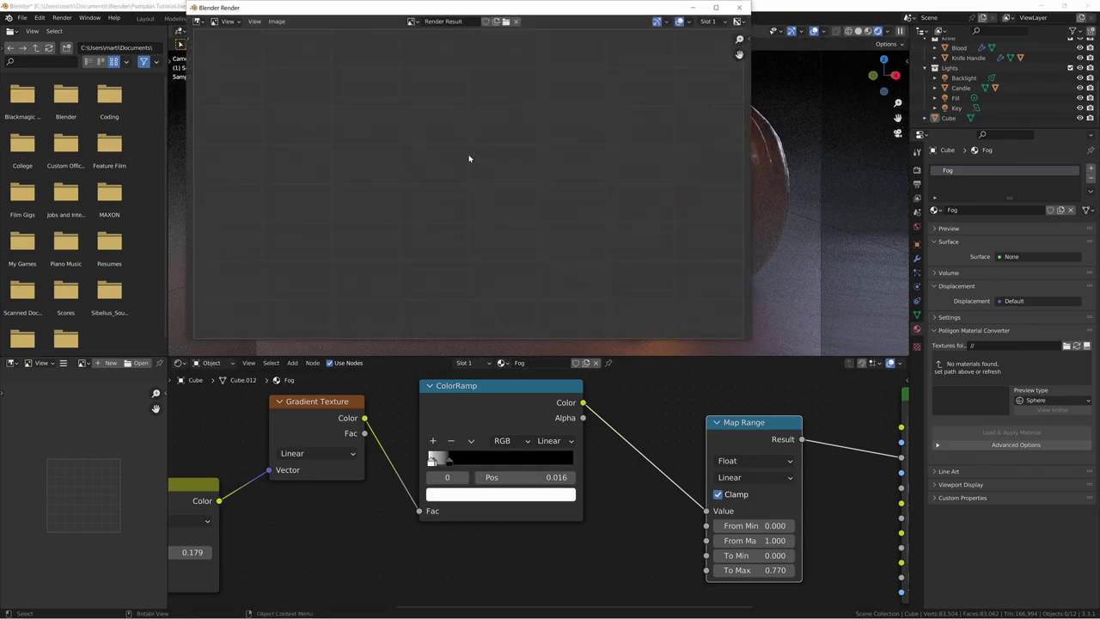
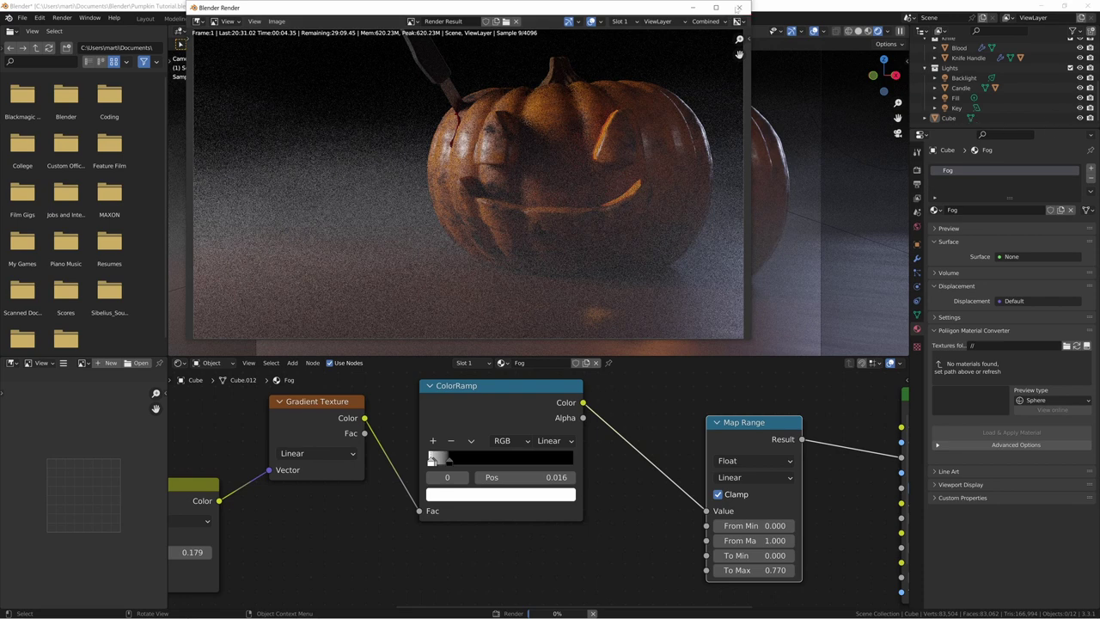
{"action": "left_click", "coordinate": [739, 8]}
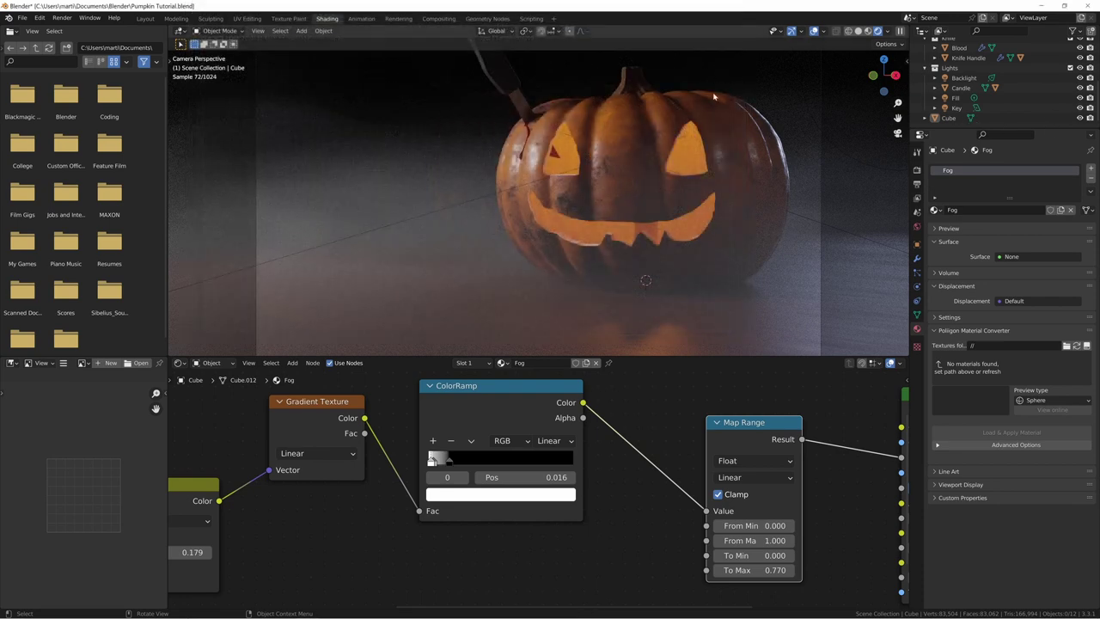
Step: Rename the cube object to Fog and move it into the main Collection in the outliner
{"action": "double_click", "coordinate": [955, 118]}
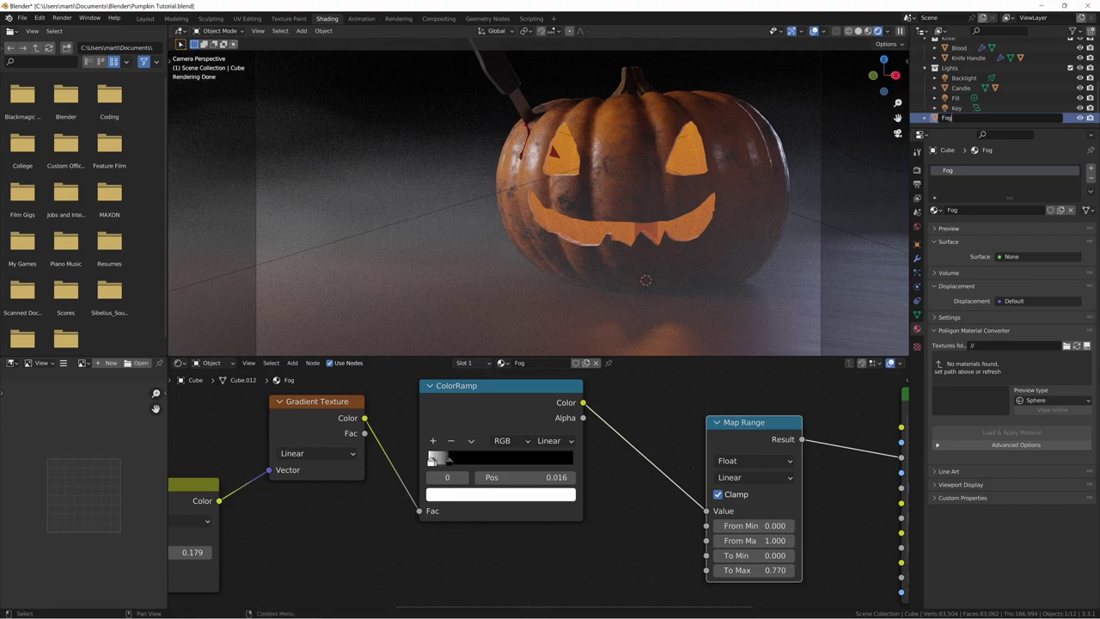
{"action": "key", "text": "Return"}
{"action": "scroll", "coordinate": [997, 77], "scroll_direction": "up", "scroll_amount": 5}
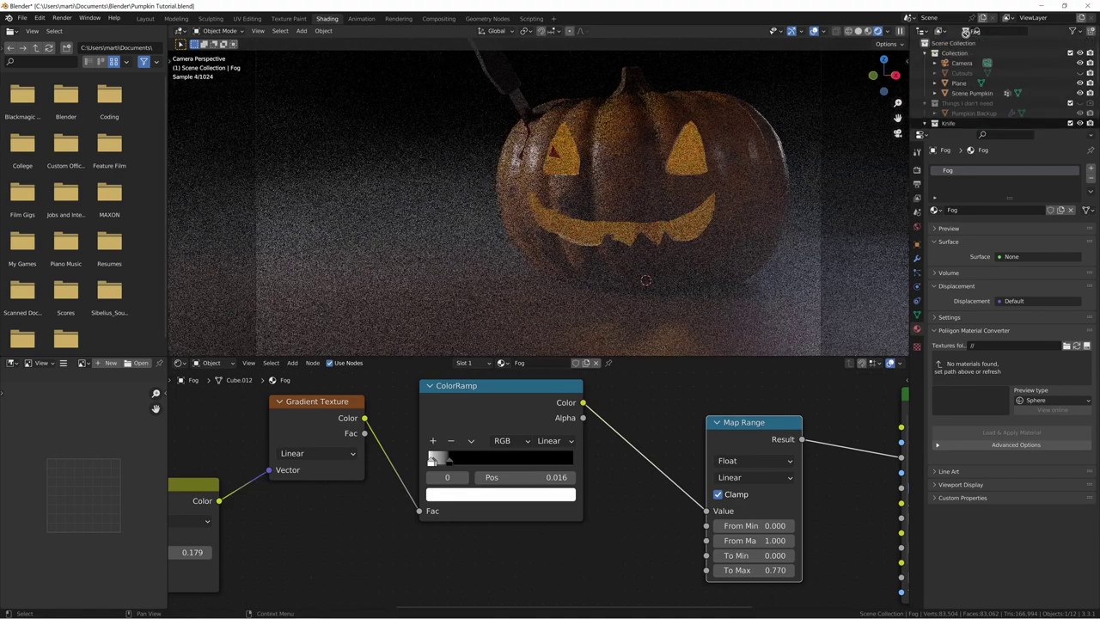
{"action": "left_click_drag", "start_coordinate": [965, 33], "coordinate": [964, 60]}
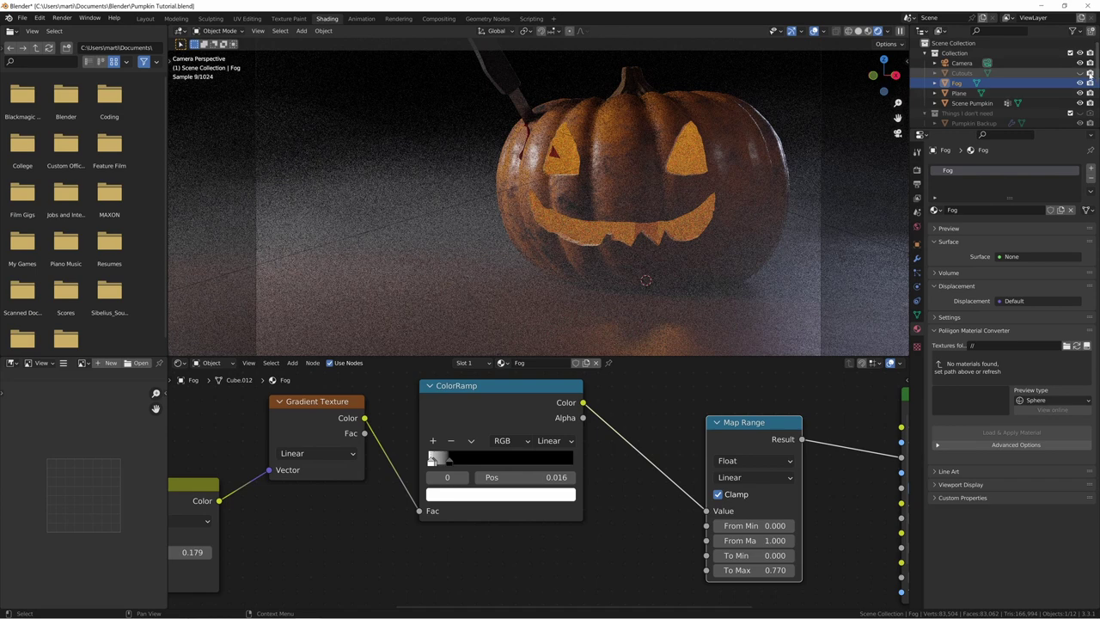
Step: Disable the Cutouts object for rendering and check the render visibility of the other objects
{"action": "scroll", "coordinate": [1084, 77], "scroll_direction": "down", "scroll_amount": 2}
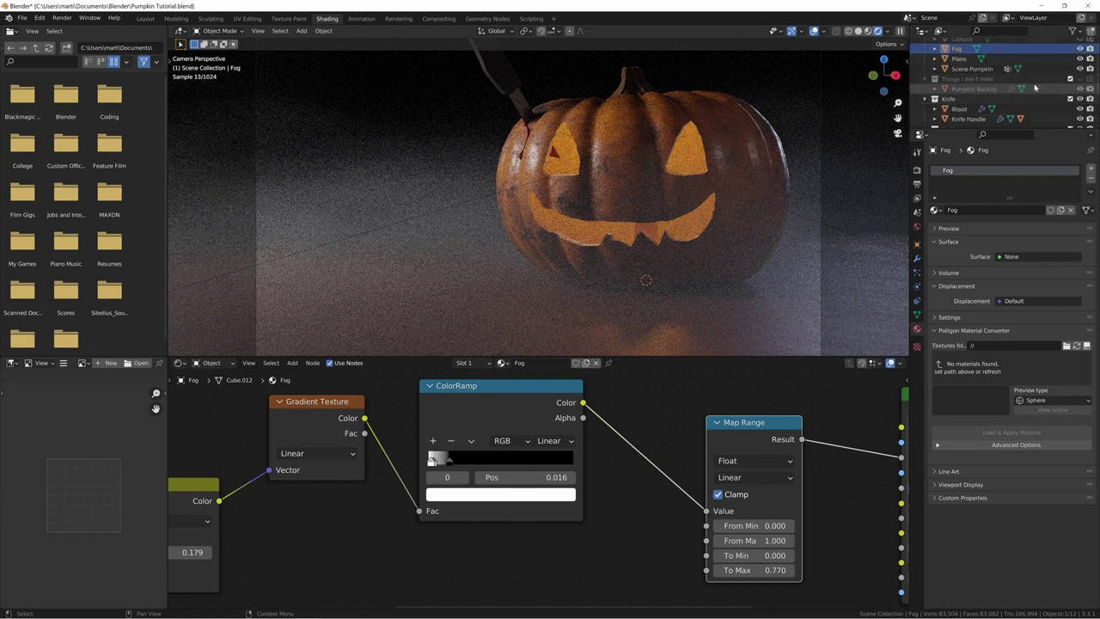
{"action": "scroll", "coordinate": [1065, 84], "scroll_direction": "up", "scroll_amount": 4}
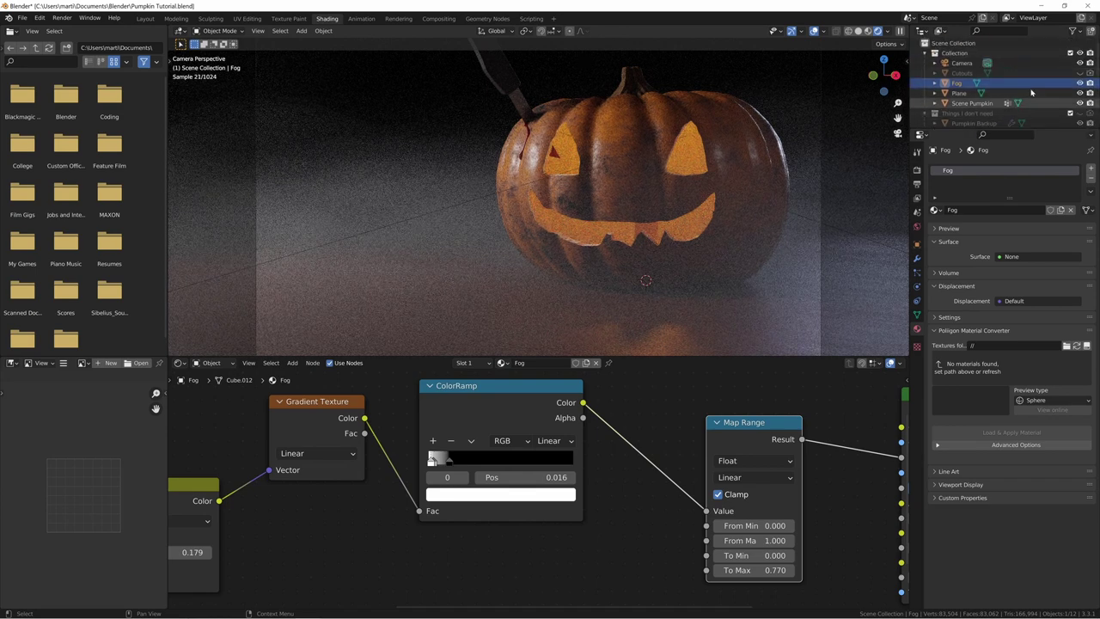
{"action": "scroll", "coordinate": [1052, 99], "scroll_direction": "down", "scroll_amount": 5}
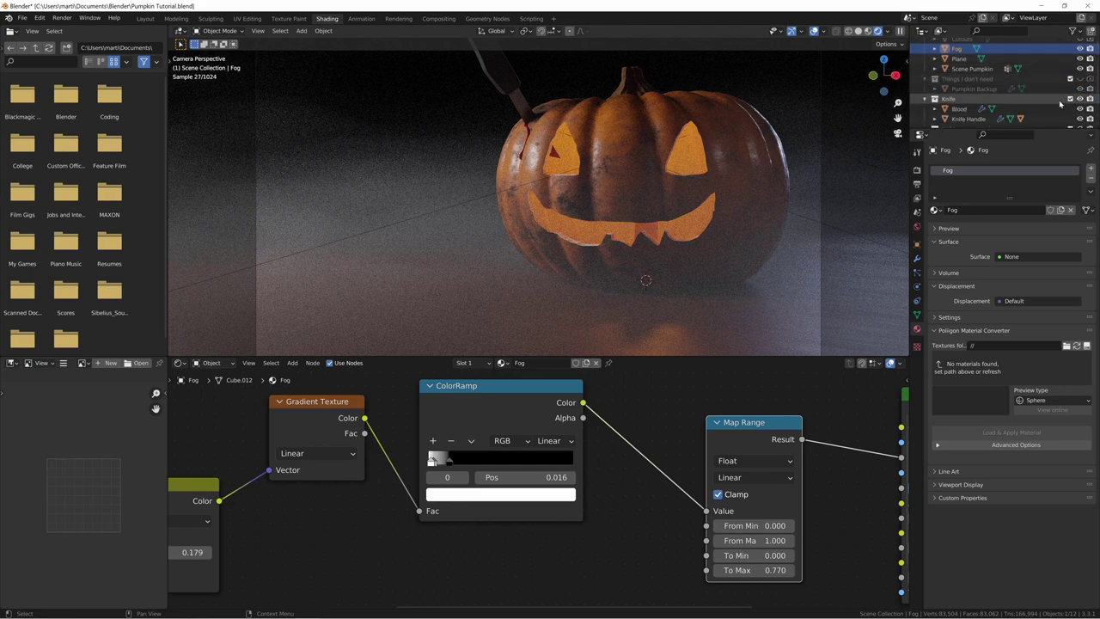
Step: Render the final image and inspect it in a maximized render window
{"action": "key", "text": "F12"}
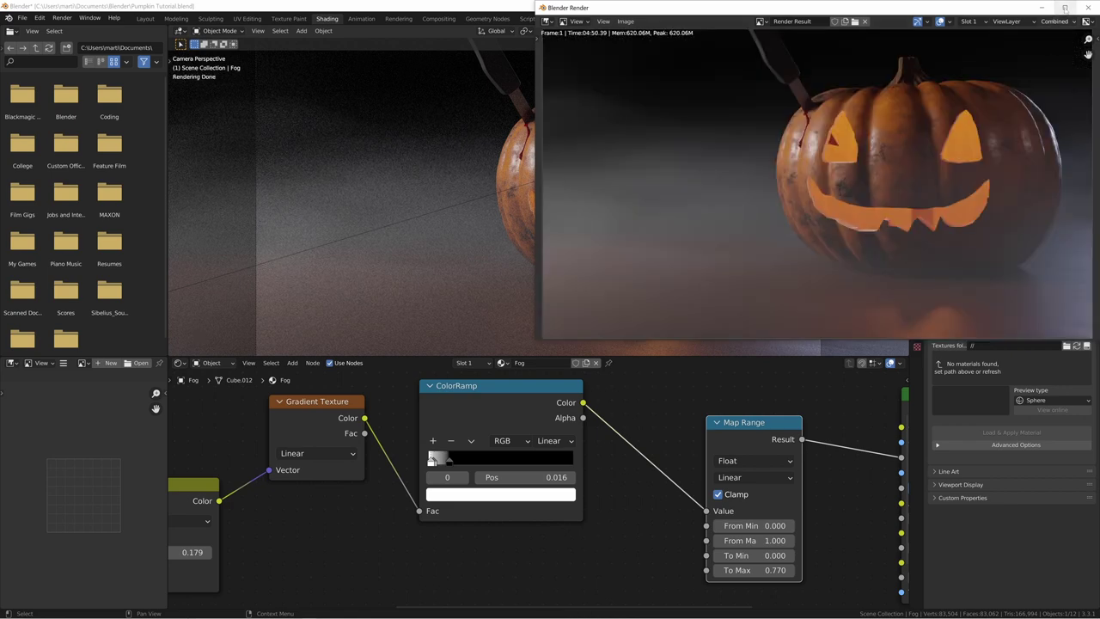
{"action": "left_click", "coordinate": [1064, 6]}
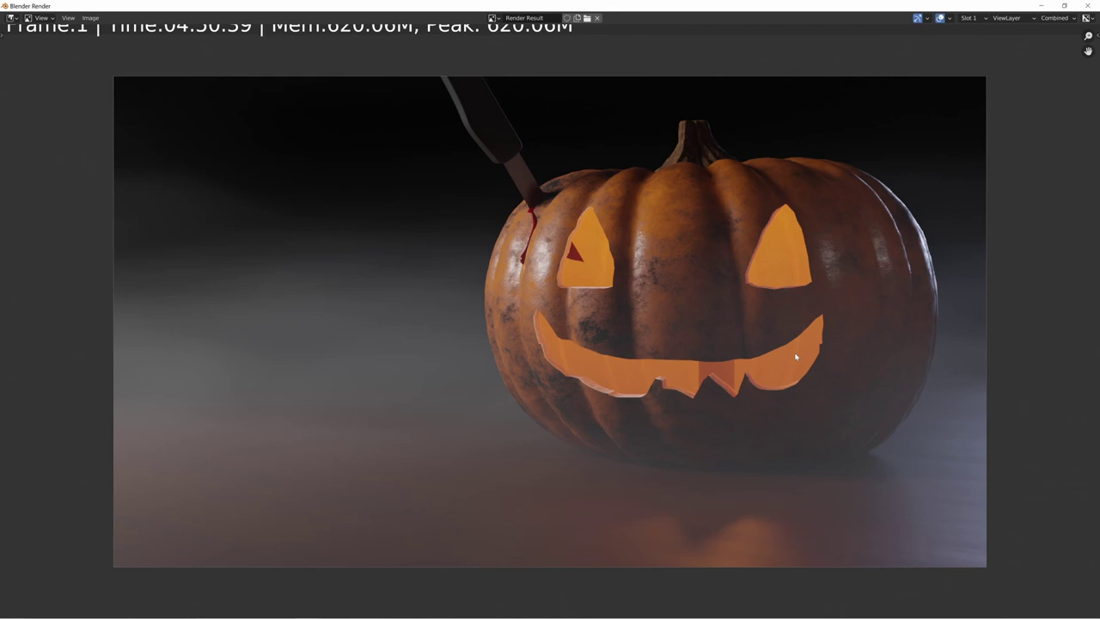
{"action": "scroll", "coordinate": [793, 355], "scroll_direction": "up", "scroll_amount": 1}
{"action": "scroll", "coordinate": [793, 352], "scroll_direction": "down", "scroll_amount": 3}
{"action": "scroll", "coordinate": [794, 352], "scroll_direction": "up", "scroll_amount": 2}
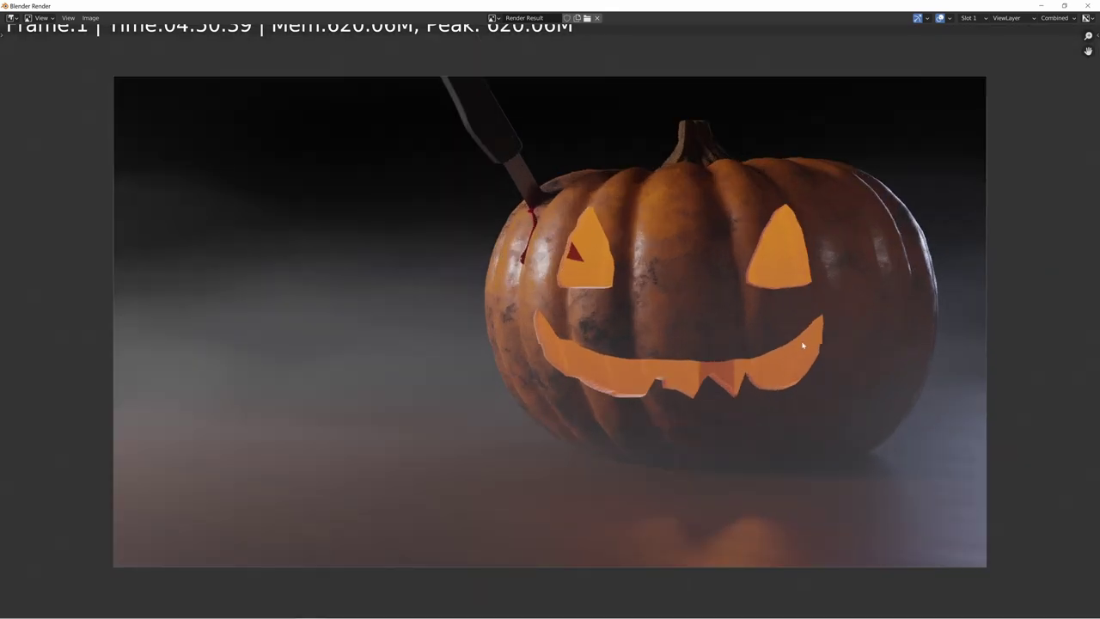